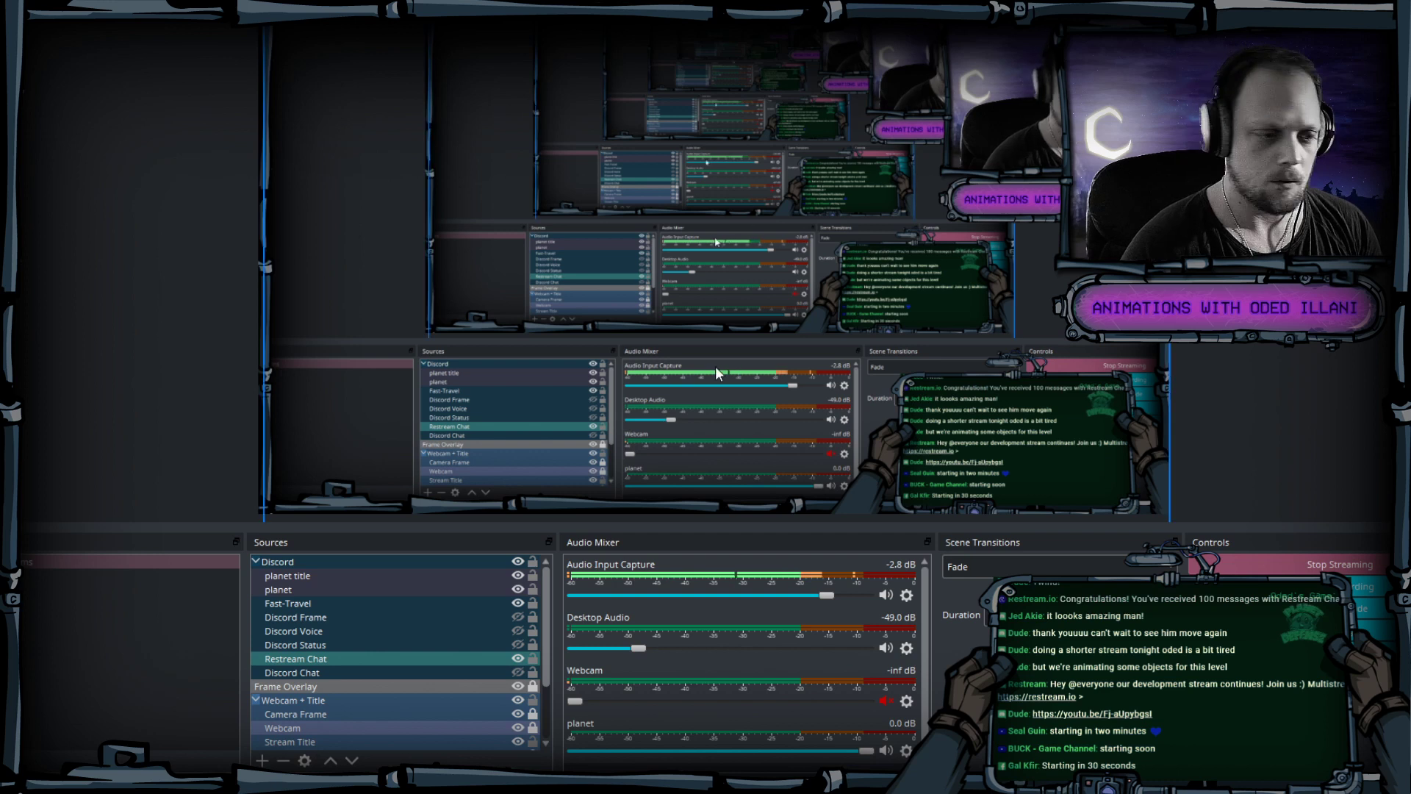
{"action": "left_click", "coordinate": [403, 636]}
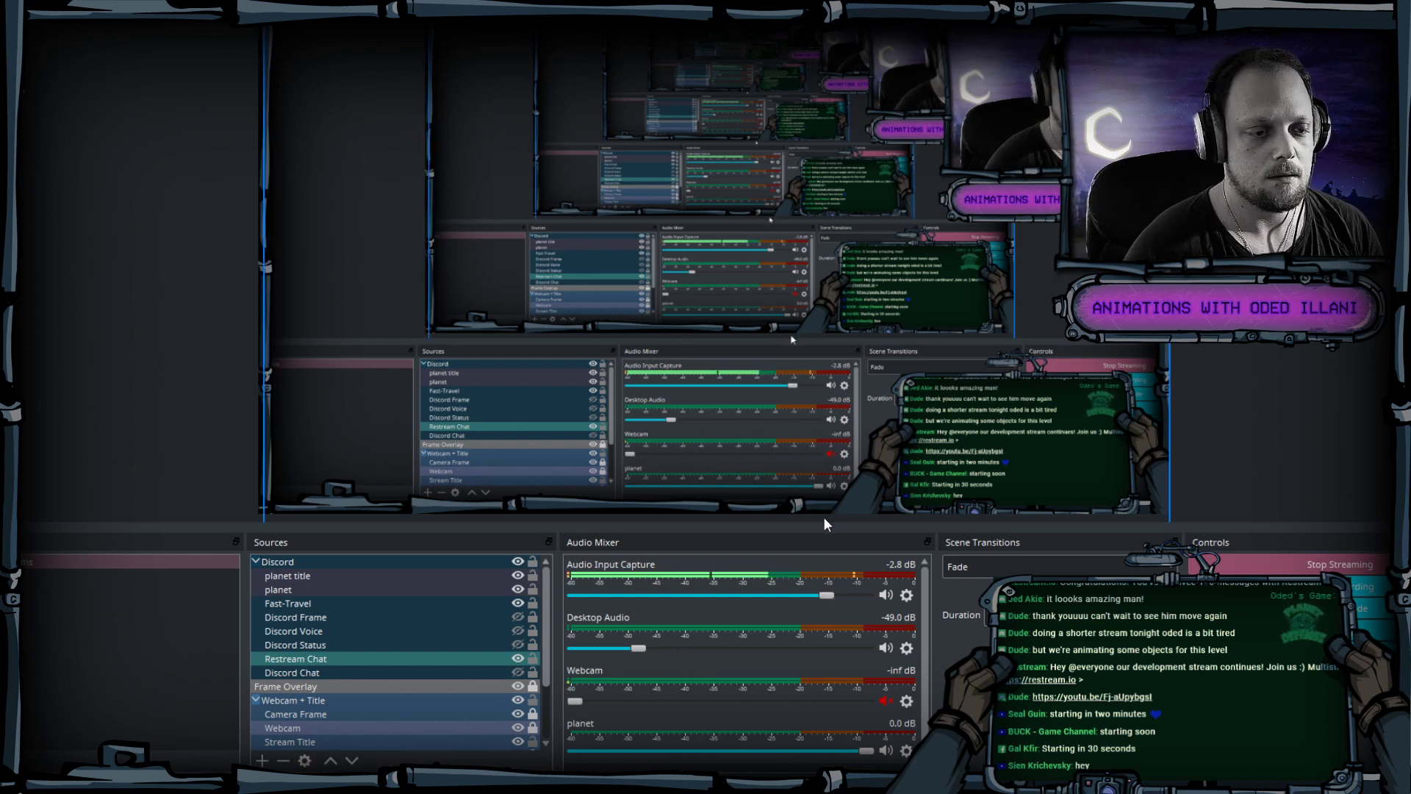
{"action": "scroll", "coordinate": [412, 588], "scroll_direction": "down", "scroll_amount": 1}
{"action": "left_click", "coordinate": [409, 613]}
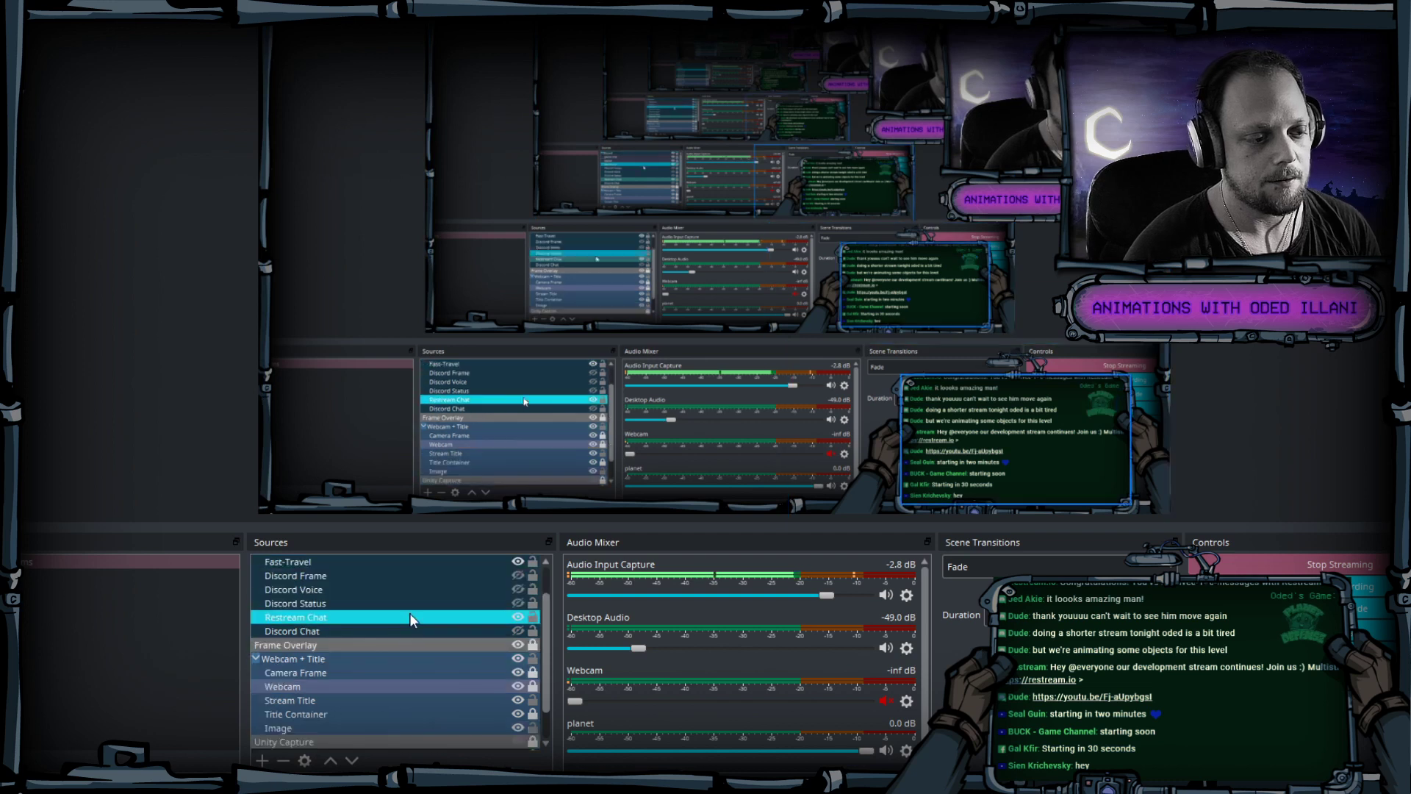
{"action": "left_click", "coordinate": [825, 753]}
{"action": "scroll", "coordinate": [510, 628], "scroll_direction": "up", "scroll_amount": 2}
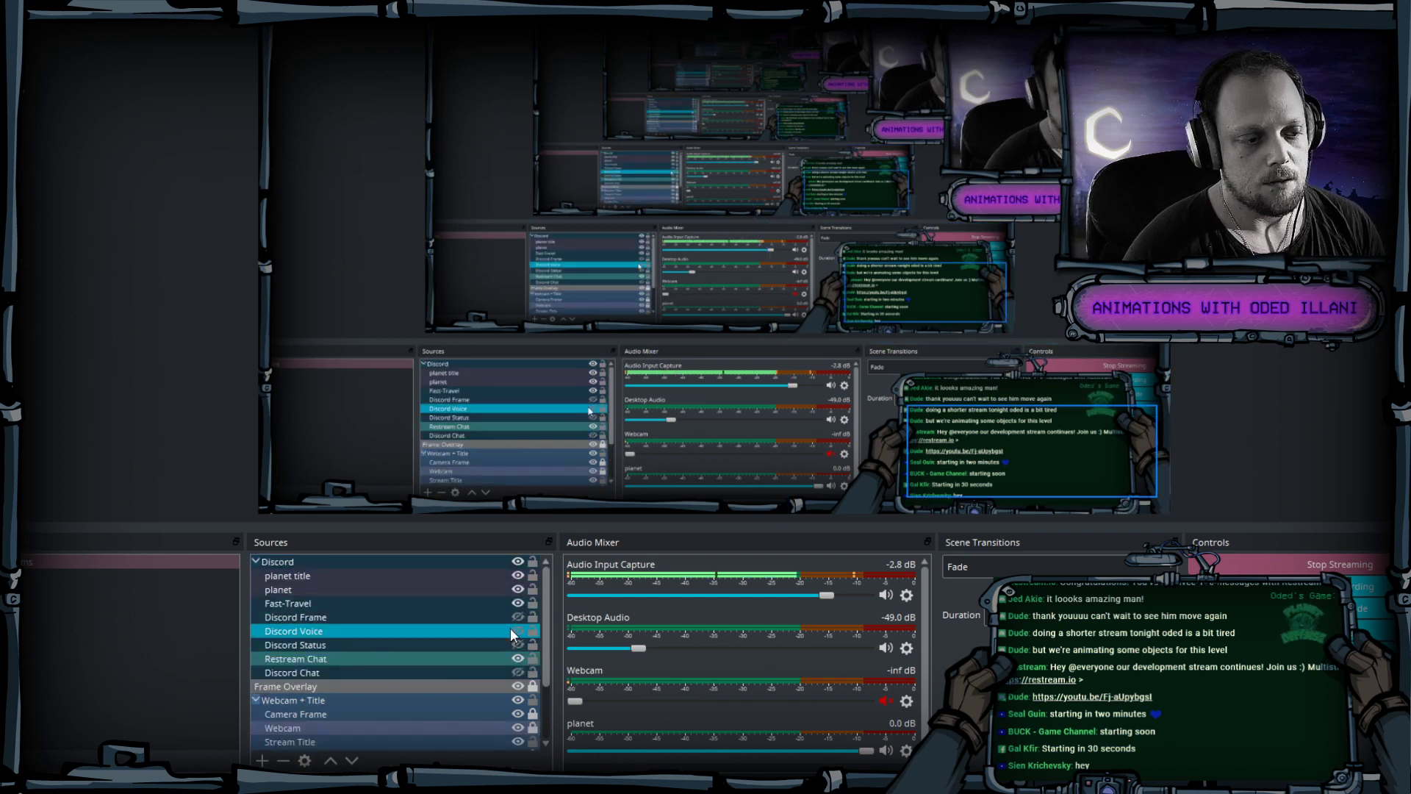
{"action": "left_click", "coordinate": [506, 615]}
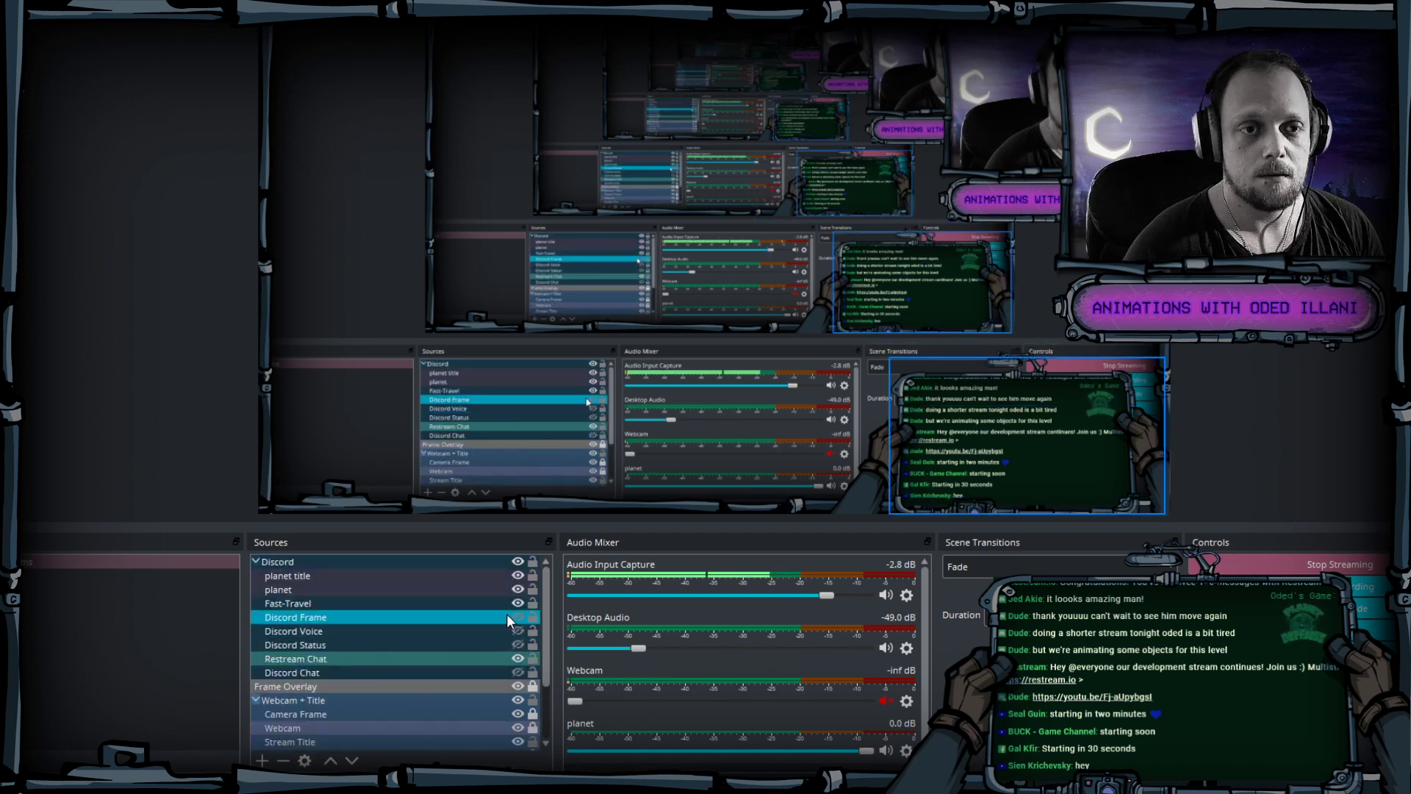
{"action": "left_click", "coordinate": [507, 616], "text": "ctrl"}
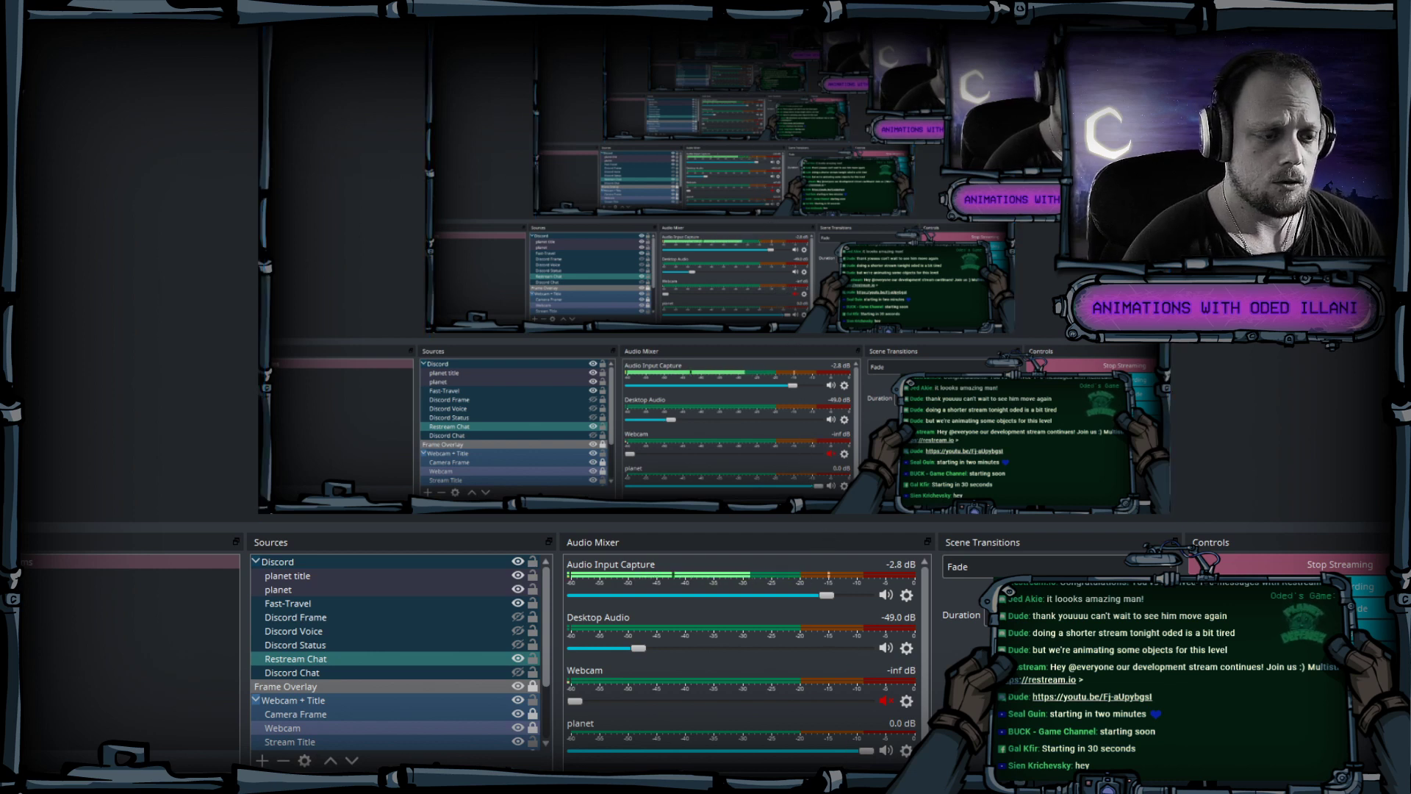
Switch to the BUCK 2.1 project in Unity and walk the character past the workbench to view the hanging garage sheet.
{"action": "mouse_move", "coordinate": [830, 790]}
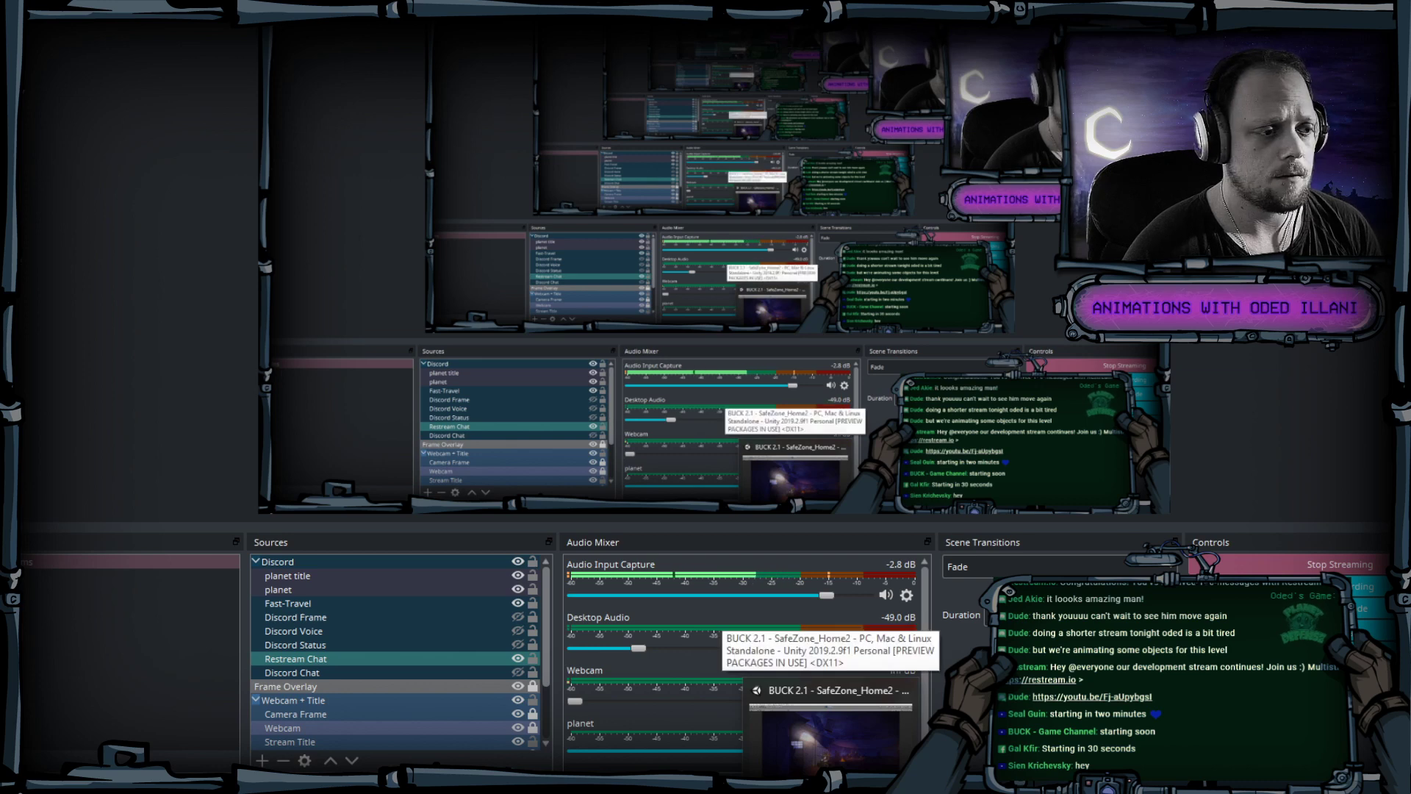
{"action": "left_click", "coordinate": [809, 728]}
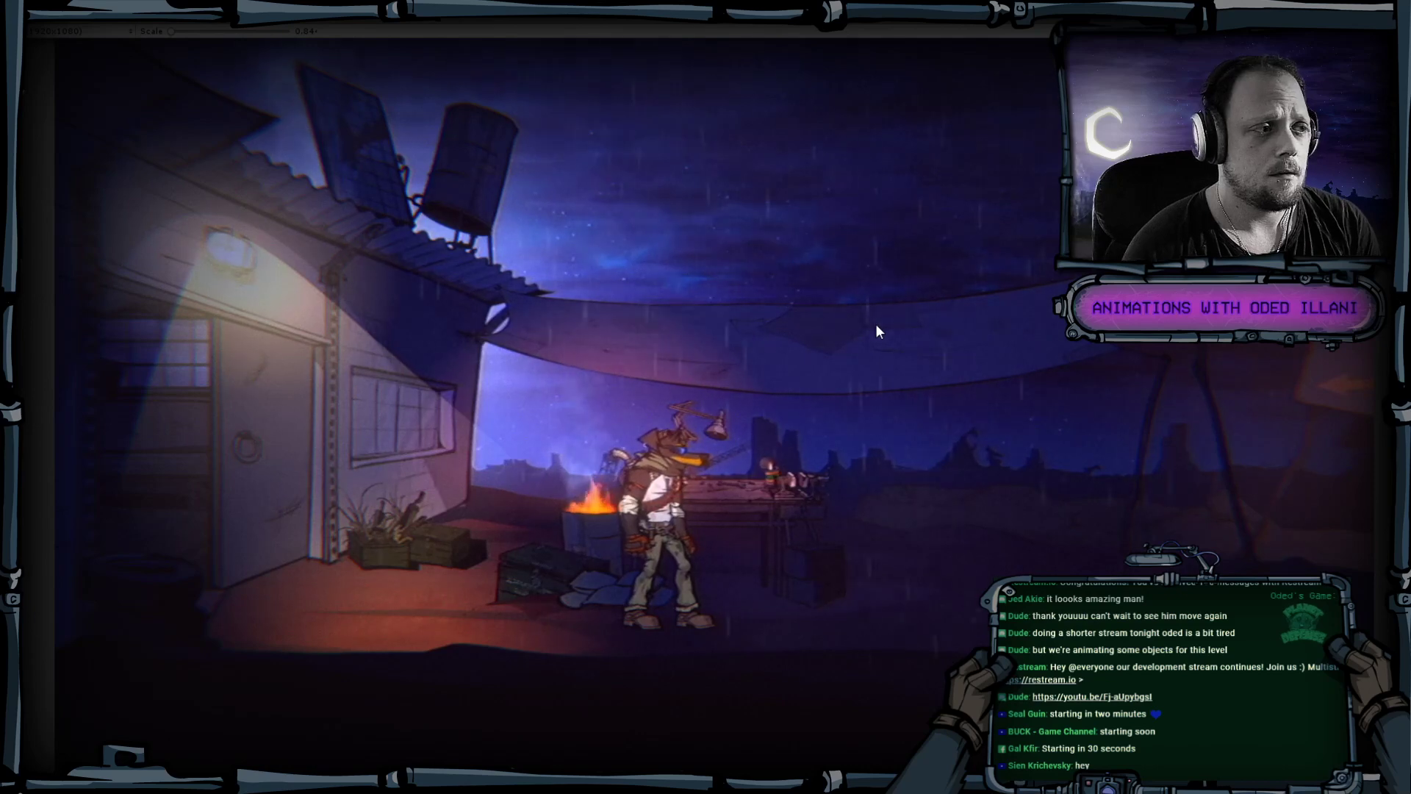
{"action": "key", "text": "Right"}
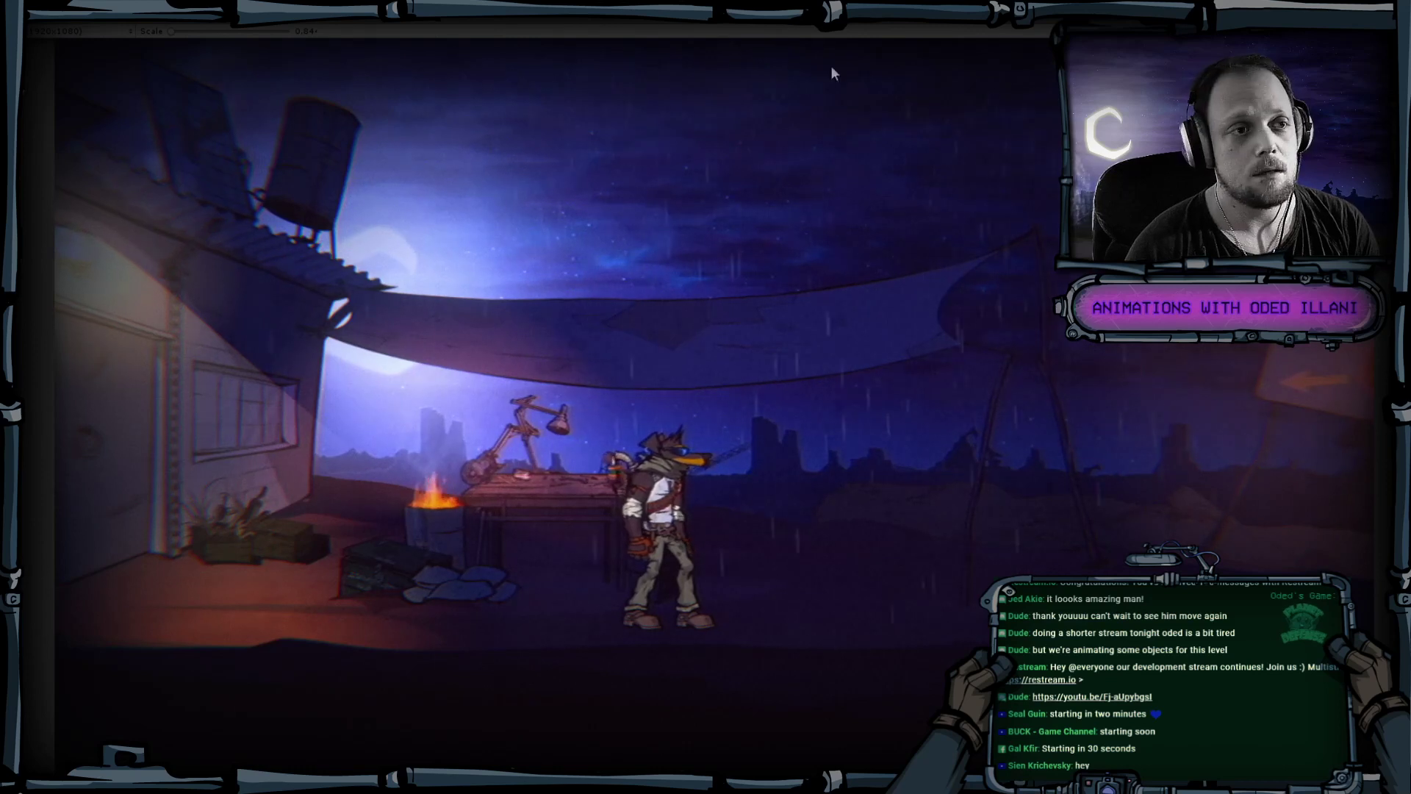
{"action": "key", "text": "ctrl+p"}
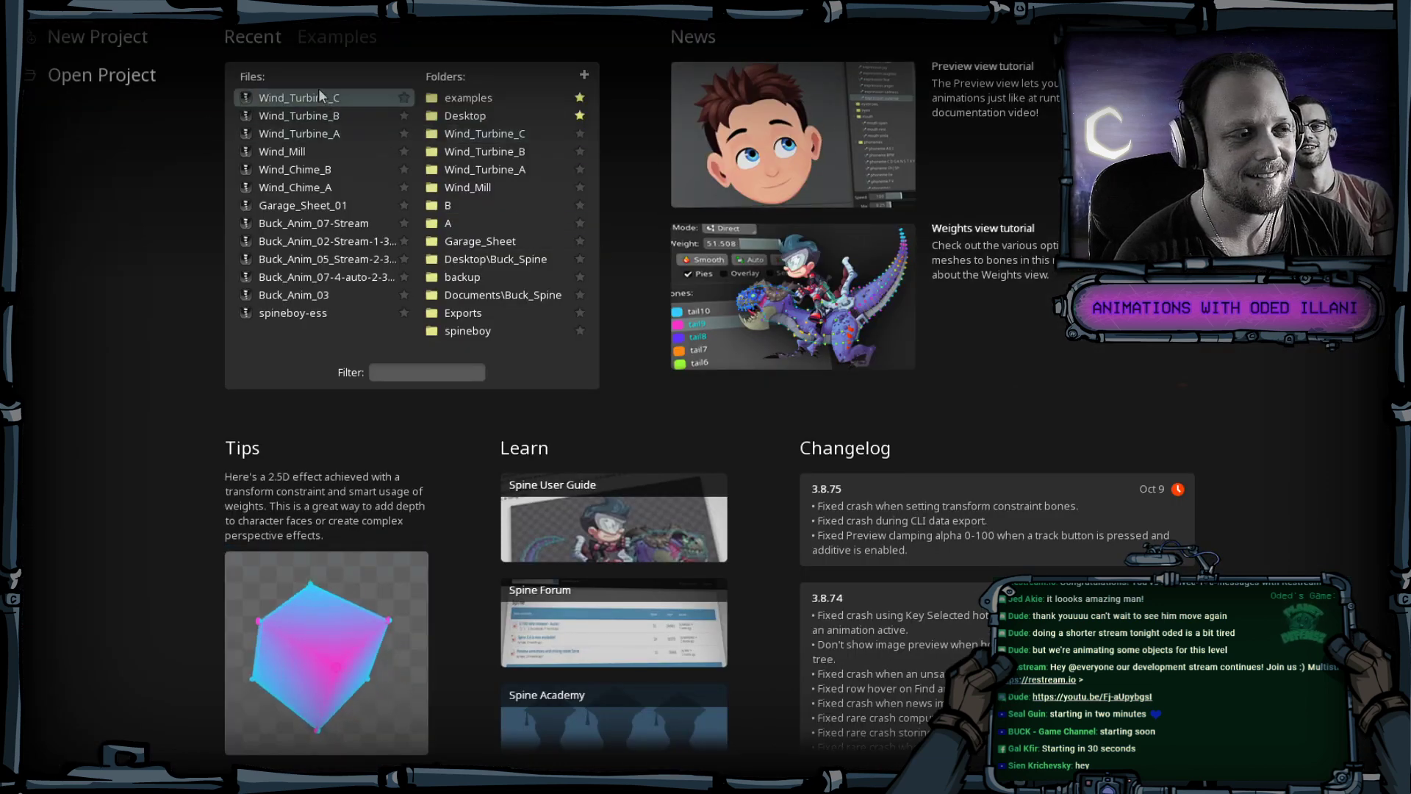
Switch to Spine, open the recent project Garage_Sheet_01, and make the bones visible in the viewport.
{"action": "left_click", "coordinate": [344, 209]}
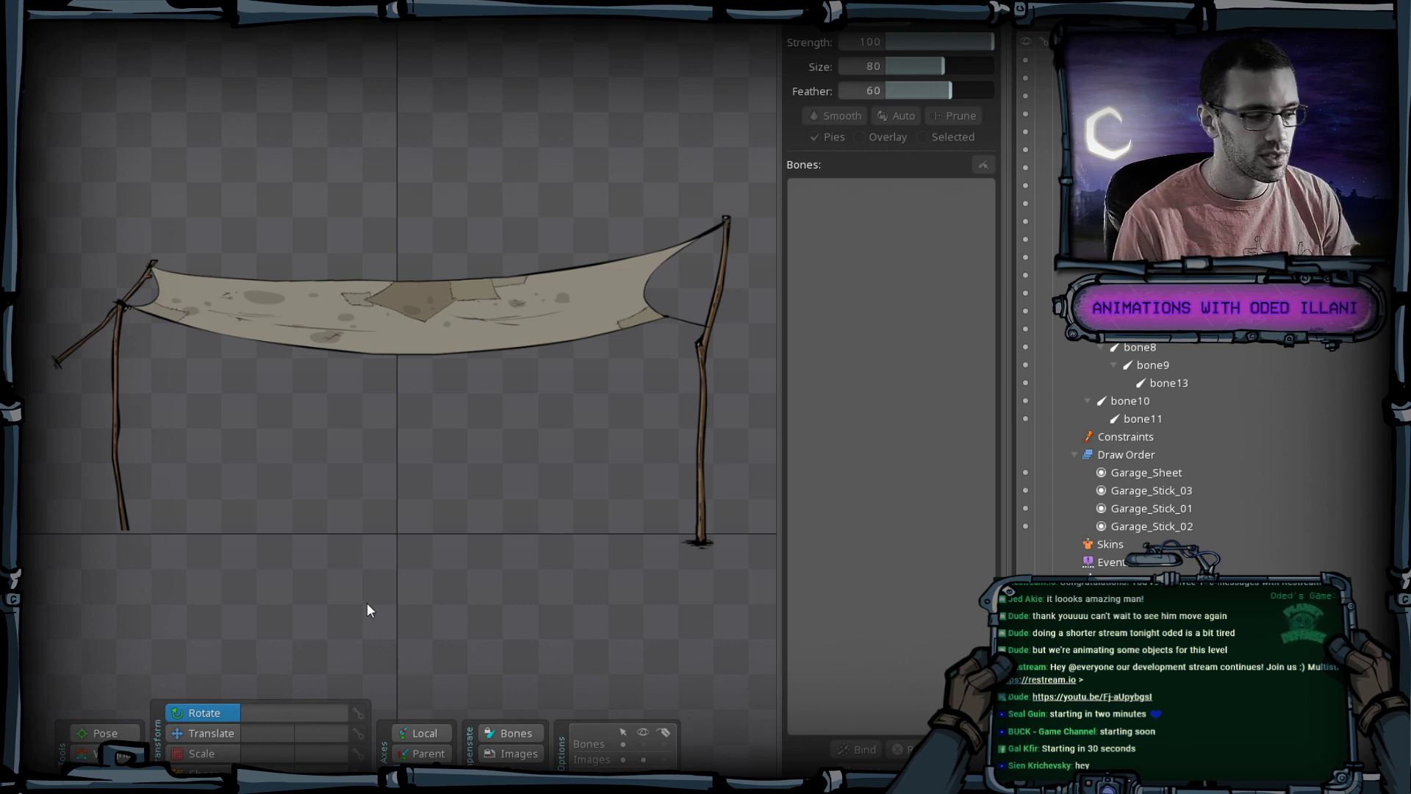
{"action": "left_click", "coordinate": [644, 744]}
{"action": "scroll", "coordinate": [477, 466], "scroll_direction": "up", "scroll_amount": 2}
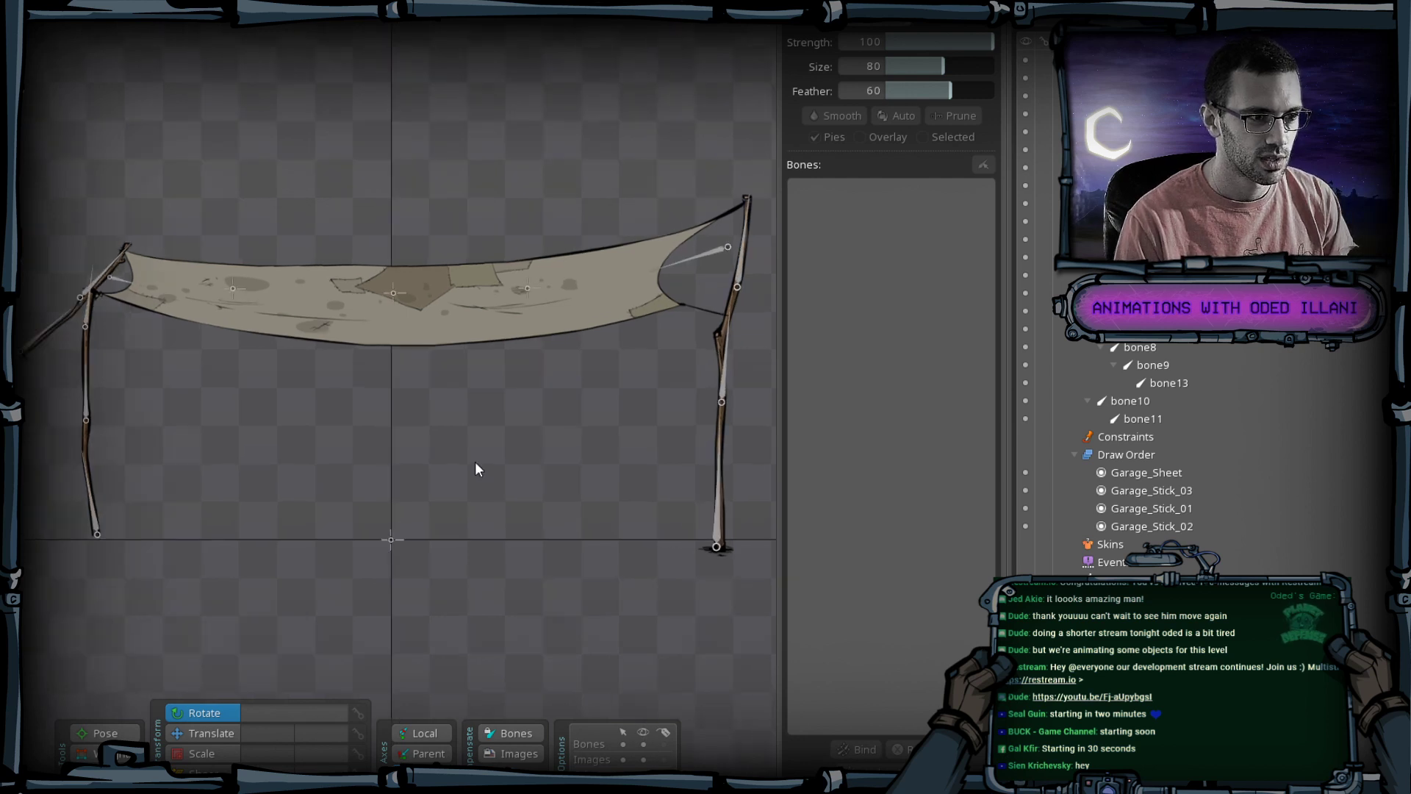
{"action": "mouse_move", "coordinate": [450, 452]}
{"action": "left_mouse_down"}
{"action": "mouse_move", "coordinate": [419, 453]}
{"action": "mouse_move", "coordinate": [439, 457]}
{"action": "left_mouse_up"}
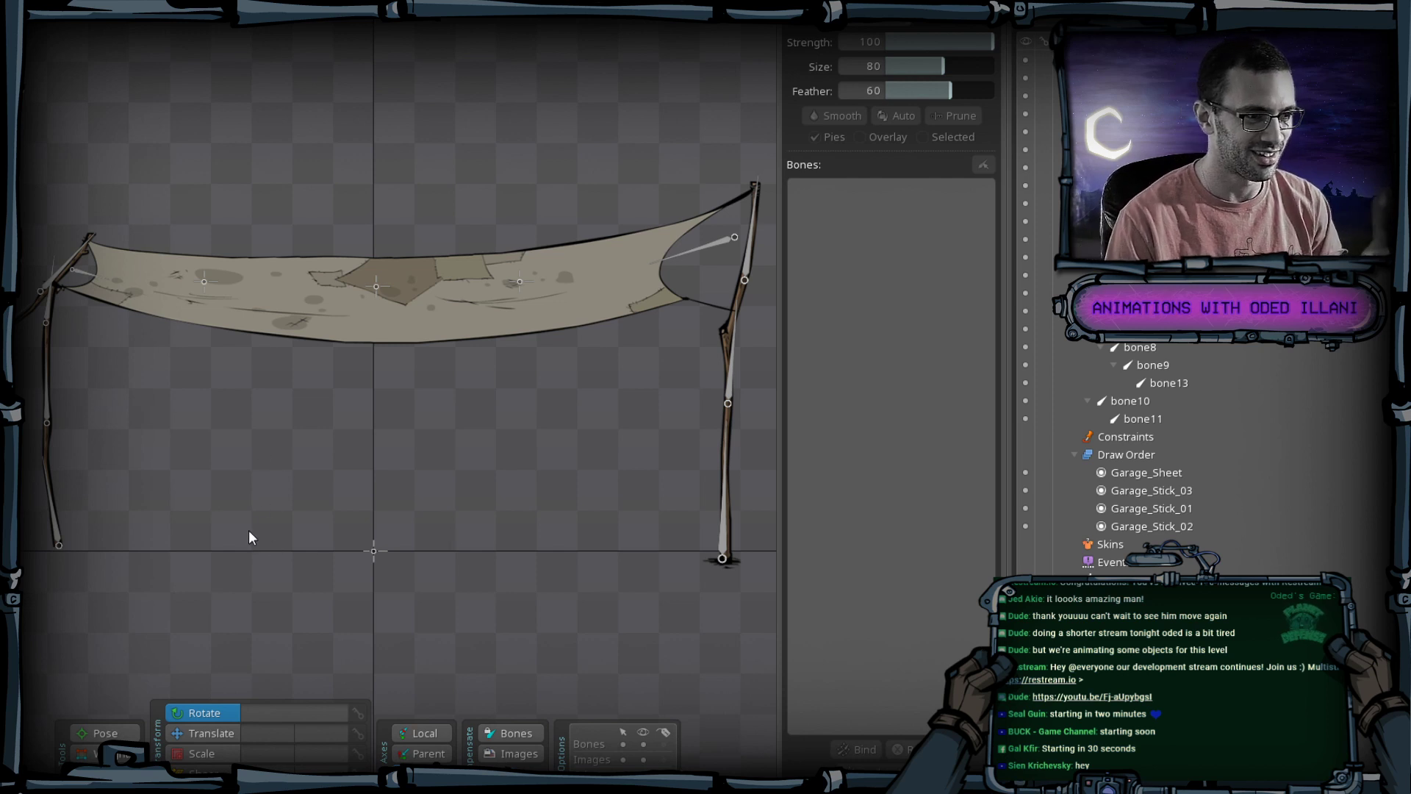
{"action": "left_click_drag", "start_coordinate": [250, 537], "coordinate": [285, 476]}
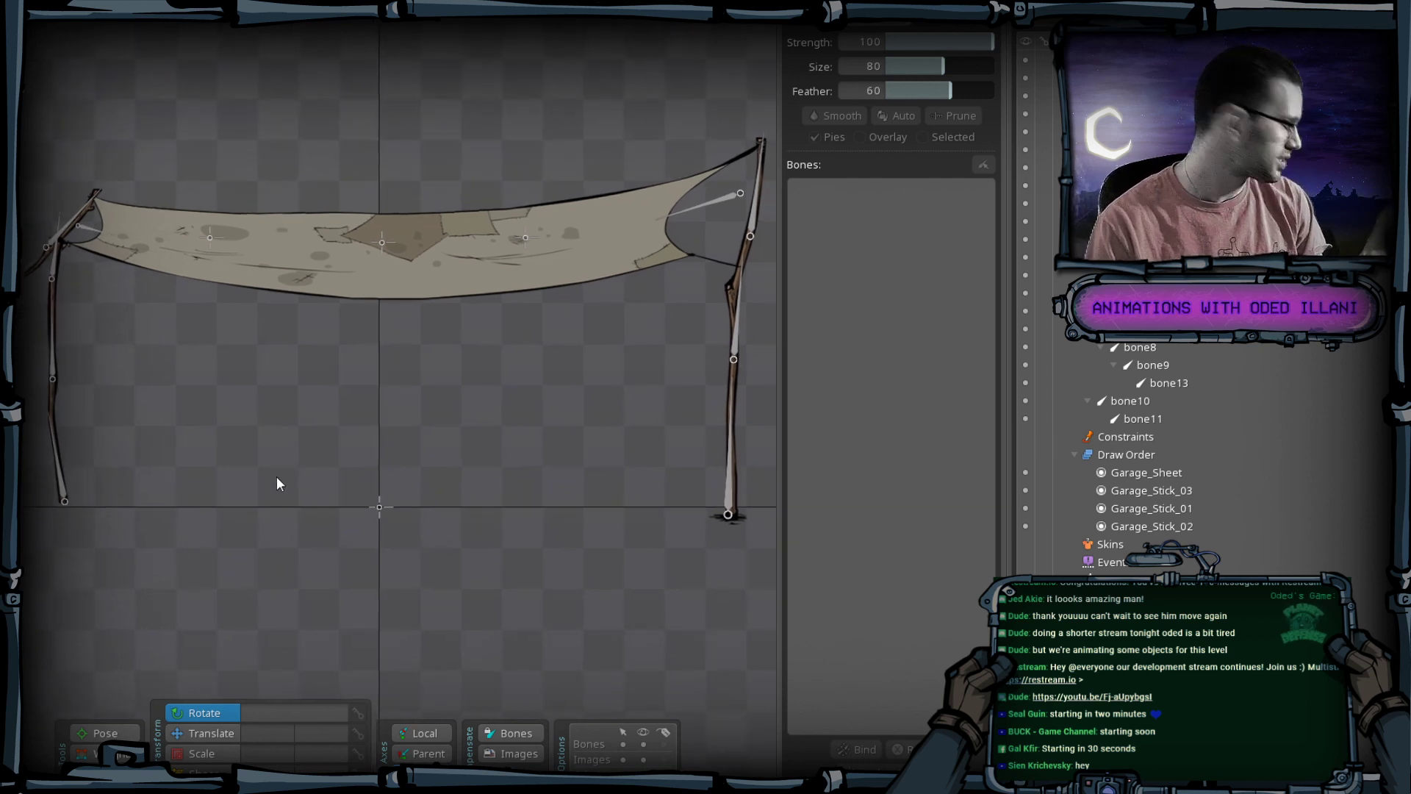
Rename the lowest bone of the left upright stick as L Stick.
{"action": "left_click", "coordinate": [251, 271]}
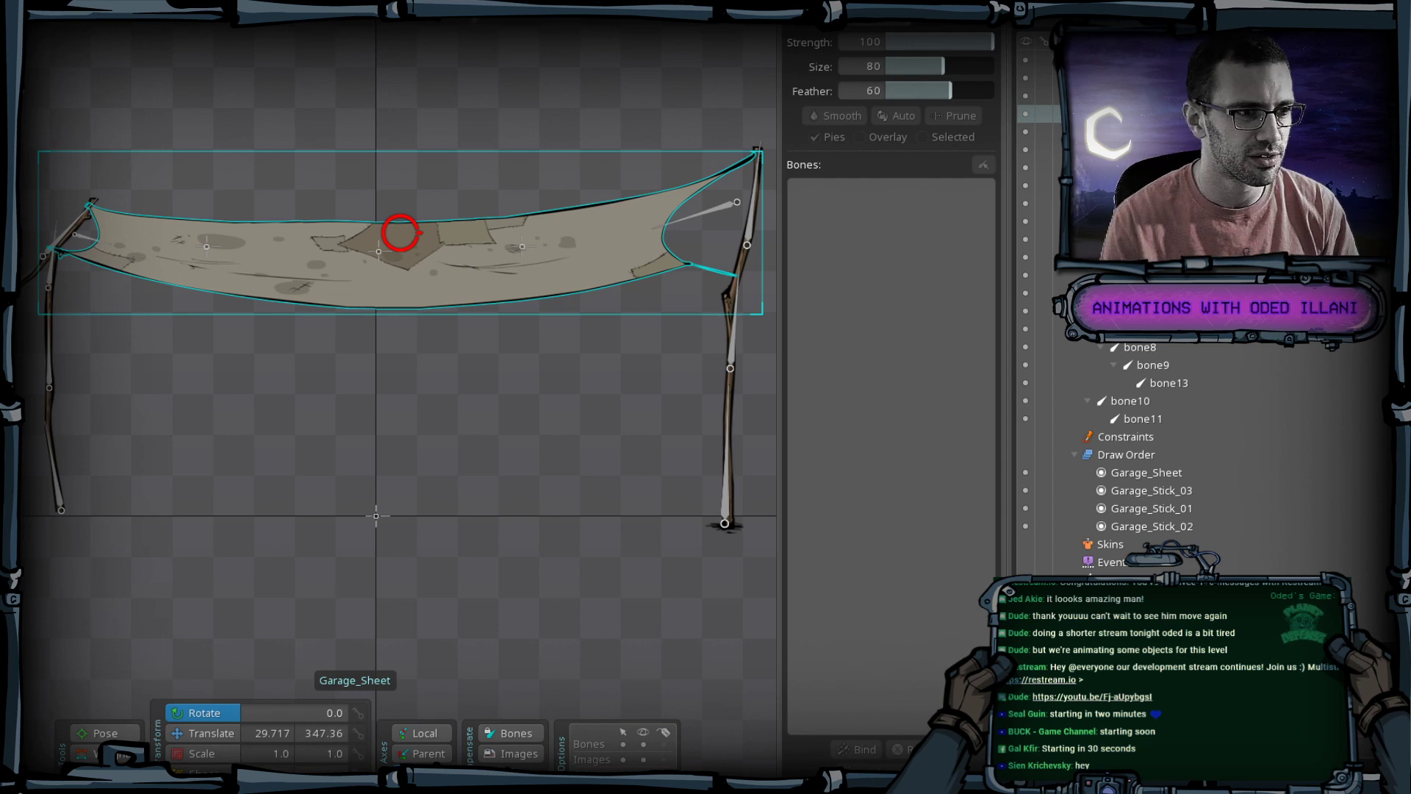
{"action": "scroll", "coordinate": [307, 375], "scroll_direction": "up", "scroll_amount": 1}
{"action": "left_click_drag", "start_coordinate": [166, 508], "coordinate": [334, 540]}
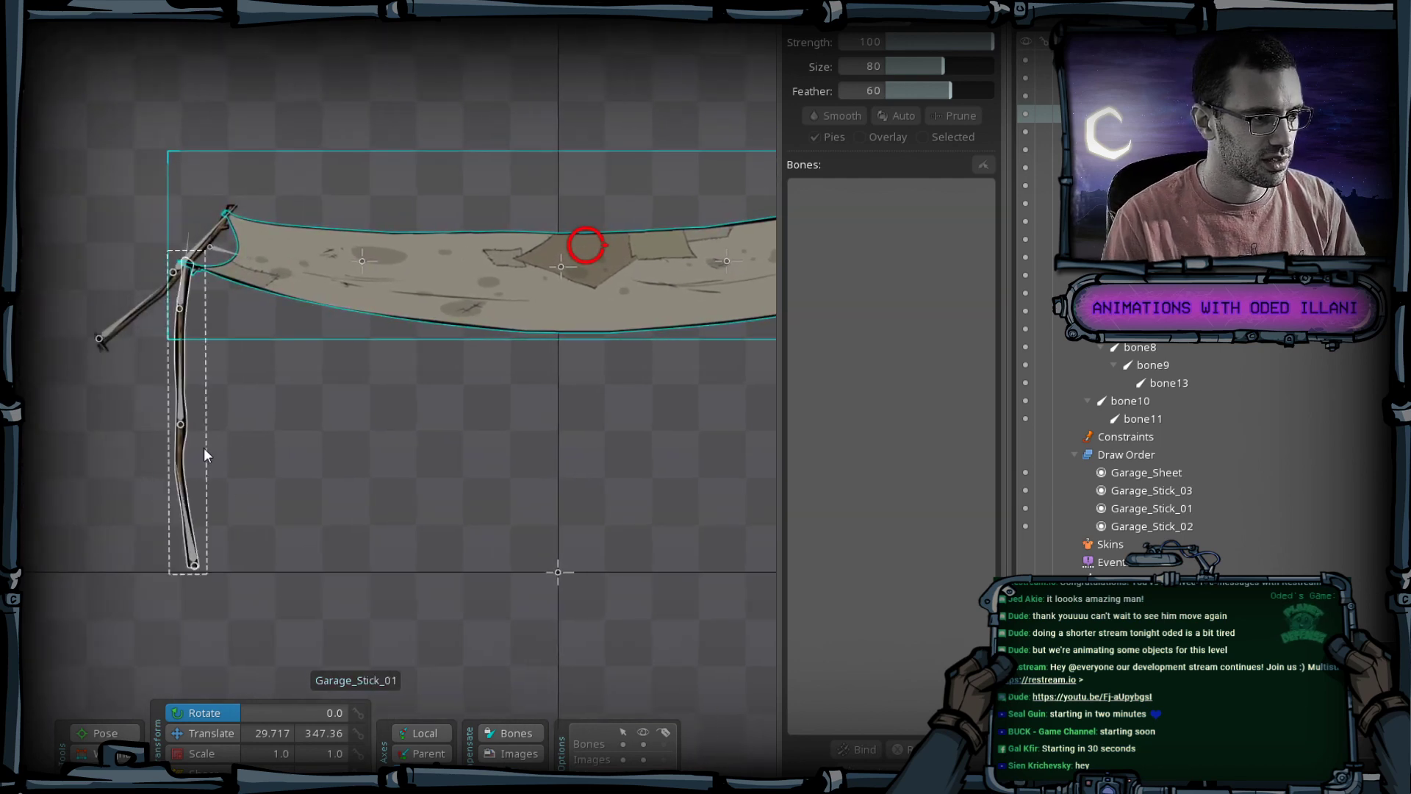
{"action": "left_click", "coordinate": [204, 451]}
{"action": "scroll", "coordinate": [465, 470], "scroll_direction": "up", "scroll_amount": 2}
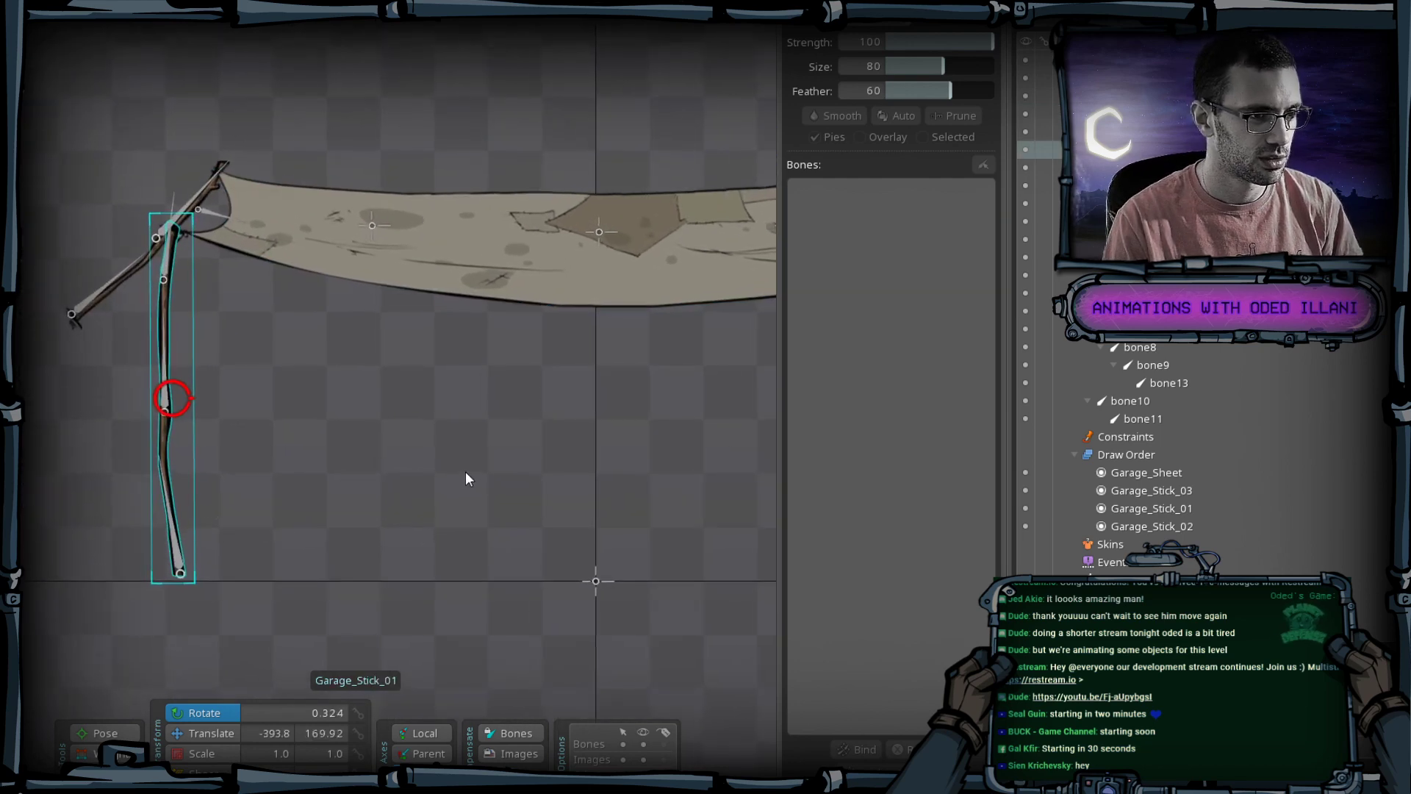
{"action": "left_click_drag", "start_coordinate": [396, 483], "coordinate": [395, 501]}
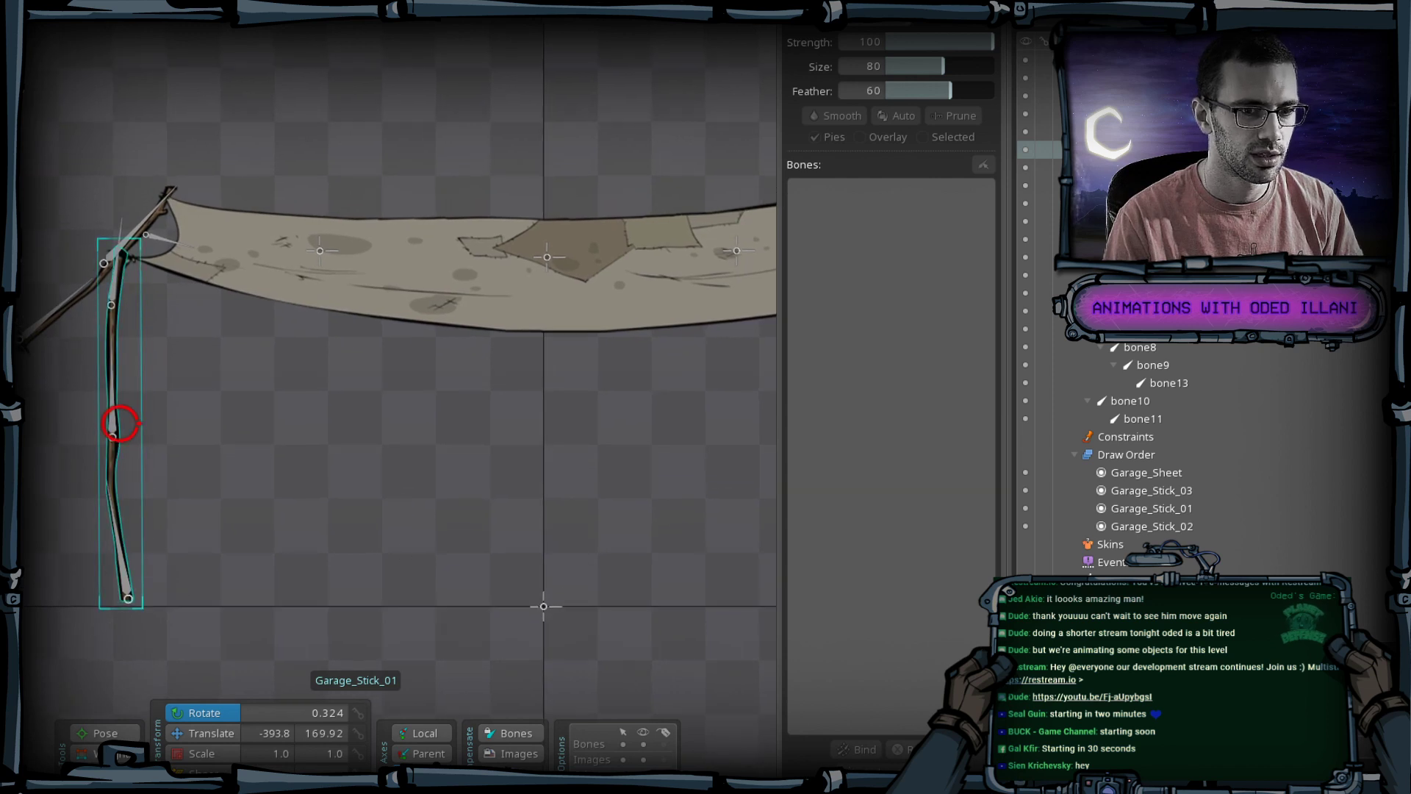
{"action": "left_click", "coordinate": [126, 576]}
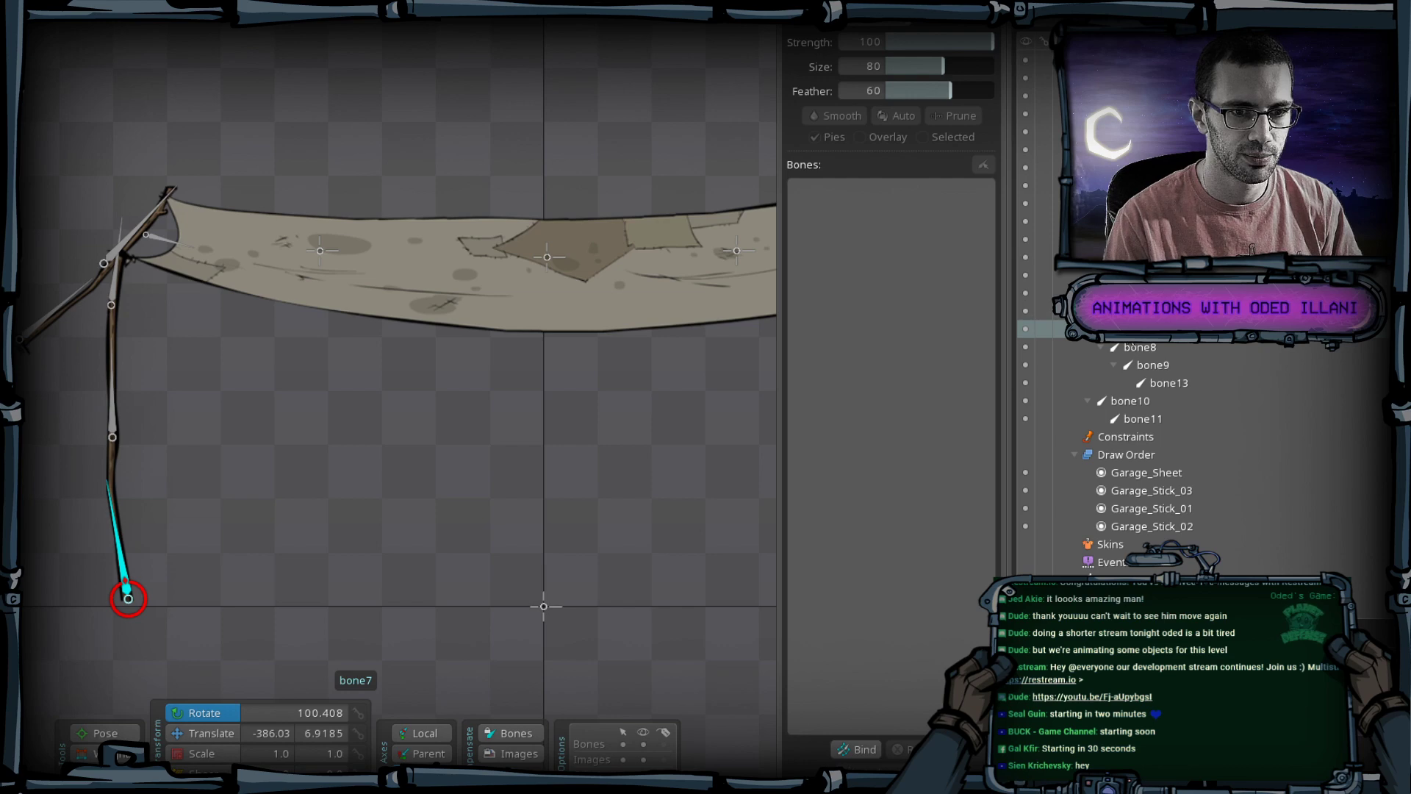
{"action": "key", "text": "F2"}
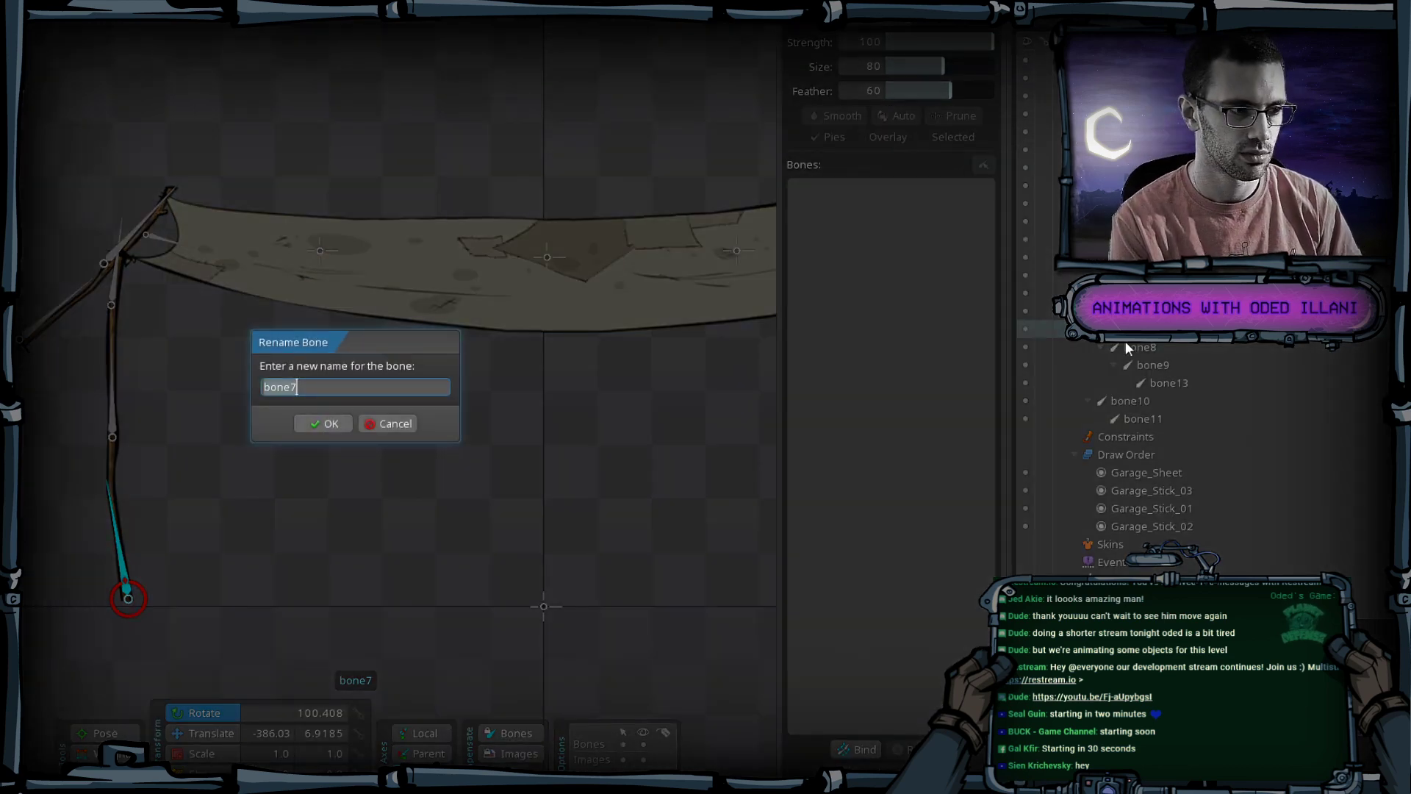
{"action": "type", "text": "L S"}
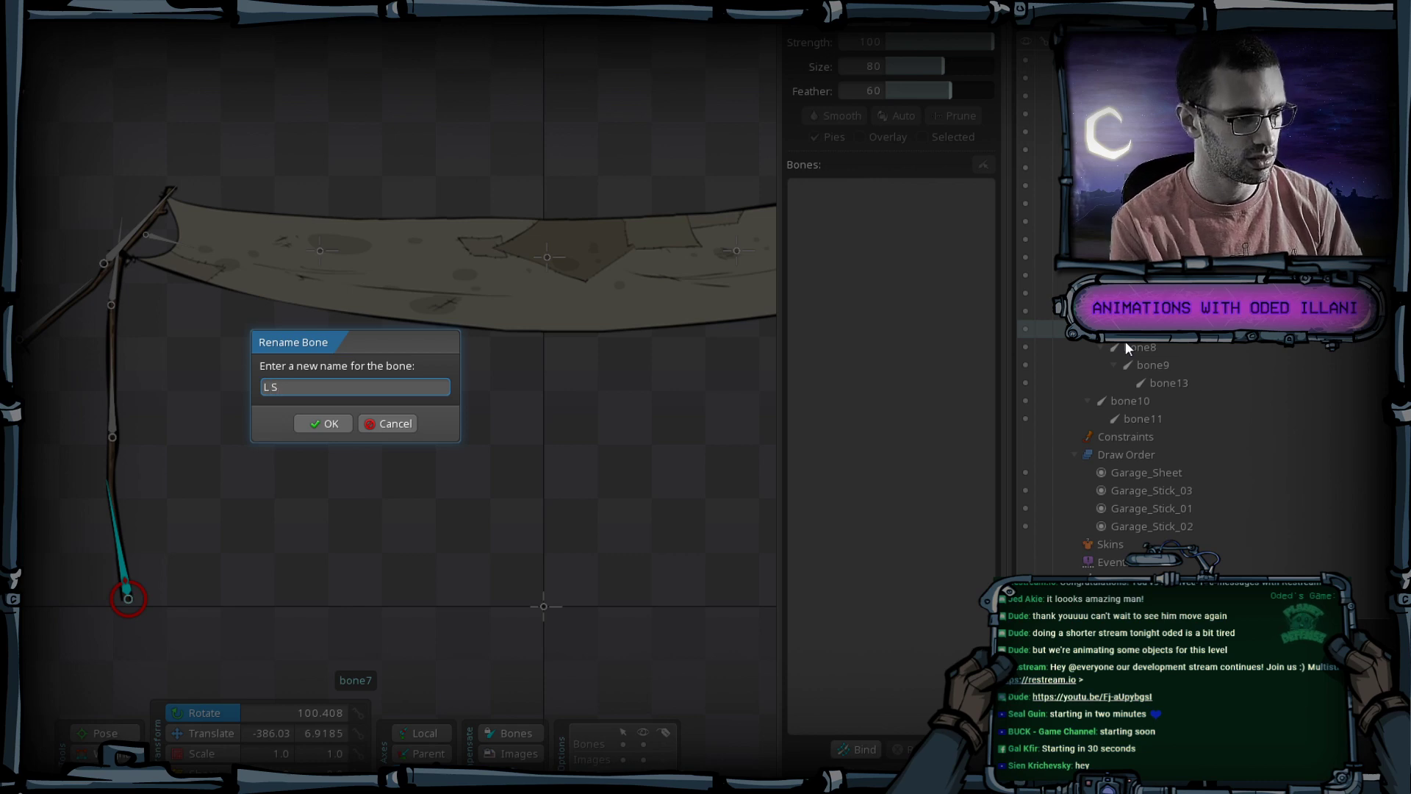
{"action": "type", "text": "tick"}
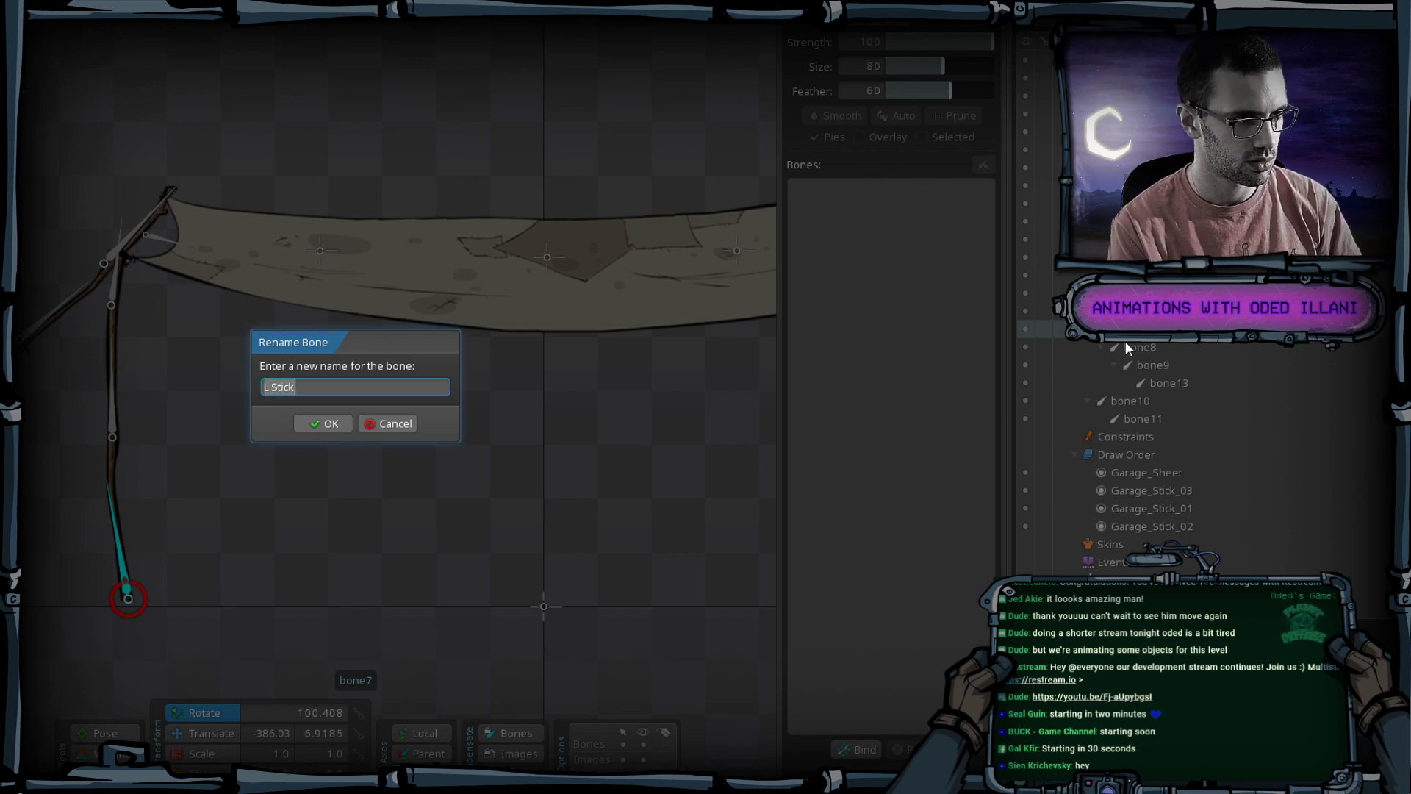
{"action": "key", "text": "Return"}
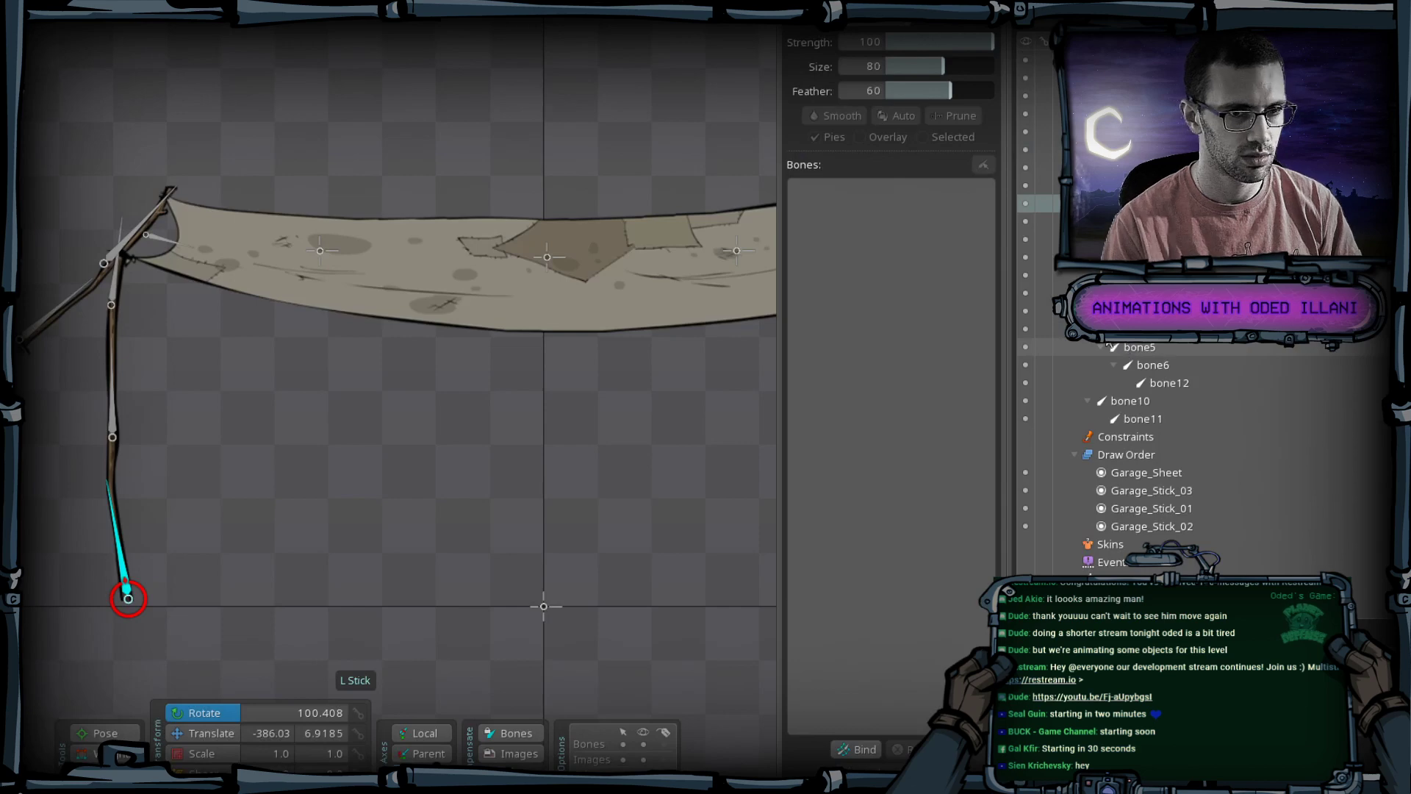
Rename the middle bone of the left upright stick as L Stick 2.
{"action": "left_click", "coordinate": [1044, 221]}
{"action": "key", "text": "F2"}
{"action": "type", "text": "L Stic"}
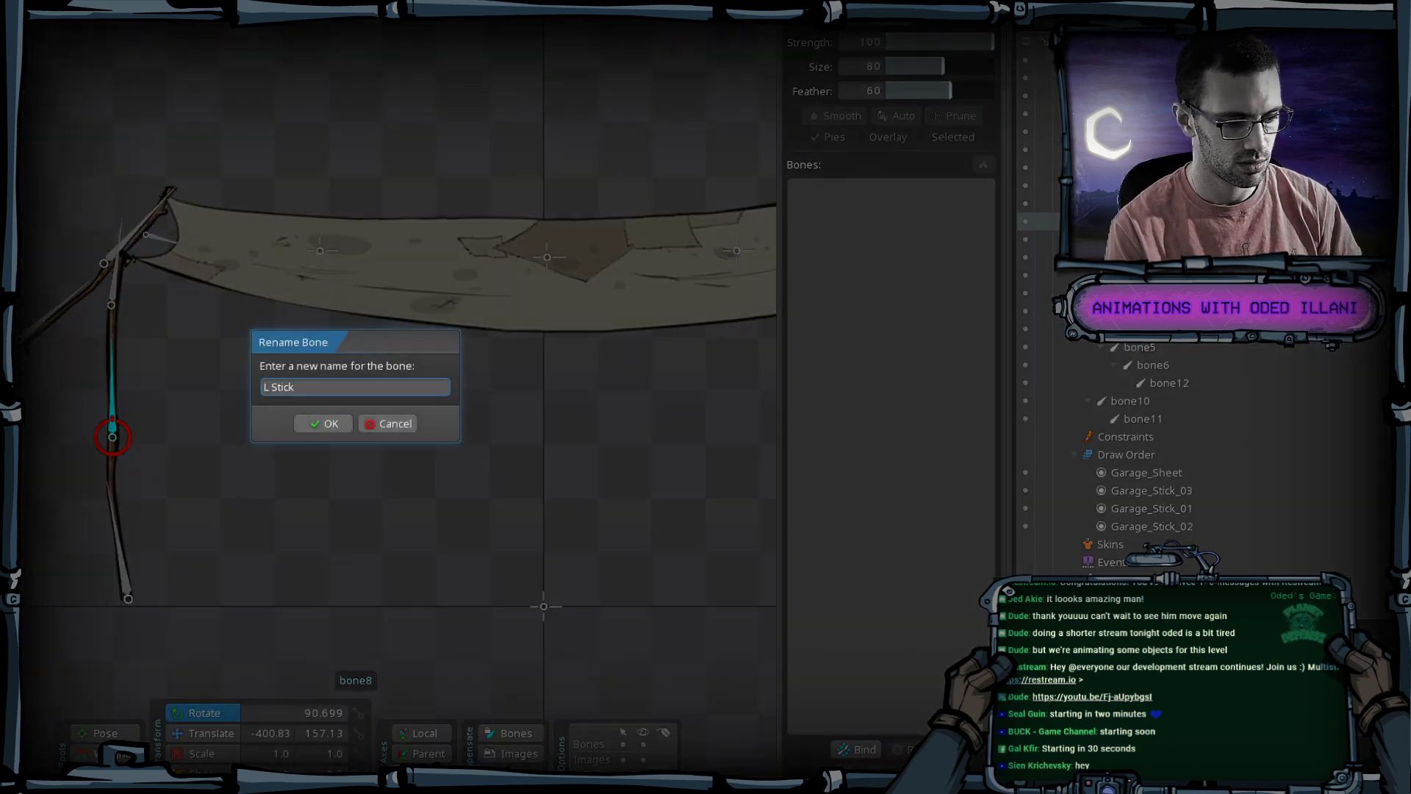
{"action": "type", "text": "2"}
{"action": "key", "text": "Return"}
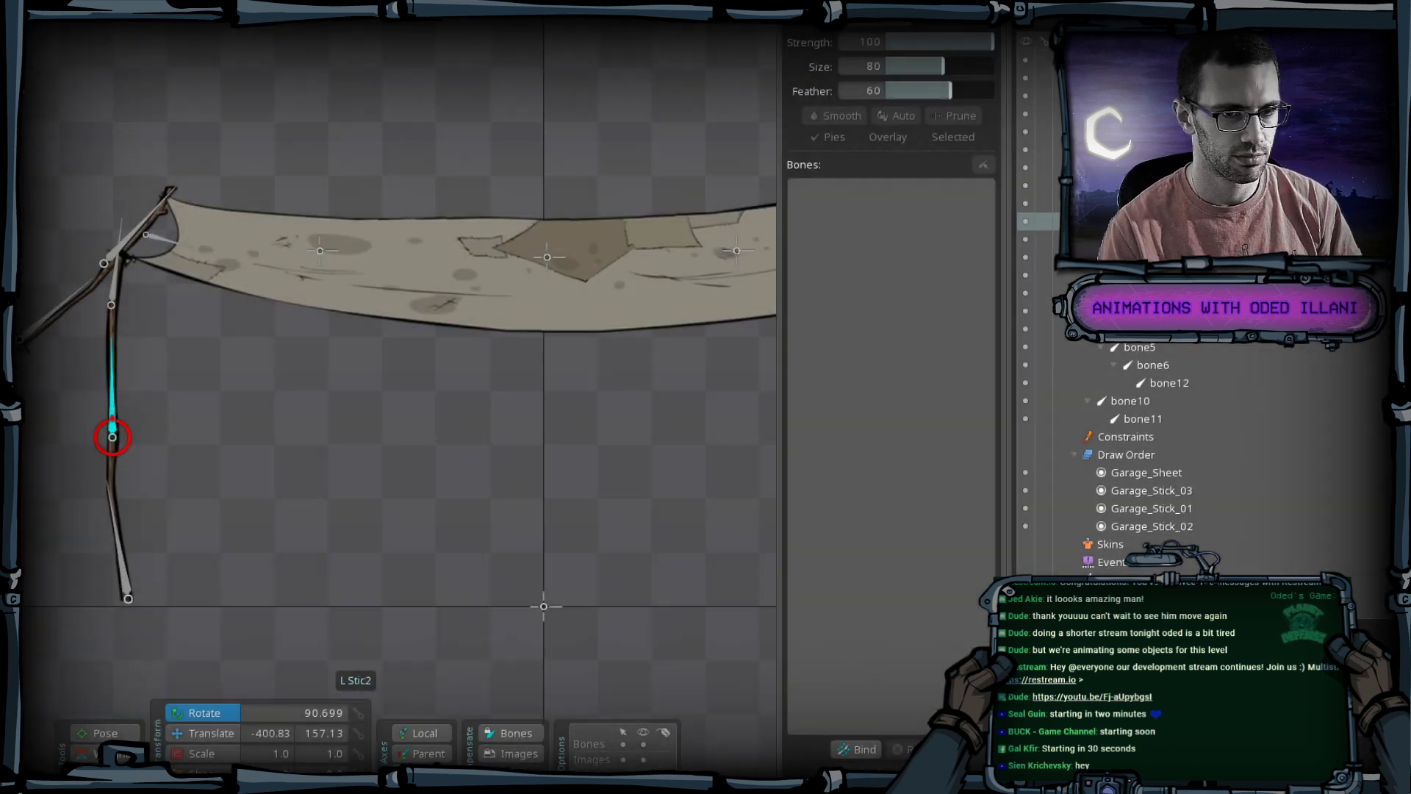
{"action": "key", "text": "F2"}
{"action": "type", "text": "L Stick"}
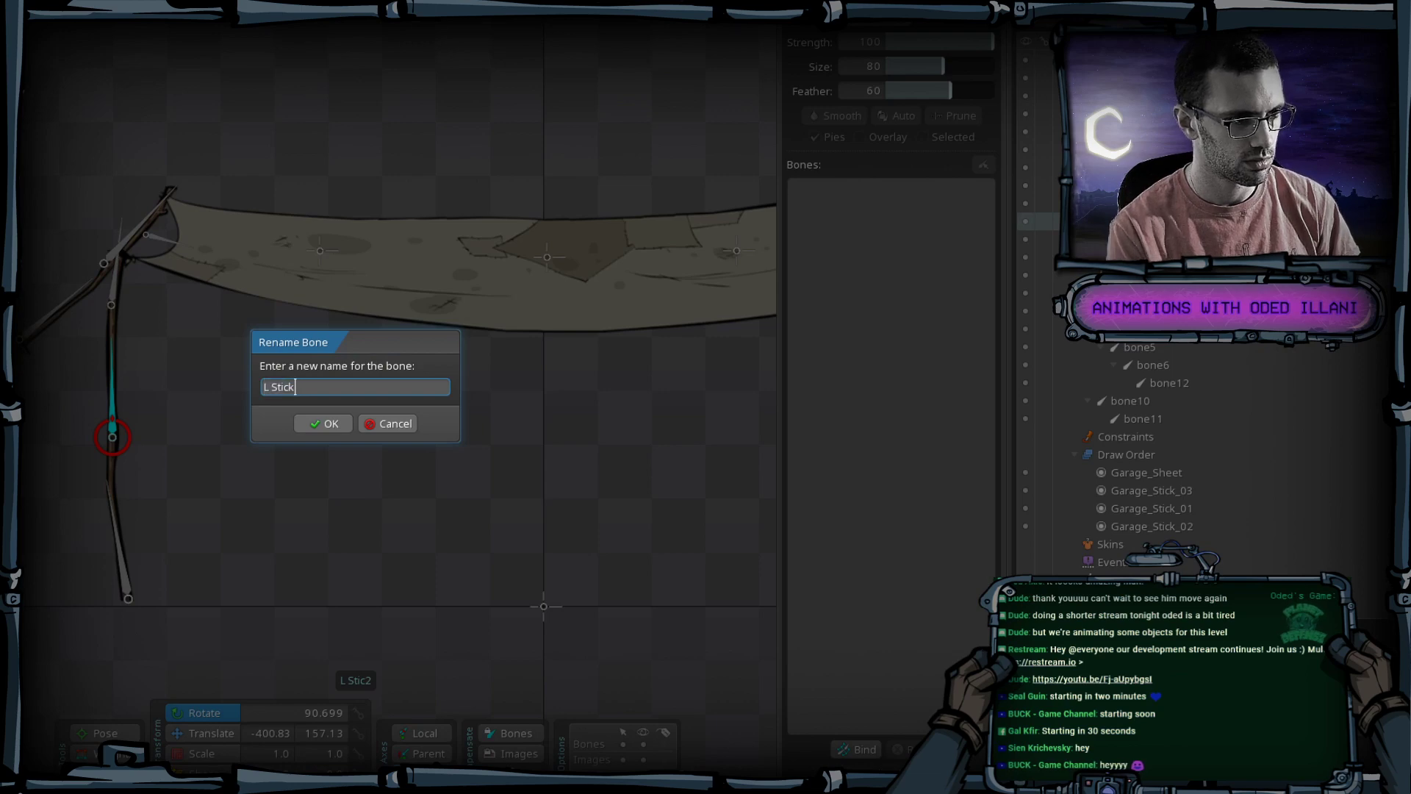
{"action": "type", "text": " 2"}
{"action": "key", "text": "Return"}
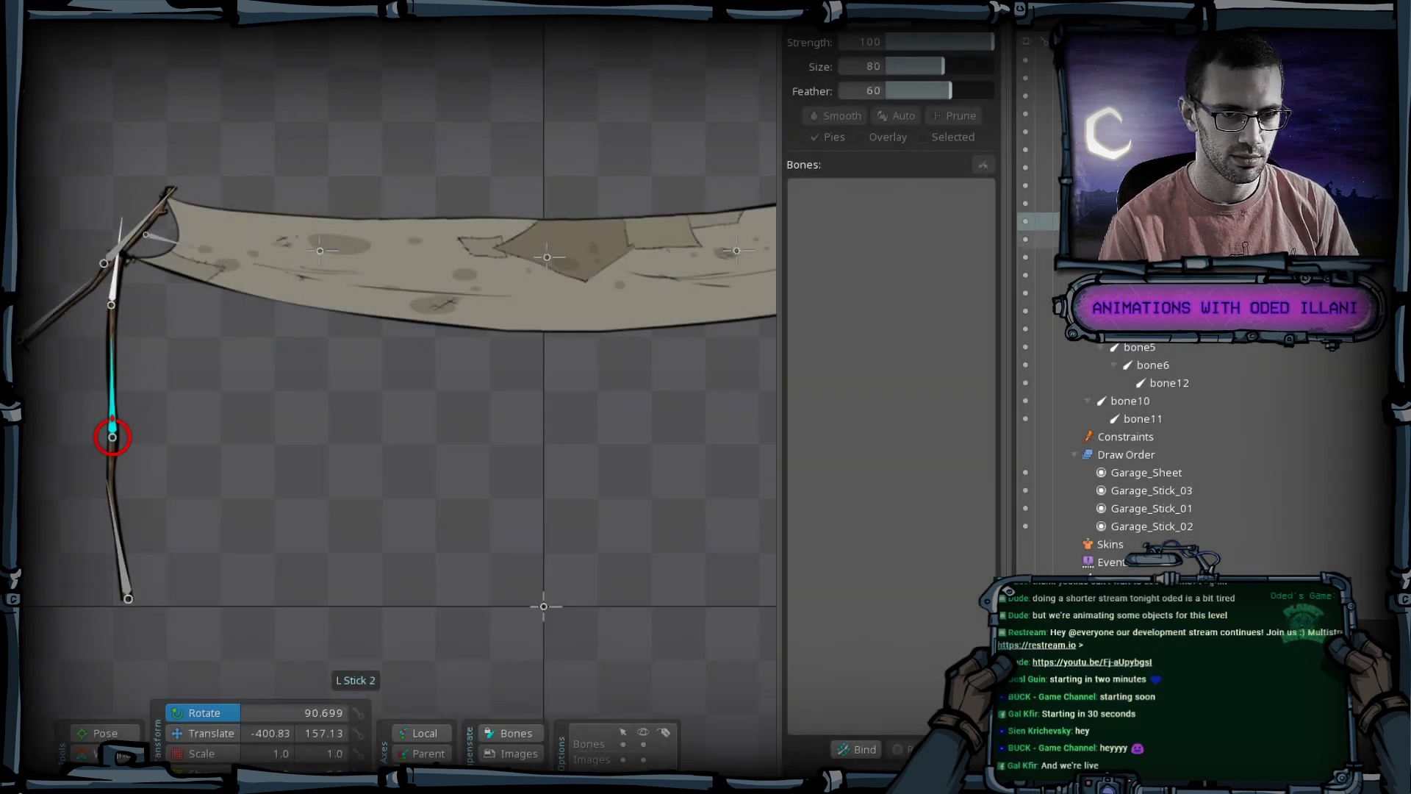
Rename the uppermost bone of the left upright stick as L Stick 3.
{"action": "left_click", "coordinate": [111, 304]}
{"action": "key", "text": "F2"}
{"action": "type", "text": "L Stick"}
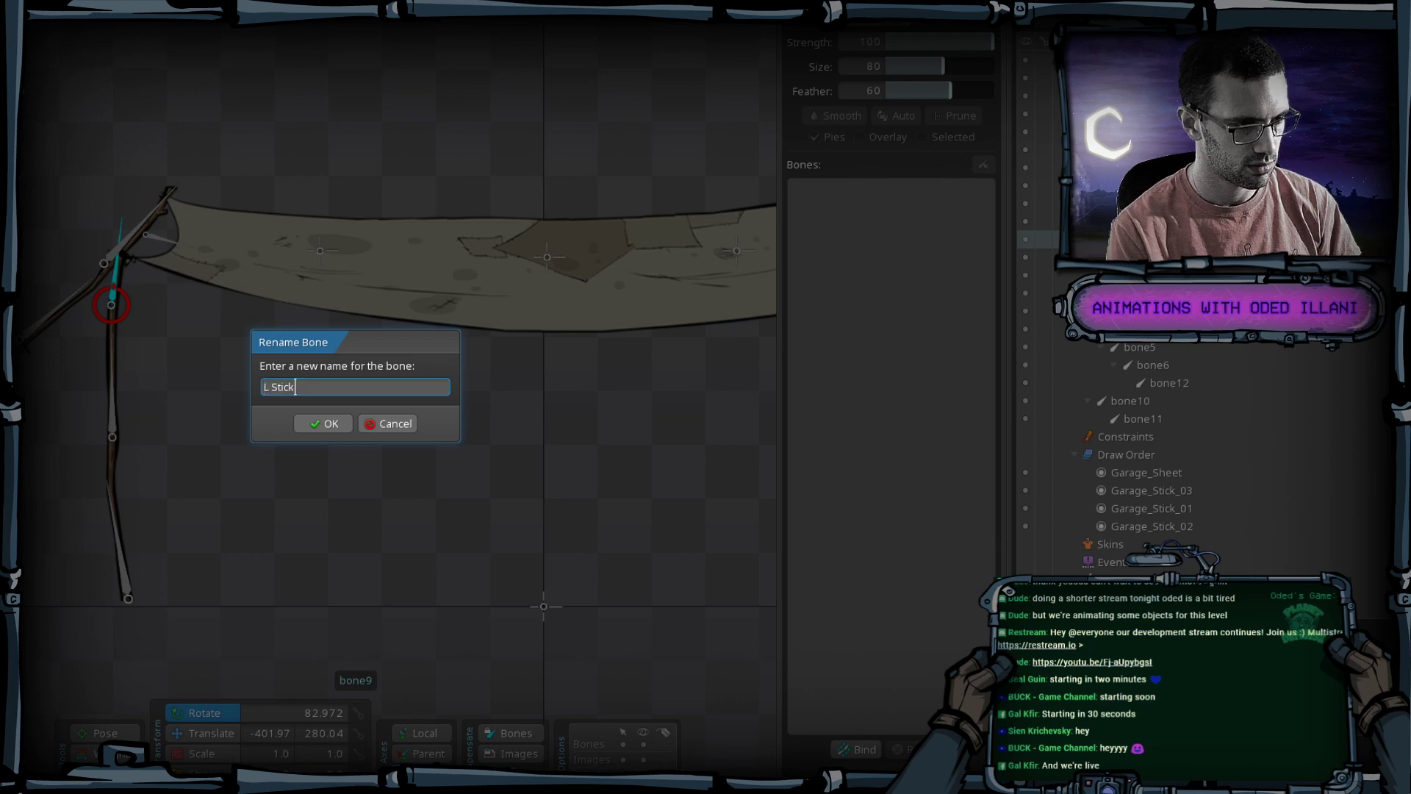
{"action": "type", "text": " 3"}
{"action": "key", "text": "Return"}
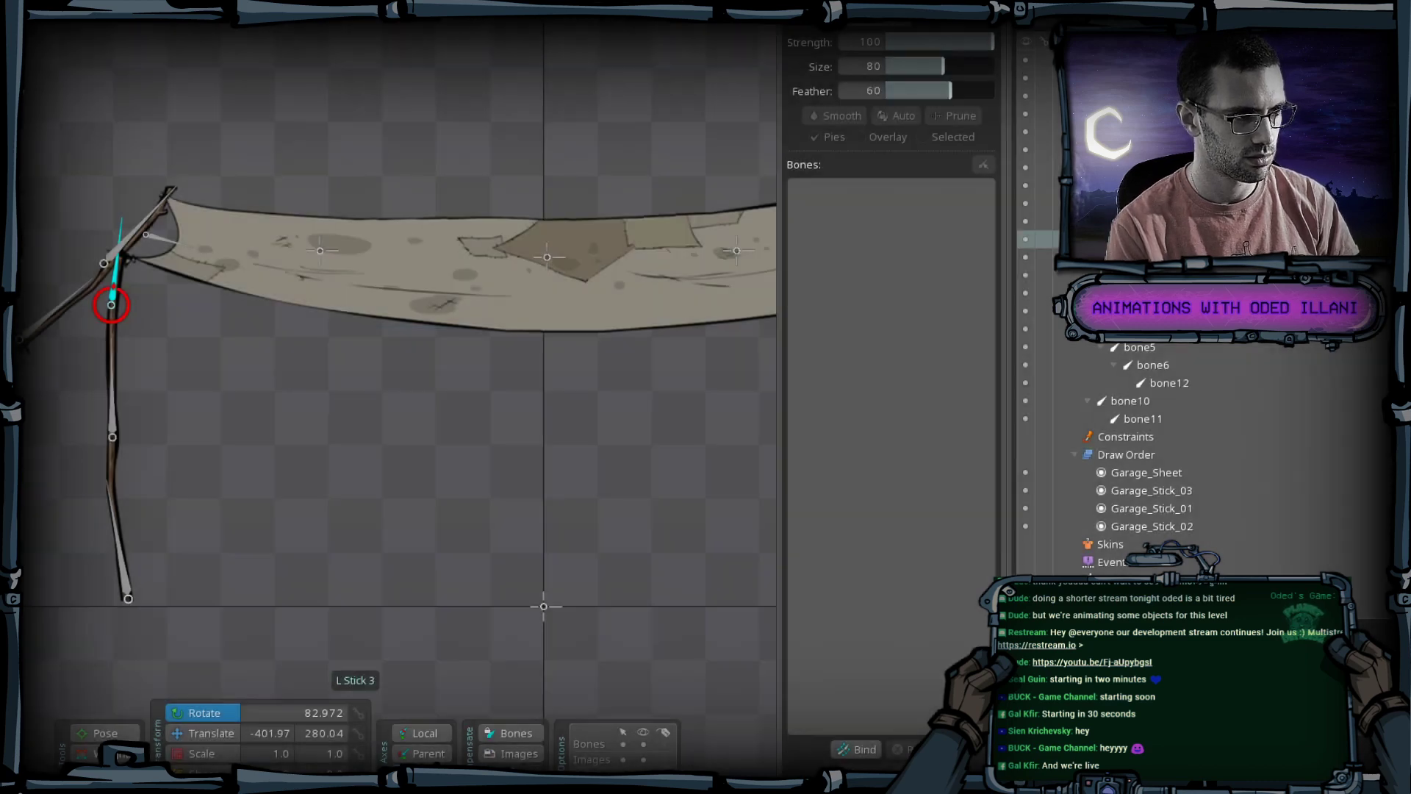
Rename the lowest bone of the right stick as R Stick 1 and copy that name.
{"action": "scroll", "coordinate": [722, 492], "scroll_direction": "down", "scroll_amount": 2}
{"action": "scroll", "coordinate": [518, 404], "scroll_direction": "up", "scroll_amount": 3}
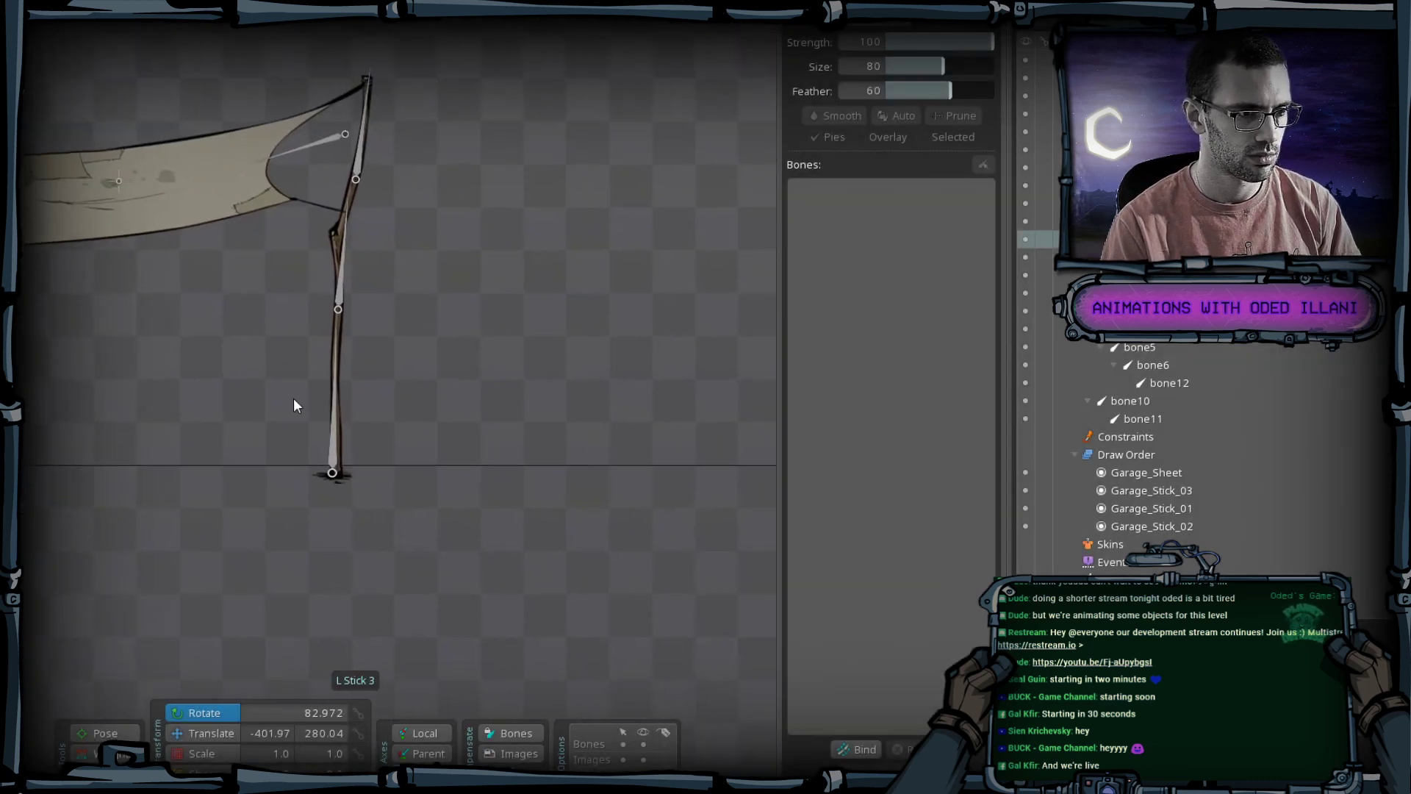
{"action": "left_click", "coordinate": [332, 450]}
{"action": "left_click_drag", "start_coordinate": [188, 425], "coordinate": [264, 444]}
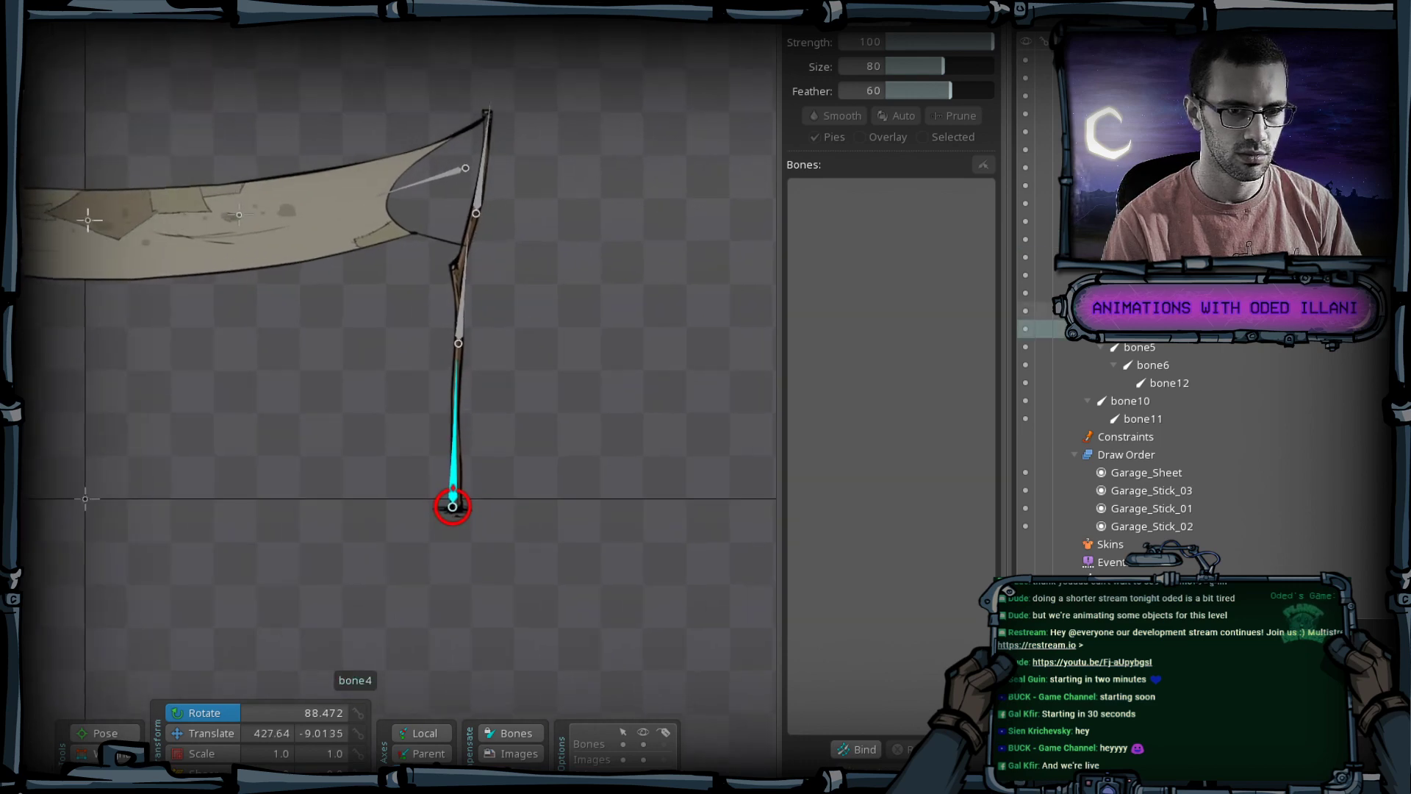
{"action": "key", "text": "F2"}
{"action": "type", "text": "L Stick"}
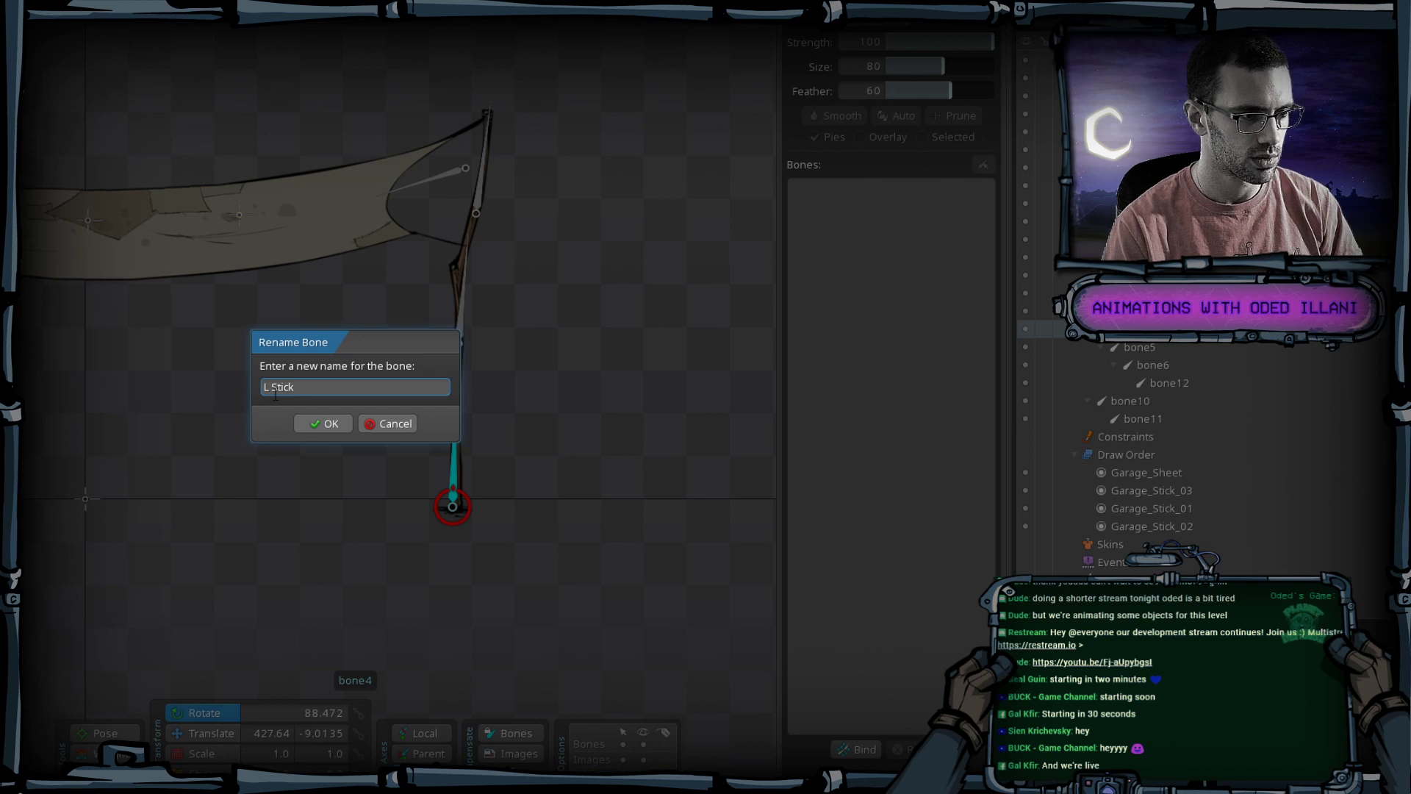
{"action": "left_click_drag", "start_coordinate": [270, 387], "coordinate": [253, 384]}
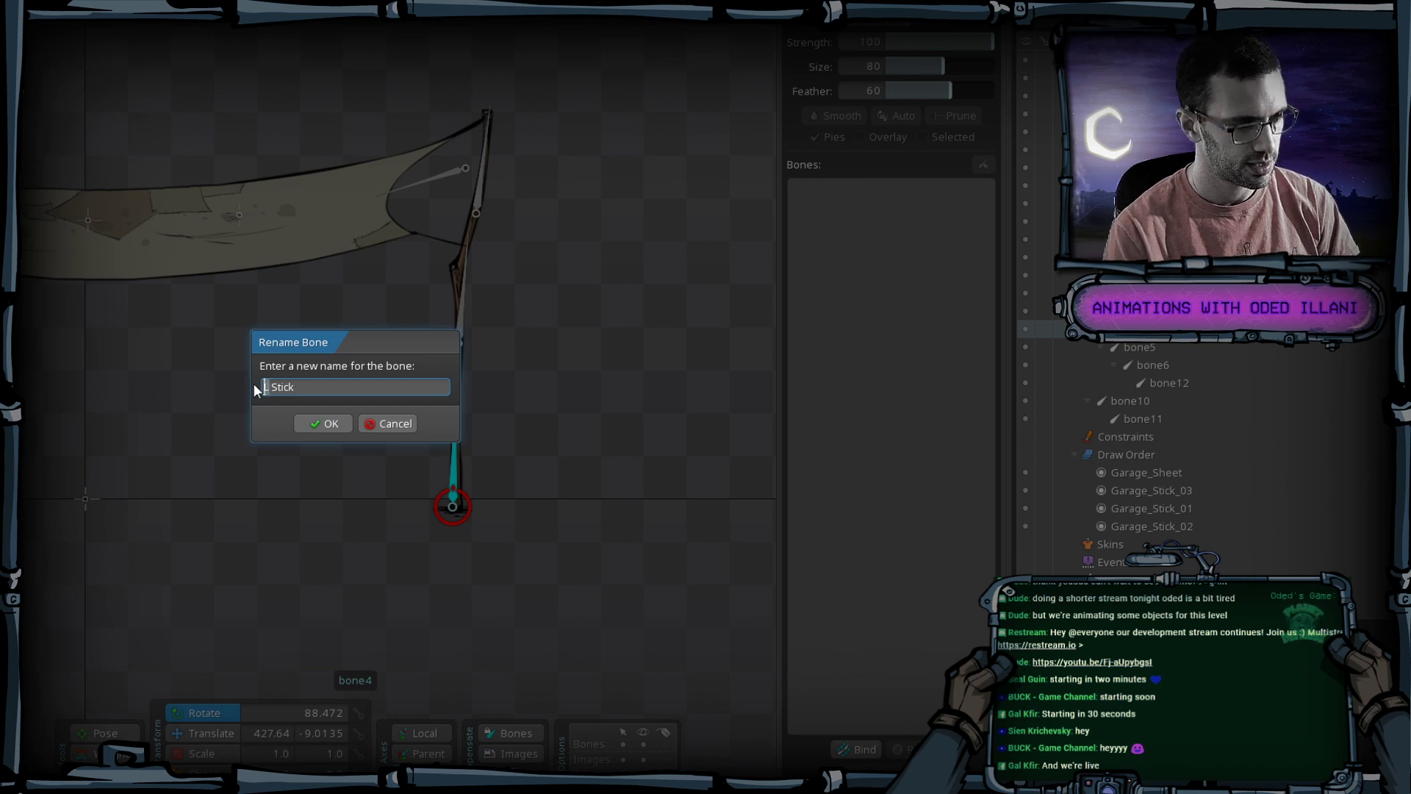
{"action": "type", "text": "R"}
{"action": "key", "text": "ctrl+a"}
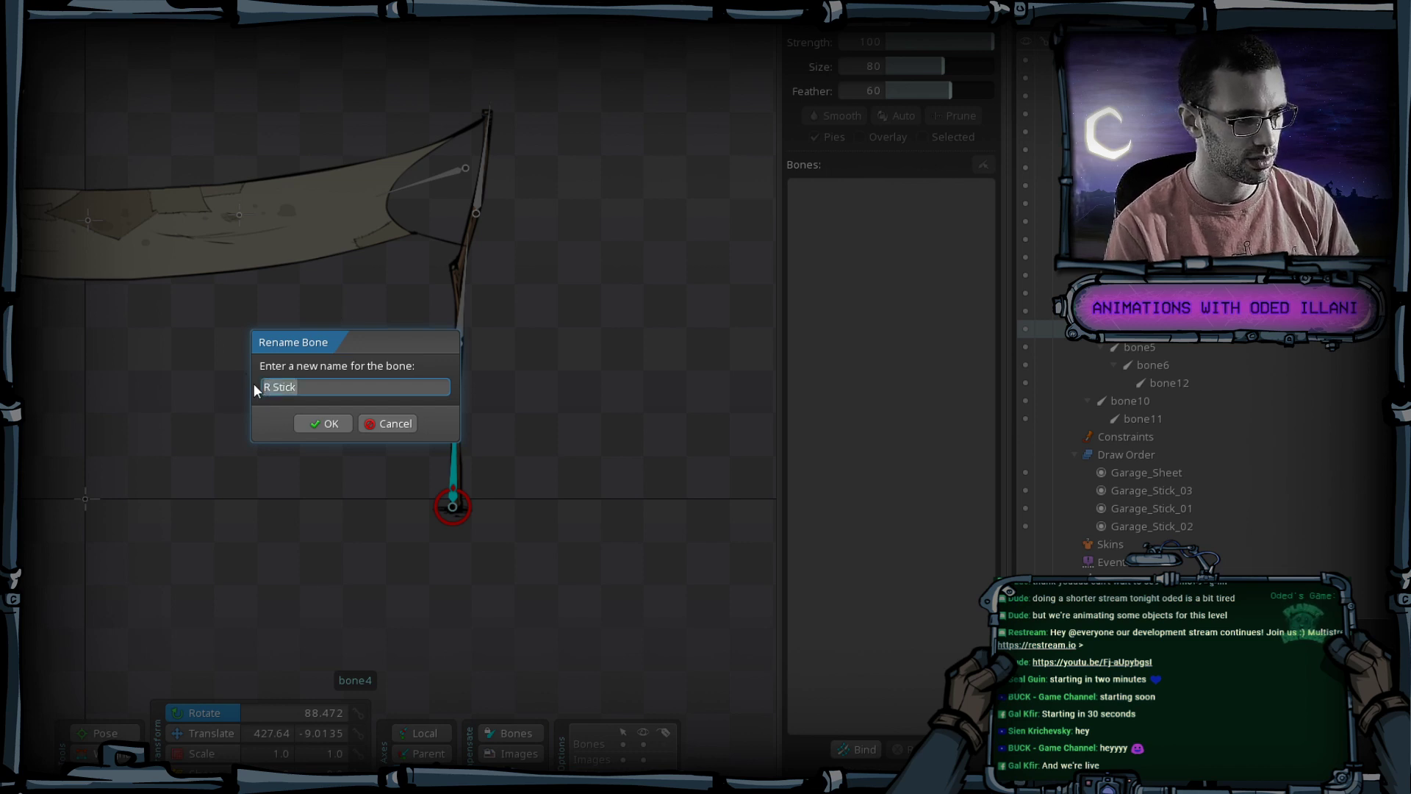
{"action": "key", "text": "End"}
{"action": "type", "text": "1"}
{"action": "key", "text": "ctrl+a"}
{"action": "key", "text": "ctrl+c"}
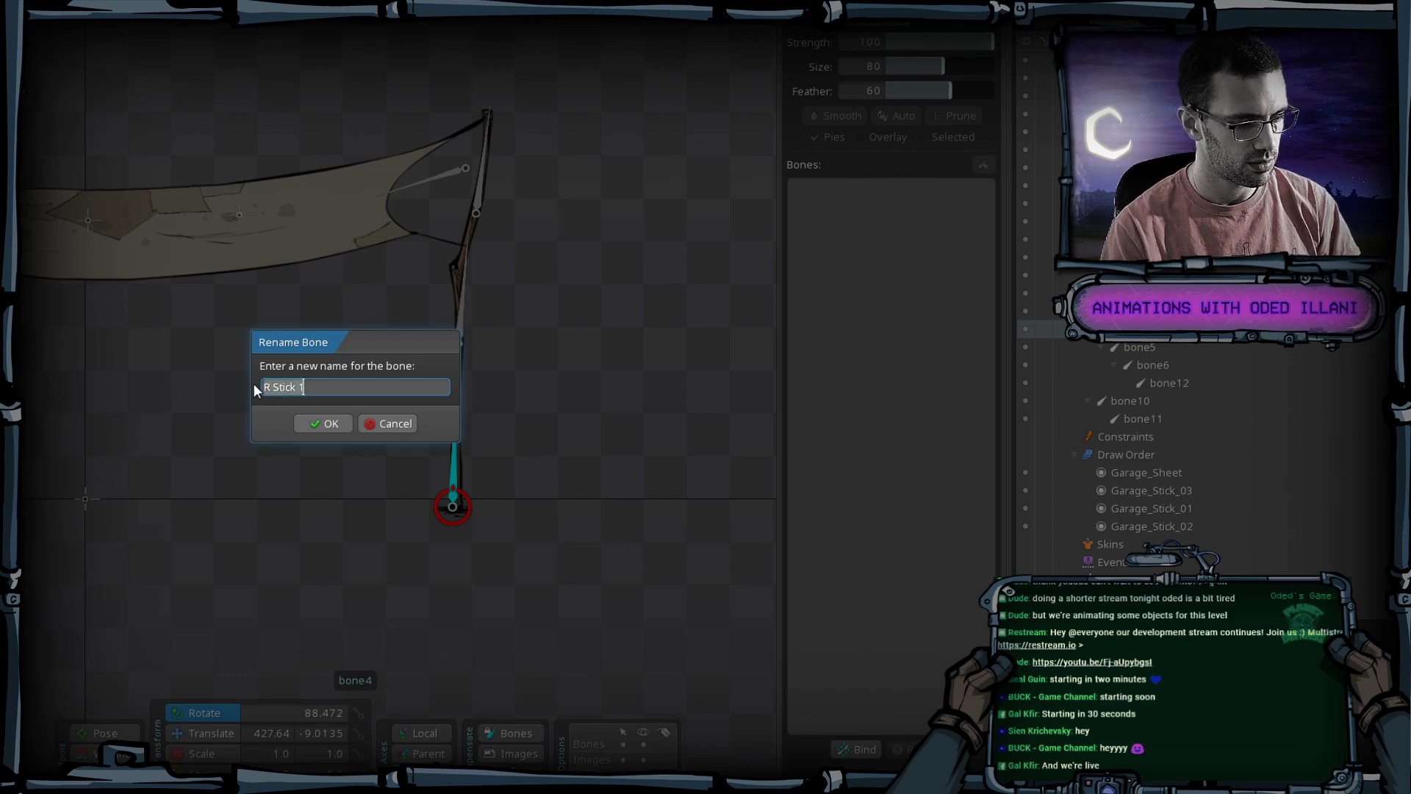
{"action": "key", "text": "Return"}
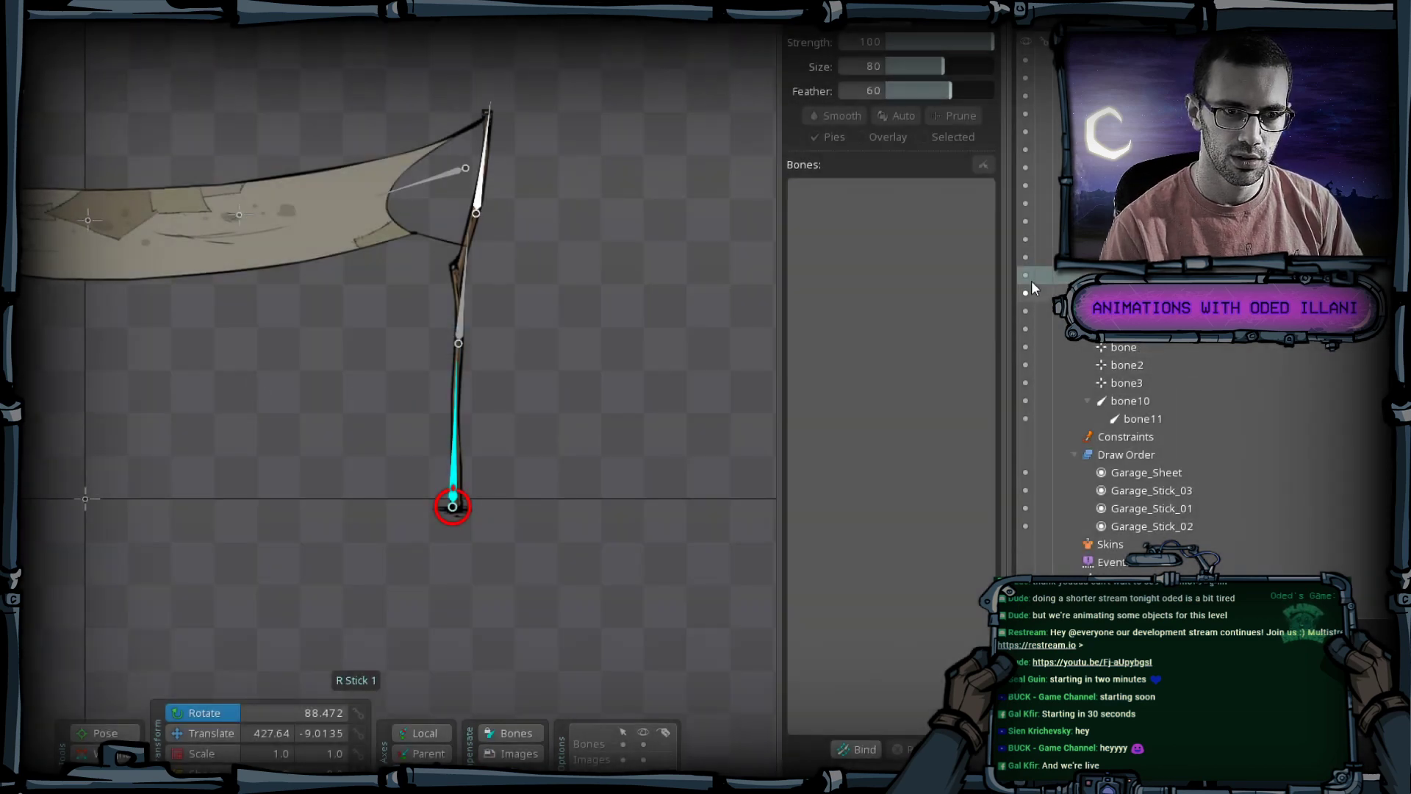
Rename the middle bone of the right stick as R Stick 2.
{"action": "double_click", "coordinate": [1139, 293]}
{"action": "key", "text": "ctrl+v"}
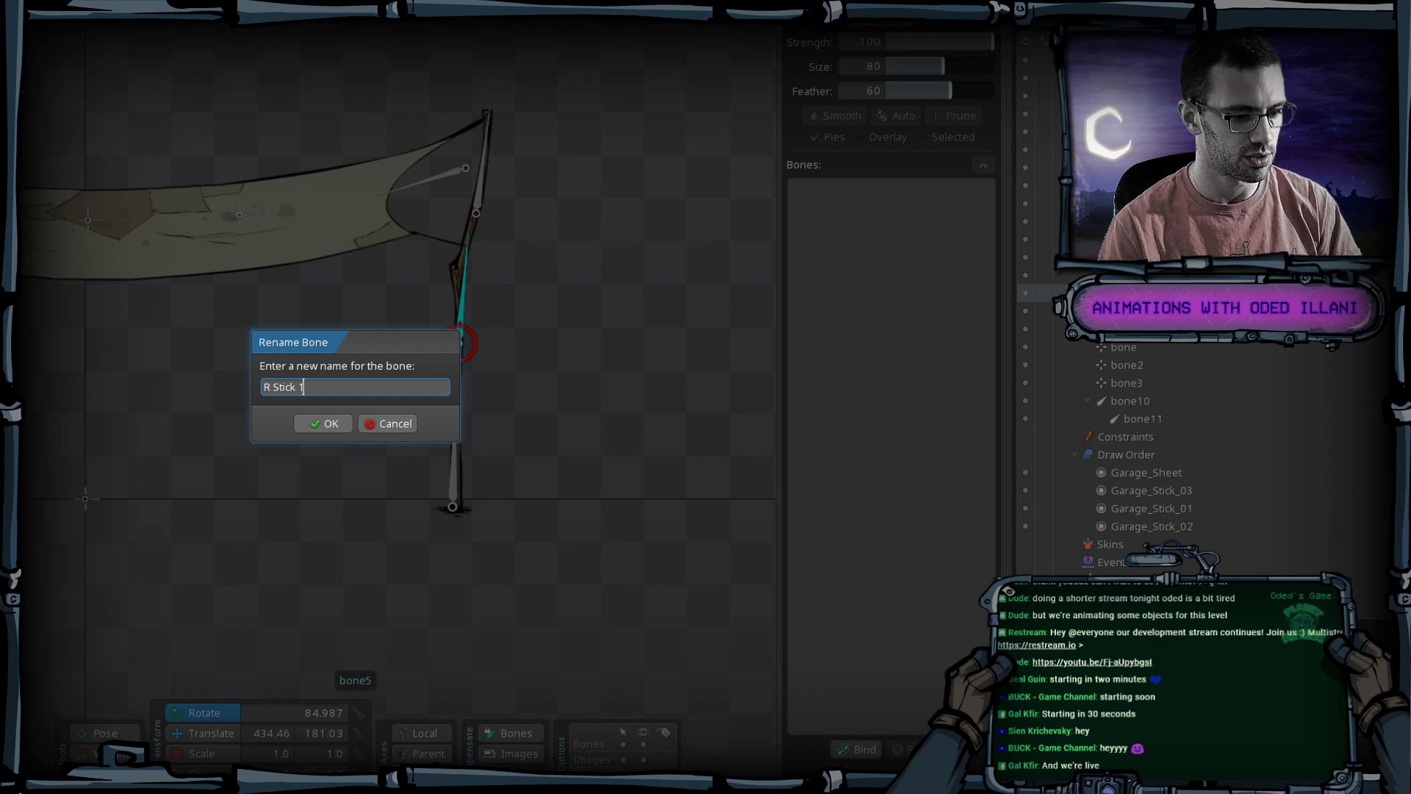
{"action": "key", "text": "BackSpace"}
{"action": "type", "text": "2"}
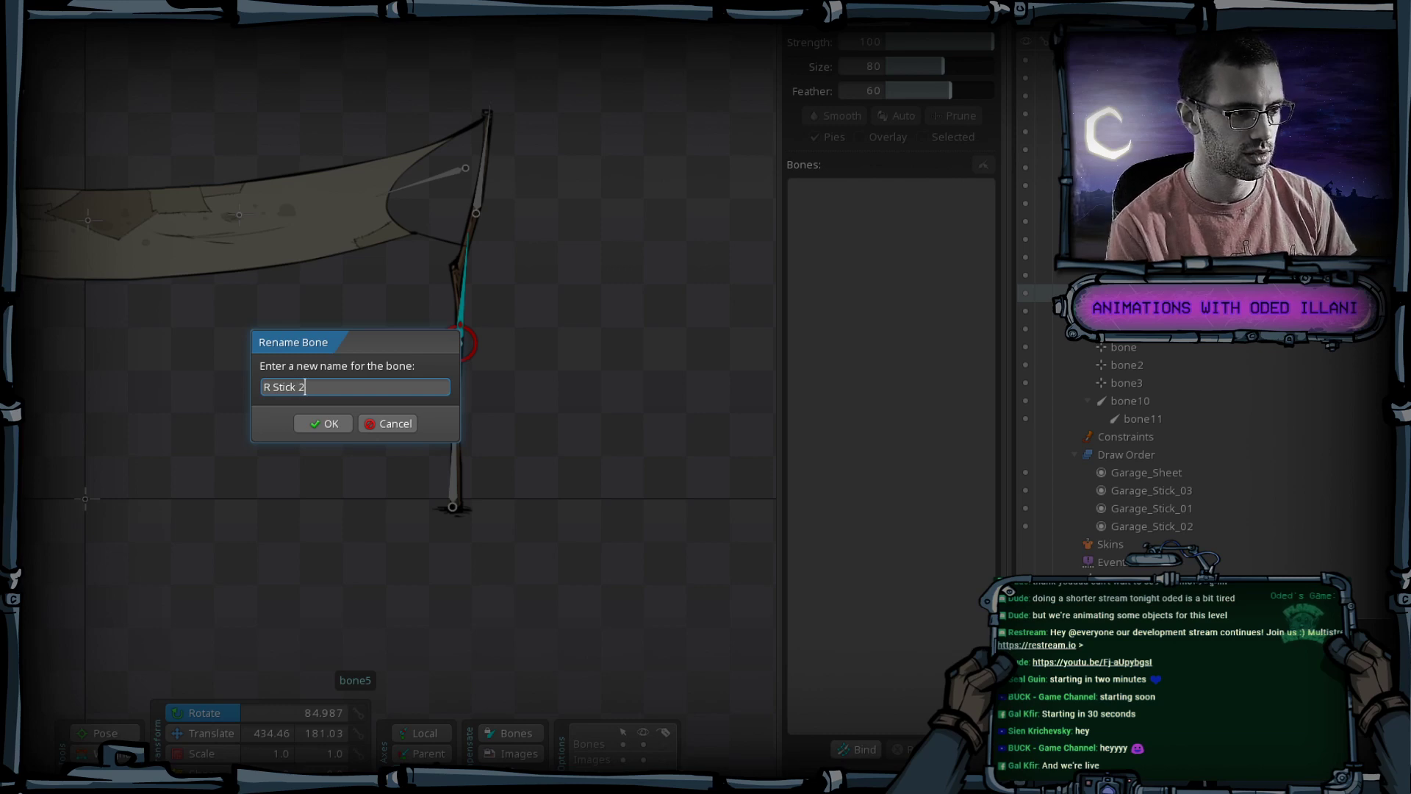
{"action": "key", "text": "Return"}
Rename the uppermost bone of the right stick as R Stick 3.
{"action": "double_click", "coordinate": [476, 213]}
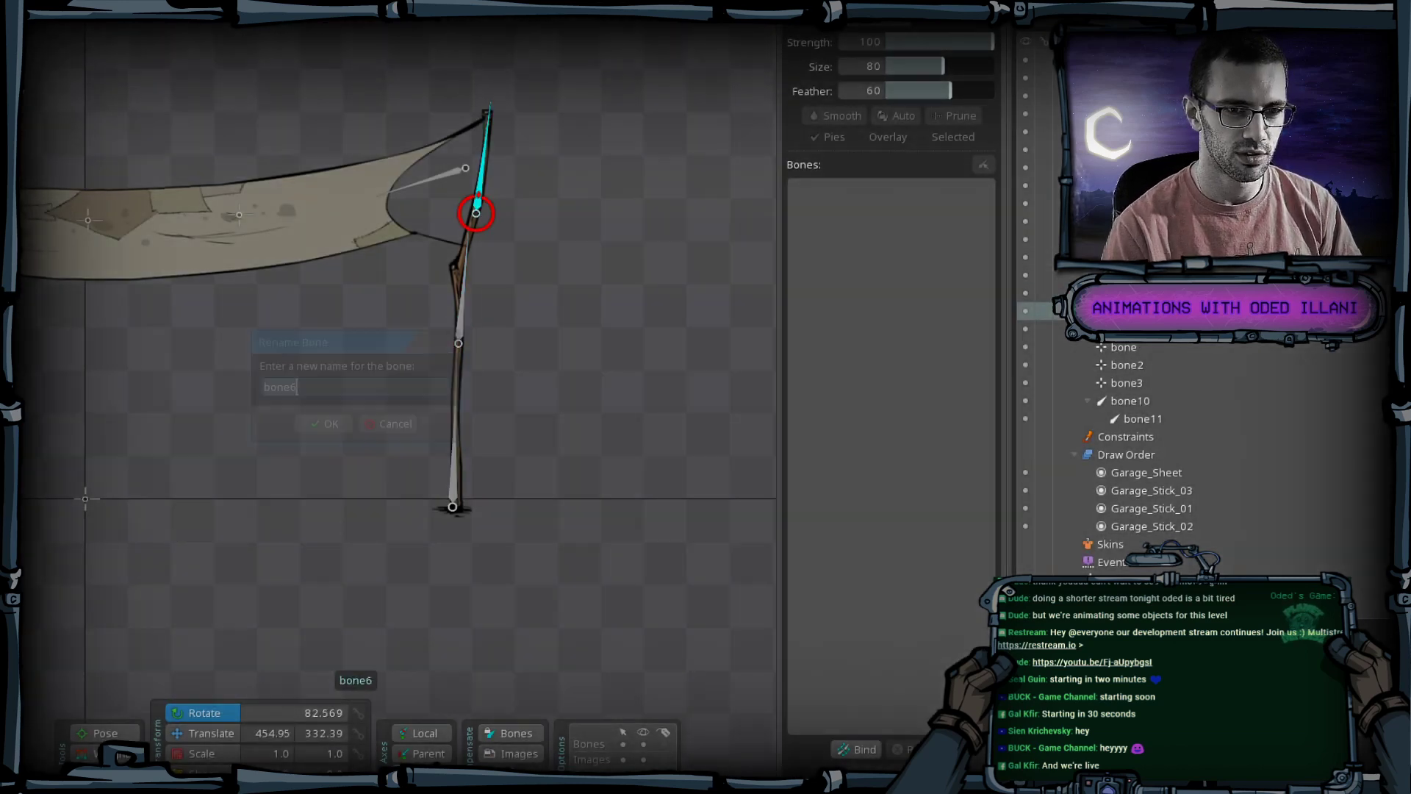
{"action": "key", "text": "ctrl+v"}
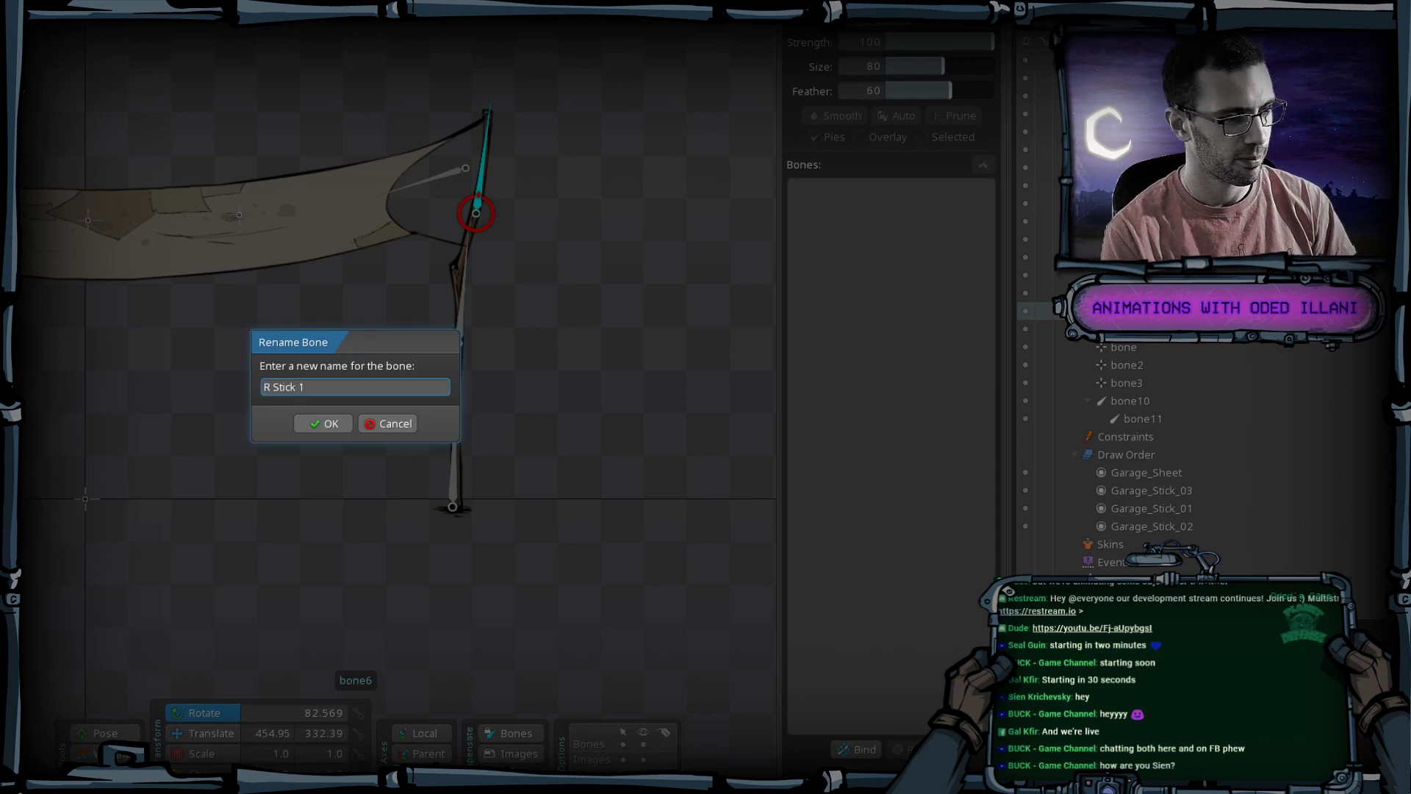
{"action": "key", "text": "BackSpace"}
{"action": "type", "text": "3"}
{"action": "key", "text": "Return"}
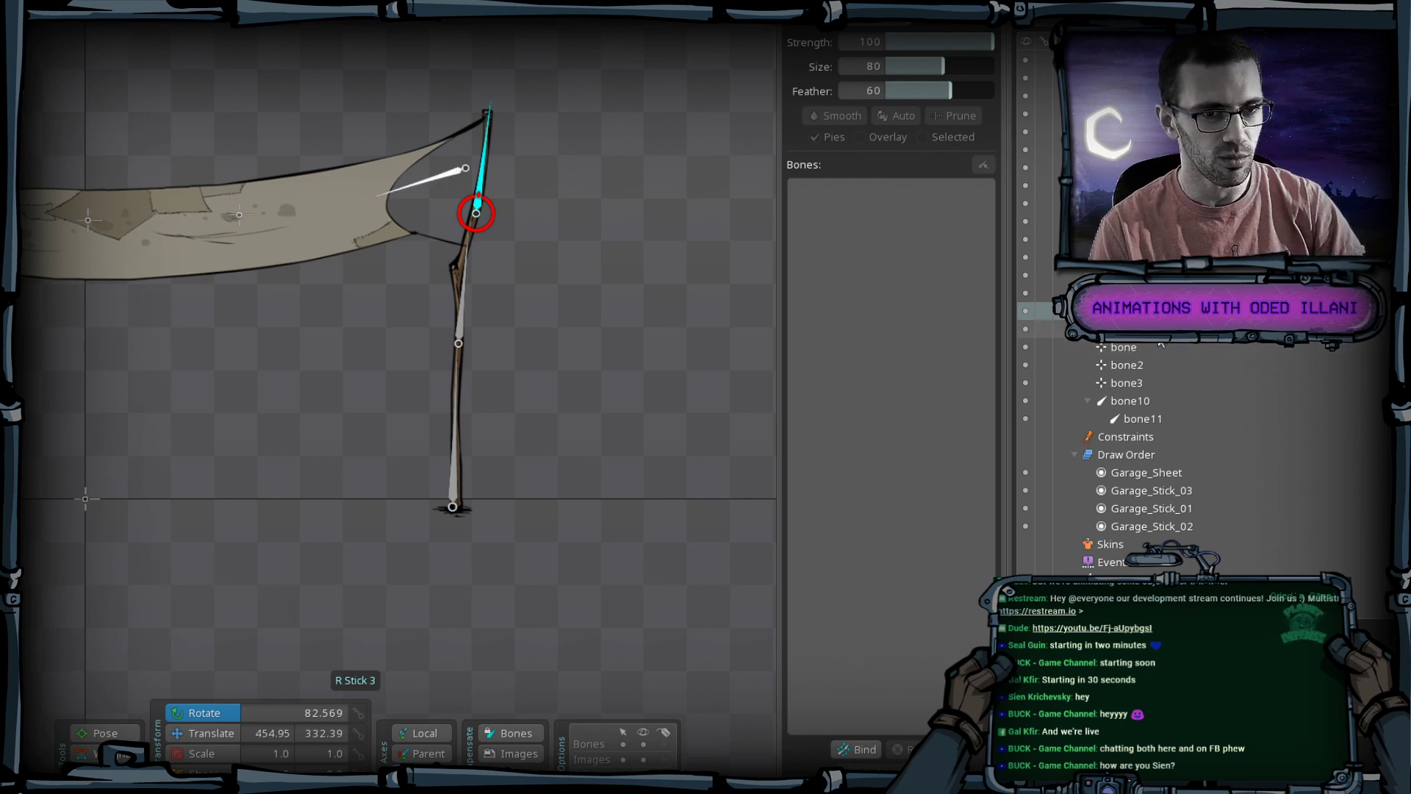
Rename the short bone joining the sheet's left end to the stick as L Tent_To stick and copy that name.
{"action": "left_click", "coordinate": [1125, 328]}
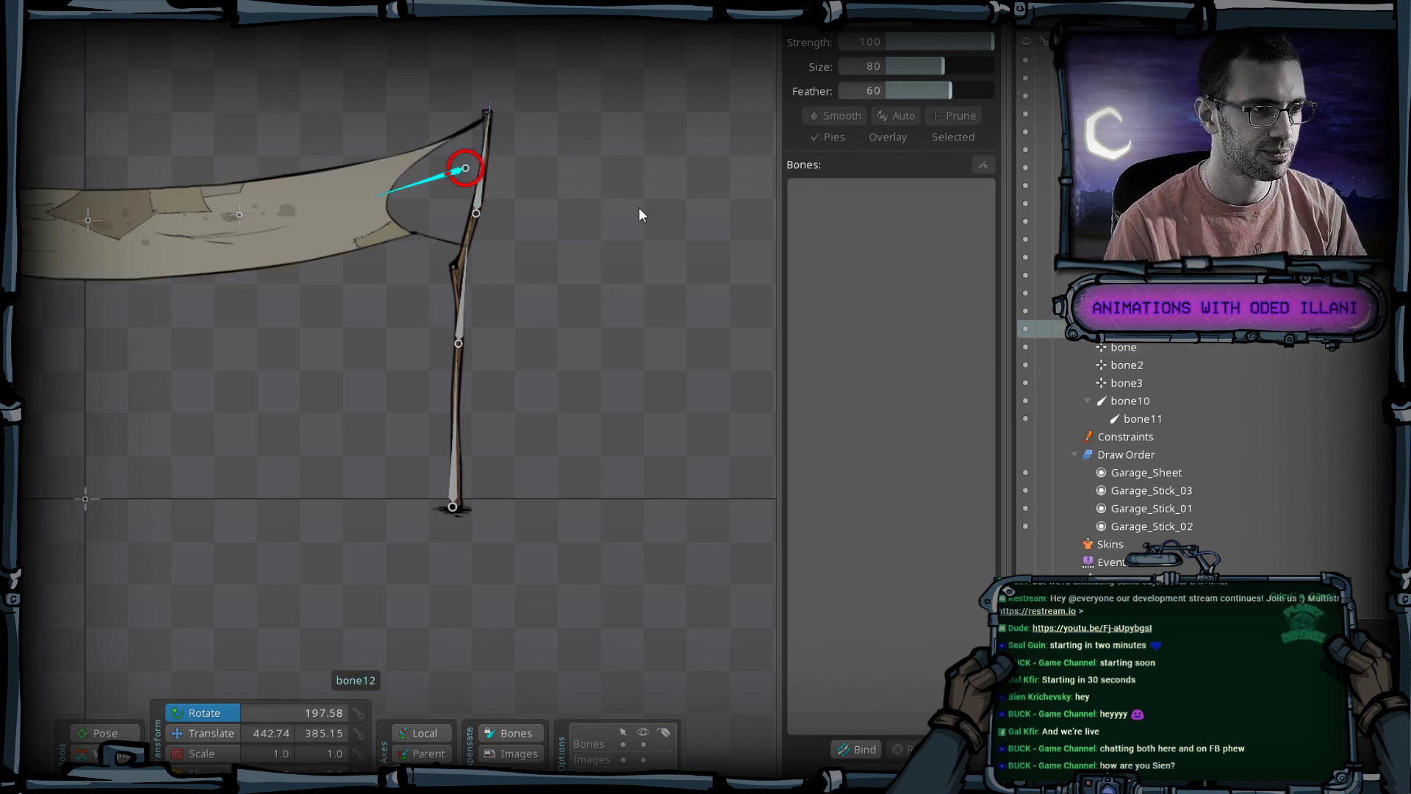
{"action": "left_click_drag", "start_coordinate": [38, 478], "coordinate": [332, 487]}
{"action": "scroll", "coordinate": [223, 244], "scroll_direction": "up", "scroll_amount": 3}
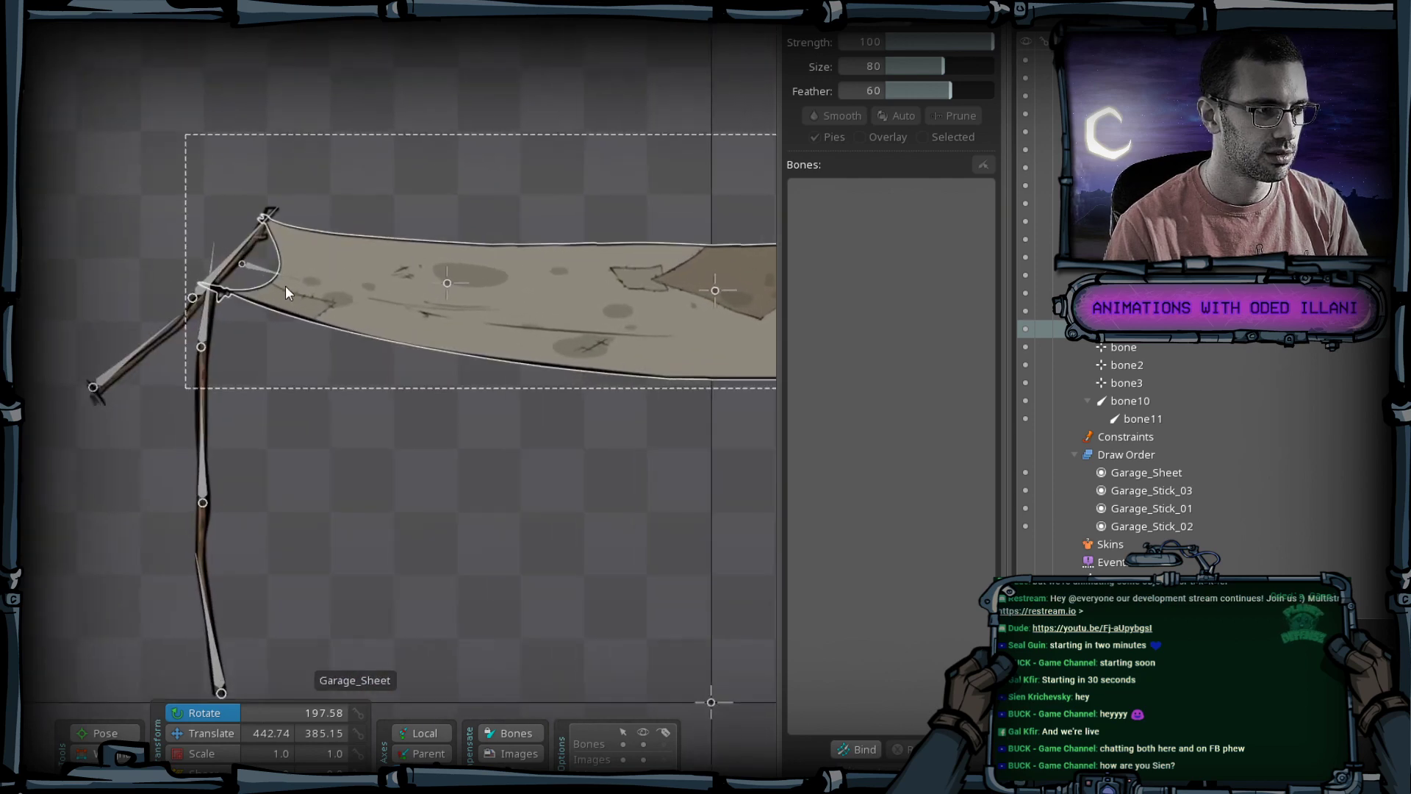
{"action": "left_click", "coordinate": [243, 263]}
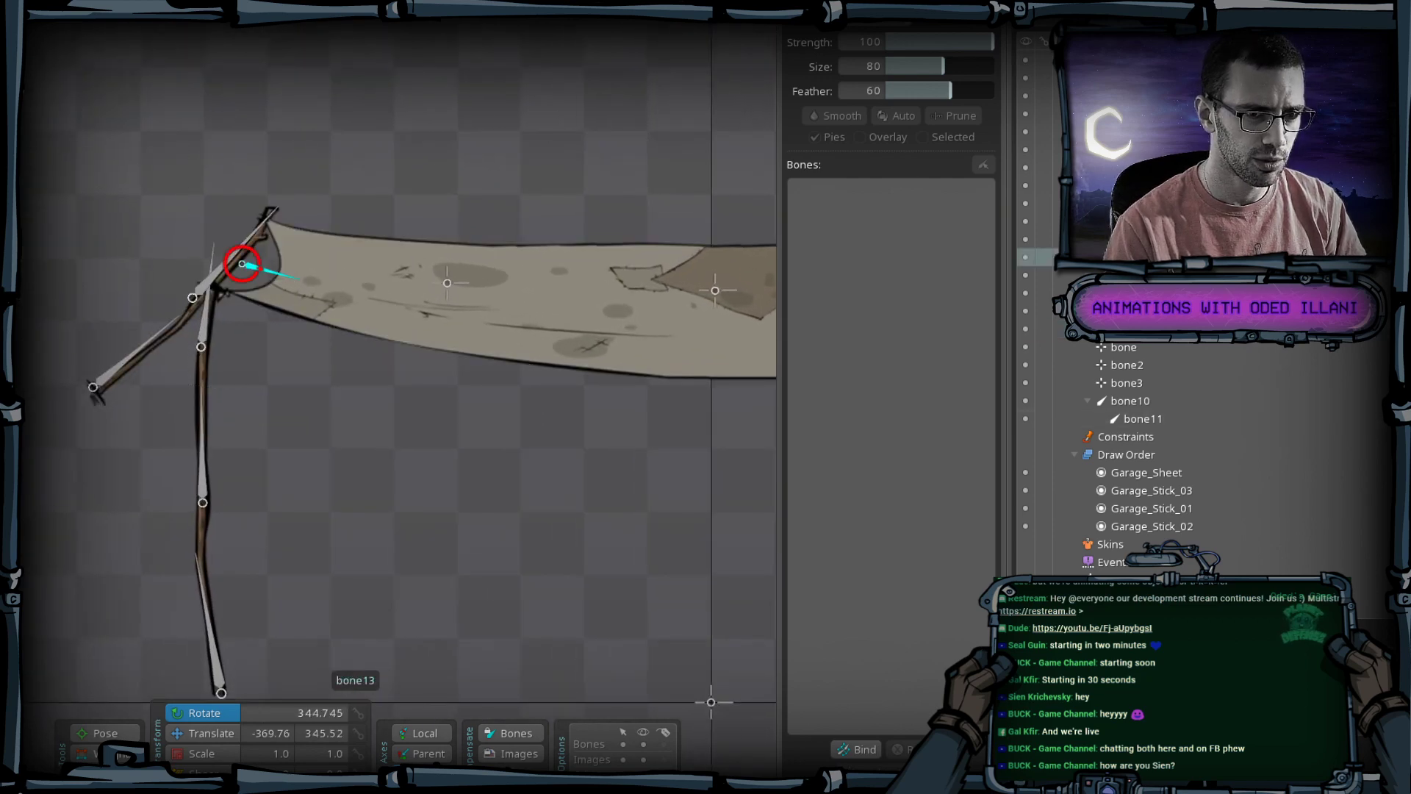
{"action": "key", "text": "F2"}
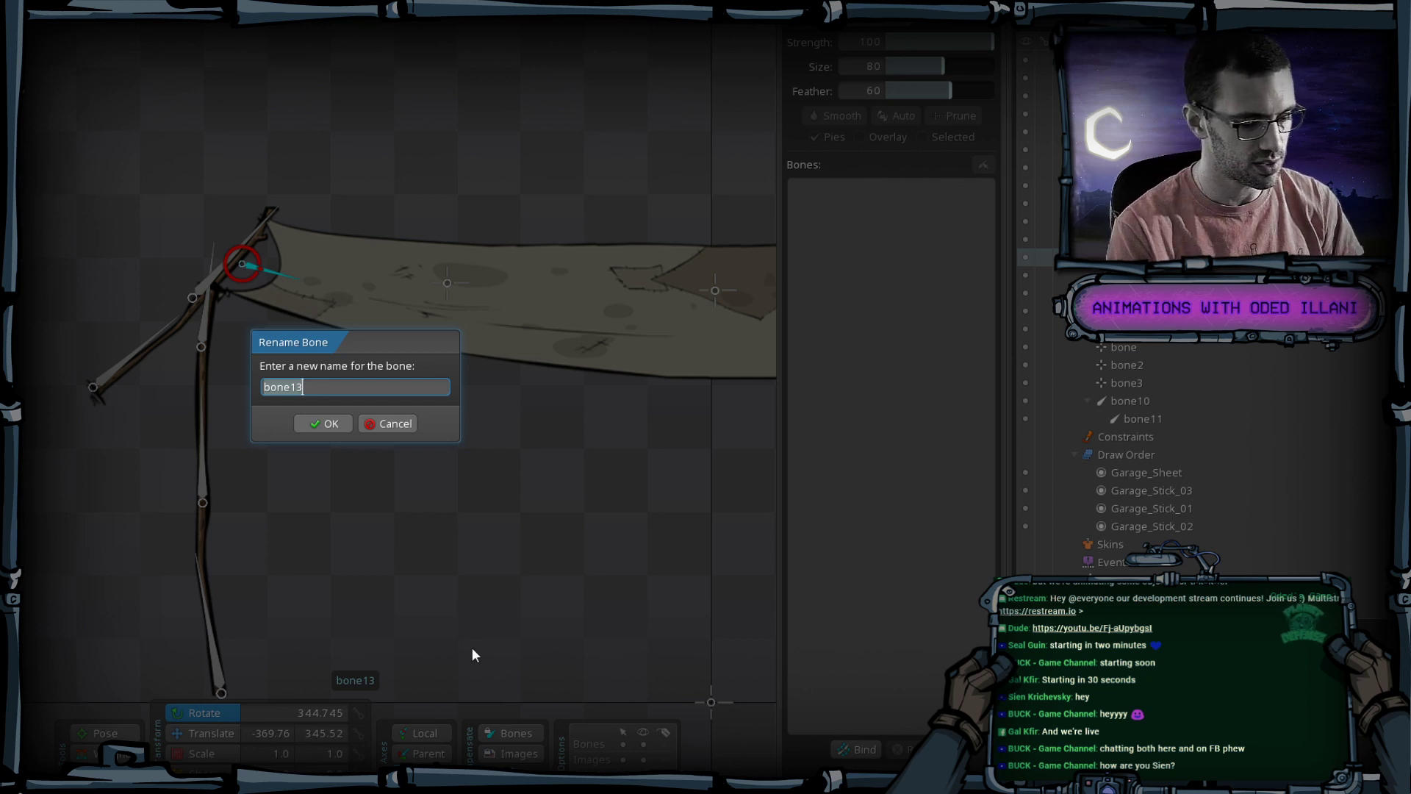
{"action": "type", "text": "L T"}
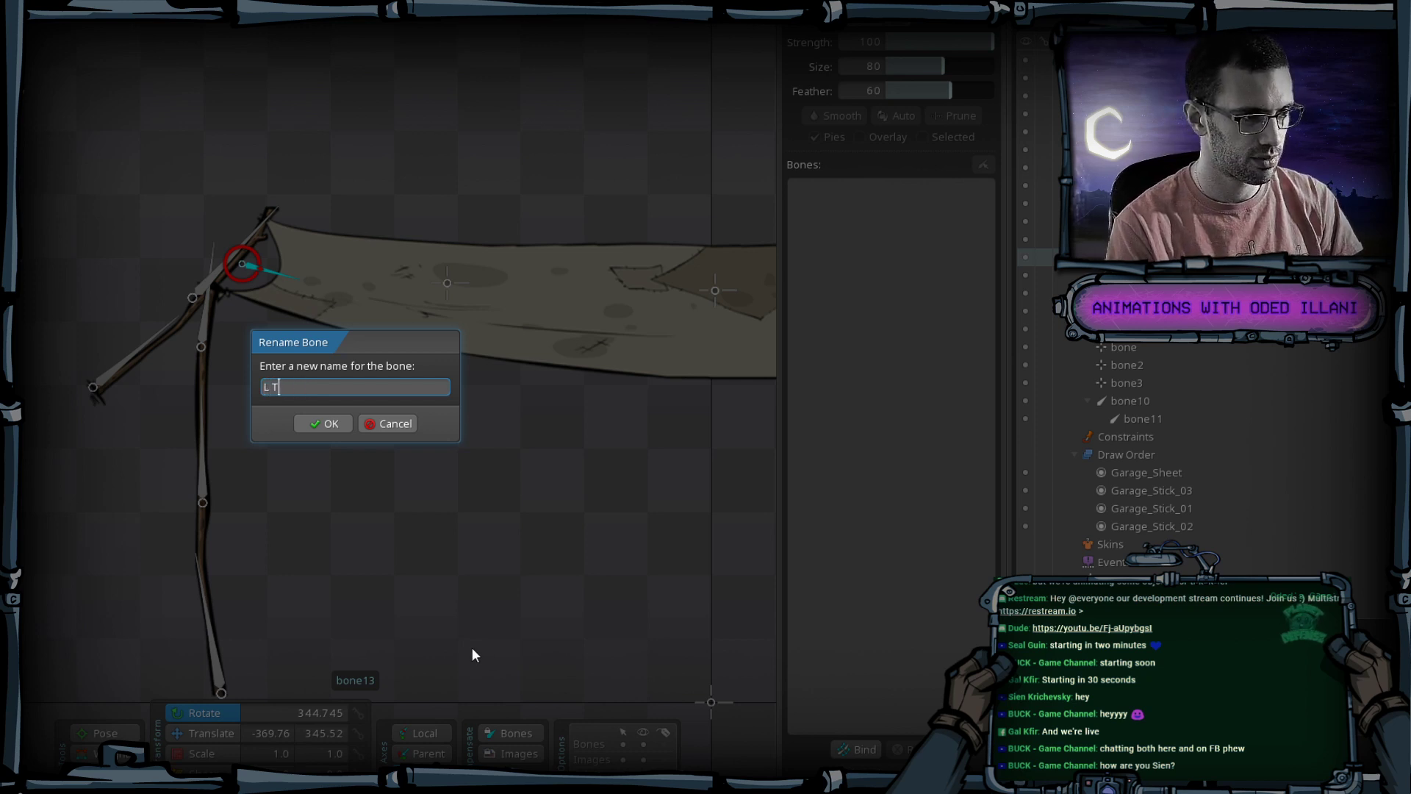
{"action": "type", "text": "ent"}
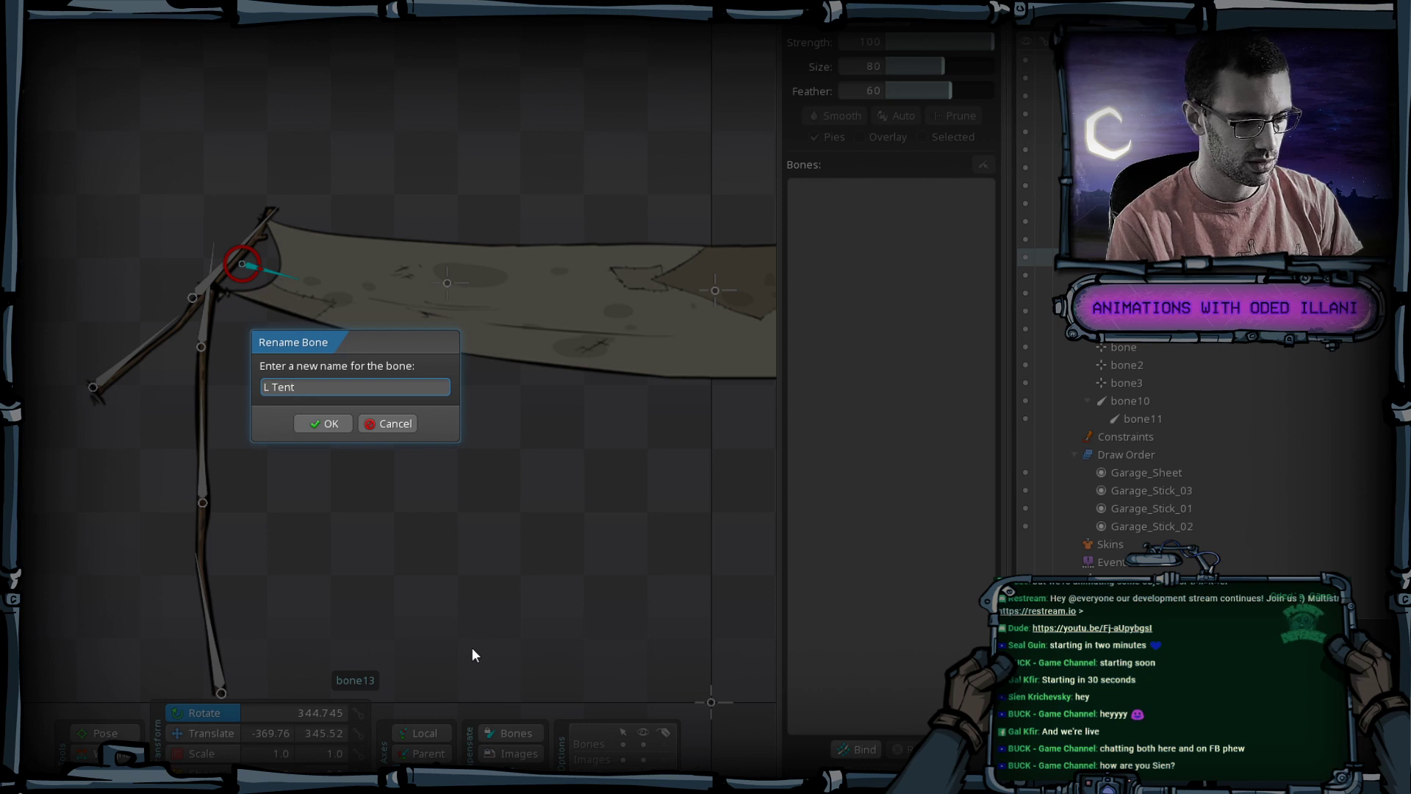
{"action": "type", "text": "_To"}
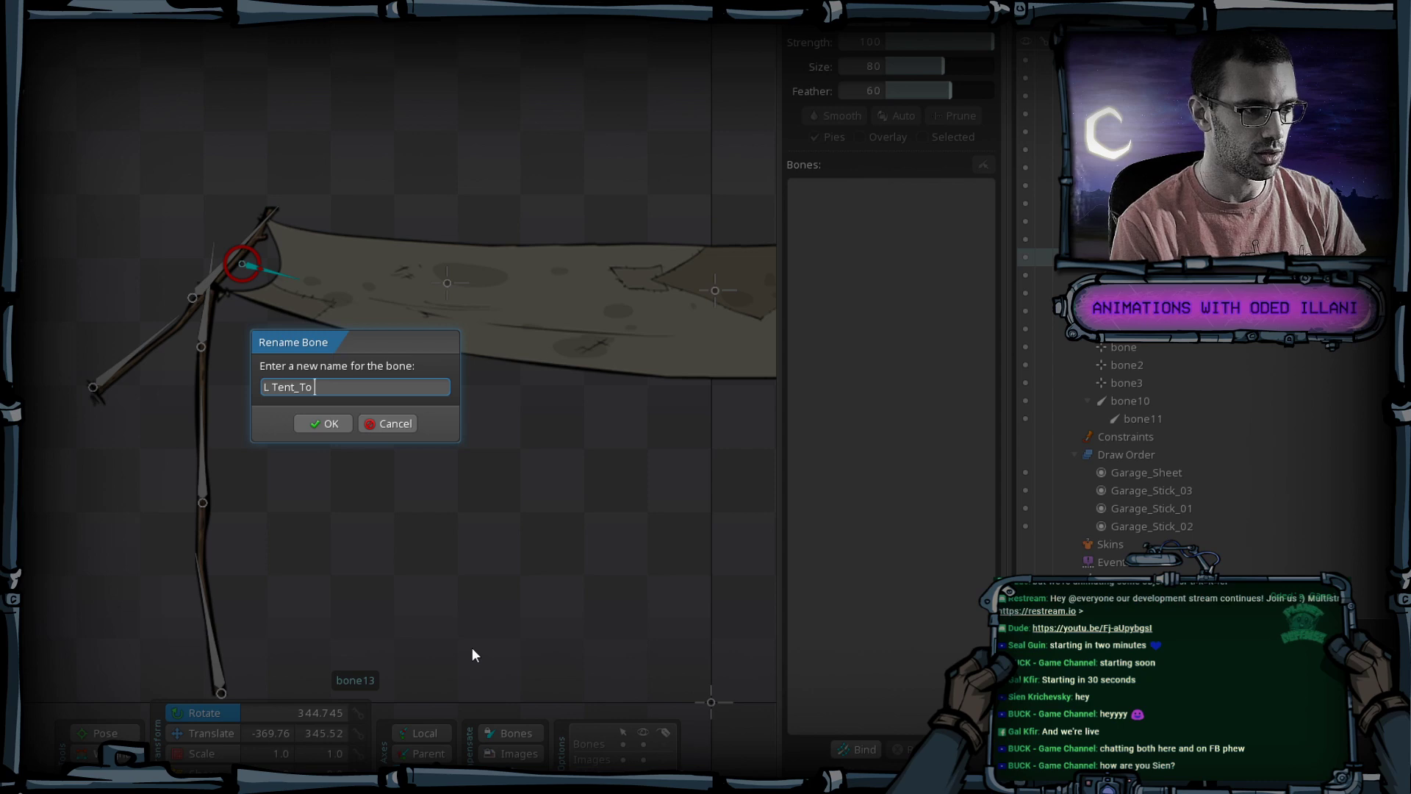
{"action": "type", "text": " stick"}
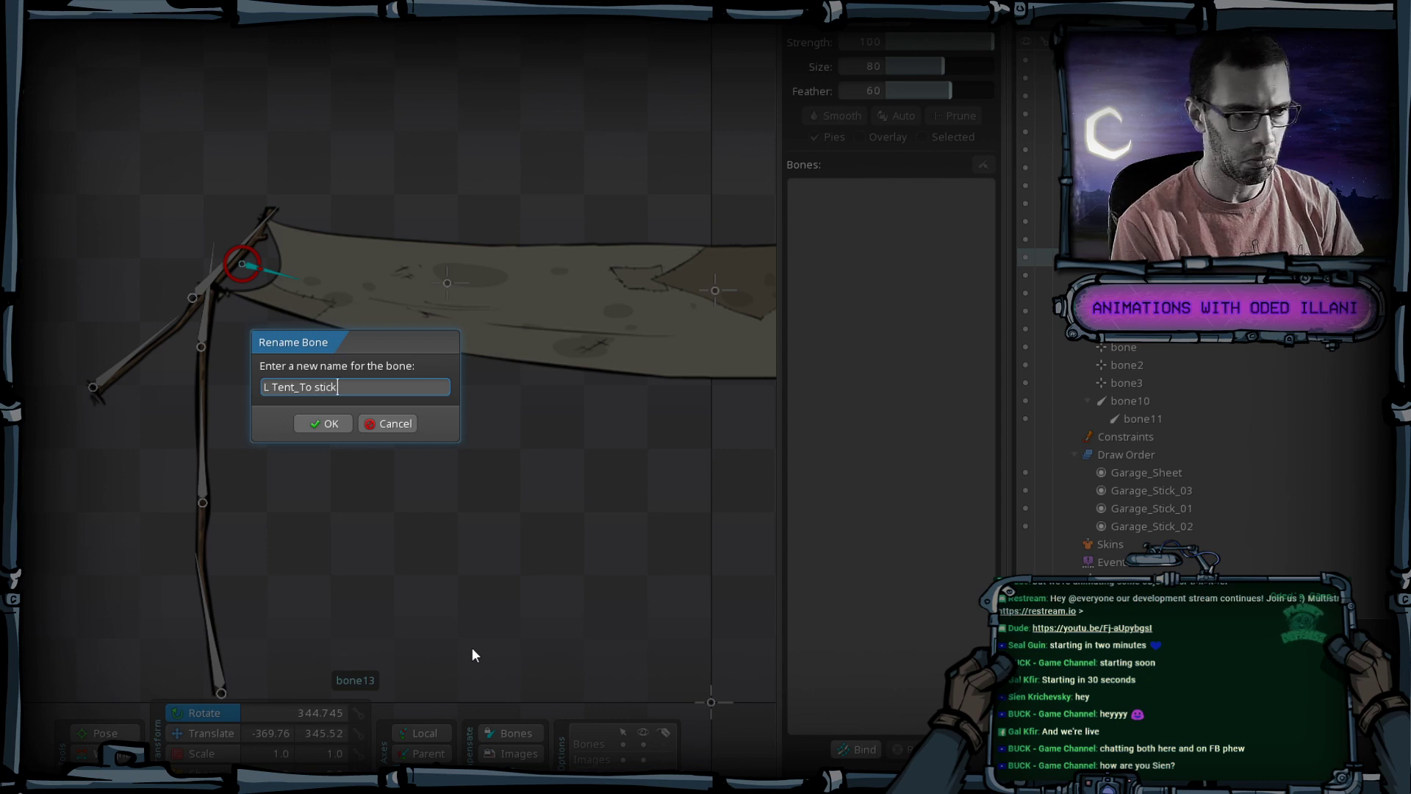
{"action": "key", "text": "ctrl+a"}
{"action": "key", "text": "ctrl+c"}
{"action": "key", "text": "Return"}
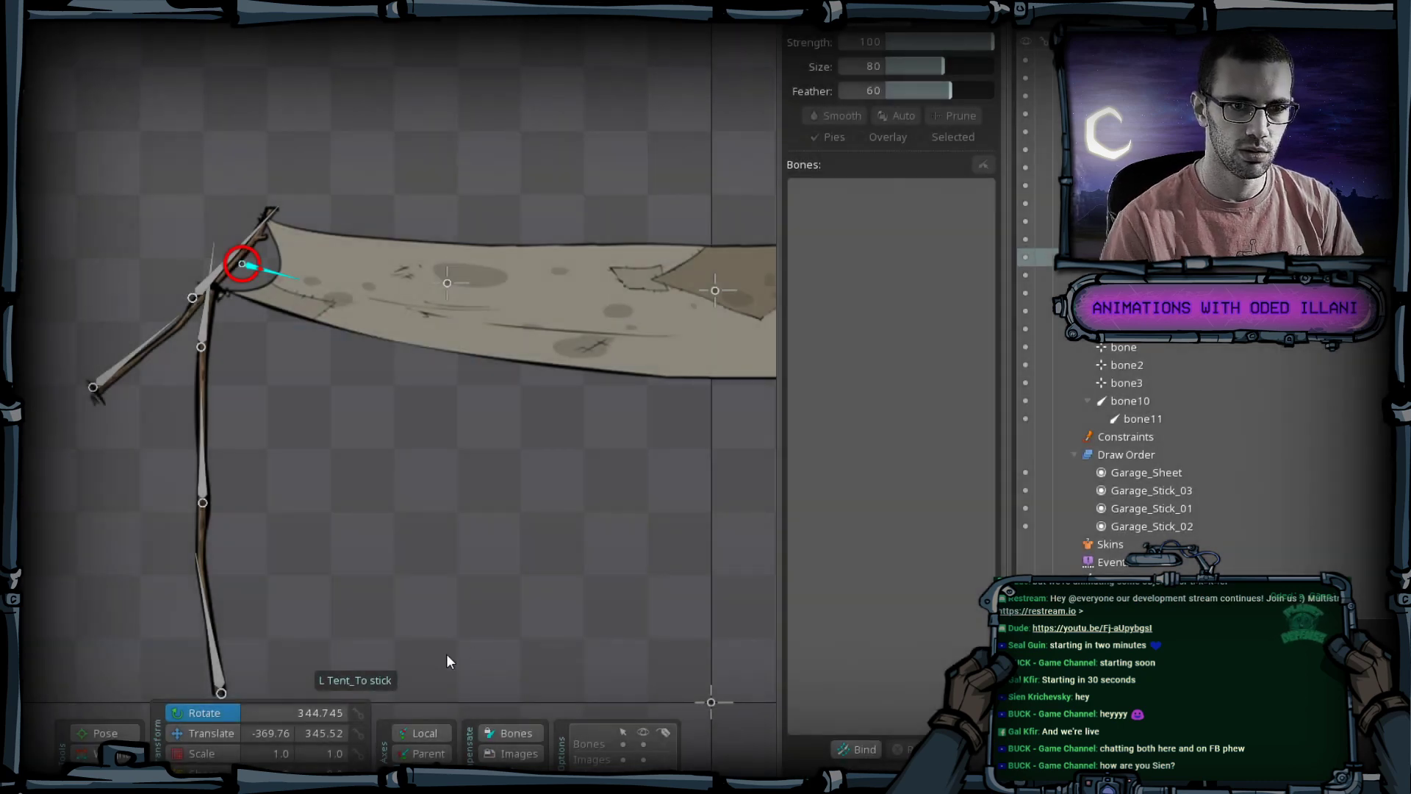
Rename the short bone joining the sheet's right end to the stick as R Tent_To stick.
{"action": "left_click", "coordinate": [531, 288]}
{"action": "scroll", "coordinate": [531, 289], "scroll_direction": "up", "scroll_amount": 3}
{"action": "scroll", "coordinate": [113, 192], "scroll_direction": "down", "scroll_amount": 3}
{"action": "left_click_drag", "start_coordinate": [307, 213], "coordinate": [174, 254]}
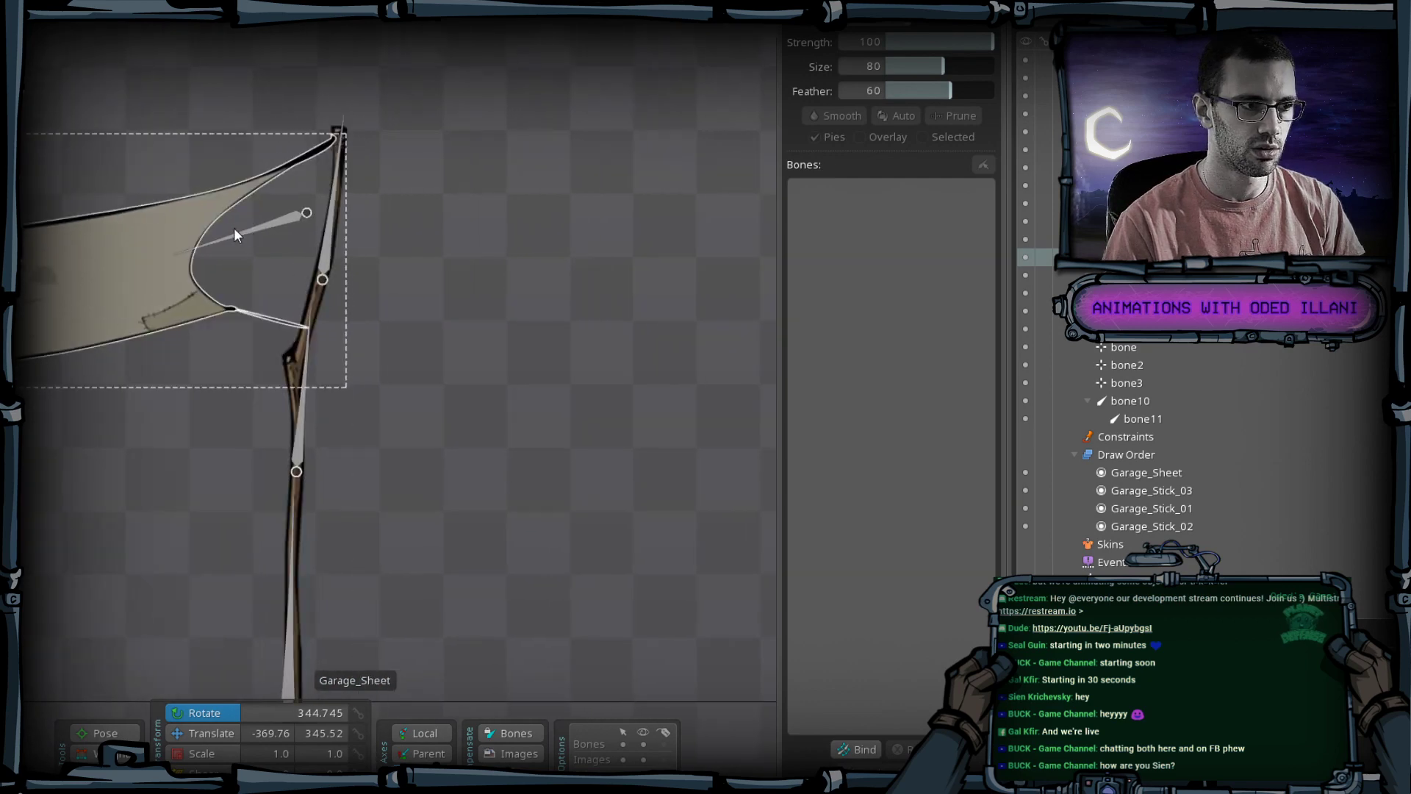
{"action": "left_click_drag", "start_coordinate": [207, 536], "coordinate": [589, 575]}
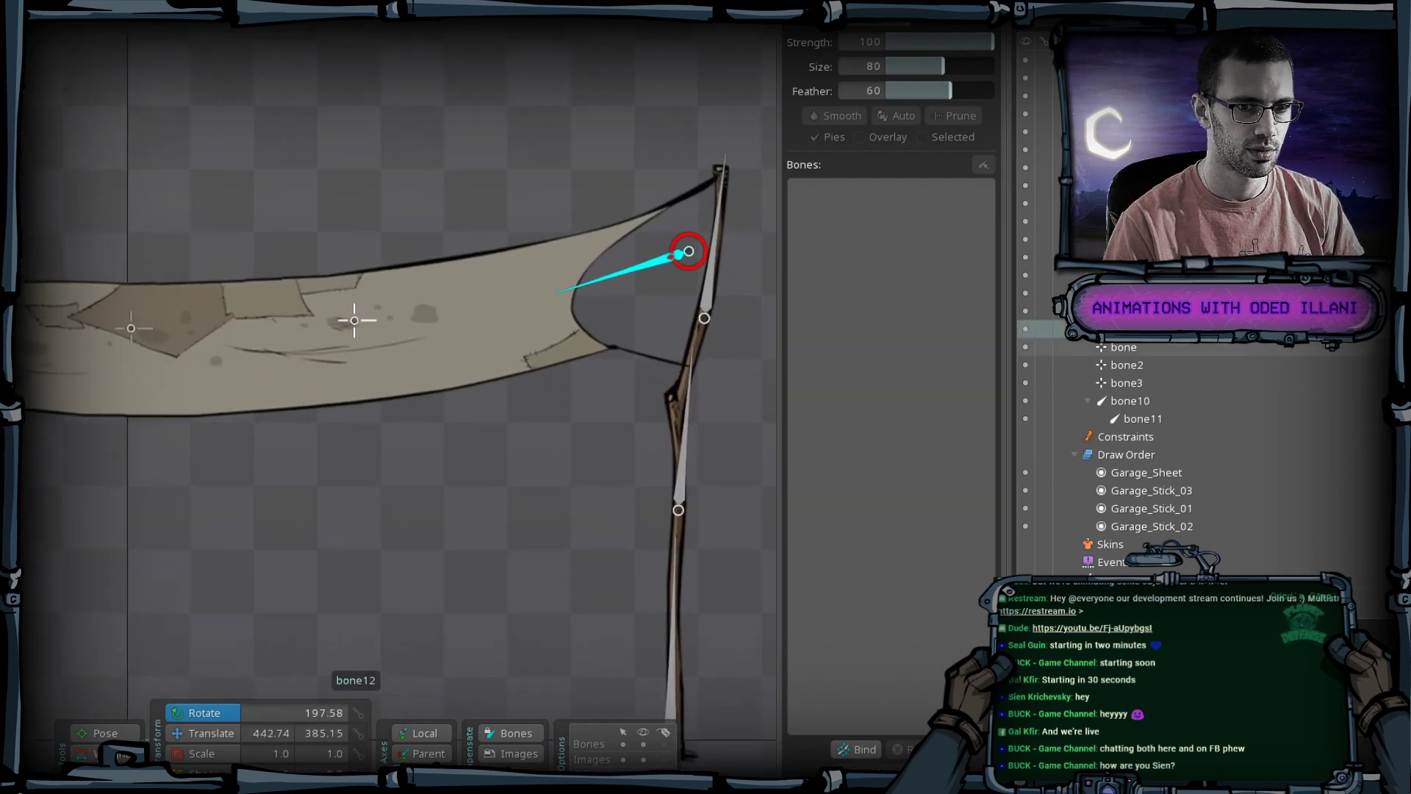
{"action": "key", "text": "ctrl+v"}
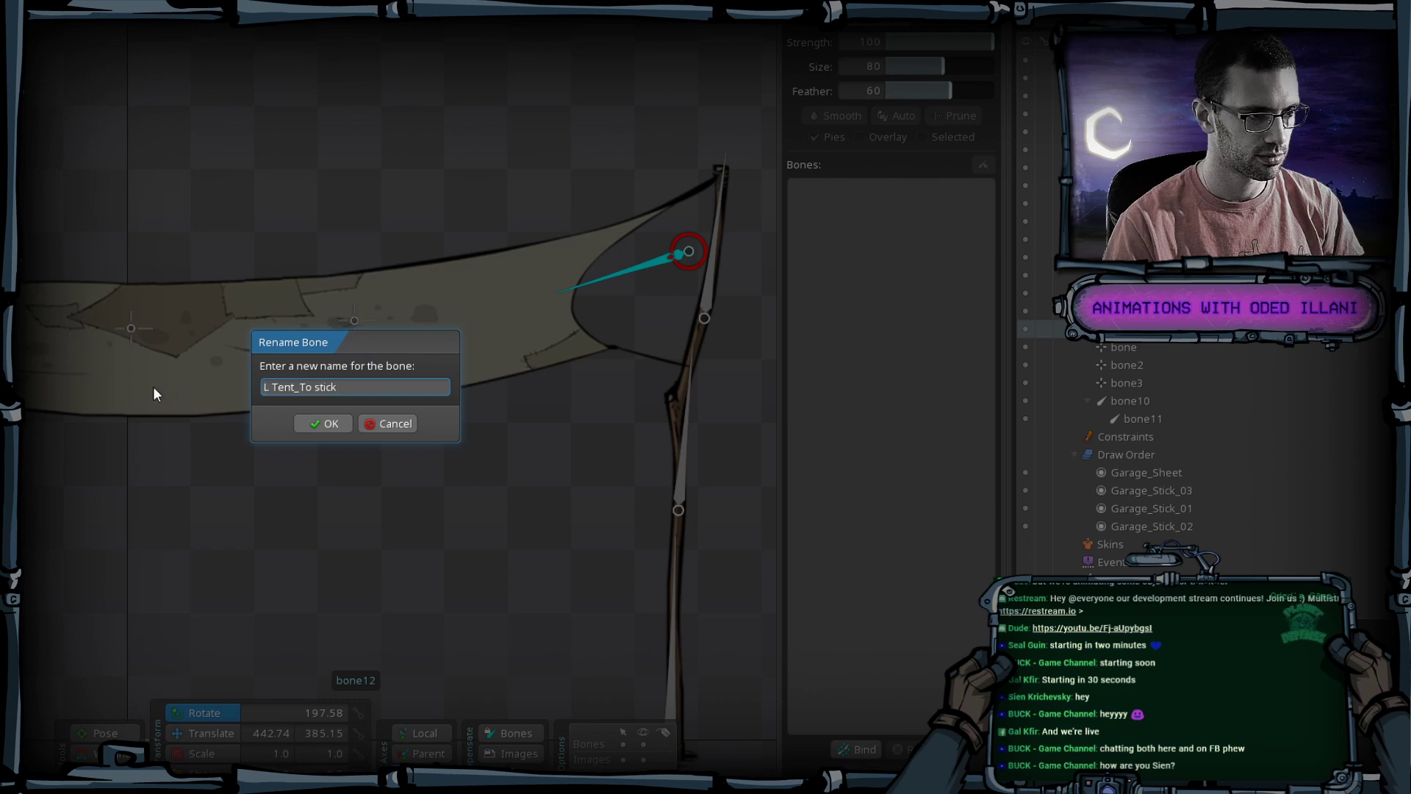
{"action": "left_click_drag", "start_coordinate": [270, 388], "coordinate": [244, 388]}
{"action": "type", "text": "R"}
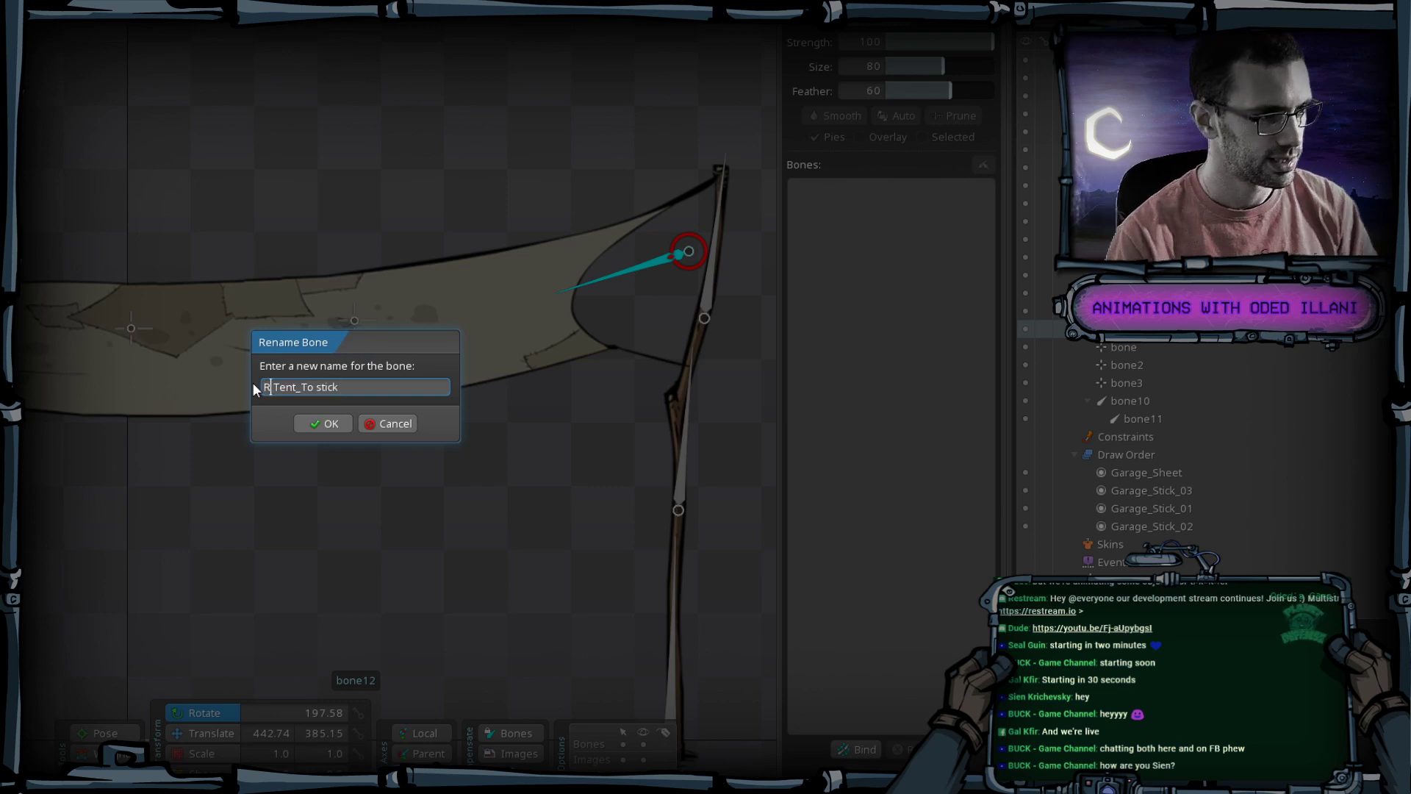
{"action": "key", "text": "Return"}
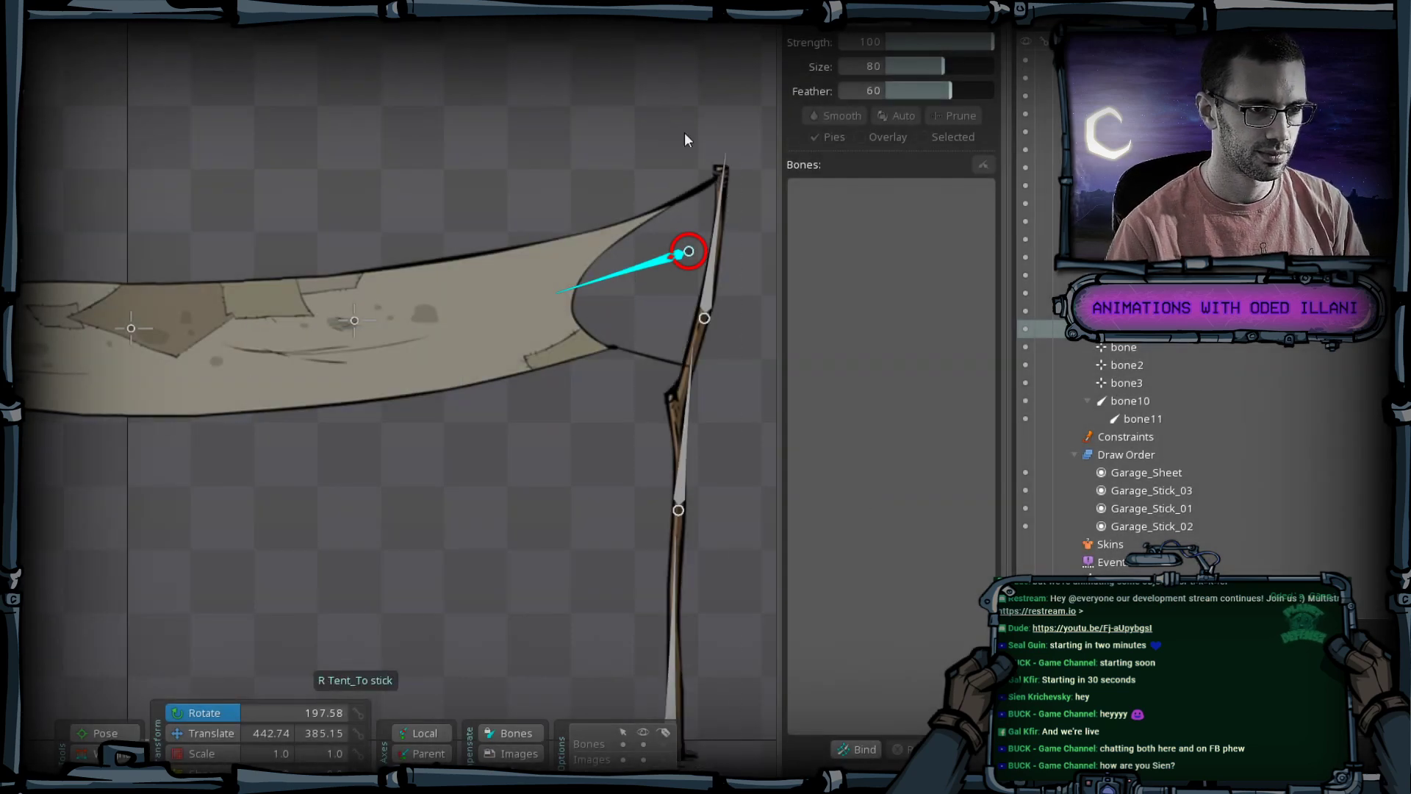
Rename the lower bone of the left slanted stick as L Topstick 1 and copy that name.
{"action": "left_click_drag", "start_coordinate": [395, 468], "coordinate": [1137, 588]}
{"action": "left_click_drag", "start_coordinate": [310, 469], "coordinate": [184, 248]}
{"action": "left_click", "coordinate": [168, 311]}
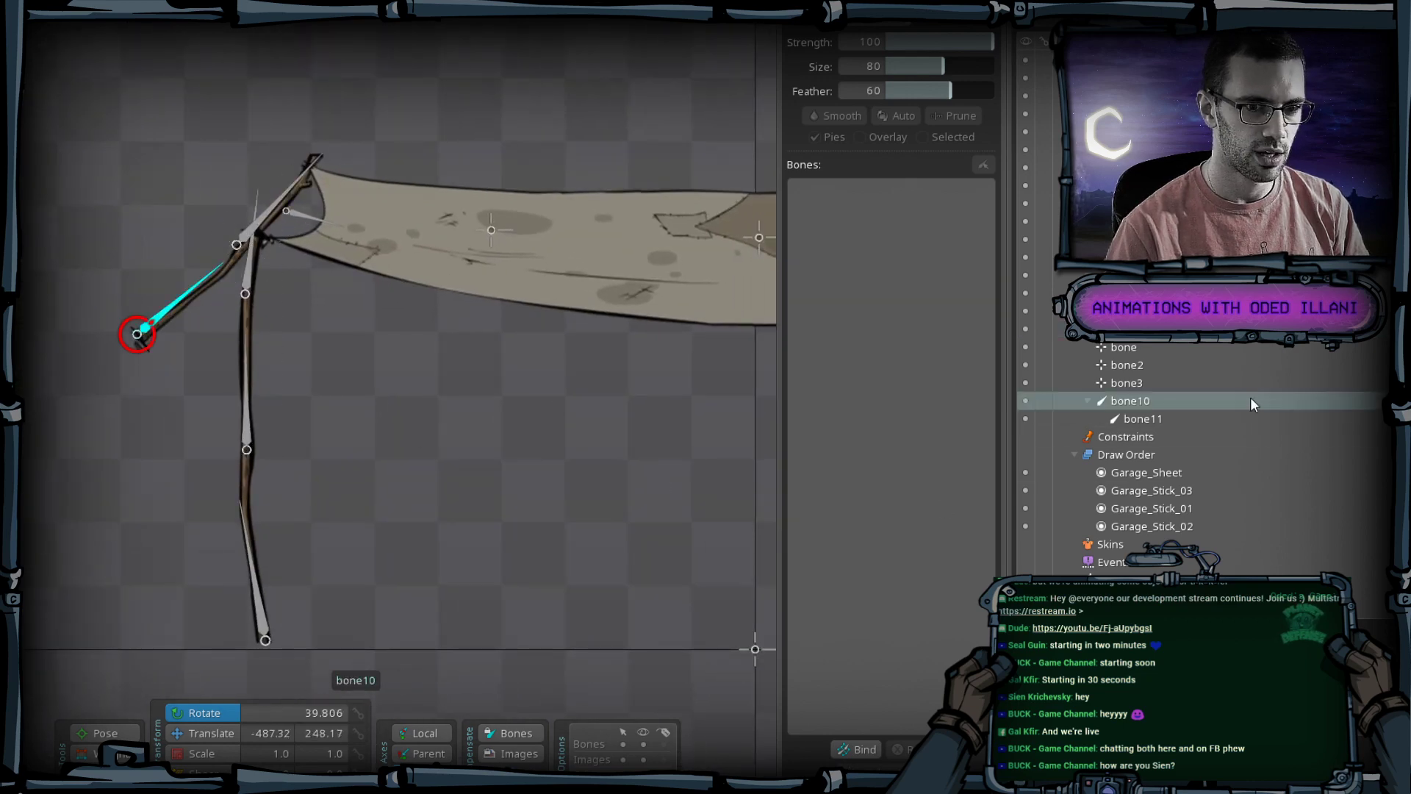
{"action": "double_click", "coordinate": [1131, 400]}
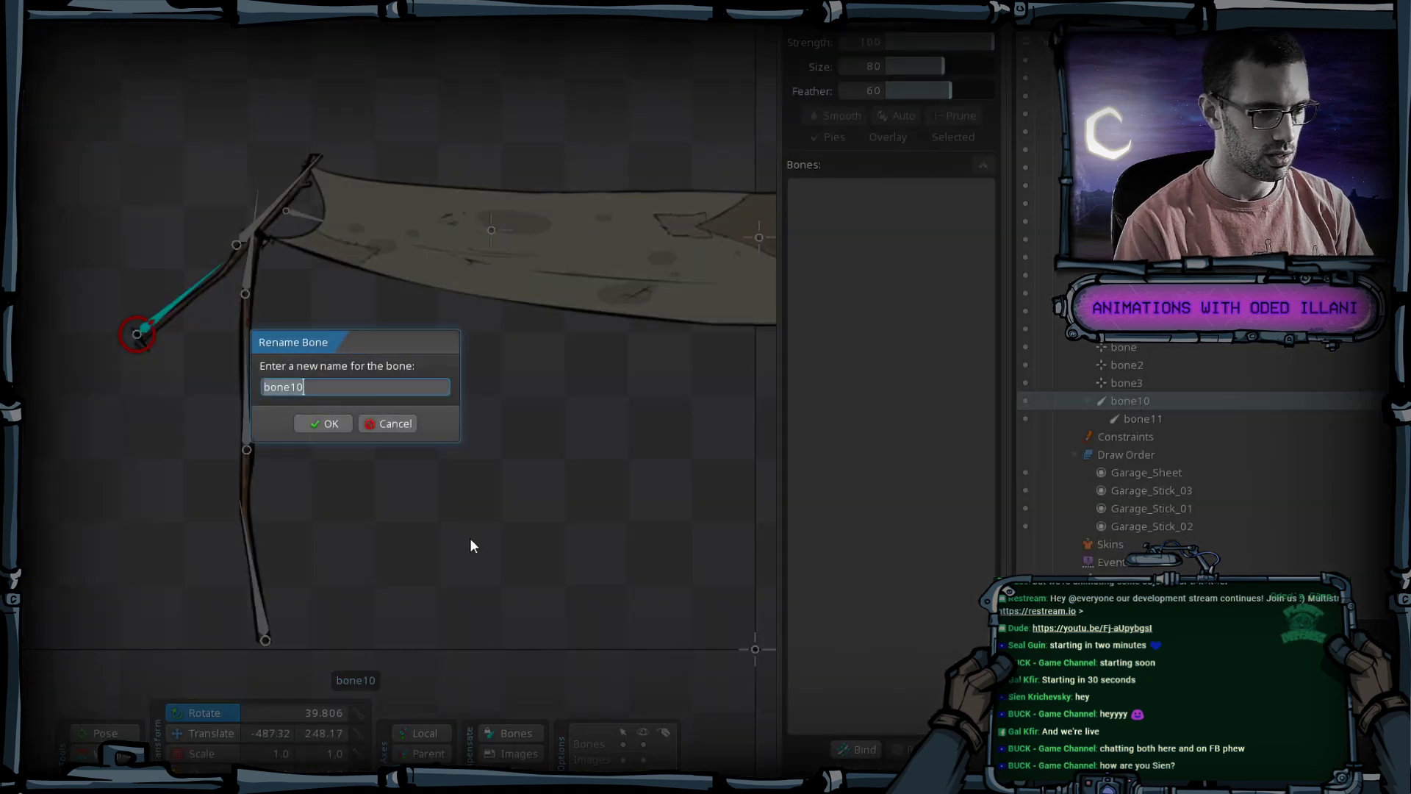
{"action": "type", "text": "L"}
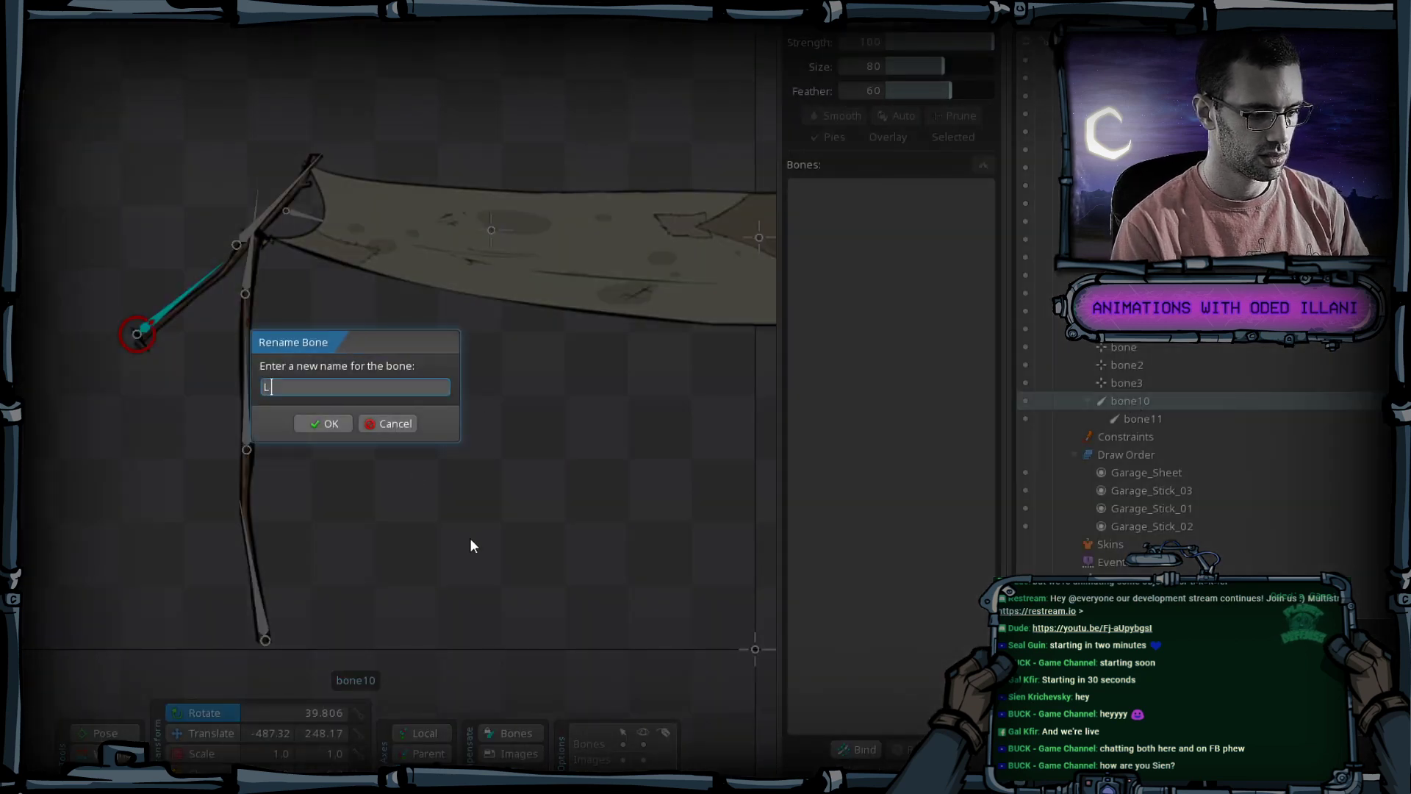
{"action": "type", "text": " Topstick"}
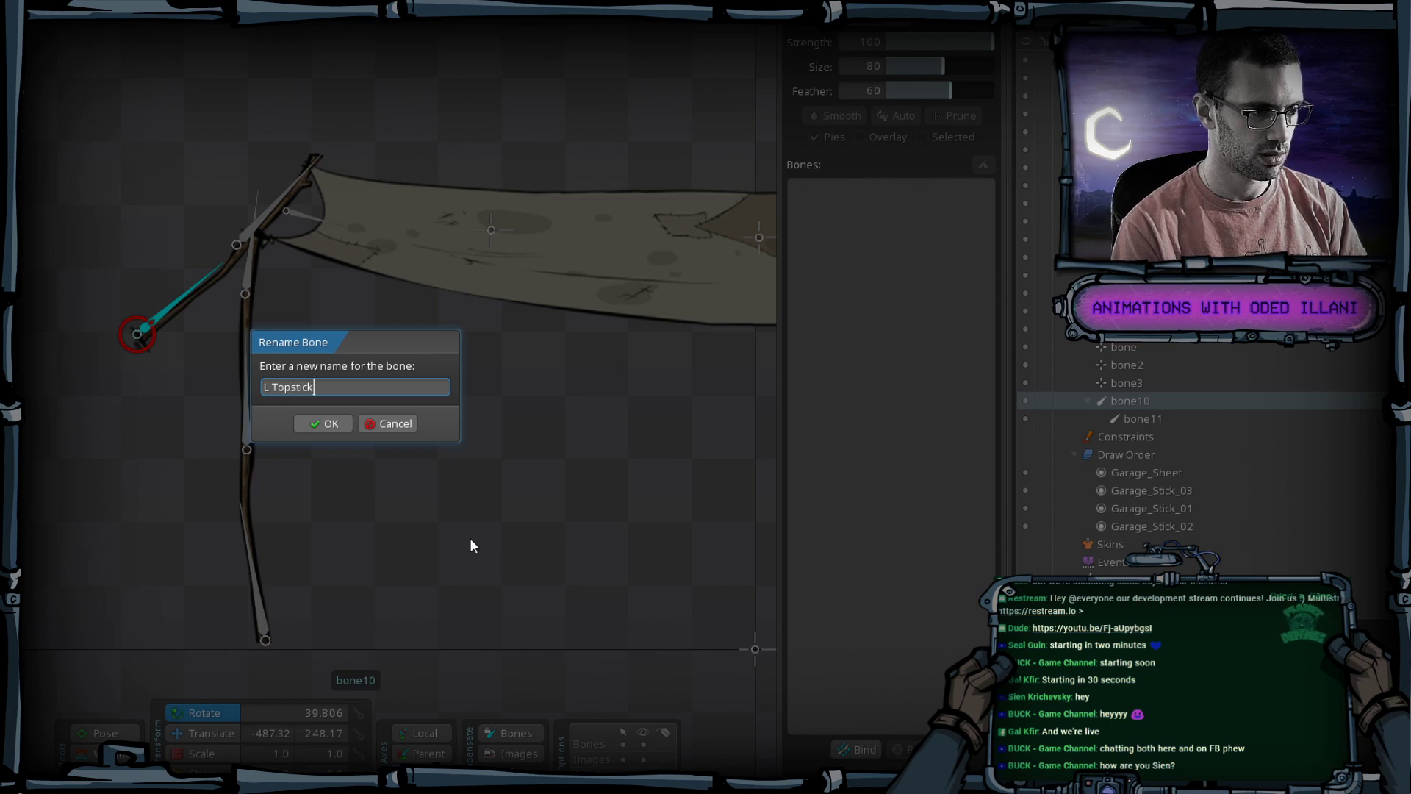
{"action": "type", "text": " 1"}
{"action": "key", "text": "ctrl+a"}
{"action": "key", "text": "ctrl+c"}
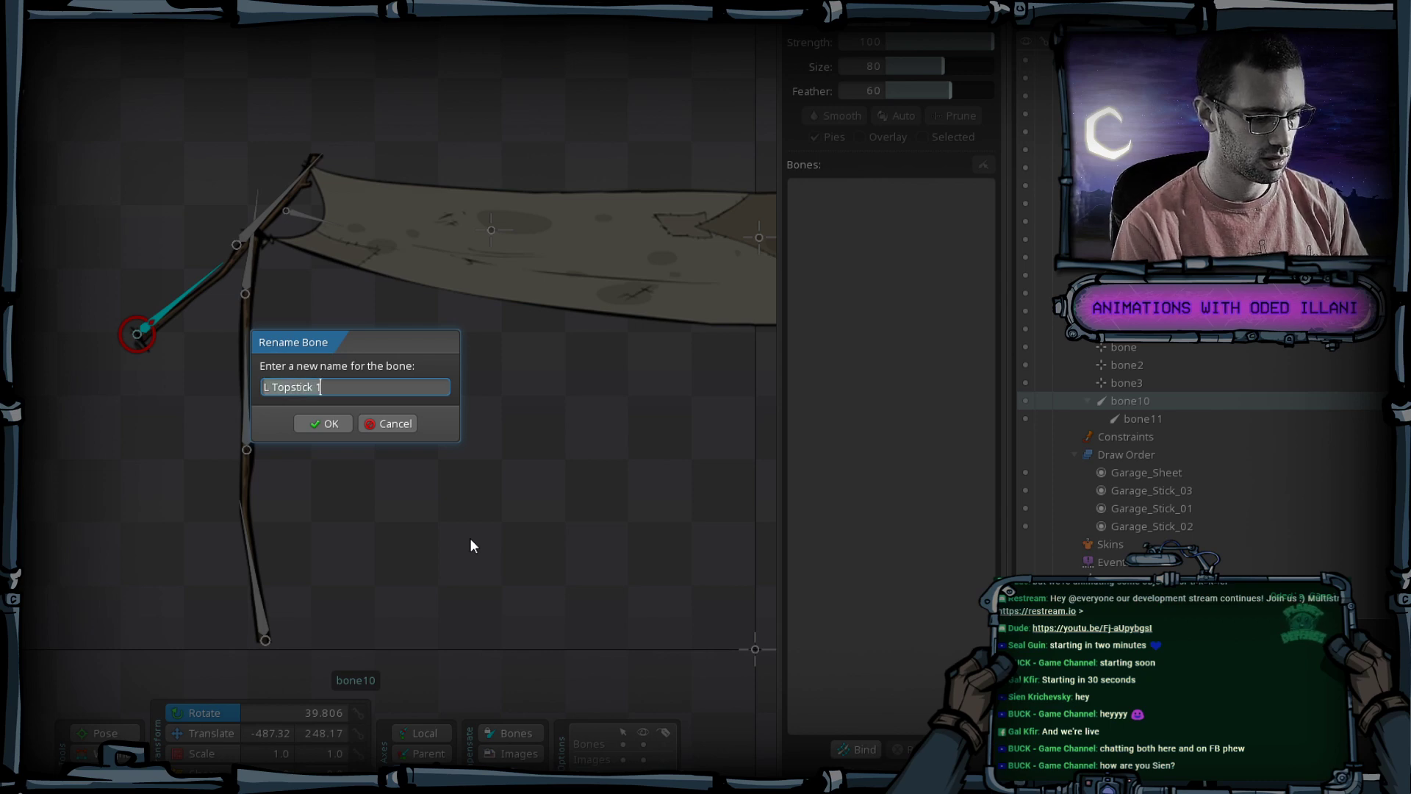
{"action": "key", "text": "Return"}
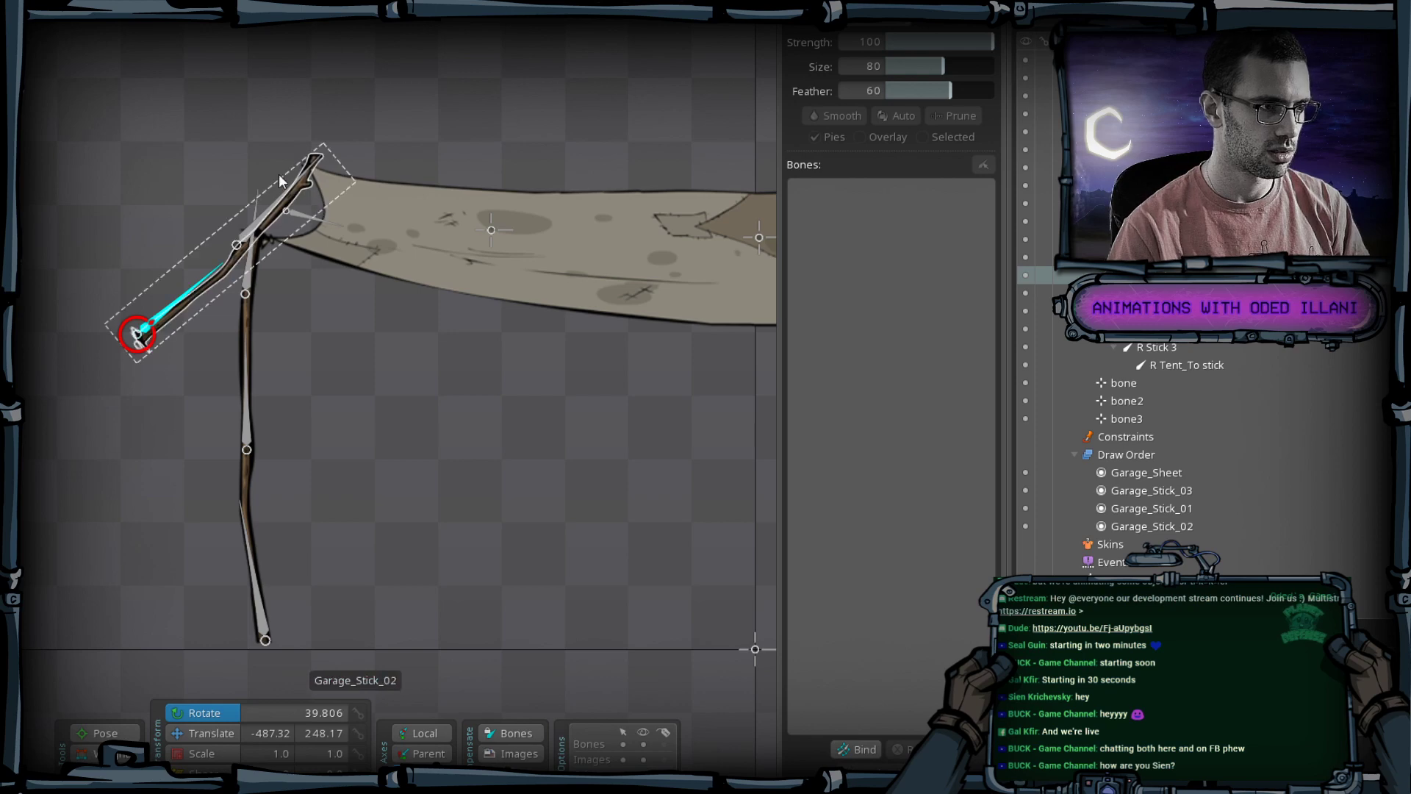
Rename the upper bone of the left slanted stick as L Topstick 2.
{"action": "left_click_drag", "start_coordinate": [237, 245], "coordinate": [316, 156]}
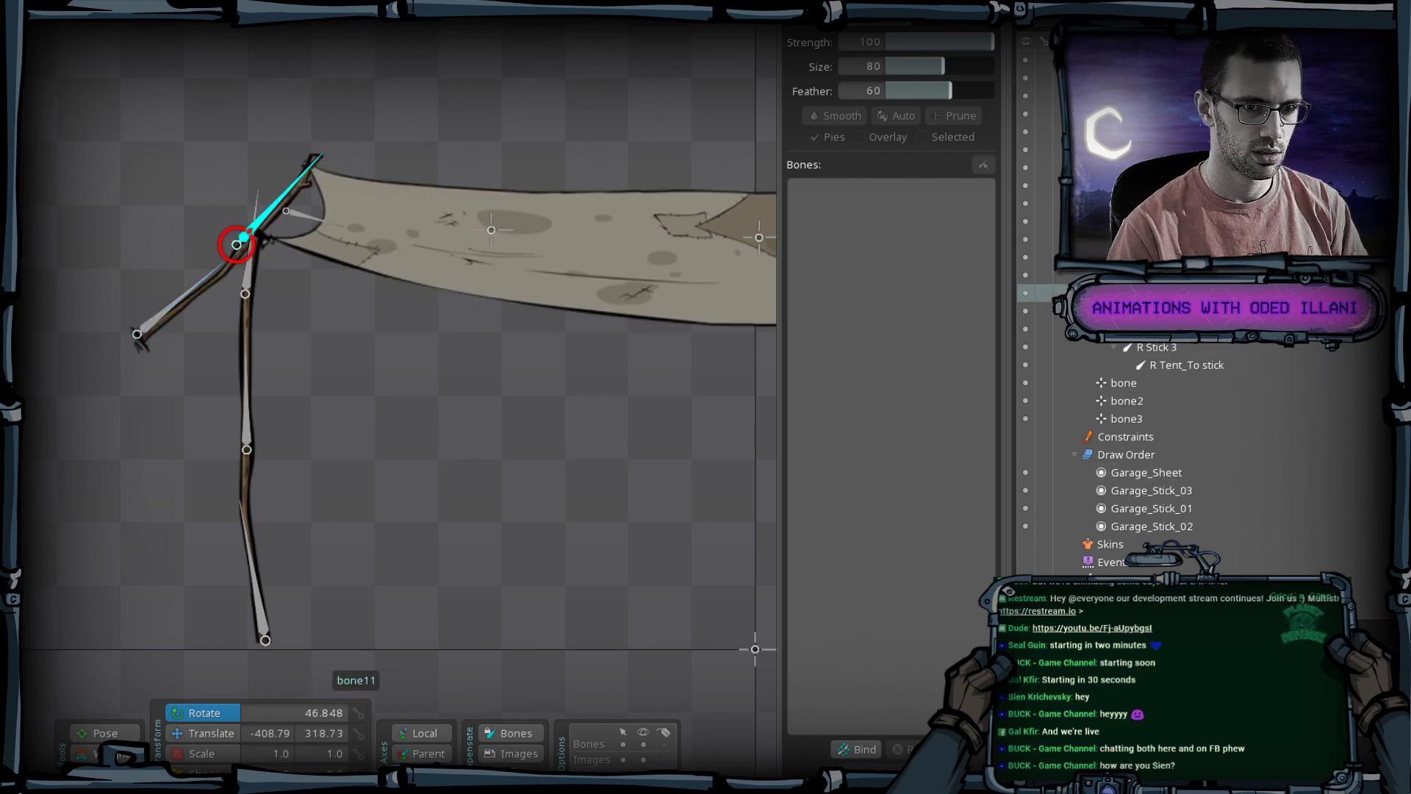
{"action": "key", "text": "F2"}
{"action": "key", "text": "ctrl+v"}
{"action": "key", "text": "BackSpace"}
{"action": "type", "text": "2"}
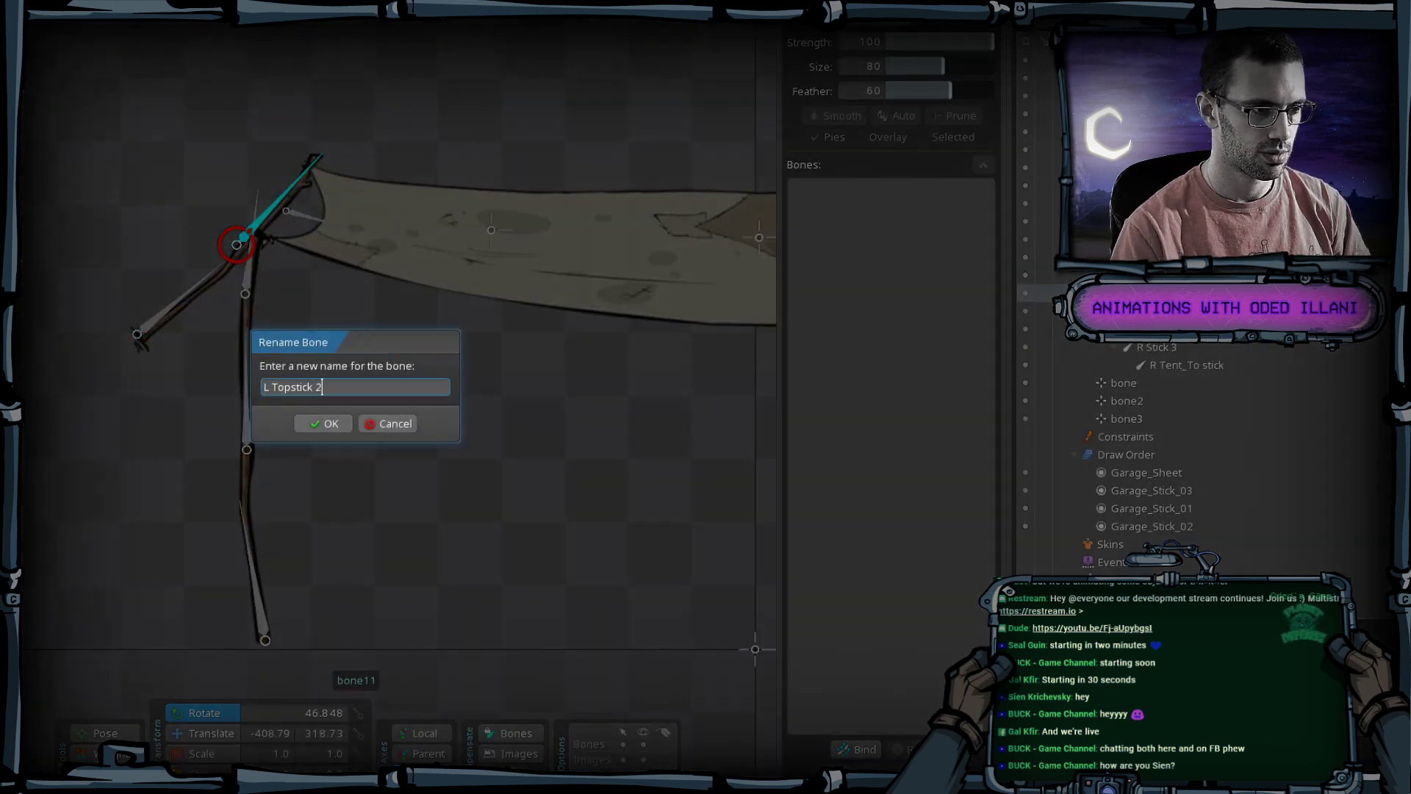
{"action": "key", "text": "Return"}
Create a new child bone of the root just above it, at about X -1.3, Y 24.6.
{"action": "scroll", "coordinate": [616, 477], "scroll_direction": "down", "scroll_amount": 1}
{"action": "left_click_drag", "start_coordinate": [696, 577], "coordinate": [514, 492]}
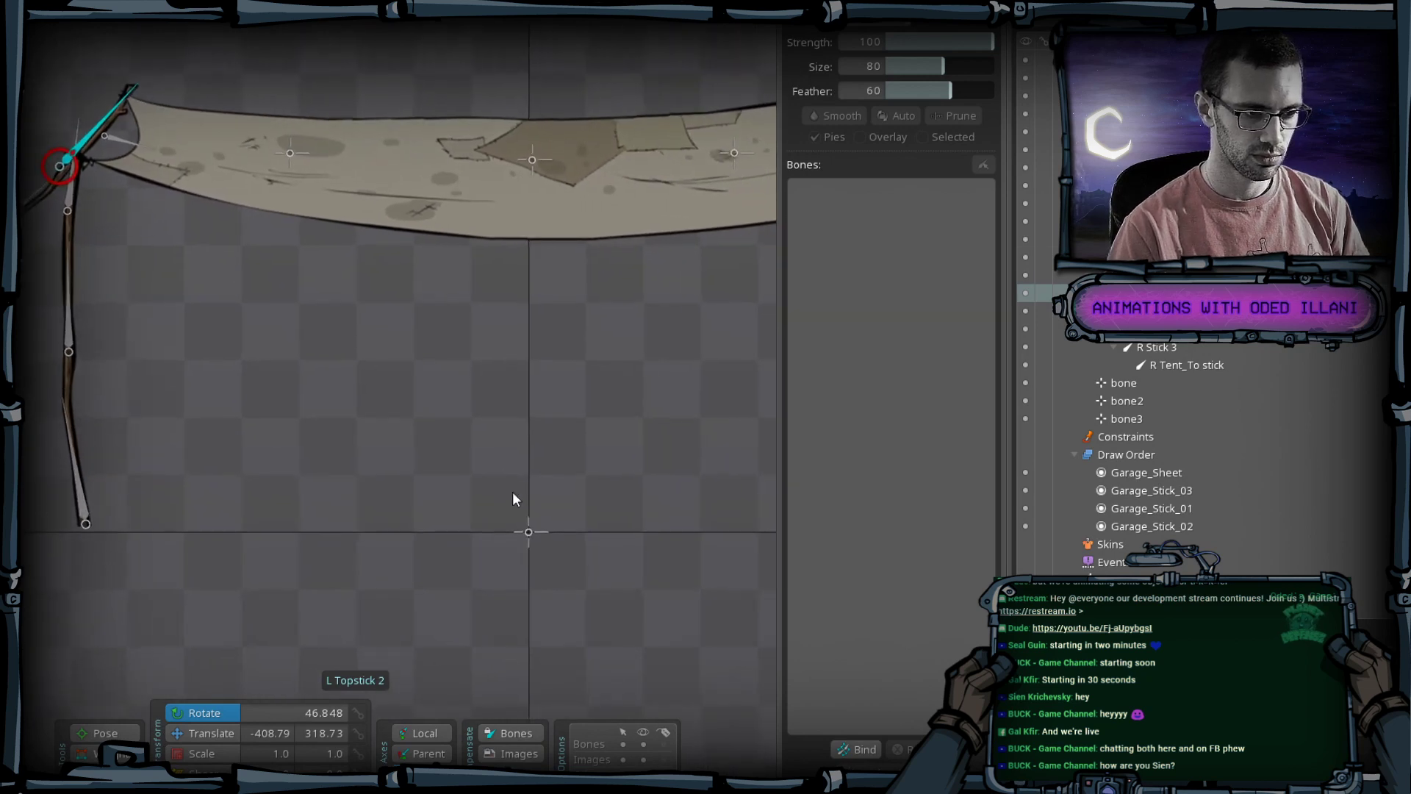
{"action": "scroll", "coordinate": [514, 513], "scroll_direction": "up", "scroll_amount": 2}
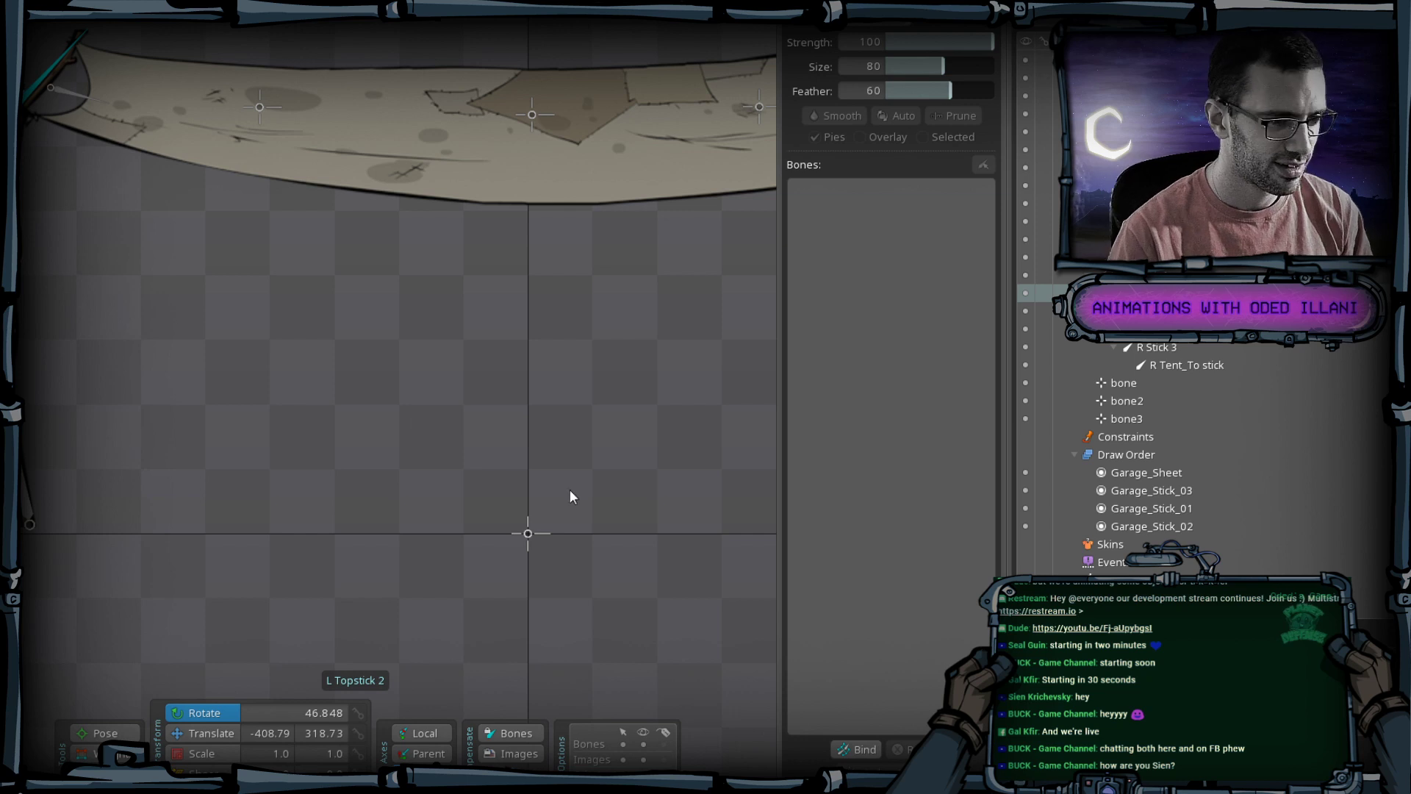
{"action": "scroll", "coordinate": [549, 352], "scroll_direction": "down", "scroll_amount": 2}
{"action": "left_click_drag", "start_coordinate": [548, 353], "coordinate": [520, 406]}
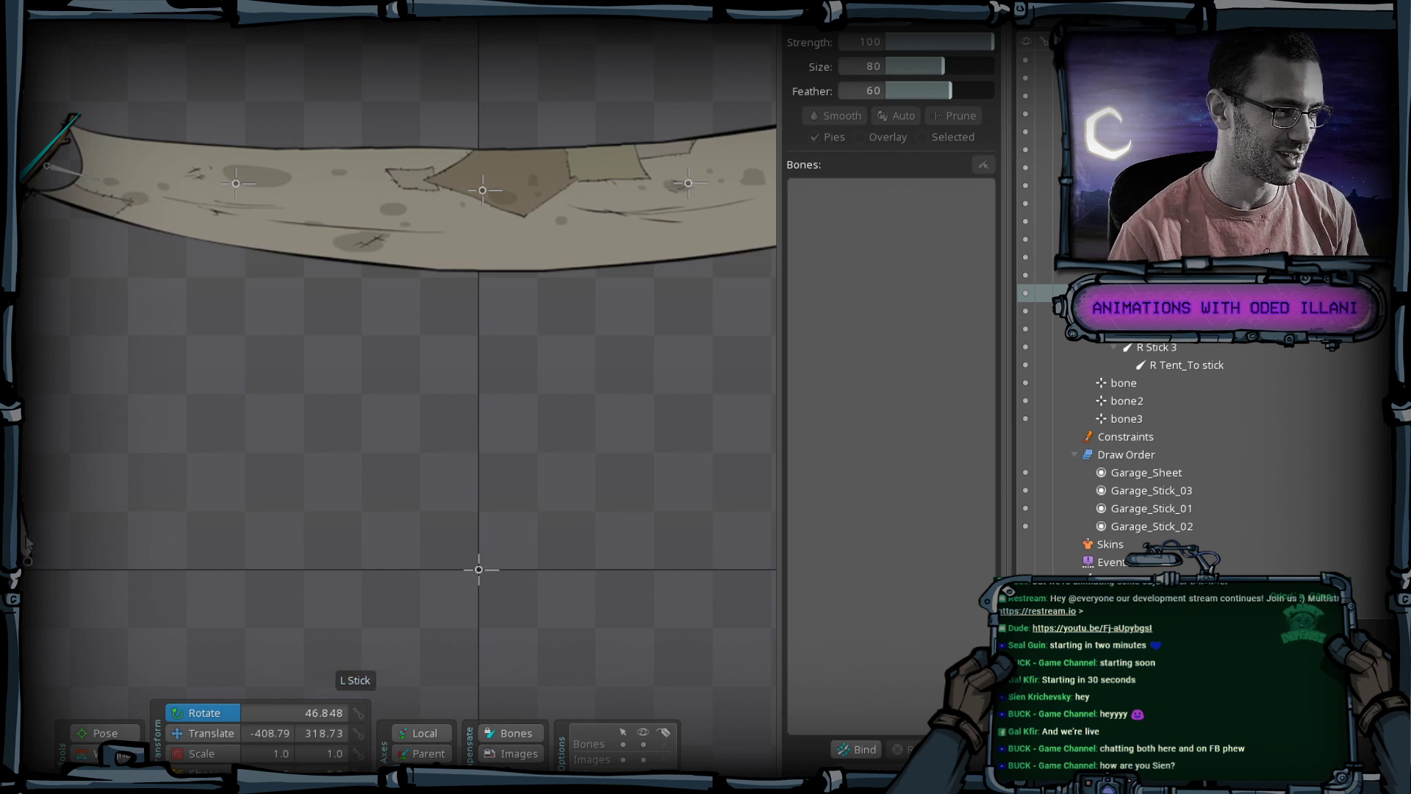
{"action": "left_click", "coordinate": [480, 569]}
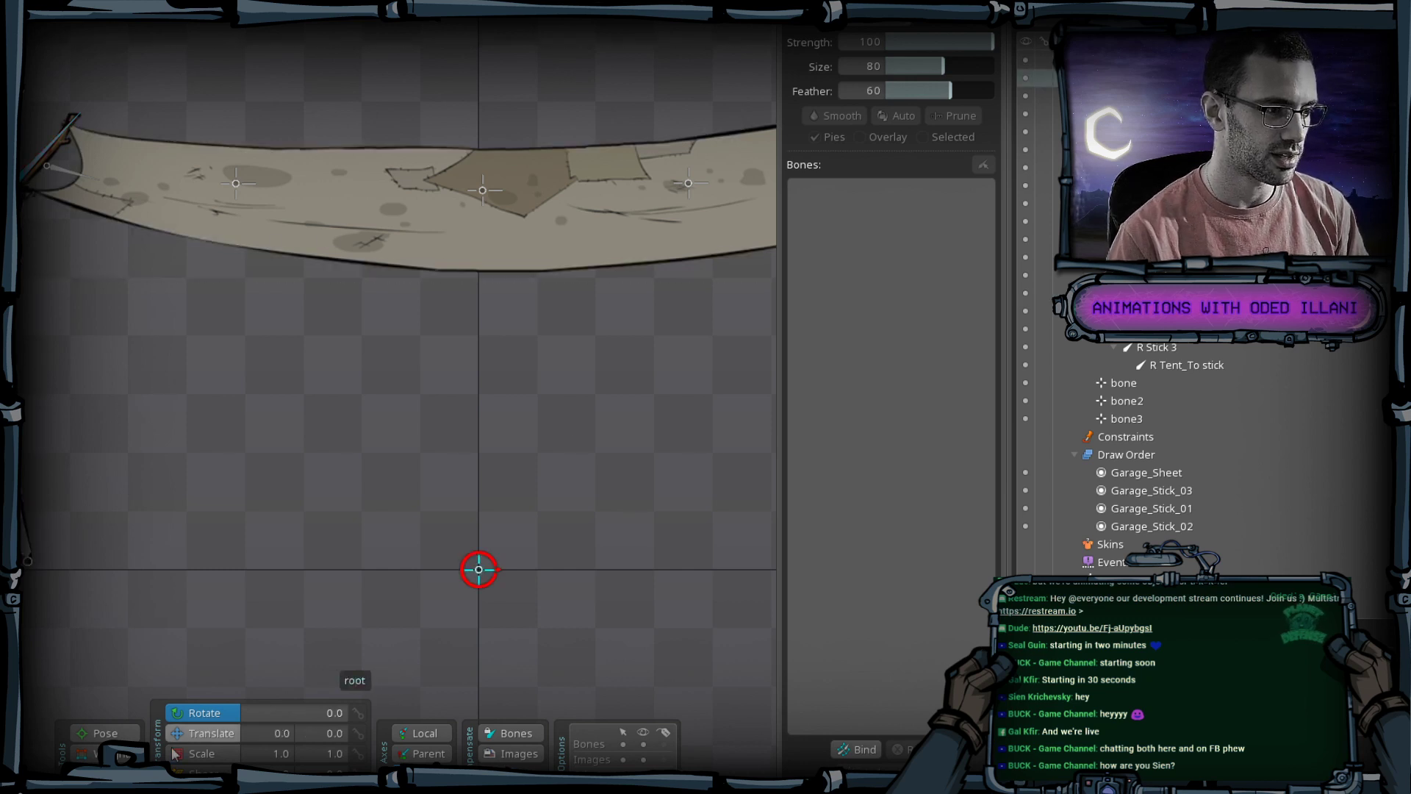
{"action": "left_click", "coordinate": [477, 541]}
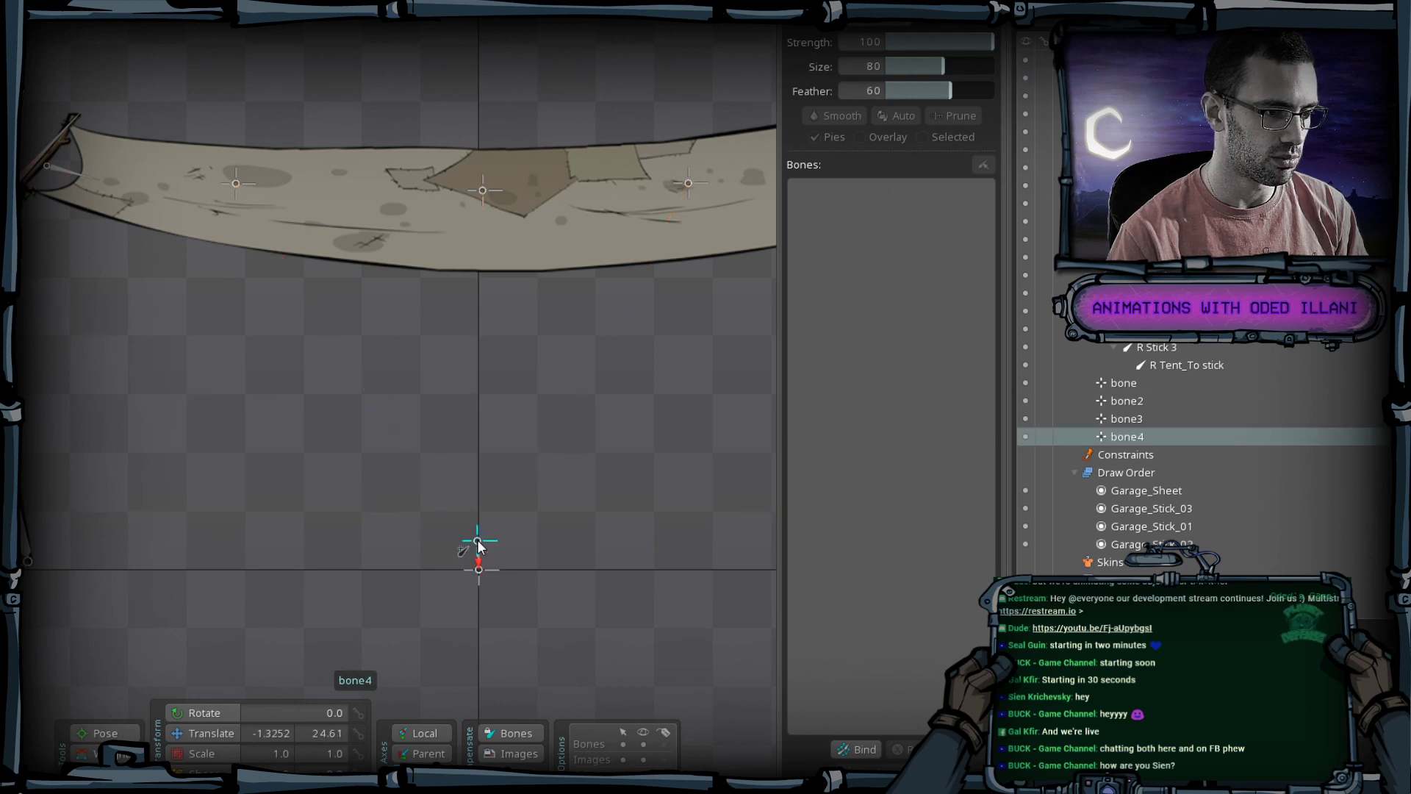
Rename the new bone above the root as Root_Anim.
{"action": "double_click", "coordinate": [1122, 436]}
{"action": "type", "text": "Root_Anim"}
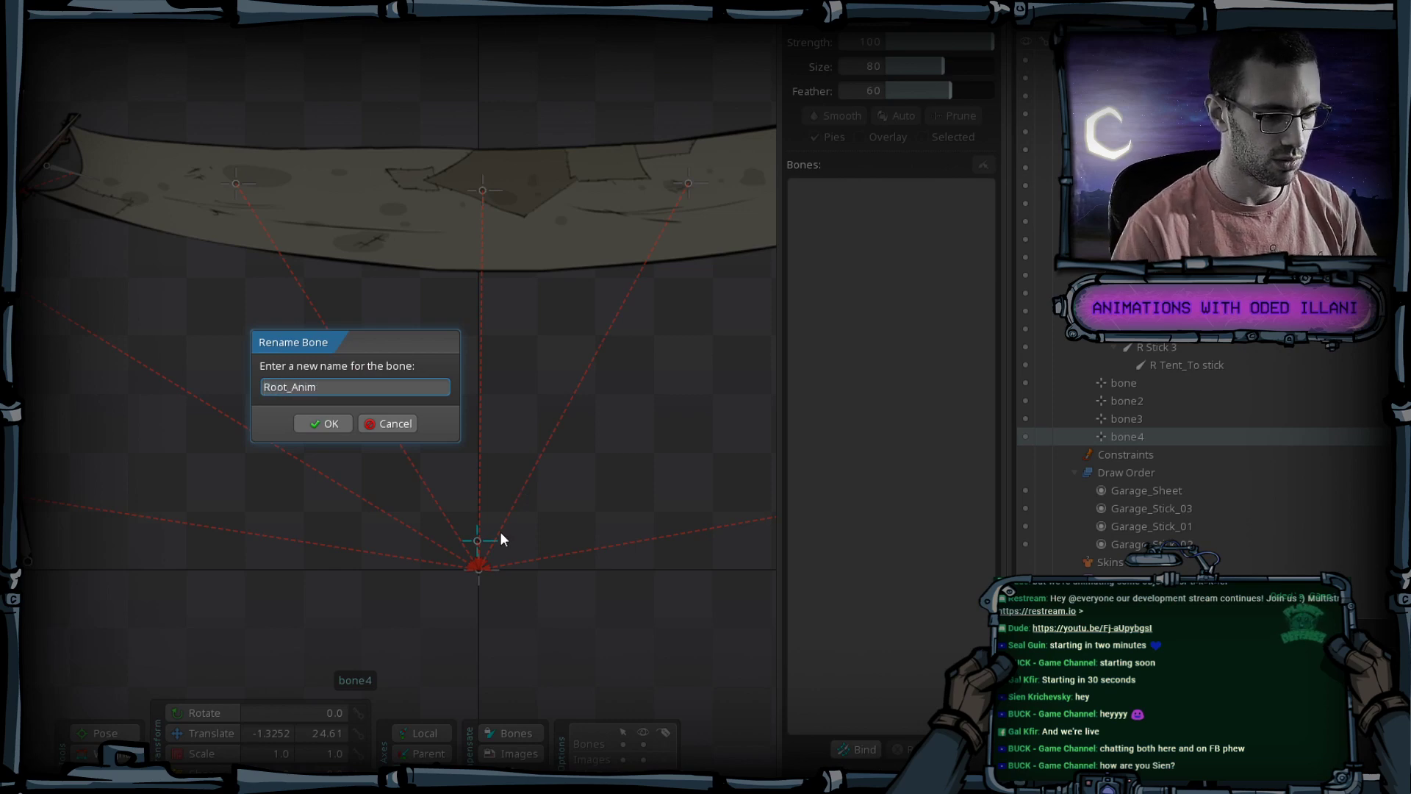
{"action": "key", "text": "Return"}
Move the Root_Anim bone directly above the root, to about X 0.07, Y 26.
{"action": "left_click_drag", "start_coordinate": [491, 615], "coordinate": [502, 624]}
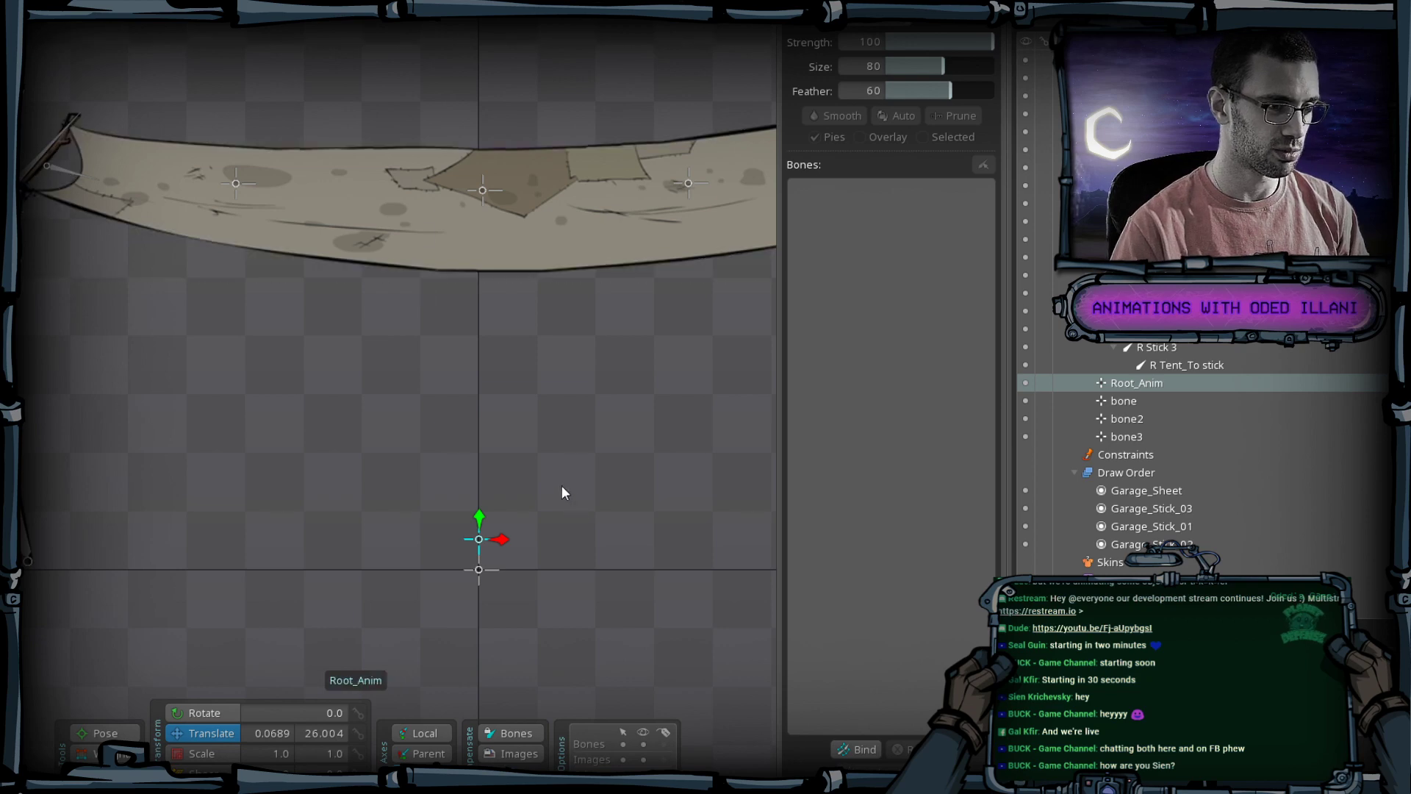
{"action": "scroll", "coordinate": [354, 404], "scroll_direction": "down", "scroll_amount": 1}
{"action": "left_click_drag", "start_coordinate": [115, 239], "coordinate": [125, 351]}
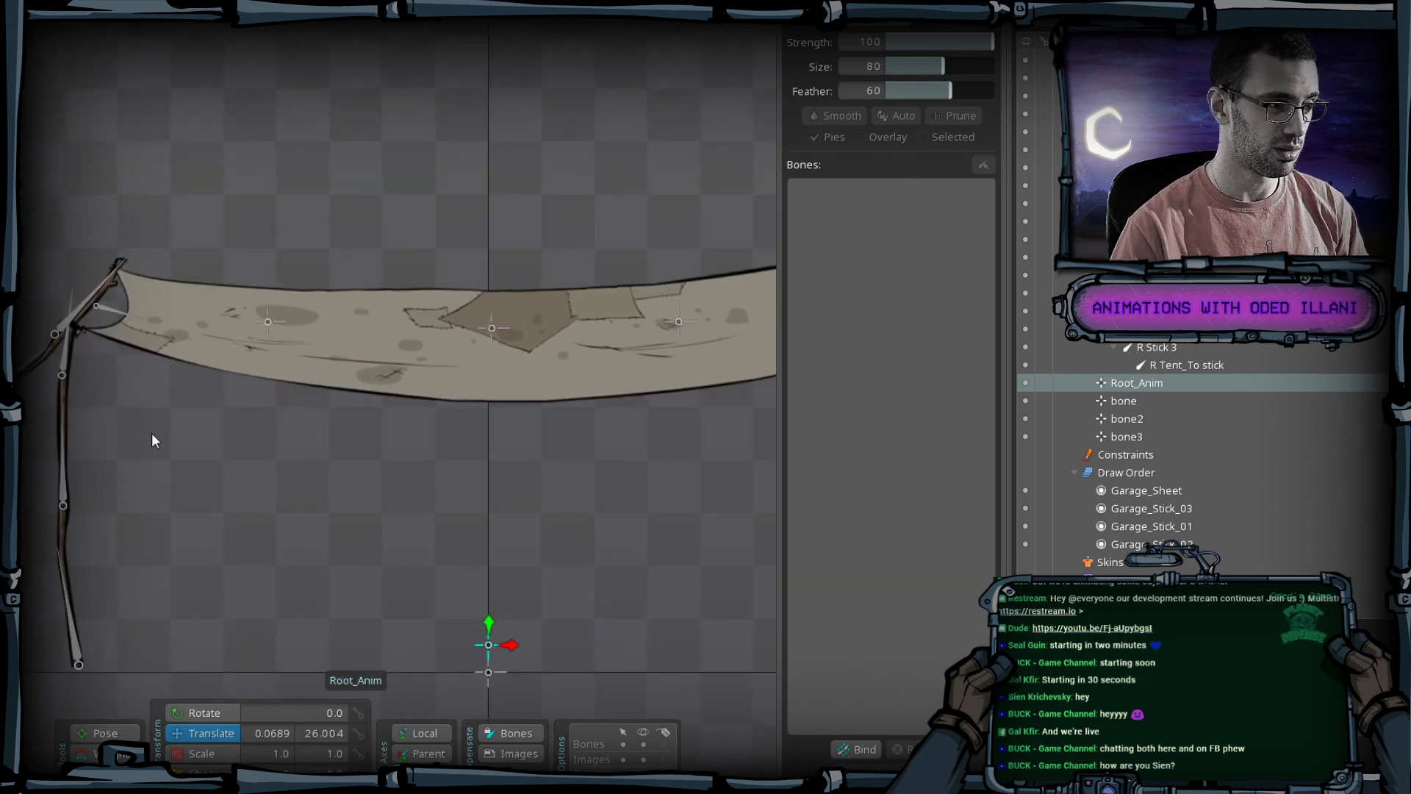
Change the icon of the Root_Anim bone to the four-way arrow symbol.
{"action": "scroll", "coordinate": [176, 412], "scroll_direction": "up", "scroll_amount": 3}
{"action": "left_click", "coordinate": [197, 287]}
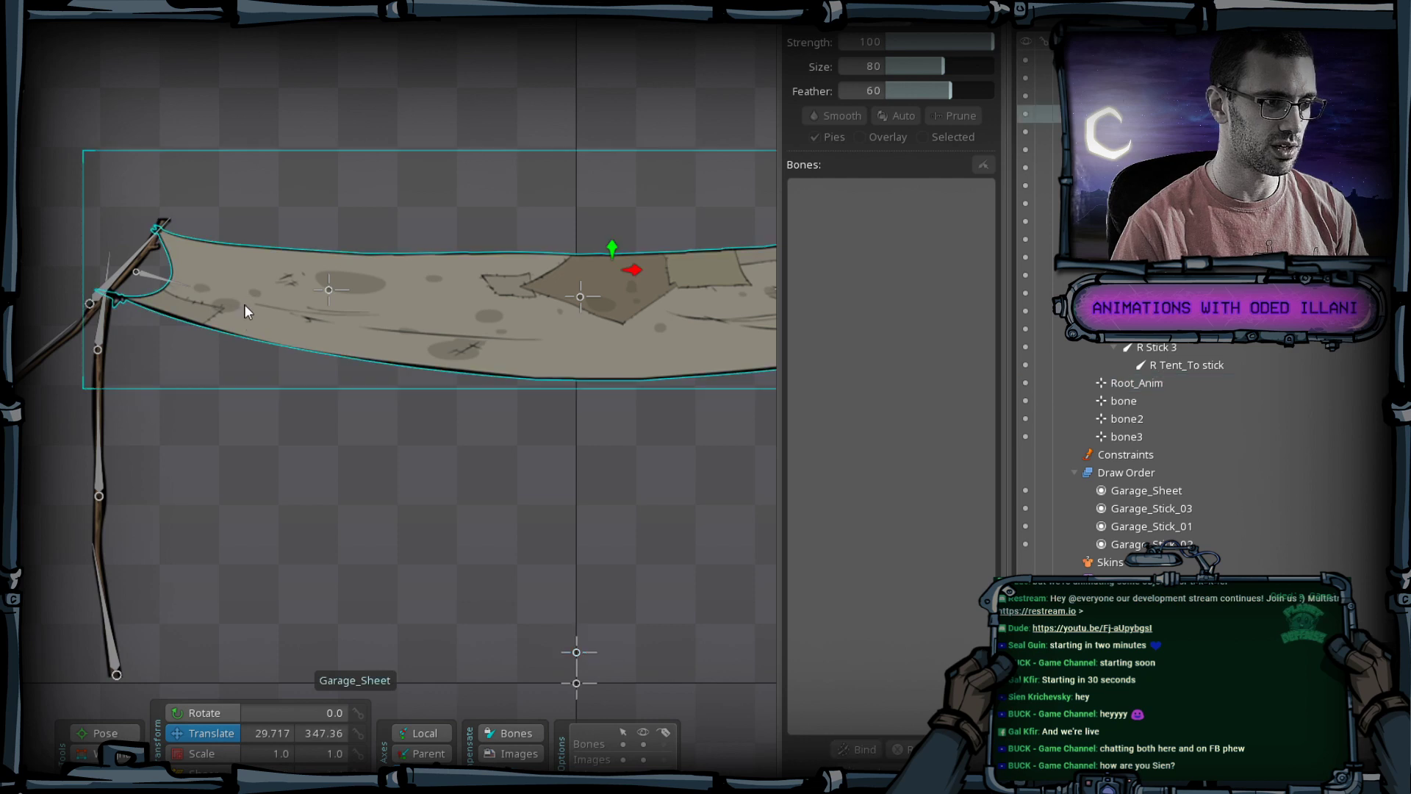
{"action": "scroll", "coordinate": [281, 475], "scroll_direction": "up", "scroll_amount": 2}
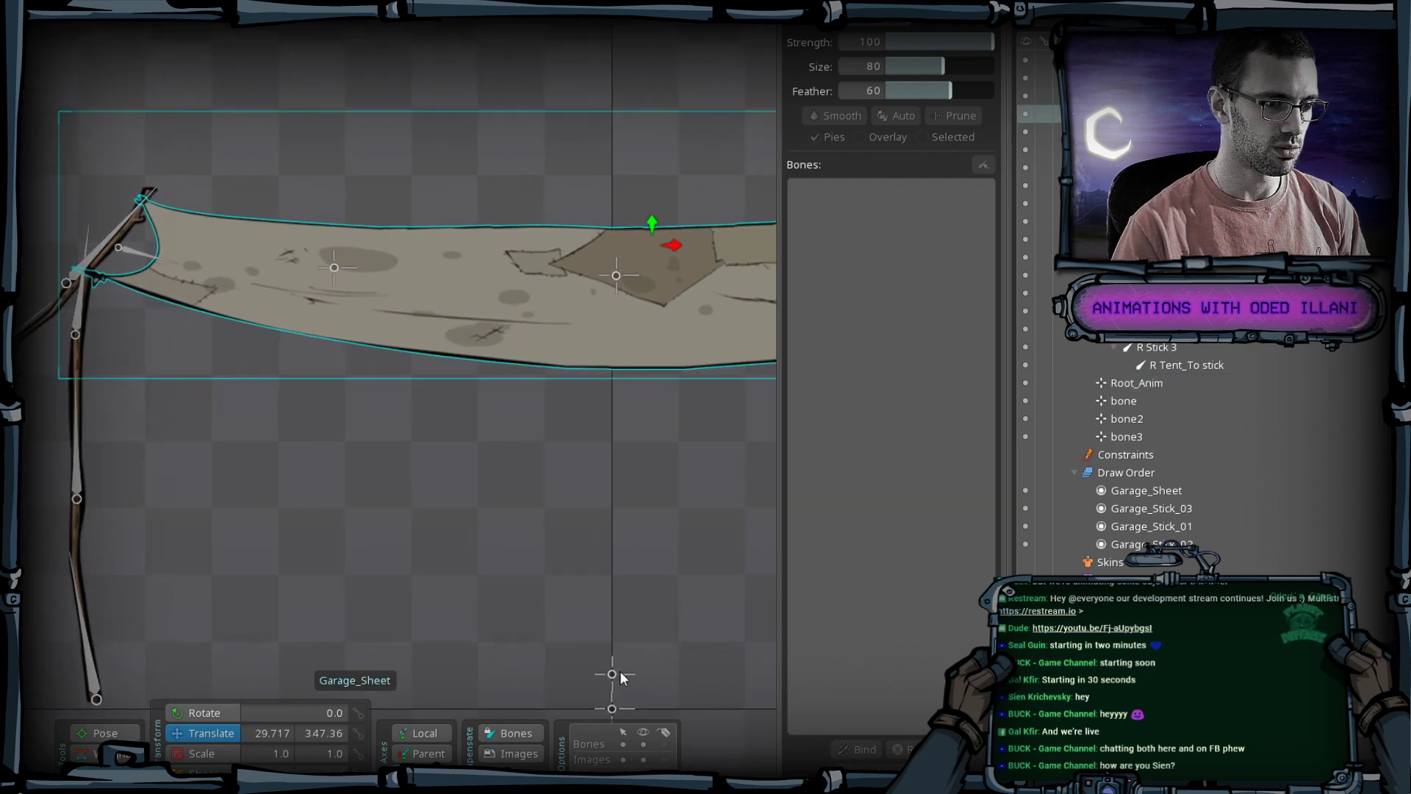
{"action": "left_click", "coordinate": [613, 675]}
{"action": "left_click", "coordinate": [1099, 659]}
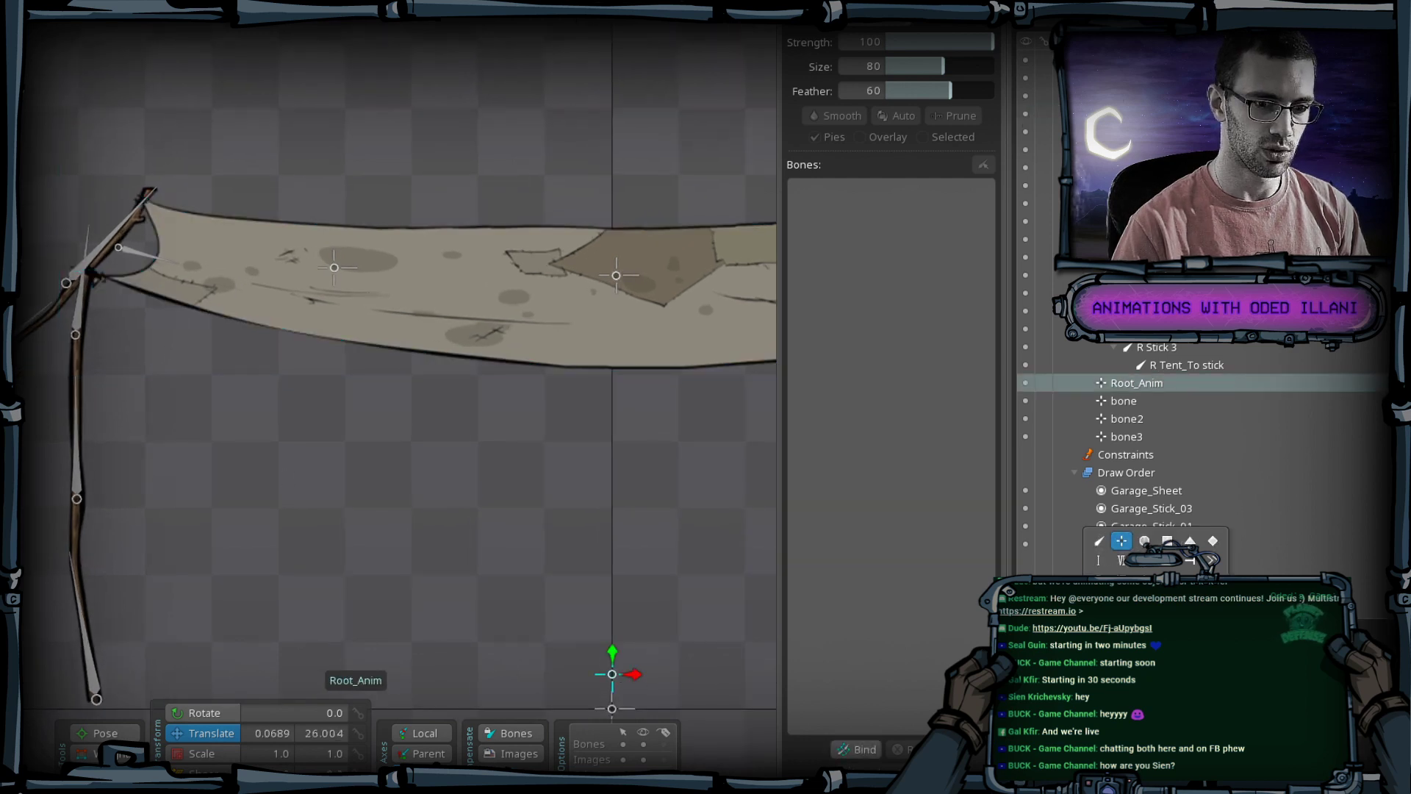
{"action": "left_click", "coordinate": [1121, 541]}
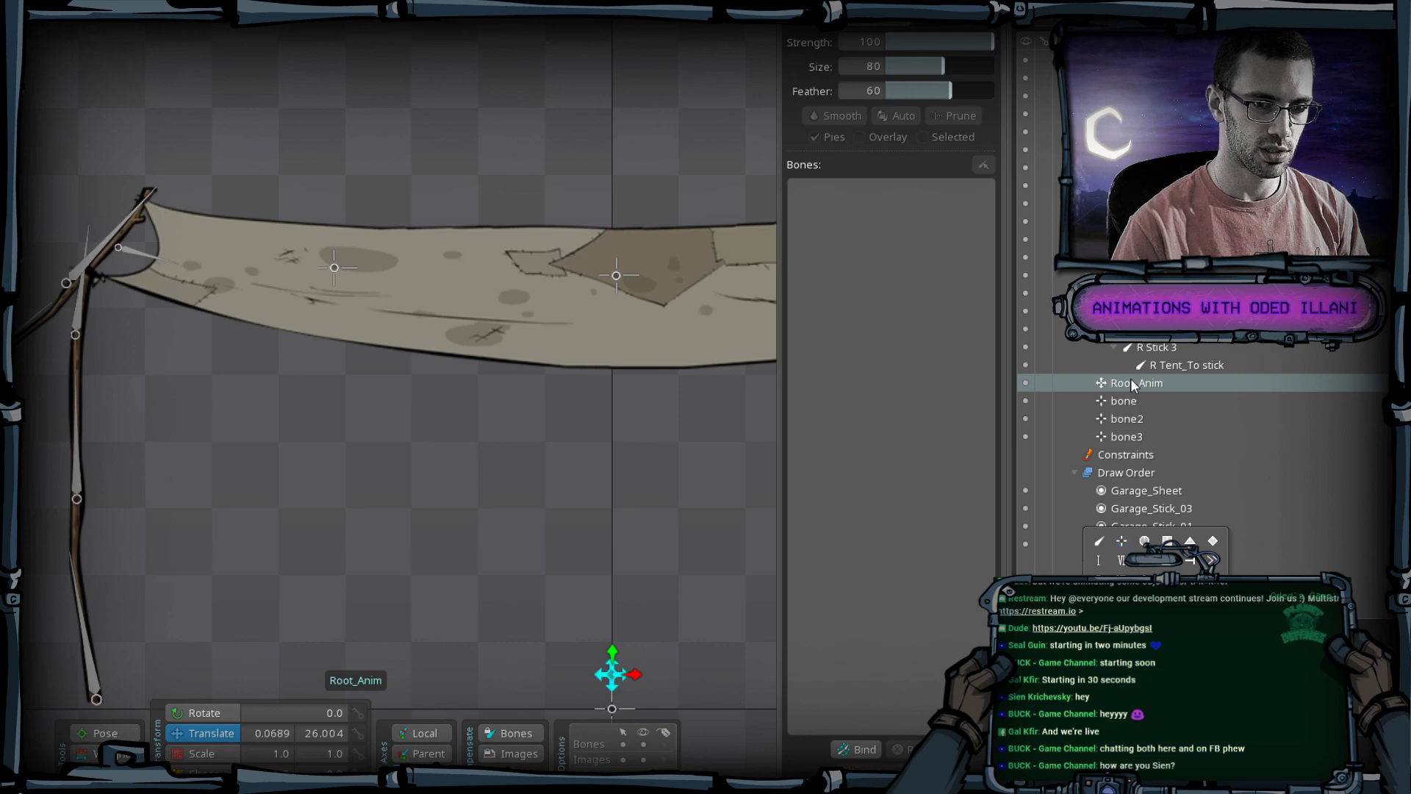
Inspect the base bones of both standing sticks and the three separate bones on the sheet.
{"action": "scroll", "coordinate": [298, 550], "scroll_direction": "down", "scroll_amount": 2}
{"action": "left_click", "coordinate": [143, 552]}
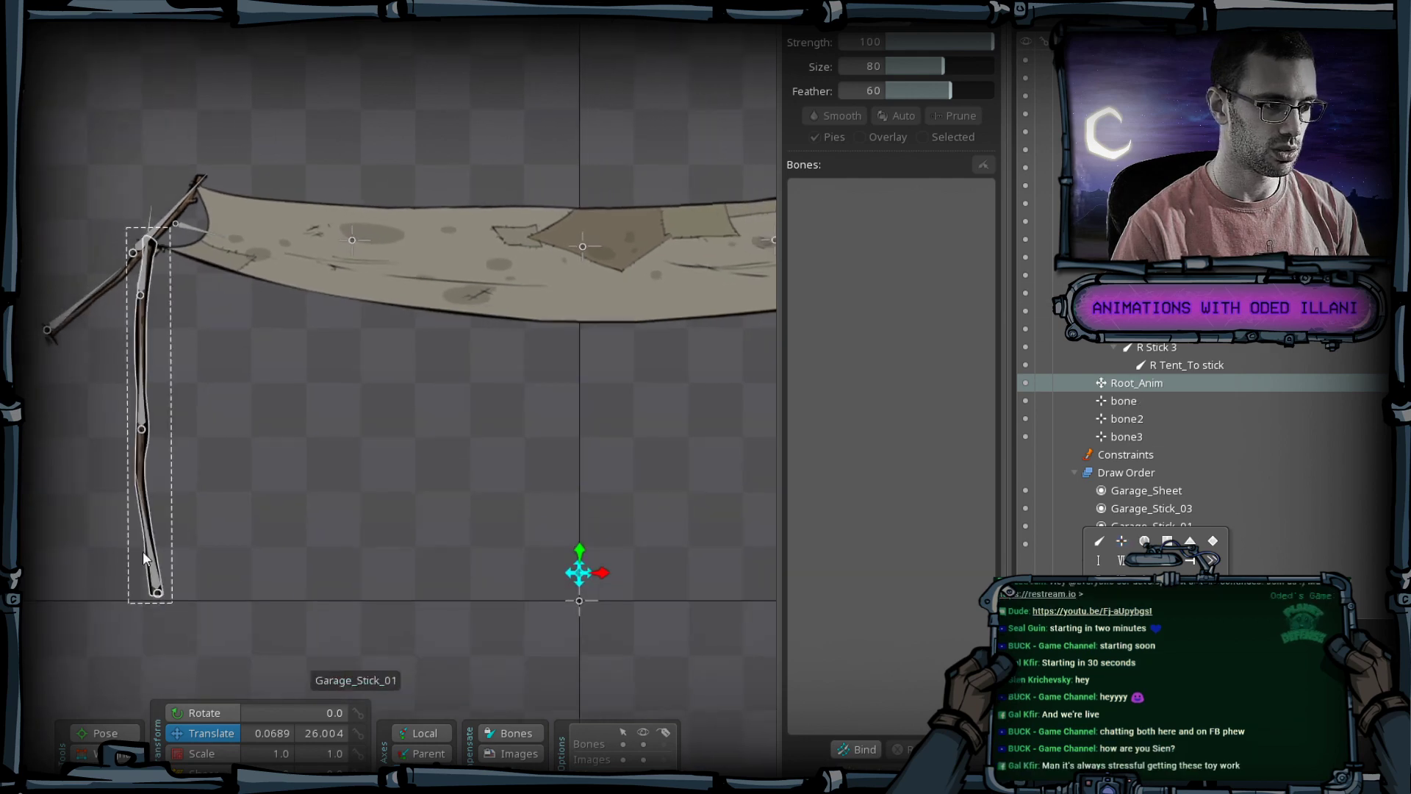
{"action": "left_click_drag", "start_coordinate": [396, 457], "coordinate": [102, 311]}
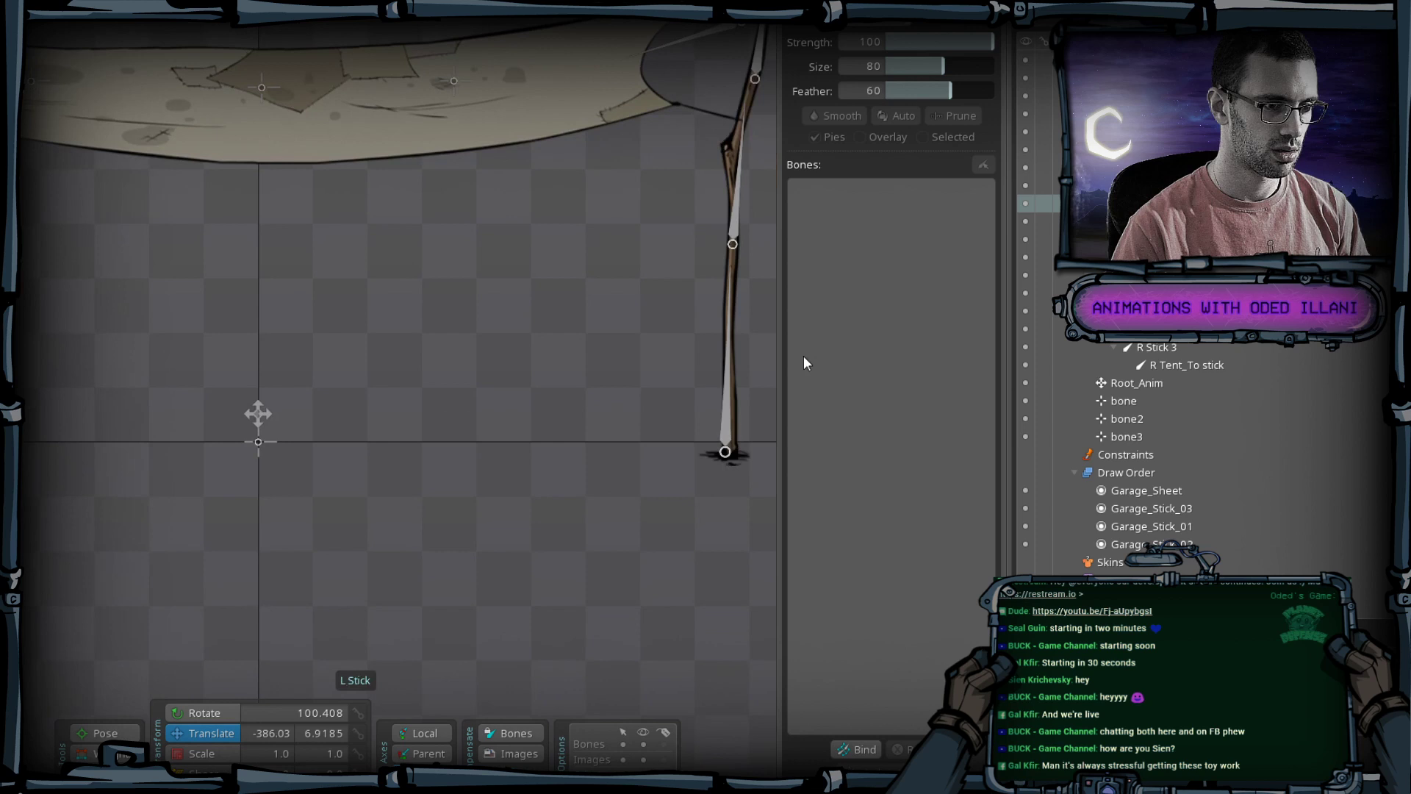
{"action": "left_click", "coordinate": [723, 377]}
{"action": "left_click_drag", "start_coordinate": [434, 219], "coordinate": [522, 358]}
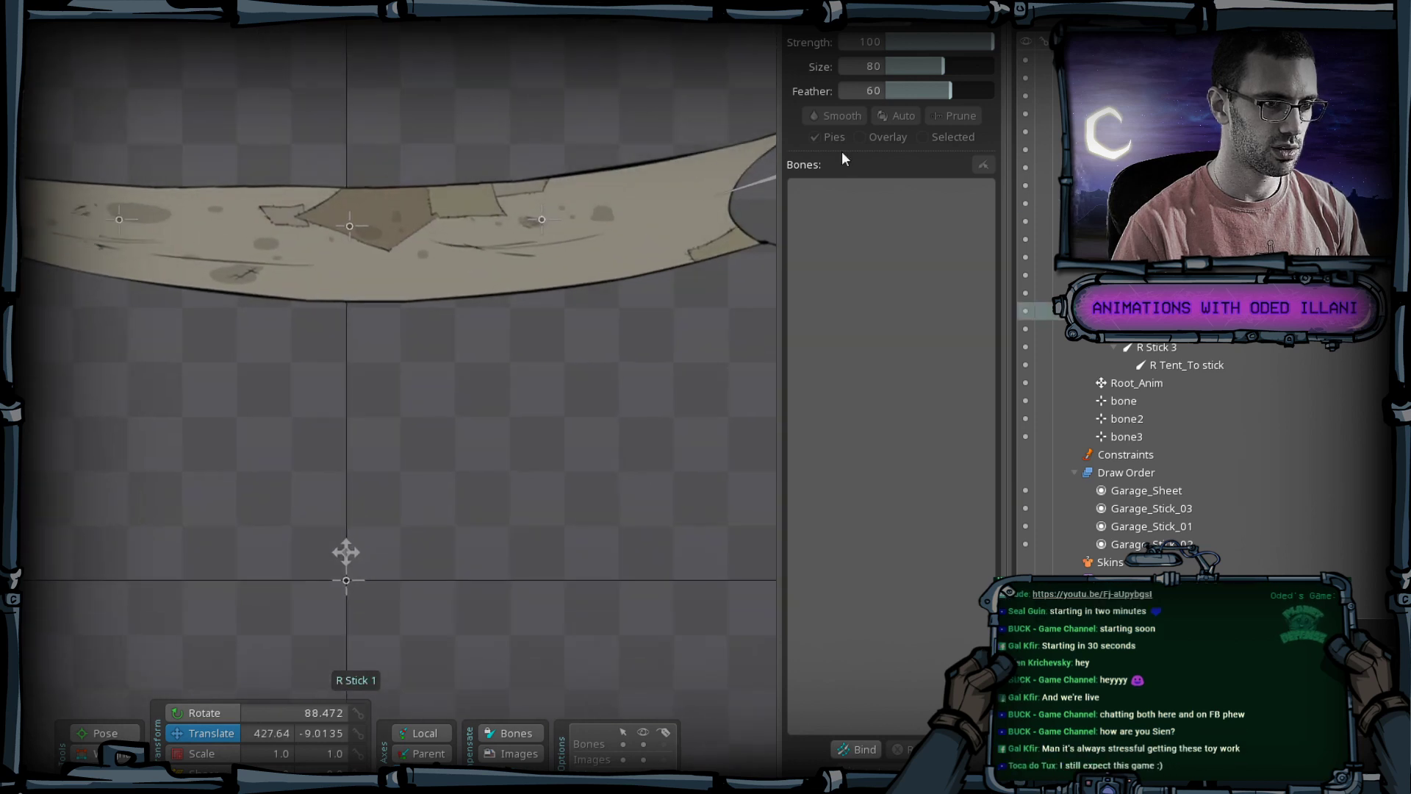
{"action": "left_click", "coordinate": [543, 218]}
{"action": "left_click", "coordinate": [350, 225]}
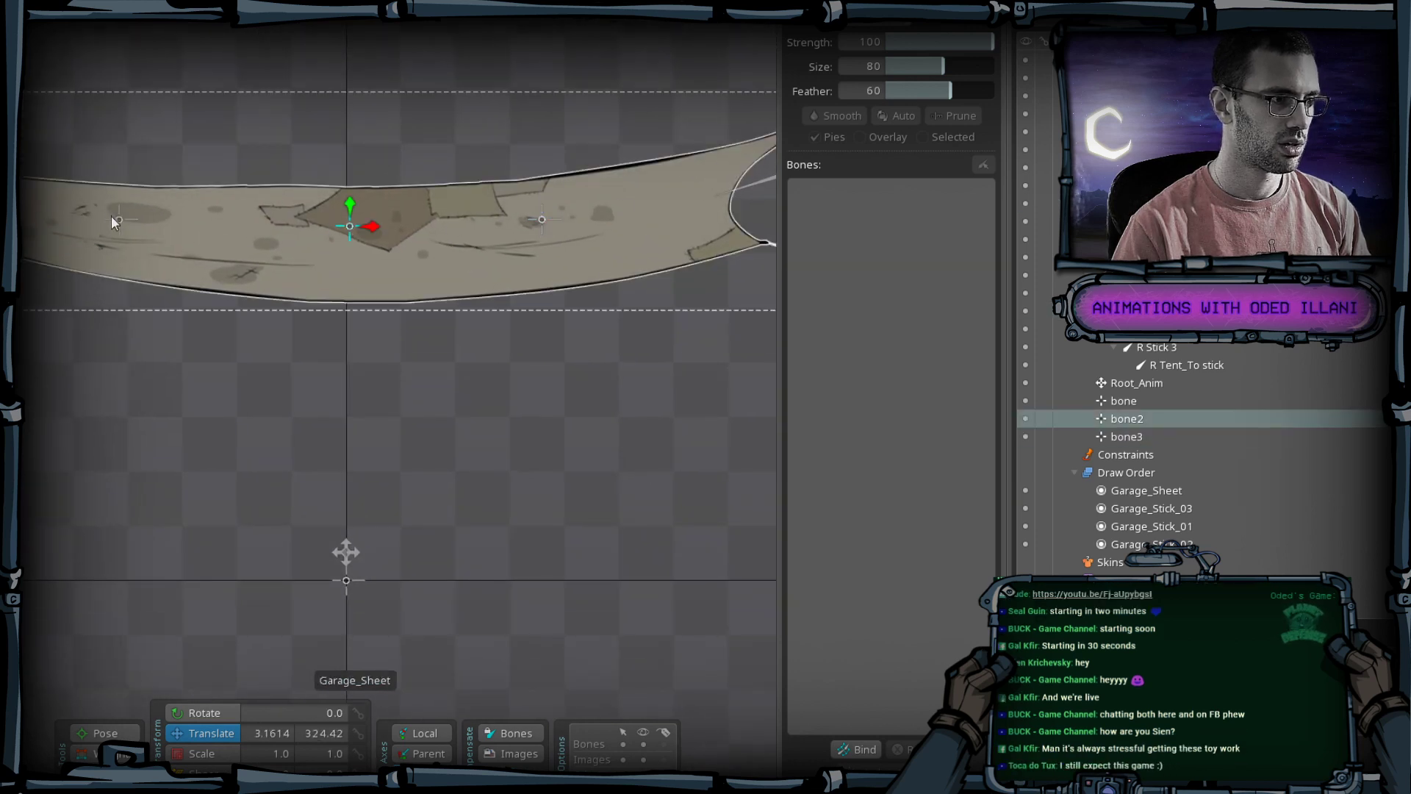
{"action": "left_click", "coordinate": [113, 215]}
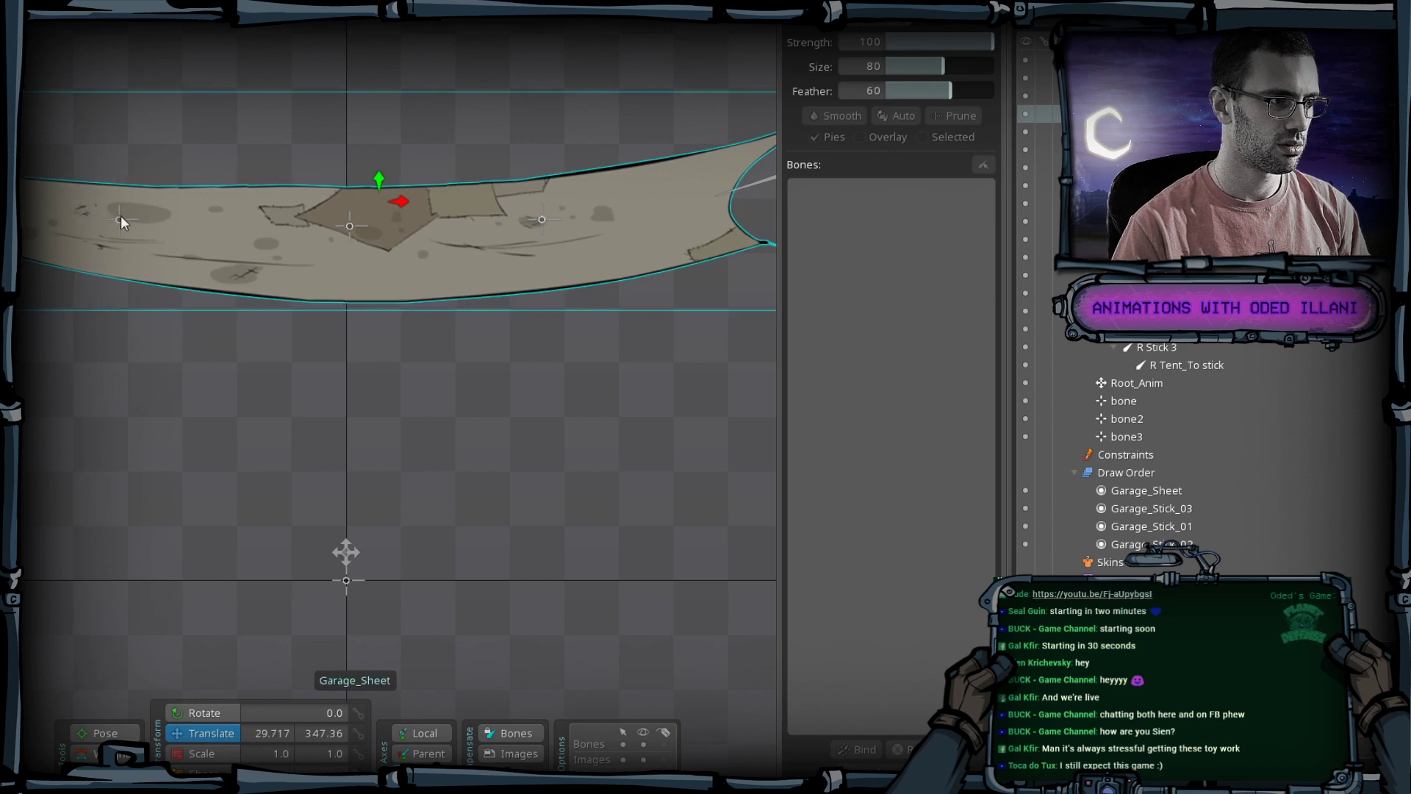
{"action": "left_click", "coordinate": [119, 219]}
{"action": "scroll", "coordinate": [210, 370], "scroll_direction": "down", "scroll_amount": 1}
{"action": "scroll", "coordinate": [210, 370], "scroll_direction": "down", "scroll_amount": 3}
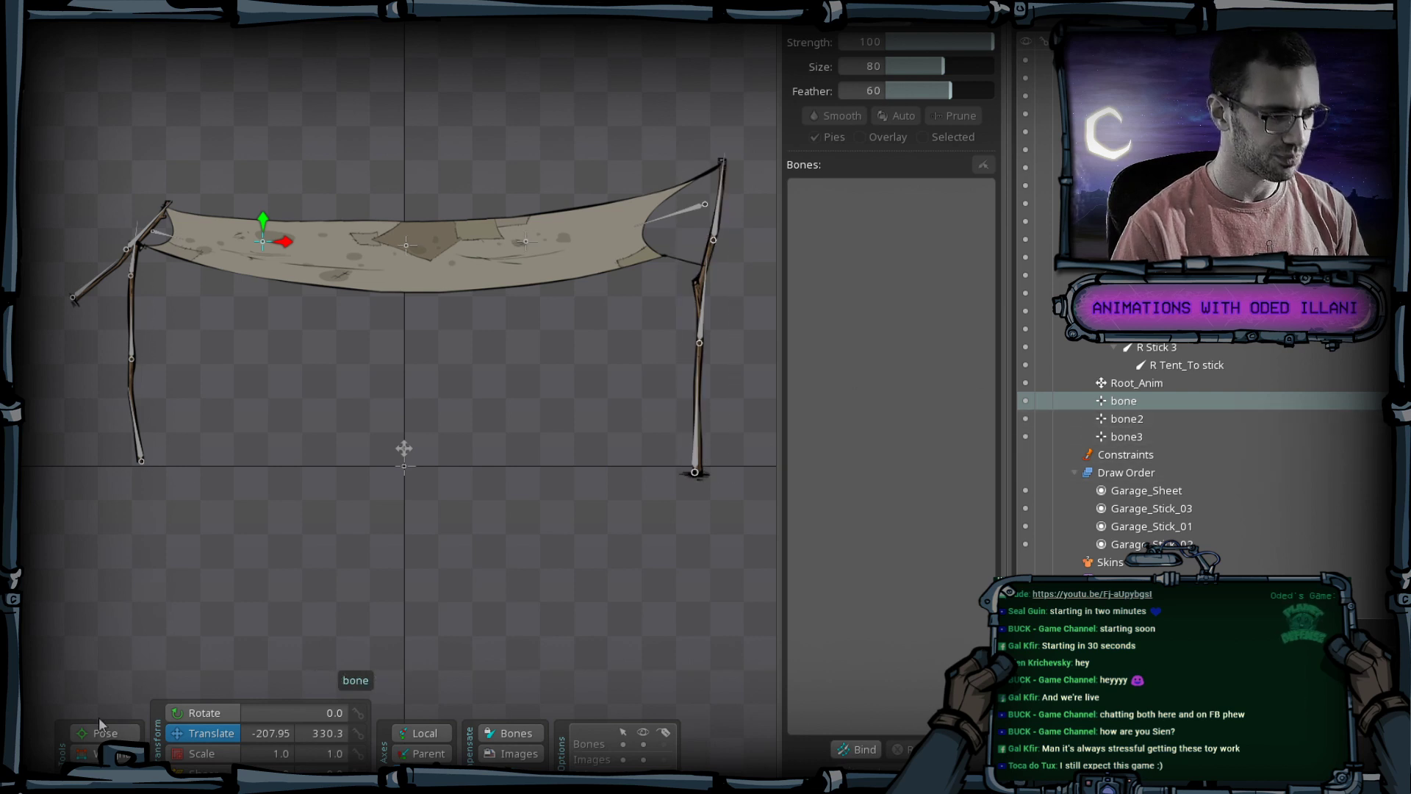
Make Root_Anim the parent of L Stick, R Stick 1 and the sheet bones bone, bone2 and bone3.
{"action": "left_click", "coordinate": [133, 417]}
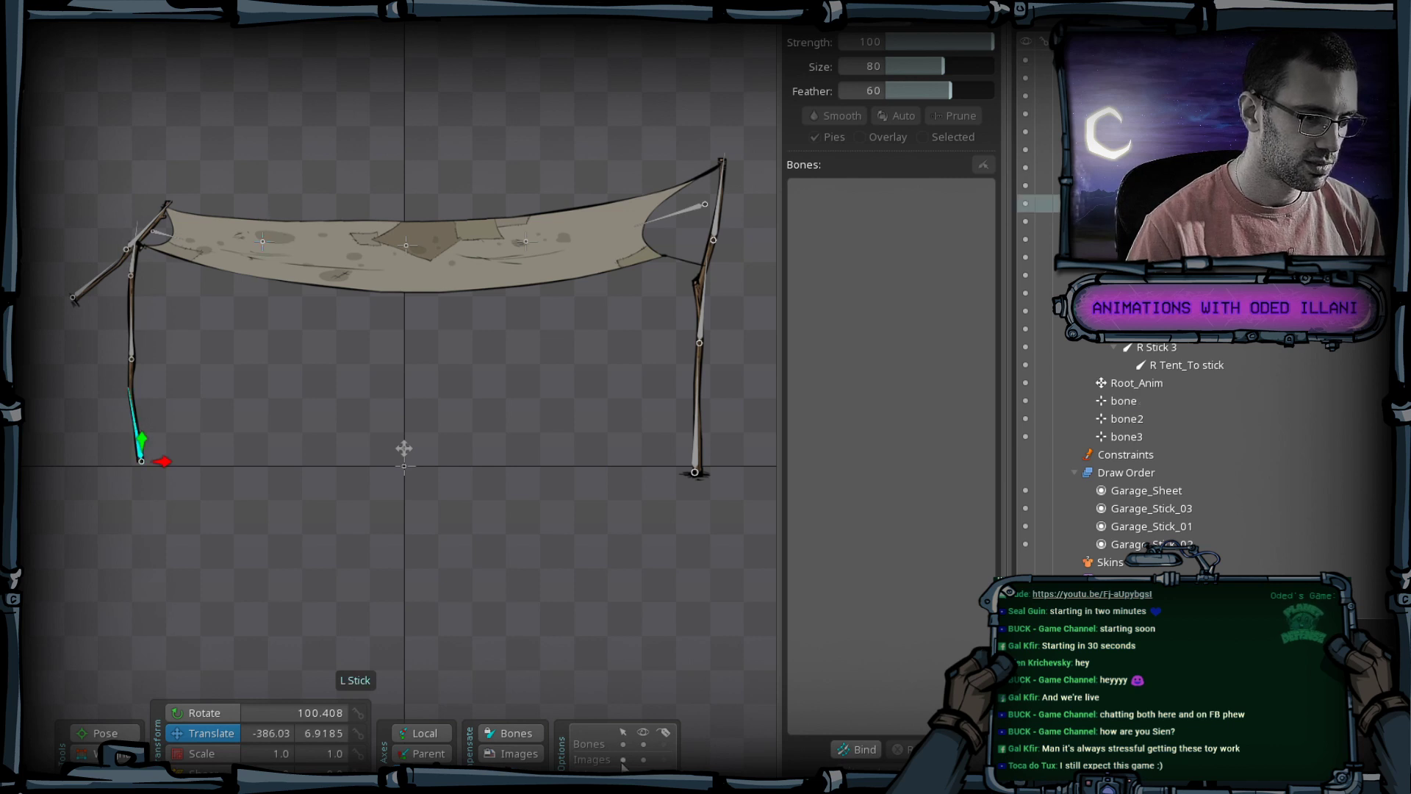
{"action": "left_click", "coordinate": [695, 430]}
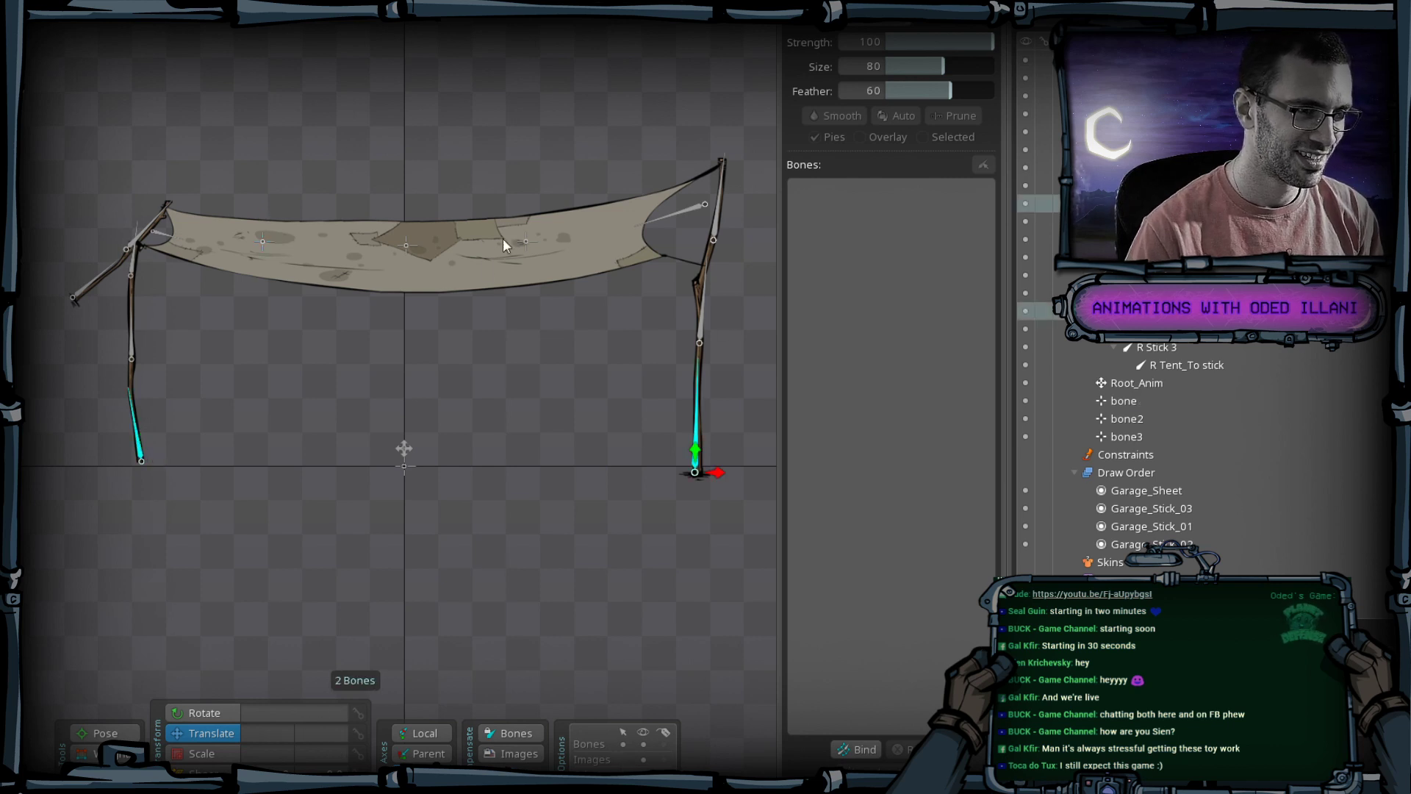
{"action": "left_click", "coordinate": [527, 243], "text": "ctrl"}
{"action": "left_click", "coordinate": [405, 244], "text": "ctrl"}
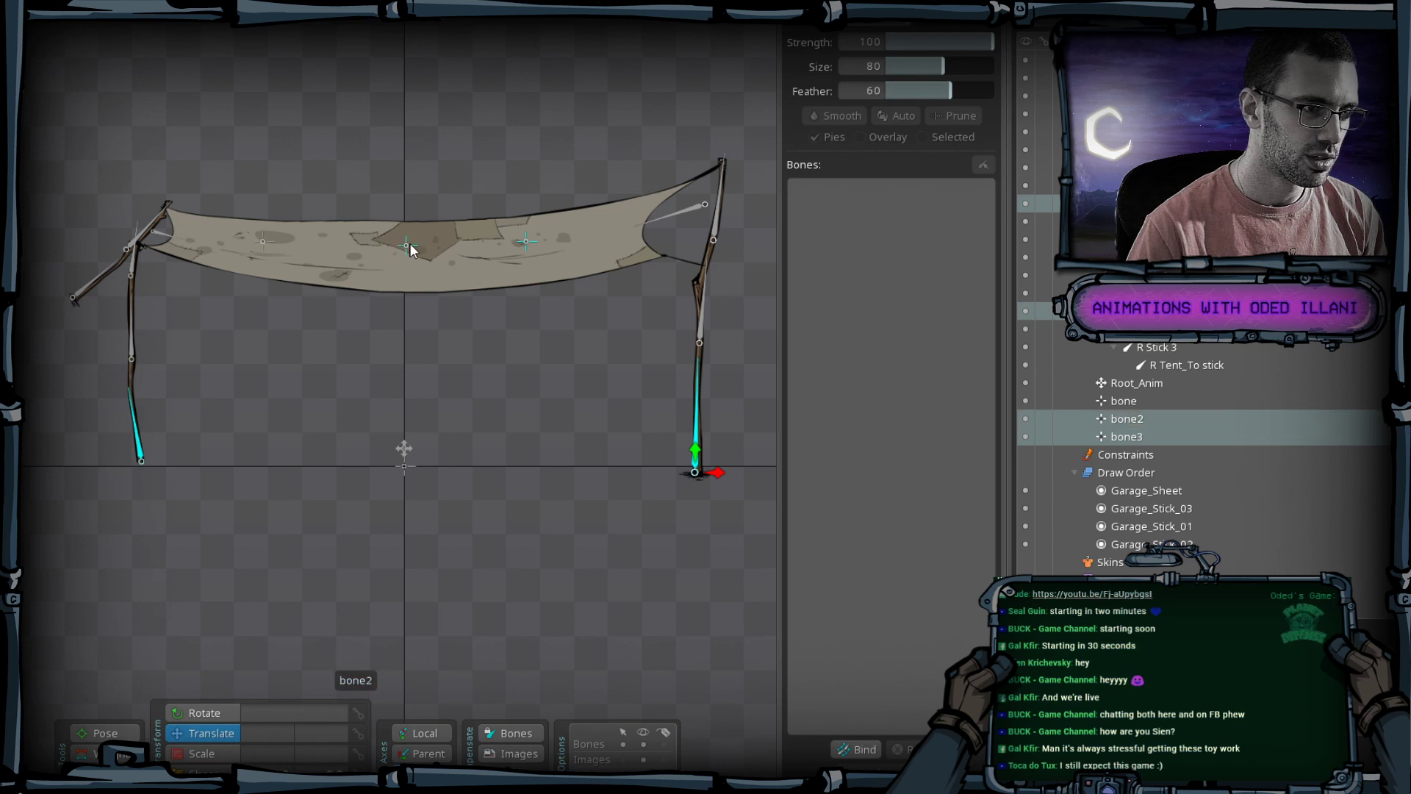
{"action": "left_click", "coordinate": [262, 243], "text": "ctrl"}
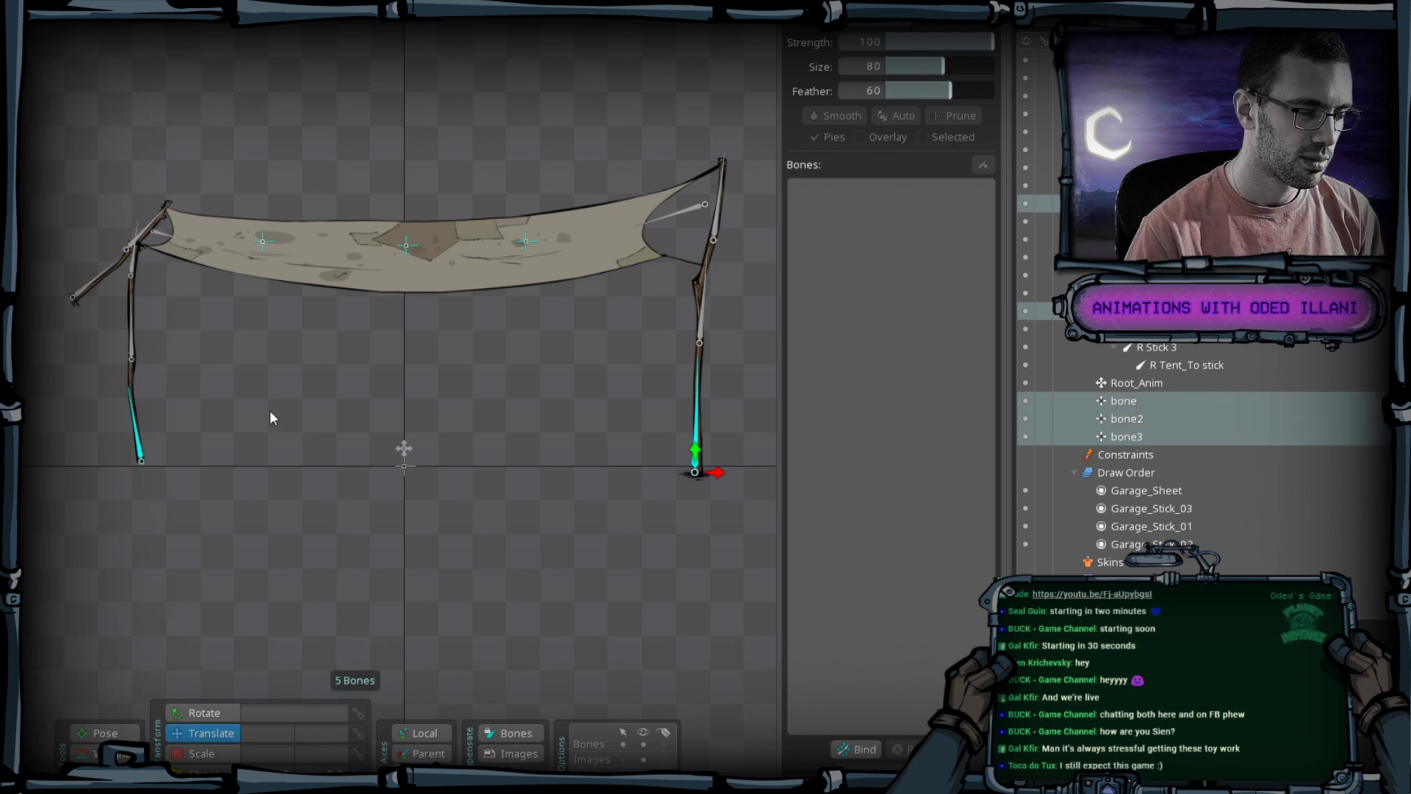
{"action": "key", "text": "p"}
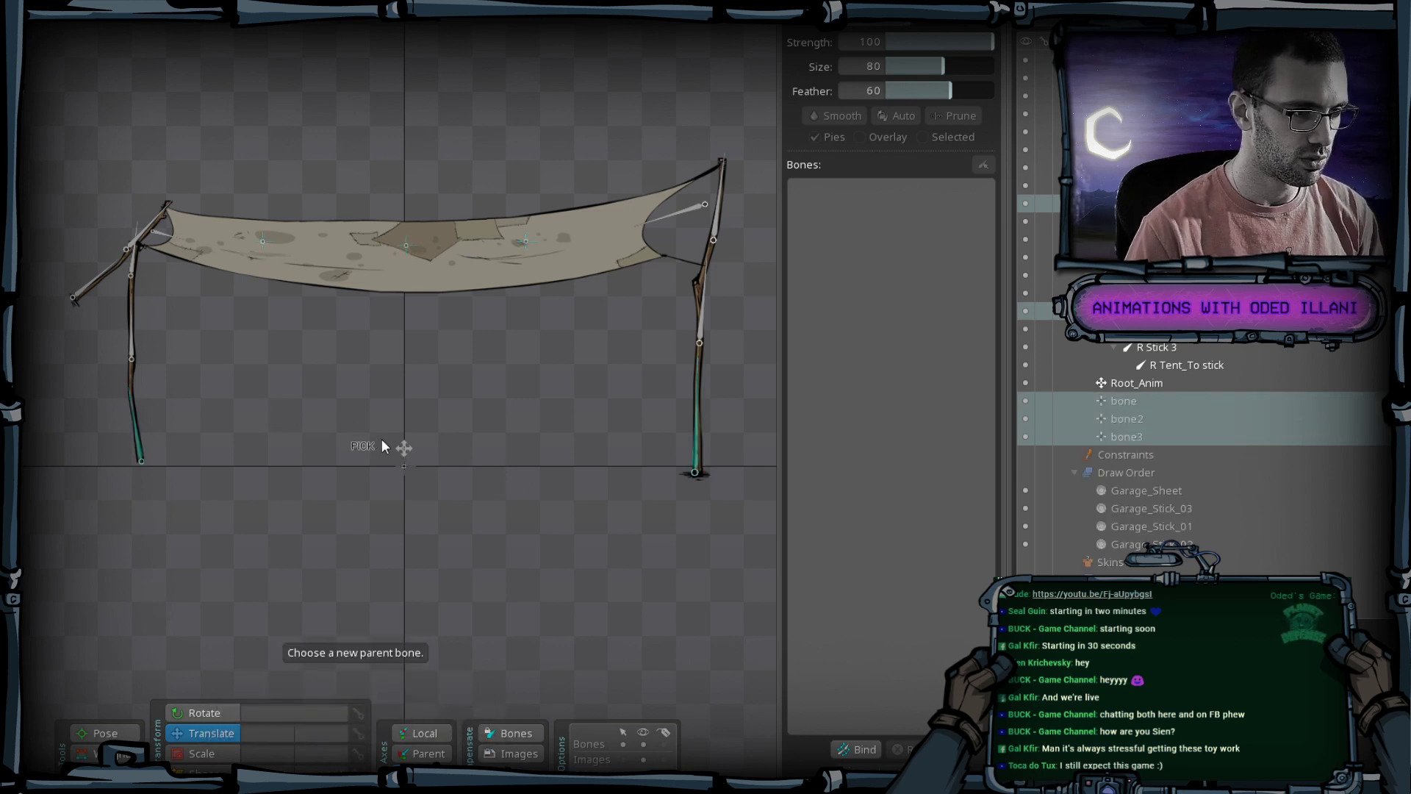
{"action": "left_click", "coordinate": [404, 448]}
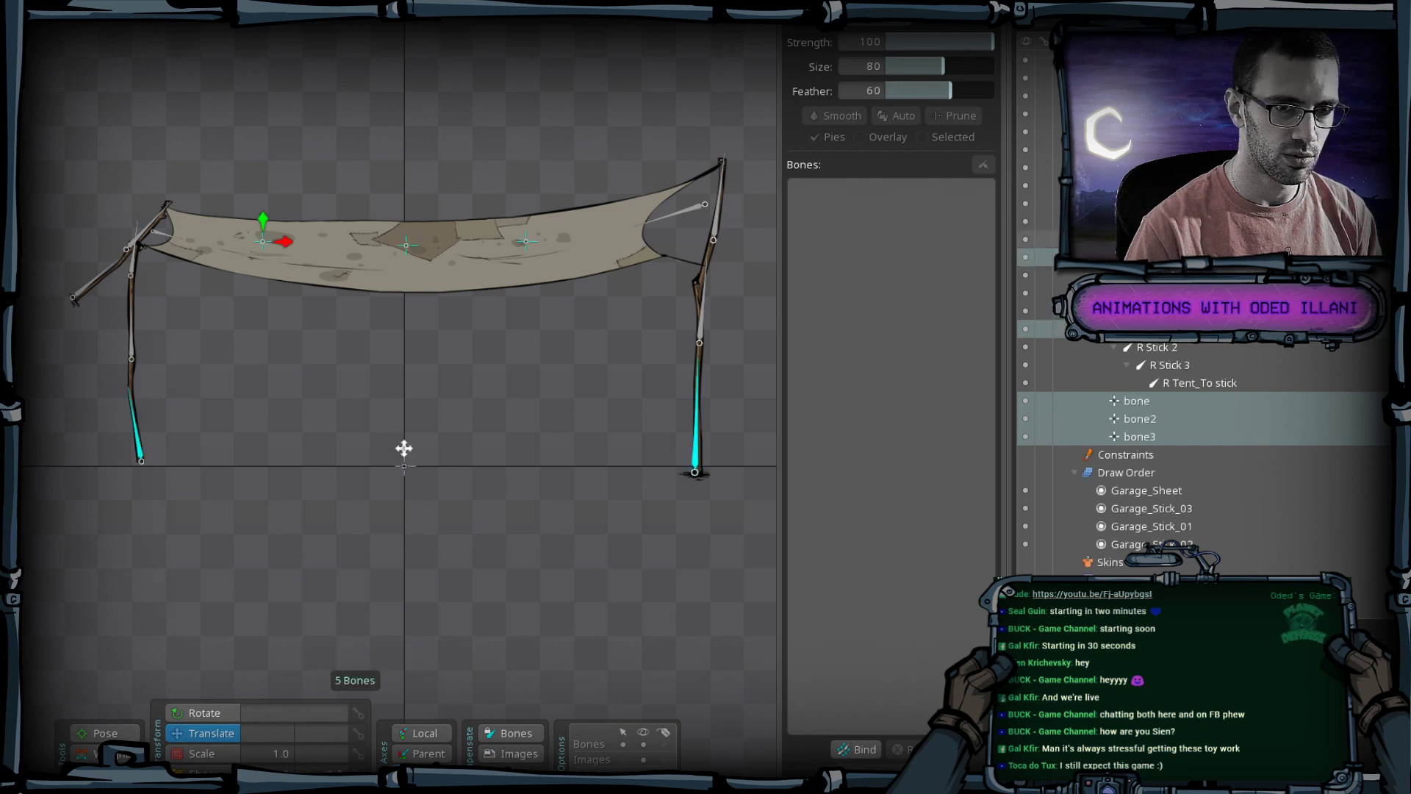
{"action": "left_click", "coordinate": [404, 448]}
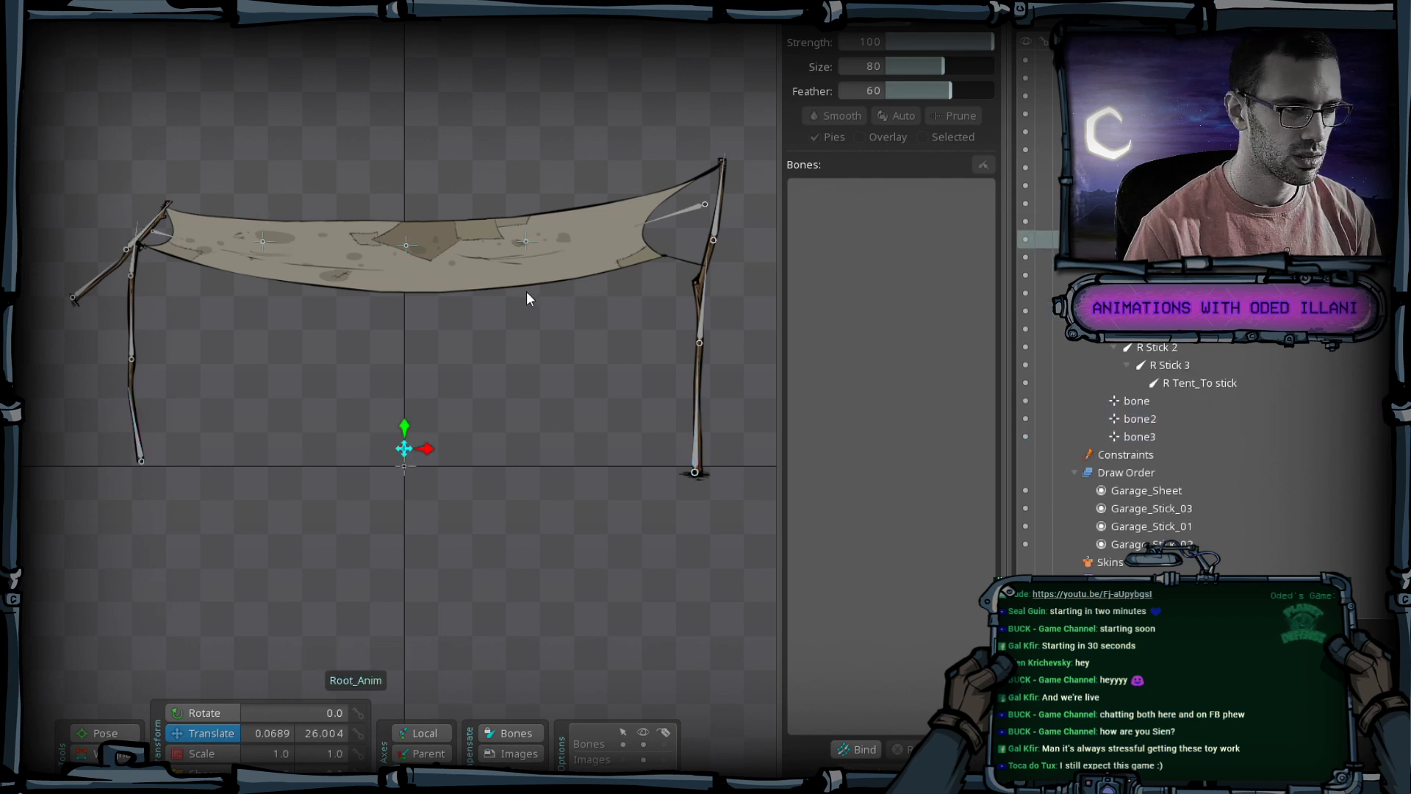
Try rotating L Topstick 1 and L Stick 3 to check how the left sticks move, undoing each rotation.
{"action": "left_click", "coordinate": [1044, 203]}
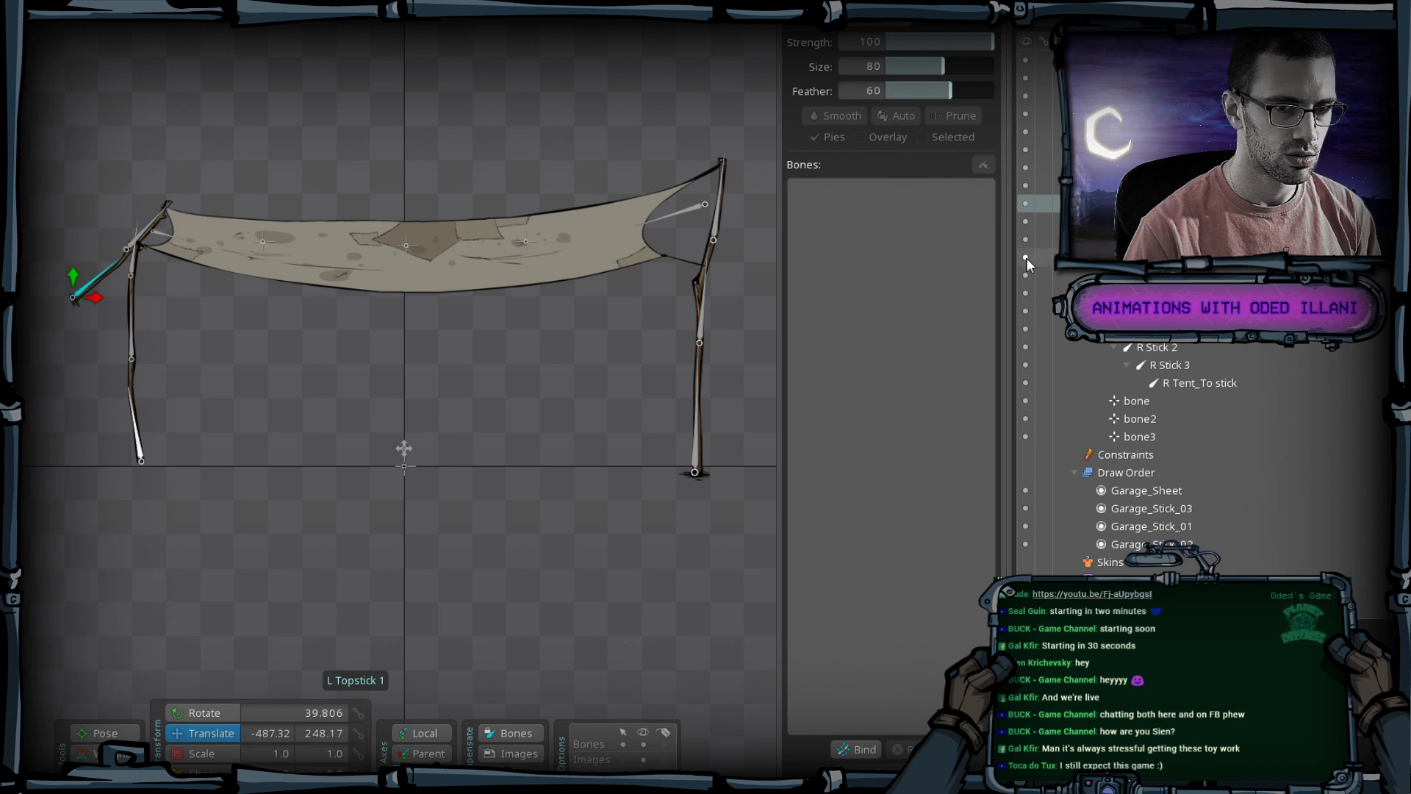
{"action": "scroll", "coordinate": [388, 403], "scroll_direction": "up", "scroll_amount": 4}
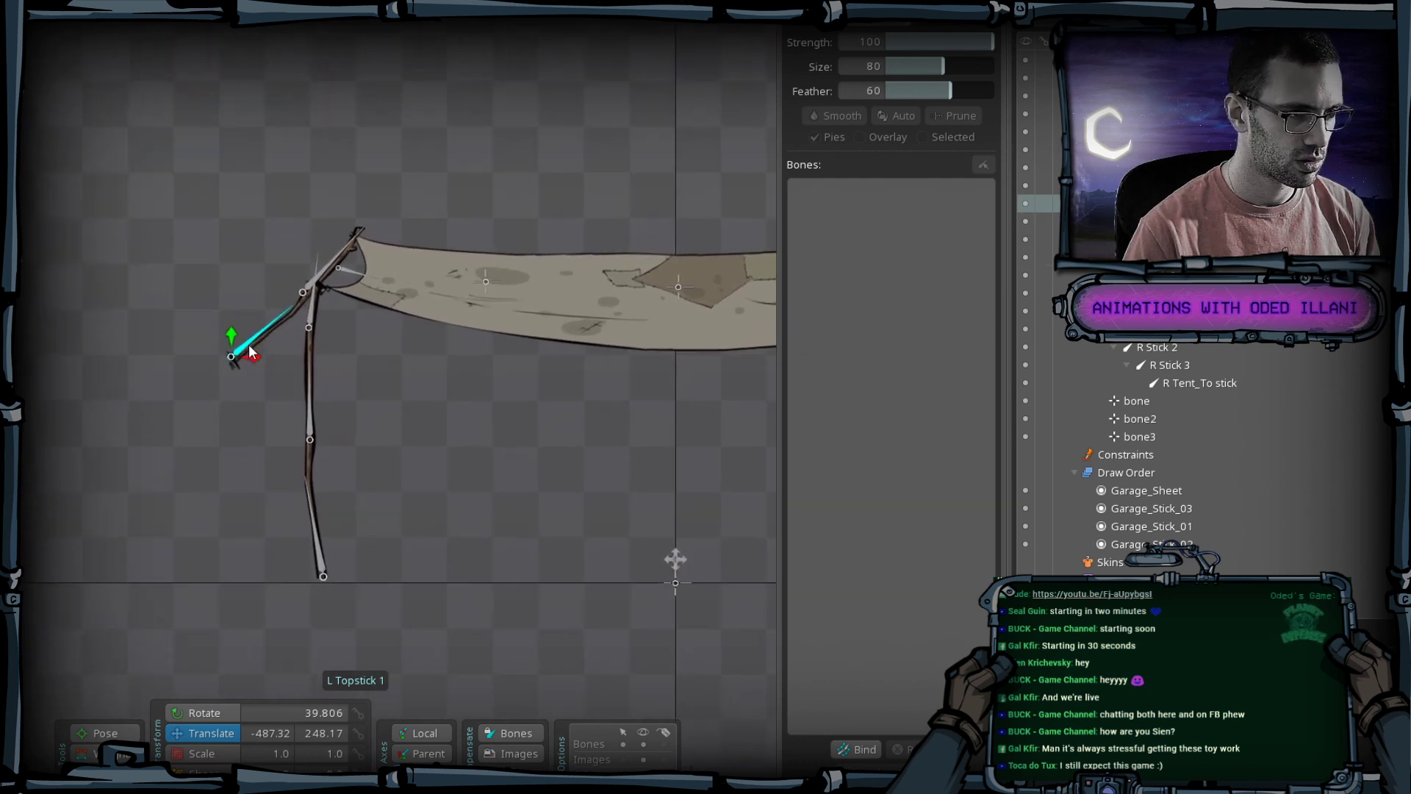
{"action": "scroll", "coordinate": [257, 353], "scroll_direction": "up", "scroll_amount": 2}
{"action": "scroll", "coordinate": [543, 427], "scroll_direction": "down", "scroll_amount": 2}
{"action": "left_click_drag", "start_coordinate": [530, 468], "coordinate": [409, 384]}
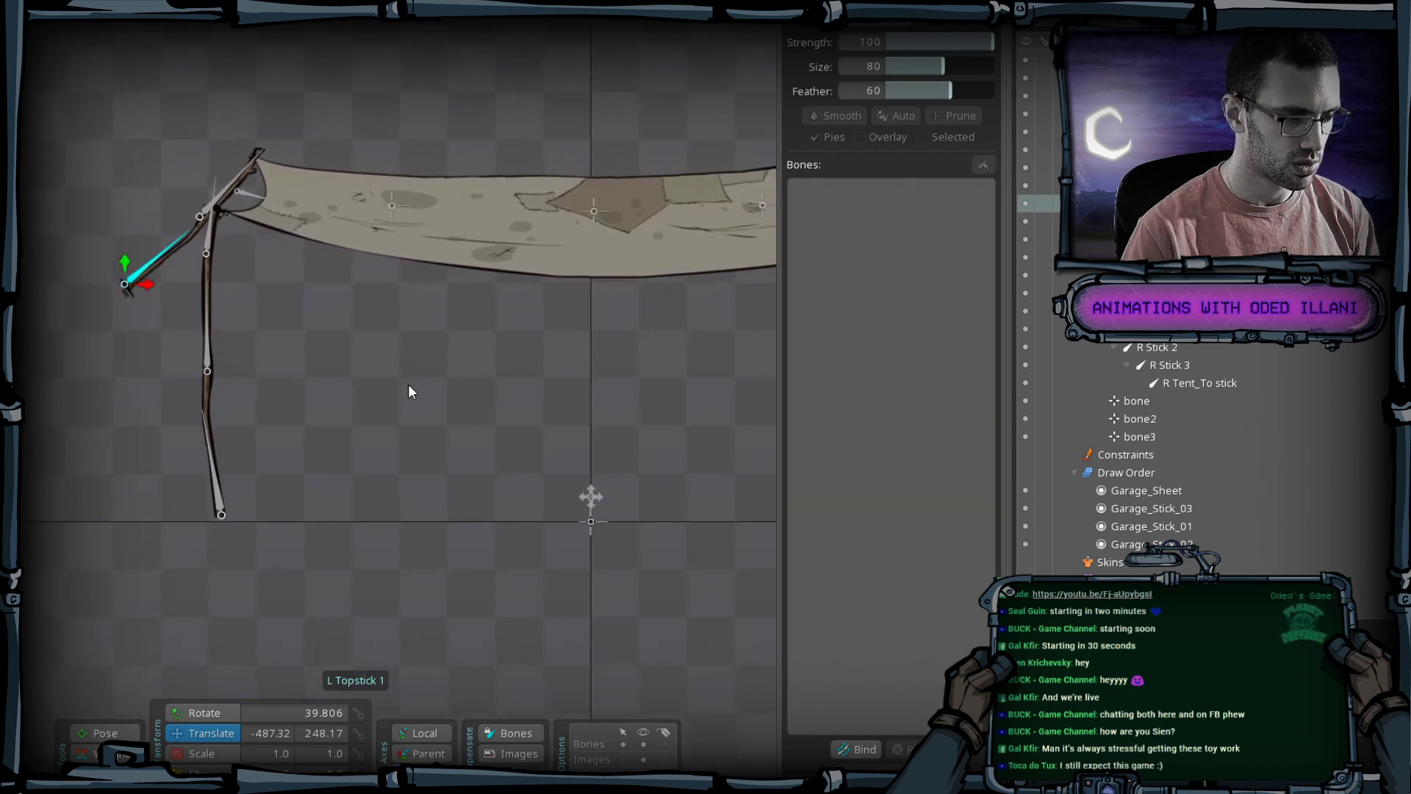
{"action": "key", "text": "c"}
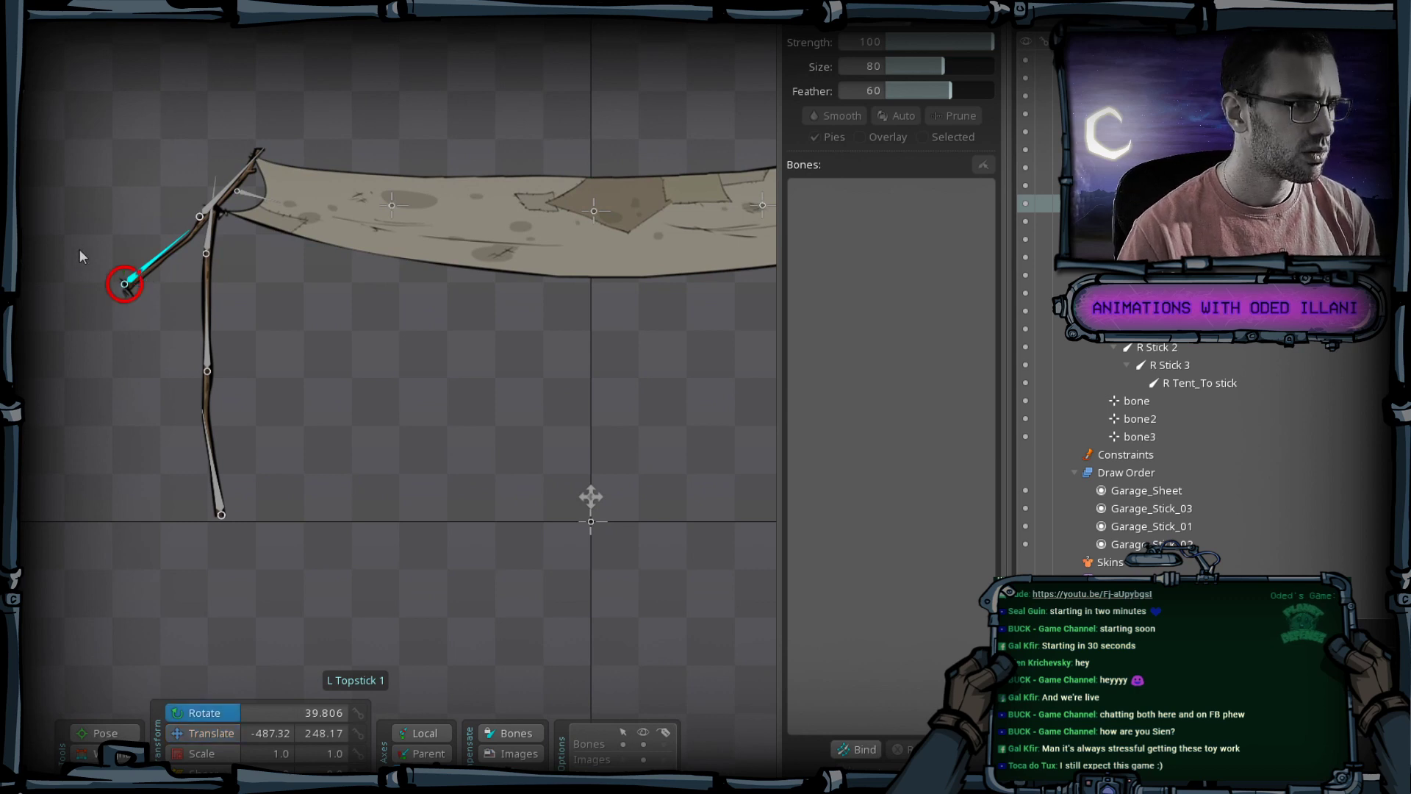
{"action": "left_click_drag", "start_coordinate": [80, 256], "coordinate": [230, 258]}
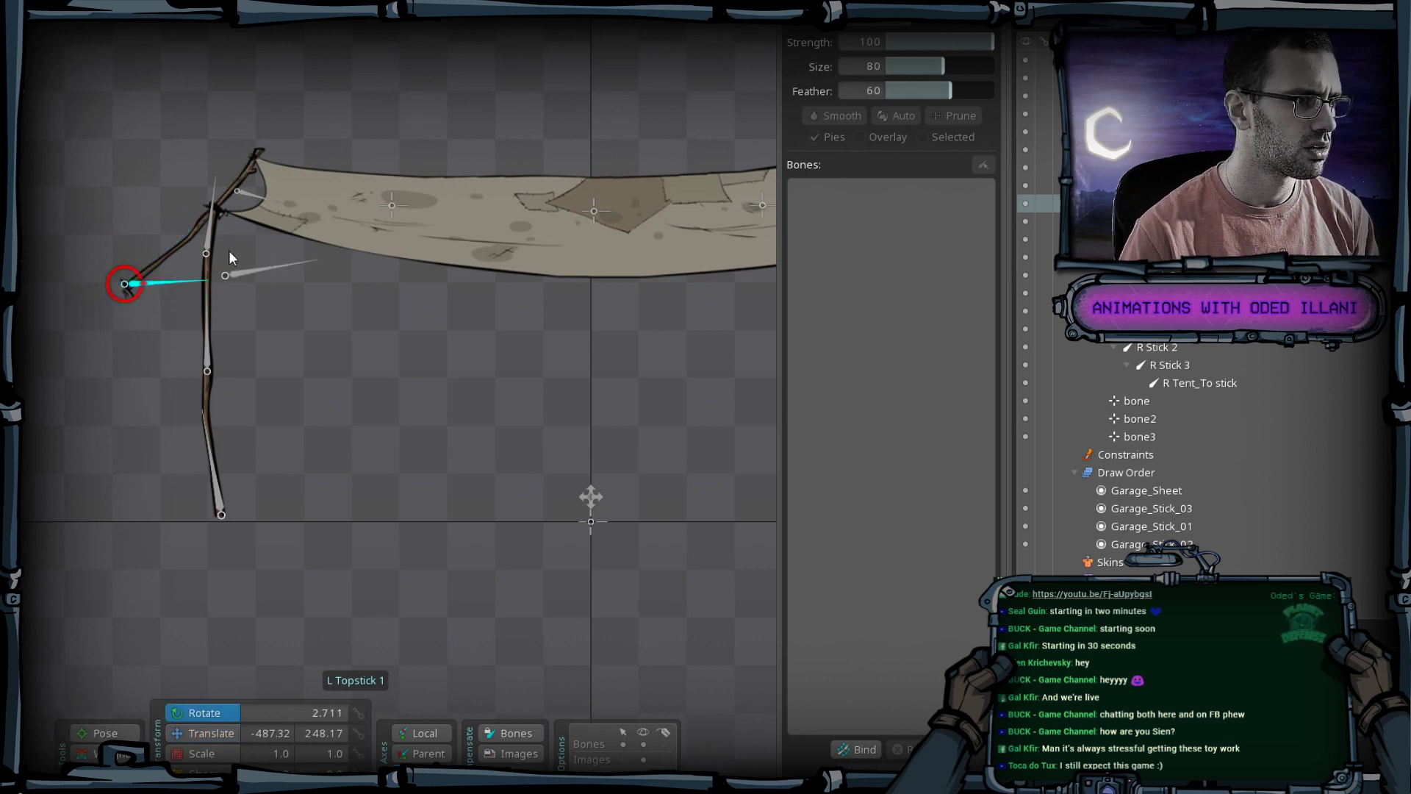
{"action": "left_click", "coordinate": [209, 241]}
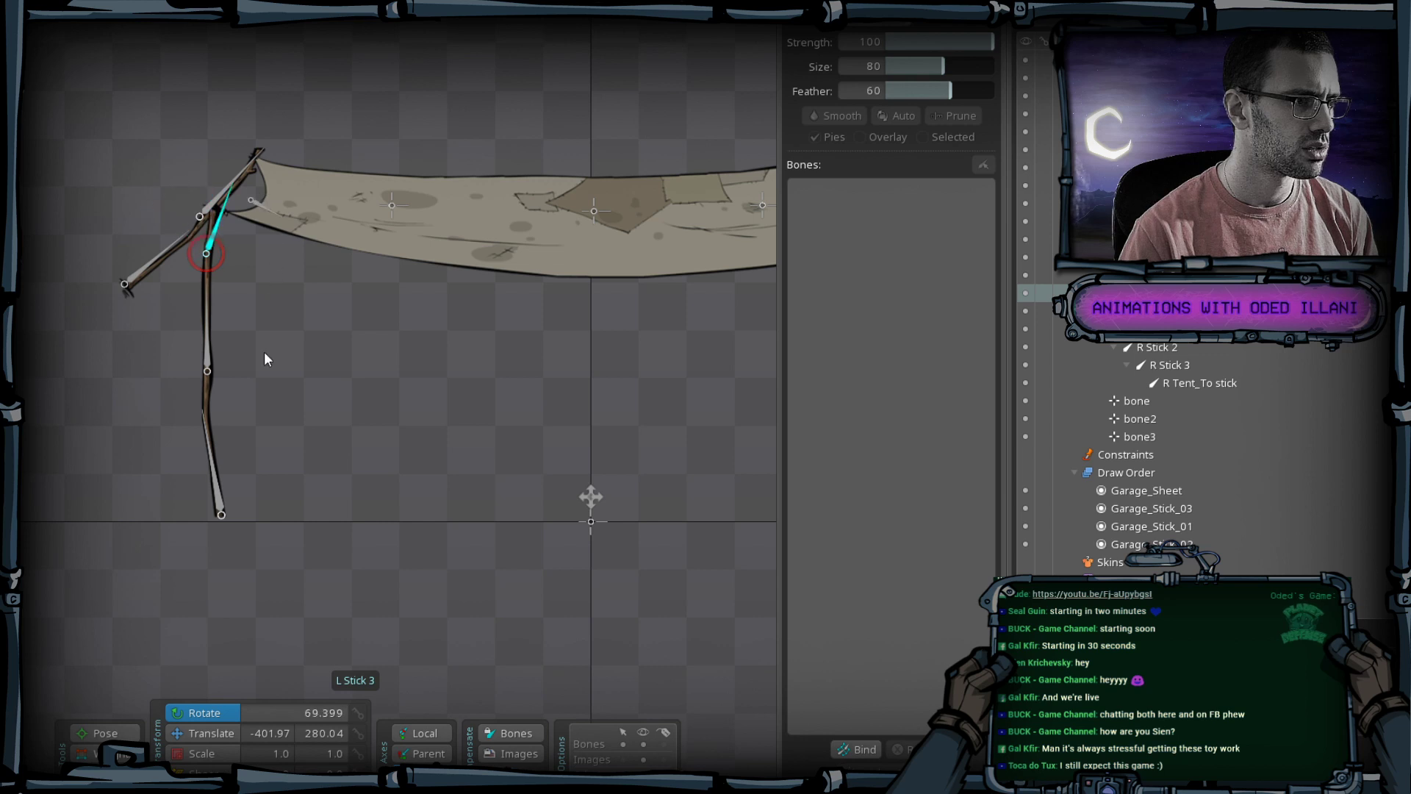
{"action": "left_click_drag", "start_coordinate": [263, 340], "coordinate": [258, 302]}
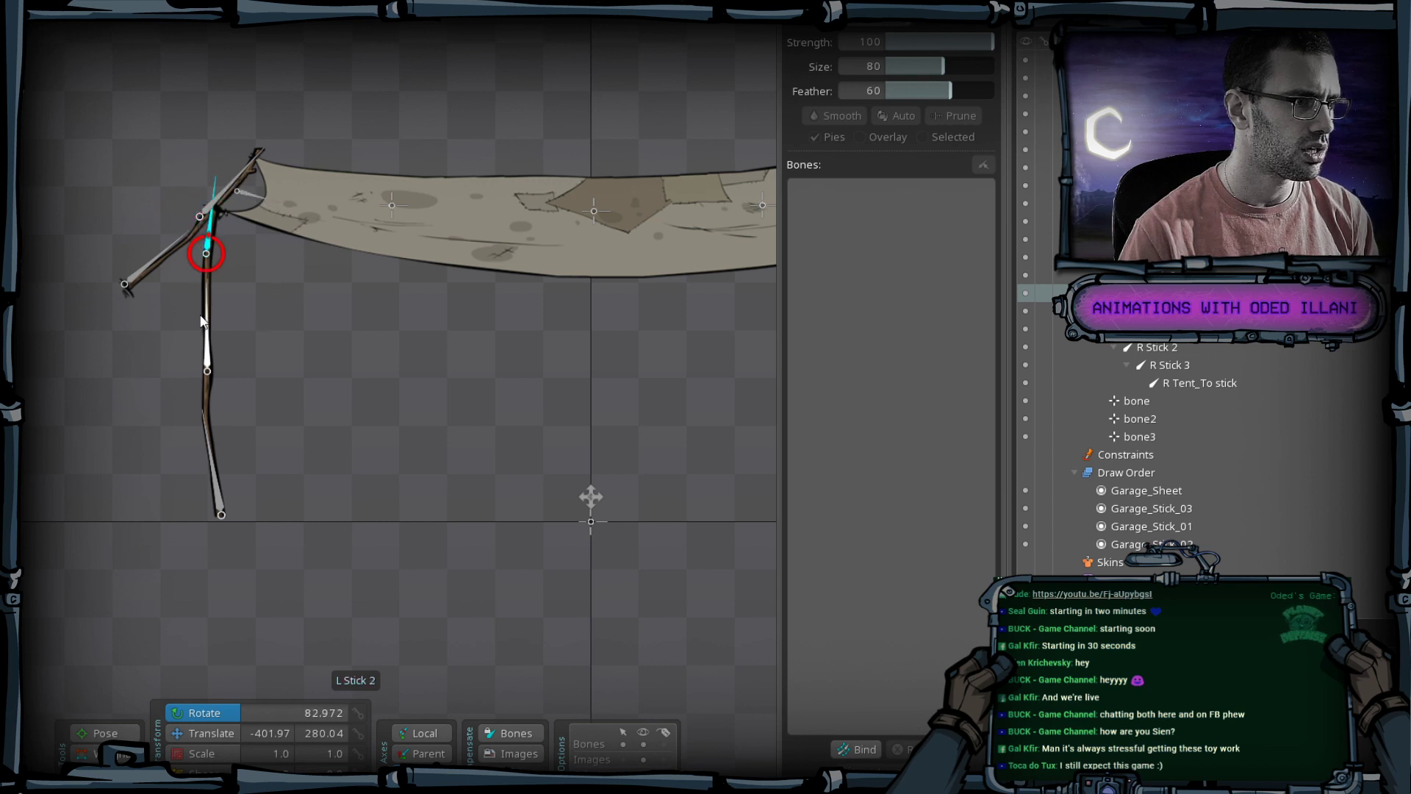
Make L Stick 3 the parent of L Topstick 1 and save the project.
{"action": "left_click", "coordinate": [148, 263]}
{"action": "key", "text": "p"}
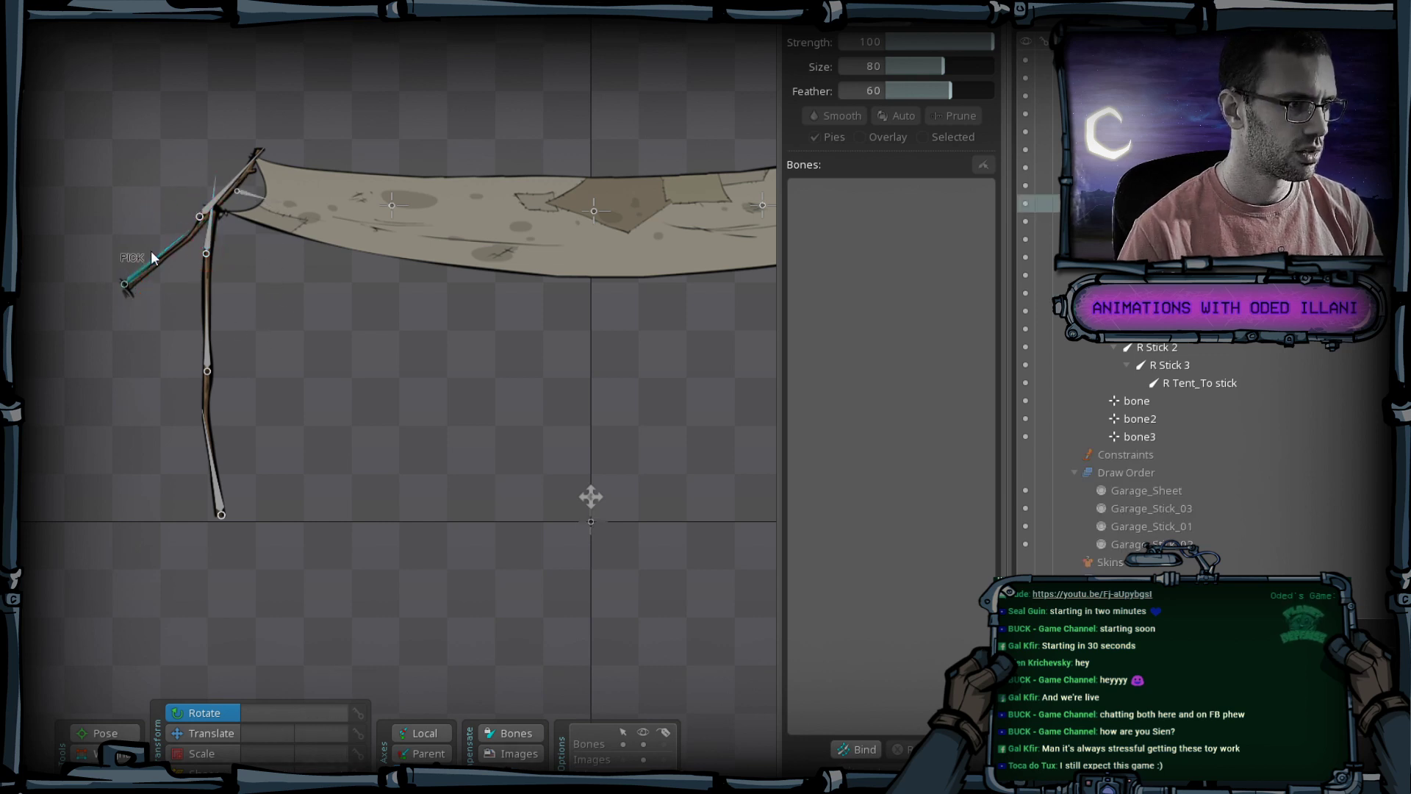
{"action": "left_click", "coordinate": [211, 235]}
{"action": "left_click", "coordinate": [210, 235]}
{"action": "mouse_move", "coordinate": [259, 287]}
{"action": "left_mouse_down"}
{"action": "mouse_move", "coordinate": [272, 255]}
{"action": "mouse_move", "coordinate": [278, 328]}
{"action": "mouse_move", "coordinate": [262, 249]}
{"action": "mouse_move", "coordinate": [276, 319]}
{"action": "mouse_move", "coordinate": [258, 263]}
{"action": "mouse_move", "coordinate": [274, 309]}
{"action": "mouse_move", "coordinate": [262, 291]}
{"action": "left_mouse_up"}
{"action": "scroll", "coordinate": [339, 346], "scroll_direction": "down", "scroll_amount": 1}
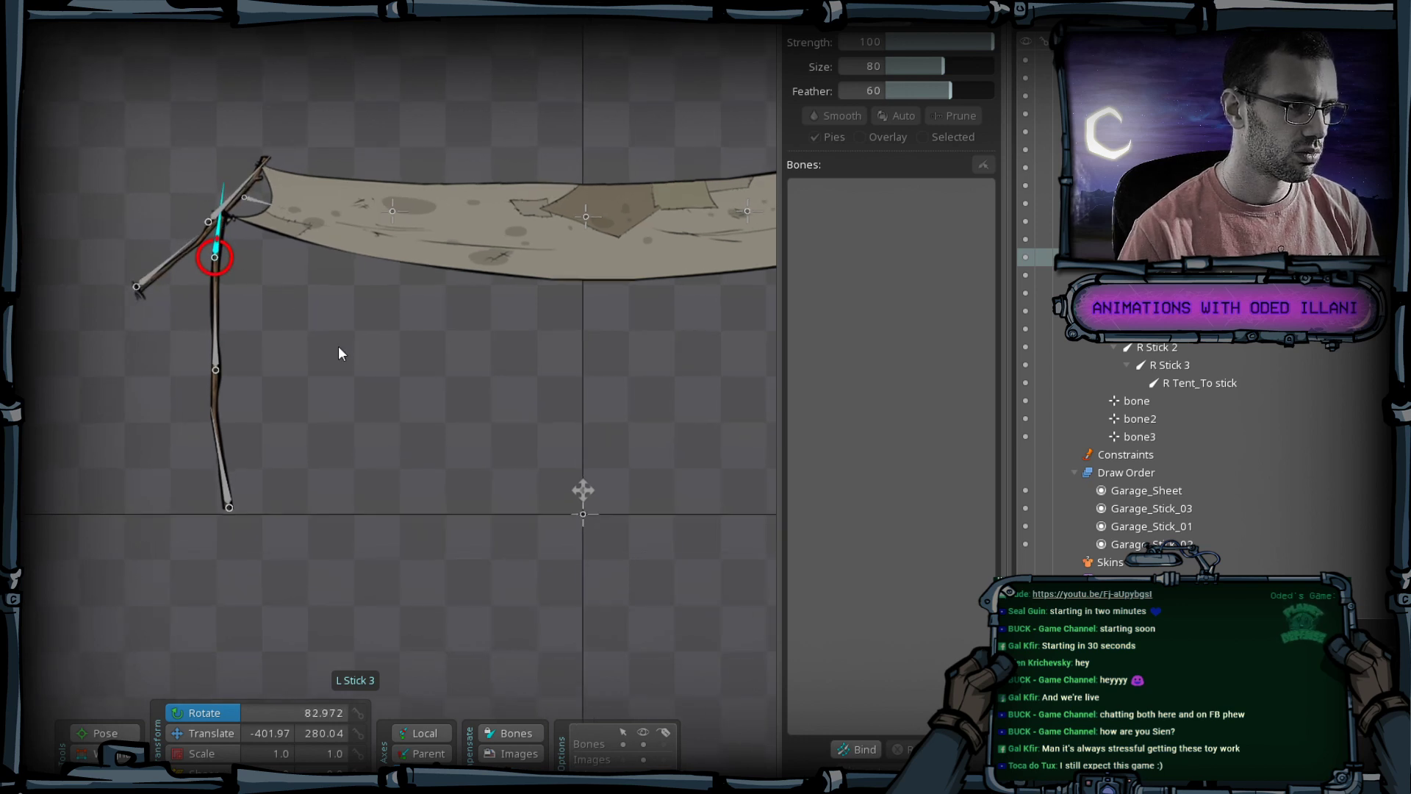
{"action": "scroll", "coordinate": [323, 377], "scroll_direction": "down", "scroll_amount": 1}
{"action": "scroll", "coordinate": [308, 376], "scroll_direction": "up", "scroll_amount": 2}
{"action": "key", "text": "ctrl+s"}
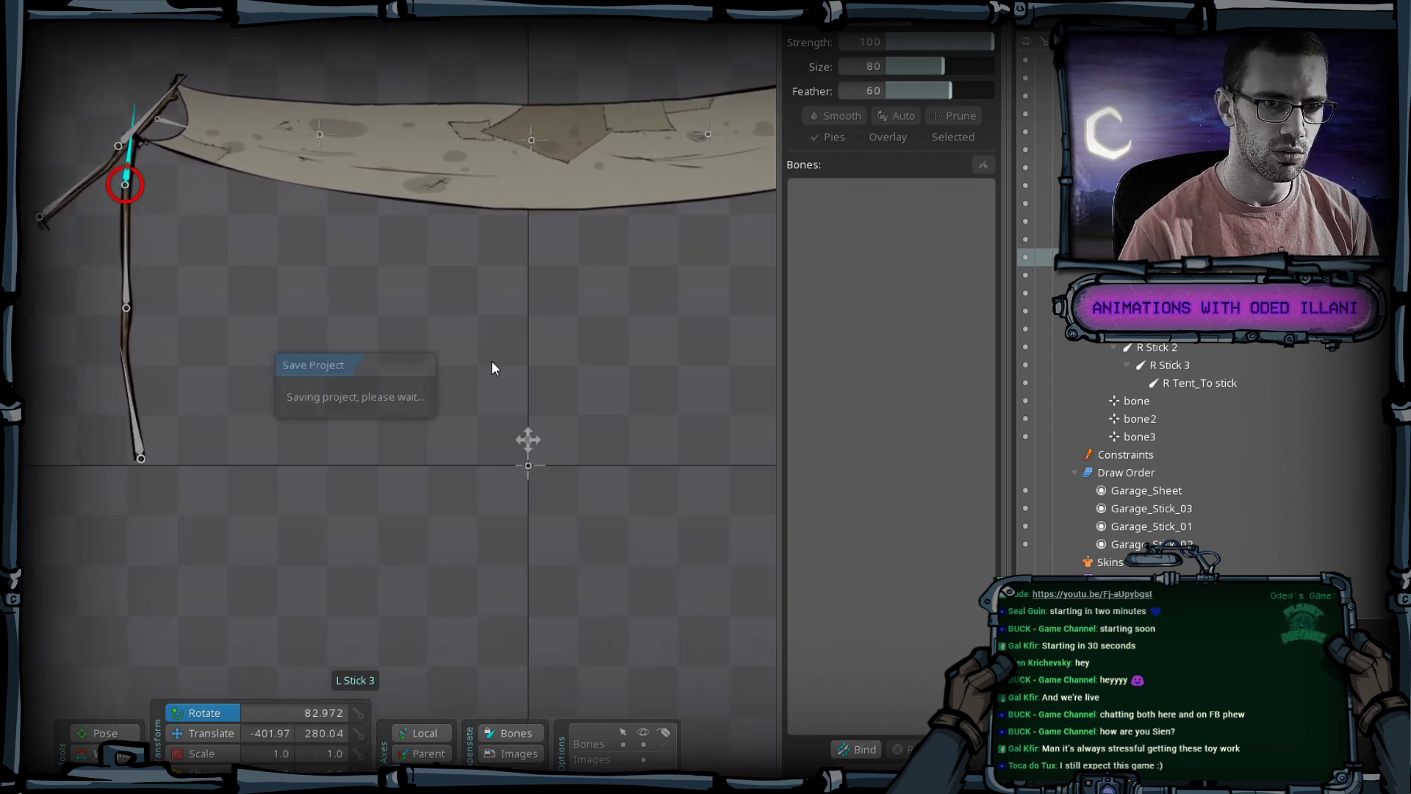
Collapse the expanded slots under the root in the hierarchy and save the project again.
{"action": "scroll", "coordinate": [1205, 301], "scroll_direction": "down", "scroll_amount": 2}
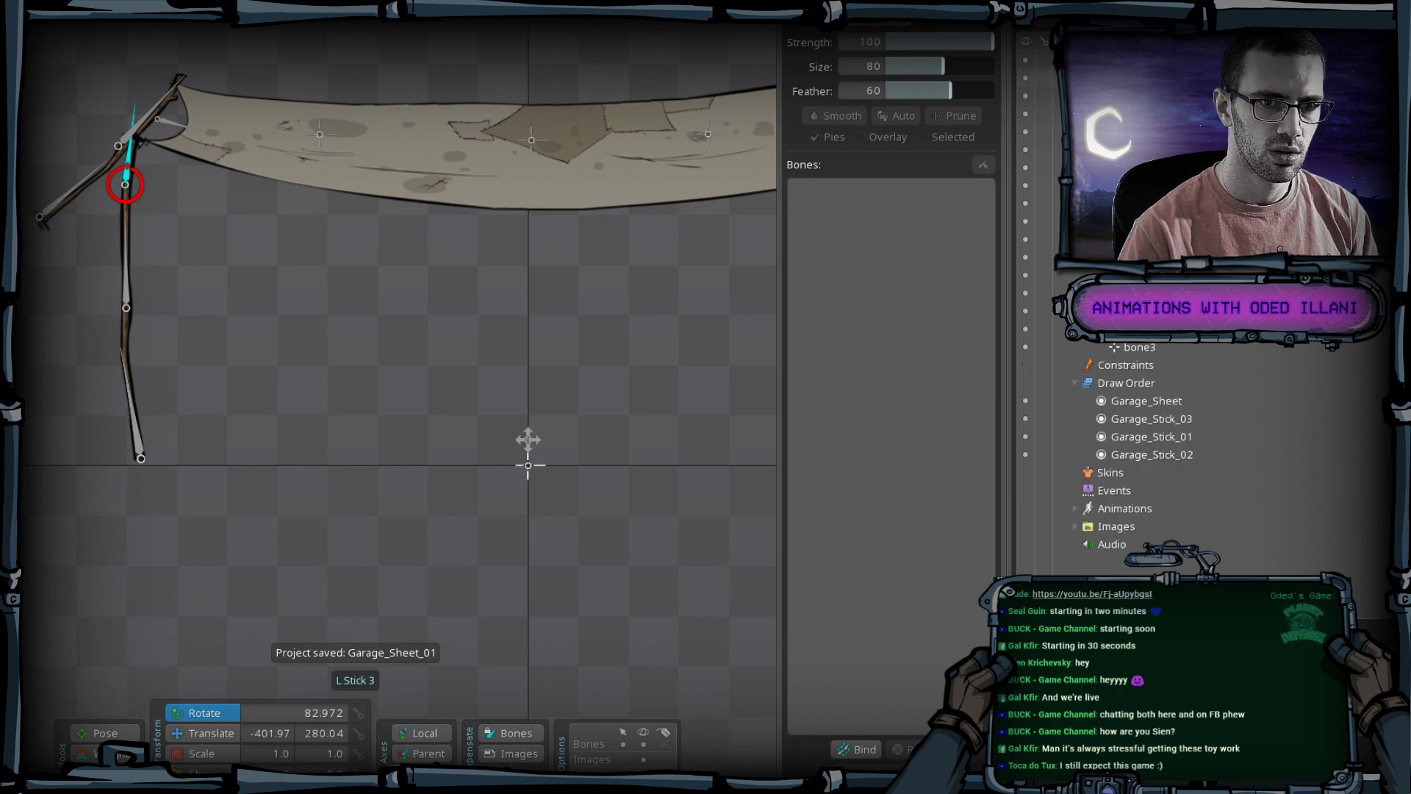
{"action": "left_click", "coordinate": [1088, 95]}
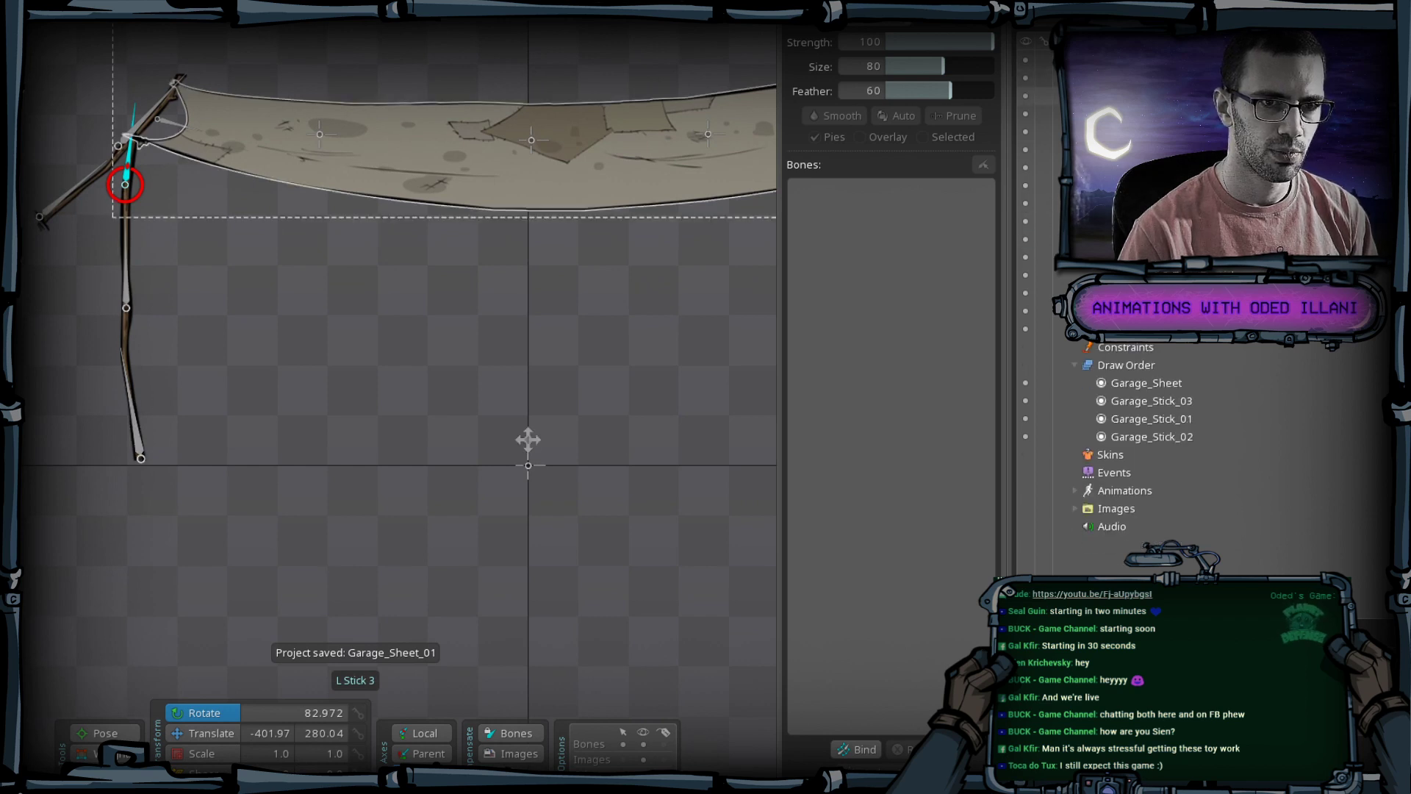
{"action": "left_click", "coordinate": [1088, 114]}
{"action": "scroll", "coordinate": [454, 350], "scroll_direction": "down", "scroll_amount": 1}
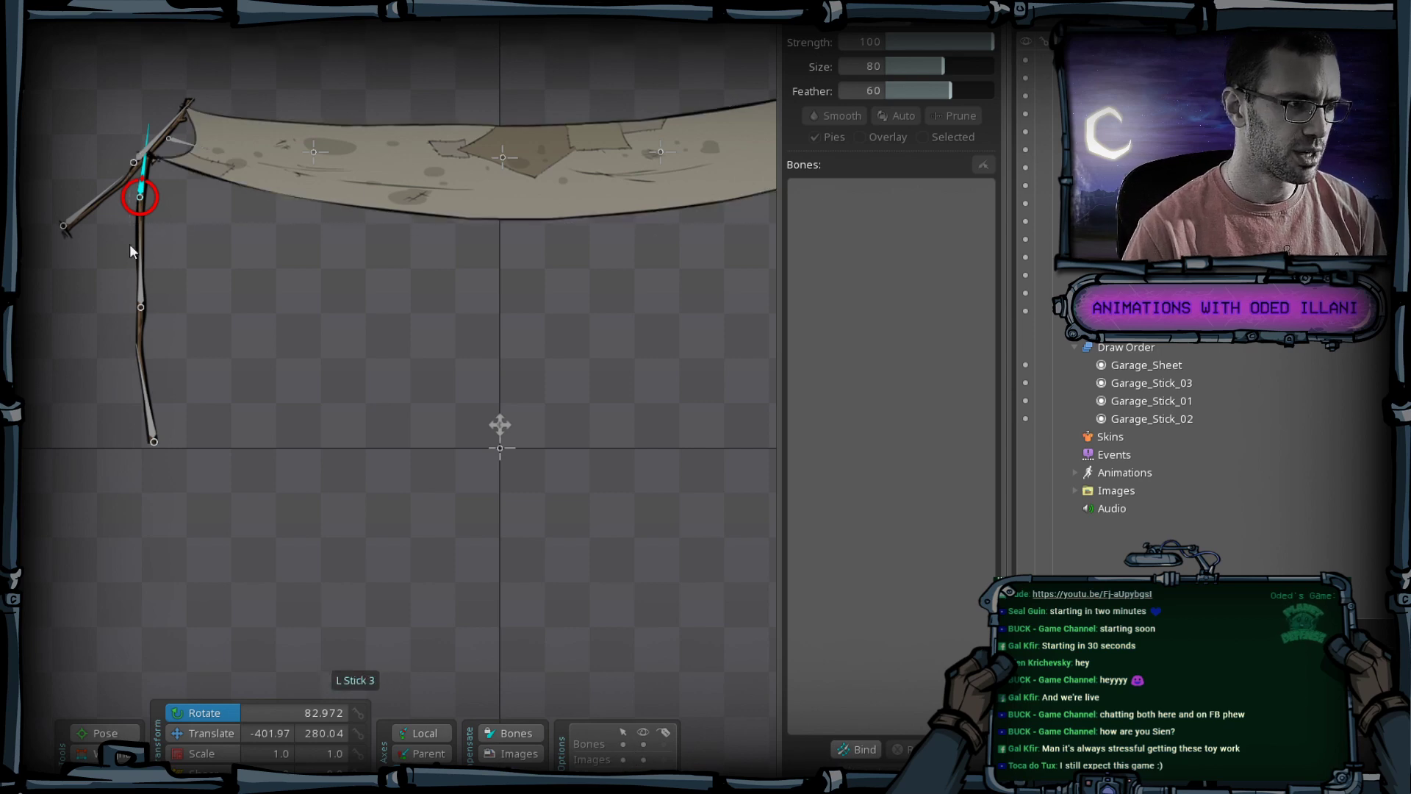
{"action": "left_click_drag", "start_coordinate": [369, 395], "coordinate": [469, 422]}
{"action": "key", "text": "ctrl+s"}
Select the Garage_Sheet attachment and open its mesh for editing.
{"action": "scroll", "coordinate": [295, 353], "scroll_direction": "up", "scroll_amount": 2}
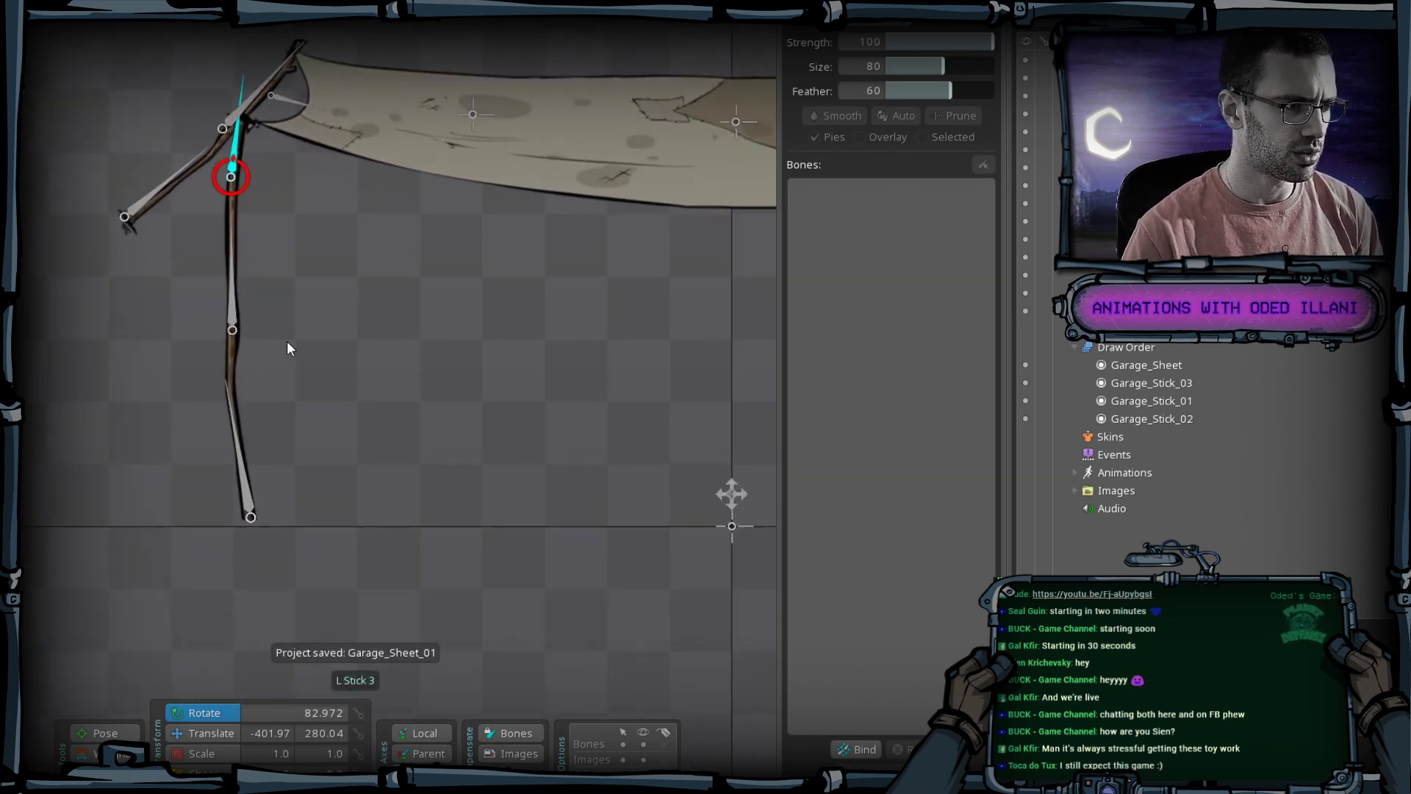
{"action": "left_click_drag", "start_coordinate": [287, 350], "coordinate": [376, 373]}
{"action": "scroll", "coordinate": [376, 366], "scroll_direction": "up", "scroll_amount": 1}
{"action": "left_click_drag", "start_coordinate": [507, 242], "coordinate": [392, 374]}
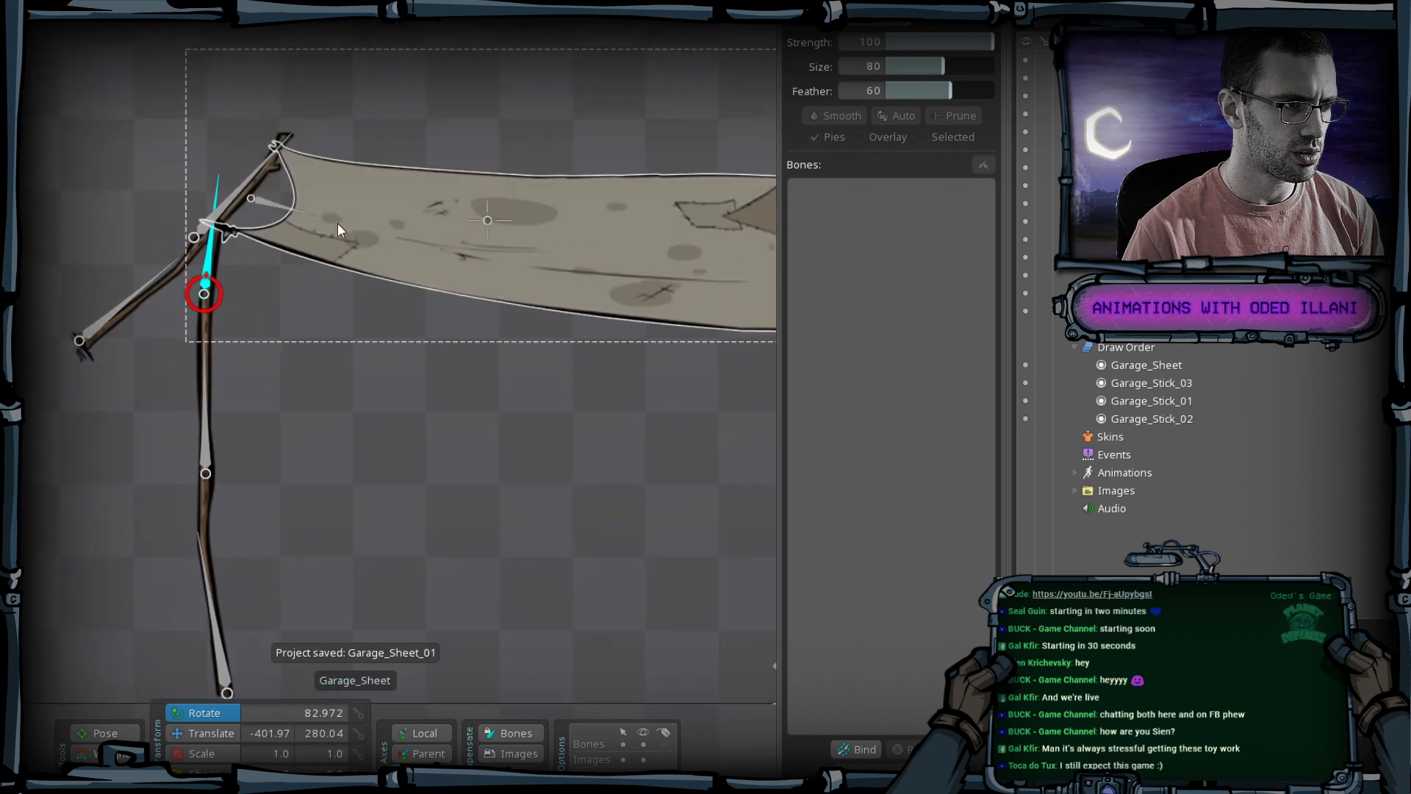
{"action": "left_click", "coordinate": [376, 341]}
{"action": "scroll", "coordinate": [389, 397], "scroll_direction": "down", "scroll_amount": 1}
{"action": "left_click_drag", "start_coordinate": [657, 418], "coordinate": [574, 414]}
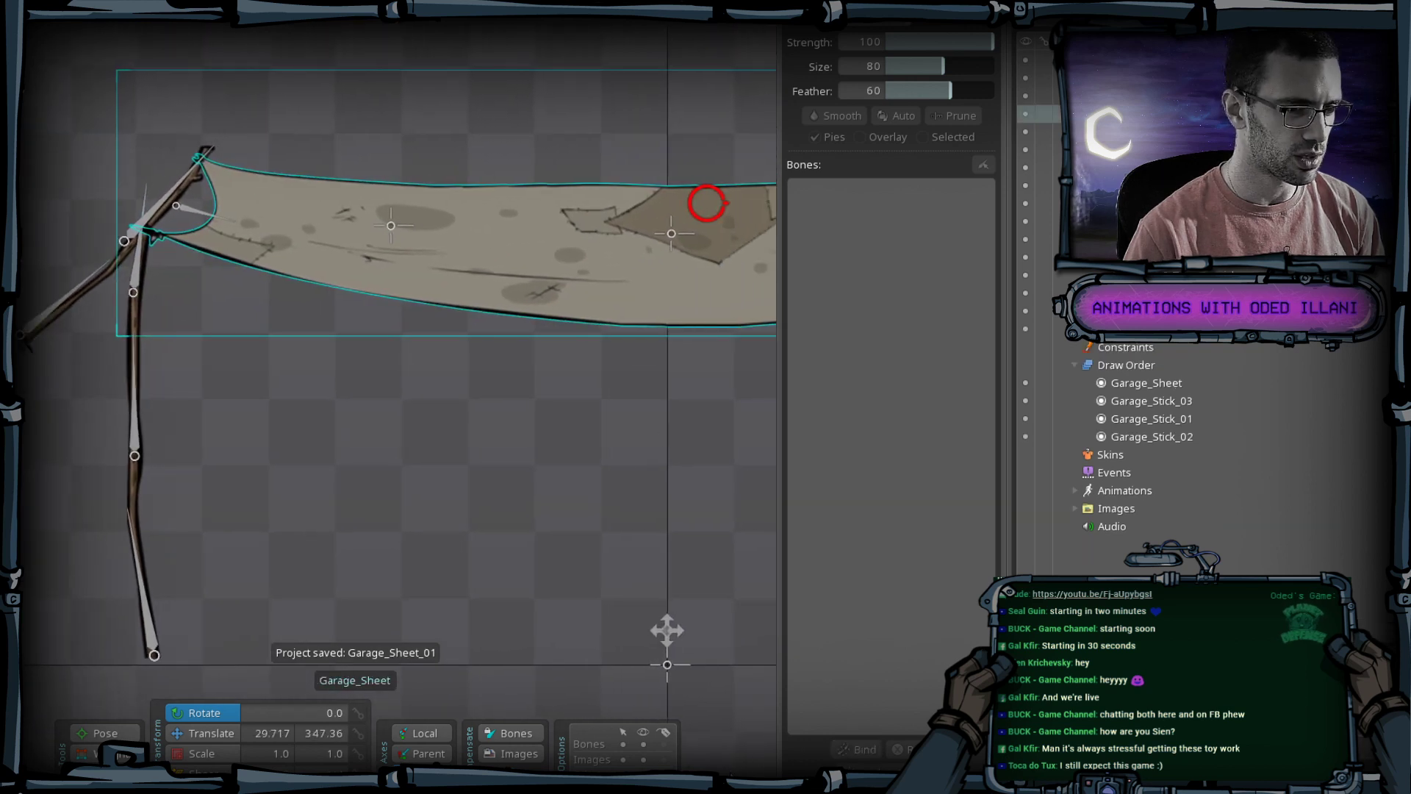
{"action": "left_click", "coordinate": [707, 203]}
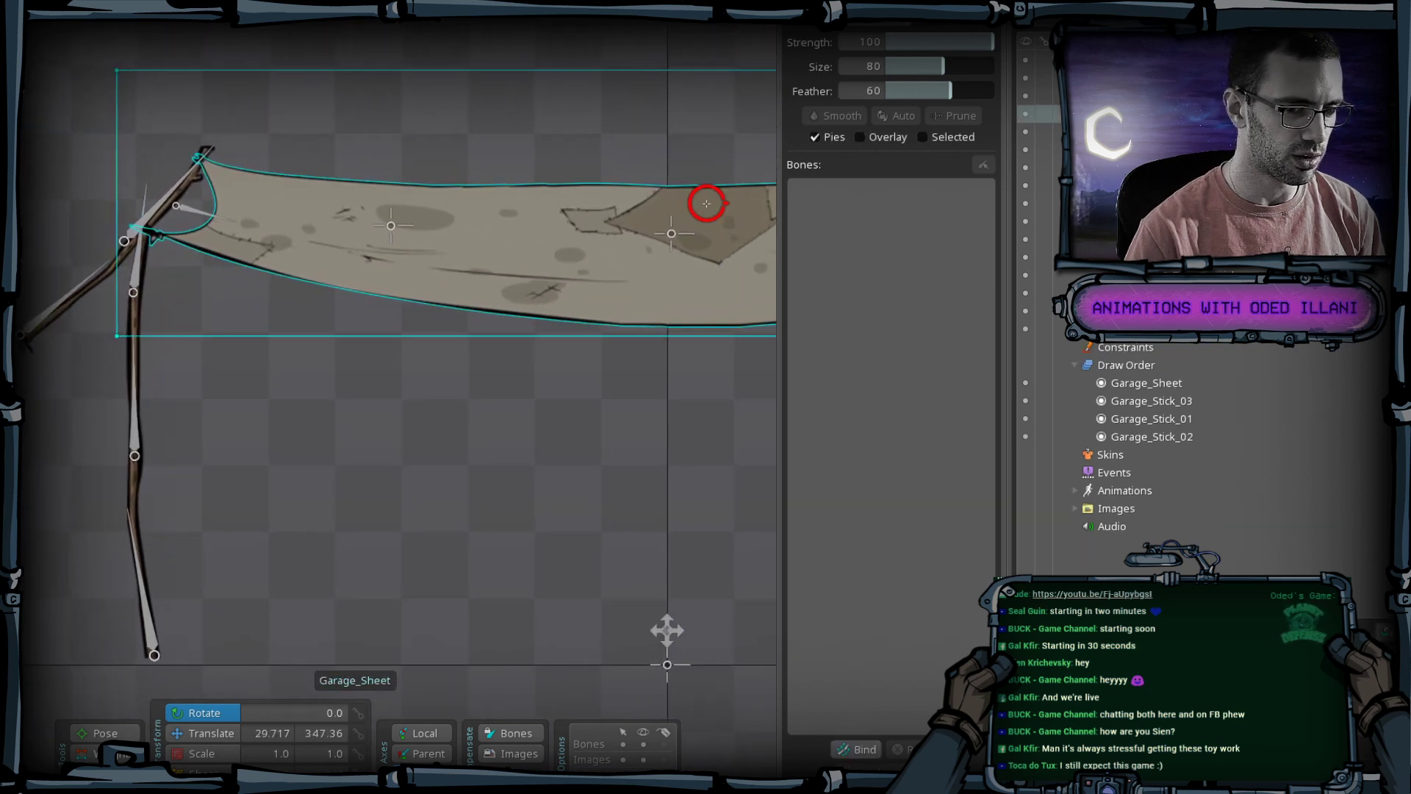
{"action": "scroll", "coordinate": [539, 390], "scroll_direction": "down", "scroll_amount": 1}
{"action": "left_click_drag", "start_coordinate": [506, 391], "coordinate": [331, 382]}
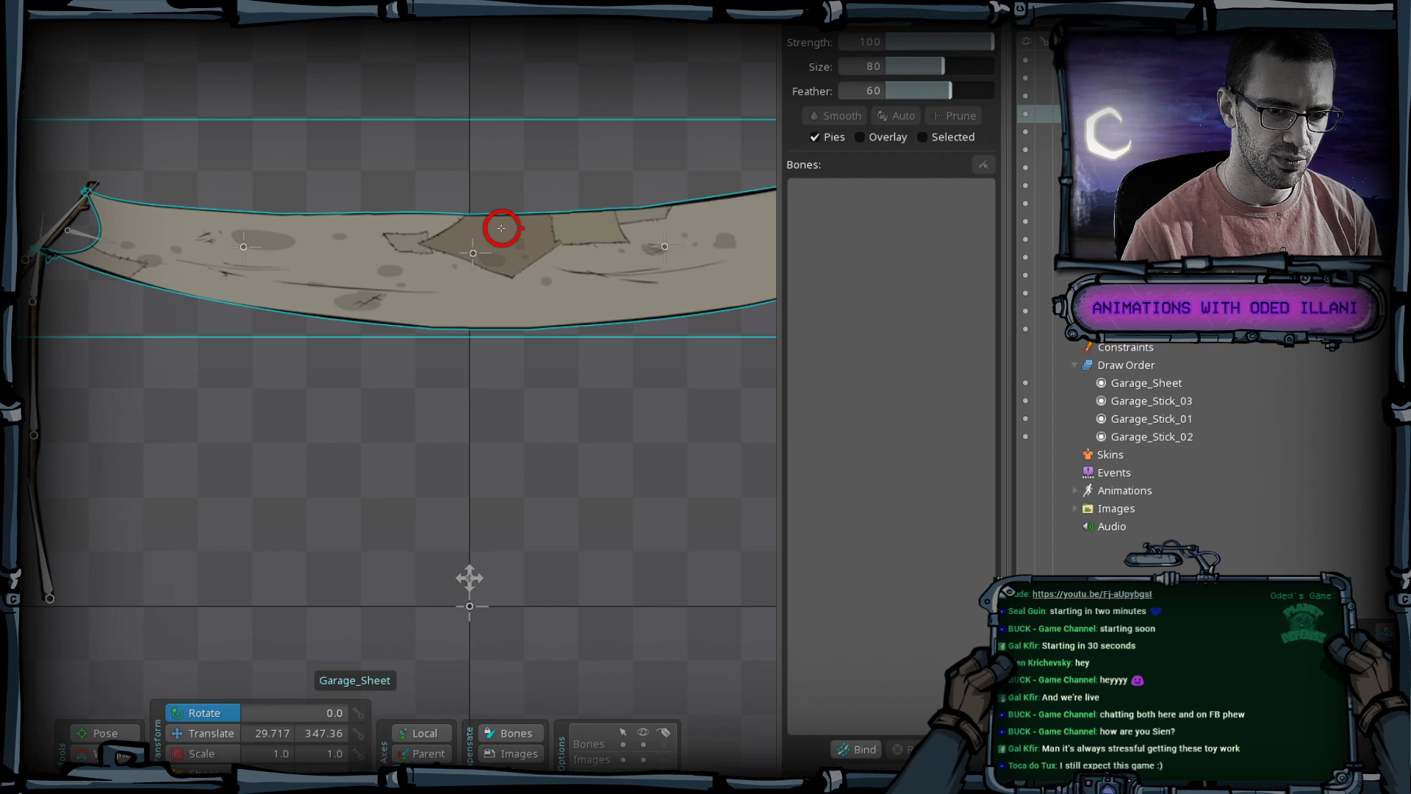
{"action": "left_click", "coordinate": [1213, 735]}
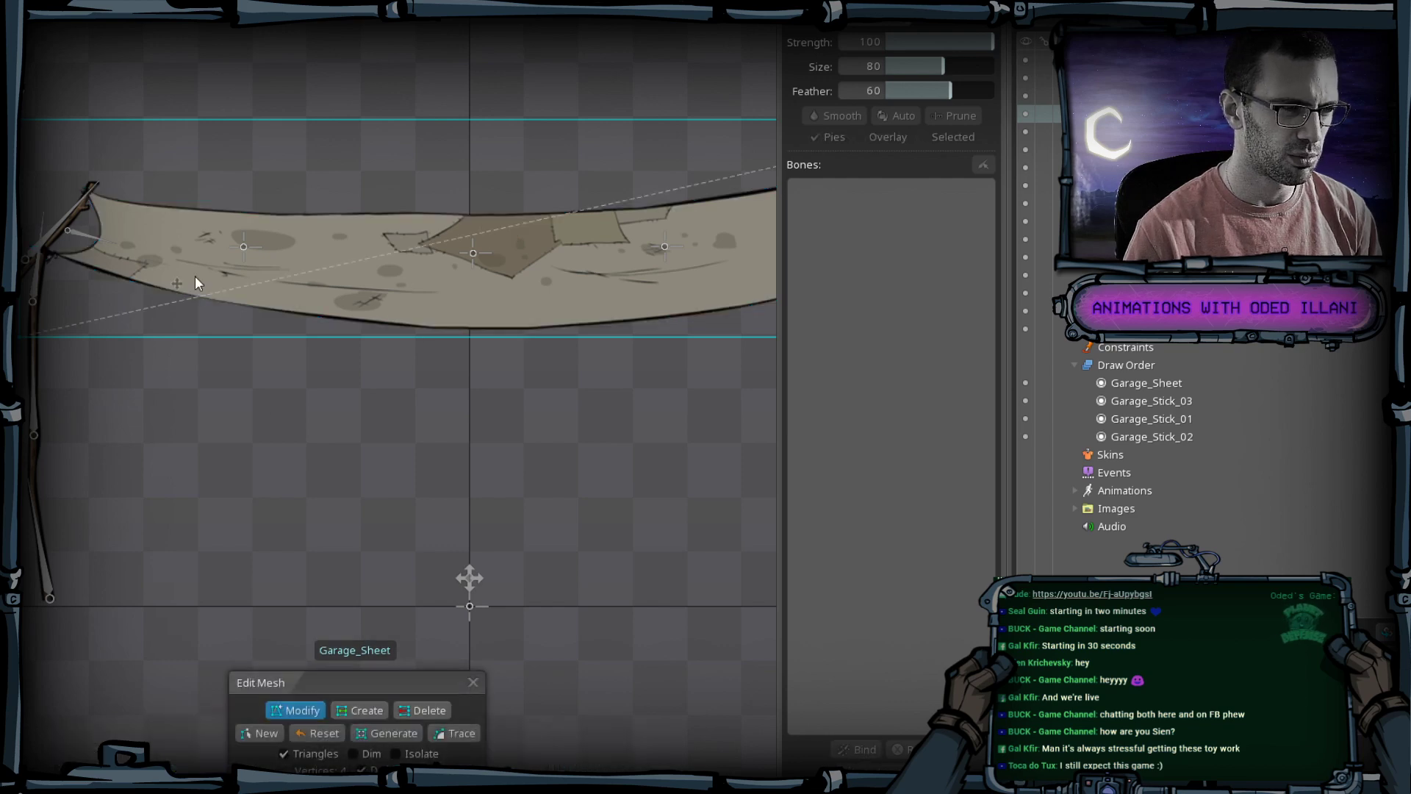
Isolate Garage_Sheet while editing its mesh so the stick images are hidden.
{"action": "left_click_drag", "start_coordinate": [251, 302], "coordinate": [372, 390]}
{"action": "scroll", "coordinate": [277, 331], "scroll_direction": "up", "scroll_amount": 2}
{"action": "left_click_drag", "start_coordinate": [276, 331], "coordinate": [287, 363]}
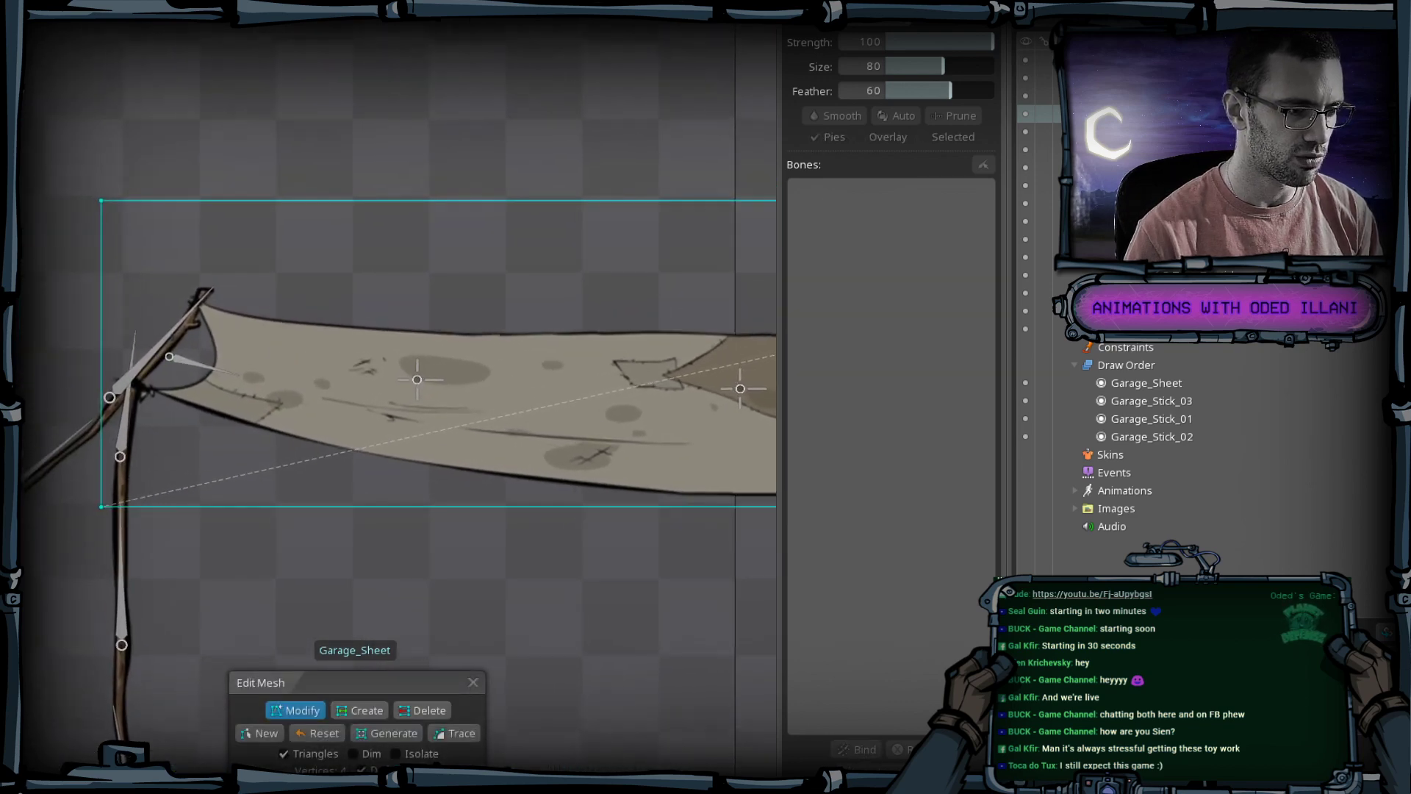
{"action": "left_click", "coordinate": [397, 754]}
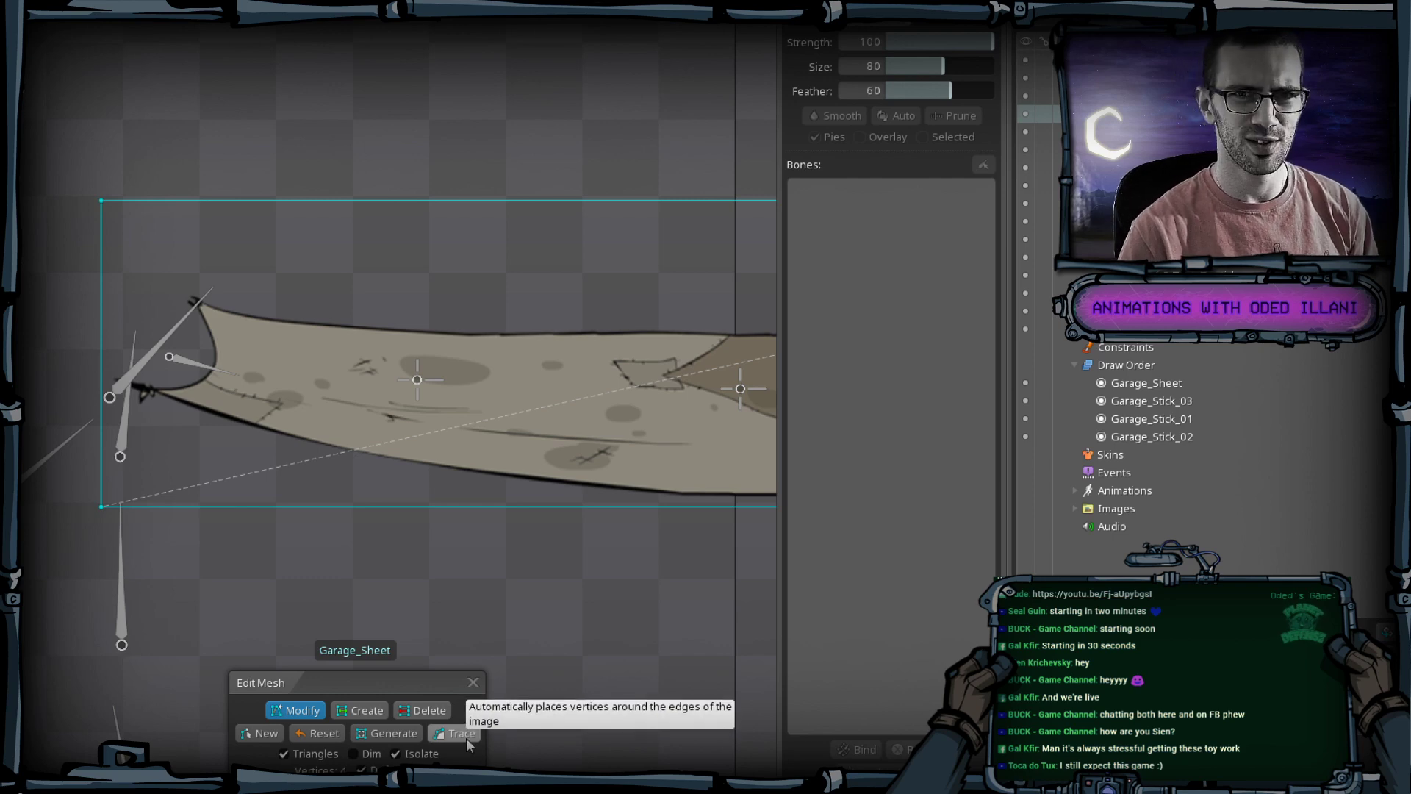
{"action": "scroll", "coordinate": [724, 654], "scroll_direction": "down", "scroll_amount": 2}
{"action": "mouse_move", "coordinate": [724, 654]}
{"action": "left_mouse_down"}
{"action": "mouse_move", "coordinate": [616, 570]}
{"action": "mouse_move", "coordinate": [521, 531]}
{"action": "left_mouse_up"}
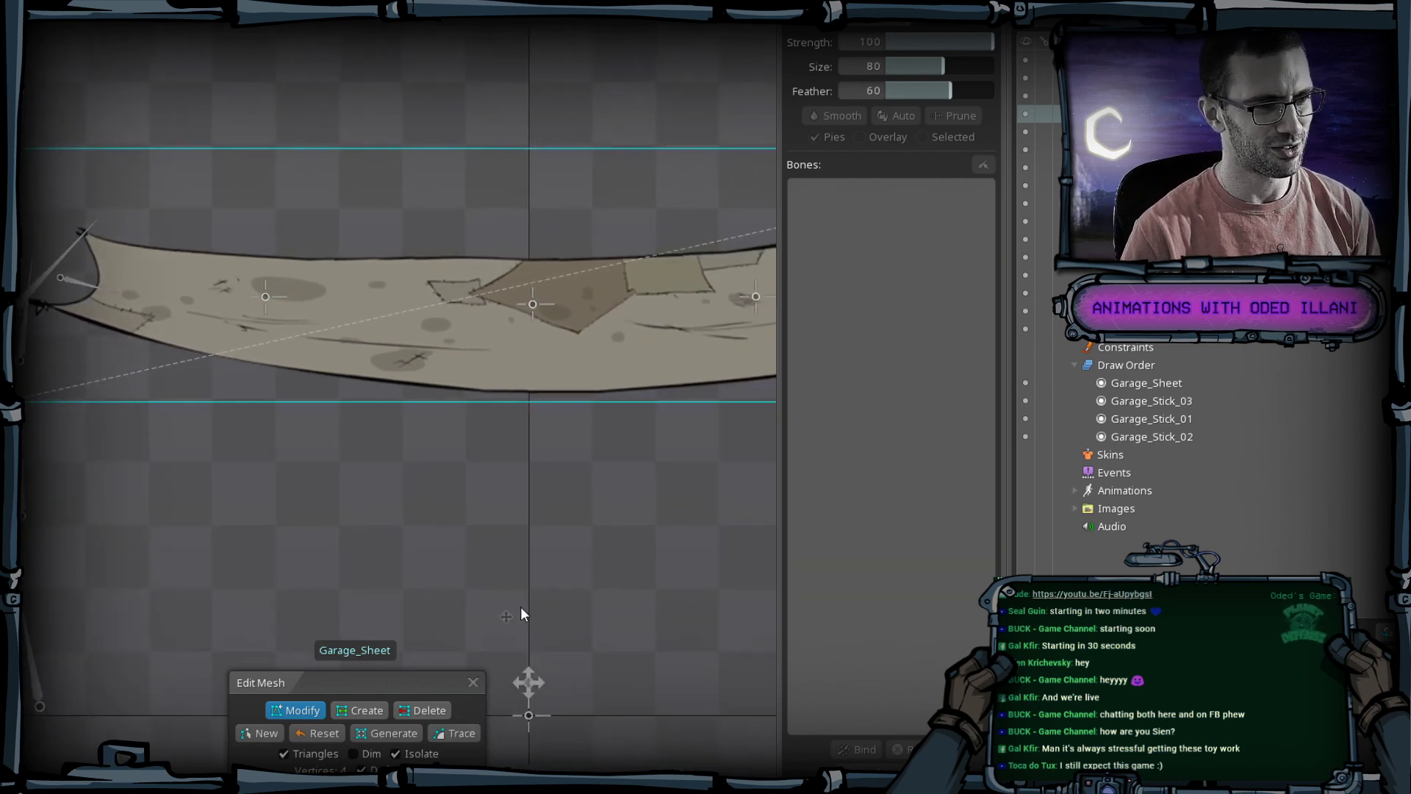
{"action": "scroll", "coordinate": [584, 632], "scroll_direction": "down", "scroll_amount": 3}
{"action": "mouse_move", "coordinate": [584, 632]}
{"action": "left_mouse_down"}
{"action": "mouse_move", "coordinate": [514, 535]}
{"action": "mouse_move", "coordinate": [439, 530]}
{"action": "left_mouse_up"}
{"action": "scroll", "coordinate": [438, 528], "scroll_direction": "down", "scroll_amount": 1}
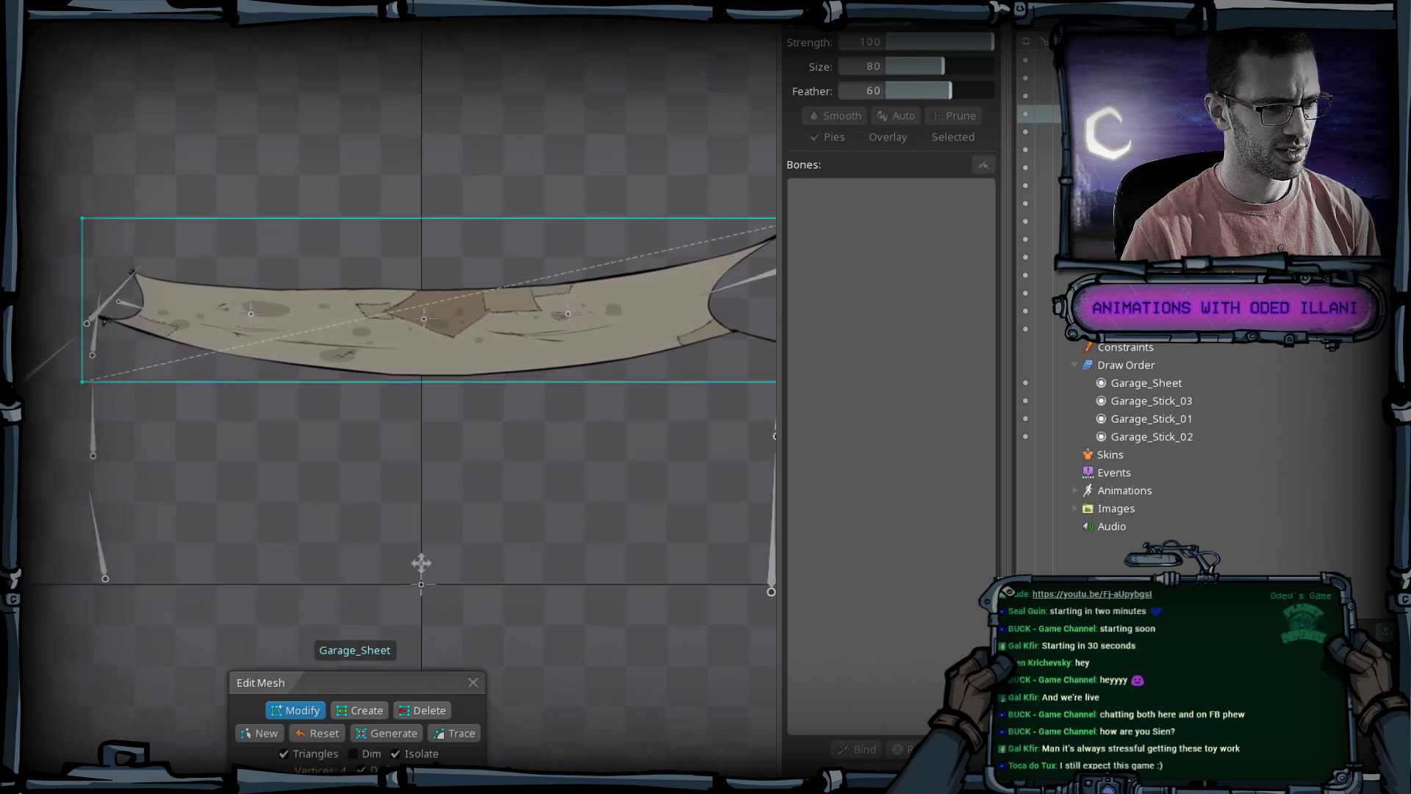
{"action": "left_click", "coordinate": [454, 733]}
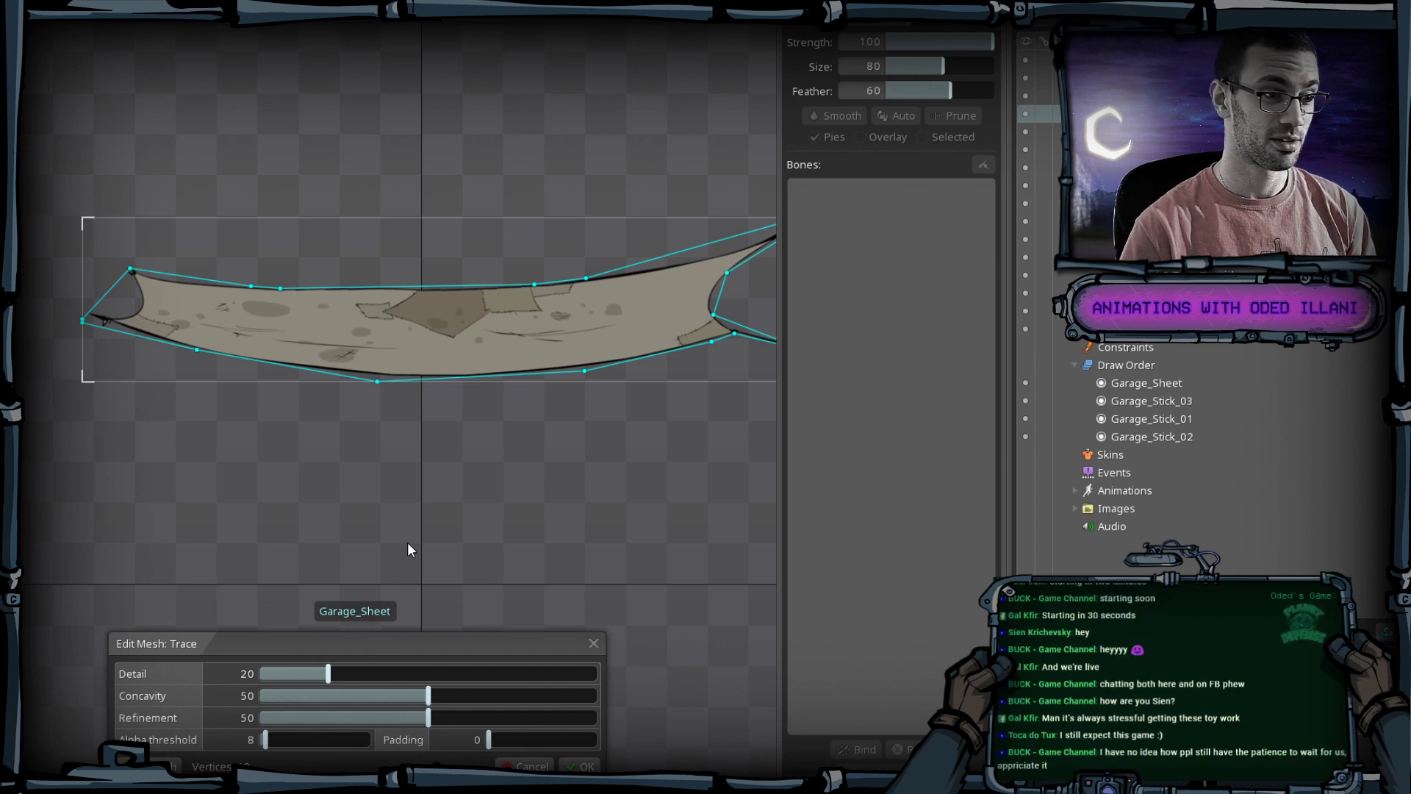
{"action": "scroll", "coordinate": [407, 533], "scroll_direction": "up", "scroll_amount": 2}
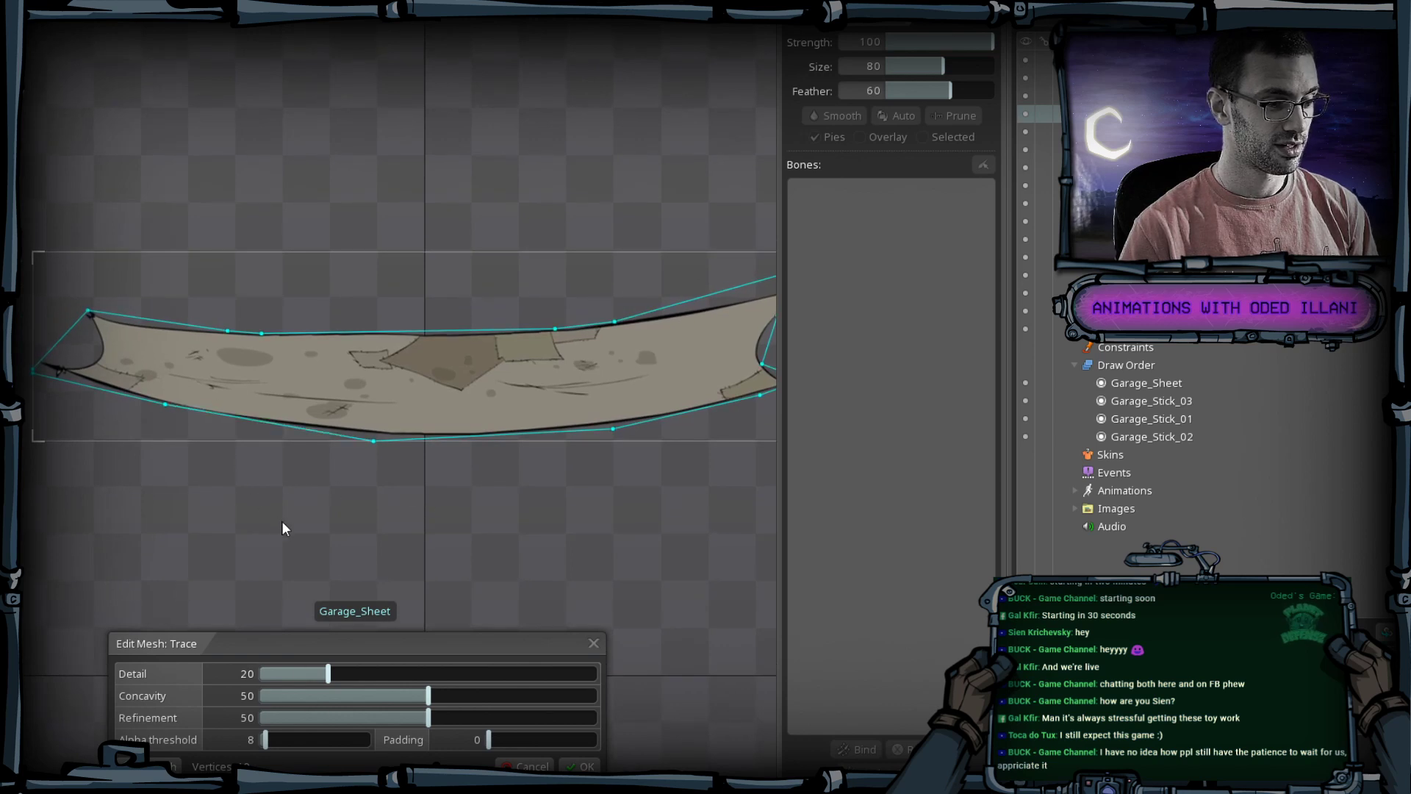
{"action": "left_click", "coordinate": [526, 766]}
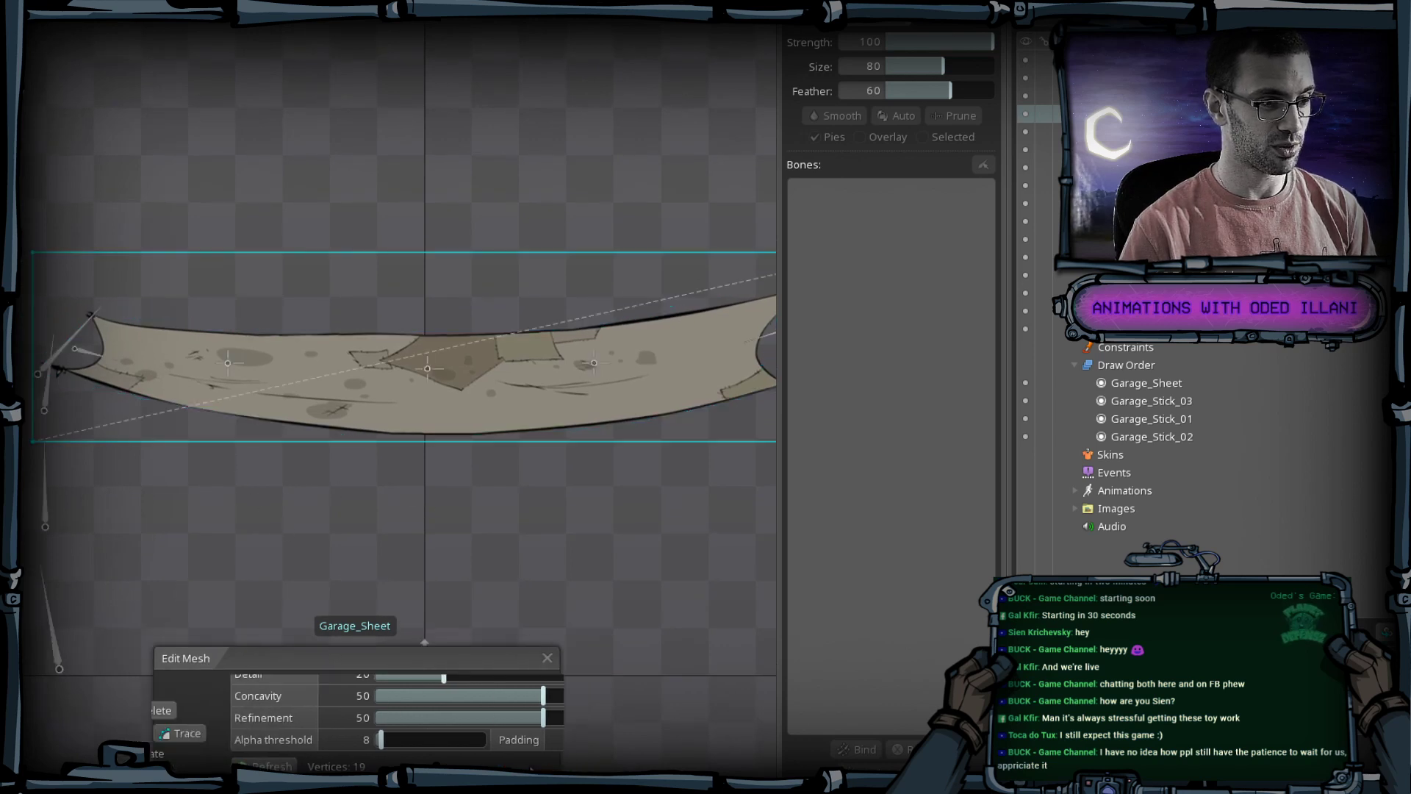
{"action": "scroll", "coordinate": [336, 520], "scroll_direction": "down", "scroll_amount": 1}
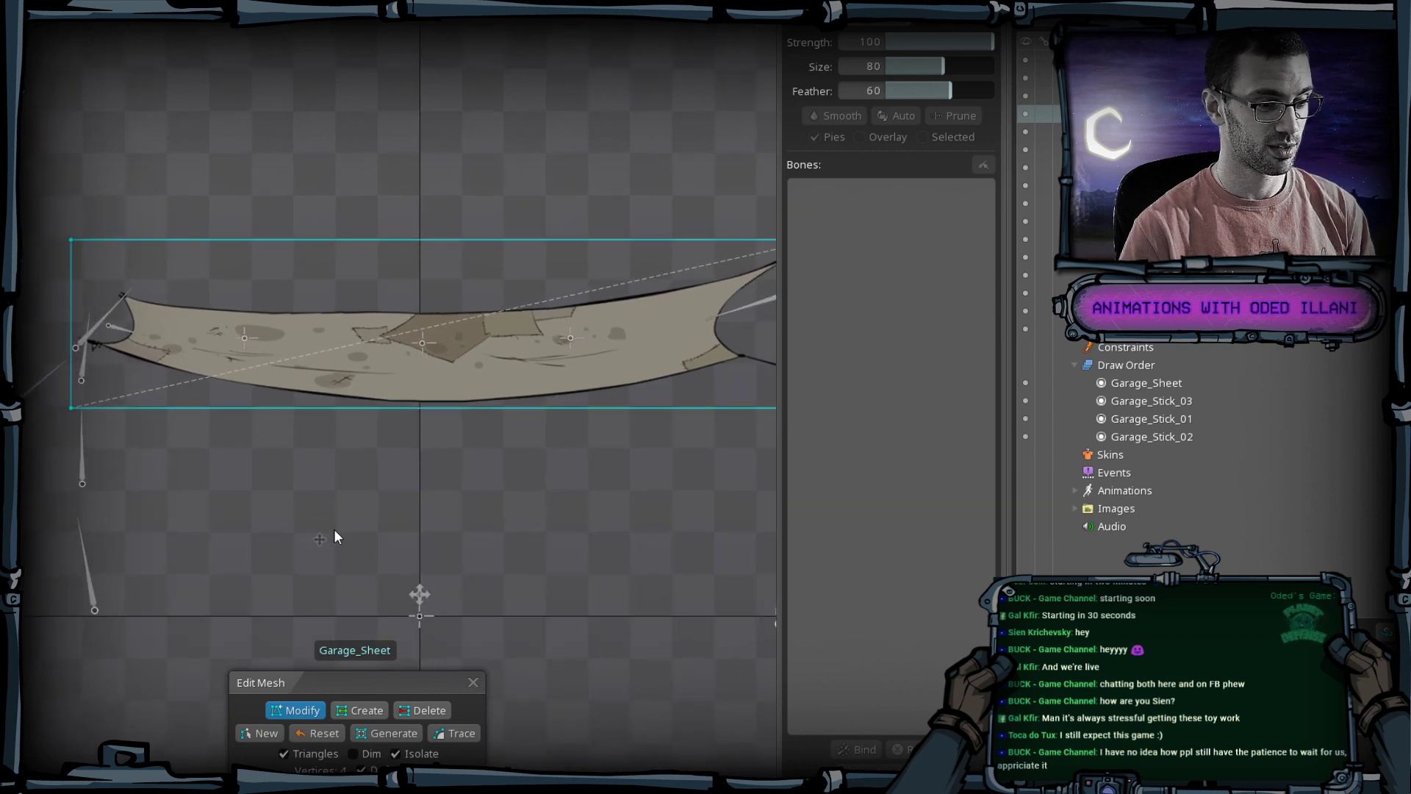
Start tracing the Garage_Sheet outline with Detail 19.2 and Concavity 50.4.
{"action": "left_click", "coordinate": [462, 735]}
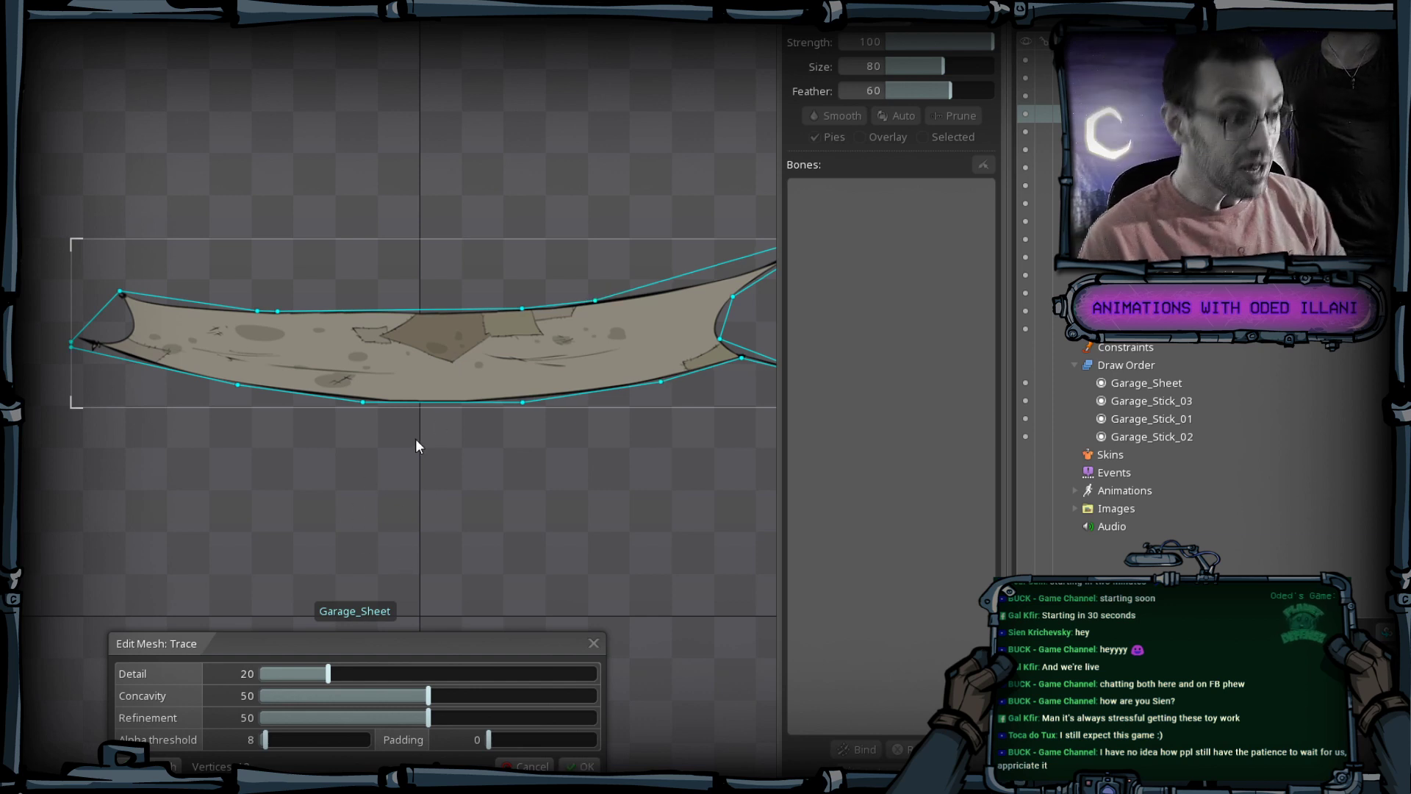
{"action": "mouse_move", "coordinate": [334, 672]}
{"action": "left_mouse_down"}
{"action": "mouse_move", "coordinate": [356, 673]}
{"action": "mouse_move", "coordinate": [328, 677]}
{"action": "left_mouse_up"}
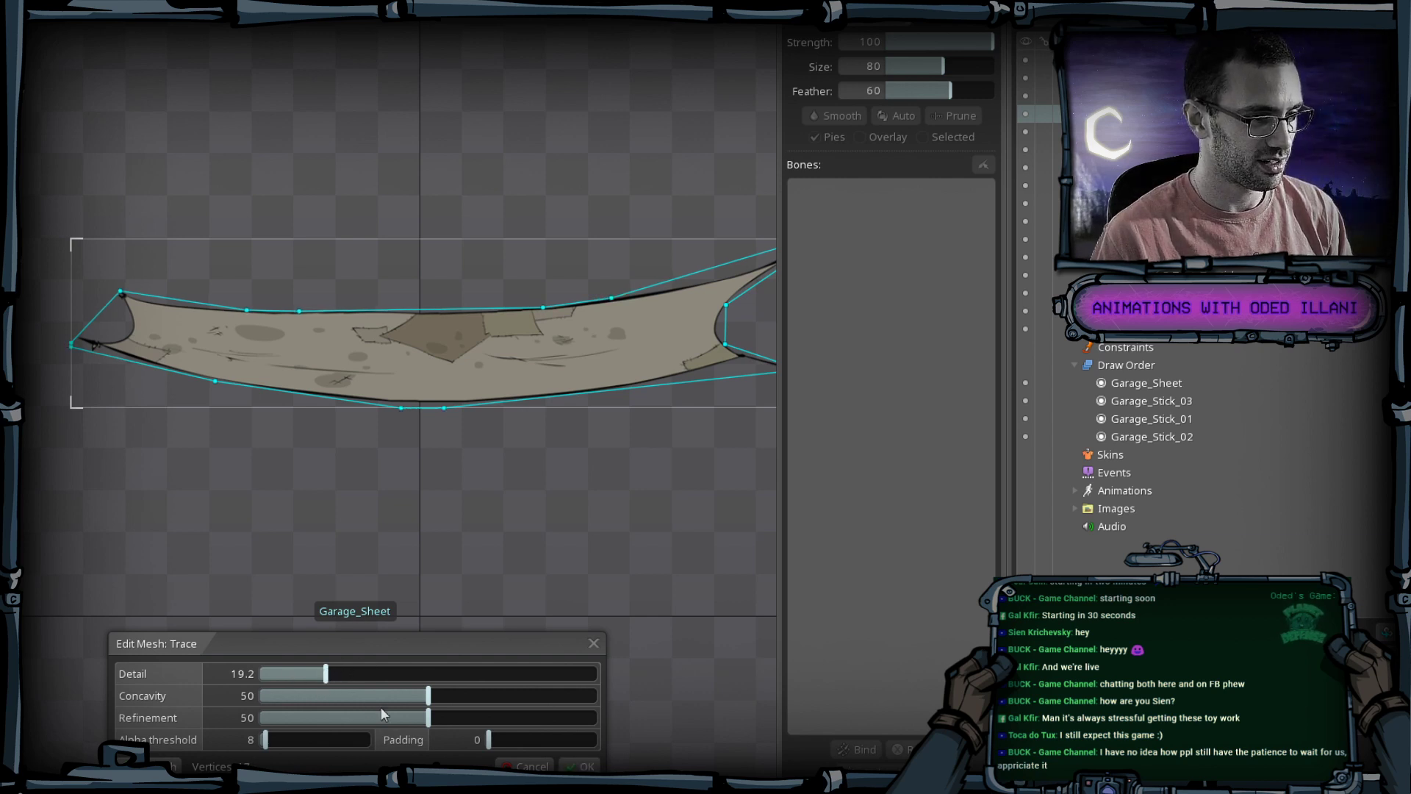
{"action": "left_click_drag", "start_coordinate": [431, 699], "coordinate": [476, 699]}
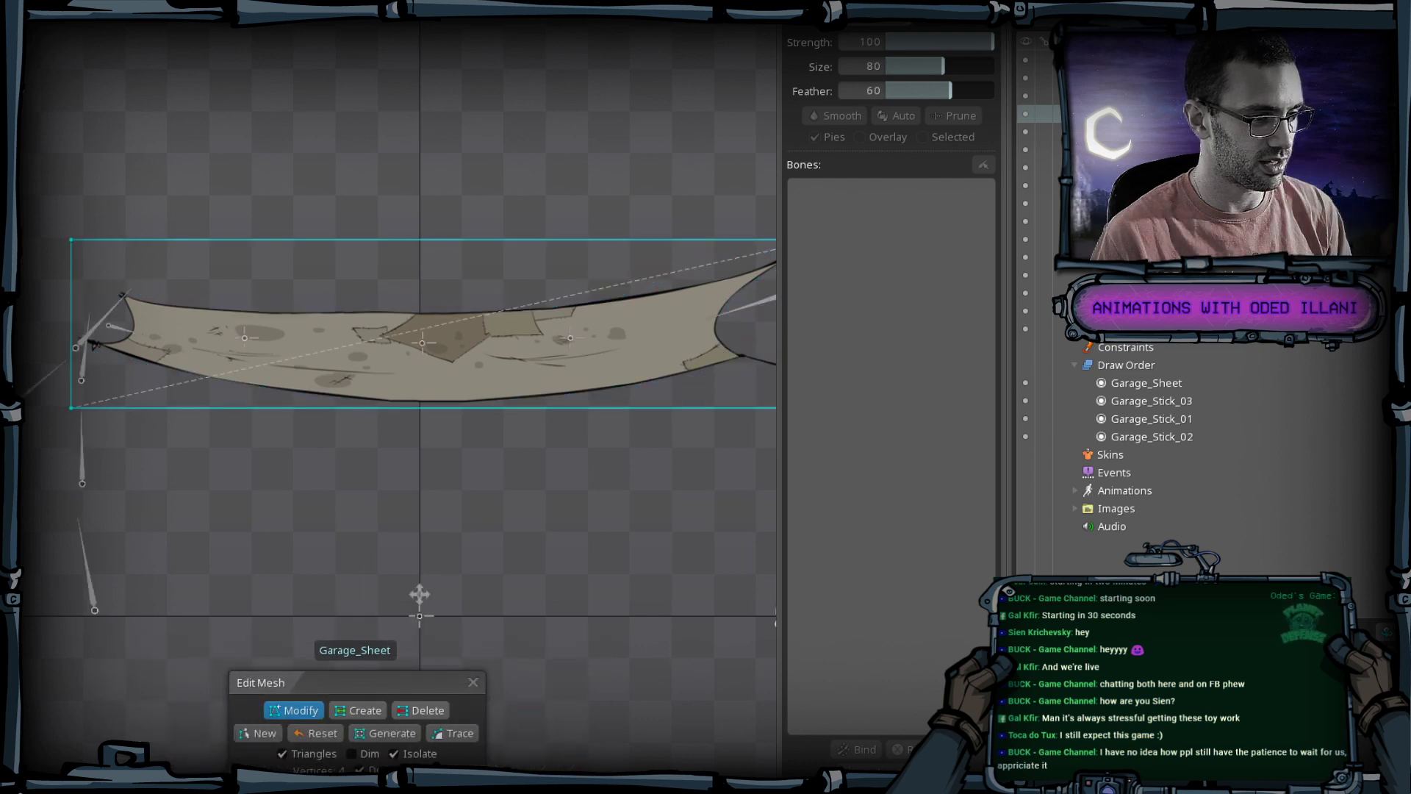
{"action": "left_click", "coordinate": [474, 738]}
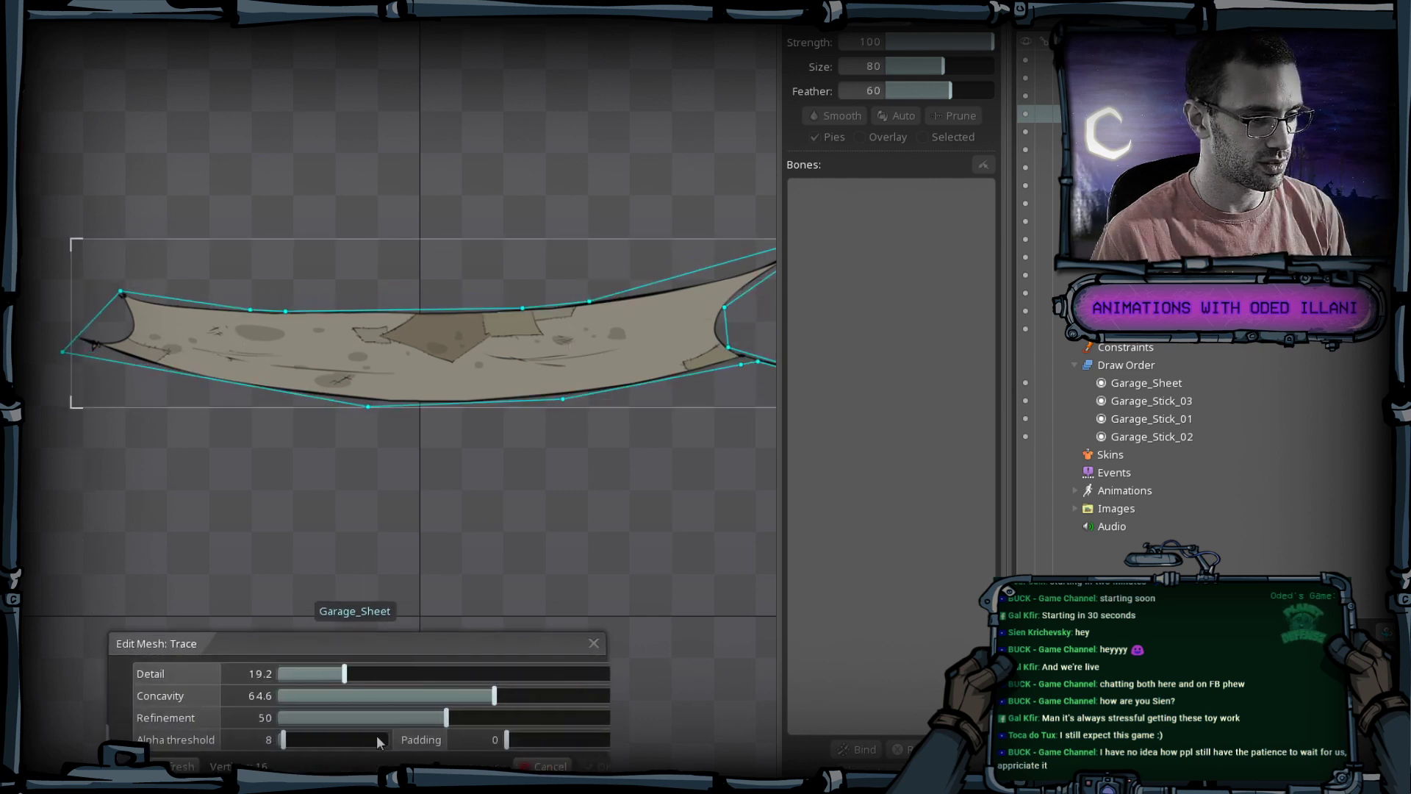
{"action": "left_click", "coordinate": [431, 697]}
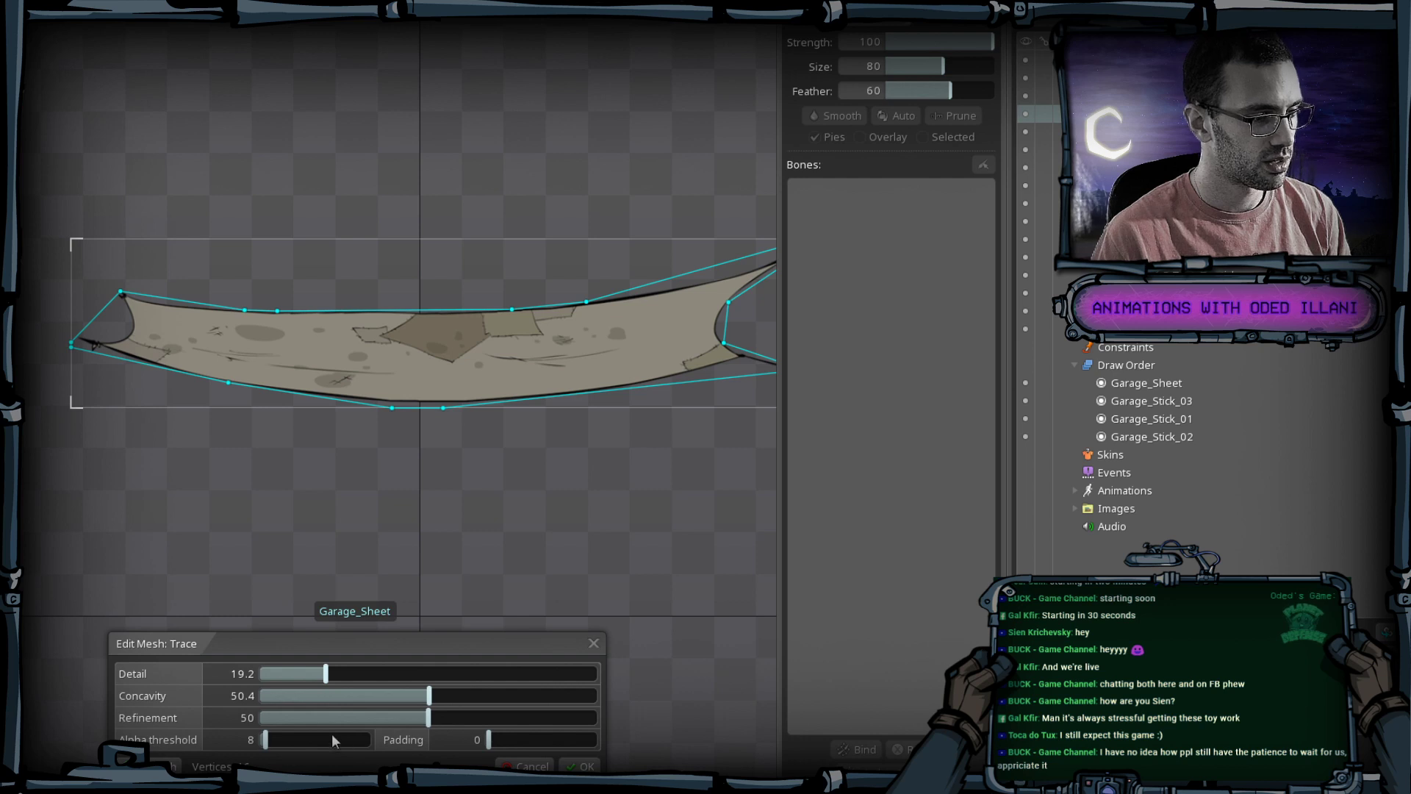
Set the trace's Refinement to 92.9, Alpha threshold to 0 and Padding to 0, and apply it to the sheet's mesh.
{"action": "left_click_drag", "start_coordinate": [444, 718], "coordinate": [571, 720]}
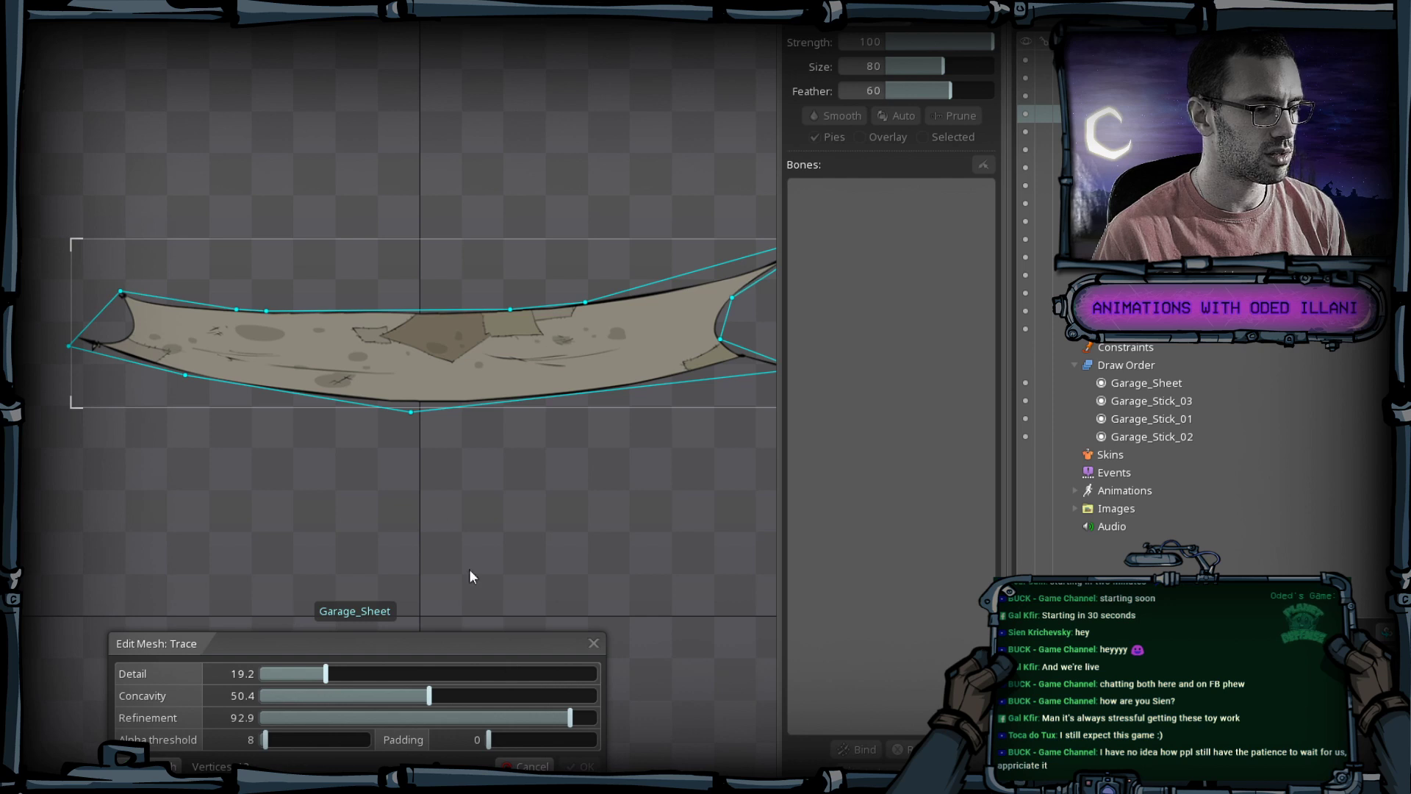
{"action": "left_click_drag", "start_coordinate": [265, 739], "coordinate": [382, 744]}
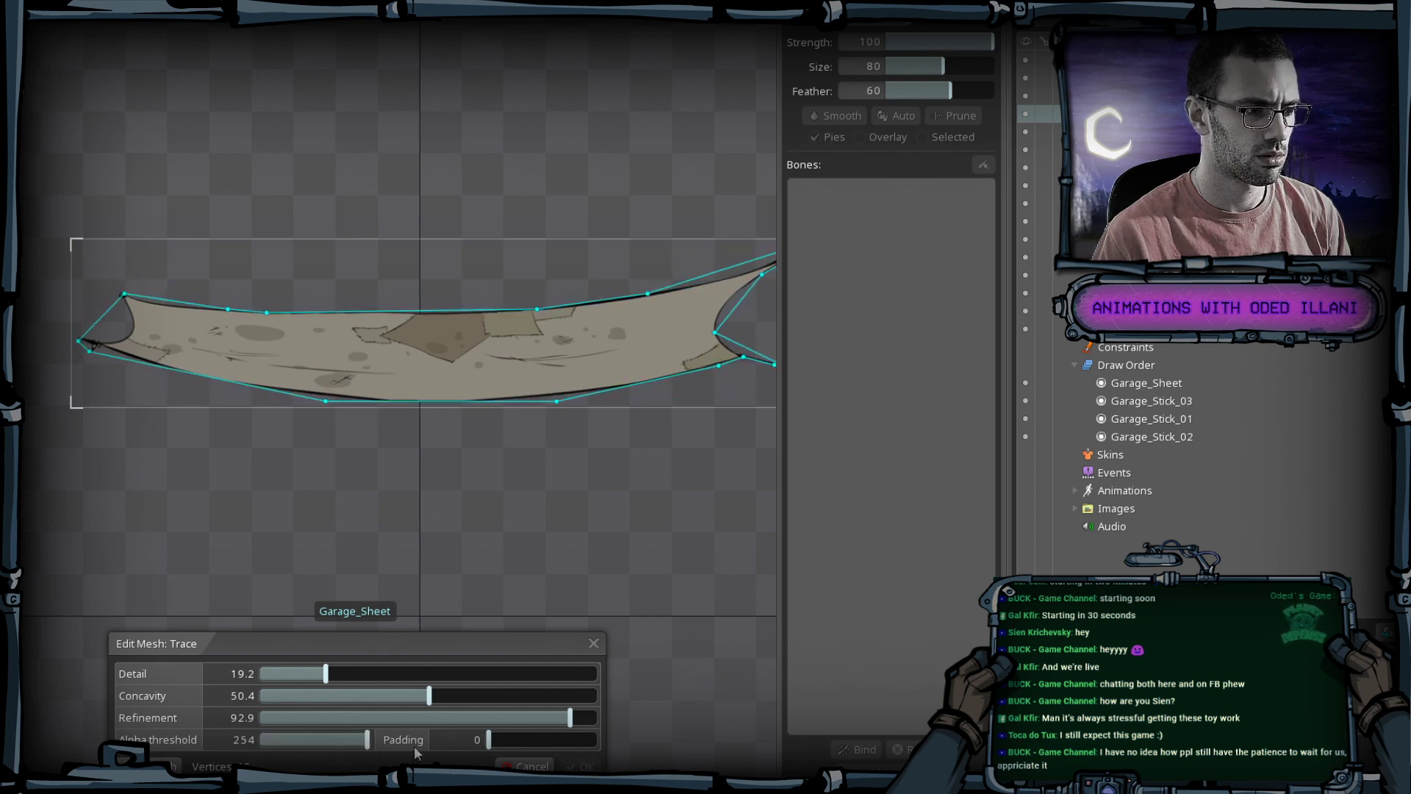
{"action": "left_click_drag", "start_coordinate": [489, 740], "coordinate": [564, 744]}
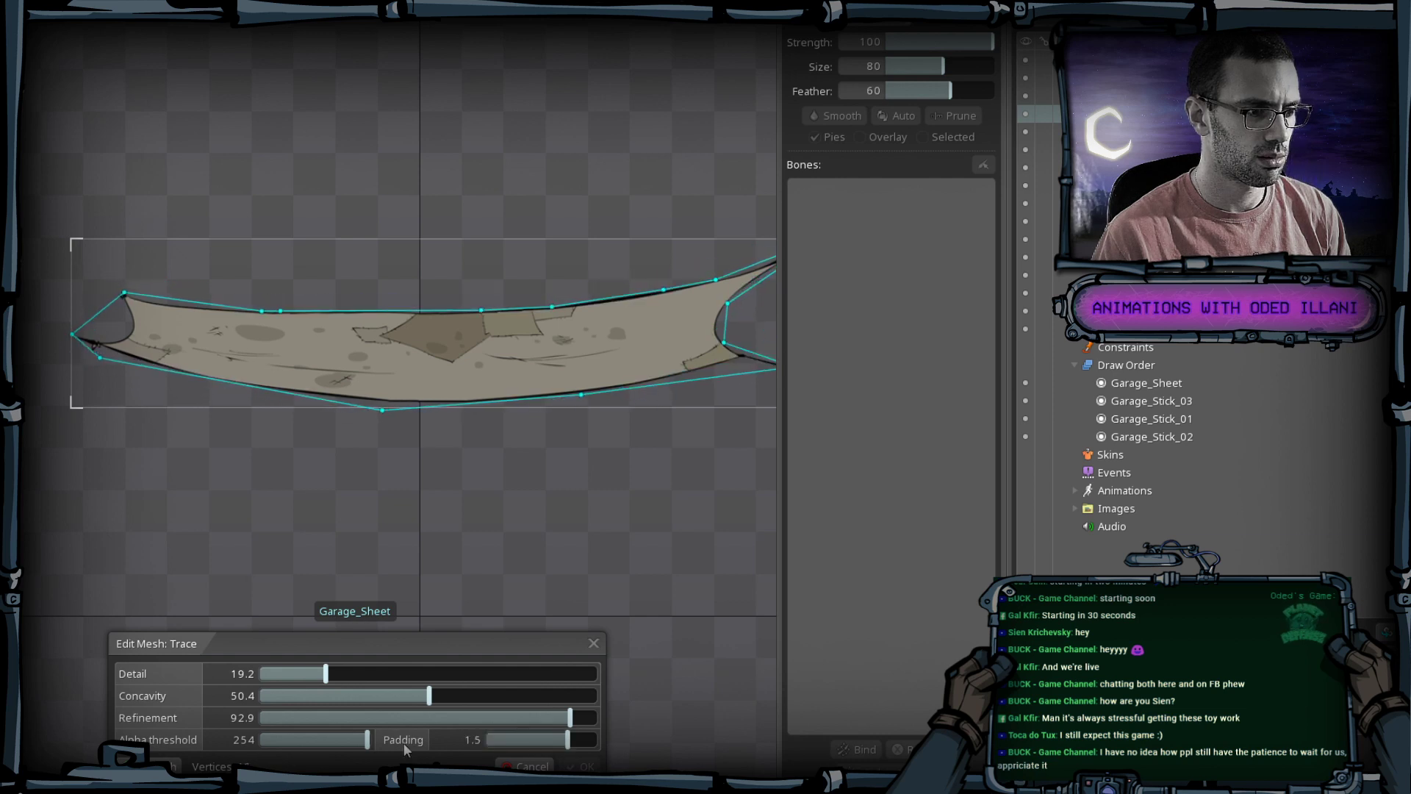
{"action": "left_click_drag", "start_coordinate": [368, 739], "coordinate": [146, 729]}
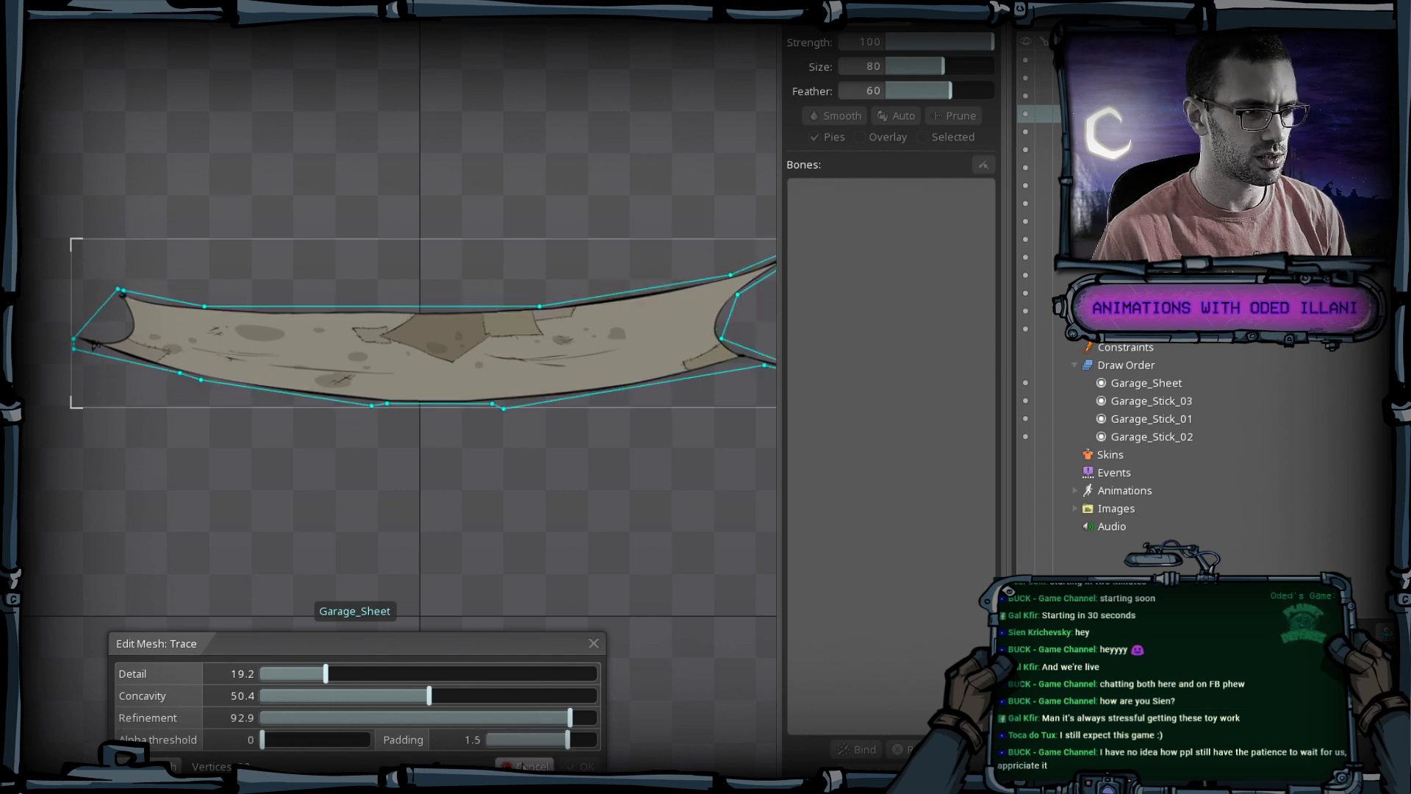
{"action": "left_click_drag", "start_coordinate": [568, 739], "coordinate": [486, 740]}
{"action": "scroll", "coordinate": [433, 470], "scroll_direction": "up", "scroll_amount": 3}
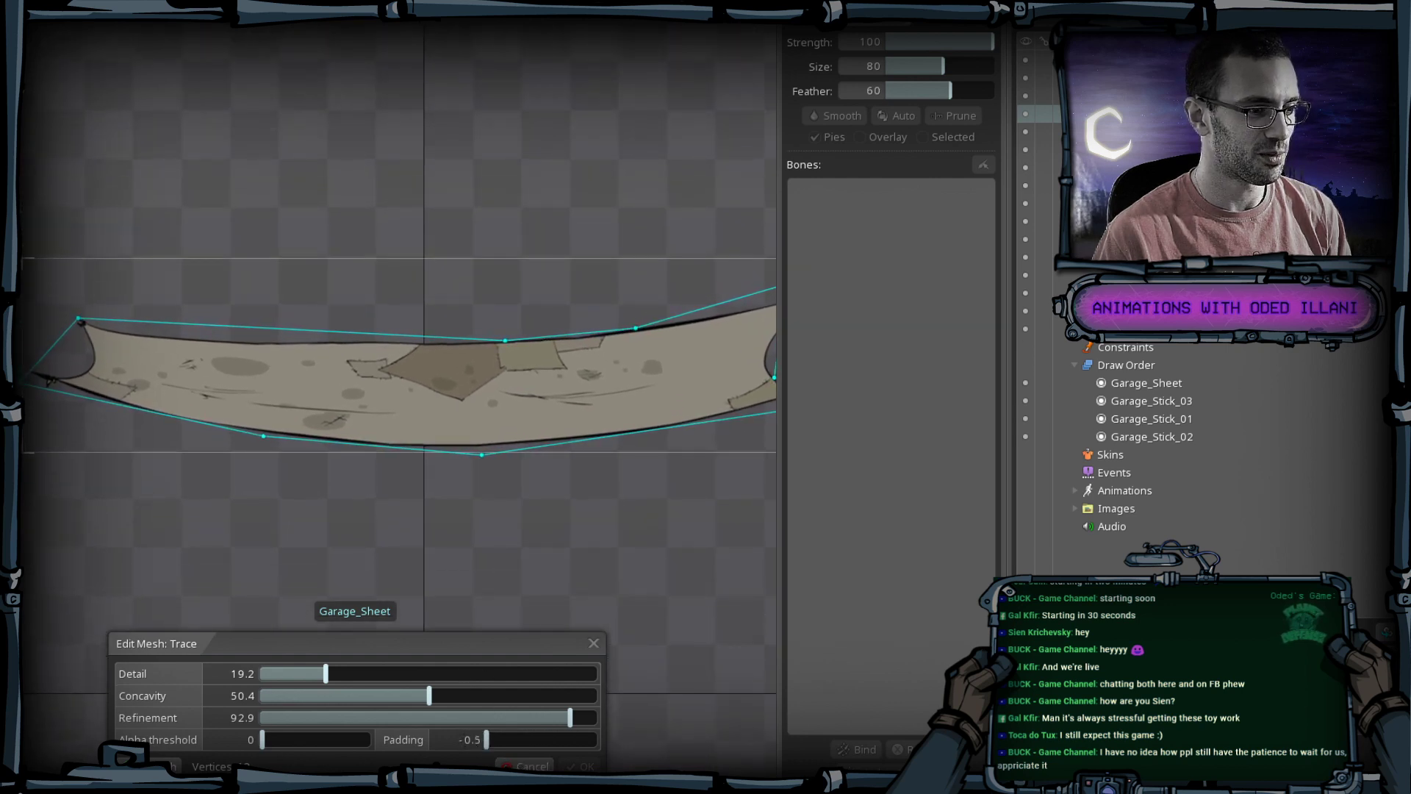
{"action": "left_click_drag", "start_coordinate": [484, 741], "coordinate": [487, 741]}
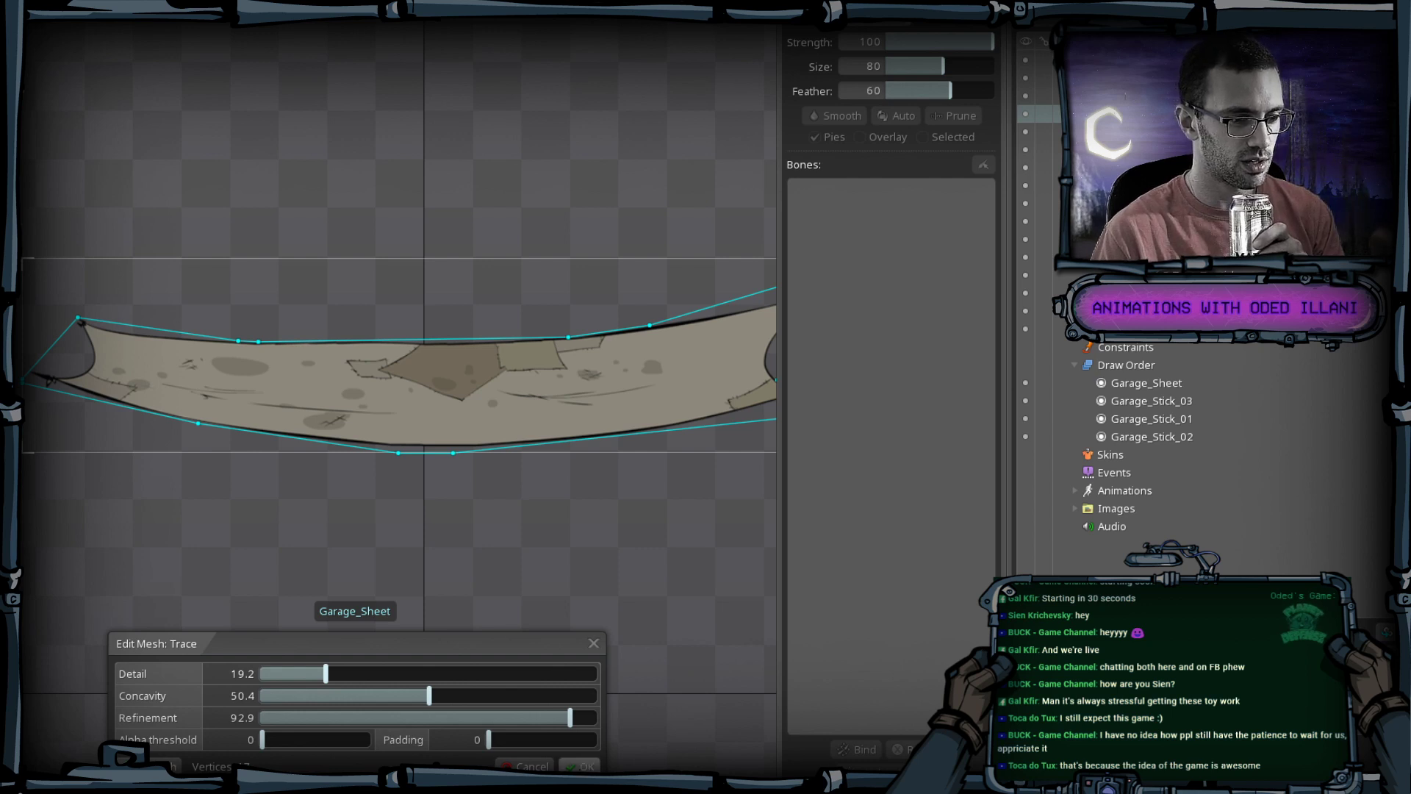
{"action": "left_click", "coordinate": [580, 766]}
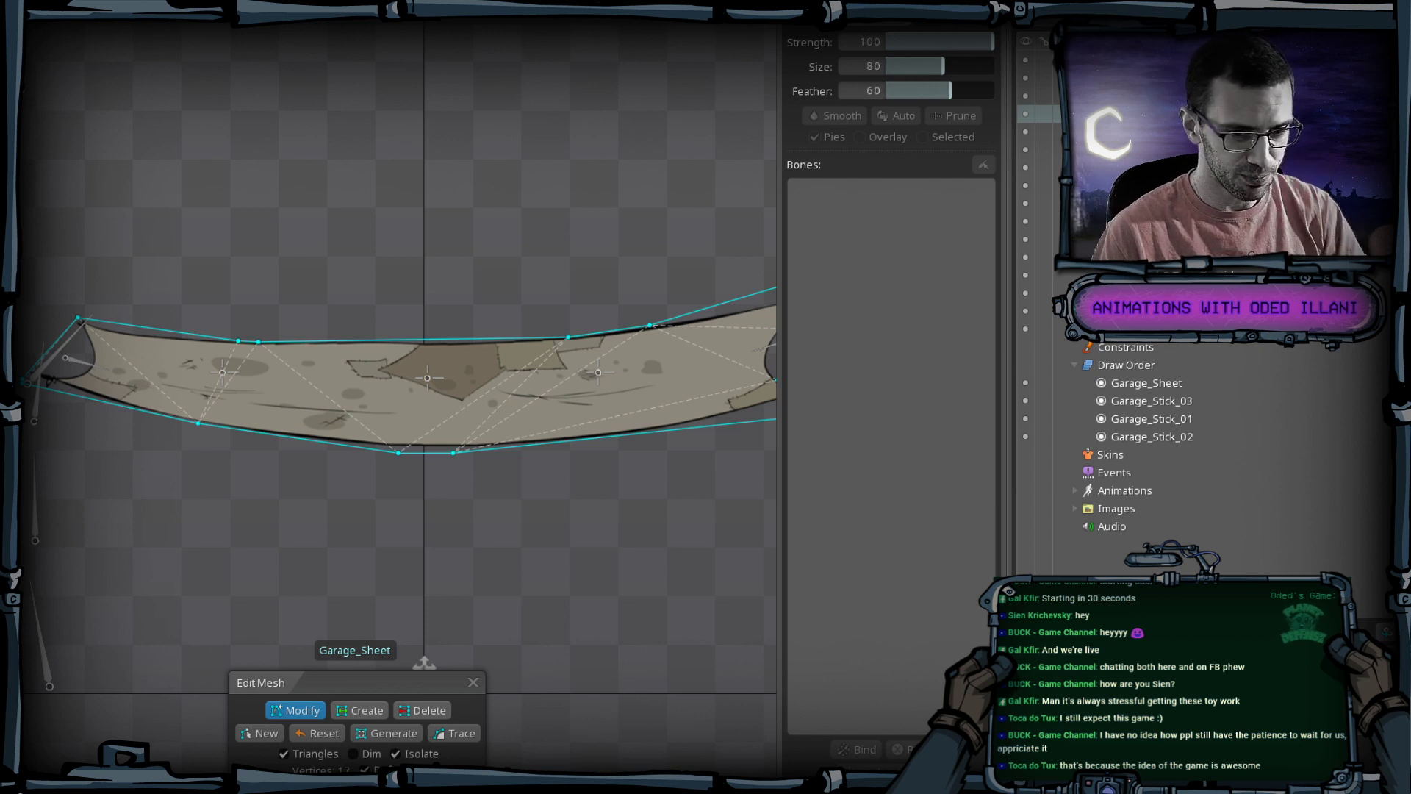
Create four extra vertices along the top edge of the sheet's mesh, two near the middle and two towards its left end.
{"action": "left_click", "coordinate": [359, 710]}
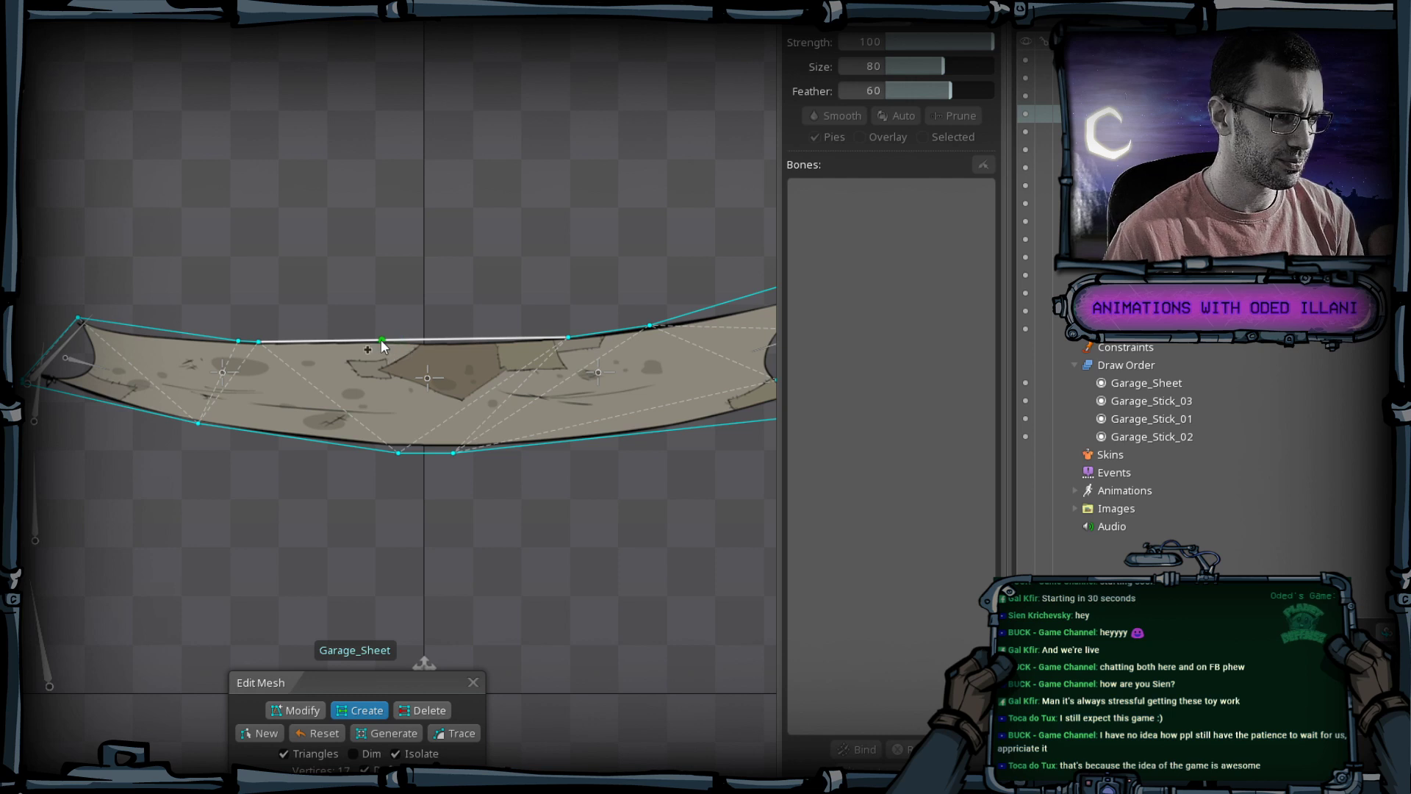
{"action": "left_click", "coordinate": [353, 341]}
{"action": "left_click", "coordinate": [476, 339]}
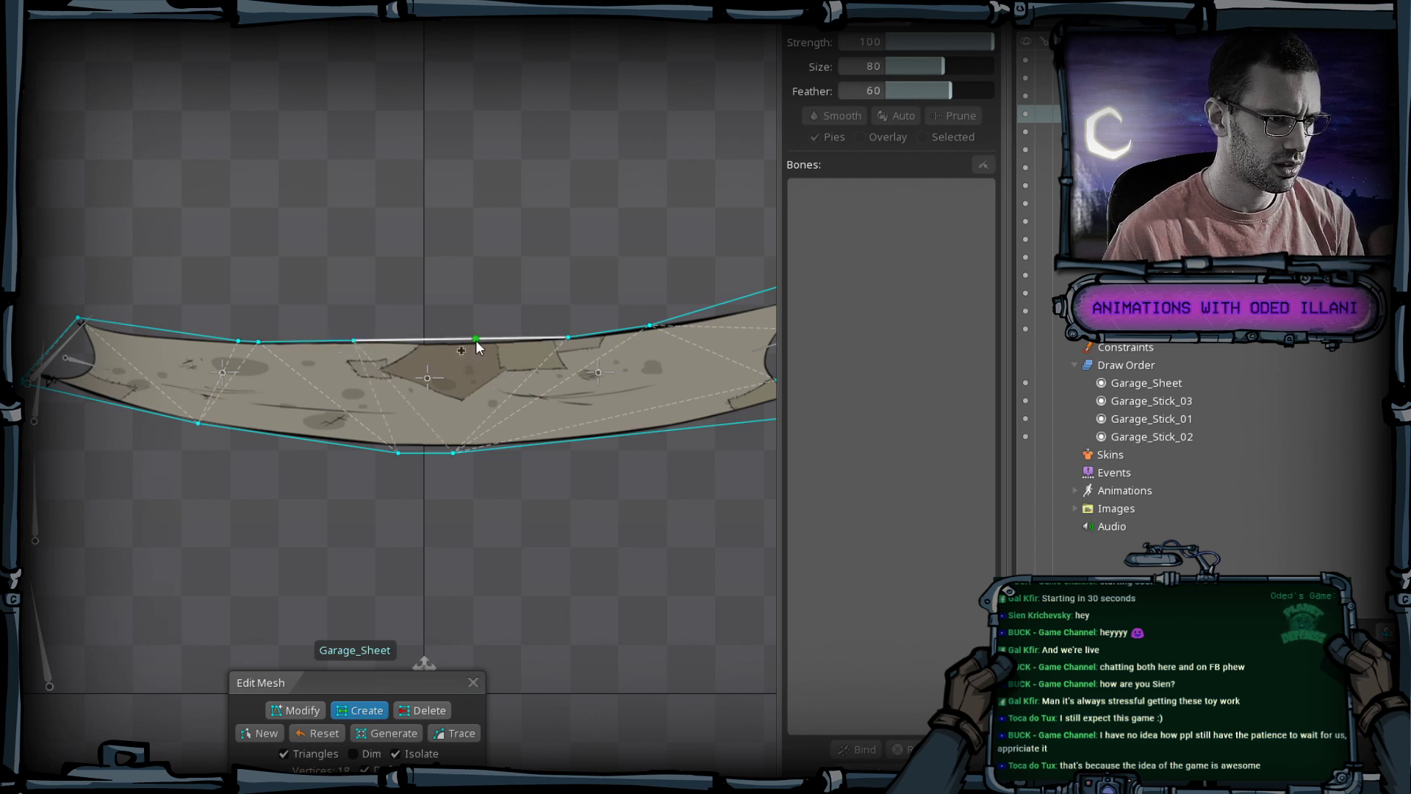
{"action": "left_click", "coordinate": [187, 332]}
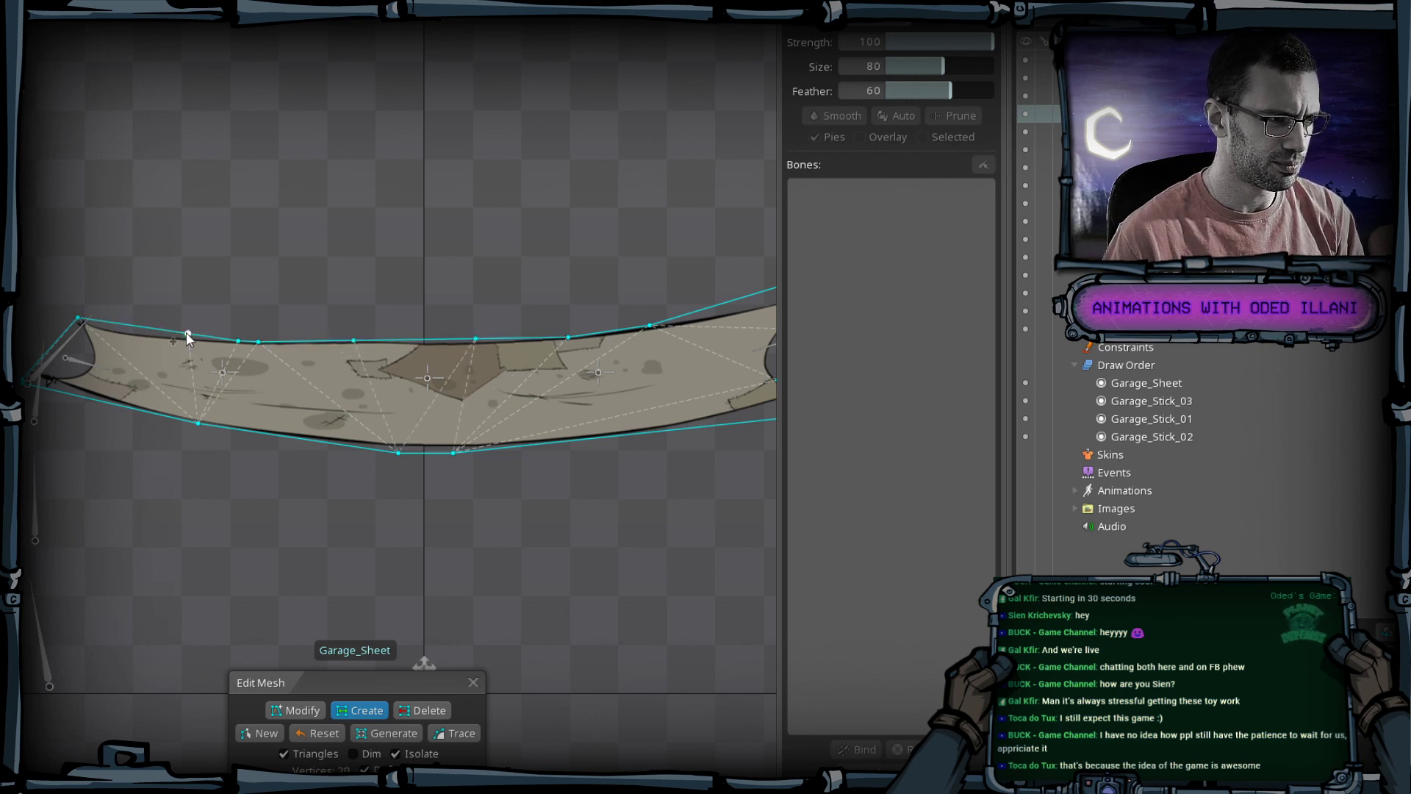
{"action": "left_click", "coordinate": [126, 327]}
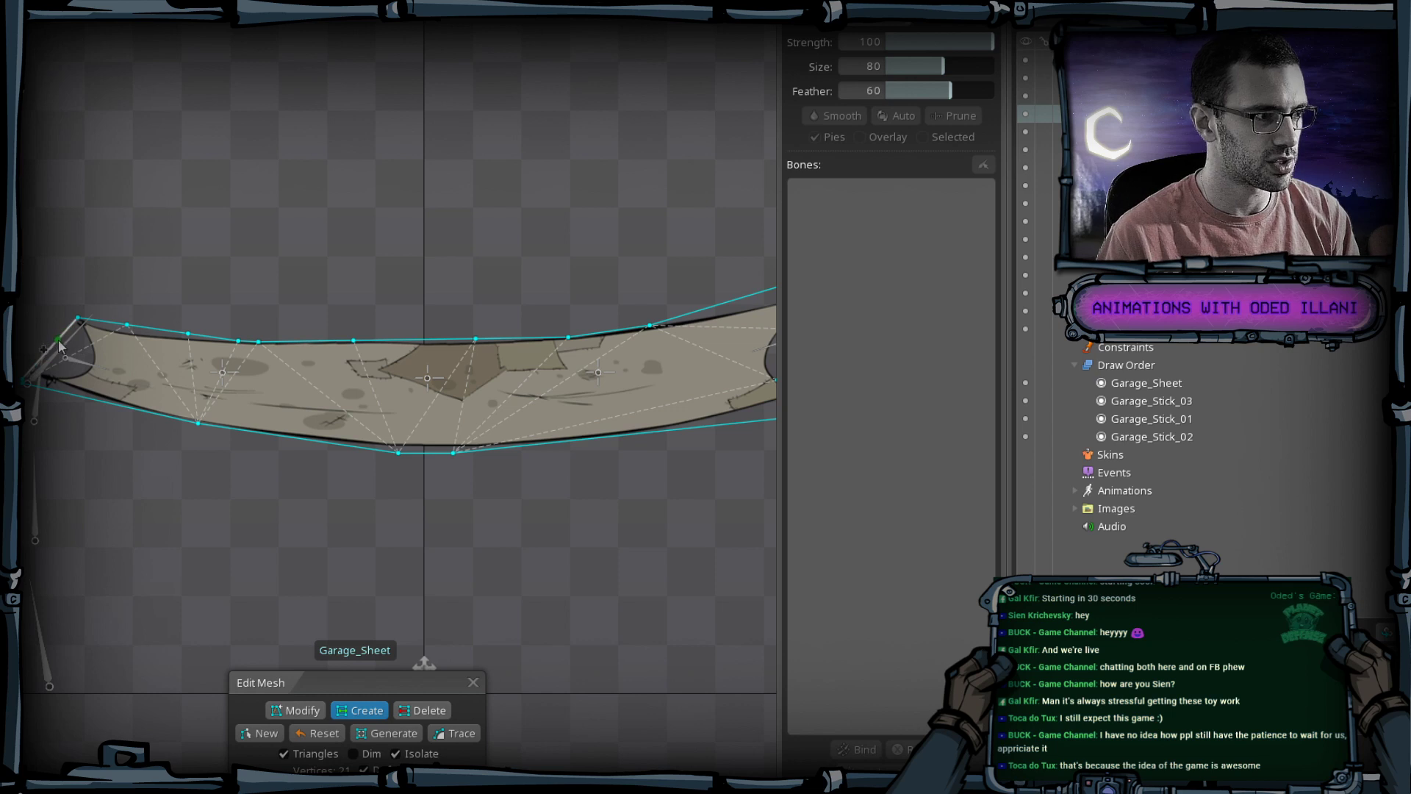
Create a vertex on the sheet mesh's left end and more along the left half of its bottom edge.
{"action": "left_click", "coordinate": [54, 344]}
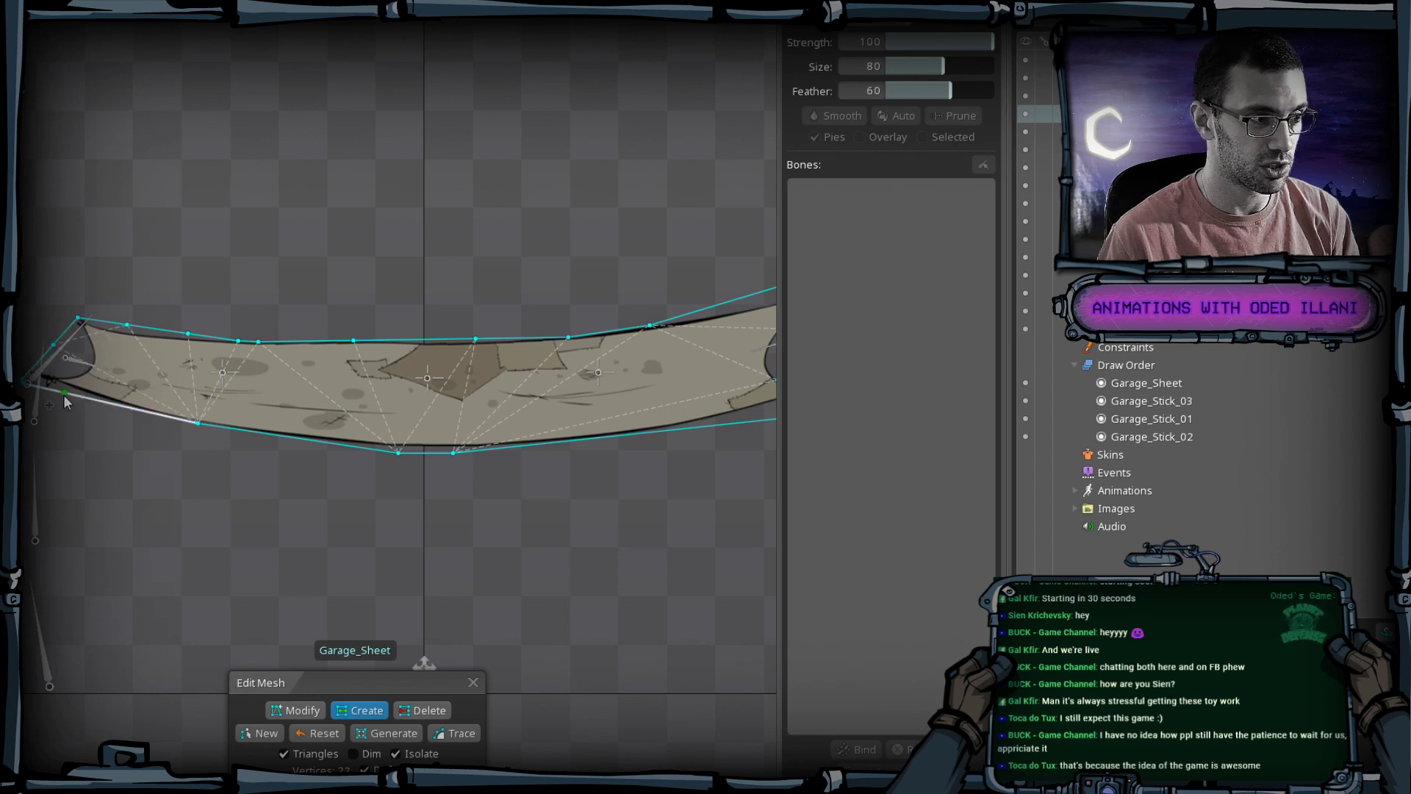
{"action": "left_click", "coordinate": [68, 394]}
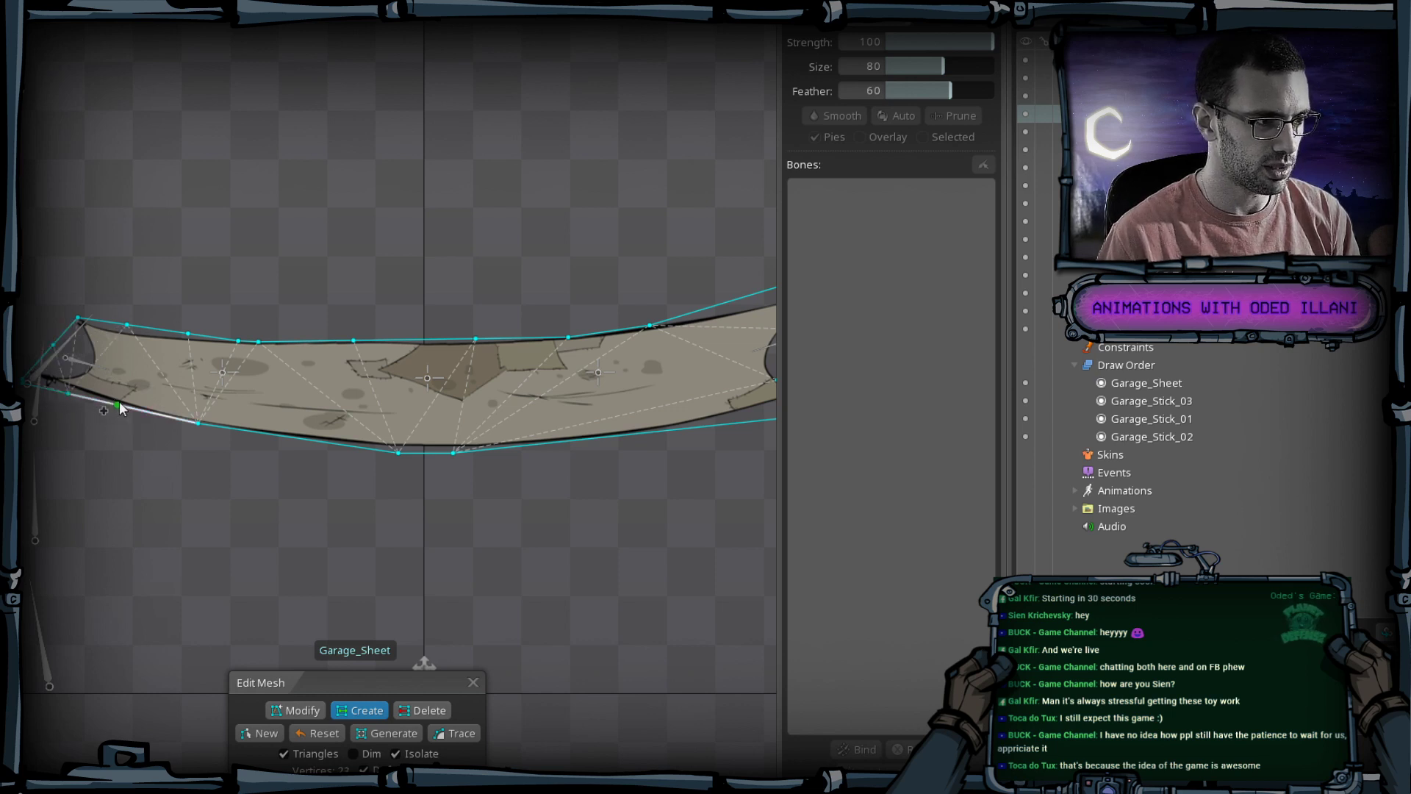
{"action": "left_click", "coordinate": [128, 407]}
{"action": "left_click", "coordinate": [259, 432]}
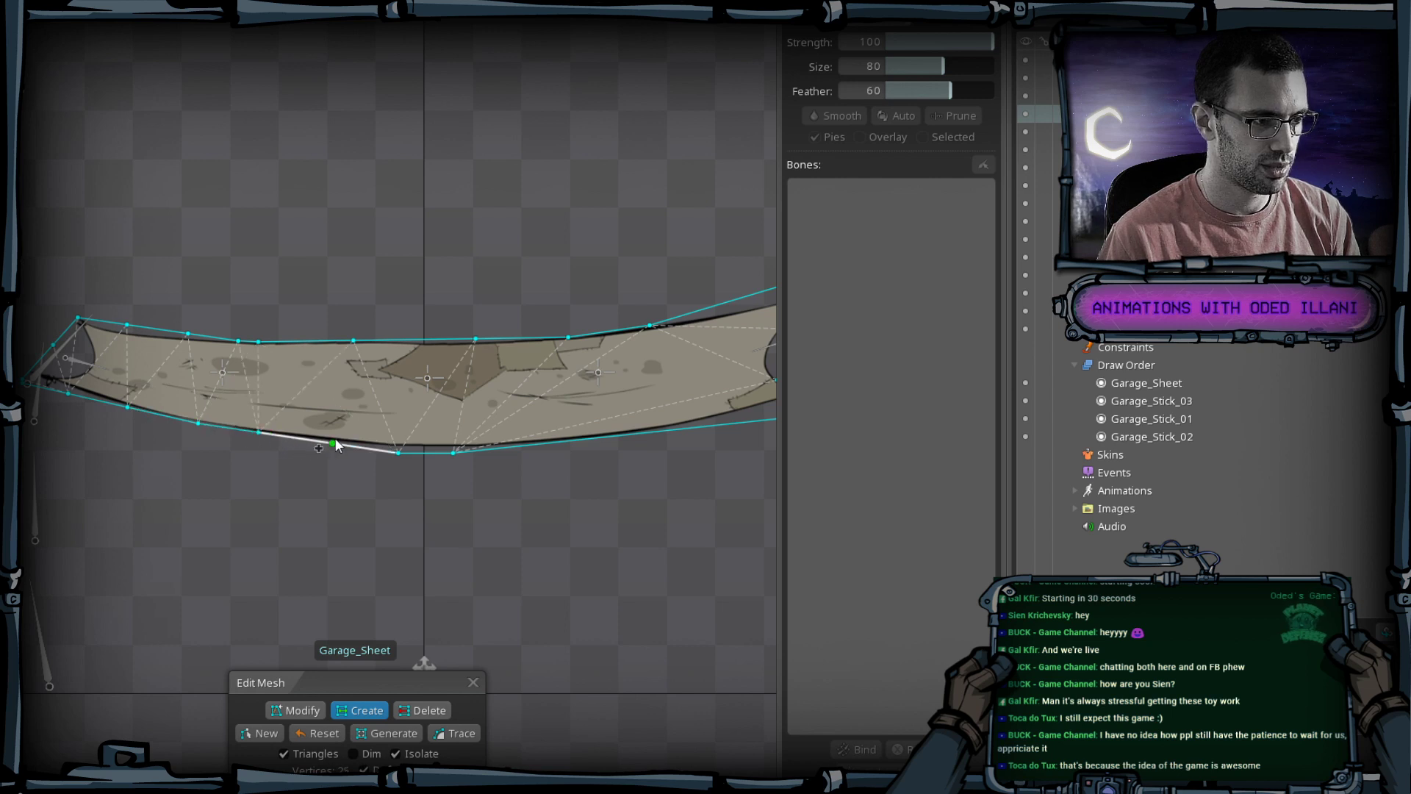
Move three vertices on the left half of the sheet mesh's bottom edge slightly outward so they clear the artwork.
{"action": "left_click", "coordinate": [294, 710]}
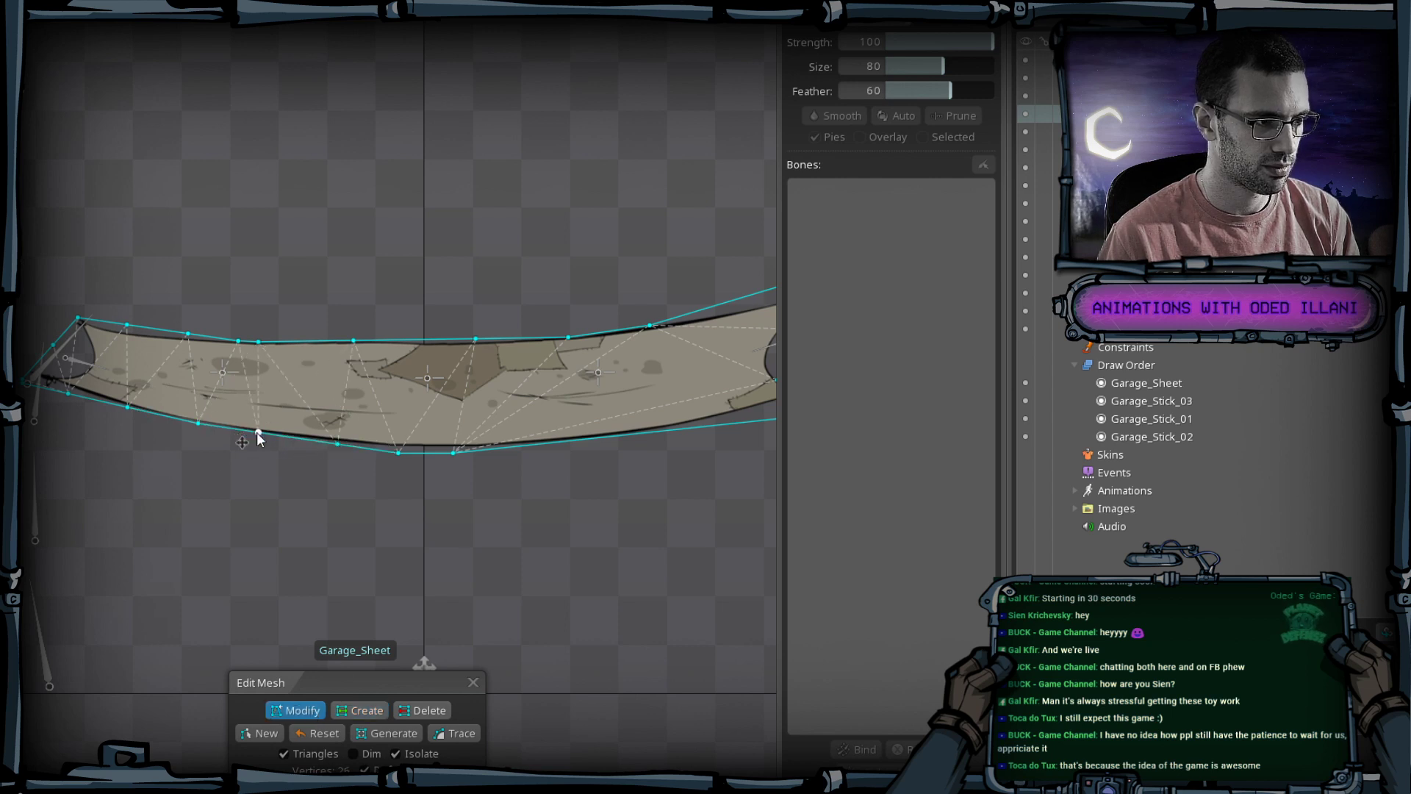
{"action": "left_click_drag", "start_coordinate": [257, 432], "coordinate": [257, 444]}
{"action": "left_click", "coordinate": [197, 425]}
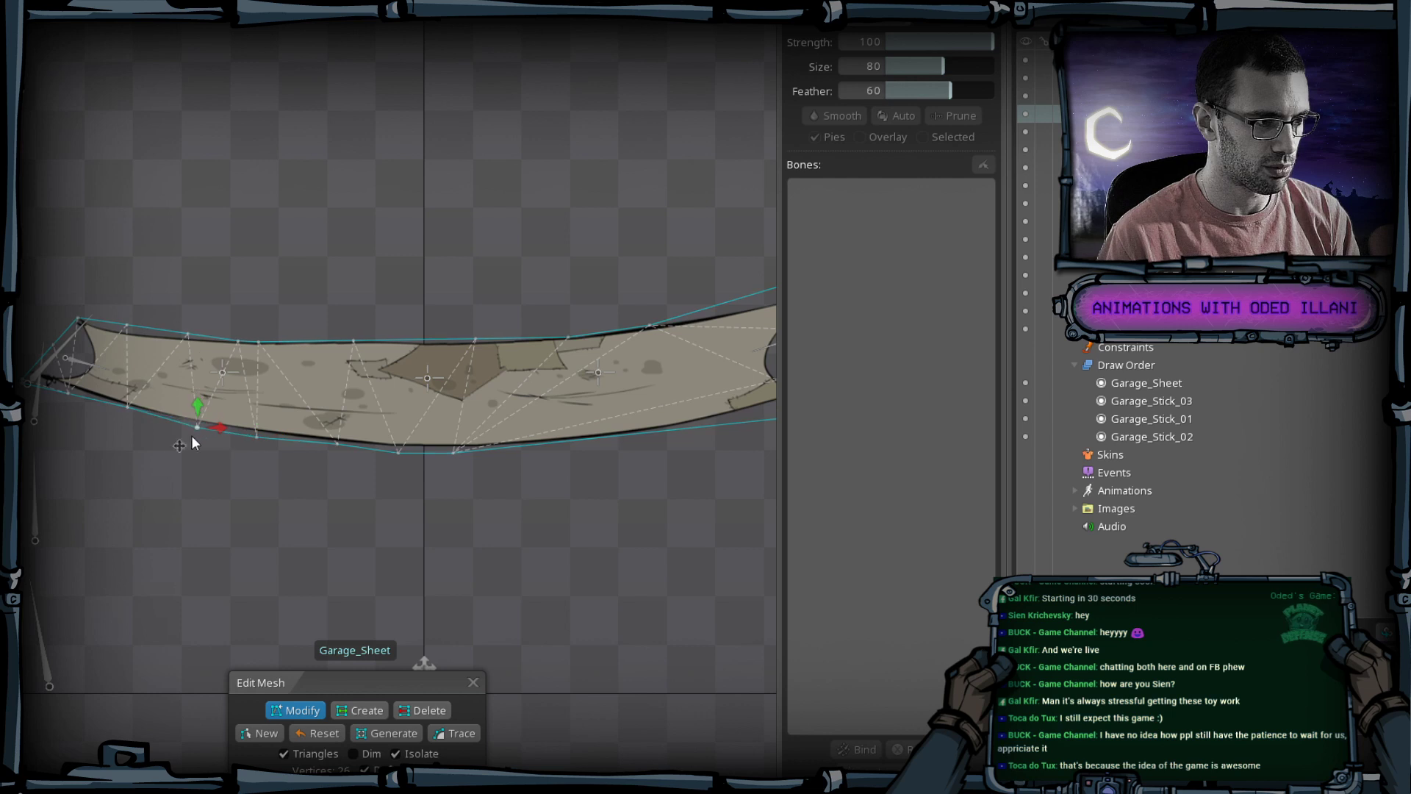
{"action": "left_click", "coordinate": [127, 407]}
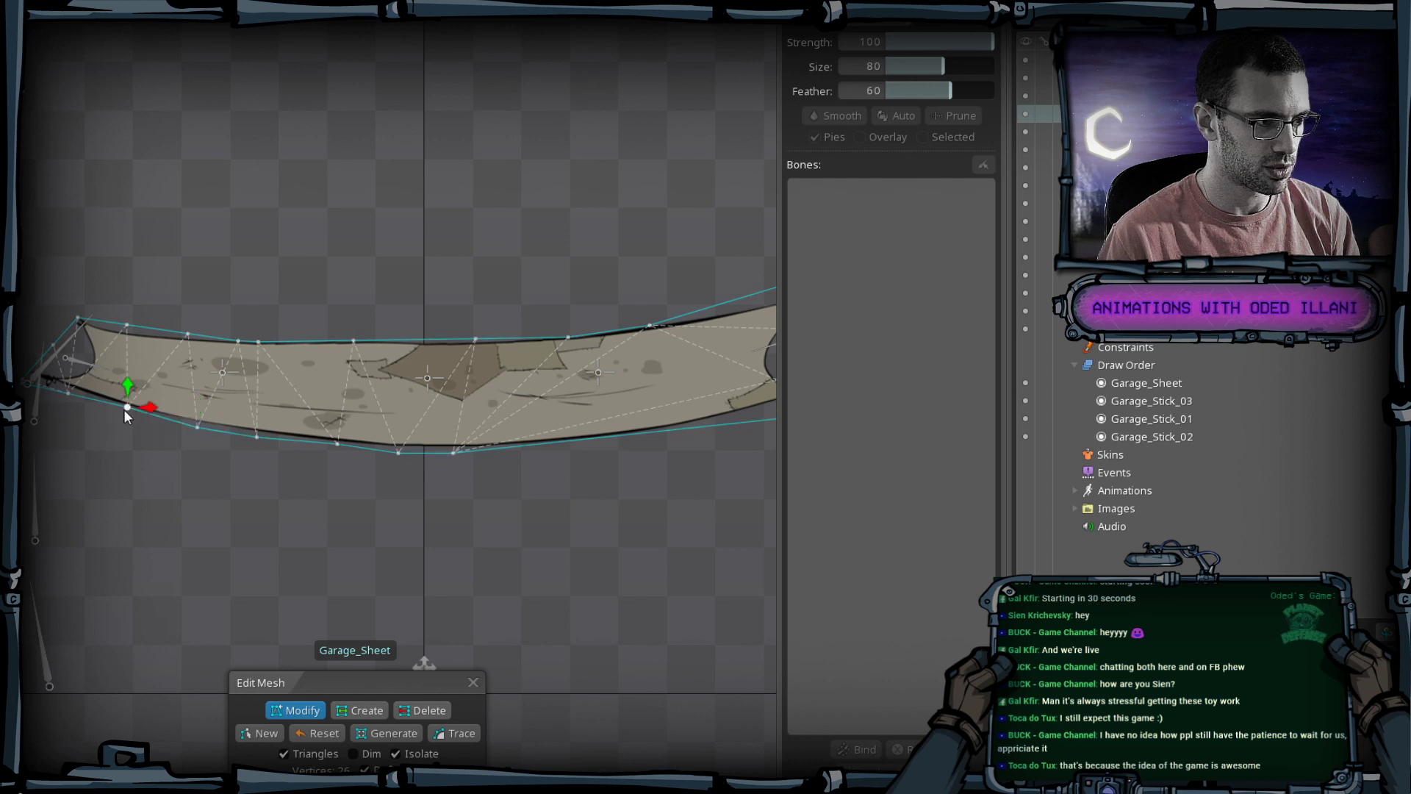
Create five vertices along the right half of the sheet mesh's bottom edge, up to the lower right tip.
{"action": "left_click", "coordinate": [360, 710]}
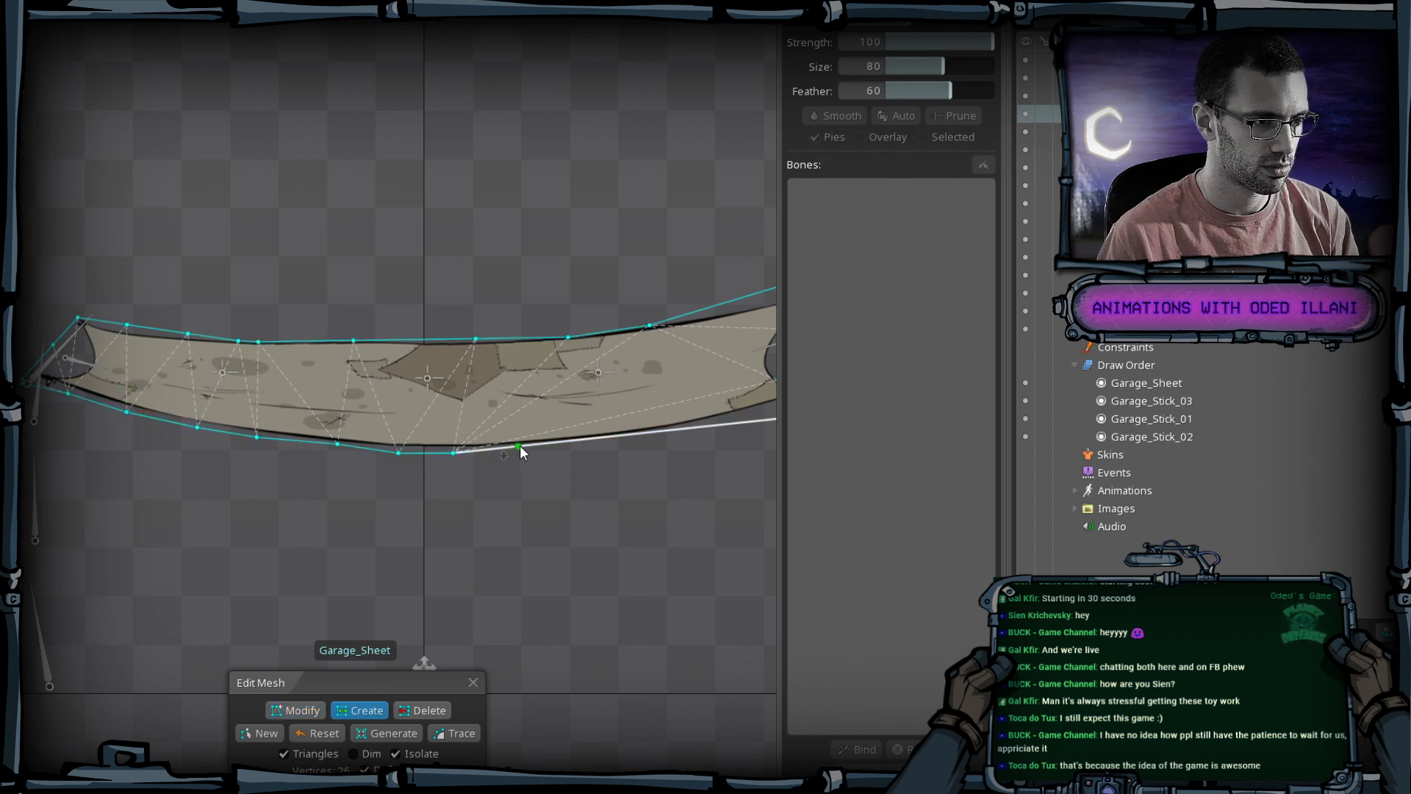
{"action": "left_click", "coordinate": [519, 446]}
{"action": "left_click", "coordinate": [596, 437]}
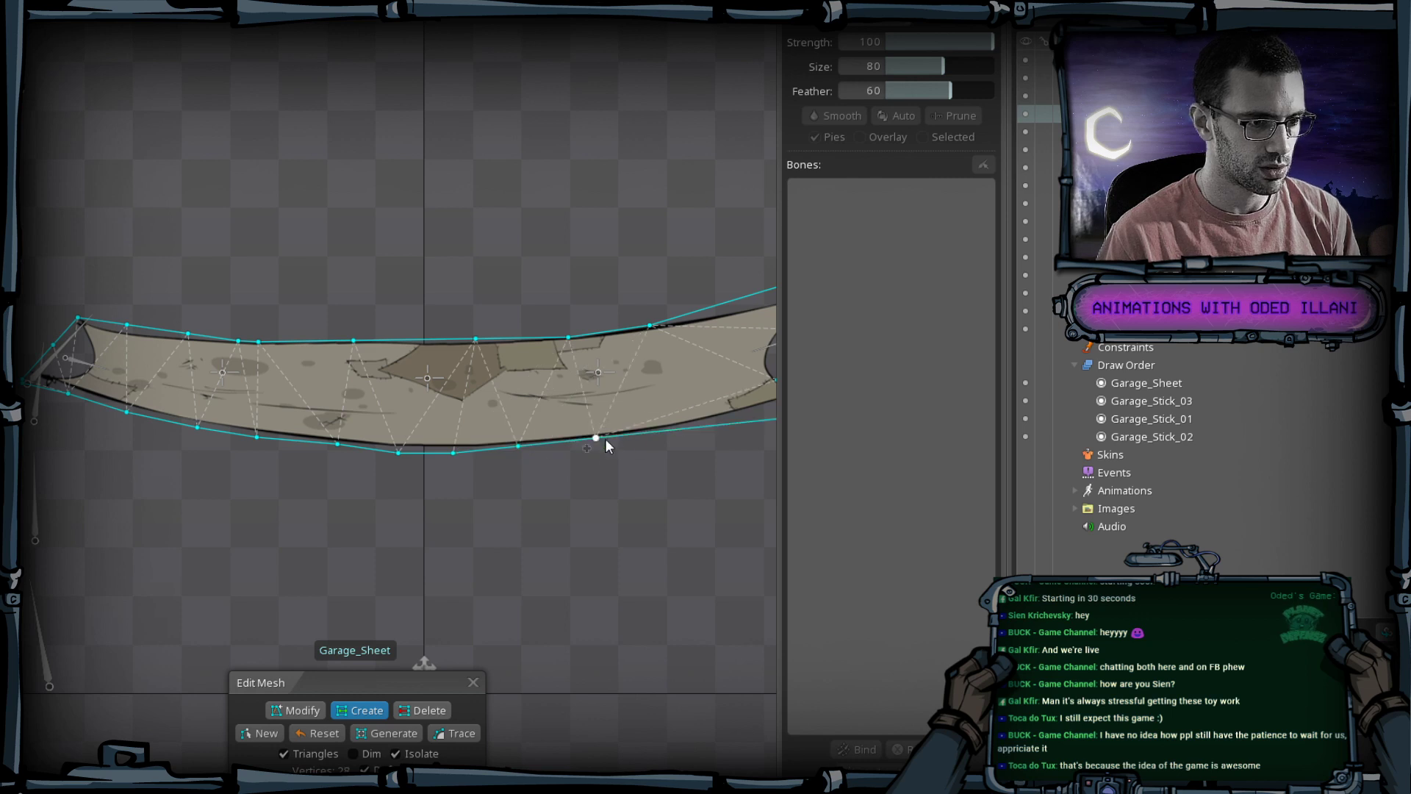
{"action": "left_click", "coordinate": [685, 428]}
{"action": "left_click_drag", "start_coordinate": [685, 429], "coordinate": [544, 409]}
{"action": "left_click", "coordinate": [624, 401]}
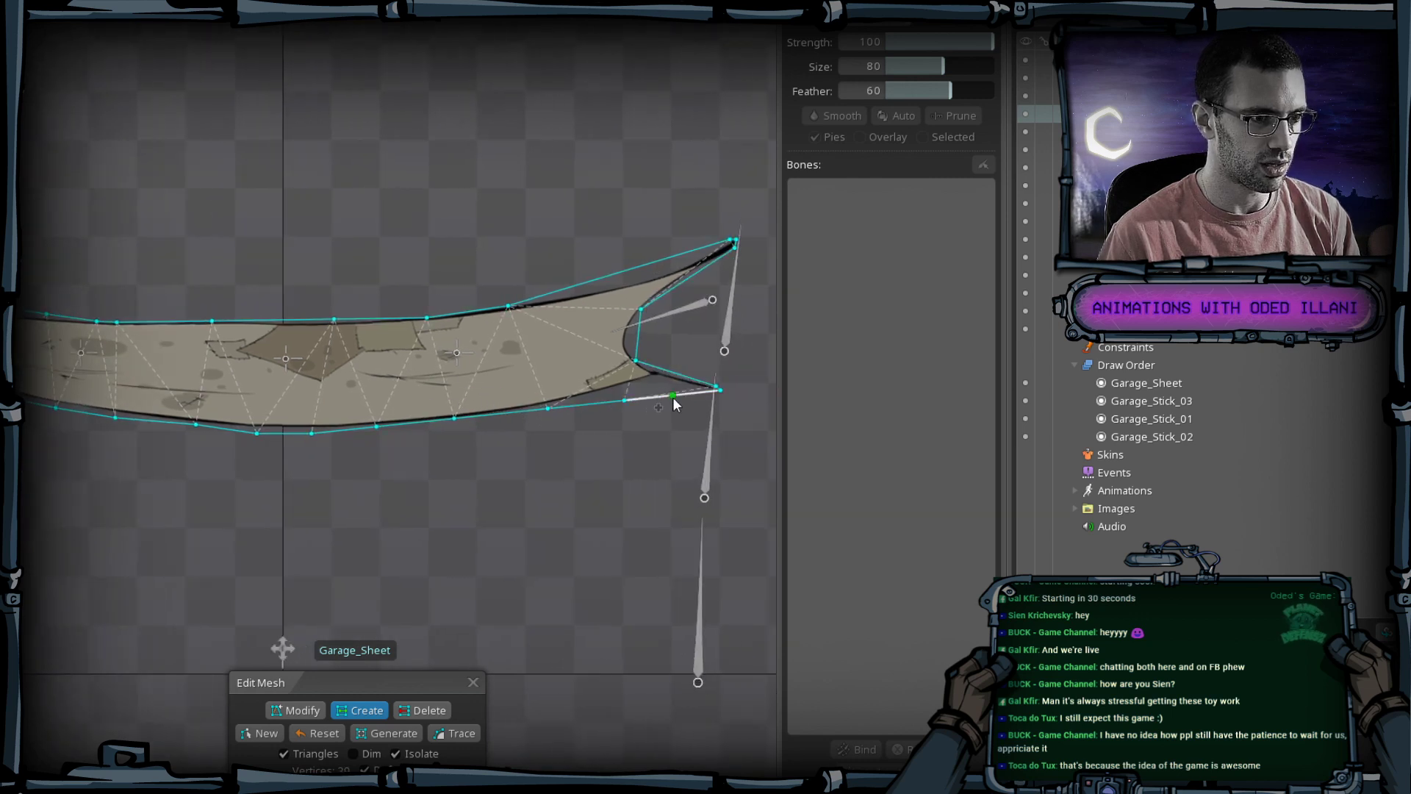
{"action": "left_click", "coordinate": [672, 396]}
Create more vertices along the sheet mesh's top edge from the right tip to the left end, plus one at the bottom edge's left end.
{"action": "left_click", "coordinate": [635, 284]}
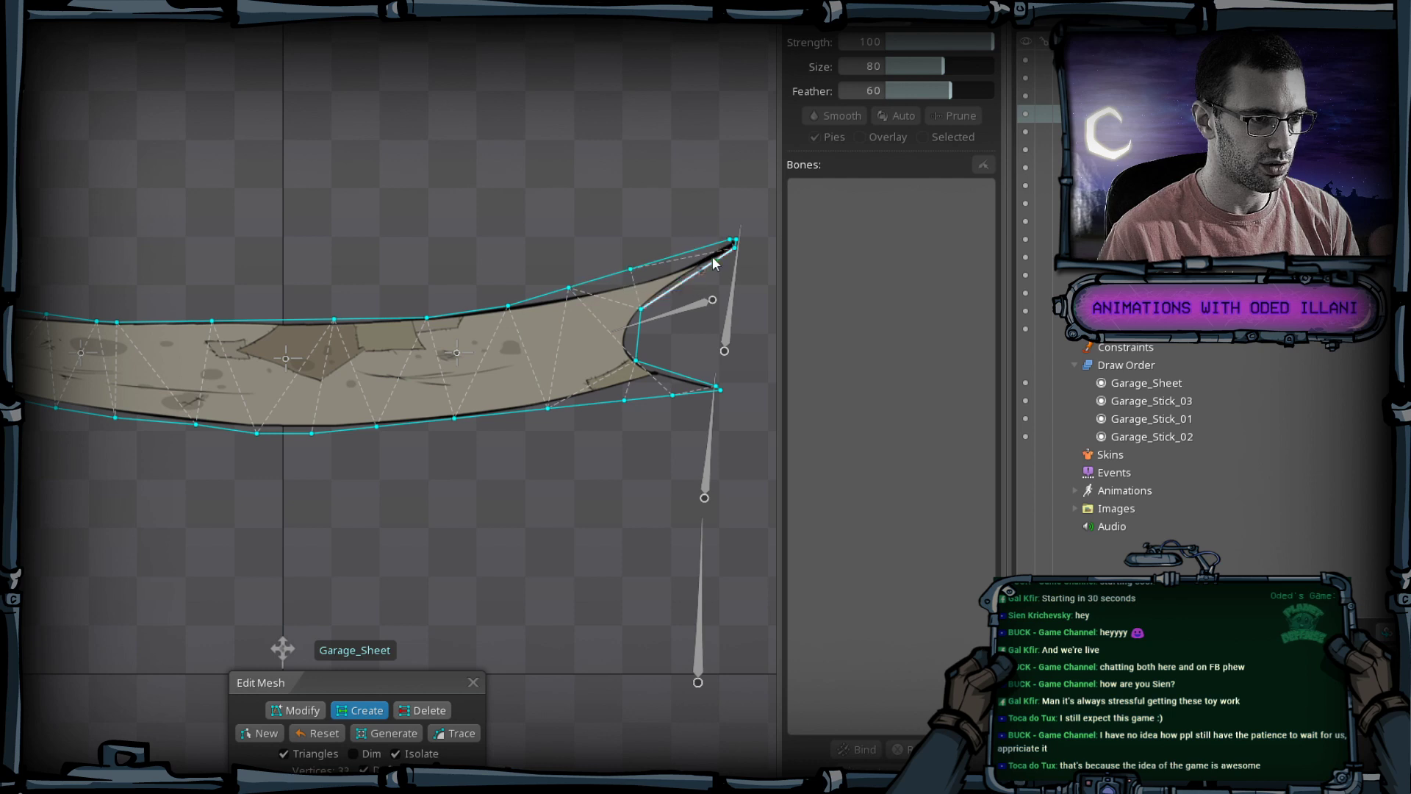
{"action": "left_click", "coordinate": [683, 253]}
{"action": "left_click_drag", "start_coordinate": [345, 323], "coordinate": [487, 352]}
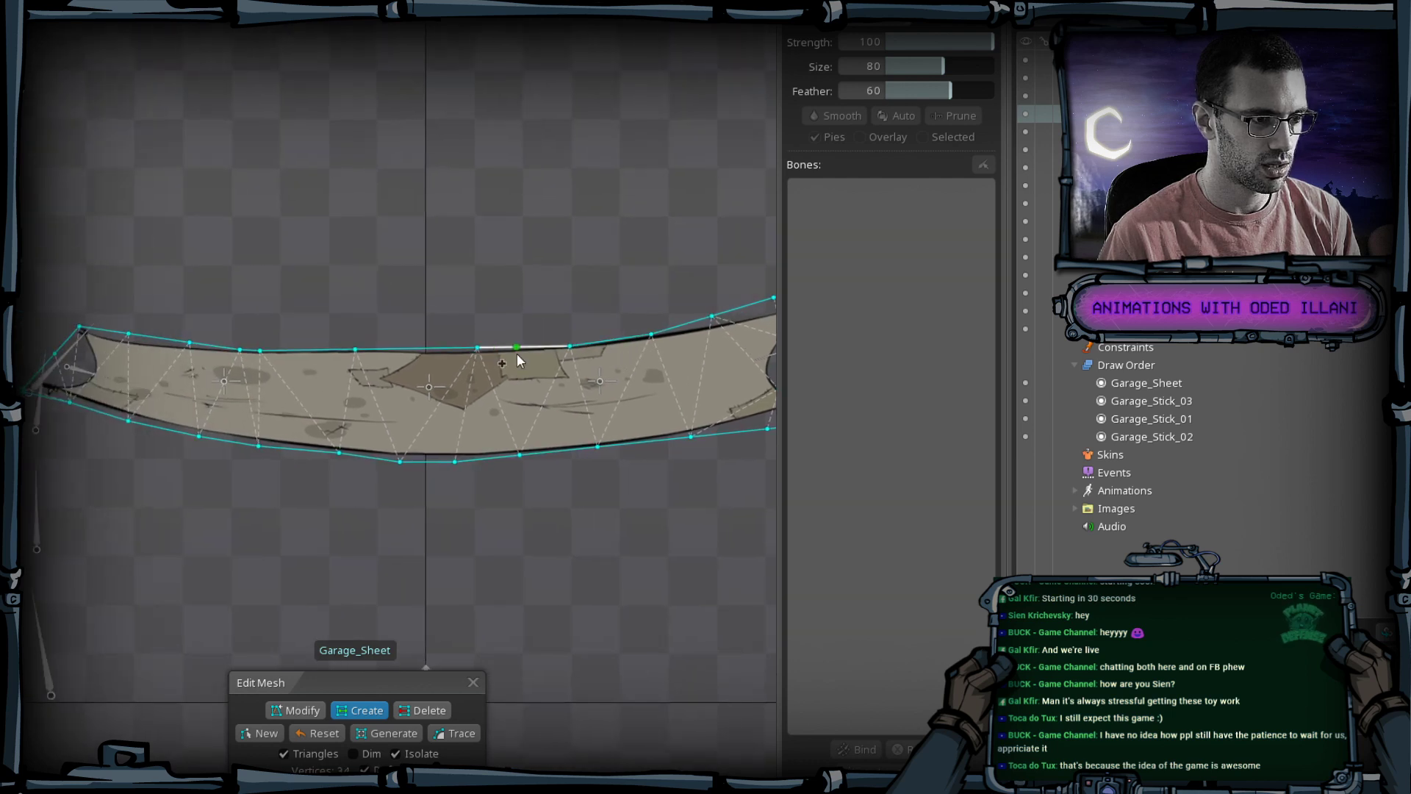
{"action": "left_click", "coordinate": [517, 354]}
{"action": "left_click", "coordinate": [416, 350]}
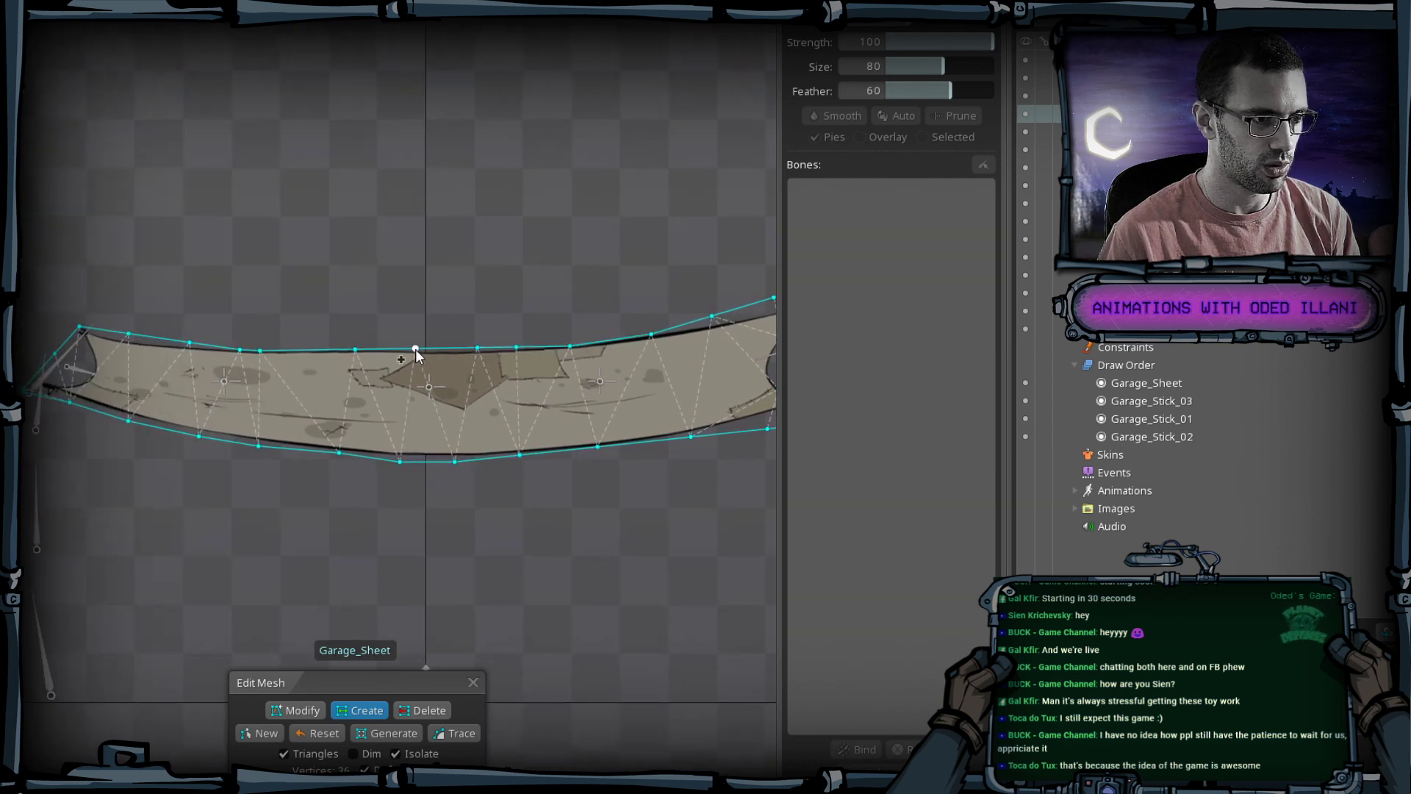
{"action": "left_click", "coordinate": [312, 347]}
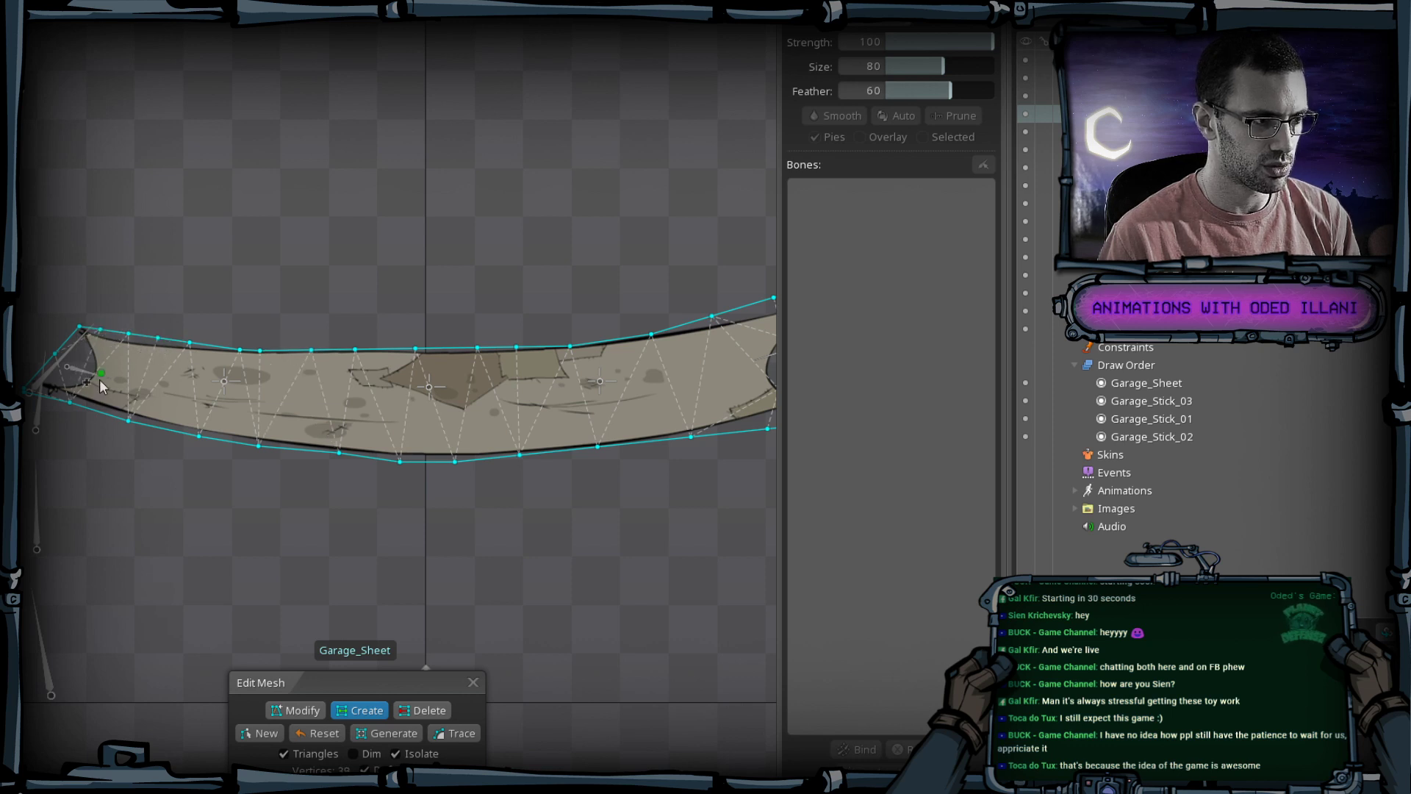
{"action": "left_click", "coordinate": [96, 410]}
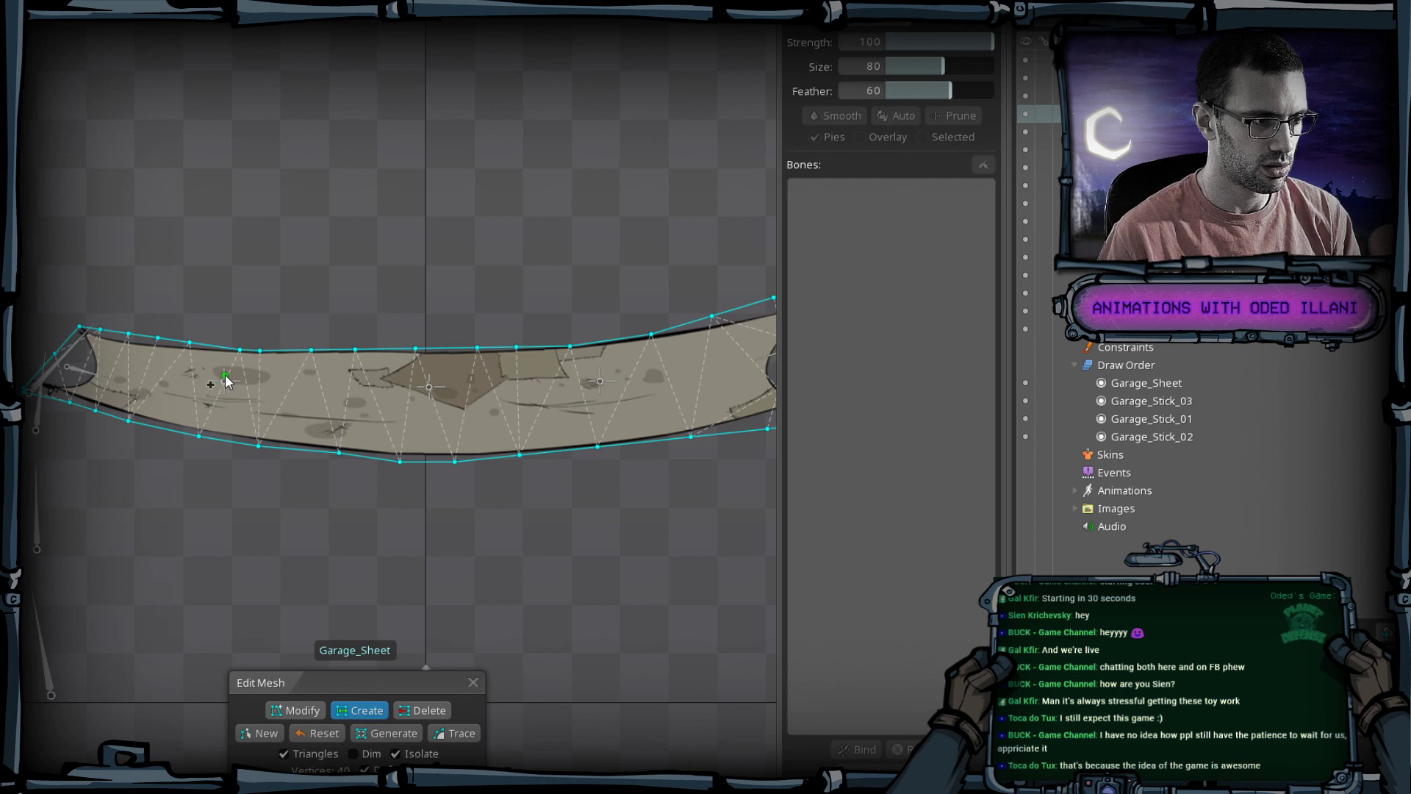
Create a row of interior vertices along the sheet mesh's centreline from its left end to its right end, including at the bones' positions.
{"action": "left_click", "coordinate": [226, 380]}
{"action": "left_click", "coordinate": [430, 386]}
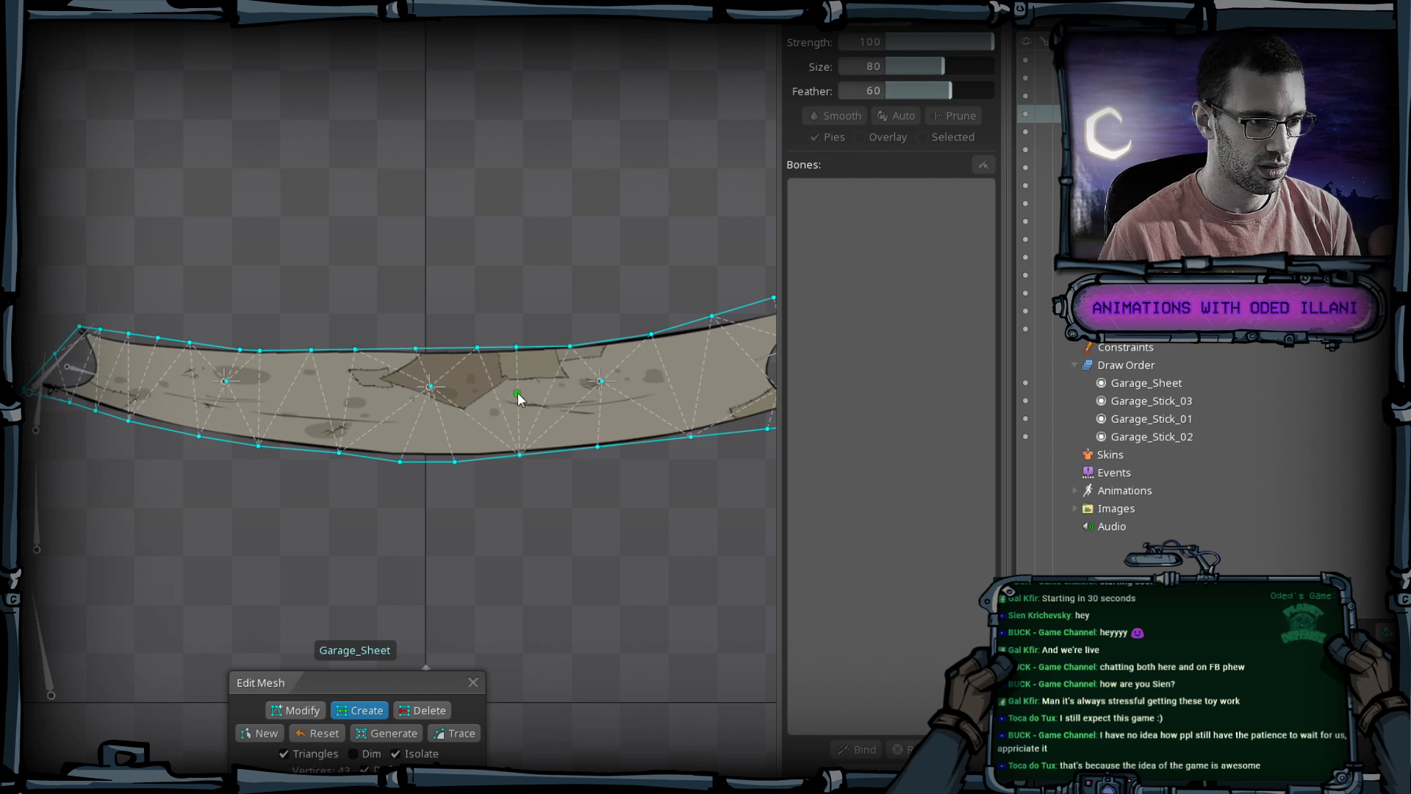
{"action": "left_click", "coordinate": [517, 393]}
{"action": "left_click", "coordinate": [362, 388]}
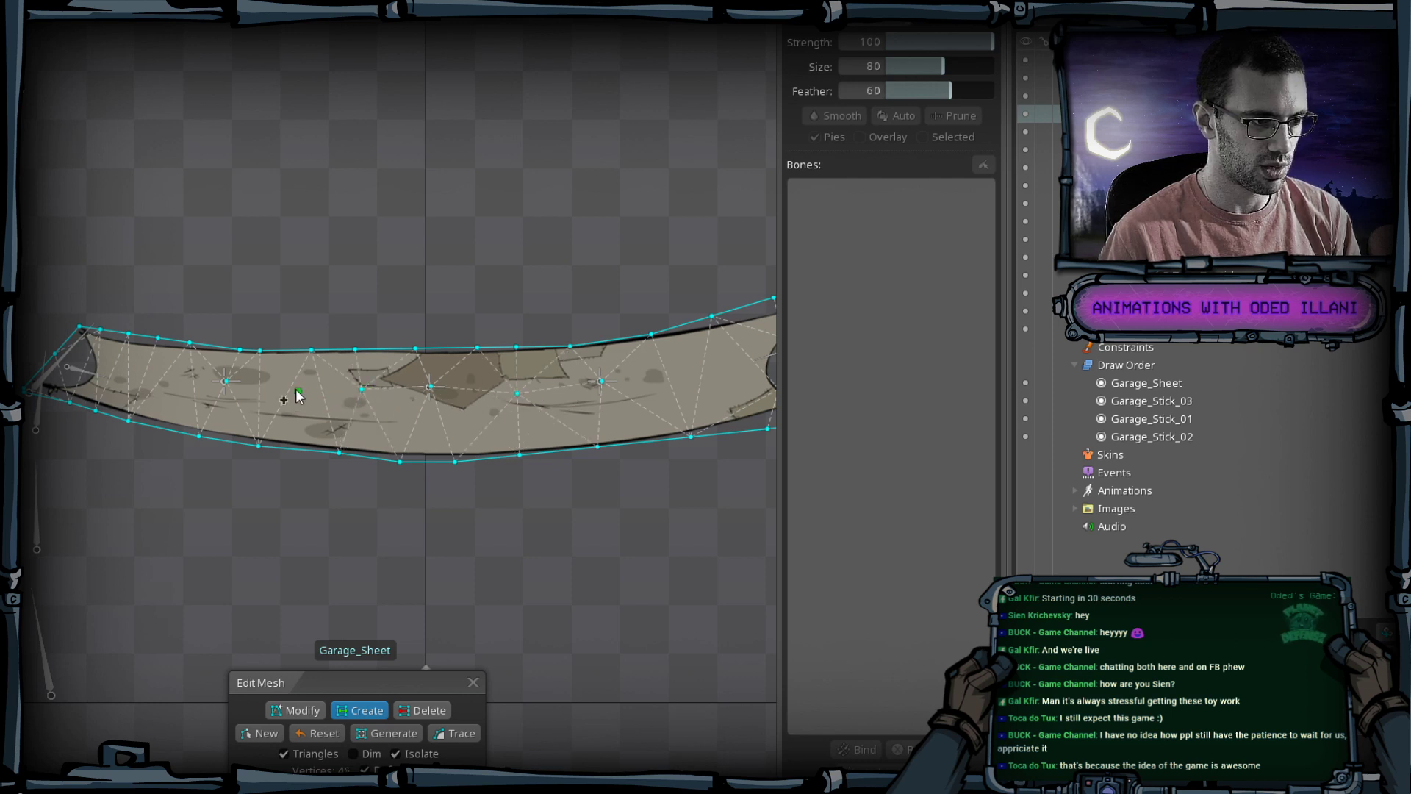
{"action": "left_click", "coordinate": [295, 389]}
{"action": "left_click", "coordinate": [163, 381]}
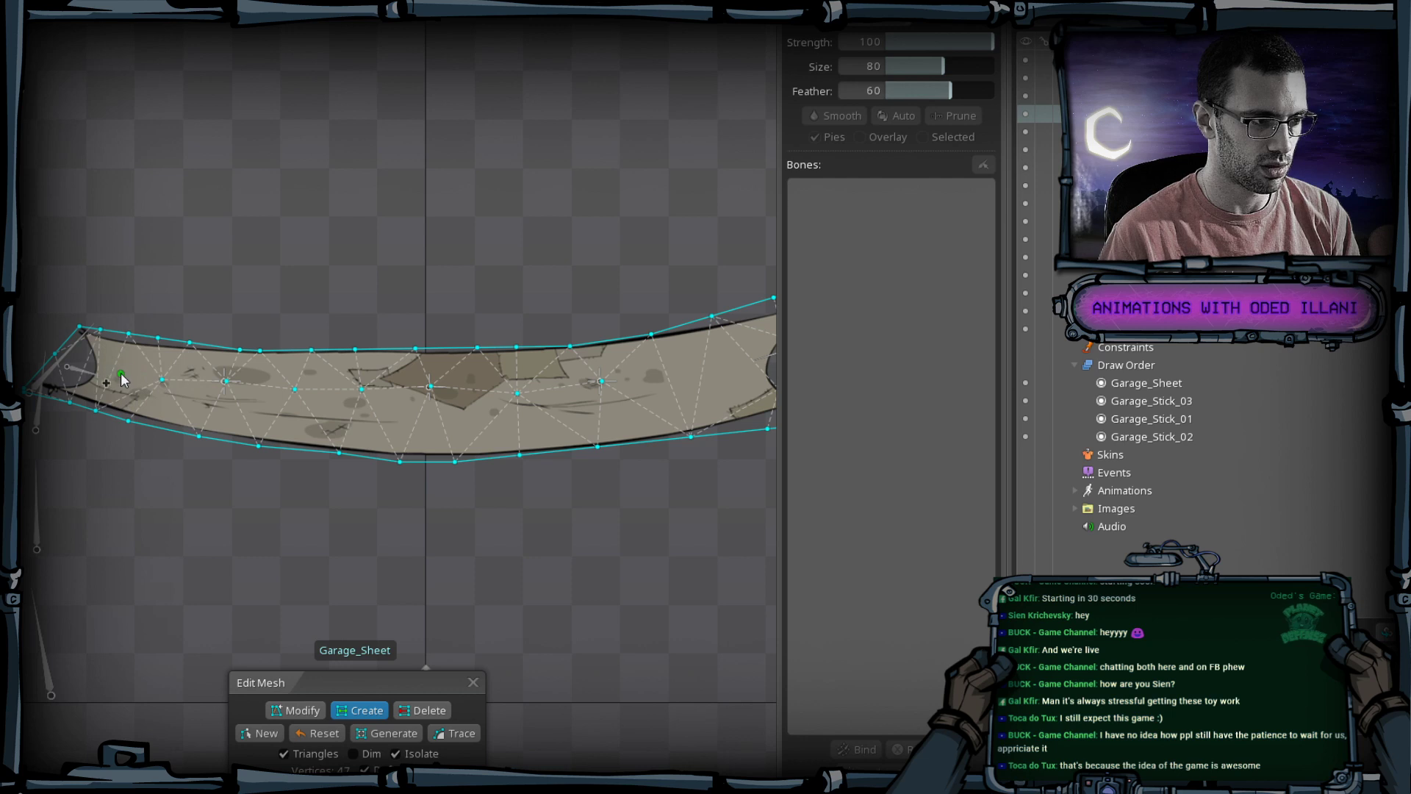
{"action": "left_click", "coordinate": [121, 374]}
{"action": "left_click", "coordinate": [678, 371]}
{"action": "left_click_drag", "start_coordinate": [678, 369], "coordinate": [582, 355]}
{"action": "left_click", "coordinate": [646, 350]}
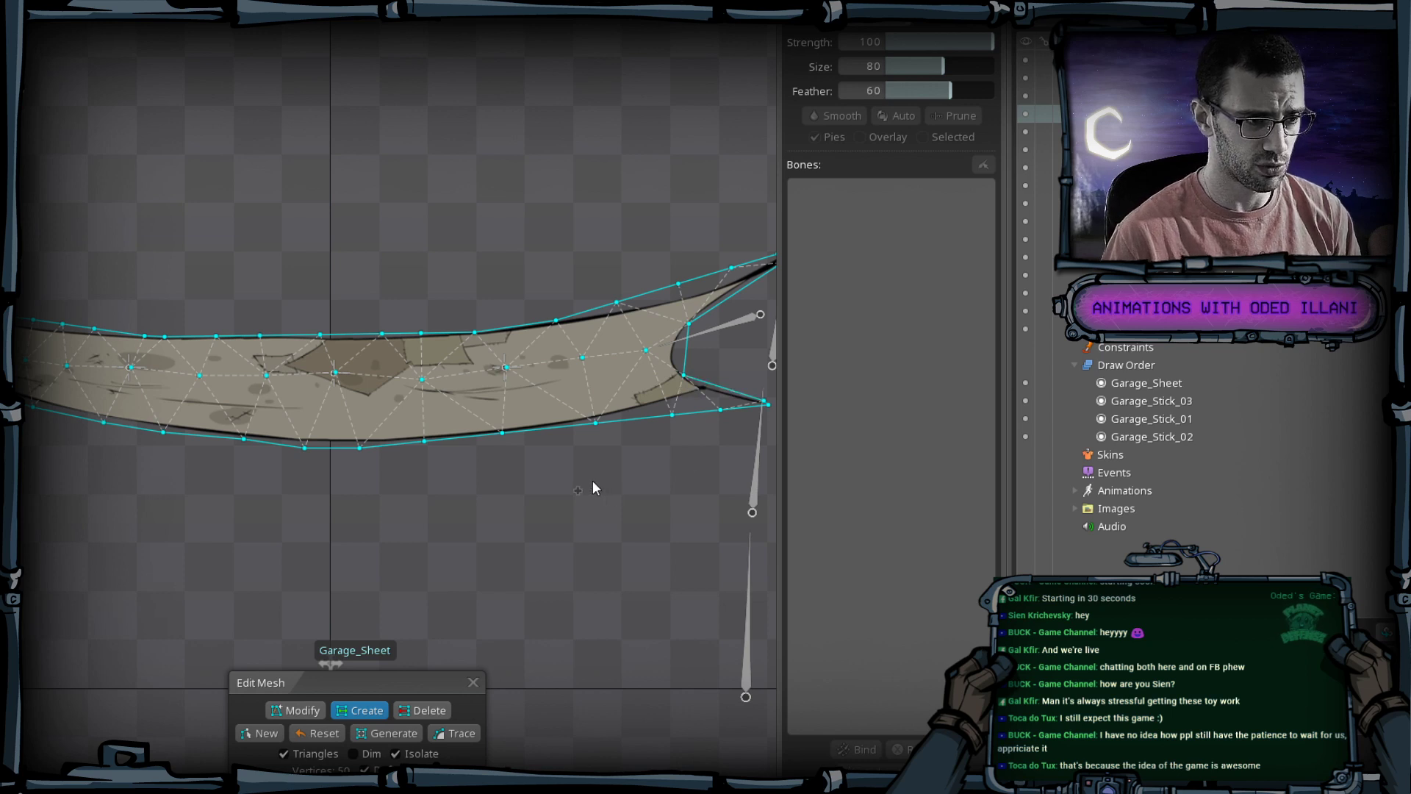
Create three more vertices on the sheet mesh's top edge, between the middle and the right end.
{"action": "left_click", "coordinate": [513, 327]}
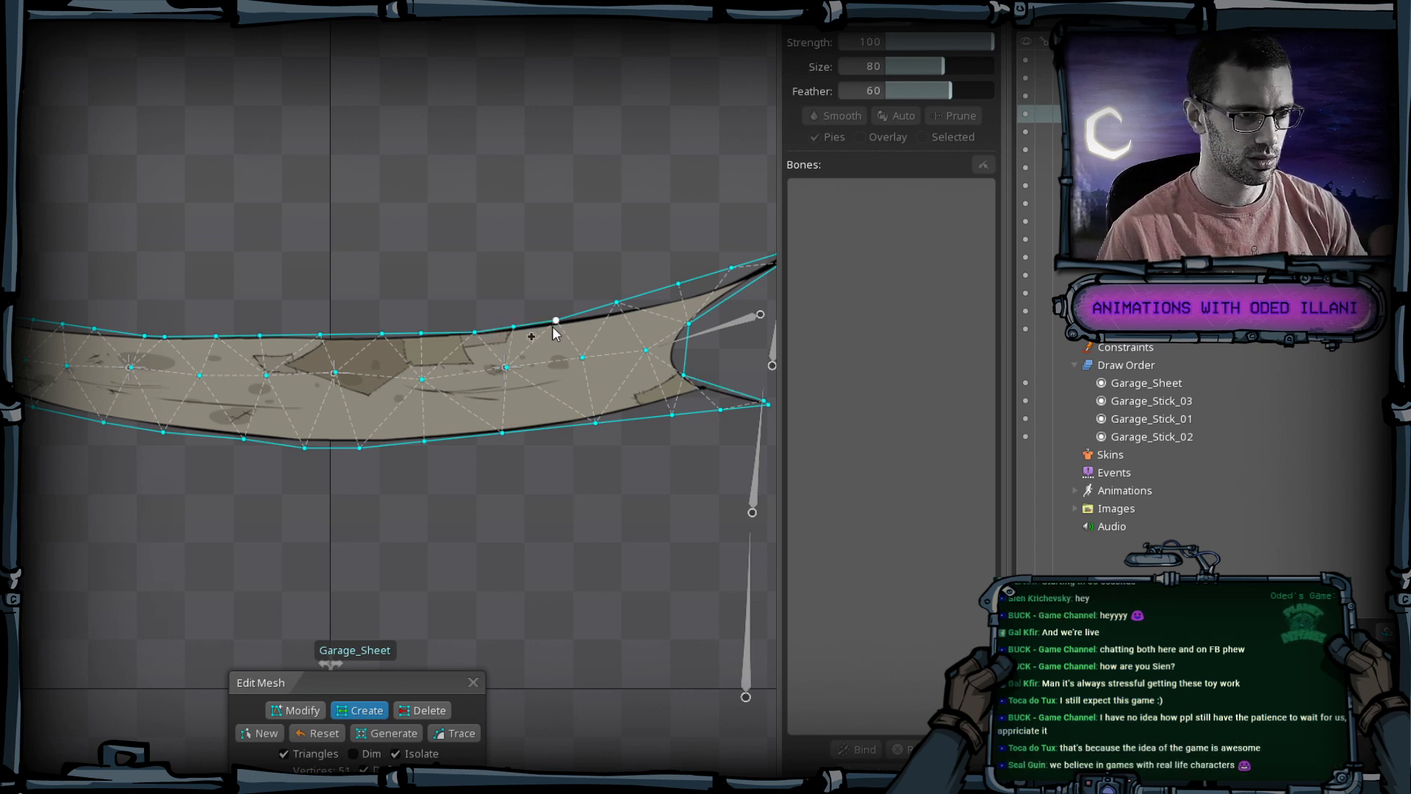
{"action": "left_click", "coordinate": [584, 324]}
{"action": "left_click", "coordinate": [451, 333]}
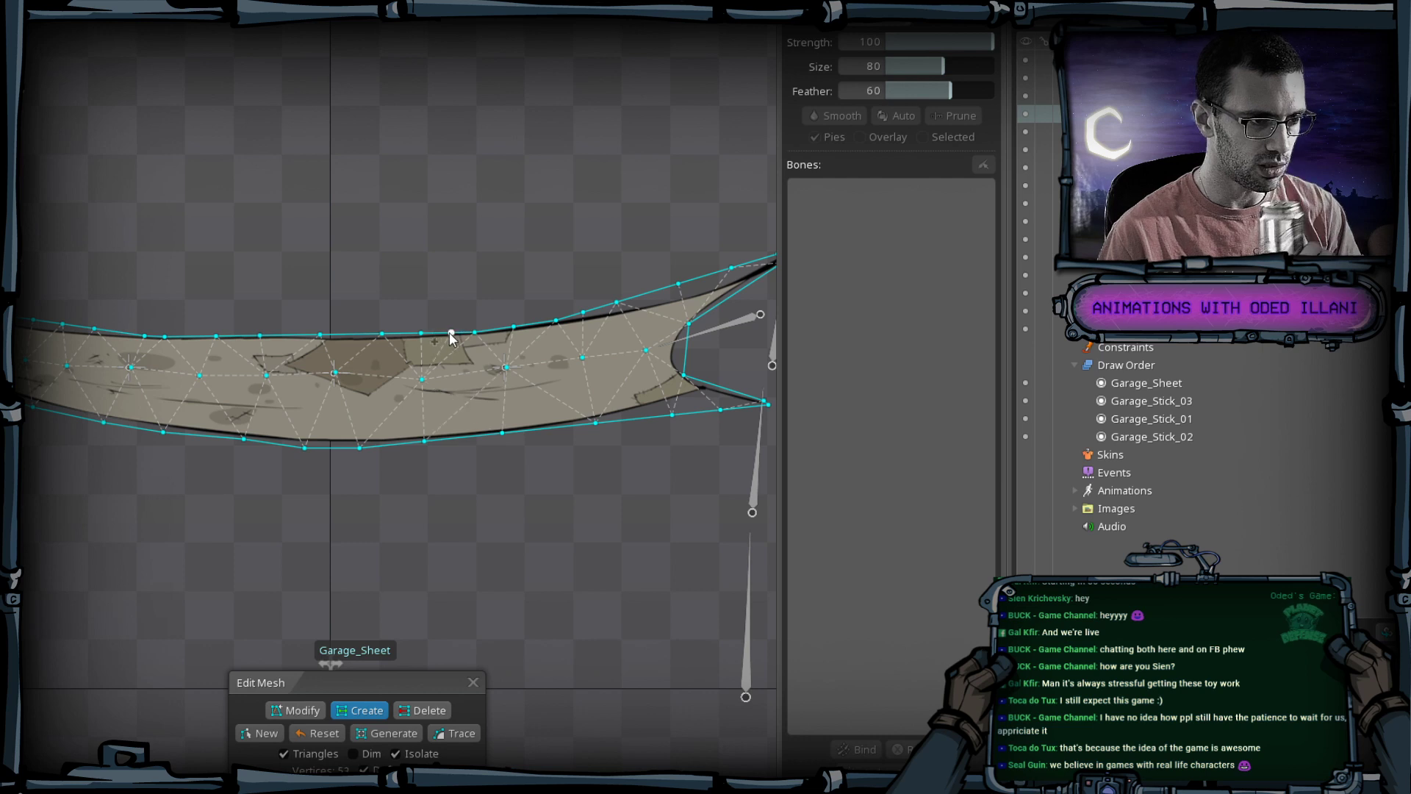
Create extra vertices between the existing ones along the whole bottom edge of the sheet's mesh.
{"action": "left_click_drag", "start_coordinate": [531, 429], "coordinate": [549, 428]}
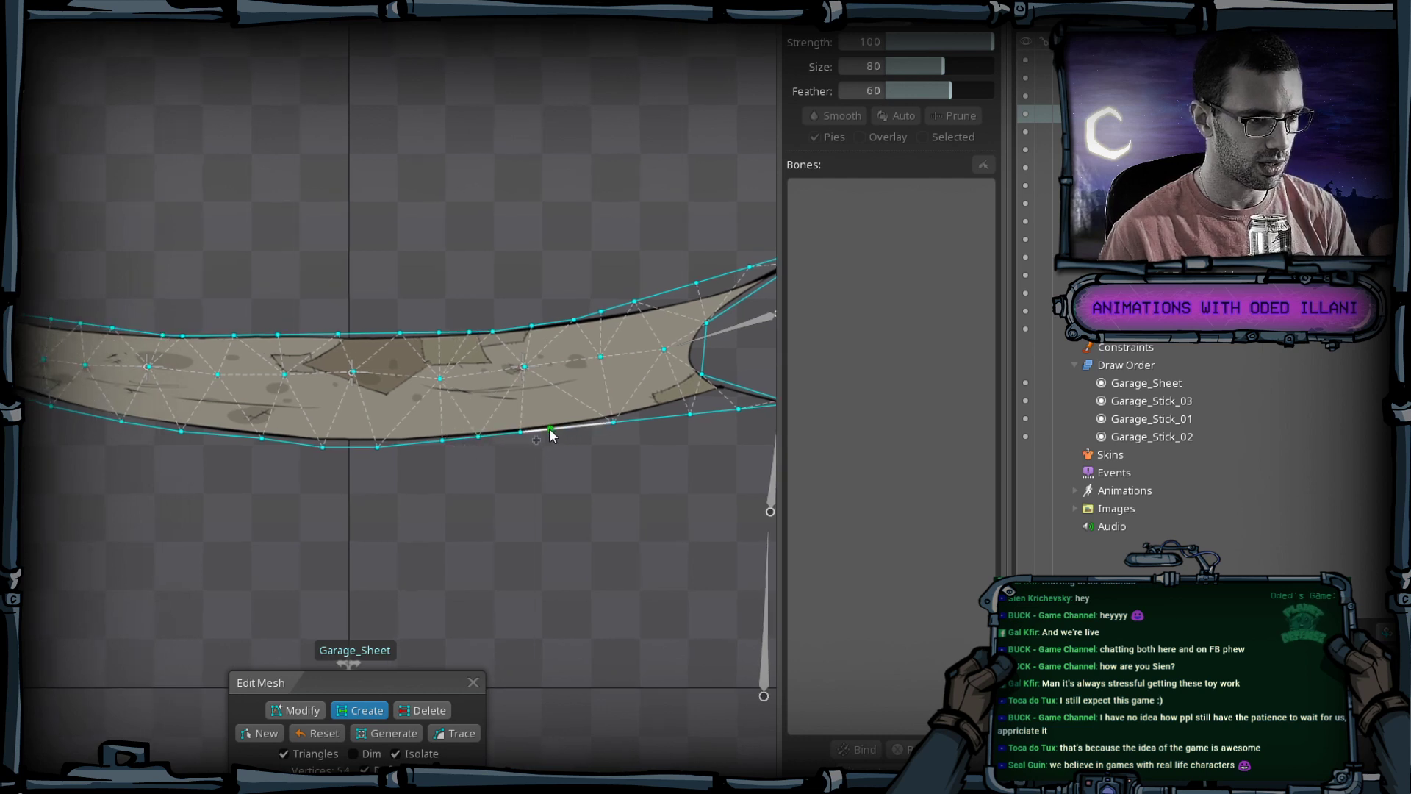
{"action": "left_click", "coordinate": [565, 429]}
{"action": "left_click", "coordinate": [410, 443]}
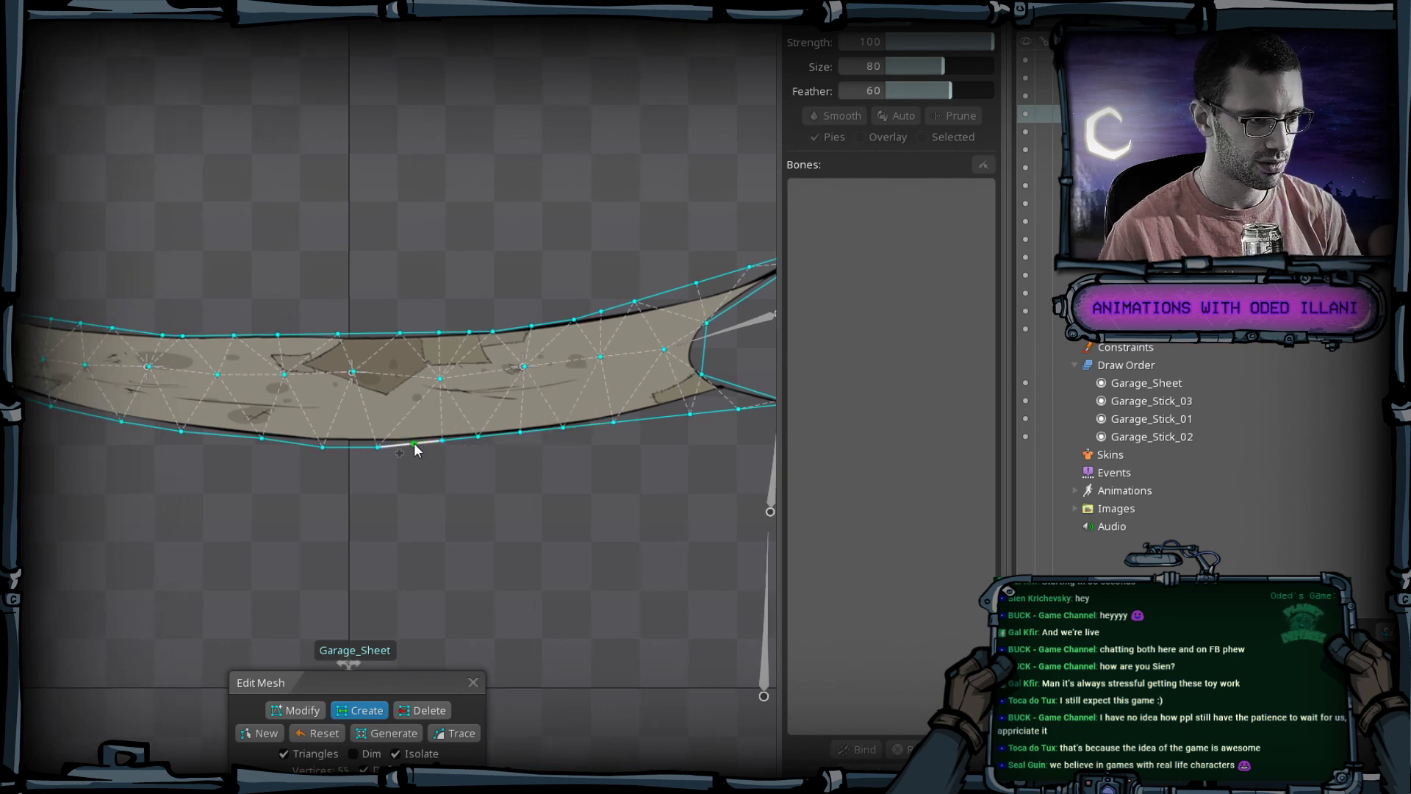
{"action": "left_click", "coordinate": [352, 446]}
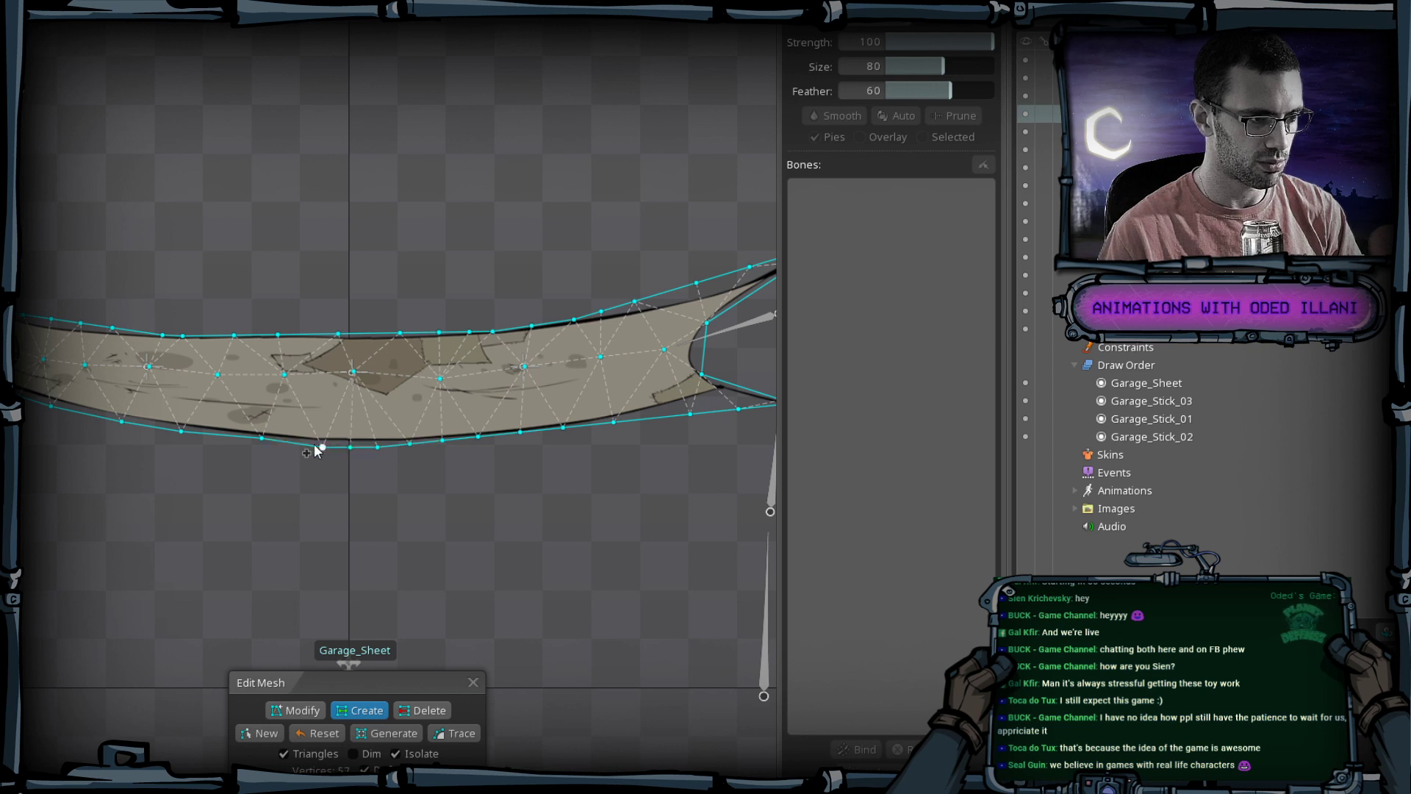
{"action": "left_click", "coordinate": [292, 442]}
{"action": "left_click", "coordinate": [221, 435]}
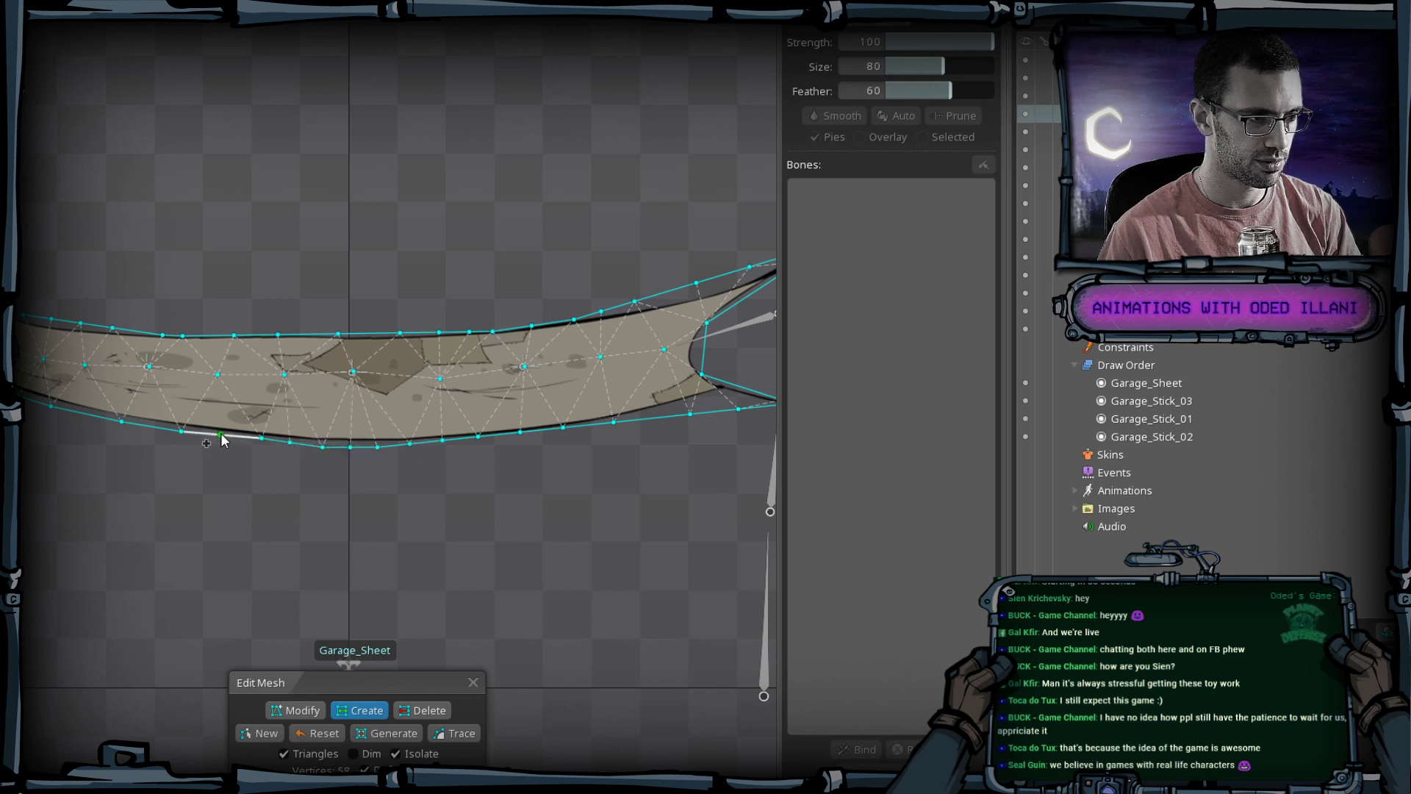
{"action": "left_click", "coordinate": [150, 434]}
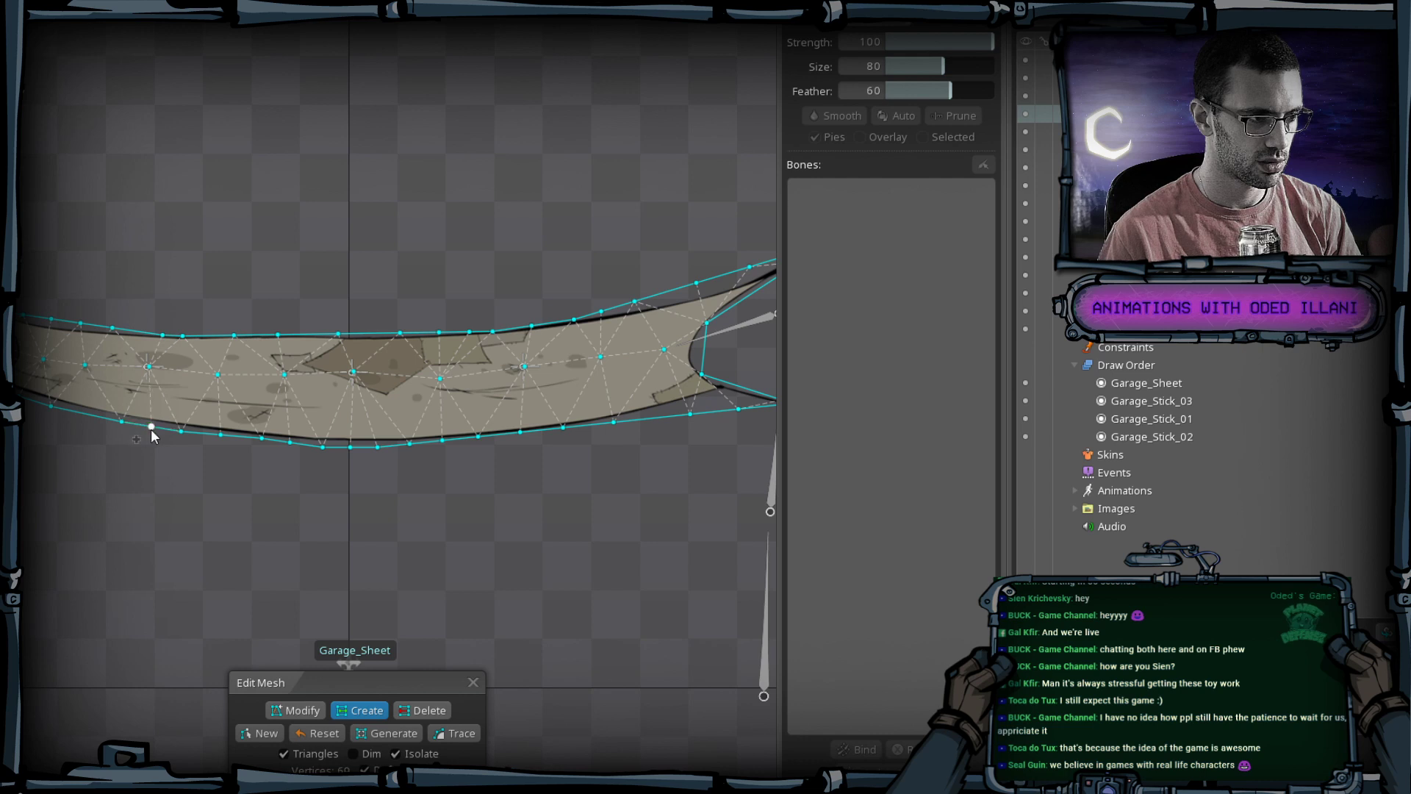
{"action": "left_click", "coordinate": [83, 420]}
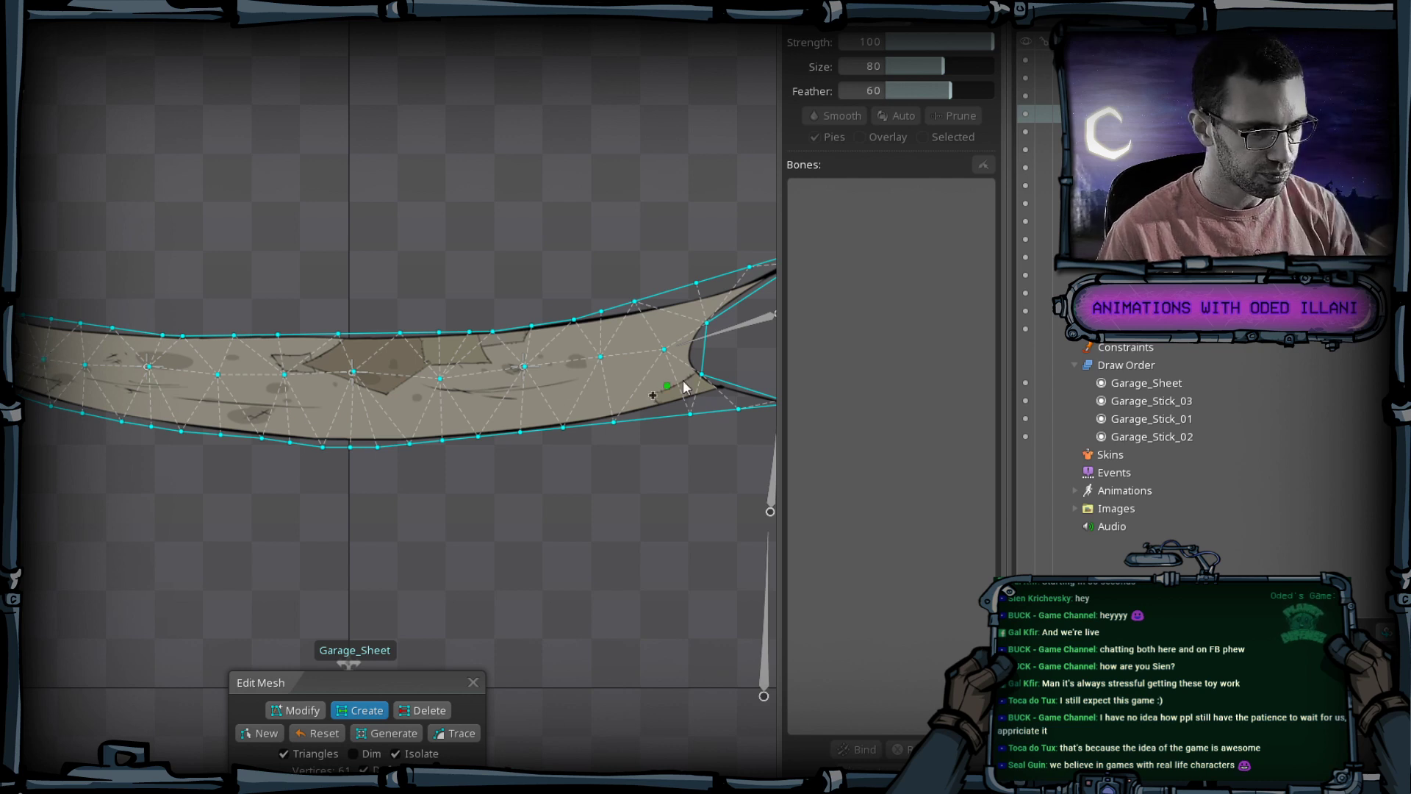
Create vertices on the inward curve at the sheet mesh's right end and finish editing the mesh.
{"action": "left_click", "coordinate": [704, 355]}
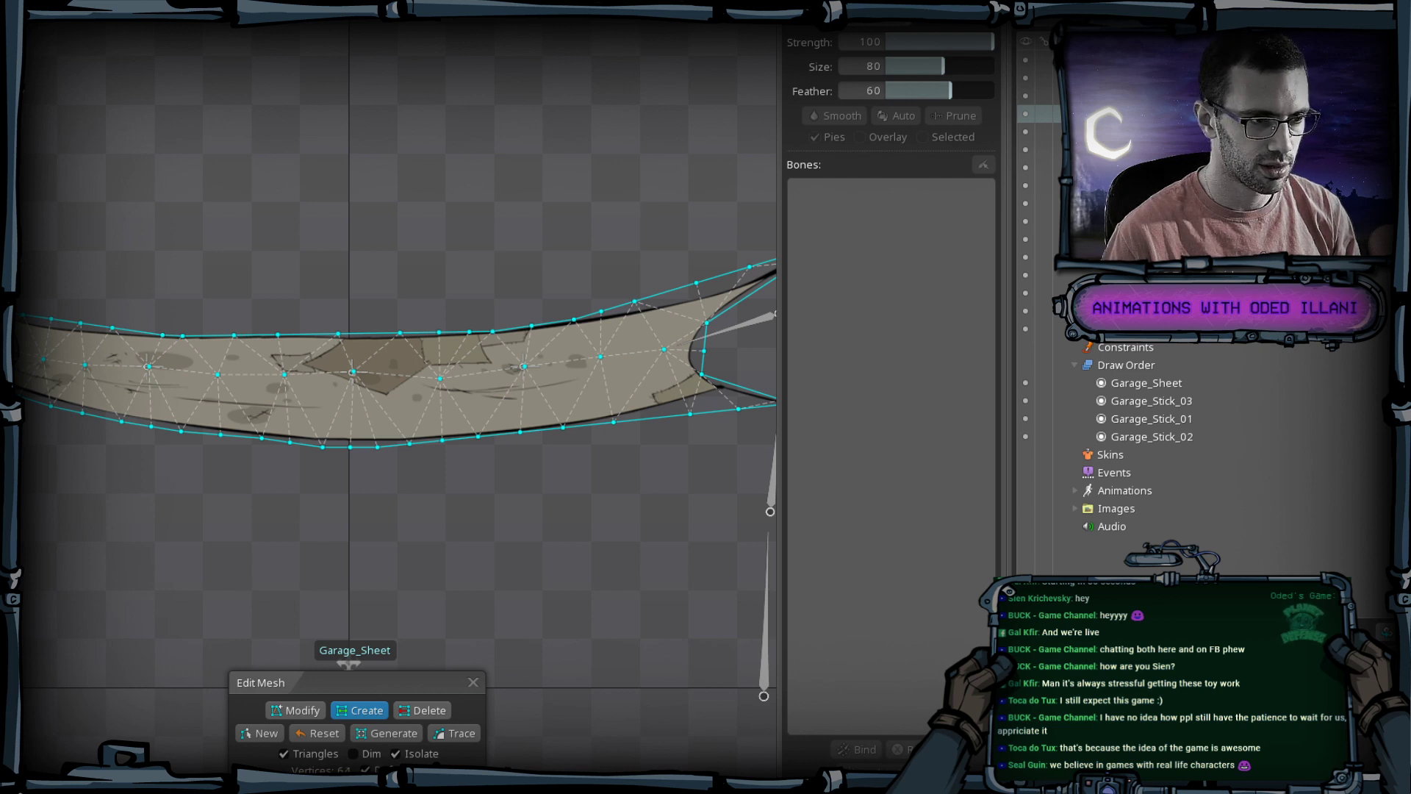
{"action": "key", "text": "Escape"}
{"action": "left_click_drag", "start_coordinate": [297, 518], "coordinate": [329, 546]}
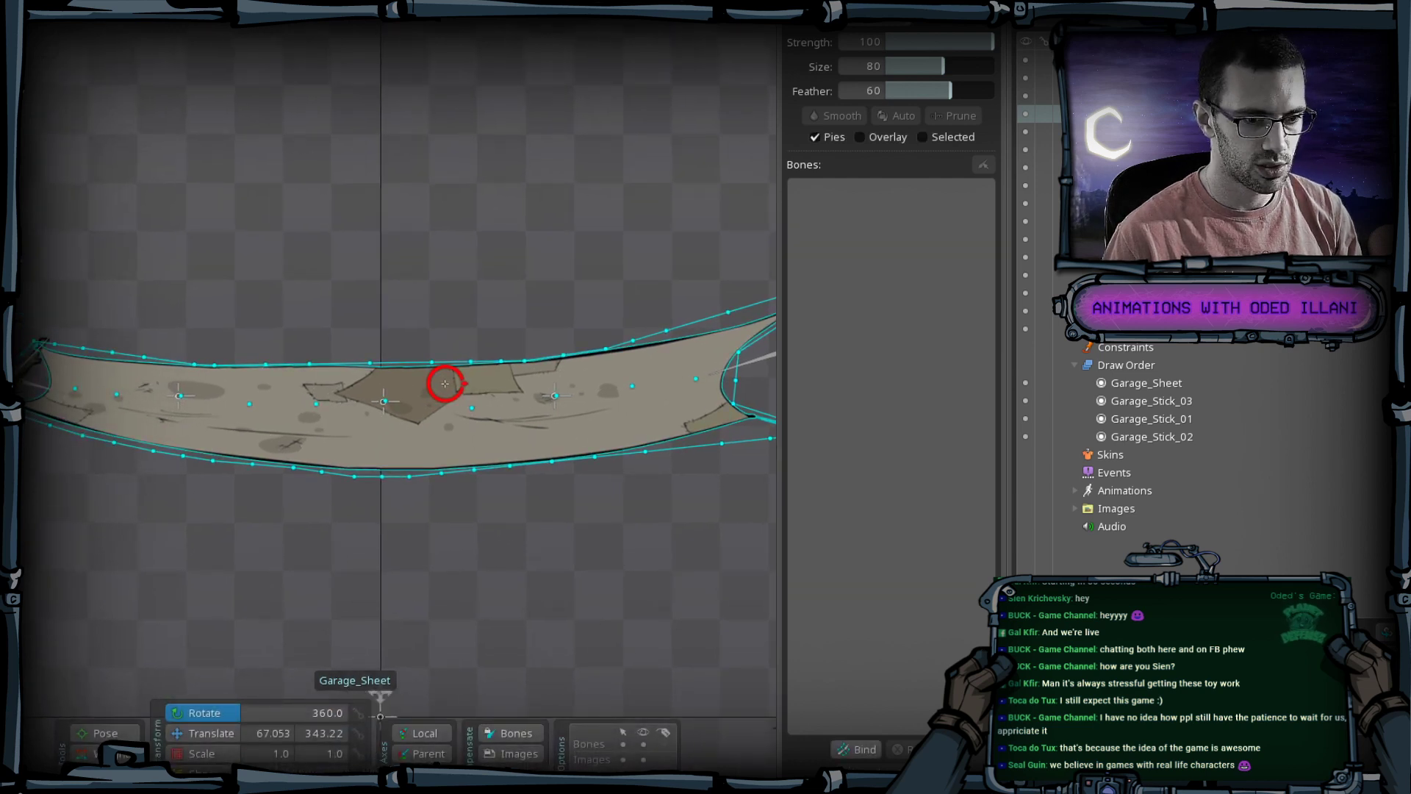
Bind bone3, bone2 and bone to the Garage_Sheet mesh.
{"action": "left_click", "coordinate": [856, 750]}
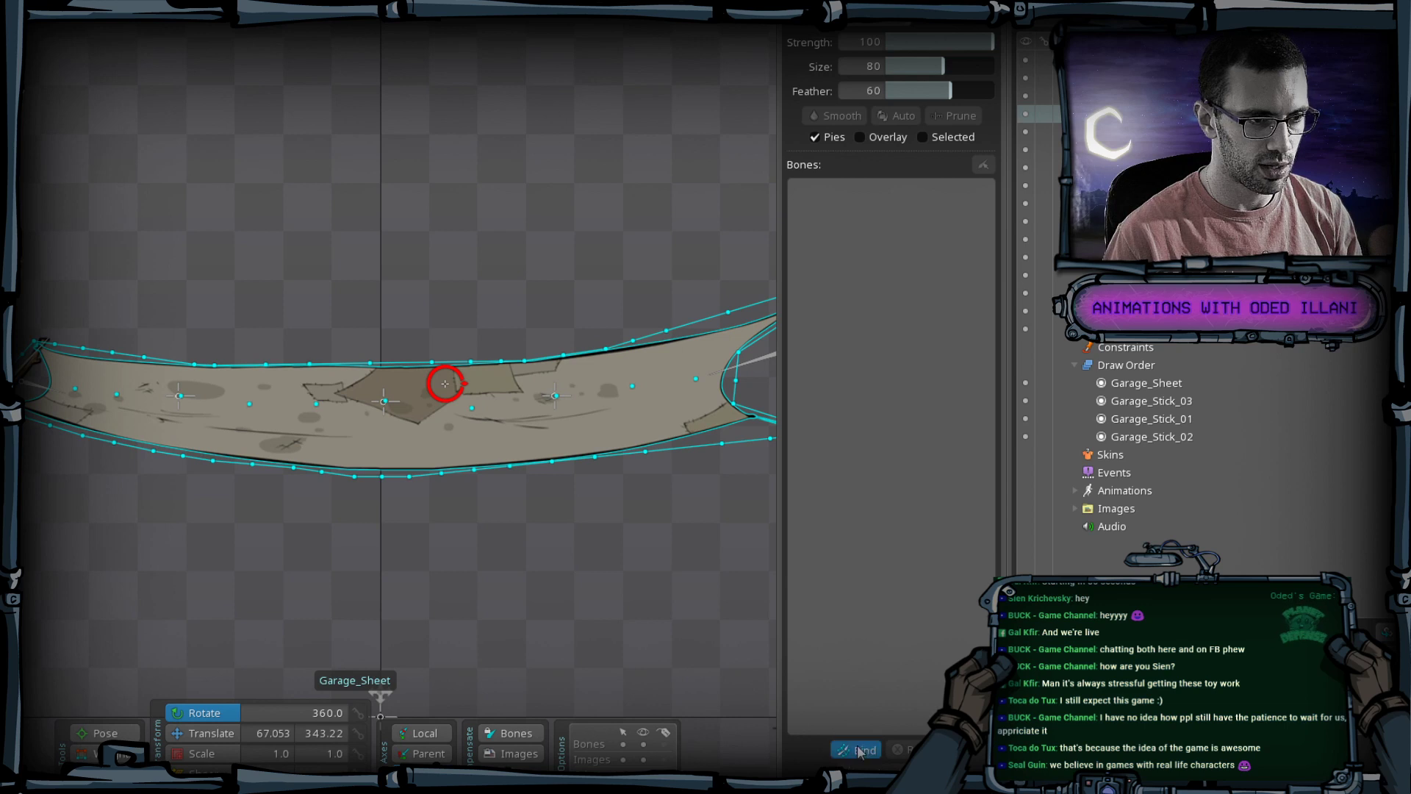
{"action": "left_click", "coordinate": [554, 397]}
{"action": "left_click", "coordinate": [383, 400]}
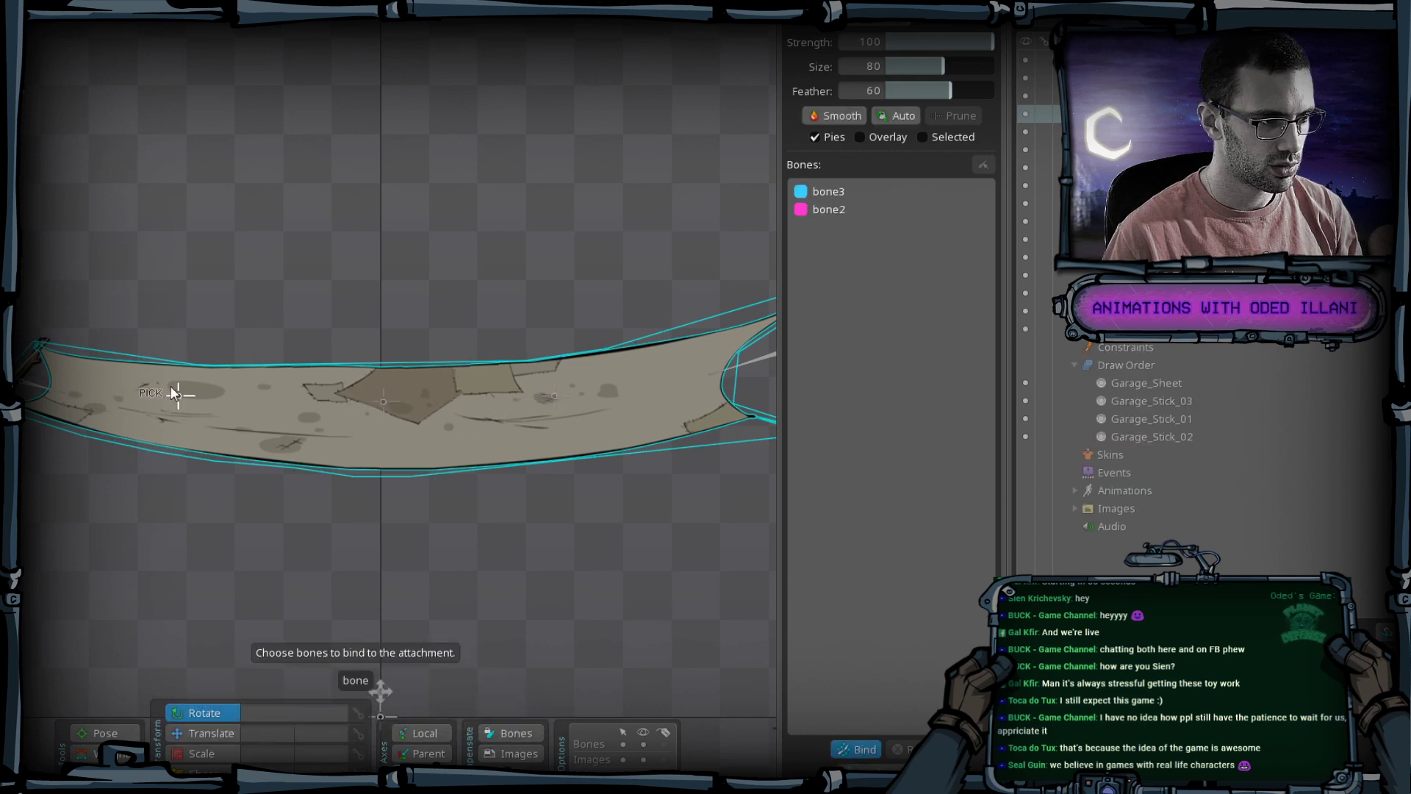
{"action": "left_click", "coordinate": [176, 395]}
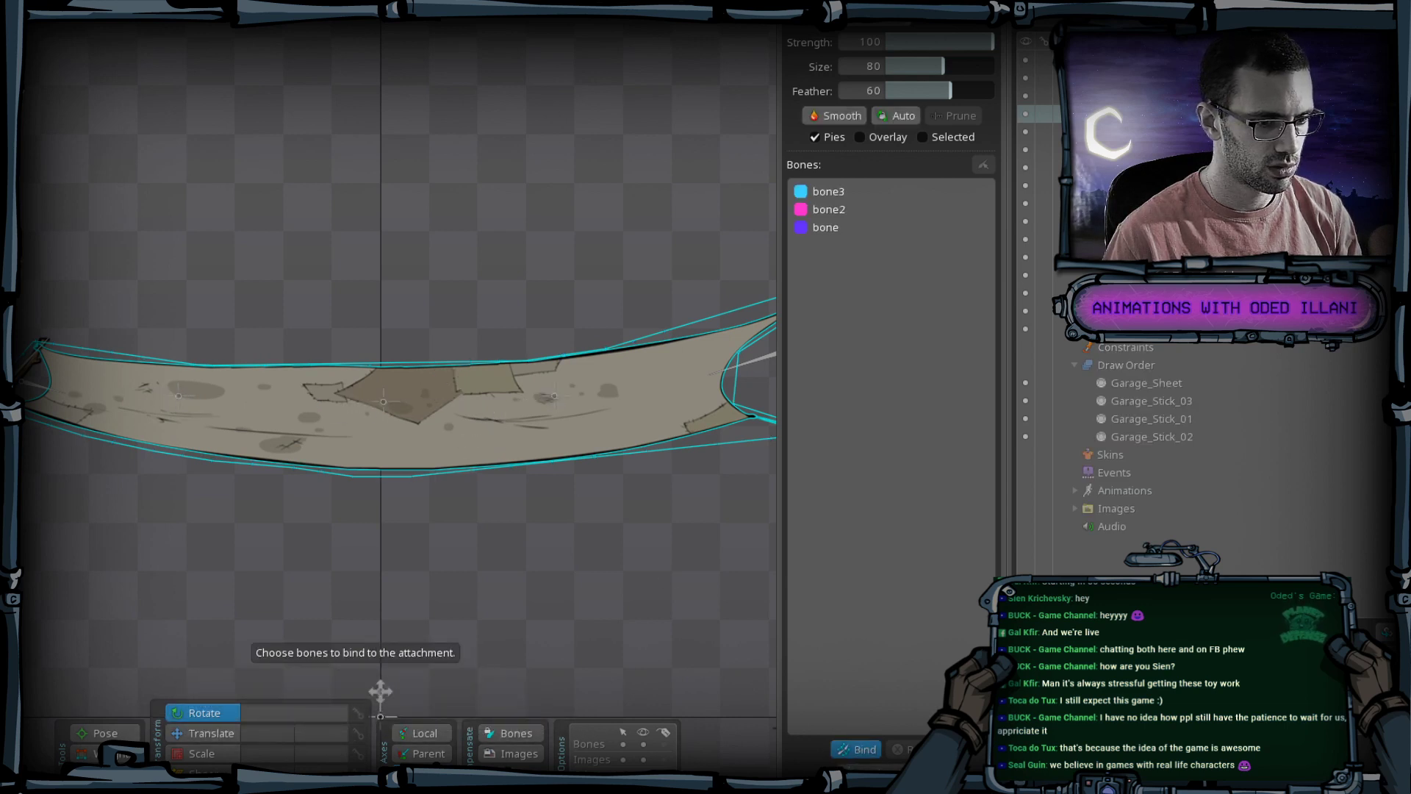
{"action": "left_click", "coordinate": [864, 752]}
Test the sheet's deformation by moving its middle bone, bone2, and undo the move.
{"action": "key", "text": "p"}
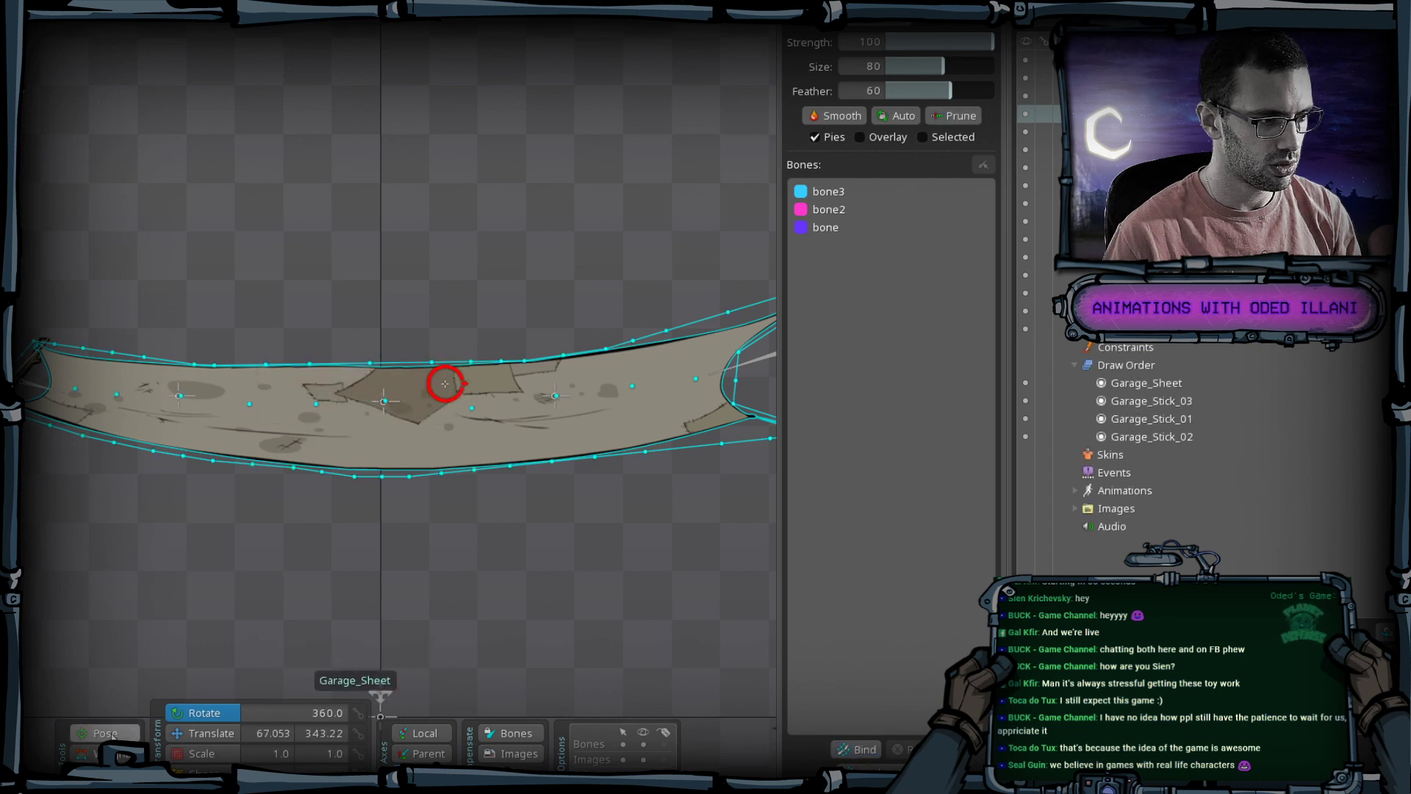
{"action": "left_click", "coordinate": [383, 401]}
{"action": "scroll", "coordinate": [387, 523], "scroll_direction": "down", "scroll_amount": 2}
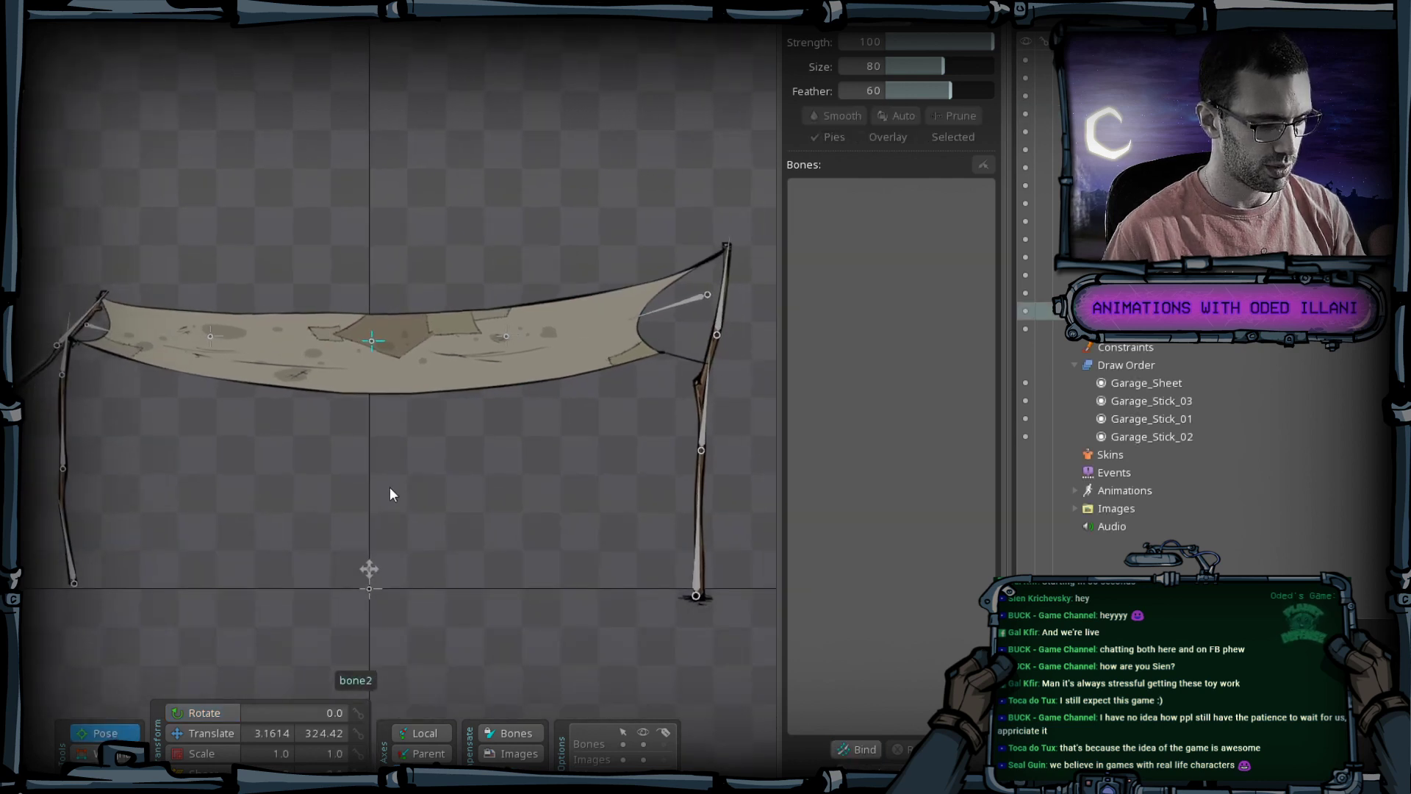
{"action": "left_click_drag", "start_coordinate": [405, 507], "coordinate": [378, 473]}
{"action": "key", "text": "ctrl+z"}
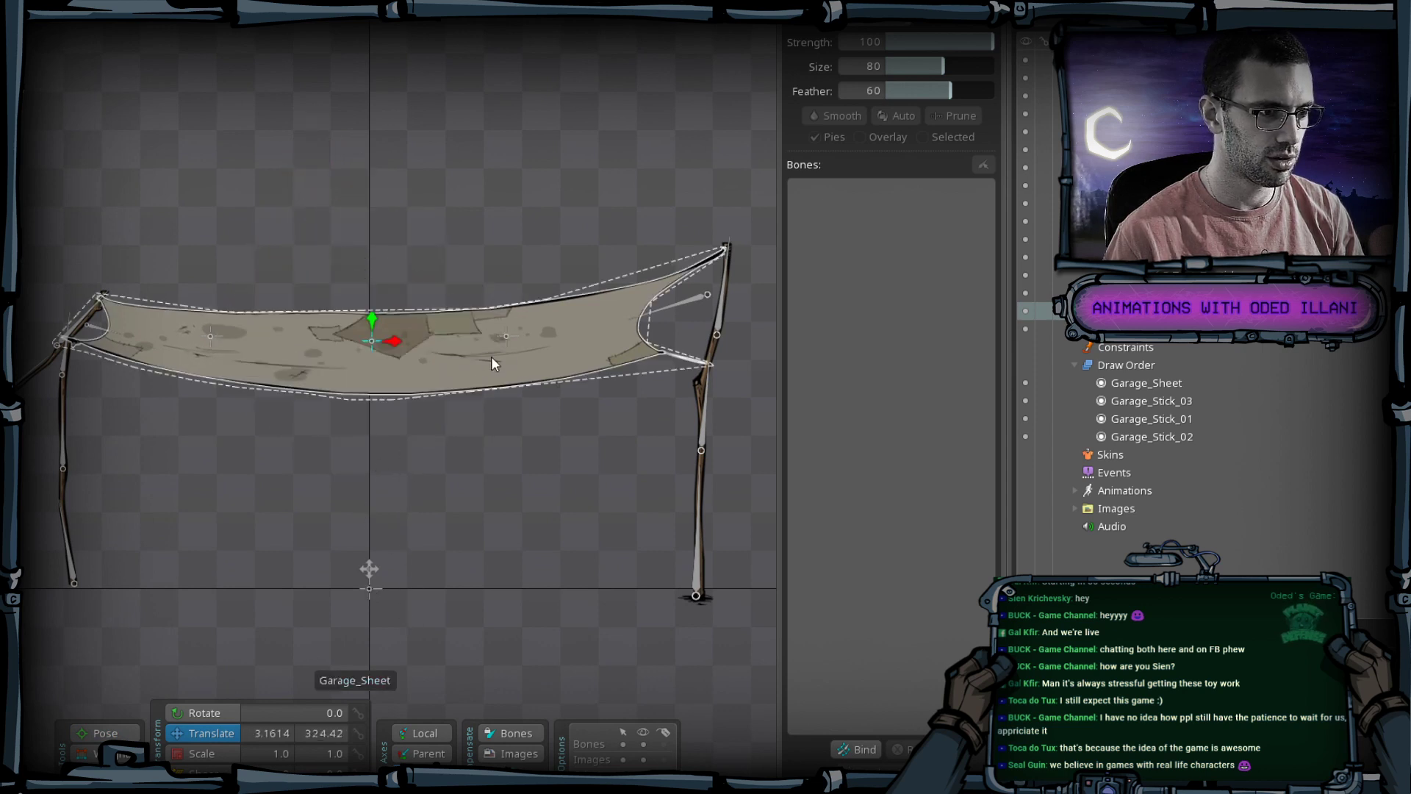
Bind the R Tent_To stick and L Tent_To stick bones to the Garage_Sheet mesh as well.
{"action": "left_click", "coordinate": [501, 338]}
{"action": "left_click_drag", "start_coordinate": [553, 532], "coordinate": [486, 480]}
{"action": "left_click_drag", "start_coordinate": [669, 519], "coordinate": [469, 461]}
{"action": "scroll", "coordinate": [676, 397], "scroll_direction": "up", "scroll_amount": 4}
{"action": "left_click", "coordinate": [664, 373]}
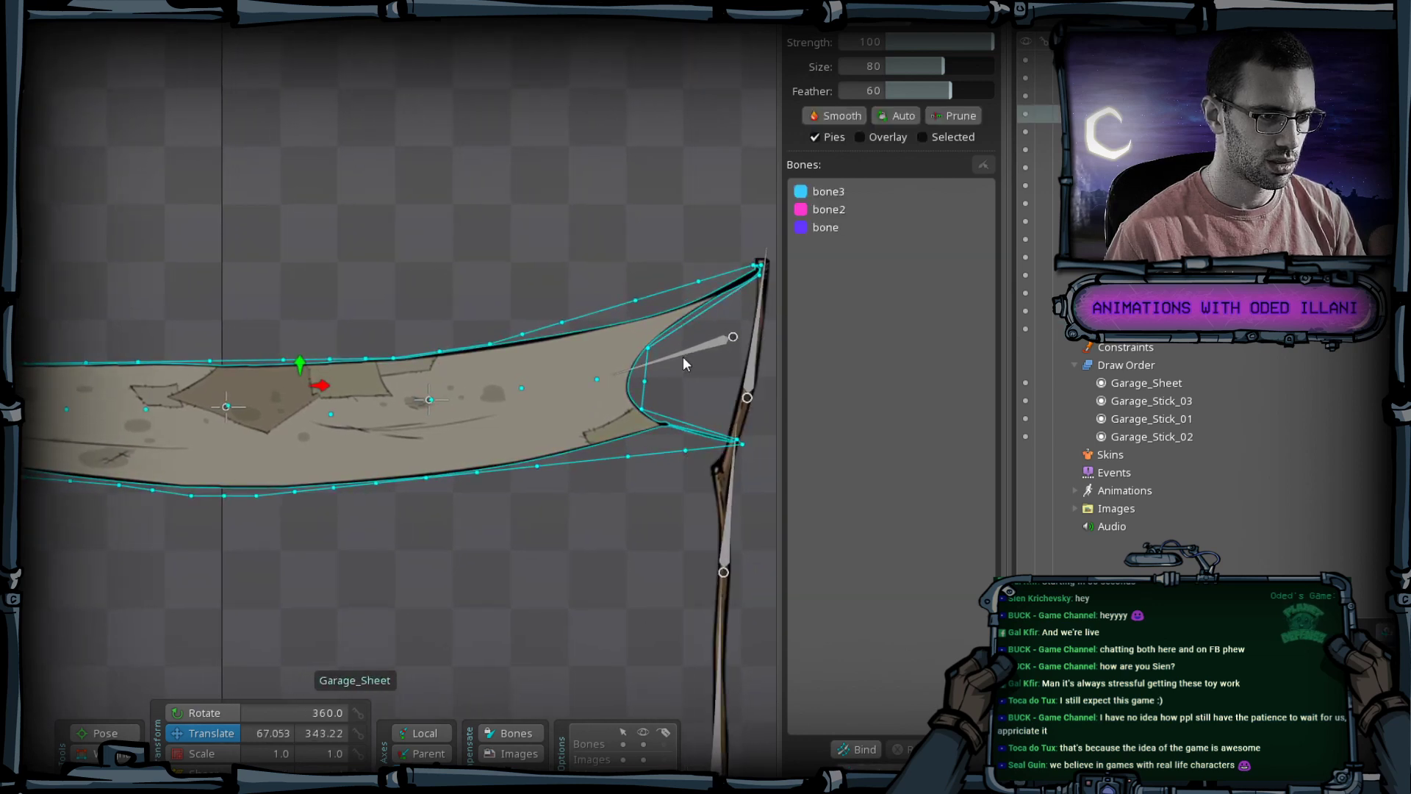
{"action": "left_click", "coordinate": [681, 358]}
{"action": "left_click", "coordinate": [491, 446]}
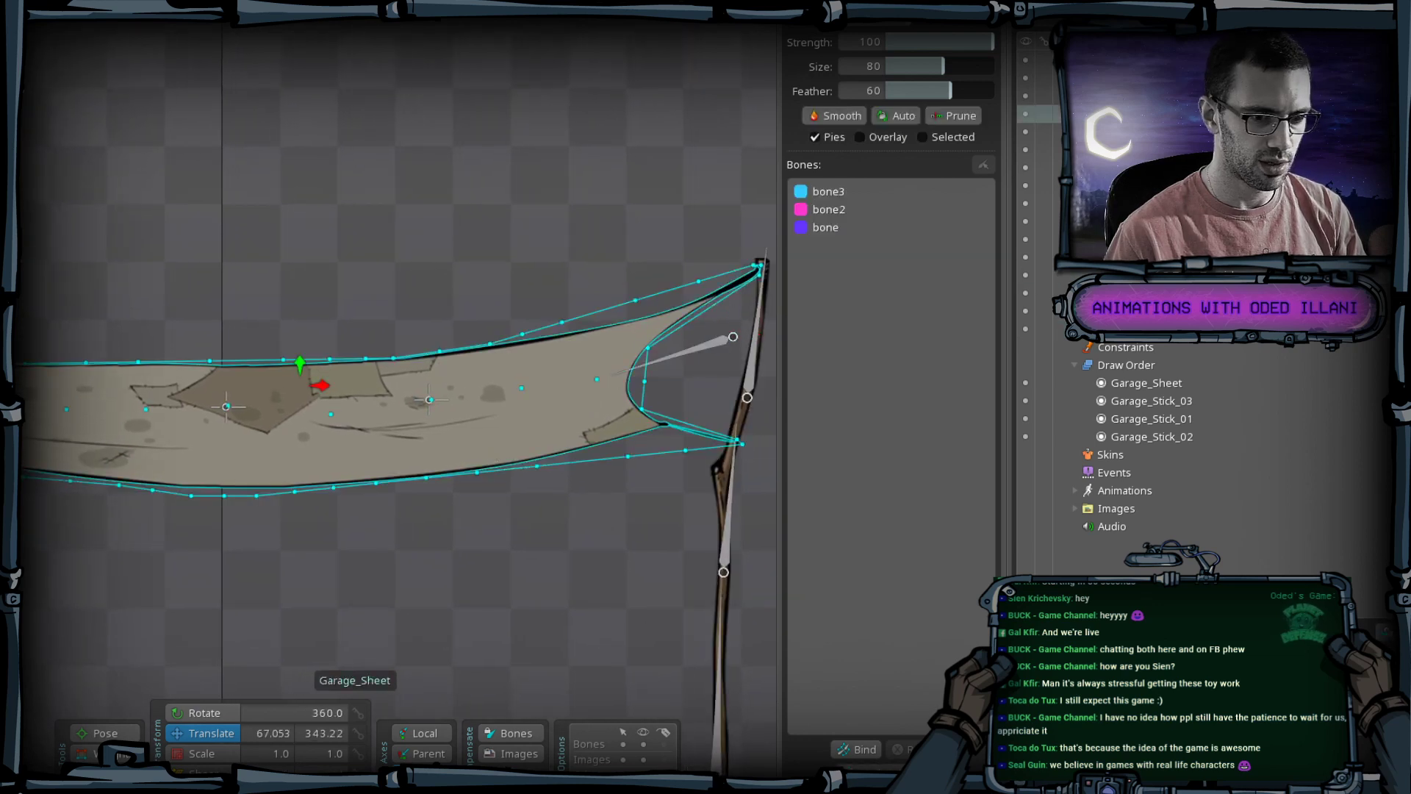
{"action": "left_click", "coordinate": [859, 749]}
{"action": "left_click", "coordinate": [649, 355]}
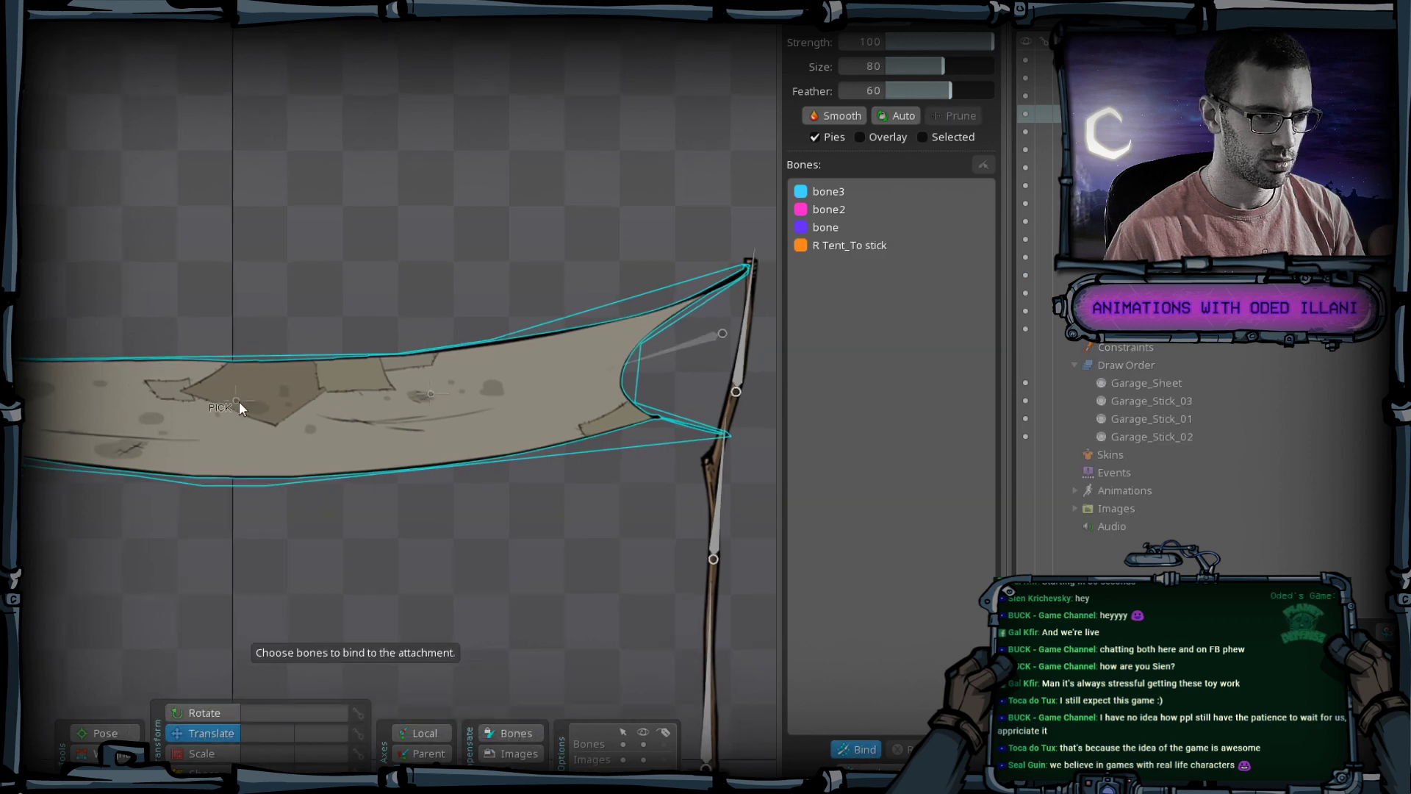
{"action": "left_click_drag", "start_coordinate": [243, 404], "coordinate": [461, 420]}
{"action": "left_click", "coordinate": [379, 435]}
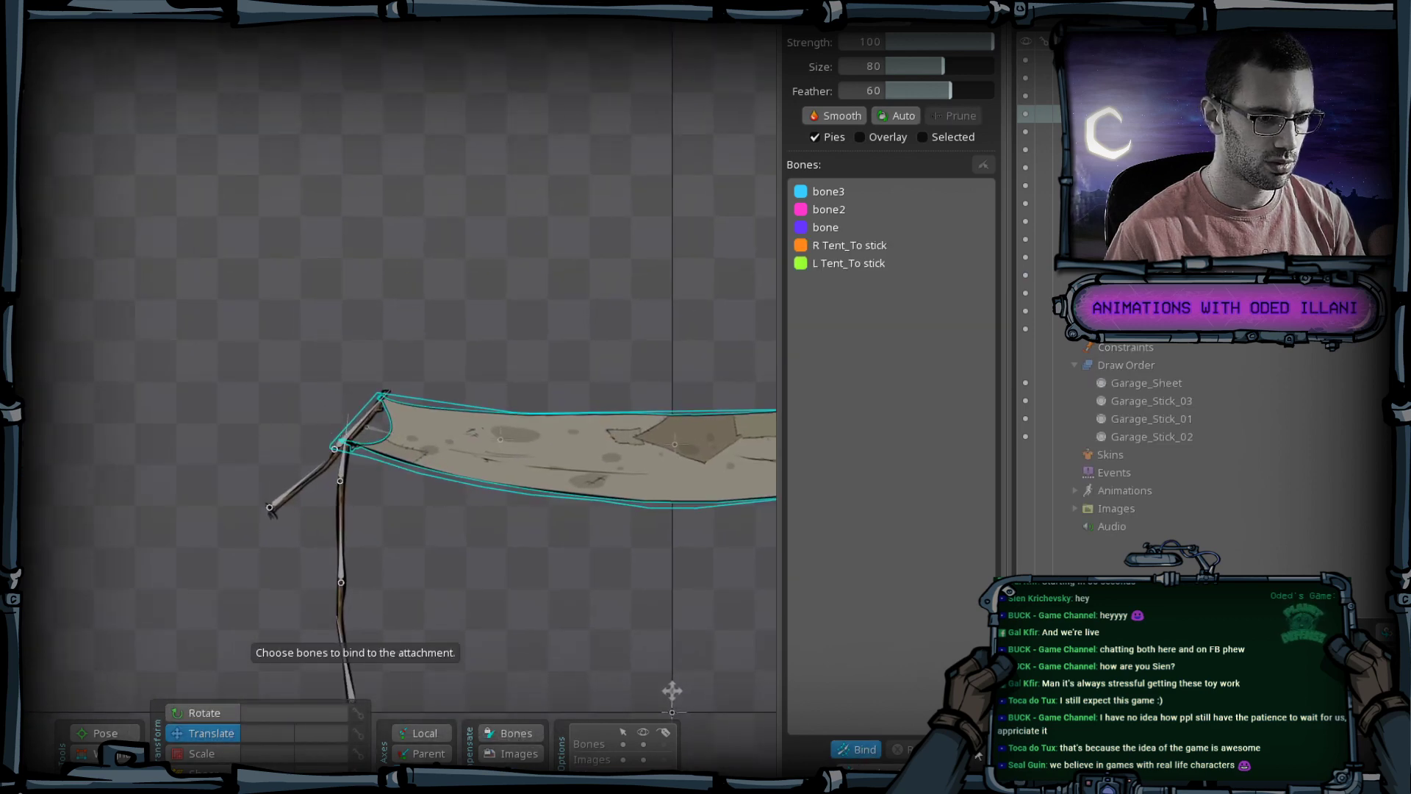
Finish binding the stick bones and show the Garage_Sheet mesh's weights with the colour overlay enabled.
{"action": "left_click", "coordinate": [860, 749]}
{"action": "scroll", "coordinate": [404, 515], "scroll_direction": "up", "scroll_amount": 3}
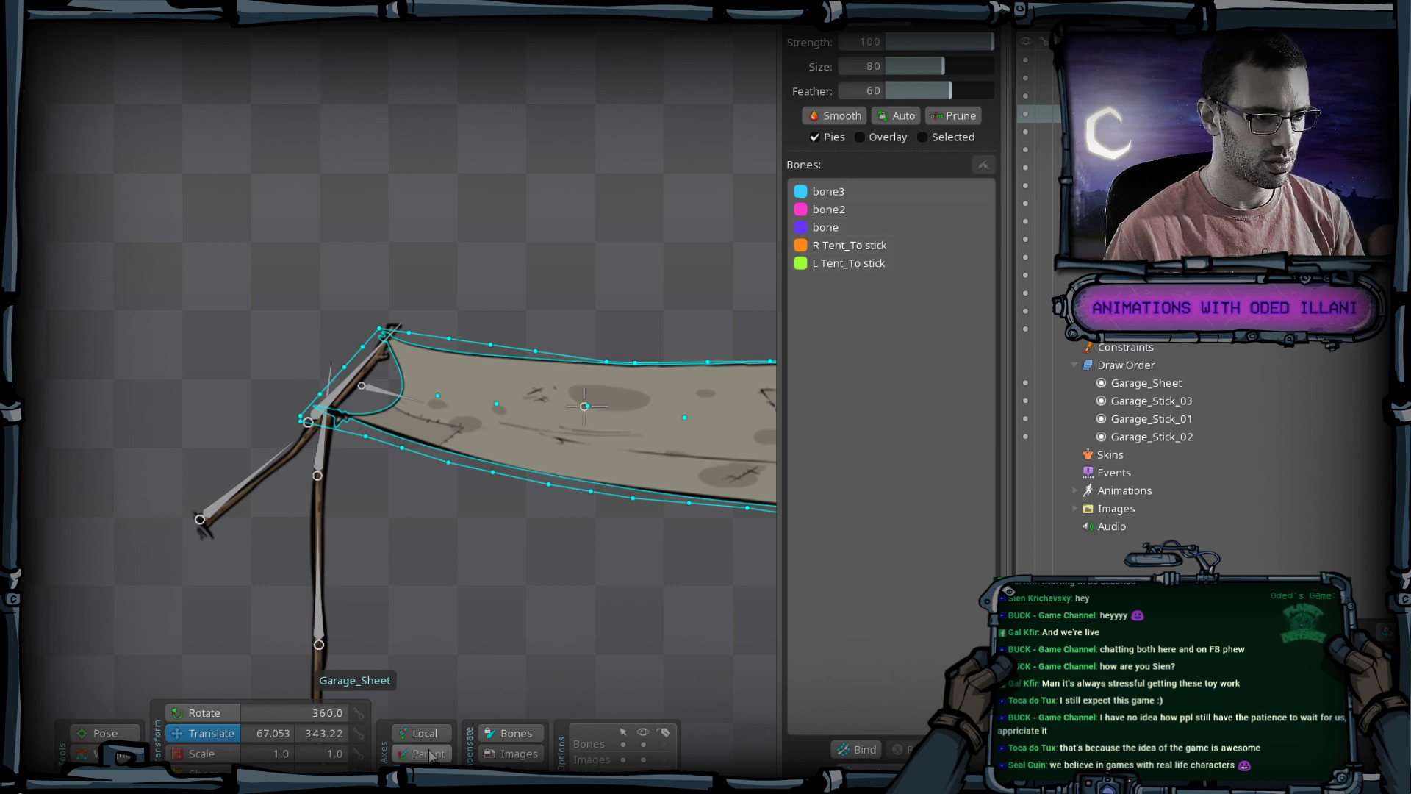
{"action": "left_click", "coordinate": [92, 754]}
{"action": "left_click_drag", "start_coordinate": [604, 572], "coordinate": [313, 547]}
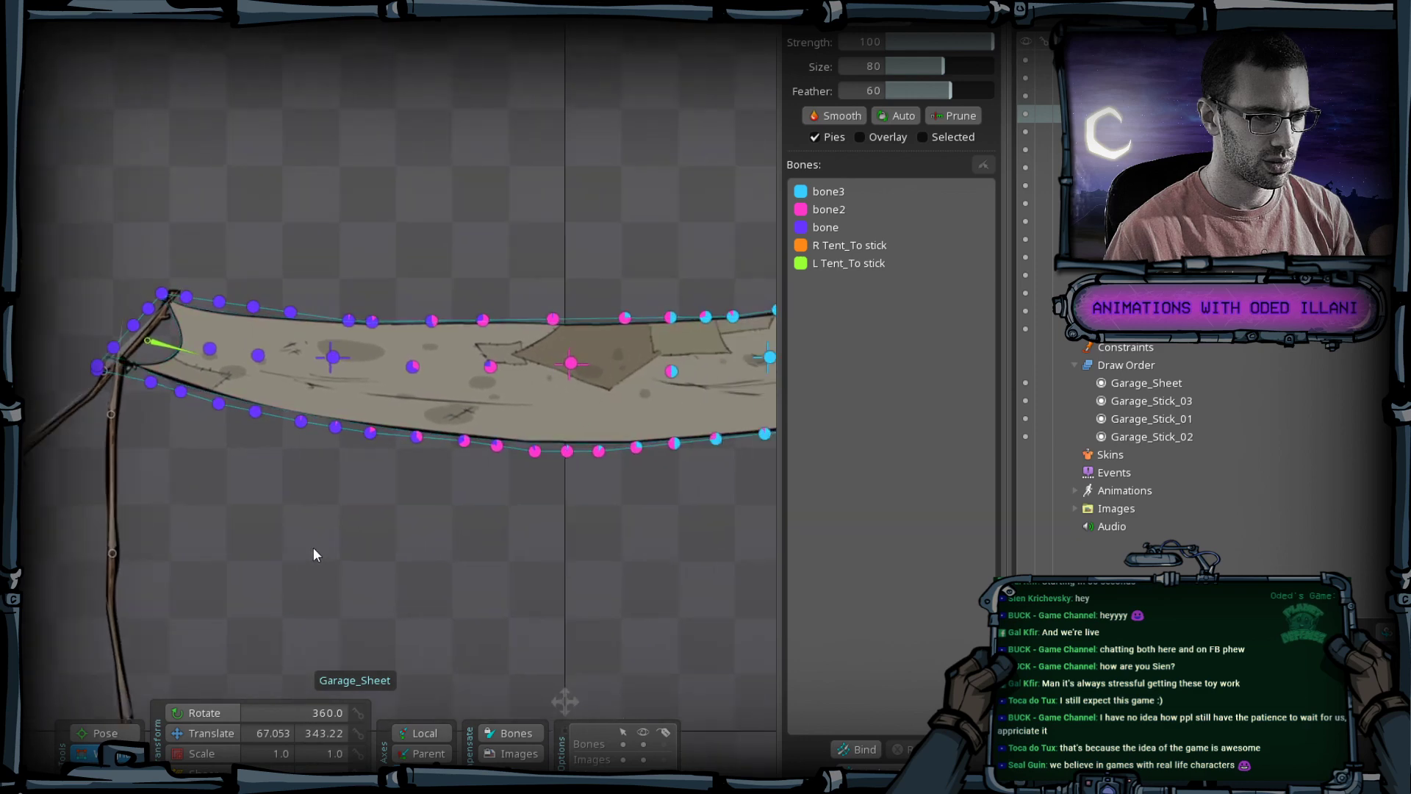
{"action": "left_click", "coordinate": [886, 139]}
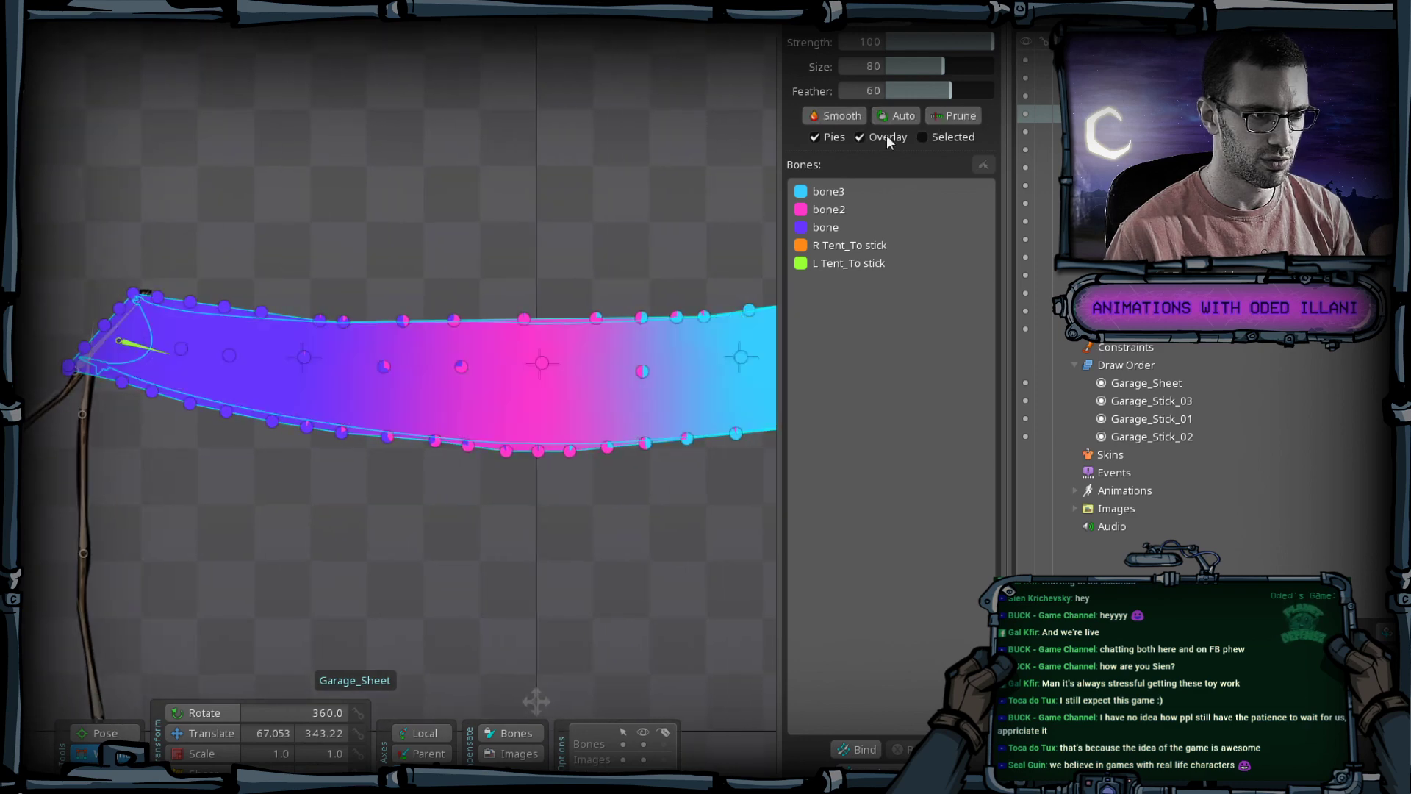
Select the vertices at the sheet's left end and paint L Tent_To stick weight onto them and the adjoining edge vertices at strength 30.
{"action": "left_click_drag", "start_coordinate": [220, 529], "coordinate": [472, 550]}
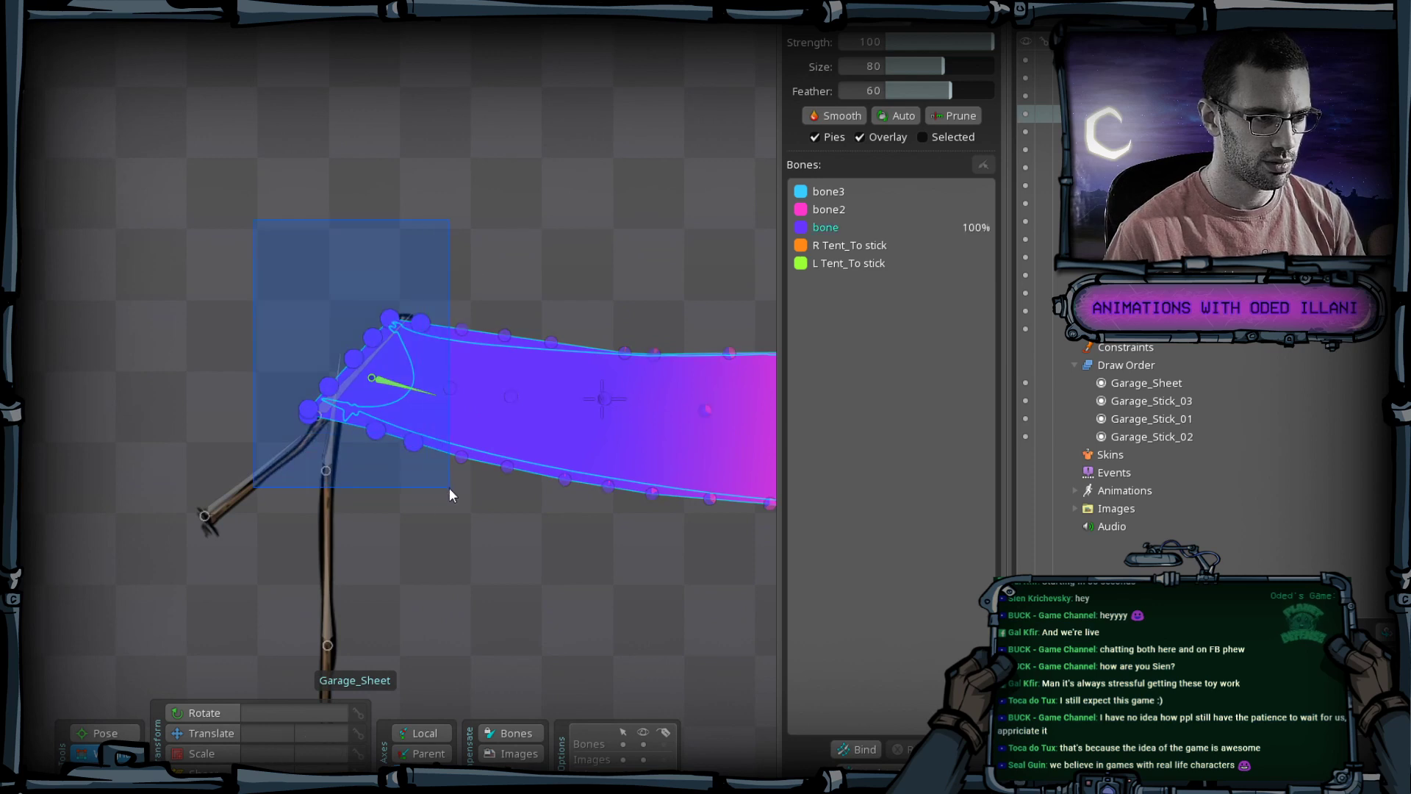
{"action": "left_click", "coordinate": [863, 263]}
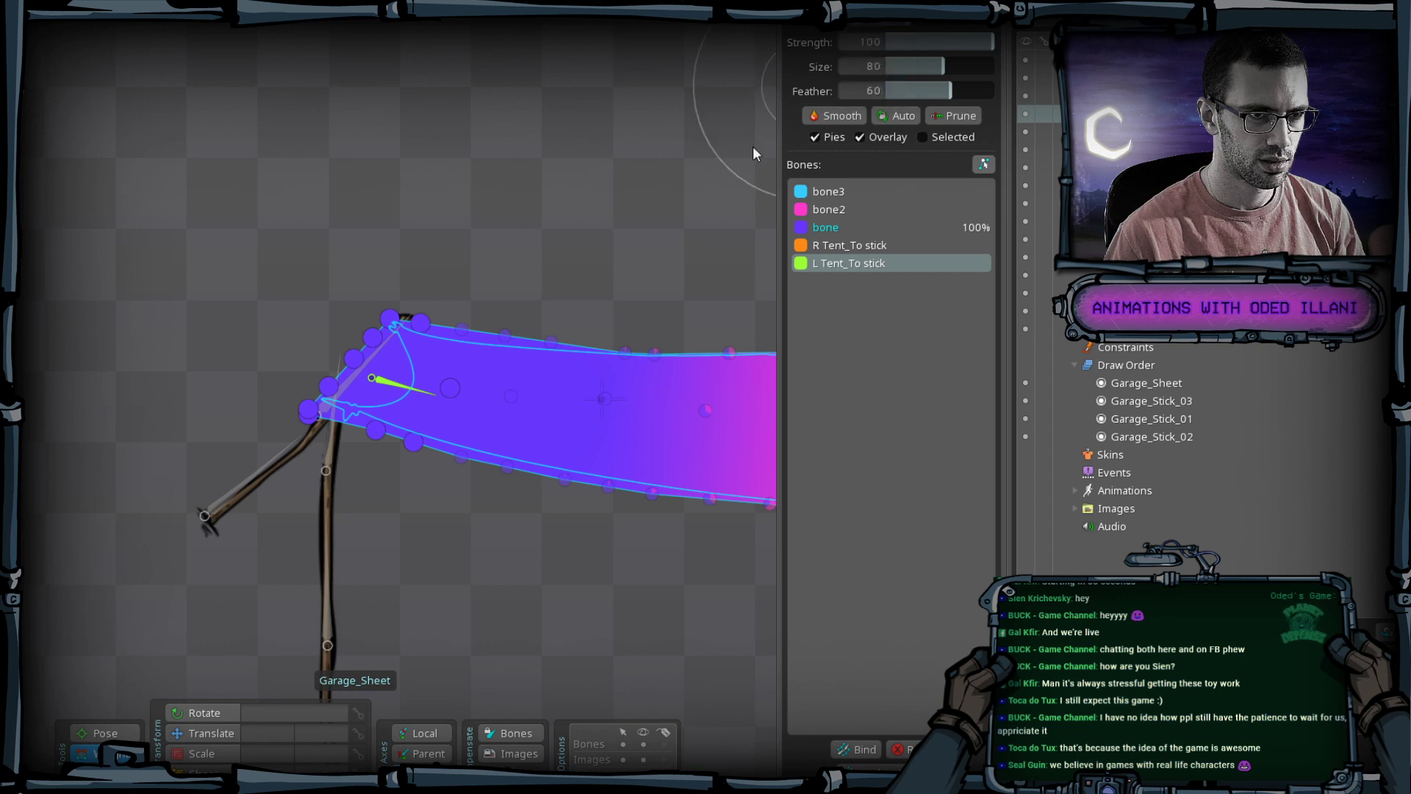
{"action": "mouse_move", "coordinate": [299, 264]}
{"action": "left_mouse_down"}
{"action": "mouse_move", "coordinate": [321, 287]}
{"action": "mouse_move", "coordinate": [322, 347]}
{"action": "left_mouse_up"}
{"action": "key", "text": "ctrl+z"}
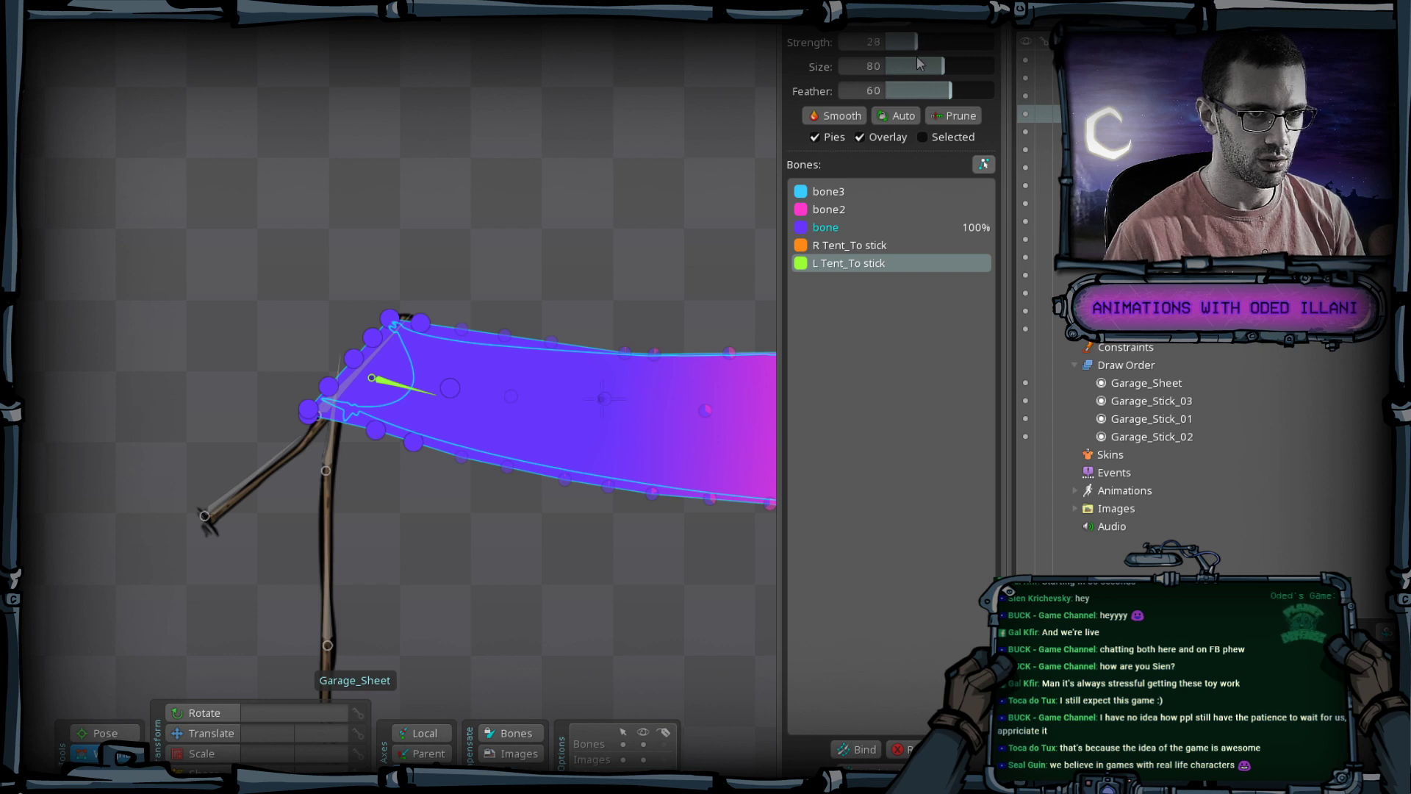
{"action": "mouse_move", "coordinate": [189, 268]}
{"action": "left_mouse_down"}
{"action": "mouse_move", "coordinate": [337, 325]}
{"action": "mouse_move", "coordinate": [402, 381]}
{"action": "mouse_move", "coordinate": [441, 348]}
{"action": "left_mouse_up"}
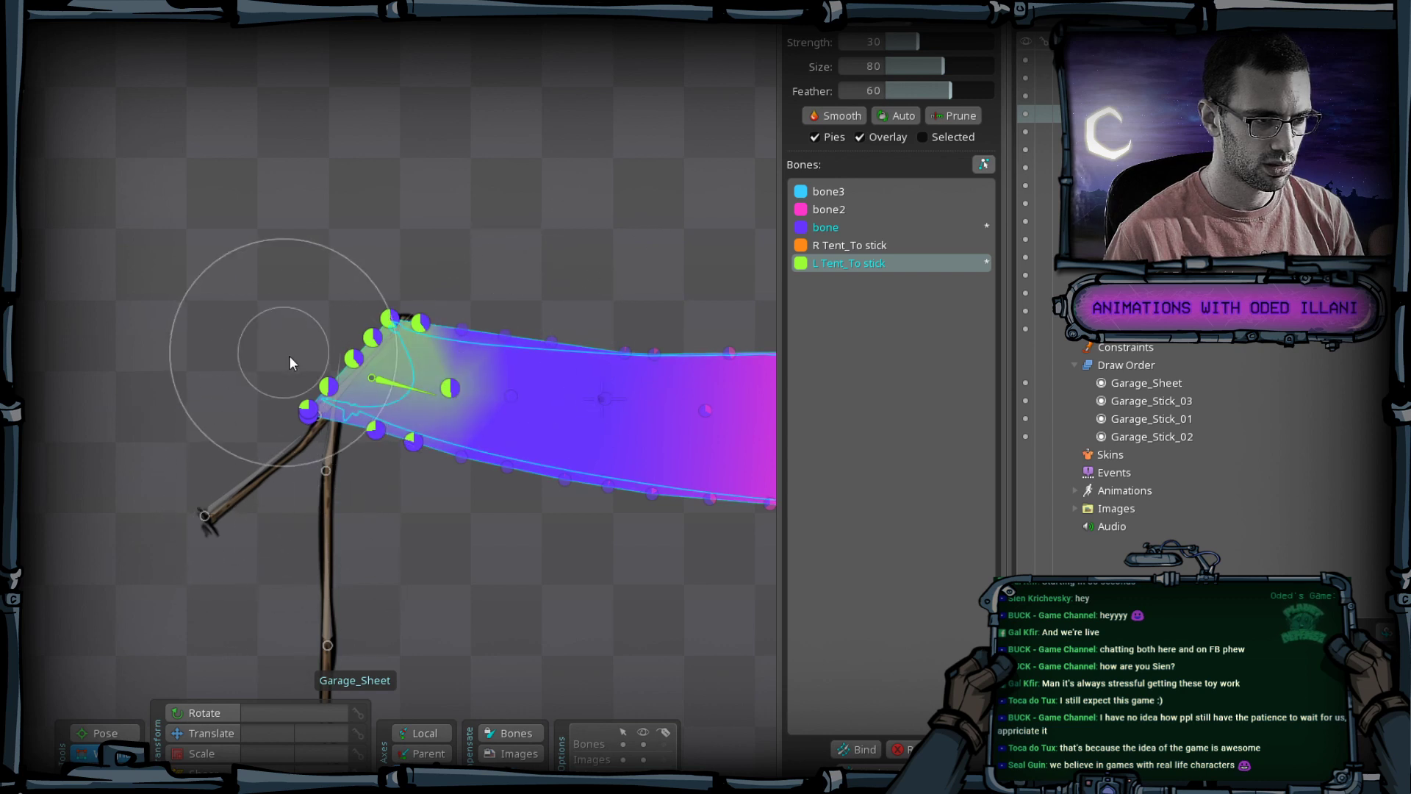
{"action": "mouse_move", "coordinate": [309, 418]}
{"action": "left_mouse_down"}
{"action": "mouse_move", "coordinate": [297, 380]}
{"action": "mouse_move", "coordinate": [314, 402]}
{"action": "mouse_move", "coordinate": [355, 325]}
{"action": "mouse_move", "coordinate": [464, 390]}
{"action": "mouse_move", "coordinate": [503, 370]}
{"action": "mouse_move", "coordinate": [469, 317]}
{"action": "mouse_move", "coordinate": [461, 327]}
{"action": "mouse_move", "coordinate": [462, 312]}
{"action": "mouse_move", "coordinate": [475, 332]}
{"action": "mouse_move", "coordinate": [464, 296]}
{"action": "mouse_move", "coordinate": [467, 327]}
{"action": "mouse_move", "coordinate": [499, 317]}
{"action": "mouse_move", "coordinate": [472, 323]}
{"action": "mouse_move", "coordinate": [465, 300]}
{"action": "mouse_move", "coordinate": [463, 324]}
{"action": "mouse_move", "coordinate": [498, 353]}
{"action": "left_mouse_up"}
{"action": "left_click", "coordinate": [463, 327]}
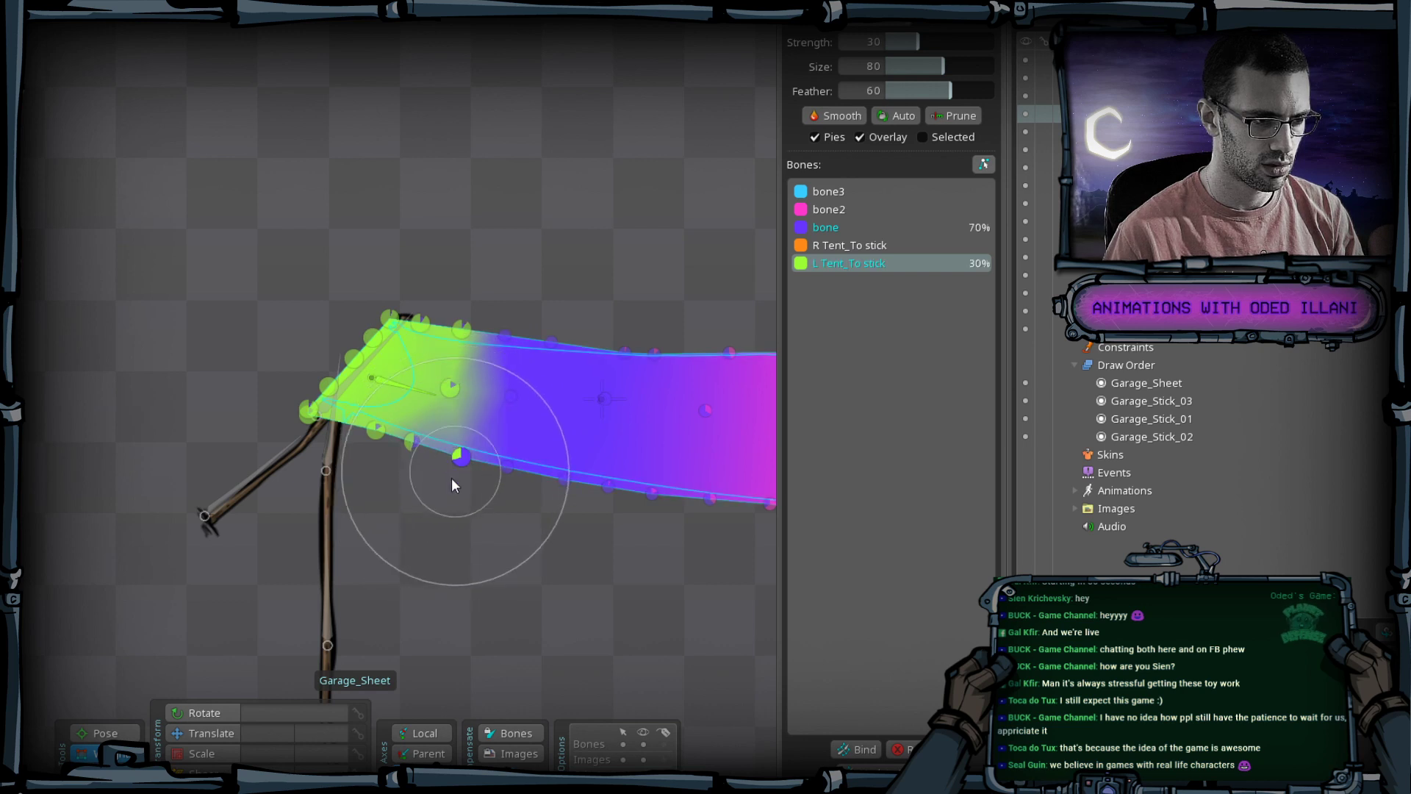
{"action": "left_click_drag", "start_coordinate": [453, 485], "coordinate": [404, 488]}
Test the sheet's deformation by moving the left control bone, bone, in Pose mode and undo the move.
{"action": "left_click", "coordinate": [105, 733]}
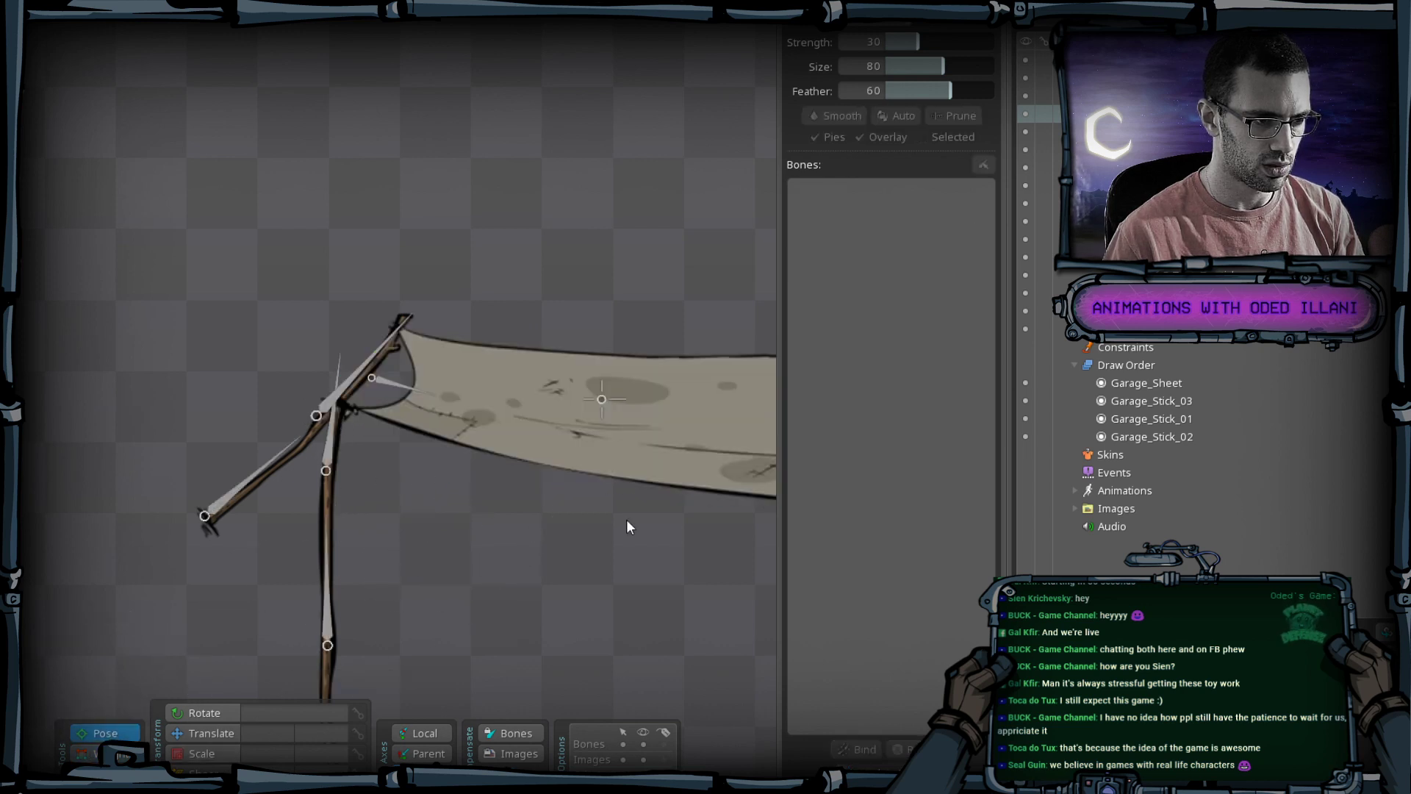
{"action": "left_click_drag", "start_coordinate": [602, 400], "coordinate": [509, 433]}
{"action": "key", "text": "ctrl+z"}
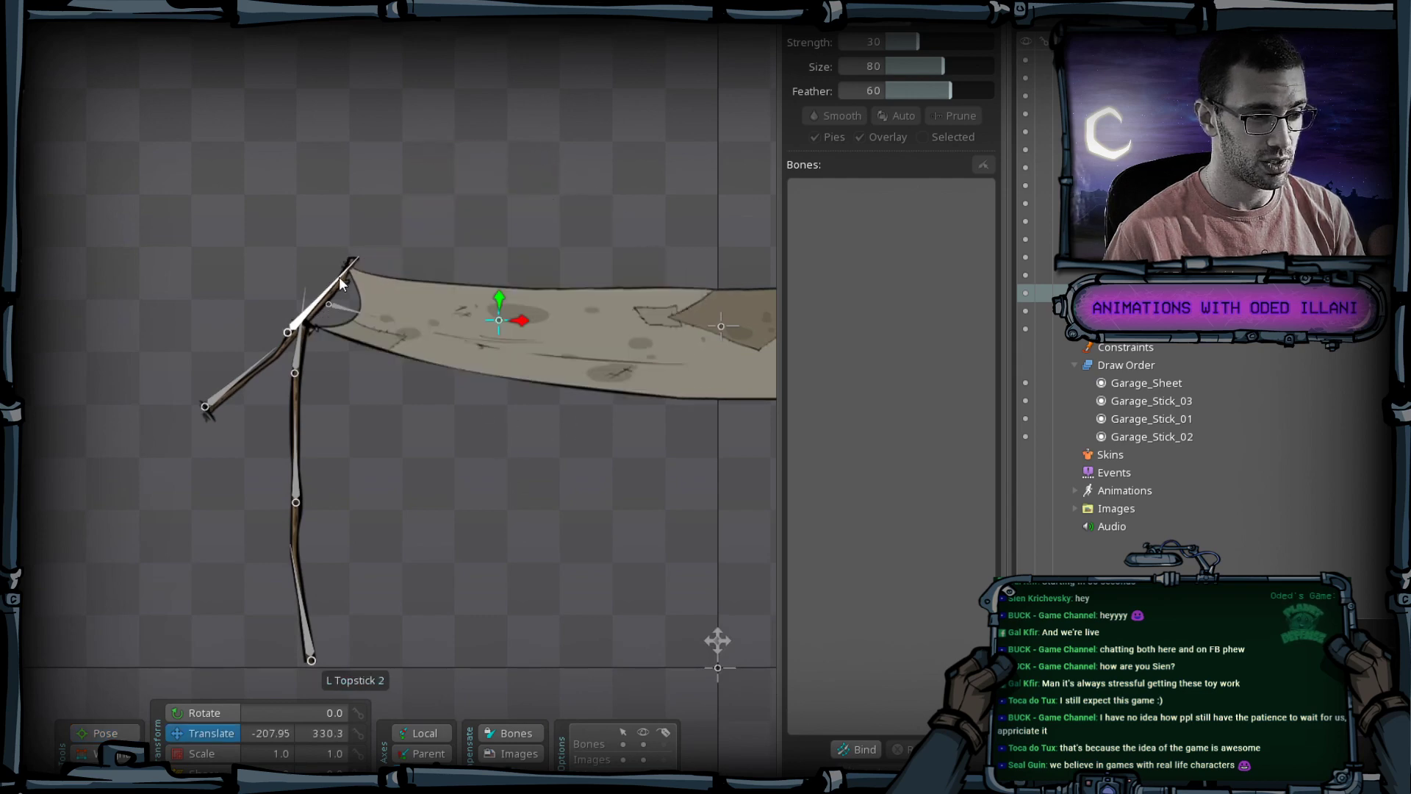
Add more L Tent_To stick weight to individual vertices on the lower edge and slanted end of the sheet's left side.
{"action": "left_click", "coordinate": [408, 344]}
{"action": "scroll", "coordinate": [339, 435], "scroll_direction": "up", "scroll_amount": 2}
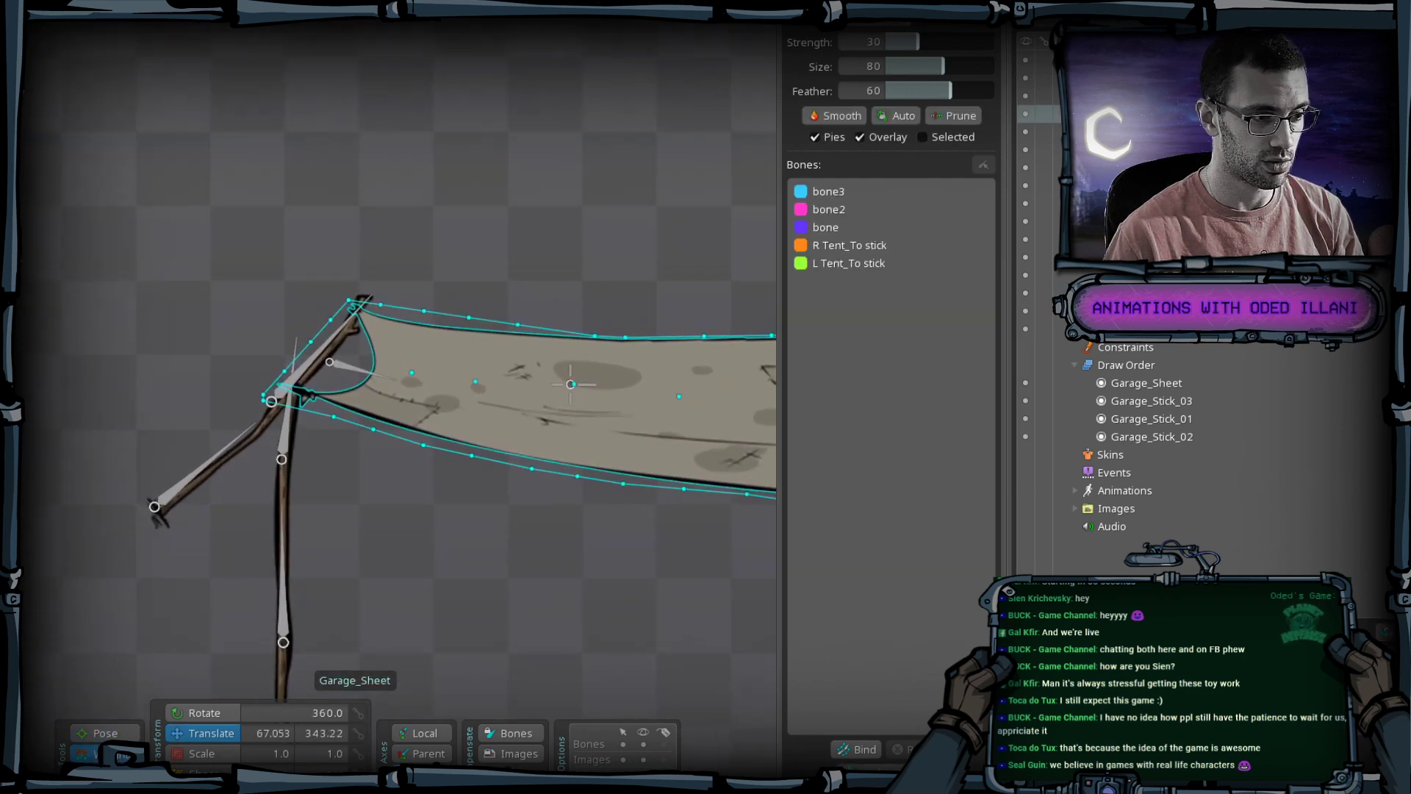
{"action": "scroll", "coordinate": [332, 536], "scroll_direction": "up", "scroll_amount": 1}
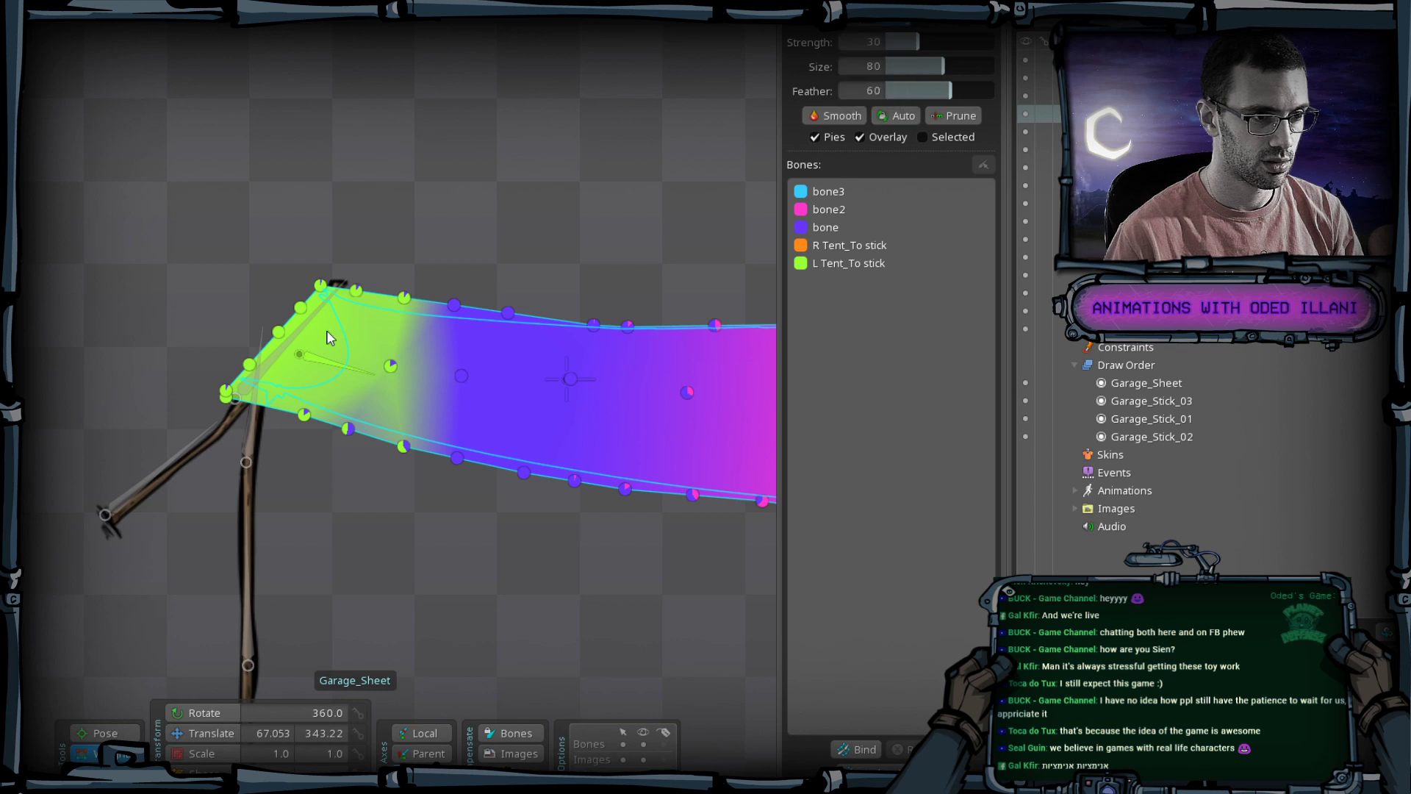
{"action": "left_click", "coordinate": [403, 446]}
{"action": "left_click", "coordinate": [394, 439]}
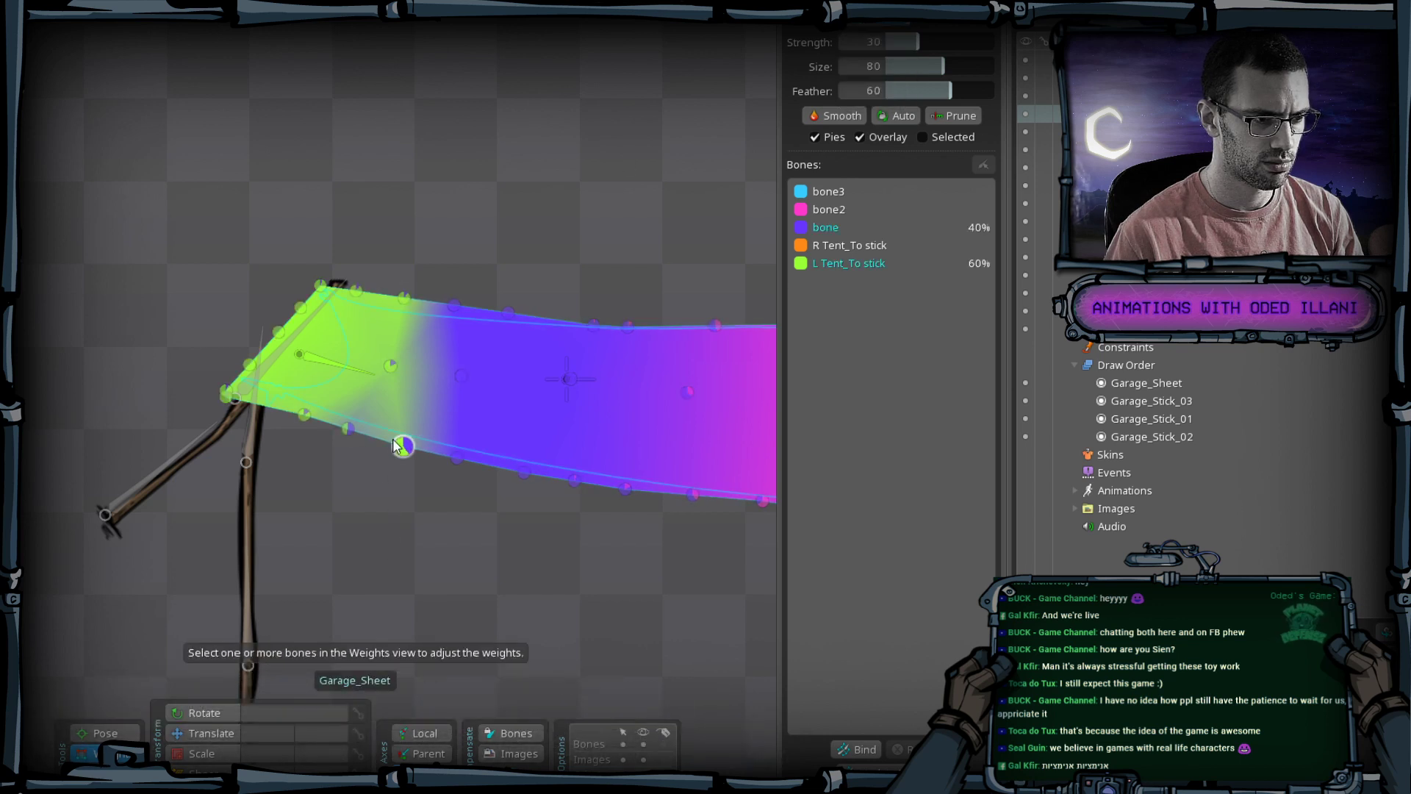
{"action": "left_click", "coordinate": [293, 358]}
{"action": "mouse_move", "coordinate": [453, 497]}
{"action": "left_mouse_down"}
{"action": "mouse_move", "coordinate": [455, 457]}
{"action": "mouse_move", "coordinate": [395, 504]}
{"action": "mouse_move", "coordinate": [341, 494]}
{"action": "mouse_move", "coordinate": [375, 466]}
{"action": "mouse_move", "coordinate": [333, 467]}
{"action": "left_mouse_up"}
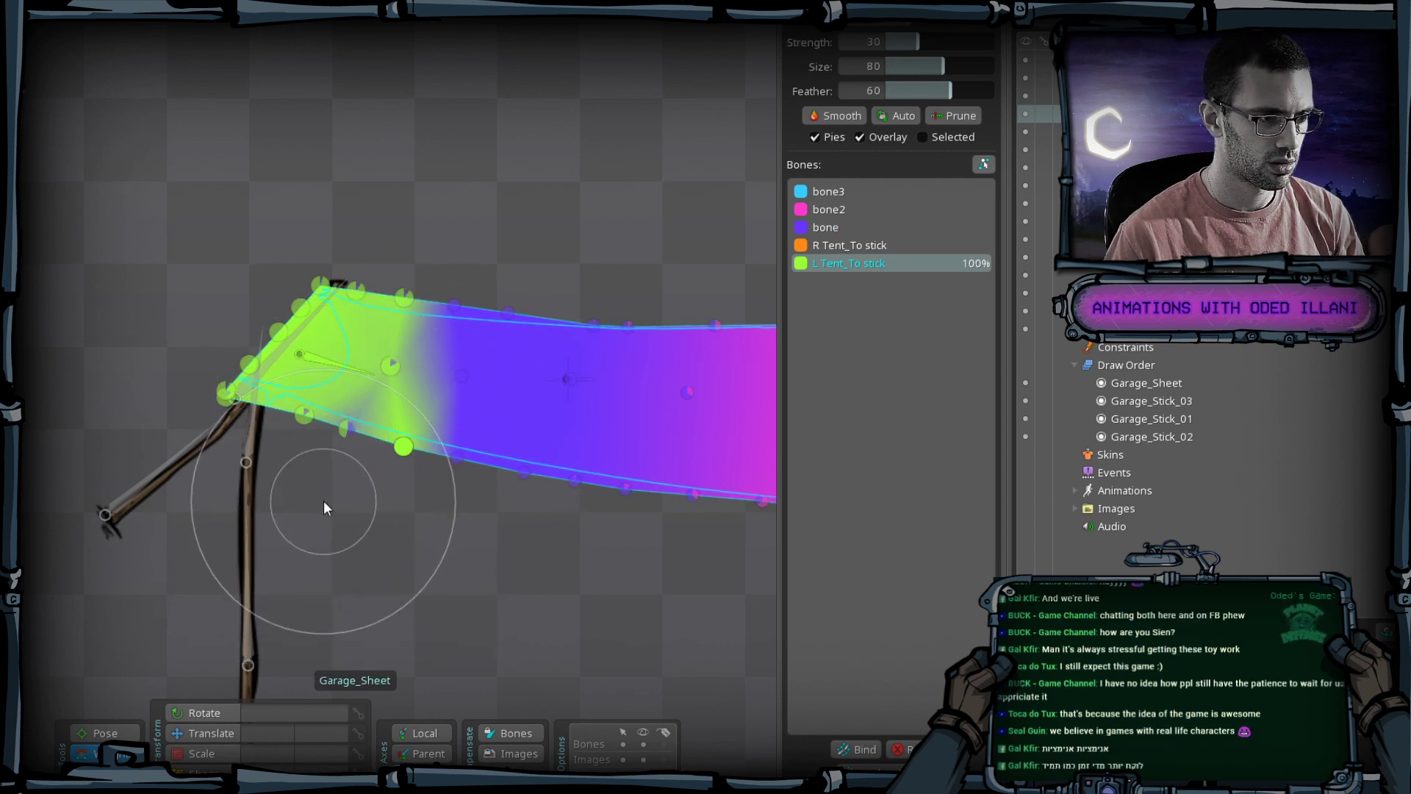
{"action": "left_click", "coordinate": [347, 431]}
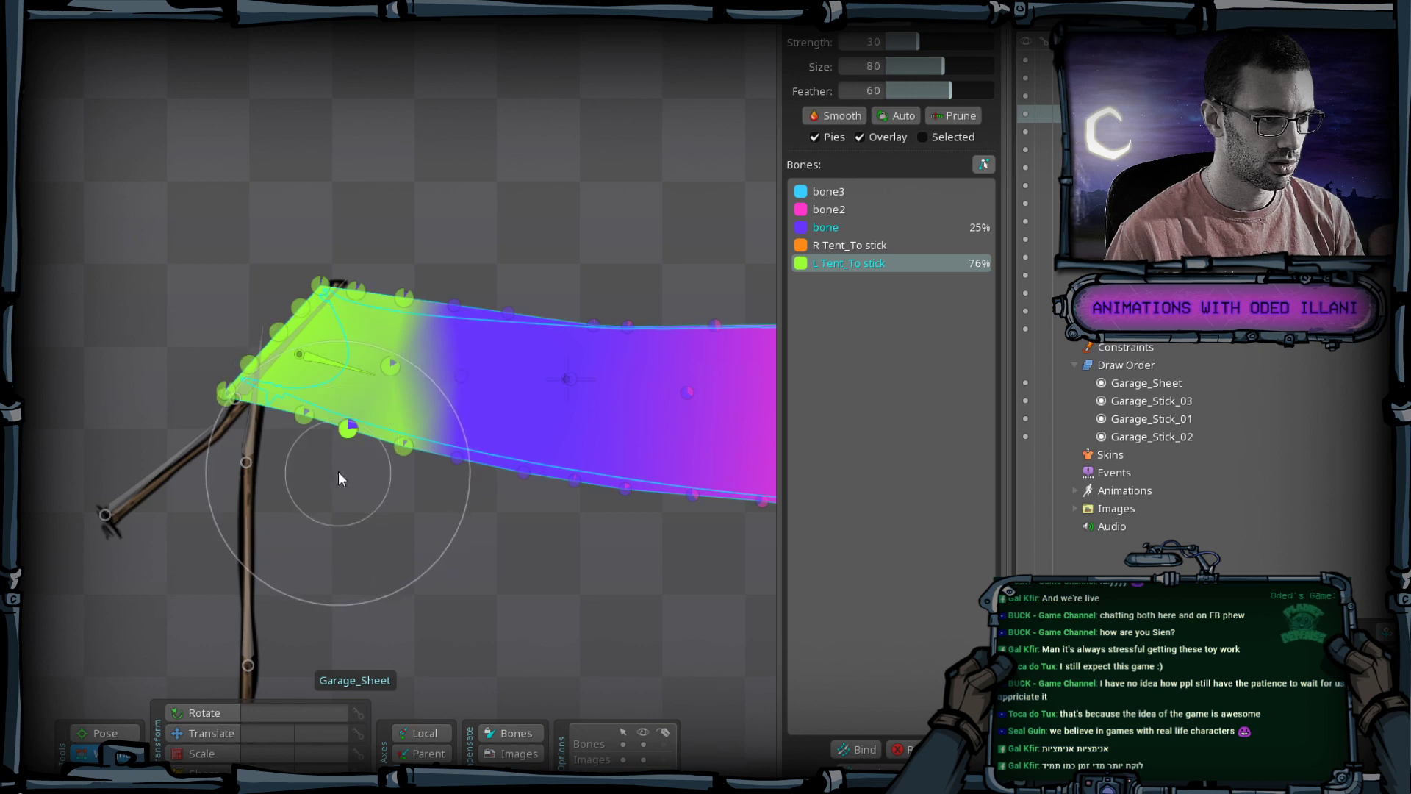
{"action": "mouse_move", "coordinate": [338, 470]}
{"action": "left_mouse_down"}
{"action": "mouse_move", "coordinate": [294, 425]}
{"action": "mouse_move", "coordinate": [209, 403]}
{"action": "mouse_move", "coordinate": [217, 382]}
{"action": "mouse_move", "coordinate": [219, 414]}
{"action": "mouse_move", "coordinate": [192, 435]}
{"action": "mouse_move", "coordinate": [247, 382]}
{"action": "left_mouse_up"}
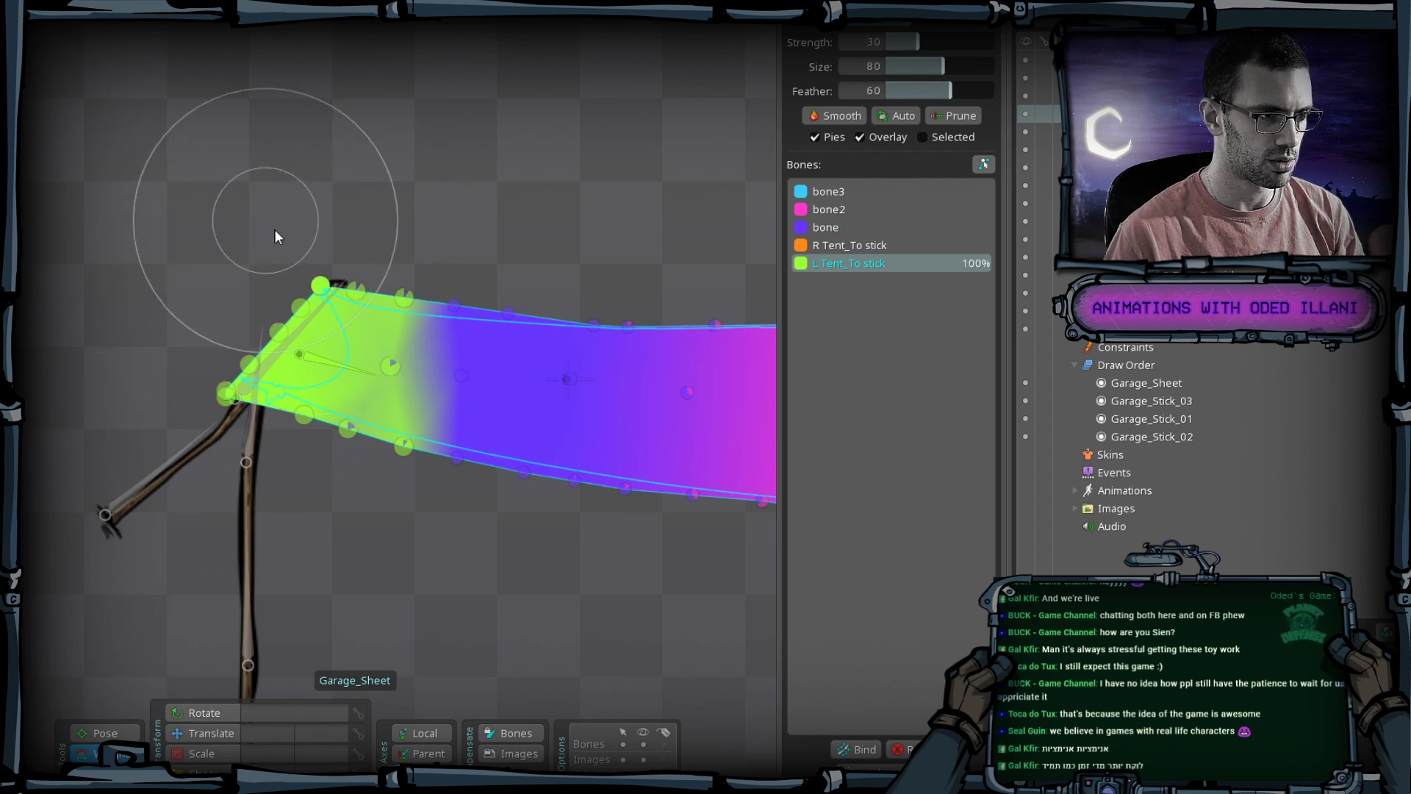
Extend the L Tent_To stick weight further inward along the sheet's upper and lower edges at strength 30.
{"action": "mouse_move", "coordinate": [358, 298]}
{"action": "left_mouse_down"}
{"action": "mouse_move", "coordinate": [337, 236]}
{"action": "mouse_move", "coordinate": [330, 290]}
{"action": "left_mouse_up"}
{"action": "mouse_move", "coordinate": [452, 312]}
{"action": "left_mouse_down"}
{"action": "mouse_move", "coordinate": [469, 232]}
{"action": "mouse_move", "coordinate": [451, 305]}
{"action": "left_mouse_up"}
{"action": "mouse_move", "coordinate": [462, 507]}
{"action": "left_mouse_down"}
{"action": "mouse_move", "coordinate": [464, 454]}
{"action": "mouse_move", "coordinate": [450, 497]}
{"action": "left_mouse_up"}
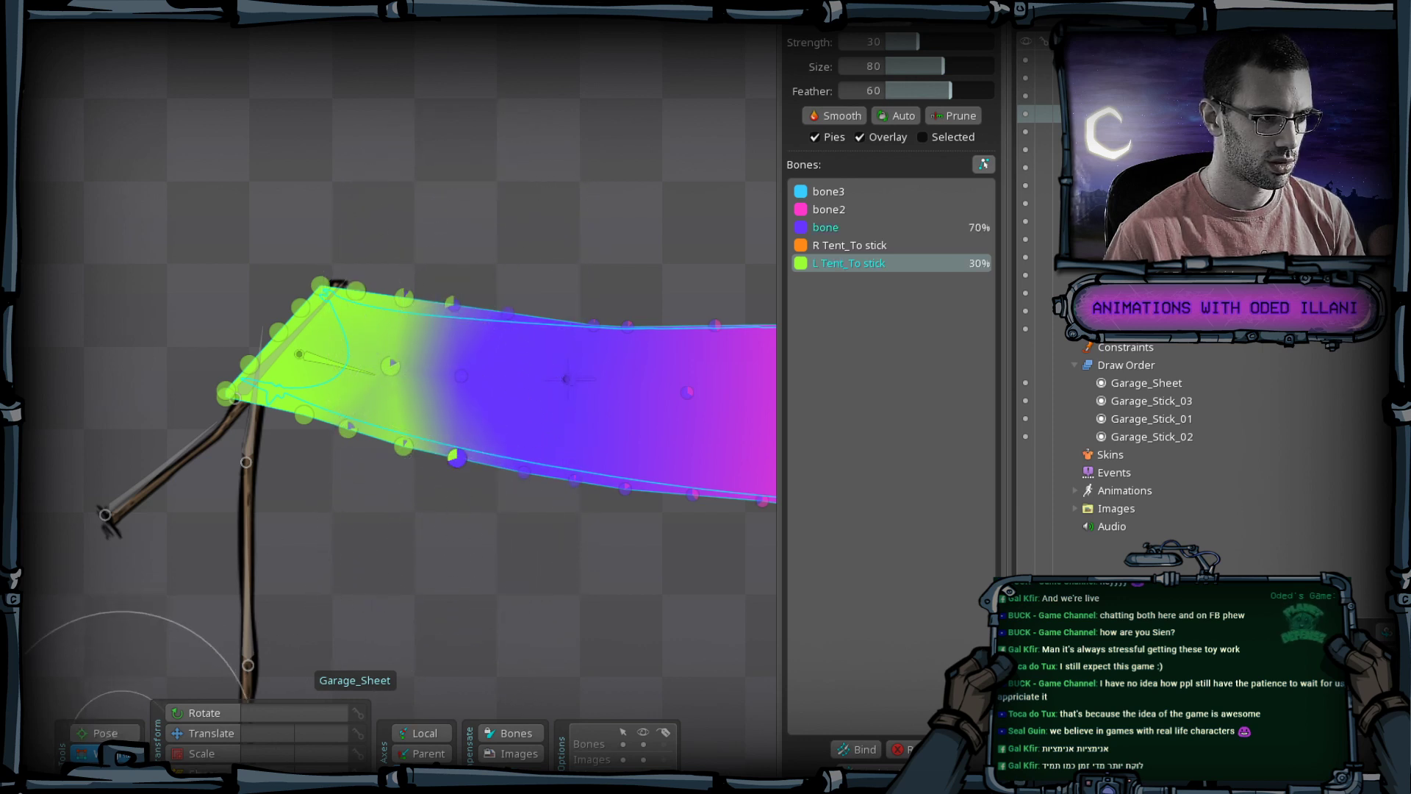
Pose the bone control vertically to check how the reweighted left end deforms, and undo the change.
{"action": "left_click", "coordinate": [105, 733]}
{"action": "left_click", "coordinate": [87, 737]}
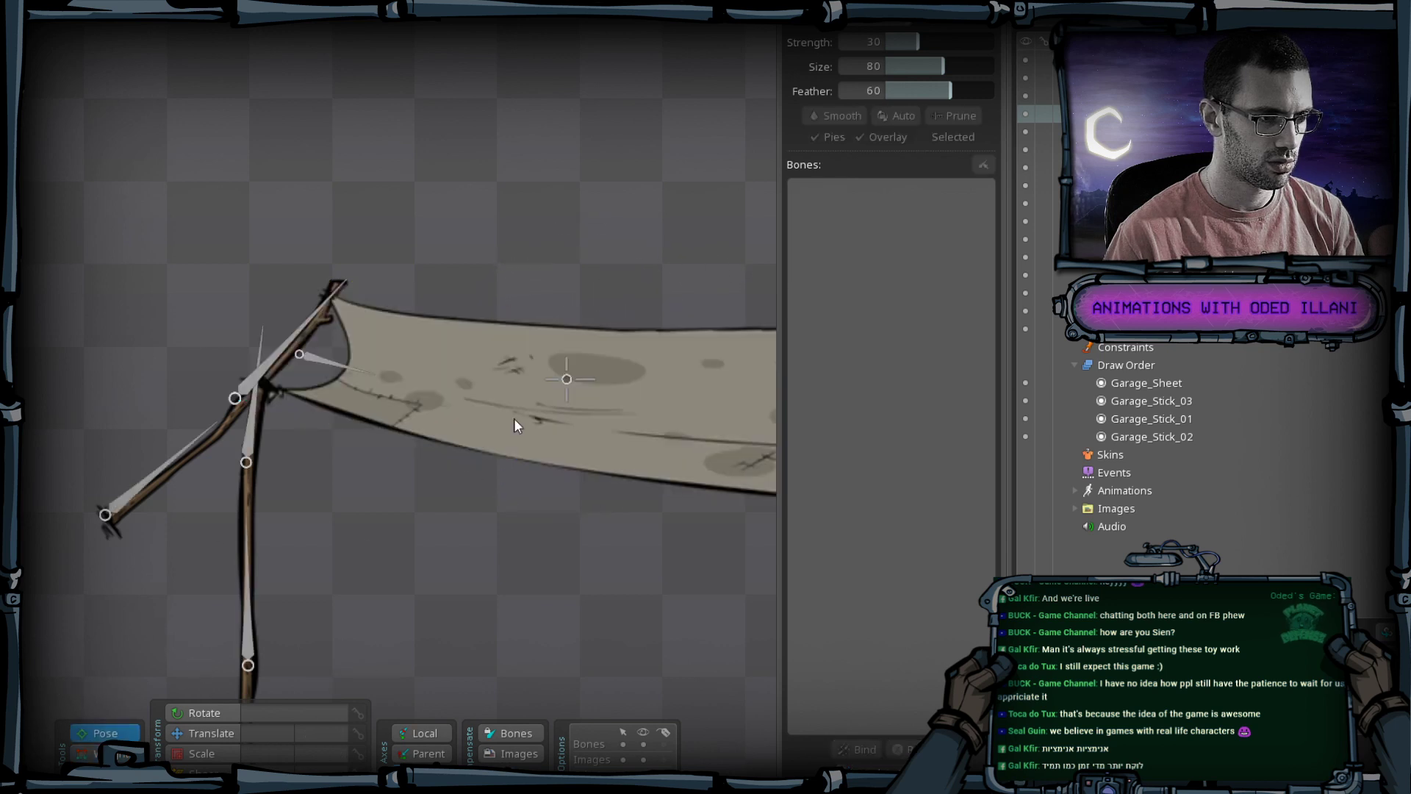
{"action": "left_click", "coordinate": [567, 381]}
{"action": "key", "text": "v"}
{"action": "left_click_drag", "start_coordinate": [579, 627], "coordinate": [578, 444]}
{"action": "key", "text": "ctrl+z"}
{"action": "key", "text": "ctrl+z"}
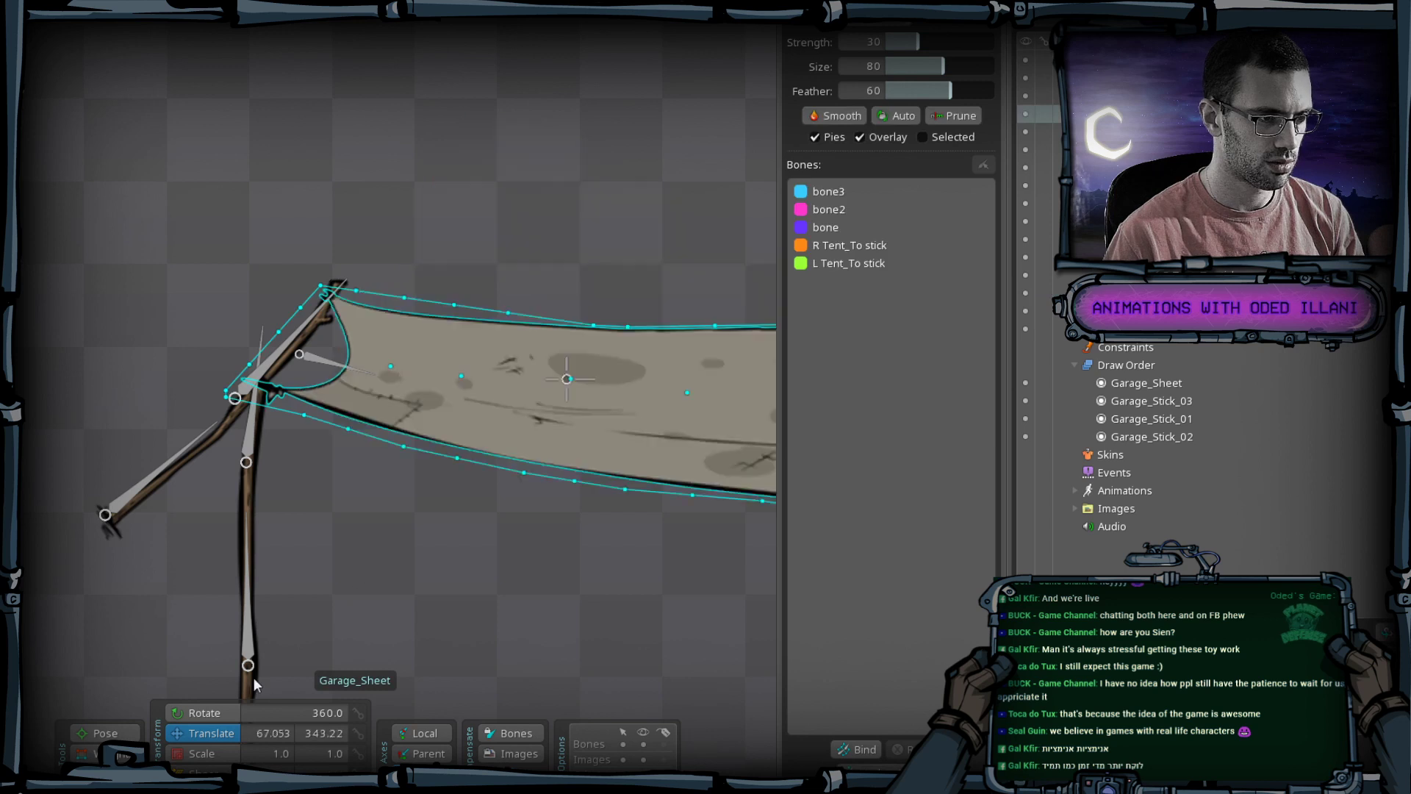
Switch to Direct weighting and raise the L Tent_To stick weight on the left-end vertices, setting the nearest interior vertex to about 83%.
{"action": "left_click", "coordinate": [87, 754]}
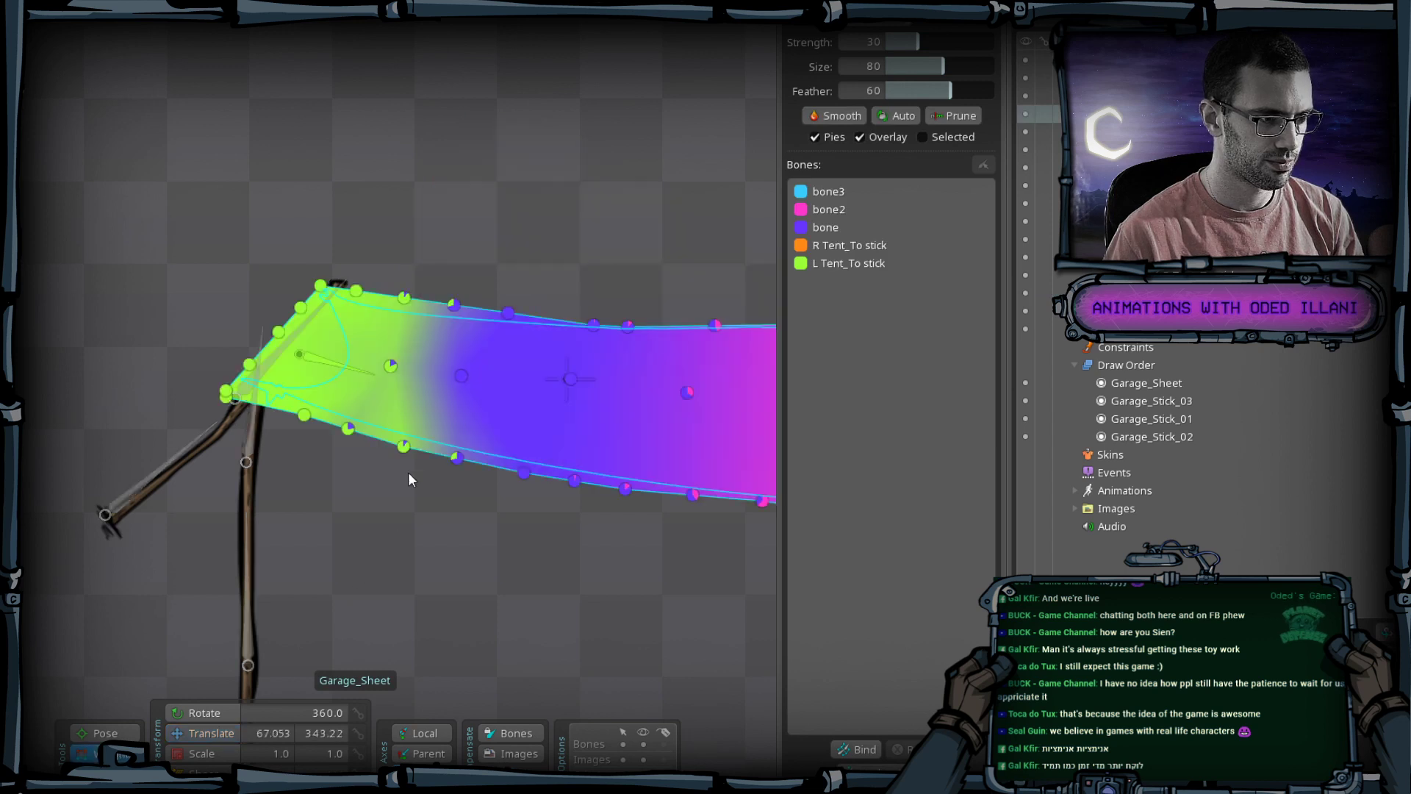
{"action": "left_click", "coordinate": [347, 437]}
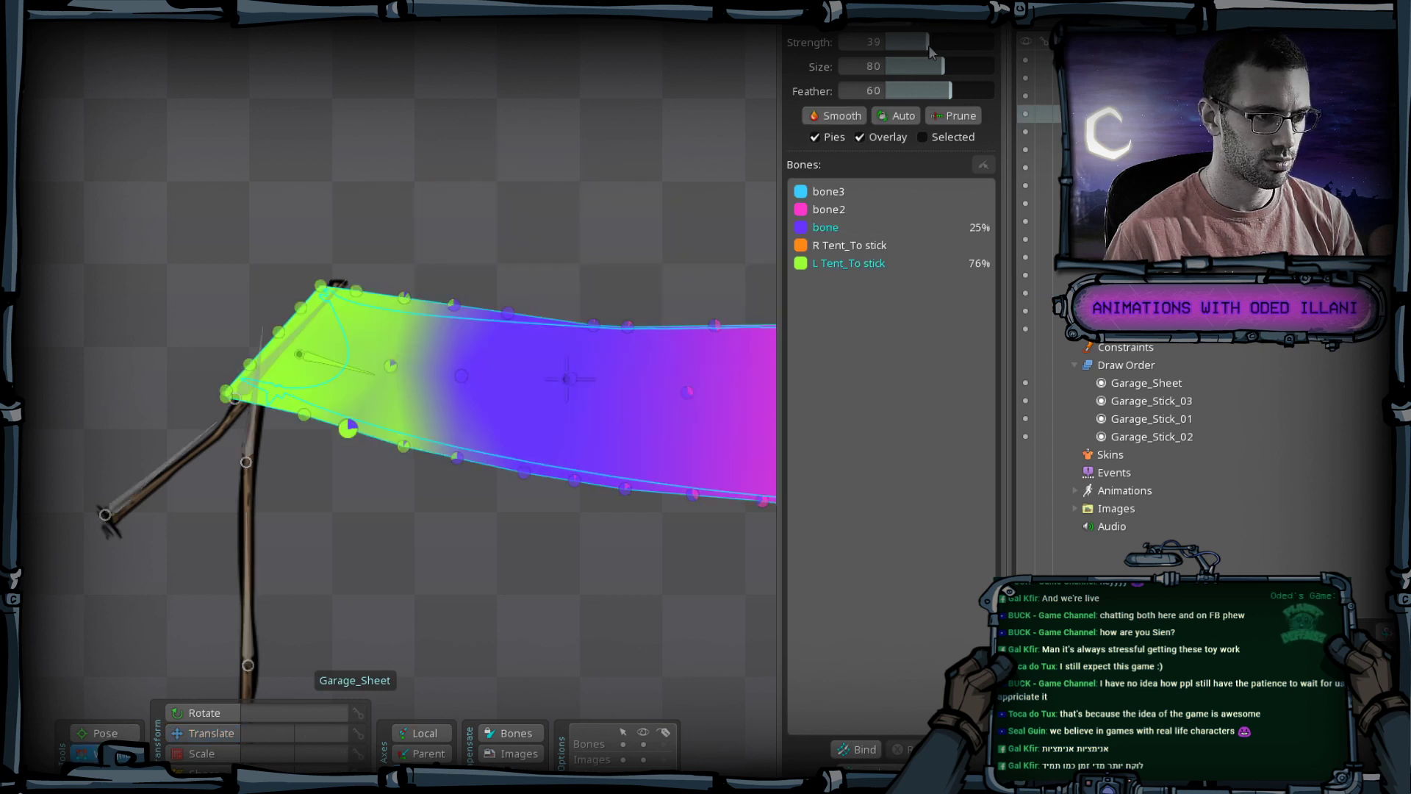
{"action": "key", "text": "ctrl+z"}
{"action": "left_click", "coordinate": [897, 24]}
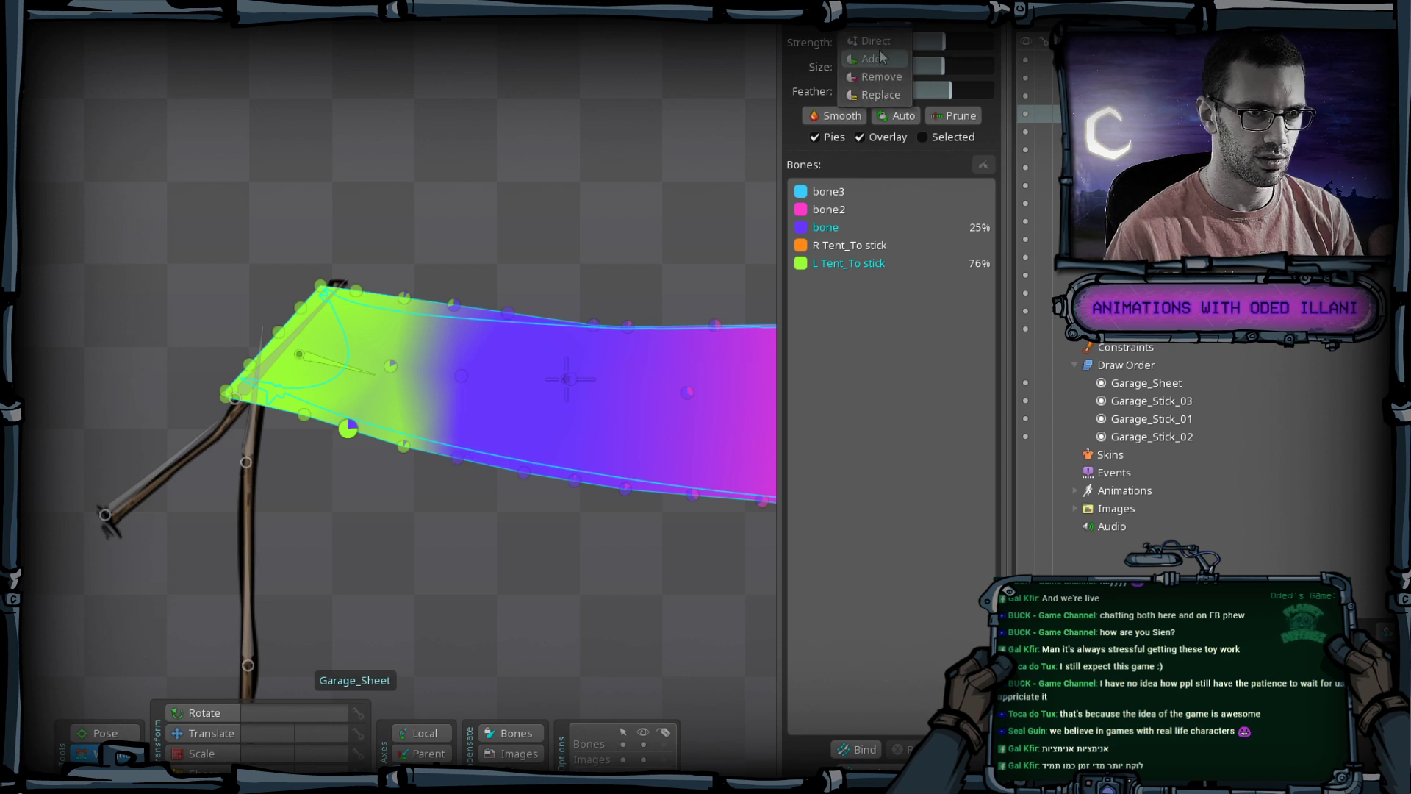
{"action": "left_click", "coordinate": [897, 42]}
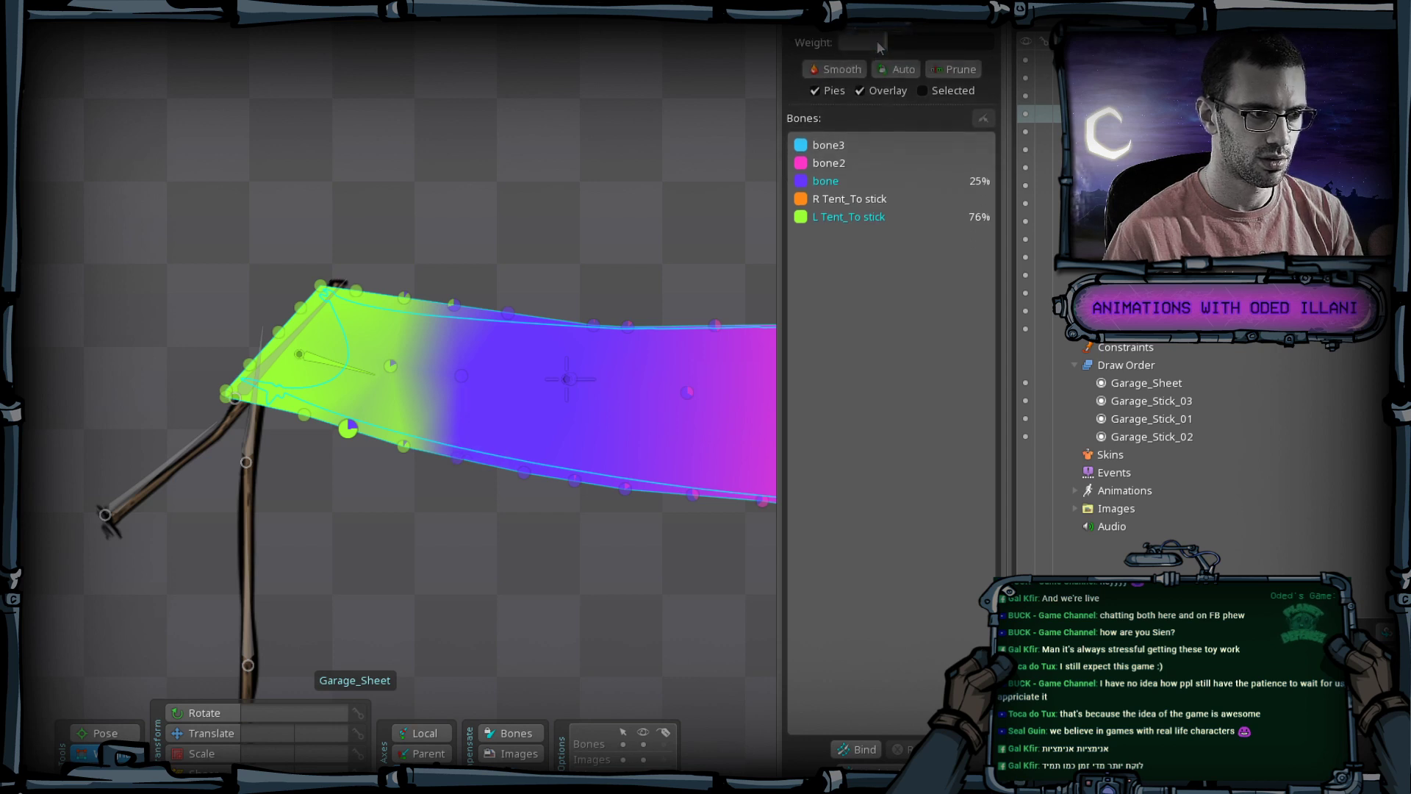
{"action": "left_click", "coordinate": [846, 213]}
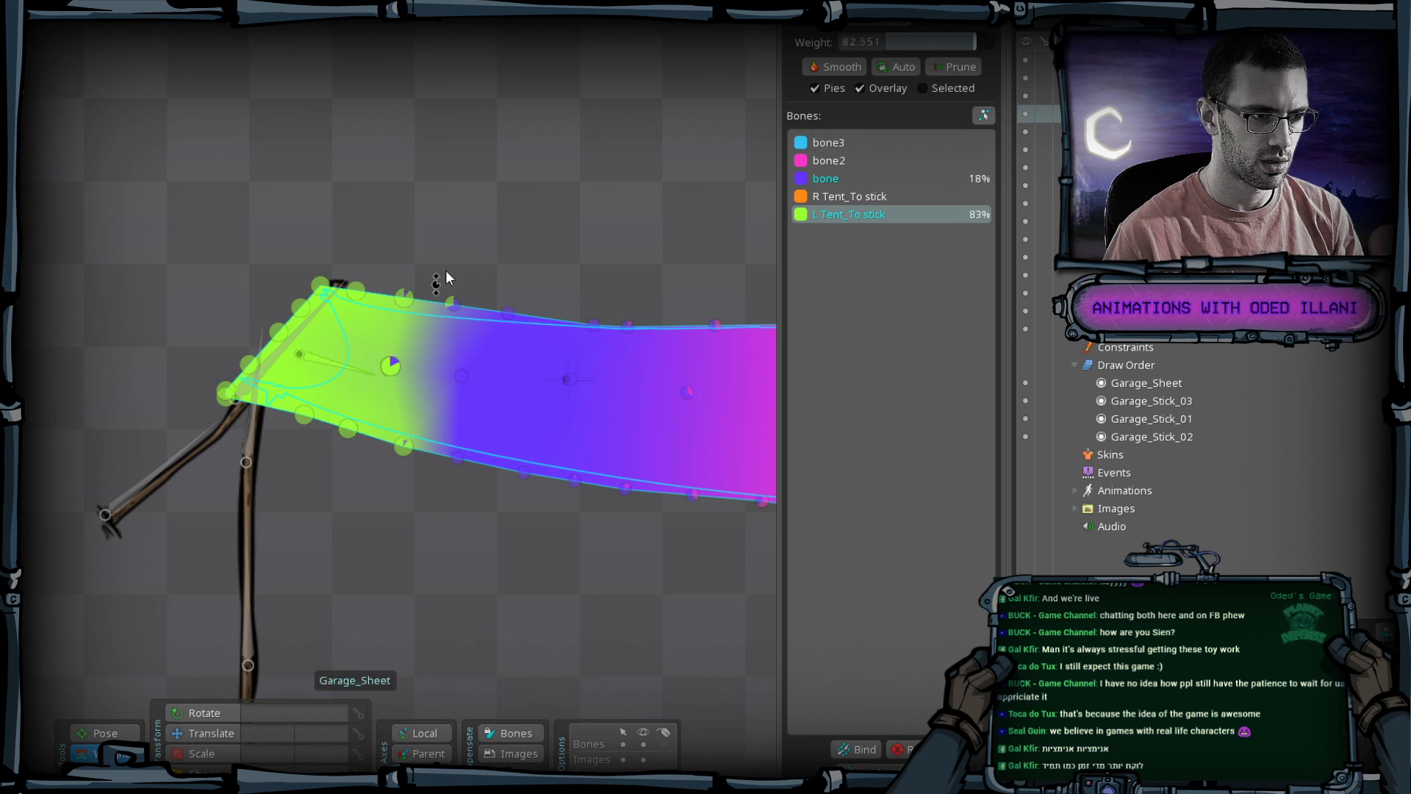
Test the directly weighted left end by moving bone with the whole sheet in view, and undo the move.
{"action": "left_click", "coordinate": [96, 739]}
{"action": "left_click", "coordinate": [567, 381]}
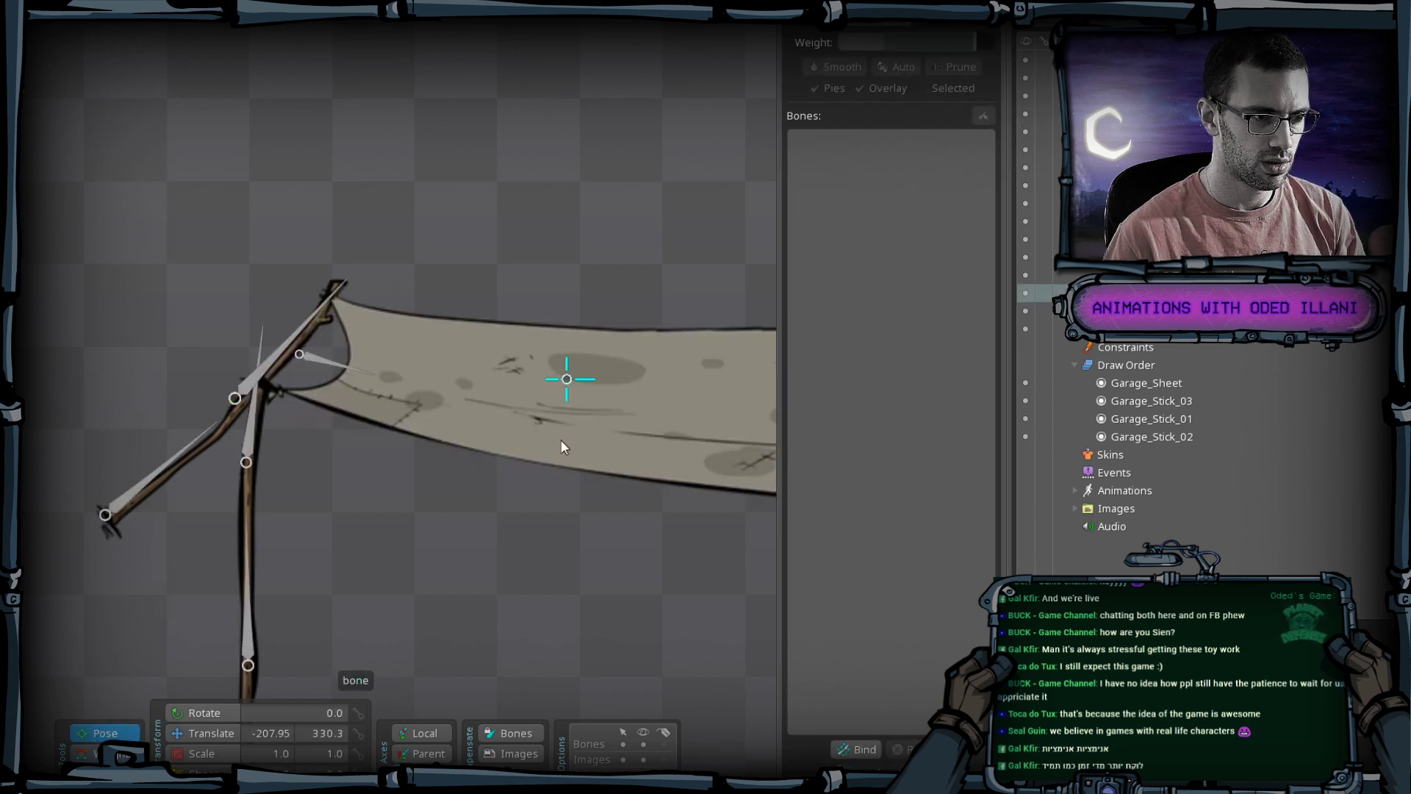
{"action": "scroll", "coordinate": [555, 460], "scroll_direction": "down", "scroll_amount": 2}
{"action": "key", "text": "v"}
{"action": "left_click_drag", "start_coordinate": [513, 523], "coordinate": [572, 623]}
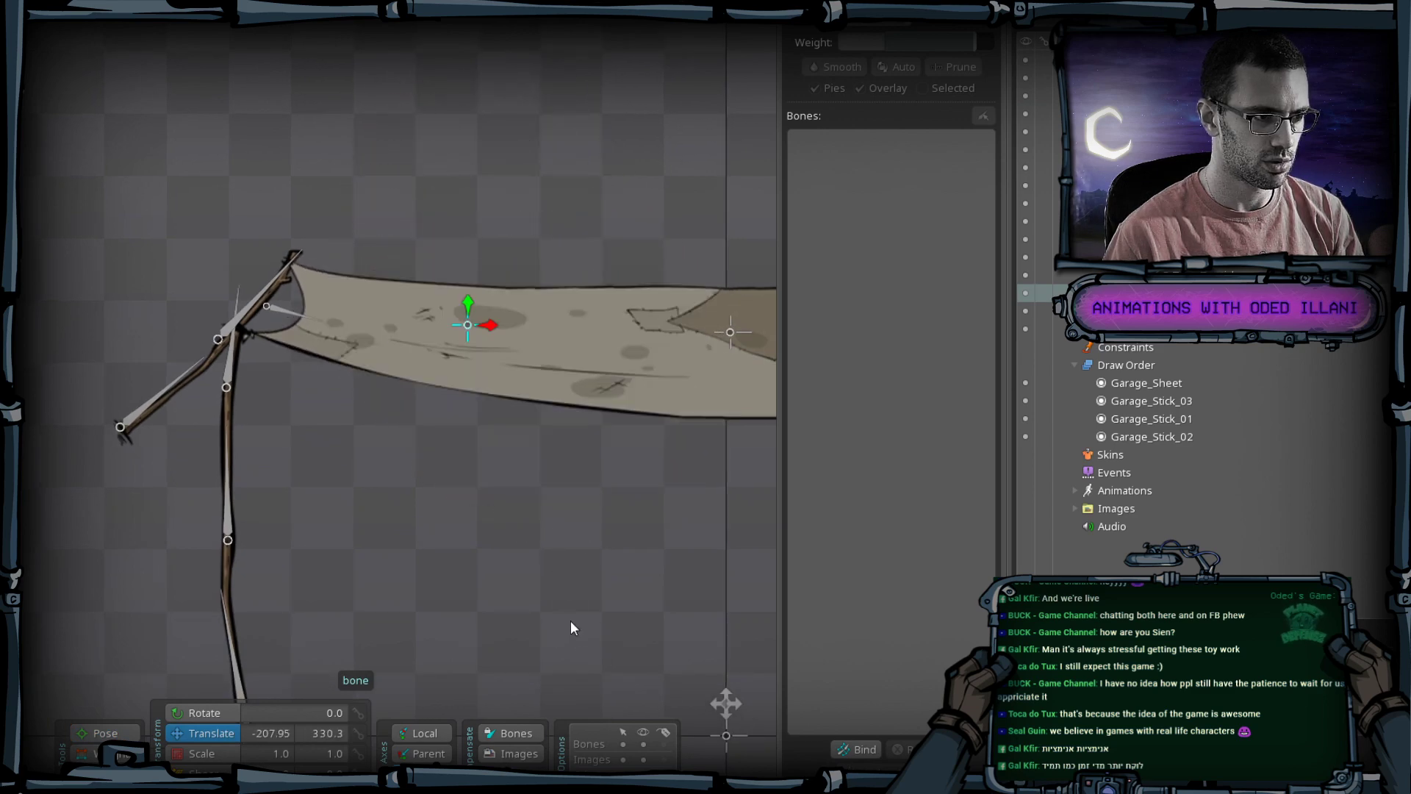
{"action": "scroll", "coordinate": [489, 330], "scroll_direction": "down", "scroll_amount": 3}
{"action": "left_click_drag", "start_coordinate": [328, 570], "coordinate": [330, 460]}
{"action": "key", "text": "ctrl+z"}
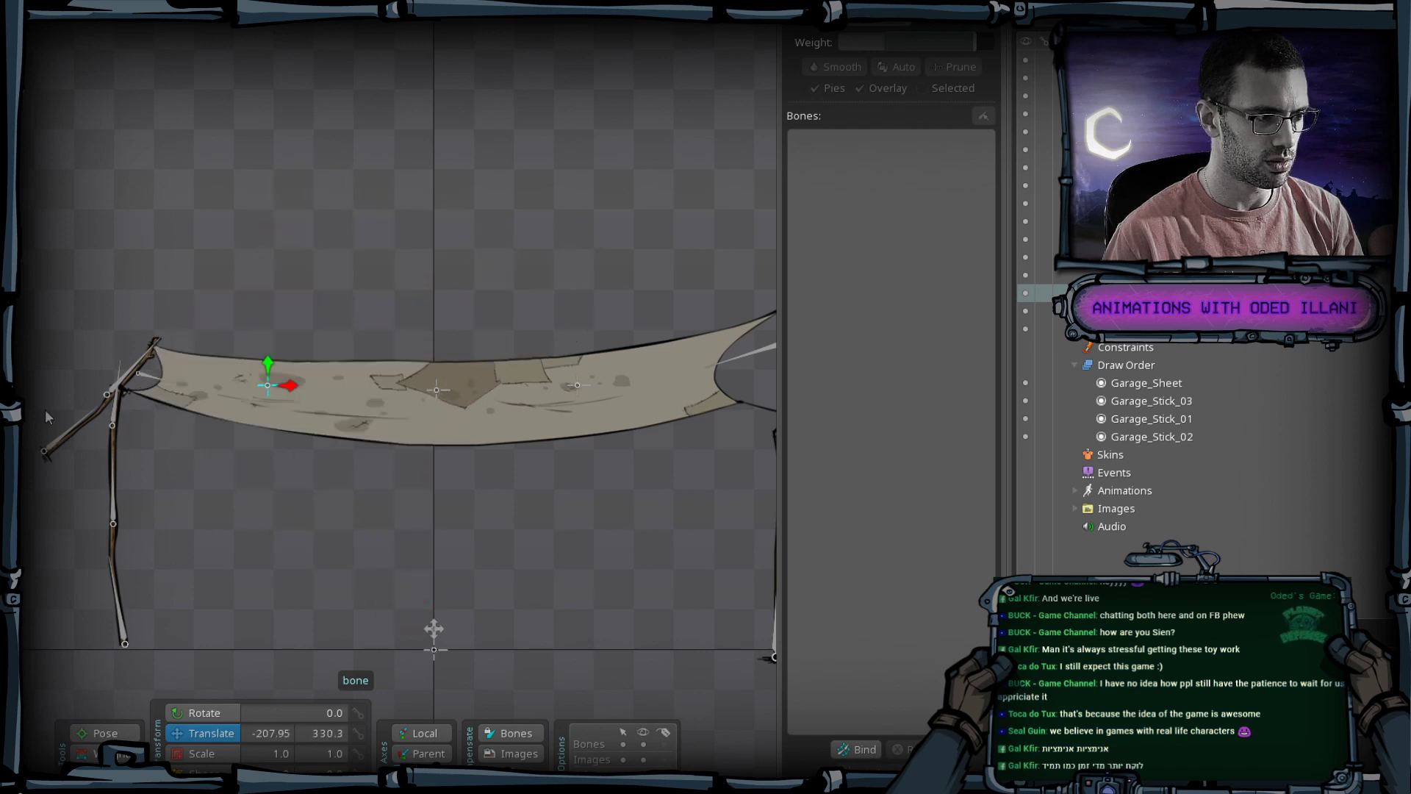
Test how the sheet follows the left stick by rotating the stick's upper bone.
{"action": "left_click", "coordinate": [113, 408]}
{"action": "key", "text": "c"}
{"action": "left_click_drag", "start_coordinate": [231, 506], "coordinate": [309, 508]}
Select the vertices at the Garage_Sheet mesh's right end and brush R Tent_To stick weight onto them at strength 54.
{"action": "scroll", "coordinate": [412, 517], "scroll_direction": "up", "scroll_amount": 1}
{"action": "scroll", "coordinate": [638, 390], "scroll_direction": "up", "scroll_amount": 2}
{"action": "left_click", "coordinate": [638, 390]}
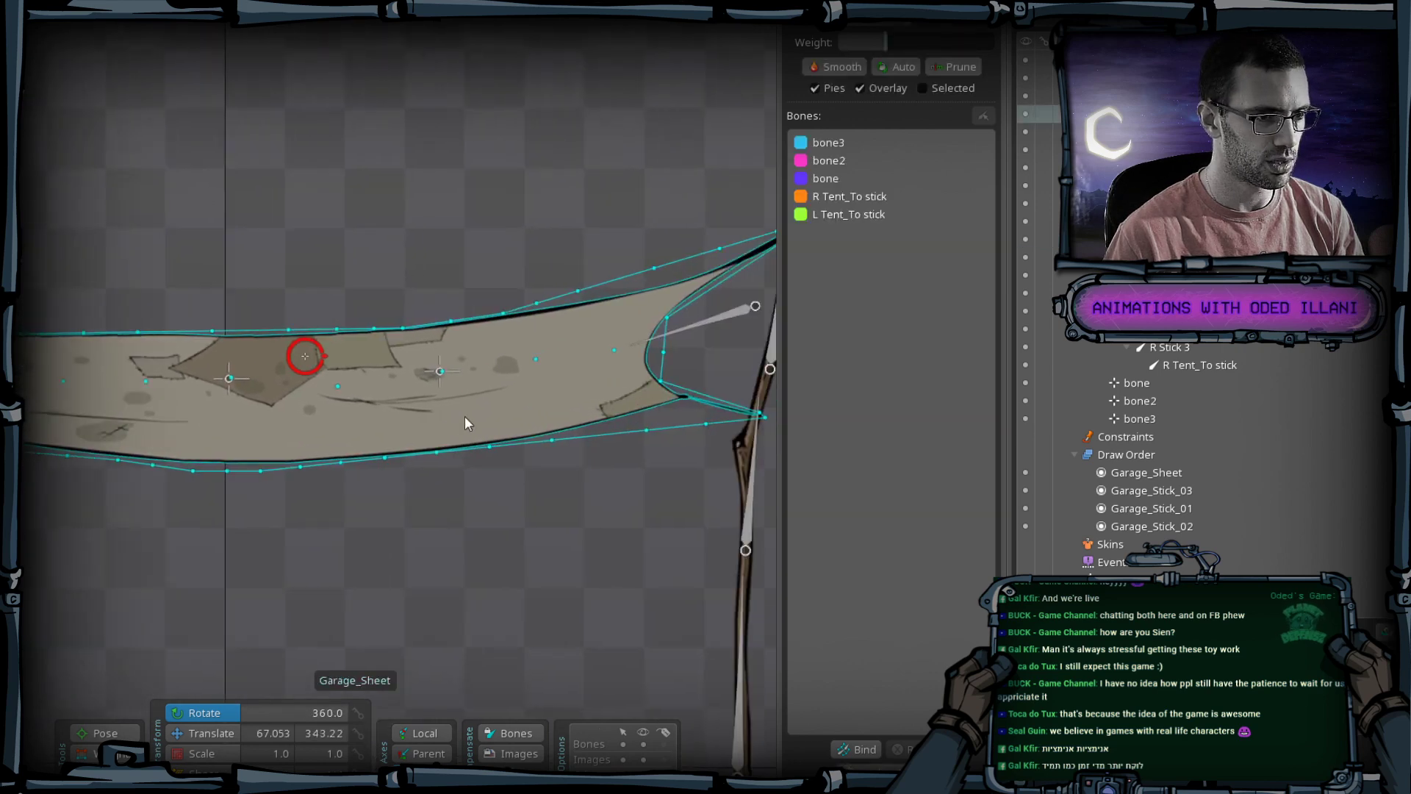
{"action": "scroll", "coordinate": [466, 419], "scroll_direction": "up", "scroll_amount": 1}
{"action": "key", "text": "w"}
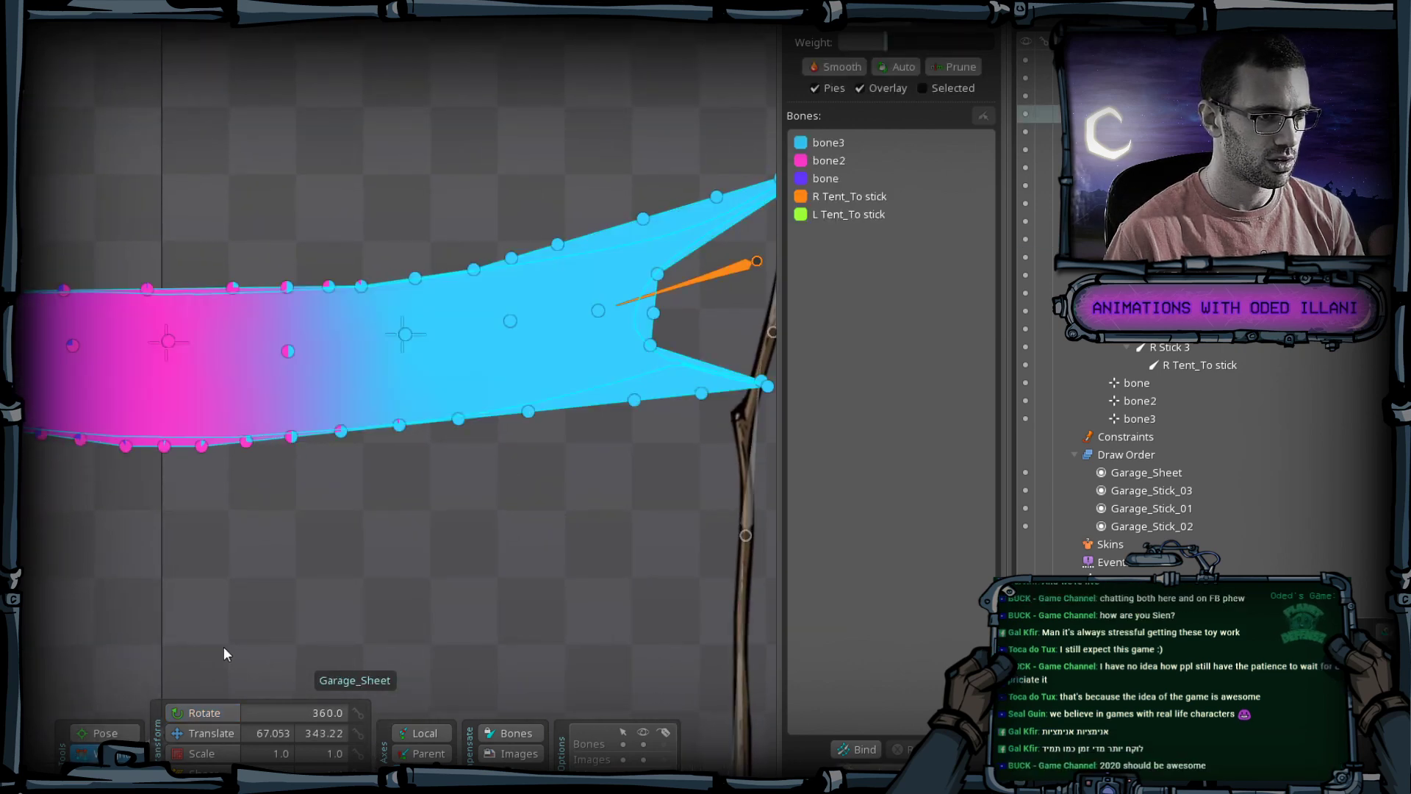
{"action": "left_click_drag", "start_coordinate": [699, 330], "coordinate": [631, 403]}
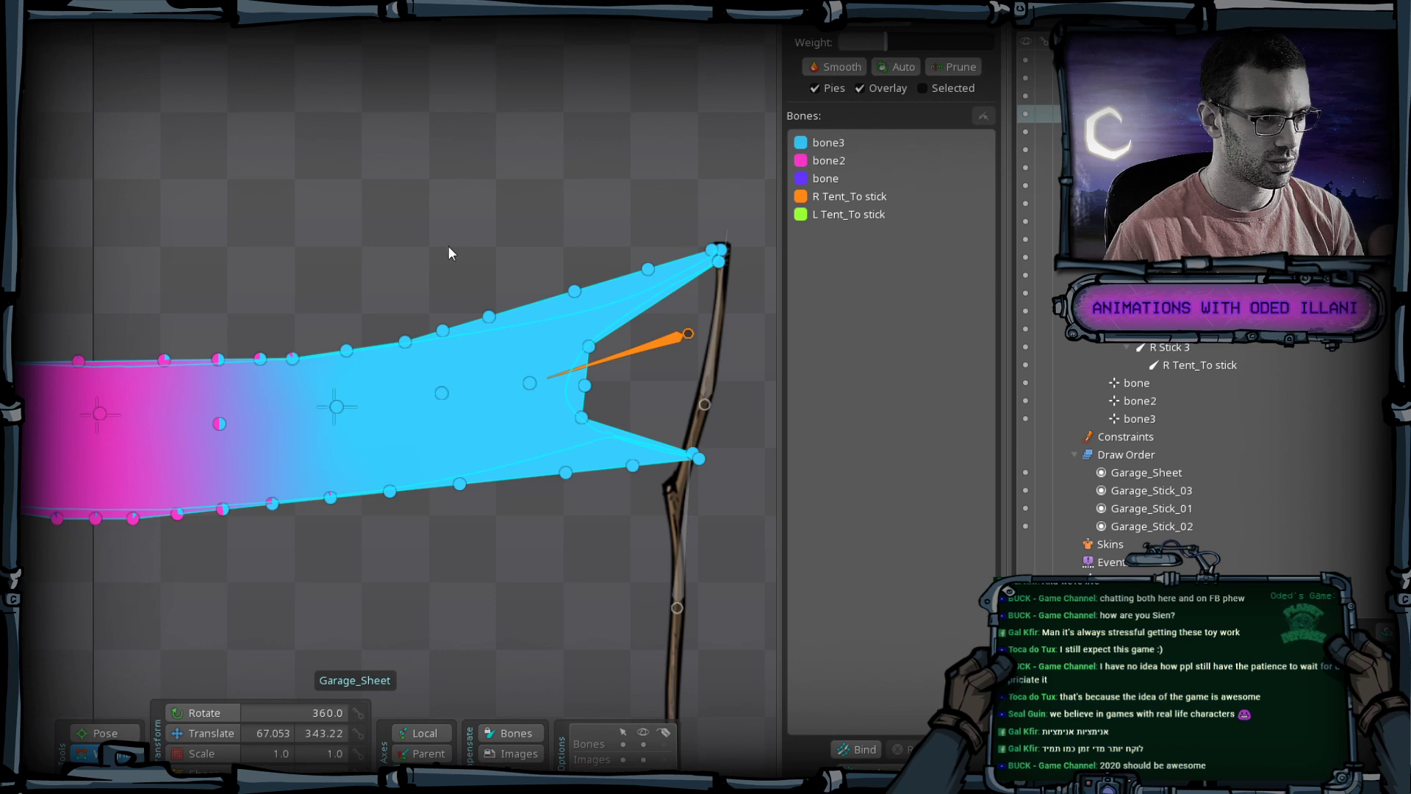
{"action": "left_click_drag", "start_coordinate": [469, 208], "coordinate": [766, 551]}
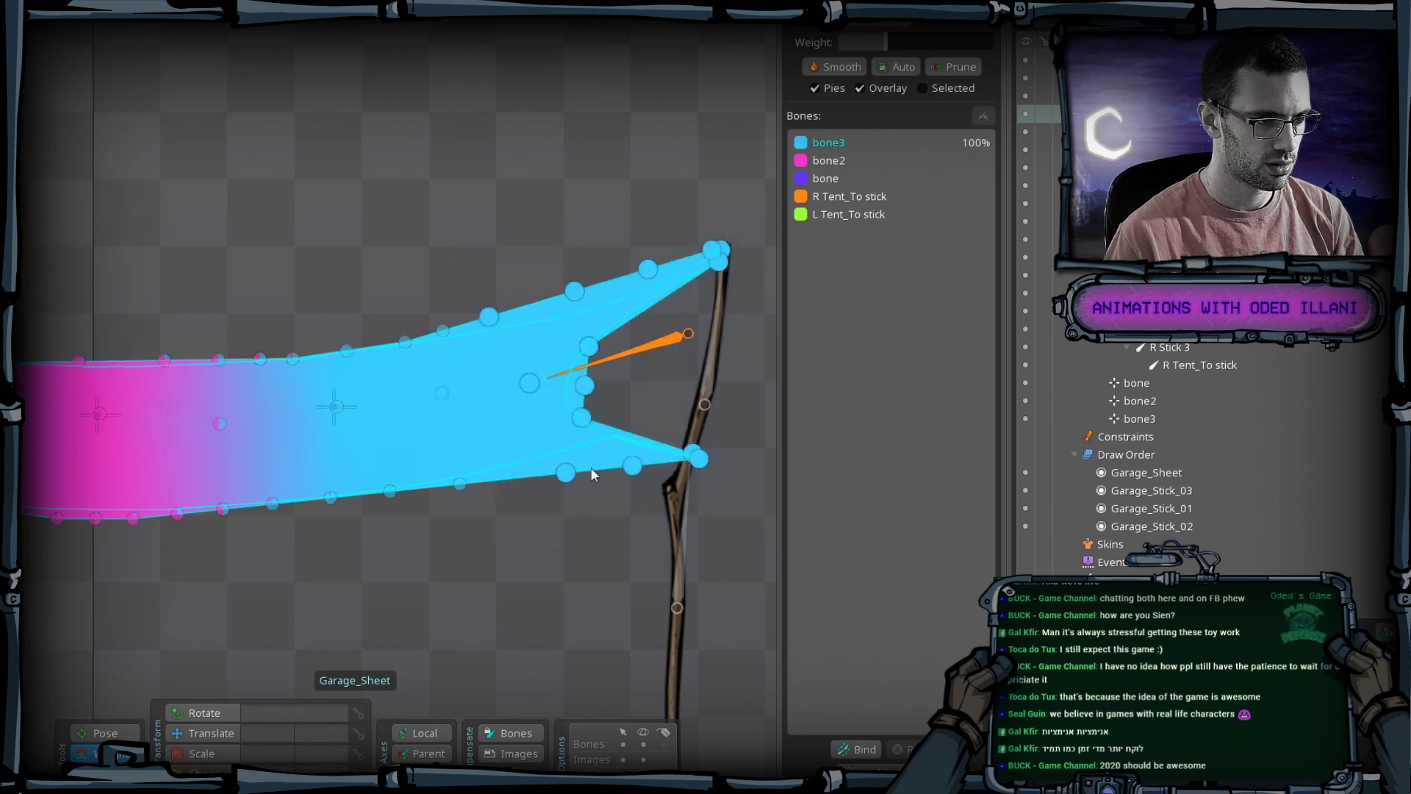
{"action": "left_click", "coordinate": [885, 196]}
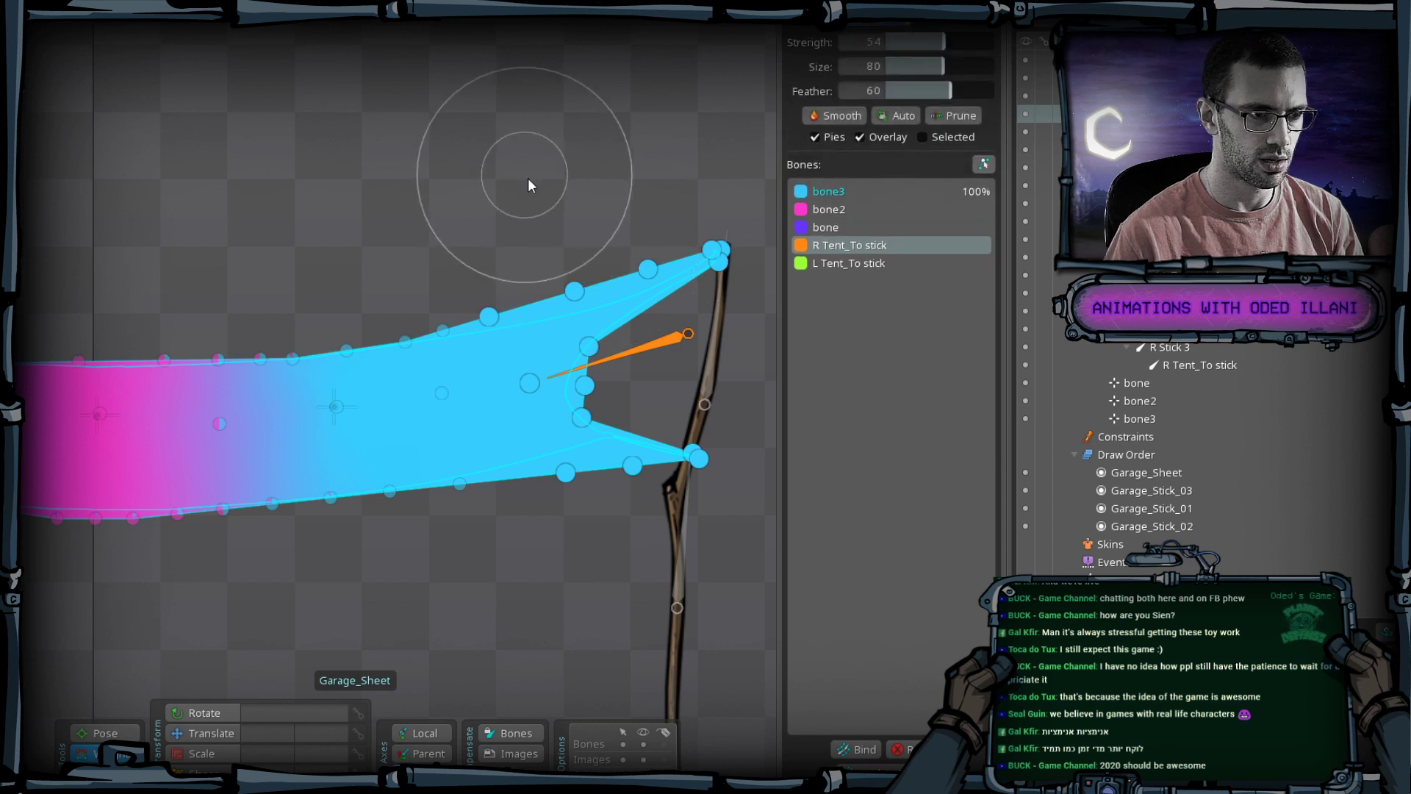
{"action": "mouse_move", "coordinate": [530, 183]}
{"action": "left_mouse_down"}
{"action": "mouse_move", "coordinate": [626, 256]}
{"action": "mouse_move", "coordinate": [702, 237]}
{"action": "mouse_move", "coordinate": [710, 180]}
{"action": "mouse_move", "coordinate": [712, 299]}
{"action": "mouse_move", "coordinate": [704, 148]}
{"action": "mouse_move", "coordinate": [614, 251]}
{"action": "mouse_move", "coordinate": [505, 326]}
{"action": "mouse_move", "coordinate": [527, 377]}
{"action": "mouse_move", "coordinate": [711, 450]}
{"action": "mouse_move", "coordinate": [623, 513]}
{"action": "left_mouse_up"}
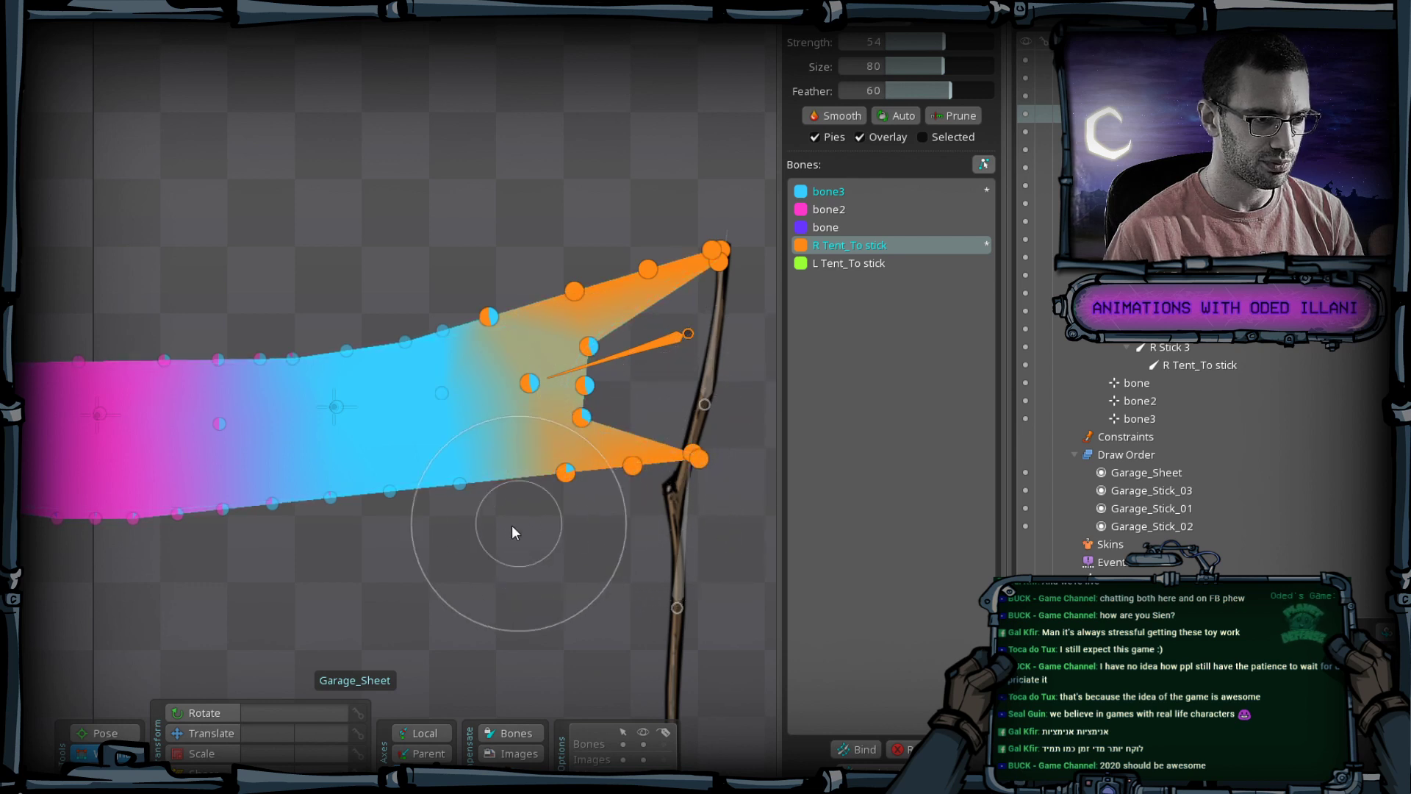
Brush R Tent_To stick weight at strength 32 onto the sheet's right-end vertices, extending inward to the next upper and lower edge vertices.
{"action": "left_click", "coordinate": [456, 493]}
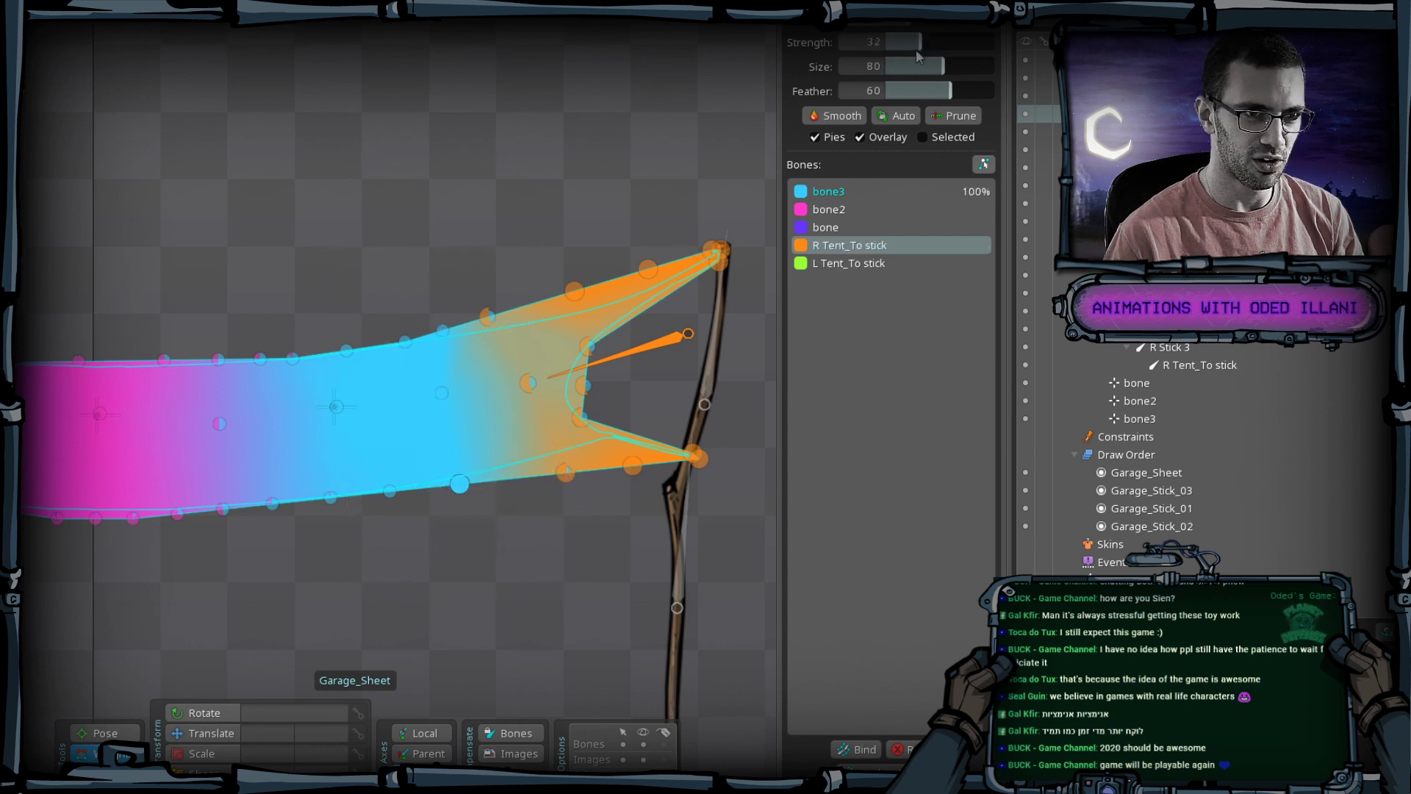
{"action": "left_click", "coordinate": [442, 332]}
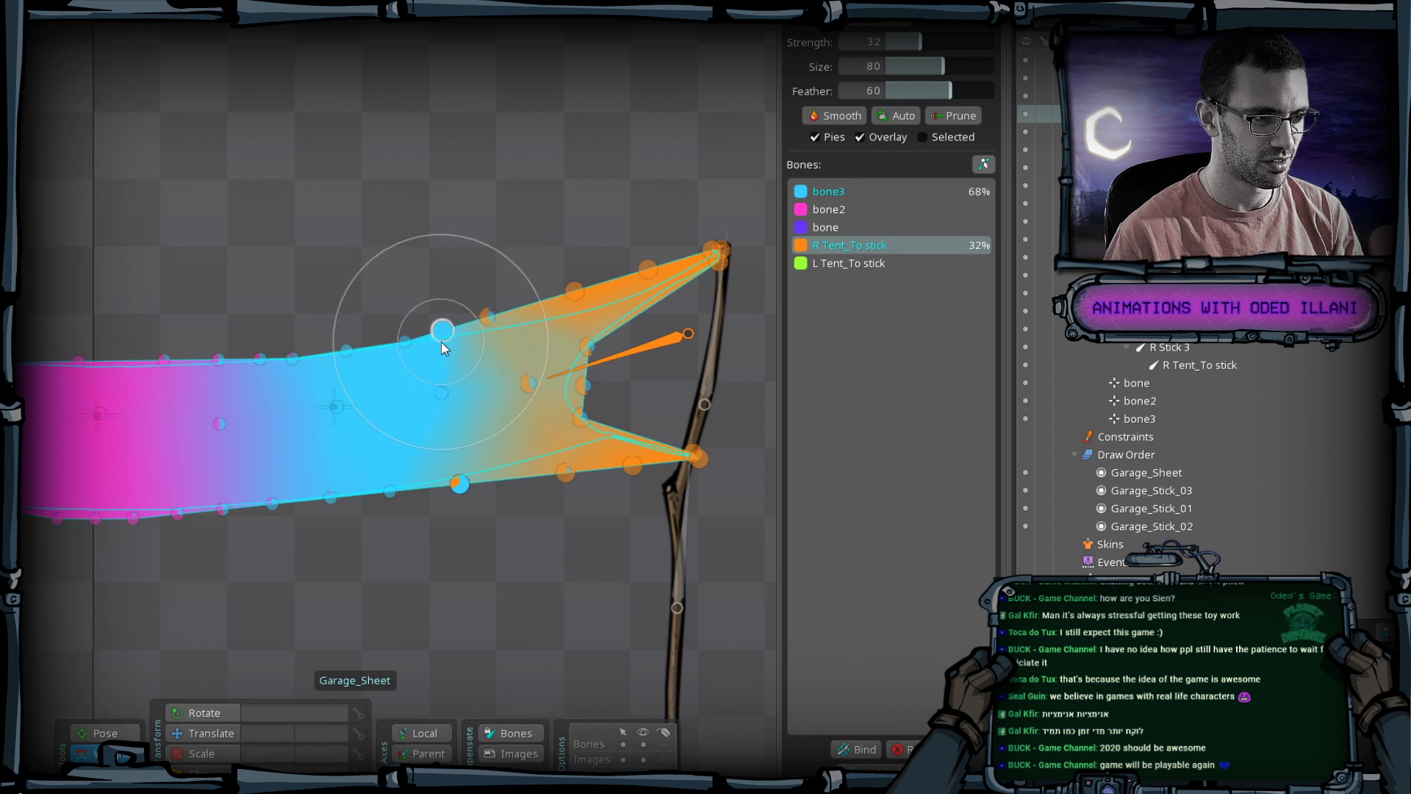
{"action": "mouse_move", "coordinate": [469, 261]}
{"action": "left_mouse_down"}
{"action": "mouse_move", "coordinate": [453, 312]}
{"action": "mouse_move", "coordinate": [523, 317]}
{"action": "mouse_move", "coordinate": [494, 302]}
{"action": "left_mouse_up"}
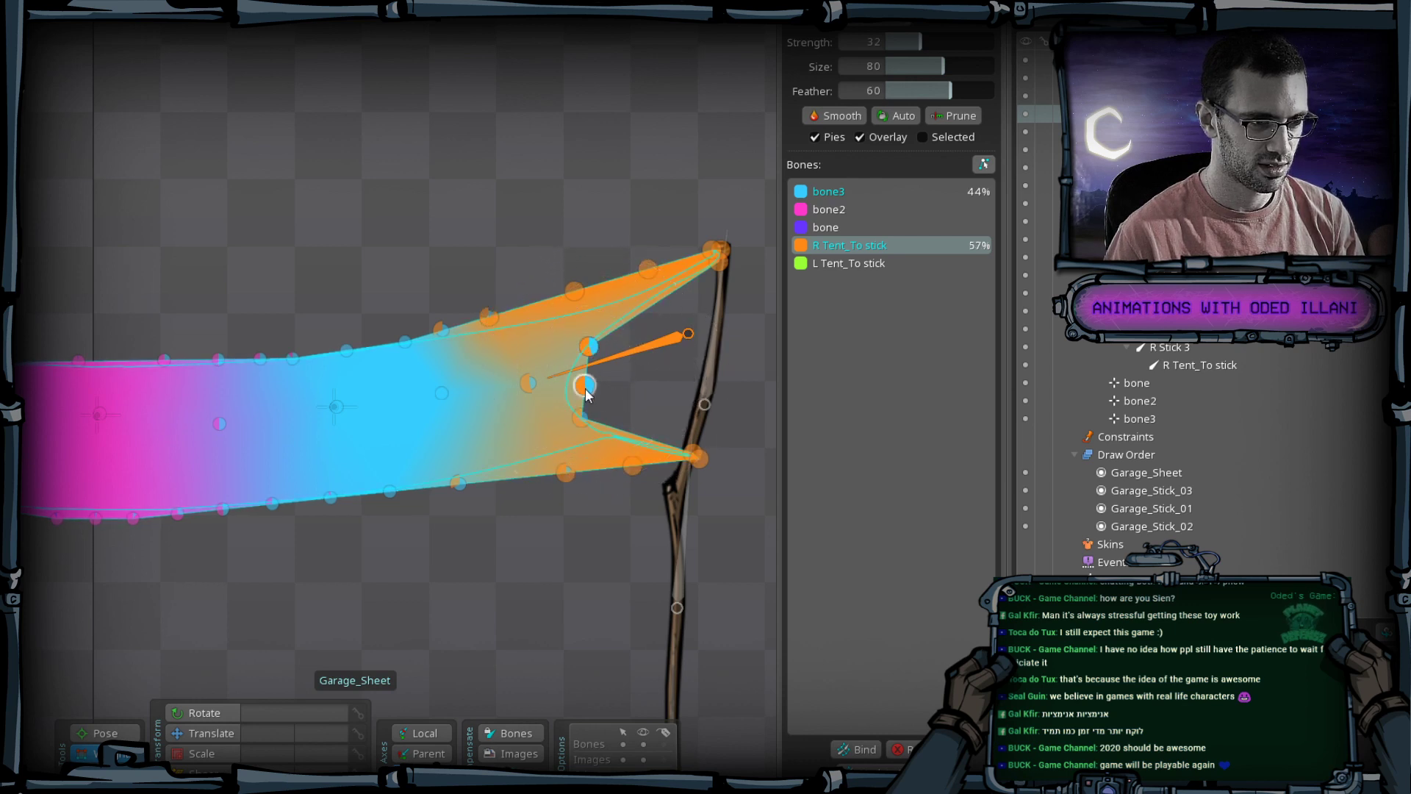
{"action": "mouse_move", "coordinate": [588, 409]}
{"action": "left_mouse_down"}
{"action": "mouse_move", "coordinate": [650, 370]}
{"action": "mouse_move", "coordinate": [586, 371]}
{"action": "mouse_move", "coordinate": [608, 363]}
{"action": "mouse_move", "coordinate": [622, 385]}
{"action": "mouse_move", "coordinate": [594, 364]}
{"action": "left_mouse_up"}
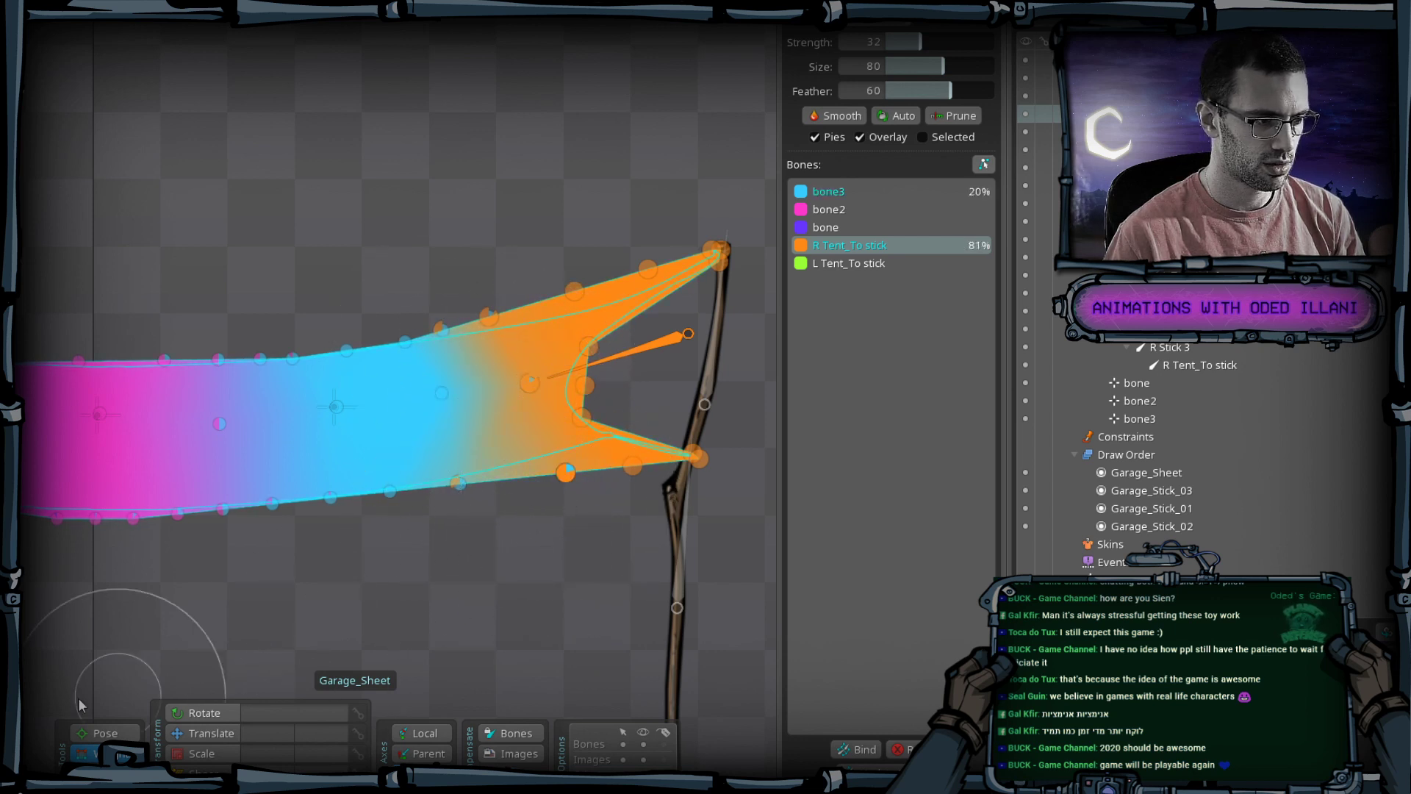
Test the right end's weighting by moving bone3, and undo the move.
{"action": "left_click", "coordinate": [100, 737]}
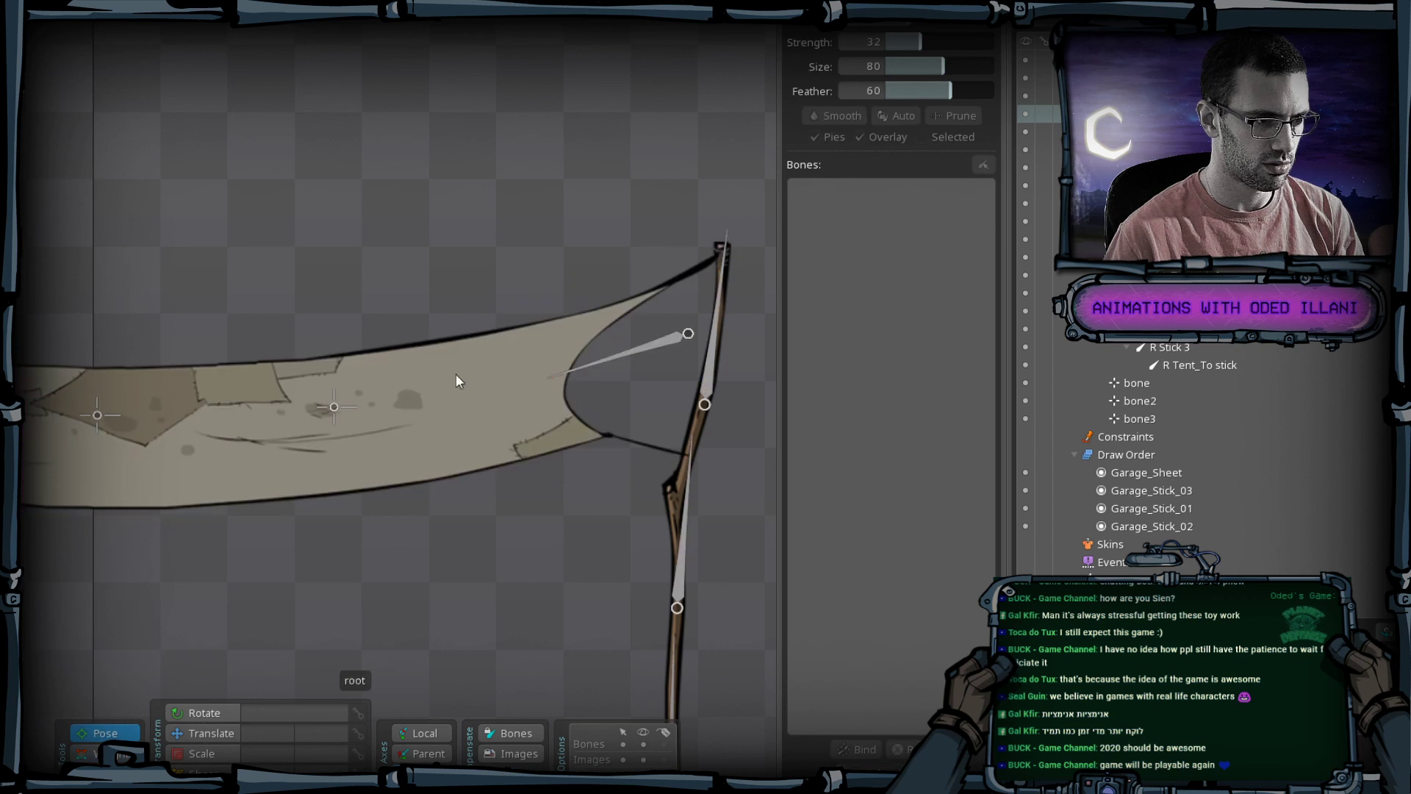
{"action": "left_click", "coordinate": [322, 405]}
{"action": "left_click_drag", "start_coordinate": [417, 558], "coordinate": [307, 647]}
{"action": "key", "text": "ctrl+z"}
Check the bone weights of individual Garage_Sheet vertices around the notch at the right end.
{"action": "left_click", "coordinate": [519, 365]}
{"action": "scroll", "coordinate": [619, 473], "scroll_direction": "up", "scroll_amount": 3}
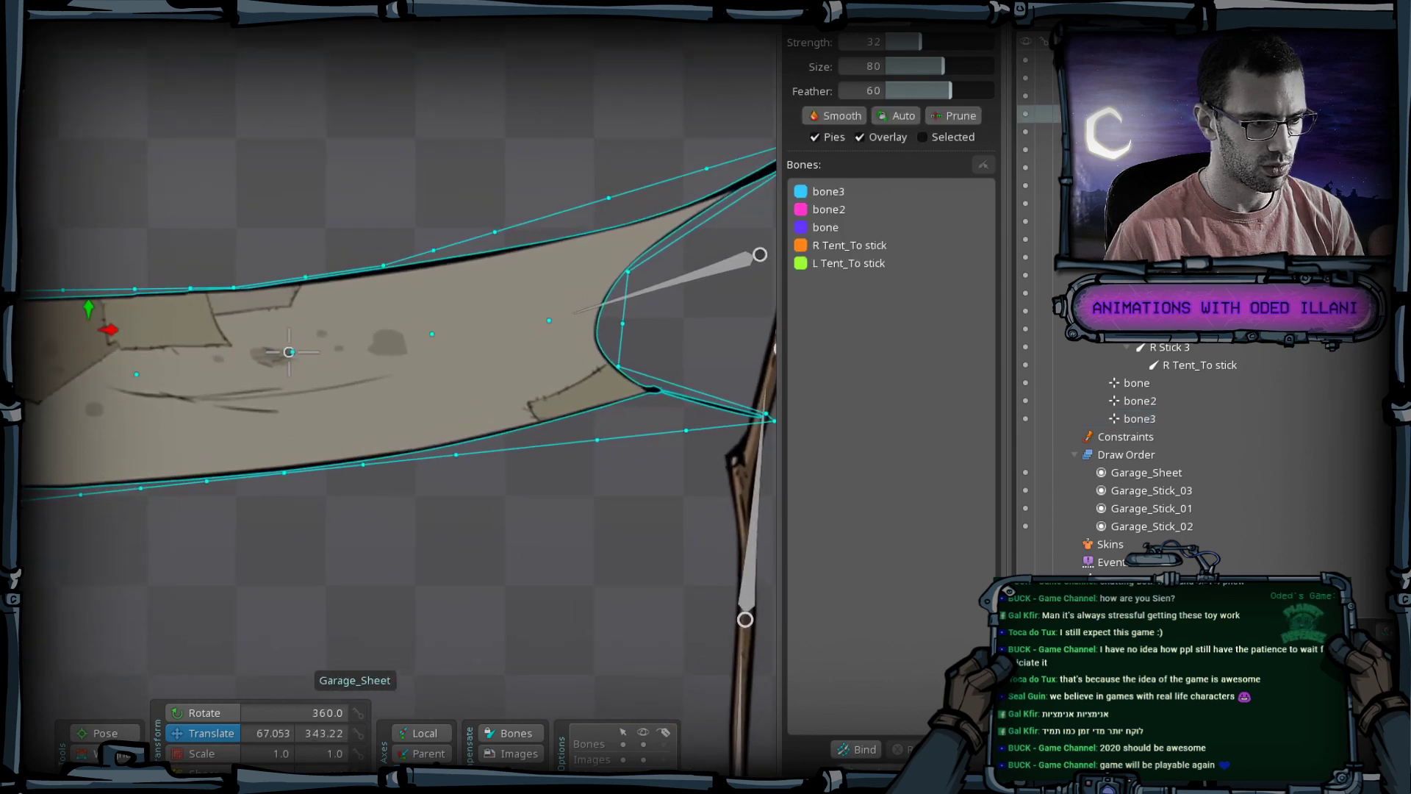
{"action": "left_click", "coordinate": [105, 754]}
{"action": "left_click_drag", "start_coordinate": [657, 353], "coordinate": [443, 456]}
{"action": "left_click", "coordinate": [344, 409]}
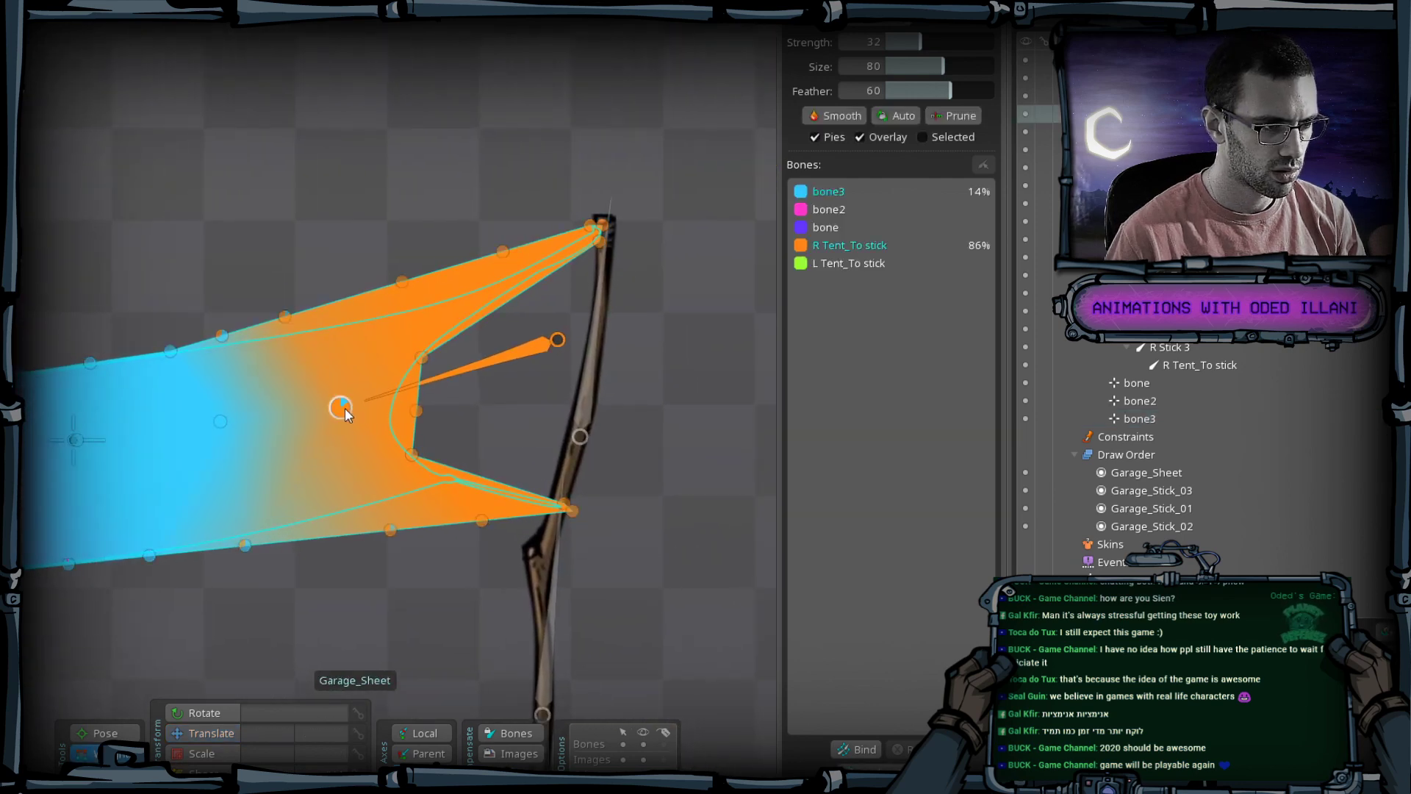
{"action": "left_click", "coordinate": [412, 455]}
{"action": "scroll", "coordinate": [414, 459], "scroll_direction": "up", "scroll_amount": 2}
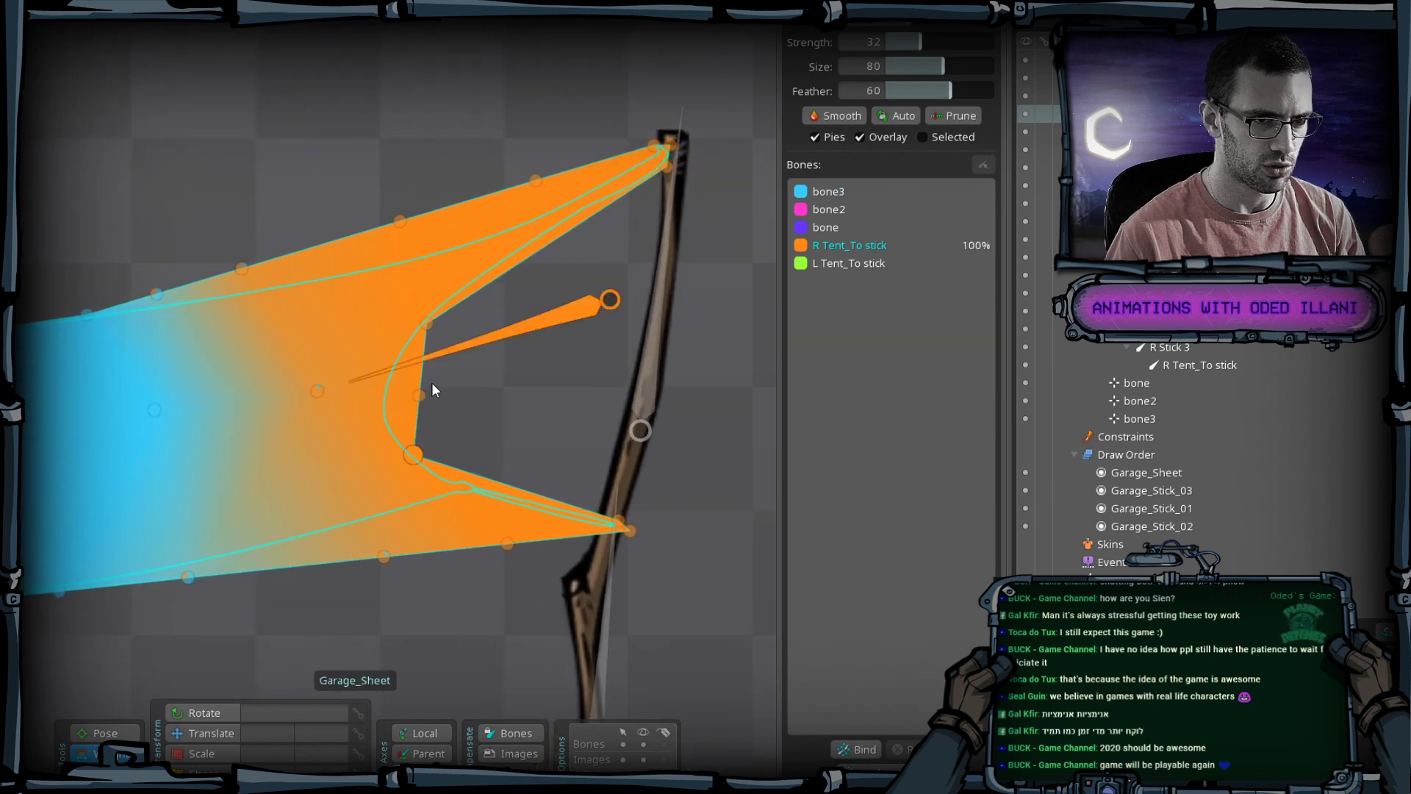
{"action": "left_click", "coordinate": [426, 323]}
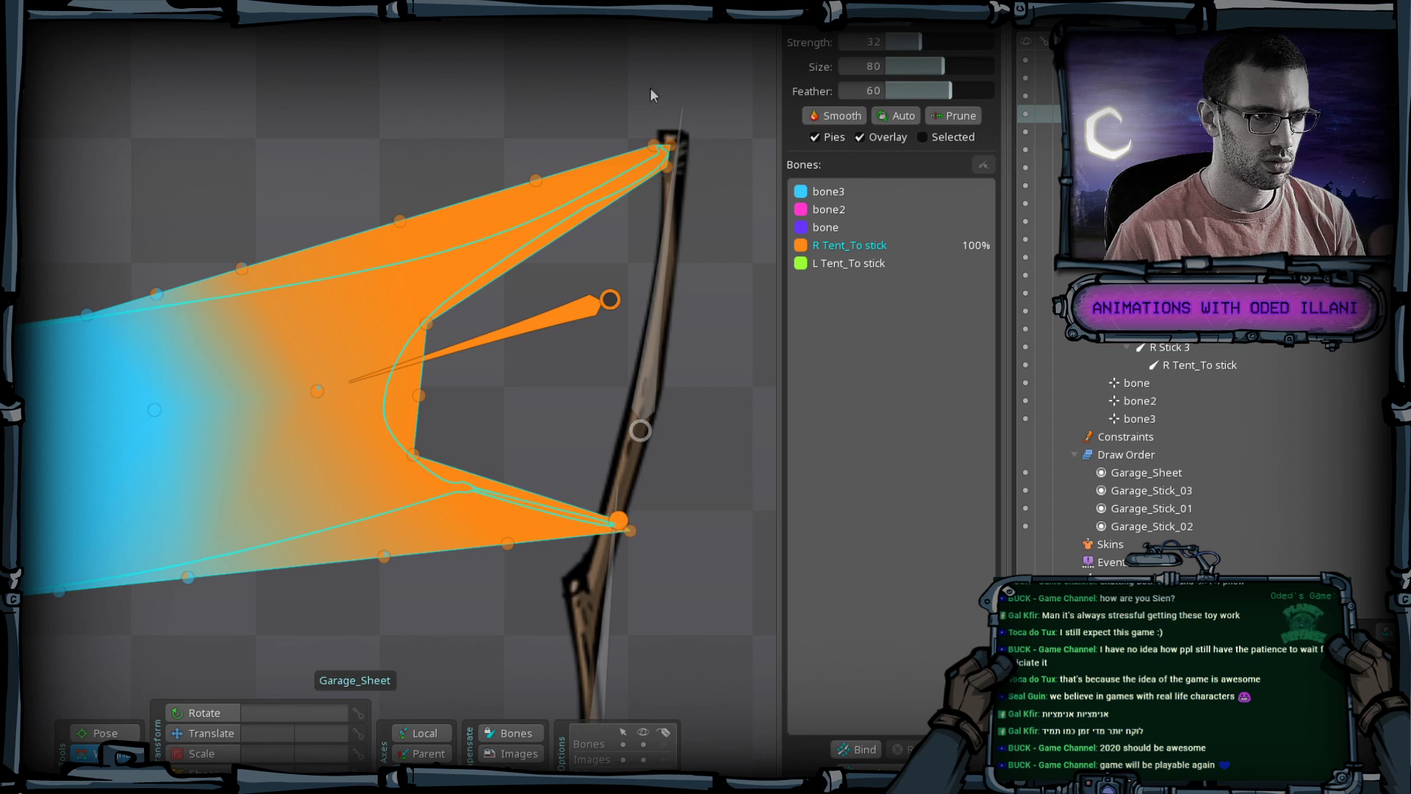
Set the bone3 weight of the interior vertex beside the right notch to 10 with Direct weighting, and save the project.
{"action": "left_click", "coordinate": [326, 390]}
{"action": "left_click_drag", "start_coordinate": [328, 391], "coordinate": [459, 401]}
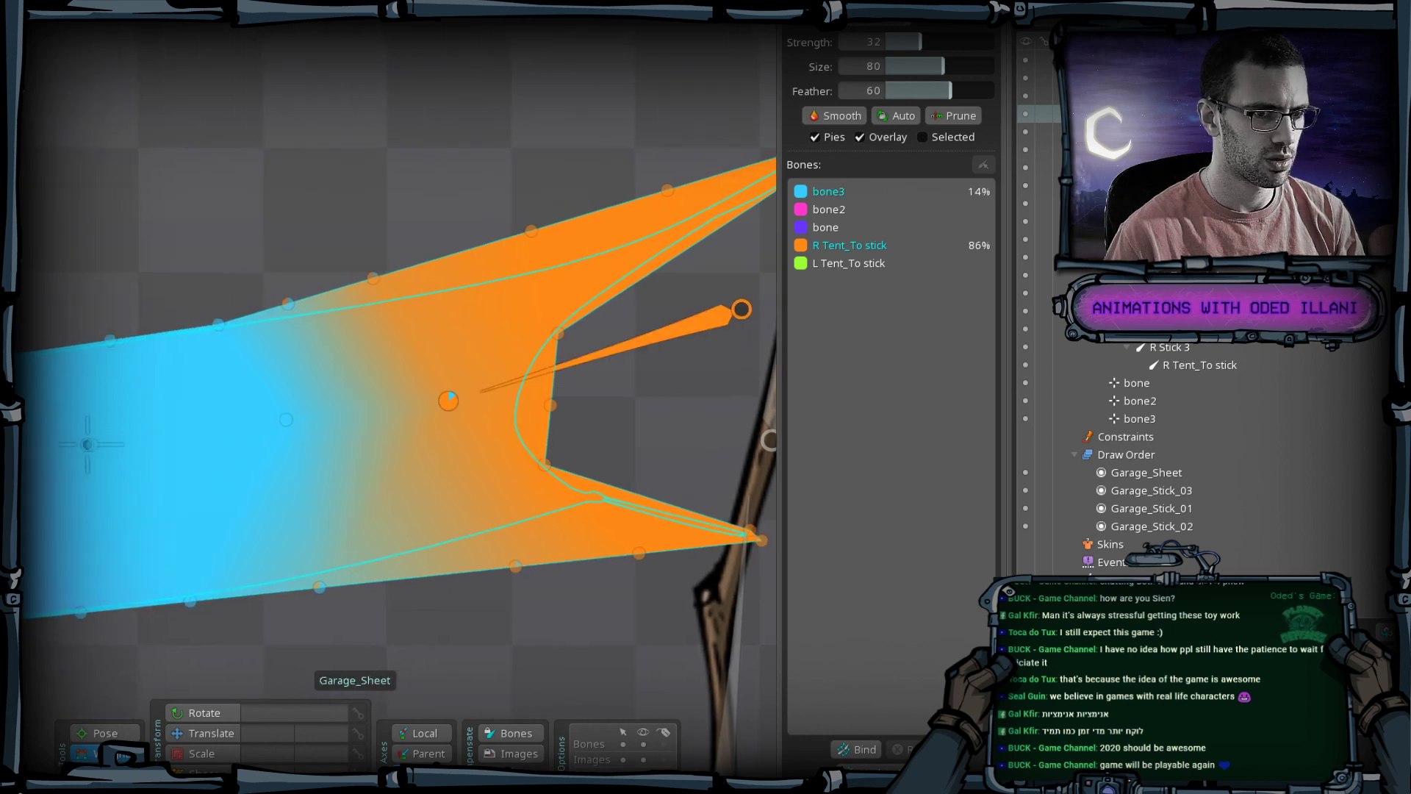
{"action": "left_click", "coordinate": [889, 191]}
{"action": "left_click_drag", "start_coordinate": [919, 47], "coordinate": [911, 47]}
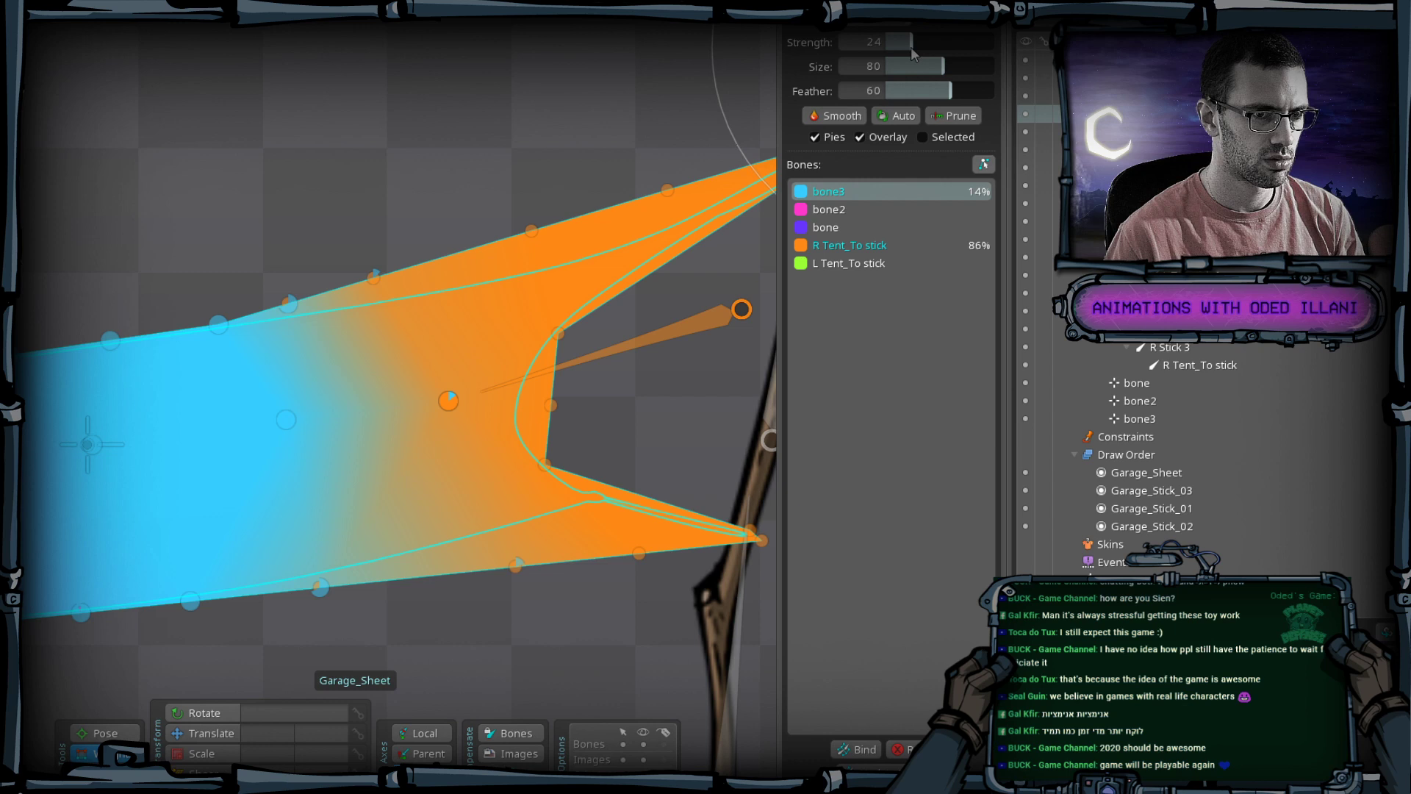
{"action": "left_click", "coordinate": [874, 28]}
{"action": "left_click", "coordinate": [874, 44]}
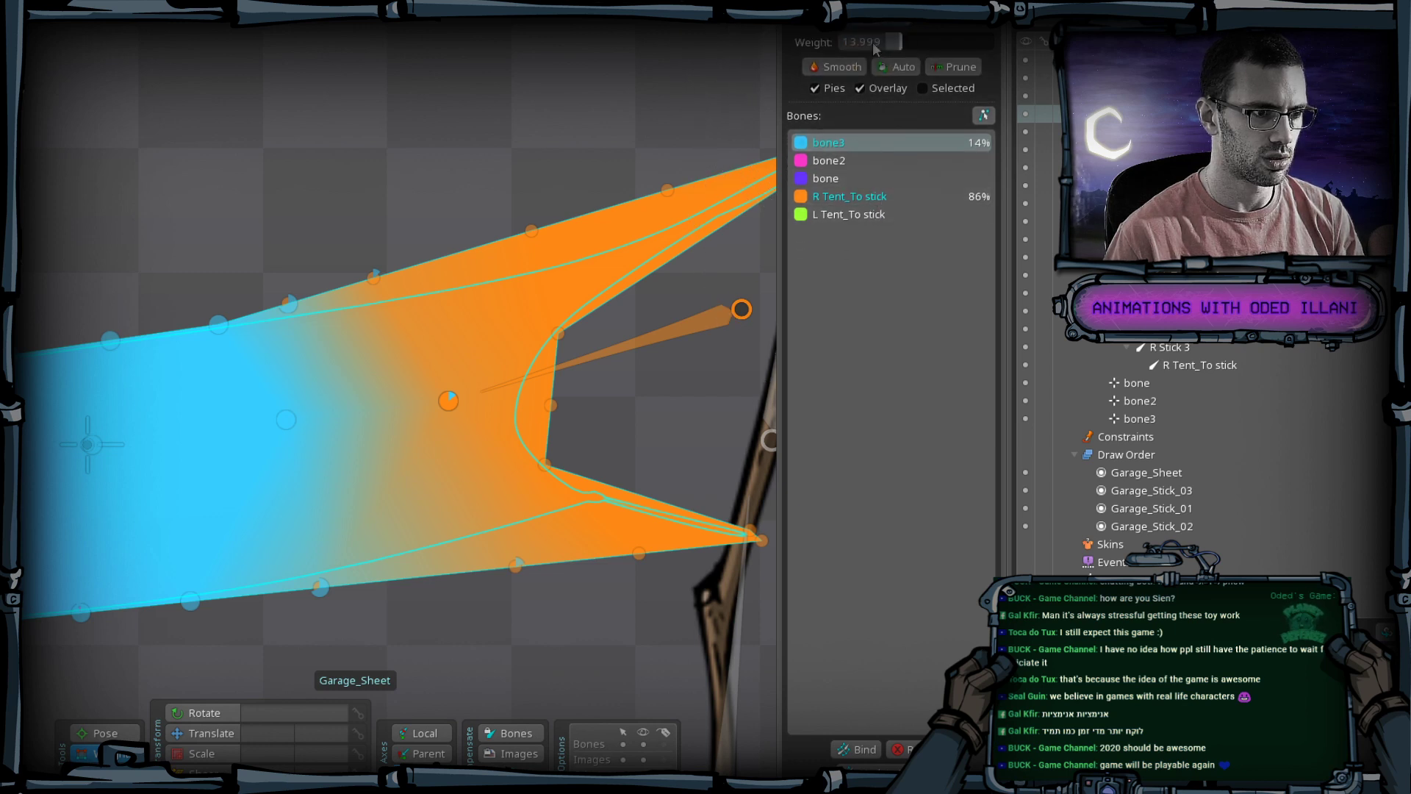
{"action": "left_click_drag", "start_coordinate": [913, 46], "coordinate": [892, 49]}
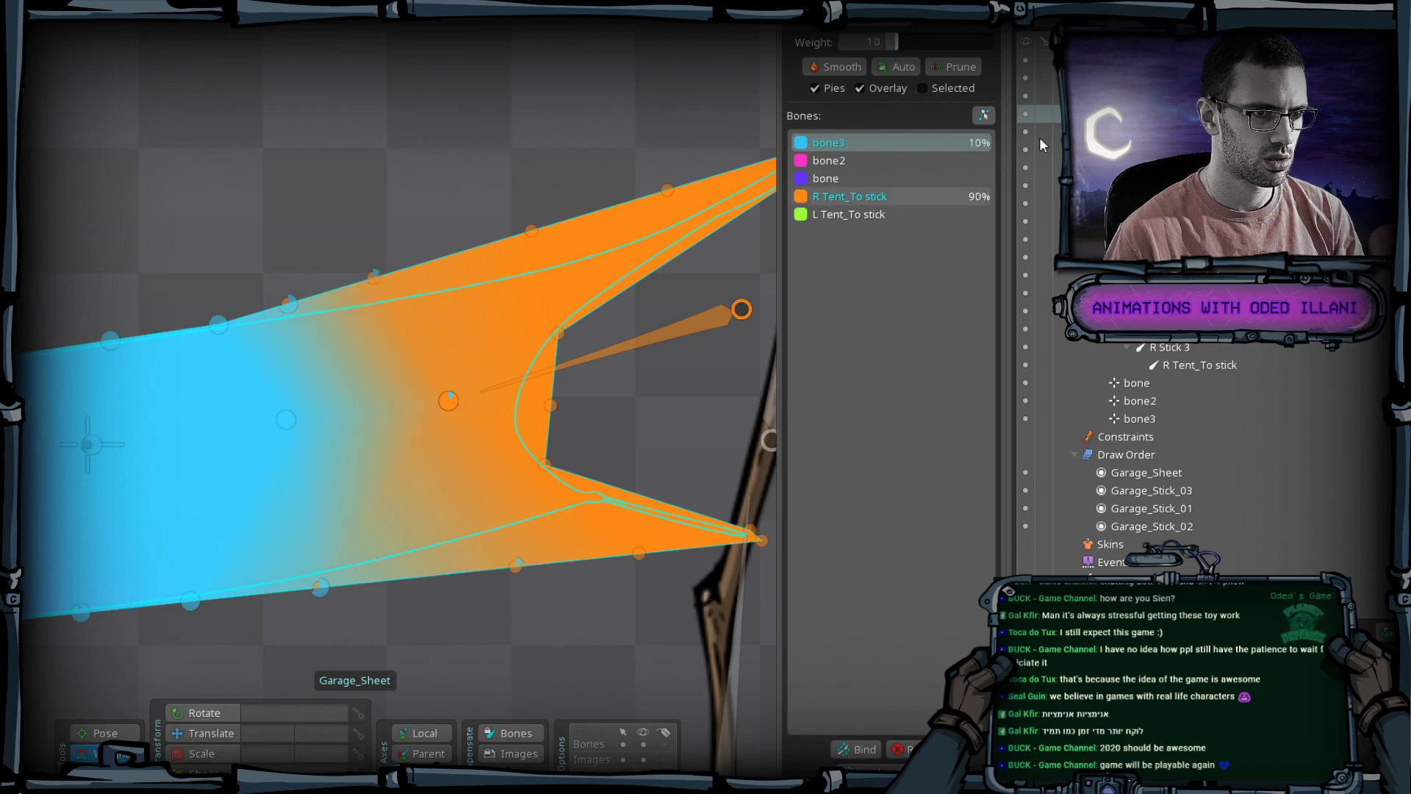
{"action": "key", "text": "ctrl+s"}
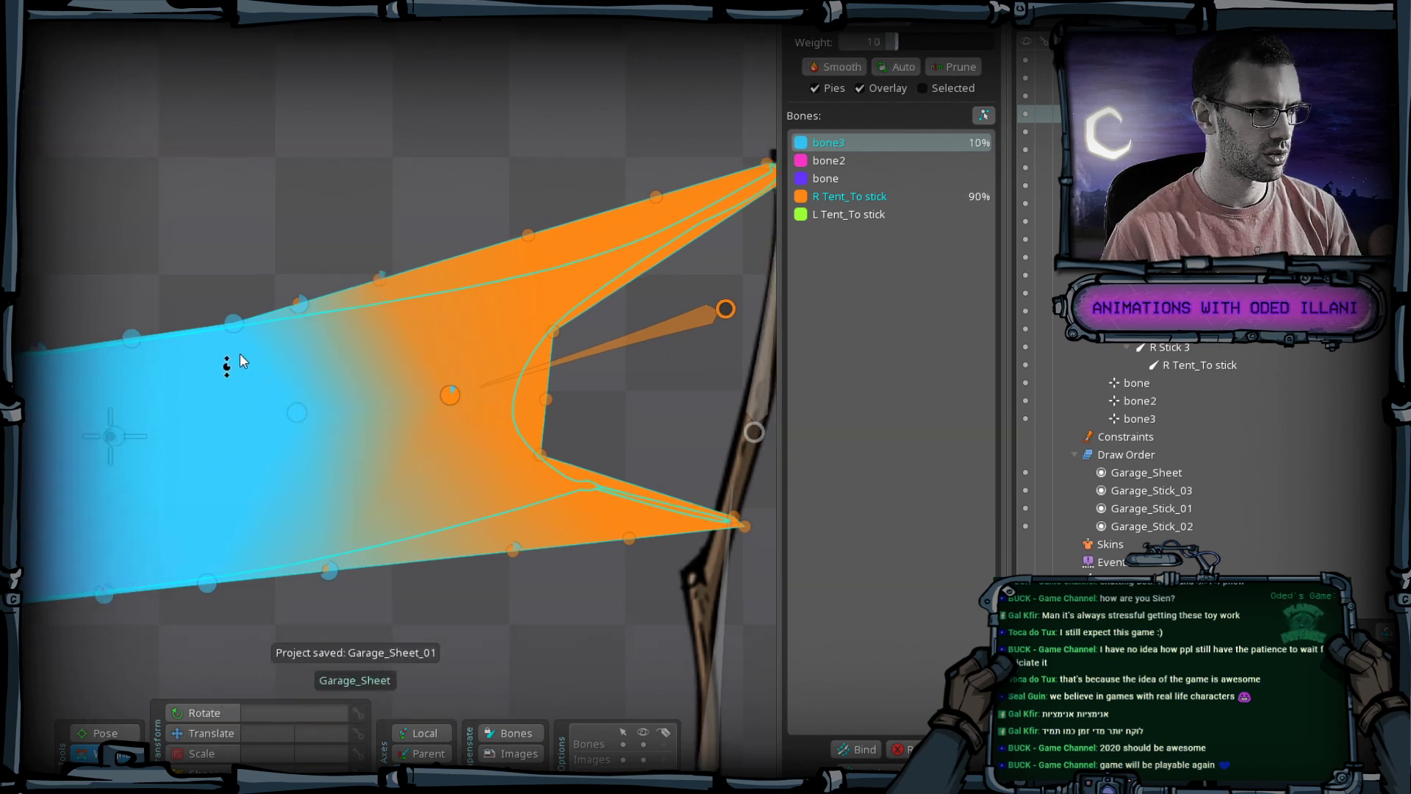
Test the middle of the sheet by moving bone2 up and down, and undo the move.
{"action": "left_click", "coordinate": [107, 737]}
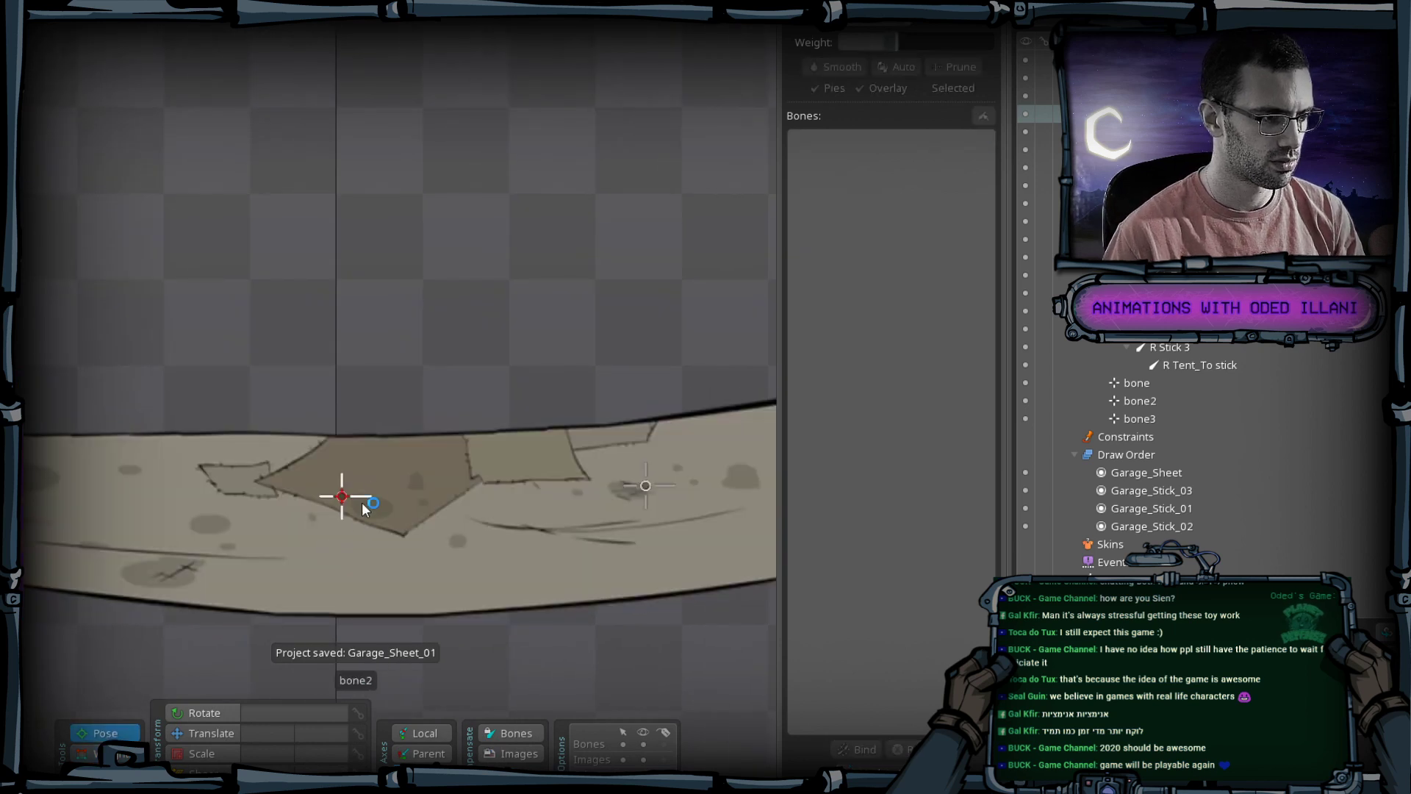
{"action": "left_click", "coordinate": [347, 500]}
{"action": "scroll", "coordinate": [375, 544], "scroll_direction": "down", "scroll_amount": 3}
{"action": "key", "text": "v"}
{"action": "left_click_drag", "start_coordinate": [445, 616], "coordinate": [476, 433]}
{"action": "key", "text": "ctrl+z"}
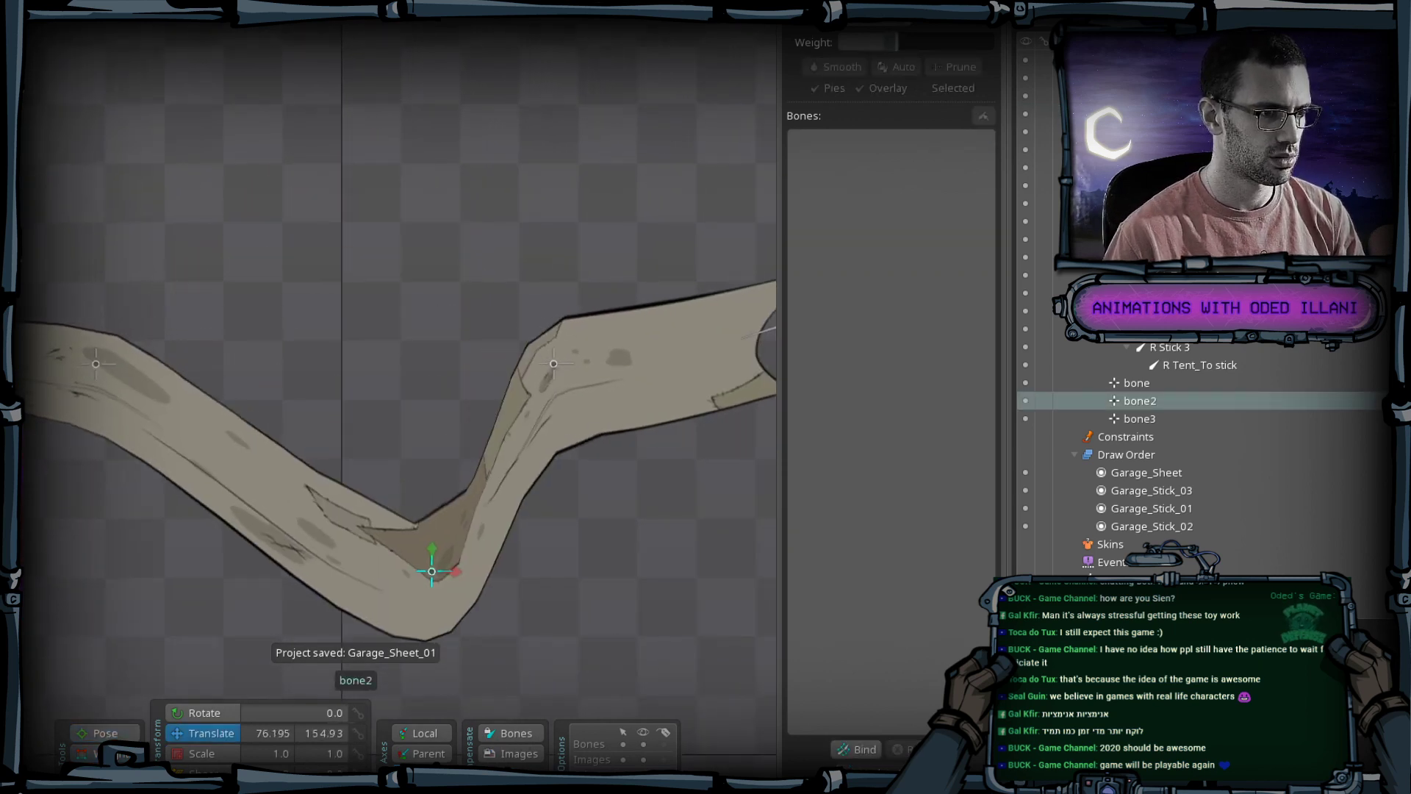
{"action": "key", "text": "ctrl+z"}
Test how the sheet compresses by moving bone3 toward bone2, and undo the move.
{"action": "left_click", "coordinate": [553, 364]}
{"action": "left_click_drag", "start_coordinate": [566, 550], "coordinate": [338, 550]}
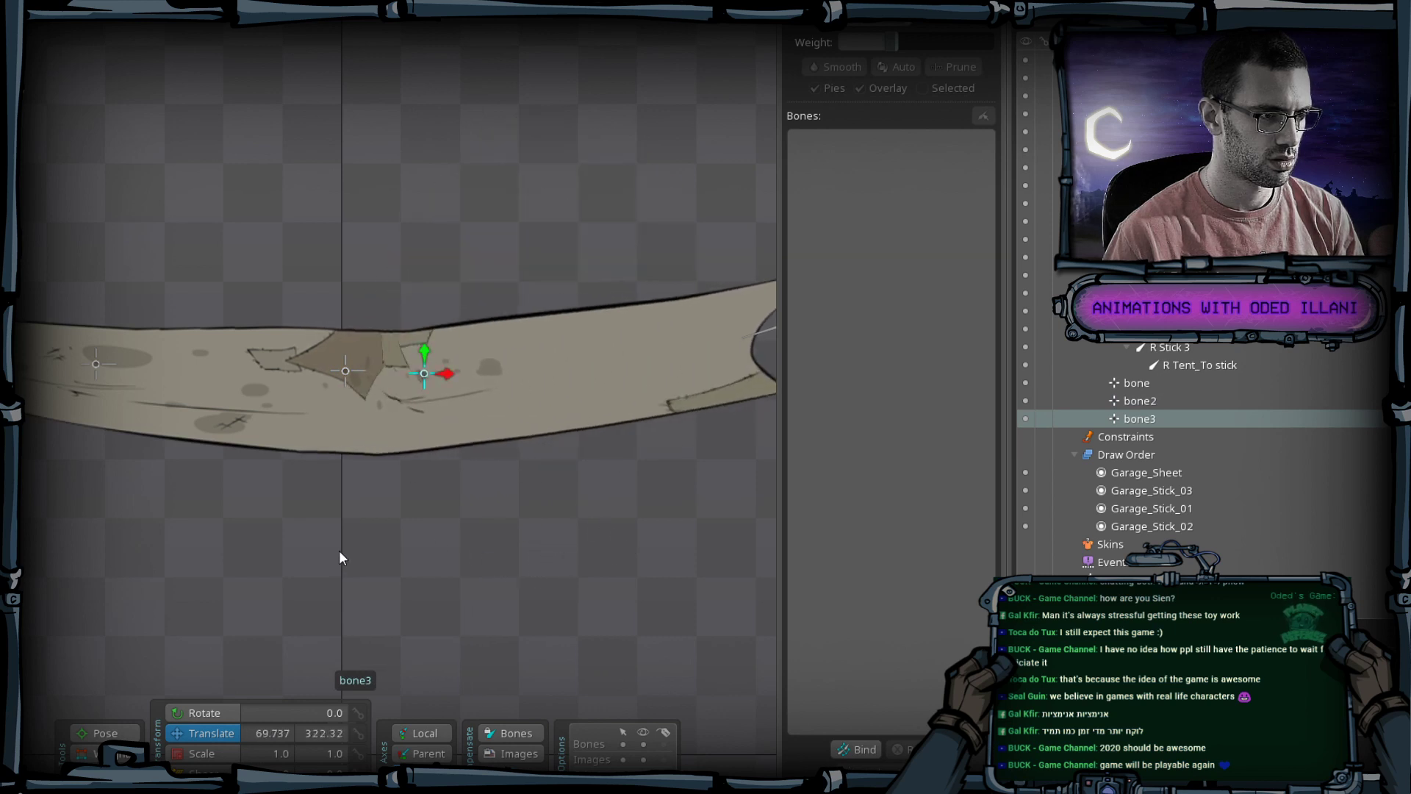
{"action": "key", "text": "ctrl+z"}
Test the sheet by rotating and moving bone2, undo both transforms, and save the project.
{"action": "left_click", "coordinate": [343, 373]}
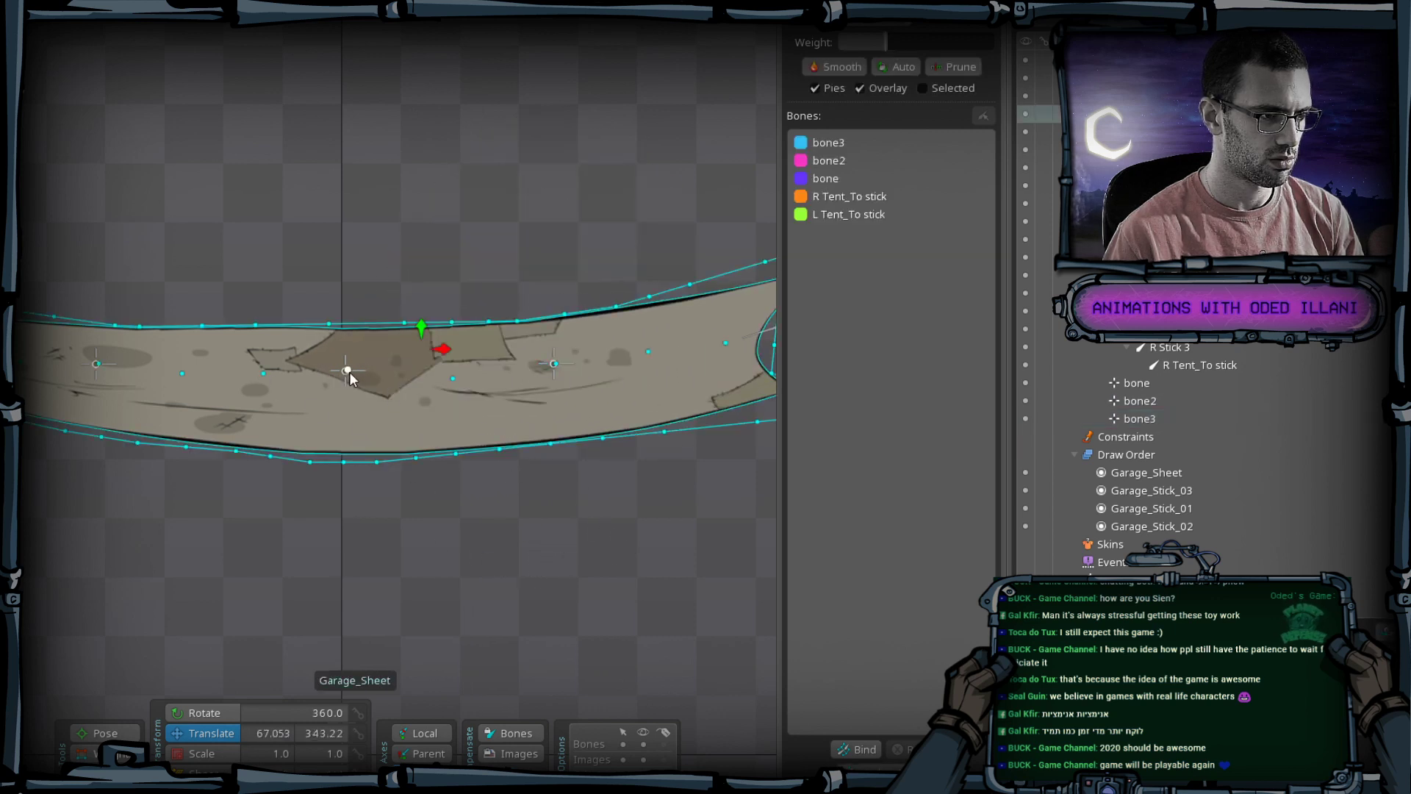
{"action": "left_click", "coordinate": [342, 377]}
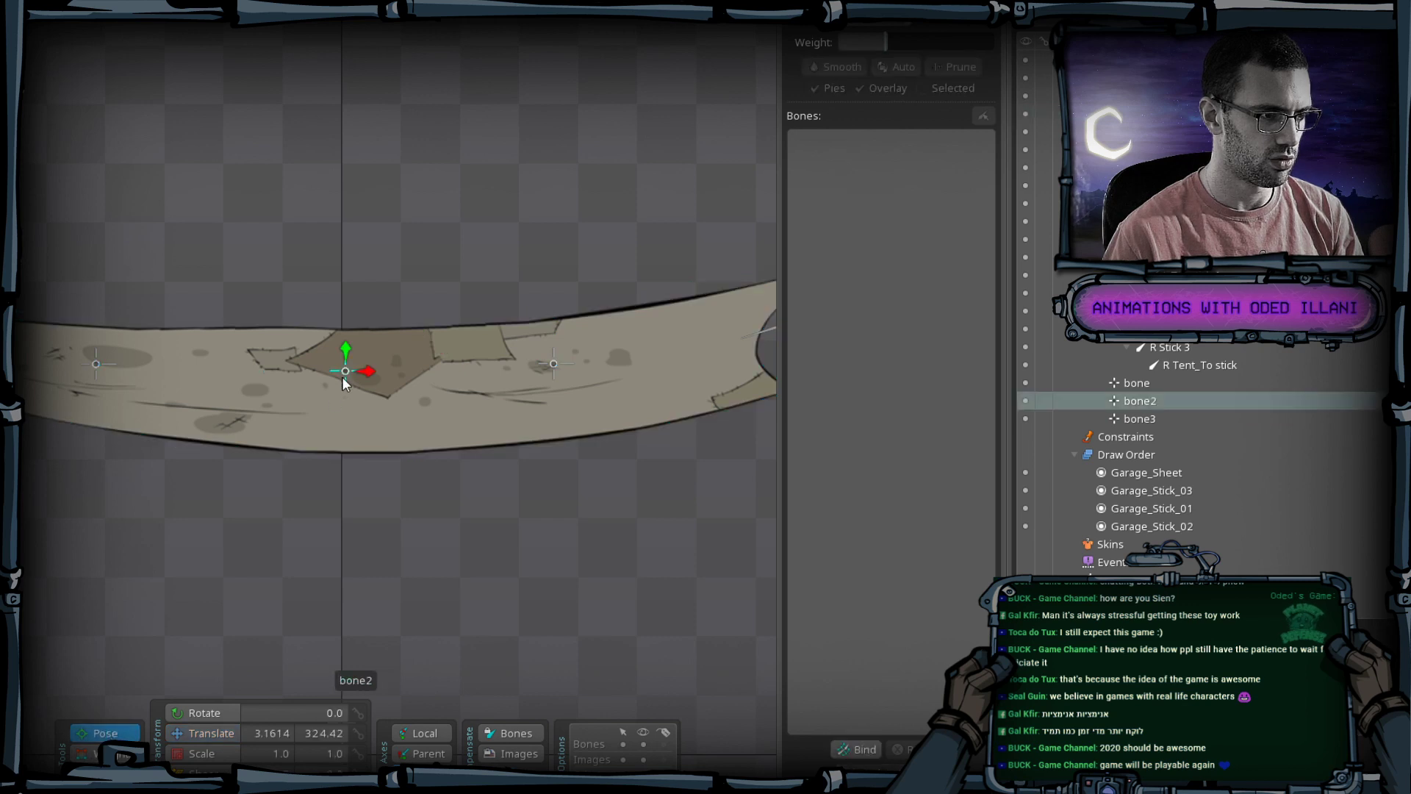
{"action": "key", "text": "c"}
{"action": "left_click_drag", "start_coordinate": [342, 377], "coordinate": [394, 463]}
{"action": "key", "text": "v"}
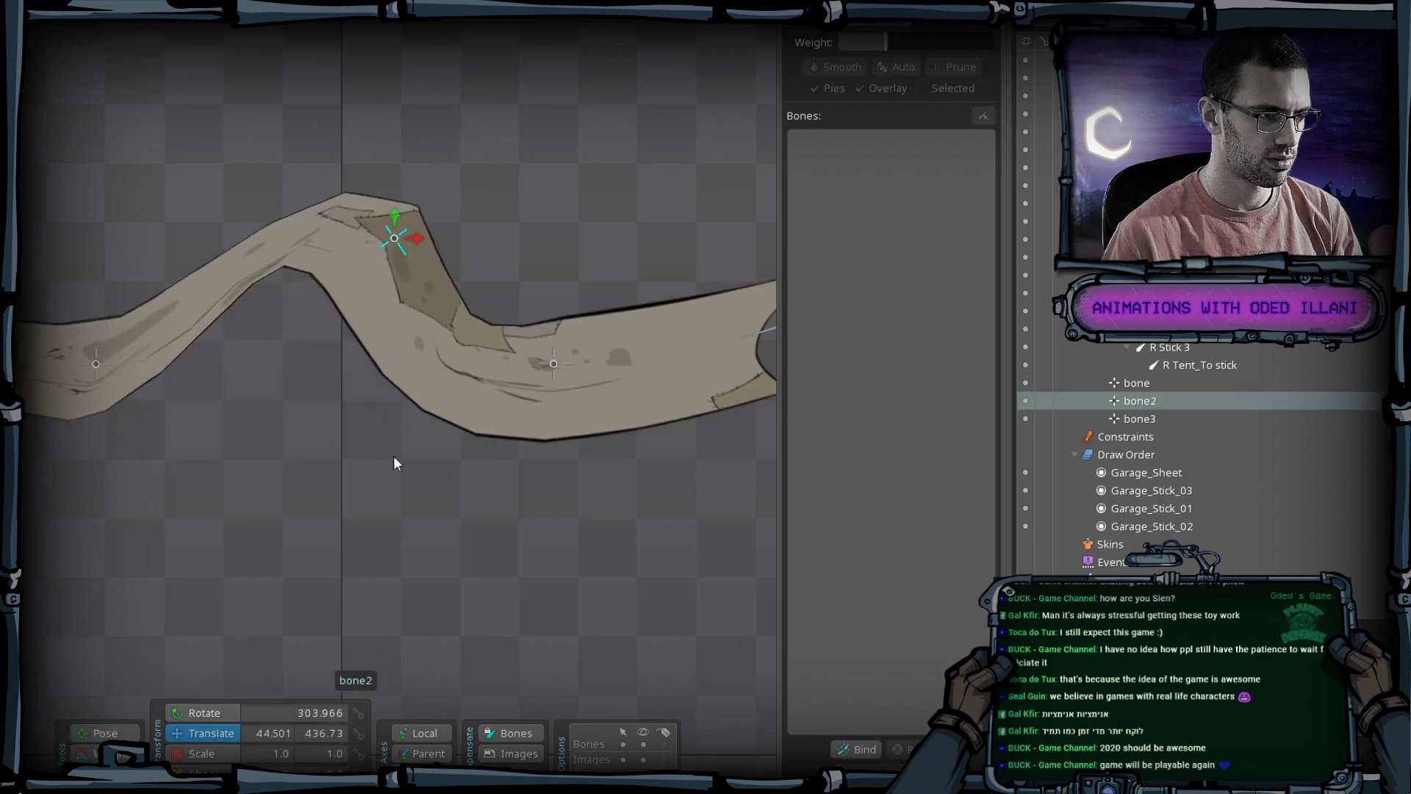
{"action": "key", "text": "ctrl+z"}
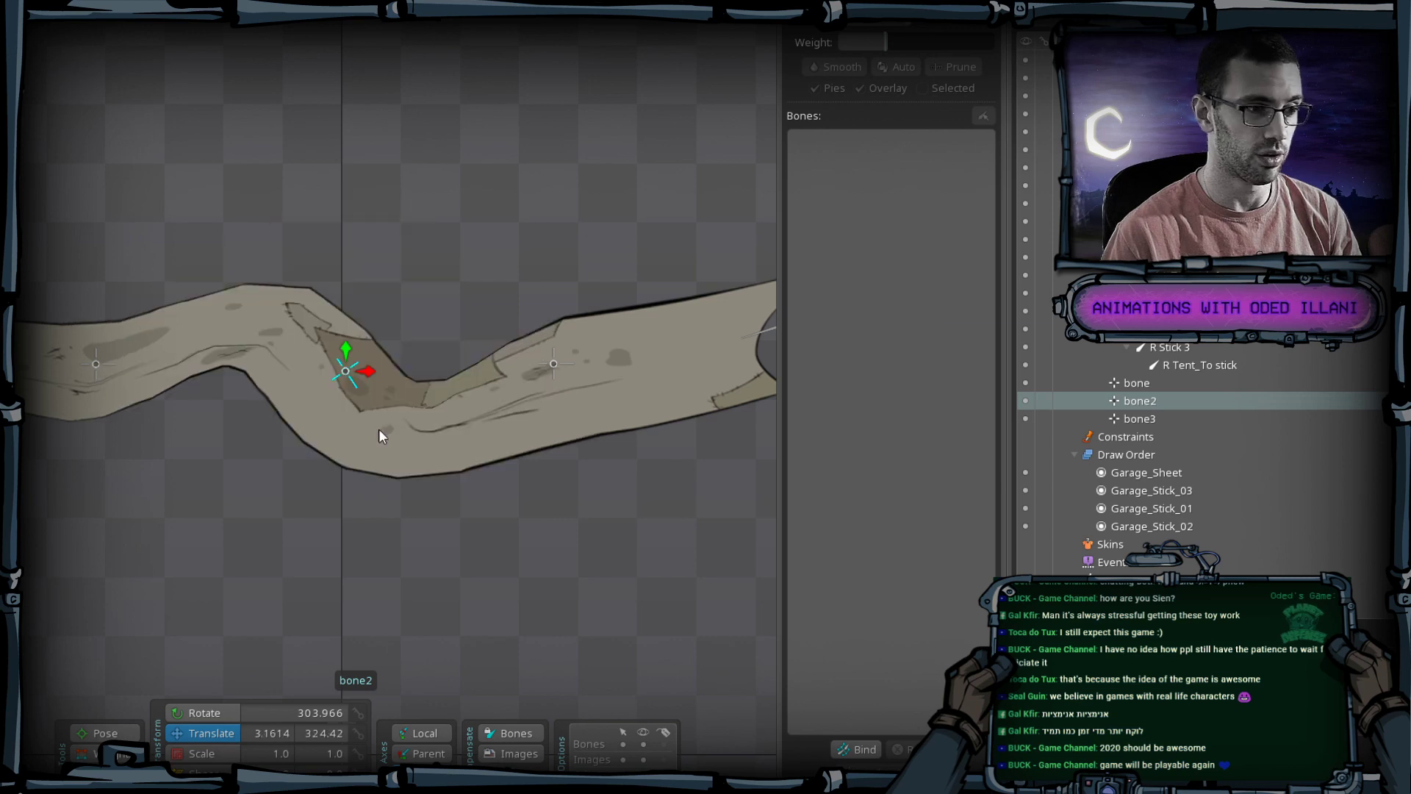
{"action": "key", "text": "ctrl+z"}
{"action": "key", "text": "ctrl+s"}
Convert the right-hand stick, Garage_Stick_03, to a mesh and open it for mesh editing.
{"action": "scroll", "coordinate": [448, 588], "scroll_direction": "down", "scroll_amount": 3}
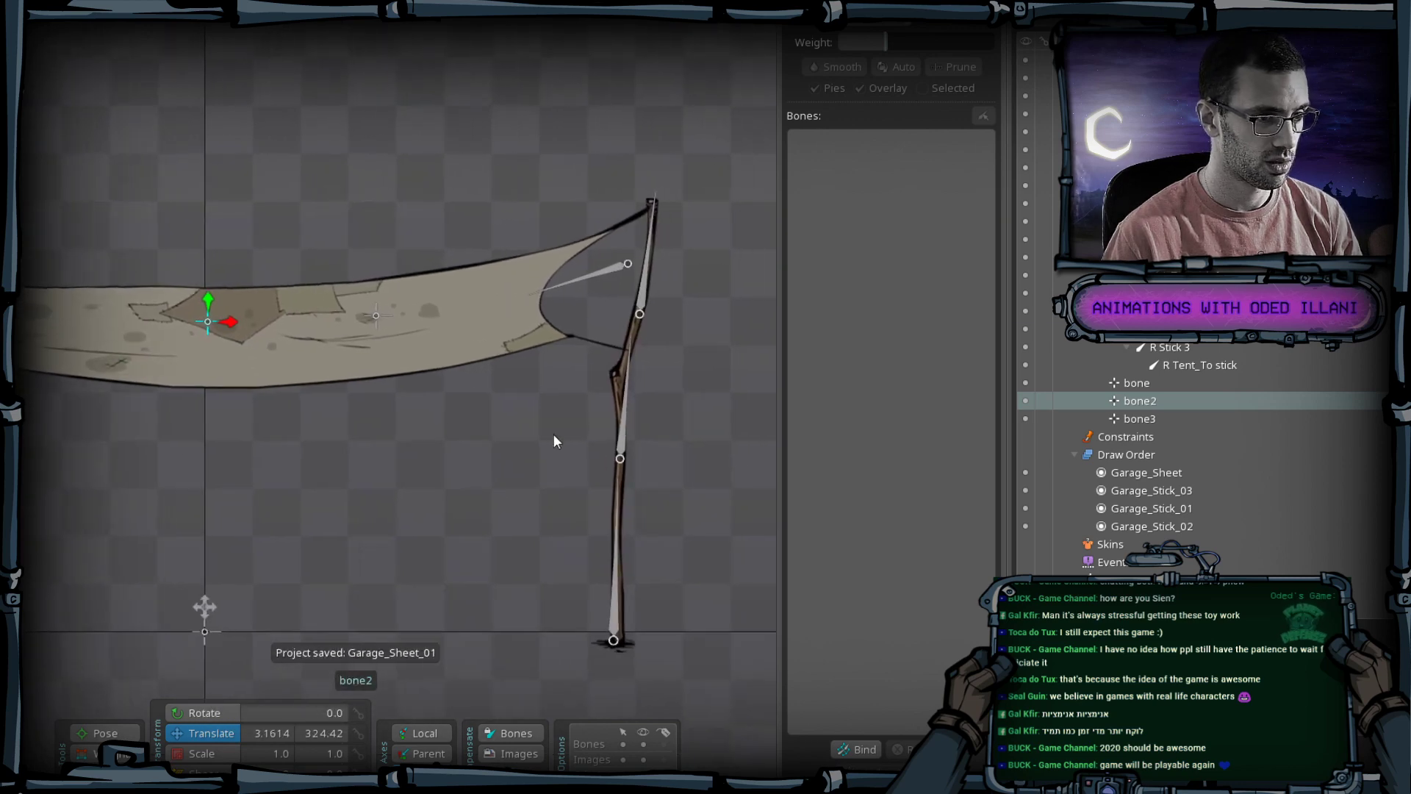
{"action": "scroll", "coordinate": [544, 430], "scroll_direction": "up", "scroll_amount": 3}
{"action": "left_click", "coordinate": [592, 379]}
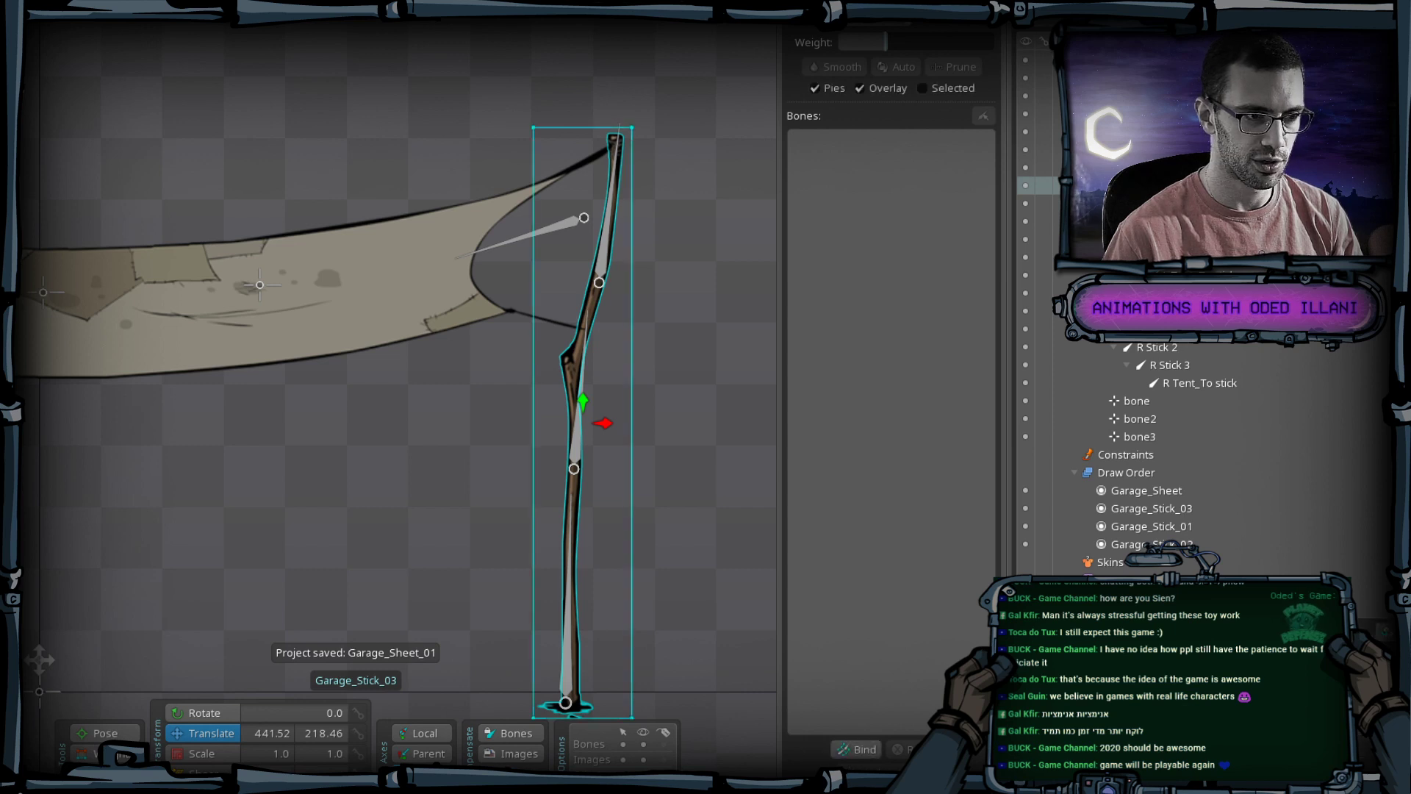
{"action": "key", "text": "ctrl+m"}
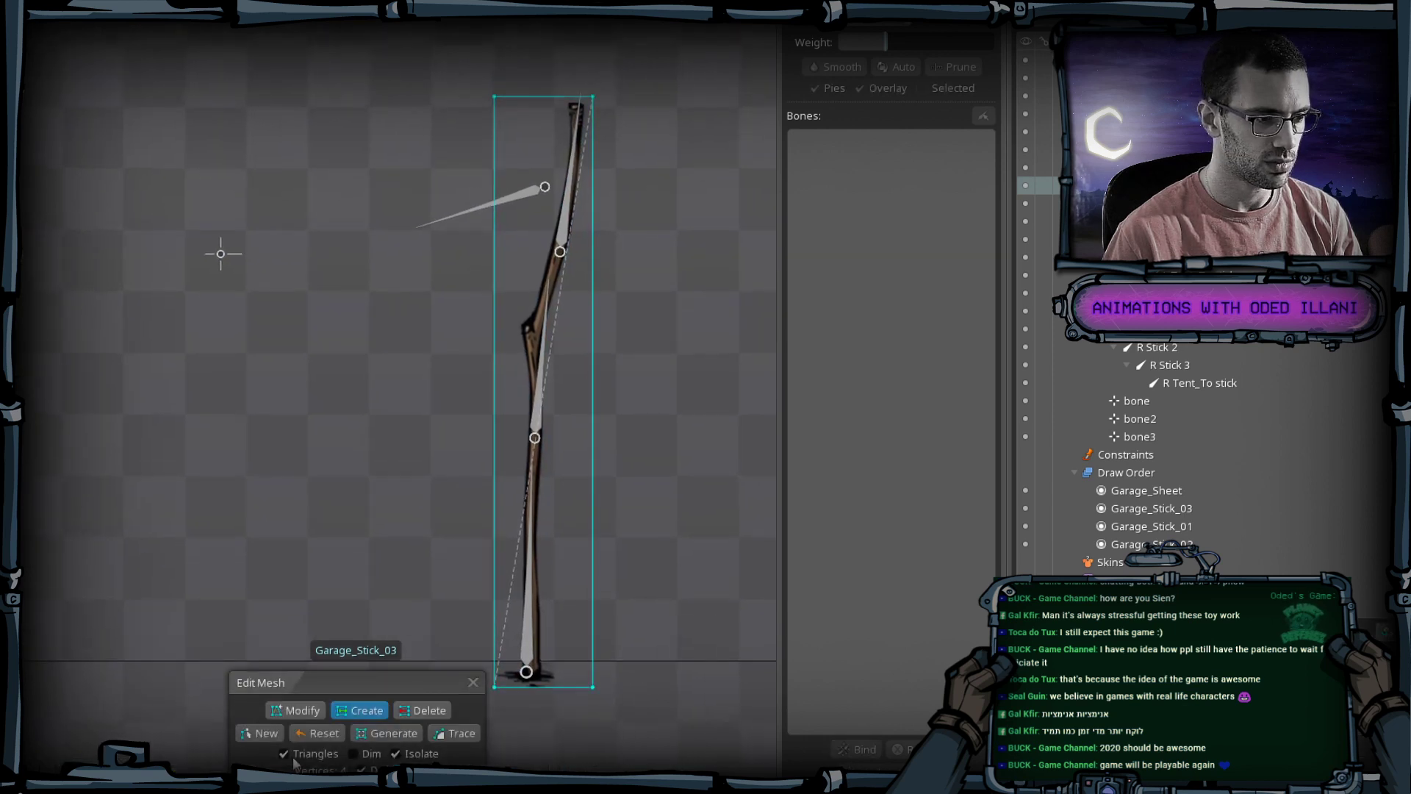
{"action": "left_click", "coordinate": [271, 736]}
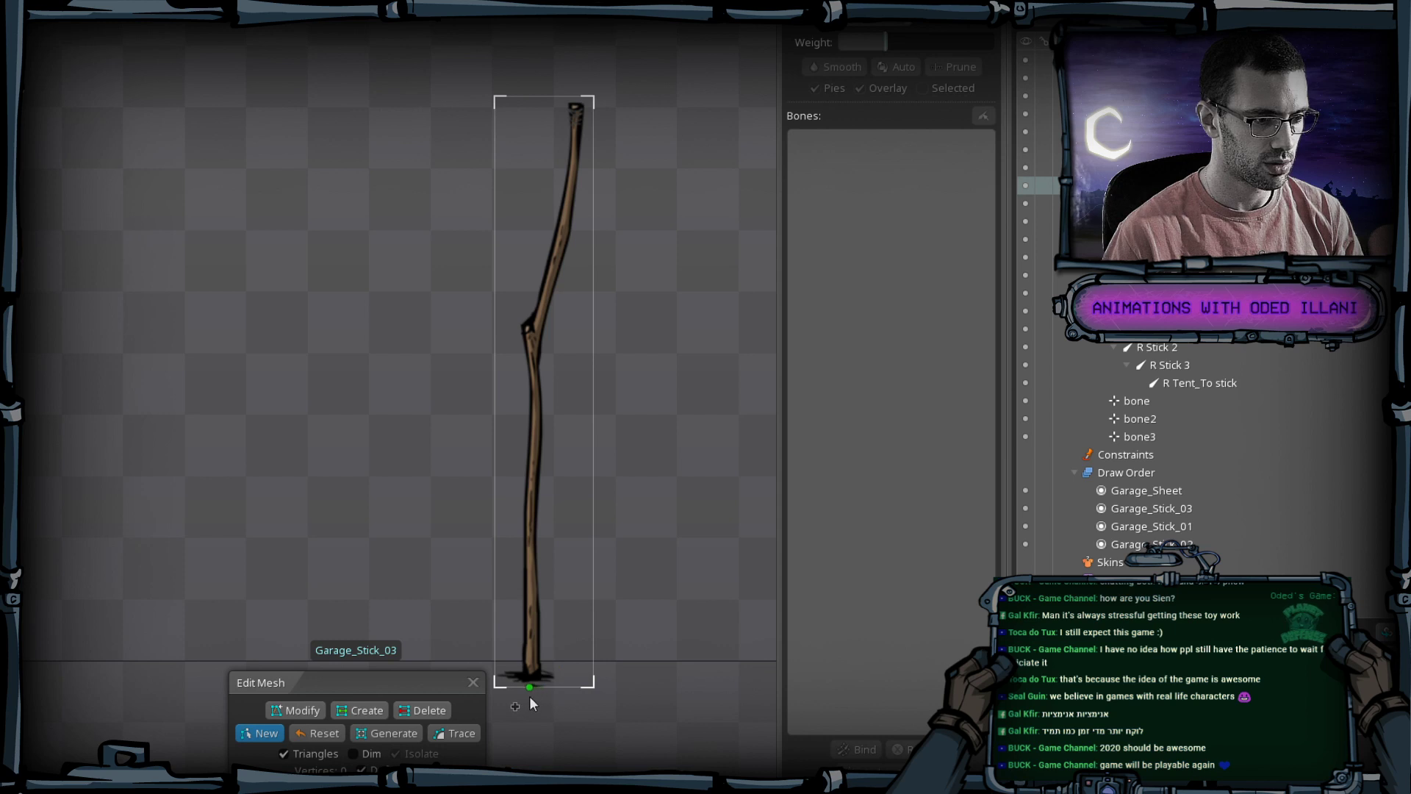
{"action": "left_click", "coordinate": [529, 688]}
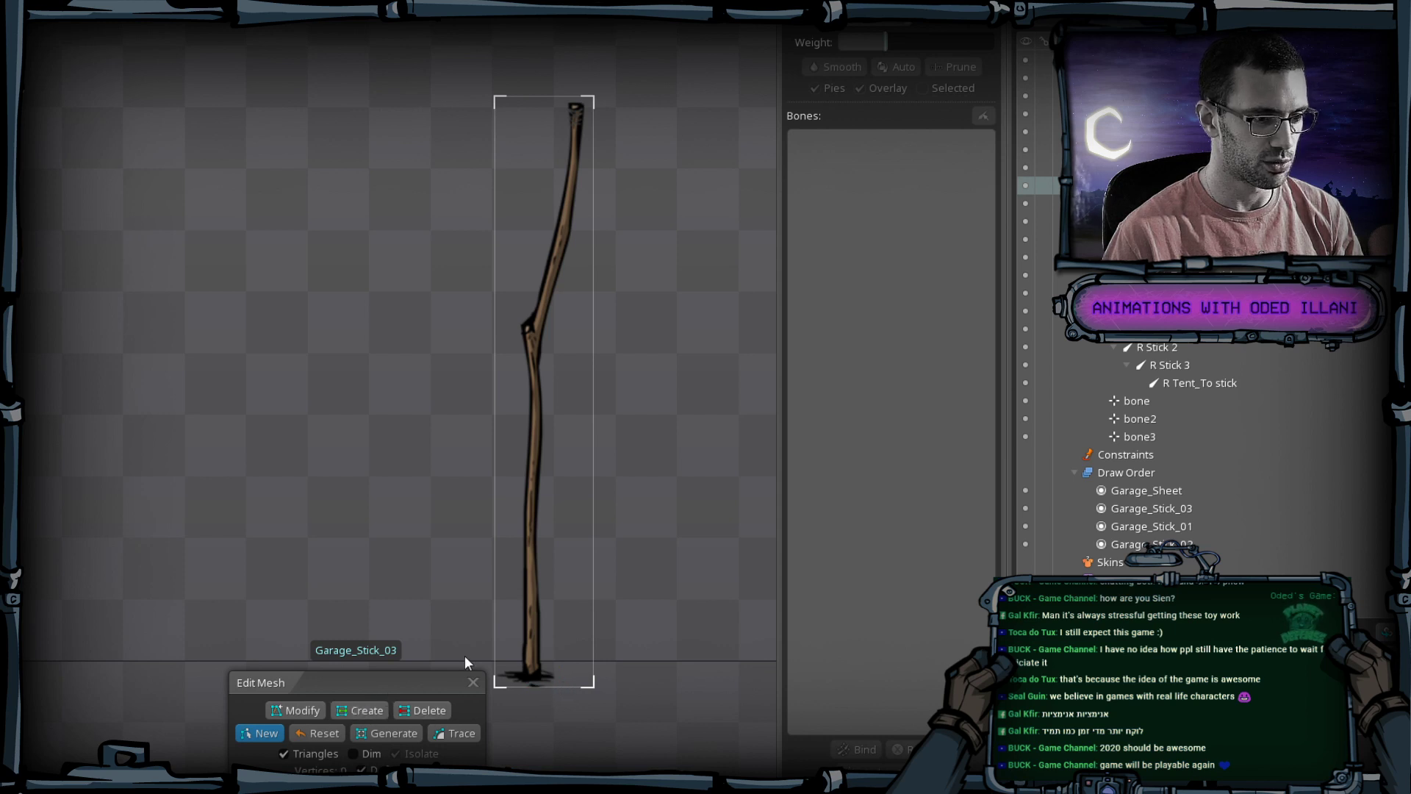
{"action": "left_click", "coordinate": [318, 733]}
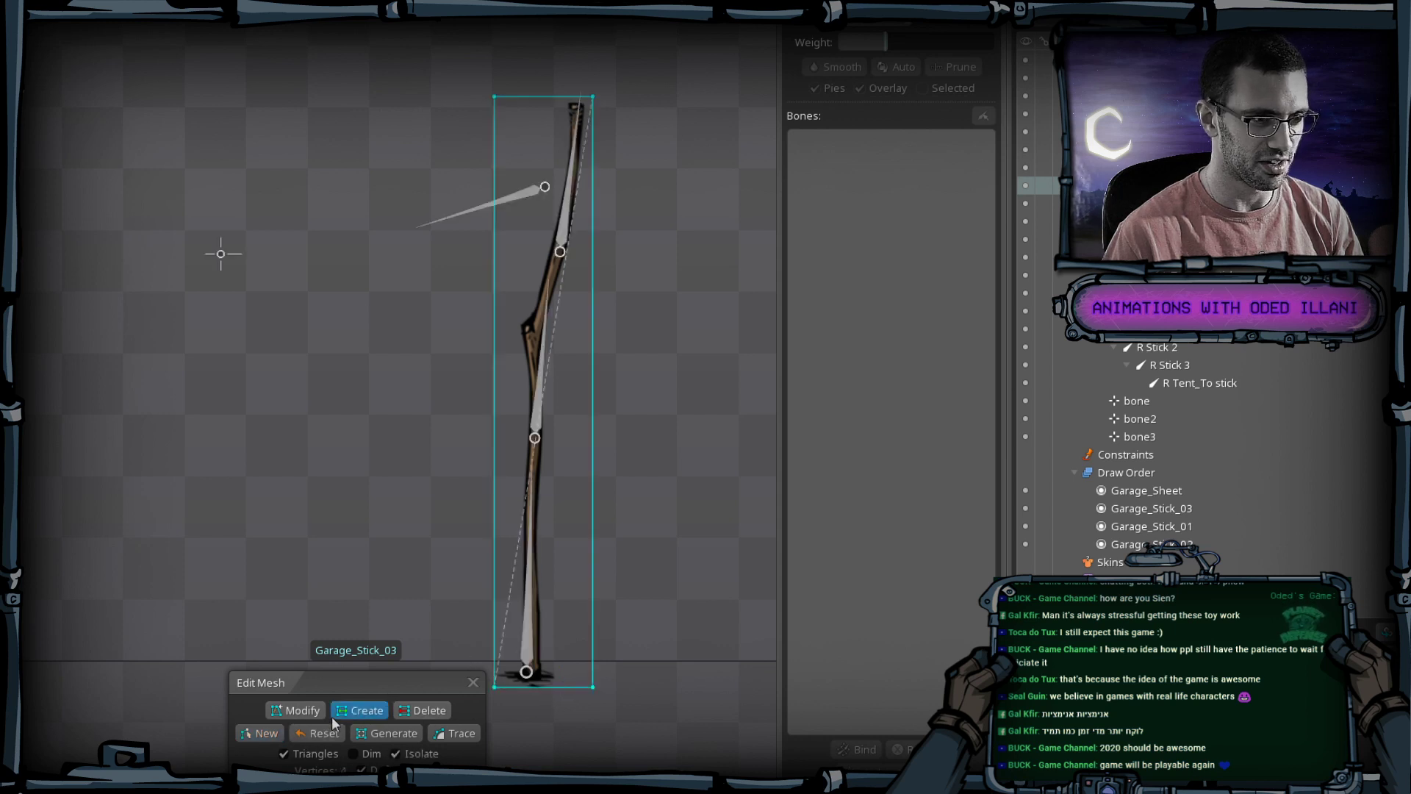
Trace the Garage_Stick_03 mesh outline with detail 19.2, concavity 50.4, refinement 92.9 and padding 0, and accept it.
{"action": "left_click", "coordinate": [458, 732]}
{"action": "scroll", "coordinate": [570, 423], "scroll_direction": "up", "scroll_amount": 2}
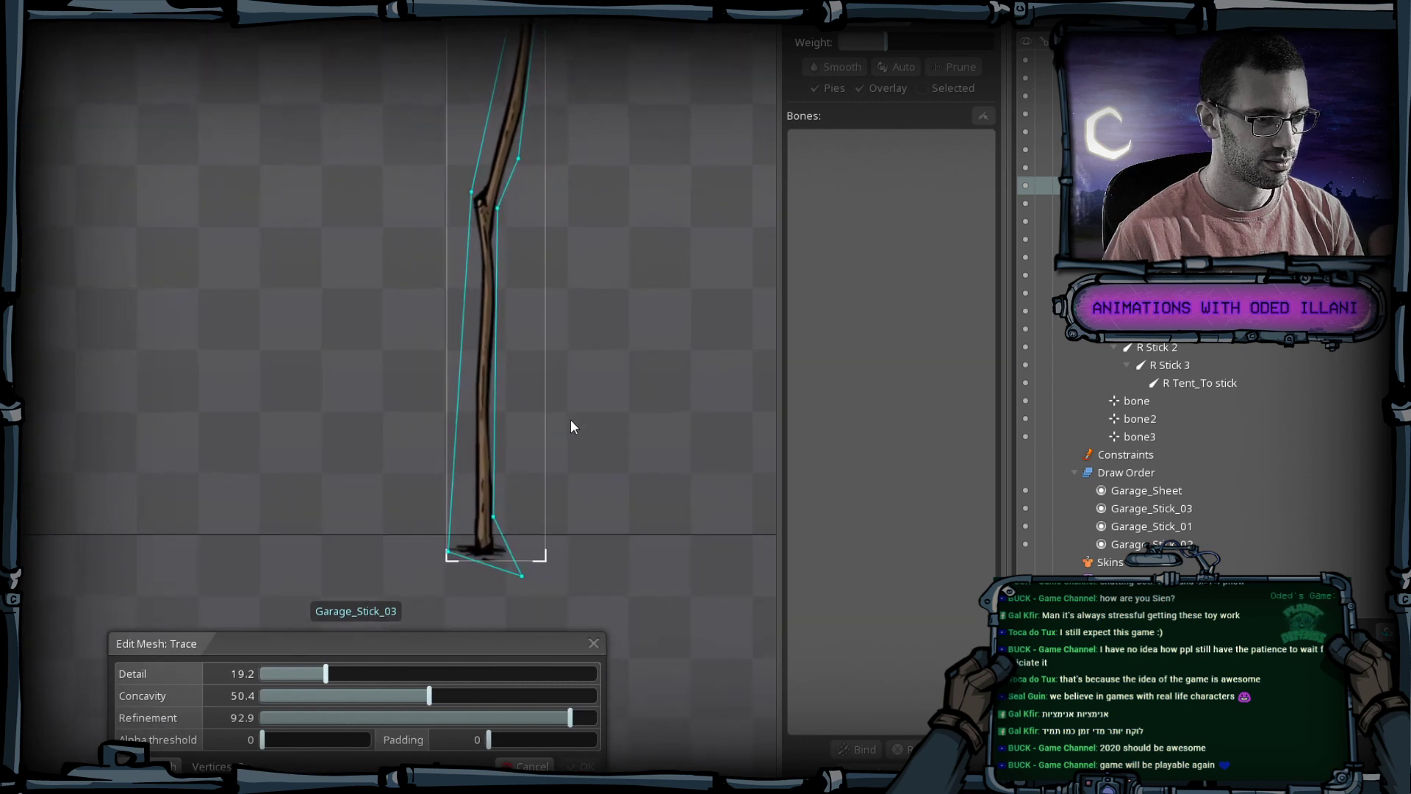
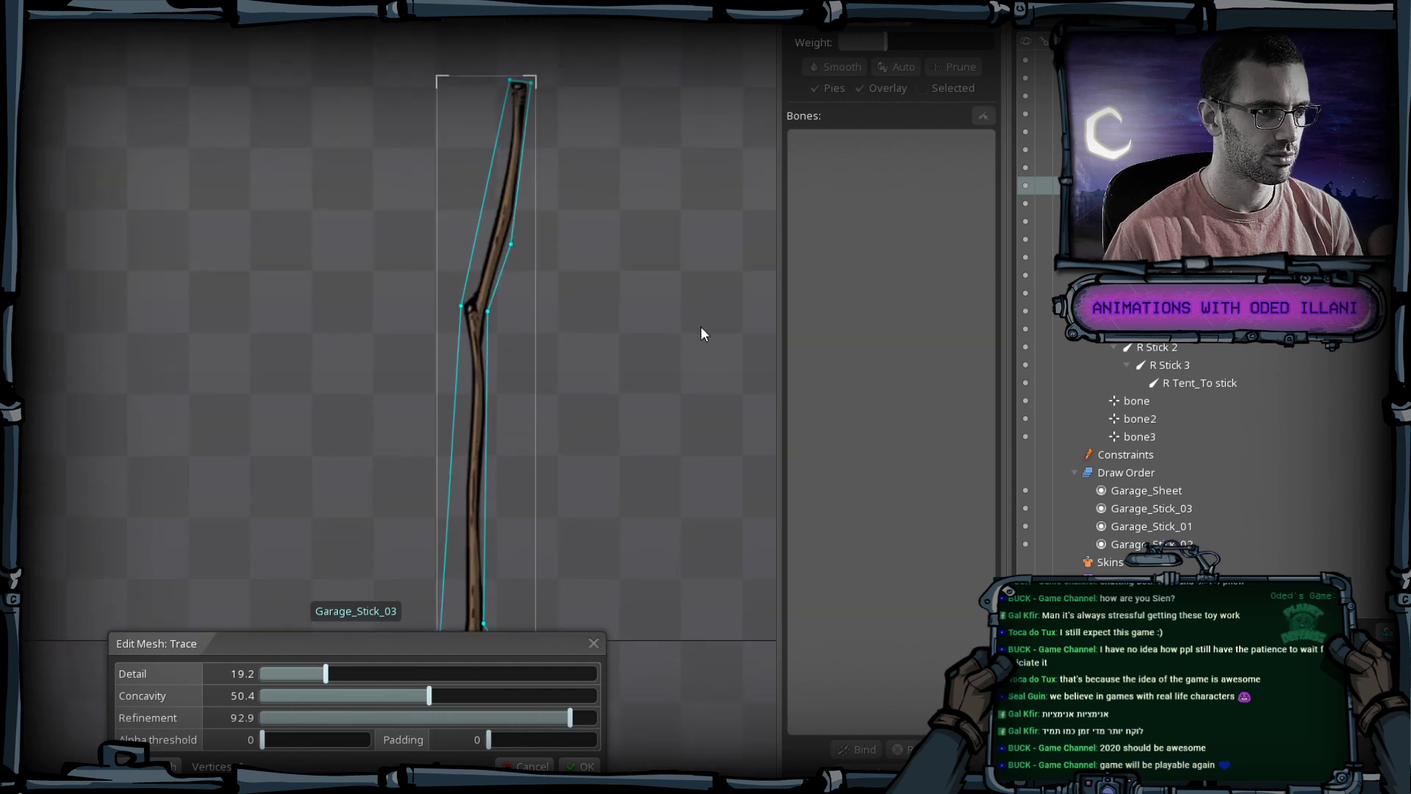
{"action": "left_click_drag", "start_coordinate": [635, 456], "coordinate": [653, 444]}
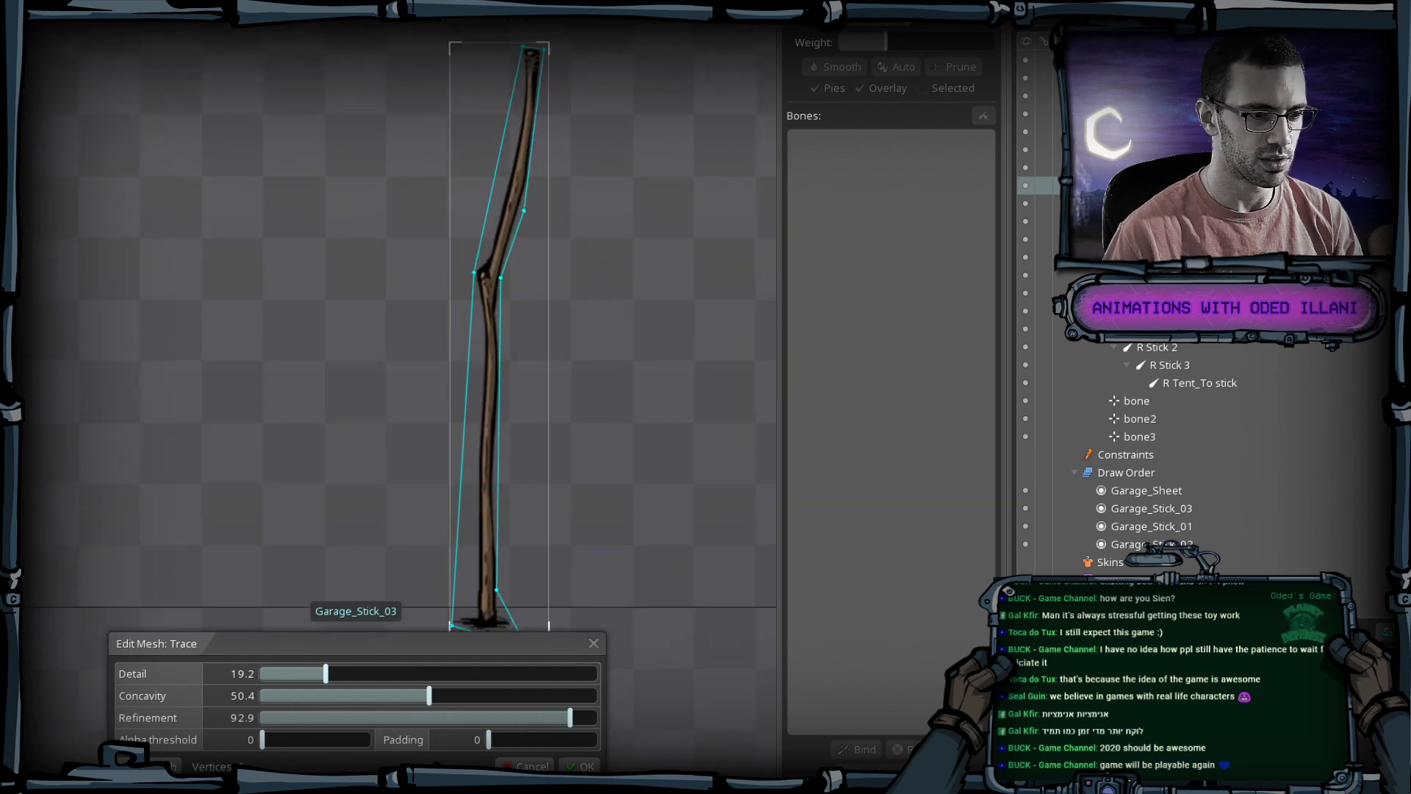
{"action": "left_click", "coordinate": [580, 766]}
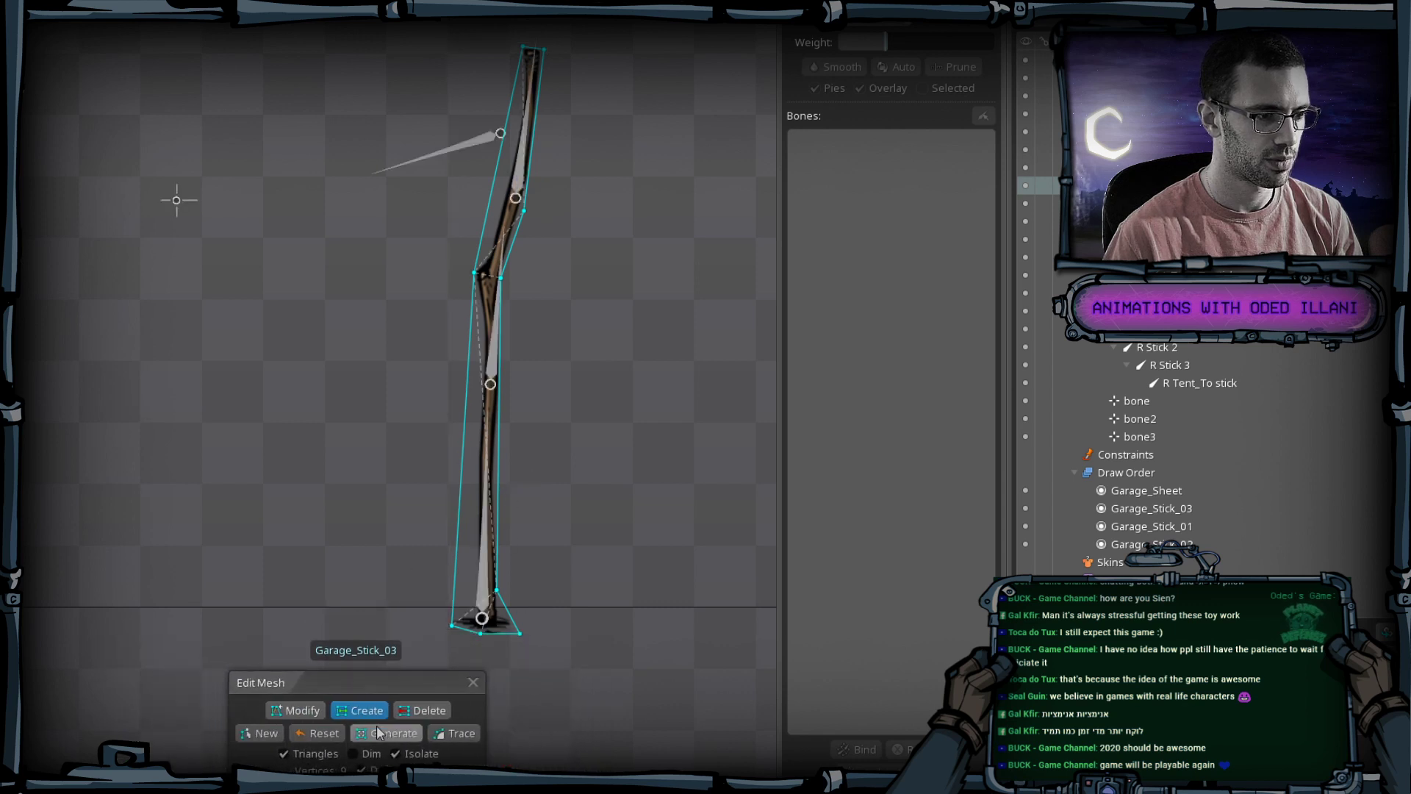
Add seven vertices along the left edge of the Garage_Stick_03 outline, spaced from the base up to just below the knot.
{"action": "left_click", "coordinate": [454, 592]}
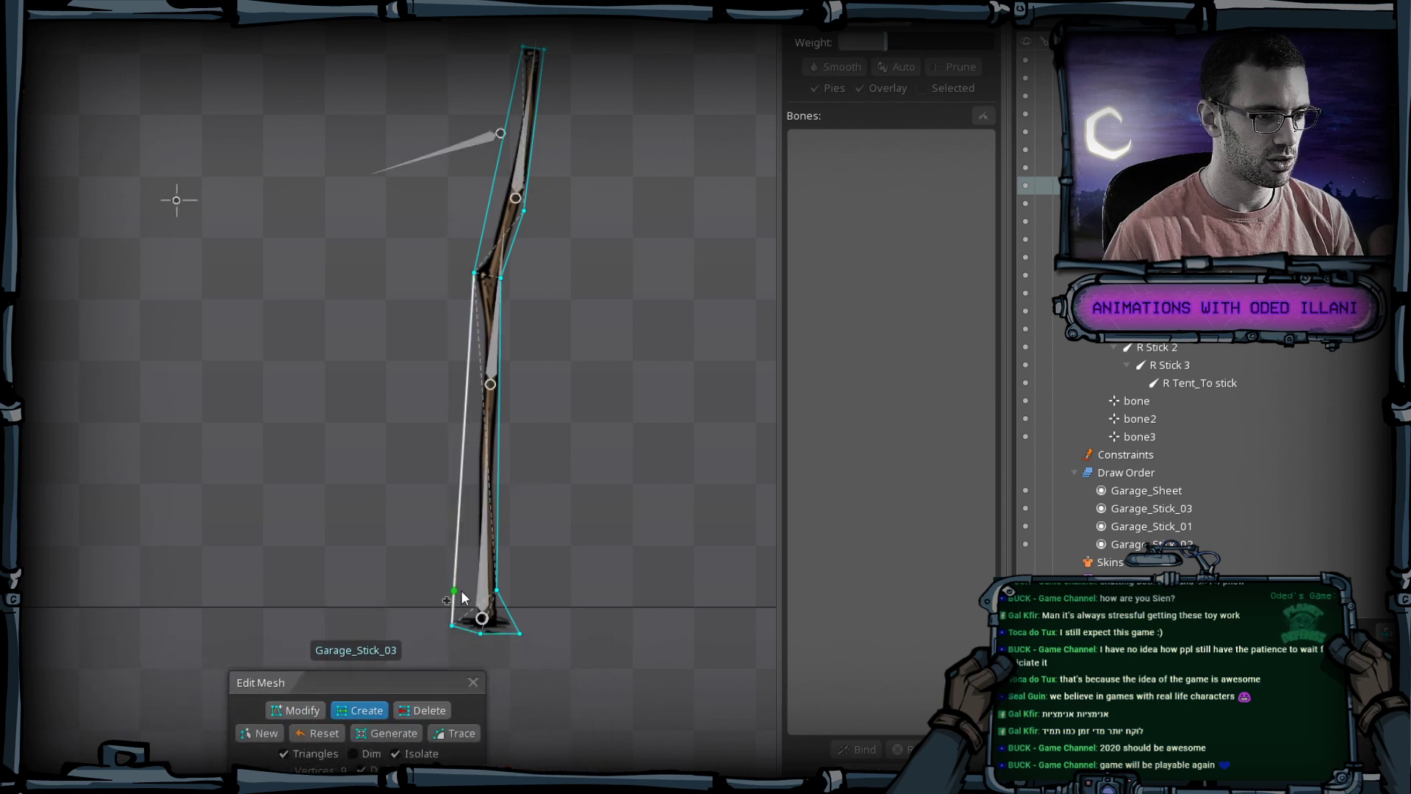
{"action": "left_click", "coordinate": [457, 542]}
{"action": "left_click", "coordinate": [461, 488]}
{"action": "left_click", "coordinate": [465, 421]}
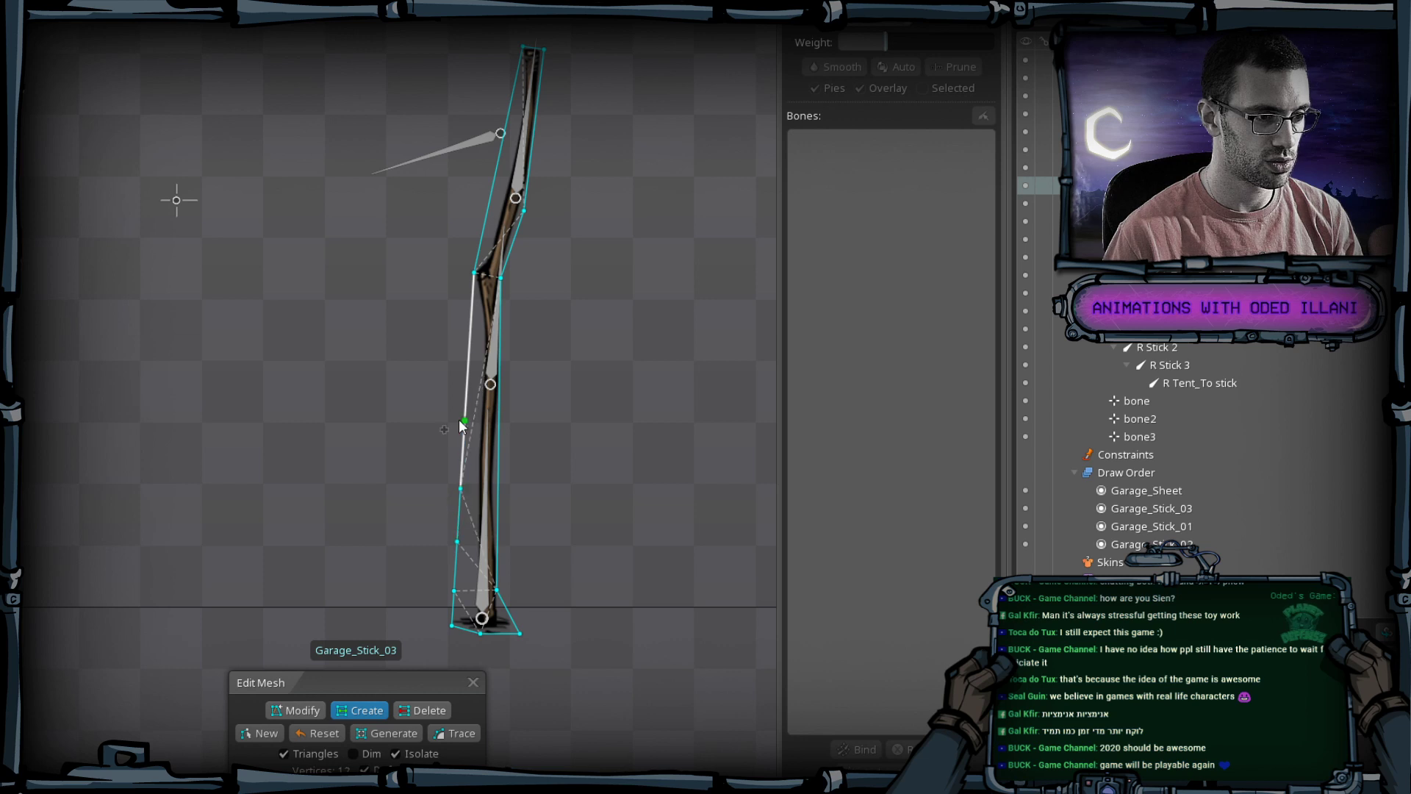
{"action": "left_click", "coordinate": [463, 446]}
{"action": "left_click", "coordinate": [465, 408]}
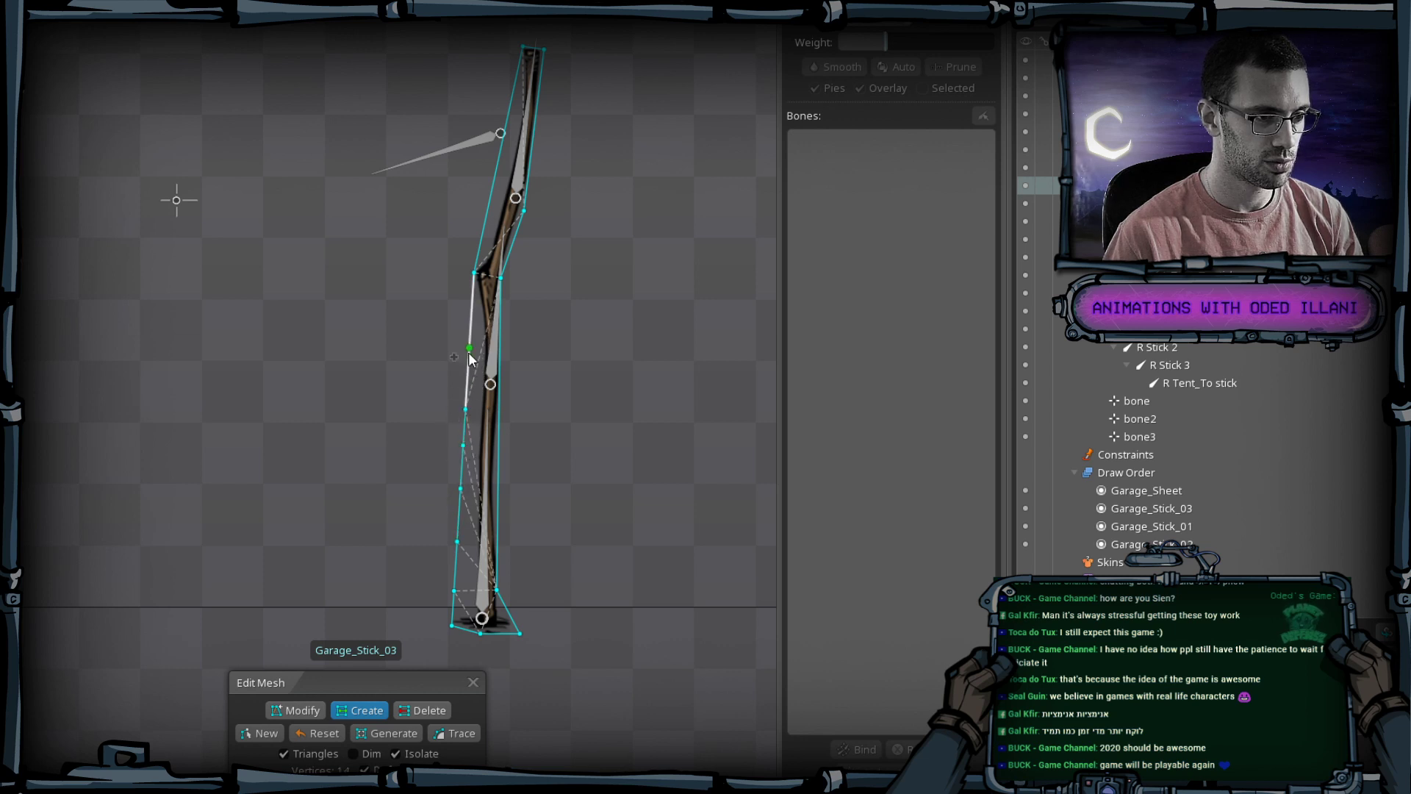
{"action": "left_click", "coordinate": [468, 367]}
{"action": "left_click", "coordinate": [471, 317]}
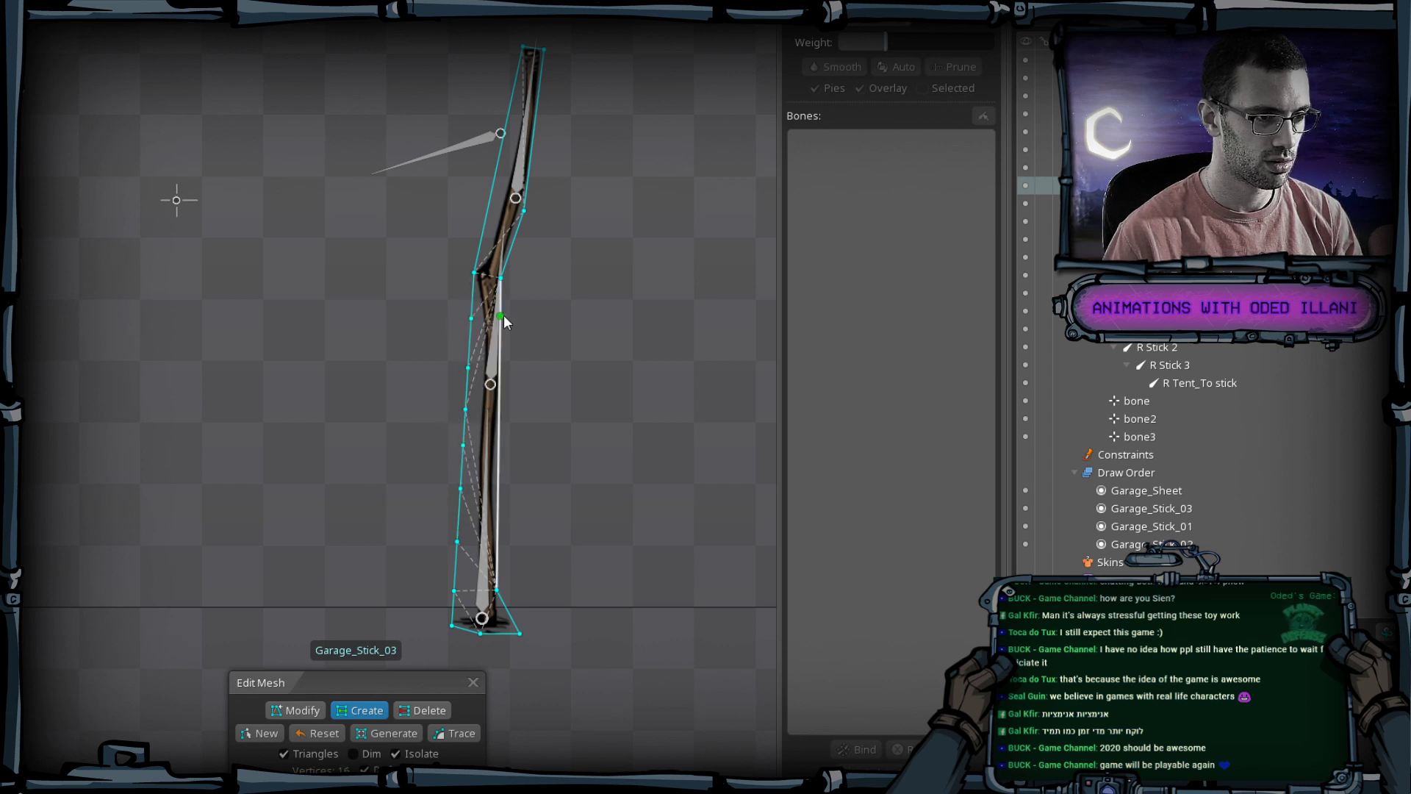
Add vertices along the right edge of the Garage_Stick_03 outline, opposite the left-edge vertices, from below the knot down to the base.
{"action": "left_click", "coordinate": [500, 316]}
{"action": "left_click", "coordinate": [504, 366]}
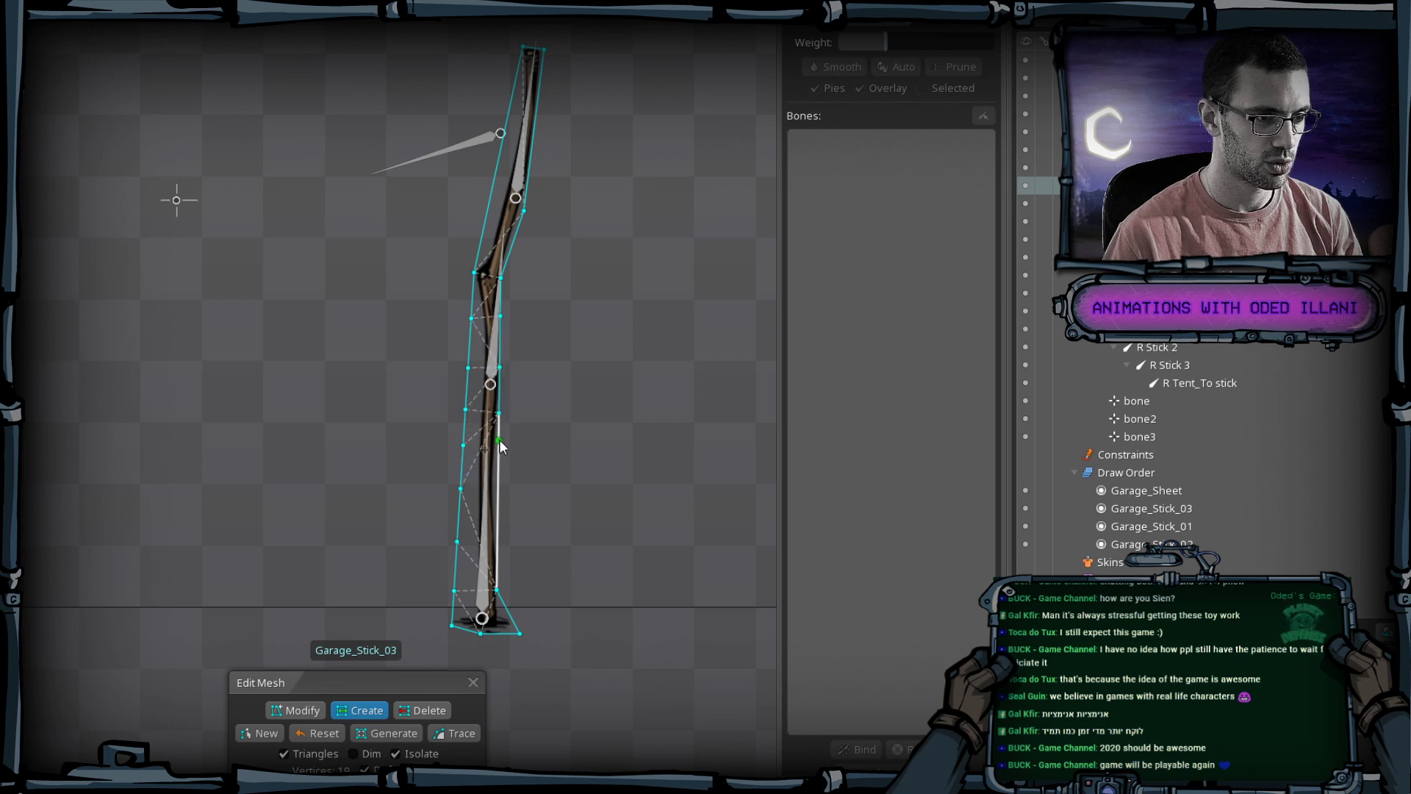
{"action": "left_click", "coordinate": [504, 540]}
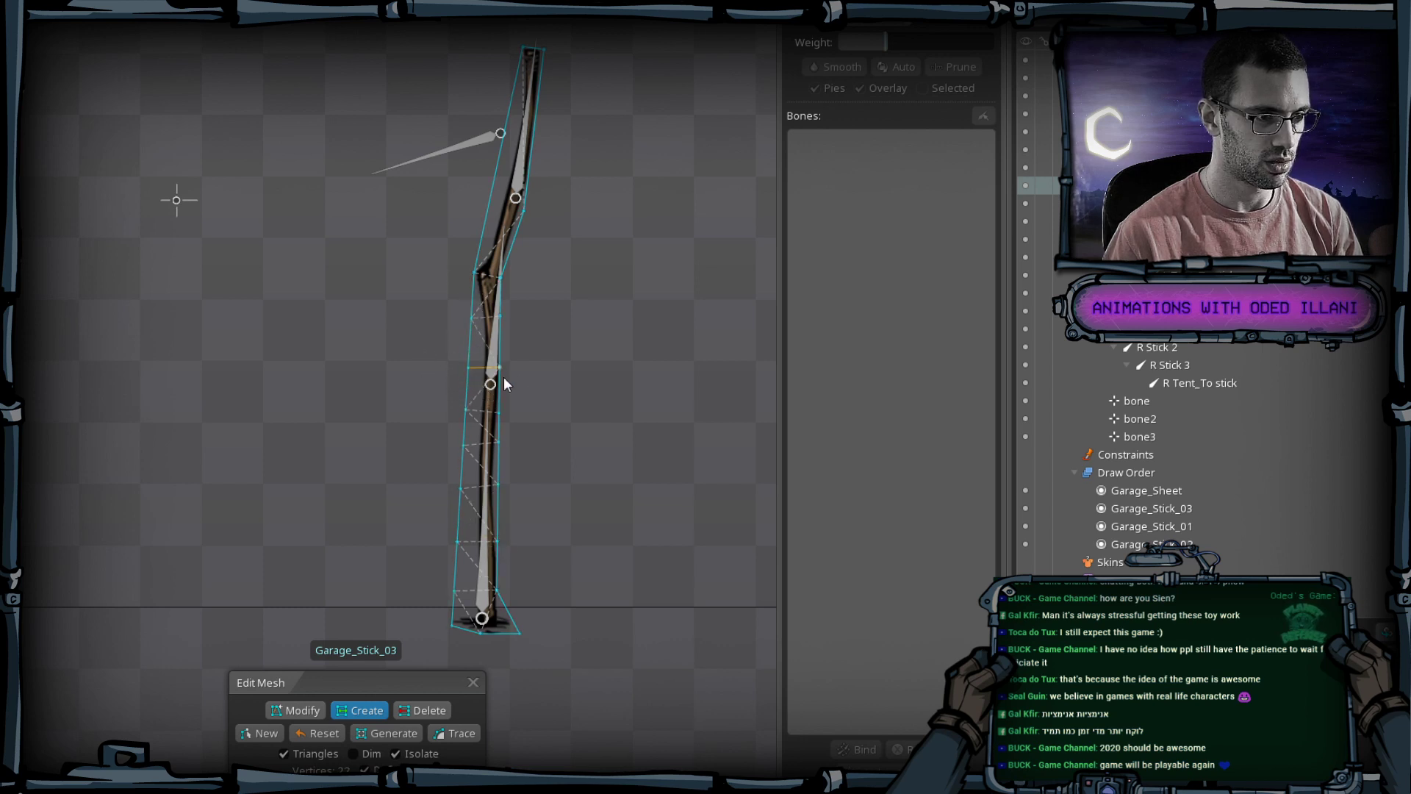
Create mesh edges across the stick just above and below the R Stick 2 joint, plus one across the R Stick 3 joint.
{"action": "left_click", "coordinate": [487, 392]}
{"action": "left_click", "coordinate": [466, 389]}
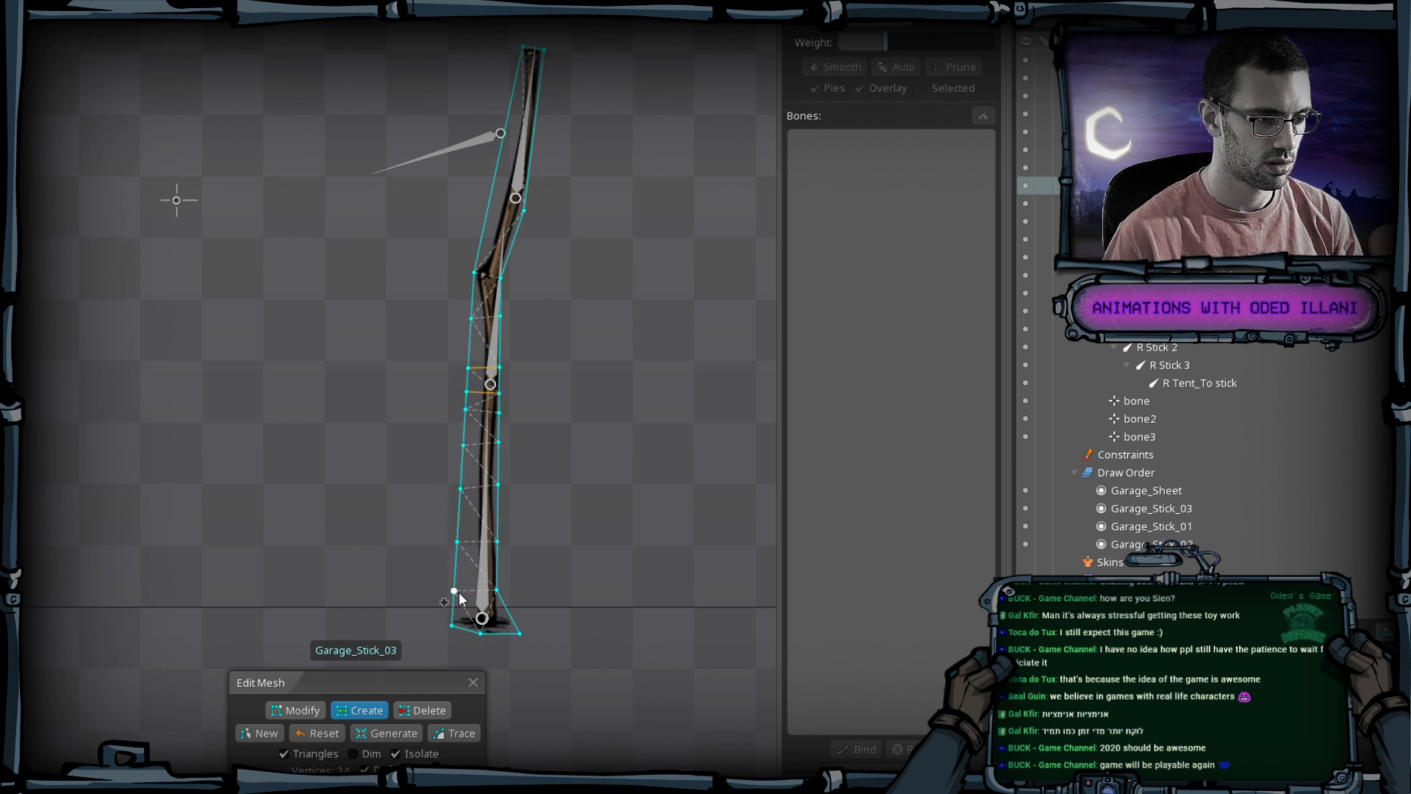
{"action": "left_click", "coordinate": [492, 196]}
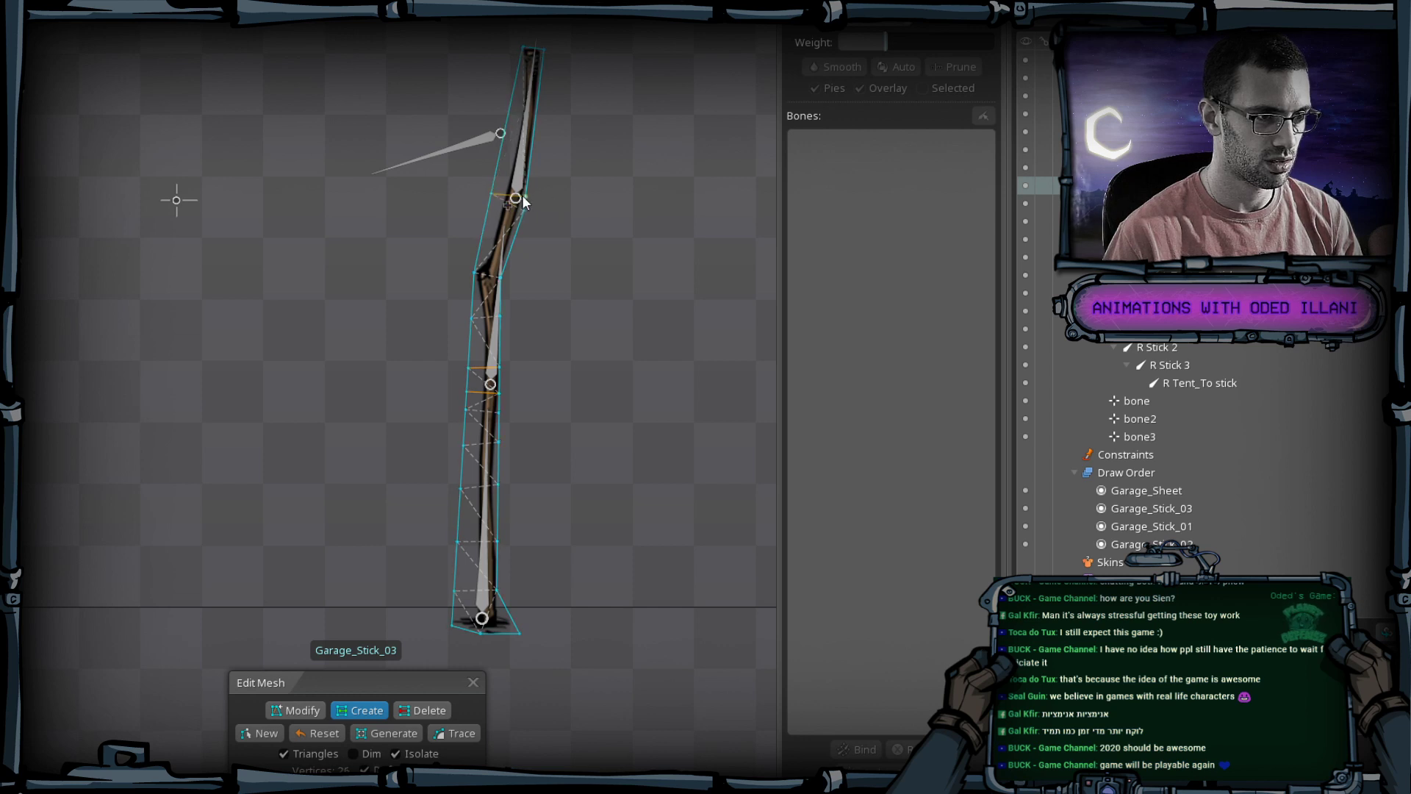
{"action": "scroll", "coordinate": [523, 203], "scroll_direction": "up", "scroll_amount": 3}
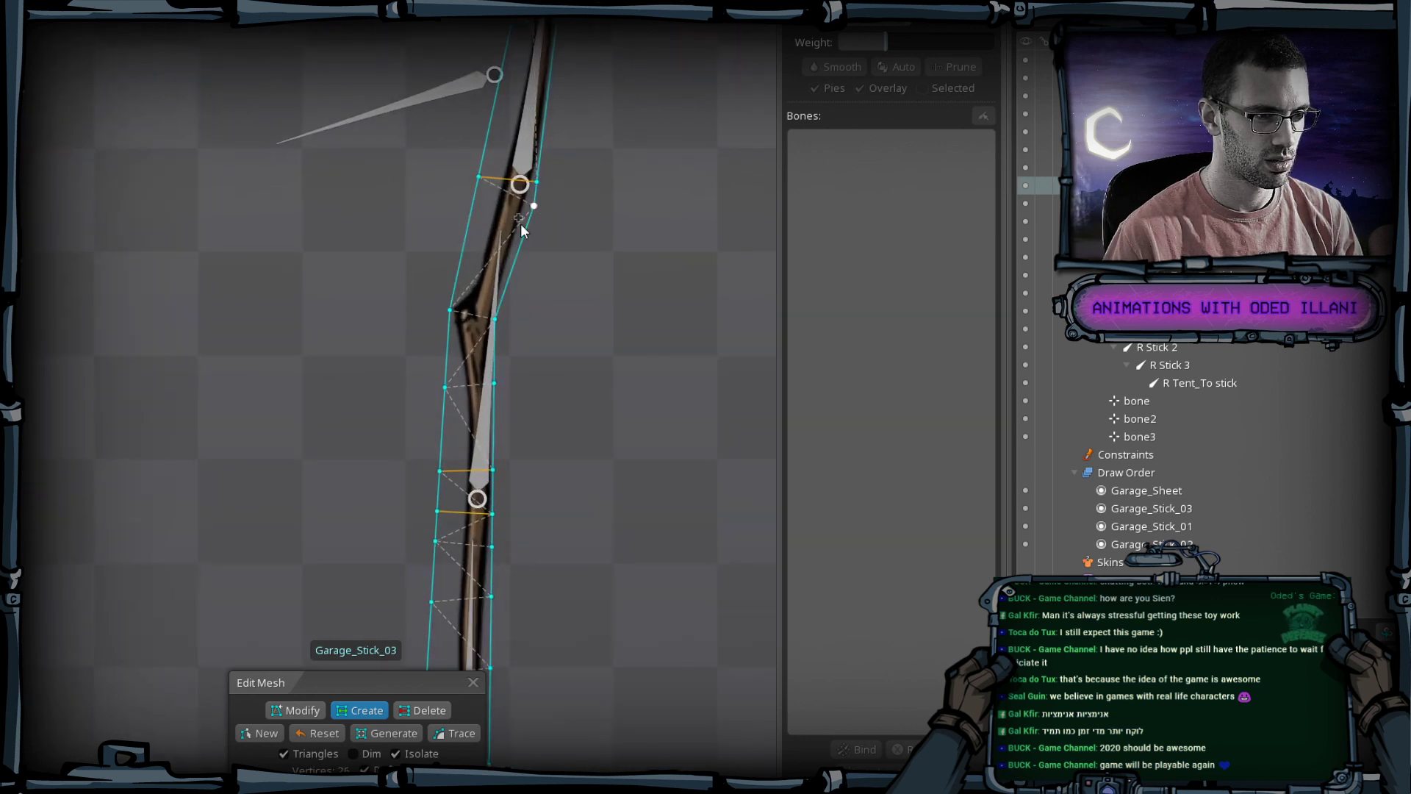
{"action": "left_click", "coordinate": [532, 208]}
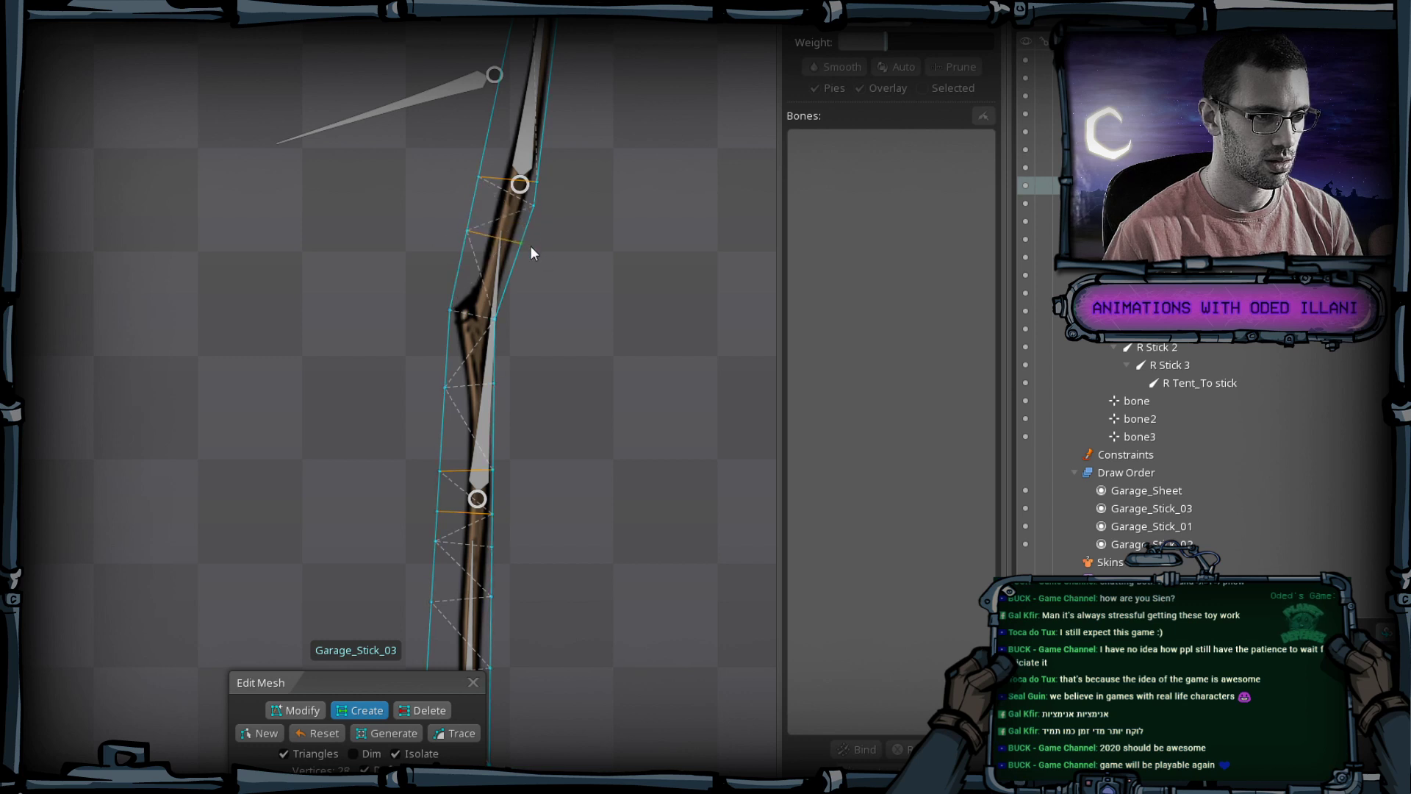
{"action": "left_click", "coordinate": [459, 269]}
{"action": "left_click", "coordinate": [501, 280]}
{"action": "key", "text": "ctrl+z"}
{"action": "key", "text": "ctrl+z"}
{"action": "key", "text": "ctrl+z"}
{"action": "key", "text": "ctrl+z"}
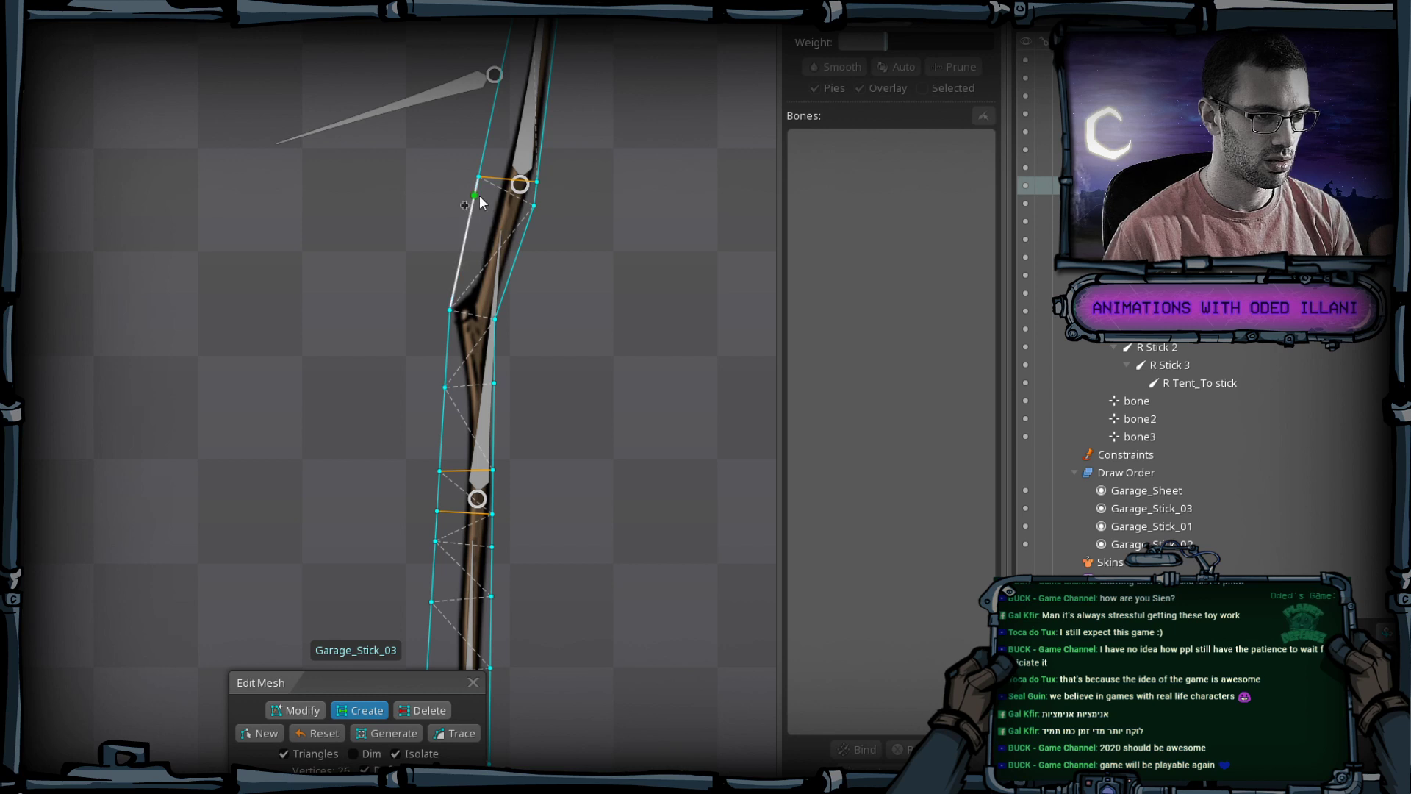
Create two more edges across the stick, one just below and one just above the R Stick 3 joint.
{"action": "left_click_drag", "start_coordinate": [474, 200], "coordinate": [534, 205]}
{"action": "left_click_drag", "start_coordinate": [483, 155], "coordinate": [538, 180]}
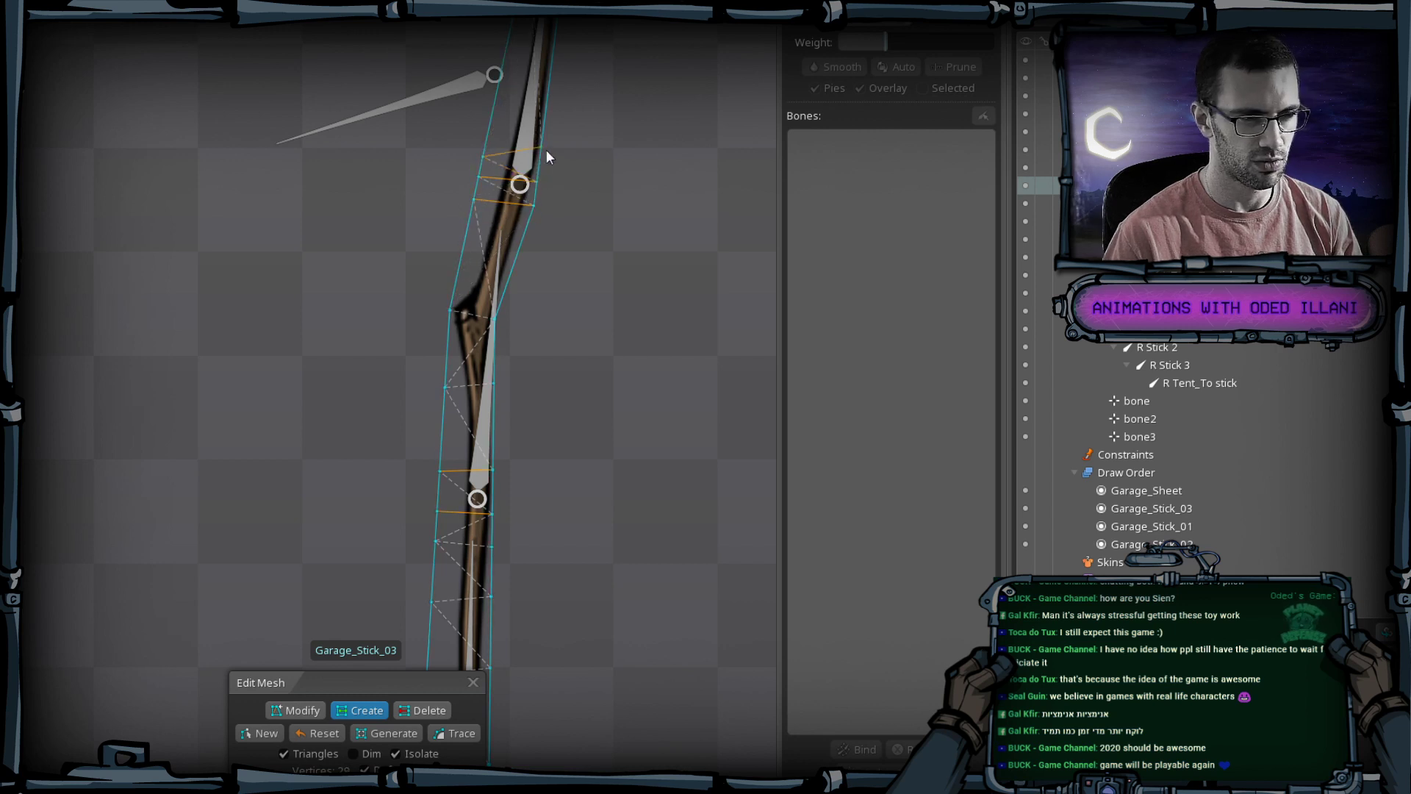
{"action": "left_click", "coordinate": [540, 163]}
Add vertices along both edges of the stick's upper section above the R Stick 3 joint, plus extra vertices inside the mesh.
{"action": "left_click_drag", "start_coordinate": [525, 120], "coordinate": [505, 217]}
{"action": "left_click", "coordinate": [510, 132]}
{"action": "left_click", "coordinate": [534, 149]}
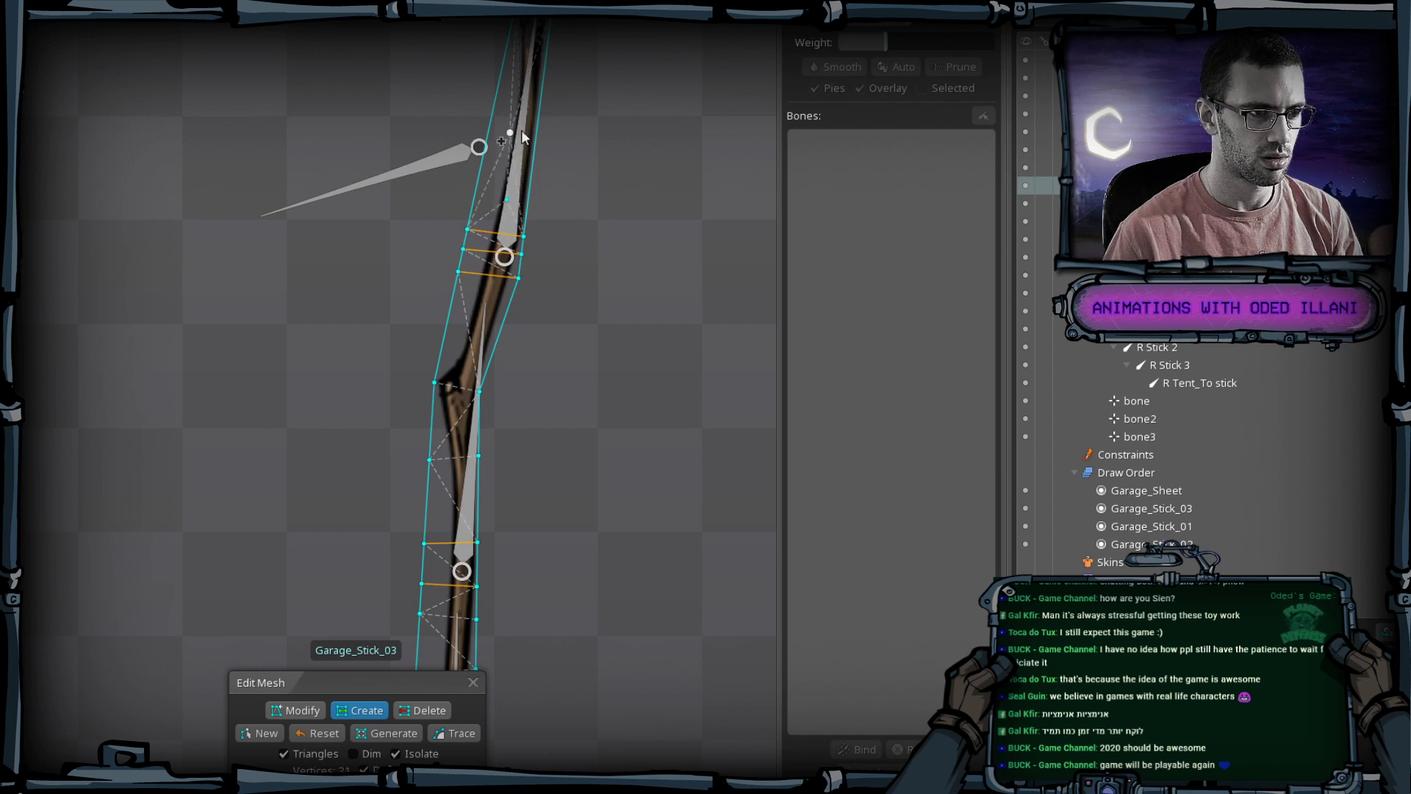
{"action": "left_click", "coordinate": [527, 202]}
{"action": "left_click", "coordinate": [544, 74]}
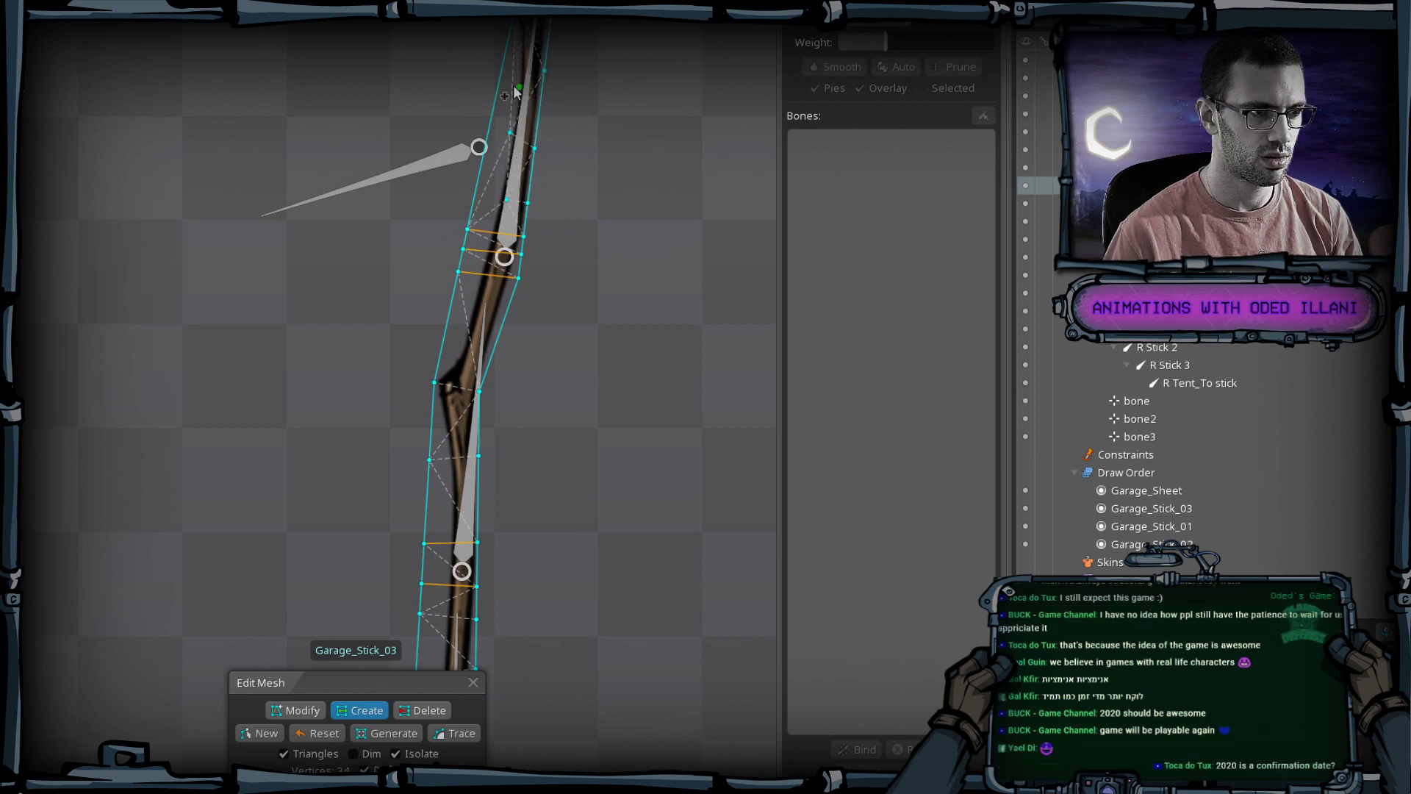
{"action": "left_click", "coordinate": [503, 66]}
{"action": "left_click", "coordinate": [489, 130]}
{"action": "left_click", "coordinate": [474, 193]}
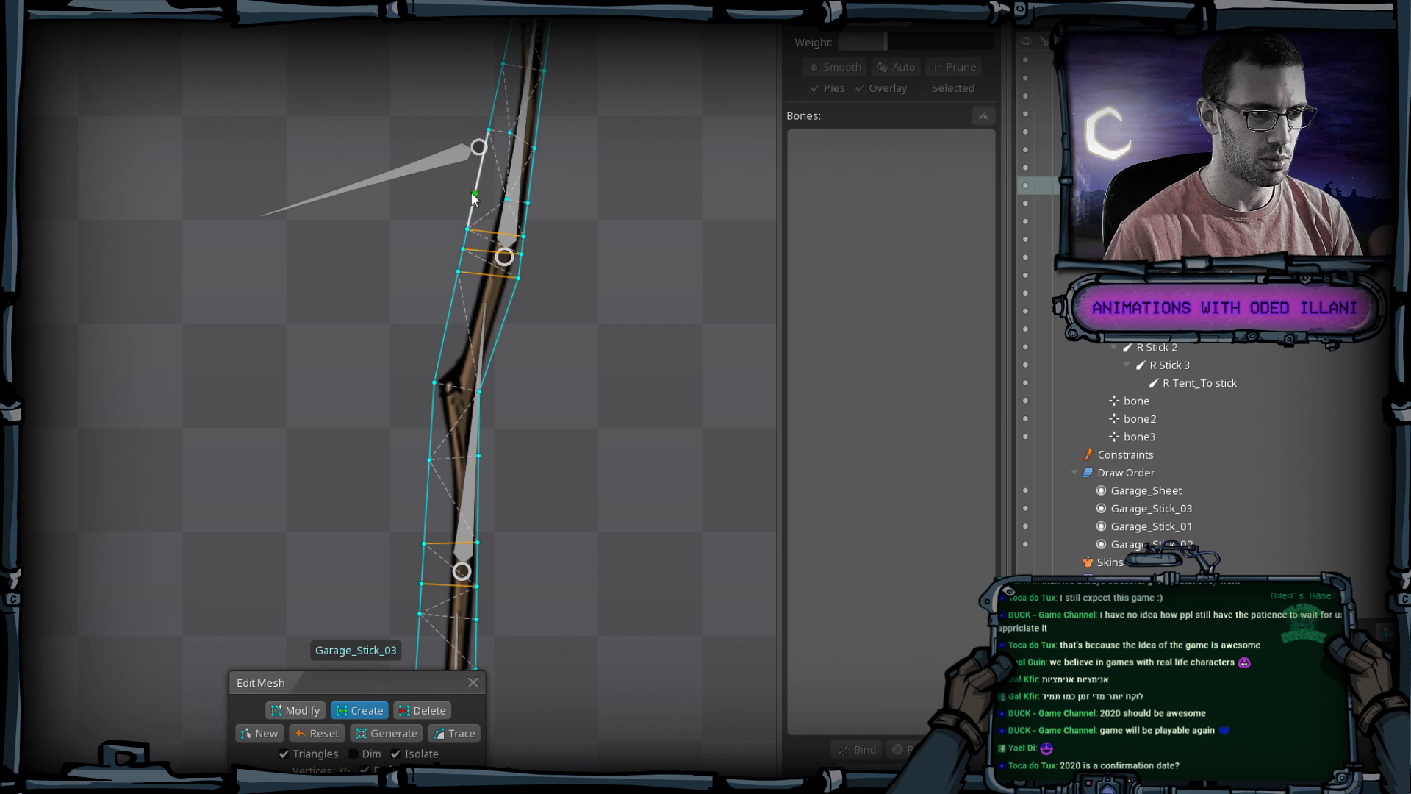
Add two pairs of opposing vertices on the outline between the R Stick 3 joint and the knot.
{"action": "left_click", "coordinate": [450, 312]}
{"action": "left_click", "coordinate": [518, 313]}
{"action": "left_click", "coordinate": [501, 357]}
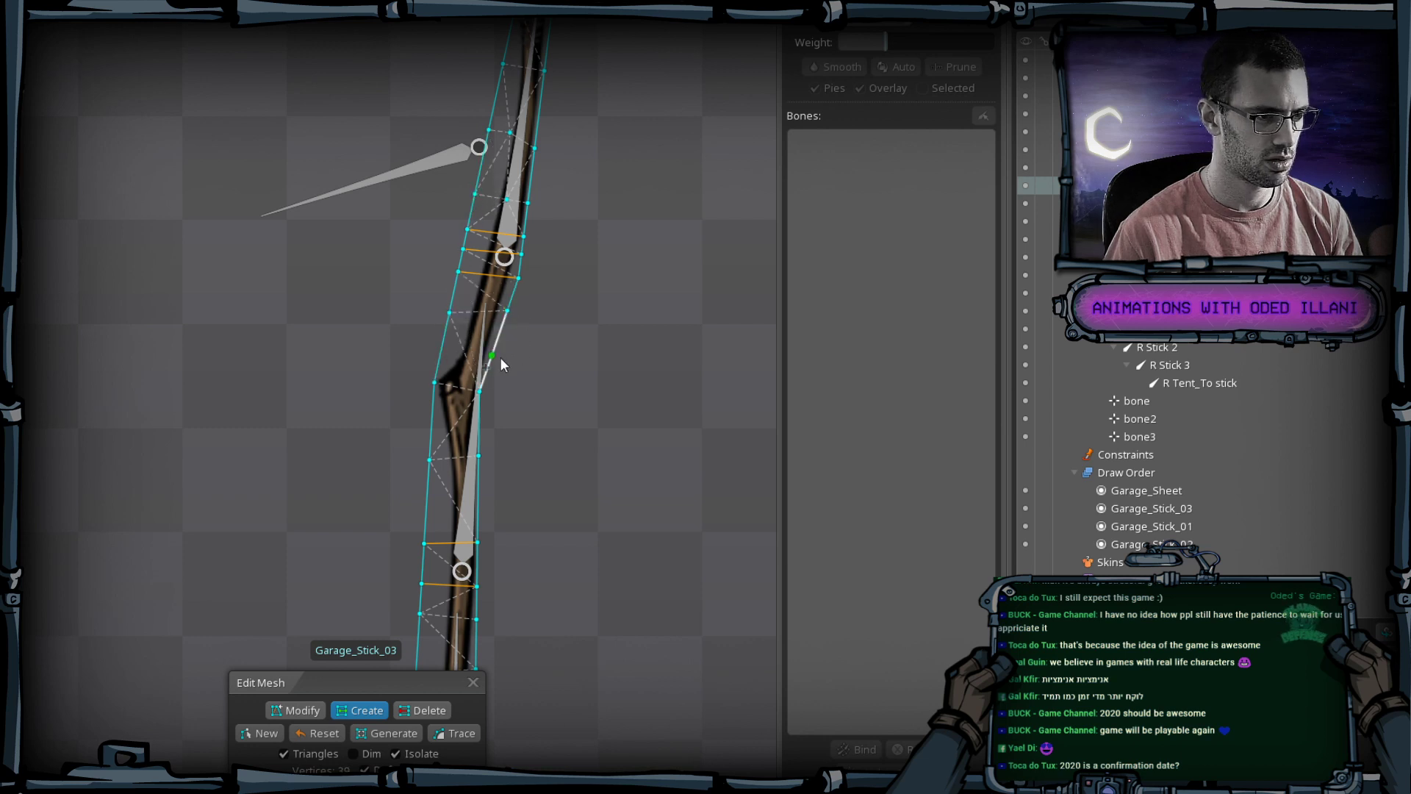
{"action": "left_click", "coordinate": [441, 359]}
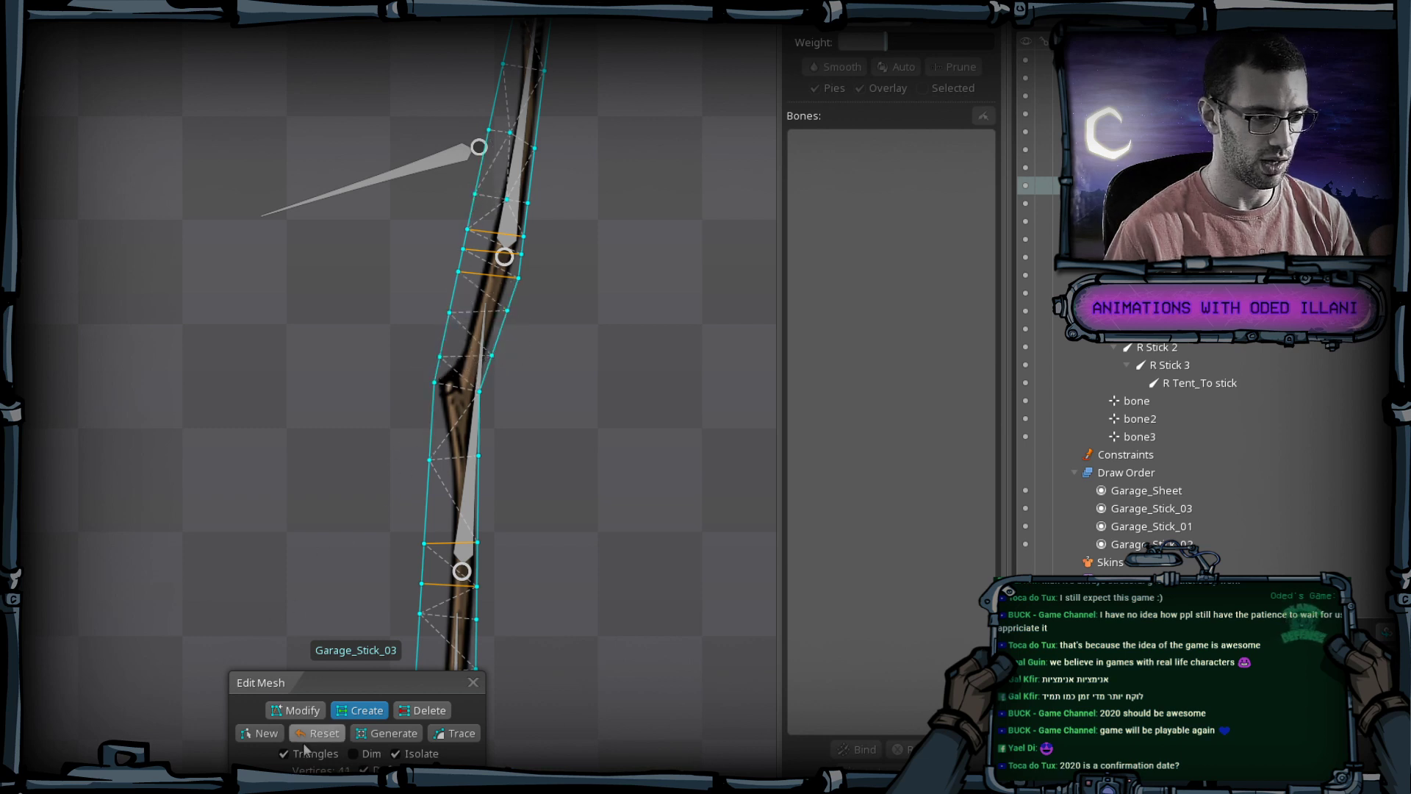
Move the right-edge vertices from the knot to just below the R Stick 2 joint slightly outward, and finish mesh editing.
{"action": "left_click", "coordinate": [296, 710]}
{"action": "left_click_drag", "start_coordinate": [486, 395], "coordinate": [499, 392]}
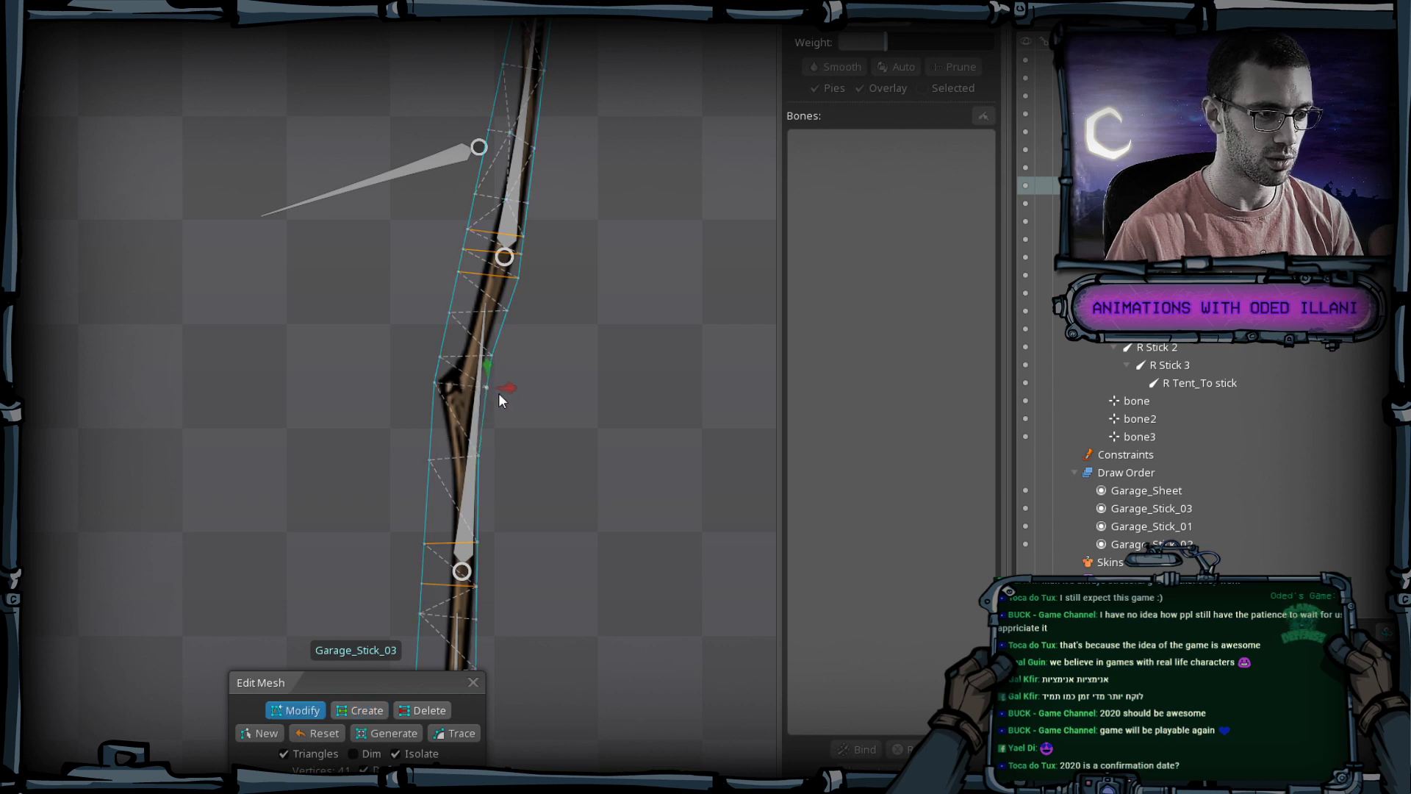
{"action": "left_click_drag", "start_coordinate": [480, 454], "coordinate": [491, 456]}
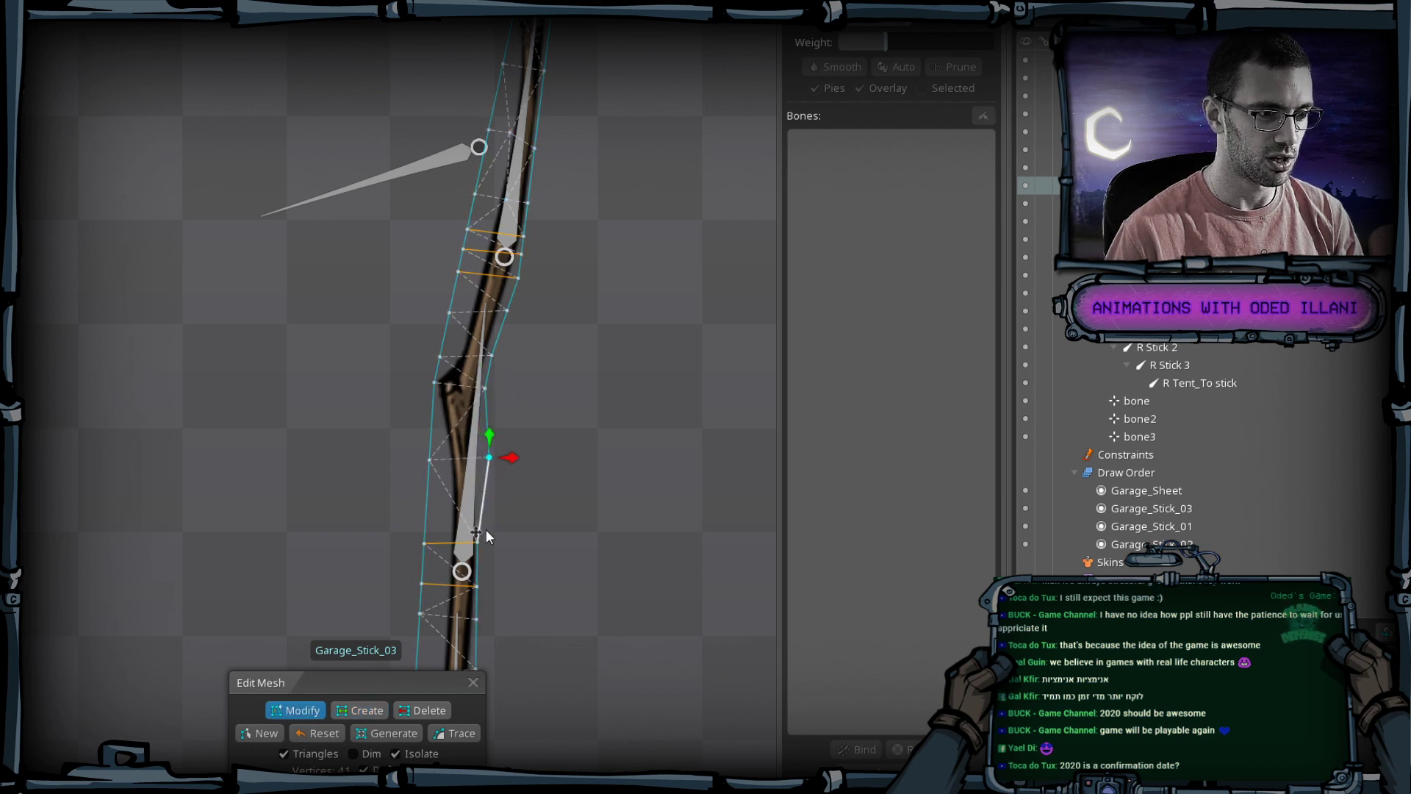
{"action": "left_click_drag", "start_coordinate": [485, 545], "coordinate": [533, 321]}
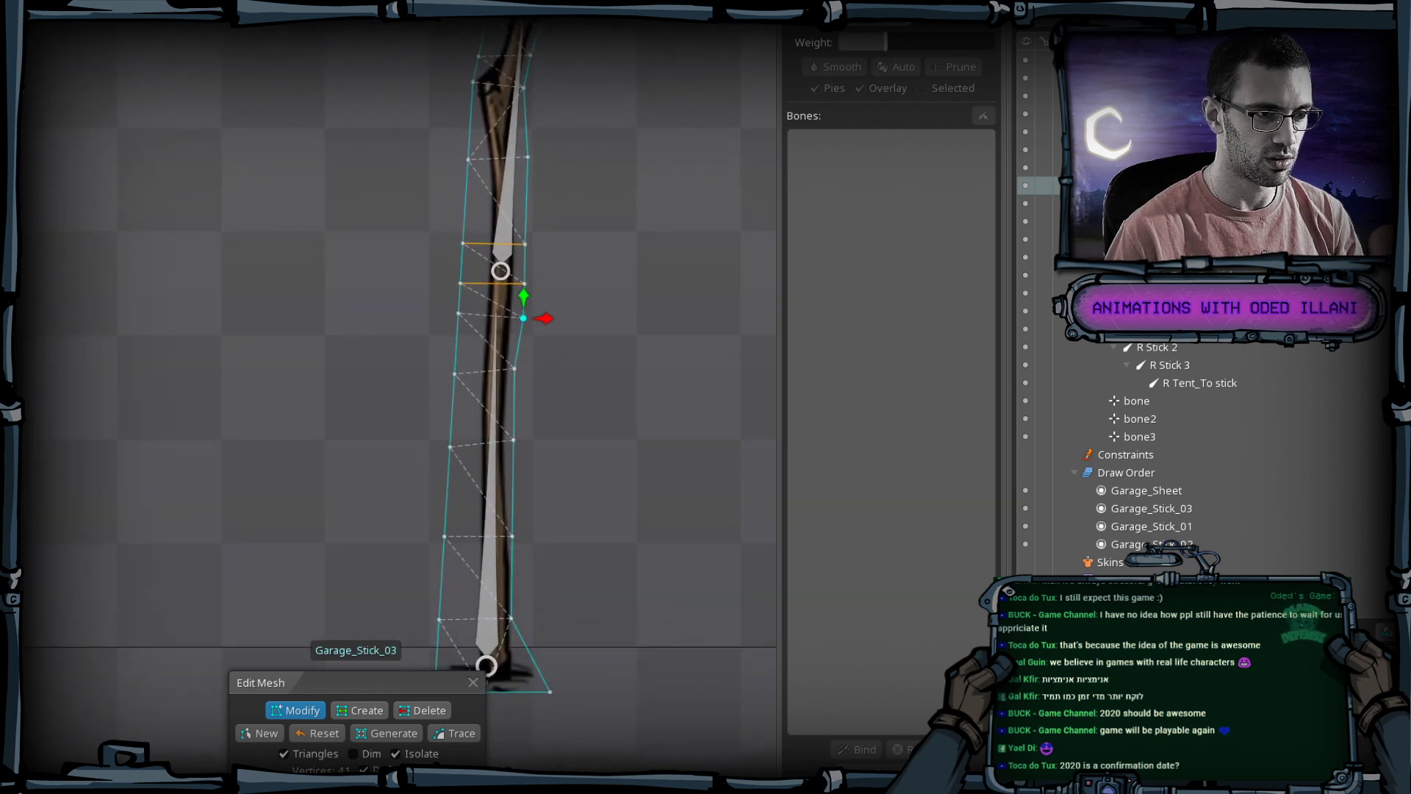
{"action": "key", "text": "Escape"}
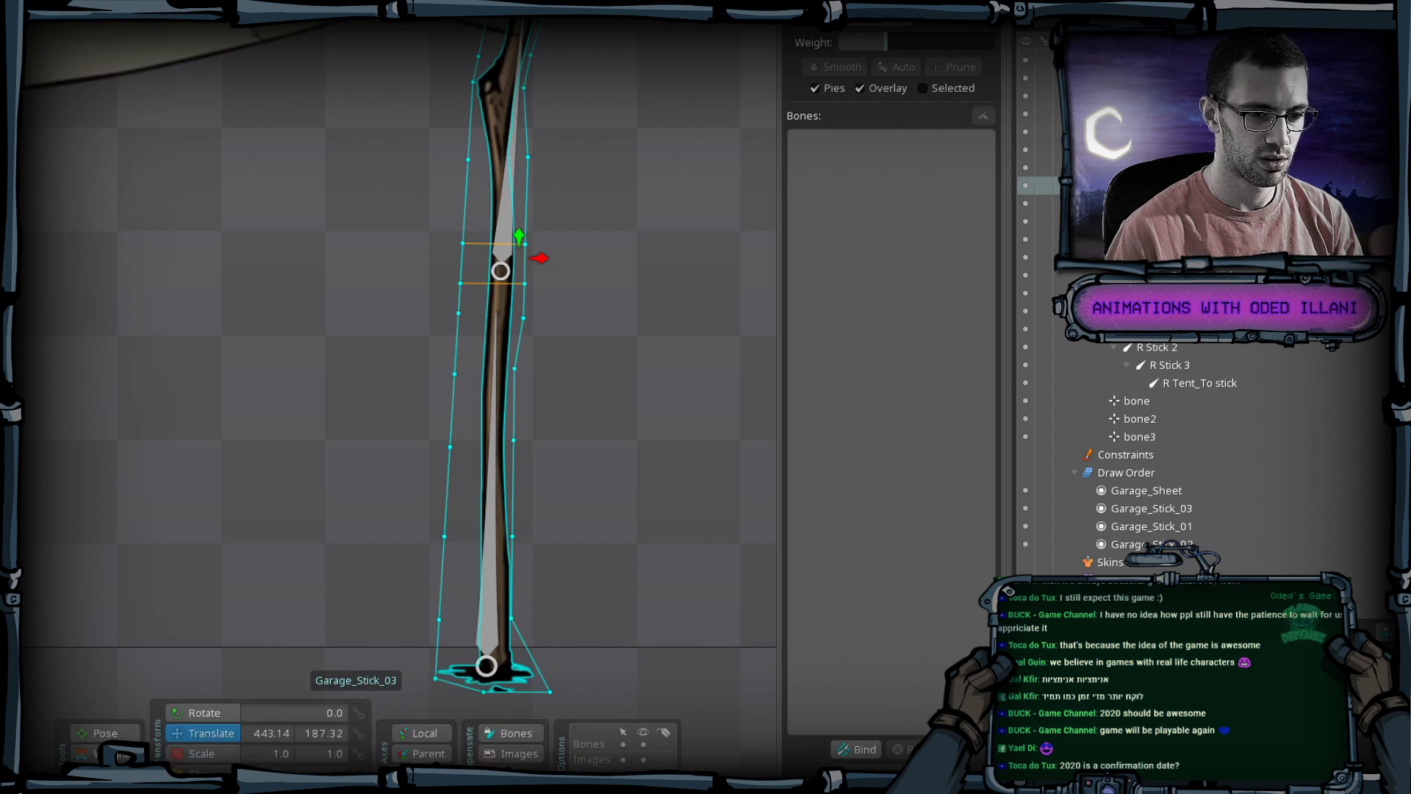
Bind the Garage_Stick_03 mesh to the bones R Stick 1, R Stick 2 and R Stick 3.
{"action": "left_click", "coordinate": [861, 751]}
{"action": "left_click", "coordinate": [489, 514]}
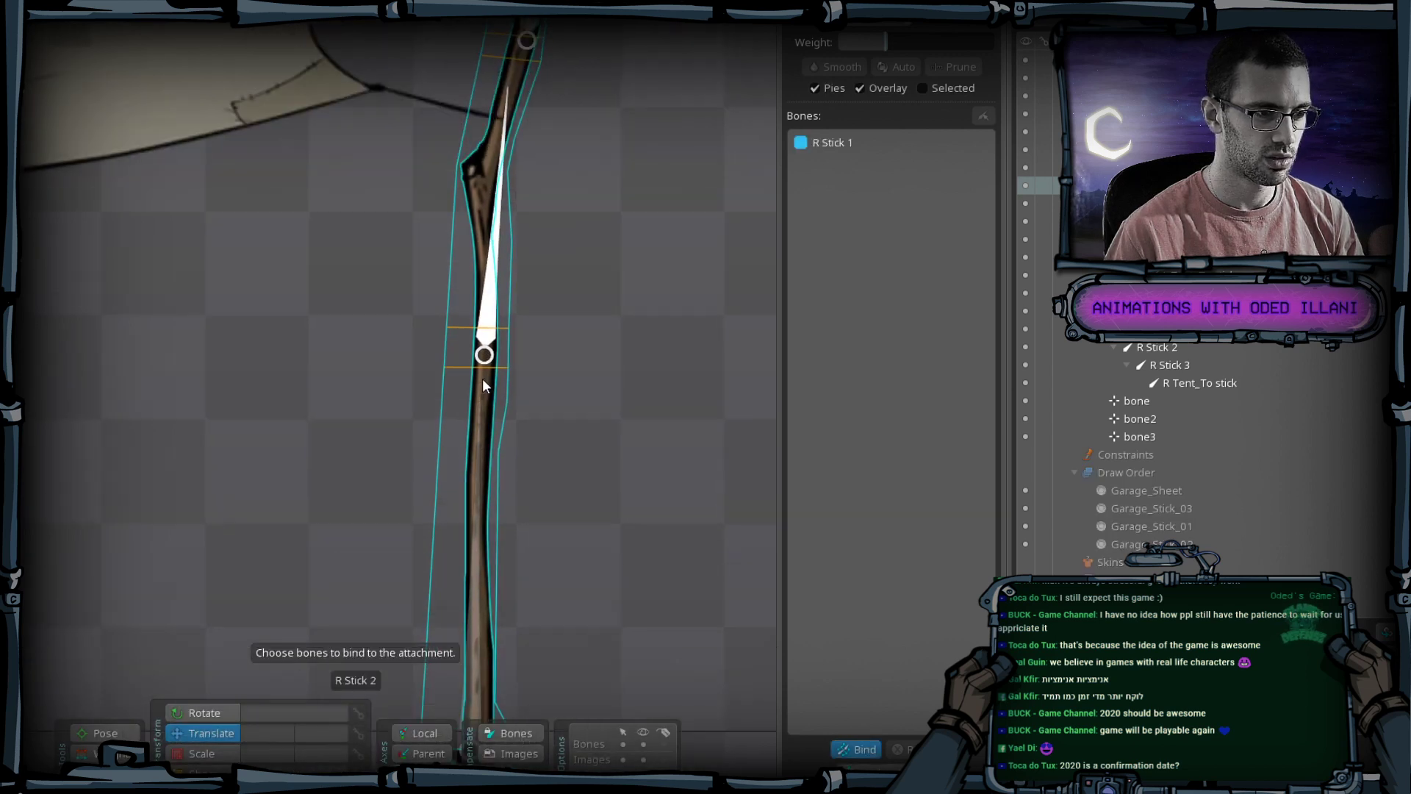
{"action": "left_click", "coordinate": [486, 316]}
{"action": "left_click_drag", "start_coordinate": [480, 319], "coordinate": [441, 467]}
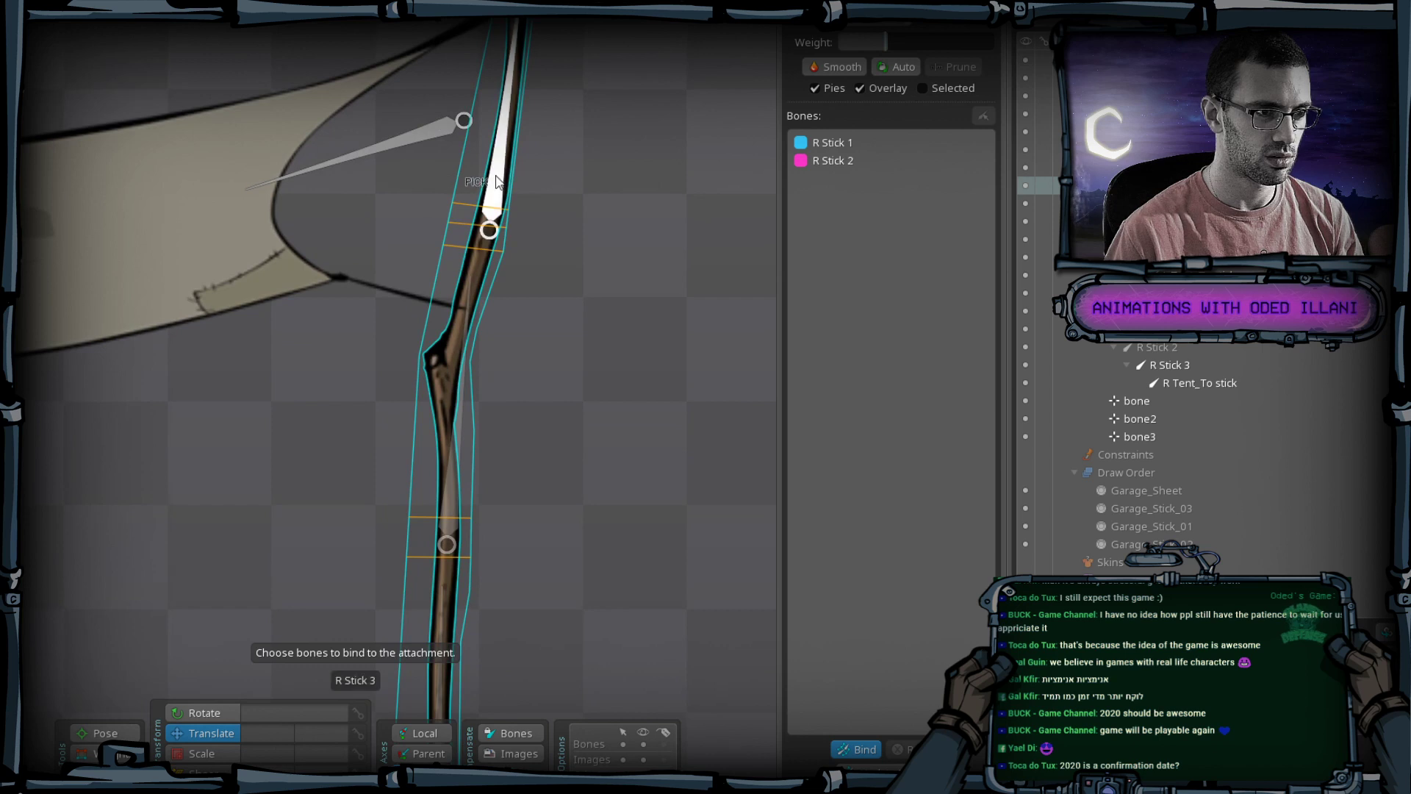
{"action": "left_click", "coordinate": [496, 177]}
{"action": "scroll", "coordinate": [383, 250], "scroll_direction": "down", "scroll_amount": 1}
{"action": "scroll", "coordinate": [383, 250], "scroll_direction": "down", "scroll_amount": 1}
{"action": "left_click_drag", "start_coordinate": [383, 250], "coordinate": [510, 145]}
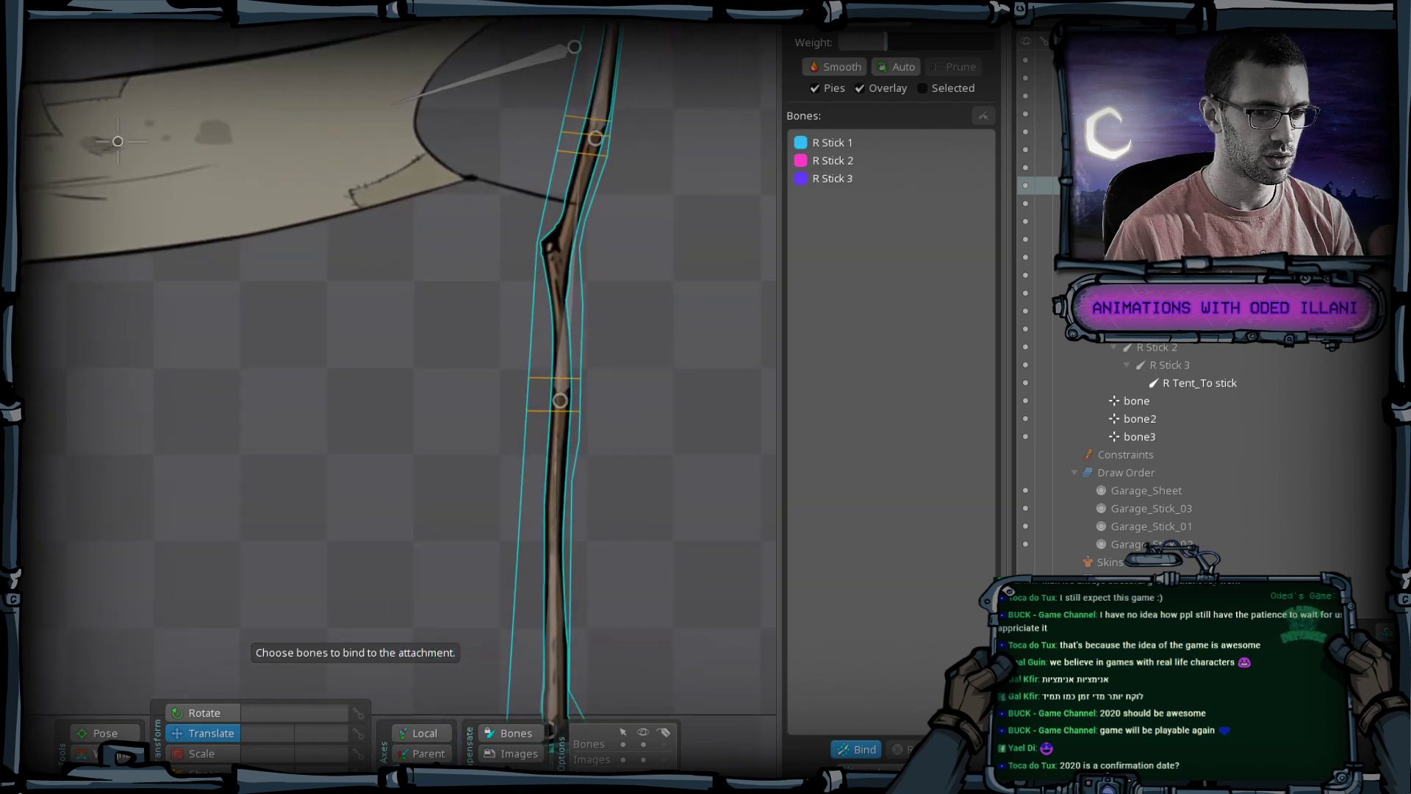
{"action": "left_click", "coordinate": [874, 754]}
Test the stick's bend by rotating R Stick 2 and R Stick 3 together, restore the pose, and reselect Garage_Stick_03.
{"action": "left_click", "coordinate": [111, 735]}
{"action": "key", "text": "space"}
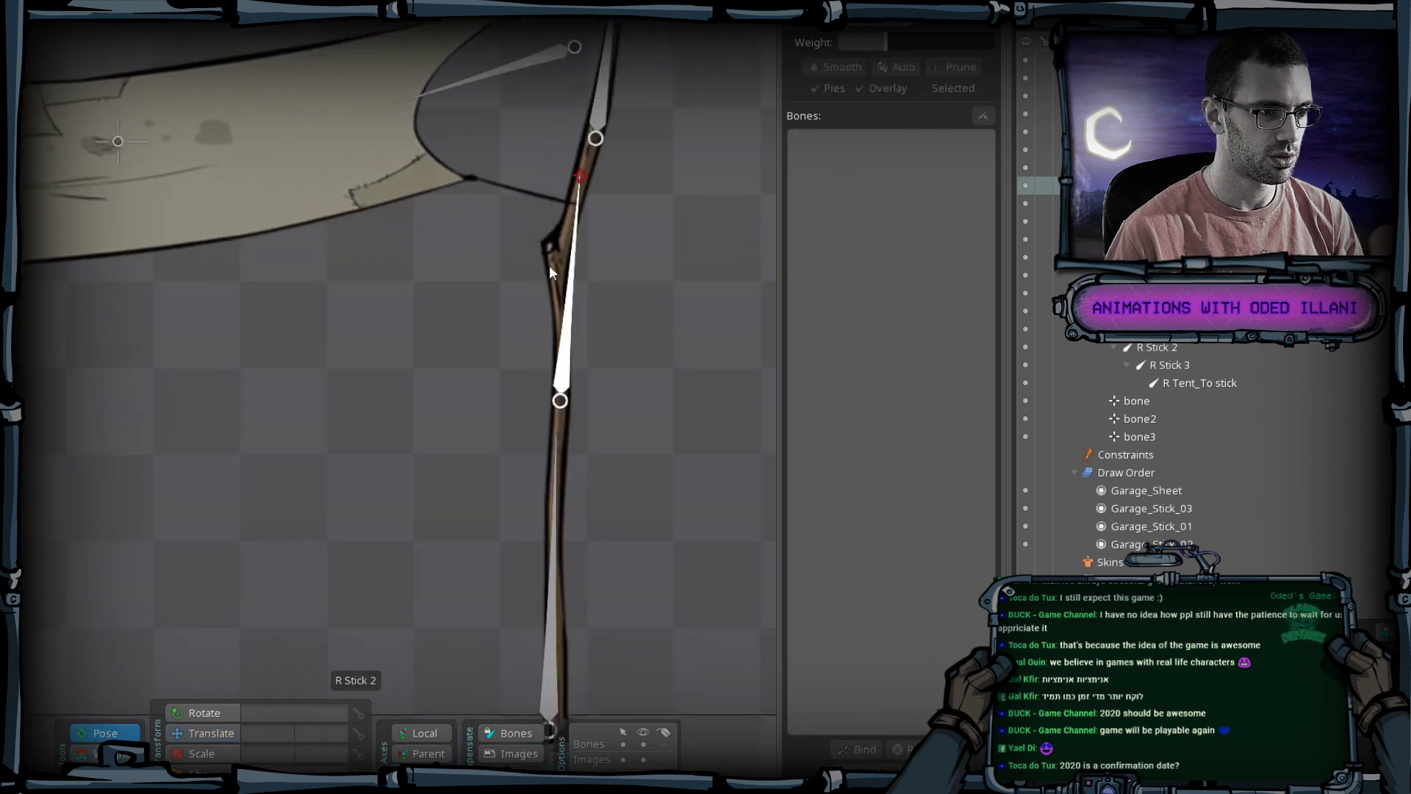
{"action": "left_click", "coordinate": [579, 284]}
{"action": "left_click", "coordinate": [611, 86], "text": "ctrl"}
{"action": "scroll", "coordinate": [610, 374], "scroll_direction": "down", "scroll_amount": 3}
{"action": "key", "text": "c"}
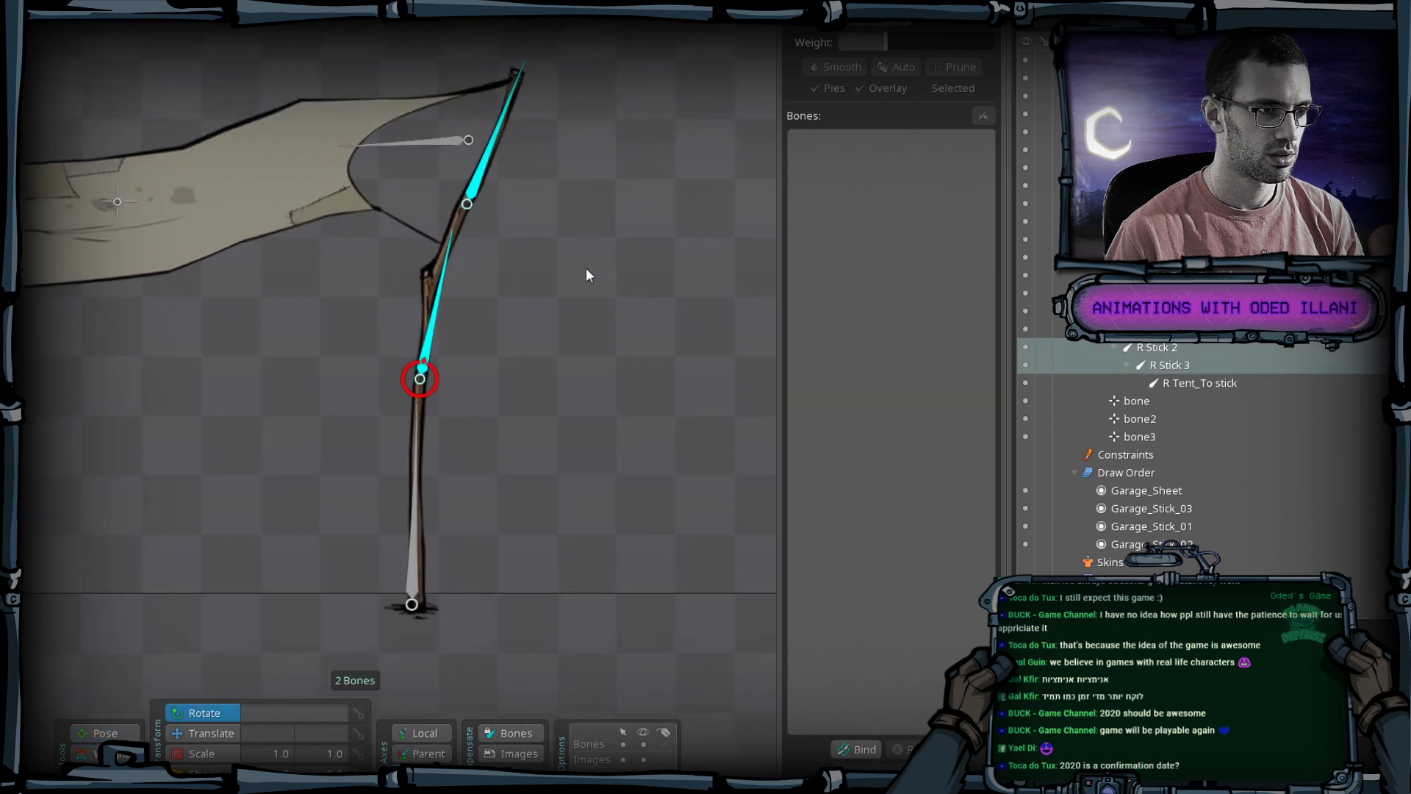
{"action": "left_click_drag", "start_coordinate": [586, 269], "coordinate": [491, 444]}
{"action": "scroll", "coordinate": [441, 434], "scroll_direction": "up", "scroll_amount": 2}
{"action": "left_click", "coordinate": [413, 425]}
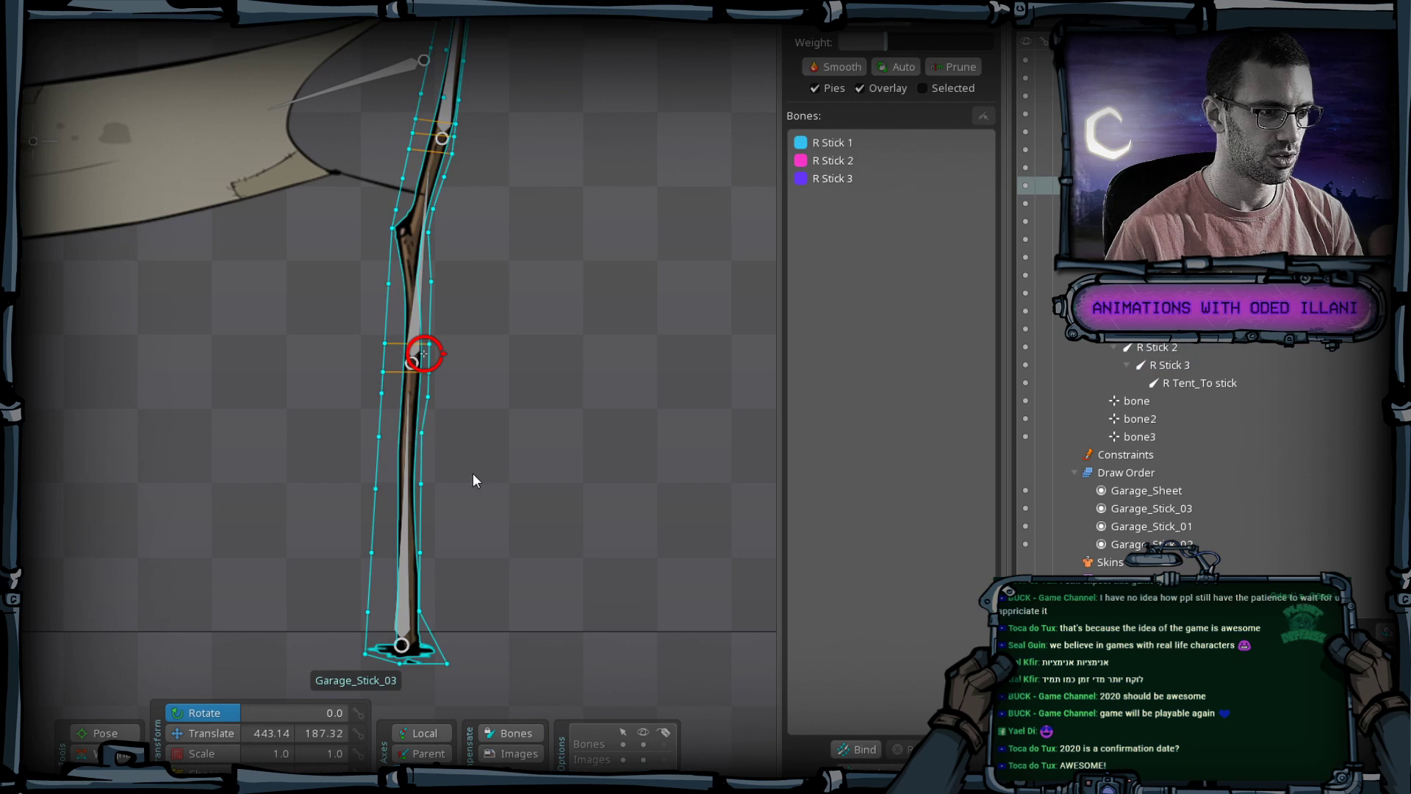
{"action": "scroll", "coordinate": [485, 432], "scroll_direction": "up", "scroll_amount": 1}
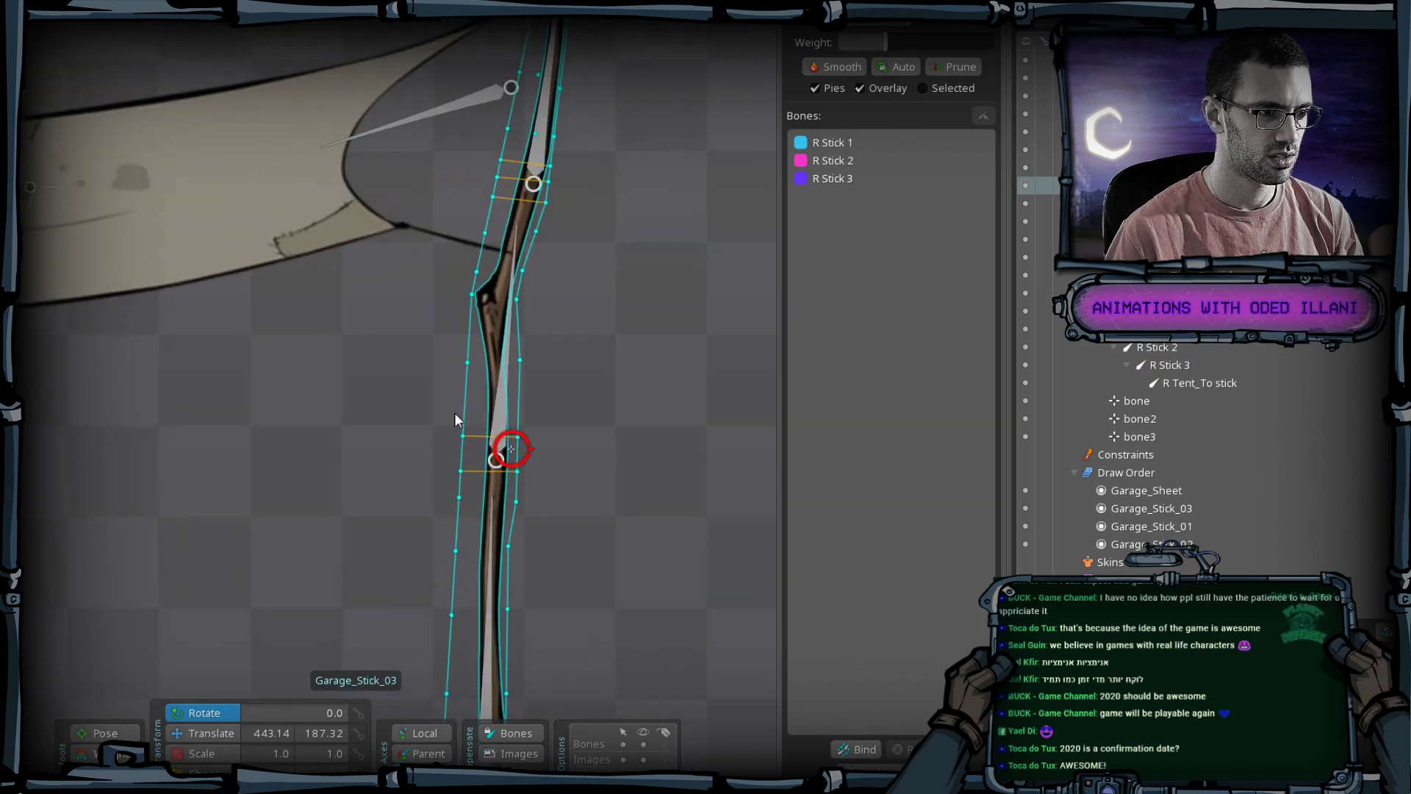
Test the mesh by strongly rotating R Stick 2 and R Stick 3 in turn, inspect the deformed mesh, and undo the rotations.
{"action": "key", "text": "b"}
{"action": "key", "text": "space"}
{"action": "left_click", "coordinate": [502, 426]}
{"action": "key", "text": "c"}
{"action": "scroll", "coordinate": [559, 338], "scroll_direction": "down", "scroll_amount": 2}
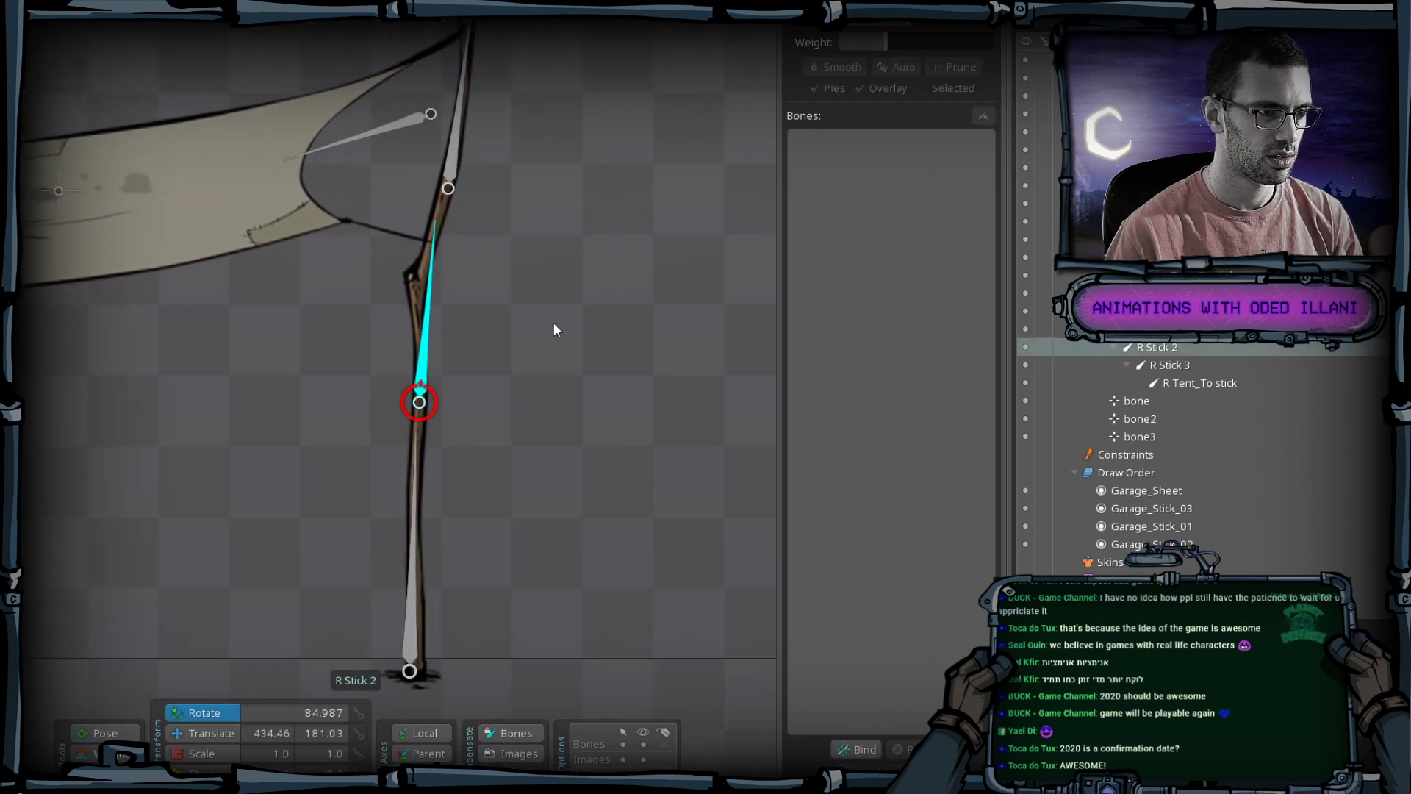
{"action": "left_click_drag", "start_coordinate": [554, 329], "coordinate": [560, 480]}
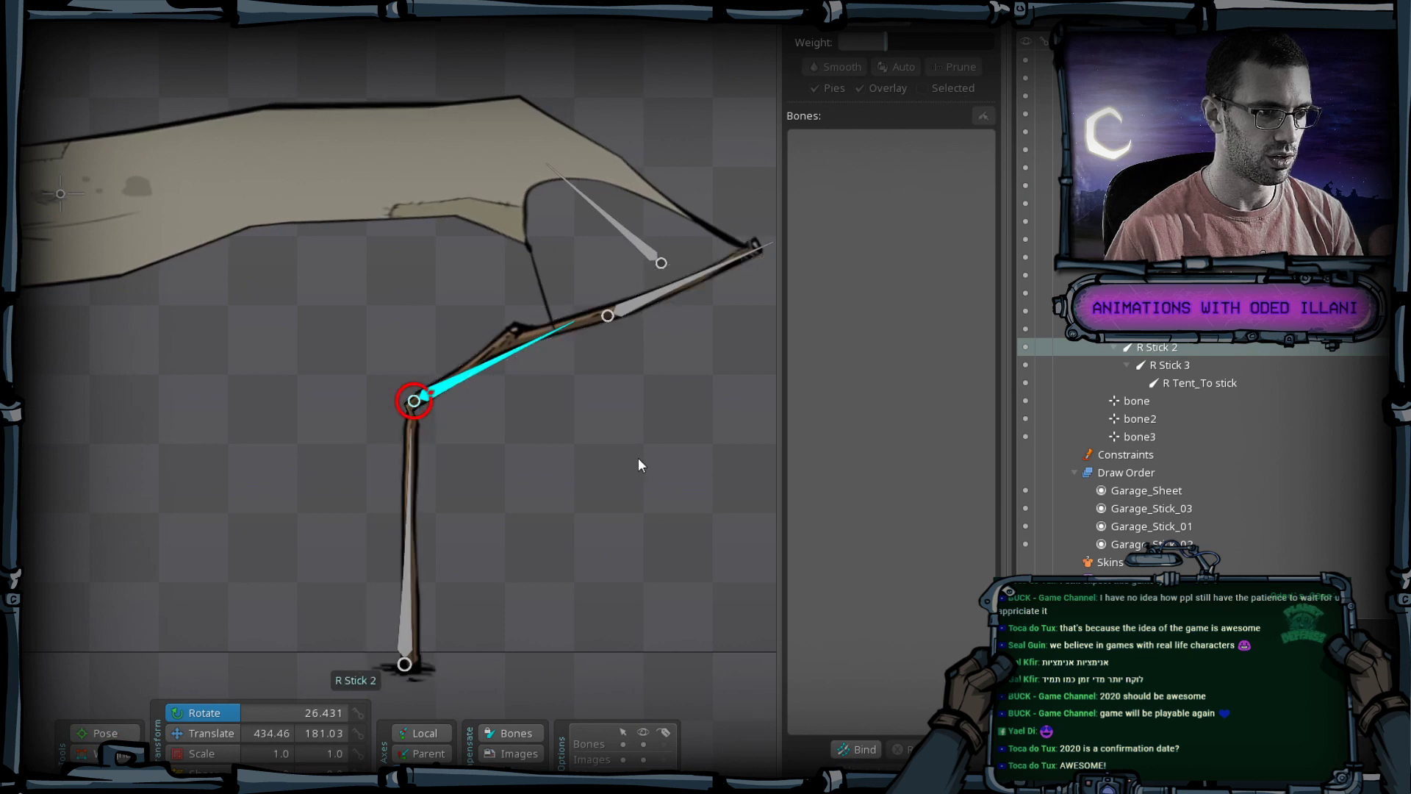
{"action": "left_click", "coordinate": [638, 303]}
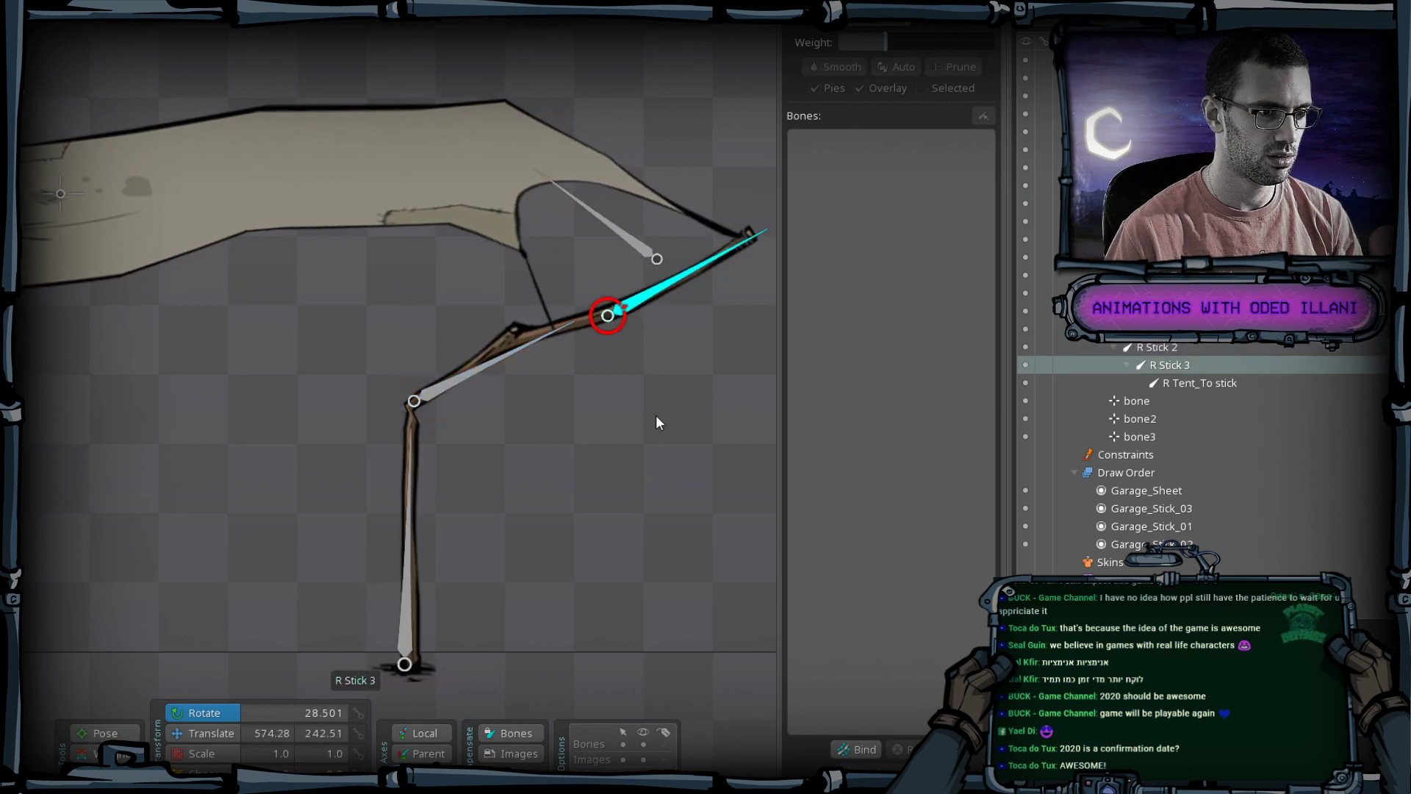
{"action": "left_click_drag", "start_coordinate": [657, 417], "coordinate": [659, 347]}
{"action": "left_click", "coordinate": [575, 326]}
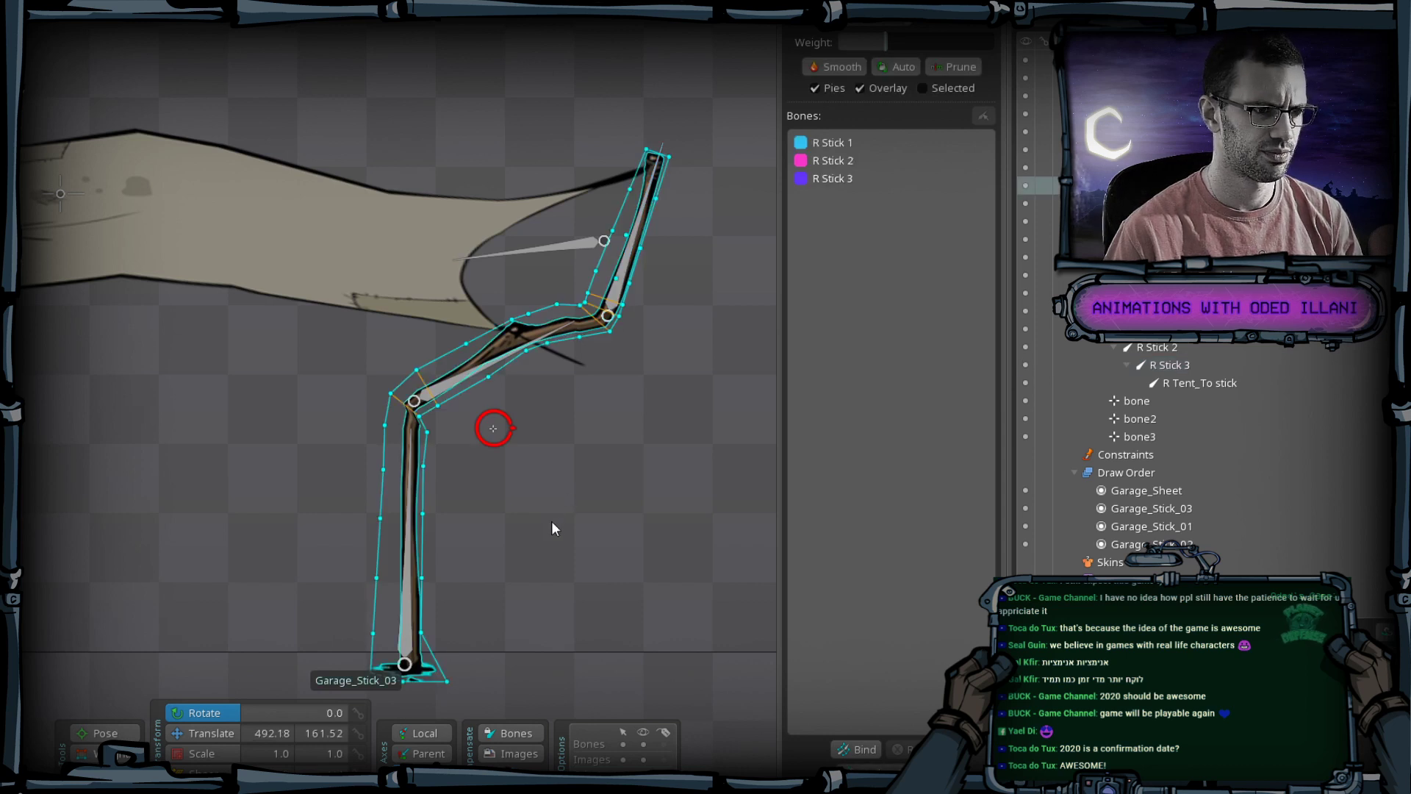
{"action": "key", "text": "ctrl+z"}
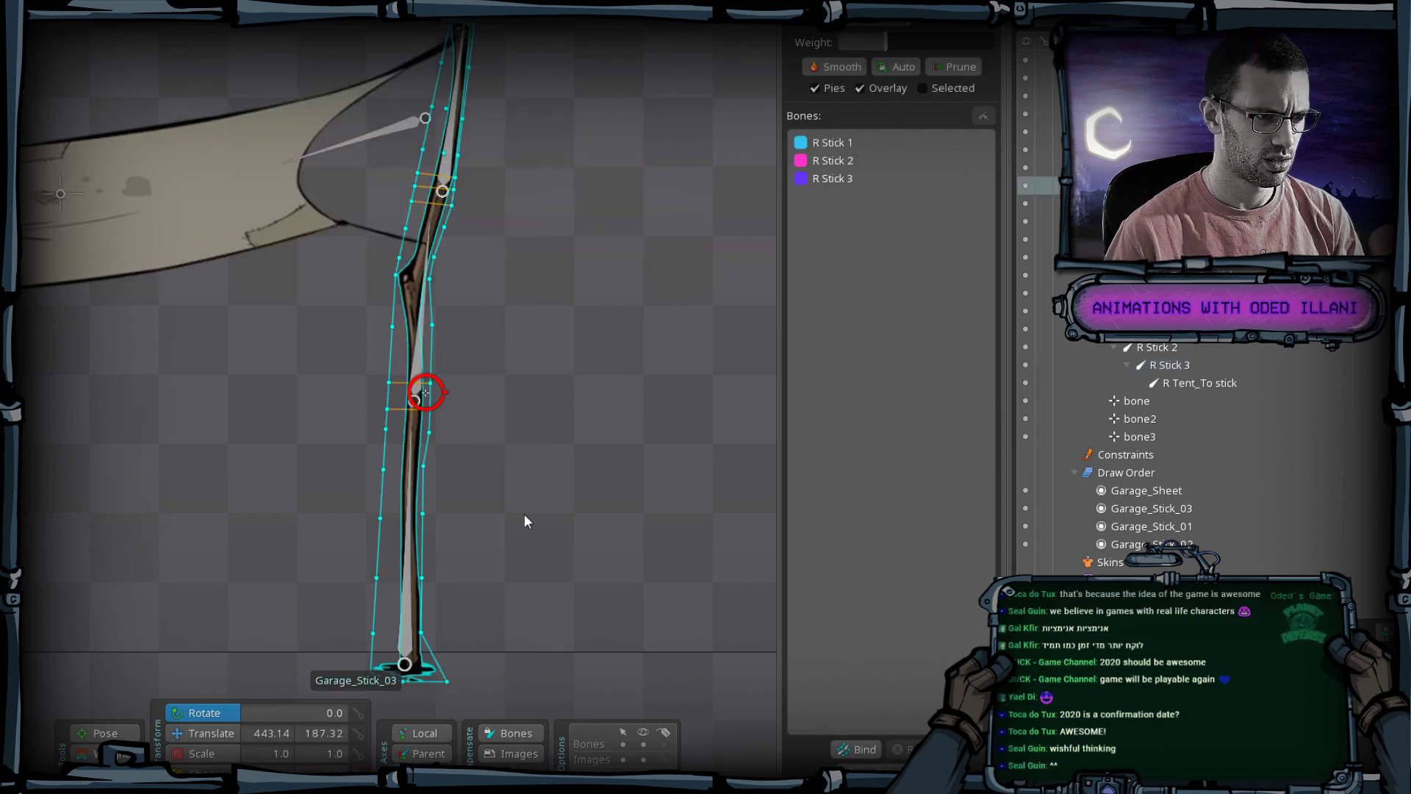
Reopen the Garage_Stick_03 mesh and add vertex pairs on both edges above and at the R Stick 2 joint, plus one at its centre.
{"action": "scroll", "coordinate": [430, 316], "scroll_direction": "up", "scroll_amount": 1}
{"action": "scroll", "coordinate": [430, 316], "scroll_direction": "up", "scroll_amount": 1}
{"action": "left_click_drag", "start_coordinate": [526, 473], "coordinate": [666, 469]}
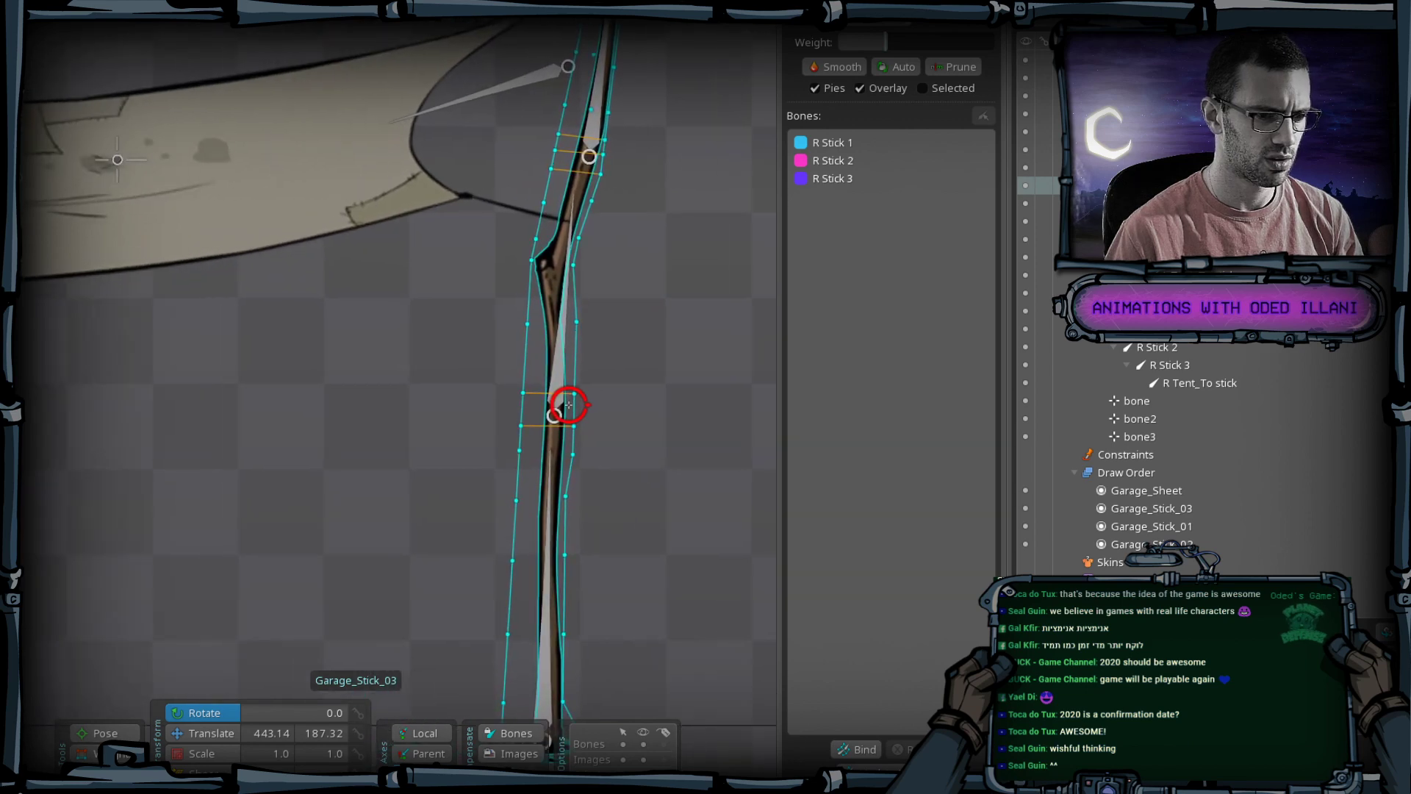
{"action": "key", "text": "e"}
{"action": "scroll", "coordinate": [452, 623], "scroll_direction": "up", "scroll_amount": 3}
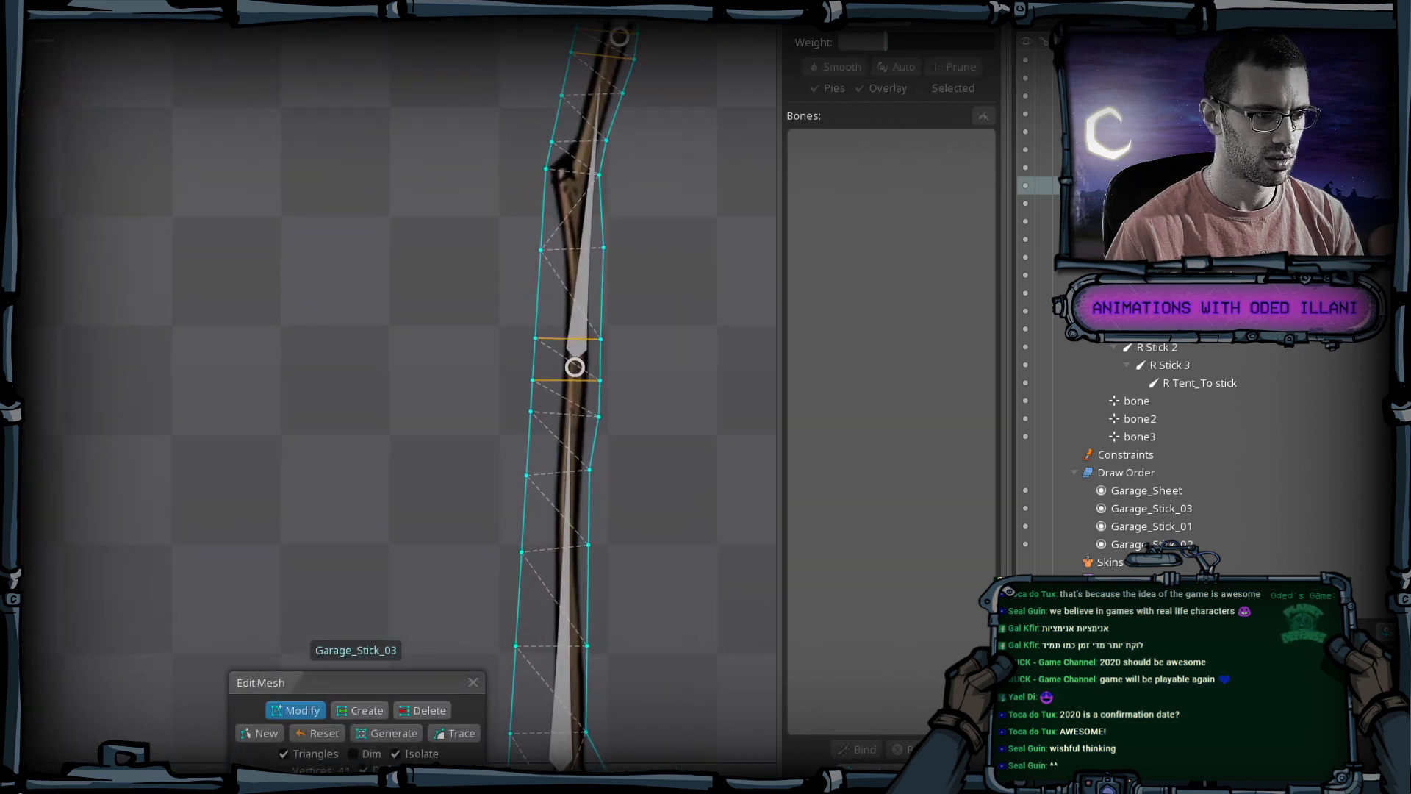
{"action": "left_click", "coordinate": [363, 714]}
{"action": "left_click_drag", "start_coordinate": [685, 384], "coordinate": [599, 456]}
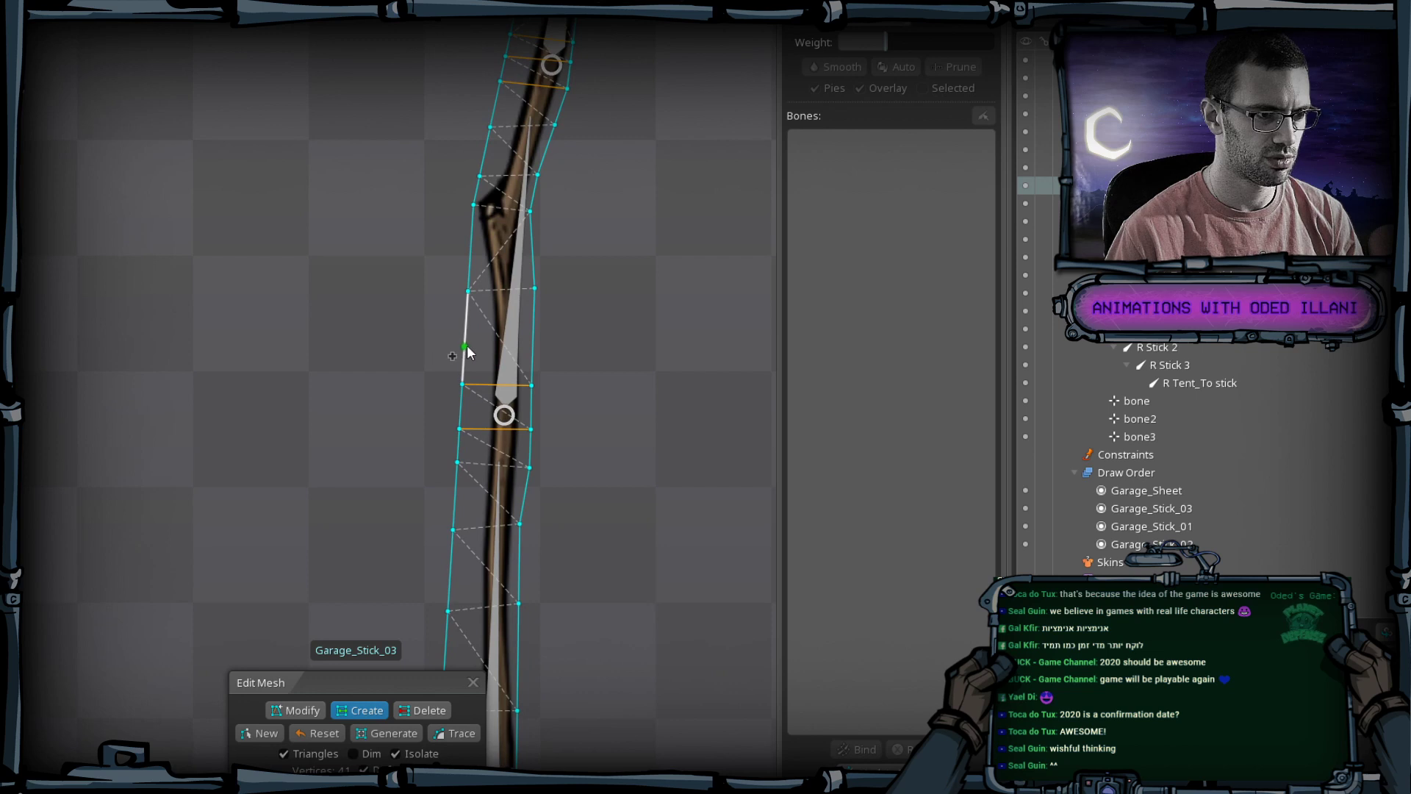
{"action": "left_click", "coordinate": [466, 346]}
{"action": "left_click", "coordinate": [533, 317]}
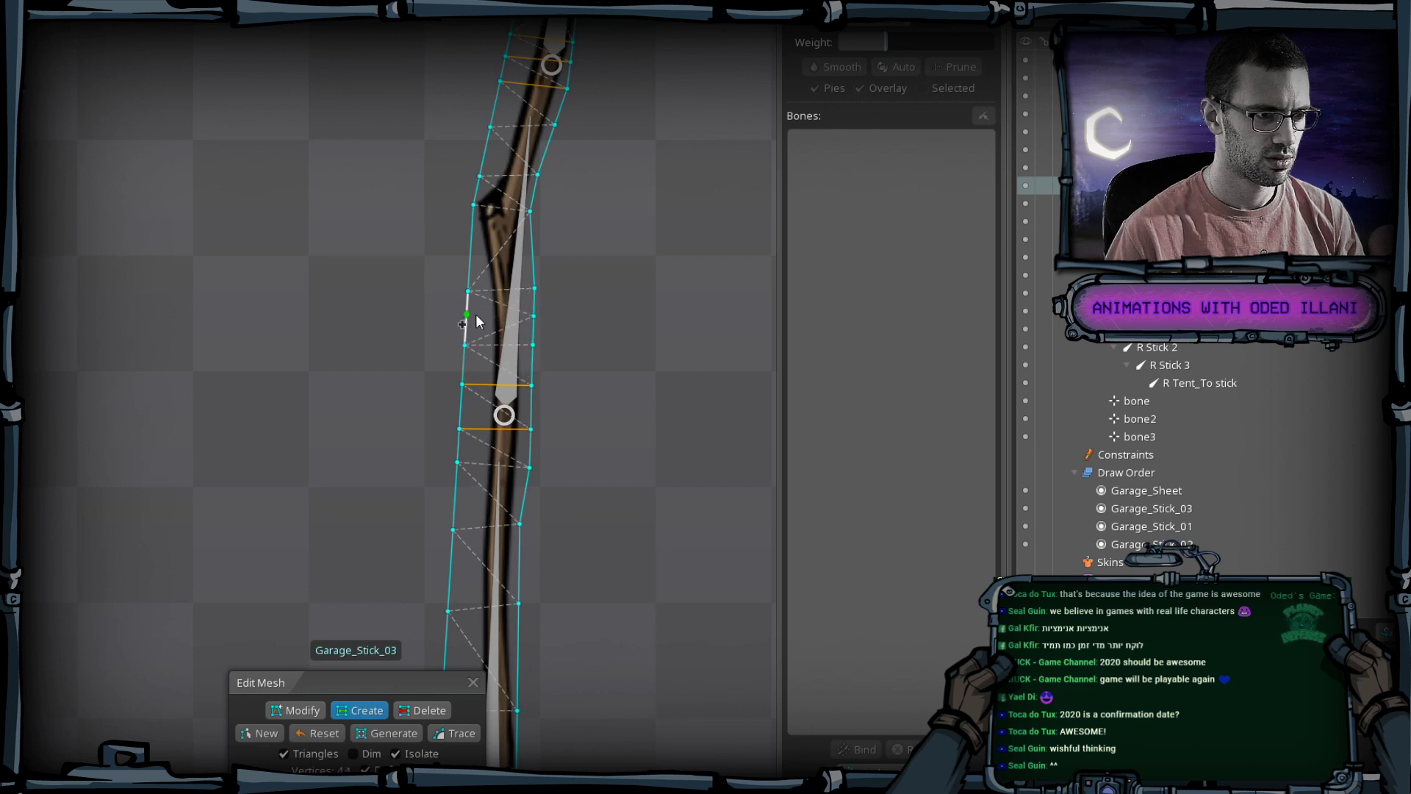
{"action": "left_click", "coordinate": [467, 316]}
{"action": "left_click", "coordinate": [461, 409]}
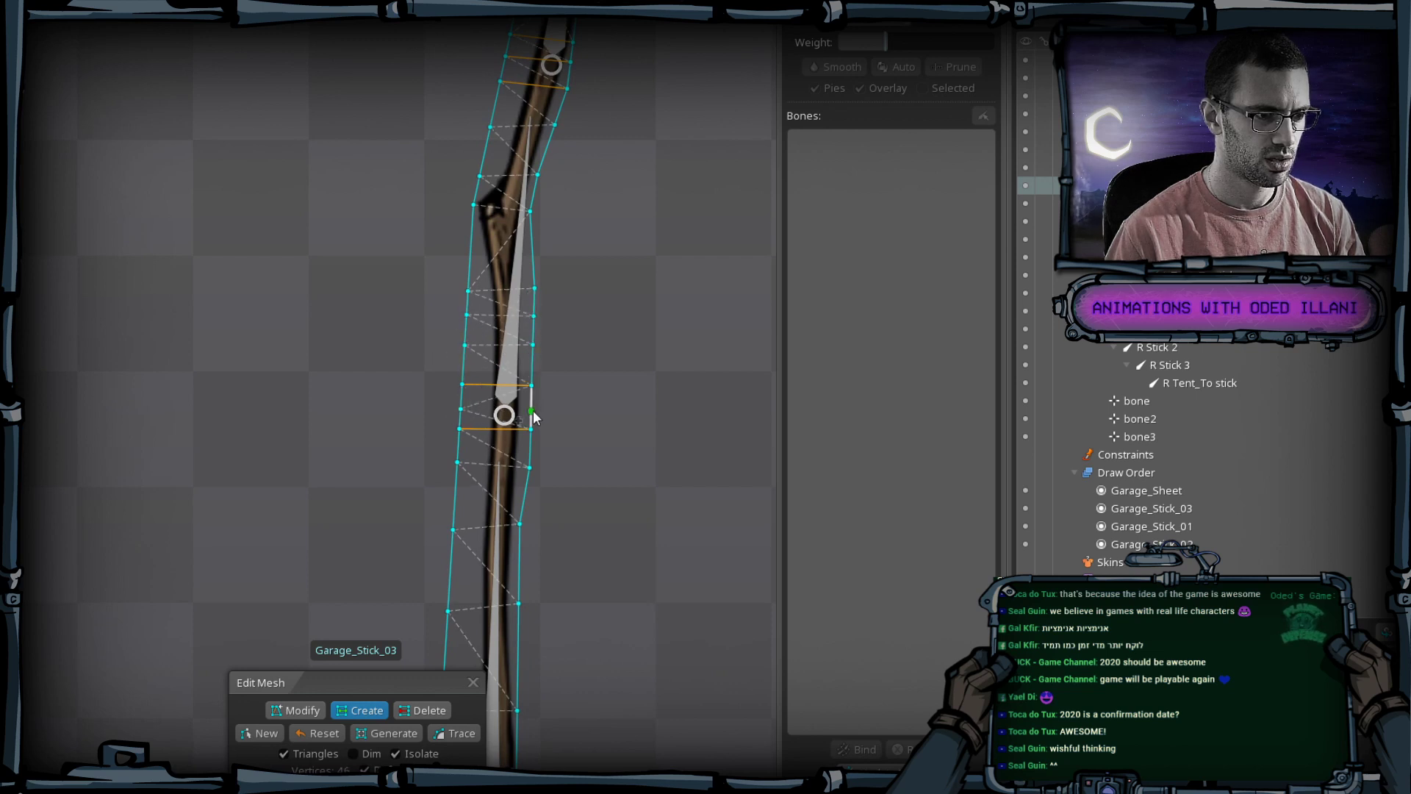
{"action": "left_click", "coordinate": [504, 414]}
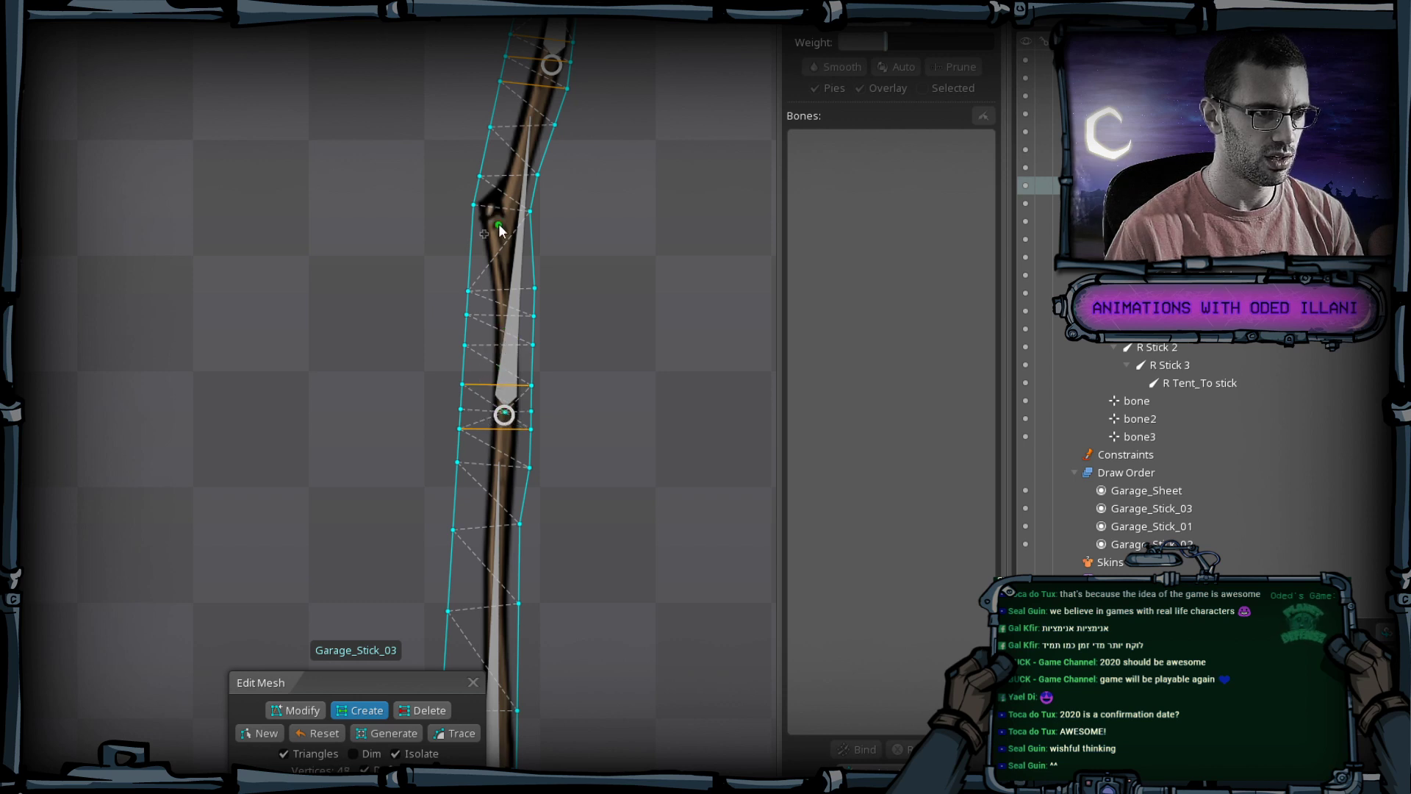
Add a pair of vertices on opposite edges of the Garage_Stick_03 mesh just below the stick's knot.
{"action": "left_click", "coordinate": [471, 243]}
{"action": "left_click", "coordinate": [530, 241]}
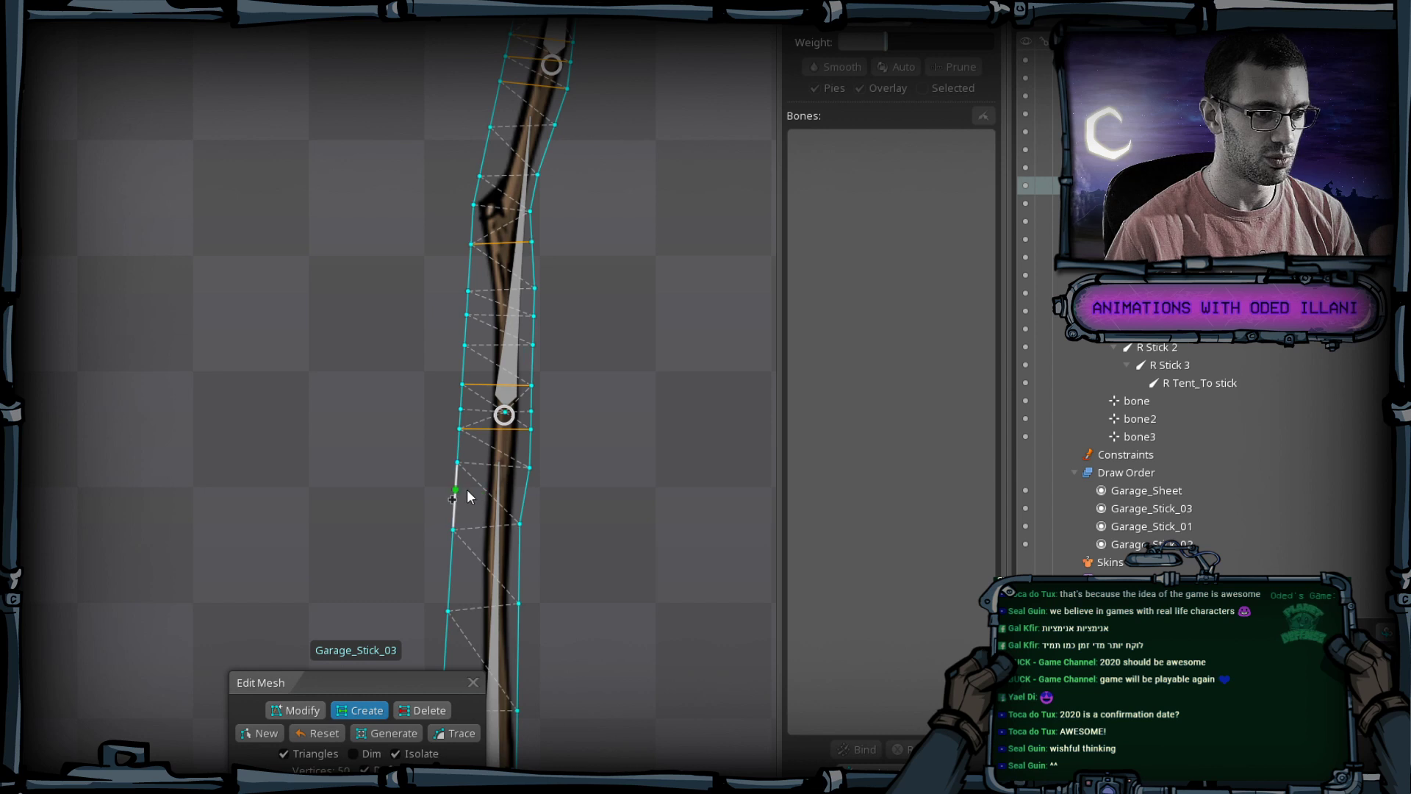
{"action": "left_click", "coordinate": [458, 497]}
{"action": "left_click", "coordinate": [513, 492]}
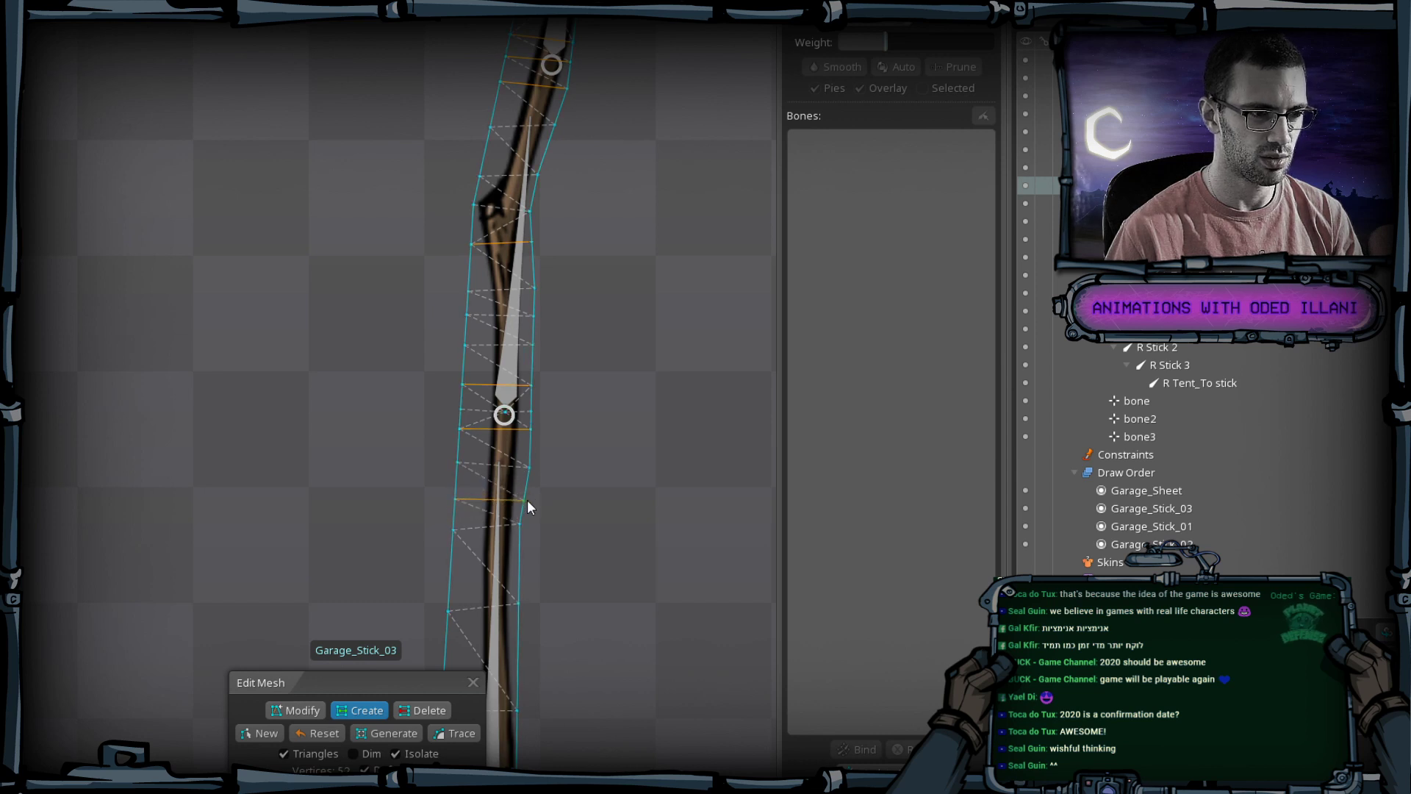
{"action": "key", "text": "ctrl+z"}
{"action": "key", "text": "ctrl+z"}
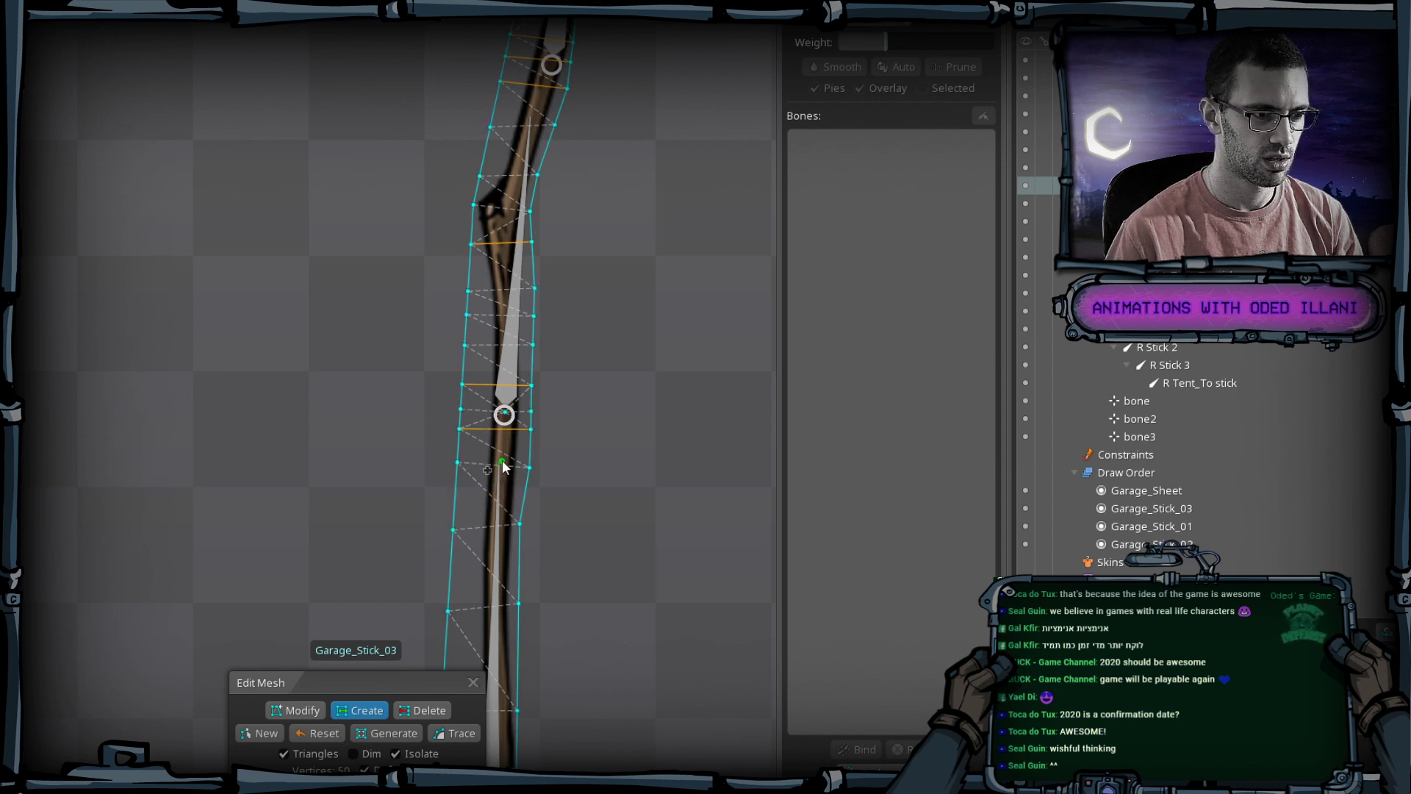
Add four vertices along the stick's centre line below the R Stick 2 joint, down the length of R Stick 1.
{"action": "left_click", "coordinate": [500, 475]}
{"action": "left_click", "coordinate": [494, 561]}
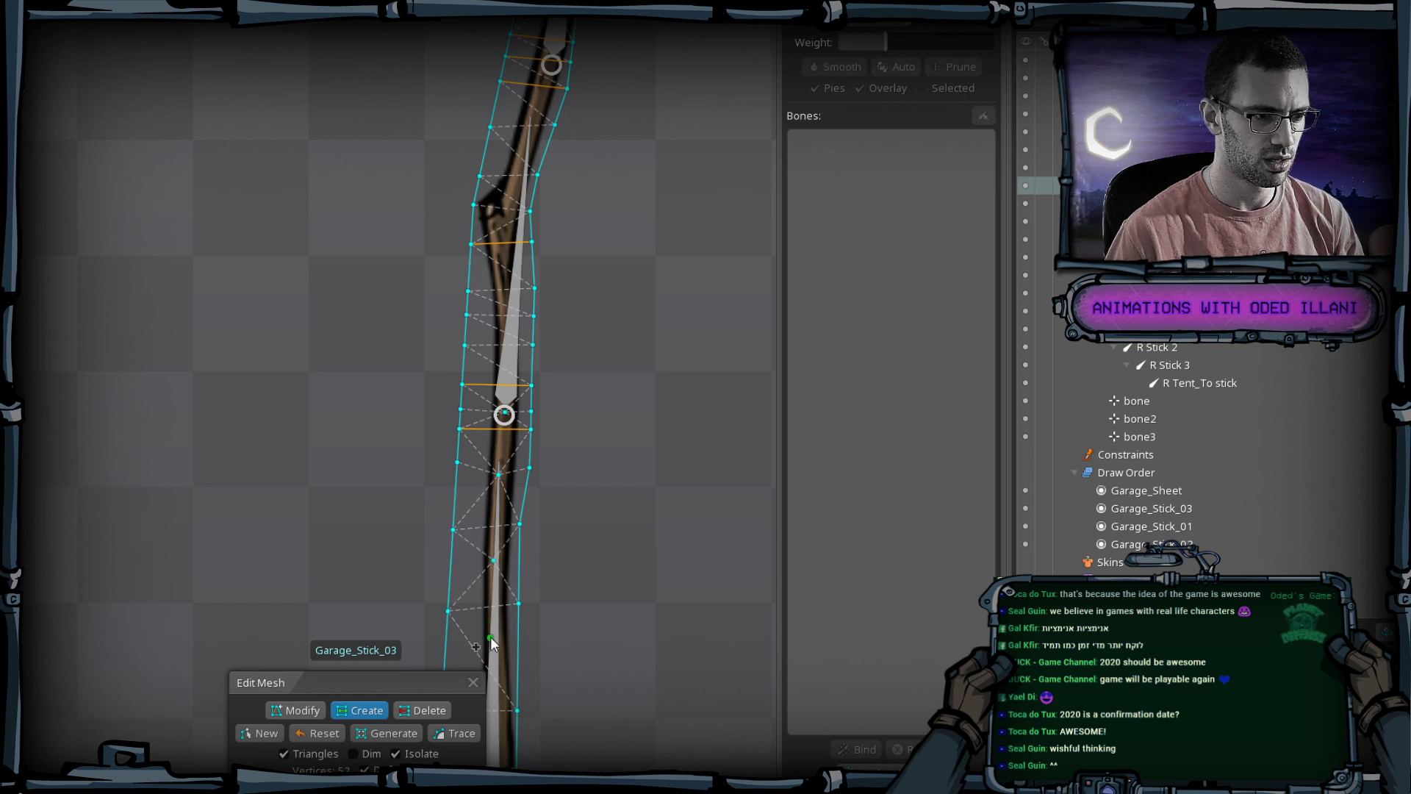
{"action": "left_click", "coordinate": [490, 638]}
{"action": "left_click_drag", "start_coordinate": [491, 639], "coordinate": [481, 447]}
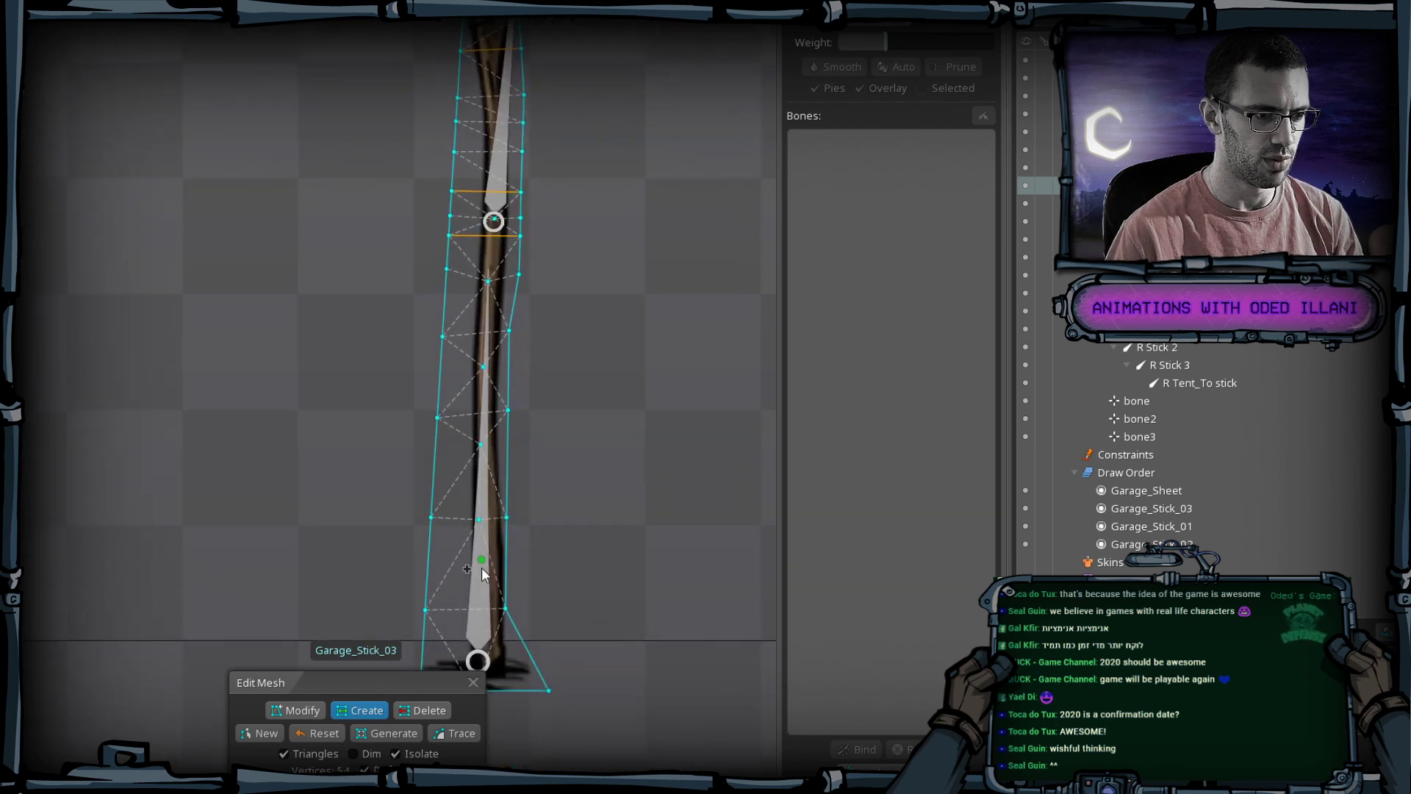
Add vertex pairs on both edges of the Garage_Stick_03 mesh between the knot and the R Stick 3 joint.
{"action": "left_click_drag", "start_coordinate": [479, 561], "coordinate": [485, 790]}
{"action": "left_click_drag", "start_coordinate": [497, 210], "coordinate": [496, 259]}
{"action": "left_click", "coordinate": [477, 248]}
{"action": "left_click", "coordinate": [538, 247]}
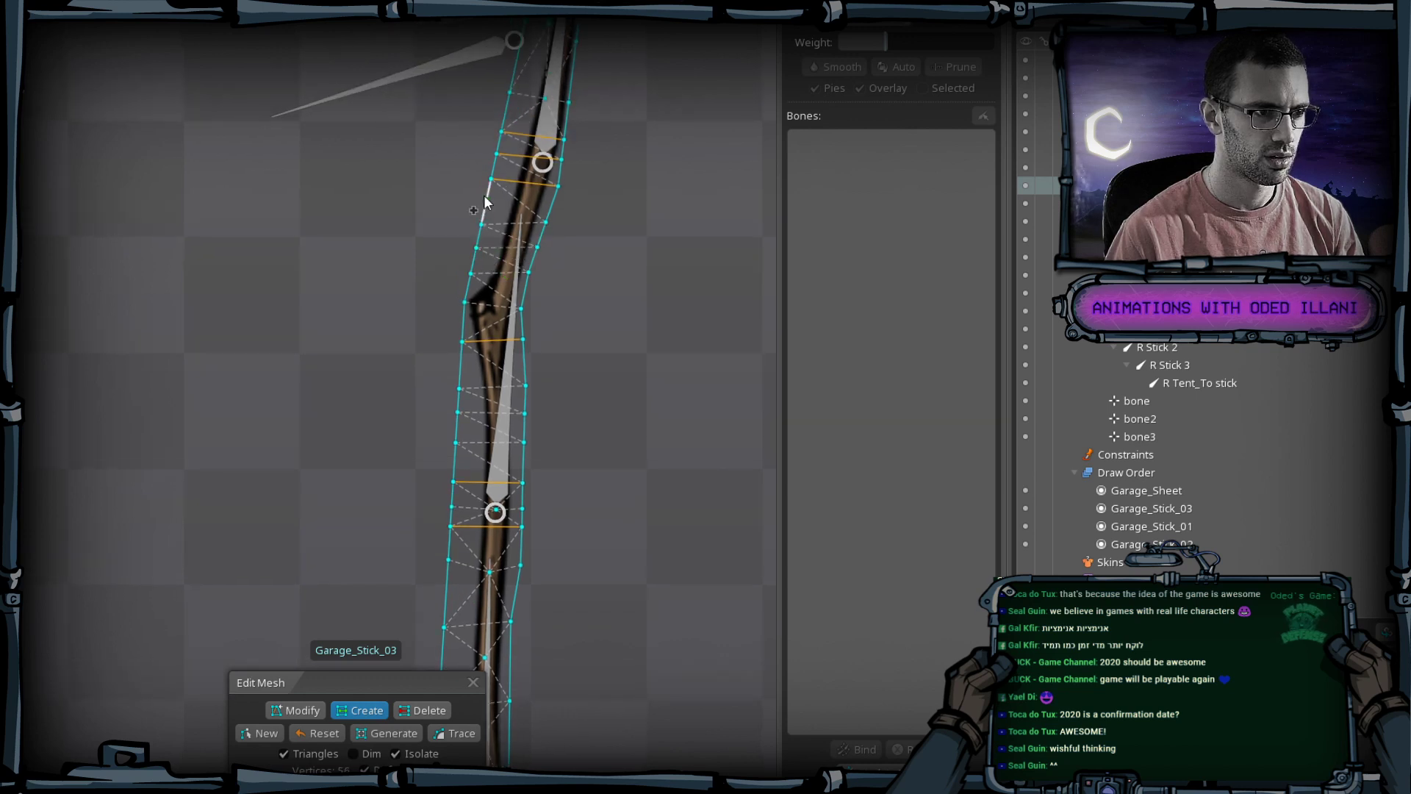
{"action": "left_click", "coordinate": [555, 205]}
{"action": "left_click_drag", "start_coordinate": [555, 205], "coordinate": [553, 278]}
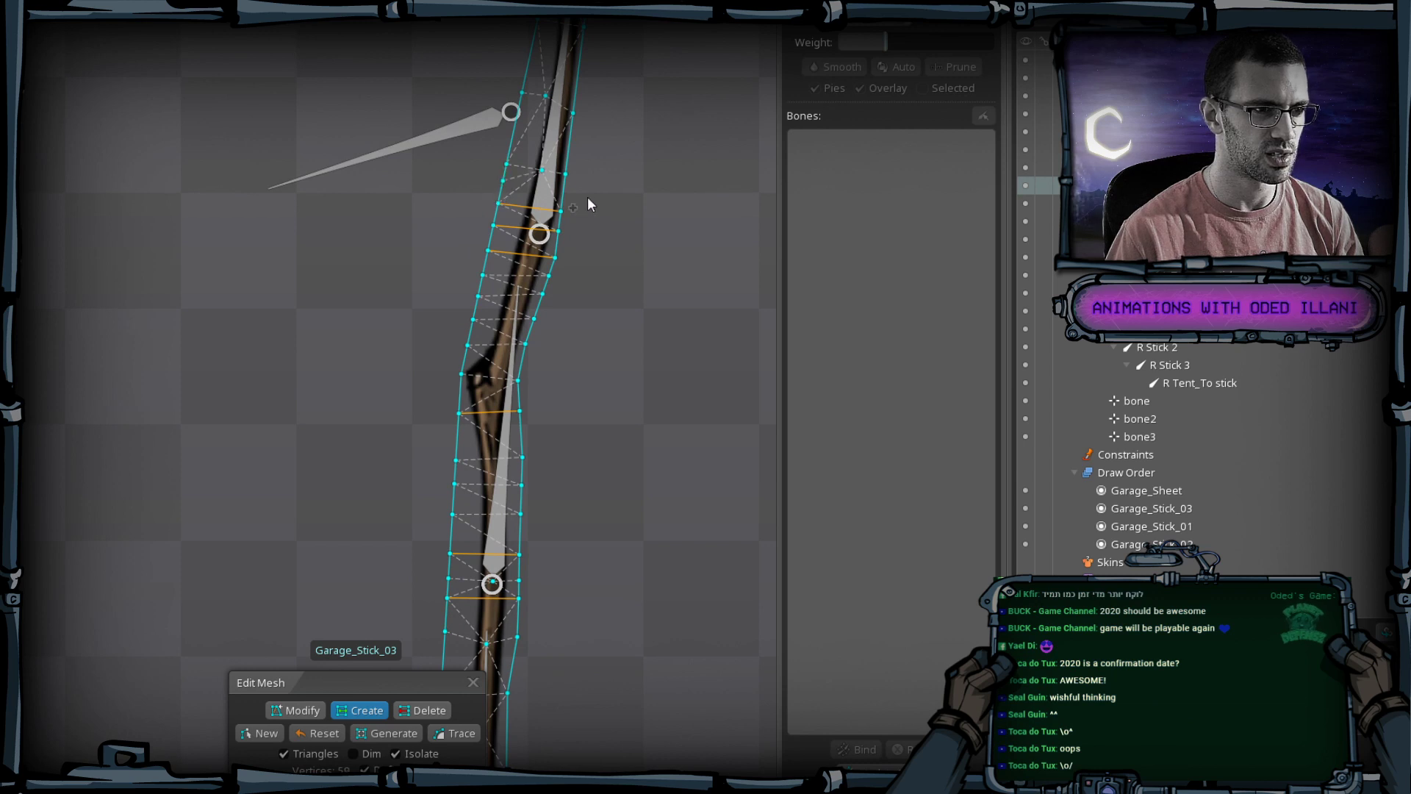
Add vertex pairs on both edges along R Stick 3 above its joint, and finish editing the mesh.
{"action": "left_click", "coordinate": [514, 133]}
{"action": "left_click", "coordinate": [570, 144]}
{"action": "left_click_drag", "start_coordinate": [526, 77], "coordinate": [515, 162]}
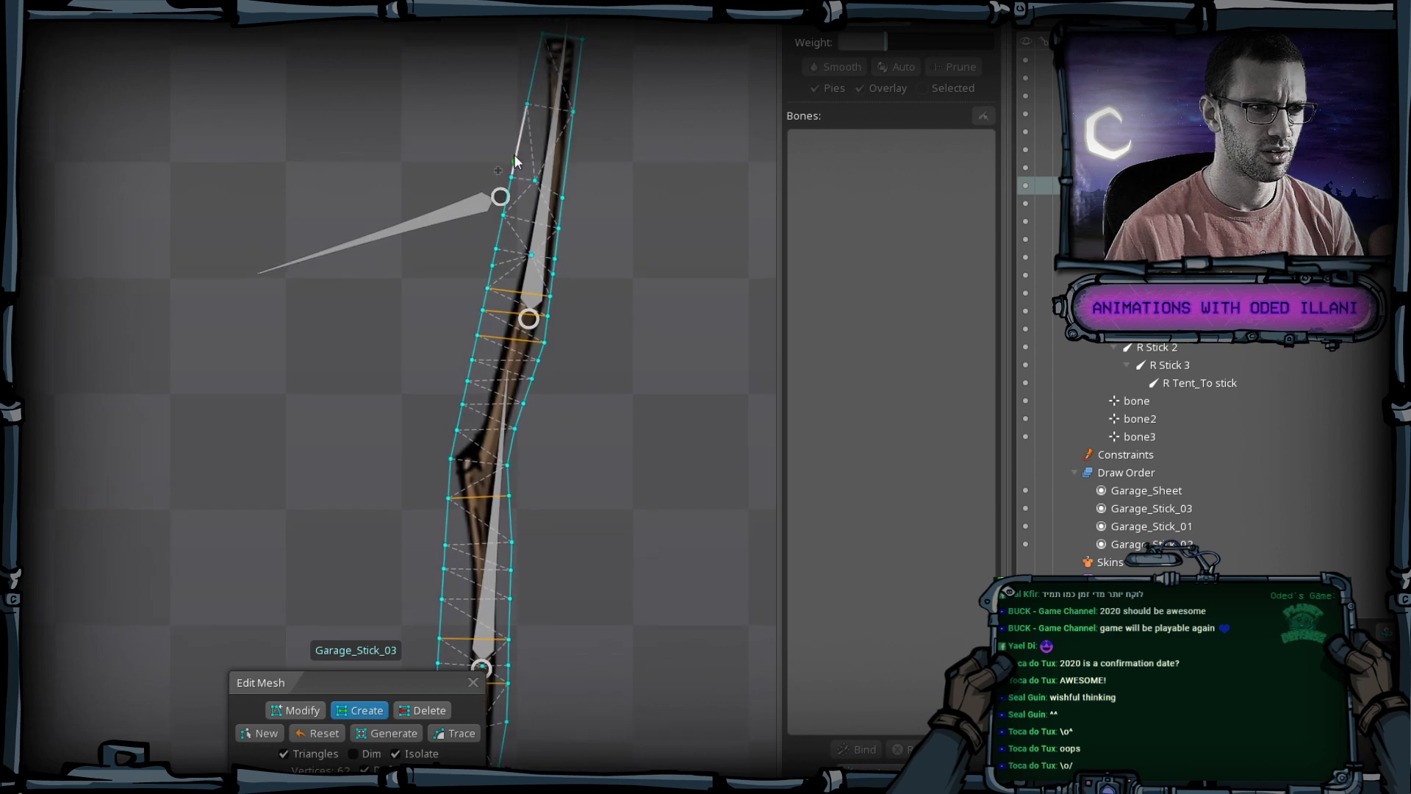
{"action": "left_click", "coordinate": [519, 140]}
{"action": "left_click", "coordinate": [569, 154]}
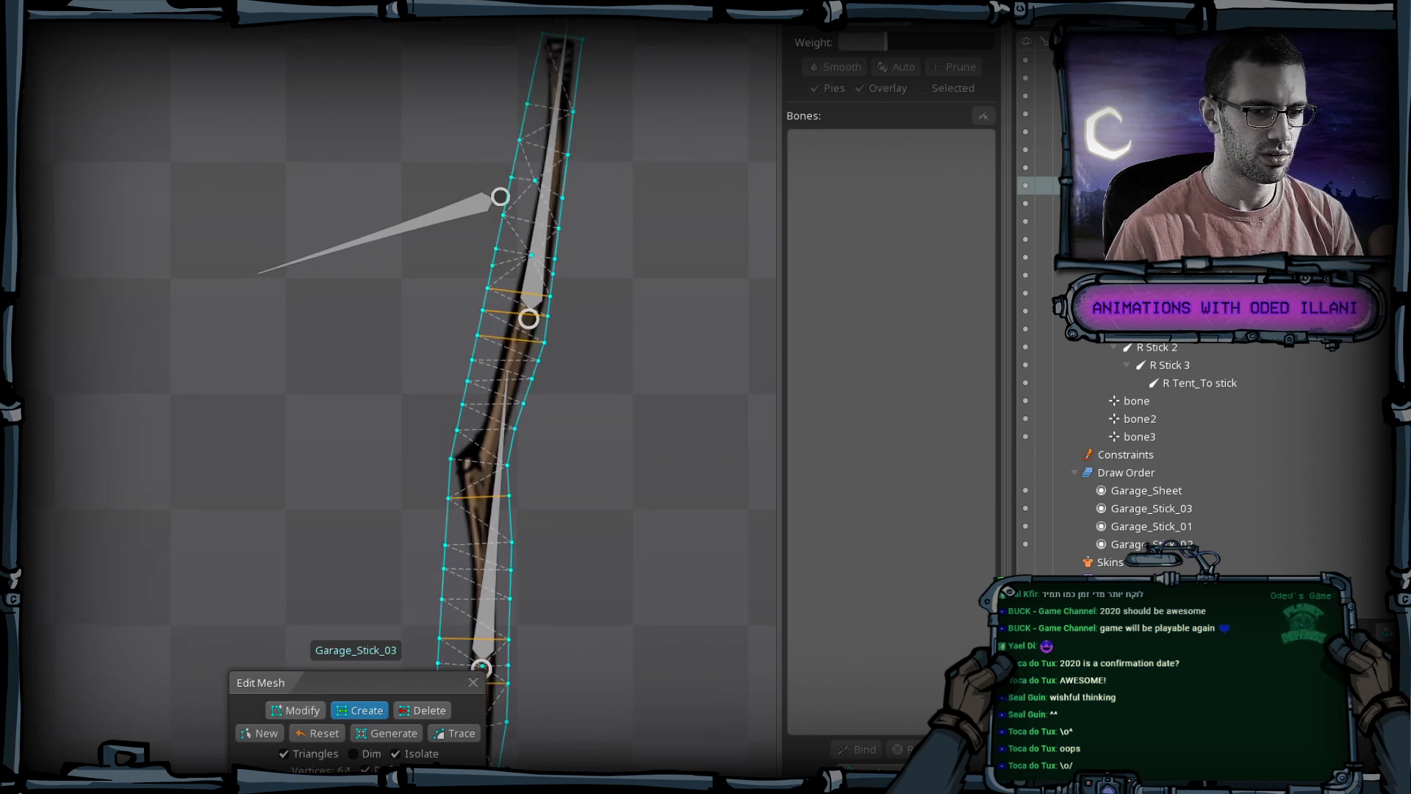
{"action": "left_click", "coordinate": [472, 682]}
Test the denser mesh by strongly rotating R Stick 2, inspect the bend with Garage_Stick_03 selected, and undo the rotation.
{"action": "left_click_drag", "start_coordinate": [495, 655], "coordinate": [532, 608]}
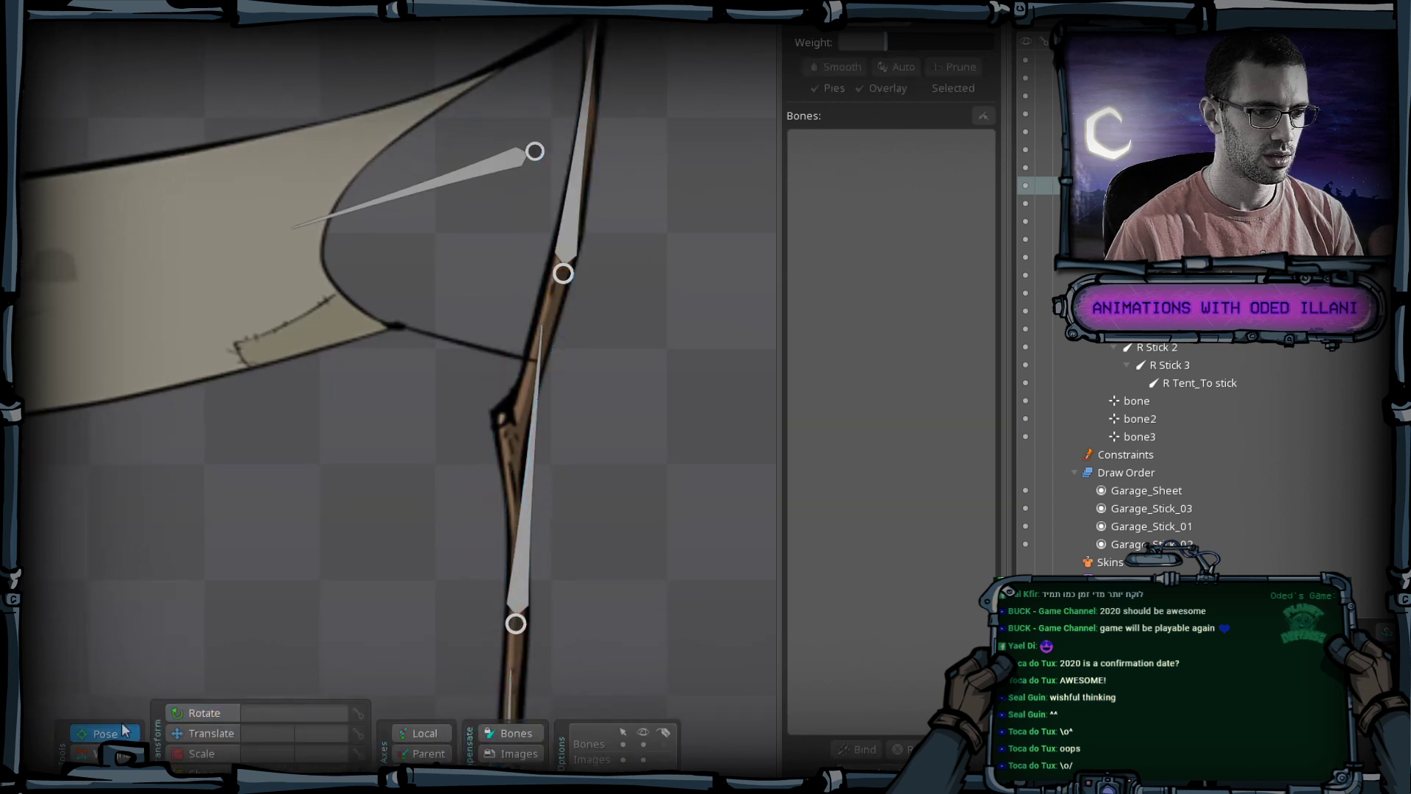
{"action": "left_click", "coordinate": [514, 546]}
{"action": "key", "text": "c"}
{"action": "scroll", "coordinate": [562, 423], "scroll_direction": "down", "scroll_amount": 2}
{"action": "left_click_drag", "start_coordinate": [562, 423], "coordinate": [563, 632]}
{"action": "left_click", "coordinate": [423, 562]}
{"action": "left_click_drag", "start_coordinate": [409, 674], "coordinate": [547, 591]}
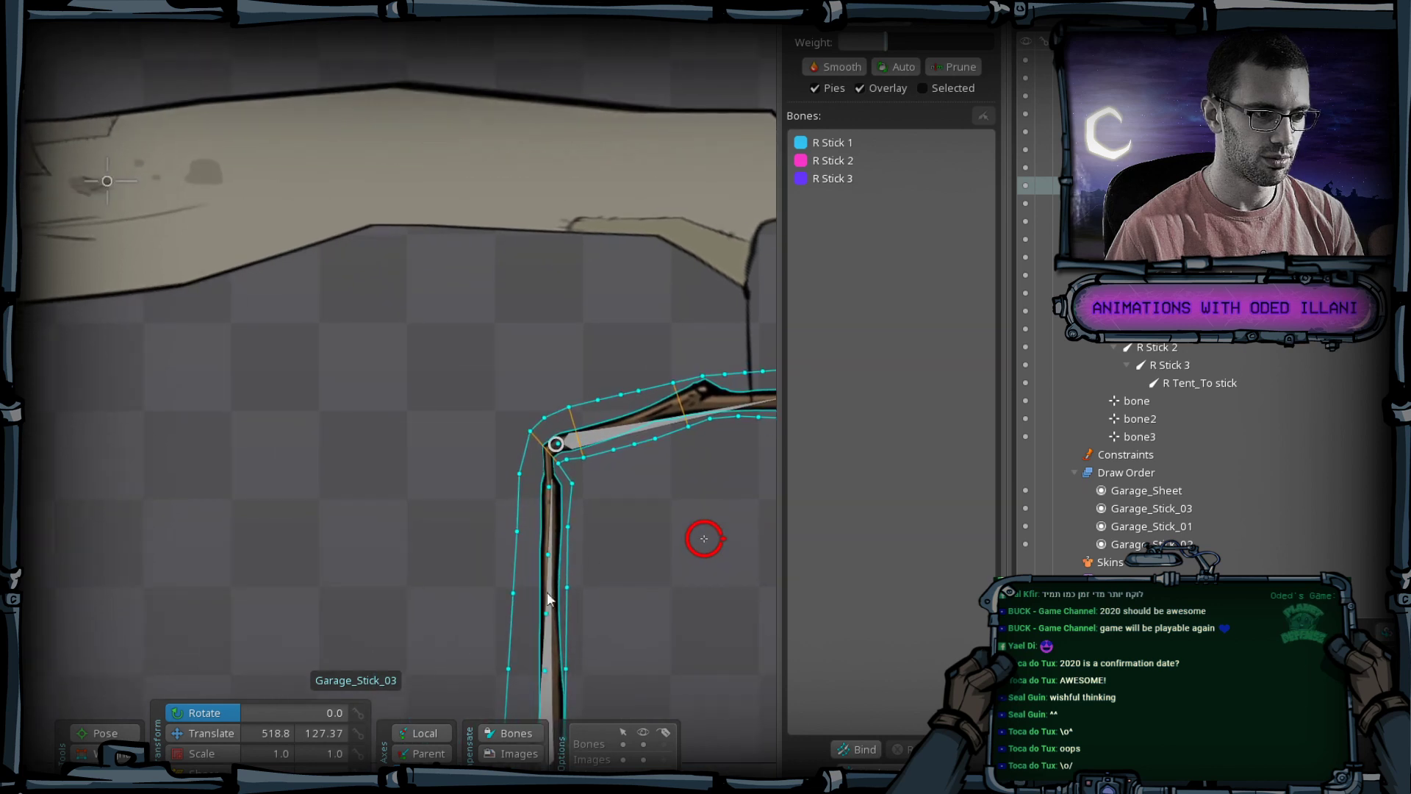
{"action": "key", "text": "ctrl+z"}
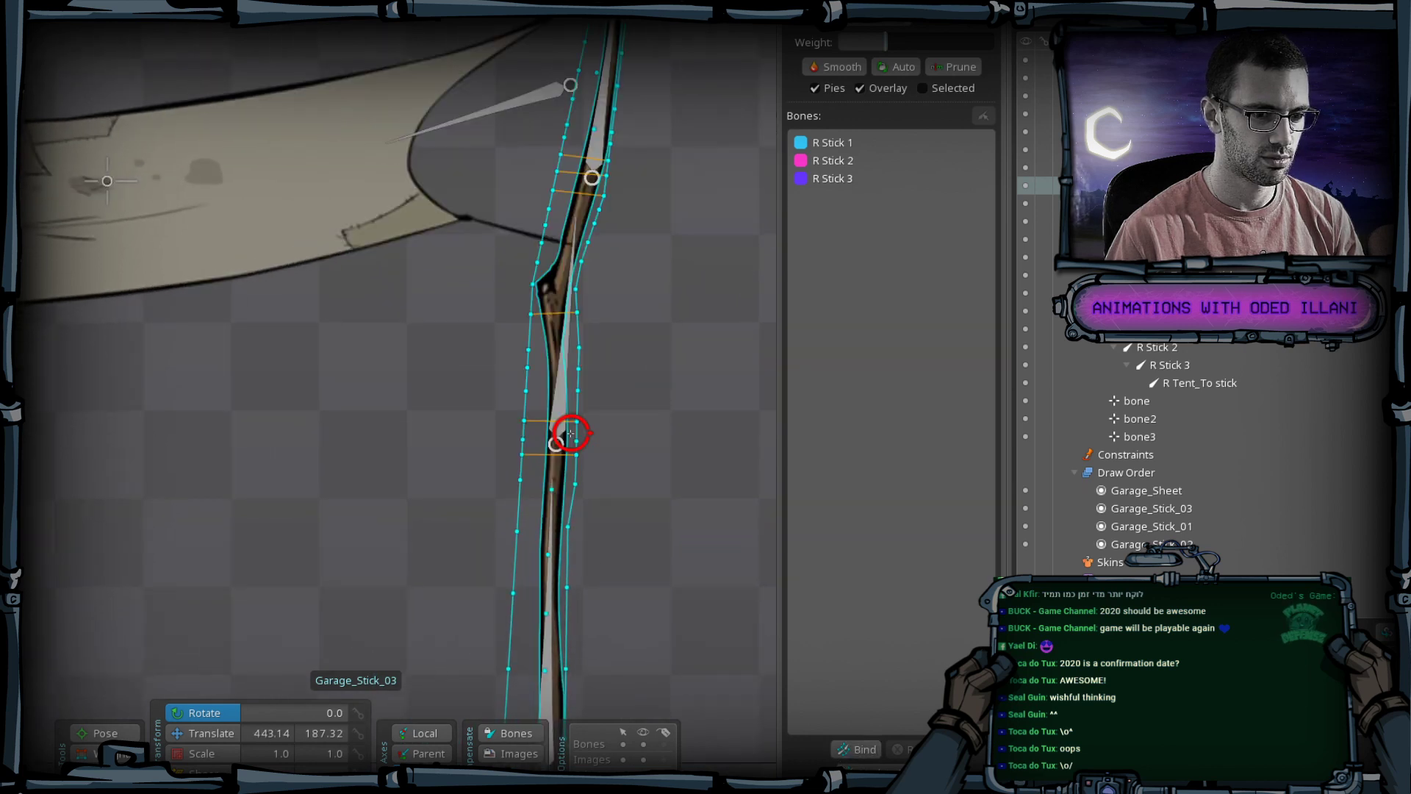
Reopen the Garage_Stick_03 mesh and add more vertices on both edges and the centre line below the R Stick 2 joint.
{"action": "key", "text": "e"}
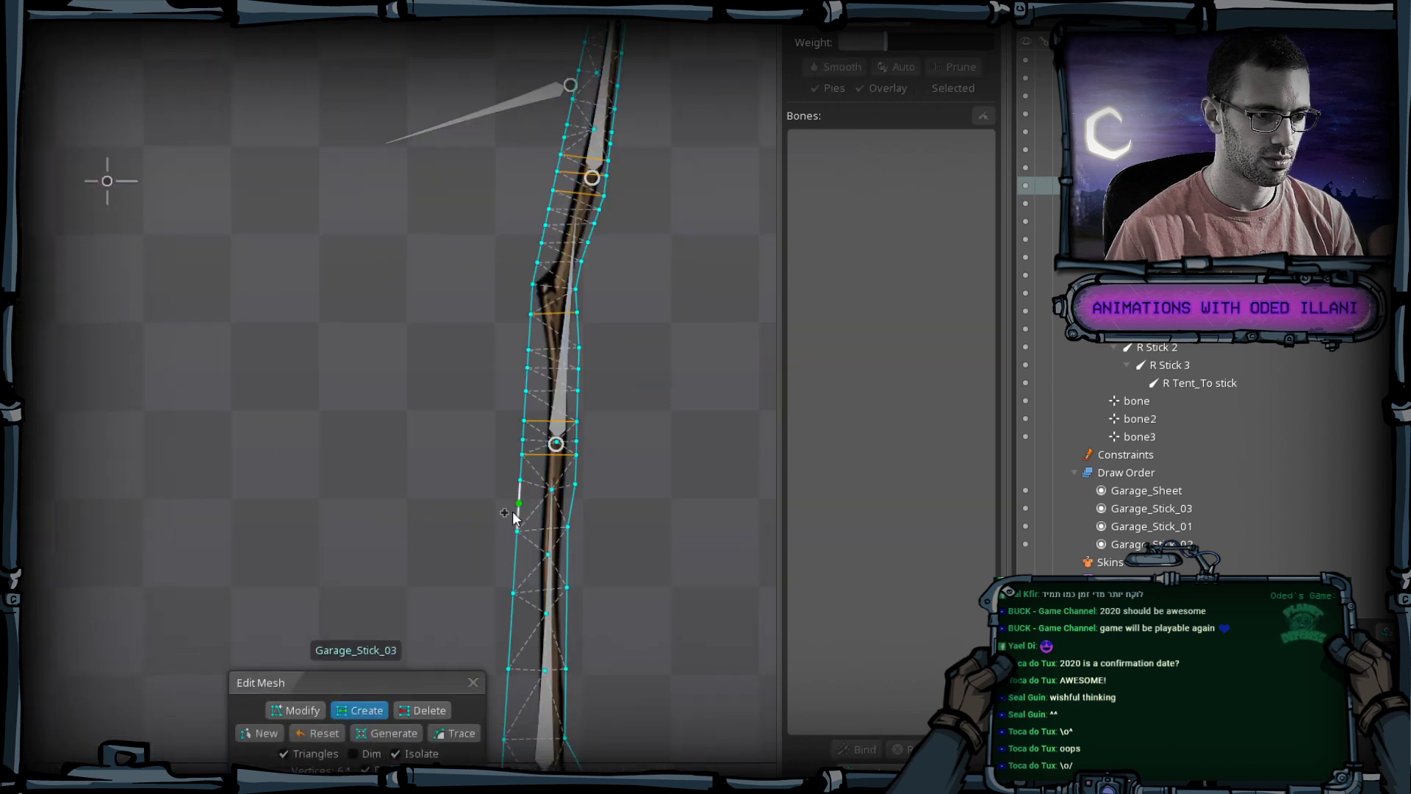
{"action": "left_click", "coordinate": [572, 503]}
{"action": "left_click", "coordinate": [556, 510]}
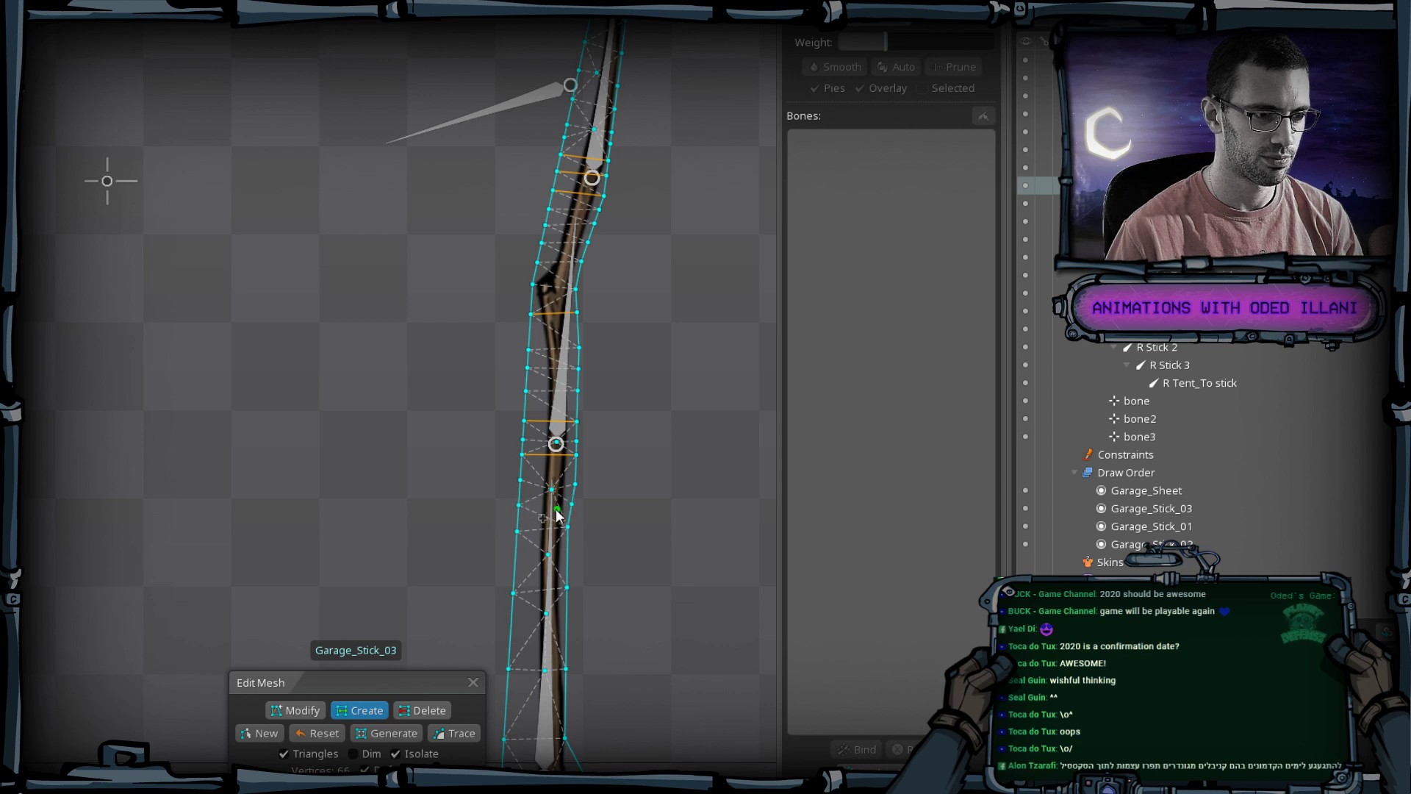
{"action": "left_click", "coordinate": [521, 558]}
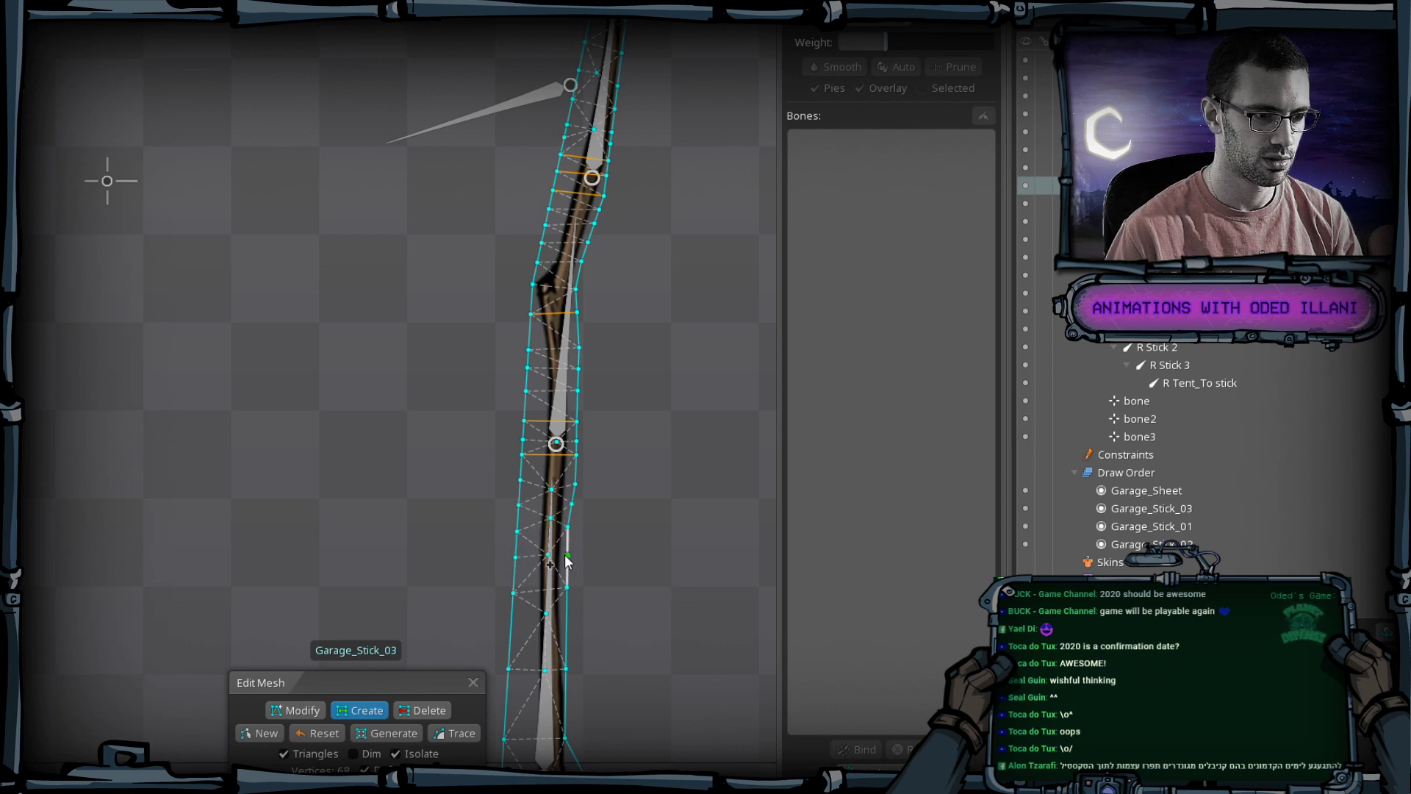
{"action": "left_click", "coordinate": [566, 557]}
{"action": "left_click", "coordinate": [506, 707]}
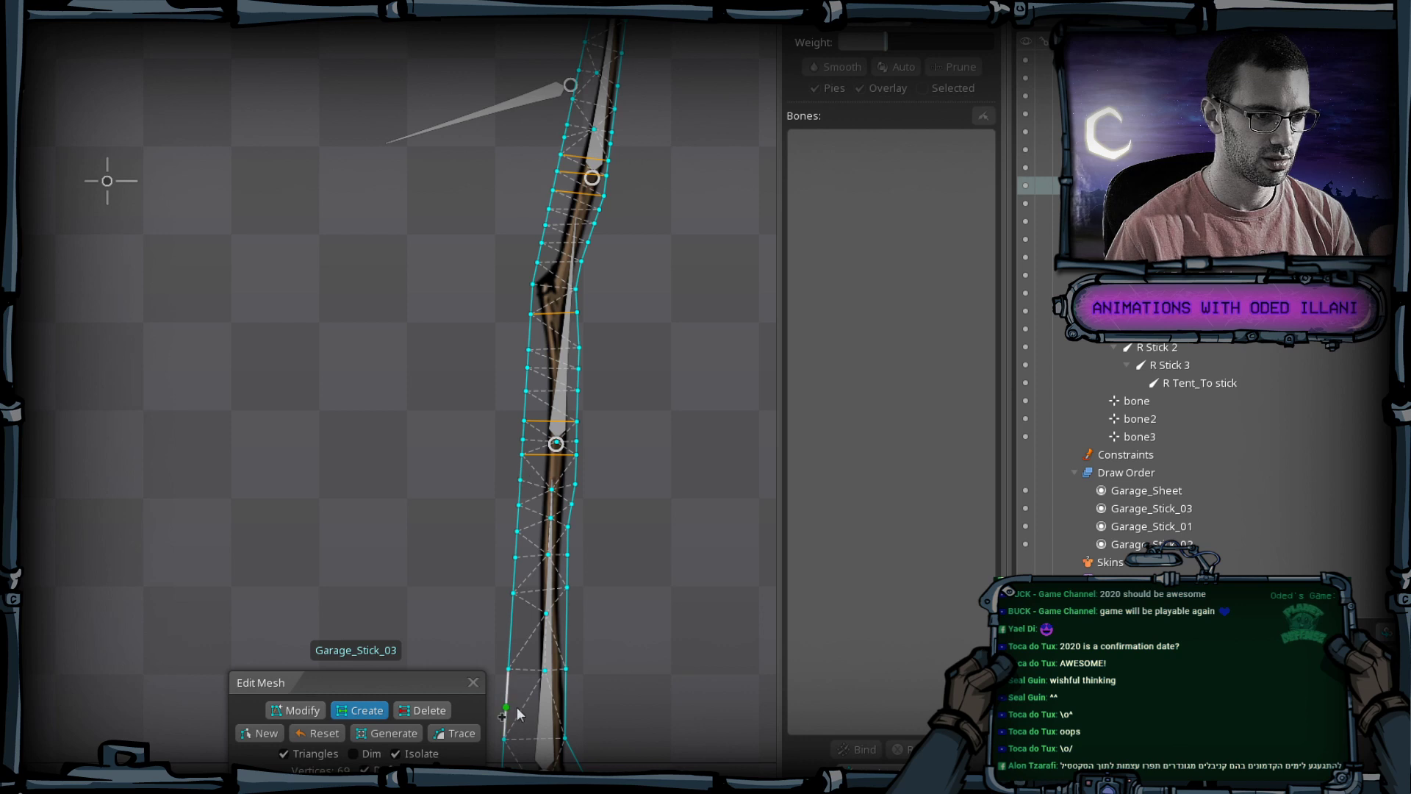
{"action": "left_click", "coordinate": [566, 629]}
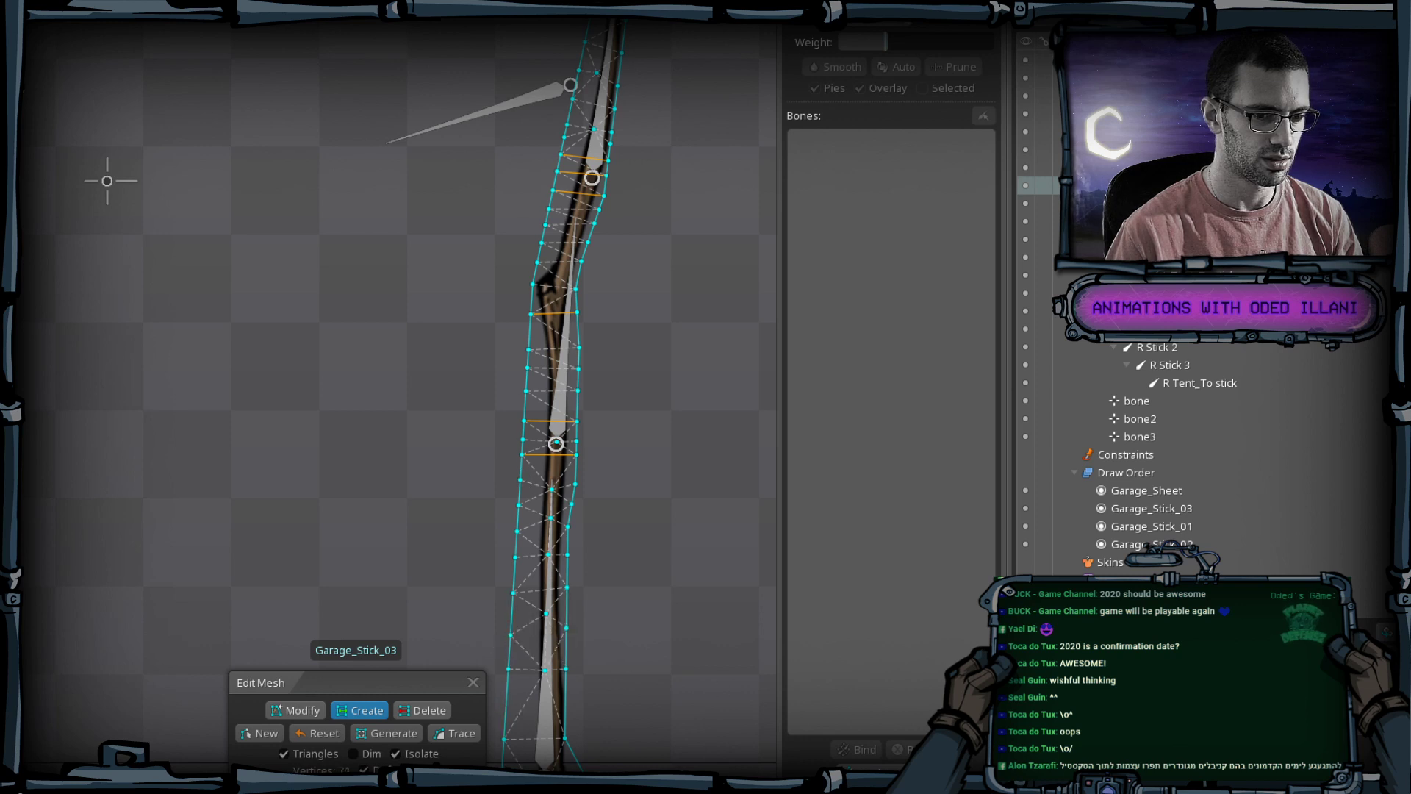
{"action": "key", "text": "Escape"}
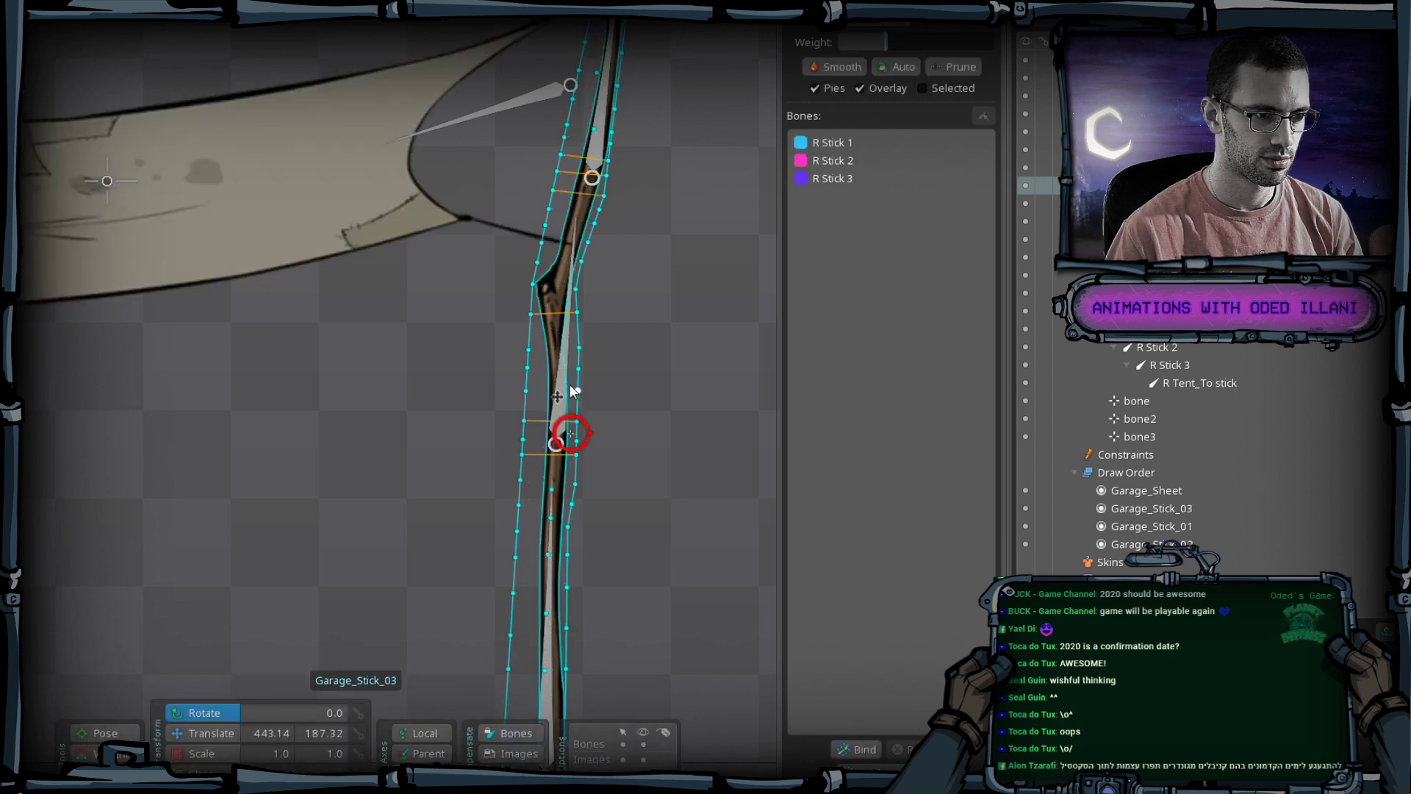
Rotate R Stick 2 to about 30 degrees to expose the bend, and smooth the Garage_Stick_03 mesh weights twice.
{"action": "left_click", "coordinate": [560, 403]}
{"action": "left_click_drag", "start_coordinate": [722, 376], "coordinate": [644, 496]}
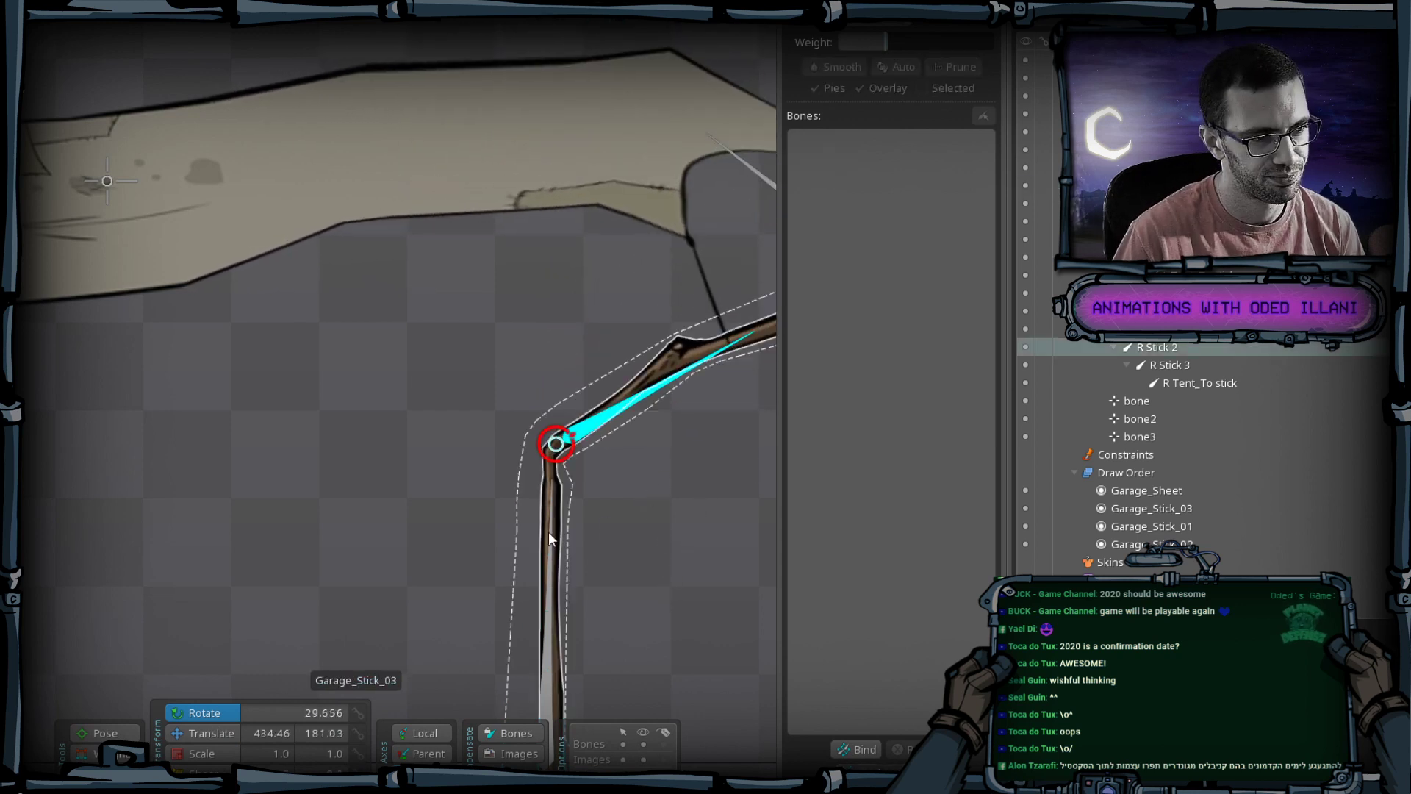
{"action": "left_click", "coordinate": [554, 513]}
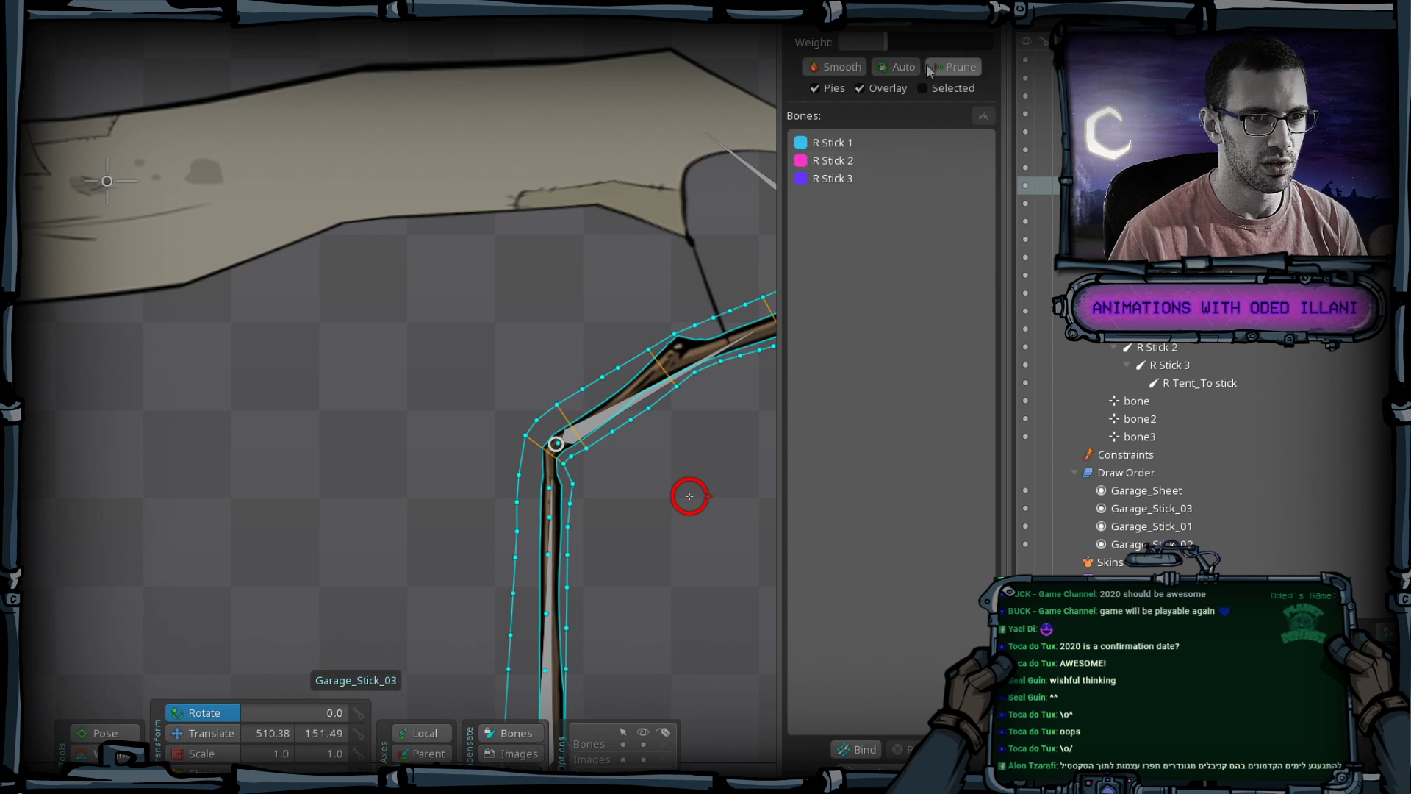
{"action": "left_click", "coordinate": [824, 70]}
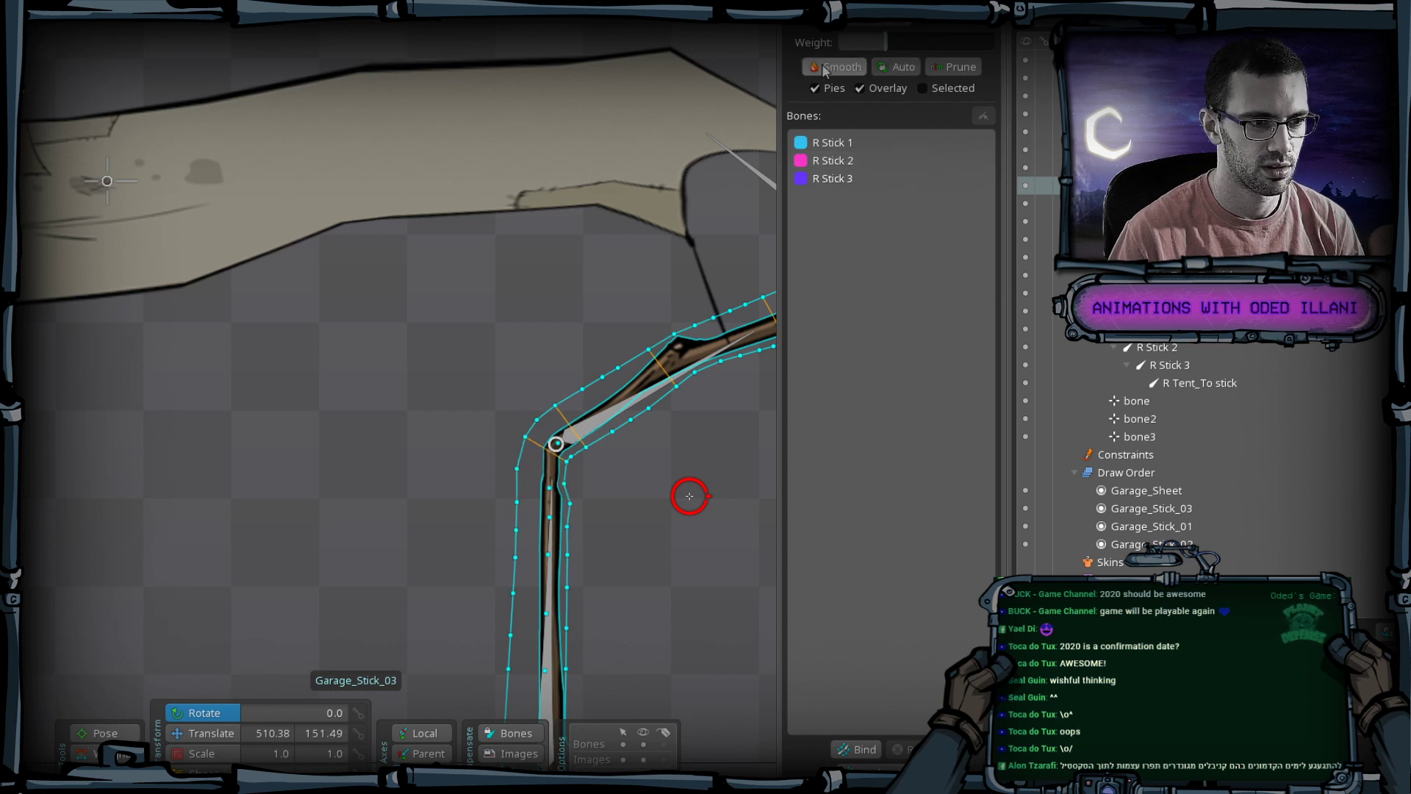
{"action": "left_click", "coordinate": [824, 70]}
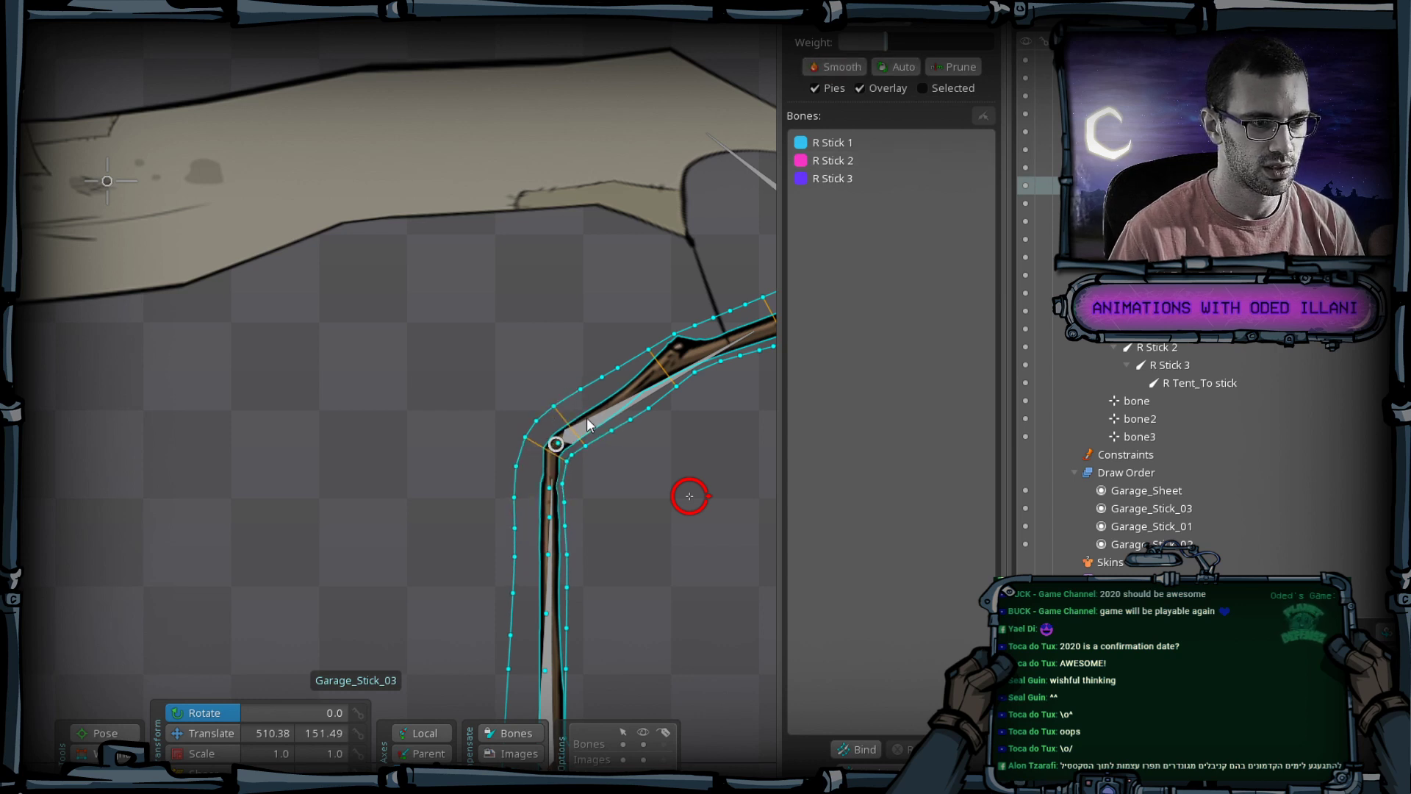
Test the smoothed weights by rotating R Stick 2, restore the upright pose, and rotate R Stick 2 and R Stick 3 together.
{"action": "left_click", "coordinate": [610, 430]}
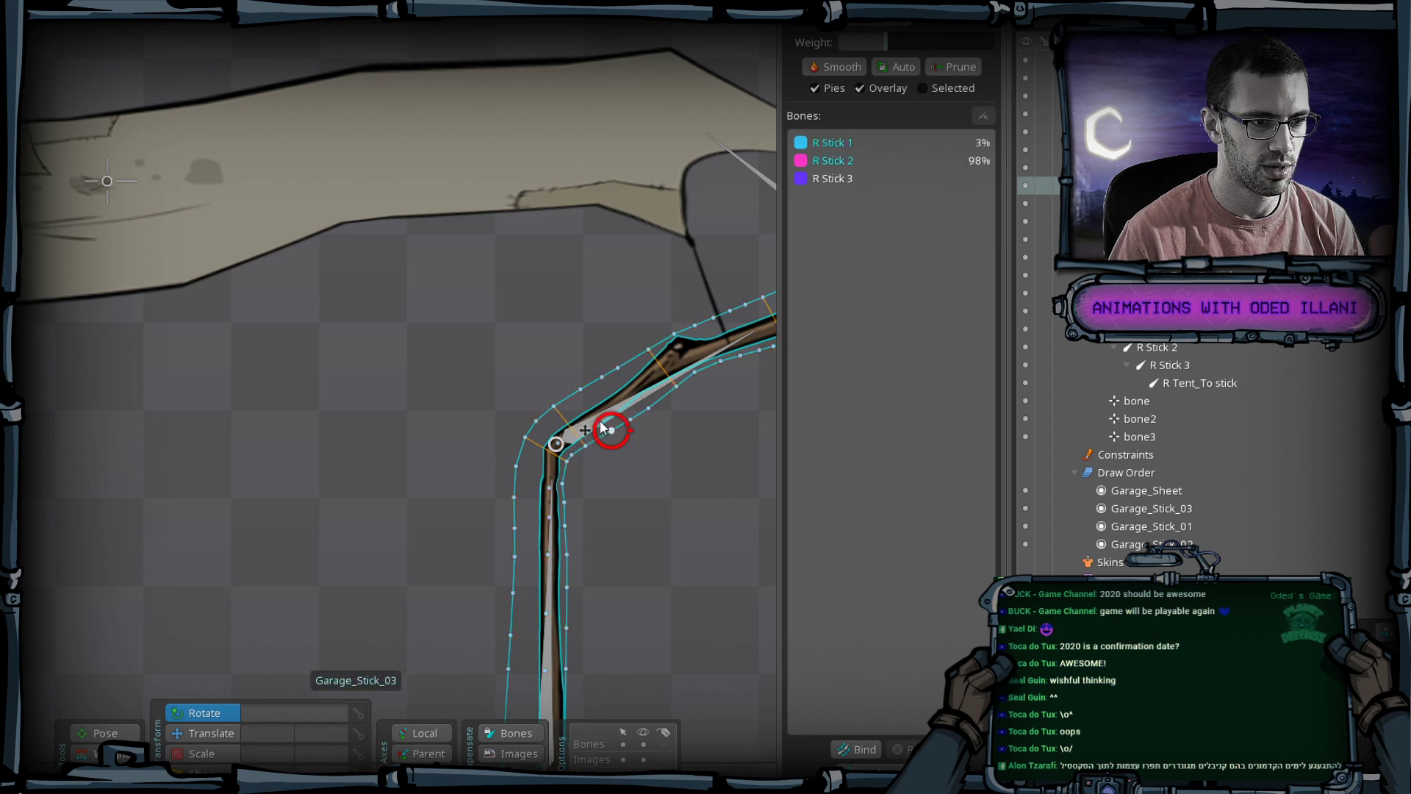
{"action": "key", "text": "m"}
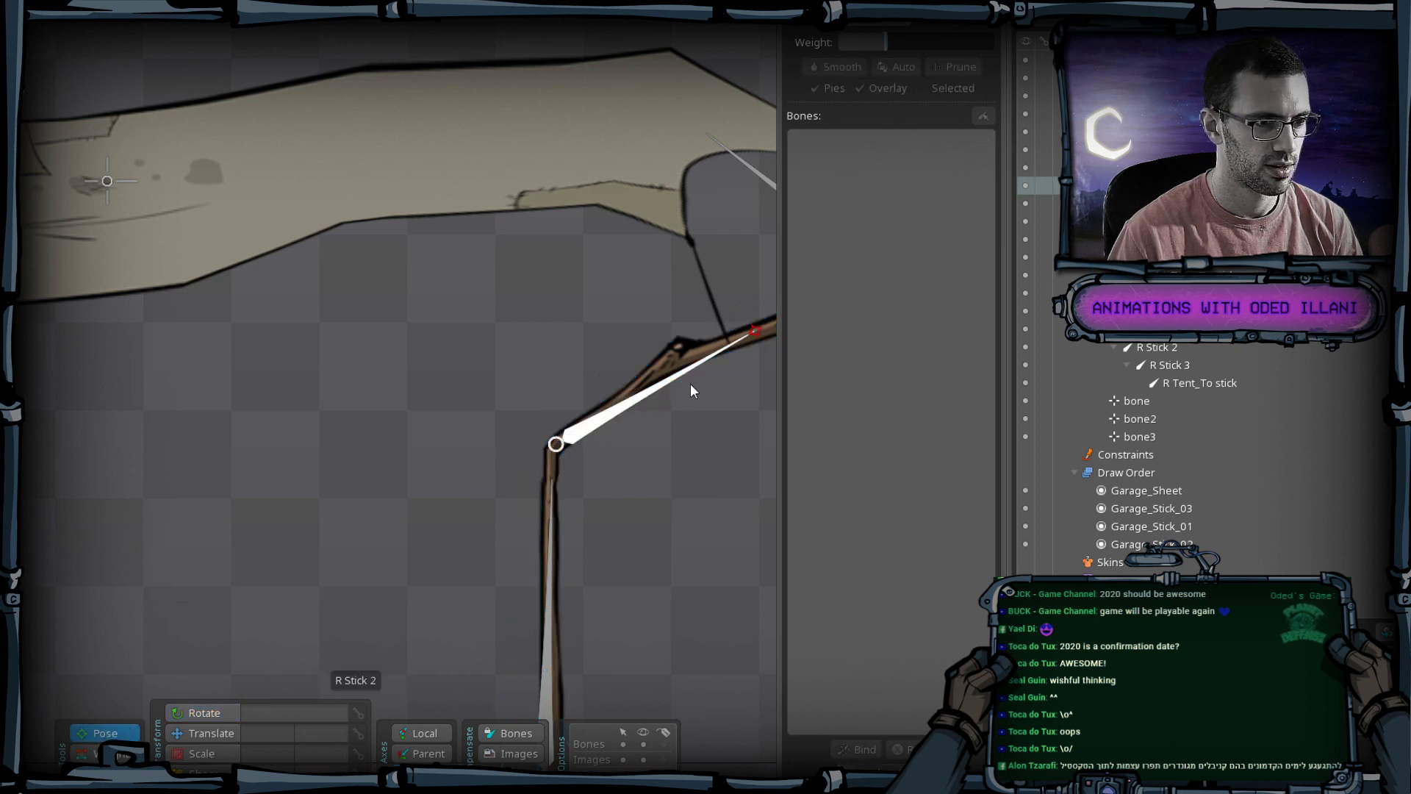
{"action": "left_click", "coordinate": [691, 382]}
{"action": "scroll", "coordinate": [579, 541], "scroll_direction": "down", "scroll_amount": 2}
{"action": "left_click_drag", "start_coordinate": [629, 462], "coordinate": [497, 347]}
{"action": "key", "text": "ctrl+z"}
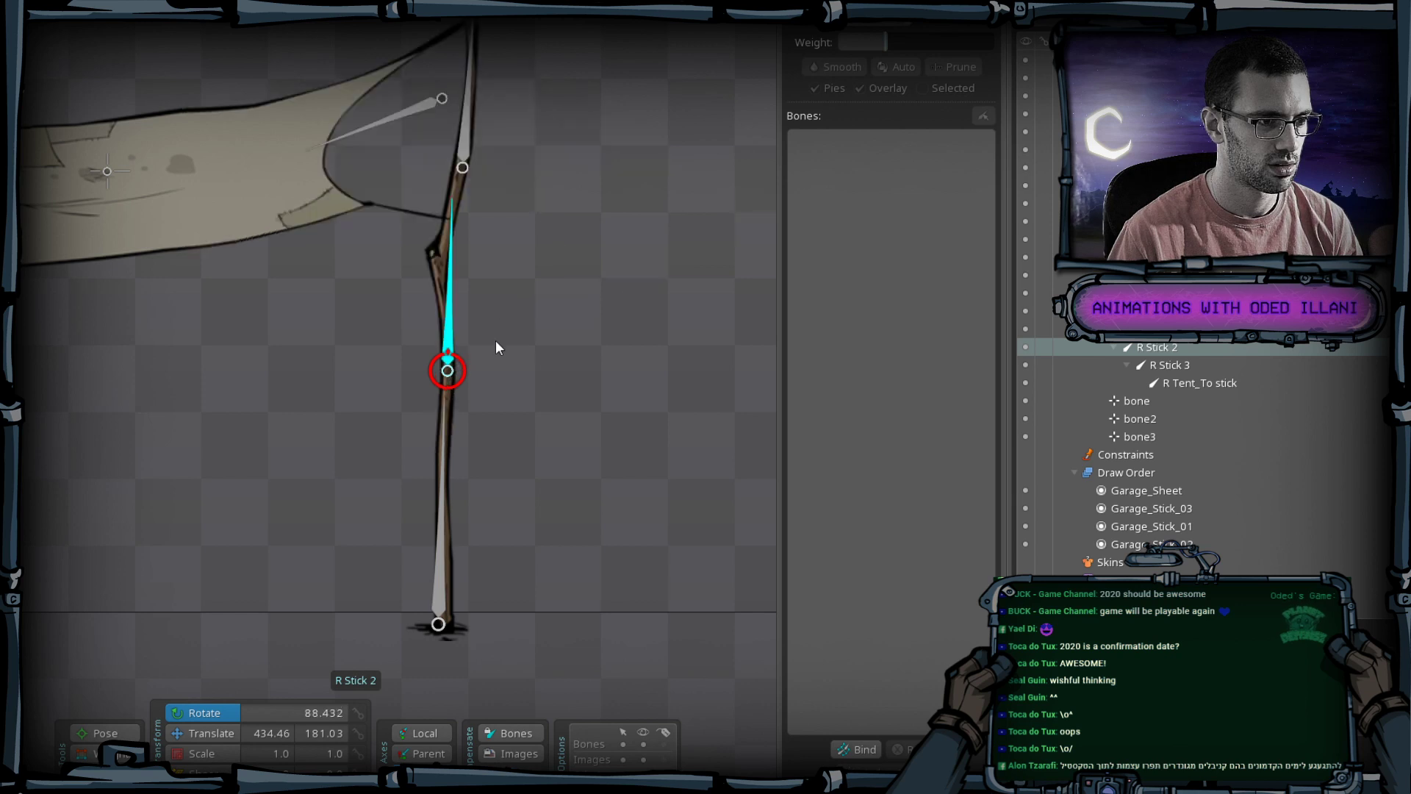
{"action": "left_click", "coordinate": [464, 152], "text": "ctrl"}
{"action": "left_click_drag", "start_coordinate": [633, 331], "coordinate": [437, 373]}
Select the Garage_Stick_01 image on the opposite side of the sheet and save the project.
{"action": "scroll", "coordinate": [303, 450], "scroll_direction": "down", "scroll_amount": 3}
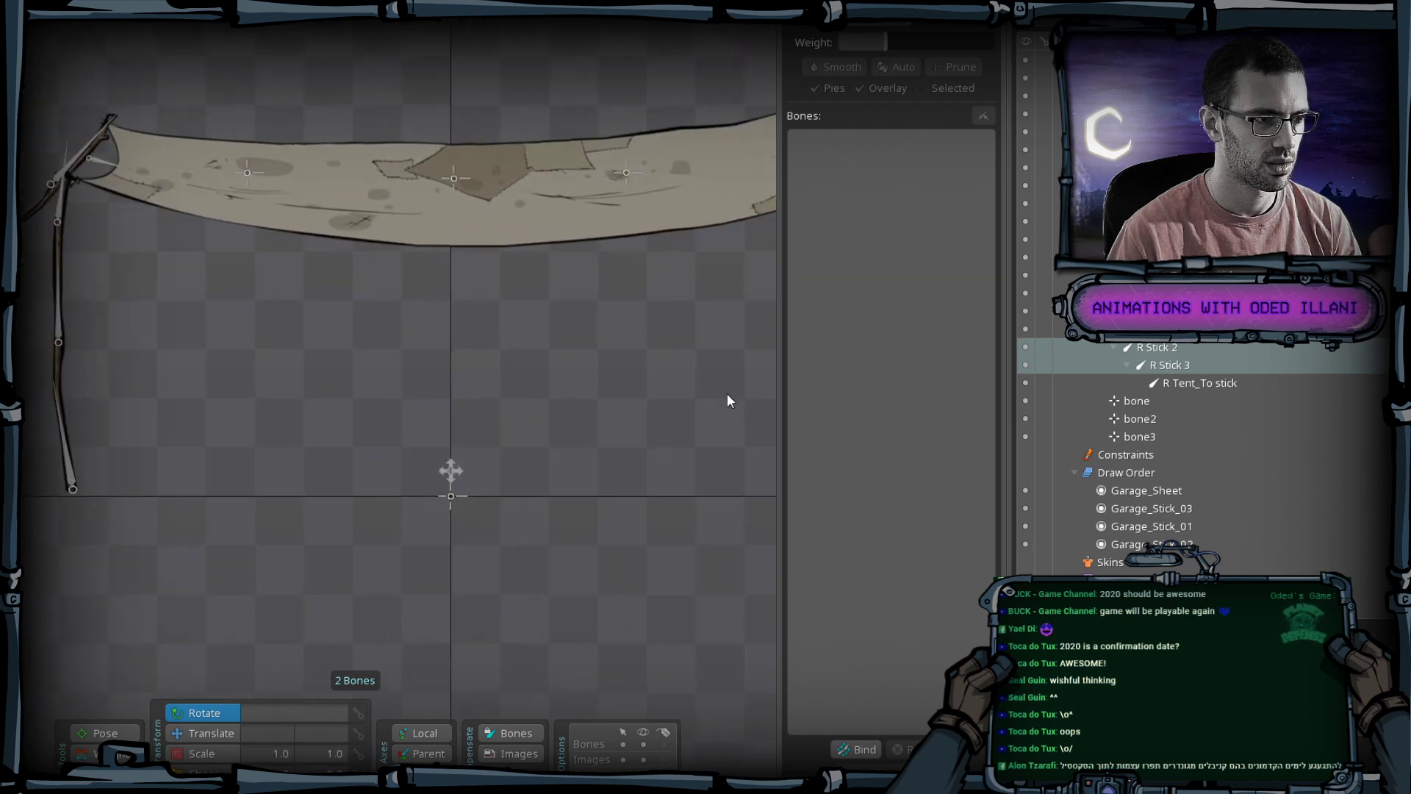
{"action": "scroll", "coordinate": [472, 372], "scroll_direction": "up", "scroll_amount": 2}
{"action": "left_click", "coordinate": [471, 346]}
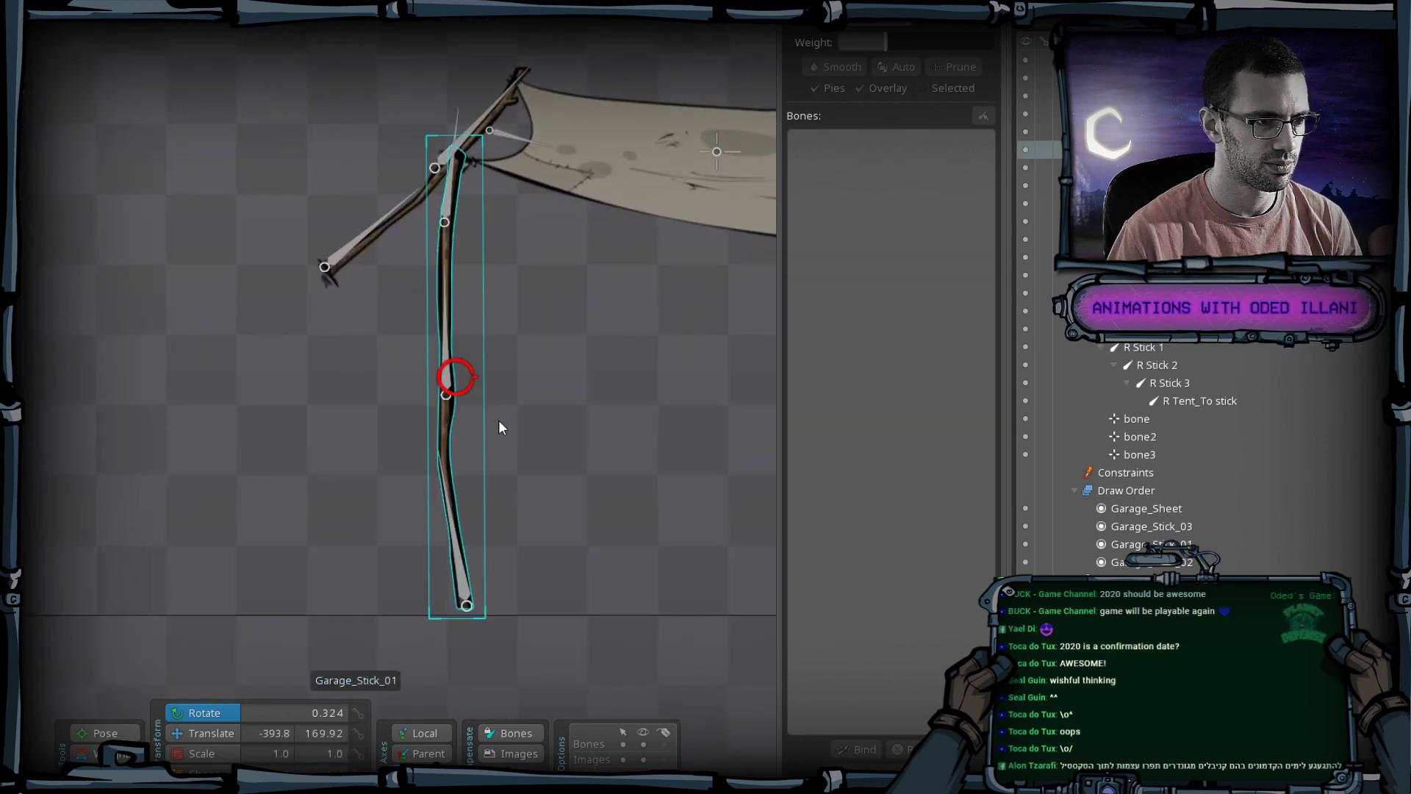
{"action": "scroll", "coordinate": [663, 526], "scroll_direction": "up", "scroll_amount": 2}
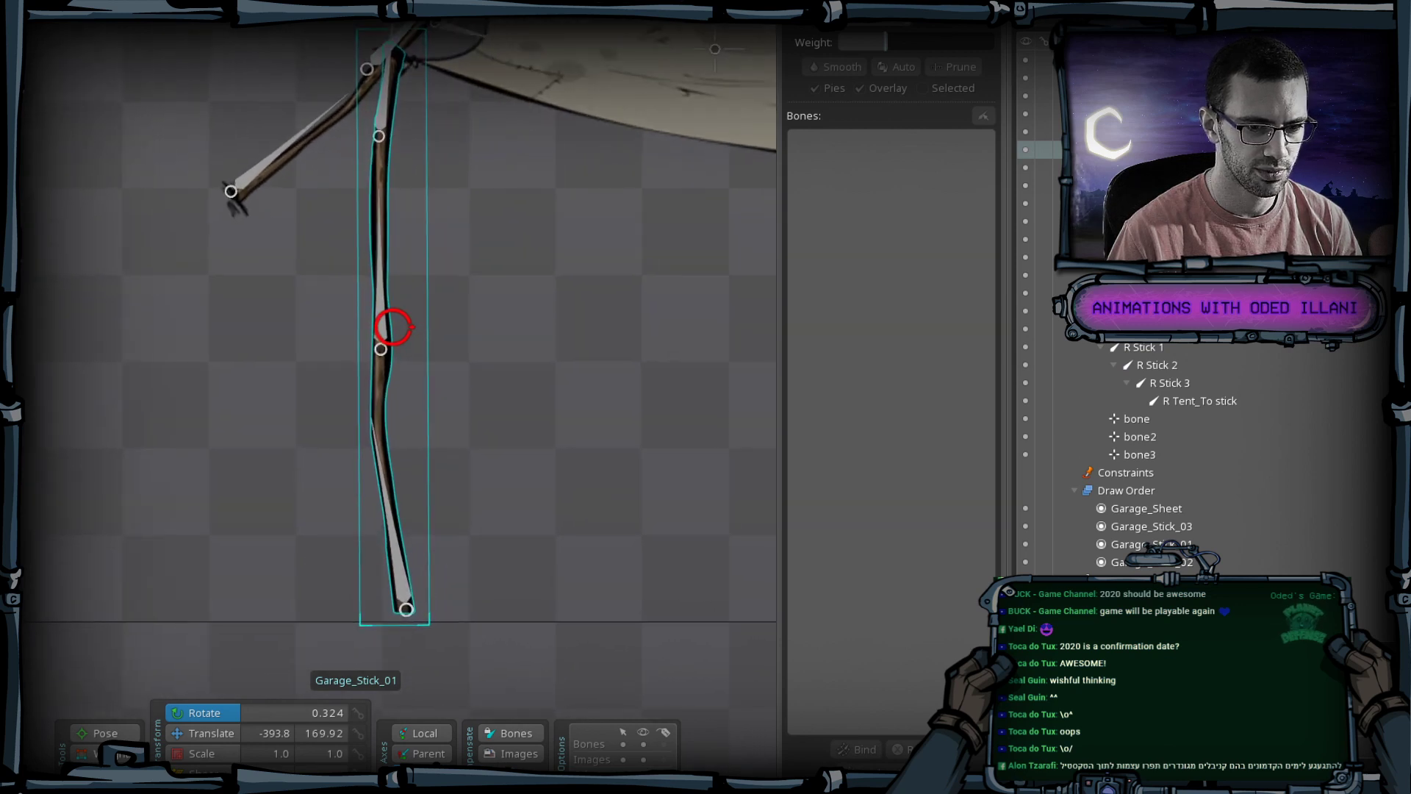
{"action": "key", "text": "ctrl+s"}
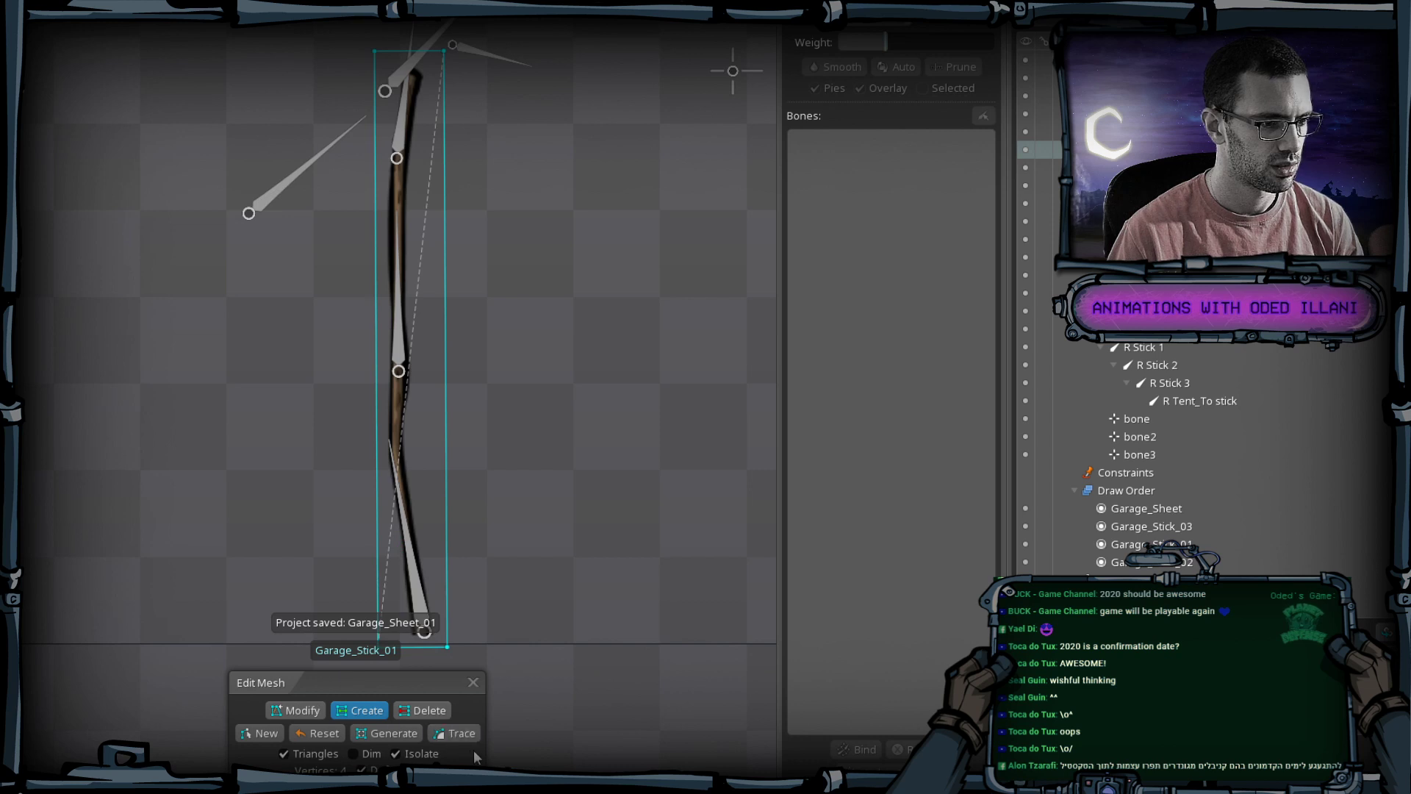
Trace the Garage_Stick_01 mesh outline with detail 19.2, concavity 50.4, refinement 92.9, and alpha threshold and padding 0.
{"action": "left_click", "coordinate": [454, 733]}
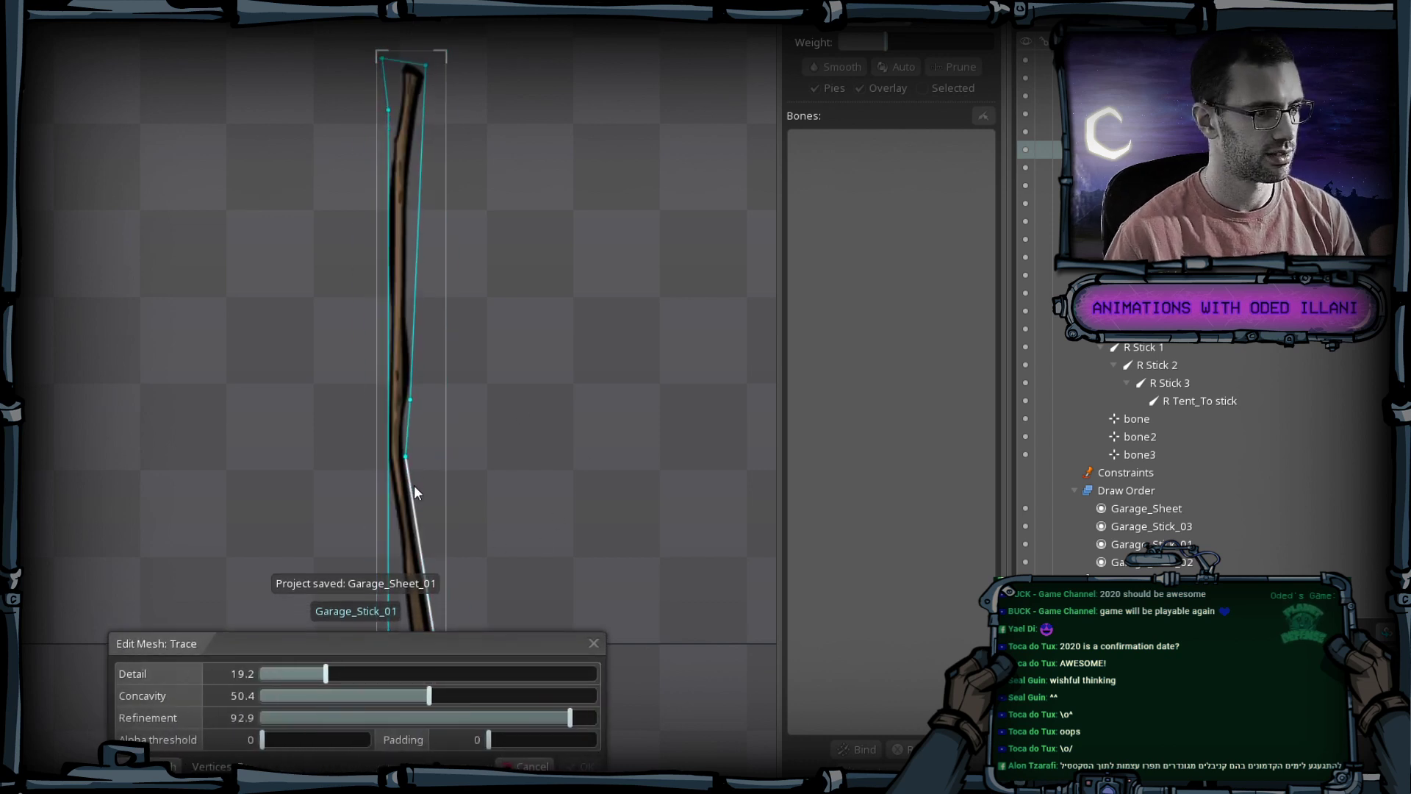
{"action": "scroll", "coordinate": [413, 485], "scroll_direction": "up", "scroll_amount": 2}
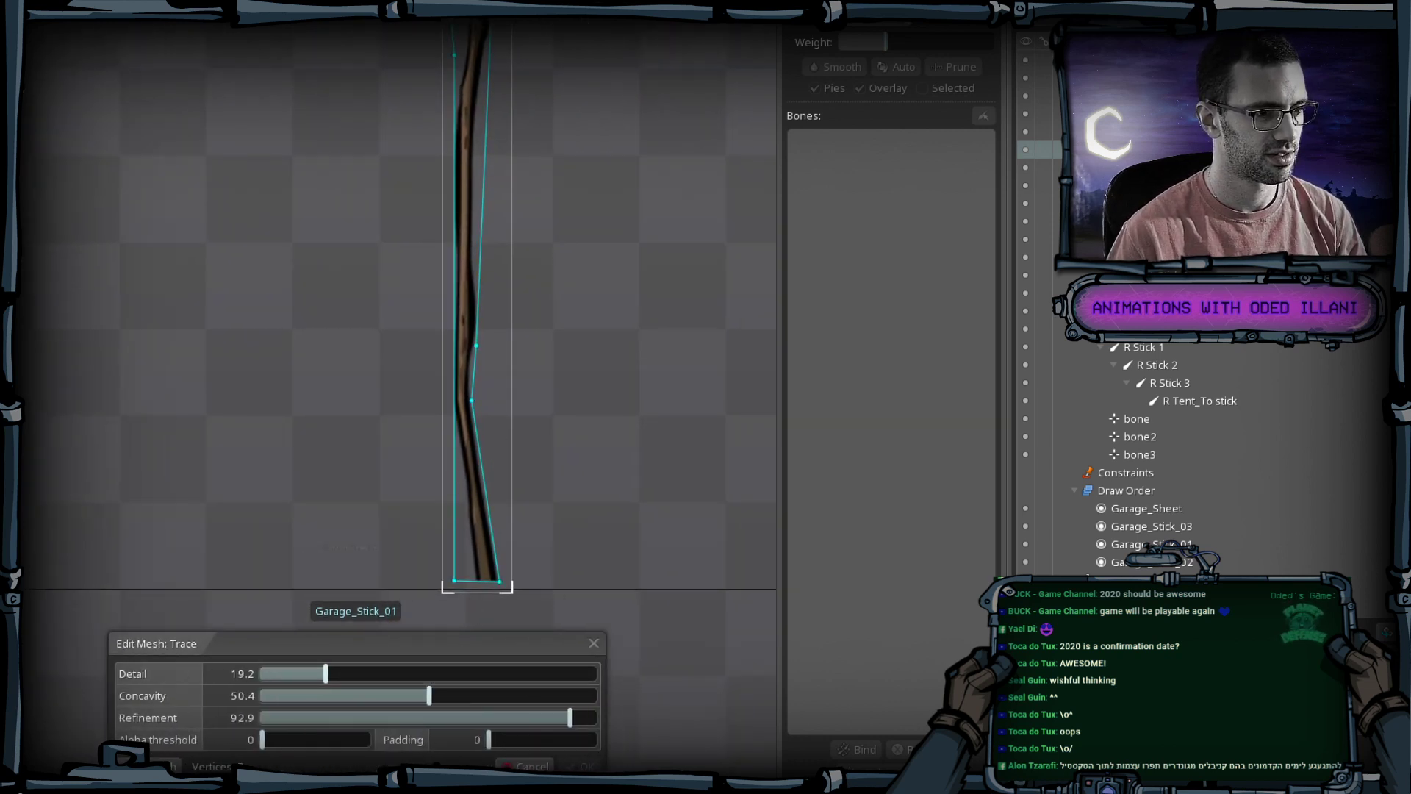
{"action": "left_click", "coordinate": [594, 760]}
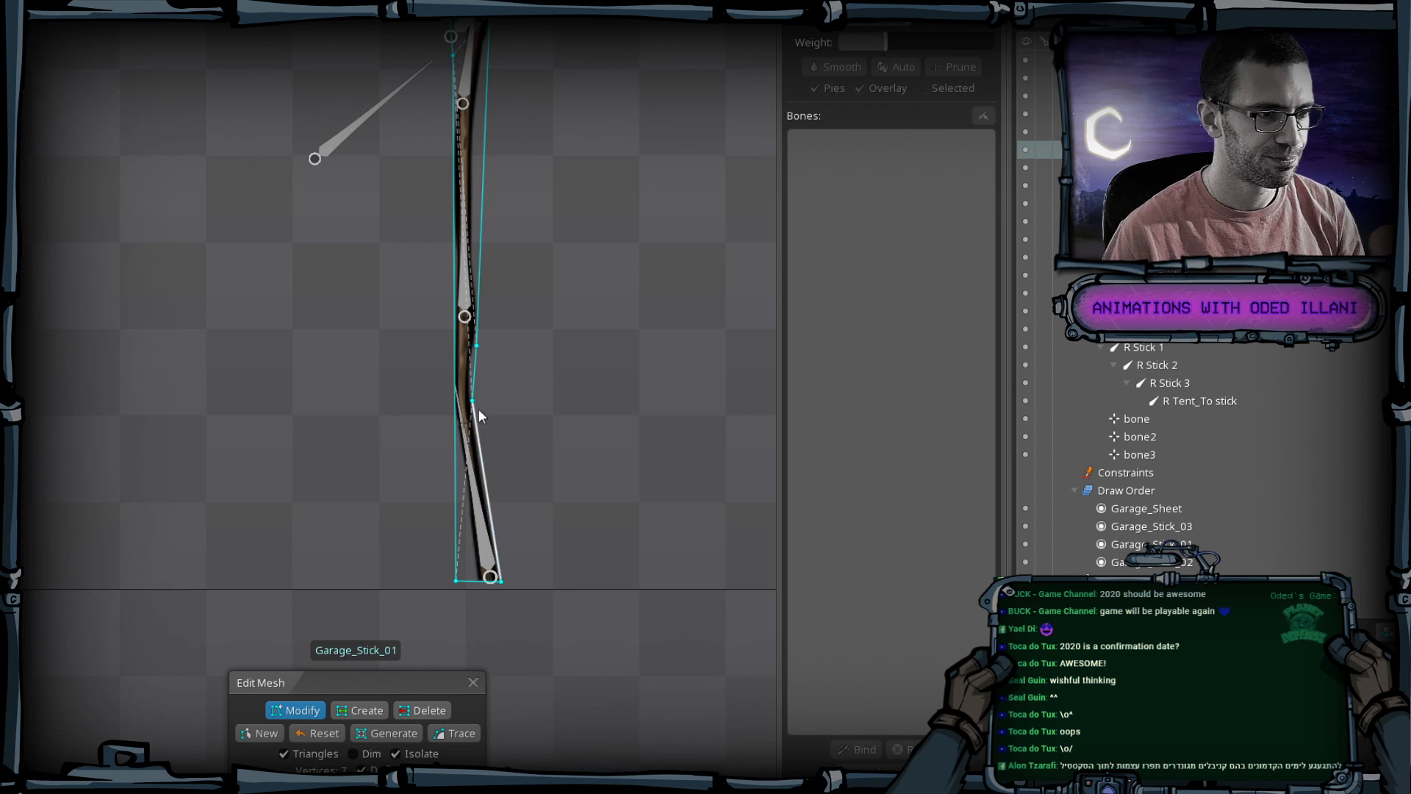
Widen the Garage_Stick_01 outline at the lower bend and upper left edge, and add two left-edge vertices opposite the bend.
{"action": "left_click_drag", "start_coordinate": [474, 402], "coordinate": [484, 345]}
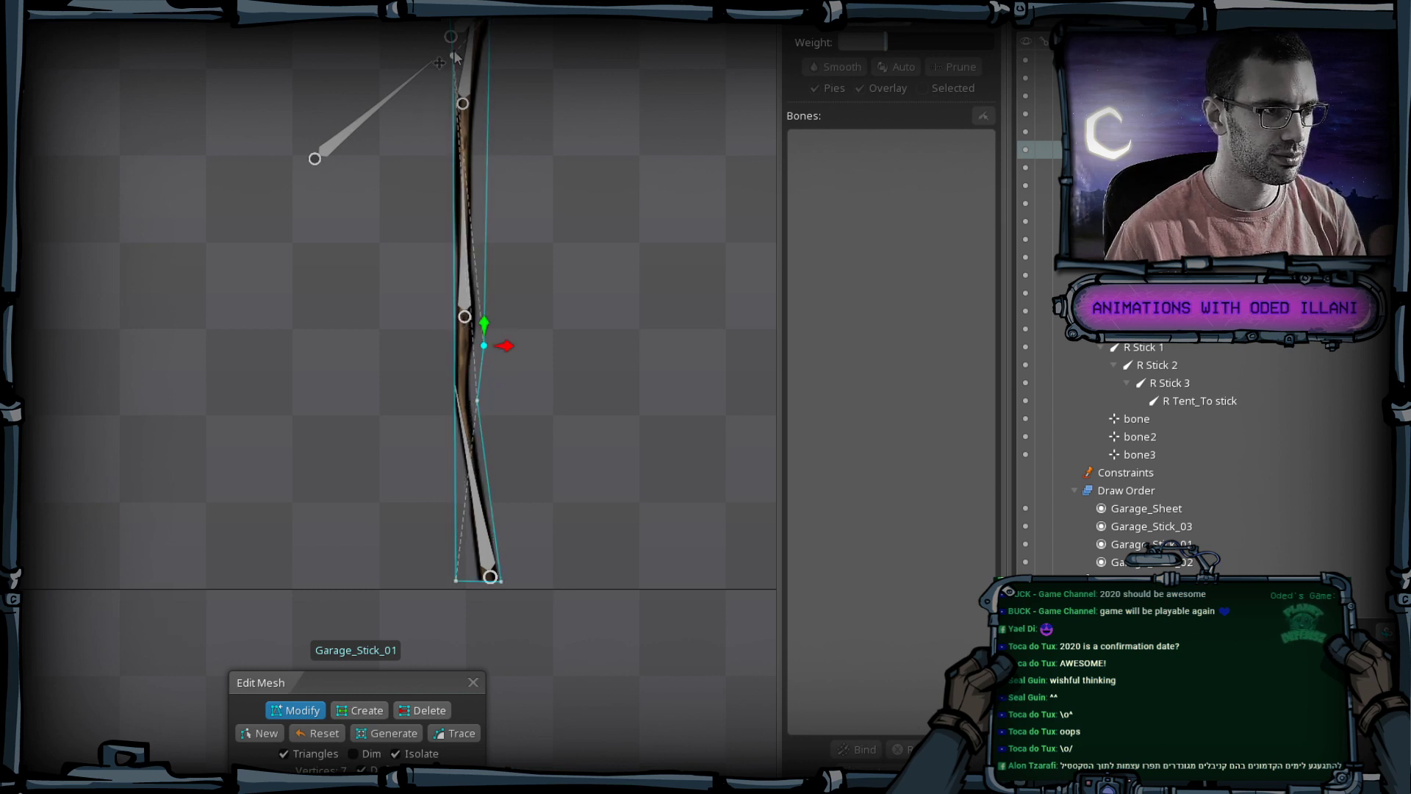
{"action": "left_click_drag", "start_coordinate": [453, 53], "coordinate": [446, 56]}
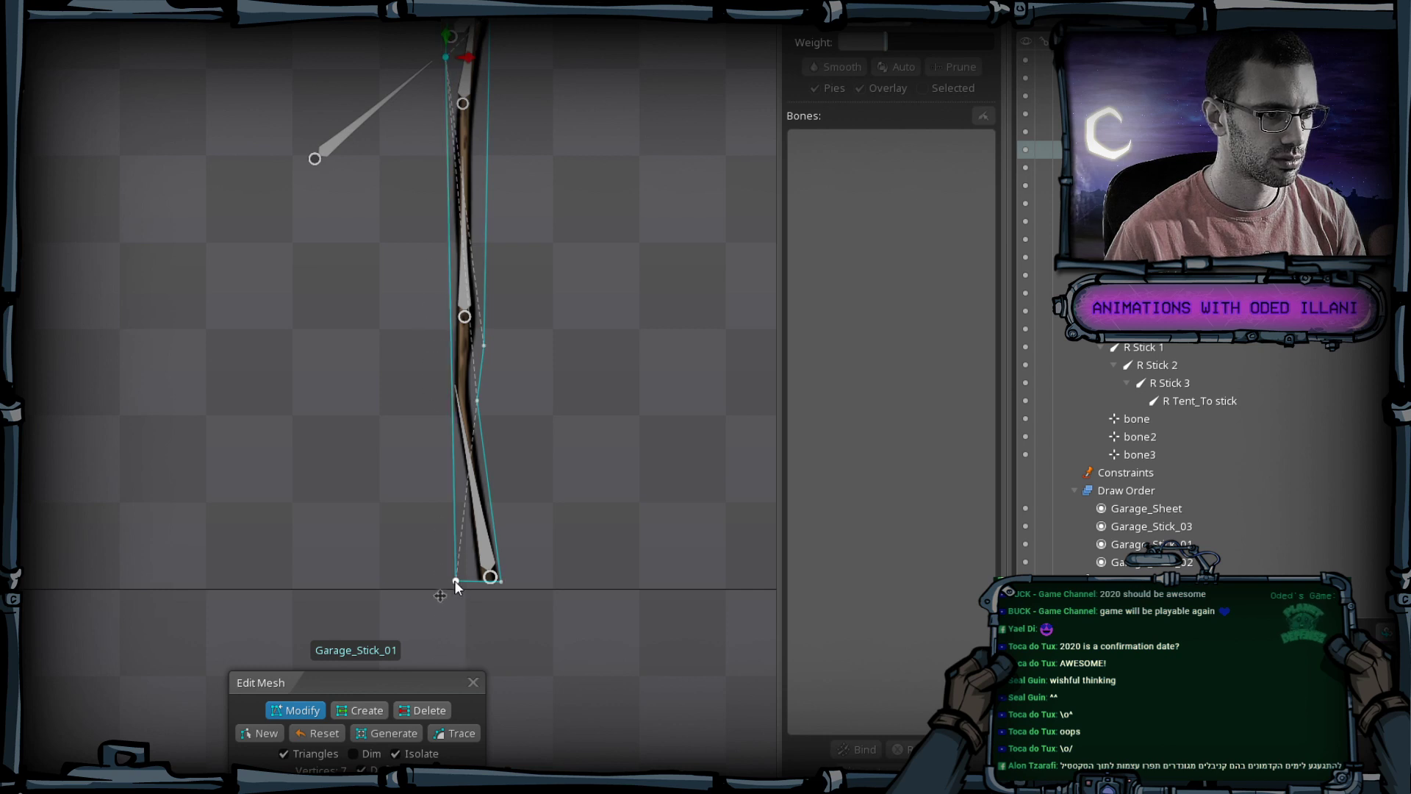
{"action": "left_click", "coordinate": [367, 709]}
{"action": "left_click", "coordinate": [455, 537]}
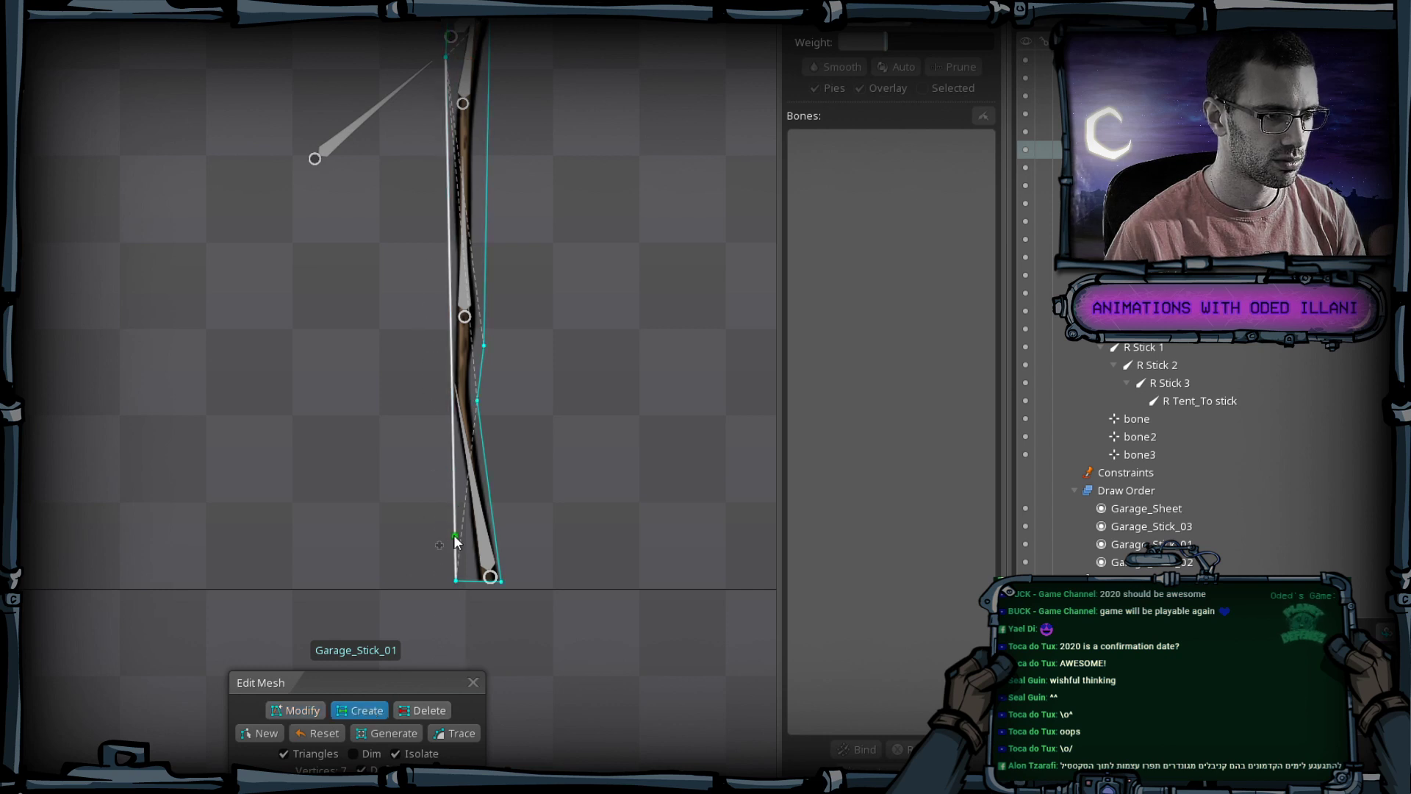
{"action": "left_click_drag", "start_coordinate": [454, 537], "coordinate": [451, 542]}
{"action": "left_click_drag", "start_coordinate": [454, 361], "coordinate": [455, 390]}
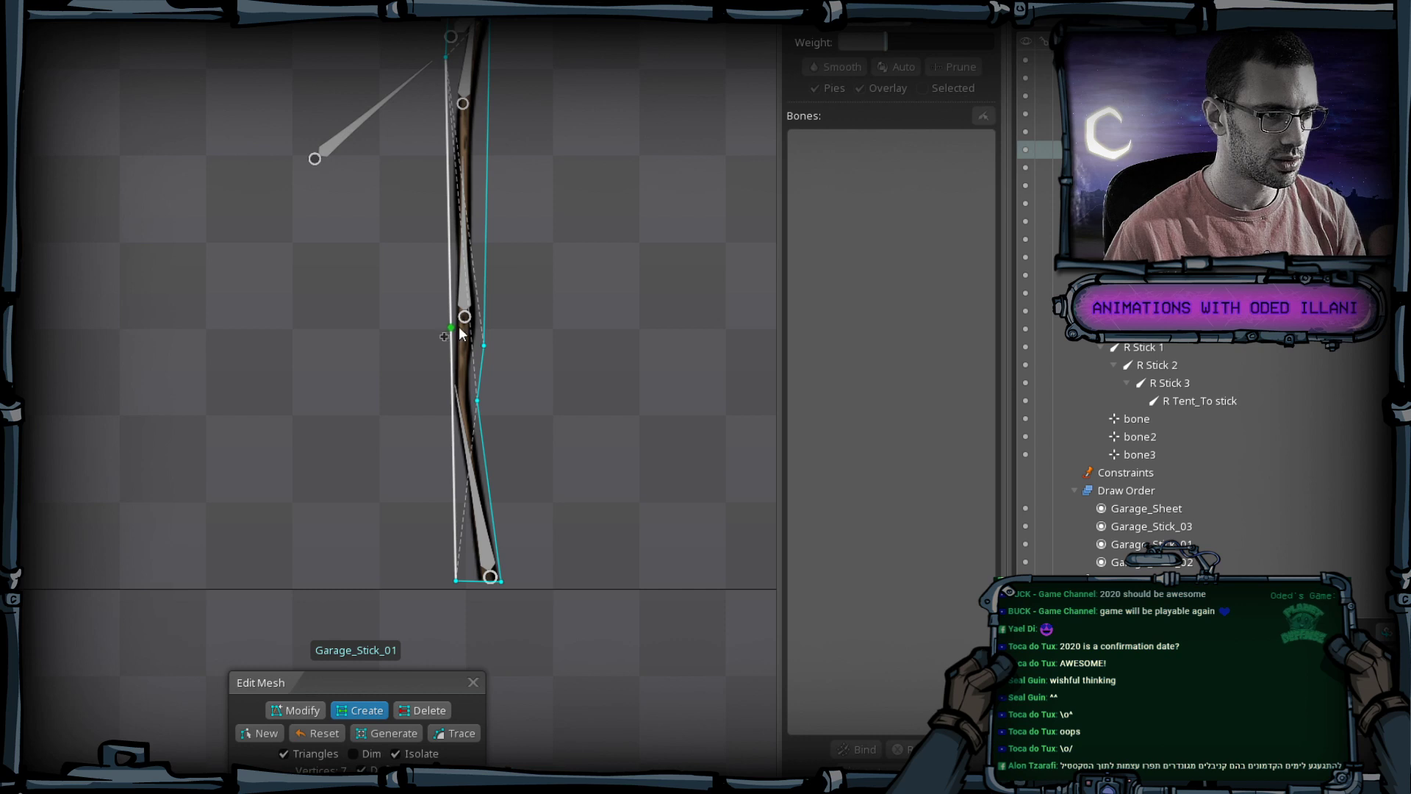
{"action": "left_click", "coordinate": [451, 350]}
{"action": "left_click", "coordinate": [453, 418]}
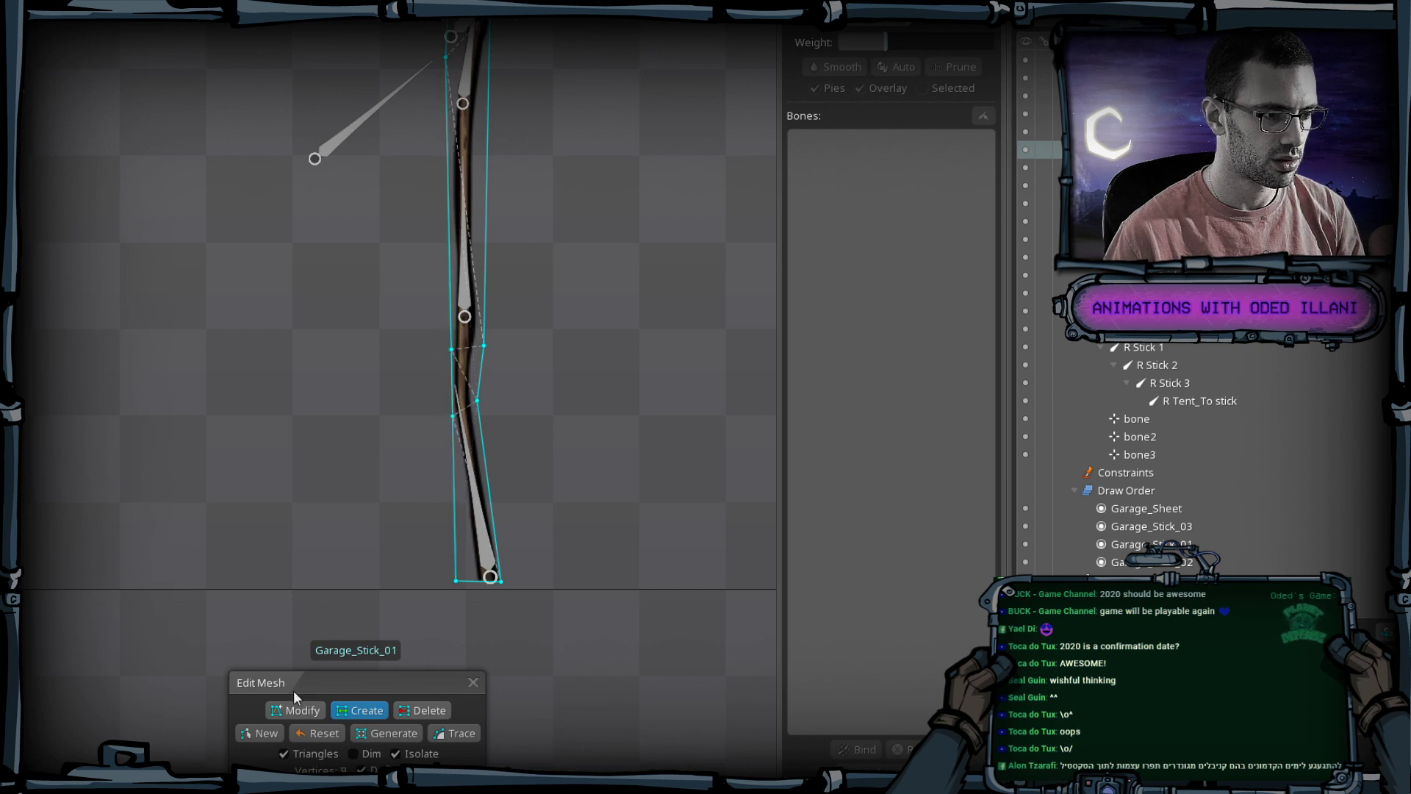
Move the two new left-edge vertices at the lower bend outward, clear of the stick artwork.
{"action": "left_click", "coordinate": [296, 710]}
{"action": "left_click_drag", "start_coordinate": [453, 417], "coordinate": [445, 428]}
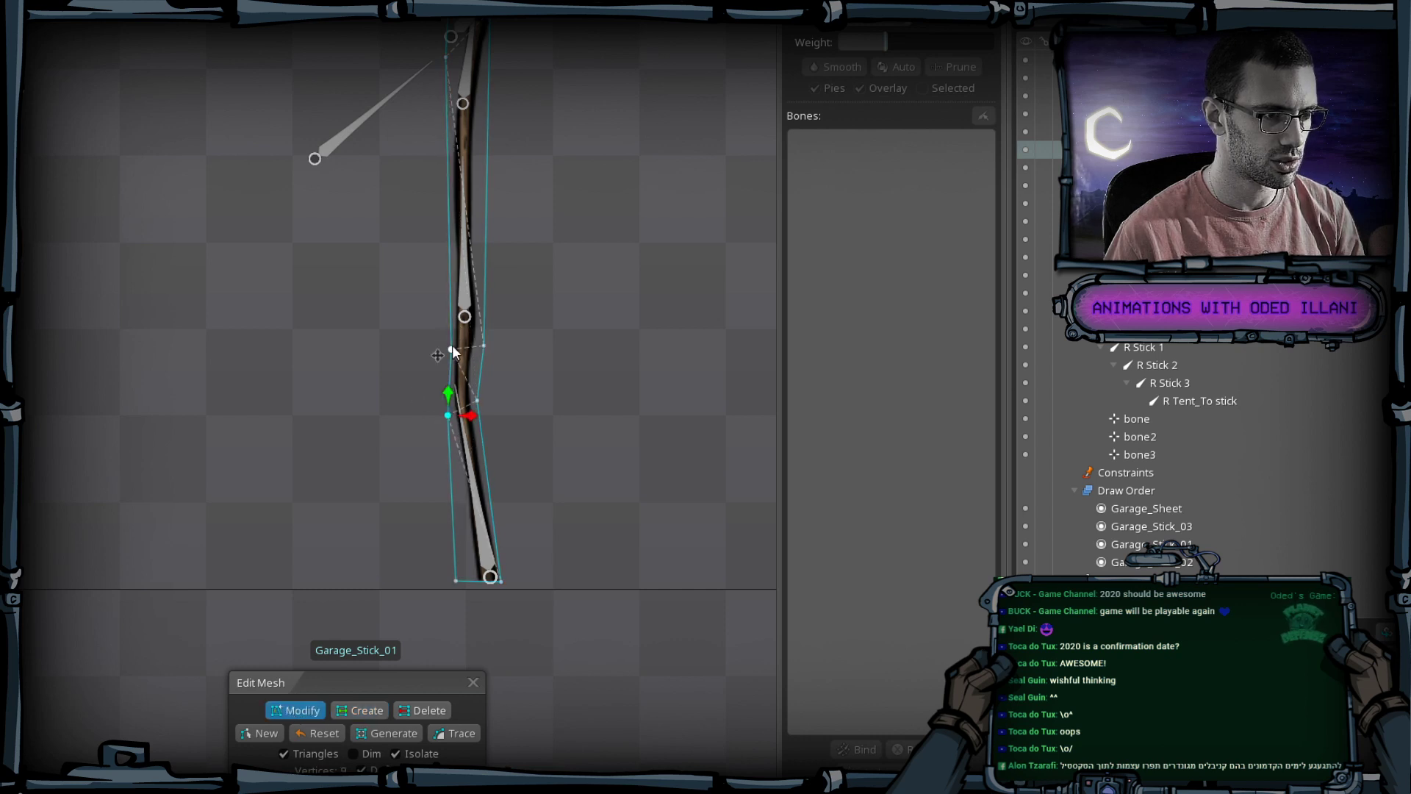
{"action": "left_click_drag", "start_coordinate": [452, 345], "coordinate": [447, 345]}
Add closely spaced pairs of opposing edge vertices above and below the joint at the base of L Stick 2.
{"action": "left_click", "coordinate": [366, 708]}
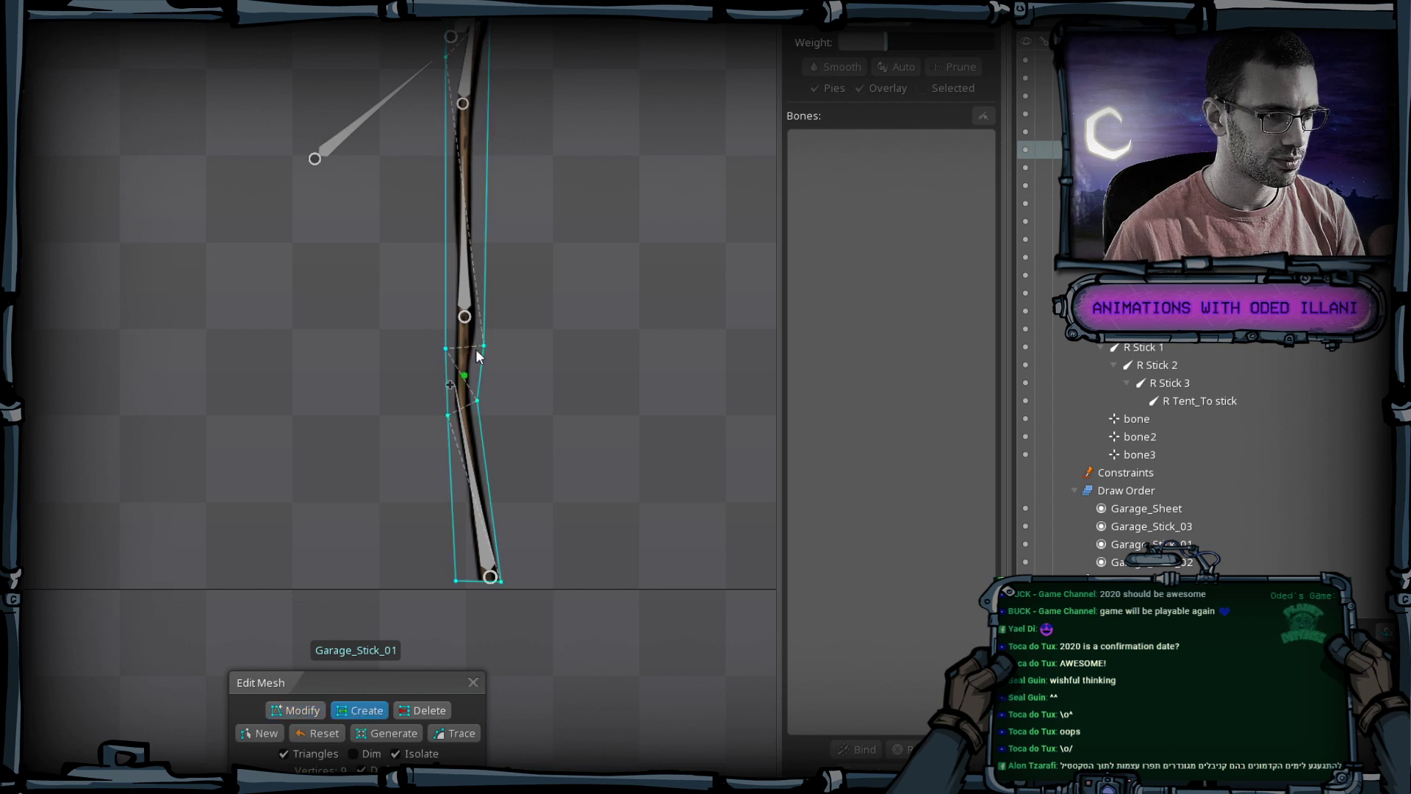
{"action": "scroll", "coordinate": [474, 350], "scroll_direction": "up", "scroll_amount": 2}
{"action": "left_click", "coordinate": [444, 319]}
{"action": "left_click", "coordinate": [491, 319]}
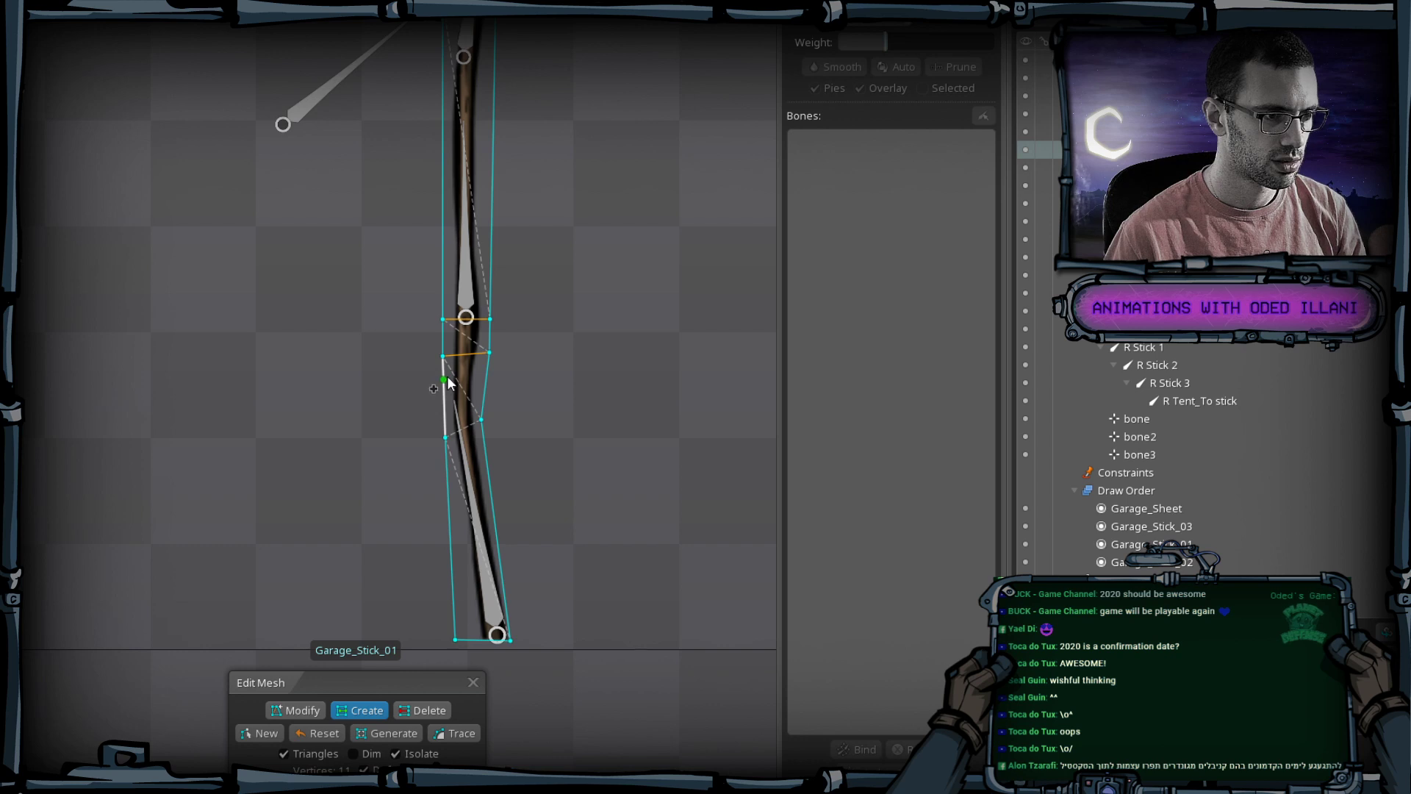
{"action": "left_click", "coordinate": [488, 365]}
{"action": "left_click", "coordinate": [443, 338]}
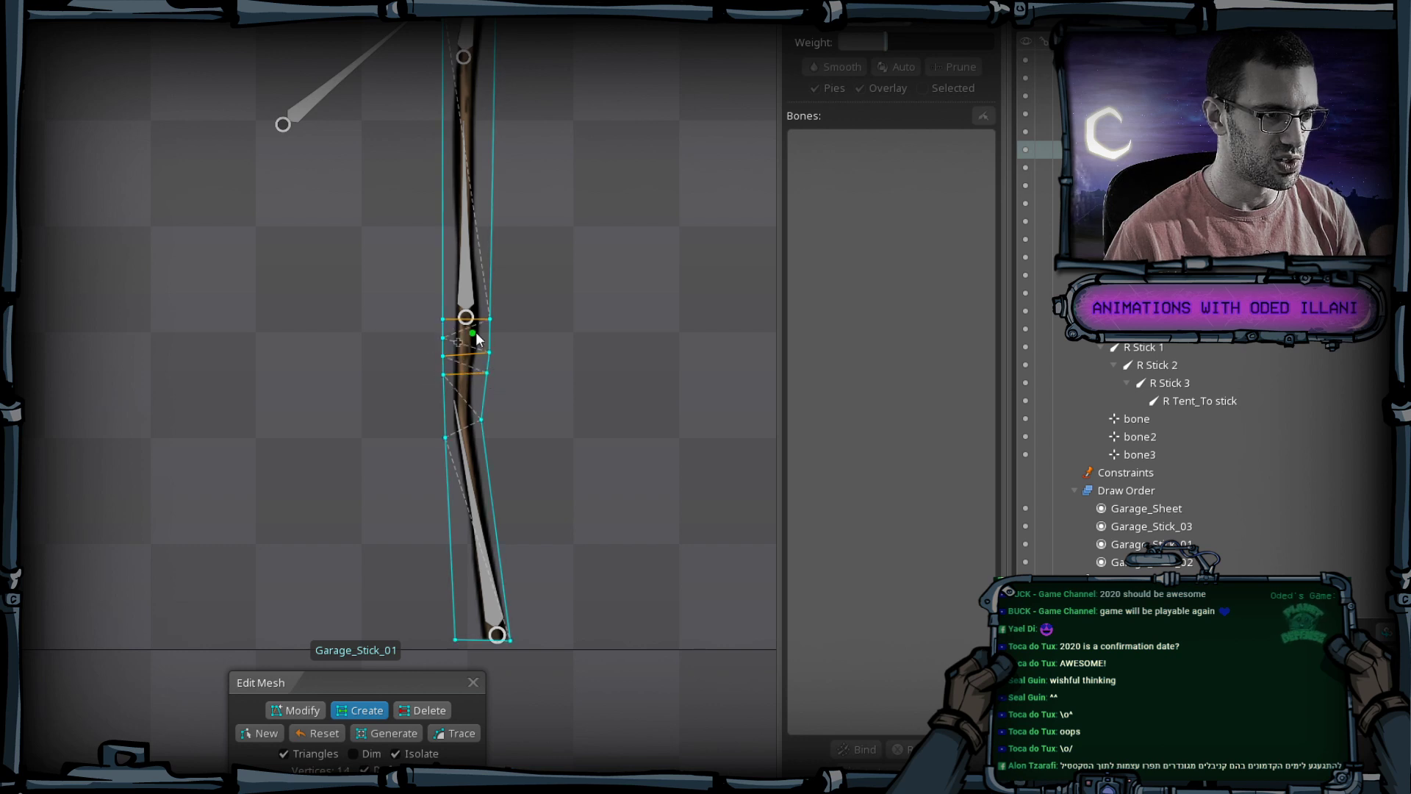
{"action": "left_click", "coordinate": [490, 338]}
{"action": "left_click", "coordinate": [443, 291]}
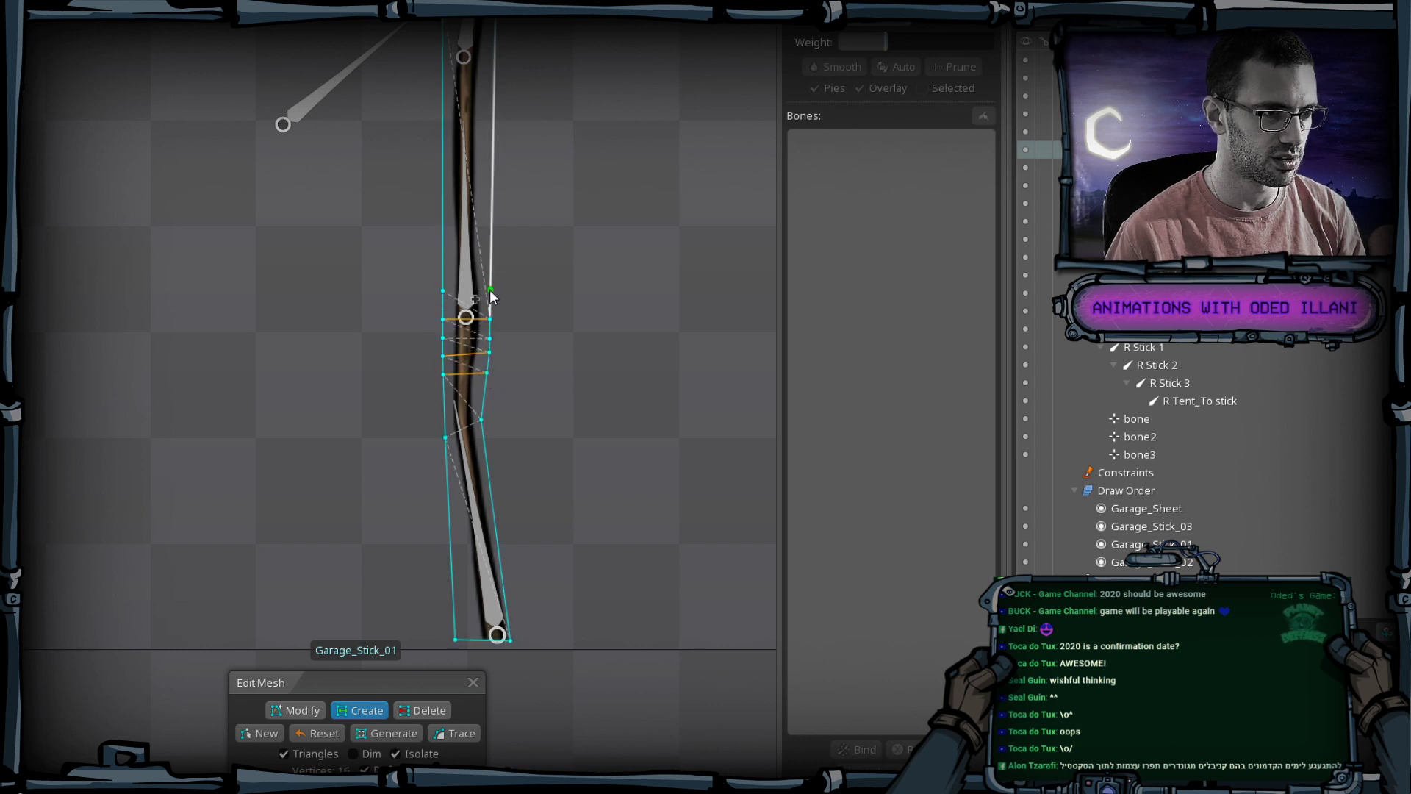
{"action": "left_click", "coordinate": [490, 291]}
Continue adding opposing edge vertices up both sides of the middle stick section along L Stick 2.
{"action": "left_click", "coordinate": [490, 258]}
{"action": "left_click", "coordinate": [443, 261]}
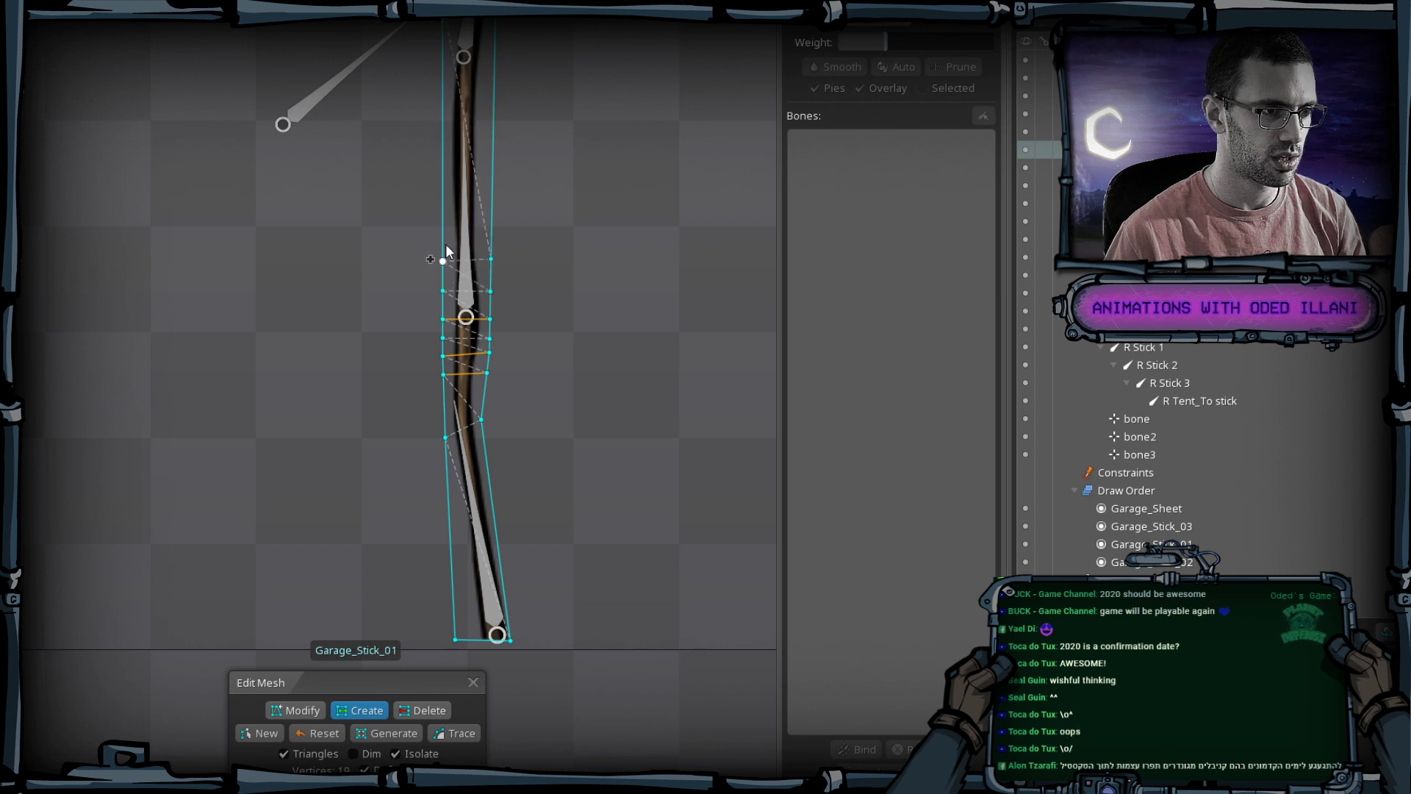
{"action": "left_click", "coordinate": [443, 230]}
{"action": "left_click", "coordinate": [491, 225]}
{"action": "left_click", "coordinate": [492, 187]}
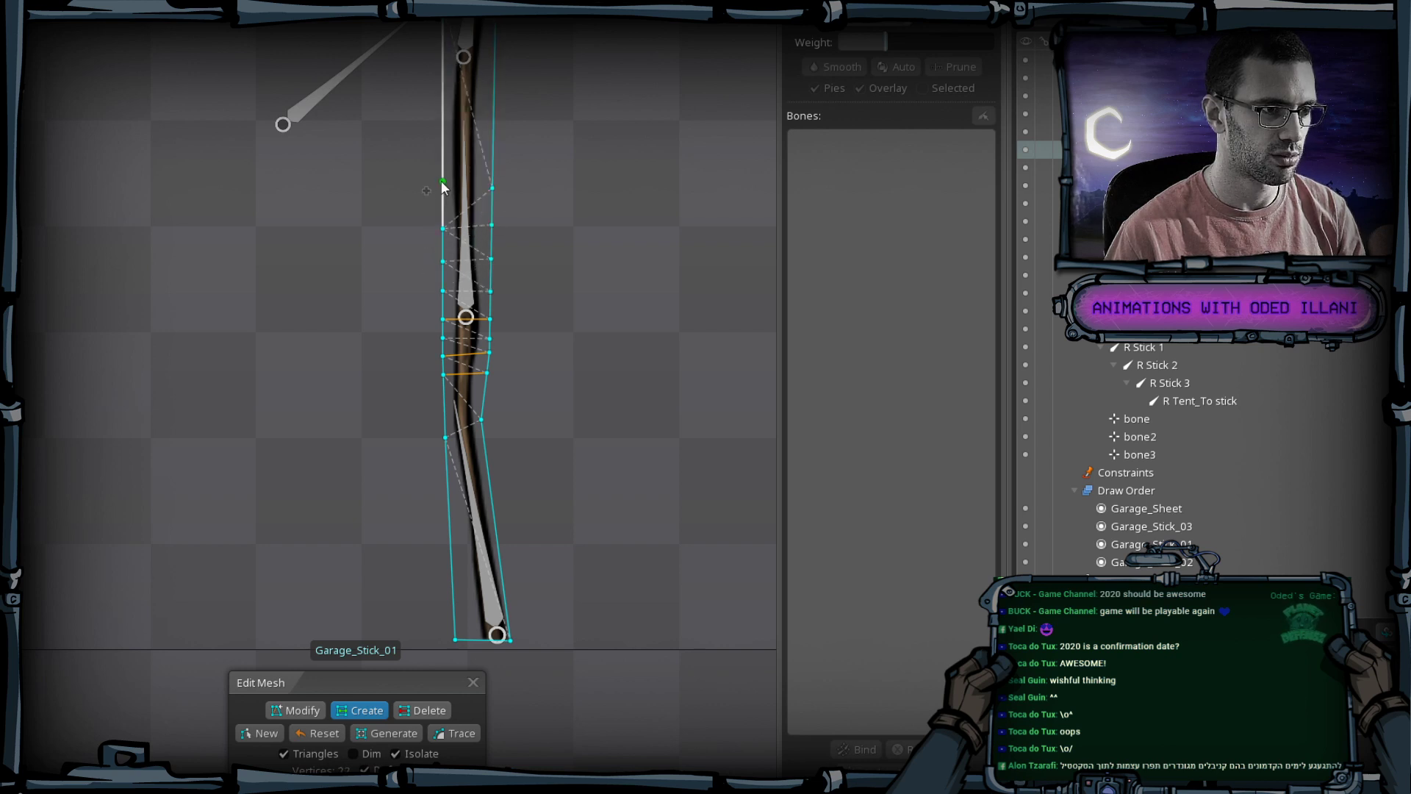
{"action": "left_click", "coordinate": [443, 185]}
{"action": "left_click", "coordinate": [442, 136]}
{"action": "left_click", "coordinate": [493, 132]}
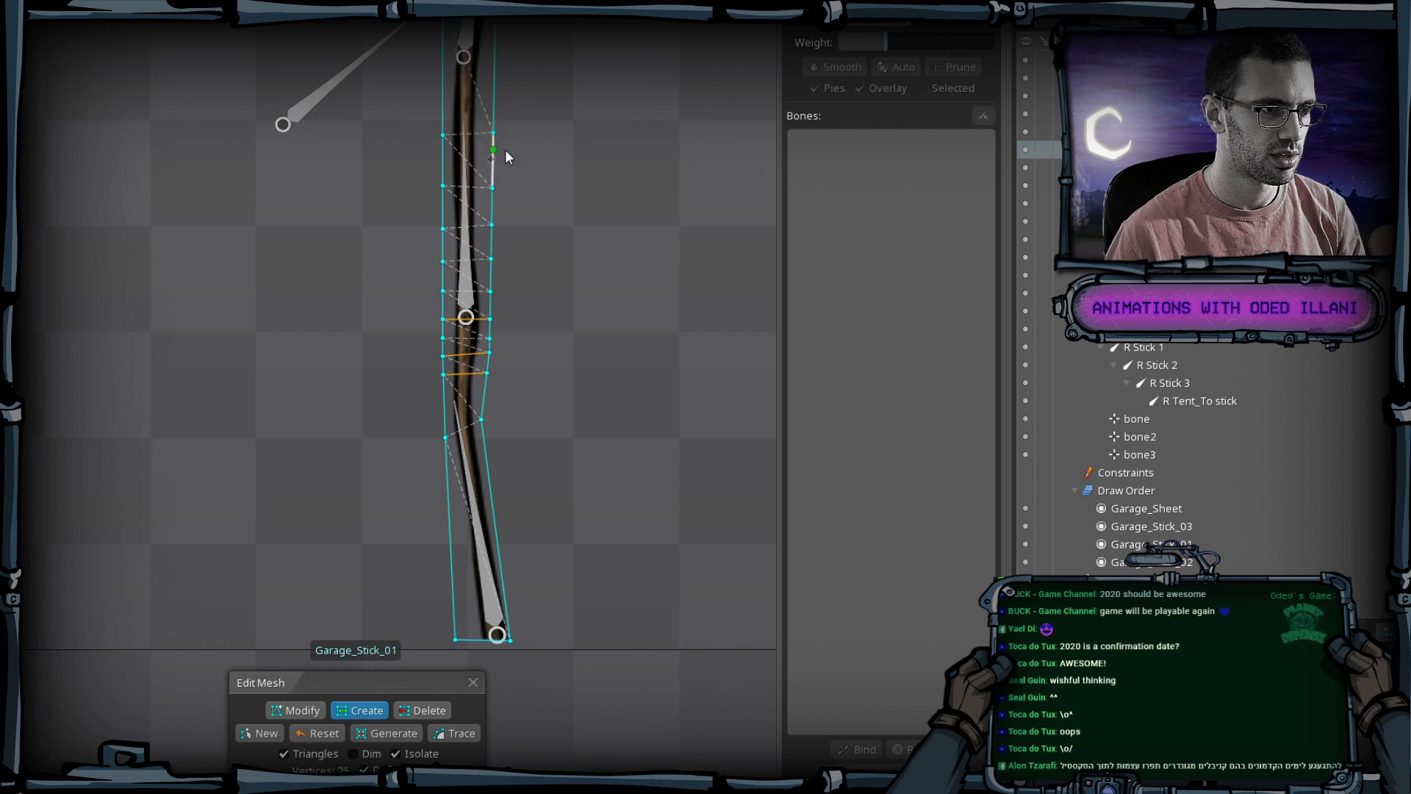
{"action": "left_click", "coordinate": [492, 162]}
{"action": "left_click", "coordinate": [444, 165]}
{"action": "left_click_drag", "start_coordinate": [444, 147], "coordinate": [448, 246]}
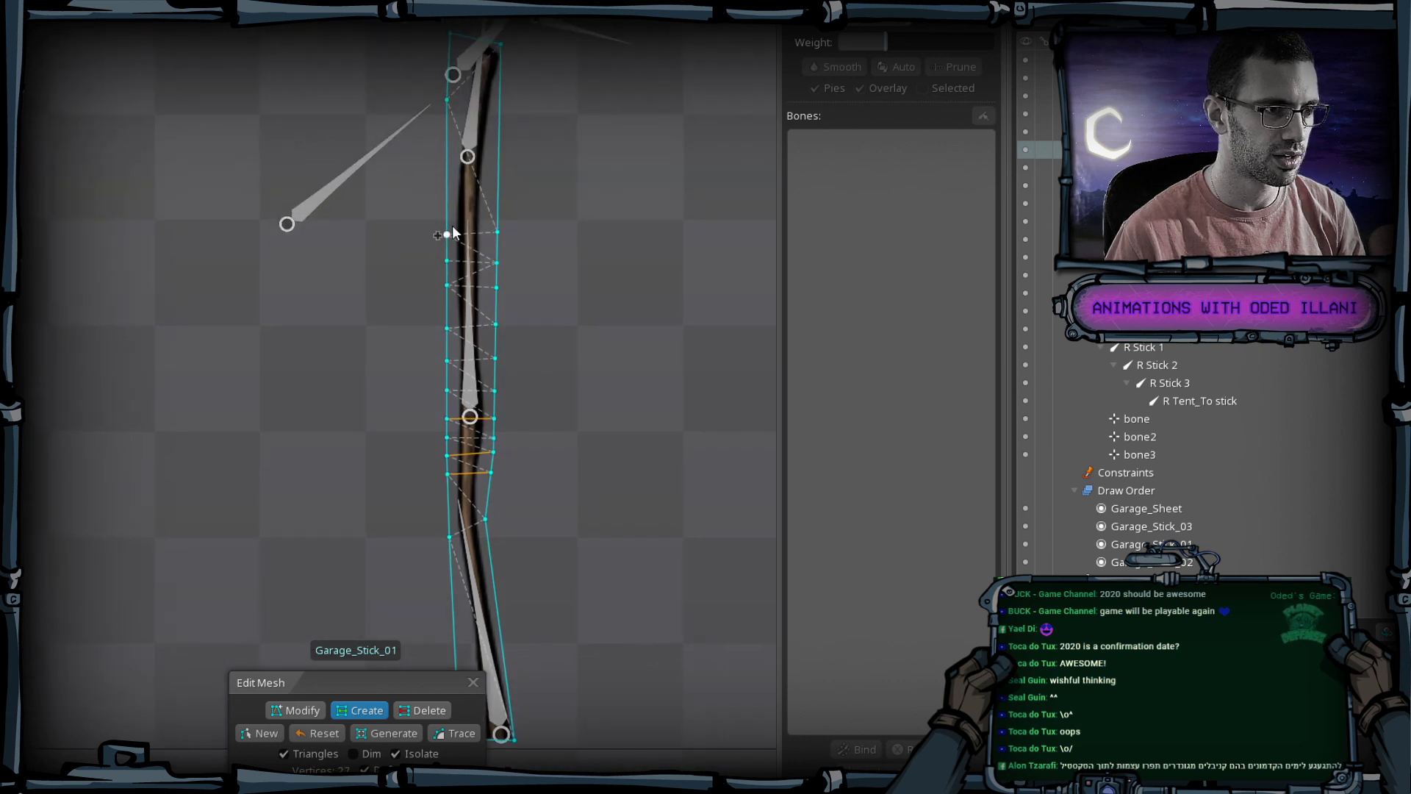
Add dense opposing edge vertices around the joint at the base of L Stick 3 and toward the stick's upper end.
{"action": "left_click", "coordinate": [447, 209]}
{"action": "left_click", "coordinate": [497, 200]}
{"action": "left_click", "coordinate": [499, 187]}
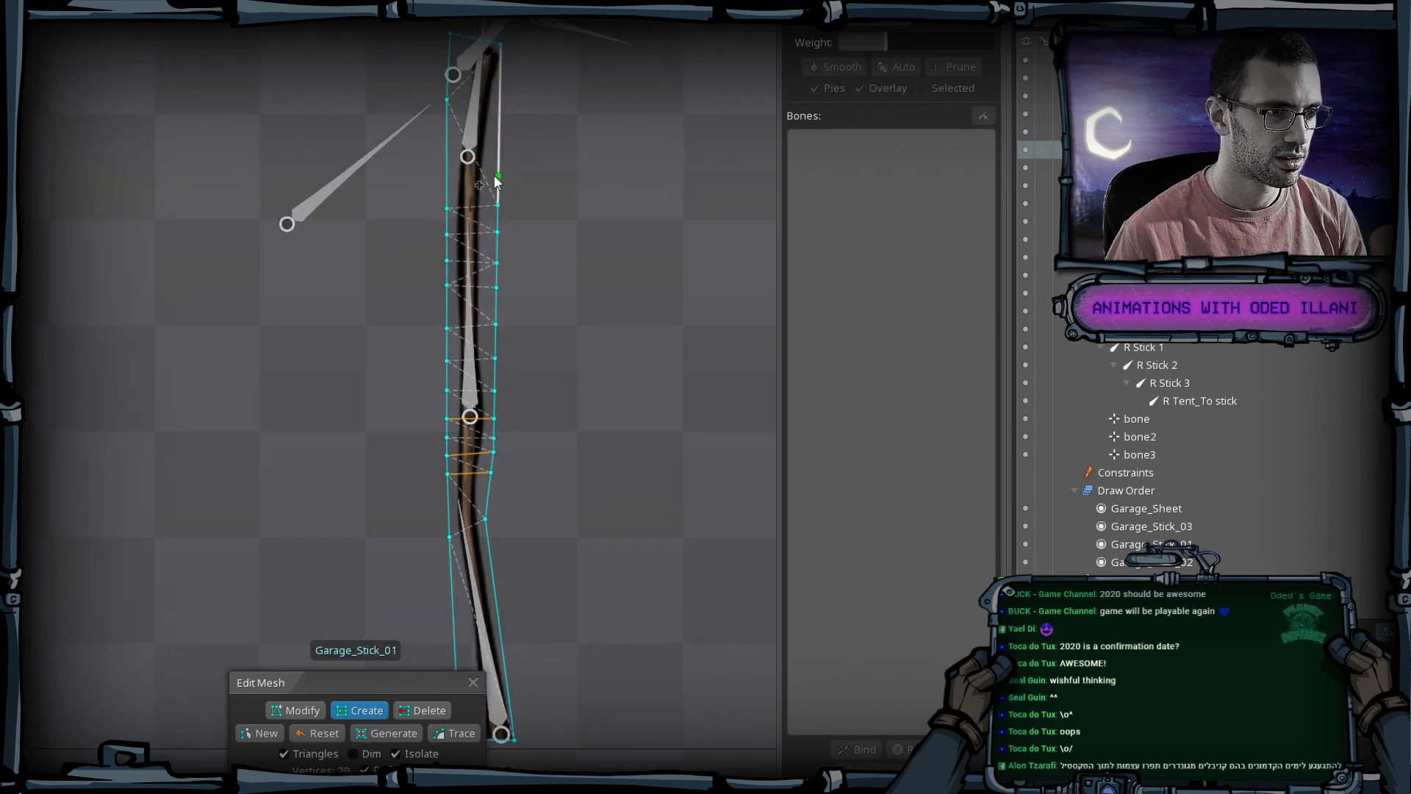
{"action": "left_click", "coordinate": [447, 180]}
{"action": "left_click", "coordinate": [448, 152]}
{"action": "left_click", "coordinate": [498, 174]}
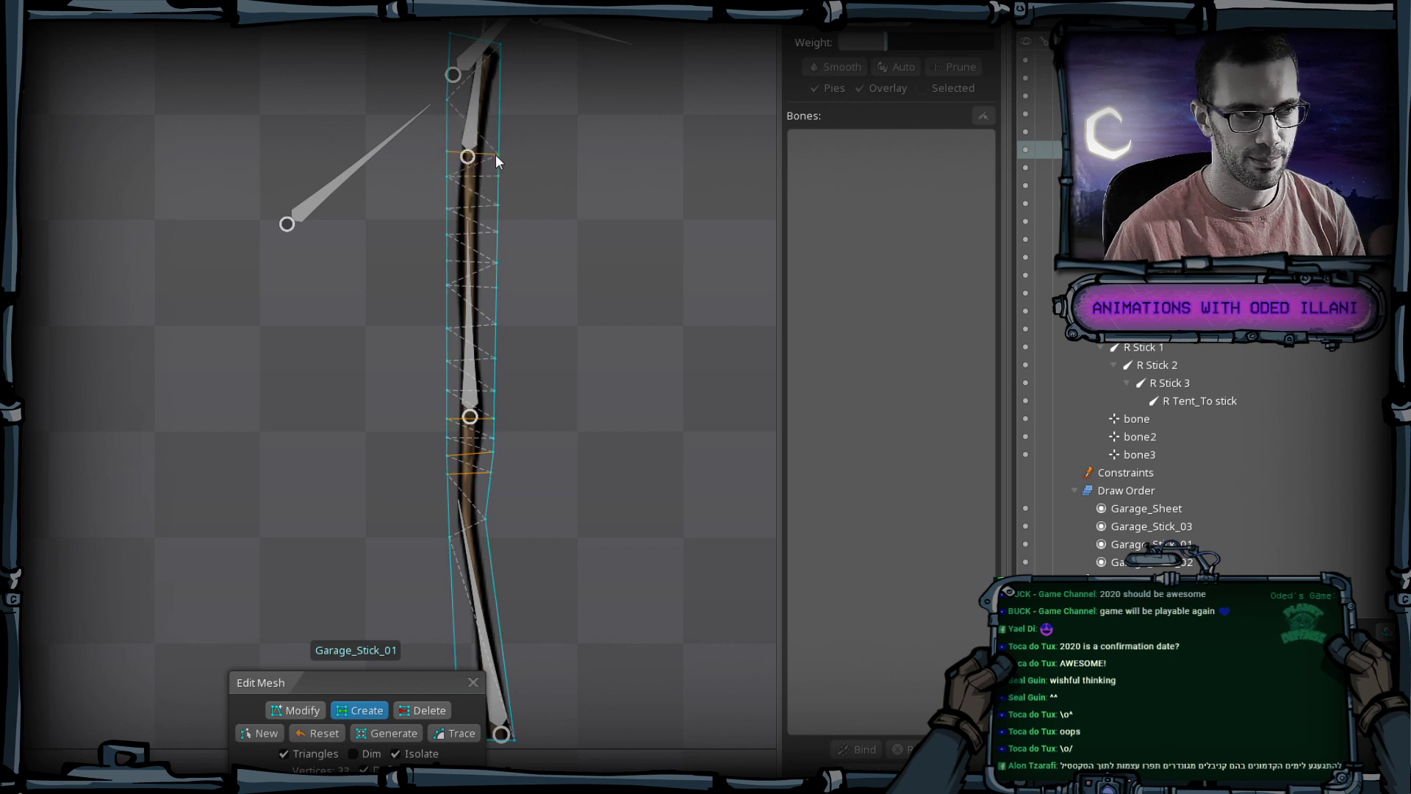
{"action": "left_click", "coordinate": [498, 156]}
{"action": "left_click", "coordinate": [500, 113]}
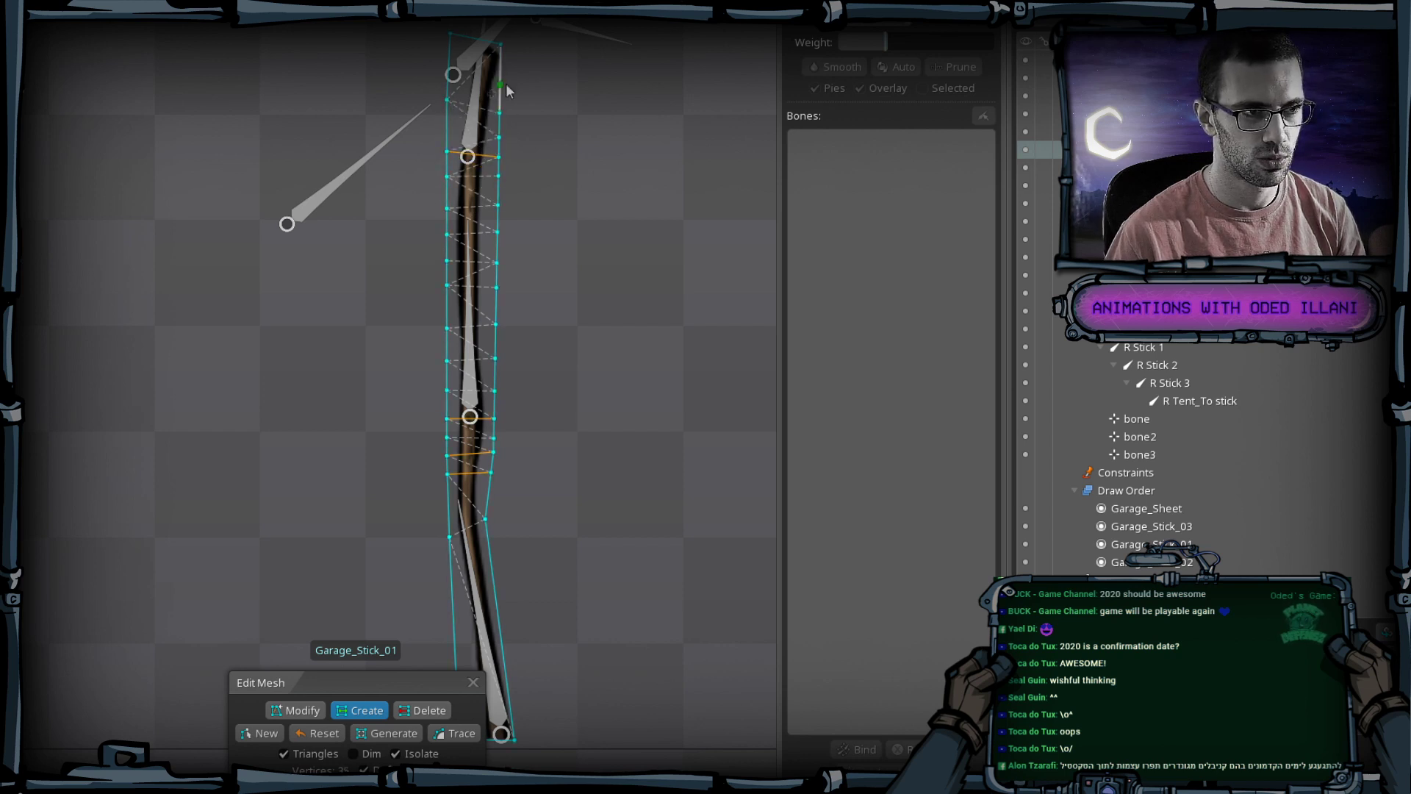
{"action": "left_click", "coordinate": [447, 128]}
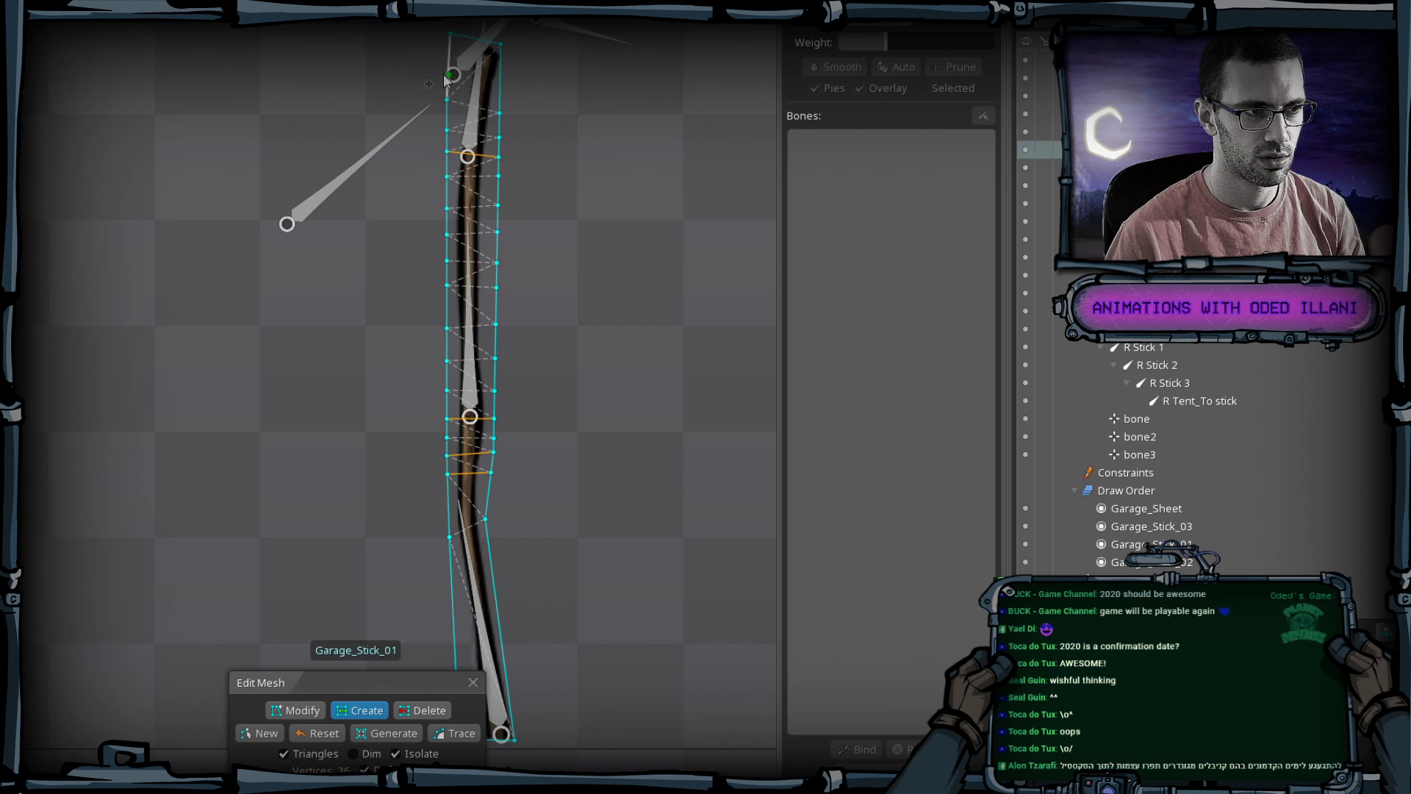
Add edge vertices on both sides of the lower bend in the Garage_Stick_01 mesh, just above and below the kink.
{"action": "left_click_drag", "start_coordinate": [483, 435], "coordinate": [492, 311]}
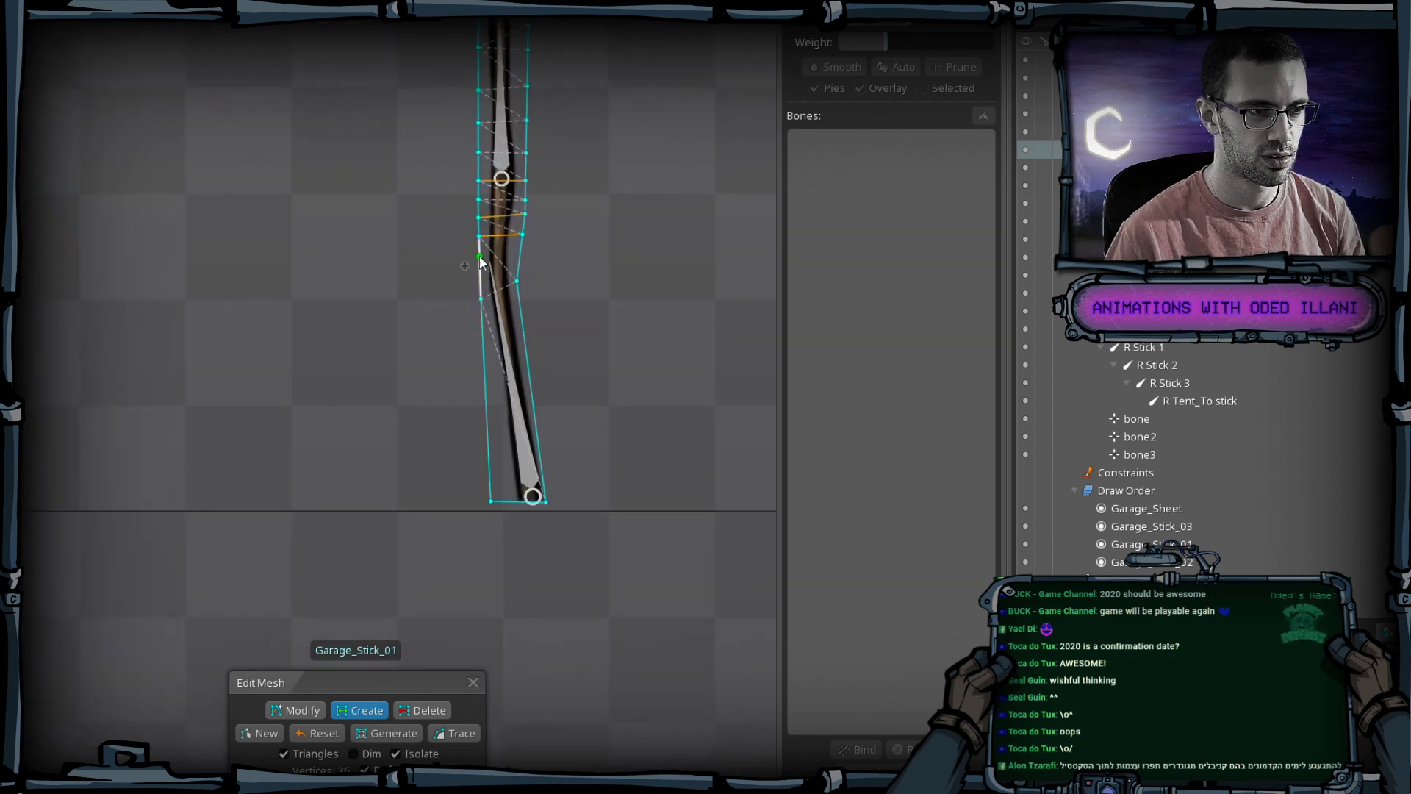
{"action": "left_click", "coordinate": [480, 258]}
{"action": "left_click", "coordinate": [521, 258]}
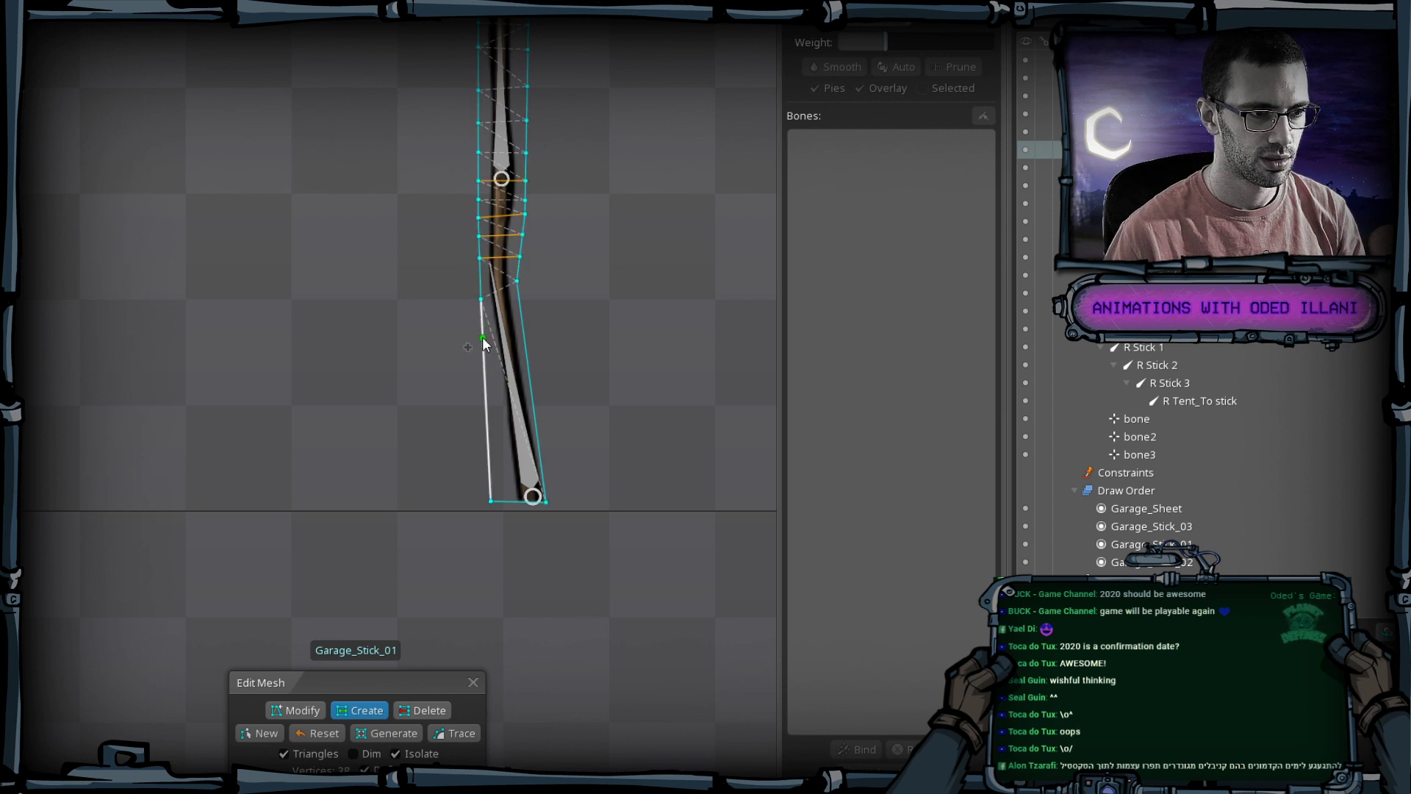
{"action": "left_click", "coordinate": [484, 339]}
{"action": "left_click", "coordinate": [522, 323]}
{"action": "left_click", "coordinate": [480, 279]}
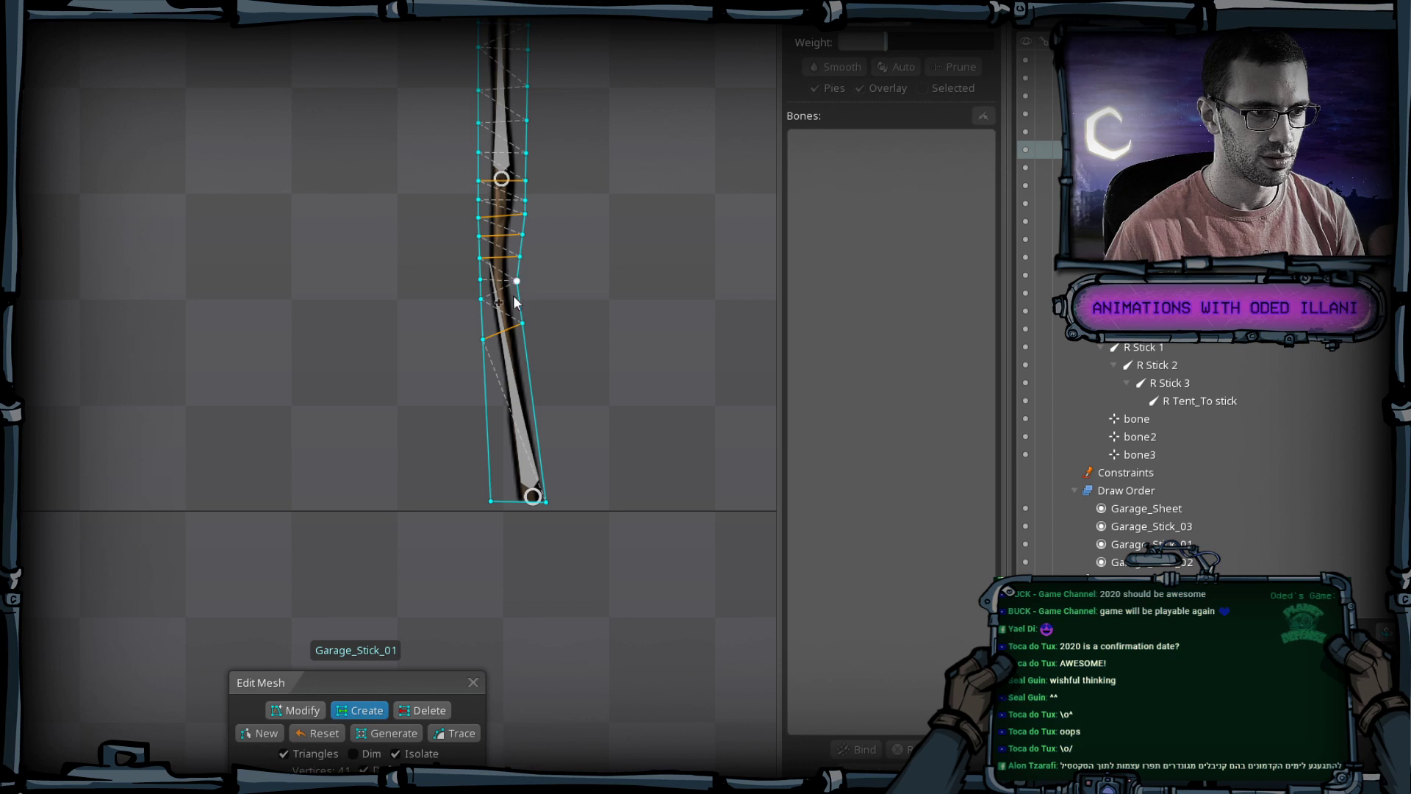
{"action": "left_click", "coordinate": [480, 322]}
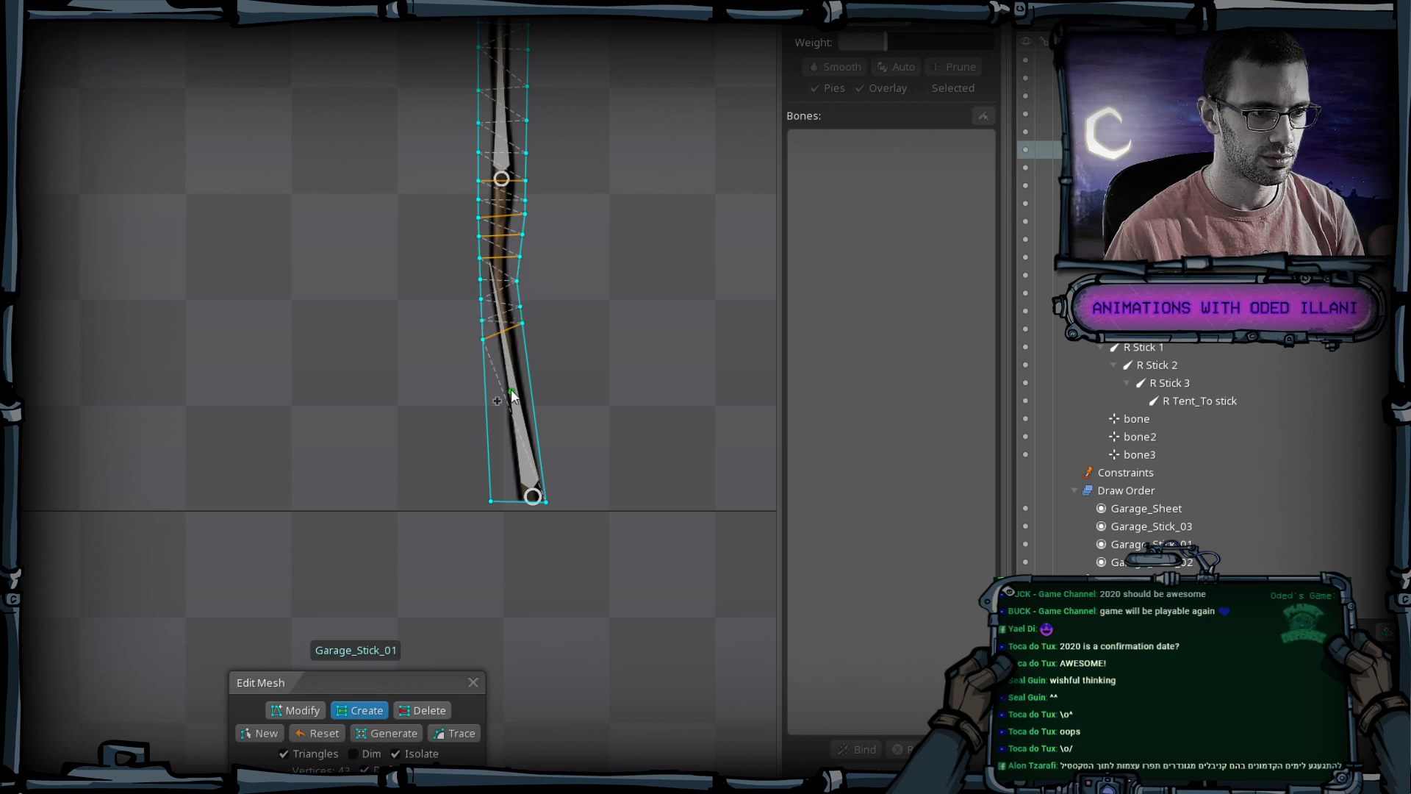
Add spaced edge vertices down both sides of the stick's lowest section and finish editing the mesh.
{"action": "left_click", "coordinate": [486, 407]}
{"action": "left_click", "coordinate": [488, 444]}
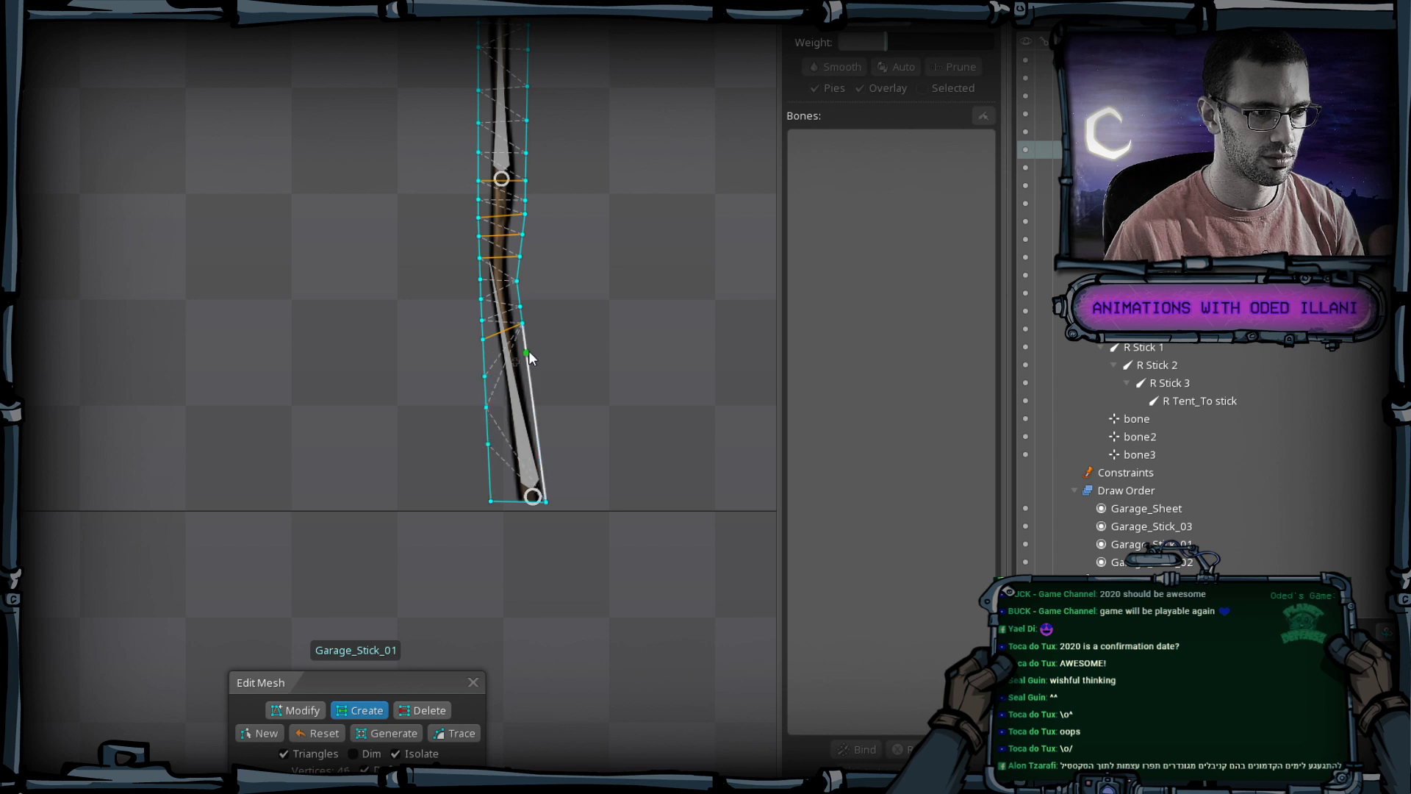
{"action": "left_click", "coordinate": [530, 384]}
{"action": "left_click", "coordinate": [537, 439]}
{"action": "left_click", "coordinate": [537, 432]}
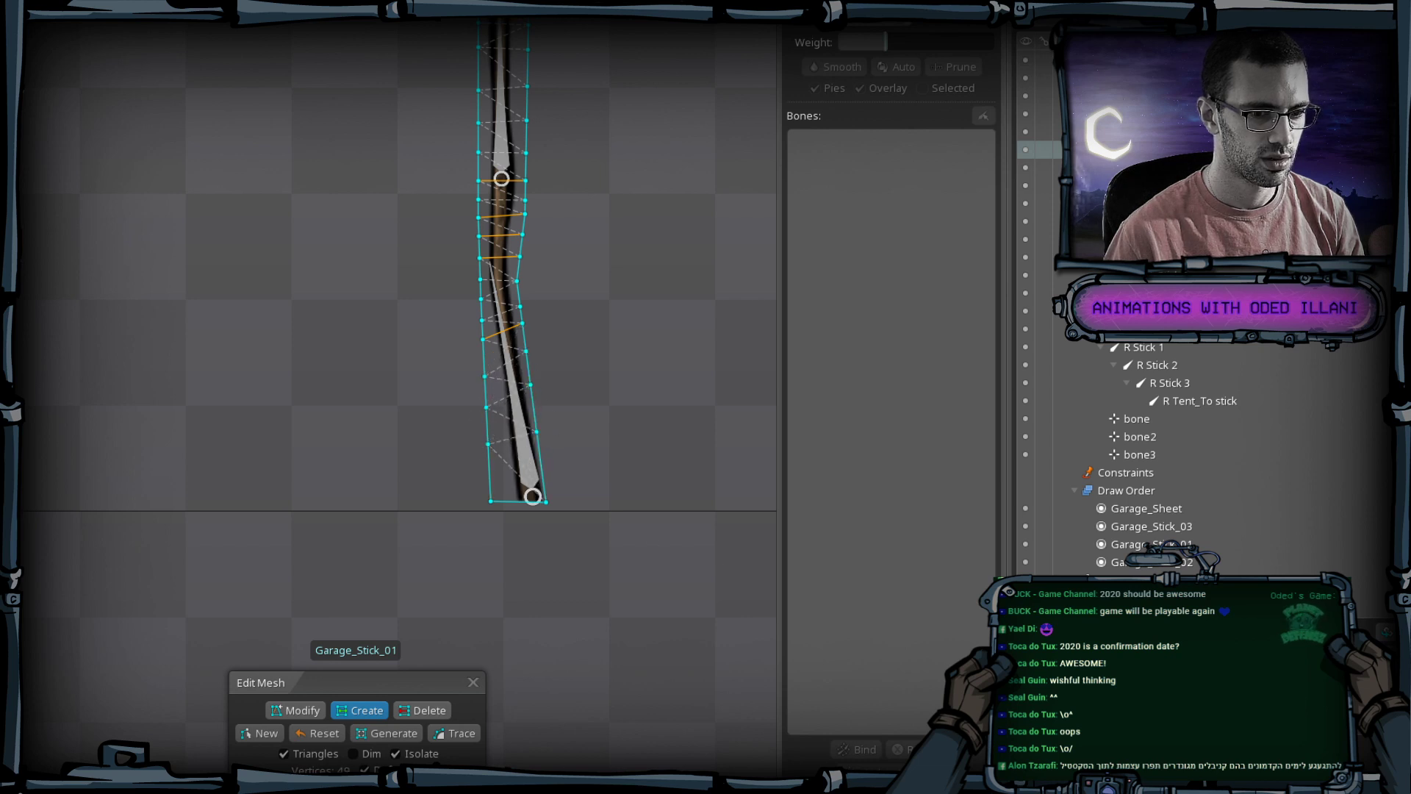
{"action": "left_click", "coordinate": [473, 682]}
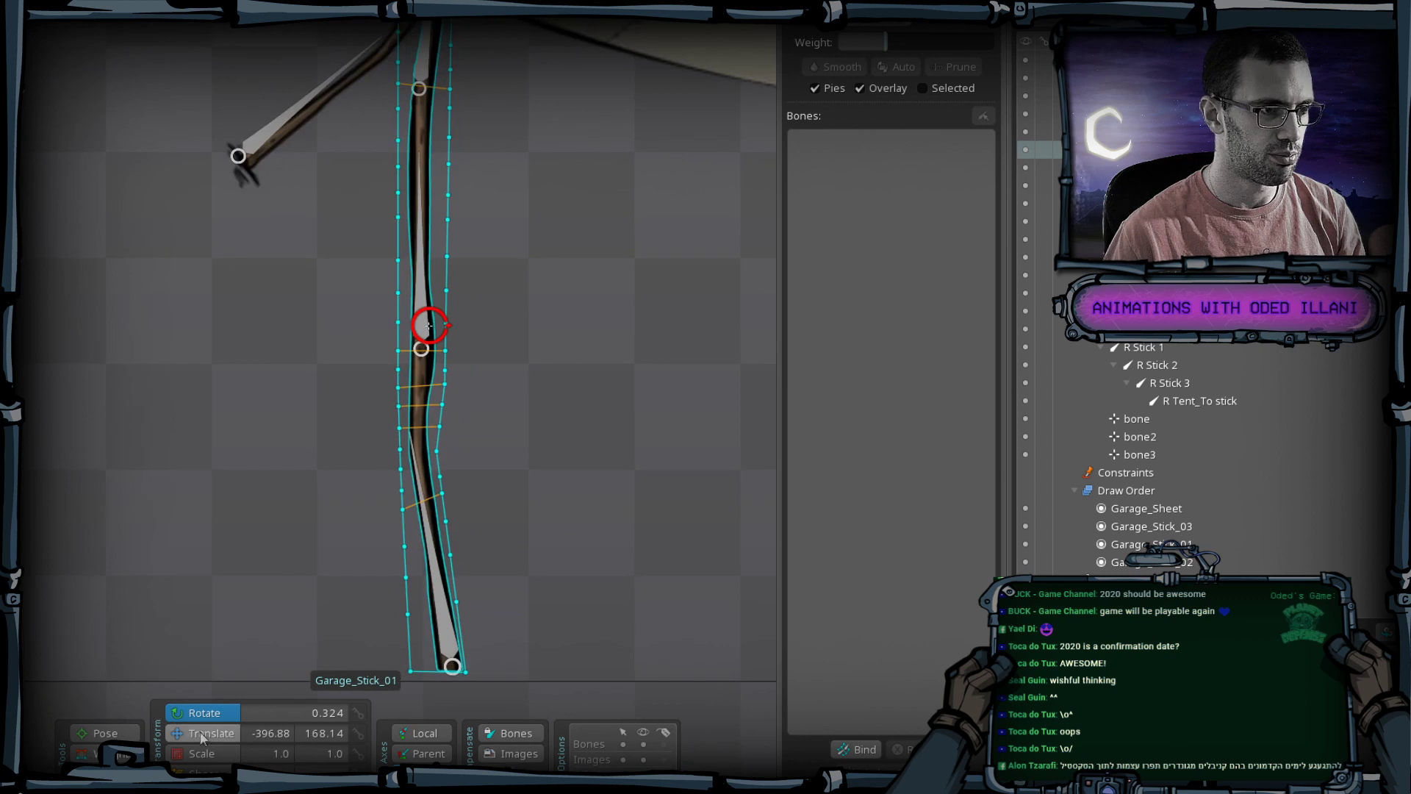
Bind the Garage_Stick_01 mesh to the L Stick, L Stick 2 and L Stick 3 bones, and switch to posing.
{"action": "left_click", "coordinate": [859, 749]}
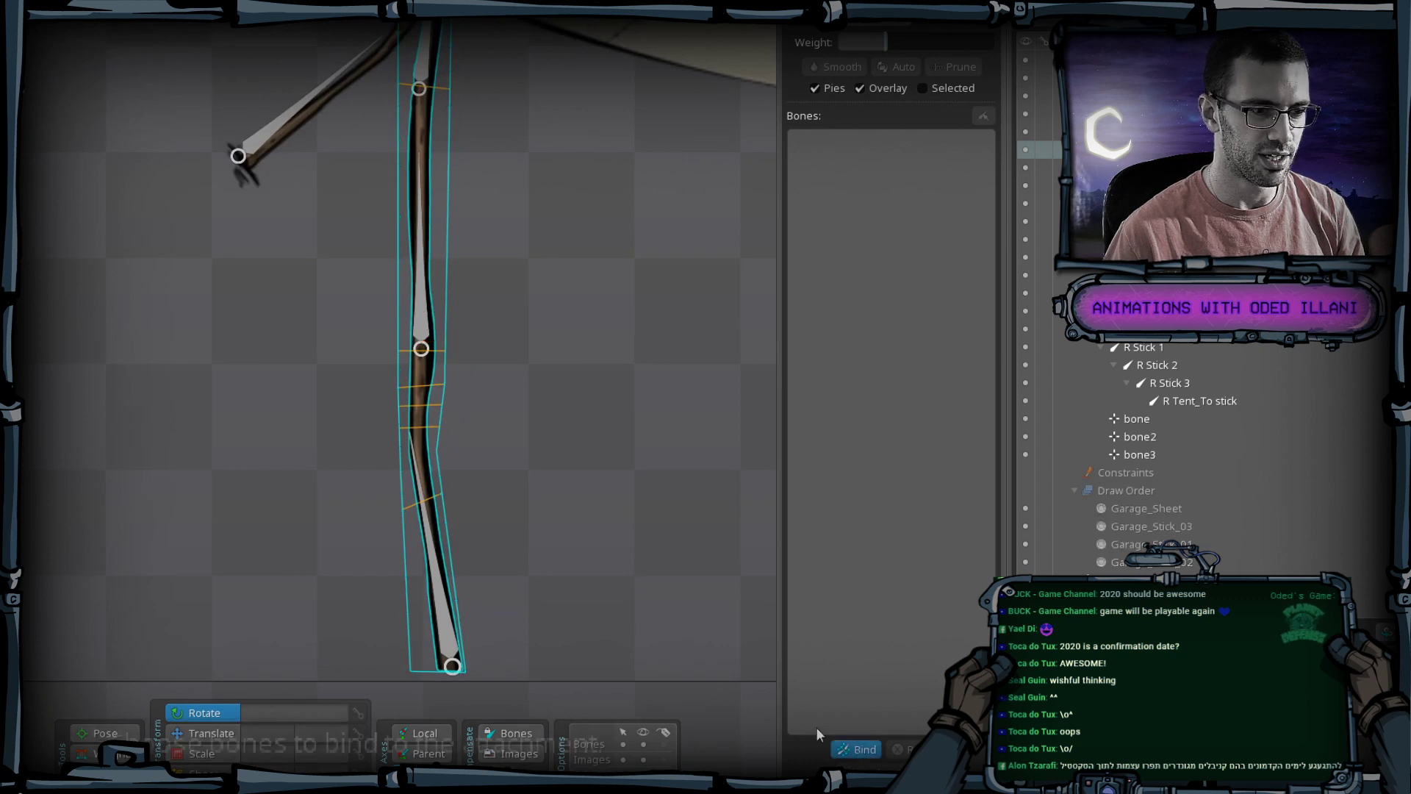
{"action": "left_click", "coordinate": [413, 505]}
{"action": "left_click", "coordinate": [422, 385]}
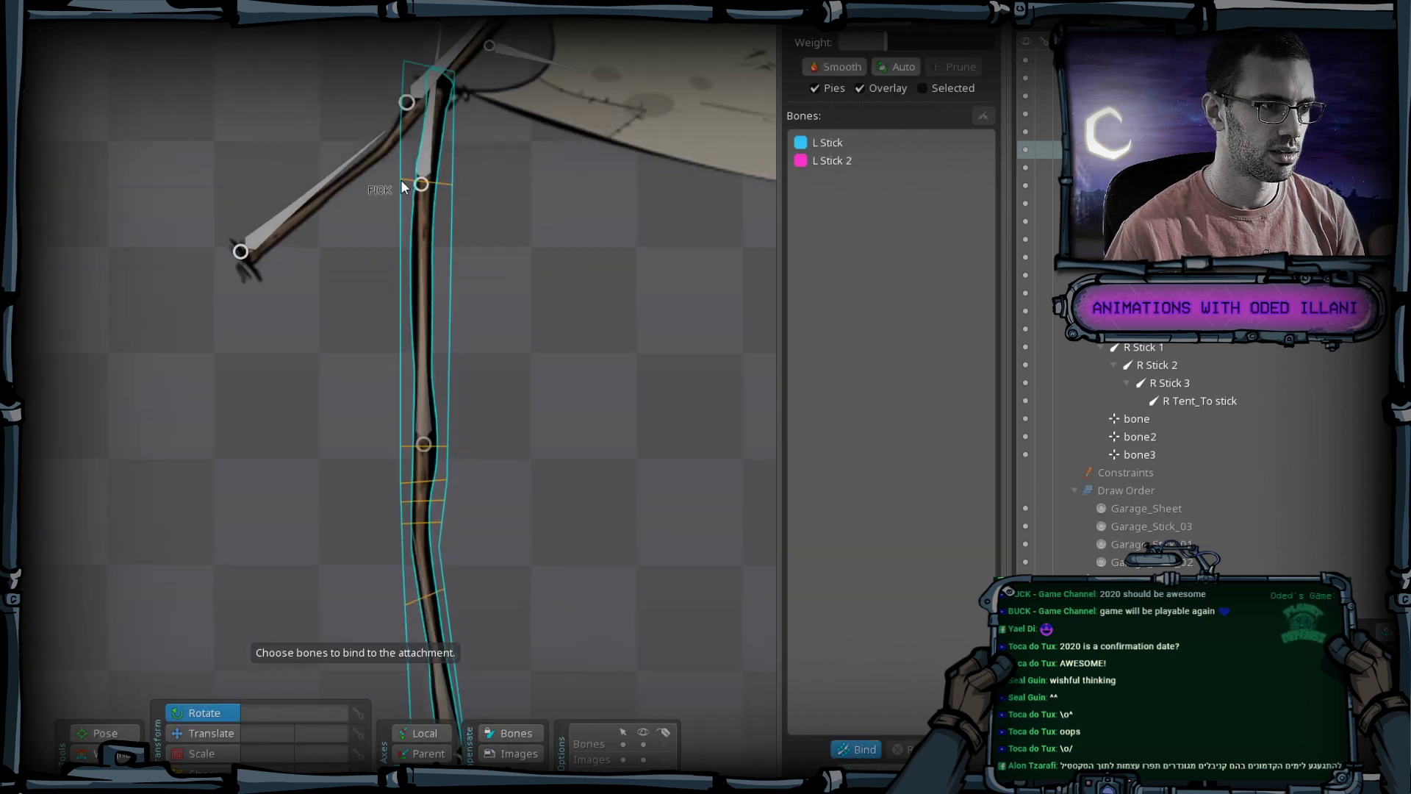
{"action": "left_click", "coordinate": [432, 171]}
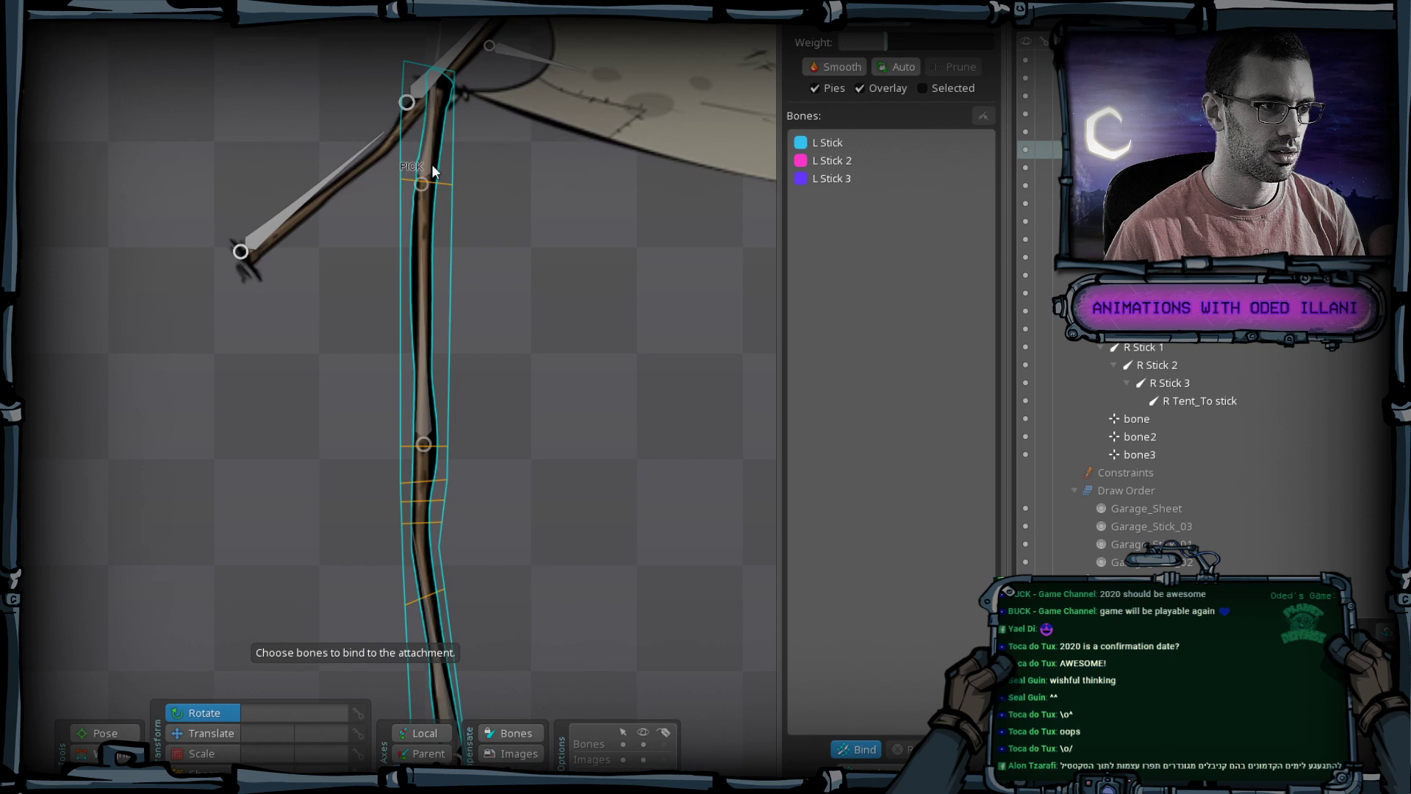
{"action": "left_click", "coordinate": [875, 749]}
{"action": "left_click", "coordinate": [105, 733]}
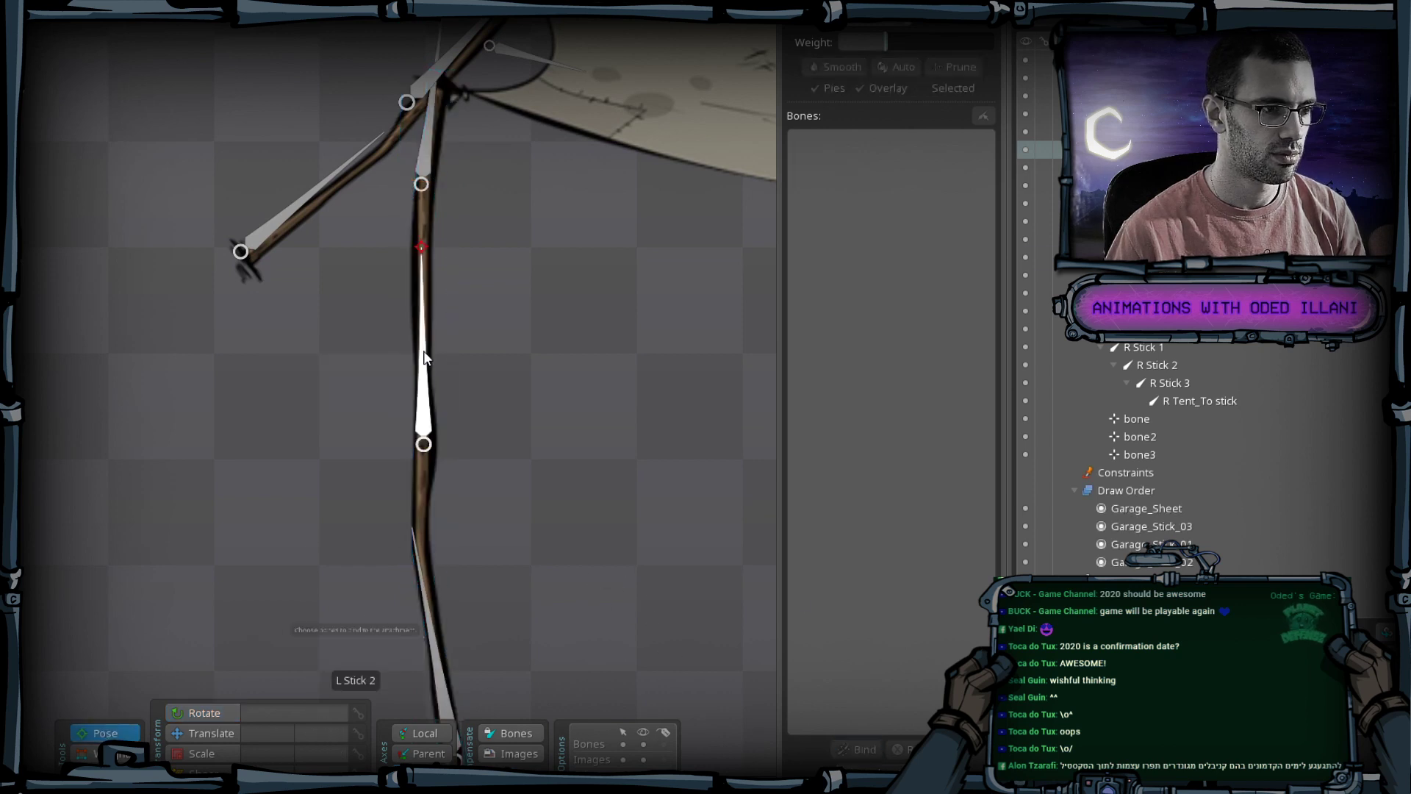
Test the binding by rotating L Stick 2 and L Stick 3, undo the rotation, and rotate all three L Stick bones together.
{"action": "left_click_drag", "start_coordinate": [425, 358], "coordinate": [397, 389]}
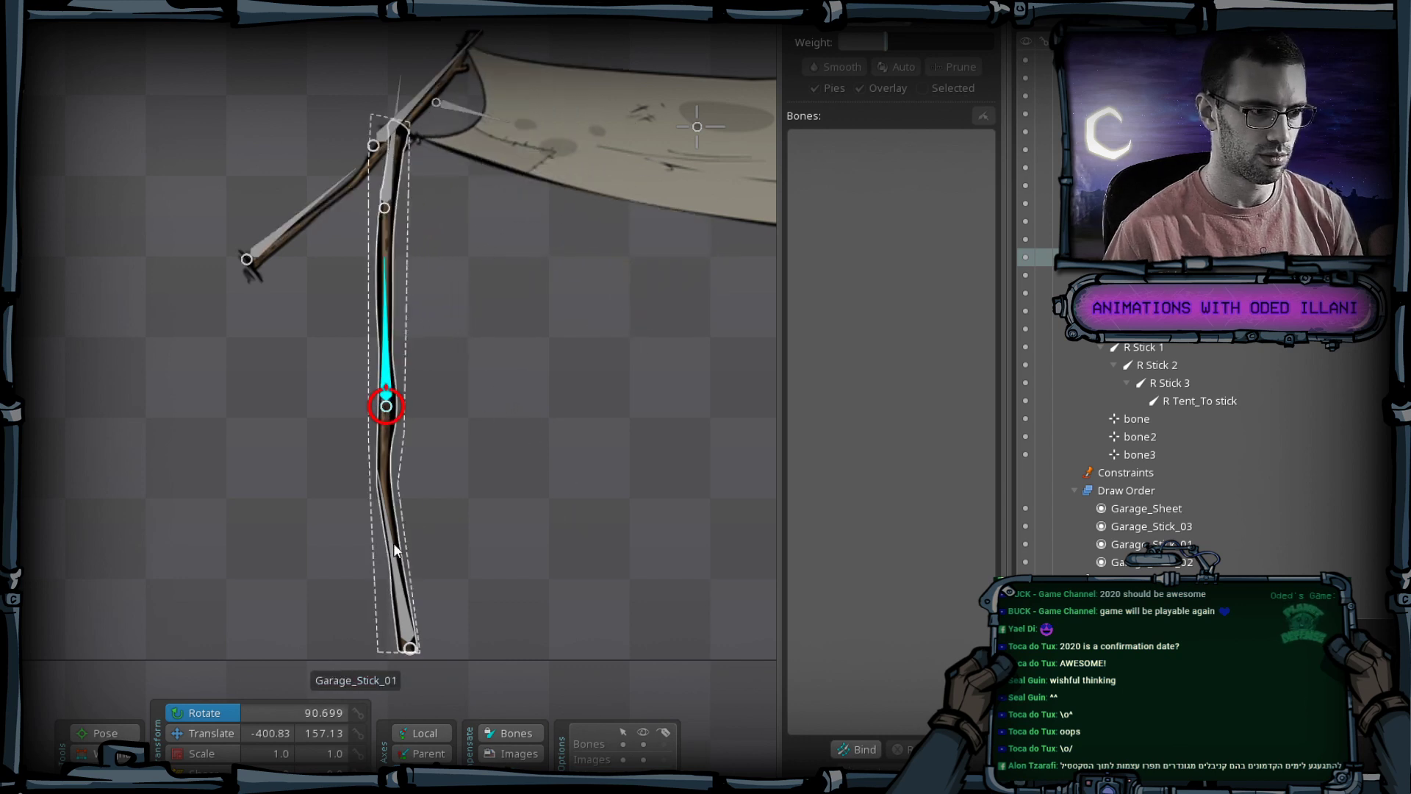
{"action": "left_click_drag", "start_coordinate": [394, 542], "coordinate": [449, 231]}
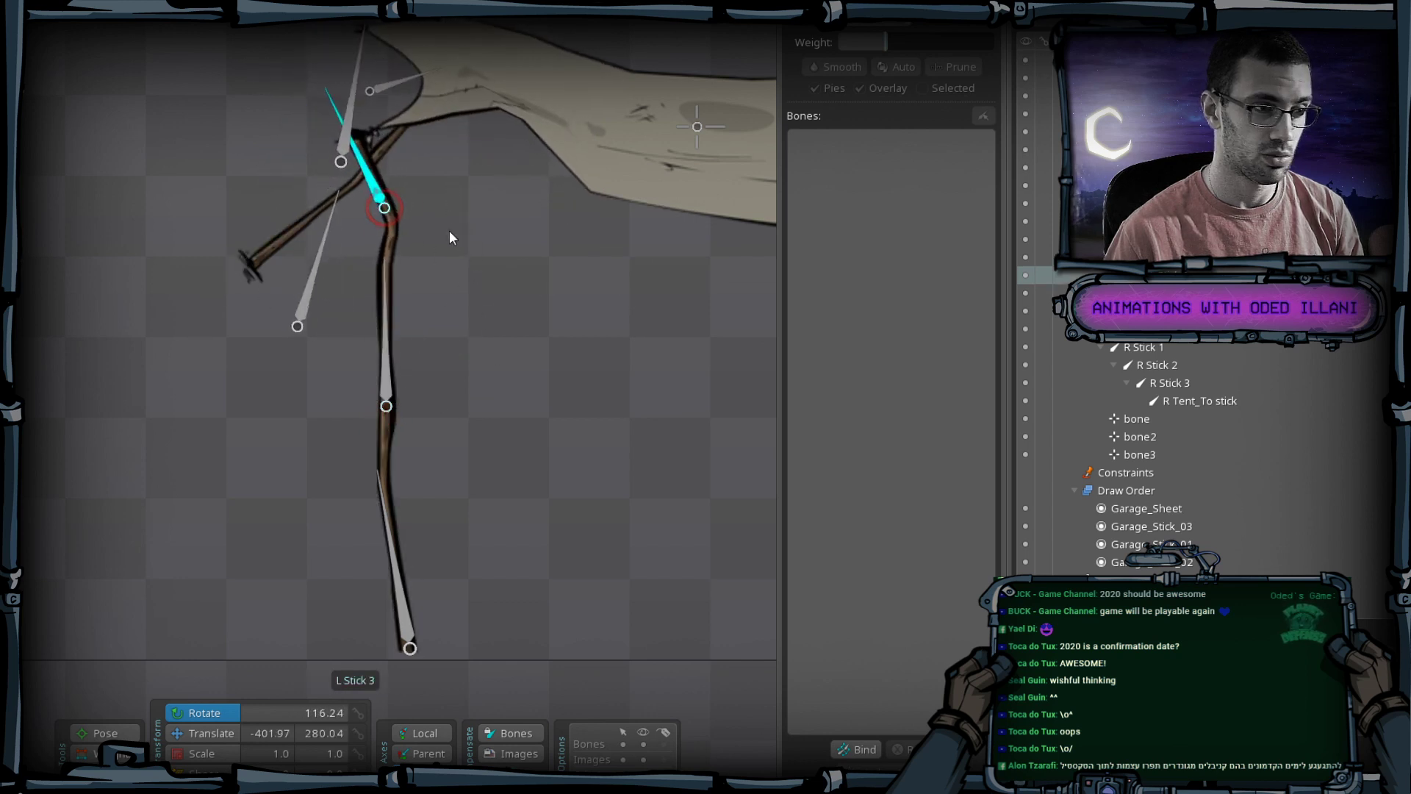
{"action": "key", "text": "ctrl+z"}
{"action": "left_click", "coordinate": [403, 618], "text": "ctrl"}
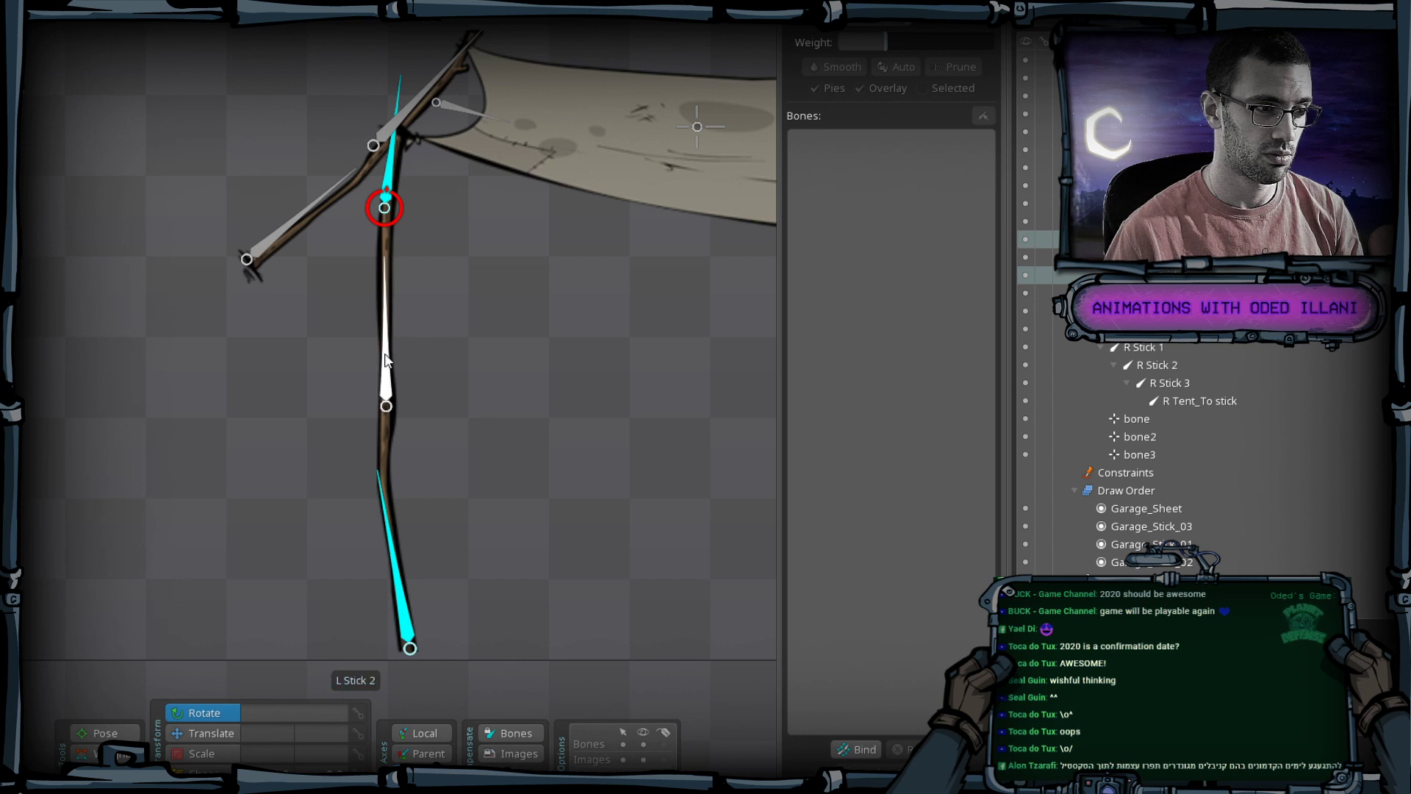
{"action": "left_click", "coordinate": [385, 360], "text": "ctrl"}
{"action": "left_click_drag", "start_coordinate": [385, 360], "coordinate": [492, 329]}
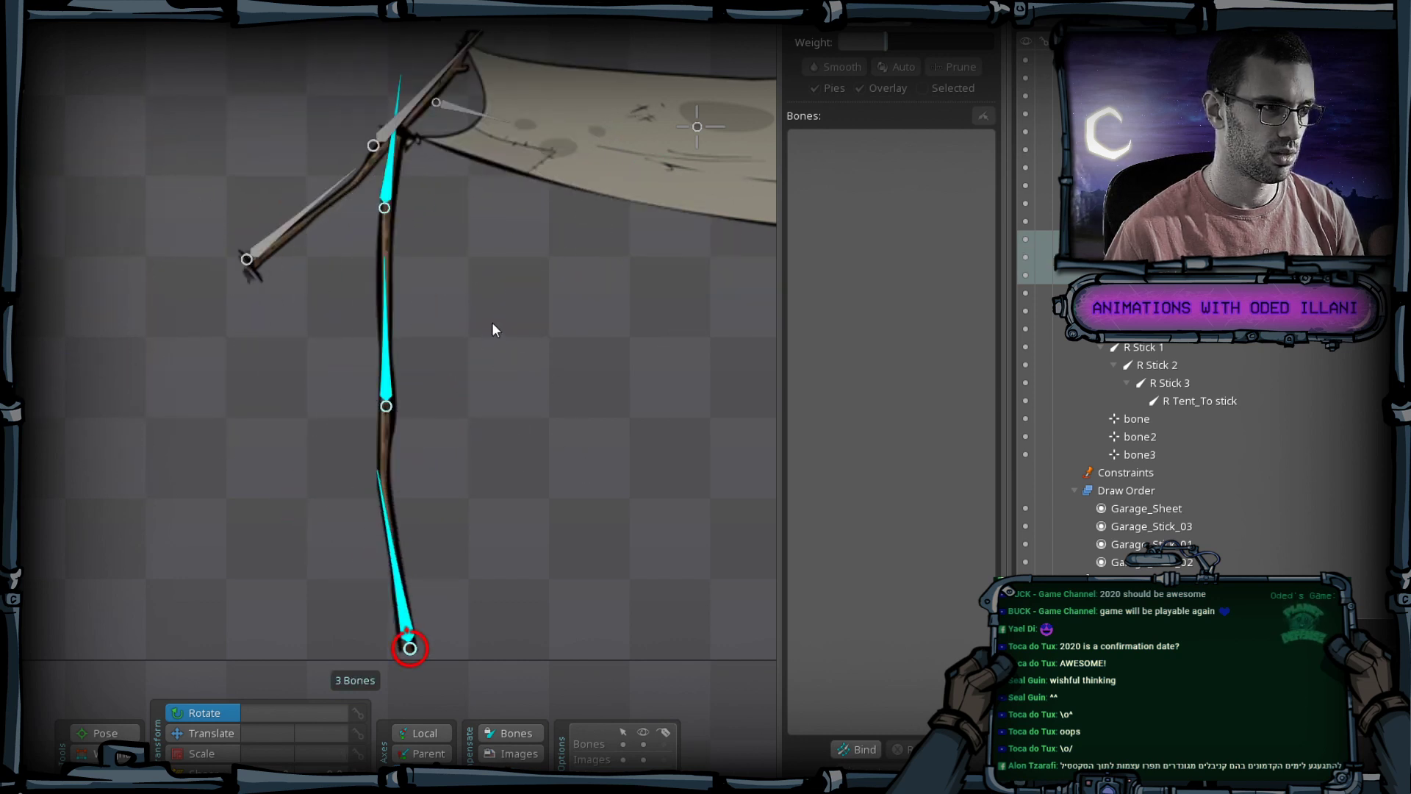
Select the diagonal Garage_Stick_02 image at the top of the stick and save the project.
{"action": "left_click", "coordinate": [325, 222]}
{"action": "scroll", "coordinate": [324, 222], "scroll_direction": "up", "scroll_amount": 4}
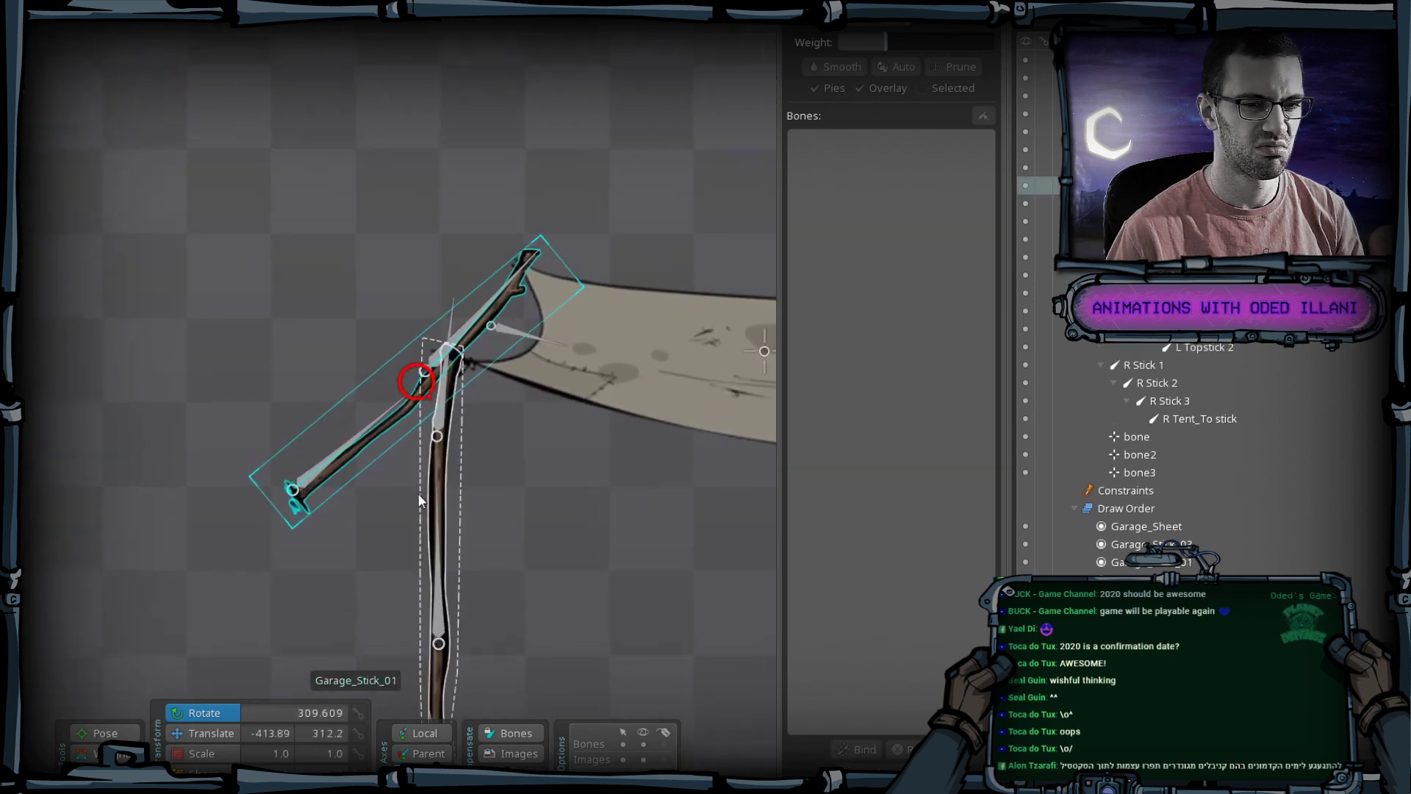
{"action": "scroll", "coordinate": [445, 511], "scroll_direction": "up", "scroll_amount": 2}
{"action": "key", "text": "ctrl+s"}
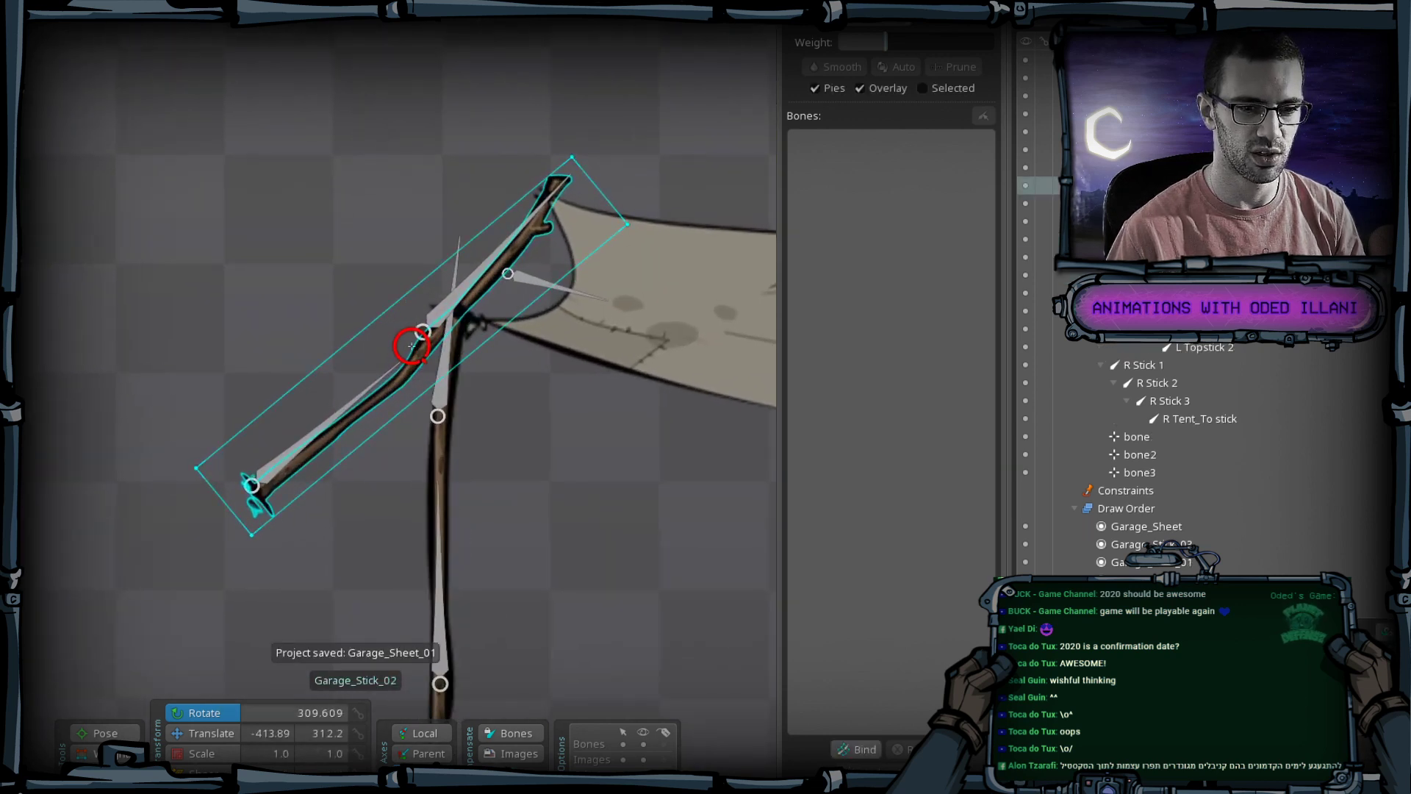
Trace the Garage_Stick_02 outline into a mesh with Detail 19.2, Concavity 50.4, Refinement 92.9, and zero alpha threshold and padding.
{"action": "left_click", "coordinate": [1191, 716]}
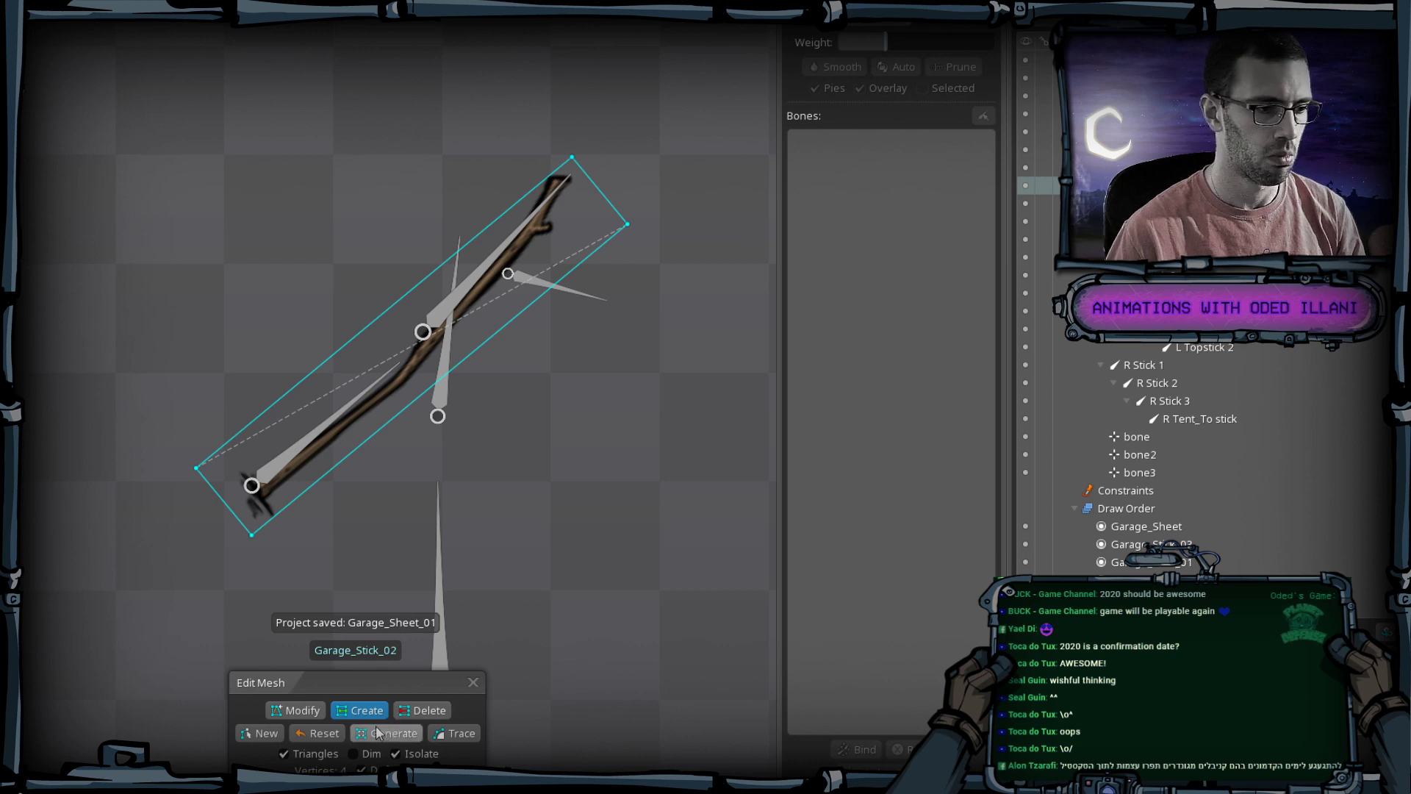
{"action": "left_click", "coordinate": [468, 738]}
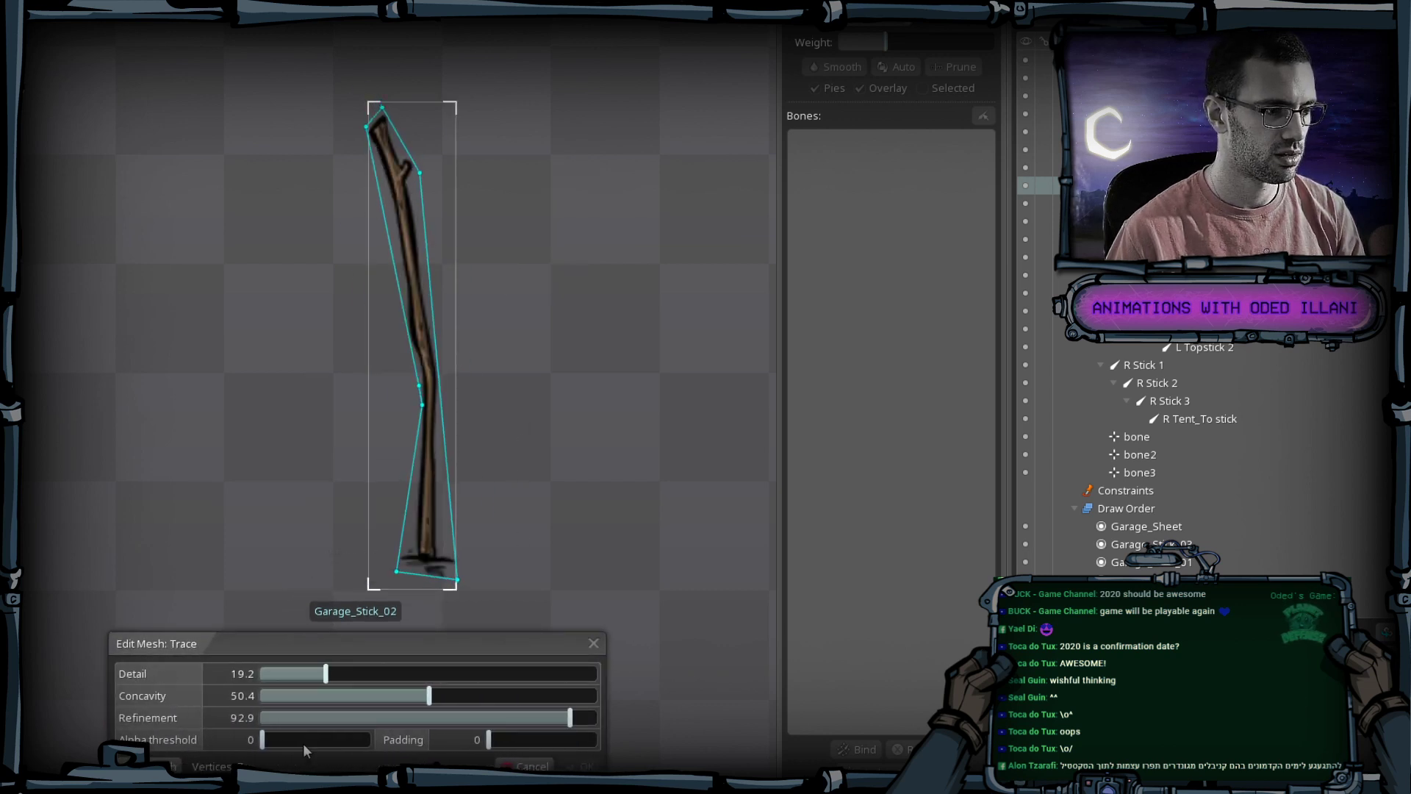
{"action": "left_click", "coordinate": [588, 767]}
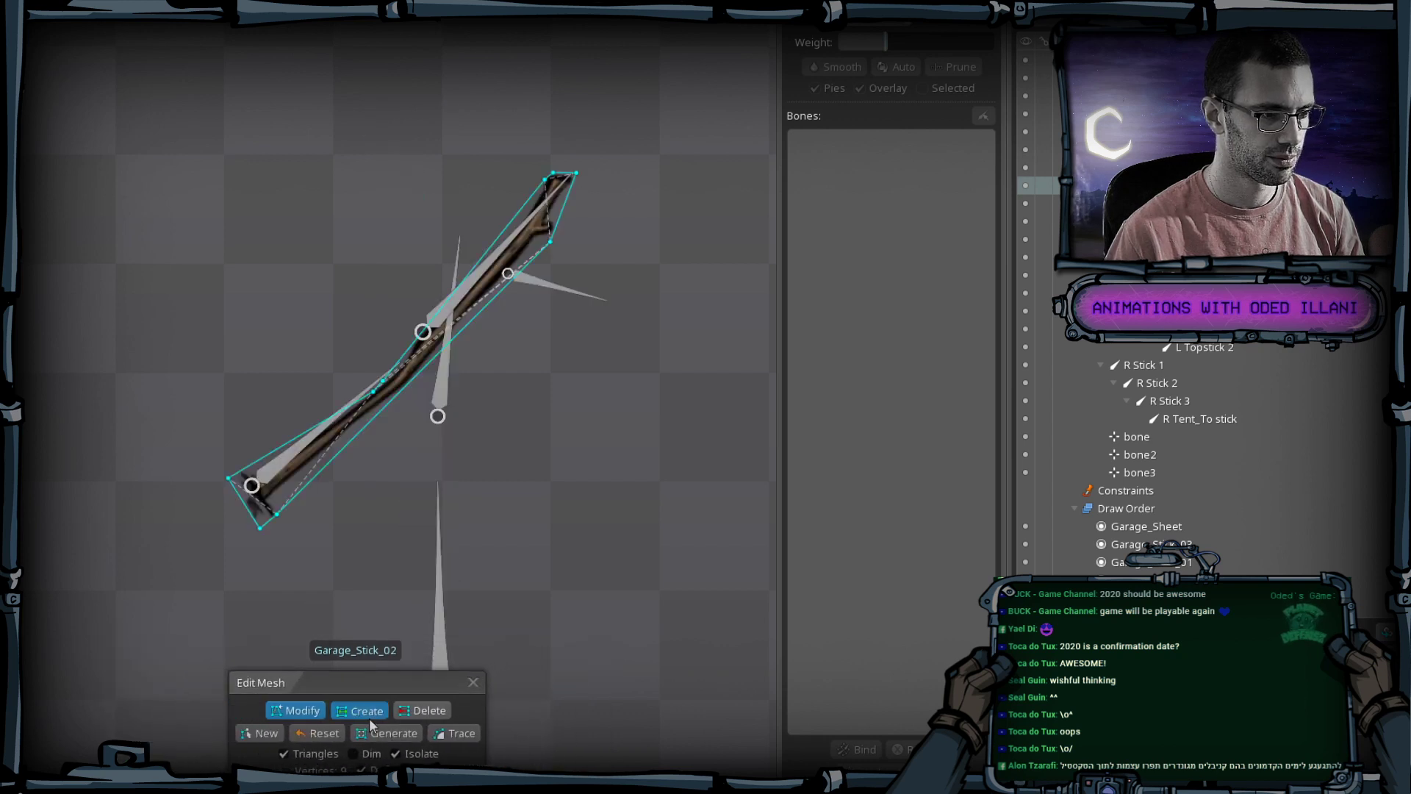
Create an edge across the stick at the L Topstick 2 joint and add spaced vertices along the upper section's upper-left outline.
{"action": "left_click", "coordinate": [446, 351]}
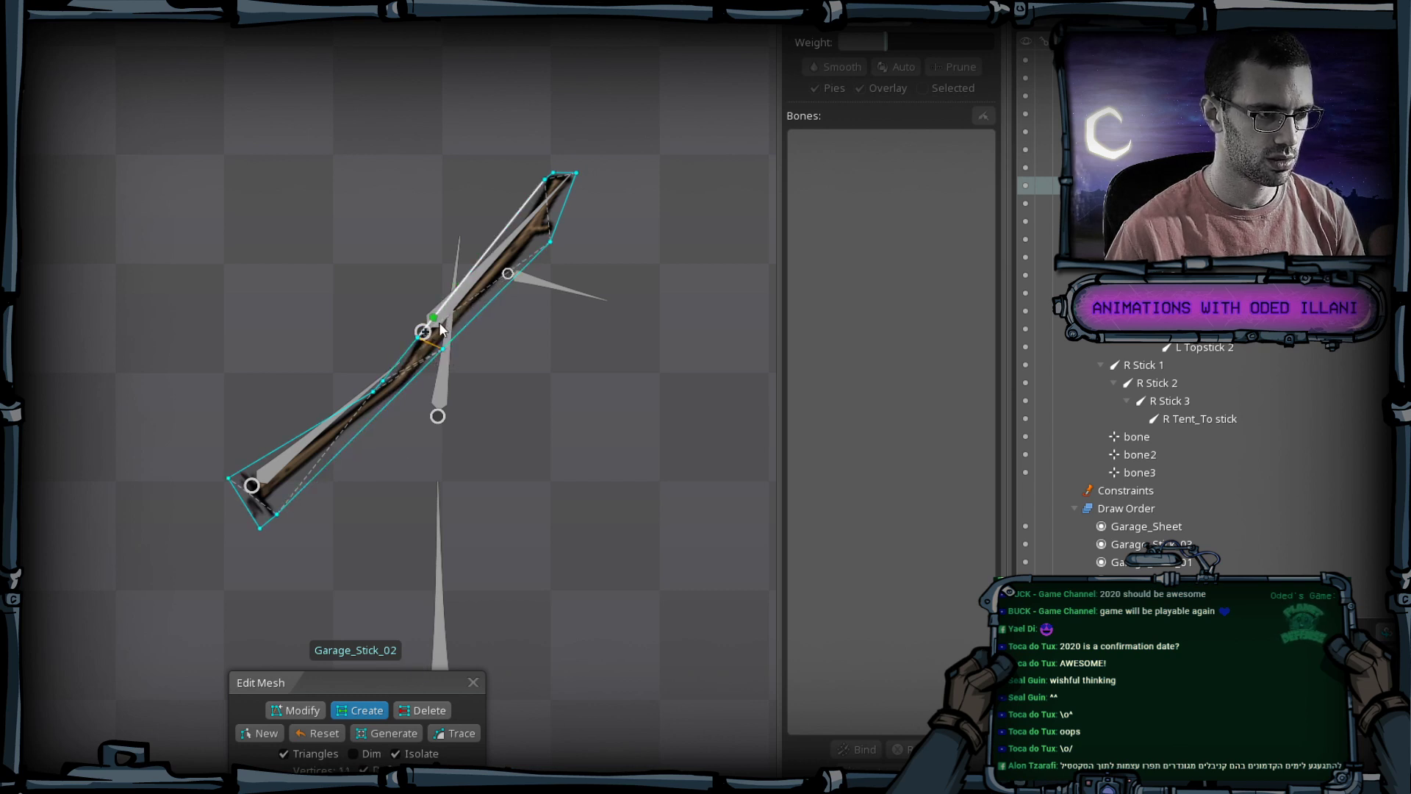
{"action": "left_click", "coordinate": [431, 321]}
{"action": "left_click", "coordinate": [447, 300]}
{"action": "left_click", "coordinate": [468, 275]}
{"action": "left_click", "coordinate": [491, 246]}
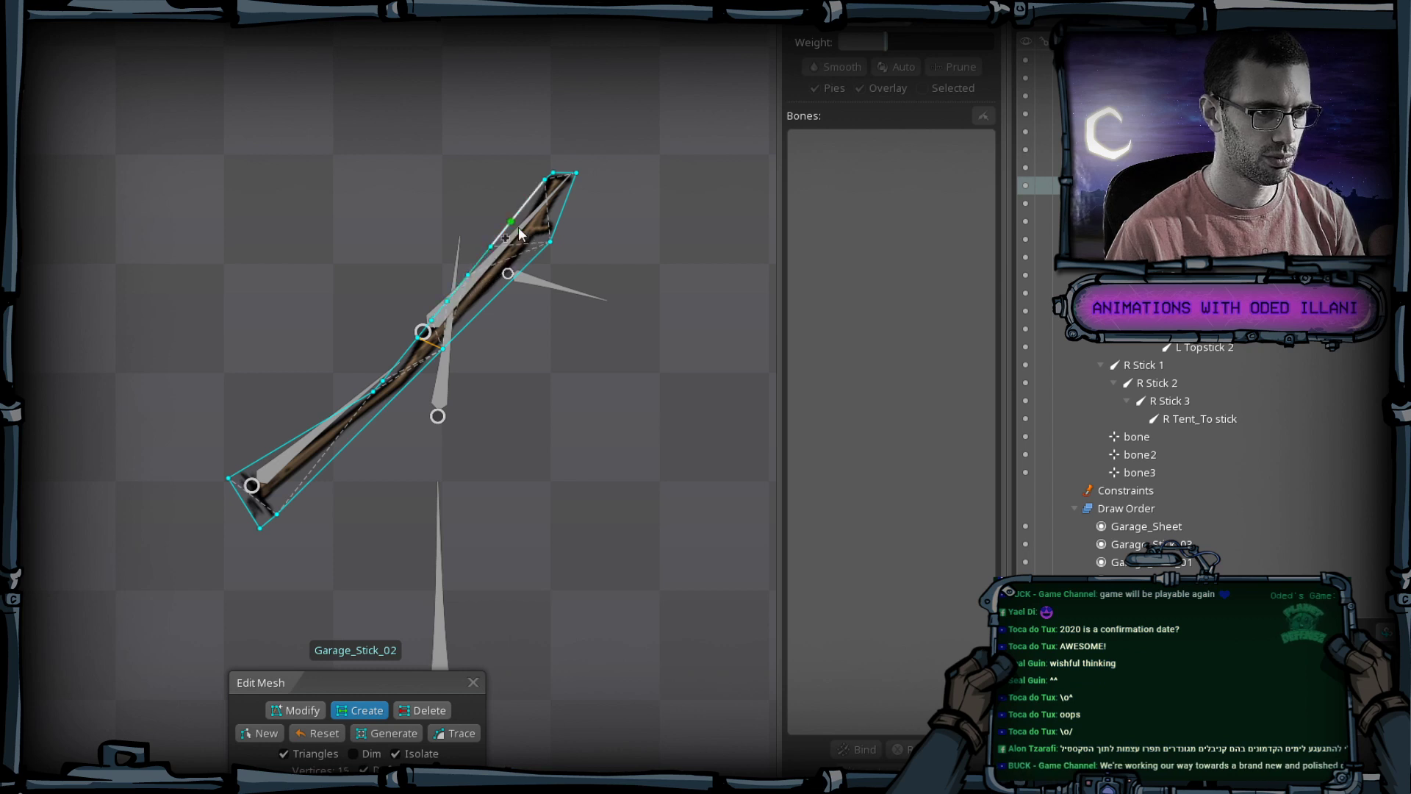
{"action": "left_click", "coordinate": [511, 222]}
{"action": "left_click", "coordinate": [530, 198]}
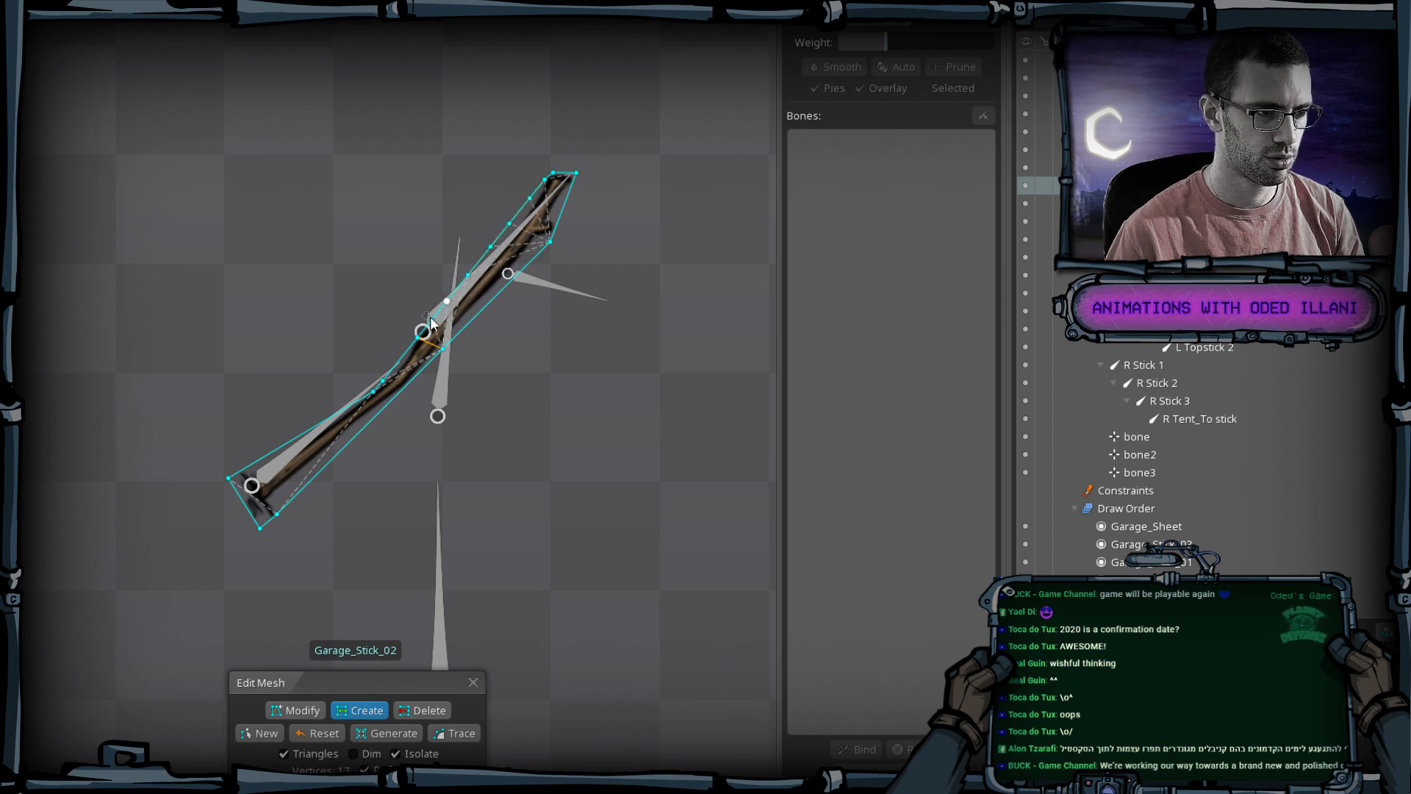
{"action": "left_click", "coordinate": [394, 366]}
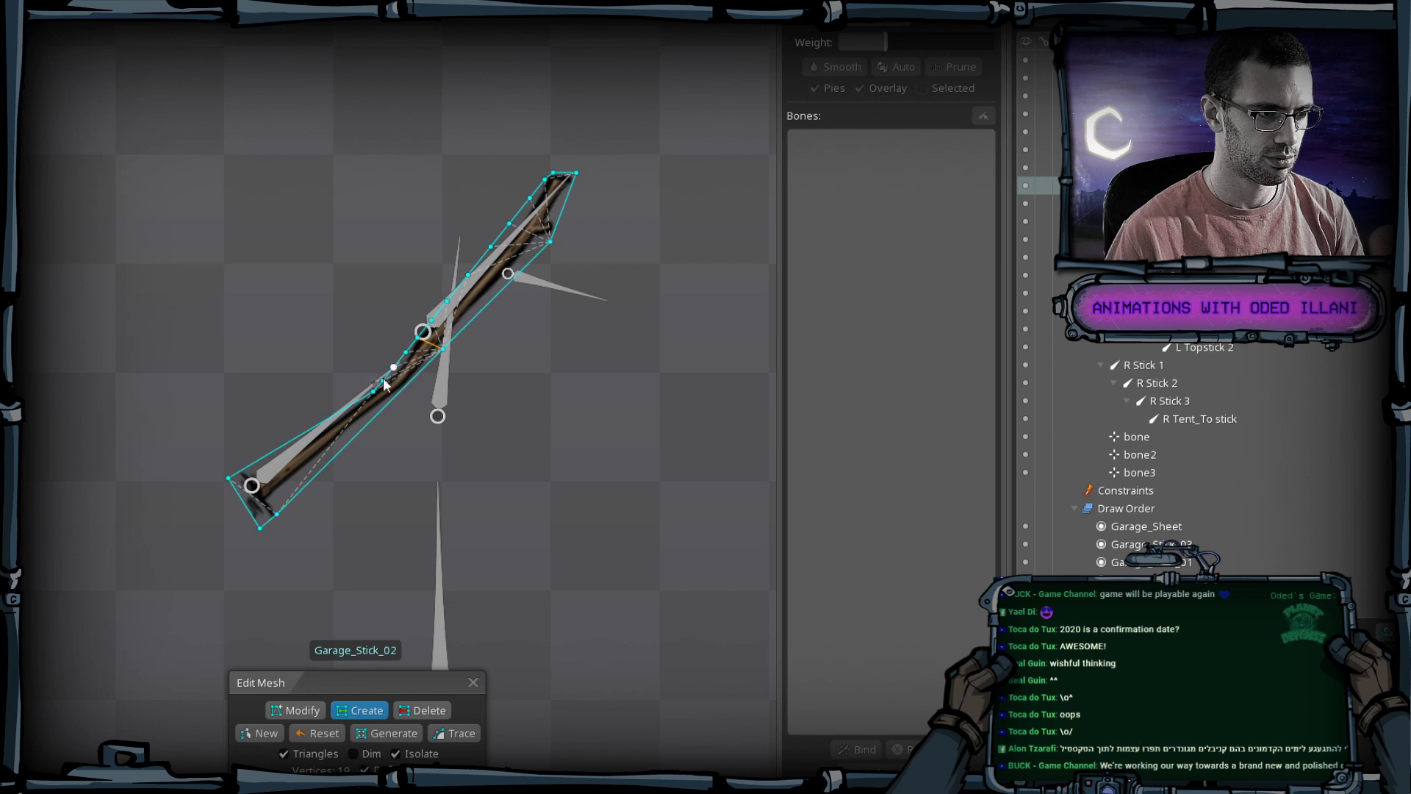
{"action": "left_click", "coordinate": [344, 408]}
{"action": "left_click", "coordinate": [323, 421]}
{"action": "left_click", "coordinate": [303, 432]}
{"action": "left_click", "coordinate": [286, 444]}
{"action": "left_click", "coordinate": [273, 452]}
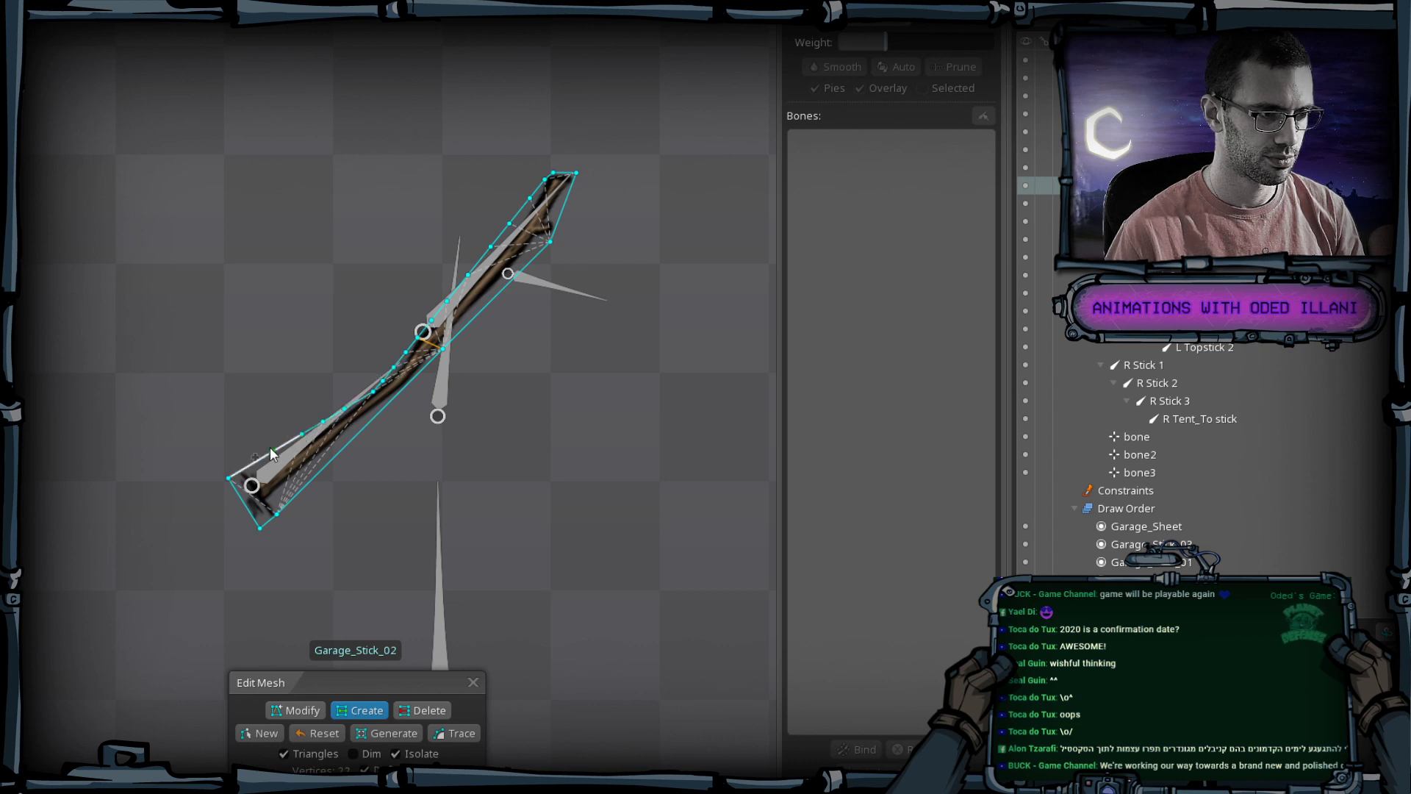
{"action": "left_click", "coordinate": [250, 466]}
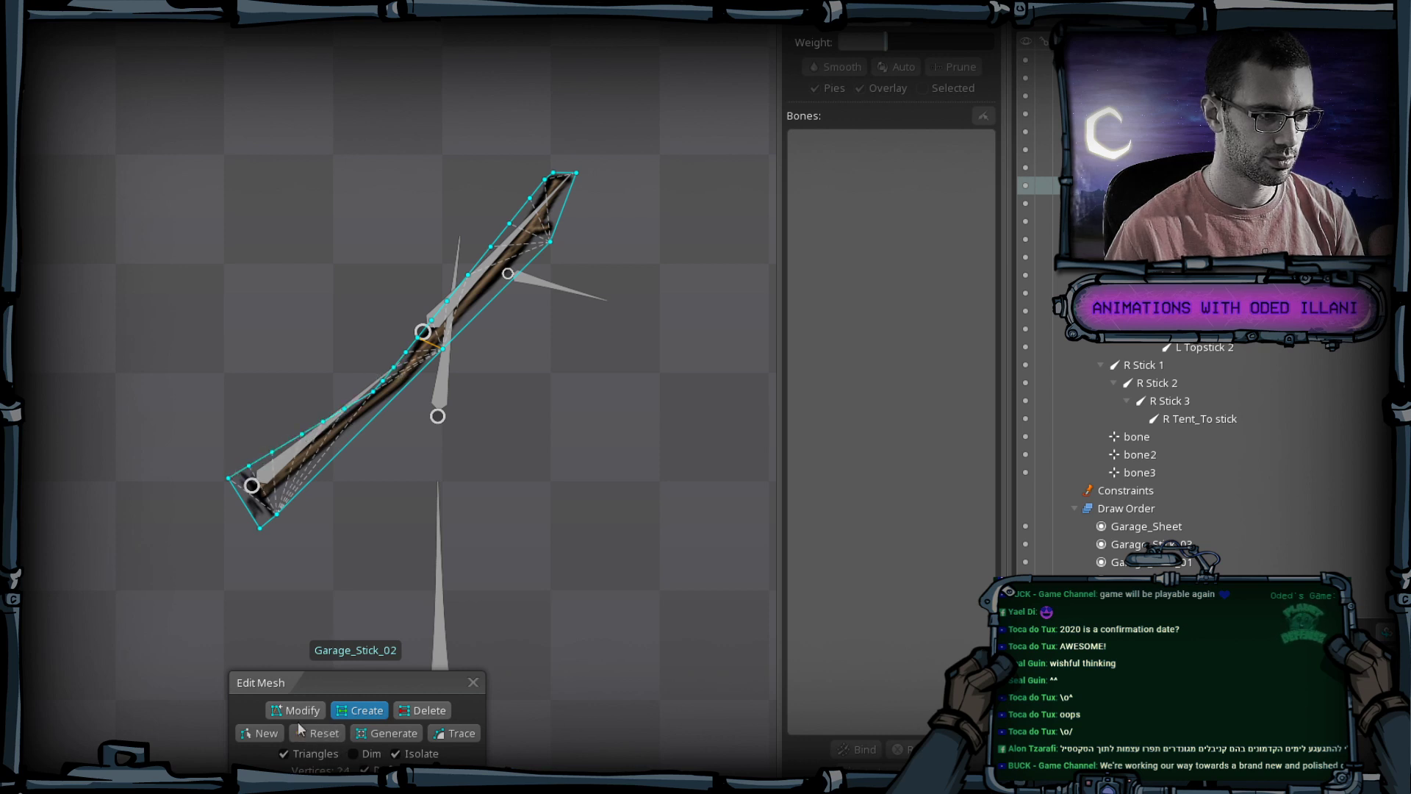
{"action": "key", "text": "ctrl+z"}
{"action": "key", "text": "ctrl+z"}
{"action": "key", "text": "ctrl+z"}
{"action": "key", "text": "ctrl+z"}
{"action": "key", "text": "ctrl+z"}
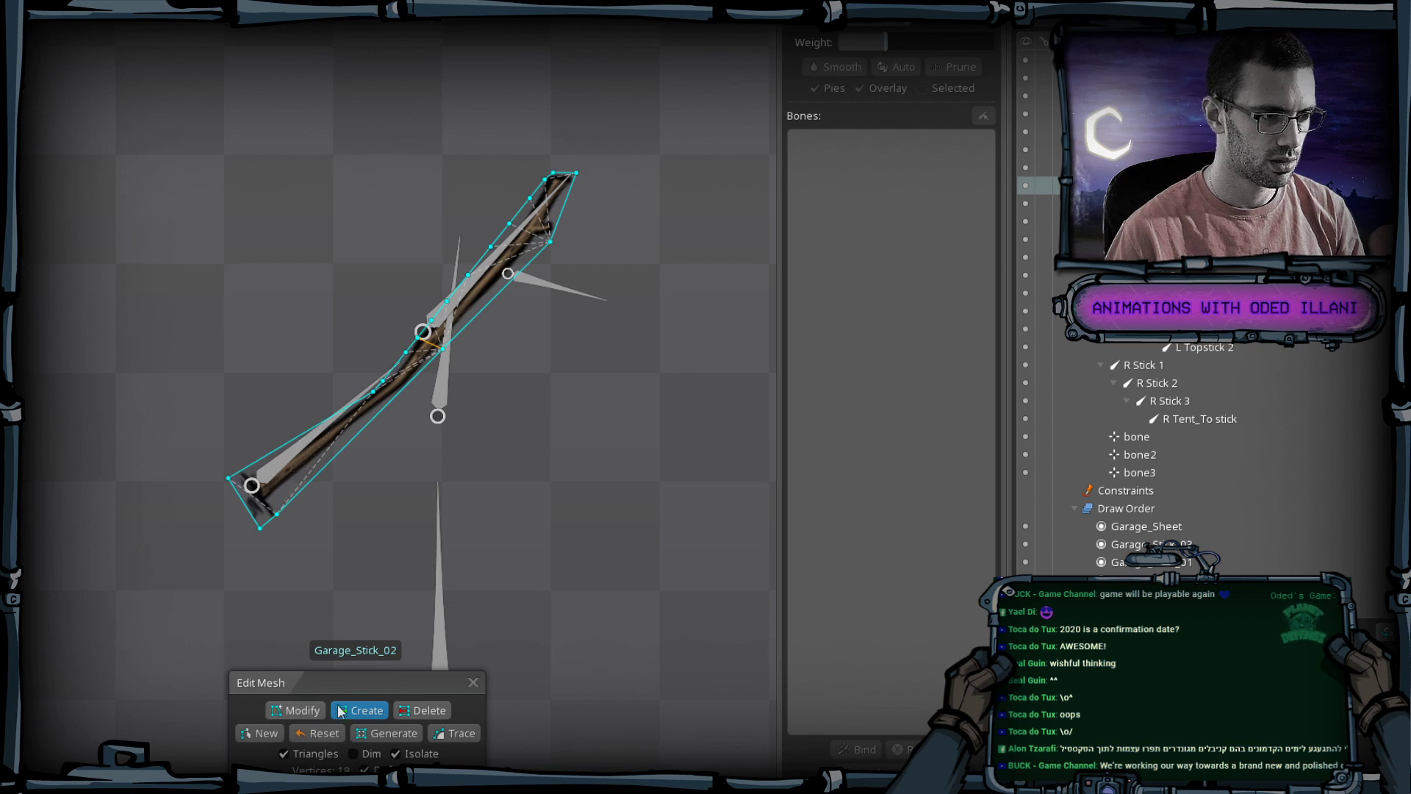
Adjust the outline vertices at the stick's bend and add spaced vertices along the lower section's upper outline.
{"action": "left_click", "coordinate": [296, 711]}
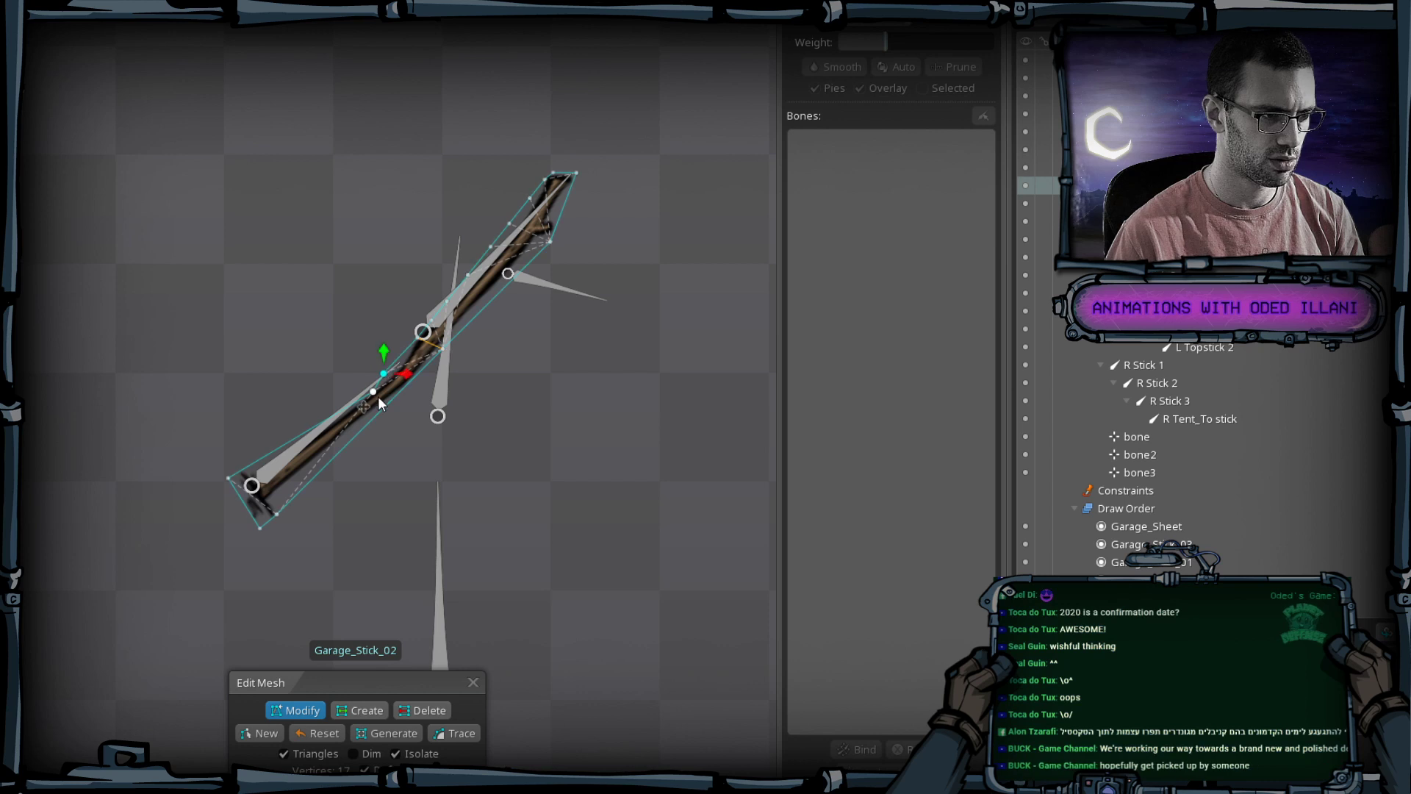
{"action": "left_click", "coordinate": [359, 710]}
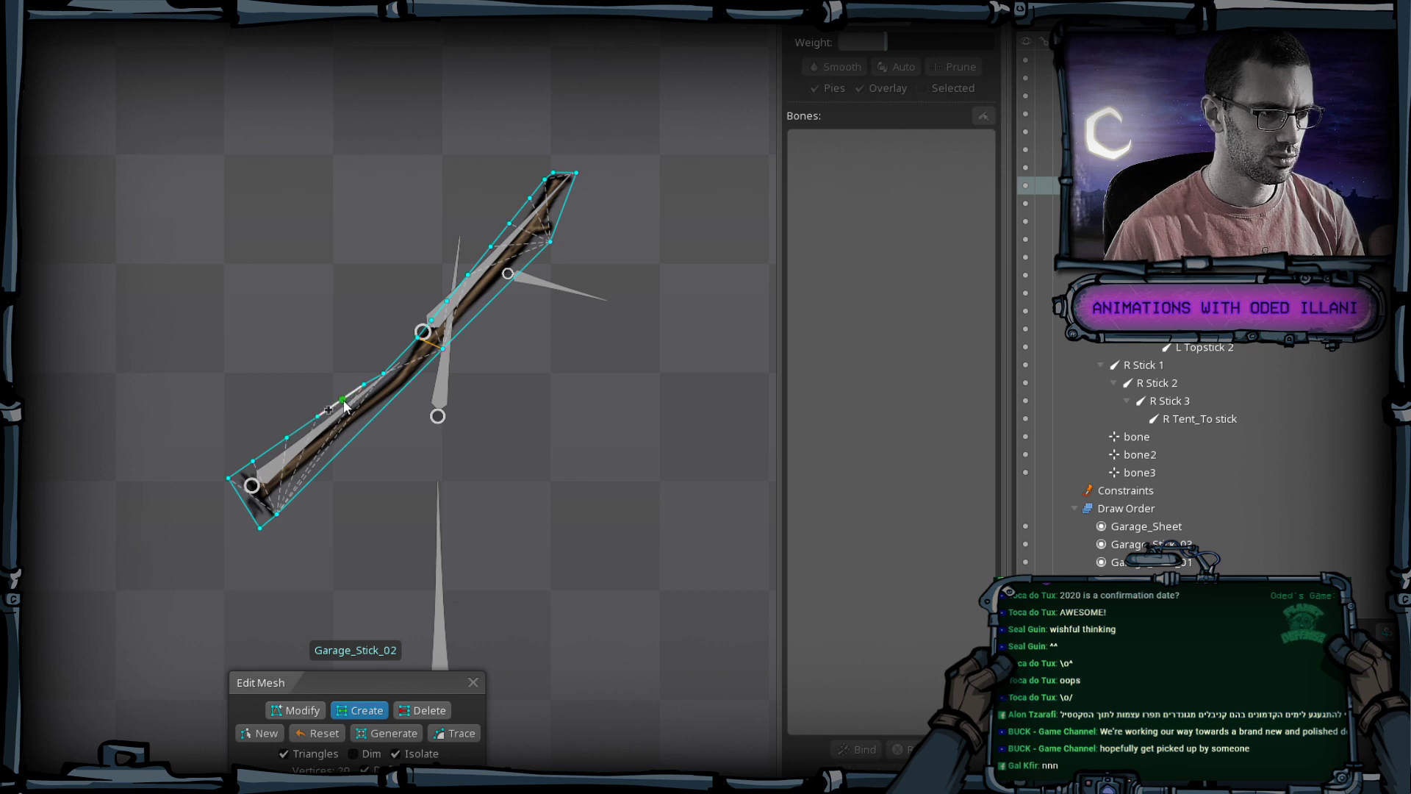
{"action": "left_click", "coordinate": [343, 401]}
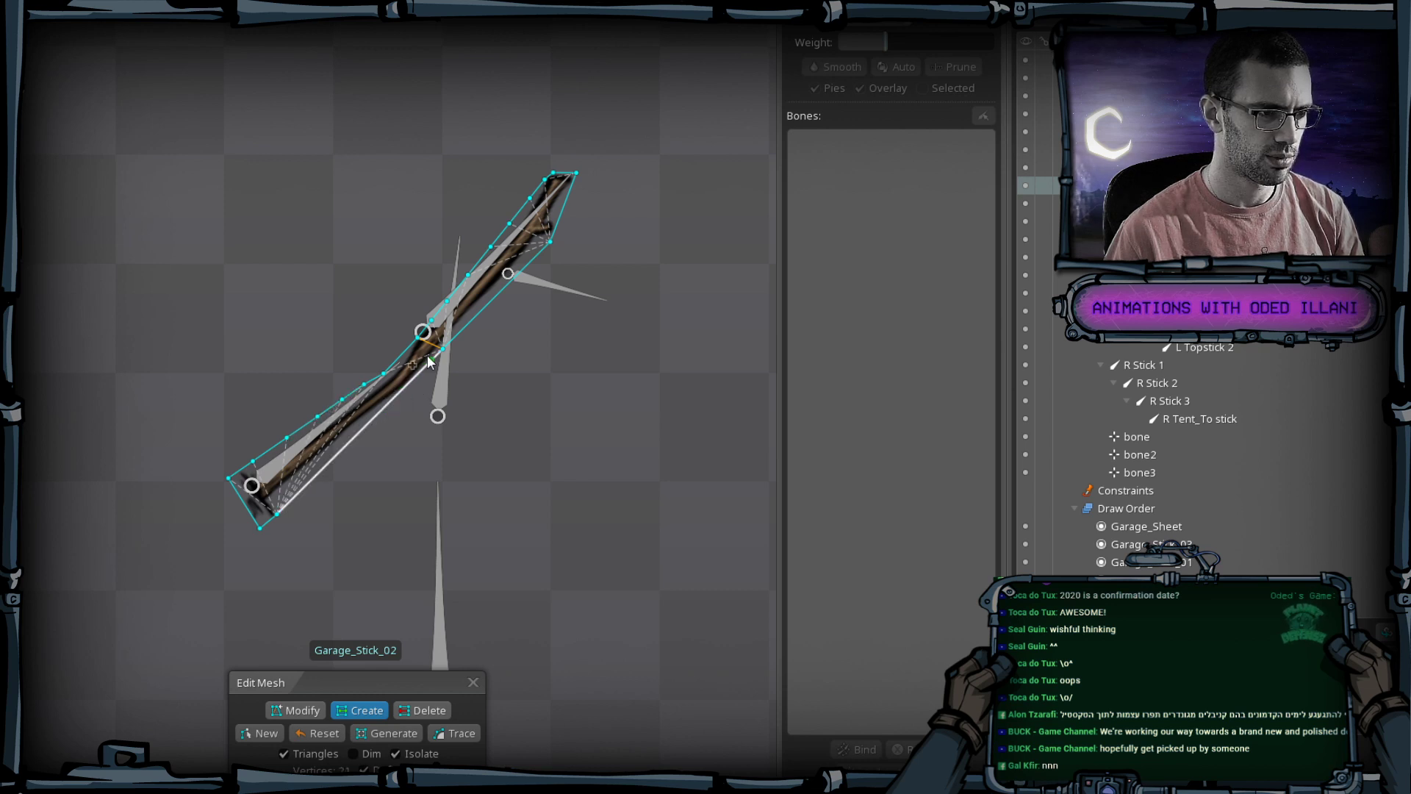
Add matching vertices along the lower section's underside and on both sides of the stick between the bend and the joint.
{"action": "left_click", "coordinate": [406, 390]}
{"action": "key", "text": "ctrl"}
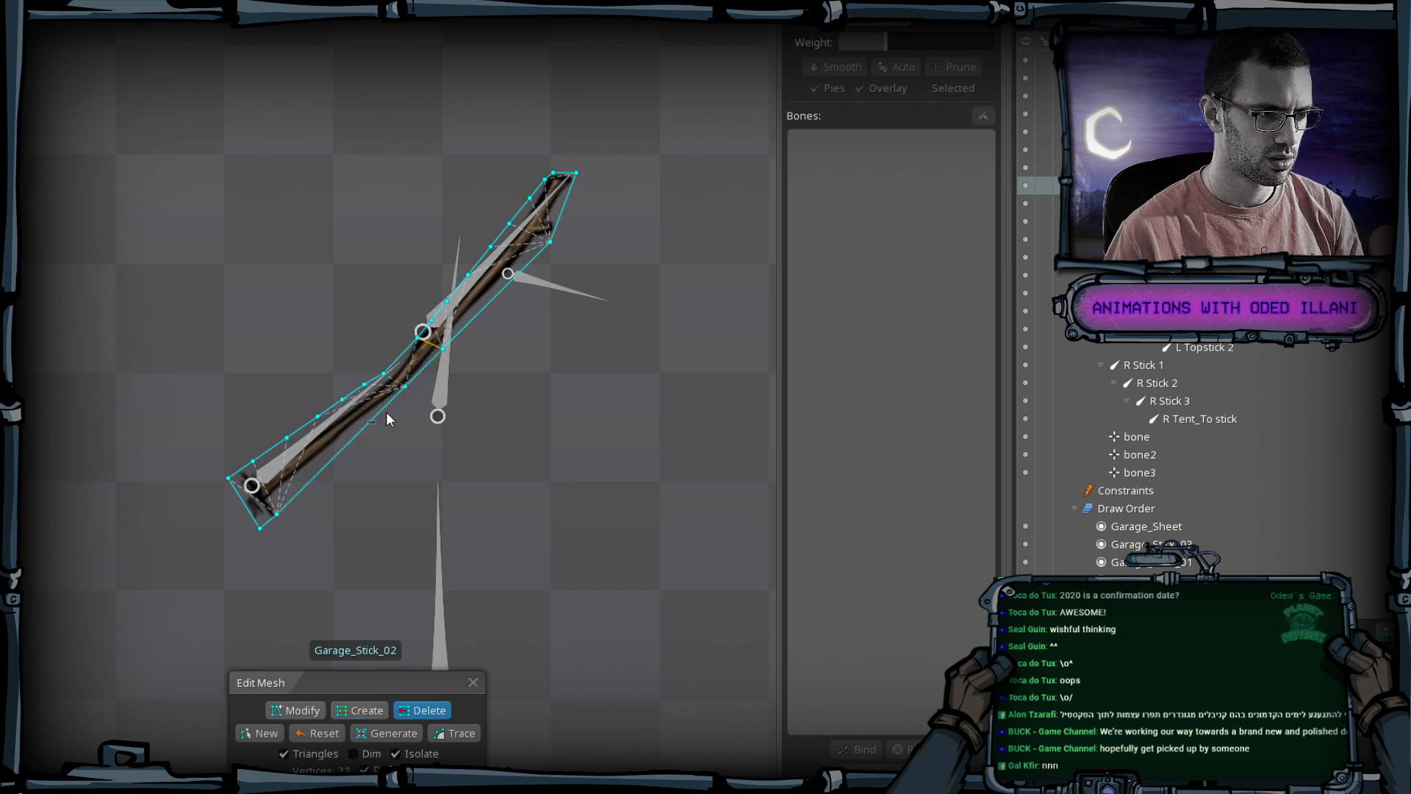
{"action": "left_click", "coordinate": [360, 711]}
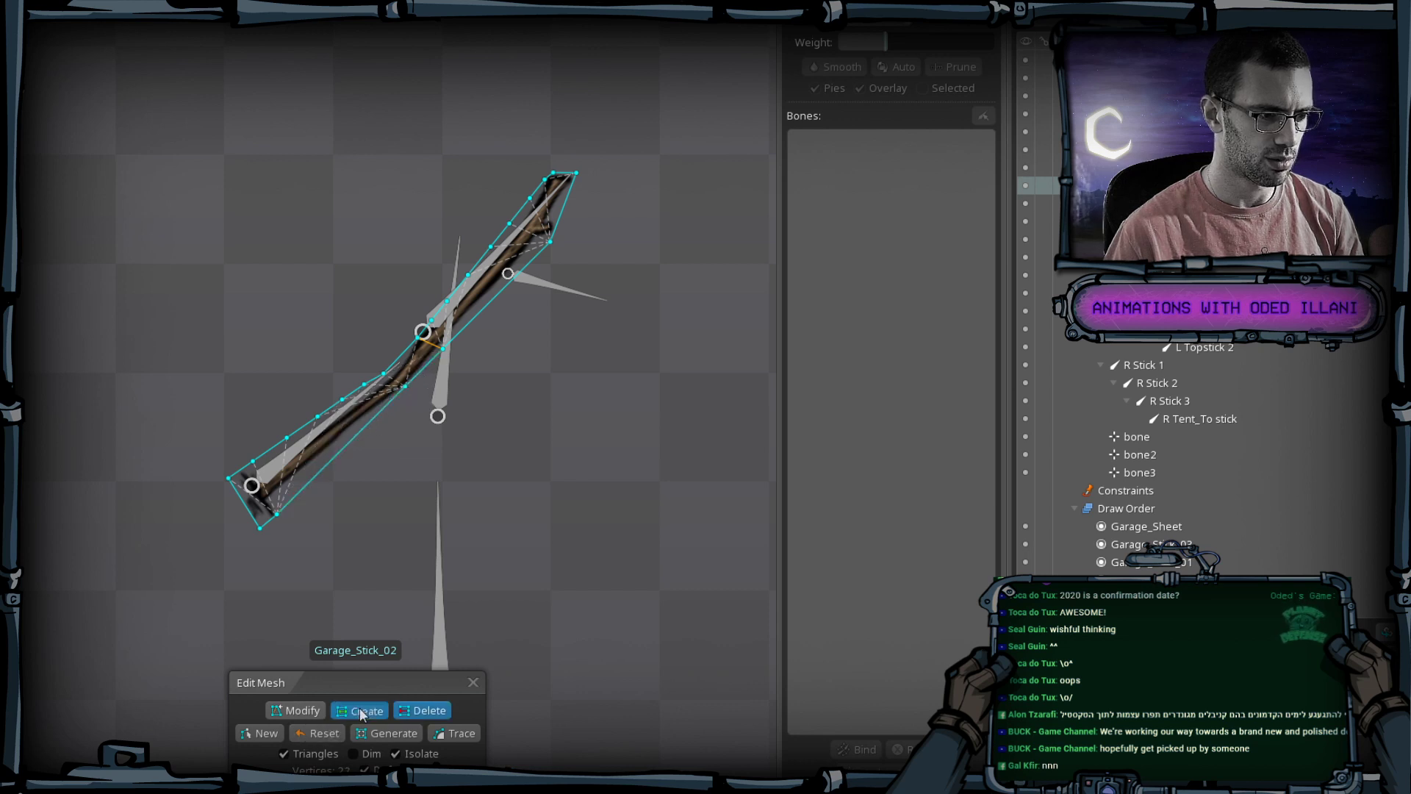
{"action": "left_click", "coordinate": [377, 415]}
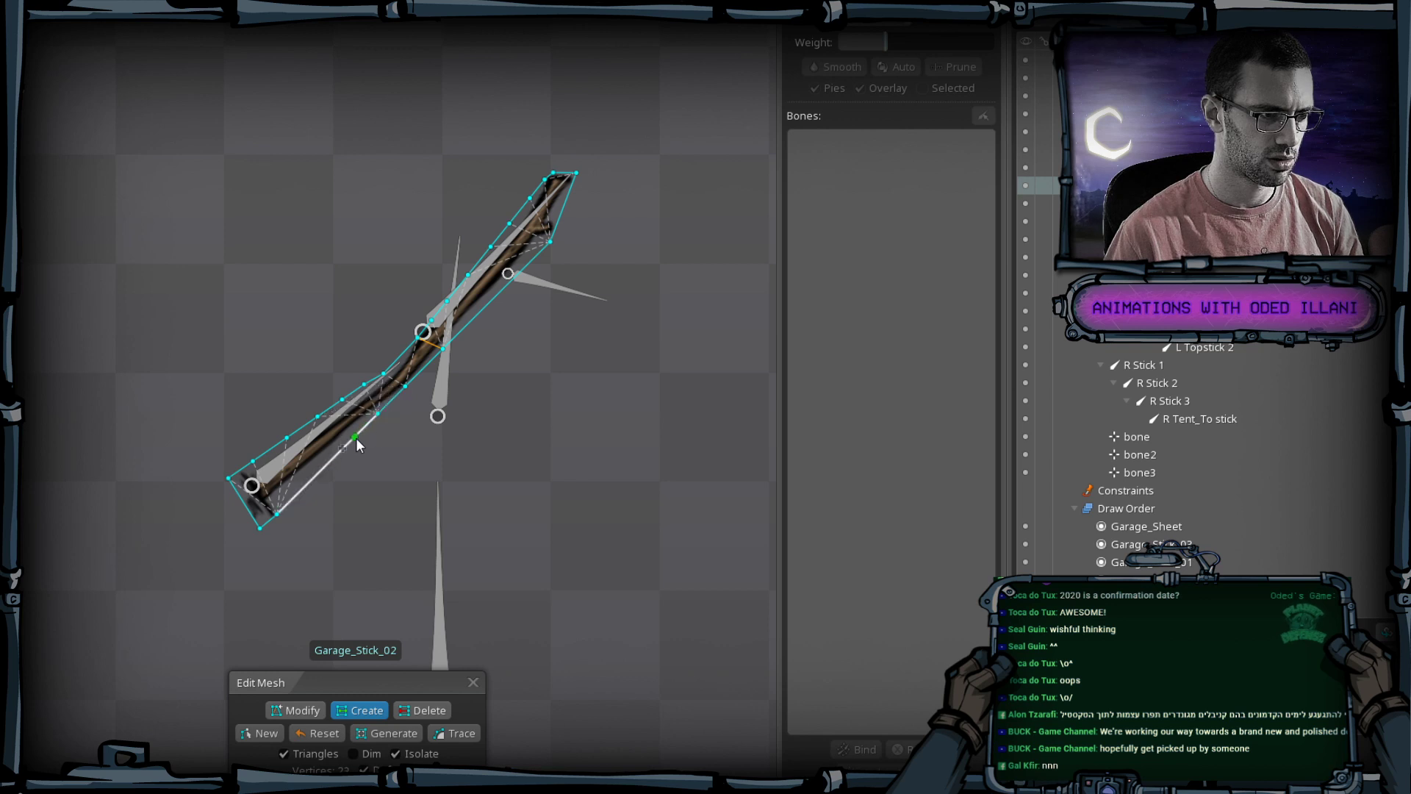
{"action": "left_click", "coordinate": [355, 438]}
{"action": "left_click", "coordinate": [303, 494]}
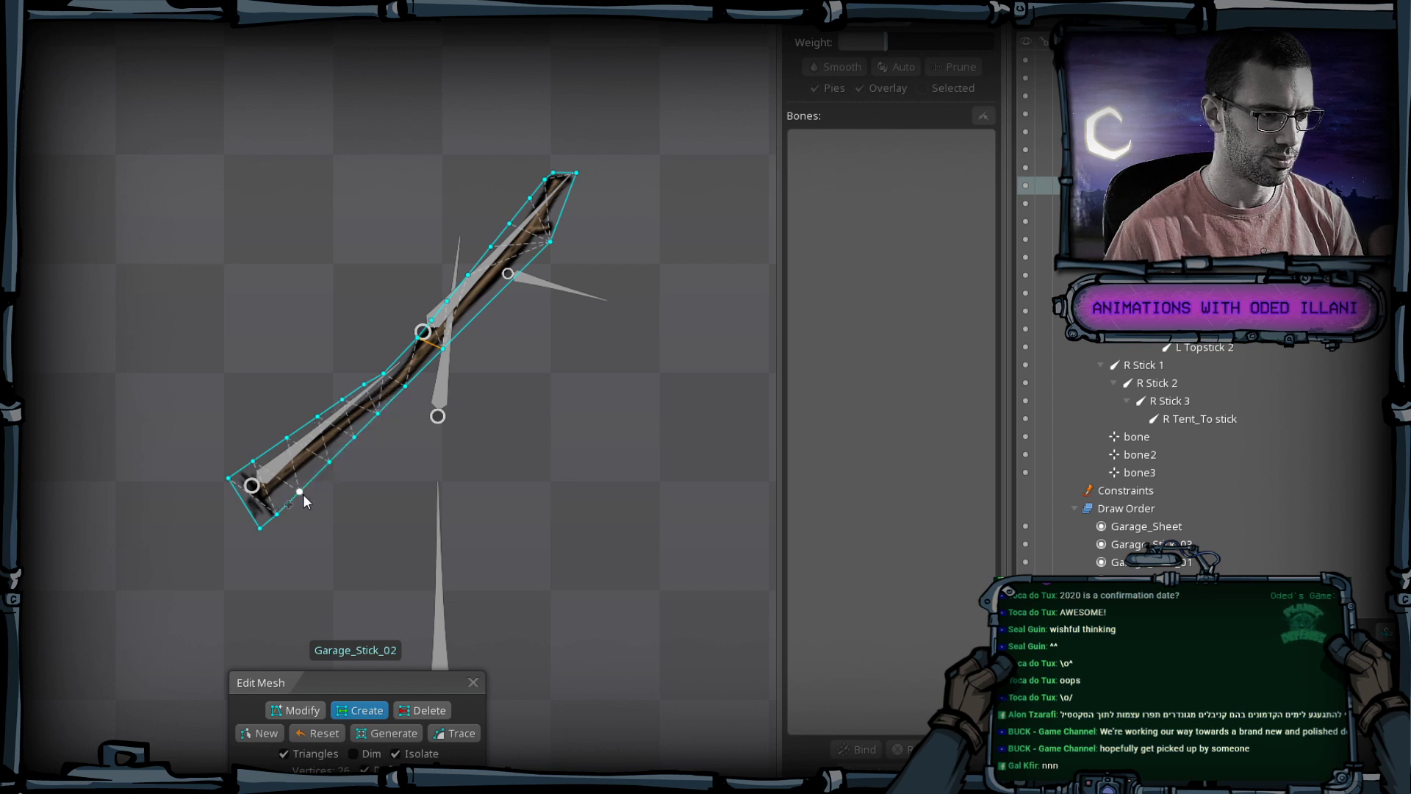
{"action": "left_click", "coordinate": [407, 356]}
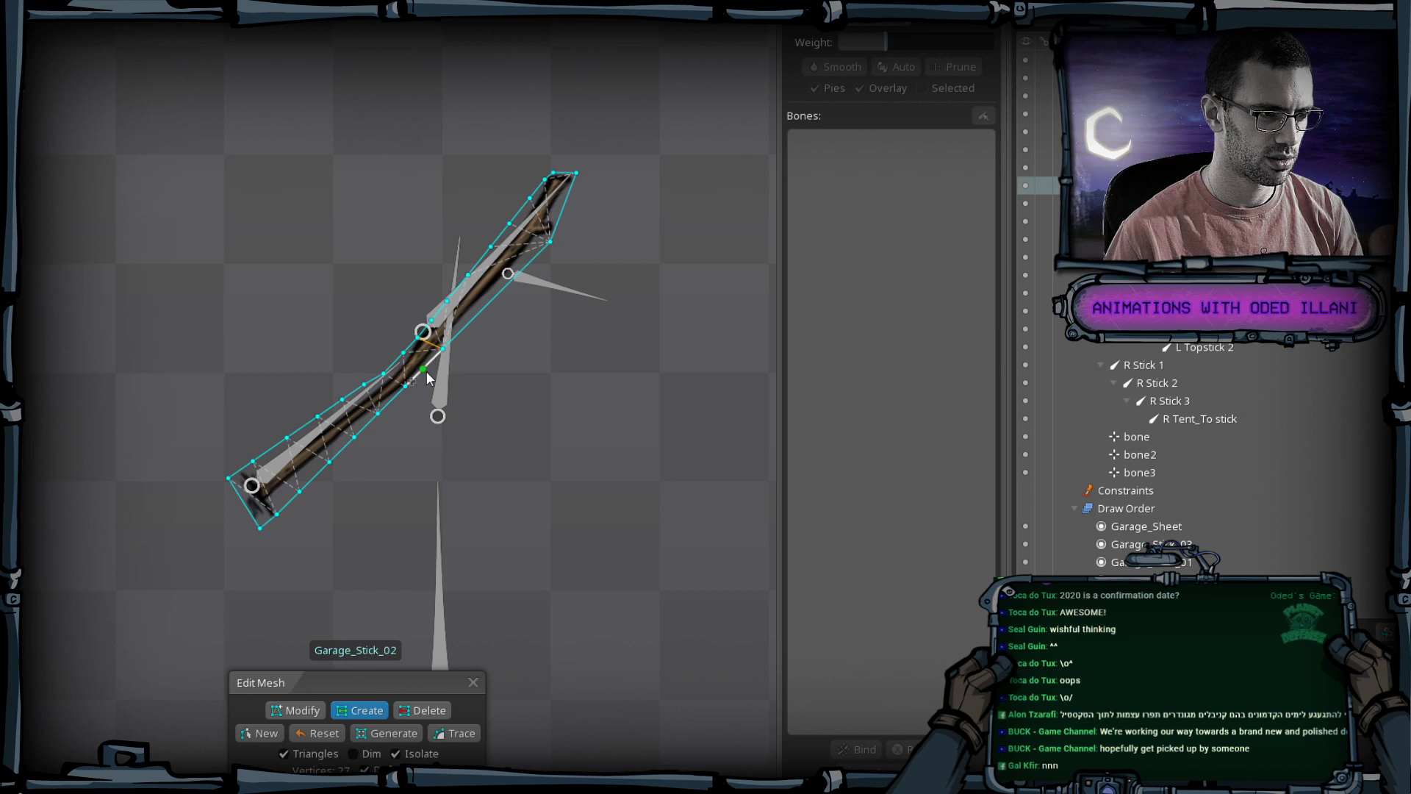
{"action": "left_click", "coordinate": [424, 371]}
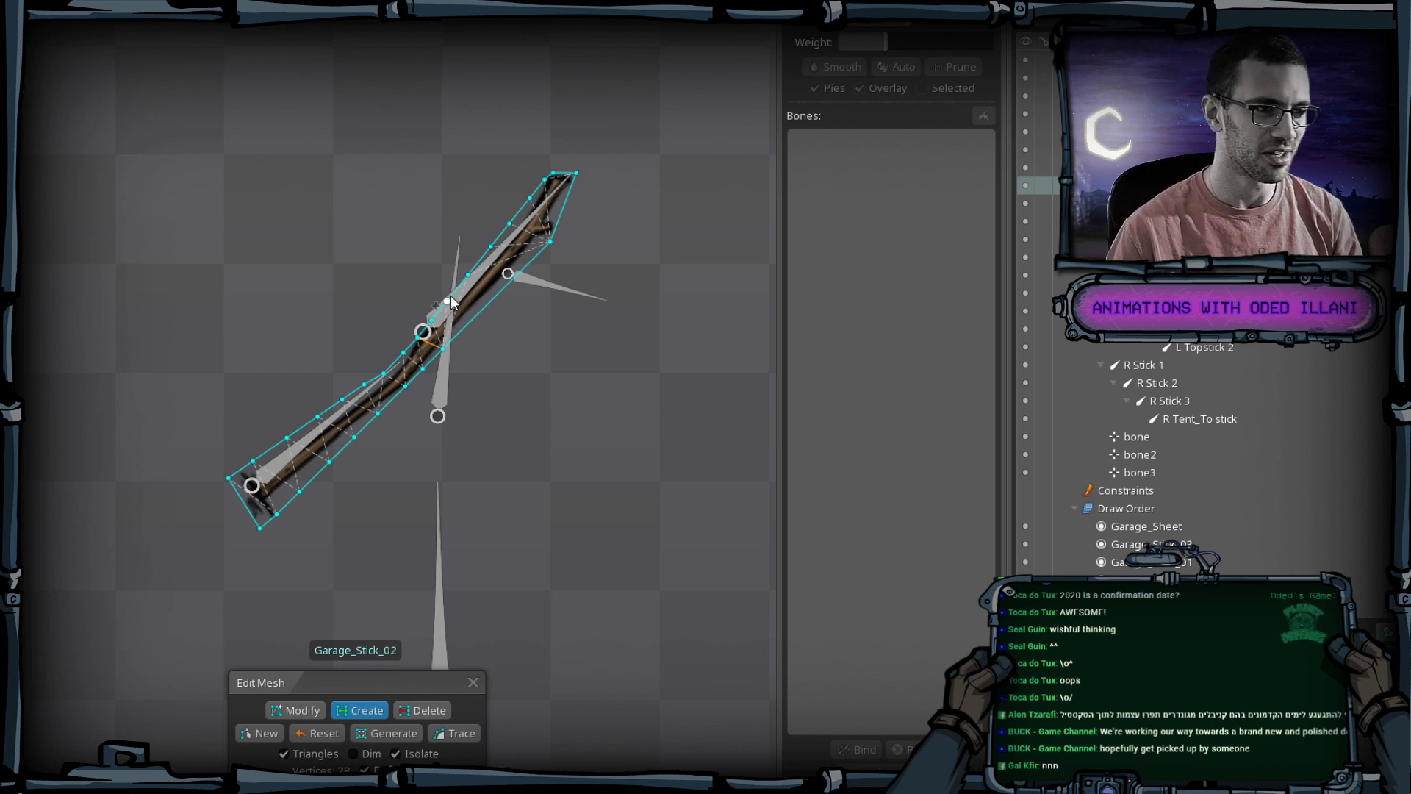
Add spaced vertices along the underside of the stick's upper section, continuing up to its tip.
{"action": "scroll", "coordinate": [458, 344], "scroll_direction": "up", "scroll_amount": 2}
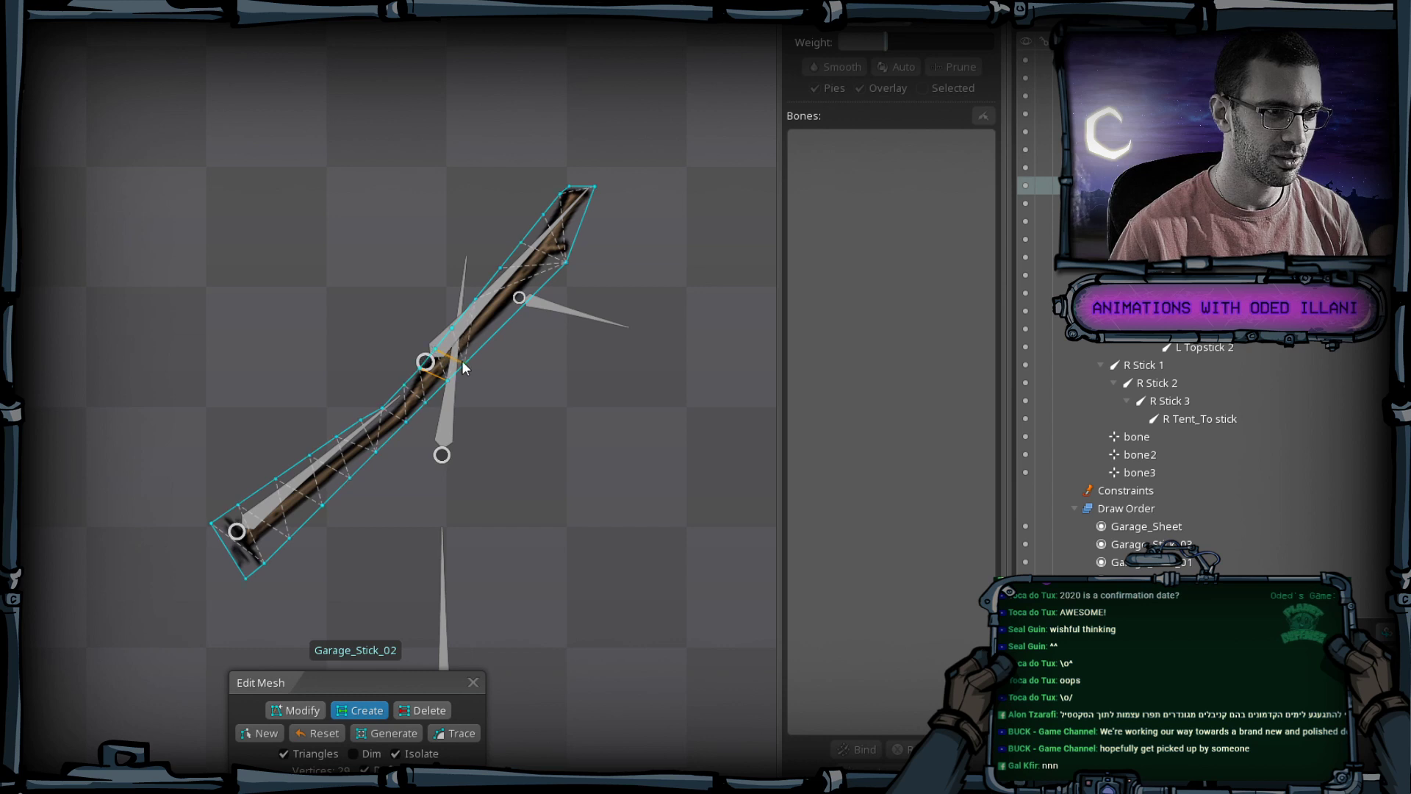
{"action": "left_click", "coordinate": [477, 350]}
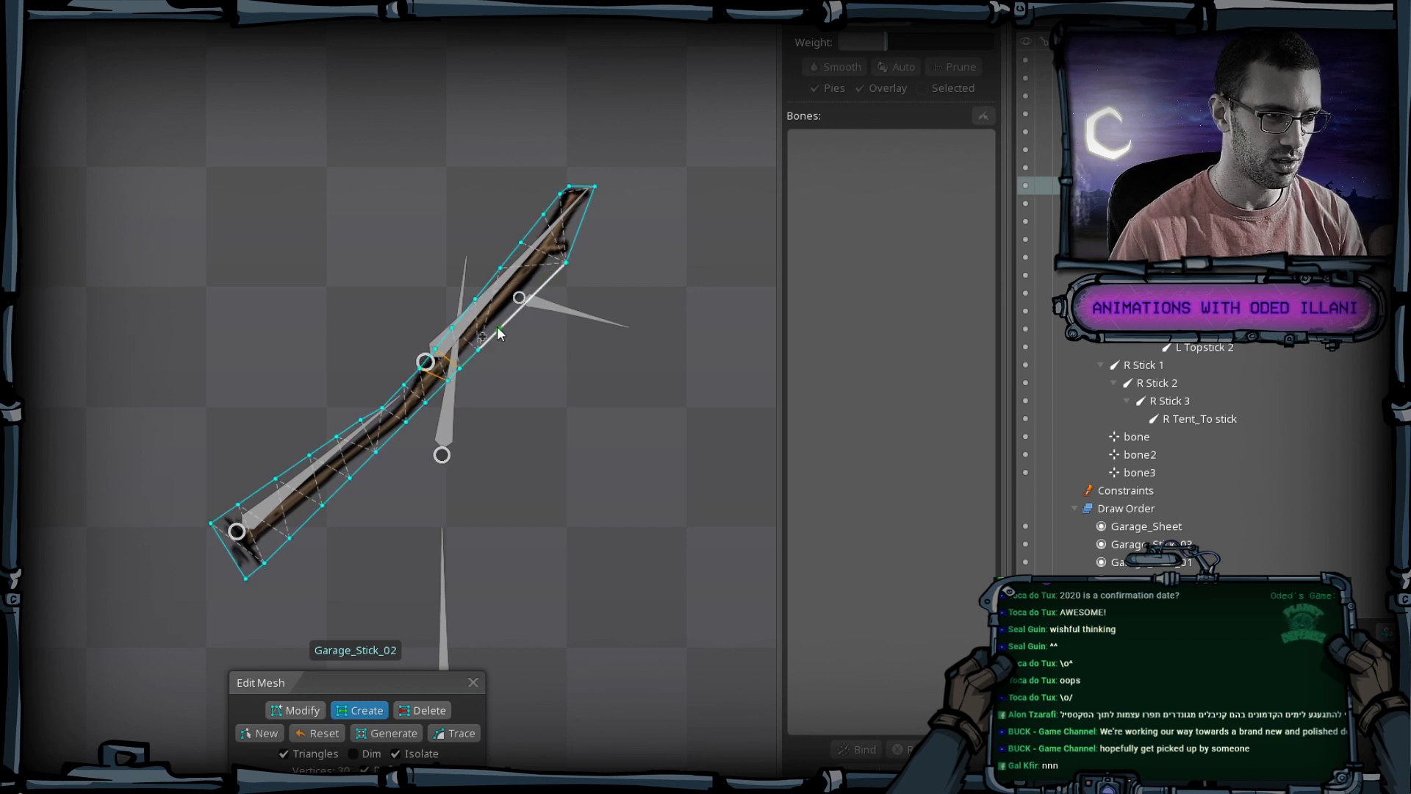
{"action": "left_click", "coordinate": [512, 334]}
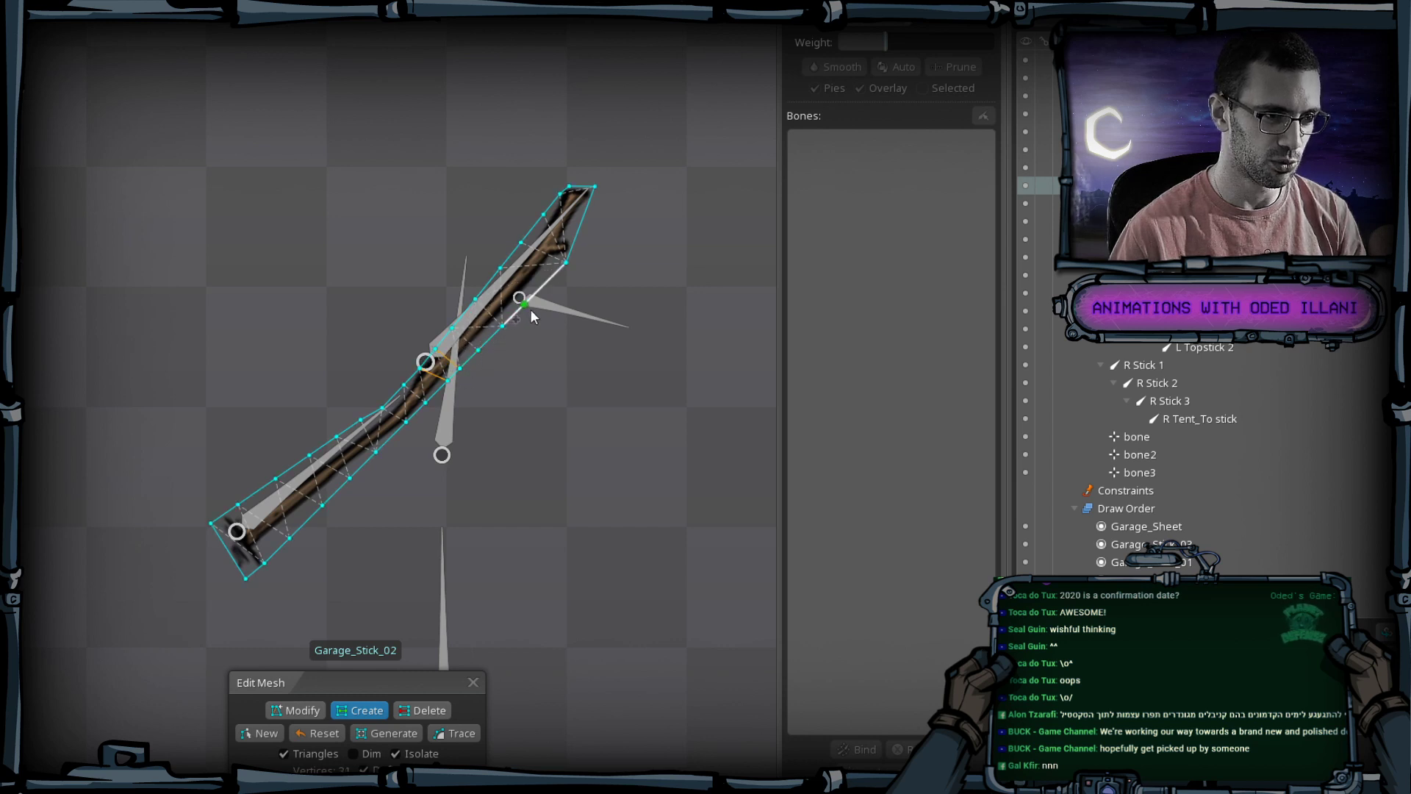
{"action": "left_click", "coordinate": [549, 280]}
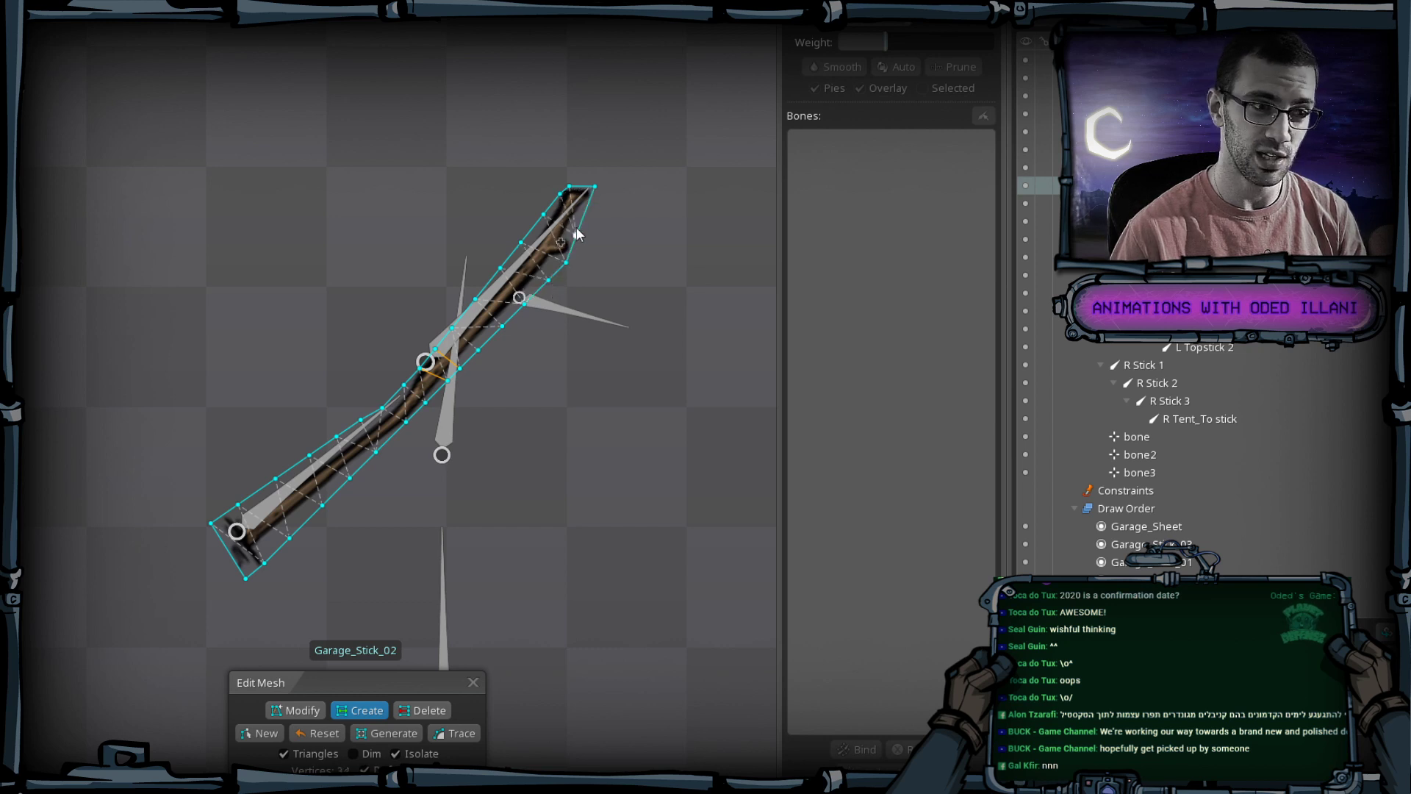
{"action": "left_click", "coordinate": [586, 210]}
Connect the opposite outline vertices across the stick's bend with an edge, finish editing the mesh, and save the project.
{"action": "left_click_drag", "start_coordinate": [460, 402], "coordinate": [436, 427]}
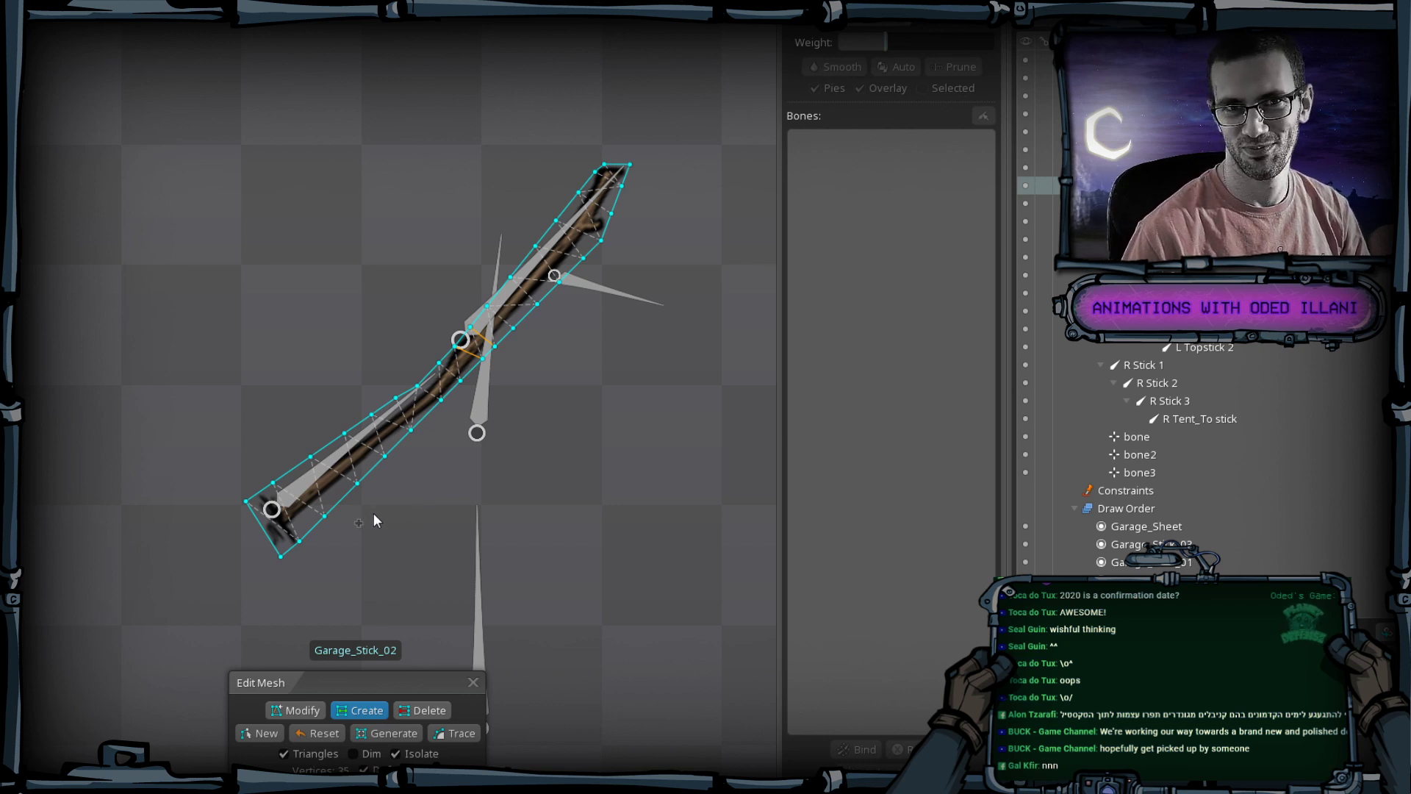
{"action": "left_click_drag", "start_coordinate": [380, 529], "coordinate": [388, 533]}
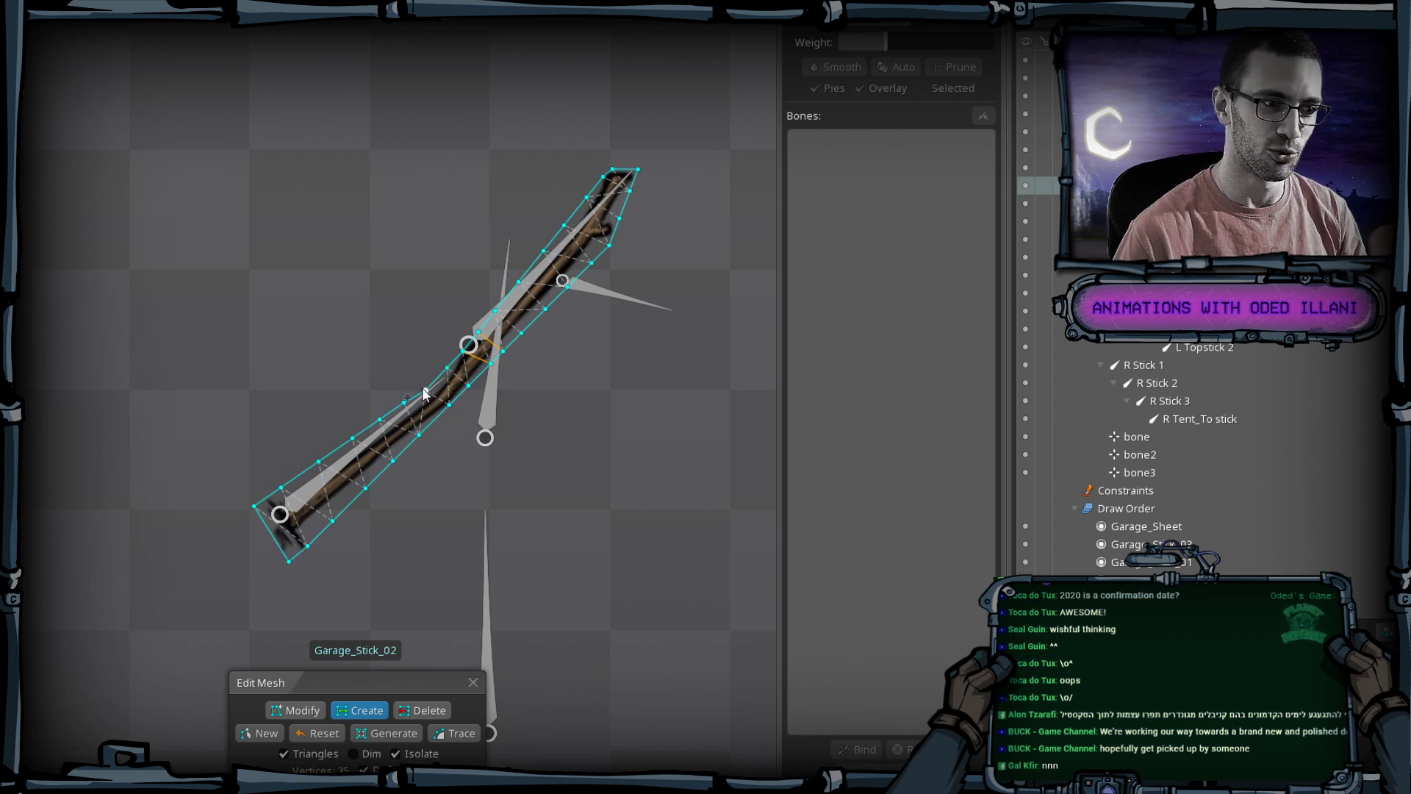
{"action": "left_click_drag", "start_coordinate": [426, 392], "coordinate": [449, 403]}
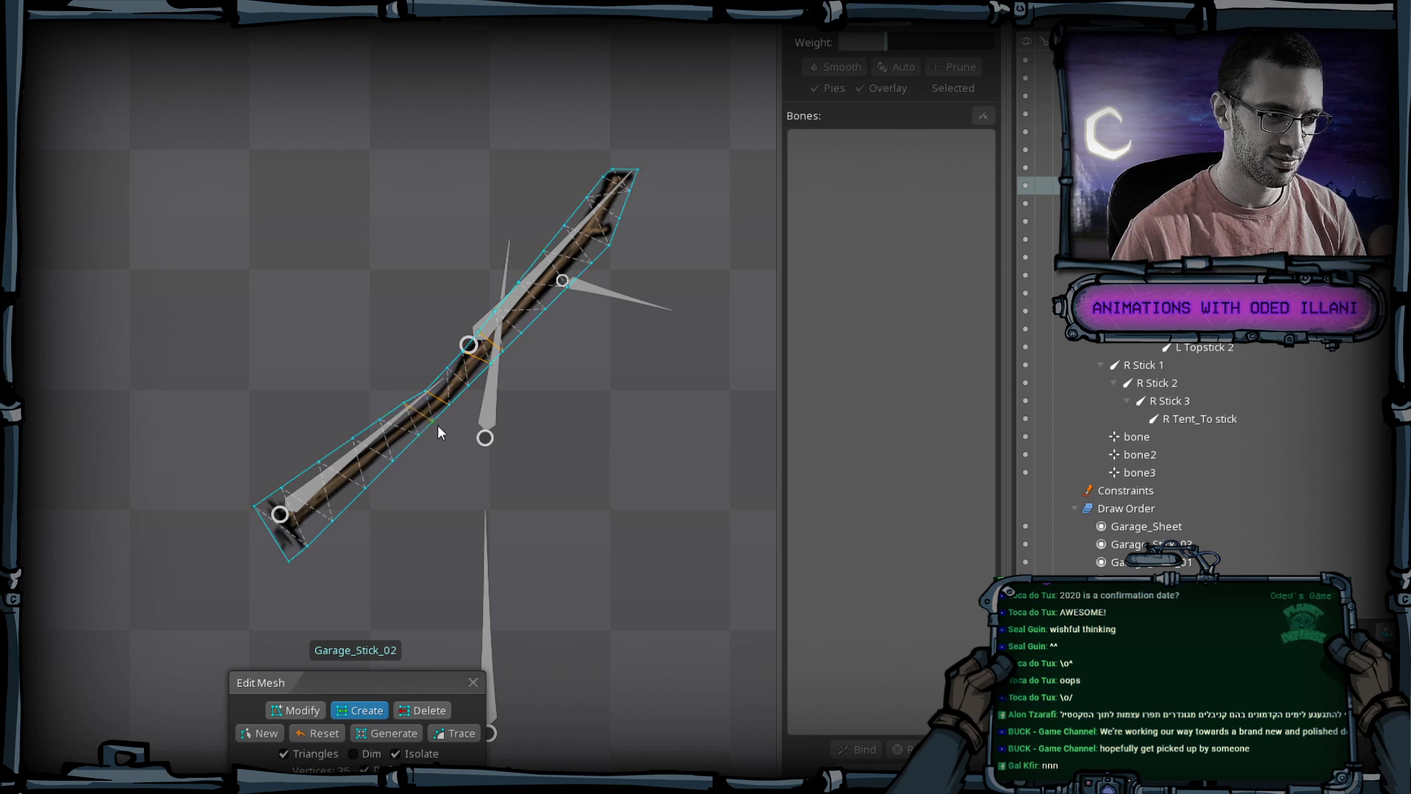
{"action": "left_click", "coordinate": [490, 342]}
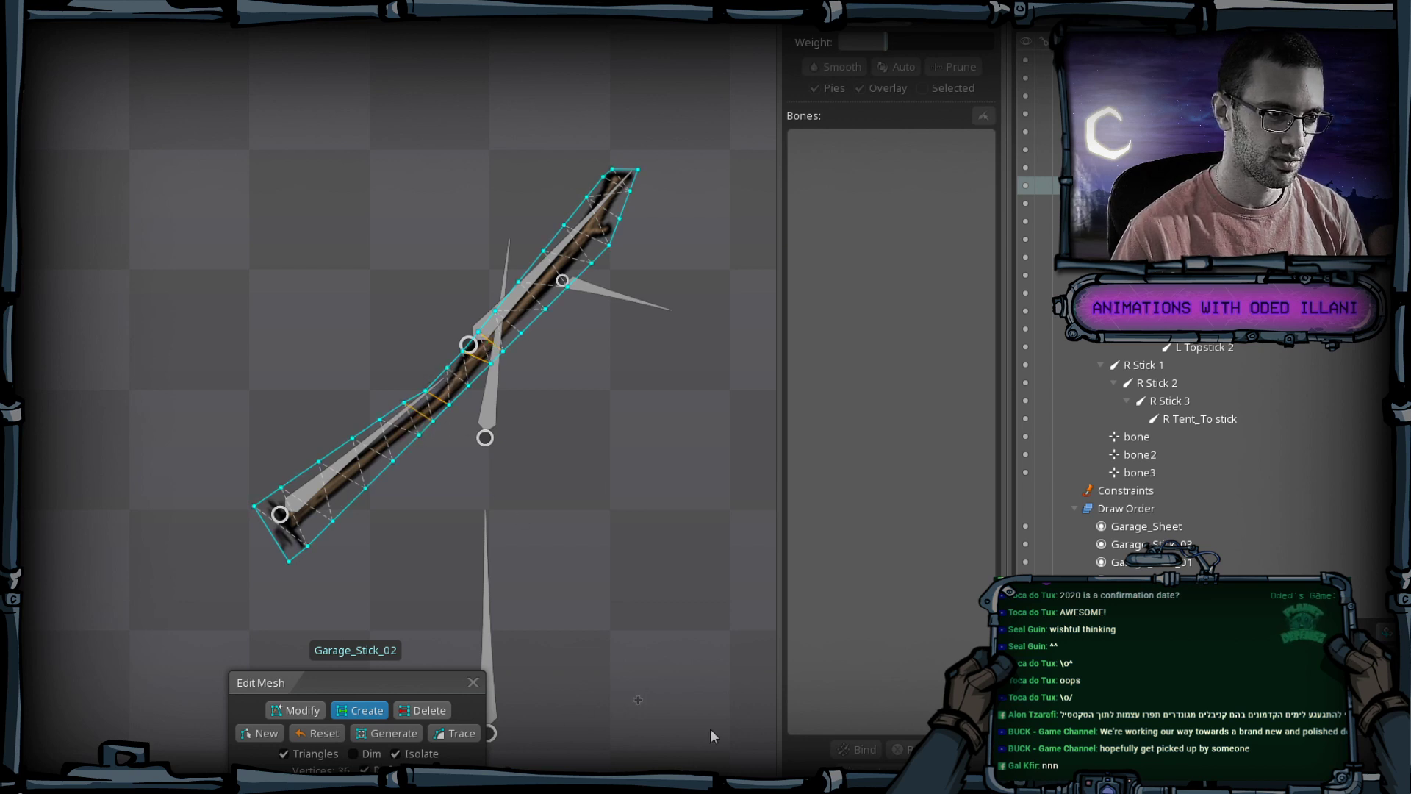
{"action": "key", "text": "Escape"}
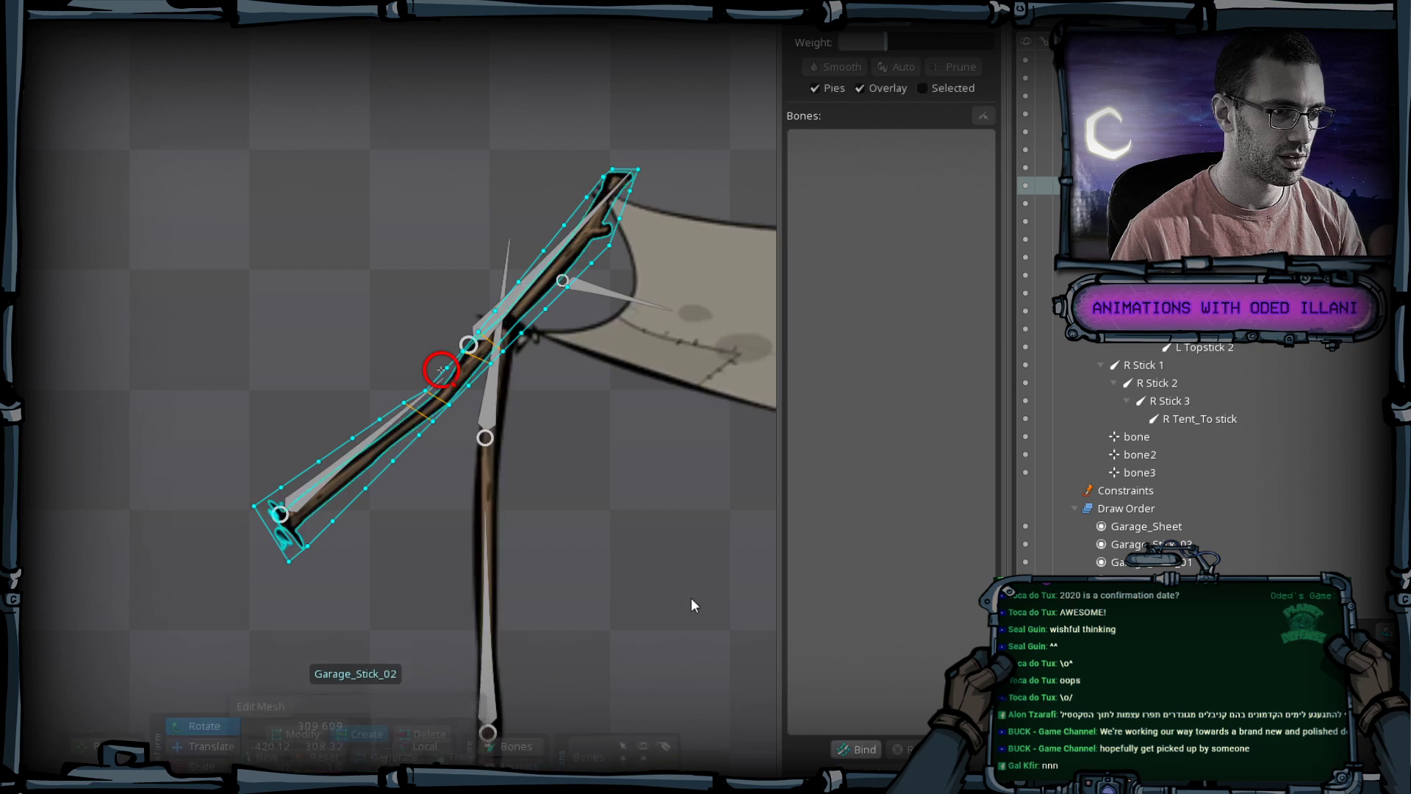
{"action": "key", "text": "ctrl+s"}
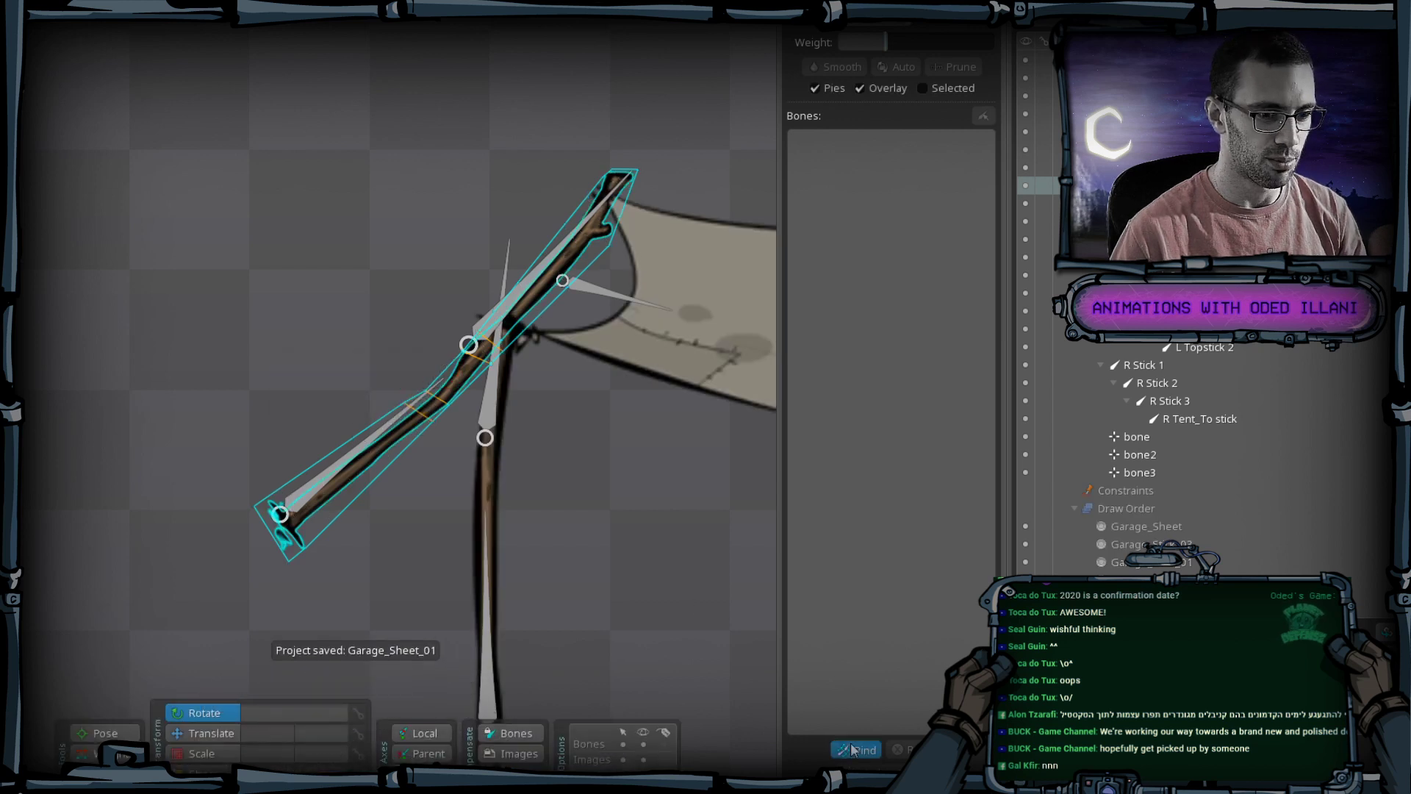
Bind the Garage_Stick_02 mesh to the L Topstick 1 and L Topstick 2 bones.
{"action": "left_click", "coordinate": [335, 462]}
{"action": "left_click", "coordinate": [512, 308]}
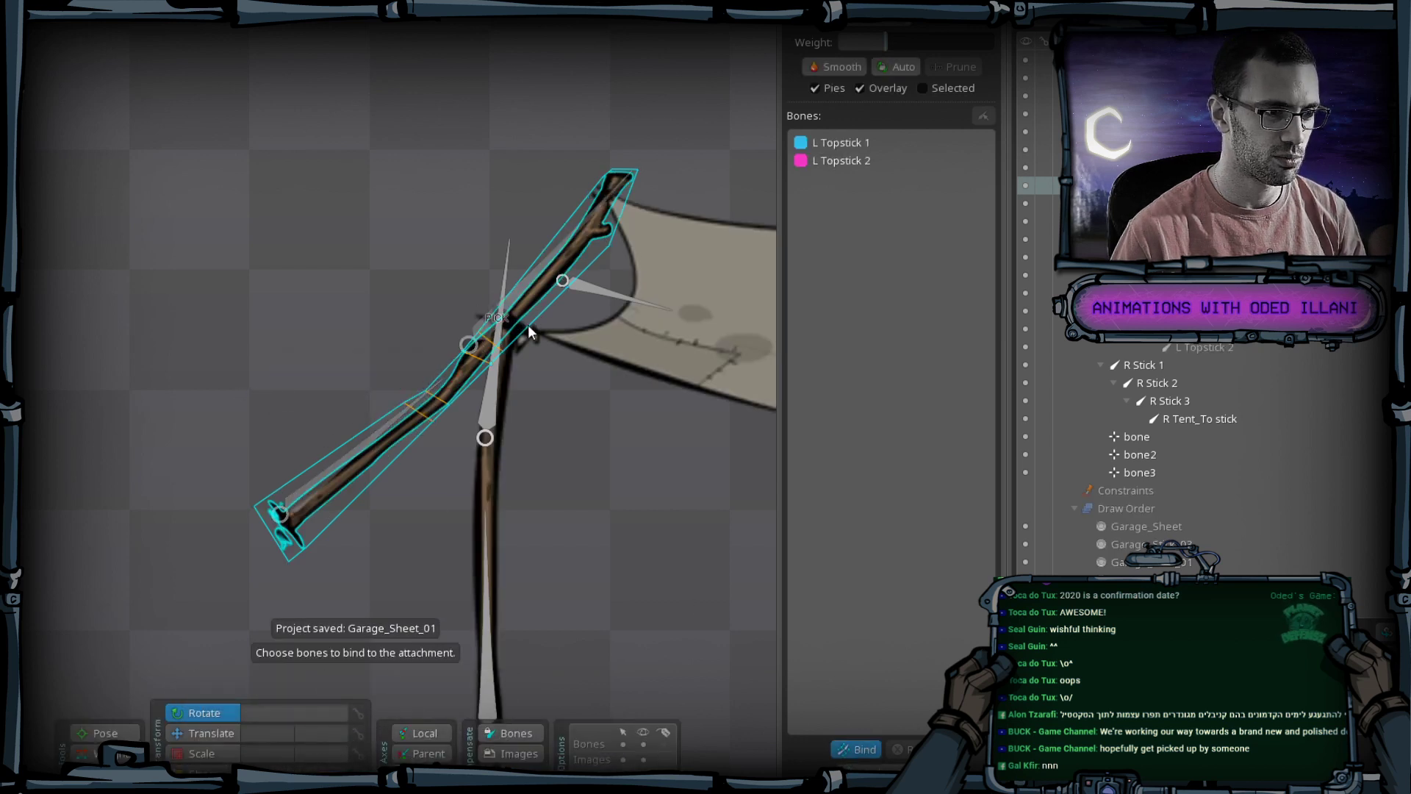
{"action": "left_click", "coordinate": [874, 746]}
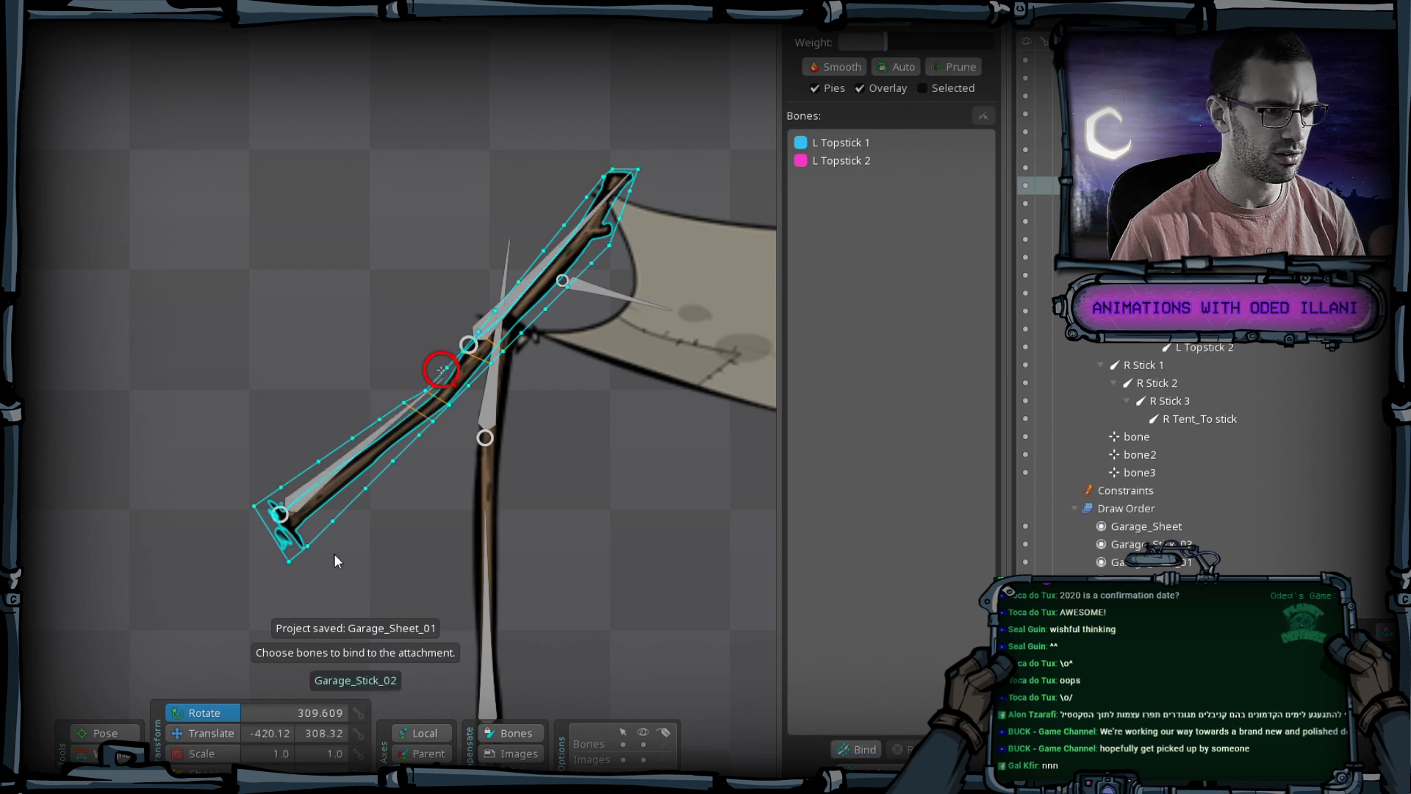
Test the binding by rotating L Topstick 2 alone and together with L Topstick 1, and save the project.
{"action": "left_click", "coordinate": [505, 324]}
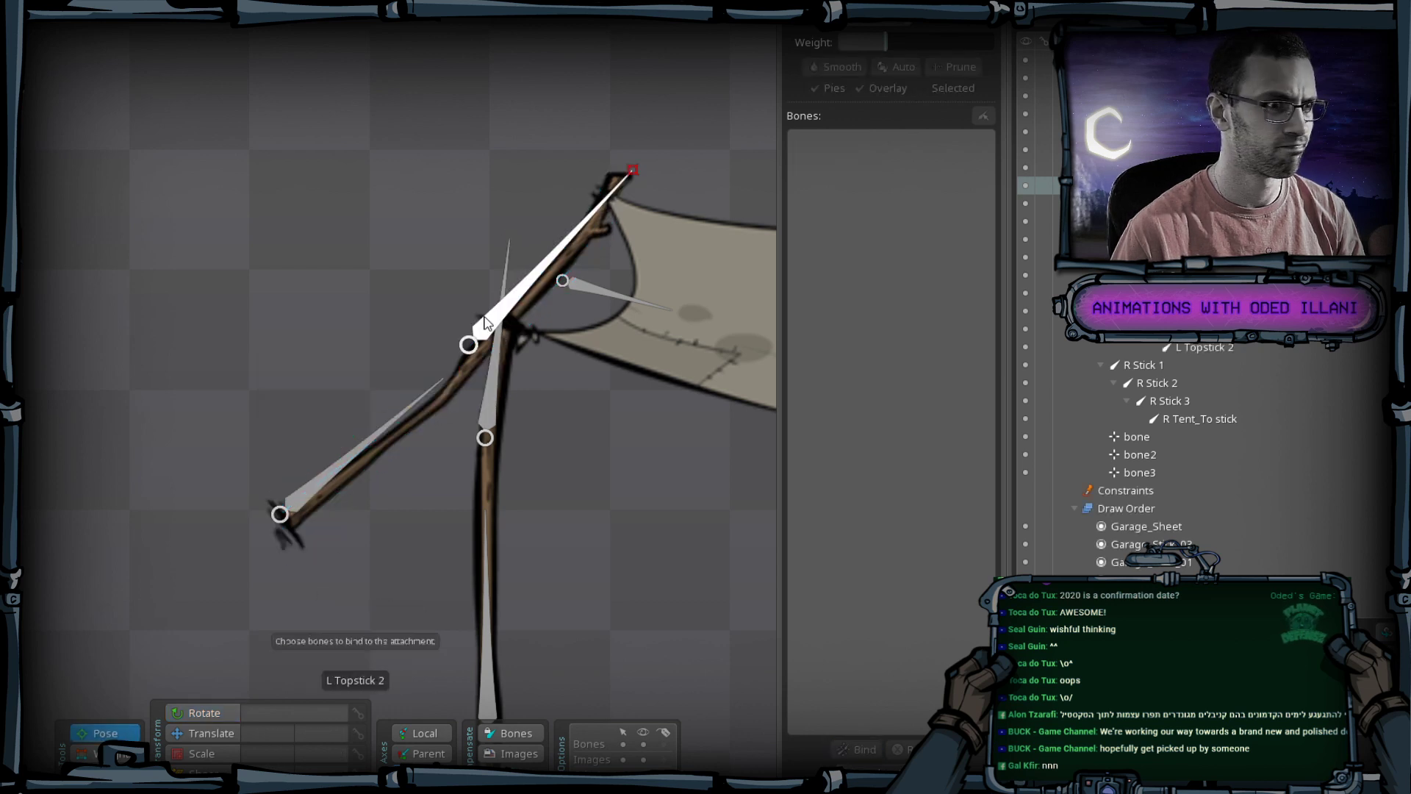
{"action": "left_click_drag", "start_coordinate": [184, 278], "coordinate": [544, 458]}
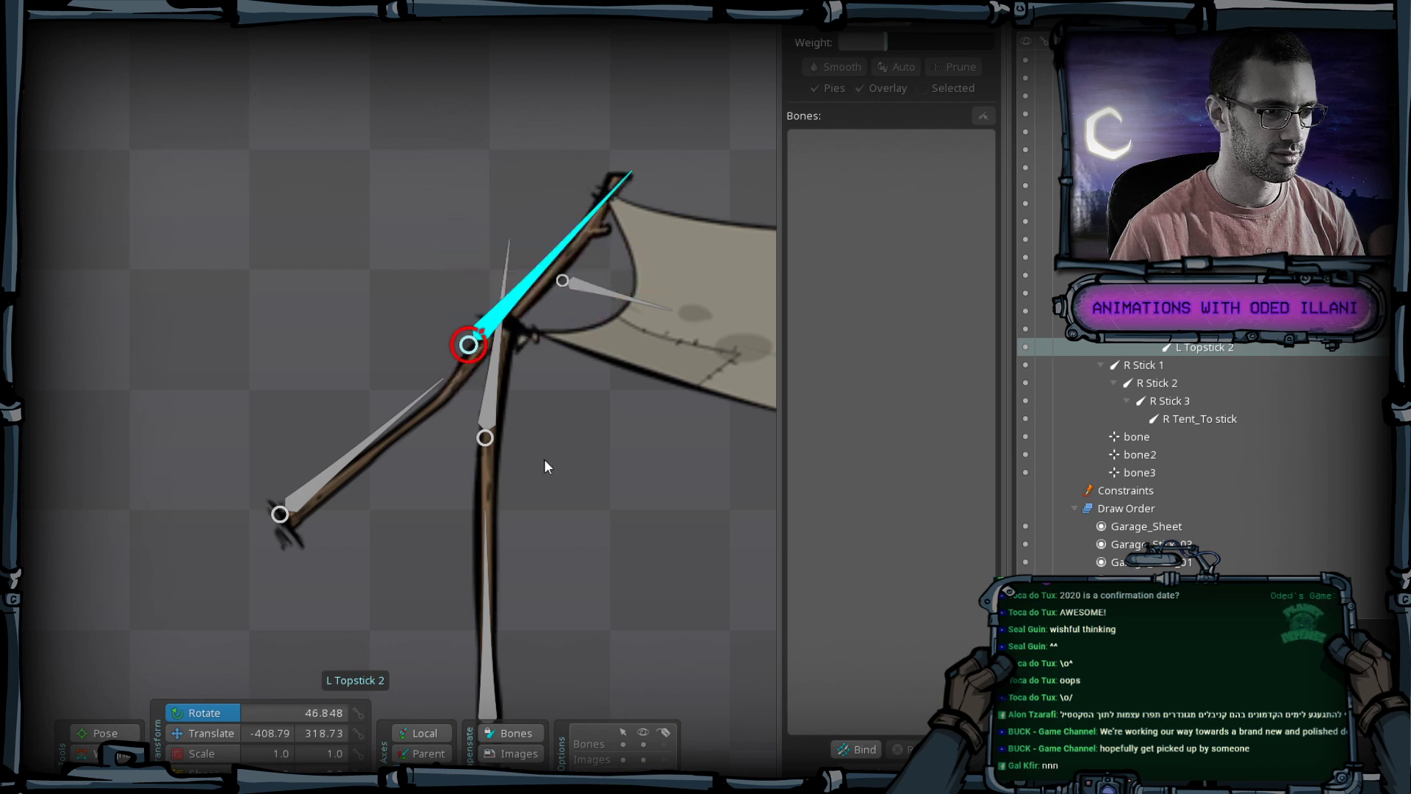
{"action": "left_click", "coordinate": [357, 449], "text": "ctrl"}
{"action": "left_click_drag", "start_coordinate": [292, 346], "coordinate": [366, 337]}
{"action": "key", "text": "ctrl+s"}
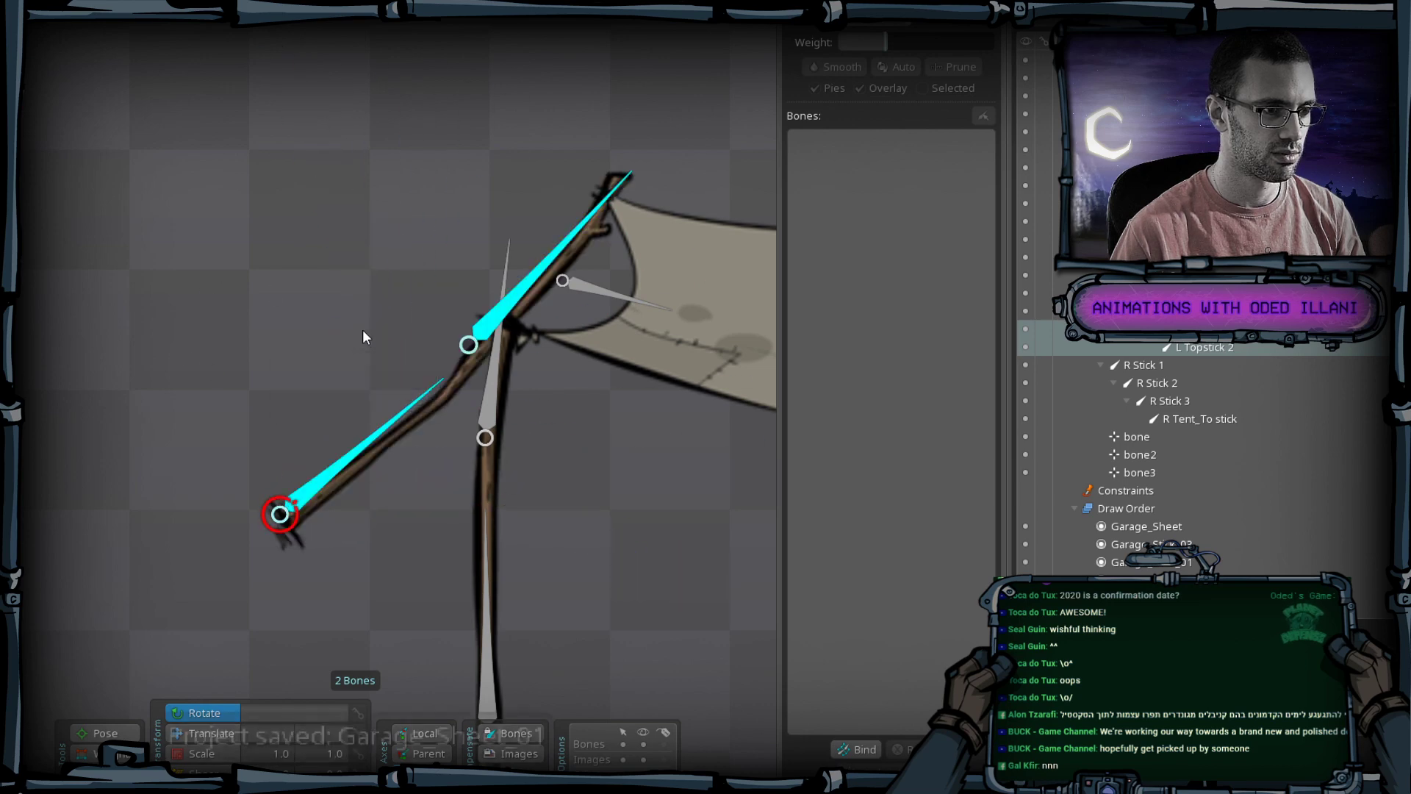
{"action": "scroll", "coordinate": [654, 479], "scroll_direction": "up", "scroll_amount": 6}
{"action": "left_click_drag", "start_coordinate": [146, 360], "coordinate": [116, 345]}
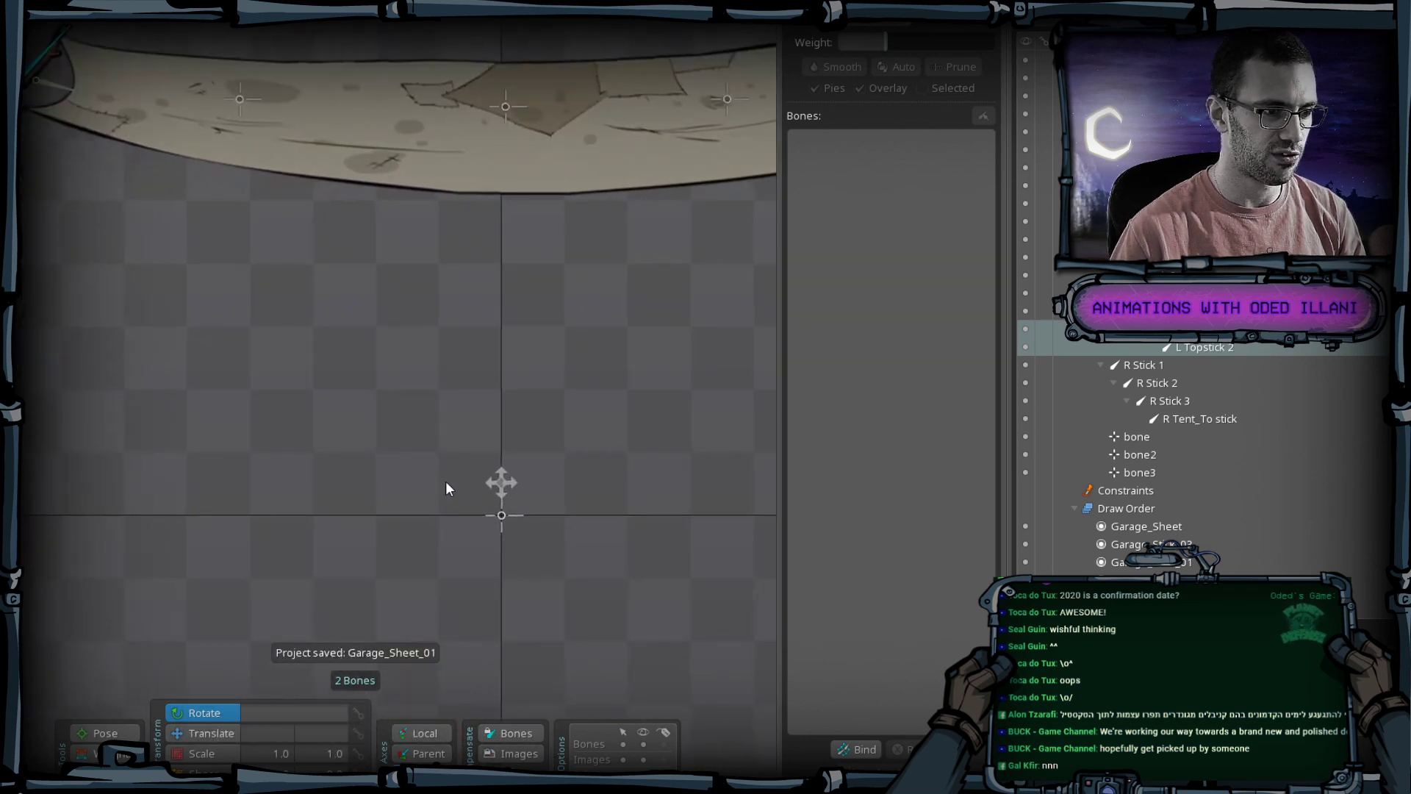
Select the Root_Anim bone and save the project.
{"action": "left_click", "coordinate": [507, 483]}
{"action": "scroll", "coordinate": [408, 407], "scroll_direction": "down", "scroll_amount": 5}
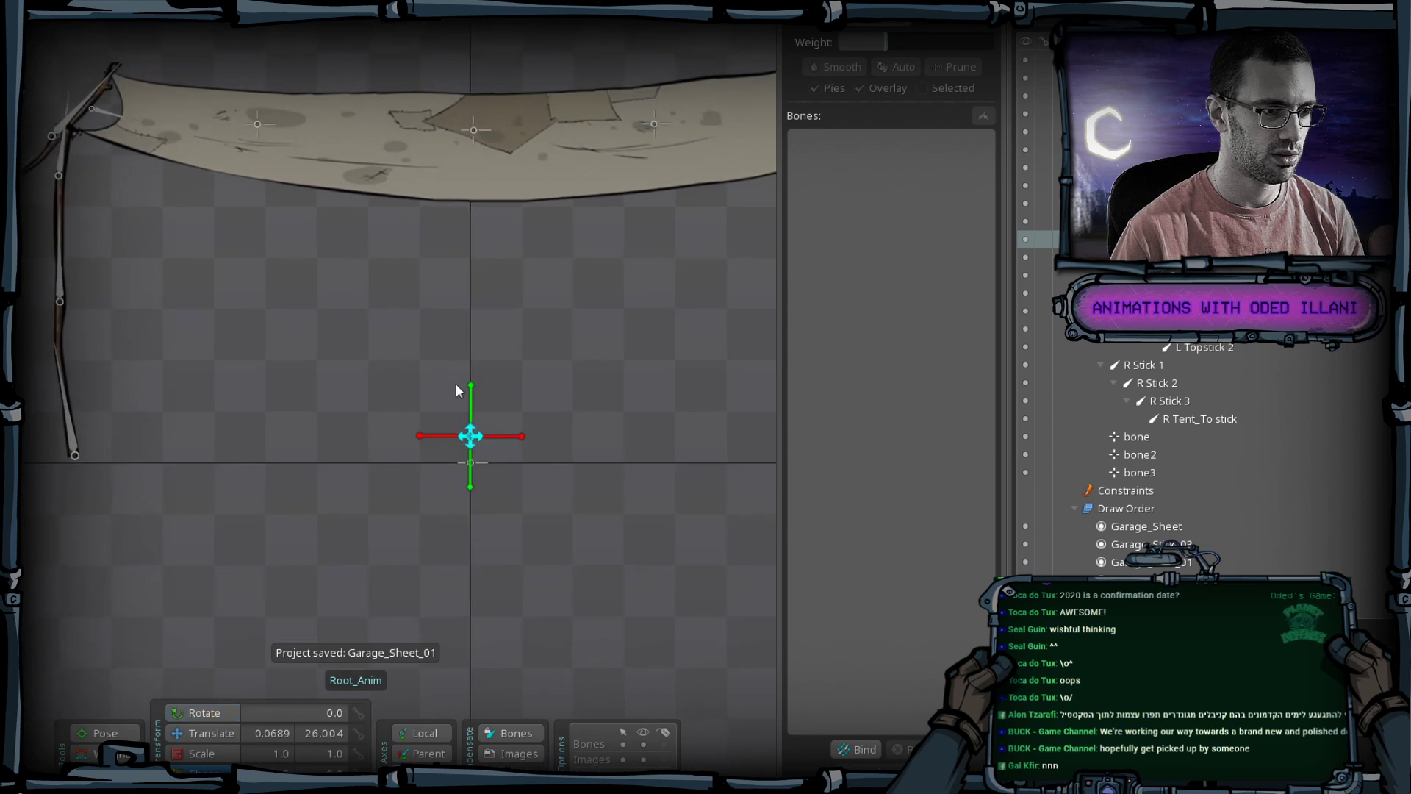
{"action": "left_click_drag", "start_coordinate": [393, 276], "coordinate": [373, 348]}
{"action": "left_click_drag", "start_coordinate": [404, 435], "coordinate": [386, 426]}
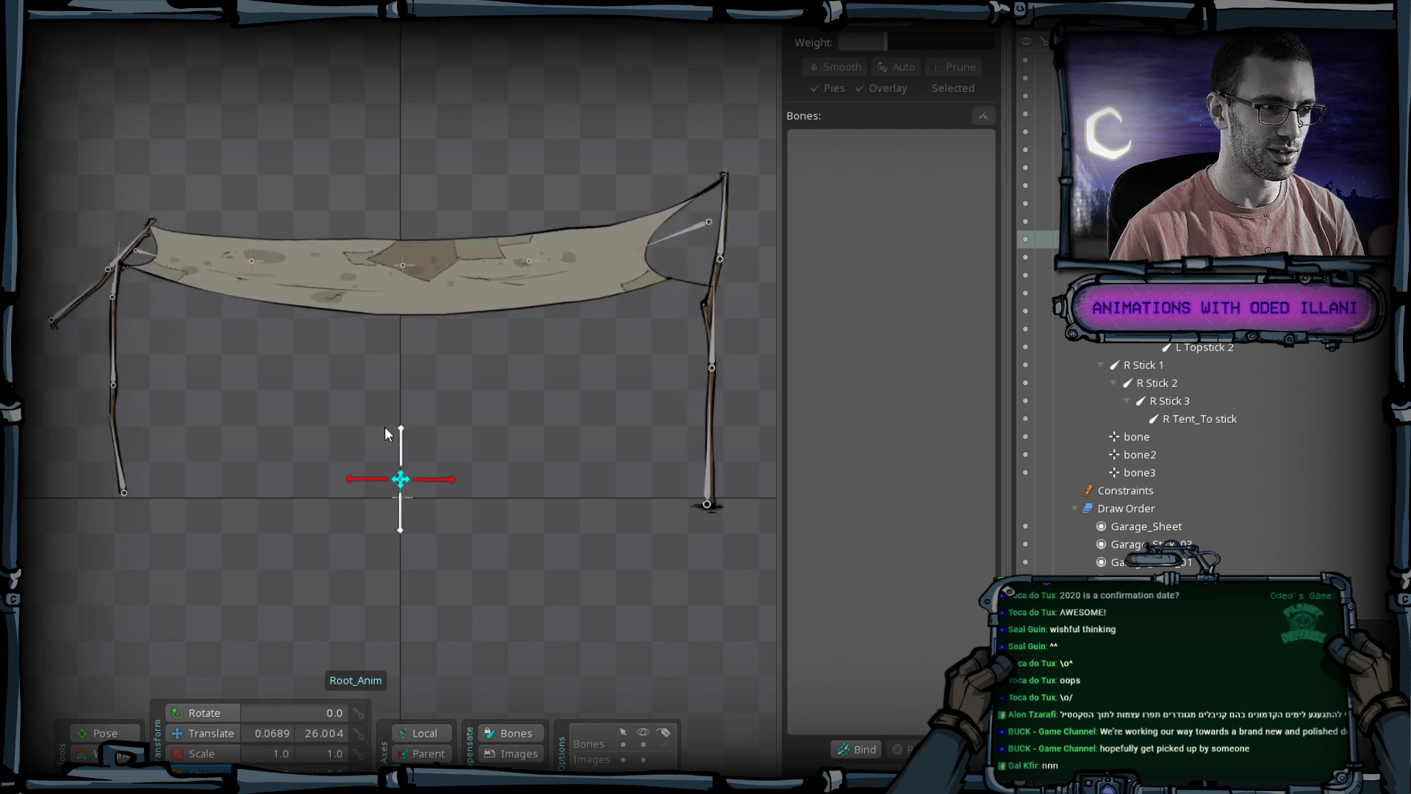
{"action": "key", "text": "ctrl+s"}
Set the colour of the three sheet bones, bone, bone2 and bone3, to purple BD00FFFF.
{"action": "scroll", "coordinate": [382, 268], "scroll_direction": "up", "scroll_amount": 1}
{"action": "left_click", "coordinate": [405, 263]}
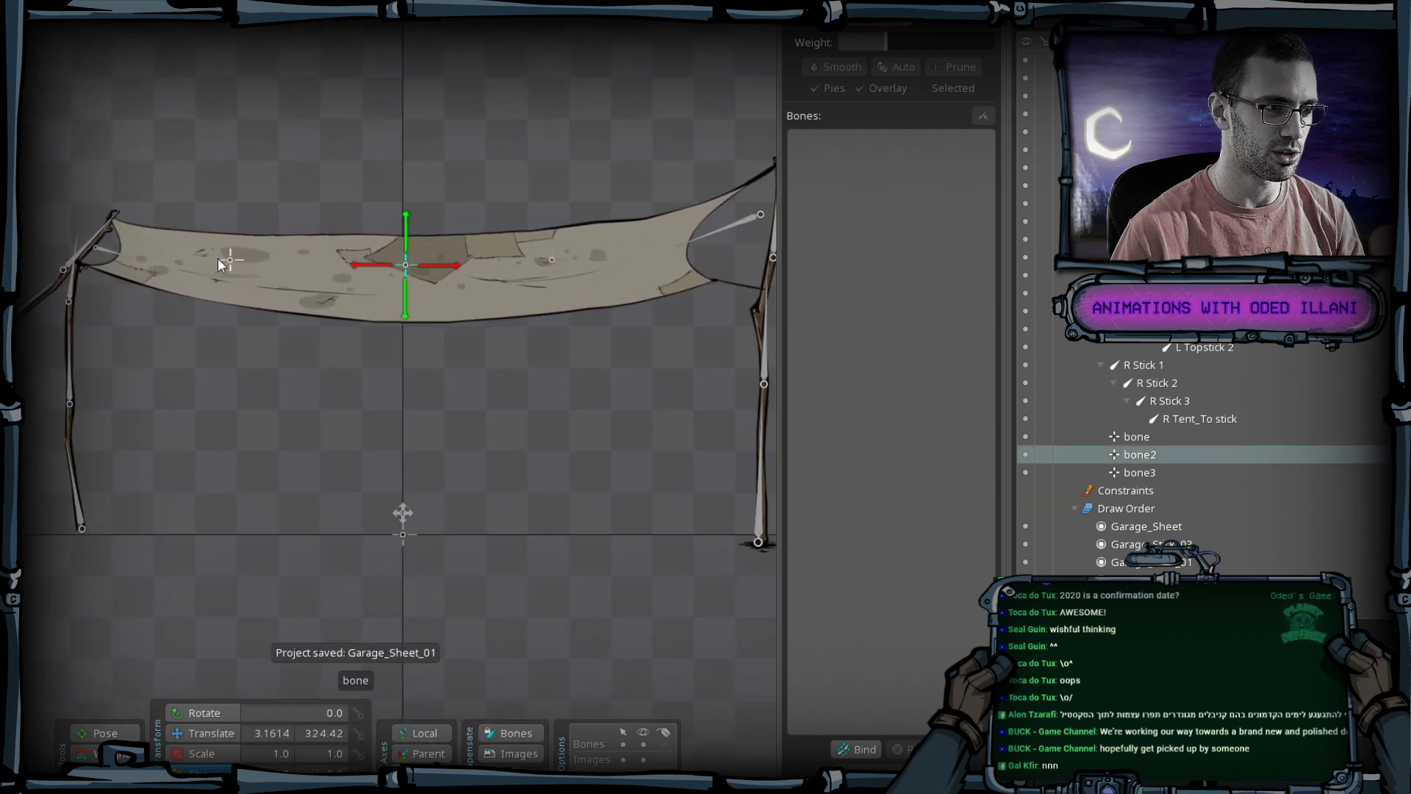
{"action": "left_click", "coordinate": [228, 259], "text": "ctrl"}
{"action": "left_click", "coordinate": [552, 260], "text": "ctrl"}
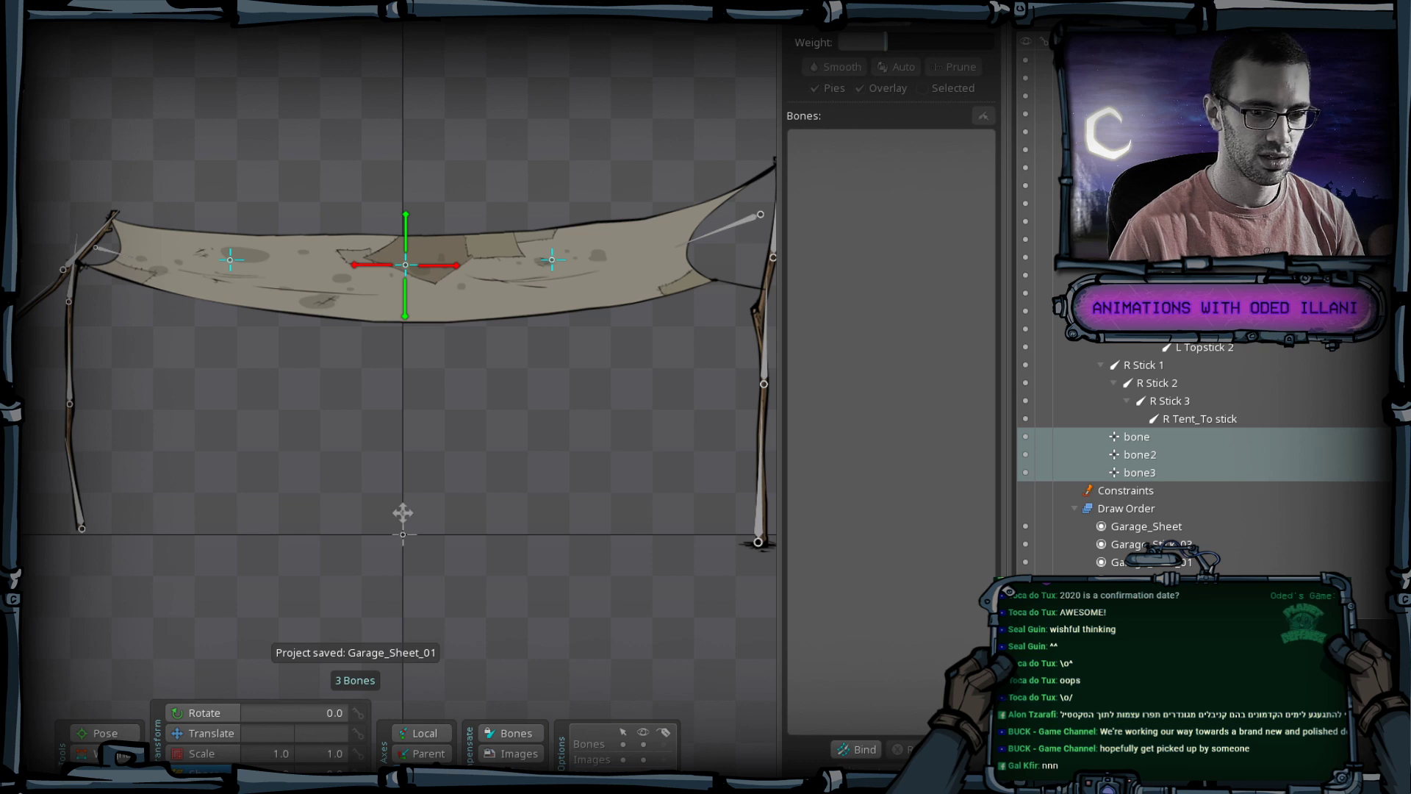
{"action": "left_click", "coordinate": [1156, 597]}
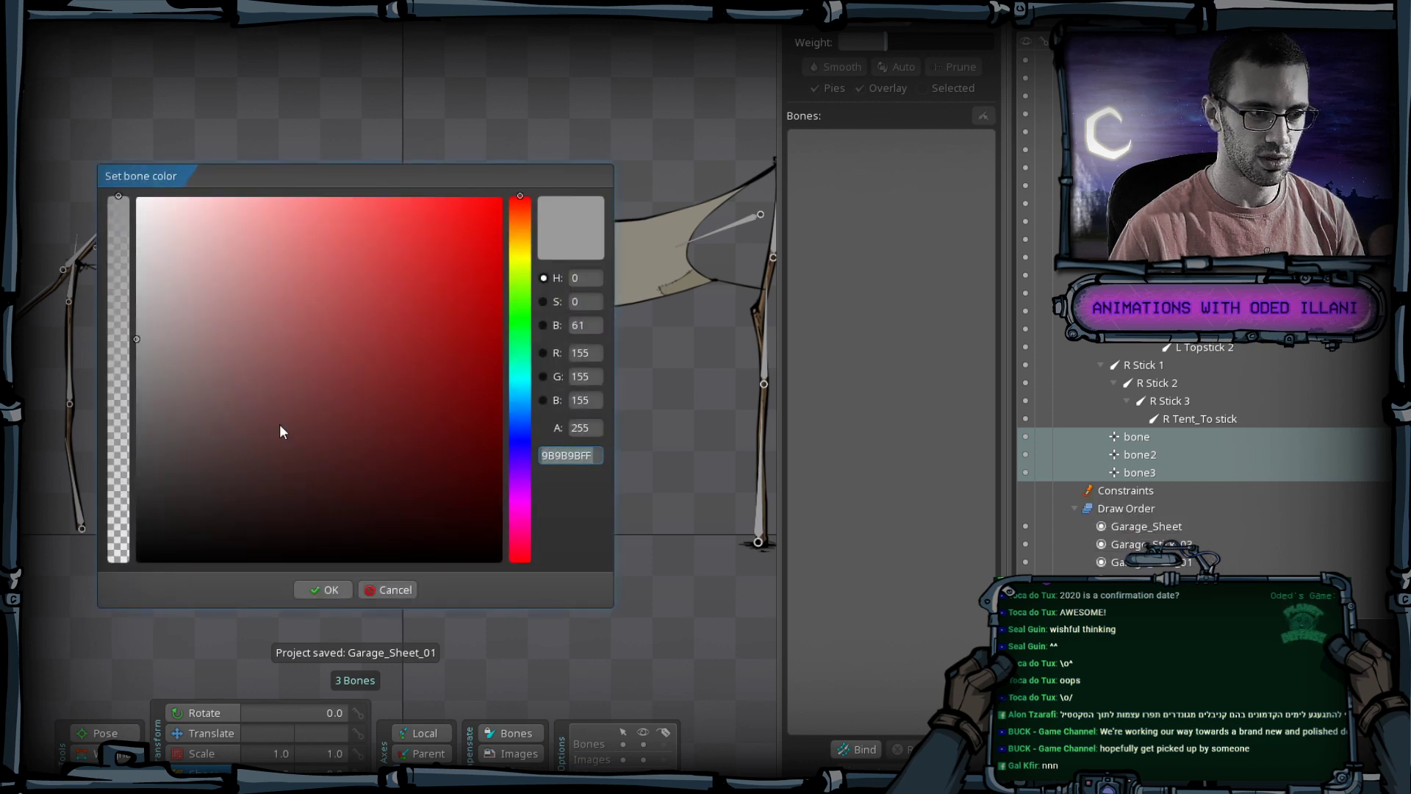
{"action": "left_click", "coordinate": [520, 486]}
{"action": "left_click", "coordinate": [440, 299]}
{"action": "left_click", "coordinate": [502, 197]}
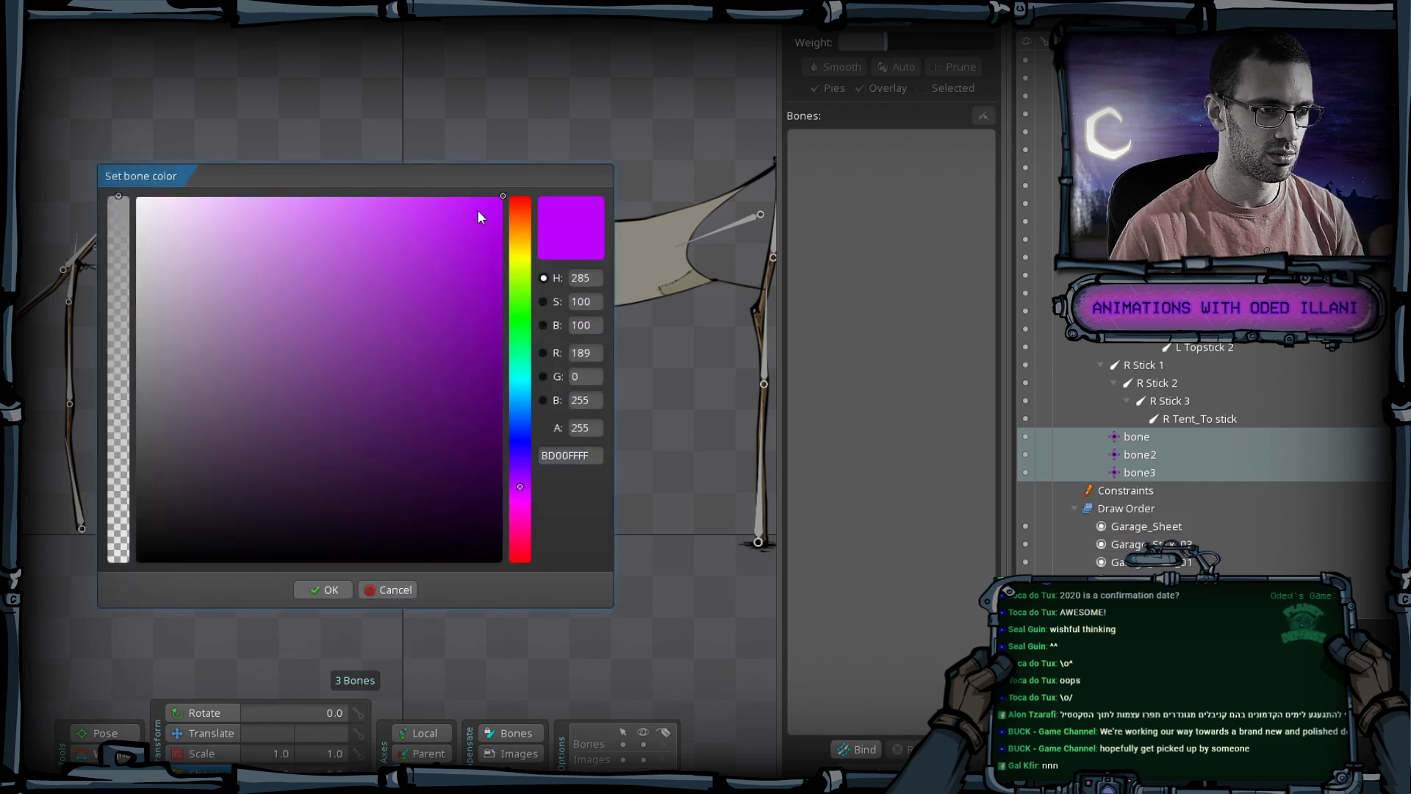
{"action": "left_click_drag", "start_coordinate": [615, 193], "coordinate": [1245, 195]}
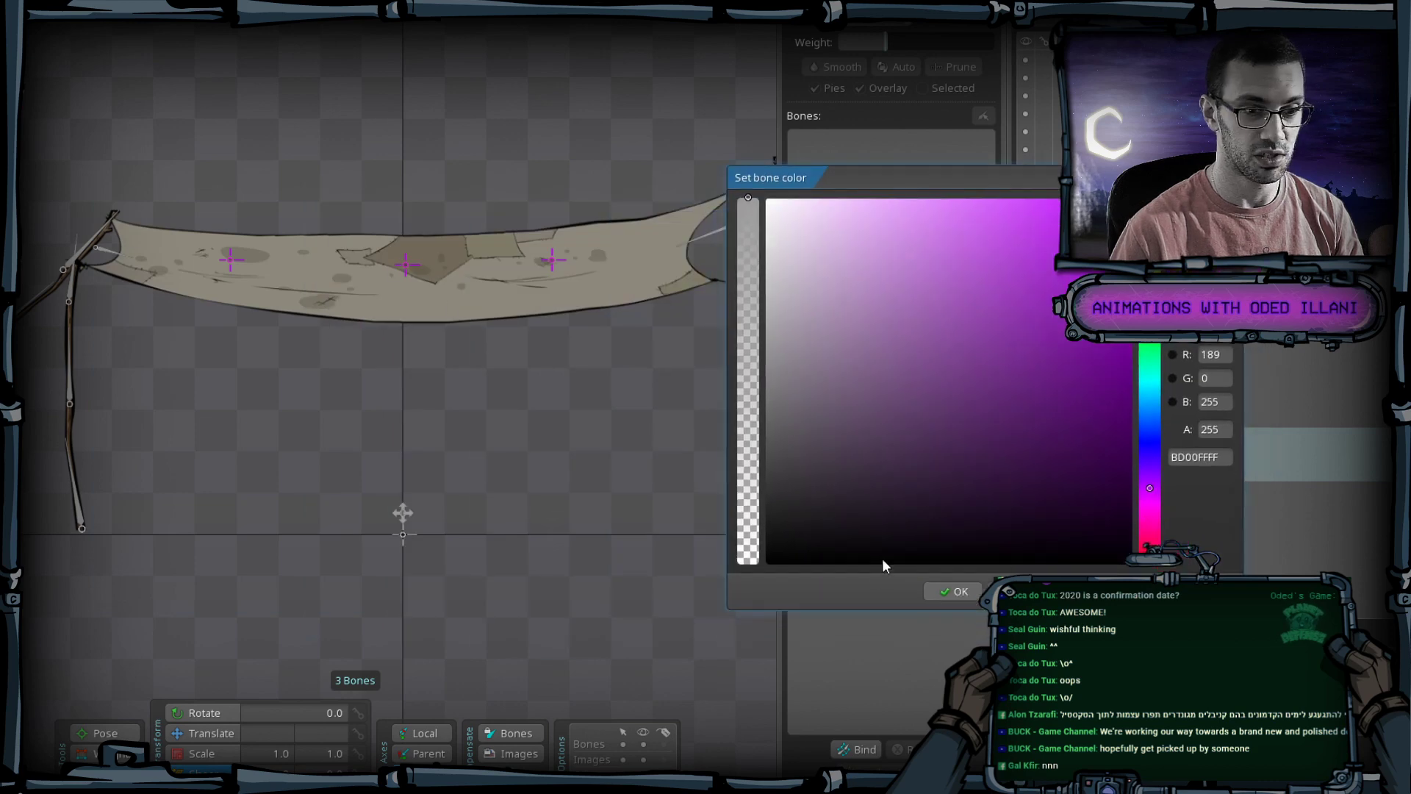
{"action": "left_click", "coordinate": [951, 591]}
Set the colour of the six upright stick bones, R Stick 1–3 and L Stick 1–3, to green 00FF95FF.
{"action": "left_click_drag", "start_coordinate": [524, 442], "coordinate": [471, 434]}
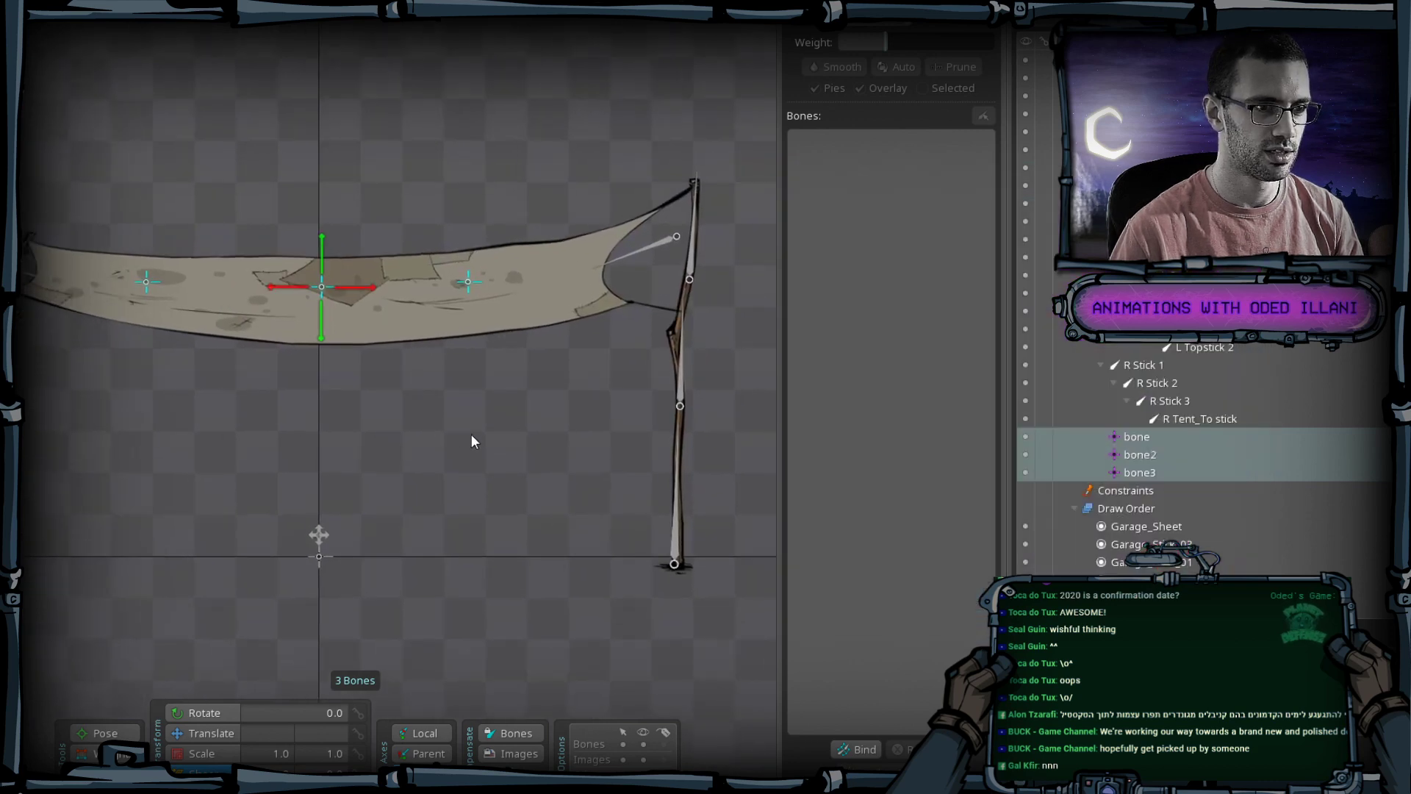
{"action": "left_click", "coordinate": [677, 512]}
{"action": "left_click", "coordinate": [683, 364], "text": "ctrl"}
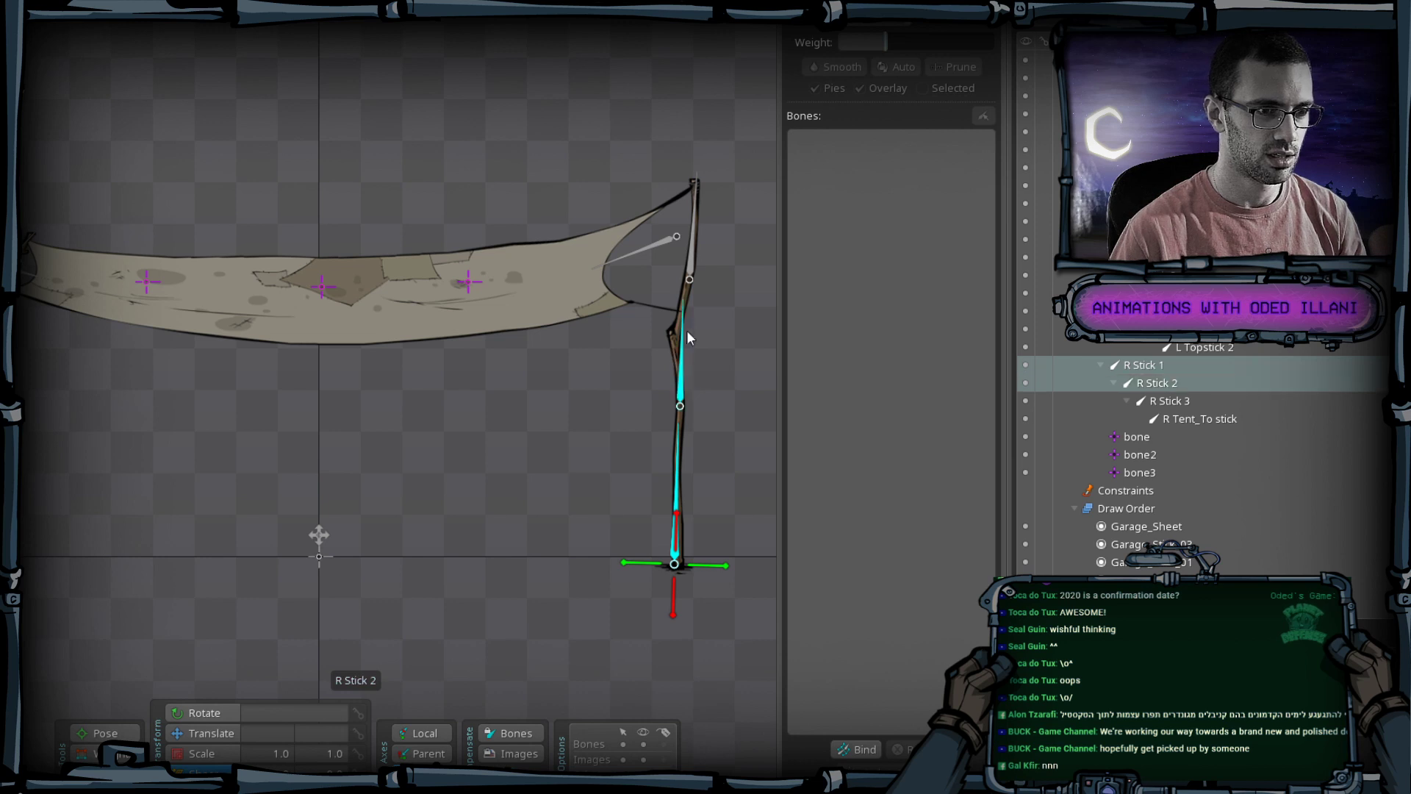
{"action": "left_click", "coordinate": [692, 235], "text": "ctrl"}
{"action": "left_click_drag", "start_coordinate": [147, 429], "coordinate": [268, 463]}
{"action": "left_click", "coordinate": [263, 544]}
{"action": "left_click", "coordinate": [257, 441], "text": "ctrl"}
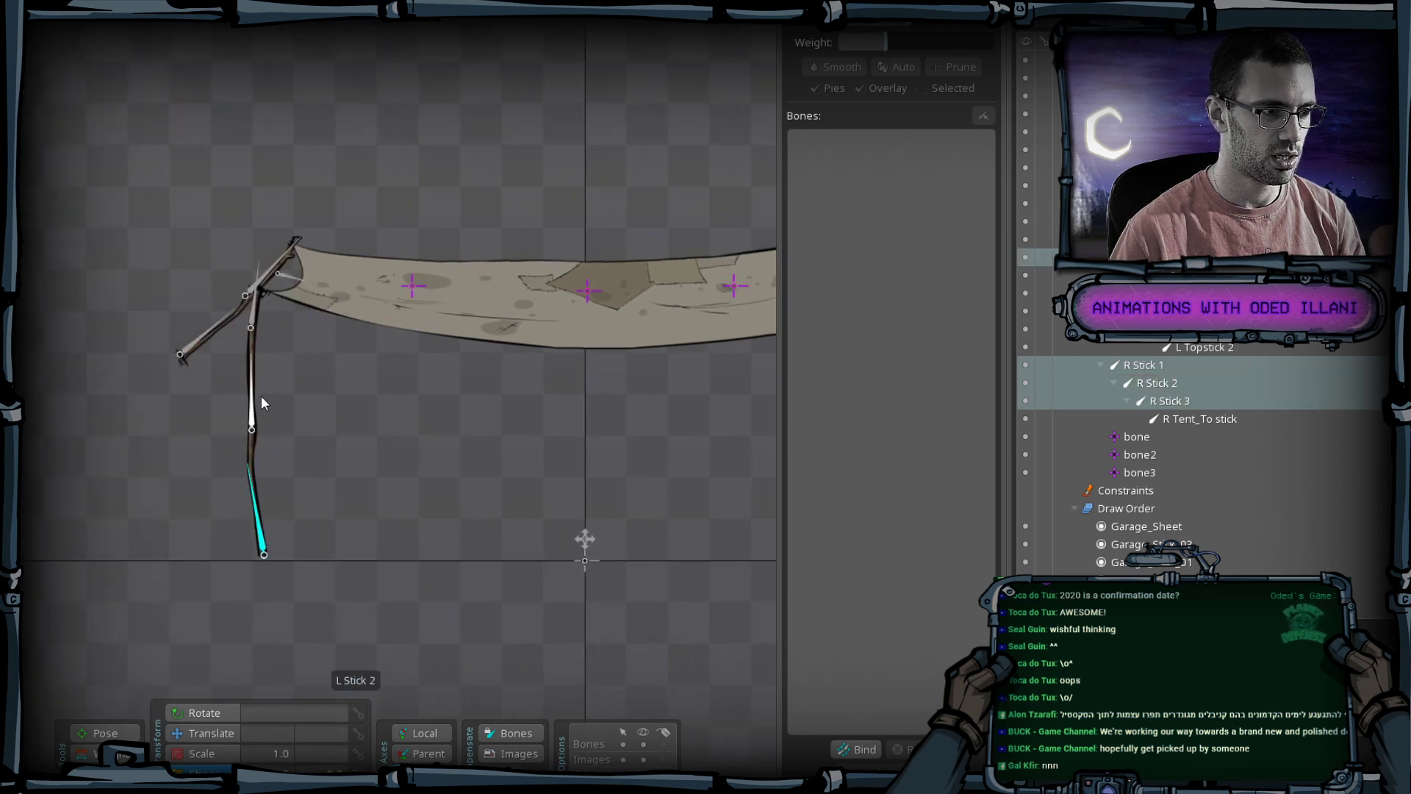
{"action": "left_click", "coordinate": [262, 315], "text": "ctrl"}
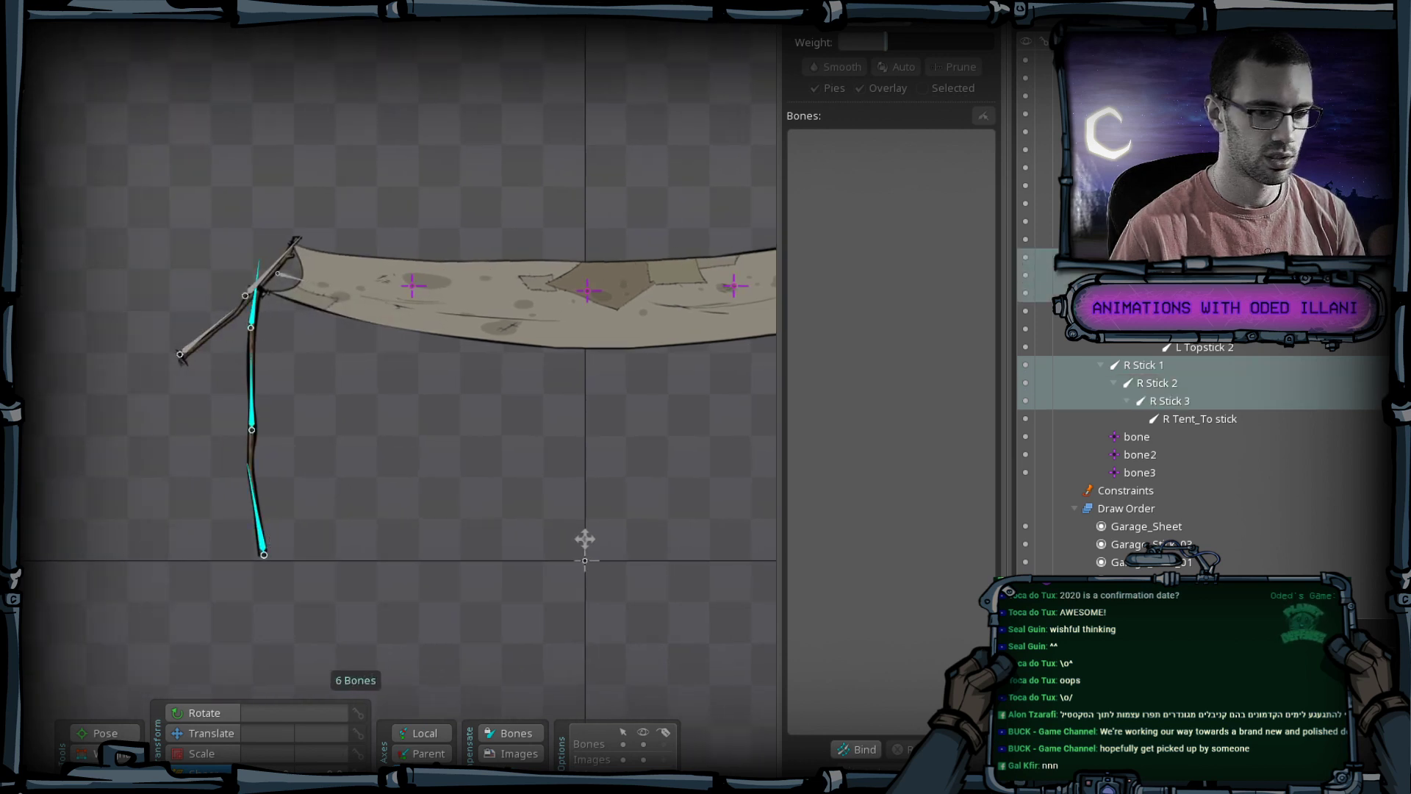
{"action": "left_click", "coordinate": [1088, 688]}
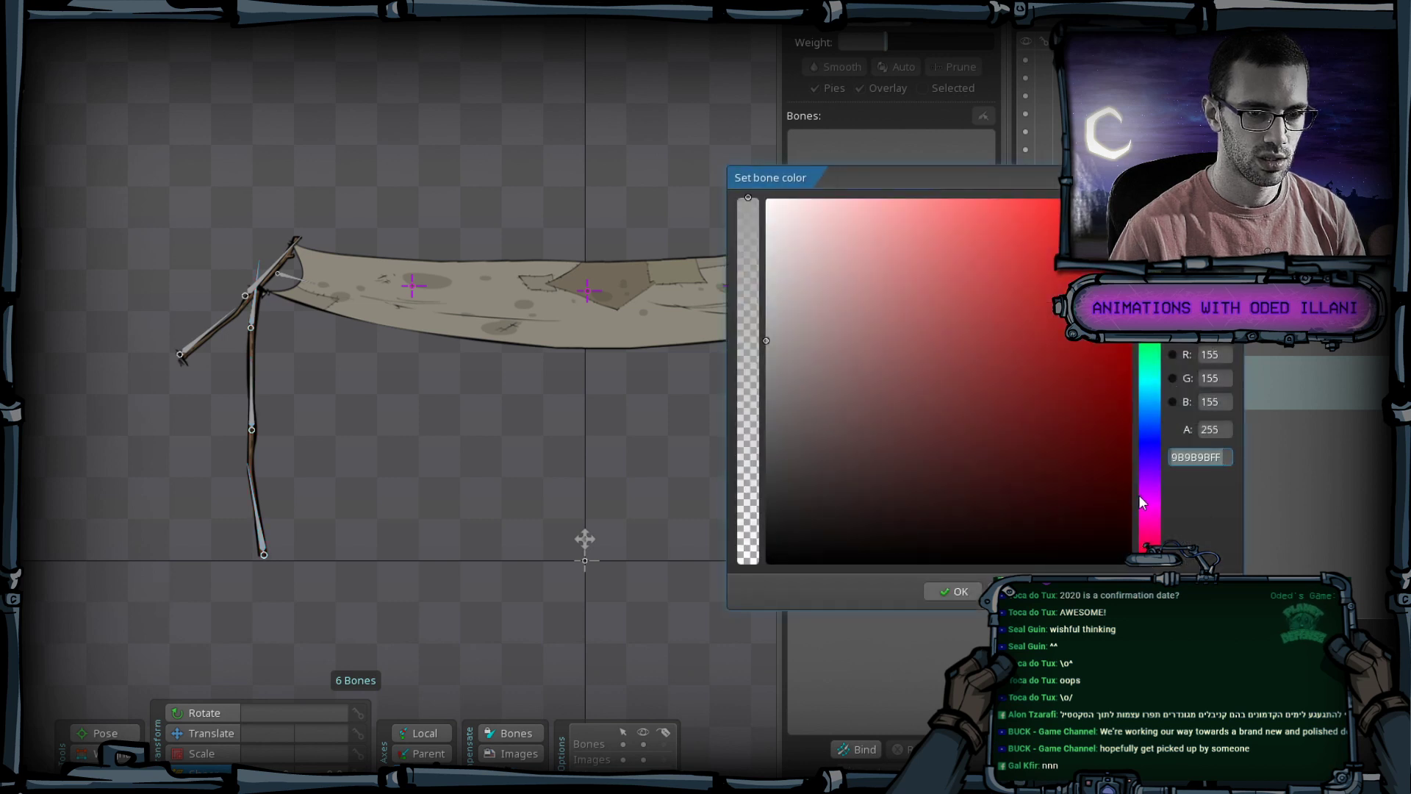
{"action": "left_click", "coordinate": [1151, 494]}
{"action": "left_click_drag", "start_coordinate": [1157, 500], "coordinate": [1151, 360]}
{"action": "left_click", "coordinate": [1131, 202]}
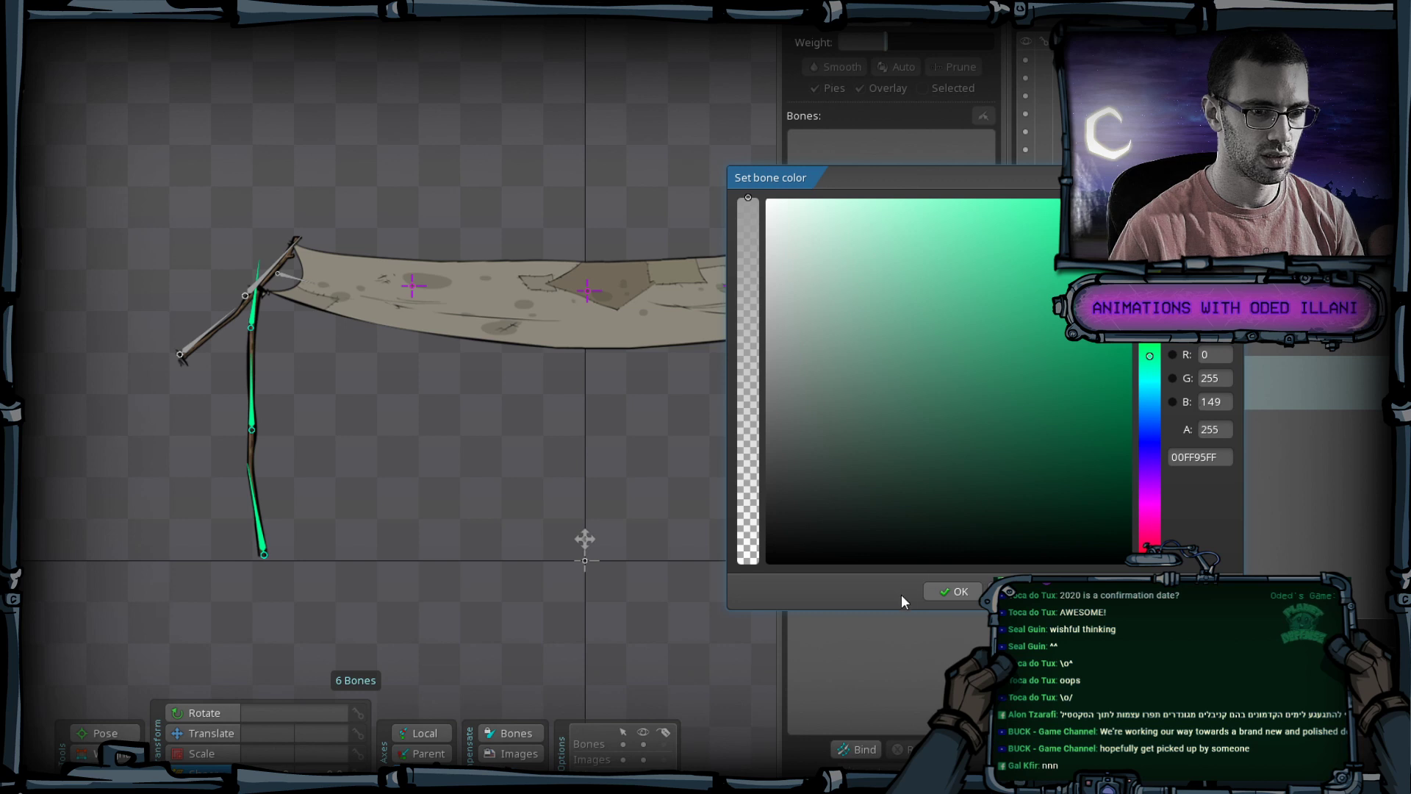
{"action": "left_click", "coordinate": [955, 592]}
Set the colour of the L Topstick 1 and L Topstick 2 bones to turquoise 00FFBEFF.
{"action": "left_click", "coordinate": [197, 354]}
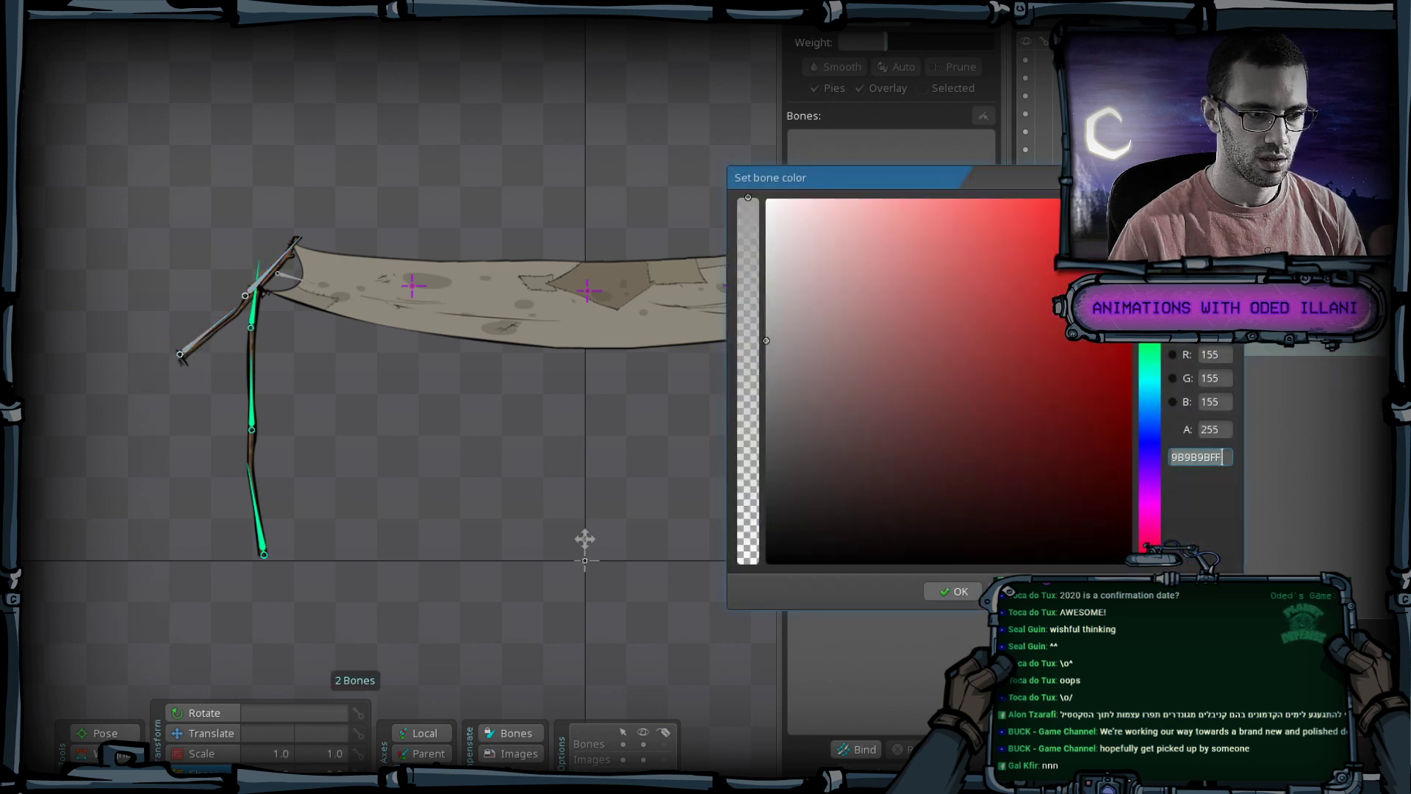
{"action": "left_click", "coordinate": [1151, 350]}
{"action": "left_click_drag", "start_coordinate": [1151, 351], "coordinate": [1150, 365]}
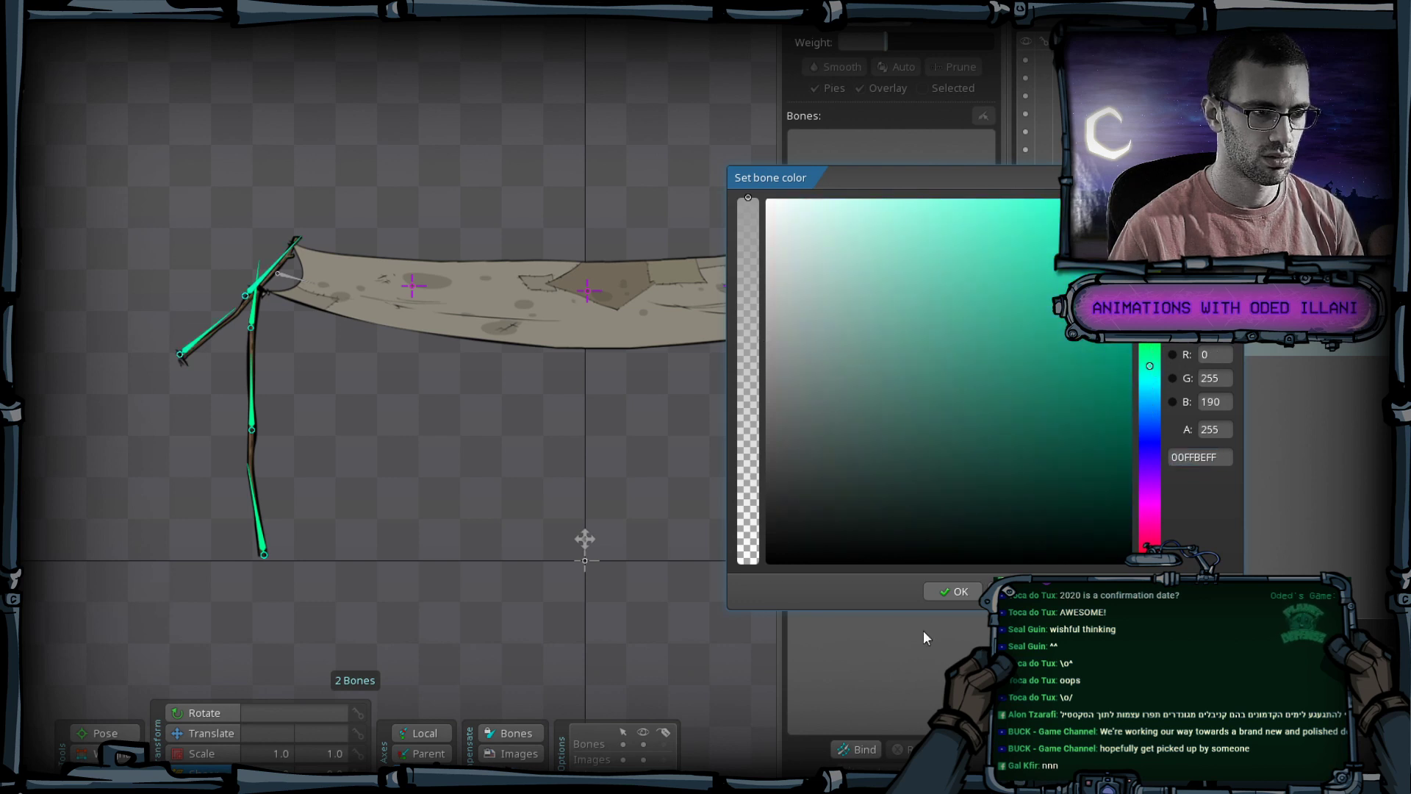
Apply the green bone color 00FFBEFF to the two selected bones.
{"action": "left_click", "coordinate": [951, 597]}
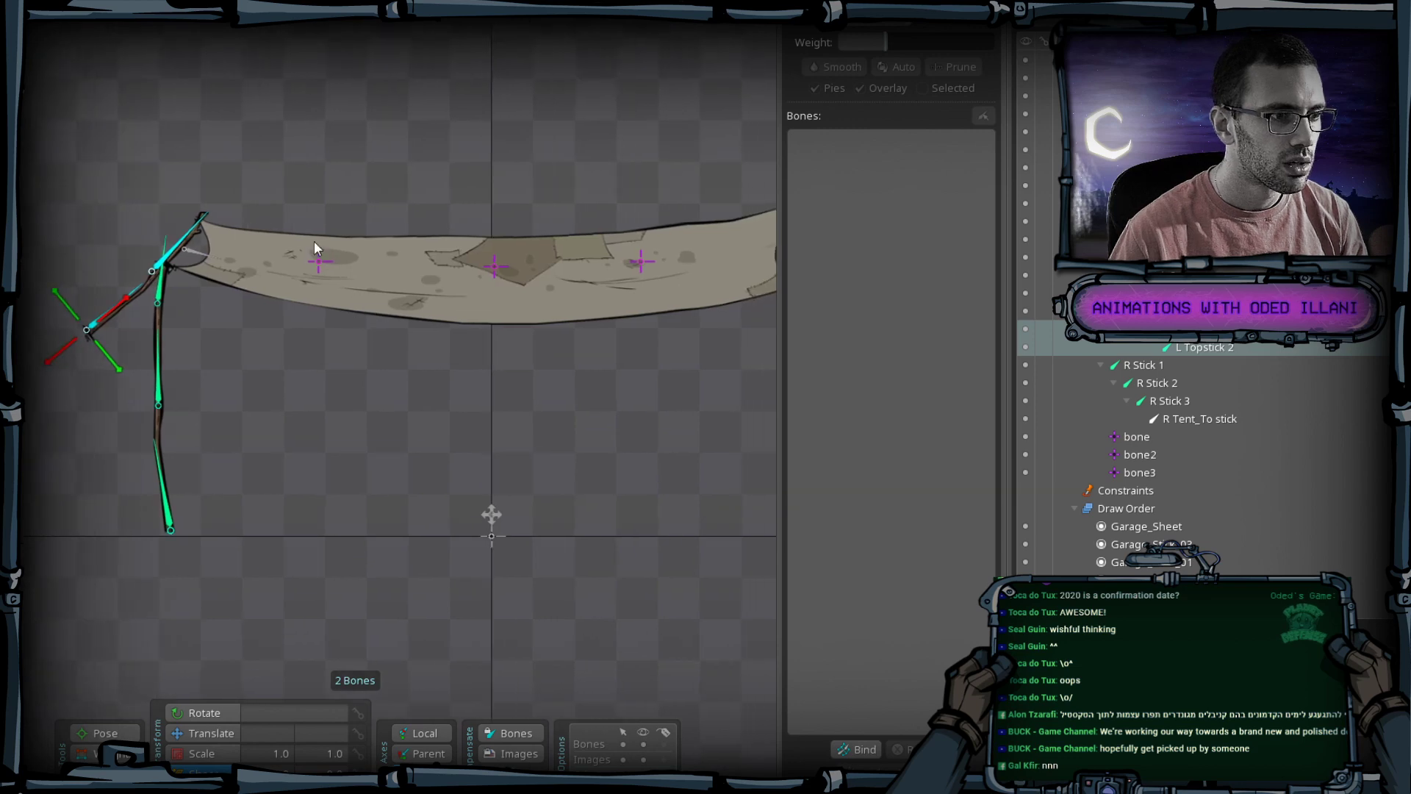
Rename the leftmost purple bone on the tent sheet as Tent L.
{"action": "left_click", "coordinate": [328, 257]}
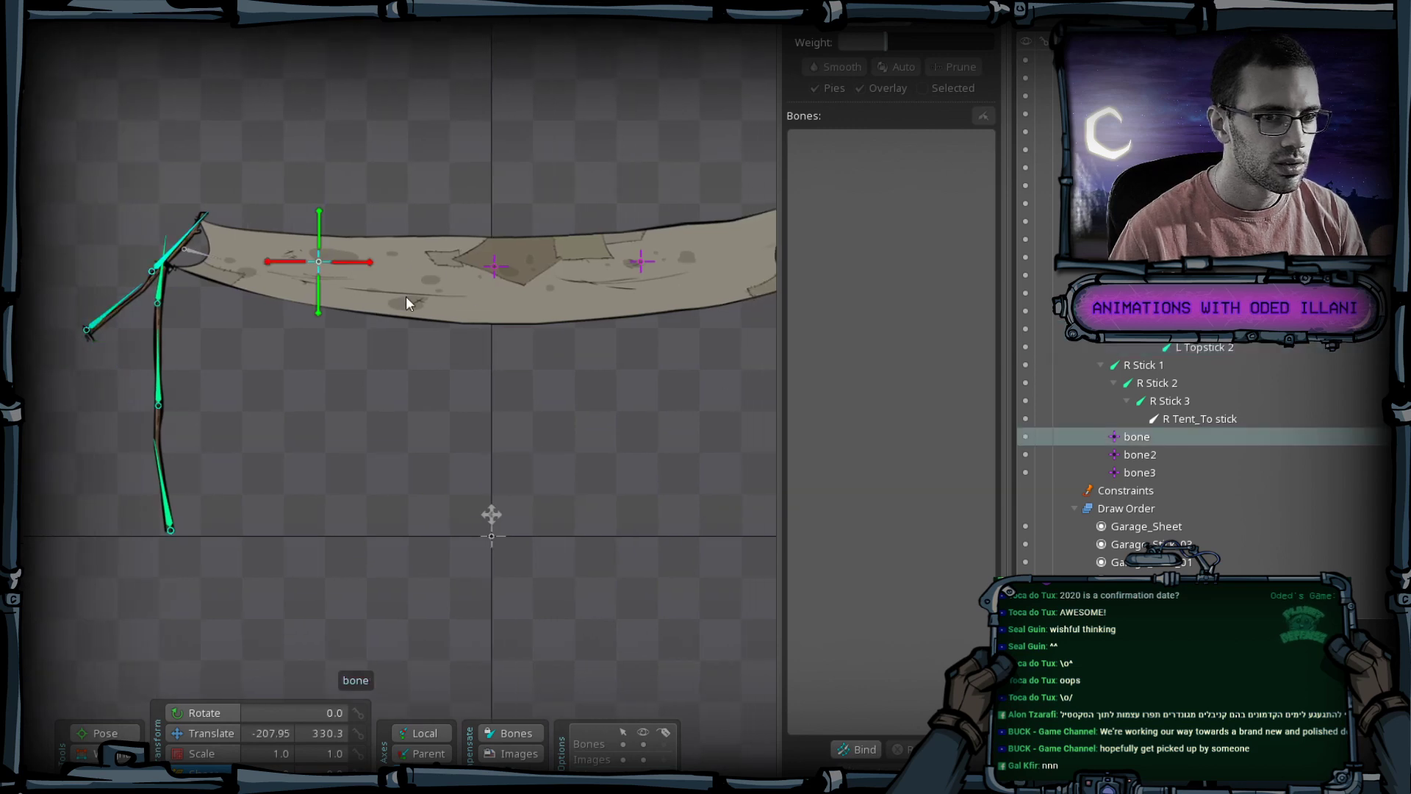
{"action": "double_click", "coordinate": [1138, 438]}
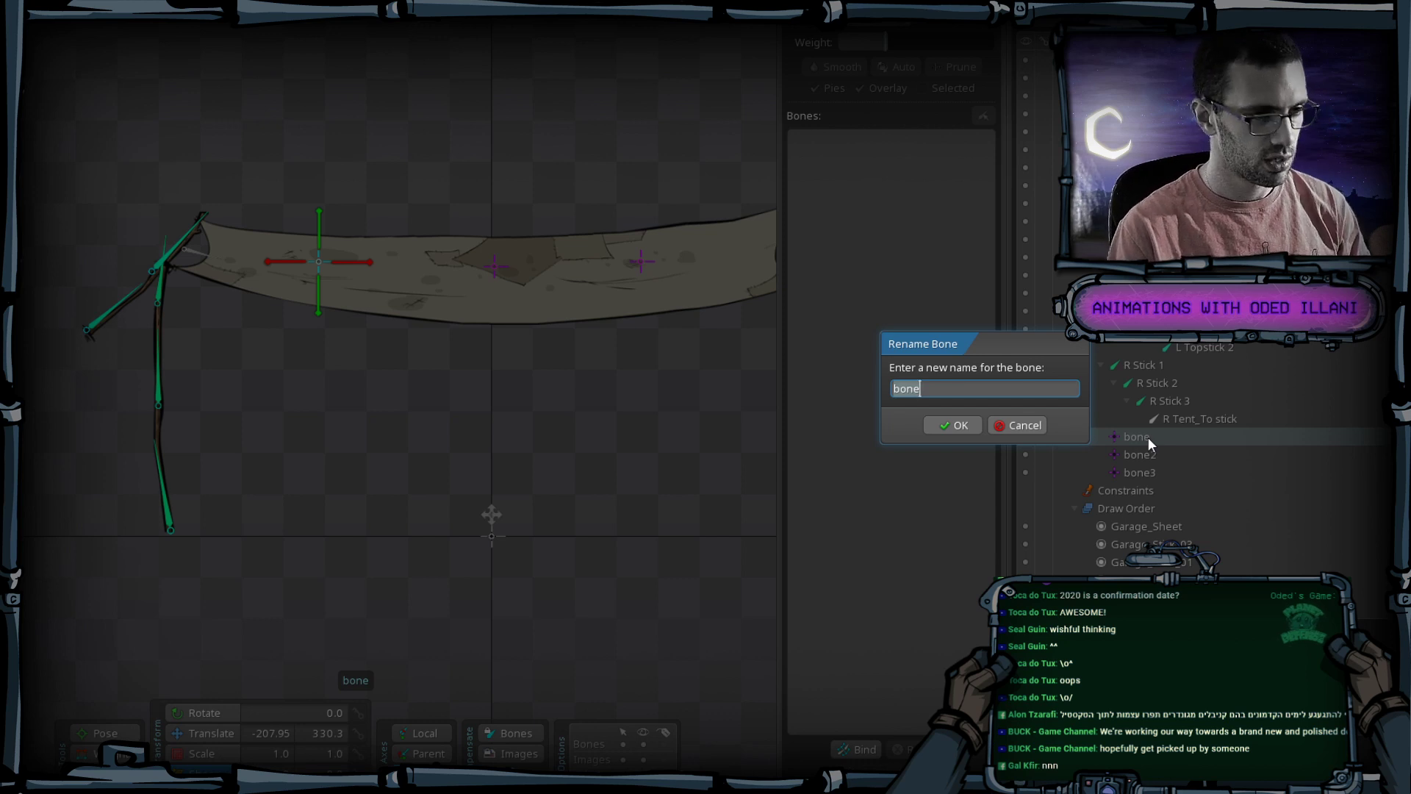
{"action": "type", "text": "Temt"}
{"action": "key", "text": "BackSpace"}
{"action": "key", "text": "BackSpace"}
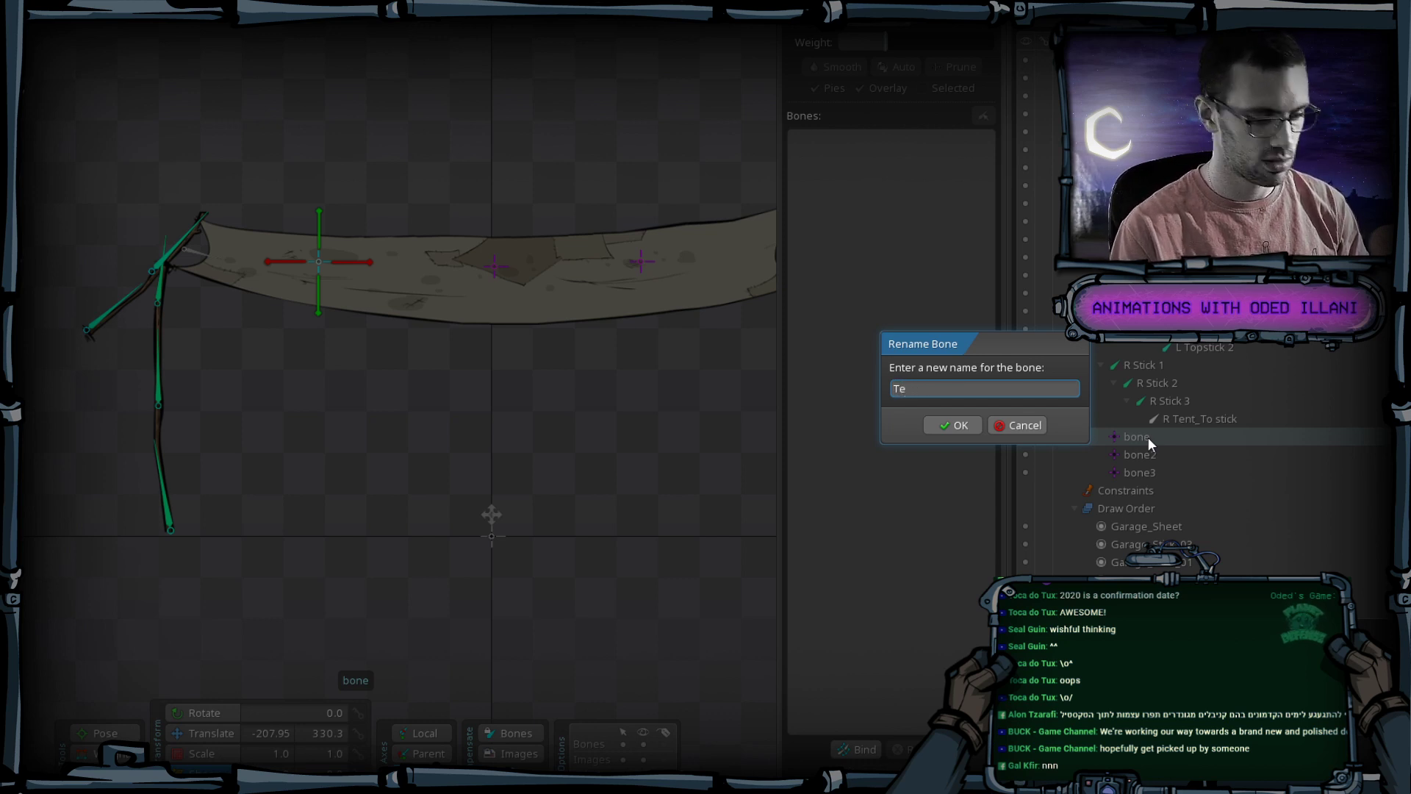
{"action": "type", "text": "nt"}
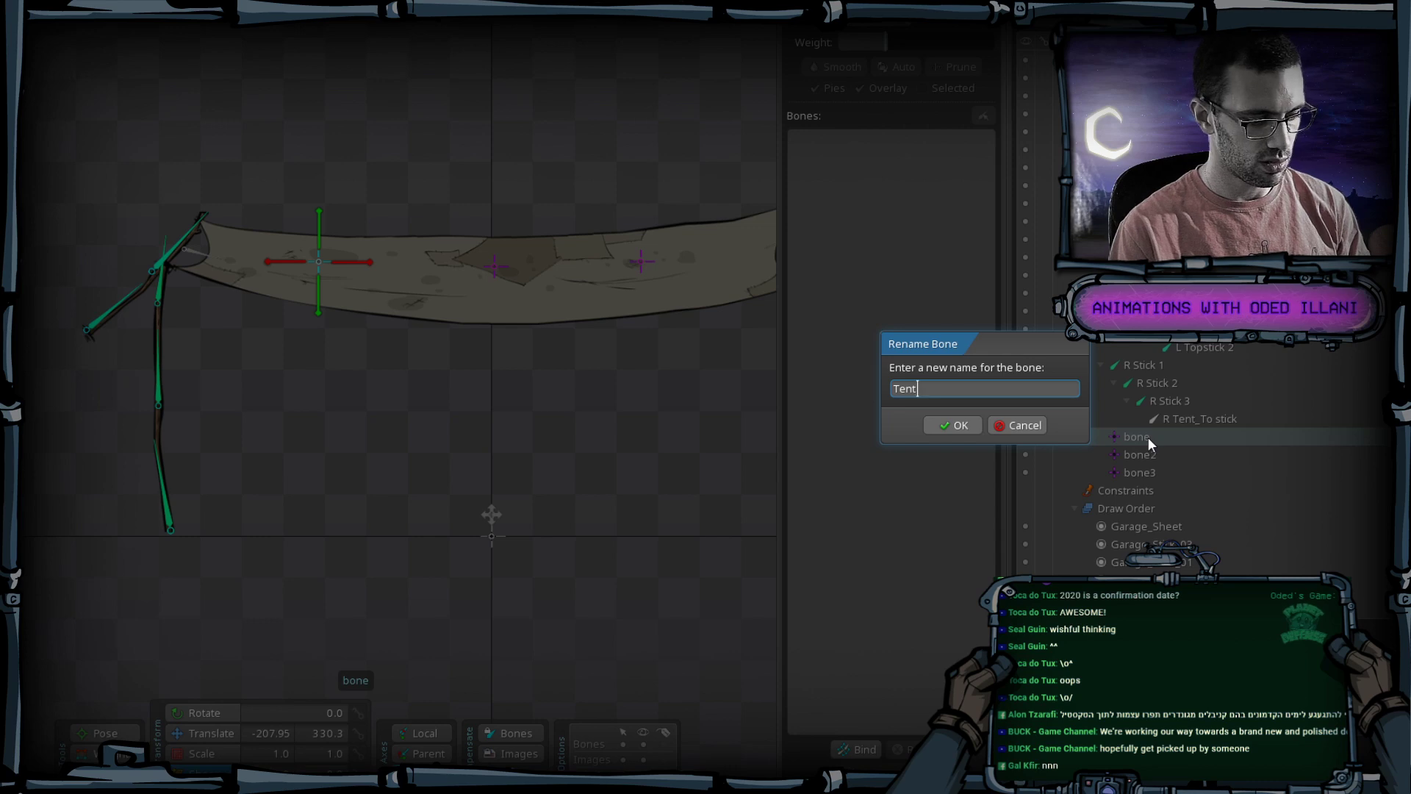
{"action": "type", "text": " L"}
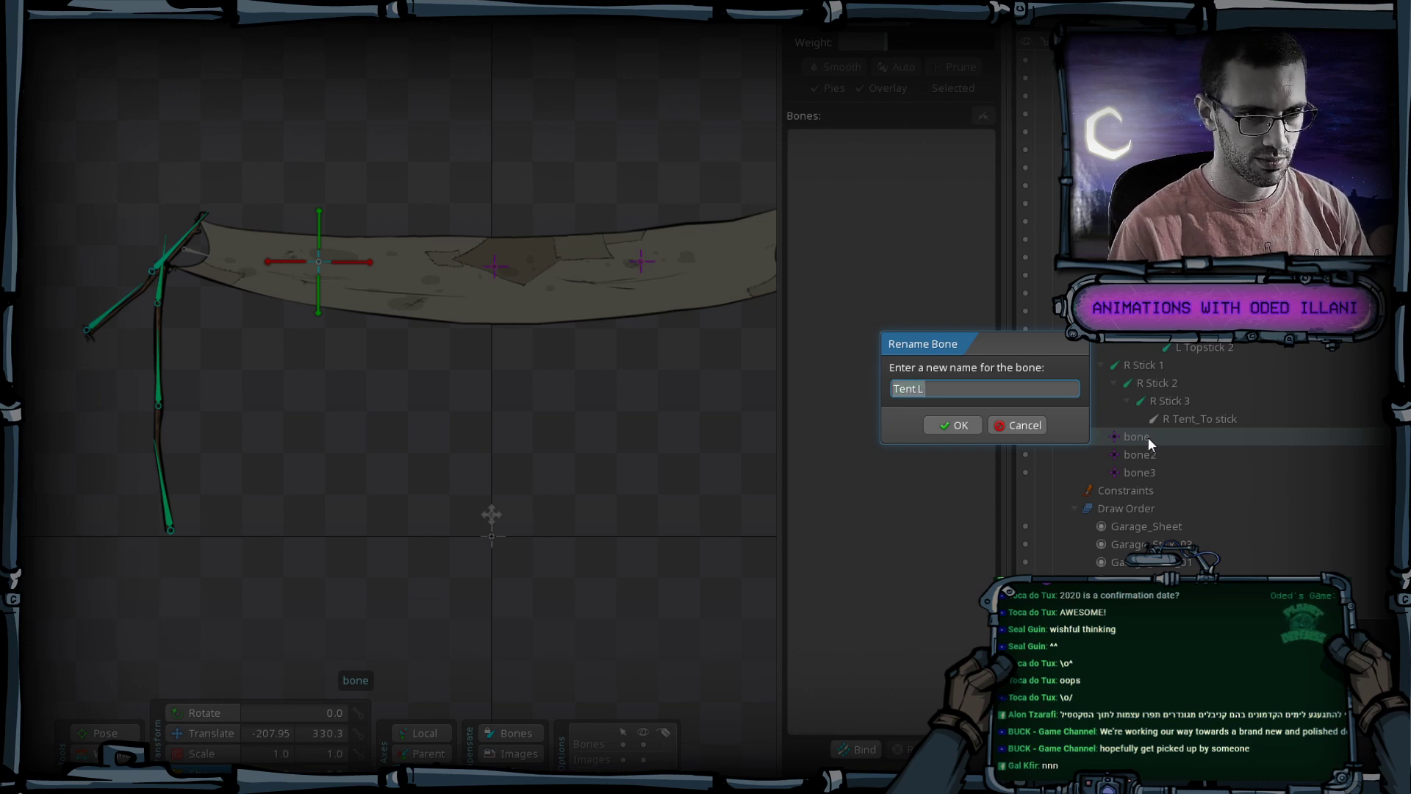
{"action": "key", "text": "Return"}
Rename bone2 as Tent Mid and bone3 as Tent R.
{"action": "double_click", "coordinate": [1157, 454]}
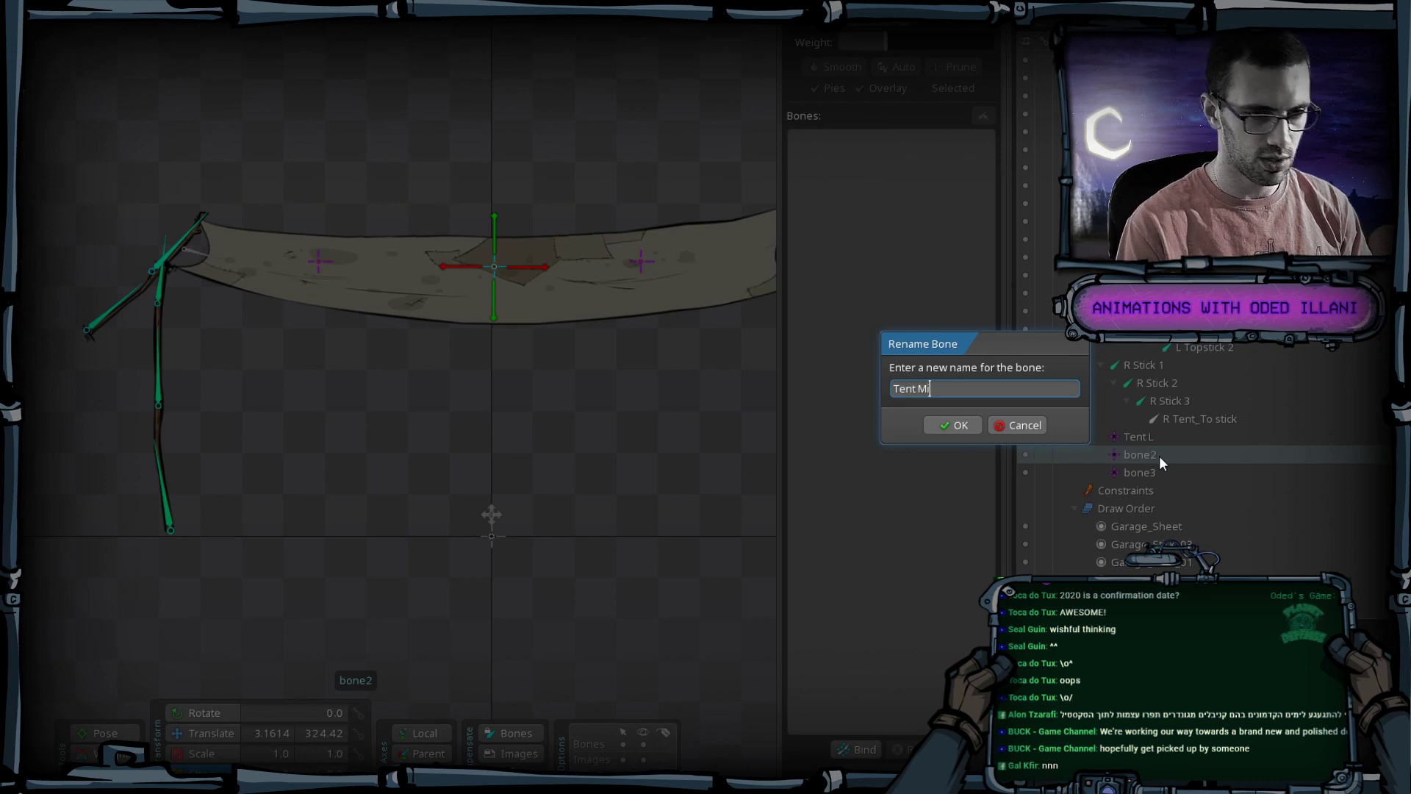
{"action": "key", "text": "Return"}
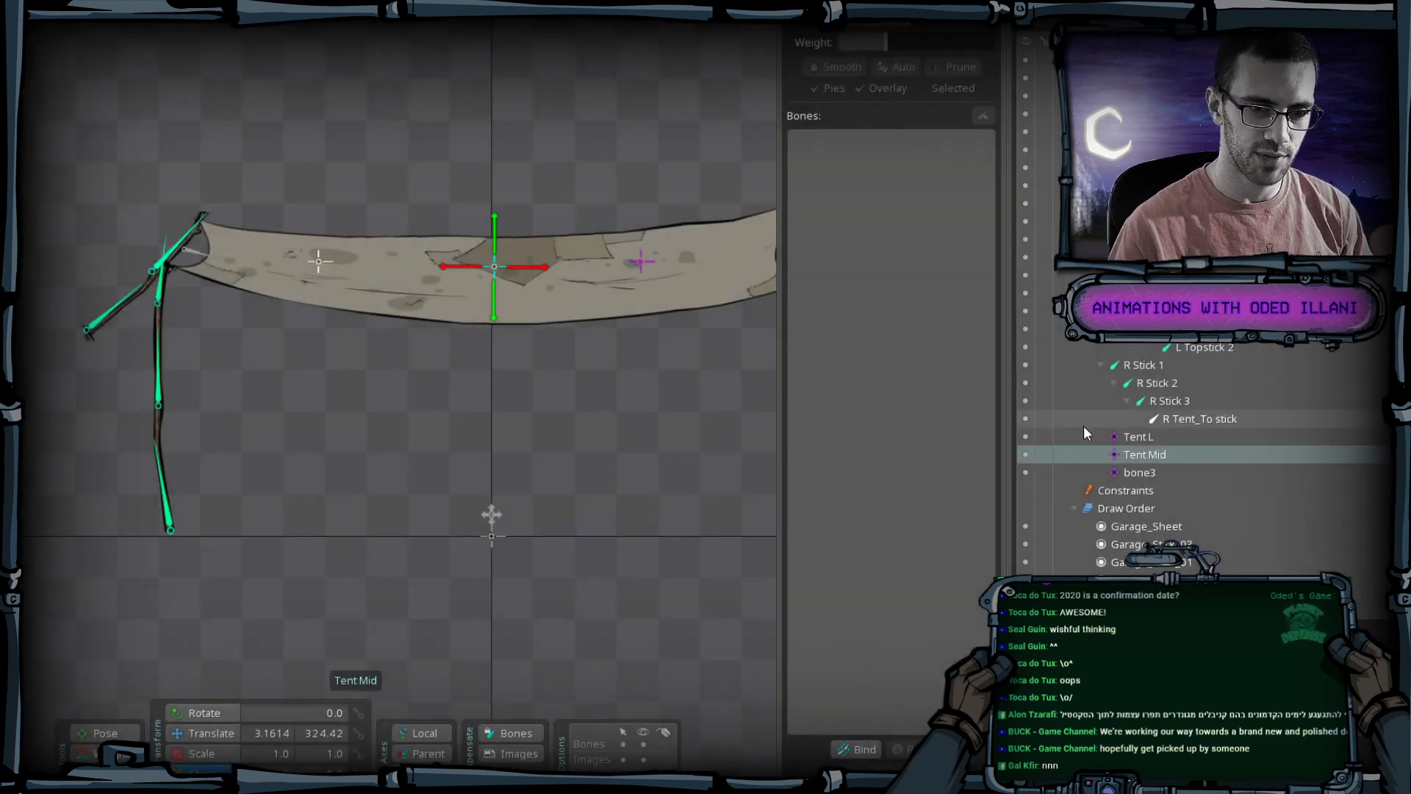
{"action": "left_click", "coordinate": [1197, 469]}
{"action": "double_click", "coordinate": [1196, 471]}
{"action": "type", "text": "Tent L"}
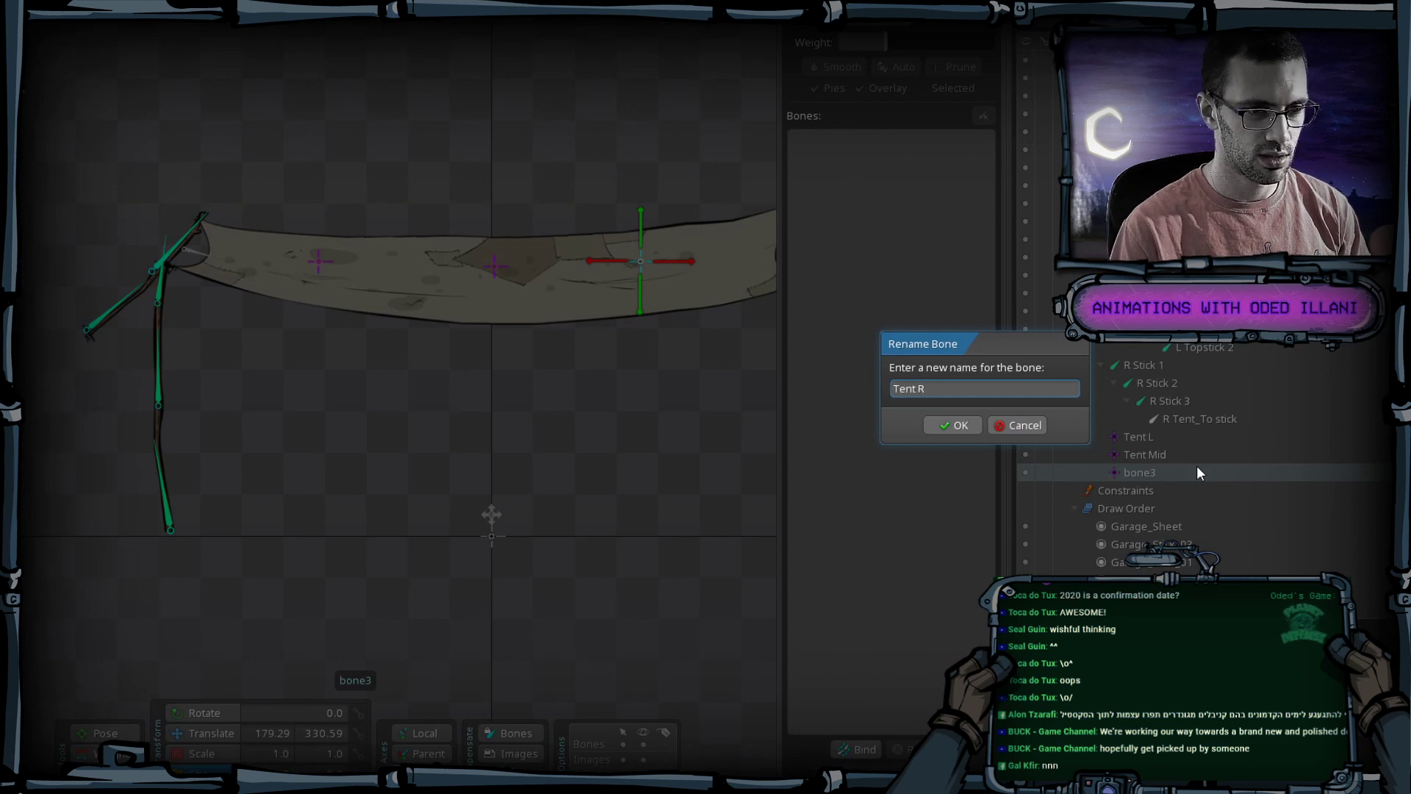
{"action": "key", "text": "Return"}
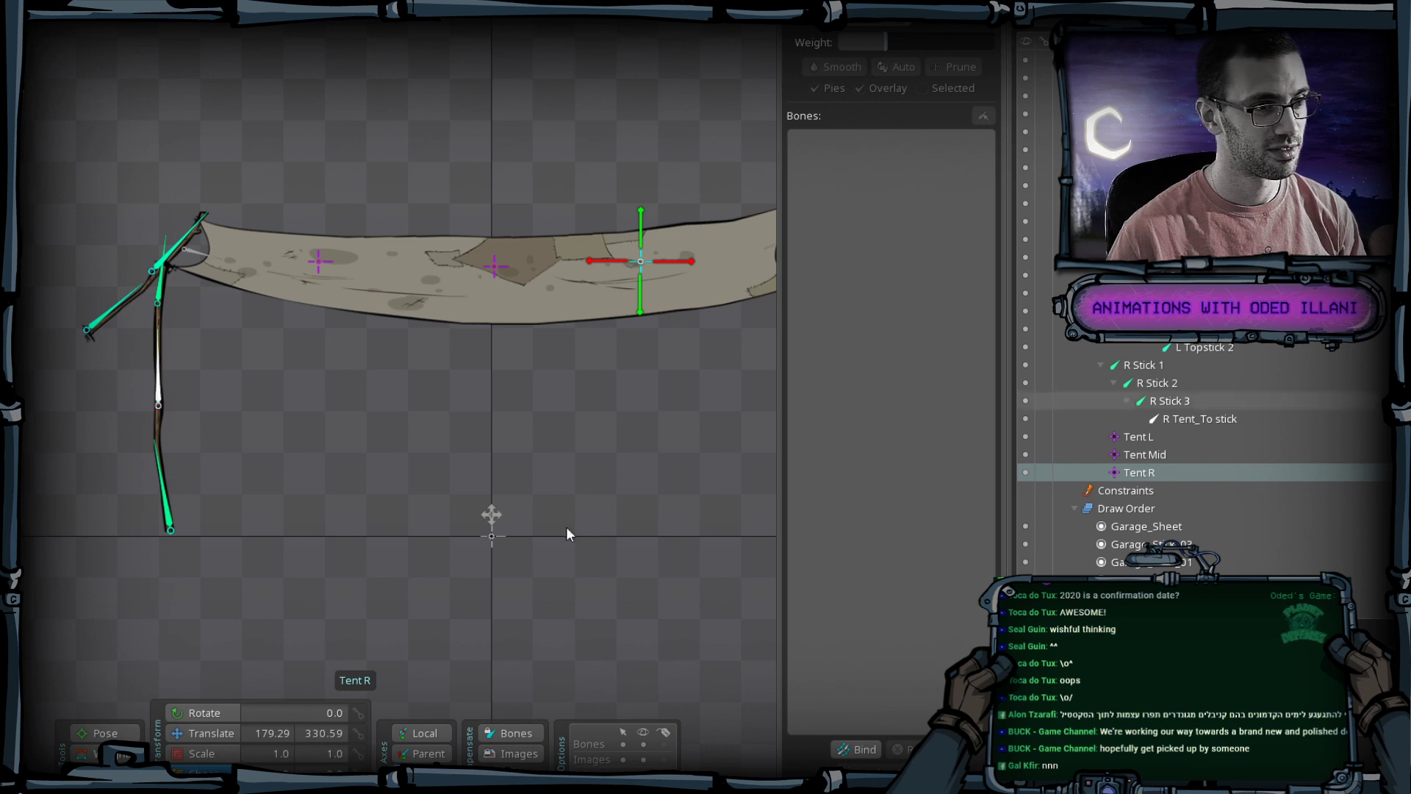
Set the Root_Anim bone's color to yellow FFEF00FF and save the project.
{"action": "scroll", "coordinate": [576, 236], "scroll_direction": "up", "scroll_amount": 2}
{"action": "key", "text": "p"}
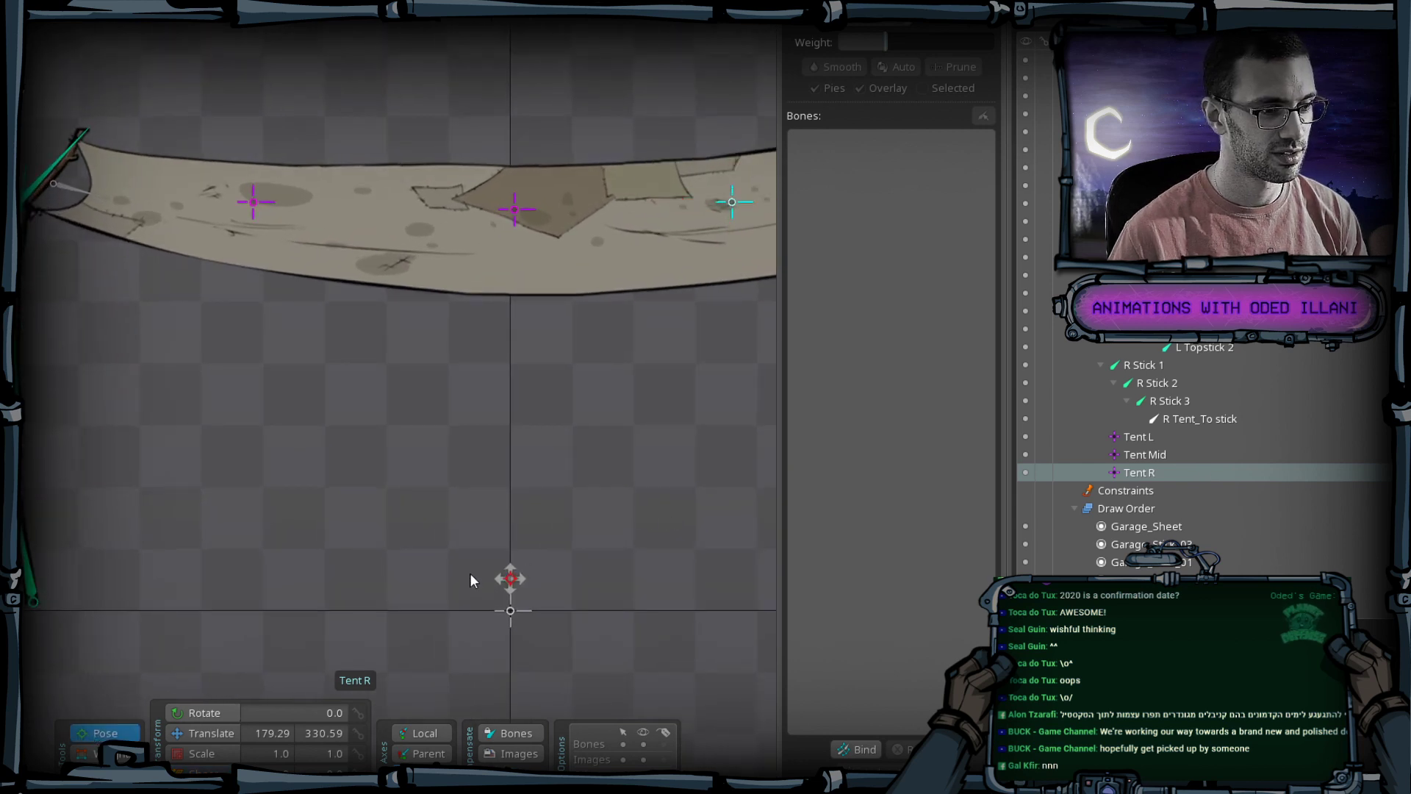
{"action": "left_click", "coordinate": [509, 579]}
{"action": "left_click", "coordinate": [1074, 698]}
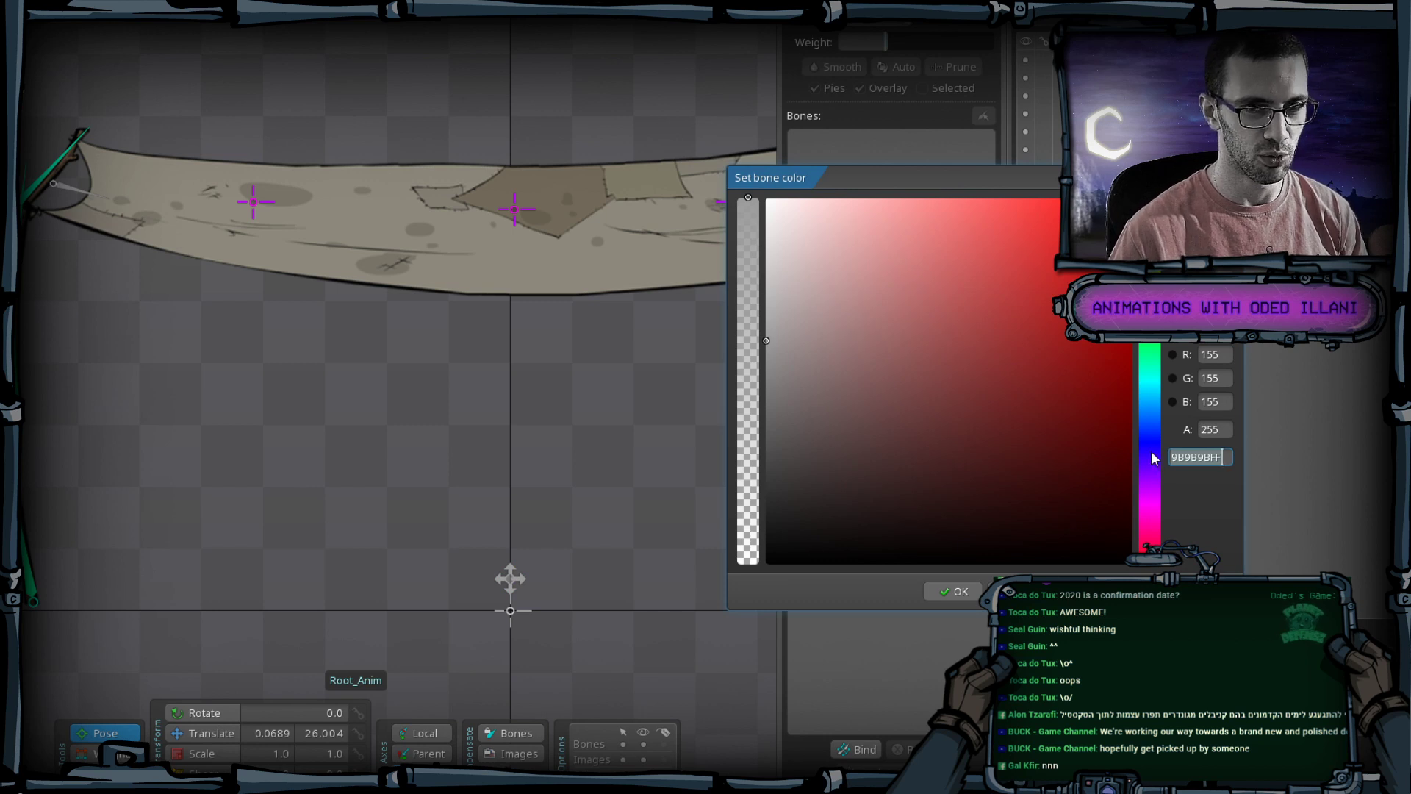
{"action": "left_click", "coordinate": [1150, 447]}
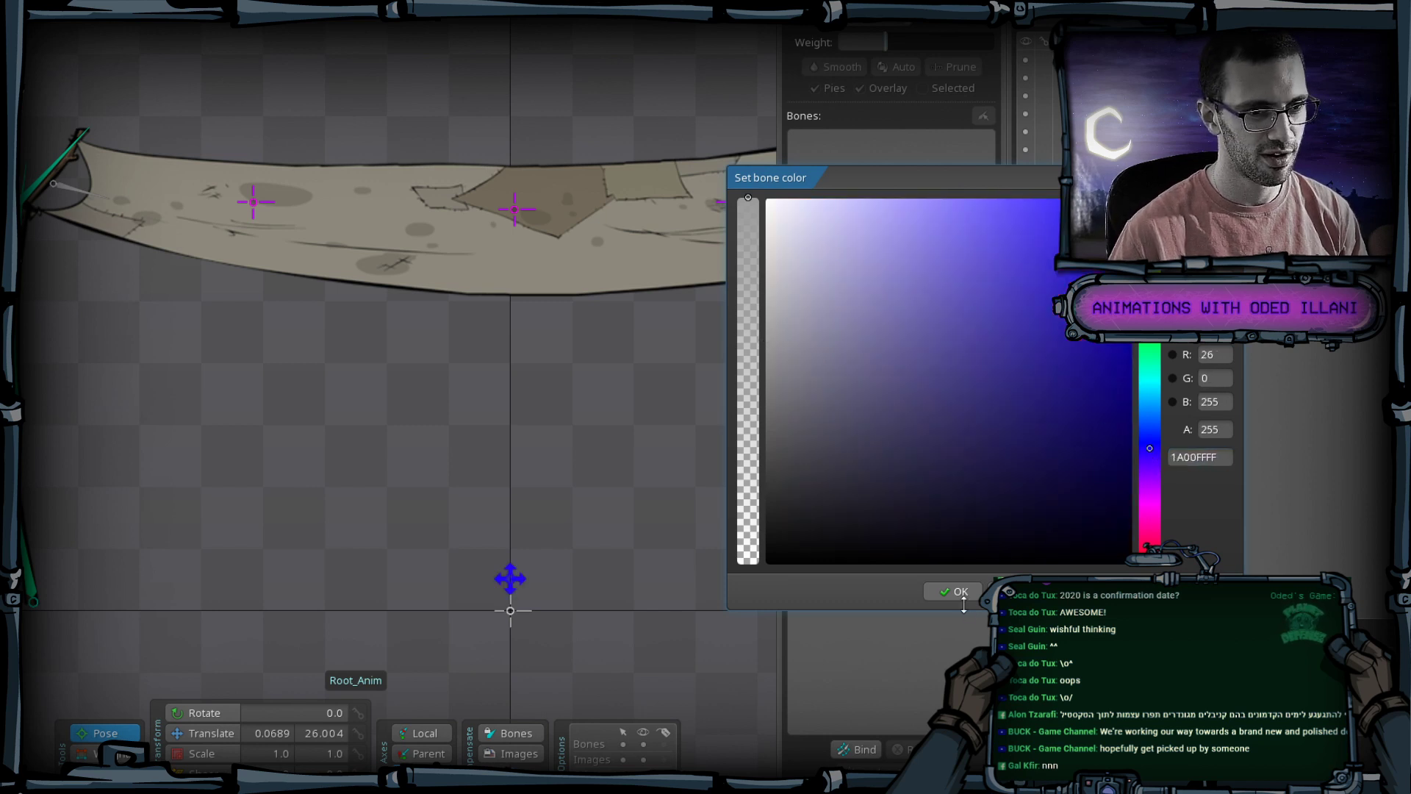
{"action": "left_click", "coordinate": [1150, 372]}
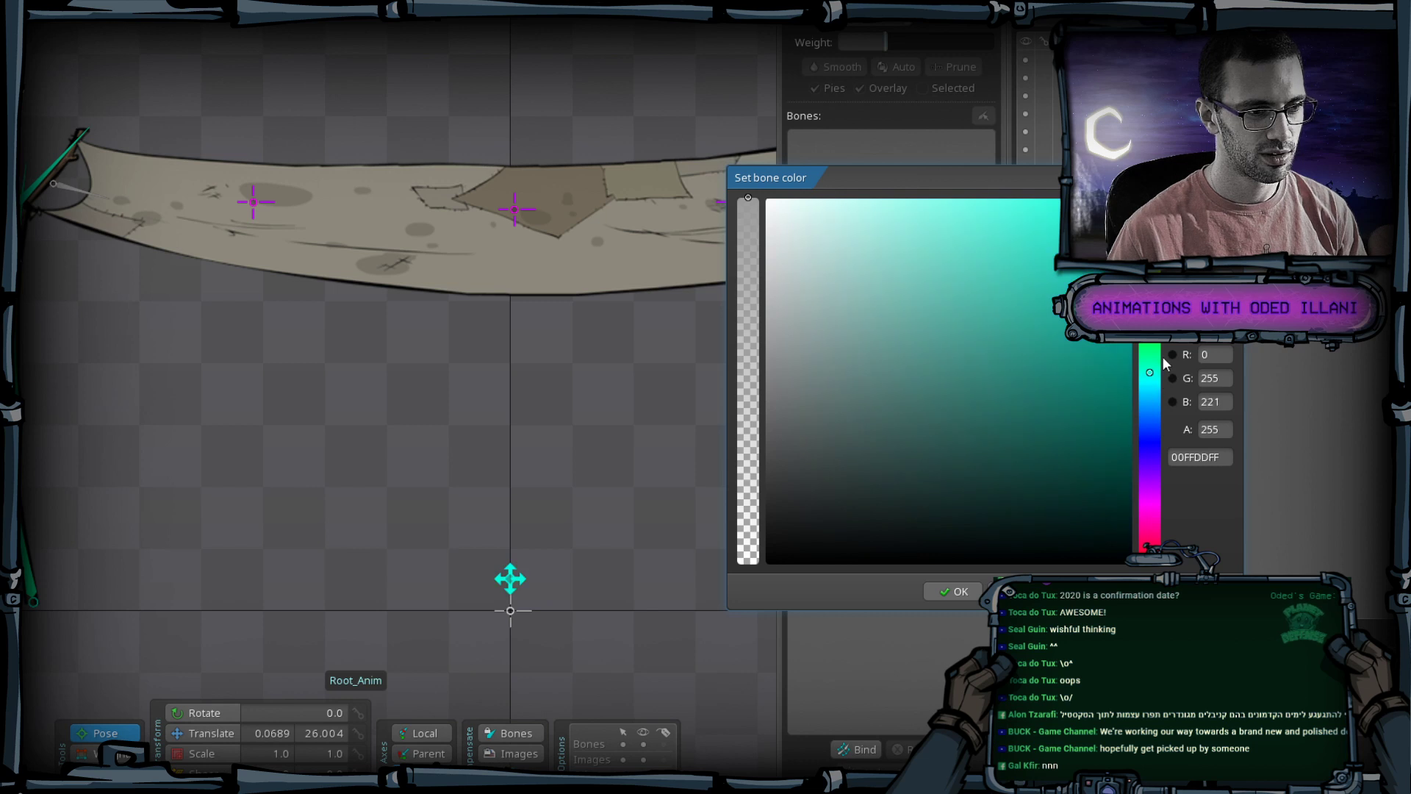
{"action": "left_click_drag", "start_coordinate": [1164, 363], "coordinate": [1152, 253]}
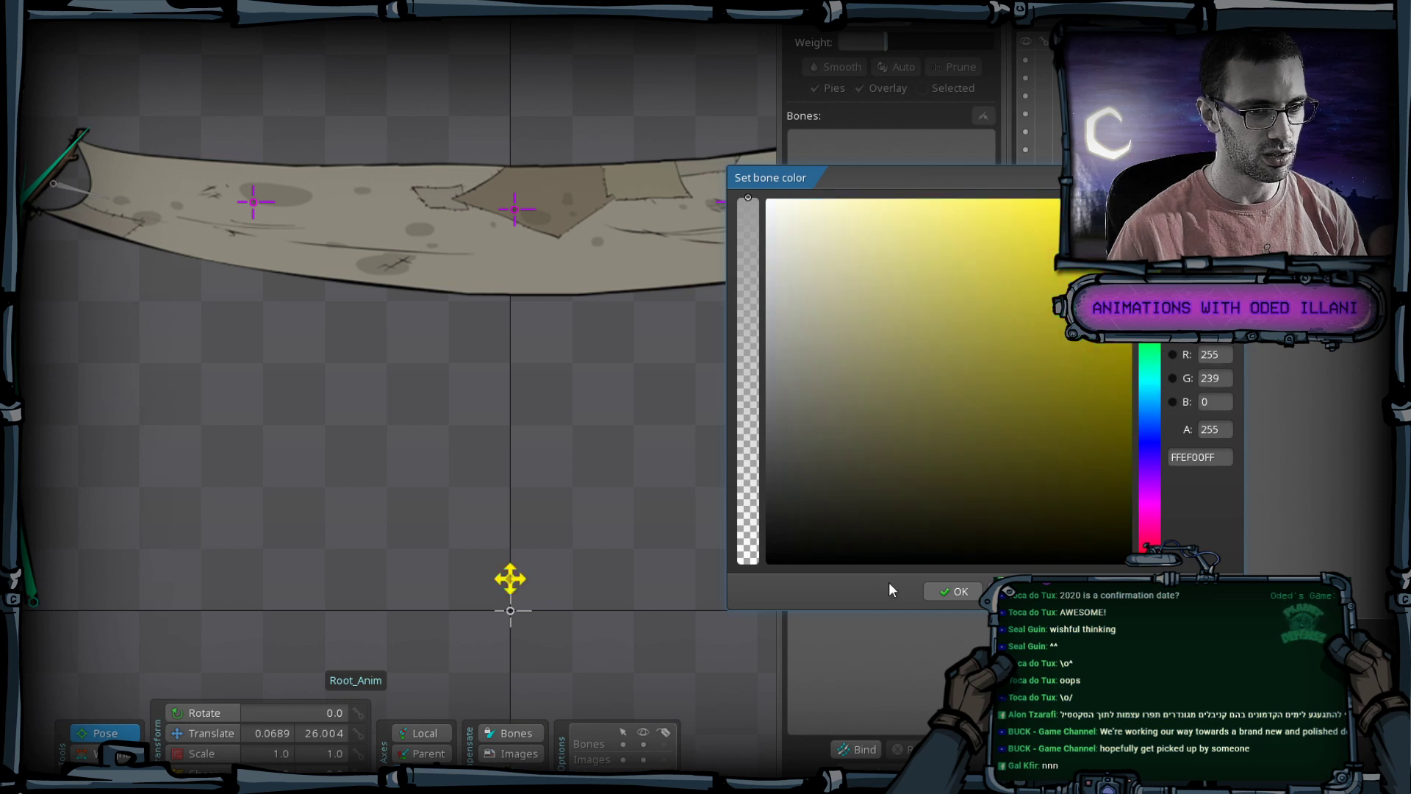
{"action": "left_click", "coordinate": [946, 592]}
{"action": "key", "text": "ctrl+s"}
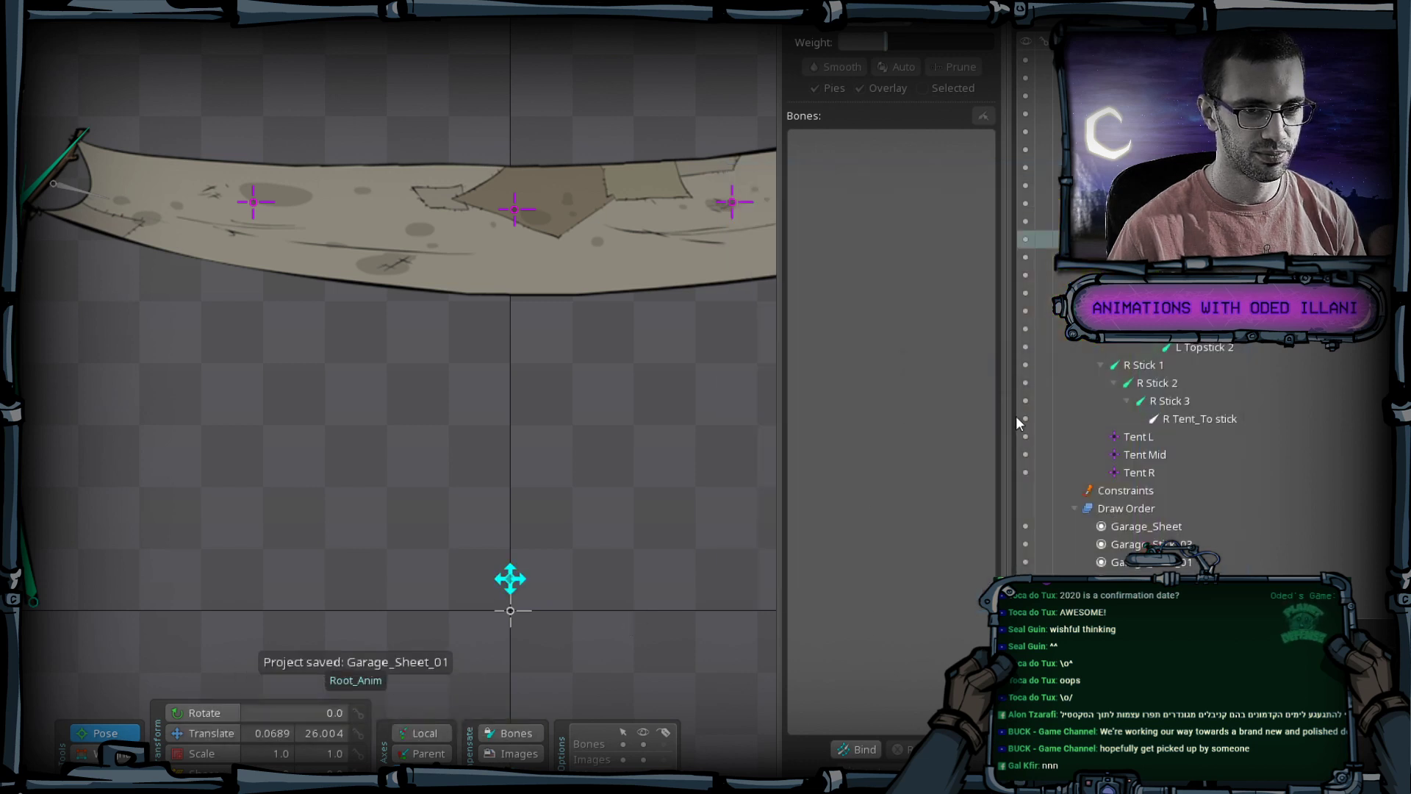
Try moving the Tent Mid bone to test the sheet's deformation, and undo the move.
{"action": "scroll", "coordinate": [1176, 441], "scroll_direction": "down", "scroll_amount": 2}
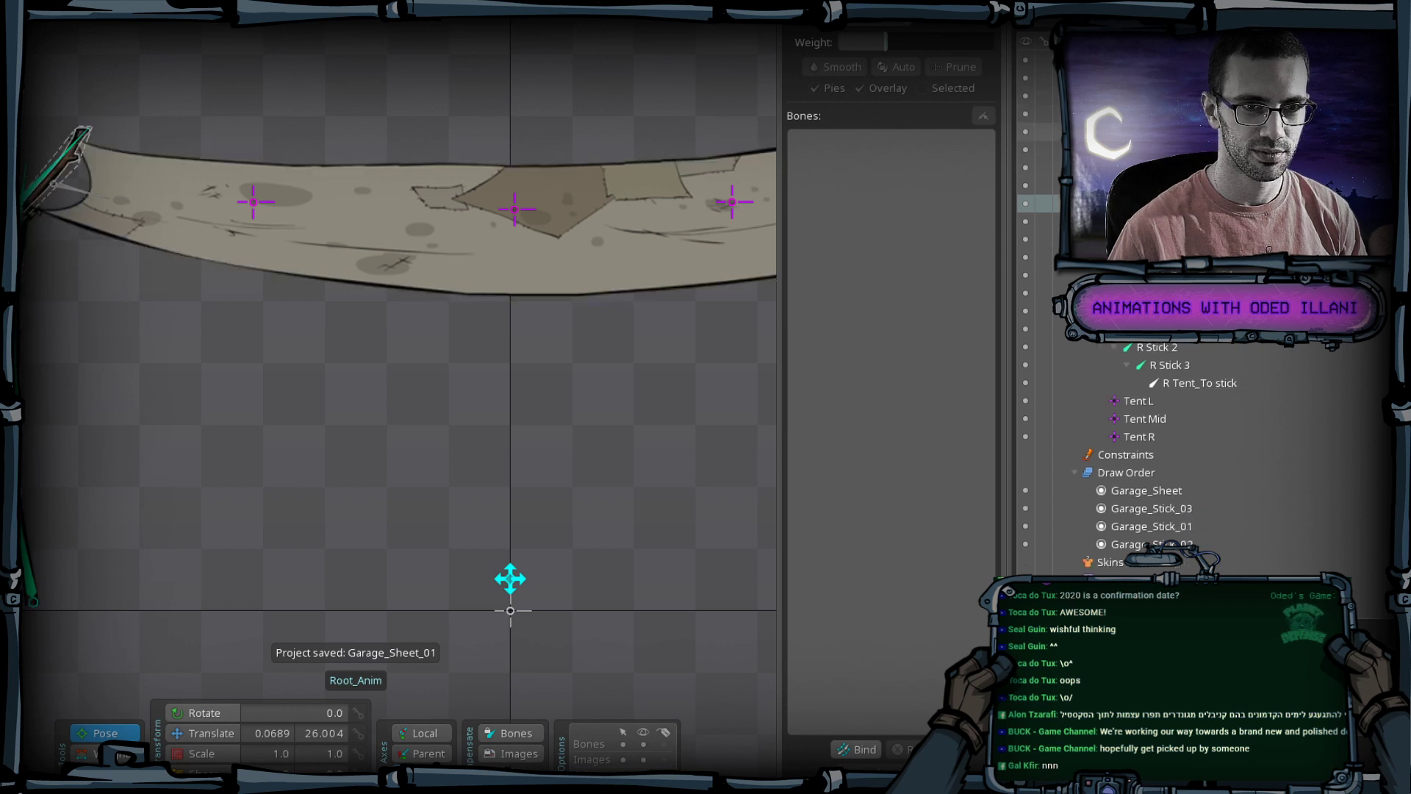
{"action": "scroll", "coordinate": [1037, 229], "scroll_direction": "down", "scroll_amount": 5}
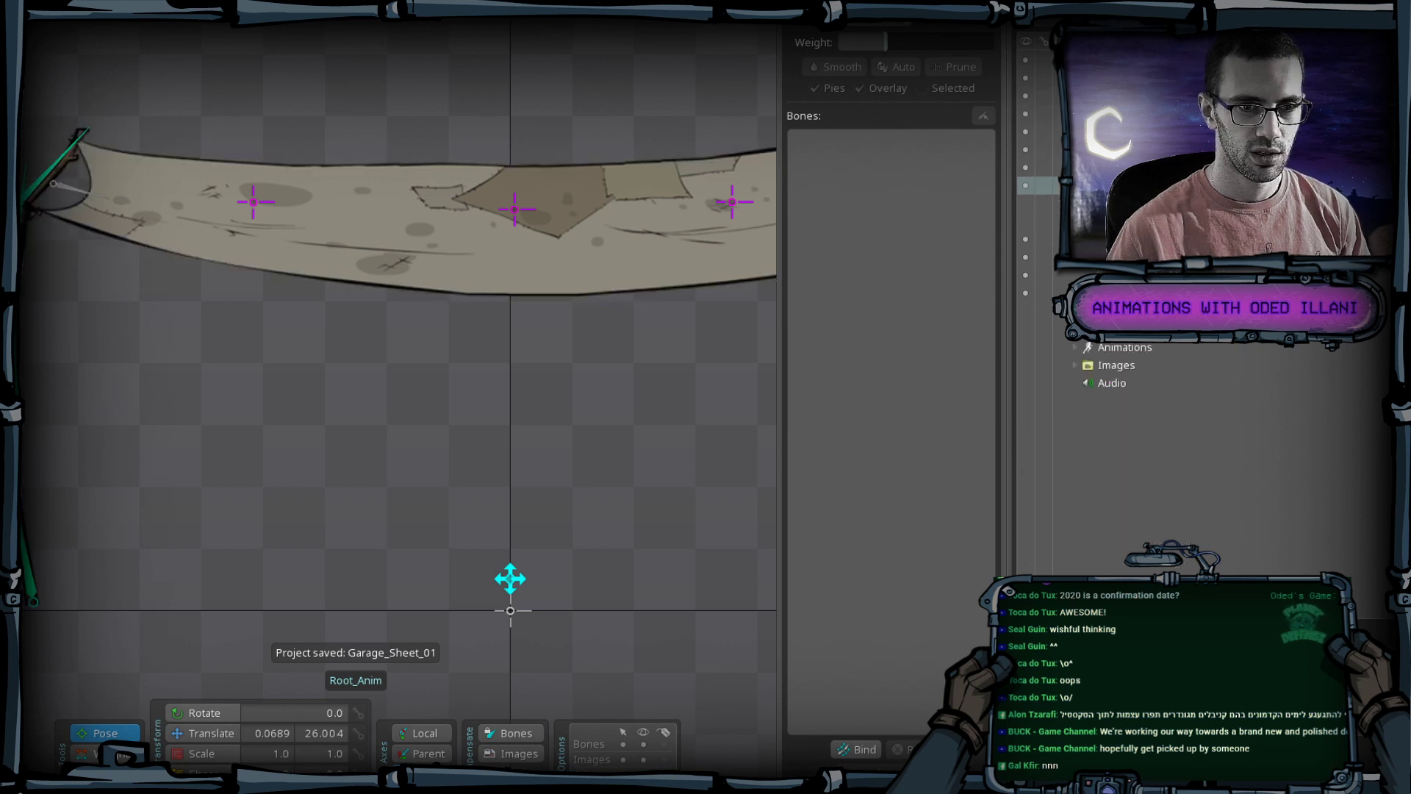
{"action": "scroll", "coordinate": [444, 241], "scroll_direction": "down", "scroll_amount": 2}
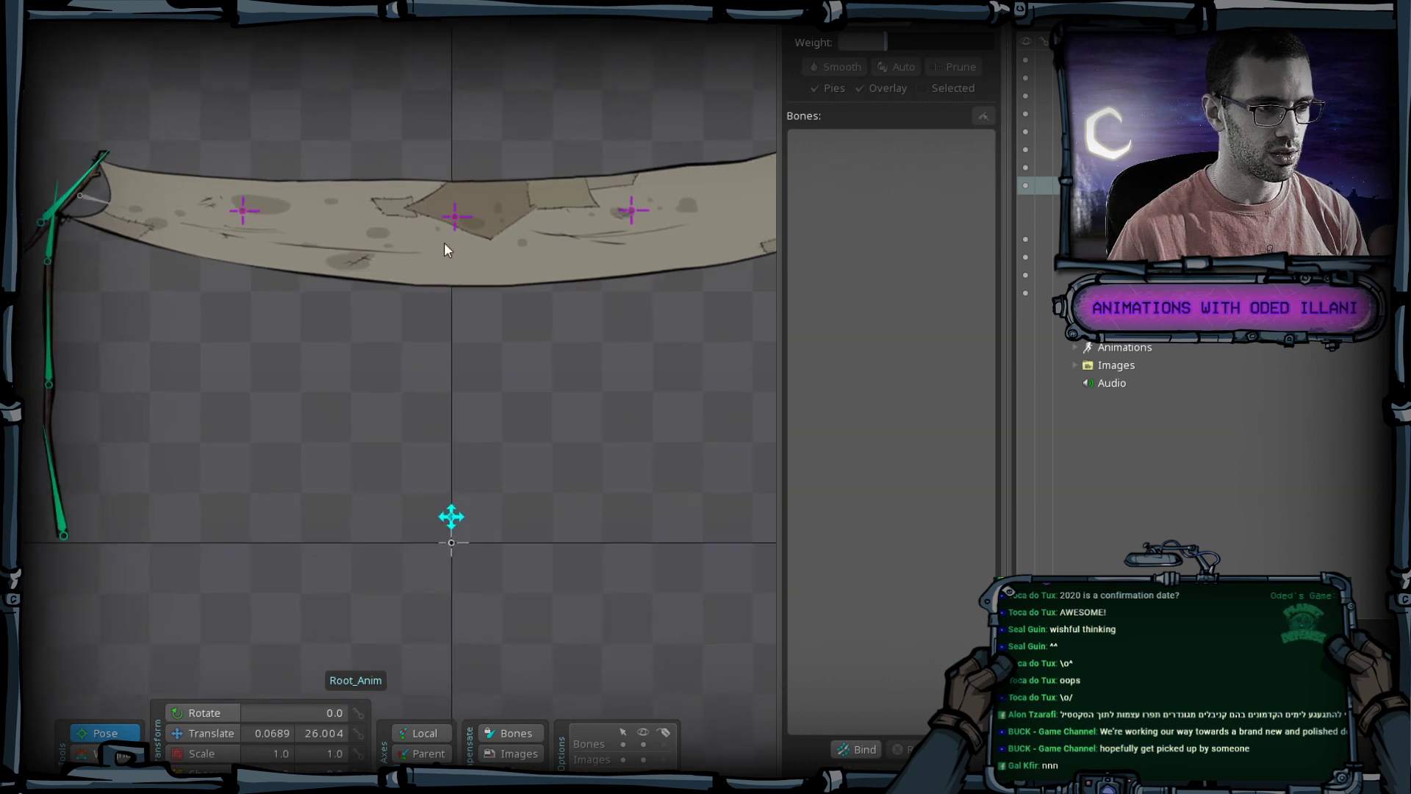
{"action": "left_click", "coordinate": [453, 214]}
{"action": "left_click_drag", "start_coordinate": [516, 394], "coordinate": [482, 520]}
{"action": "key", "text": "ctrl+z"}
Save the project, switch from Setup to Animate mode with the whole tent in view, and save again.
{"action": "scroll", "coordinate": [253, 484], "scroll_direction": "down", "scroll_amount": 2}
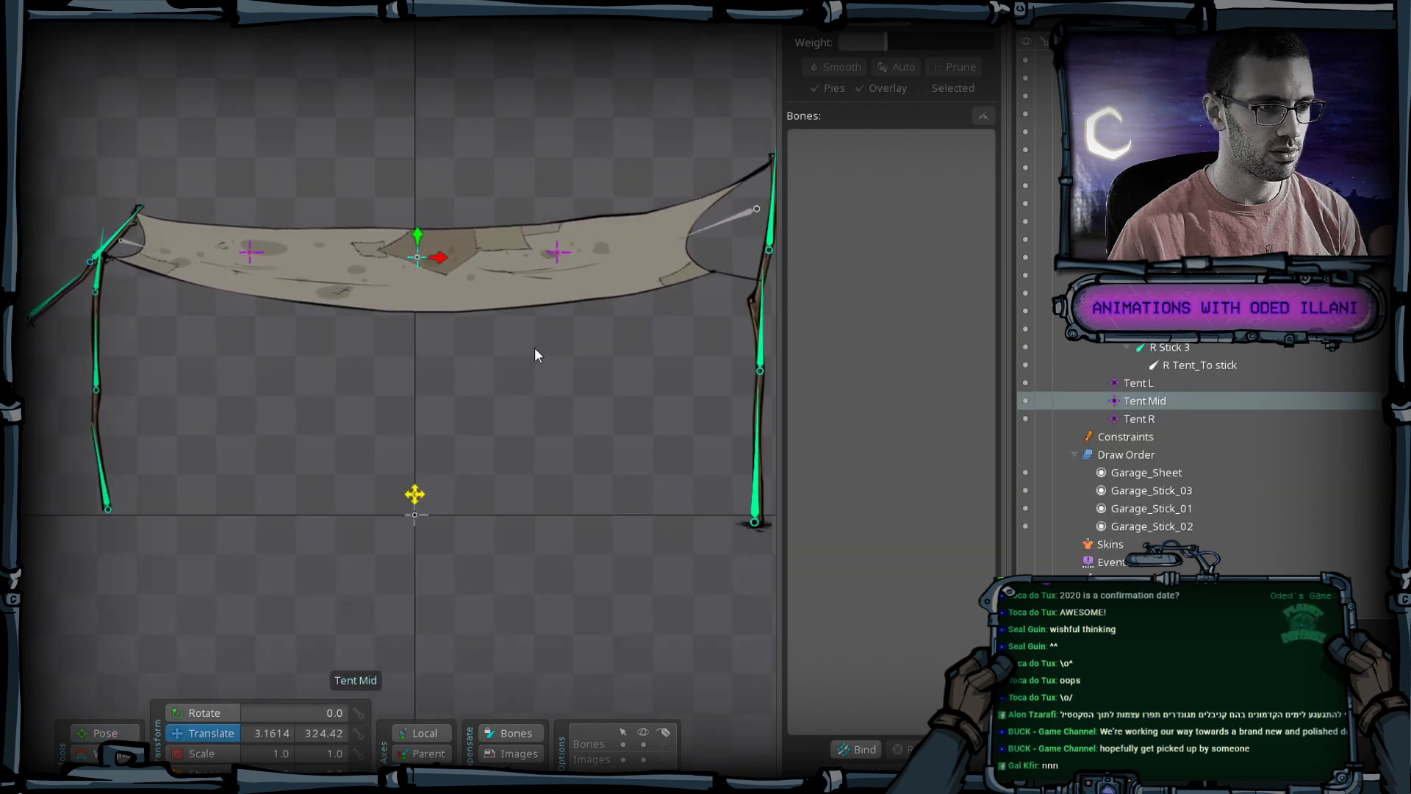
{"action": "key", "text": "ctrl+s"}
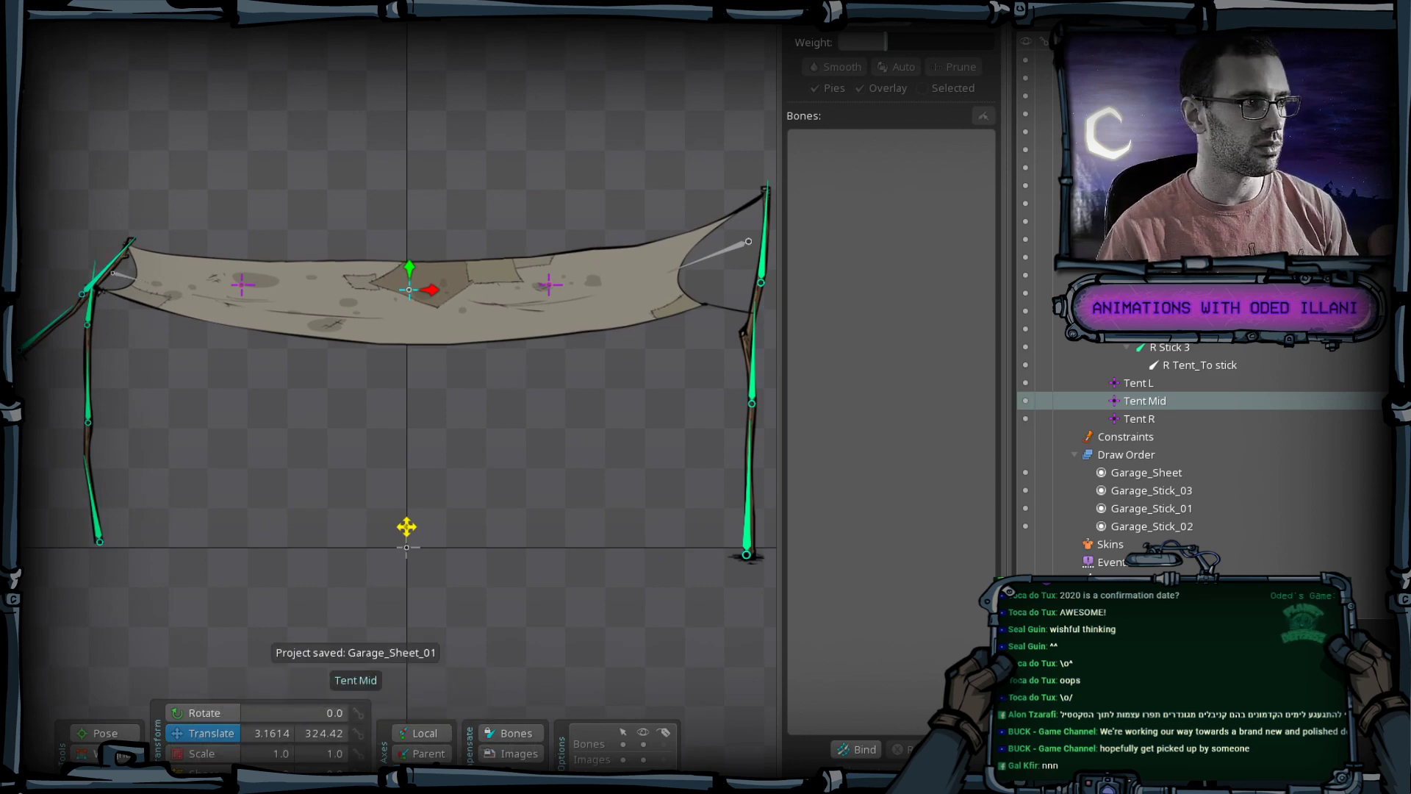
{"action": "key", "text": "ctrl+Tab"}
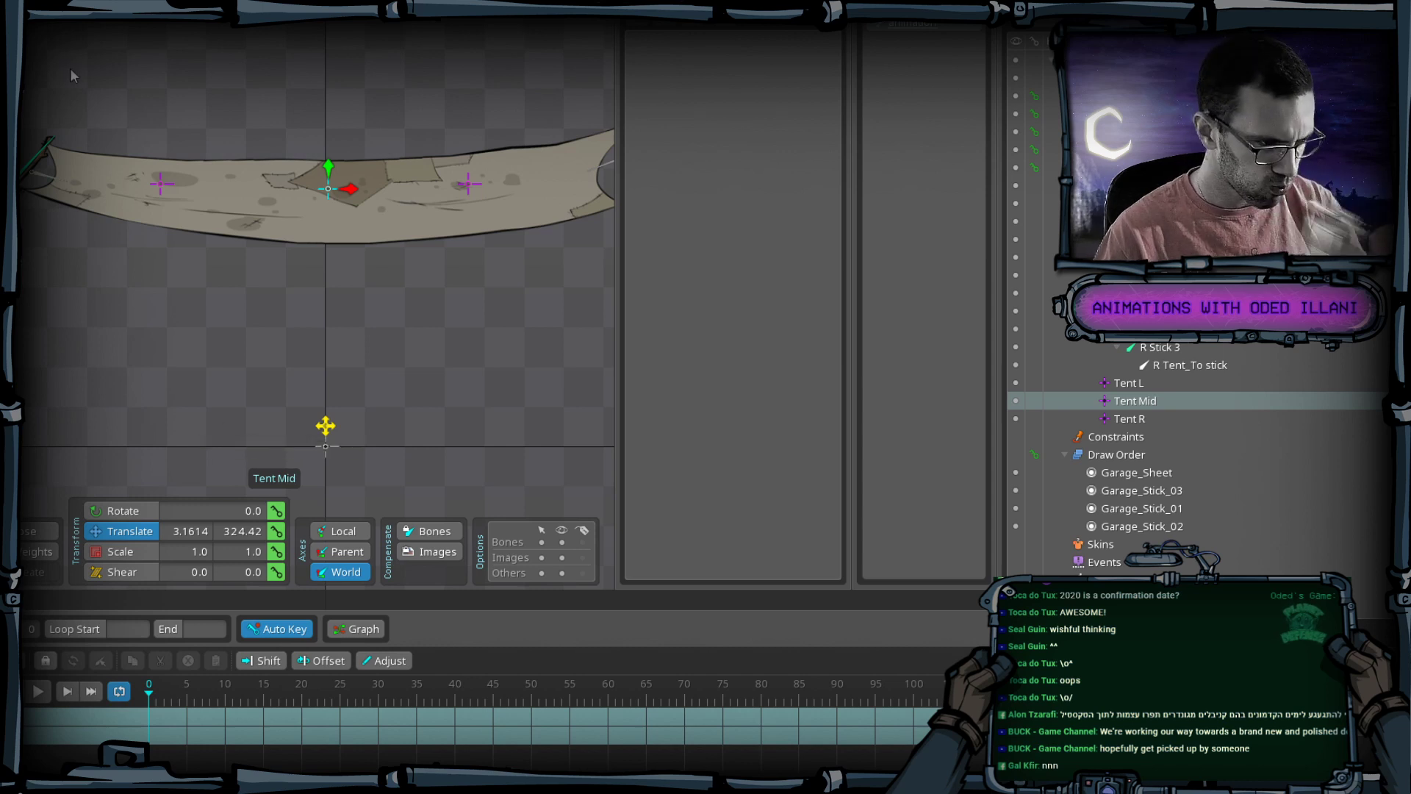
{"action": "scroll", "coordinate": [302, 335], "scroll_direction": "down", "scroll_amount": 2}
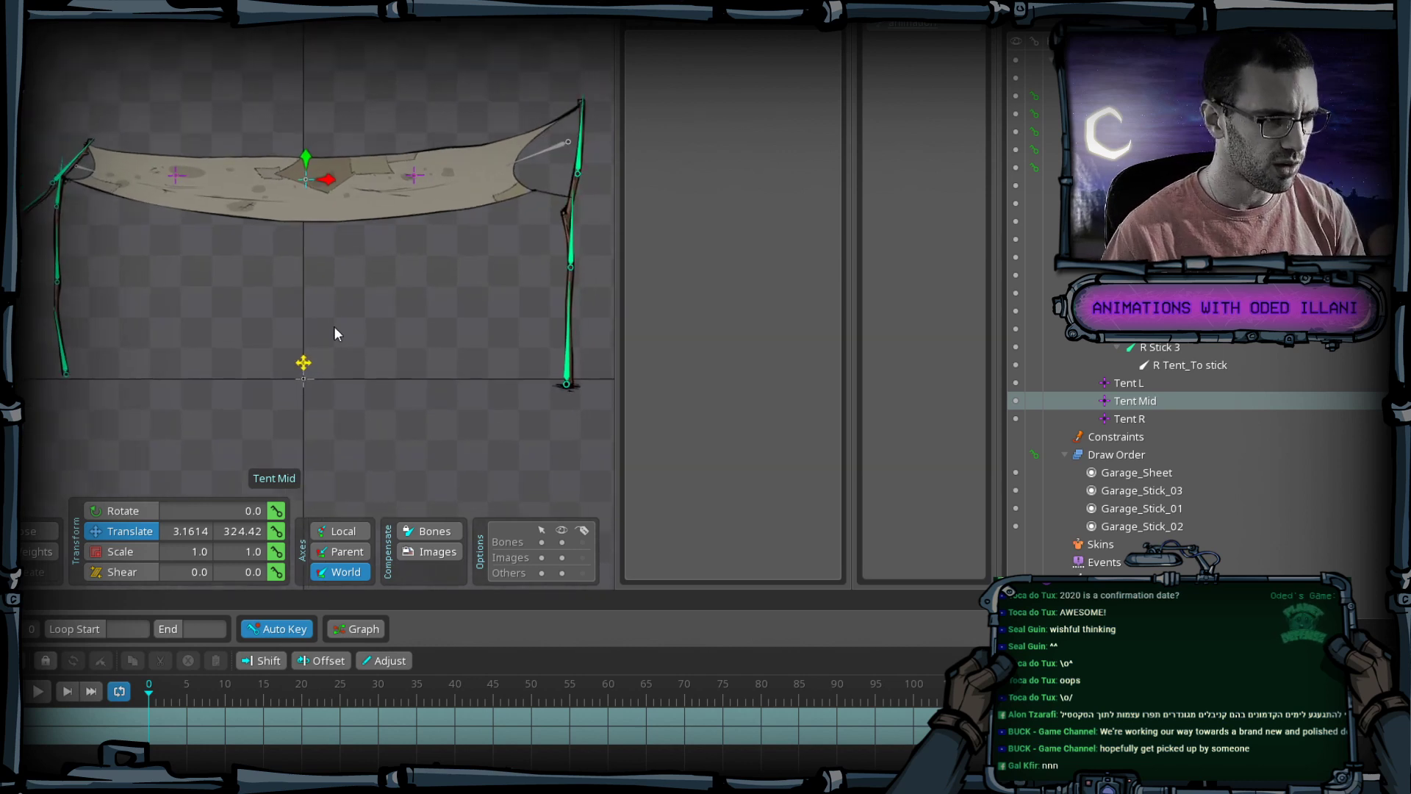
{"action": "key", "text": "ctrl+s"}
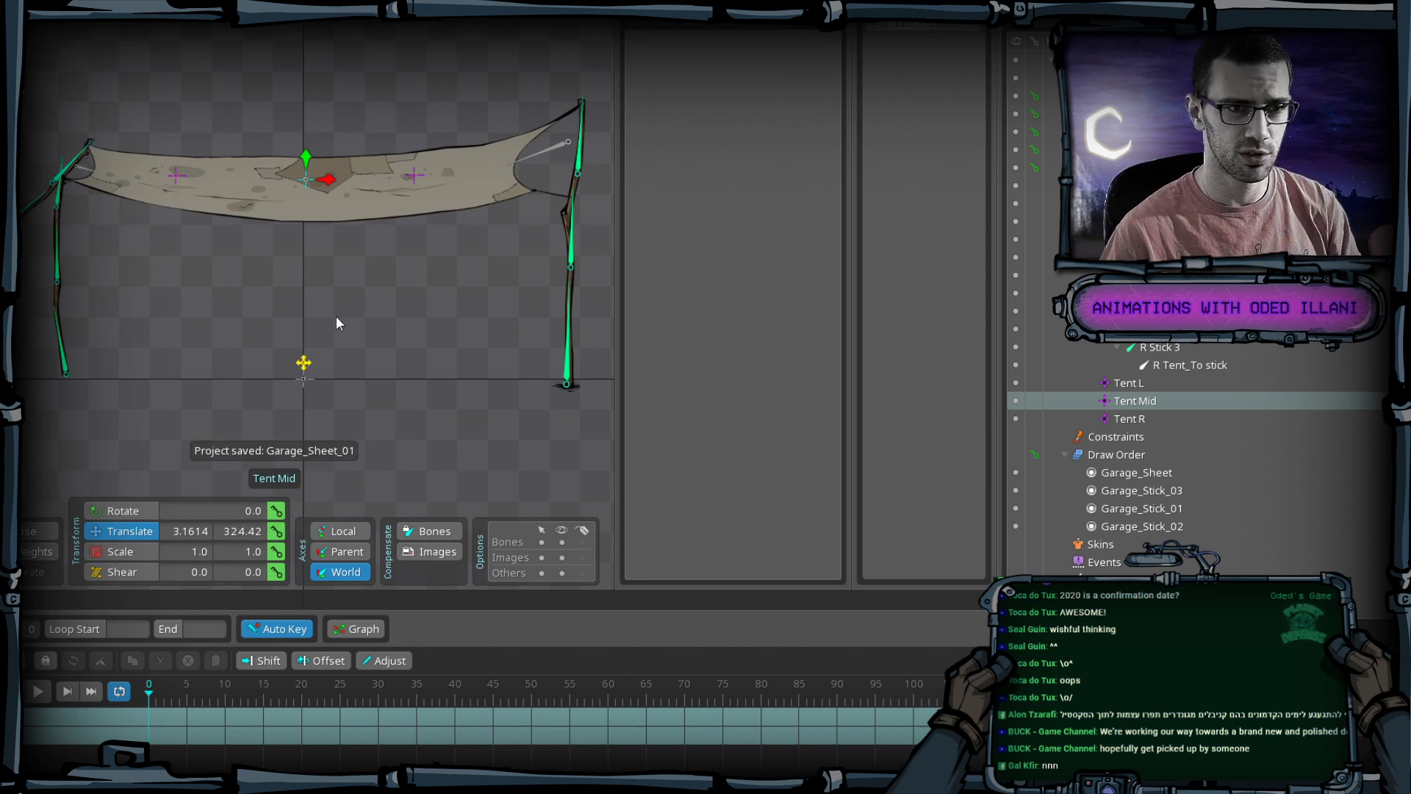
Create a new animation named Idle.
{"action": "scroll", "coordinate": [323, 278], "scroll_direction": "up", "scroll_amount": 2}
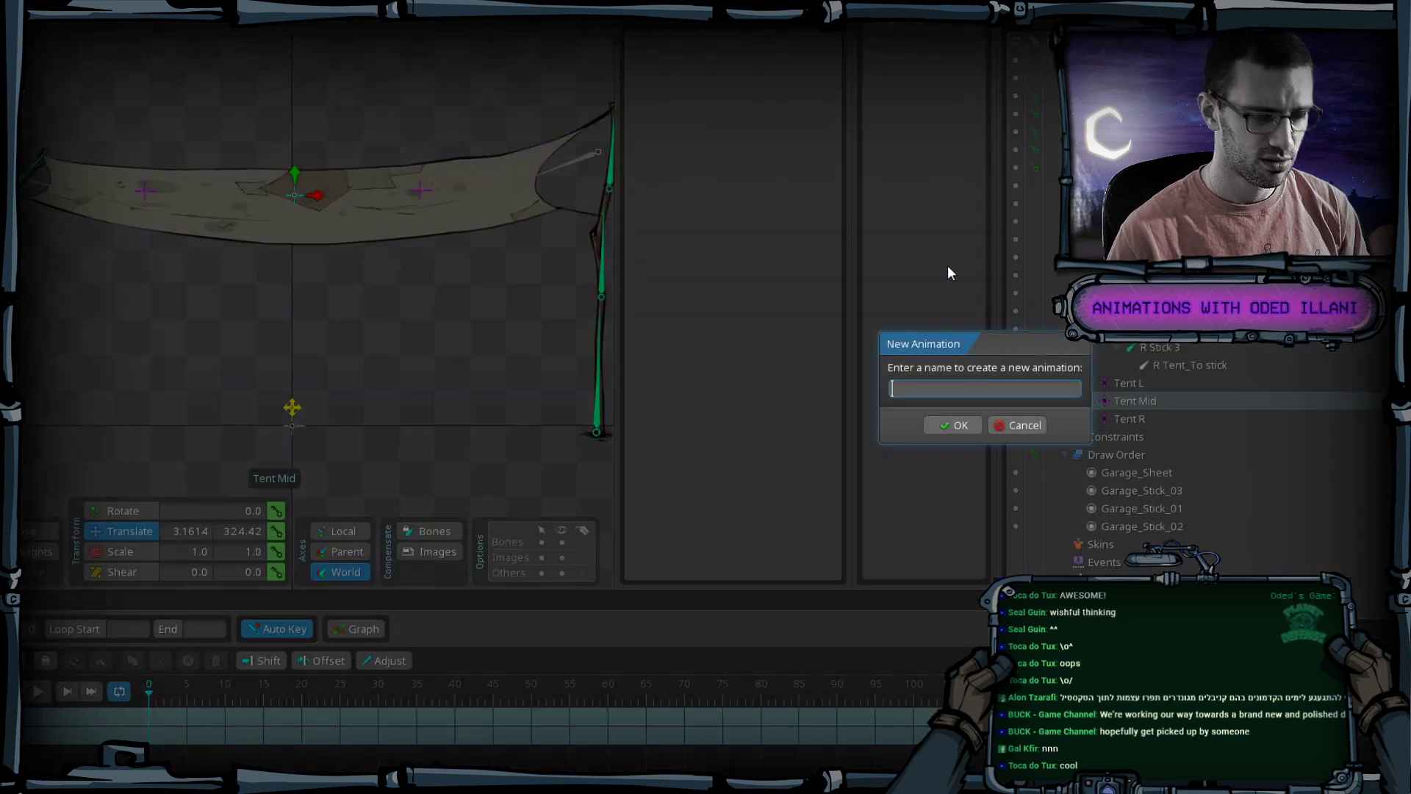
{"action": "type", "text": "animation"}
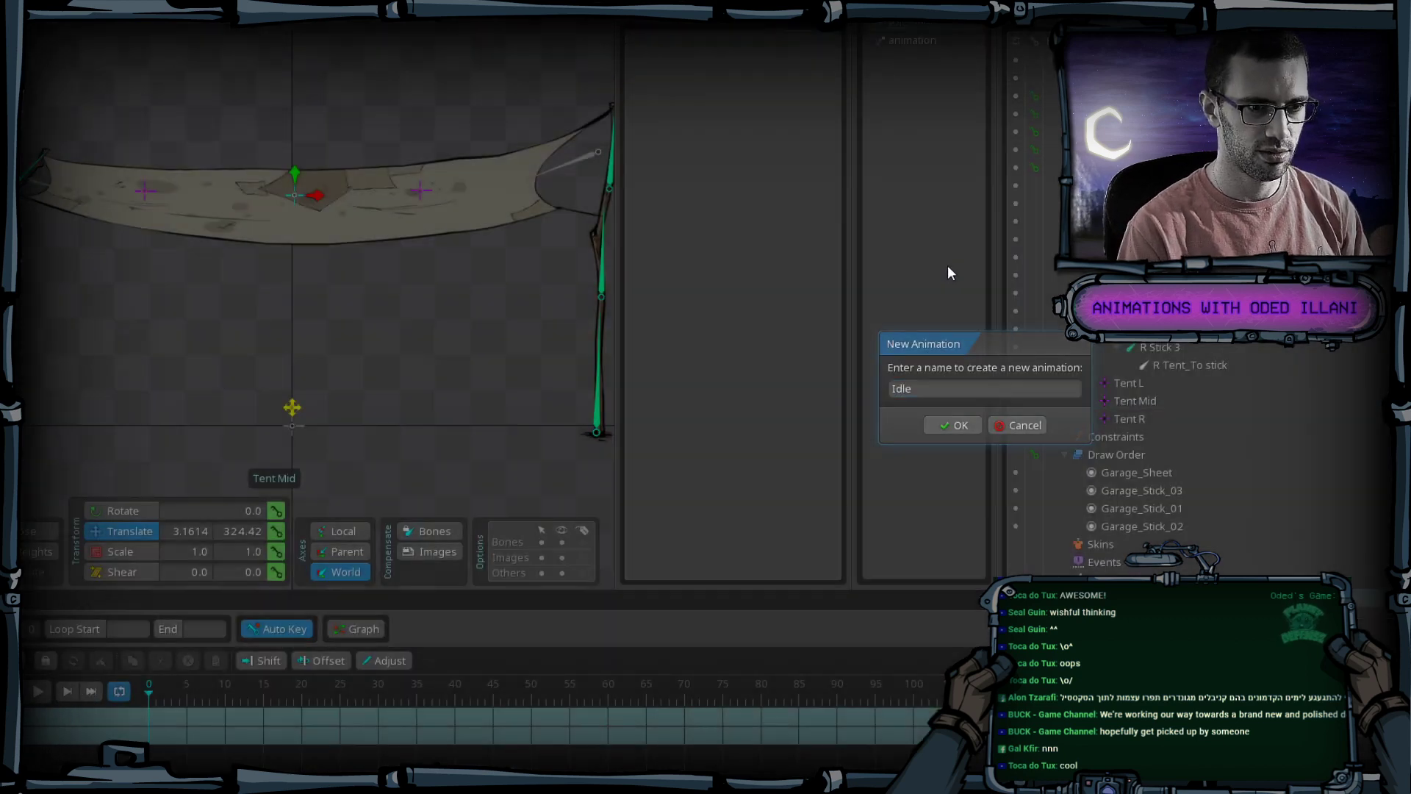
{"action": "key", "text": "Return"}
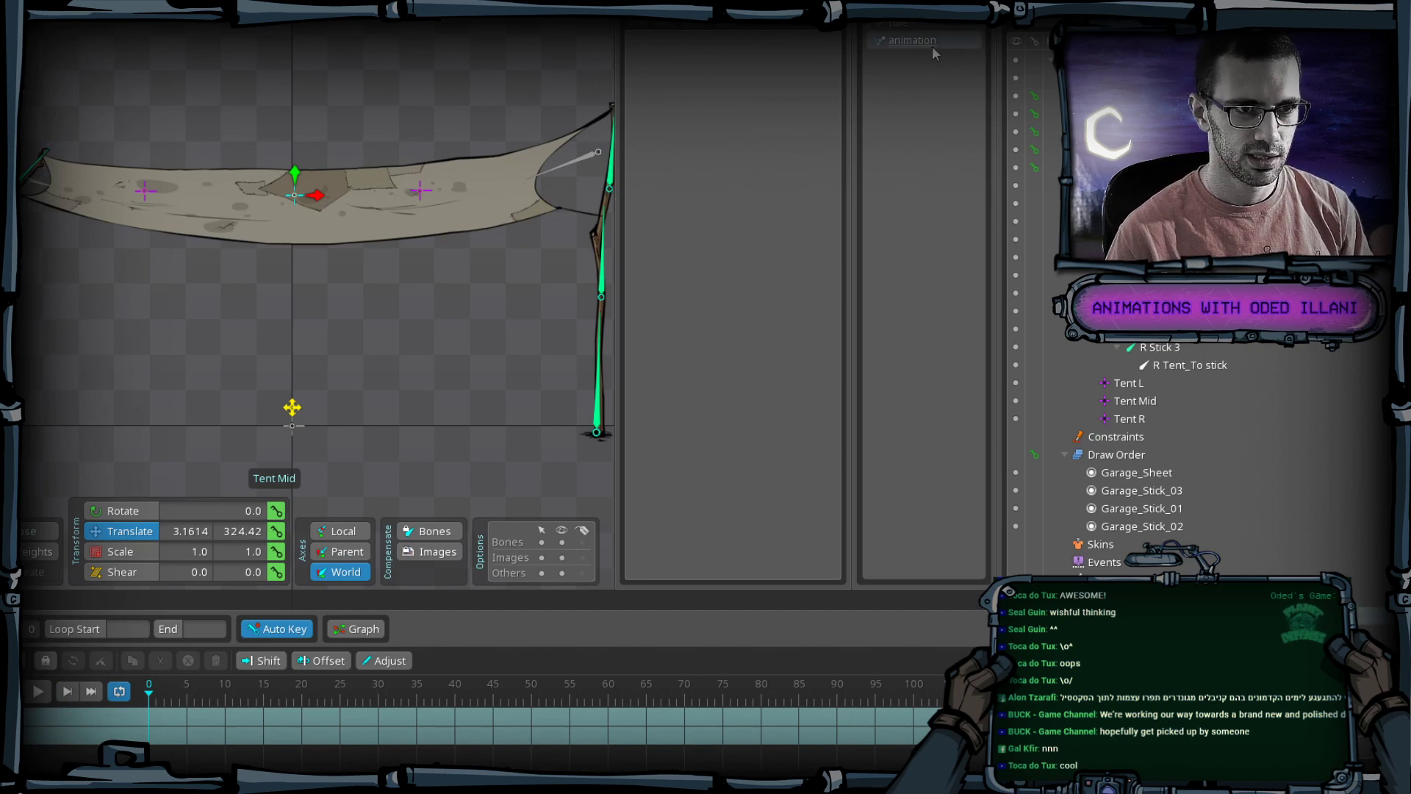
Delete the default animation named "animation" and save the project.
{"action": "key", "text": "Delete"}
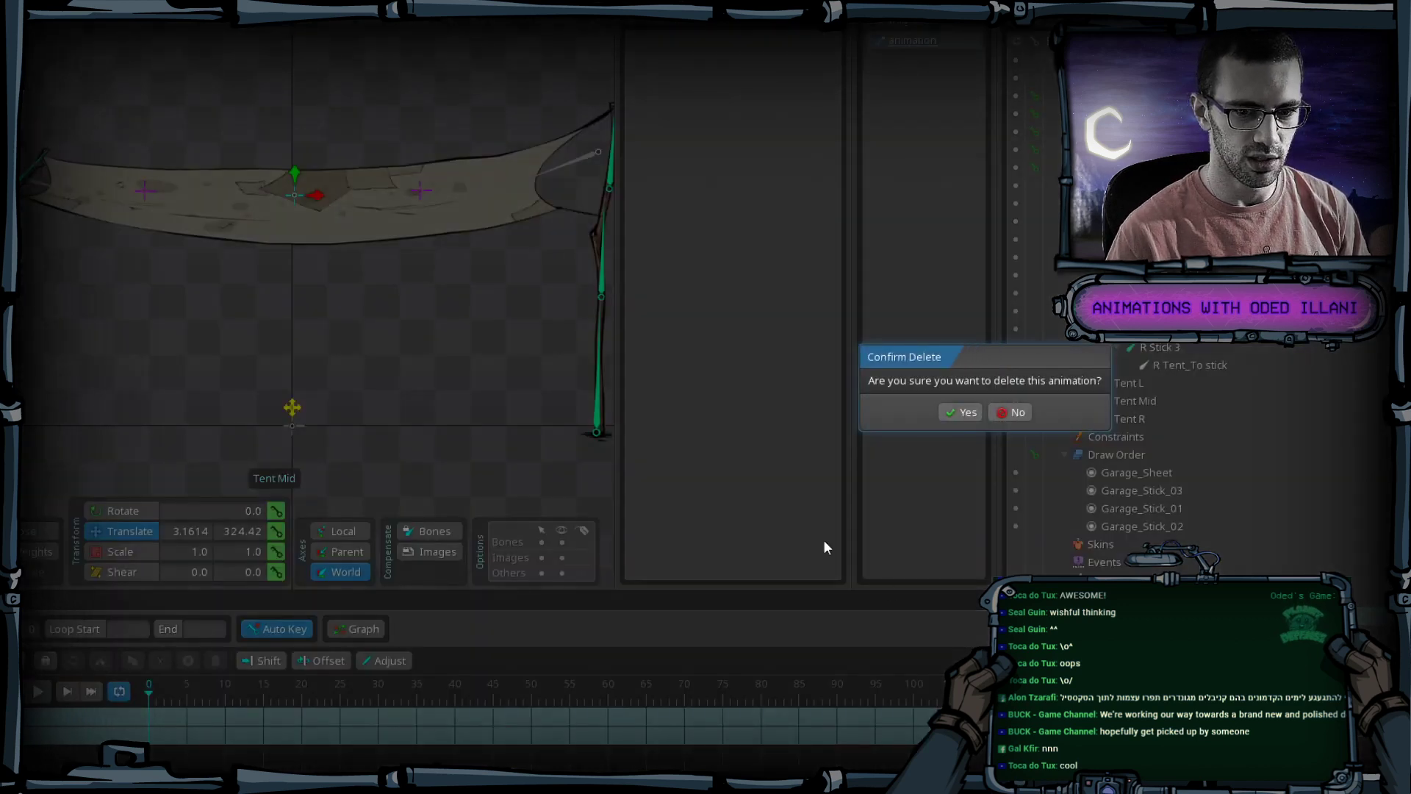
{"action": "left_click", "coordinate": [955, 413]}
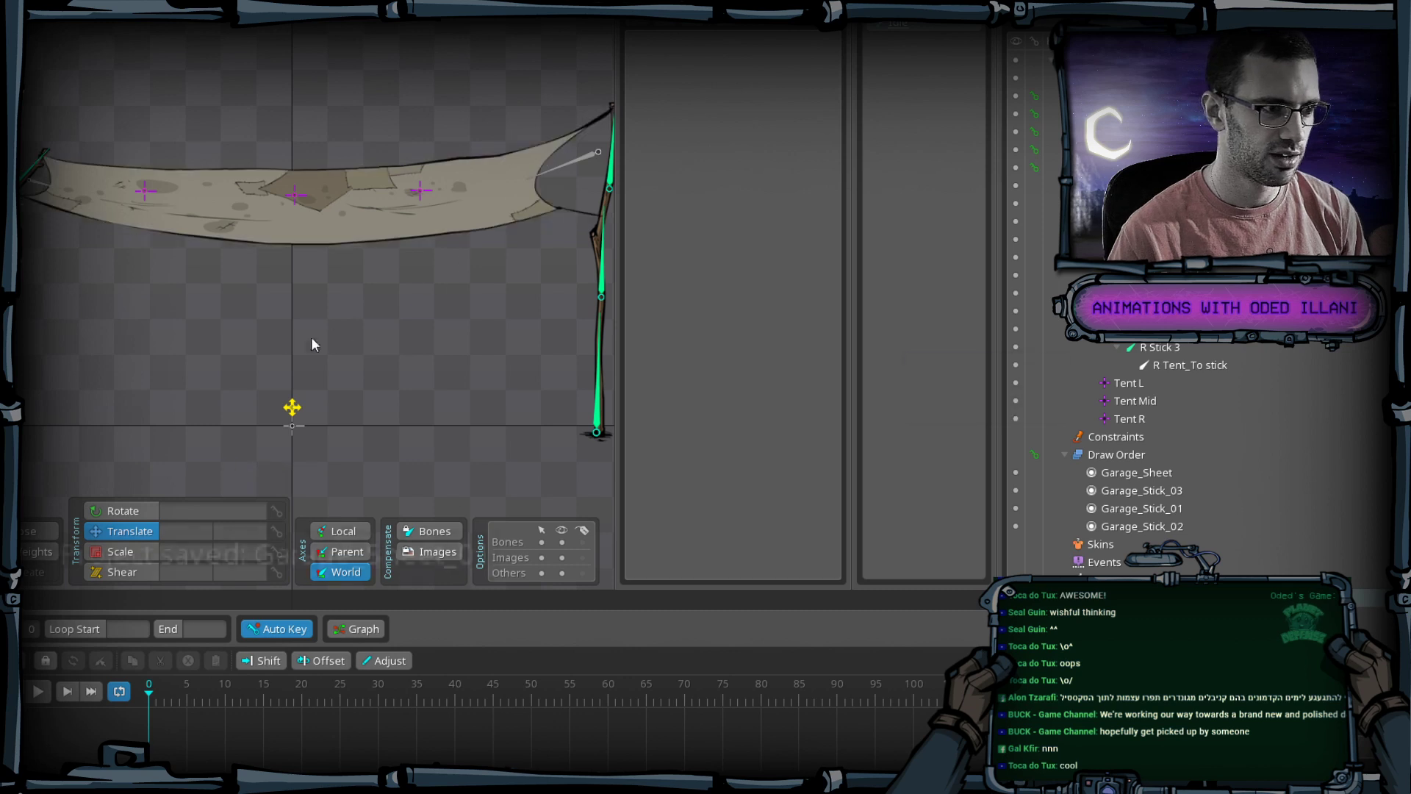
{"action": "key", "text": "ctrl+s"}
Select all the tent rig's bones and key their rotation, translation and scale at frame 0.
{"action": "scroll", "coordinate": [295, 378], "scroll_direction": "up", "scroll_amount": 4}
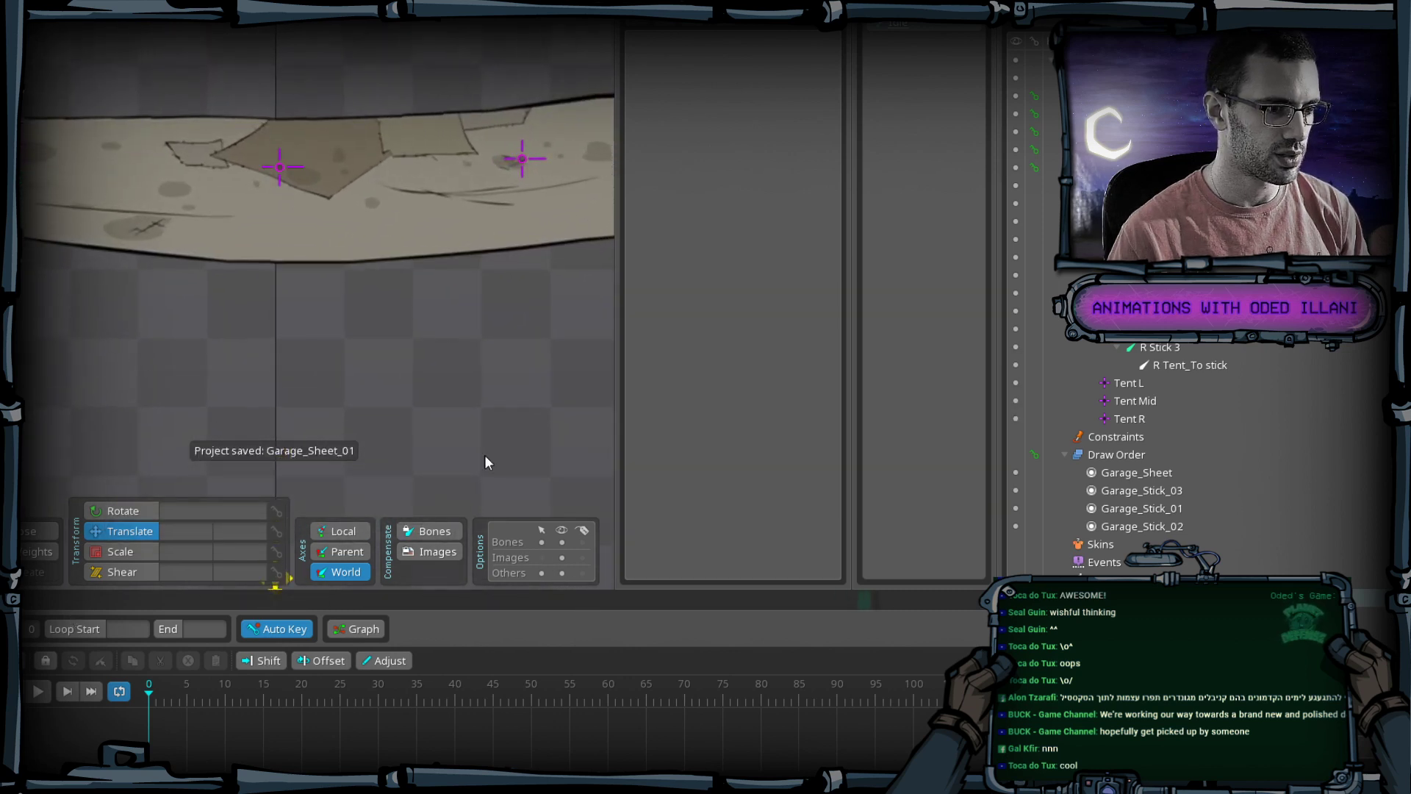
{"action": "scroll", "coordinate": [258, 360], "scroll_direction": "down", "scroll_amount": 3}
{"action": "scroll", "coordinate": [366, 378], "scroll_direction": "down", "scroll_amount": 2}
{"action": "left_click_drag", "start_coordinate": [404, 353], "coordinate": [358, 367]}
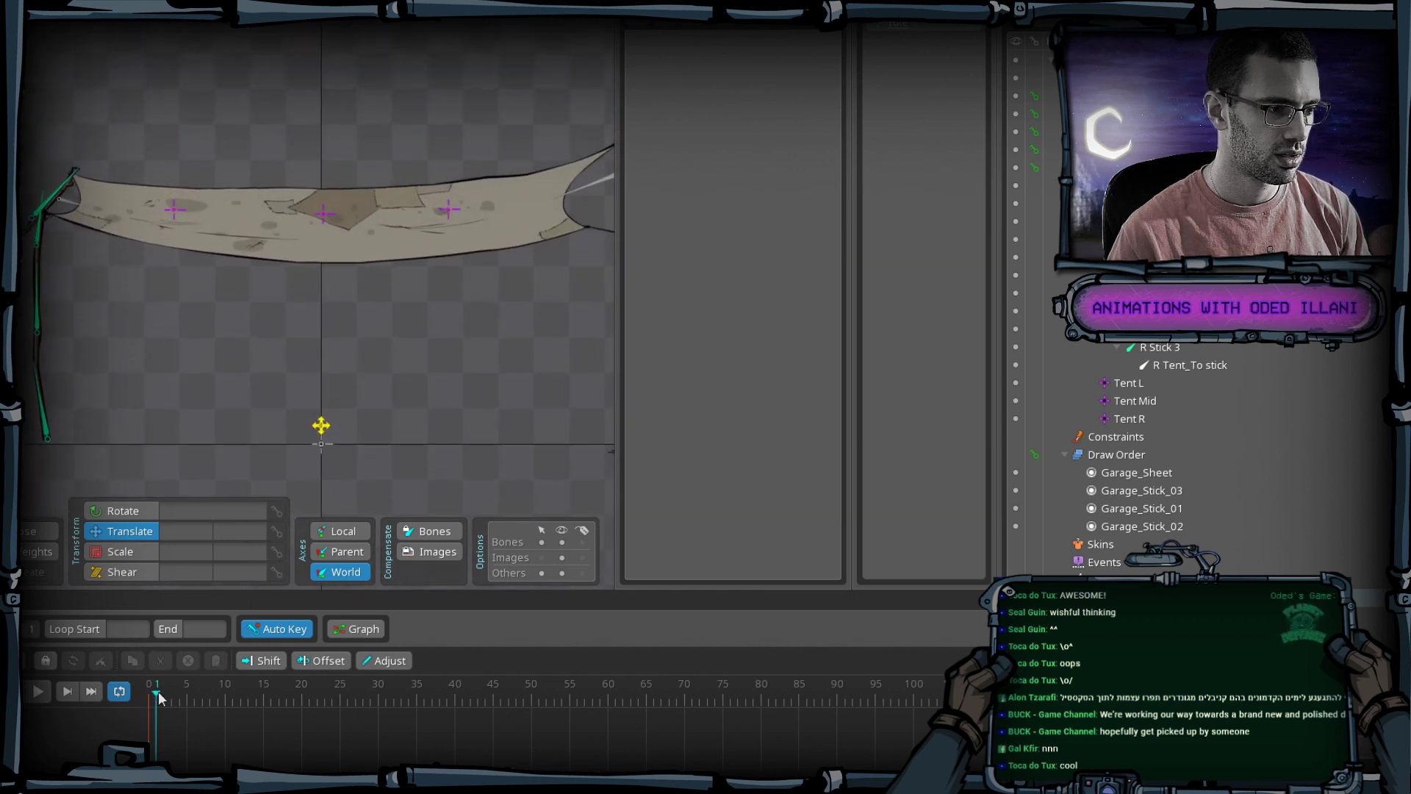
{"action": "scroll", "coordinate": [47, 166], "scroll_direction": "down", "scroll_amount": 2}
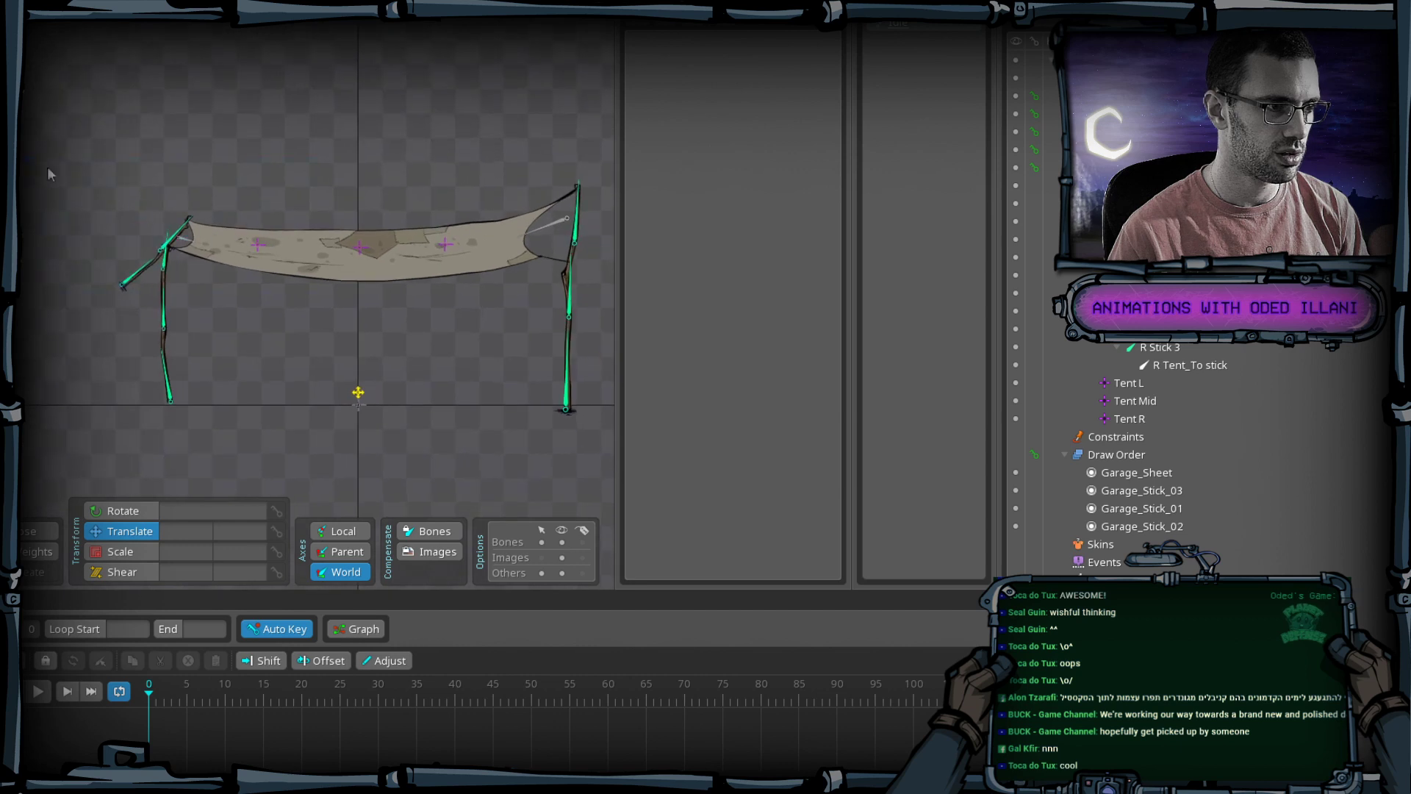
{"action": "left_click_drag", "start_coordinate": [47, 166], "coordinate": [609, 433]}
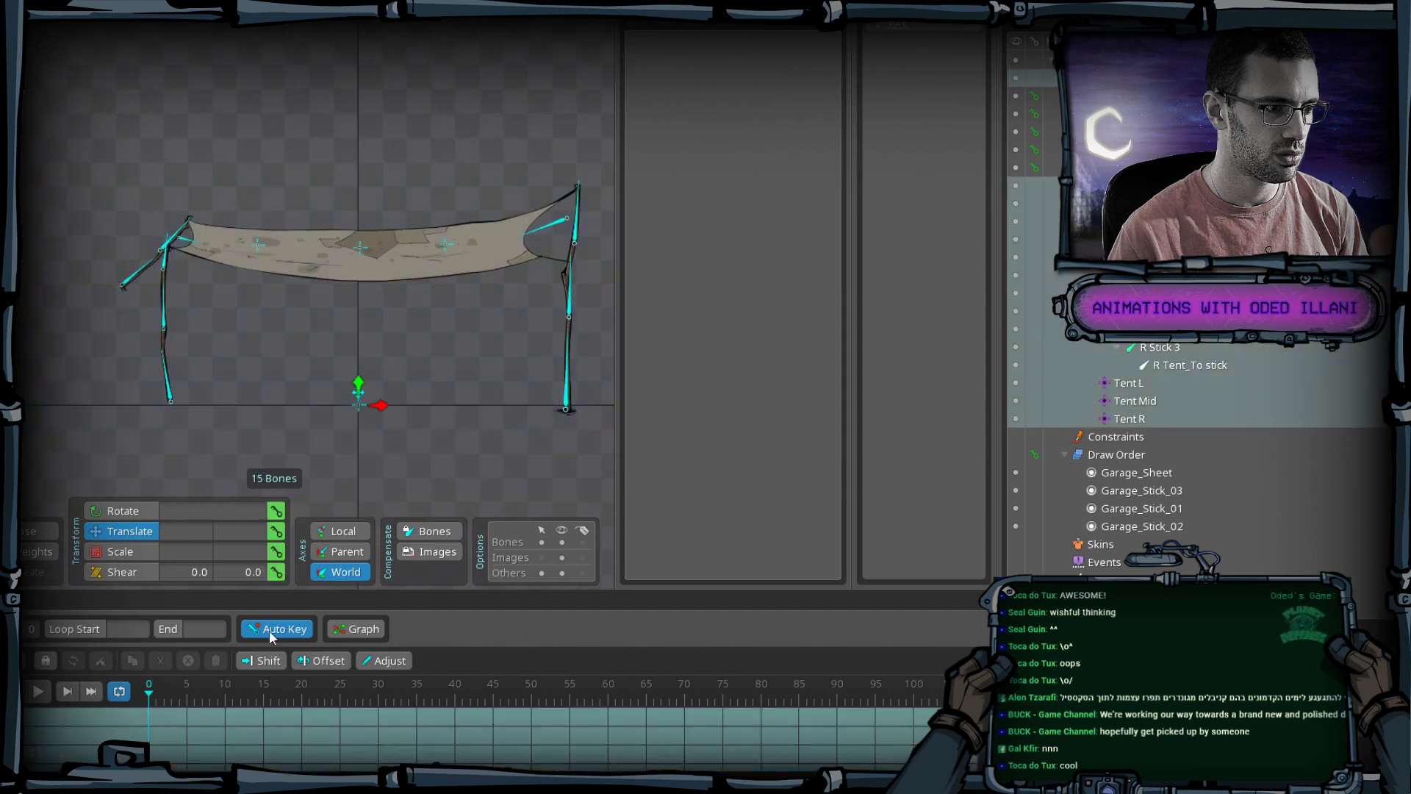
{"action": "left_click", "coordinate": [275, 511]}
{"action": "left_click", "coordinate": [276, 530]}
{"action": "left_click", "coordinate": [277, 553]}
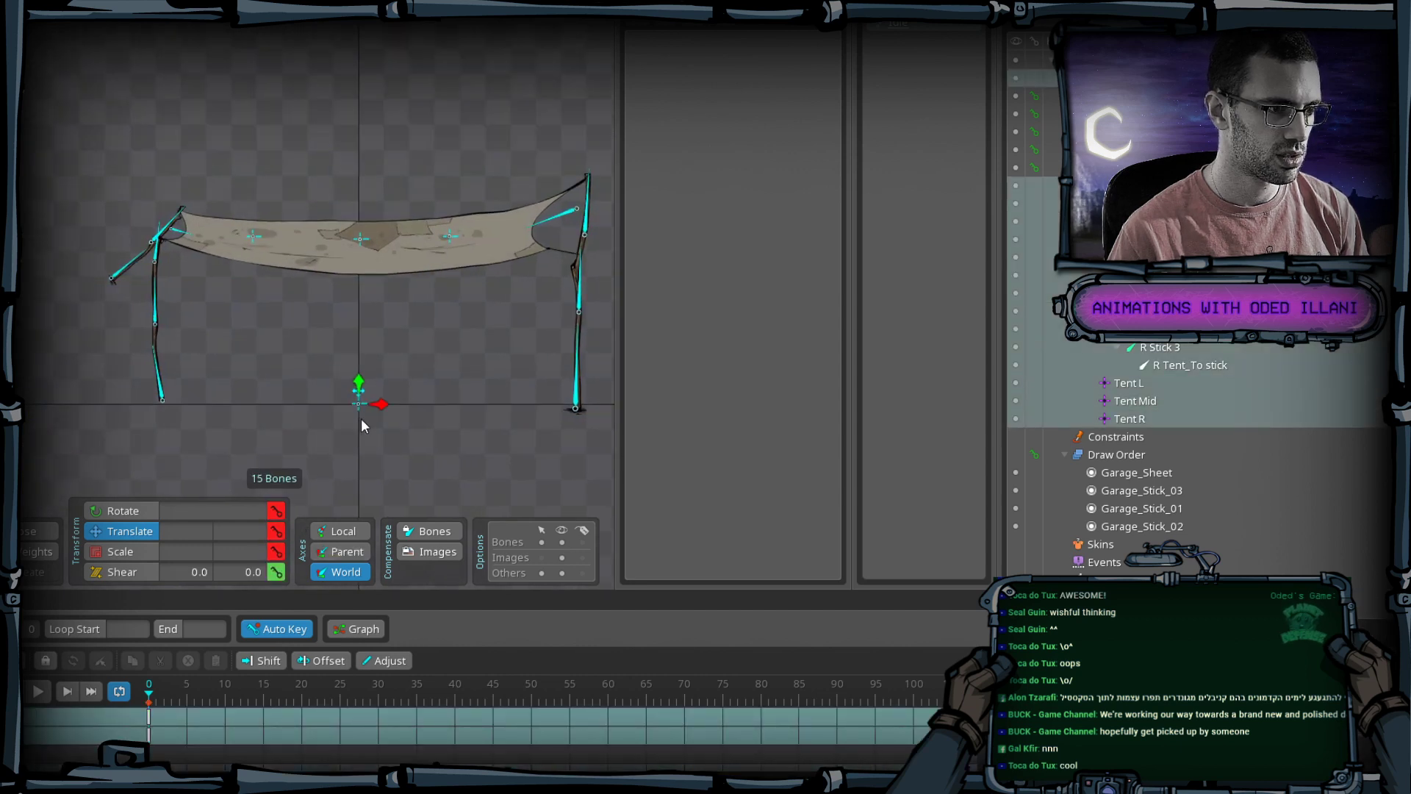
Shear the Root_Anim bone vertically by about 3.5 degrees at frame 0.
{"action": "scroll", "coordinate": [360, 417], "scroll_direction": "up", "scroll_amount": 2}
{"action": "left_click", "coordinate": [336, 221]}
{"action": "left_click_drag", "start_coordinate": [335, 221], "coordinate": [334, 157]}
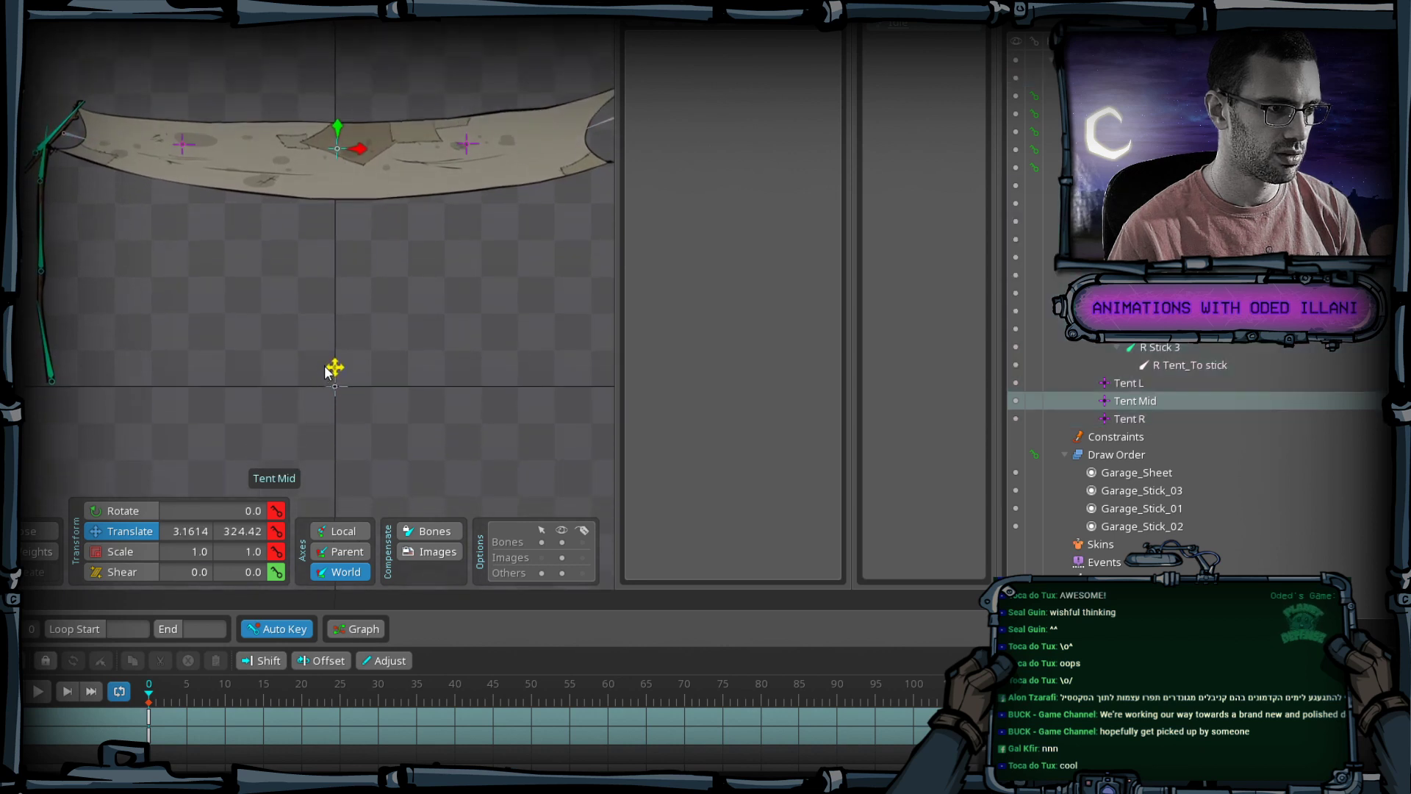
{"action": "left_click", "coordinate": [331, 370]}
{"action": "key", "text": "n"}
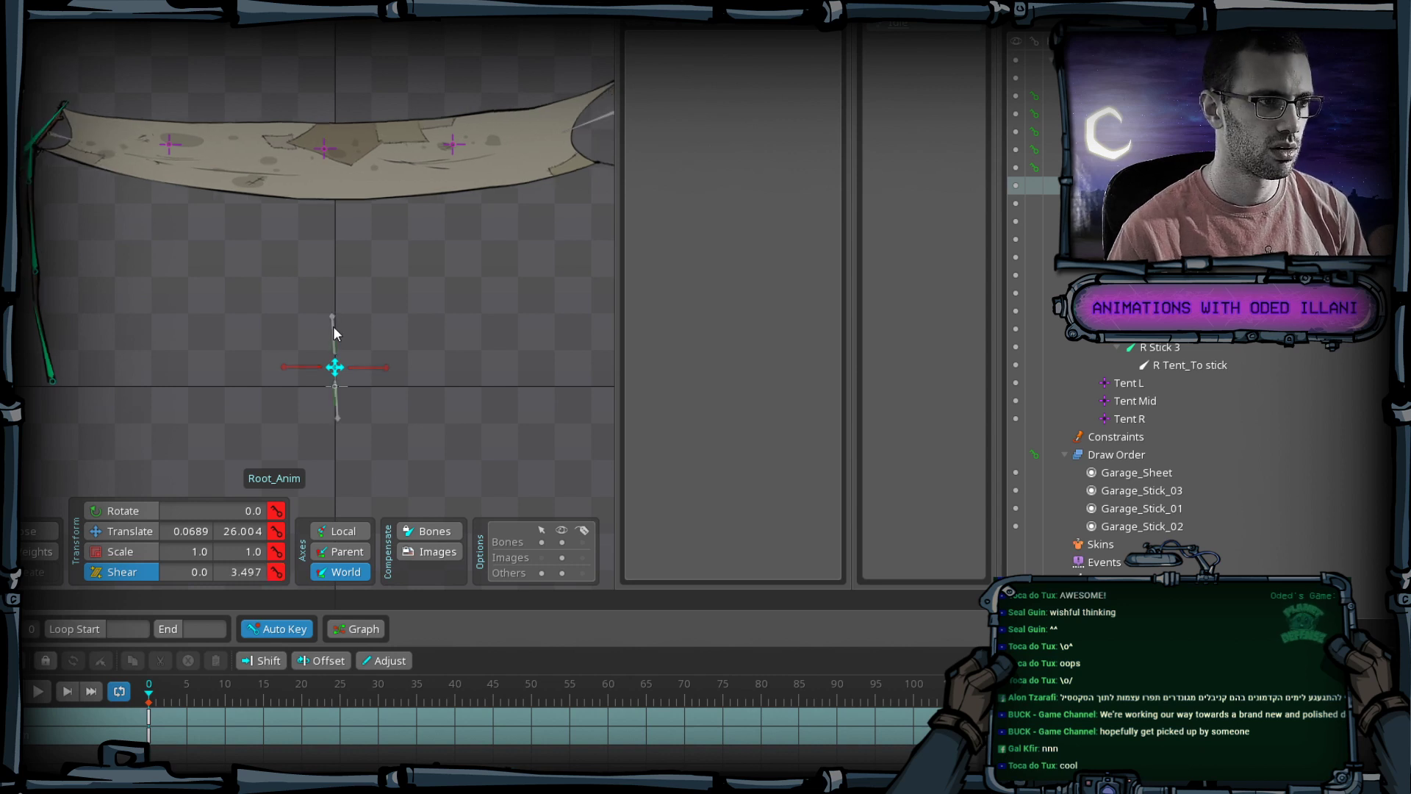
Rotate L Stick 2 and L Stick 3 together at frame 0 so the left pole leans slightly outward.
{"action": "left_click", "coordinate": [33, 214]}
{"action": "left_click", "coordinate": [29, 163], "text": "ctrl"}
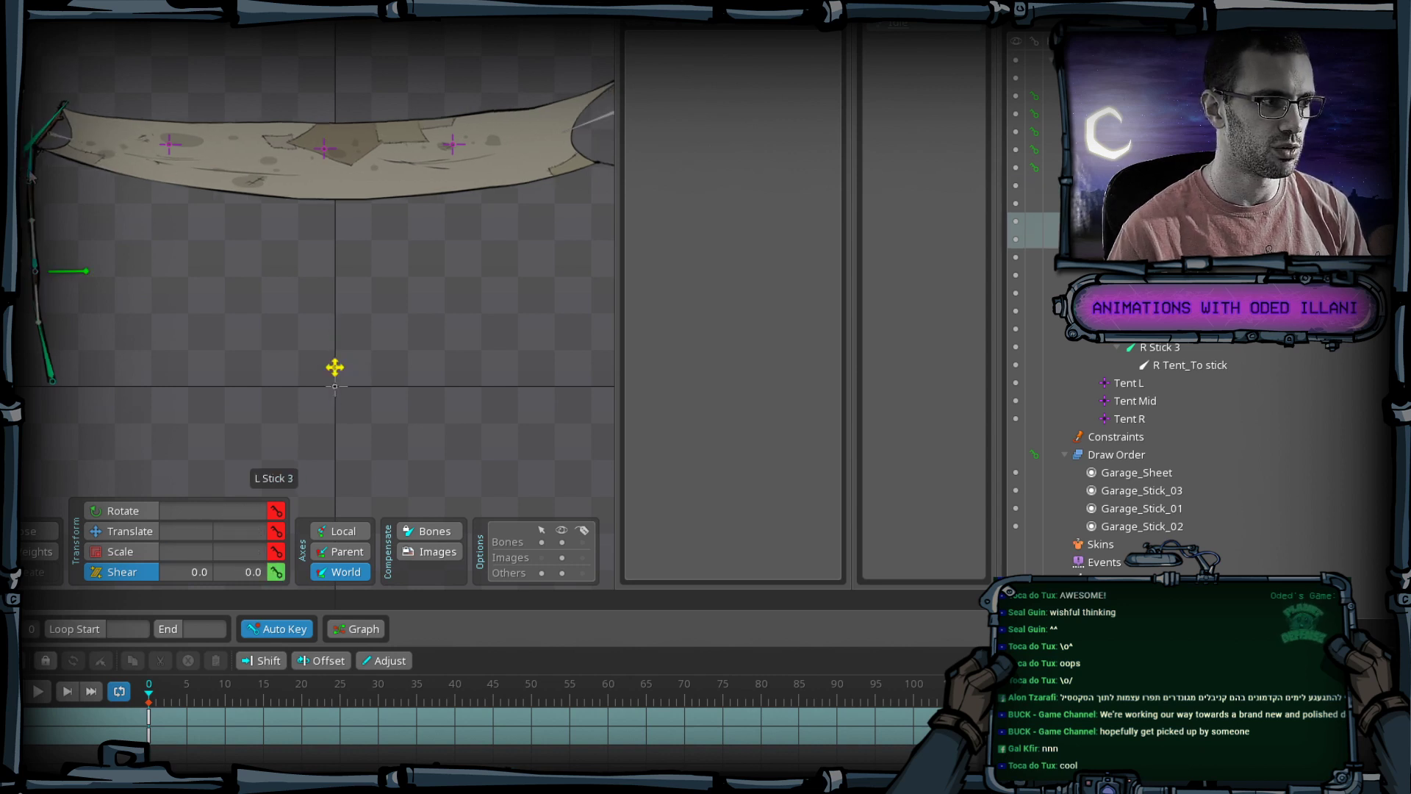
{"action": "key", "text": "c"}
{"action": "mouse_move", "coordinate": [132, 241]}
{"action": "left_mouse_down"}
{"action": "mouse_move", "coordinate": [139, 207]}
{"action": "mouse_move", "coordinate": [147, 222]}
{"action": "left_mouse_up"}
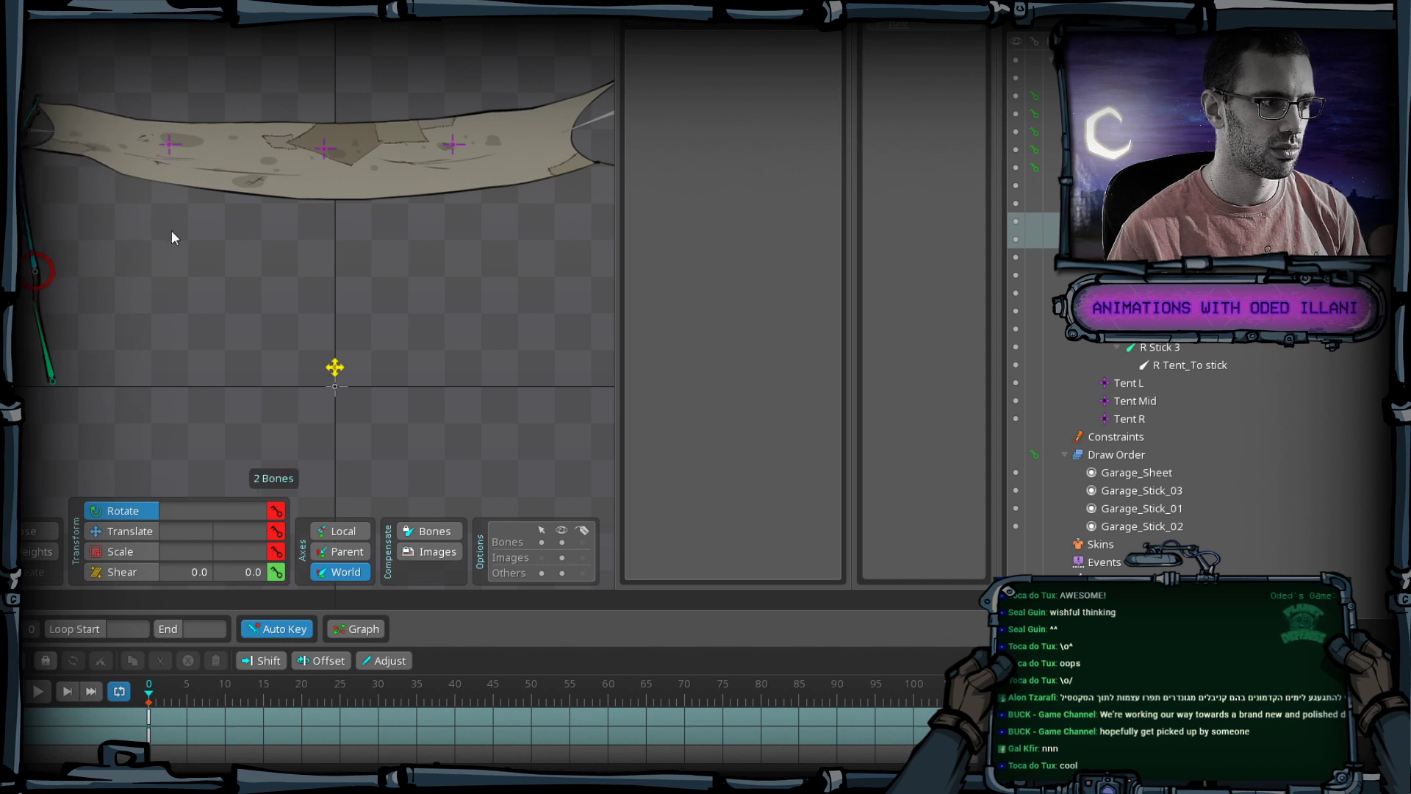
{"action": "left_click_drag", "start_coordinate": [172, 232], "coordinate": [163, 256]}
Shift the Tent L, Tent Mid and Tent R bones slightly leftward at frame 0, lowering Tent R to about (156, 324).
{"action": "left_click", "coordinate": [170, 144]}
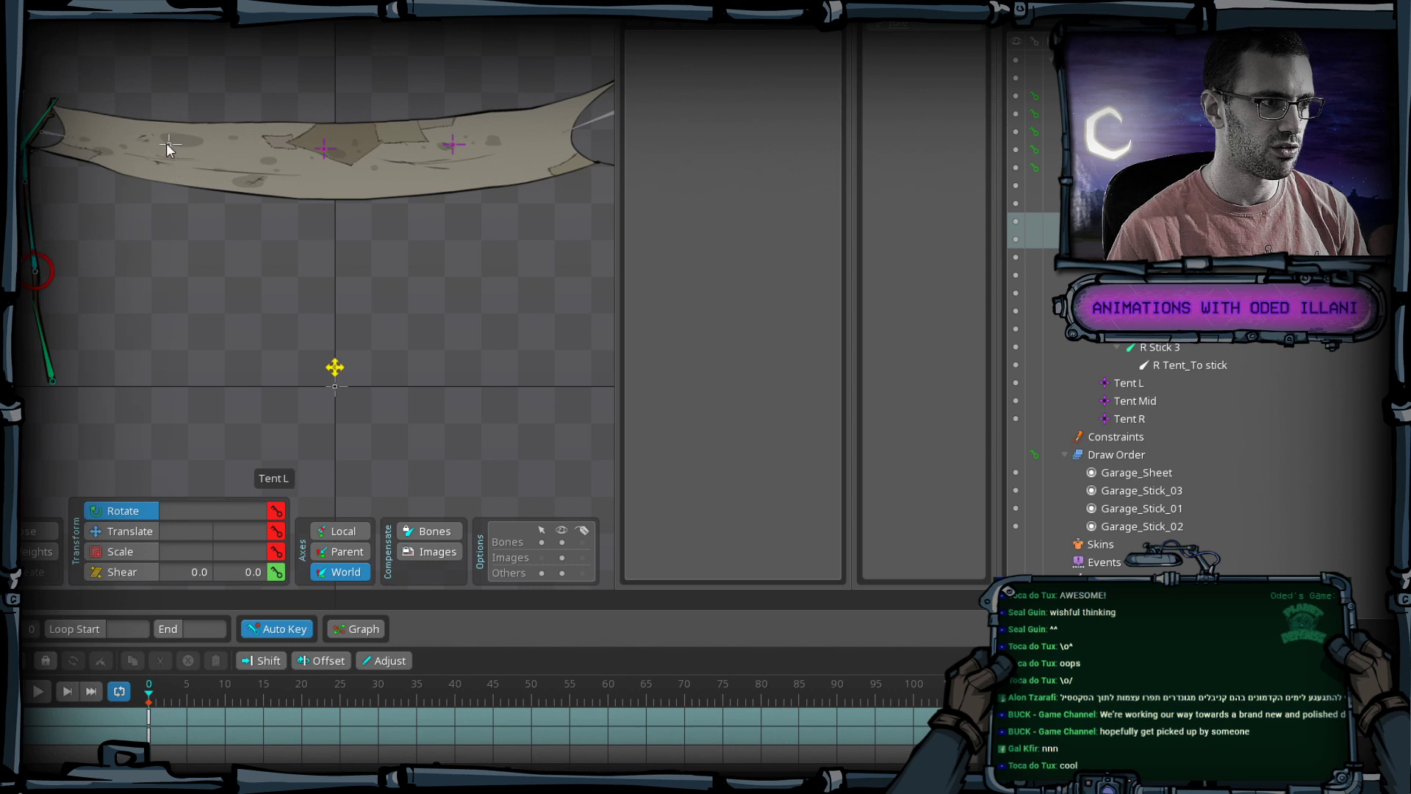
{"action": "key", "text": "t"}
{"action": "left_click", "coordinate": [324, 149]}
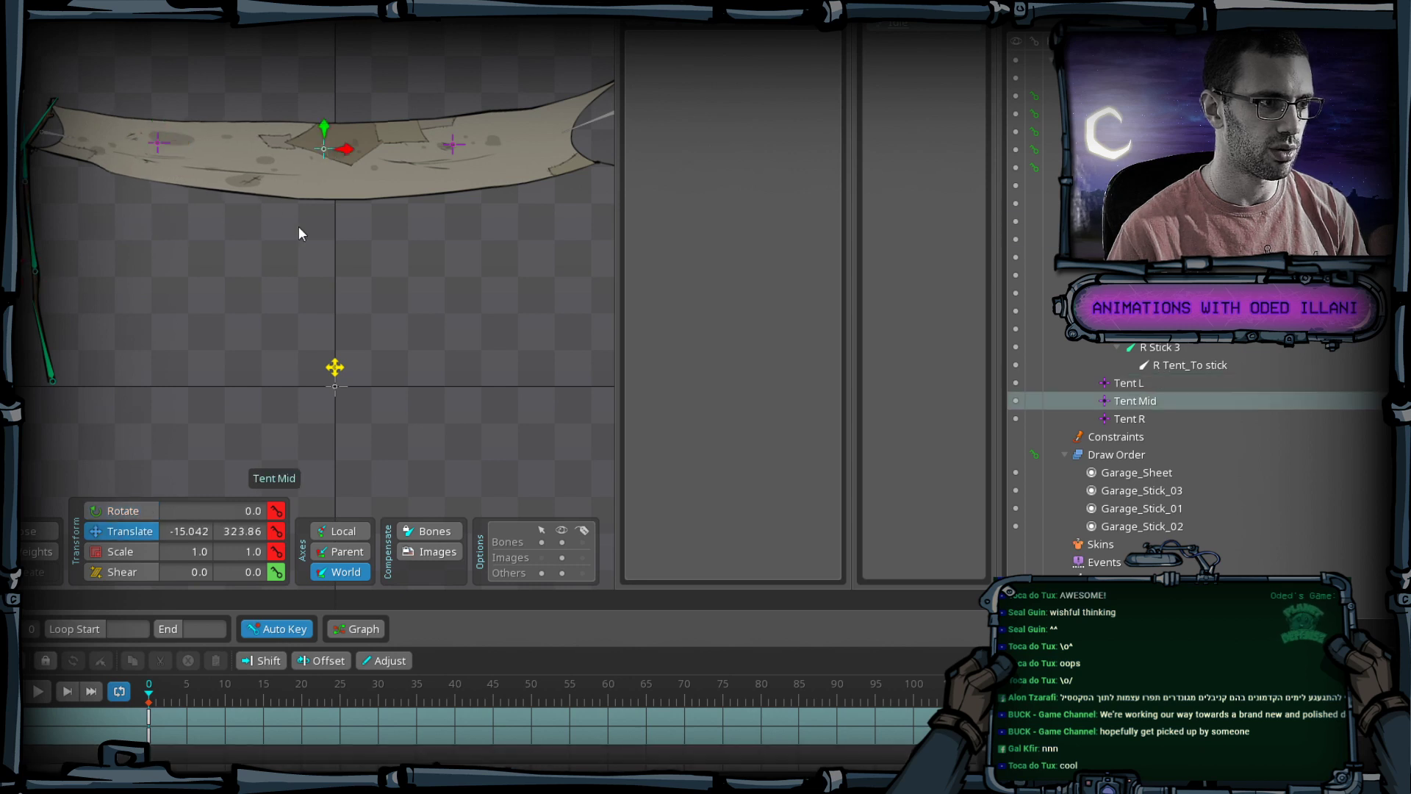
{"action": "left_click_drag", "start_coordinate": [303, 230], "coordinate": [286, 261]}
{"action": "left_click", "coordinate": [453, 143]}
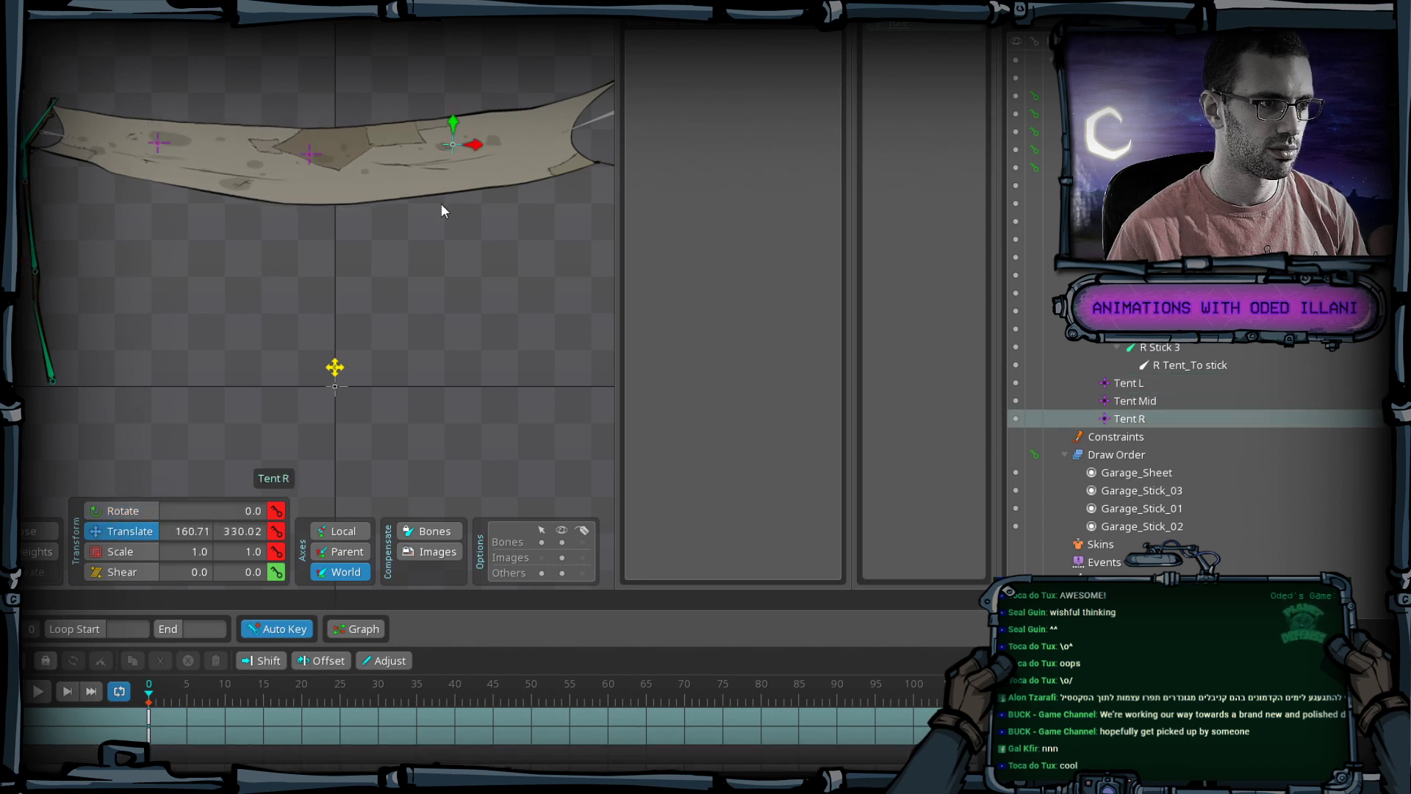
{"action": "scroll", "coordinate": [438, 217], "scroll_direction": "down", "scroll_amount": 2}
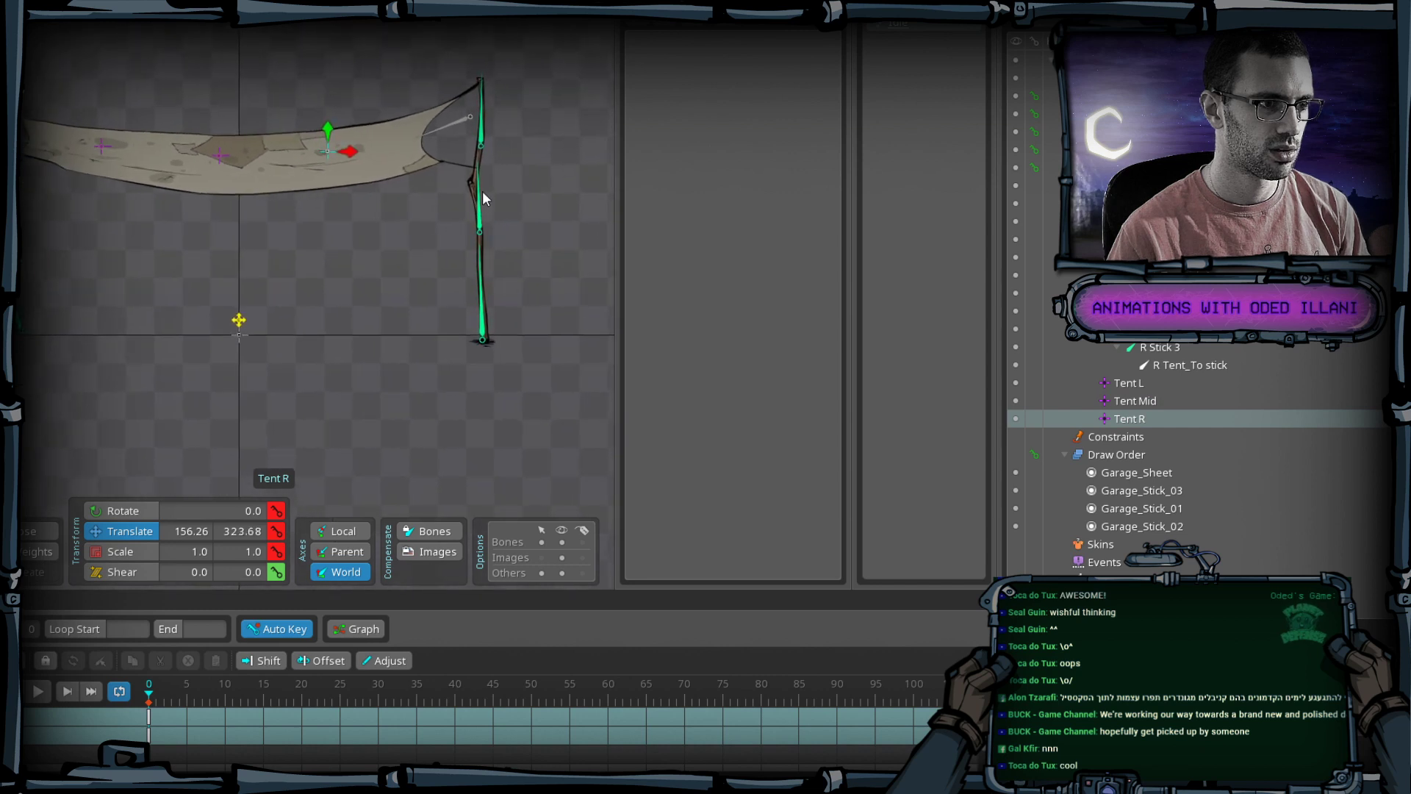
Rotate the two upper right-pole bones together at frame 0 so the pole leans slightly inward.
{"action": "left_click", "coordinate": [480, 197]}
{"action": "left_click", "coordinate": [482, 110], "text": "ctrl"}
{"action": "key", "text": "c"}
{"action": "left_click_drag", "start_coordinate": [541, 169], "coordinate": [541, 161]}
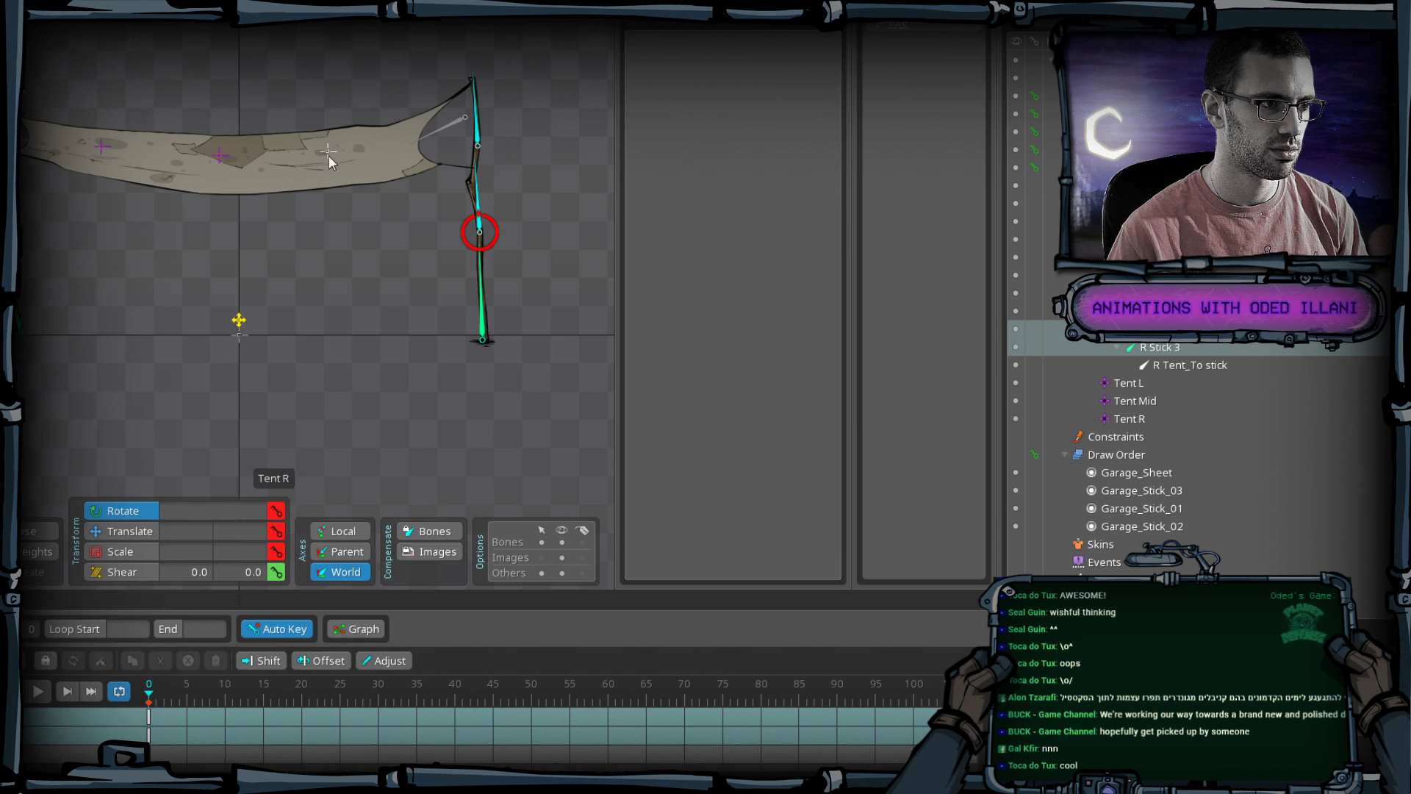
At frame 0, lower Tent R to about y 312 and adjust its tilt, and set Tent Mid to about 356 degrees at (-32, 322).
{"action": "left_click", "coordinate": [329, 153]}
{"action": "key", "text": "v"}
{"action": "key", "text": "c"}
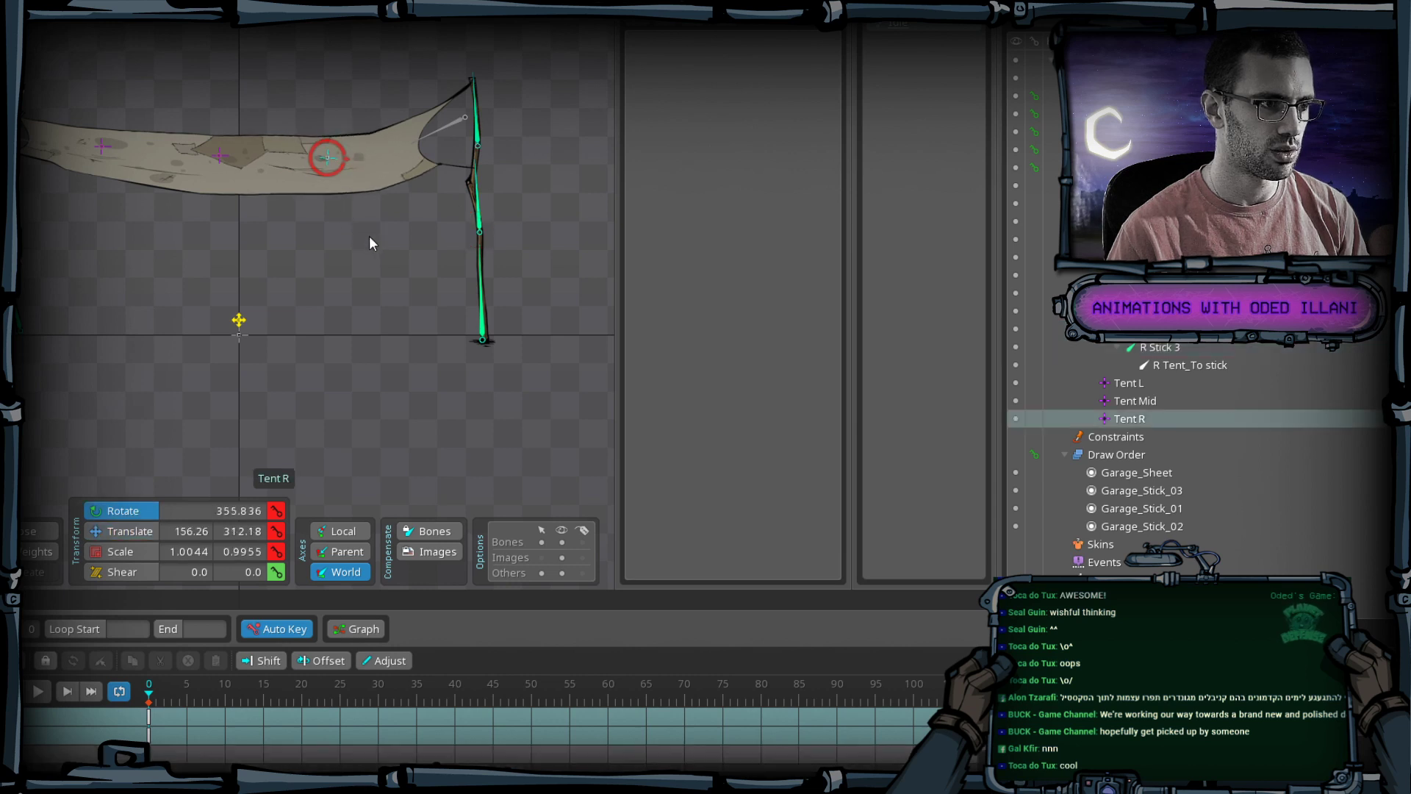
{"action": "left_click", "coordinate": [218, 159]}
{"action": "left_click_drag", "start_coordinate": [240, 86], "coordinate": [235, 100]}
{"action": "key", "text": "v"}
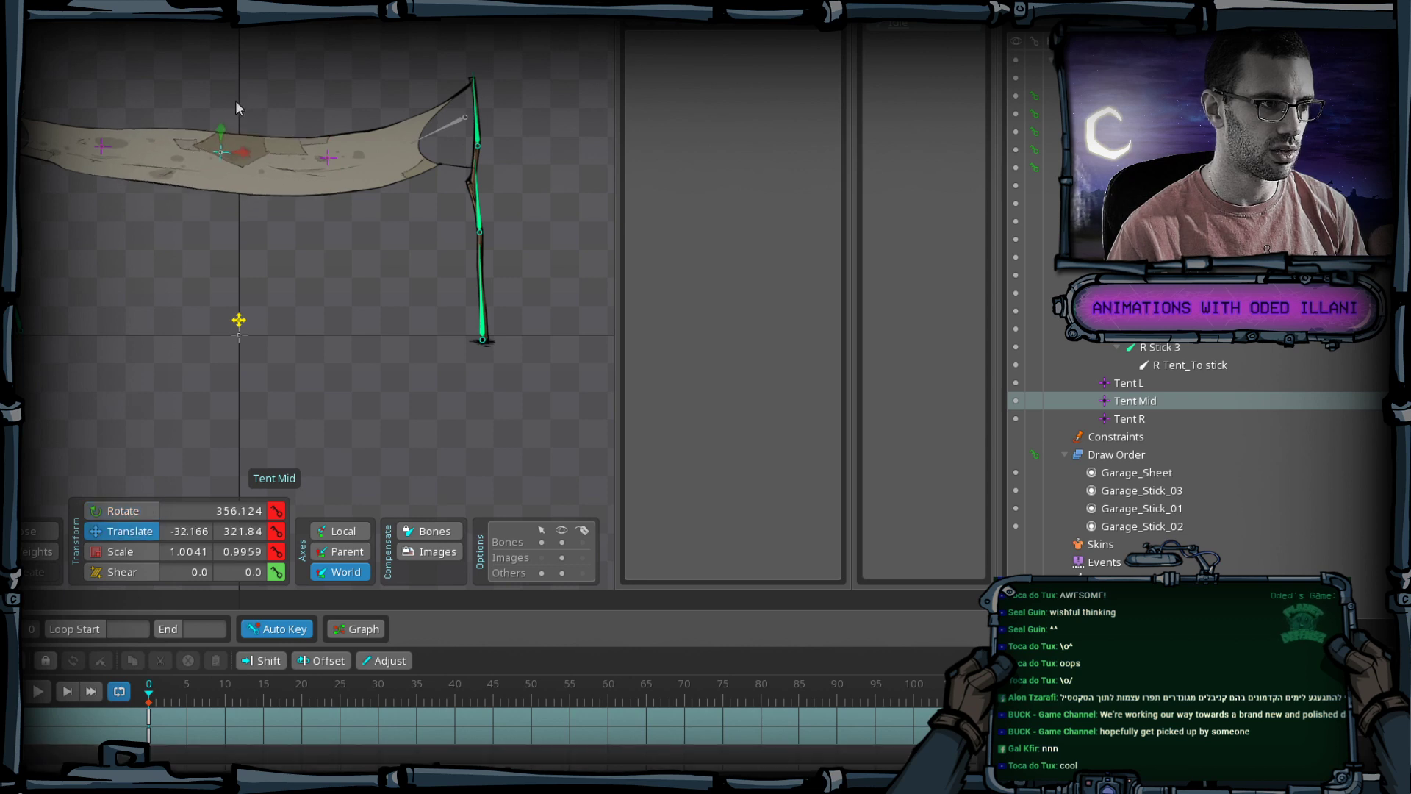
Rotate the Tent L bone to about 356 degrees at frame 1 and save the project.
{"action": "left_click", "coordinate": [156, 700]}
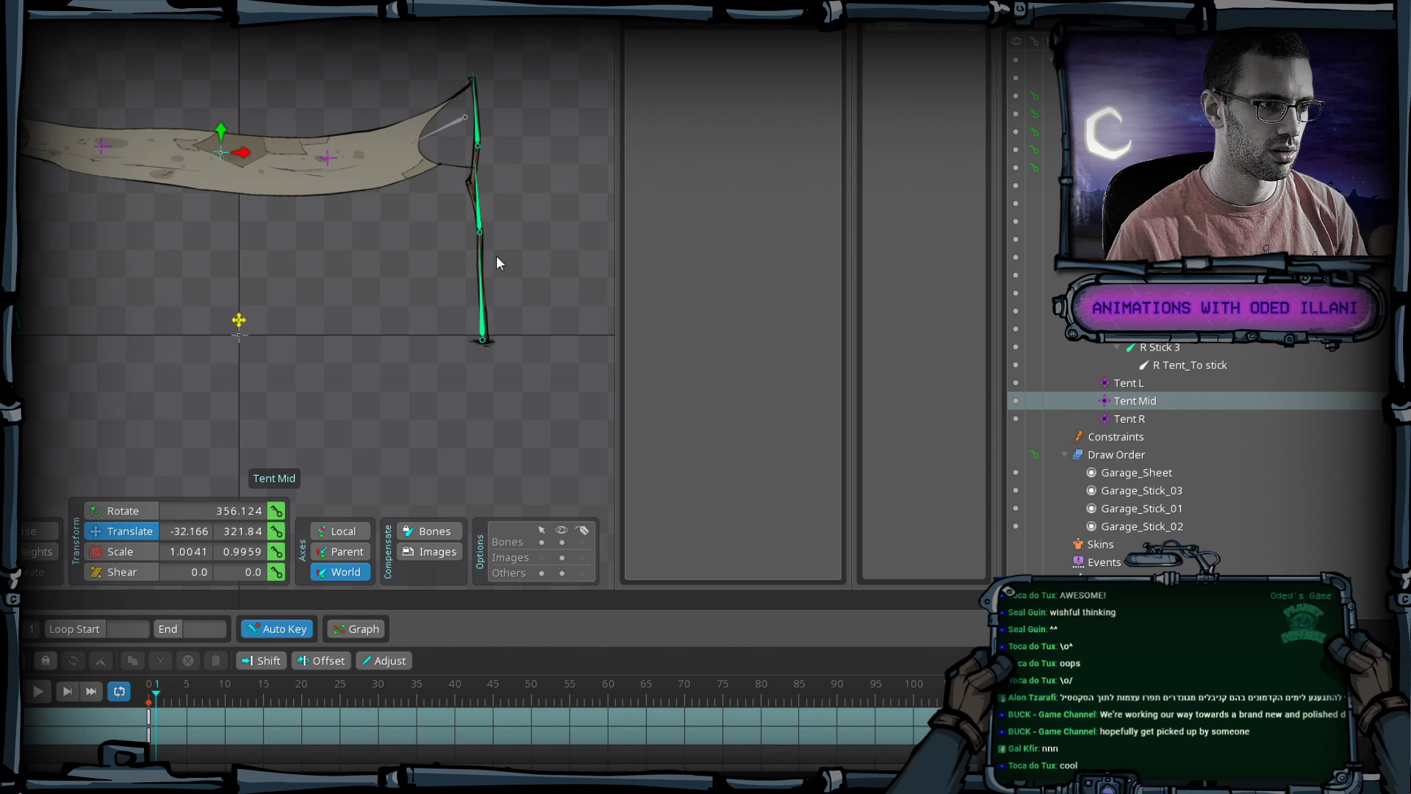
{"action": "scroll", "coordinate": [302, 315], "scroll_direction": "down", "scroll_amount": 2}
{"action": "left_click_drag", "start_coordinate": [302, 315], "coordinate": [492, 391]}
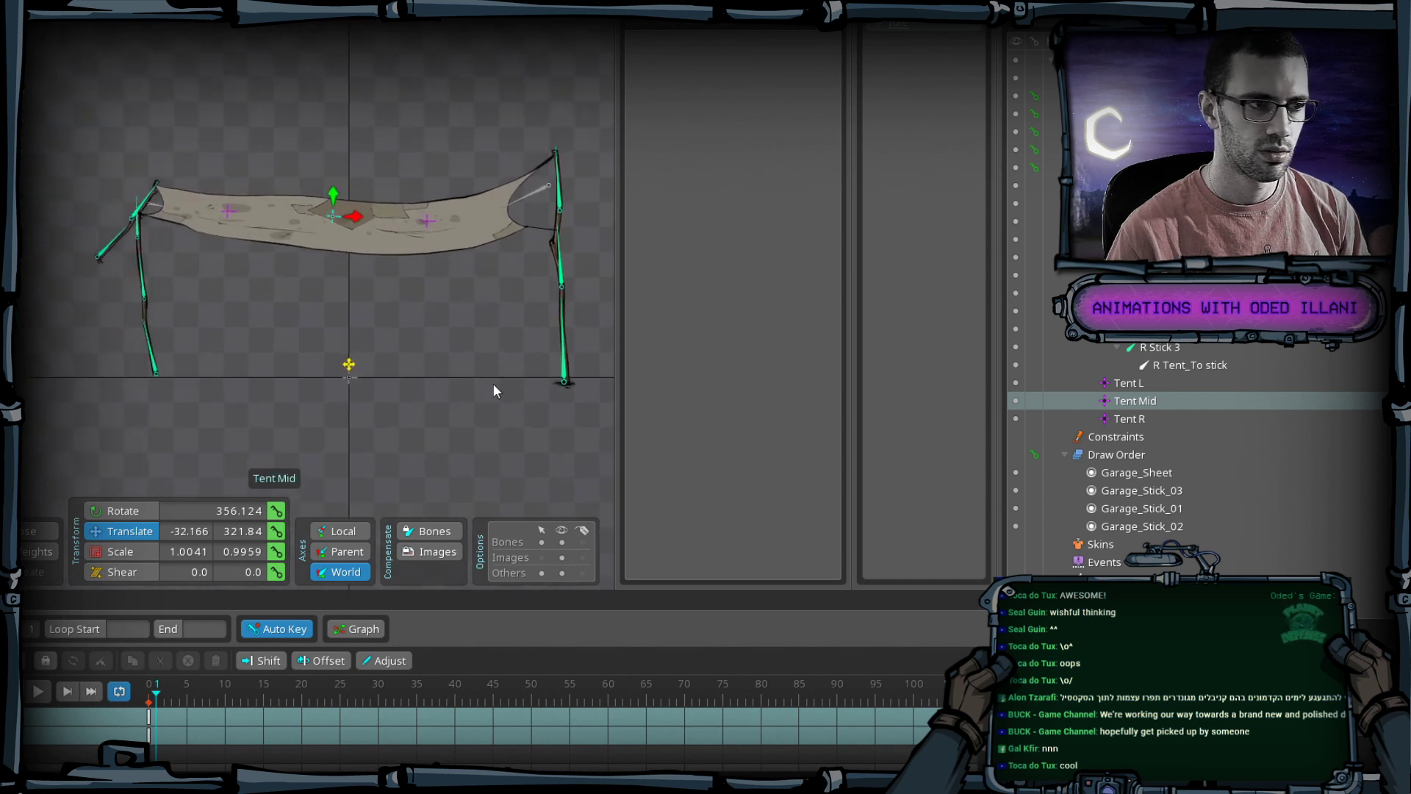
{"action": "scroll", "coordinate": [462, 301], "scroll_direction": "up", "scroll_amount": 2}
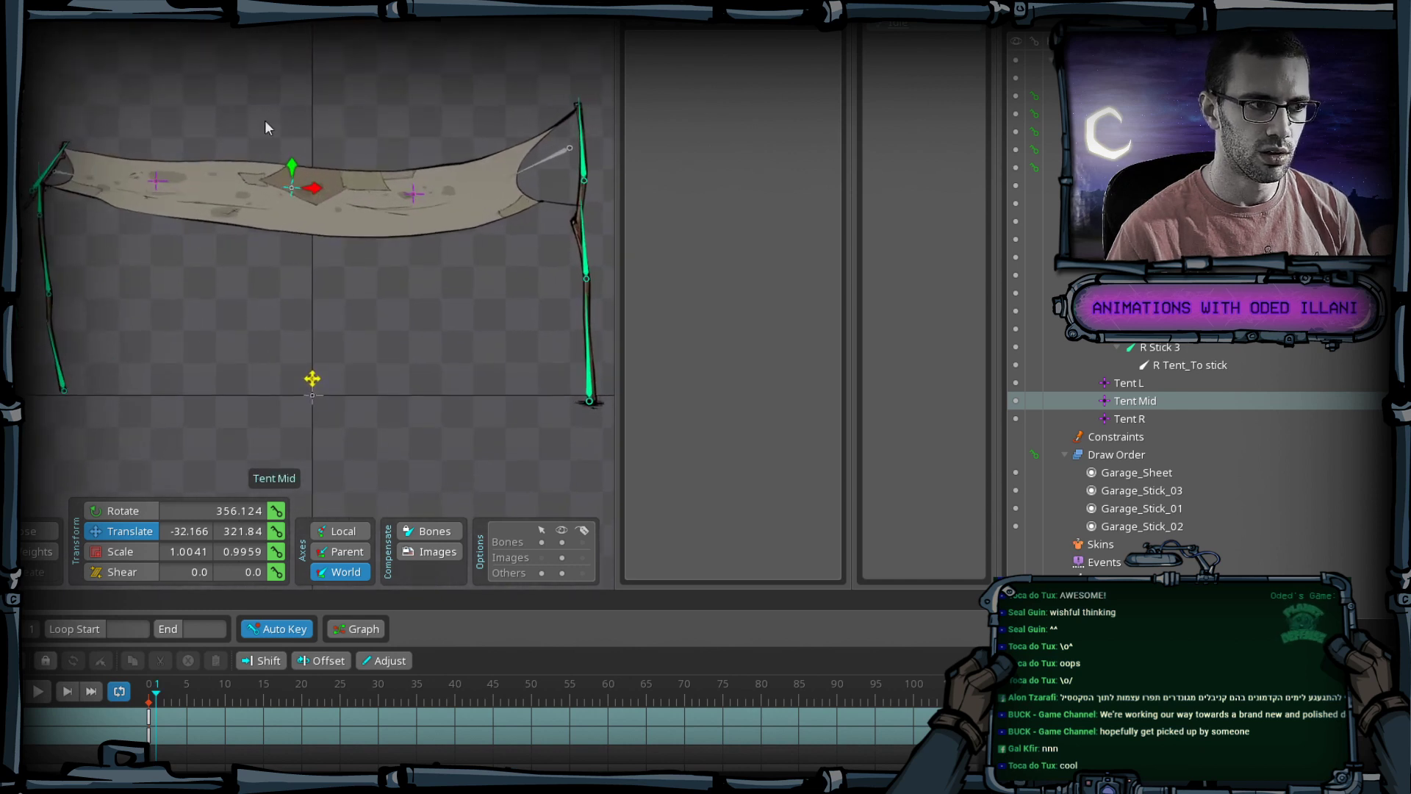
{"action": "left_click", "coordinate": [152, 182]}
{"action": "key", "text": "c"}
{"action": "mouse_move", "coordinate": [183, 106]}
{"action": "left_mouse_down"}
{"action": "mouse_move", "coordinate": [193, 131]}
{"action": "mouse_move", "coordinate": [188, 106]}
{"action": "left_mouse_up"}
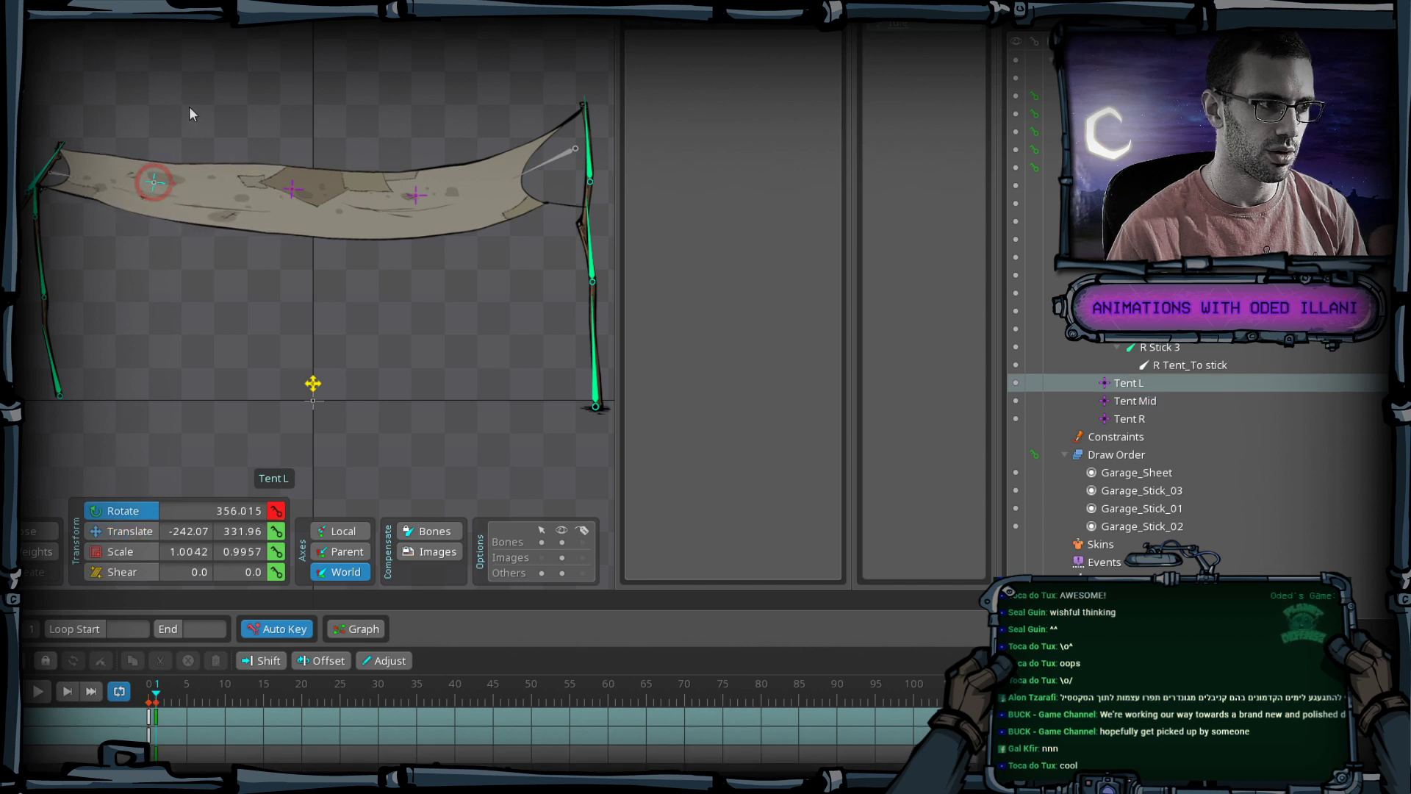
{"action": "key", "text": "ctrl+s"}
Move Tent L's rotation key from frame 1 to frame 0 and compare the two frames.
{"action": "left_click", "coordinate": [147, 686]}
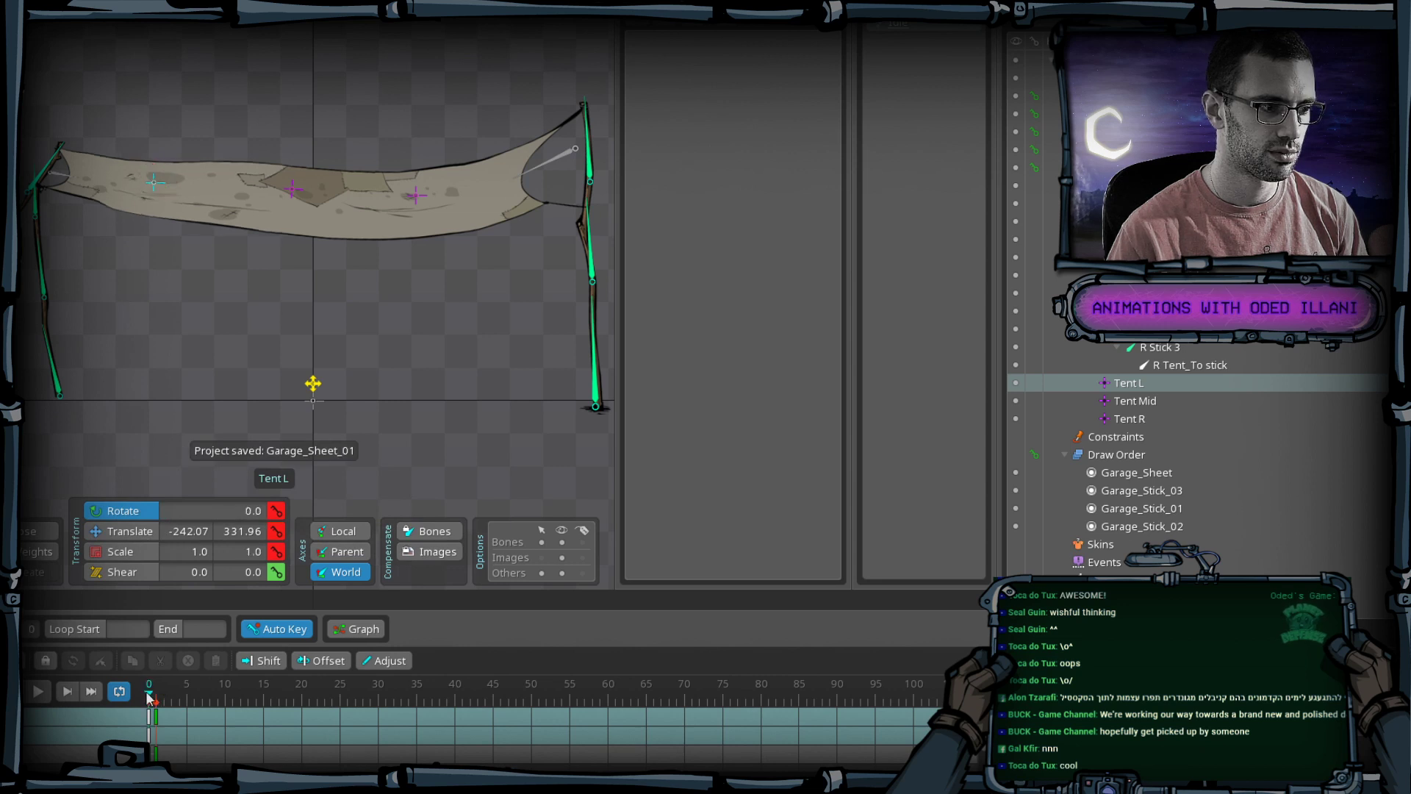
{"action": "left_click", "coordinate": [158, 696]}
{"action": "left_click", "coordinate": [148, 713]}
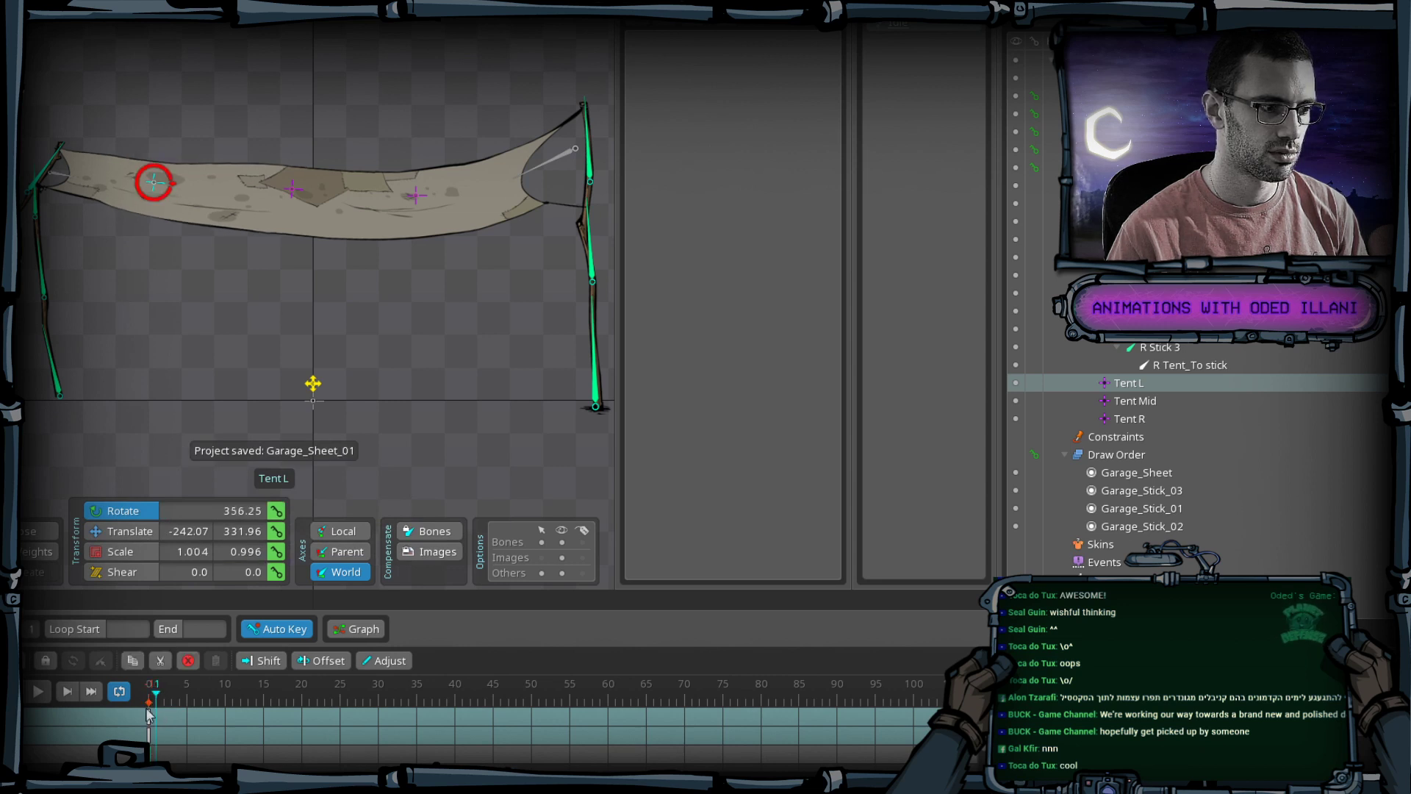
{"action": "left_click", "coordinate": [147, 697]}
{"action": "left_click", "coordinate": [155, 698]}
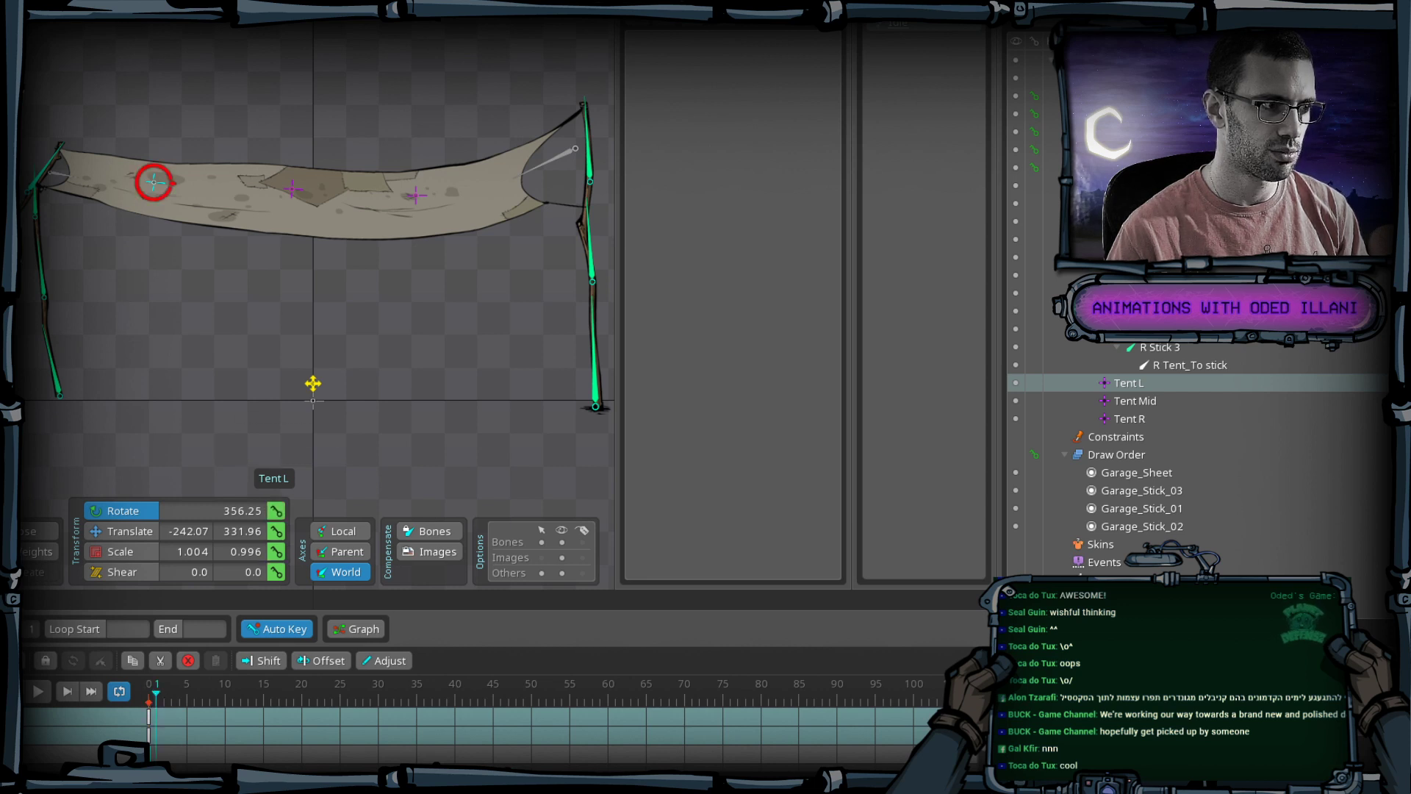
Rotate L Topstick 1 to about 54 degrees and move it to about (-484, 238) at frame 1.
{"action": "left_click", "coordinate": [46, 165]}
{"action": "mouse_move", "coordinate": [45, 165]}
{"action": "left_mouse_down"}
{"action": "mouse_move", "coordinate": [35, 157]}
{"action": "mouse_move", "coordinate": [46, 156]}
{"action": "left_mouse_up"}
{"action": "key", "text": "v"}
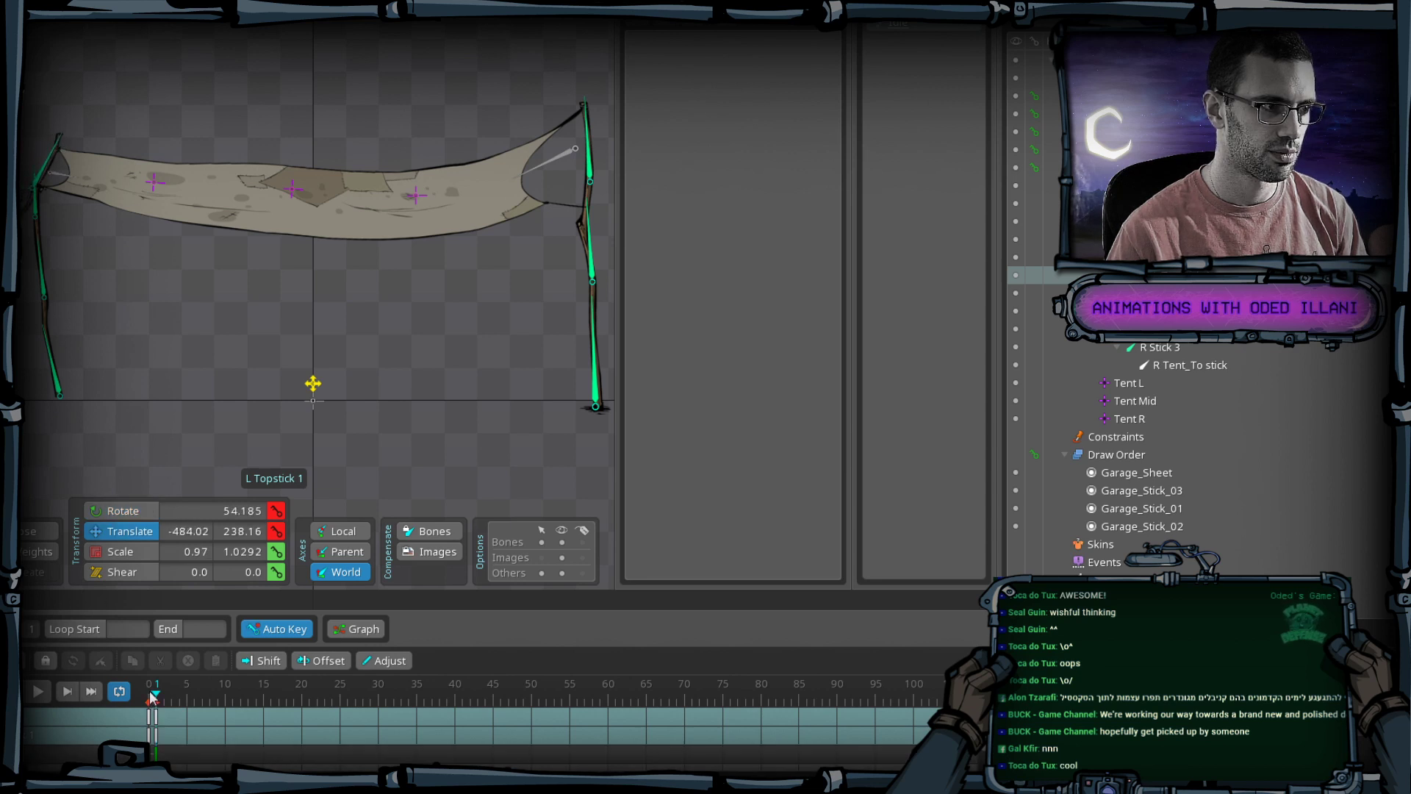
Move L Topstick 1's keys from frame 1 to frame 0 and save the project.
{"action": "left_click_drag", "start_coordinate": [153, 695], "coordinate": [149, 696]}
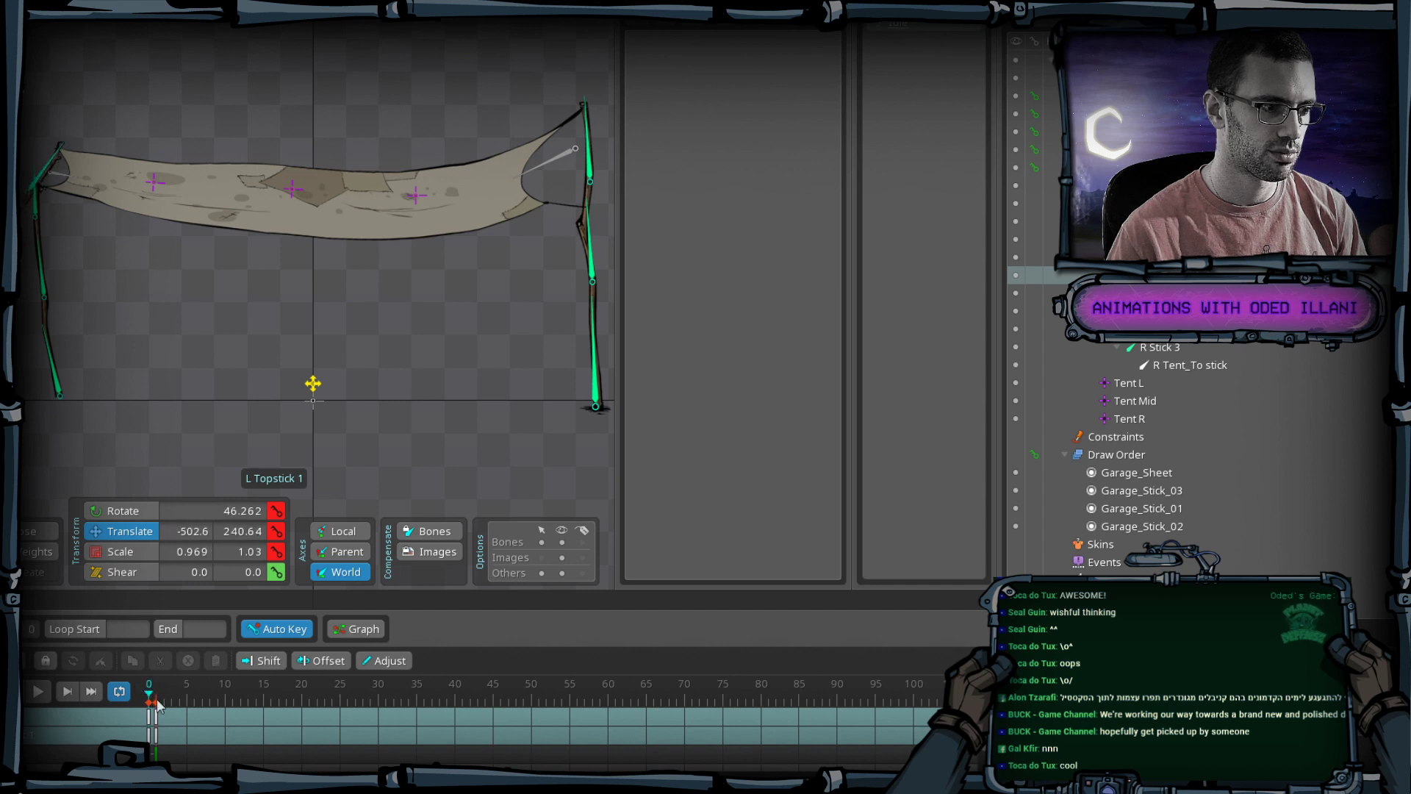
{"action": "left_click", "coordinate": [157, 723]}
{"action": "key", "text": "ctrl+s"}
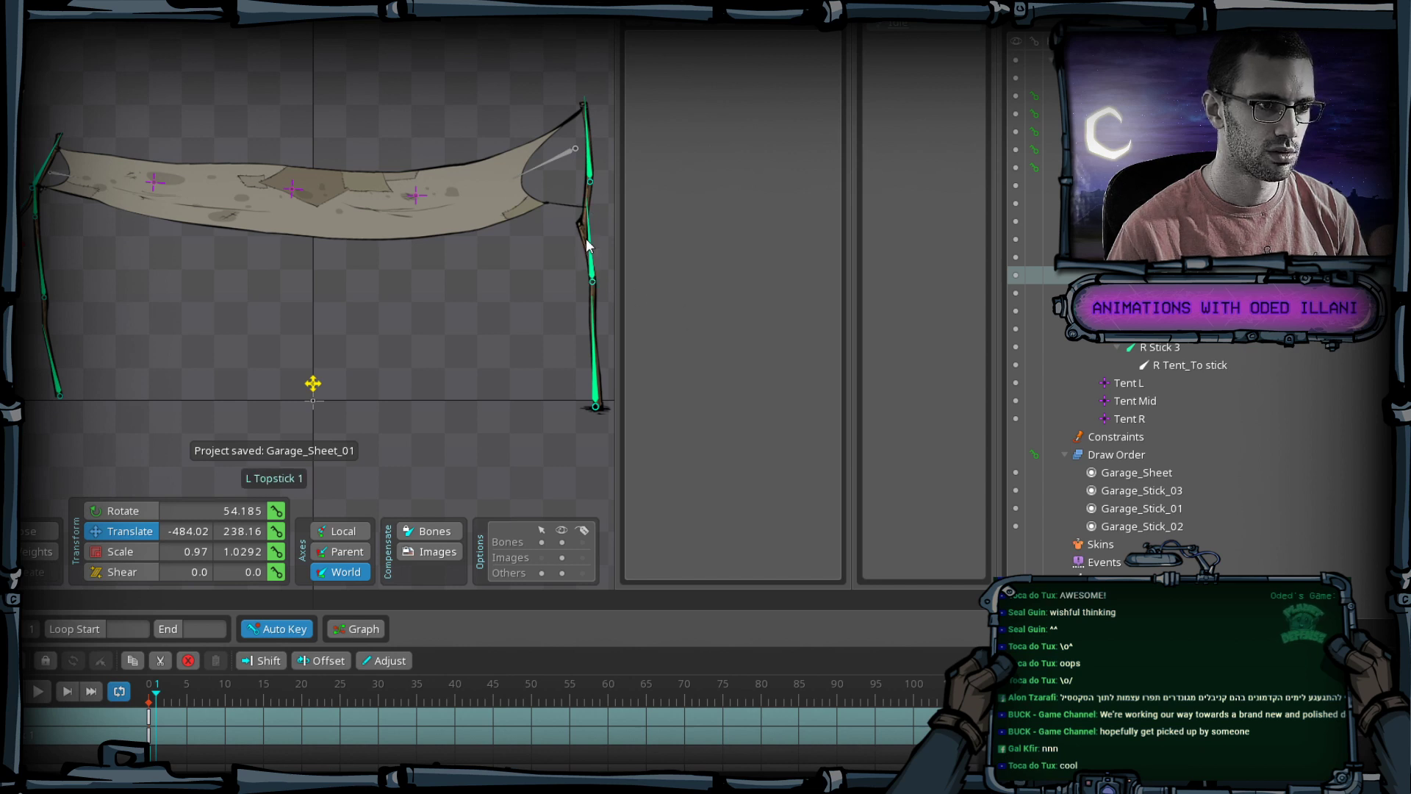
At frame 1, rotate R Stick 1 to about 88.4 degrees and L Stick to about 101.1 degrees.
{"action": "left_click", "coordinate": [597, 325]}
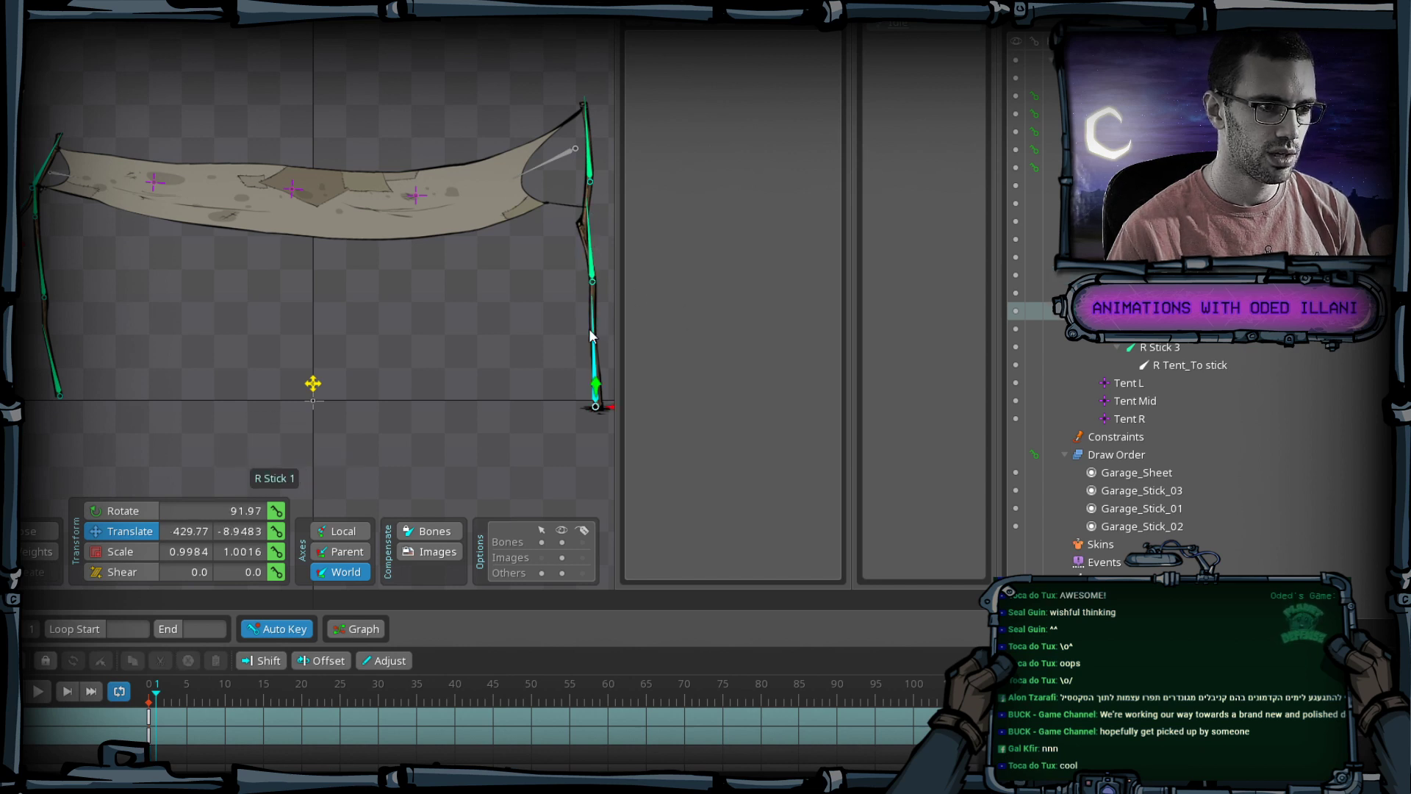
{"action": "key", "text": "c"}
{"action": "left_click_drag", "start_coordinate": [524, 349], "coordinate": [537, 353]}
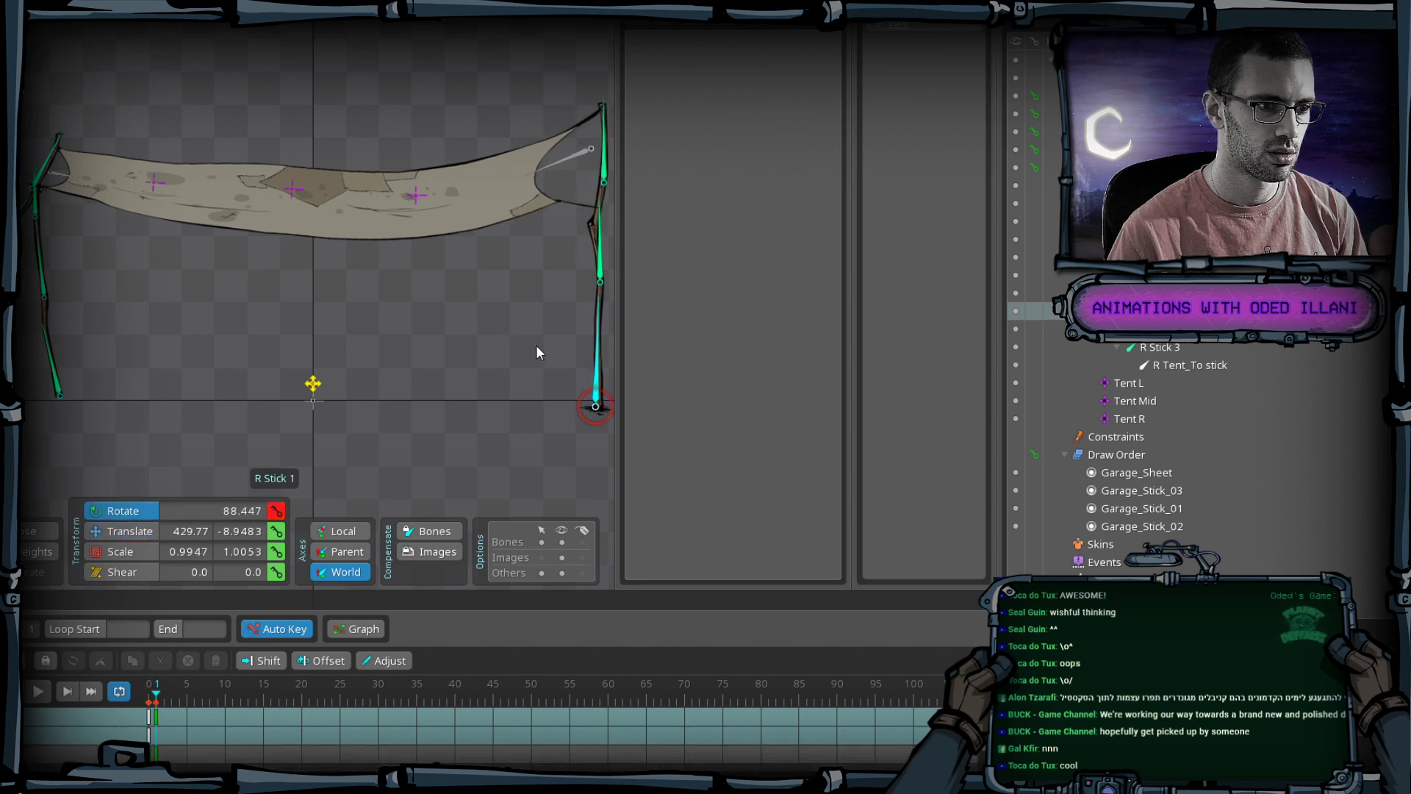
{"action": "left_click", "coordinate": [61, 375]}
{"action": "left_click_drag", "start_coordinate": [100, 346], "coordinate": [143, 329]}
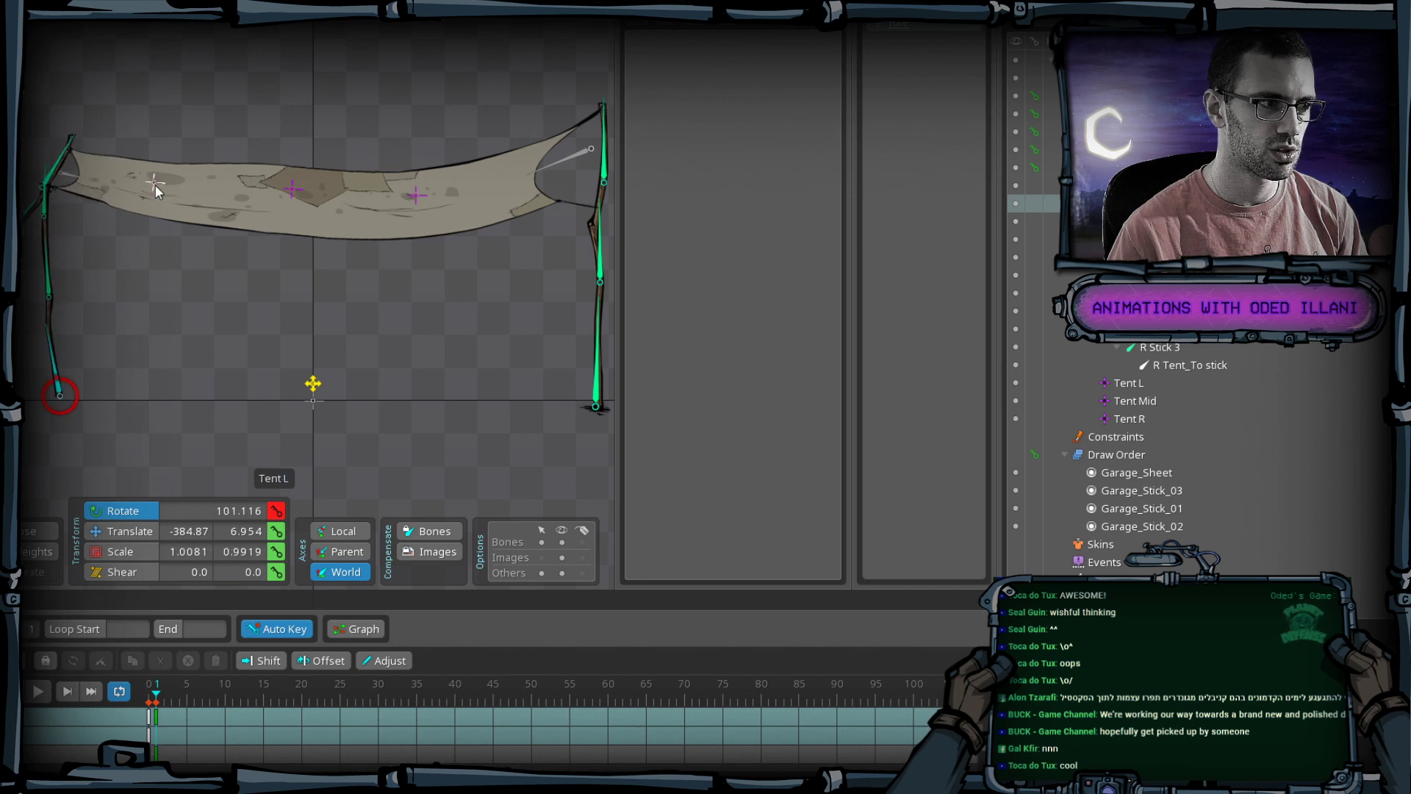
At frame 1, move Tent Mid to about (-14, 302), Tent R to about (184, 310) and Tent L to about (-214, 320).
{"action": "left_click", "coordinate": [153, 183]}
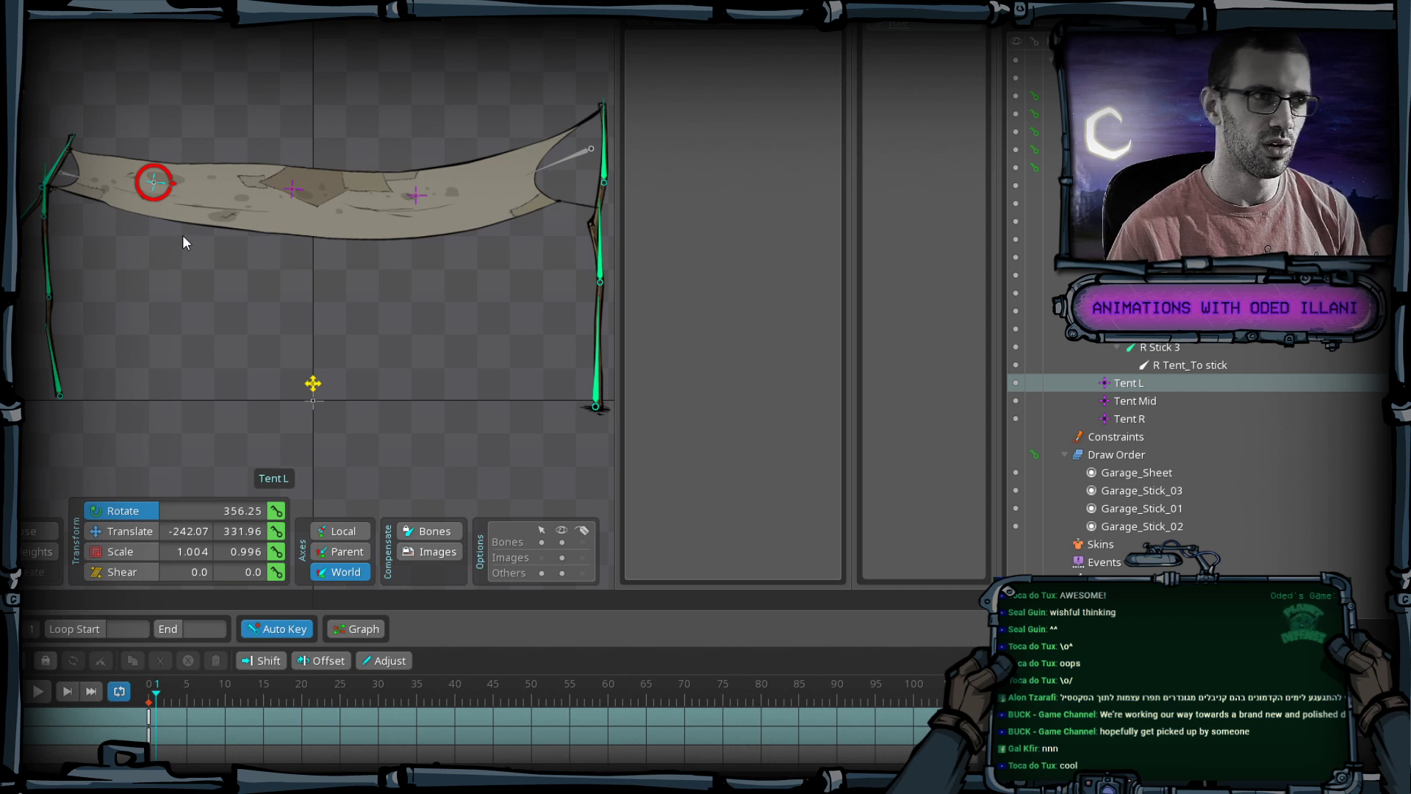
{"action": "scroll", "coordinate": [294, 255], "scroll_direction": "down", "scroll_amount": 2}
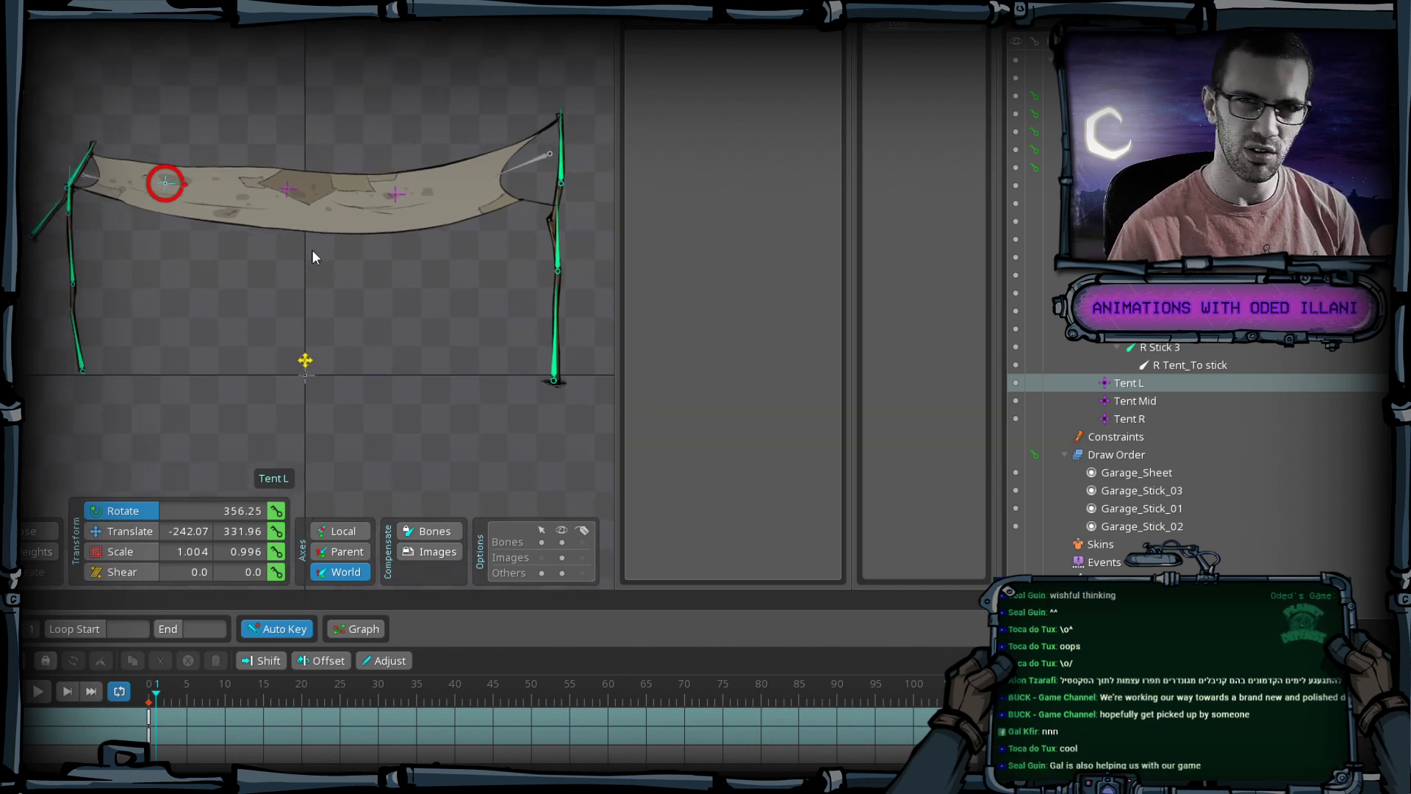
{"action": "scroll", "coordinate": [340, 241], "scroll_direction": "up", "scroll_amount": 1}
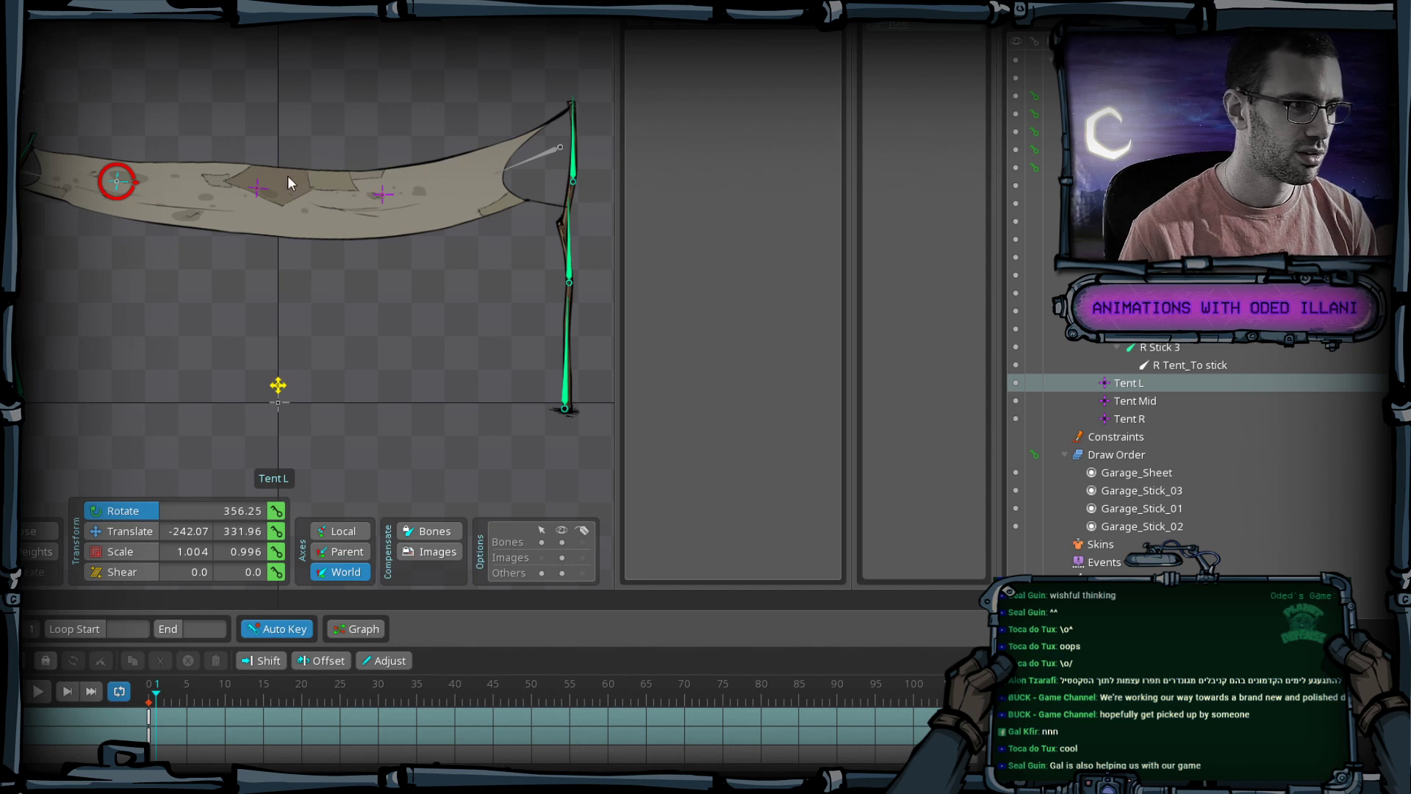
{"action": "left_click", "coordinate": [258, 189]}
{"action": "key", "text": "v"}
{"action": "left_click_drag", "start_coordinate": [267, 328], "coordinate": [279, 340]}
{"action": "left_click", "coordinate": [382, 196]}
{"action": "left_click_drag", "start_coordinate": [382, 245], "coordinate": [401, 254]}
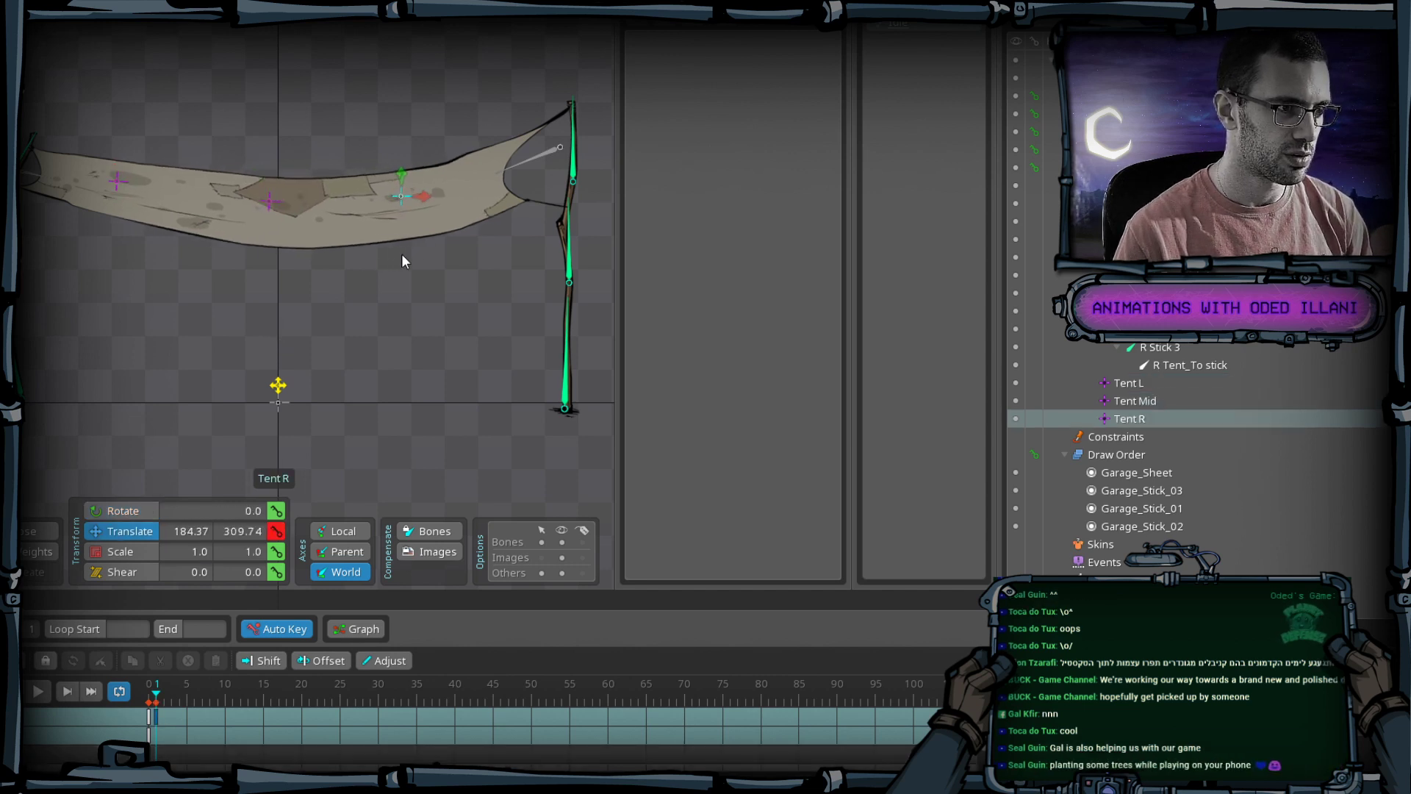
{"action": "left_click", "coordinate": [118, 184]}
{"action": "left_click_drag", "start_coordinate": [121, 212], "coordinate": [165, 295]}
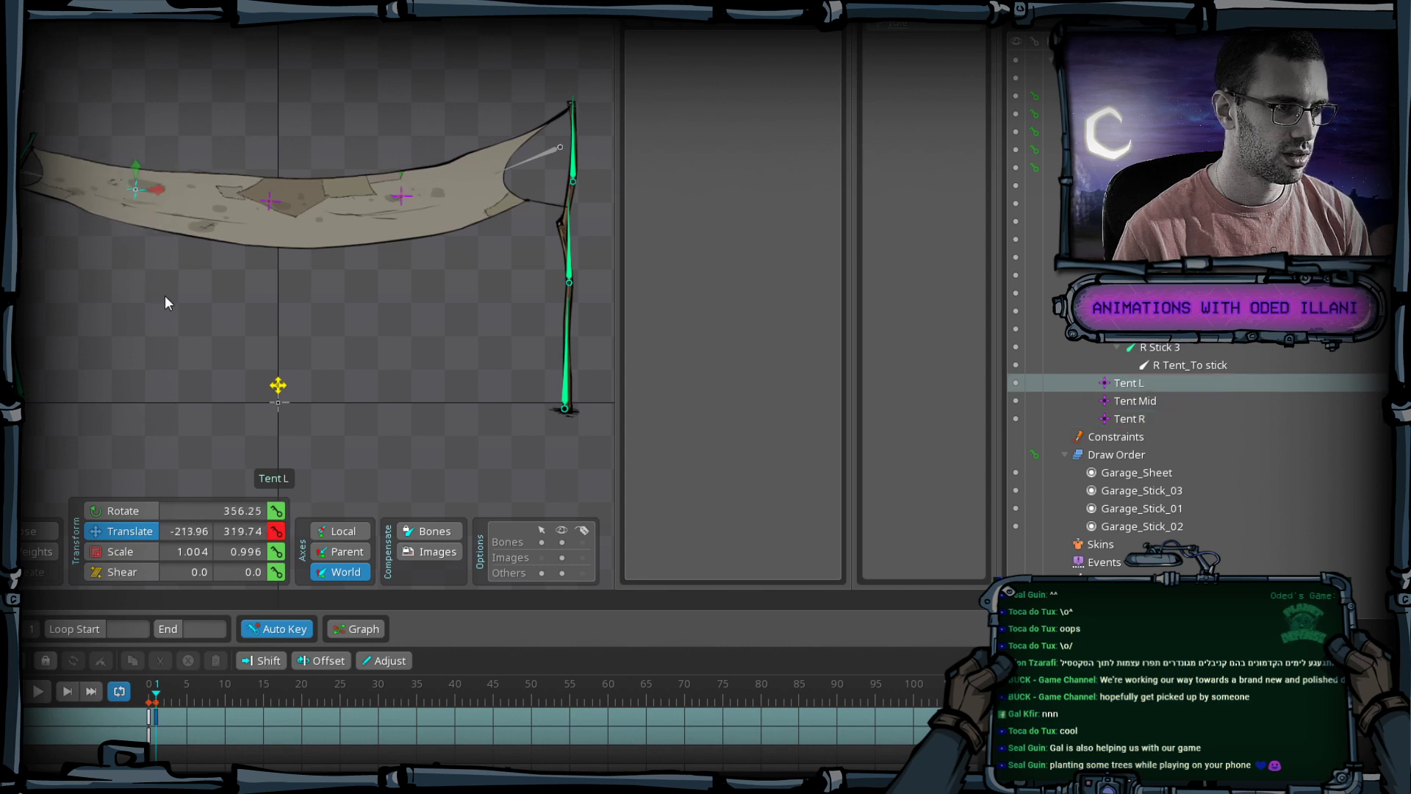
Rotate R Stick 3 slightly outward and tilt Tent R to about 10 degrees at frame 1.
{"action": "key", "text": "c"}
{"action": "left_click_drag", "start_coordinate": [574, 180], "coordinate": [607, 229]}
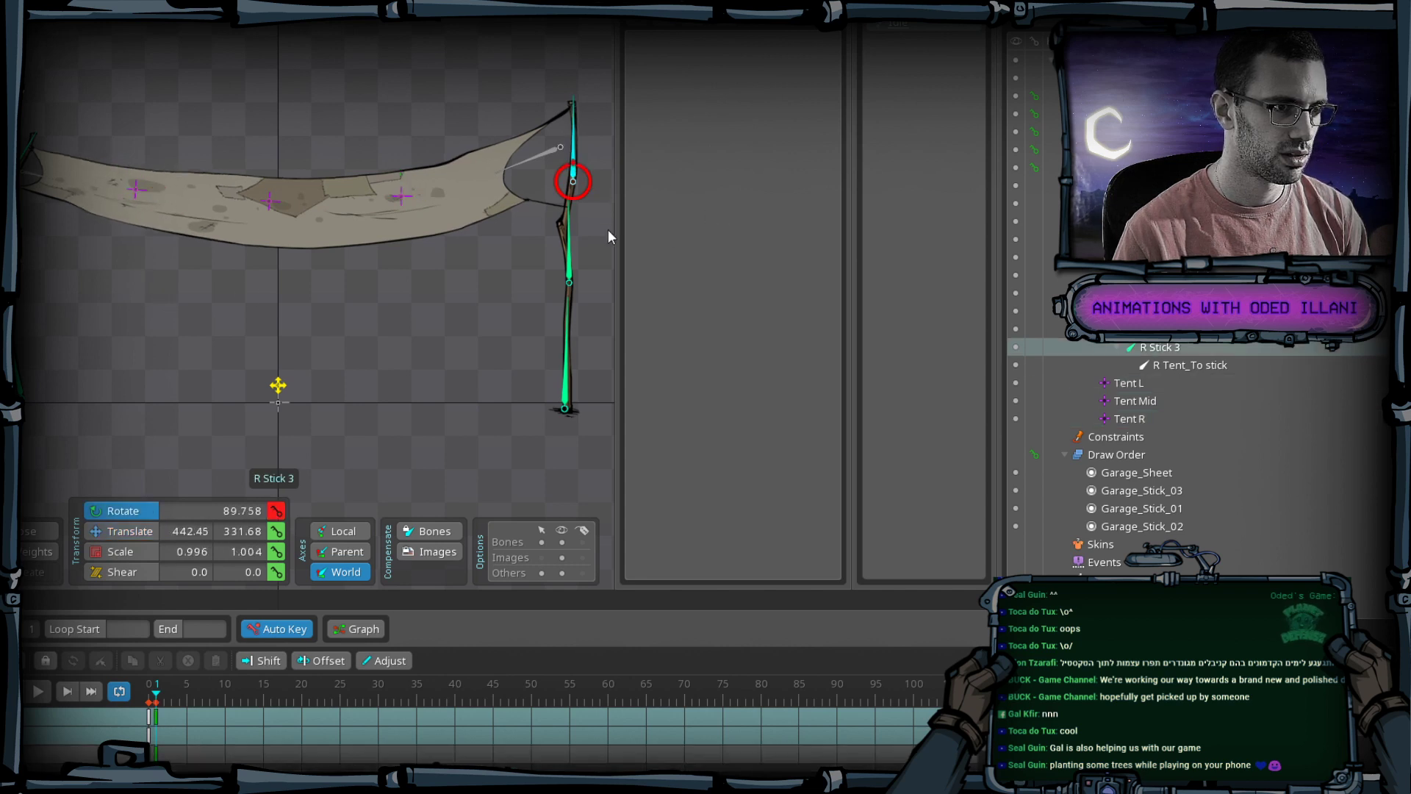
{"action": "left_click", "coordinate": [400, 199]}
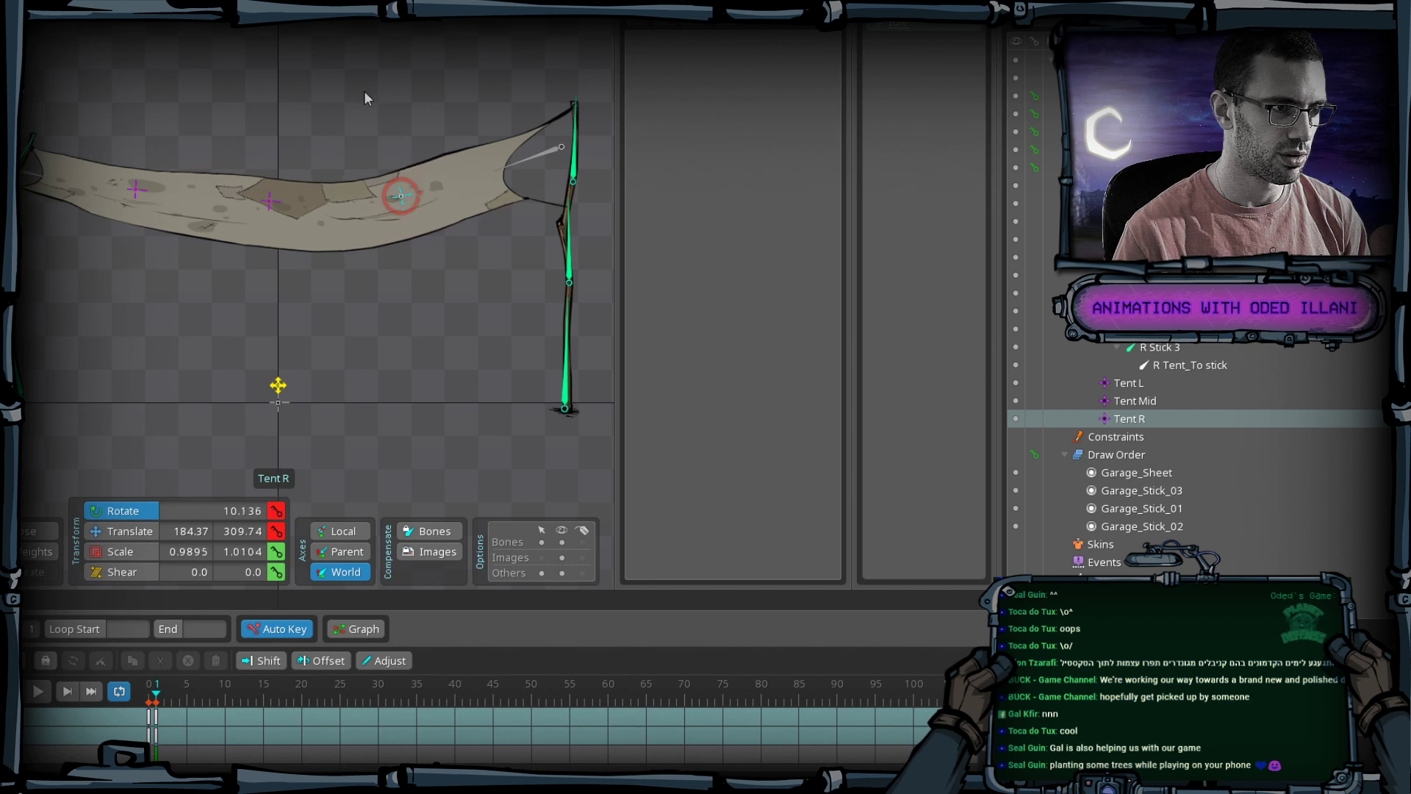
{"action": "left_click_drag", "start_coordinate": [364, 92], "coordinate": [303, 190]}
Lower the Tent Mid bone further at frame 1, to about (-6.5, 291).
{"action": "left_click", "coordinate": [274, 197]}
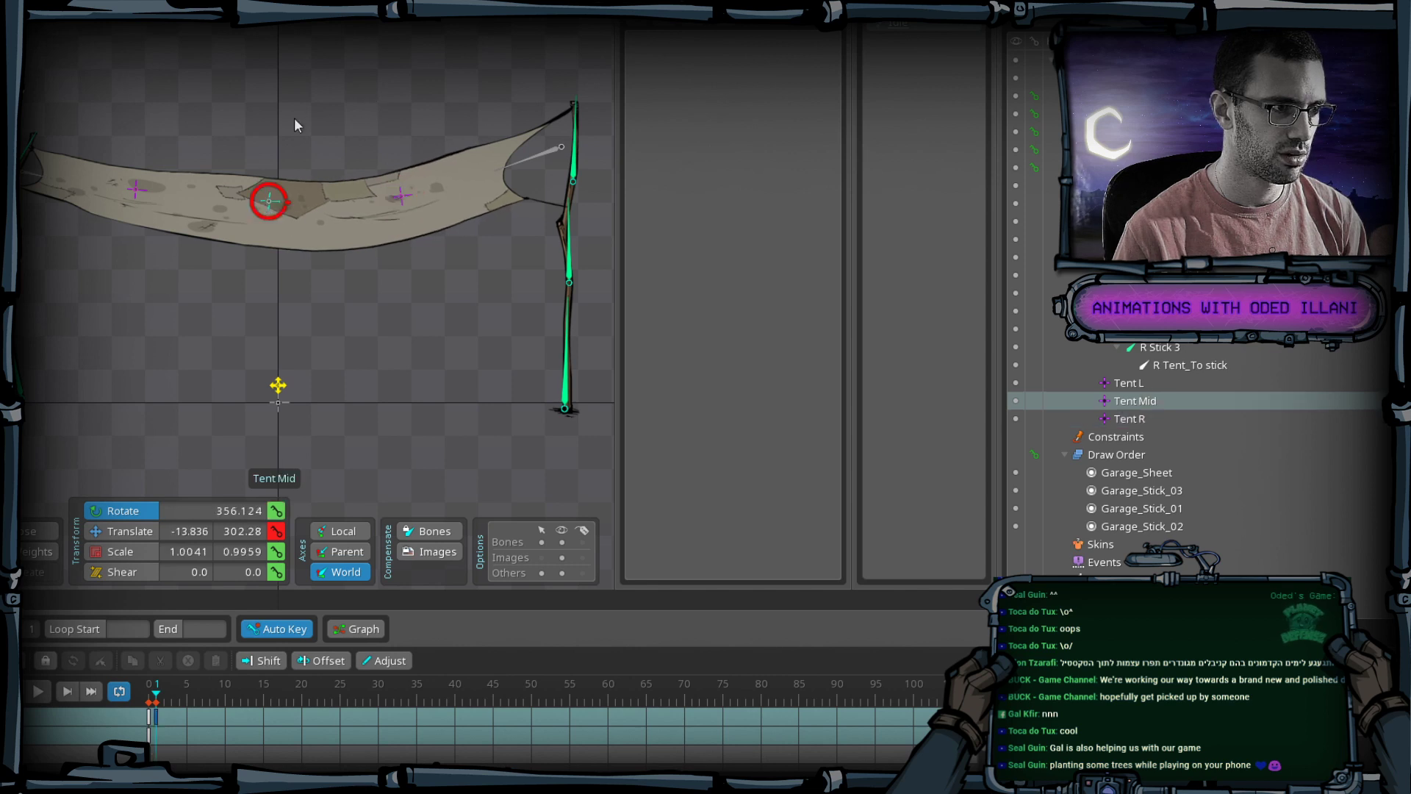
{"action": "key", "text": "v"}
{"action": "left_click_drag", "start_coordinate": [294, 122], "coordinate": [298, 126]}
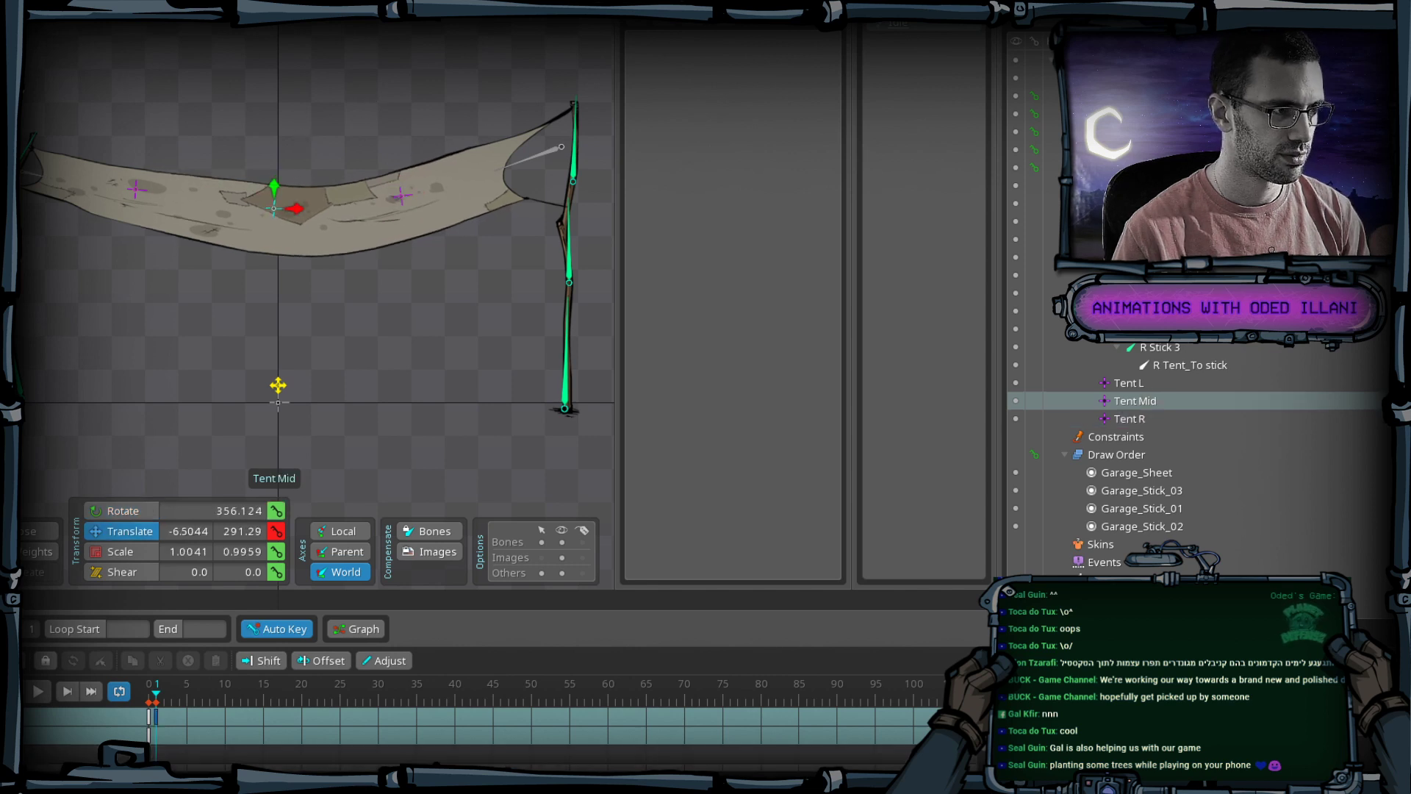
Rotate the L Stick bone to about 96.6 degrees at frame 1.
{"action": "left_click", "coordinate": [17, 356]}
{"action": "key", "text": "c"}
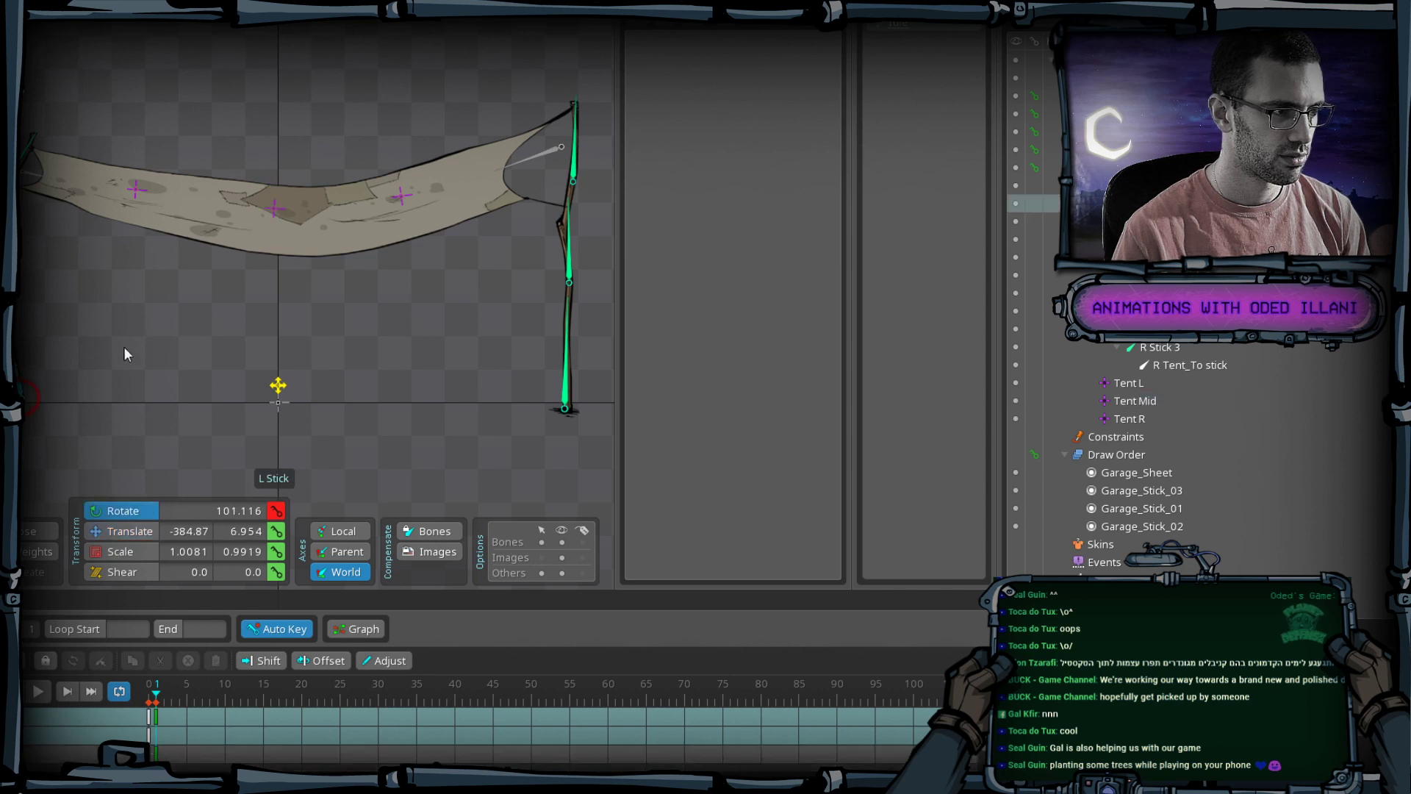
{"action": "left_click_drag", "start_coordinate": [123, 346], "coordinate": [136, 350]}
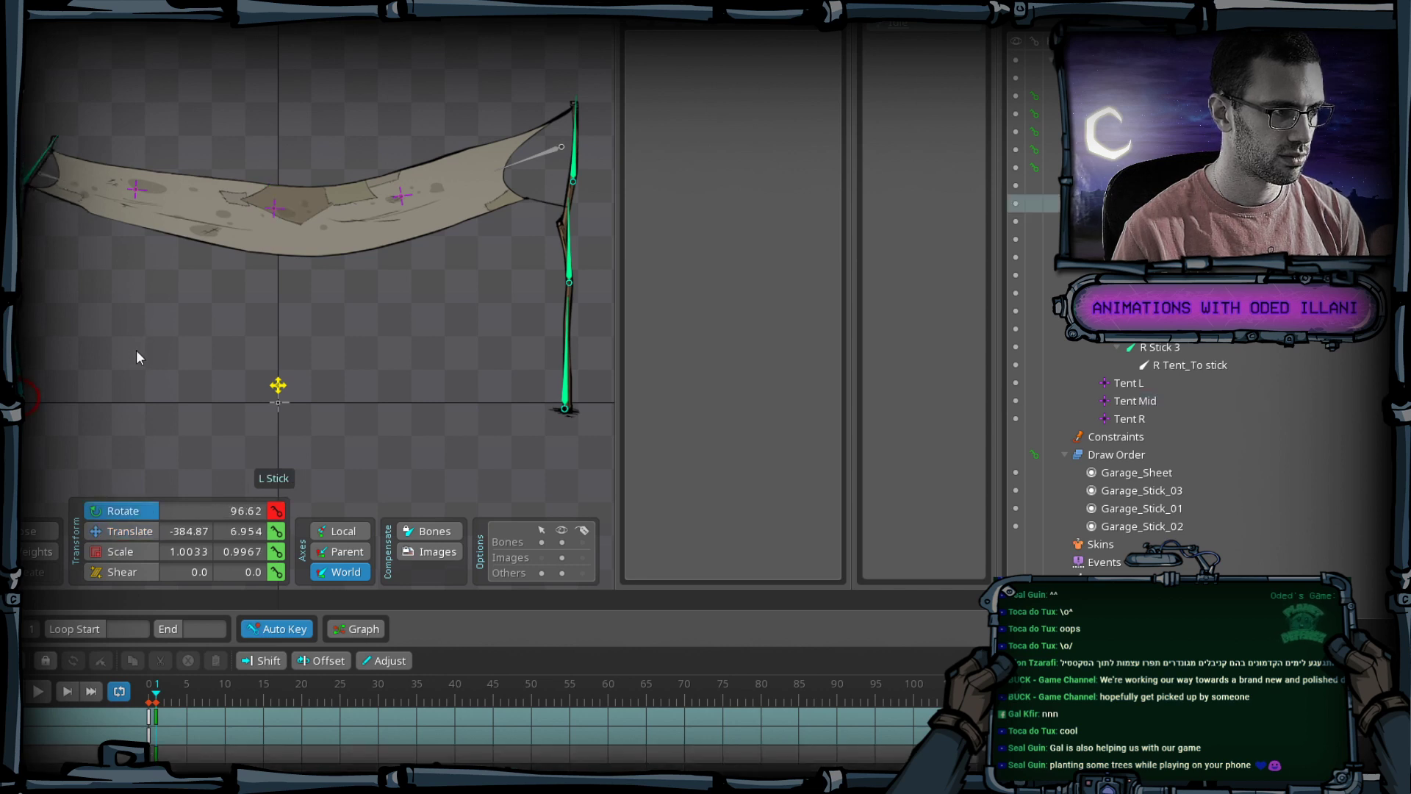
Compare the tent before and after the last L Stick rotation, and its poses at frames 0 and 1.
{"action": "key", "text": "ctrl+z"}
{"action": "key", "text": "ctrl+y"}
{"action": "key", "text": "ctrl+z"}
{"action": "key", "text": "ctrl+y"}
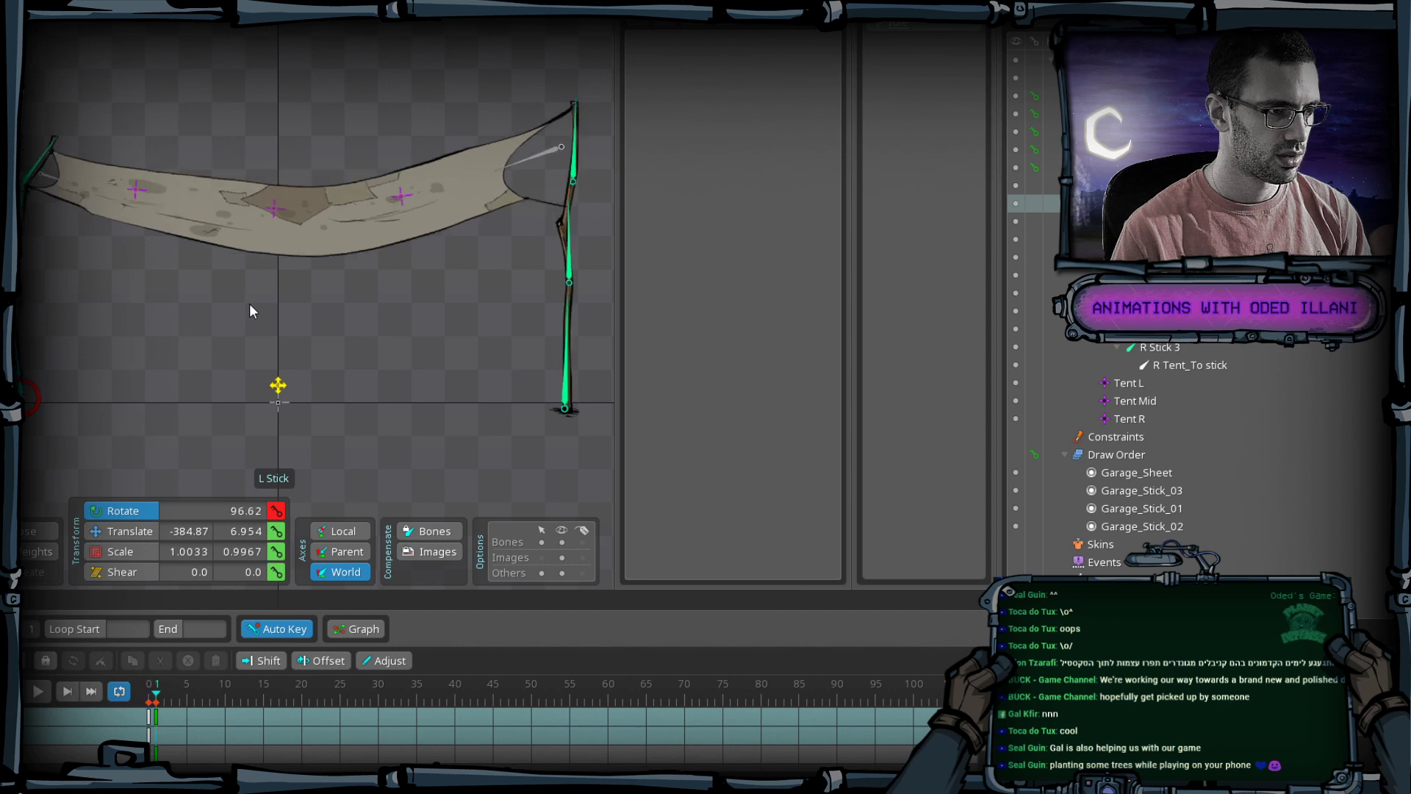
{"action": "key", "text": "Left"}
{"action": "key", "text": "Right"}
{"action": "key", "text": "Left"}
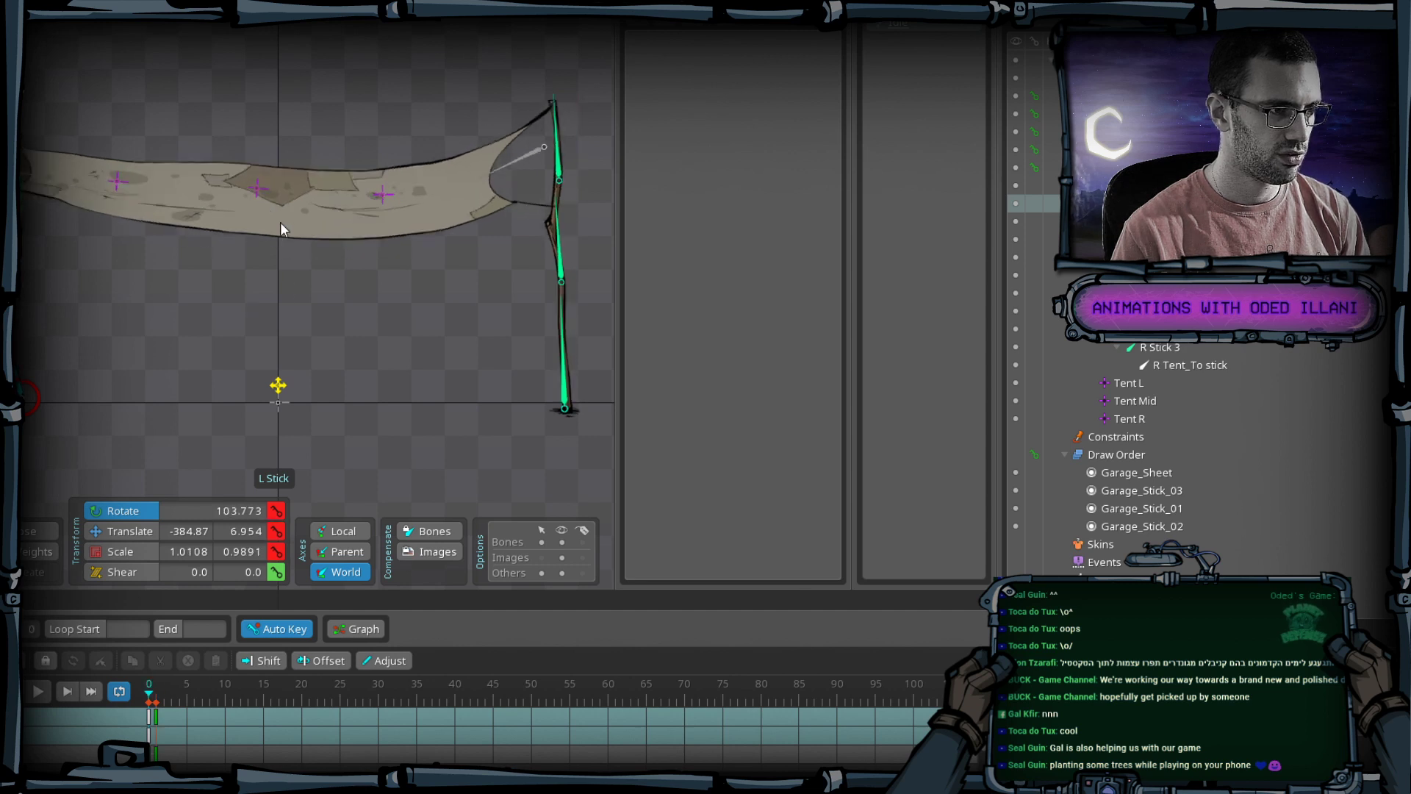
{"action": "key", "text": "Right"}
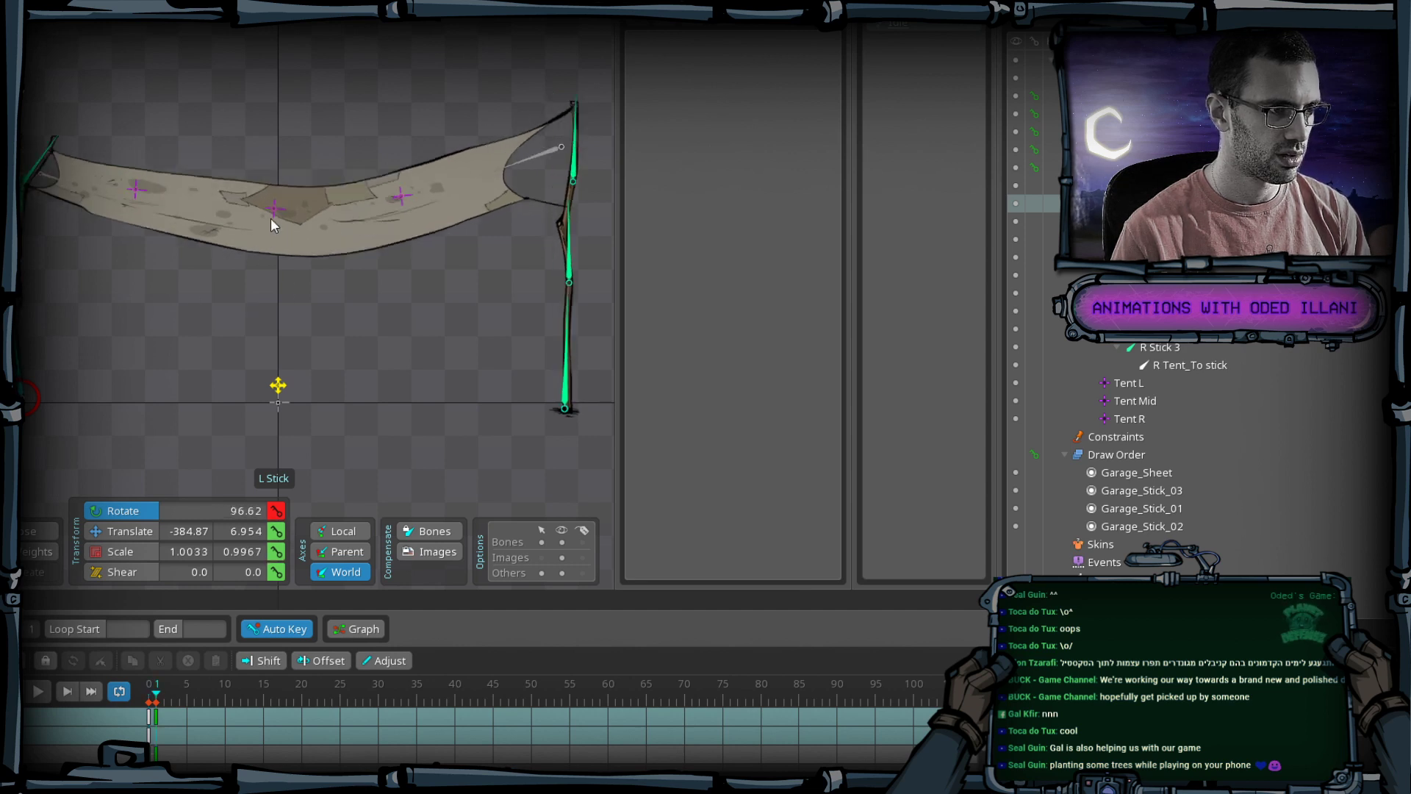
At frame 1, raise Tent Mid to about (-9, 305), then move Tent R to about (184, 318) and rotate it to about 3.2 degrees.
{"action": "left_click", "coordinate": [271, 218]}
{"action": "key", "text": "v"}
{"action": "left_click_drag", "start_coordinate": [259, 300], "coordinate": [257, 291]}
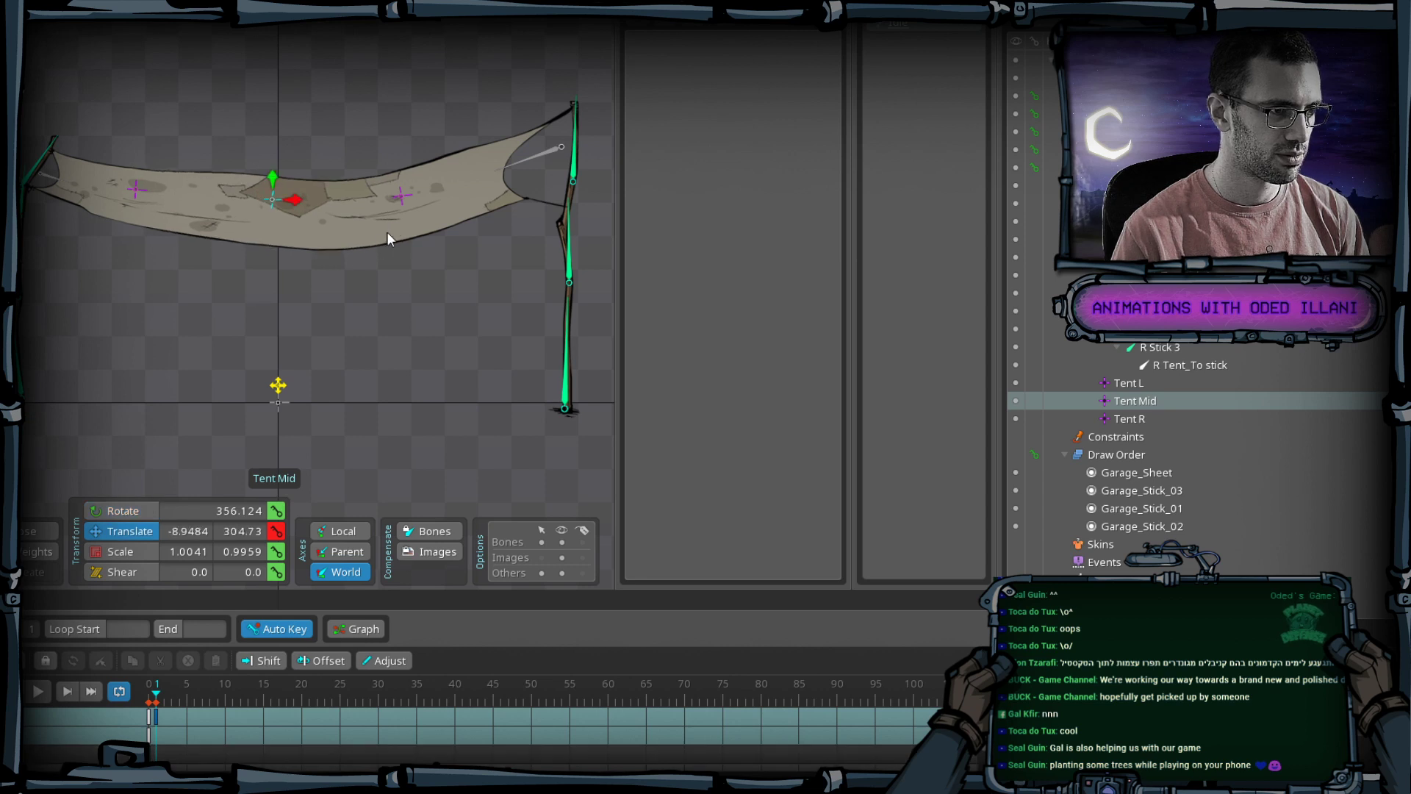
{"action": "left_click", "coordinate": [400, 192]}
{"action": "left_click_drag", "start_coordinate": [401, 235], "coordinate": [416, 299]}
{"action": "key", "text": "c"}
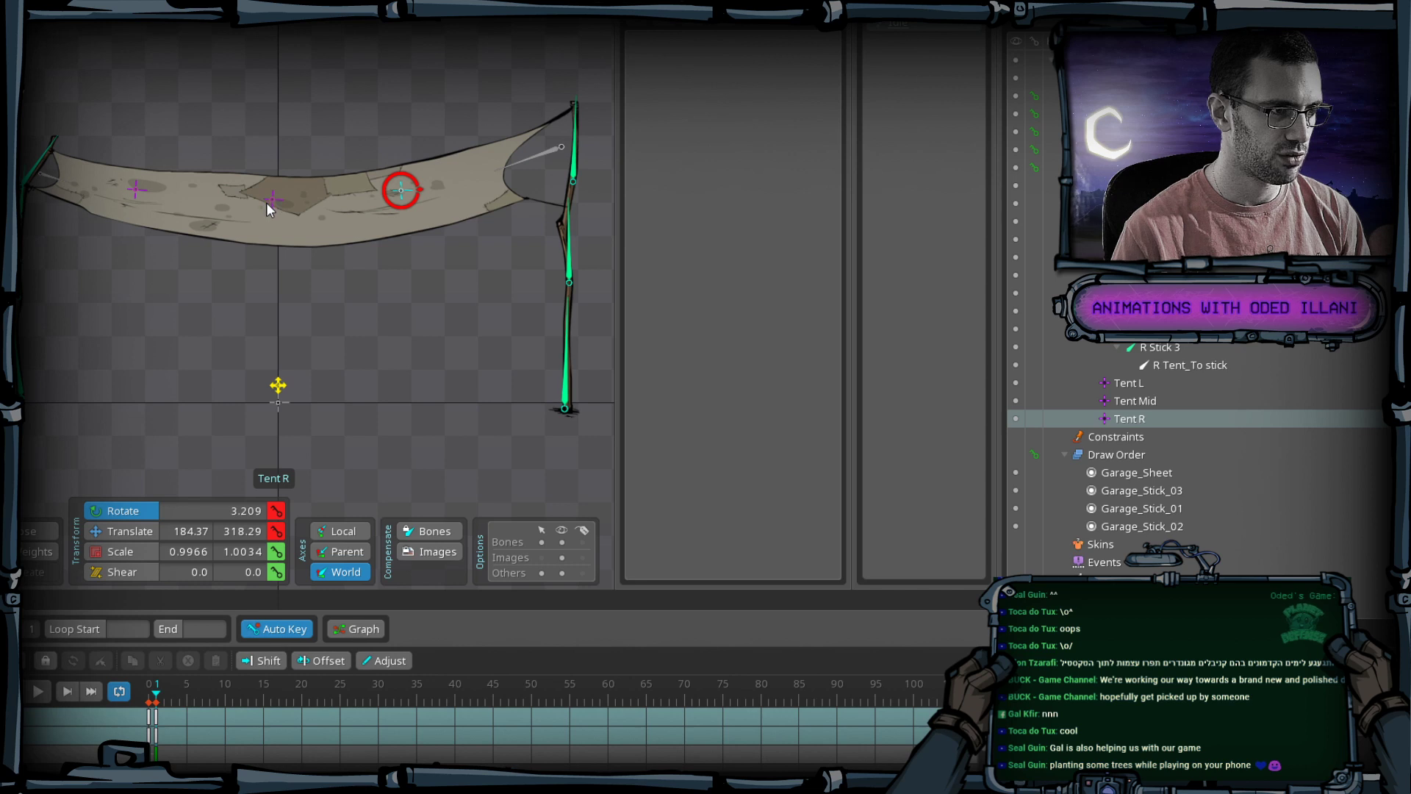
At frame 1, shift Tent Mid to about (-4, 305), and move Tent L to about (-200.5, 322) with a rotation of about 354 degrees.
{"action": "left_click", "coordinate": [264, 200]}
{"action": "key", "text": "v"}
{"action": "left_click_drag", "start_coordinate": [245, 313], "coordinate": [249, 313]}
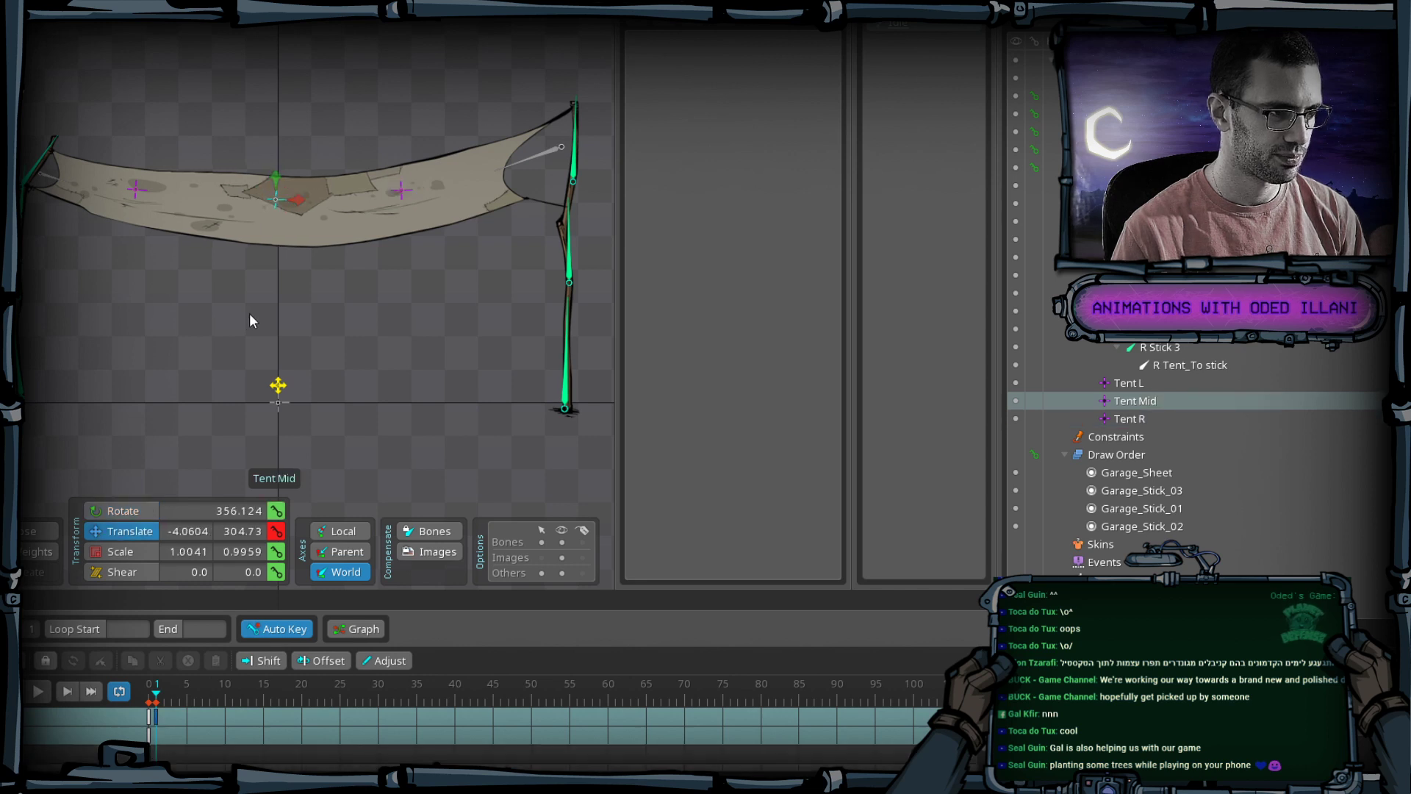
{"action": "left_click", "coordinate": [136, 190]}
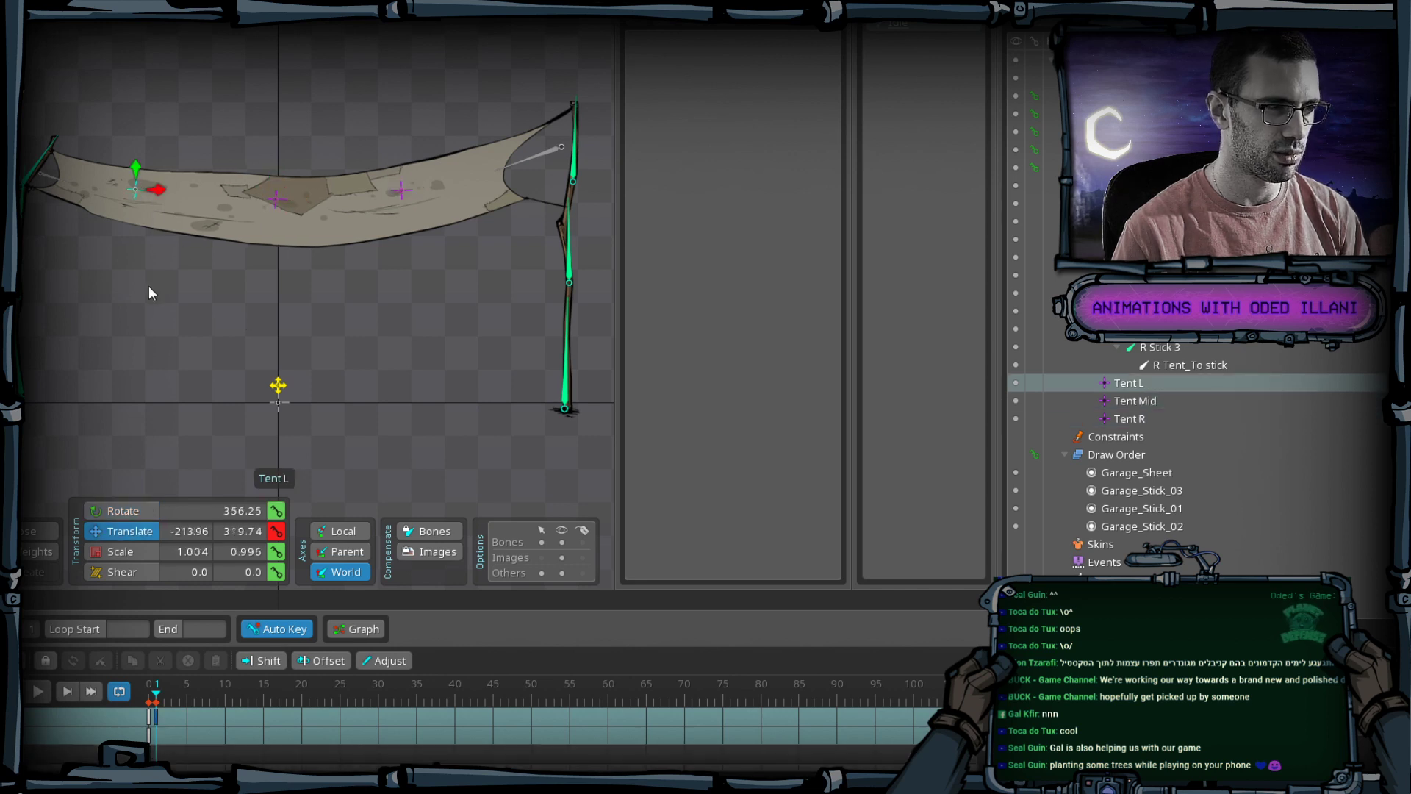
{"action": "left_click_drag", "start_coordinate": [149, 285], "coordinate": [156, 290]}
{"action": "key", "text": "c"}
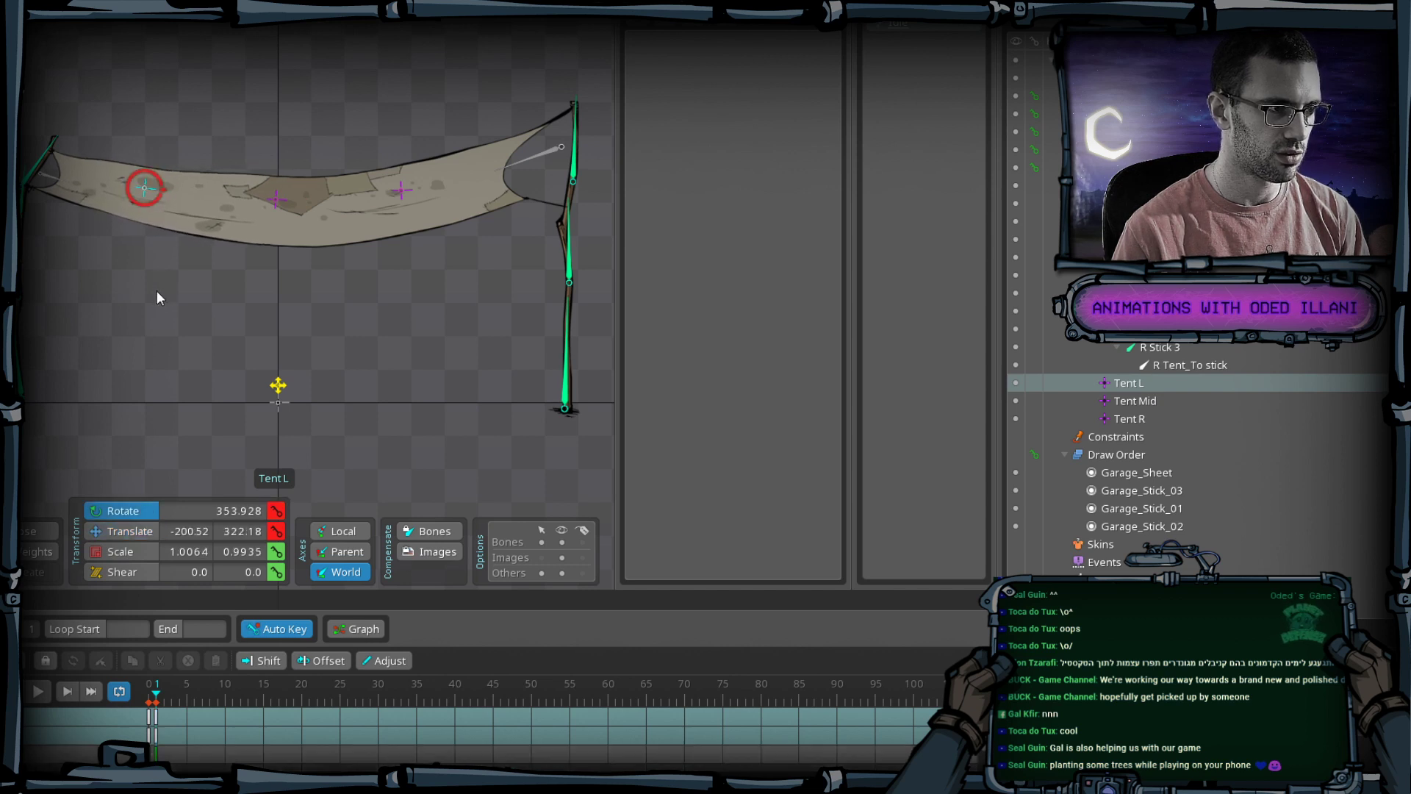
At frame 0, rotate R Stick 1 and L Stick together slightly clockwise.
{"action": "key", "text": "Left"}
{"action": "left_click", "coordinate": [561, 382]}
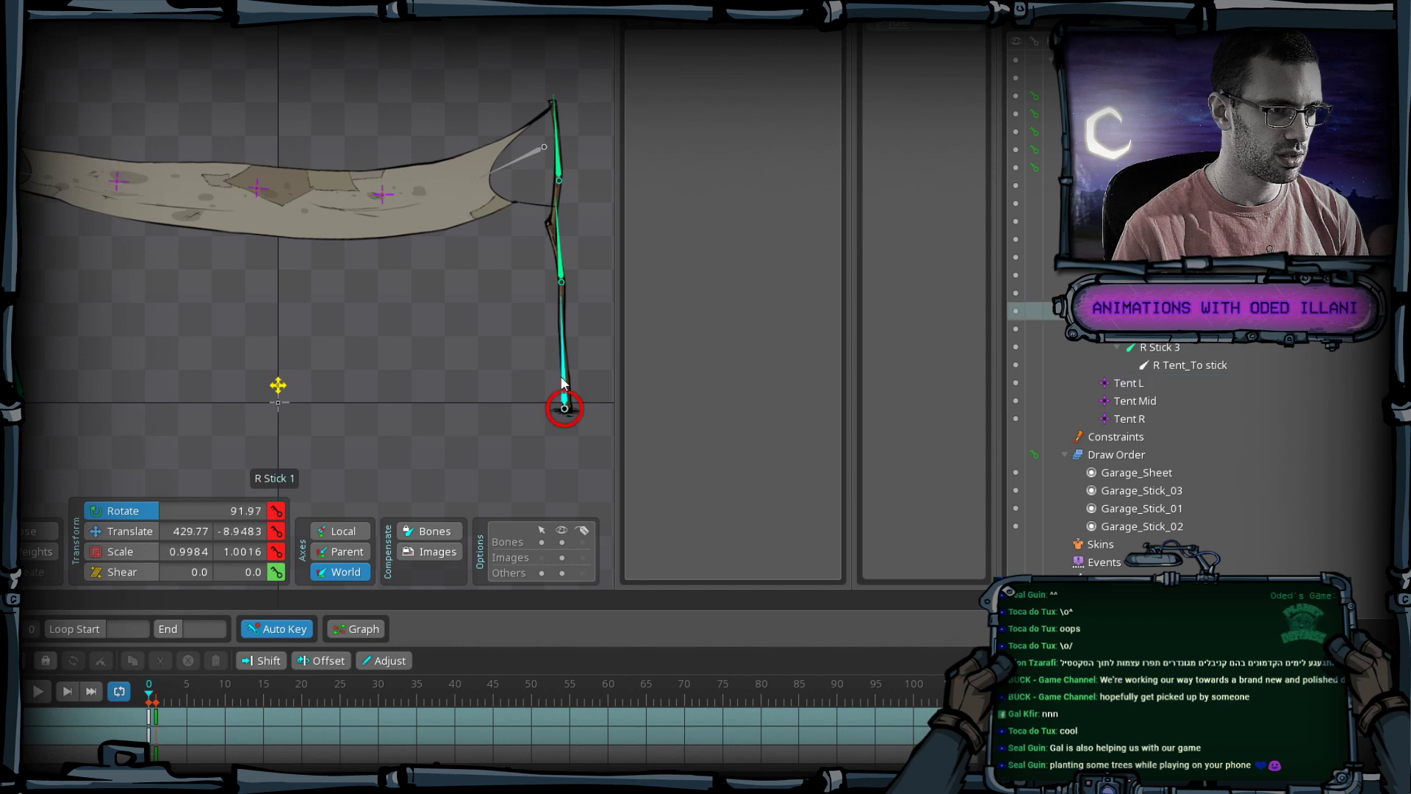
{"action": "left_click", "coordinate": [12, 350], "text": "ctrl"}
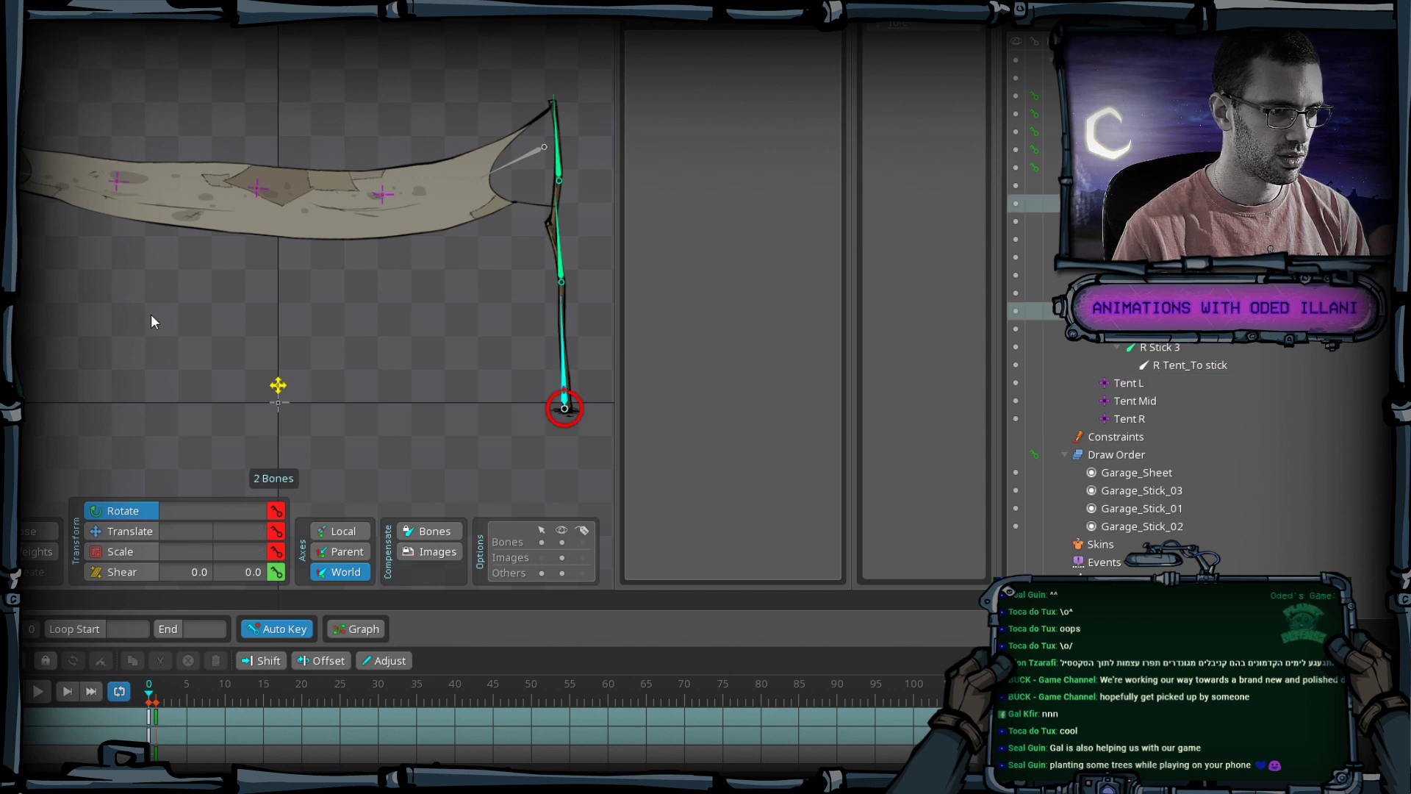
{"action": "left_click_drag", "start_coordinate": [152, 314], "coordinate": [197, 309]}
Shift Tent L, Tent Mid and Tent R together slightly to the right at frame 0, and save the project.
{"action": "left_click", "coordinate": [117, 181]}
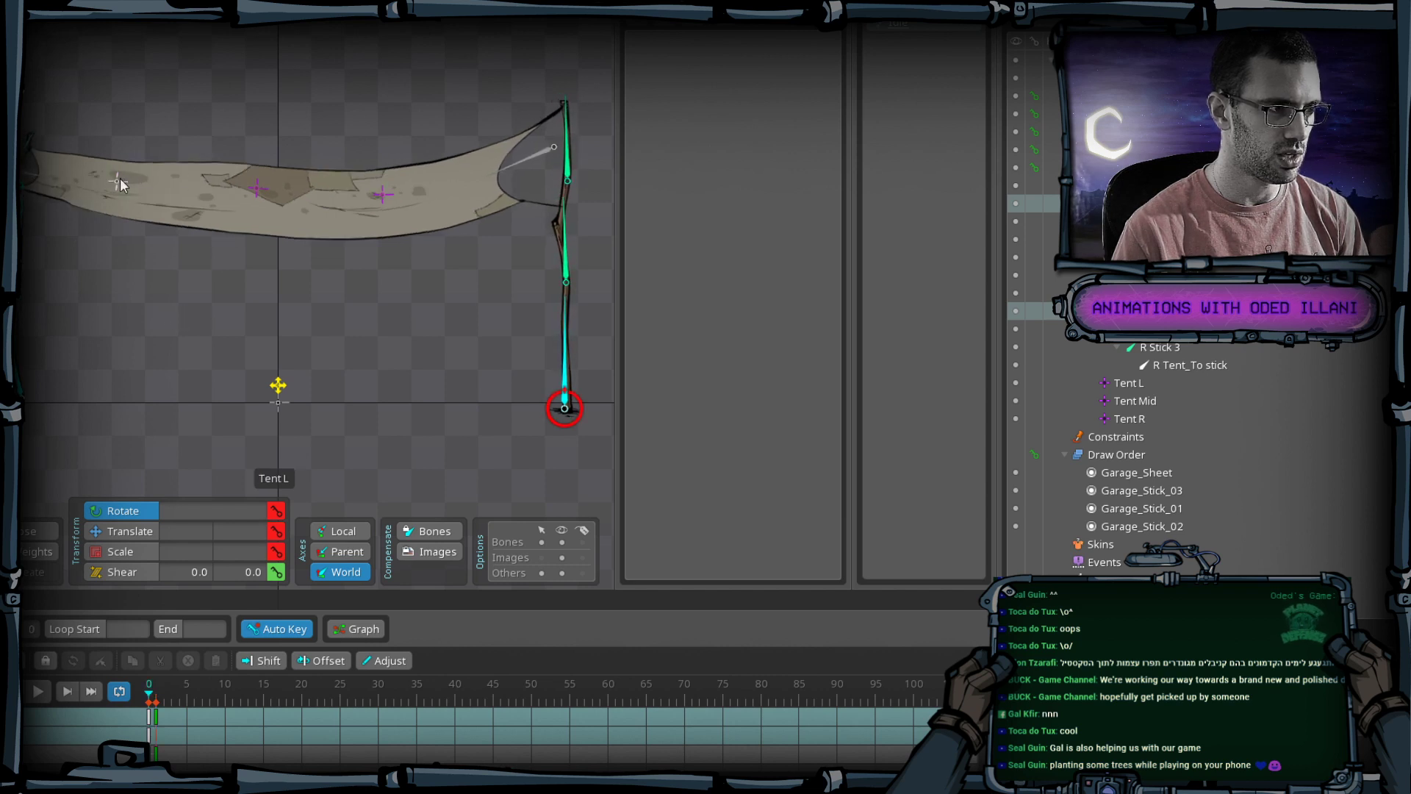
{"action": "left_click", "coordinate": [258, 189], "text": "ctrl"}
{"action": "left_click", "coordinate": [381, 194], "text": "ctrl"}
{"action": "key", "text": "v"}
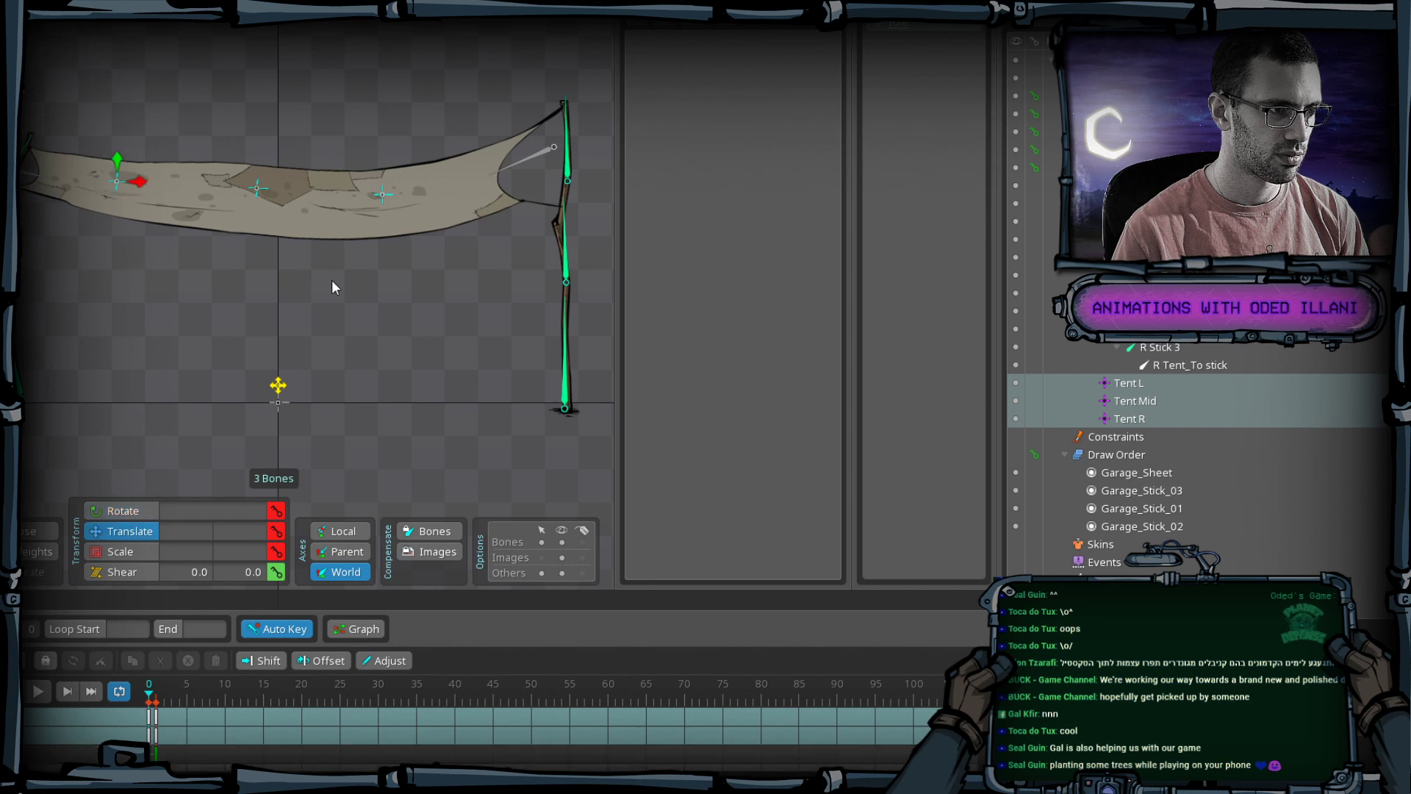
{"action": "left_click_drag", "start_coordinate": [332, 280], "coordinate": [342, 281]}
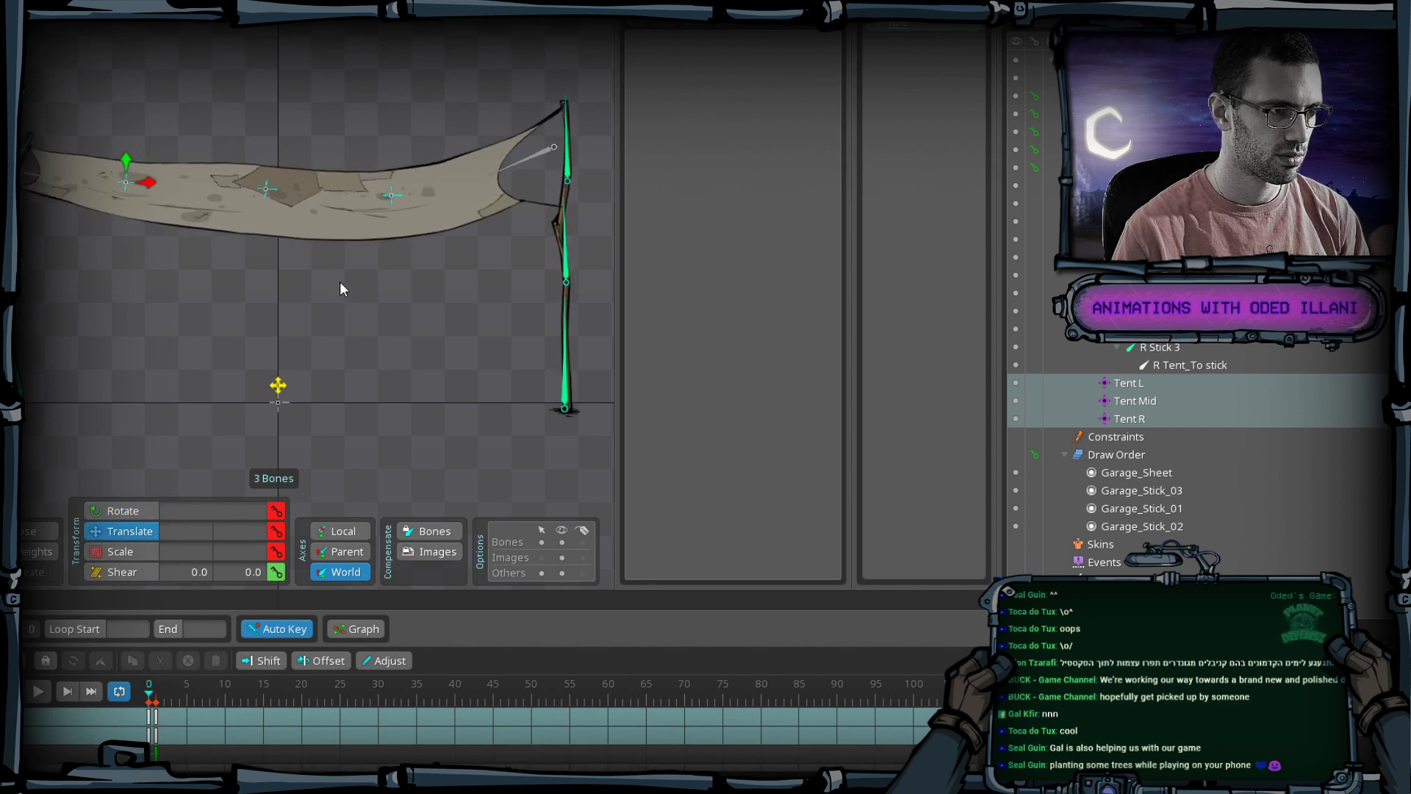
{"action": "left_click", "coordinate": [42, 694]}
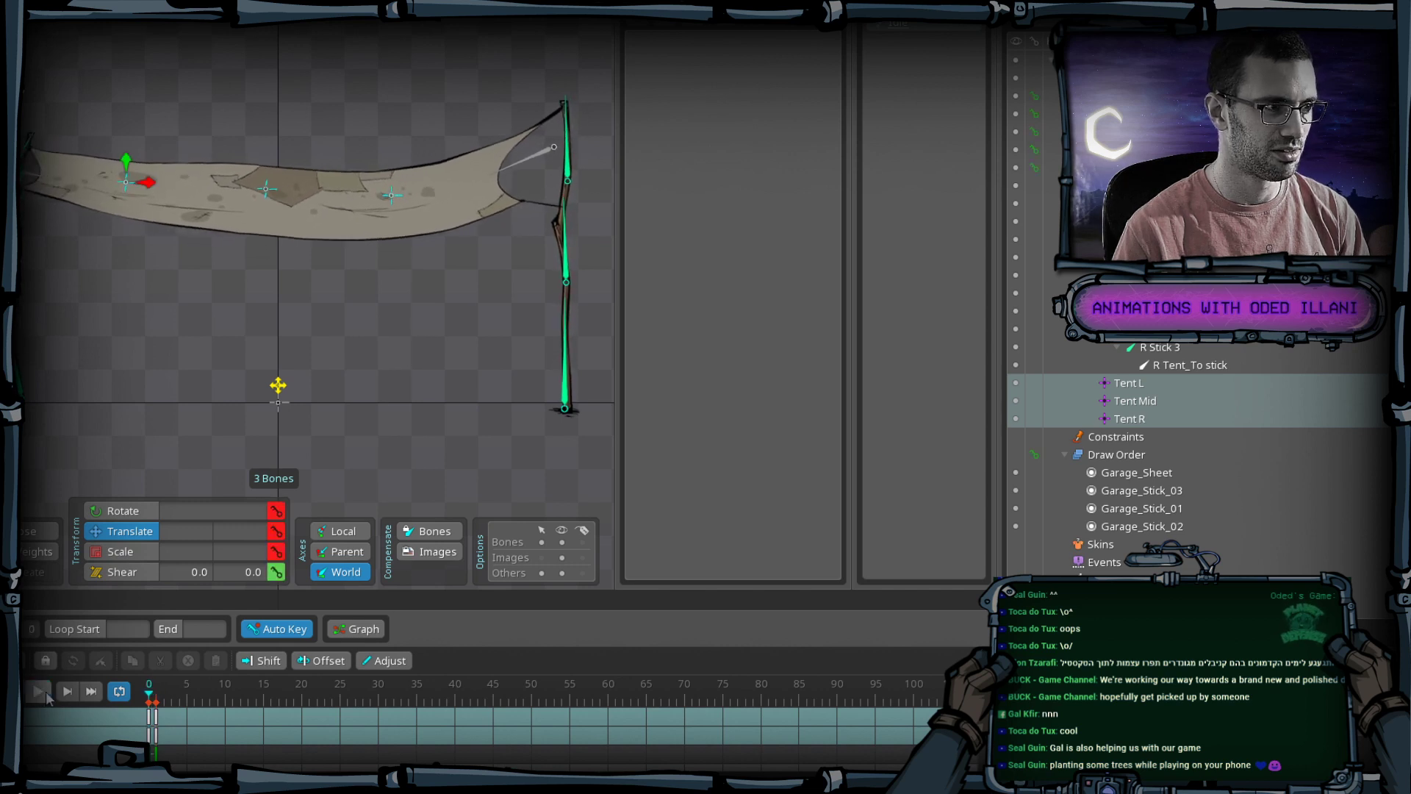
{"action": "key", "text": "ctrl+s"}
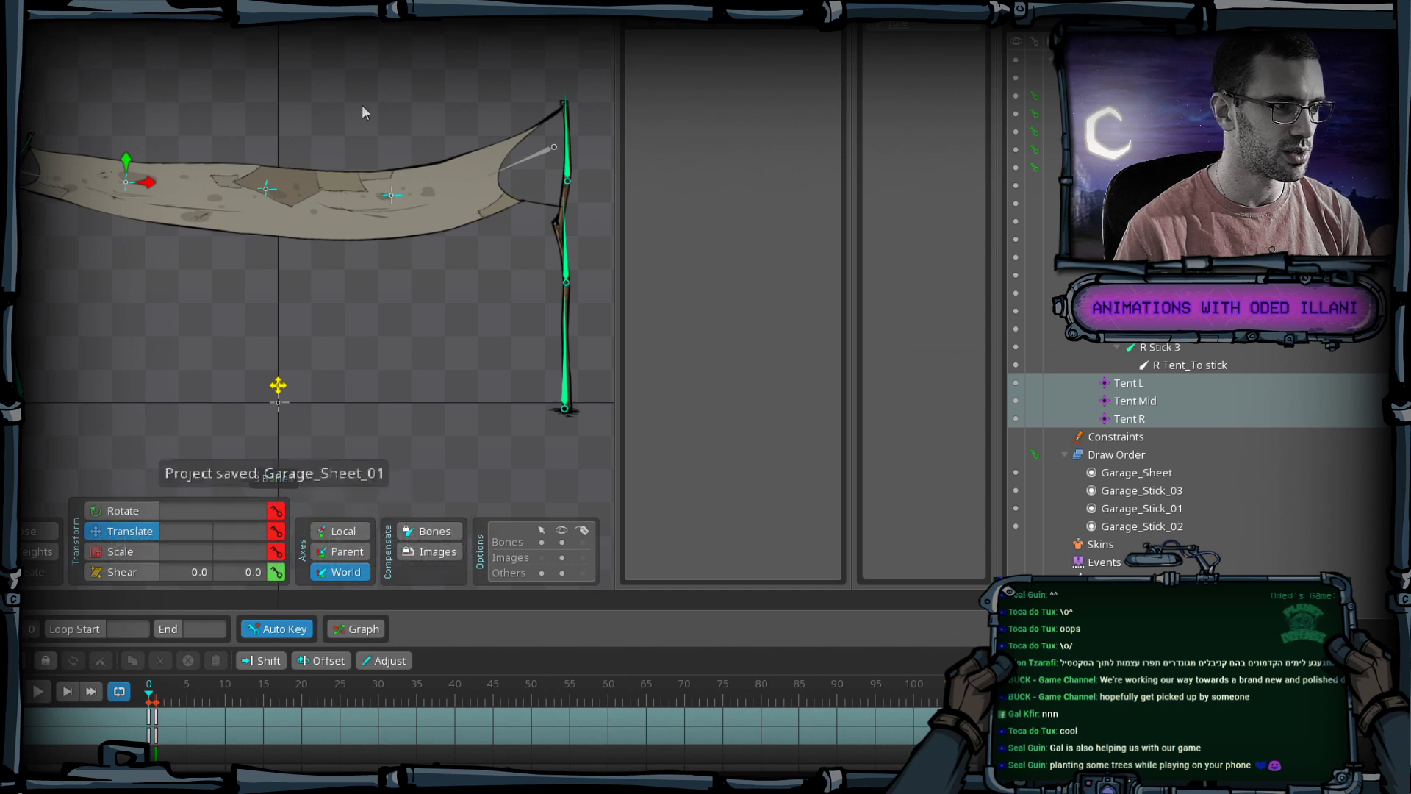
Save the project, copy the frame 0 keys of all the tent's bones to frame 2, and check the three frames.
{"action": "left_click", "coordinate": [154, 686]}
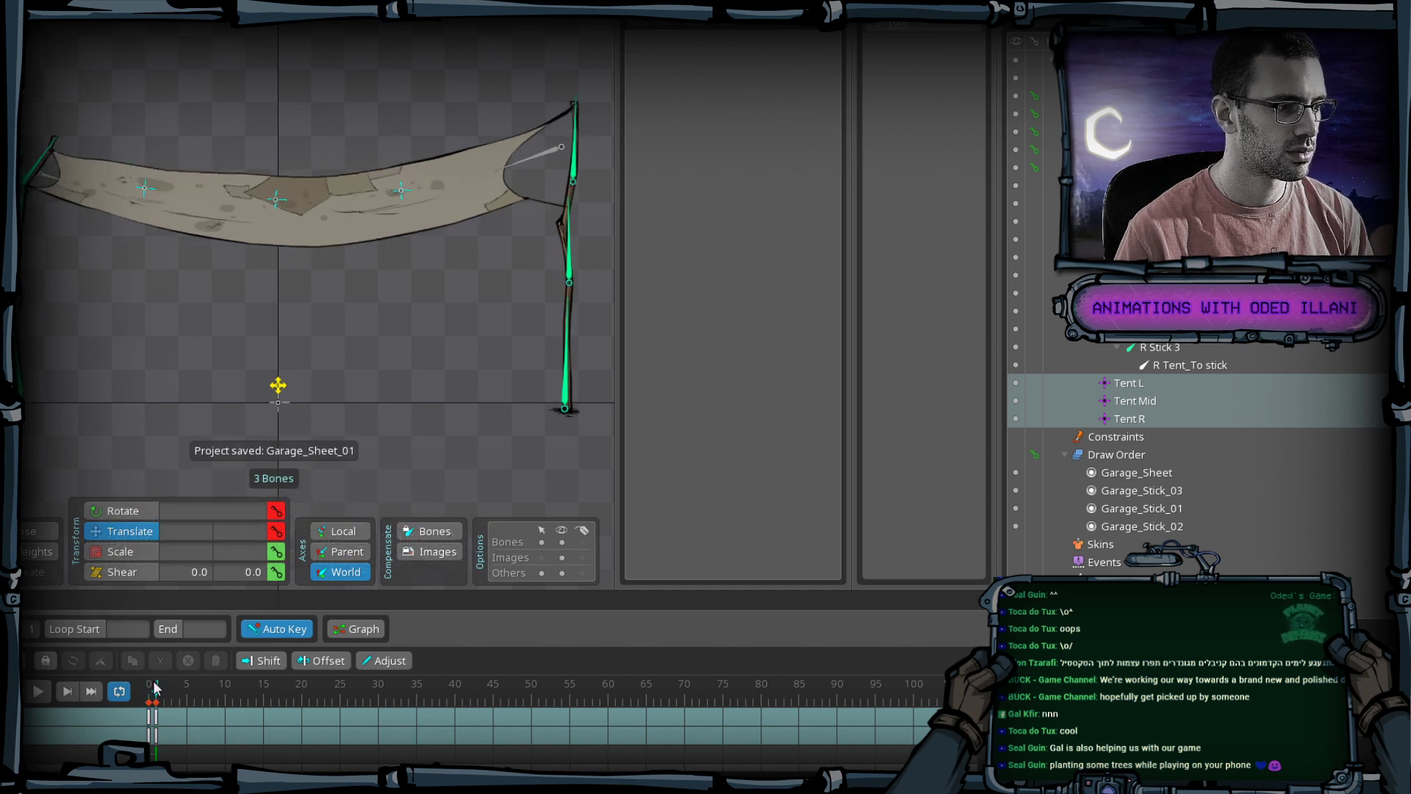
{"action": "scroll", "coordinate": [297, 188], "scroll_direction": "down", "scroll_amount": 2}
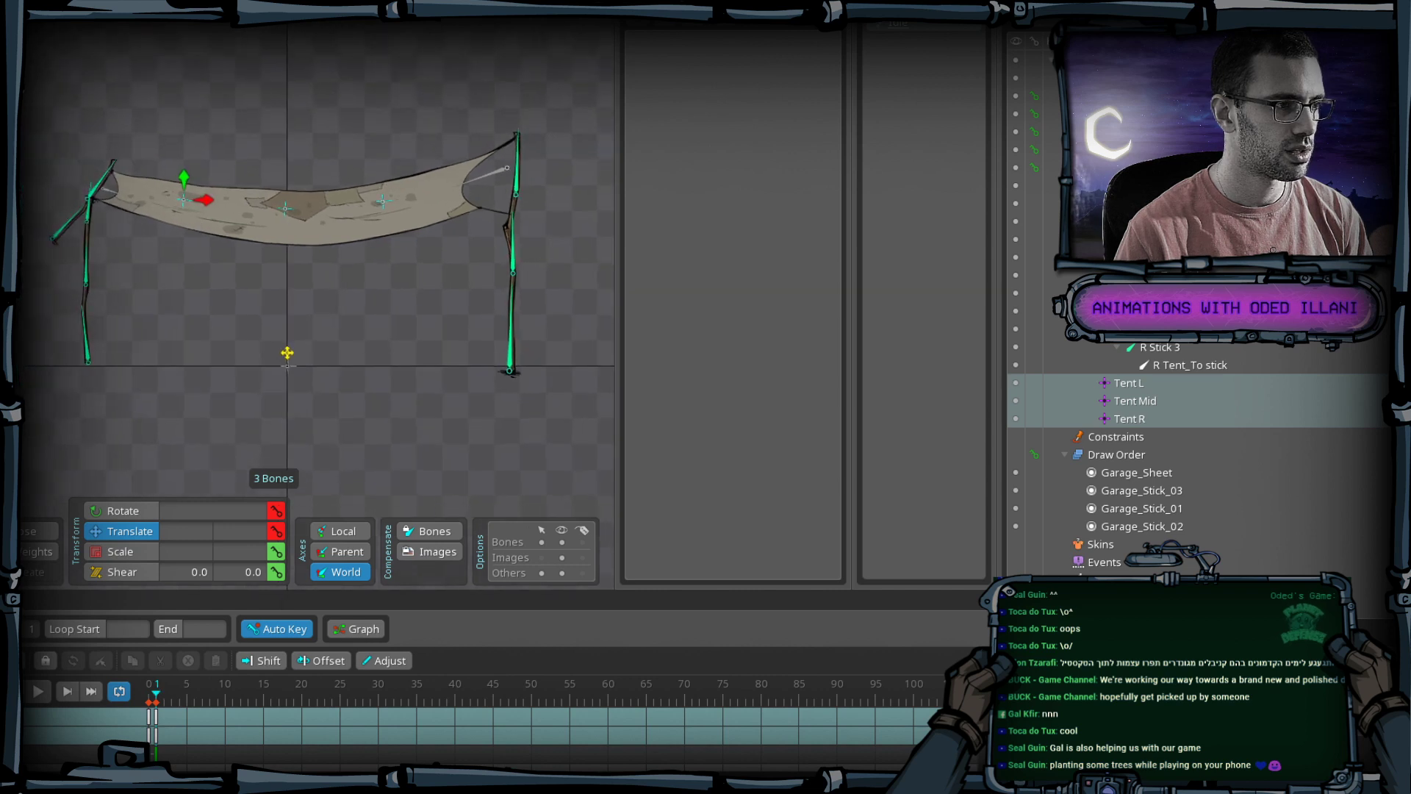
{"action": "left_click_drag", "start_coordinate": [47, 125], "coordinate": [555, 491]}
{"action": "key", "text": "ctrl+c"}
{"action": "key", "text": "ctrl+s"}
{"action": "left_click", "coordinate": [152, 691]}
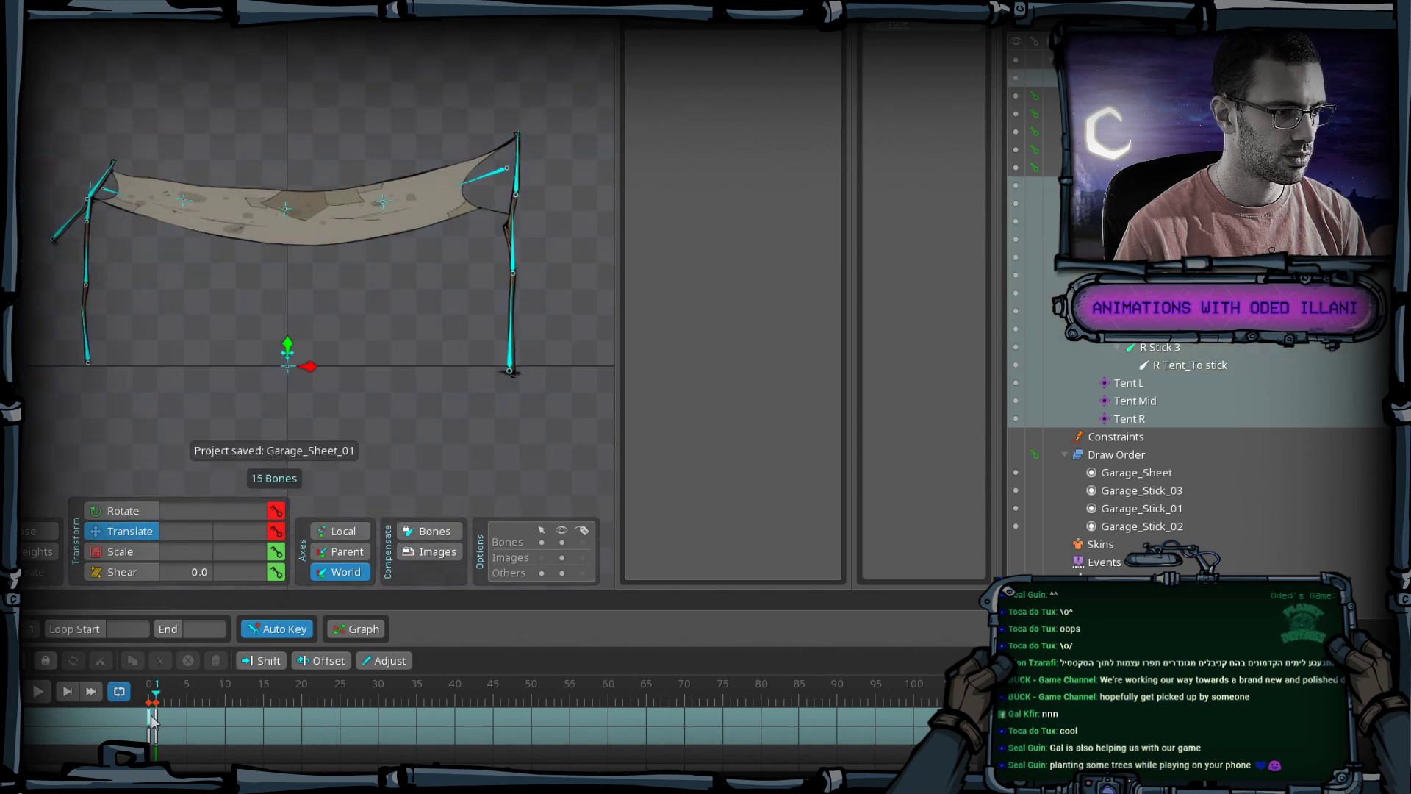
{"action": "left_click", "coordinate": [166, 693]}
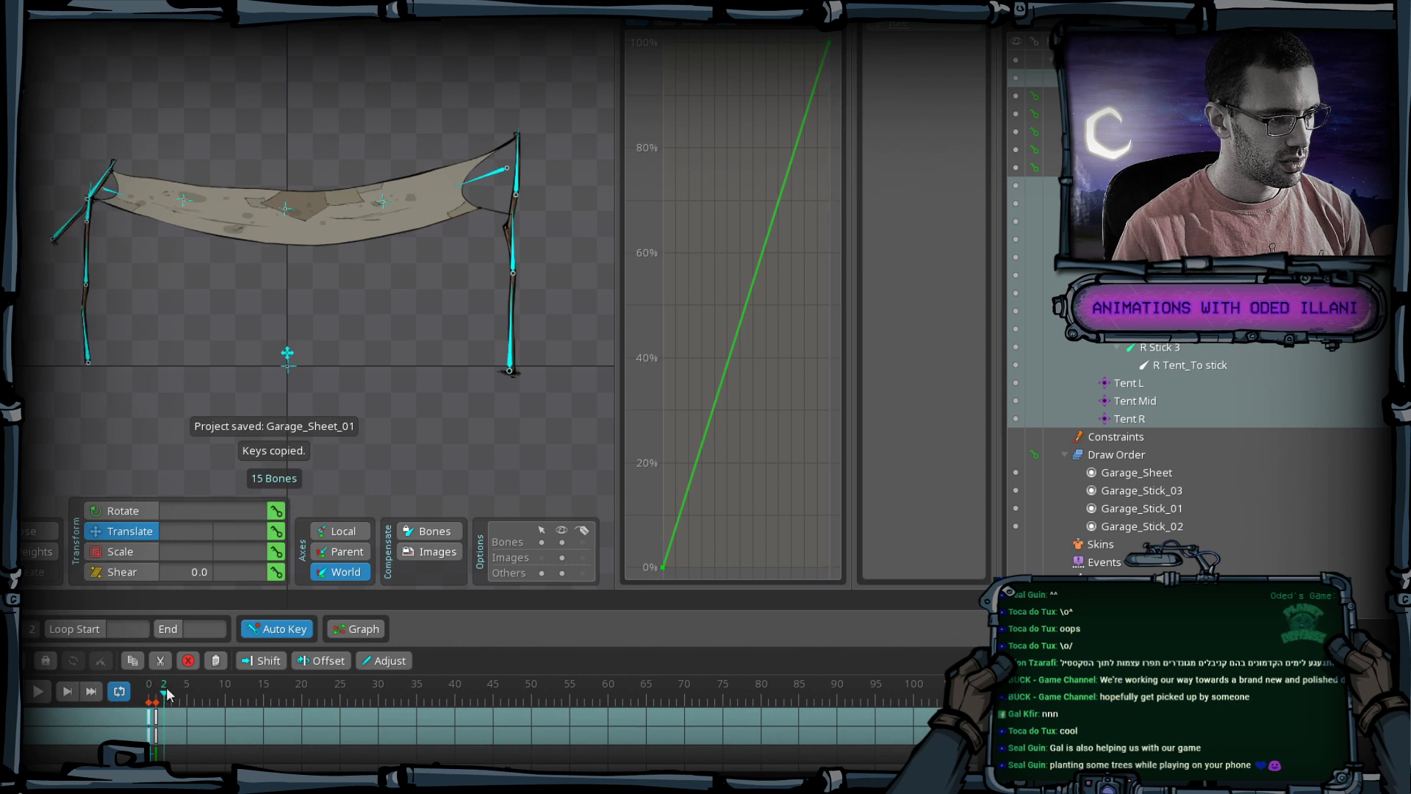
{"action": "key", "text": "ctrl+v"}
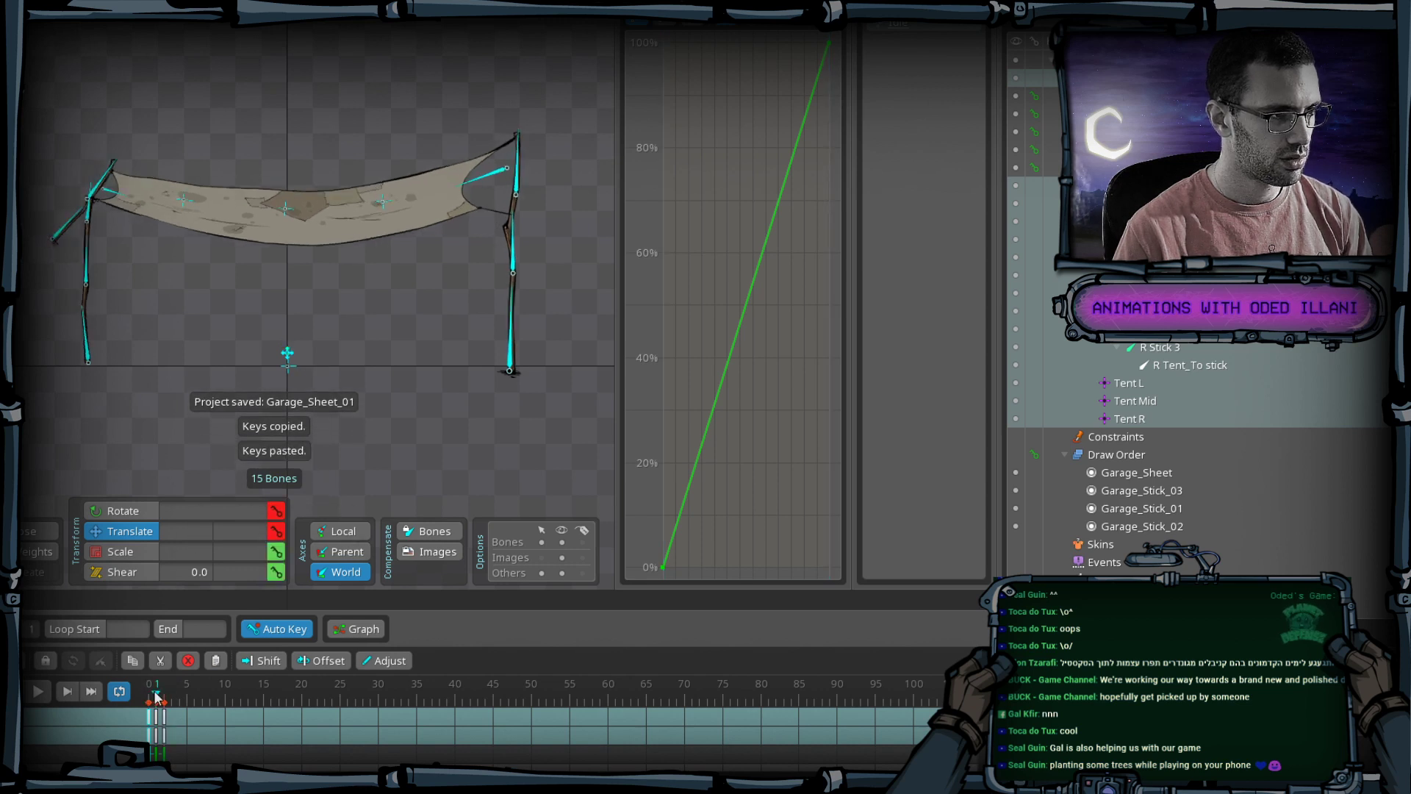
{"action": "left_click", "coordinate": [165, 693]}
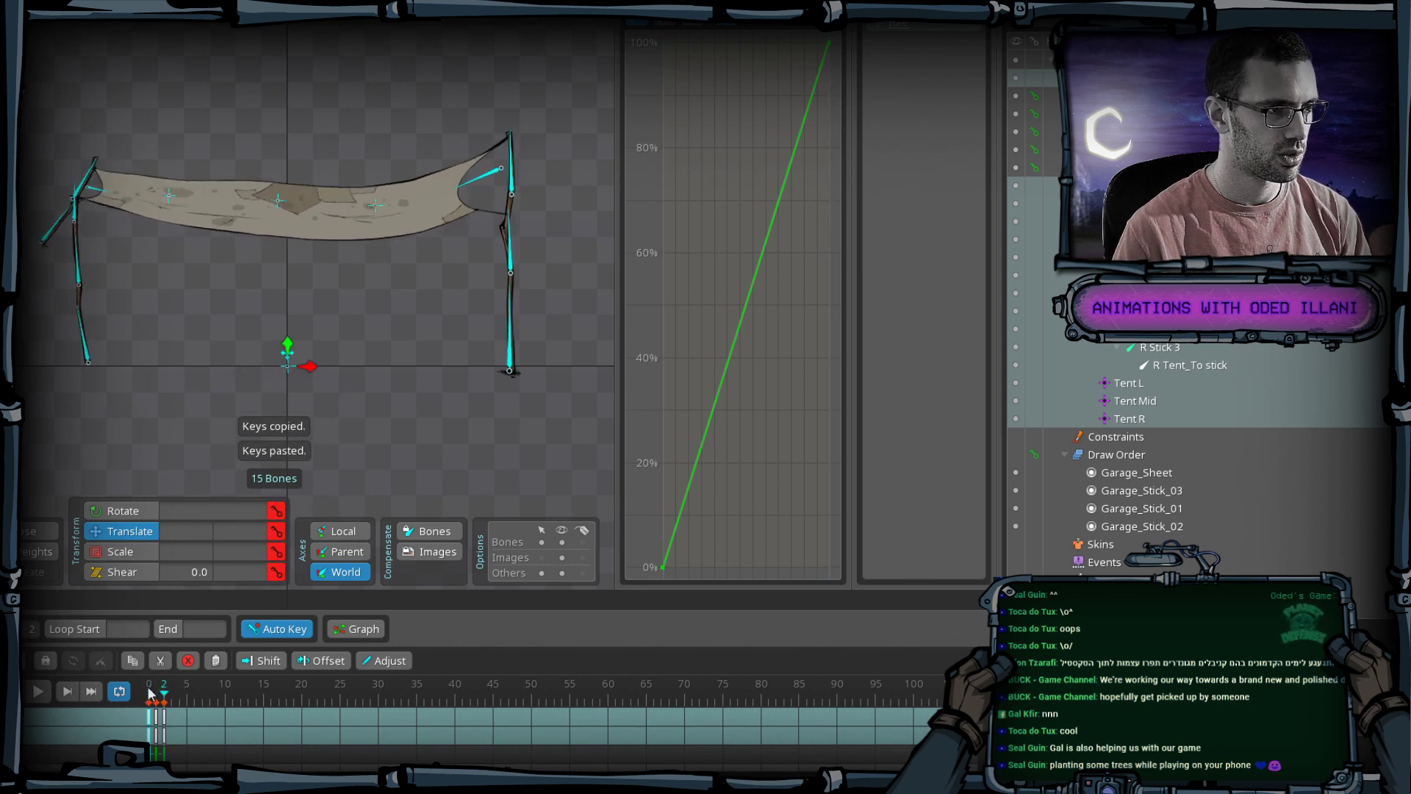
{"action": "left_click", "coordinate": [148, 686]}
{"action": "left_click", "coordinate": [156, 686]}
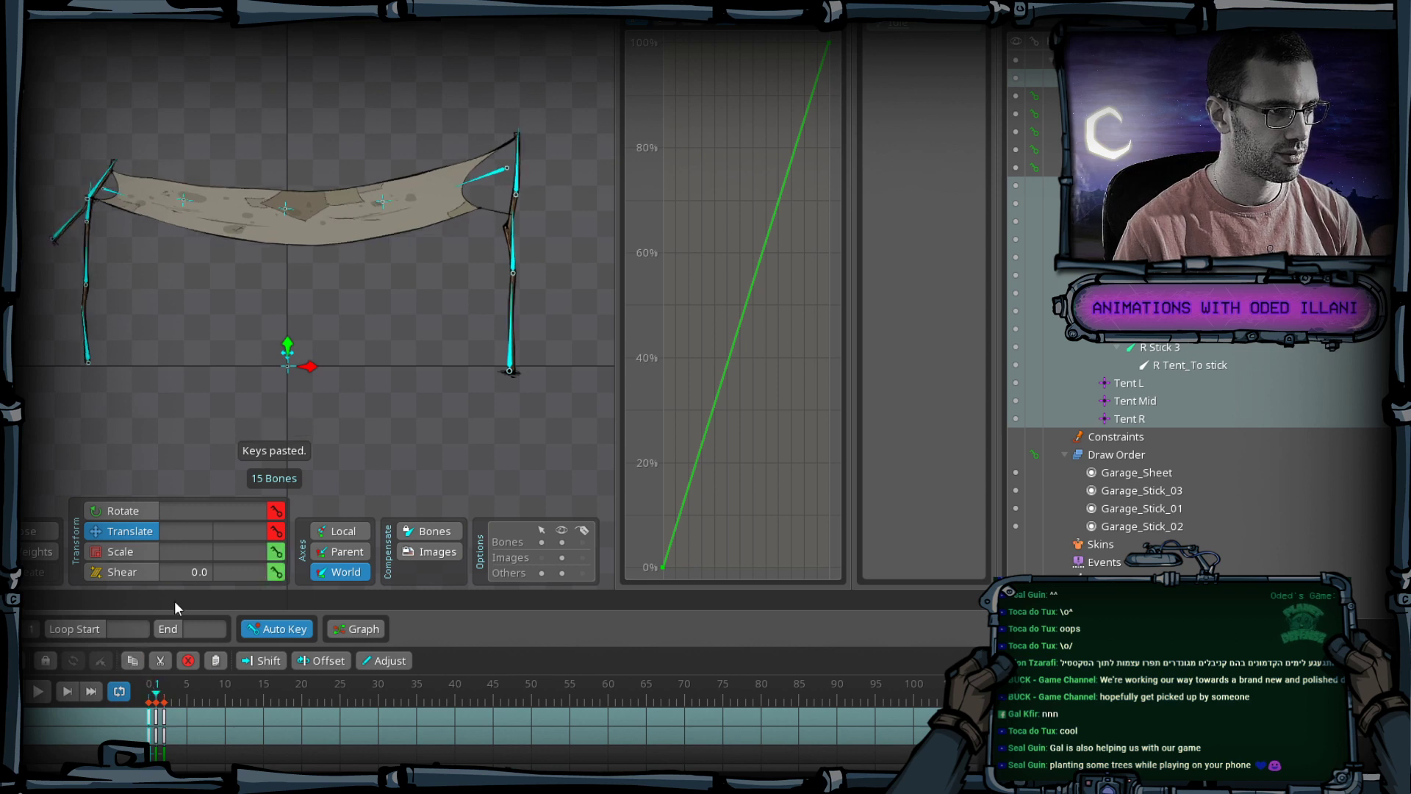
{"action": "key", "text": "Right"}
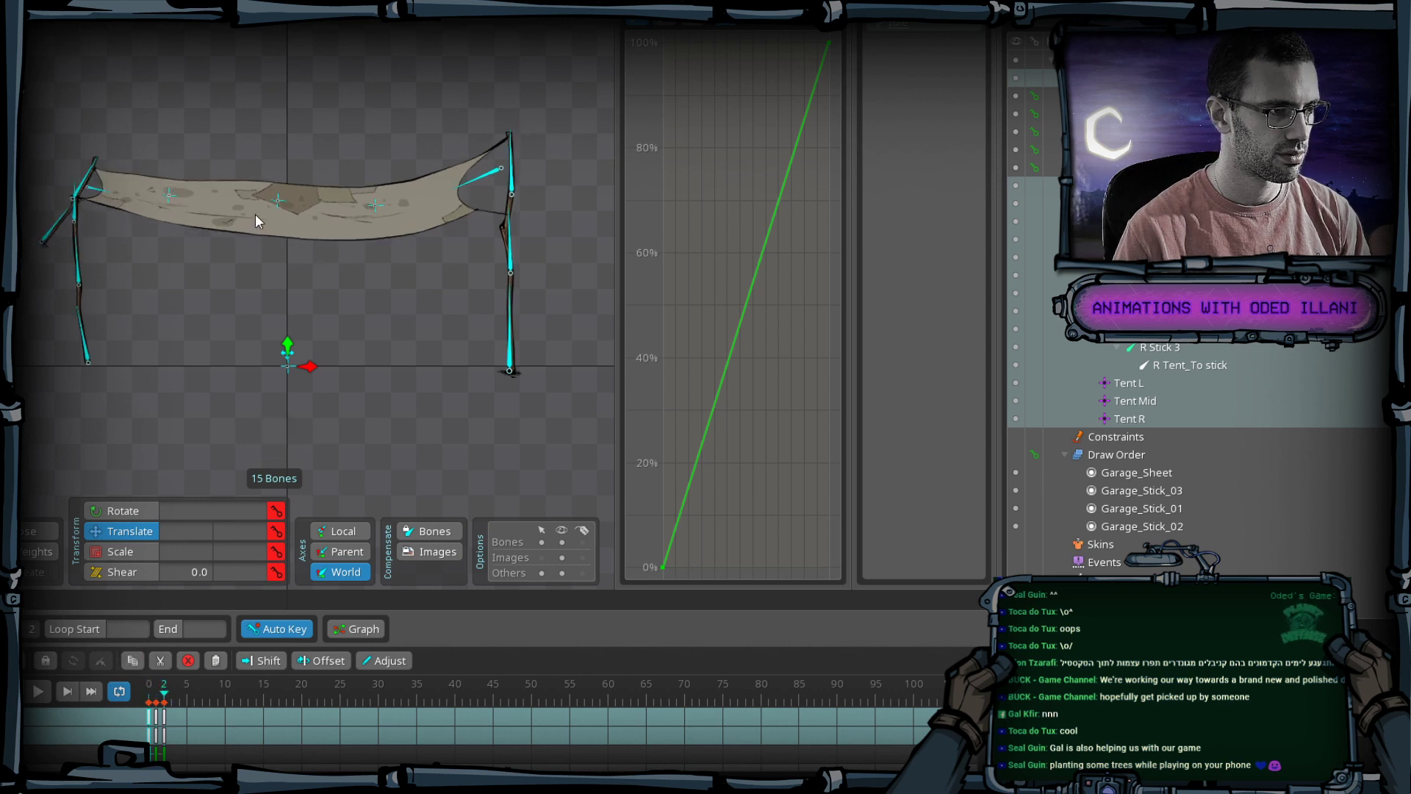
At frame 0, move Tent Mid down to about (-33, 297) and rotate it to about 350 degrees.
{"action": "left_click", "coordinate": [276, 202]}
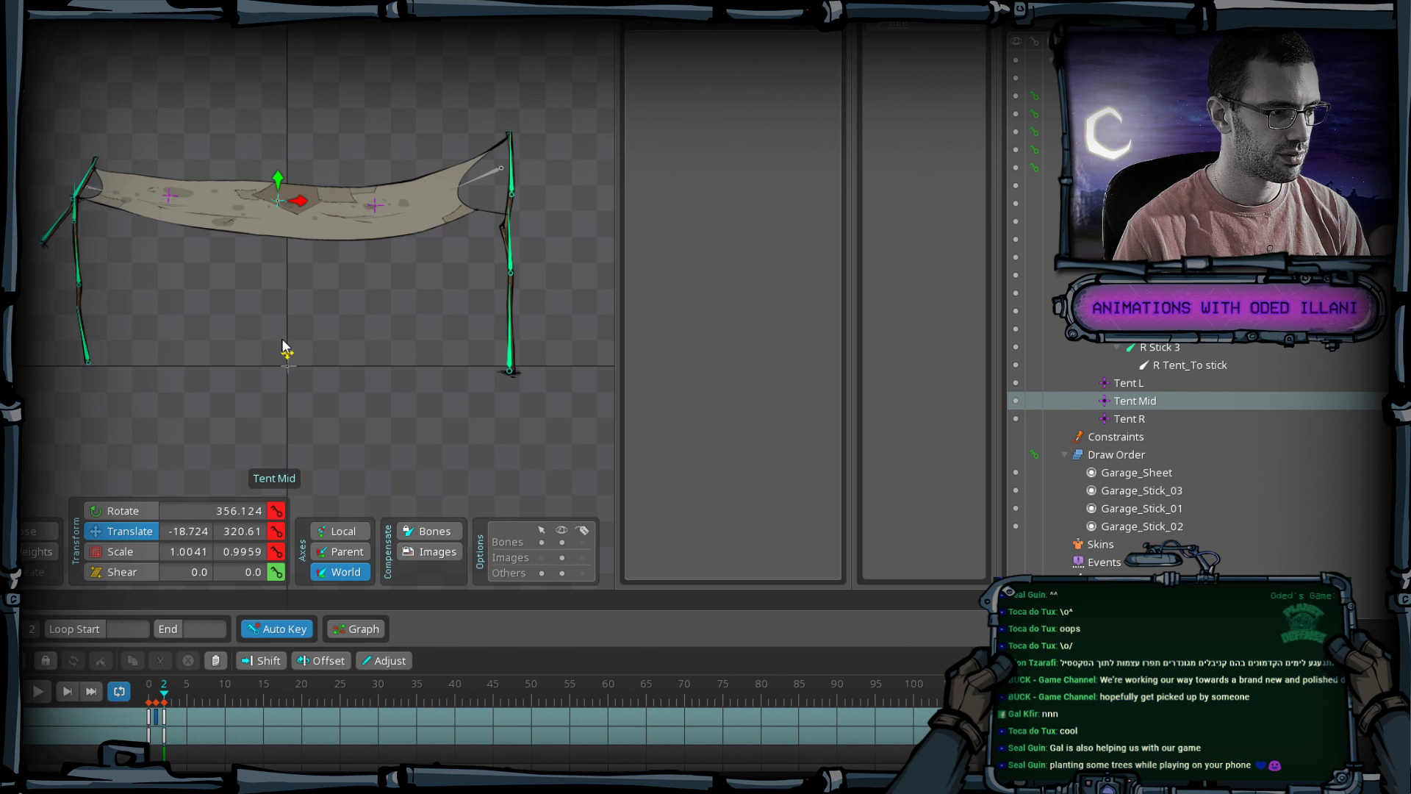
{"action": "key", "text": "Left"}
{"action": "key", "text": "Left"}
{"action": "left_click_drag", "start_coordinate": [282, 346], "coordinate": [281, 355]}
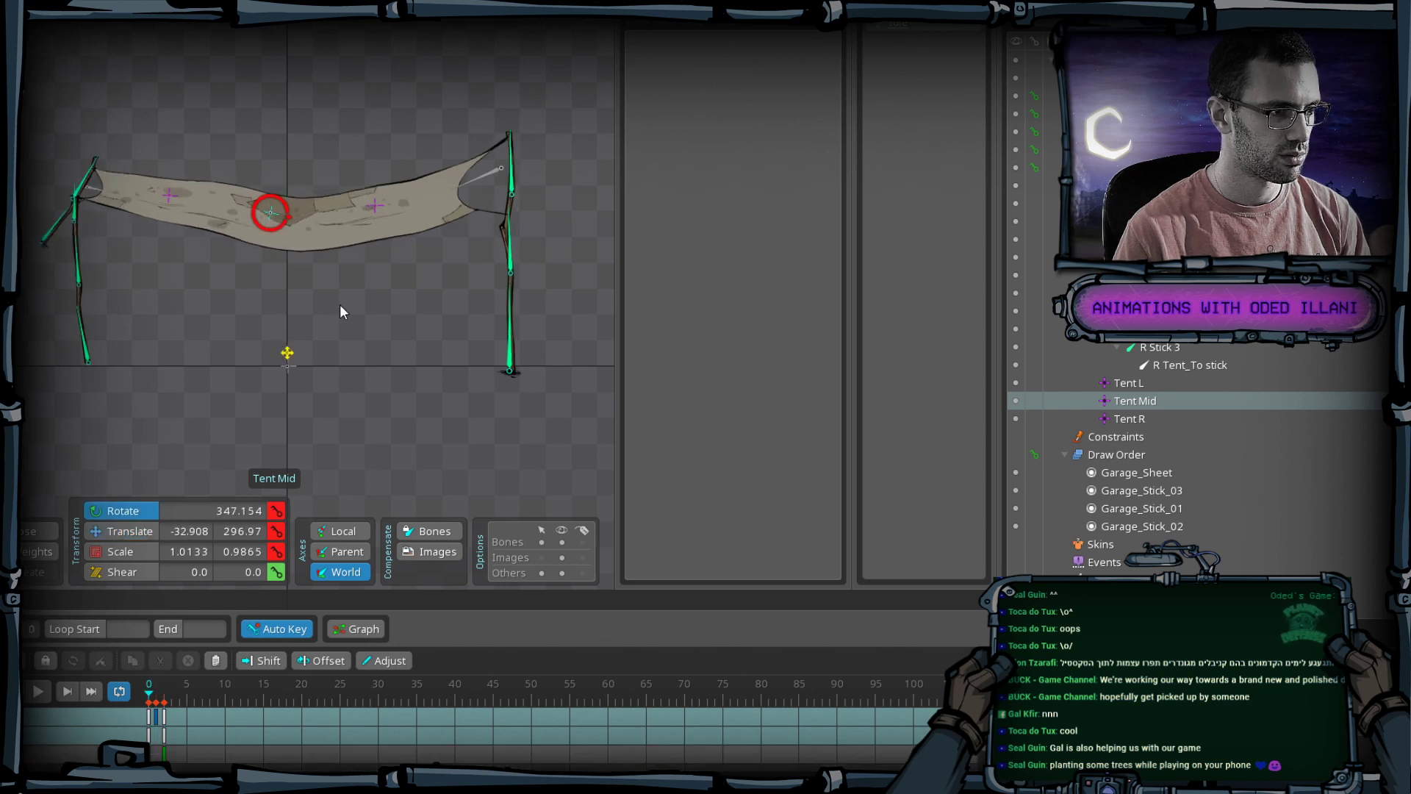
{"action": "key", "text": "Right"}
{"action": "key", "text": "Left"}
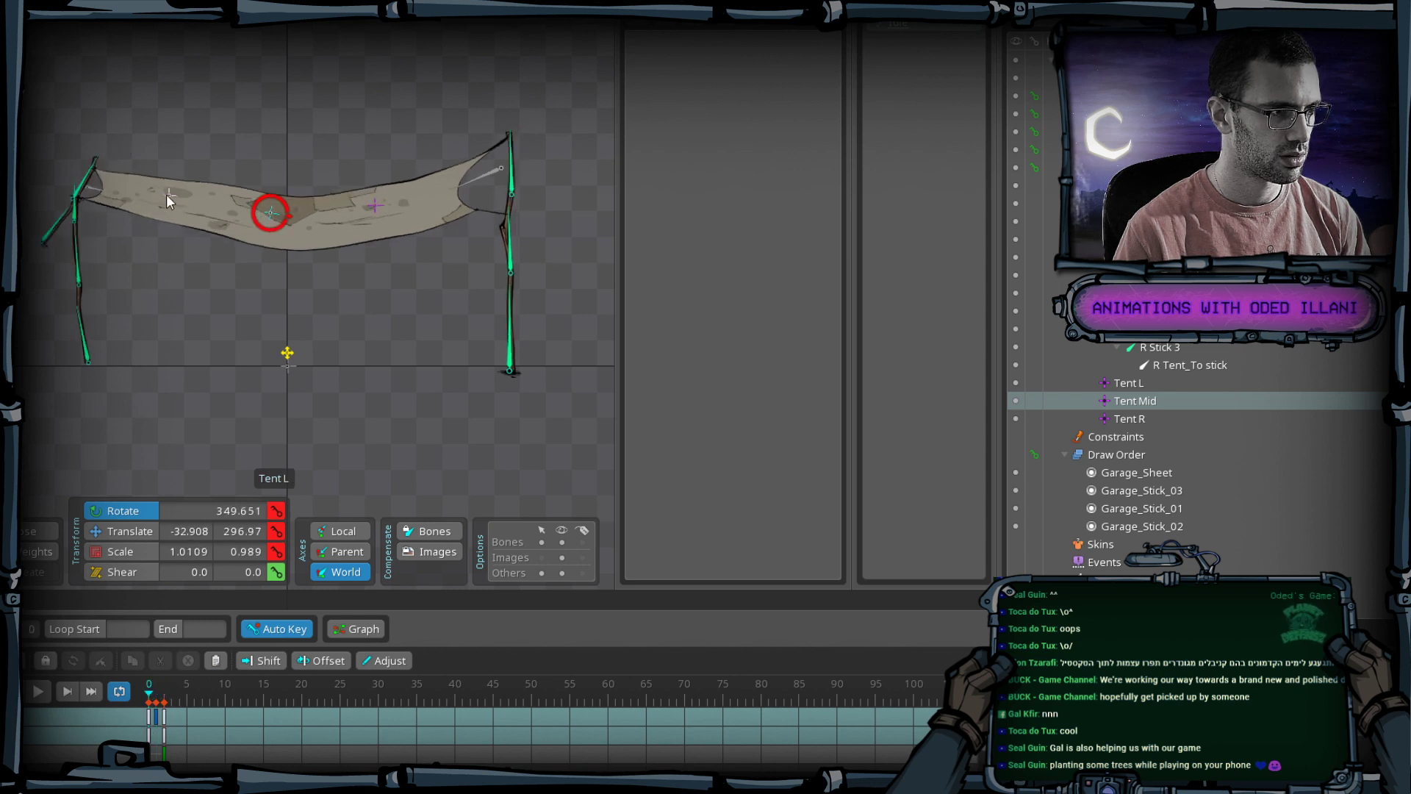
At frame 0, move Tent L to about (-230, 318) and rotate it to about 349 degrees.
{"action": "left_click", "coordinate": [168, 195]}
{"action": "key", "text": "v"}
{"action": "left_click_drag", "start_coordinate": [237, 135], "coordinate": [259, 223]}
{"action": "key", "text": "c"}
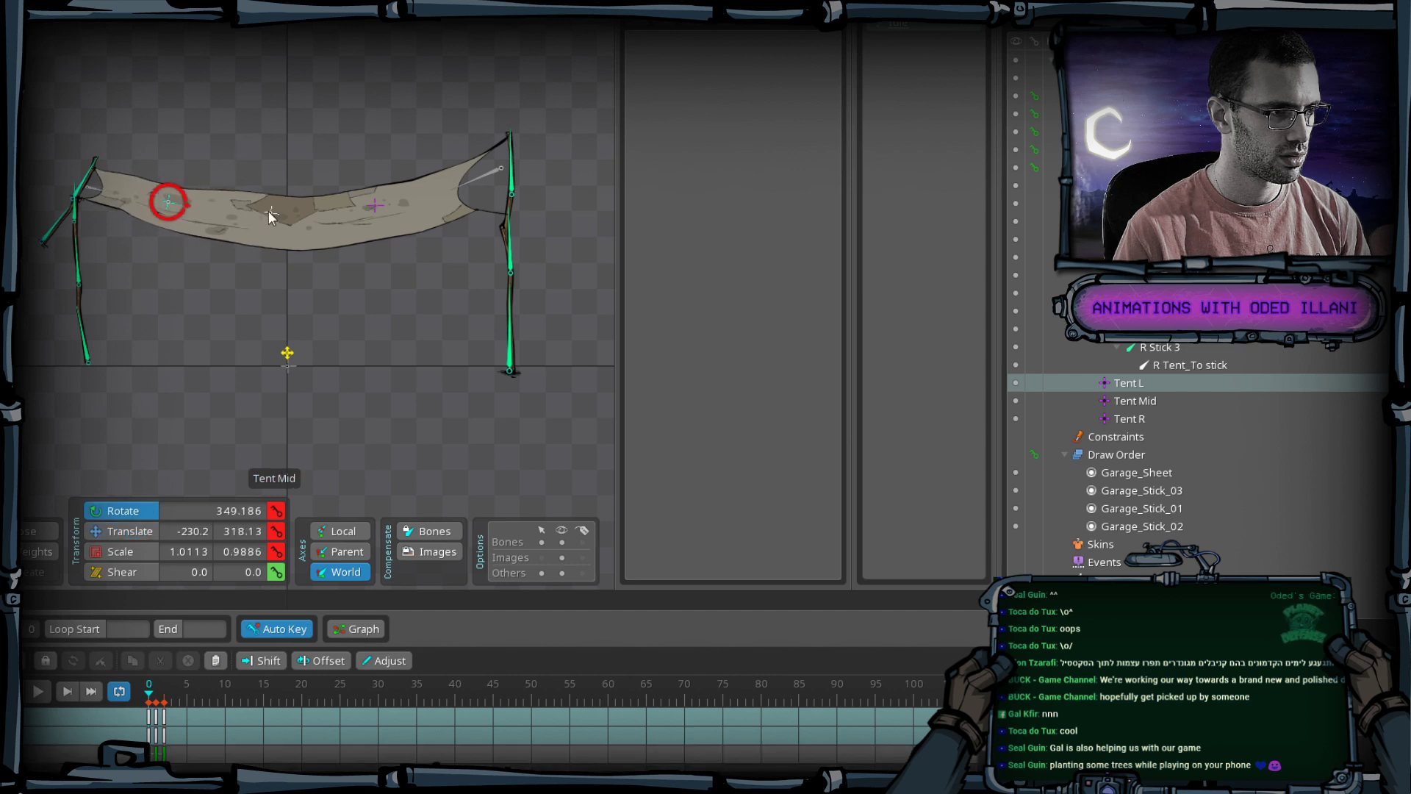
At frame 0, adjust Tent Mid to about (-41, 295) with a rotation of about 353 degrees, and rotate Tent R to about 4.2 degrees.
{"action": "left_click", "coordinate": [271, 213]}
{"action": "key", "text": "v"}
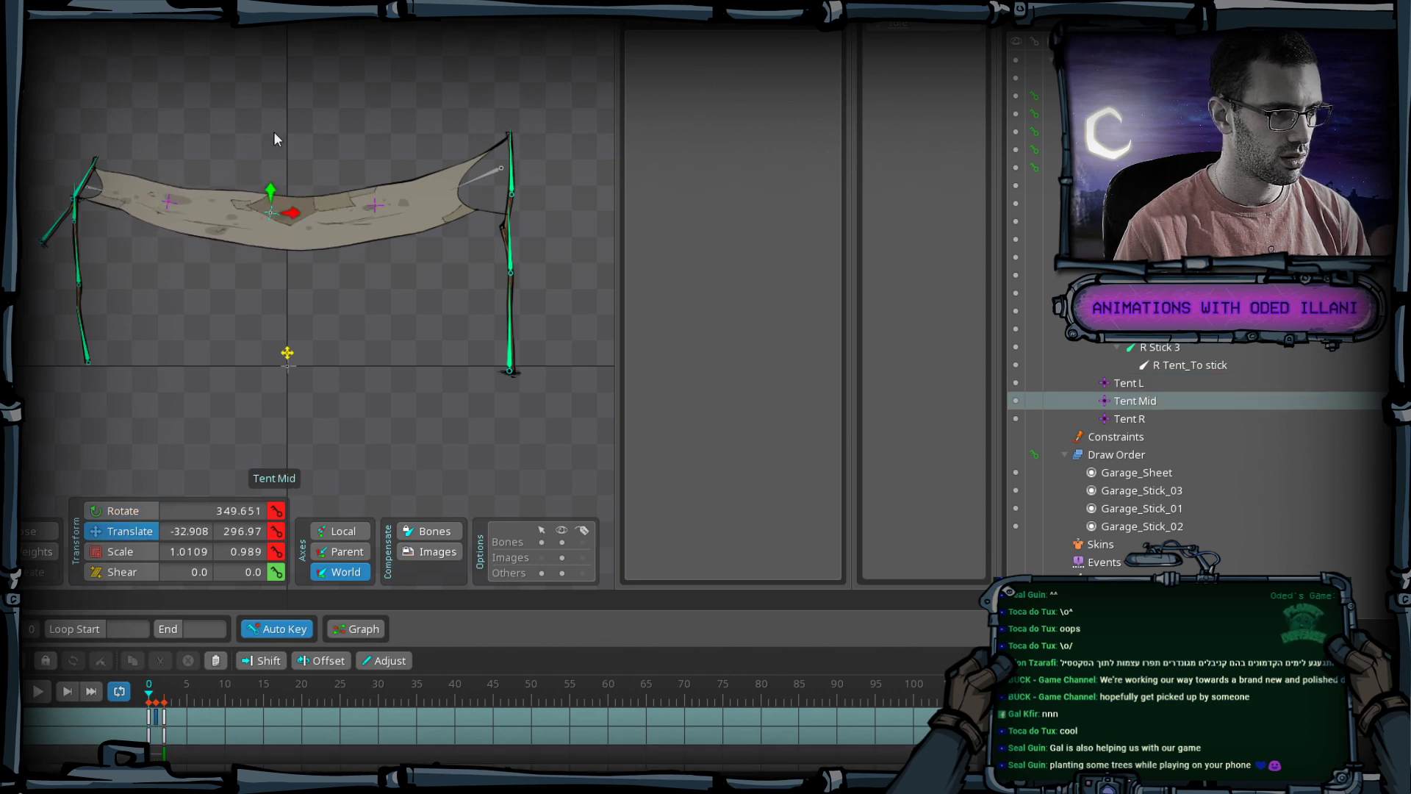
{"action": "key", "text": "c"}
{"action": "left_click_drag", "start_coordinate": [273, 134], "coordinate": [259, 136]}
{"action": "key", "text": "v"}
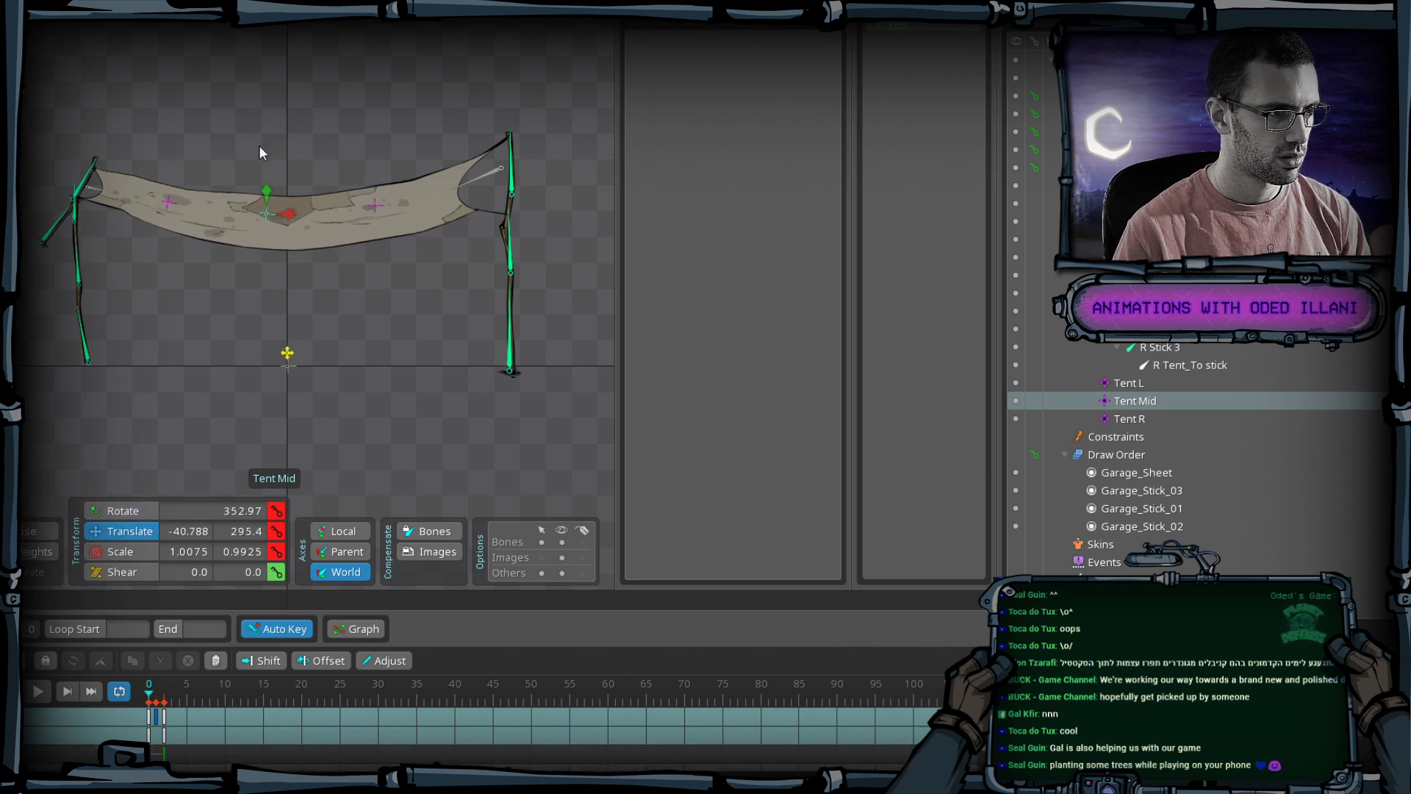
{"action": "left_click", "coordinate": [373, 206]}
{"action": "key", "text": "c"}
{"action": "left_click_drag", "start_coordinate": [365, 118], "coordinate": [356, 117]}
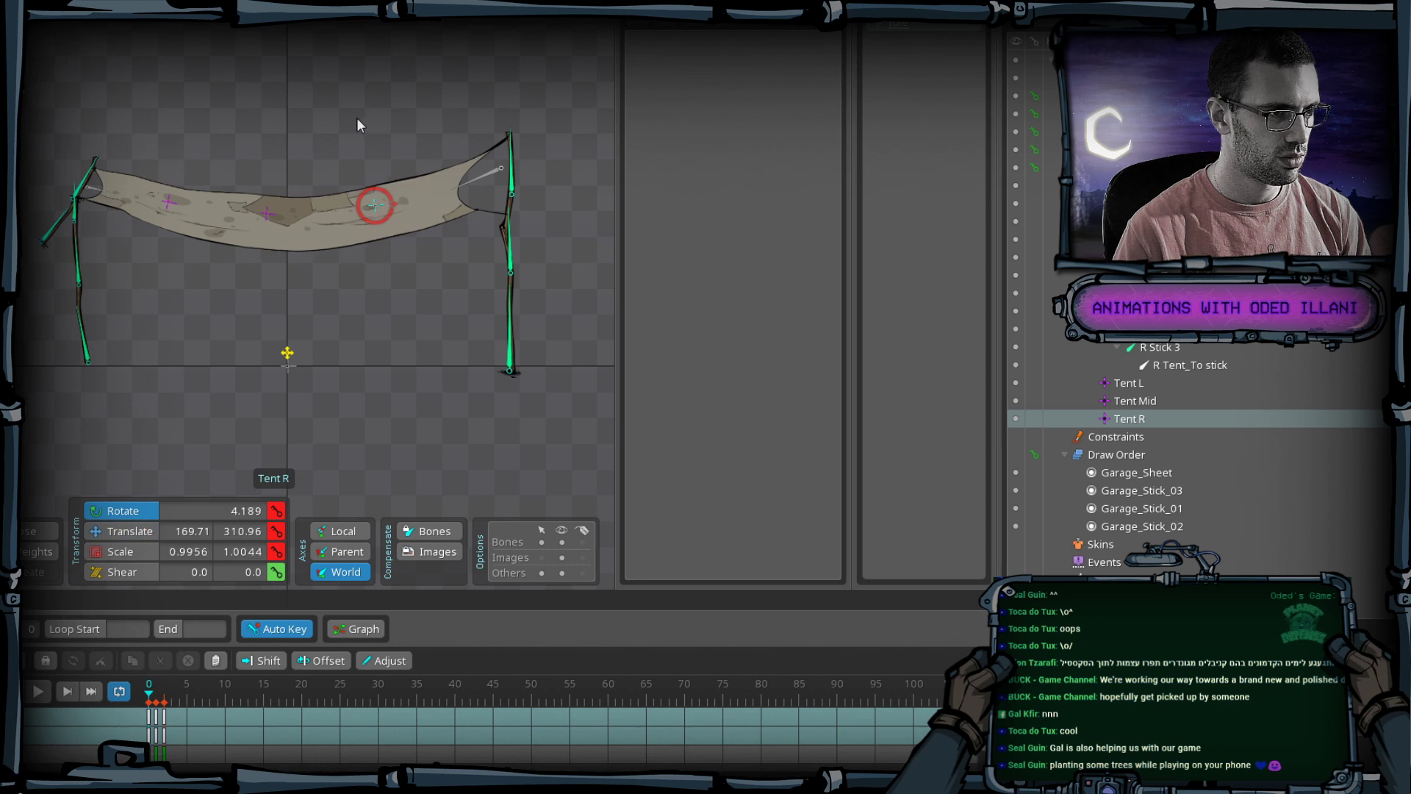
Replace the frame 2 pose by copying the revised frame 0 keys of all the tent's bones to frame 2.
{"action": "left_click_drag", "start_coordinate": [36, 125], "coordinate": [515, 410]}
{"action": "left_click", "coordinate": [149, 724]}
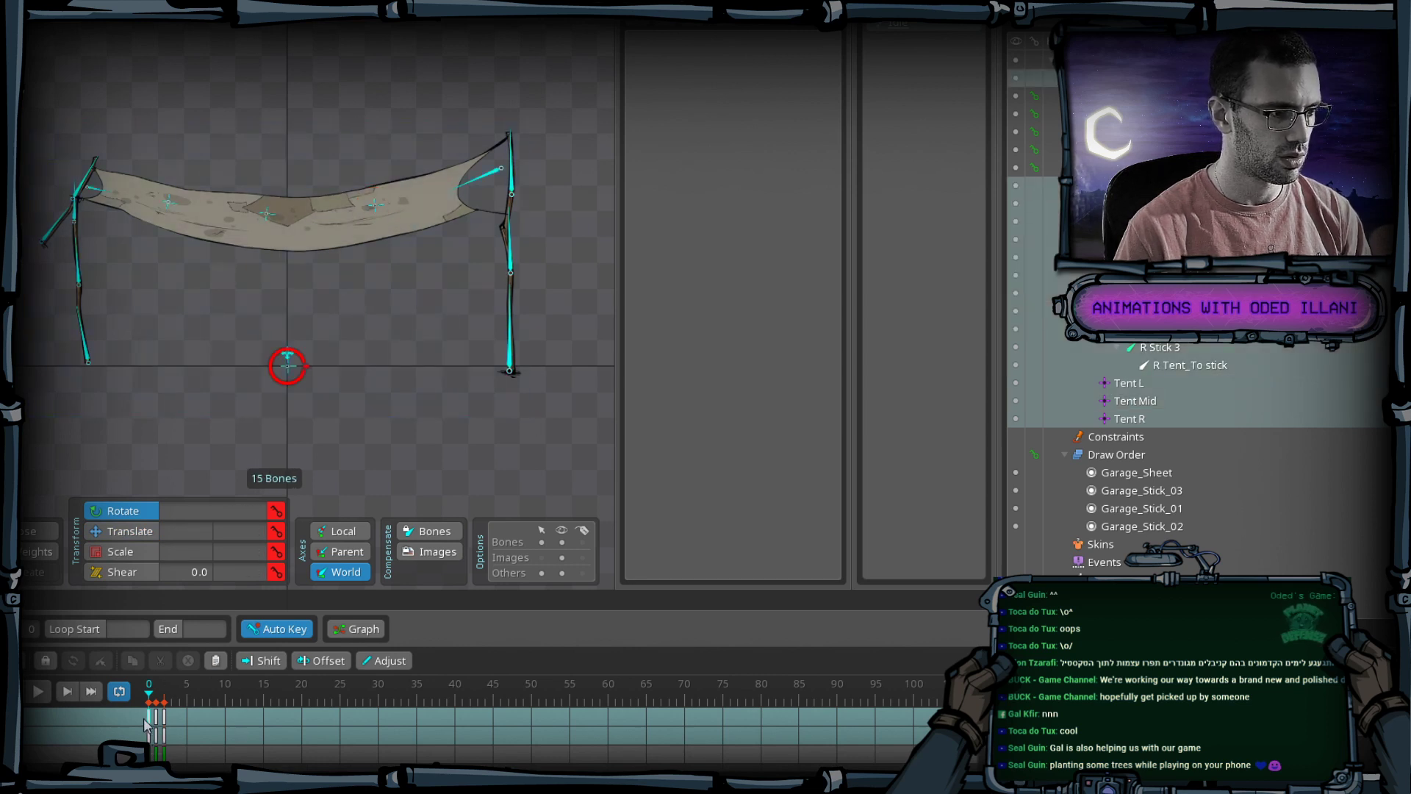
{"action": "key", "text": "ctrl+c"}
{"action": "key", "text": "Right"}
{"action": "key", "text": "Right"}
{"action": "key", "text": "ctrl+v"}
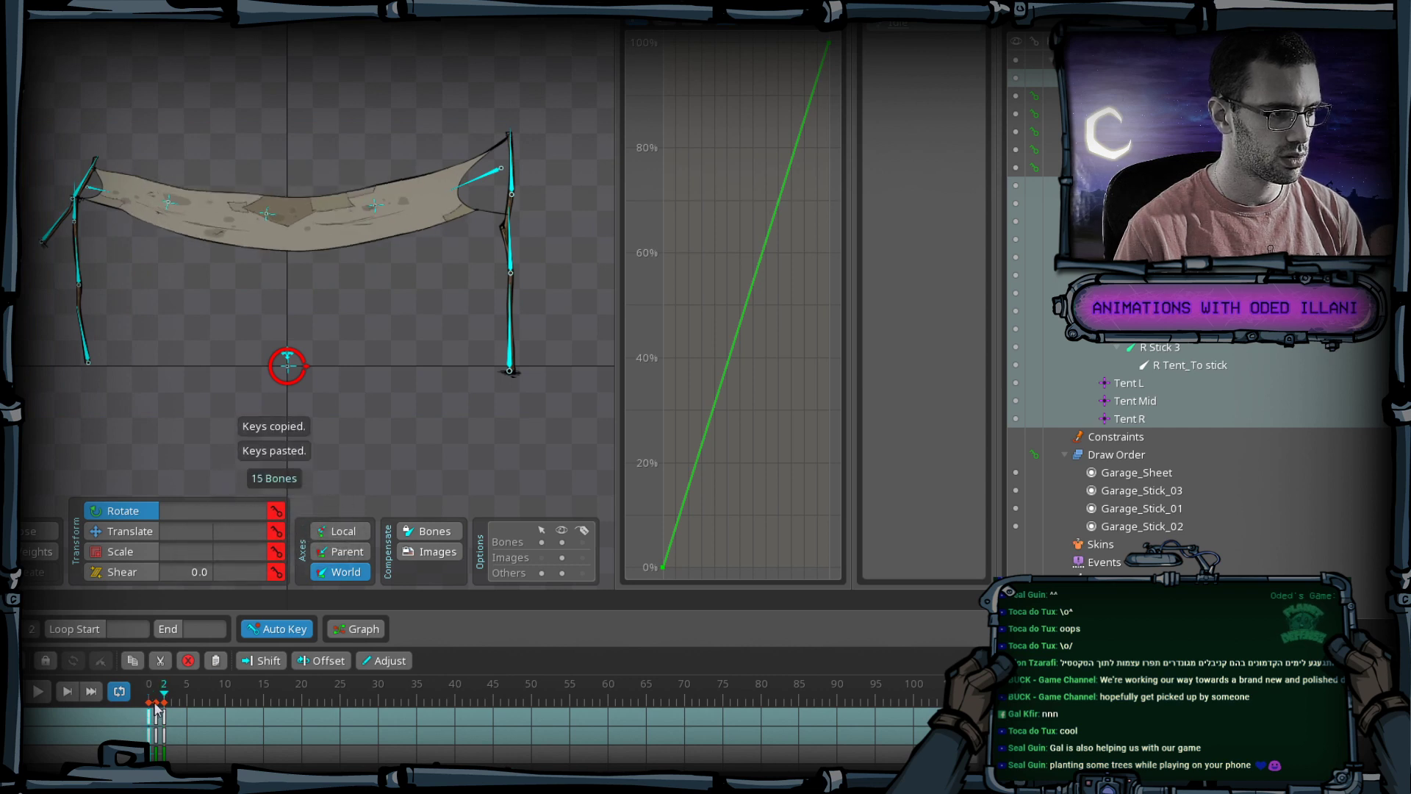
Step back and forth between frames 0 and 1 to review the tent's sway.
{"action": "left_click", "coordinate": [152, 694]}
{"action": "key", "text": "Right"}
{"action": "key", "text": "Left"}
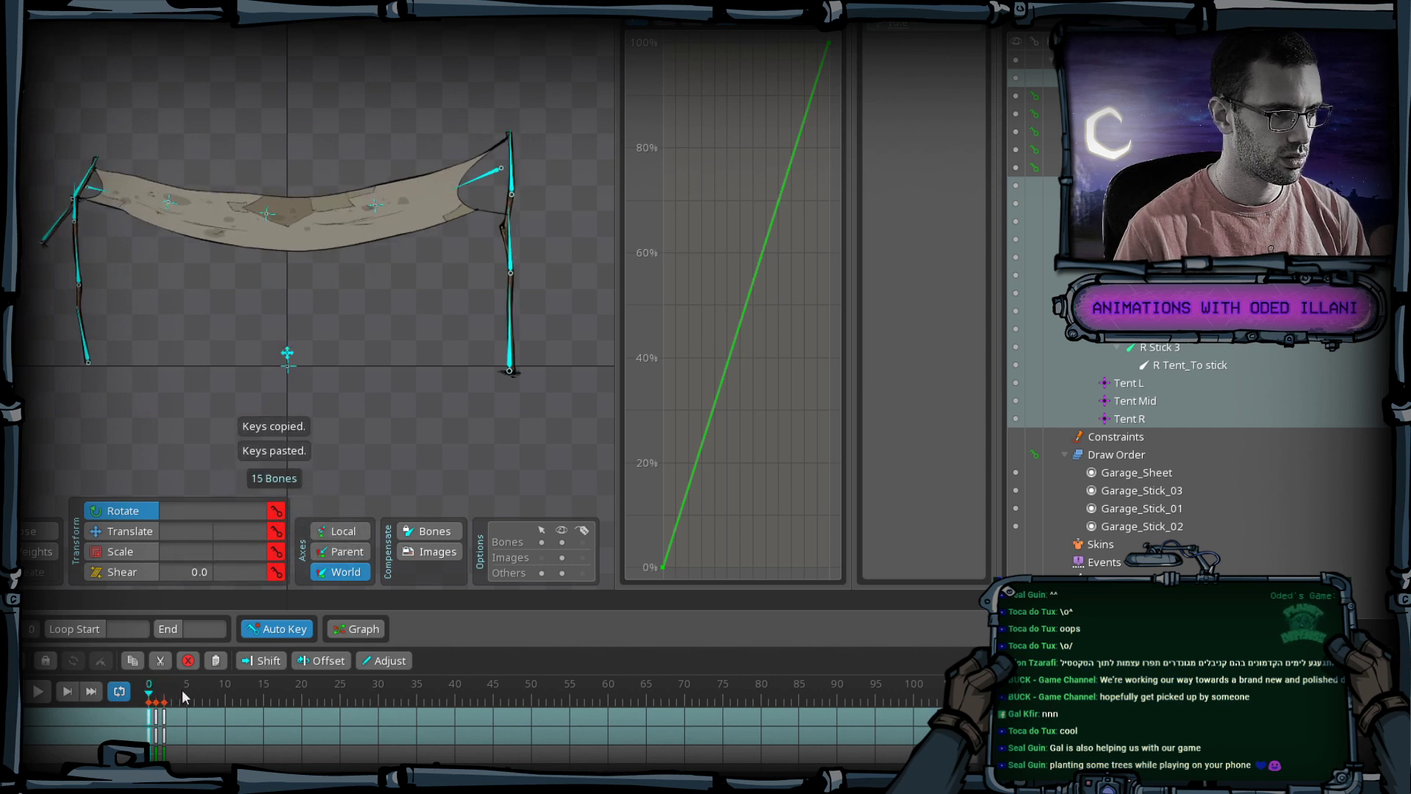
{"action": "key", "text": "Right"}
{"action": "key", "text": "Left"}
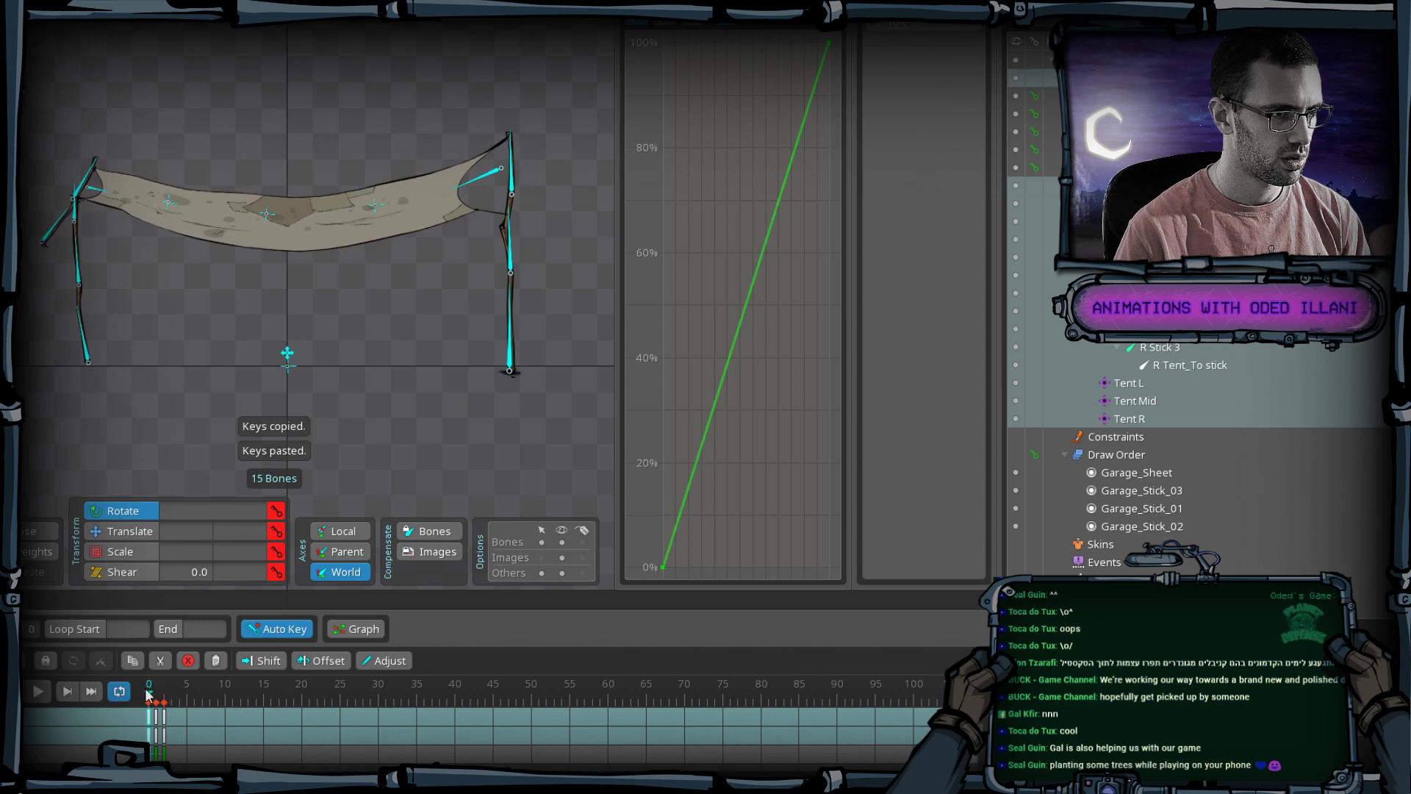
{"action": "key", "text": "Right"}
{"action": "key", "text": "Left"}
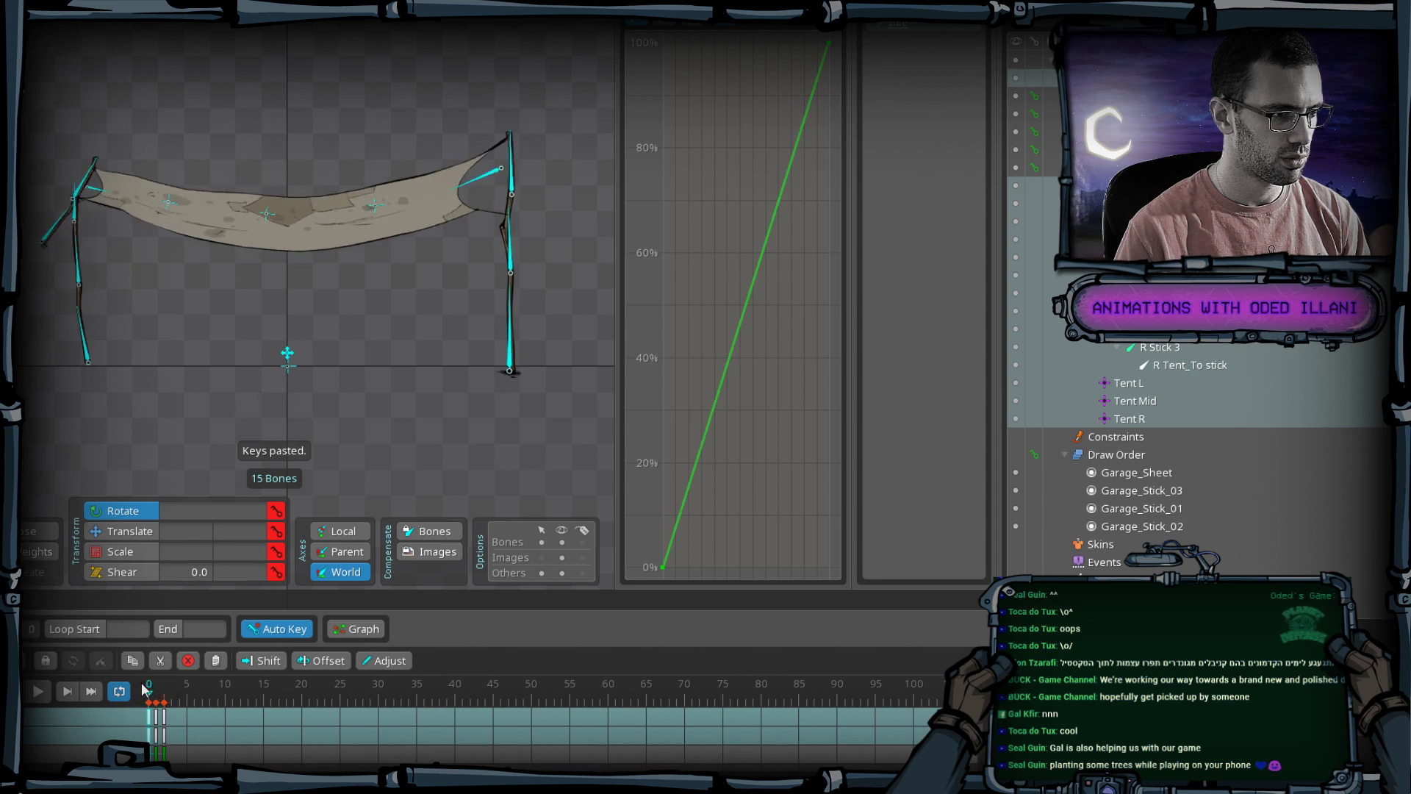
At frame 0, rotate R Stick 1 to about 92.4 degrees and copy its frame 0 keys to frame 2.
{"action": "left_click", "coordinate": [510, 336]}
{"action": "left_click_drag", "start_coordinate": [566, 281], "coordinate": [562, 276]}
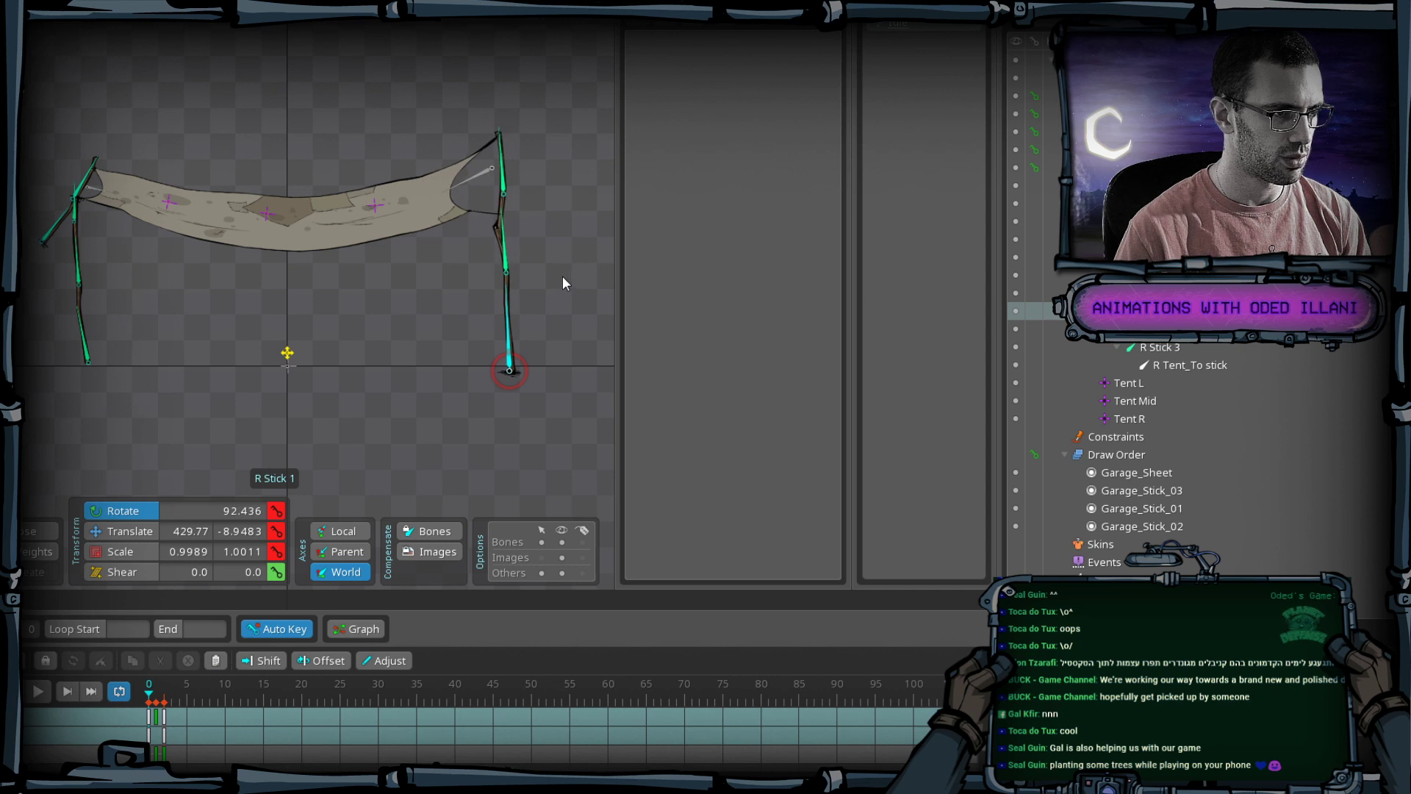
{"action": "left_click", "coordinate": [154, 723]}
{"action": "key", "text": "ctrl+c"}
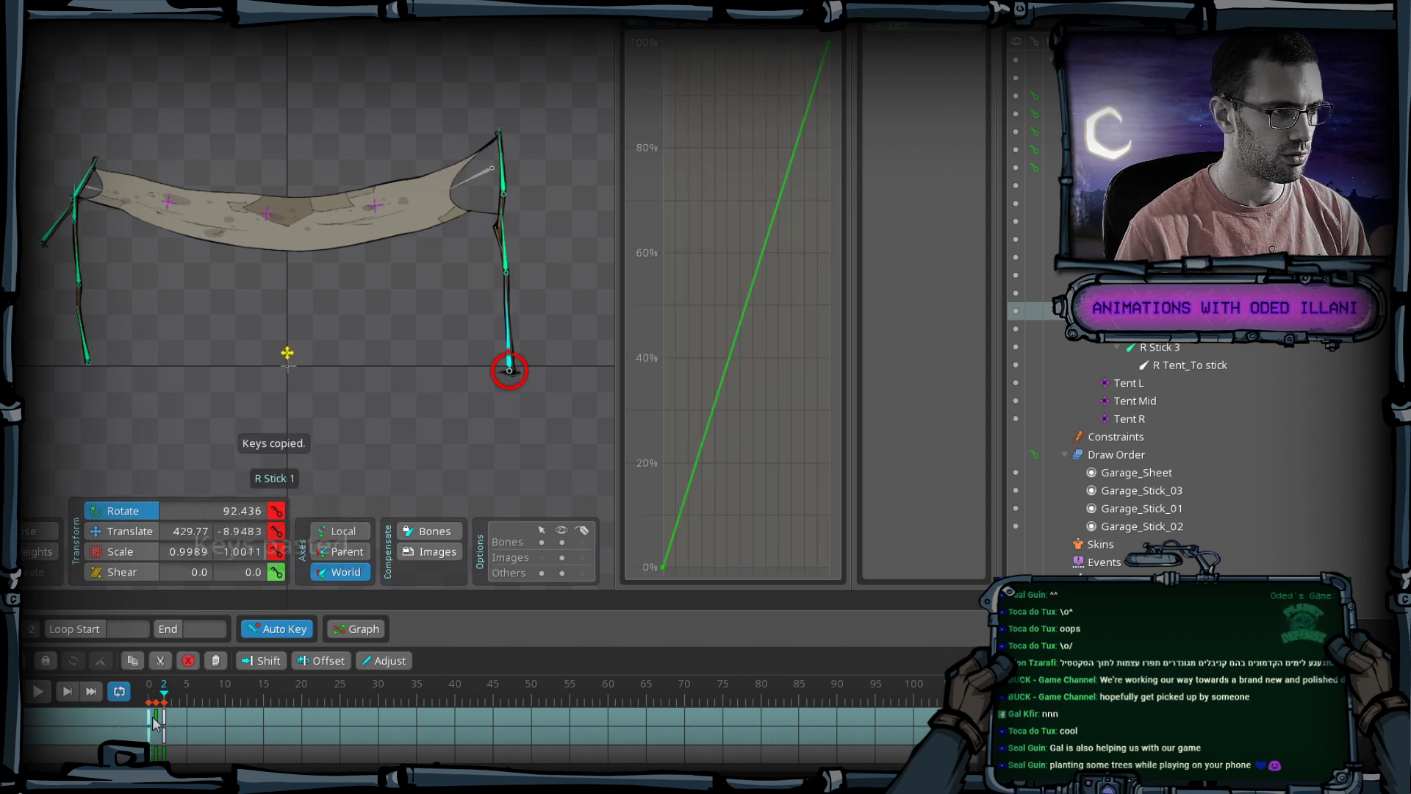
{"action": "key", "text": "ctrl+v"}
{"action": "key", "text": "space"}
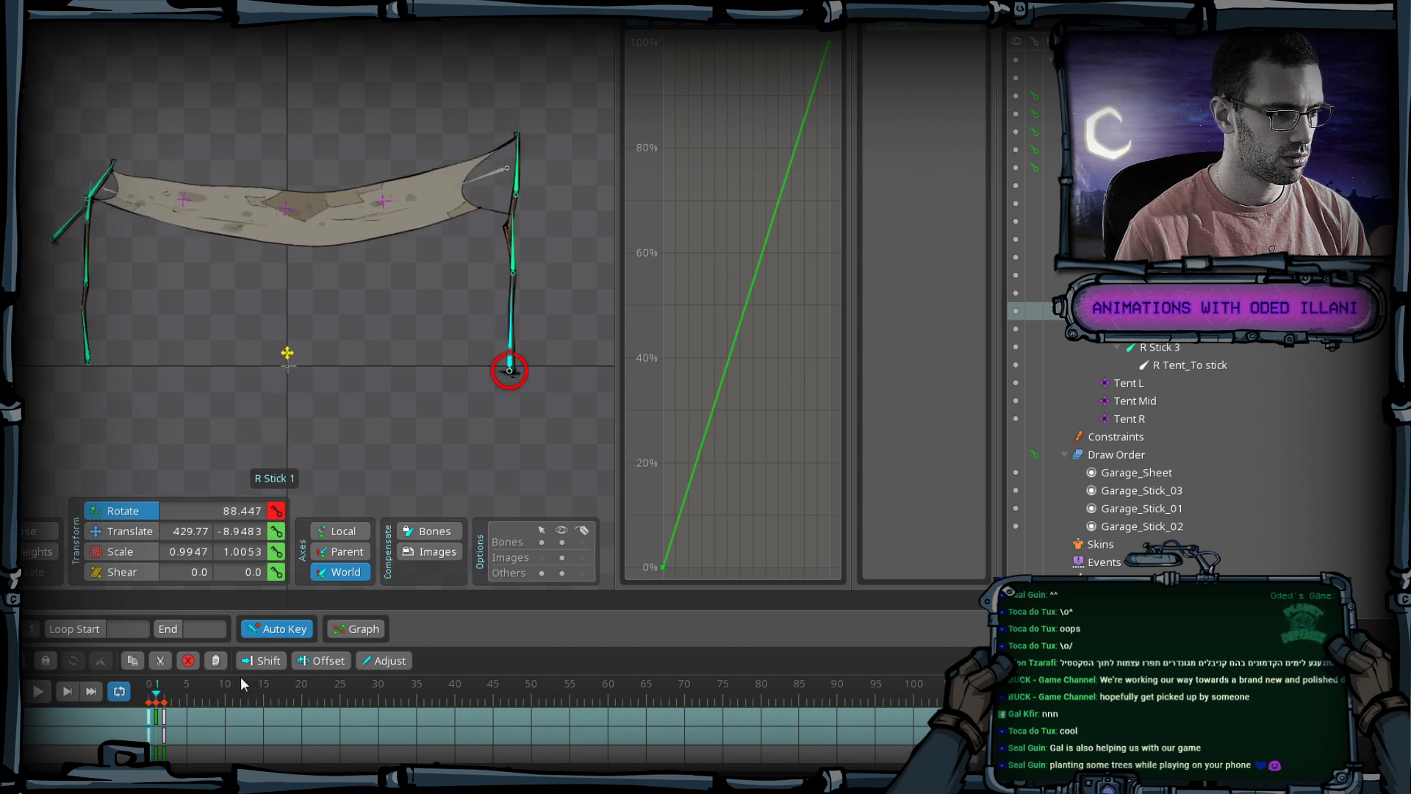
Save the project and key the scale of all the tent's bones at frame 1.
{"action": "key", "text": "ctrl+s"}
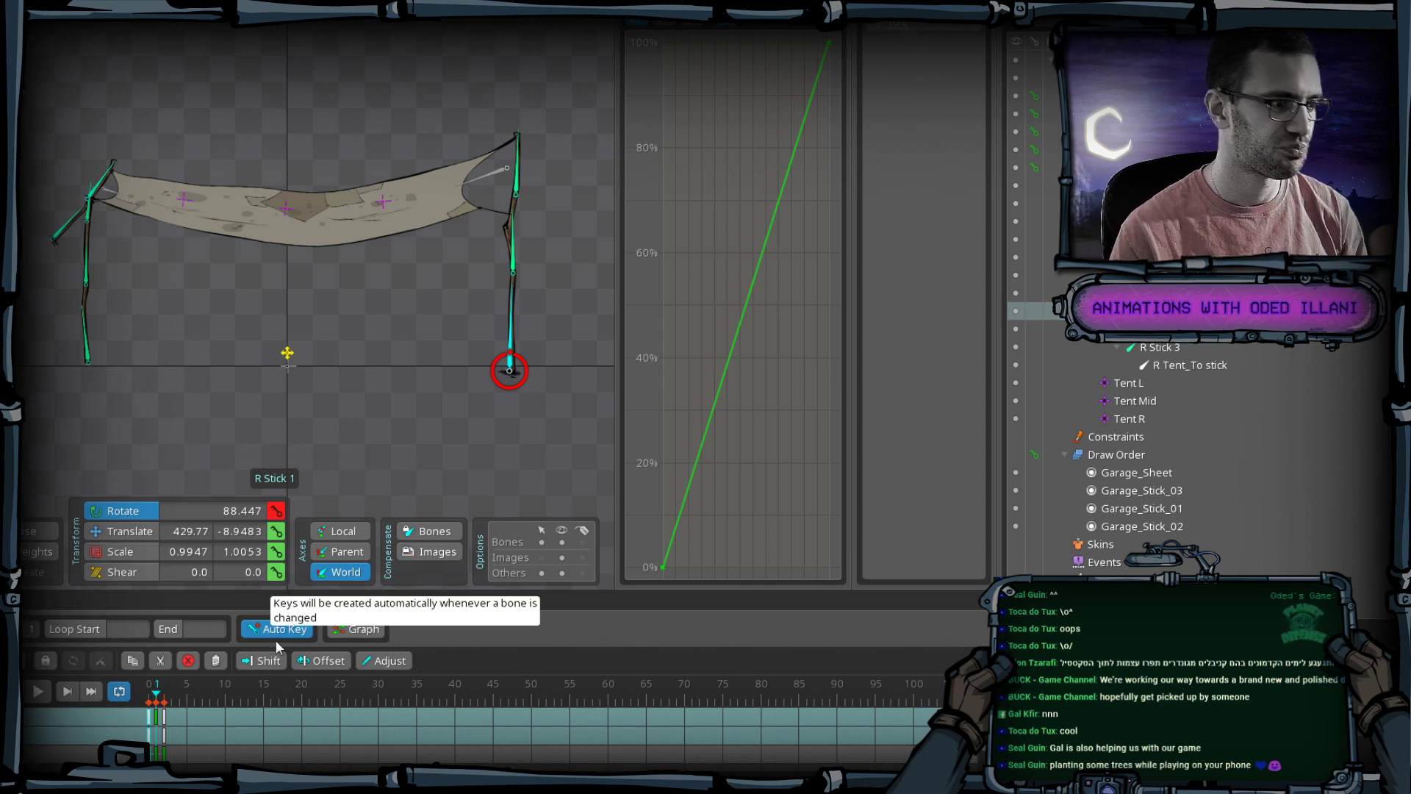
{"action": "key", "text": "ctrl+s"}
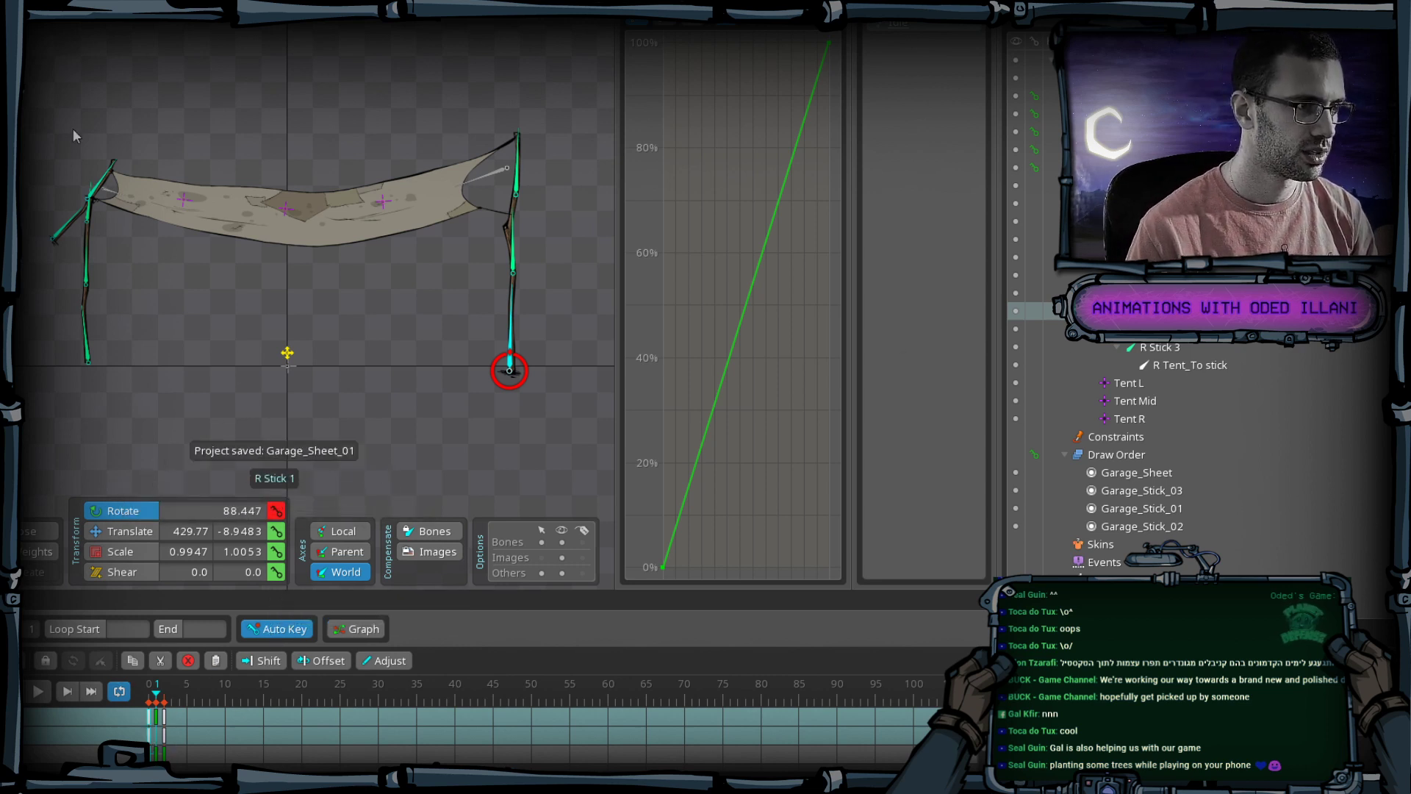
{"action": "scroll", "coordinate": [72, 130], "scroll_direction": "down", "scroll_amount": 2}
{"action": "mouse_move", "coordinate": [53, 128]}
{"action": "left_mouse_down"}
{"action": "mouse_move", "coordinate": [77, 128]}
{"action": "mouse_move", "coordinate": [610, 440]}
{"action": "mouse_move", "coordinate": [603, 456]}
{"action": "left_mouse_up"}
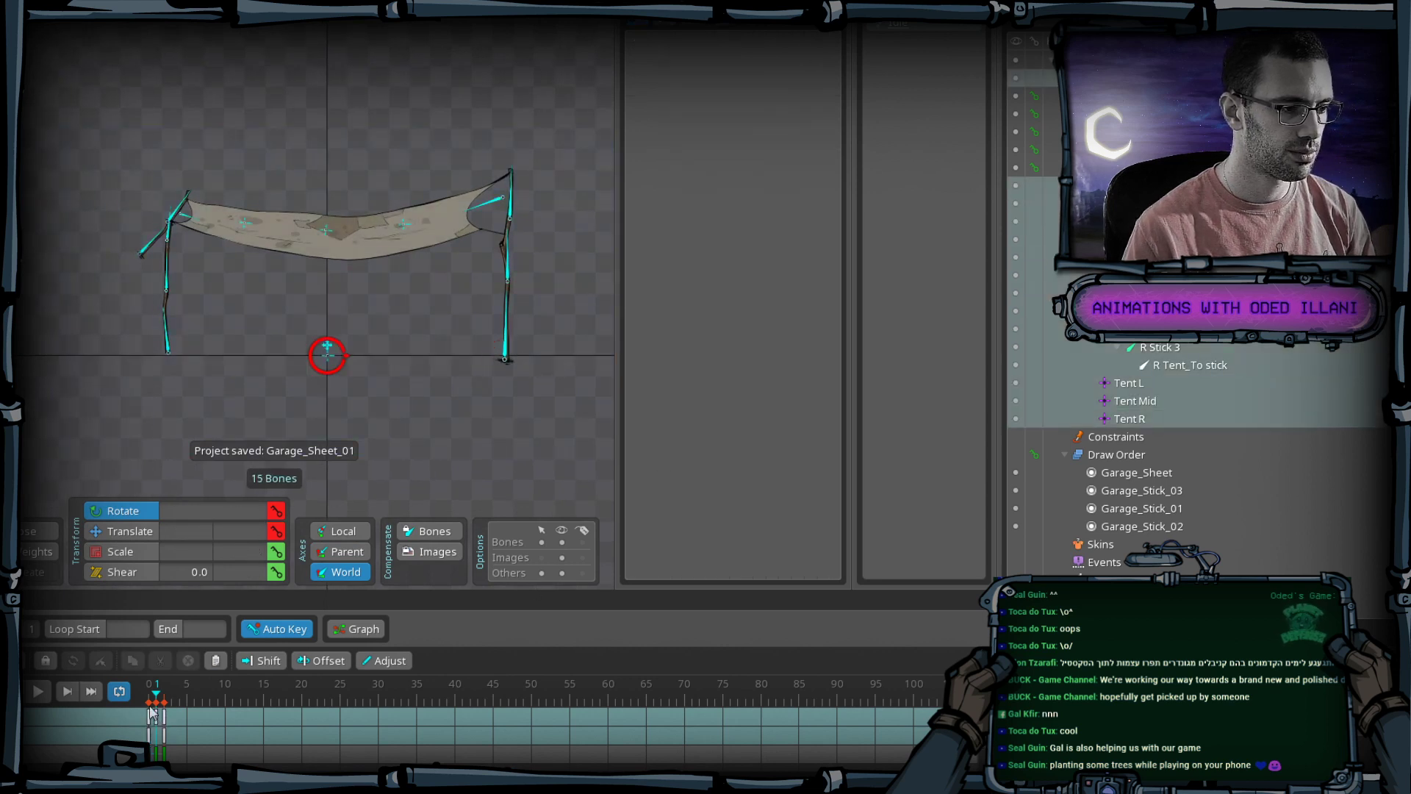
{"action": "key", "text": "period"}
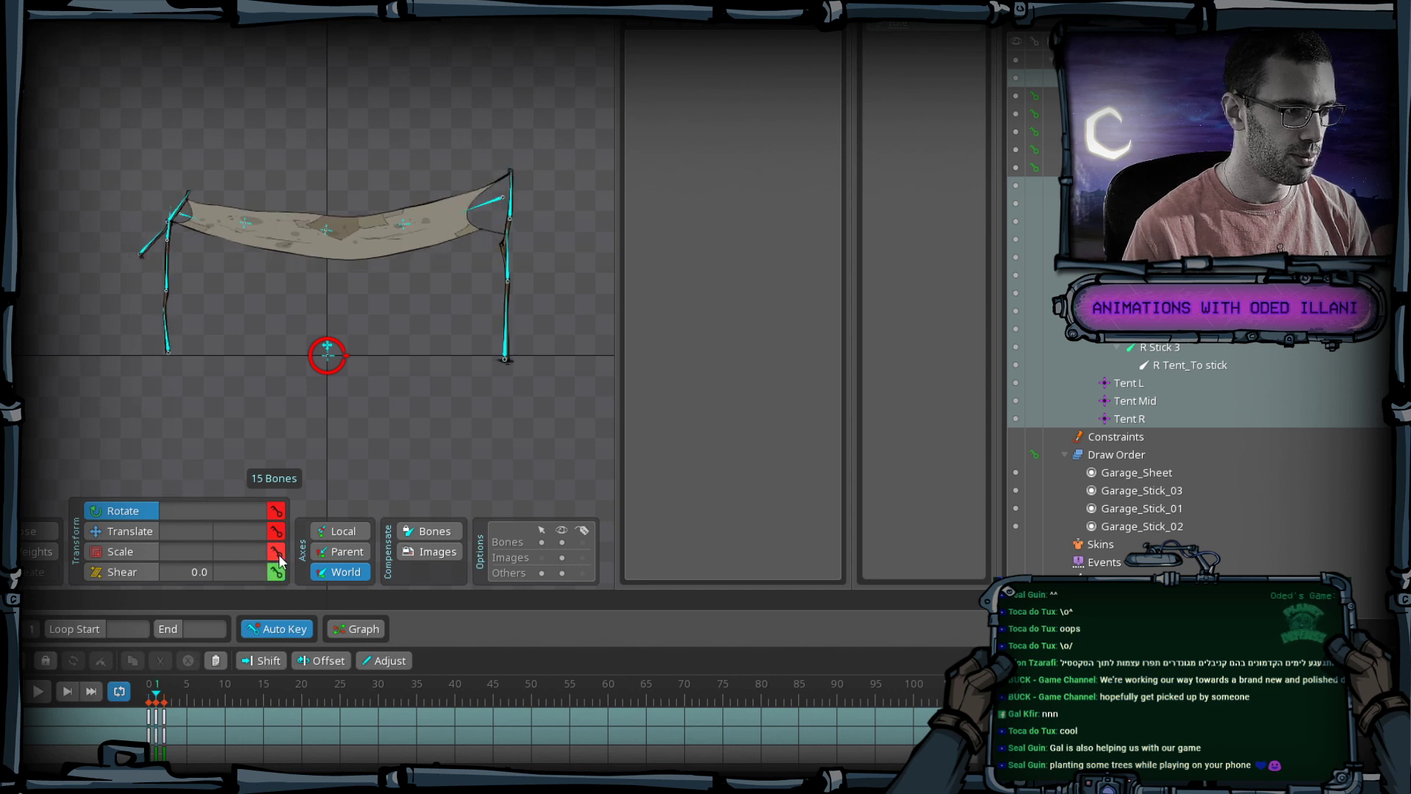
Retime all bones' keys by moving the frame 2 keys to frame 60 and the frame 1 keys to frame 30, and save.
{"action": "scroll", "coordinate": [354, 278], "scroll_direction": "up", "scroll_amount": 2}
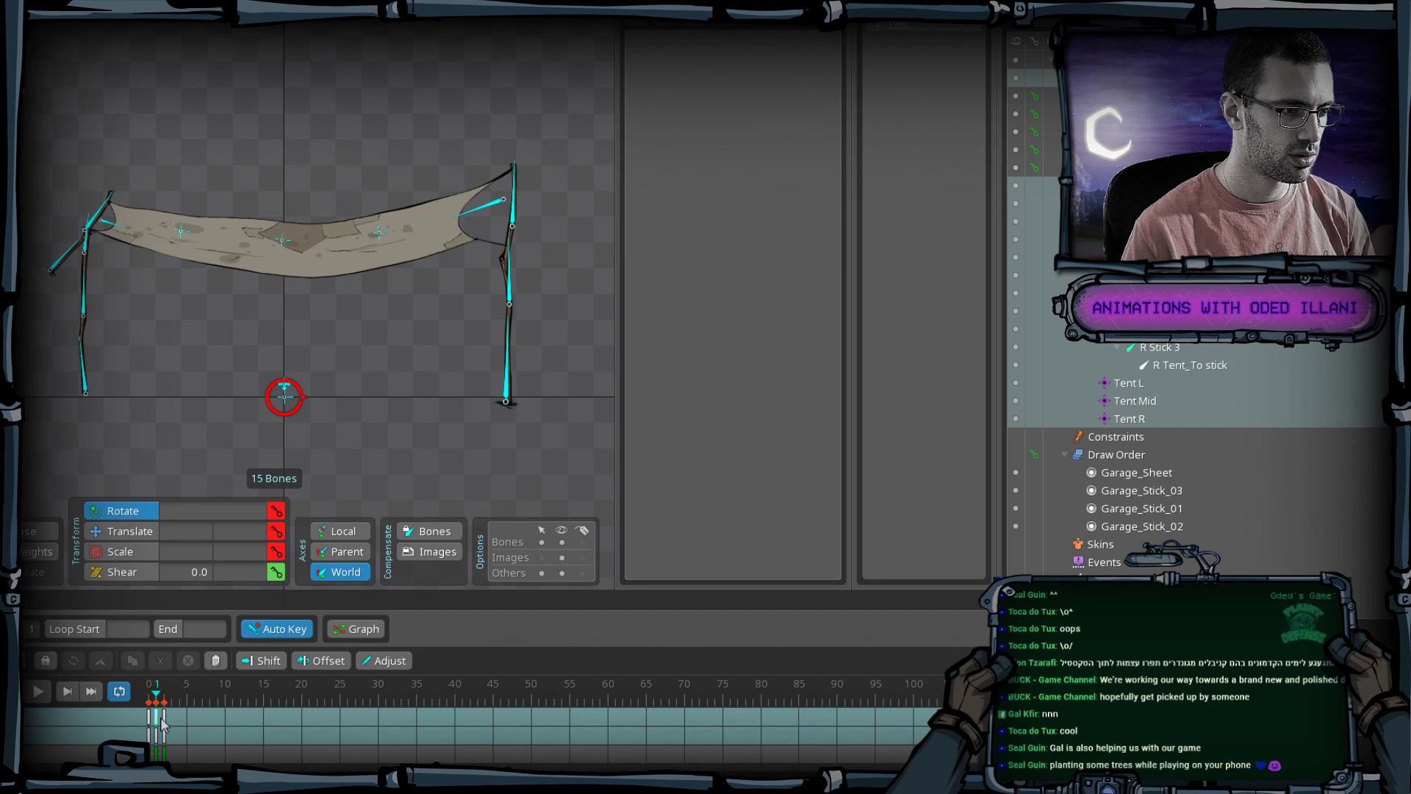
{"action": "left_click_drag", "start_coordinate": [163, 724], "coordinate": [594, 739]}
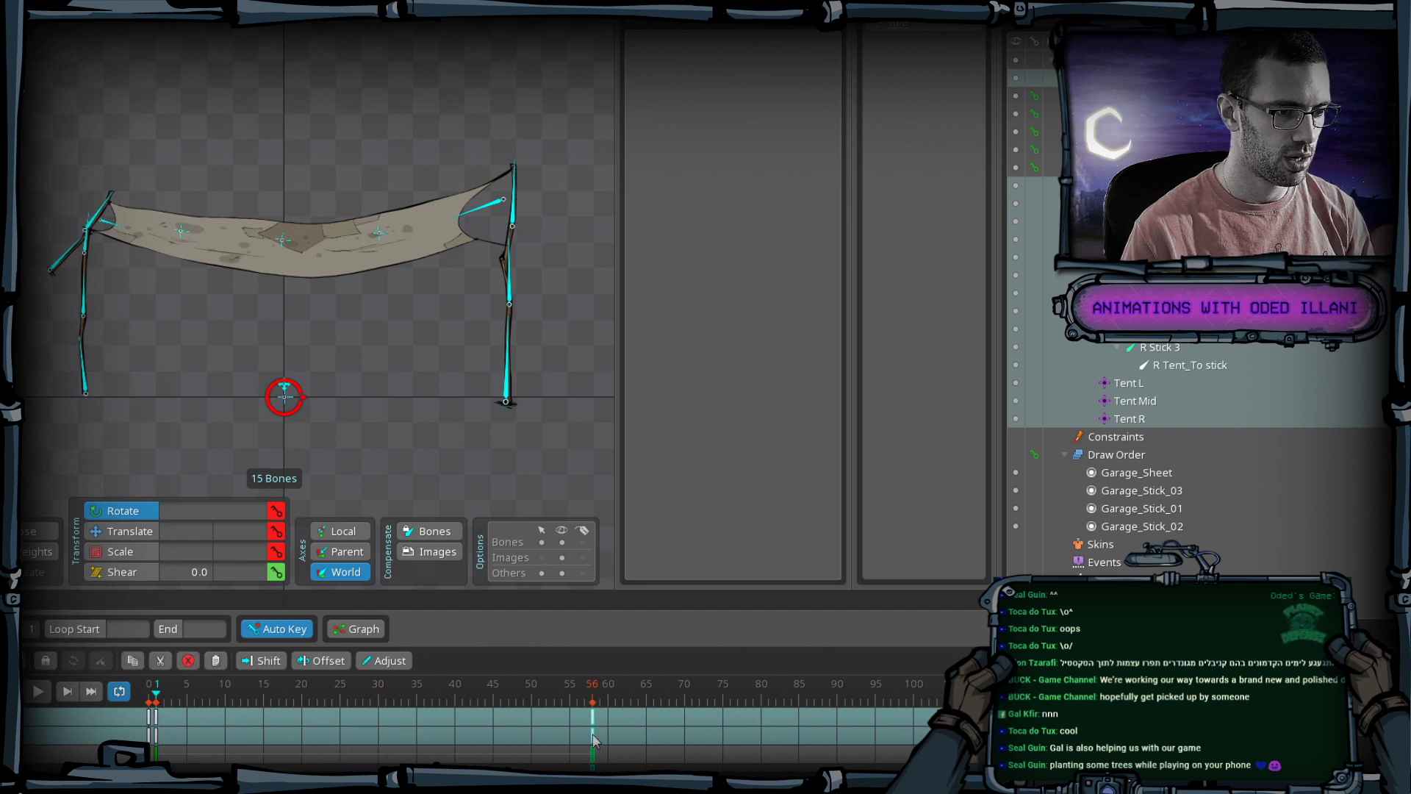
{"action": "left_click", "coordinate": [159, 718]}
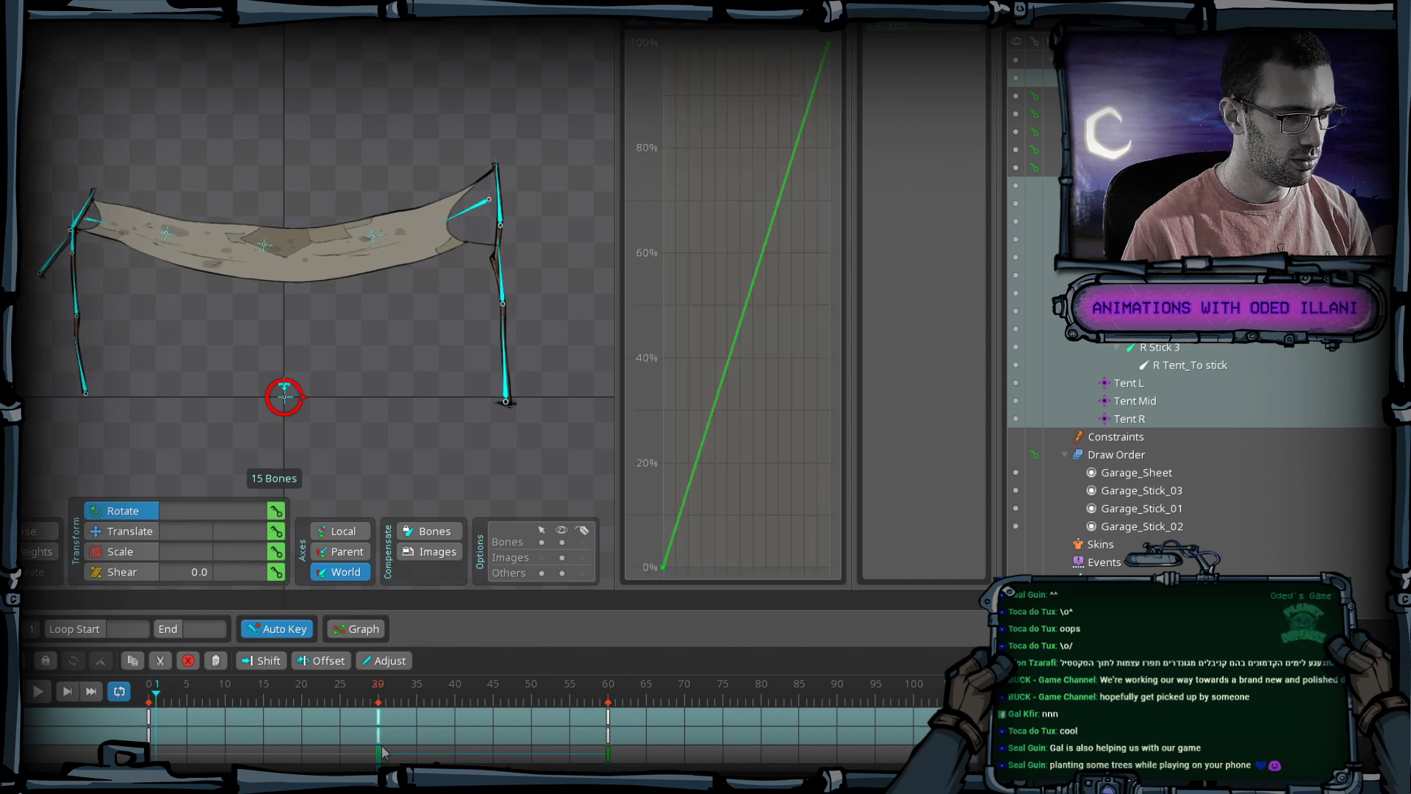
{"action": "key", "text": "ctrl+s"}
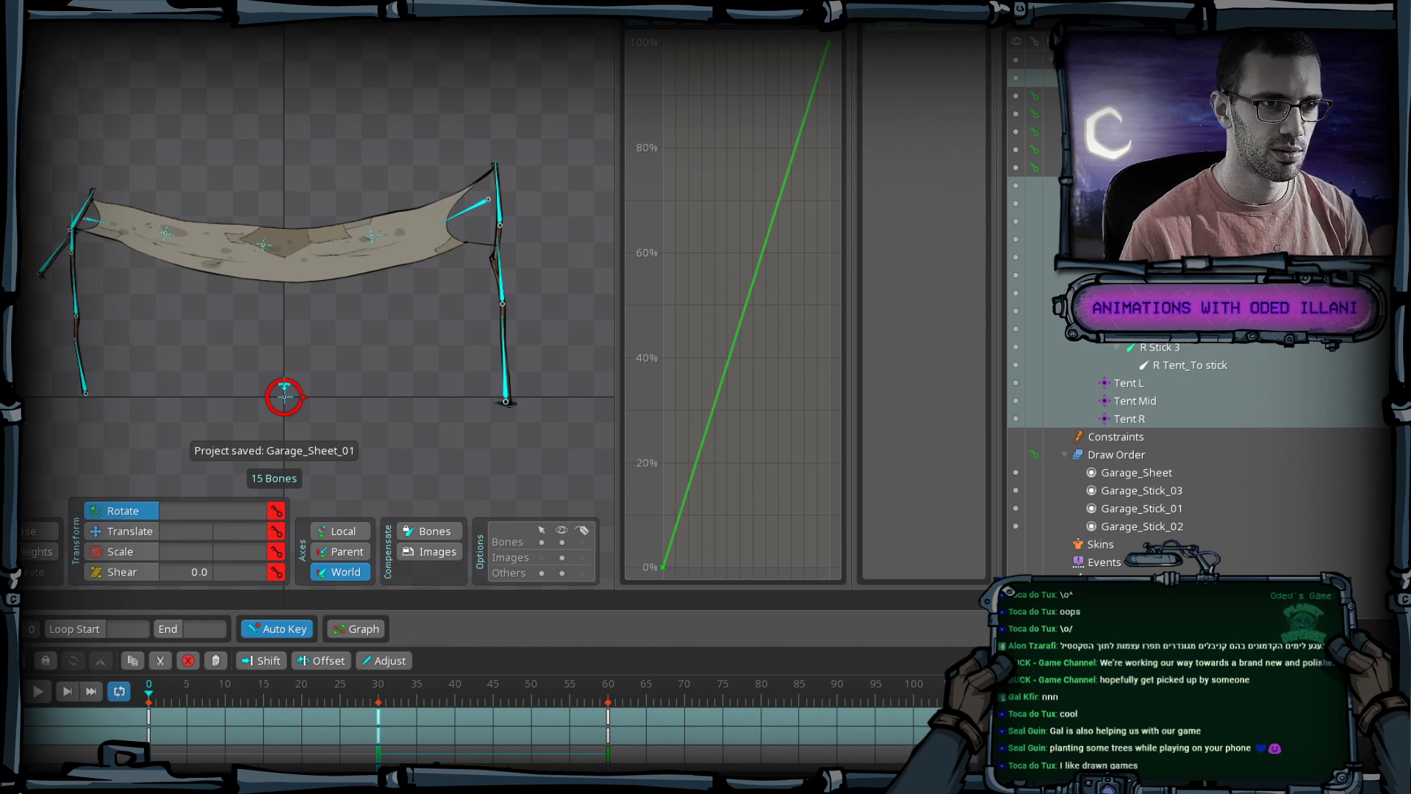
Apply the Ease In & Out curve preset to all bones' keys at frames 0 and 30.
{"action": "left_click", "coordinate": [831, 21]}
{"action": "left_click_drag", "start_coordinate": [416, 57], "coordinate": [390, 26]}
{"action": "scroll", "coordinate": [221, 132], "scroll_direction": "up", "scroll_amount": 2}
{"action": "left_click_drag", "start_coordinate": [221, 132], "coordinate": [252, 98]}
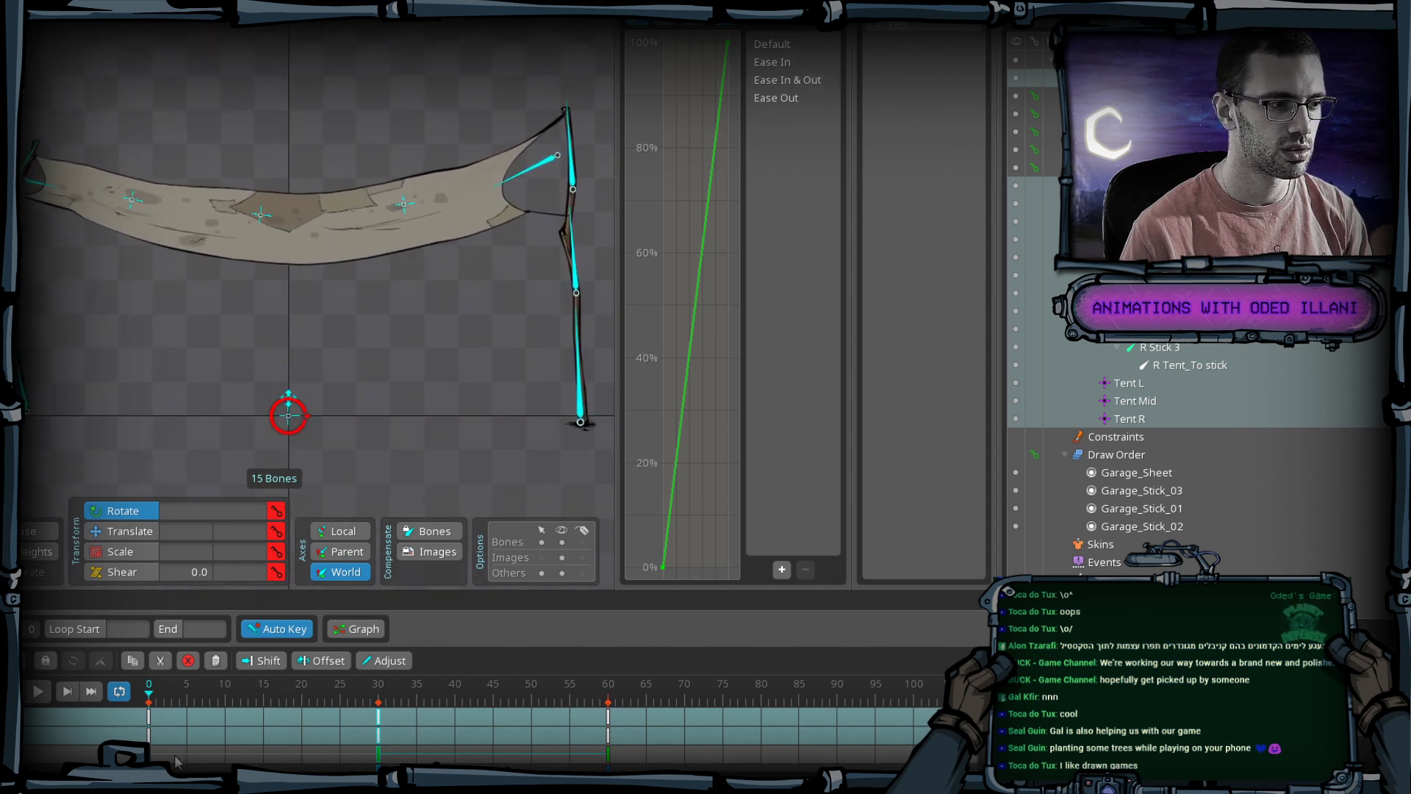
{"action": "left_click", "coordinate": [779, 89]}
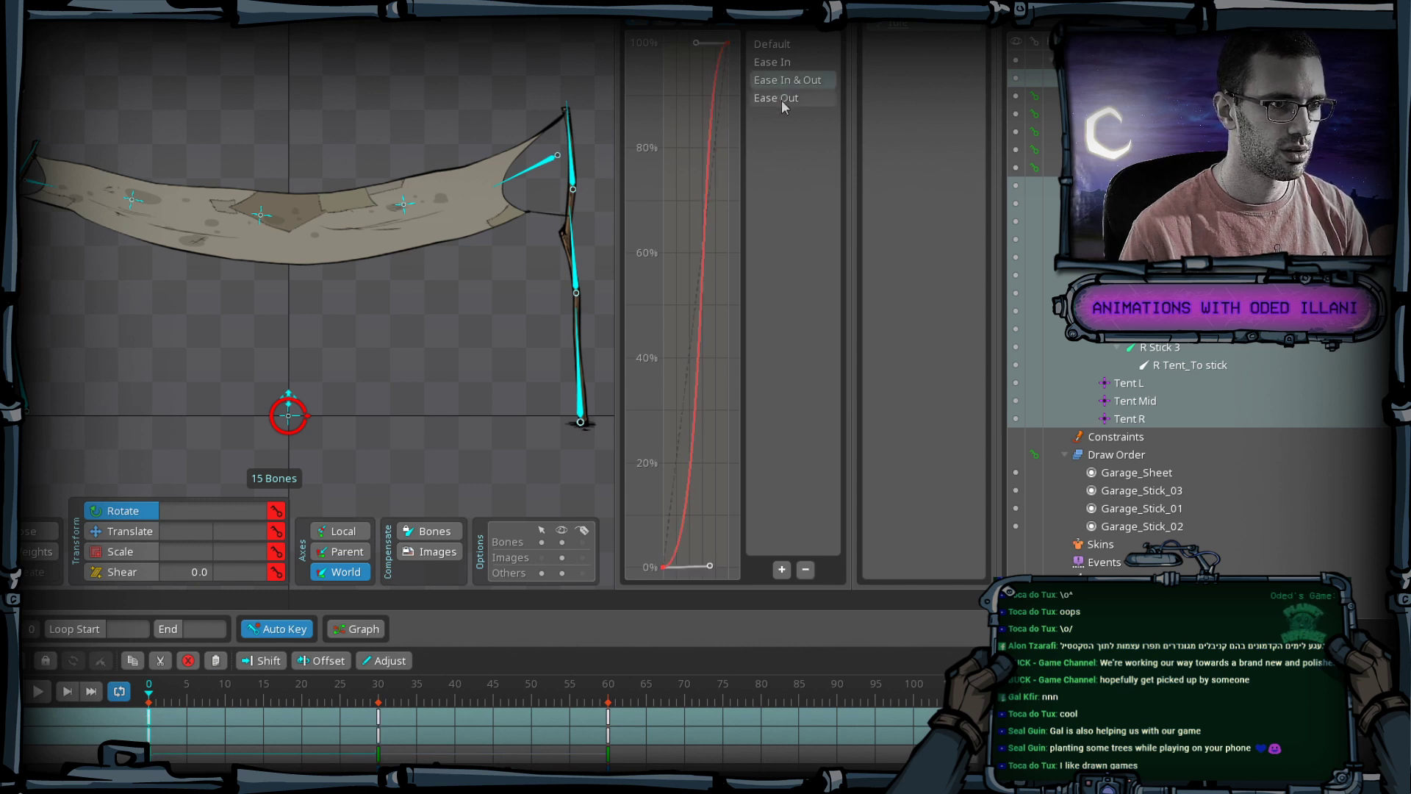
{"action": "left_click", "coordinate": [380, 721]}
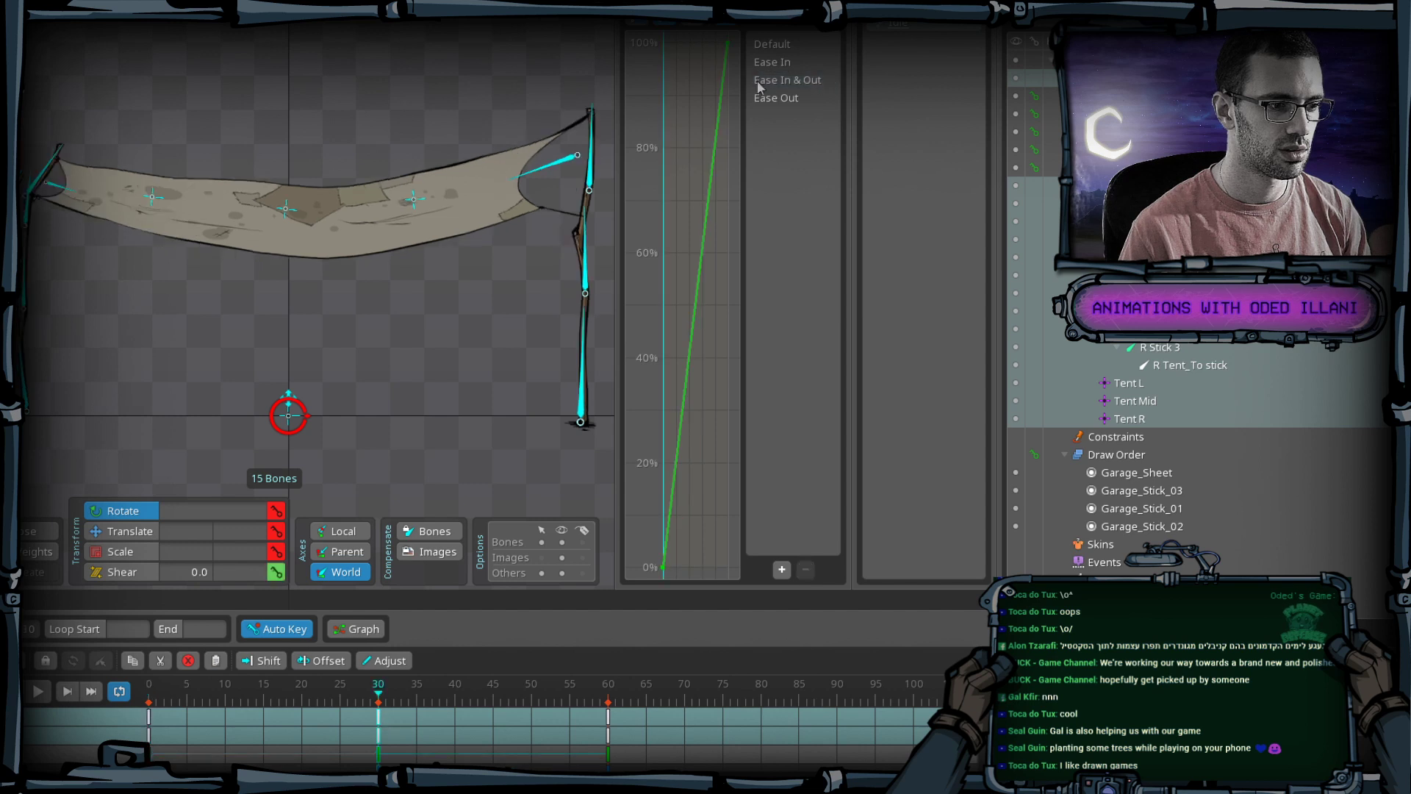
Play the looping animation to review the eased sway of the tent.
{"action": "left_click", "coordinate": [46, 701]}
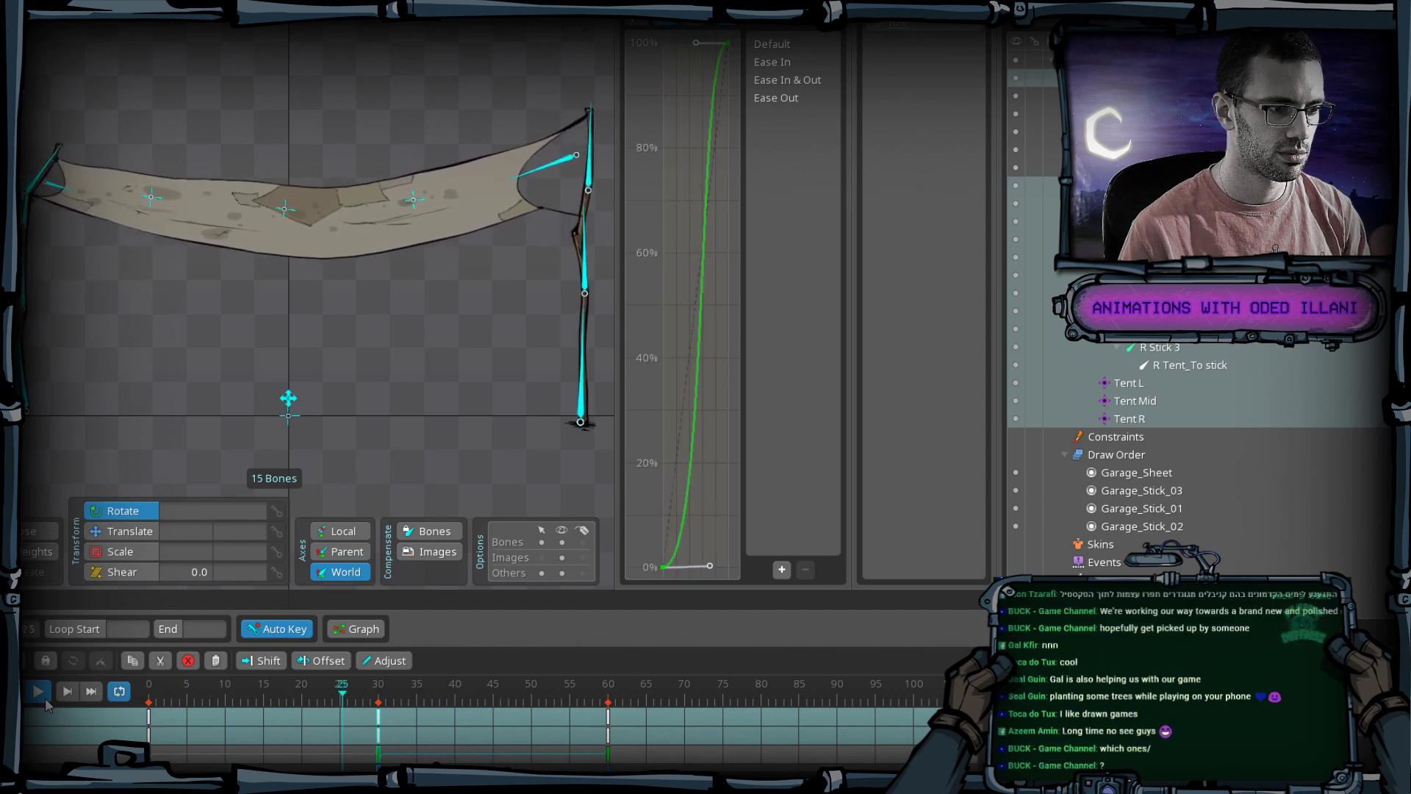
{"action": "left_click", "coordinate": [45, 699]}
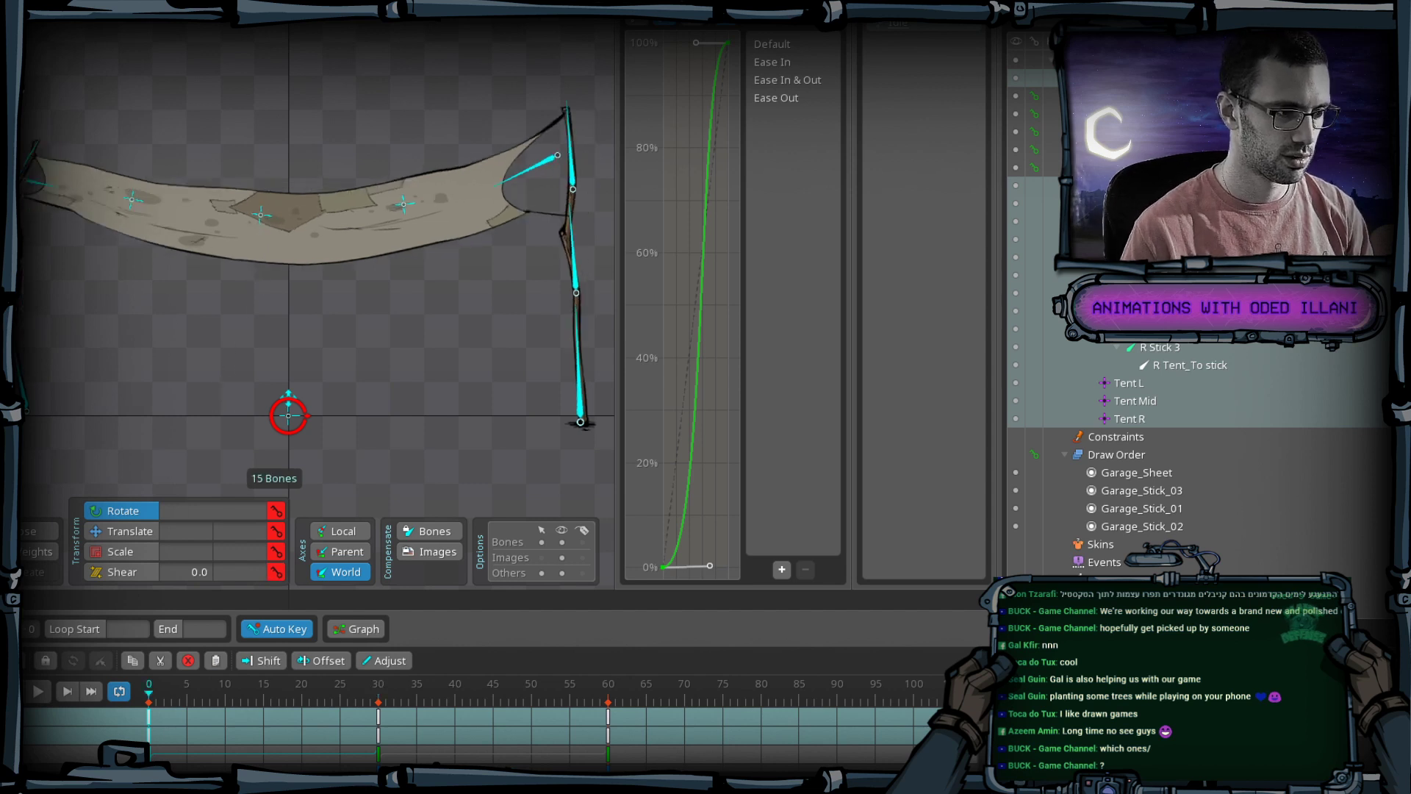
{"action": "left_click", "coordinate": [36, 695]}
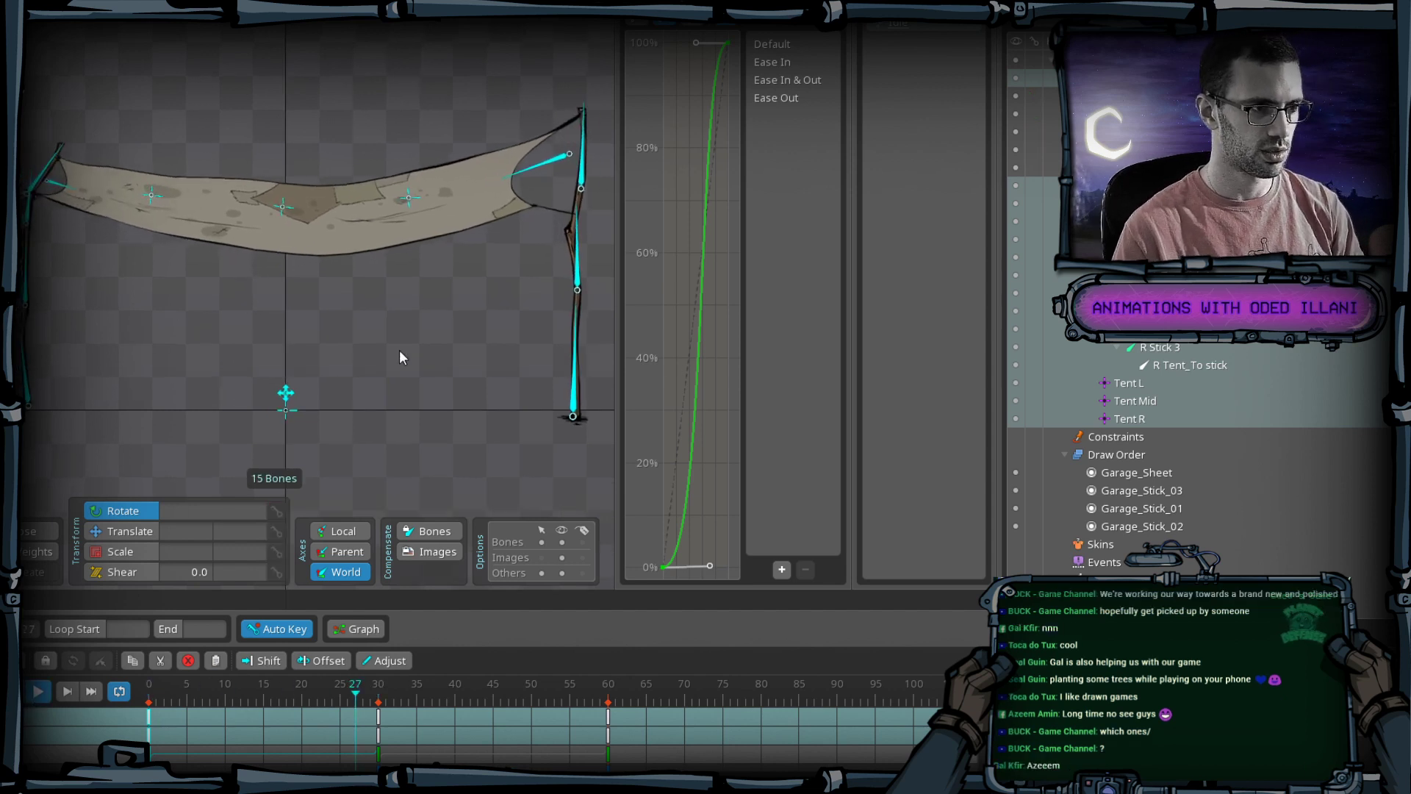
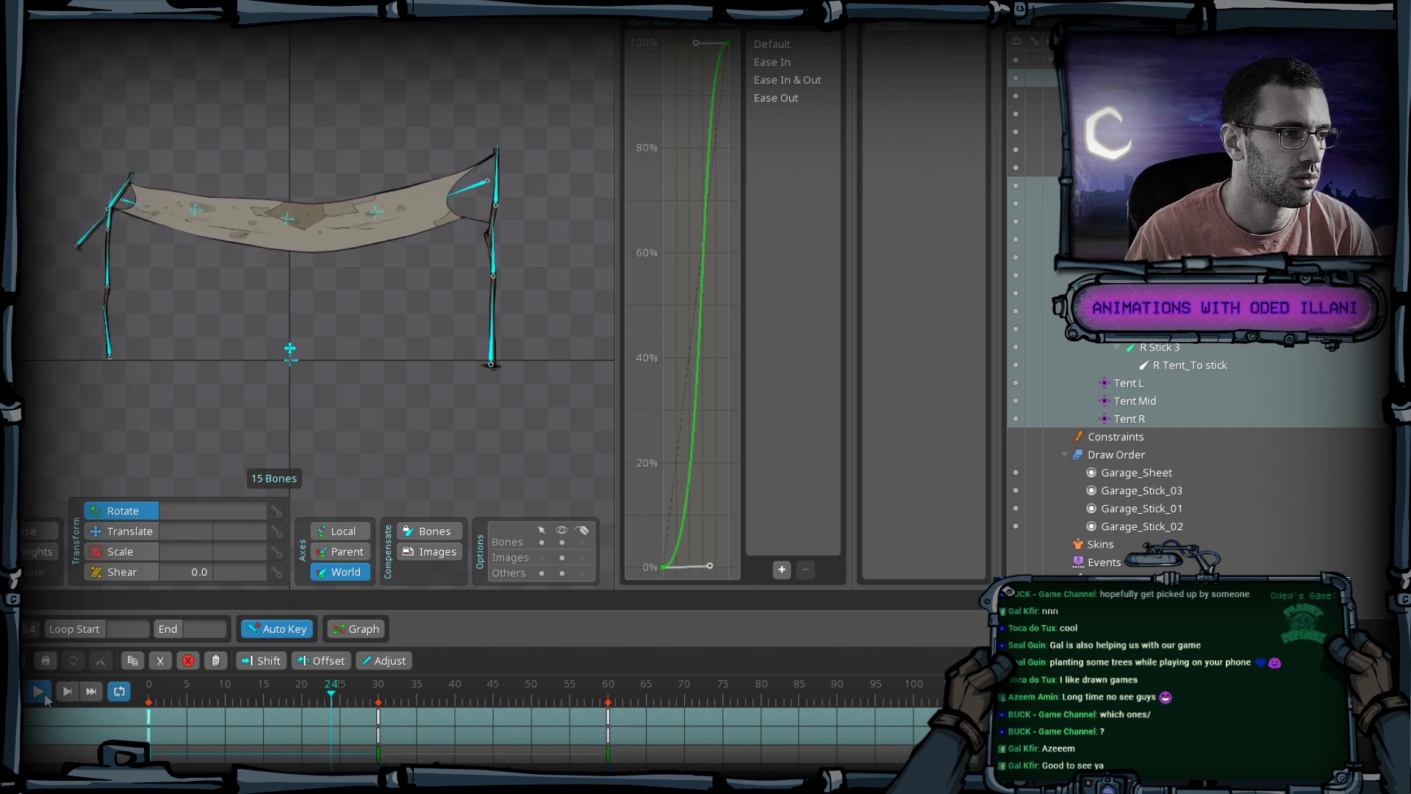
{"action": "key", "text": "space"}
Compare the L Stick pose at frames 0 and 30, and rotate L Stick slightly clockwise at frame 0 to reduce its outward lean.
{"action": "left_click", "coordinate": [277, 359]}
{"action": "scroll", "coordinate": [288, 295], "scroll_direction": "up", "scroll_amount": 2}
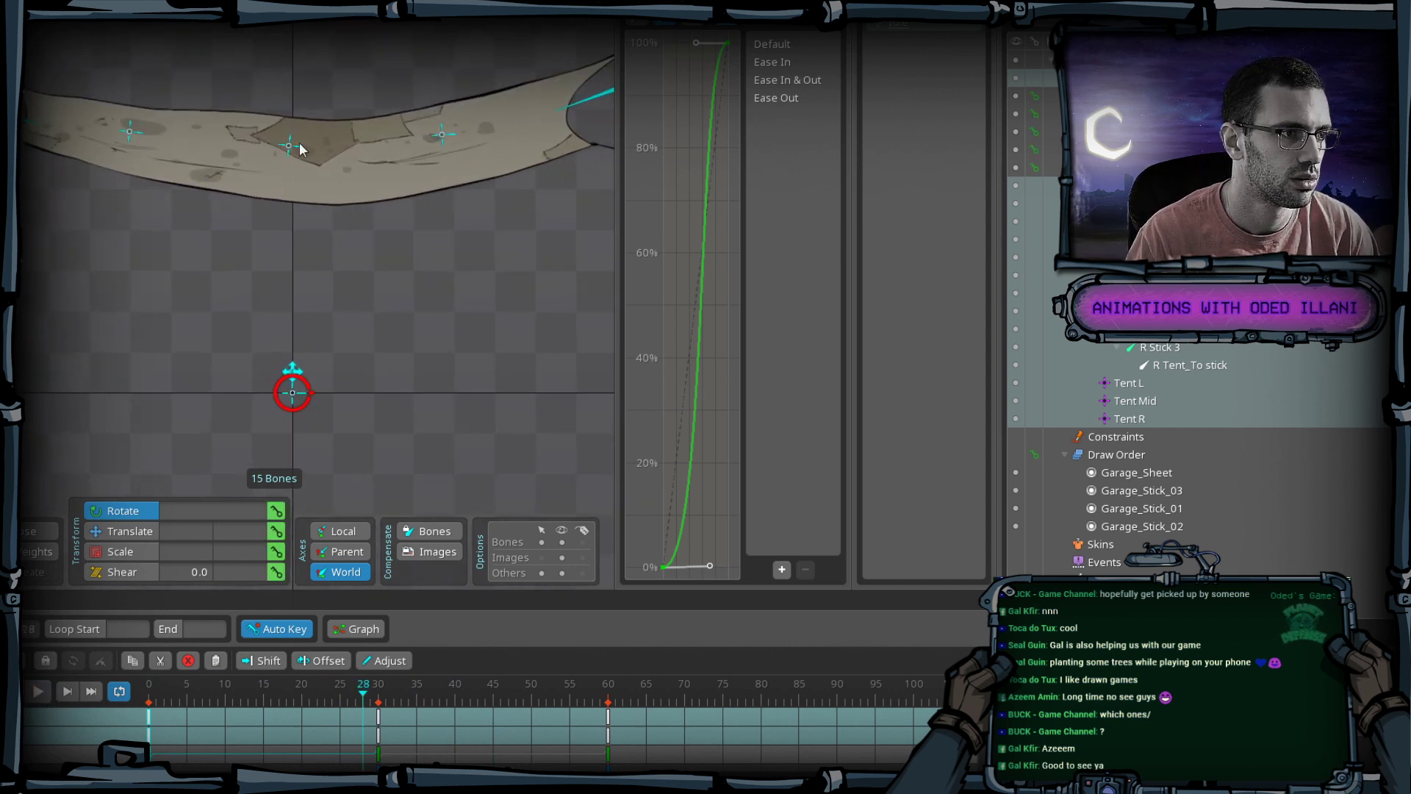
{"action": "left_click", "coordinate": [293, 150]}
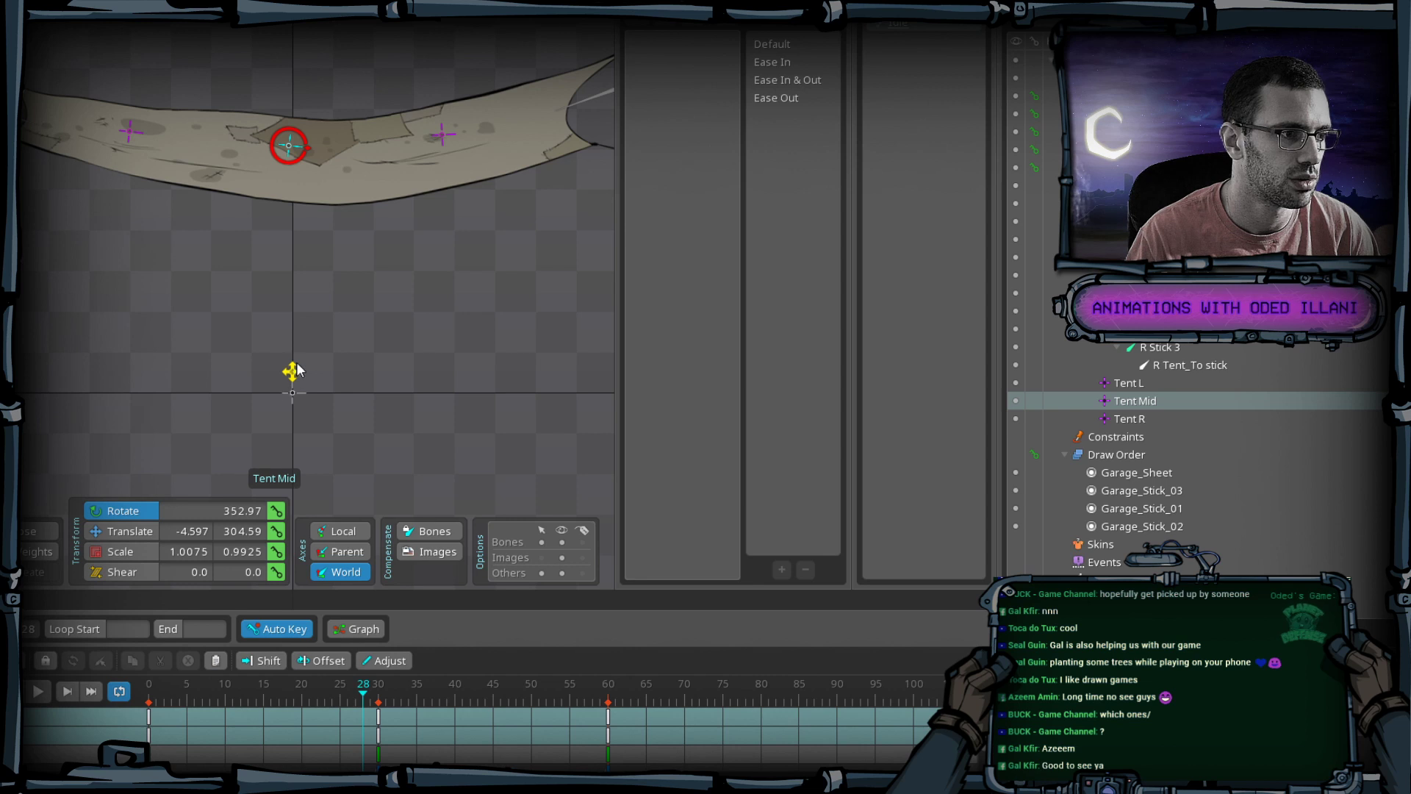
{"action": "left_click", "coordinate": [293, 372]}
{"action": "scroll", "coordinate": [292, 371], "scroll_direction": "down", "scroll_amount": 1}
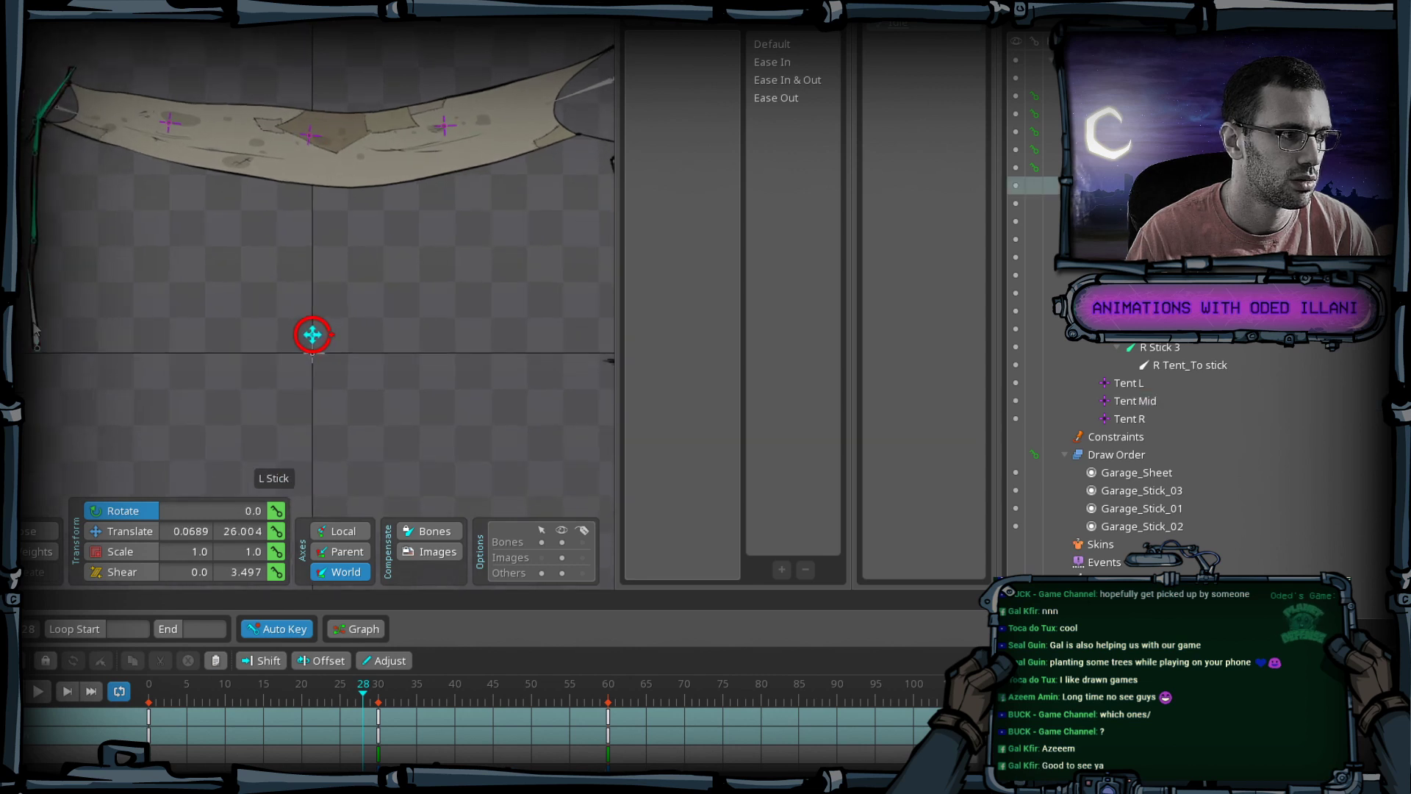
{"action": "left_click", "coordinate": [33, 326]}
{"action": "scroll", "coordinate": [125, 286], "scroll_direction": "down", "scroll_amount": 2}
{"action": "key", "text": "shift+Left"}
{"action": "key", "text": "shift+Right"}
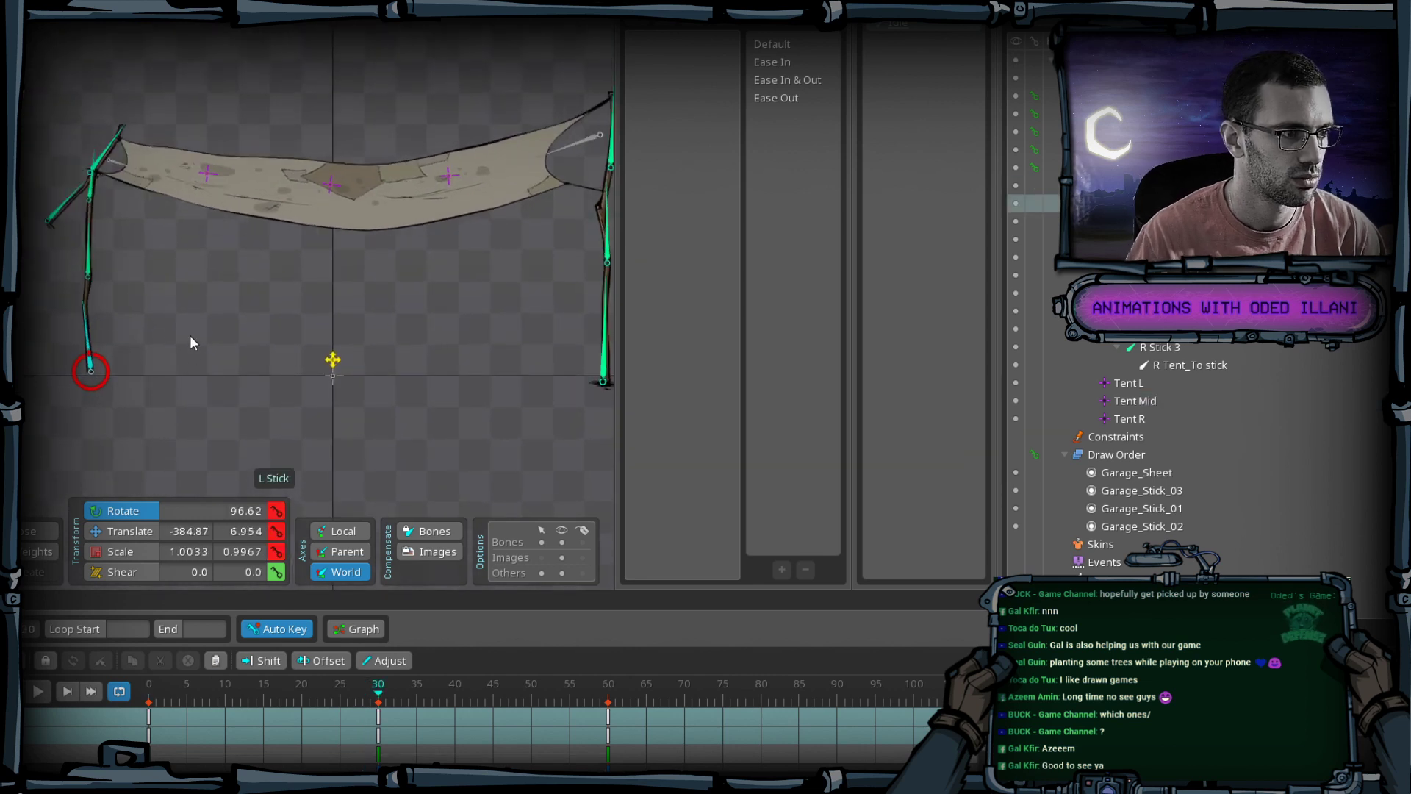
{"action": "key", "text": "shift+Left"}
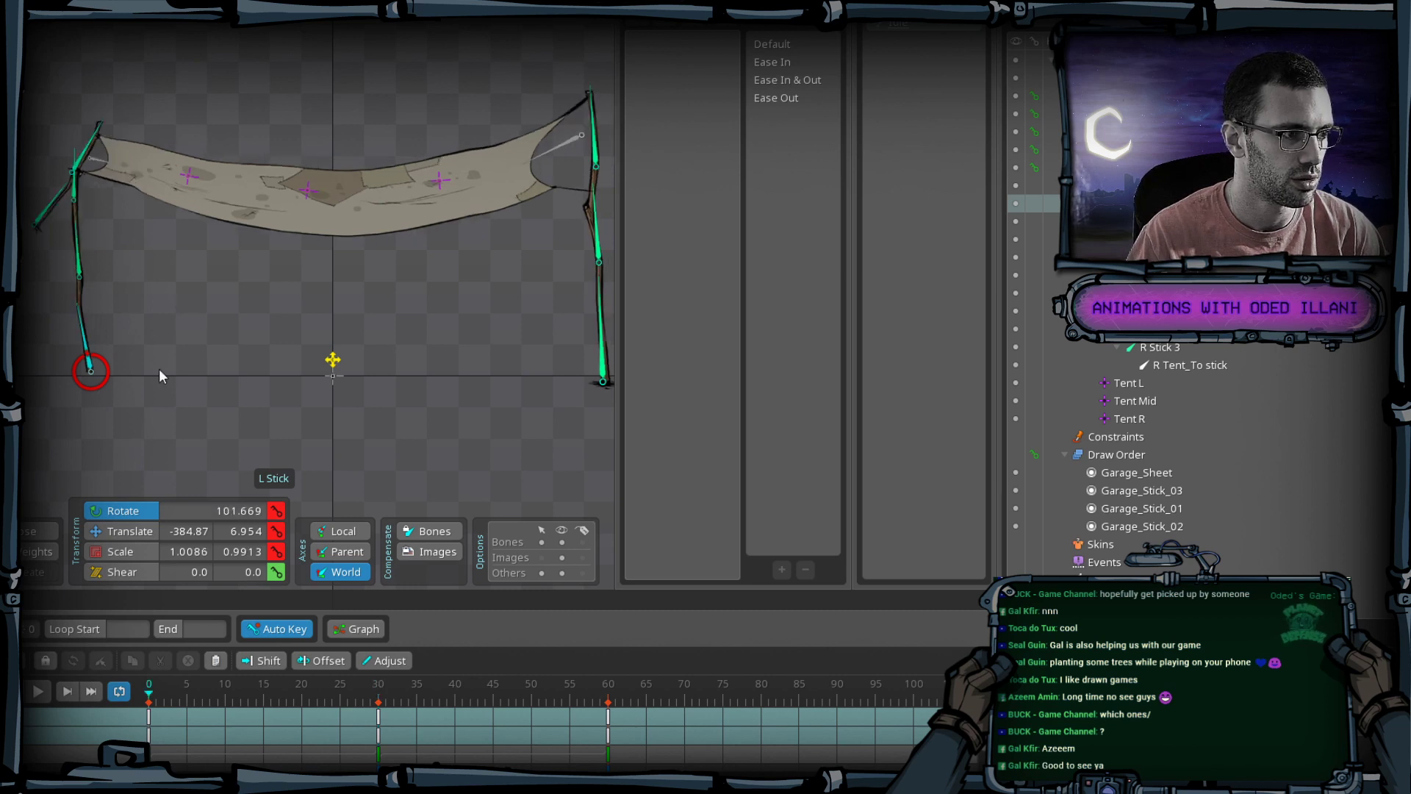
{"action": "left_click_drag", "start_coordinate": [190, 298], "coordinate": [205, 300]}
At frame 0, rotate Tent L to about 350.8 degrees and move it to about (-207, 314).
{"action": "left_click", "coordinate": [189, 178]}
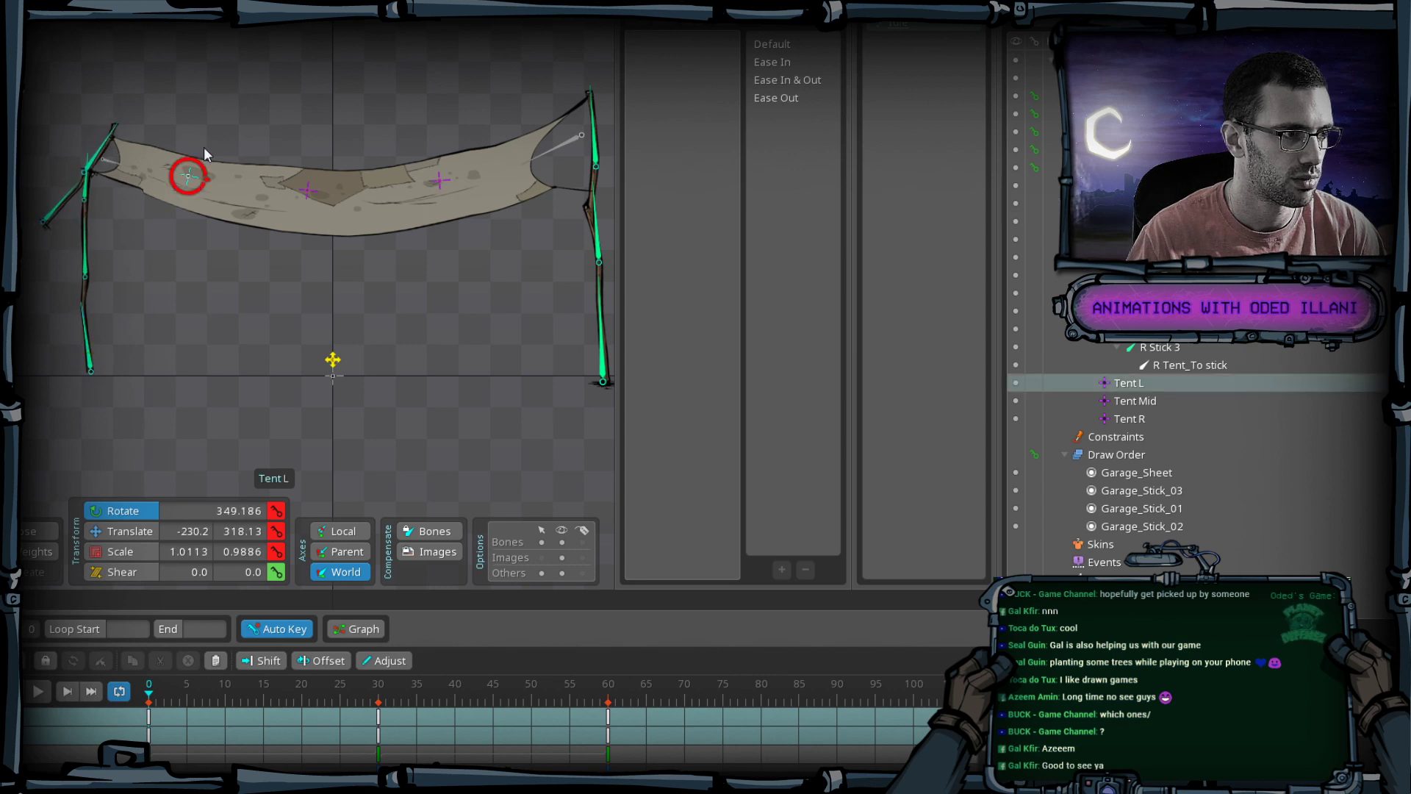
{"action": "left_click_drag", "start_coordinate": [204, 147], "coordinate": [240, 71]}
{"action": "key", "text": "v"}
{"action": "key", "text": "c"}
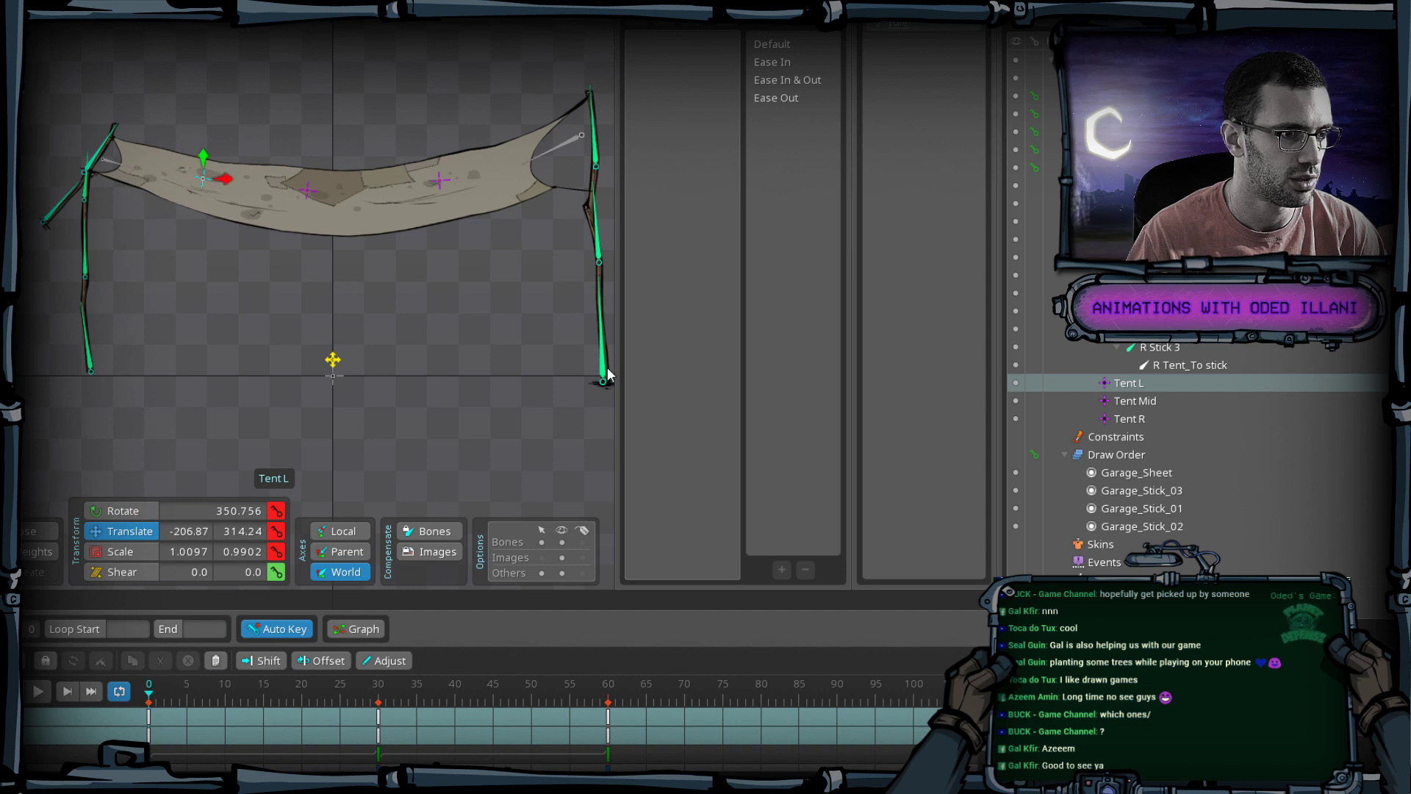
At frame 0, rotate R Stick 1 slightly clockwise to a more upright pose and move Tent R to about (159, 310).
{"action": "left_click", "coordinate": [602, 373]}
{"action": "left_click_drag", "start_coordinate": [549, 387], "coordinate": [515, 411]}
{"action": "left_click", "coordinate": [435, 179]}
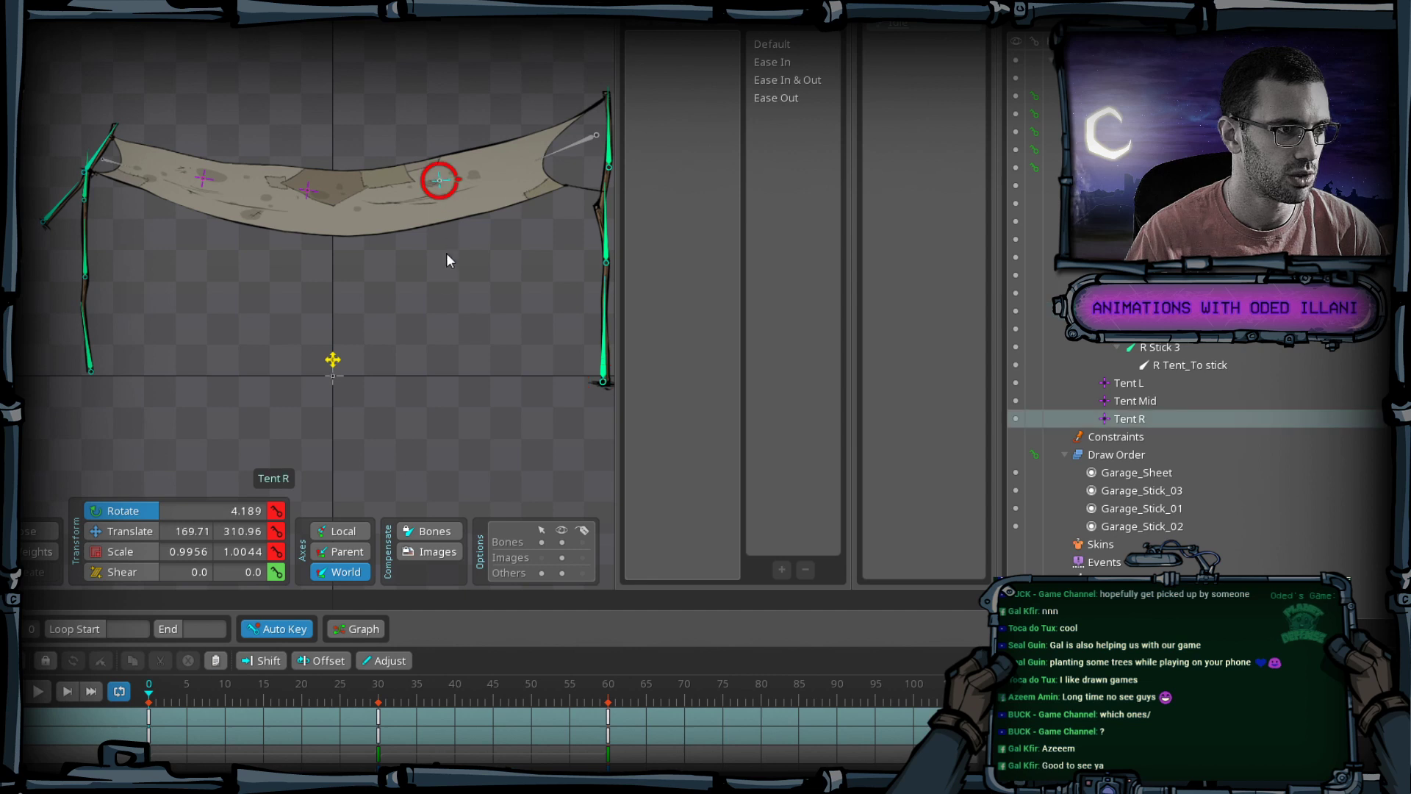
{"action": "key", "text": "v"}
{"action": "mouse_move", "coordinate": [438, 277]}
{"action": "left_mouse_down"}
{"action": "mouse_move", "coordinate": [453, 272]}
{"action": "mouse_move", "coordinate": [435, 276]}
{"action": "left_mouse_up"}
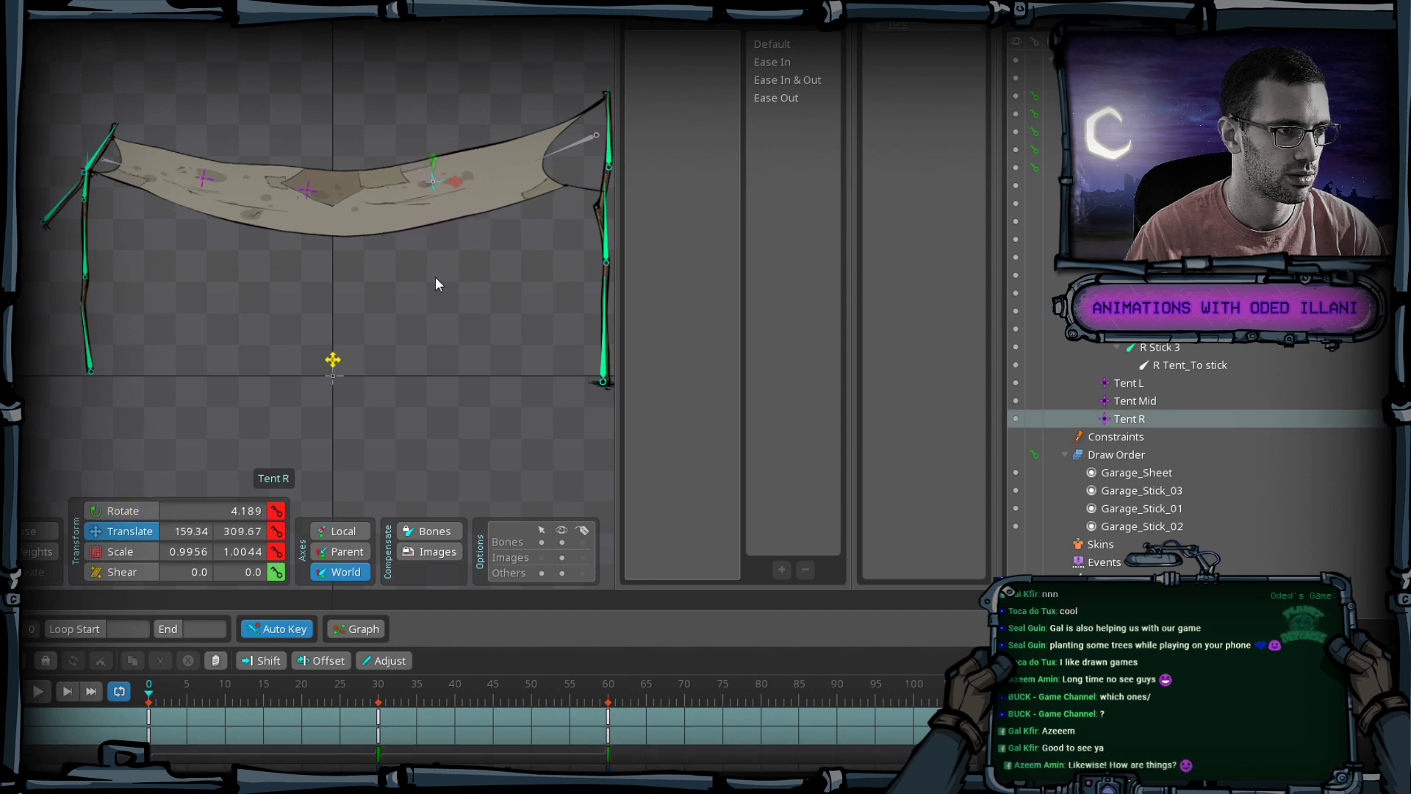
At frame 0, move Tent Mid to about (-55, 292) and Tent L to about (-212, 314).
{"action": "left_click", "coordinate": [290, 197]}
{"action": "left_click_drag", "start_coordinate": [292, 226], "coordinate": [176, 184]}
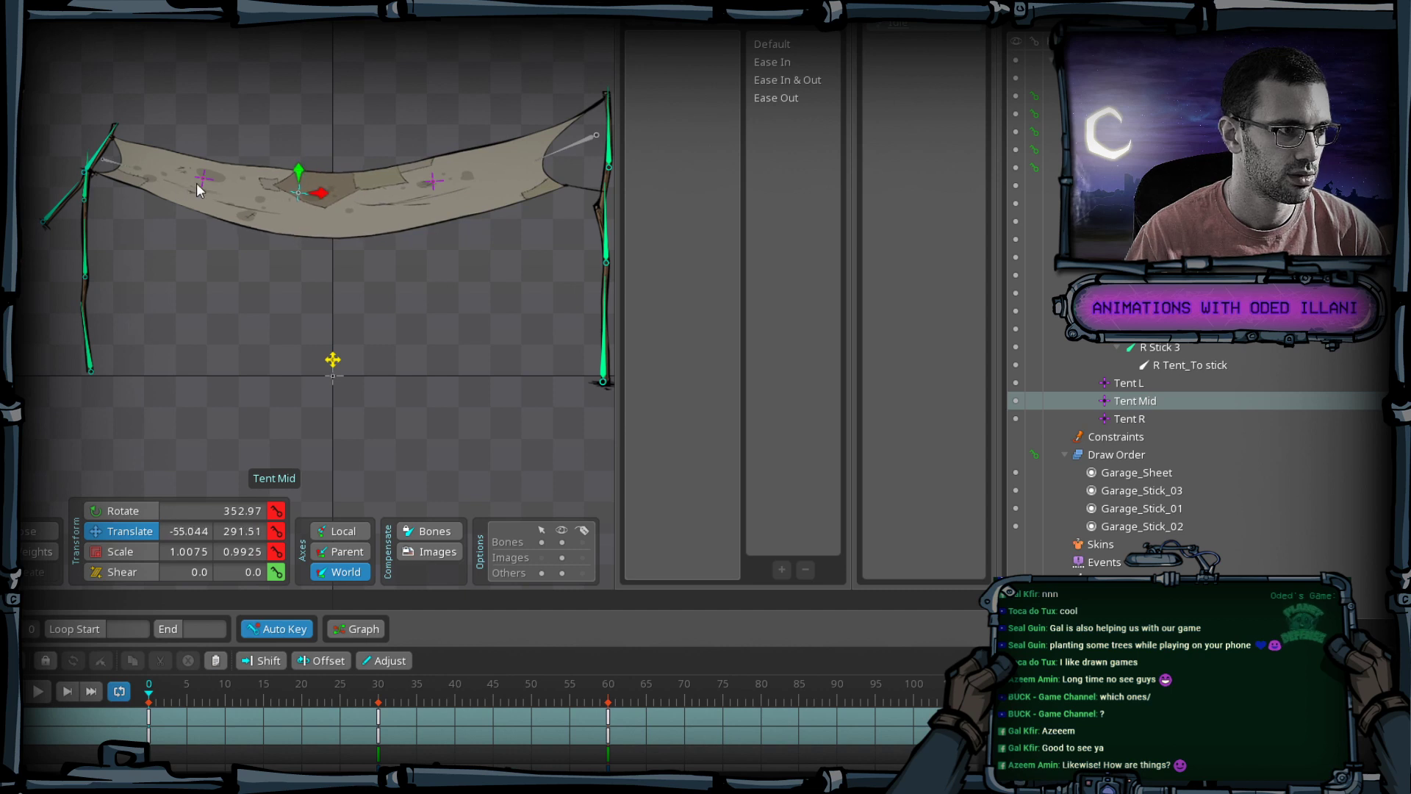
{"action": "left_click", "coordinate": [200, 180]}
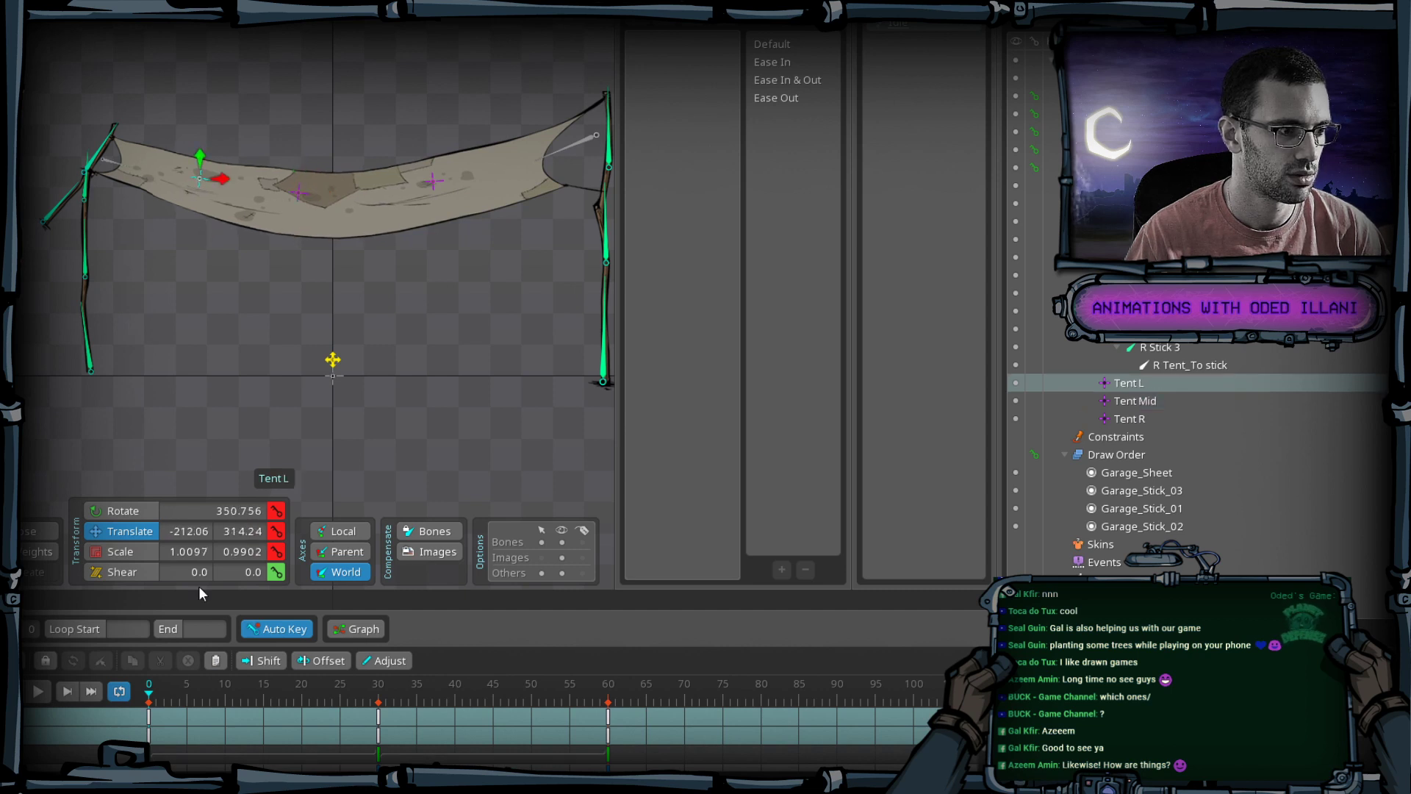
Copy the frame 0 keys of all the tent's bones to frame 60, replacing the loop's end pose.
{"action": "scroll", "coordinate": [121, 123], "scroll_direction": "down", "scroll_amount": 3}
{"action": "left_click_drag", "start_coordinate": [73, 103], "coordinate": [872, 562]}
{"action": "left_click_drag", "start_coordinate": [570, 461], "coordinate": [563, 420]}
{"action": "left_click", "coordinate": [150, 724]}
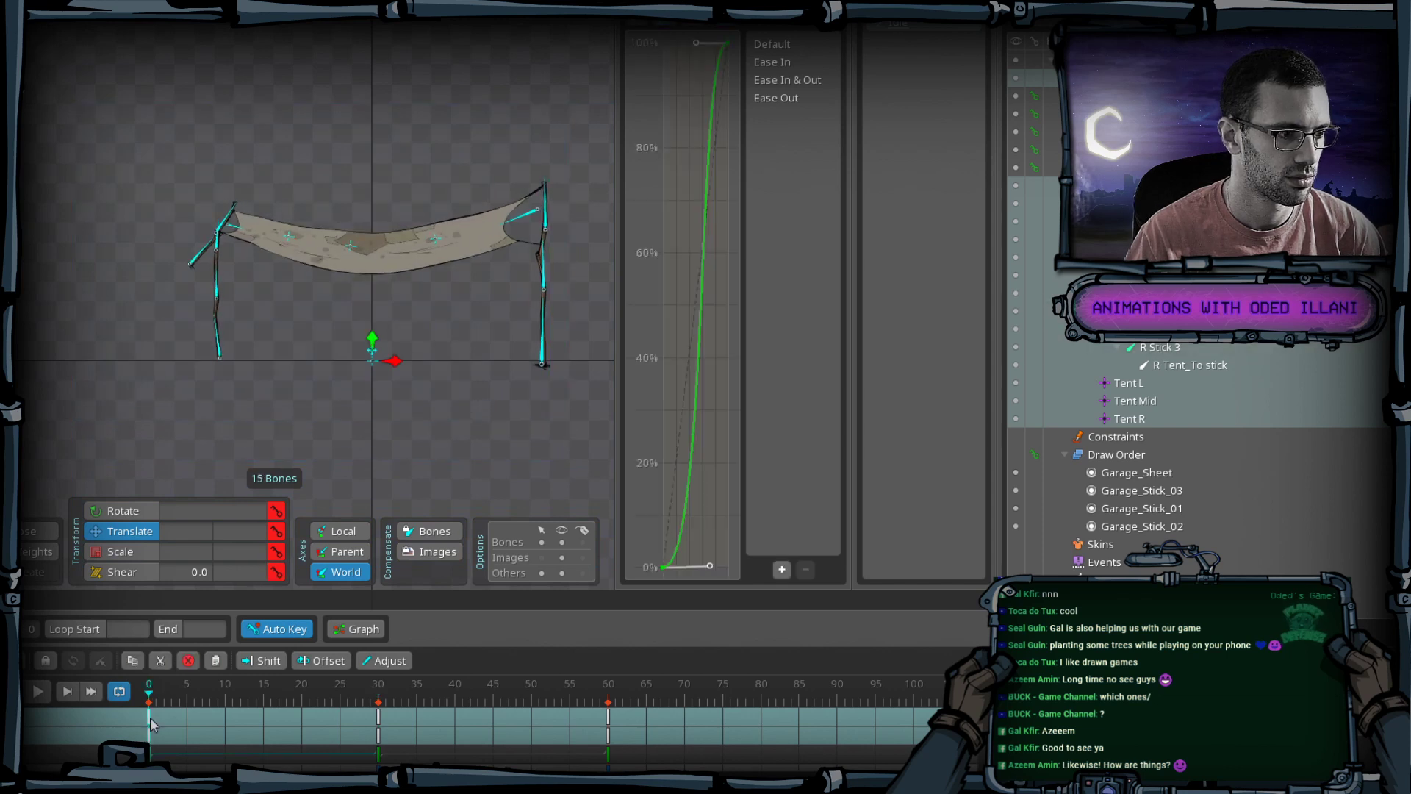
{"action": "key", "text": "ctrl+c"}
{"action": "left_click", "coordinate": [608, 684]}
{"action": "key", "text": "ctrl+v"}
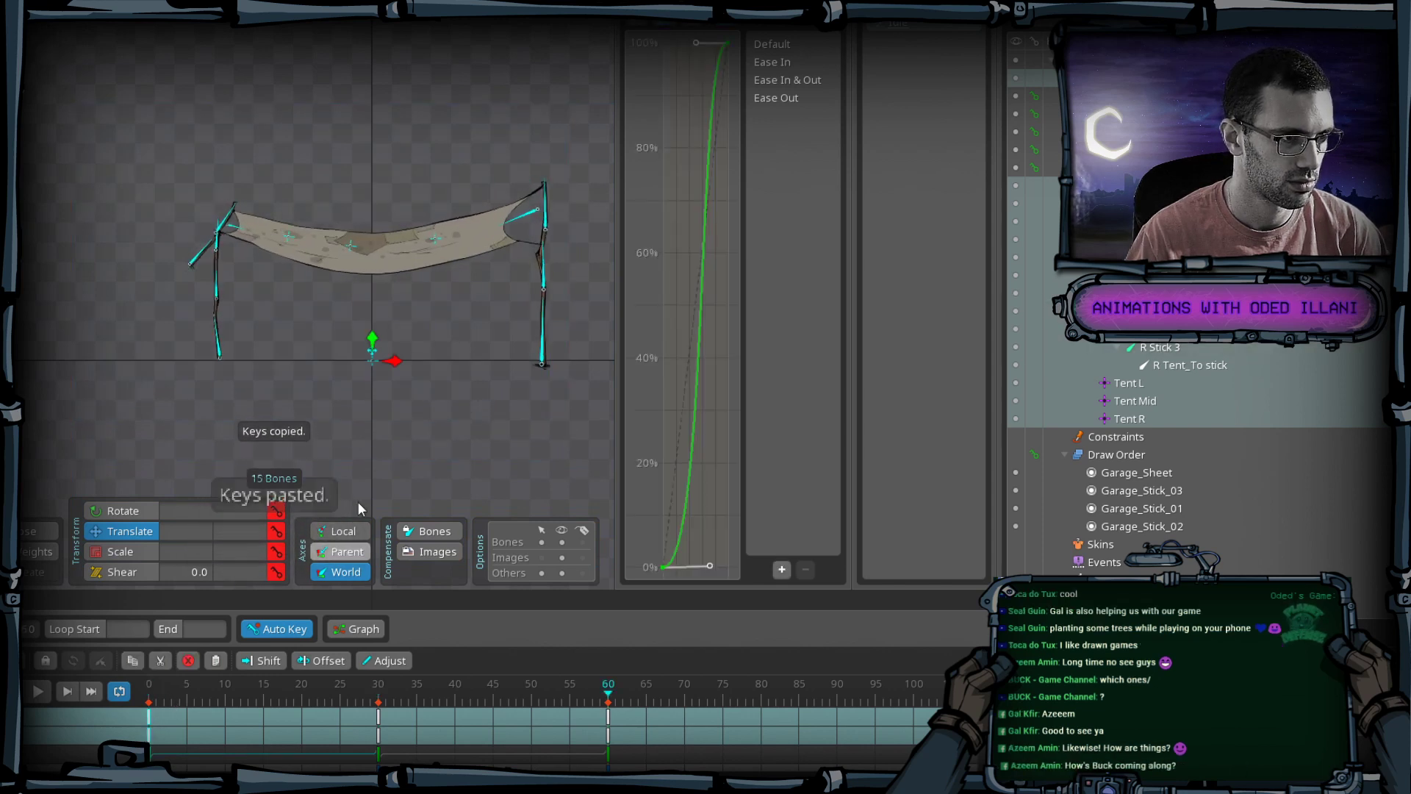
Compare the poses at frames 0 and 30, and increase Root_Anim's vertical shear to about 7.01 at frame 0.
{"action": "scroll", "coordinate": [378, 423], "scroll_direction": "up", "scroll_amount": 1}
{"action": "scroll", "coordinate": [378, 349], "scroll_direction": "up", "scroll_amount": 1}
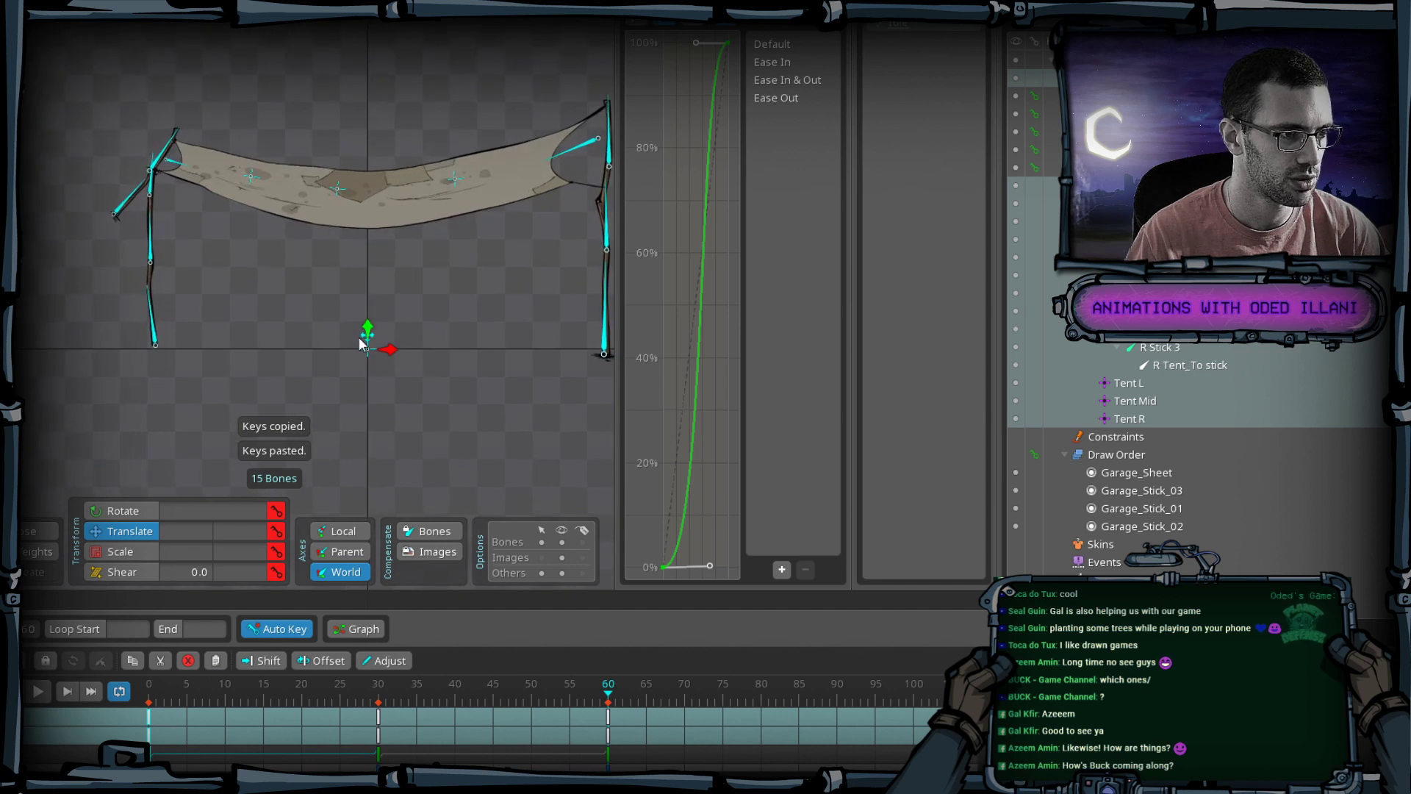
{"action": "left_click", "coordinate": [340, 189]}
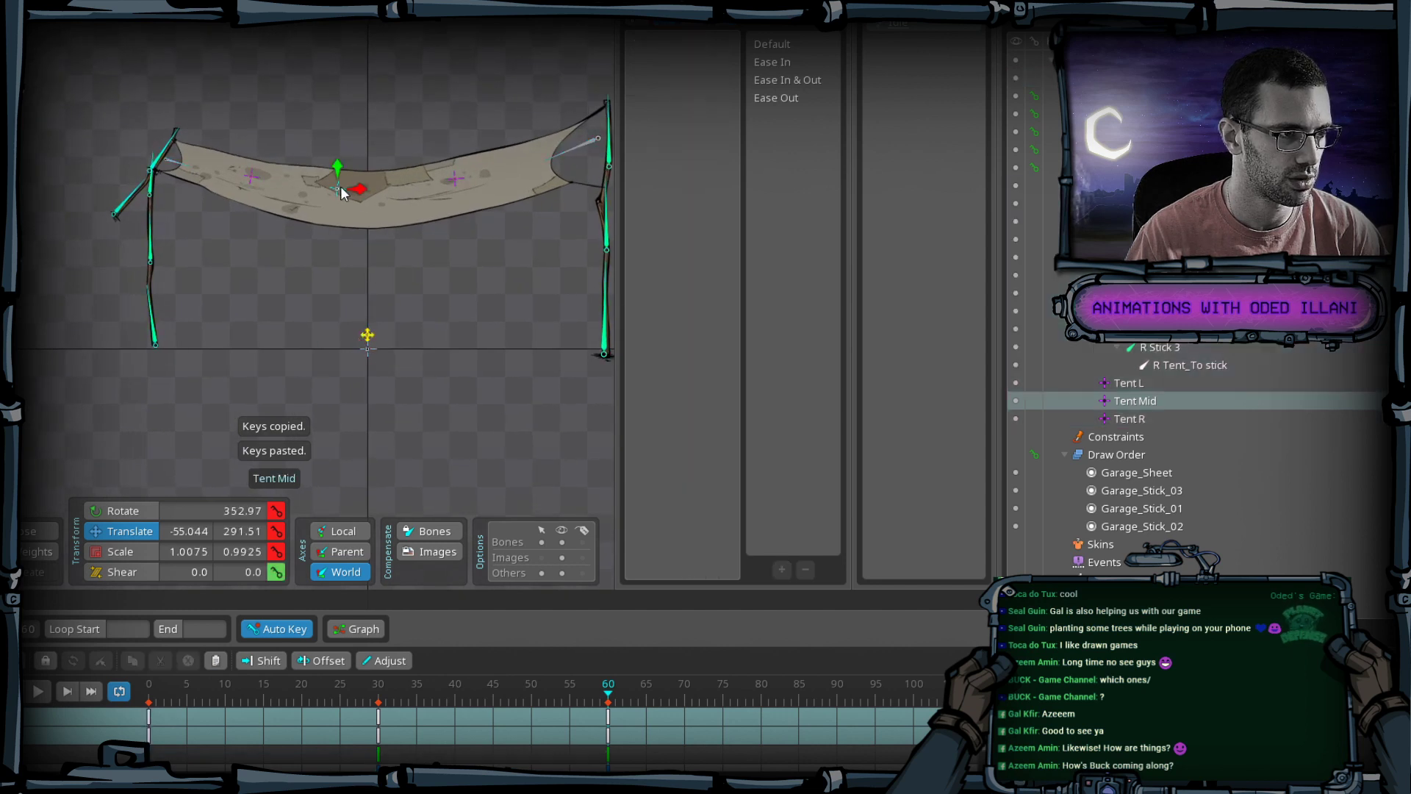
{"action": "left_click", "coordinate": [369, 335]}
{"action": "key", "text": "ctrl+Left"}
{"action": "key", "text": "ctrl+Left"}
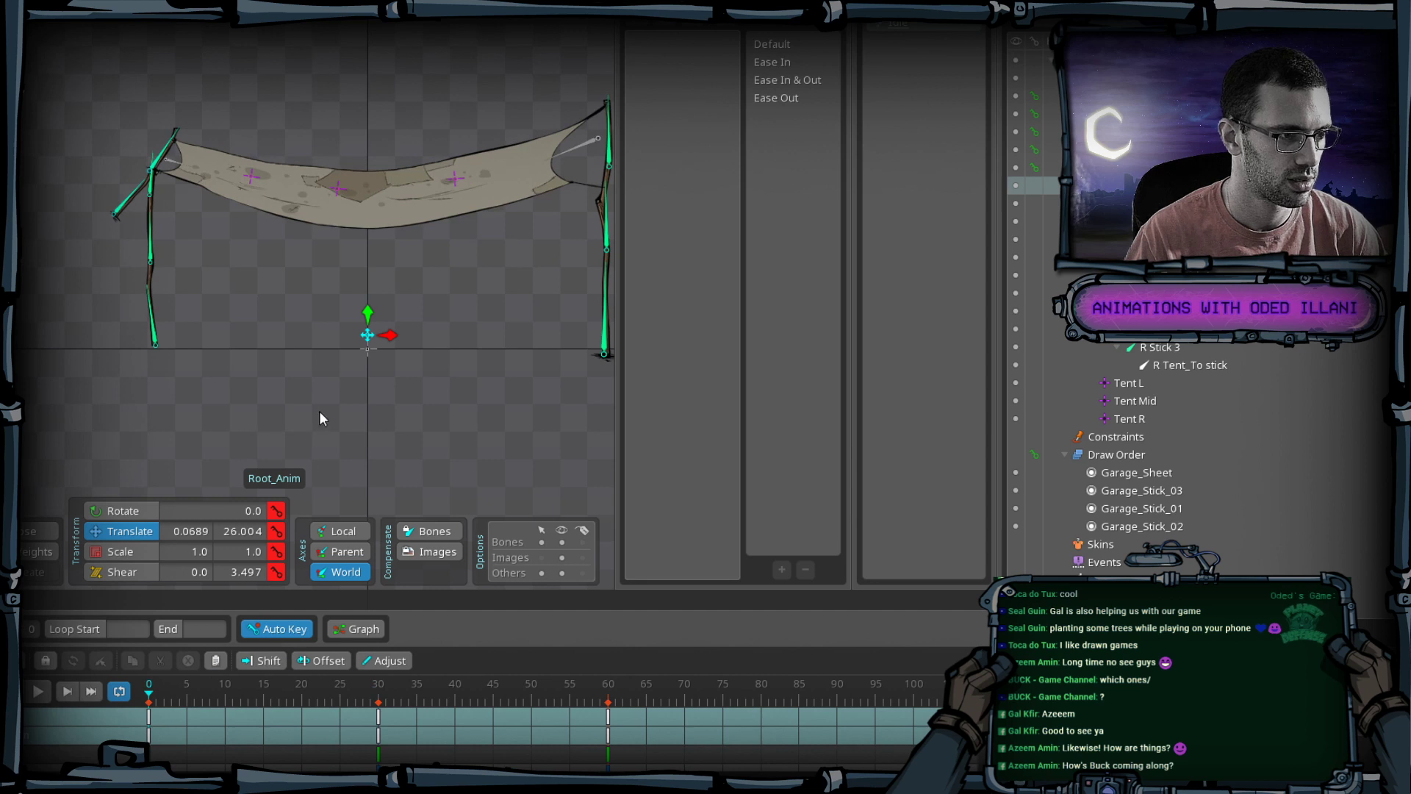
{"action": "key", "text": "ctrl+Right"}
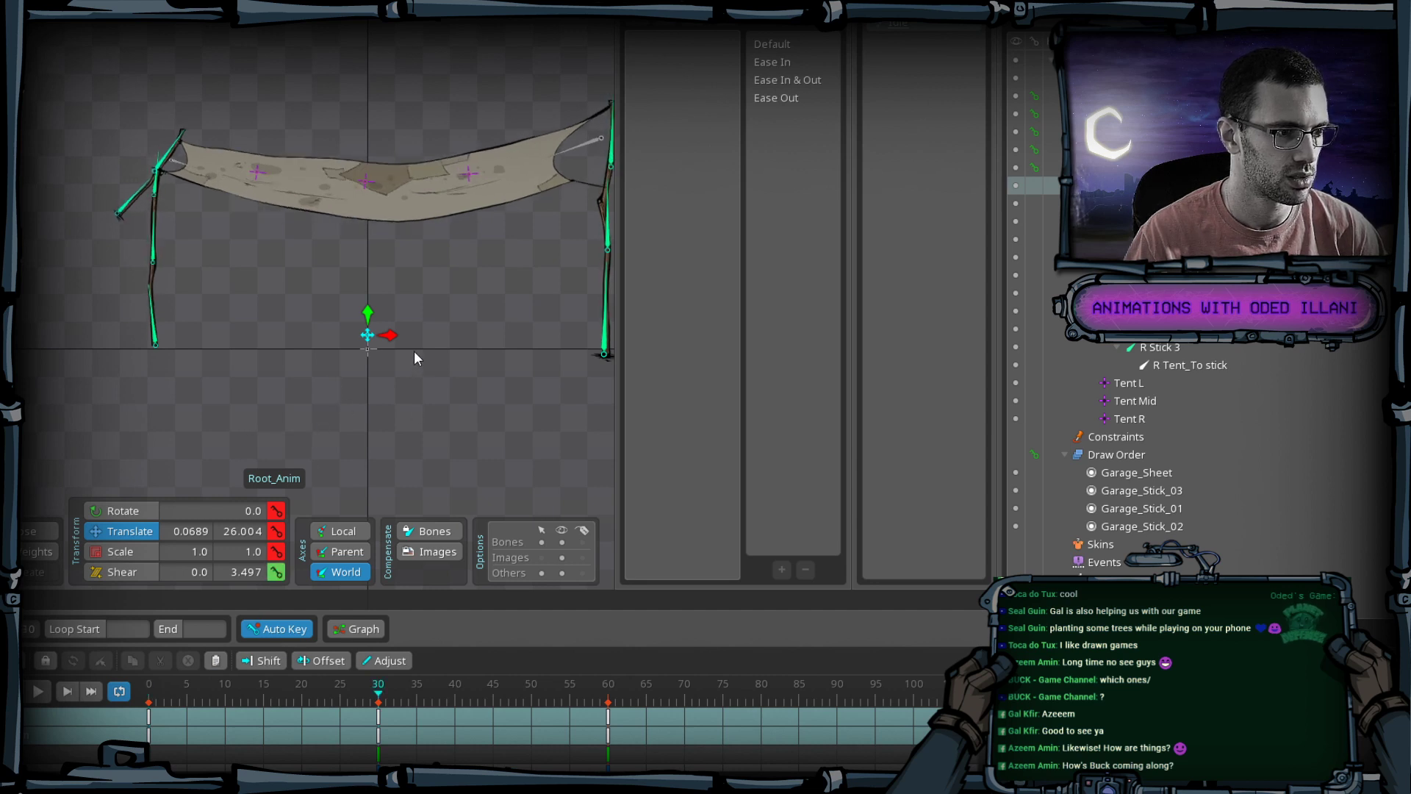
{"action": "key", "text": "z"}
{"action": "key", "text": "ctrl+Left"}
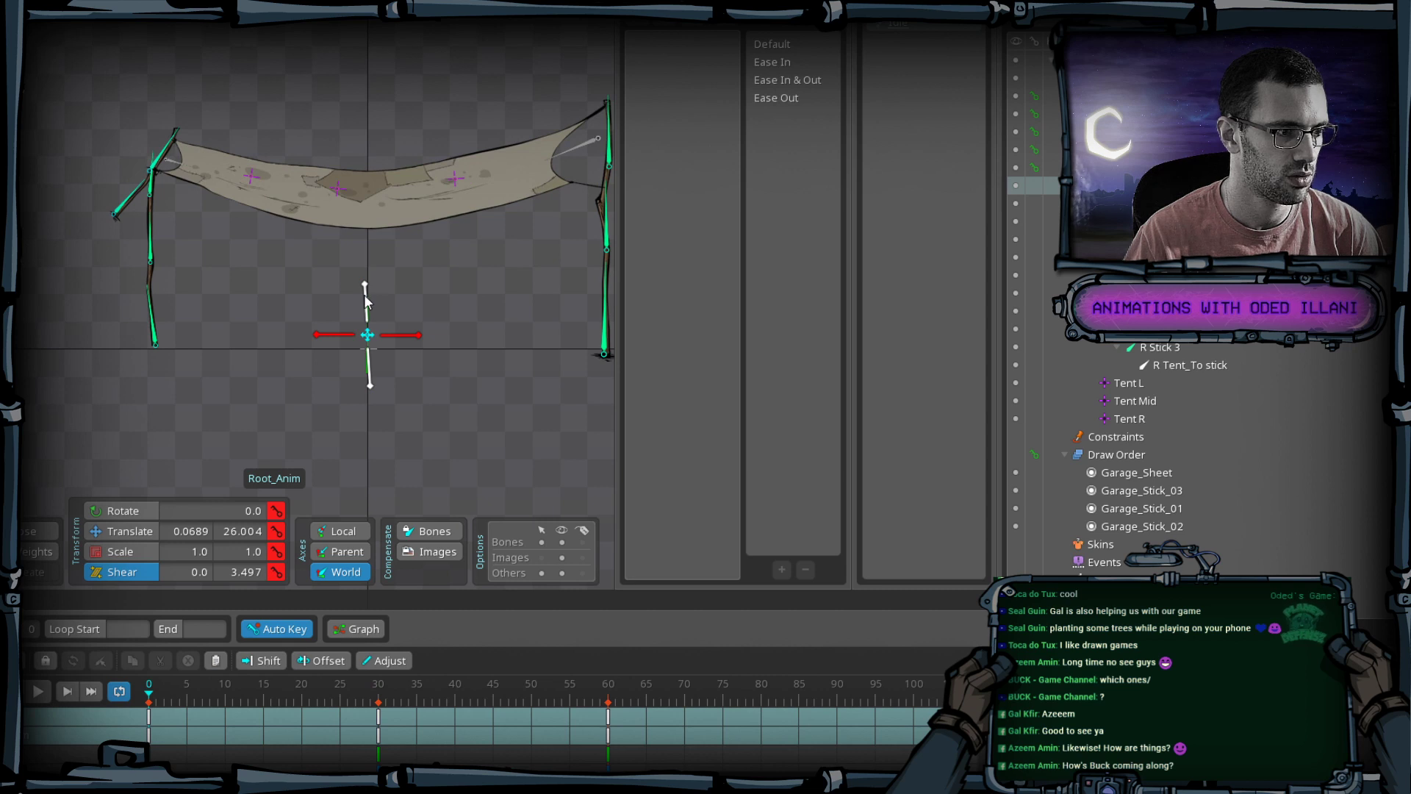
{"action": "key", "text": "ctrl+Right"}
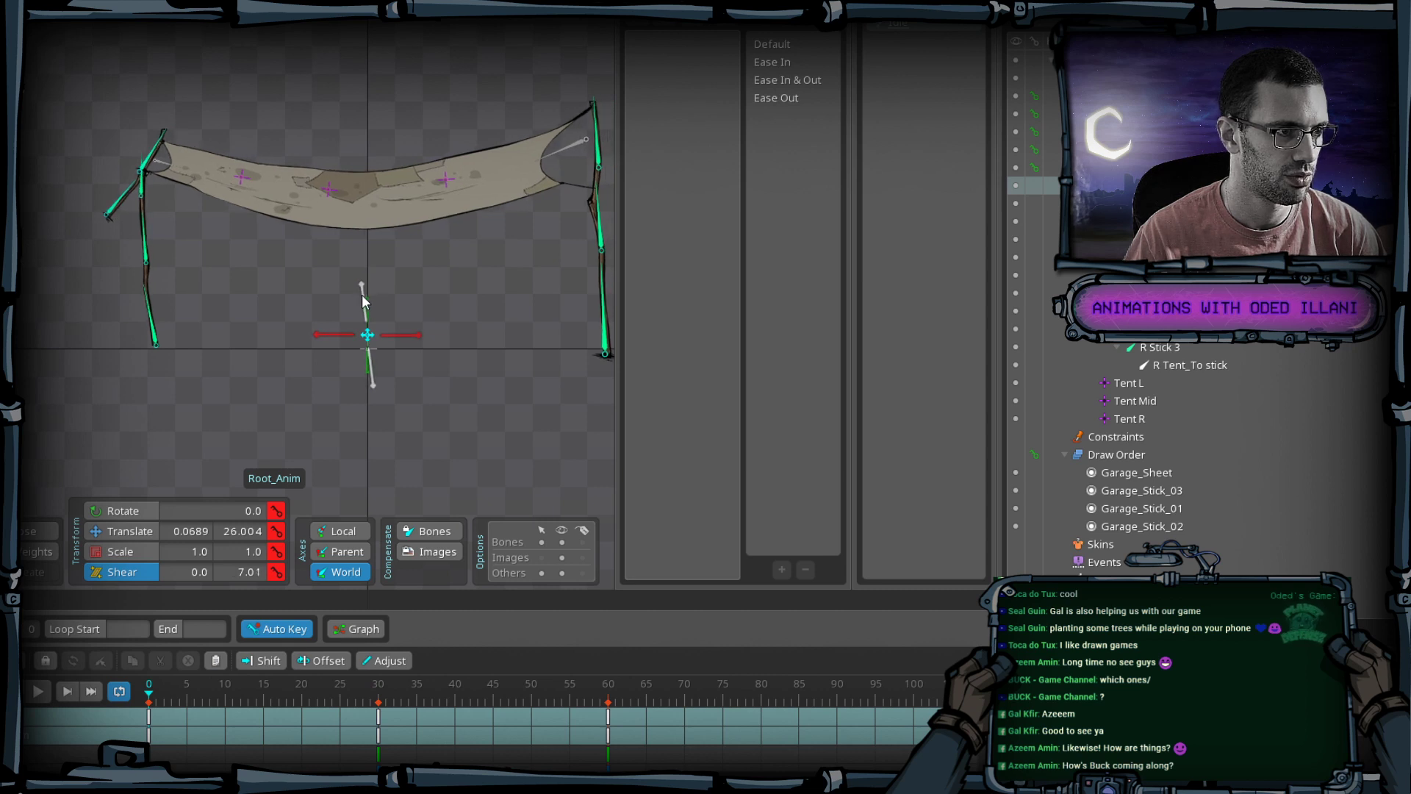
Copy Root_Anim's frame 0 keys to frame 60 and scrub through the animation to check the motion.
{"action": "left_click", "coordinate": [169, 726]}
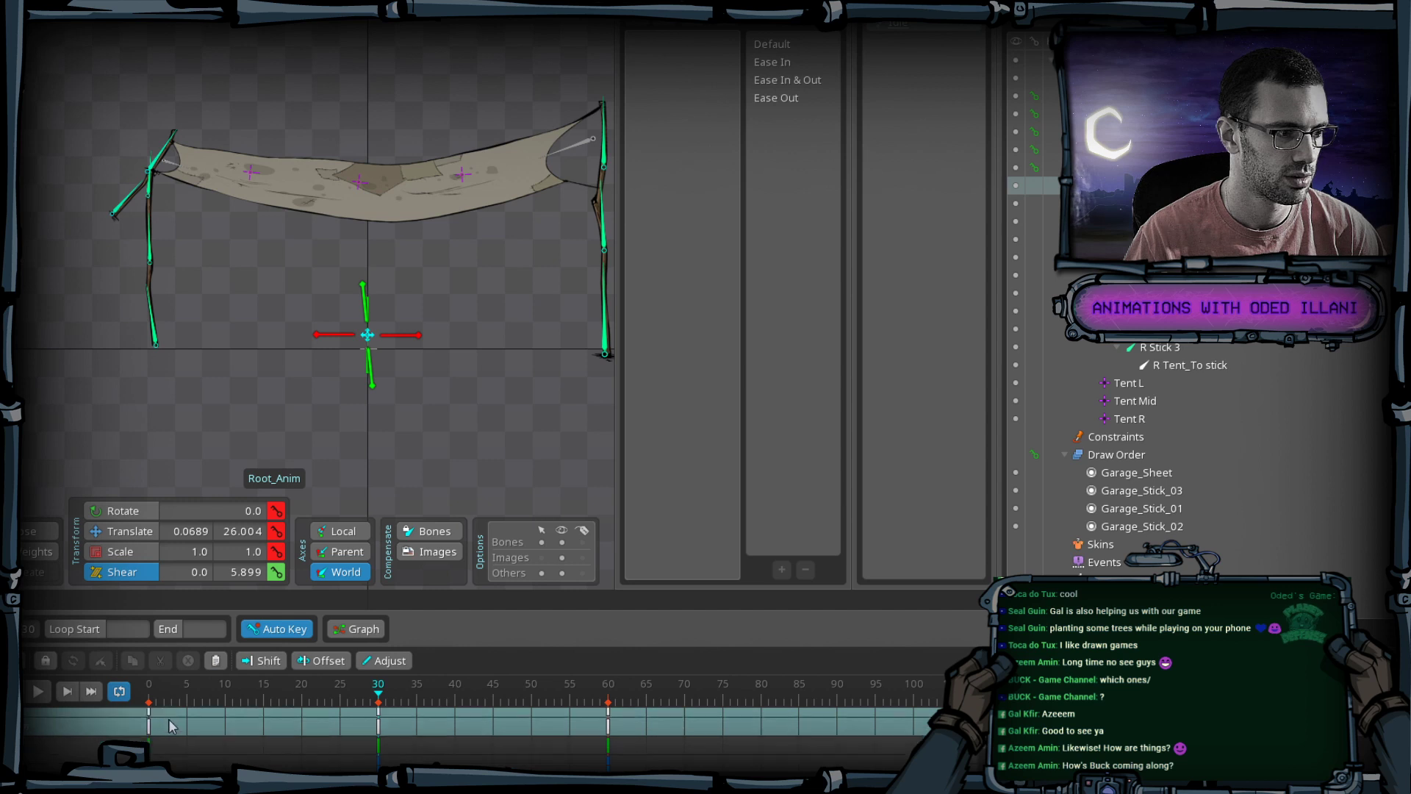
{"action": "key", "text": "ctrl+Left"}
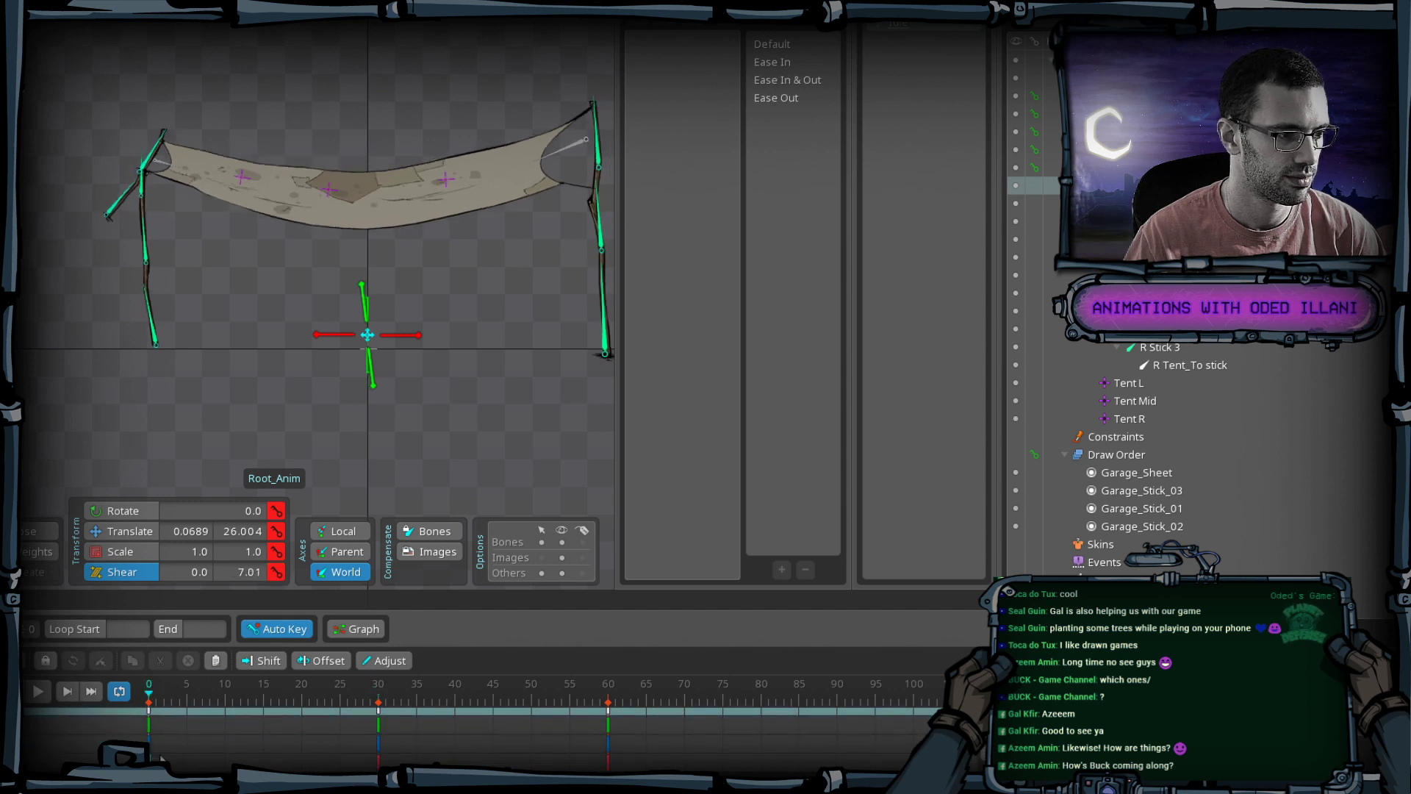
{"action": "scroll", "coordinate": [156, 750], "scroll_direction": "up", "scroll_amount": 1}
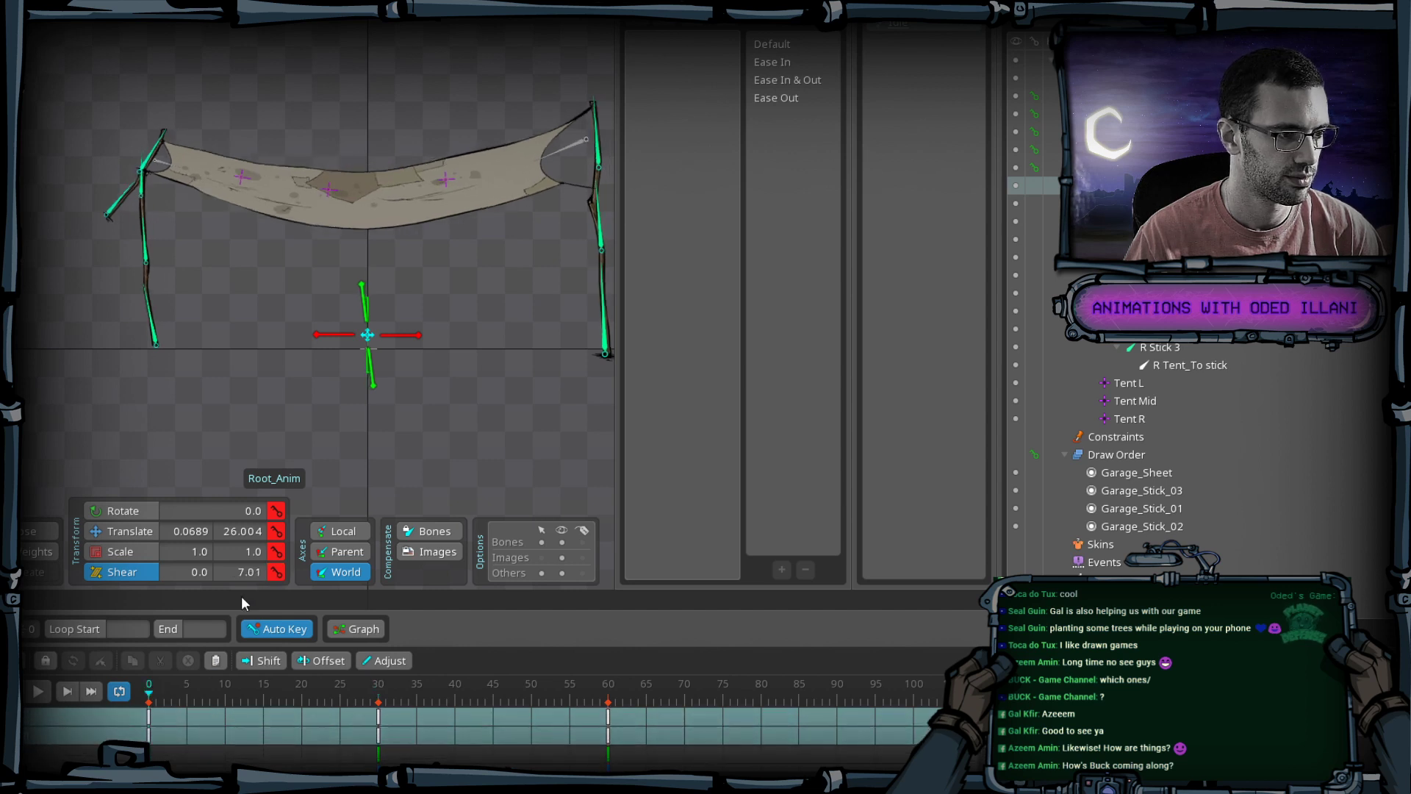
{"action": "left_click", "coordinate": [150, 724]}
{"action": "key", "text": "ctrl+c"}
{"action": "key", "text": "ctrl+Right"}
{"action": "key", "text": "ctrl+Right"}
{"action": "key", "text": "ctrl+v"}
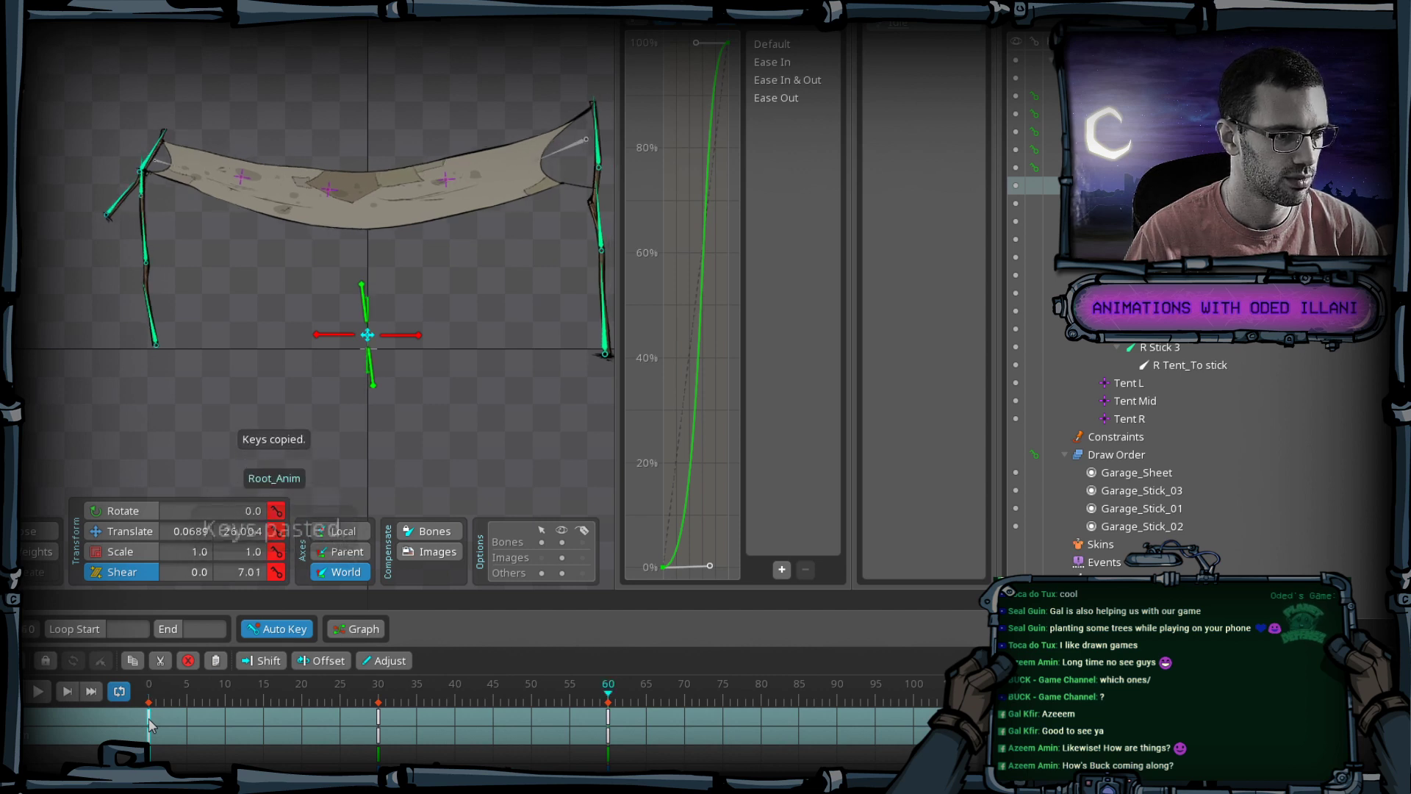
{"action": "left_click_drag", "start_coordinate": [158, 727], "coordinate": [378, 757]}
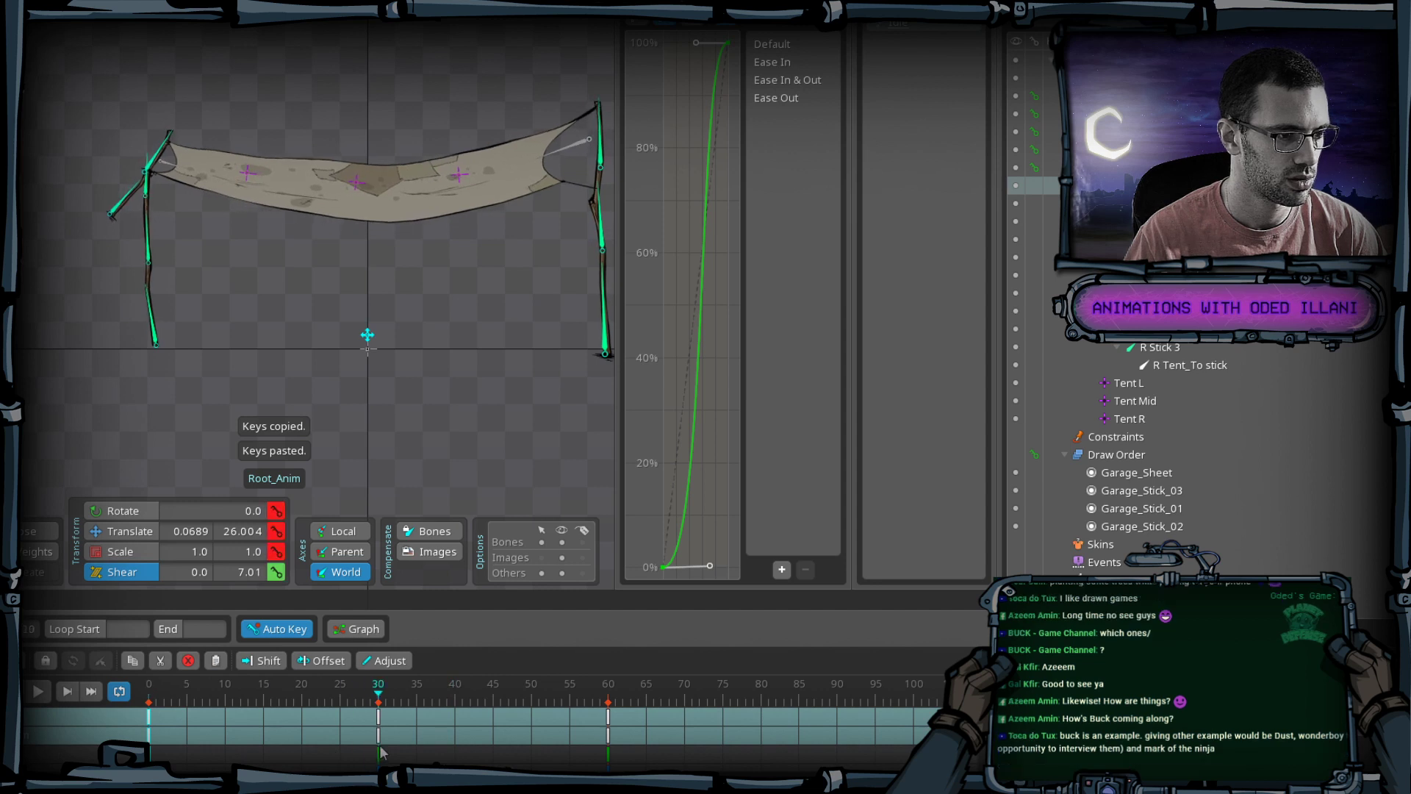
At frame 0, shift Tent Mid and Tent R together to the right, and adjust Tent R to about (180, 305).
{"action": "left_click", "coordinate": [368, 179]}
{"action": "key", "text": "Home"}
{"action": "key", "text": "v"}
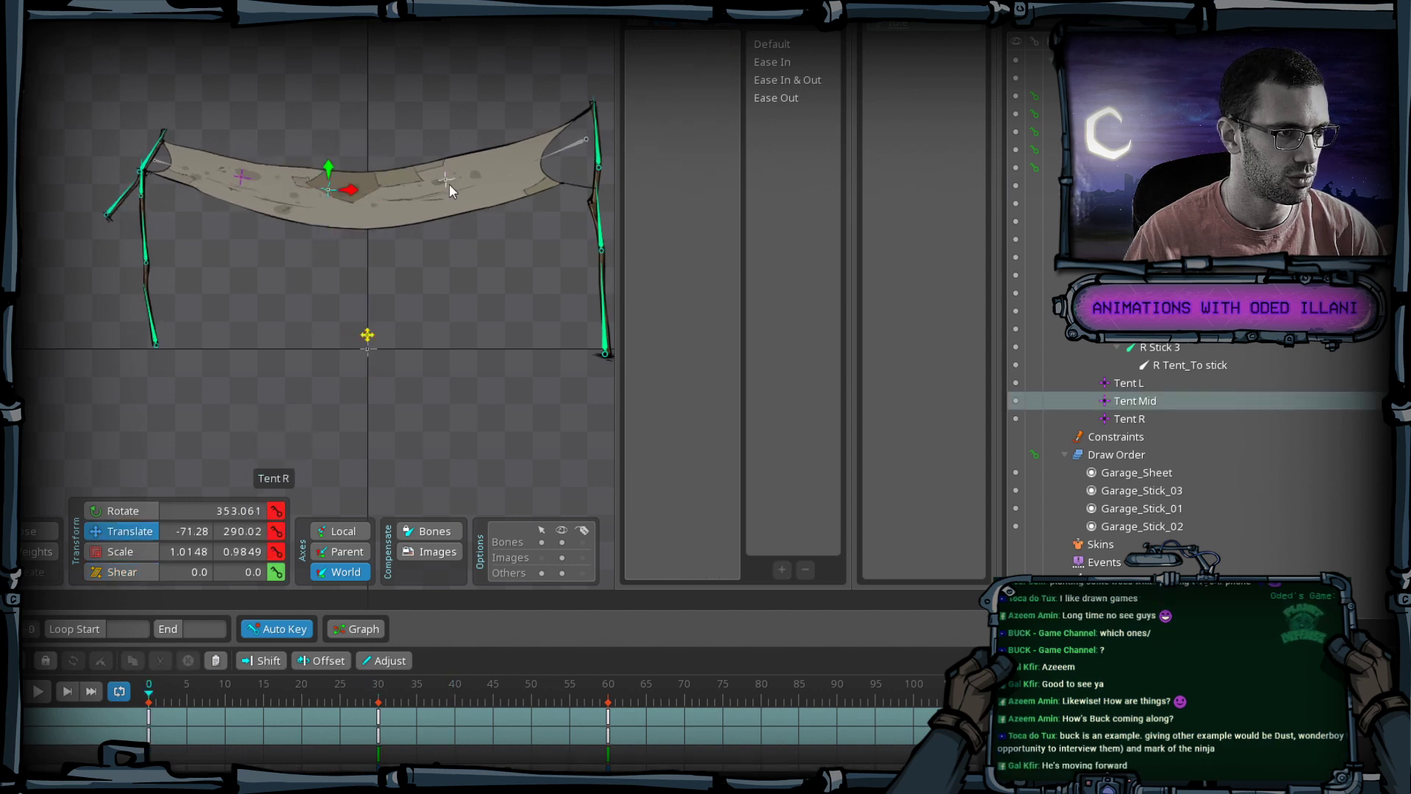
{"action": "left_click", "coordinate": [449, 180], "text": "ctrl"}
{"action": "left_click_drag", "start_coordinate": [370, 306], "coordinate": [382, 308]}
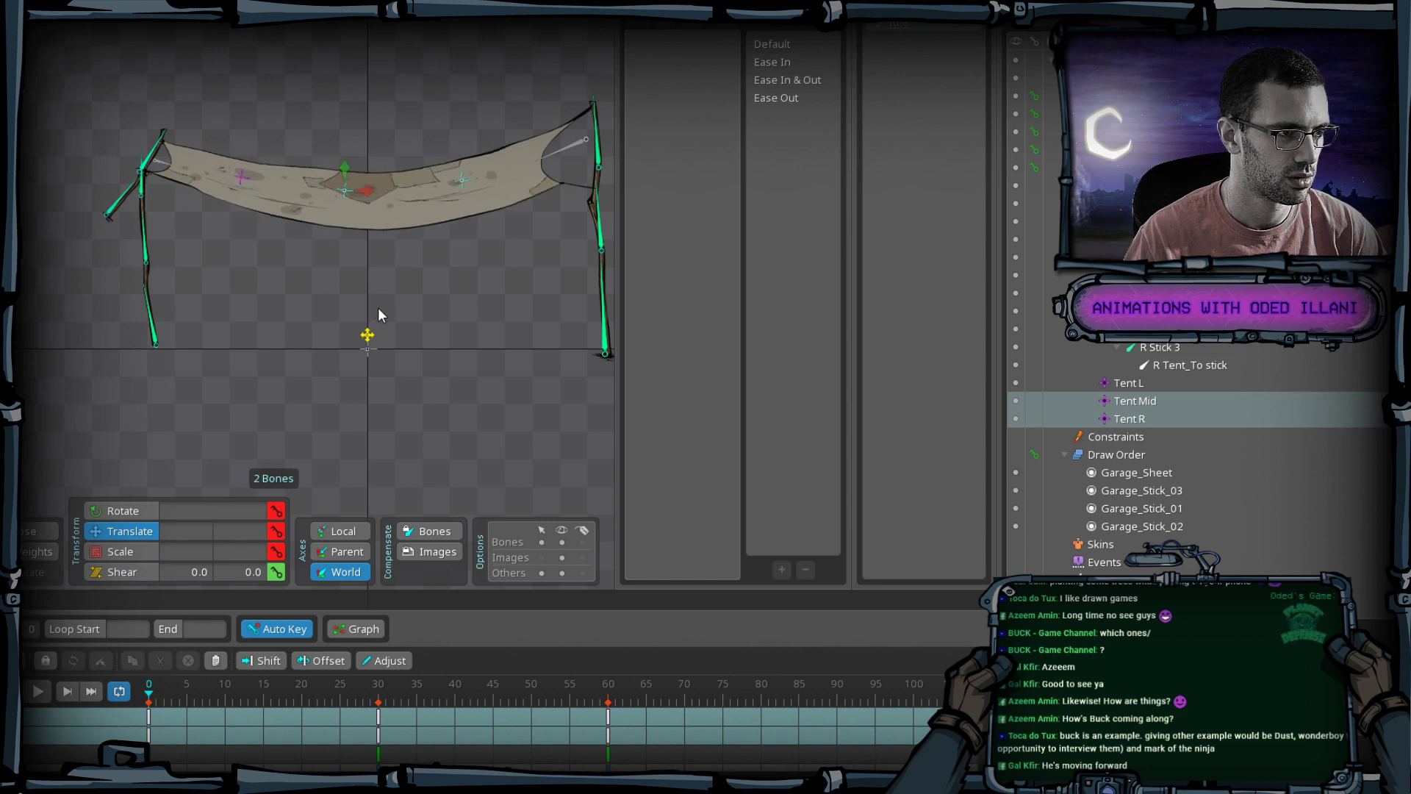
{"action": "left_click", "coordinate": [461, 182]}
{"action": "left_click_drag", "start_coordinate": [457, 244], "coordinate": [460, 245]}
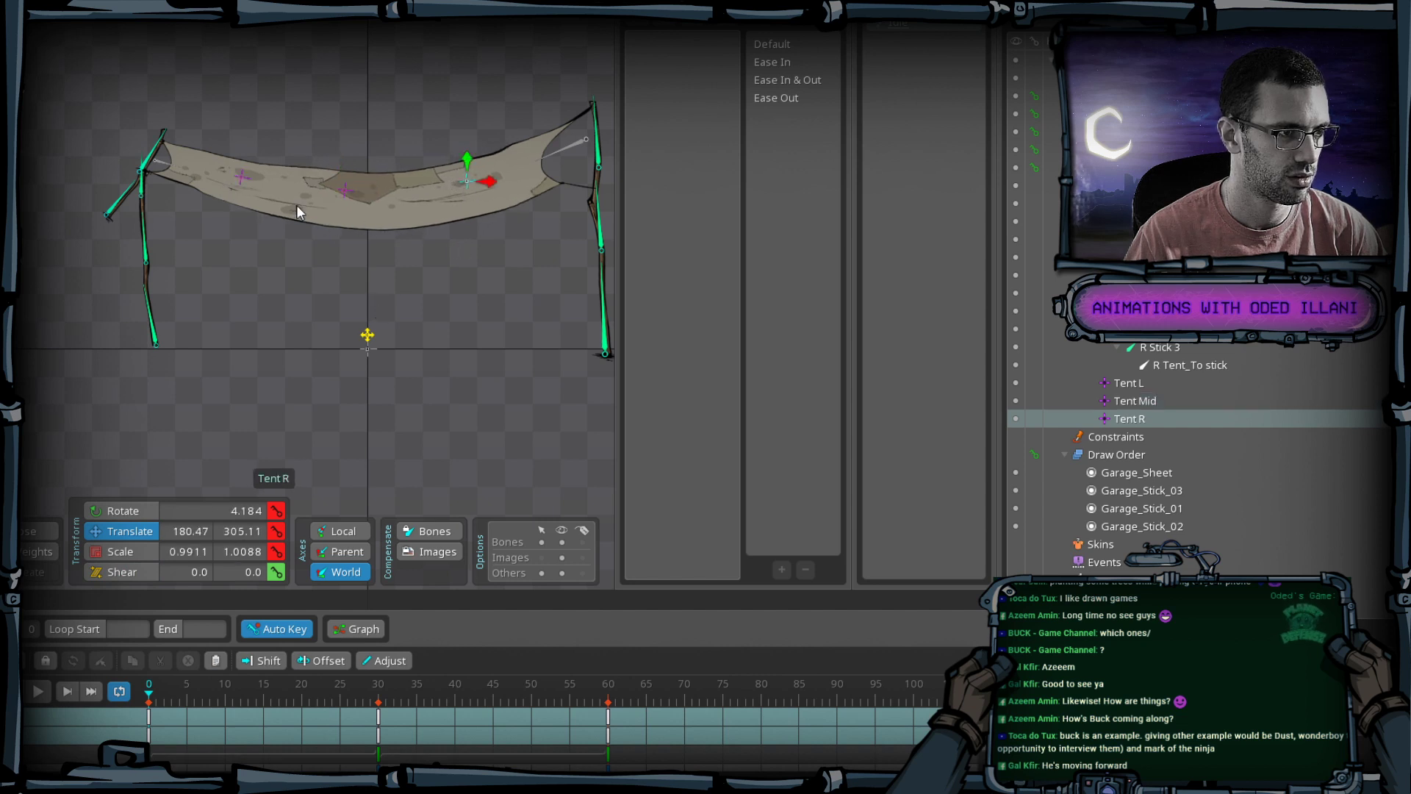
At frame 0, move Tent L to about (-221, 310) and play back the loop.
{"action": "left_click", "coordinate": [232, 171]}
{"action": "left_click_drag", "start_coordinate": [235, 226], "coordinate": [251, 235]}
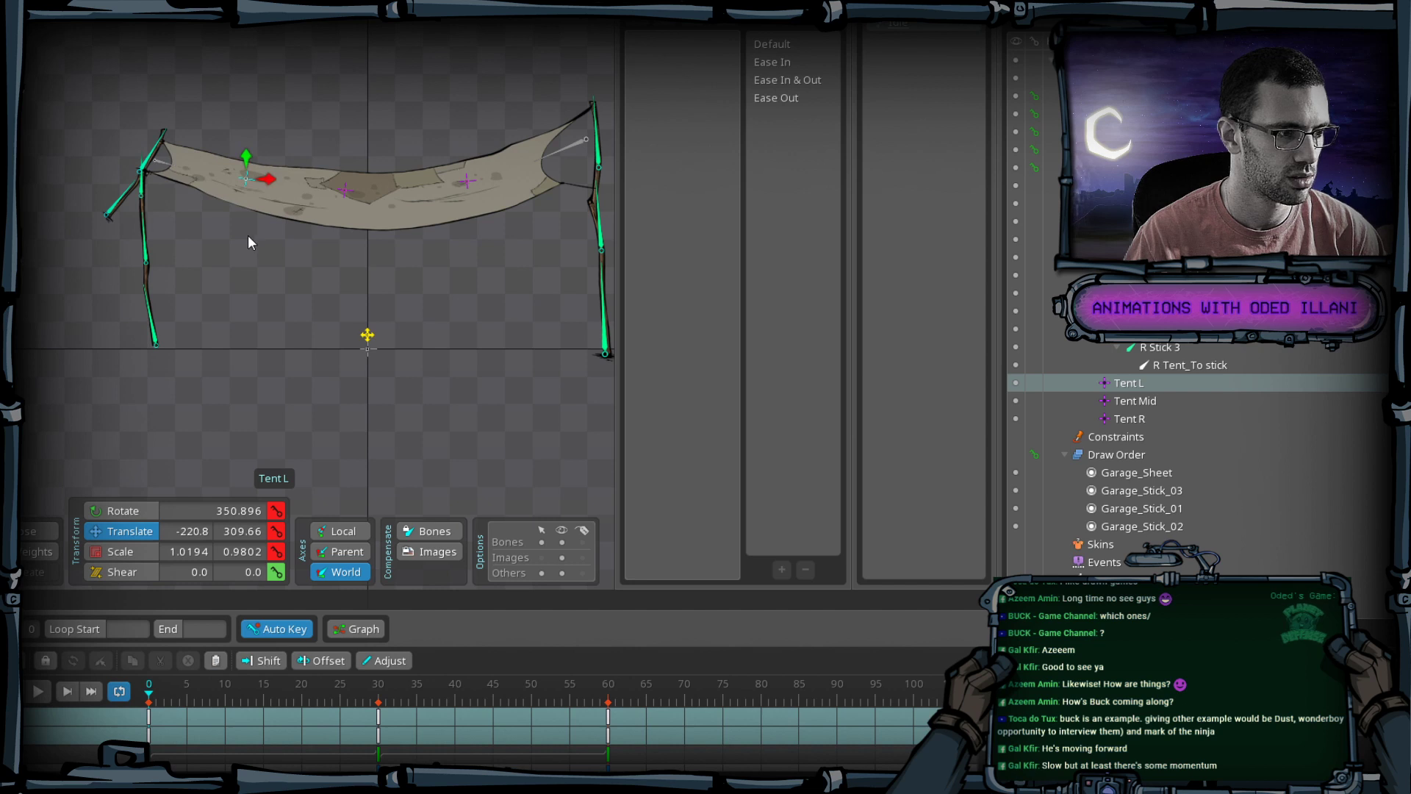
{"action": "key", "text": "ctrl+z"}
{"action": "key", "text": "ctrl+y"}
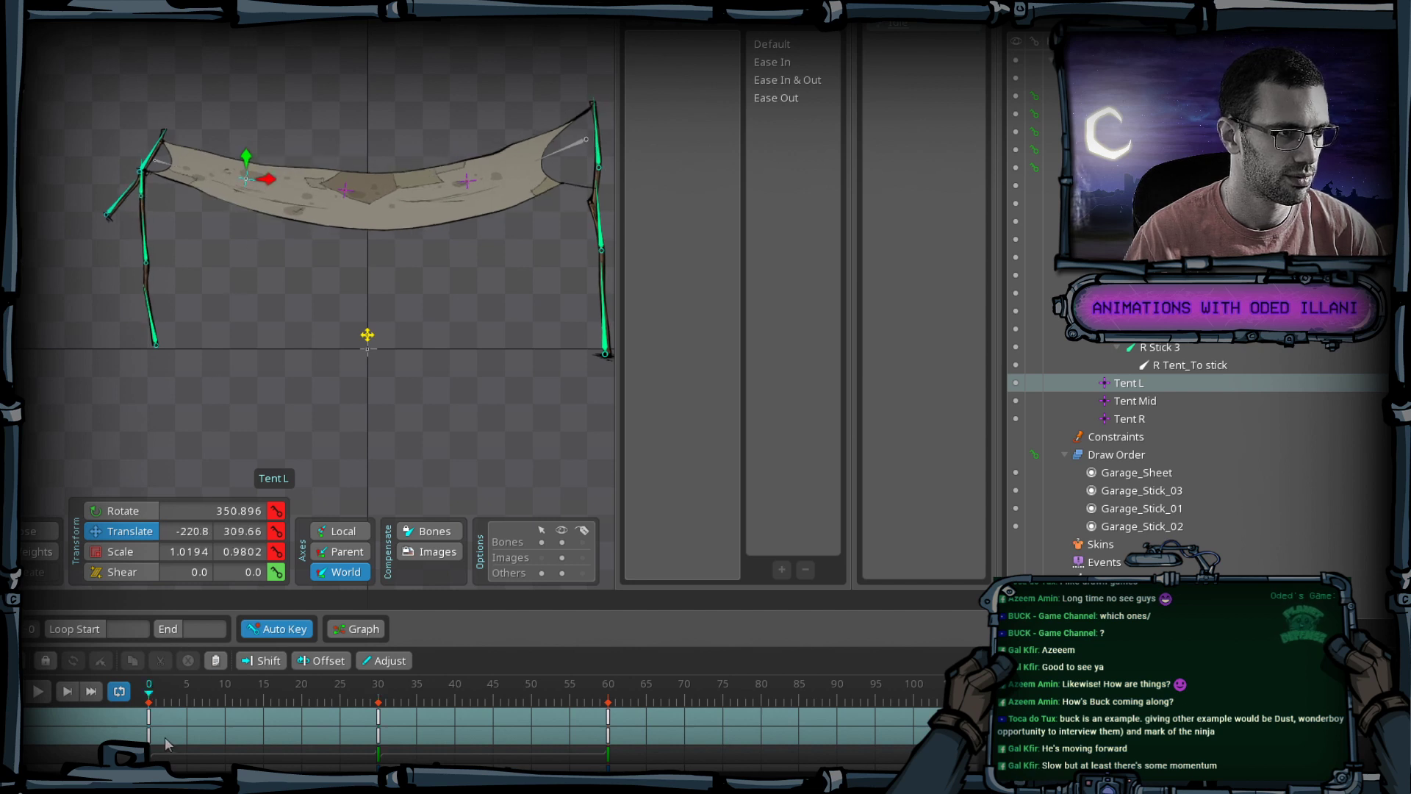
{"action": "left_click", "coordinate": [38, 692]}
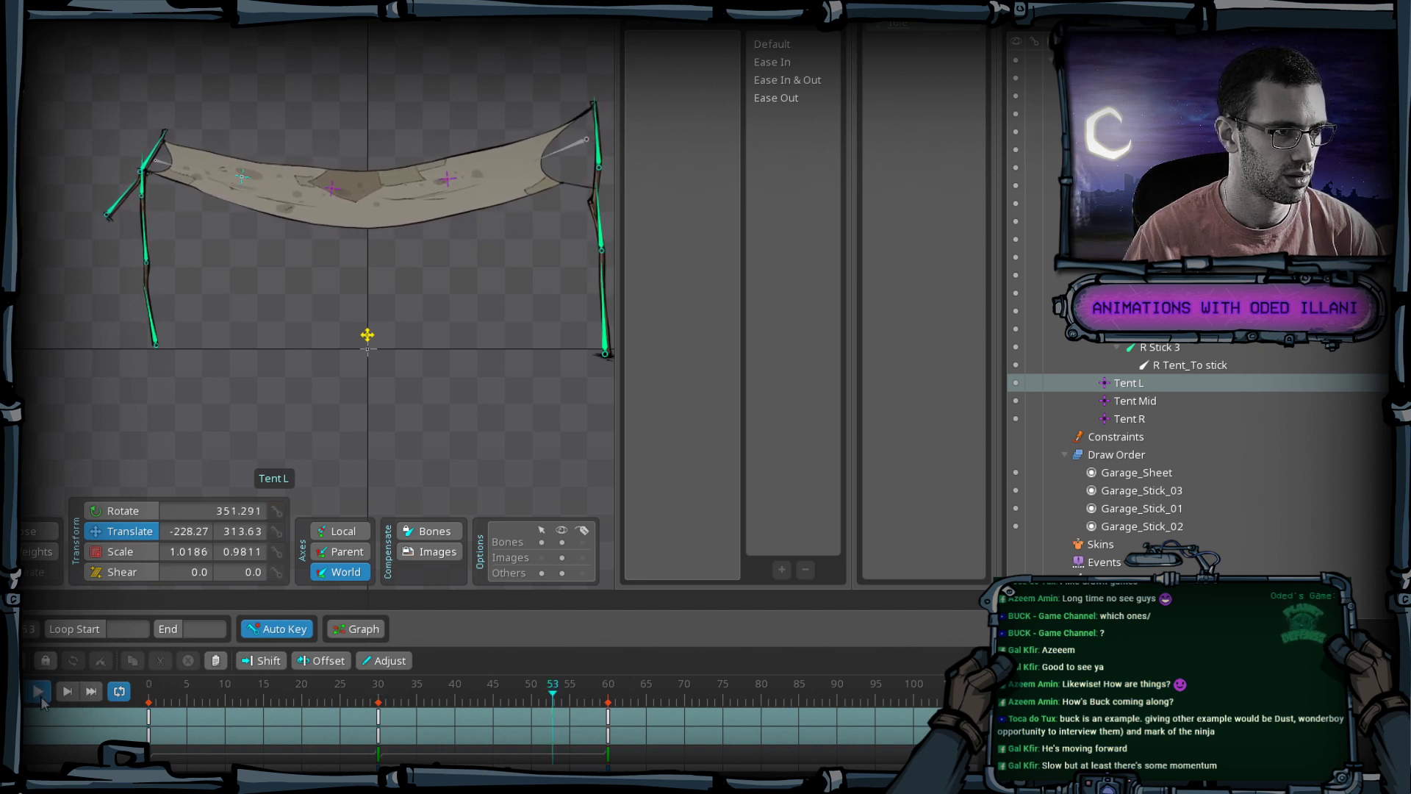
{"action": "key", "text": "space"}
{"action": "left_click", "coordinate": [145, 696]}
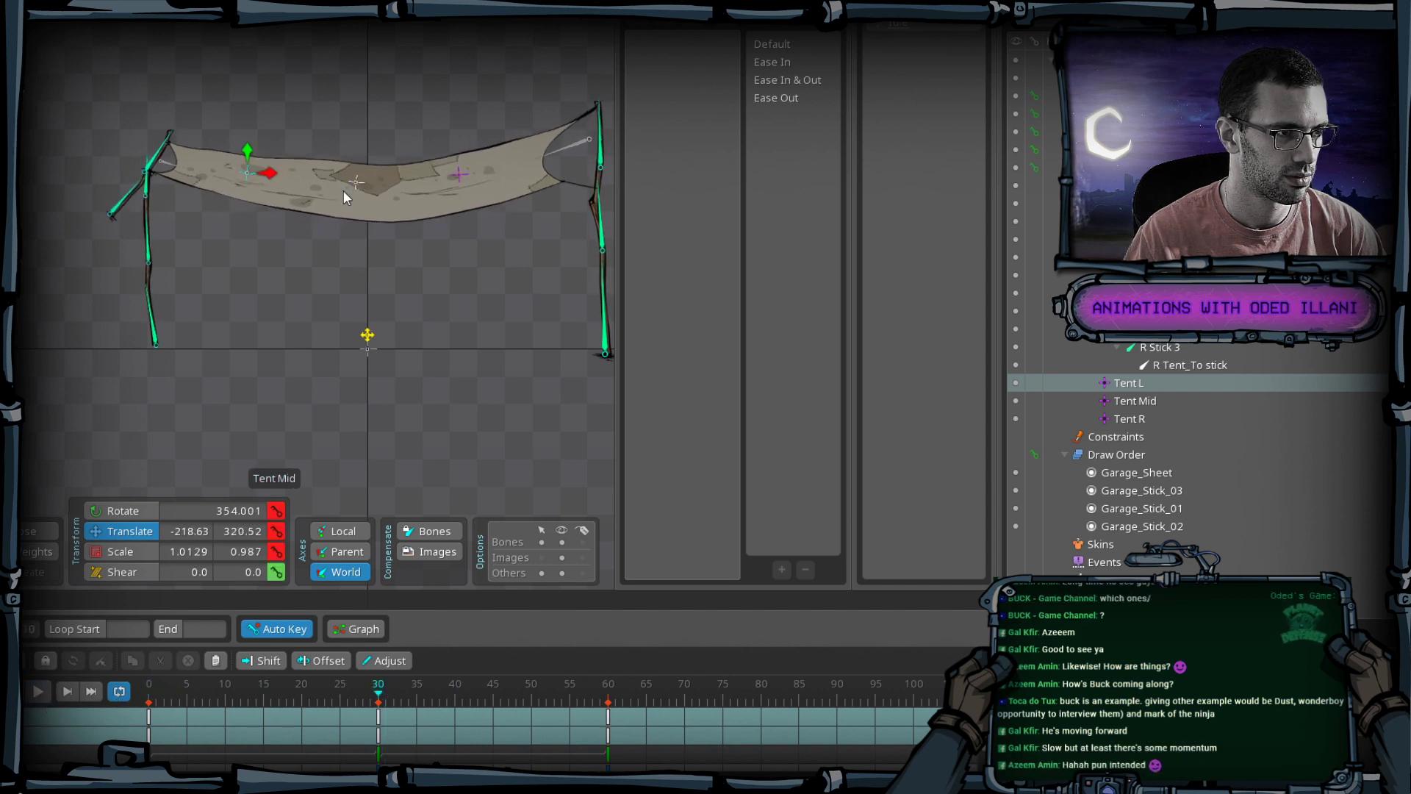
At frame 0, move Tent R back toward the sheet's middle to about (158, 299), and nudge it slightly further in.
{"action": "left_click", "coordinate": [473, 184]}
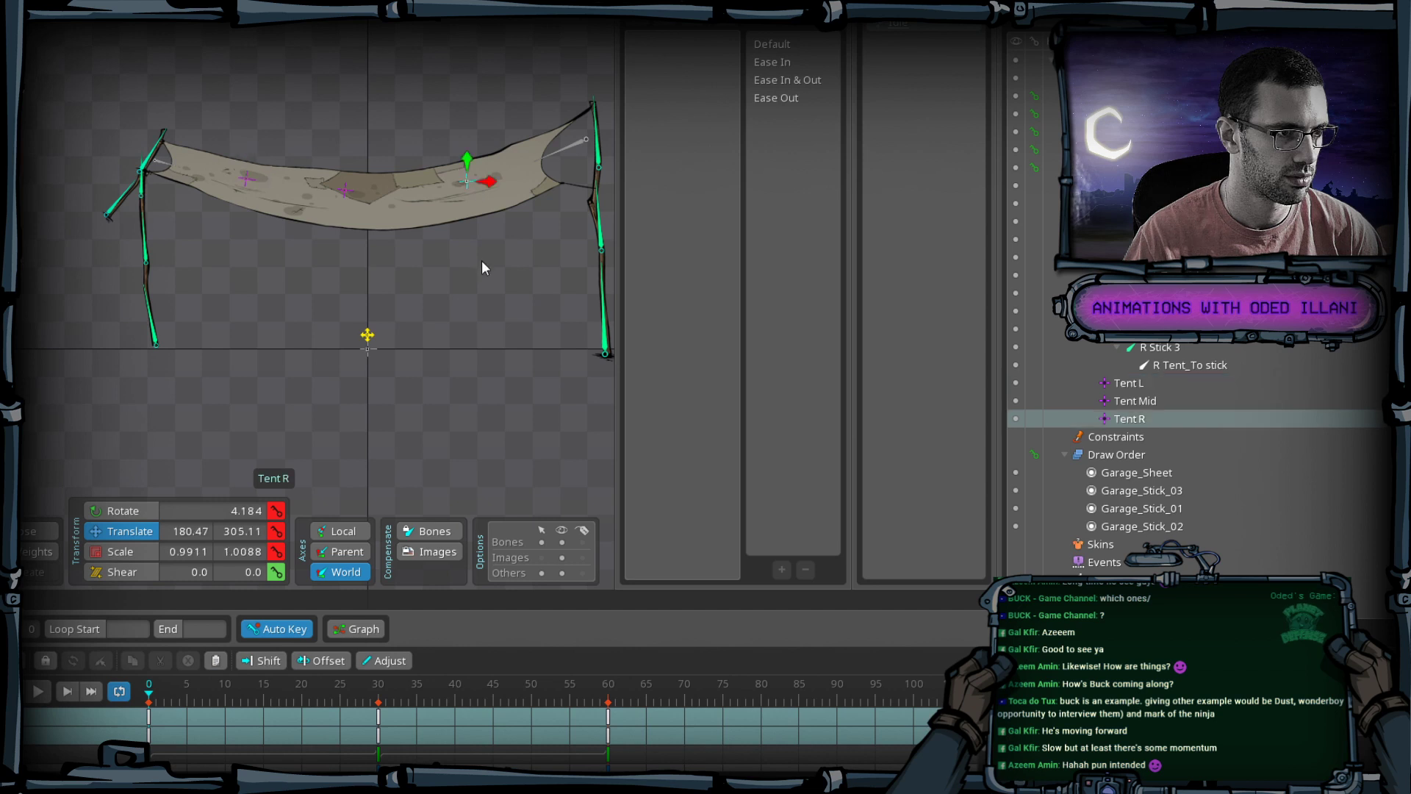
{"action": "left_click_drag", "start_coordinate": [482, 260], "coordinate": [467, 271]}
{"action": "key", "text": "End"}
{"action": "key", "text": "Home"}
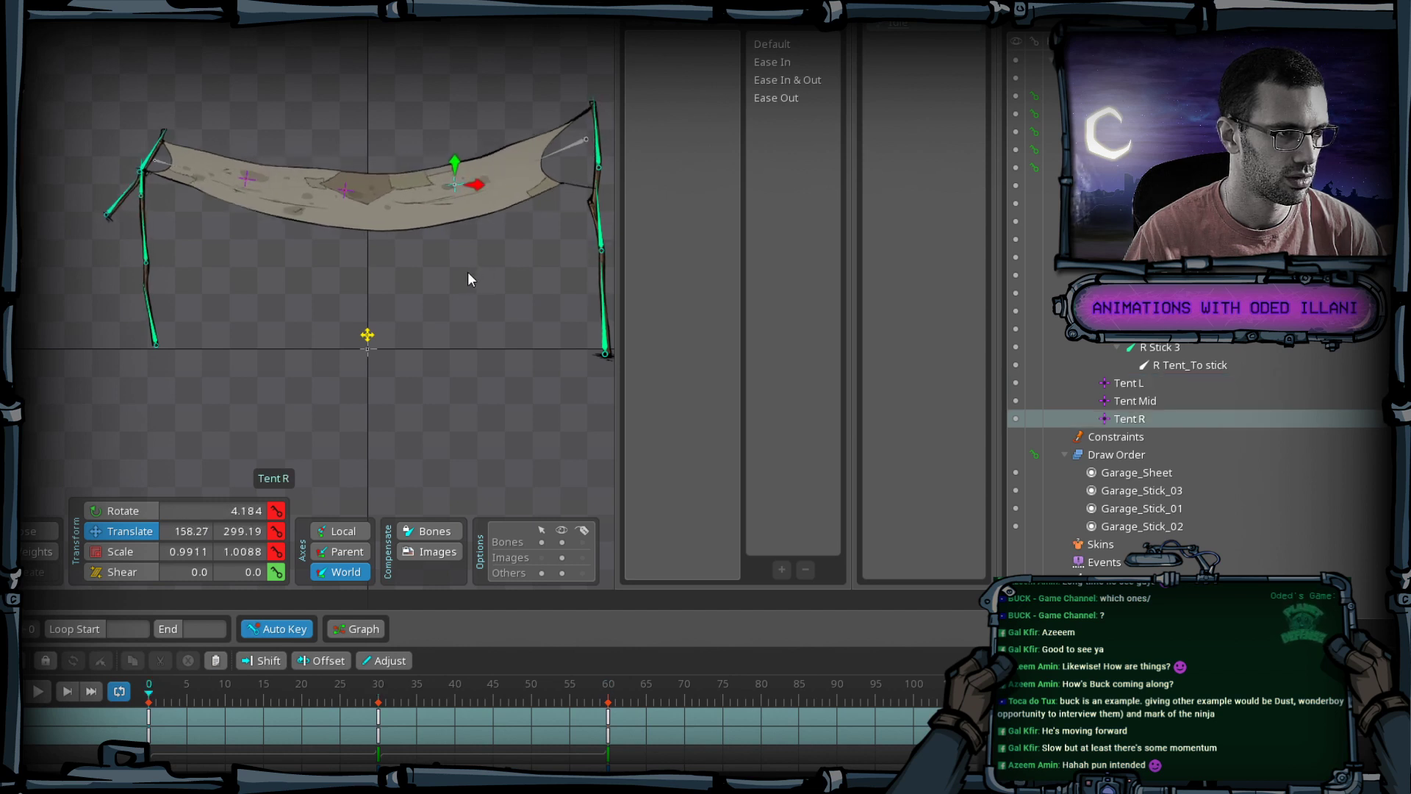
{"action": "left_click_drag", "start_coordinate": [468, 273], "coordinate": [458, 272]}
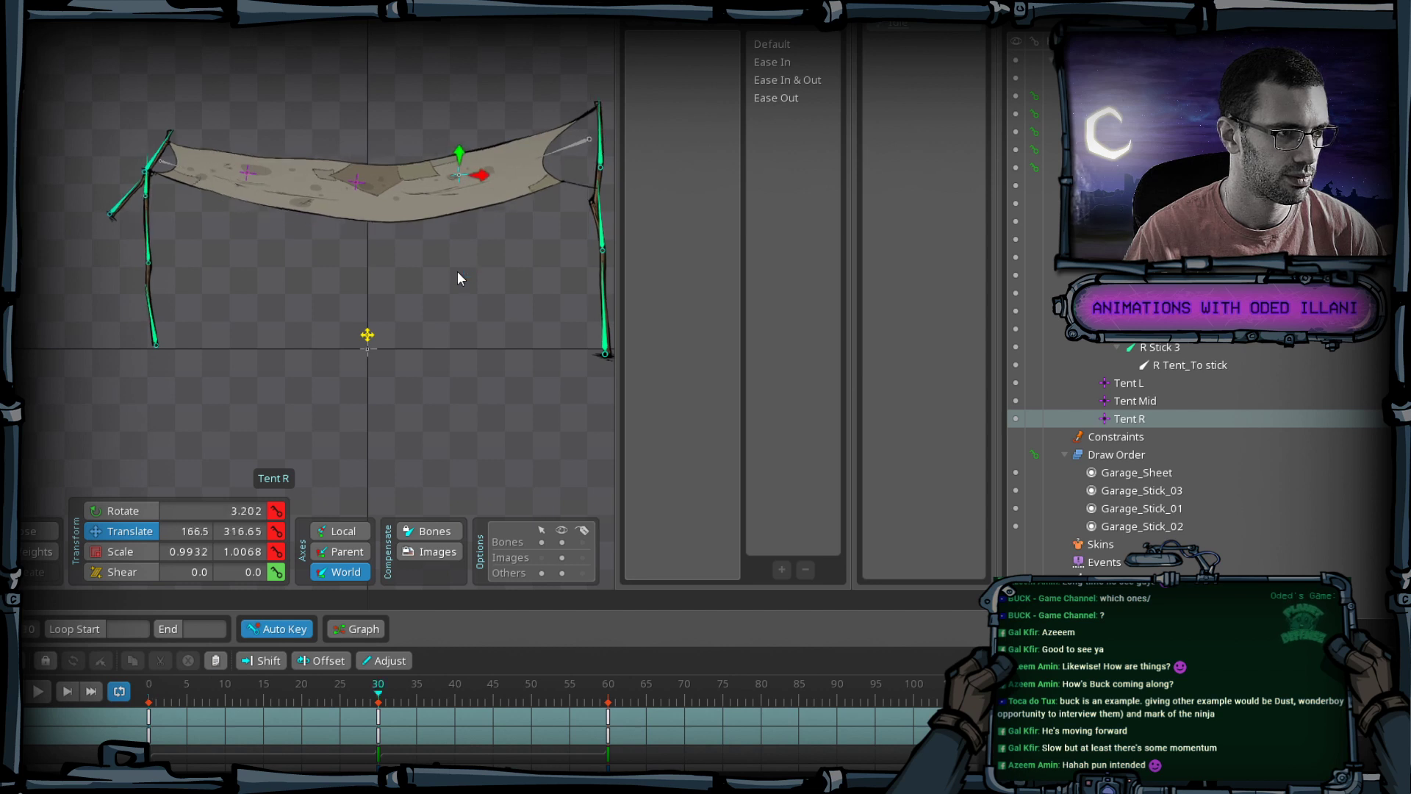
At frame 0, nudge Tent R up and inward, move Tent Mid to about (-42, 299) and rotate it to about 358.5 degrees.
{"action": "left_click", "coordinate": [247, 180]}
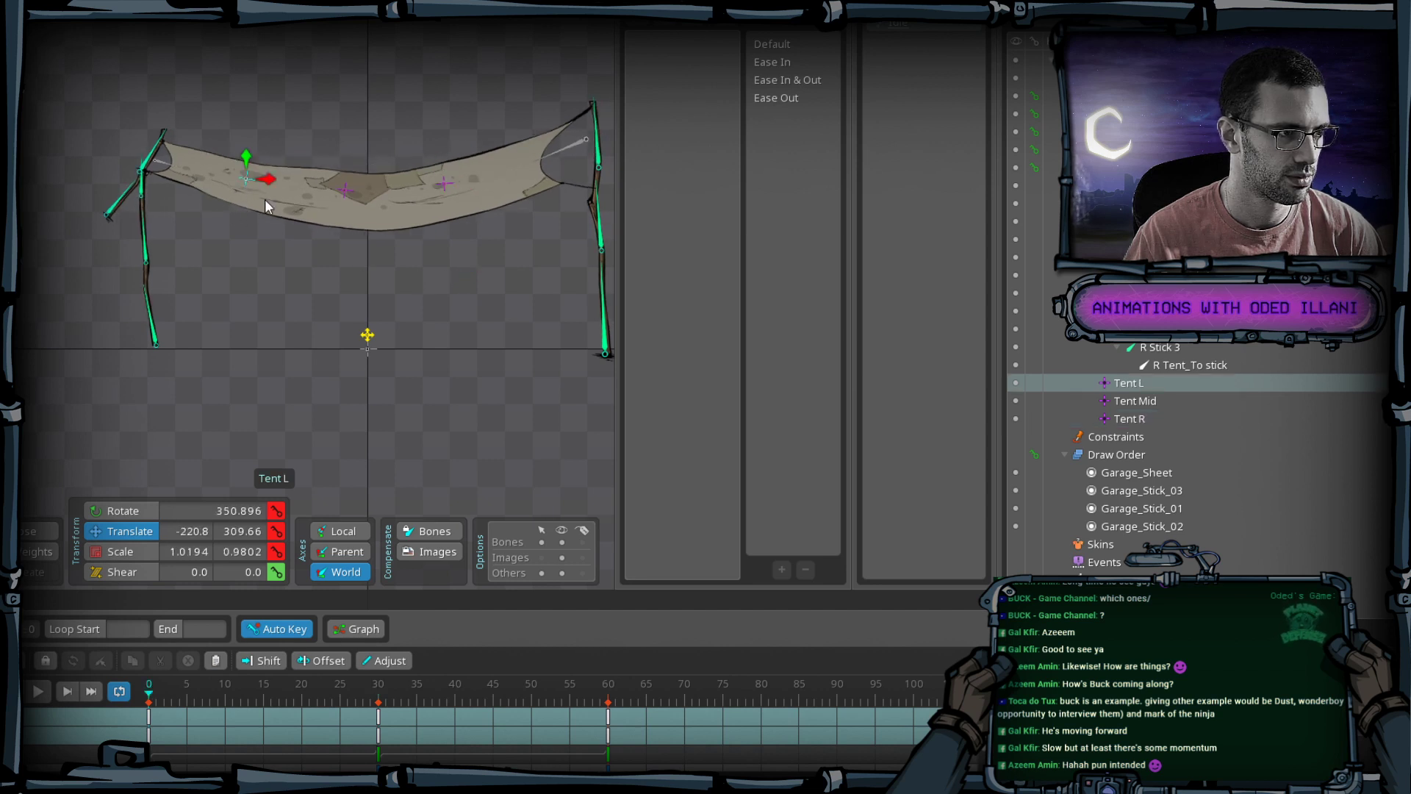
{"action": "left_click", "coordinate": [341, 189]}
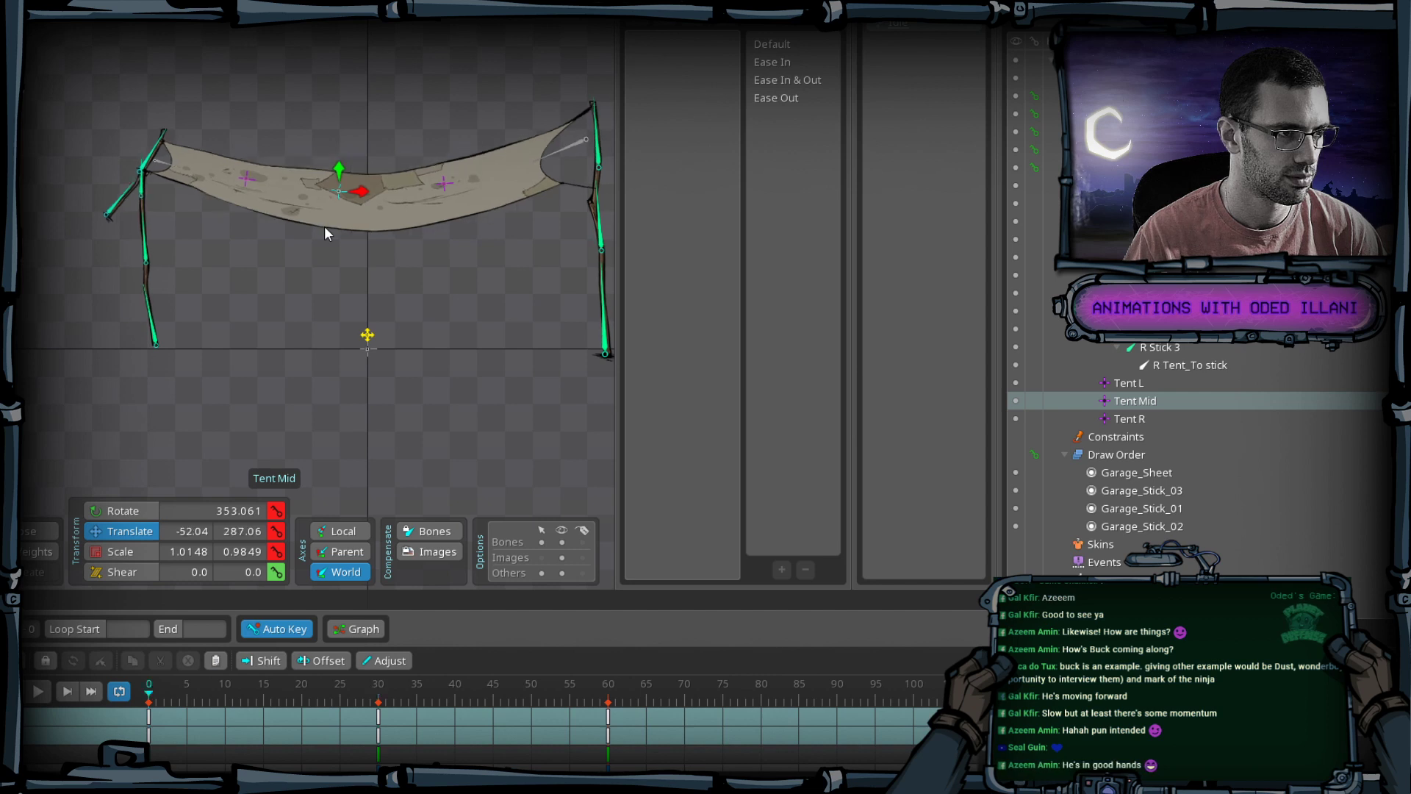
{"action": "left_click_drag", "start_coordinate": [324, 226], "coordinate": [324, 225]}
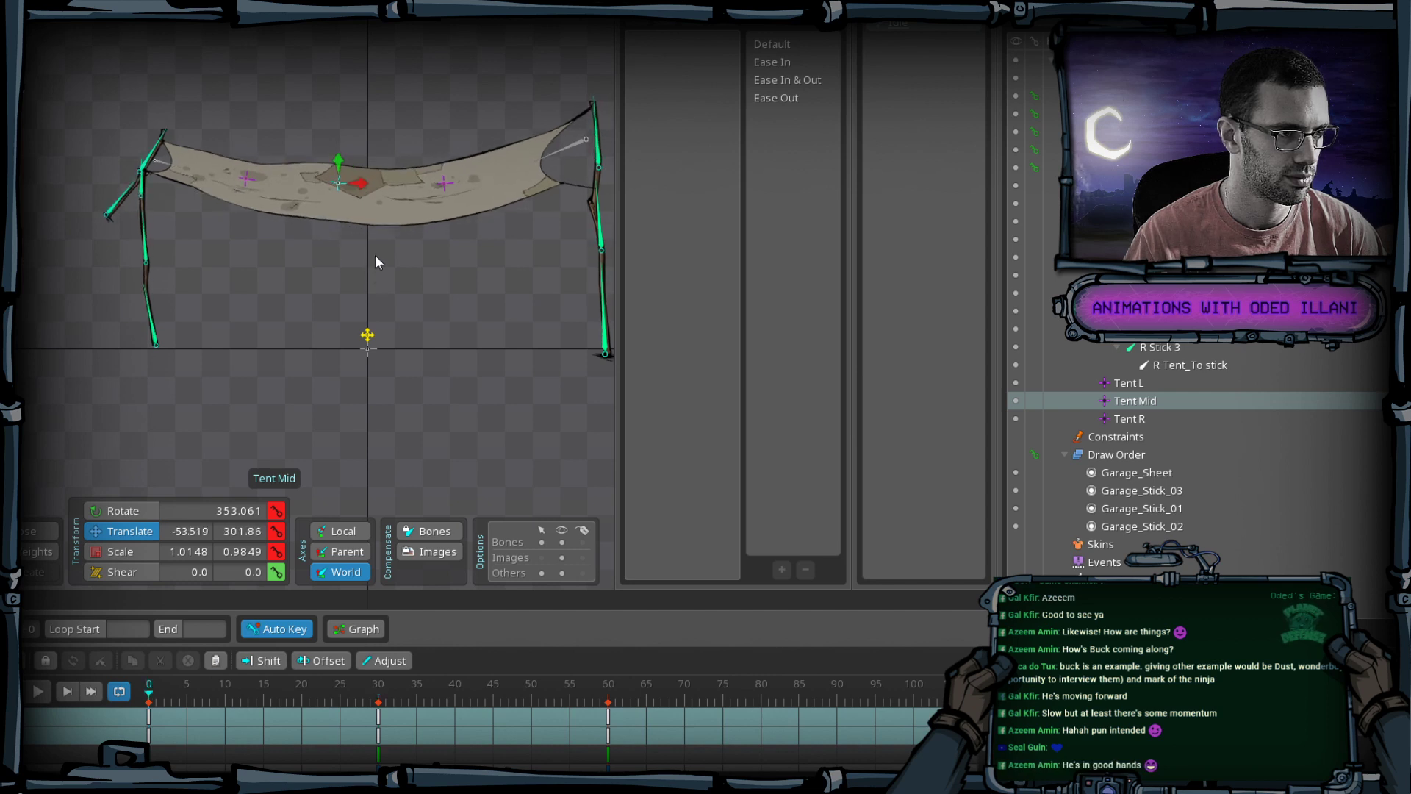
{"action": "left_click", "coordinate": [443, 179]}
{"action": "left_click_drag", "start_coordinate": [457, 242], "coordinate": [452, 239]}
{"action": "left_click", "coordinate": [339, 182]}
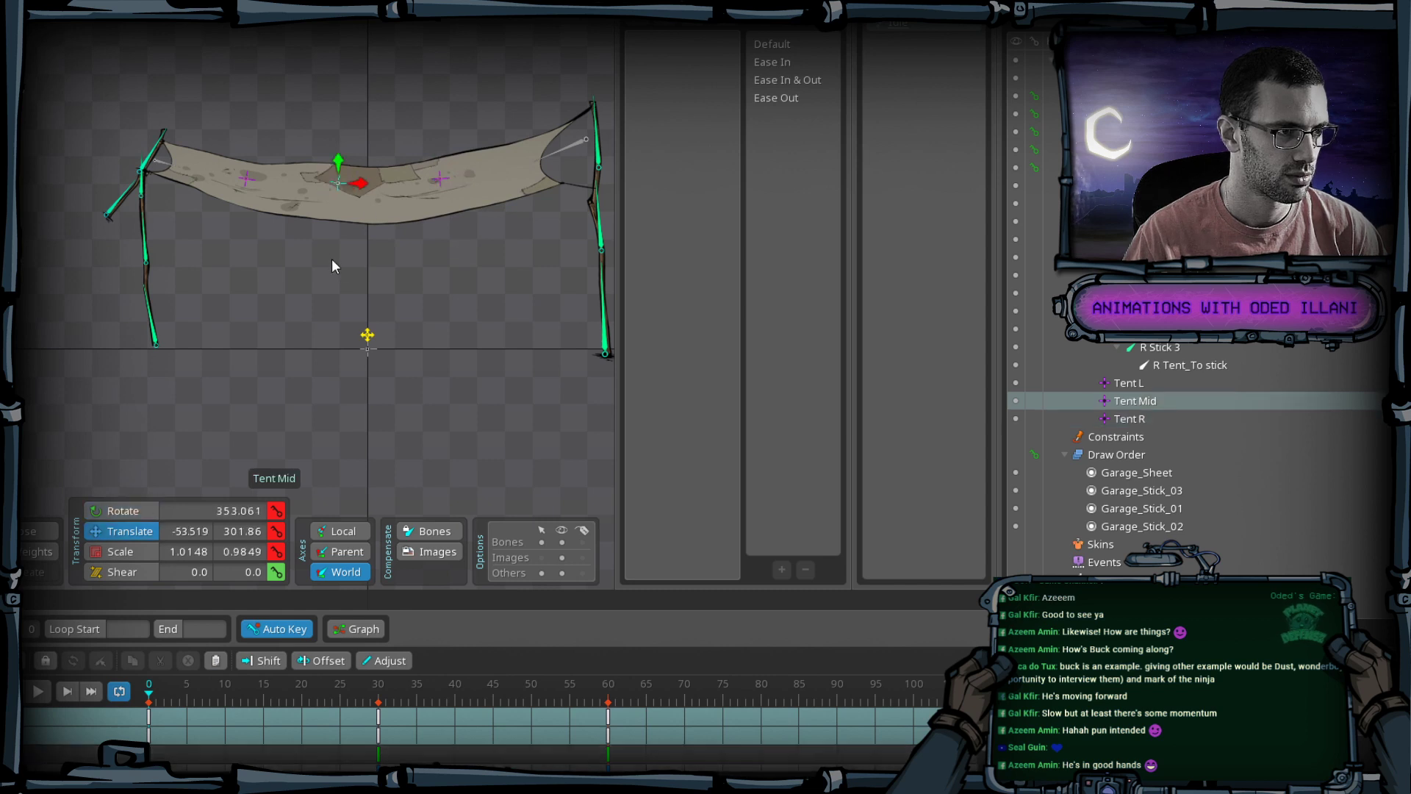
{"action": "left_click_drag", "start_coordinate": [332, 259], "coordinate": [346, 274]}
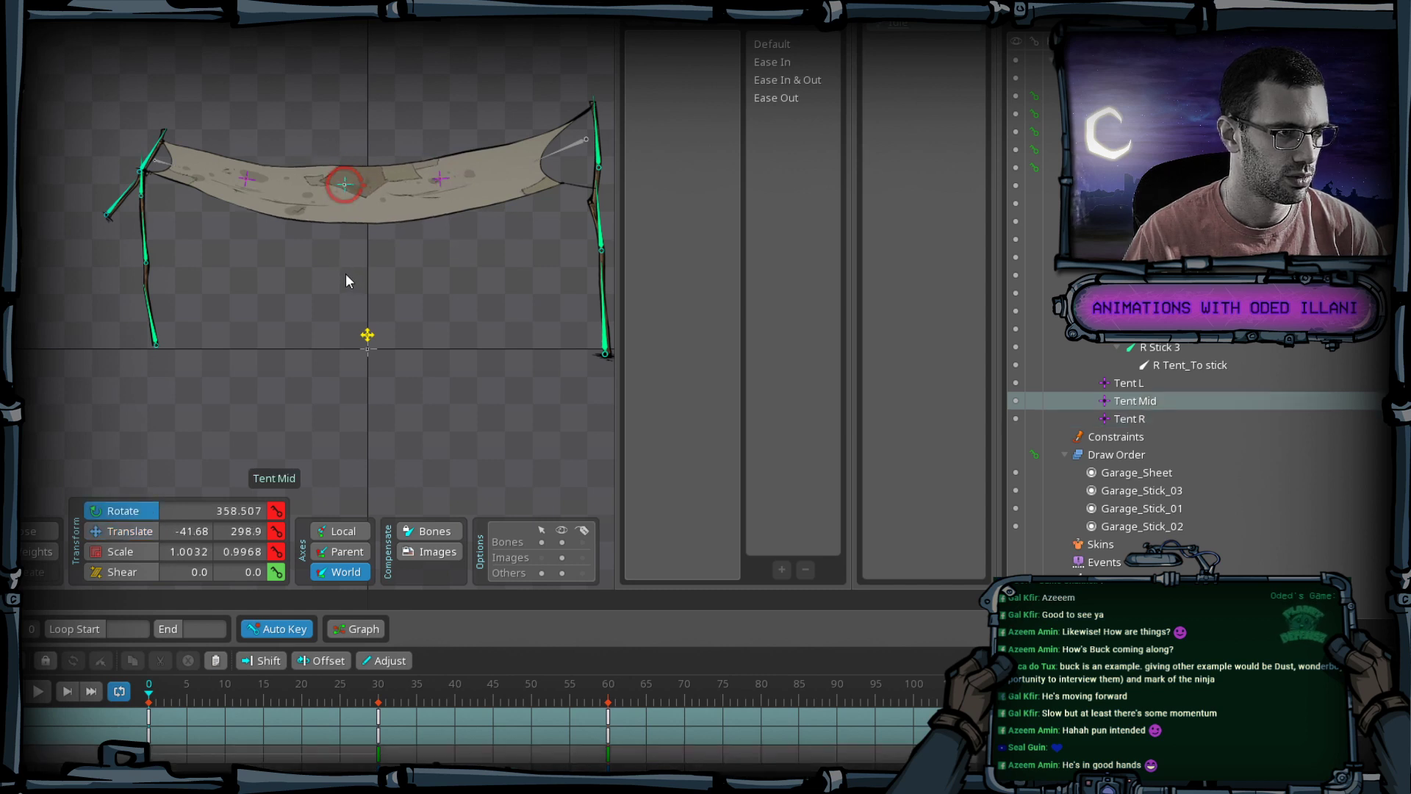
At frame 30, move Tent L slightly inward to about (-211, 318).
{"action": "left_click", "coordinate": [243, 175]}
{"action": "key", "text": "ctrl+Right"}
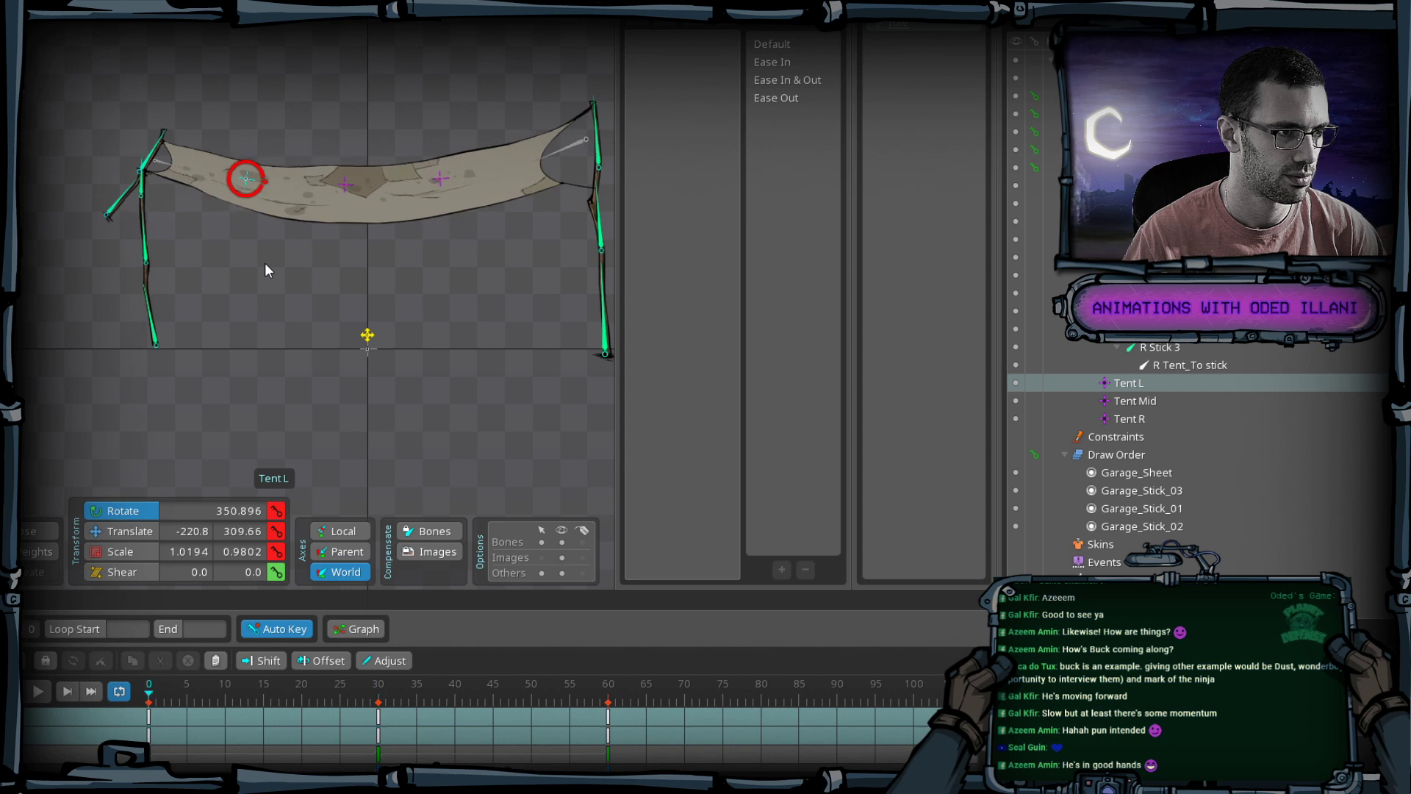
{"action": "key", "text": "t"}
{"action": "left_click_drag", "start_coordinate": [265, 264], "coordinate": [280, 263]}
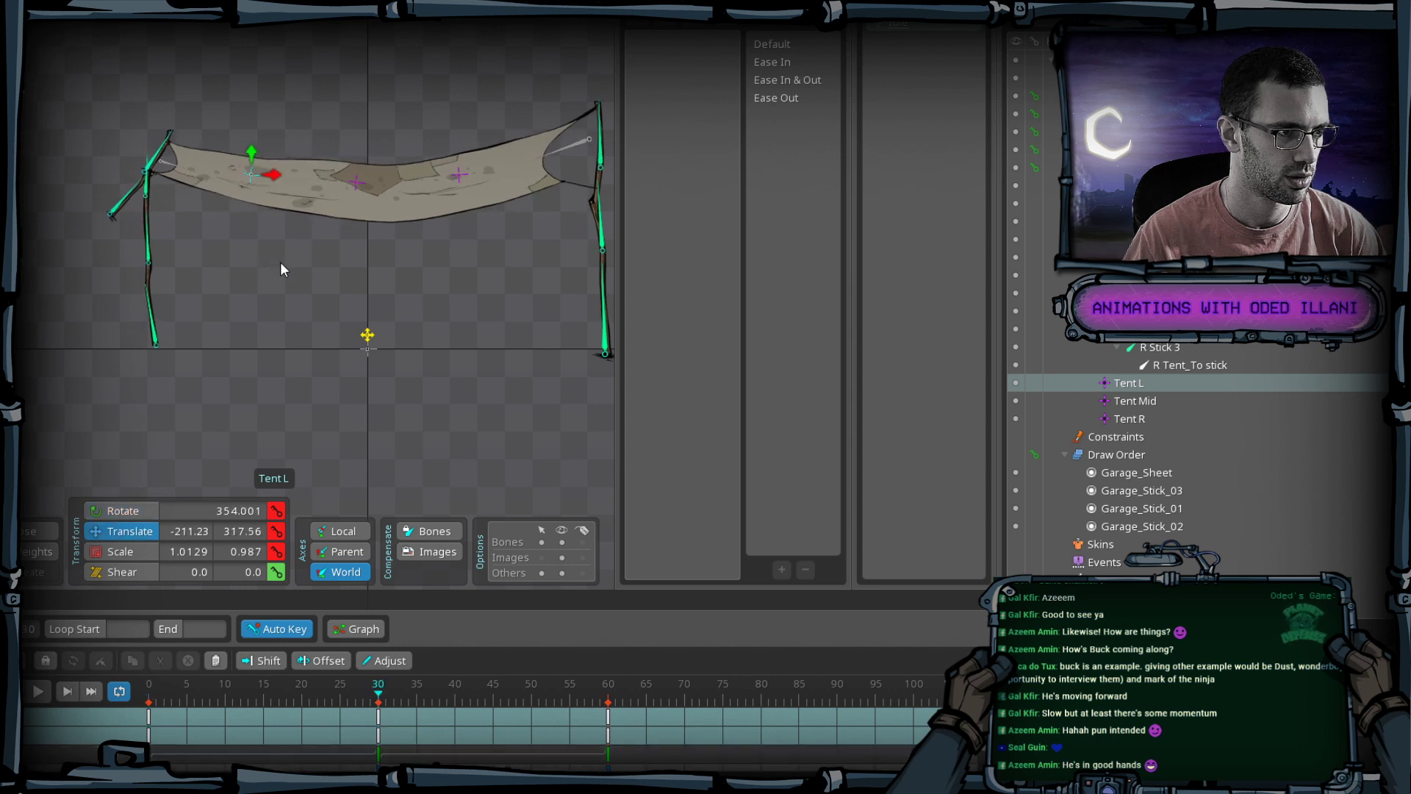
At frame 0, move Tent L outward to about (-234, 311), comparing the pose against frame 30.
{"action": "key", "text": "ctrl+Left"}
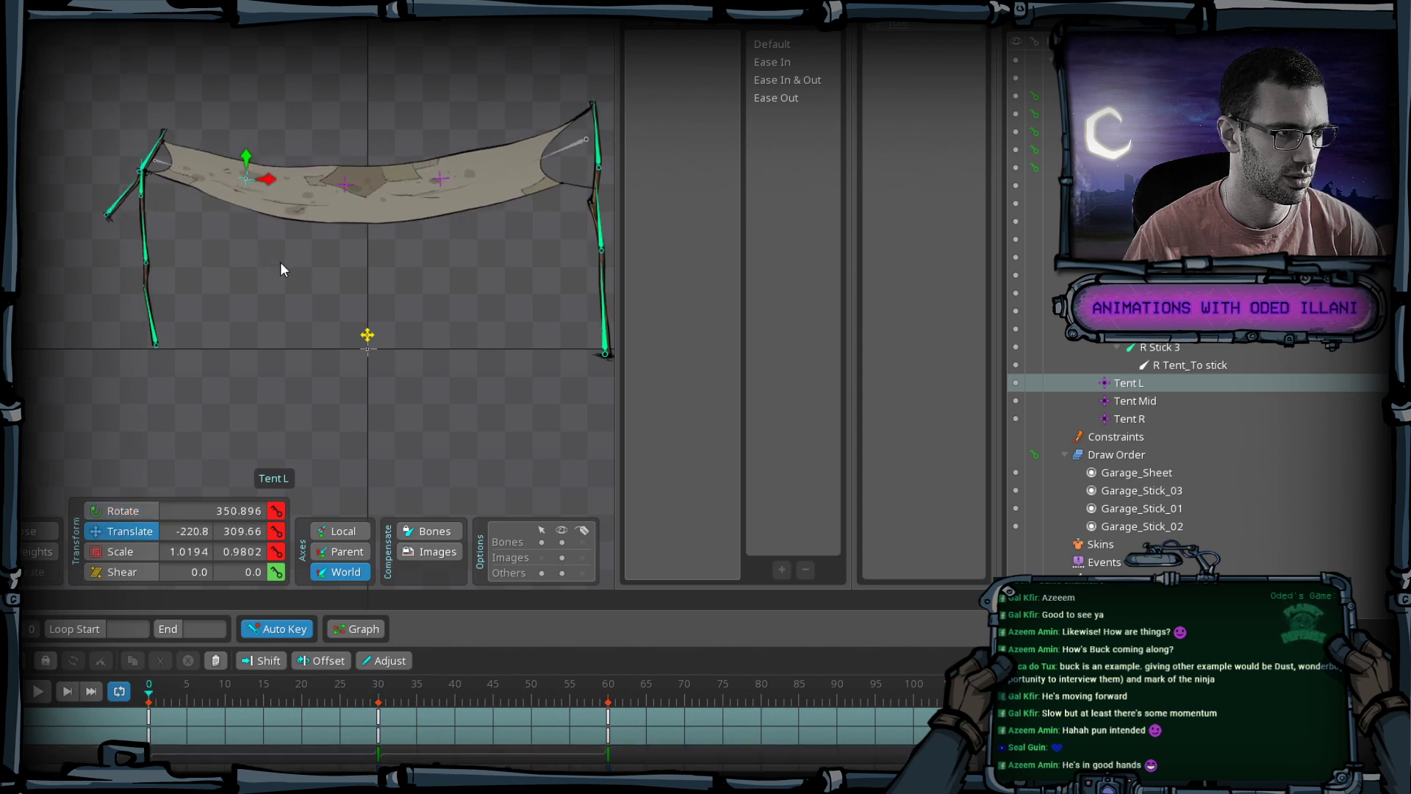
{"action": "key", "text": "ctrl+Right"}
{"action": "key", "text": "ctrl+Left"}
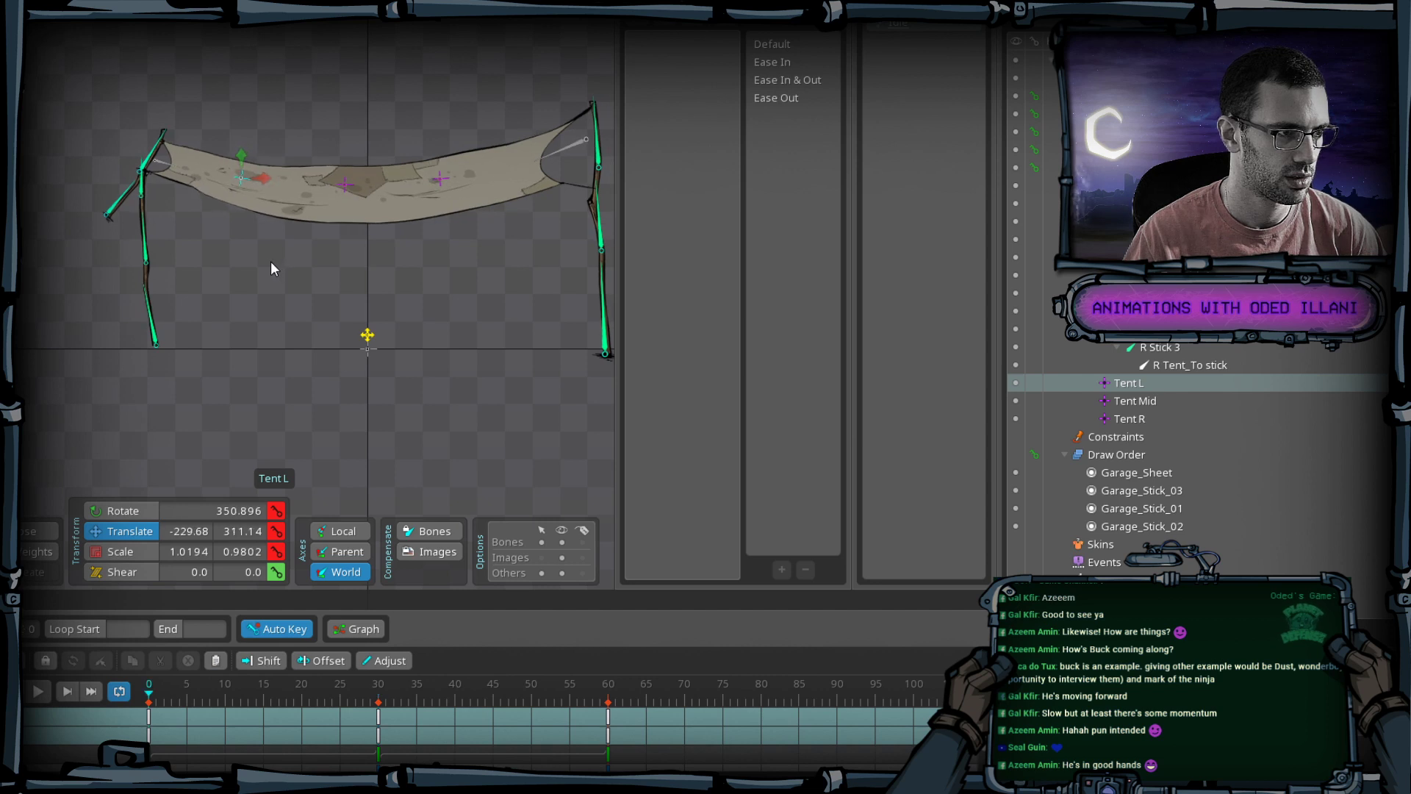
{"action": "key", "text": "ctrl+Right"}
{"action": "key", "text": "ctrl+Left"}
{"action": "key", "text": "ctrl+Right"}
{"action": "key", "text": "ctrl+Left"}
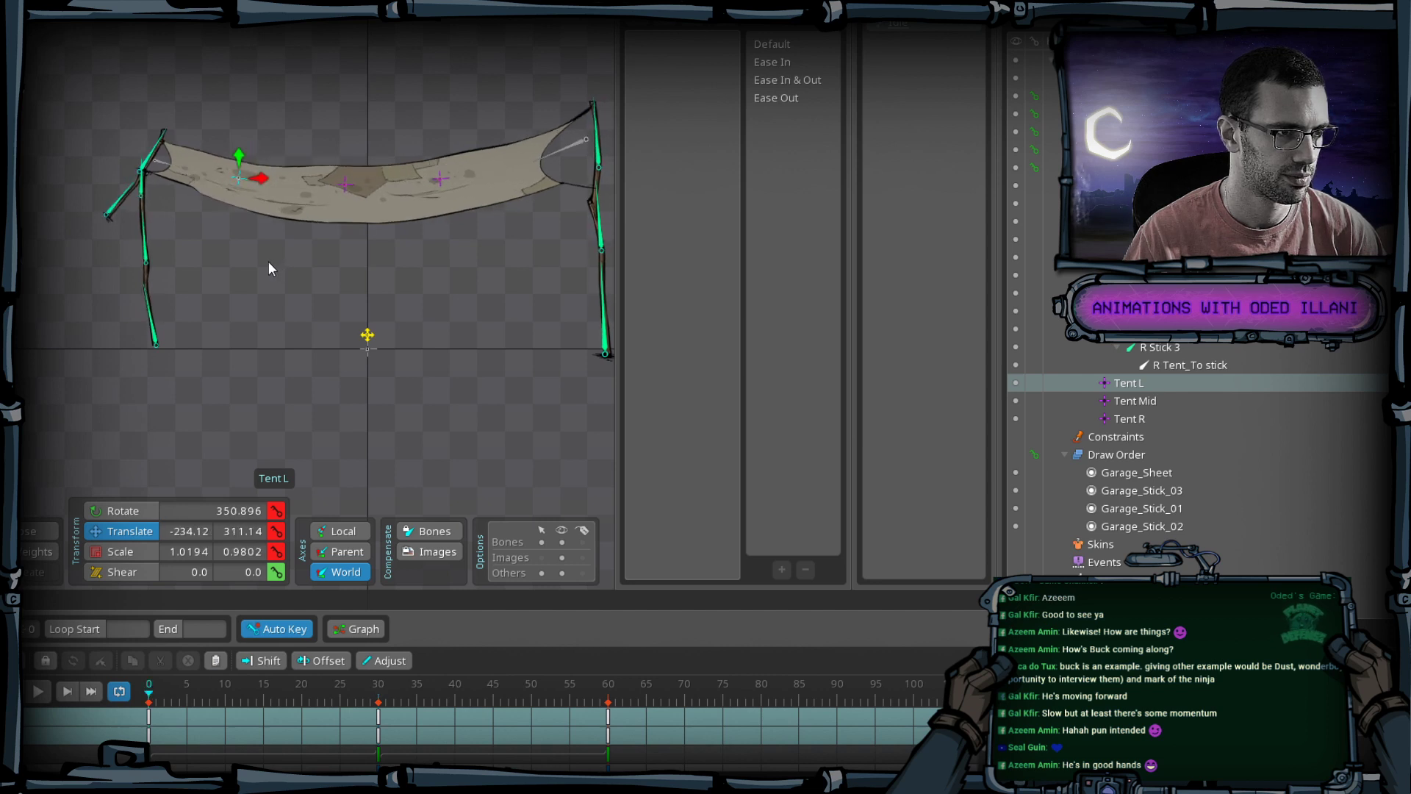
{"action": "key", "text": "ctrl+Right"}
Copy the frame 0 keys of all 15 bones to frame 60 and play back the loop.
{"action": "scroll", "coordinate": [257, 256], "scroll_direction": "down", "scroll_amount": 2}
{"action": "left_click_drag", "start_coordinate": [682, 417], "coordinate": [684, 419]}
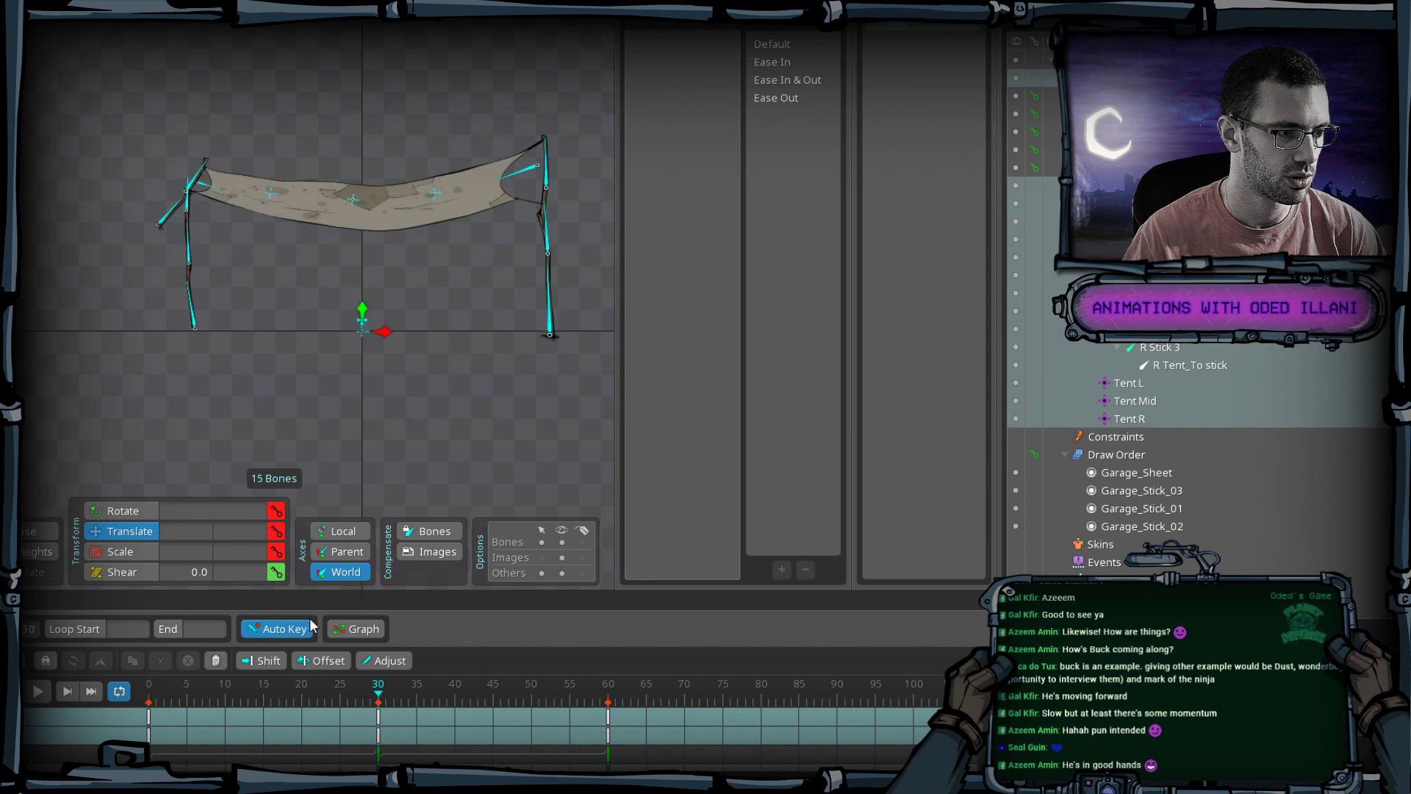
{"action": "left_click", "coordinate": [149, 728]}
{"action": "key", "text": "ctrl+c"}
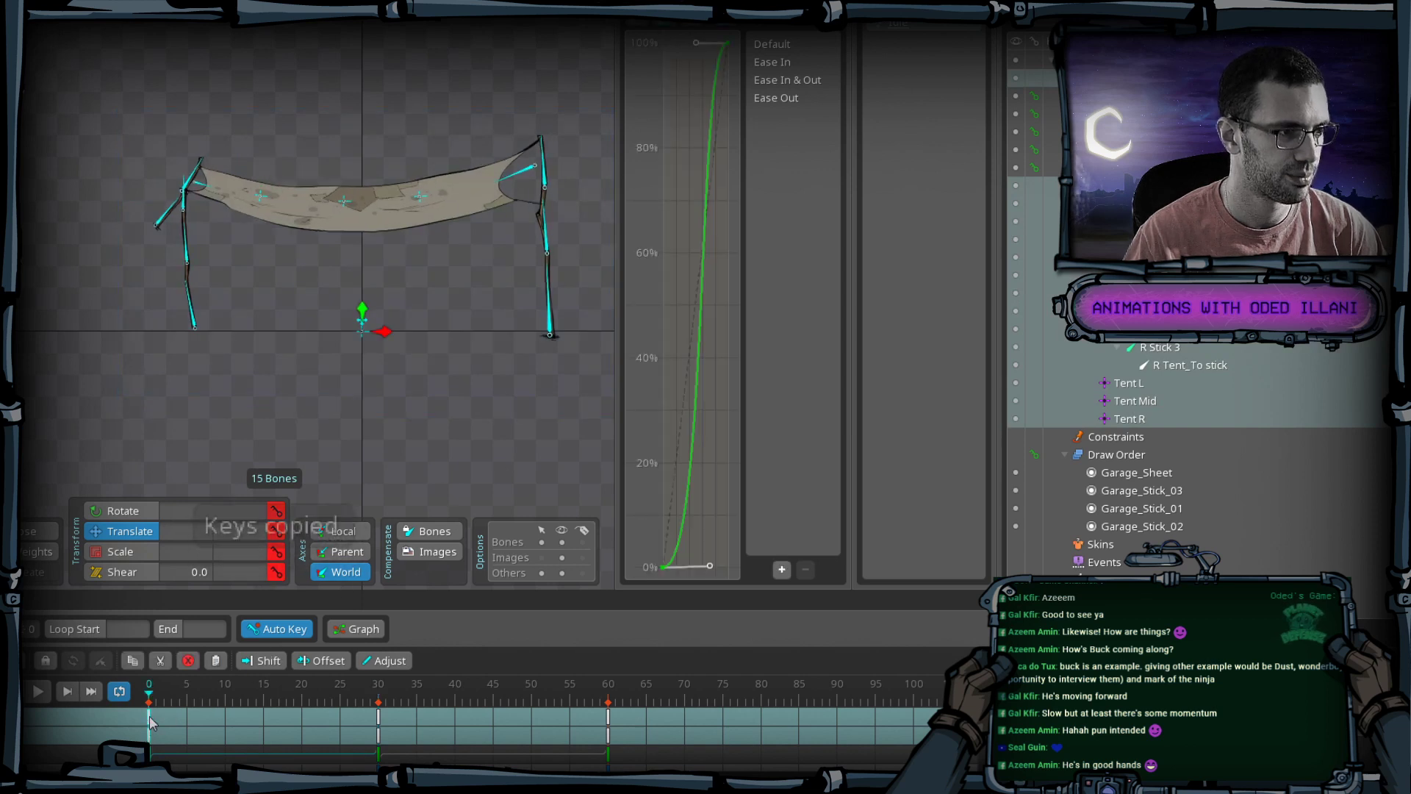
{"action": "key", "text": "End"}
{"action": "key", "text": "ctrl+v"}
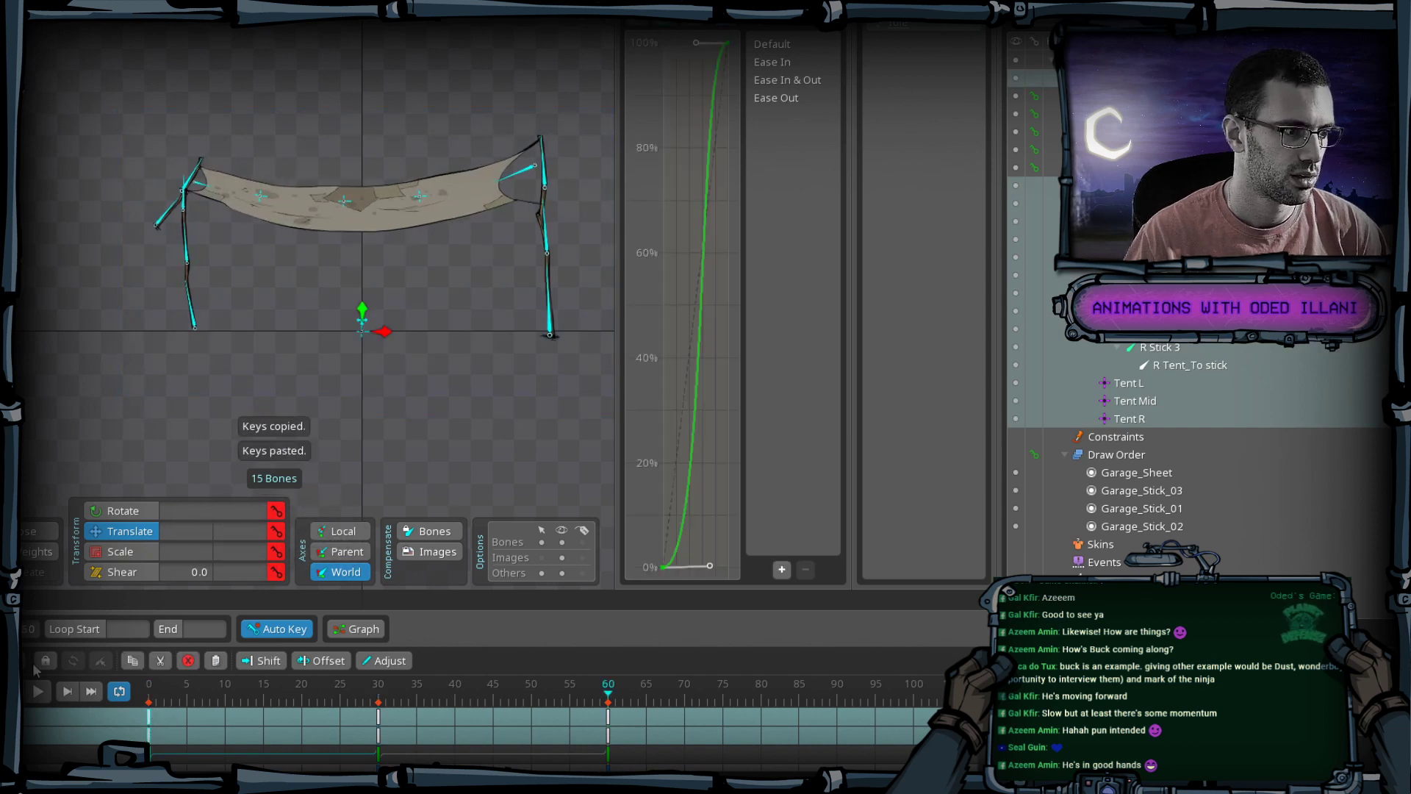
{"action": "left_click", "coordinate": [40, 702]}
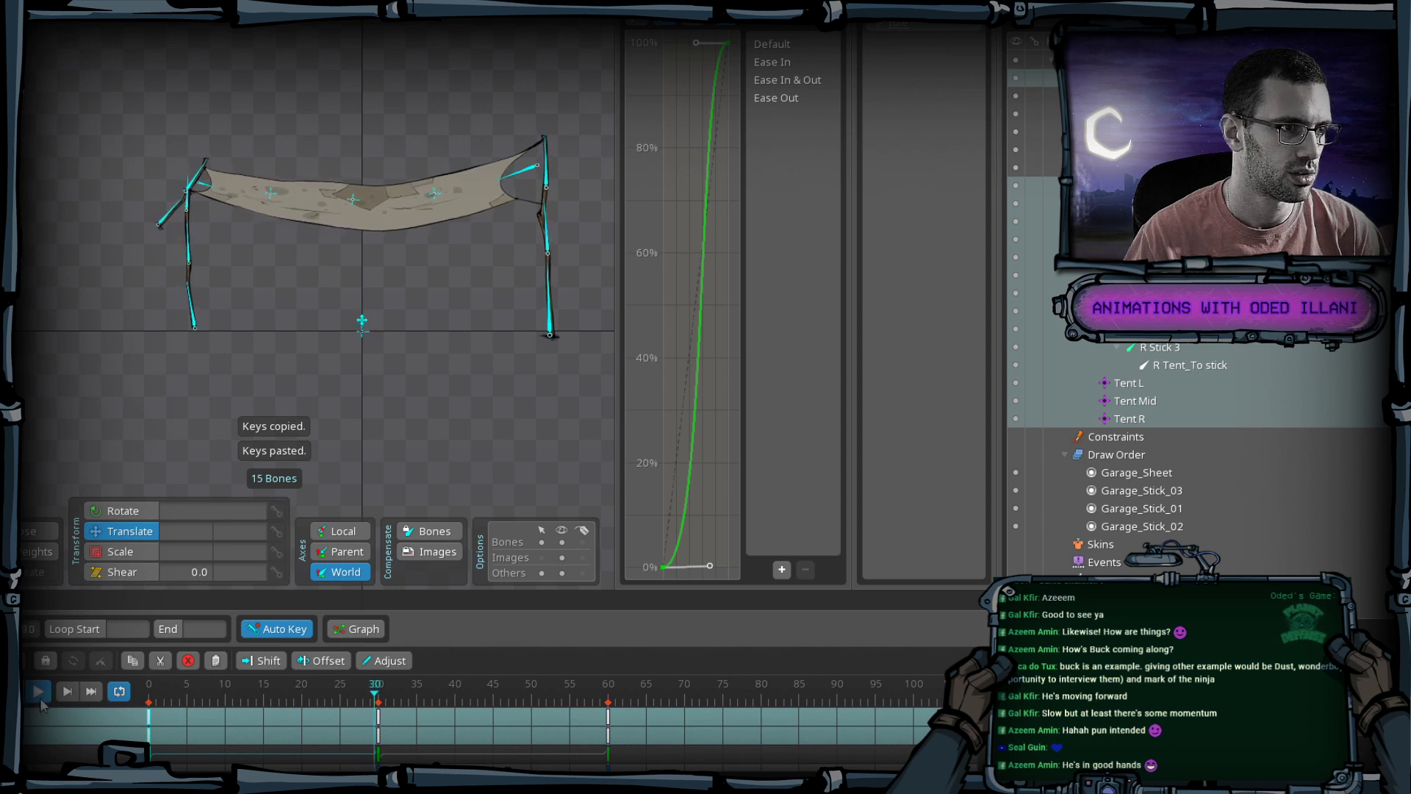
Stop playback and, at frame 0, increase Root_Anim's Y shear to about 9.7.
{"action": "left_click", "coordinate": [41, 702]}
{"action": "scroll", "coordinate": [405, 281], "scroll_direction": "up", "scroll_amount": 3}
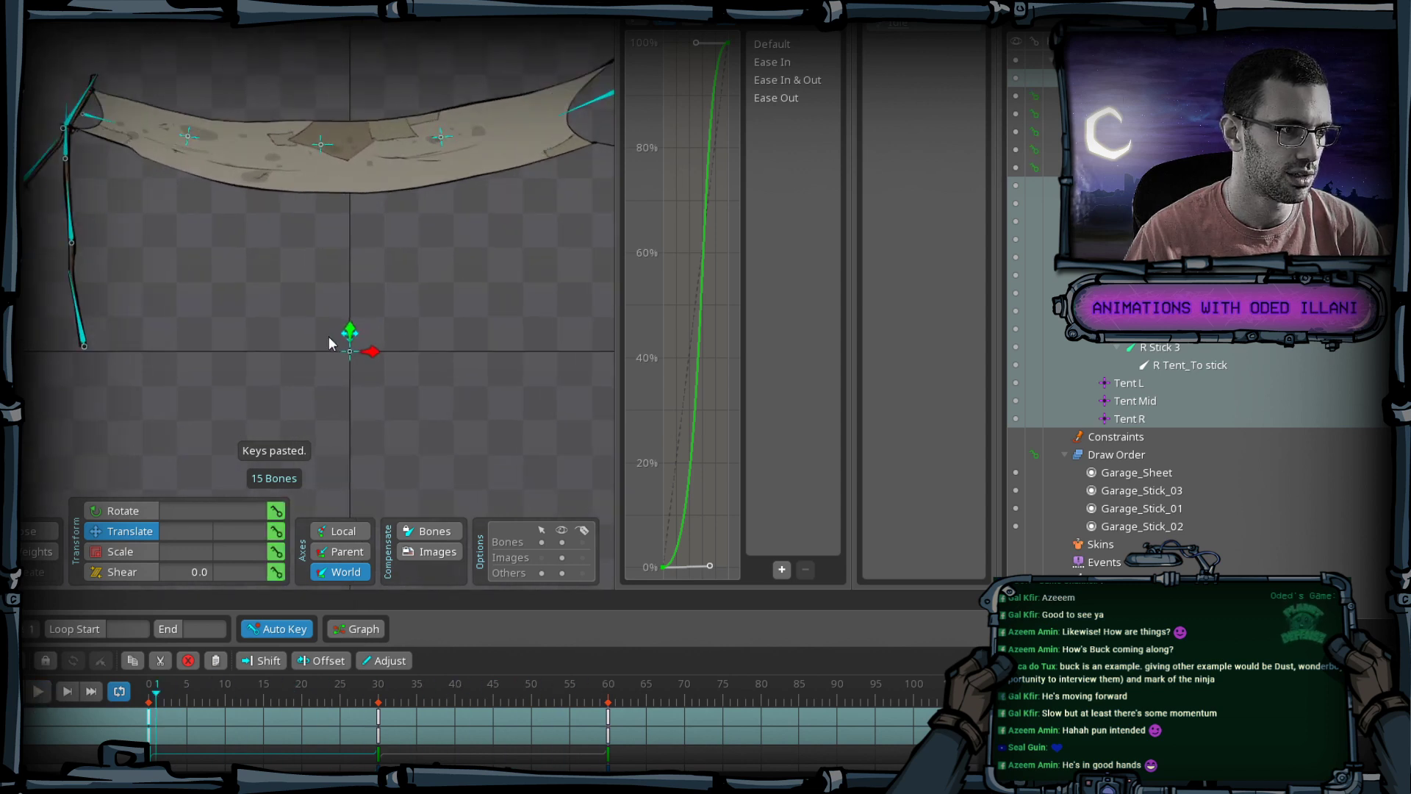
{"action": "left_click", "coordinate": [342, 334]}
{"action": "key", "text": "ctrl+a"}
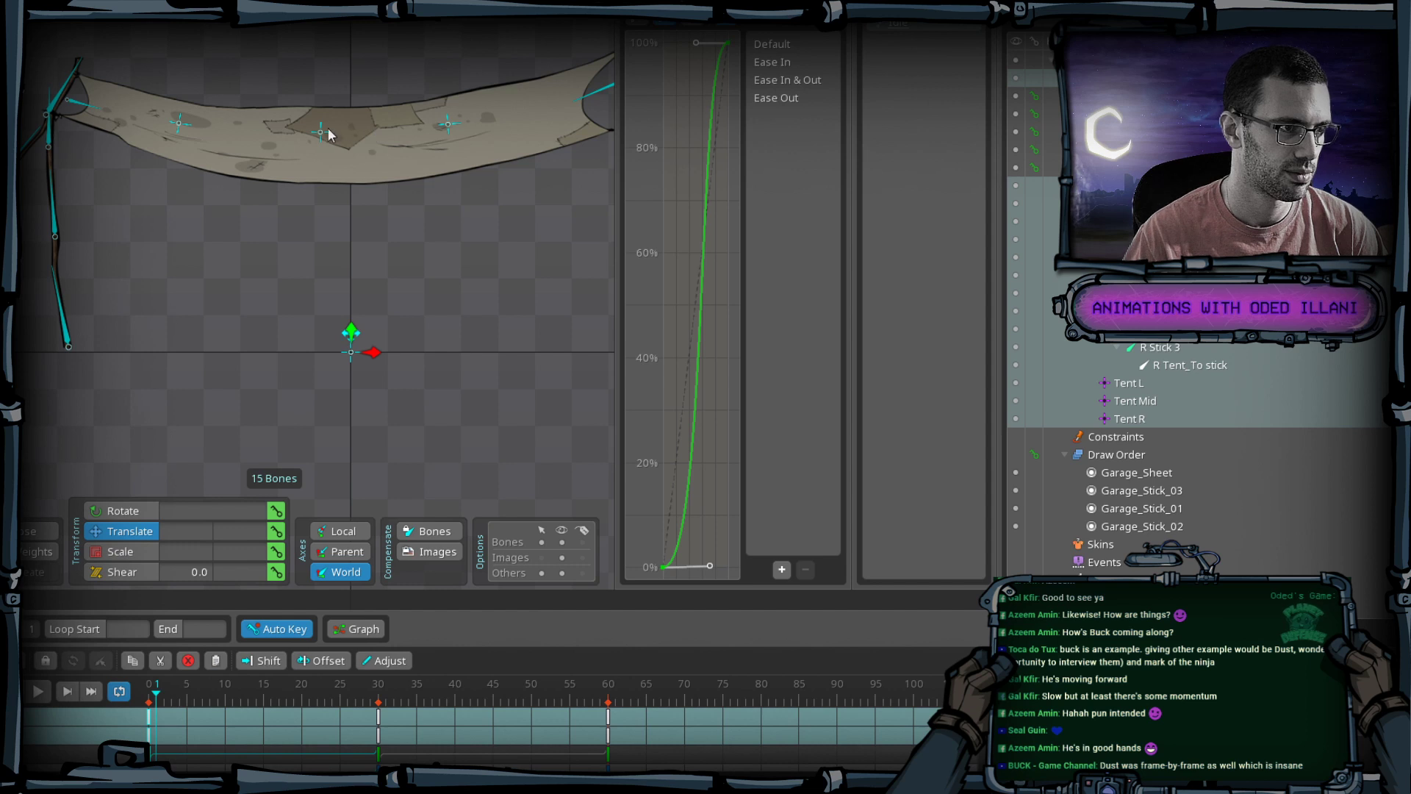
{"action": "left_click", "coordinate": [60, 320]}
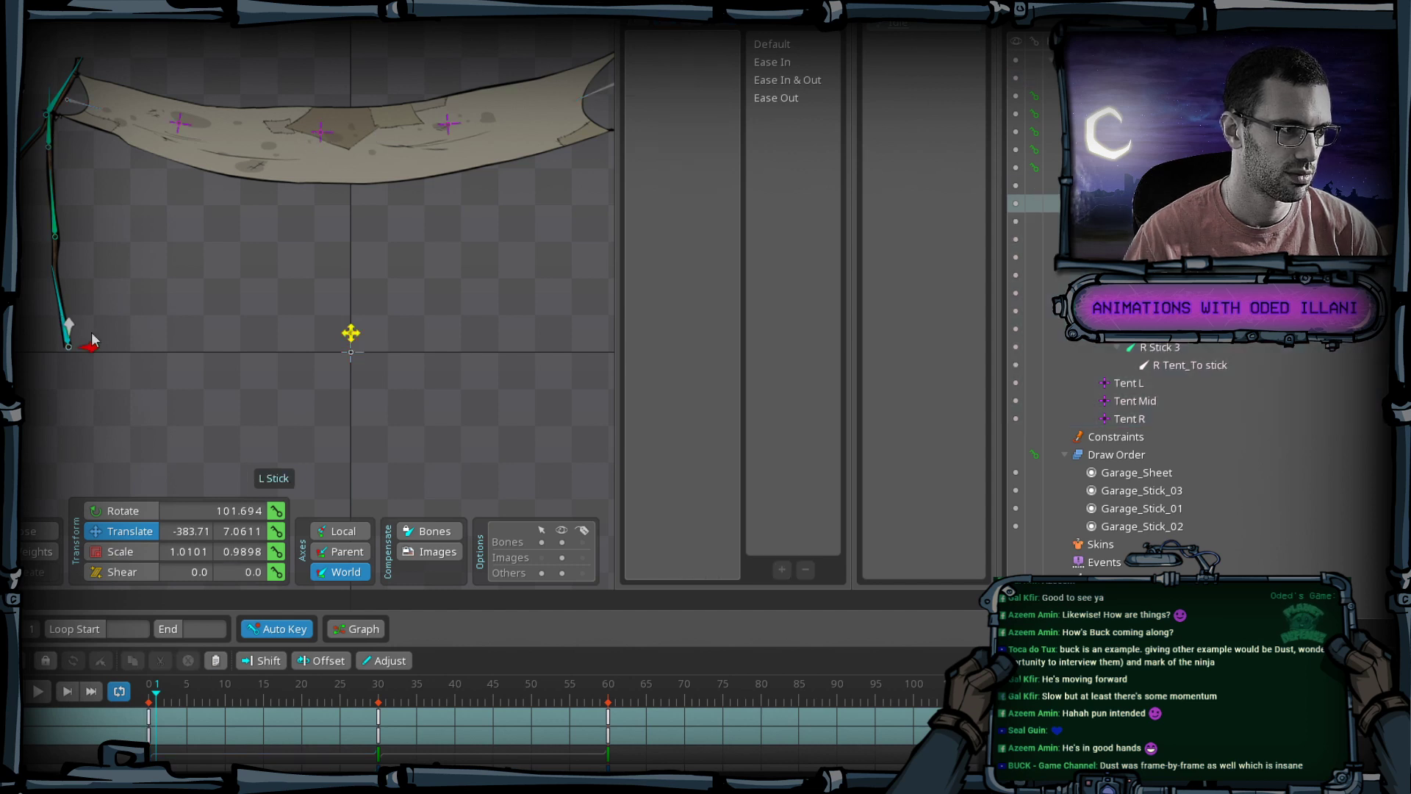
{"action": "left_click", "coordinate": [351, 333]}
{"action": "key", "text": "Left"}
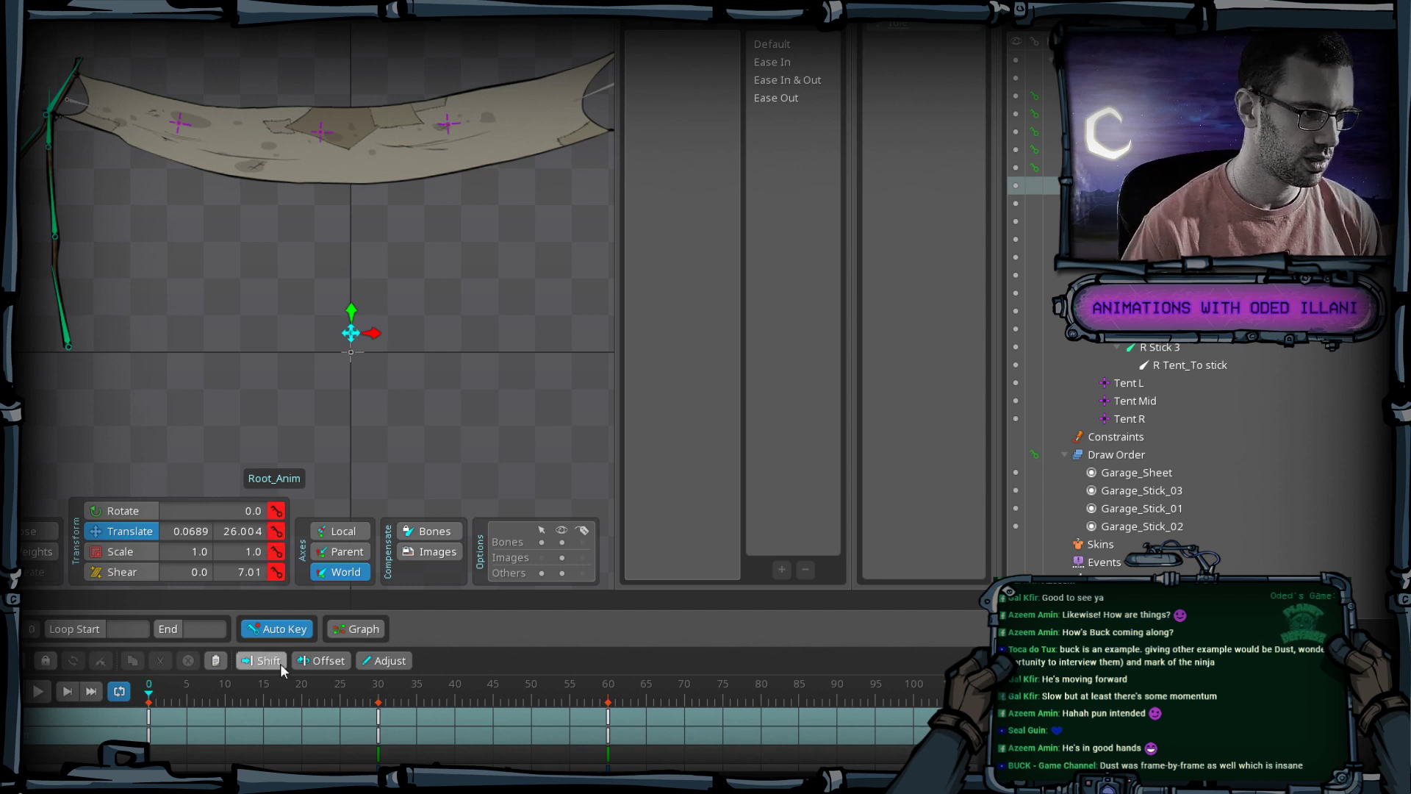
{"action": "key", "text": "n"}
{"action": "left_click_drag", "start_coordinate": [351, 289], "coordinate": [347, 284]}
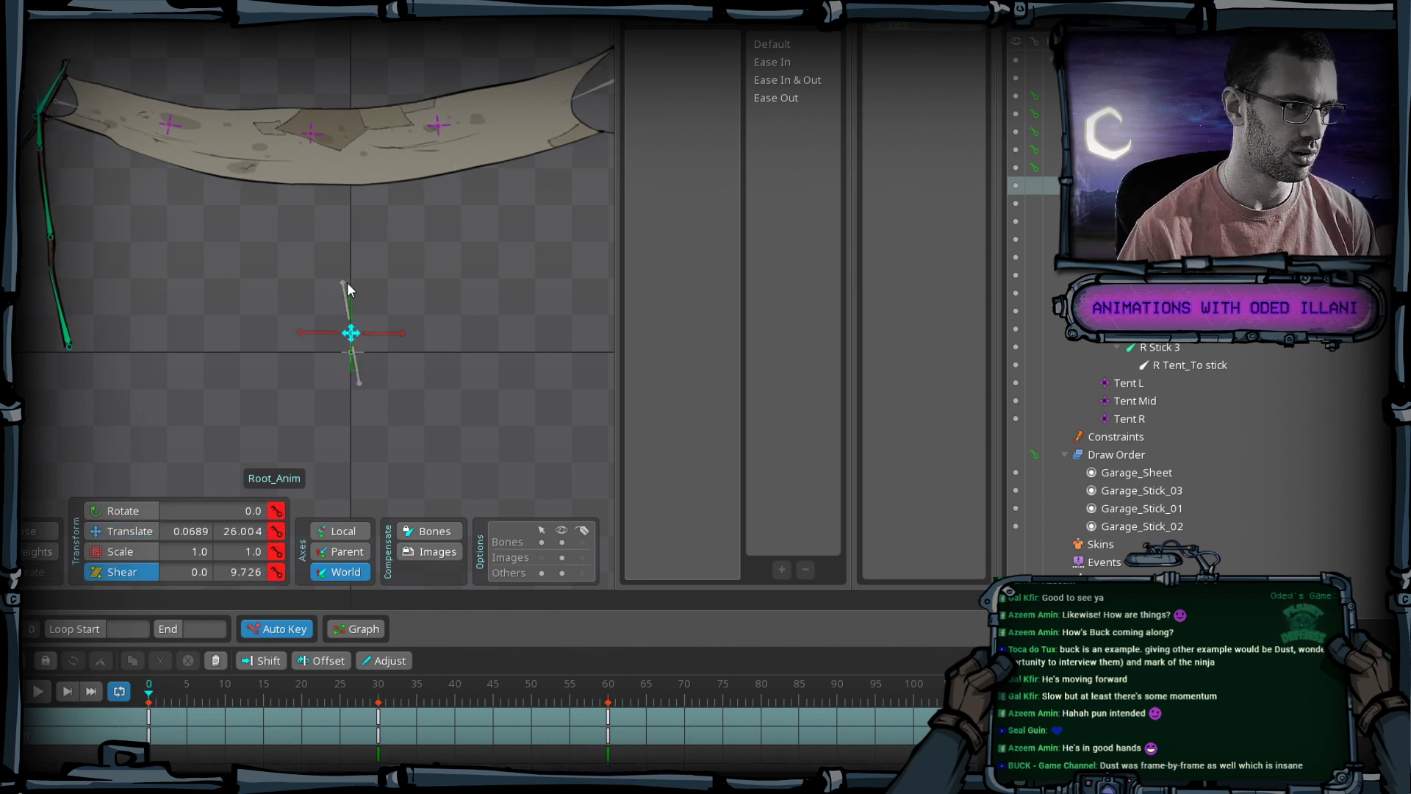
Copy Root_Anim's sheared frame 0 keys to the end of the loop at frame 60 and play it back.
{"action": "left_click", "coordinate": [147, 717]}
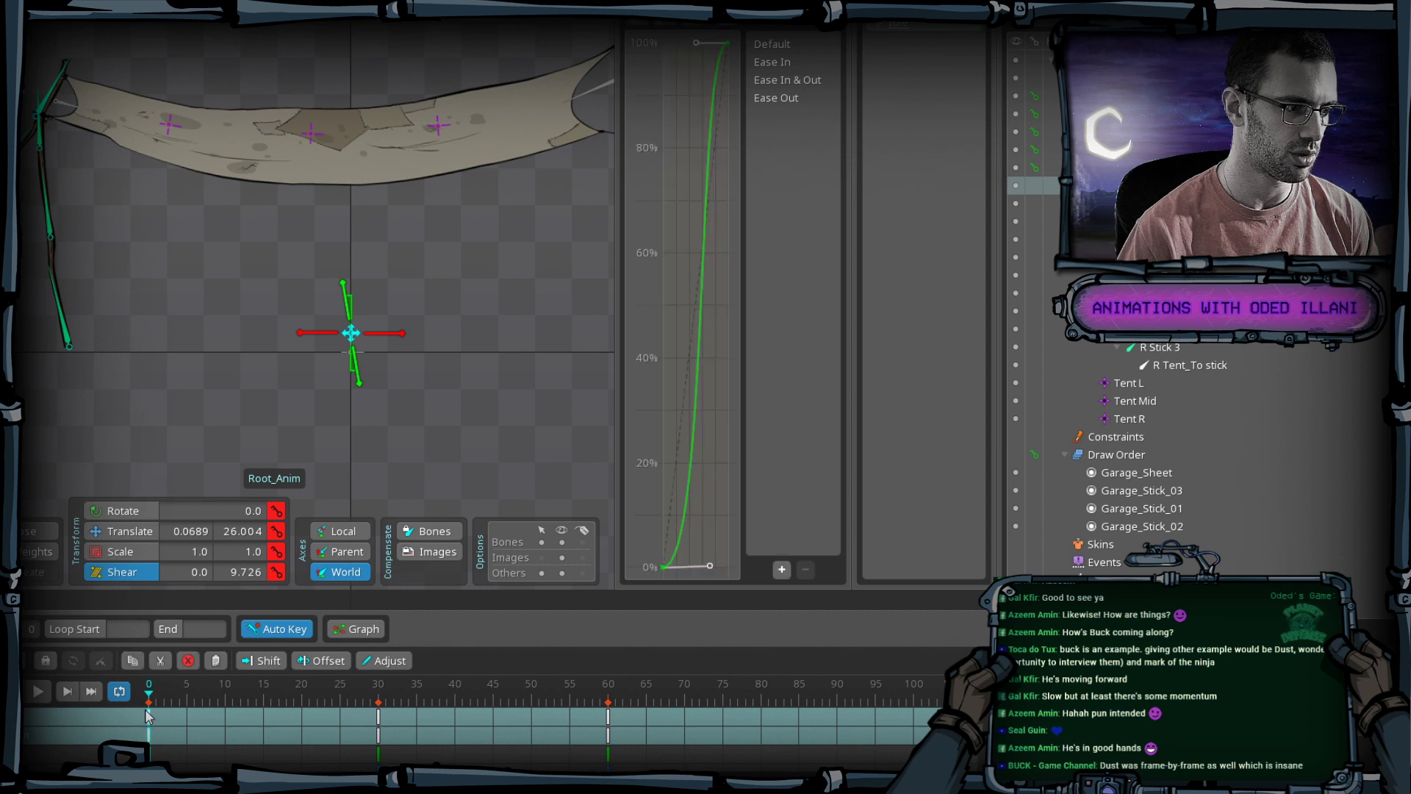
{"action": "key", "text": "ctrl+c"}
{"action": "key", "text": "End"}
{"action": "key", "text": "ctrl+v"}
{"action": "key", "text": "ctrl+Left"}
{"action": "key", "text": "ctrl+v"}
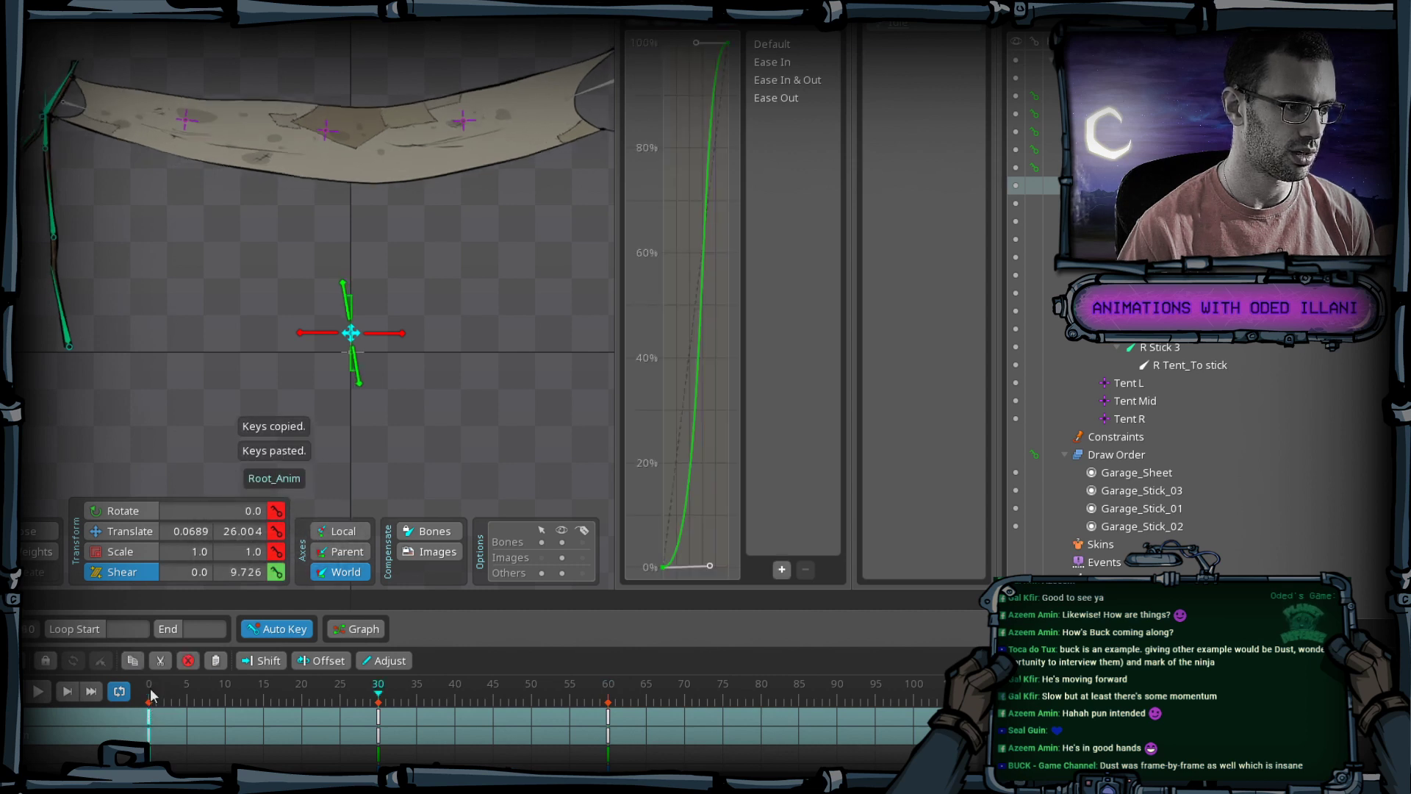
{"action": "left_click", "coordinate": [47, 694]}
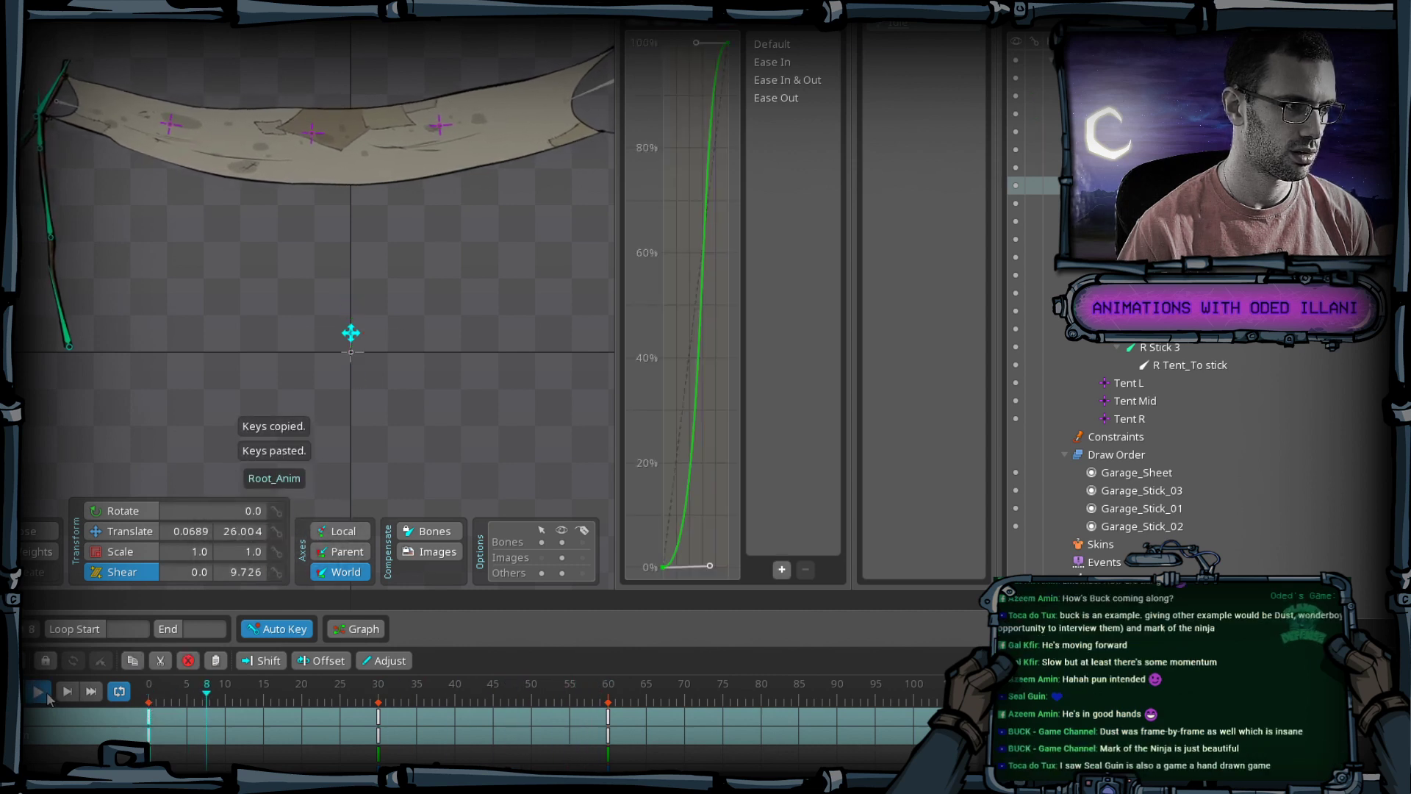
Set Root_Anim's Y shear to 0 at frame 30 and to about 4.3 at frame 0.
{"action": "left_click", "coordinate": [382, 717]}
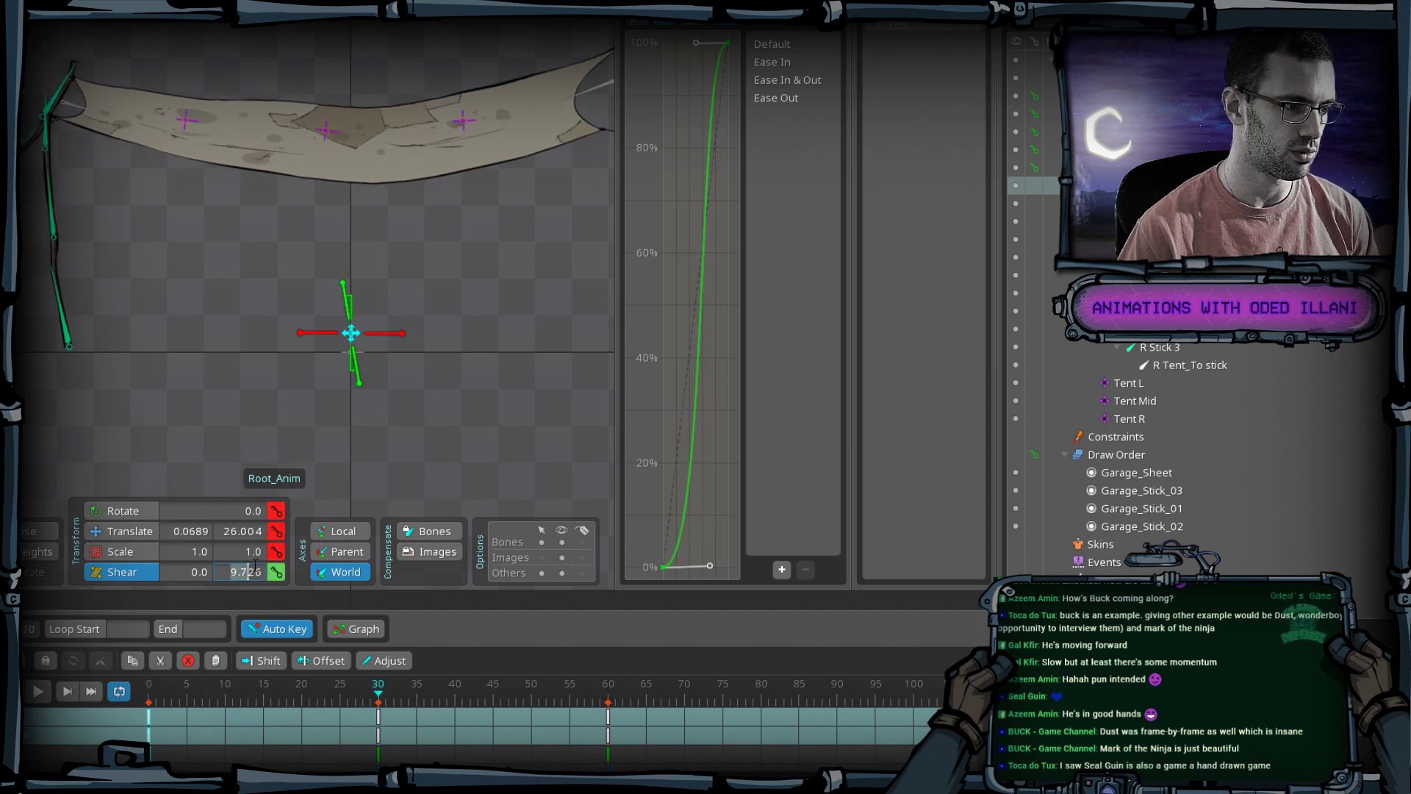
{"action": "type", "text": "0"}
{"action": "key", "text": "Return"}
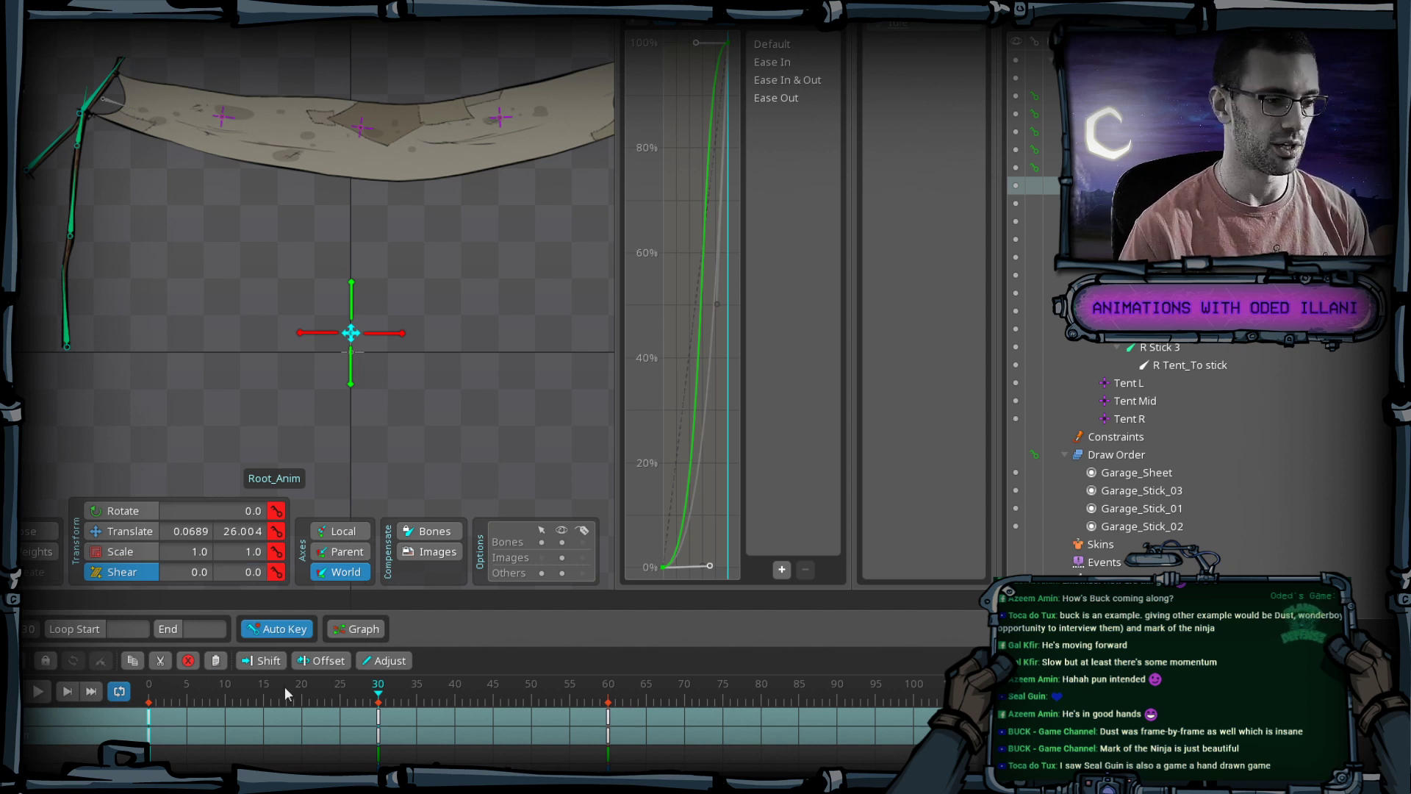
{"action": "left_click_drag", "start_coordinate": [303, 699], "coordinate": [77, 718]}
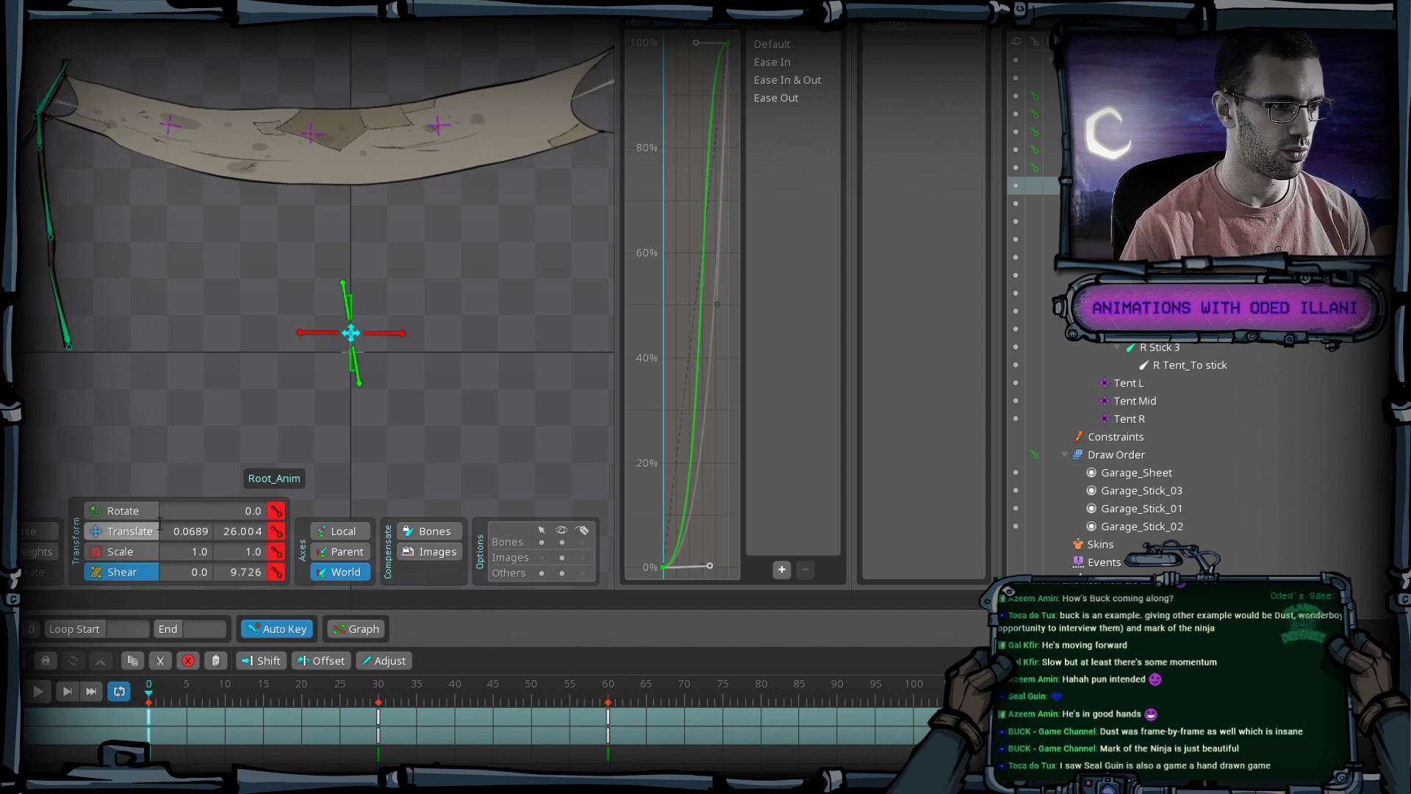
{"action": "left_click_drag", "start_coordinate": [333, 267], "coordinate": [347, 282]}
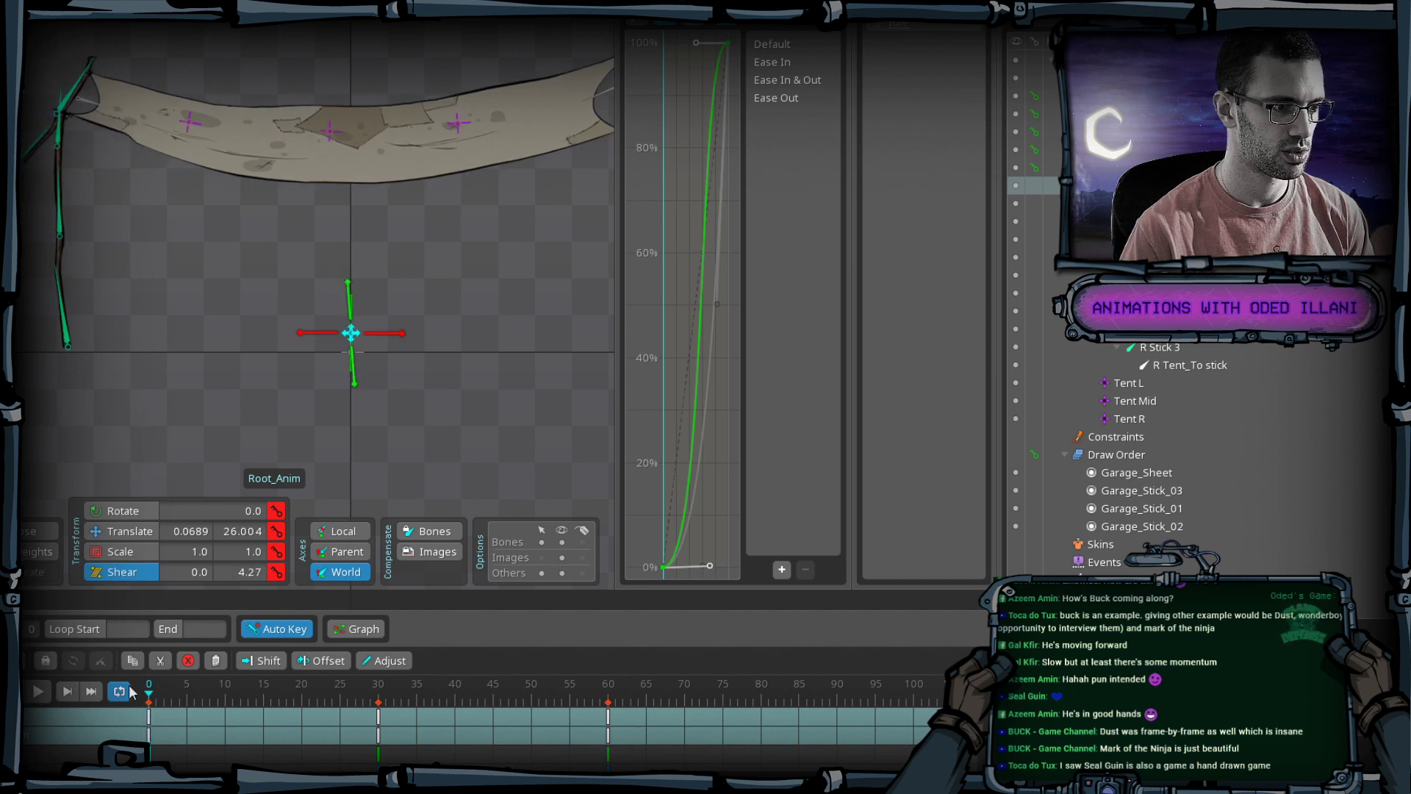
Copy Root_Anim's frame 0 keys to frame 60 and save the project, checking the loop in playback.
{"action": "key", "text": "ctrl+c"}
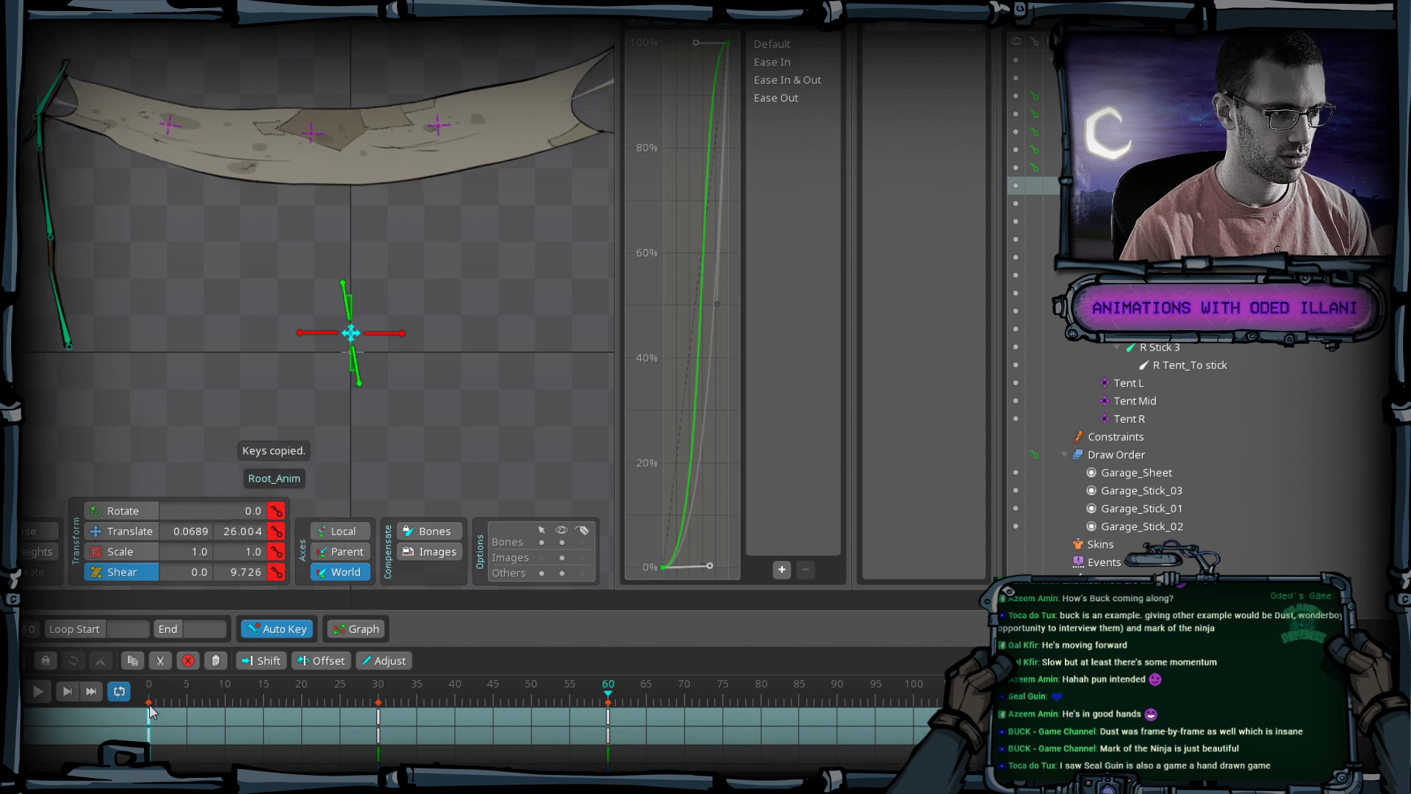
{"action": "key", "text": "ctrl+v"}
{"action": "left_click", "coordinate": [39, 691]}
{"action": "scroll", "coordinate": [297, 254], "scroll_direction": "down", "scroll_amount": 4}
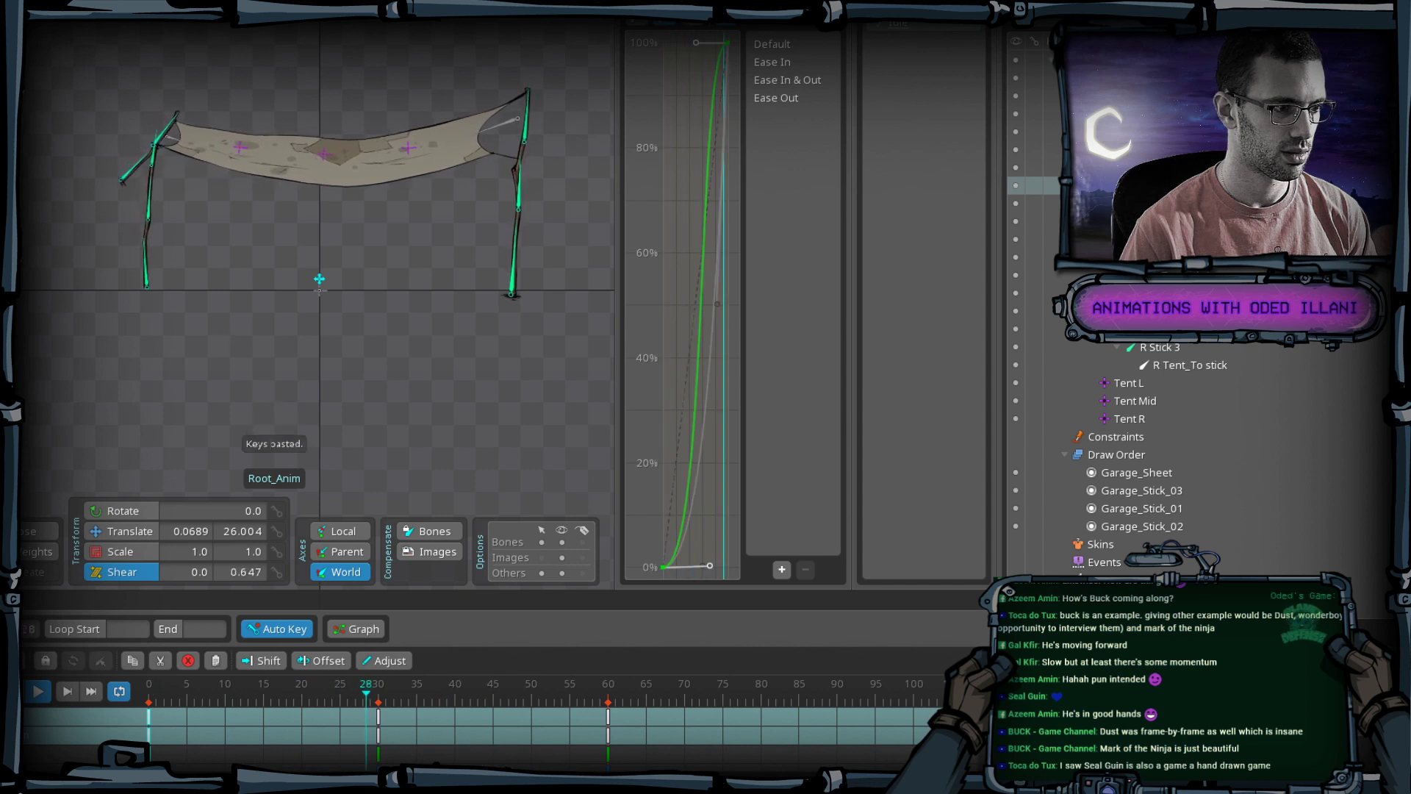
{"action": "left_click", "coordinate": [40, 692]}
{"action": "left_click", "coordinate": [47, 702]}
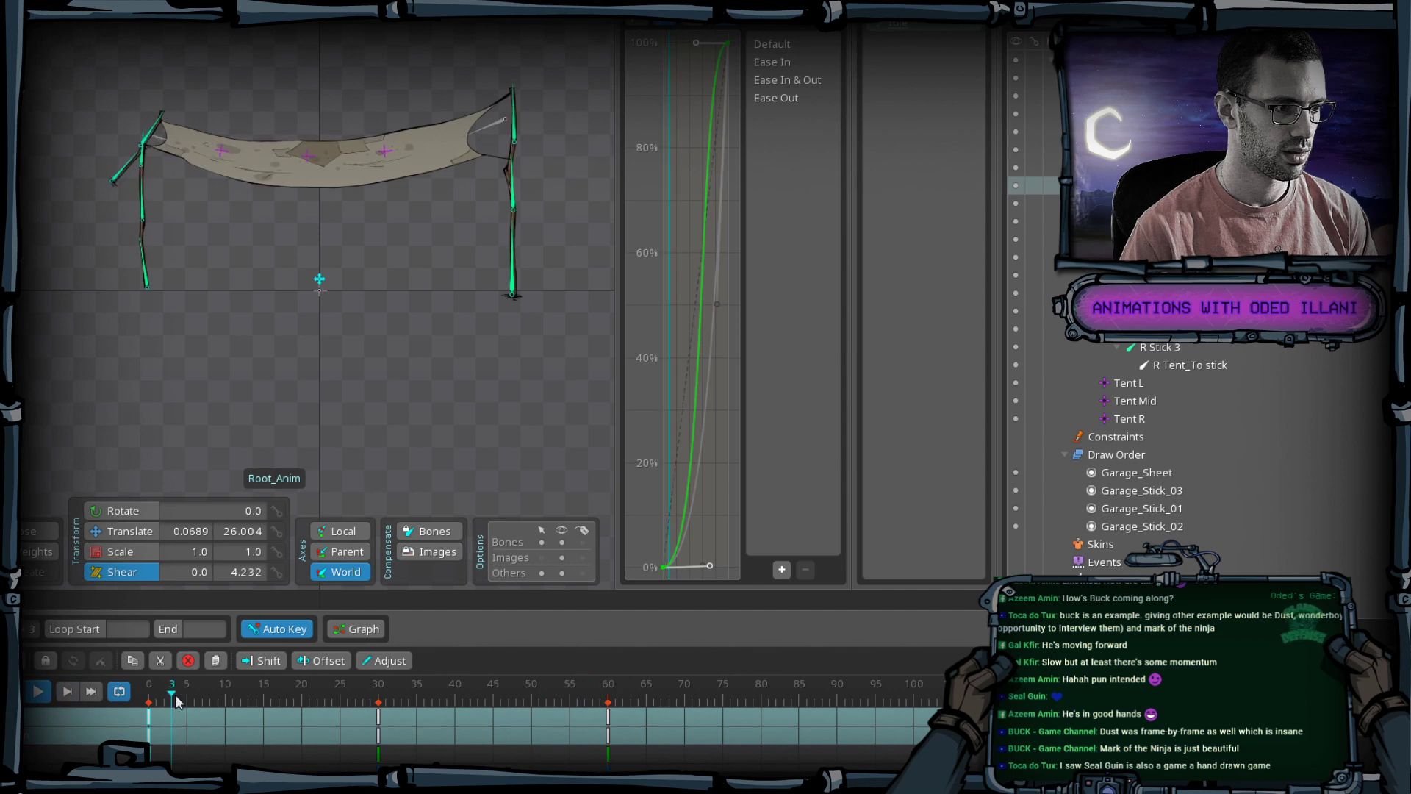
{"action": "left_click", "coordinate": [32, 698]}
{"action": "left_click", "coordinate": [151, 695]}
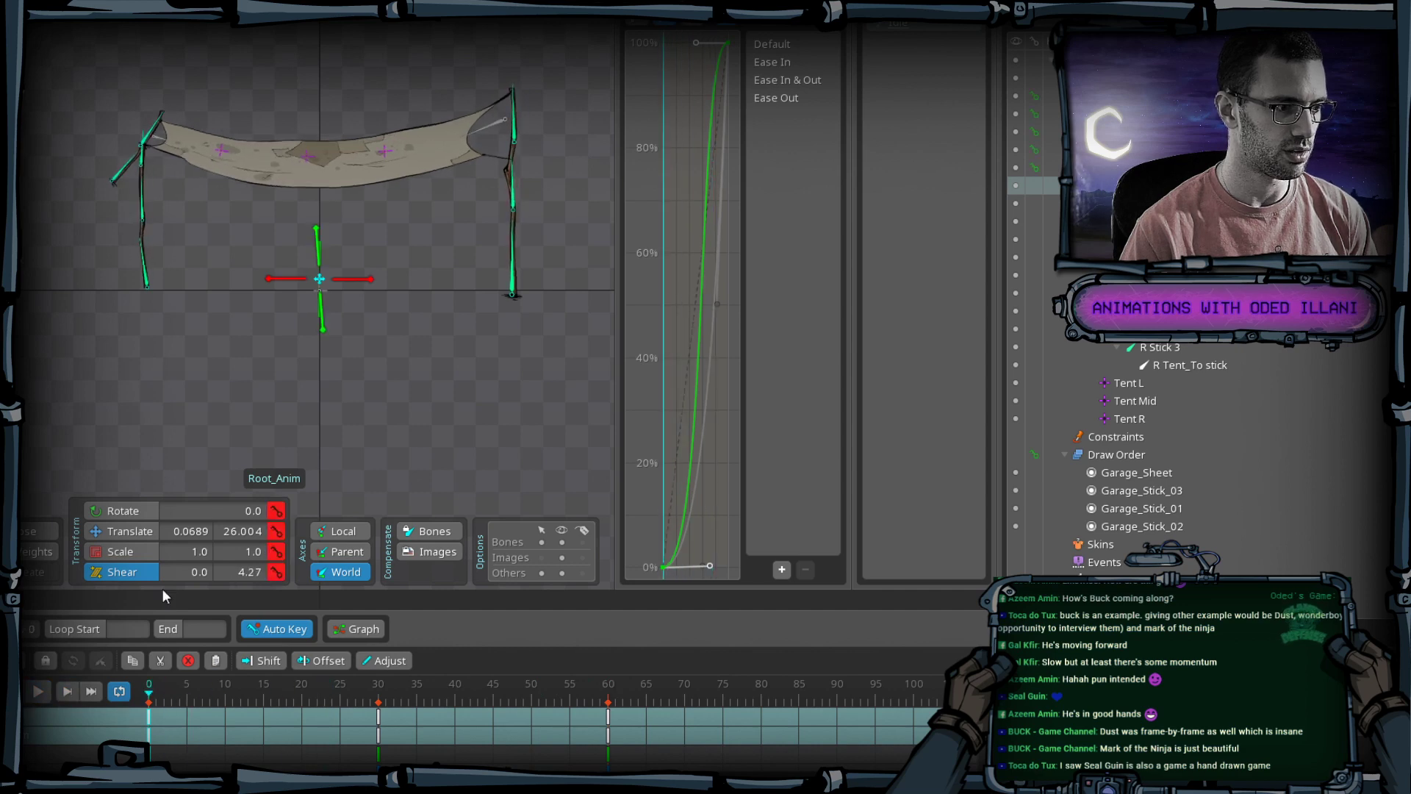
{"action": "key", "text": "ctrl+s"}
Compare the tent bones between frames 0 and 30, and move Tent R inward to about (177, 316) at frame 30.
{"action": "scroll", "coordinate": [326, 206], "scroll_direction": "up", "scroll_amount": 3}
{"action": "left_click", "coordinate": [292, 121]}
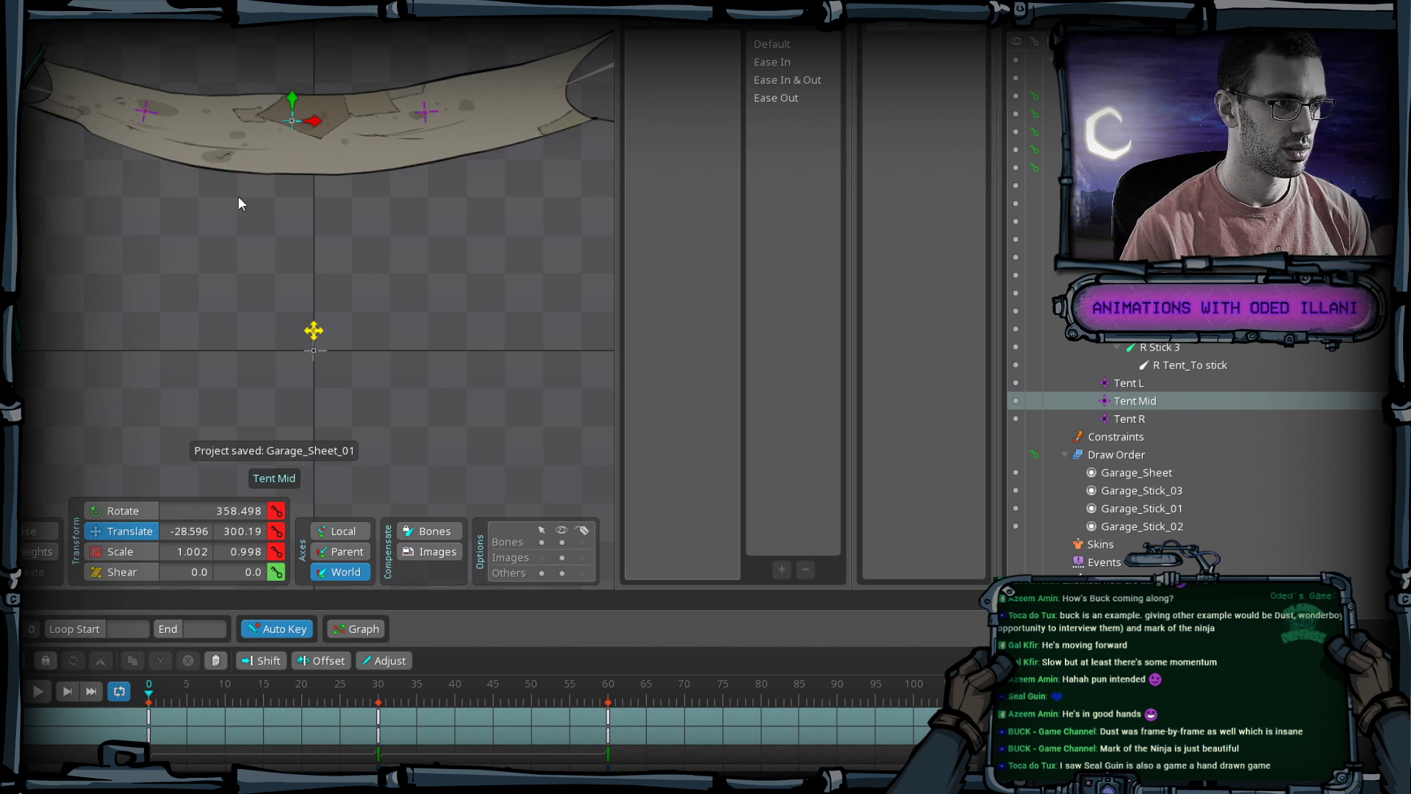
{"action": "left_click", "coordinate": [146, 112]}
{"action": "key", "text": "period"}
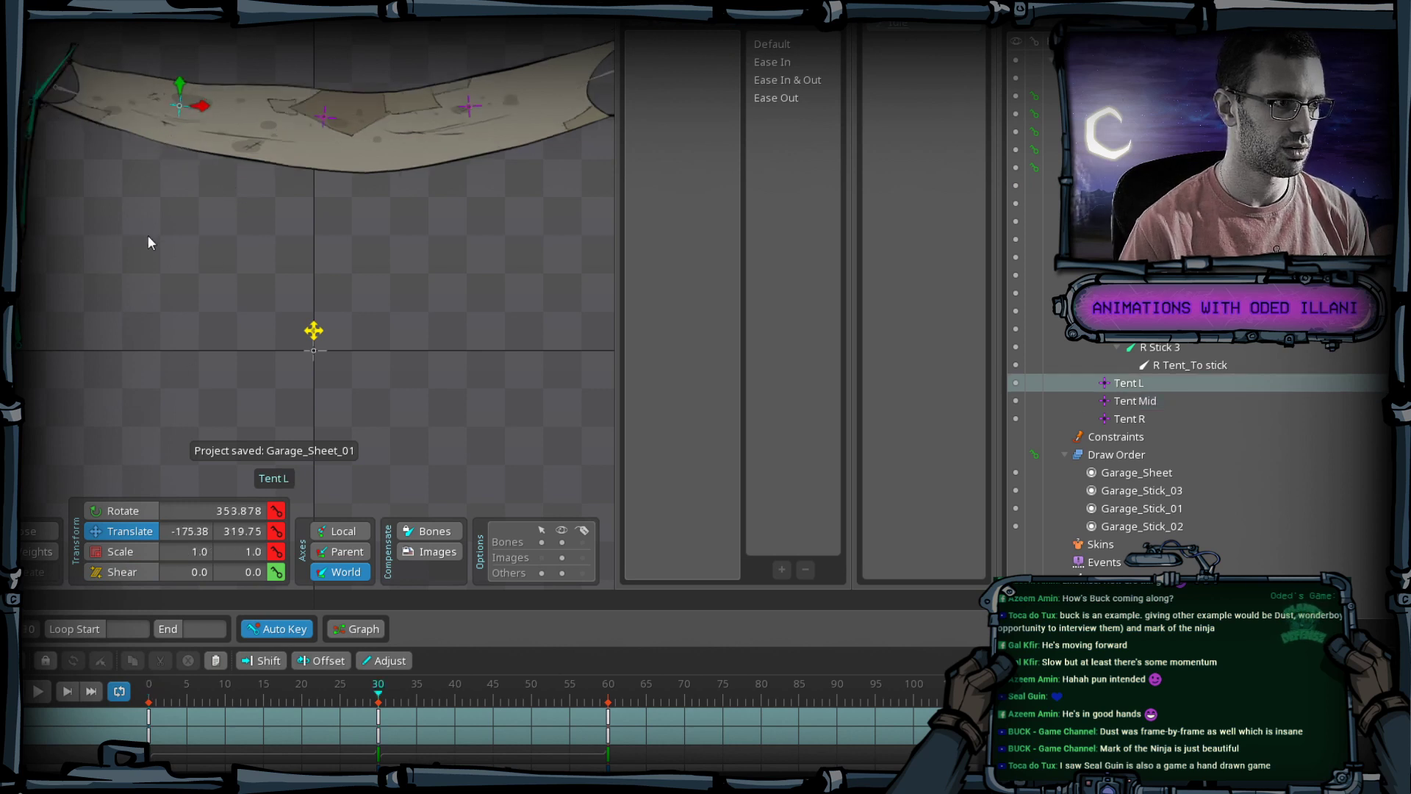
{"action": "key", "text": "comma"}
{"action": "key", "text": "period"}
{"action": "left_click", "coordinate": [149, 682]}
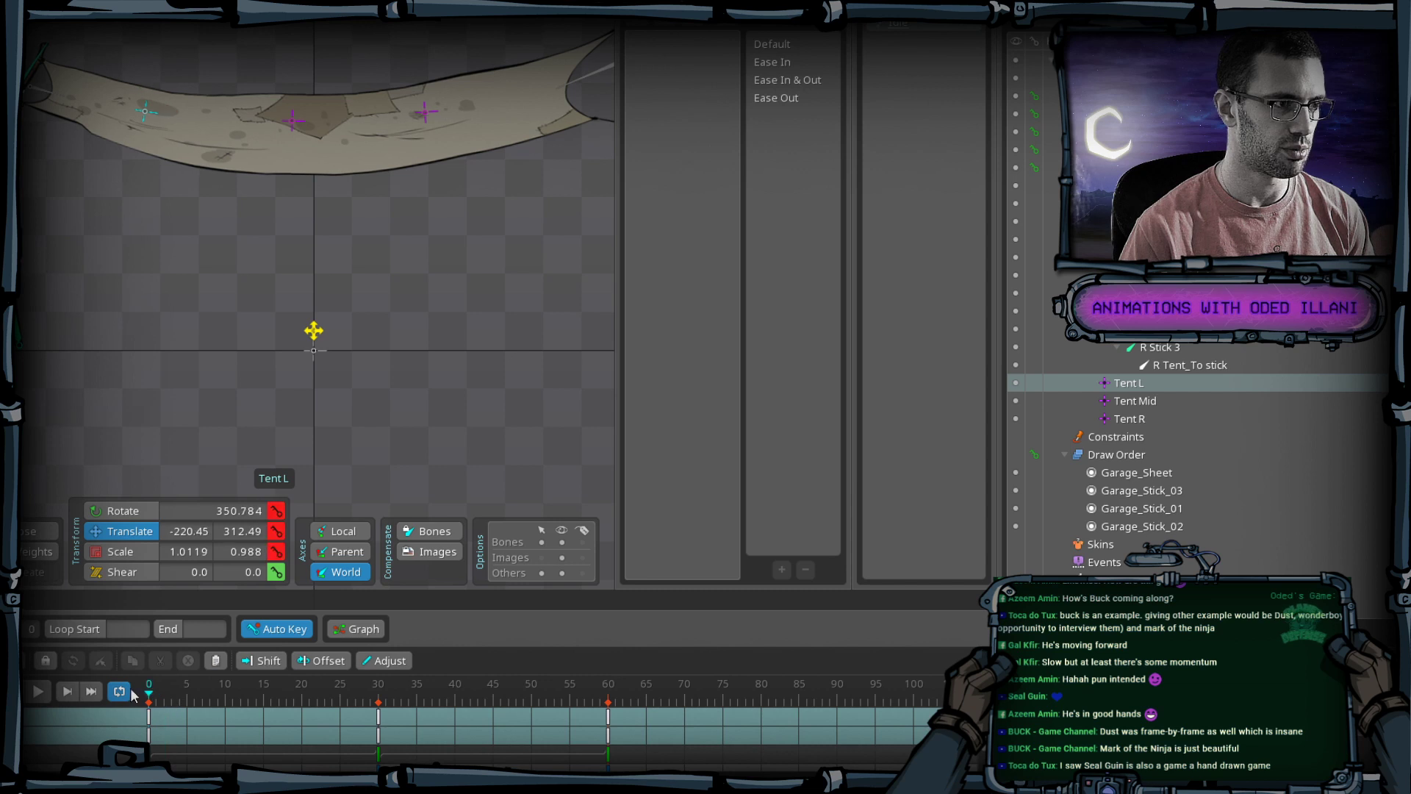
{"action": "left_click_drag", "start_coordinate": [132, 690], "coordinate": [378, 735]}
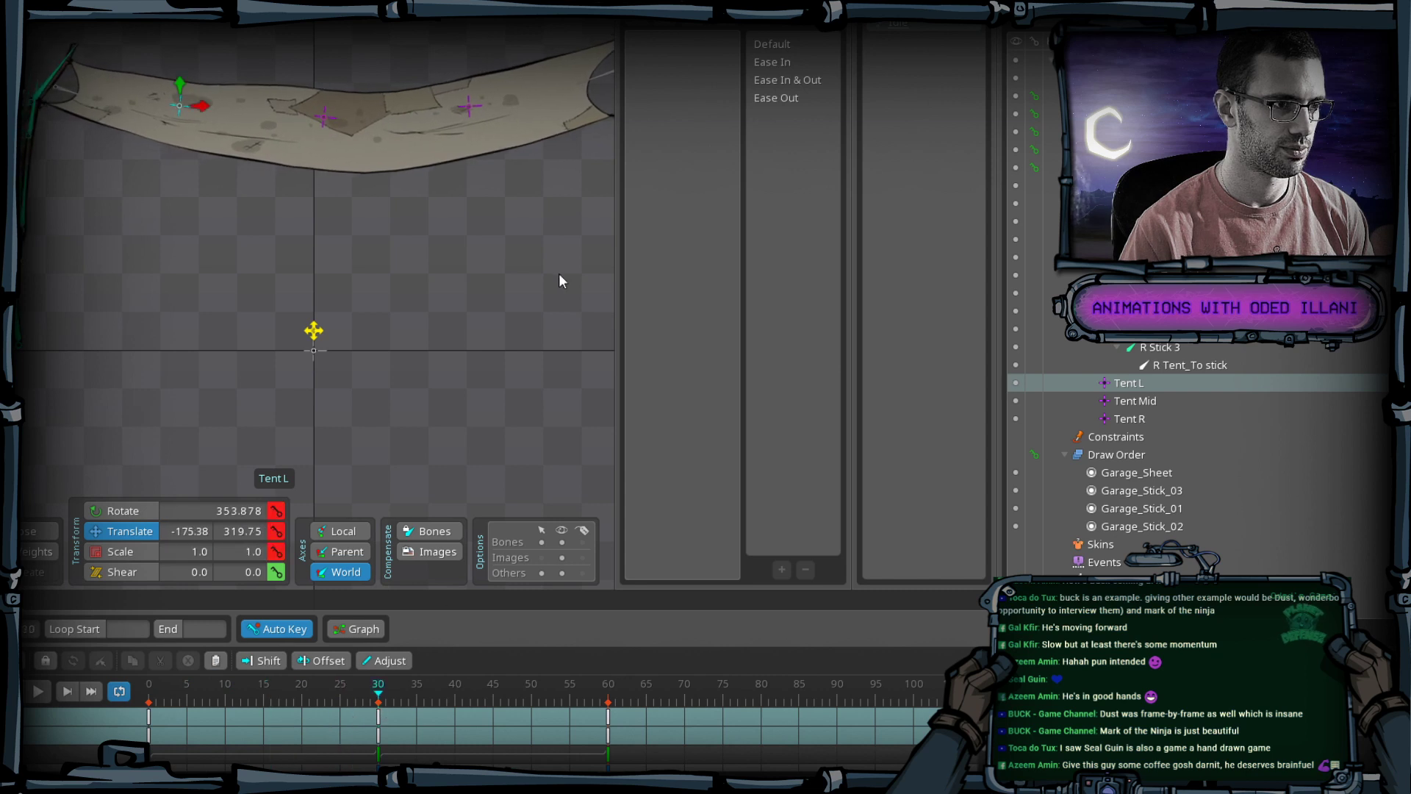
{"action": "left_click_drag", "start_coordinate": [467, 108], "coordinate": [421, 187]}
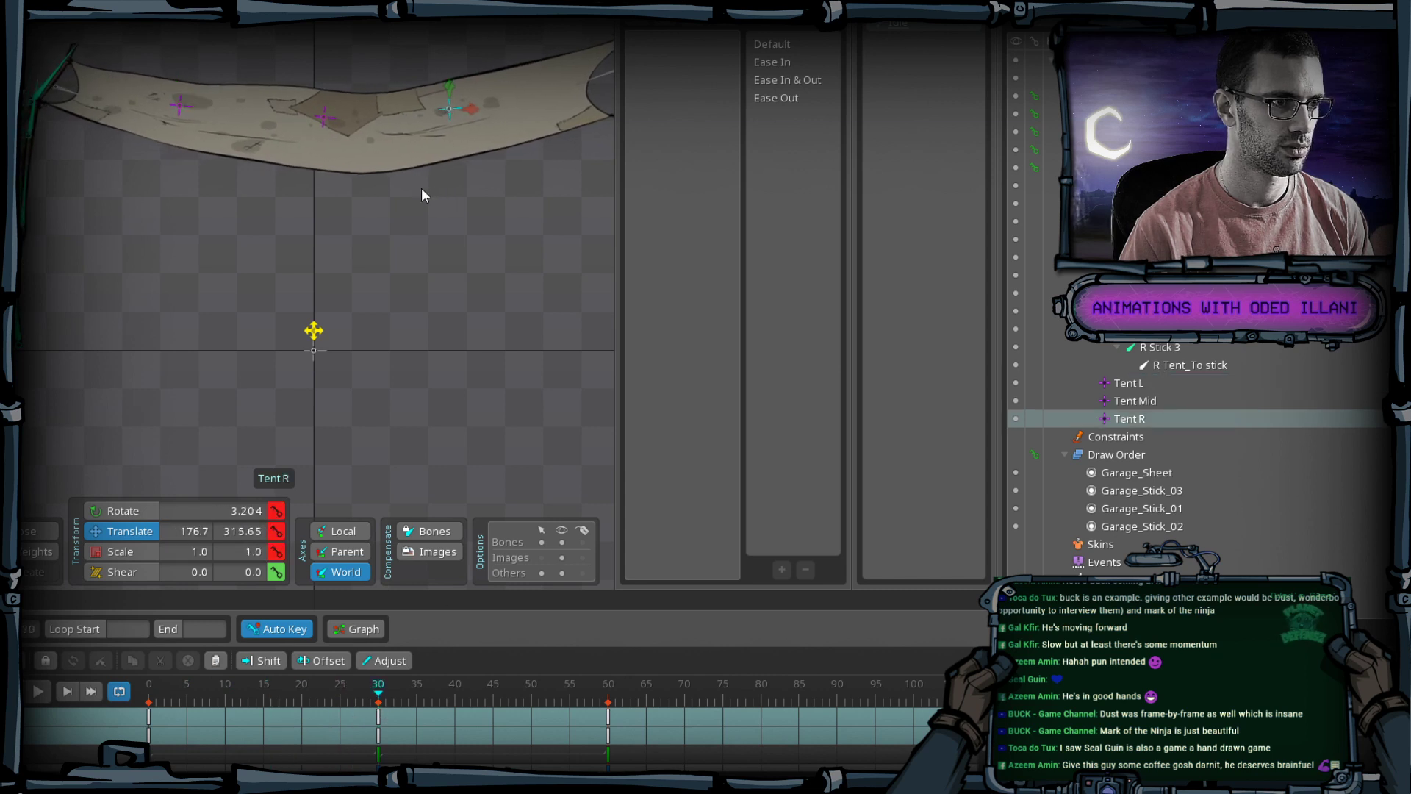
{"action": "left_click", "coordinate": [38, 693]}
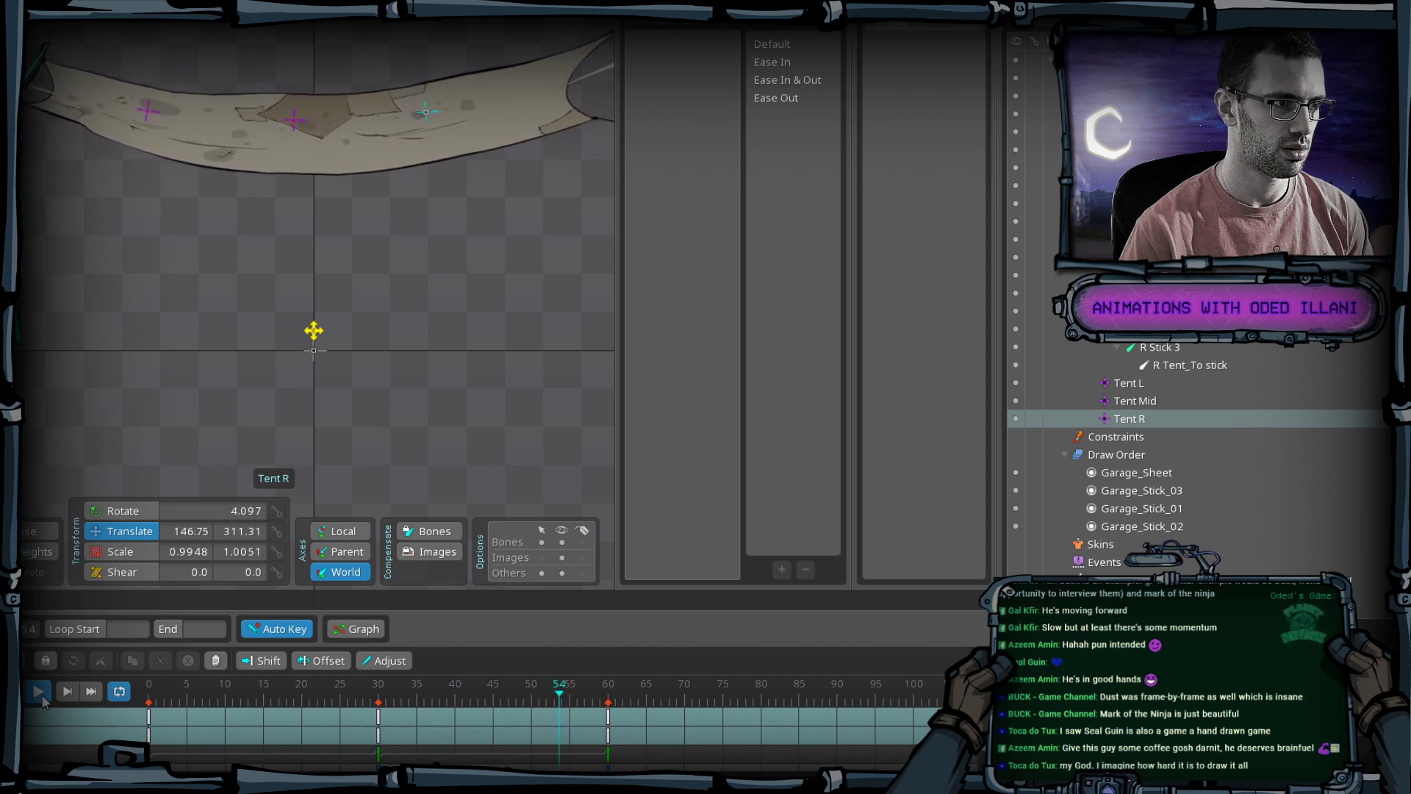
{"action": "left_click", "coordinate": [38, 691]}
At frame 30, adjust Tent Mid to about (13, 305) with a rotation of about 0.3 degrees, and play back the loop.
{"action": "left_click", "coordinate": [293, 121]}
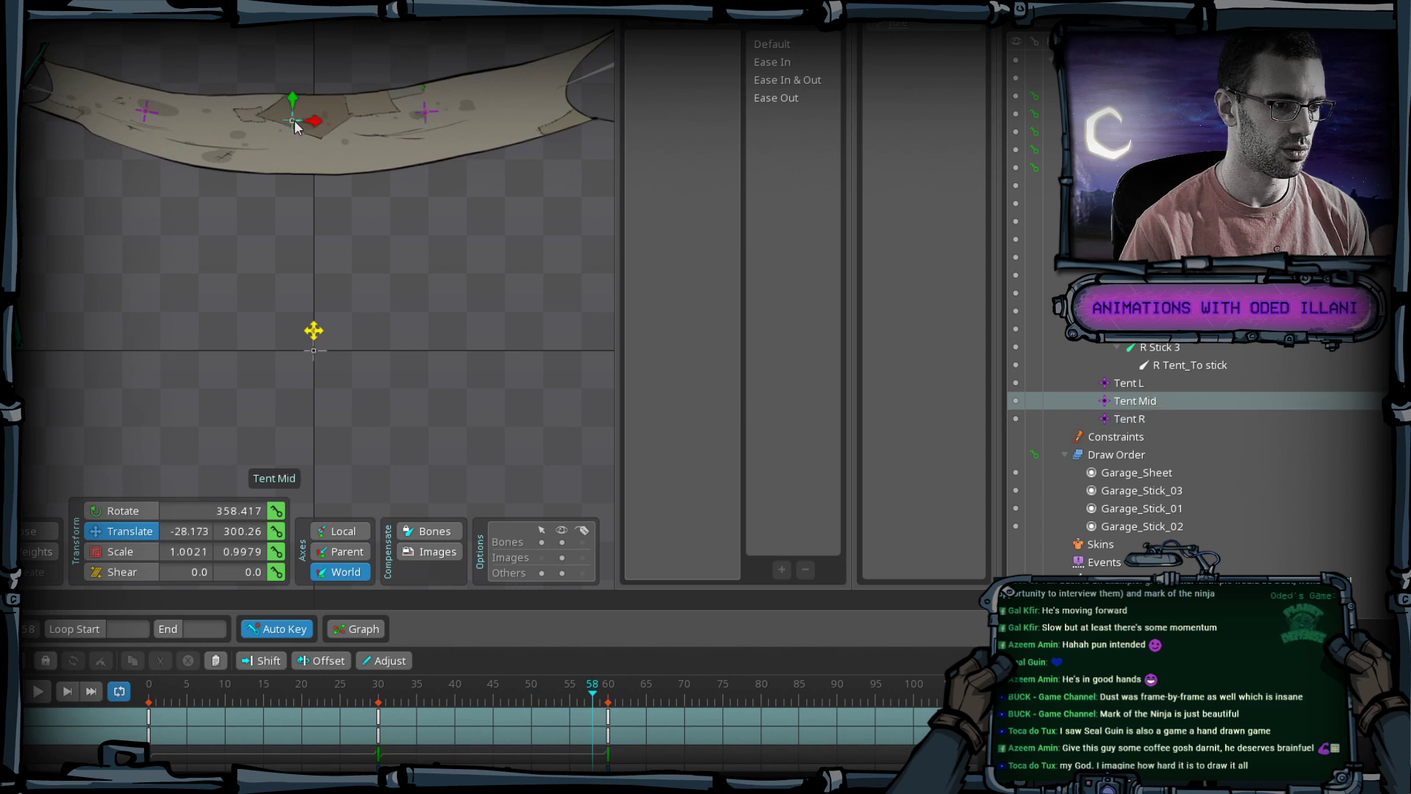
{"action": "key", "text": "f"}
{"action": "key", "text": "f"}
{"action": "key", "text": "f"}
{"action": "key", "text": "f"}
{"action": "key", "text": "f"}
{"action": "key", "text": "c"}
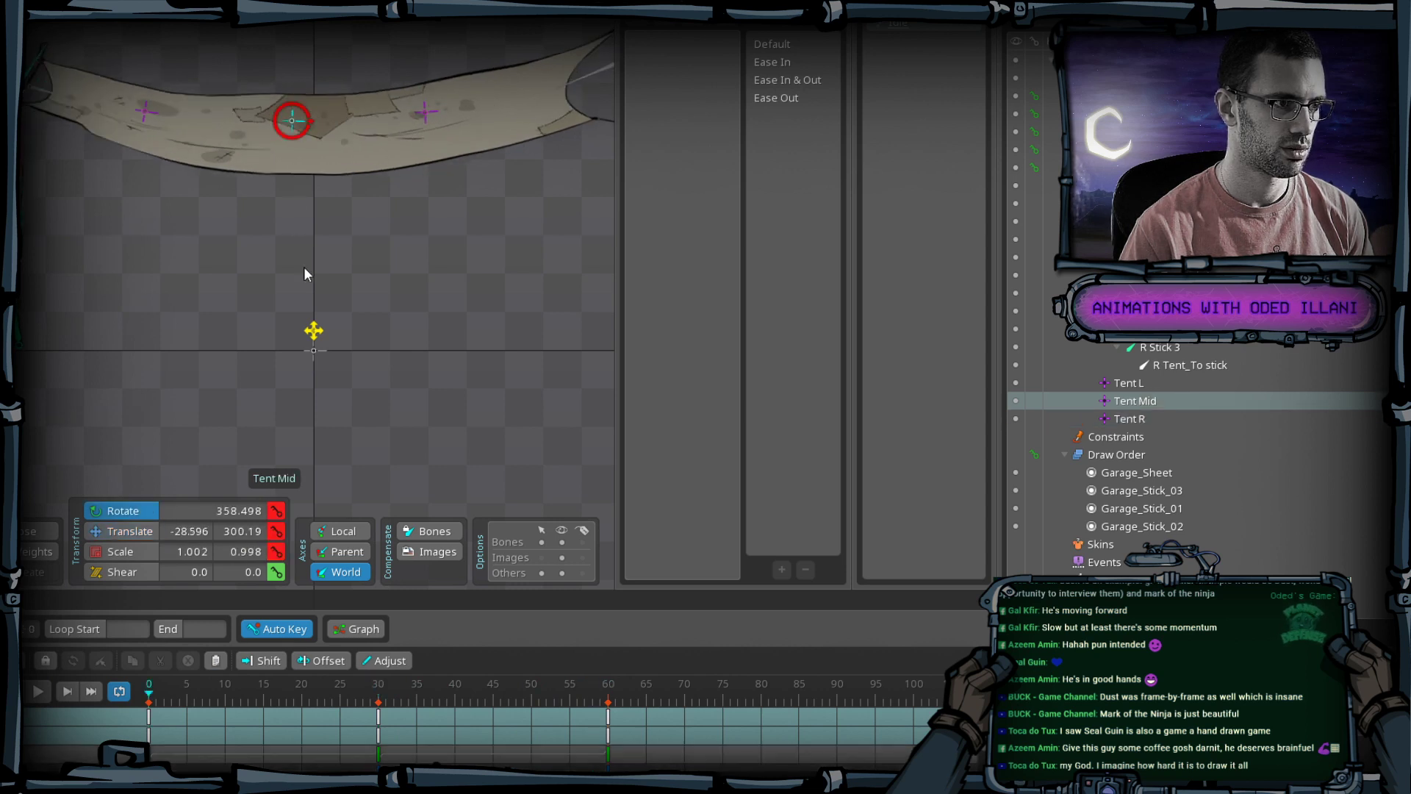
{"action": "key", "text": "f"}
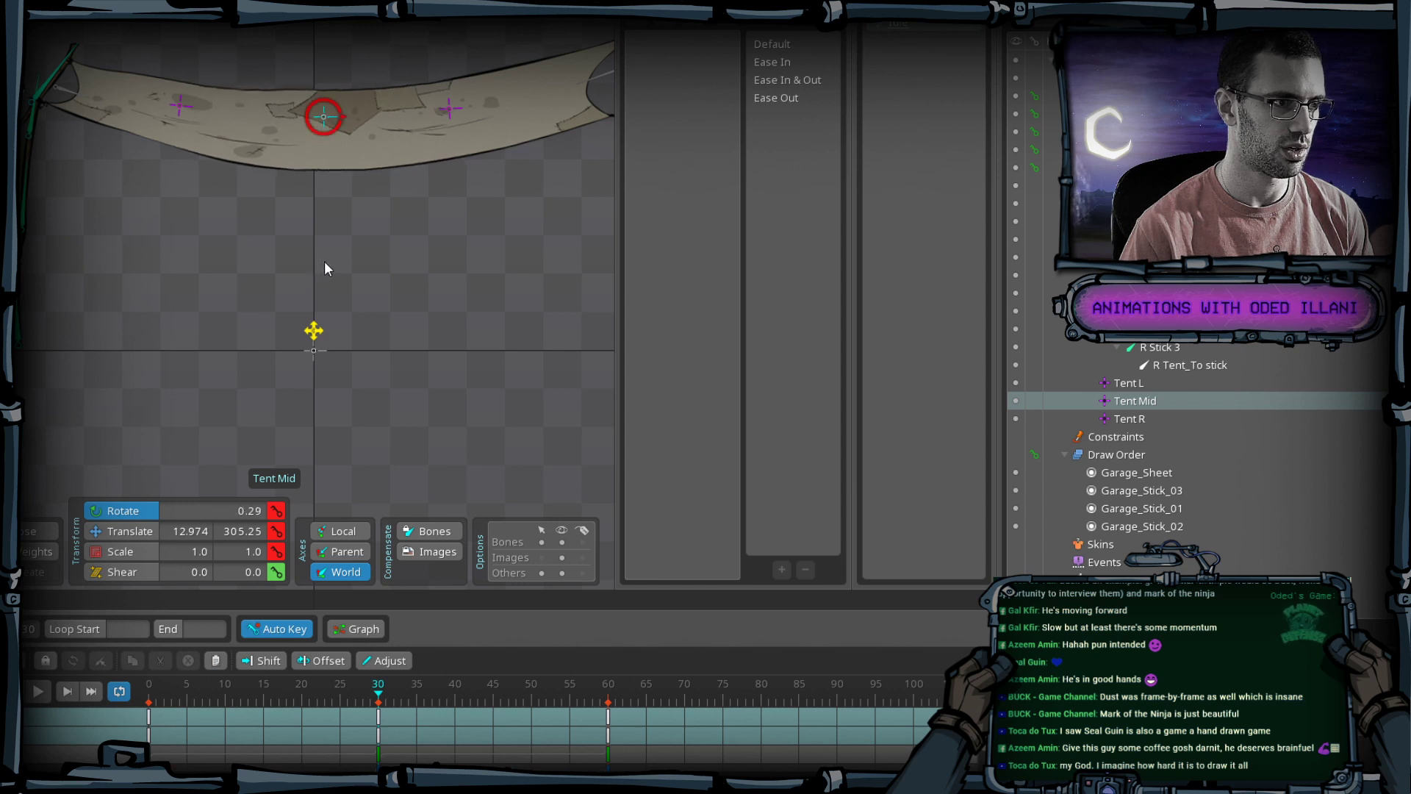
{"action": "key", "text": "f"}
{"action": "left_click", "coordinate": [38, 692]}
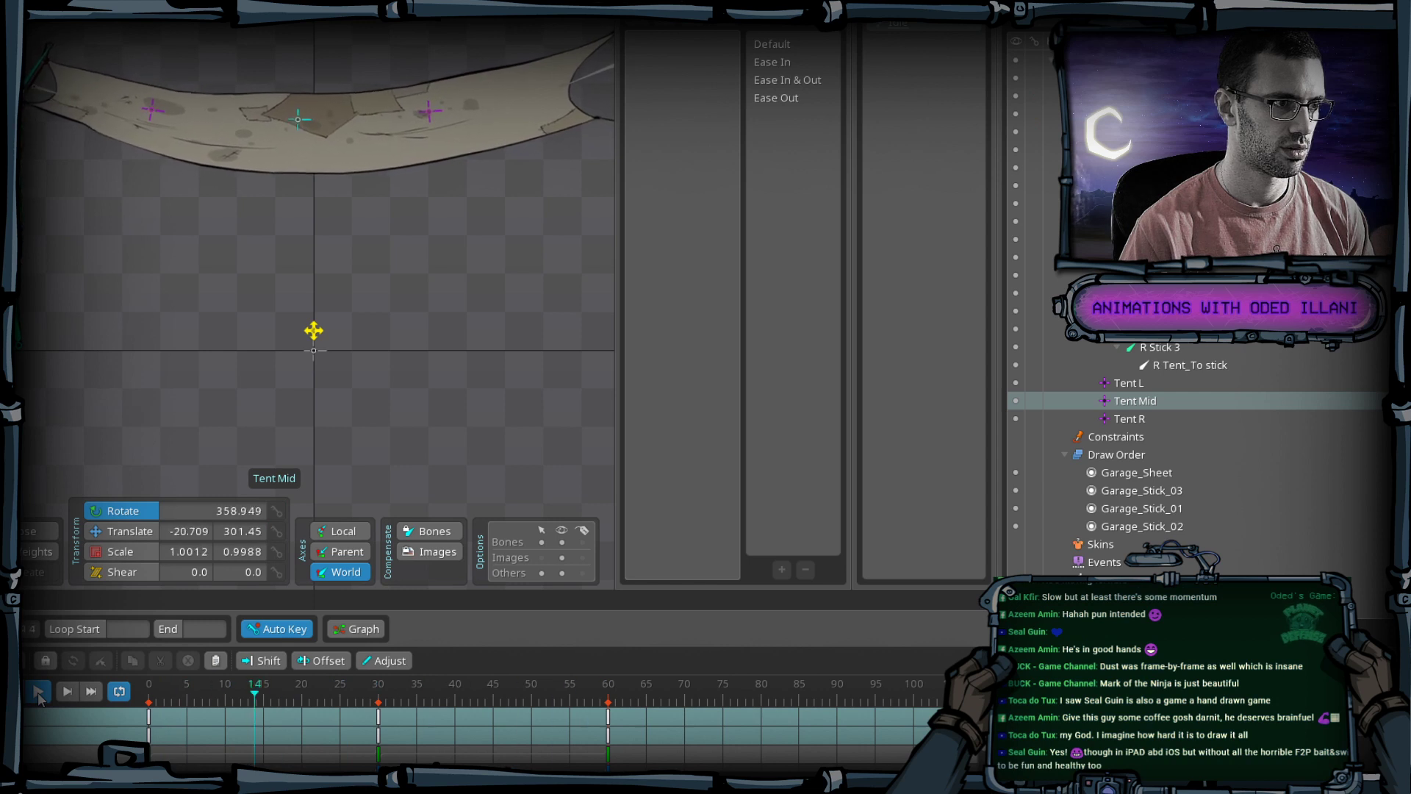
{"action": "left_click", "coordinate": [38, 692]}
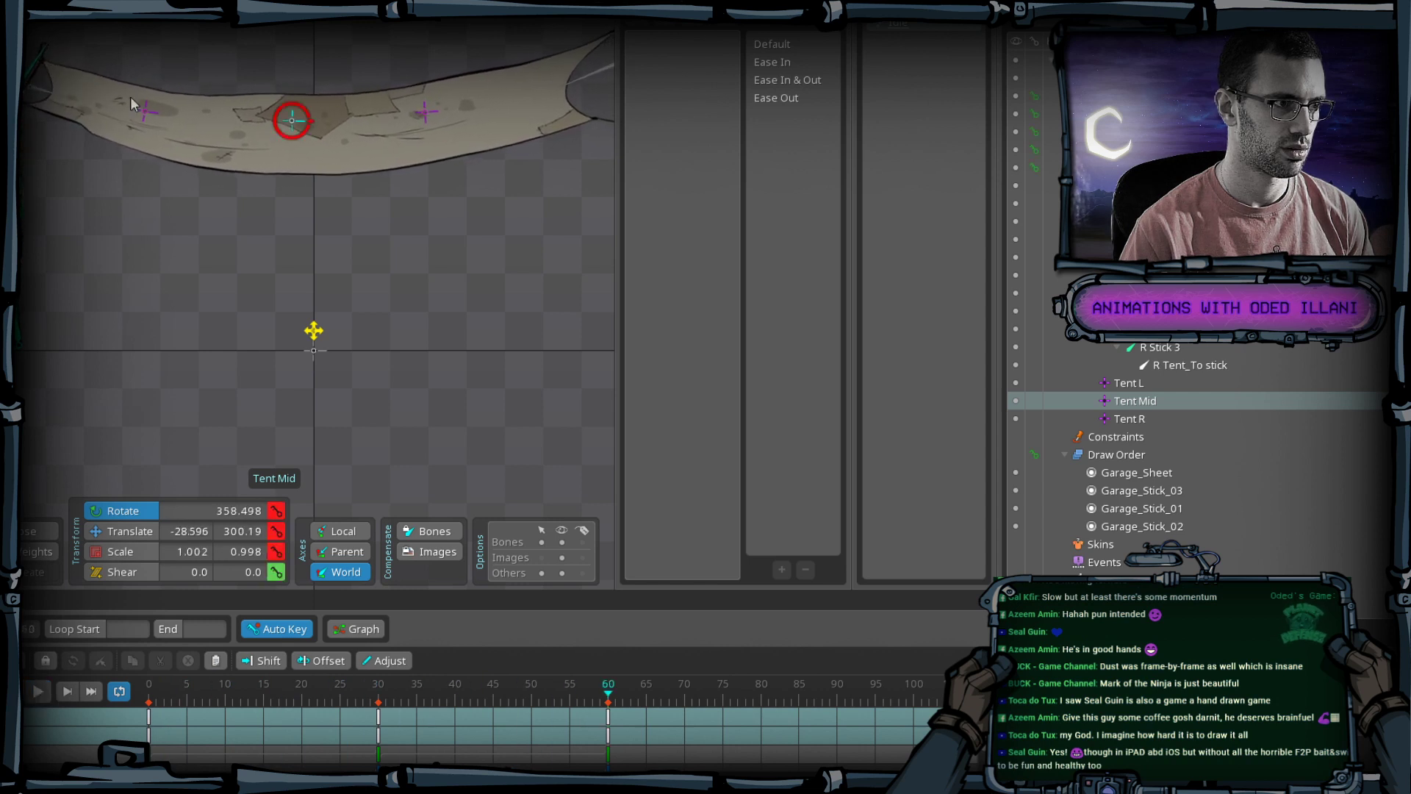
At frame 60, rotate Tent L to about 352.5 degrees and save the project.
{"action": "left_click", "coordinate": [147, 114]}
{"action": "left_click_drag", "start_coordinate": [191, 267], "coordinate": [196, 266]}
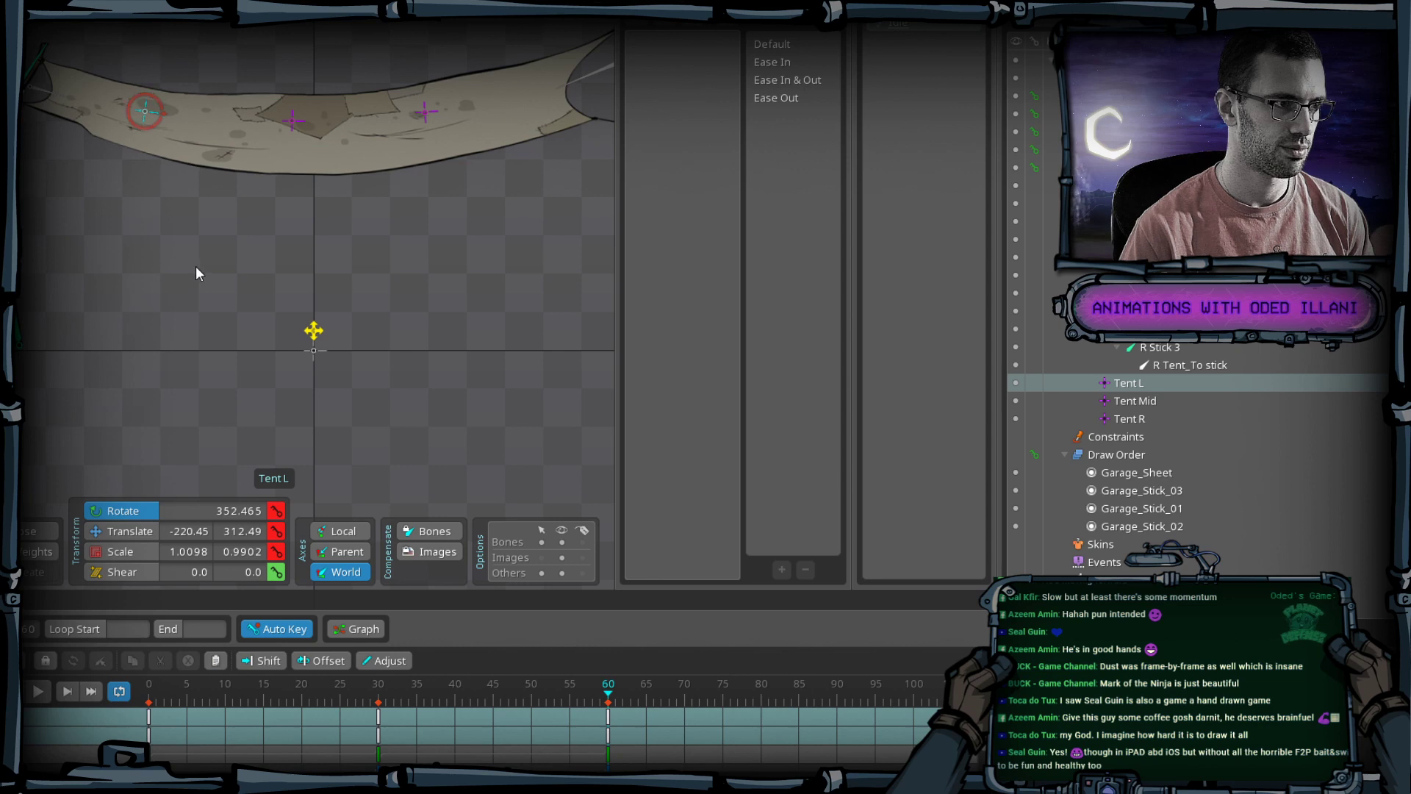
{"action": "key", "text": "ctrl+s"}
Select all 15 bones and move their frame 60 keys to frame 120 to lengthen the animation.
{"action": "scroll", "coordinate": [203, 262], "scroll_direction": "down", "scroll_amount": 3}
{"action": "mouse_move", "coordinate": [39, 59]}
{"action": "left_mouse_down"}
{"action": "mouse_move", "coordinate": [416, 314]}
{"action": "mouse_move", "coordinate": [558, 324]}
{"action": "left_mouse_up"}
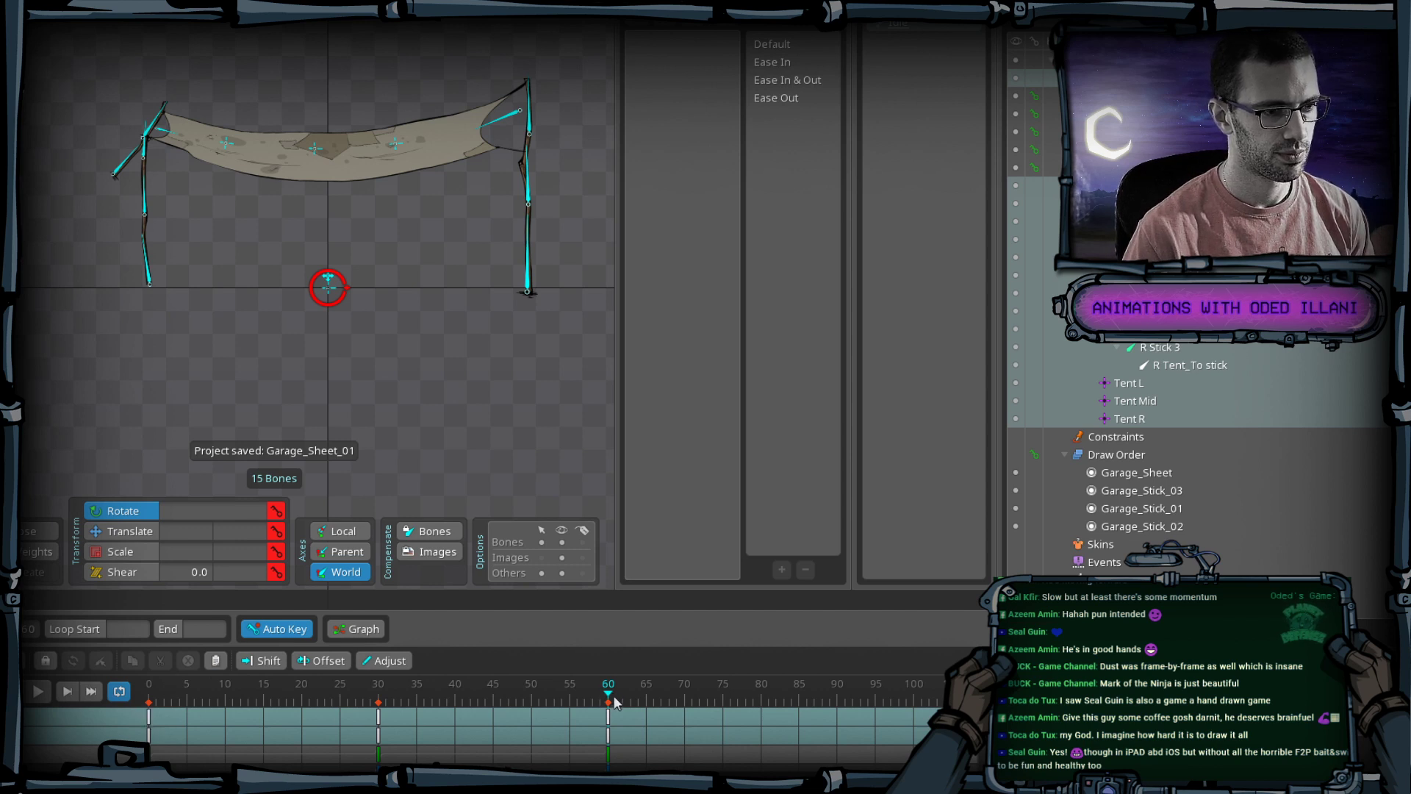
{"action": "left_click_drag", "start_coordinate": [608, 704], "coordinate": [929, 703]}
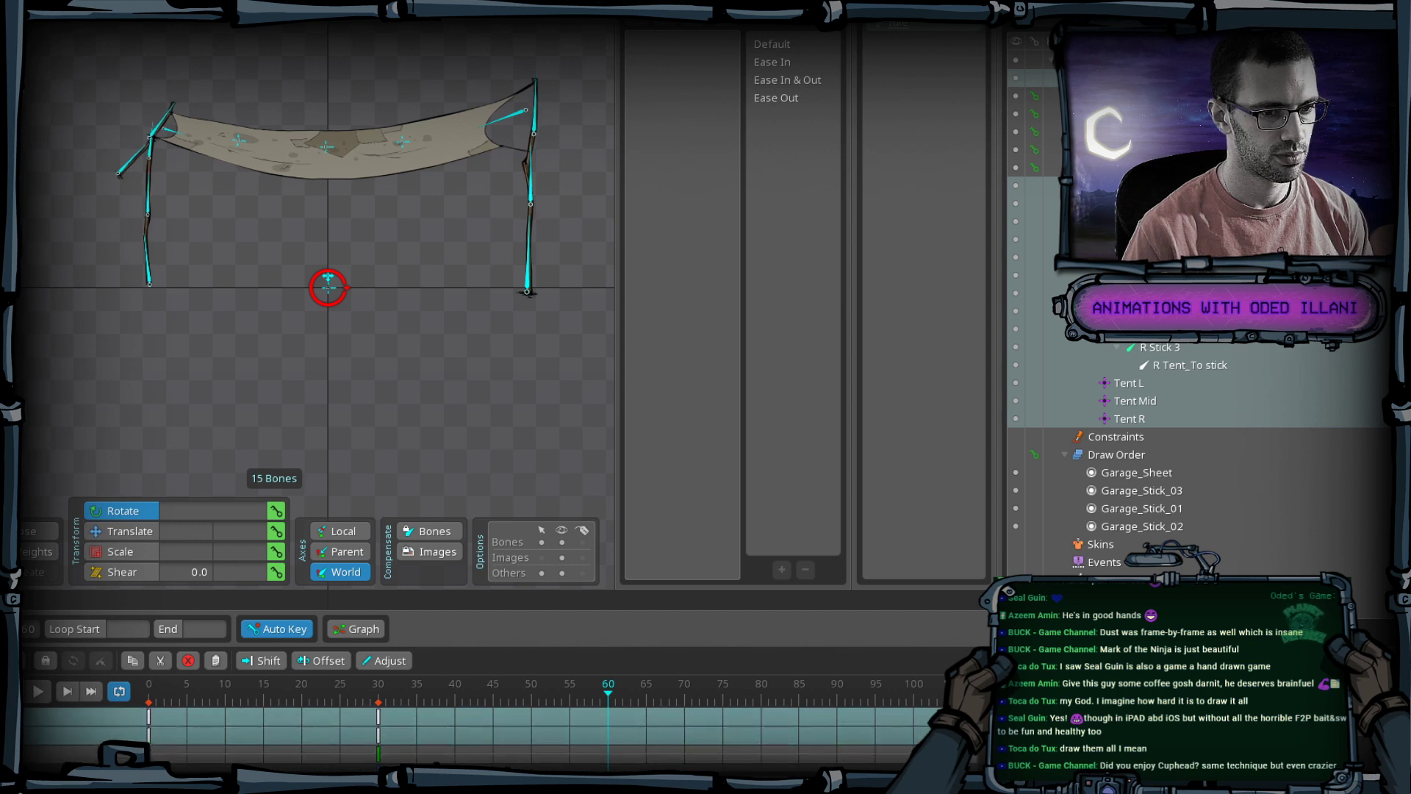
{"action": "left_click_drag", "start_coordinate": [948, 705], "coordinate": [910, 713]}
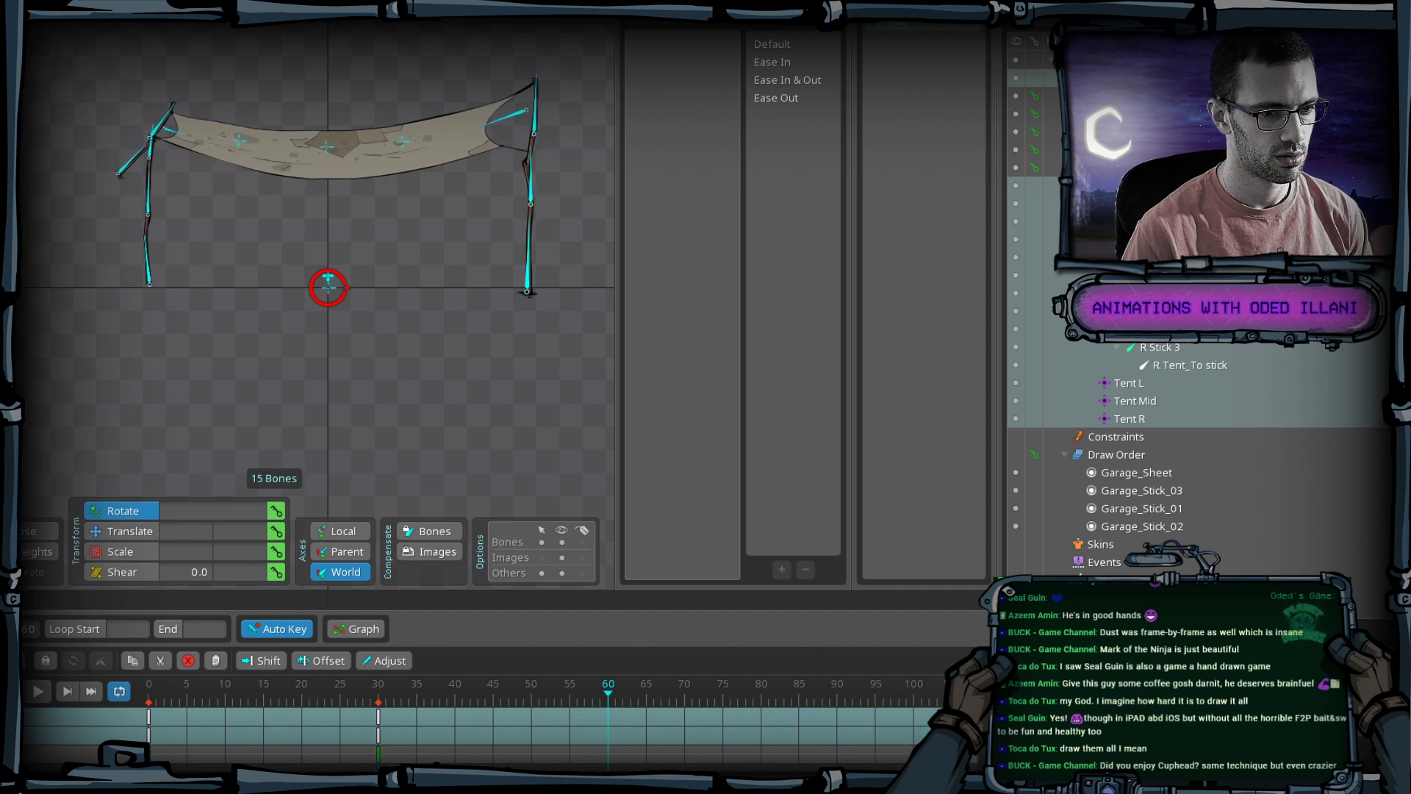
{"action": "left_click_drag", "start_coordinate": [686, 717], "coordinate": [644, 617]}
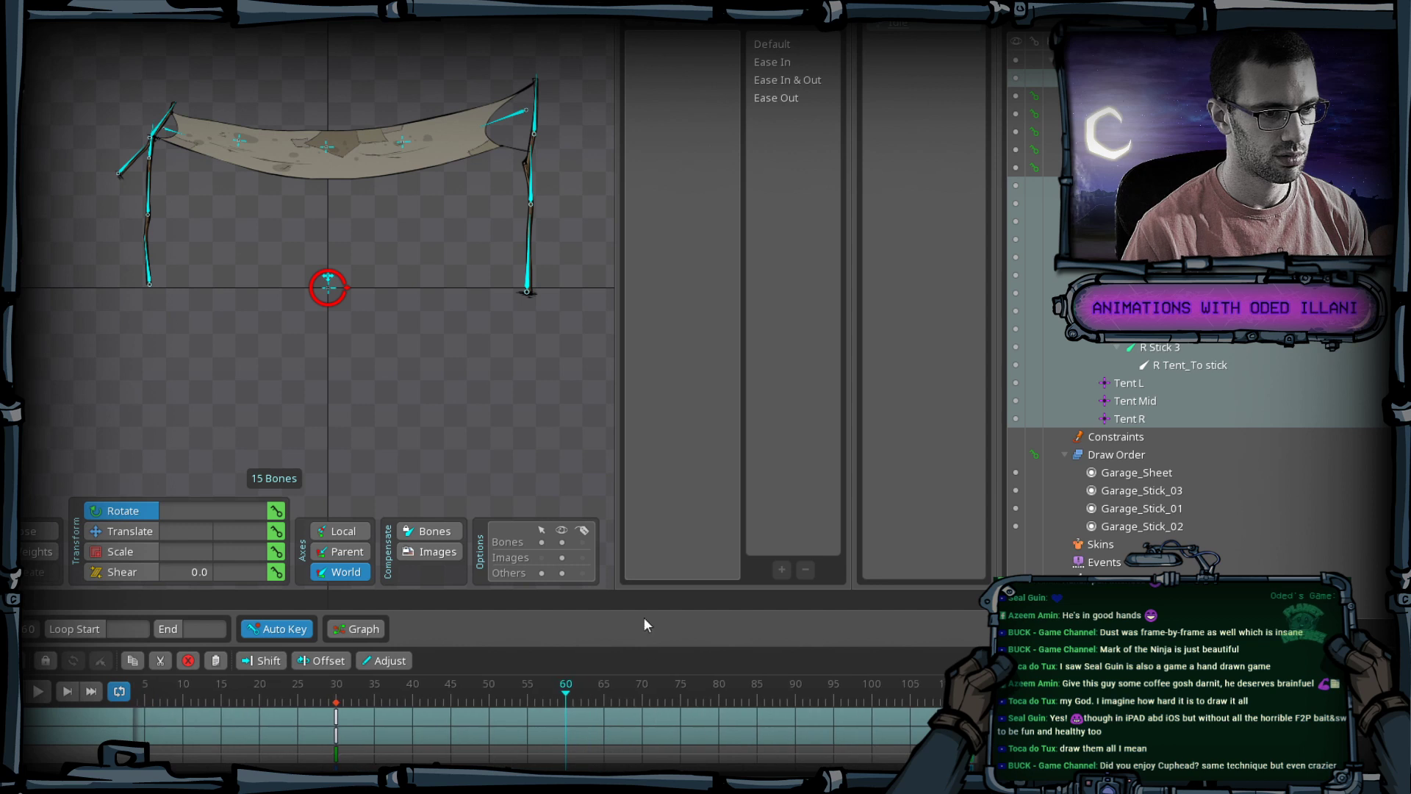
{"action": "scroll", "coordinate": [302, 690], "scroll_direction": "down", "scroll_amount": 3}
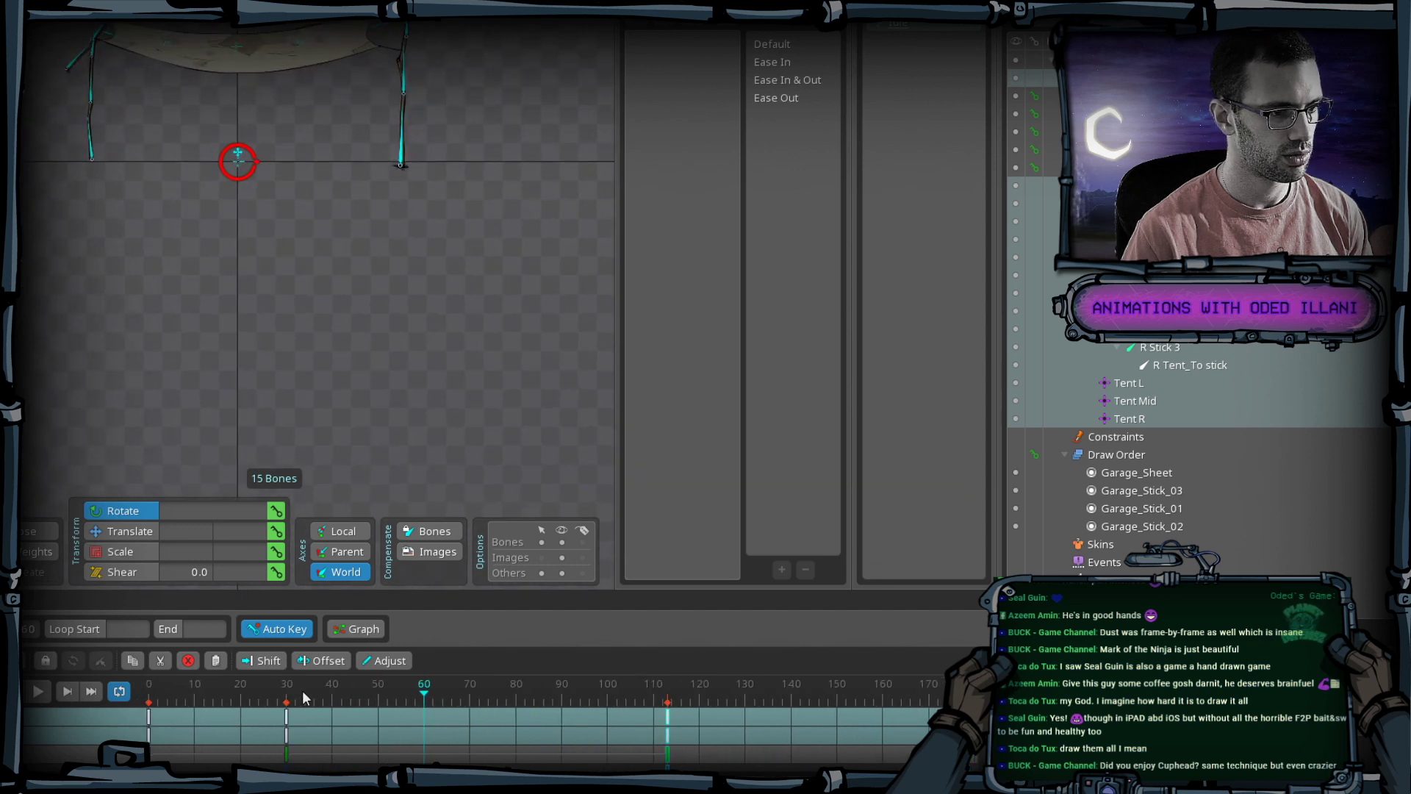
{"action": "scroll", "coordinate": [302, 690], "scroll_direction": "down", "scroll_amount": 2}
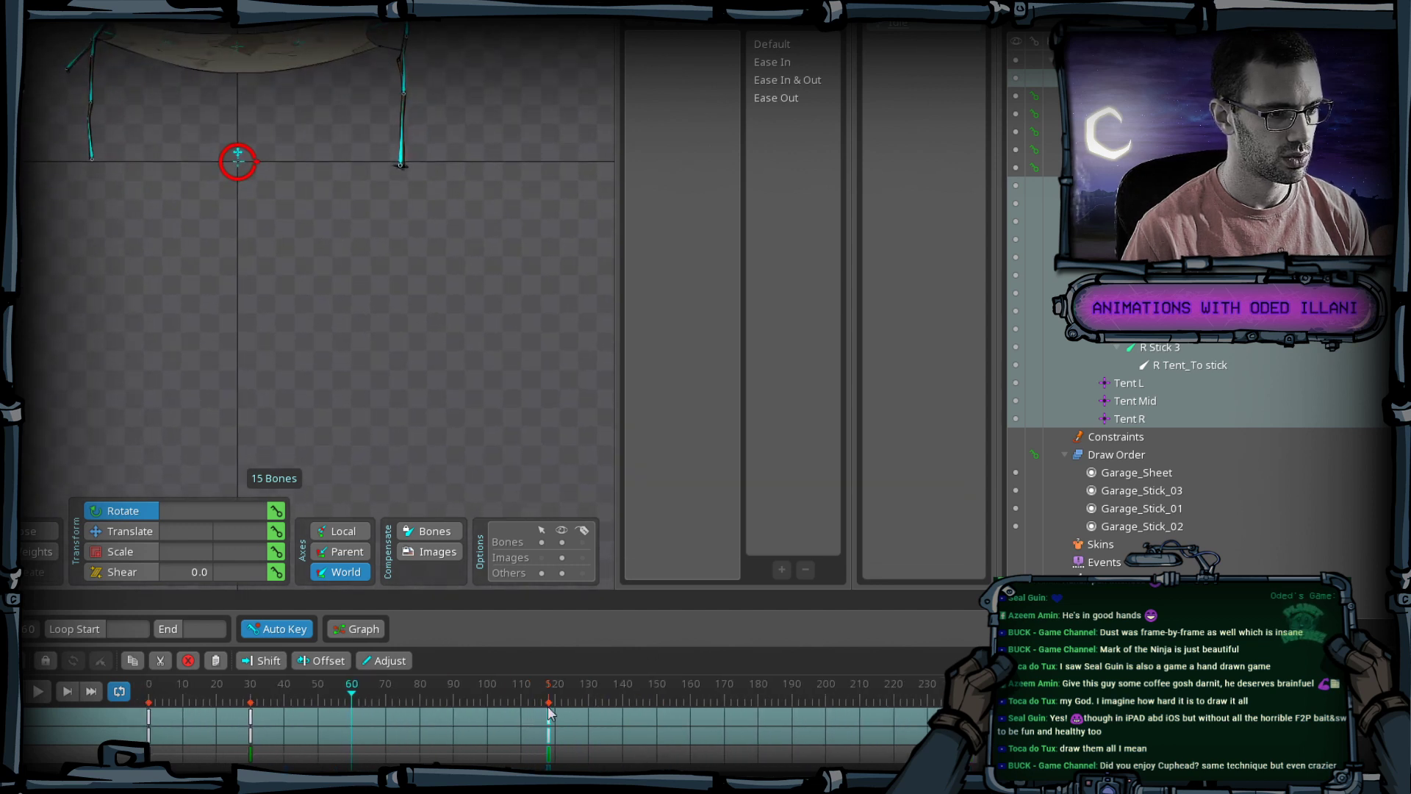
{"action": "left_click_drag", "start_coordinate": [549, 710], "coordinate": [552, 711]}
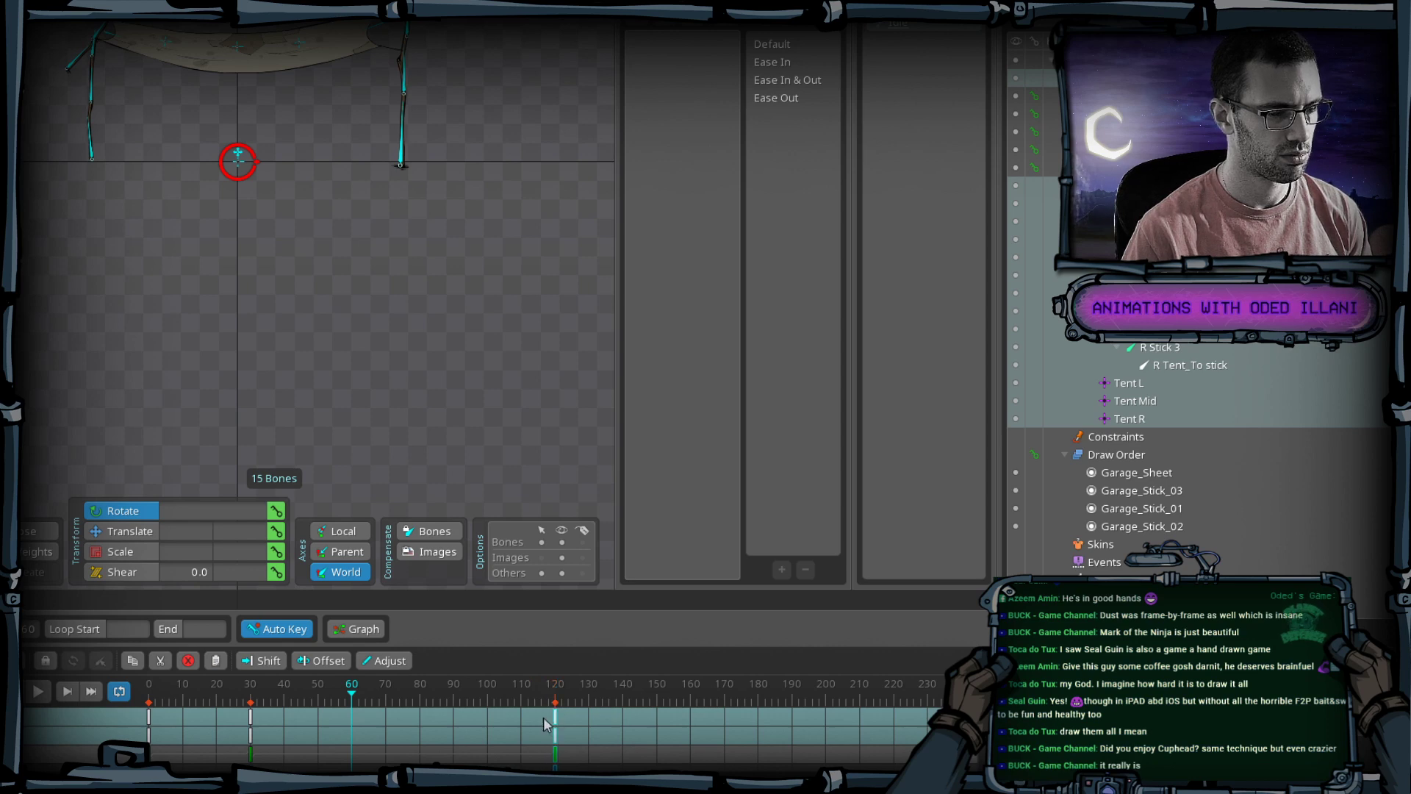
Move the frame 30 keys of all 15 bones to frame 60 and play back the loop.
{"action": "left_click_drag", "start_coordinate": [371, 287], "coordinate": [473, 461]}
{"action": "scroll", "coordinate": [421, 354], "scroll_direction": "up", "scroll_amount": 3}
{"action": "left_click_drag", "start_coordinate": [416, 375], "coordinate": [456, 430]}
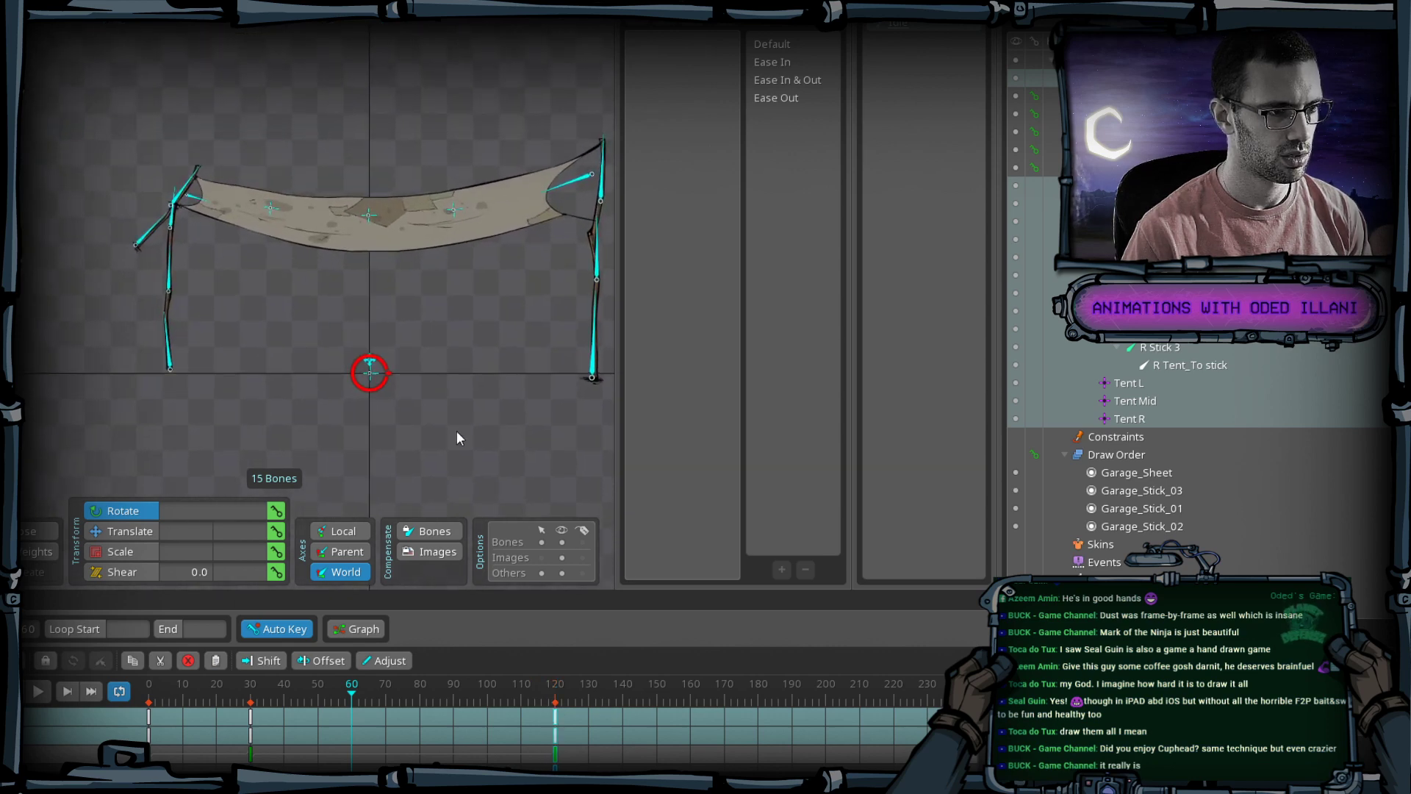
{"action": "scroll", "coordinate": [451, 437], "scroll_direction": "up", "scroll_amount": 3}
{"action": "left_click_drag", "start_coordinate": [248, 714], "coordinate": [351, 717]}
{"action": "left_click", "coordinate": [38, 692]}
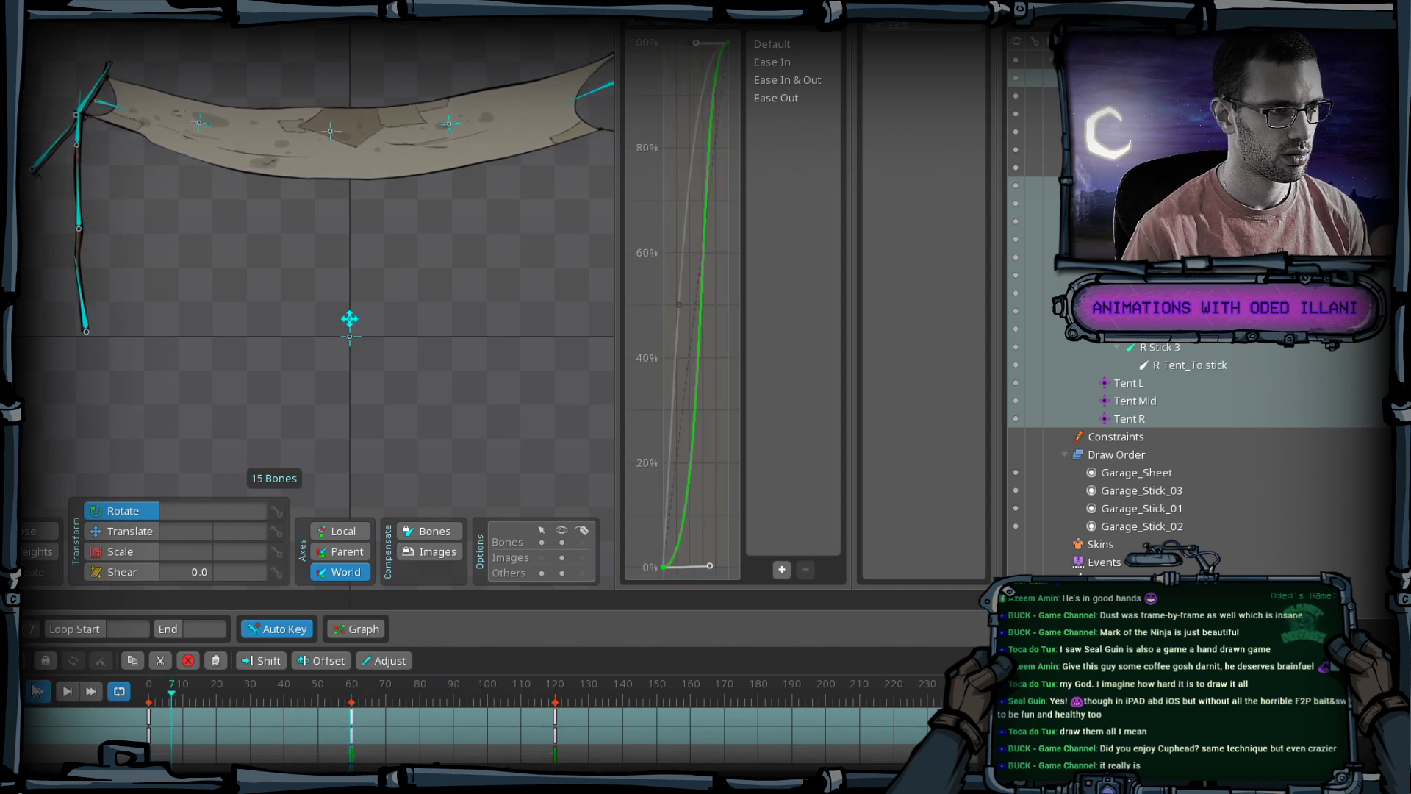
{"action": "left_click", "coordinate": [36, 691]}
Copy the frame 0 keys of all 15 bones to frame 120 and play back the loop.
{"action": "left_click", "coordinate": [148, 728]}
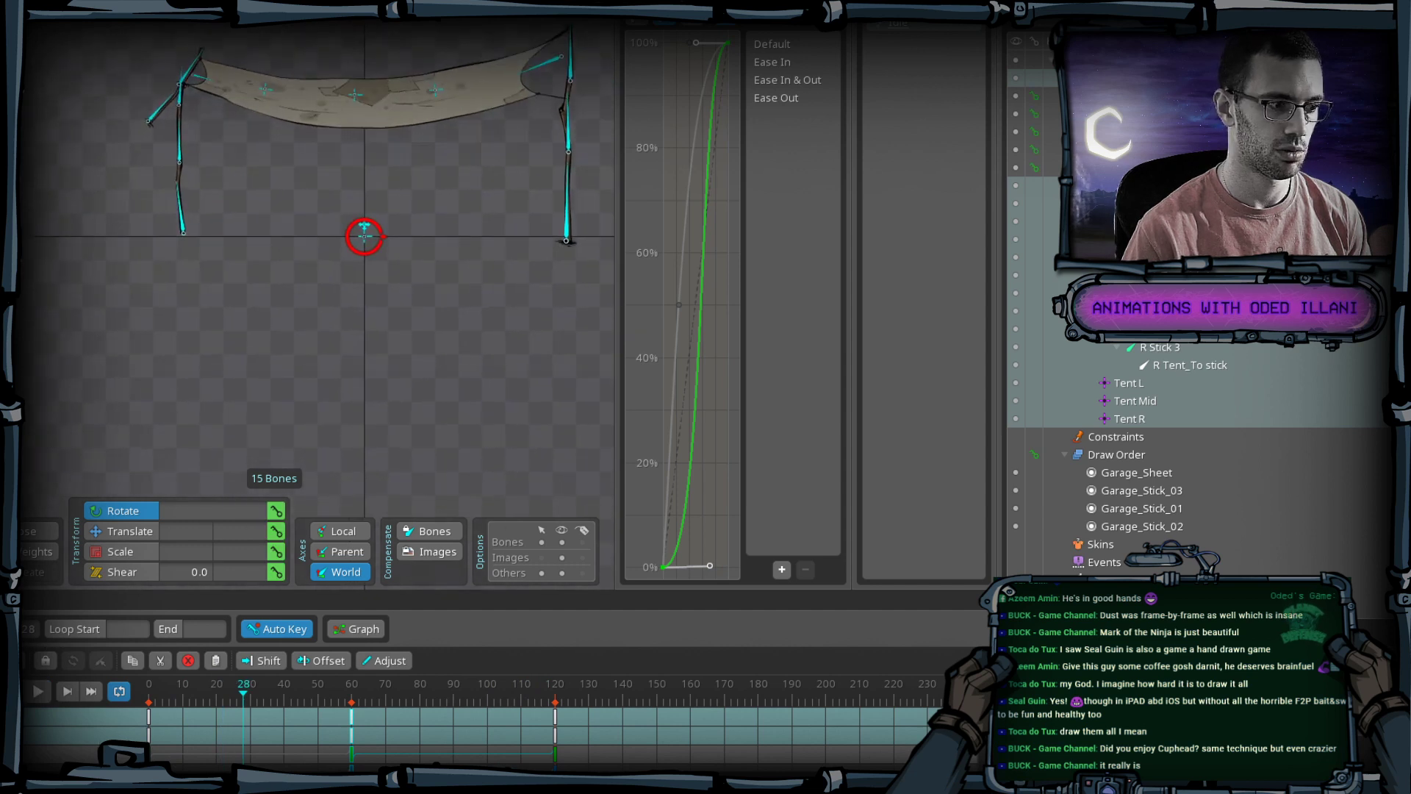
{"action": "key", "text": "ctrl+c"}
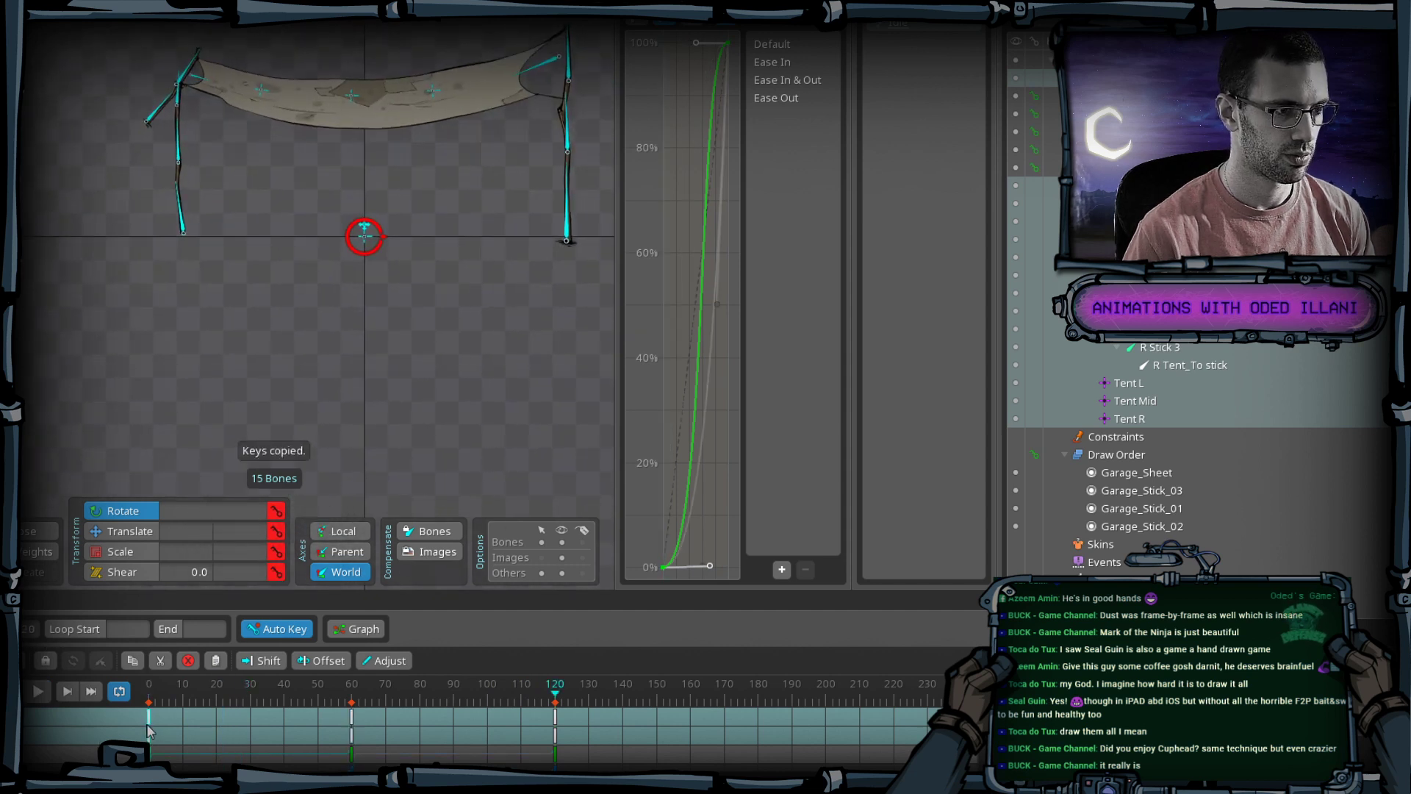
{"action": "key", "text": "ctrl+v"}
{"action": "key", "text": "ctrl+Right"}
{"action": "left_click", "coordinate": [145, 734]}
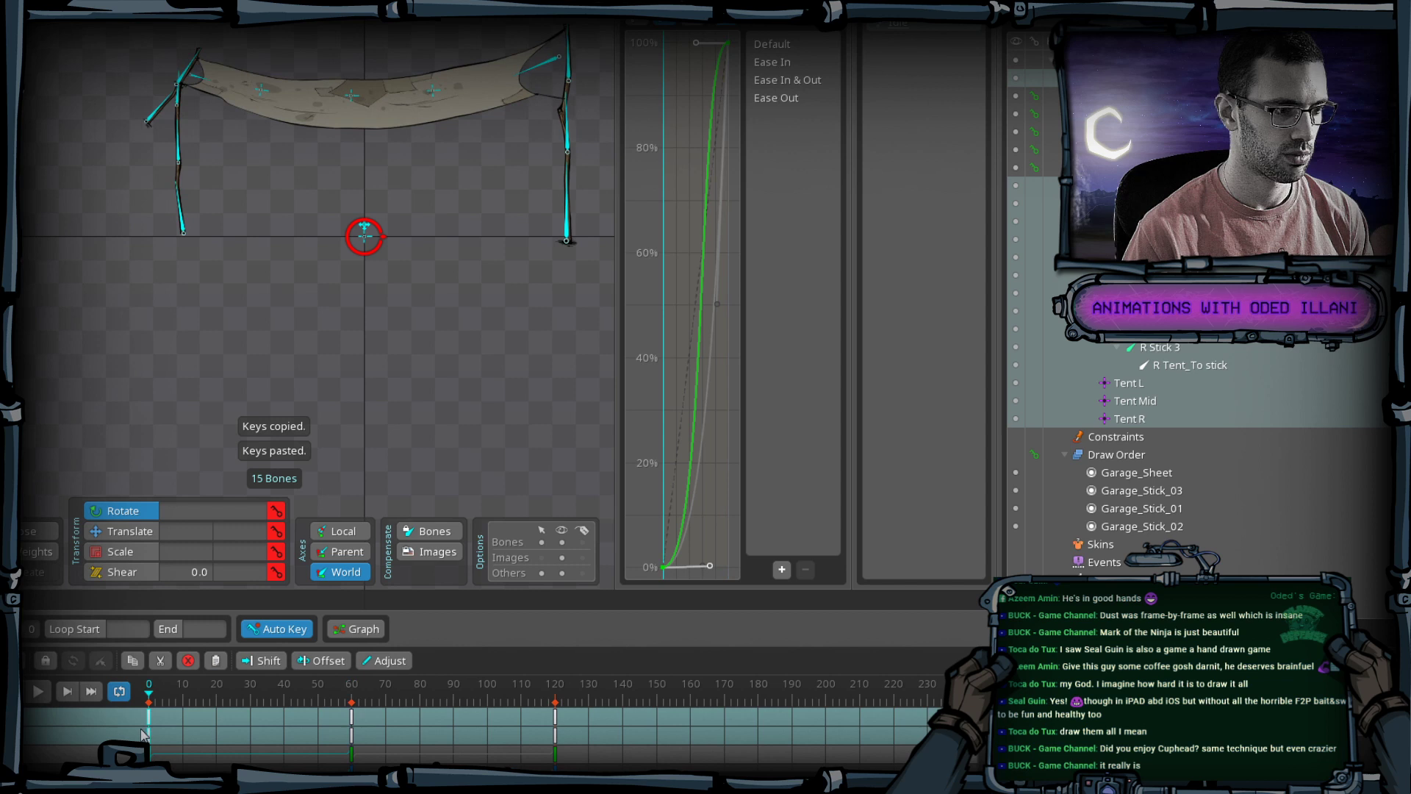
{"action": "left_click", "coordinate": [39, 695]}
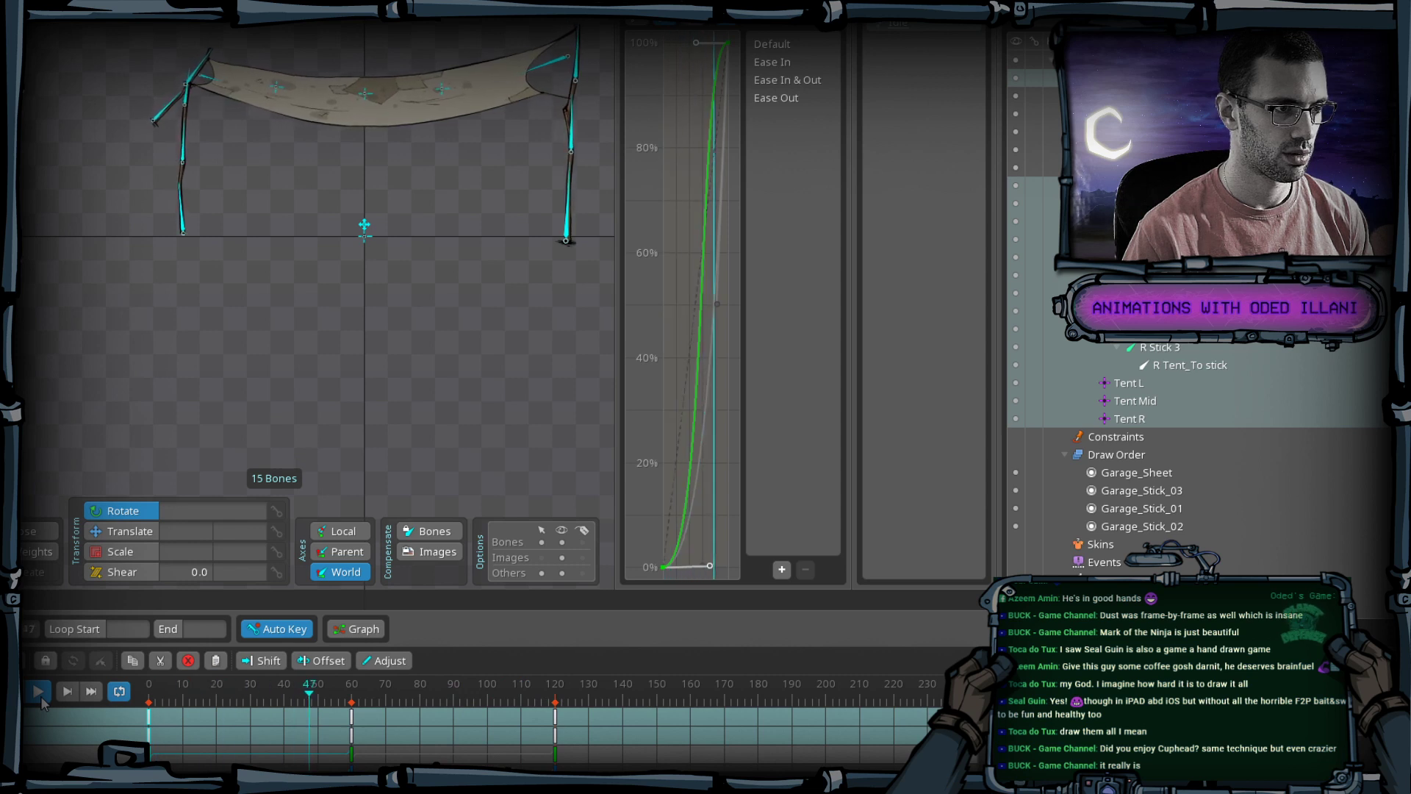
{"action": "left_click", "coordinate": [39, 694]}
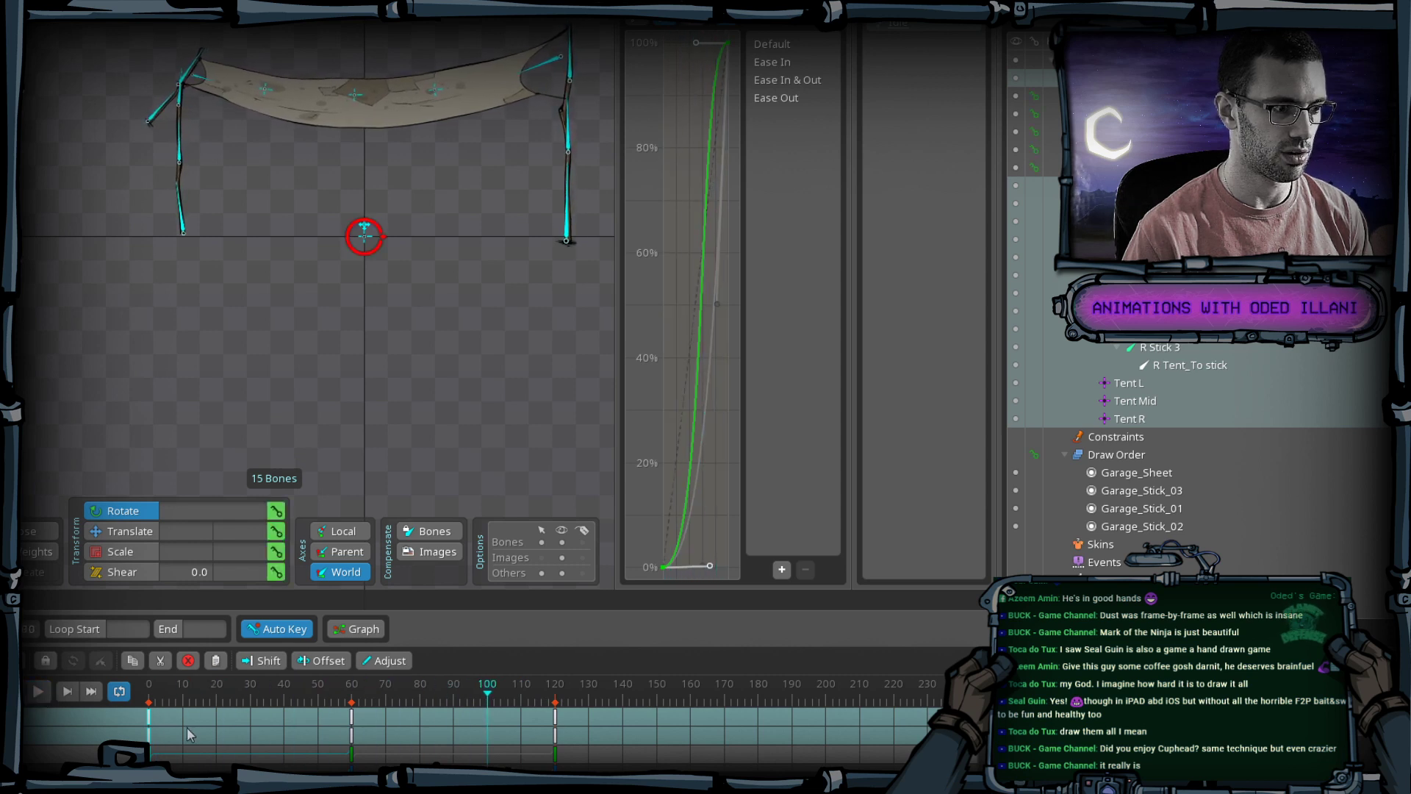
Apply Ease Out to all the bones' frame 0 keys and Ease In to their frame 60 keys, and play back the loop.
{"action": "left_click", "coordinate": [145, 714]}
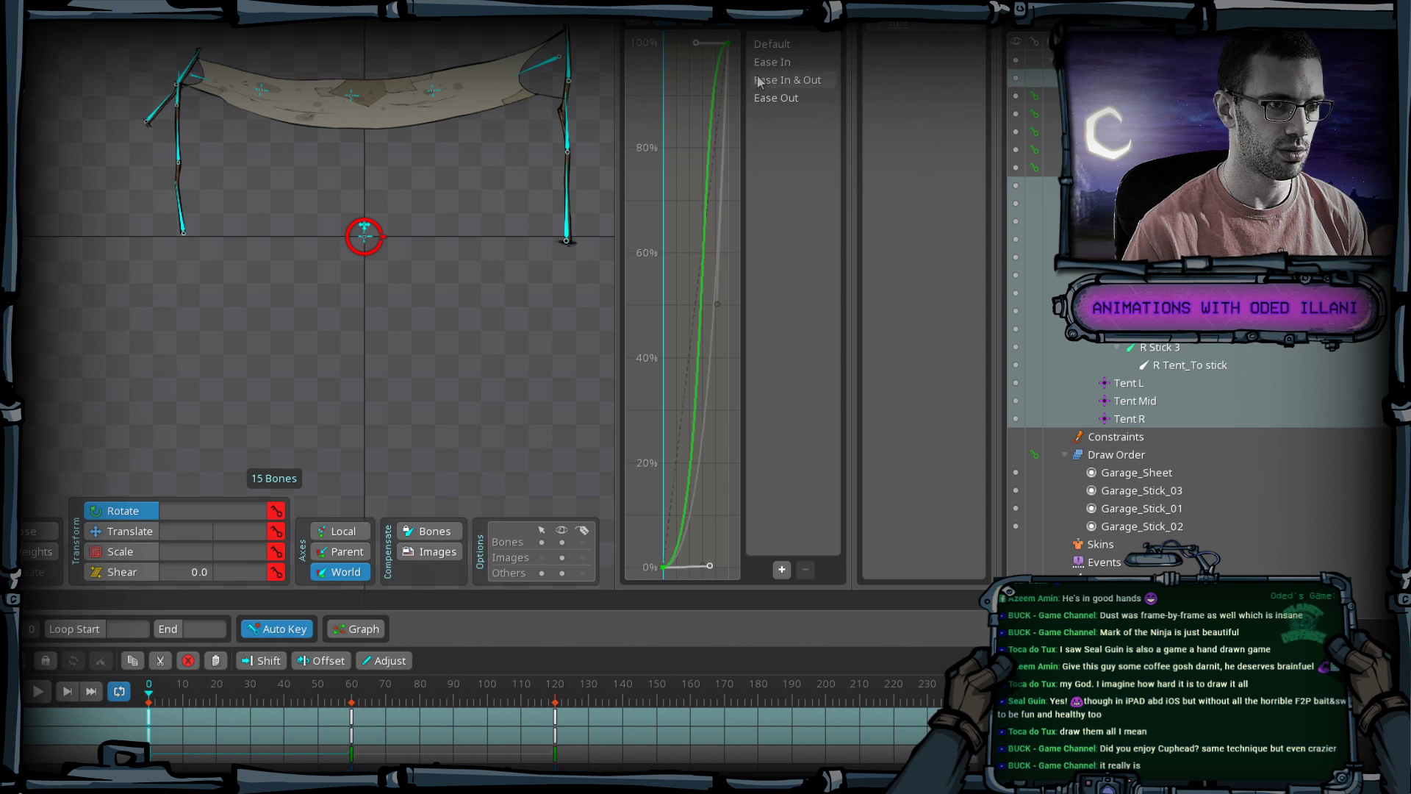
{"action": "left_click", "coordinate": [776, 103]}
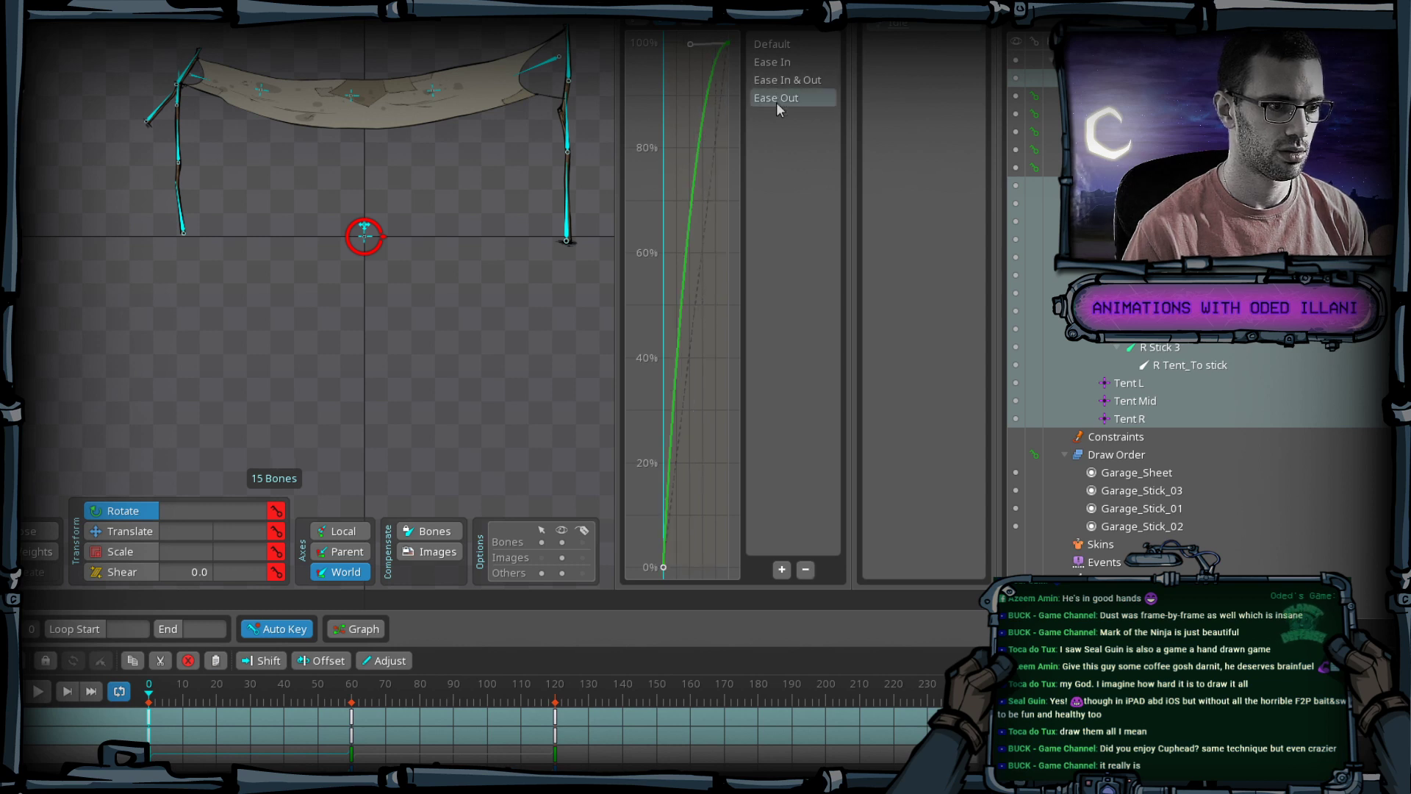
{"action": "left_click_drag", "start_coordinate": [150, 695], "coordinate": [372, 712]}
{"action": "left_click_drag", "start_coordinate": [485, 706], "coordinate": [351, 735]}
{"action": "left_click", "coordinate": [351, 714]}
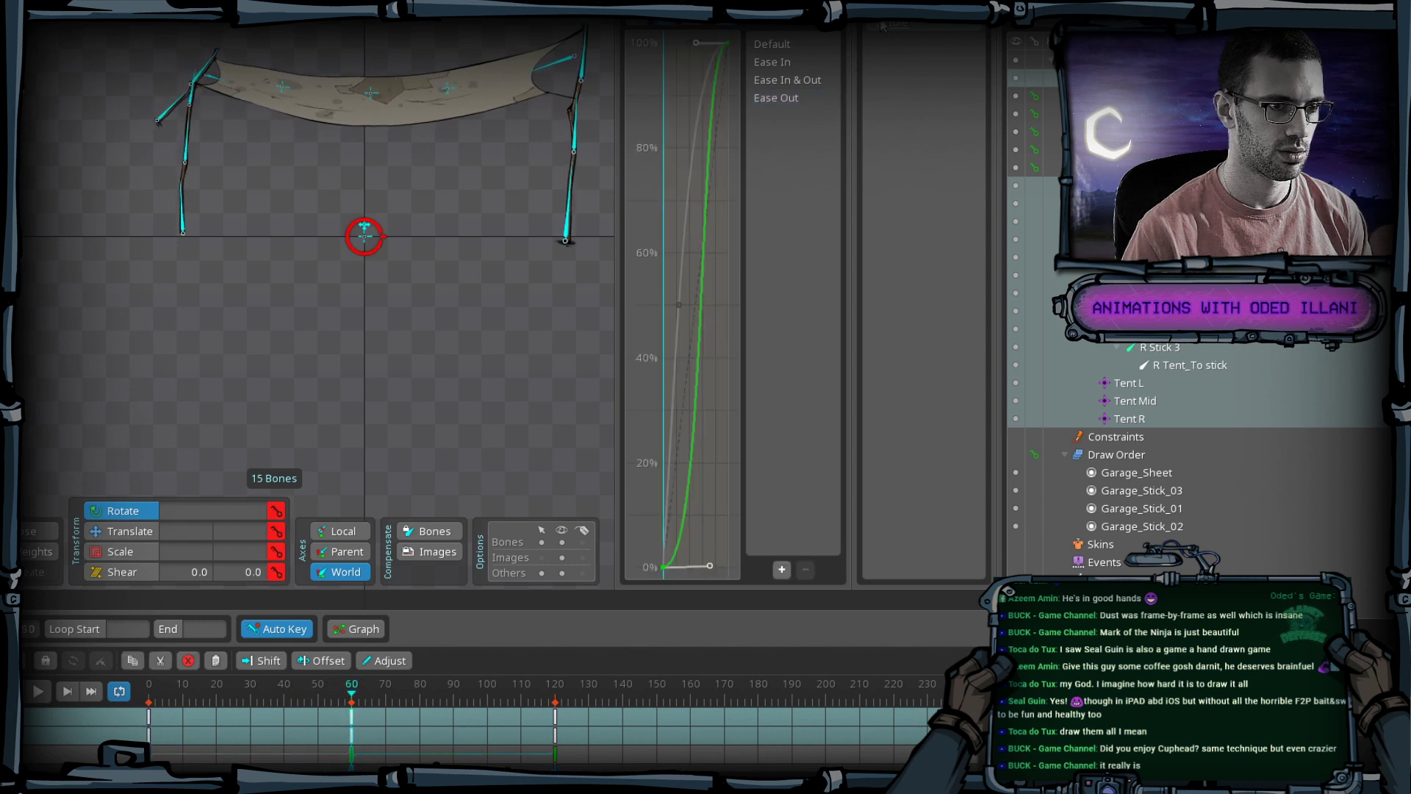
{"action": "left_click", "coordinate": [796, 62]}
{"action": "left_click", "coordinate": [35, 691]}
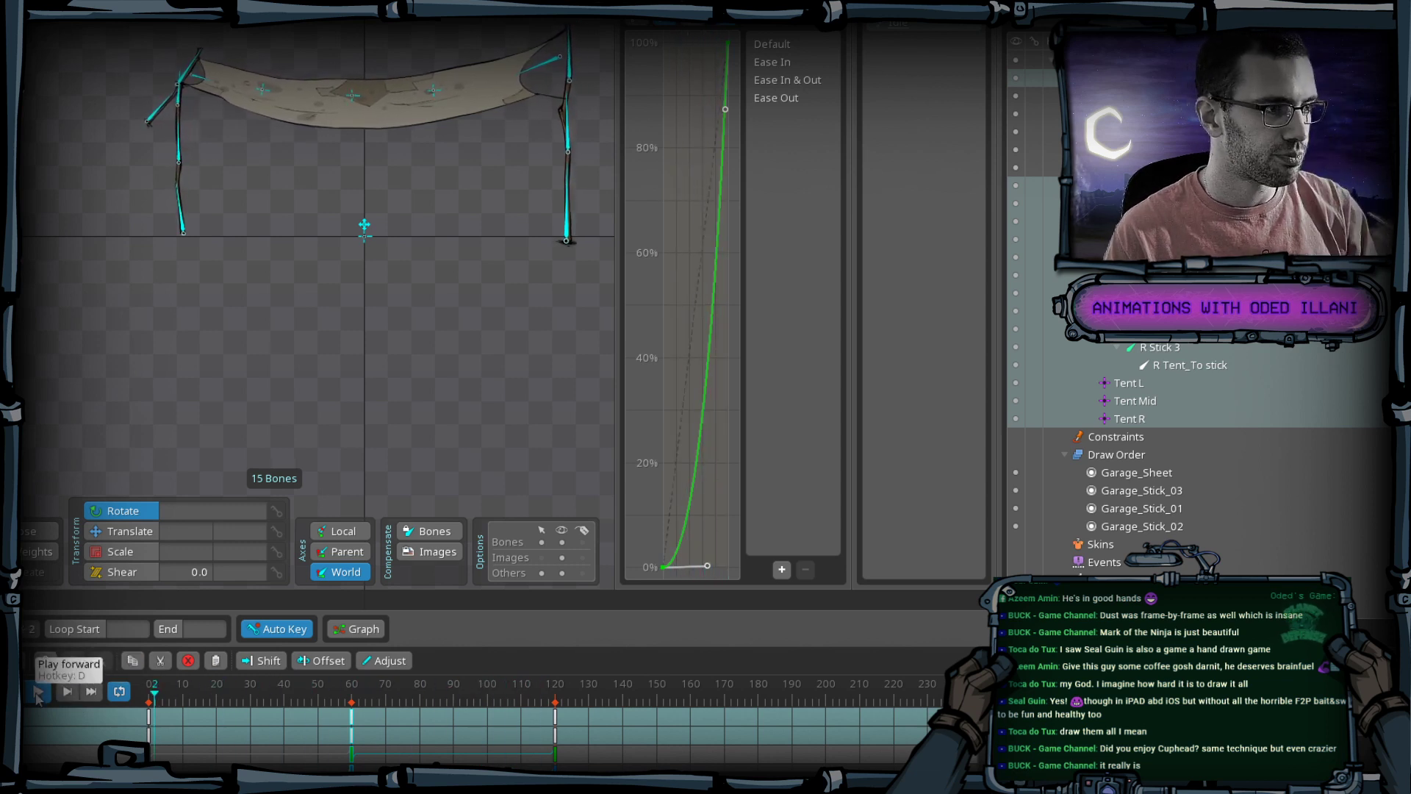
{"action": "left_click", "coordinate": [38, 692]}
Compare Root_Anim between frames 0 and 60, and set its vertical shear to about 3.11 at frame 0.
{"action": "left_click", "coordinate": [148, 687]}
{"action": "scroll", "coordinate": [367, 201], "scroll_direction": "up", "scroll_amount": 5}
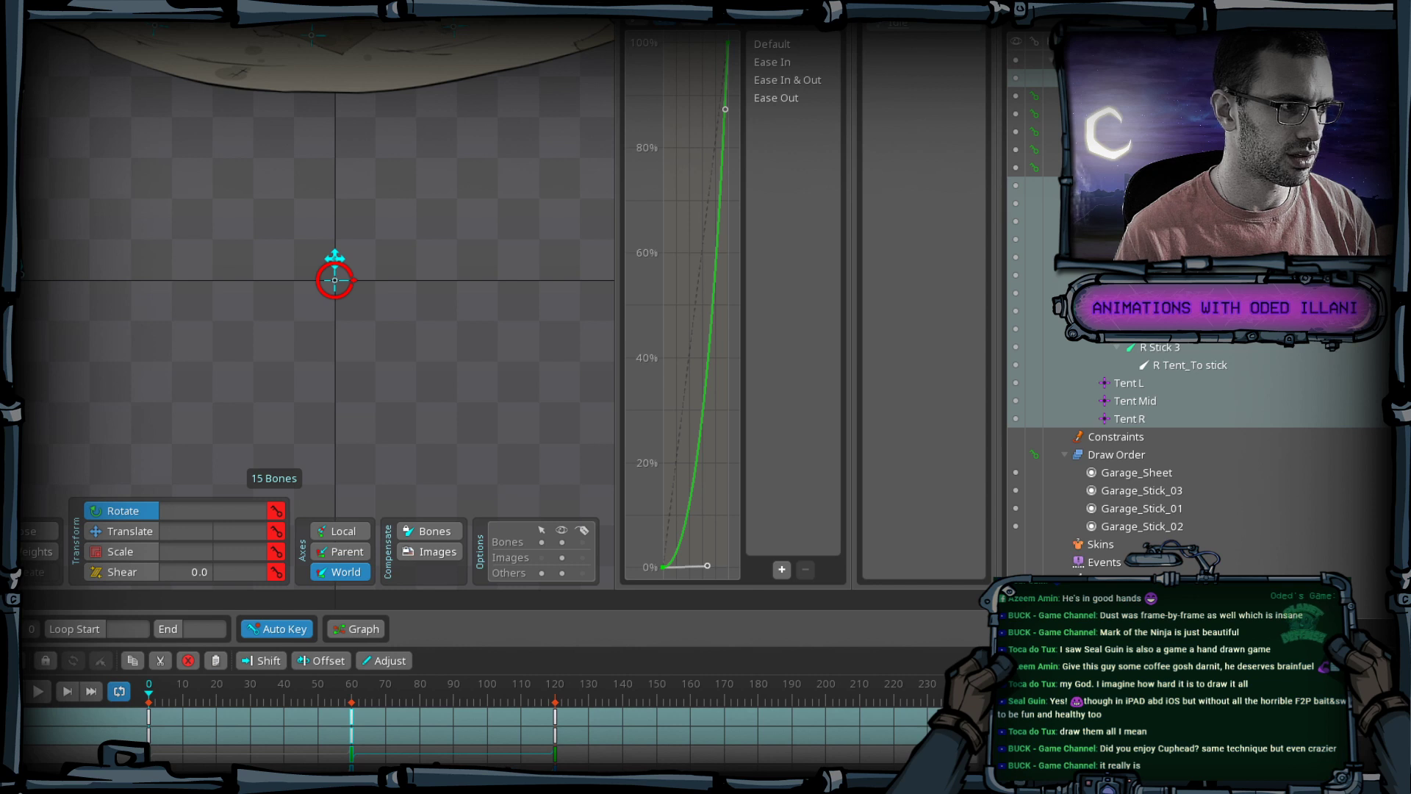
{"action": "left_click", "coordinate": [26, 270]}
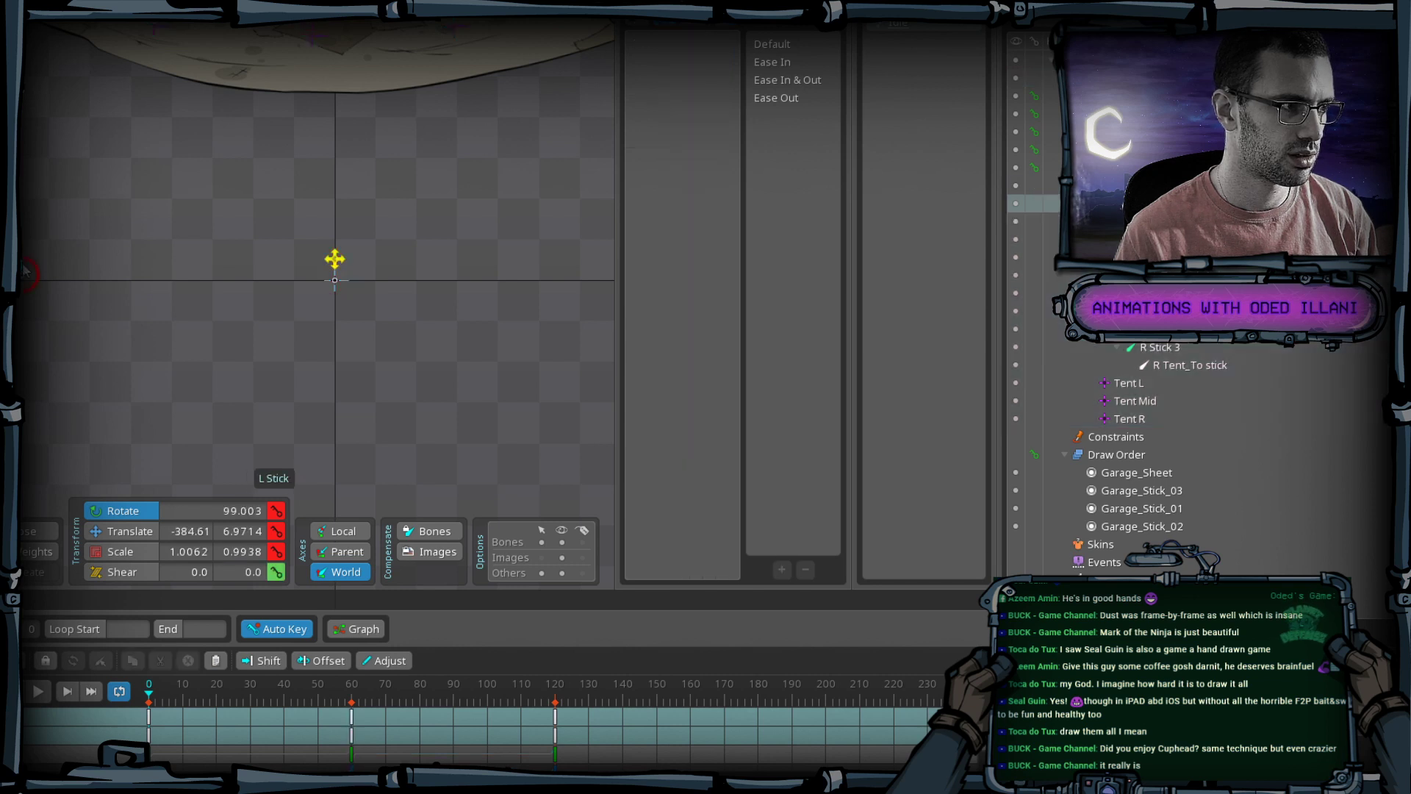
{"action": "left_click", "coordinate": [336, 261]}
{"action": "scroll", "coordinate": [293, 282], "scroll_direction": "down", "scroll_amount": 2}
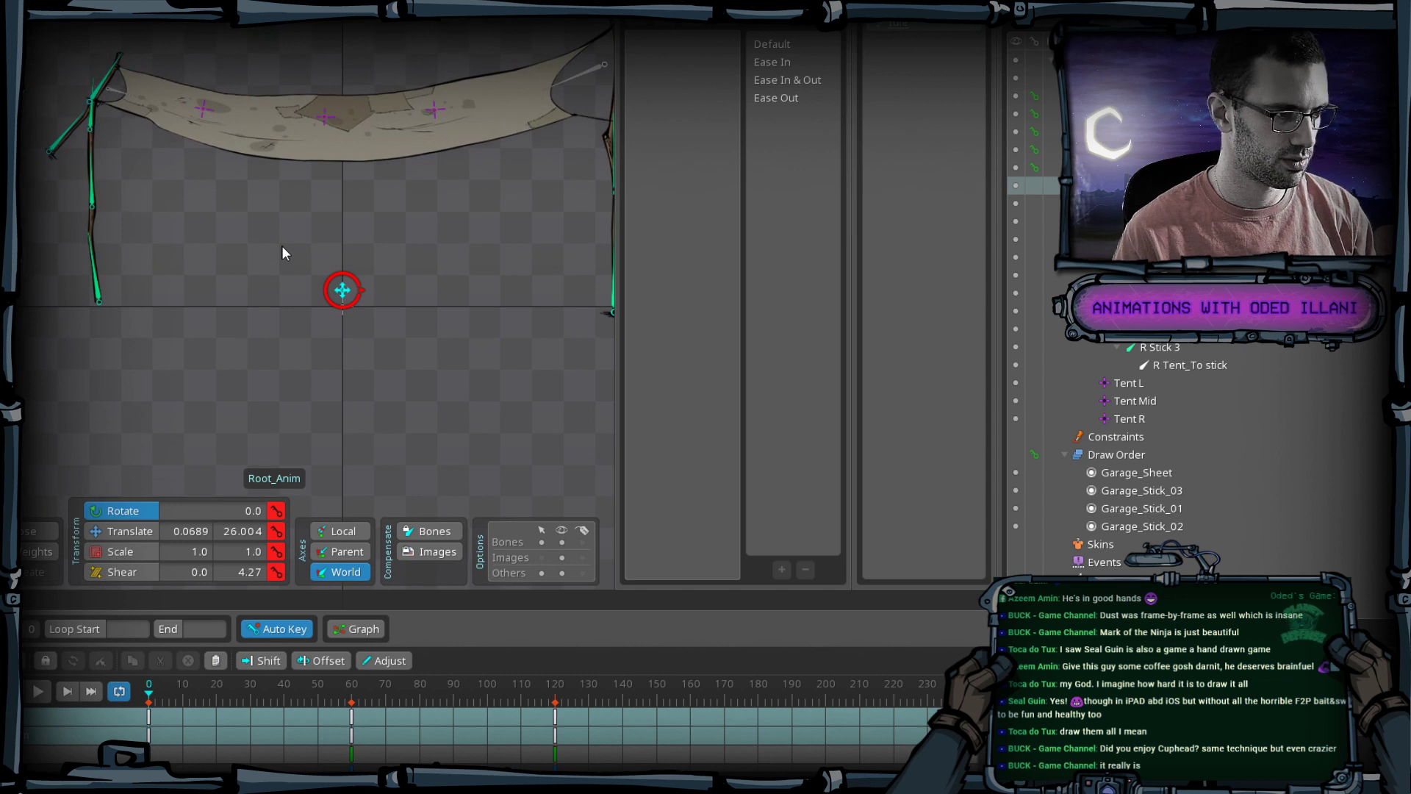
{"action": "key", "text": "Left"}
{"action": "key", "text": "Left"}
{"action": "key", "text": "Left"}
{"action": "key", "text": "Right"}
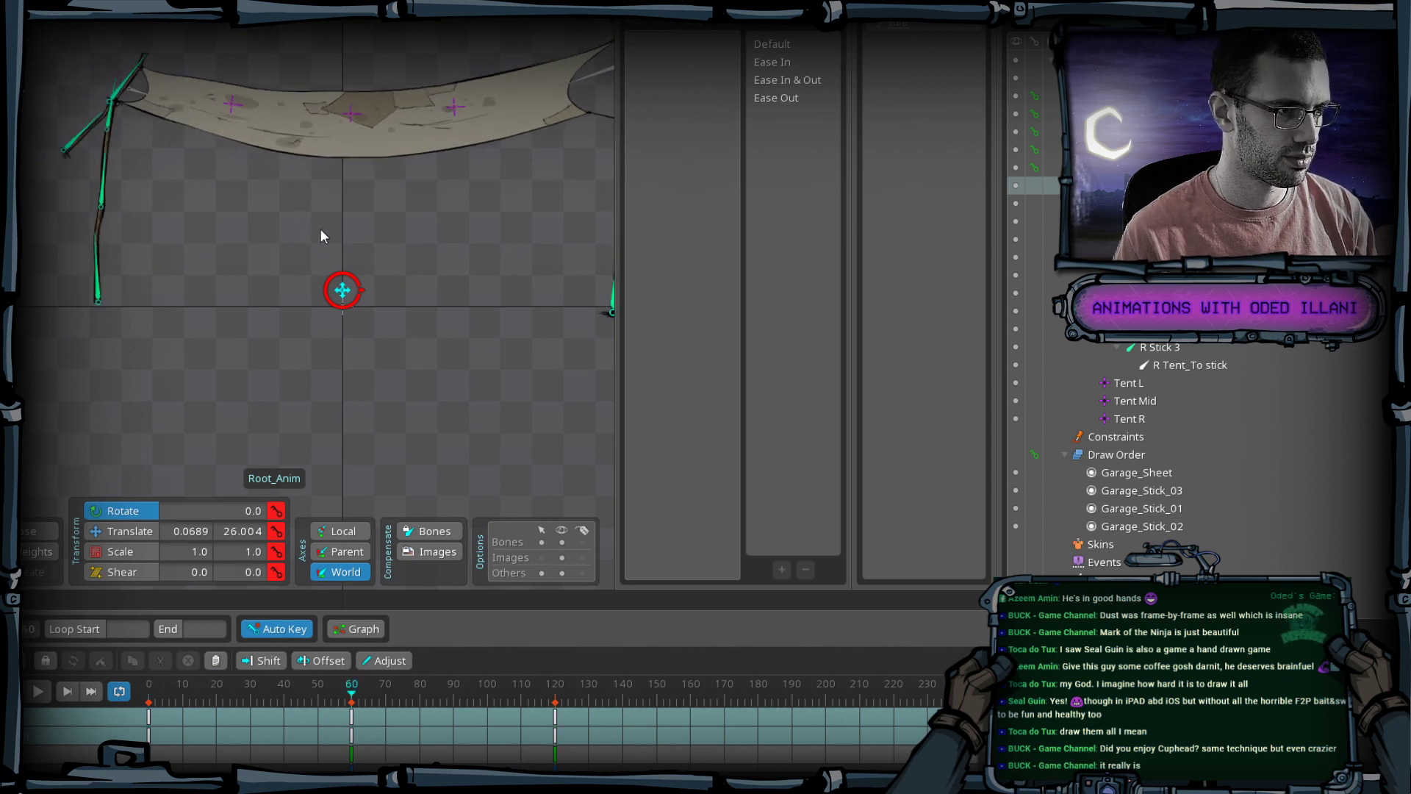
{"action": "key", "text": "Left"}
{"action": "key", "text": "z"}
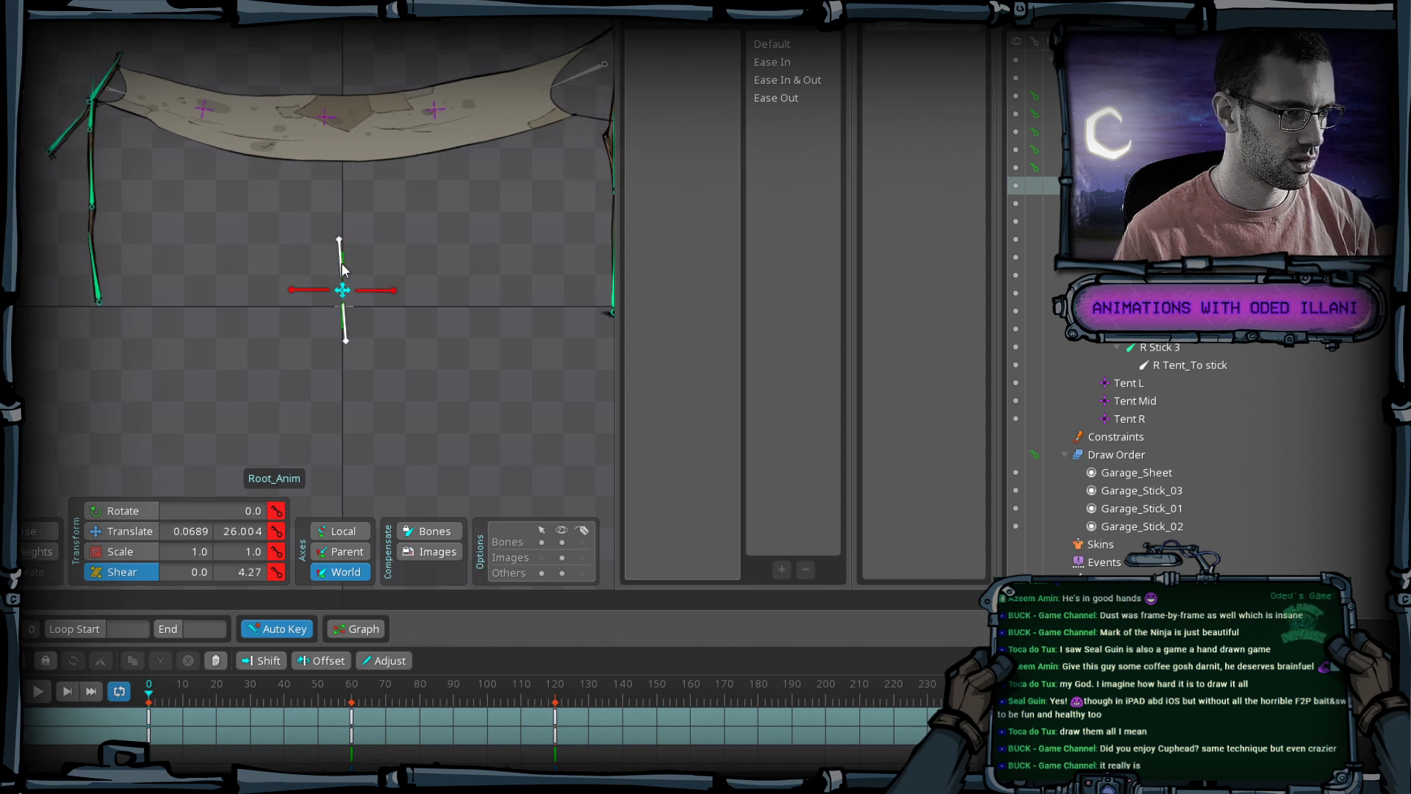
{"action": "left_click_drag", "start_coordinate": [338, 247], "coordinate": [339, 245]}
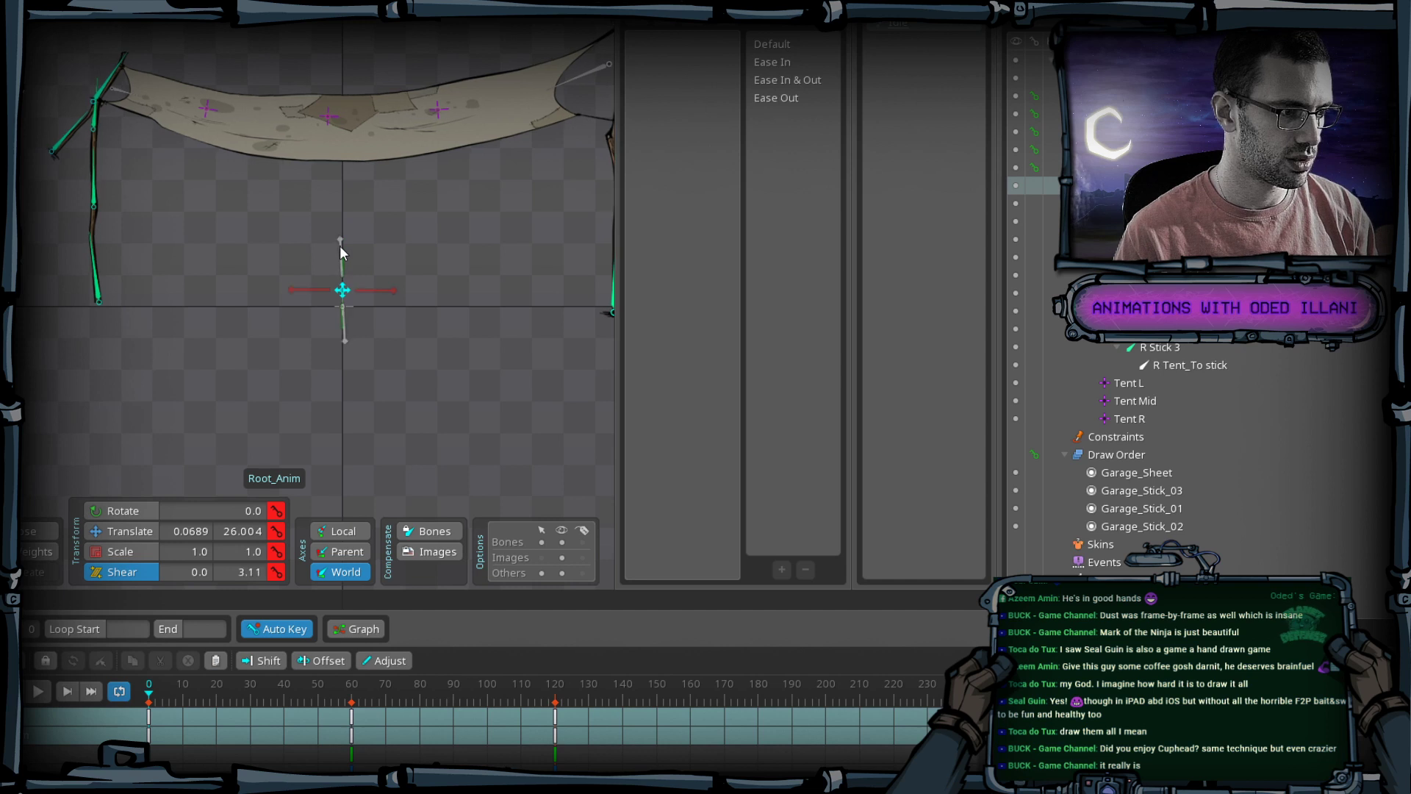
{"action": "left_click", "coordinate": [231, 573]}
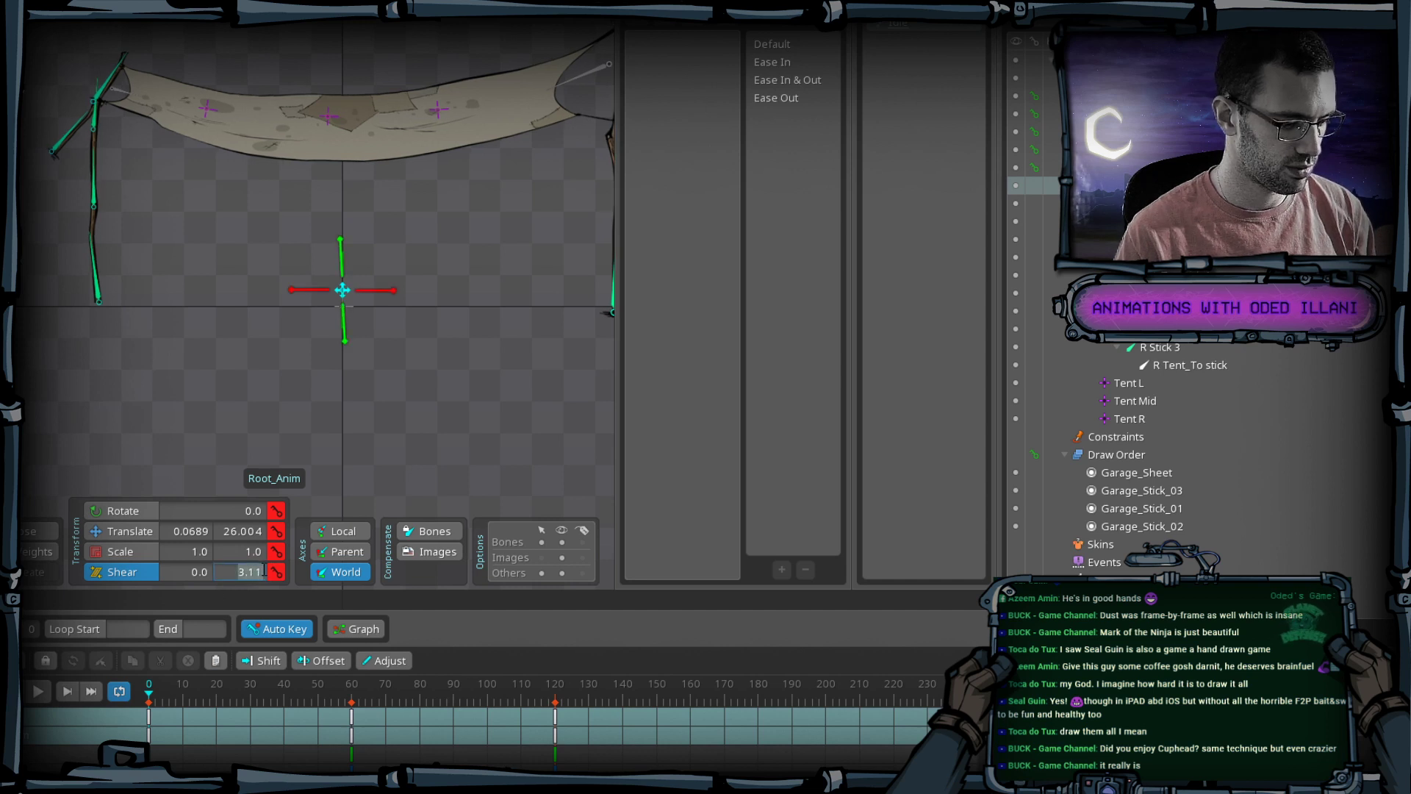
Copy Root_Anim's frame 0 keys to frame 120 and play back the loop.
{"action": "left_click", "coordinate": [150, 716]}
{"action": "key", "text": "ctrl+c"}
{"action": "key", "text": "ctrl+v"}
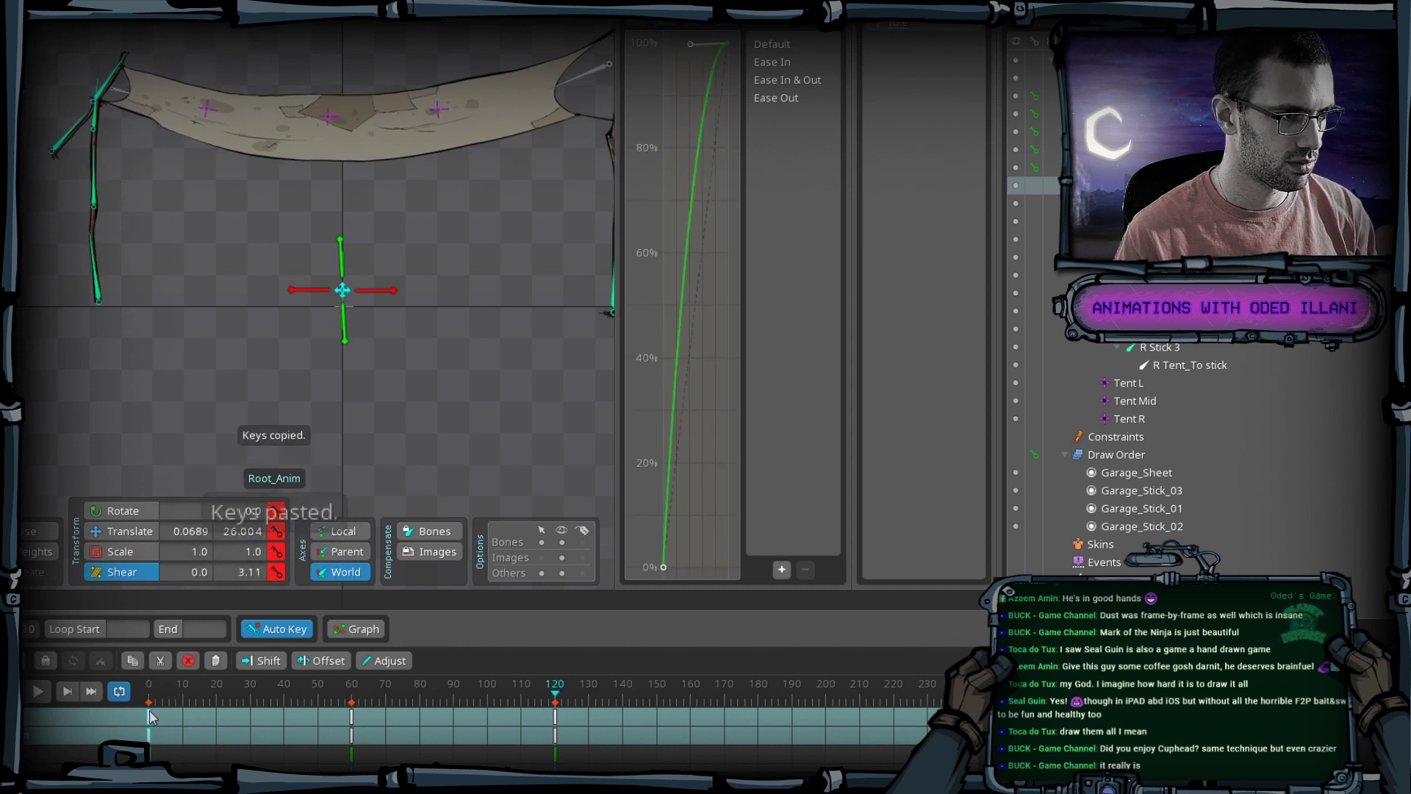
{"action": "left_click", "coordinate": [39, 691]}
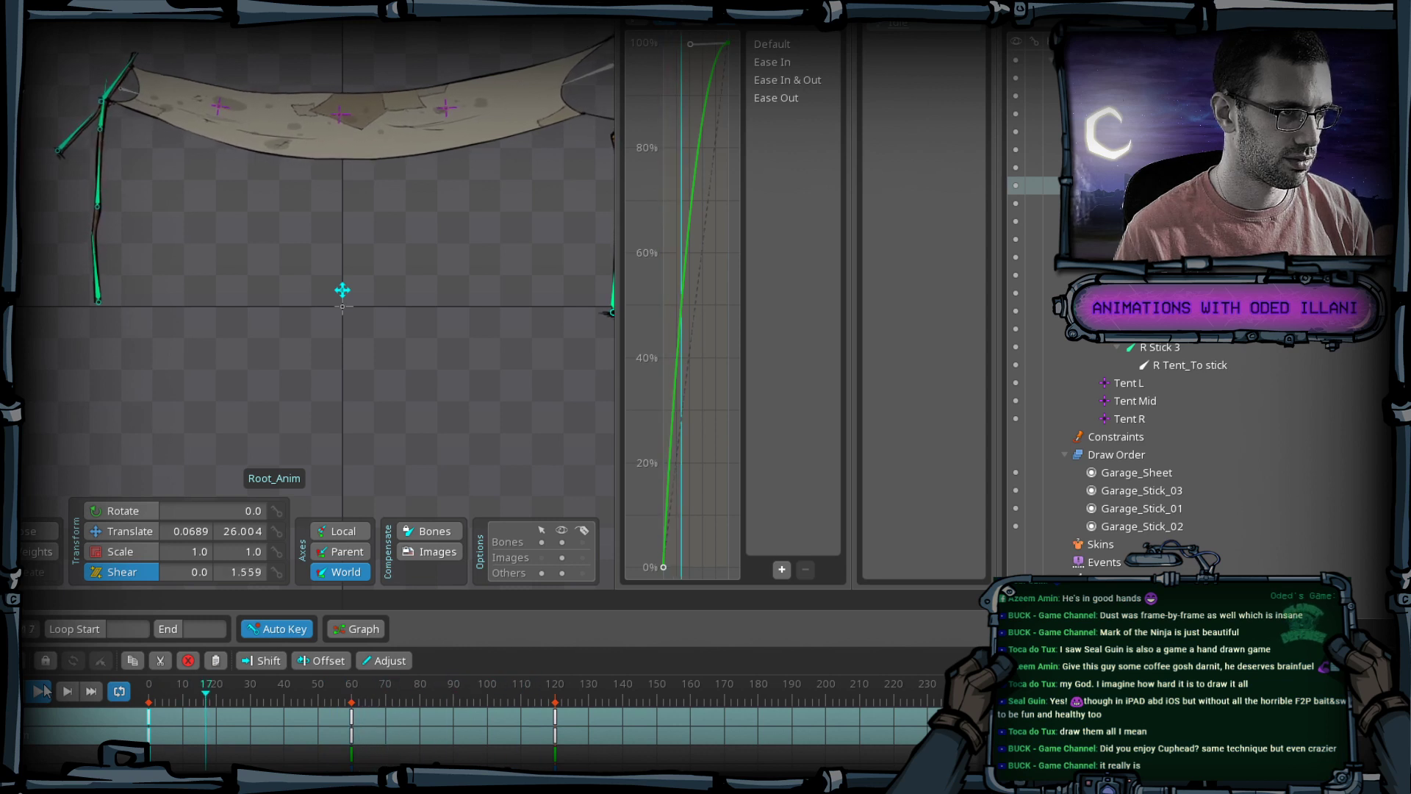
{"action": "left_click", "coordinate": [38, 691]}
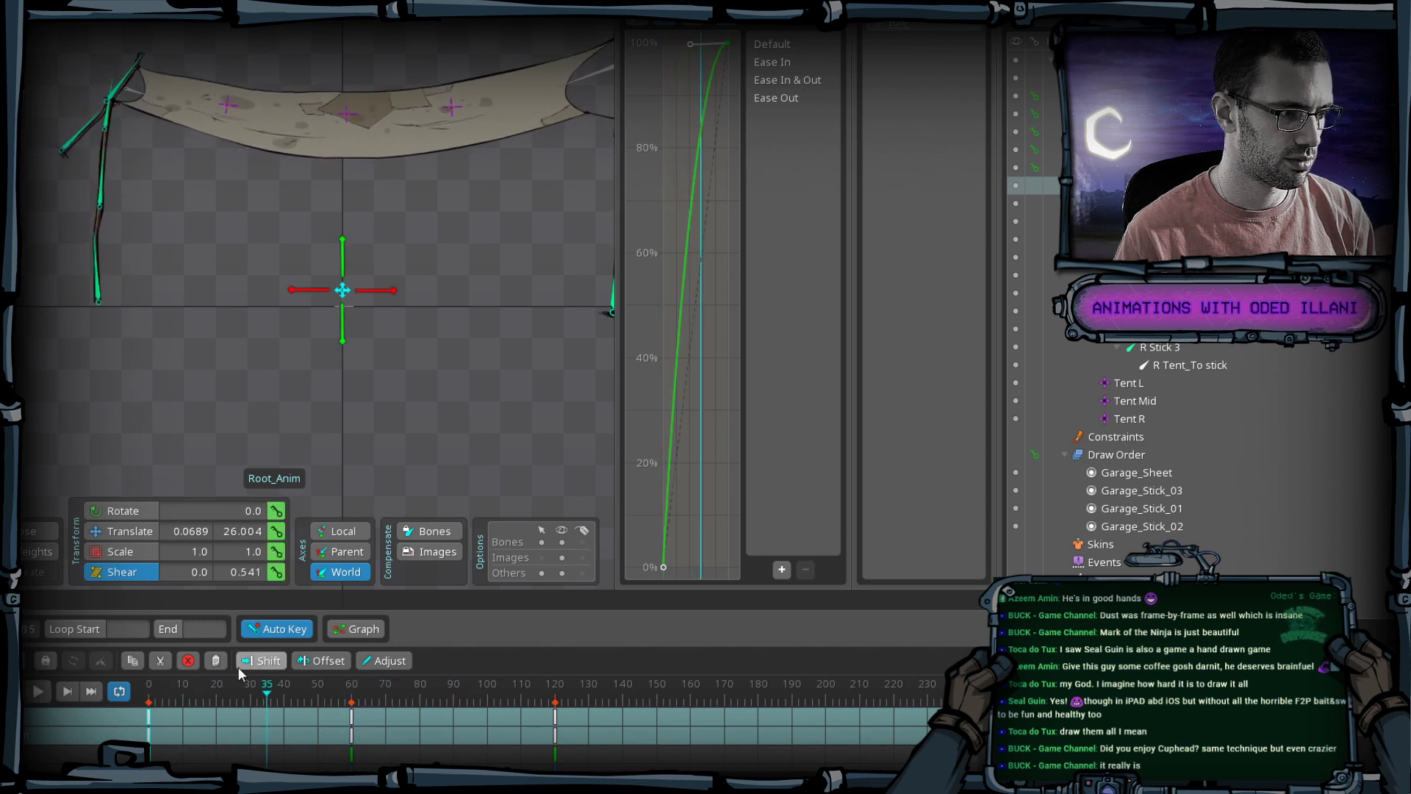
Copy and paste Tent L's frame 0 keys, and save the project.
{"action": "left_click", "coordinate": [201, 121]}
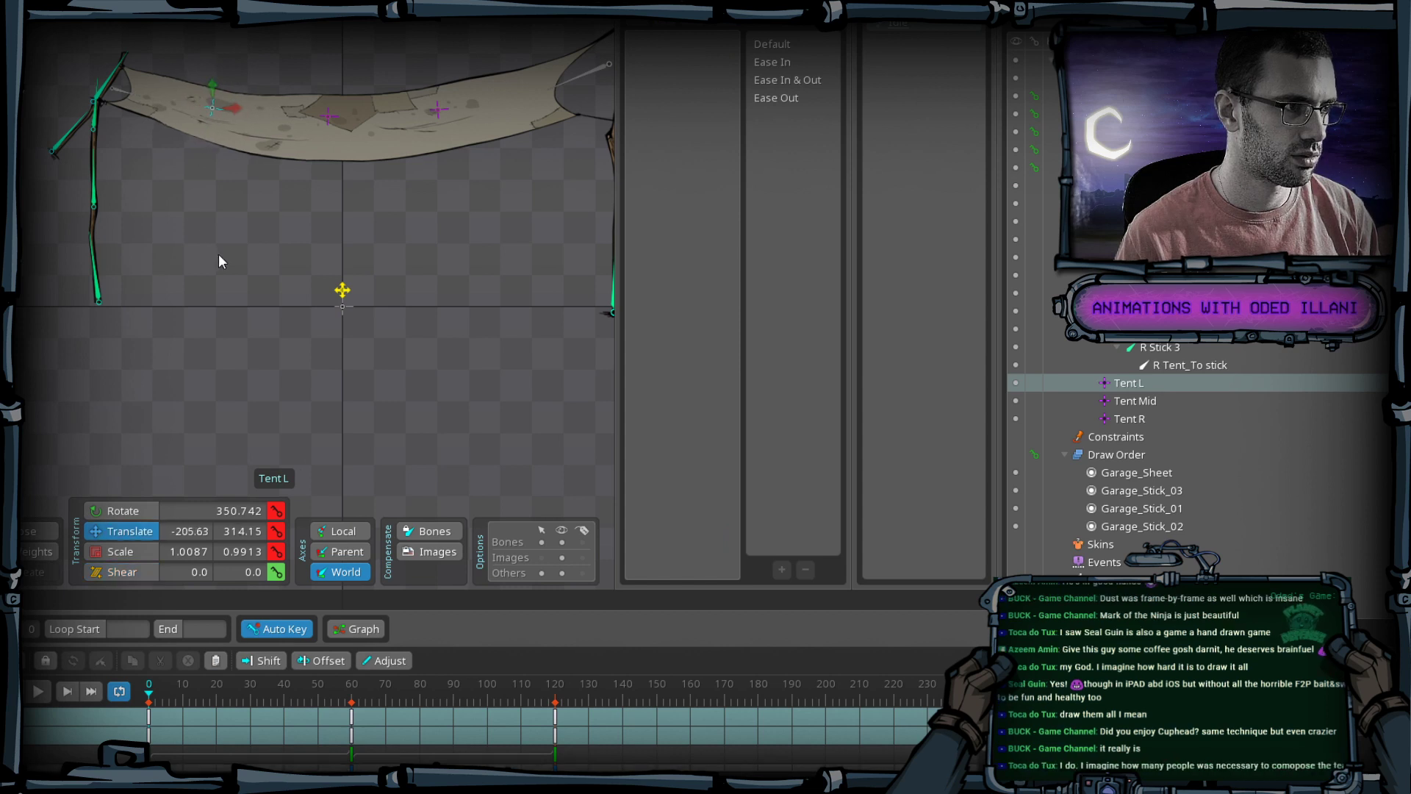
{"action": "left_click", "coordinate": [147, 717]}
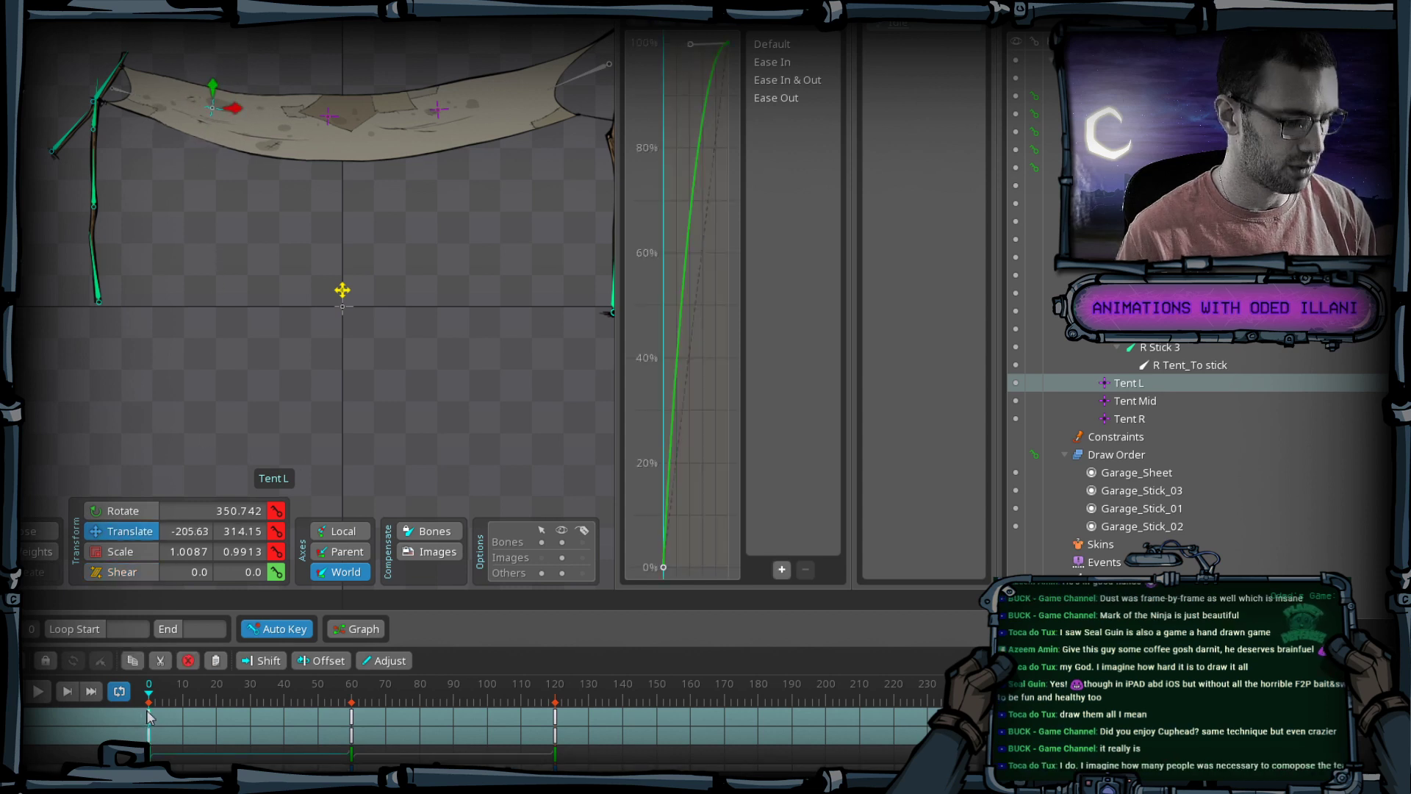
{"action": "left_click", "coordinate": [152, 685]}
{"action": "key", "text": "ctrl+c"}
{"action": "key", "text": "ctrl+v"}
{"action": "mouse_move", "coordinate": [152, 689]}
{"action": "left_mouse_down"}
{"action": "mouse_move", "coordinate": [163, 688]}
{"action": "mouse_move", "coordinate": [145, 688]}
{"action": "left_mouse_up"}
{"action": "key", "text": "ctrl+s"}
Soften the start of Root_Anim's curve at frame 0 by pulling its lower handle forward along the 0% line.
{"action": "left_click_drag", "start_coordinate": [297, 270], "coordinate": [310, 281]}
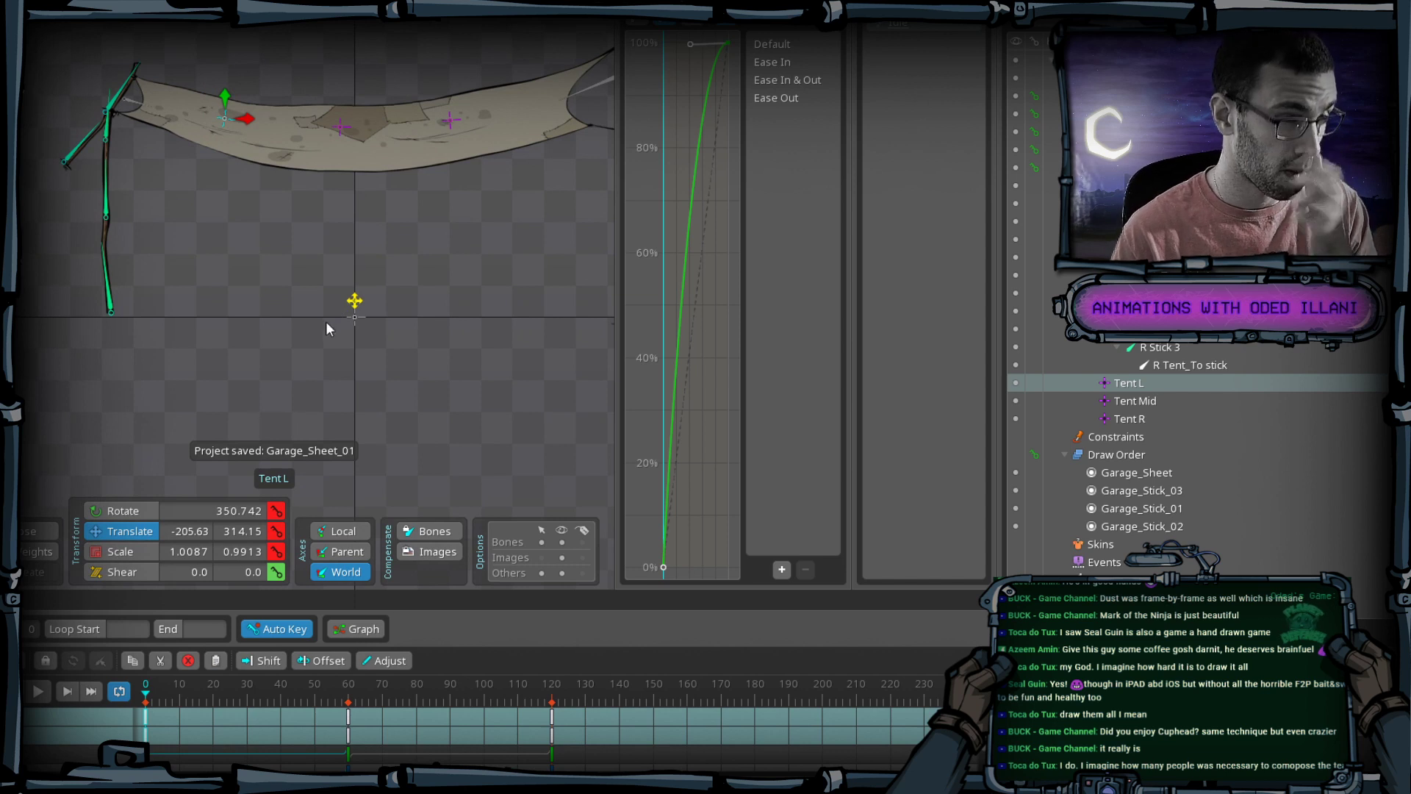
{"action": "left_click_drag", "start_coordinate": [313, 365], "coordinate": [318, 372]}
{"action": "left_click", "coordinate": [356, 311]}
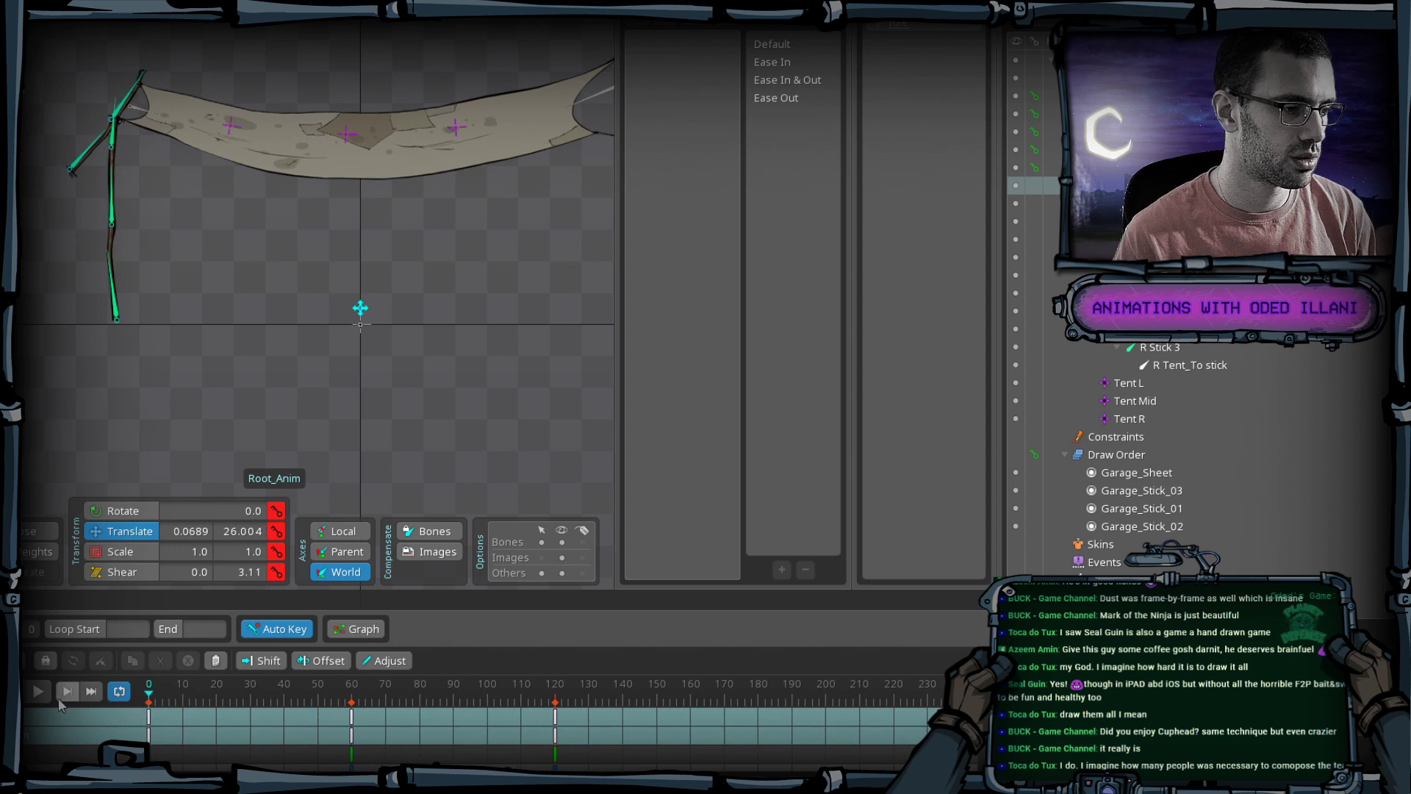
{"action": "left_click", "coordinate": [149, 722]}
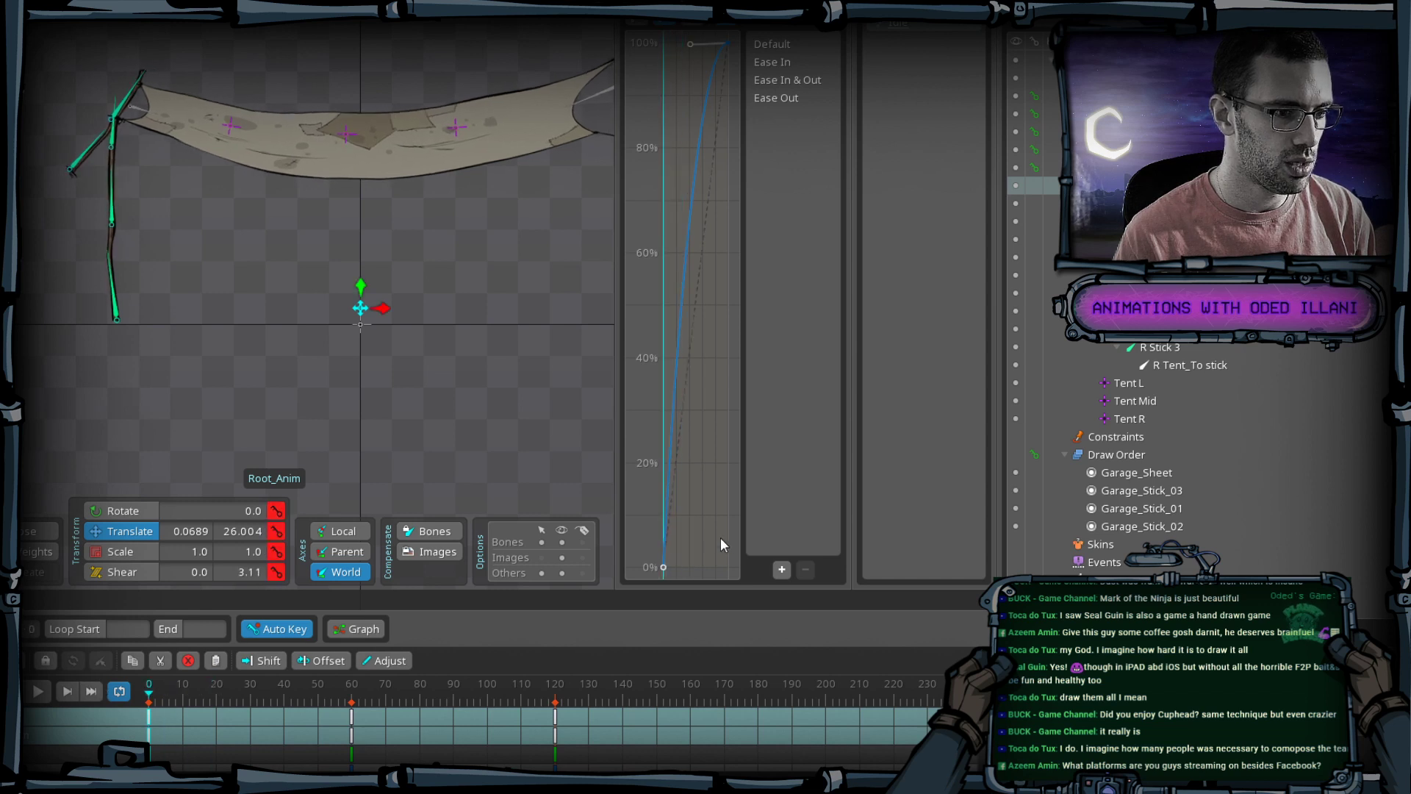
{"action": "left_click_drag", "start_coordinate": [664, 568], "coordinate": [684, 568]}
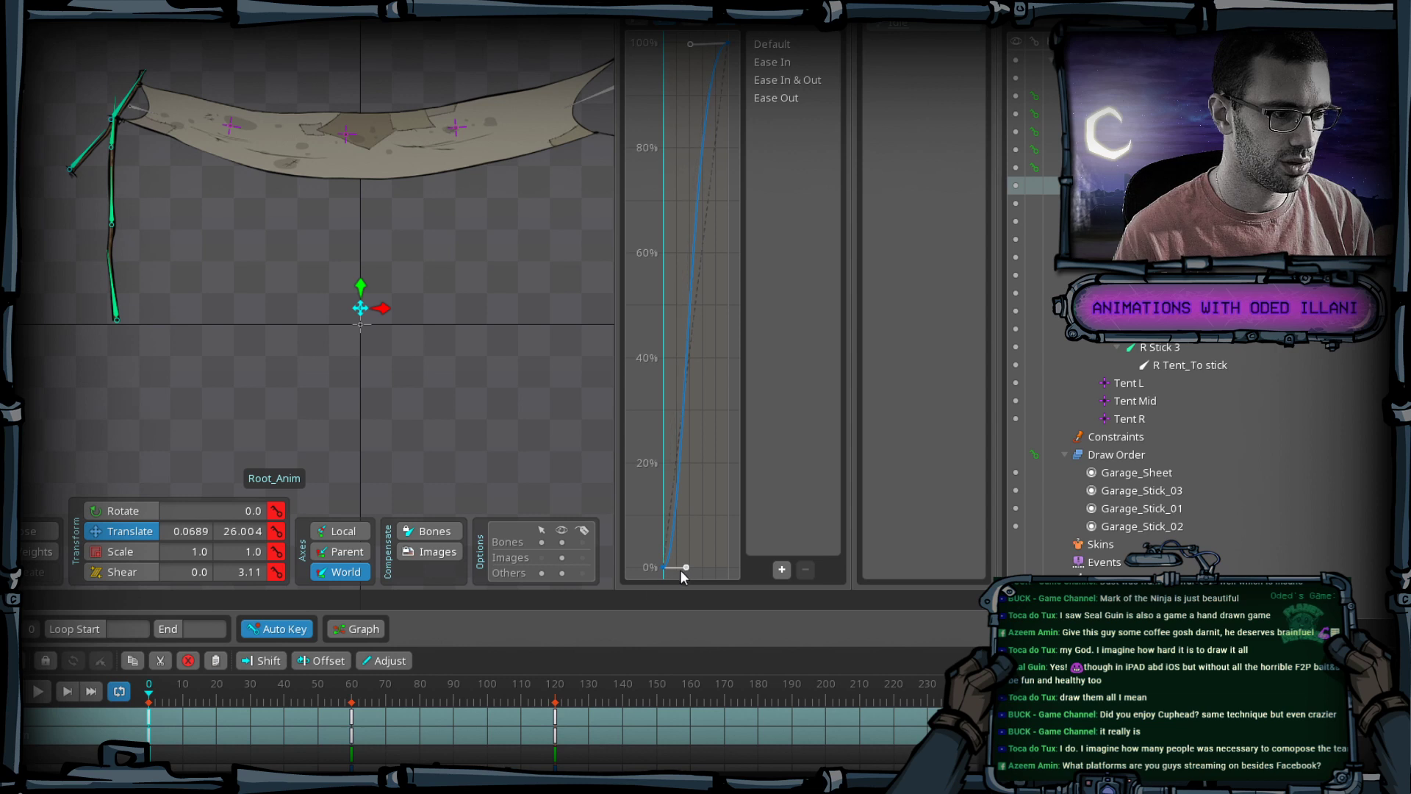
Play back the loop with the whole tent in view and save the project.
{"action": "left_click", "coordinate": [38, 694]}
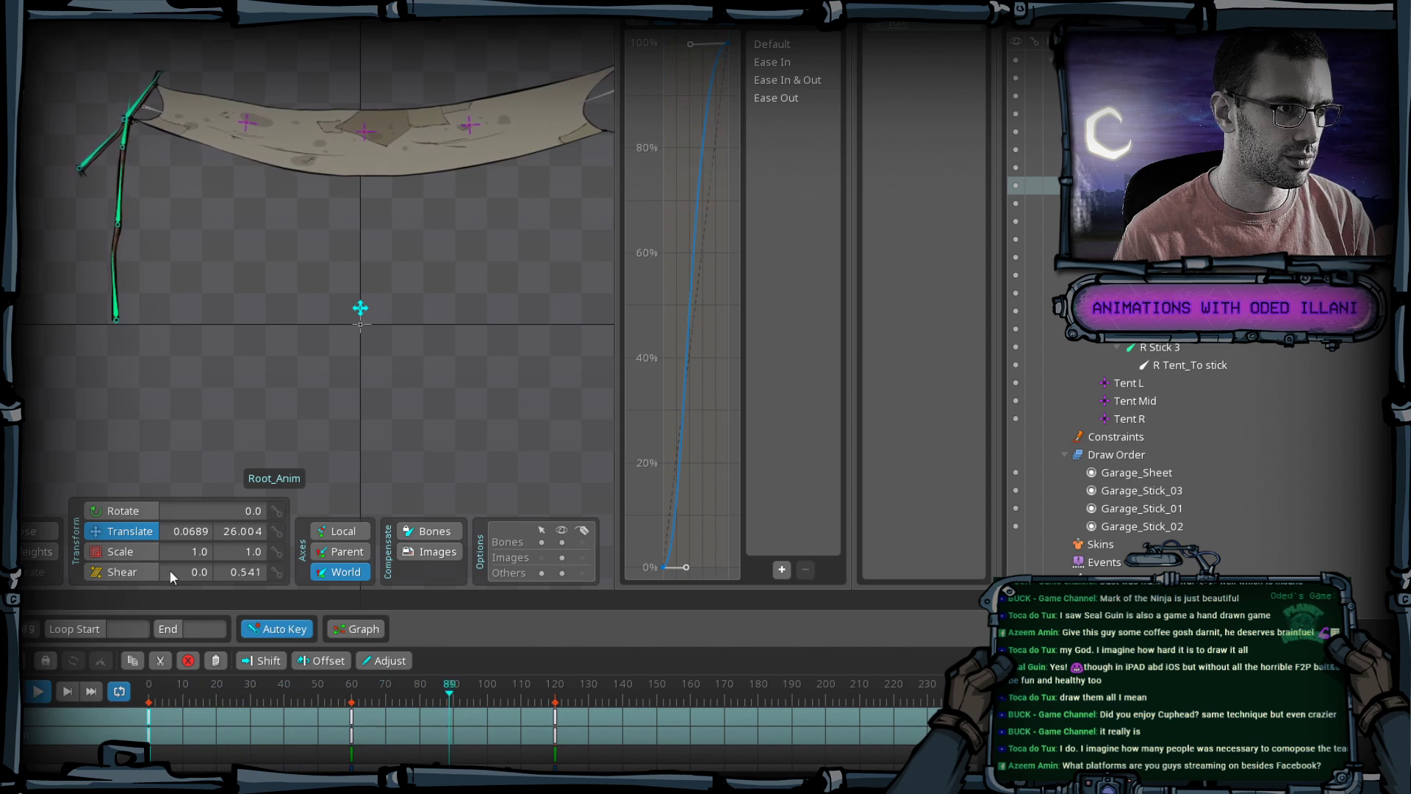
{"action": "left_click_drag", "start_coordinate": [382, 334], "coordinate": [318, 399]}
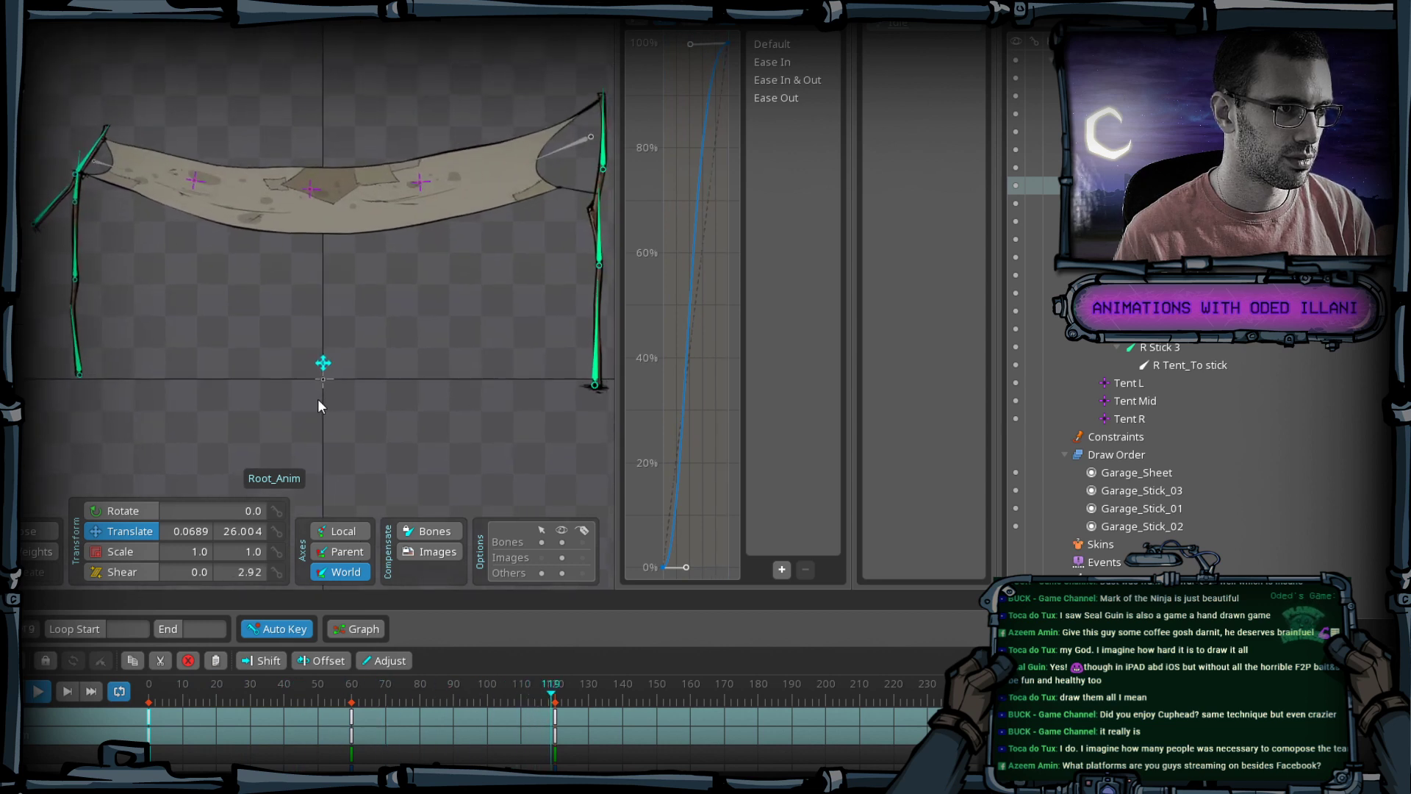
{"action": "left_click", "coordinate": [38, 692]}
{"action": "key", "text": "ctrl+s"}
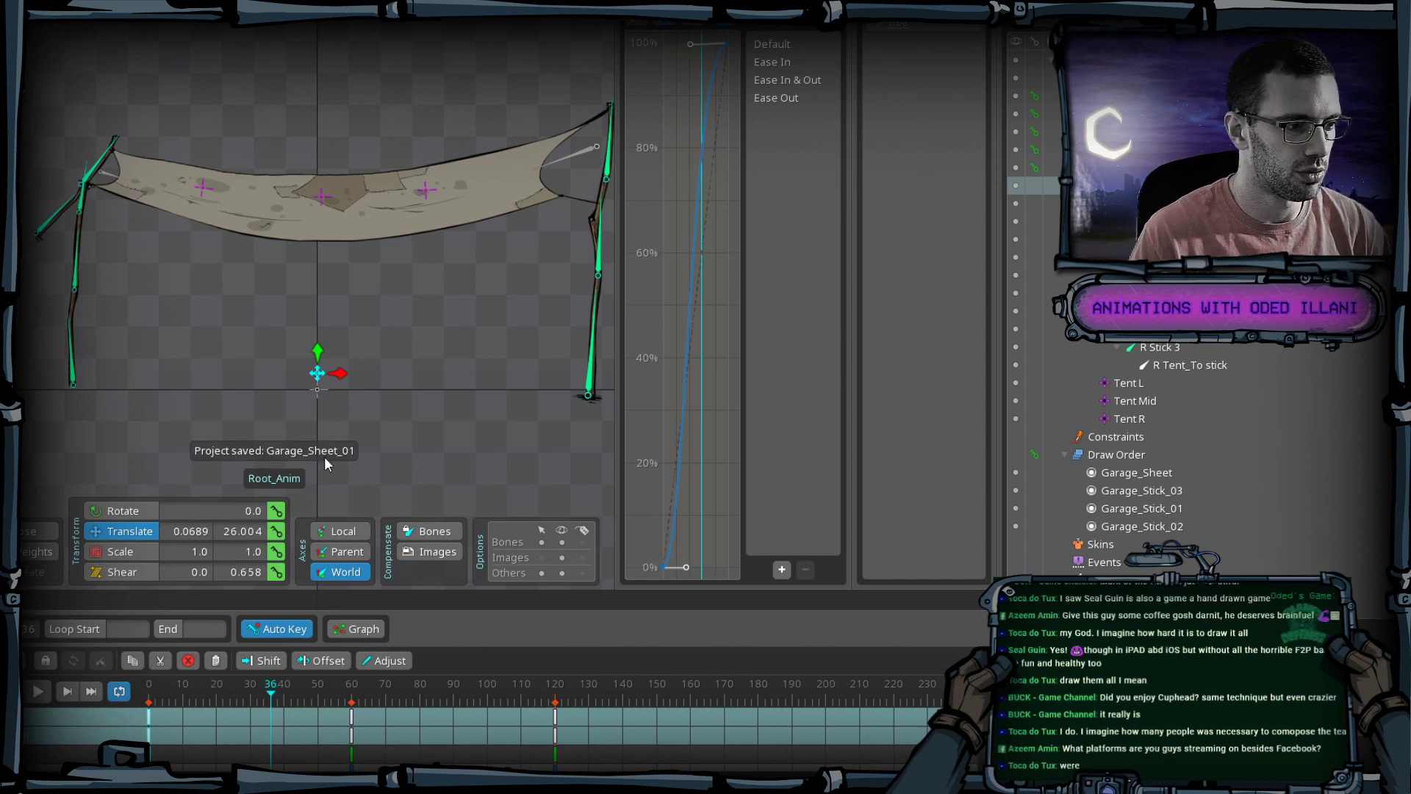
Return to frame 0 and rotate R Stick 3 to about 96.2 degrees.
{"action": "left_click", "coordinate": [91, 692]}
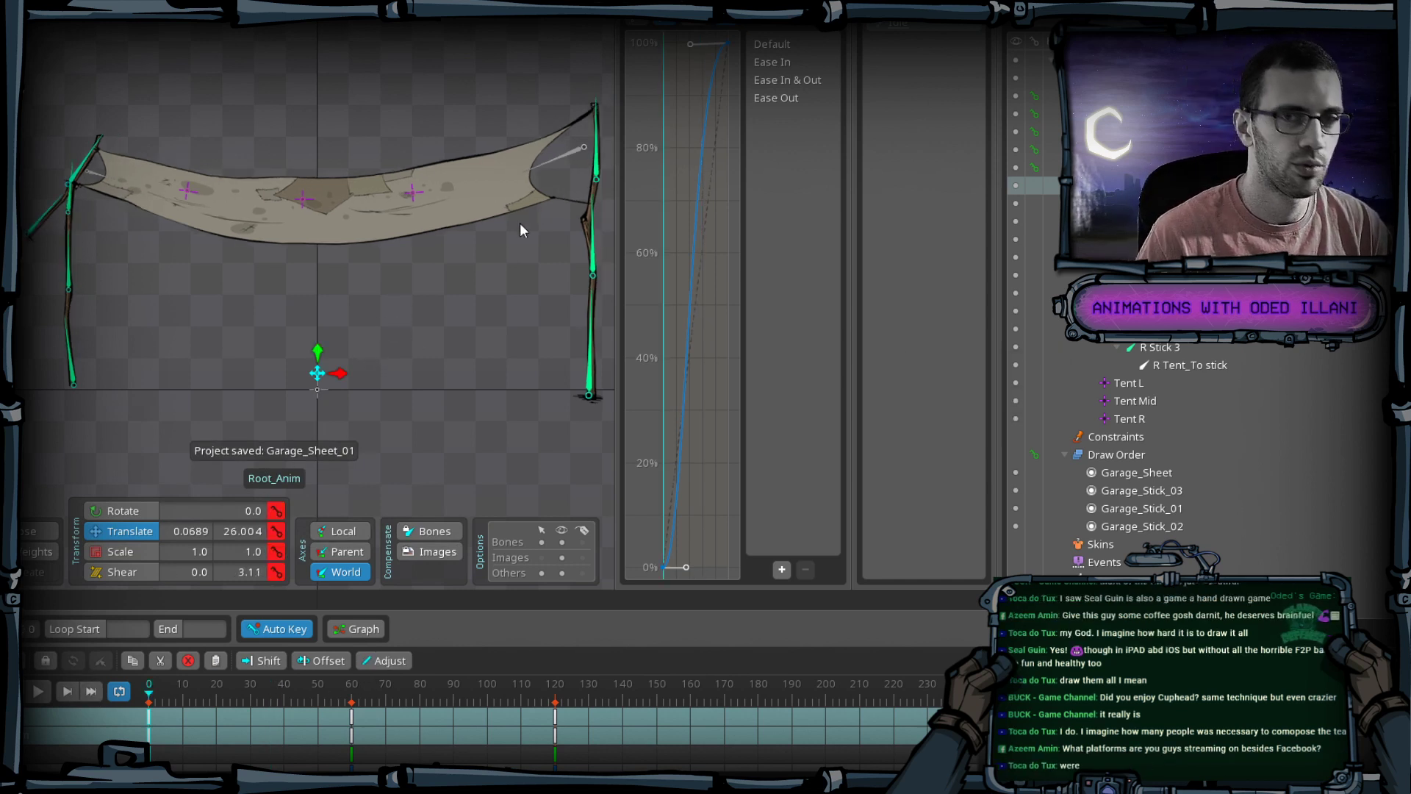
{"action": "scroll", "coordinate": [504, 247], "scroll_direction": "down", "scroll_amount": 2}
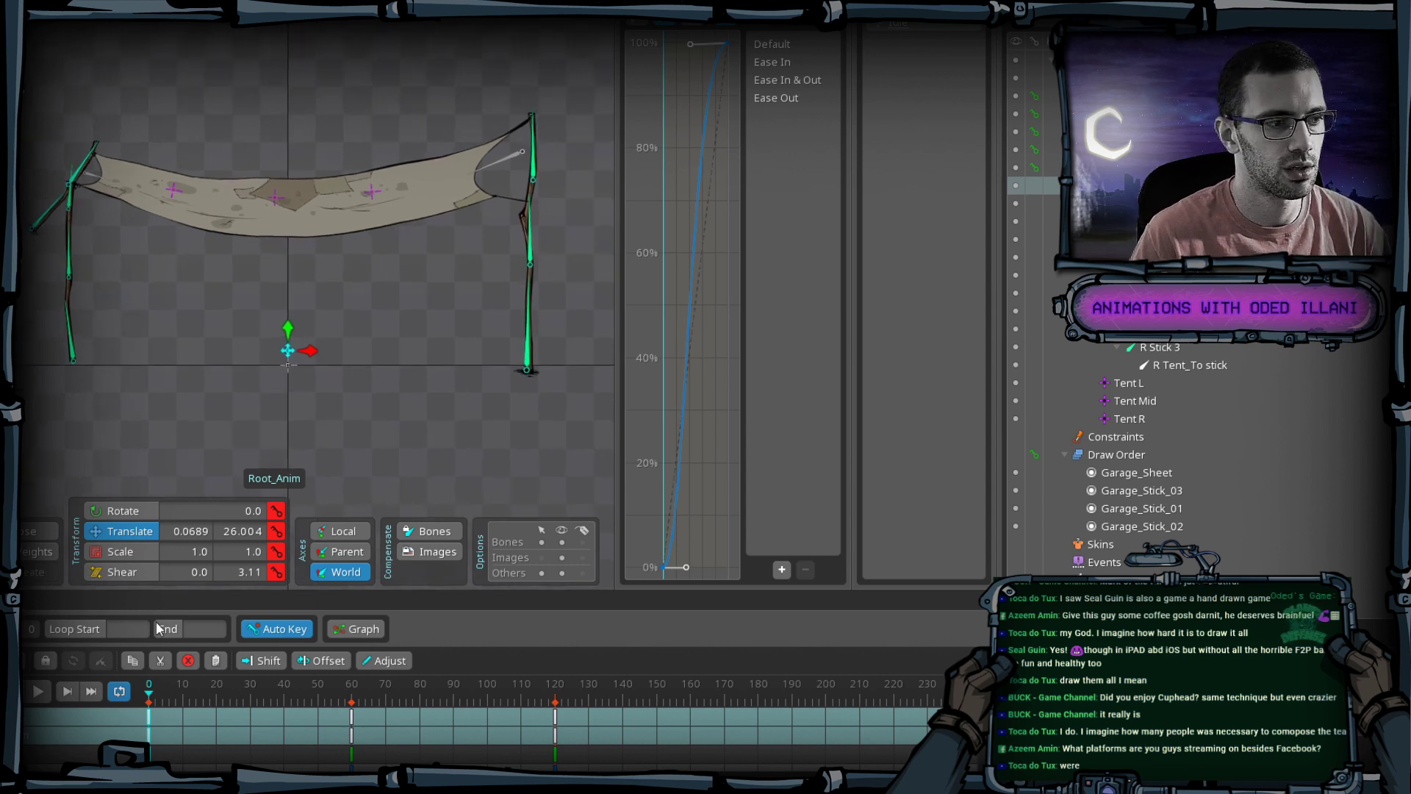
{"action": "left_click_drag", "start_coordinate": [163, 699], "coordinate": [17, 719]}
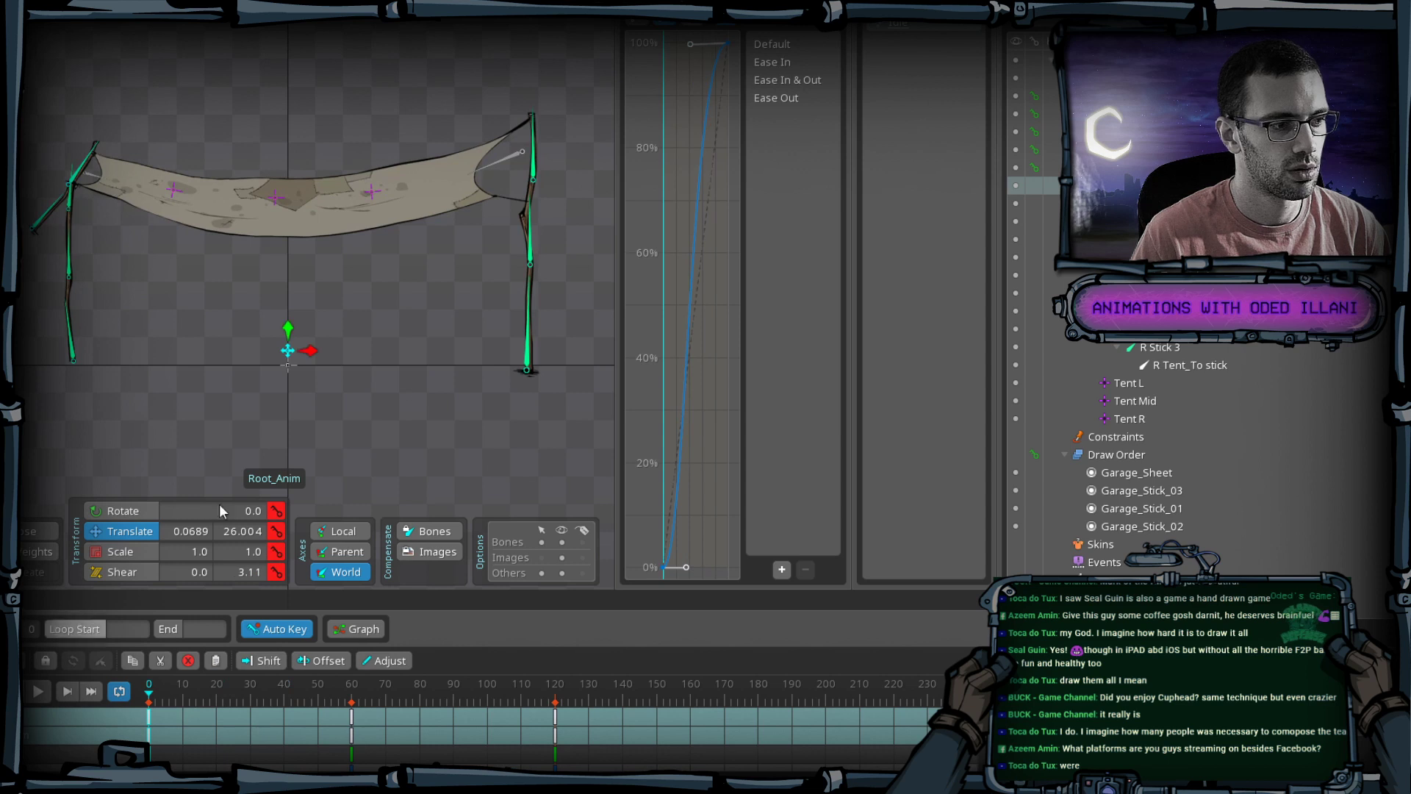
{"action": "left_click", "coordinate": [533, 159]}
{"action": "key", "text": "c"}
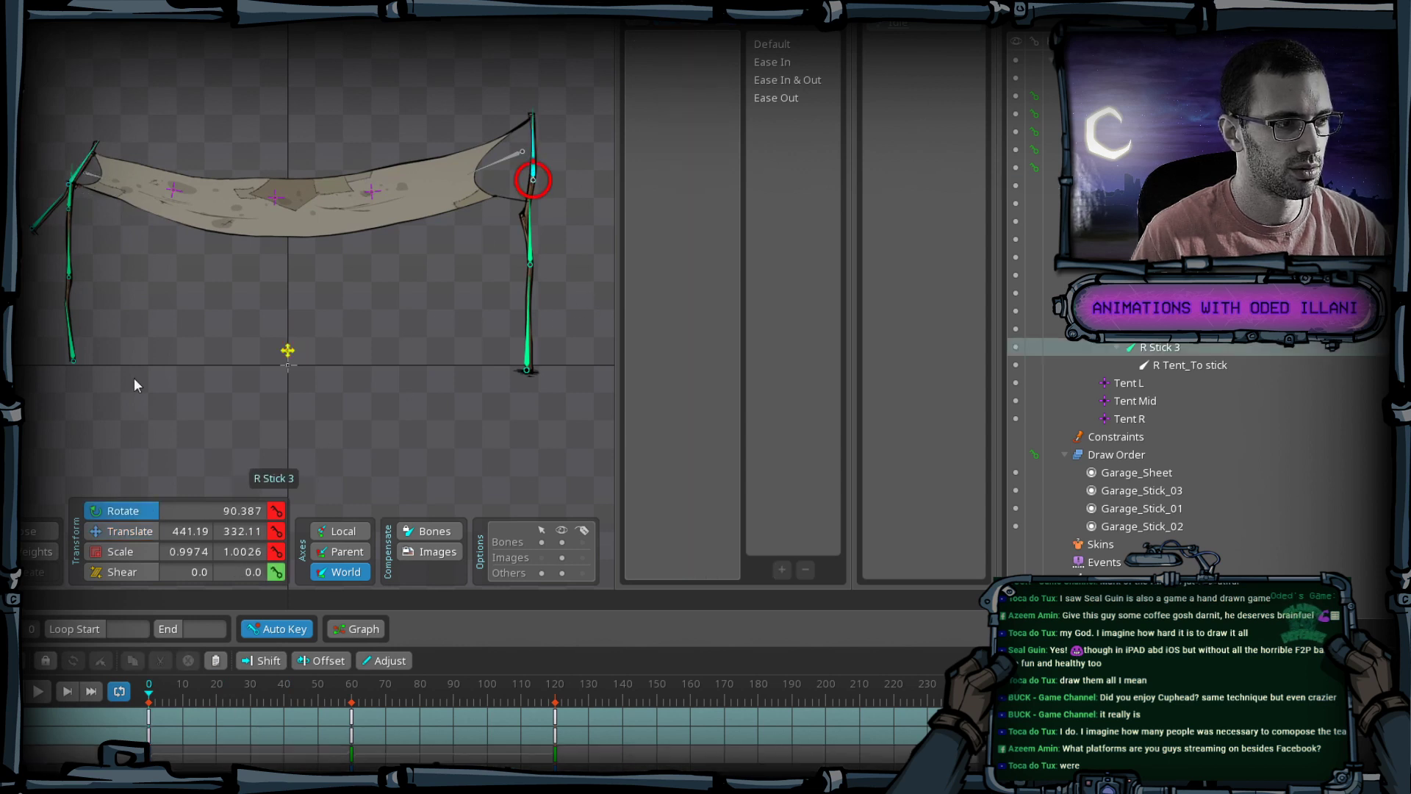
{"action": "left_click_drag", "start_coordinate": [246, 295], "coordinate": [246, 339]}
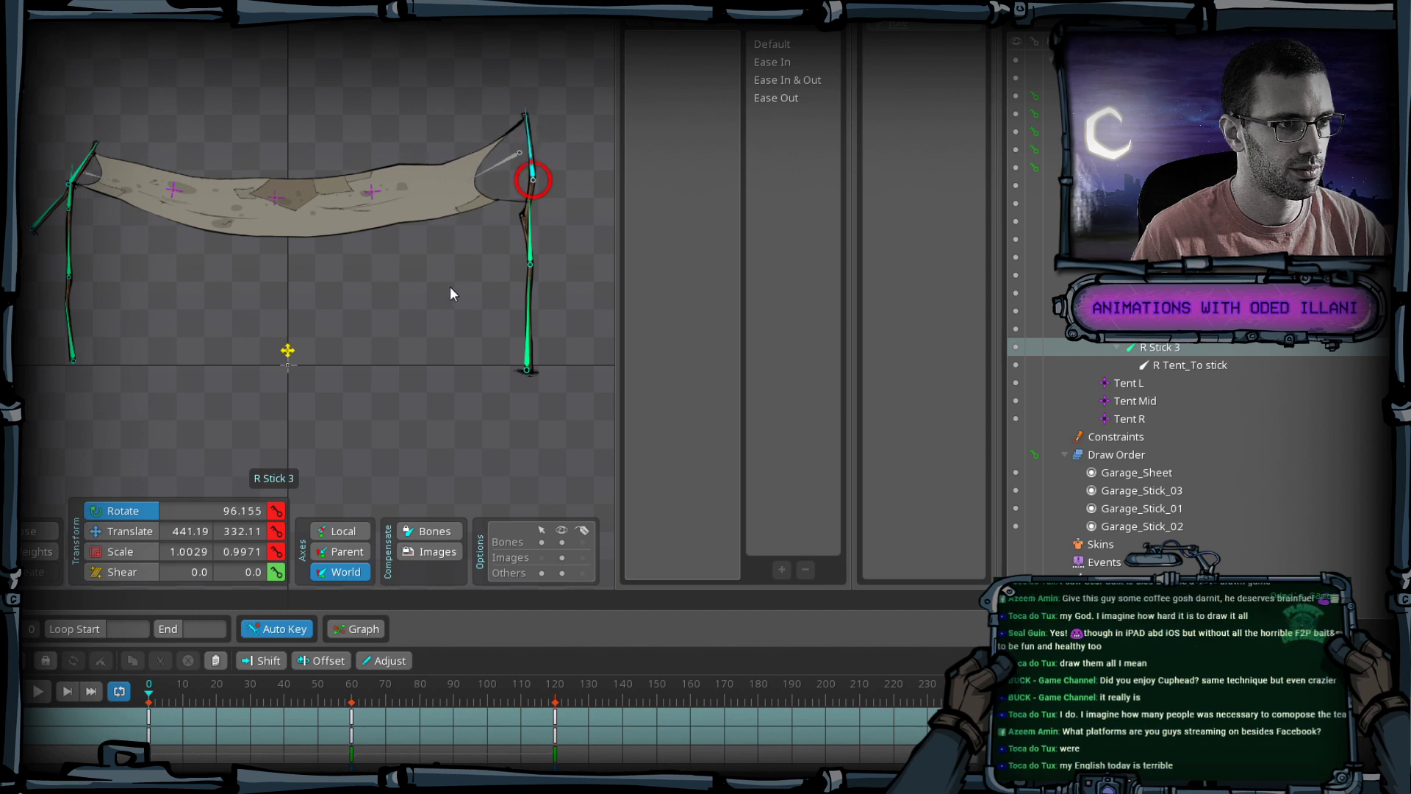
Move R Stick 3 at frame 0 to about 436.8, 336.5 and copy its keys to frame 120.
{"action": "key", "text": "v"}
{"action": "mouse_move", "coordinate": [454, 284]}
{"action": "left_mouse_down"}
{"action": "mouse_move", "coordinate": [416, 300]}
{"action": "mouse_move", "coordinate": [443, 295]}
{"action": "left_mouse_up"}
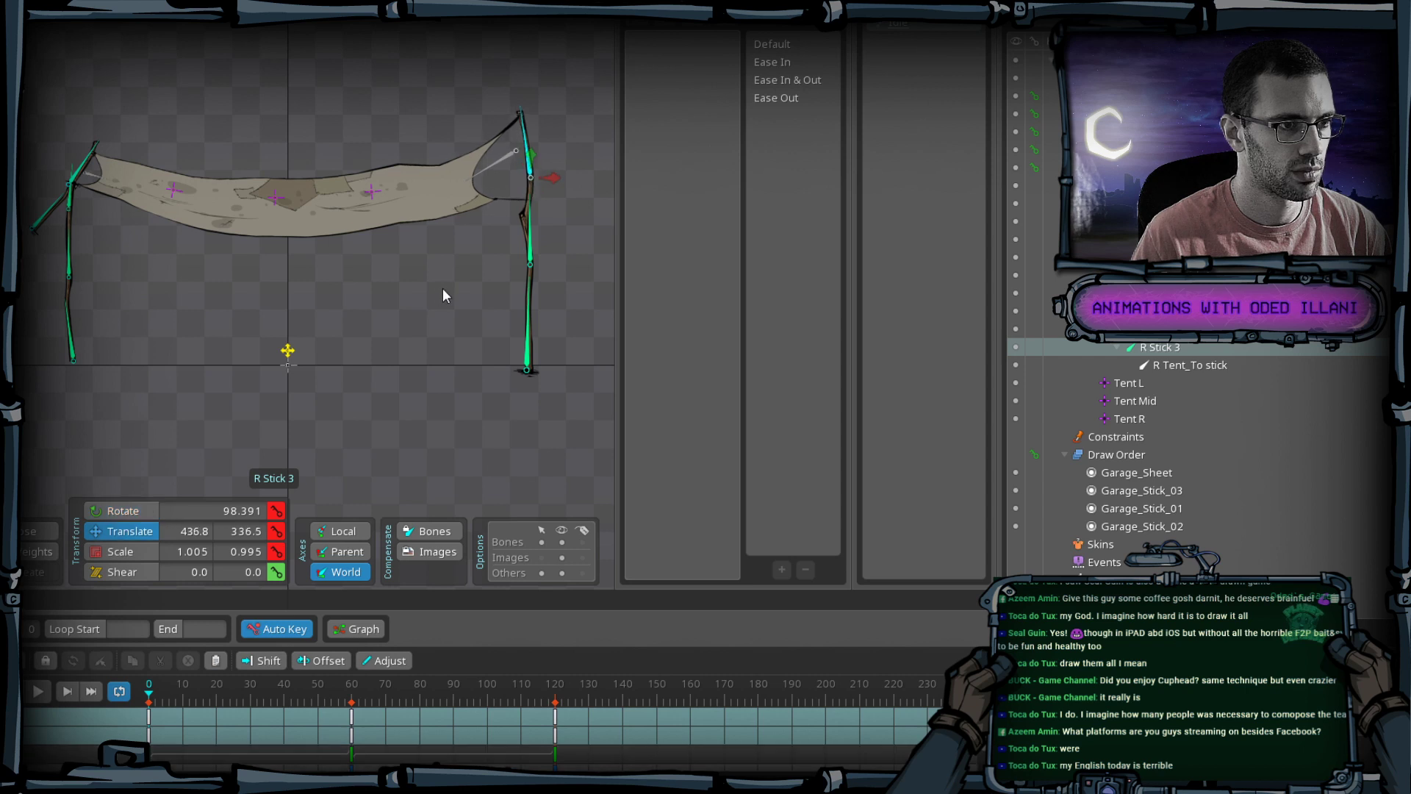
{"action": "left_click", "coordinate": [151, 717]}
{"action": "key", "text": "ctrl+c"}
{"action": "key", "text": "End"}
{"action": "key", "text": "ctrl+v"}
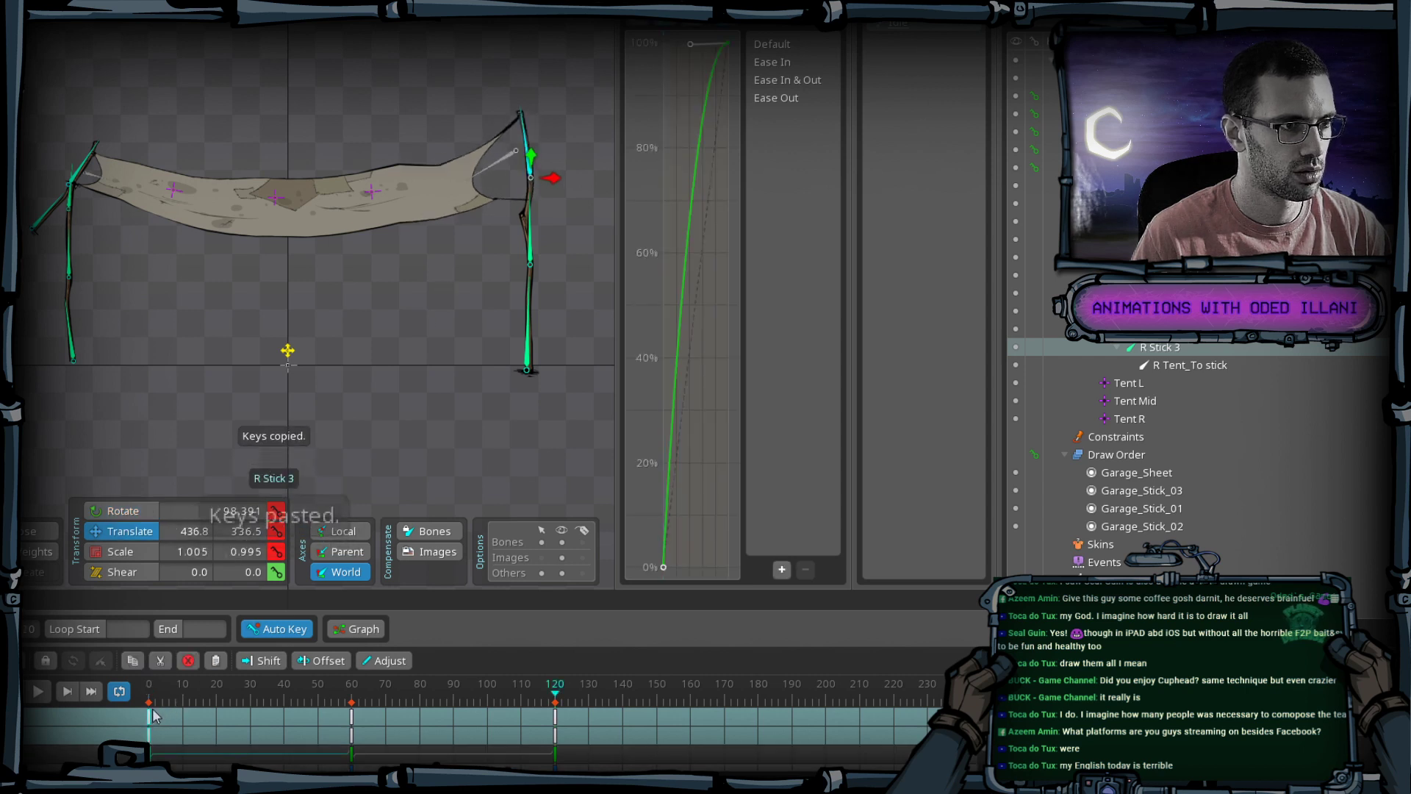
{"action": "key", "text": "space"}
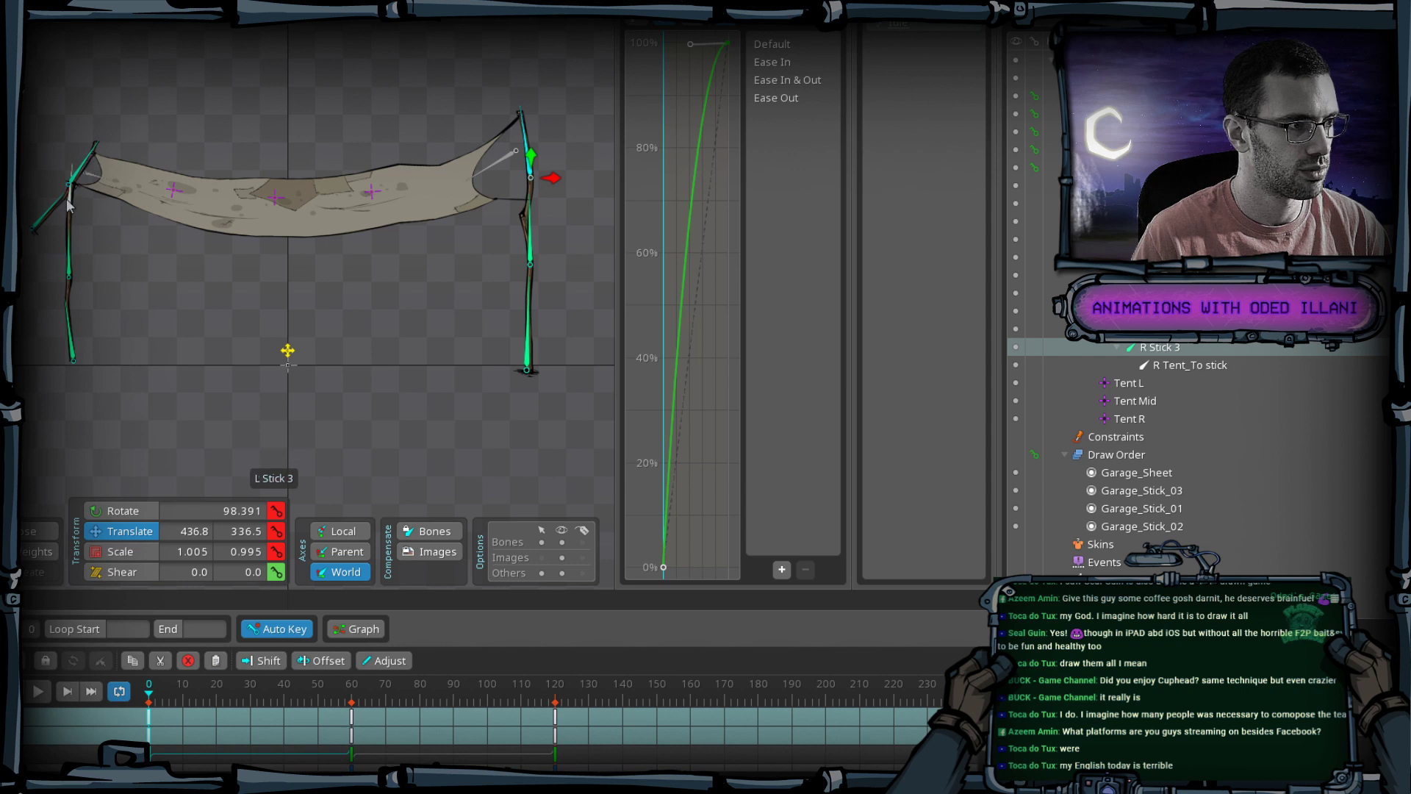
Shift the tip of L Stick 3 slightly outward at frame 0 and position Tent L at about -205.6, 314.2.
{"action": "left_click", "coordinate": [67, 203]}
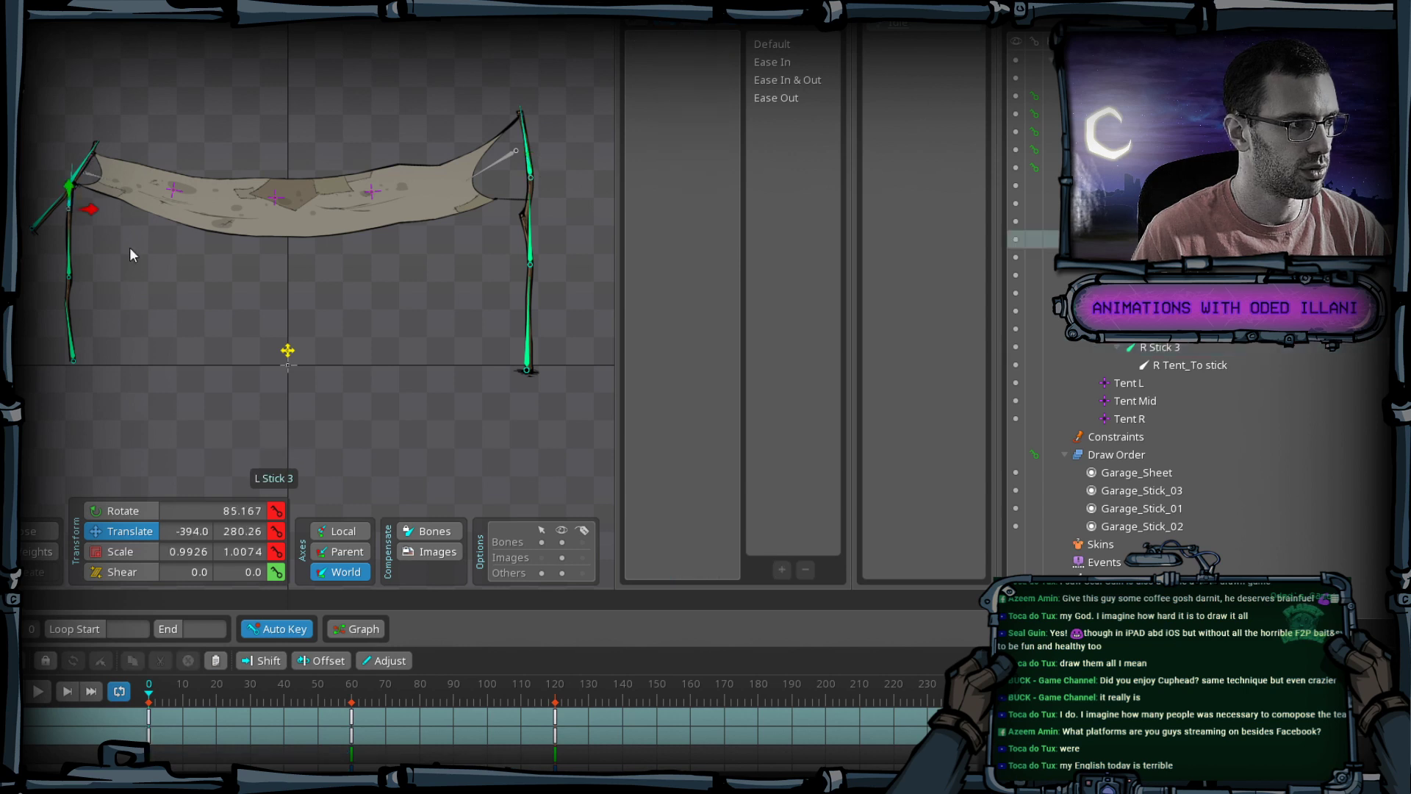
{"action": "left_click", "coordinate": [174, 191]}
{"action": "key", "text": "v"}
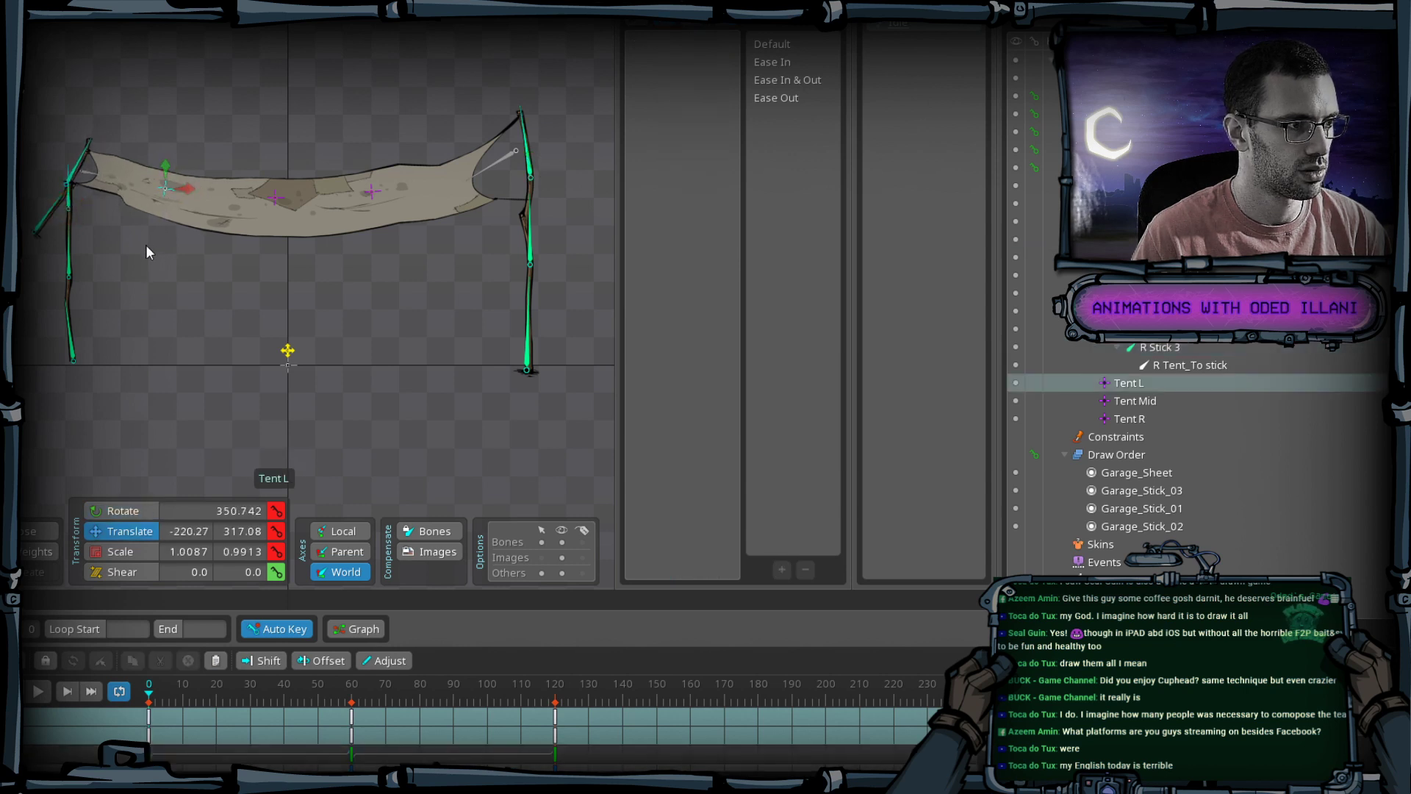
{"action": "key", "text": "c"}
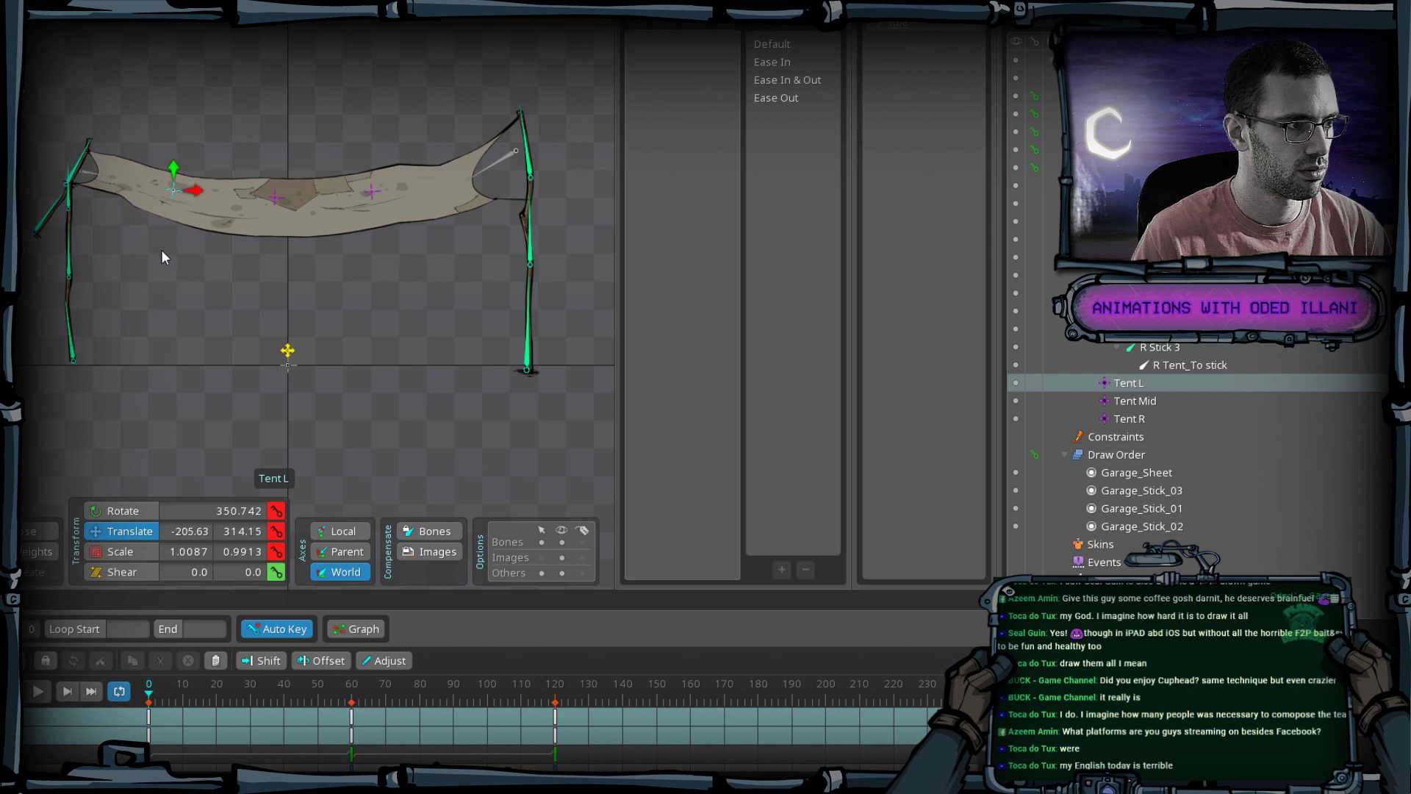
Rotate R Tent_To stick to about 202.6 degrees at frame 0.
{"action": "left_click", "coordinate": [82, 175]}
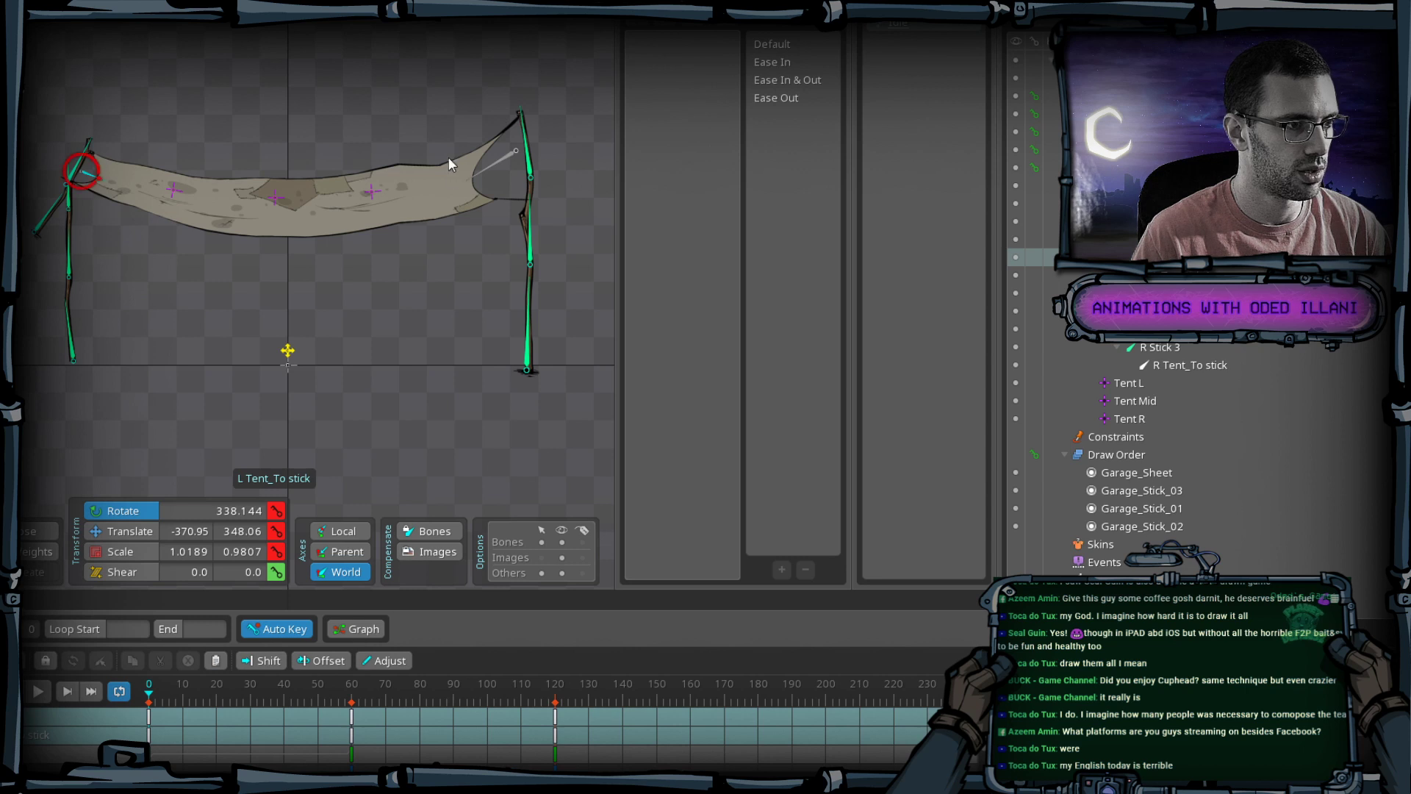
{"action": "left_click", "coordinate": [485, 172]}
{"action": "left_click_drag", "start_coordinate": [485, 172], "coordinate": [408, 297]}
{"action": "left_click", "coordinate": [149, 730]}
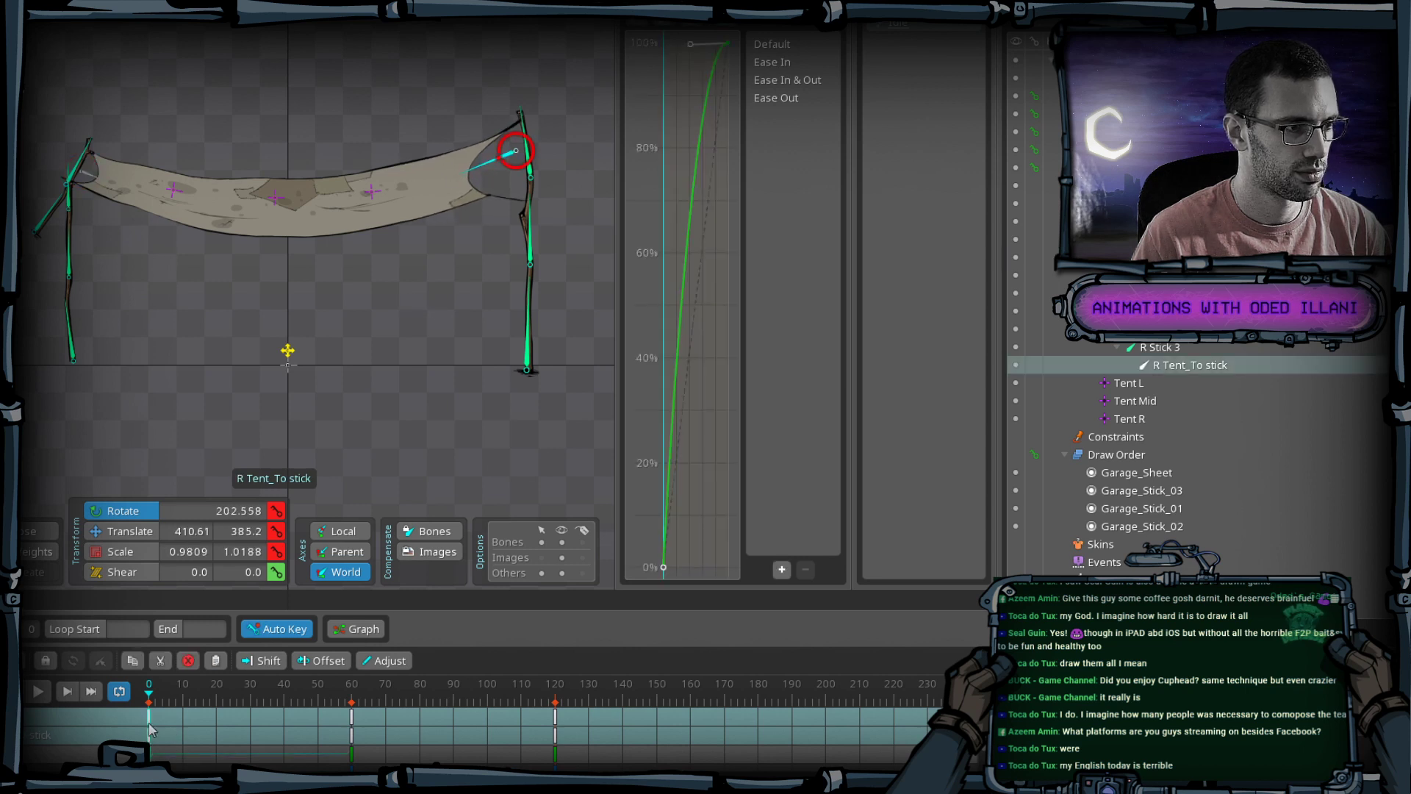
Copy the frame 0 keys of all bones and paste them at frame 120.
{"action": "key", "text": "ctrl+a"}
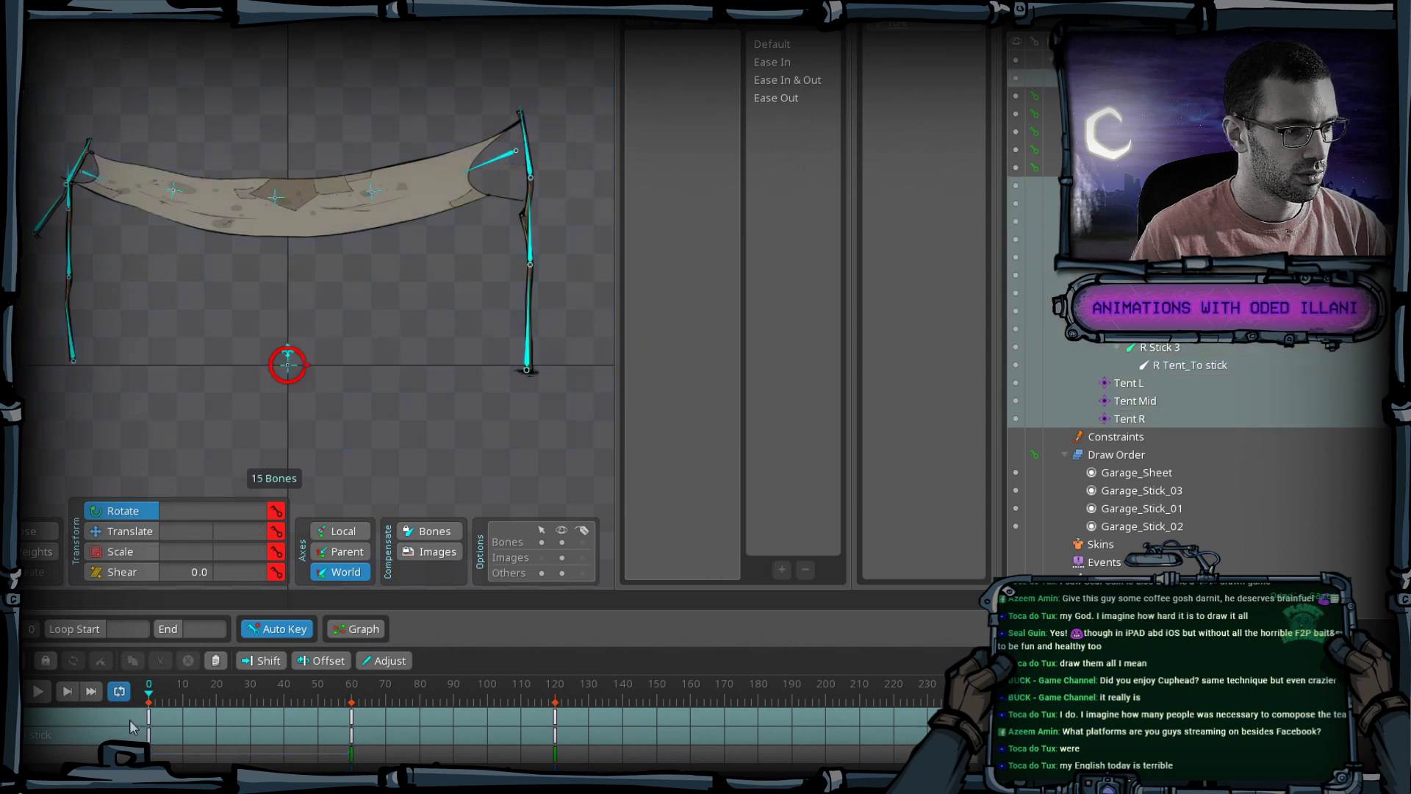
{"action": "left_click", "coordinate": [149, 723]}
{"action": "key", "text": "ctrl+c"}
{"action": "left_click", "coordinate": [555, 693]}
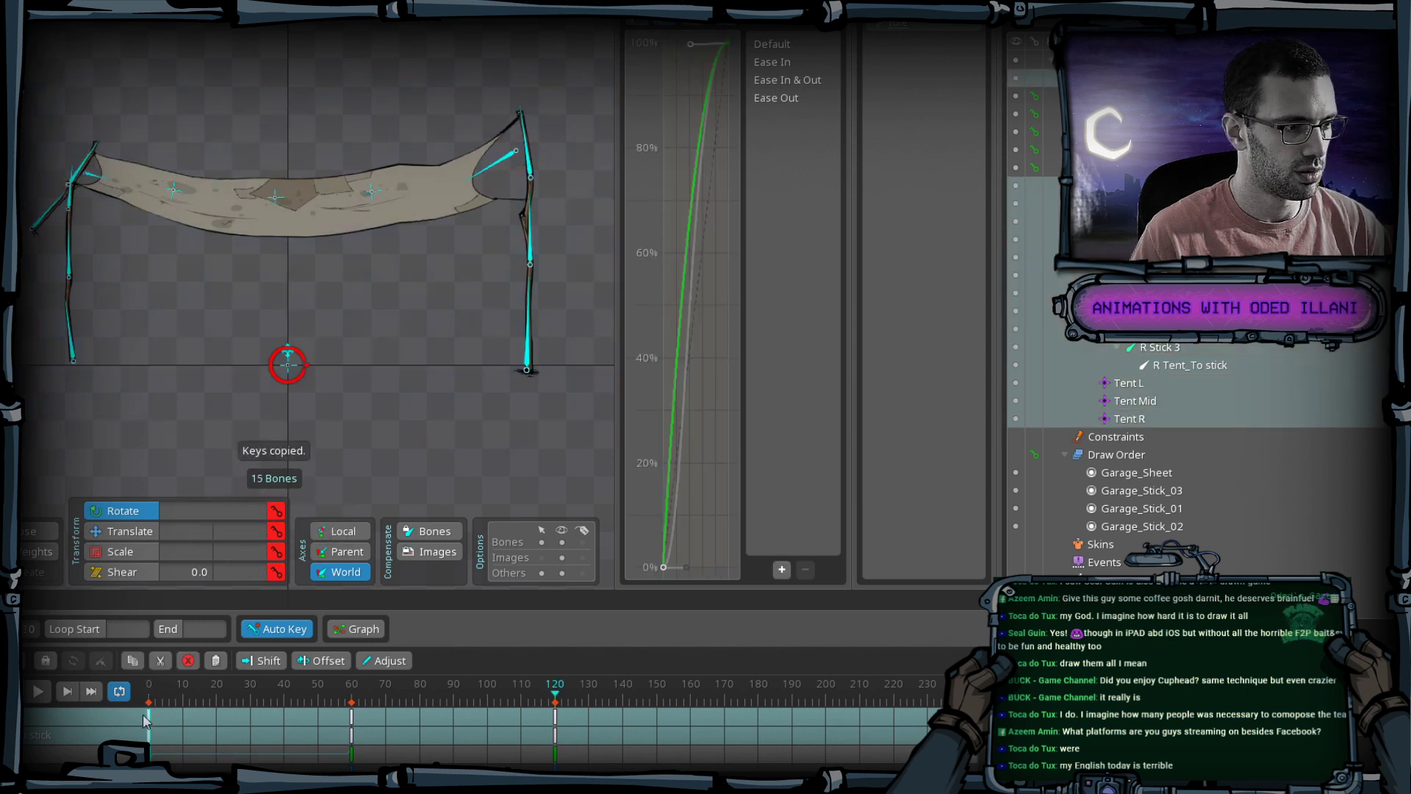
{"action": "key", "text": "ctrl+v"}
Play back the loop, select Root_Anim, and save the project.
{"action": "left_click", "coordinate": [39, 695]}
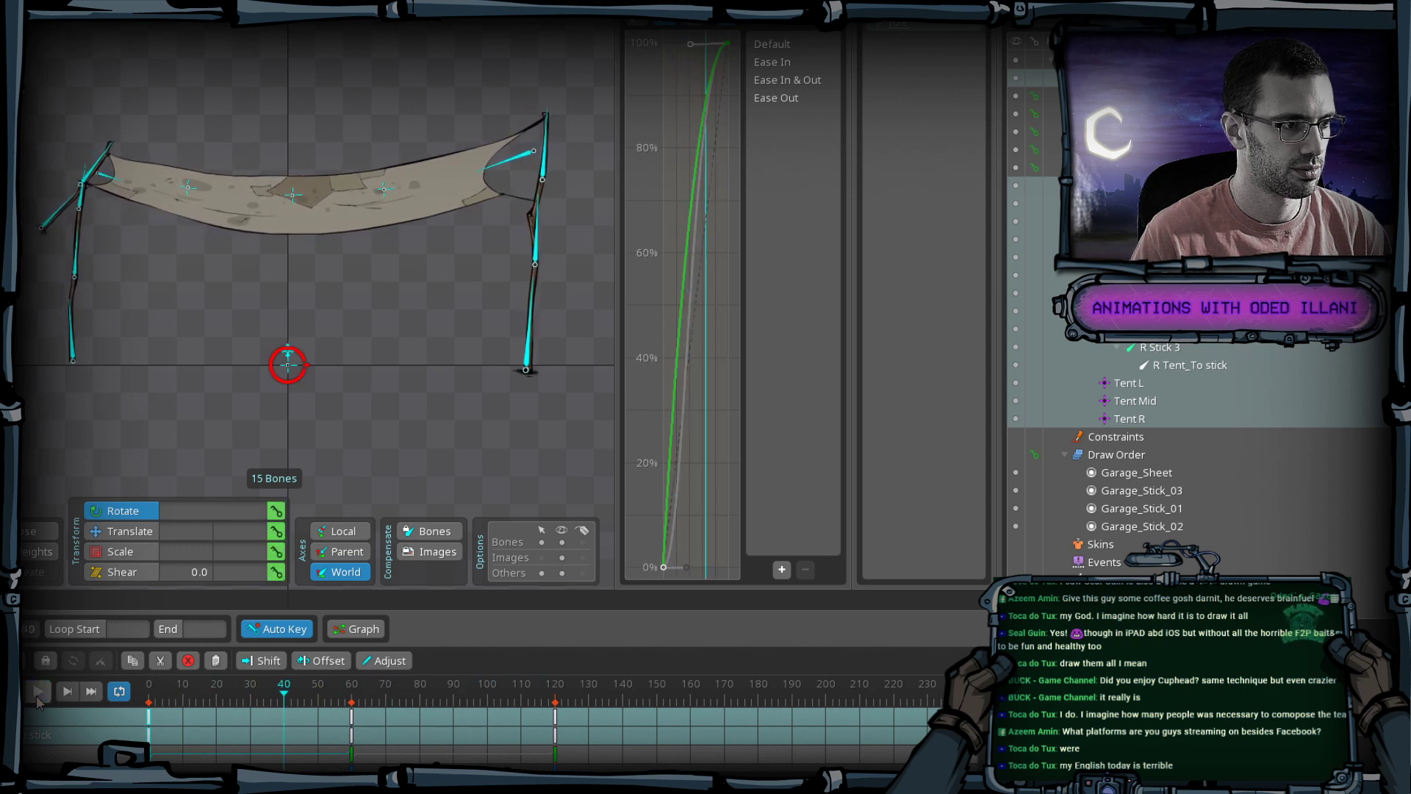
{"action": "scroll", "coordinate": [285, 347], "scroll_direction": "up", "scroll_amount": 2}
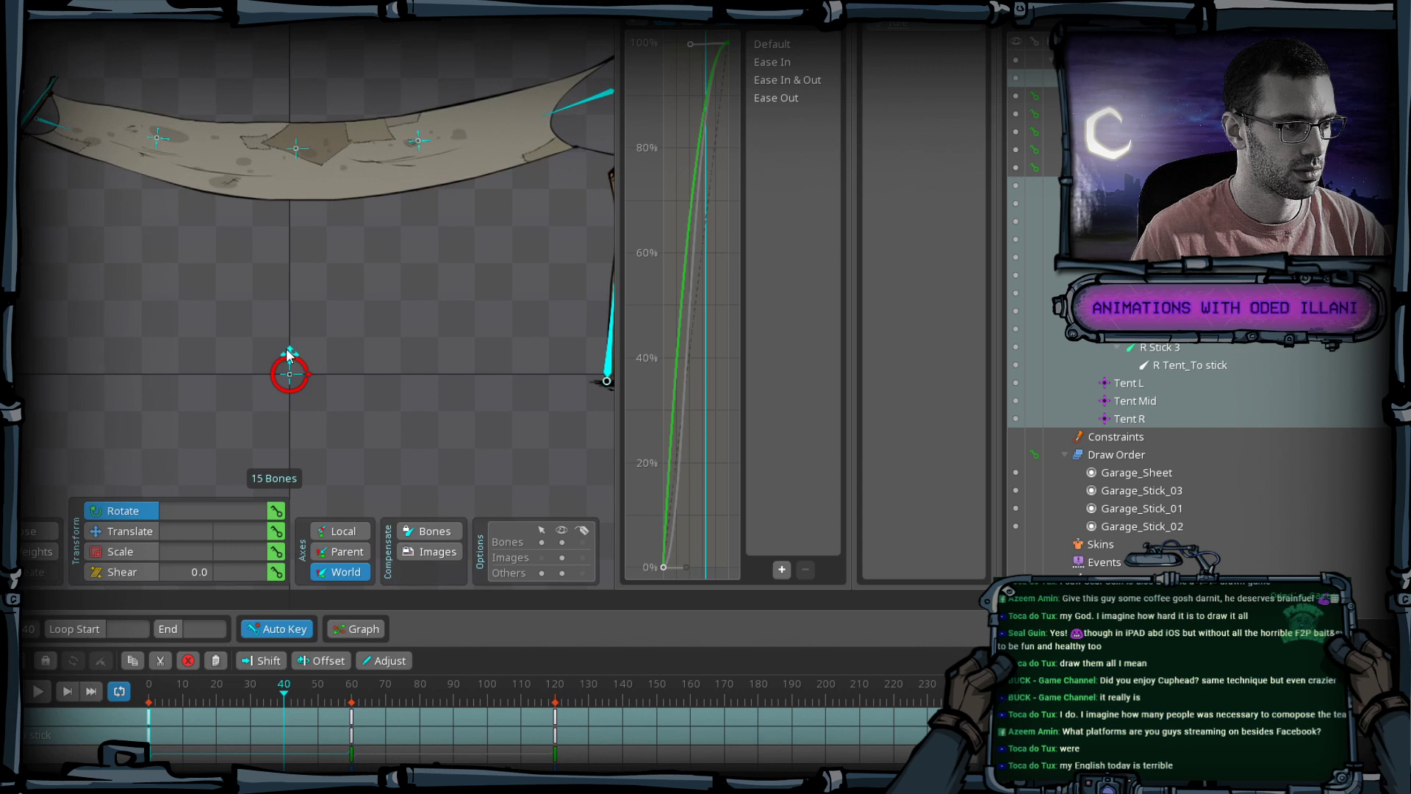
{"action": "left_click", "coordinate": [289, 357]}
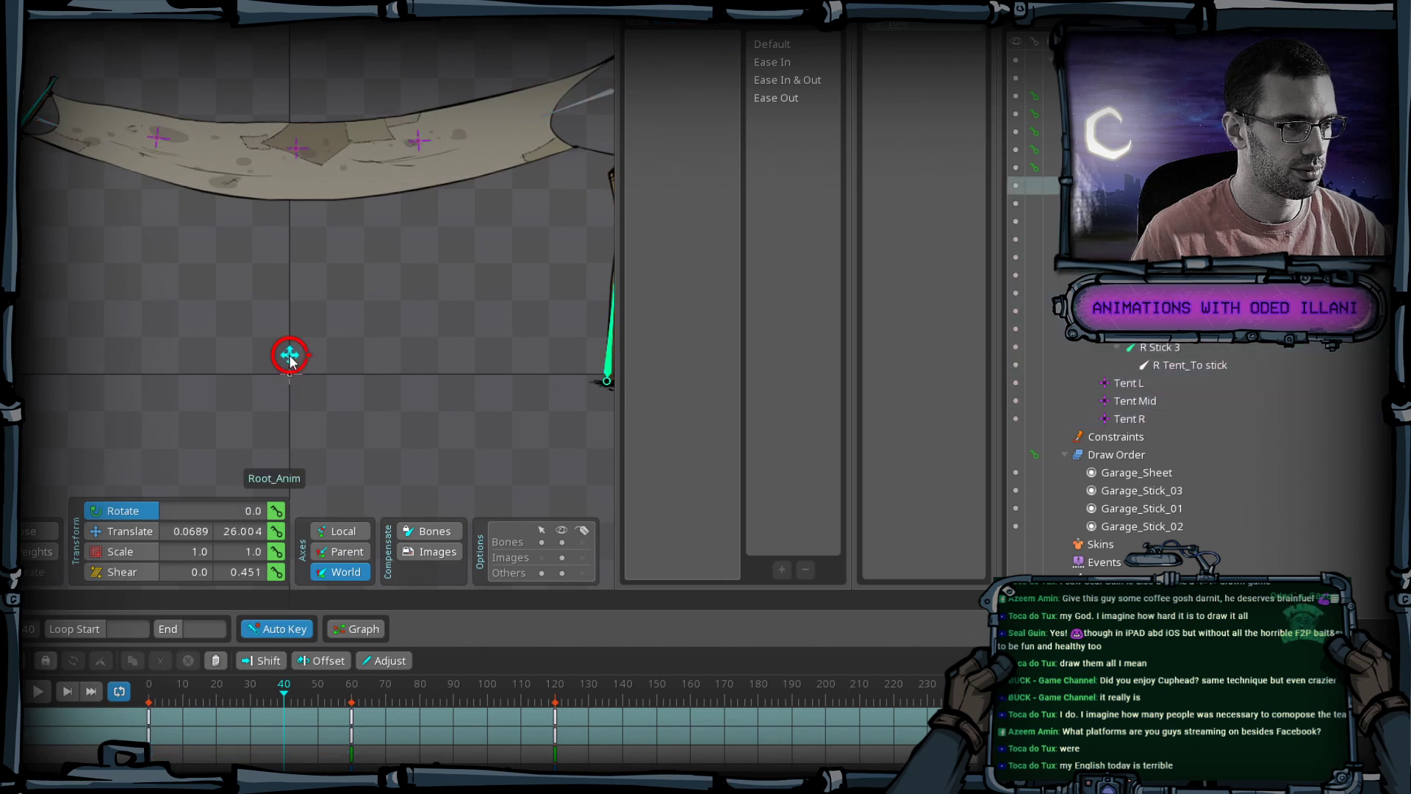
{"action": "key", "text": "ctrl+s"}
{"action": "scroll", "coordinate": [301, 295], "scroll_direction": "down", "scroll_amount": 2}
{"action": "left_click_drag", "start_coordinate": [310, 287], "coordinate": [300, 363]}
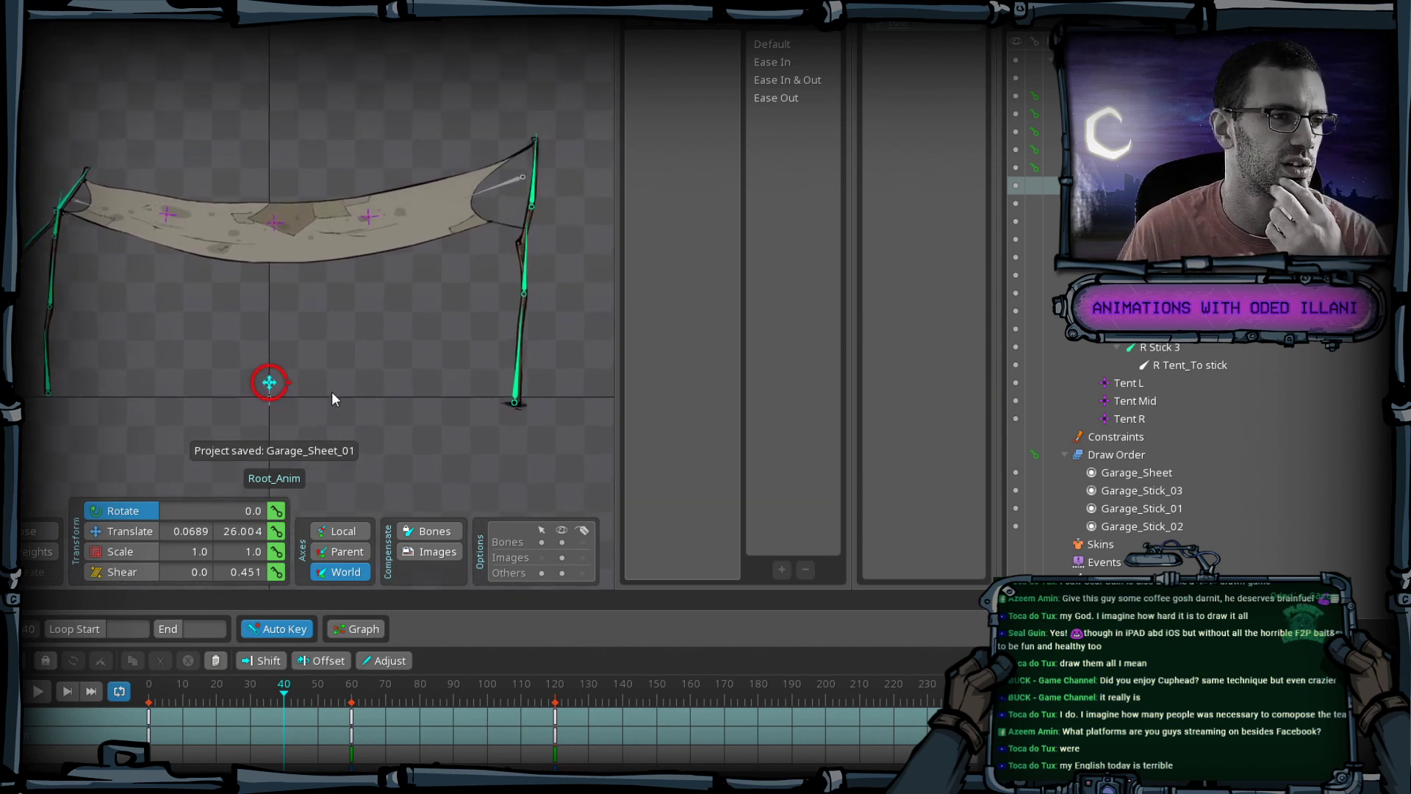
Scrub Root_Anim's motion back to frame 0 and save the project.
{"action": "scroll", "coordinate": [333, 392], "scroll_direction": "up", "scroll_amount": 3}
{"action": "left_click_drag", "start_coordinate": [394, 405], "coordinate": [431, 479]}
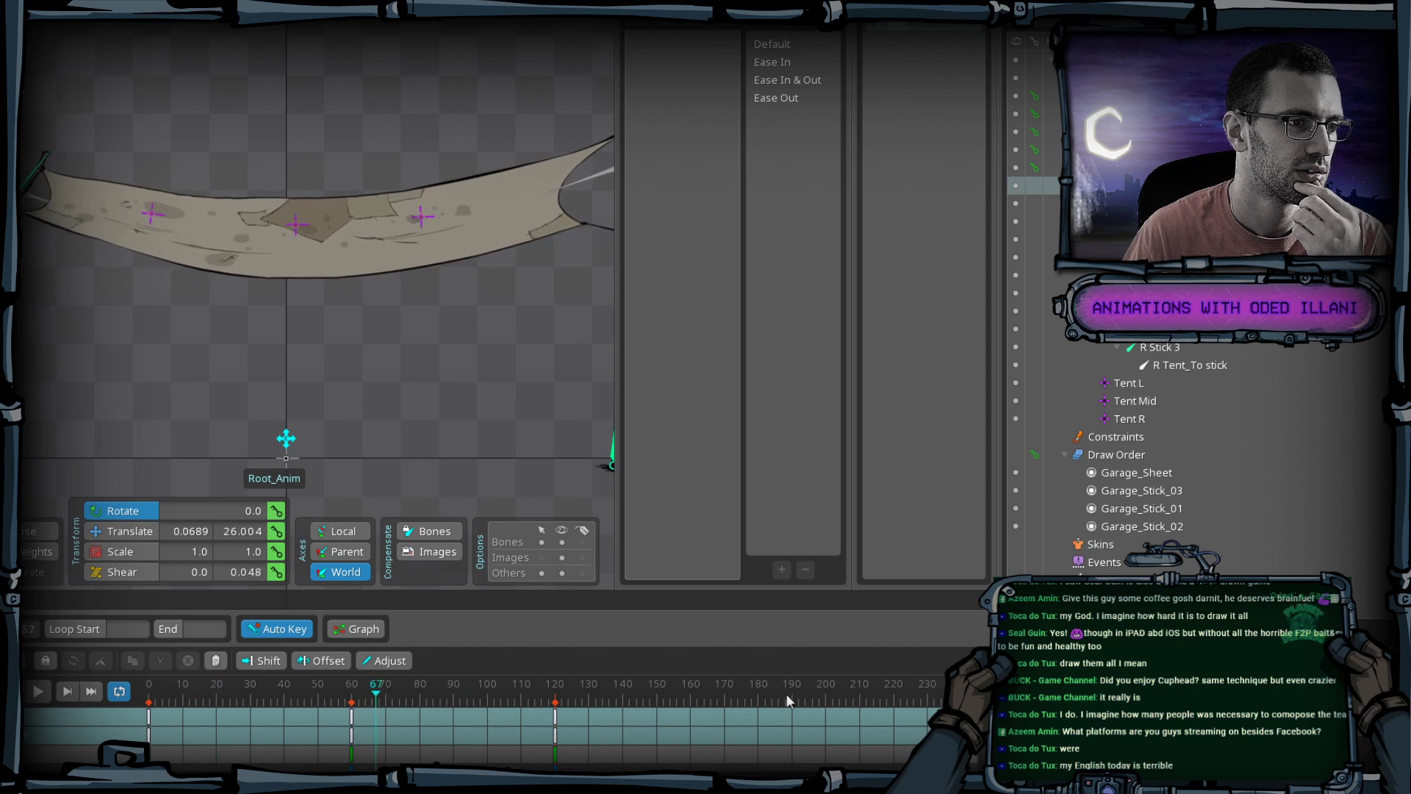
{"action": "left_click_drag", "start_coordinate": [193, 702], "coordinate": [148, 702]}
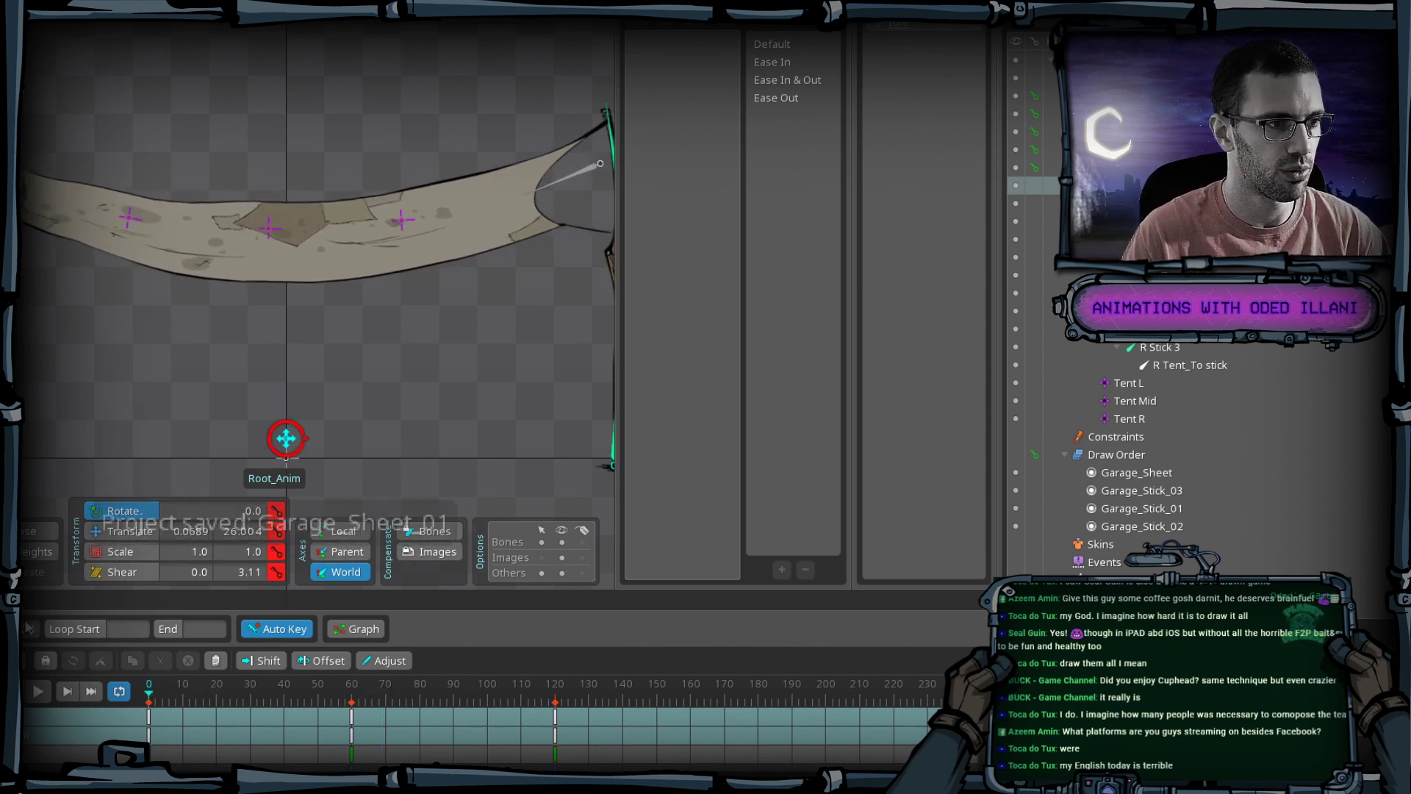
{"action": "key", "text": "ctrl+s"}
{"action": "scroll", "coordinate": [265, 360], "scroll_direction": "down", "scroll_amount": 1}
{"action": "left_click_drag", "start_coordinate": [268, 320], "coordinate": [257, 340]}
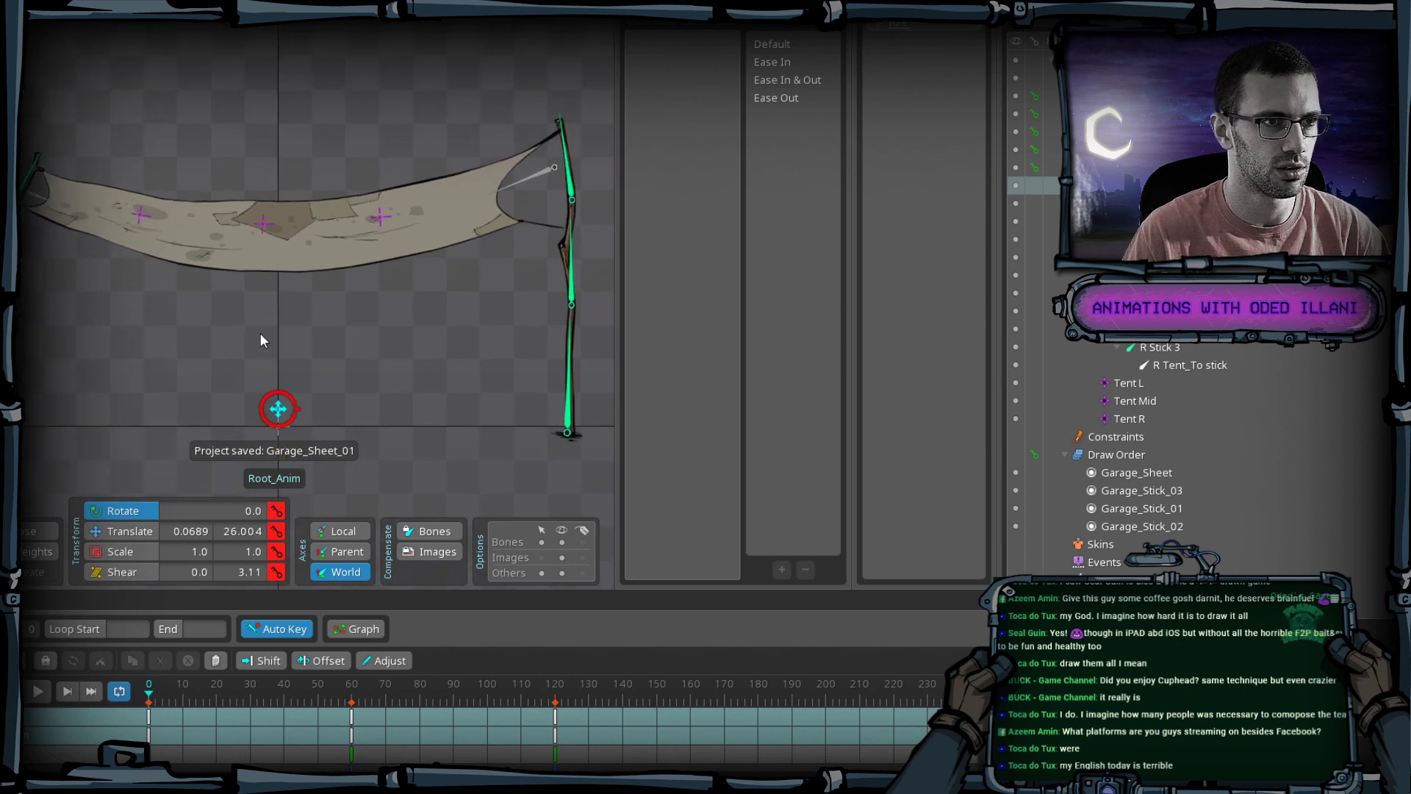
Play back the loop with the bones hidden and the tent viewed at small sizes, and show the bones again.
{"action": "left_click", "coordinate": [36, 695]}
{"action": "scroll", "coordinate": [298, 306], "scroll_direction": "down", "scroll_amount": 2}
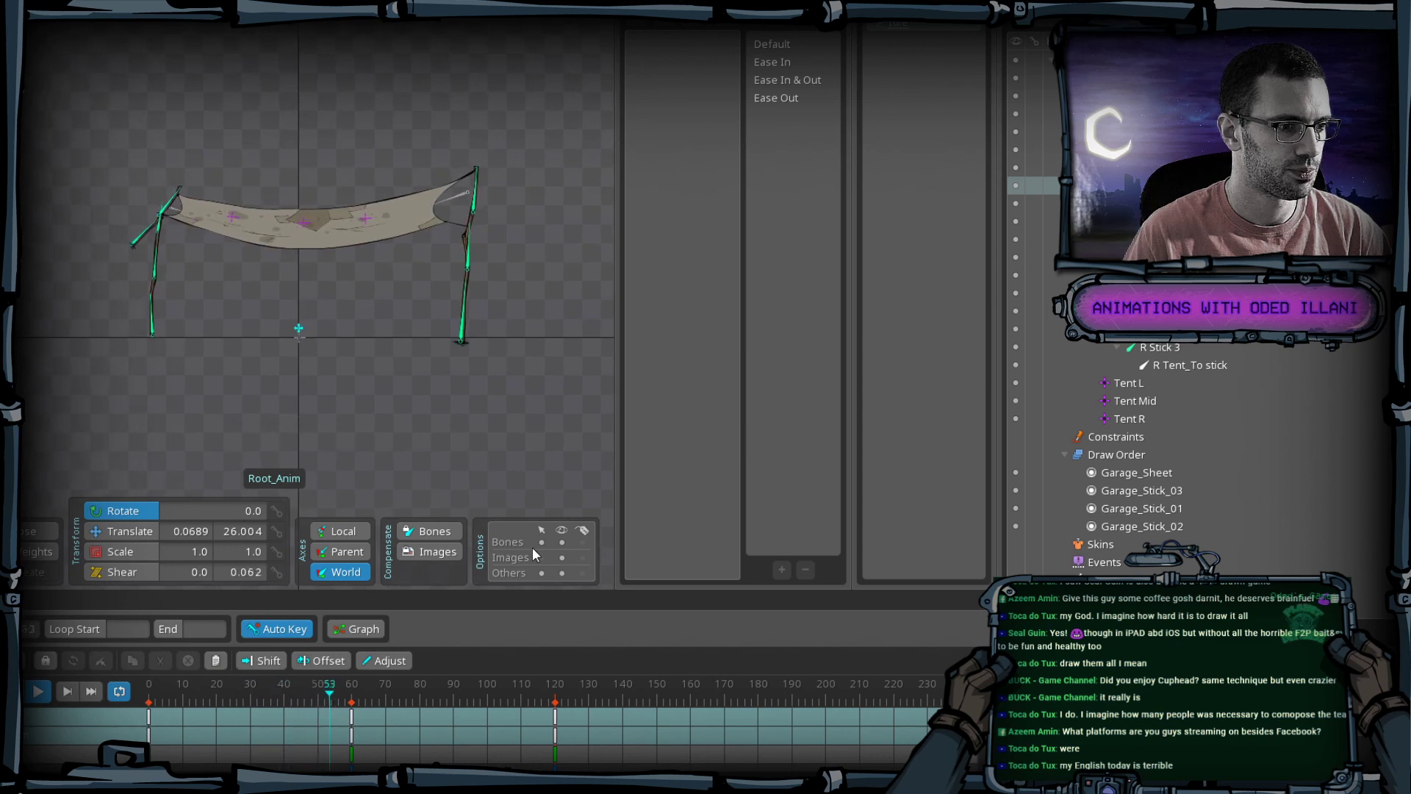
{"action": "left_click", "coordinate": [562, 543]}
{"action": "scroll", "coordinate": [519, 399], "scroll_direction": "down", "scroll_amount": 1}
{"action": "left_click_drag", "start_coordinate": [519, 398], "coordinate": [461, 322]}
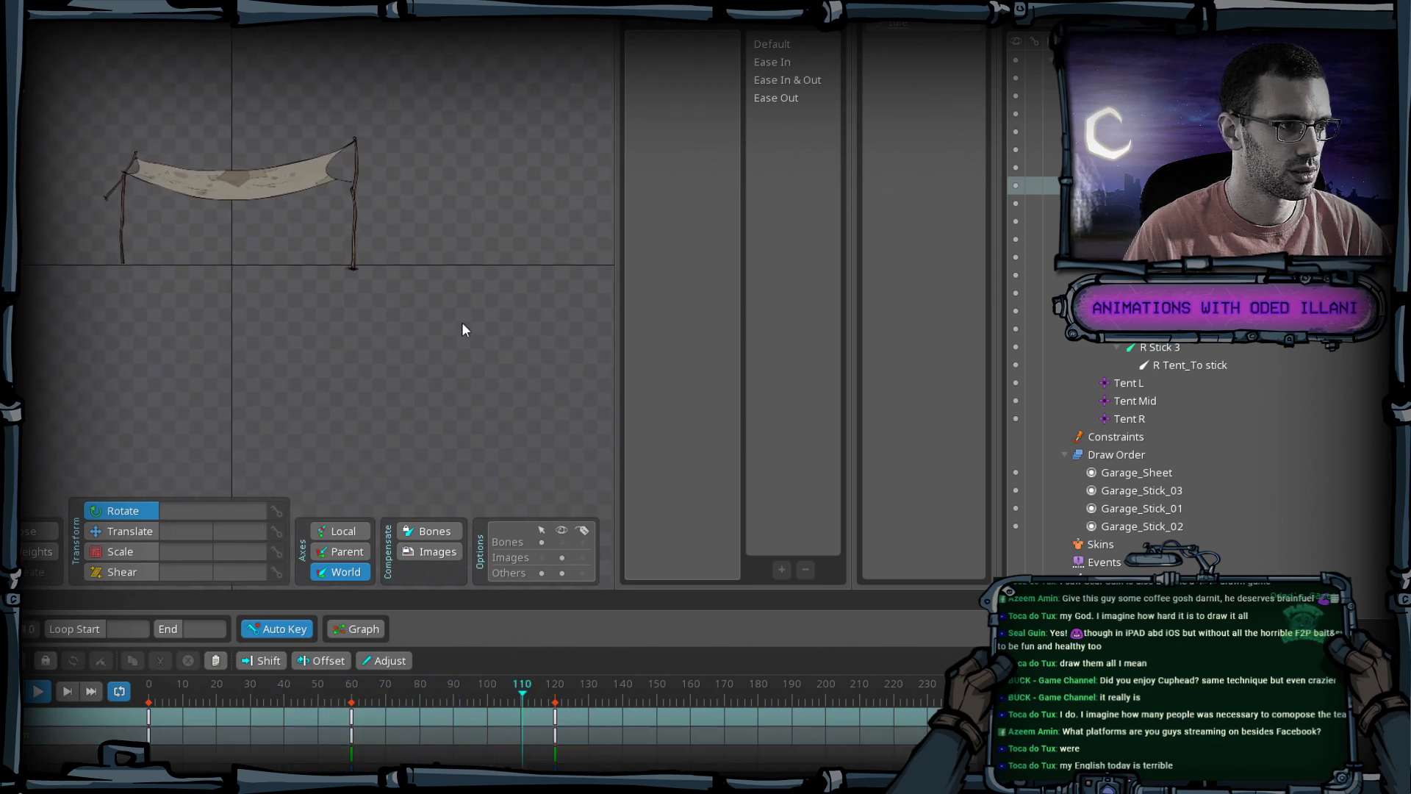
{"action": "left_click_drag", "start_coordinate": [338, 377], "coordinate": [434, 442]}
{"action": "mouse_move", "coordinate": [372, 381]}
{"action": "left_mouse_down"}
{"action": "mouse_move", "coordinate": [344, 344]}
{"action": "mouse_move", "coordinate": [369, 360]}
{"action": "left_mouse_up"}
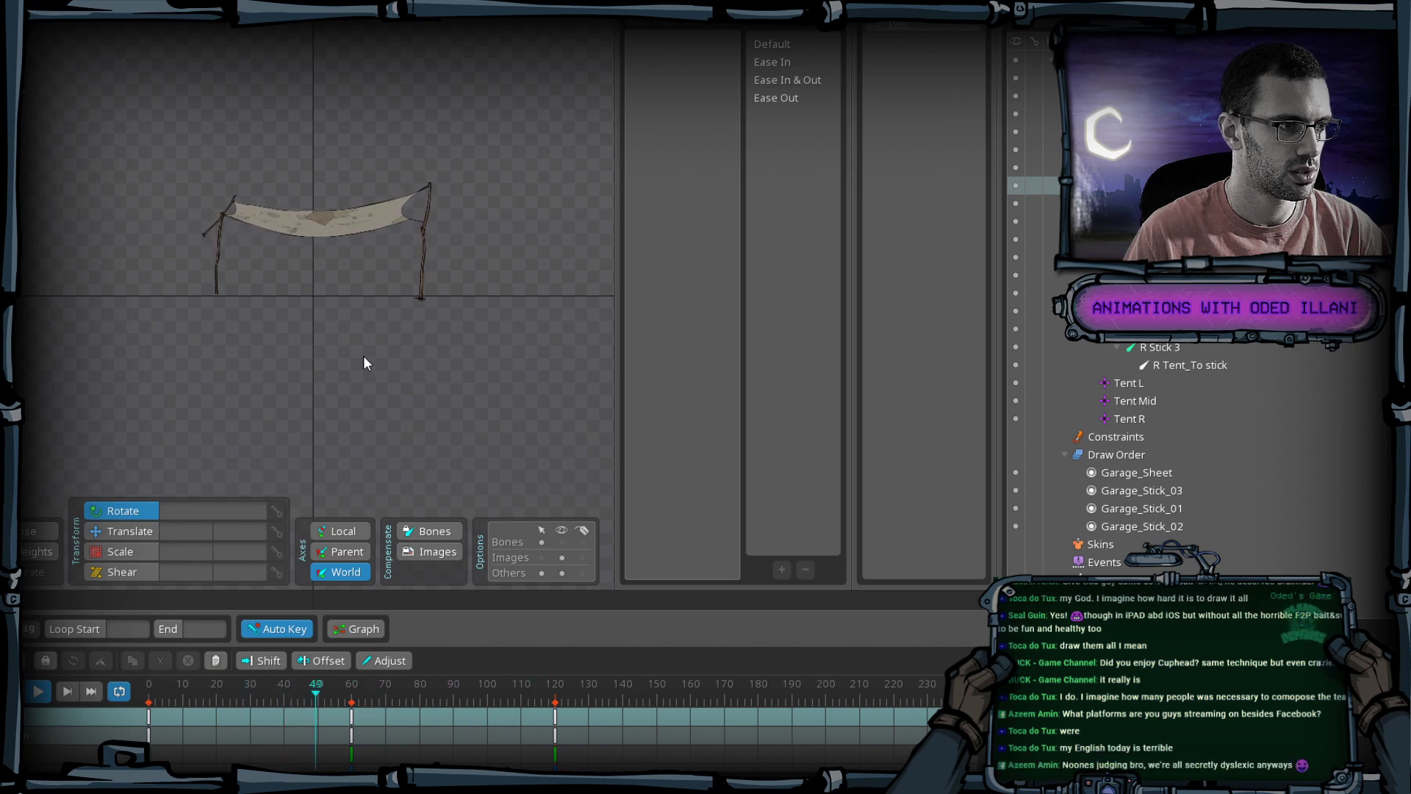
{"action": "scroll", "coordinate": [298, 320], "scroll_direction": "down", "scroll_amount": 3}
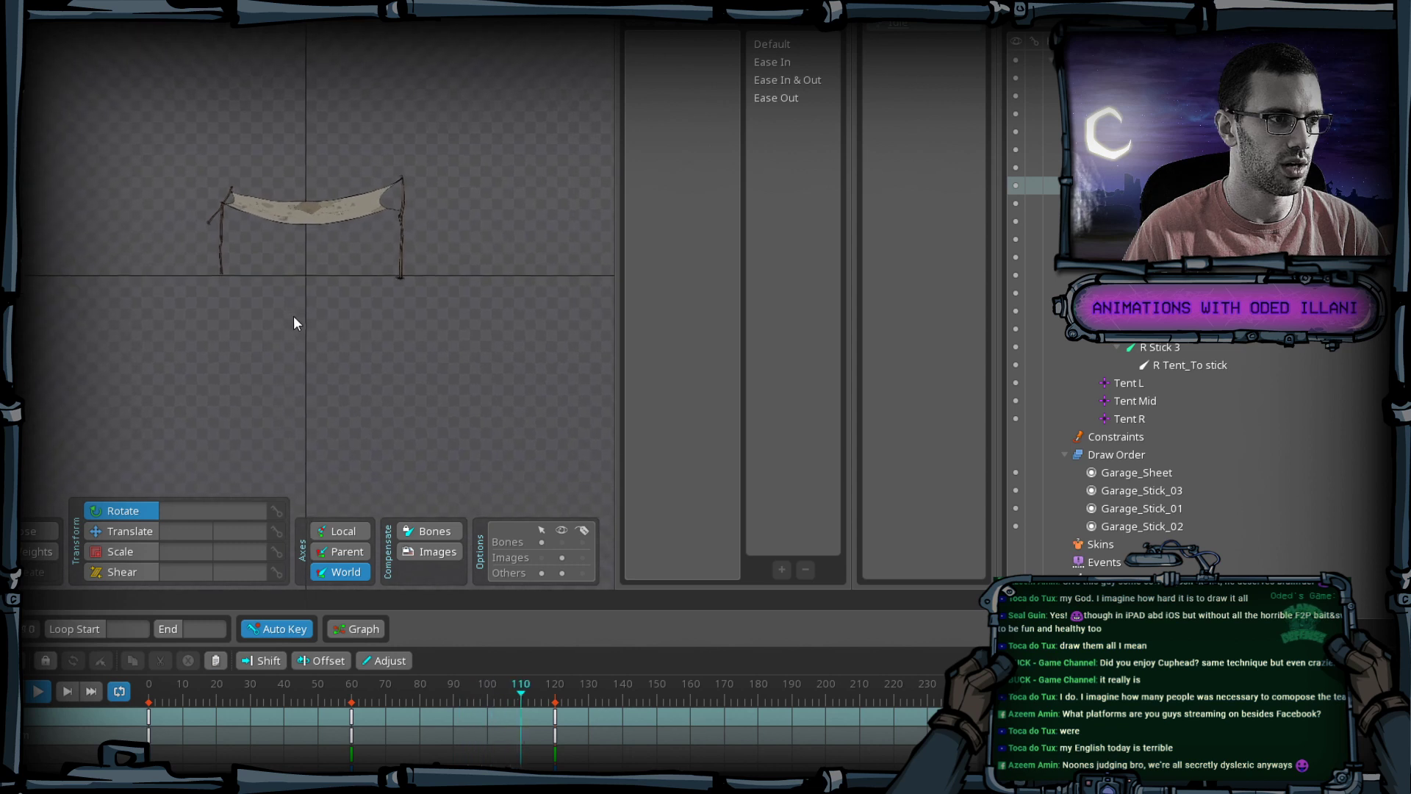
{"action": "left_click_drag", "start_coordinate": [359, 355], "coordinate": [225, 397]}
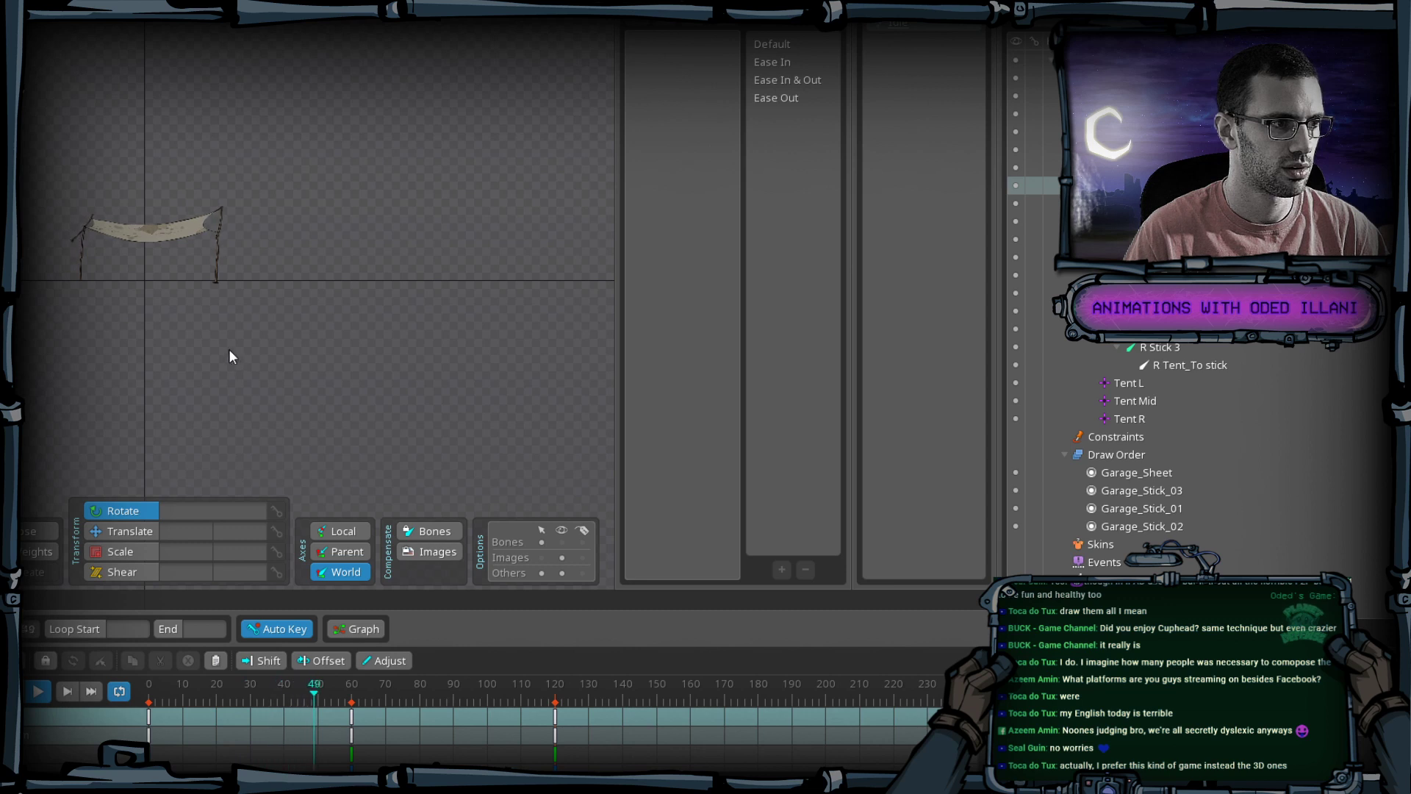
{"action": "scroll", "coordinate": [227, 347], "scroll_direction": "up", "scroll_amount": 1}
{"action": "left_click_drag", "start_coordinate": [209, 340], "coordinate": [258, 373]}
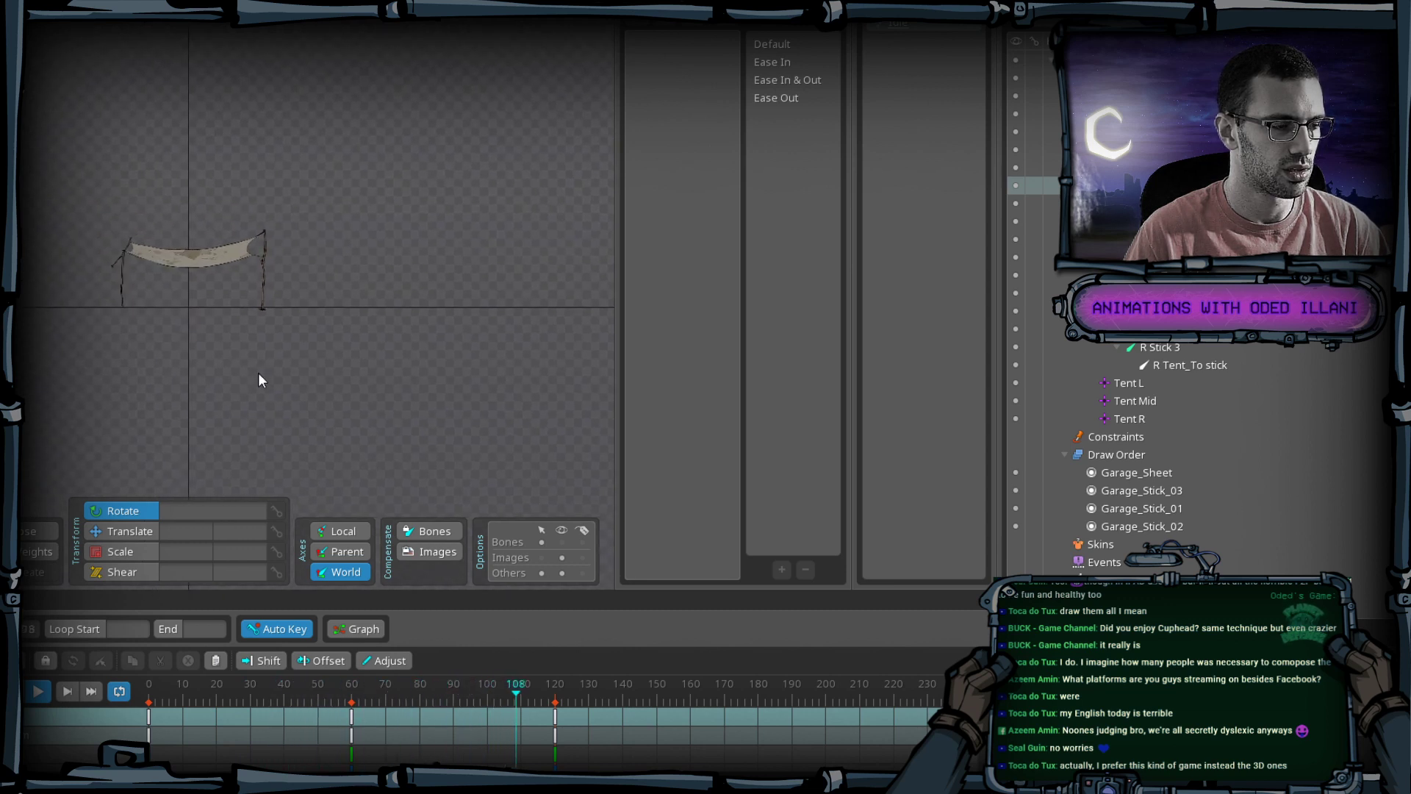
{"action": "scroll", "coordinate": [258, 379], "scroll_direction": "up", "scroll_amount": 1}
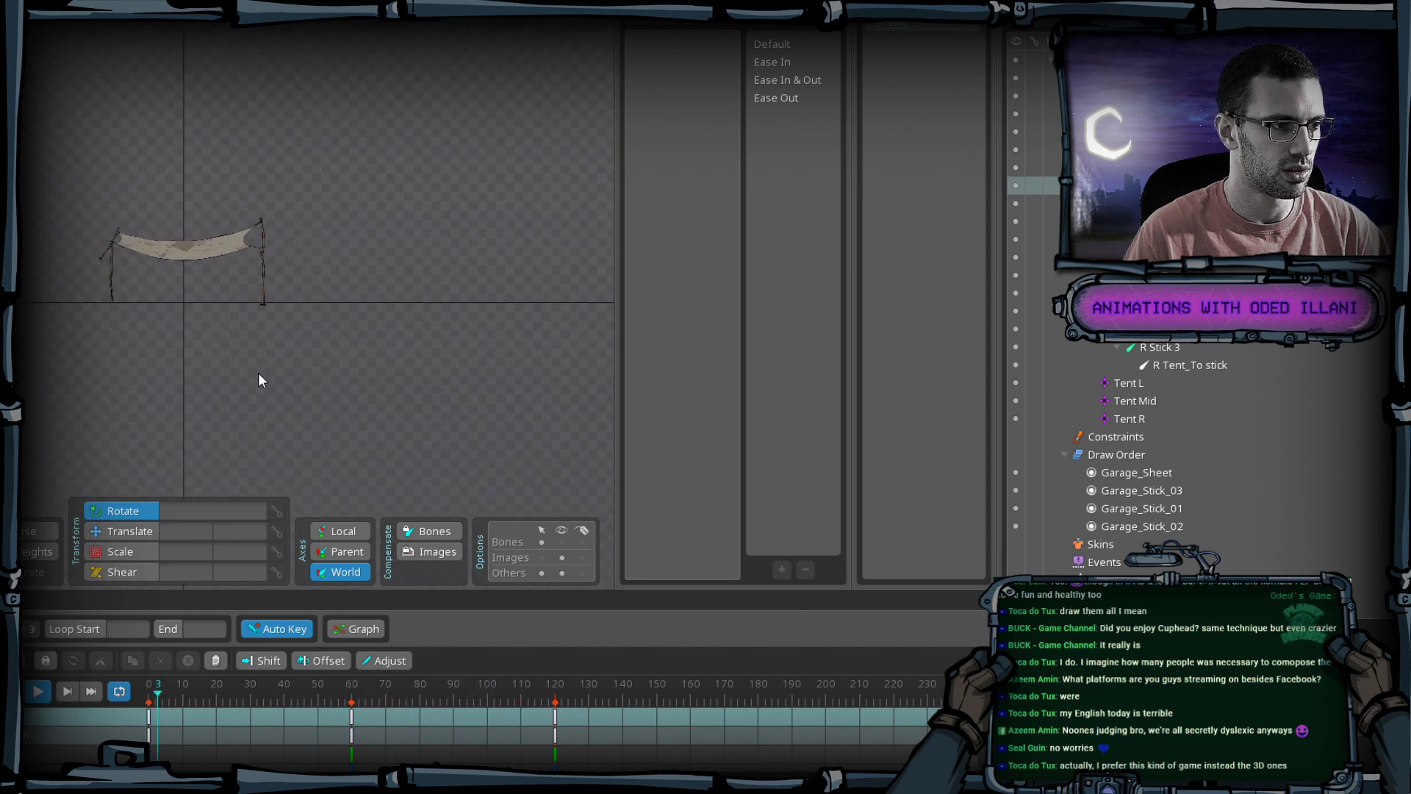
{"action": "left_click", "coordinate": [561, 543]}
{"action": "scroll", "coordinate": [303, 383], "scroll_direction": "up", "scroll_amount": 2}
{"action": "left_click_drag", "start_coordinate": [202, 361], "coordinate": [437, 446]}
{"action": "scroll", "coordinate": [438, 420], "scroll_direction": "up", "scroll_amount": 1}
{"action": "scroll", "coordinate": [385, 395], "scroll_direction": "up", "scroll_amount": 4}
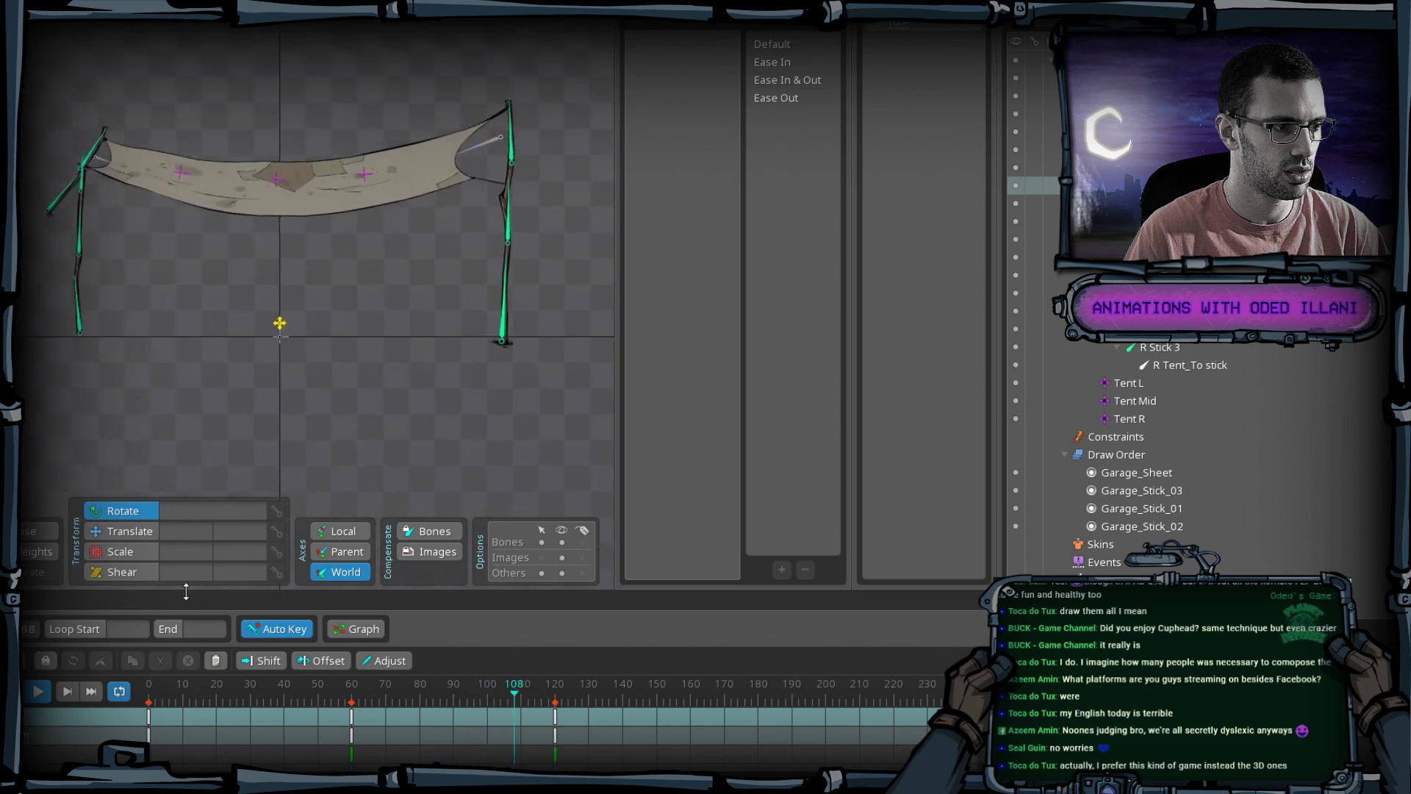
{"action": "scroll", "coordinate": [306, 297], "scroll_direction": "up", "scroll_amount": 3}
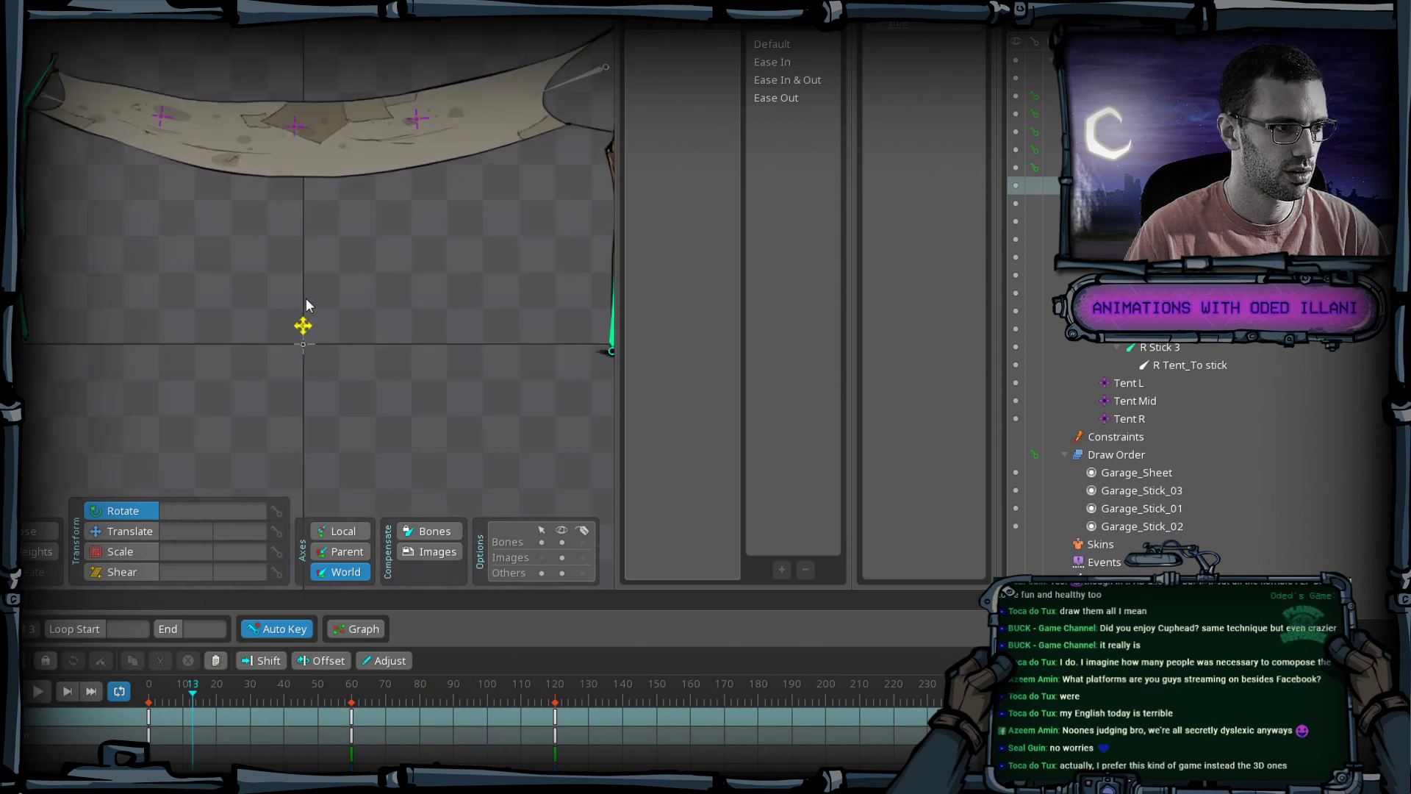
Reduce Root_Anim's Y shear at frame 0 to 1.91, copy its keys to frame 120, and scrub through the loop.
{"action": "left_click", "coordinate": [298, 339]}
{"action": "left_click", "coordinate": [150, 695]}
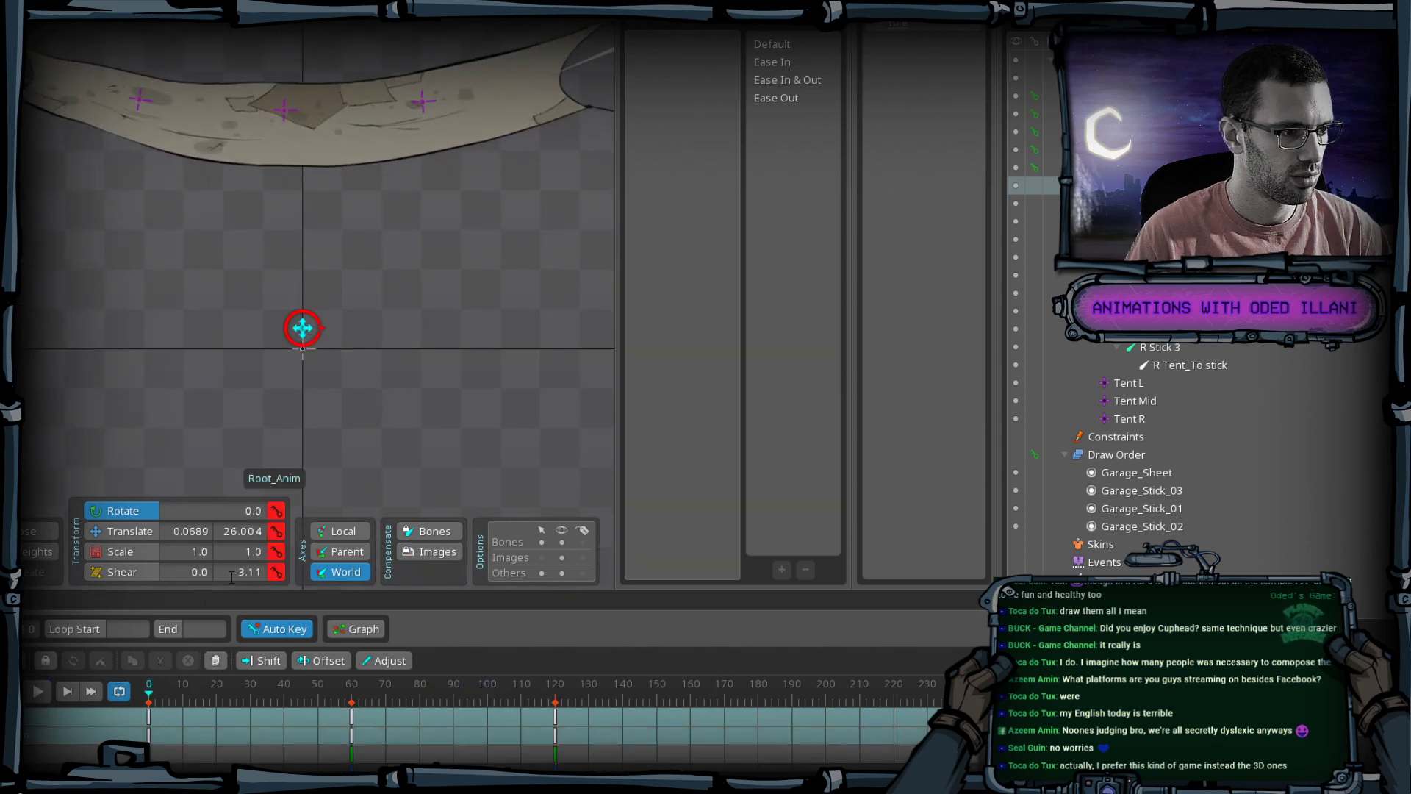
{"action": "left_click_drag", "start_coordinate": [231, 562], "coordinate": [231, 579]}
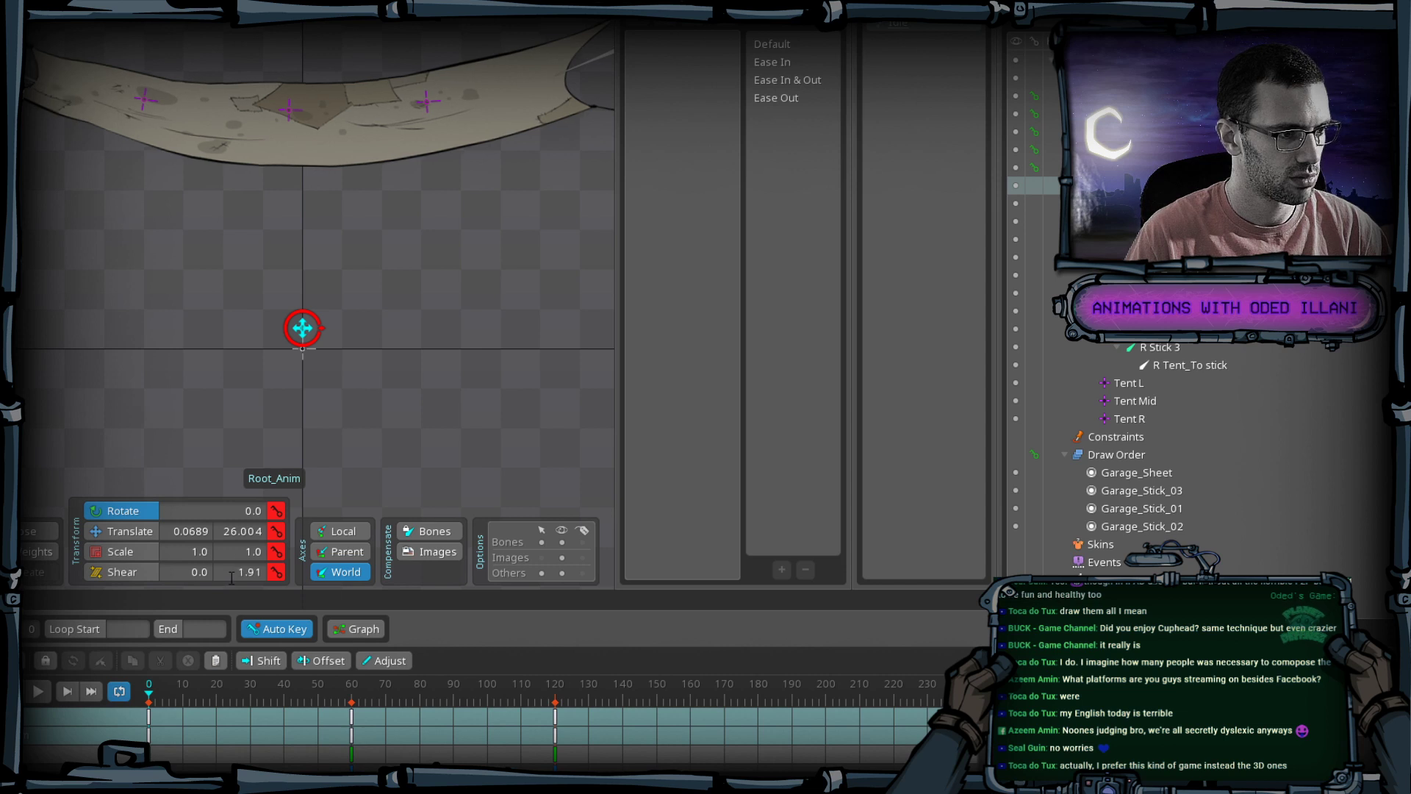
{"action": "left_click", "coordinate": [149, 716]}
{"action": "key", "text": "ctrl+c"}
{"action": "key", "text": "End"}
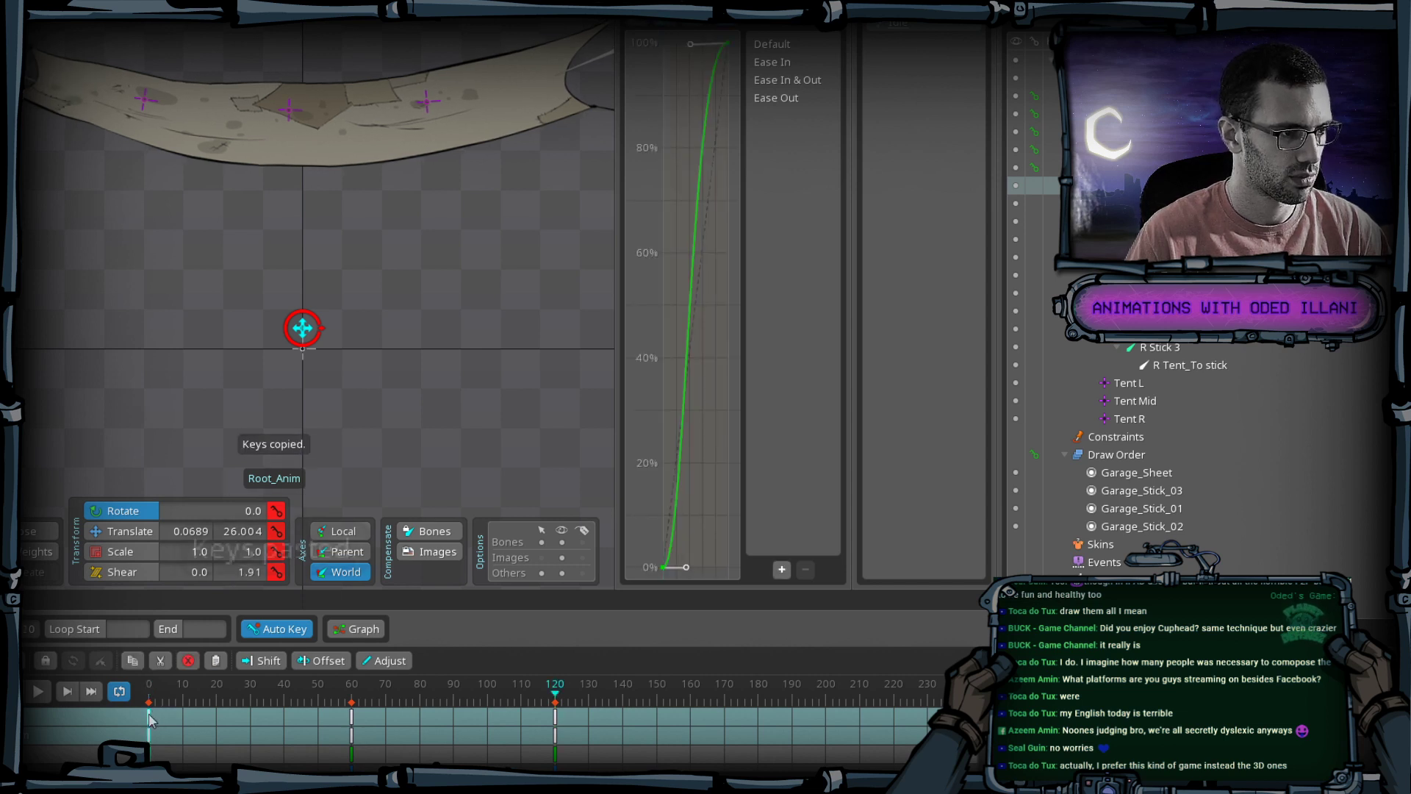
{"action": "key", "text": "ctrl+v"}
{"action": "left_click_drag", "start_coordinate": [160, 698], "coordinate": [548, 695]}
Set Root_Anim's Y shear at frame 0 to 0.71, copy its keys to frame 120, and scrub the timeline.
{"action": "key", "text": "Home"}
{"action": "left_click_drag", "start_coordinate": [218, 569], "coordinate": [221, 574]}
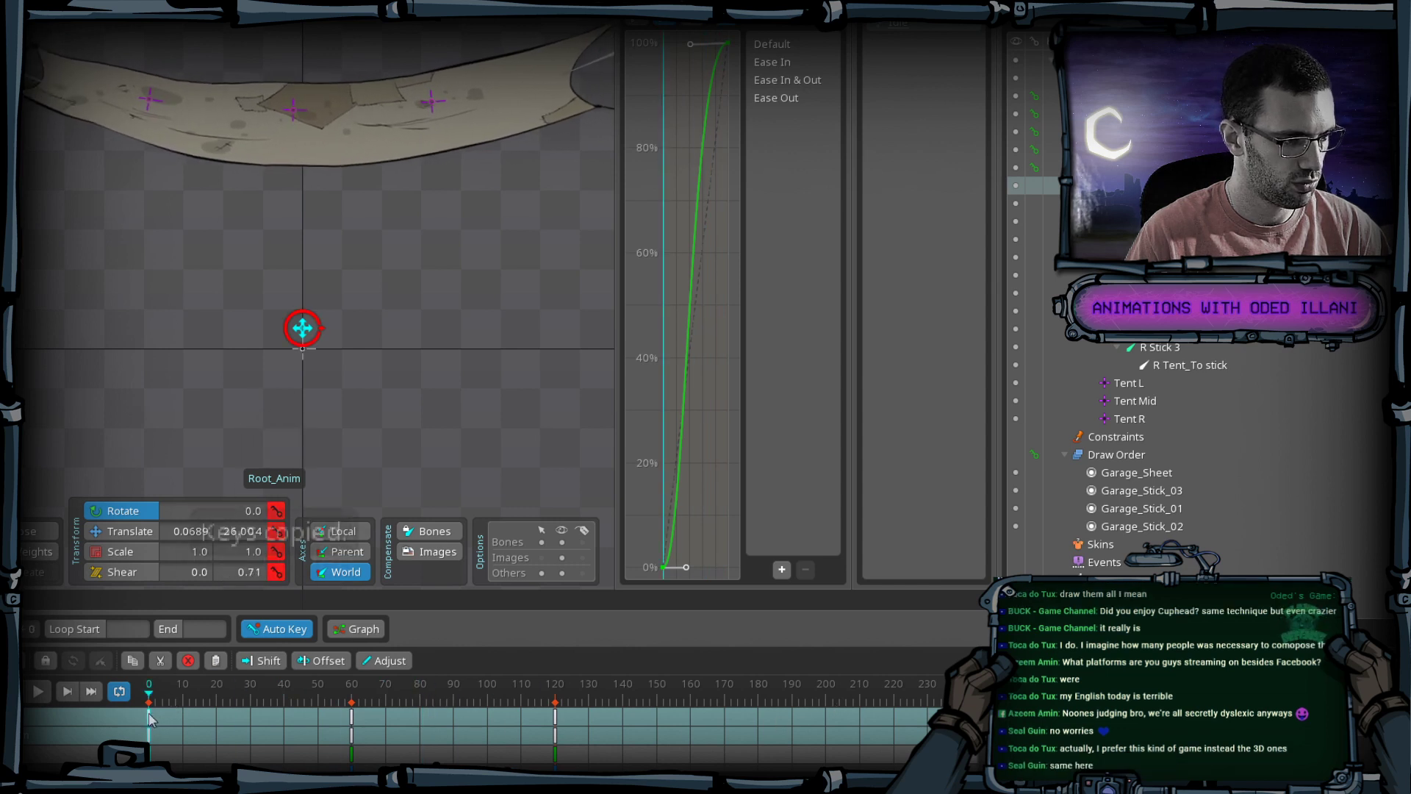
{"action": "key", "text": "ctrl+c"}
{"action": "key", "text": "ctrl+v"}
{"action": "left_click", "coordinate": [192, 684]}
{"action": "left_click_drag", "start_coordinate": [199, 676], "coordinate": [962, 675]}
Play back the gentler sway with the tent viewed small and save the project.
{"action": "left_click", "coordinate": [38, 697]}
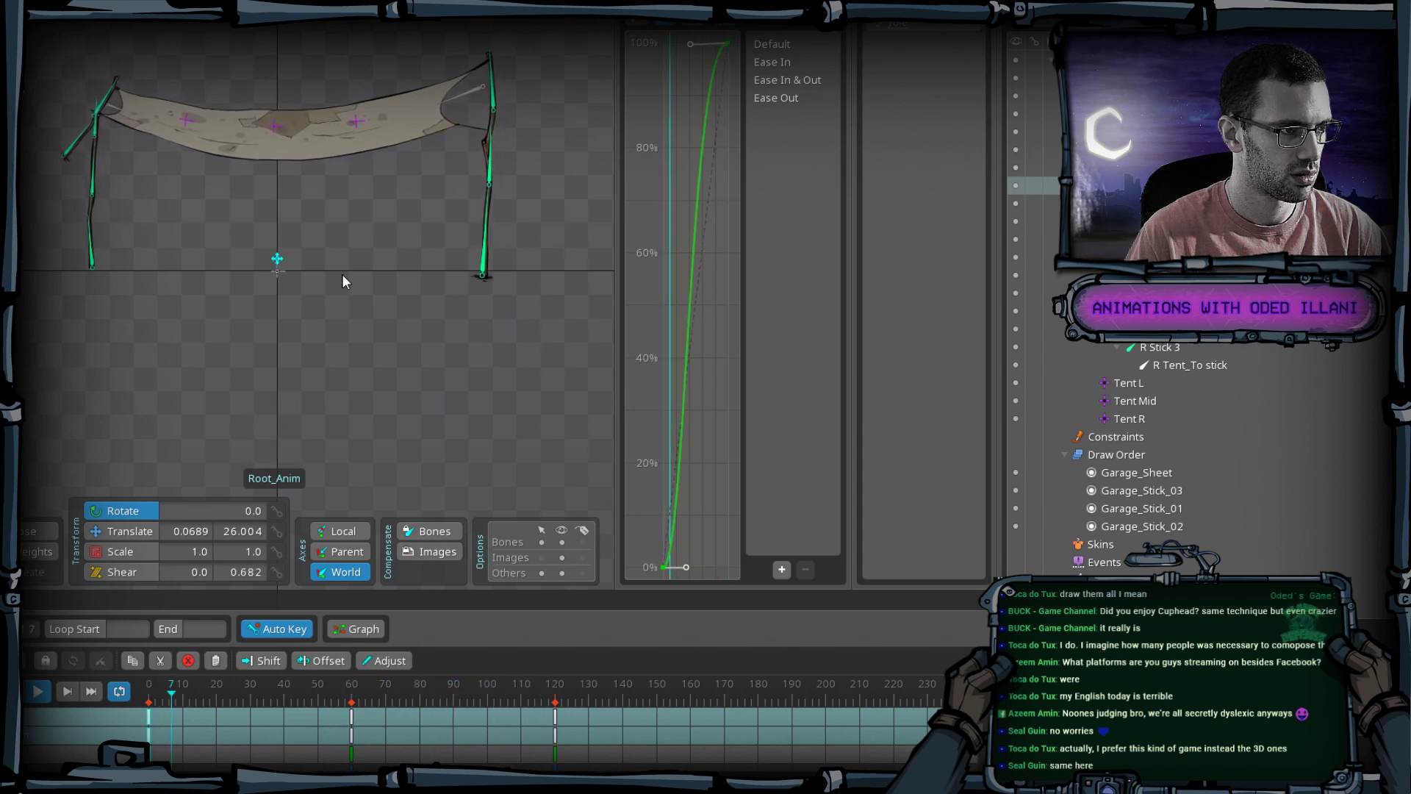
{"action": "scroll", "coordinate": [341, 276], "scroll_direction": "down", "scroll_amount": 3}
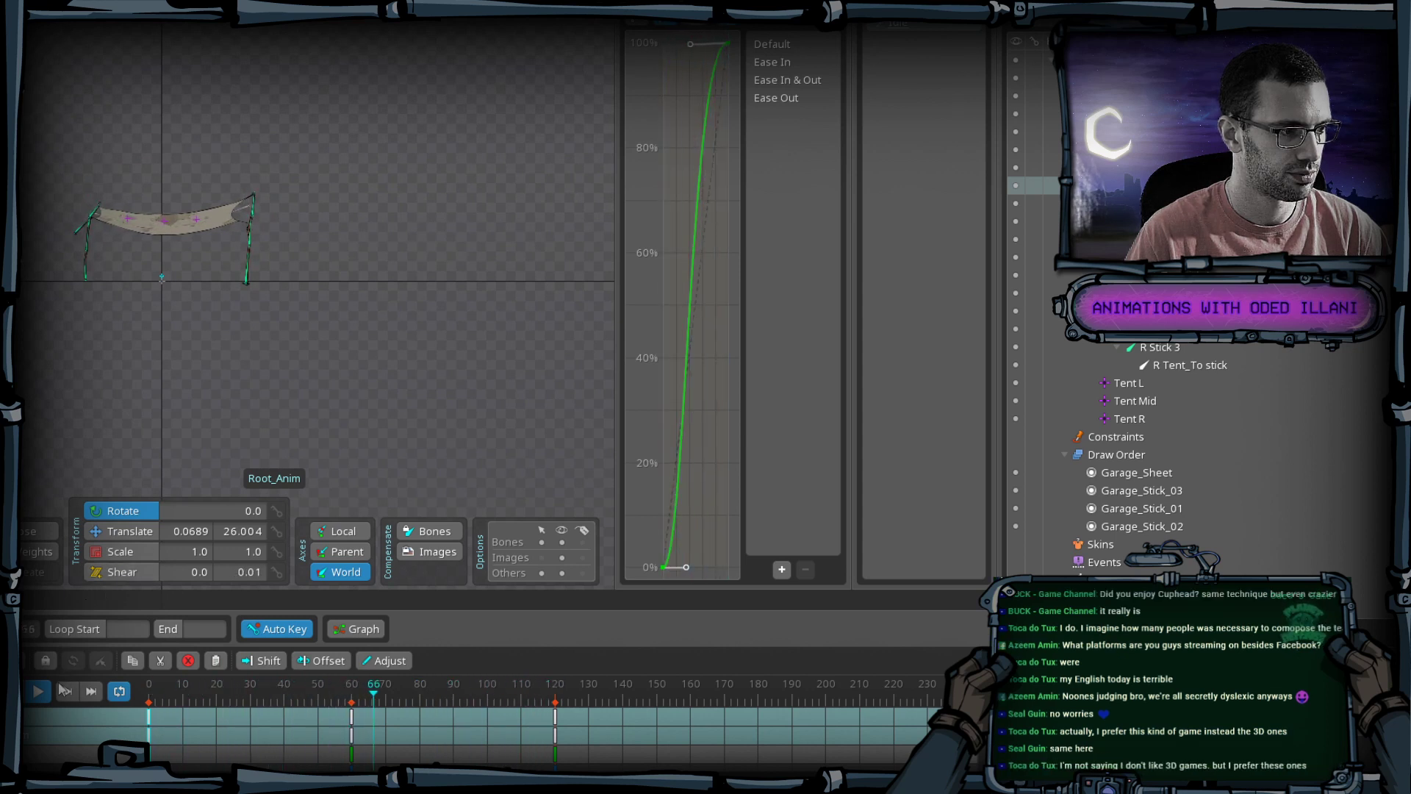
{"action": "left_click", "coordinate": [40, 704]}
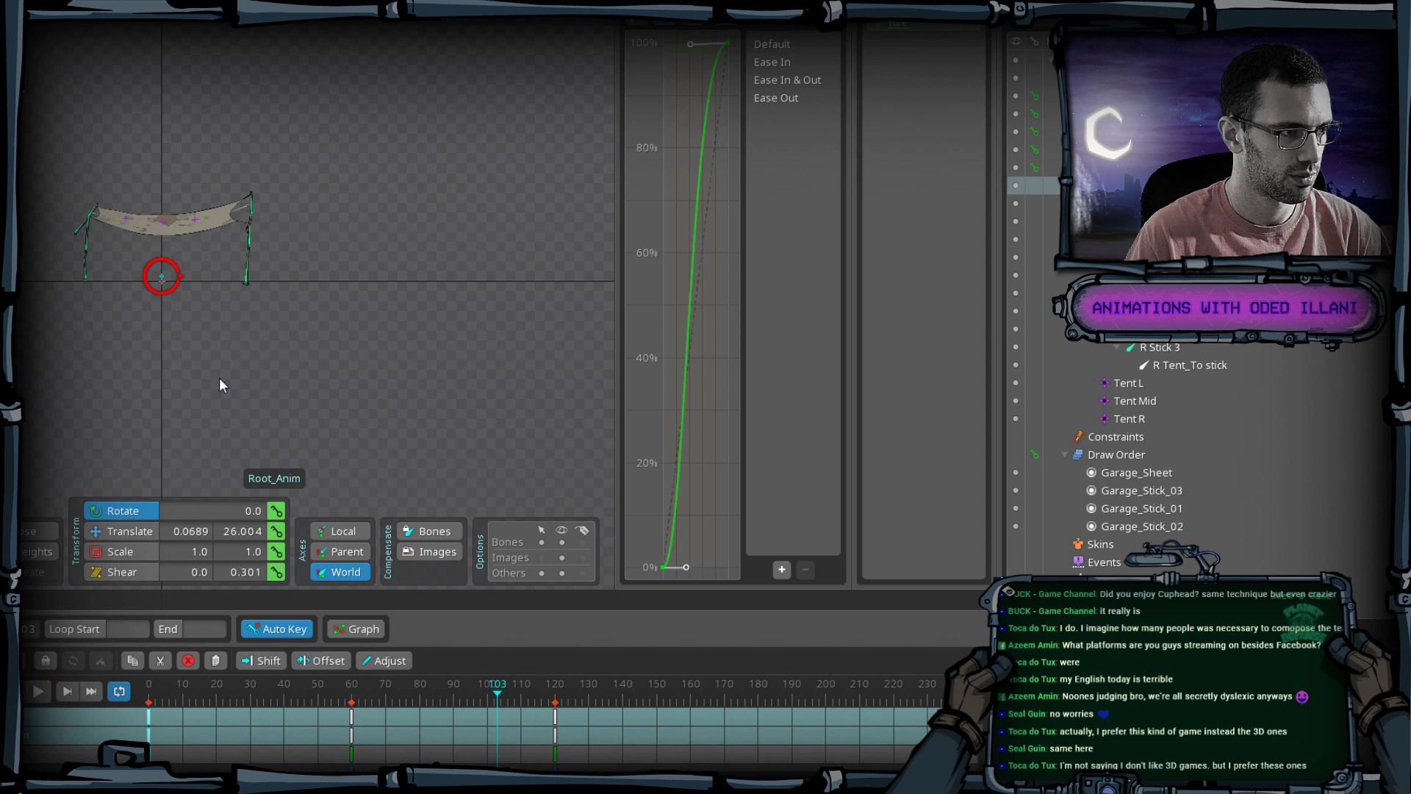
{"action": "key", "text": "ctrl+s"}
{"action": "left_click_drag", "start_coordinate": [136, 309], "coordinate": [294, 347]}
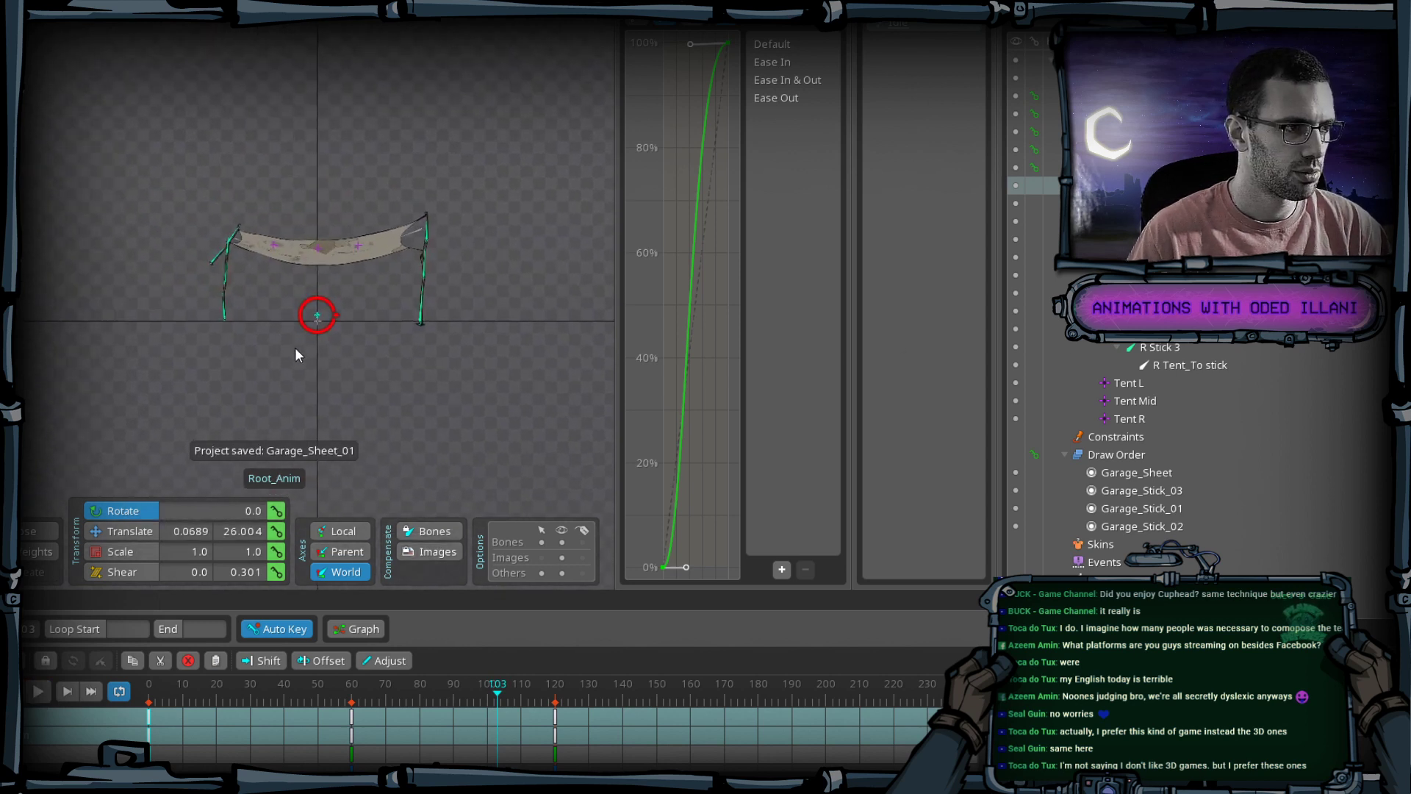
{"action": "scroll", "coordinate": [356, 382], "scroll_direction": "up", "scroll_amount": 5}
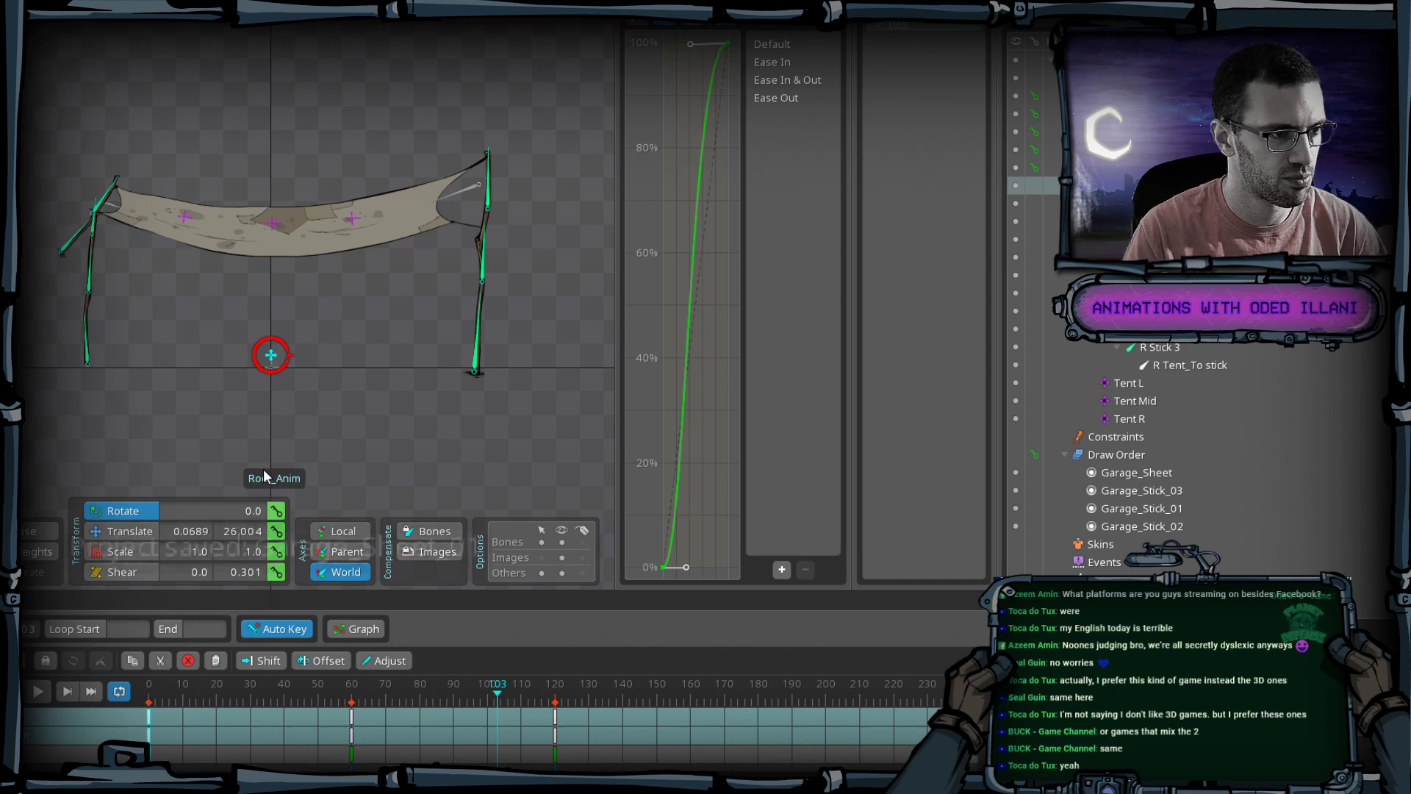
Save the project and create a new animation named Gust.
{"action": "key", "text": "ctrl+s"}
{"action": "scroll", "coordinate": [278, 298], "scroll_direction": "up", "scroll_amount": 3}
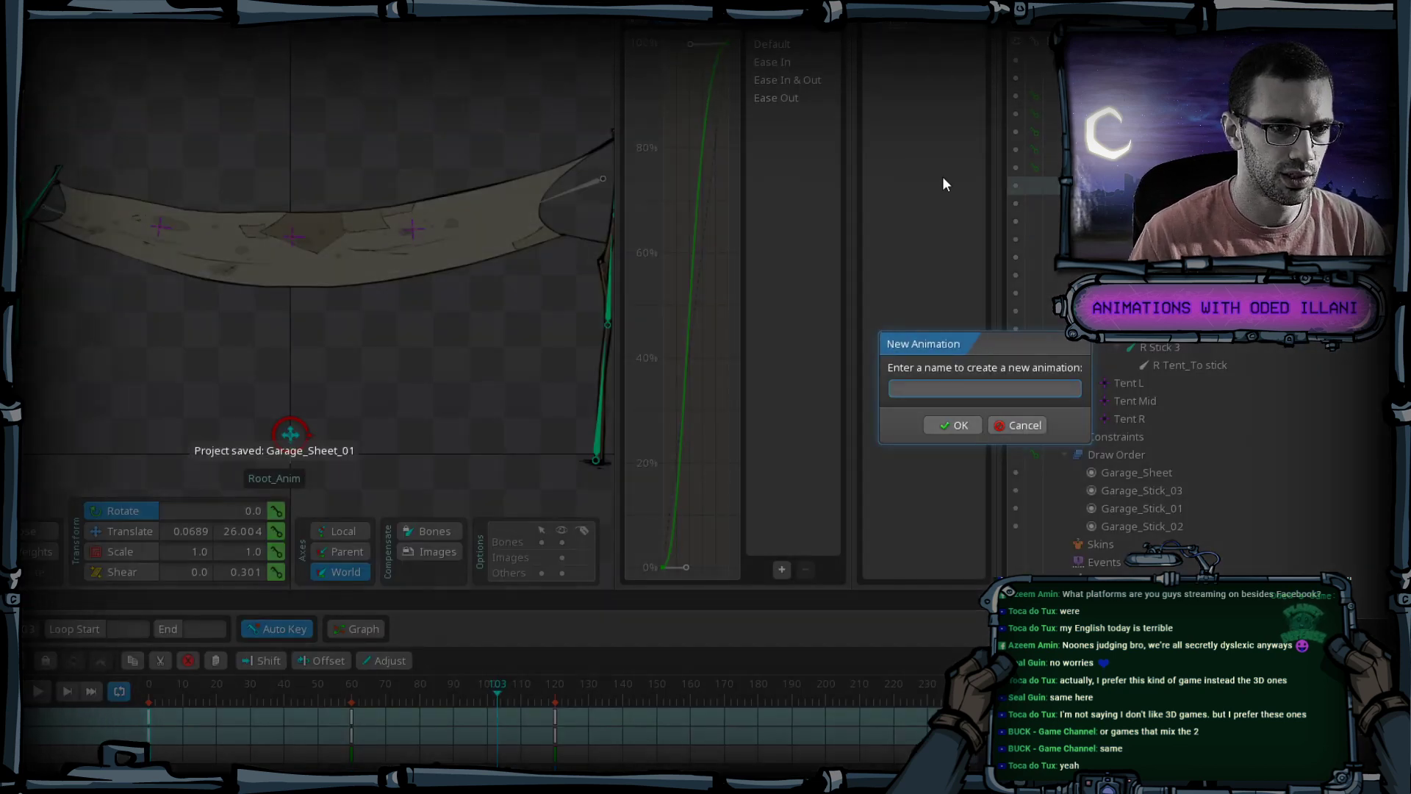
{"action": "type", "text": "Gust"}
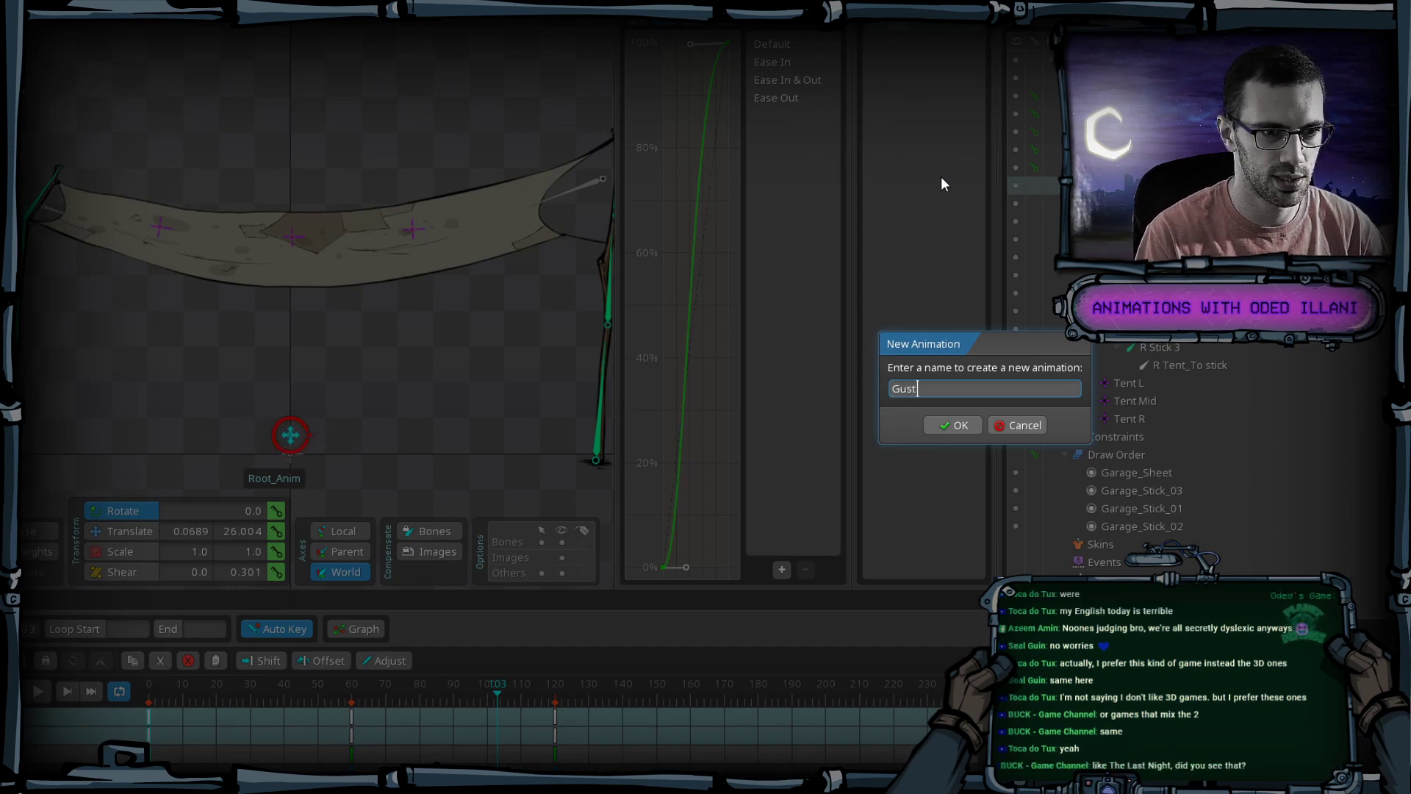
{"action": "key", "text": "Return"}
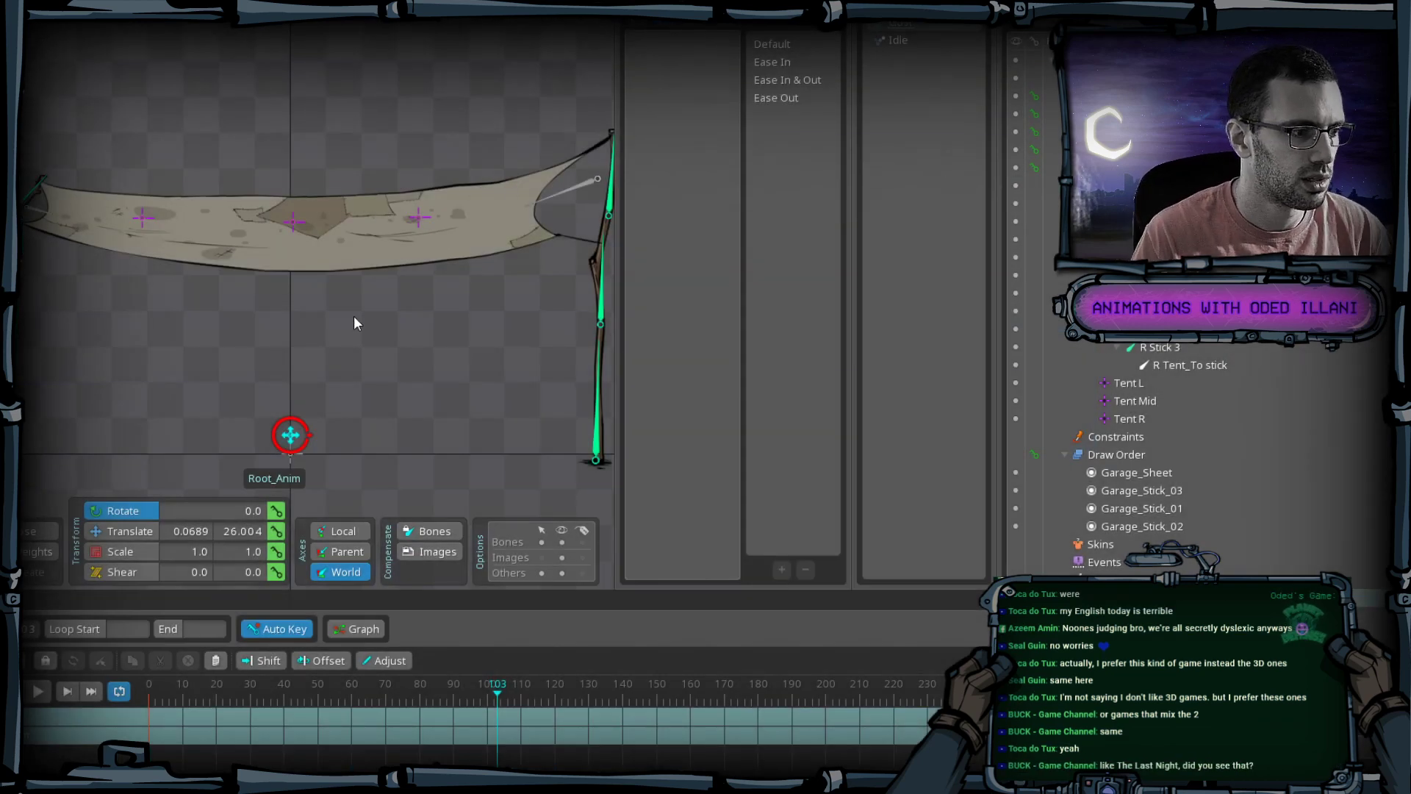
Key rotation, translation and scale for Tent L, Tent Mid and Tent R at frame 0 of the Gust animation.
{"action": "left_click", "coordinate": [417, 221]}
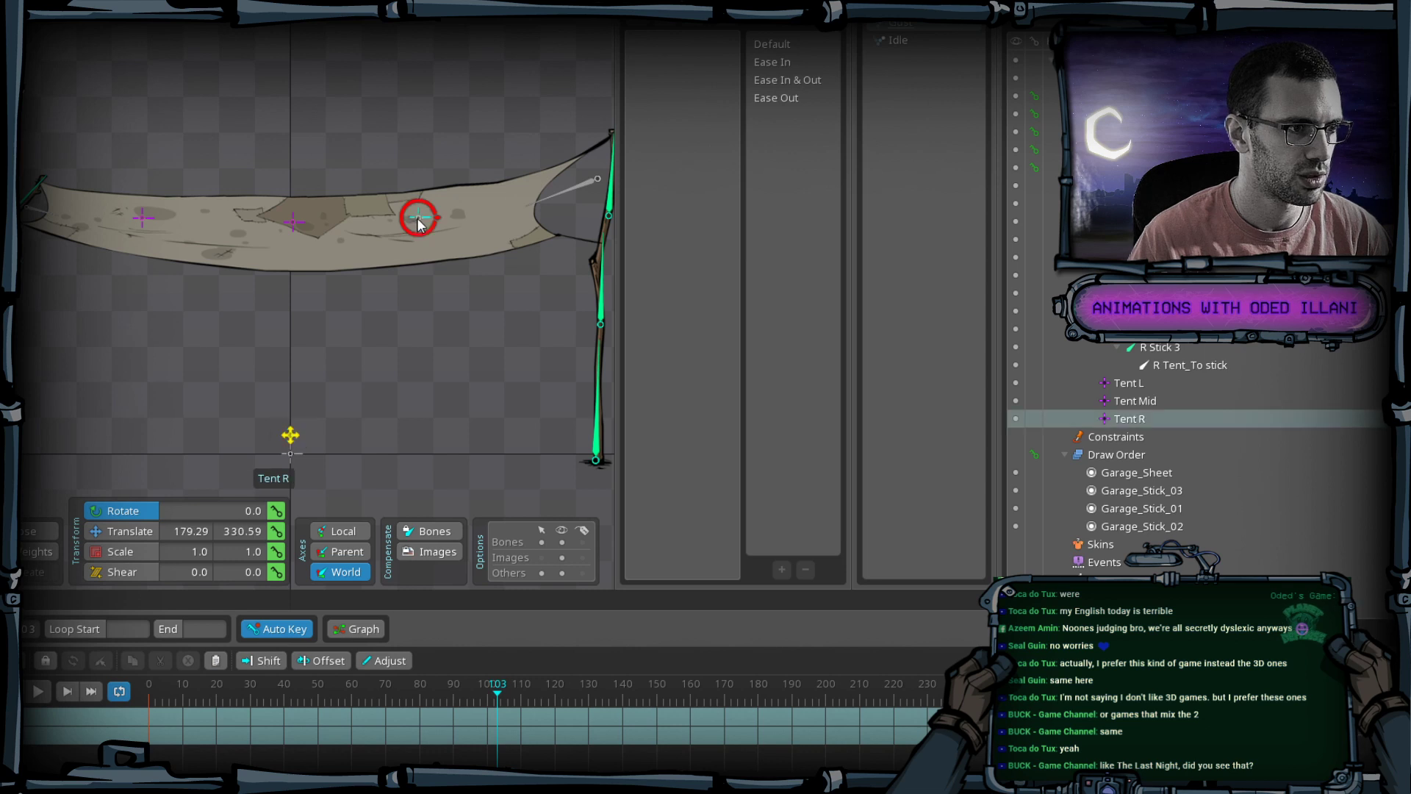
{"action": "left_click", "coordinate": [148, 696]}
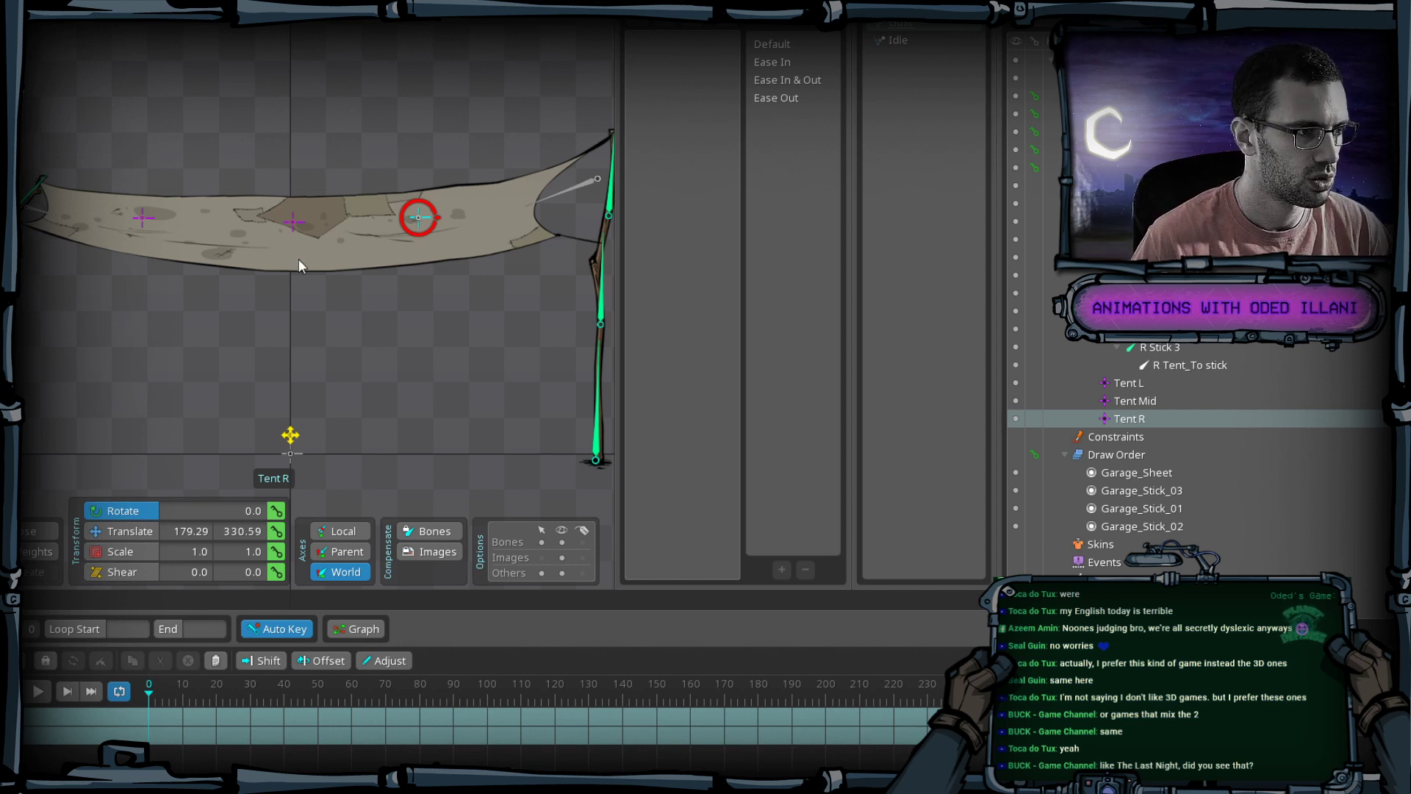
{"action": "left_click", "coordinate": [292, 220], "text": "ctrl"}
{"action": "left_click", "coordinate": [142, 216], "text": "ctrl"}
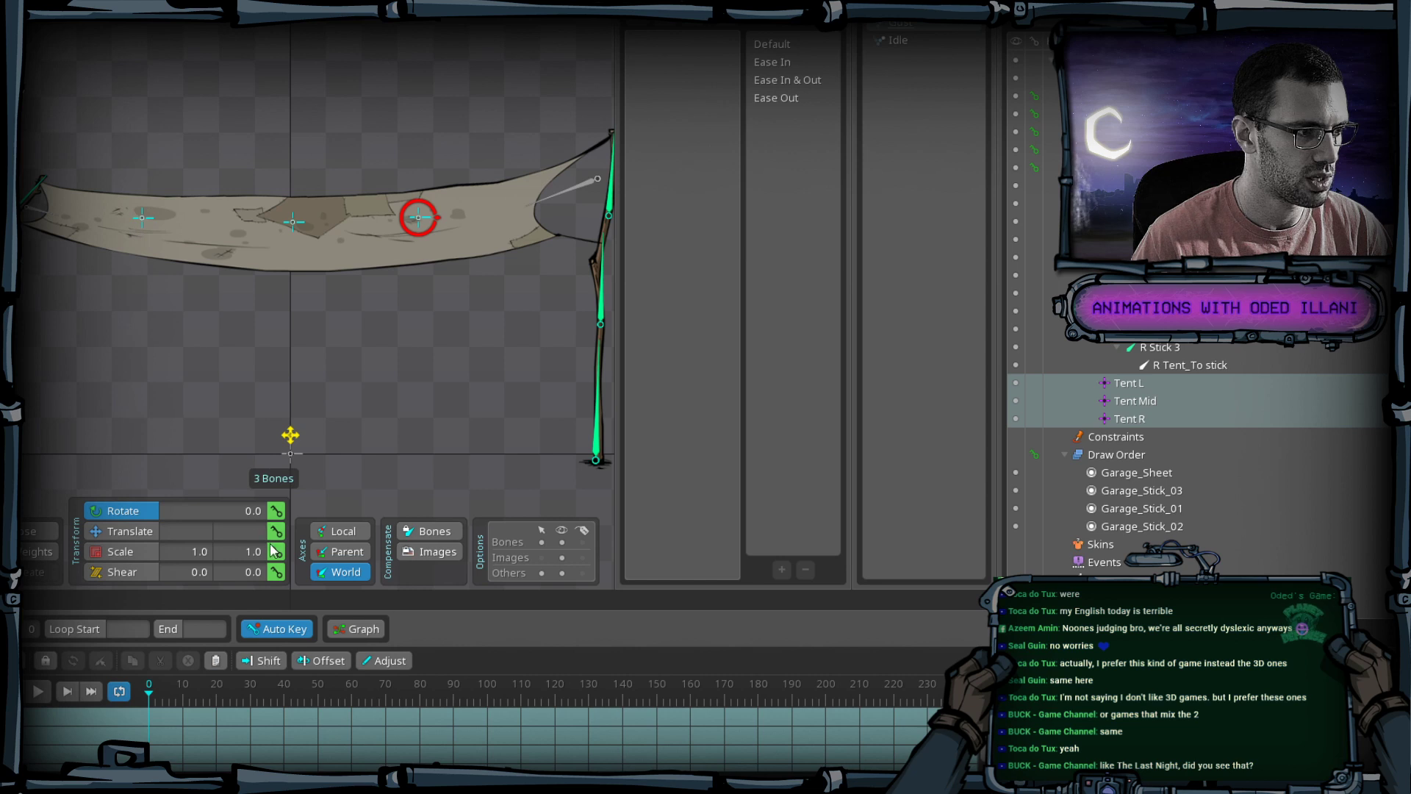
{"action": "left_click", "coordinate": [276, 510]}
{"action": "left_click", "coordinate": [275, 530]}
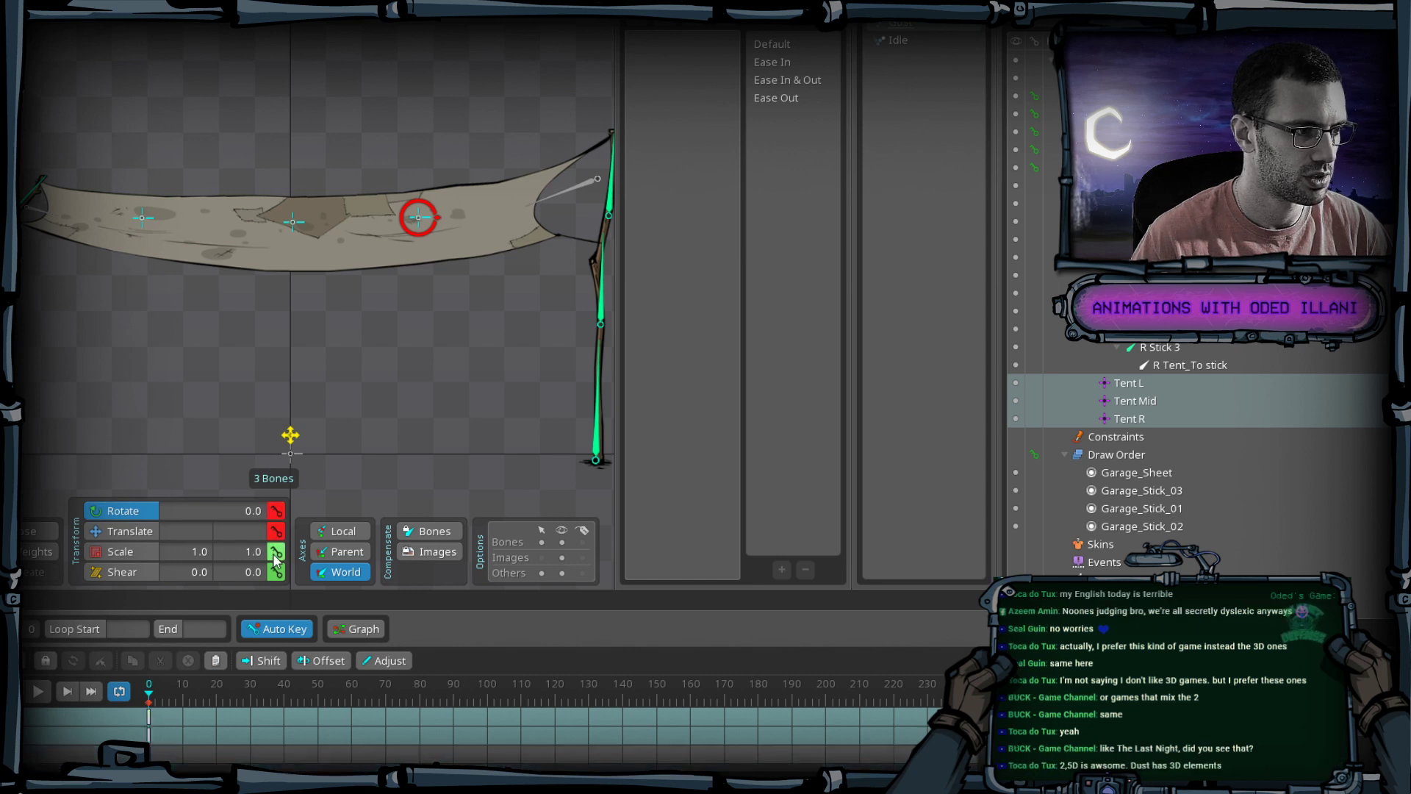
{"action": "left_click", "coordinate": [275, 551]}
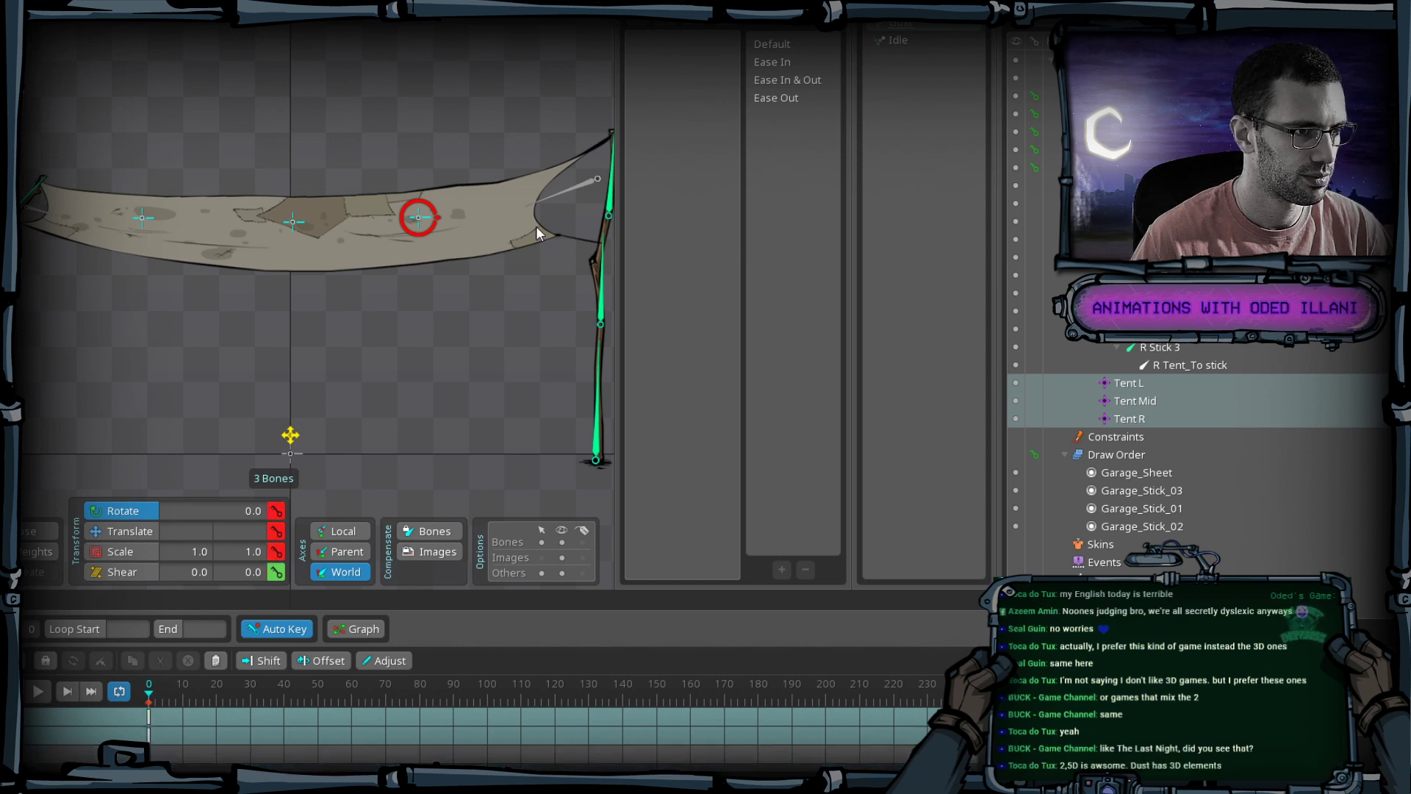
Key rotation, translation and scale for both Tent_To stick bones at frame 0.
{"action": "left_click", "coordinate": [563, 193]}
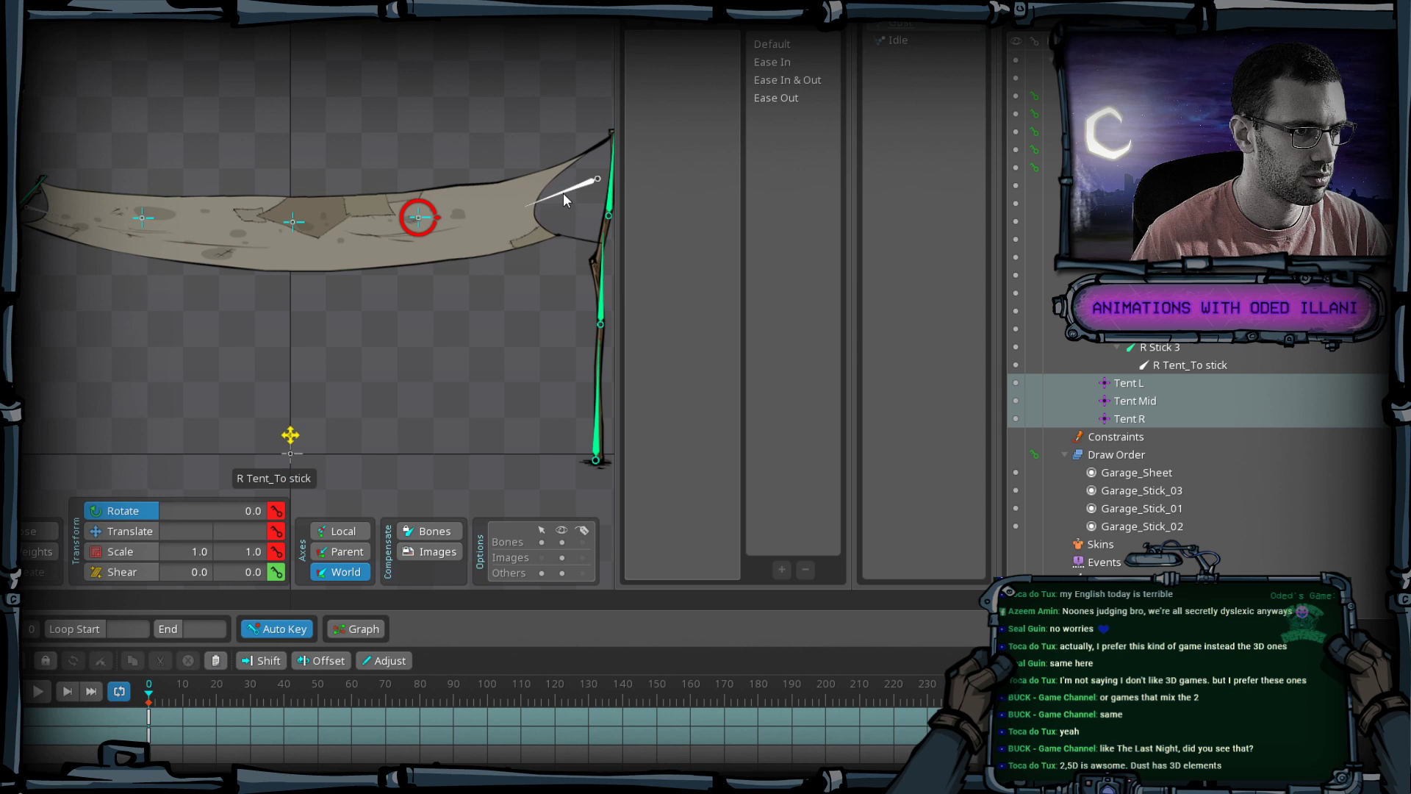
{"action": "left_click", "coordinate": [65, 214], "text": "ctrl"}
{"action": "left_click", "coordinate": [276, 510]}
{"action": "left_click", "coordinate": [276, 531]}
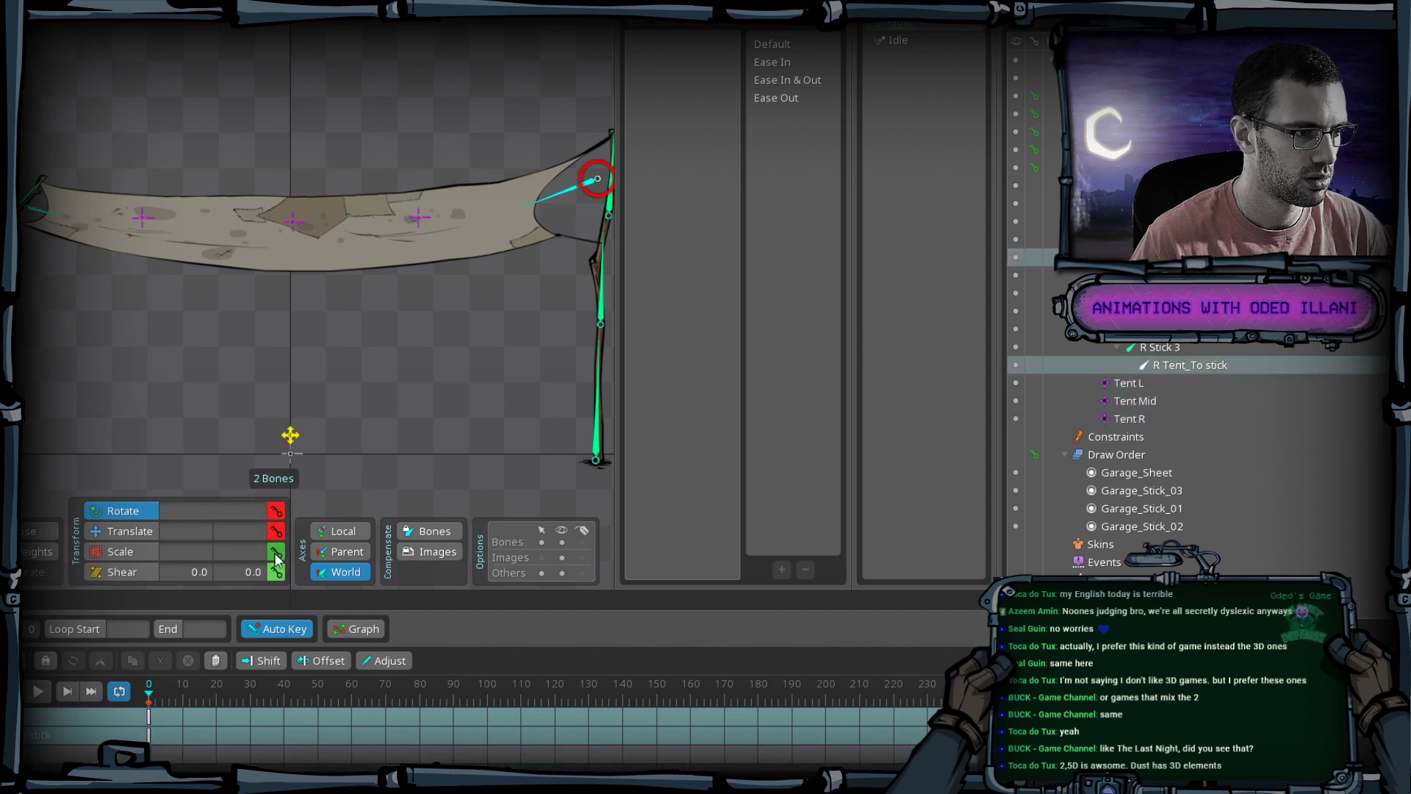
{"action": "left_click", "coordinate": [275, 552]}
Raise the Tent R bone at frame 1 to about X 196.16, Y 369.53.
{"action": "left_click", "coordinate": [421, 212]}
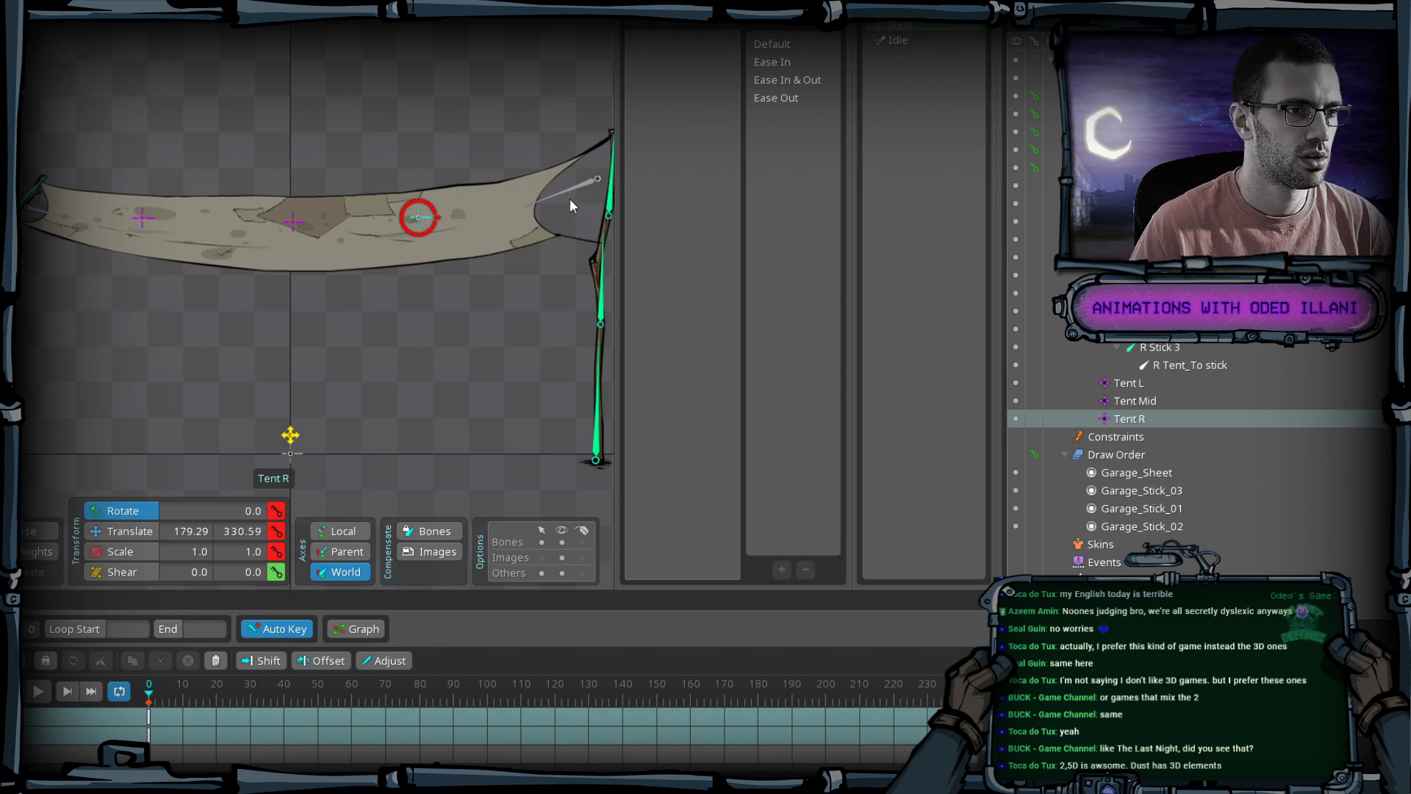
{"action": "left_click", "coordinate": [552, 194]}
{"action": "scroll", "coordinate": [526, 222], "scroll_direction": "down", "scroll_amount": 1}
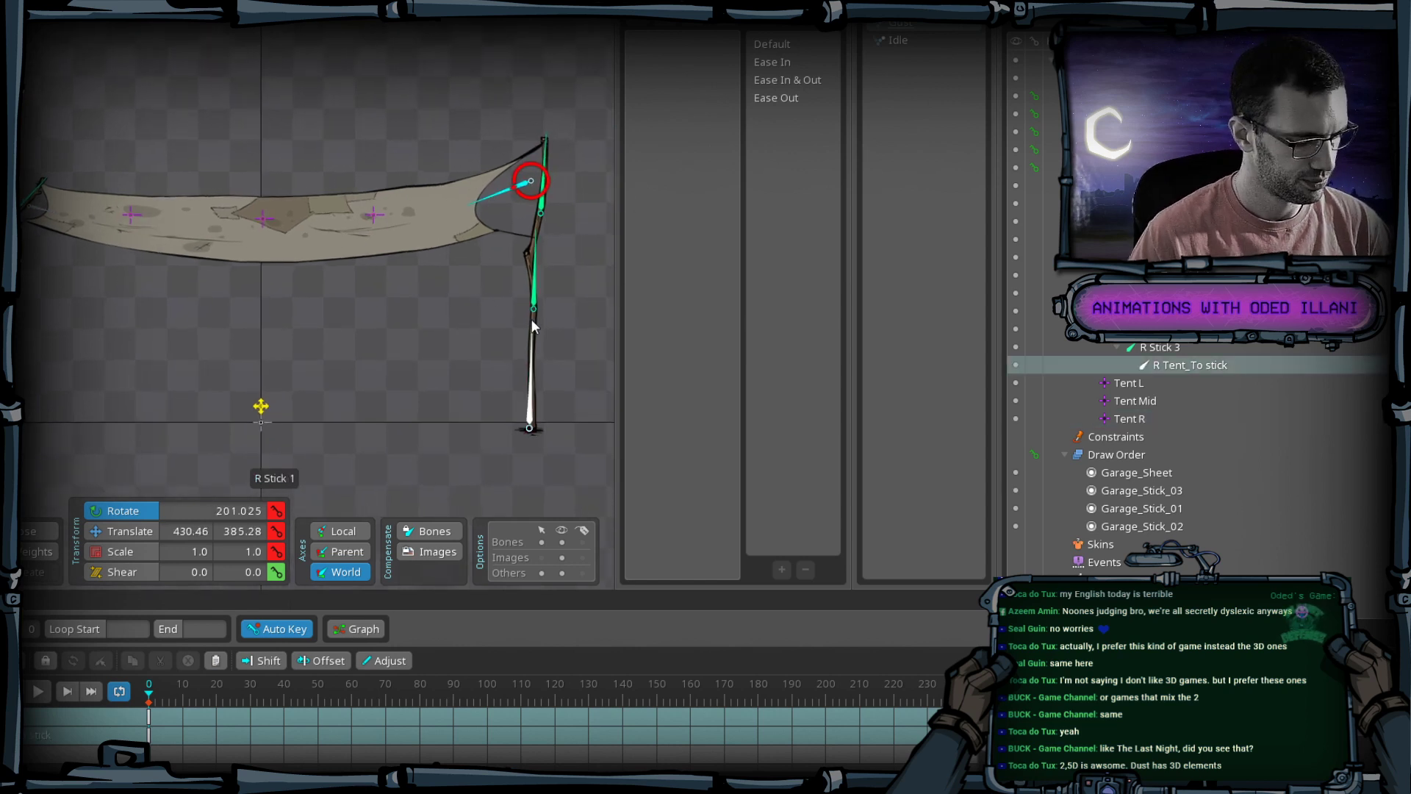
{"action": "left_click", "coordinate": [150, 699]}
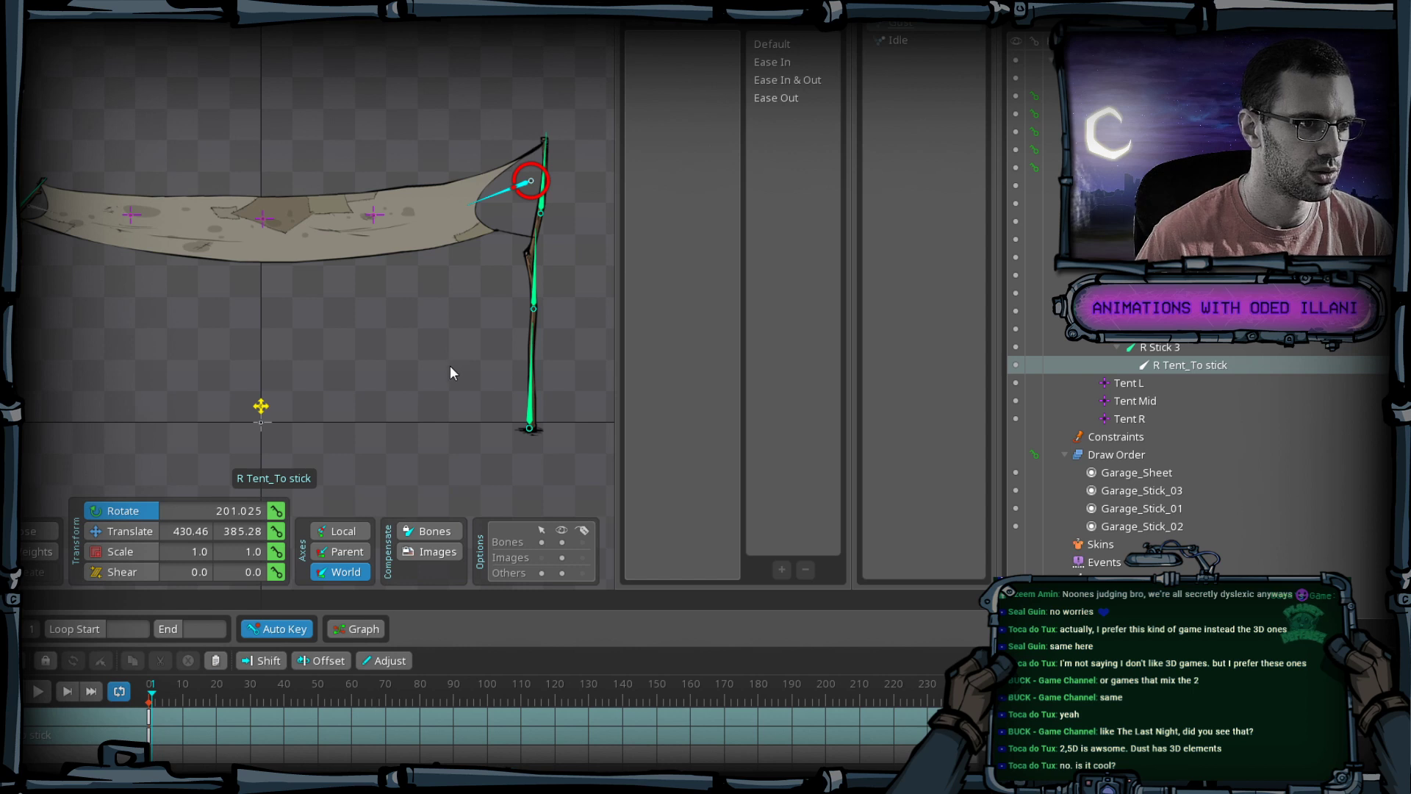
{"action": "left_click_drag", "start_coordinate": [446, 373], "coordinate": [351, 328]}
{"action": "key", "text": "ctrl+z"}
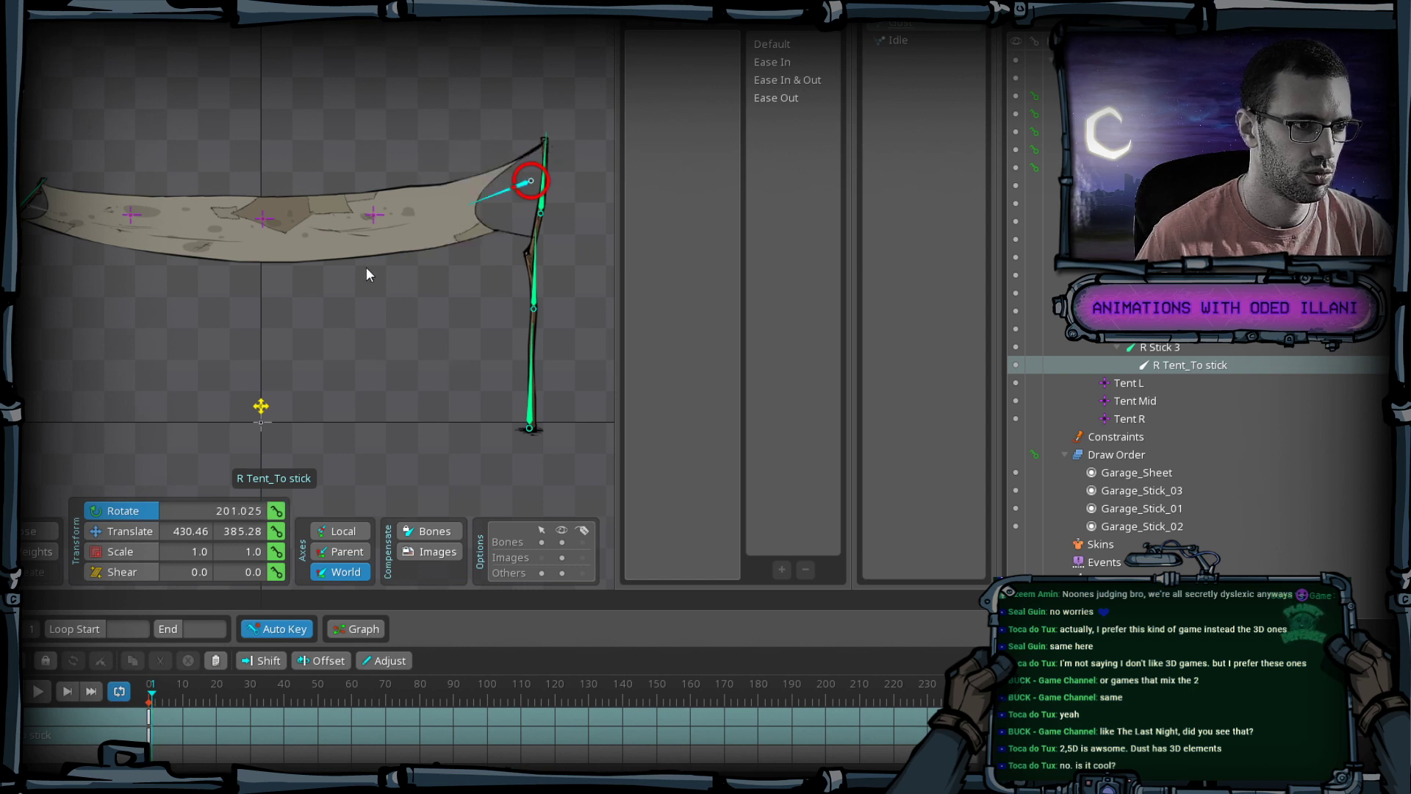
{"action": "left_click", "coordinate": [374, 214]}
{"action": "key", "text": "t"}
{"action": "left_click_drag", "start_coordinate": [386, 301], "coordinate": [423, 282]}
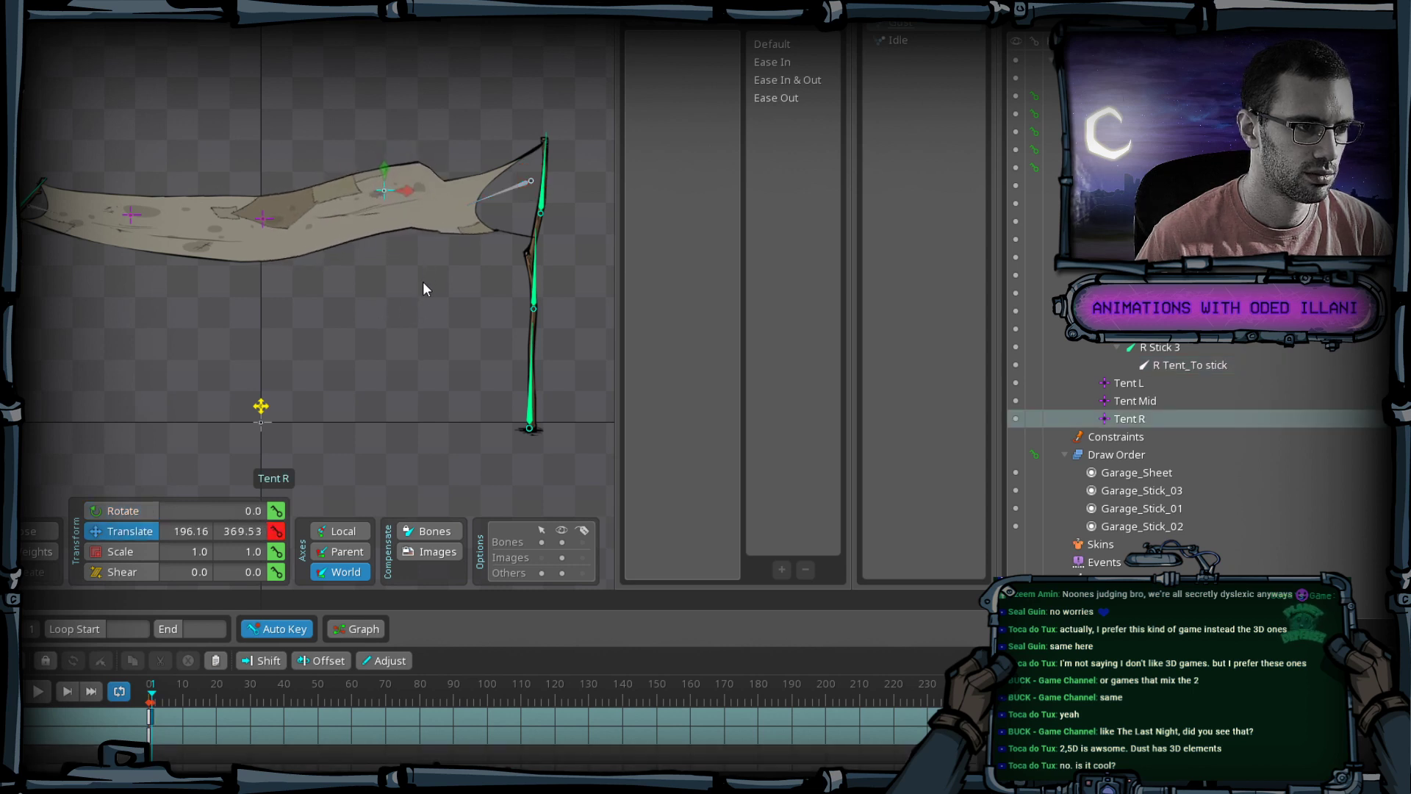
At frame 1, rotate R Tent_To stick to about 186.5 with a Y shear of about 17.5, and rotate Tent R to about 353.3.
{"action": "left_click", "coordinate": [490, 195]}
{"action": "key", "text": "r"}
{"action": "left_click_drag", "start_coordinate": [490, 194], "coordinate": [474, 282]}
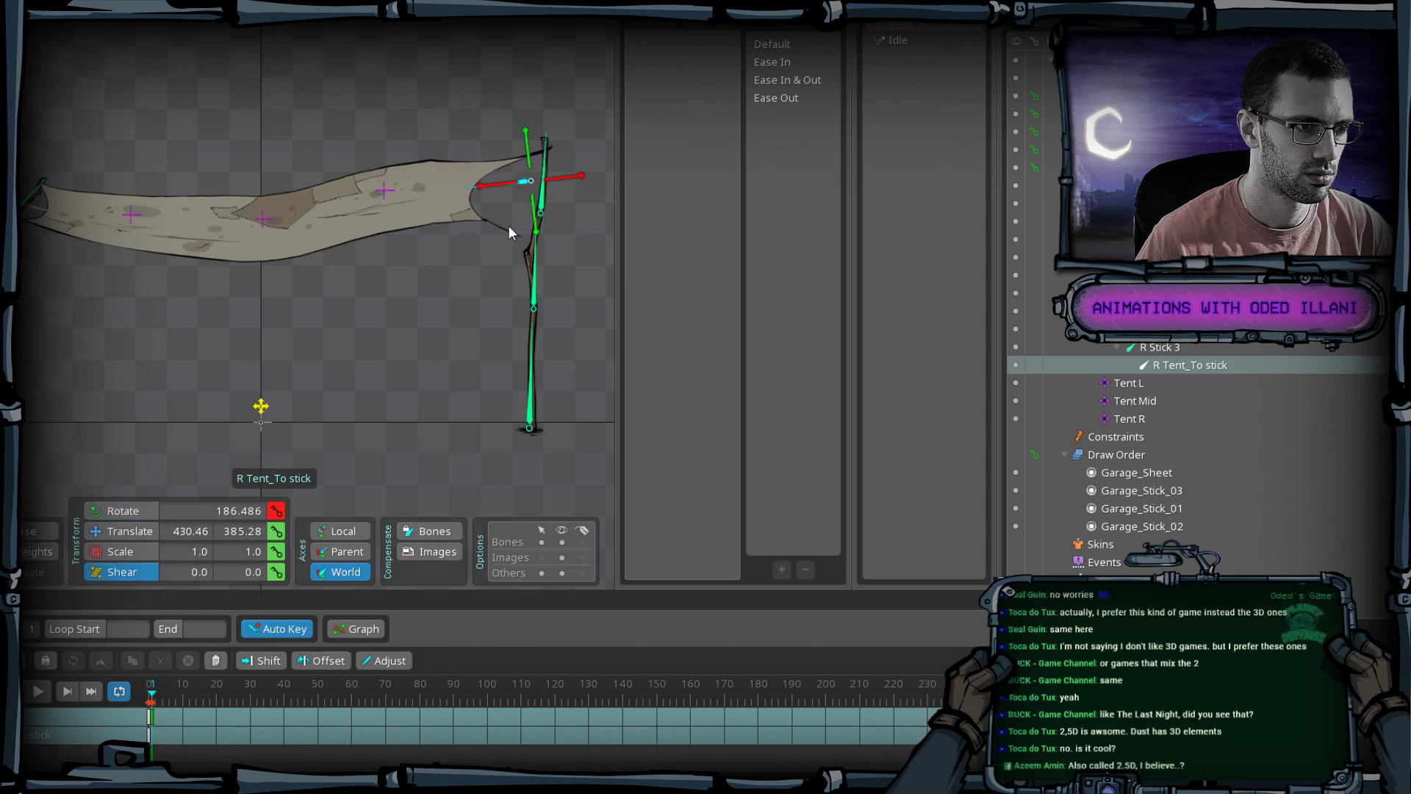
{"action": "key", "text": "h"}
{"action": "left_click_drag", "start_coordinate": [529, 221], "coordinate": [549, 221]}
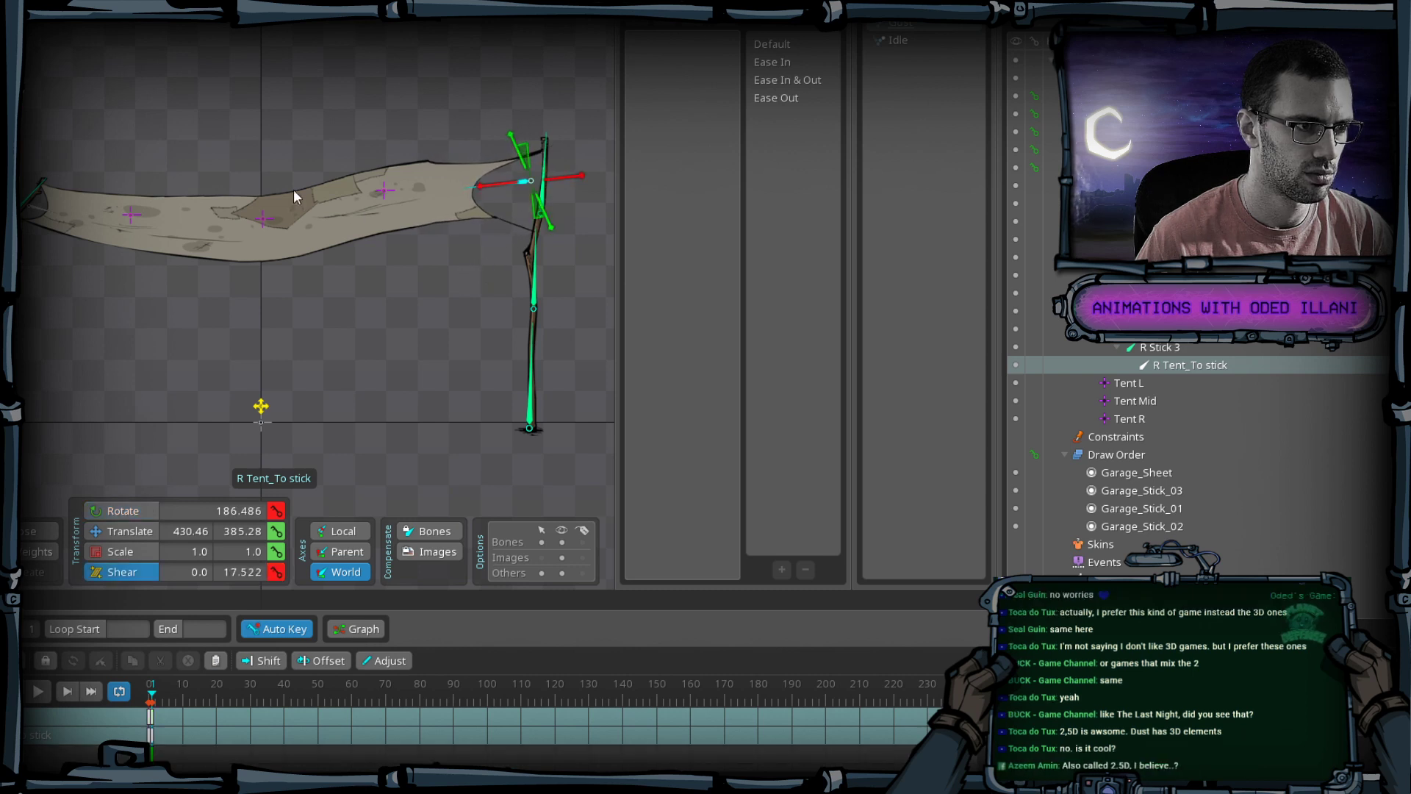
{"action": "left_click", "coordinate": [383, 193]}
{"action": "key", "text": "r"}
{"action": "left_click_drag", "start_coordinate": [375, 315], "coordinate": [386, 312]}
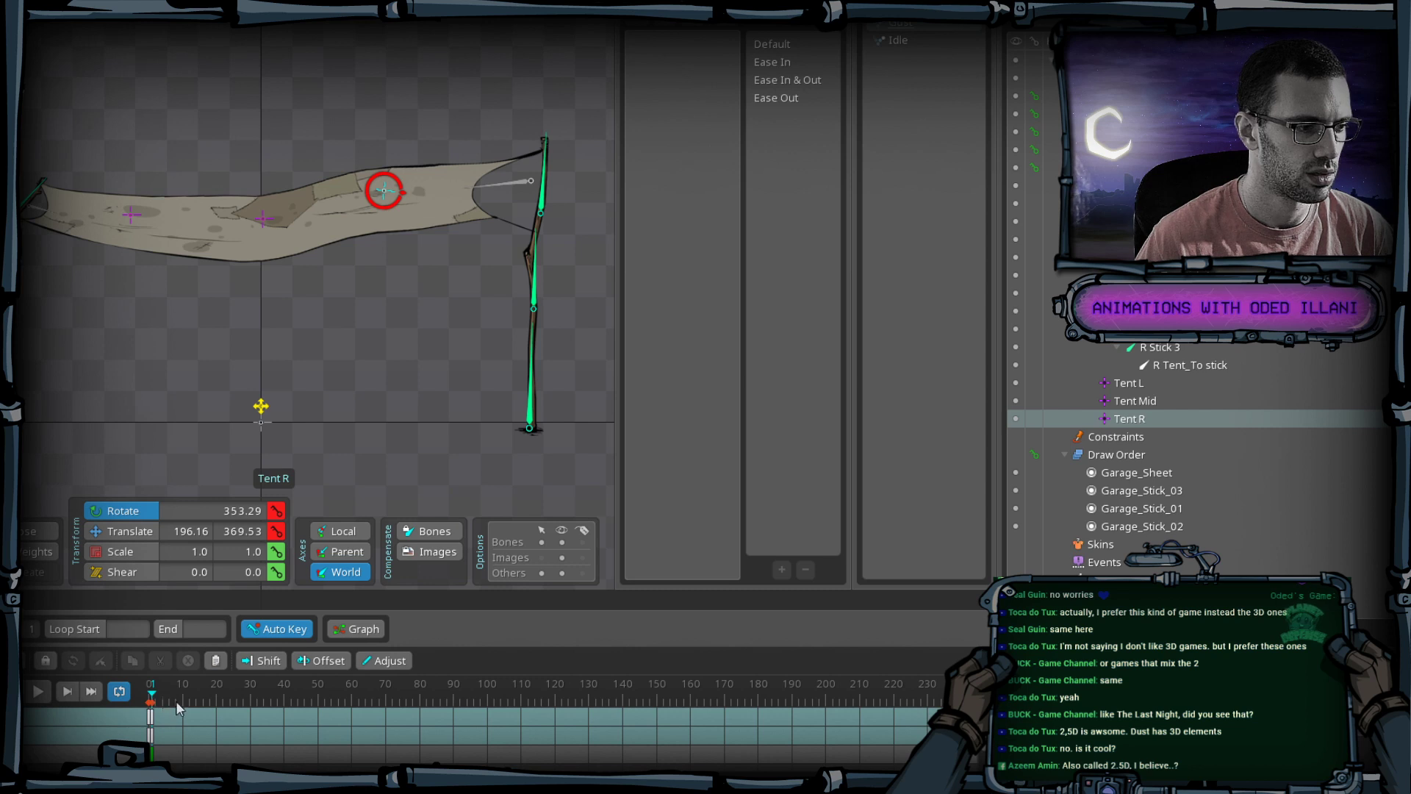
At frame 2, raise Tent Mid to about X 4.46, Y 420.47 and lower Tent R to about X 198.76, Y 340.97.
{"action": "scroll", "coordinate": [183, 697], "scroll_direction": "up", "scroll_amount": 5}
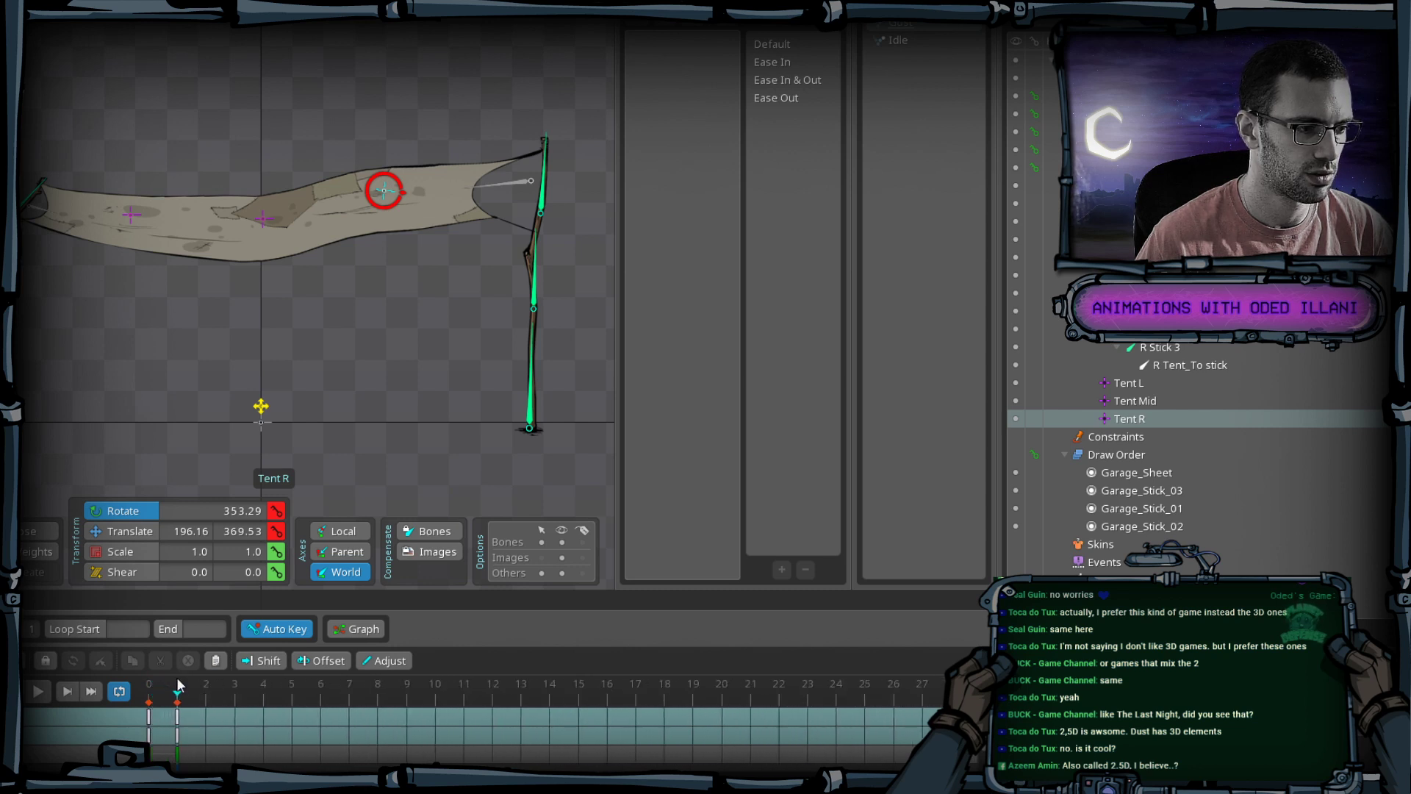
{"action": "left_click", "coordinate": [206, 687]}
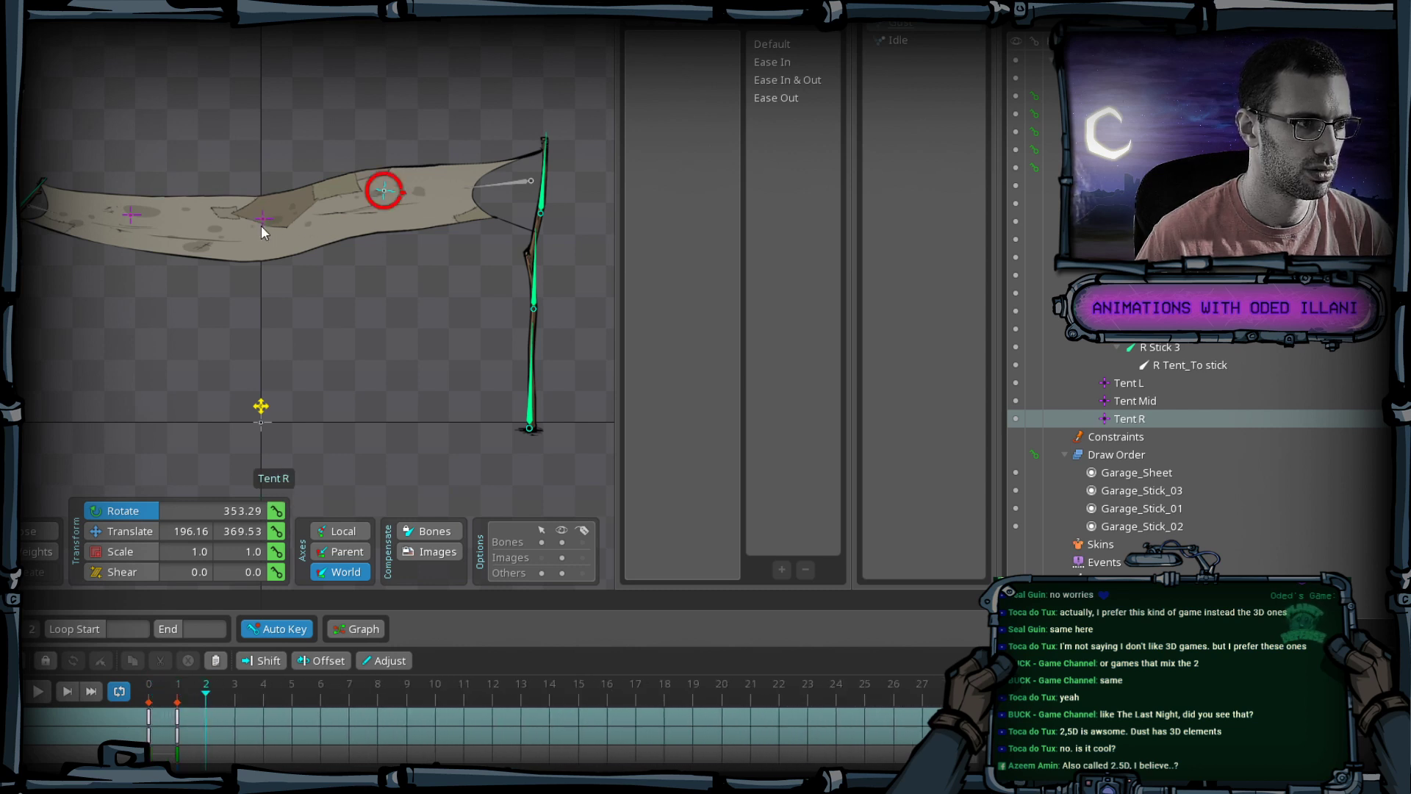
{"action": "left_click_drag", "start_coordinate": [261, 226], "coordinate": [274, 298]}
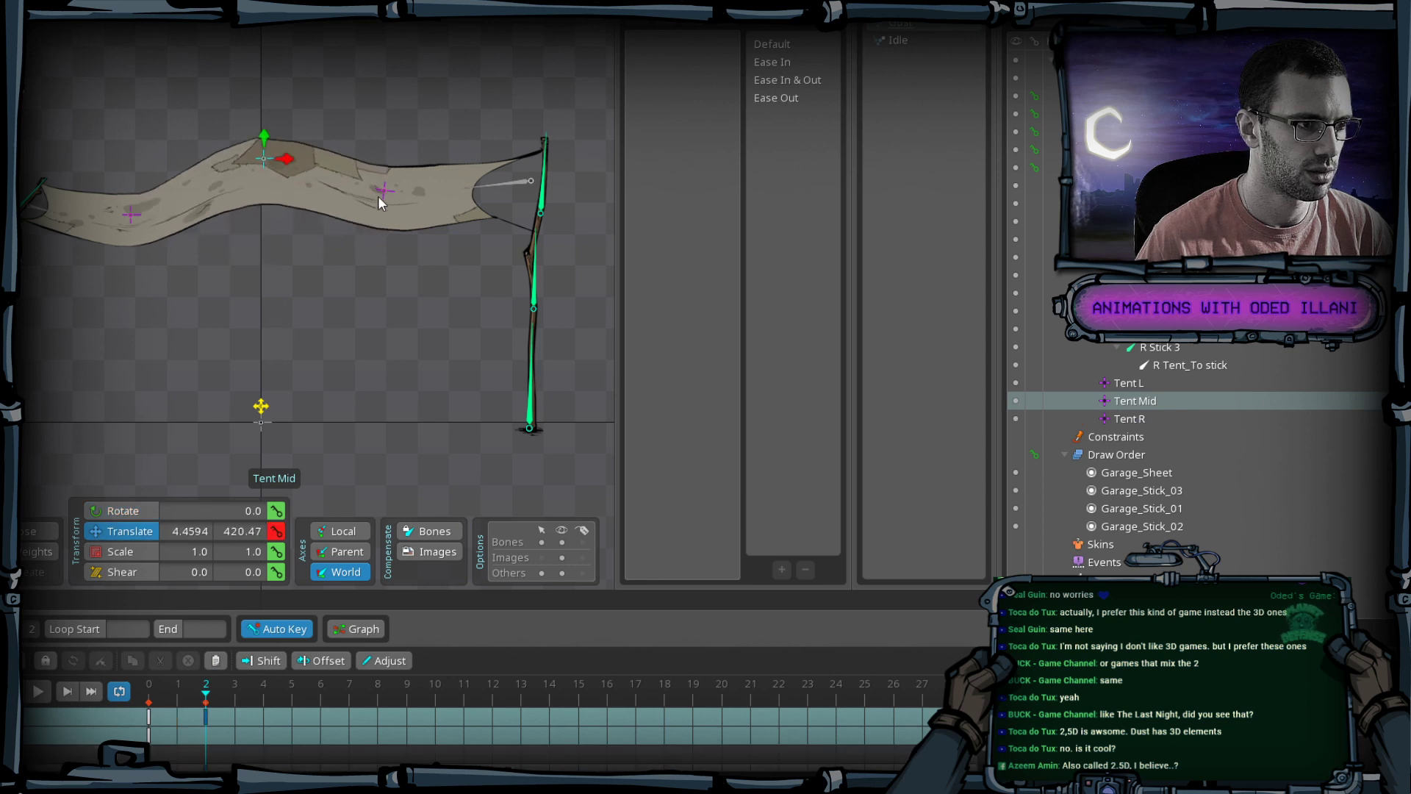
{"action": "left_click_drag", "start_coordinate": [382, 191], "coordinate": [369, 278]}
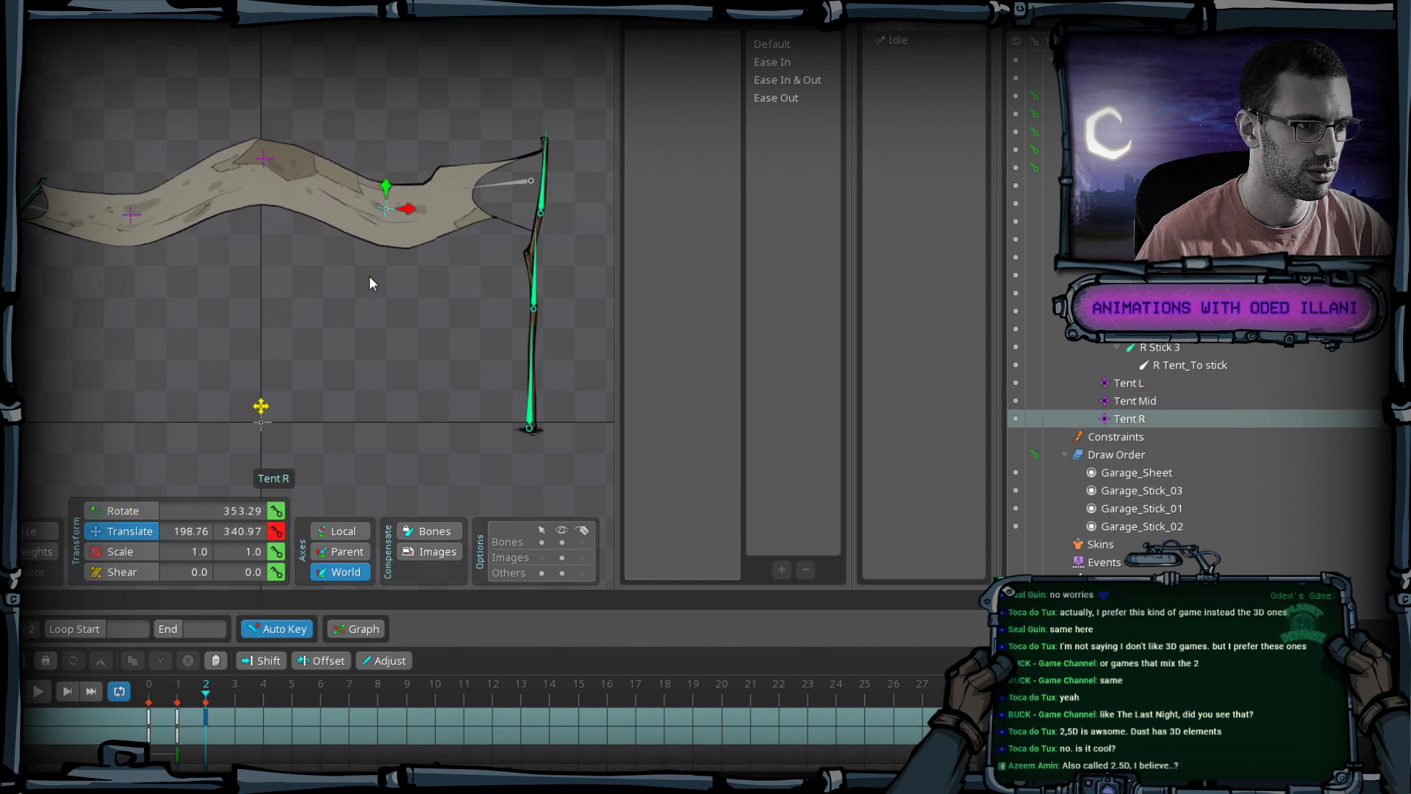
At frame 2, rotate R Tent_To stick to about 197.5 and reduce its Y shear to about 0.2.
{"action": "left_click", "coordinate": [484, 187]}
{"action": "key", "text": "c"}
{"action": "left_click_drag", "start_coordinate": [430, 119], "coordinate": [422, 140]}
{"action": "key", "text": "n"}
{"action": "left_click_drag", "start_coordinate": [479, 191], "coordinate": [518, 158]}
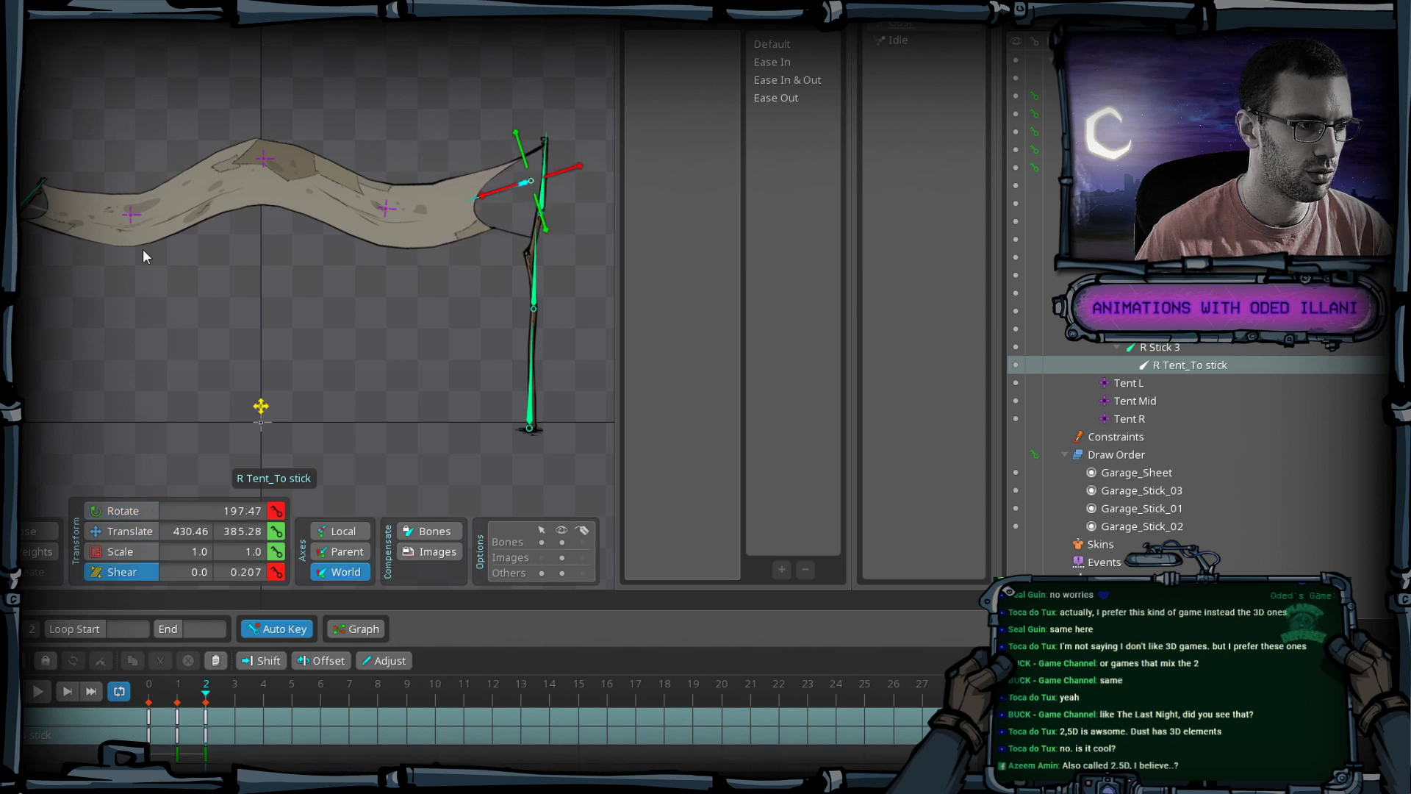
At frame 3, lower Tent Mid to about Y 364.66, and raise Tent L to about X -153.43, Y 457.51, rotated about 5.3.
{"action": "left_click_drag", "start_coordinate": [164, 267], "coordinate": [258, 293]}
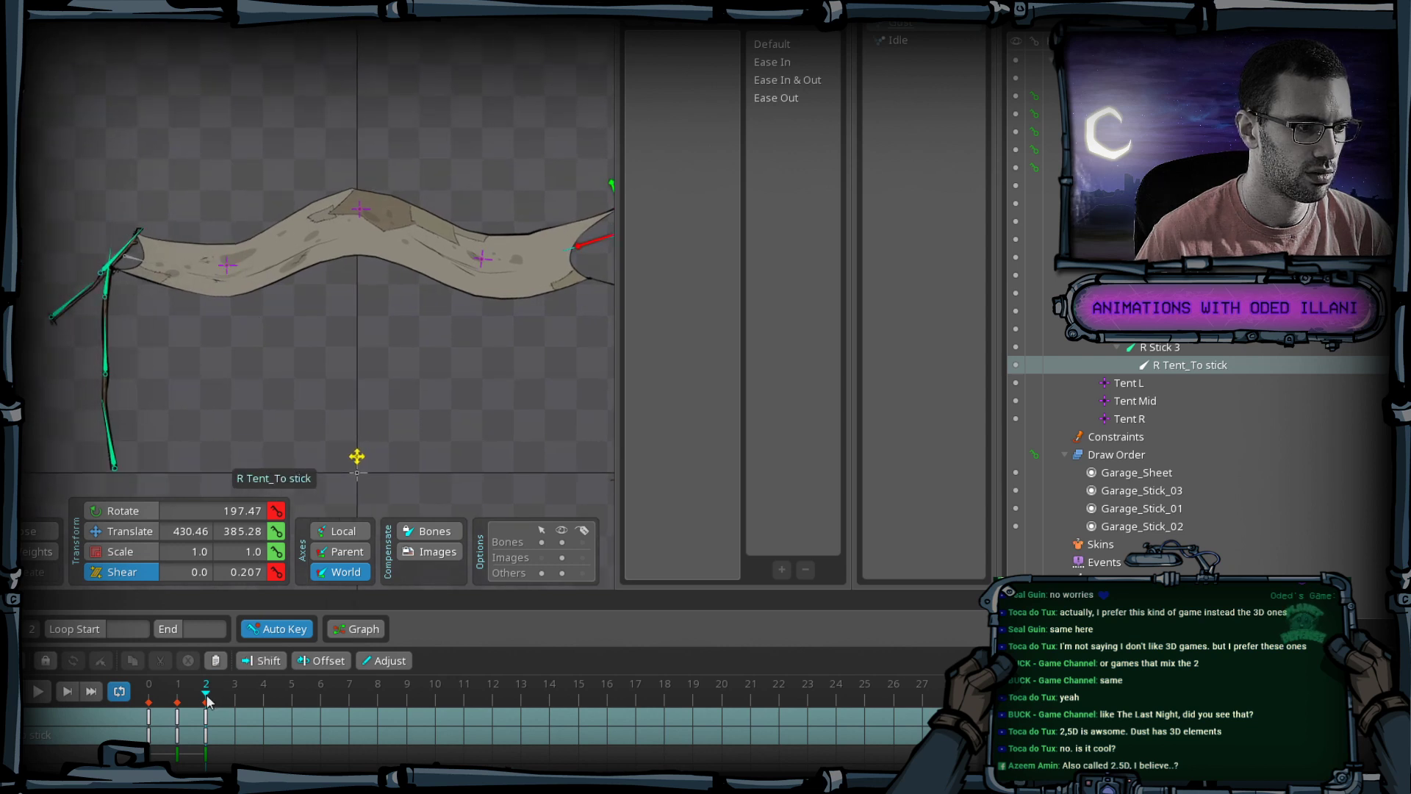
{"action": "mouse_move", "coordinate": [208, 697]}
{"action": "left_mouse_down"}
{"action": "mouse_move", "coordinate": [154, 698]}
{"action": "mouse_move", "coordinate": [233, 687]}
{"action": "left_mouse_up"}
{"action": "left_click", "coordinate": [227, 250]}
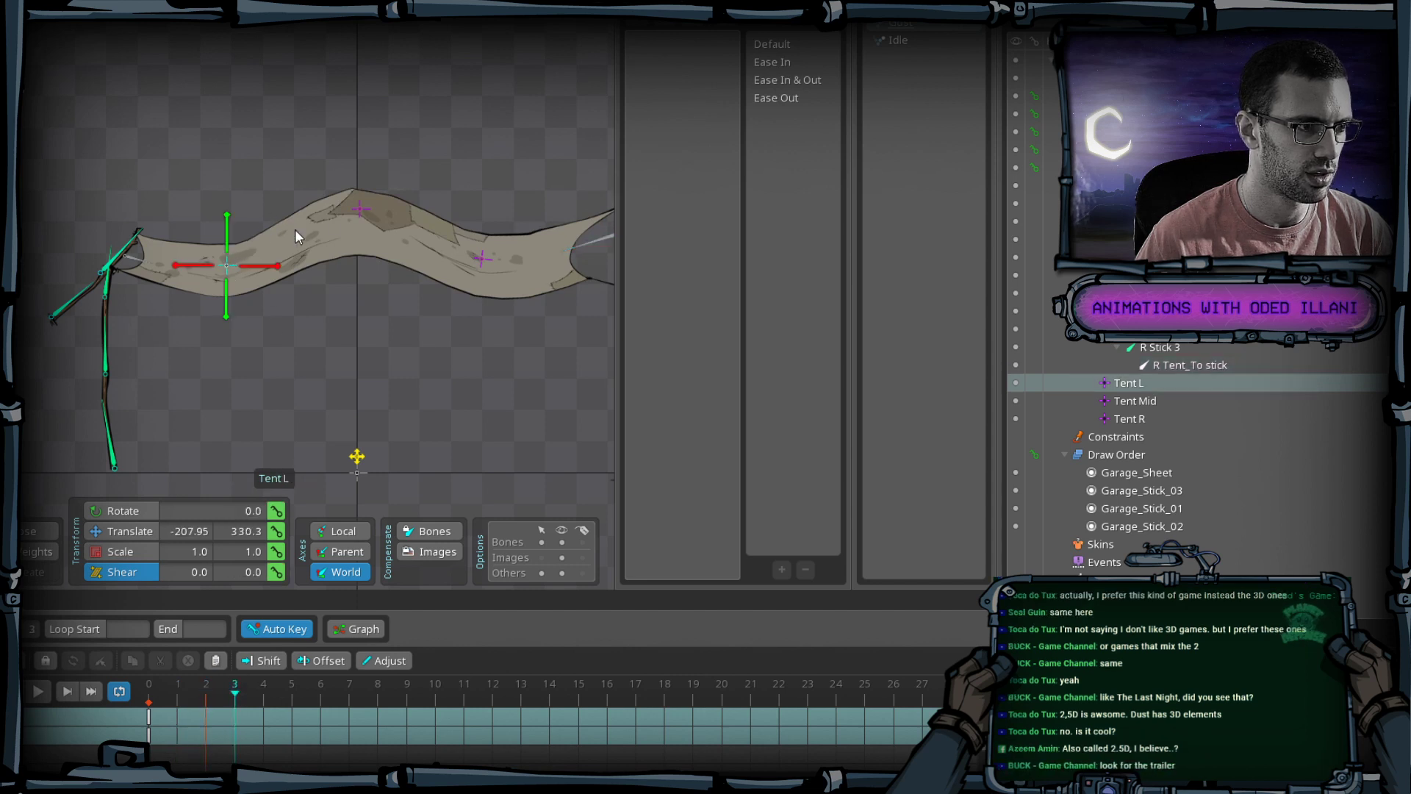
{"action": "left_click", "coordinate": [362, 208]}
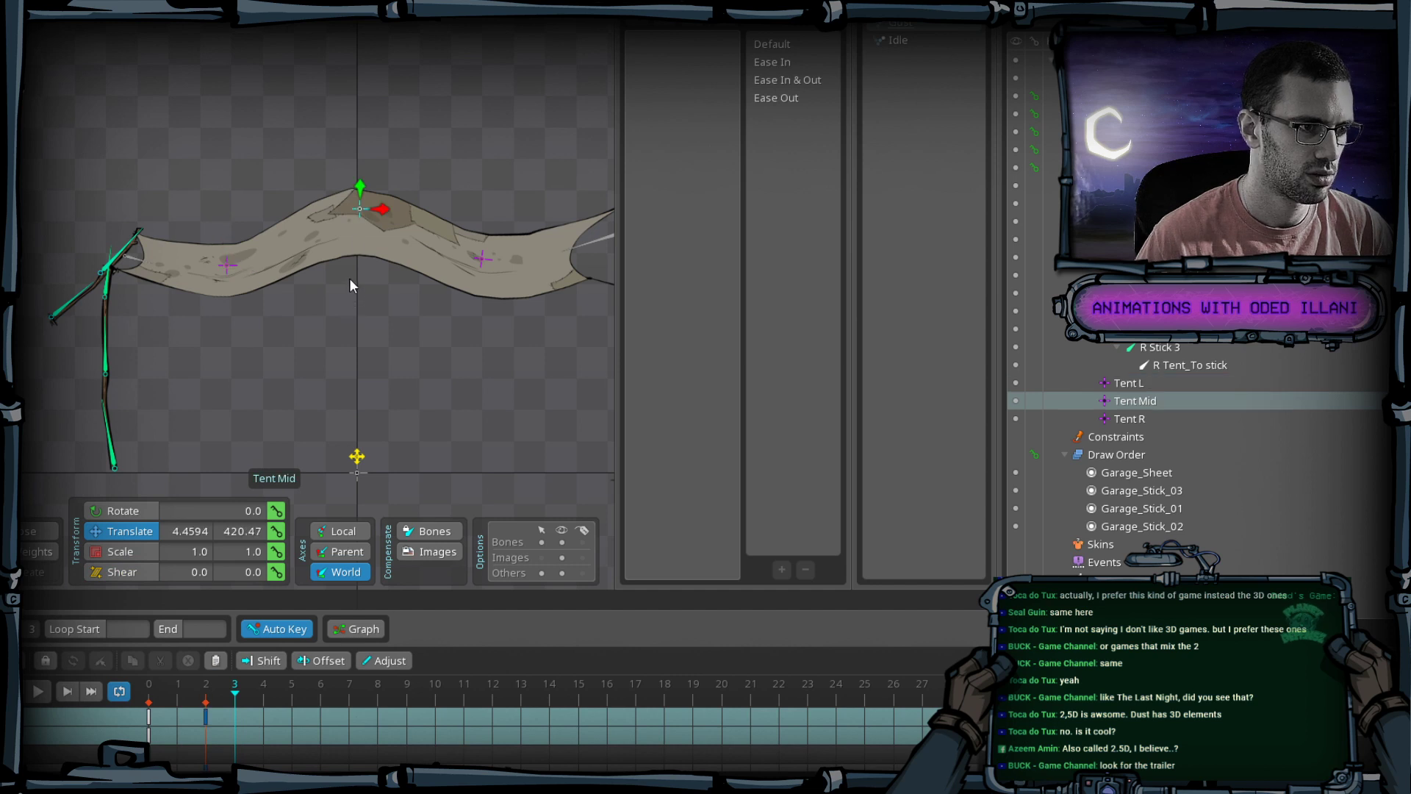
{"action": "left_click_drag", "start_coordinate": [350, 278], "coordinate": [347, 316]}
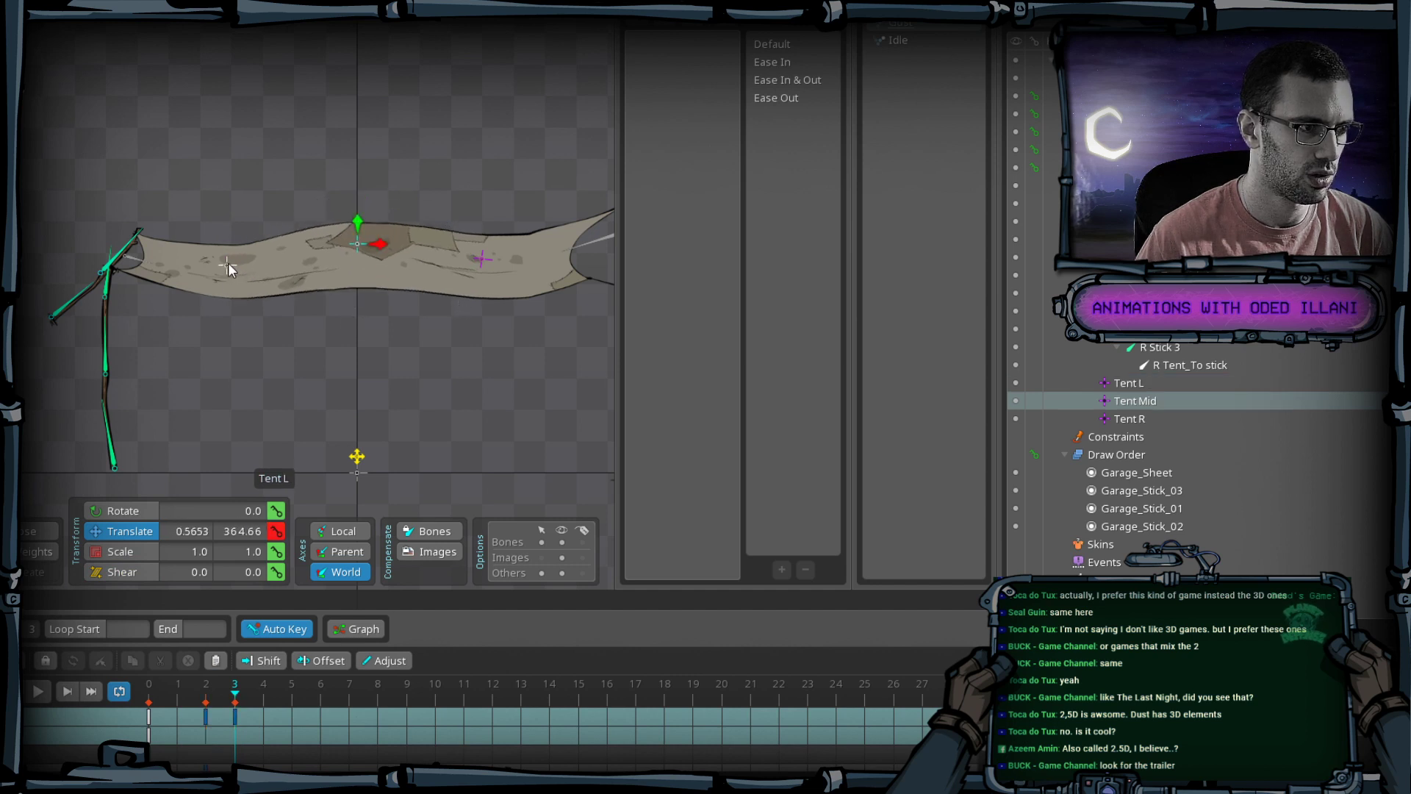
{"action": "left_click_drag", "start_coordinate": [228, 268], "coordinate": [260, 351]}
{"action": "key", "text": "c"}
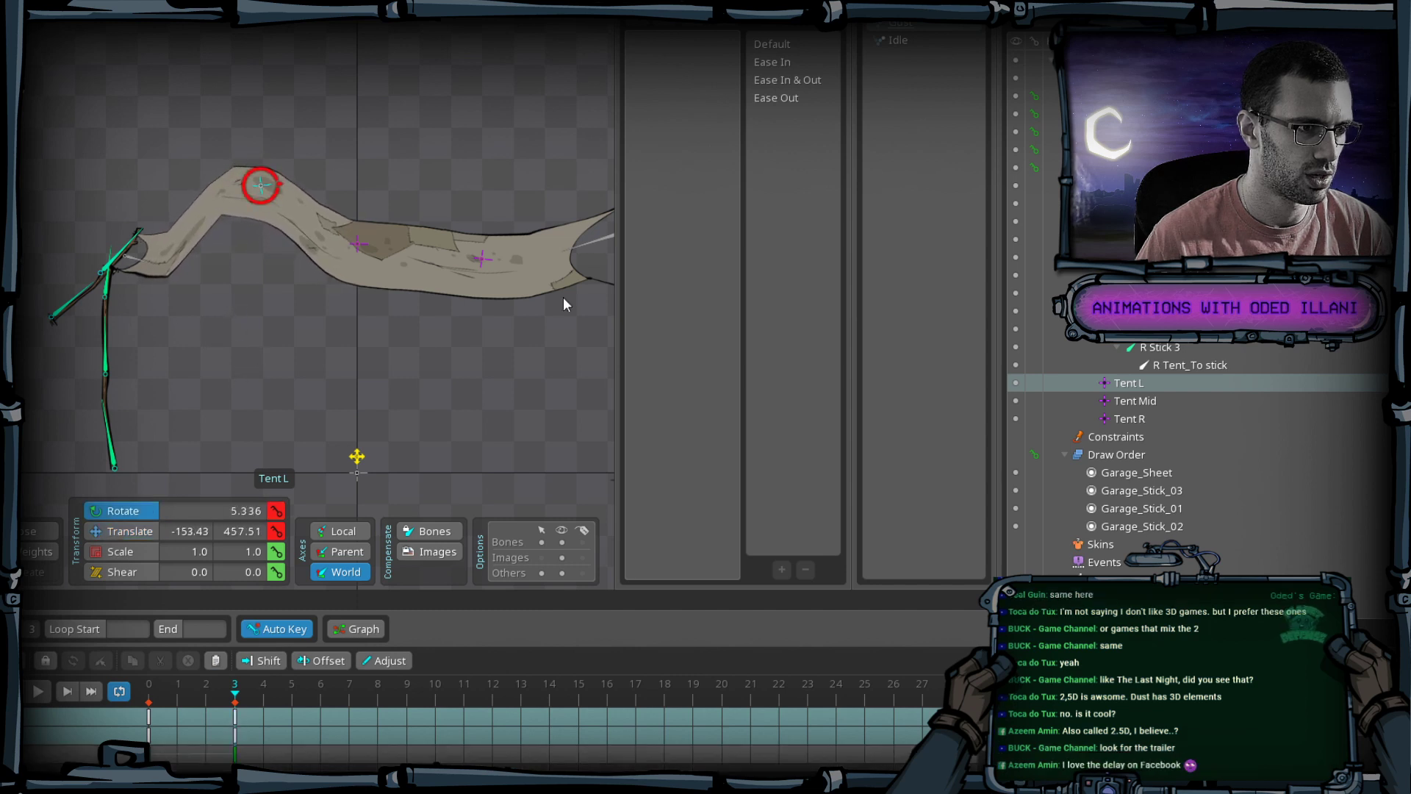
Copy Tent R's frame 0 keys to frame 3 and shift Tent R at frame 2 to about X 172.8, Y 343.57.
{"action": "left_click", "coordinate": [483, 258]}
{"action": "left_click", "coordinate": [151, 719]}
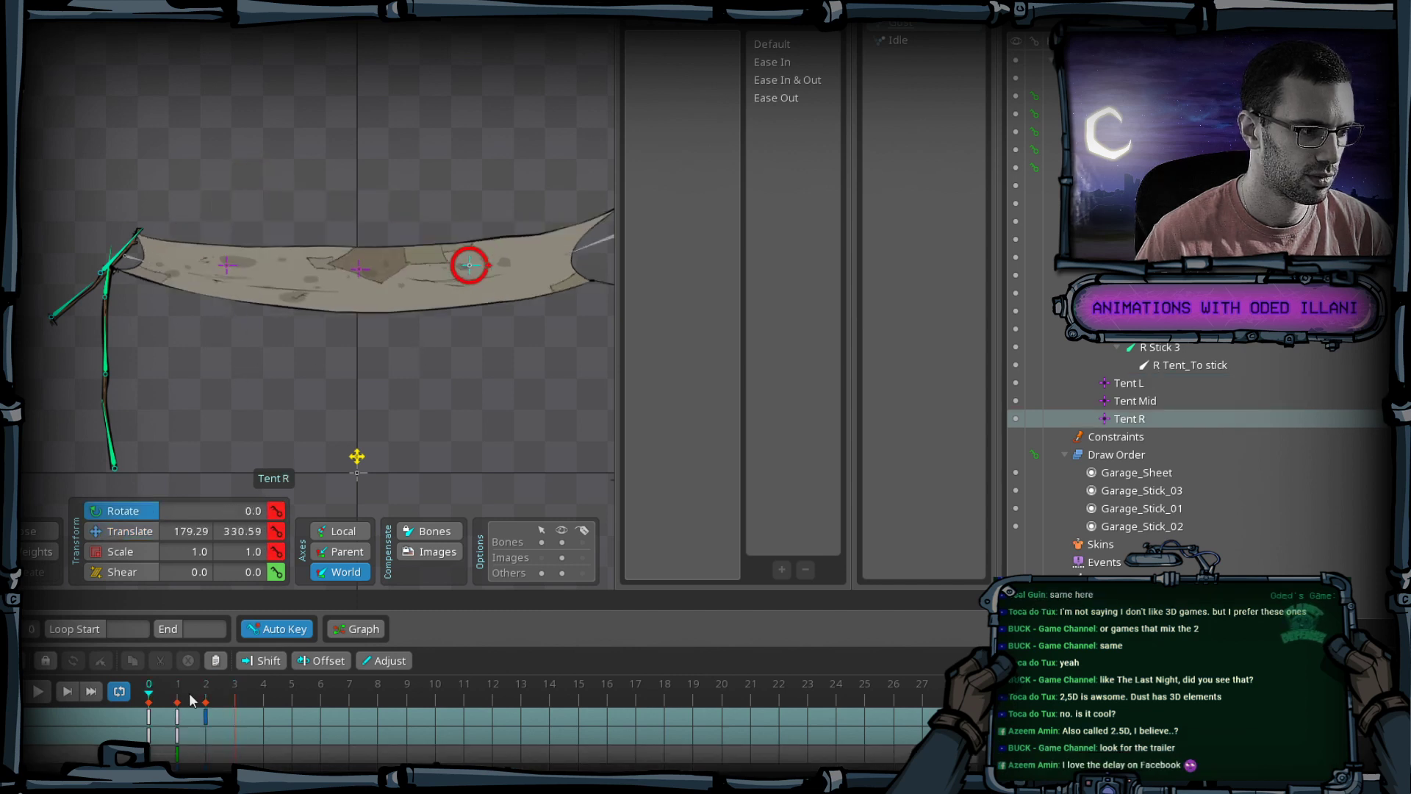
{"action": "key", "text": "ctrl+c"}
{"action": "left_click_drag", "start_coordinate": [154, 695], "coordinate": [236, 698]}
{"action": "key", "text": "ctrl+v"}
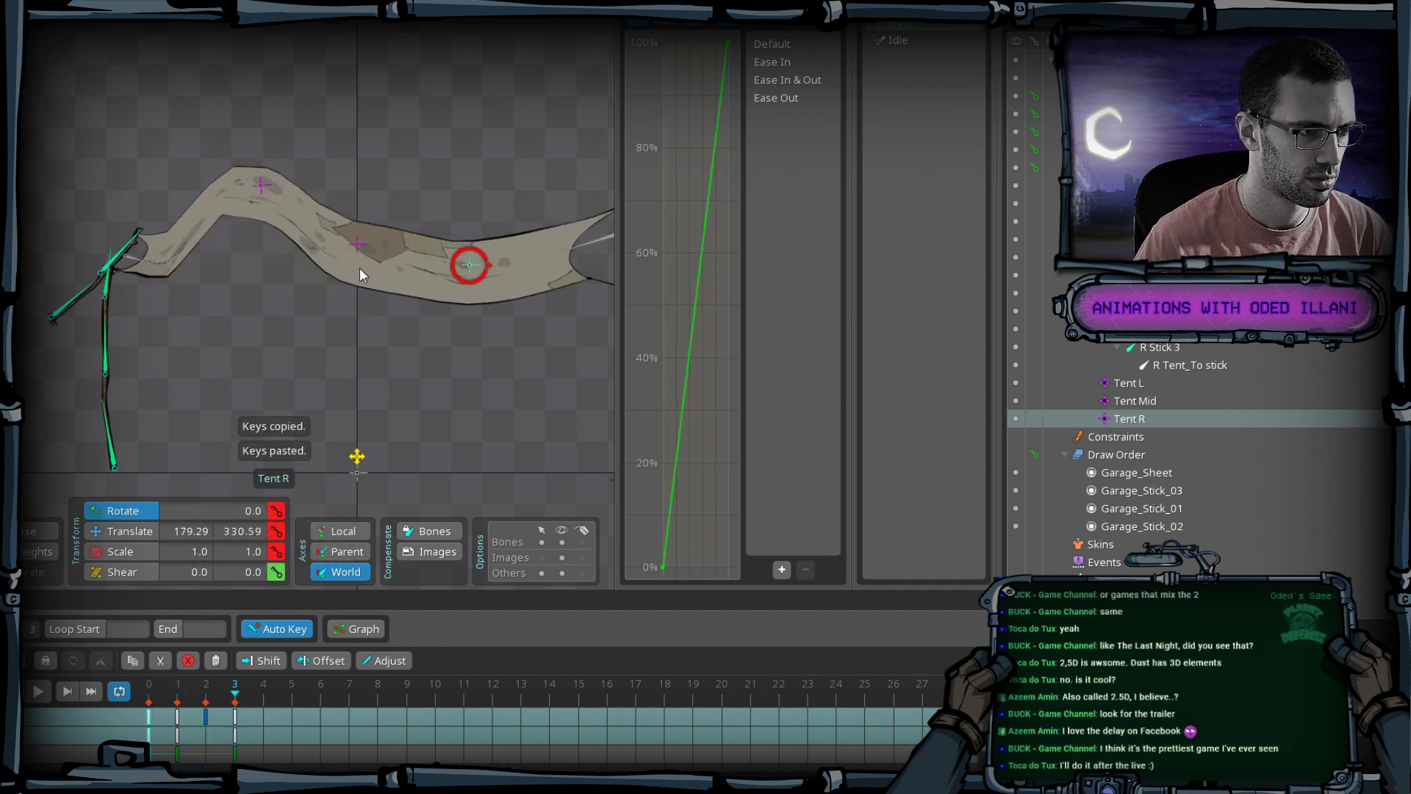
{"action": "key", "text": "Left"}
{"action": "key", "text": "v"}
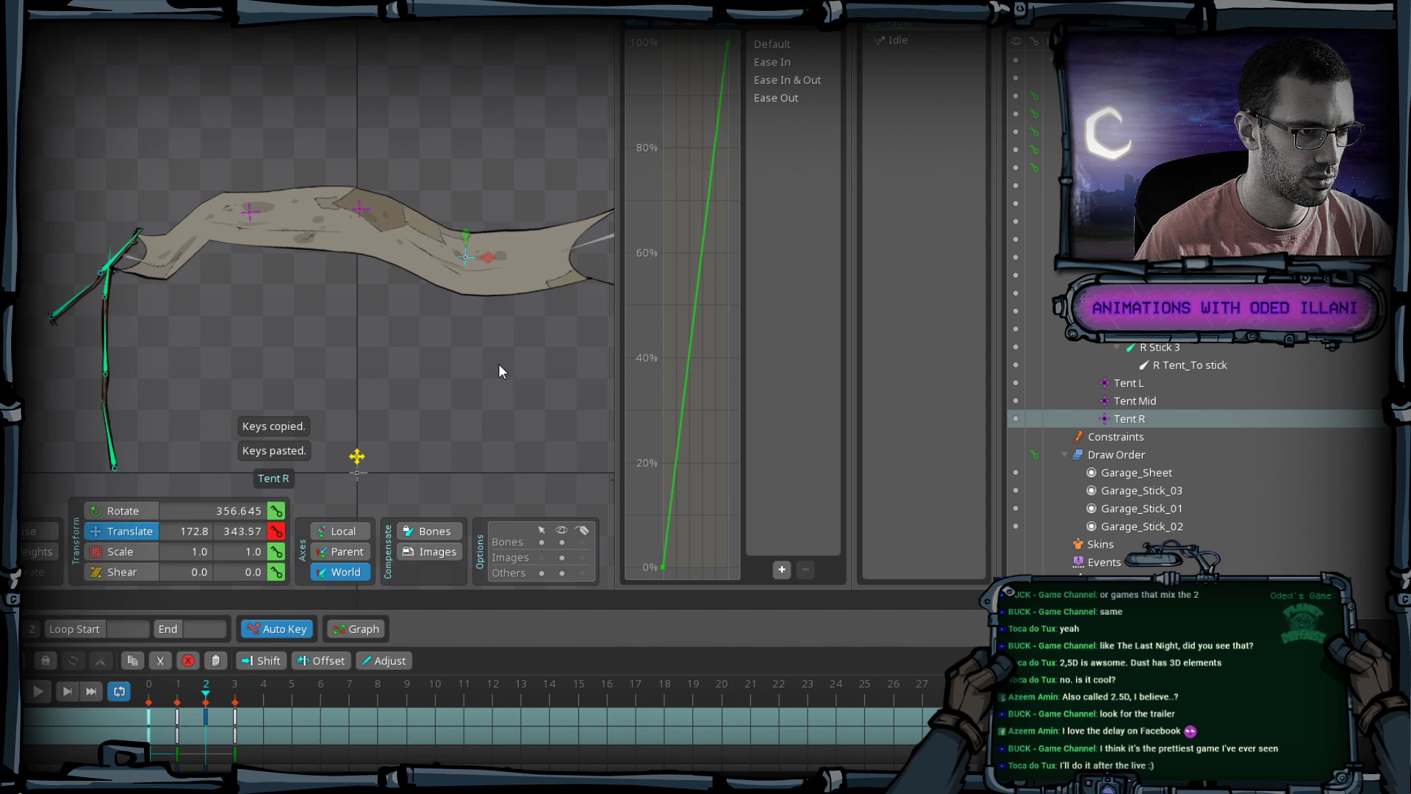
{"action": "key", "text": "Right"}
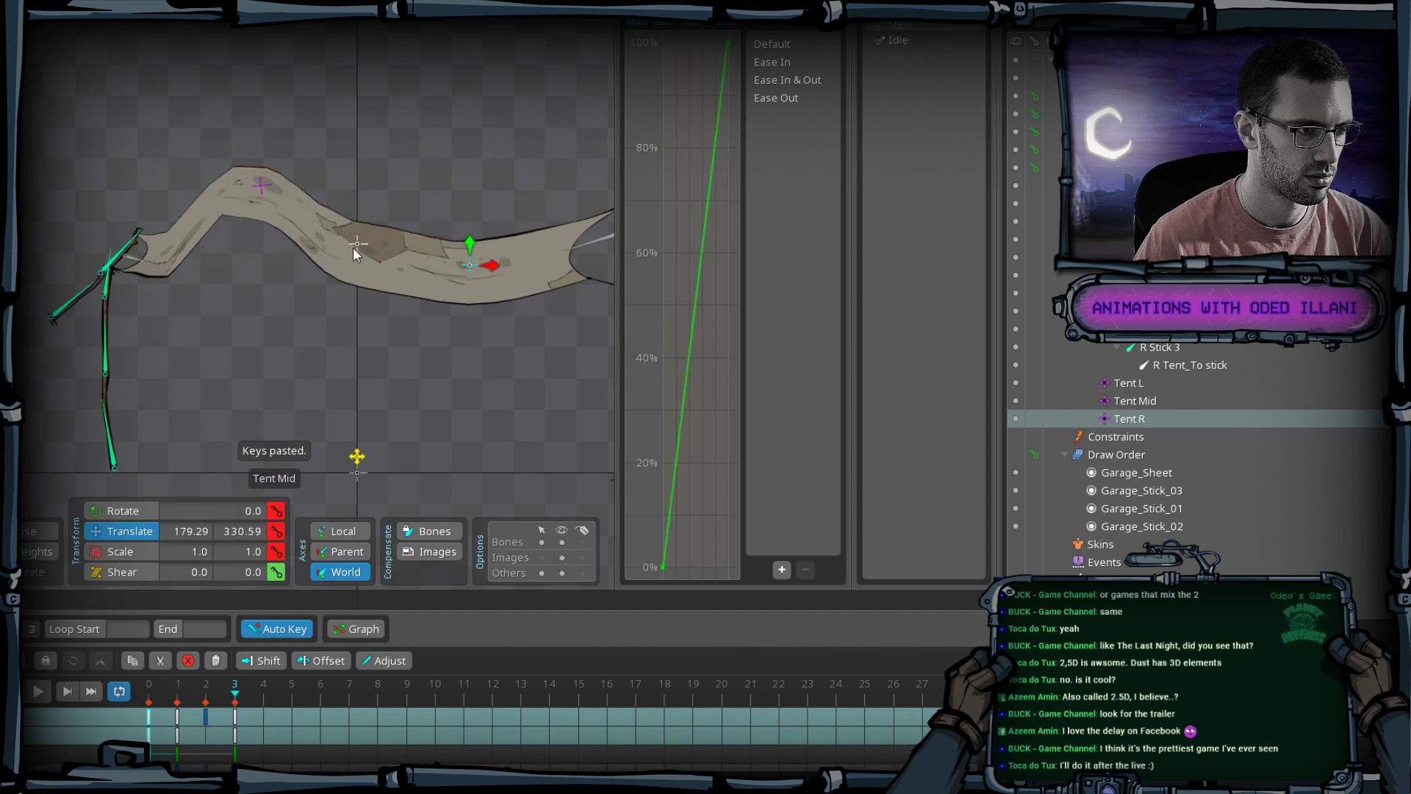
At frame 3, rotate L Tent_To stick to about 10.5 with a Y shear of about -31.2, and rotate Tent L to about 16.1.
{"action": "left_click", "coordinate": [153, 263]}
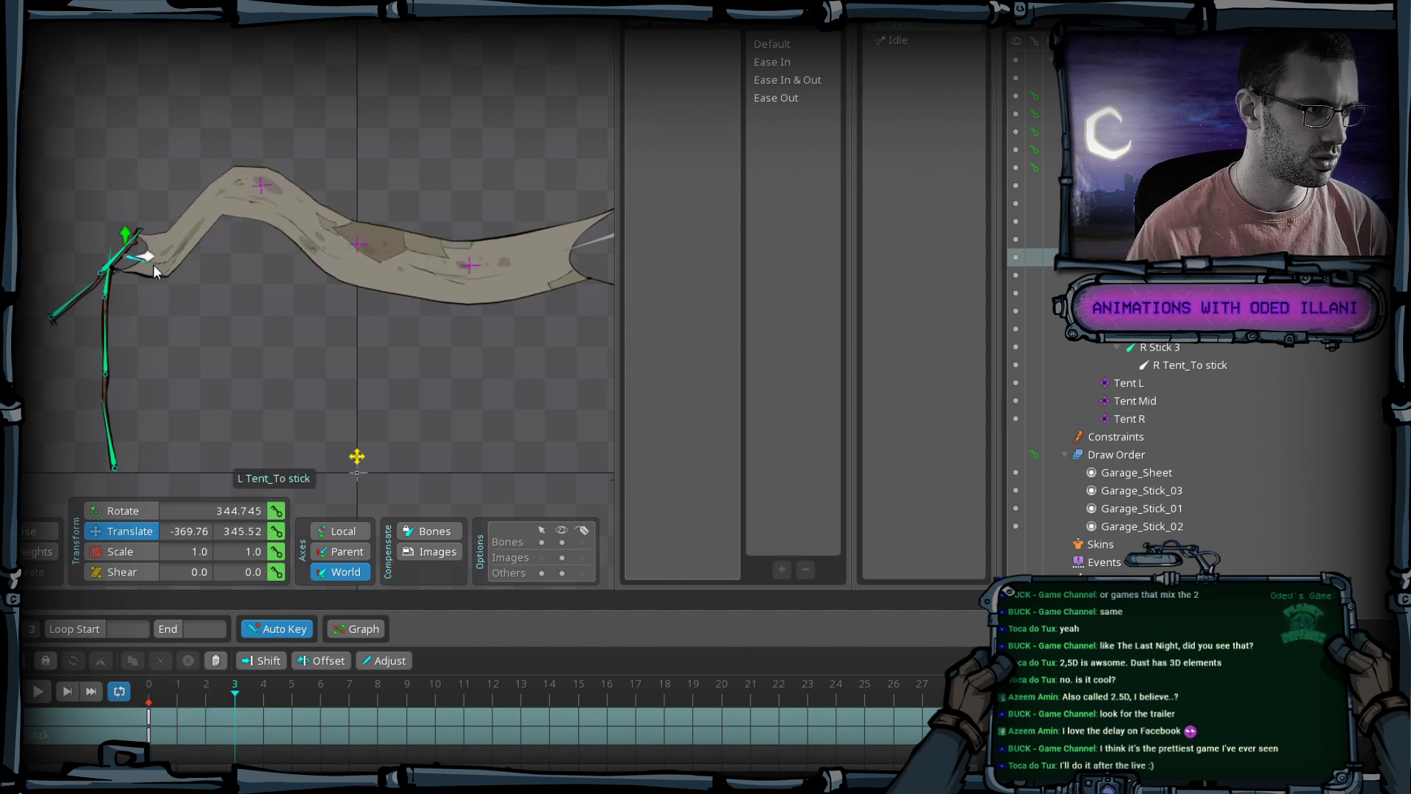
{"action": "key", "text": "c"}
{"action": "left_click_drag", "start_coordinate": [183, 306], "coordinate": [134, 206]}
{"action": "key", "text": "b"}
{"action": "key", "text": "c"}
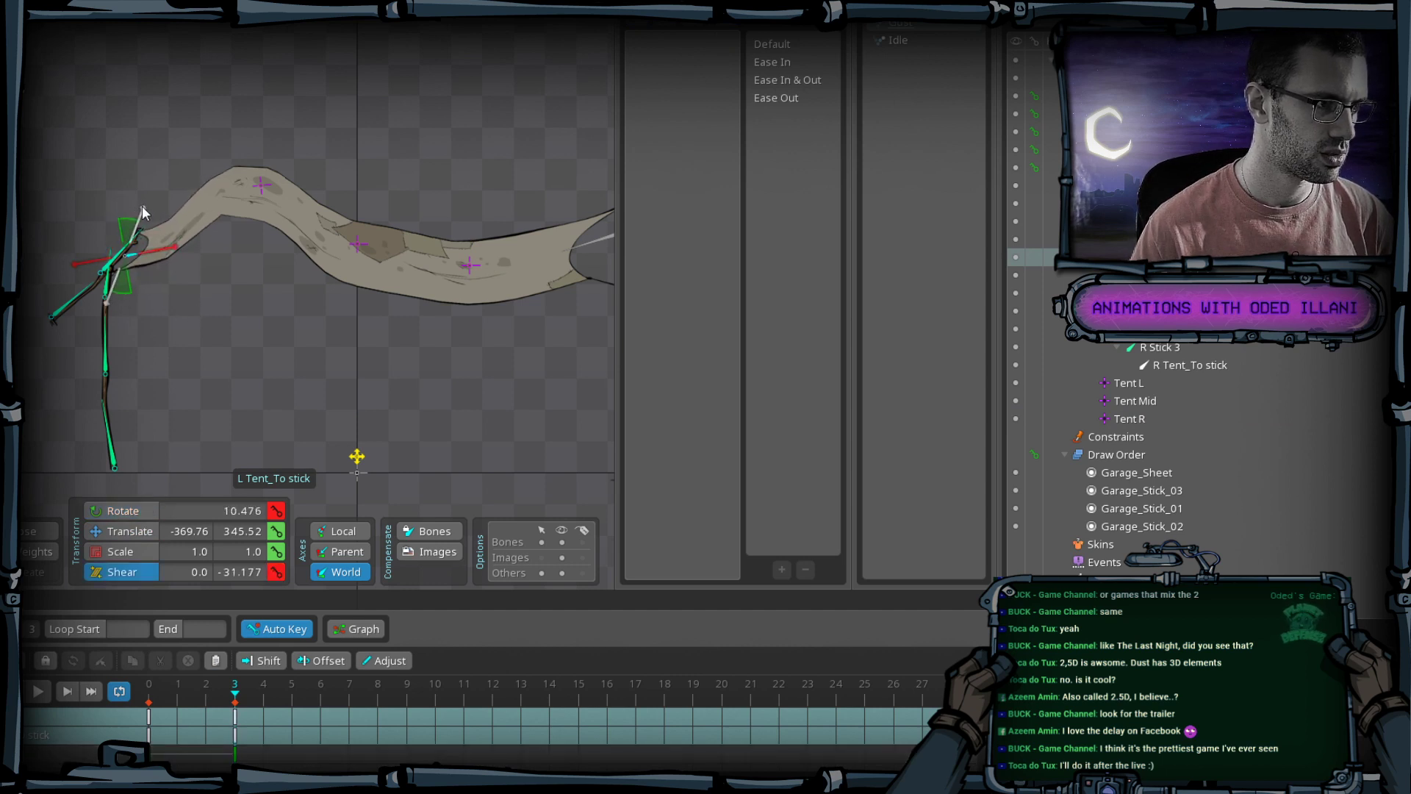
{"action": "left_click", "coordinate": [261, 188]}
{"action": "left_click_drag", "start_coordinate": [311, 150], "coordinate": [307, 126]}
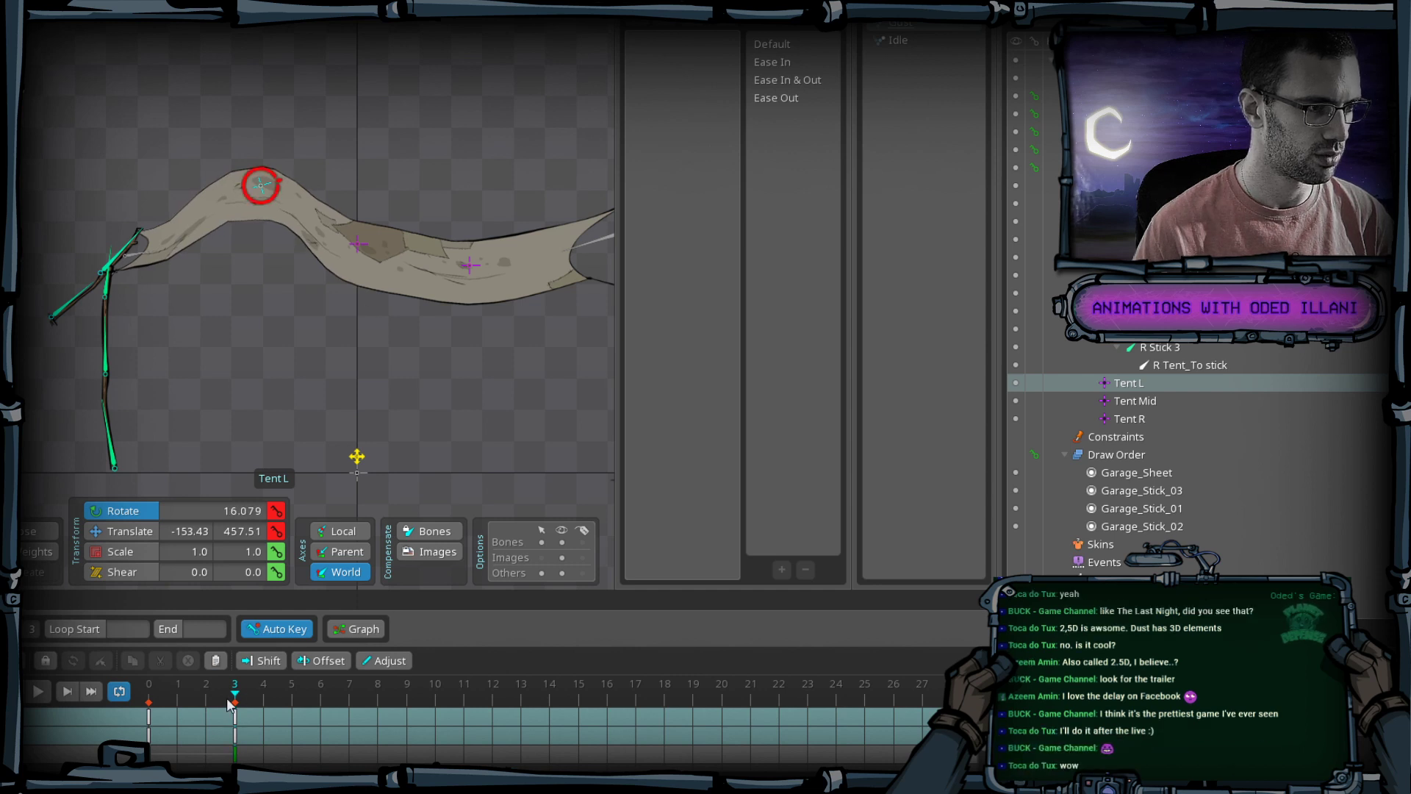
Copy Tent L's frame 0 keys to frame 2.
{"action": "left_click_drag", "start_coordinate": [226, 698], "coordinate": [149, 710]}
{"action": "left_click", "coordinate": [177, 714]}
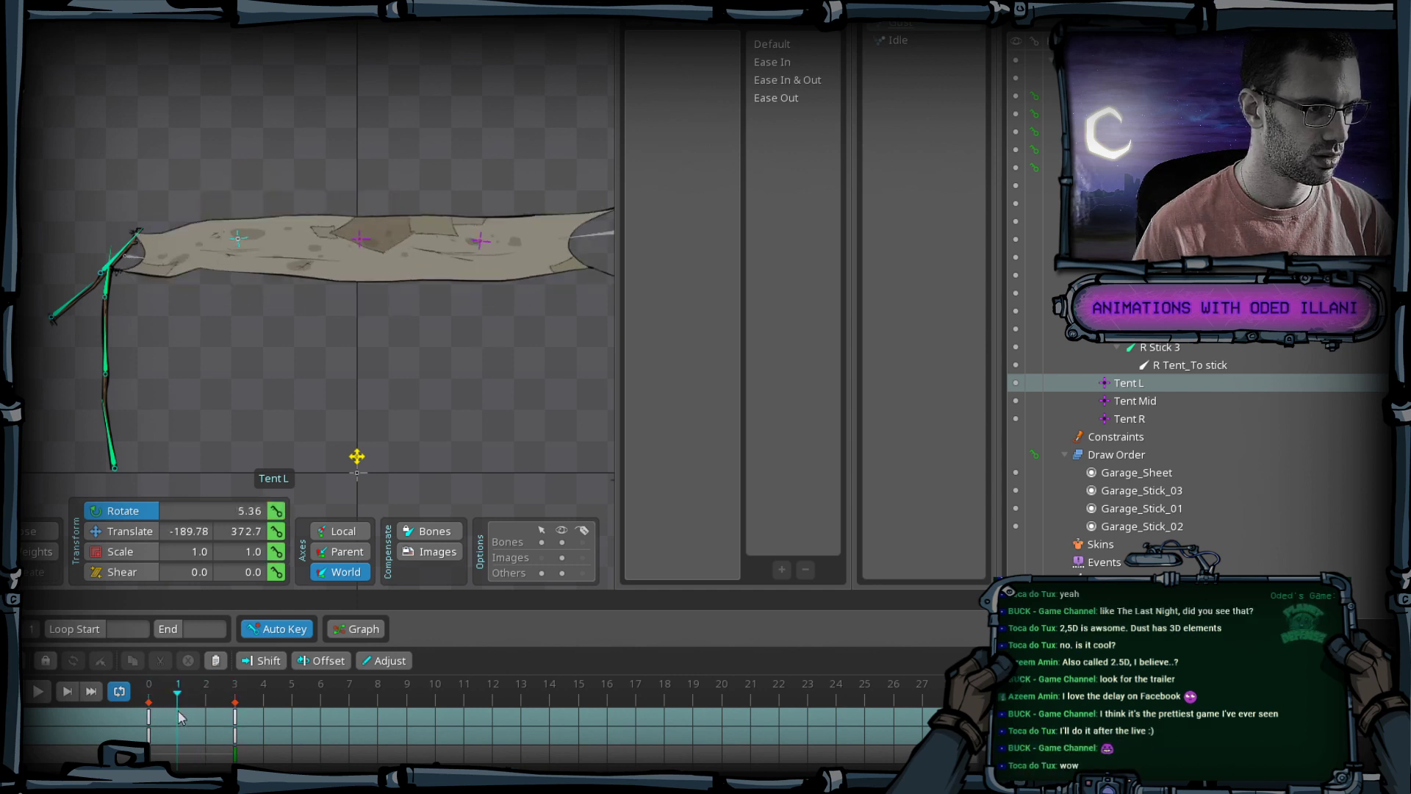
{"action": "left_click", "coordinate": [151, 716]}
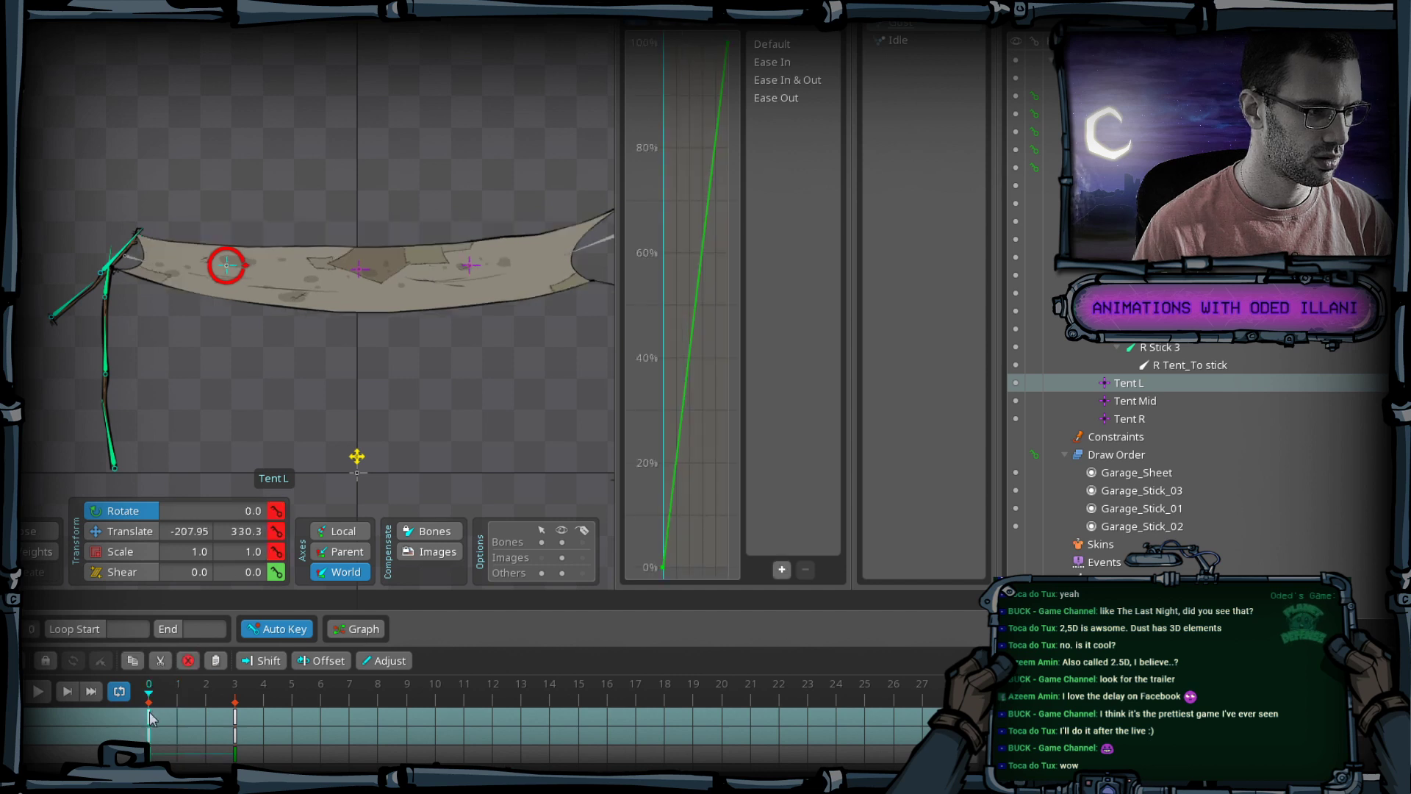
{"action": "left_click", "coordinate": [207, 691]}
{"action": "key", "text": "ctrl+c"}
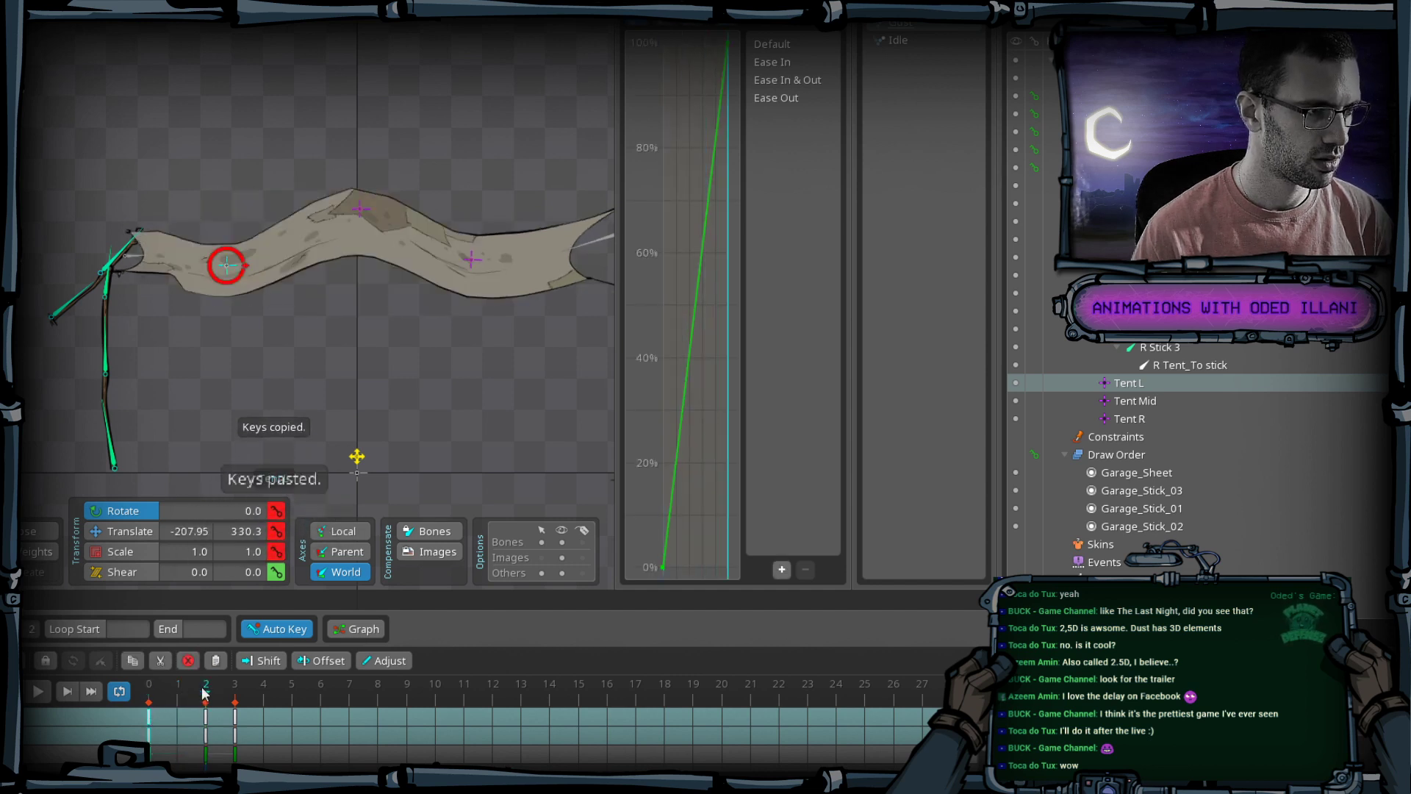
{"action": "key", "text": "ctrl+v"}
{"action": "left_click_drag", "start_coordinate": [209, 719], "coordinate": [87, 630]}
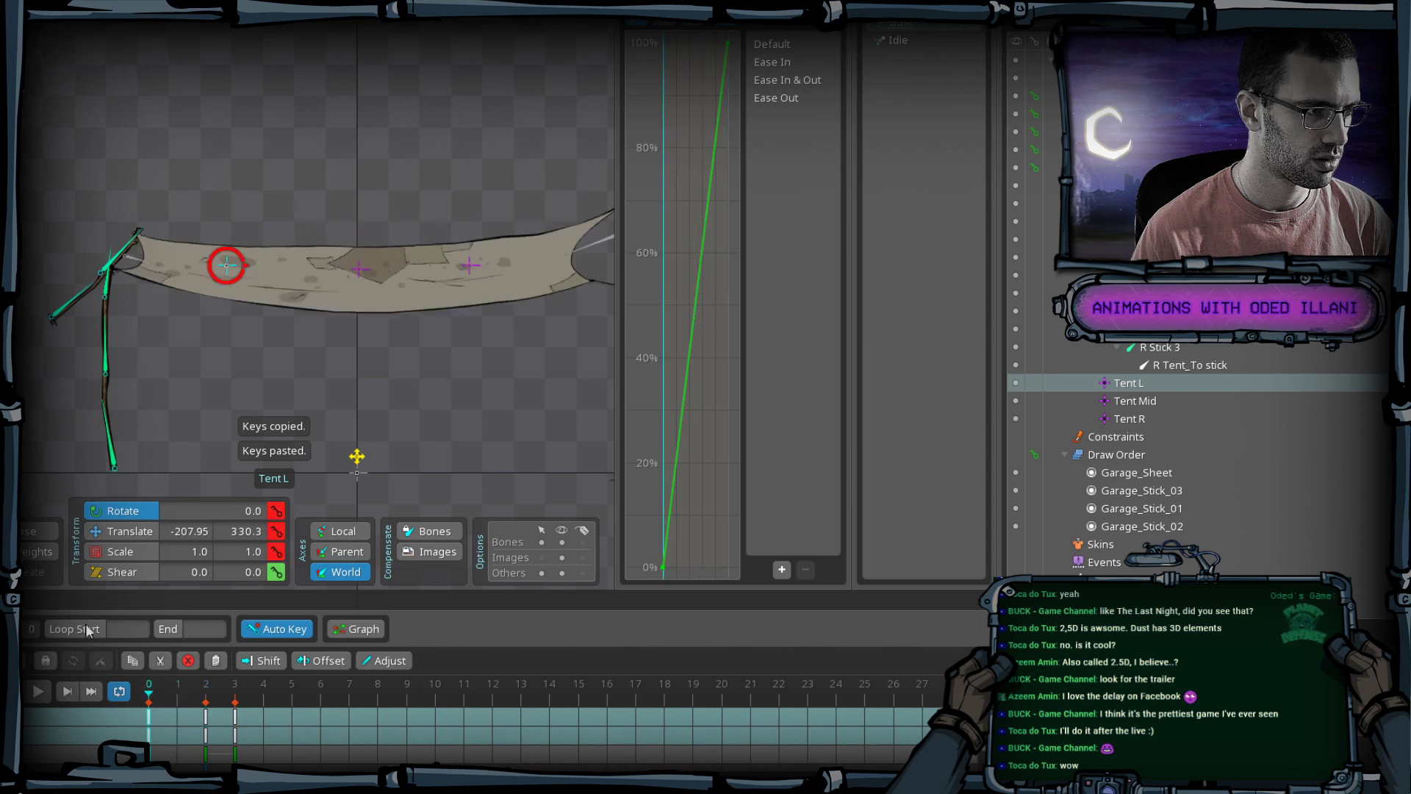
Copy L Tent_To stick's frame 0 keys to frame 2.
{"action": "left_click", "coordinate": [126, 261]}
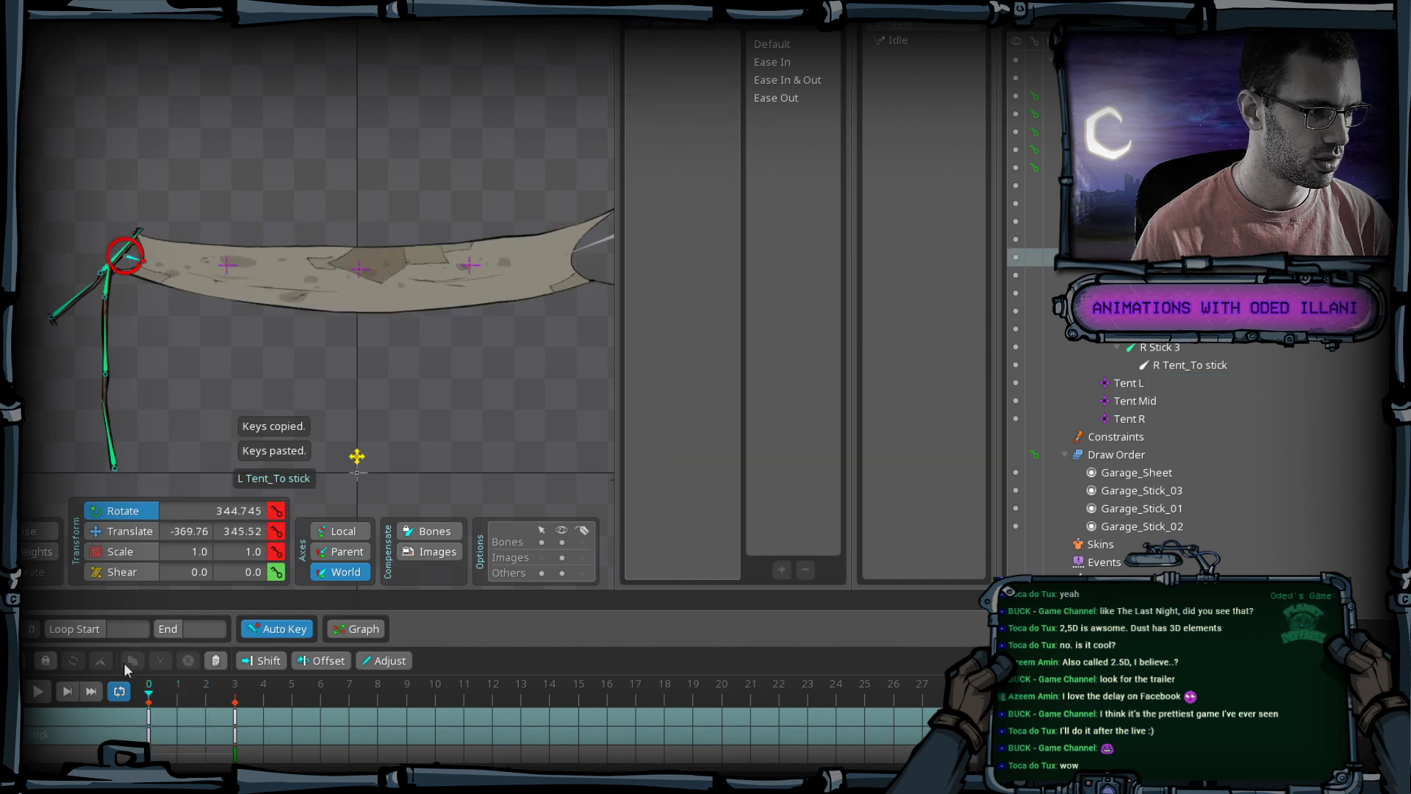
{"action": "left_click", "coordinate": [150, 717]}
{"action": "key", "text": "ctrl+c"}
{"action": "left_click", "coordinate": [199, 697]}
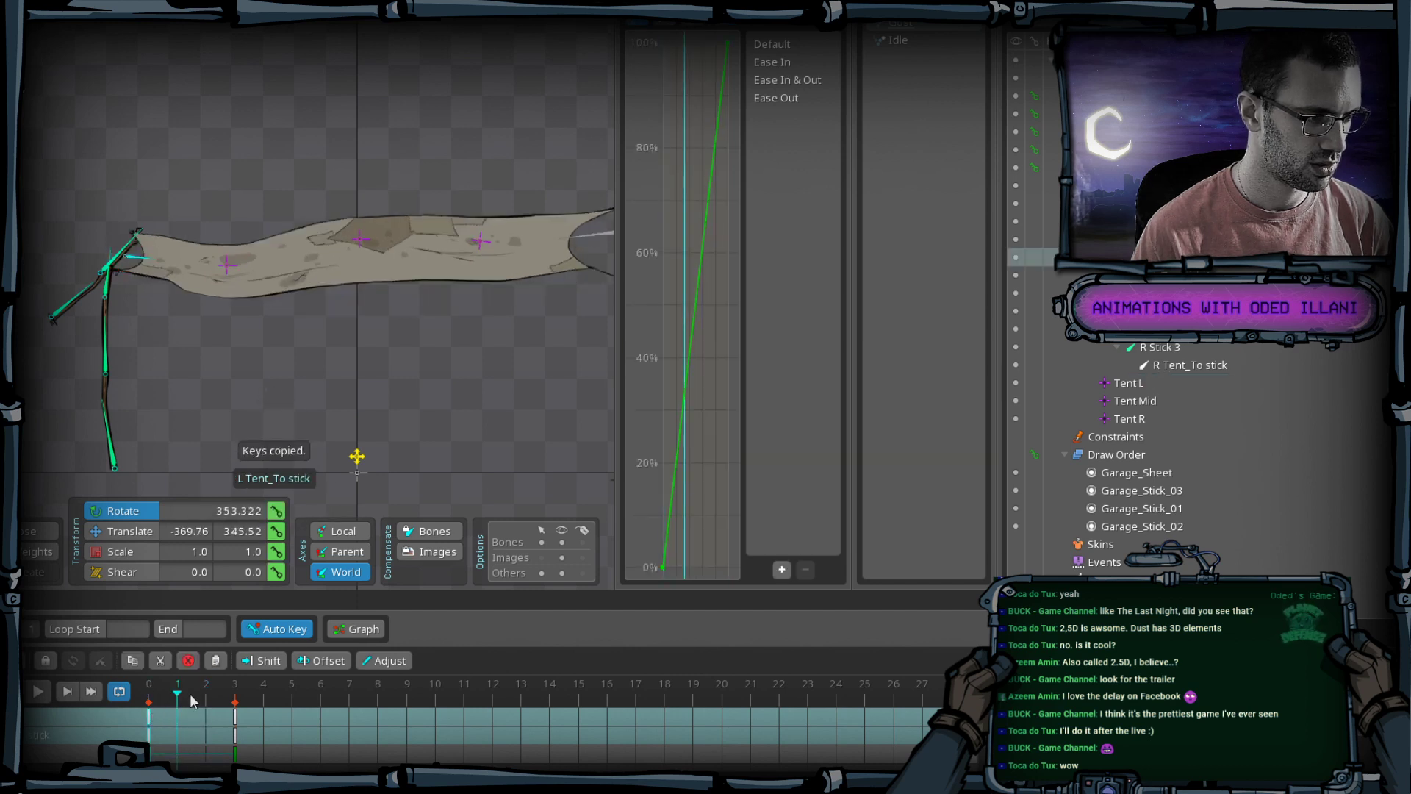
{"action": "key", "text": "ctrl+v"}
{"action": "left_click_drag", "start_coordinate": [200, 697], "coordinate": [122, 711]}
{"action": "key", "text": "Home"}
Copy R Tent_To stick's frame 0 keys to frames 2 and 3.
{"action": "left_click", "coordinate": [593, 241]}
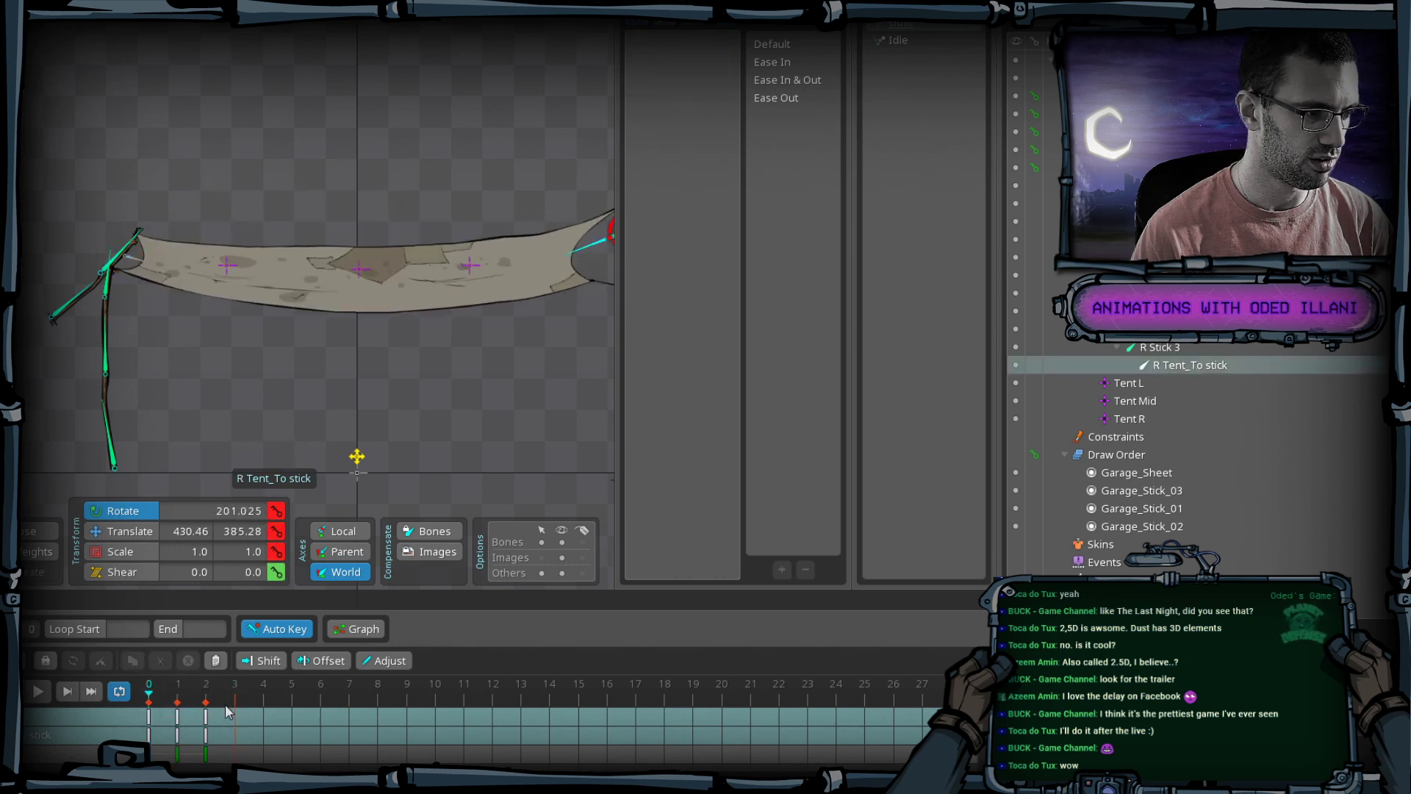
{"action": "left_click", "coordinate": [208, 721]}
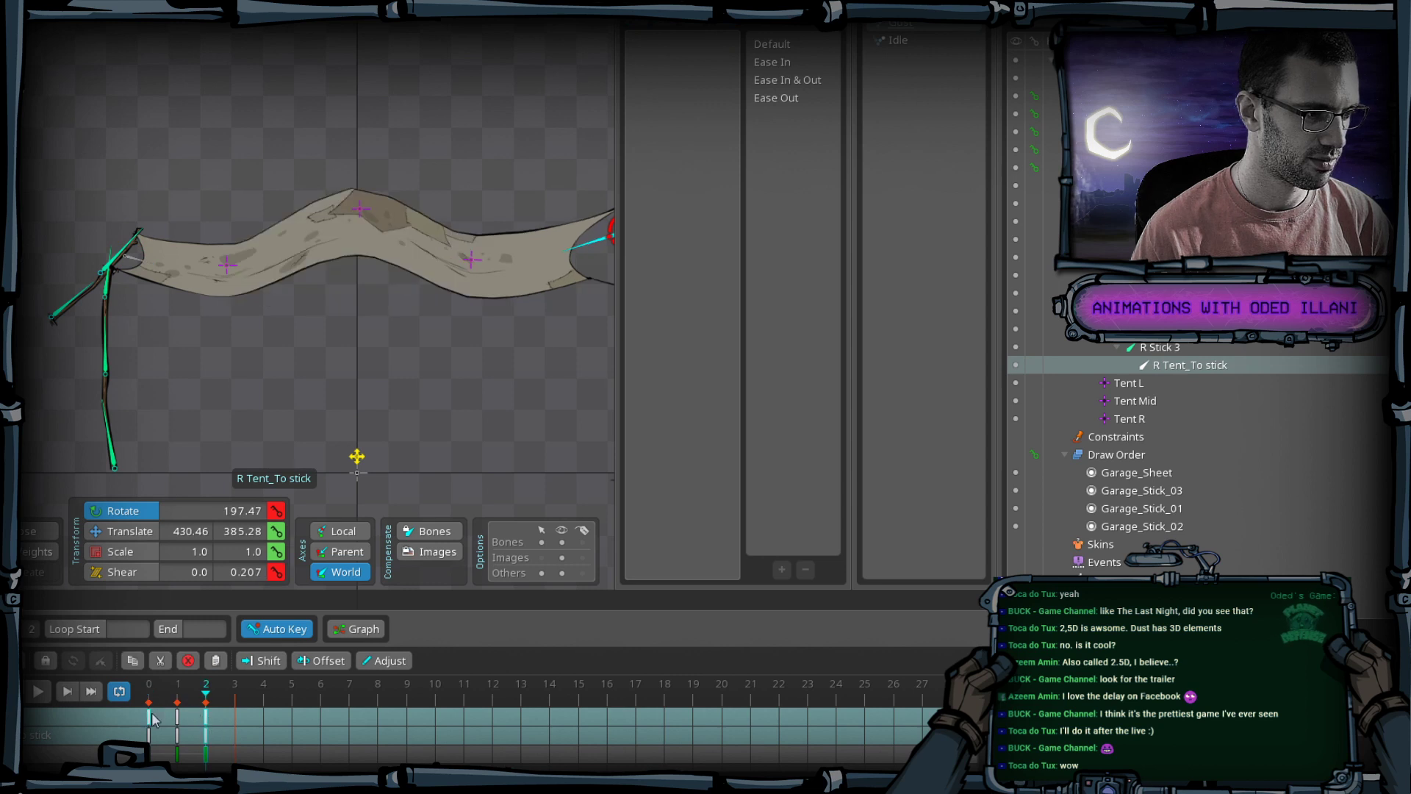
{"action": "left_click", "coordinate": [152, 719]}
{"action": "key", "text": "ctrl+c"}
{"action": "left_click", "coordinate": [209, 691]}
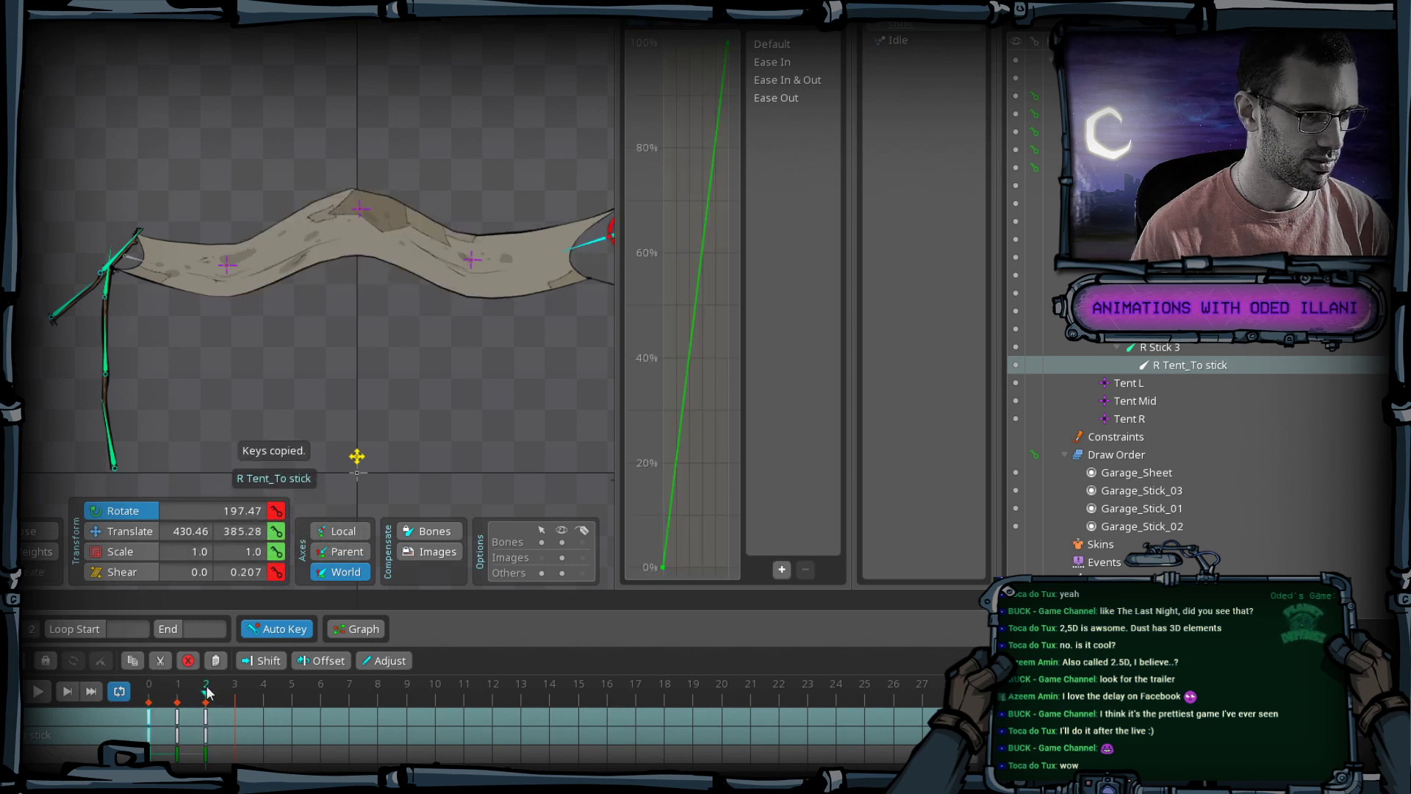
{"action": "key", "text": "ctrl+v"}
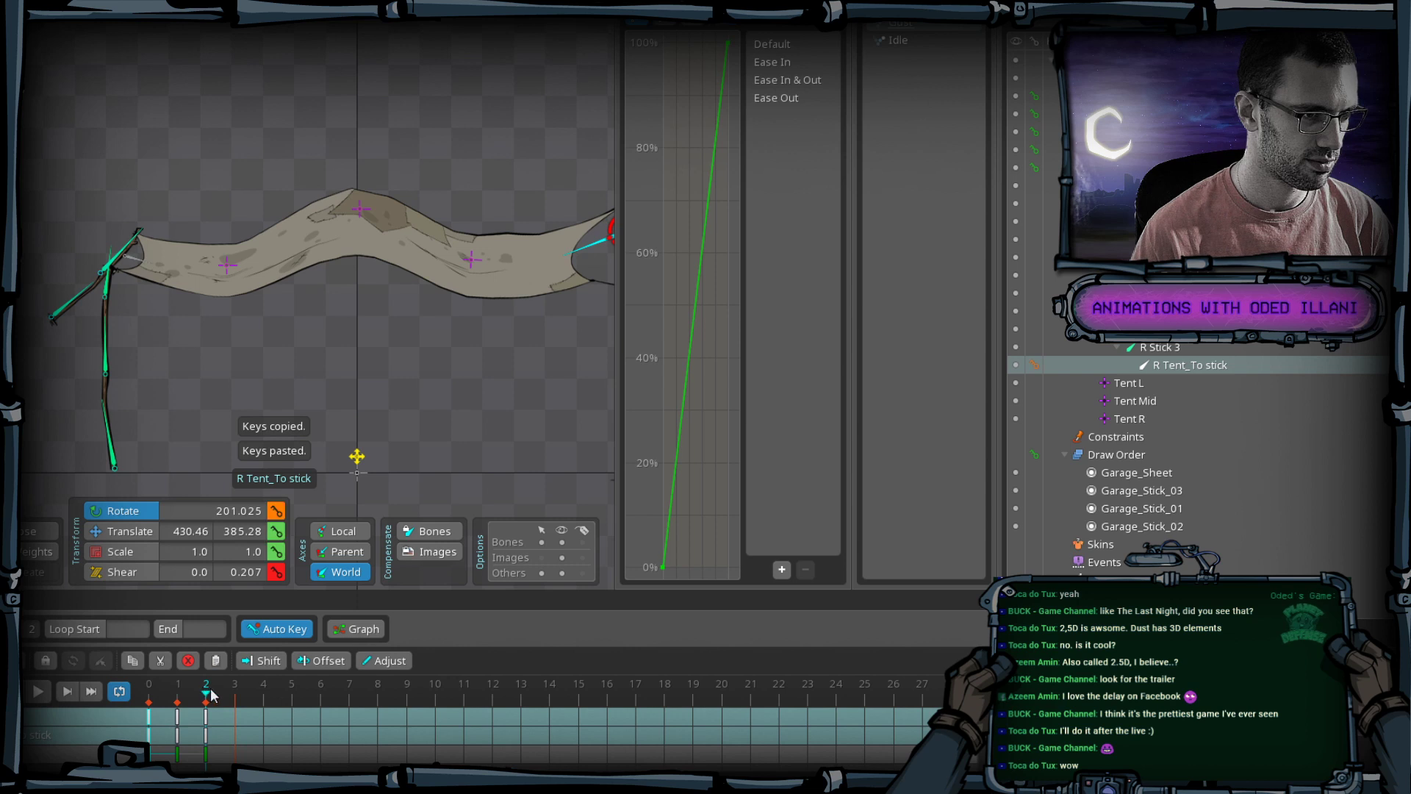
{"action": "left_click", "coordinate": [232, 692]}
{"action": "key", "text": "ctrl+v"}
{"action": "mouse_move", "coordinate": [231, 692]}
{"action": "left_mouse_down"}
{"action": "mouse_move", "coordinate": [100, 685]}
{"action": "mouse_move", "coordinate": [247, 695]}
{"action": "left_mouse_up"}
{"action": "left_click", "coordinate": [247, 699]}
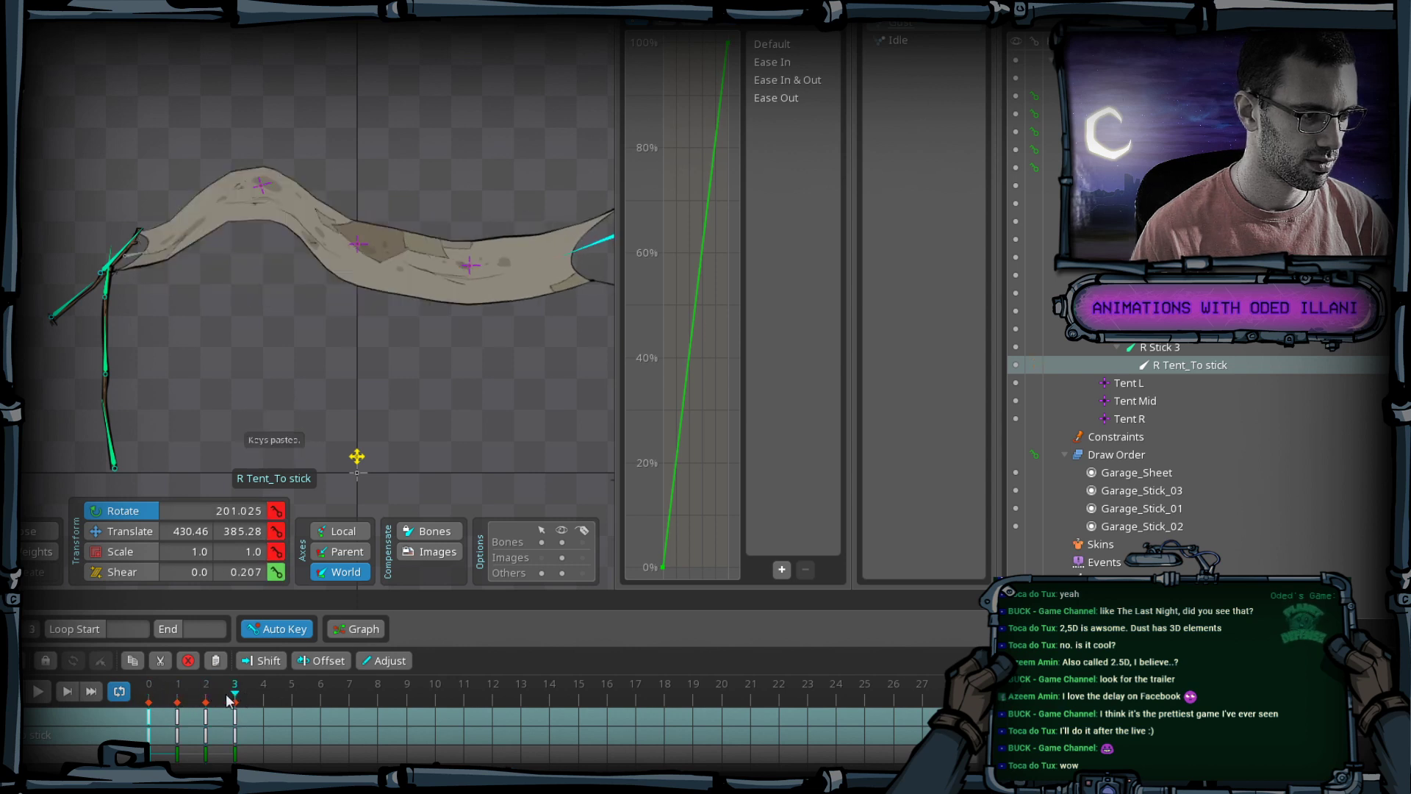
Copy Tent Mid's frame 0 keys to frame 4.
{"action": "left_click", "coordinate": [260, 189]}
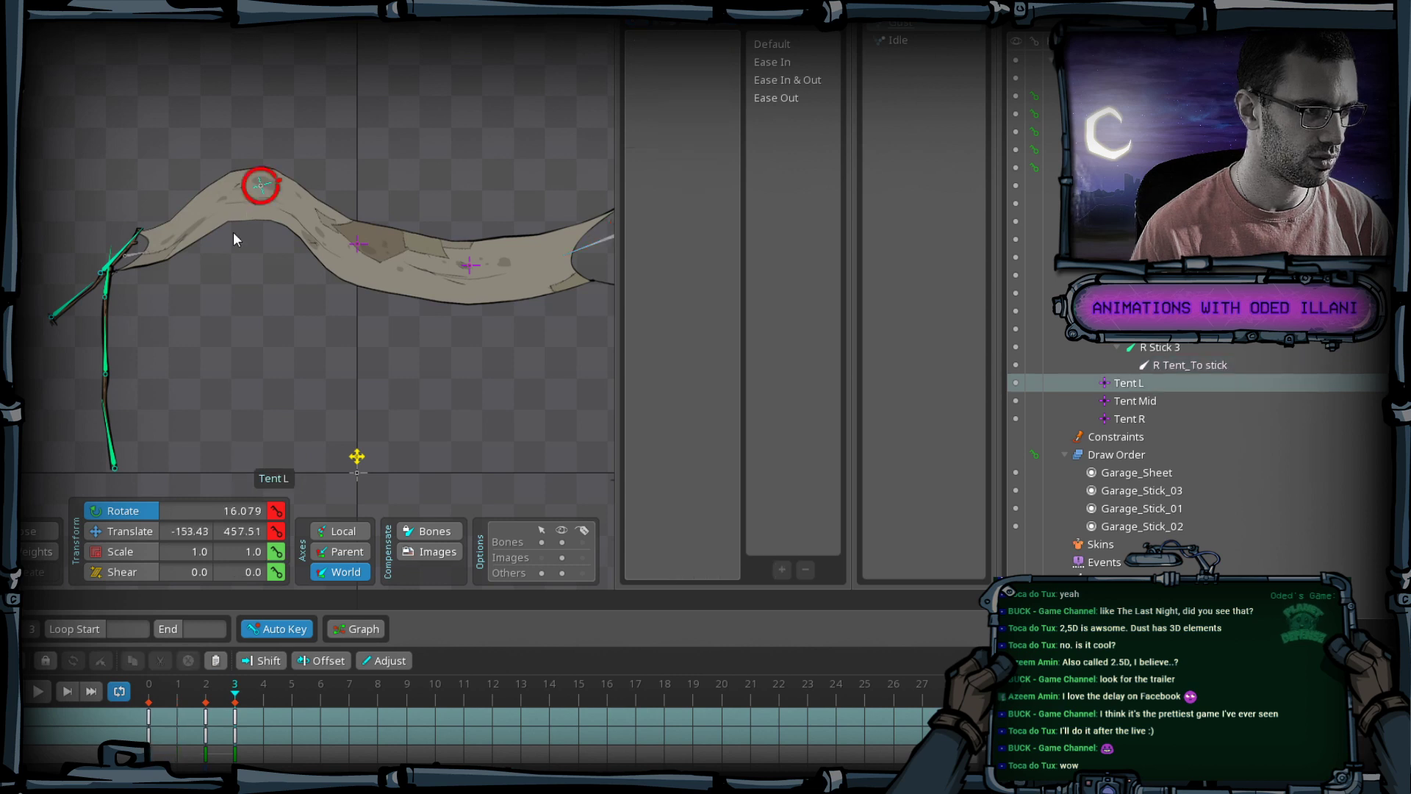
{"action": "scroll", "coordinate": [206, 227], "scroll_direction": "down", "scroll_amount": 2}
{"action": "left_click_drag", "start_coordinate": [90, 167], "coordinate": [596, 446]}
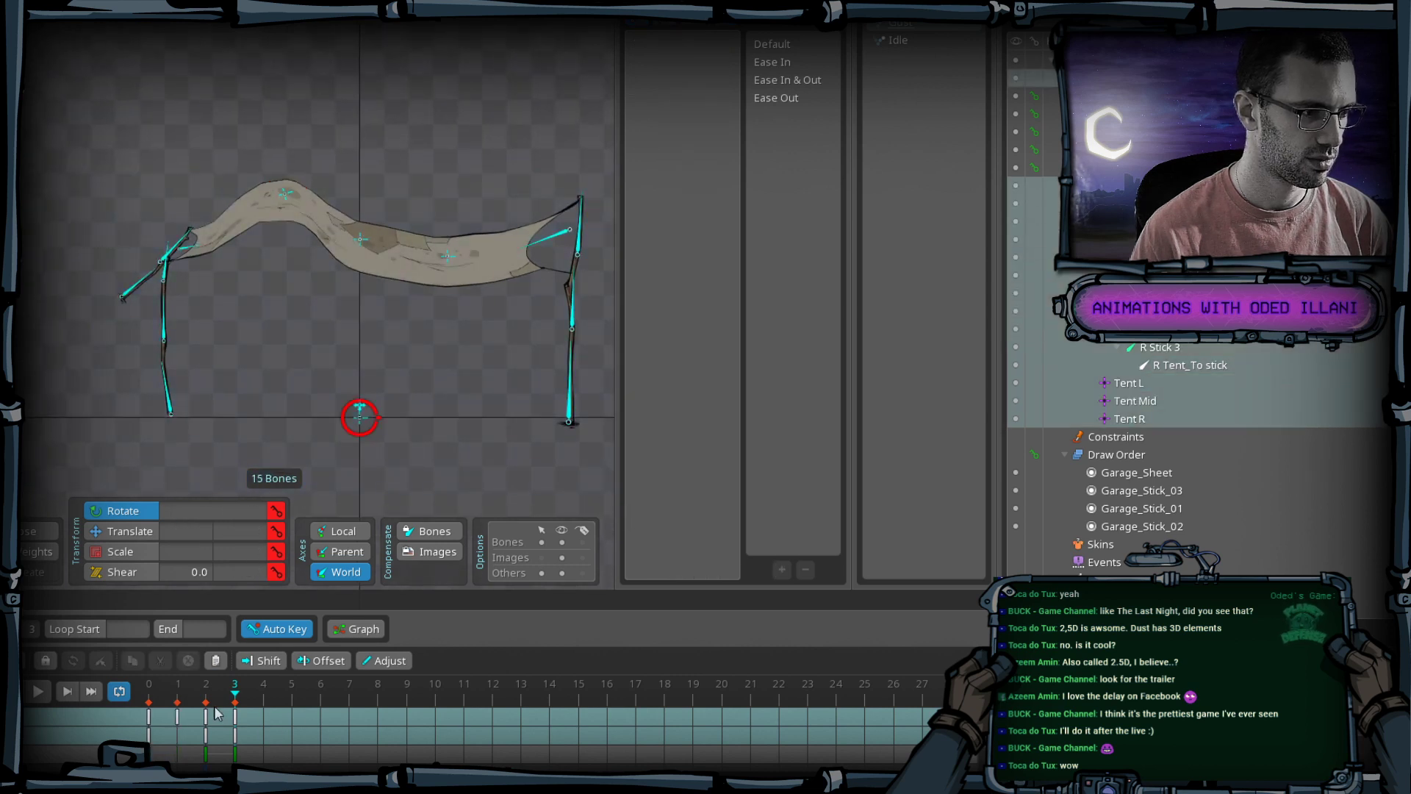
{"action": "scroll", "coordinate": [258, 372], "scroll_direction": "up", "scroll_amount": 3}
{"action": "key", "text": "Right"}
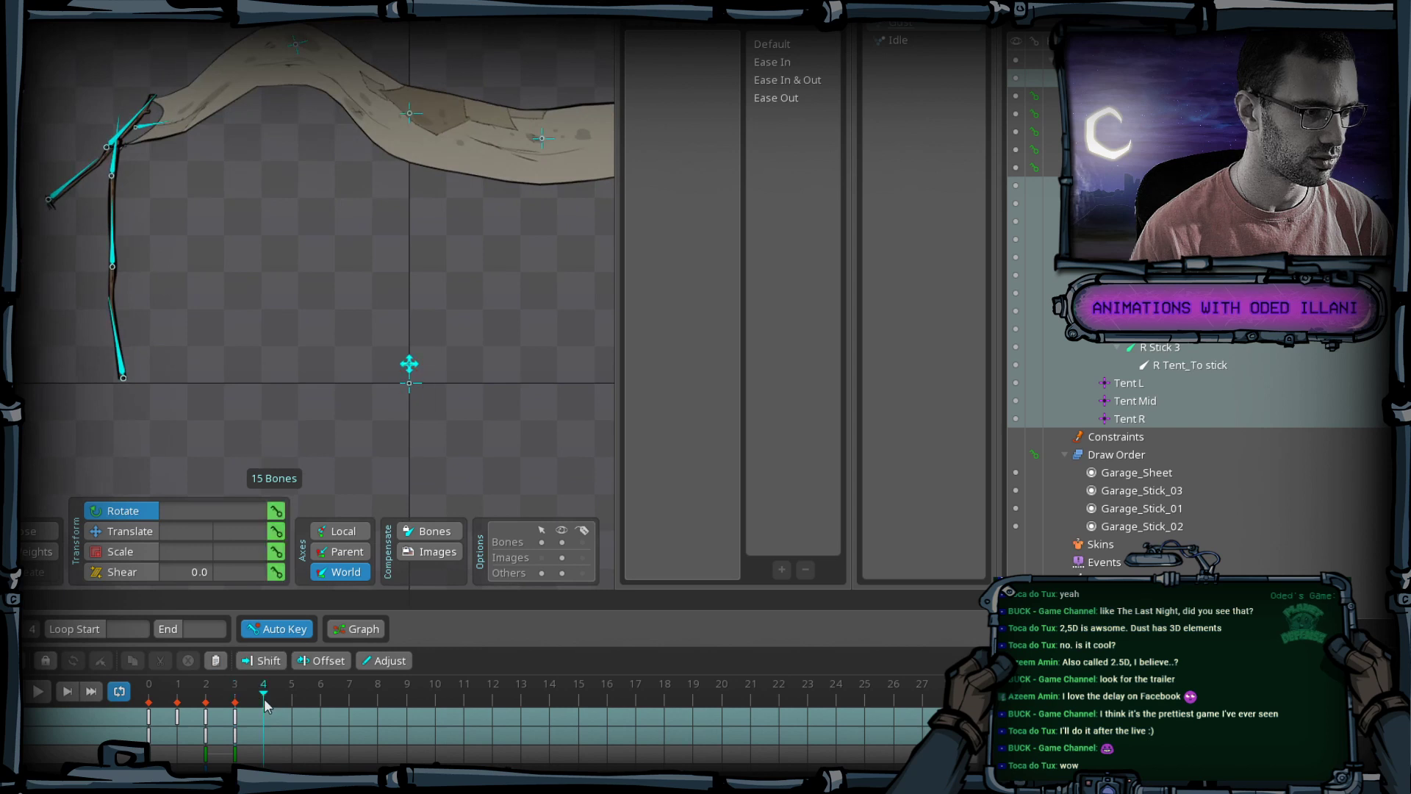
{"action": "left_click", "coordinate": [295, 44]}
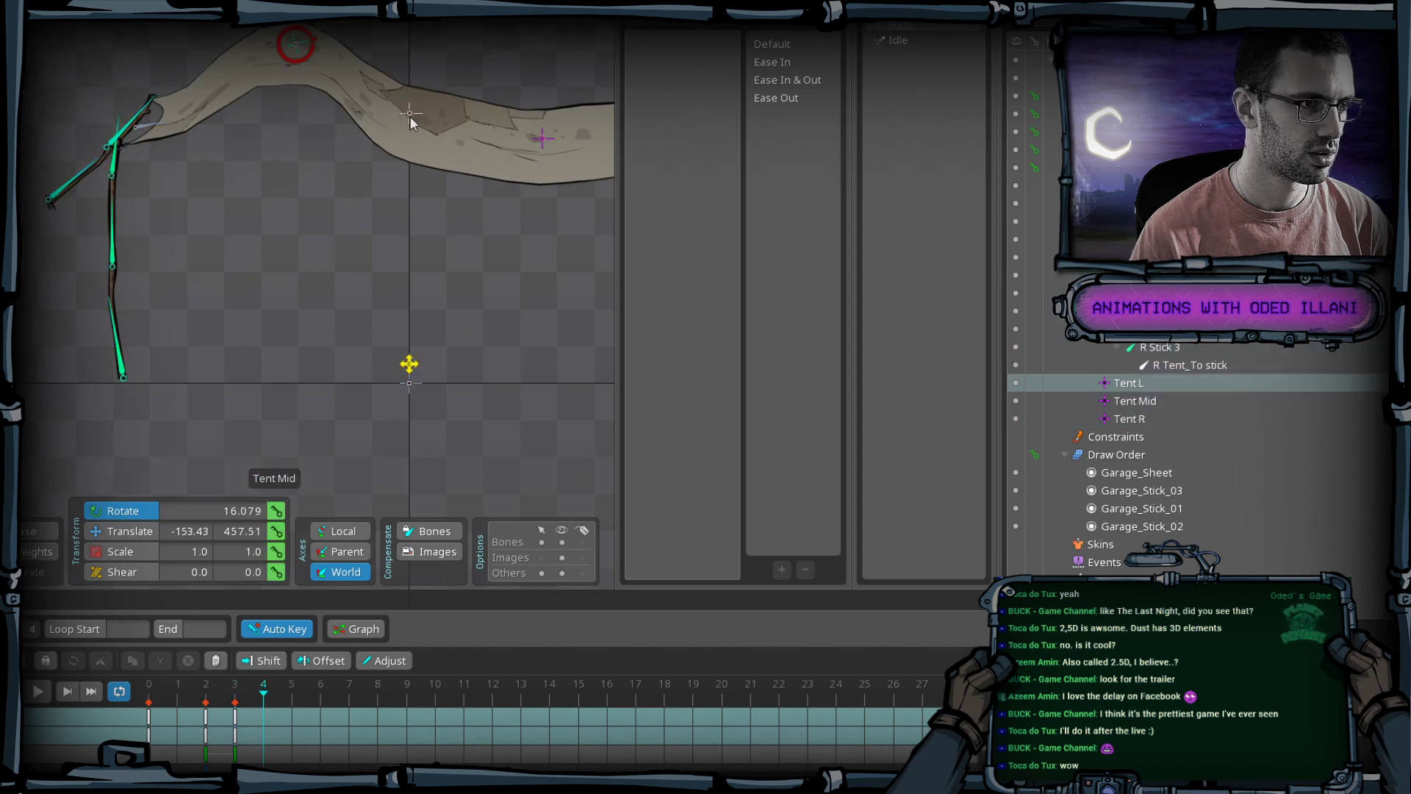
{"action": "left_click", "coordinate": [410, 113]}
{"action": "left_click", "coordinate": [149, 717]}
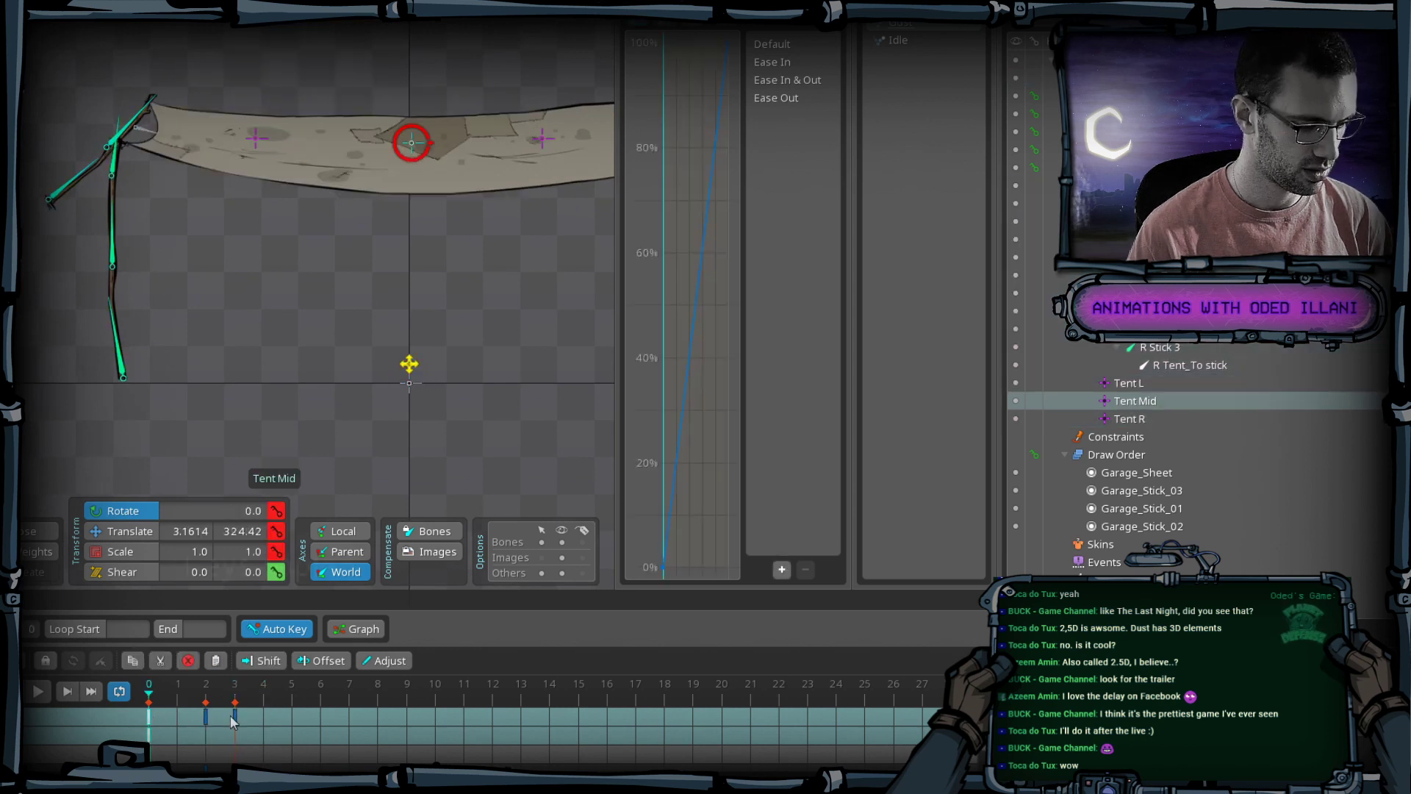
{"action": "key", "text": "ctrl+c"}
{"action": "left_click", "coordinate": [259, 694]}
{"action": "key", "text": "ctrl+v"}
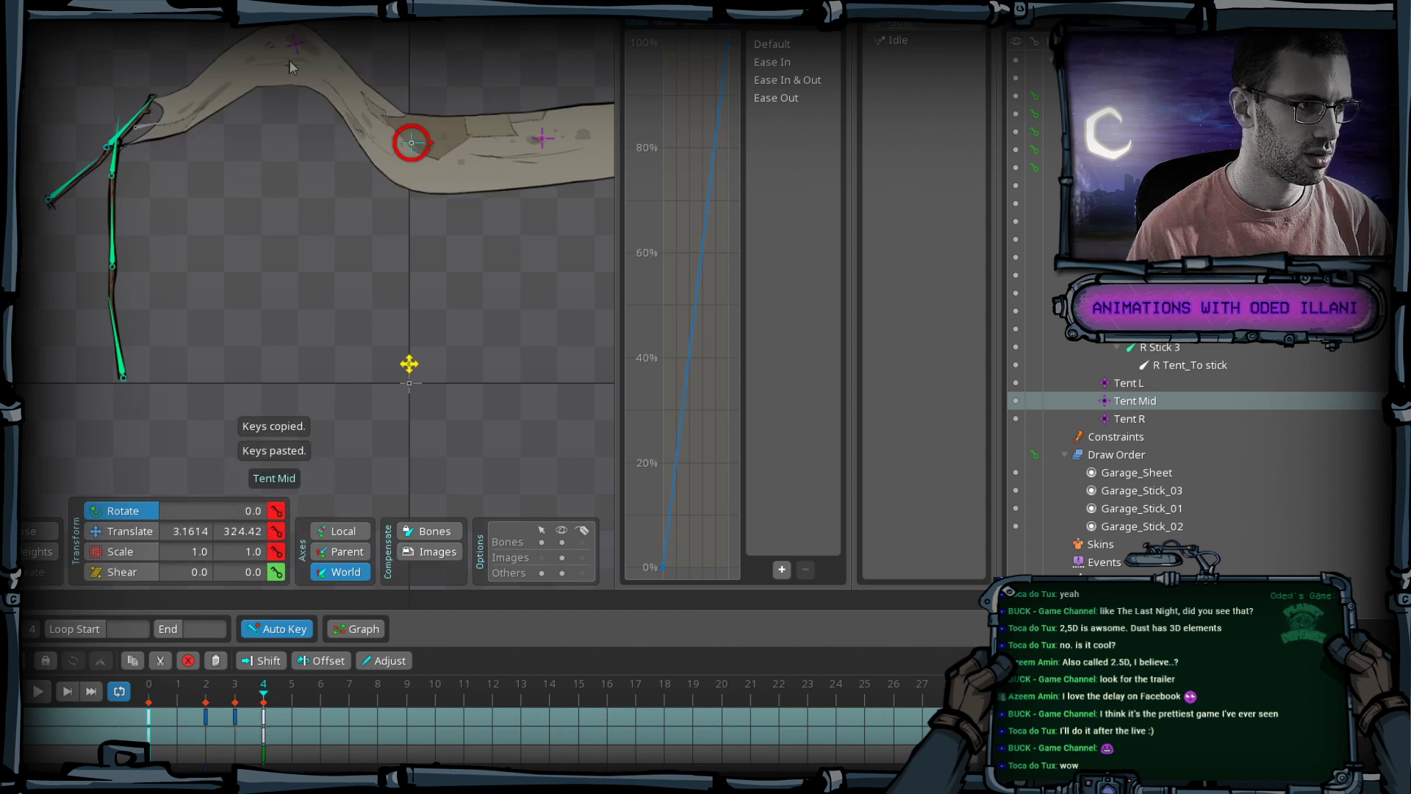
At frame 4, lower Tent L slightly toward the left pole and rotate L Tent_To stick to about 5.4.
{"action": "left_click", "coordinate": [293, 46]}
{"action": "key", "text": "v"}
{"action": "left_click_drag", "start_coordinate": [306, 193], "coordinate": [271, 214]}
{"action": "key", "text": "c"}
{"action": "left_click", "coordinate": [152, 125]}
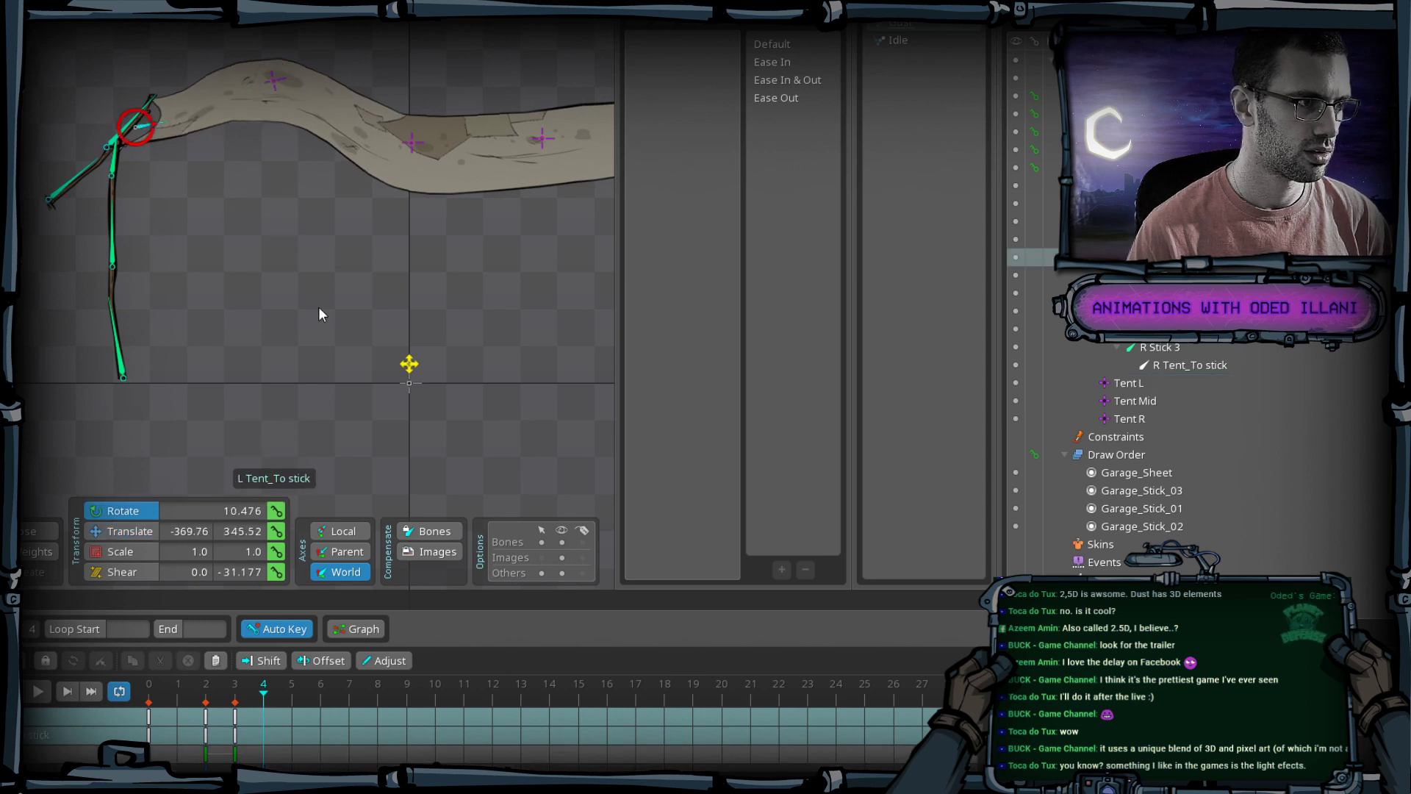
{"action": "left_click_drag", "start_coordinate": [319, 306], "coordinate": [299, 319]}
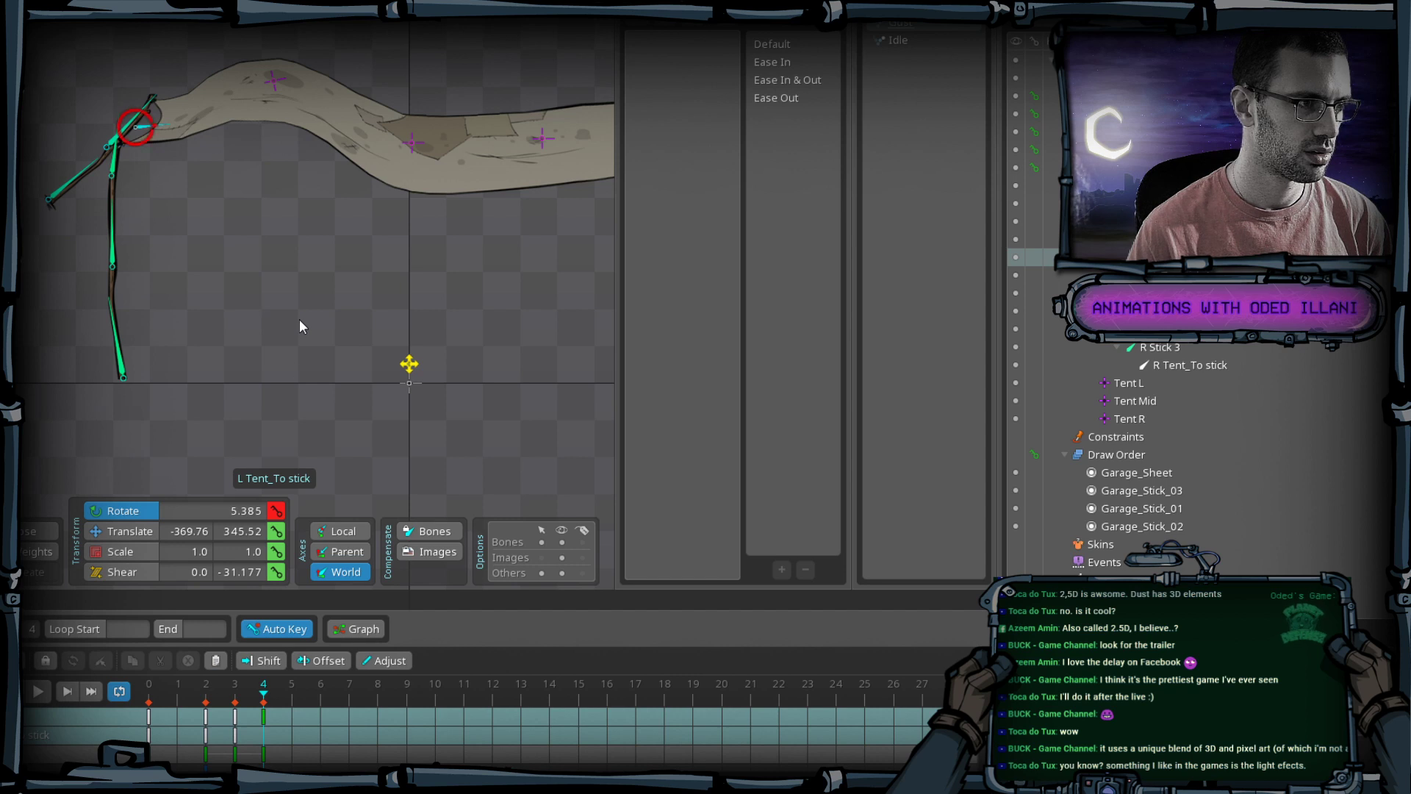
Copy the frame 0 keys of all 15 bones to frame 5 to return the tent to its starting pose.
{"action": "scroll", "coordinate": [209, 210], "scroll_direction": "down", "scroll_amount": 2}
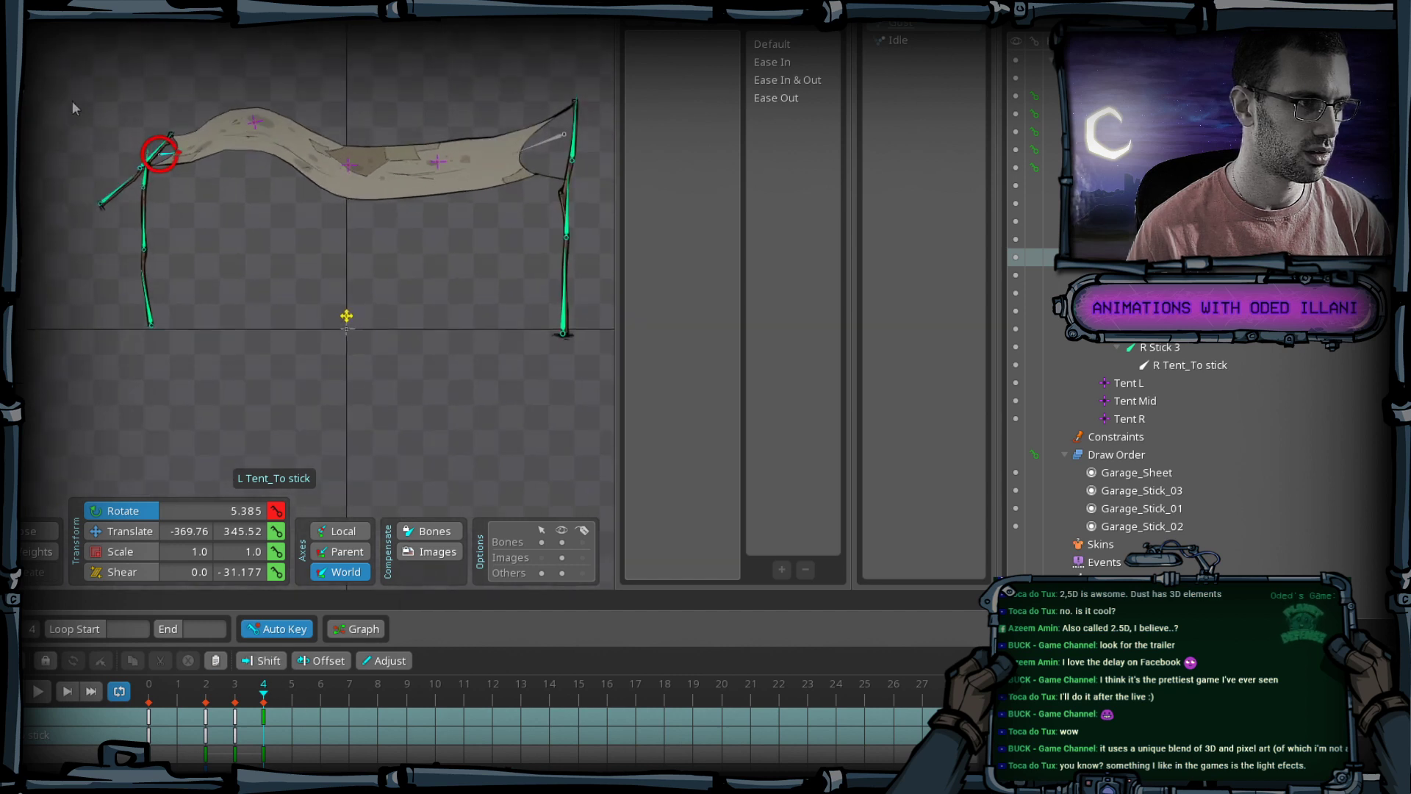
{"action": "left_click_drag", "start_coordinate": [62, 81], "coordinate": [775, 489]}
{"action": "left_click", "coordinate": [150, 717]}
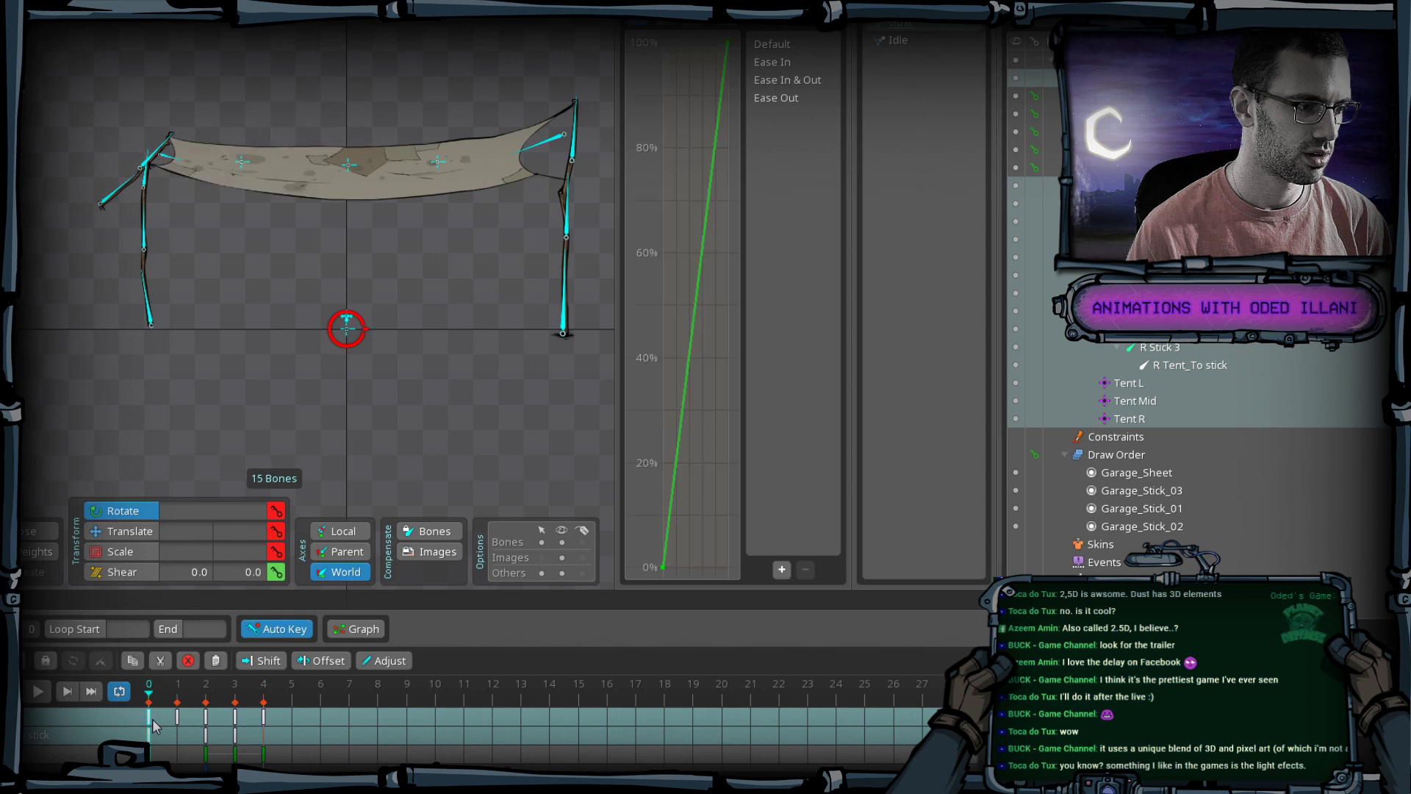
{"action": "key", "text": "ctrl+c"}
{"action": "left_click", "coordinate": [291, 695]}
{"action": "key", "text": "ctrl+v"}
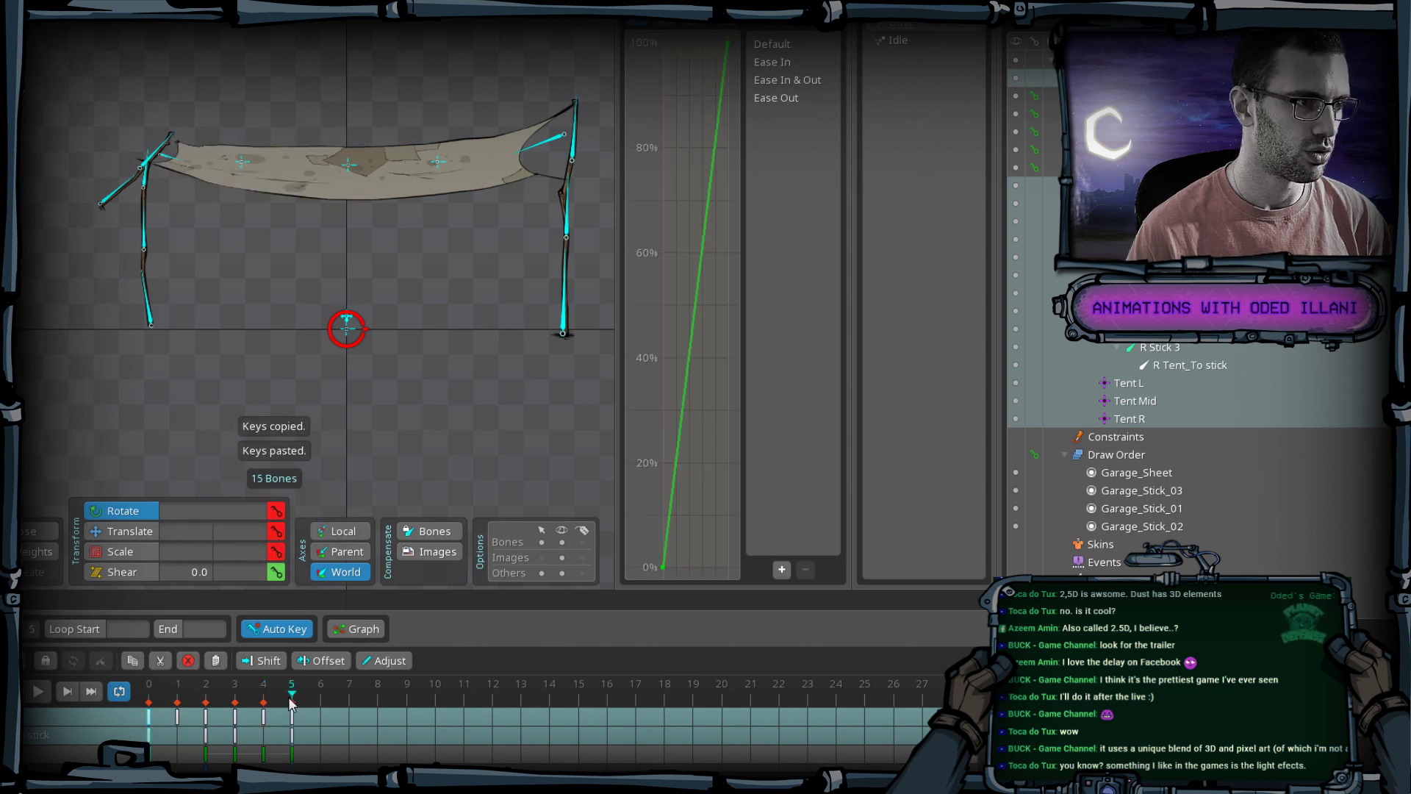
Scrub through the gust frames to examine the travelling wave and the motion of L Tent_To stick.
{"action": "left_click", "coordinate": [167, 698]}
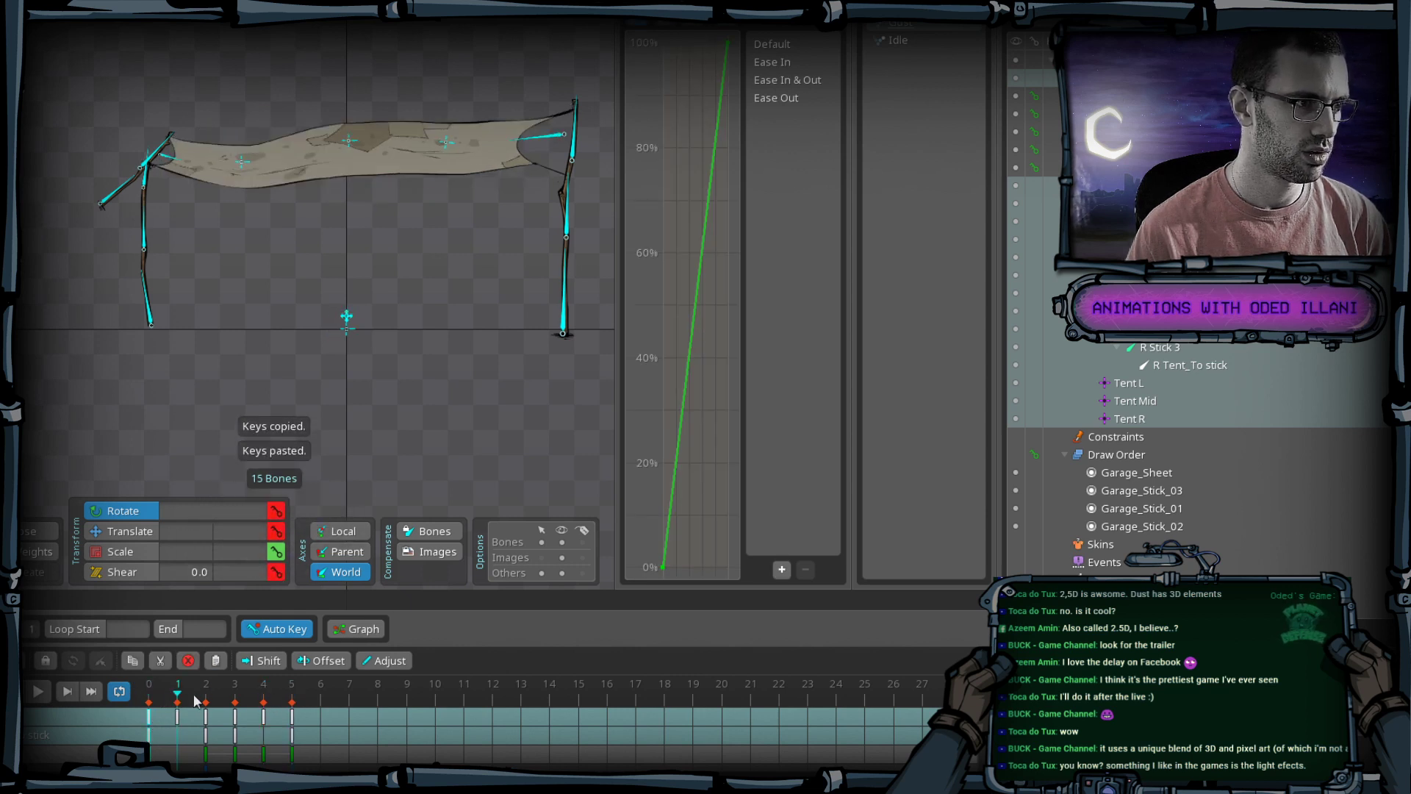
{"action": "mouse_move", "coordinate": [197, 701]}
{"action": "left_mouse_down"}
{"action": "mouse_move", "coordinate": [332, 715]}
{"action": "mouse_move", "coordinate": [177, 717]}
{"action": "left_mouse_up"}
{"action": "key", "text": "Left"}
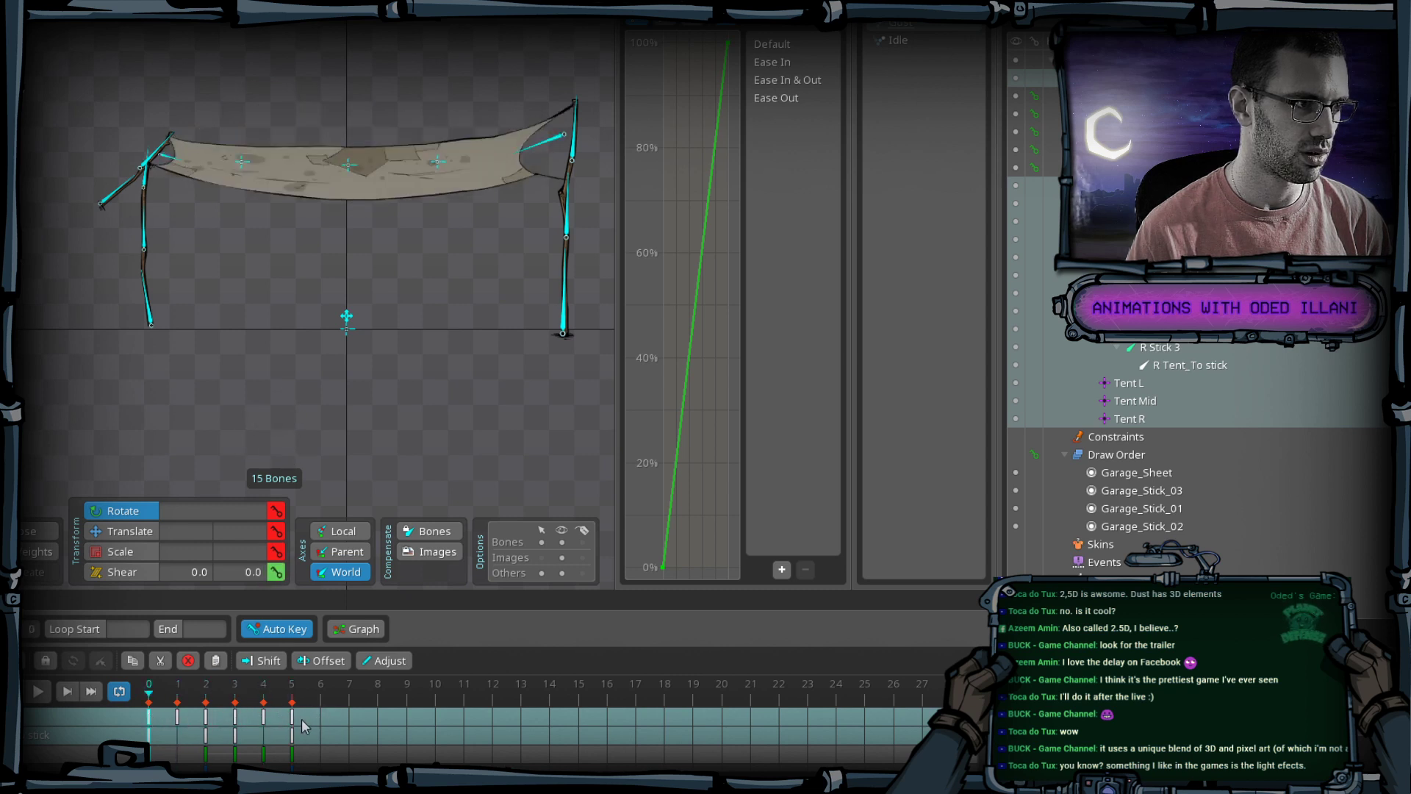
{"action": "left_click", "coordinate": [173, 165]}
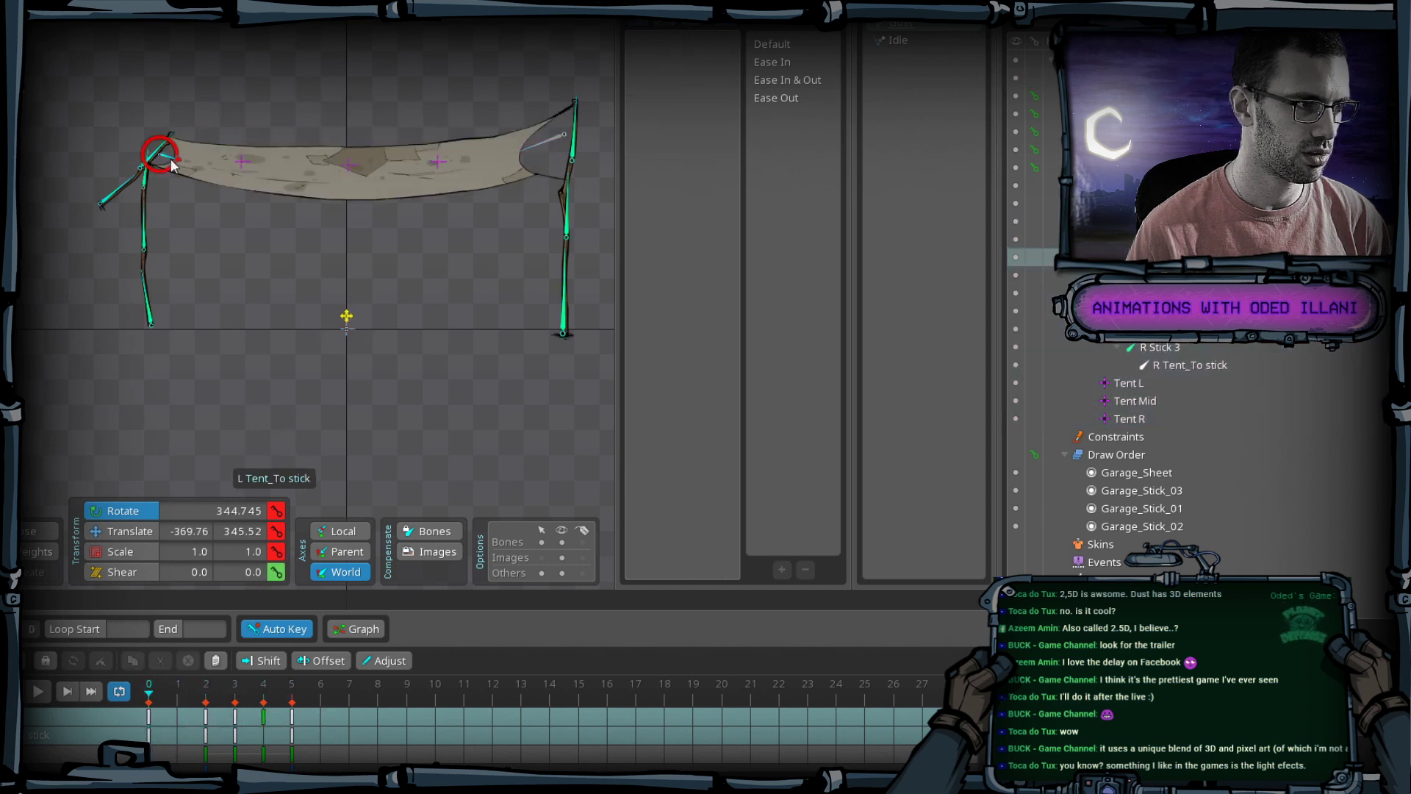
{"action": "left_click", "coordinate": [184, 698]}
{"action": "key", "text": "Left"}
{"action": "left_click_drag", "start_coordinate": [184, 698], "coordinate": [250, 720]}
{"action": "key", "text": "Left"}
{"action": "key", "text": "Left"}
{"action": "key", "text": "Left"}
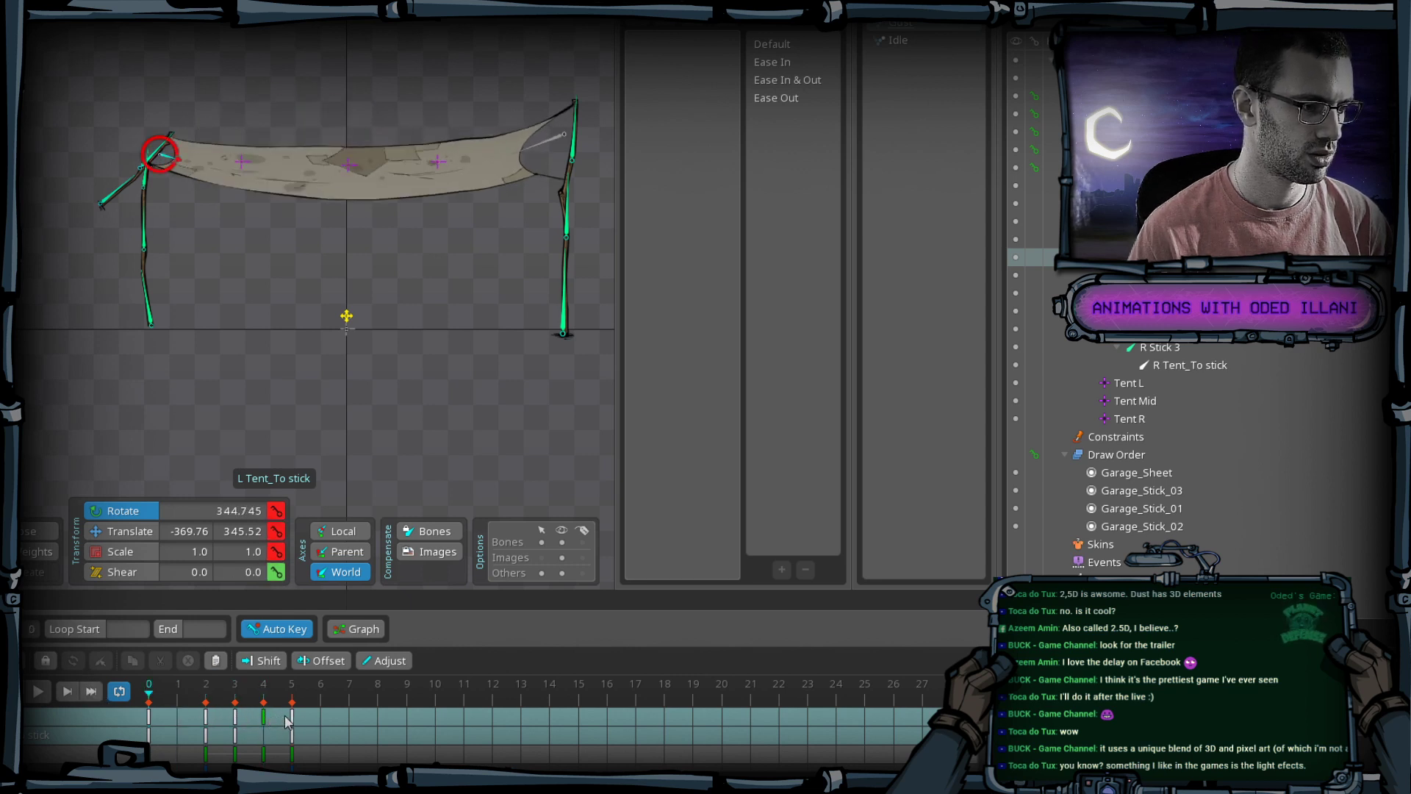
At frame 5, set L Tent_To stick's Y shear to 0 and save the project.
{"action": "left_click", "coordinate": [295, 687]}
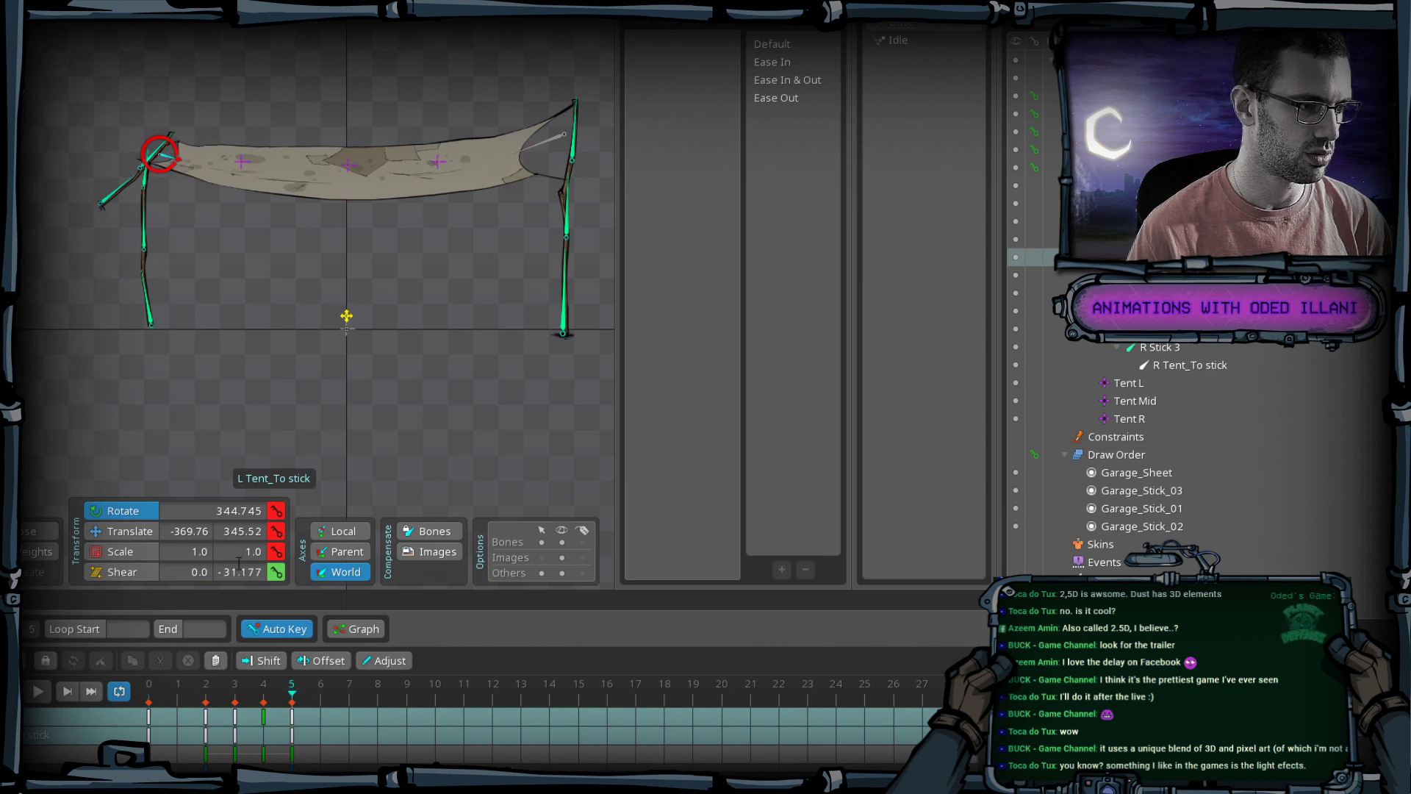
{"action": "type", "text": "0"}
{"action": "key", "text": "Return"}
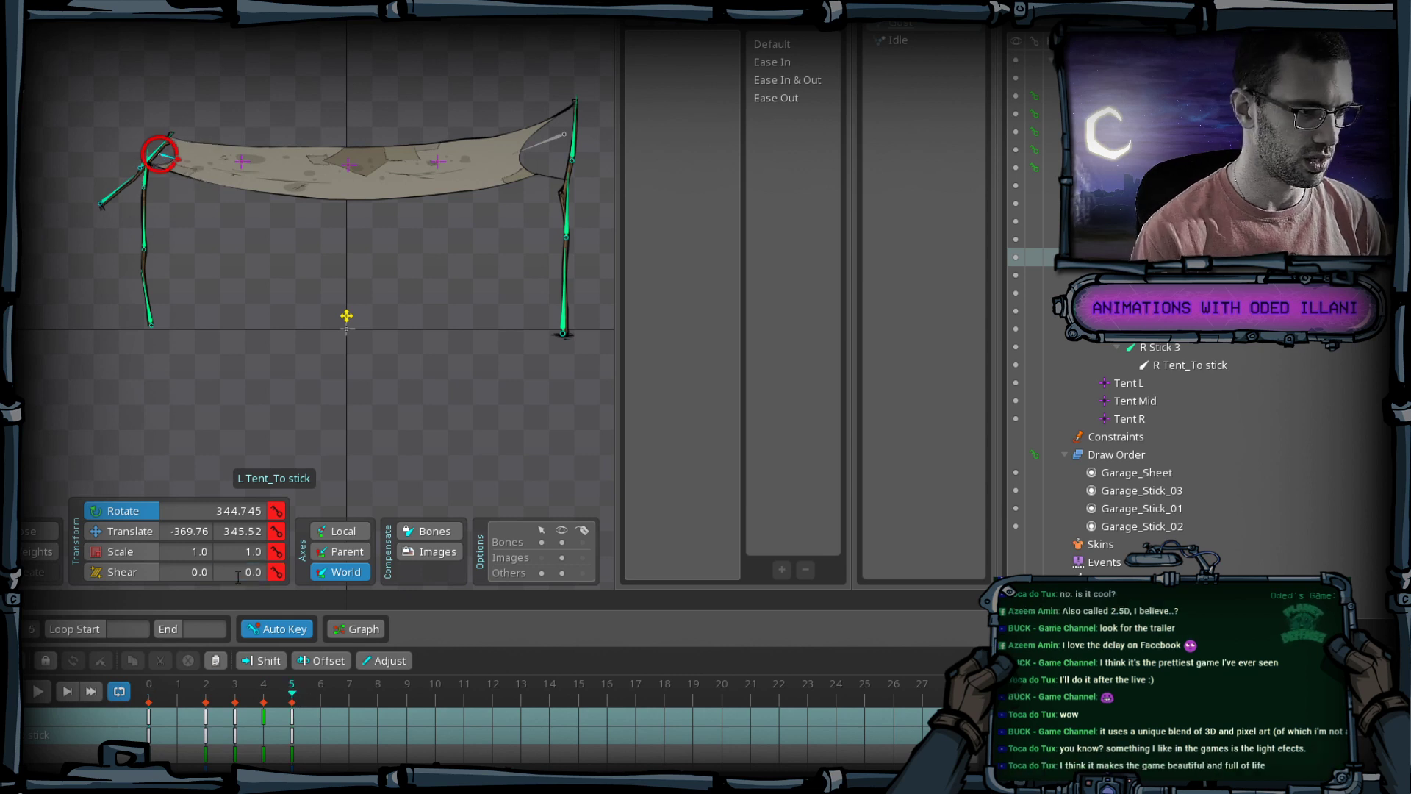
{"action": "key", "text": "ctrl+s"}
Play back the gust, and examine R Tent_To stick and Tent R between frames 0 and 1.
{"action": "left_click", "coordinate": [39, 691]}
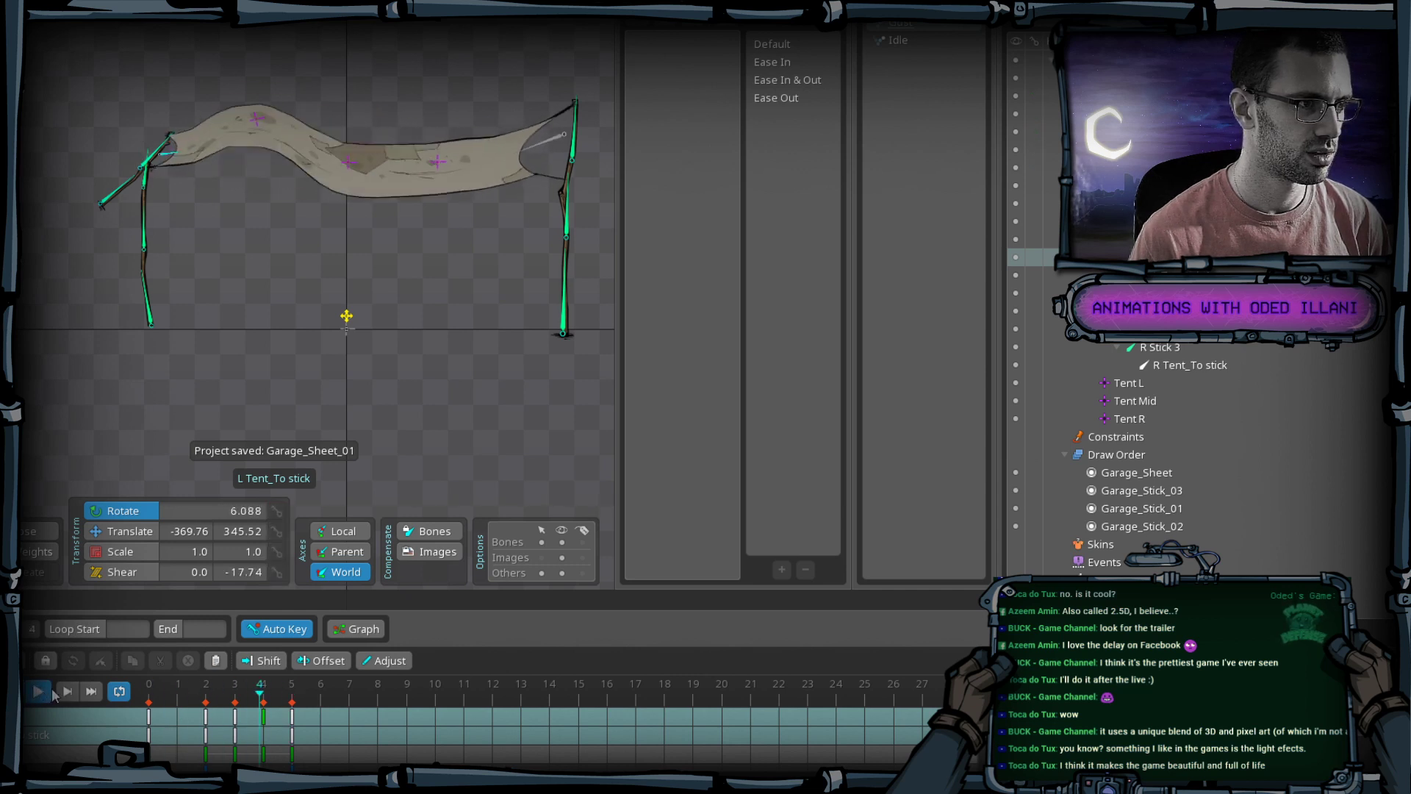
{"action": "left_click", "coordinate": [48, 692]}
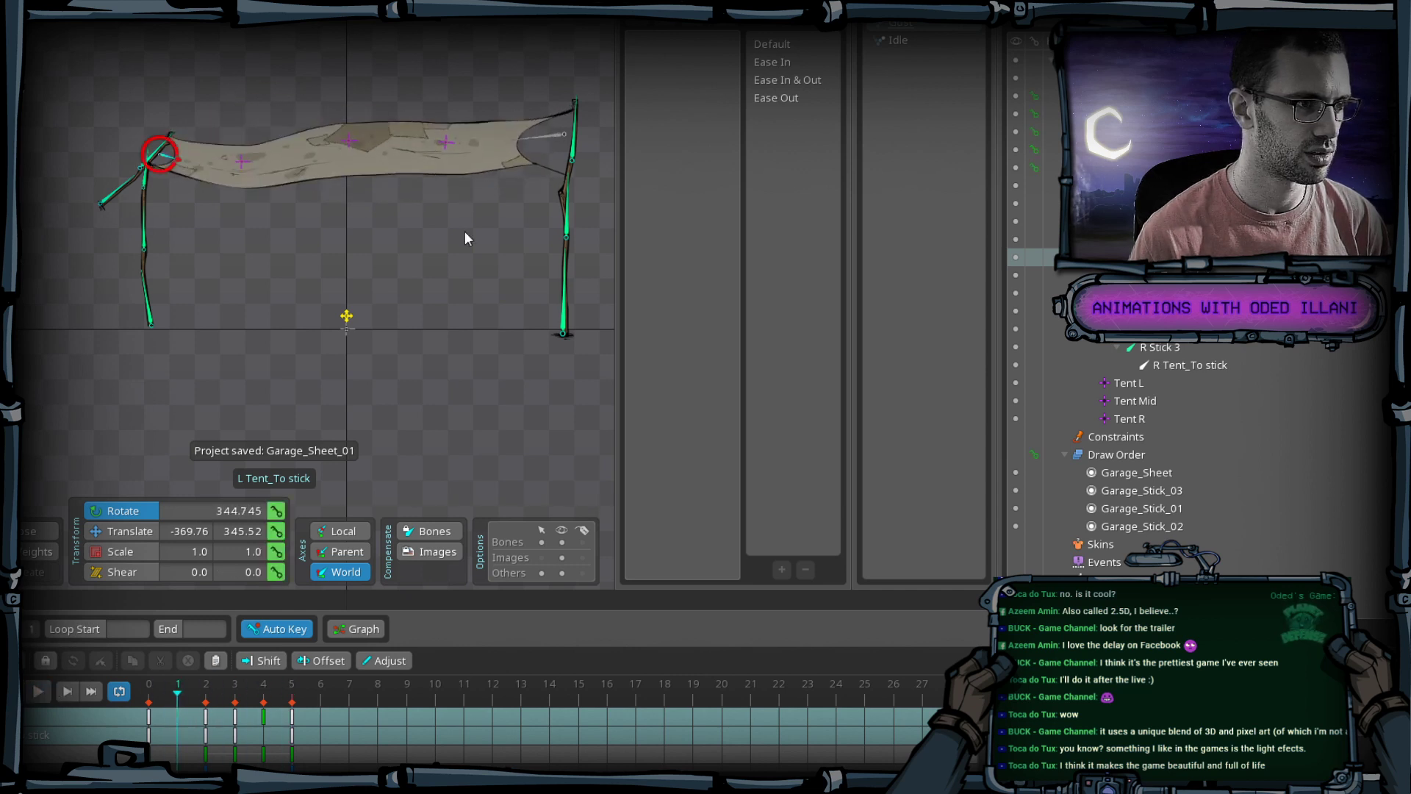
{"action": "left_click_drag", "start_coordinate": [533, 141], "coordinate": [495, 209]}
{"action": "left_click", "coordinate": [497, 206]}
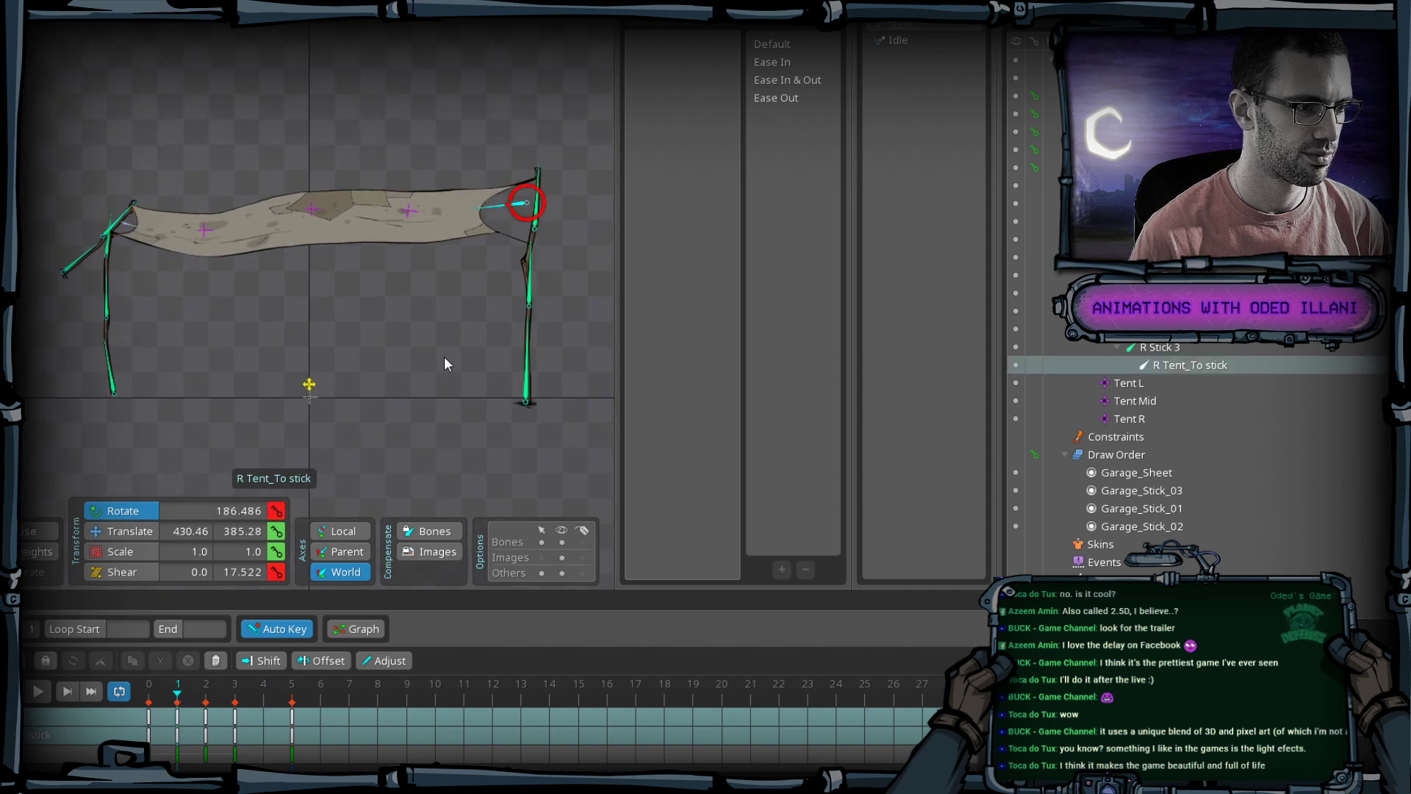
{"action": "scroll", "coordinate": [389, 425], "scroll_direction": "up", "scroll_amount": 2}
{"action": "left_click", "coordinate": [162, 705]}
{"action": "mouse_move", "coordinate": [162, 706]}
{"action": "left_mouse_down"}
{"action": "mouse_move", "coordinate": [202, 711]}
{"action": "mouse_move", "coordinate": [166, 710]}
{"action": "mouse_move", "coordinate": [202, 698]}
{"action": "mouse_move", "coordinate": [175, 694]}
{"action": "left_mouse_up"}
{"action": "left_click", "coordinate": [416, 142]}
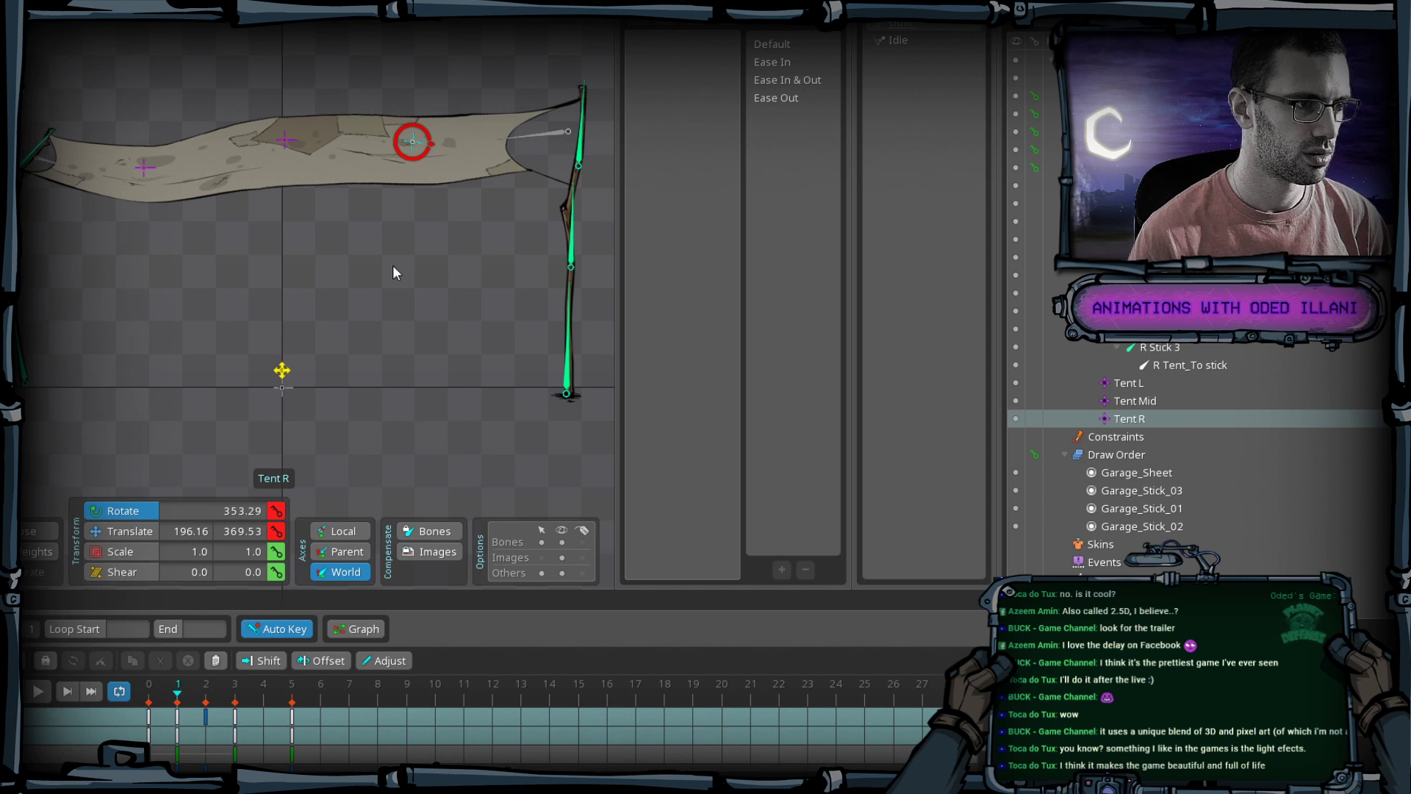
{"action": "key", "text": "Left"}
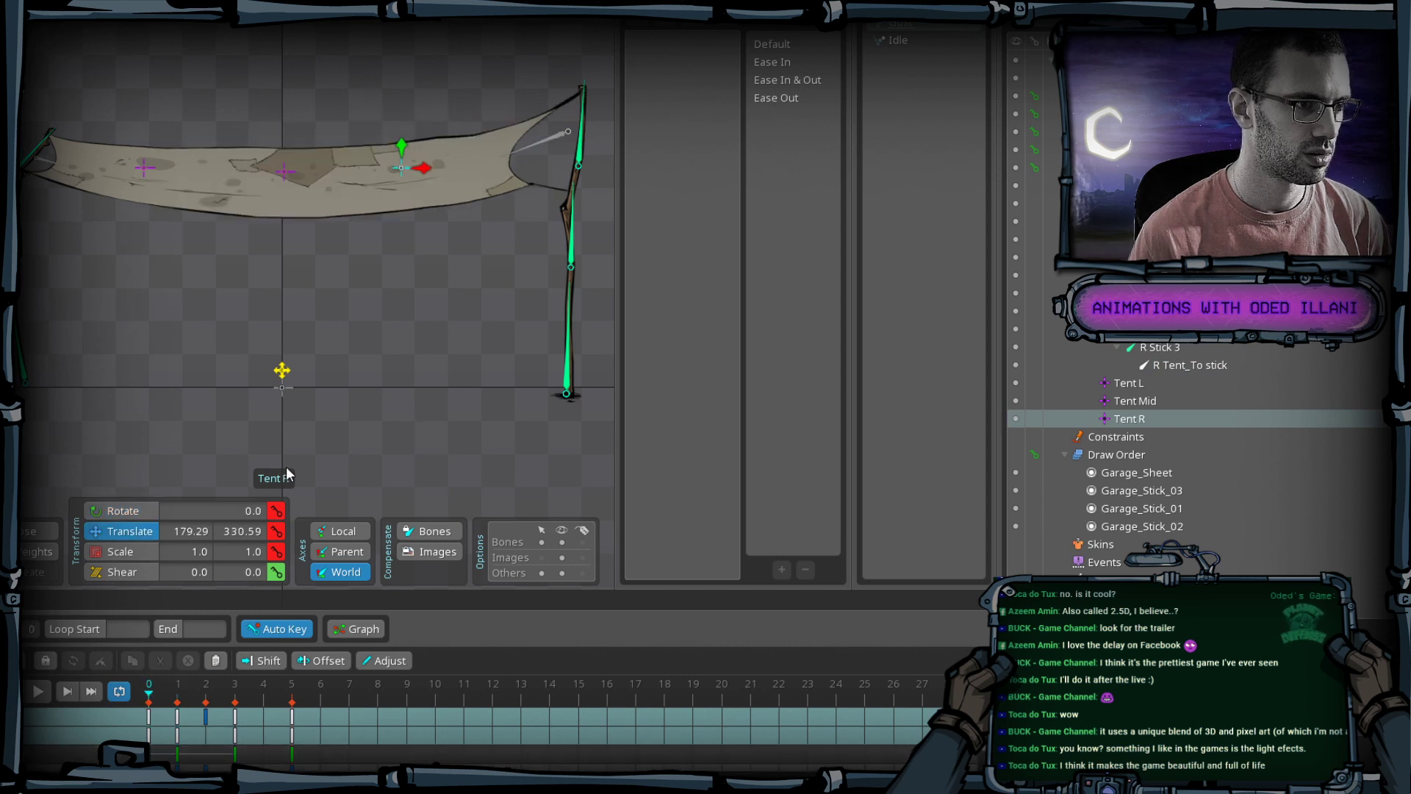
{"action": "key", "text": "Right"}
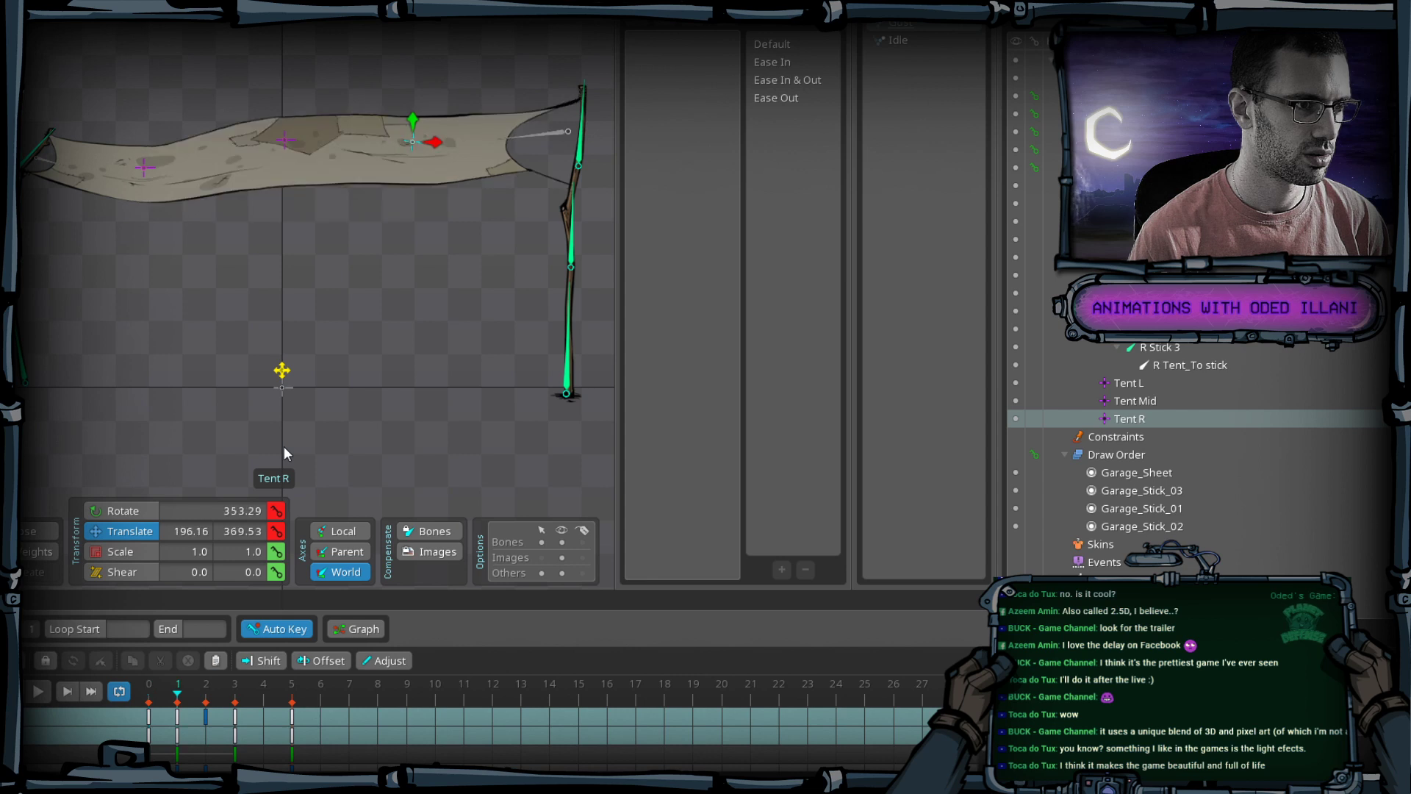
Shift the keys of all 15 bones from frame 1 onward one frame later, and lower Tent R slightly at frame 1.
{"action": "scroll", "coordinate": [275, 417], "scroll_direction": "down", "scroll_amount": 1}
{"action": "left_click_drag", "start_coordinate": [95, 69], "coordinate": [581, 340]}
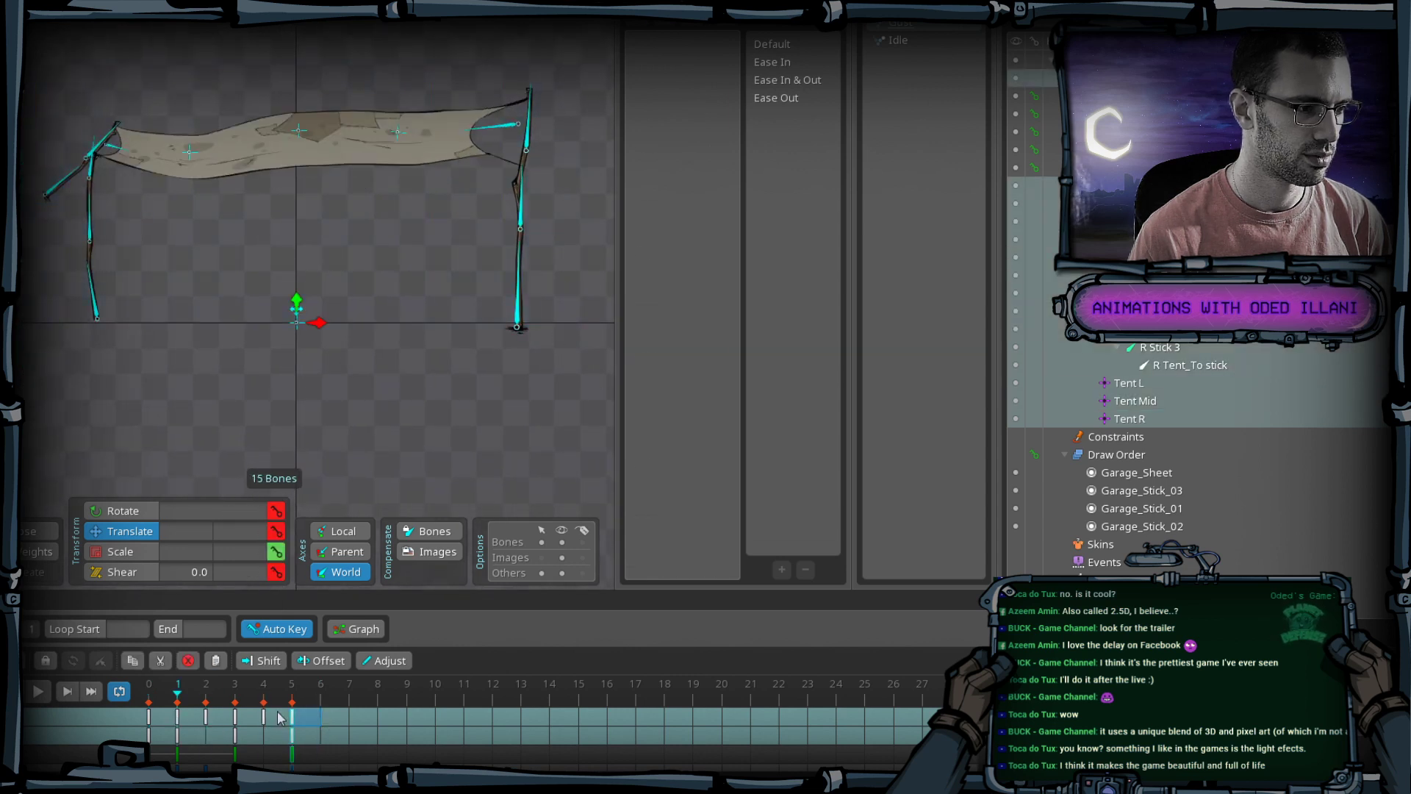
{"action": "left_click_drag", "start_coordinate": [331, 724], "coordinate": [176, 695]}
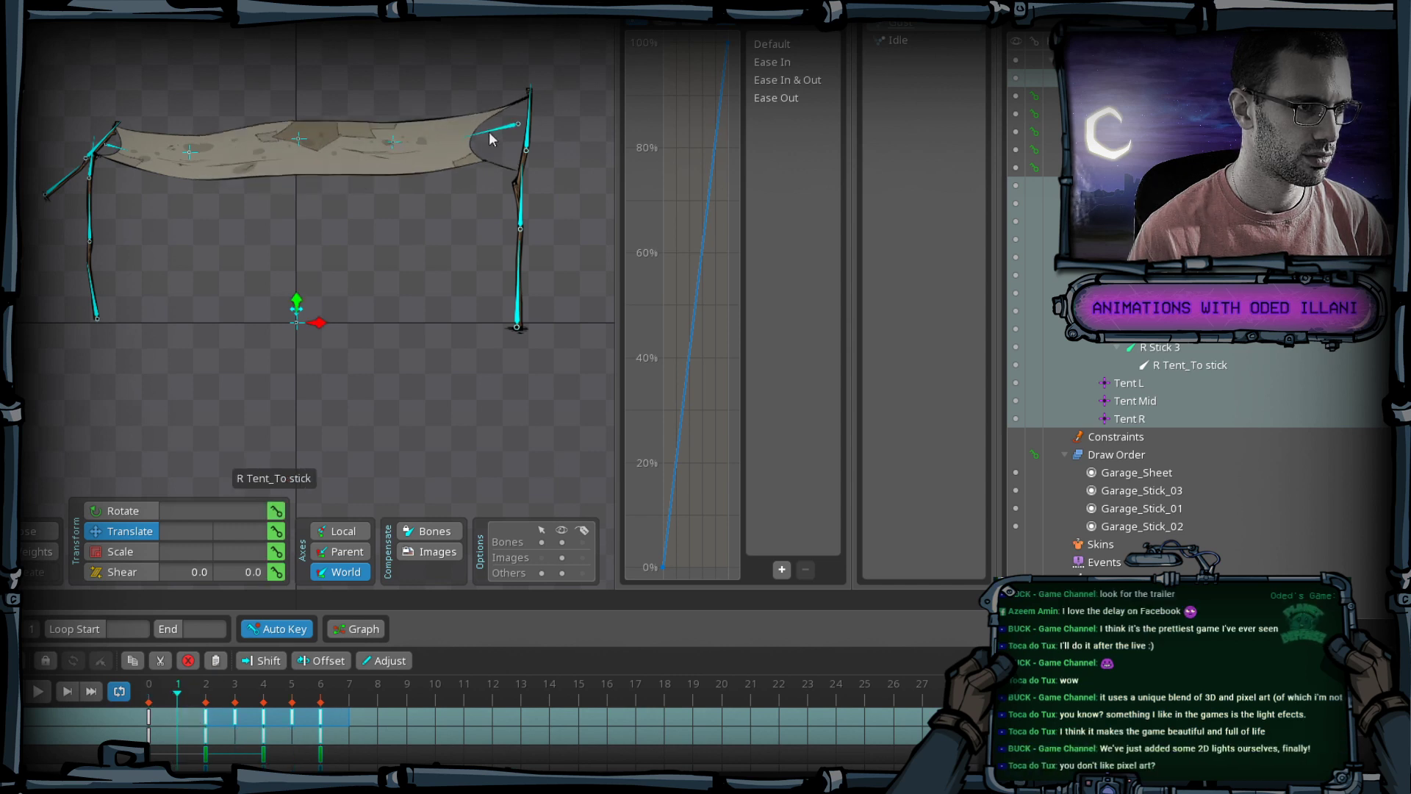
{"action": "left_click", "coordinate": [395, 142]}
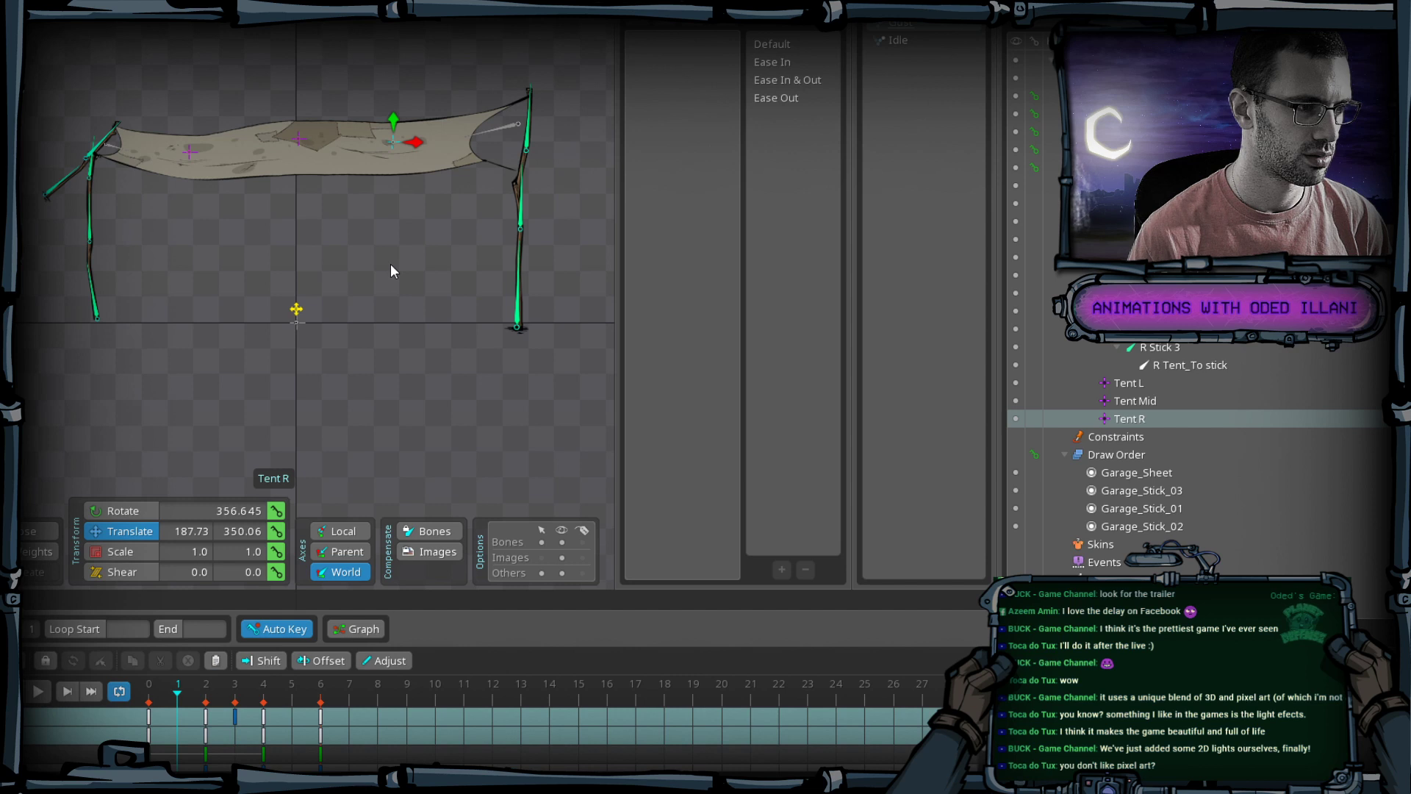
{"action": "left_click_drag", "start_coordinate": [391, 264], "coordinate": [390, 275]}
Copy Tent Mid's frame 0 keys to frame 2 and save the project.
{"action": "left_click", "coordinate": [299, 142]}
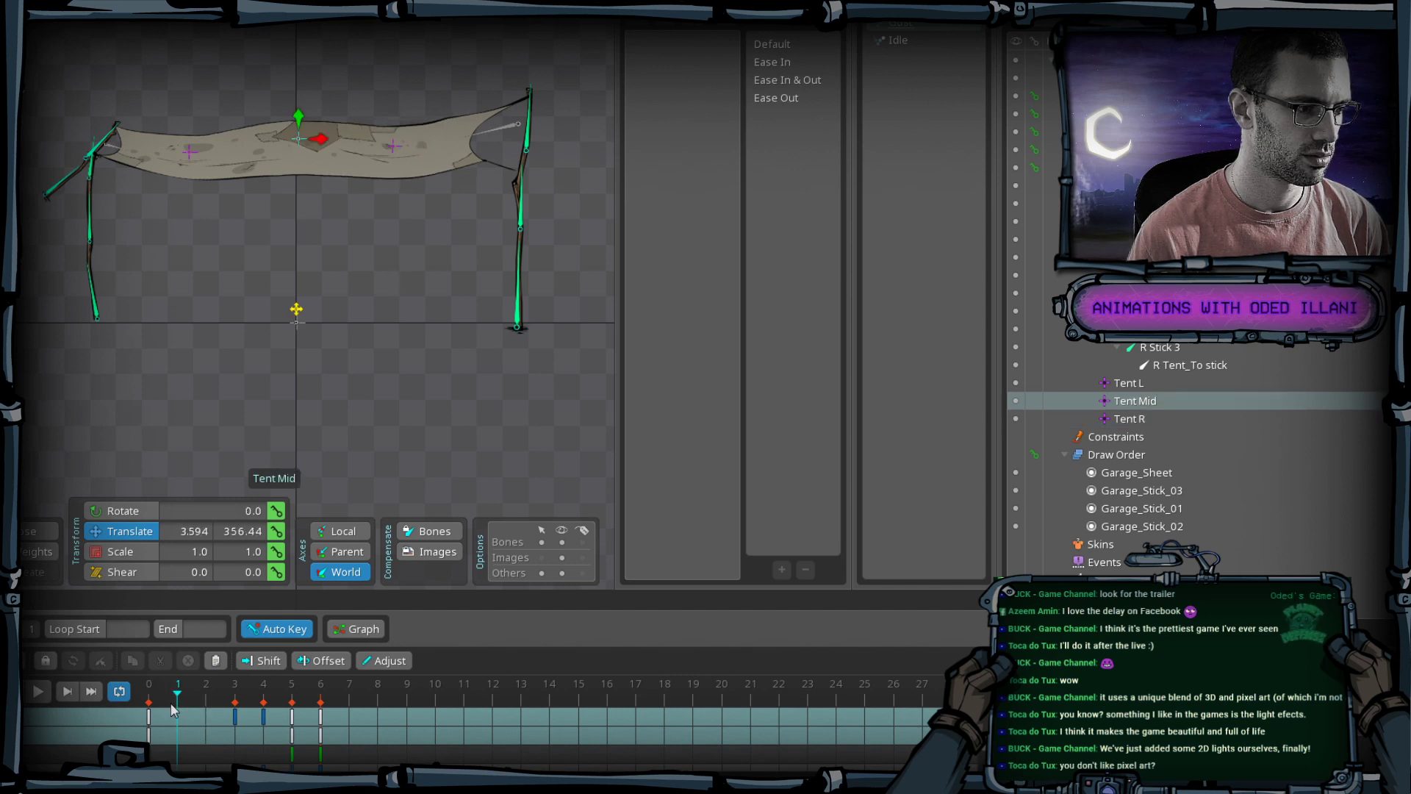
{"action": "left_click", "coordinate": [149, 715]}
{"action": "key", "text": "ctrl+c"}
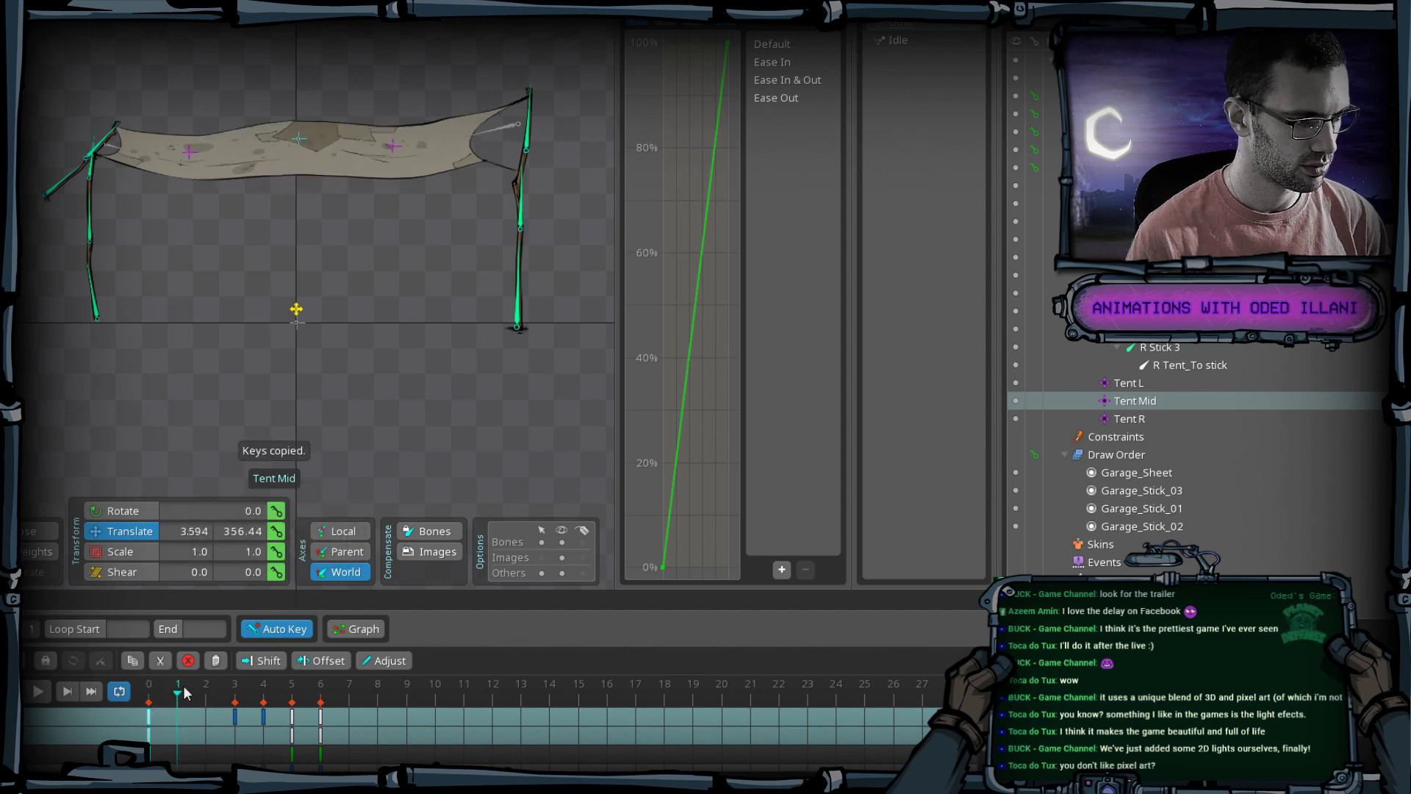
{"action": "left_click_drag", "start_coordinate": [185, 693], "coordinate": [203, 689]}
{"action": "key", "text": "ctrl+v"}
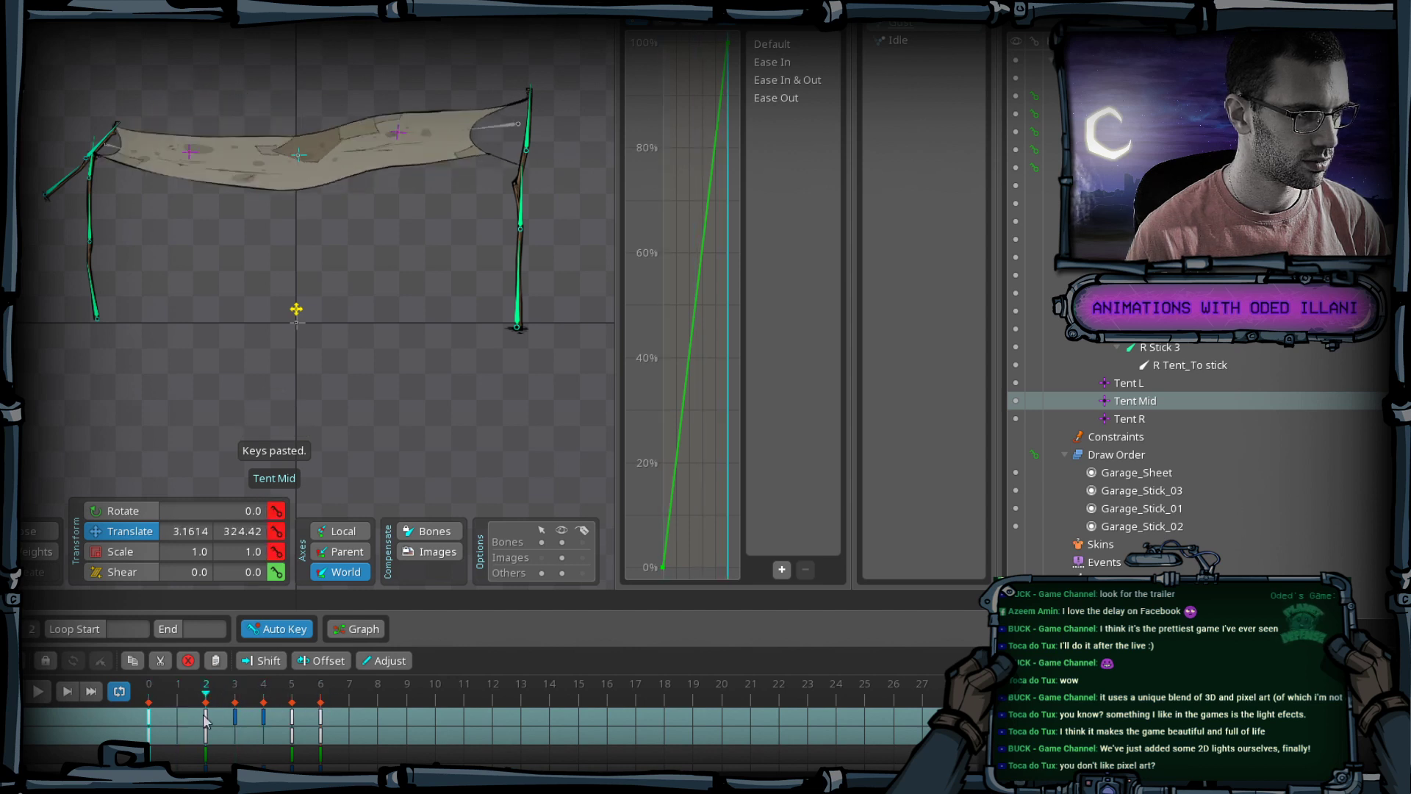
{"action": "left_click_drag", "start_coordinate": [206, 721], "coordinate": [99, 739]}
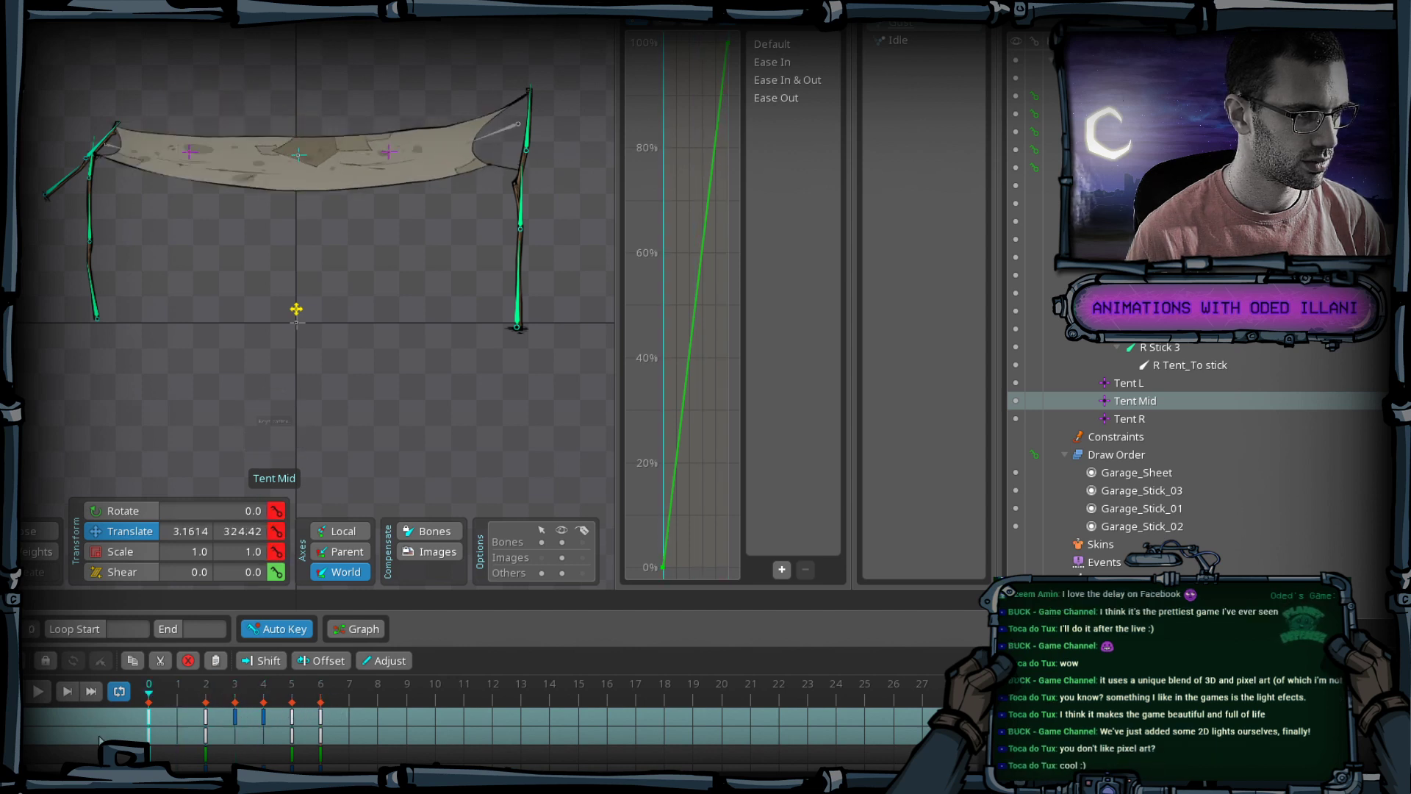
{"action": "left_click", "coordinate": [514, 134]}
{"action": "key", "text": "ctrl+s"}
Move Tent R to about 181.94, 396.39 at frame 2, and to about 182.99, 335.84 with rotation 2.221 at frame 1.
{"action": "left_click", "coordinate": [170, 674]}
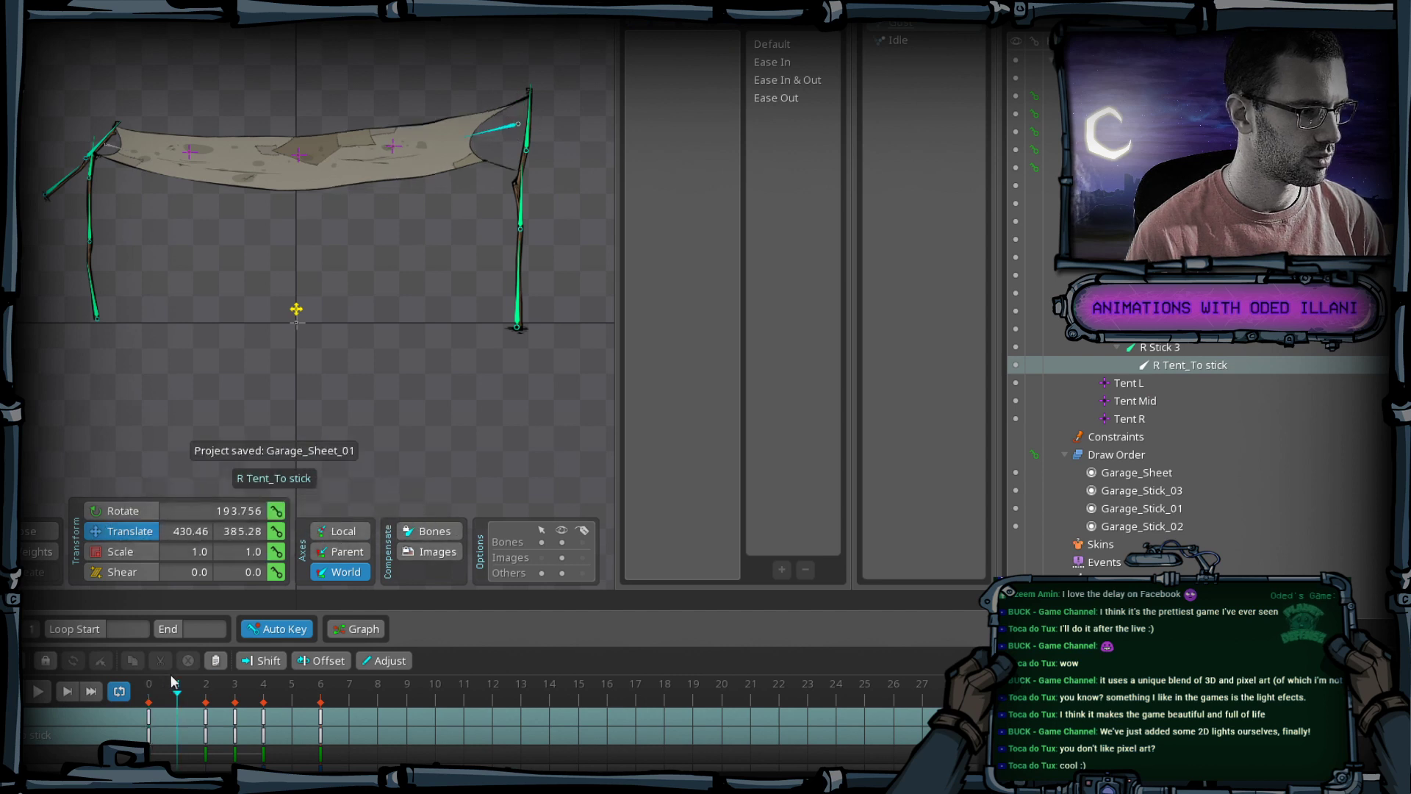
{"action": "key", "text": "c"}
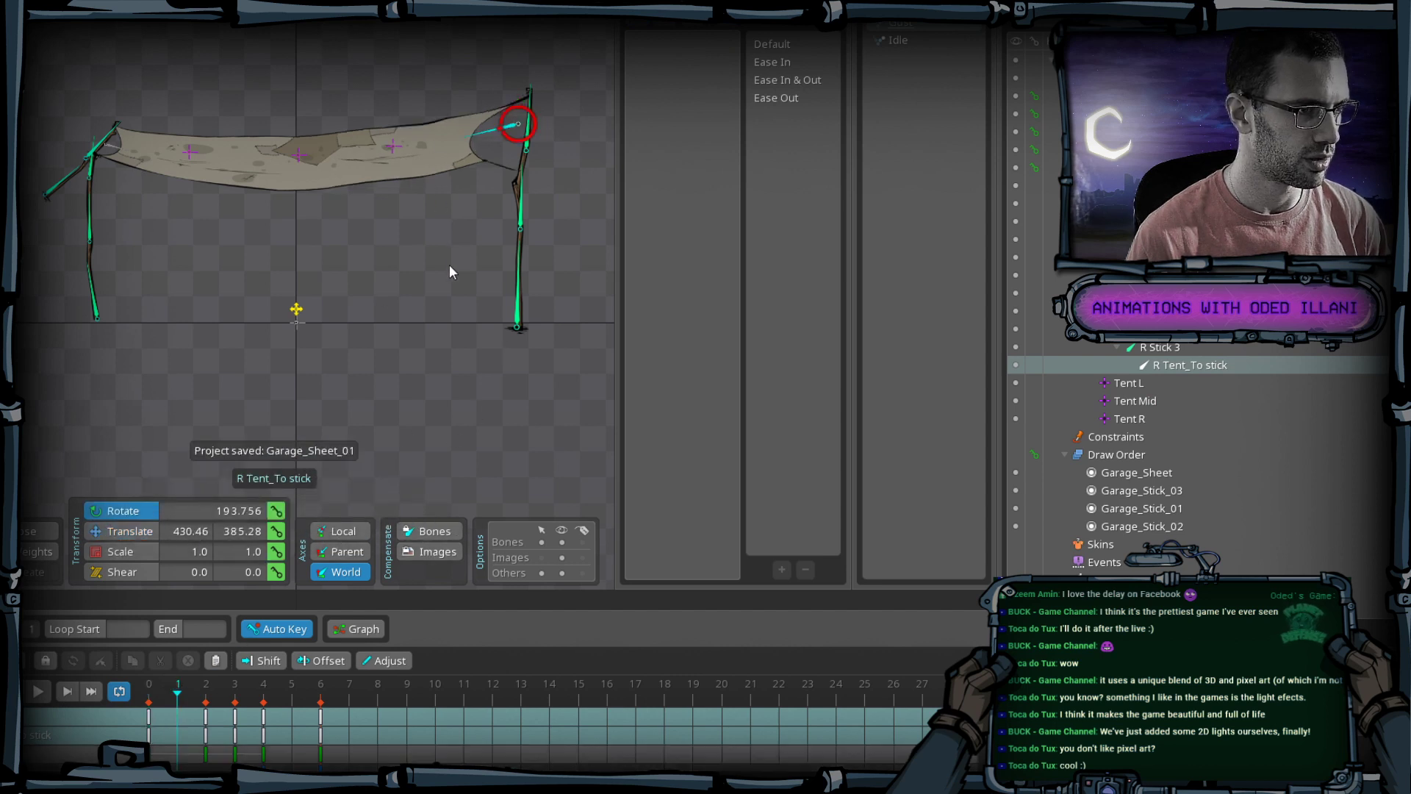
{"action": "left_click", "coordinate": [211, 694]}
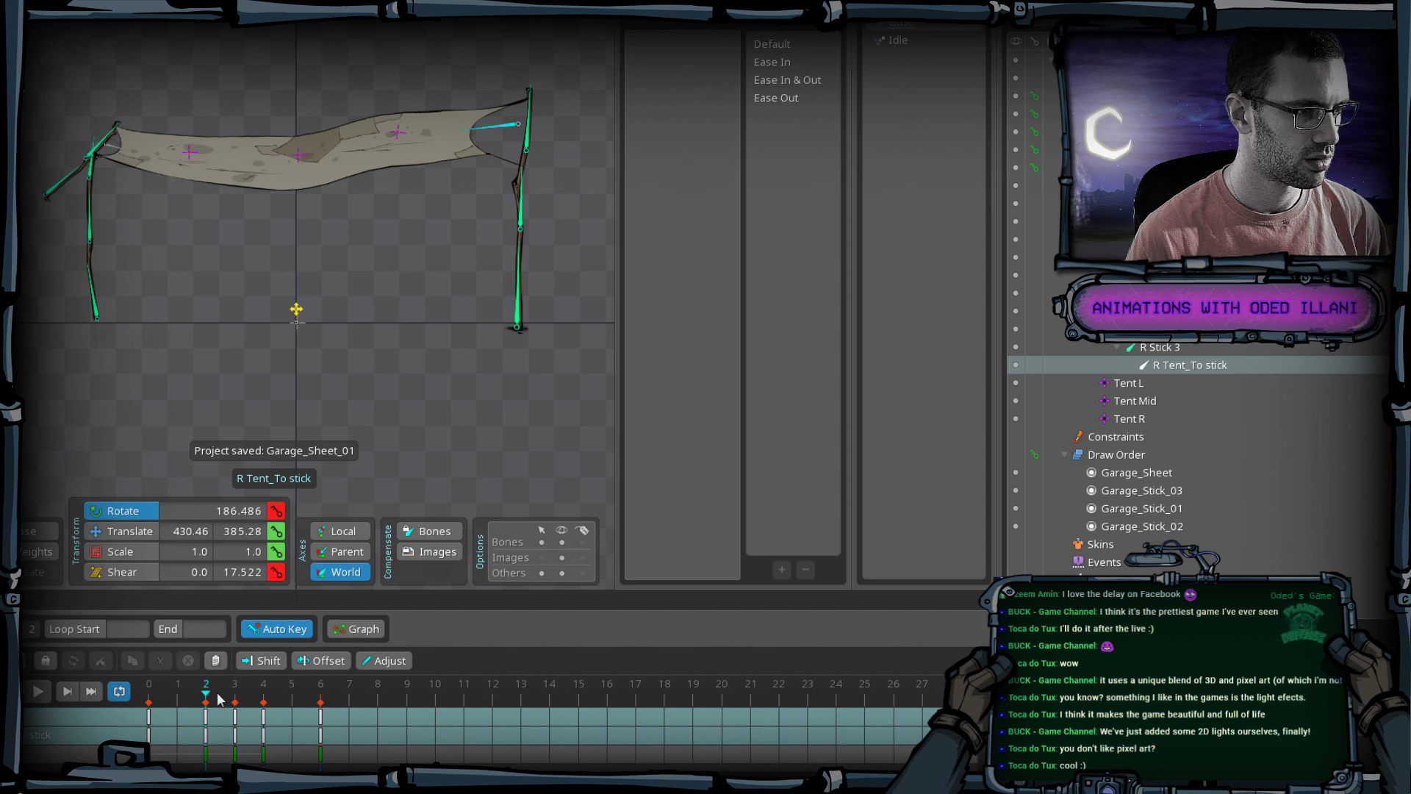
{"action": "mouse_move", "coordinate": [217, 694]}
{"action": "left_mouse_down"}
{"action": "mouse_move", "coordinate": [236, 694]}
{"action": "mouse_move", "coordinate": [211, 694]}
{"action": "left_mouse_up"}
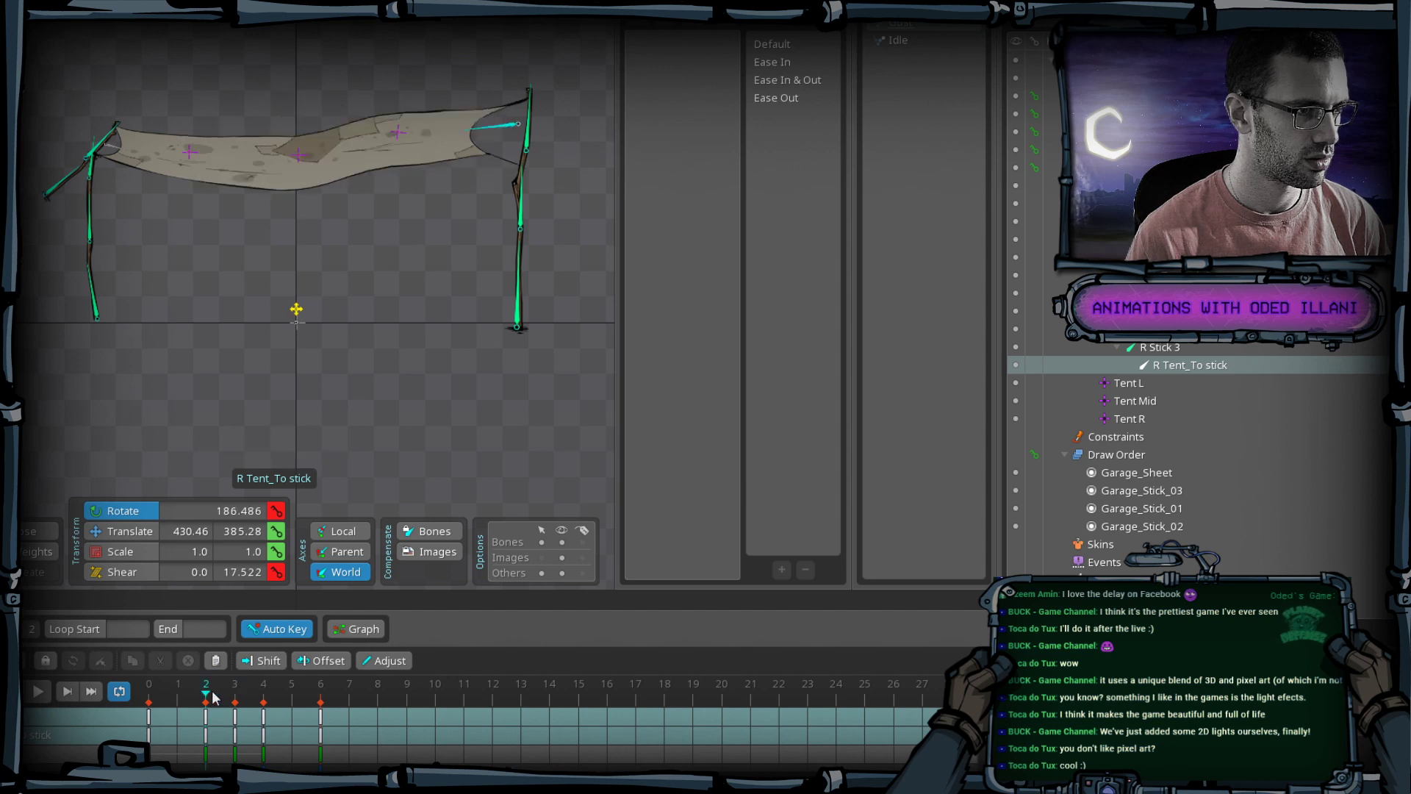
{"action": "left_click", "coordinate": [399, 129]}
{"action": "key", "text": "v"}
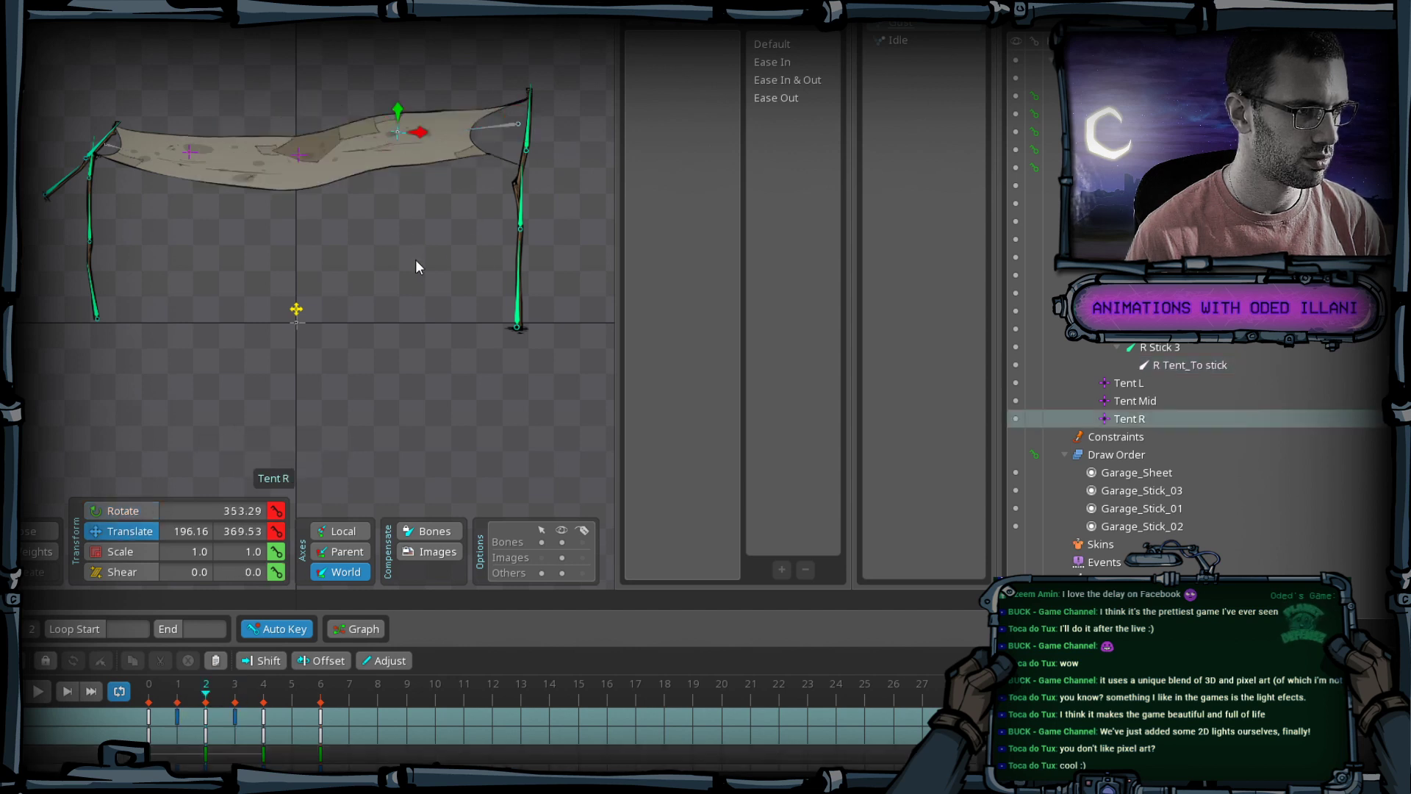
{"action": "mouse_move", "coordinate": [416, 261]}
{"action": "left_mouse_down"}
{"action": "mouse_move", "coordinate": [400, 210]}
{"action": "mouse_move", "coordinate": [412, 252]}
{"action": "left_mouse_up"}
{"action": "left_click", "coordinate": [188, 692]}
{"action": "key", "text": "c"}
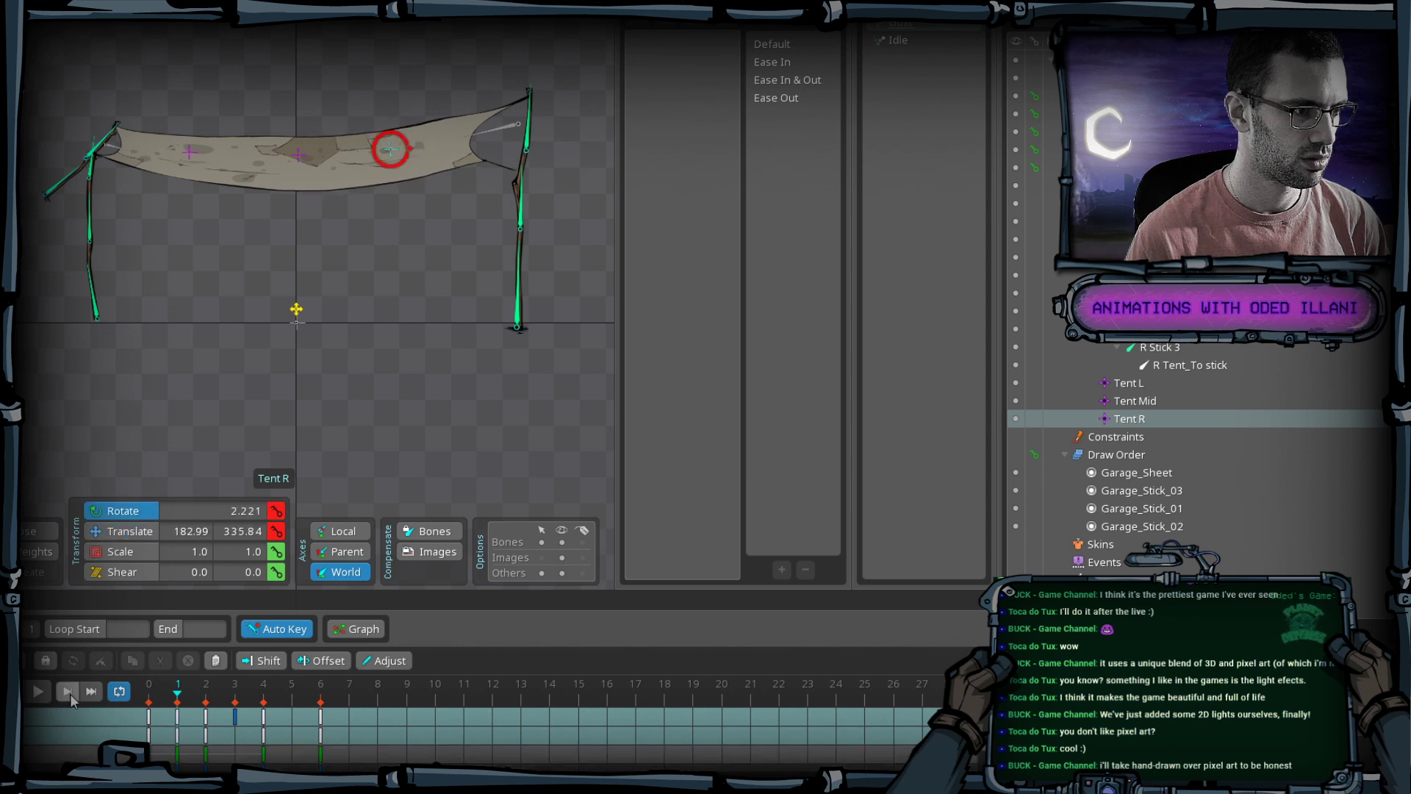
At frame 2, rotate Tent R to about 341.463 and raise it to a Y translation of about 404.29.
{"action": "left_click_drag", "start_coordinate": [147, 696], "coordinate": [200, 688]}
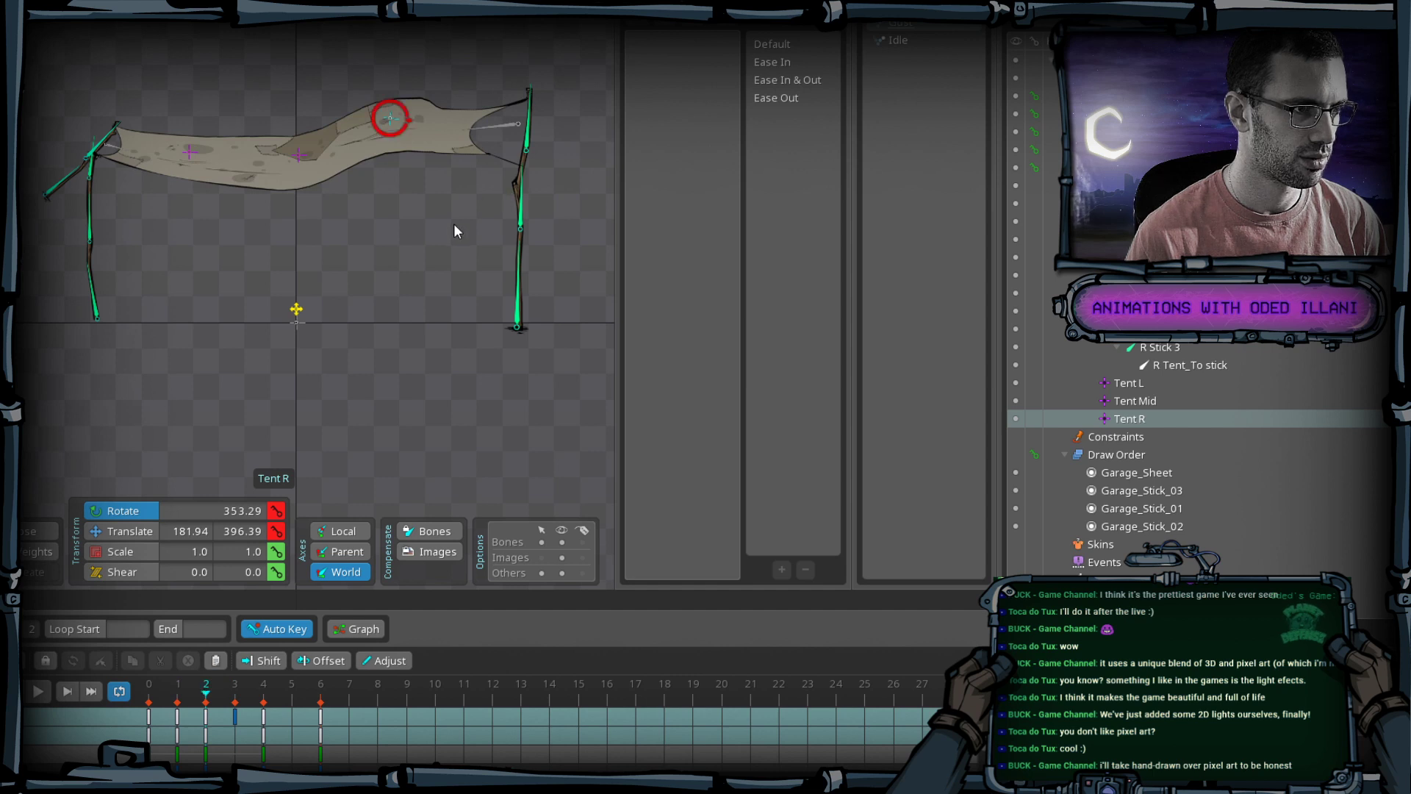
{"action": "left_click_drag", "start_coordinate": [452, 223], "coordinate": [434, 254]}
{"action": "key", "text": "v"}
{"action": "key", "text": "c"}
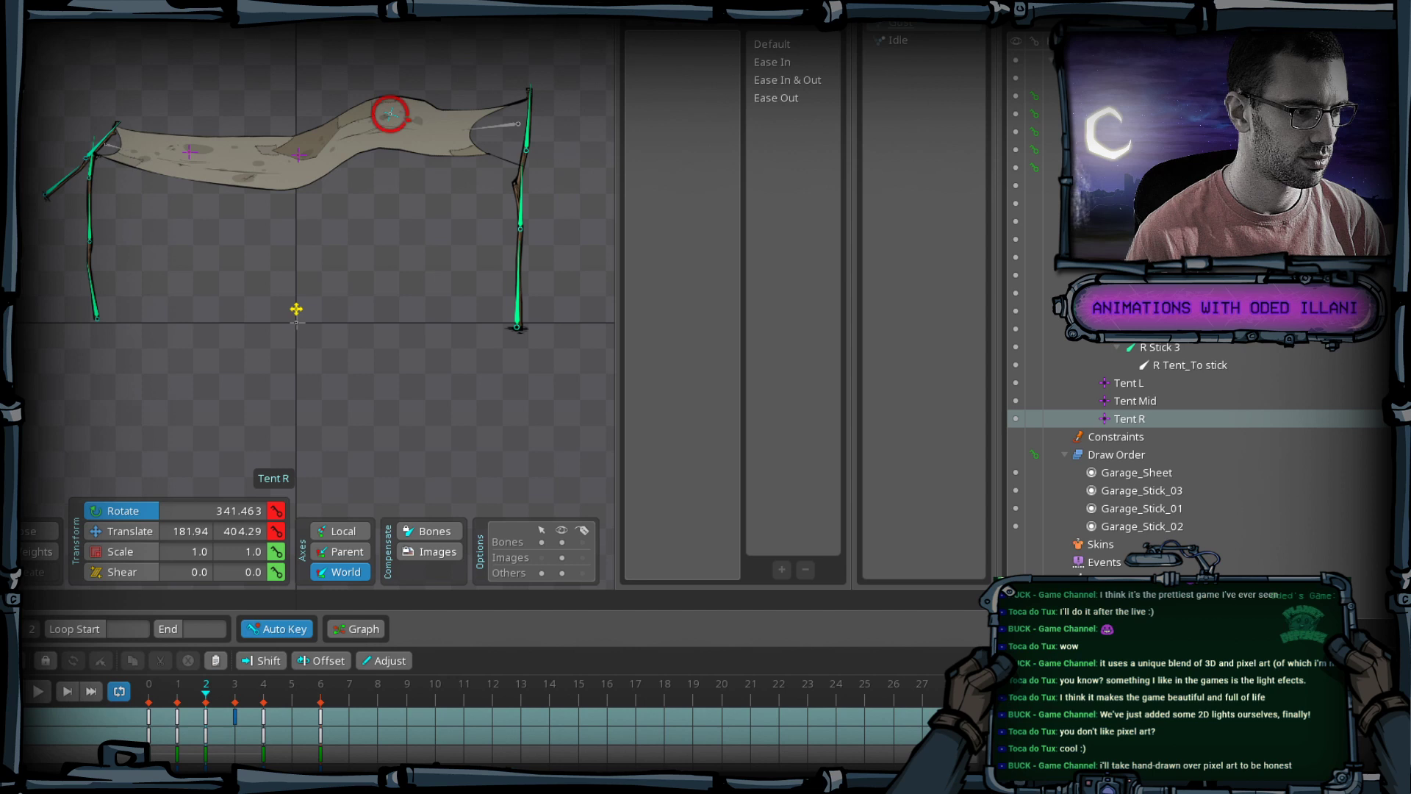
Raise Tent R slightly at frame 3 to smooth the wave behind the gust.
{"action": "left_click", "coordinate": [230, 702]}
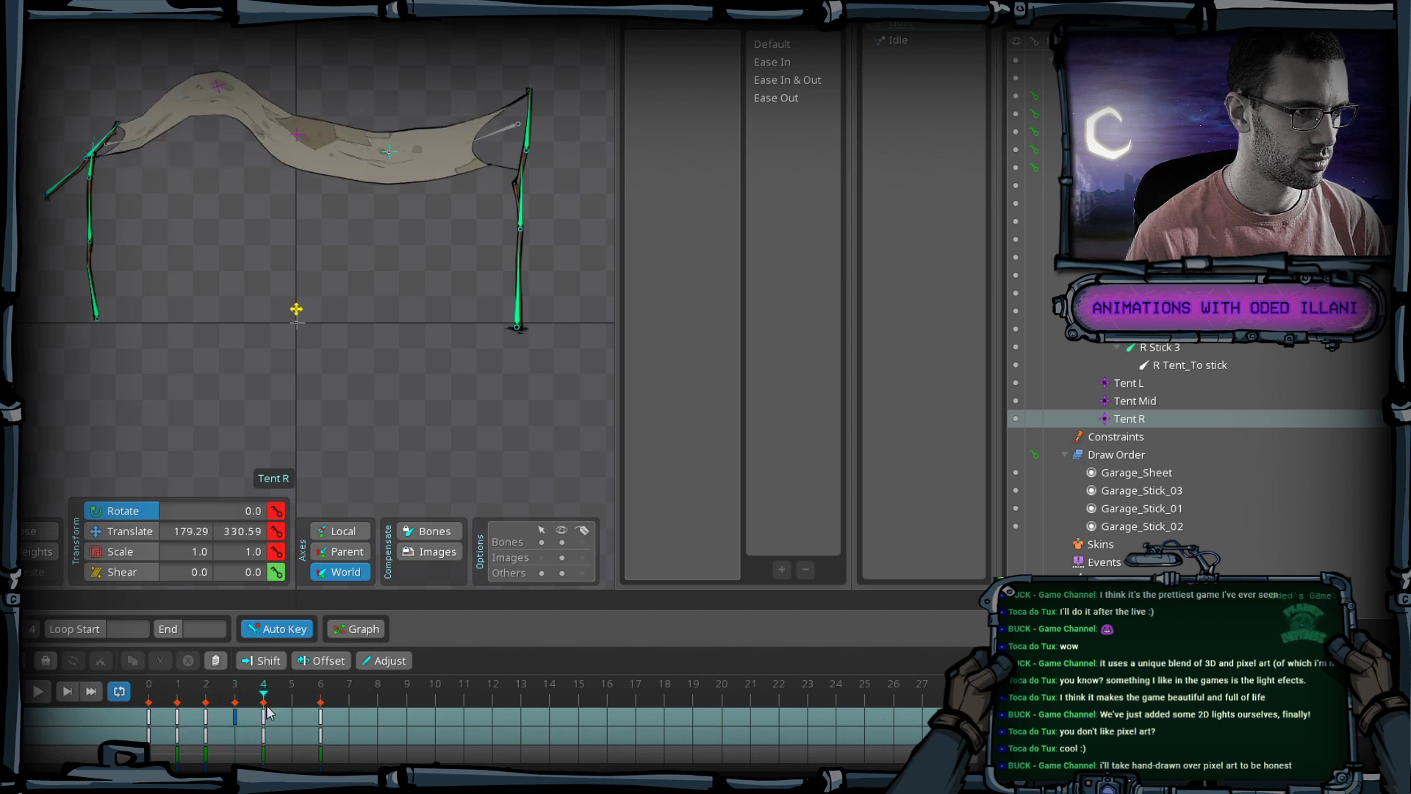
{"action": "key", "text": "v"}
{"action": "left_click_drag", "start_coordinate": [408, 234], "coordinate": [412, 222]}
{"action": "left_click_drag", "start_coordinate": [376, 286], "coordinate": [371, 291]}
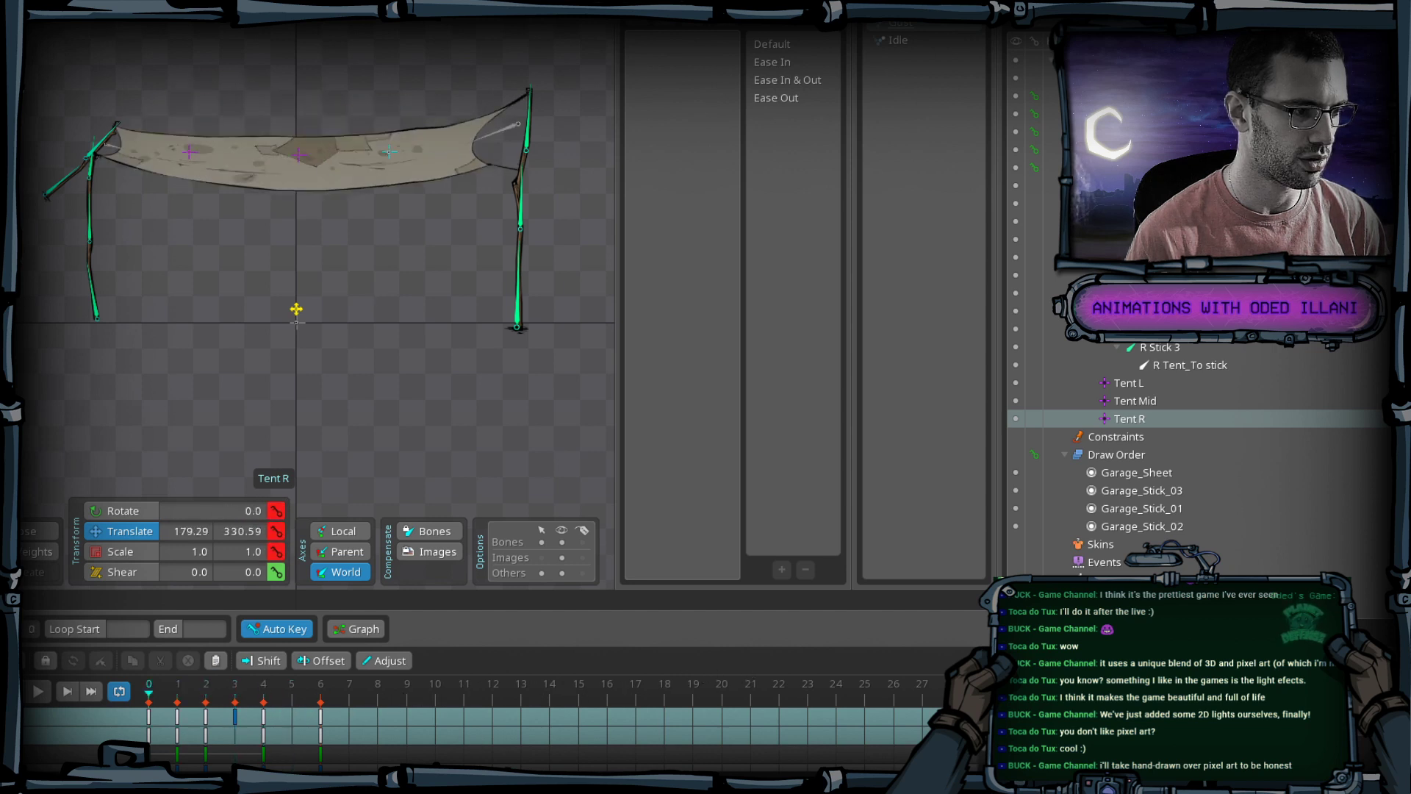
Play back the adjusted gust and save the project.
{"action": "left_click", "coordinate": [38, 692]}
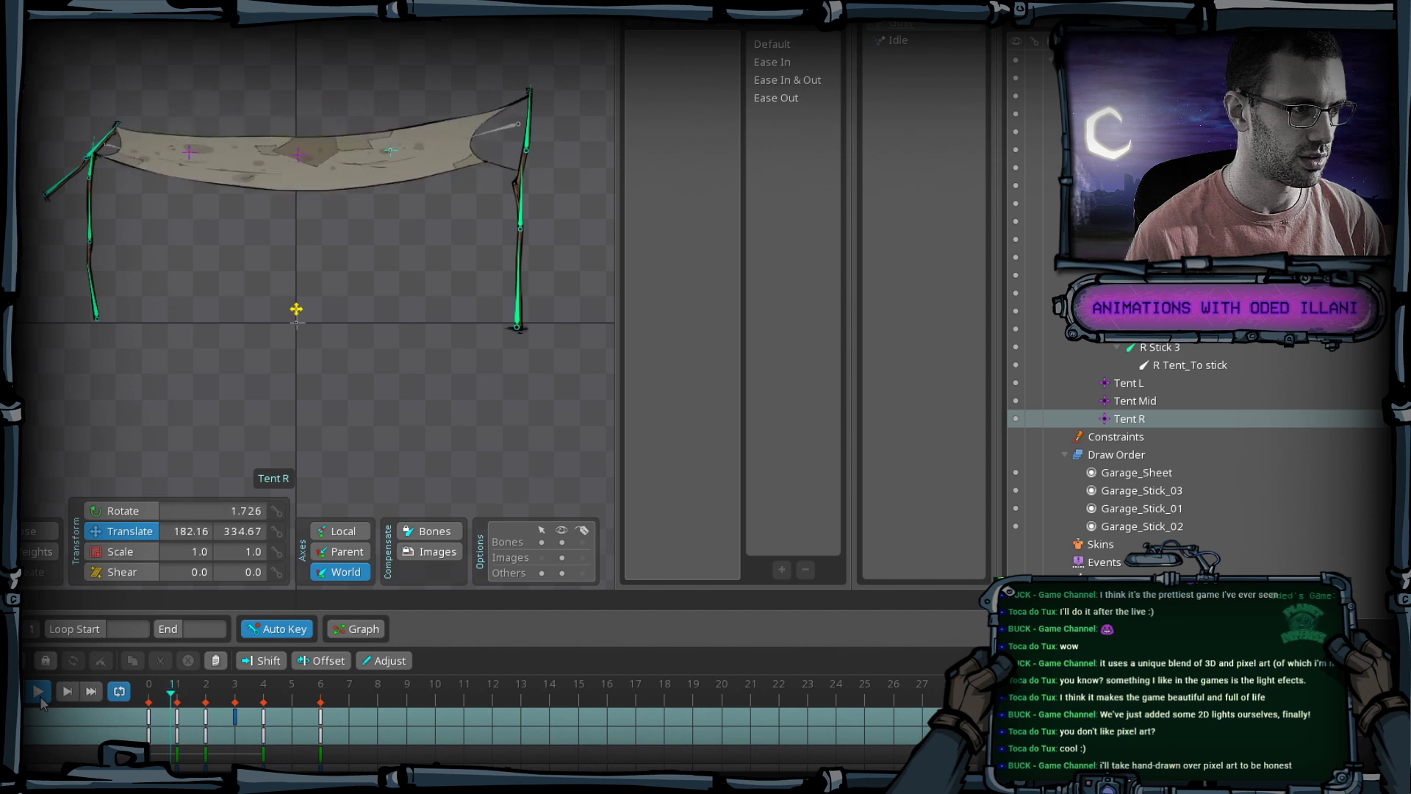
{"action": "left_click", "coordinate": [38, 691]}
{"action": "key", "text": "ctrl+s"}
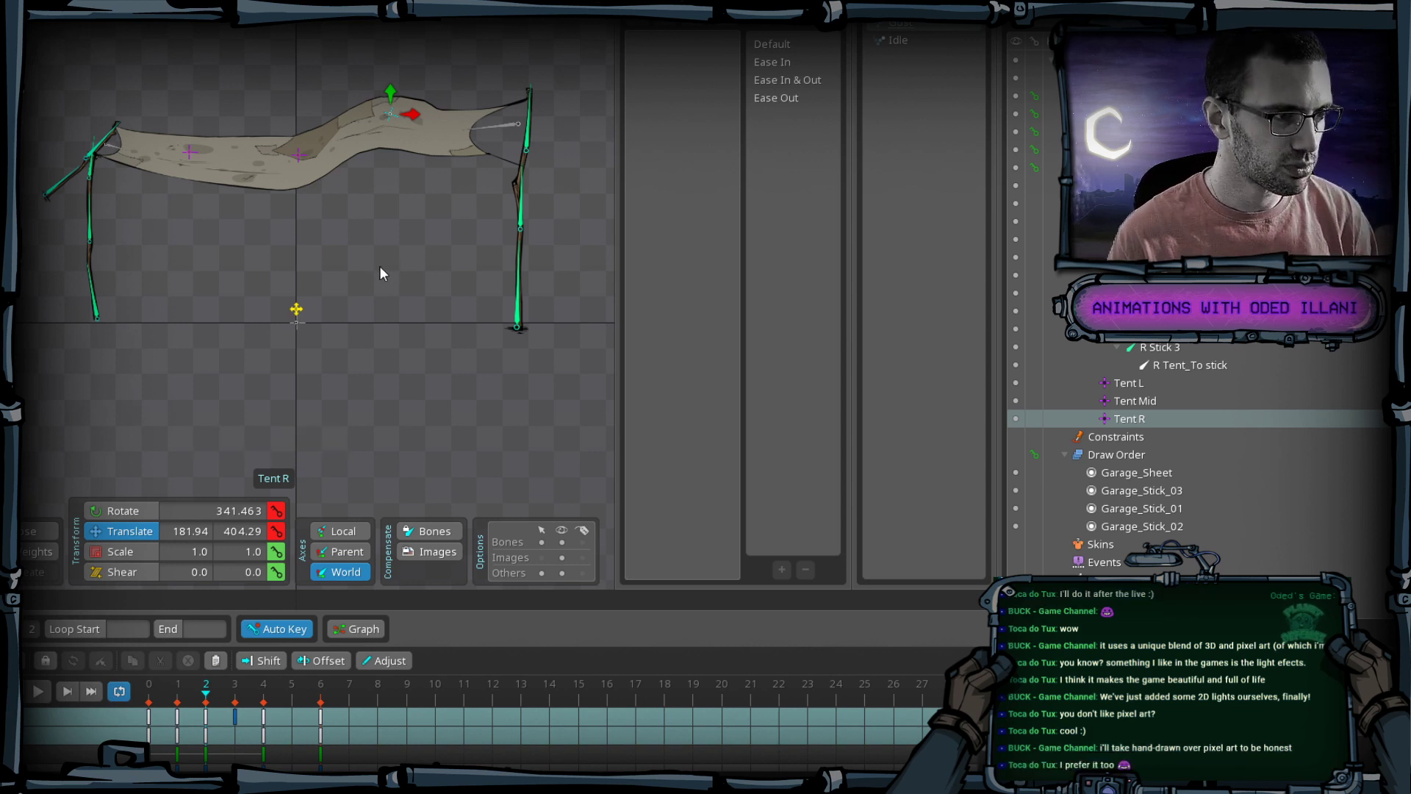
Key rotation, translation and scale of Tent L, Tent Mid, Tent R and L Tent_To stick at frames 3 and 5, and save.
{"action": "scroll", "coordinate": [233, 257], "scroll_direction": "down", "scroll_amount": 1}
{"action": "left_click_drag", "start_coordinate": [155, 121], "coordinate": [417, 244]}
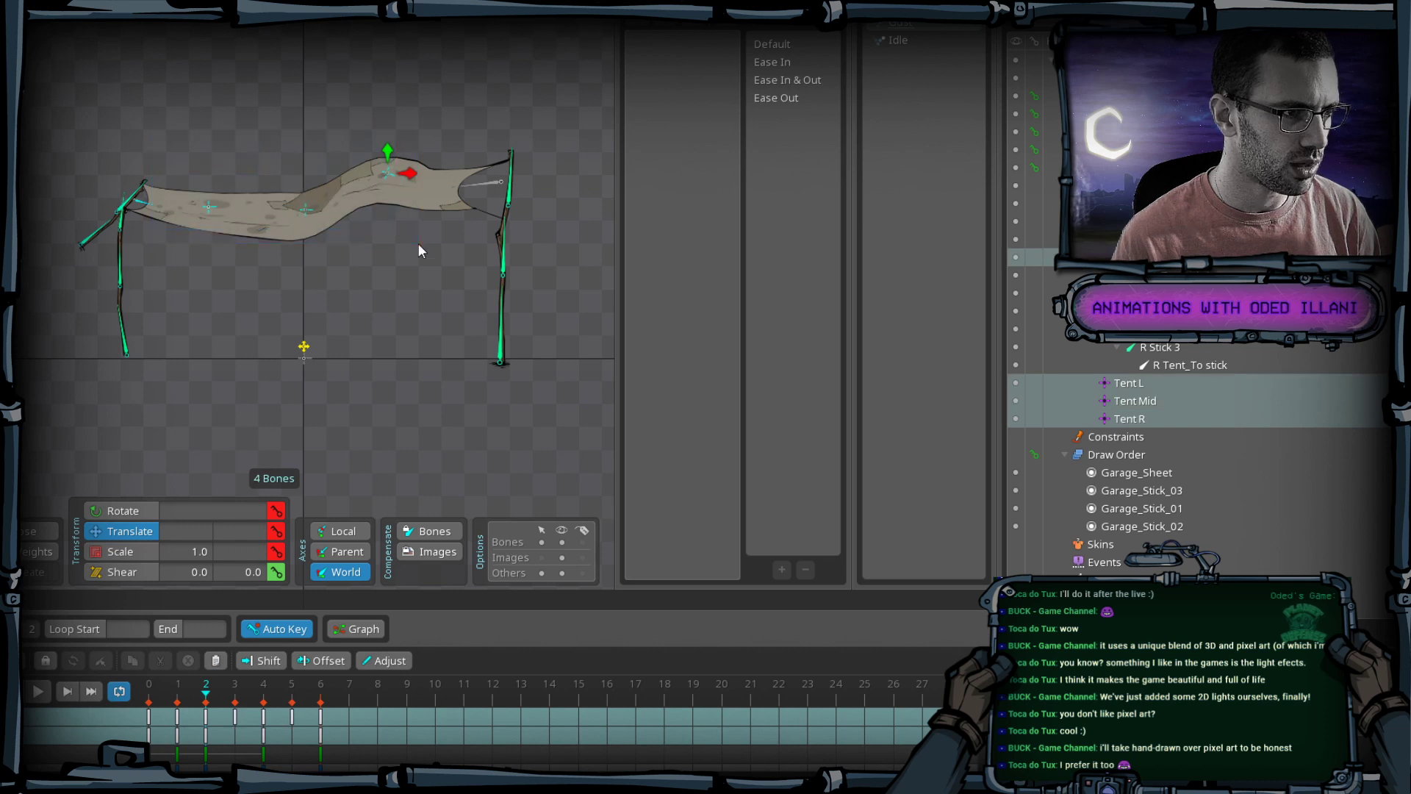
{"action": "key", "text": "ctrl+s"}
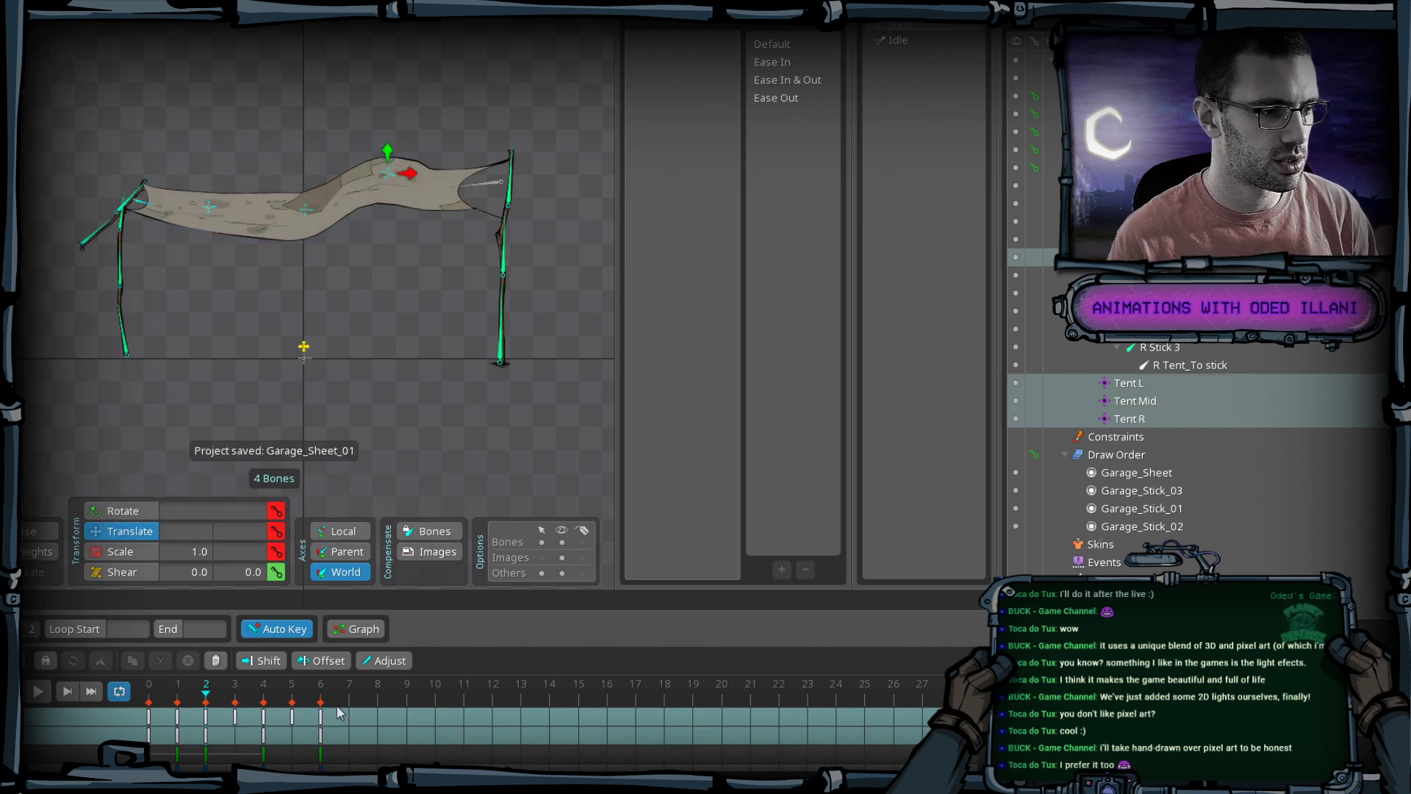
{"action": "left_click", "coordinate": [235, 691]}
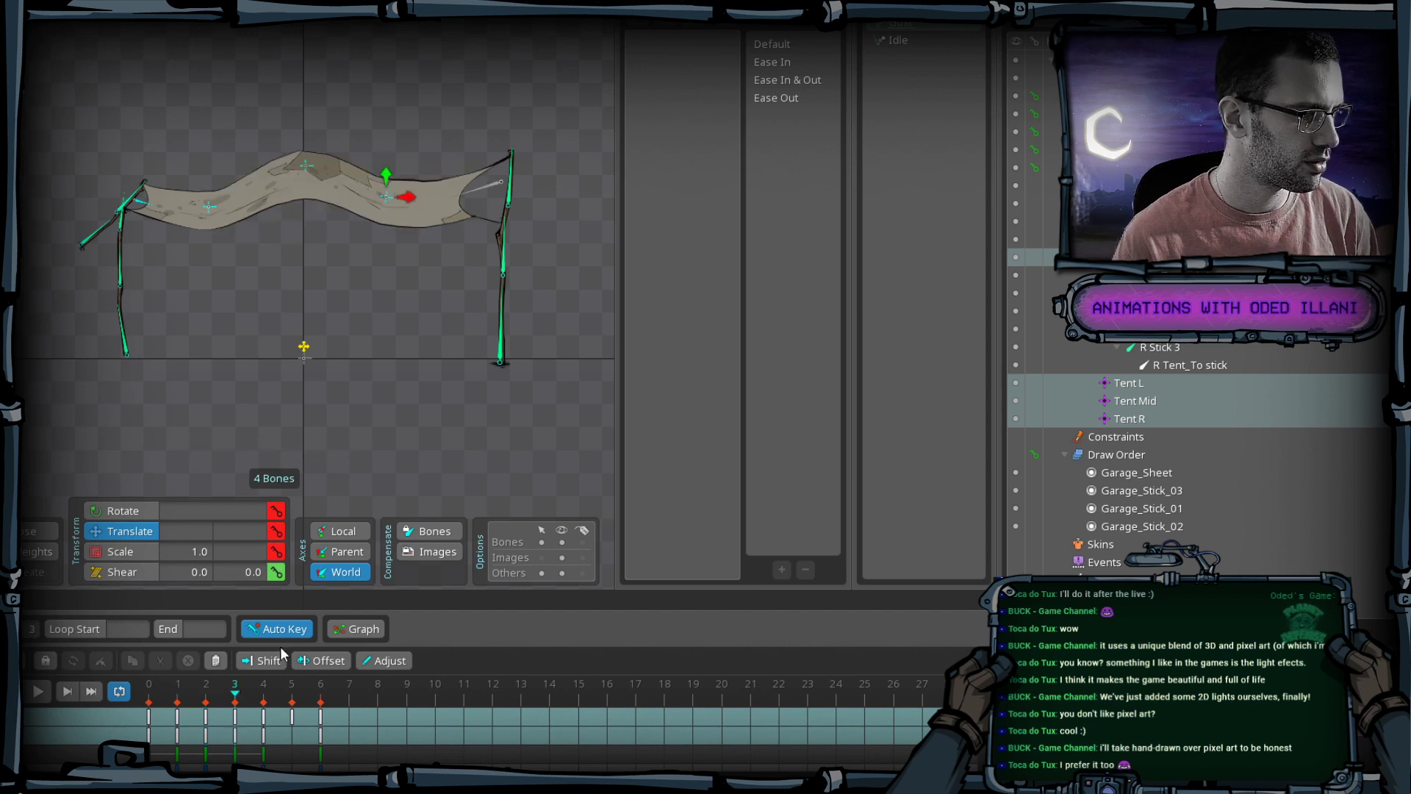
{"action": "left_click", "coordinate": [292, 691]}
{"action": "left_click", "coordinate": [278, 572]}
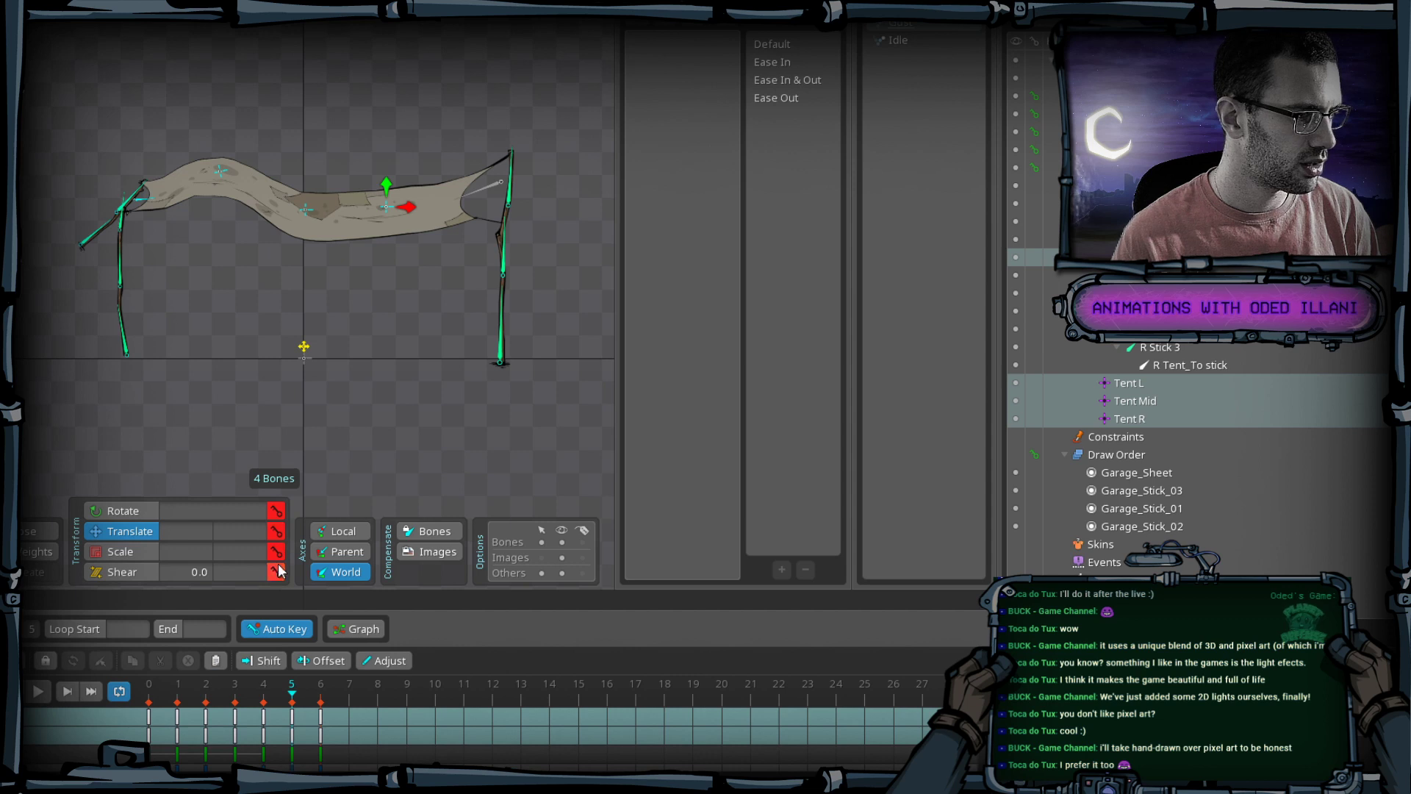
{"action": "left_click", "coordinate": [277, 572]}
{"action": "key", "text": "ctrl+s"}
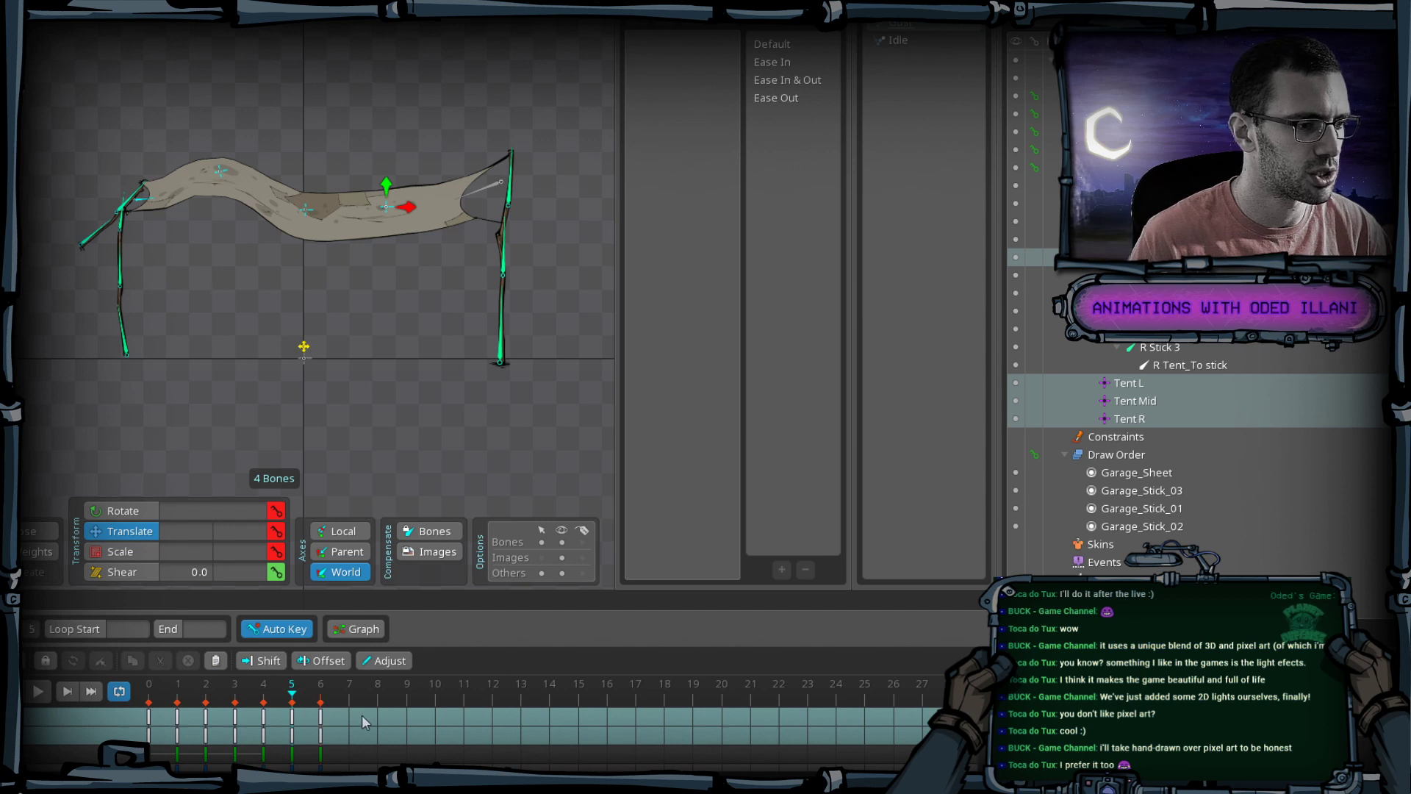
Try spacing the four selected bones' gust keys out to frames 3, 9, 19, 30, 40 and 60.
{"action": "left_click_drag", "start_coordinate": [350, 727], "coordinate": [252, 728]}
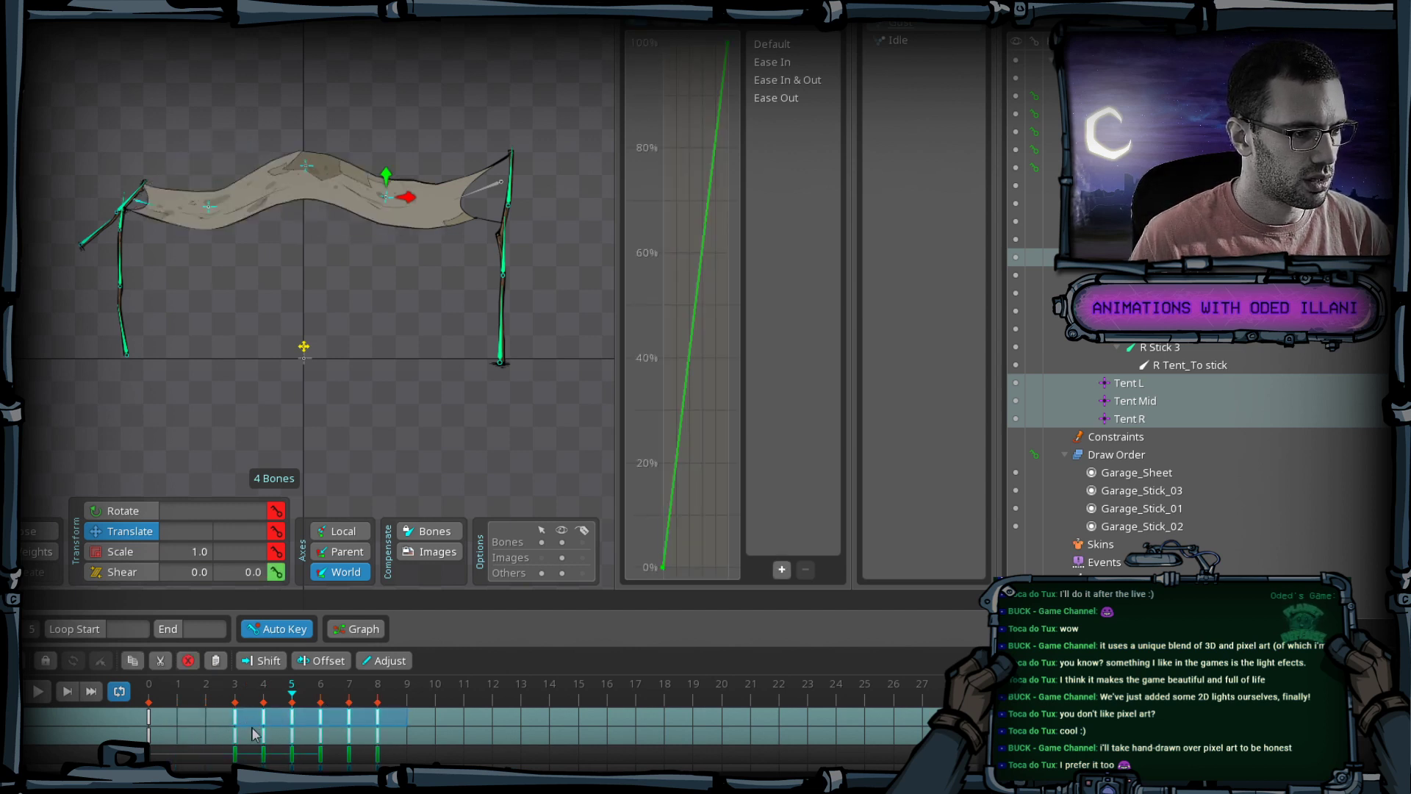
{"action": "left_click_drag", "start_coordinate": [482, 725], "coordinate": [412, 718]}
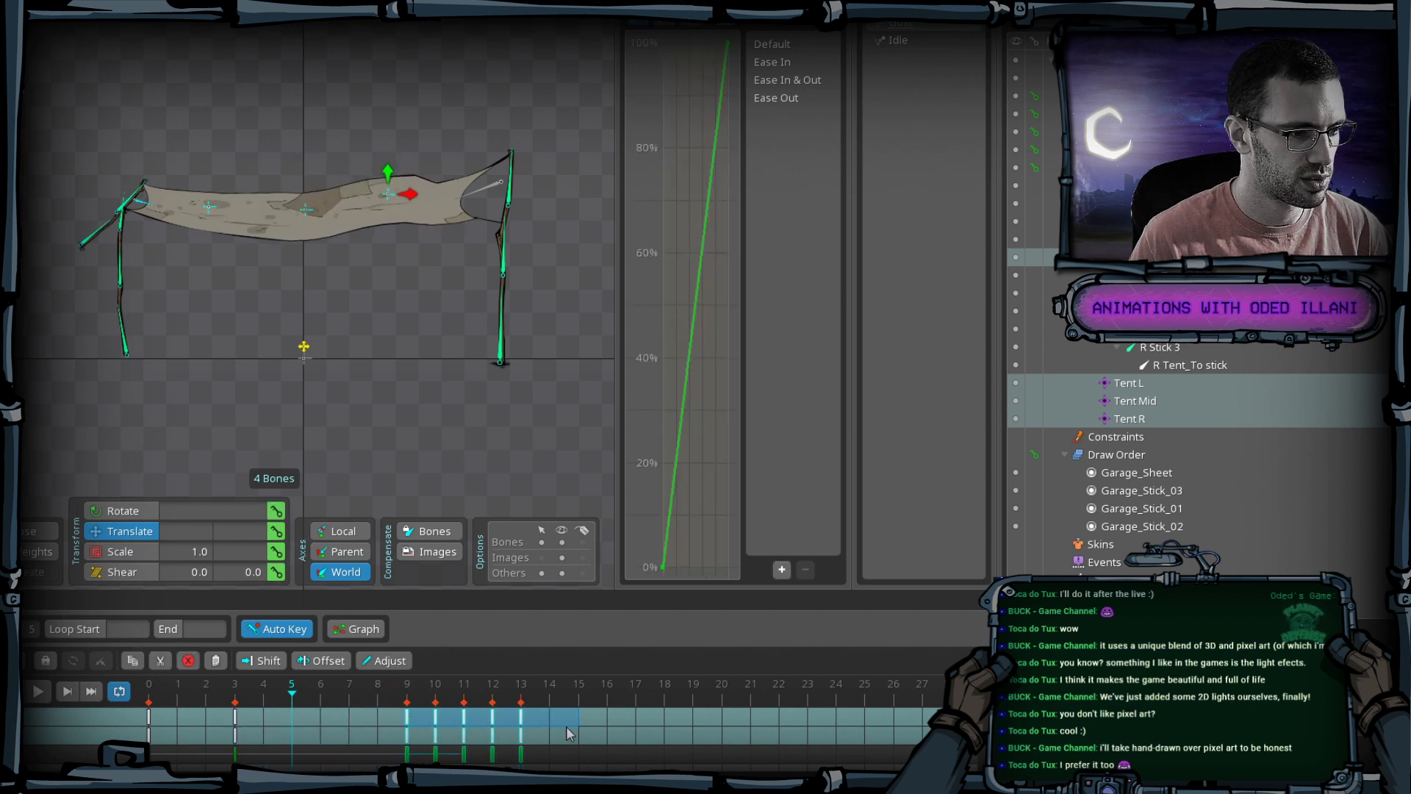
{"action": "left_click_drag", "start_coordinate": [569, 721], "coordinate": [735, 717]}
{"action": "scroll", "coordinate": [718, 676], "scroll_direction": "down", "scroll_amount": 3}
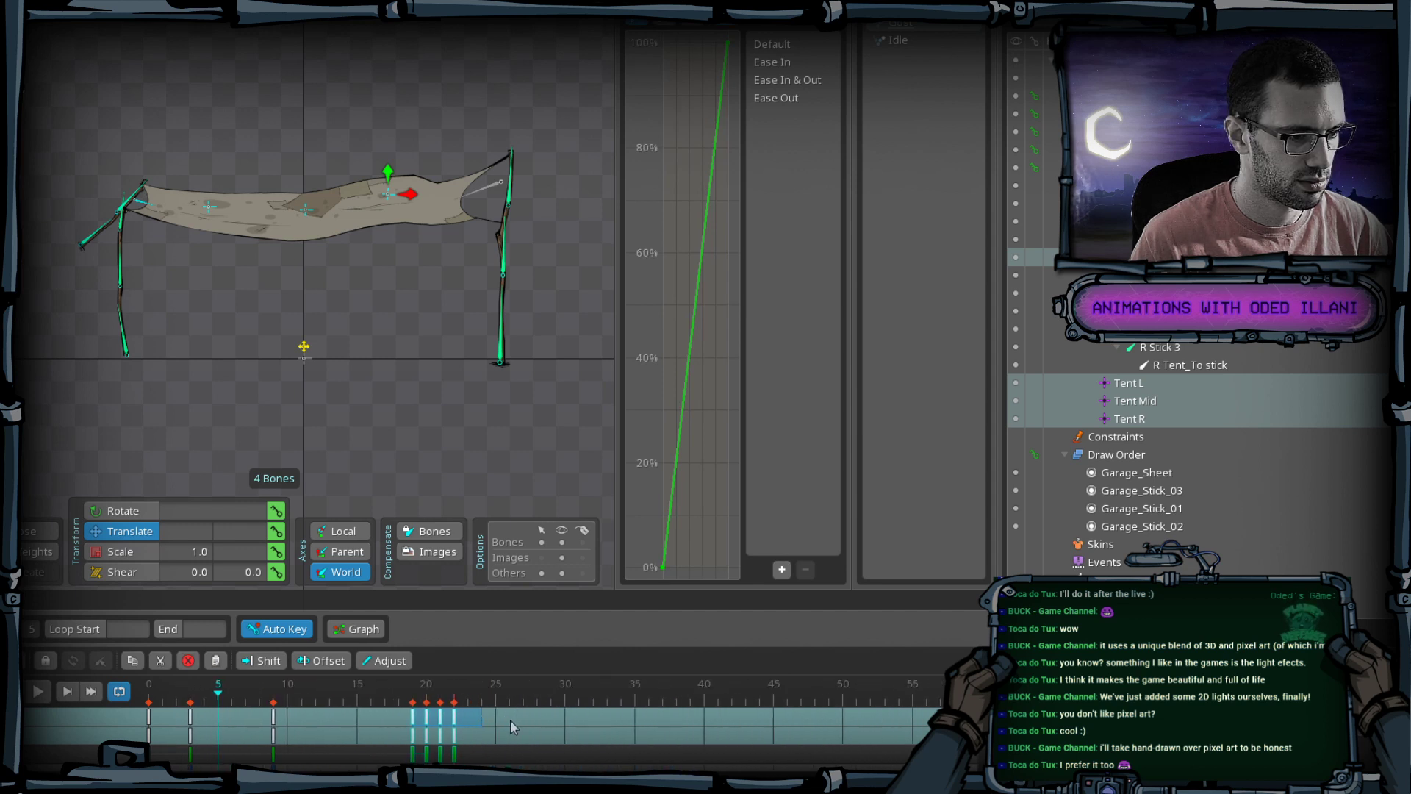
{"action": "left_click_drag", "start_coordinate": [507, 719], "coordinate": [862, 730]}
{"action": "left_click", "coordinate": [638, 718]}
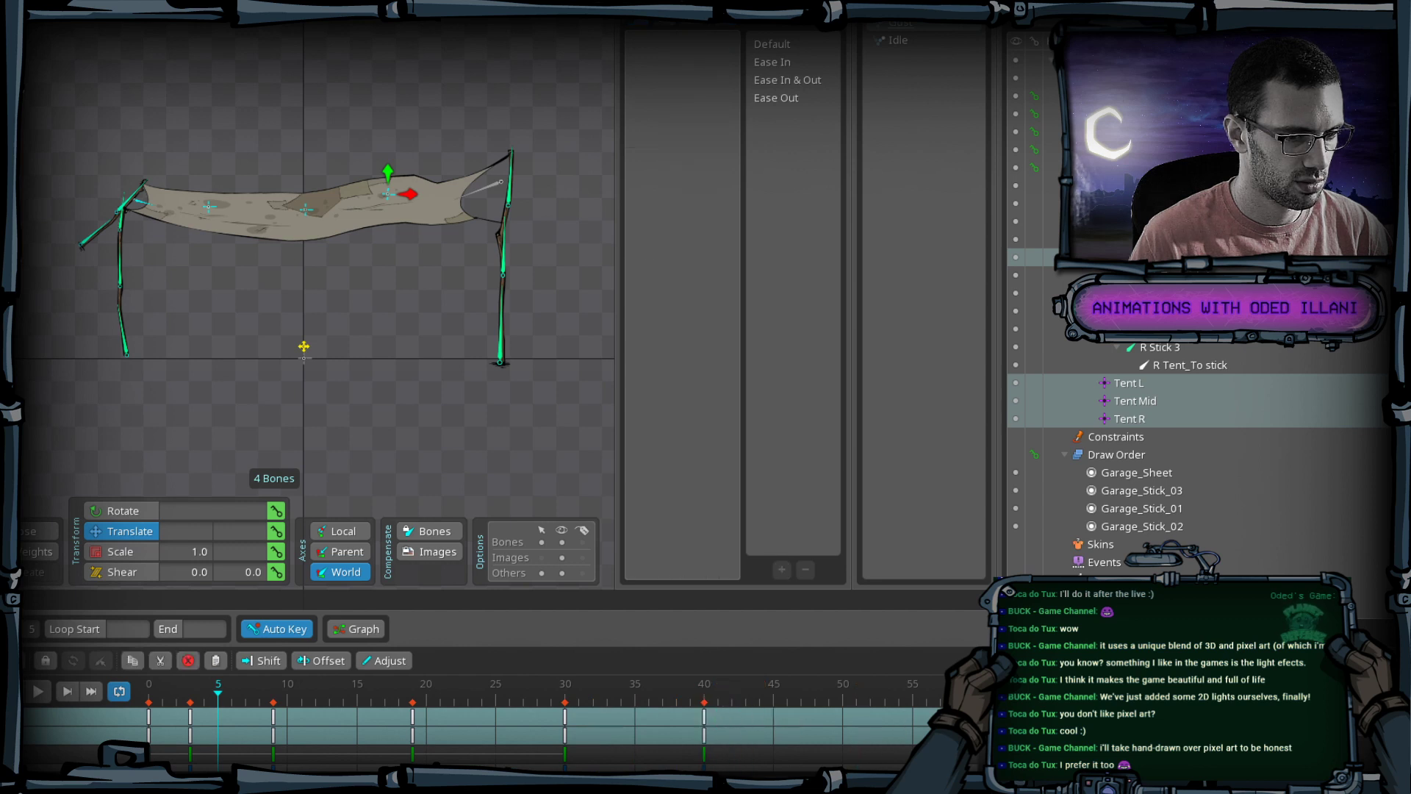
{"action": "scroll", "coordinate": [754, 691], "scroll_direction": "down", "scroll_amount": 6}
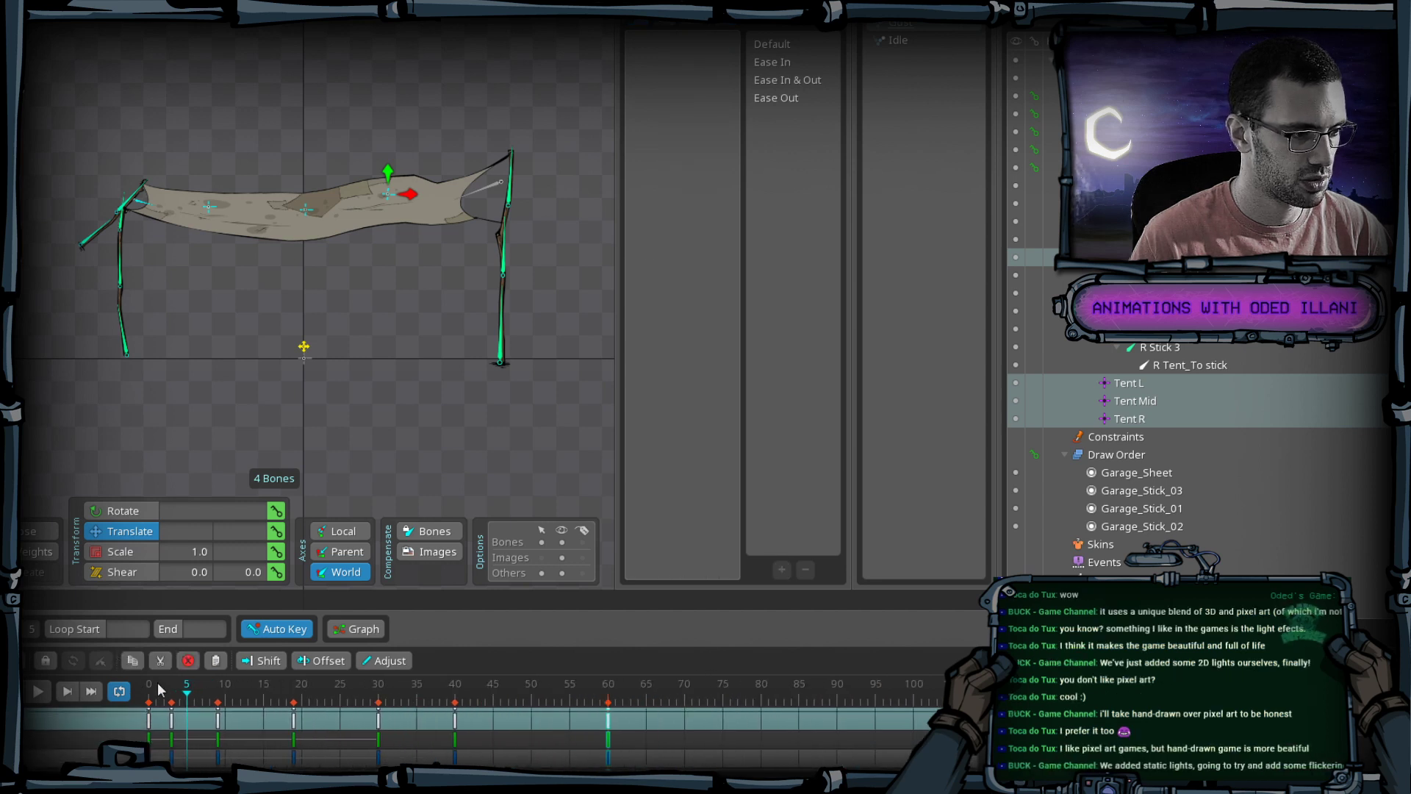
Play back the stretched gust from frame 0 and undo the key spacing.
{"action": "left_click_drag", "start_coordinate": [182, 688], "coordinate": [119, 687]}
{"action": "left_click", "coordinate": [38, 692]}
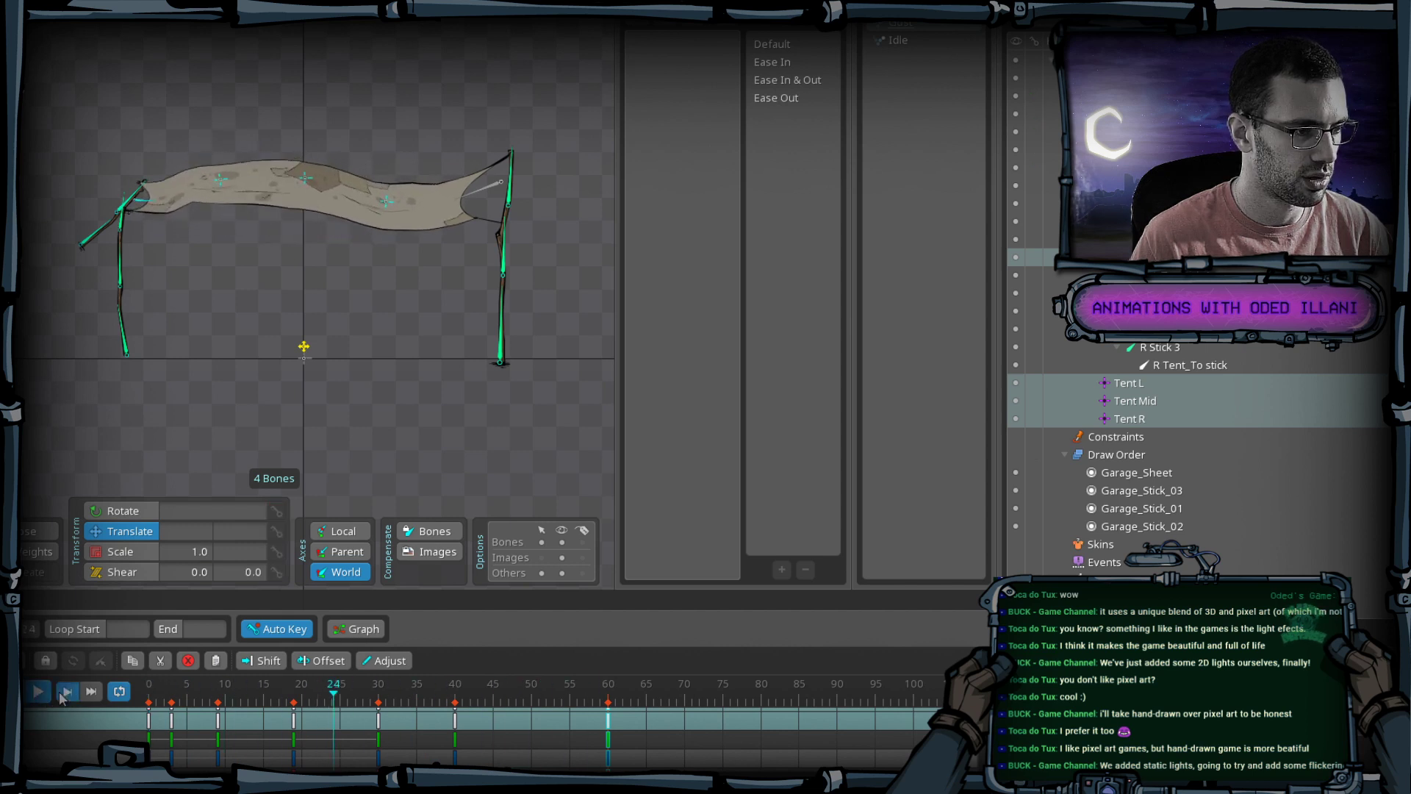
{"action": "left_click", "coordinate": [38, 692]}
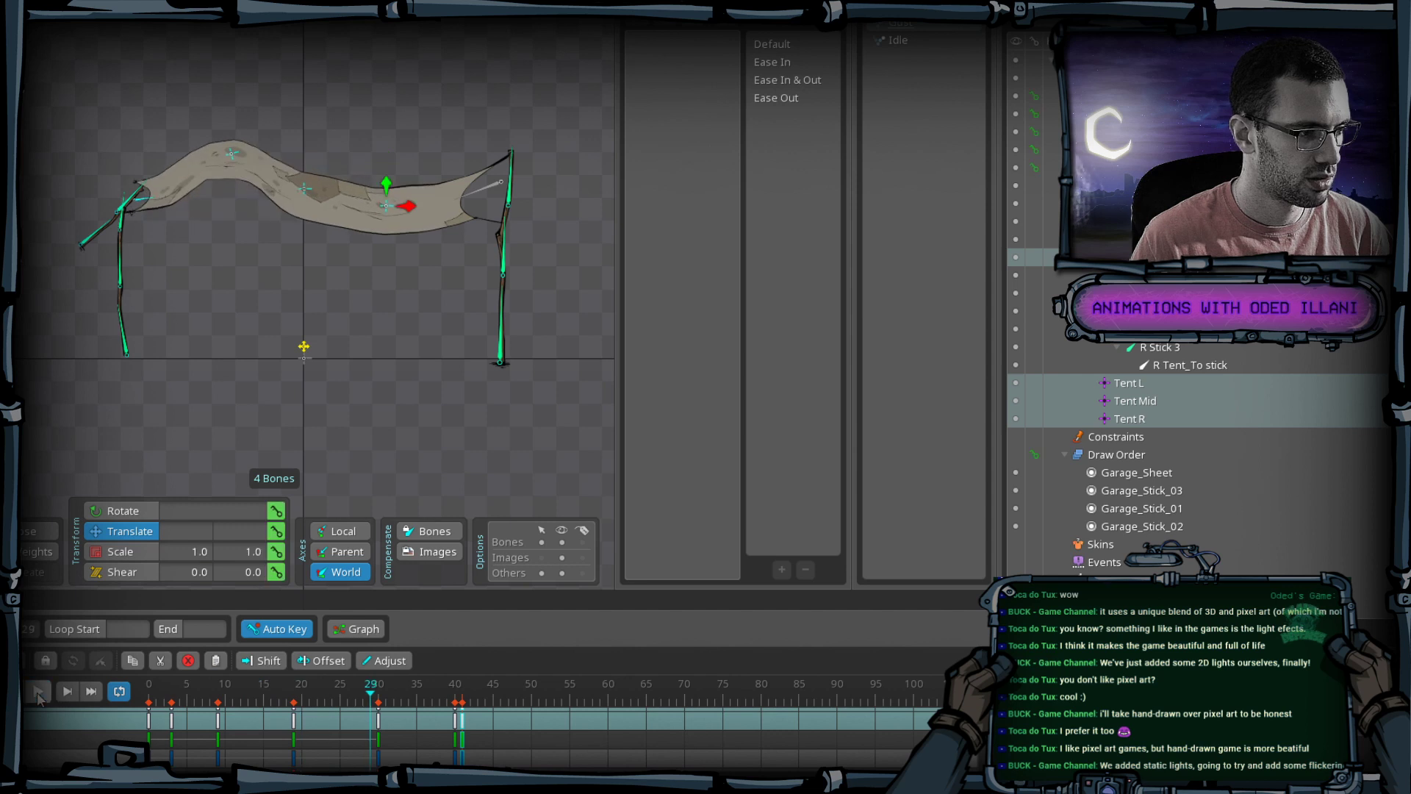
{"action": "key", "text": "ctrl+z"}
{"action": "key", "text": "ctrl+z"}
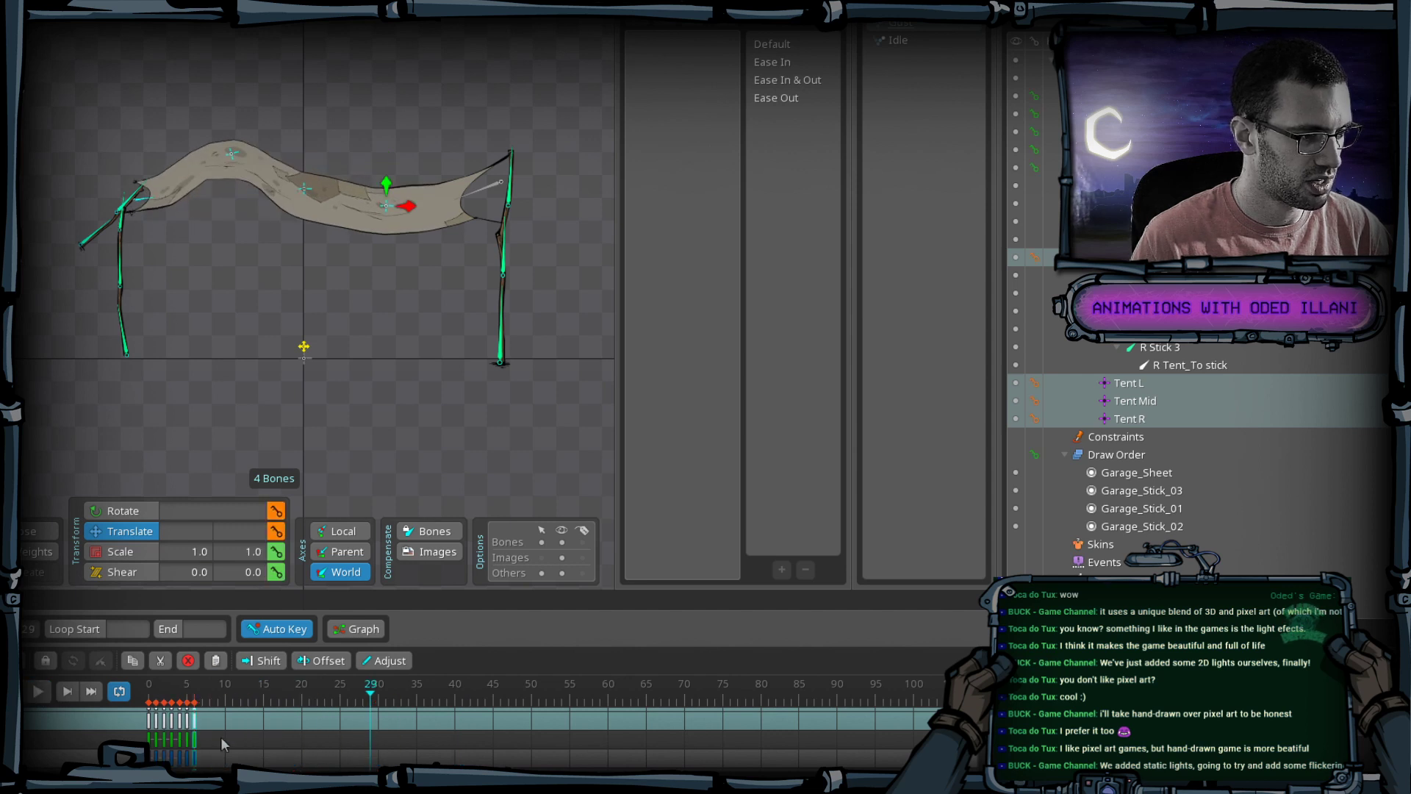
Scale all gust keys of the four selected bones evenly so that they span frames 0 to 40.
{"action": "left_click", "coordinate": [213, 735]}
{"action": "left_click_drag", "start_coordinate": [222, 710], "coordinate": [67, 700]}
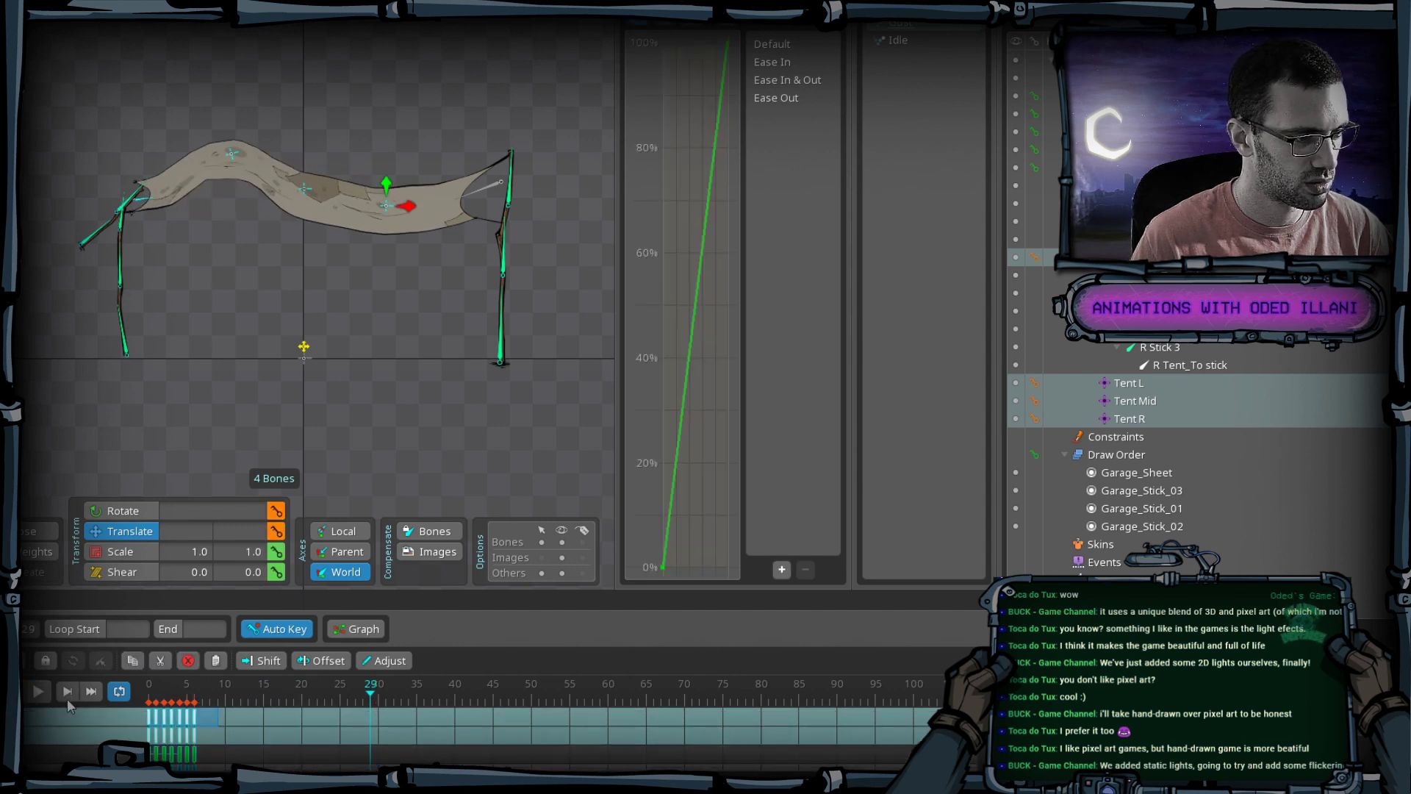
{"action": "left_click_drag", "start_coordinate": [217, 718], "coordinate": [812, 718]}
{"action": "left_click_drag", "start_coordinate": [913, 718], "coordinate": [838, 718]}
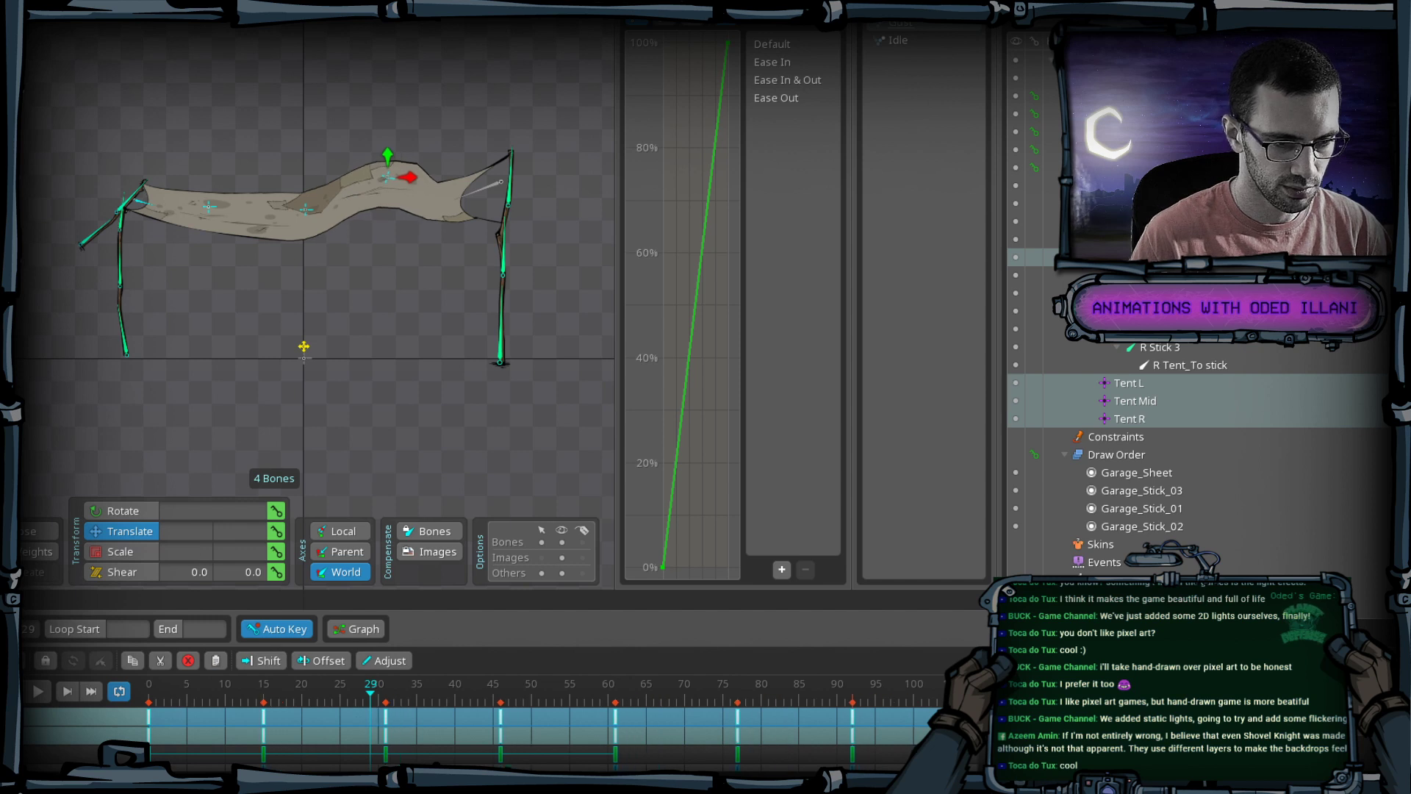
{"action": "left_click_drag", "start_coordinate": [1172, 754], "coordinate": [606, 747]}
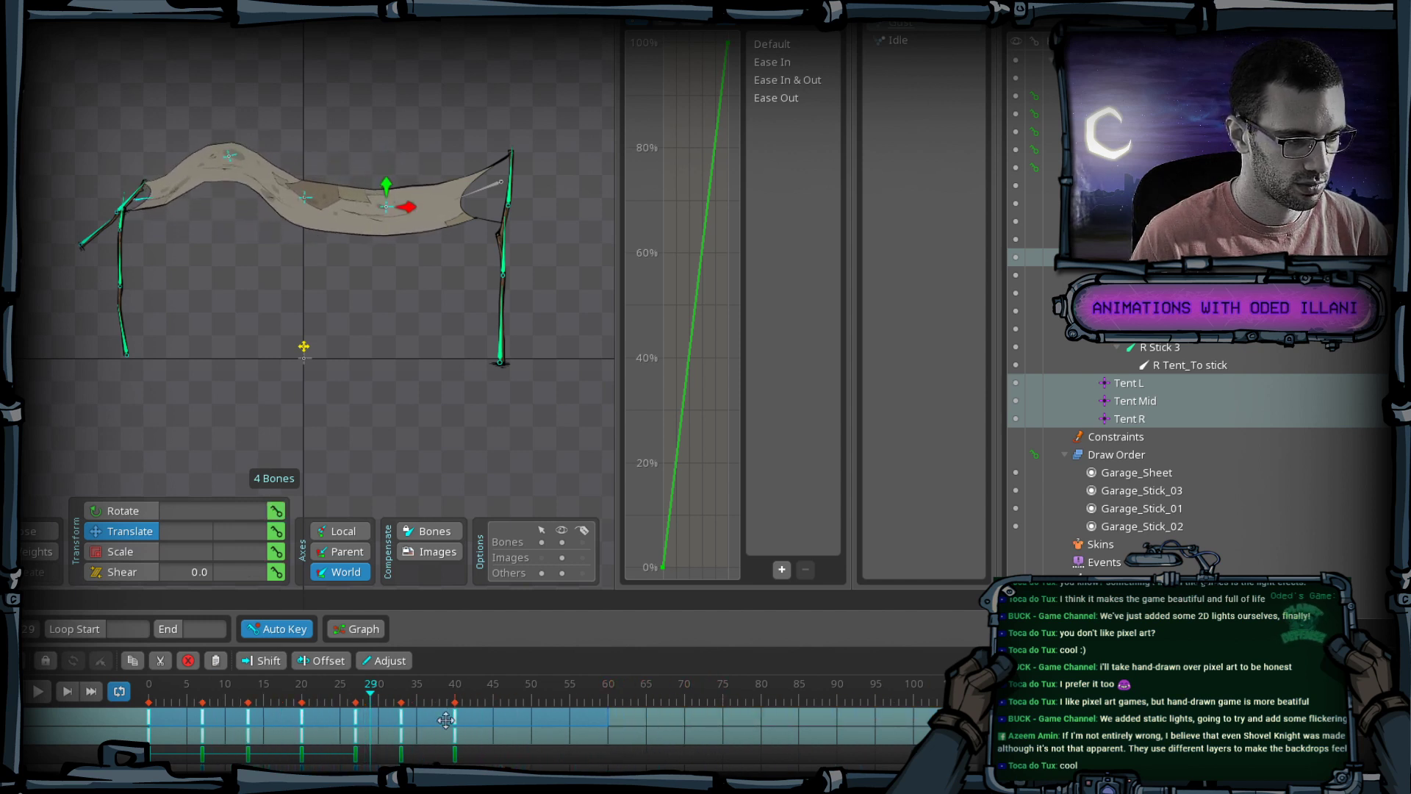
Play back the evenly scaled gust and undo the scaling of its keys.
{"action": "left_click", "coordinate": [36, 692]}
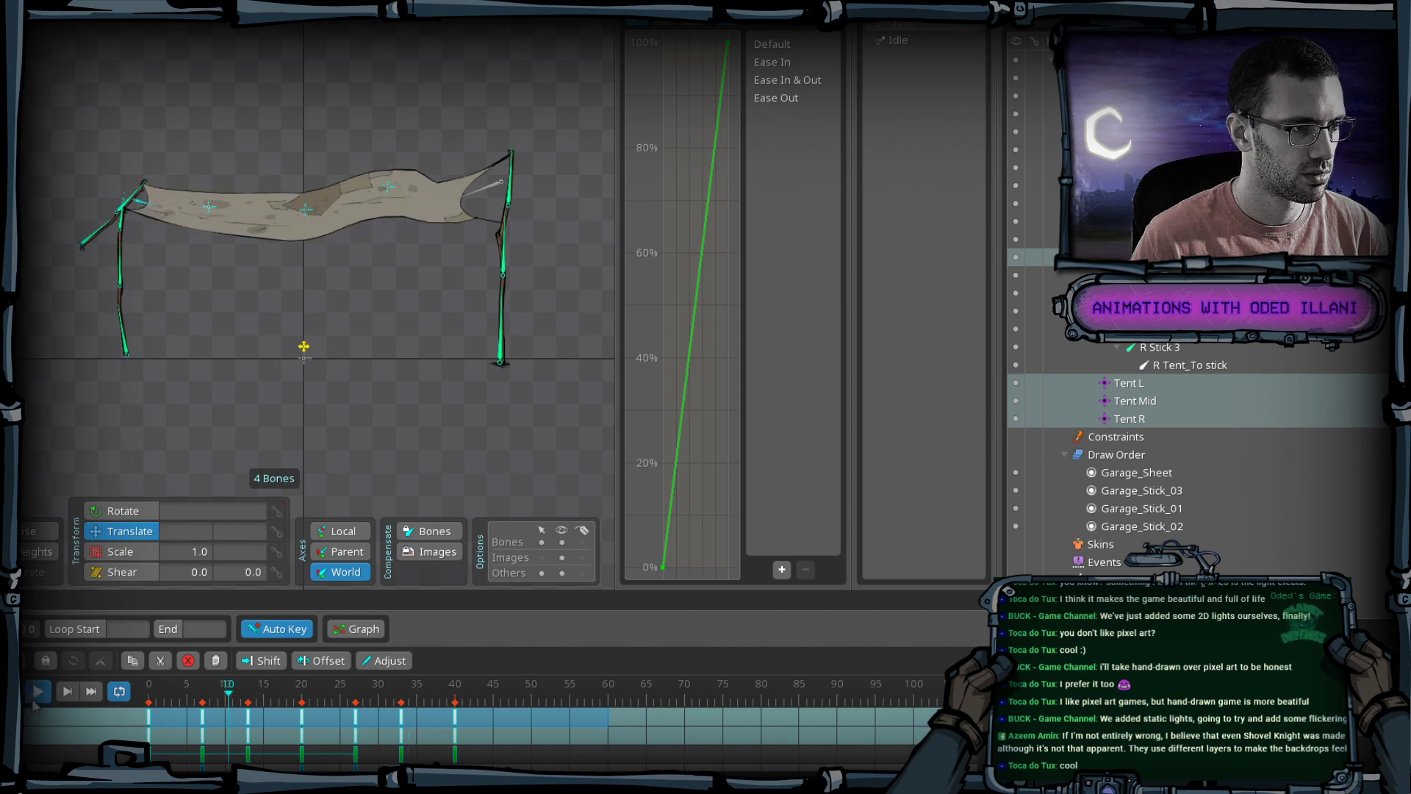
{"action": "left_click", "coordinate": [35, 698]}
{"action": "key", "text": "ctrl+z"}
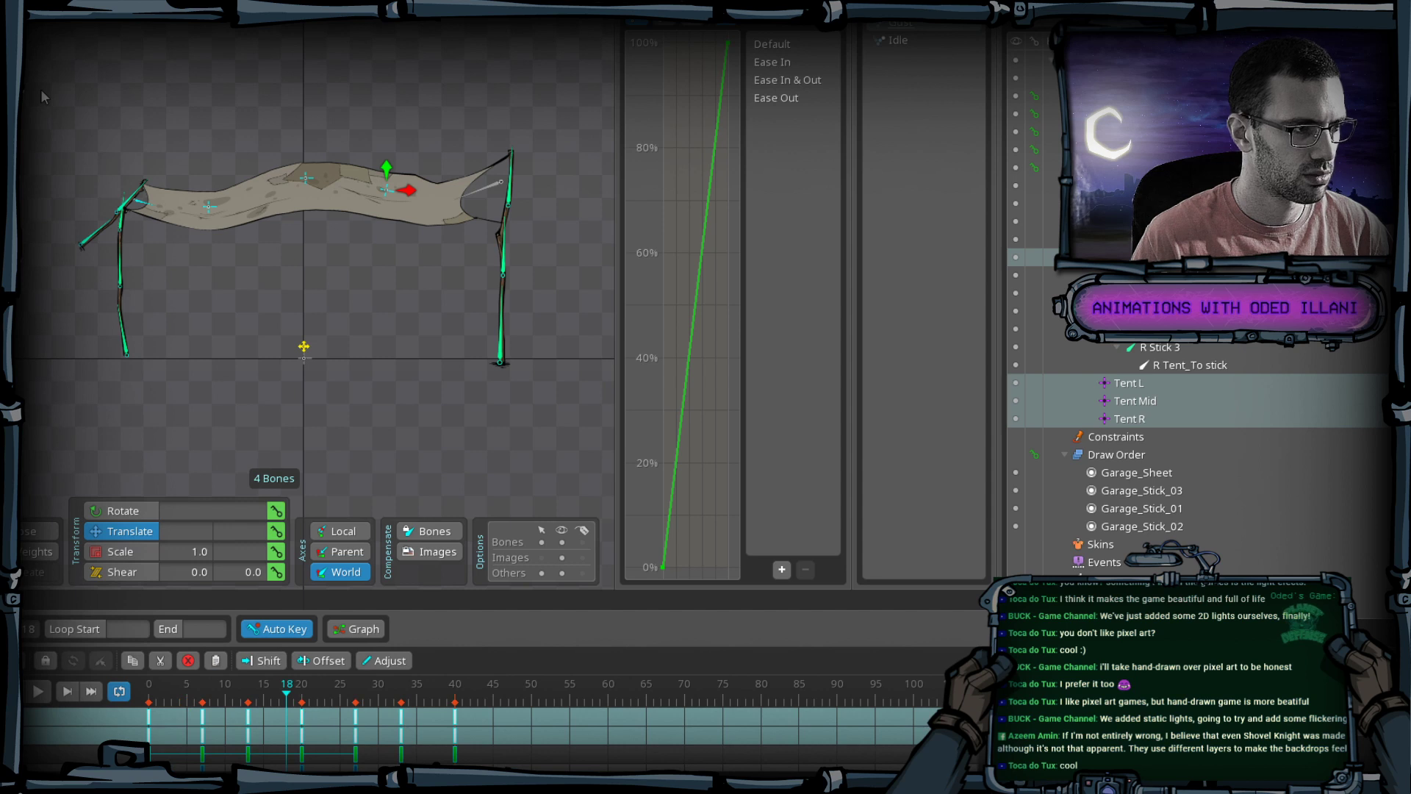
{"action": "left_click_drag", "start_coordinate": [41, 90], "coordinate": [618, 412]}
{"action": "mouse_move", "coordinate": [187, 693]}
{"action": "left_mouse_down"}
{"action": "mouse_move", "coordinate": [147, 695]}
{"action": "mouse_move", "coordinate": [189, 698]}
{"action": "left_mouse_up"}
{"action": "key", "text": "ctrl+z"}
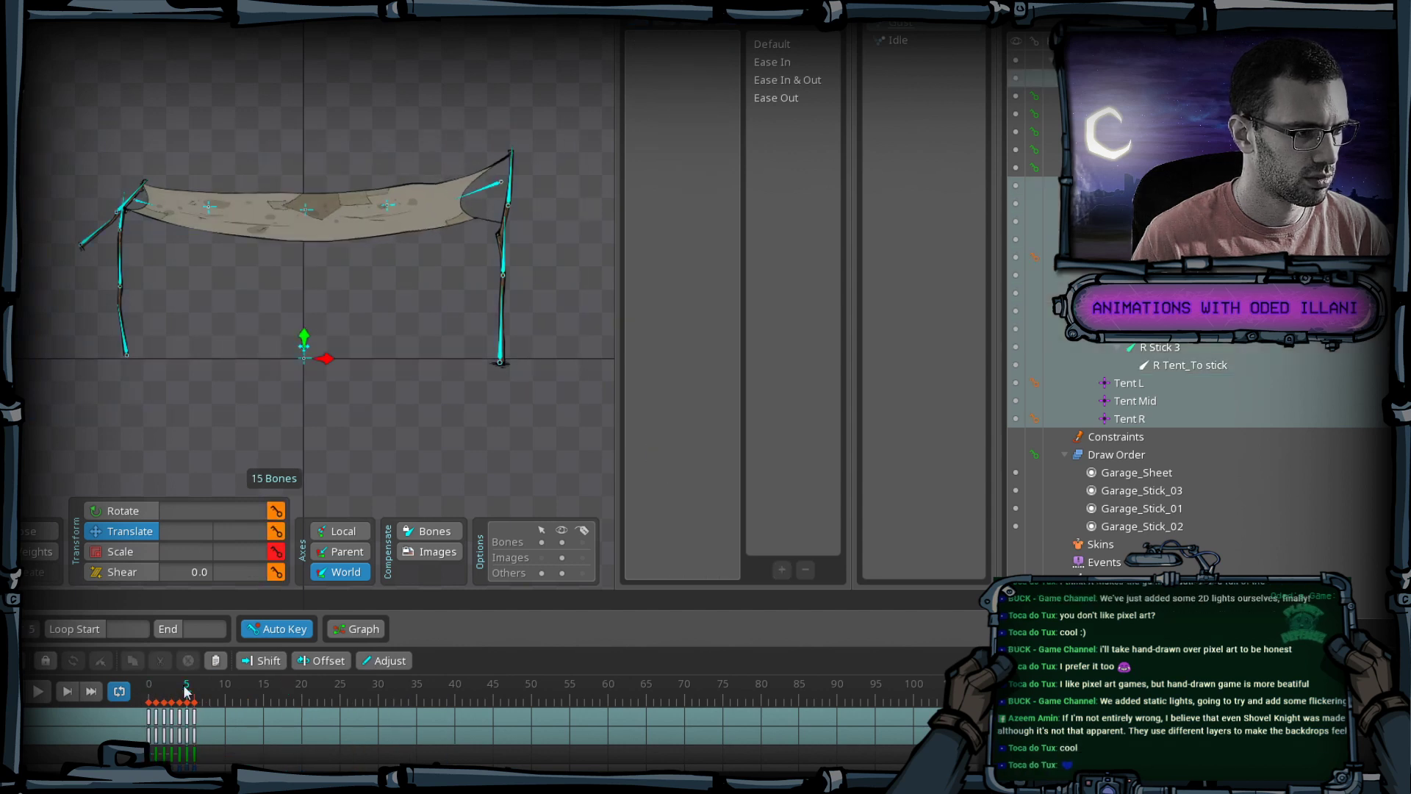
Select all 15 bones of the tent rig and key their rotation and translation at frame 5.
{"action": "left_click_drag", "start_coordinate": [40, 126], "coordinate": [772, 520]}
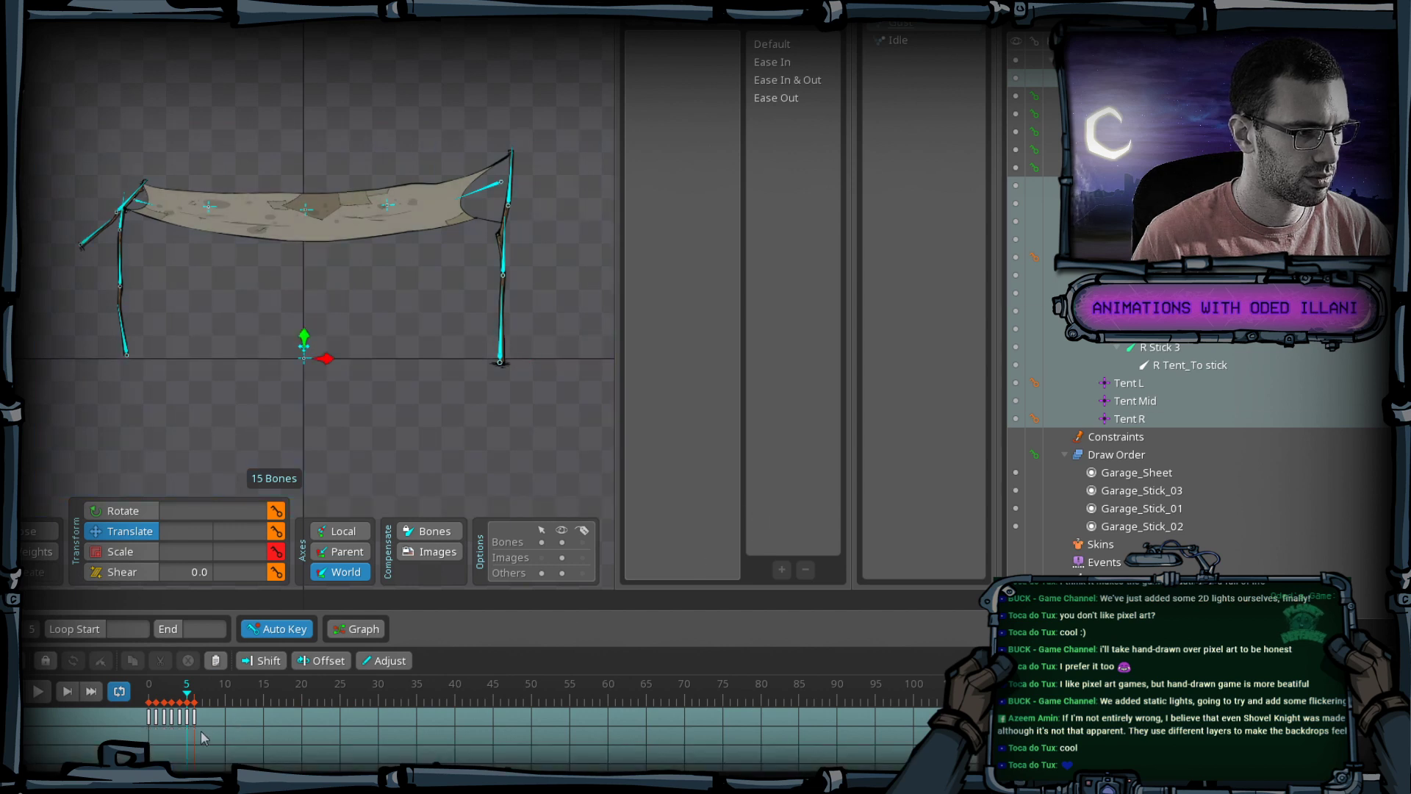
{"action": "left_click_drag", "start_coordinate": [207, 704], "coordinate": [87, 698]}
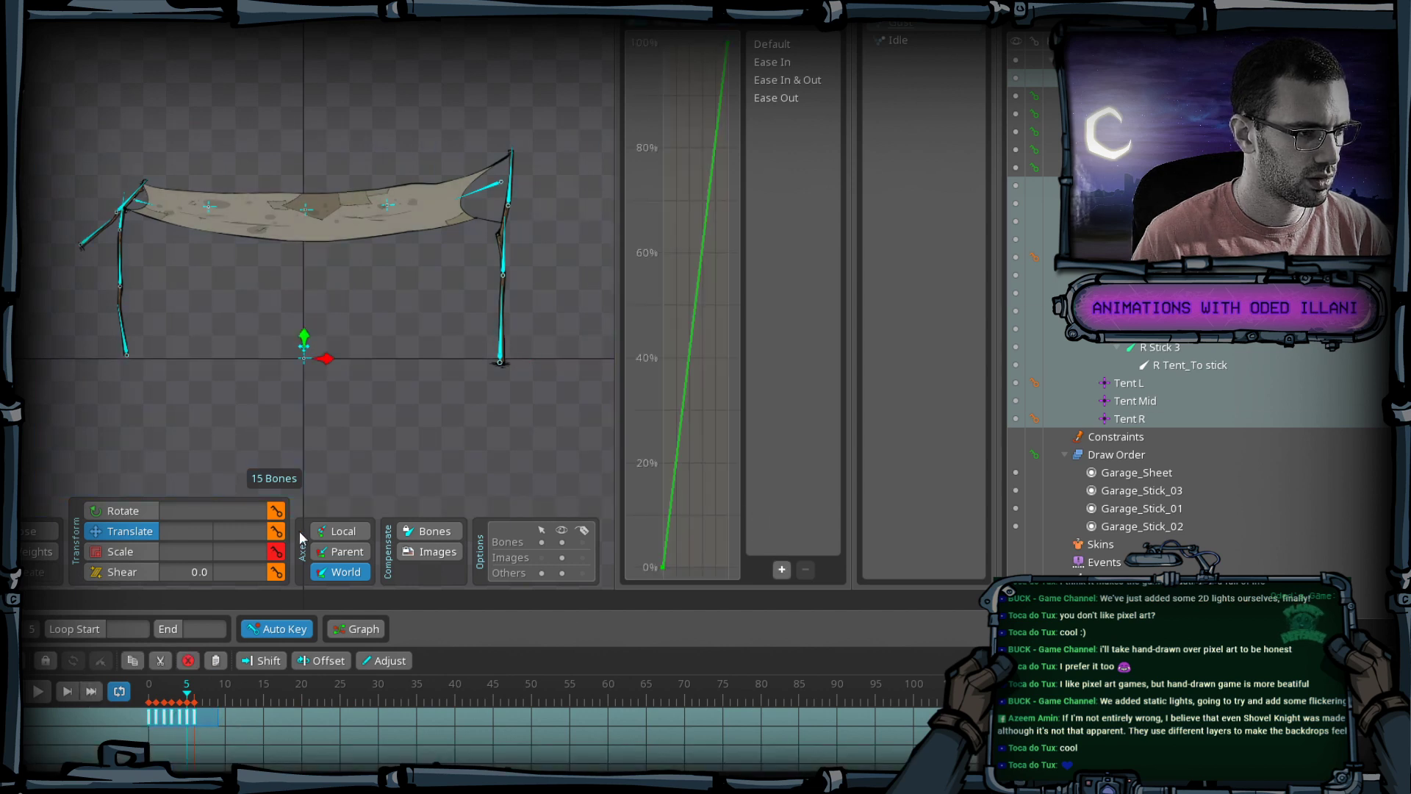
{"action": "left_click", "coordinate": [278, 515]}
{"action": "left_click", "coordinate": [278, 532]}
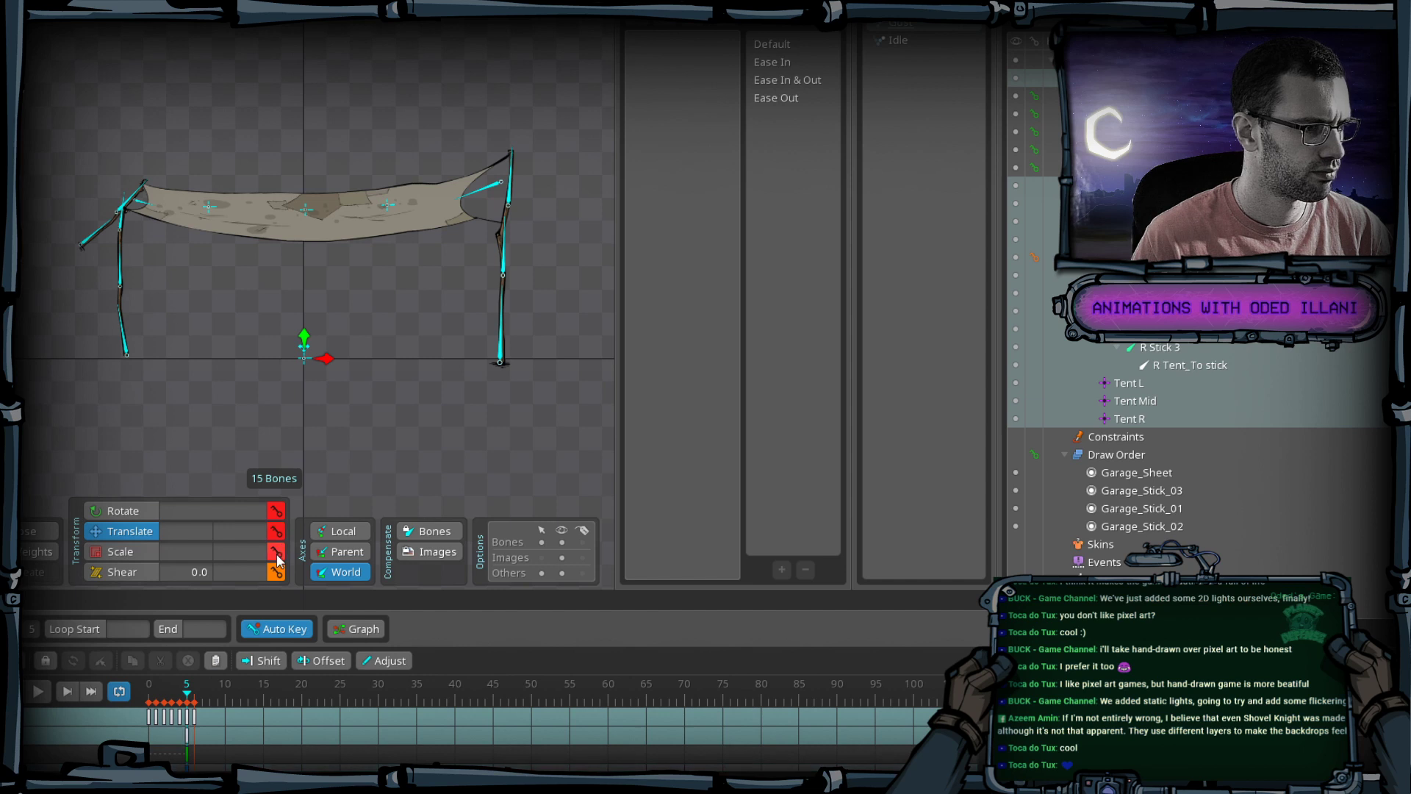
Key rotation, translation and scale of all 15 bones at frames 0 and 1.
{"action": "left_click_drag", "start_coordinate": [179, 706], "coordinate": [112, 695]}
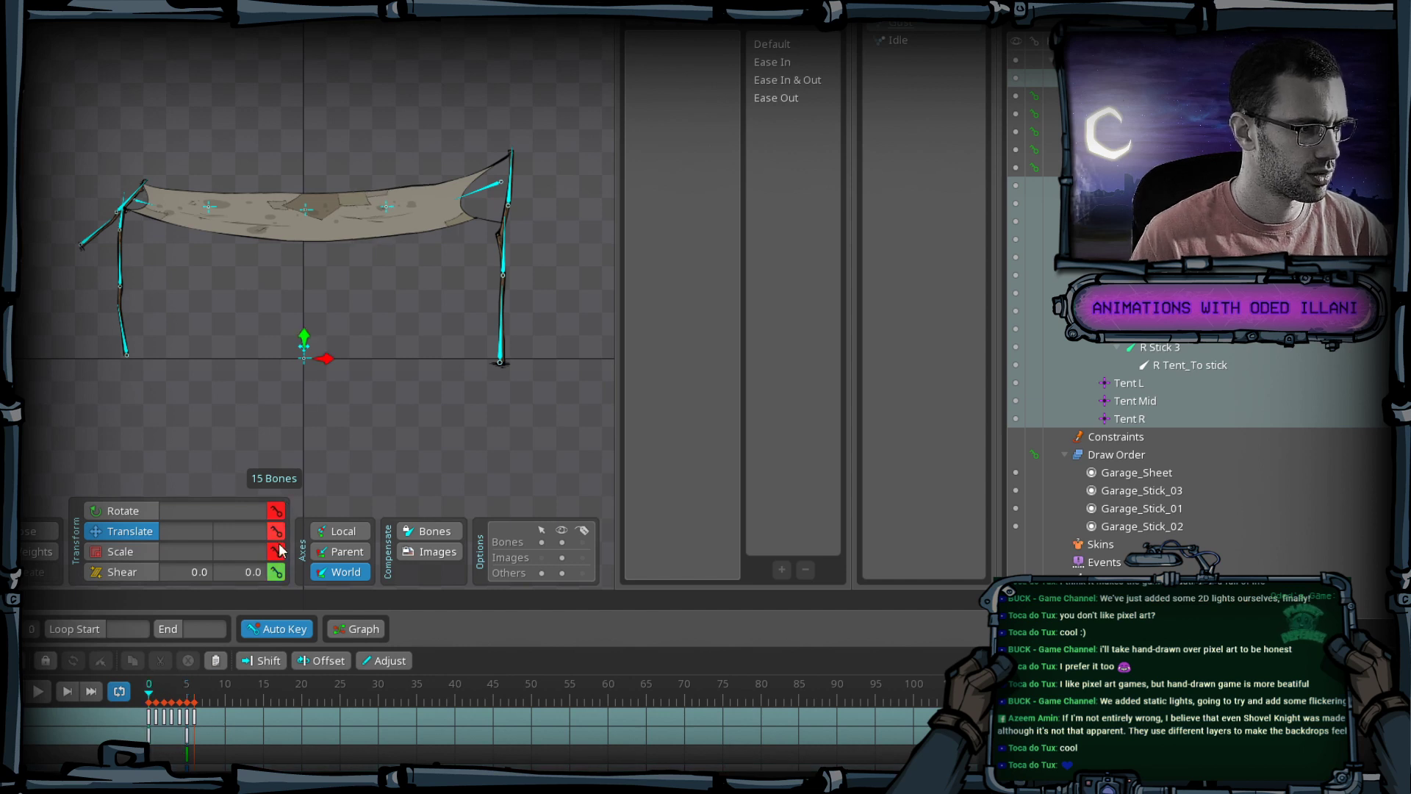
{"action": "key", "text": "Right"}
{"action": "left_click", "coordinate": [276, 512]}
{"action": "left_click", "coordinate": [276, 531]}
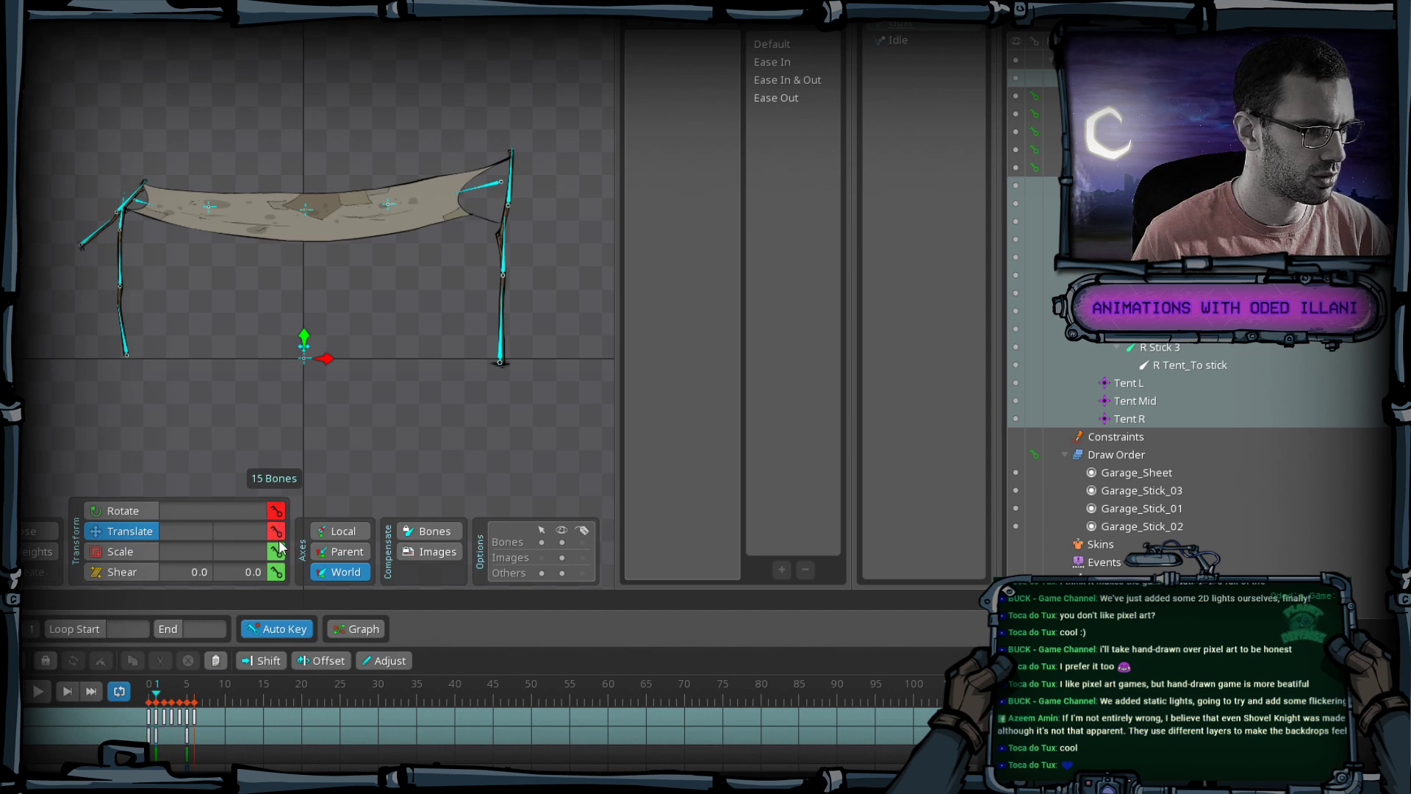
{"action": "left_click", "coordinate": [278, 551]}
Key rotation, translation and scale of all 15 bones at frames 2 and 3.
{"action": "key", "text": "Right"}
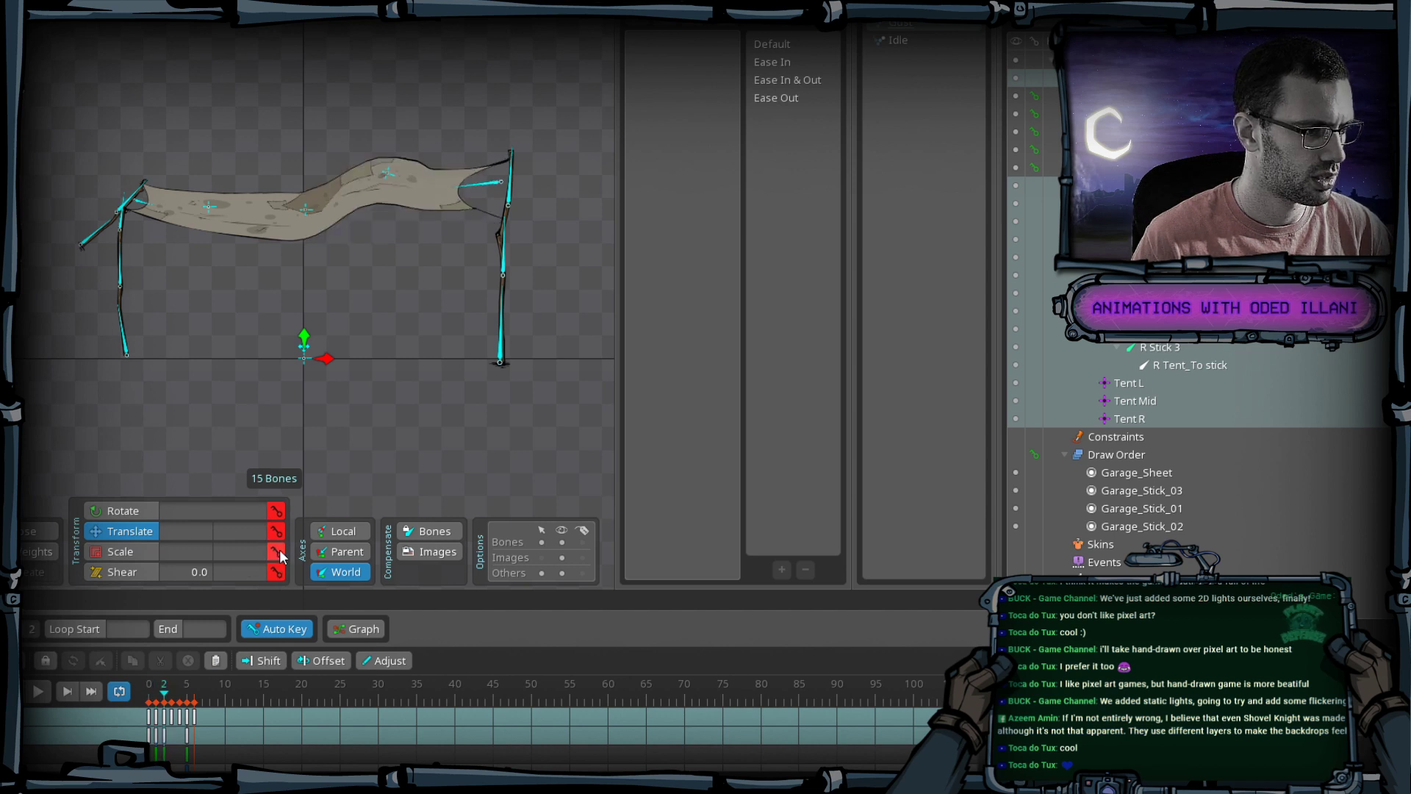
{"action": "key", "text": "Right"}
{"action": "left_click", "coordinate": [275, 511]}
{"action": "left_click", "coordinate": [277, 531]}
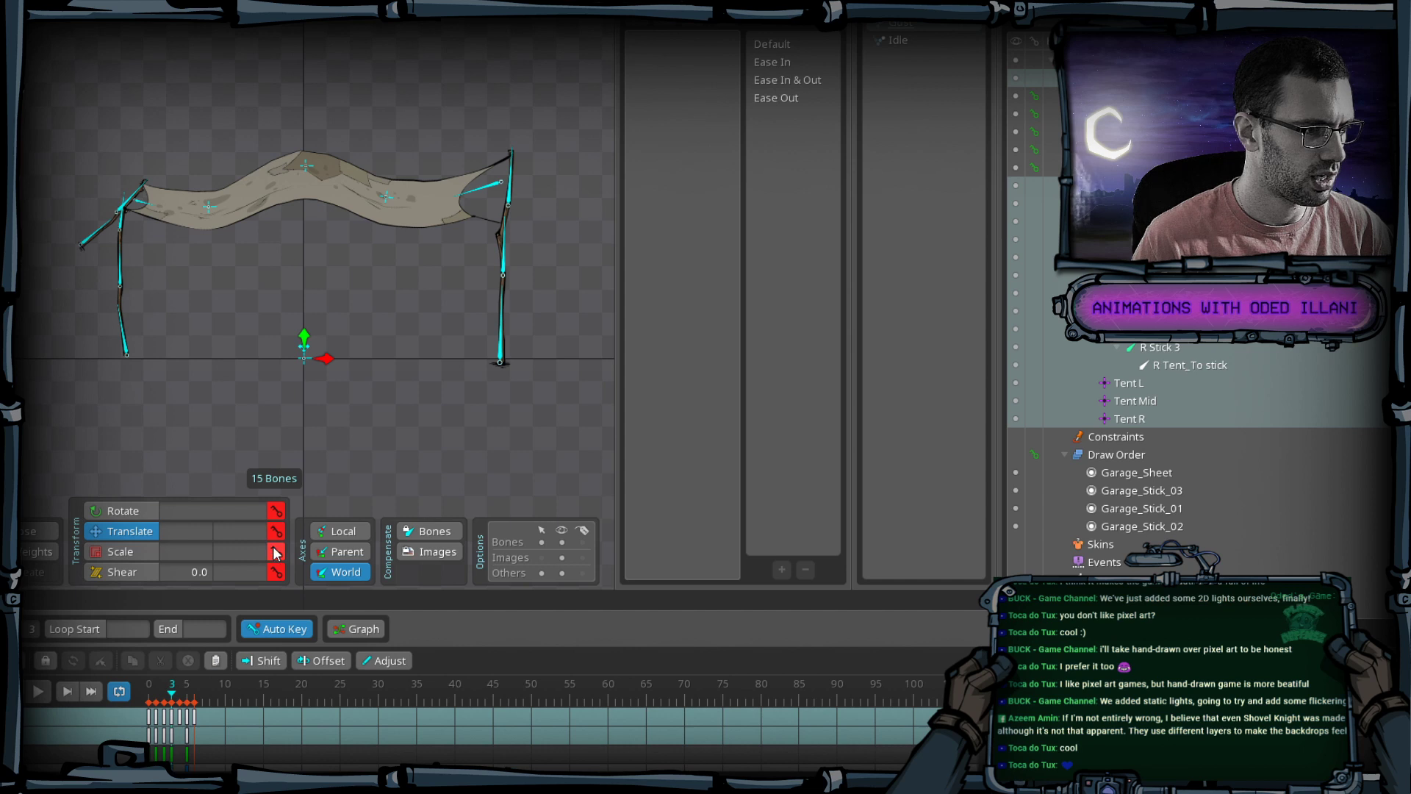
Key rotation, translation, scale and shear for all selected tent bones on frames 4, 5 and 6.
{"action": "key", "text": "Right"}
{"action": "left_click", "coordinate": [275, 511]}
{"action": "left_click", "coordinate": [276, 531]}
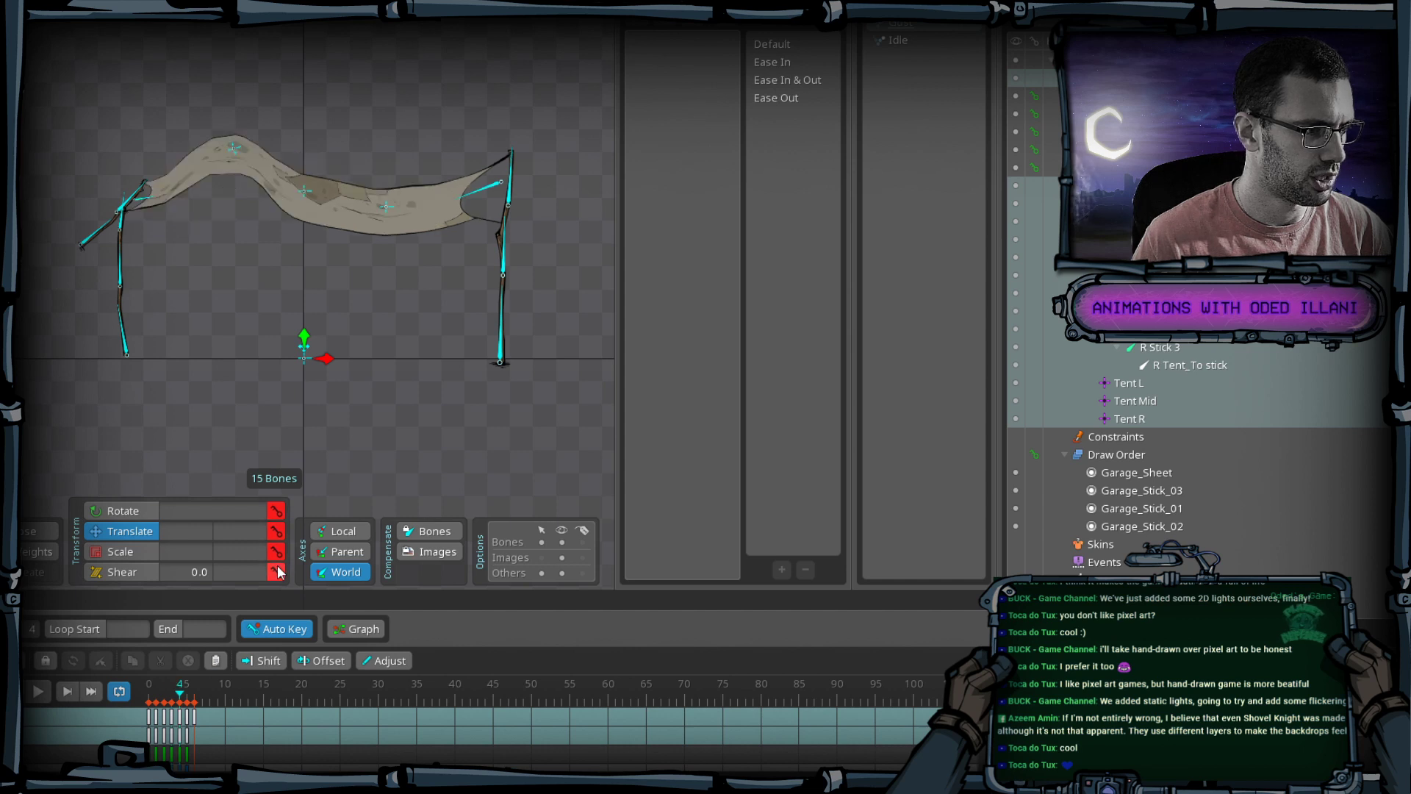
{"action": "left_click", "coordinate": [277, 572]}
{"action": "key", "text": "Right"}
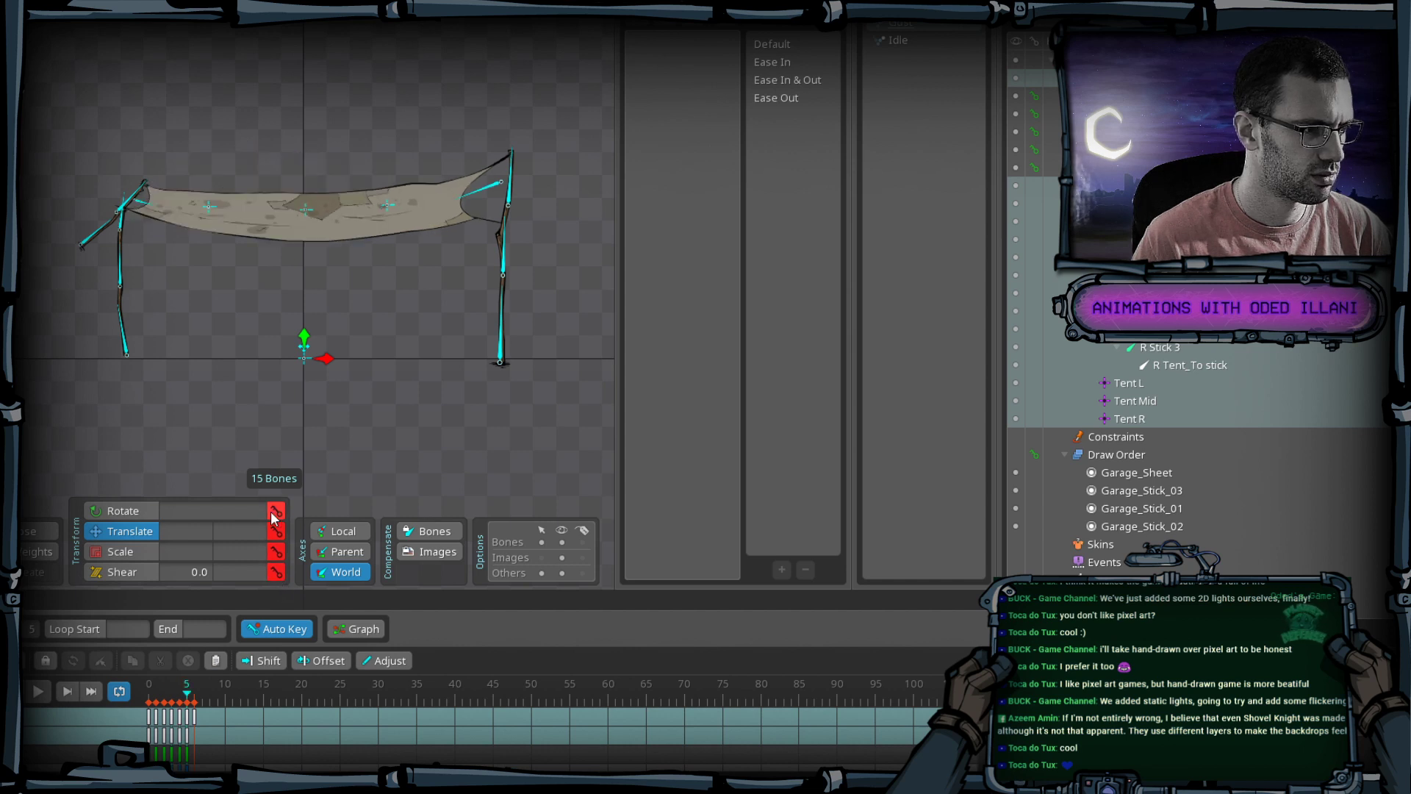
{"action": "left_click", "coordinate": [277, 572]}
{"action": "key", "text": "Right"}
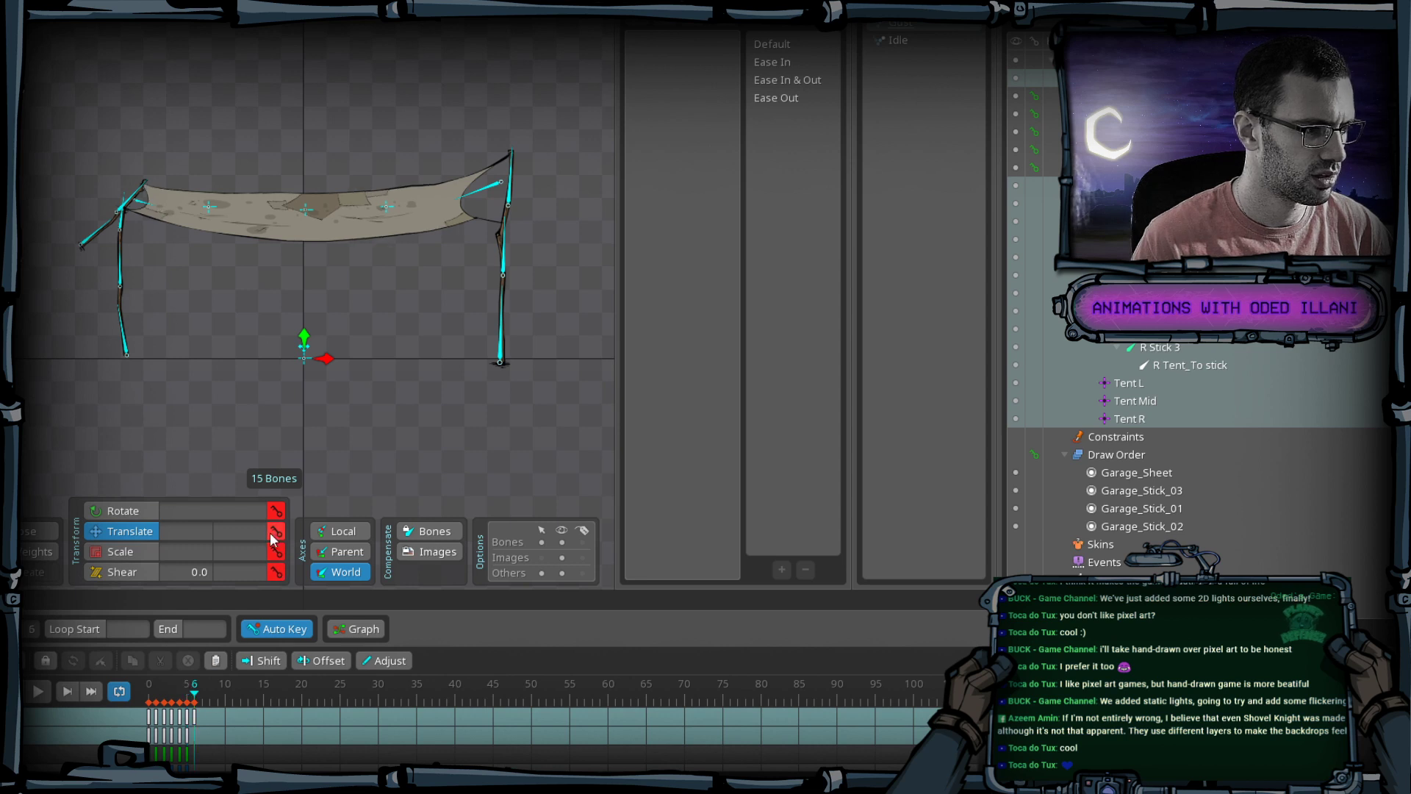
{"action": "key", "text": "Right"}
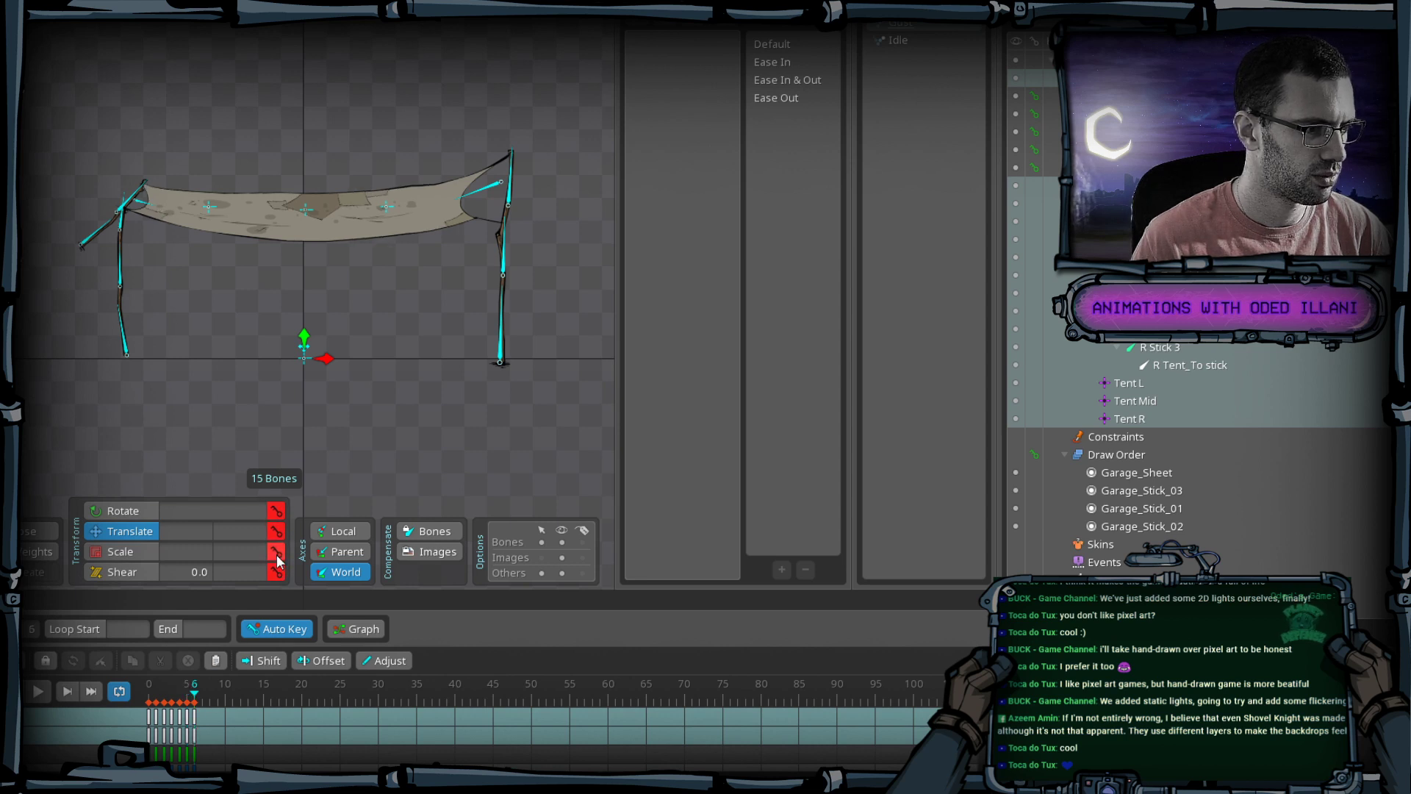
Stretch all the keyframes of the selected bones so the last one lands on frame 40, and preview the loop.
{"action": "left_click", "coordinate": [33, 682]}
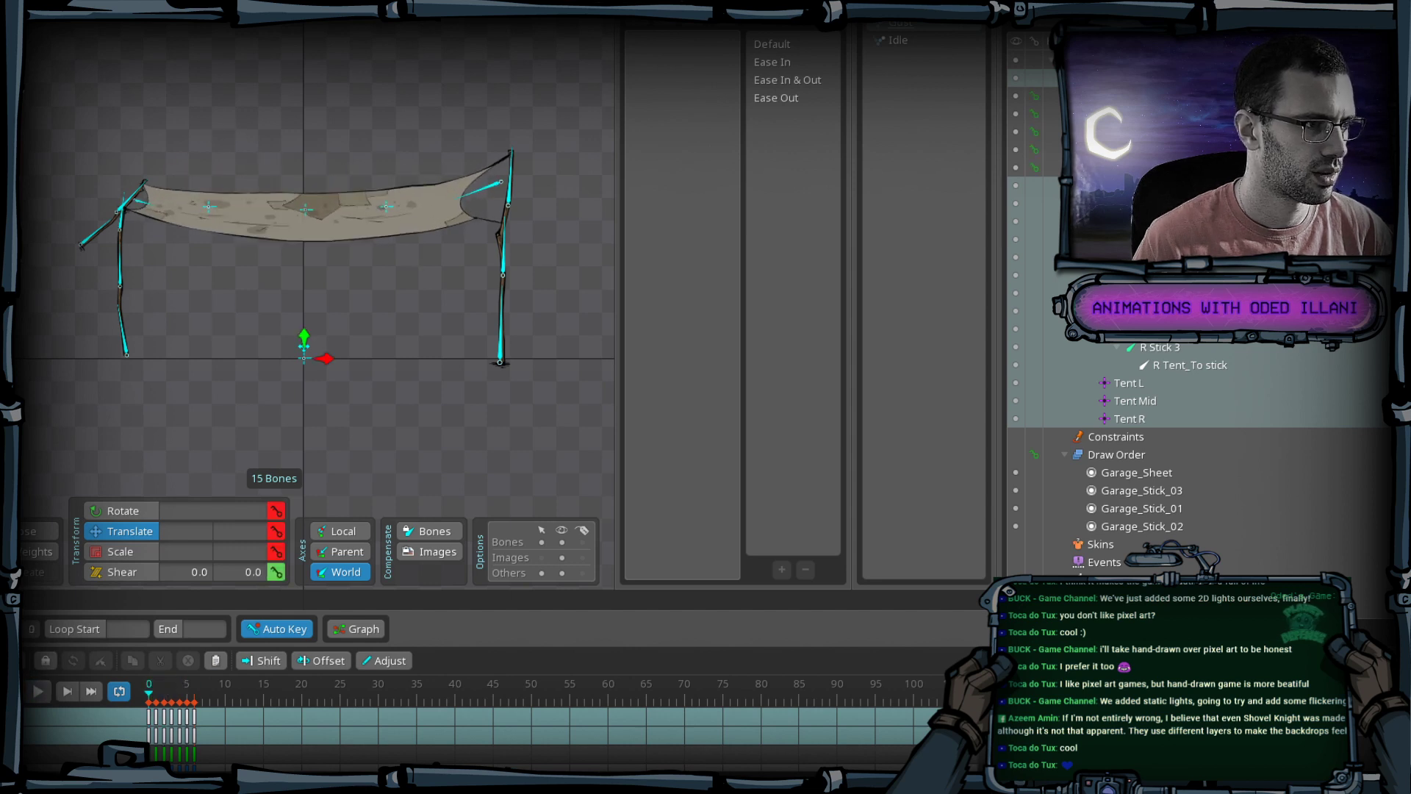
{"action": "left_click_drag", "start_coordinate": [218, 714], "coordinate": [609, 746]}
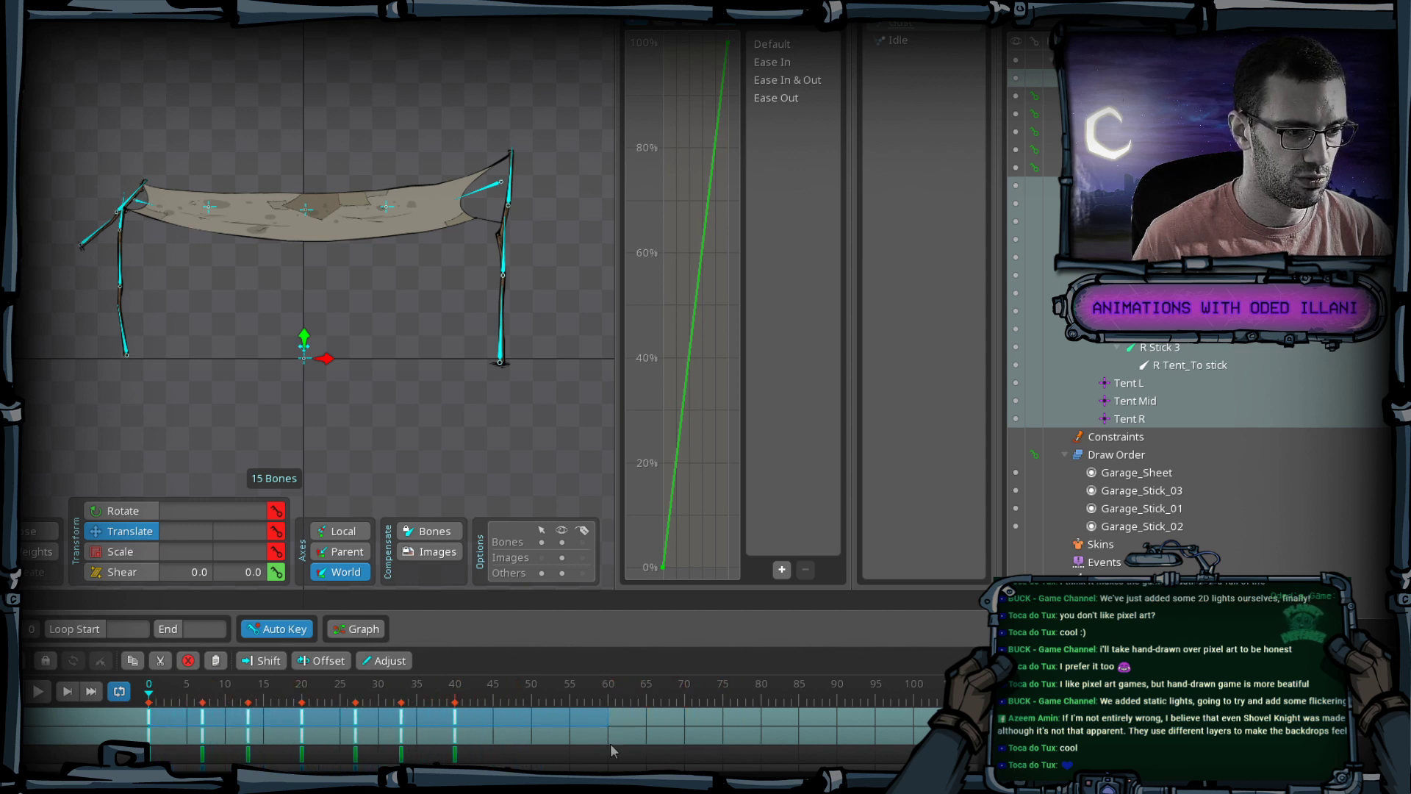
{"action": "left_click", "coordinate": [39, 692]}
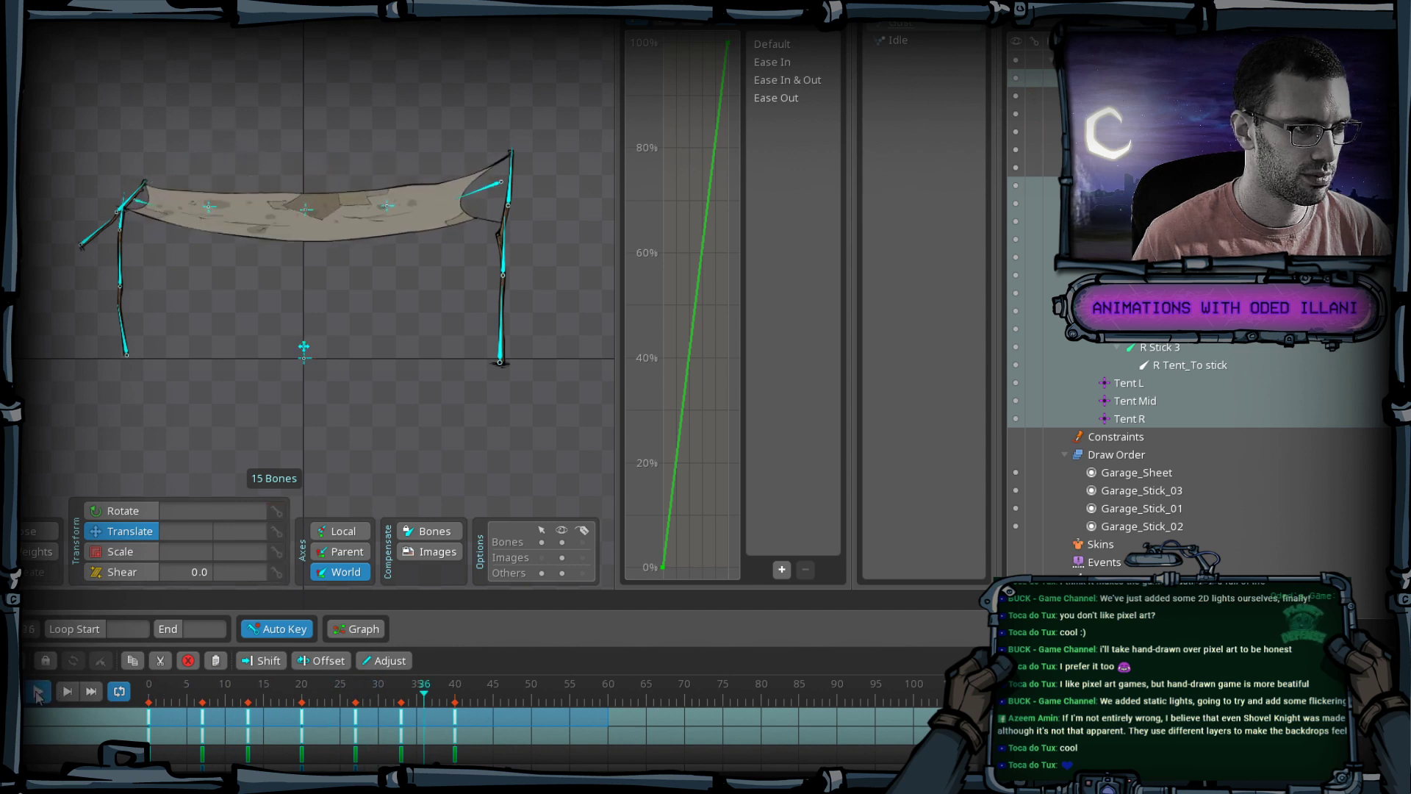
{"action": "key", "text": "k"}
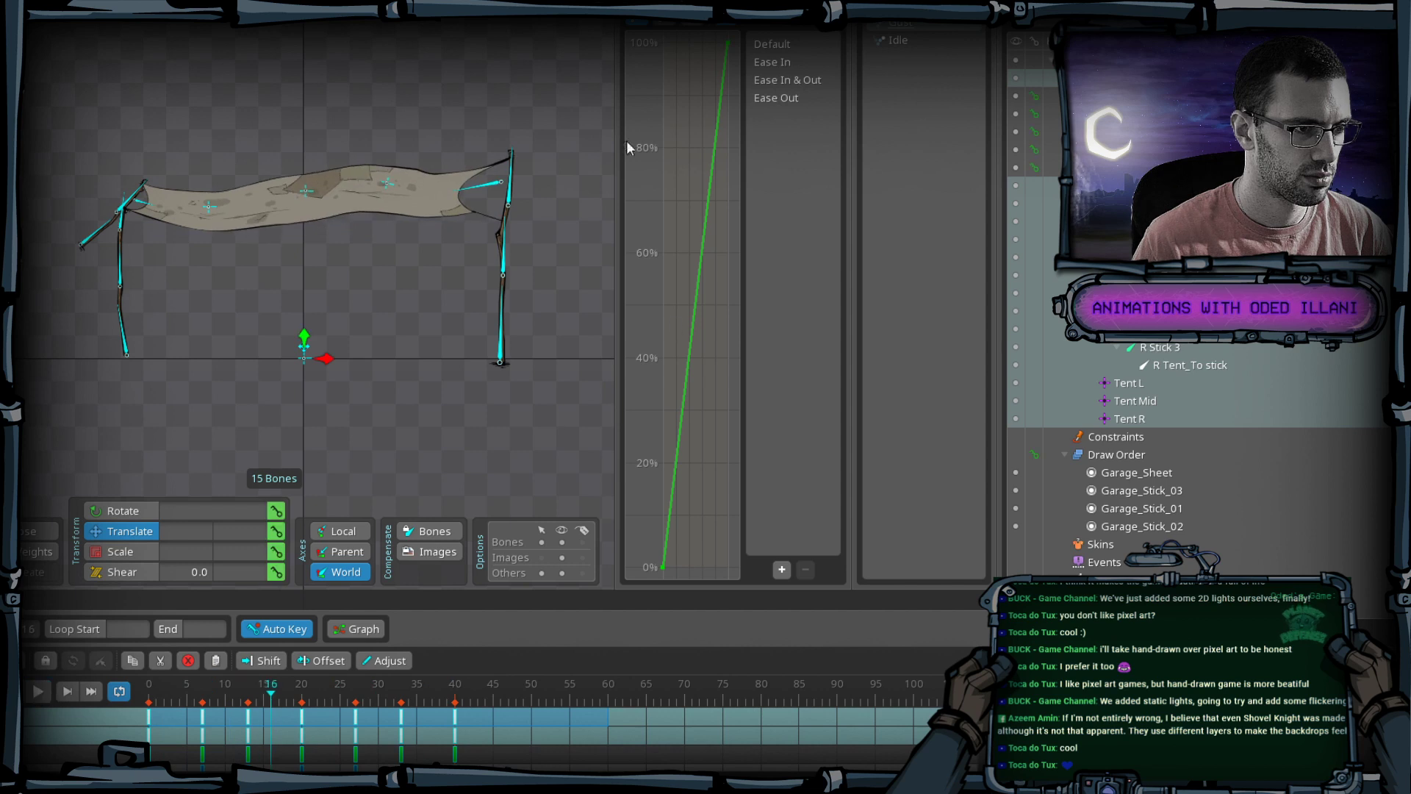
Copy the R Tent_To stick bone's shear key from frame 0 and paste it at frame 40.
{"action": "left_click", "coordinate": [478, 193]}
{"action": "left_click", "coordinate": [281, 730]}
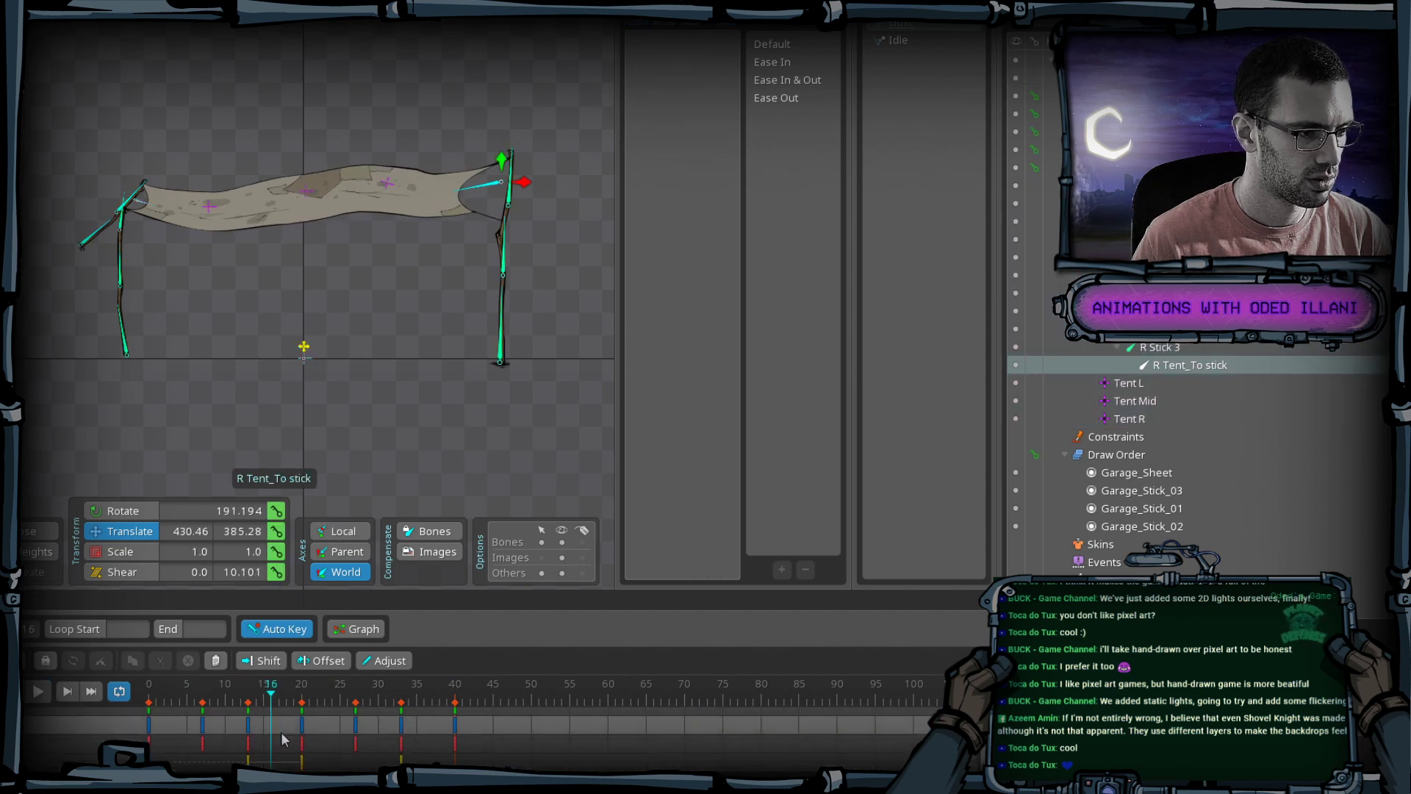
{"action": "left_click", "coordinate": [148, 684]}
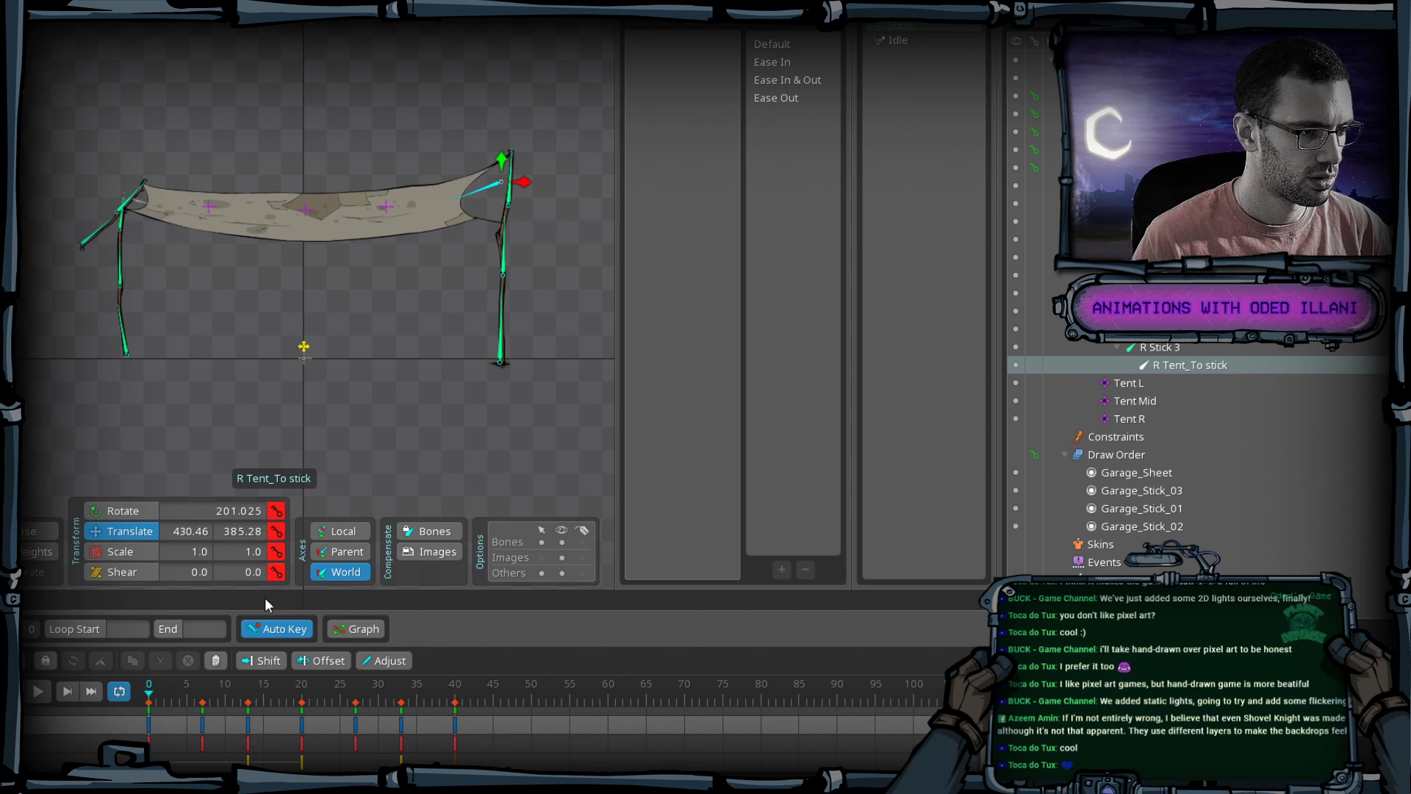
{"action": "left_click", "coordinate": [151, 756]}
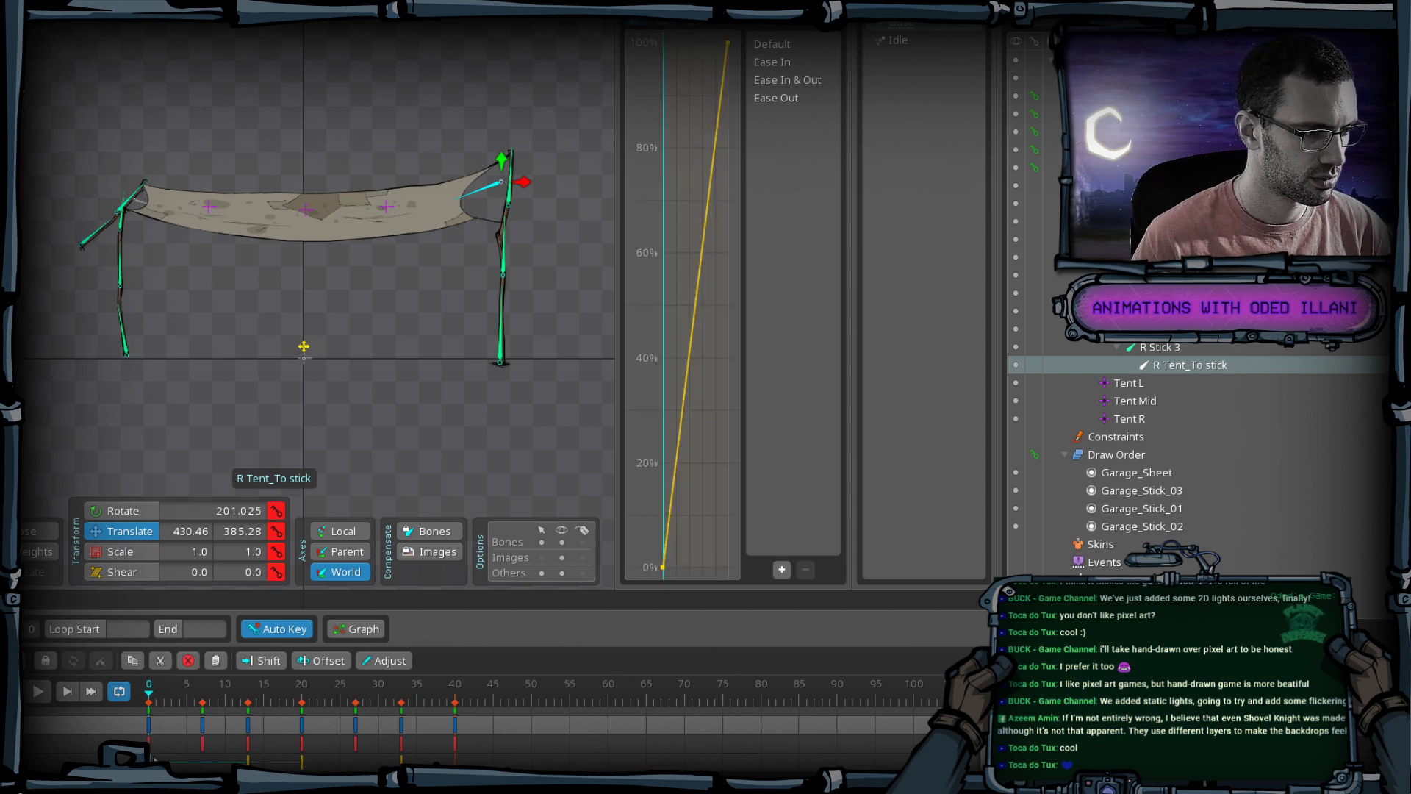
{"action": "key", "text": "ctrl+c"}
{"action": "key", "text": "ctrl+v"}
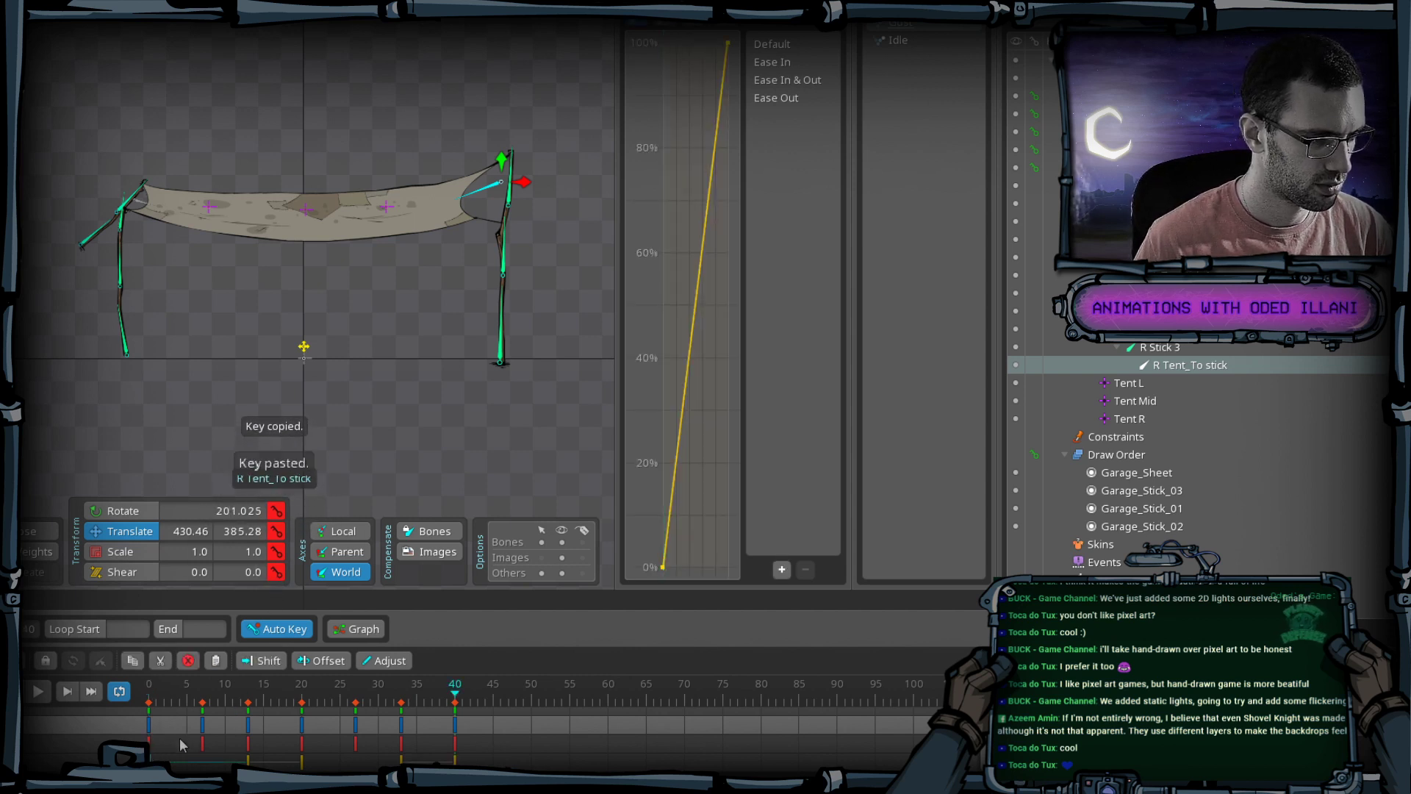
At frame 33, raise the Tent L bone to about -205, 366 and rotate it to about 15 degrees.
{"action": "left_click", "coordinate": [37, 695]}
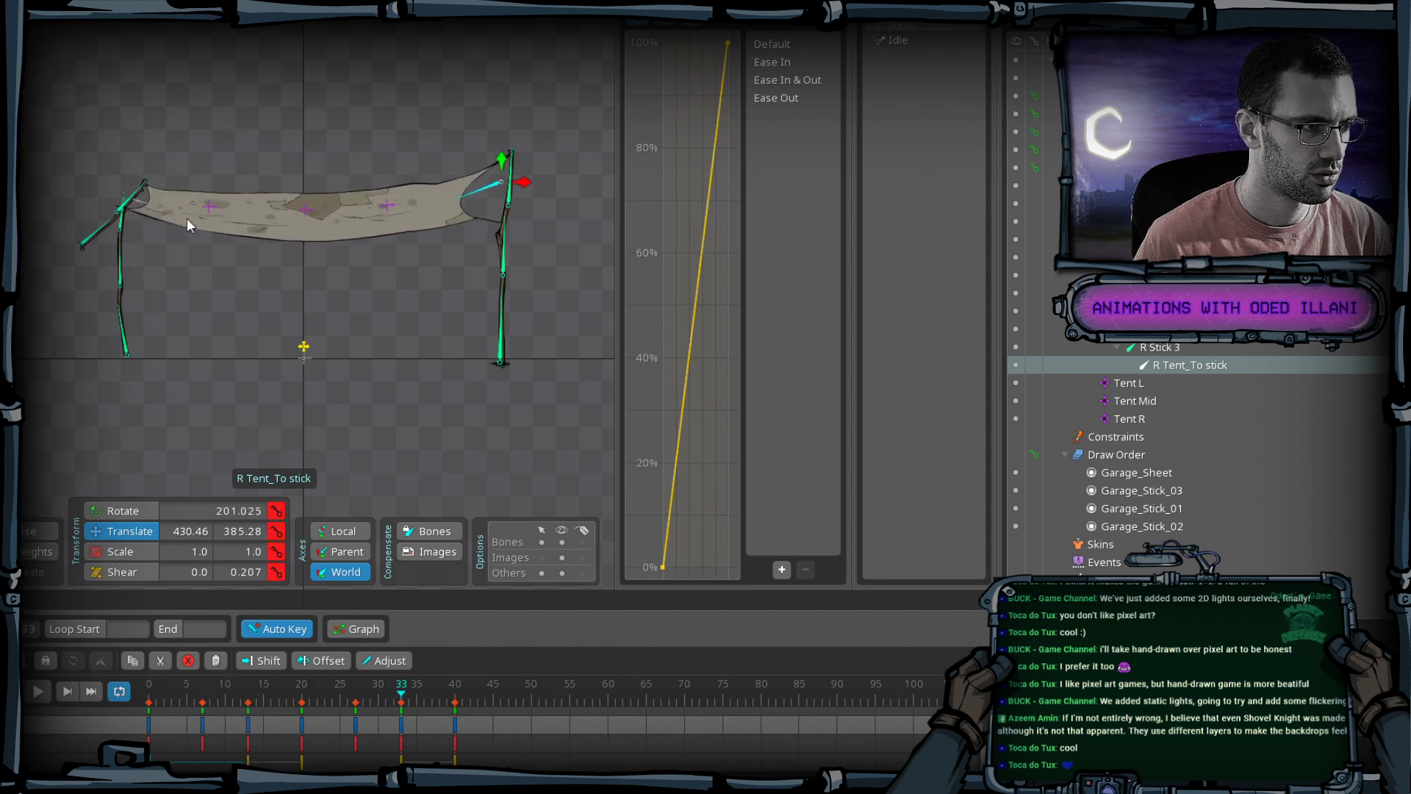
{"action": "left_click", "coordinate": [208, 207]}
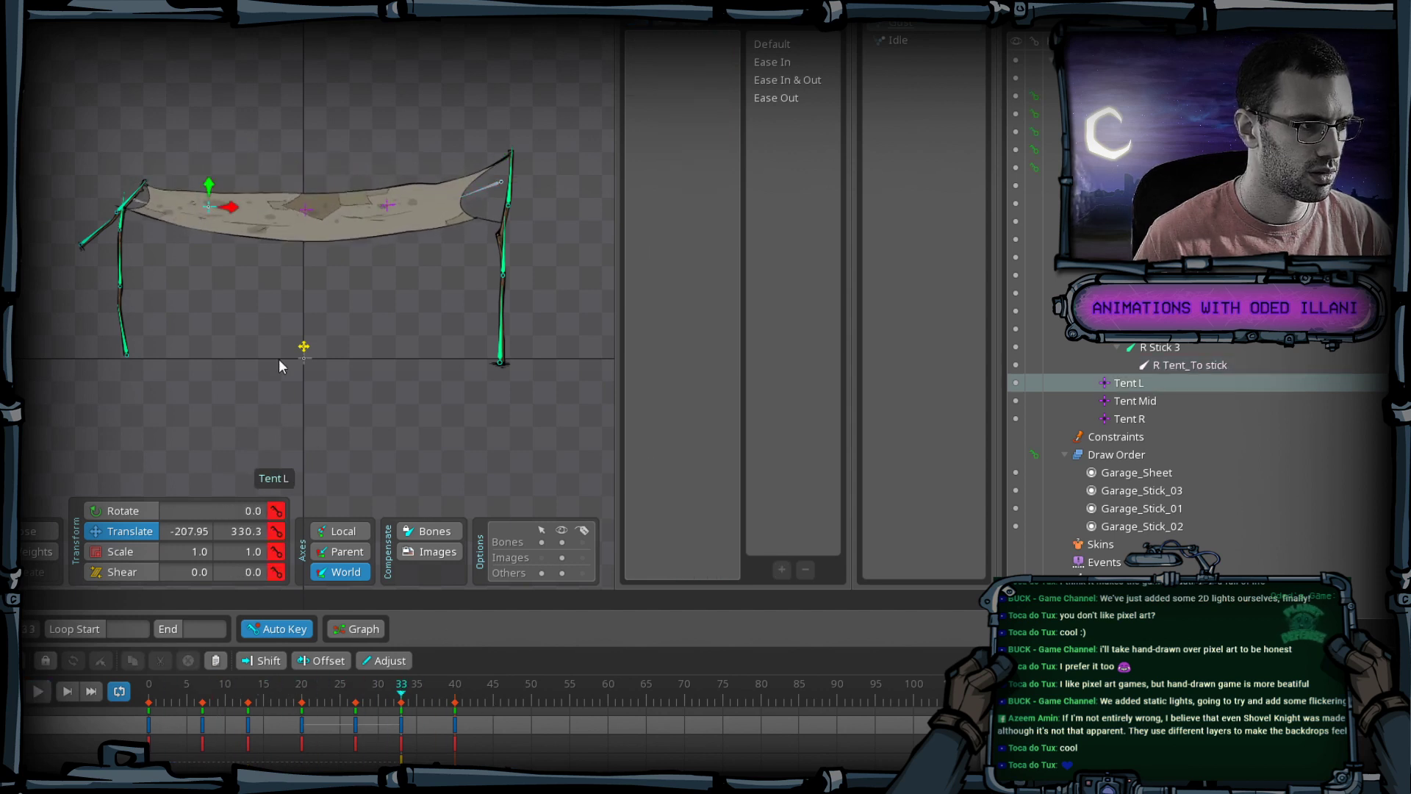
{"action": "scroll", "coordinate": [258, 302], "scroll_direction": "up", "scroll_amount": 2}
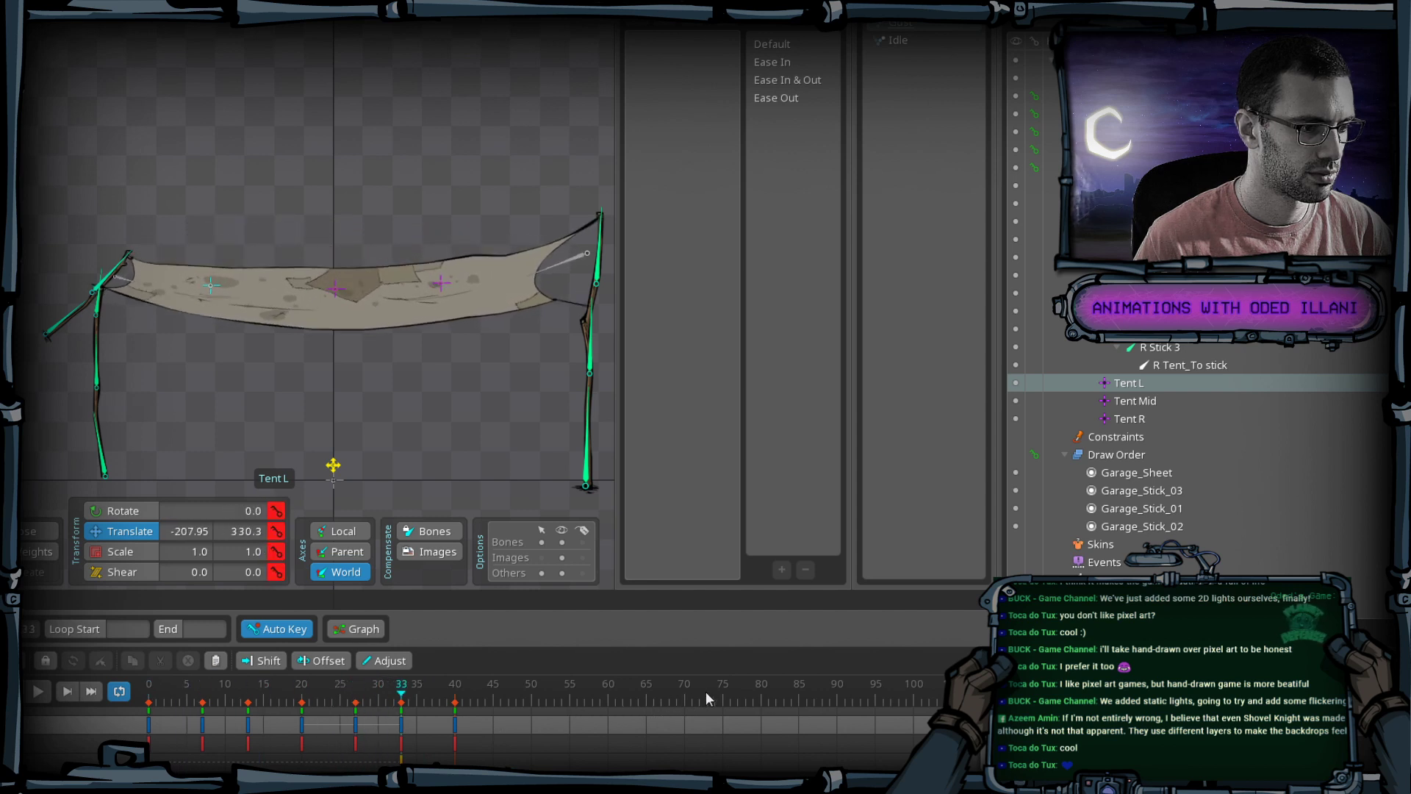
{"action": "left_click_drag", "start_coordinate": [211, 263], "coordinate": [199, 192]}
{"action": "key", "text": "c"}
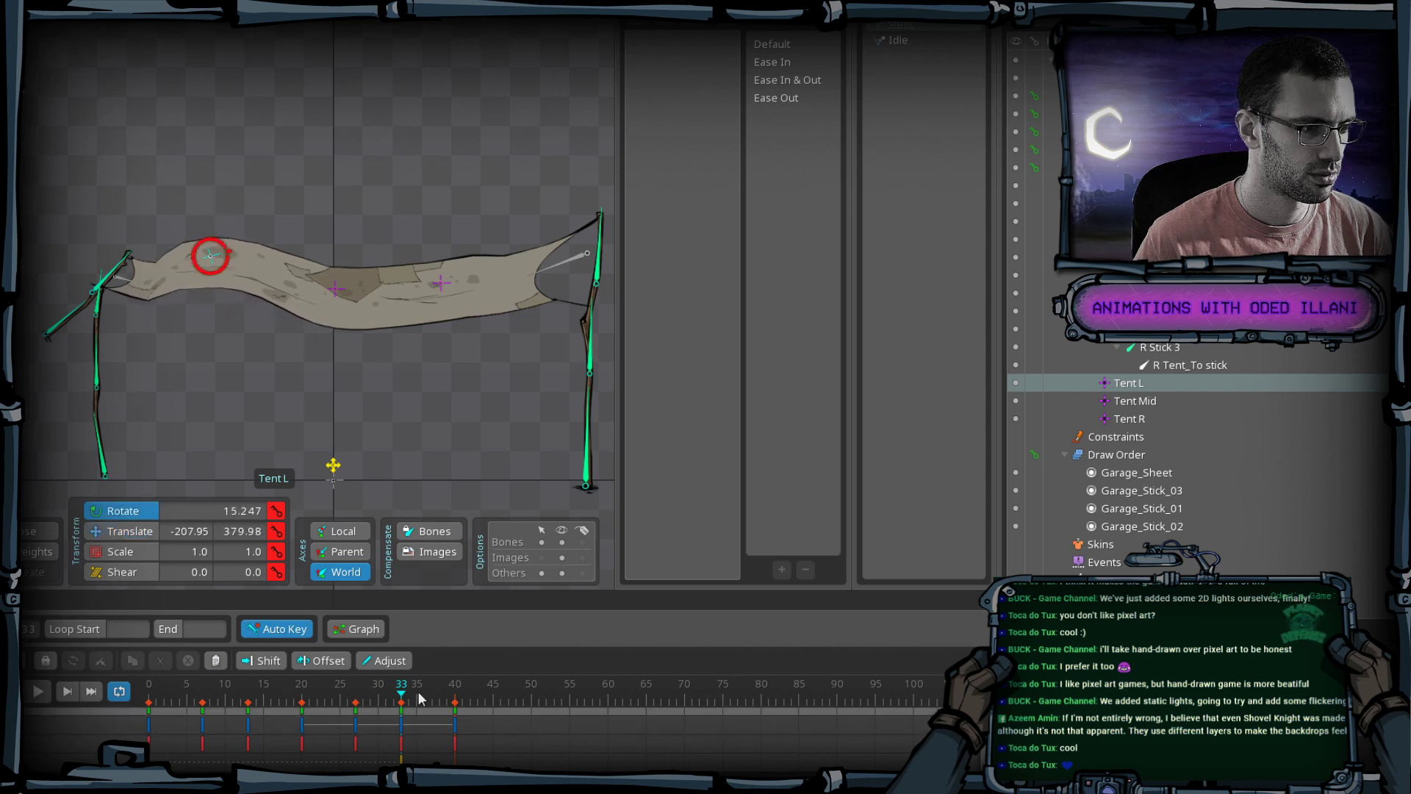
{"action": "mouse_move", "coordinate": [416, 695]}
{"action": "left_mouse_down"}
{"action": "mouse_move", "coordinate": [294, 704]}
{"action": "mouse_move", "coordinate": [454, 713]}
{"action": "mouse_move", "coordinate": [401, 716]}
{"action": "left_mouse_up"}
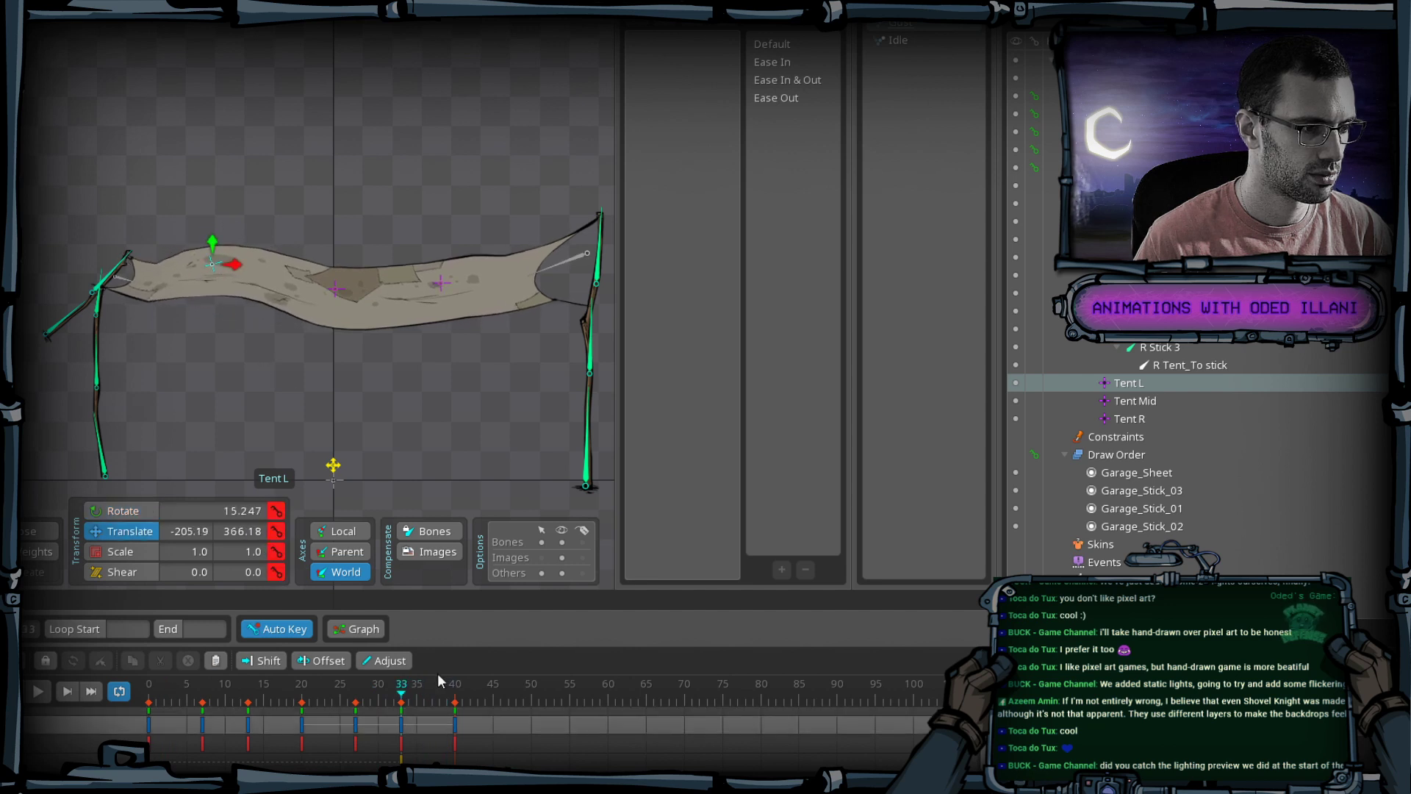
Scrub through the Tent L bone's motion, save the project, and play the loop from the first frame.
{"action": "left_click", "coordinate": [418, 704]}
{"action": "key", "text": "d"}
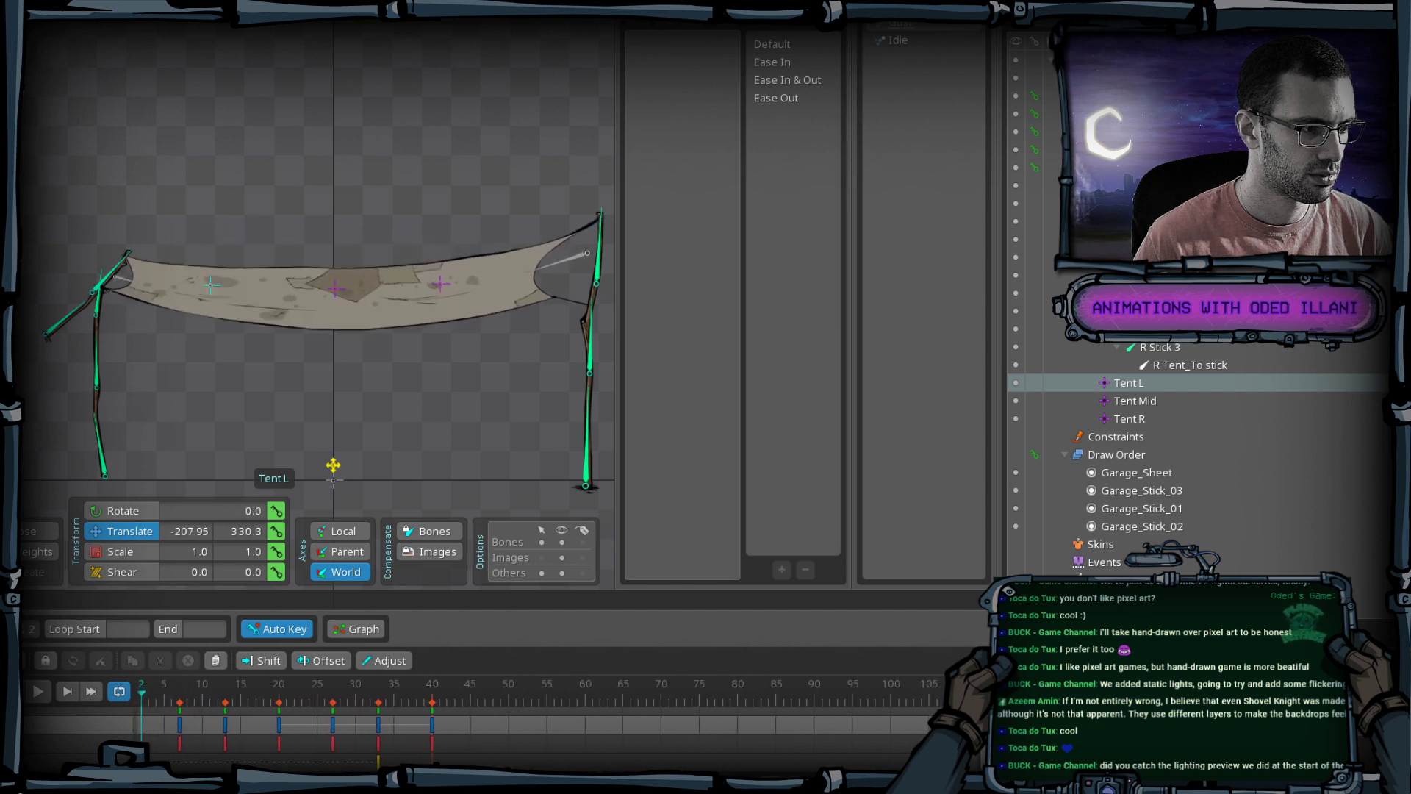
{"action": "left_click", "coordinate": [67, 689]}
{"action": "key", "text": "ctrl+s"}
{"action": "key", "text": "d"}
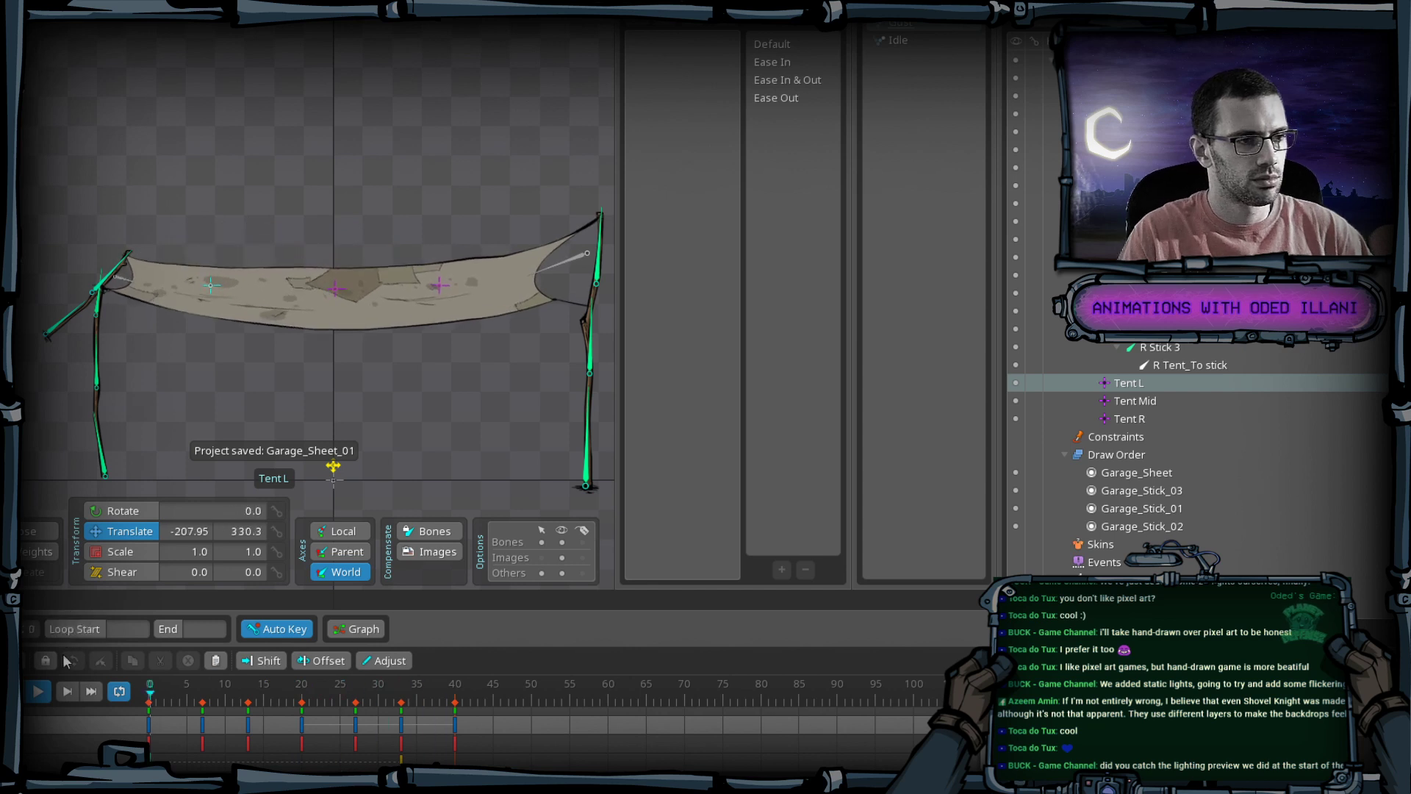
{"action": "left_click", "coordinate": [39, 692]}
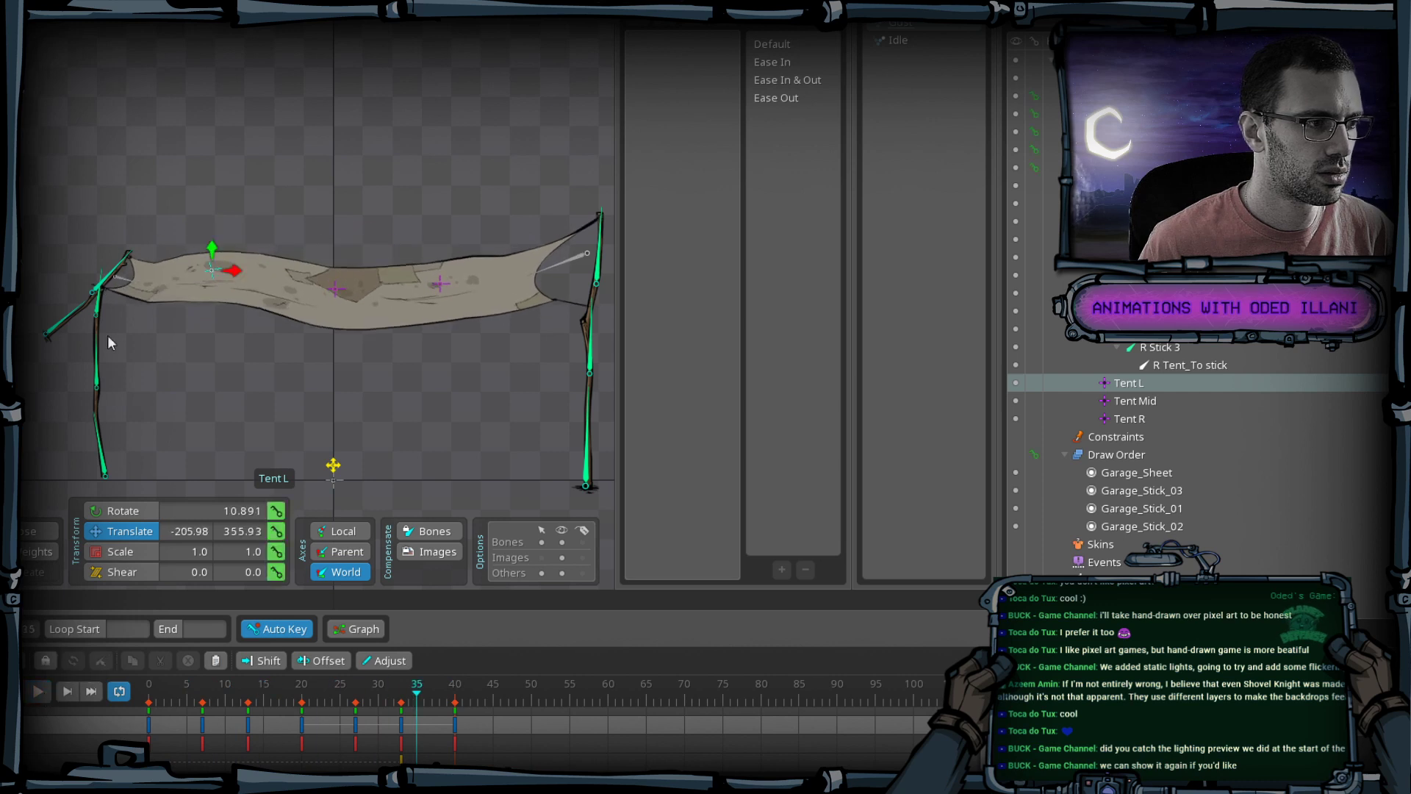
Review the L Tent_To stick bone's motion in the looped playback and save the project.
{"action": "left_click", "coordinate": [127, 289]}
{"action": "left_click", "coordinate": [146, 688]}
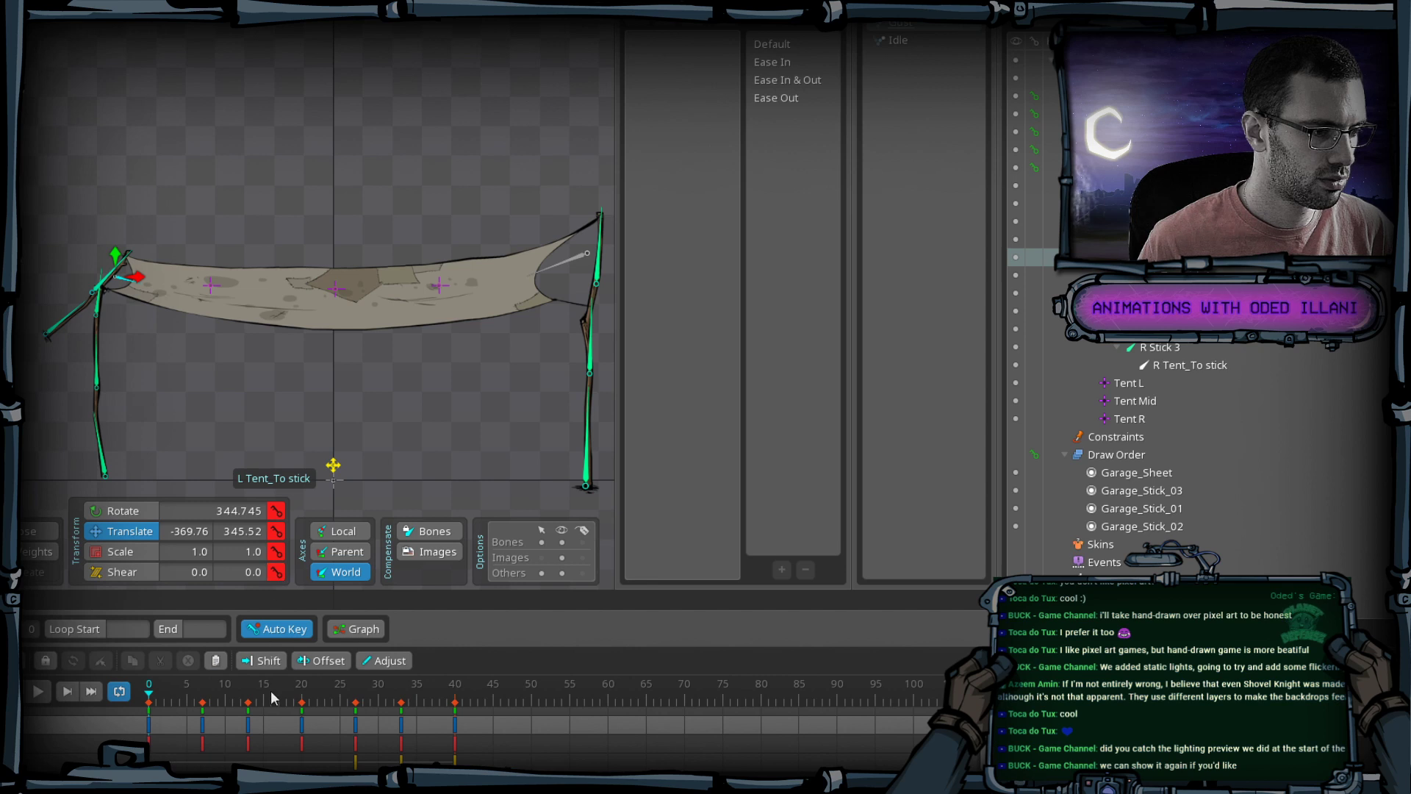
{"action": "key", "text": "ctrl+s"}
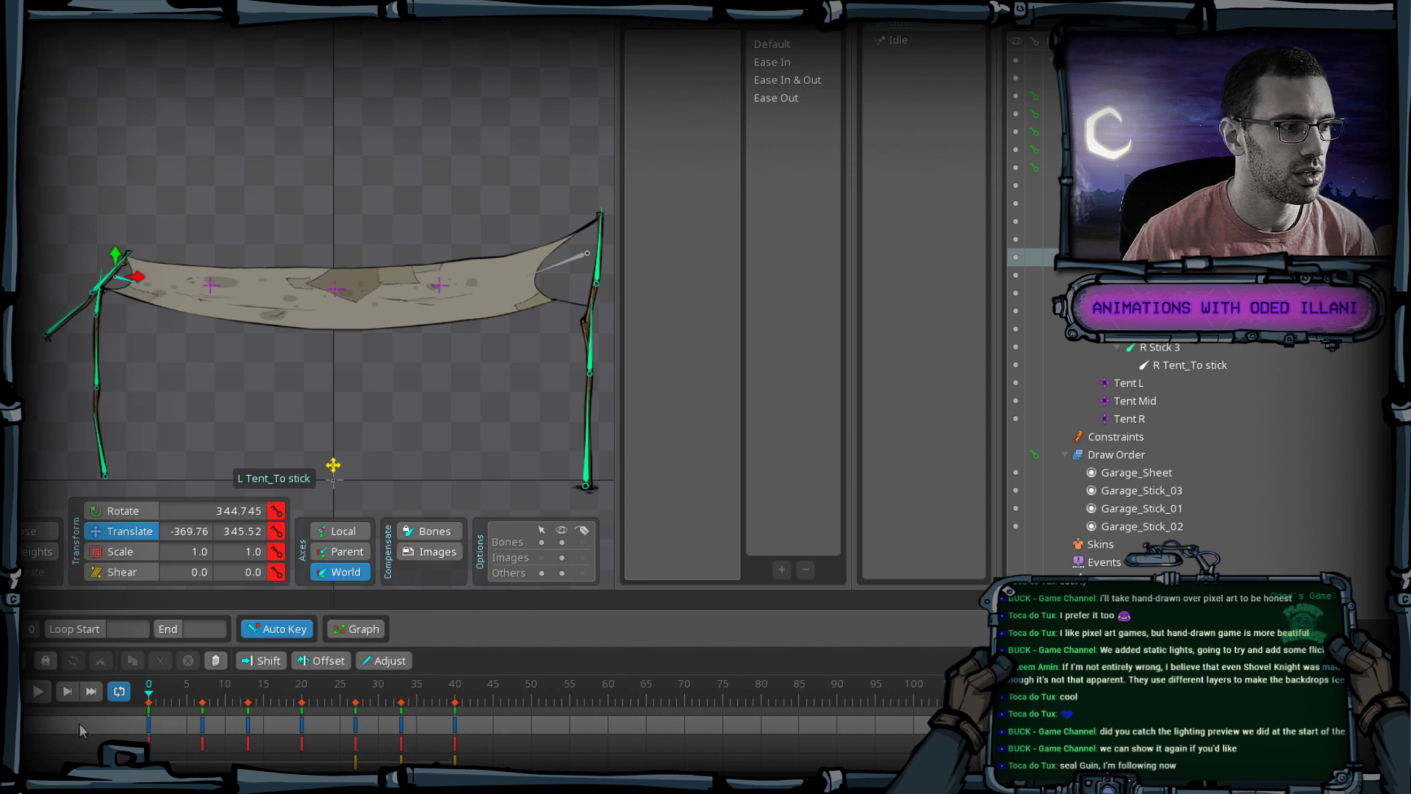
{"action": "left_click", "coordinate": [36, 691]}
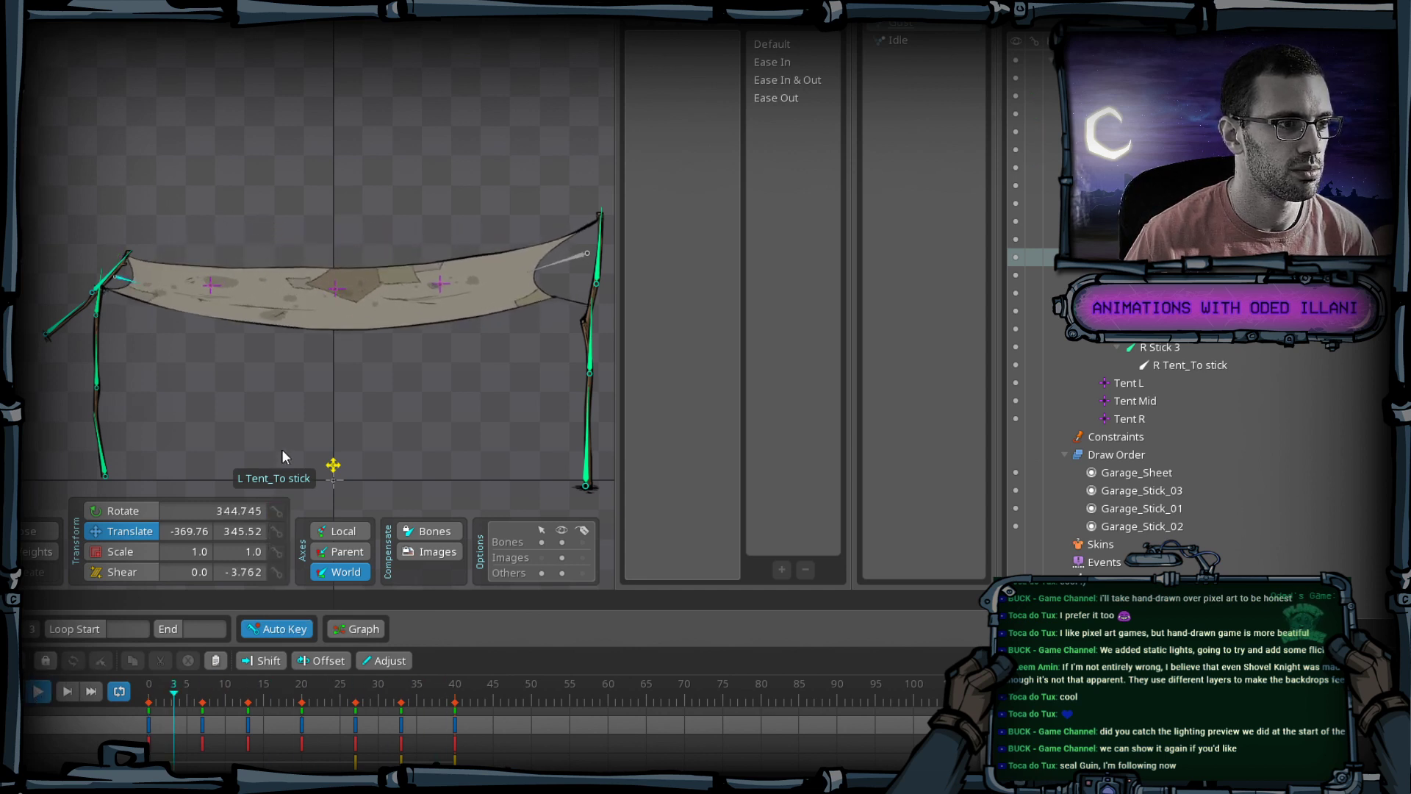
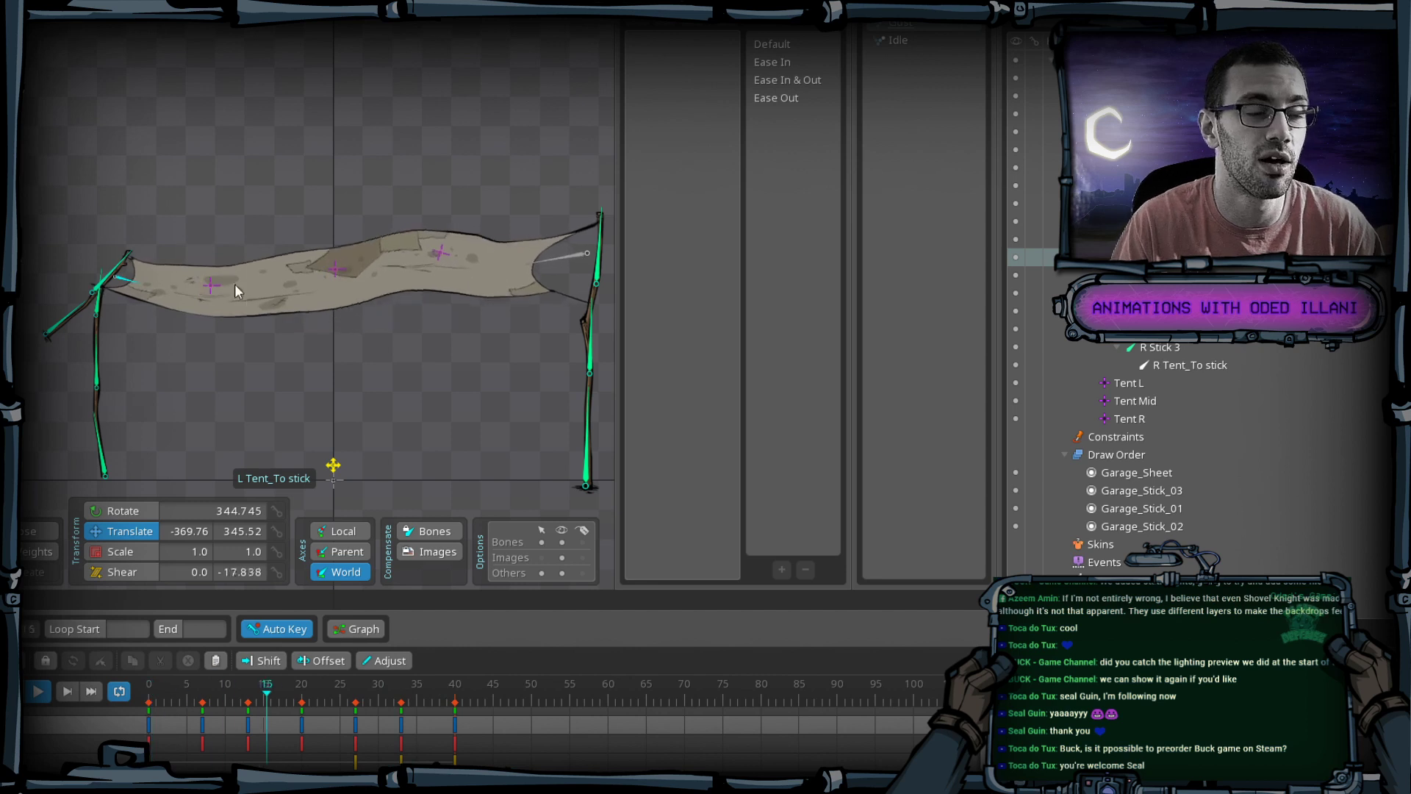
{"action": "left_click", "coordinate": [37, 697]}
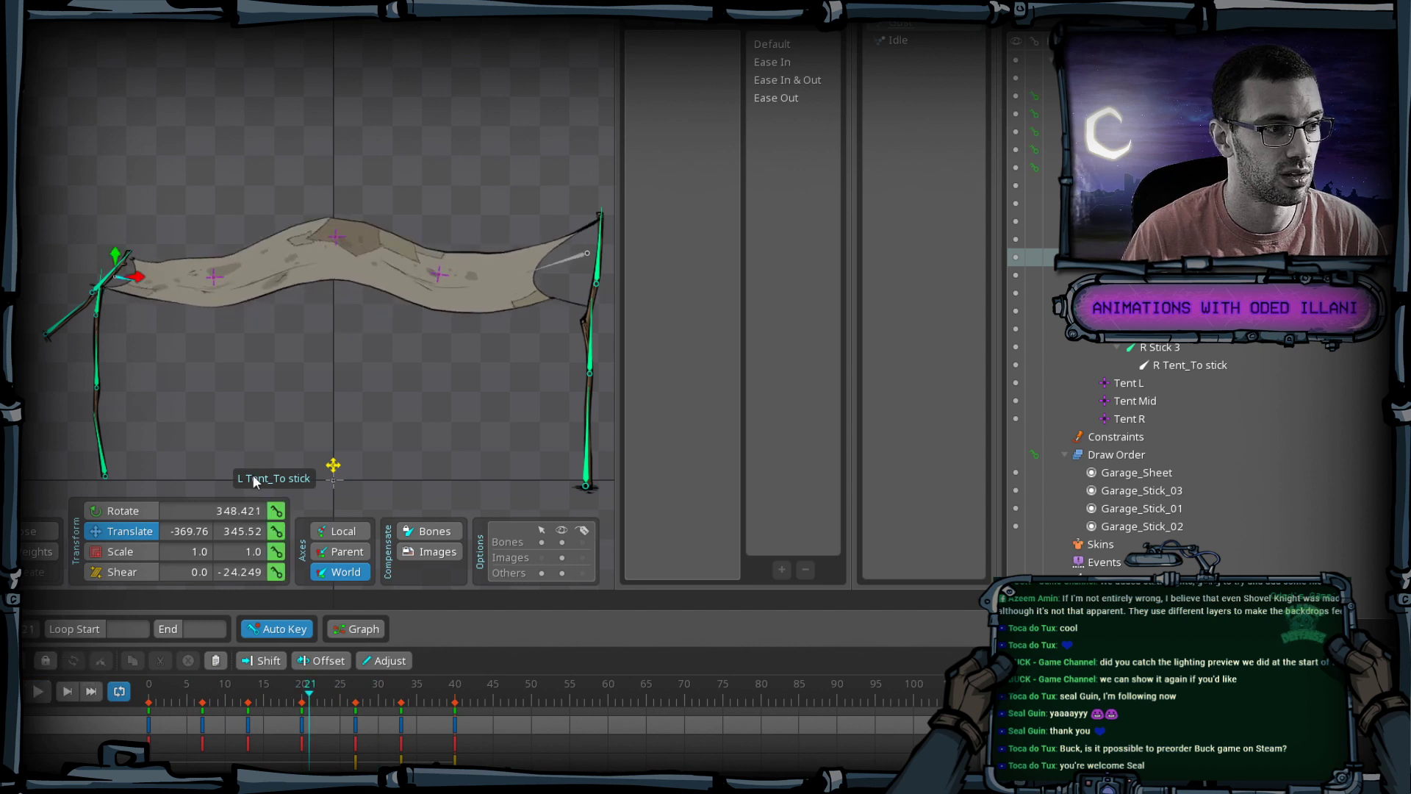
{"action": "key", "text": "ctrl+s"}
{"action": "left_click", "coordinate": [150, 706]}
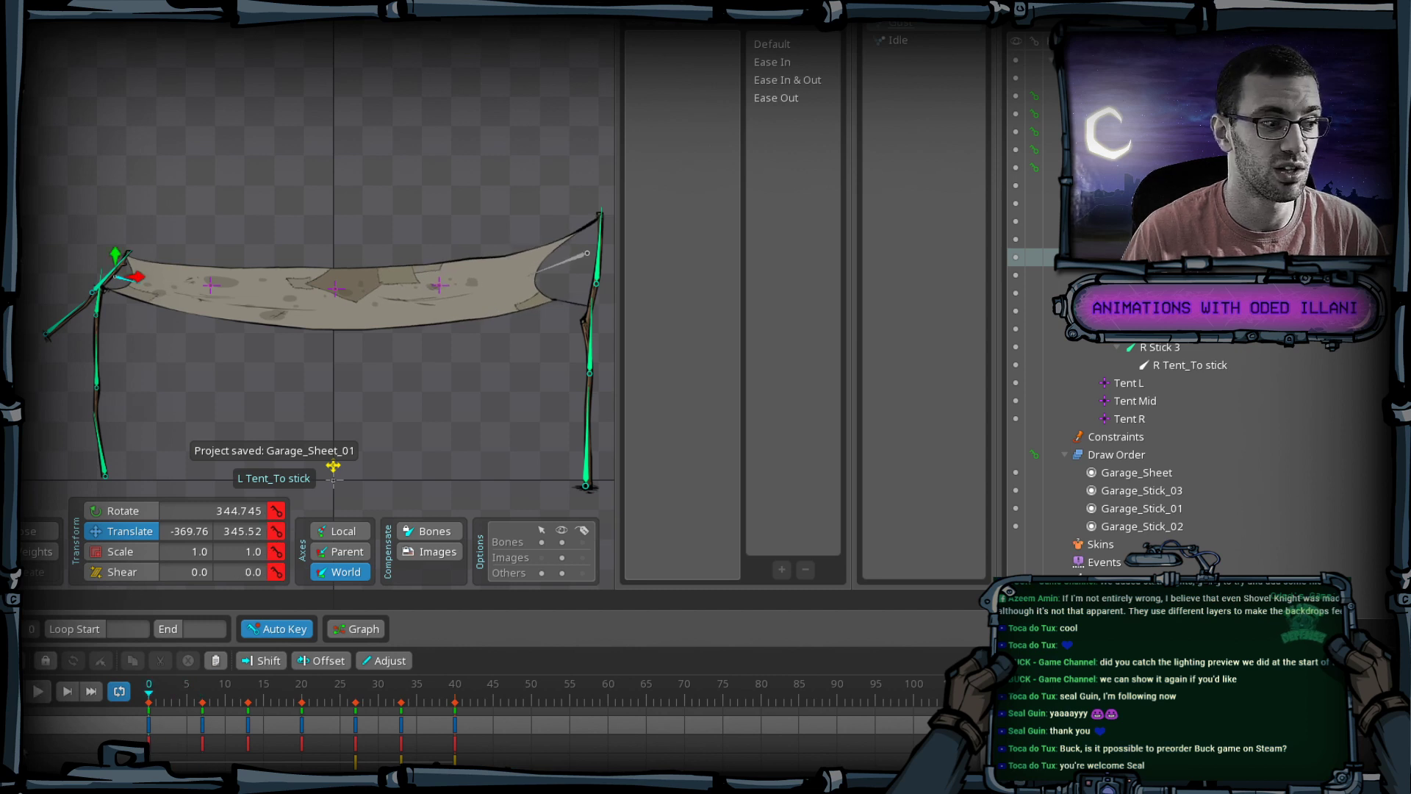
Play the loop and examine the Tent L bone's pose around frames 27 to 33.
{"action": "left_click", "coordinate": [36, 694]}
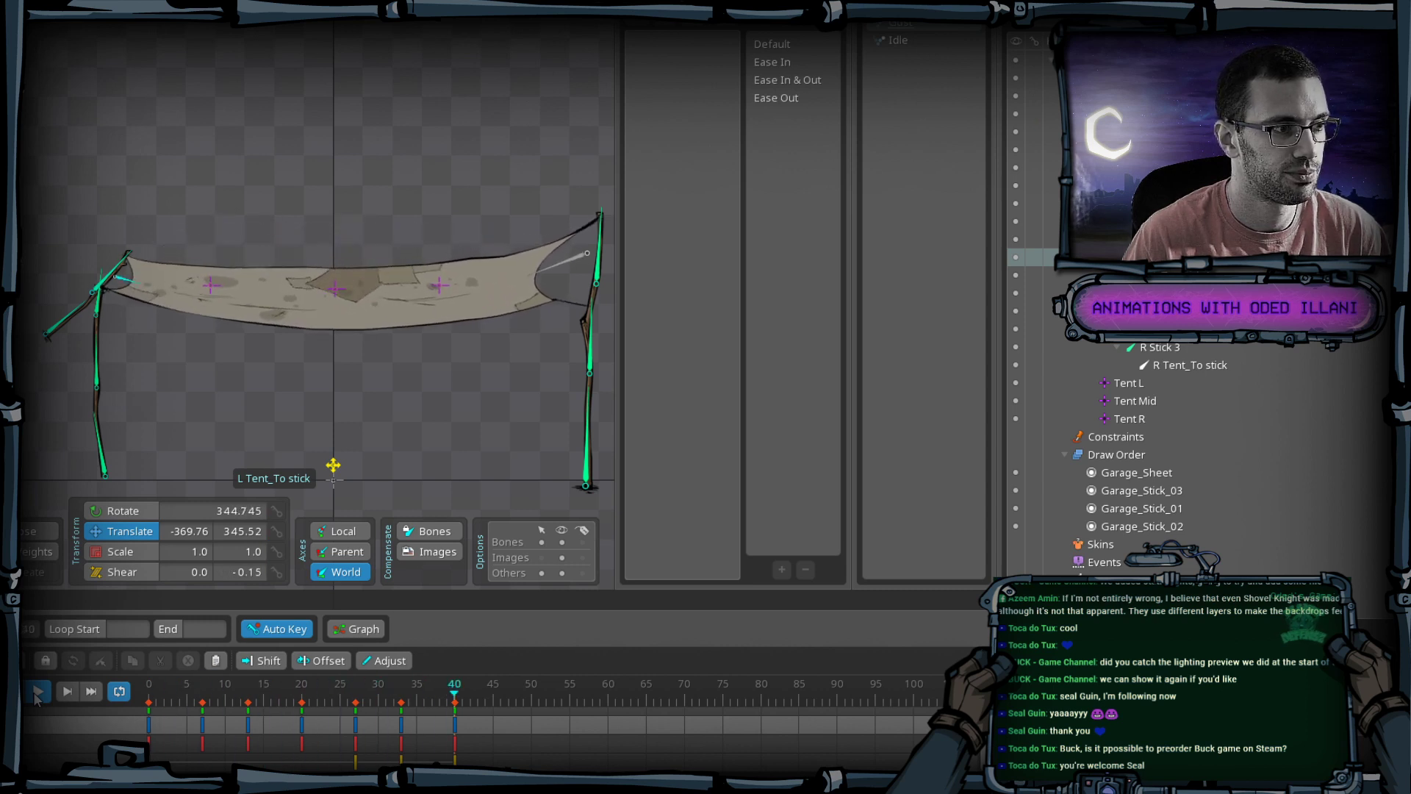
{"action": "key", "text": "space"}
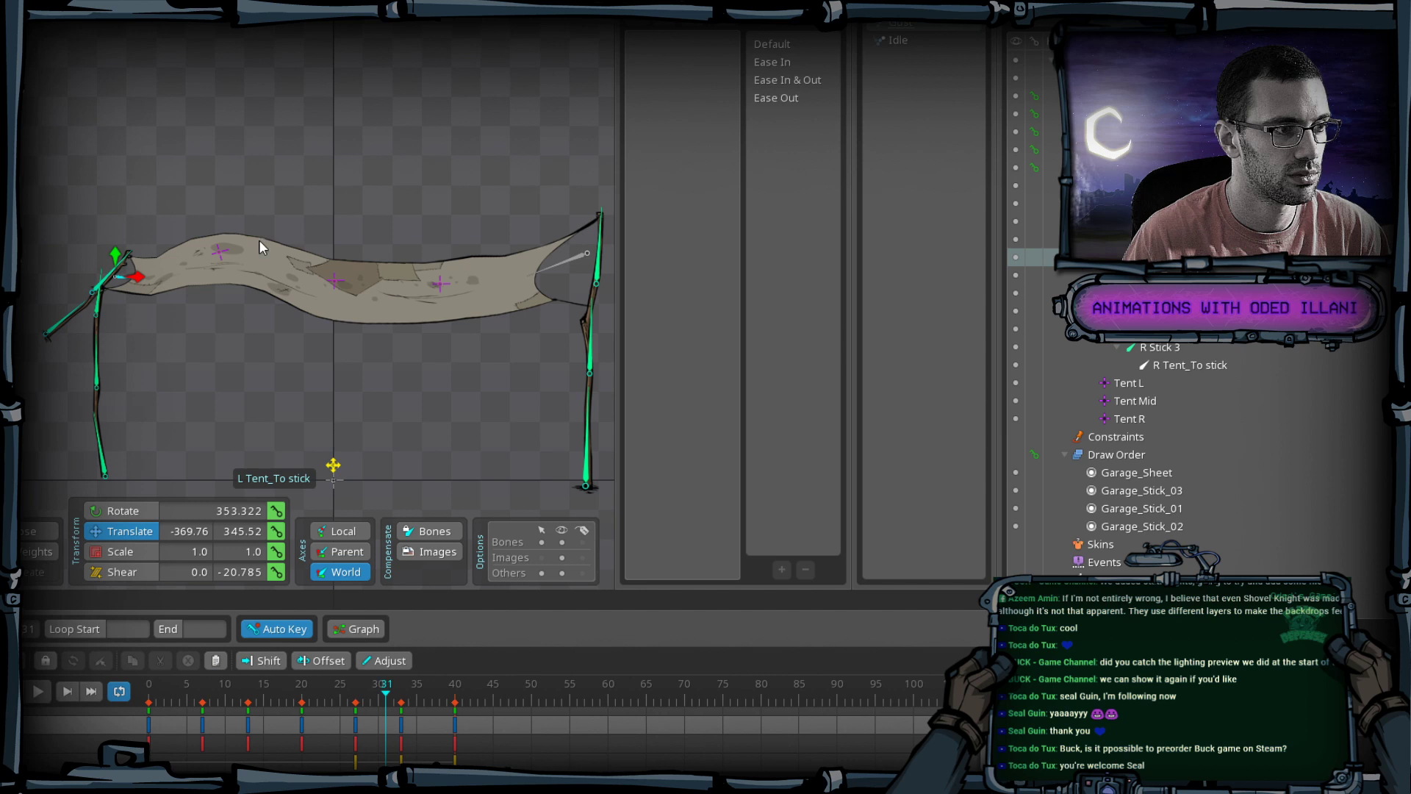
{"action": "left_click", "coordinate": [222, 248]}
{"action": "key", "text": "Right"}
{"action": "key", "text": "Right"}
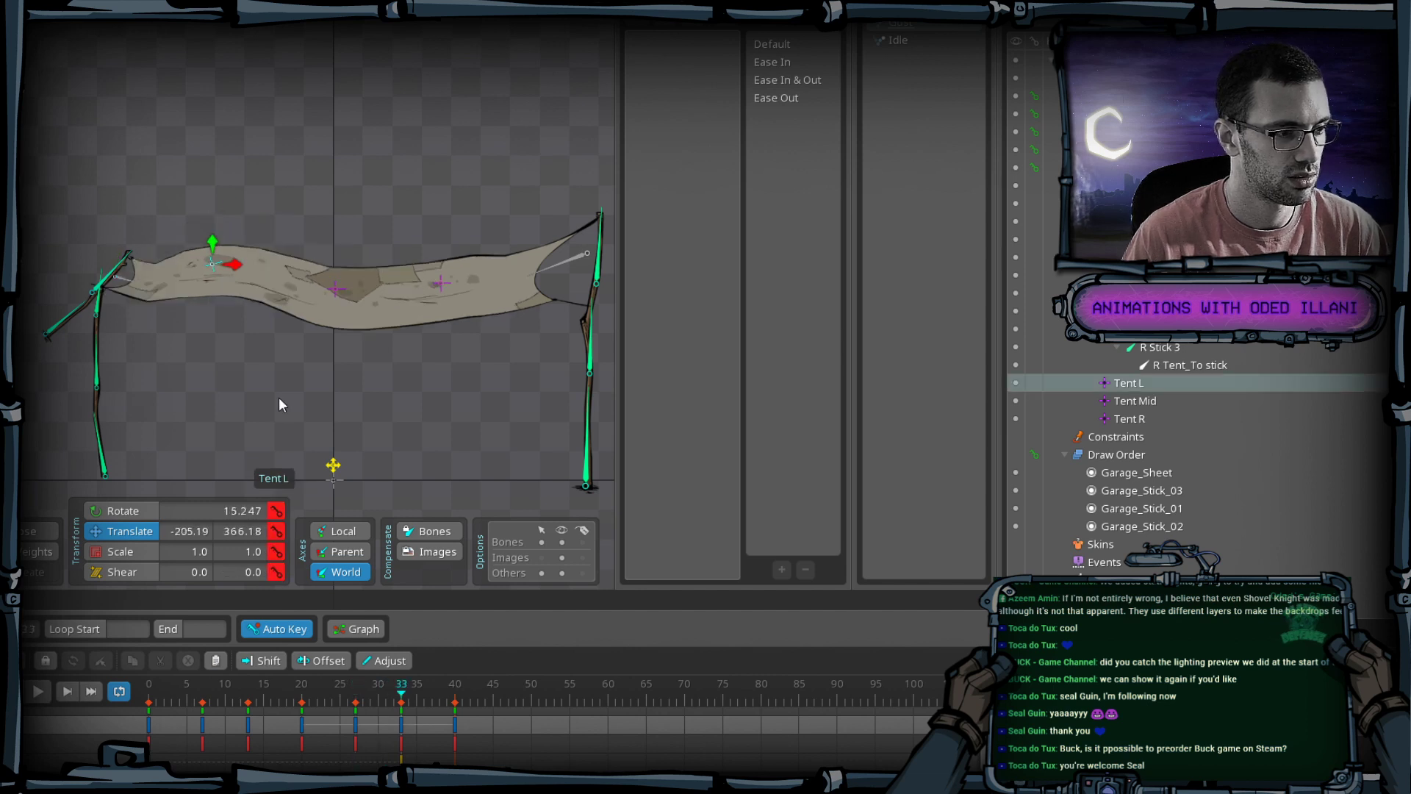
{"action": "key", "text": "Home"}
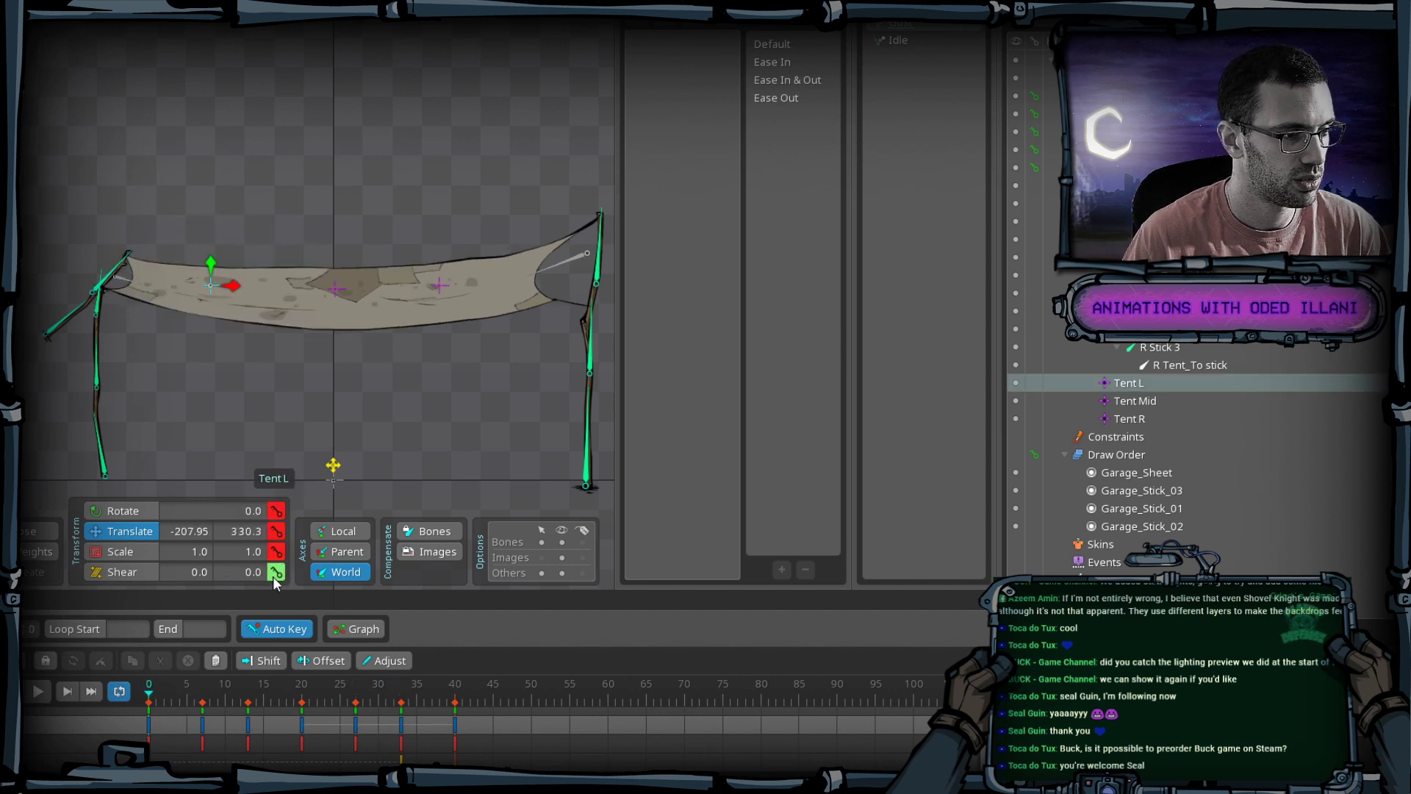
{"action": "key", "text": "space"}
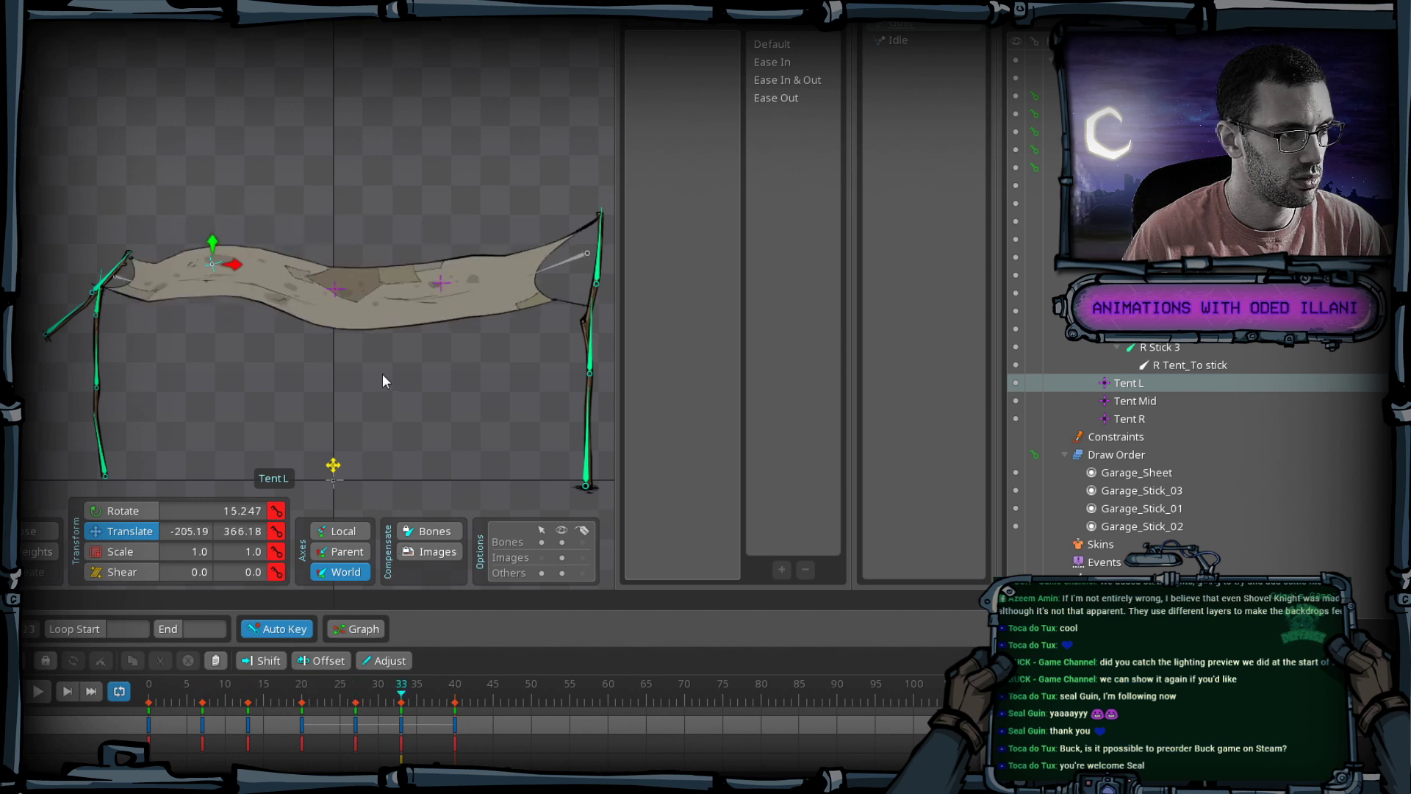
{"action": "left_click", "coordinate": [358, 702]}
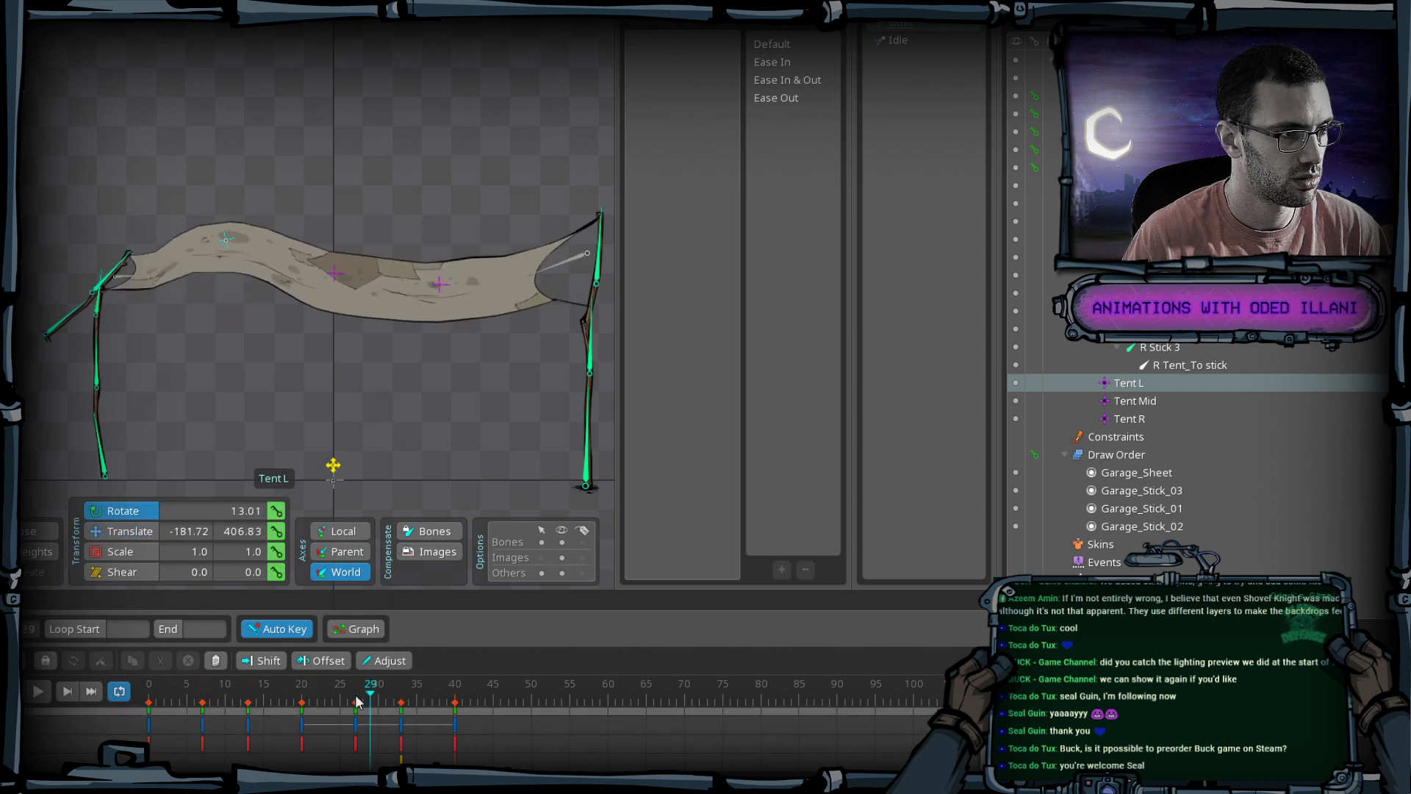
Return to frame 0, play the sheet animation once more, and save the project.
{"action": "left_click_drag", "start_coordinate": [358, 702], "coordinate": [86, 700]}
{"action": "key", "text": "ctrl+s"}
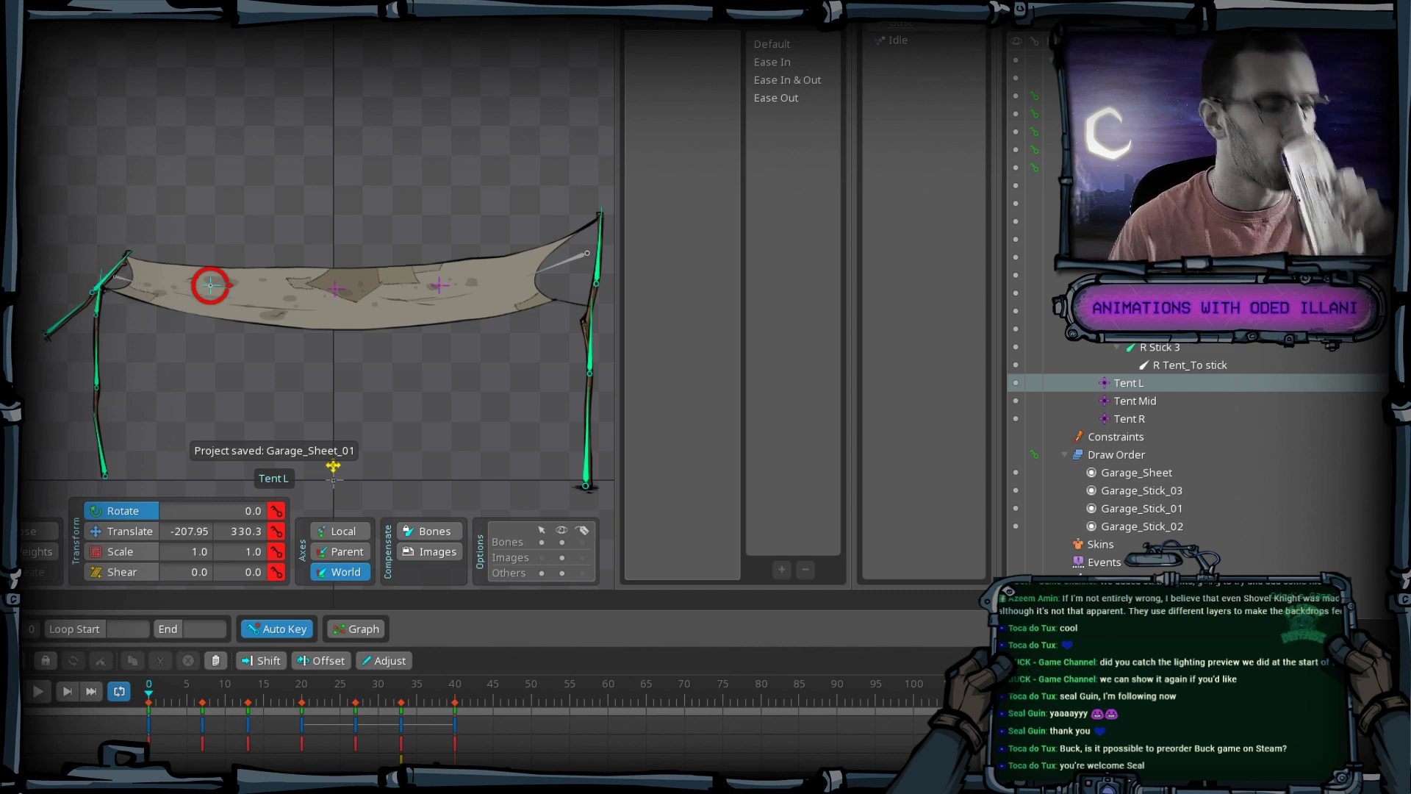
{"action": "left_click", "coordinate": [38, 691]}
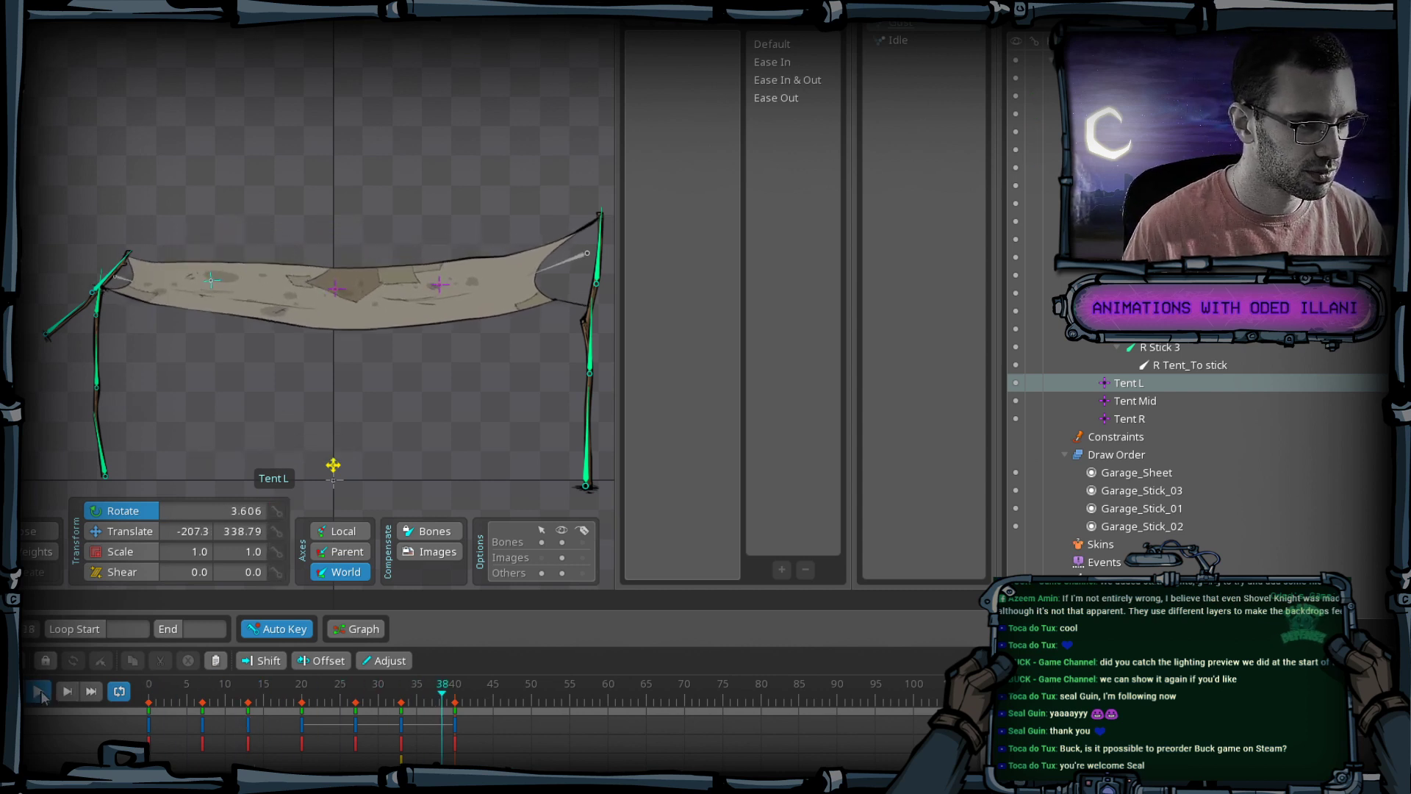
{"action": "left_click", "coordinate": [41, 695]}
{"action": "key", "text": "ctrl+s"}
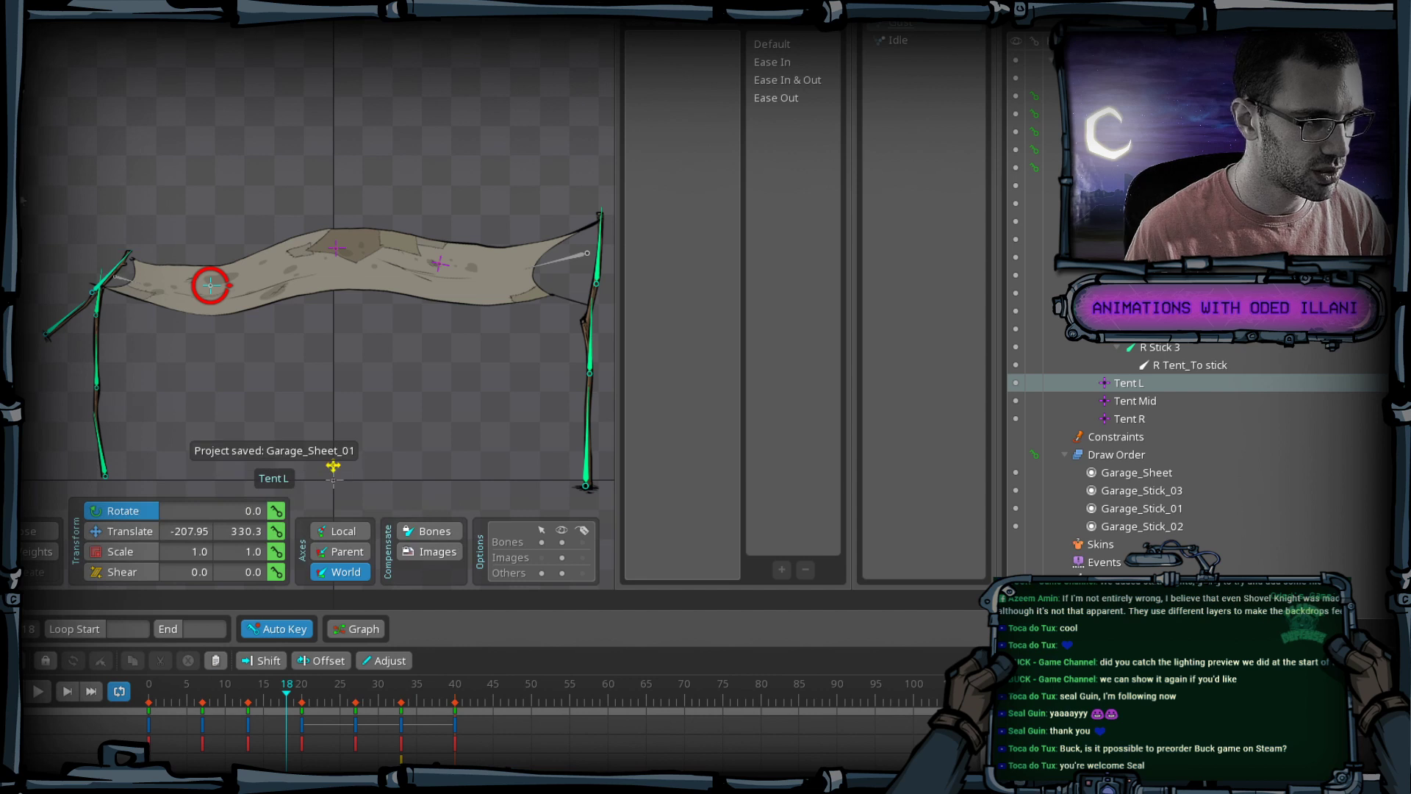
Select all 15 bones of the rig and apply the Ease In curve to their keys at frame 0.
{"action": "left_click_drag", "start_coordinate": [34, 197], "coordinate": [624, 532]}
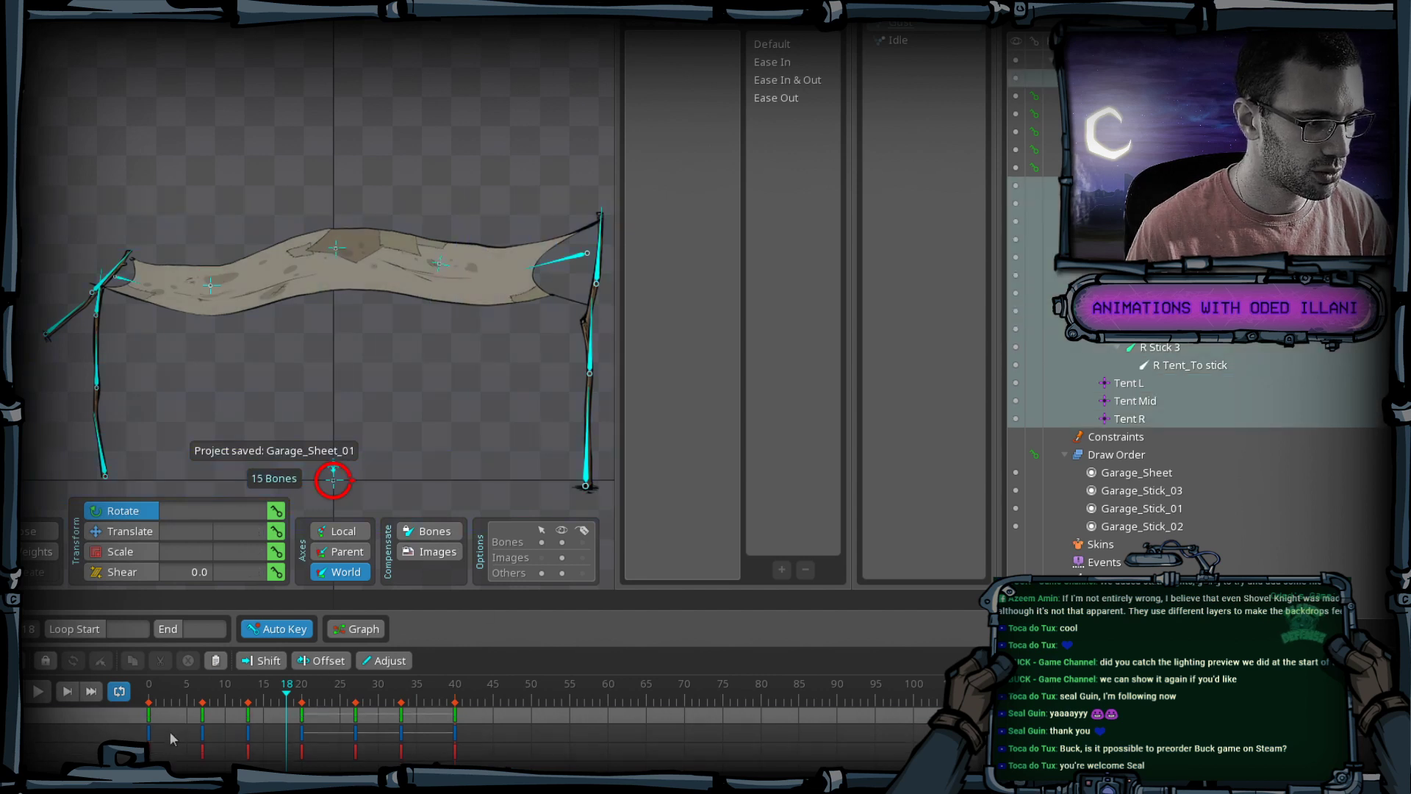
{"action": "key", "text": "ctrl+a"}
{"action": "left_click", "coordinate": [149, 717]}
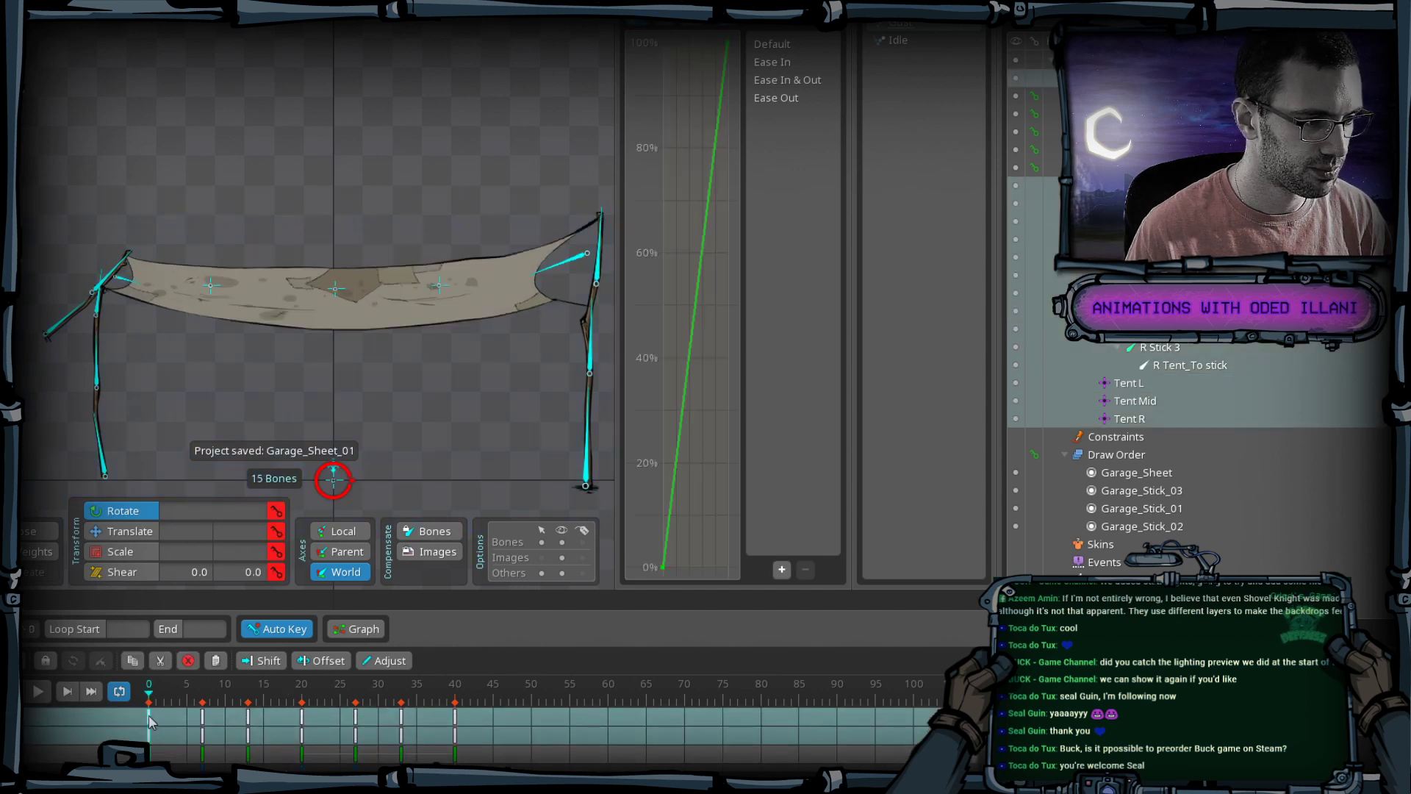
{"action": "left_click", "coordinate": [789, 64]}
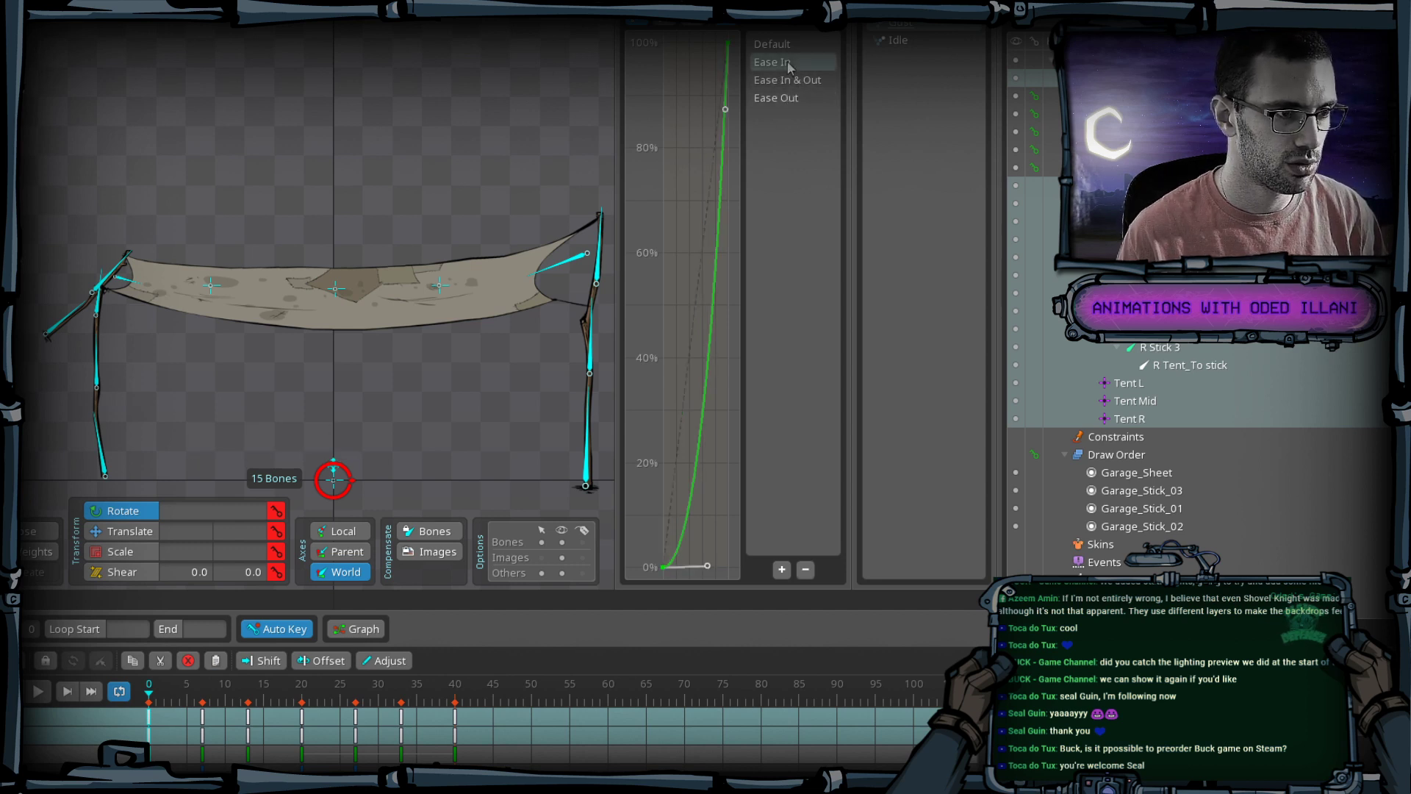
Apply the Ease Out curve to all bones' keys at frame 7.
{"action": "left_click_drag", "start_coordinate": [148, 695], "coordinate": [204, 702]}
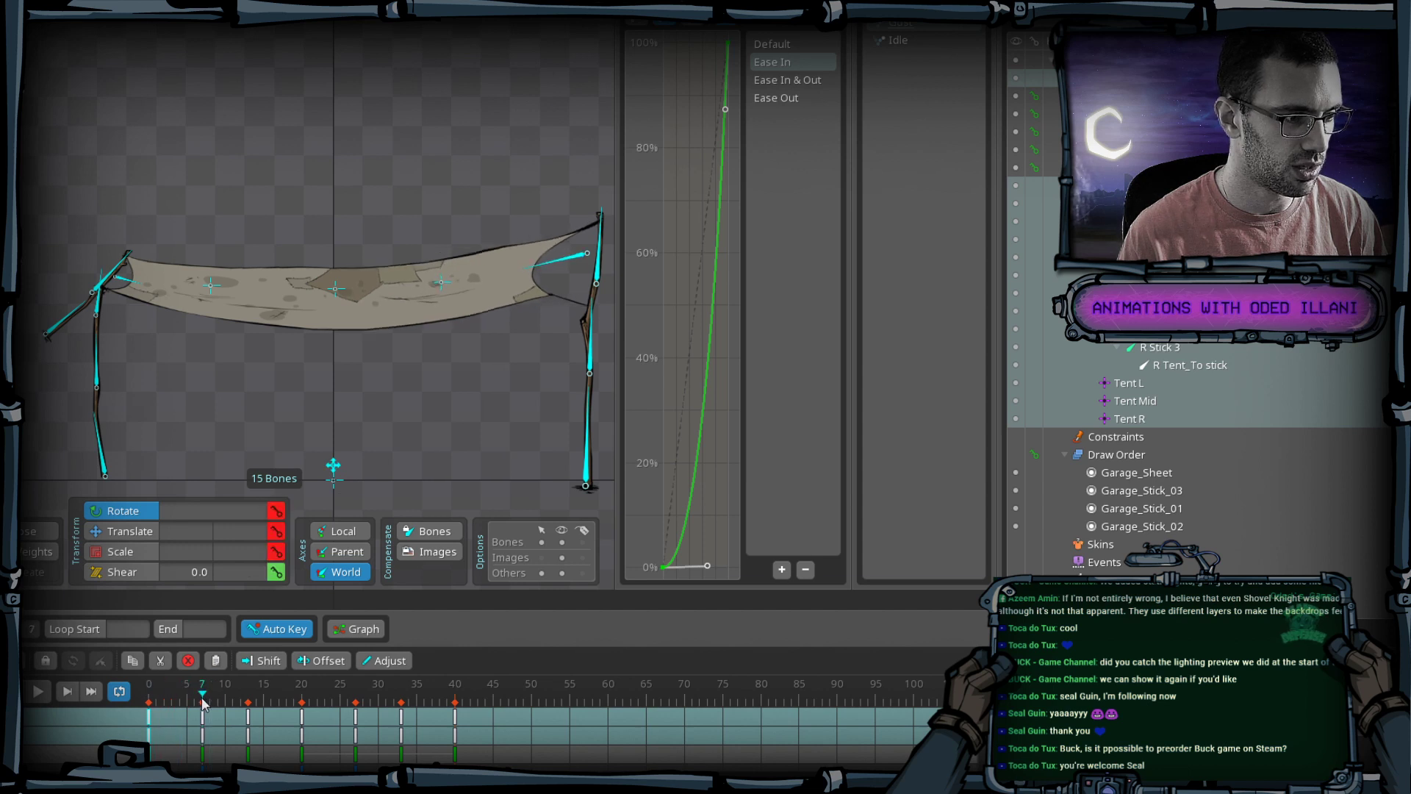
{"action": "left_click", "coordinate": [207, 725]}
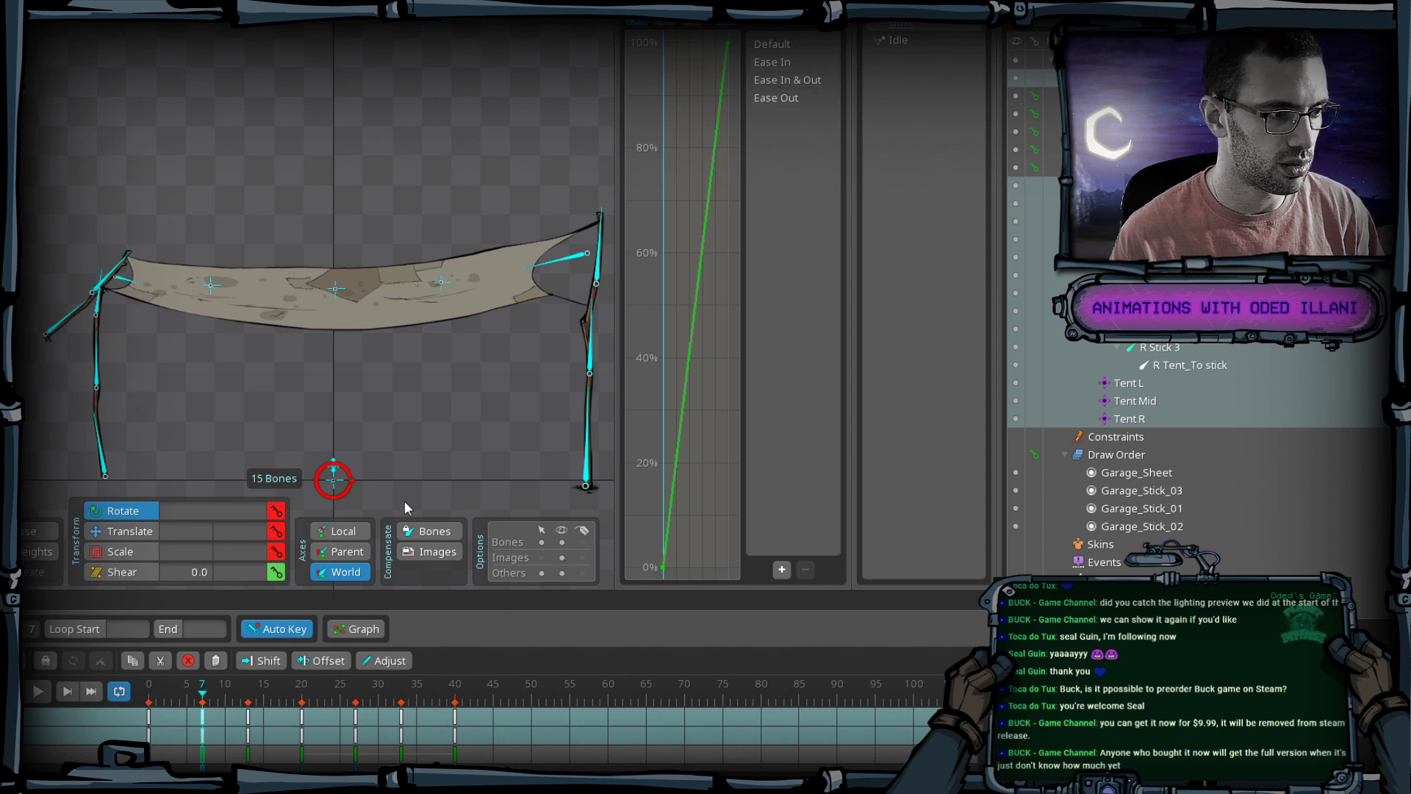
{"action": "mouse_move", "coordinate": [204, 702]}
{"action": "left_mouse_down"}
{"action": "mouse_move", "coordinate": [252, 704]}
{"action": "mouse_move", "coordinate": [202, 712]}
{"action": "left_mouse_up"}
{"action": "left_click", "coordinate": [789, 104]}
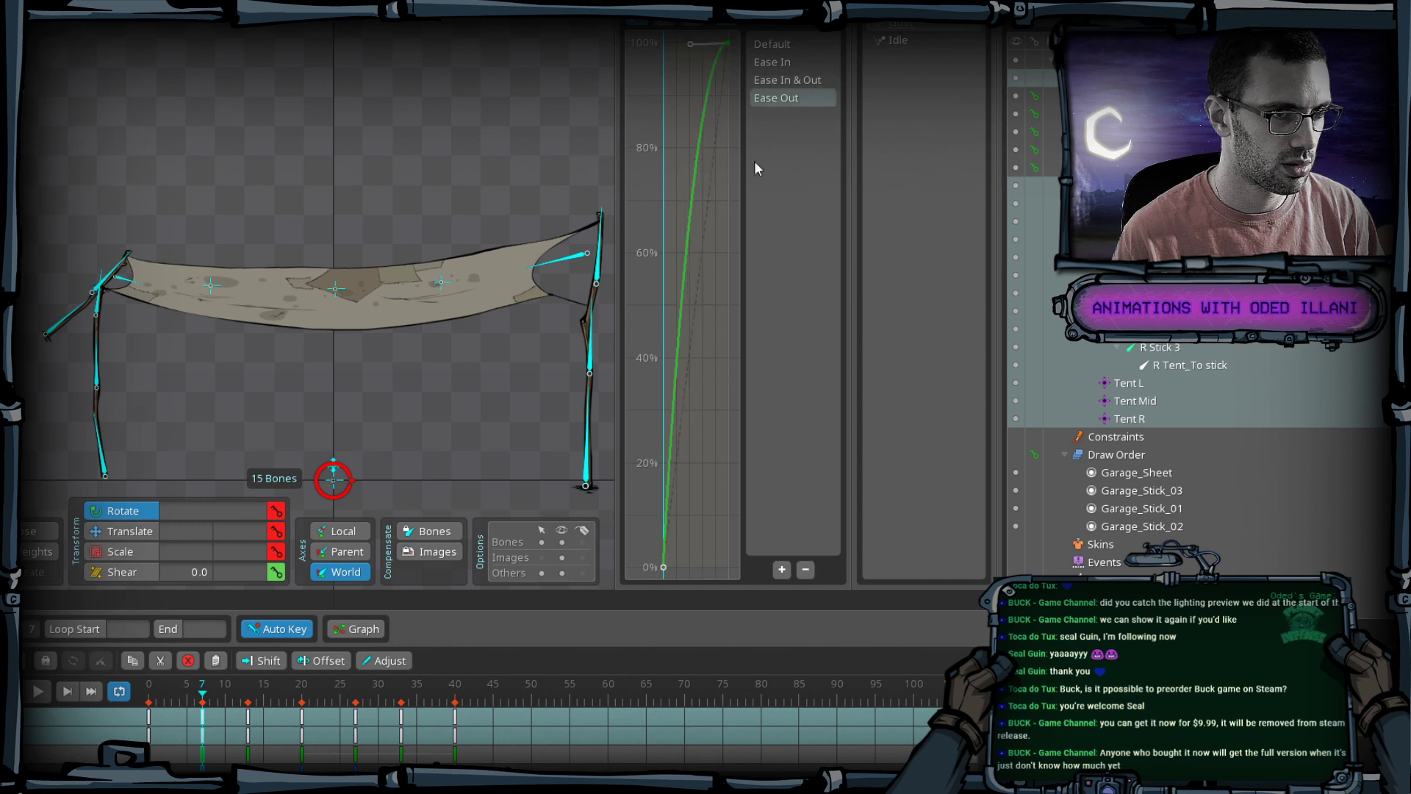
Apply the Ease In curve to the keys at frame 13 and Ease Out to the keys at frame 20.
{"action": "left_click", "coordinate": [251, 713]}
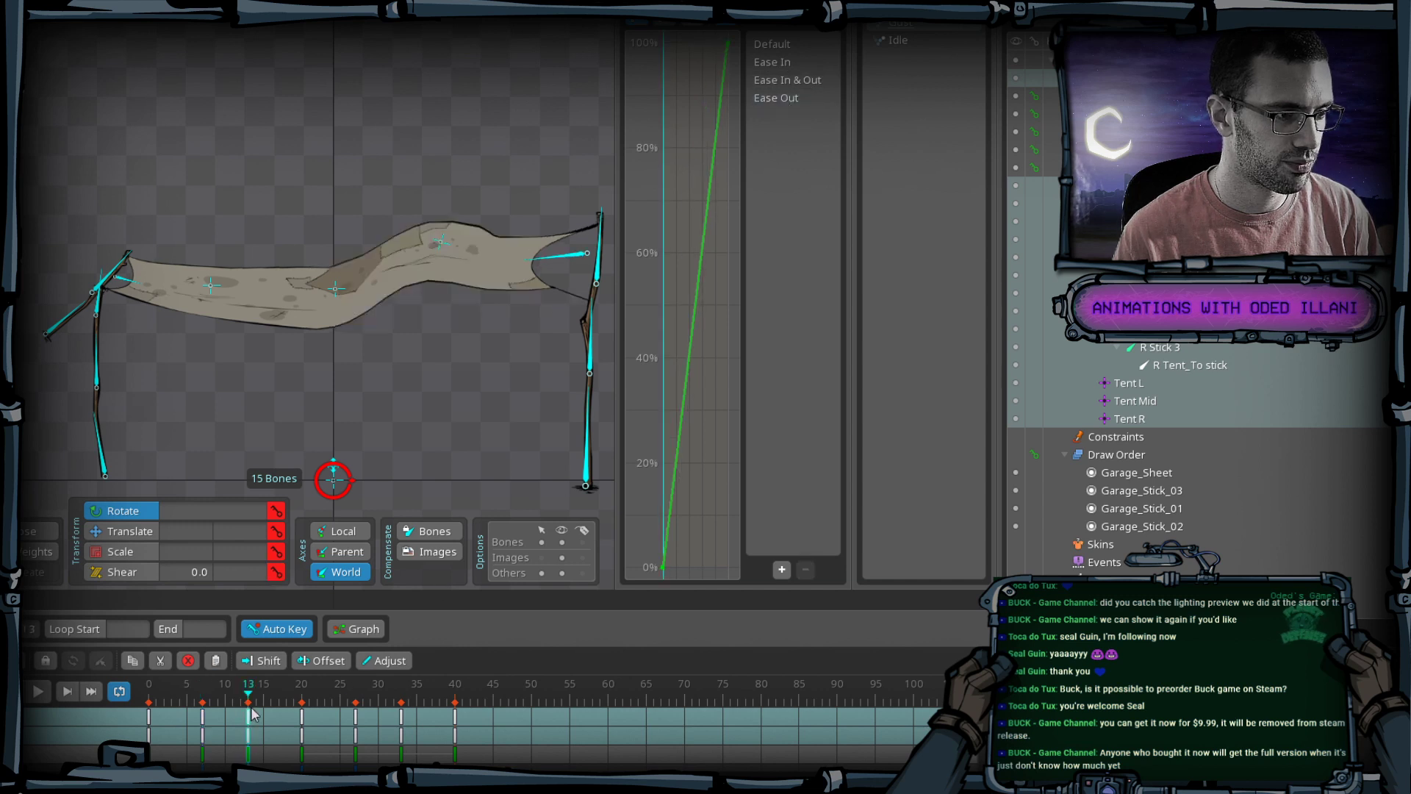
{"action": "left_click", "coordinate": [792, 61]}
{"action": "left_click", "coordinate": [306, 724]}
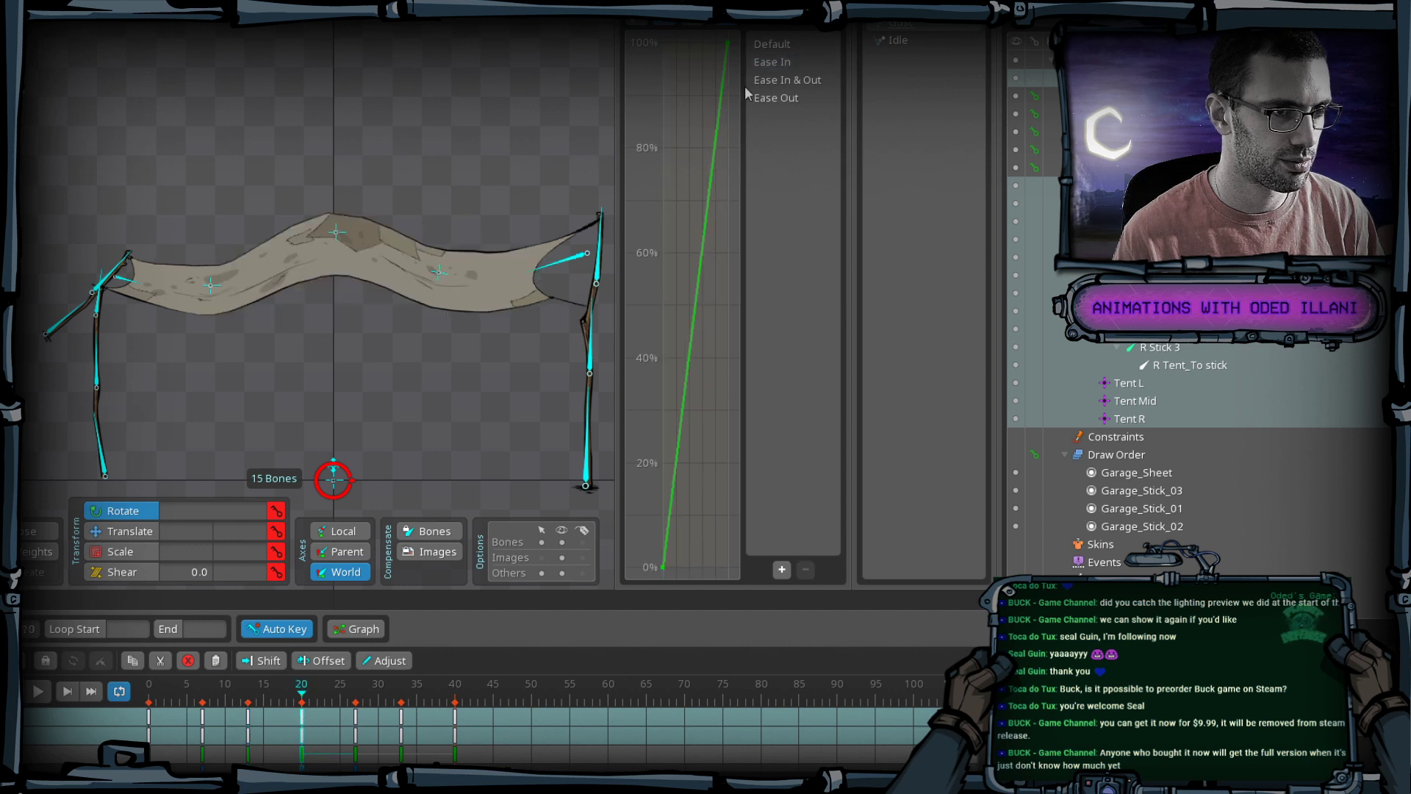
{"action": "left_click", "coordinate": [767, 100]}
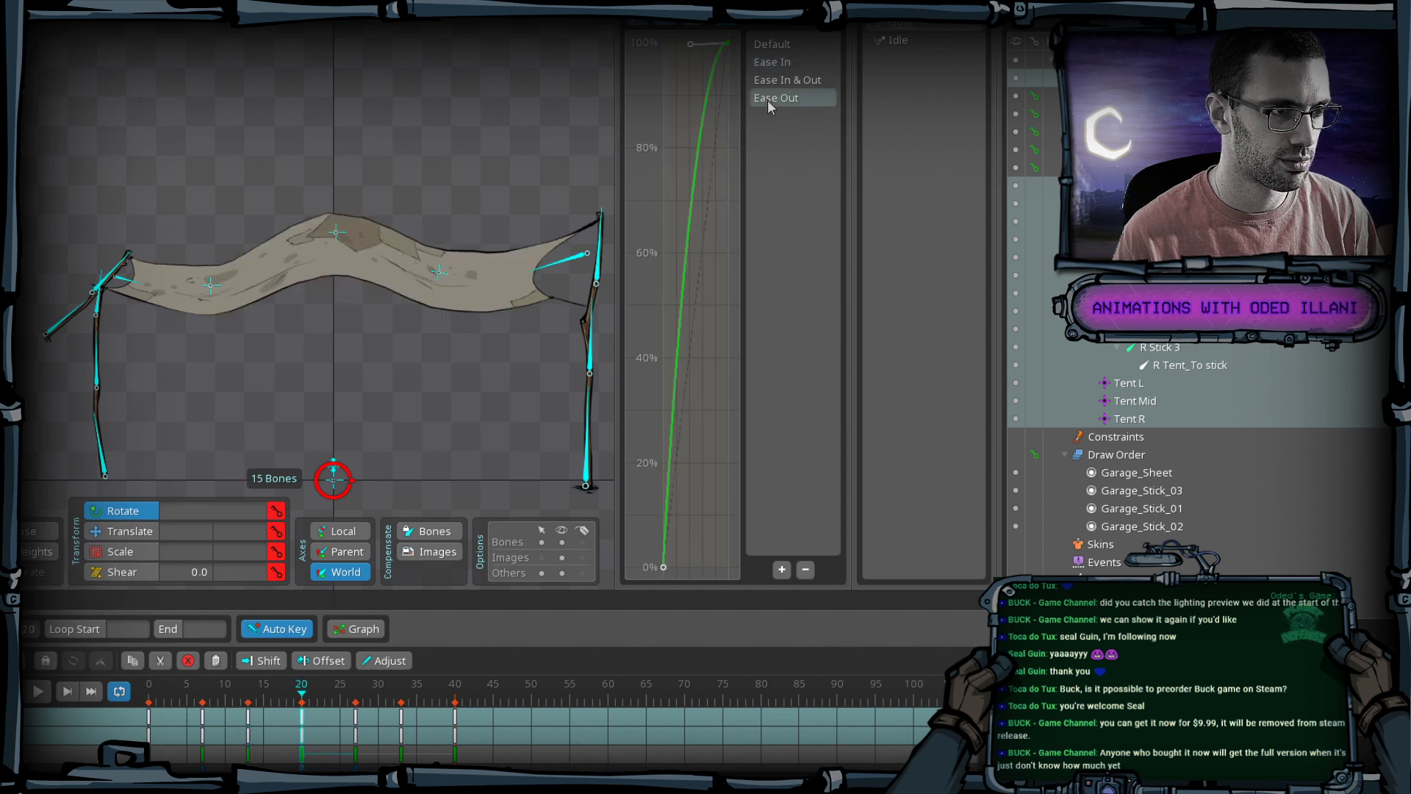
Try the Ease Out and Ease In curves on the keys at frame 27, comparing them with the curves of neighbouring keys.
{"action": "left_click", "coordinate": [261, 695]}
{"action": "left_click", "coordinate": [194, 727]}
{"action": "left_click_drag", "start_coordinate": [197, 728], "coordinate": [363, 724]}
{"action": "left_click", "coordinate": [356, 724]}
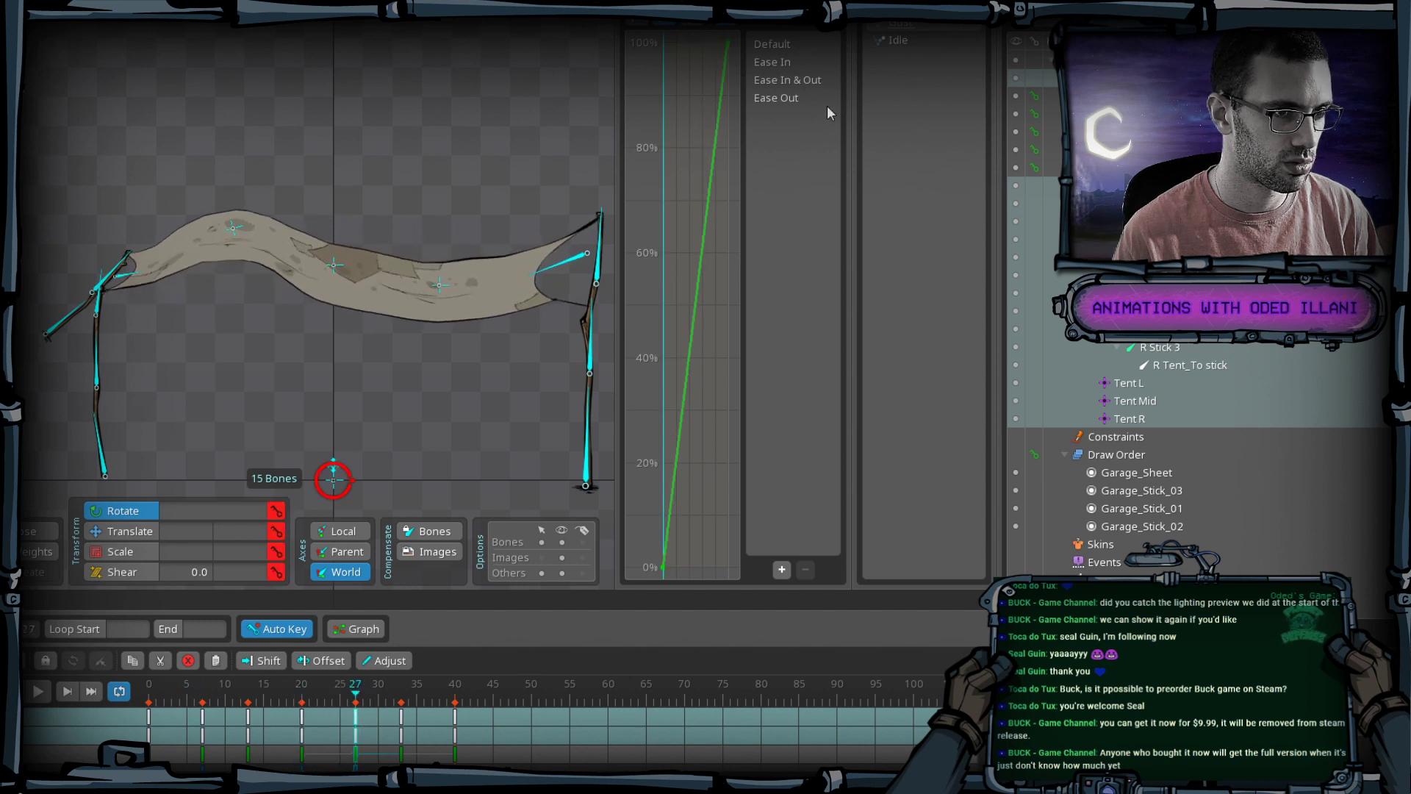
{"action": "left_click", "coordinate": [805, 99]}
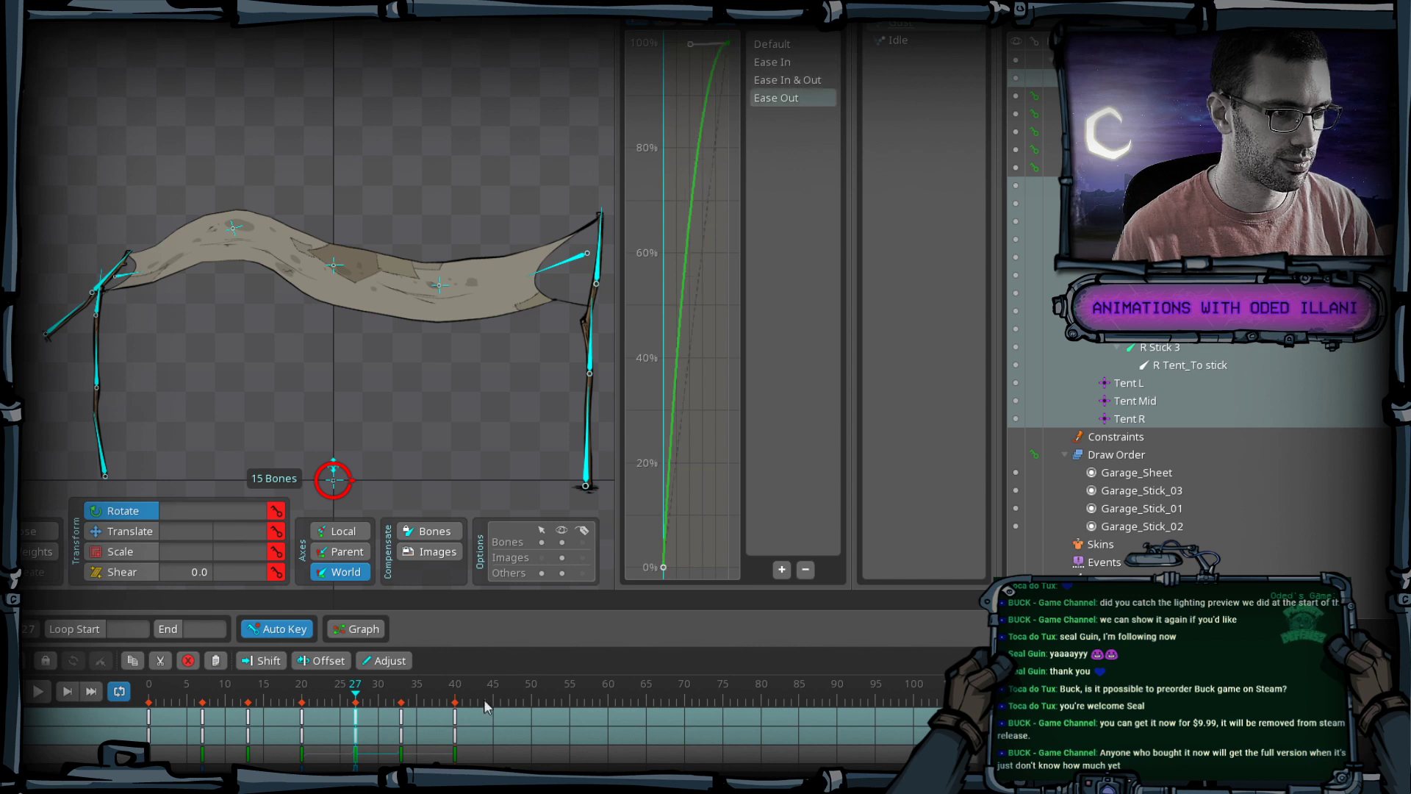
{"action": "left_click", "coordinate": [401, 723]}
{"action": "left_click", "coordinate": [785, 66]}
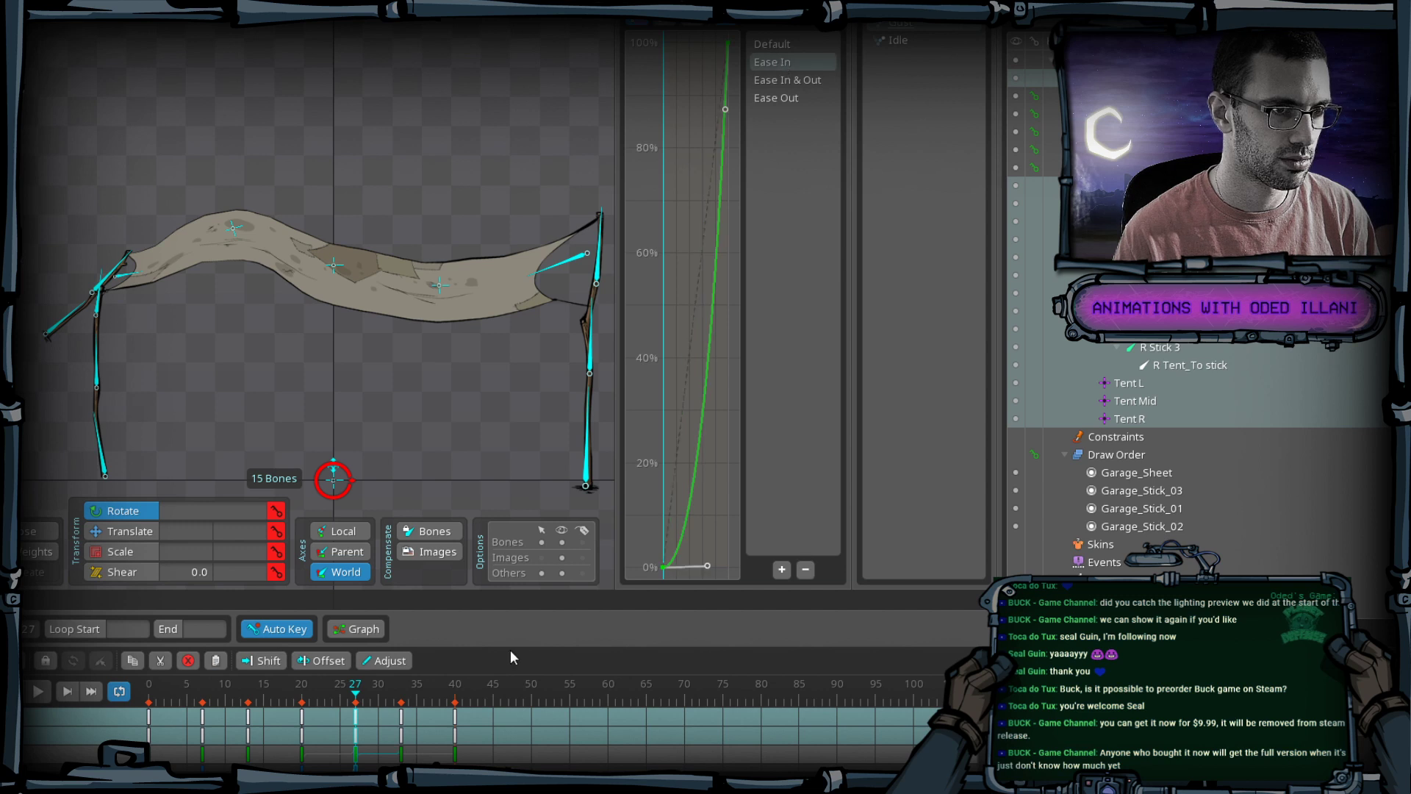
{"action": "left_click", "coordinate": [403, 723]}
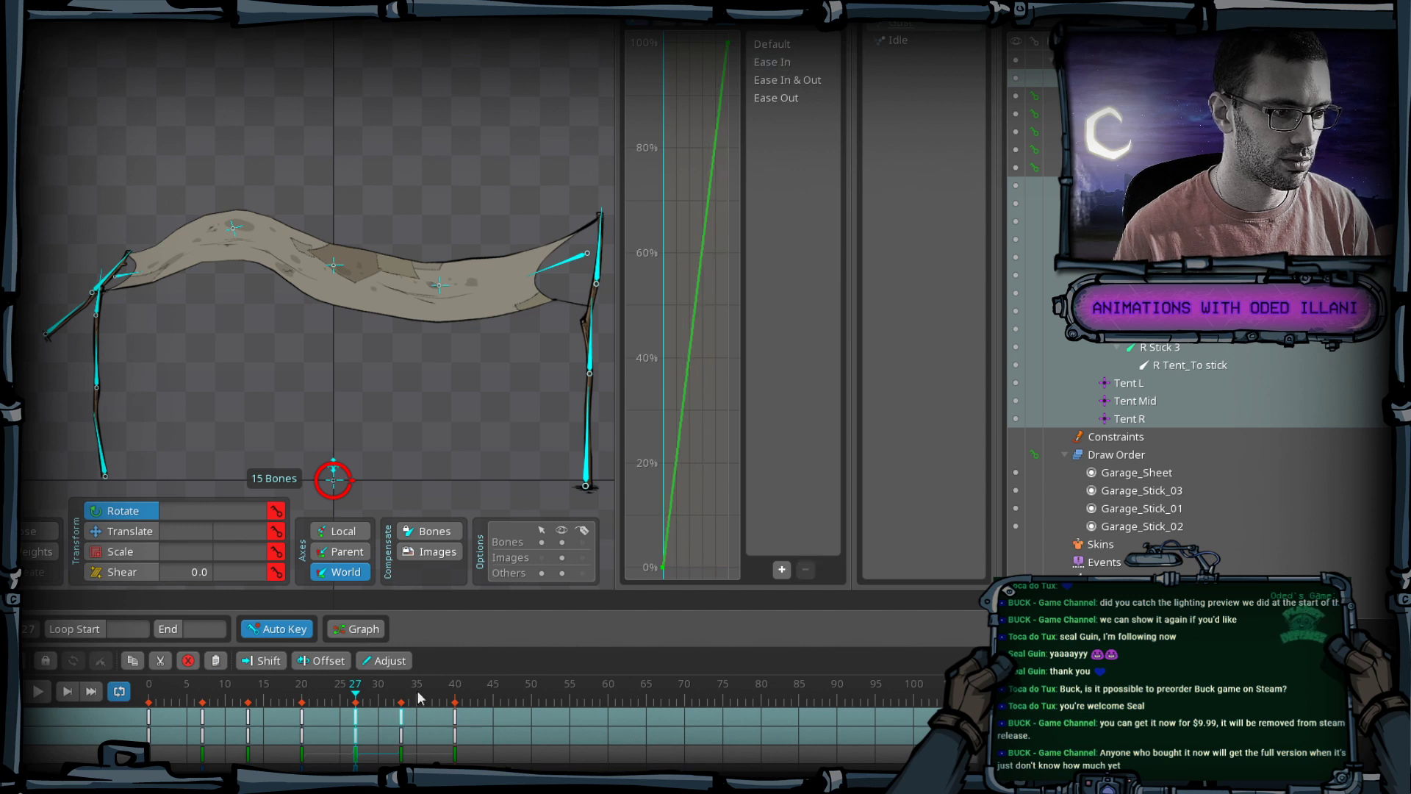
{"action": "left_click", "coordinate": [302, 717]}
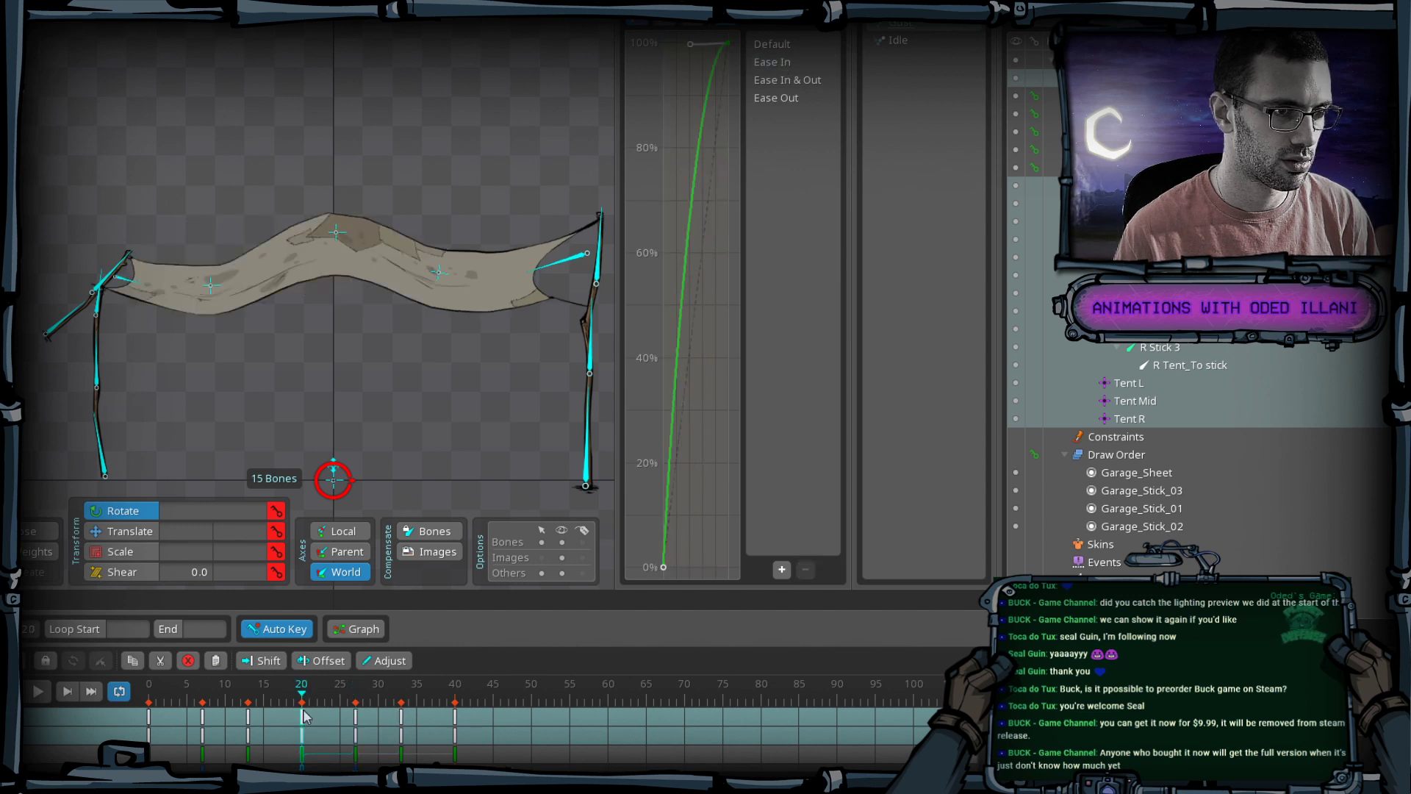
{"action": "left_click", "coordinate": [354, 716]}
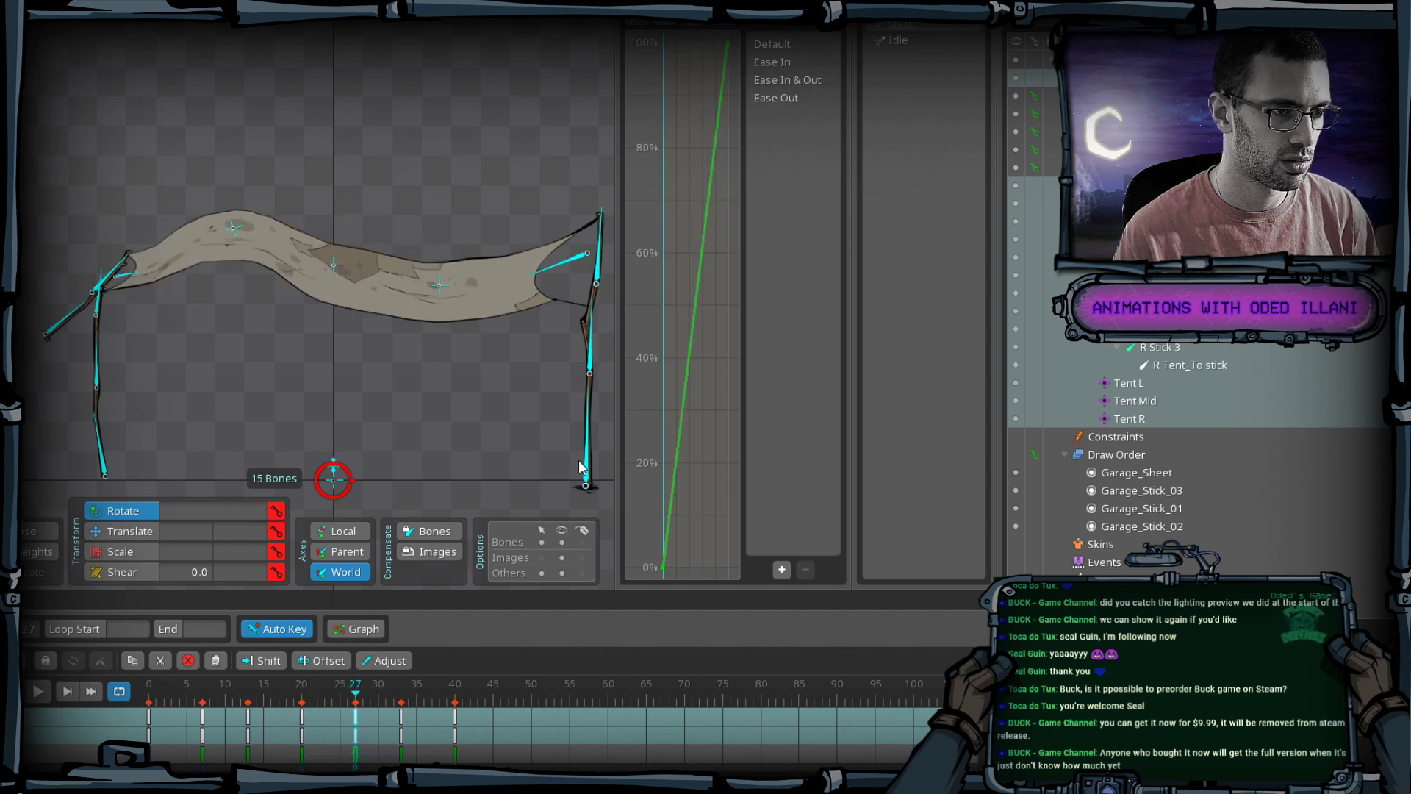
Play the animation from the start to review the eased sheet motion.
{"action": "left_click_drag", "start_coordinate": [147, 686], "coordinate": [158, 730]}
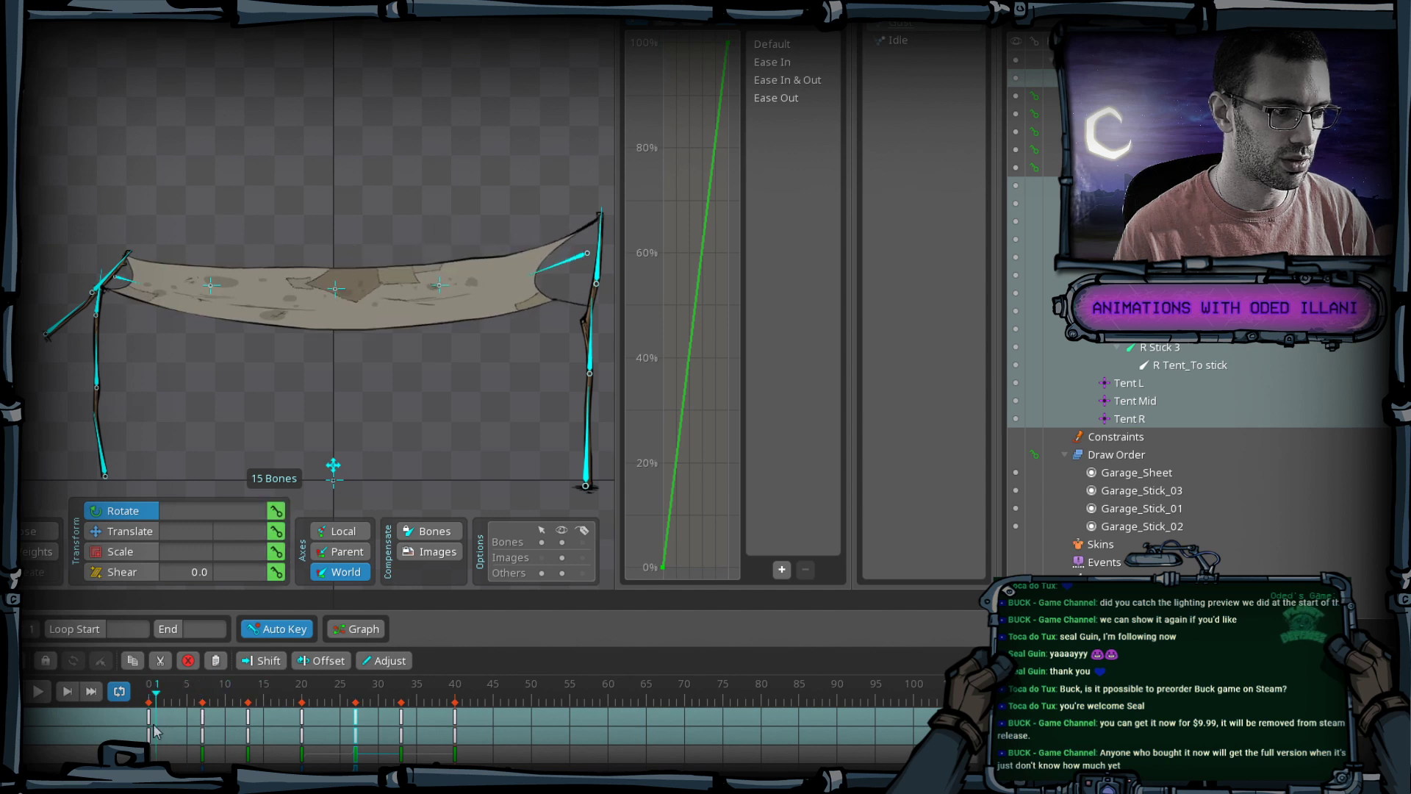
{"action": "left_click", "coordinate": [37, 694]}
{"action": "left_click", "coordinate": [37, 694]}
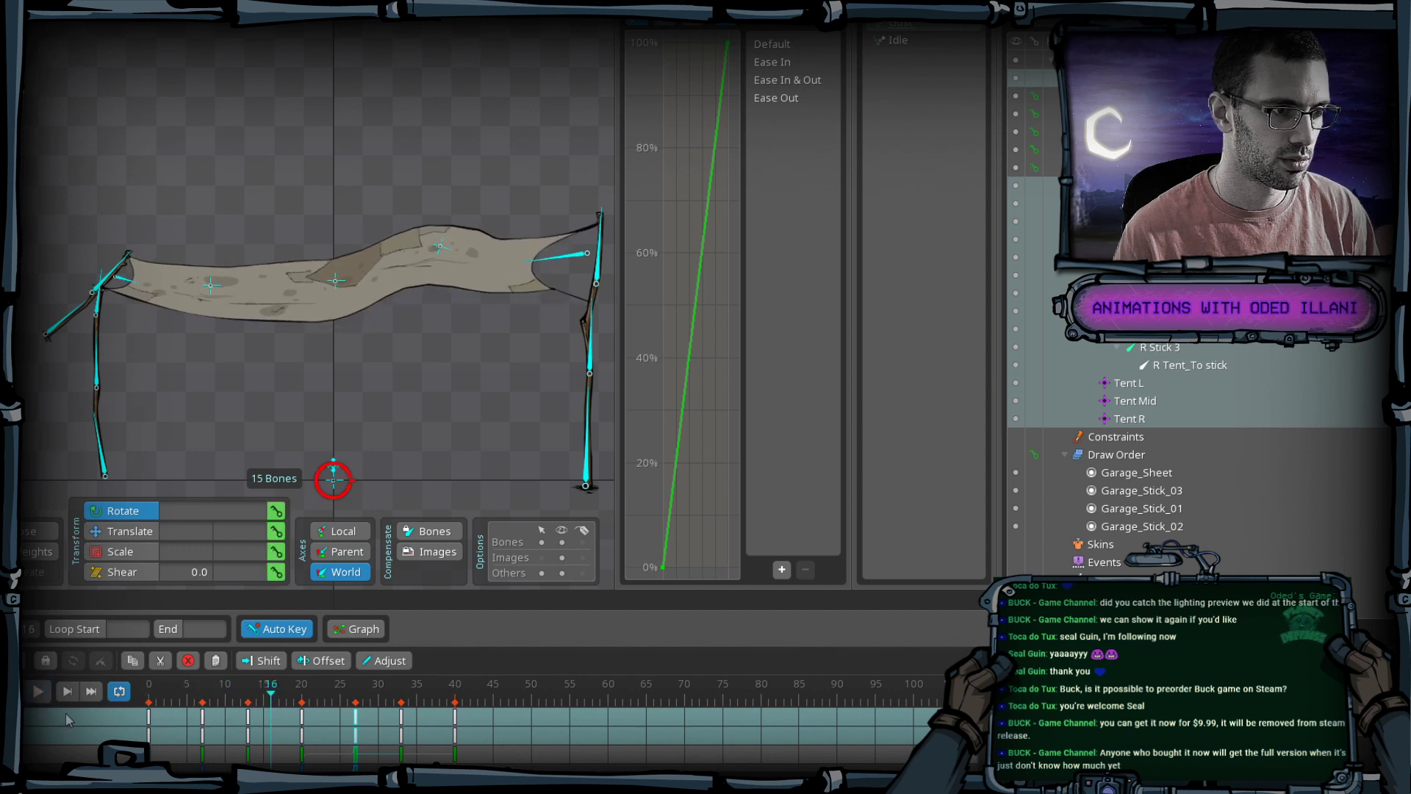
Apply the Ease In curve to the keys at frame 0 and set the keys at frame 7 to the Default curve.
{"action": "left_click", "coordinate": [148, 713]}
{"action": "left_click", "coordinate": [772, 62]}
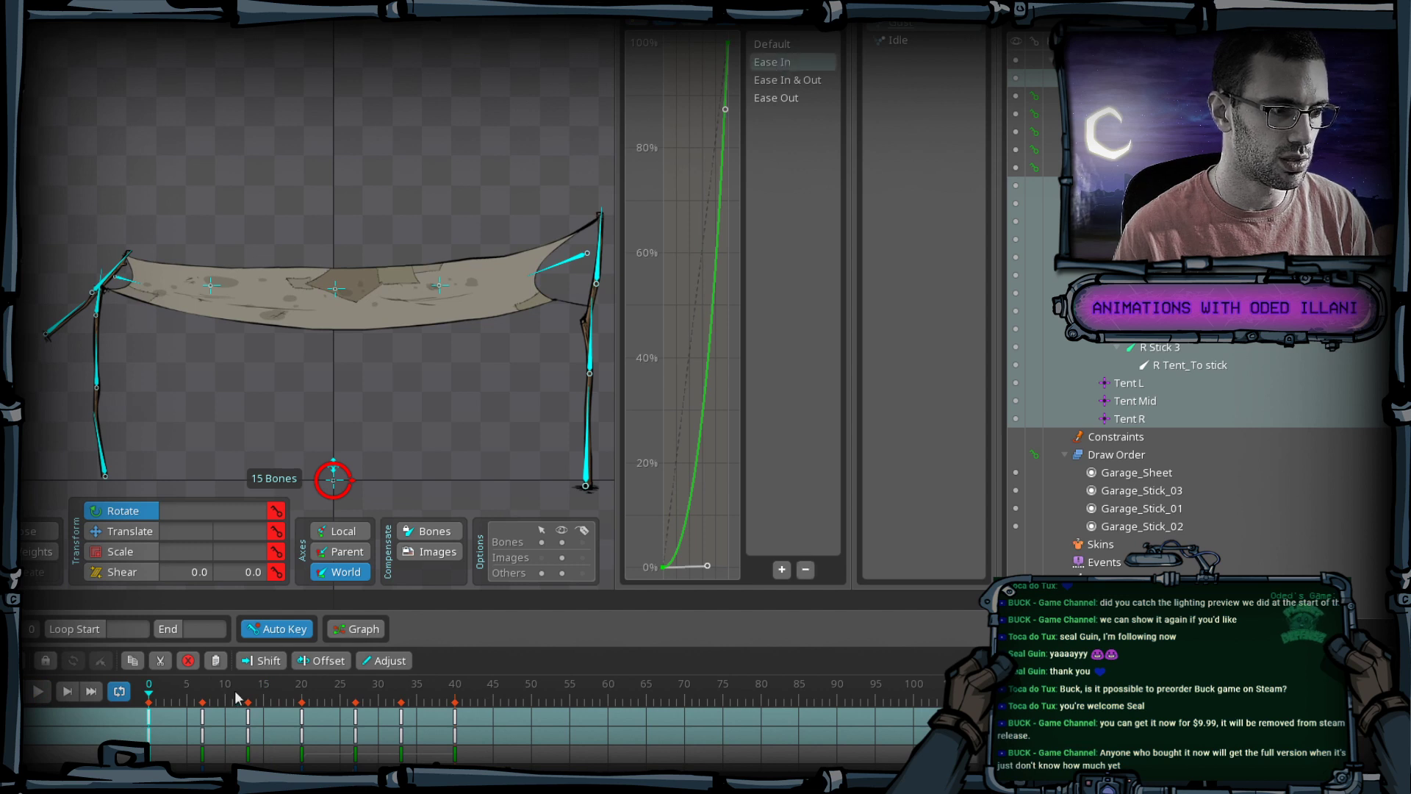
{"action": "left_click", "coordinate": [204, 715]}
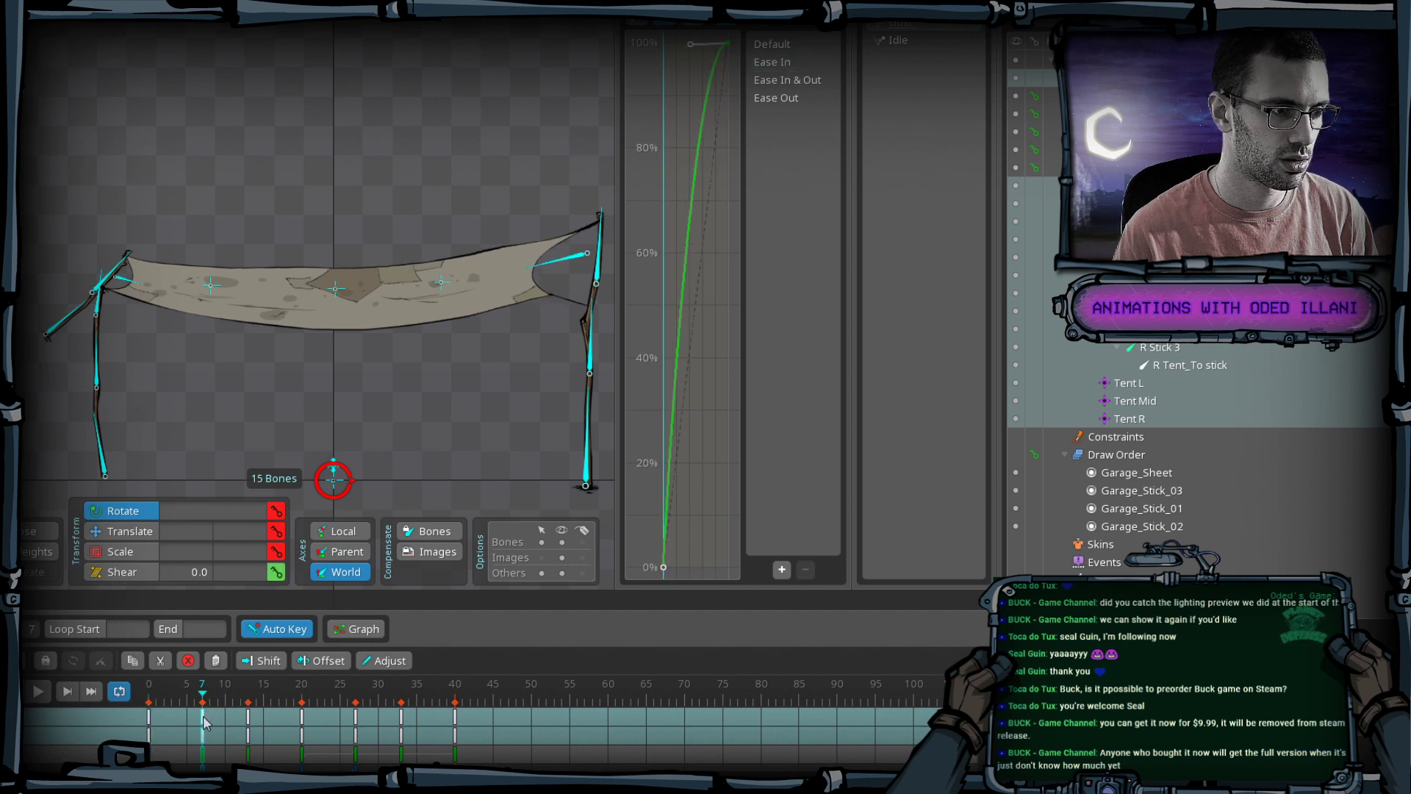
{"action": "left_click", "coordinate": [800, 45]}
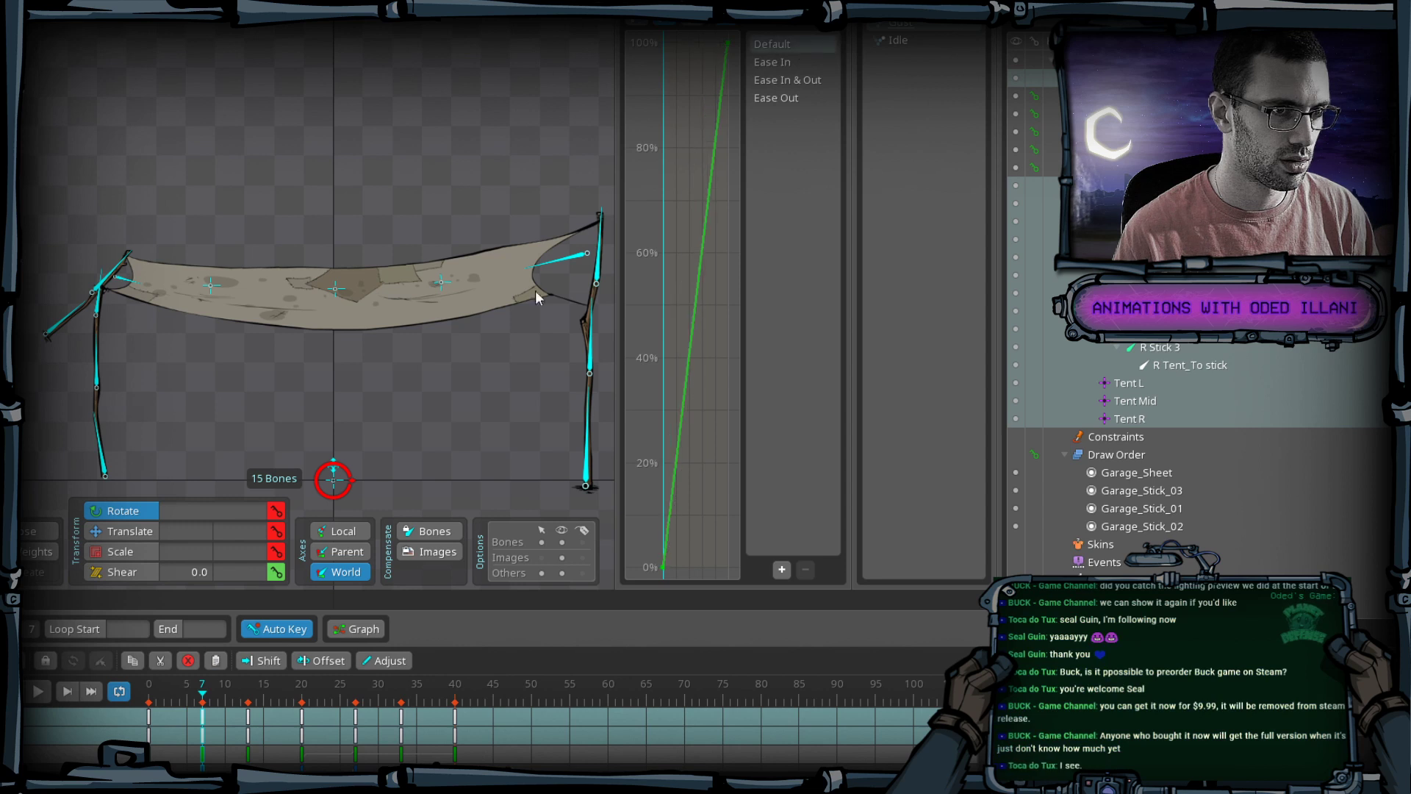
Check the curve of the keys at frame 13 and apply Ease Out to the keys at frame 20.
{"action": "left_click", "coordinate": [248, 692]}
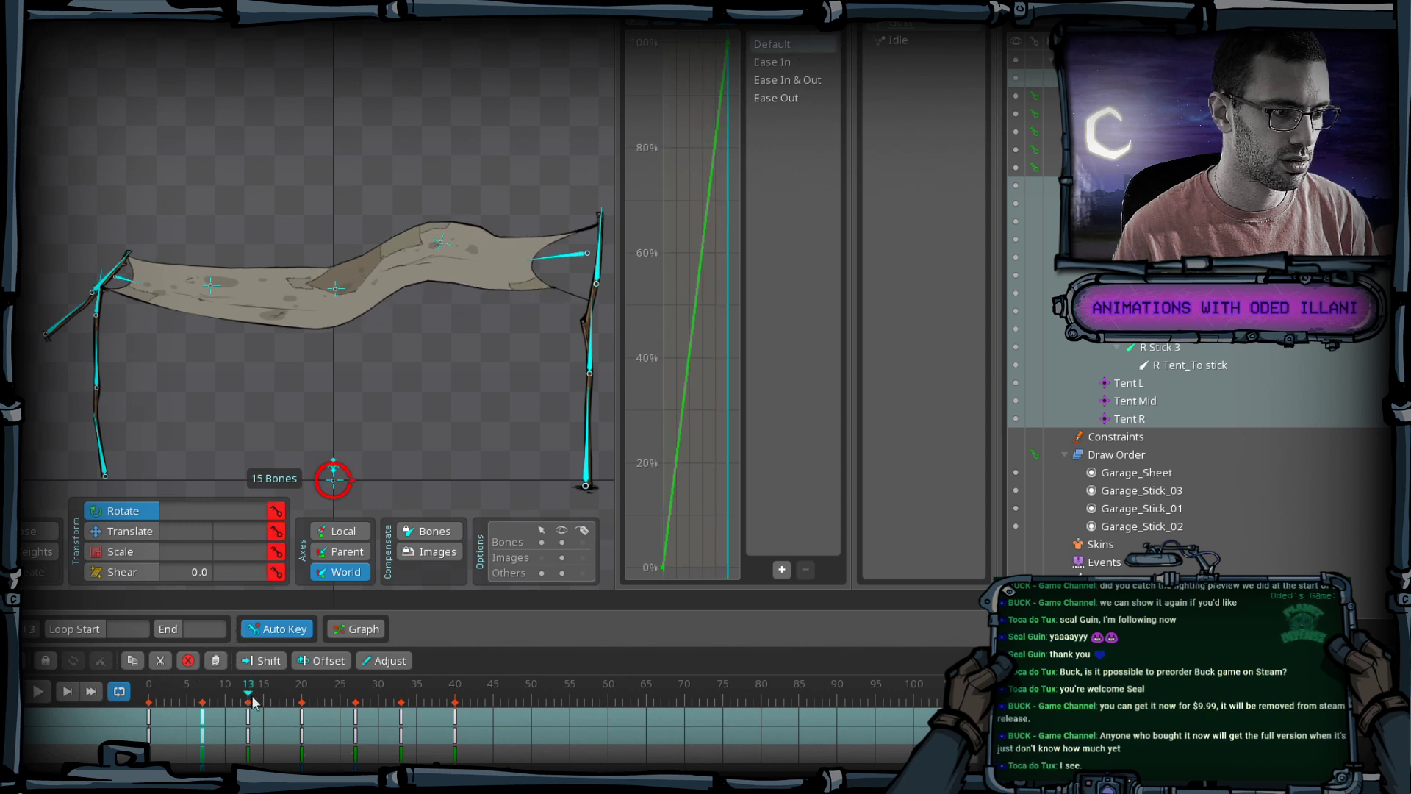
{"action": "left_click", "coordinate": [246, 713]}
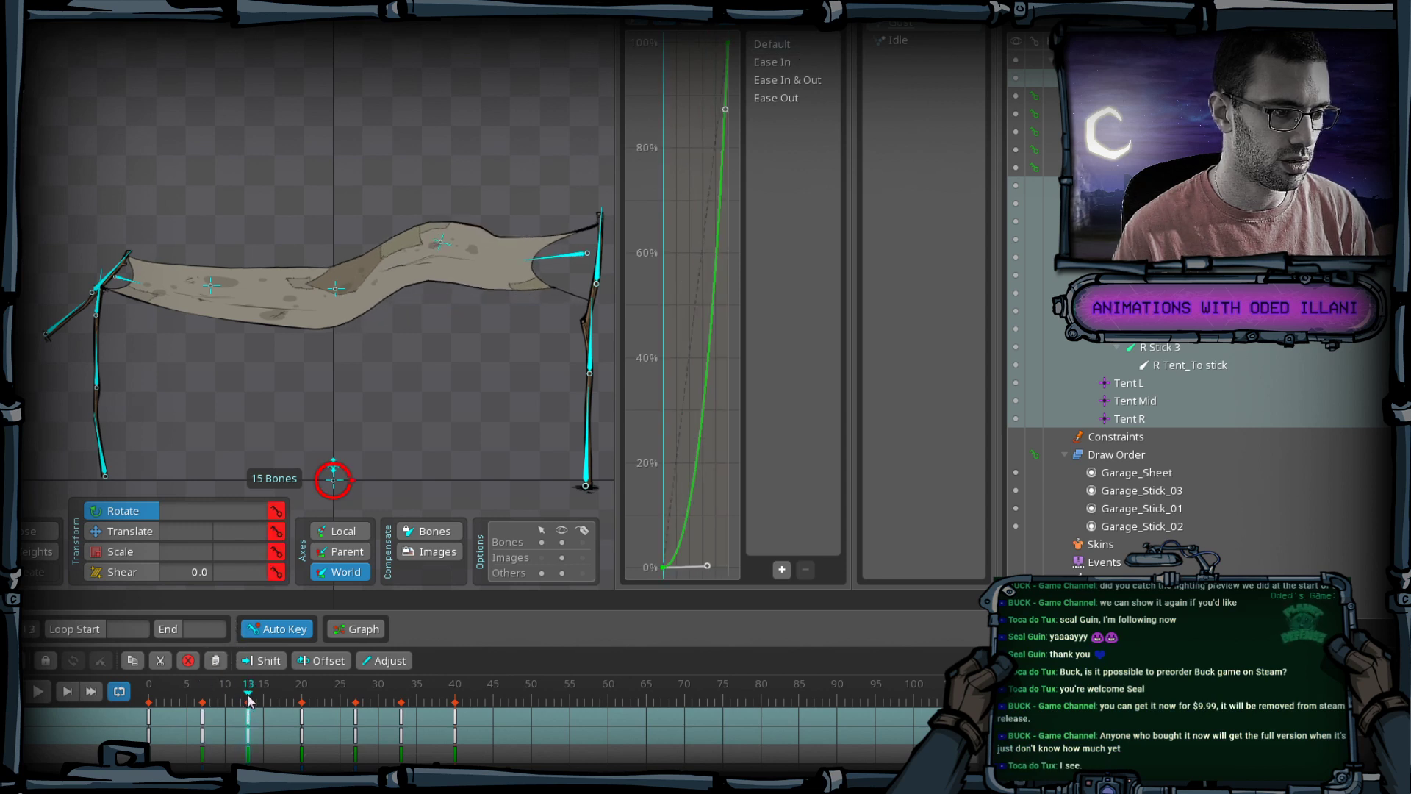
{"action": "left_click_drag", "start_coordinate": [248, 699], "coordinate": [301, 698]}
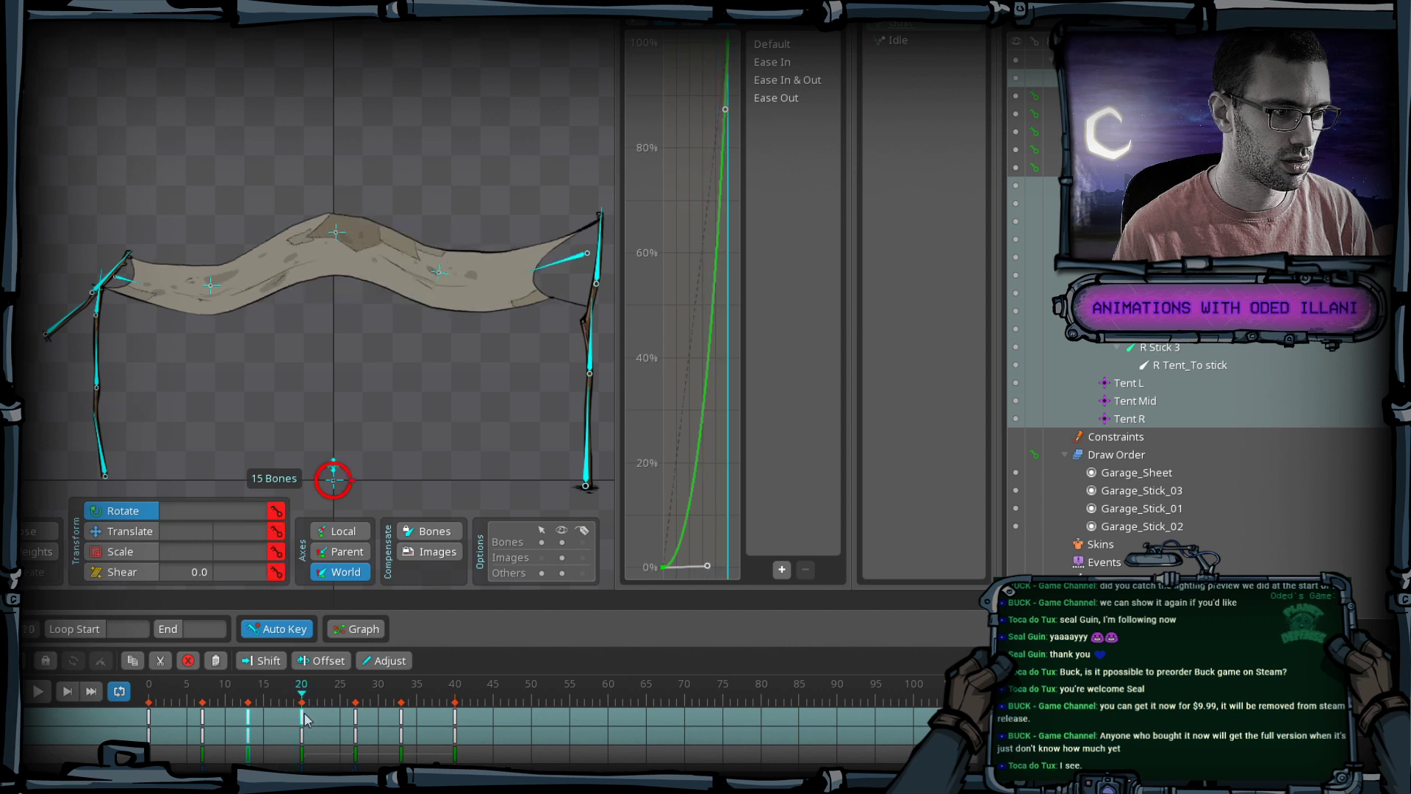
{"action": "left_click", "coordinate": [303, 714]}
{"action": "left_click", "coordinate": [792, 104]}
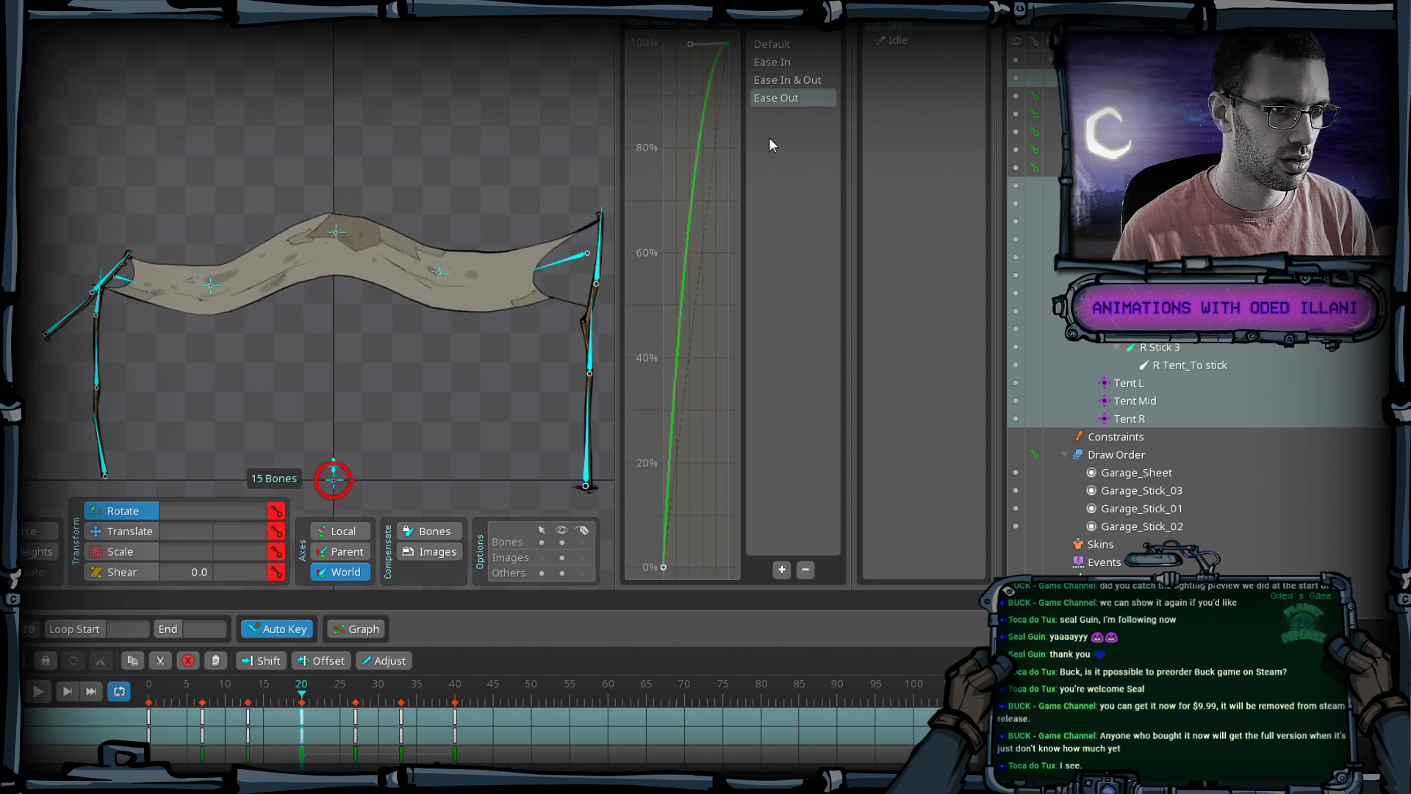
Apply the Ease In curve to the keys at frame 27 and Ease Out to the keys at frame 33.
{"action": "left_click", "coordinate": [355, 706]}
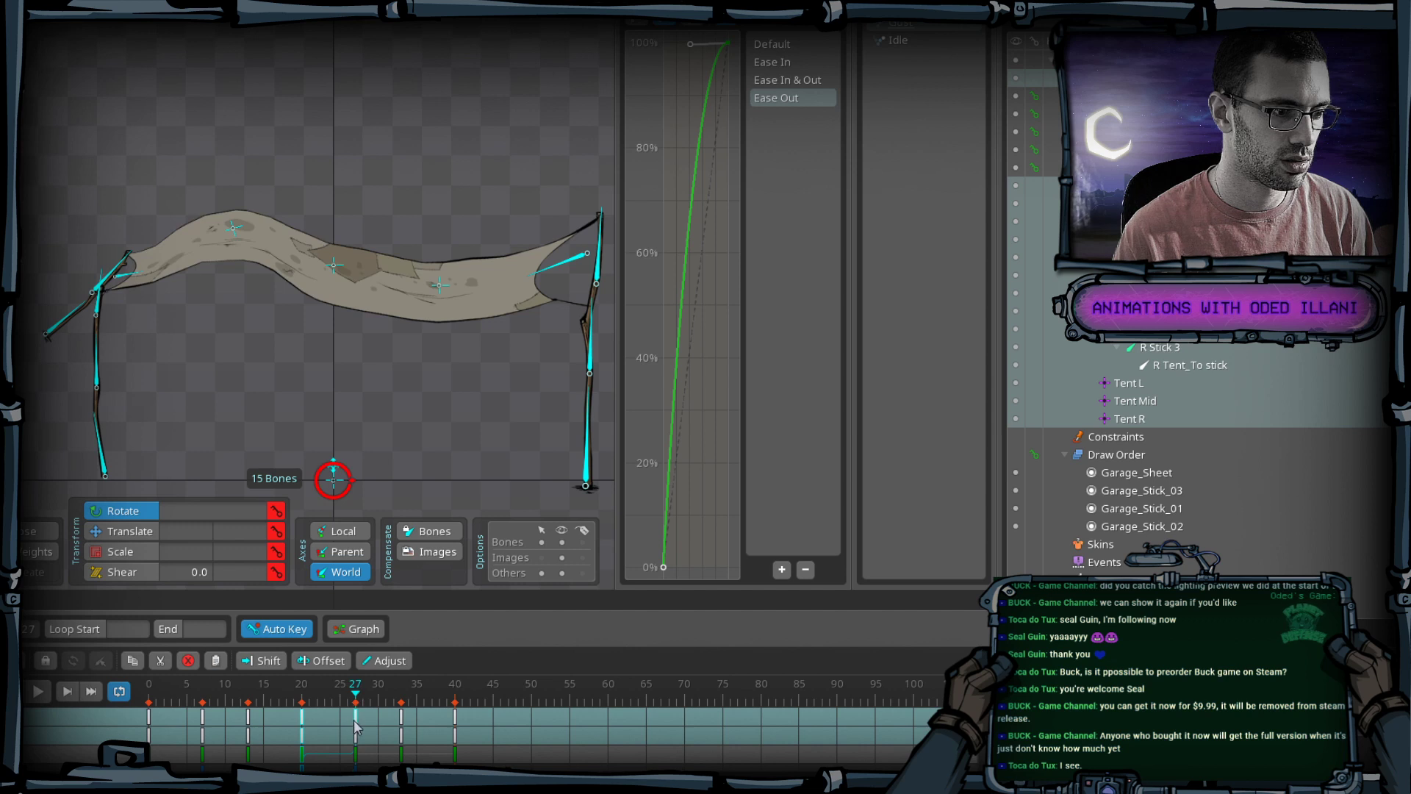
{"action": "left_click", "coordinate": [354, 725]}
{"action": "left_click", "coordinate": [792, 63]}
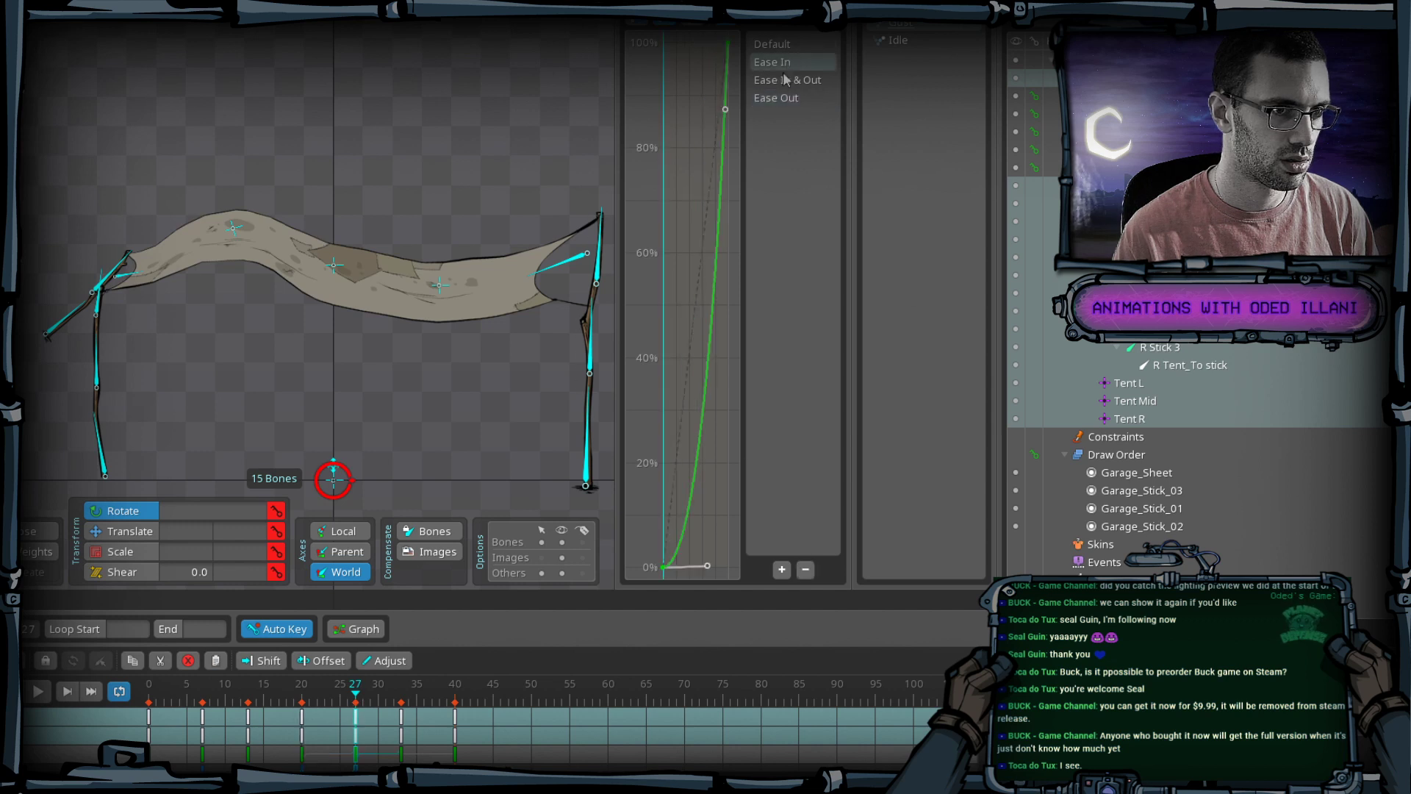
{"action": "left_click", "coordinate": [401, 724]}
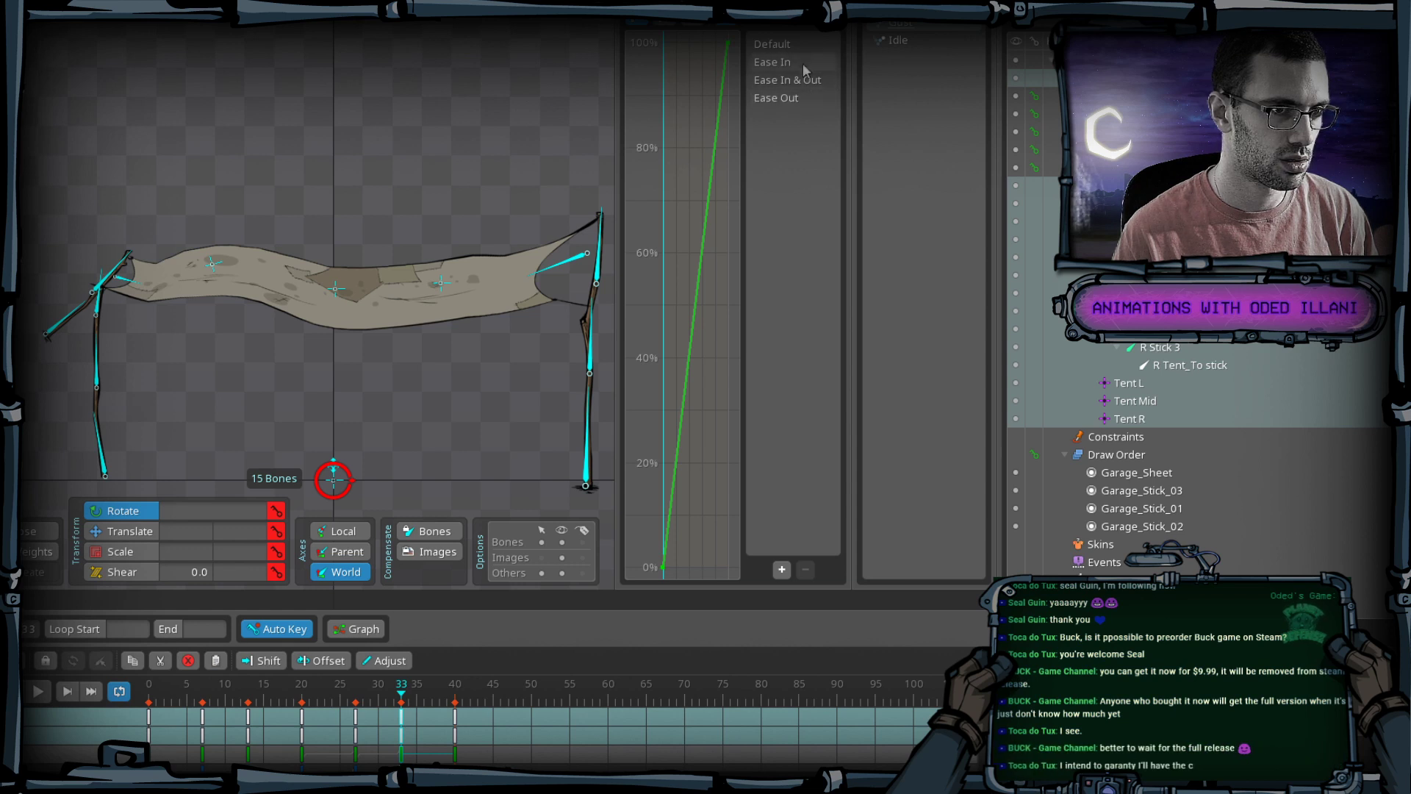
{"action": "left_click", "coordinate": [802, 98]}
Play the loop to review the sheet's wave with the new easing curves, then stop playback.
{"action": "left_click", "coordinate": [324, 685]}
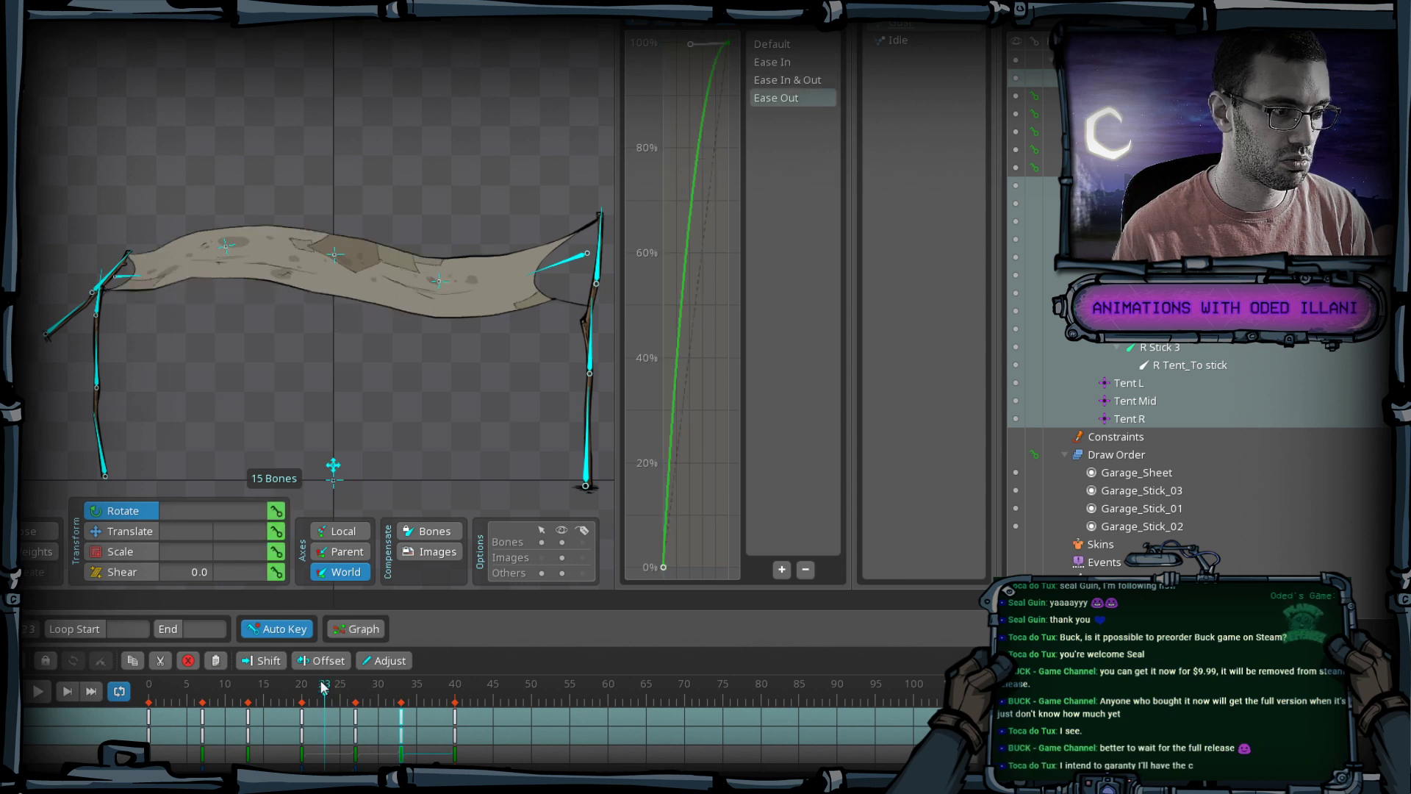
{"action": "left_click", "coordinate": [38, 691]}
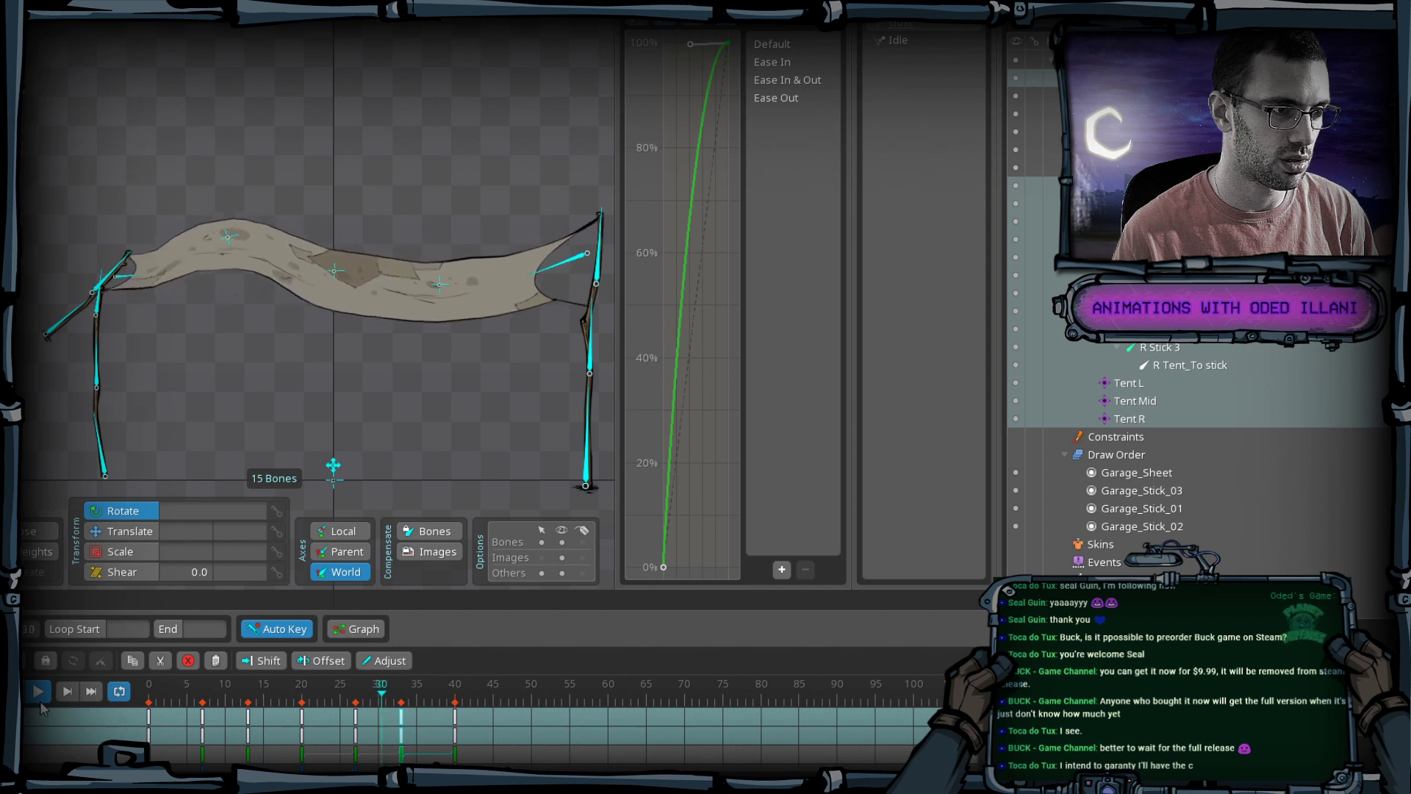
{"action": "left_click", "coordinate": [40, 697]}
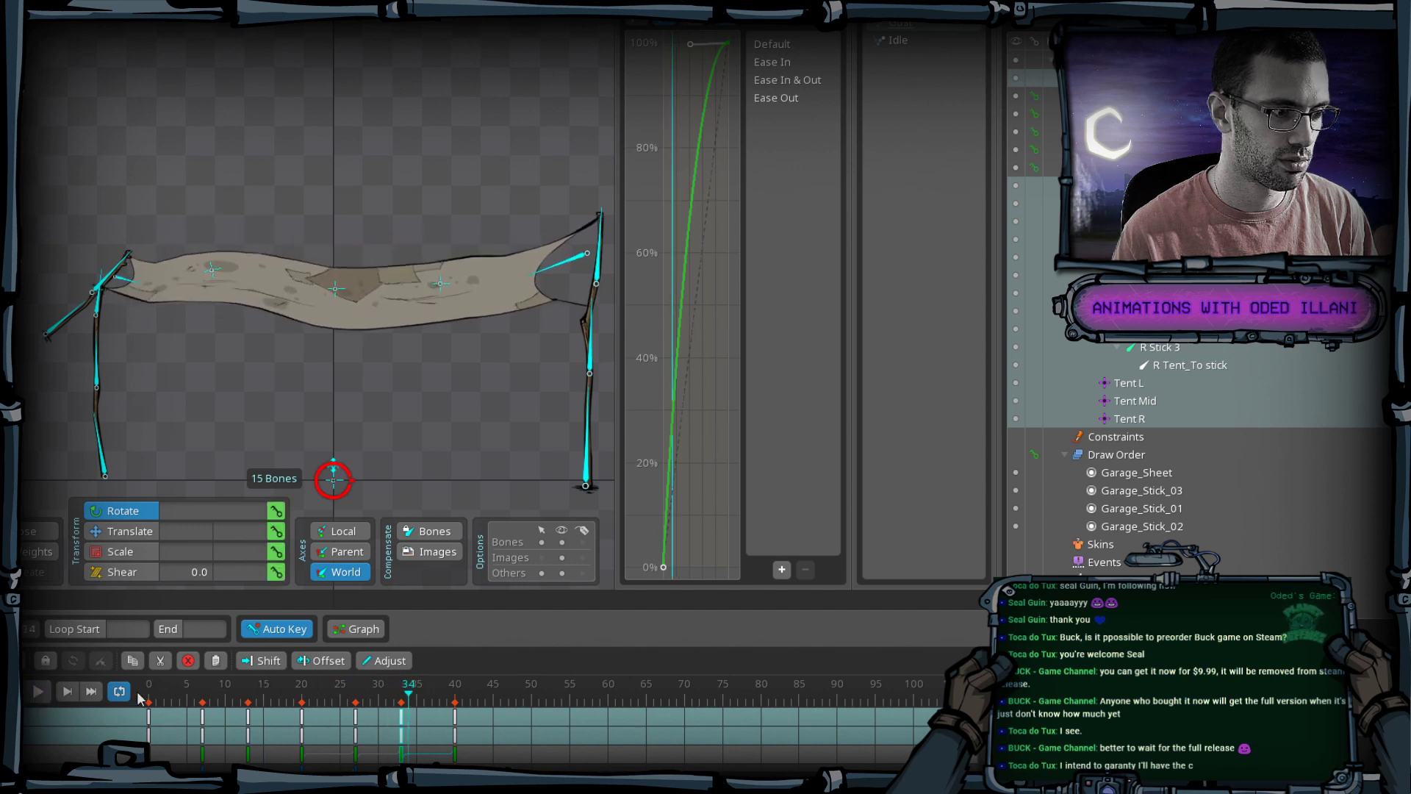
Check the curve of the keys at frame 0 and reapply Ease Out to the keys at frame 33.
{"action": "left_click", "coordinate": [146, 698]}
{"action": "left_click", "coordinate": [149, 717]}
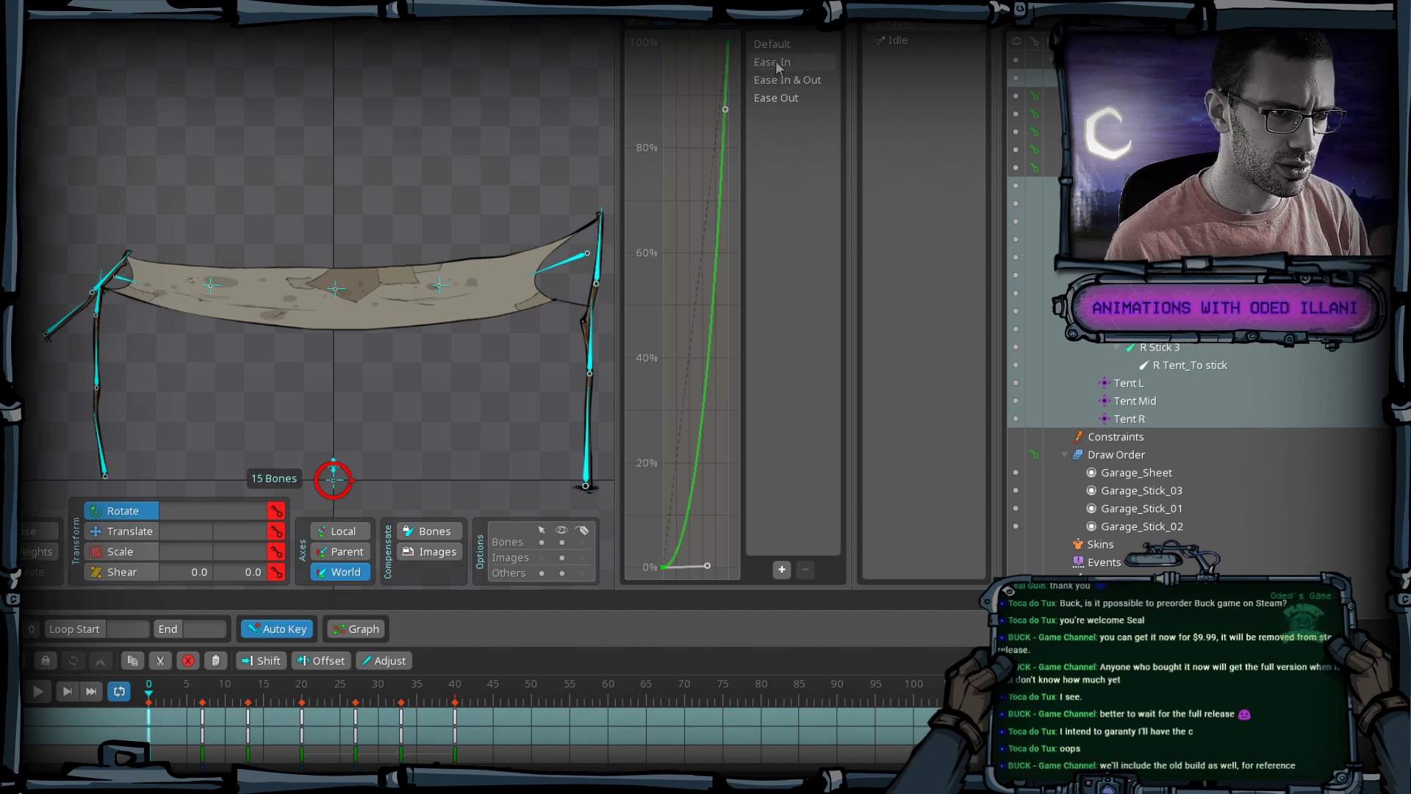
{"action": "left_click", "coordinate": [402, 717]}
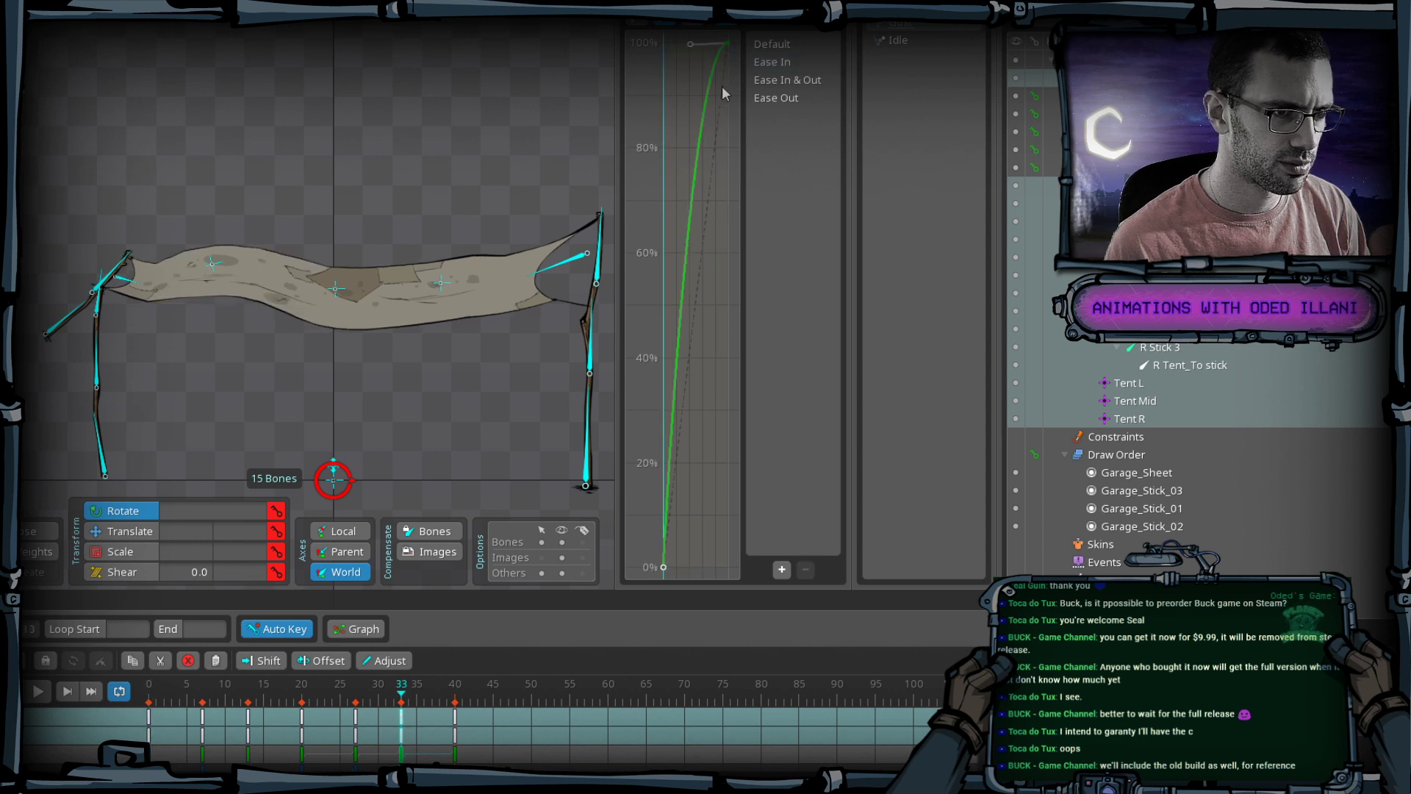
{"action": "left_click", "coordinate": [769, 99]}
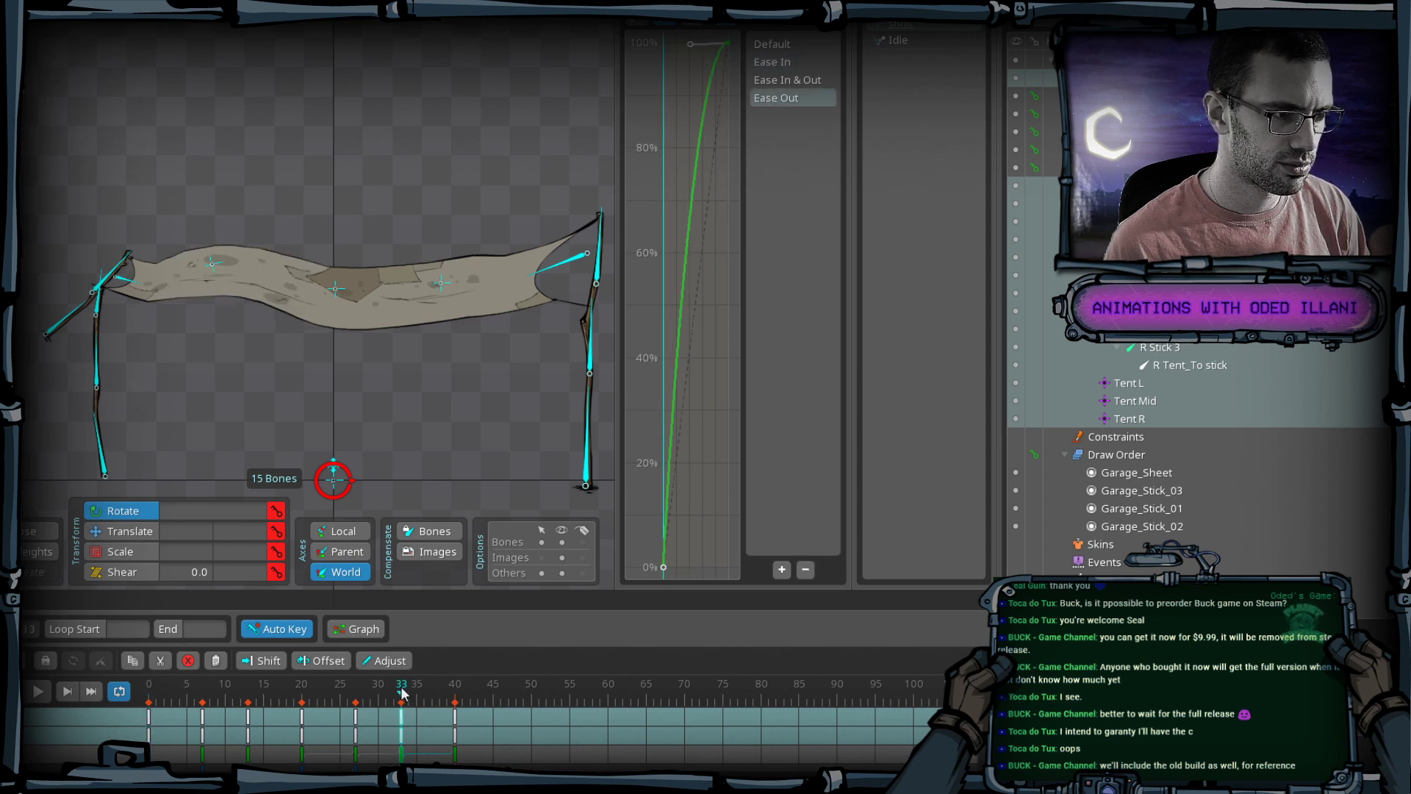
Set the keys at frames 7 and 13 to the Default curve.
{"action": "left_click", "coordinate": [212, 717]}
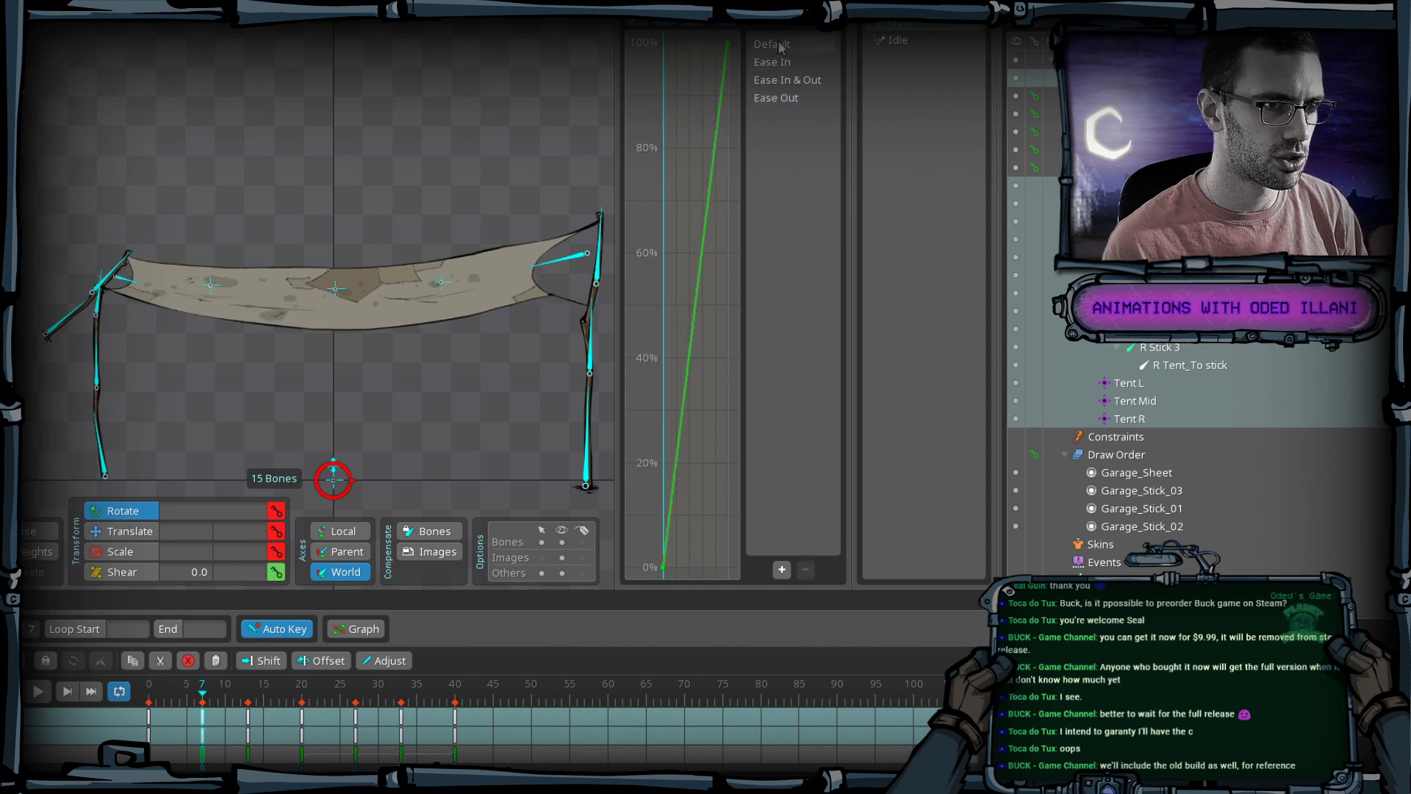
{"action": "left_click", "coordinate": [248, 724]}
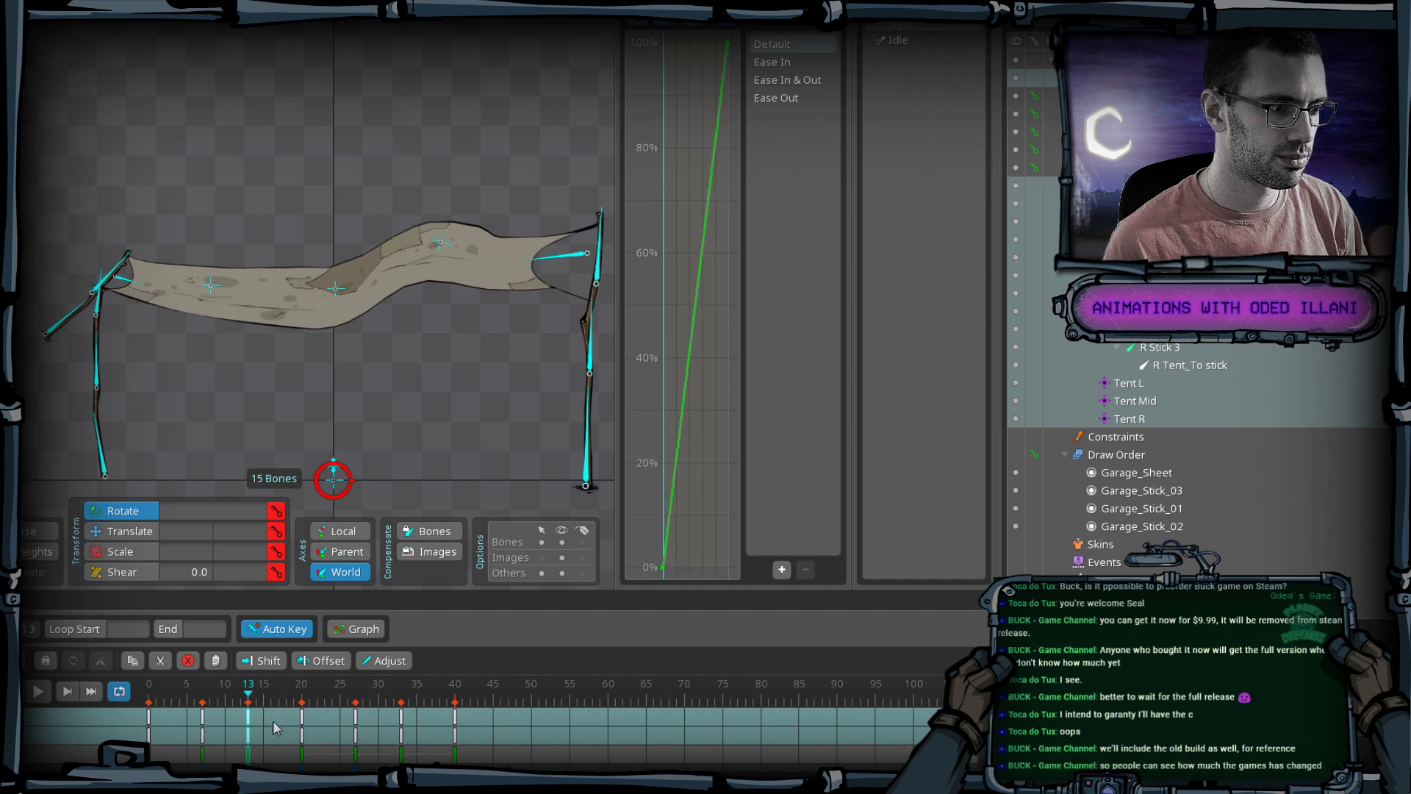
Set the keys at frames 20 and 27 to the Default curve and save the project.
{"action": "left_click", "coordinate": [301, 713]}
{"action": "left_click", "coordinate": [768, 44]}
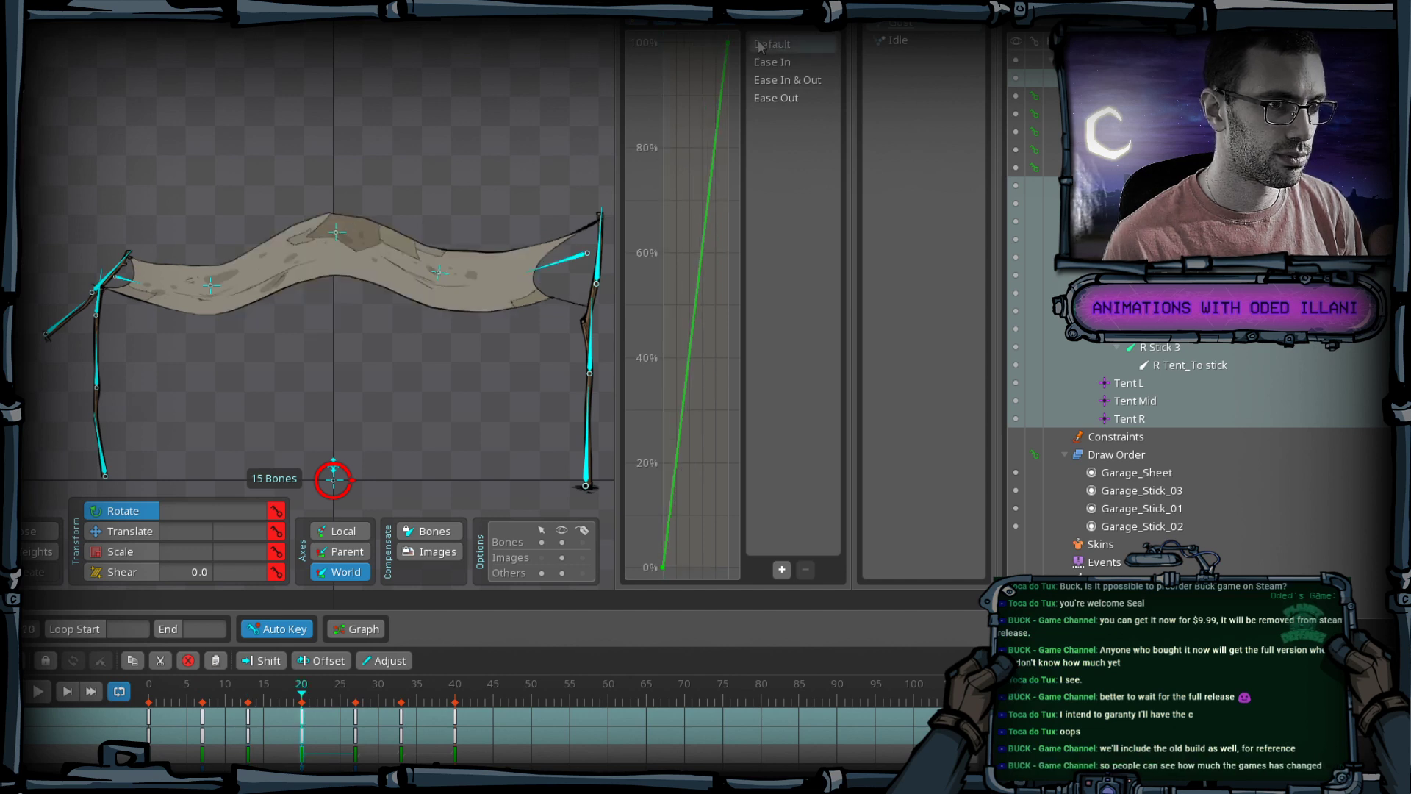
{"action": "left_click", "coordinate": [355, 713]}
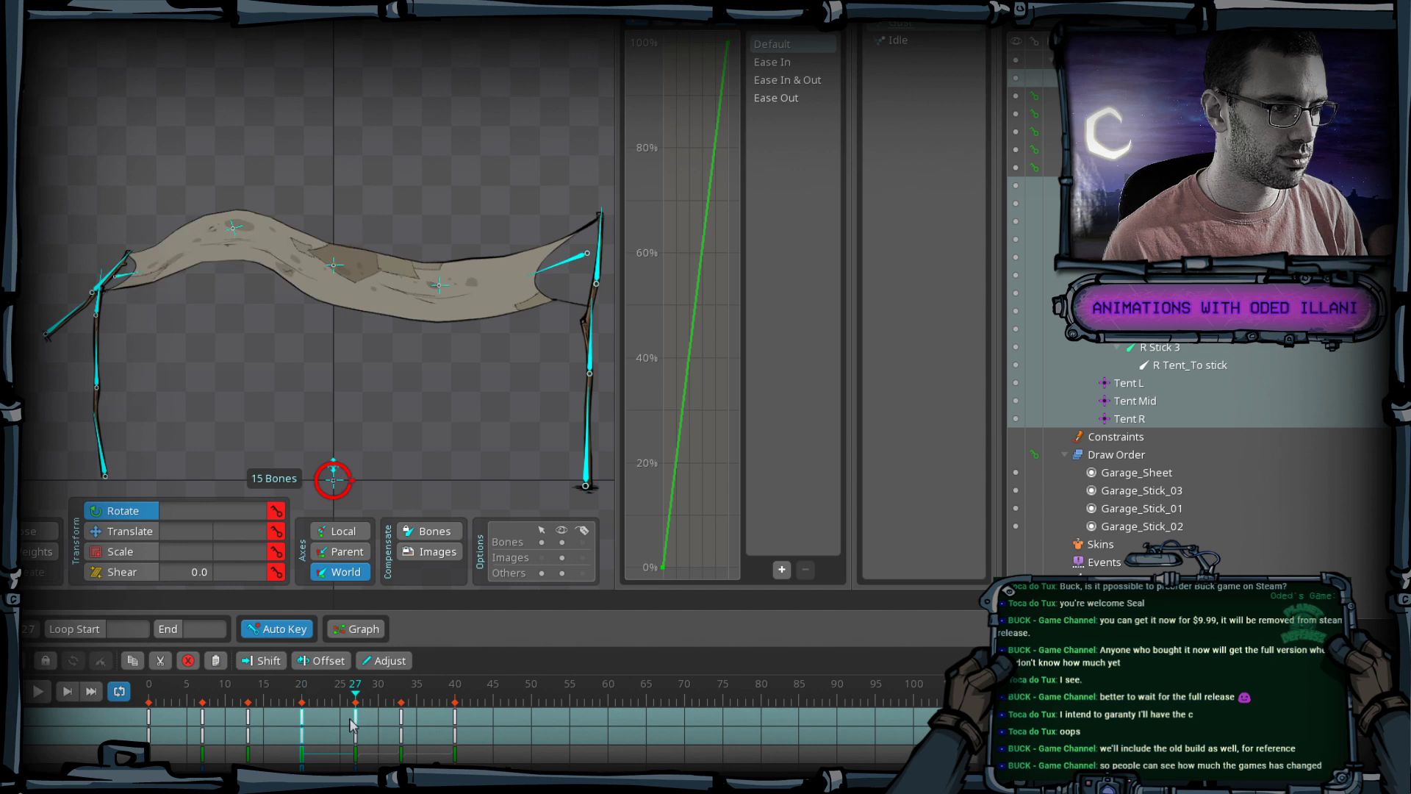
{"action": "left_click", "coordinate": [772, 44]}
{"action": "key", "text": "ctrl+s"}
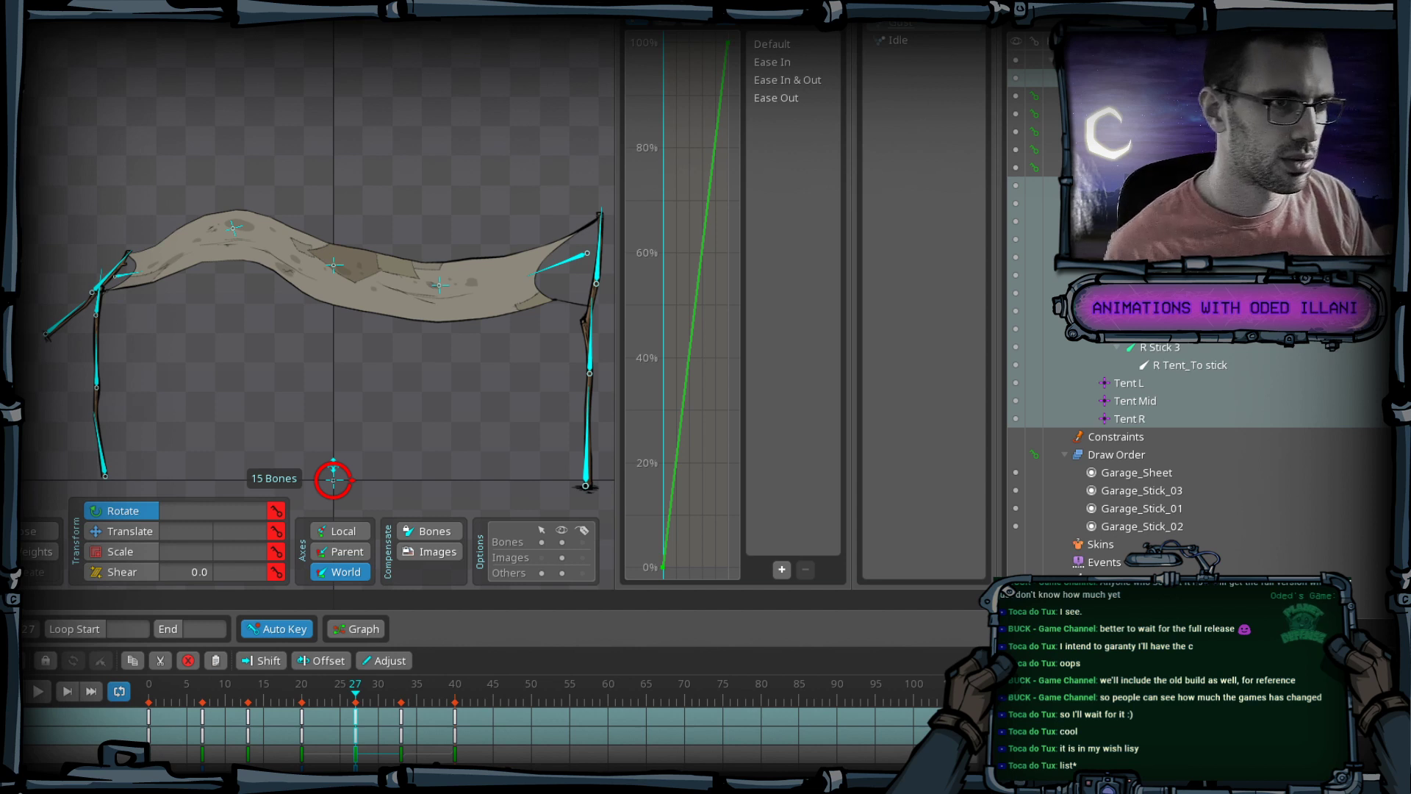
{"action": "key", "text": "ctrl+s"}
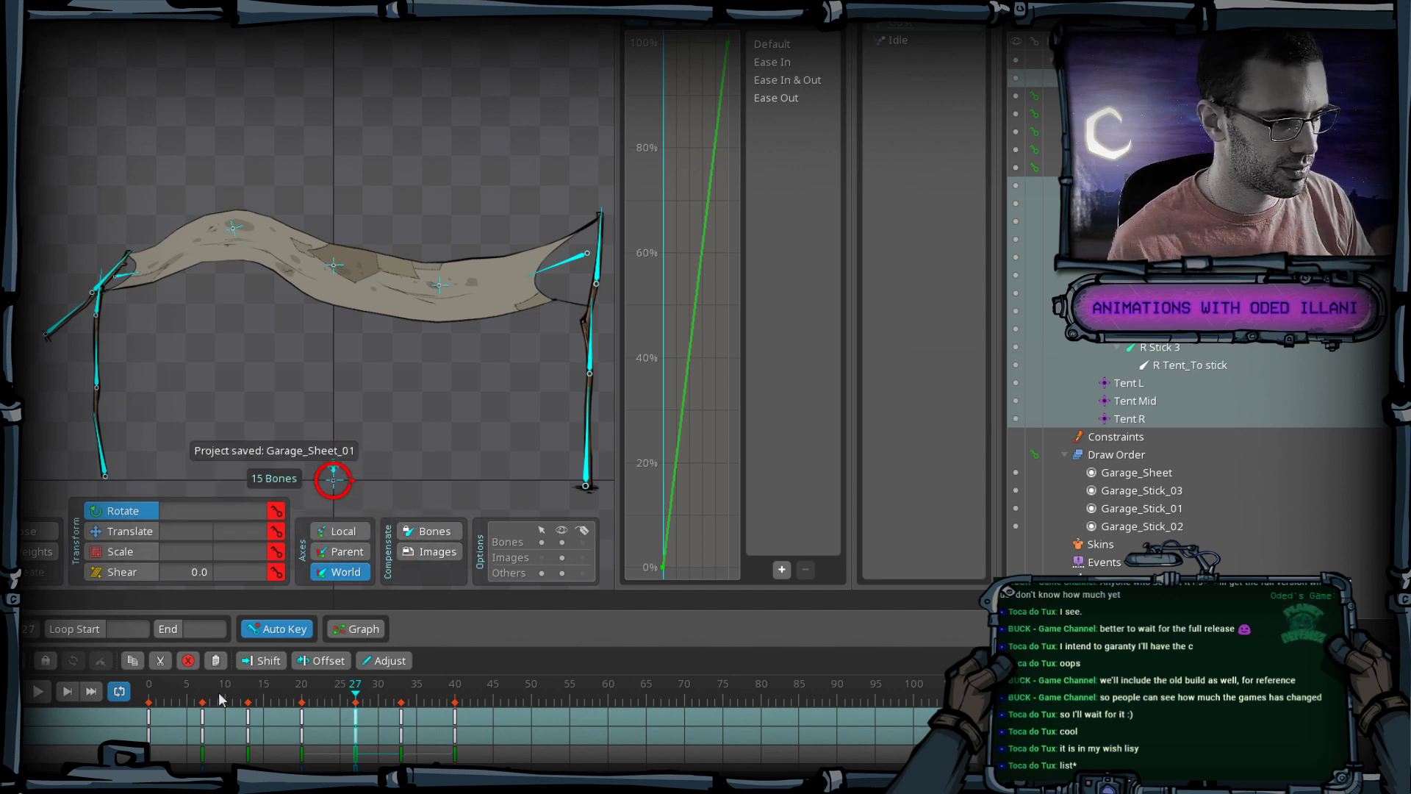
Tighten the wave by moving the keys at frames 13, 20, 27 and 33 to frames 10, 13, 16 and 20, and play the loop.
{"action": "left_click_drag", "start_coordinate": [219, 696], "coordinate": [137, 738]}
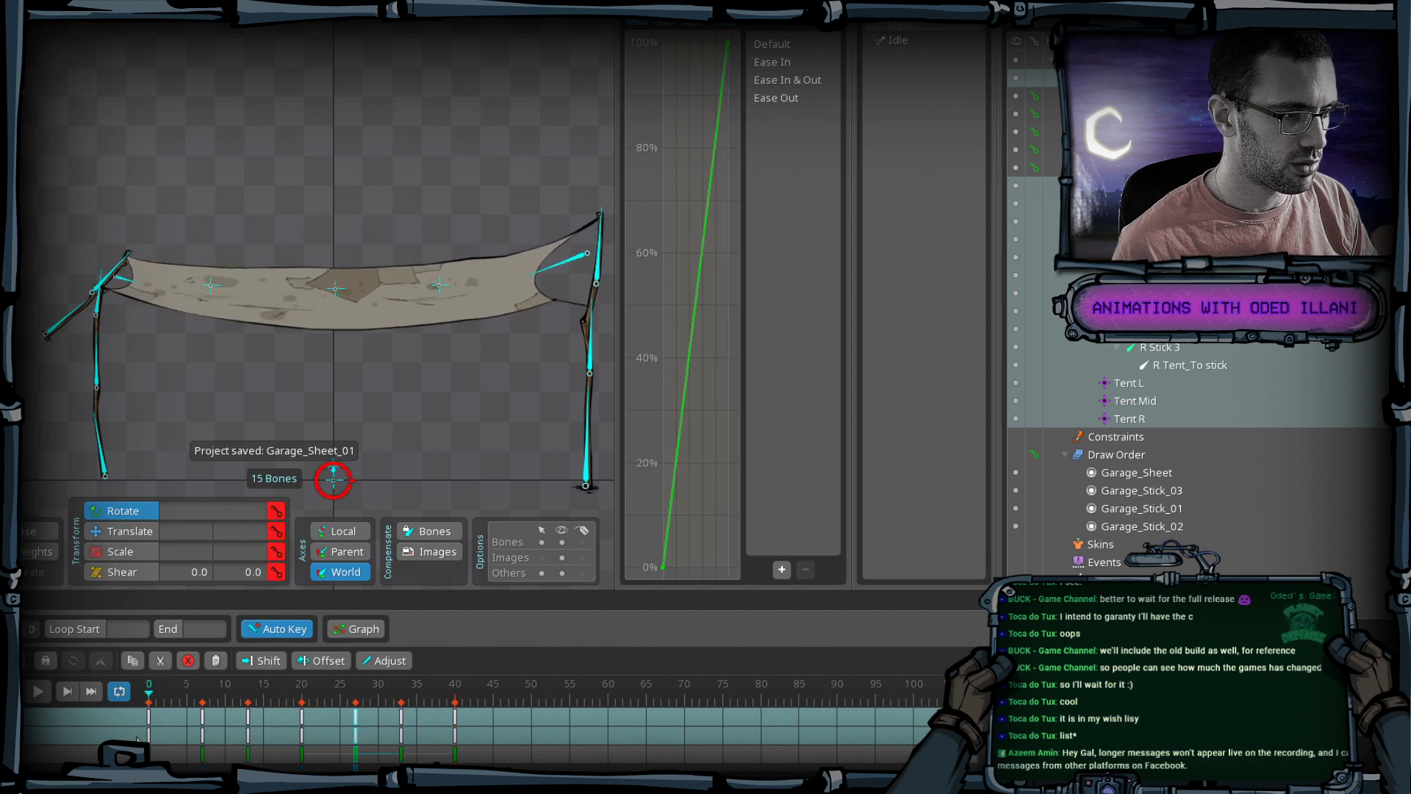
{"action": "left_click", "coordinate": [200, 697]}
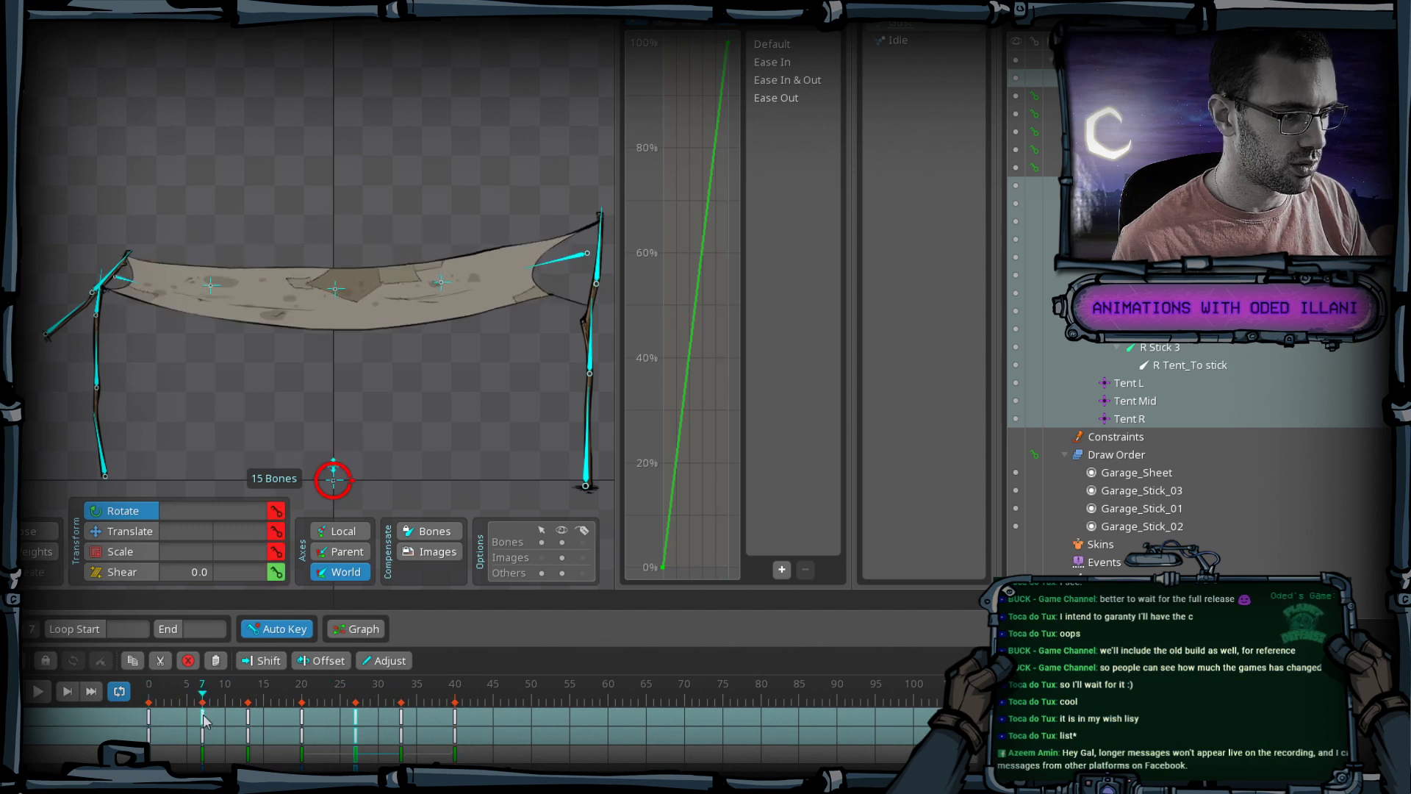
{"action": "left_click", "coordinate": [203, 713]}
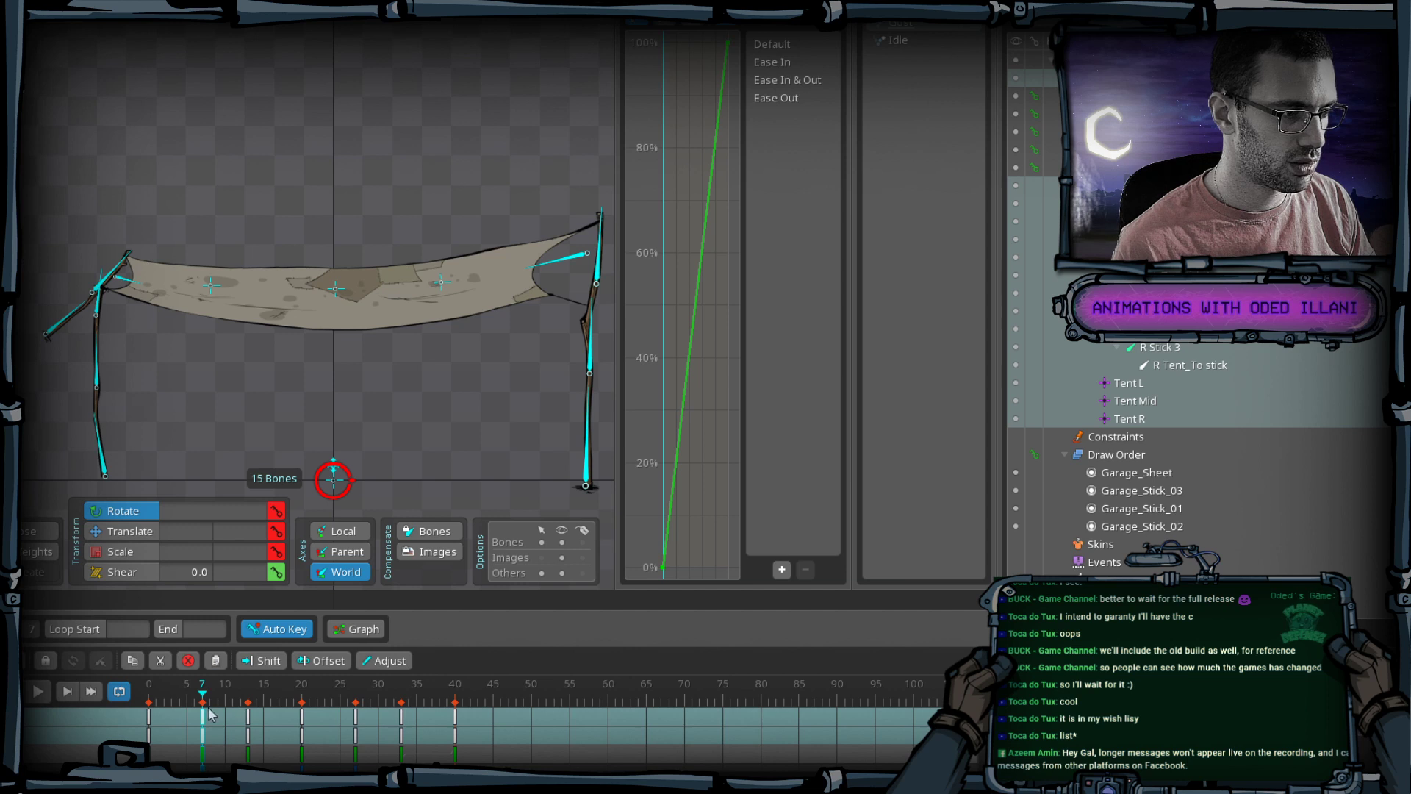
{"action": "left_click_drag", "start_coordinate": [248, 717], "coordinate": [218, 696]}
{"action": "left_click_drag", "start_coordinate": [301, 717], "coordinate": [251, 716]}
{"action": "left_click_drag", "start_coordinate": [360, 719], "coordinate": [272, 730]}
{"action": "left_click_drag", "start_coordinate": [140, 695], "coordinate": [271, 719]}
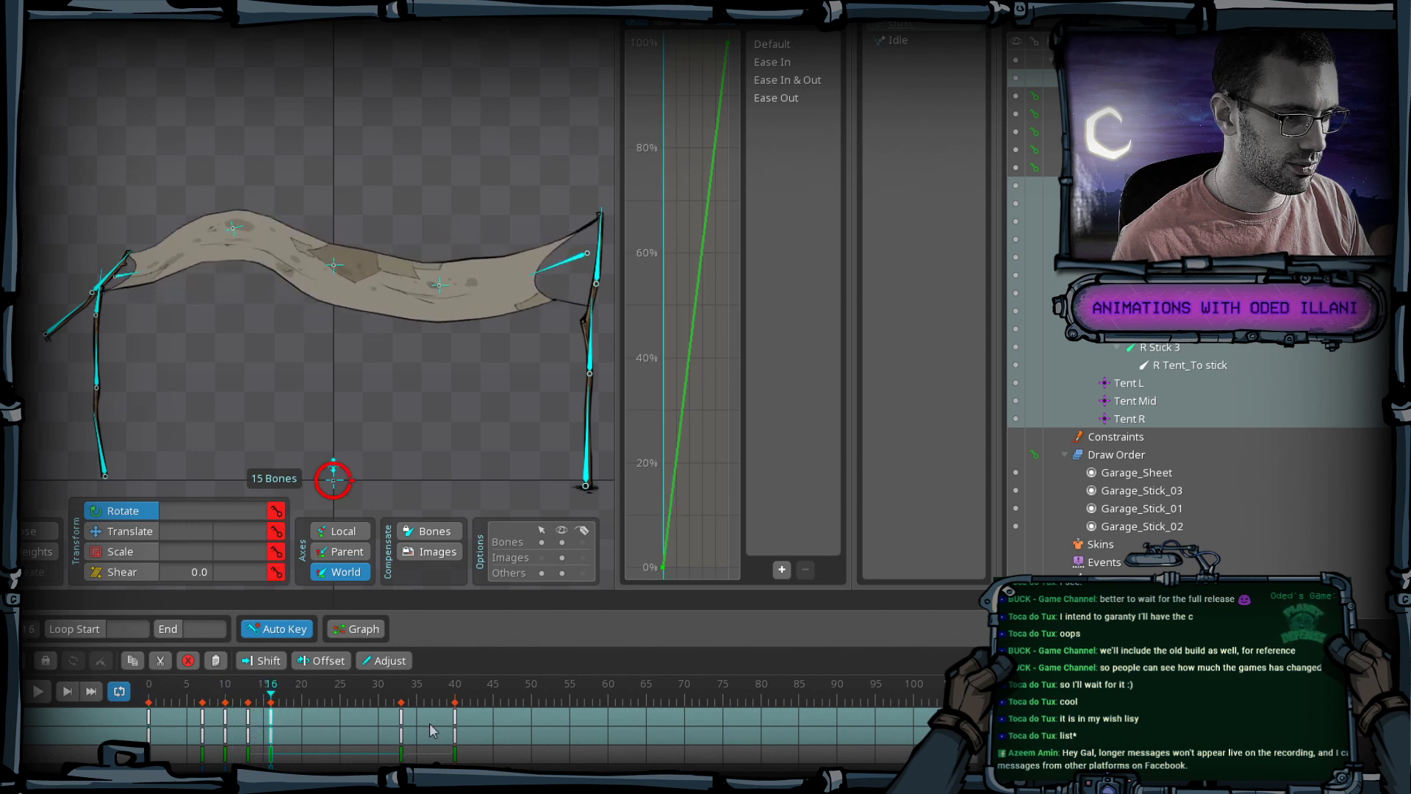
{"action": "left_click_drag", "start_coordinate": [401, 720], "coordinate": [301, 697]}
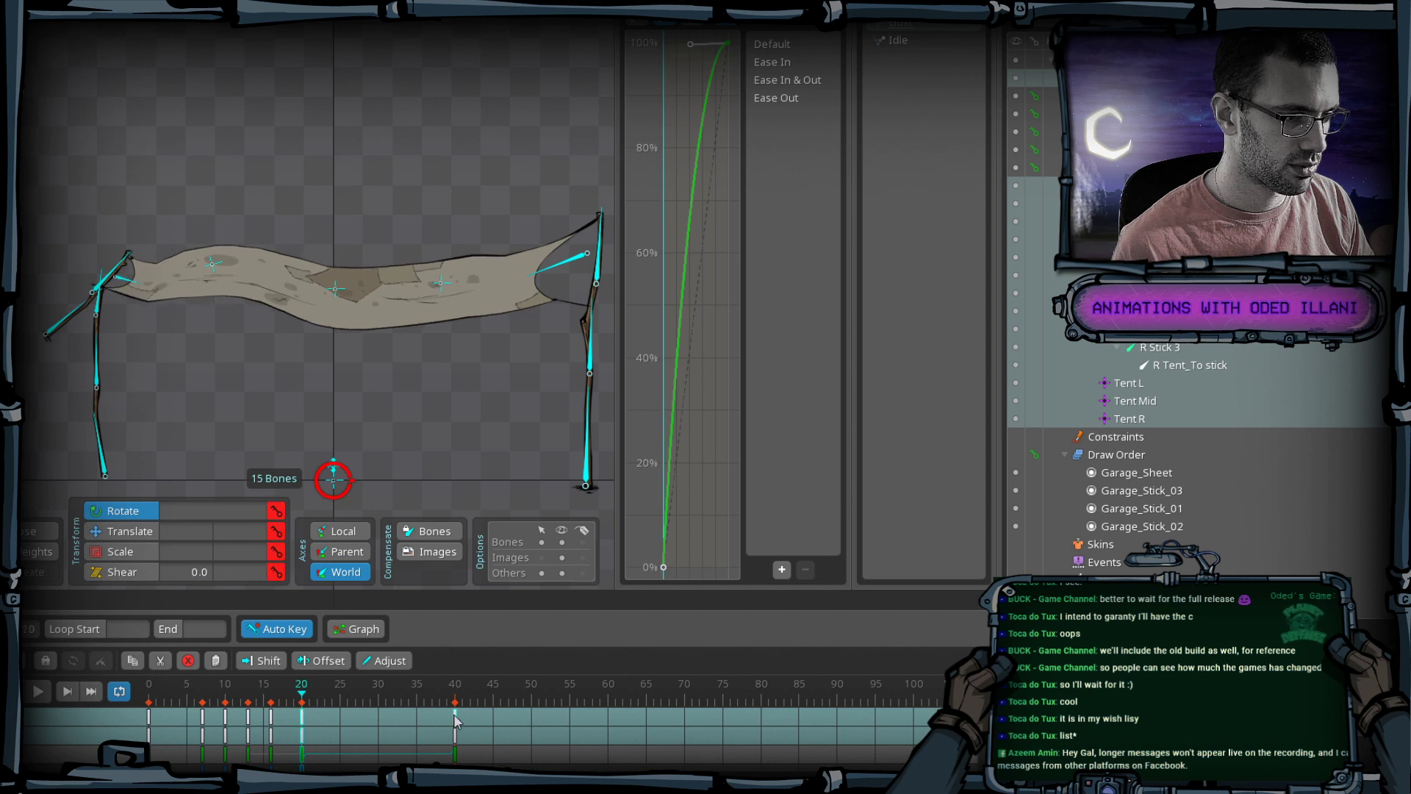
{"action": "mouse_move", "coordinate": [455, 721]}
{"action": "left_mouse_down"}
{"action": "mouse_move", "coordinate": [422, 721]}
{"action": "mouse_move", "coordinate": [454, 724]}
{"action": "left_mouse_up"}
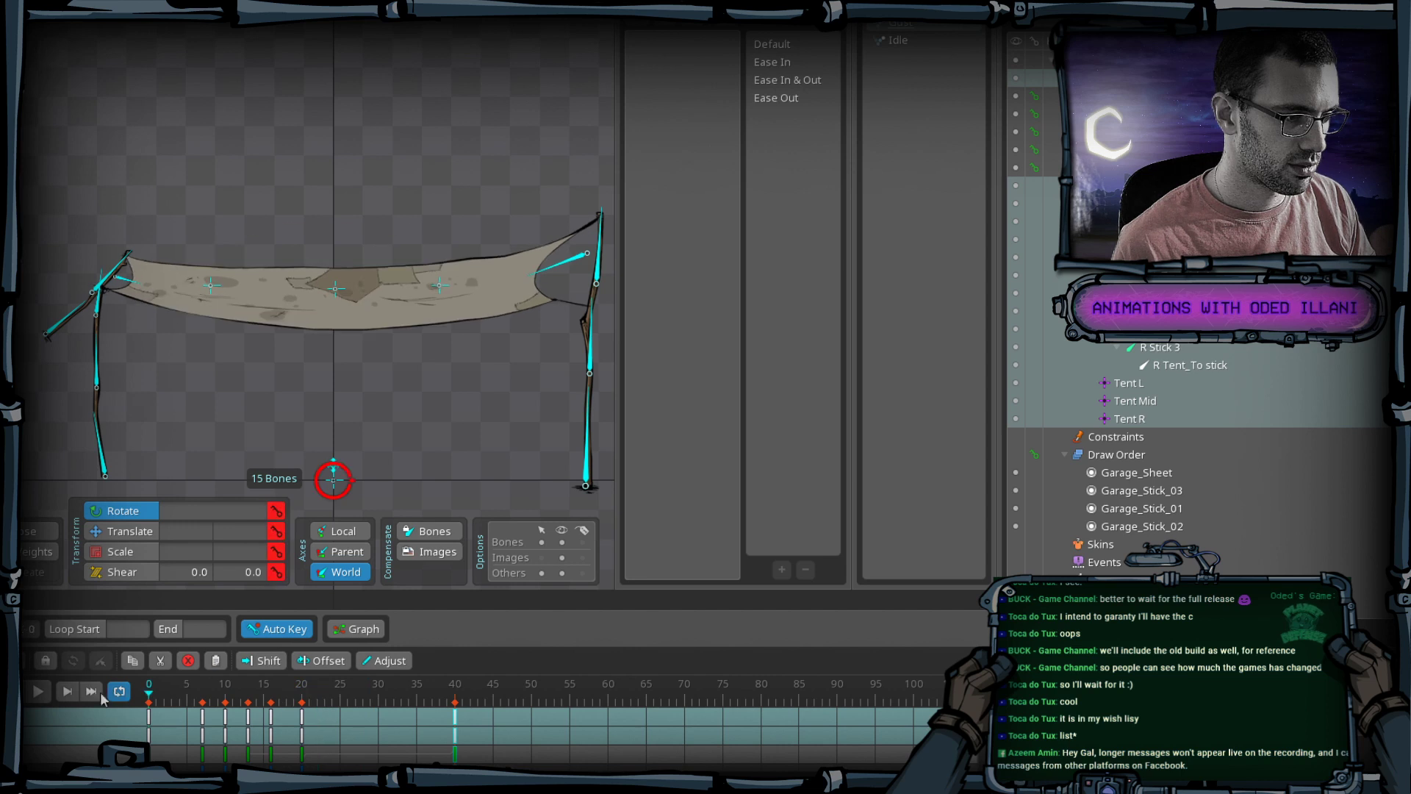
{"action": "left_click", "coordinate": [37, 693]}
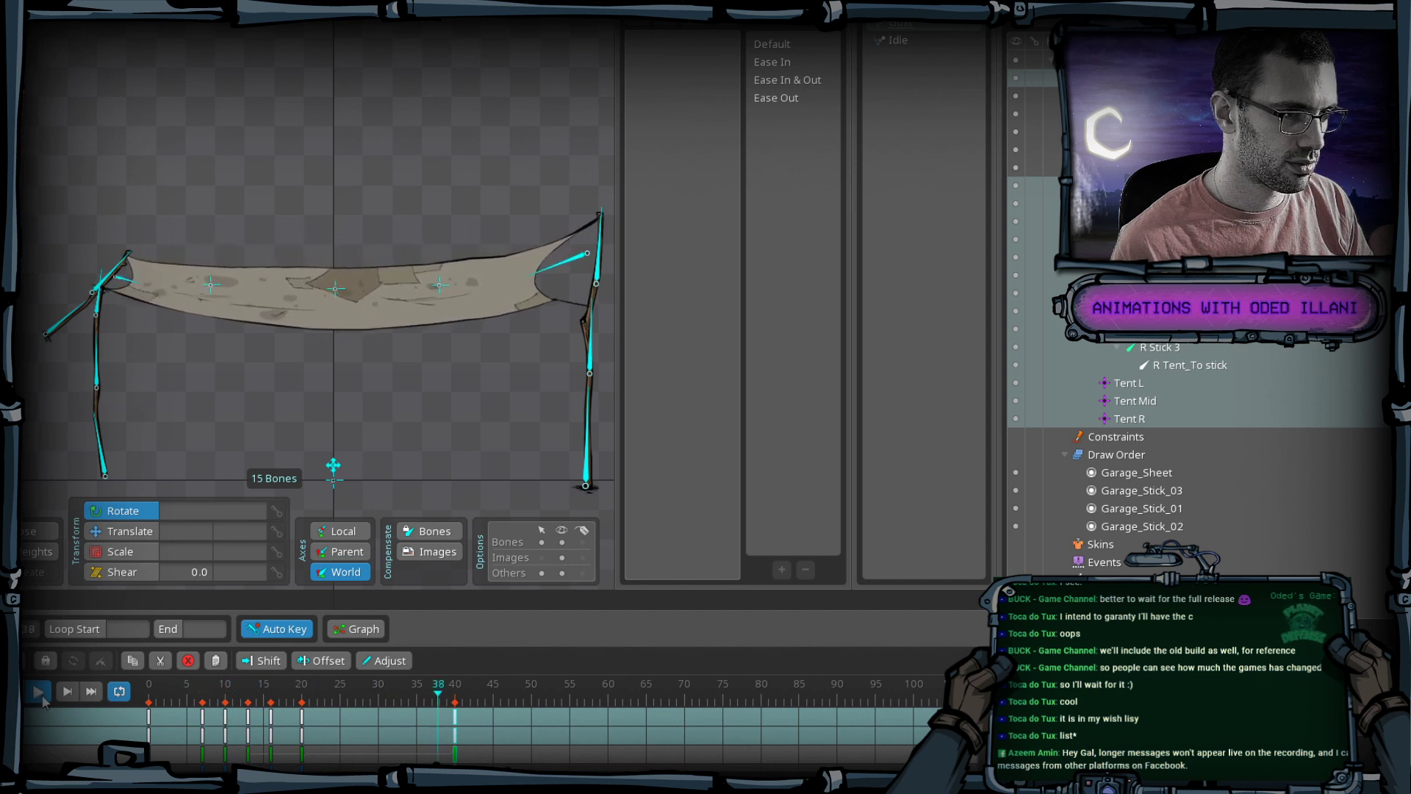
Repose the Tent L bone at frame 20 to translate -192.77, 364.8 and rotation 6.663, checking the motion around that key.
{"action": "left_click", "coordinate": [302, 717]}
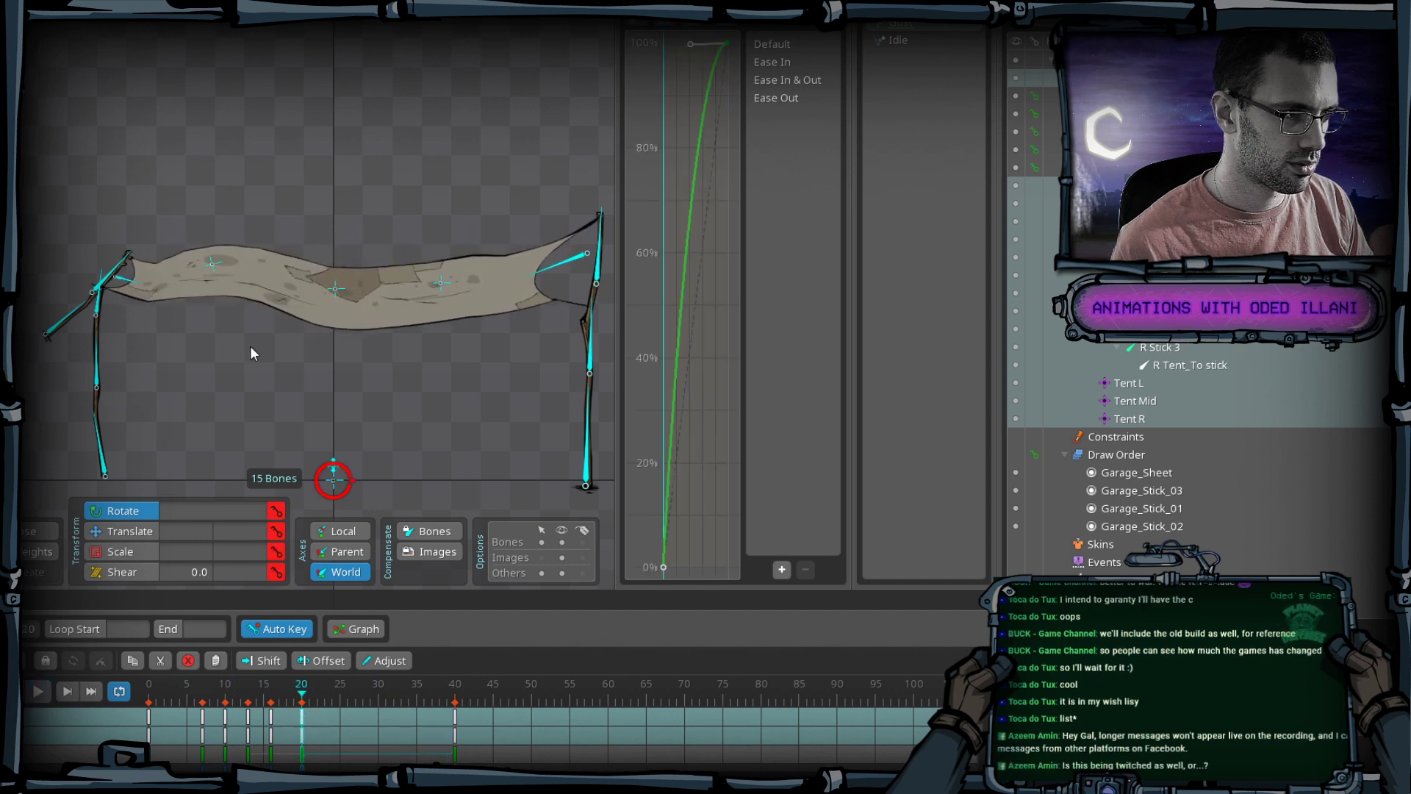
{"action": "left_click", "coordinate": [206, 263]}
{"action": "key", "text": "v"}
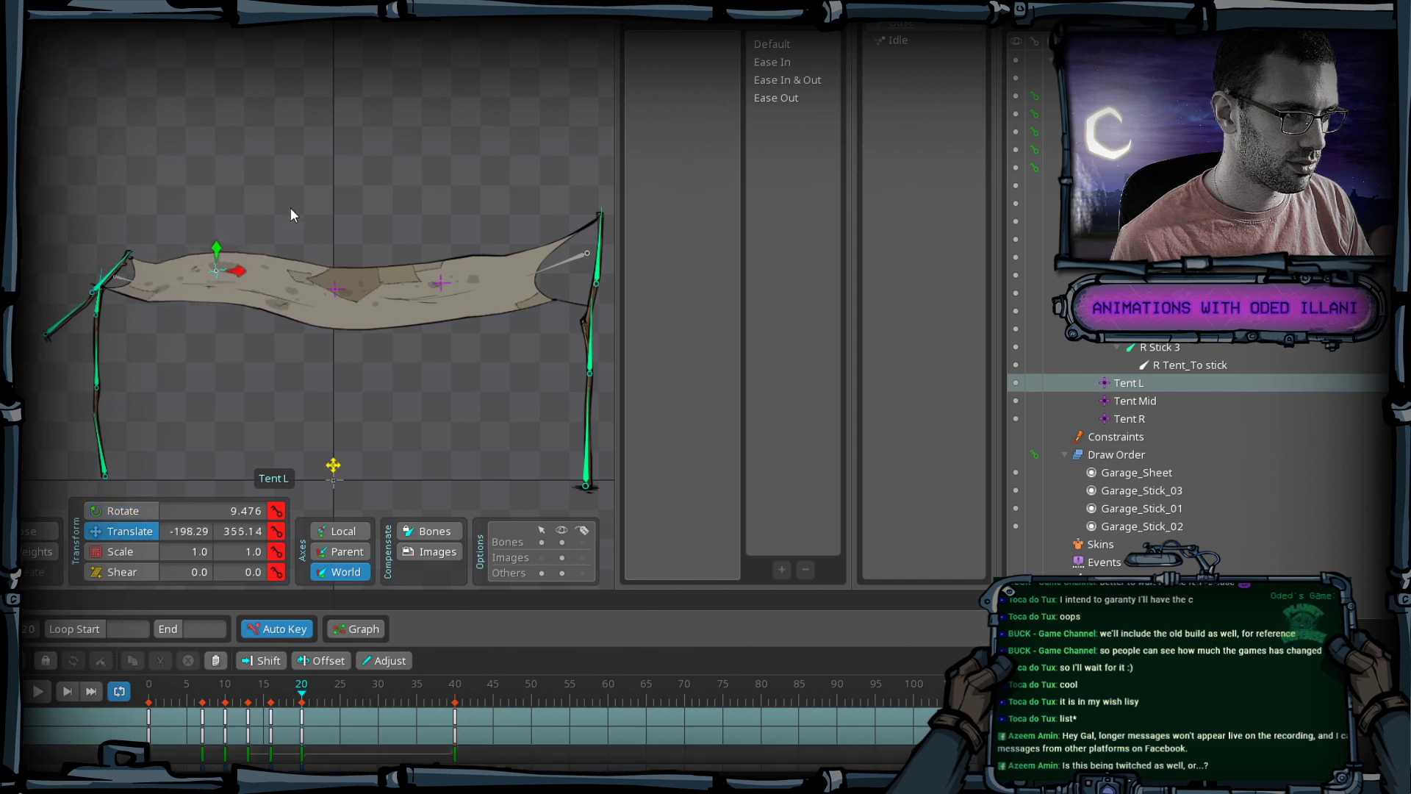
{"action": "left_click_drag", "start_coordinate": [292, 221], "coordinate": [289, 221]}
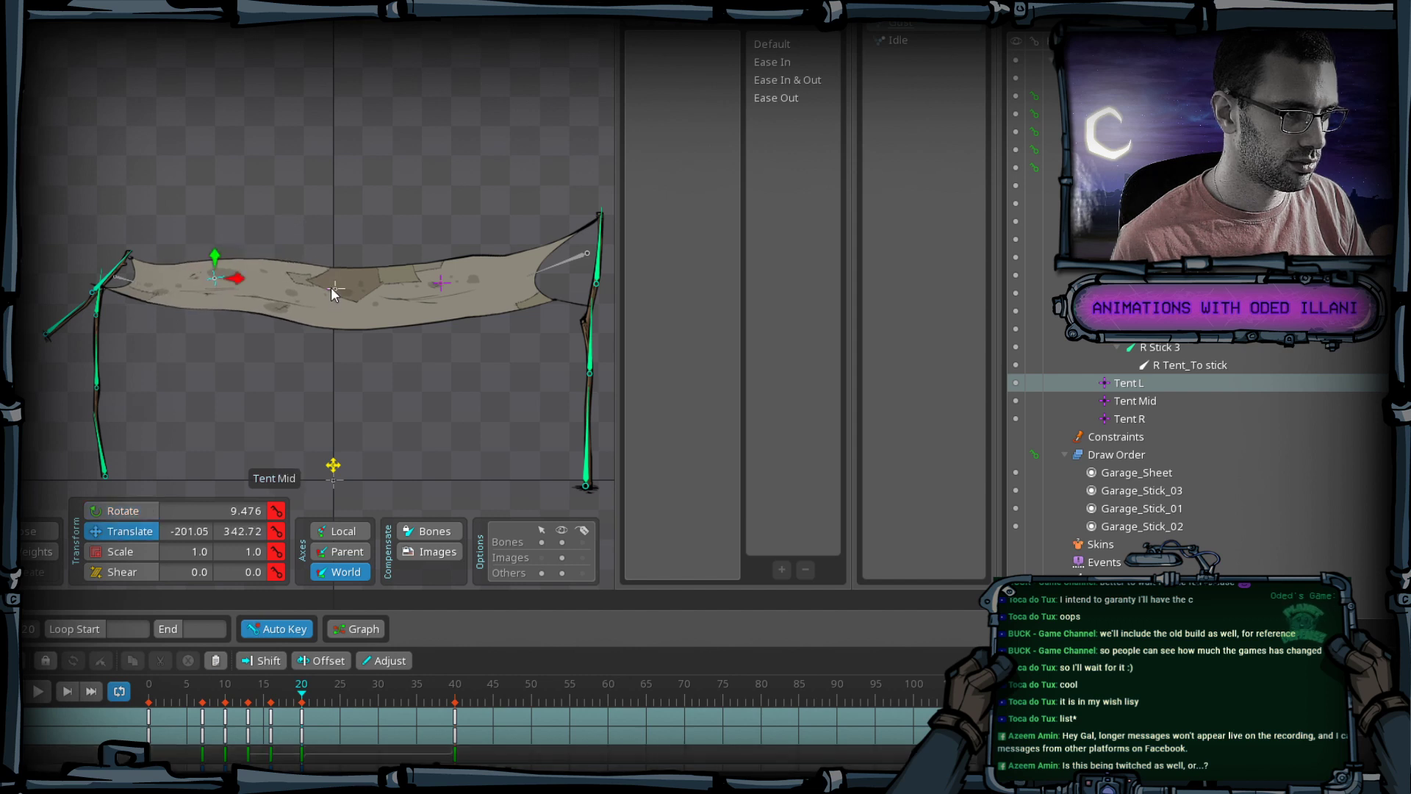
{"action": "key", "text": "c"}
{"action": "left_click", "coordinate": [388, 712]}
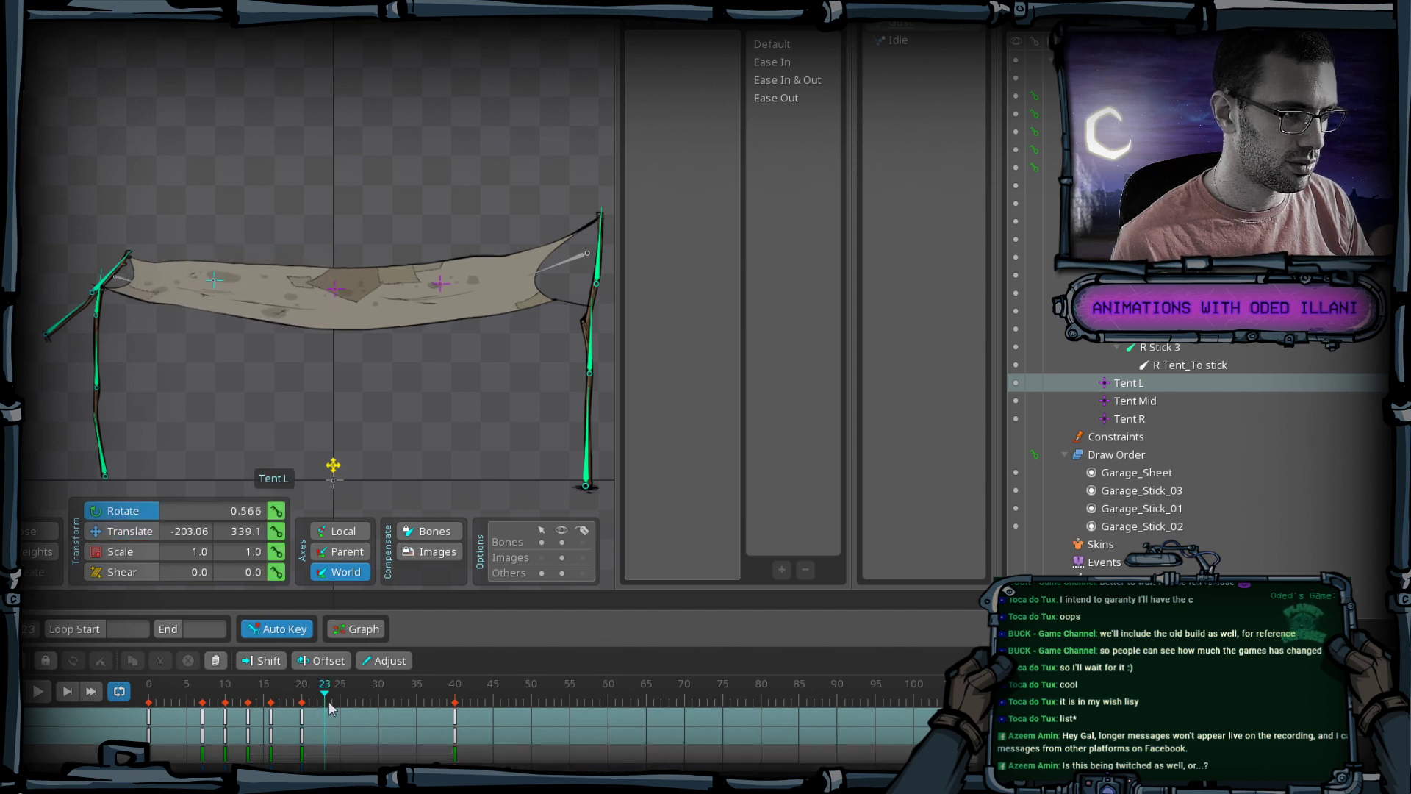
{"action": "key", "text": "space"}
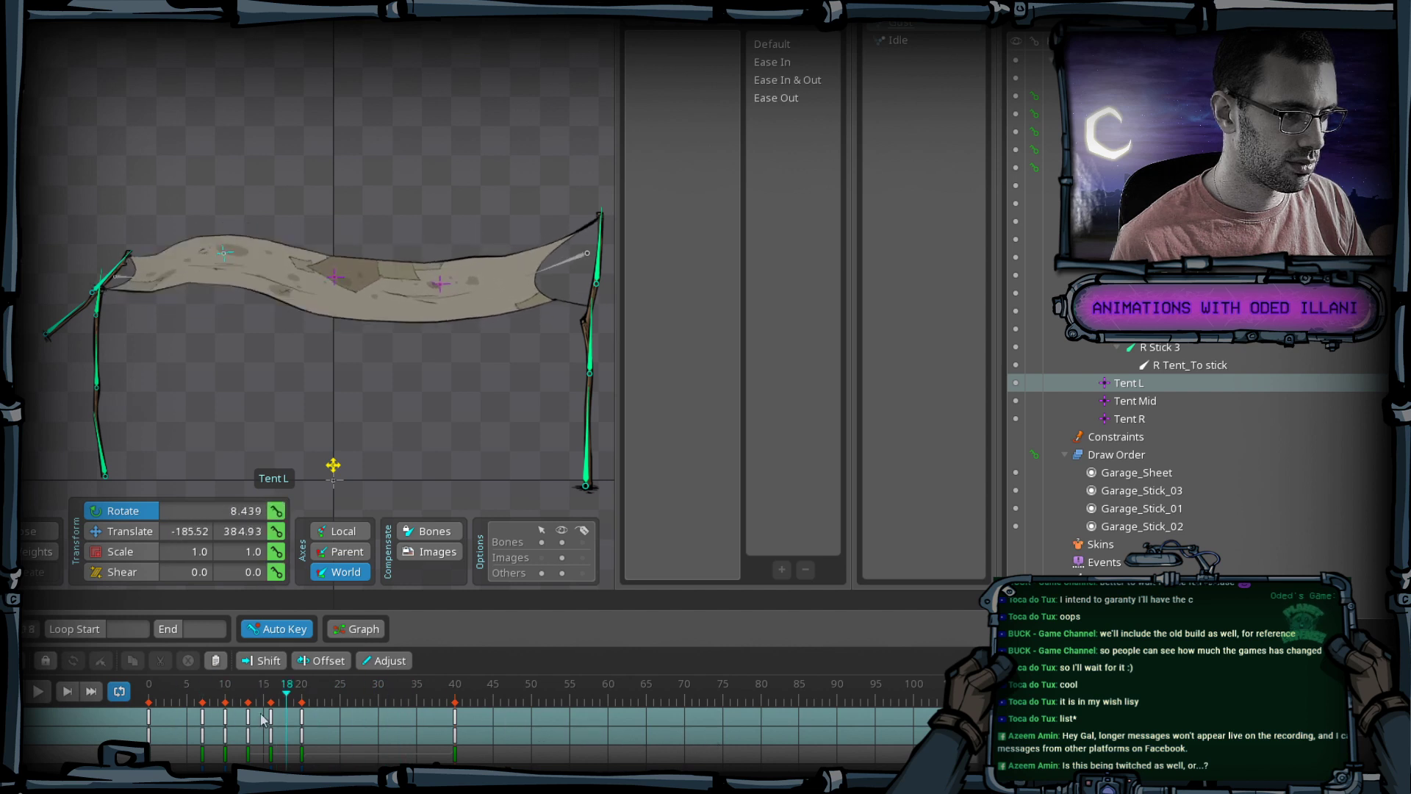
{"action": "left_click", "coordinate": [38, 691]}
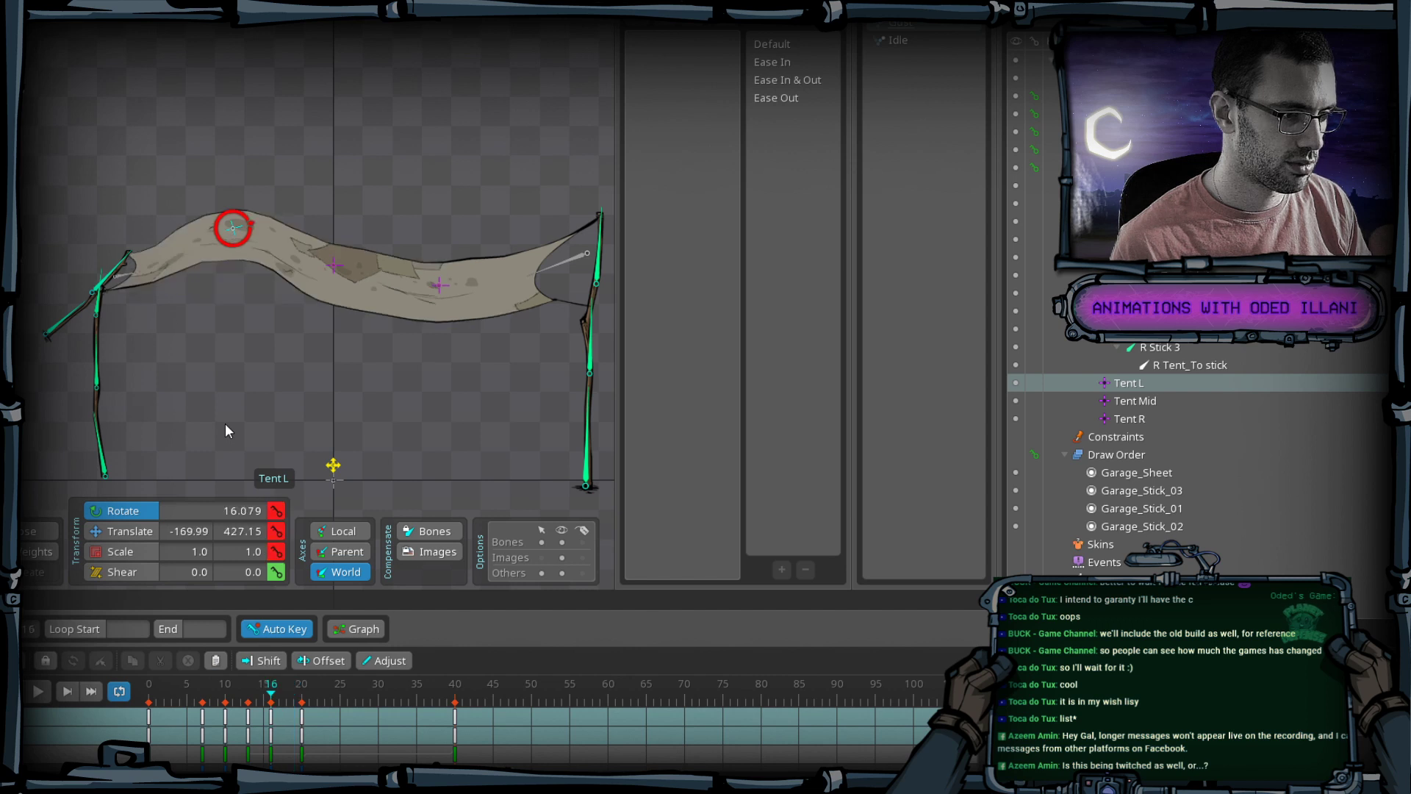
{"action": "key", "text": "period"}
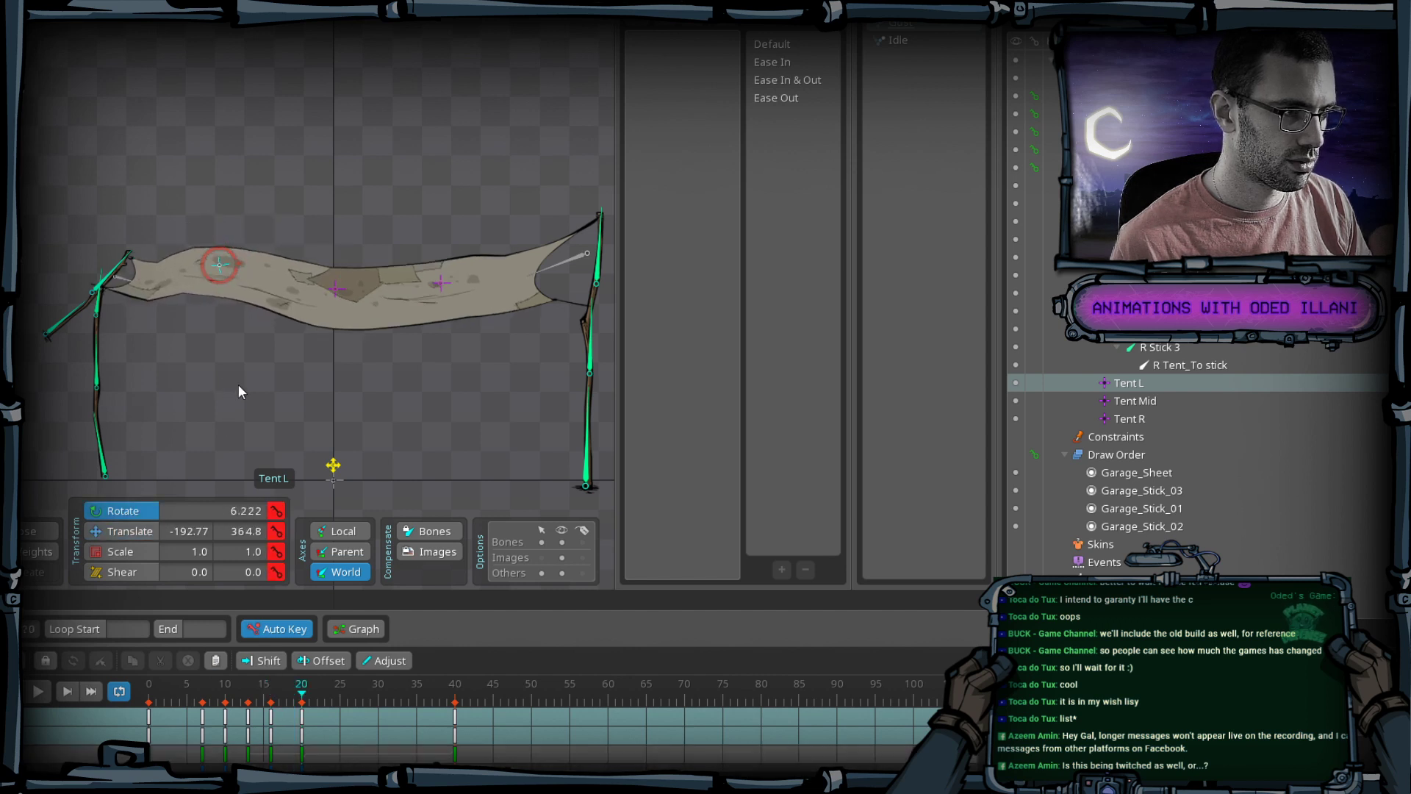
{"action": "left_click", "coordinate": [390, 707]}
{"action": "key", "text": "space"}
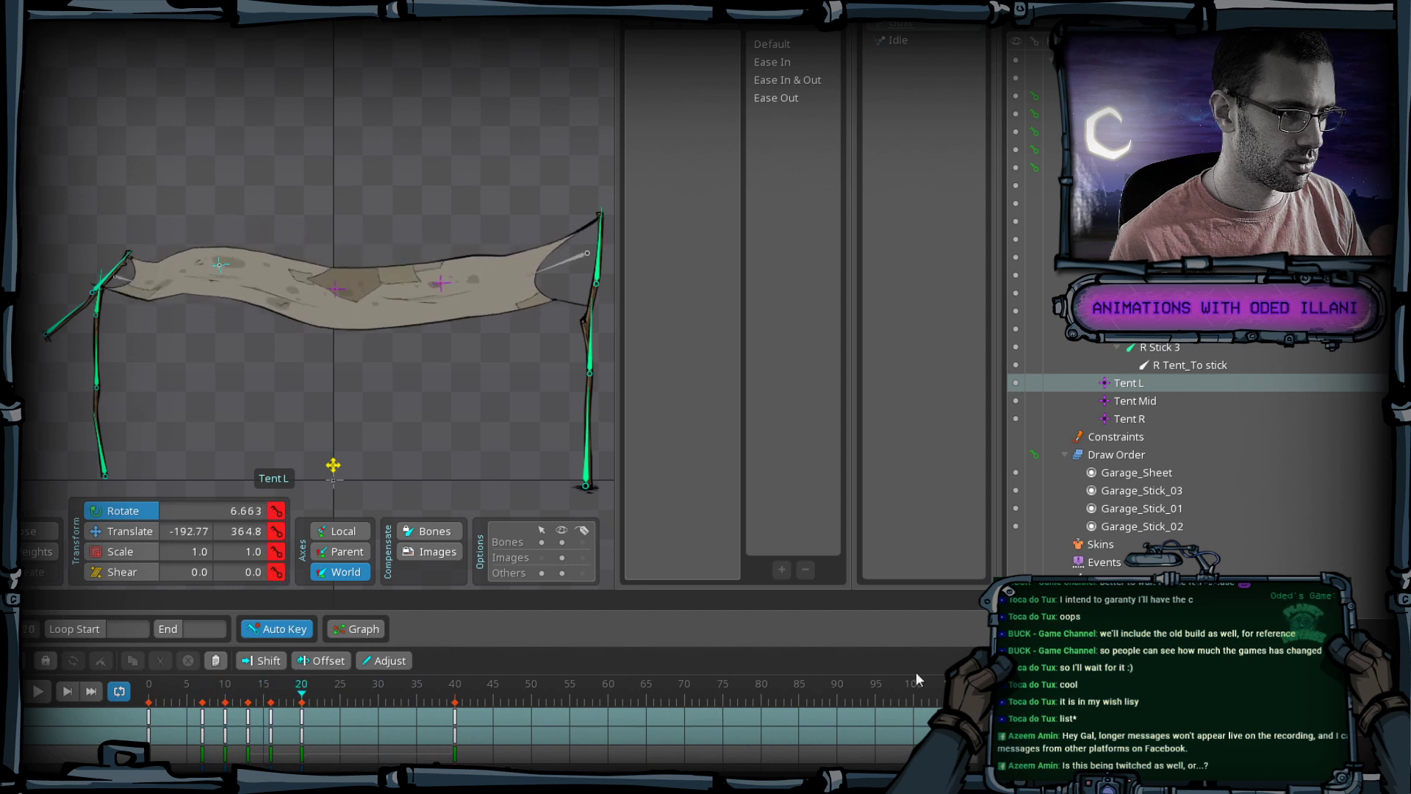
Play the loop to review the faster wave with the reposed Tent L bone.
{"action": "left_click", "coordinate": [38, 692]}
{"action": "left_click", "coordinate": [38, 693]}
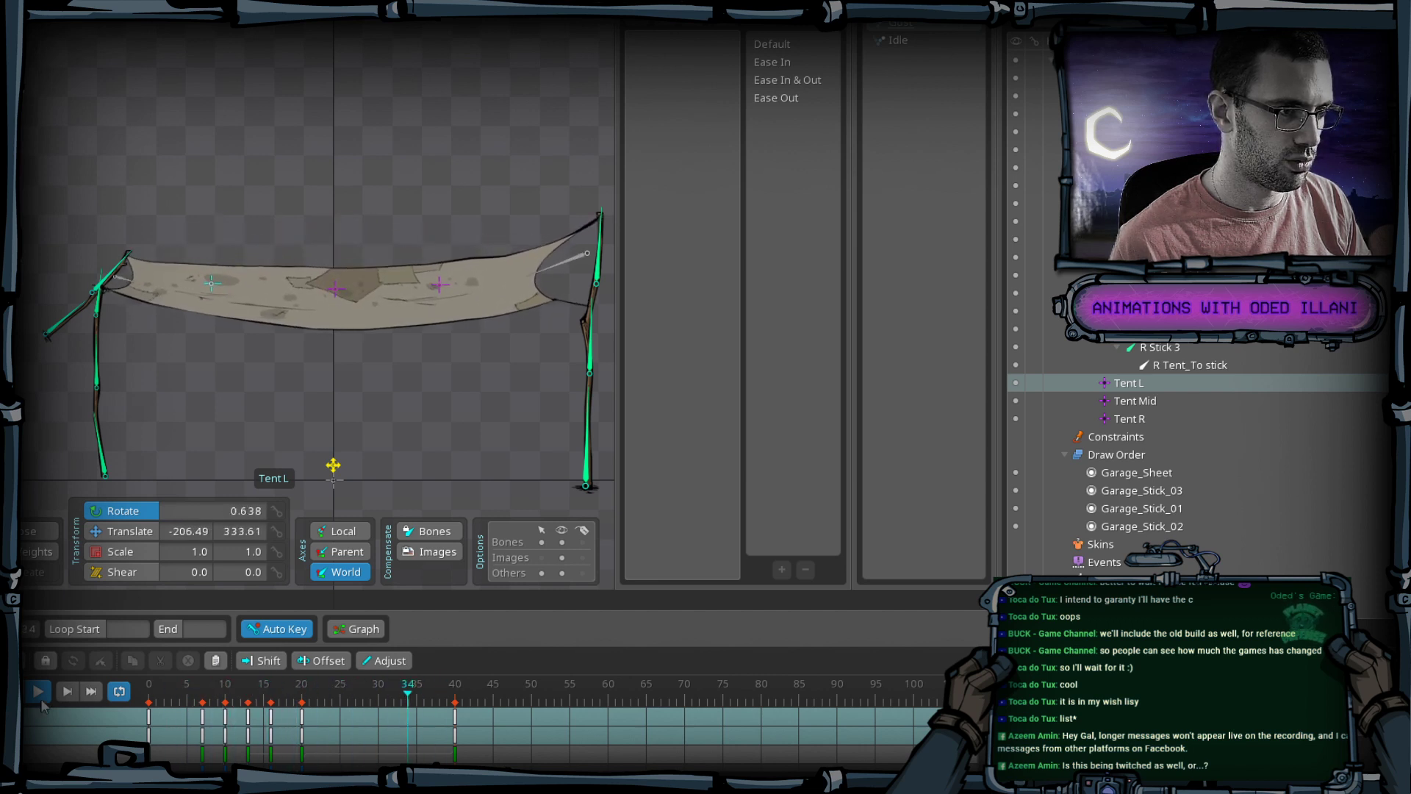
{"action": "left_click", "coordinate": [41, 699]}
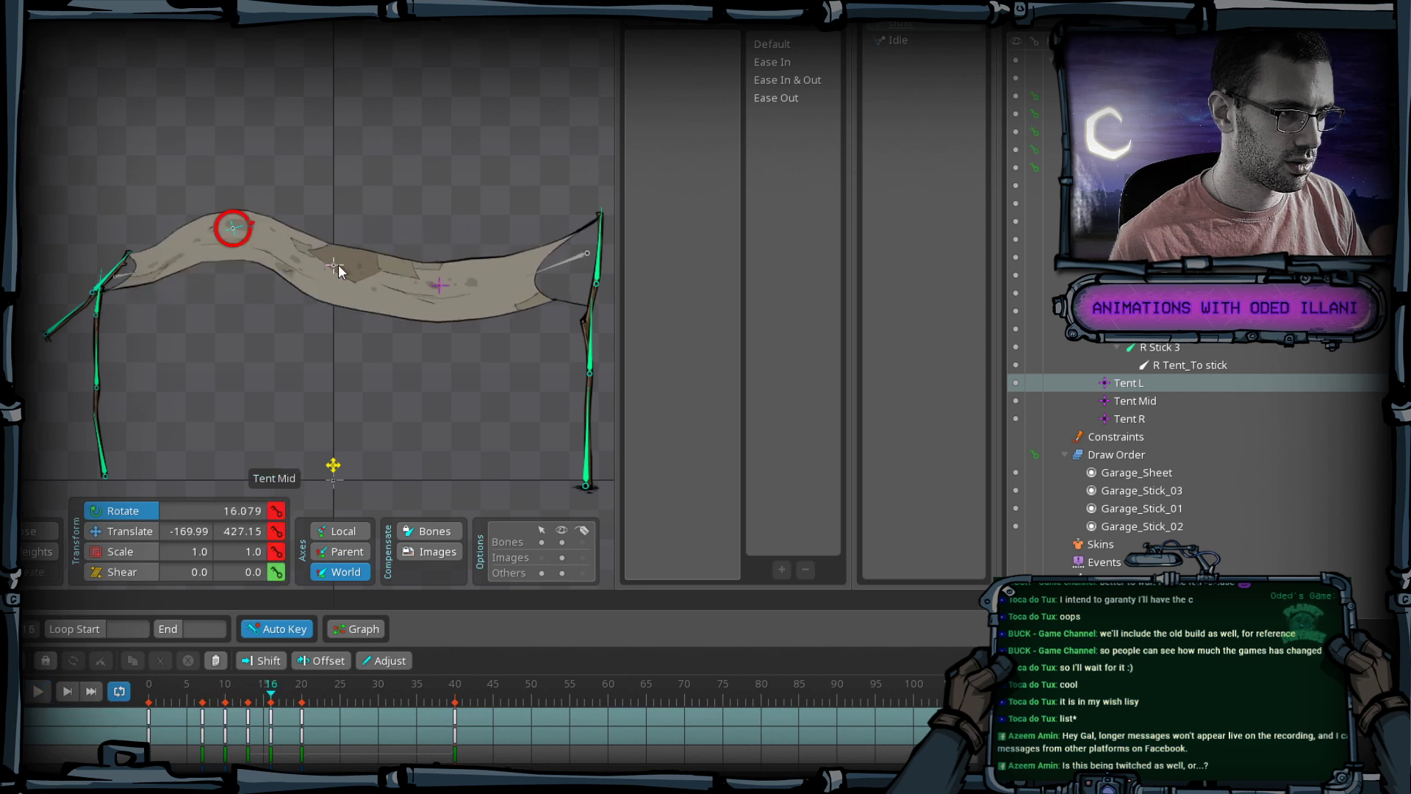
Nudge the Tent Mid bone slightly upward just before frame 16, scrub through the wave, and save the project.
{"action": "left_click", "coordinate": [335, 264]}
{"action": "key", "text": "Left"}
{"action": "key", "text": "Left"}
{"action": "key", "text": "Left"}
{"action": "key", "text": "v"}
{"action": "left_click_drag", "start_coordinate": [342, 359], "coordinate": [341, 347]}
{"action": "left_click_drag", "start_coordinate": [218, 706], "coordinate": [394, 705]}
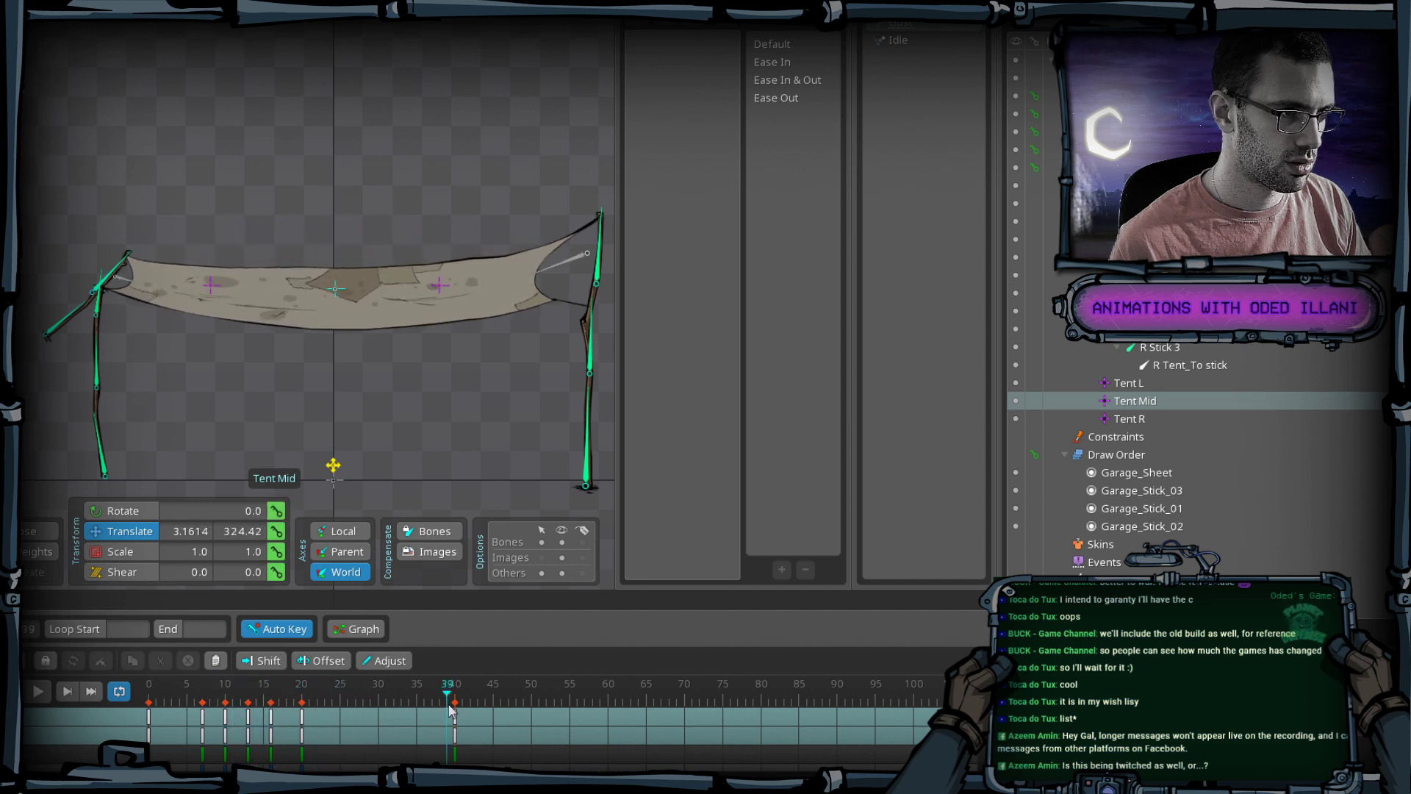
{"action": "key", "text": "ctrl+s"}
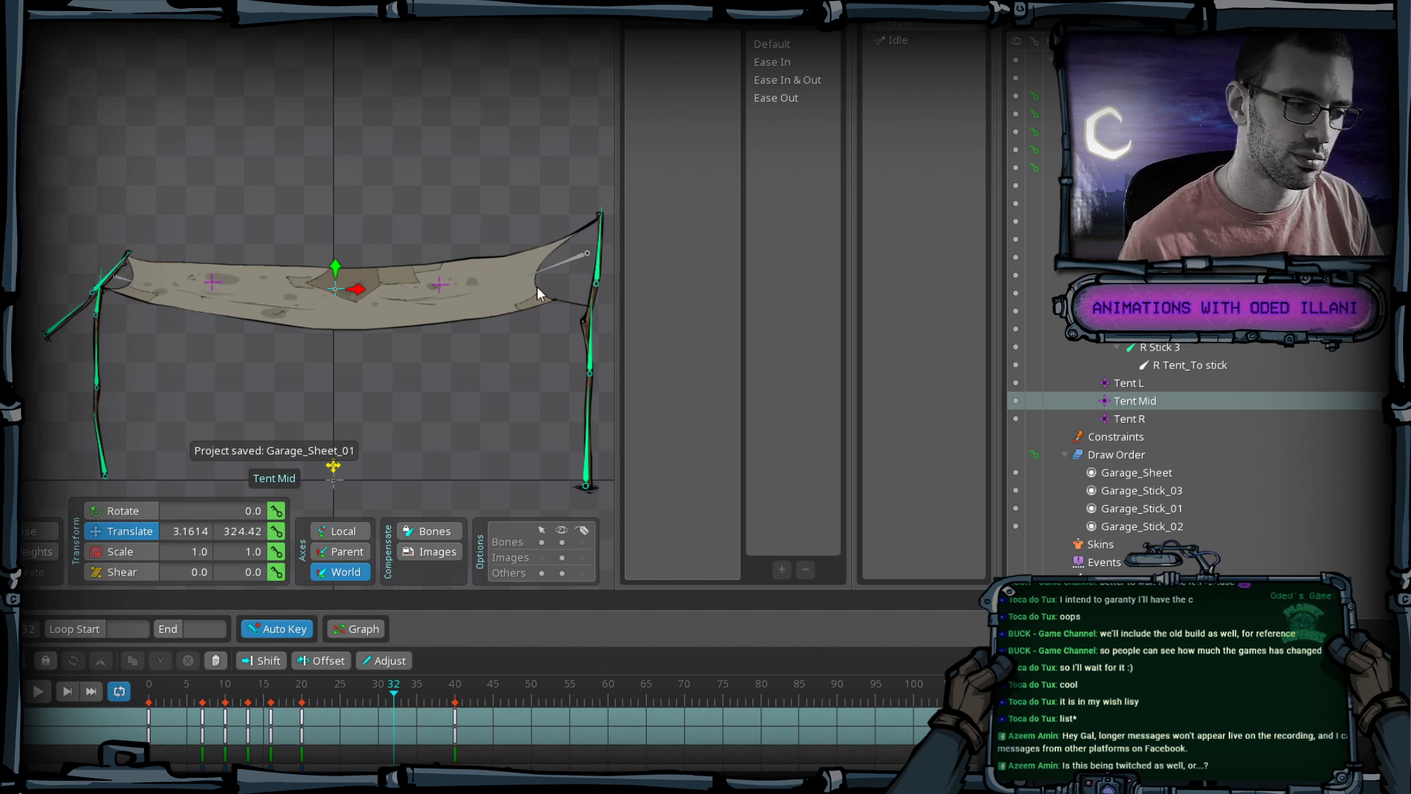
Play the loop again, select the Tent L, Tent Mid and Tent R bones together, and save the project.
{"action": "key", "text": "space"}
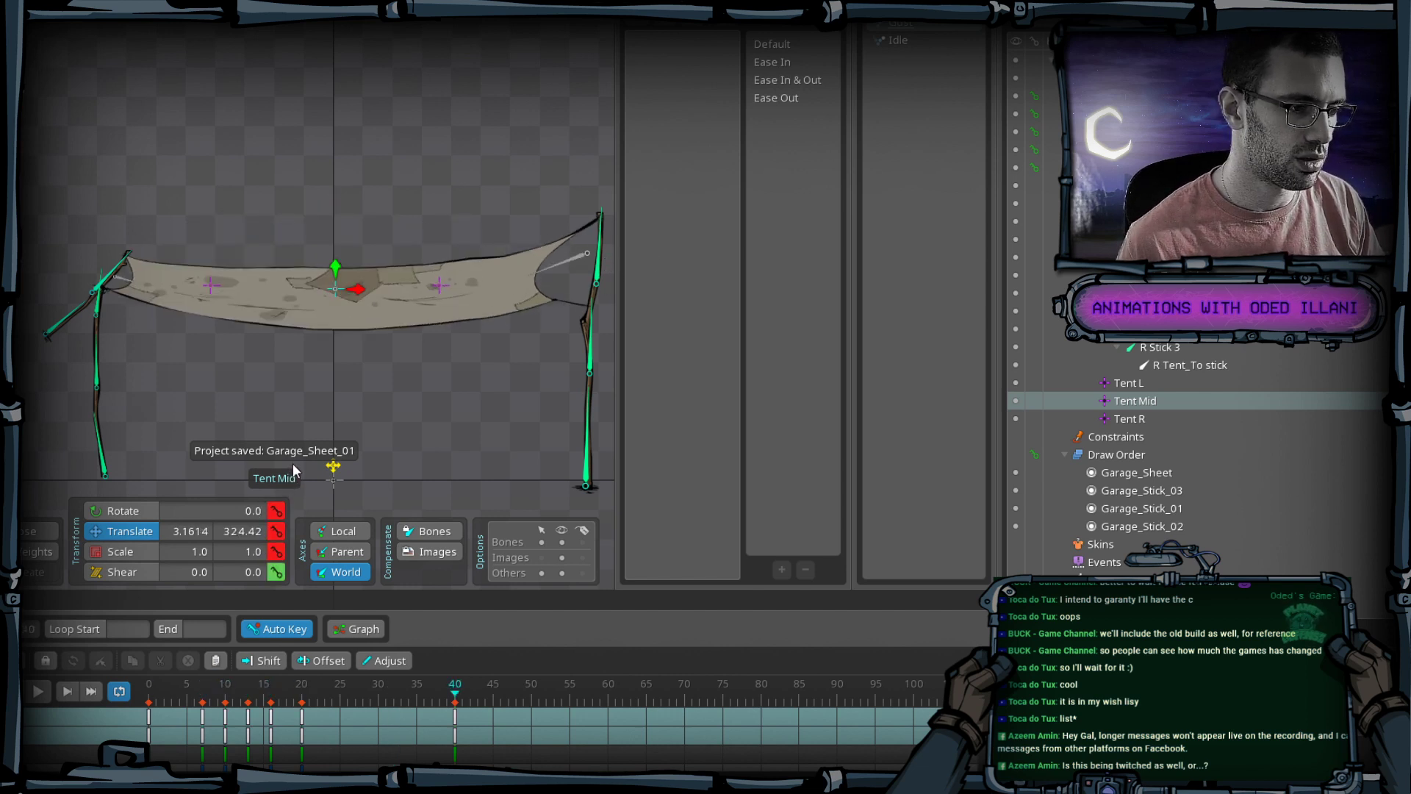
{"action": "scroll", "coordinate": [181, 288], "scroll_direction": "down", "scroll_amount": 2}
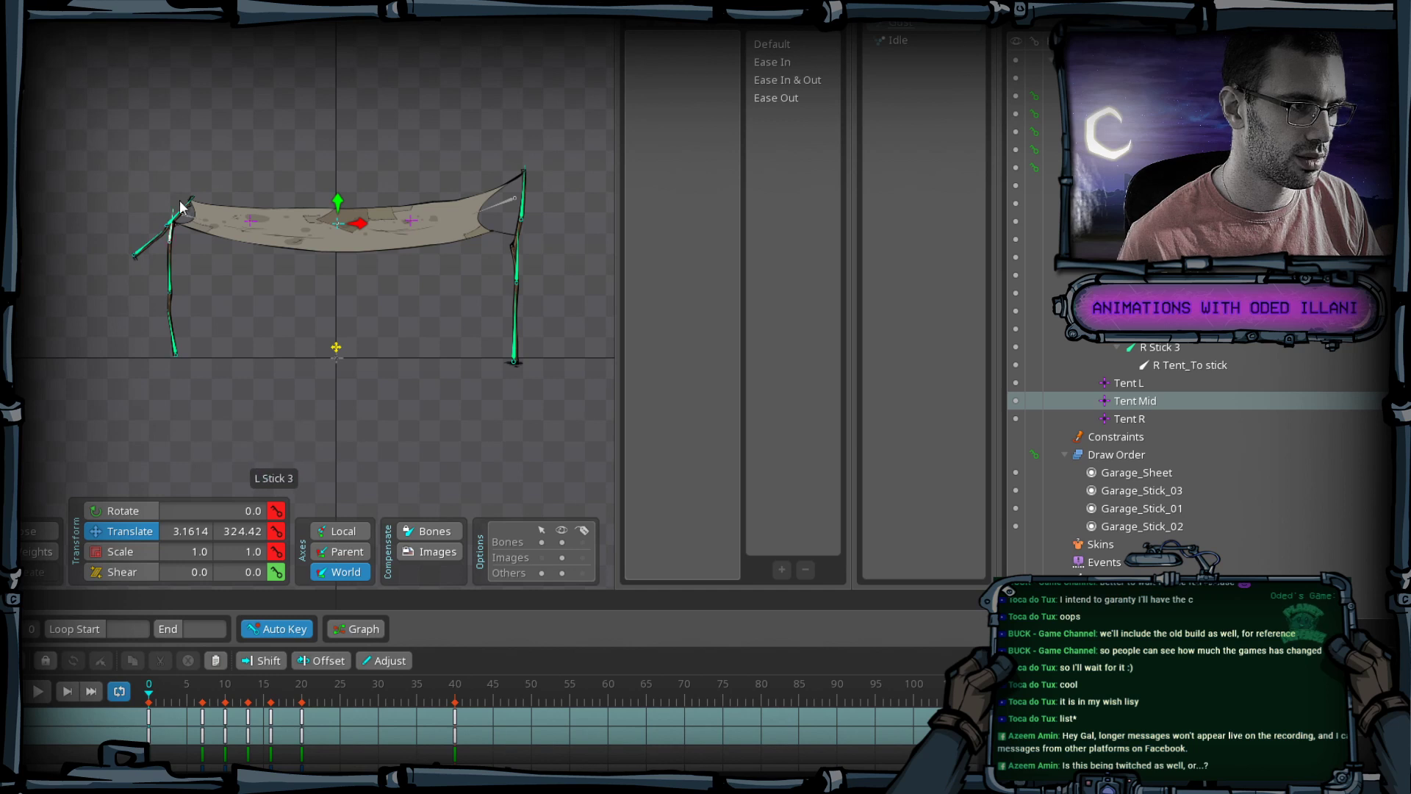
{"action": "left_click", "coordinate": [263, 229], "text": "ctrl"}
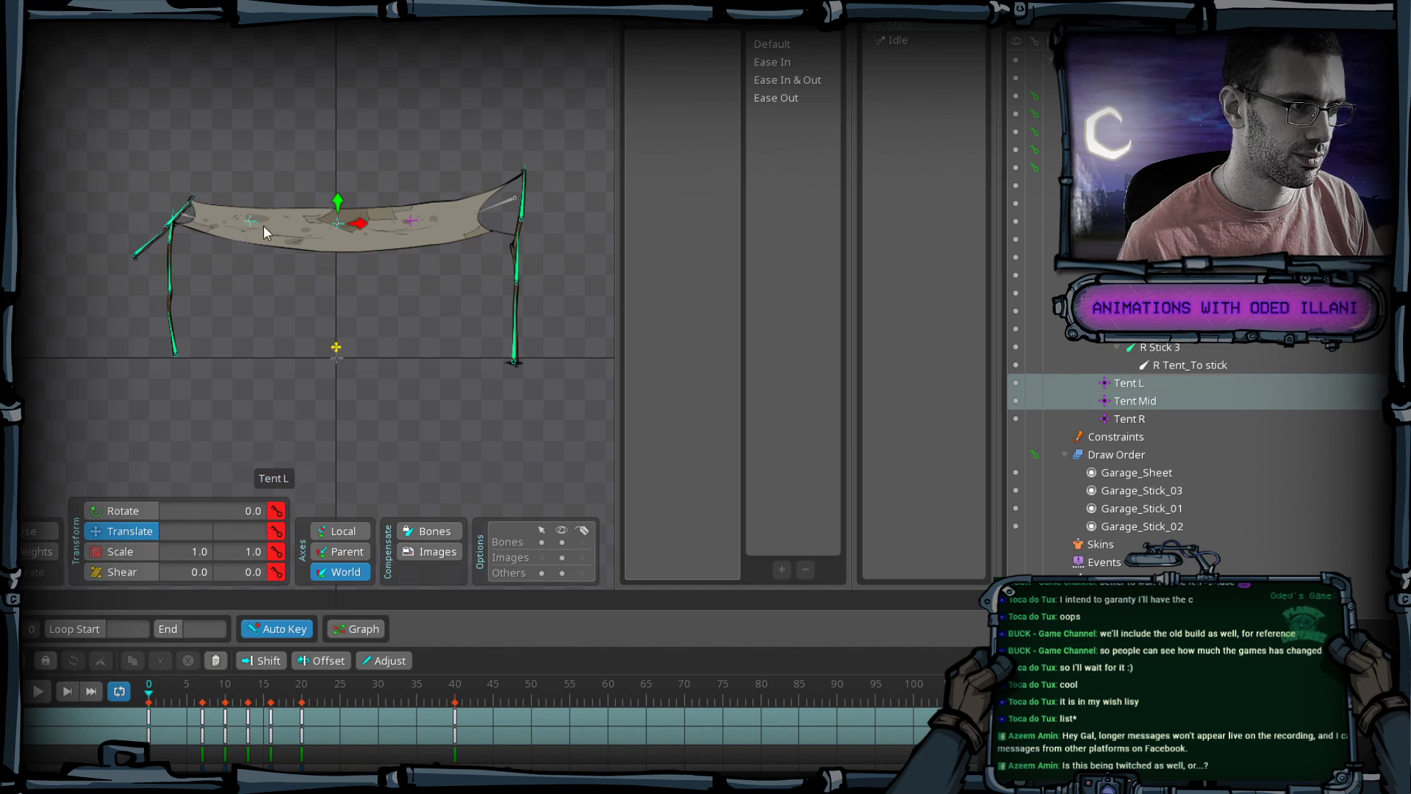
{"action": "left_click", "coordinate": [414, 223], "text": "ctrl"}
{"action": "key", "text": "ctrl+s"}
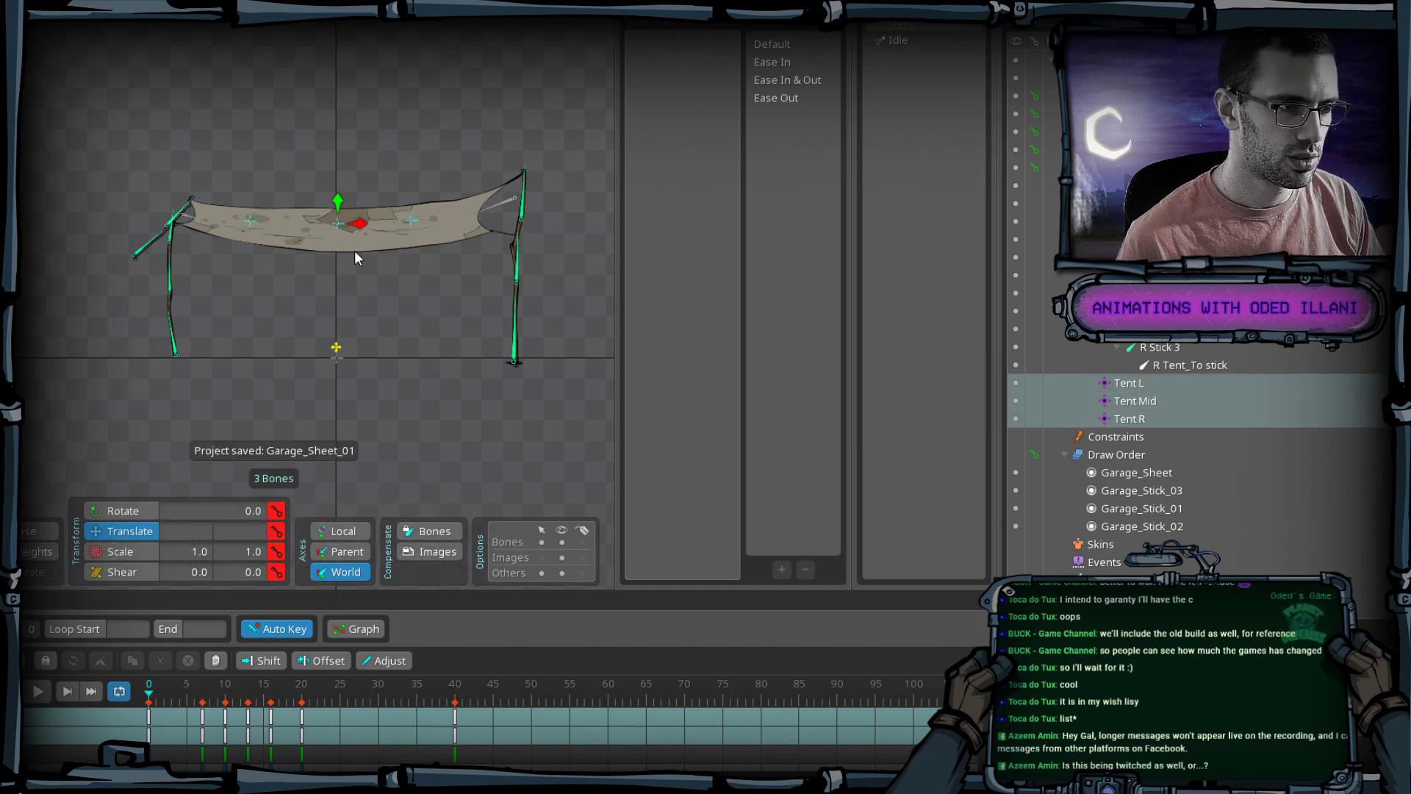
Try copying the three tent bones' keys from frames 0 to 40 into the Idle animation at frame 0, undo it, and return to the wave animation.
{"action": "scroll", "coordinate": [372, 339], "scroll_direction": "up", "scroll_amount": 1}
{"action": "left_click_drag", "start_coordinate": [499, 722], "coordinate": [95, 649]}
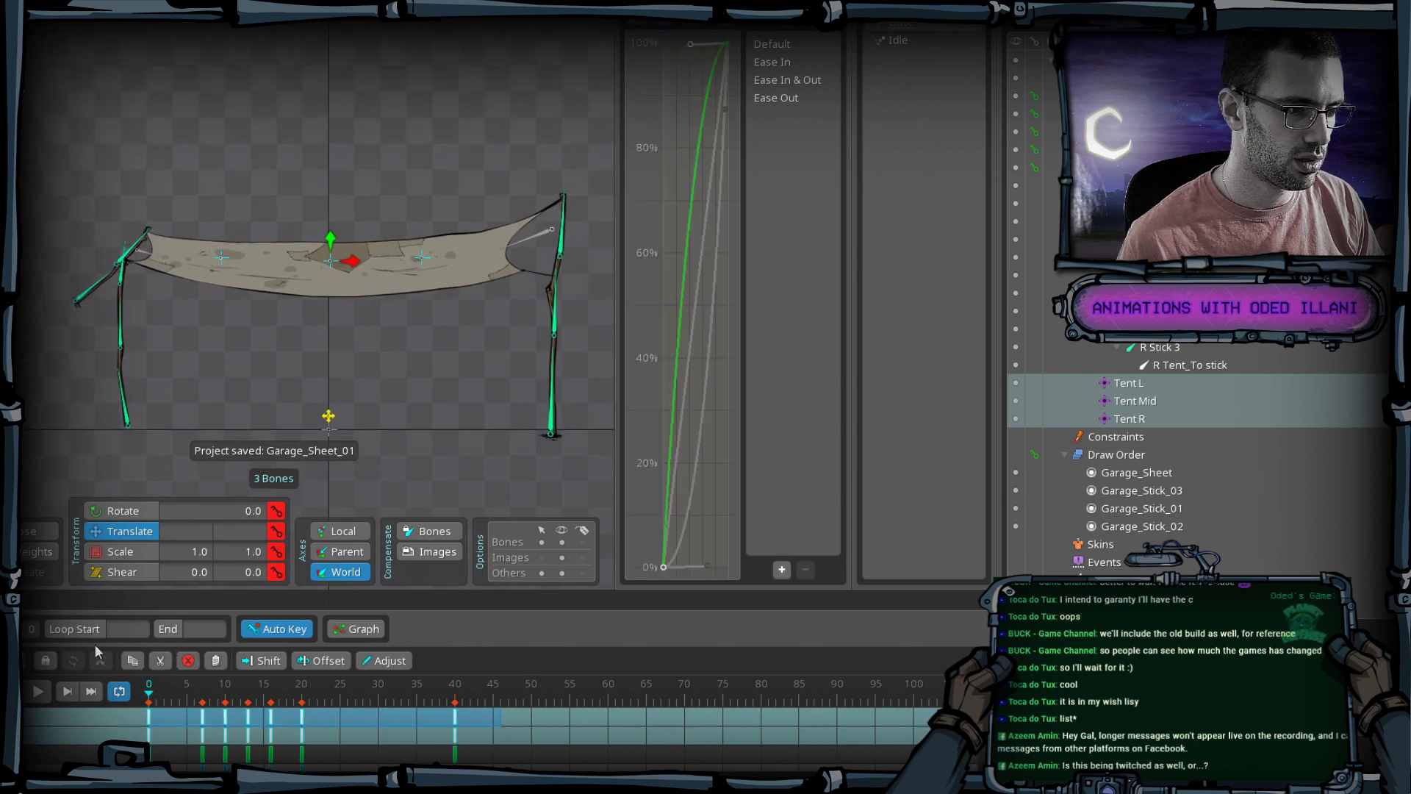
{"action": "key", "text": "ctrl+c"}
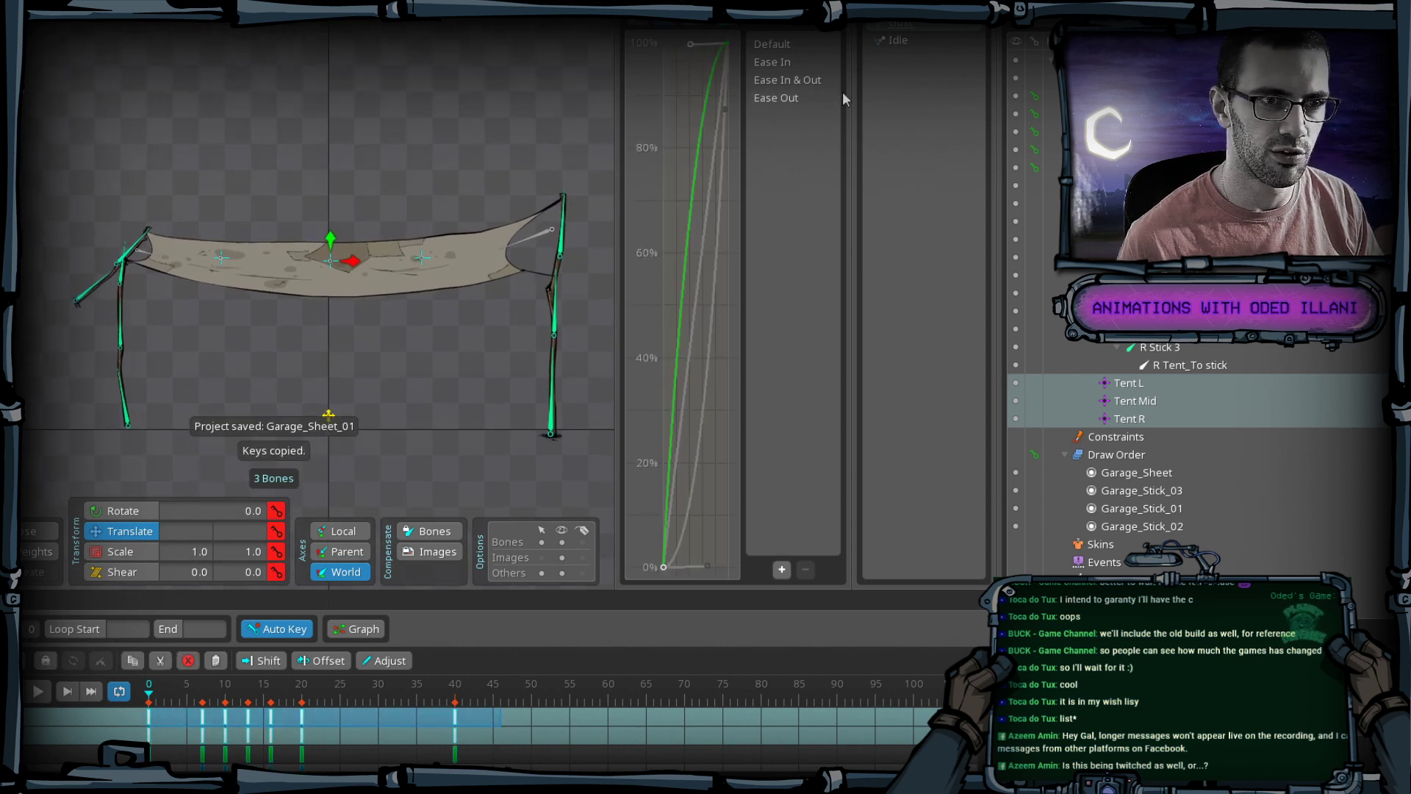
{"action": "left_click", "coordinate": [893, 41]}
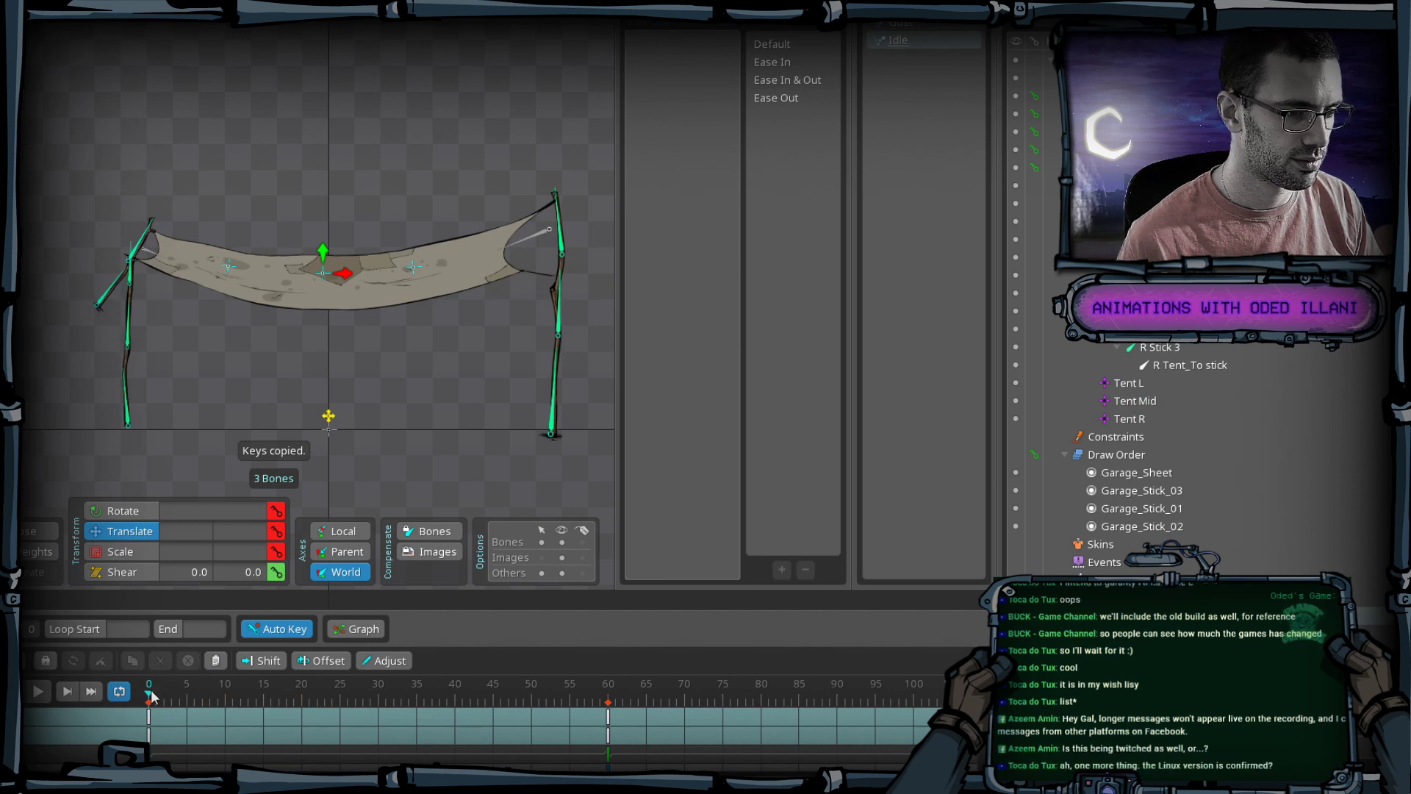
{"action": "key", "text": "ctrl+v"}
{"action": "left_click", "coordinate": [223, 713]}
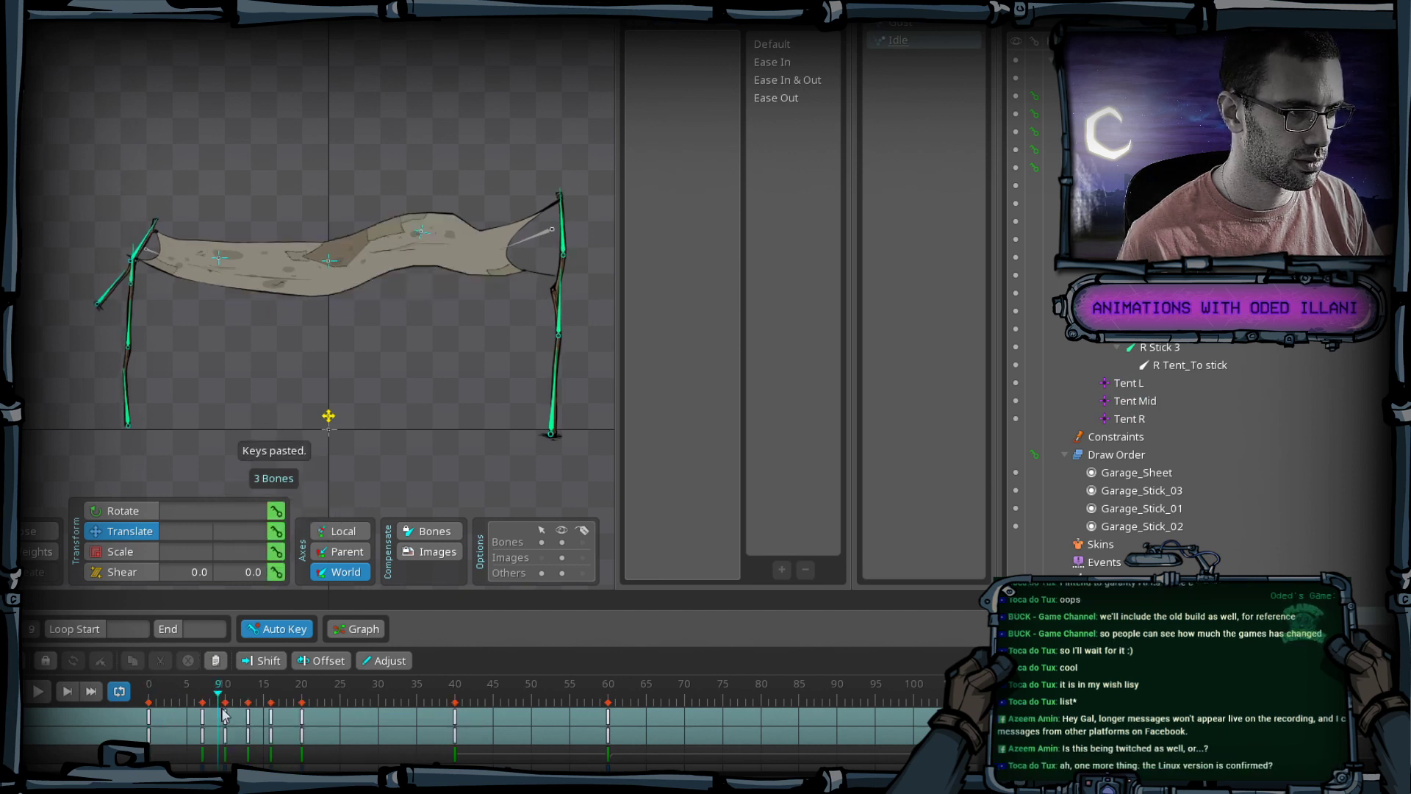
{"action": "left_click_drag", "start_coordinate": [223, 713], "coordinate": [454, 729]}
{"action": "key", "text": "ctrl+z"}
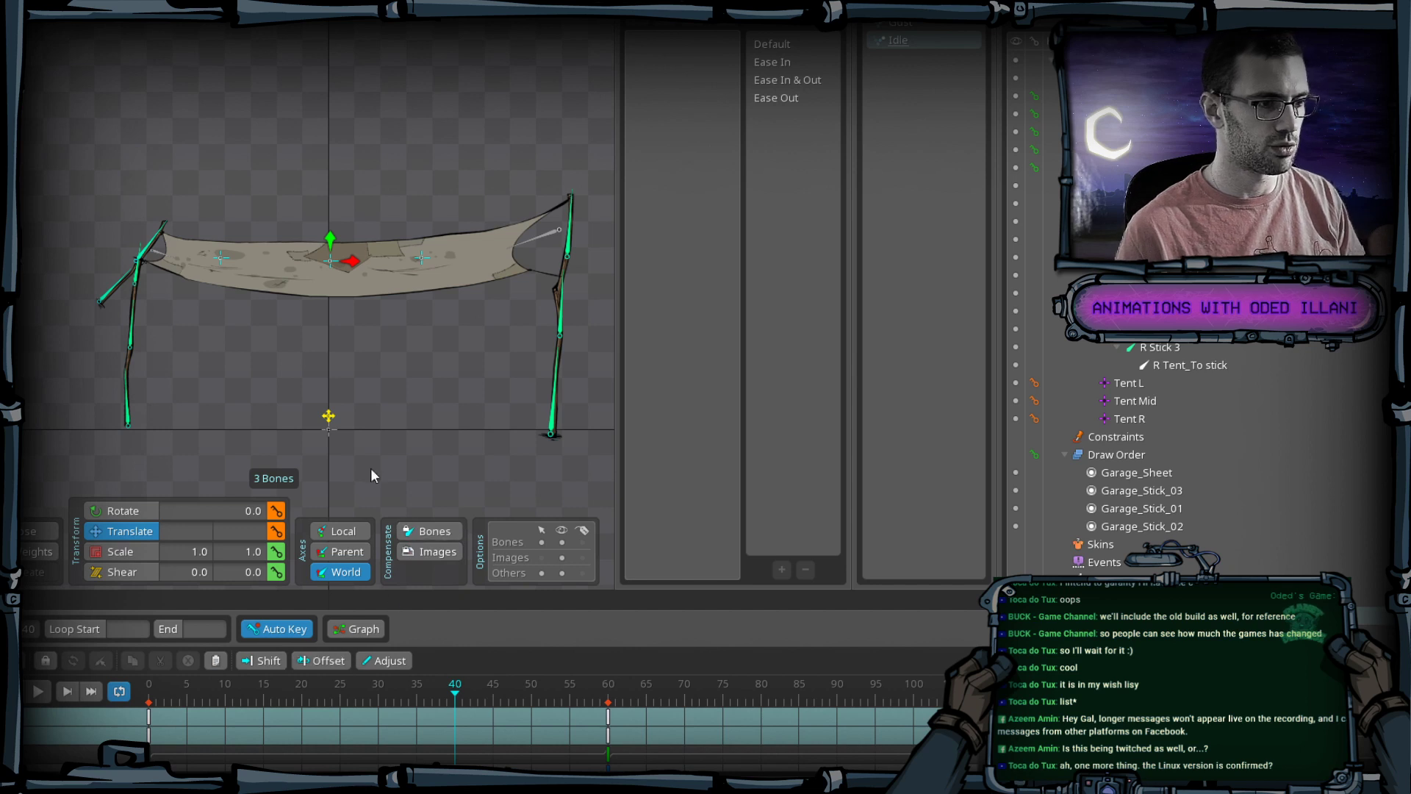
{"action": "left_click", "coordinate": [908, 24]}
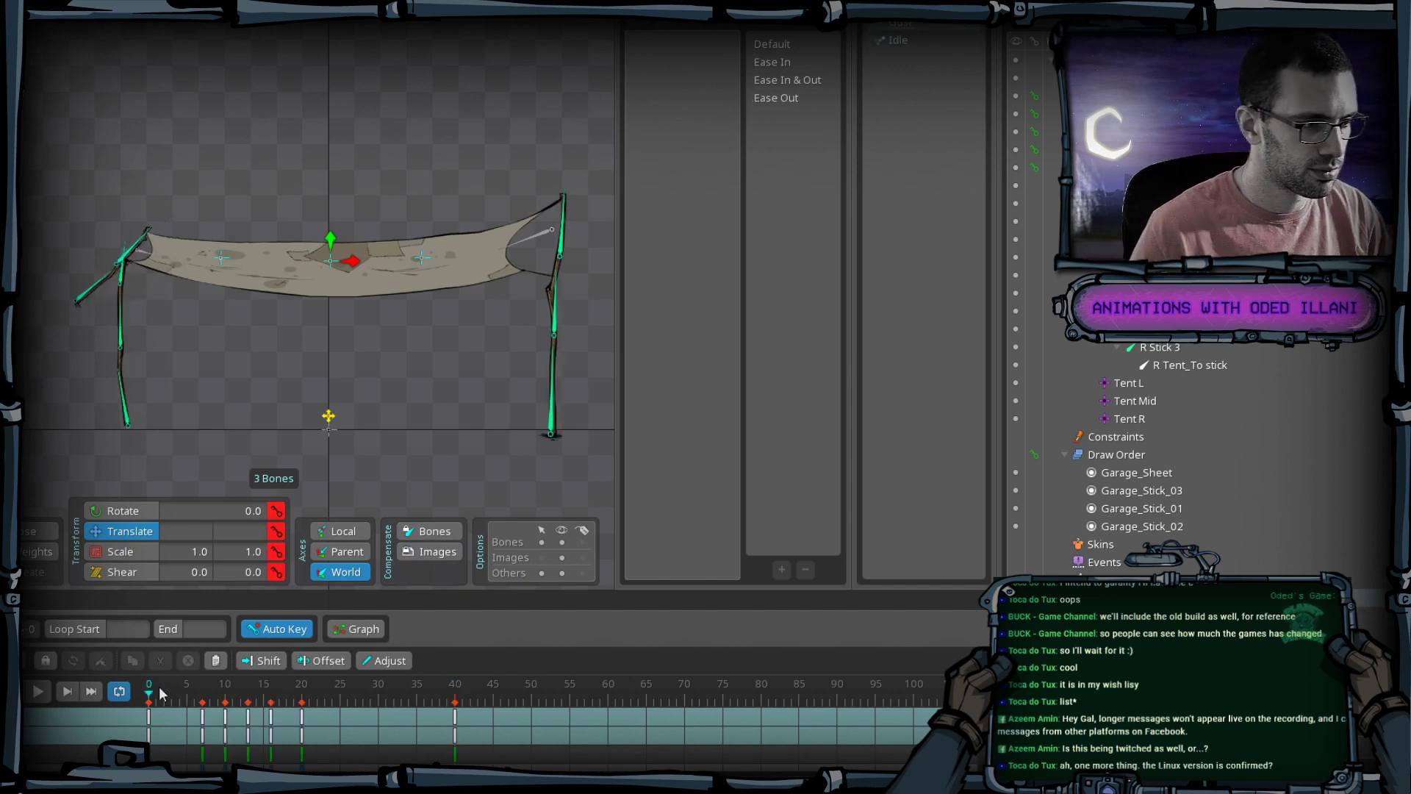
Play the wave animation's loop to review the sheet's motion.
{"action": "key", "text": "space"}
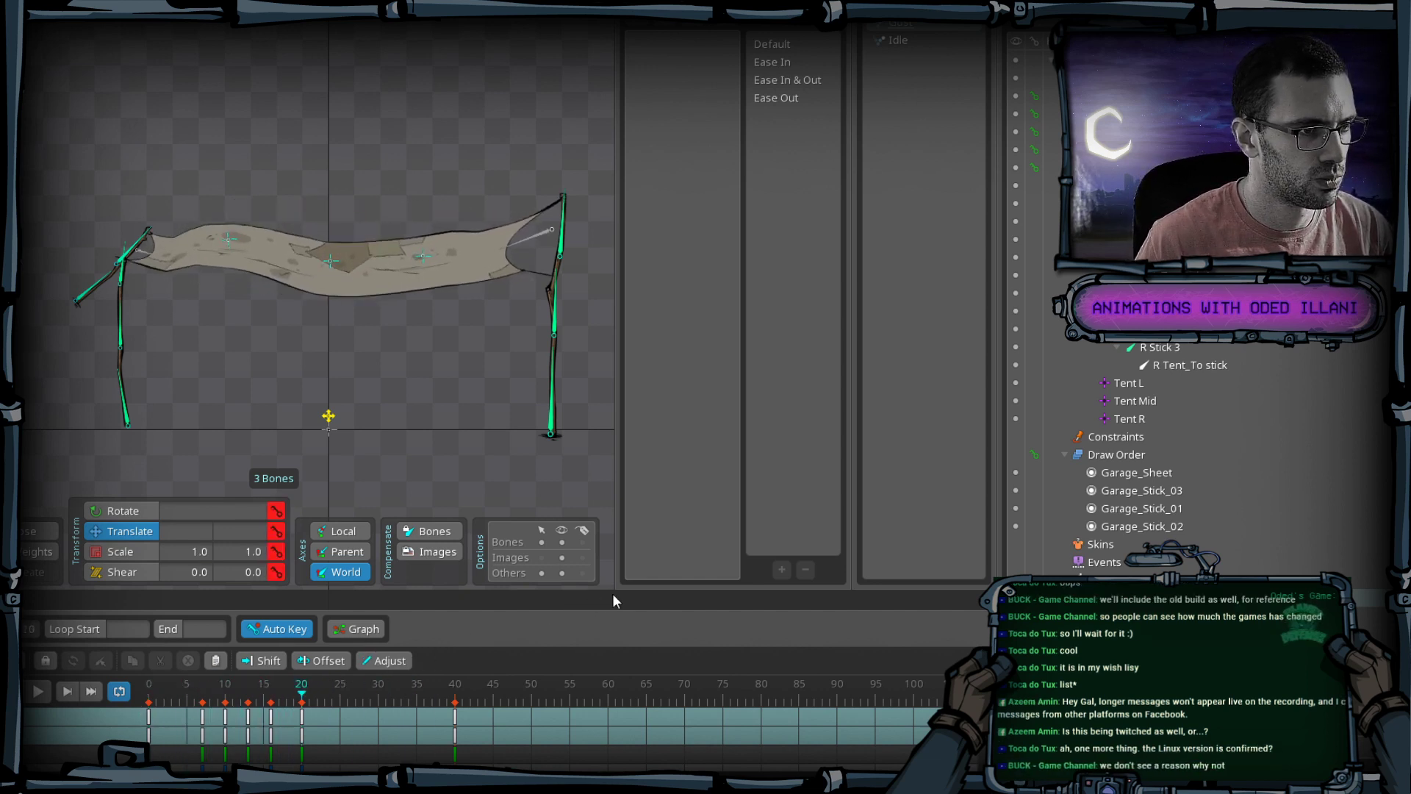
{"action": "key", "text": "space"}
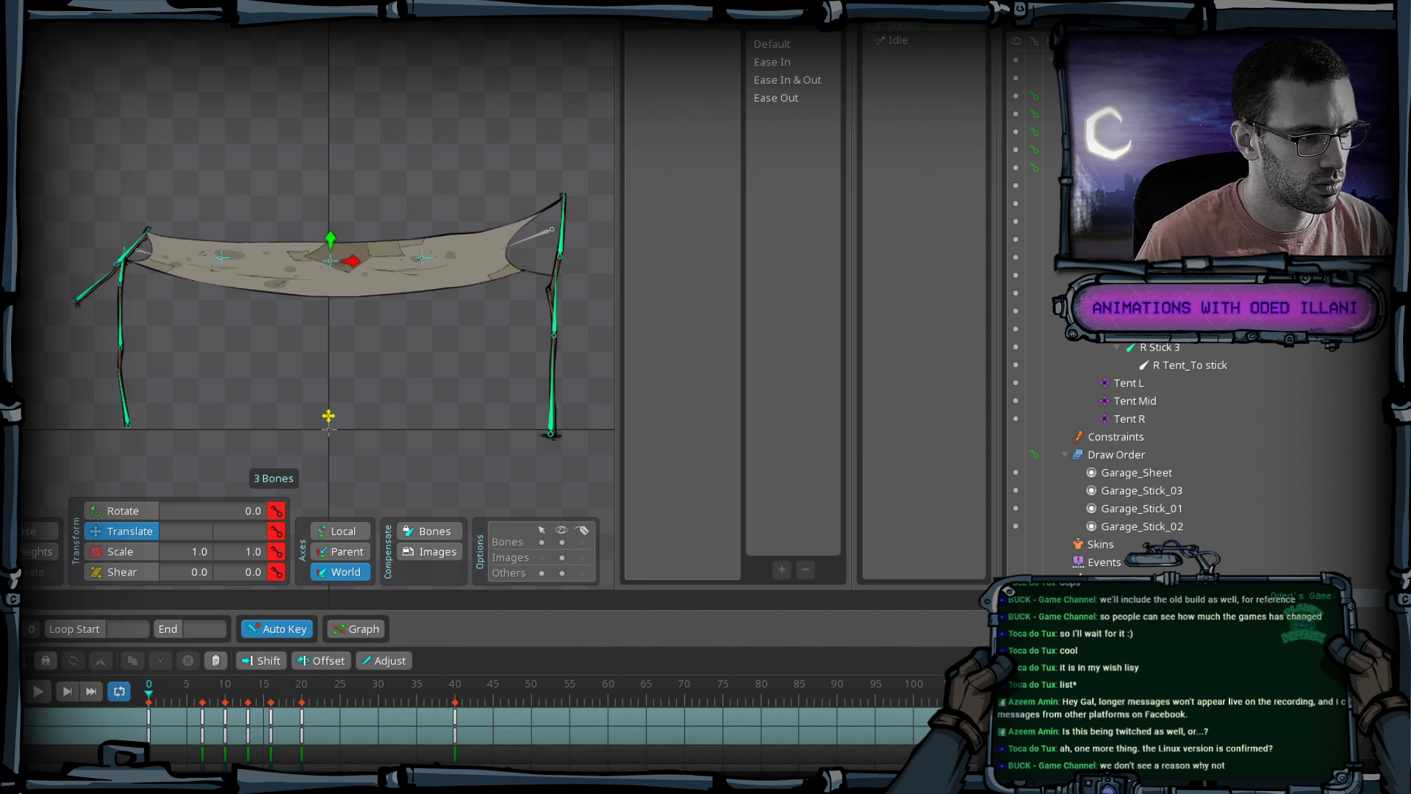
Save the project, open the Preview view, and play Idle on track 0 with the wave animation layered on track 1.
{"action": "key", "text": "ctrl+s"}
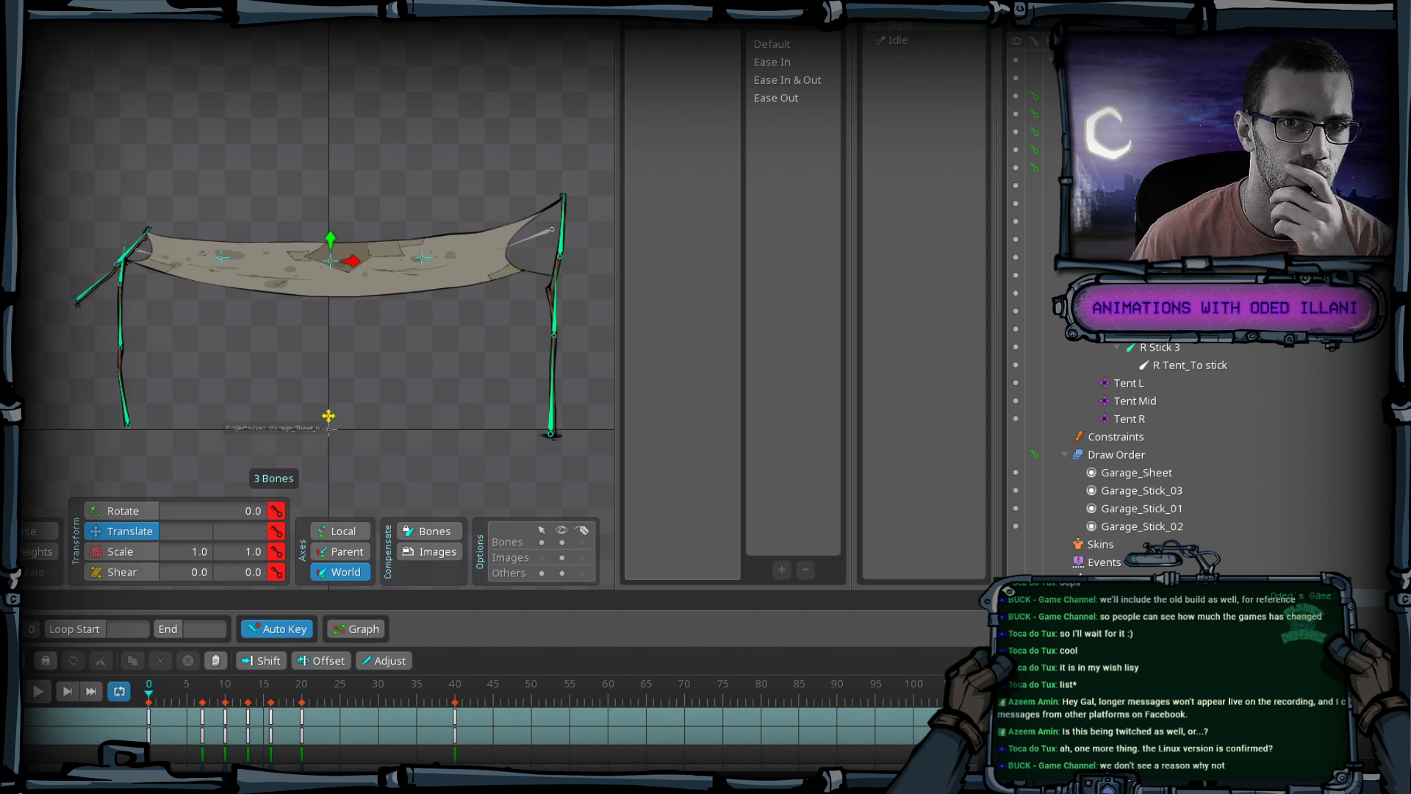
{"action": "key", "text": "ctrl+p"}
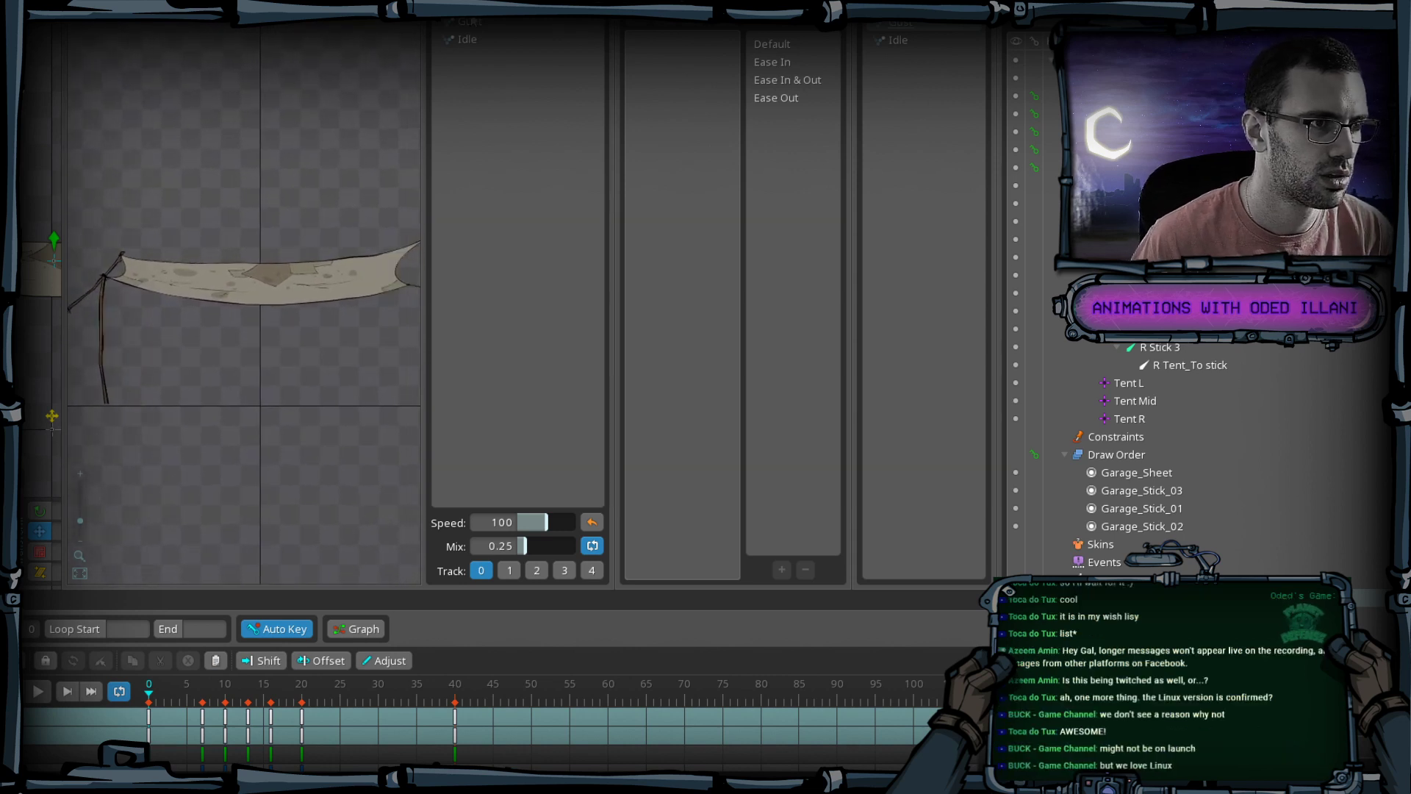
{"action": "left_click", "coordinate": [469, 40]}
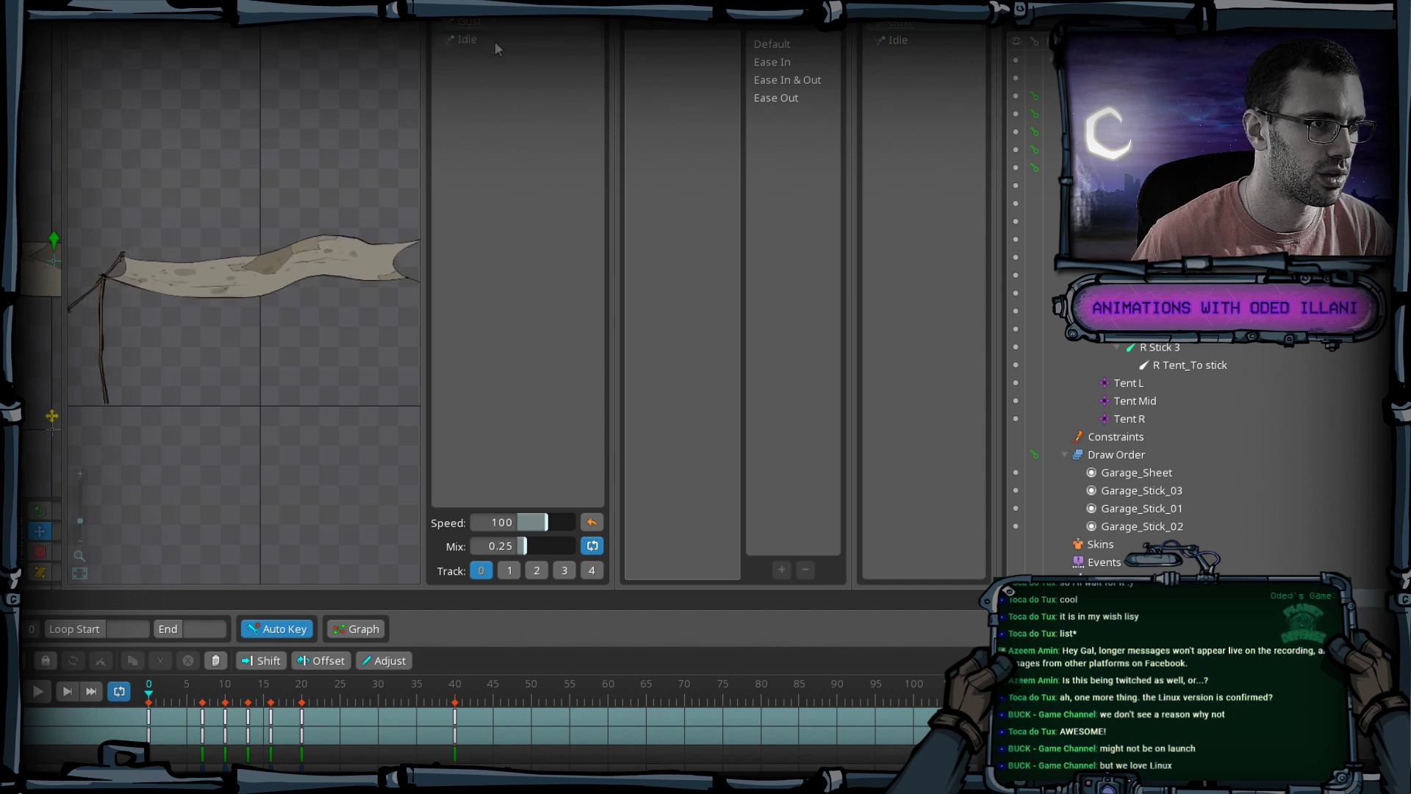
{"action": "left_click", "coordinate": [518, 571]}
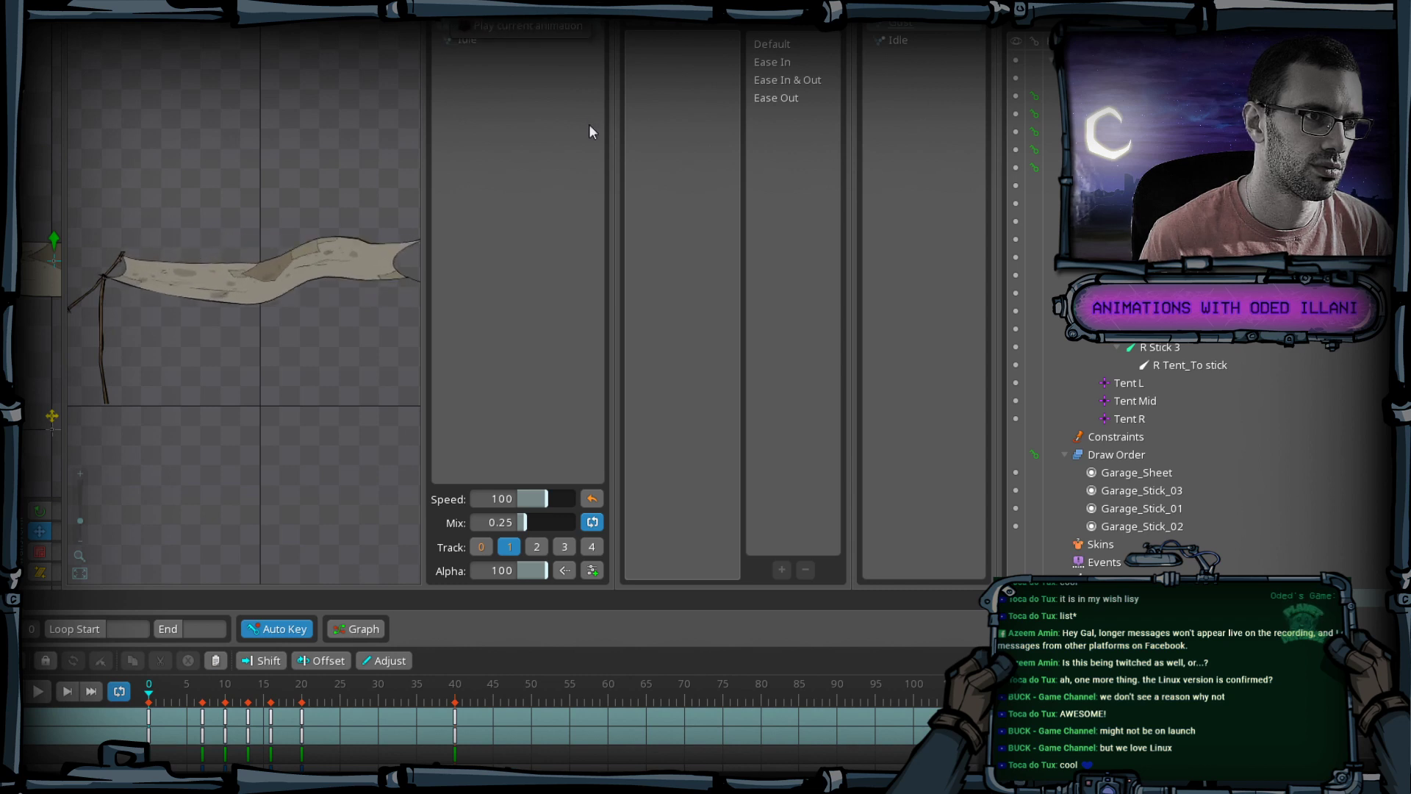
{"action": "left_click", "coordinate": [482, 547]}
{"action": "left_click", "coordinate": [509, 550]}
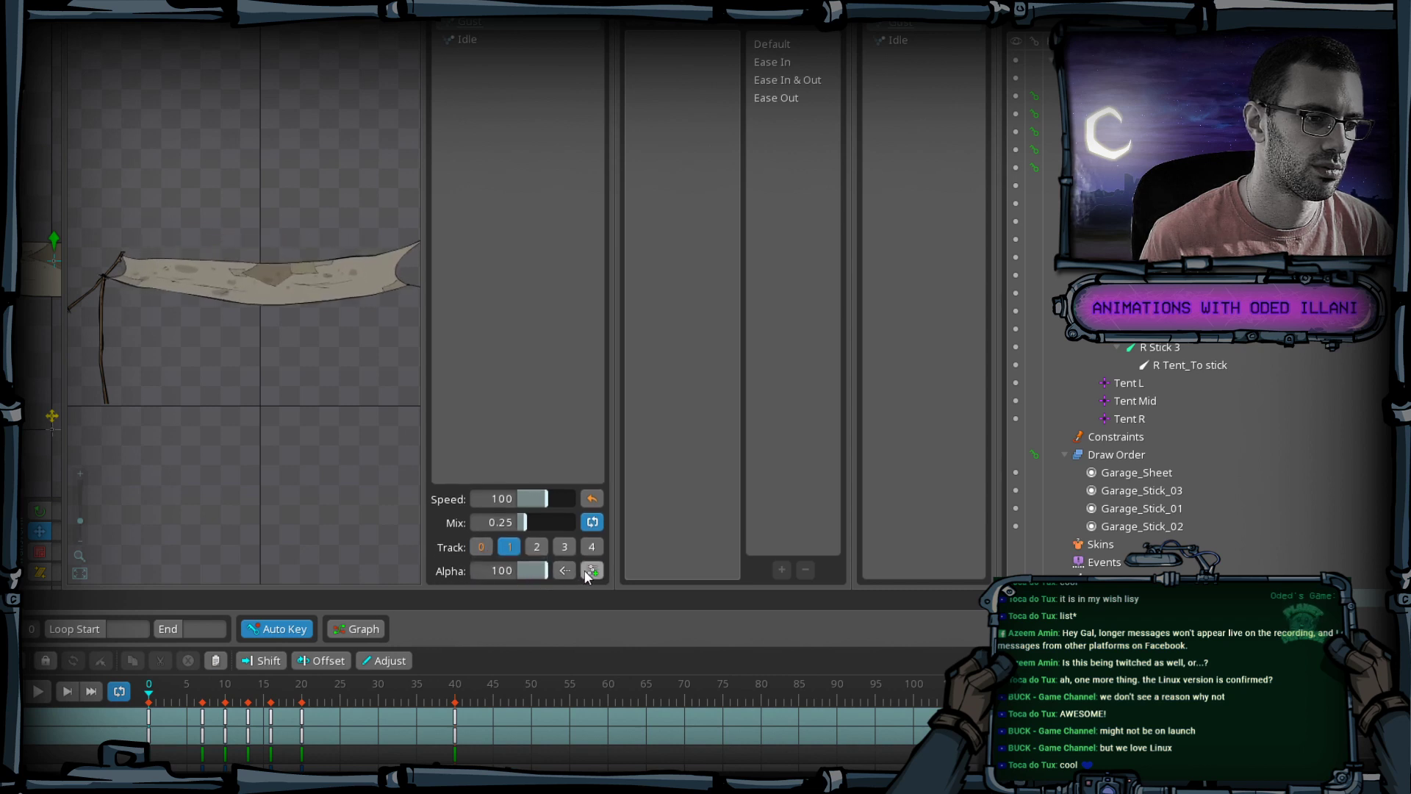
{"action": "mouse_move", "coordinate": [545, 564]}
{"action": "left_mouse_down"}
{"action": "mouse_move", "coordinate": [531, 568]}
{"action": "mouse_move", "coordinate": [549, 564]}
{"action": "left_mouse_up"}
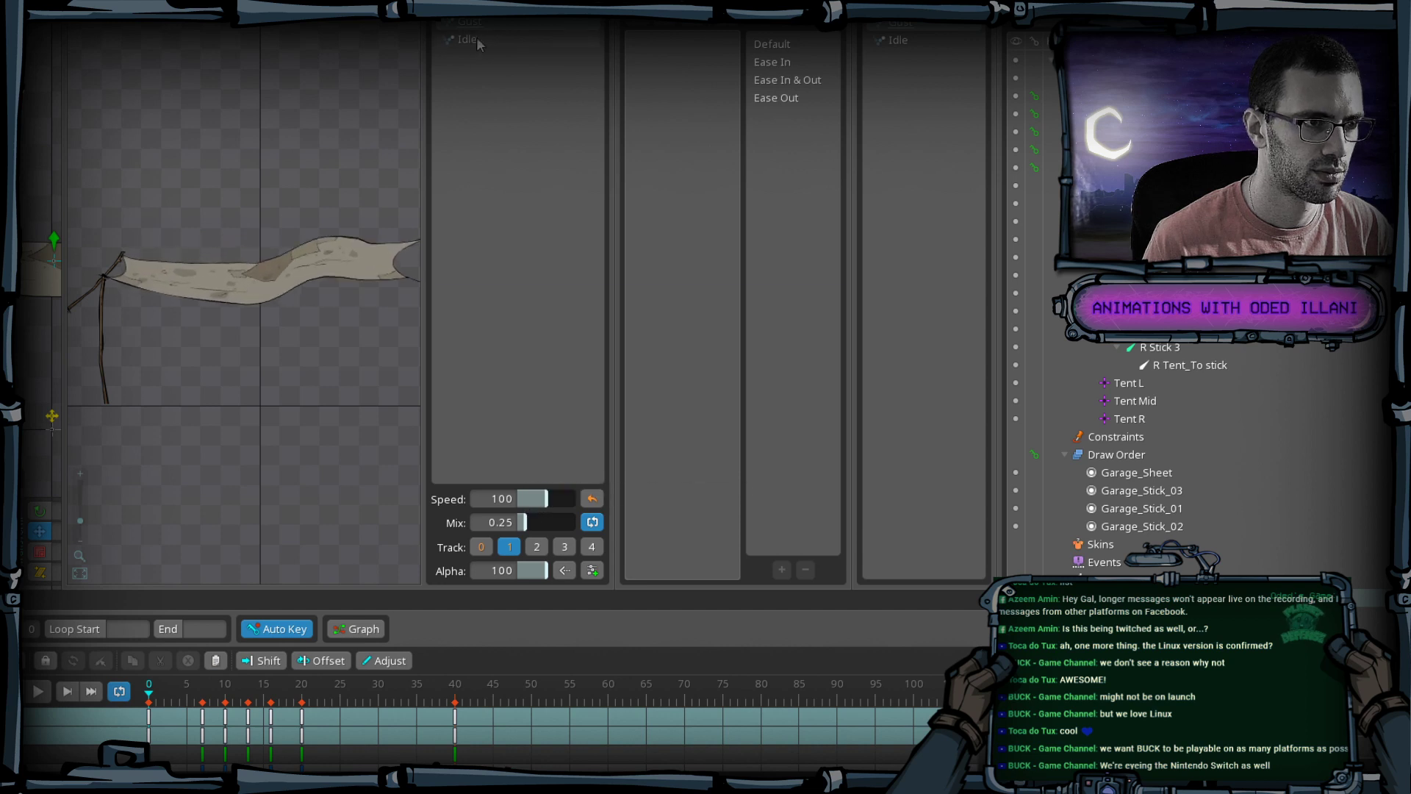
Recheck the layered animations on preview tracks 0 and 1, close the Preview view, and save the project.
{"action": "left_click", "coordinate": [480, 550]}
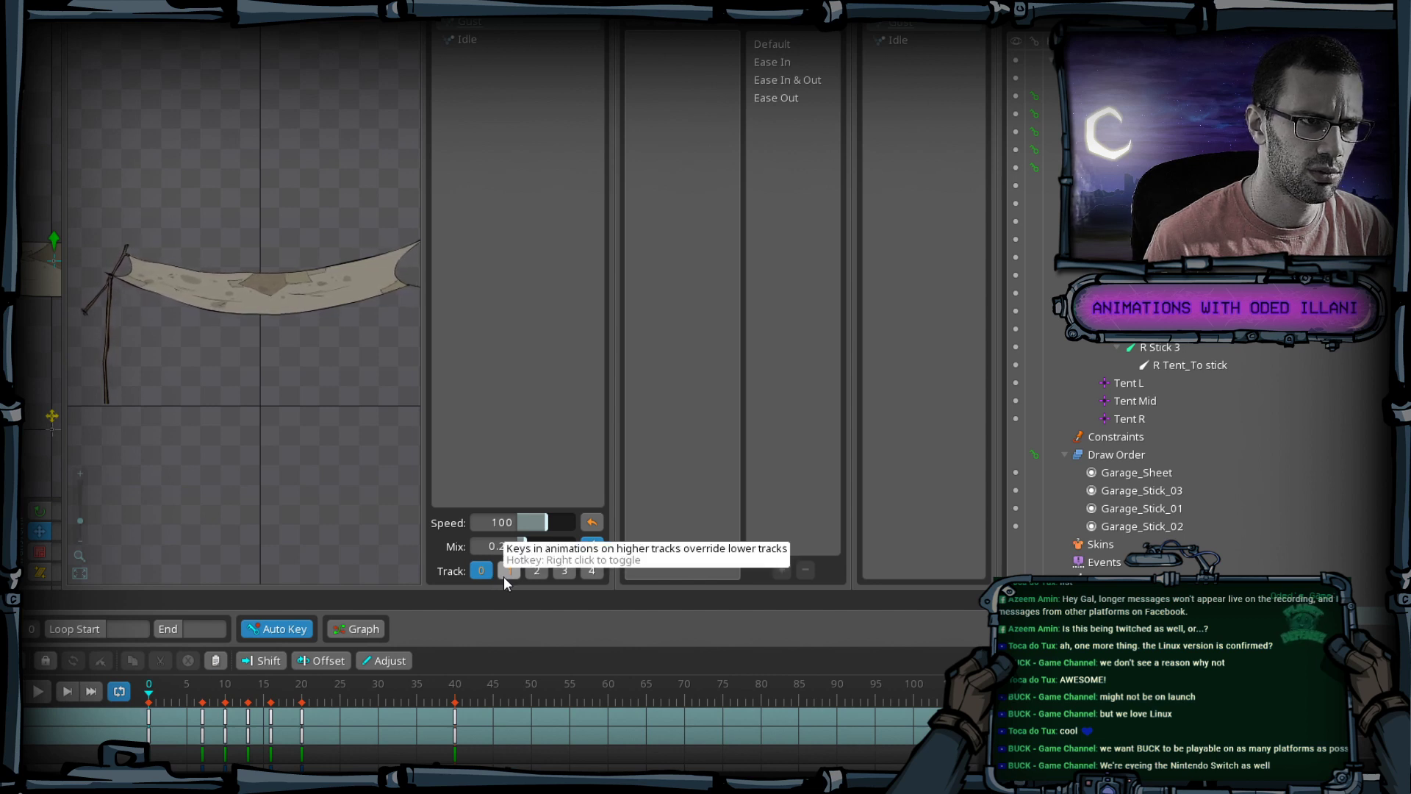
{"action": "left_click", "coordinate": [506, 574]}
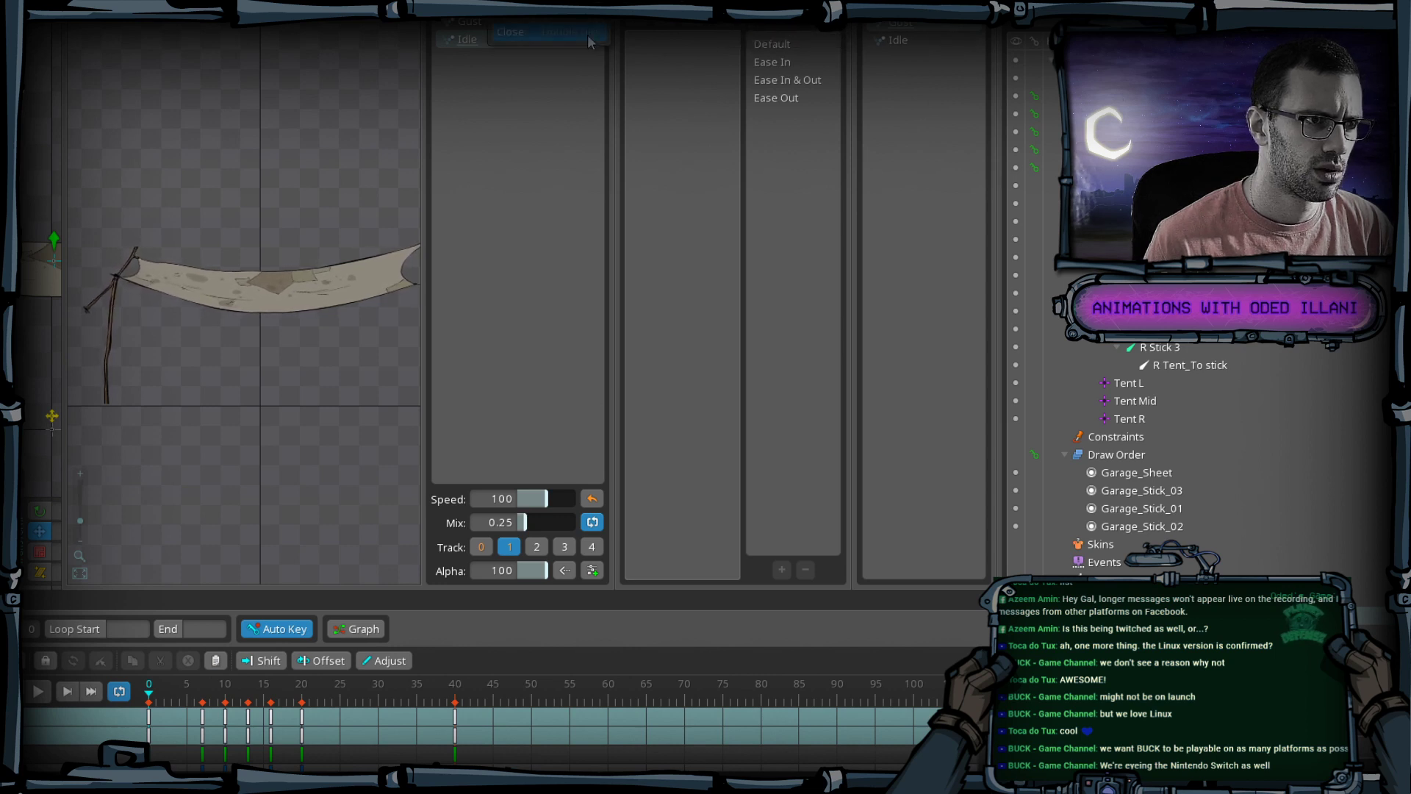
{"action": "left_click", "coordinate": [588, 34]}
{"action": "scroll", "coordinate": [377, 403], "scroll_direction": "down", "scroll_amount": 1}
{"action": "key", "text": "ctrl+s"}
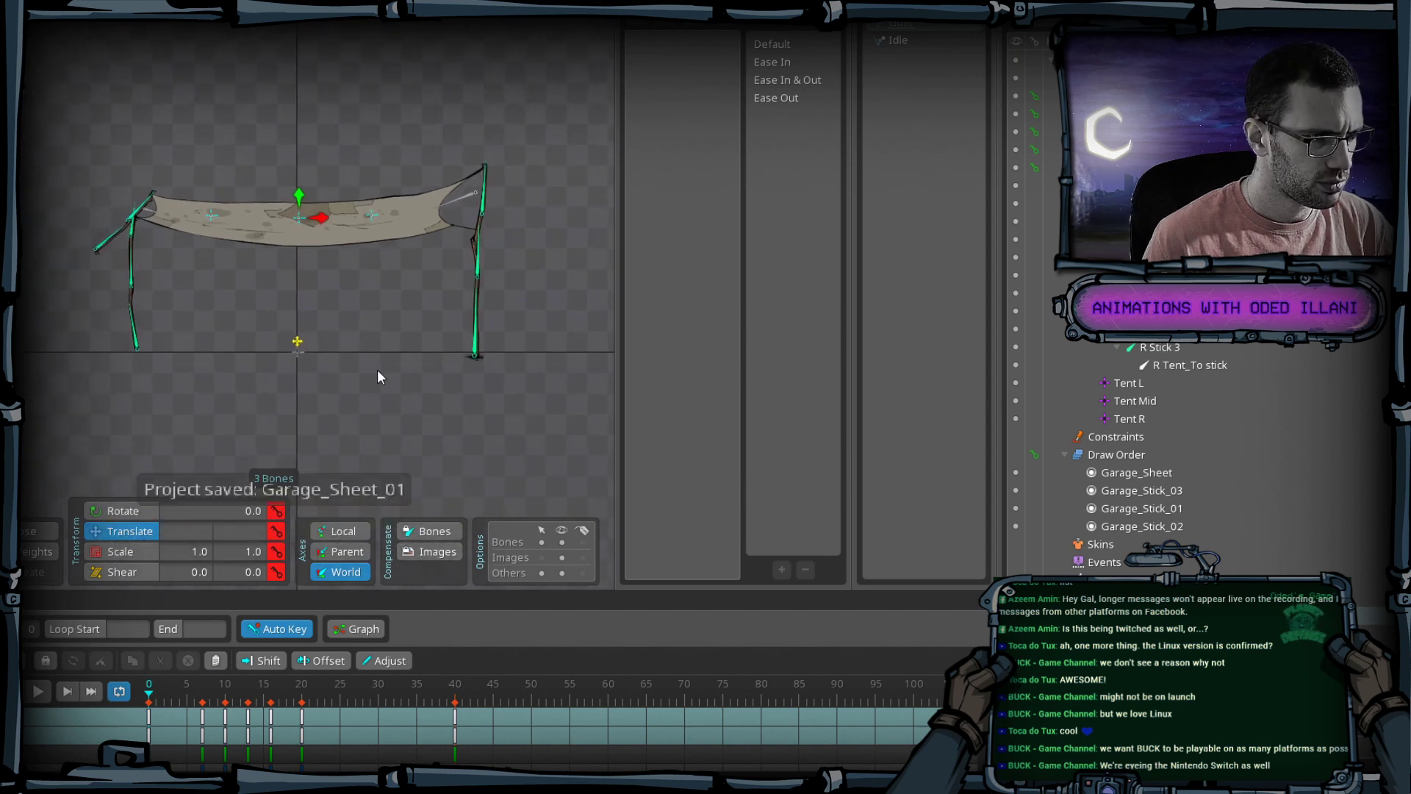
In the wave animation, copy the keys from frames 0 to 40 of Tent L, Tent Mid, Tent R and the sheet's left corner bone.
{"action": "left_click", "coordinate": [913, 41]}
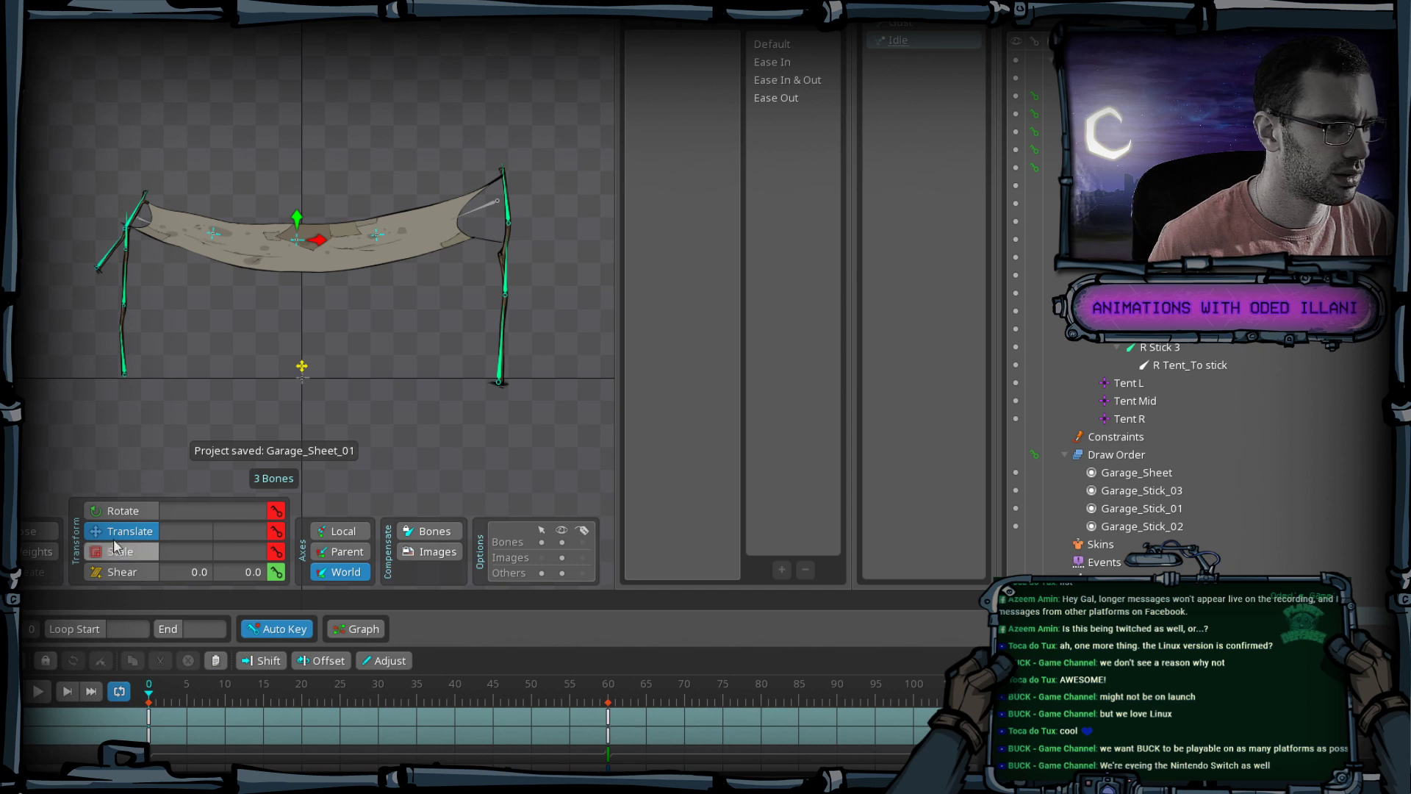
{"action": "left_click", "coordinate": [935, 28]}
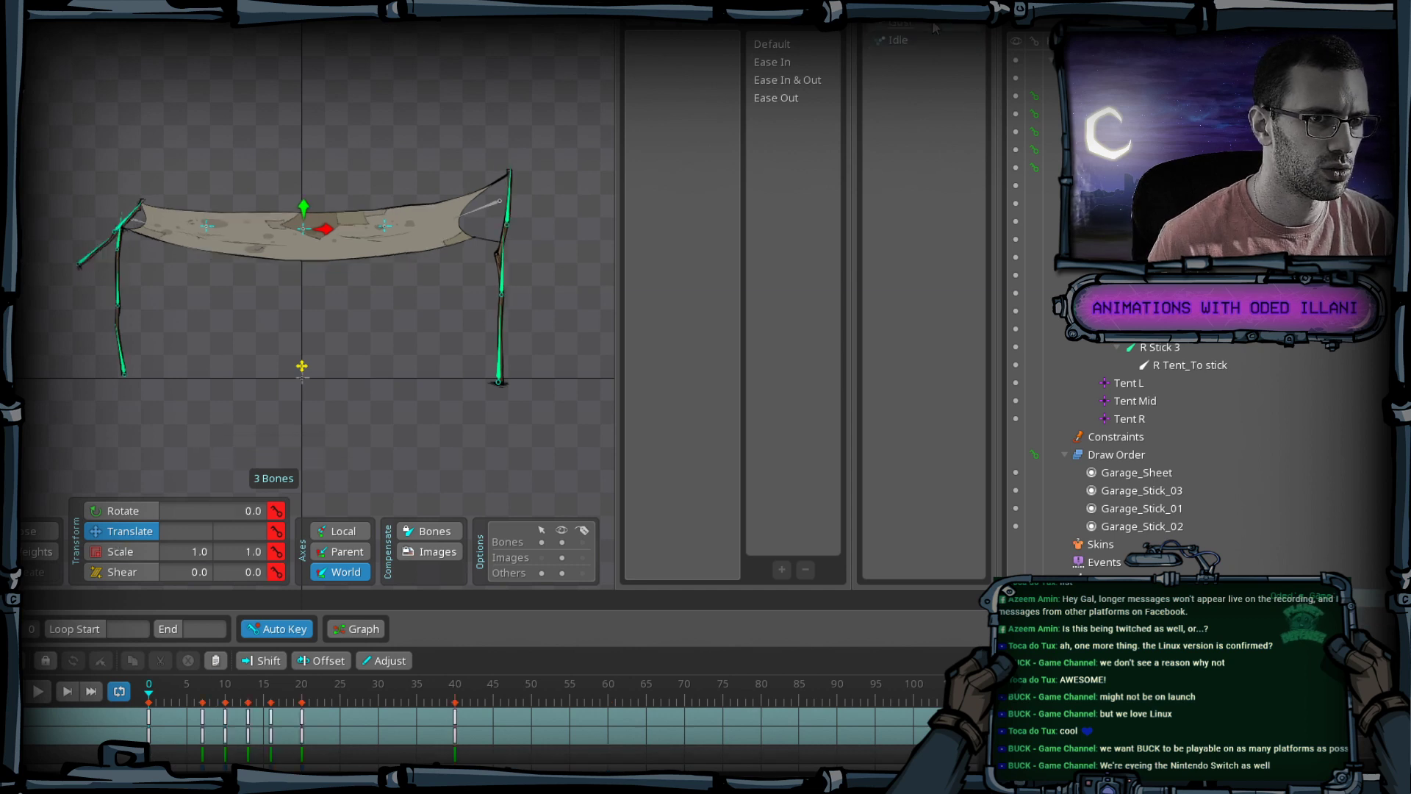
{"action": "left_click_drag", "start_coordinate": [204, 195], "coordinate": [203, 212]}
{"action": "left_click_drag", "start_coordinate": [25, 142], "coordinate": [549, 236]}
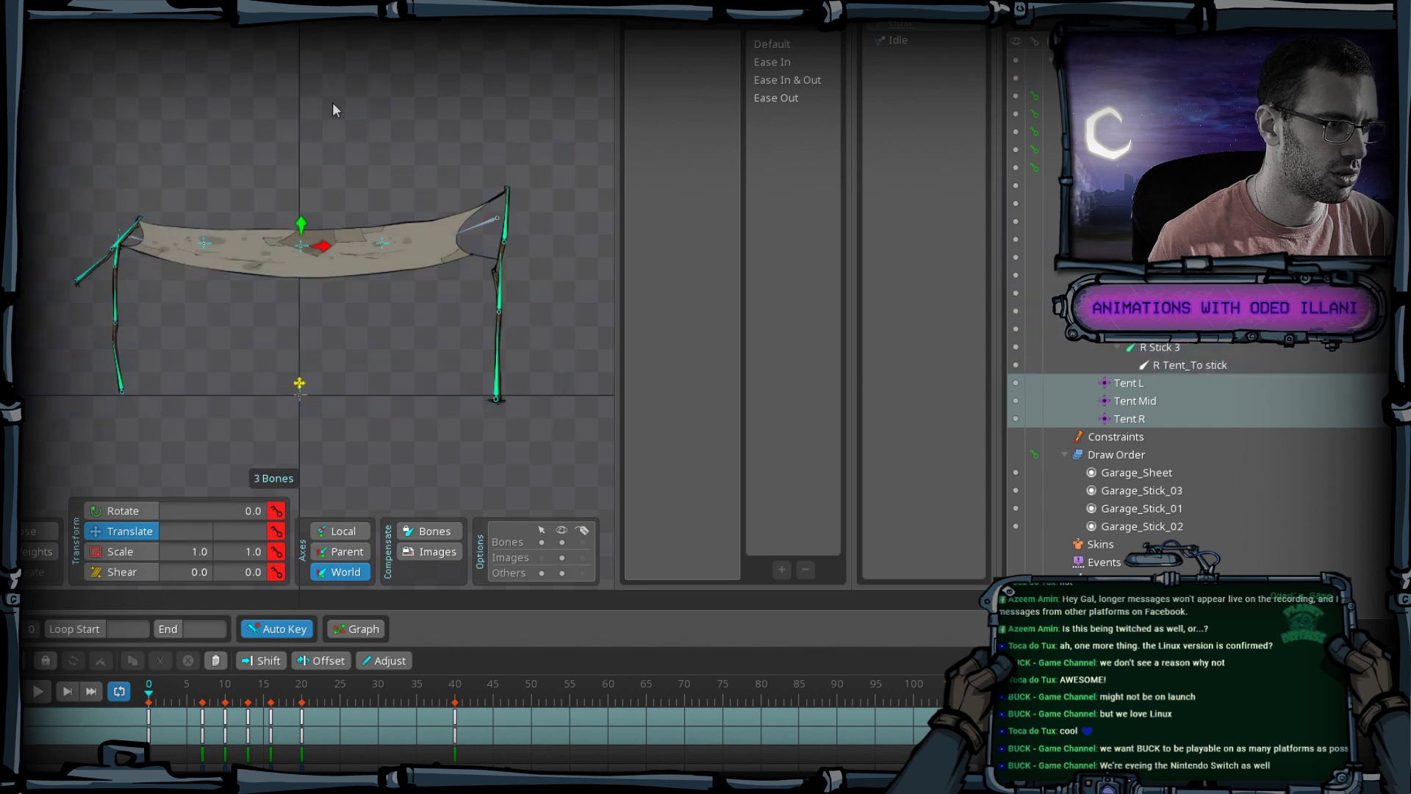
{"action": "left_click", "coordinate": [140, 242]}
{"action": "left_click", "coordinate": [293, 248], "text": "ctrl"}
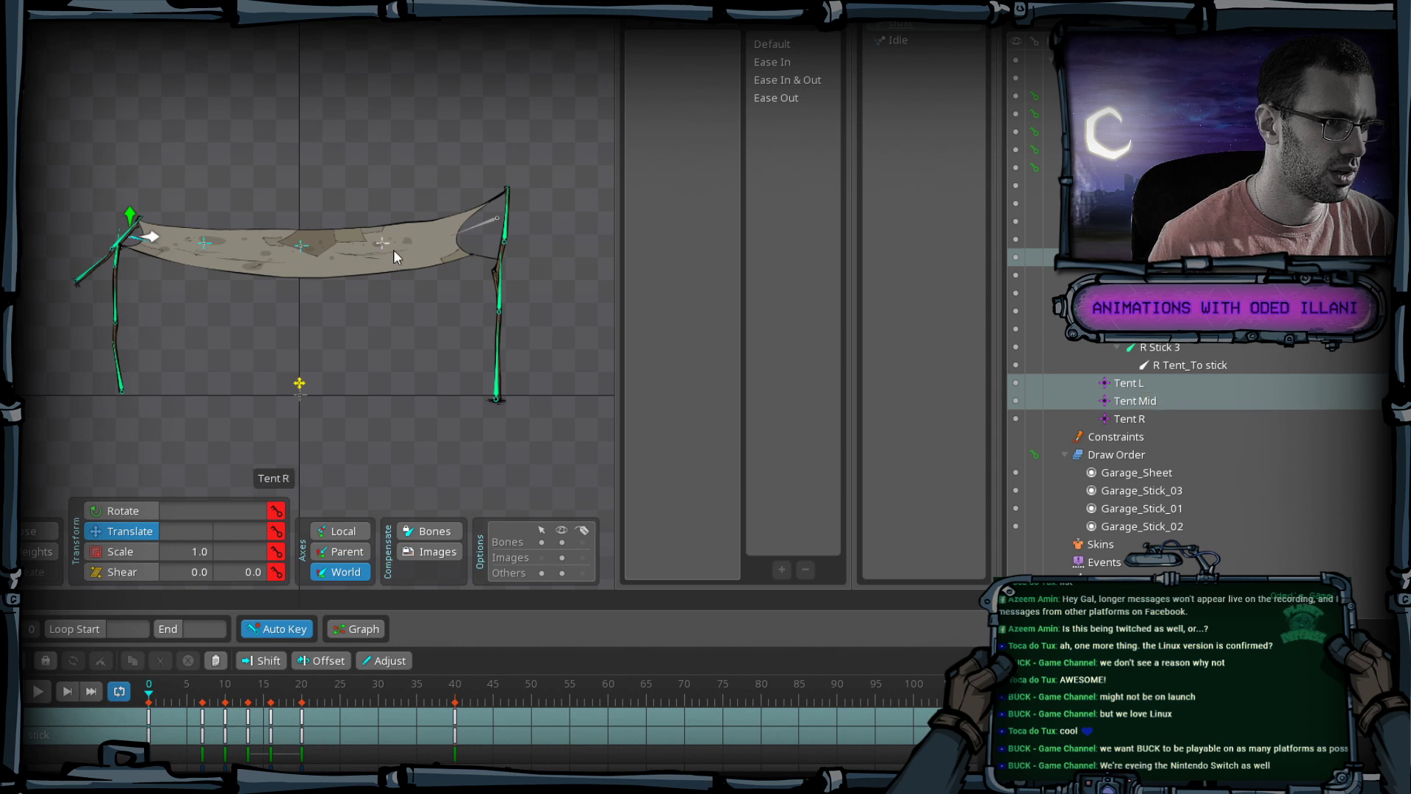
{"action": "left_click", "coordinate": [394, 248], "text": "ctrl"}
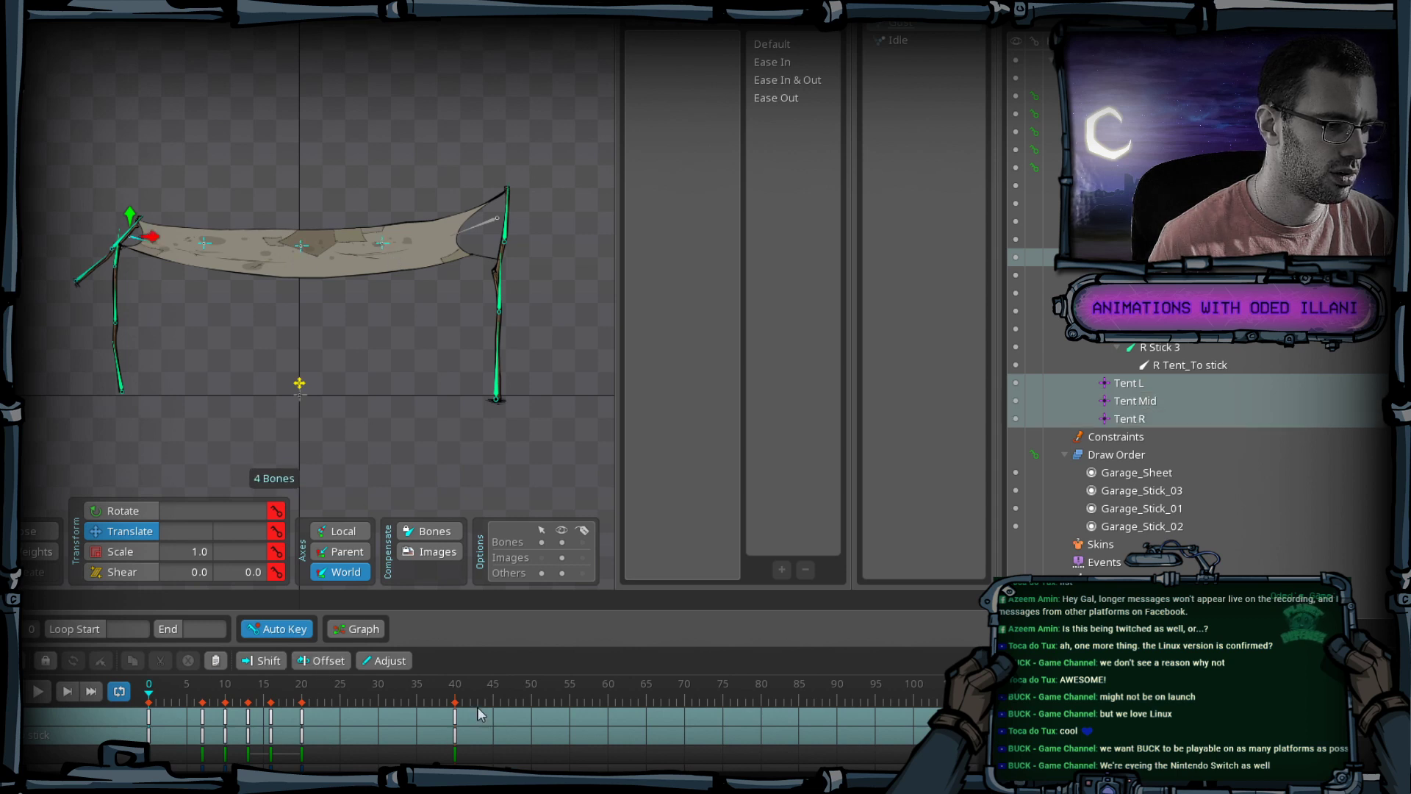
{"action": "left_click_drag", "start_coordinate": [479, 714], "coordinate": [85, 721]}
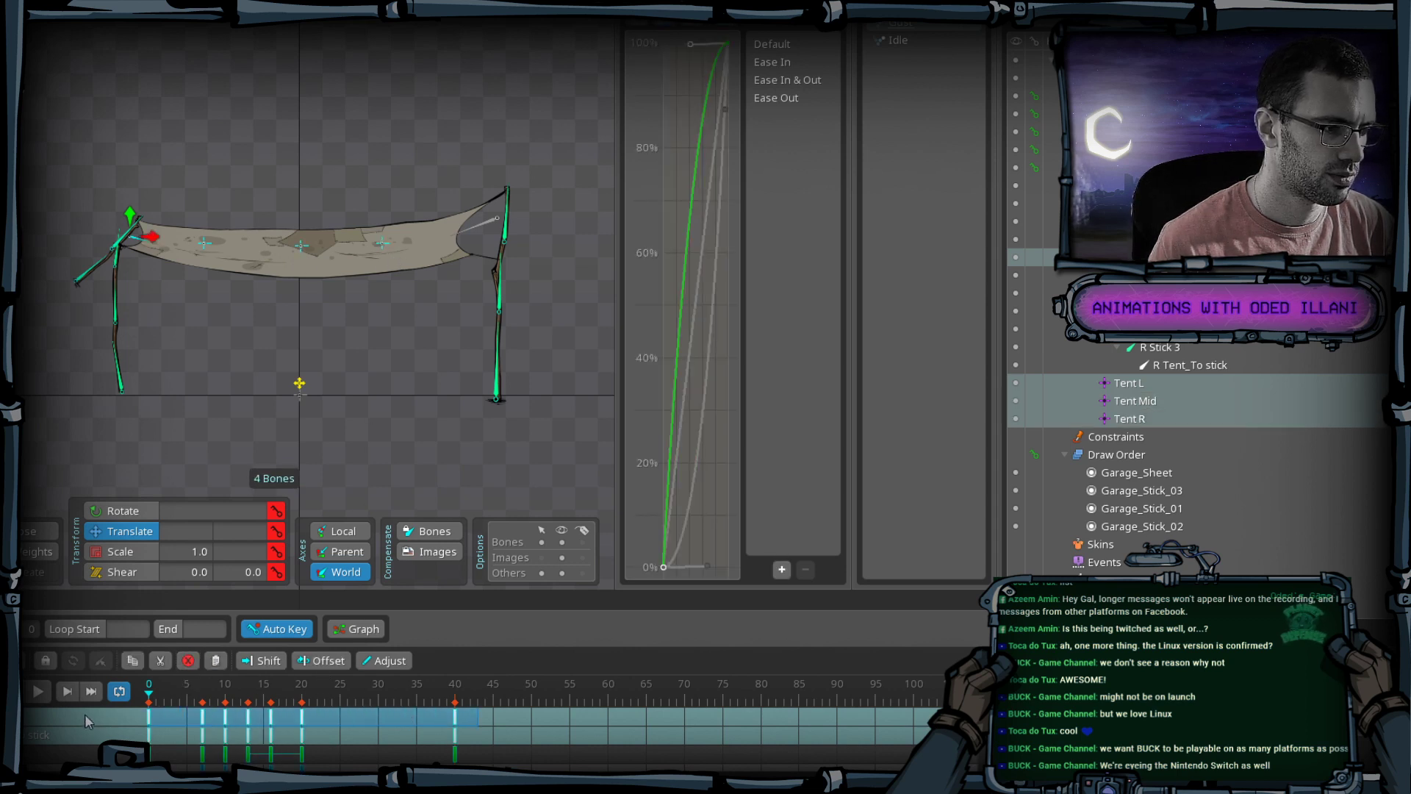
{"action": "key", "text": "ctrl+c"}
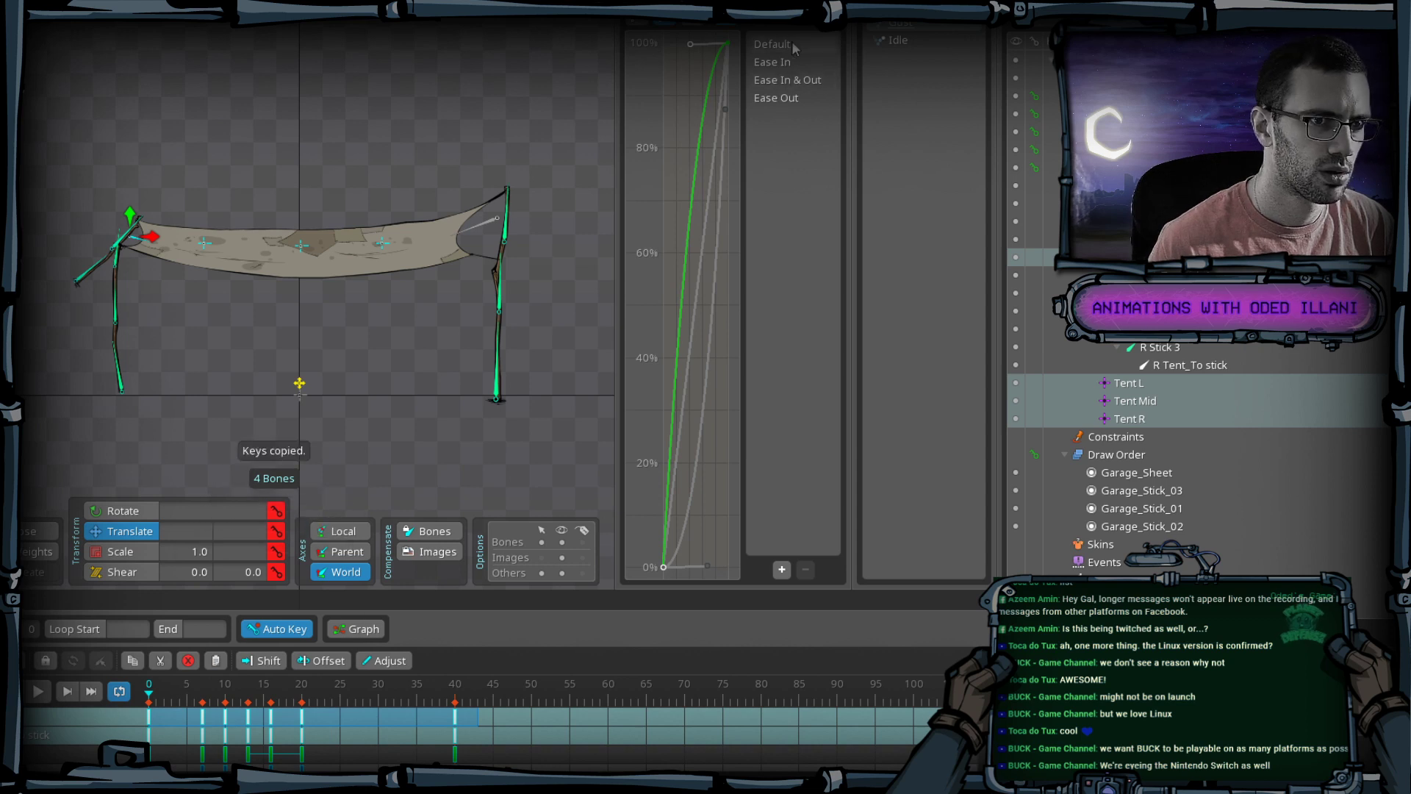
Paste the copied bone keys into the Idle animation starting at frame 0.
{"action": "left_click", "coordinate": [900, 41]}
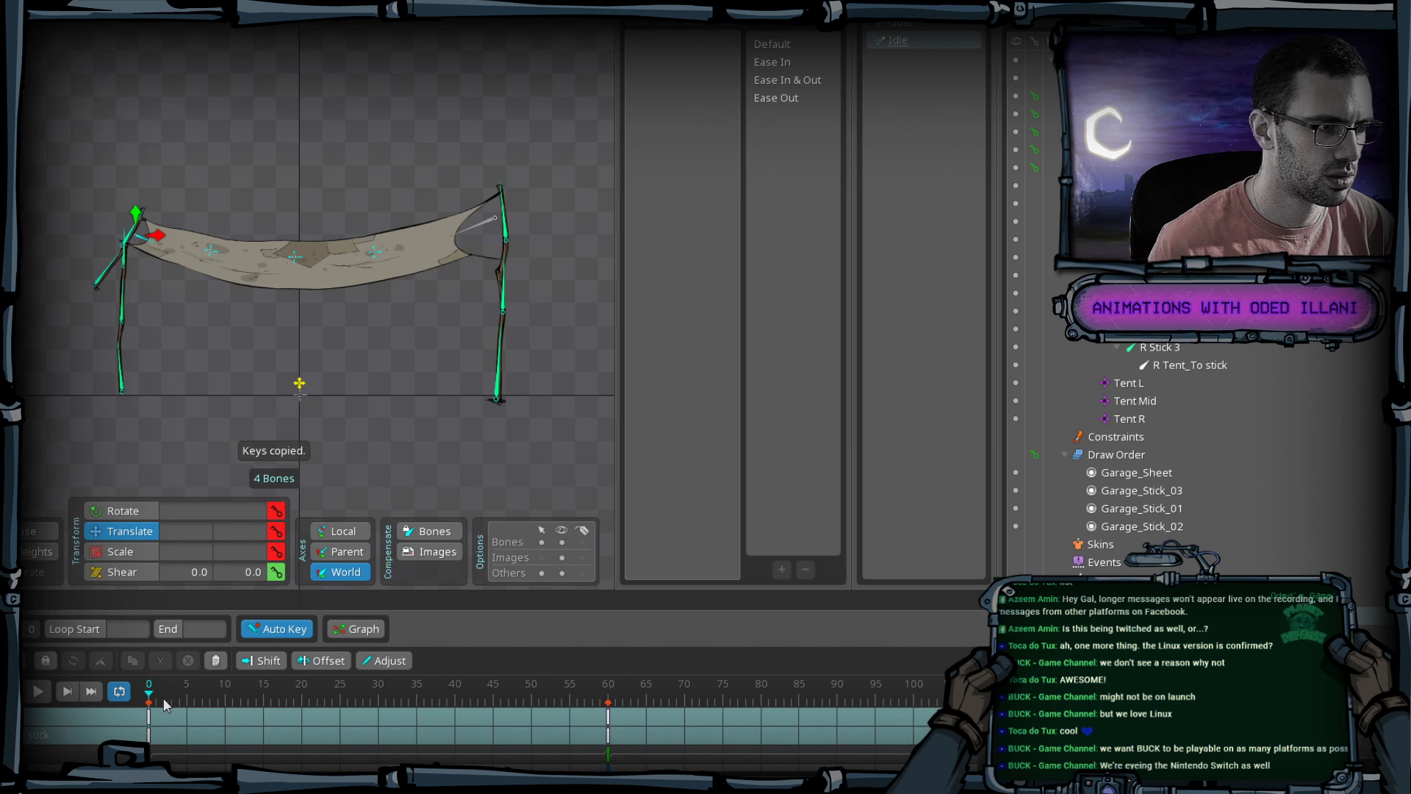
{"action": "key", "text": "ctrl+v"}
{"action": "key", "text": "Delete"}
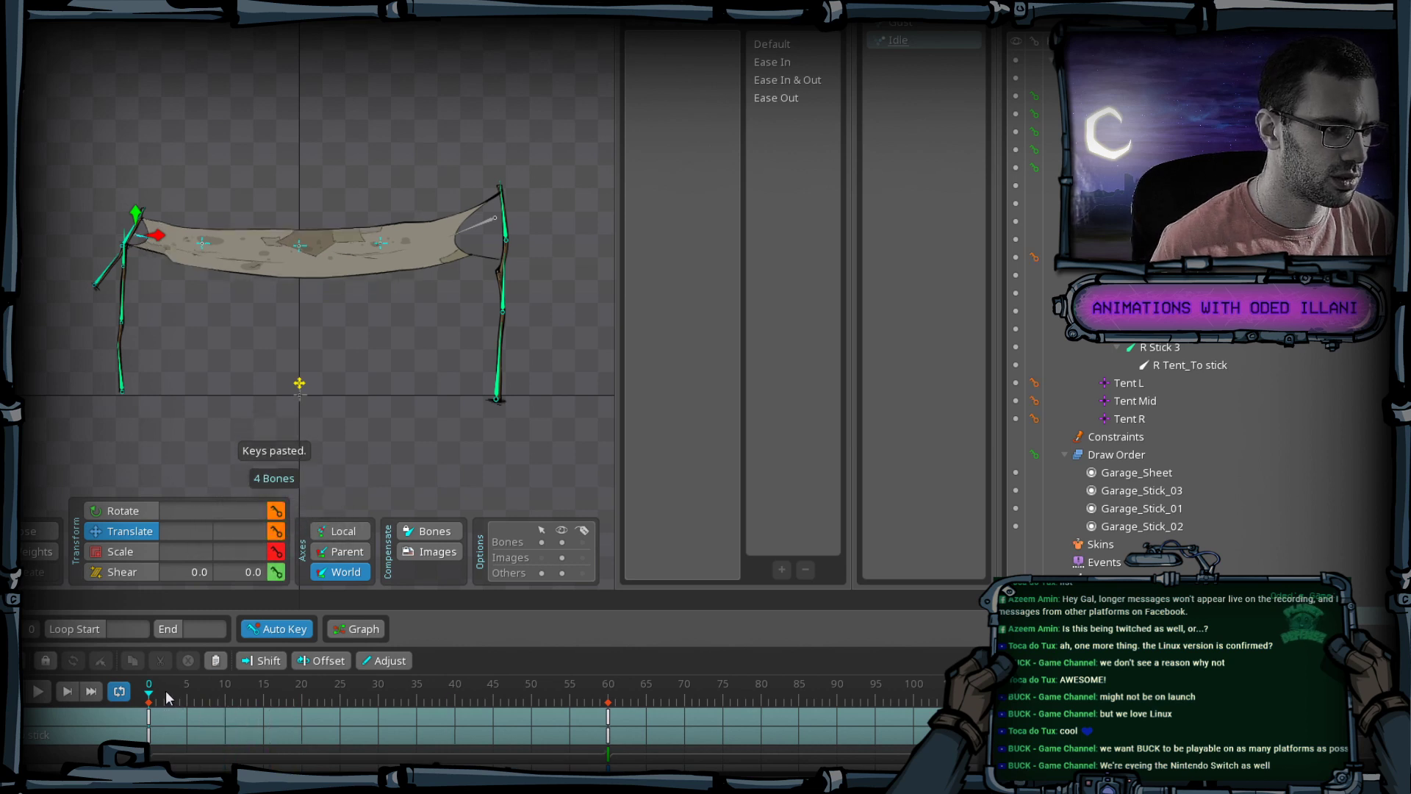
{"action": "key", "text": "ctrl+z"}
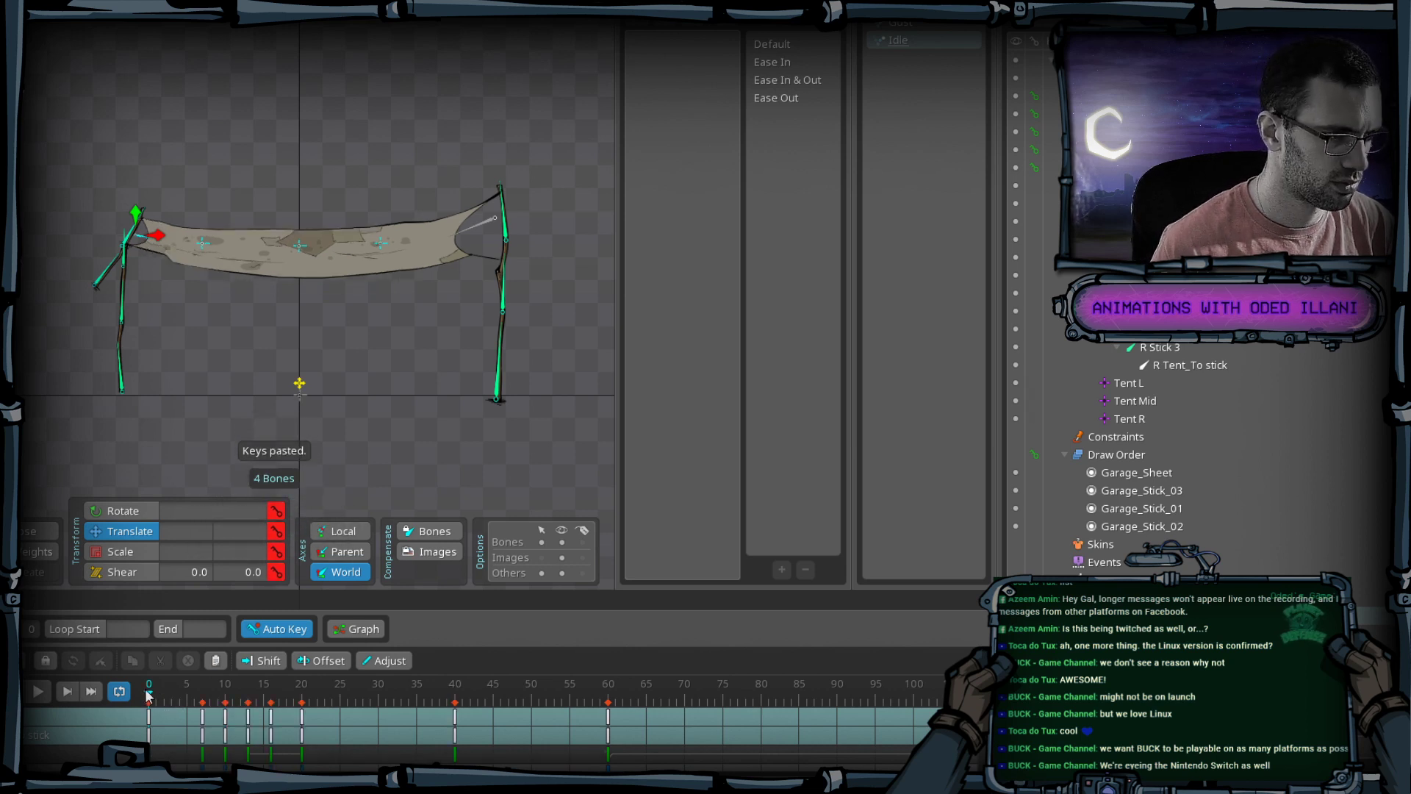
{"action": "mouse_move", "coordinate": [161, 698]}
{"action": "left_mouse_down"}
{"action": "mouse_move", "coordinate": [298, 712]}
{"action": "mouse_move", "coordinate": [149, 706]}
{"action": "left_mouse_up"}
Shift Tent L, Tent Mid and Tent R to the right at frame 0, with Tent L at about -157.29, 331.31 and Tent Mid at 35.41, 320.29.
{"action": "scroll", "coordinate": [354, 226], "scroll_direction": "up", "scroll_amount": 3}
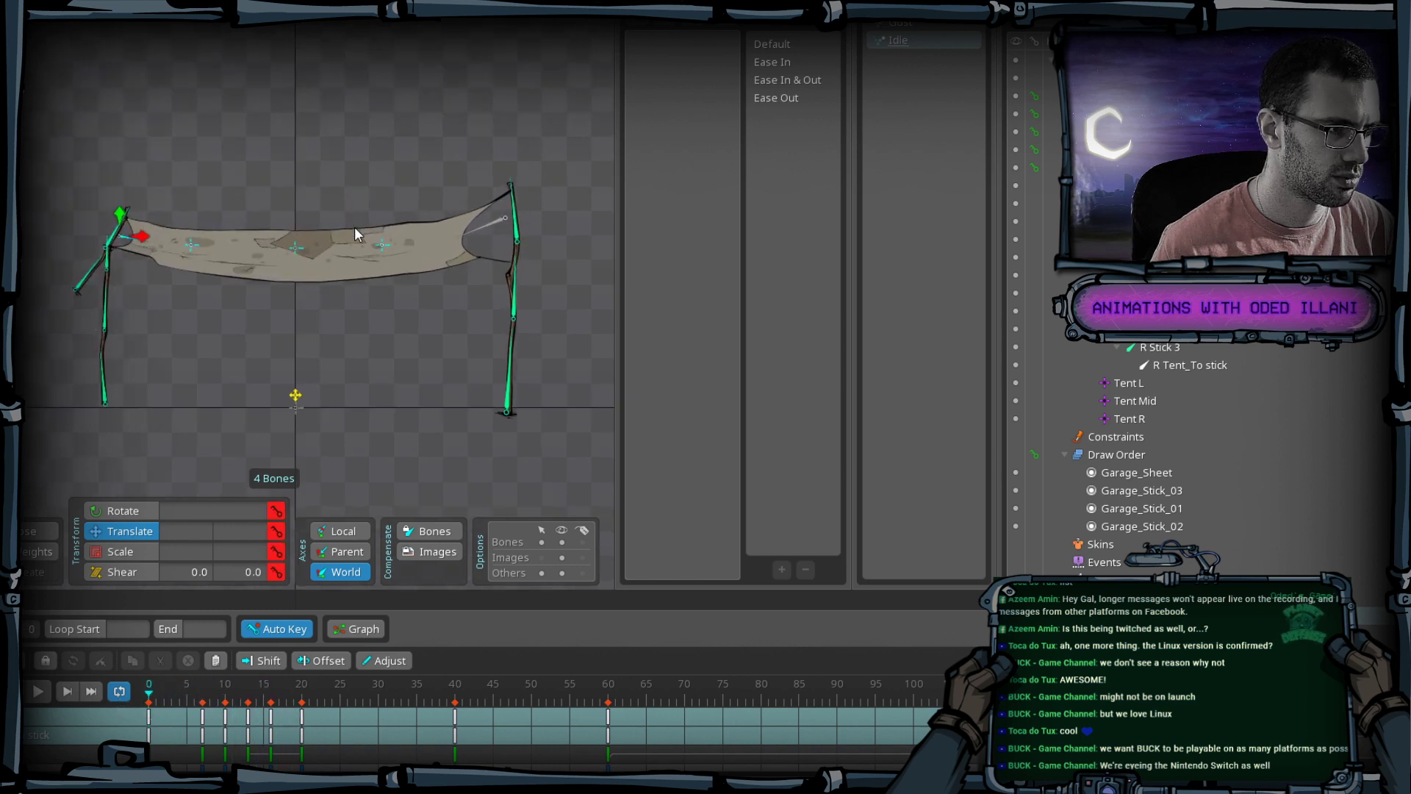
{"action": "left_click", "coordinate": [195, 280]}
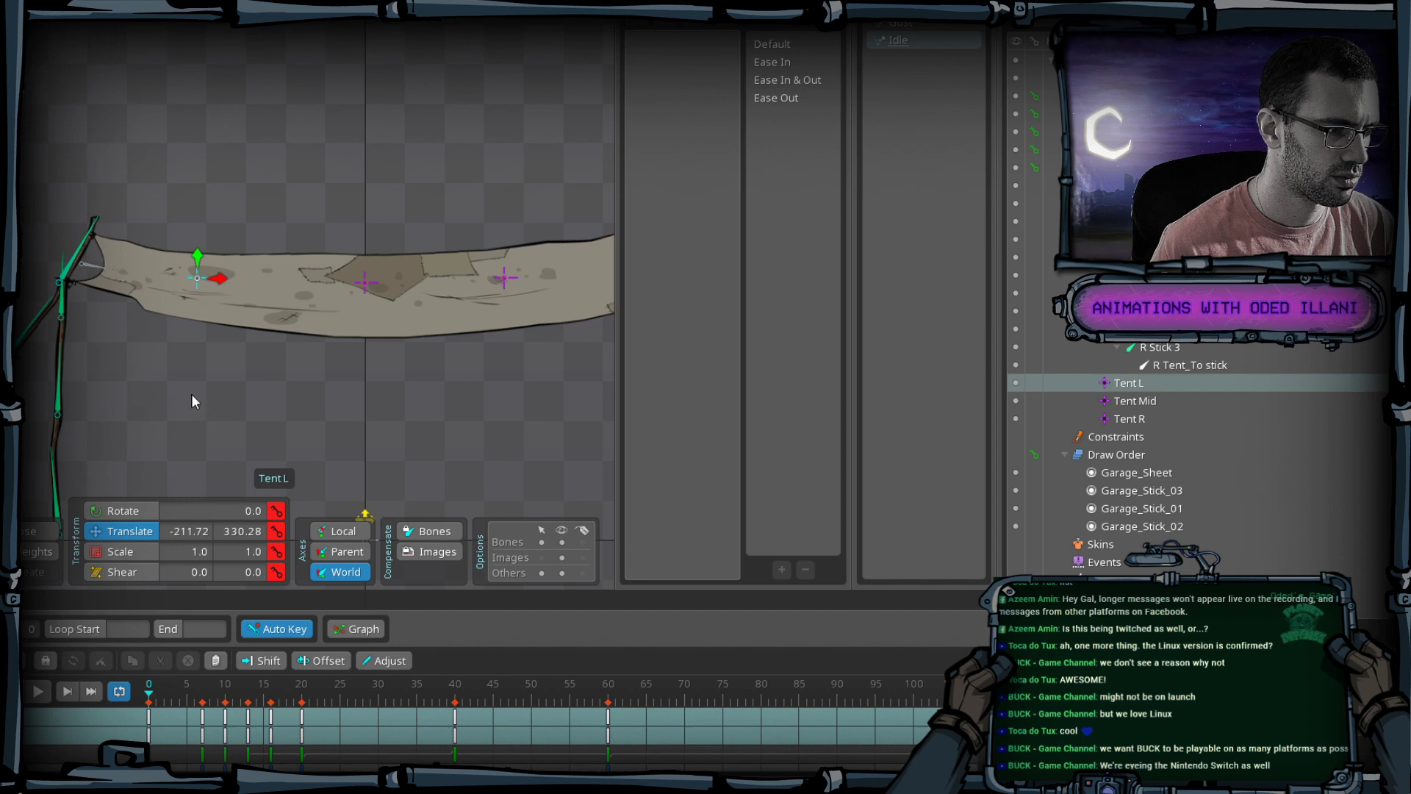
{"action": "left_click_drag", "start_coordinate": [211, 425], "coordinate": [258, 429]}
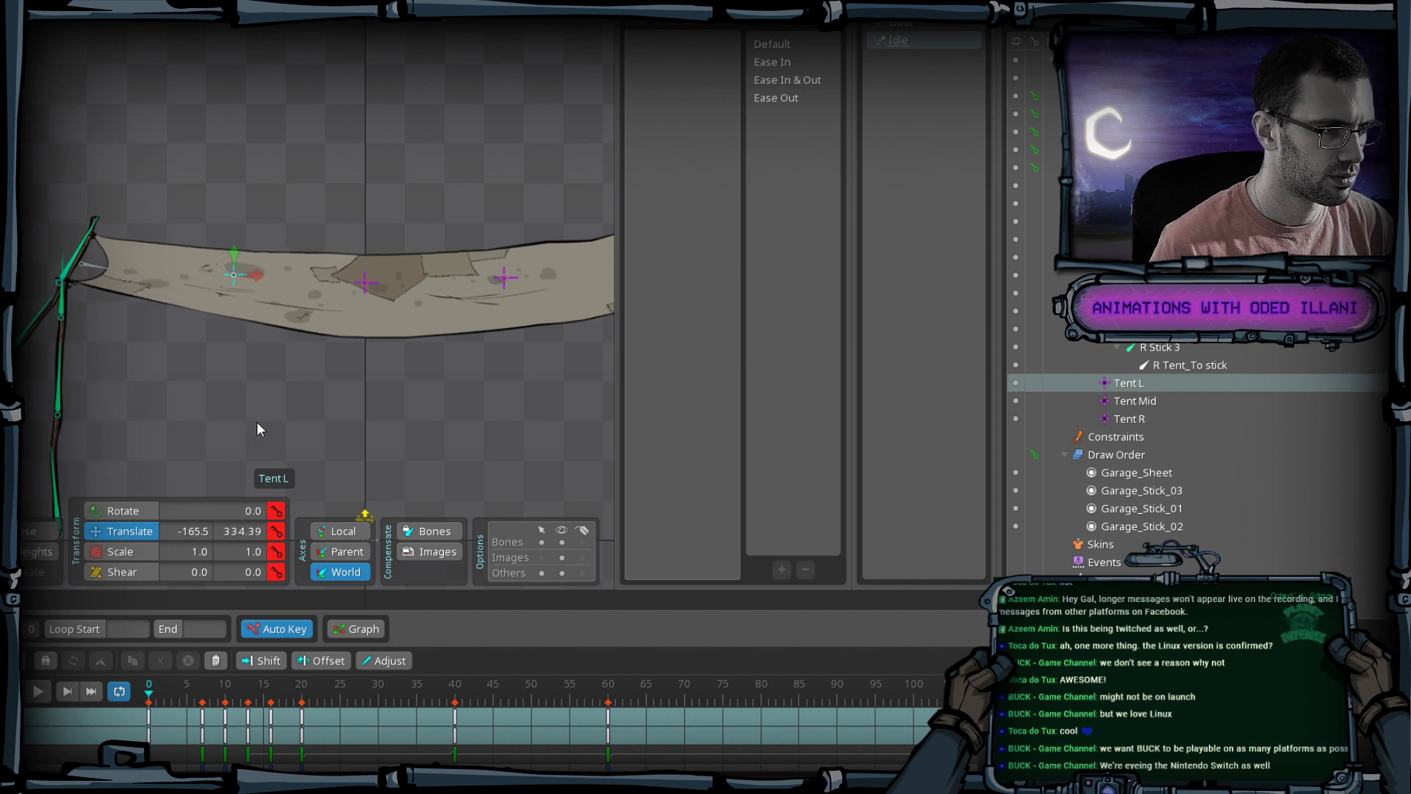
{"action": "left_click_drag", "start_coordinate": [367, 282], "coordinate": [397, 287]}
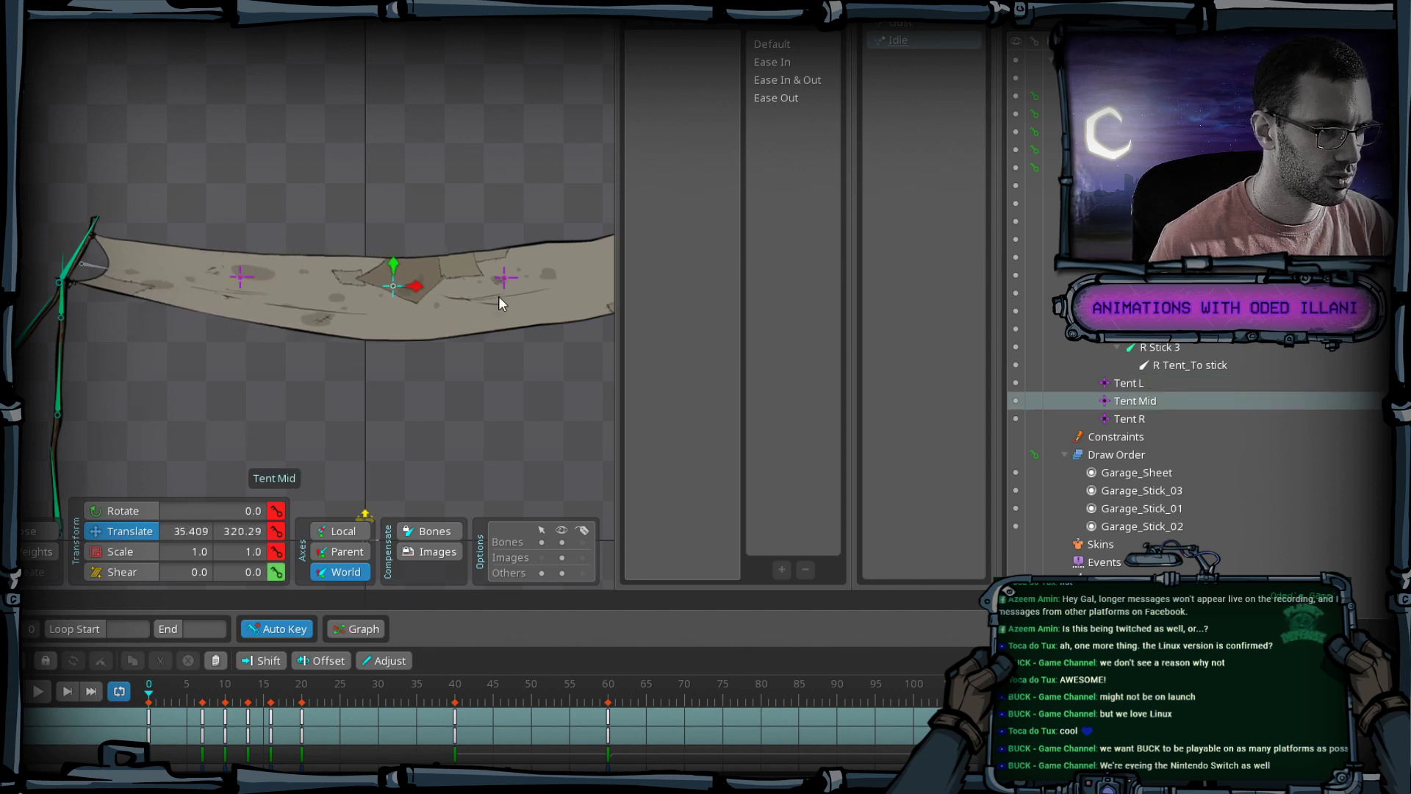
{"action": "left_click_drag", "start_coordinate": [505, 277], "coordinate": [536, 278]}
{"action": "scroll", "coordinate": [541, 397], "scroll_direction": "down", "scroll_amount": 2}
{"action": "left_click_drag", "start_coordinate": [541, 397], "coordinate": [407, 322]}
At the frame 7 key, move Tent R to about 189.93, 353.07 and rotate it to about 352.66 degrees.
{"action": "key", "text": "alt+period"}
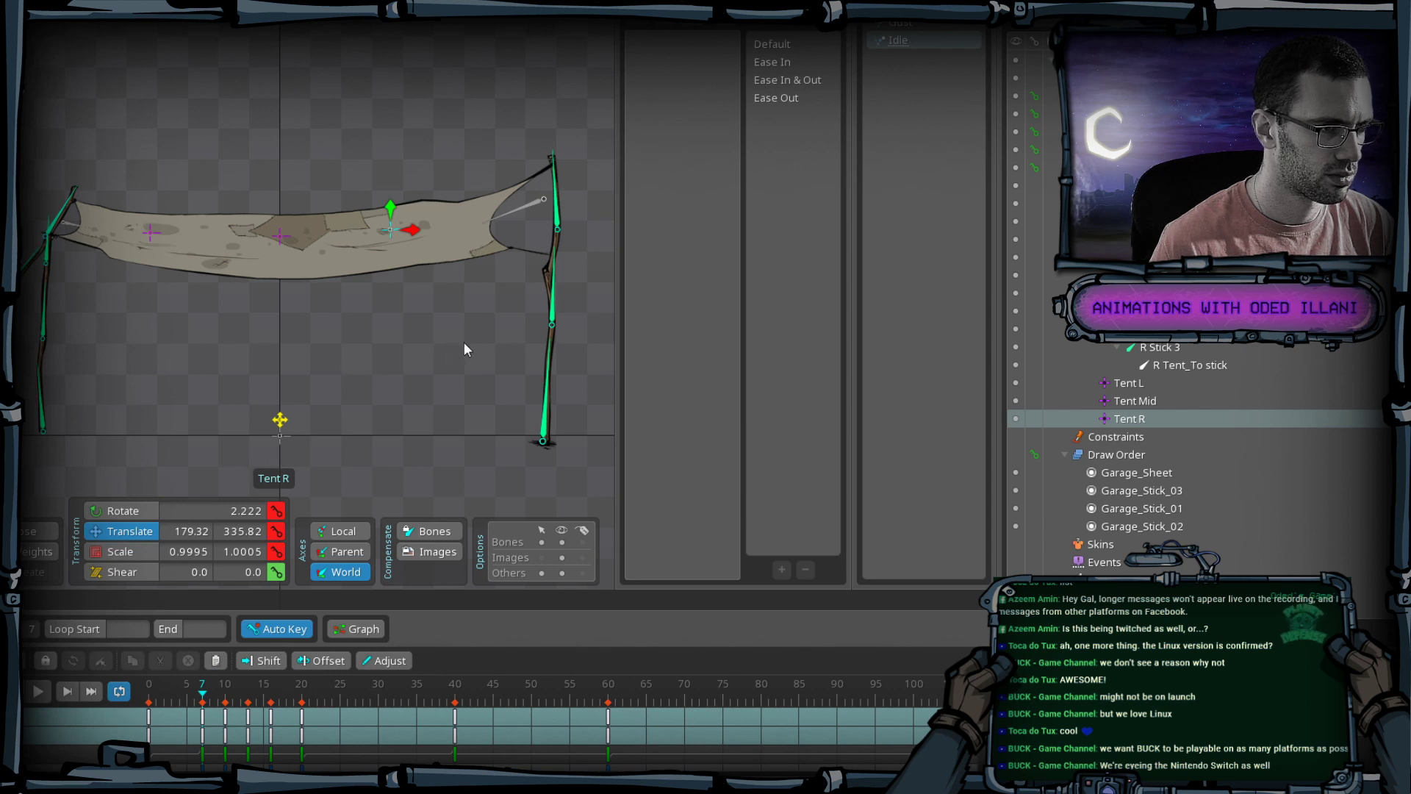
{"action": "mouse_move", "coordinate": [464, 344]}
{"action": "left_mouse_down"}
{"action": "mouse_move", "coordinate": [452, 355]}
{"action": "mouse_move", "coordinate": [483, 330]}
{"action": "mouse_move", "coordinate": [461, 359]}
{"action": "left_mouse_up"}
{"action": "key", "text": "c"}
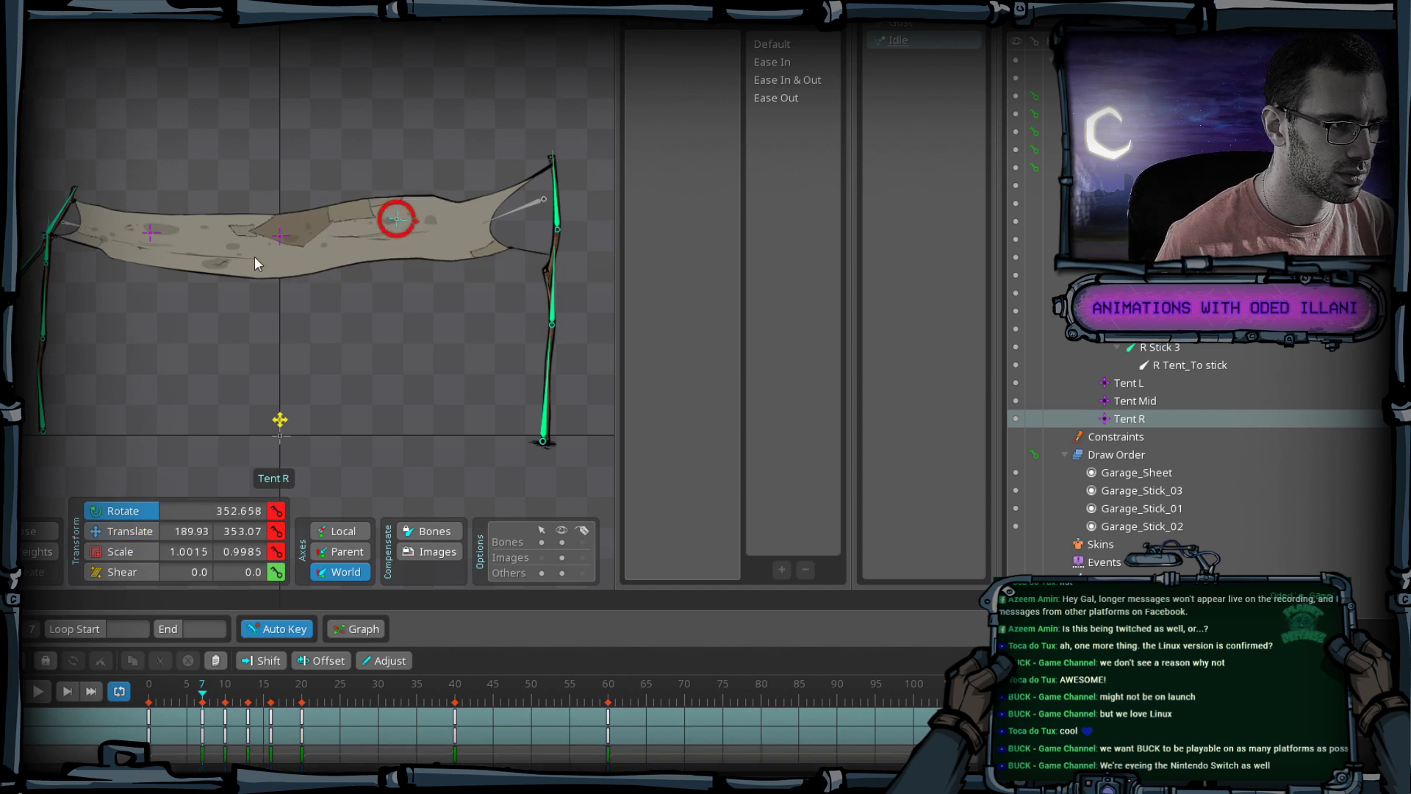
Select the Tent Mid bone and compare its pose across the keys at frames 0 and 10.
{"action": "left_click", "coordinate": [277, 237]}
{"action": "key", "text": "alt+comma"}
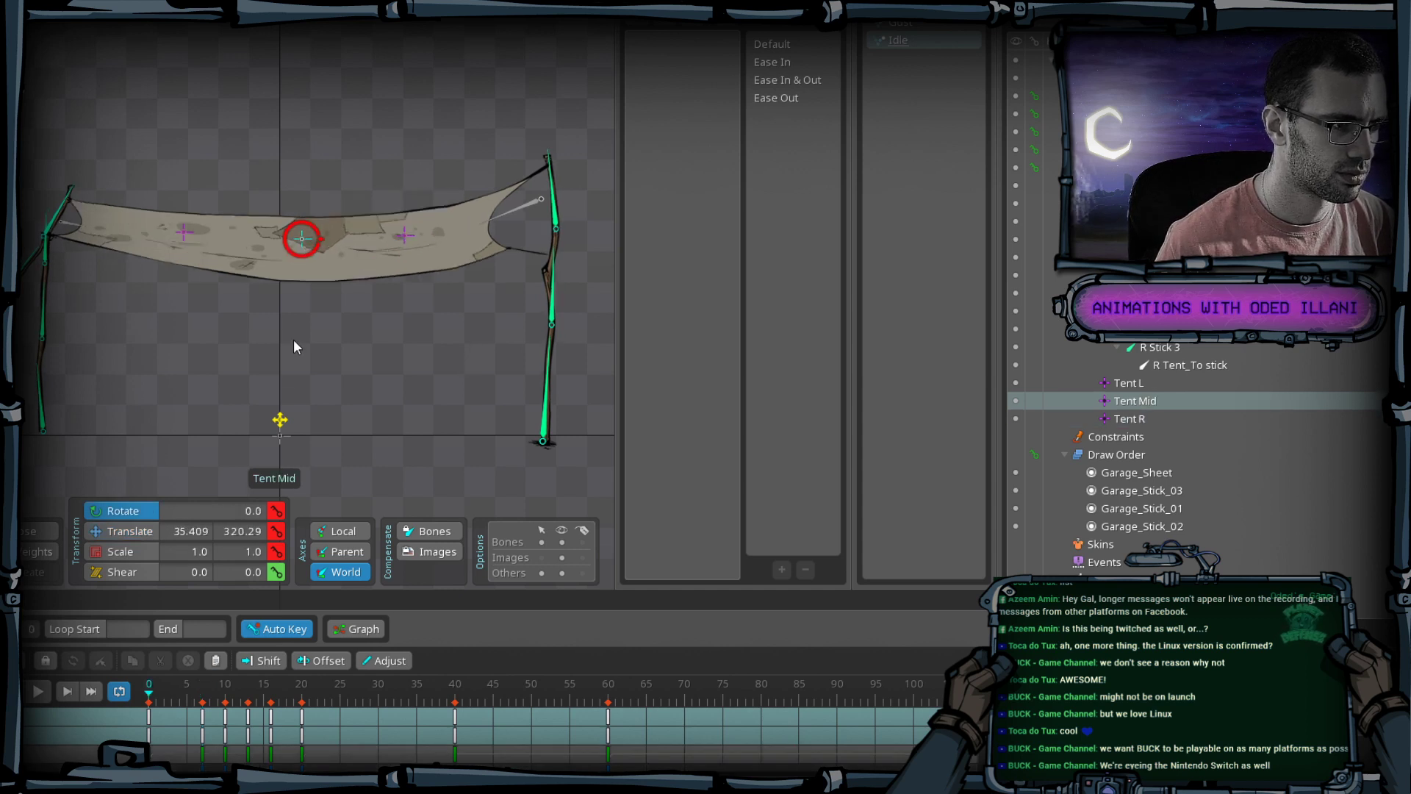
{"action": "key", "text": "v"}
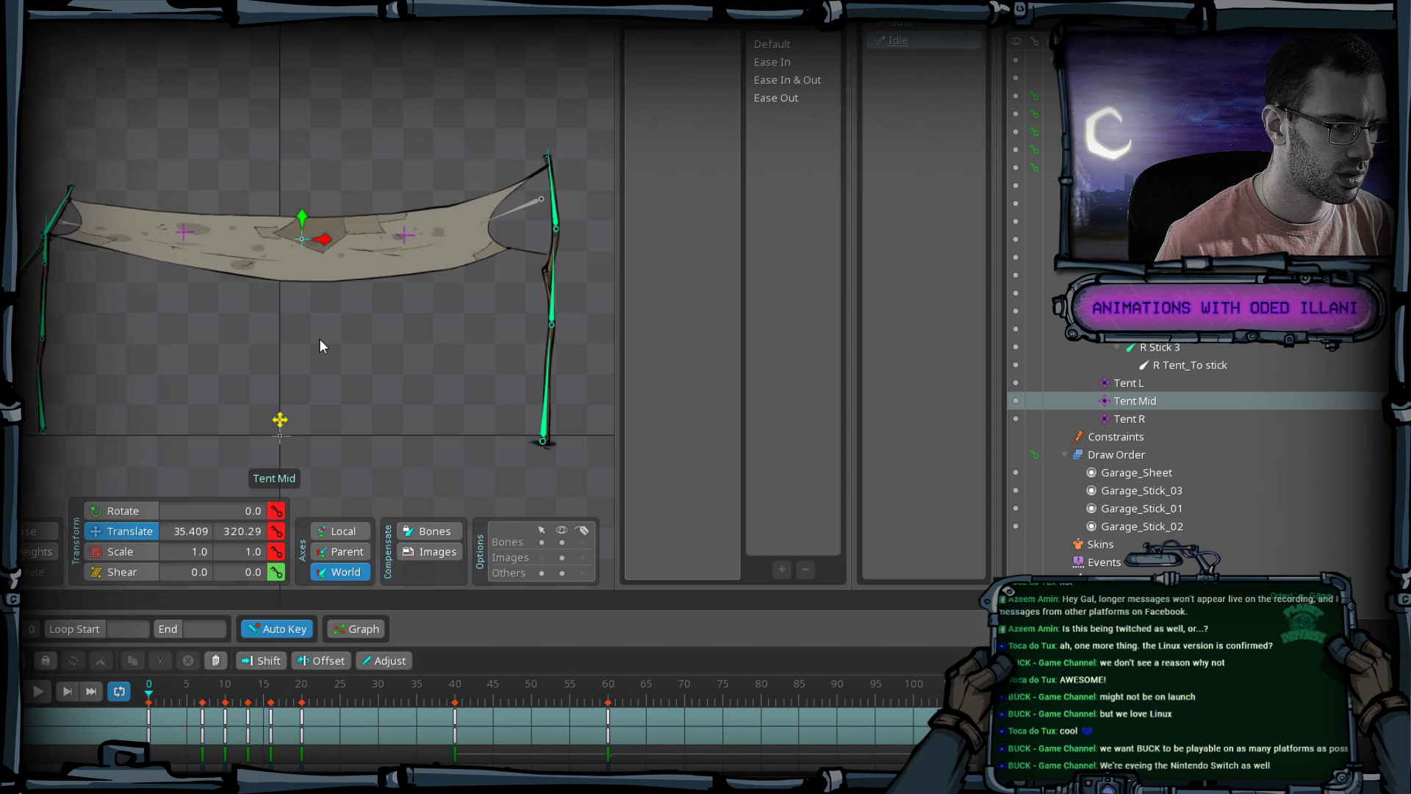
{"action": "key", "text": "alt+period"}
{"action": "key", "text": "alt+comma"}
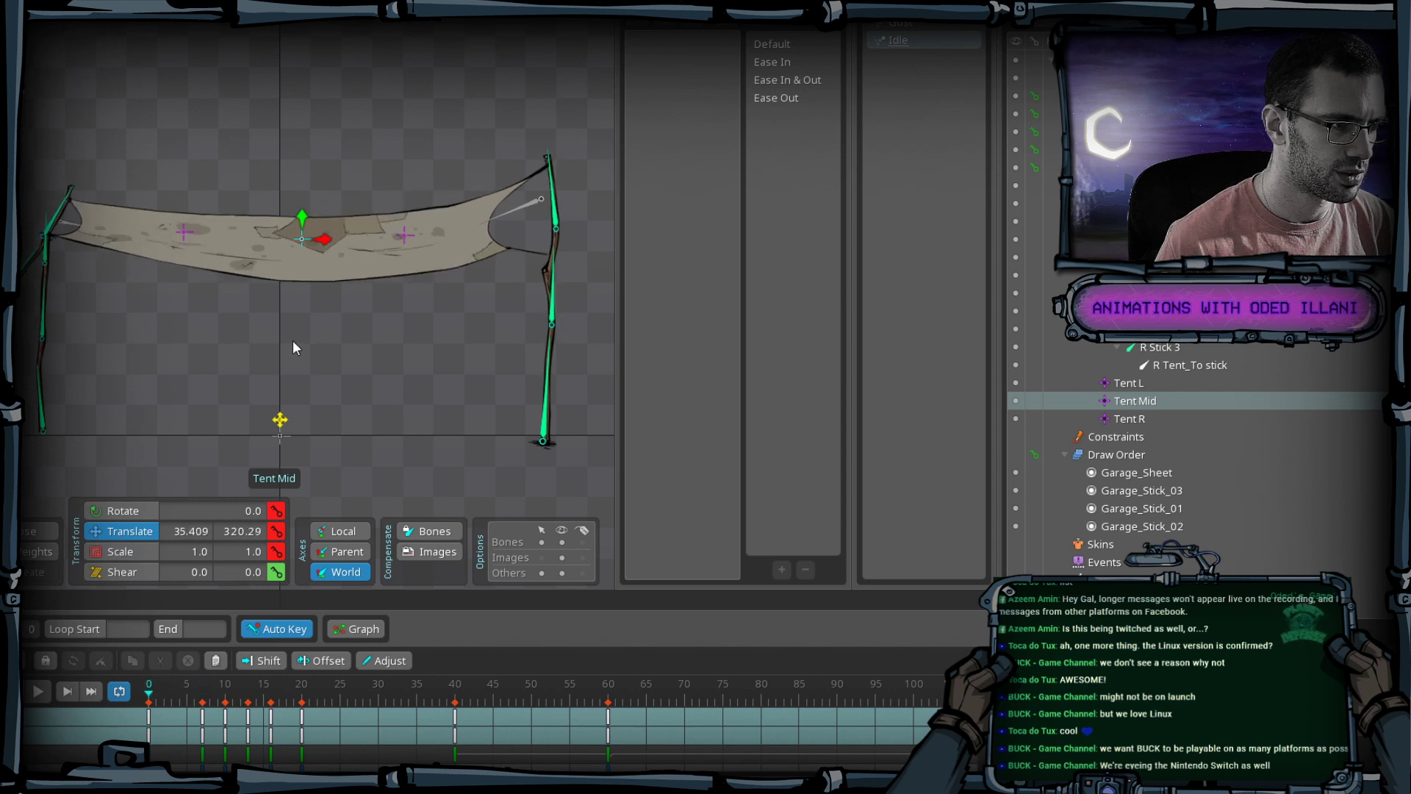
{"action": "key", "text": "alt+period"}
{"action": "key", "text": "alt+comma"}
{"action": "key", "text": "alt+period"}
{"action": "key", "text": "alt+period"}
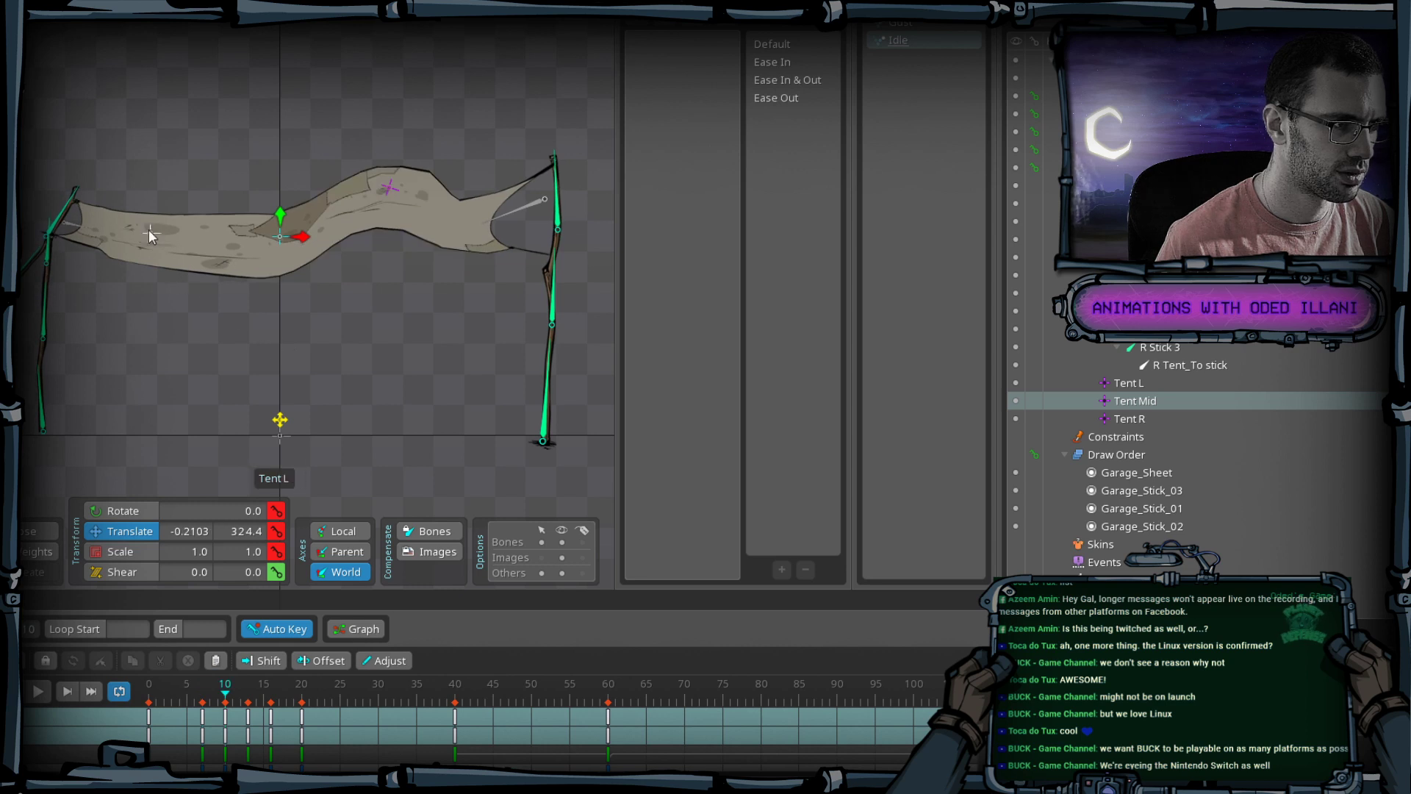
Select the Tent L bone, compare its frame 0 pose, and shift it slightly to the right at frame 10.
{"action": "left_click", "coordinate": [149, 232]}
{"action": "key", "text": "alt+comma"}
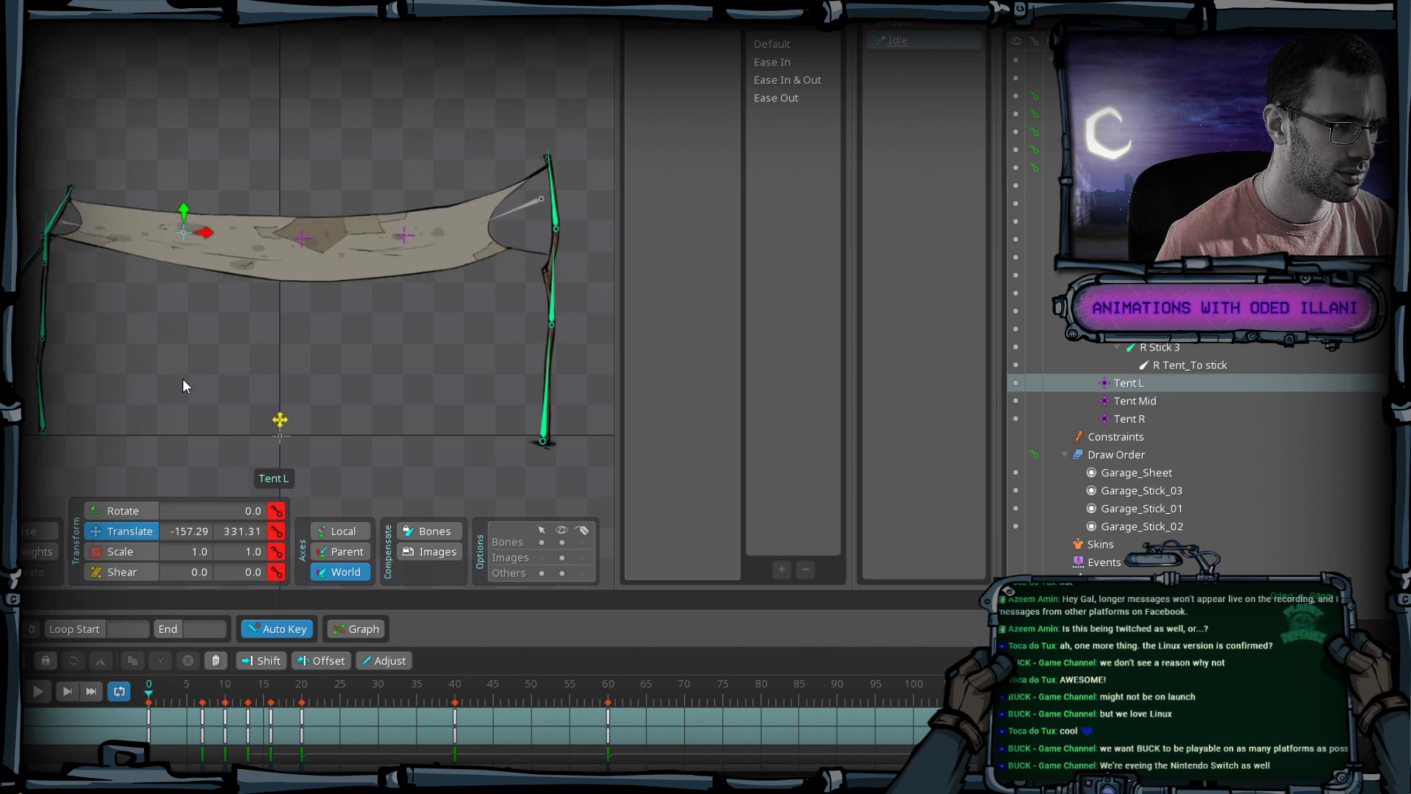
{"action": "key", "text": "alt+period"}
{"action": "key", "text": "Right"}
{"action": "key", "text": "Right"}
{"action": "key", "text": "Right"}
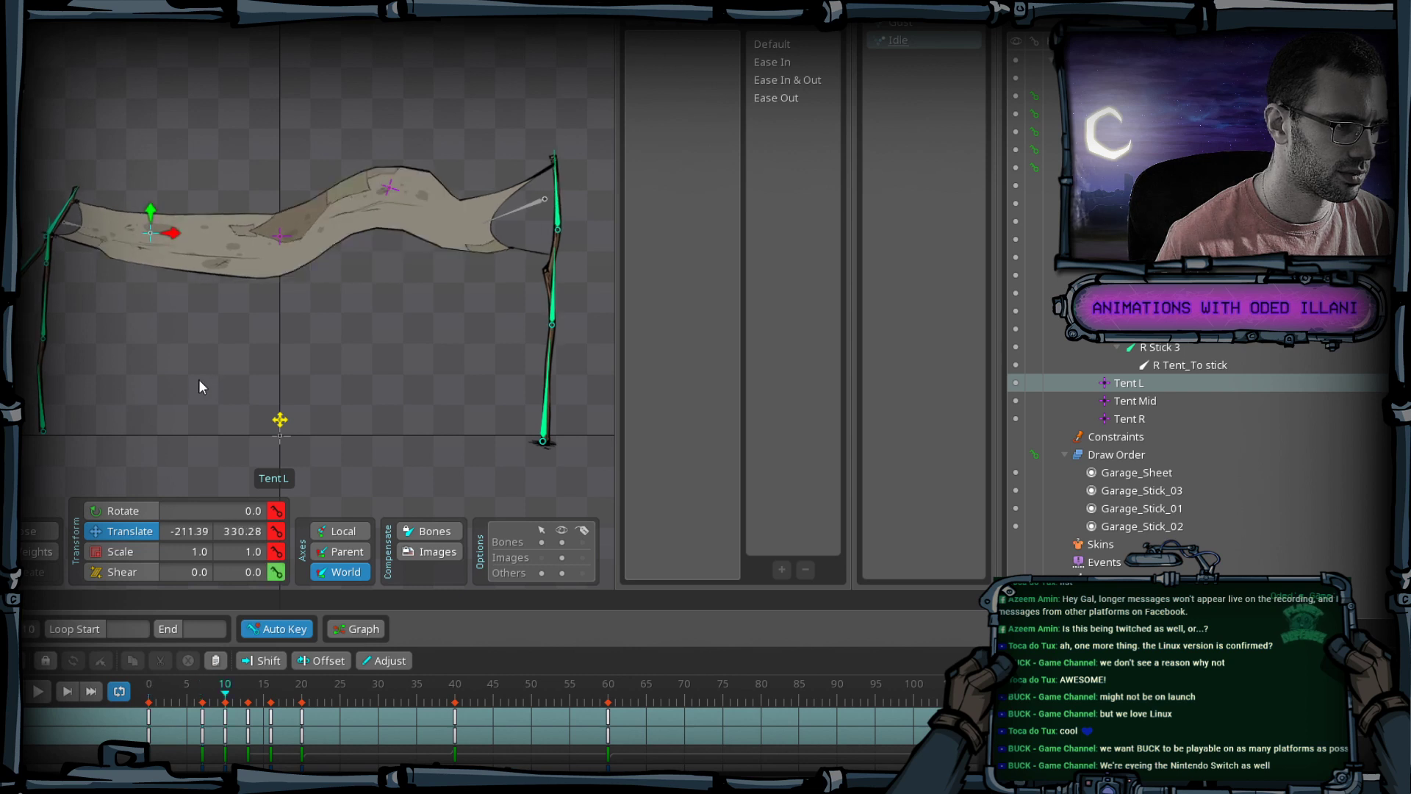
{"action": "left_click_drag", "start_coordinate": [199, 381], "coordinate": [235, 375]}
Step through the Idle animation from frame 10 to frames 16, 20 and 40 to examine the Tent L bone's pose.
{"action": "key", "text": "Right"}
{"action": "key", "text": "Right"}
{"action": "key", "text": "Right"}
{"action": "key", "text": "Right"}
{"action": "key", "text": "Right"}
{"action": "key", "text": "Right"}
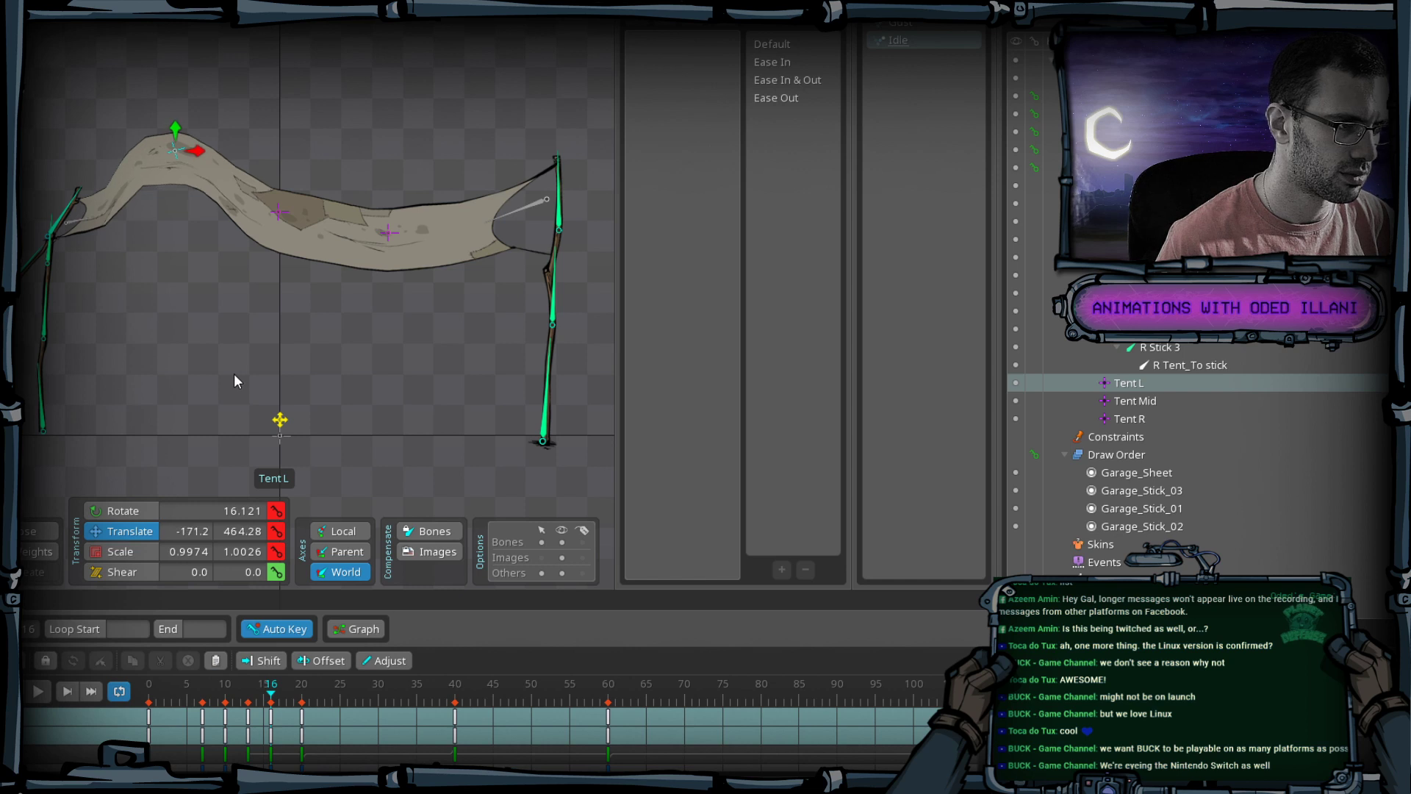
{"action": "key", "text": "Right"}
{"action": "key", "text": "Right"}
{"action": "key", "text": "Right"}
{"action": "key", "text": "Right"}
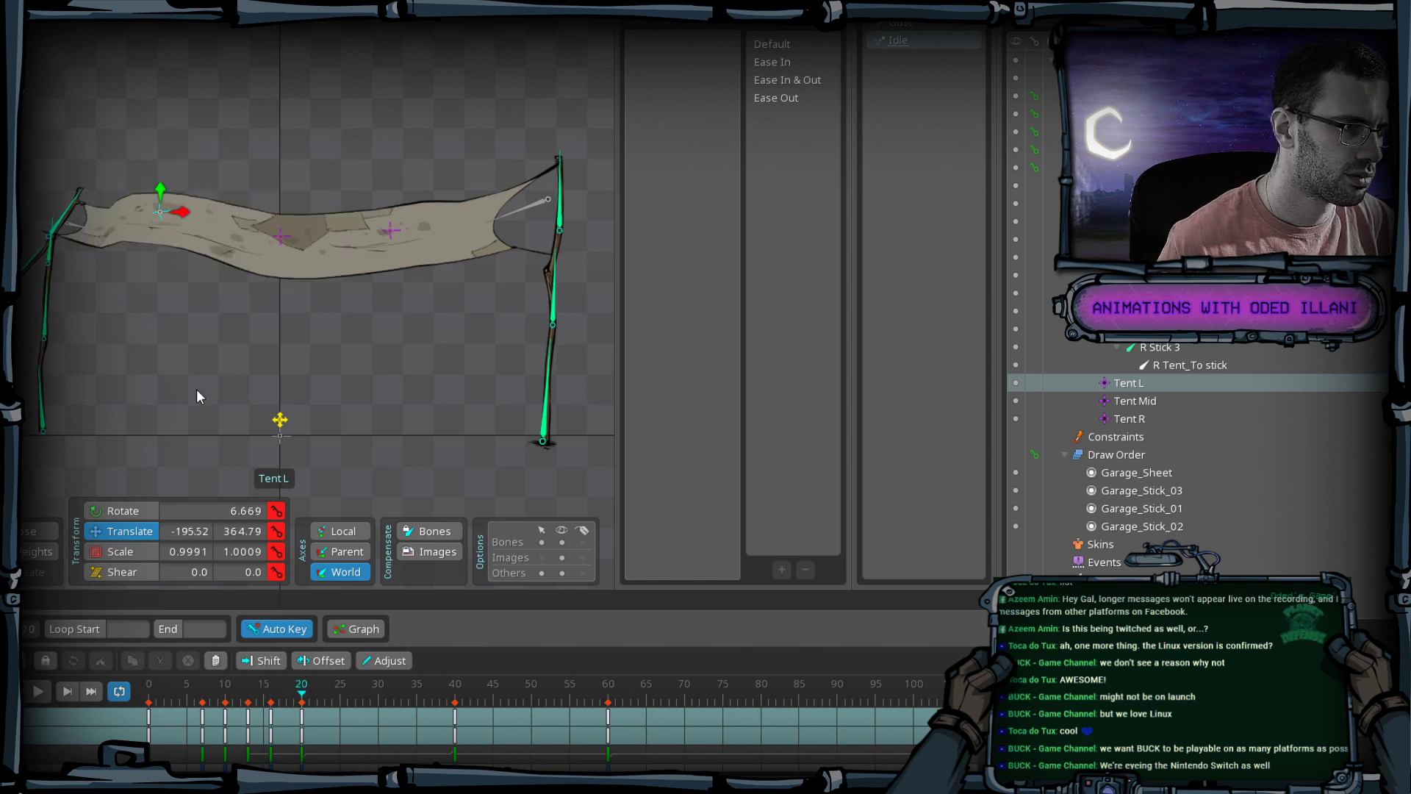
{"action": "key", "text": "ctrl+Right"}
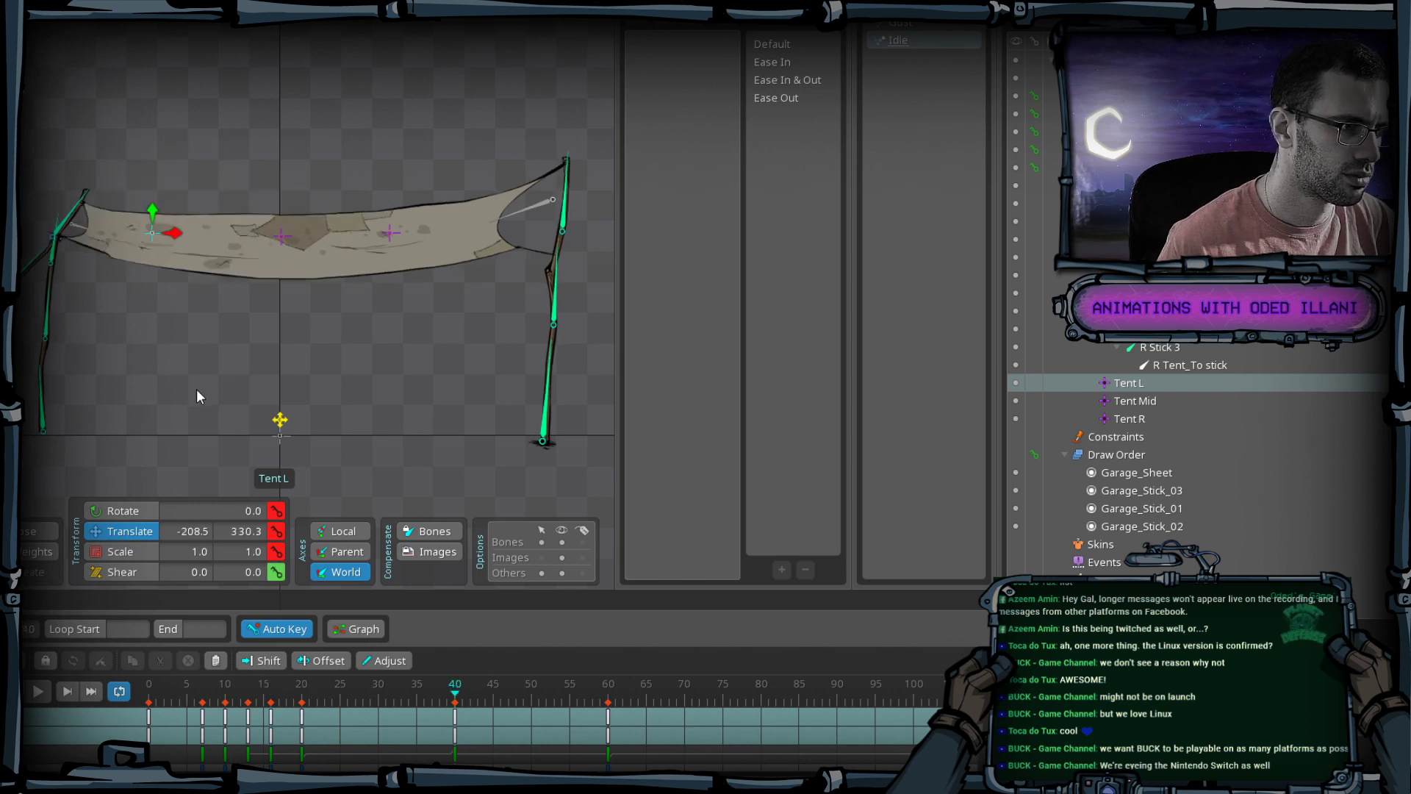
Copy the Tent L bone's key at frame 0 and paste it at frame 40.
{"action": "left_click", "coordinate": [149, 713]}
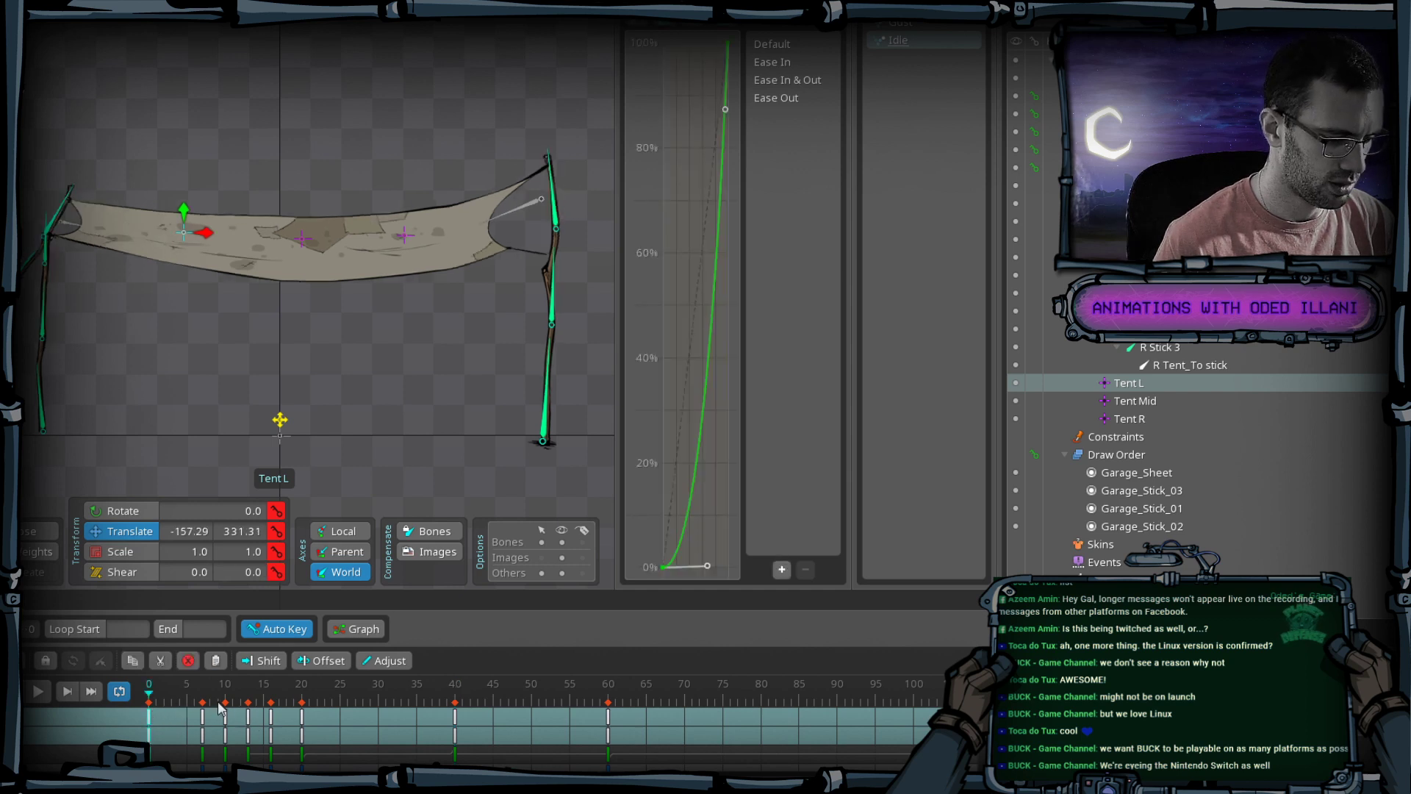
{"action": "key", "text": "ctrl+c"}
{"action": "left_click", "coordinate": [462, 692]}
{"action": "left_click", "coordinate": [183, 732]}
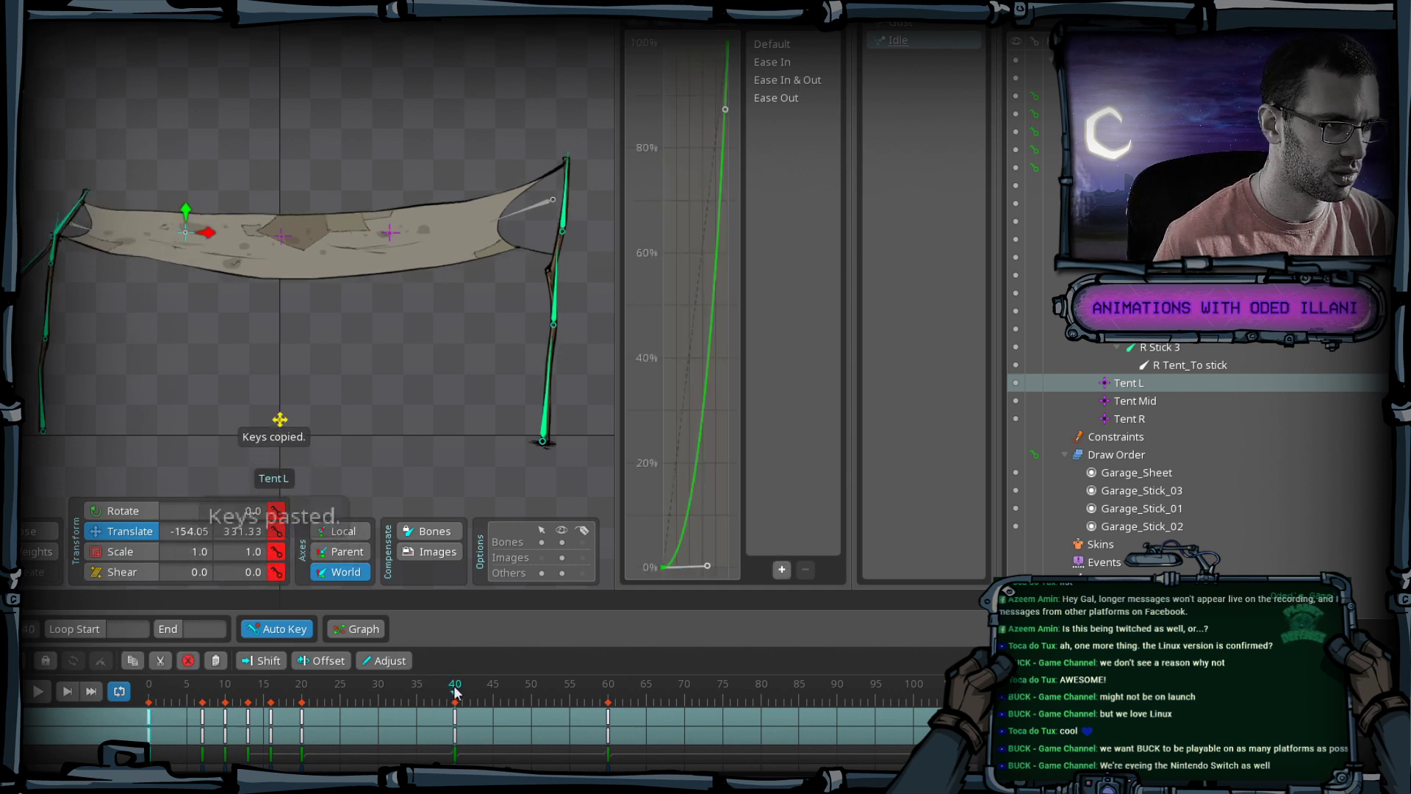
{"action": "key", "text": "ctrl+v"}
Scrub through the wave and nudge Tent L slightly to the right at frame 13, to about -180.63, 334.27.
{"action": "left_click_drag", "start_coordinate": [183, 731], "coordinate": [302, 738]}
{"action": "left_click_drag", "start_coordinate": [160, 317], "coordinate": [177, 316]}
{"action": "key", "text": "q"}
{"action": "key", "text": "q"}
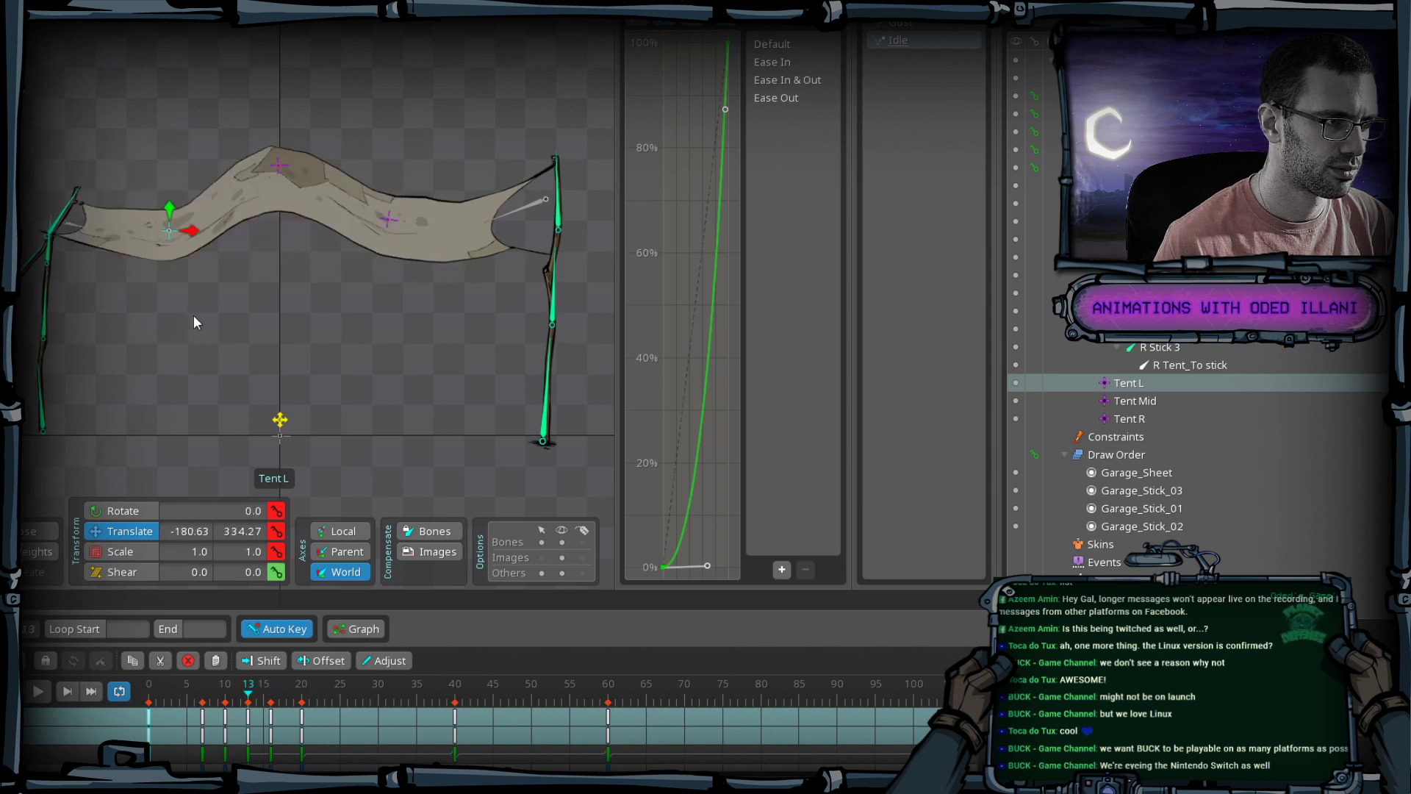
Copy the frame 0 keys of Tent L and of all 15 bones to the closing frame 120.
{"action": "left_click_drag", "start_coordinate": [249, 695], "coordinate": [607, 716]}
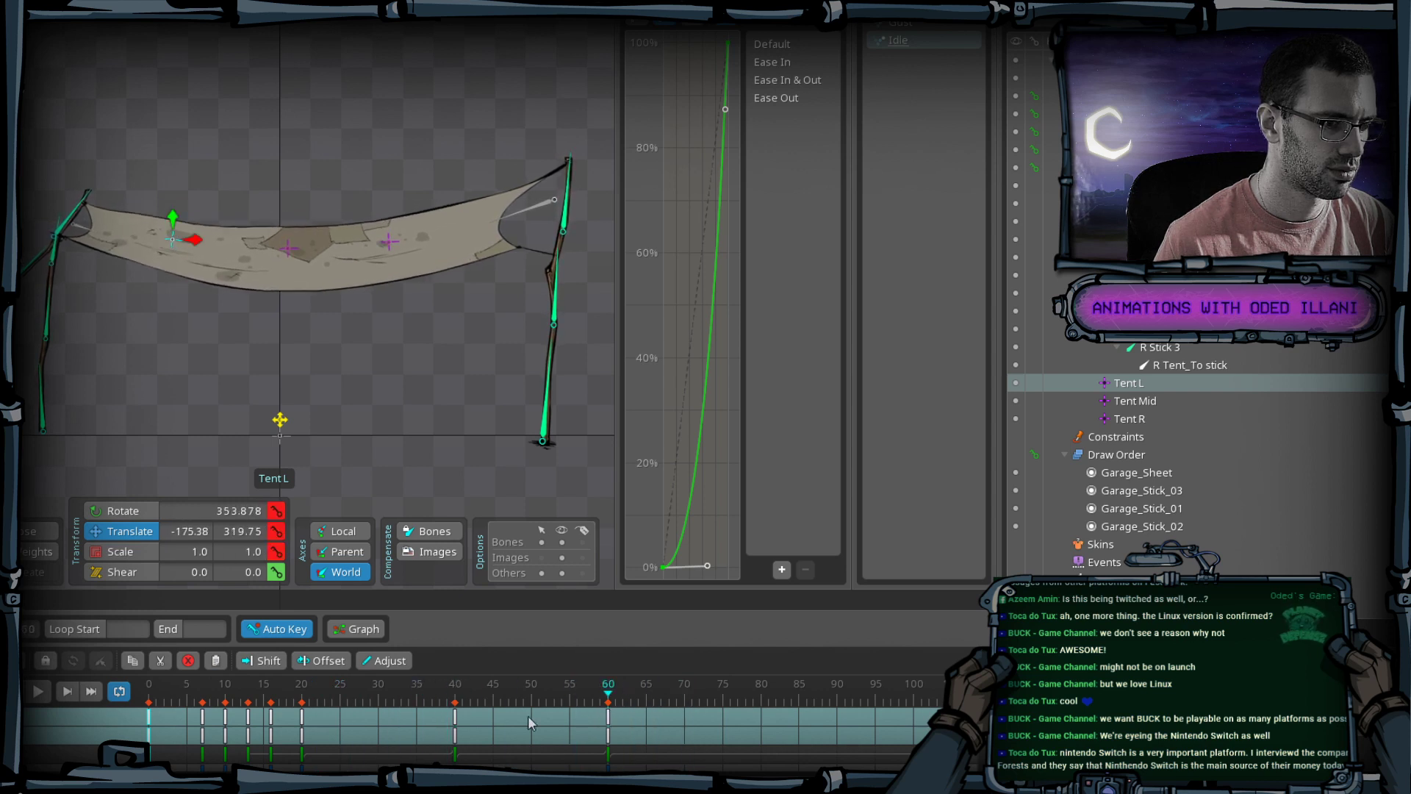
{"action": "left_click", "coordinate": [148, 719]}
{"action": "key", "text": "ctrl+c"}
{"action": "key", "text": "ctrl+v"}
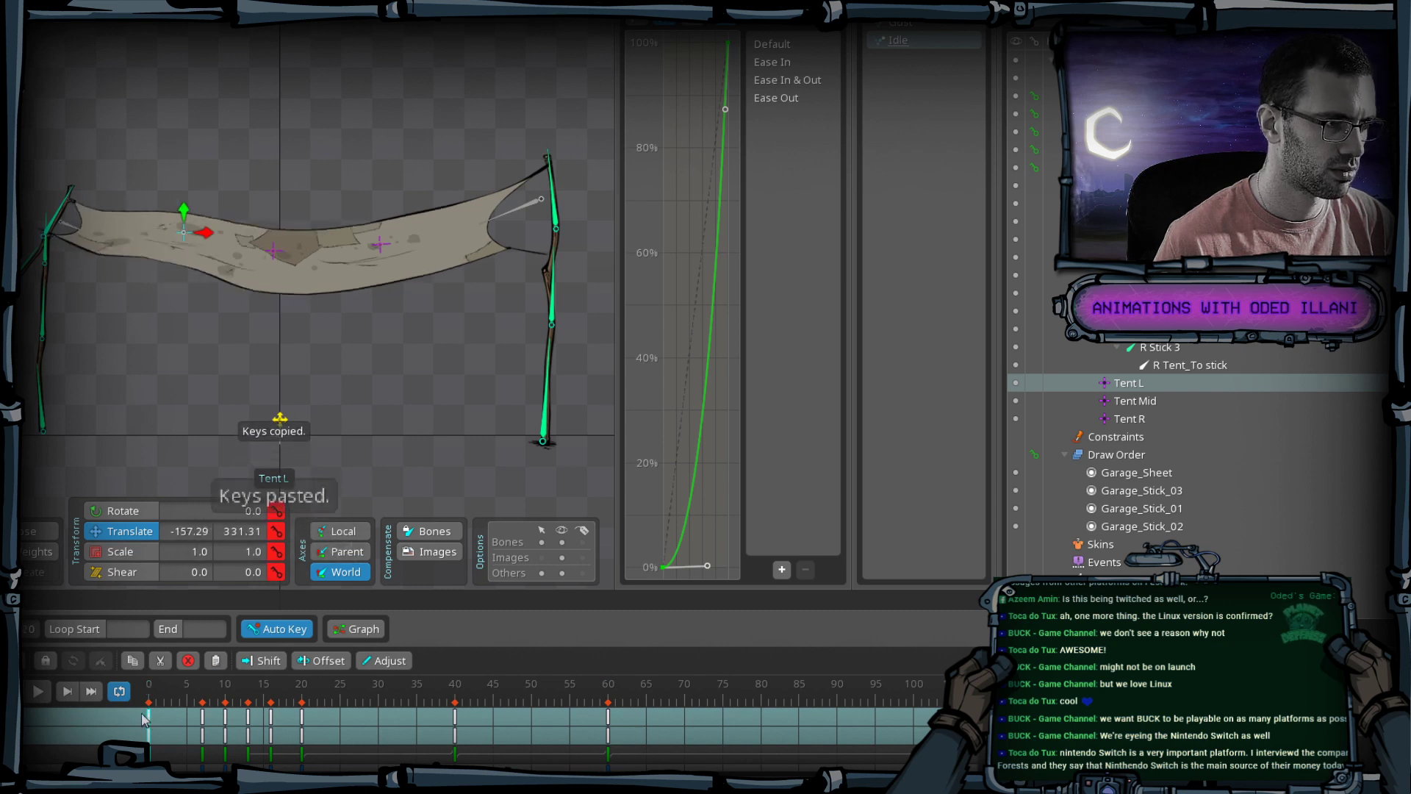
{"action": "left_click", "coordinate": [143, 685]}
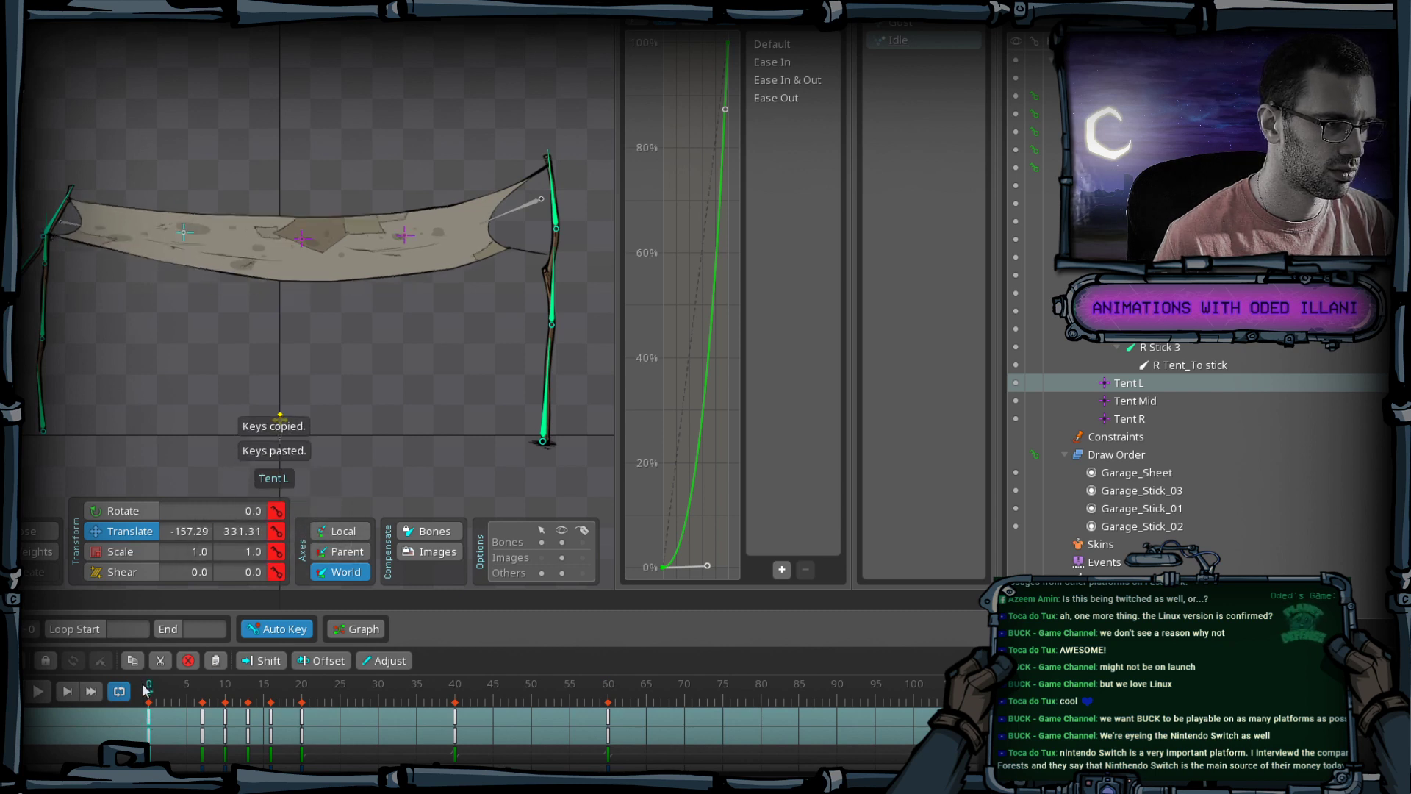
{"action": "left_click_drag", "start_coordinate": [59, 147], "coordinate": [731, 536]}
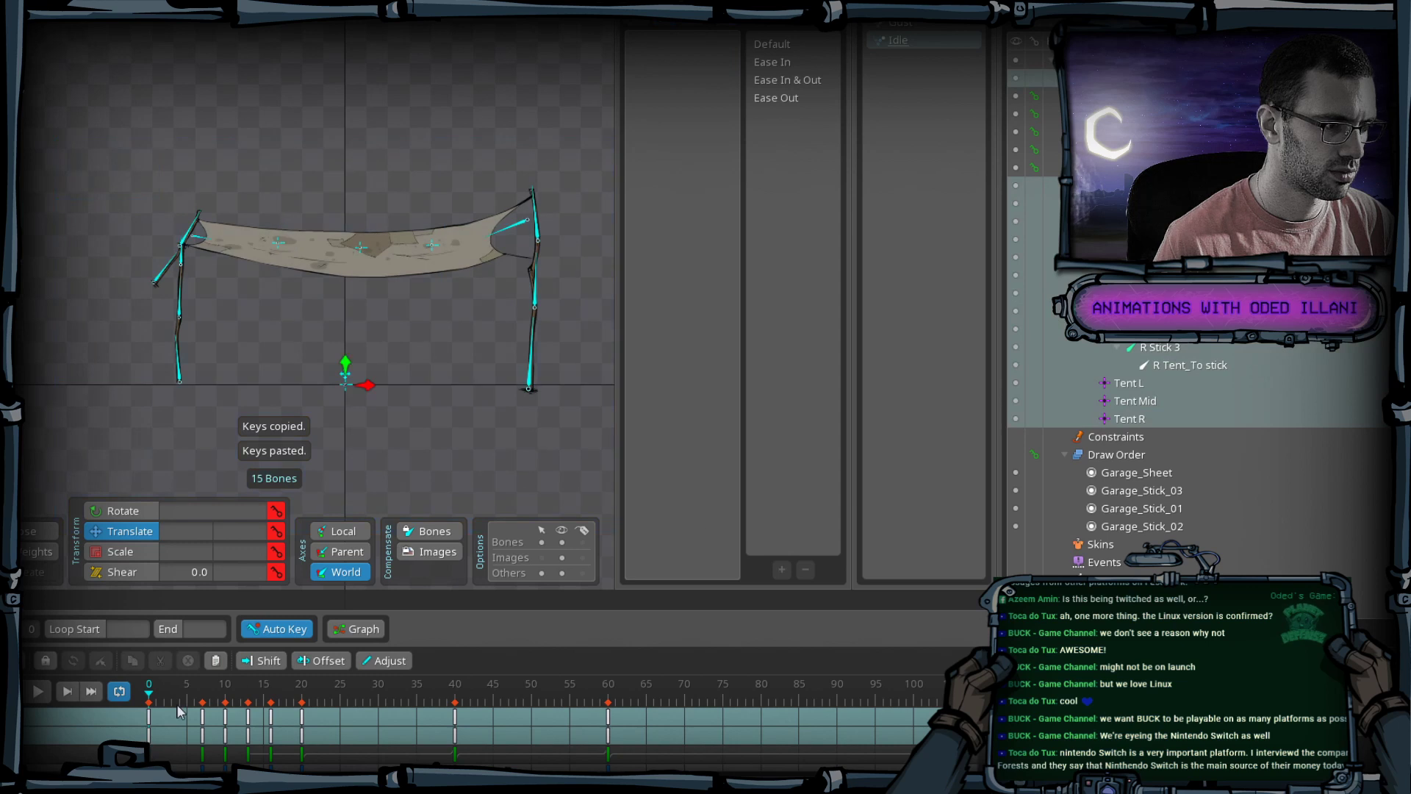
{"action": "key", "text": "ctrl+c"}
{"action": "key", "text": "ctrl+v"}
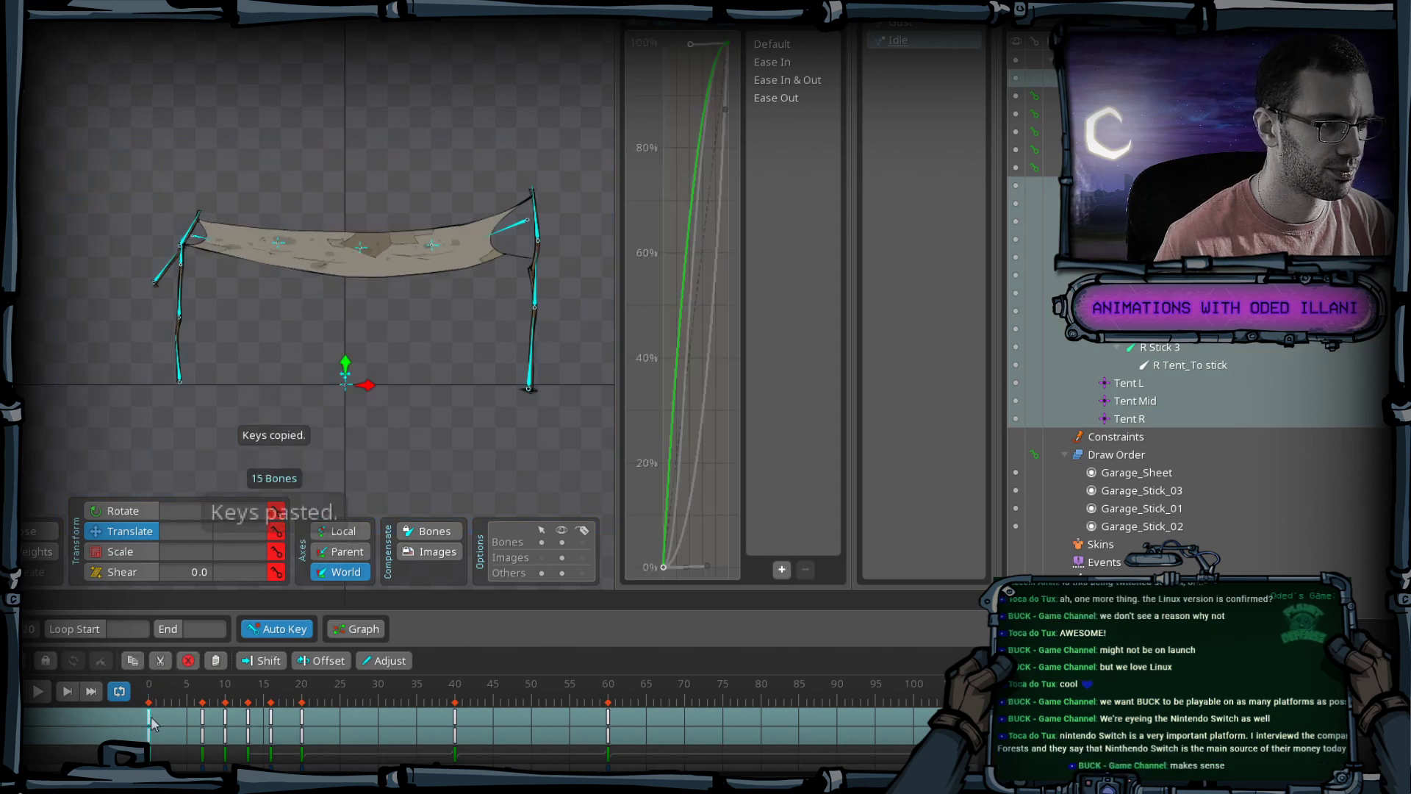
Play back the Idle animation to examine the sheet's wave with all bones selected.
{"action": "scroll", "coordinate": [346, 267], "scroll_direction": "up", "scroll_amount": 2}
{"action": "left_click", "coordinate": [38, 691]}
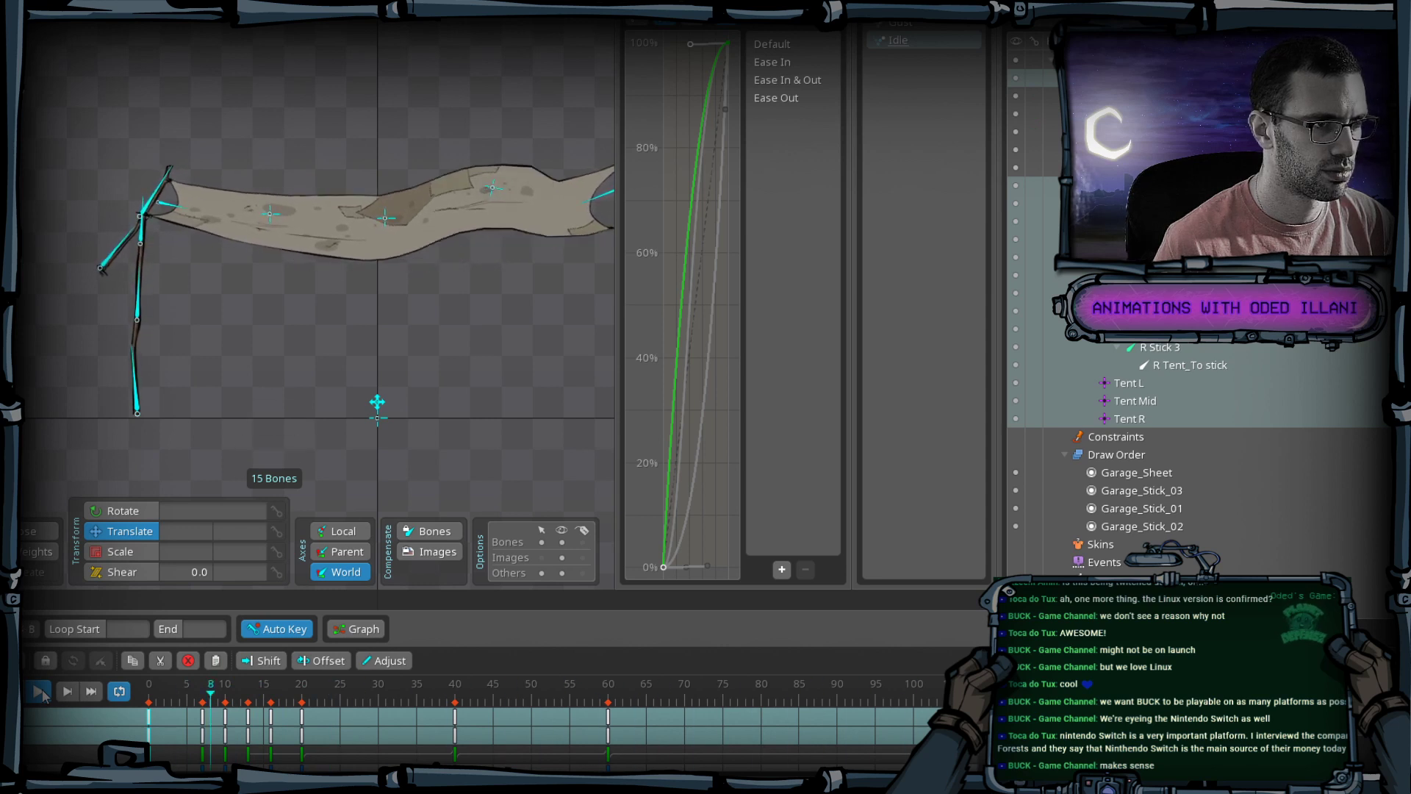
{"action": "left_click", "coordinate": [38, 691]}
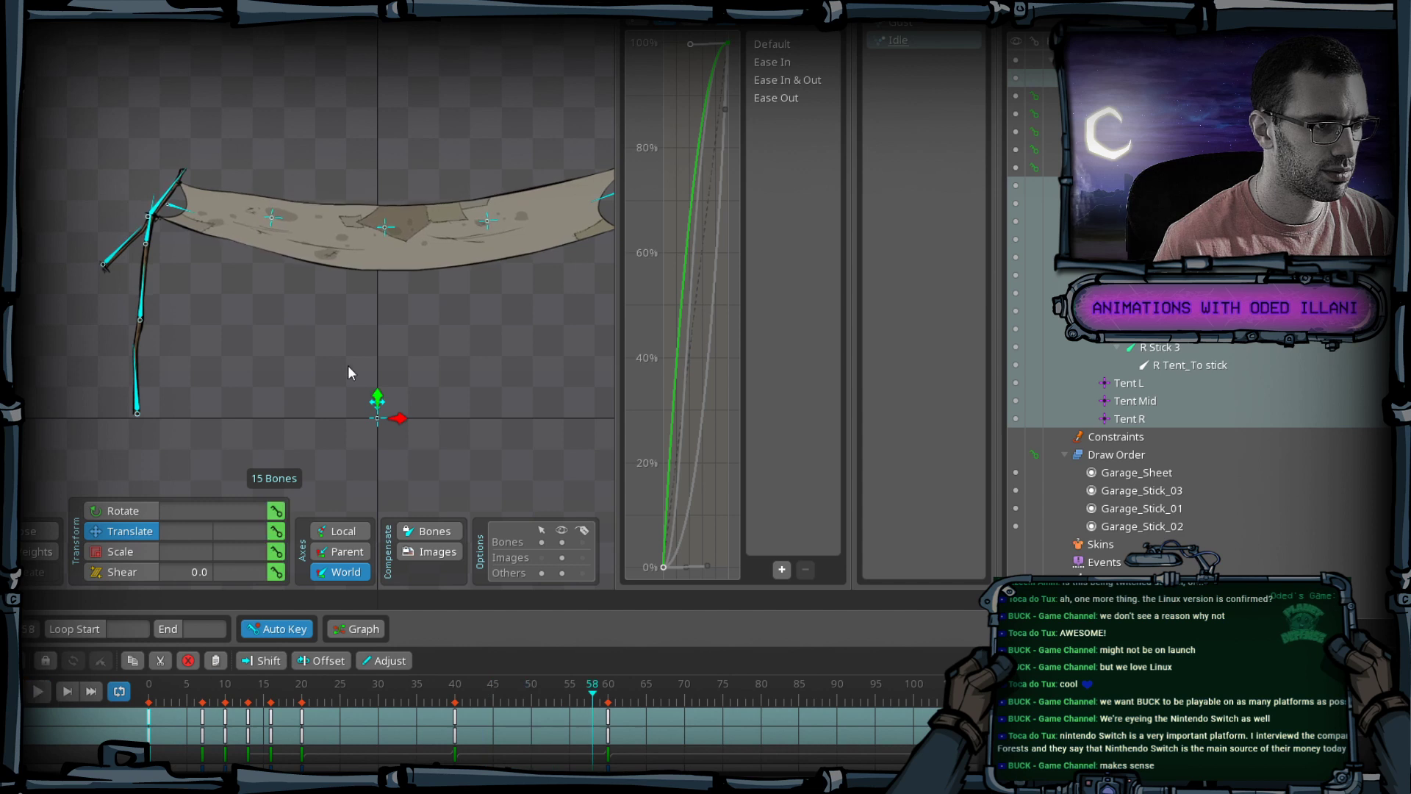
Move the Tent L bone at frame 40 to about -178.96, 324.77, comparing it with its pose at frame 60.
{"action": "left_click_drag", "start_coordinate": [401, 270], "coordinate": [238, 280]}
{"action": "left_click", "coordinate": [107, 227]}
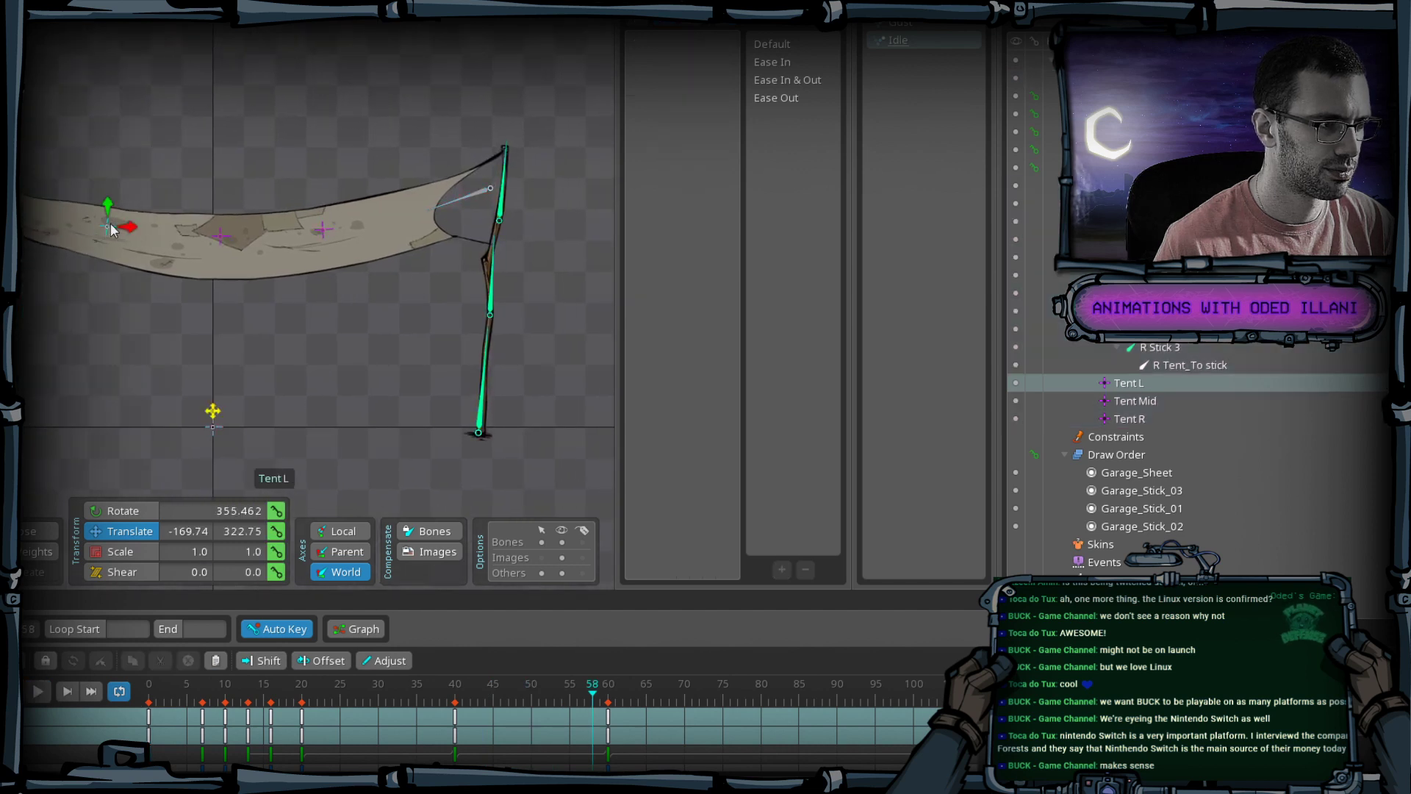
{"action": "key", "text": "ctrl+Left"}
{"action": "key", "text": "ctrl+Left"}
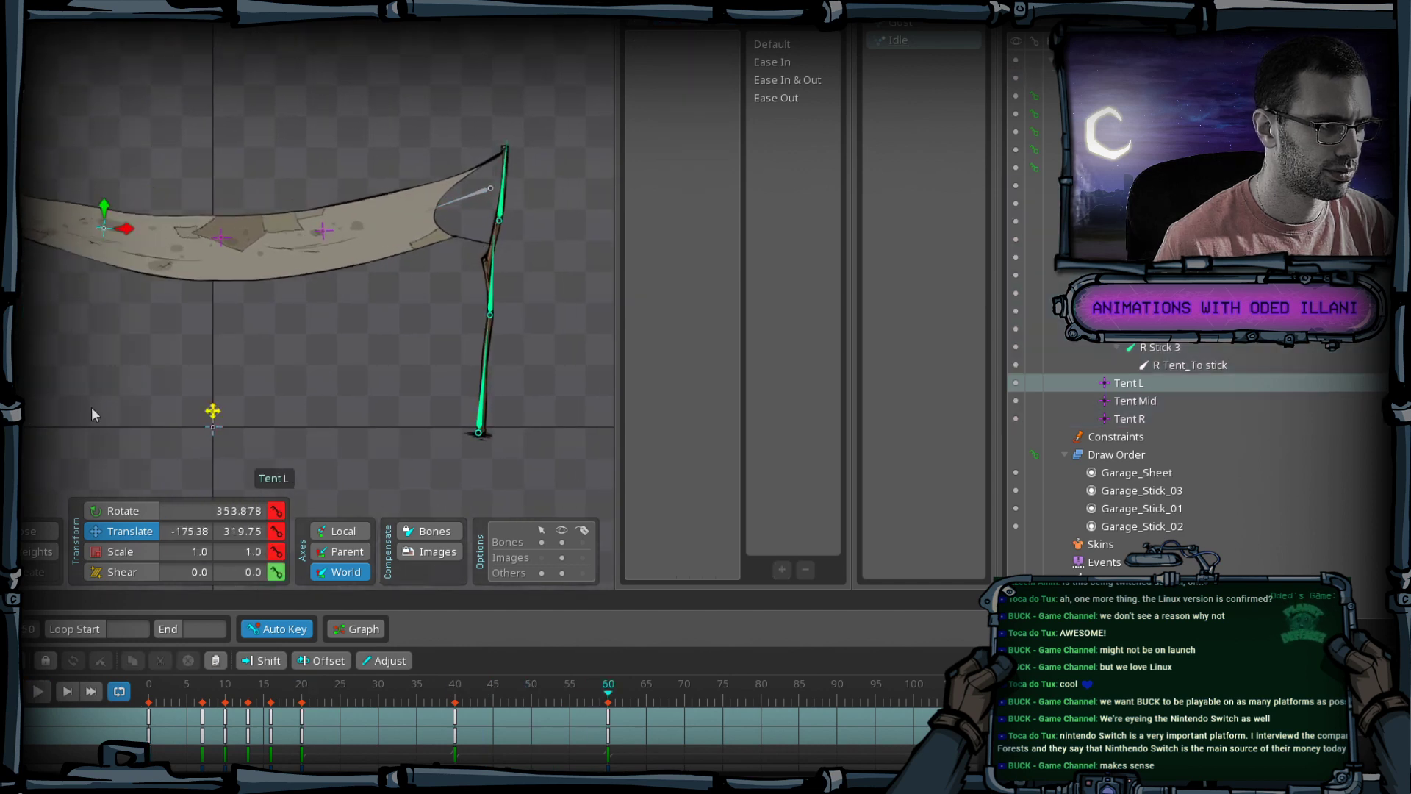
{"action": "key", "text": "ctrl+Right"}
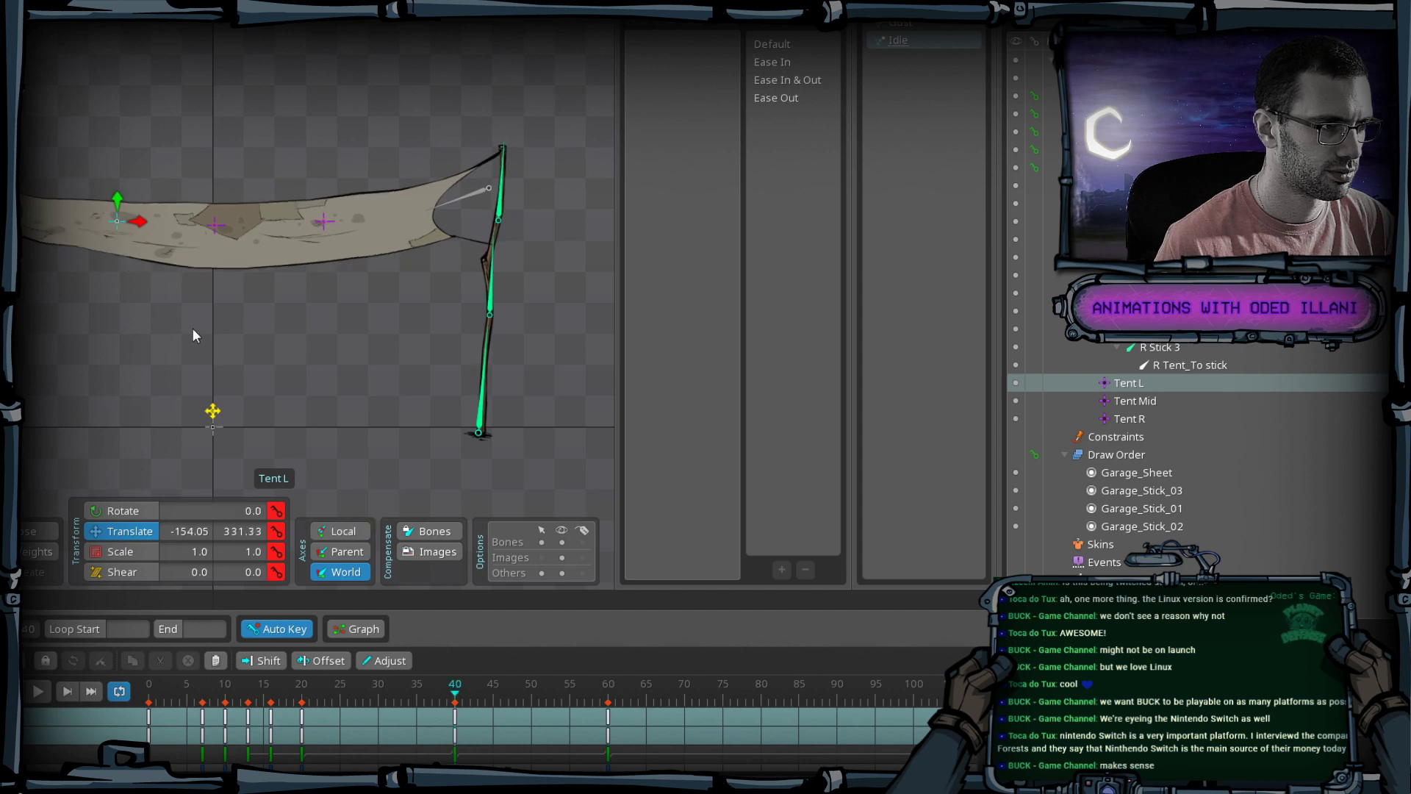
{"action": "key", "text": "ctrl+Left"}
{"action": "key", "text": "ctrl+Right"}
{"action": "left_click_drag", "start_coordinate": [182, 335], "coordinate": [168, 341]}
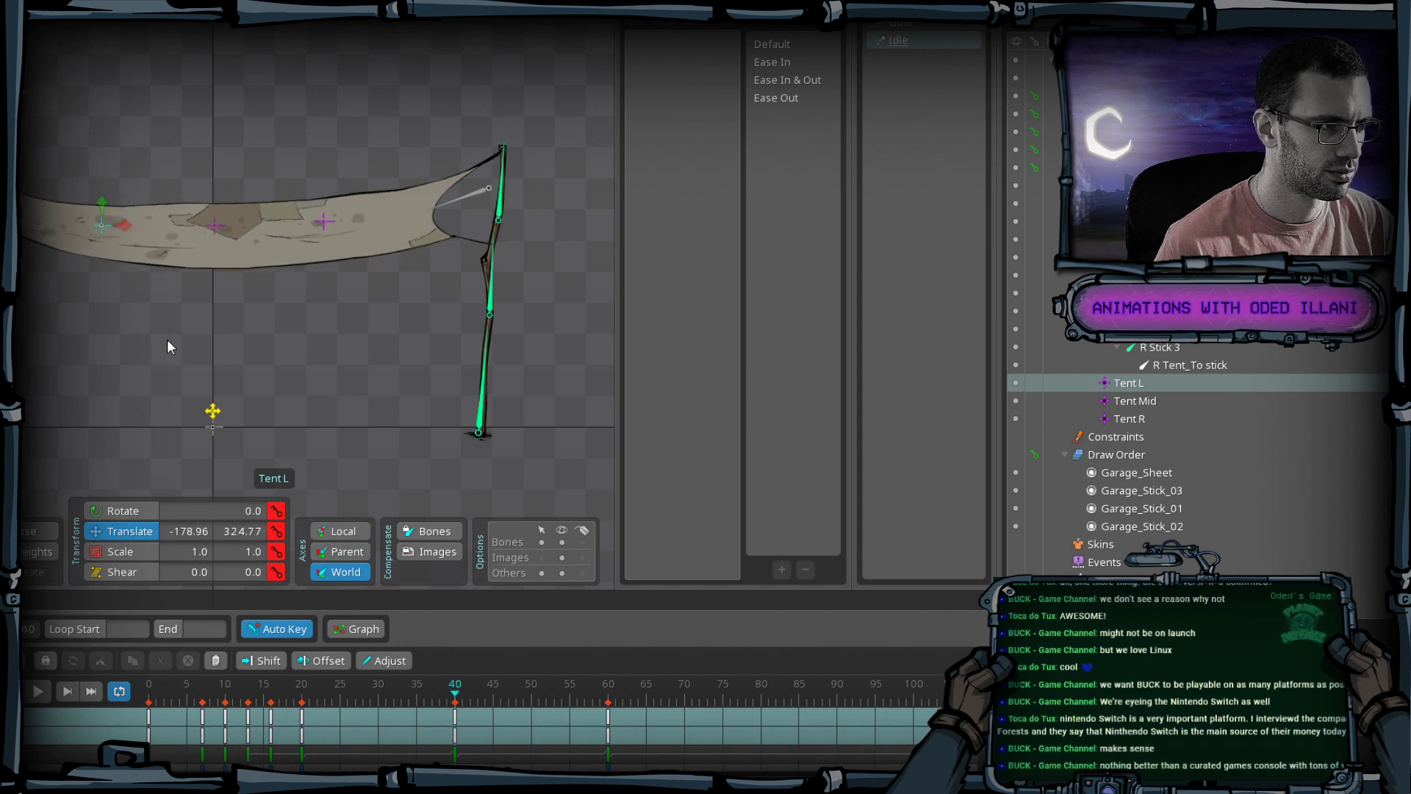
{"action": "key", "text": "ctrl+Right"}
{"action": "key", "text": "ctrl+Left"}
{"action": "key", "text": "ctrl+Right"}
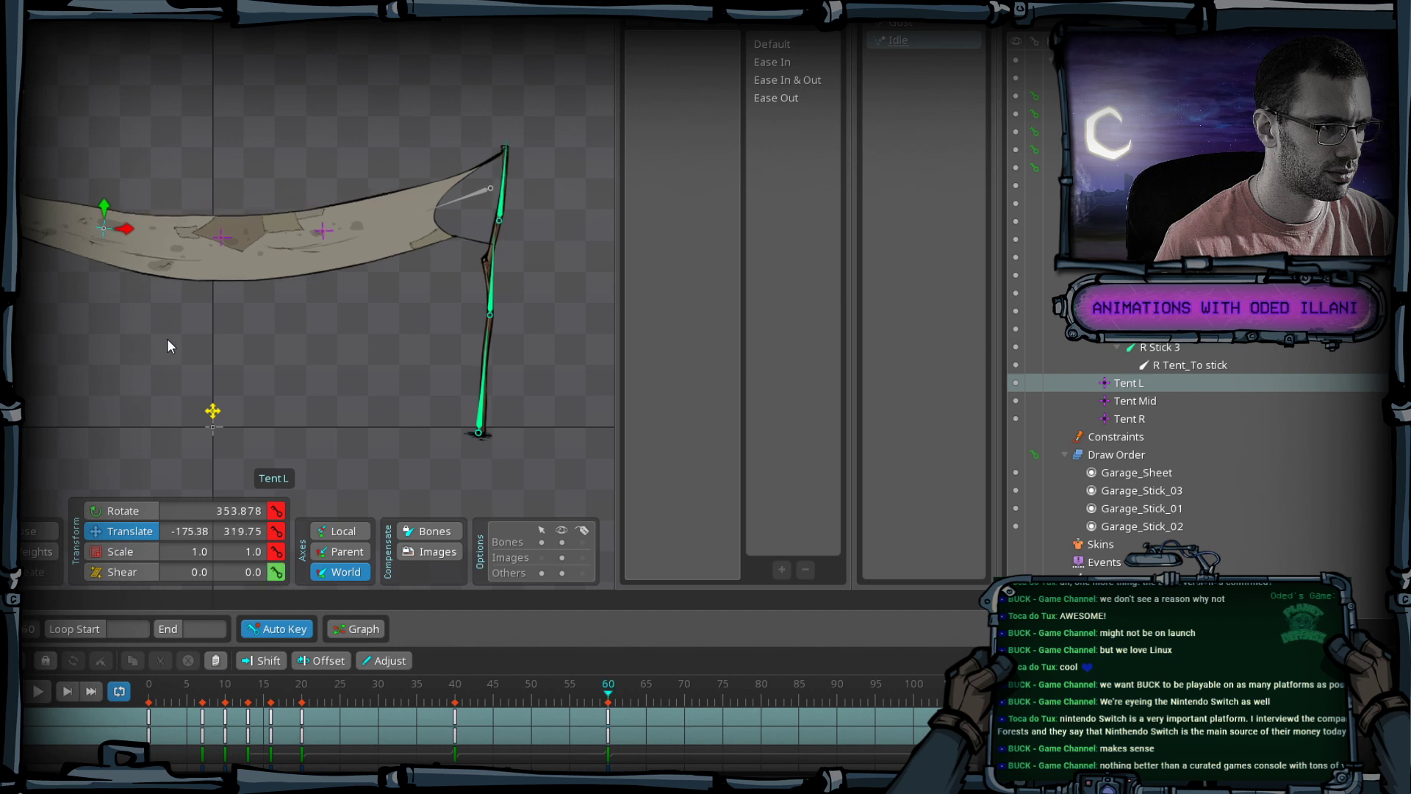
{"action": "key", "text": "ctrl+Left"}
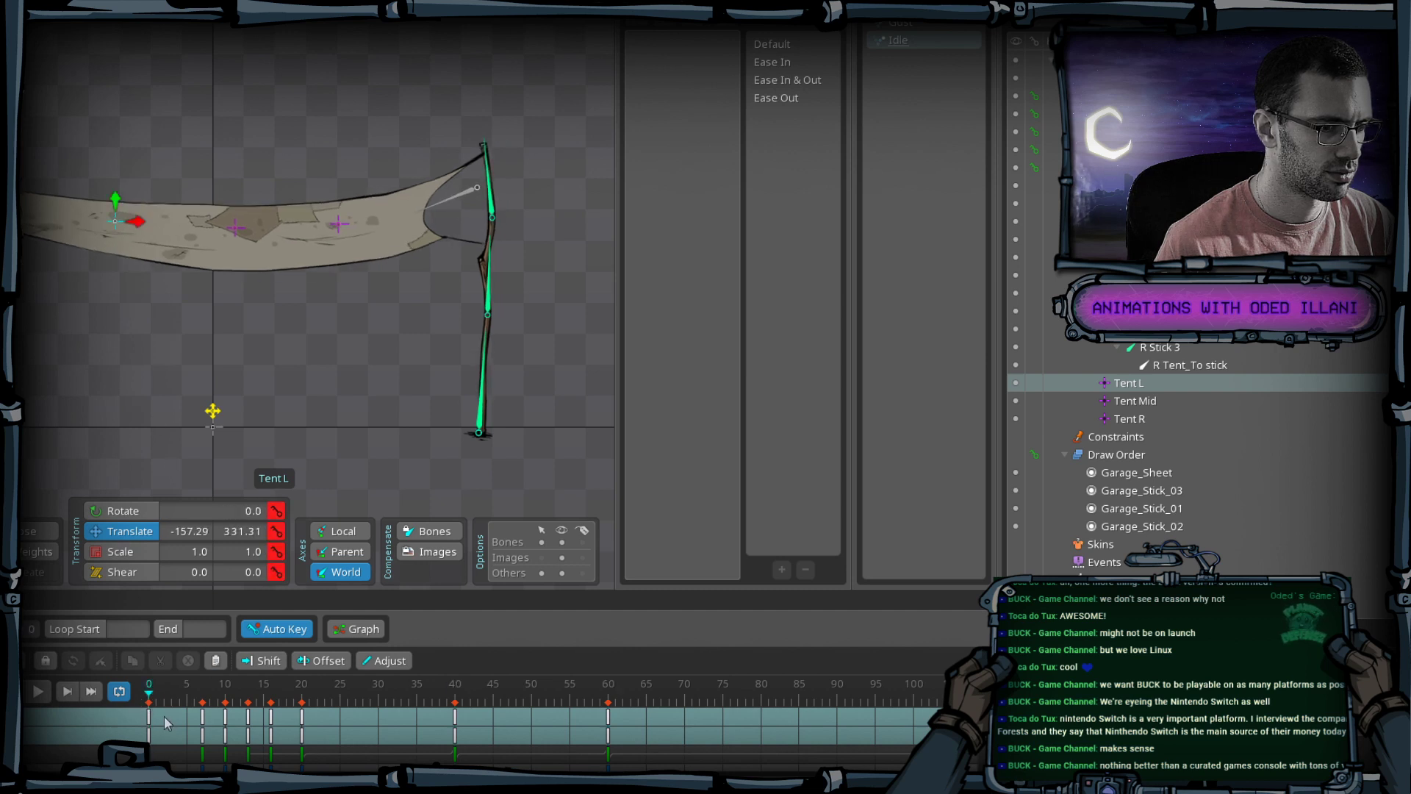
Select the Tent Mid bone, scrub through its motion, and copy its key at frame 60.
{"action": "scroll", "coordinate": [564, 680], "scroll_direction": "down", "scroll_amount": 4}
{"action": "left_click_drag", "start_coordinate": [192, 695], "coordinate": [233, 709]}
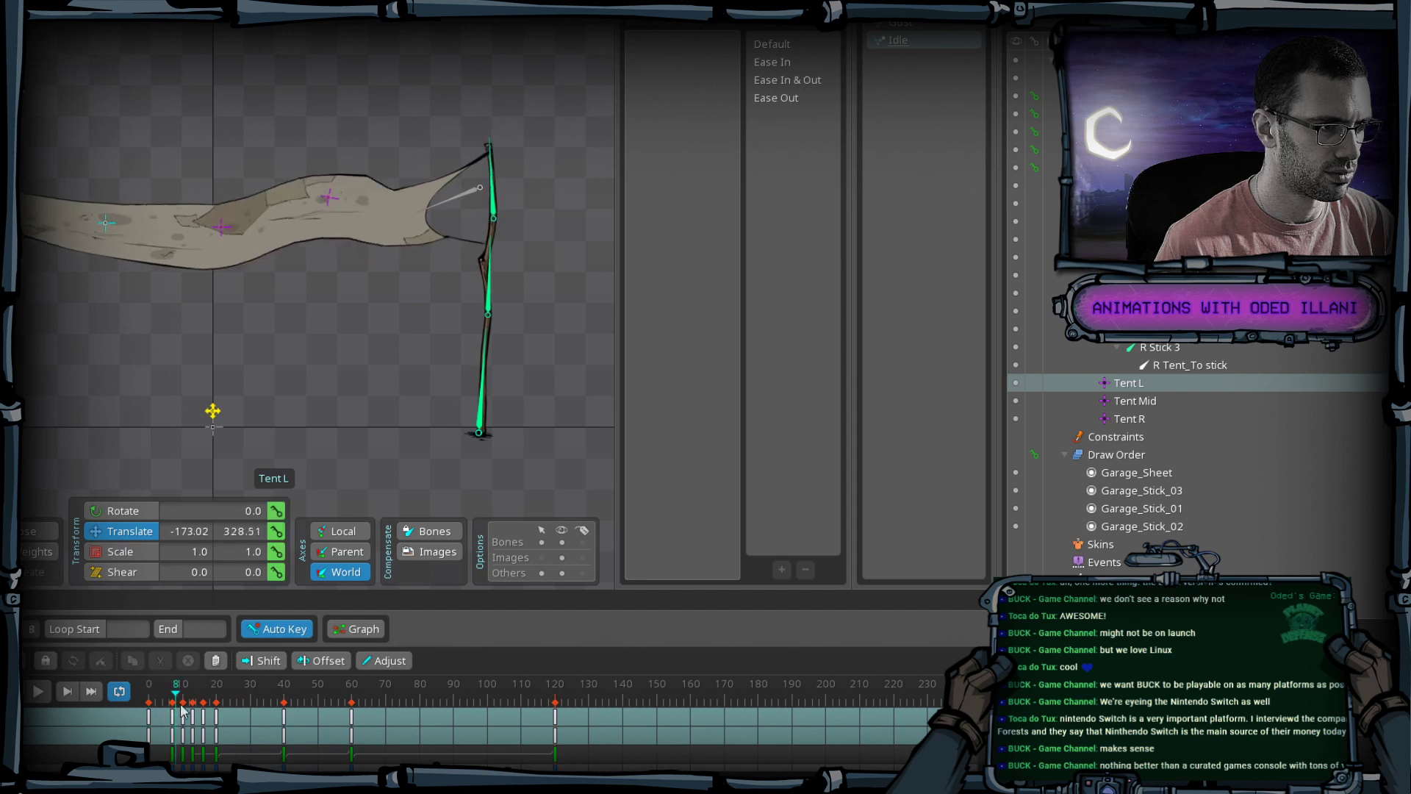
{"action": "left_click", "coordinate": [213, 225]}
{"action": "left_click_drag", "start_coordinate": [234, 697], "coordinate": [353, 716]}
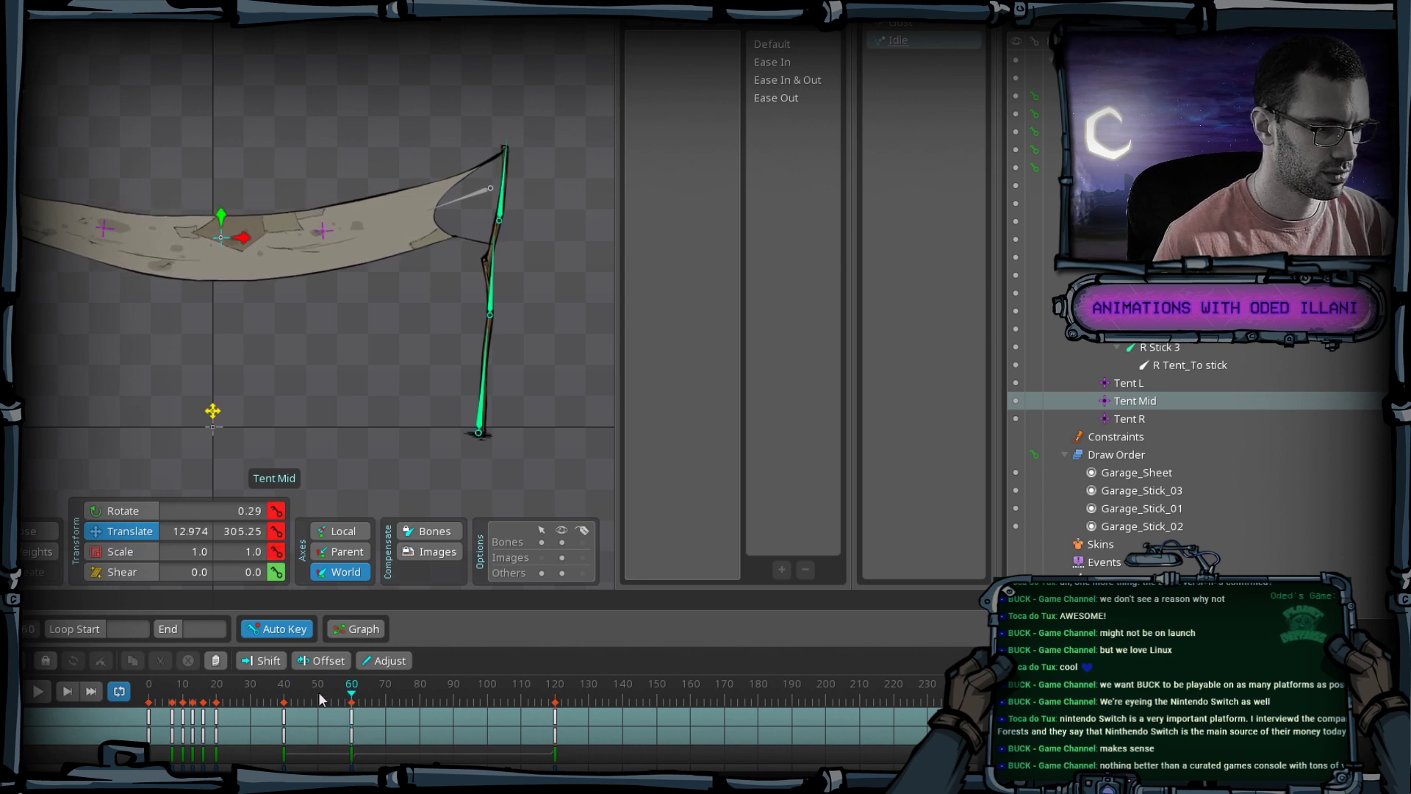
{"action": "left_click", "coordinate": [351, 718]}
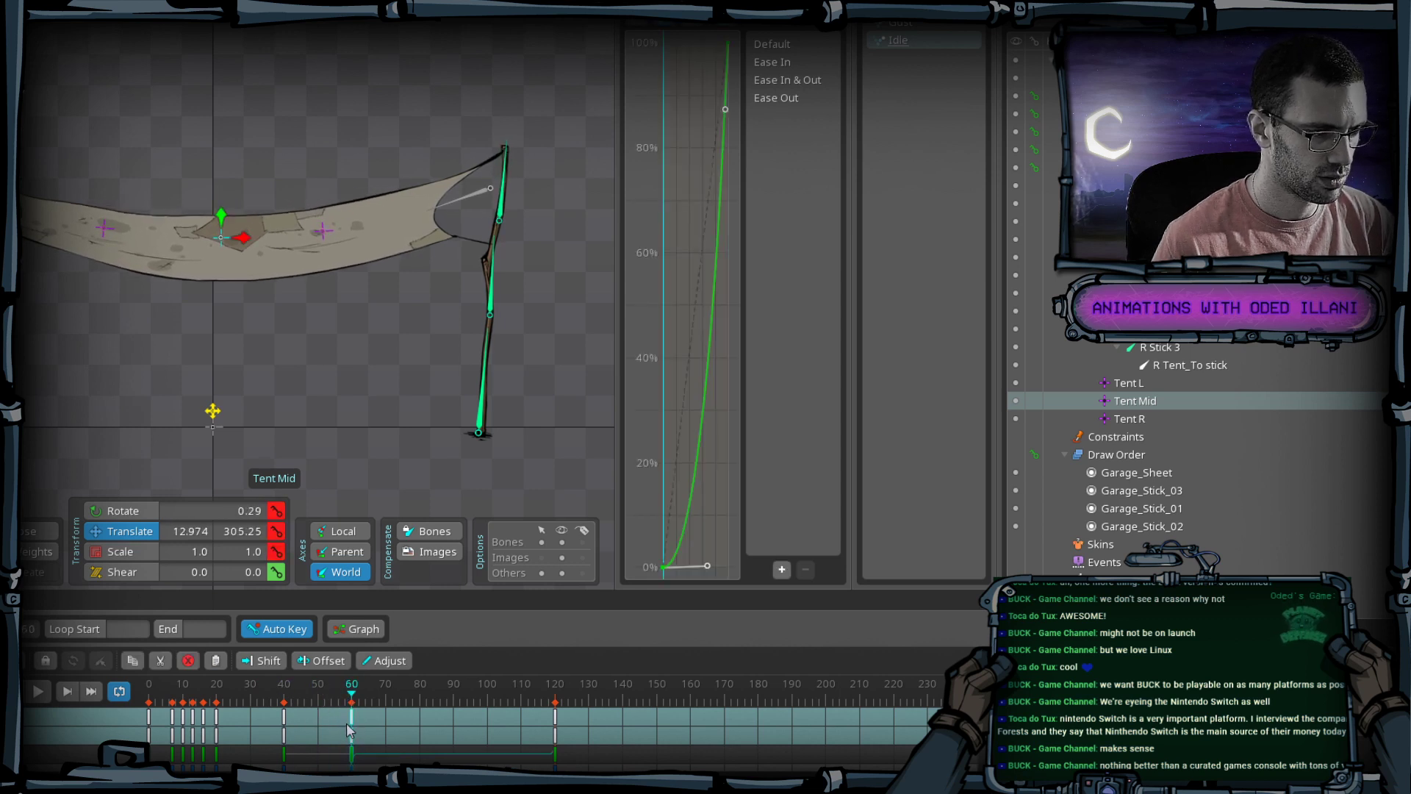
{"action": "key", "text": "ctrl+c"}
{"action": "left_click", "coordinate": [285, 700]}
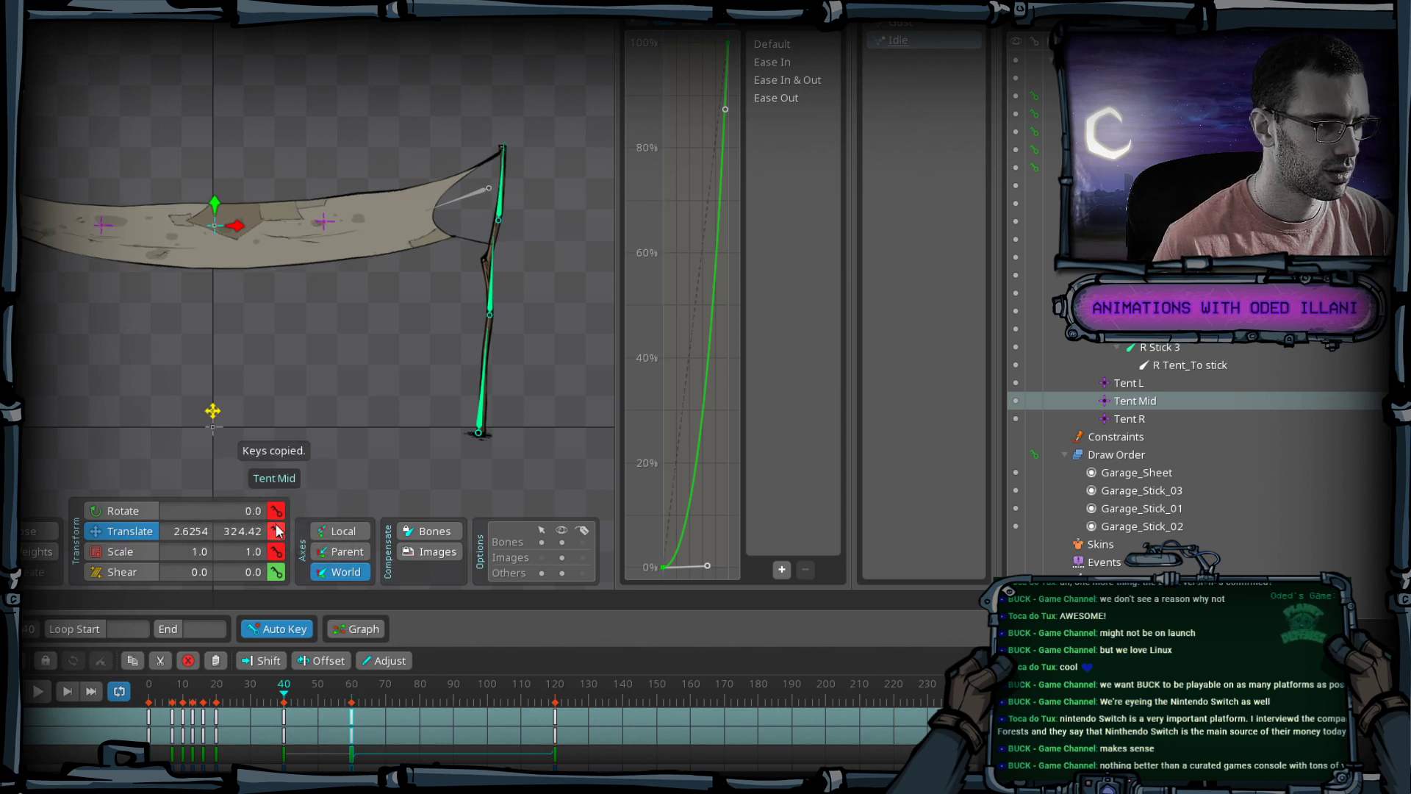
Step through Tent Mid's keys and try shifting the bone to about 23.6, 321.8 at frame 40.
{"action": "key", "text": "ctrl+Left"}
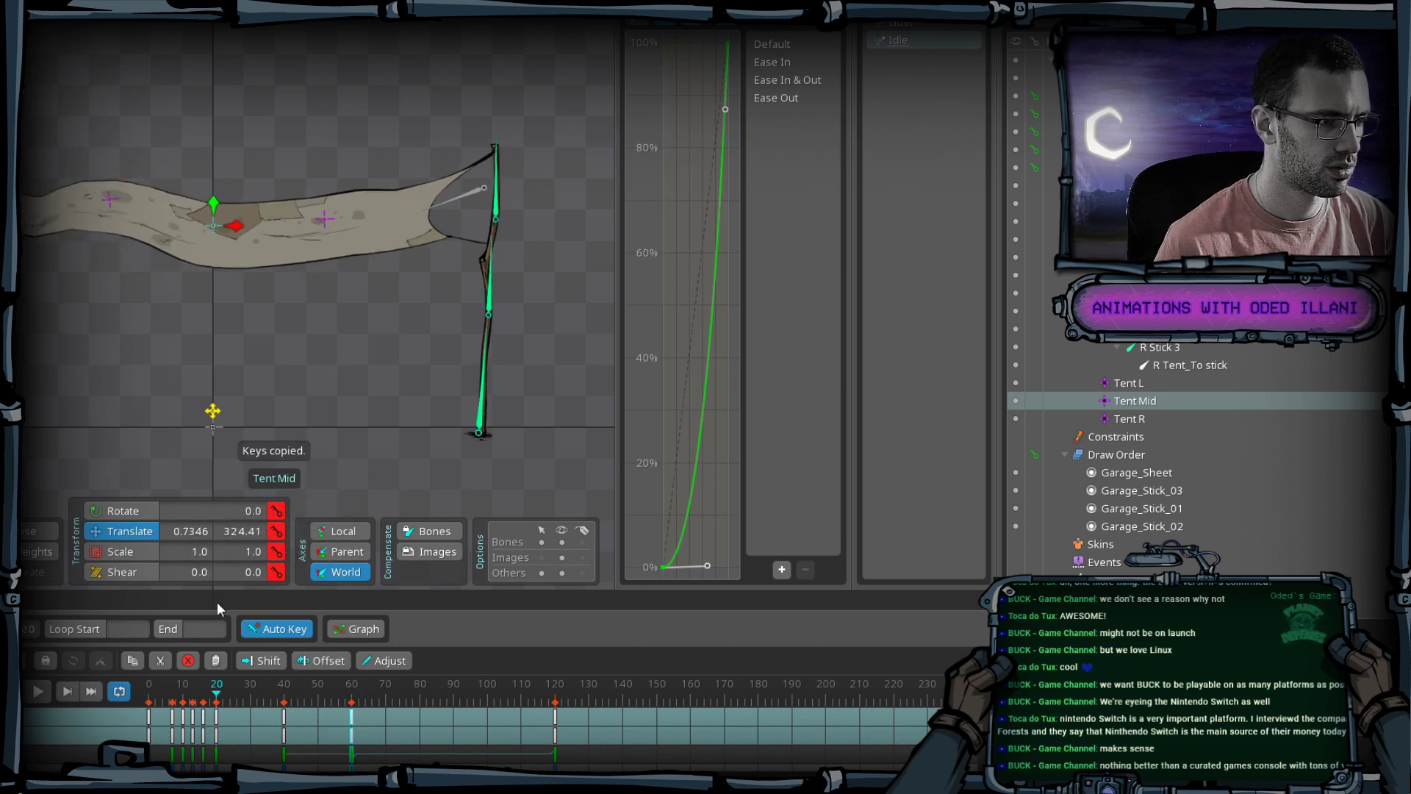
{"action": "left_click", "coordinate": [172, 687]}
{"action": "key", "text": "ctrl+Right"}
{"action": "key", "text": "ctrl+Right"}
{"action": "key", "text": "ctrl+Right"}
{"action": "key", "text": "ctrl+Right"}
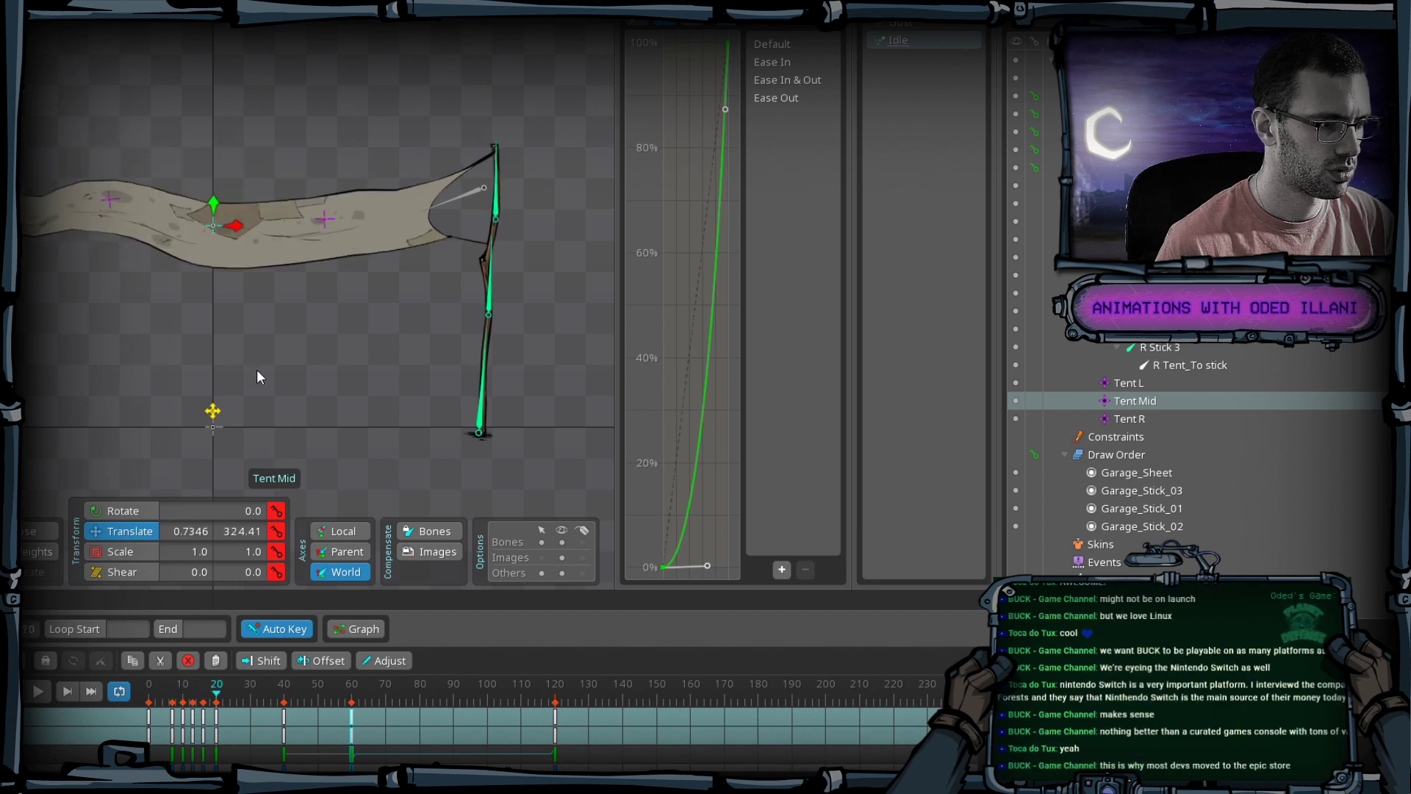
{"action": "key", "text": "ctrl+Right"}
{"action": "key", "text": "ctrl+Right"}
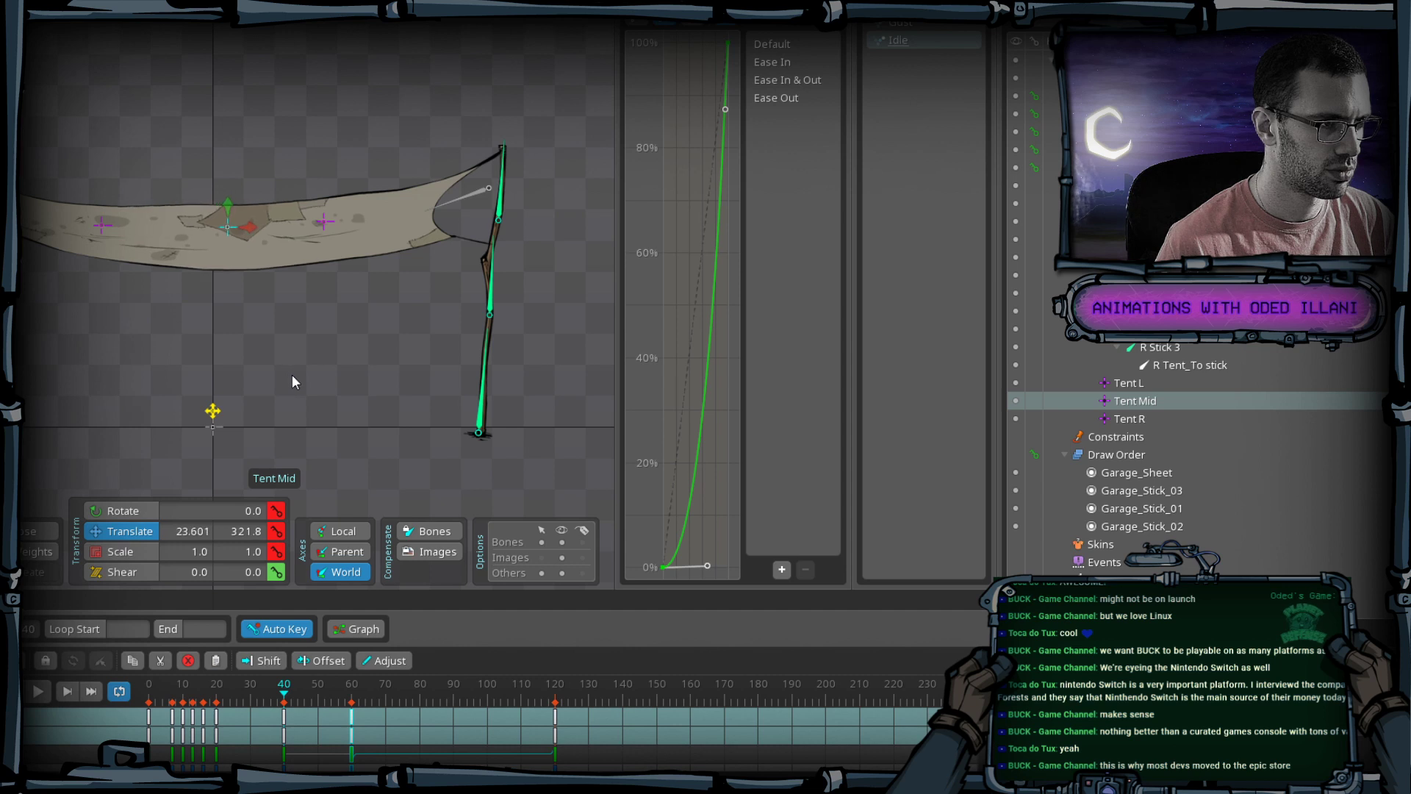
Try lowering Tent Mid at frame 40 to about 20.98, 313.93, comparing it with the neighbouring keys.
{"action": "key", "text": "ctrl+Left"}
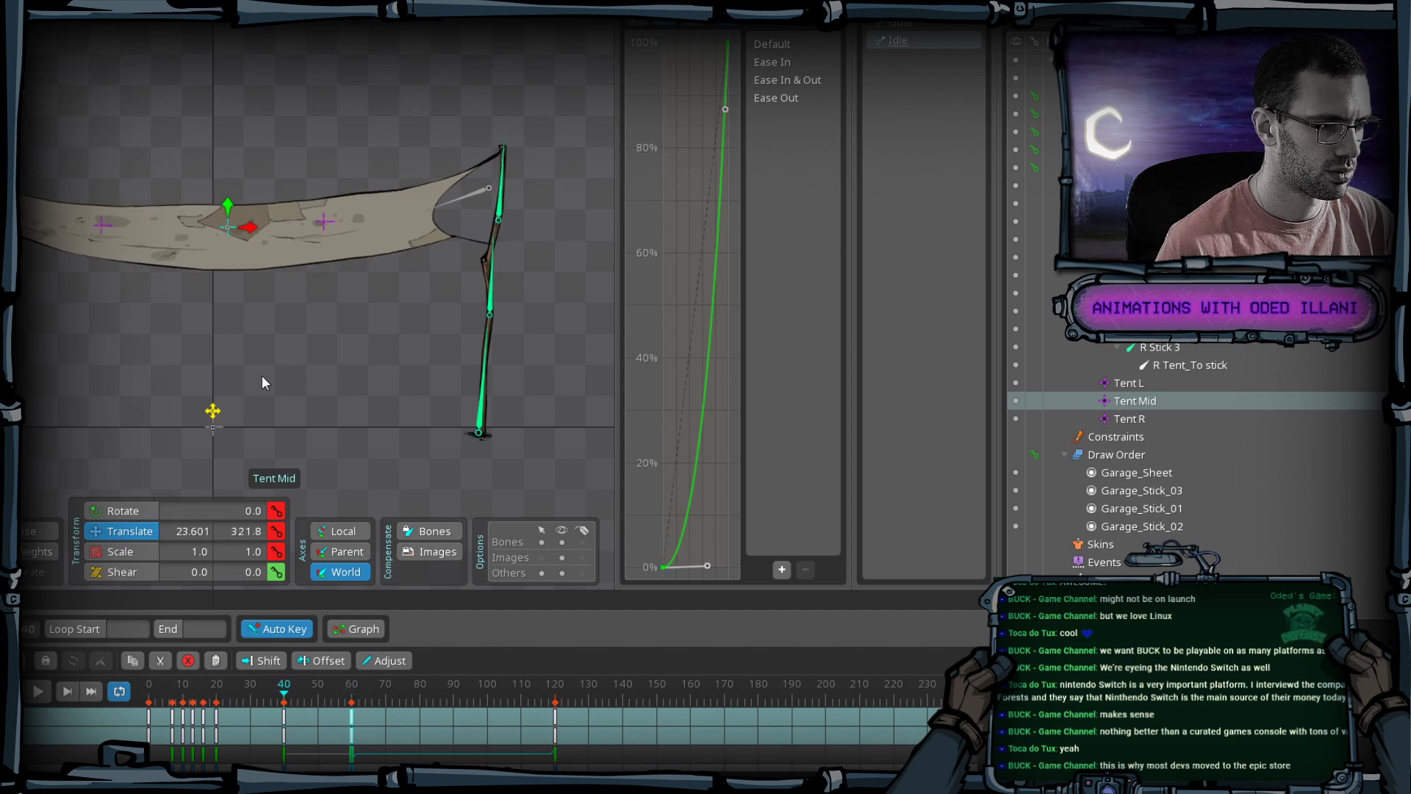
{"action": "left_click_drag", "start_coordinate": [261, 378], "coordinate": [258, 372]}
{"action": "key", "text": "ctrl+Right"}
{"action": "key", "text": "ctrl+Left"}
{"action": "key", "text": "ctrl+Right"}
{"action": "key", "text": "ctrl+Right"}
{"action": "key", "text": "ctrl+Left"}
{"action": "key", "text": "ctrl+Left"}
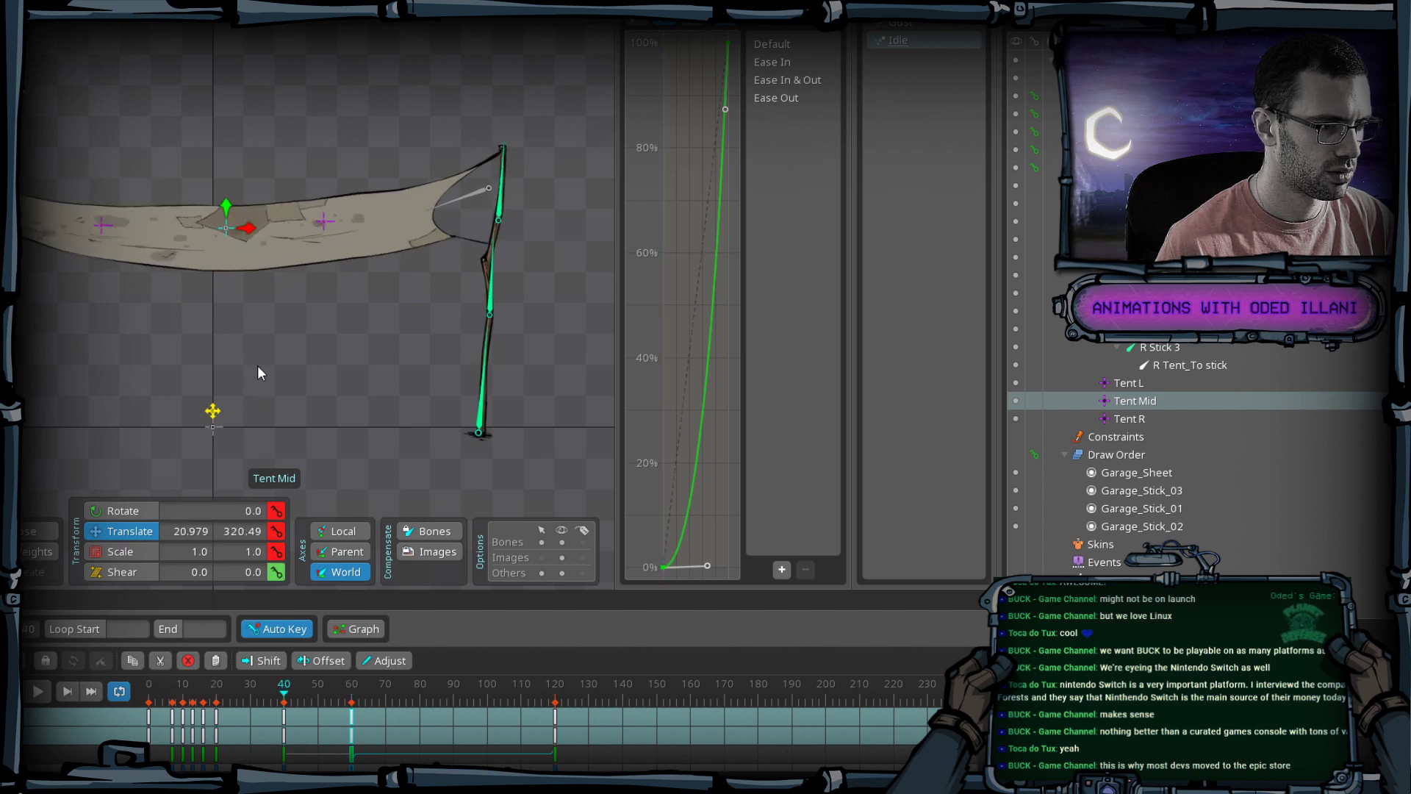
{"action": "key", "text": "Right"}
{"action": "key", "text": "Left"}
{"action": "key", "text": "ctrl+Right"}
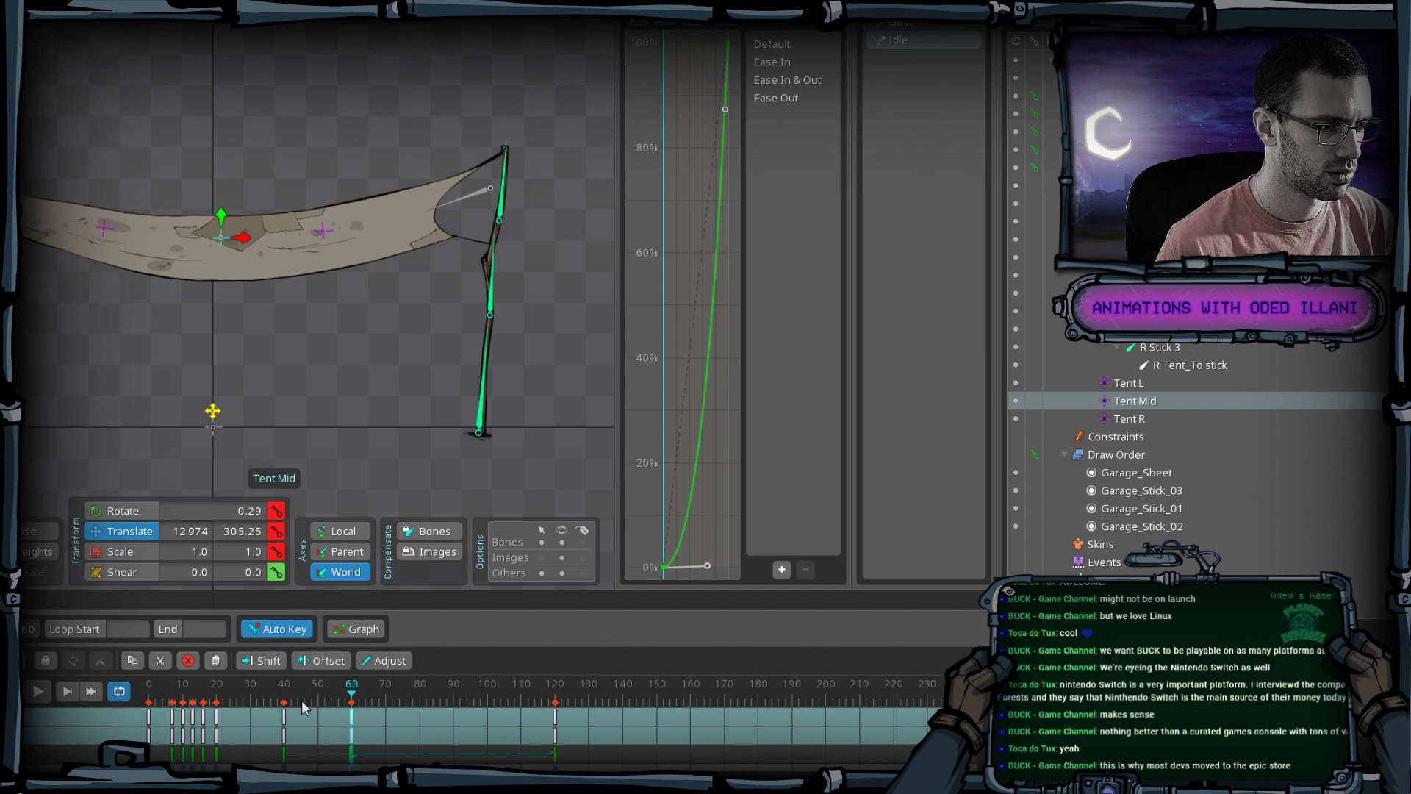
{"action": "key", "text": "ctrl+Left"}
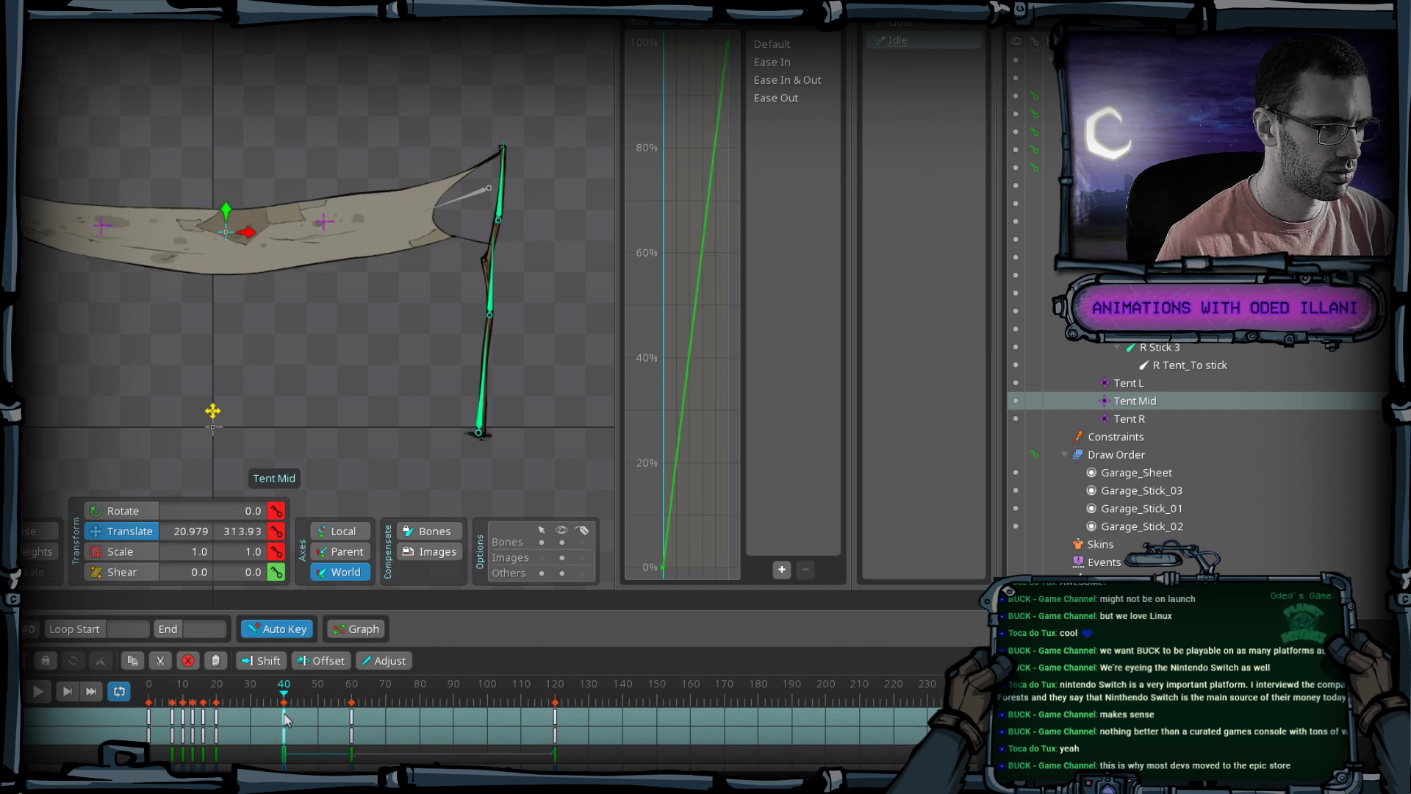
Delete the frame 40 keys of the Tent Mid and Tent R bones.
{"action": "key", "text": "Delete"}
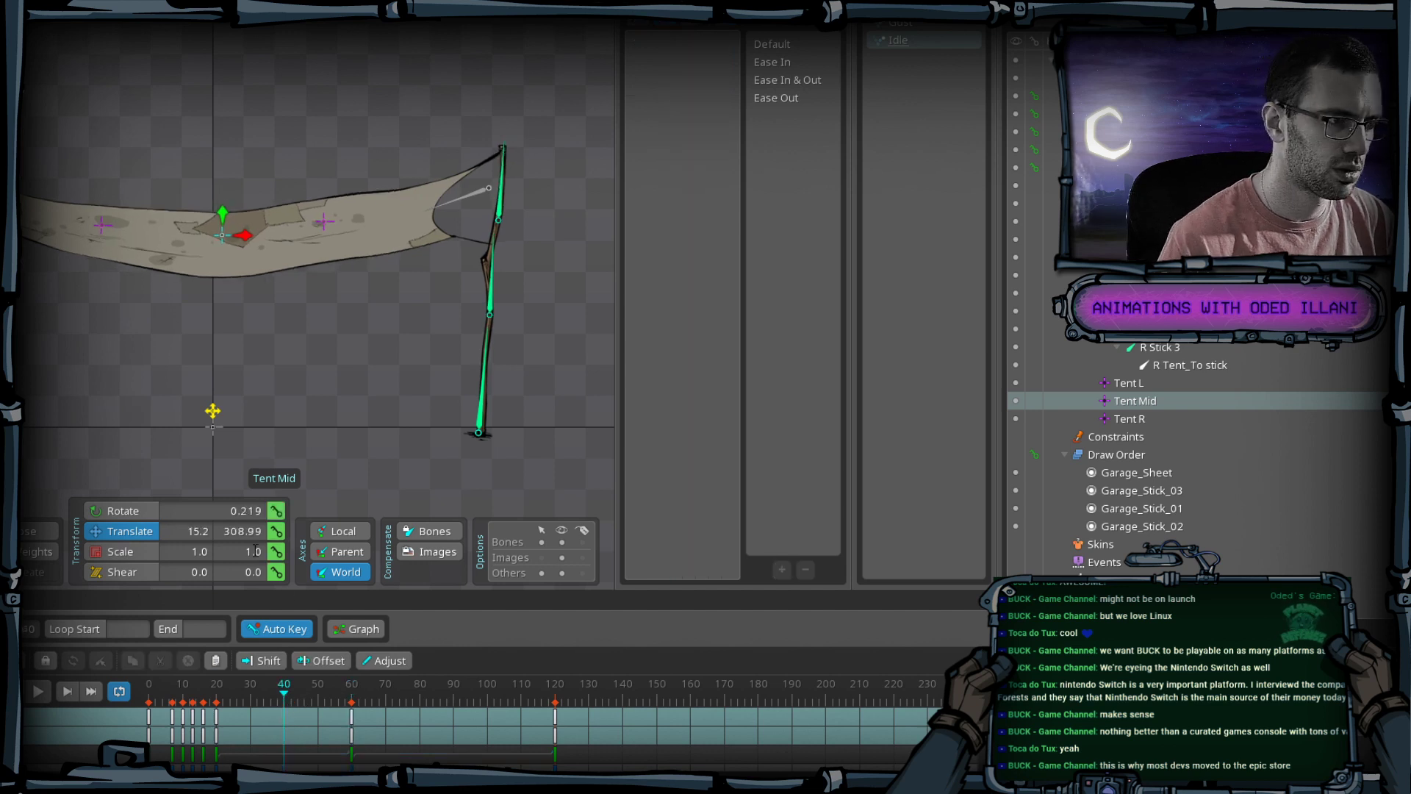
{"action": "mouse_move", "coordinate": [258, 735]}
{"action": "left_mouse_down"}
{"action": "mouse_move", "coordinate": [192, 735]}
{"action": "mouse_move", "coordinate": [433, 759]}
{"action": "mouse_move", "coordinate": [233, 739]}
{"action": "left_mouse_up"}
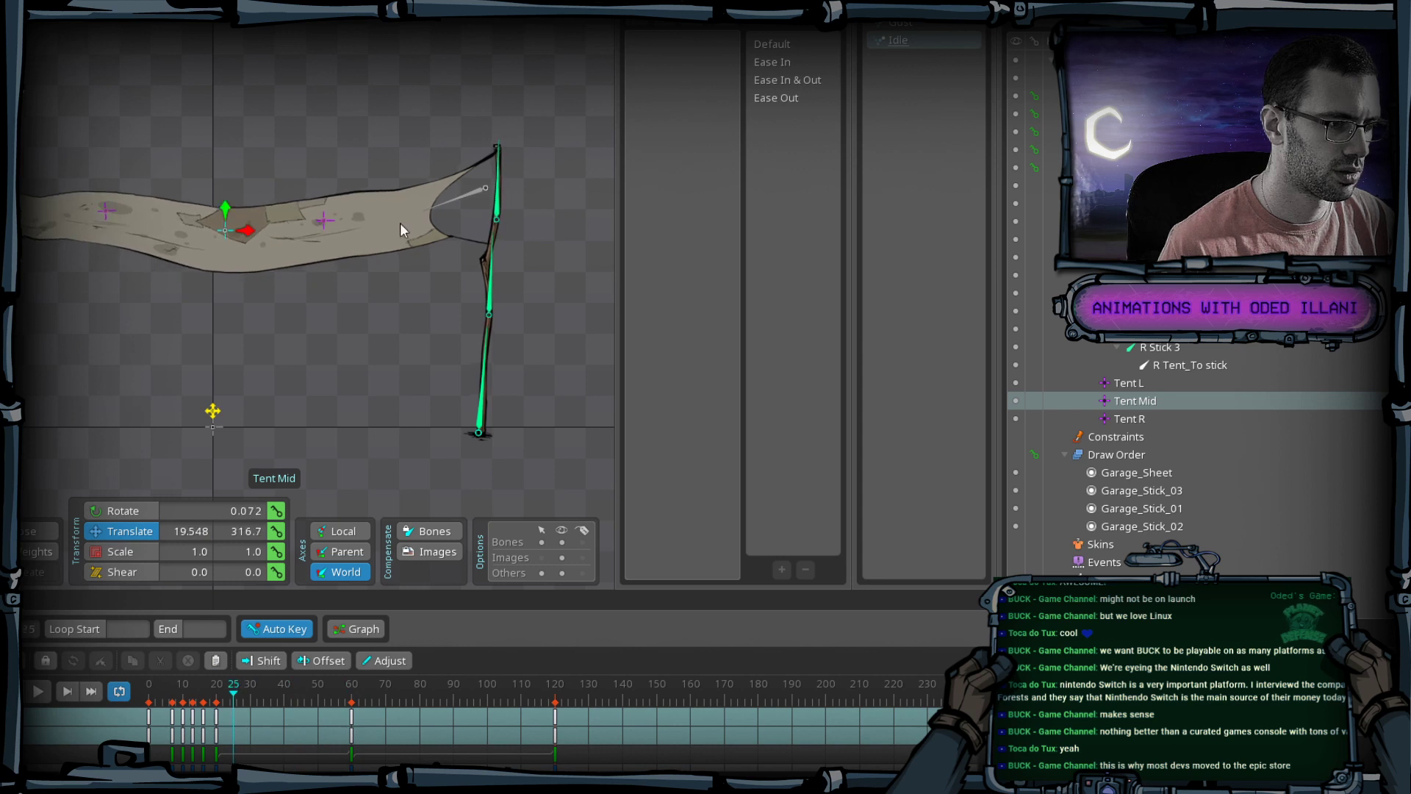
{"action": "left_click", "coordinate": [321, 218]}
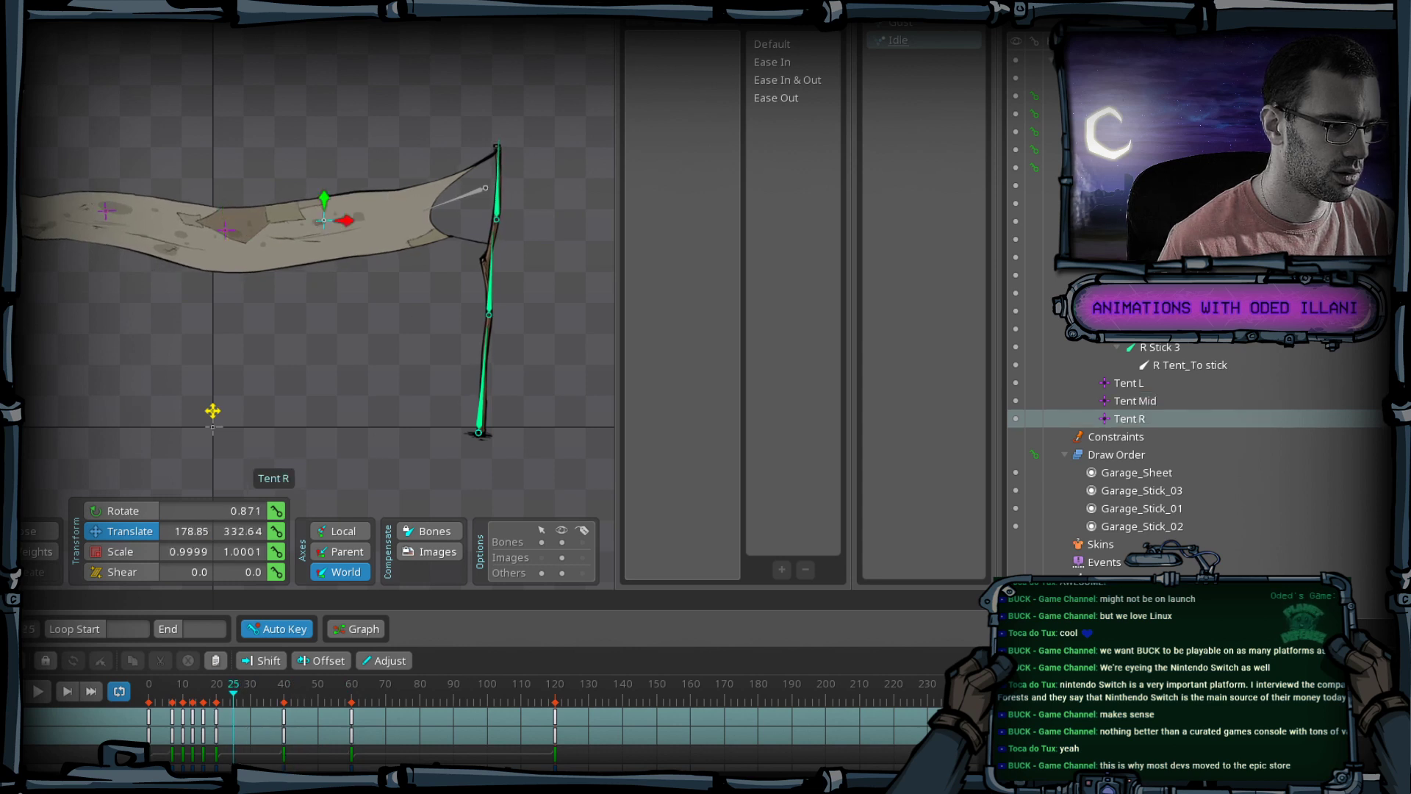
{"action": "left_click", "coordinate": [287, 717]}
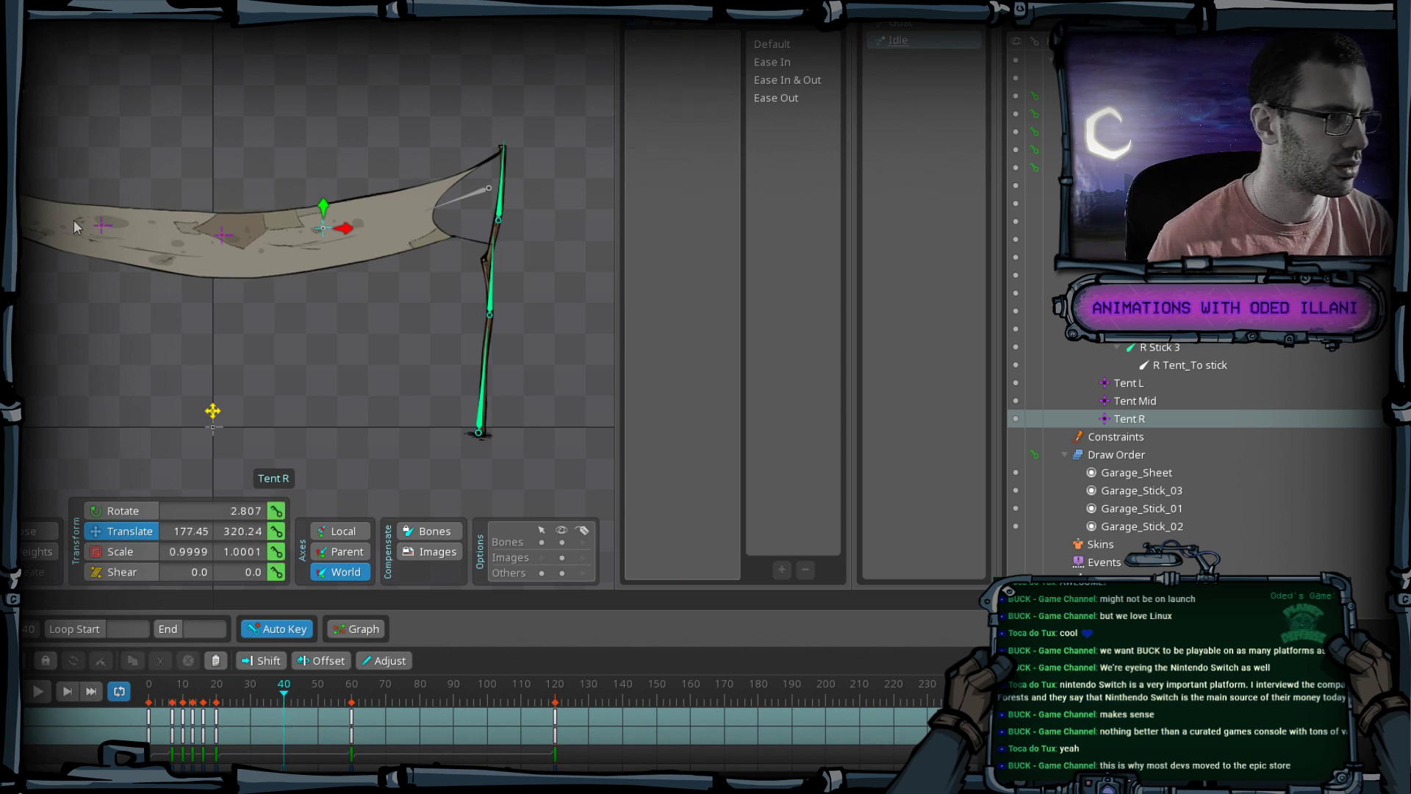
Try deleting the Tent L bone's key at frame 40 and scrub through the motion.
{"action": "left_click", "coordinate": [103, 225]}
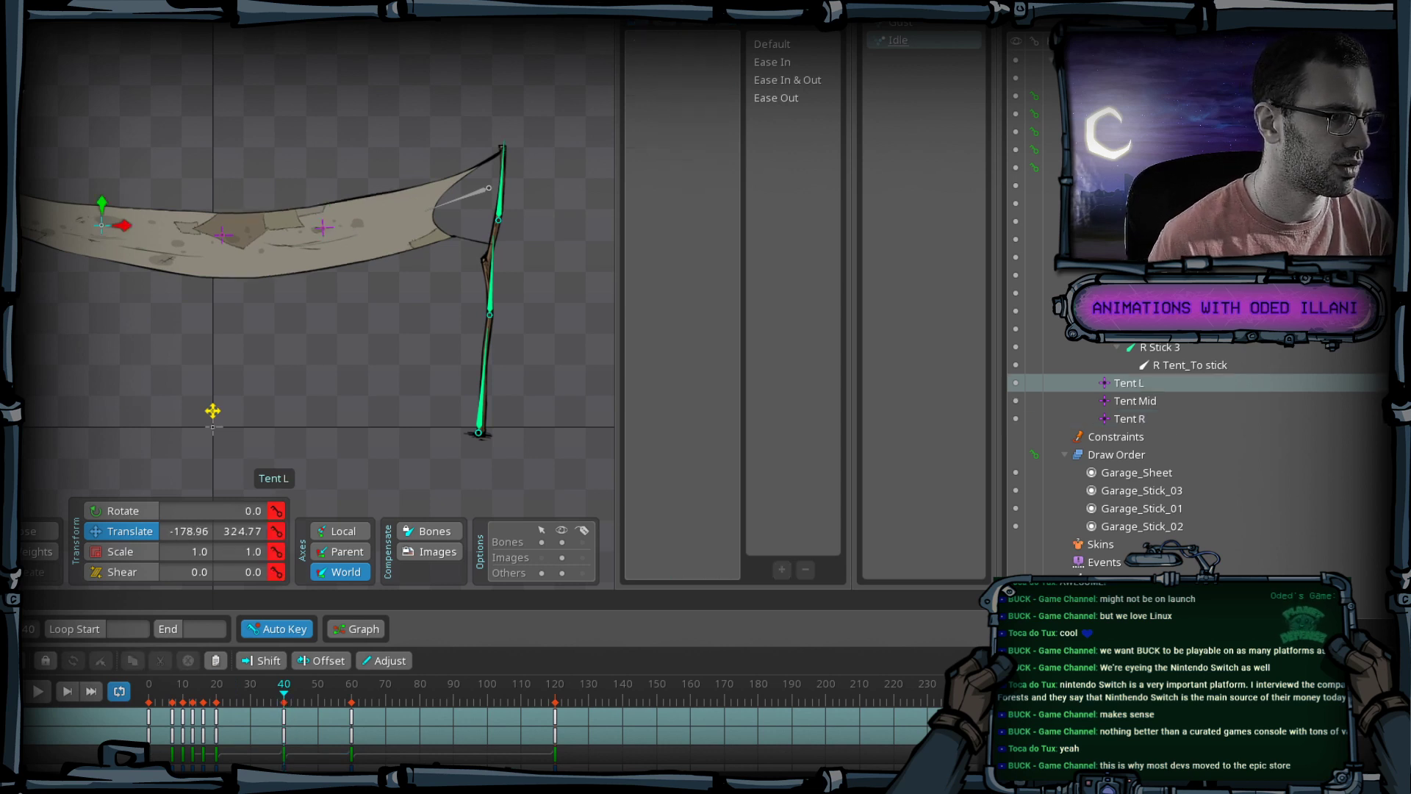
{"action": "left_click", "coordinate": [286, 715]}
{"action": "left_click_drag", "start_coordinate": [271, 691], "coordinate": [283, 724]}
{"action": "left_click_drag", "start_coordinate": [215, 687], "coordinate": [179, 691]}
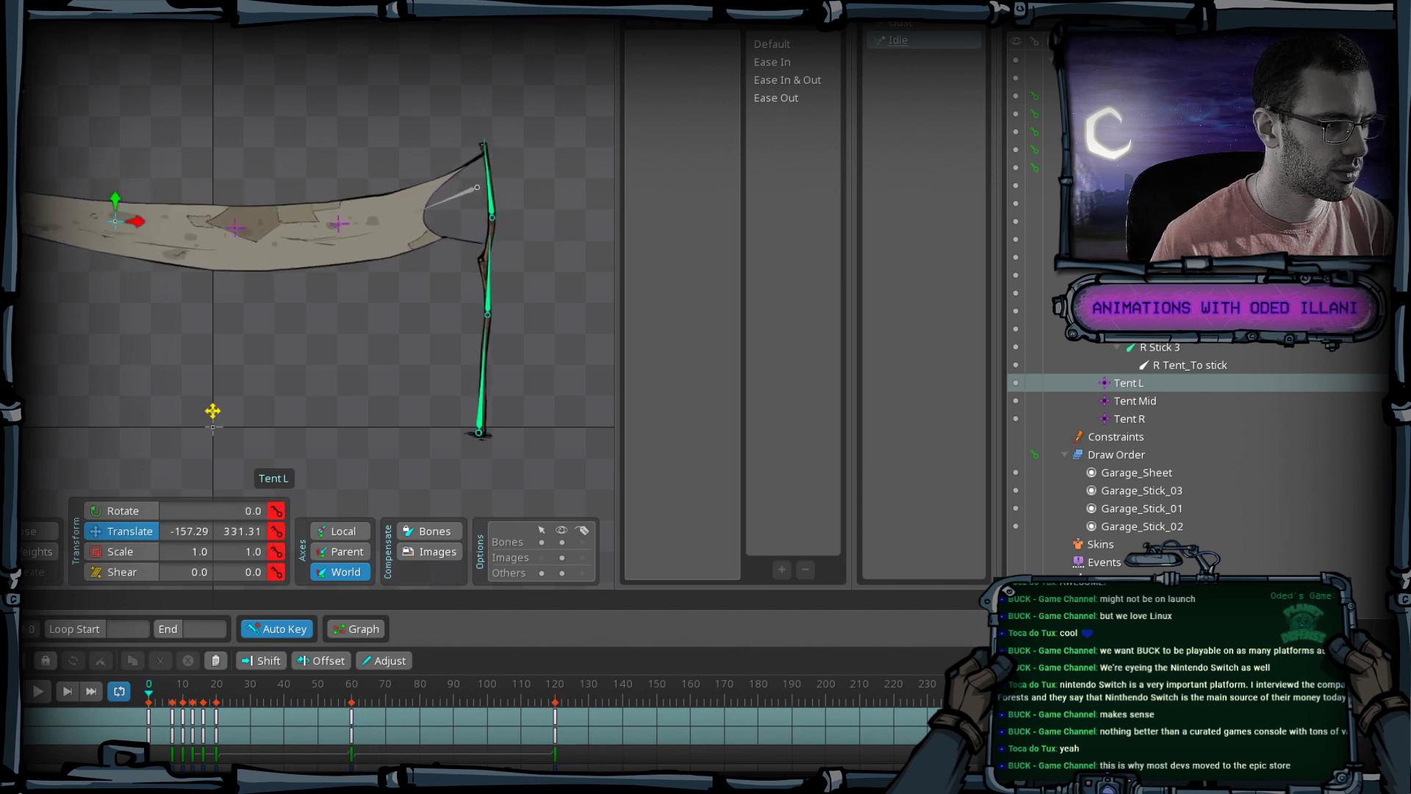
Play back the Idle animation from frame 0 to examine the sheet without Tent L's frame 40 key.
{"action": "left_click", "coordinate": [39, 691]}
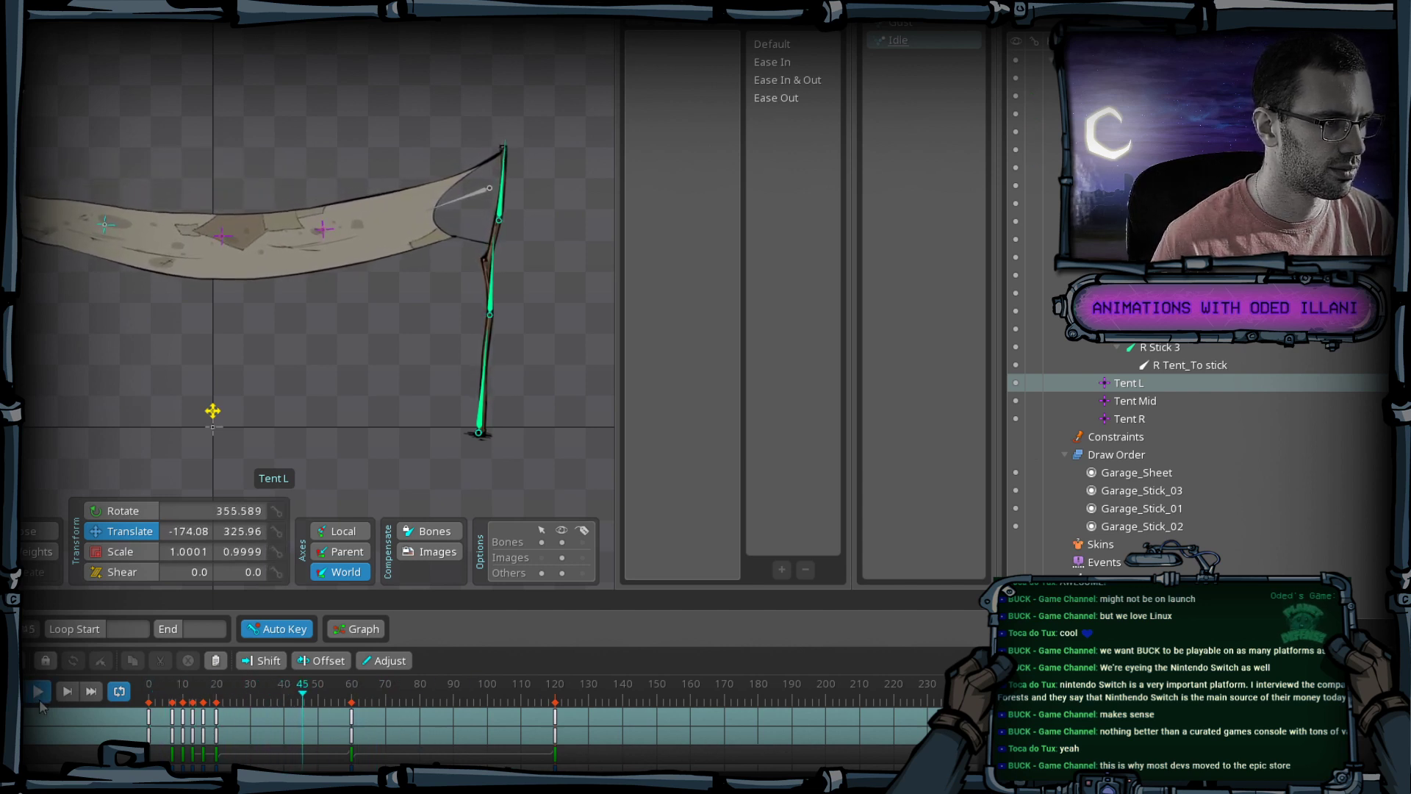
{"action": "left_click", "coordinate": [39, 702]}
{"action": "left_click", "coordinate": [38, 691]}
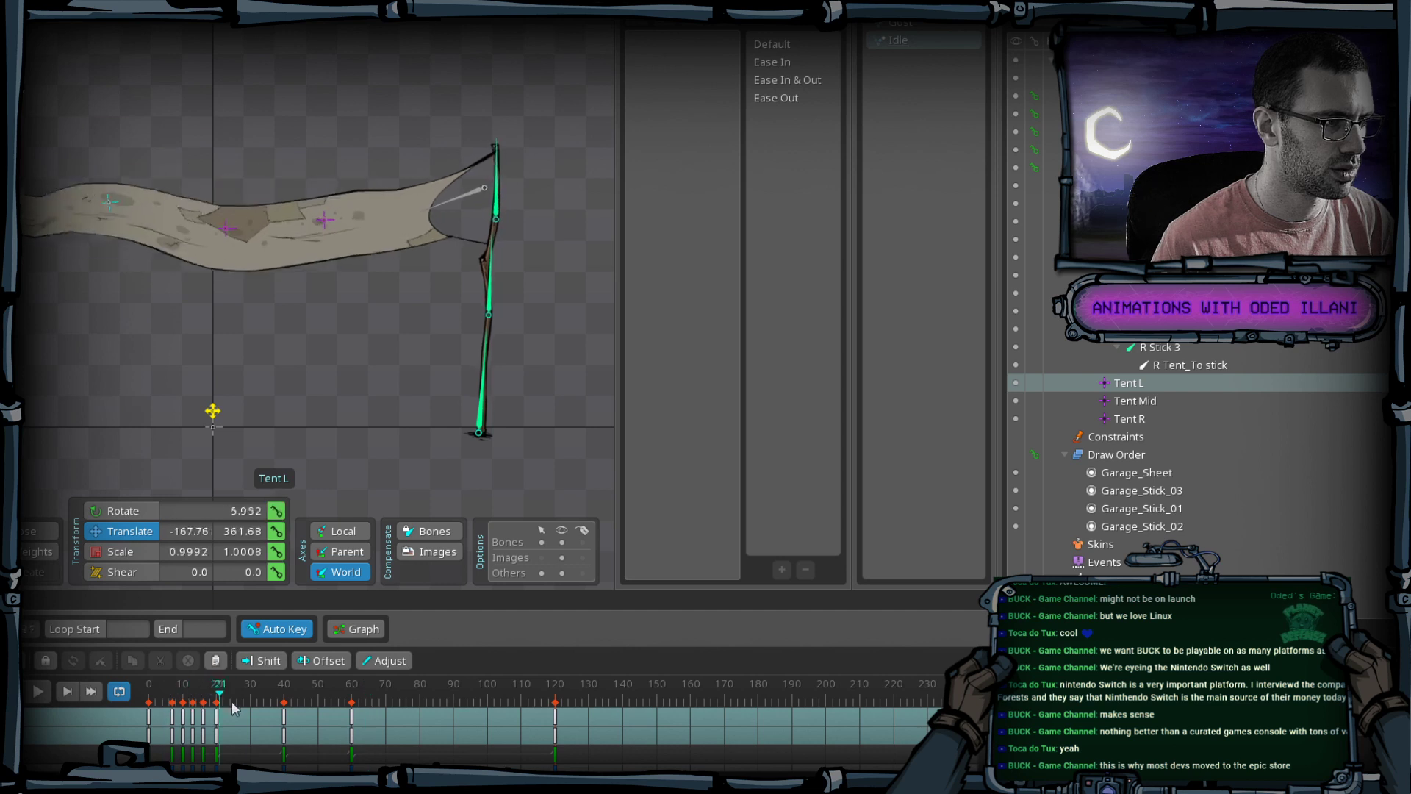
Scrub the timeline, play the looping Idle animation from frame 0 to review the sheet's wave, and save the project.
{"action": "left_click", "coordinate": [364, 709]}
{"action": "left_click_drag", "start_coordinate": [365, 710], "coordinate": [38, 697]}
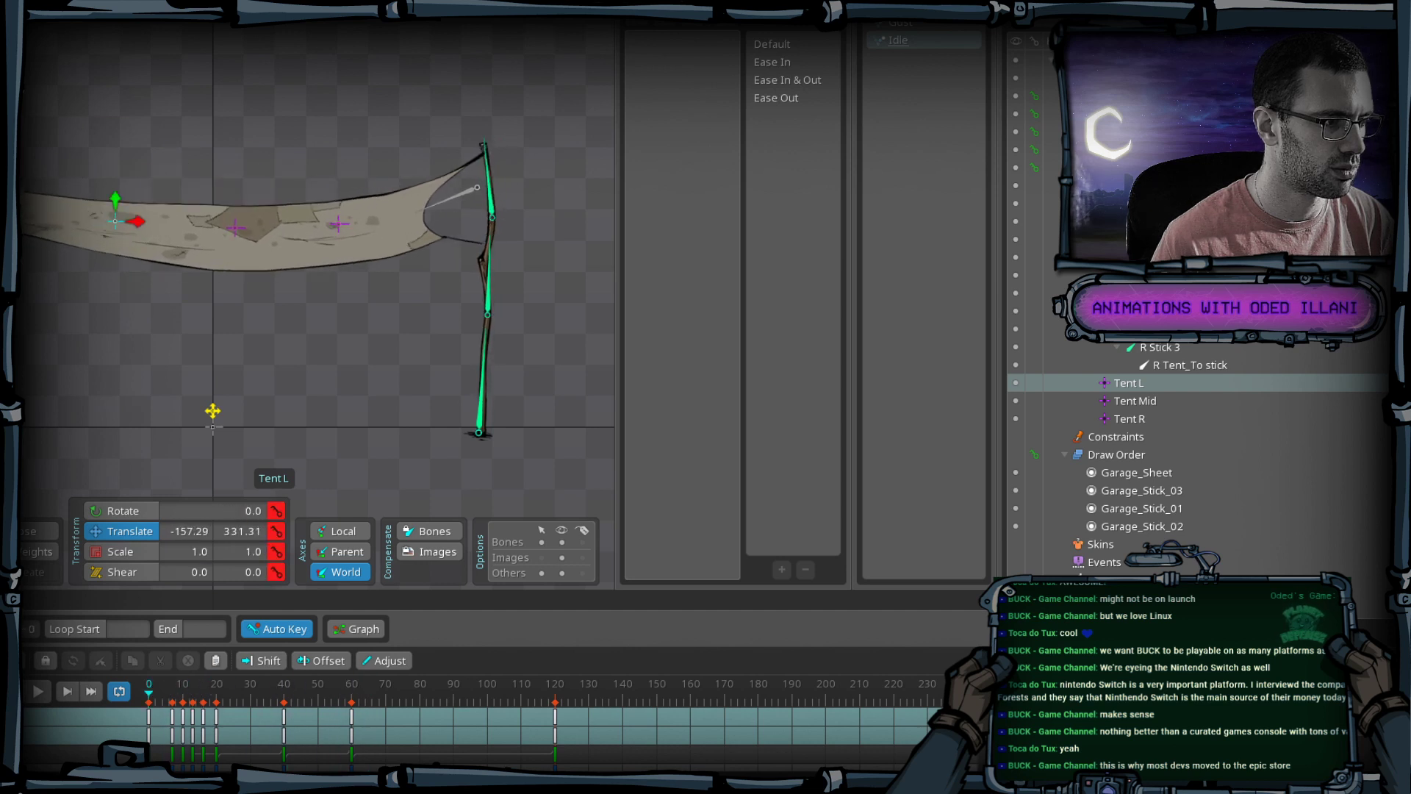
{"action": "left_click", "coordinate": [40, 694]}
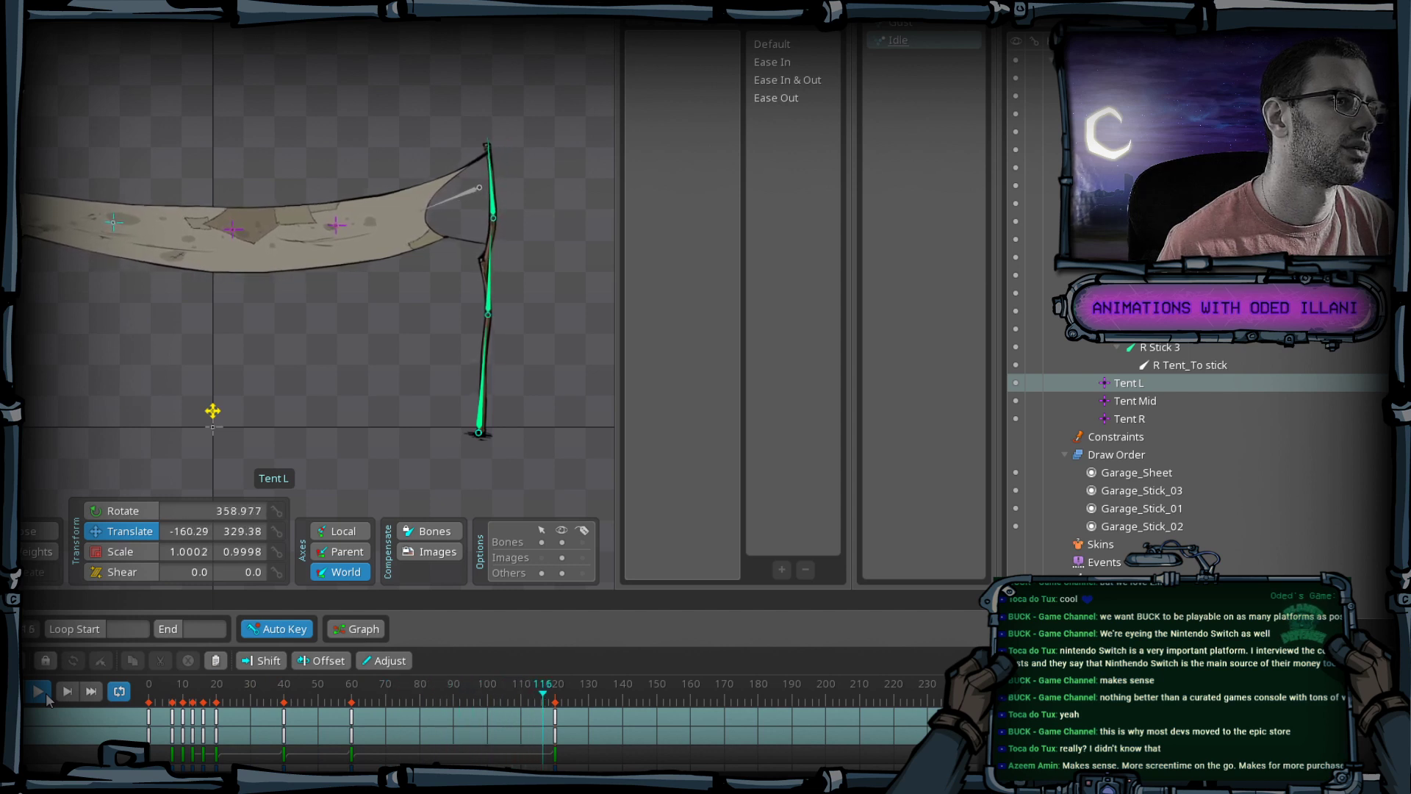
{"action": "left_click", "coordinate": [49, 700]}
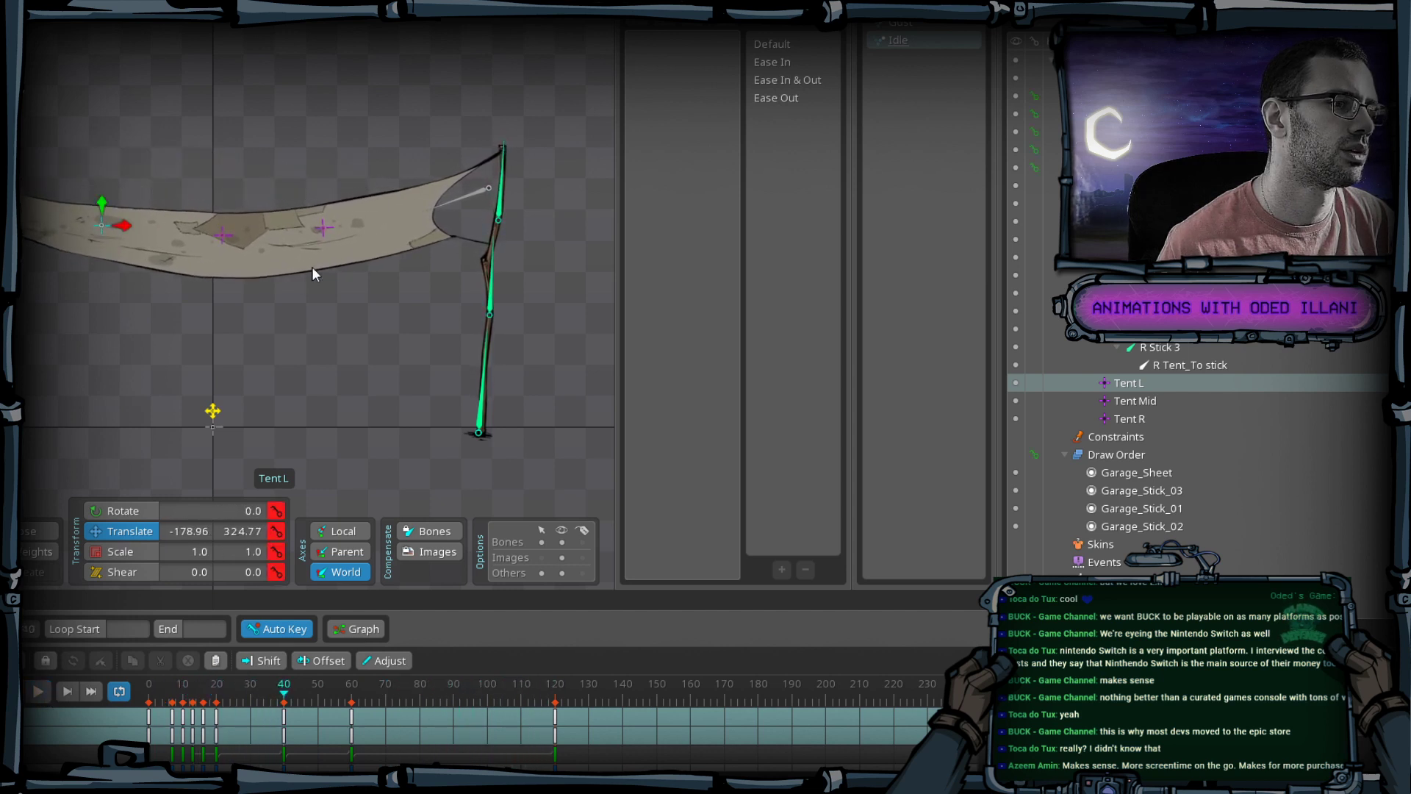
{"action": "key", "text": "ctrl+s"}
Examine the keys of the L Stick 3 and R Stick 3 bones and their pose at frame 0.
{"action": "left_click_drag", "start_coordinate": [127, 288], "coordinate": [175, 306]}
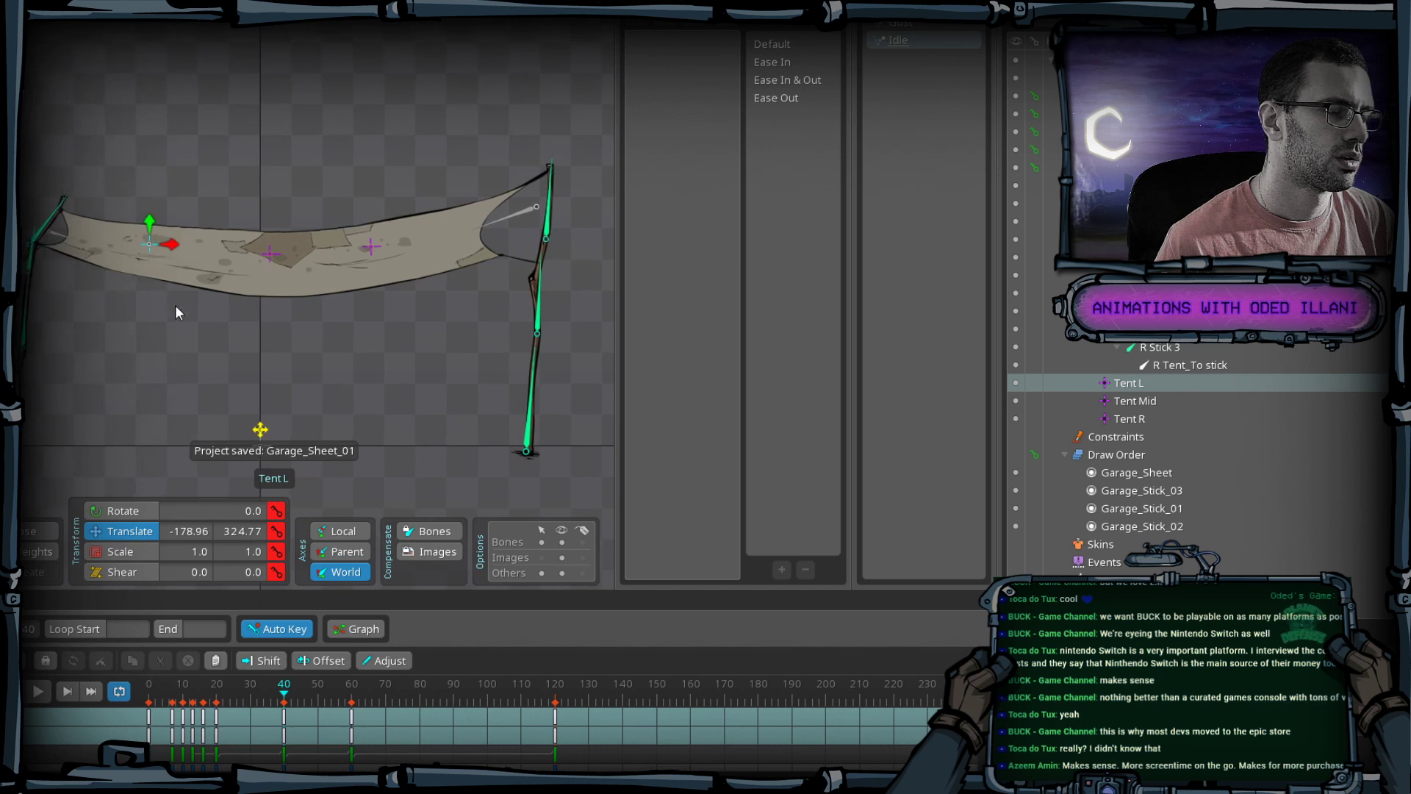
{"action": "left_click", "coordinate": [31, 265]}
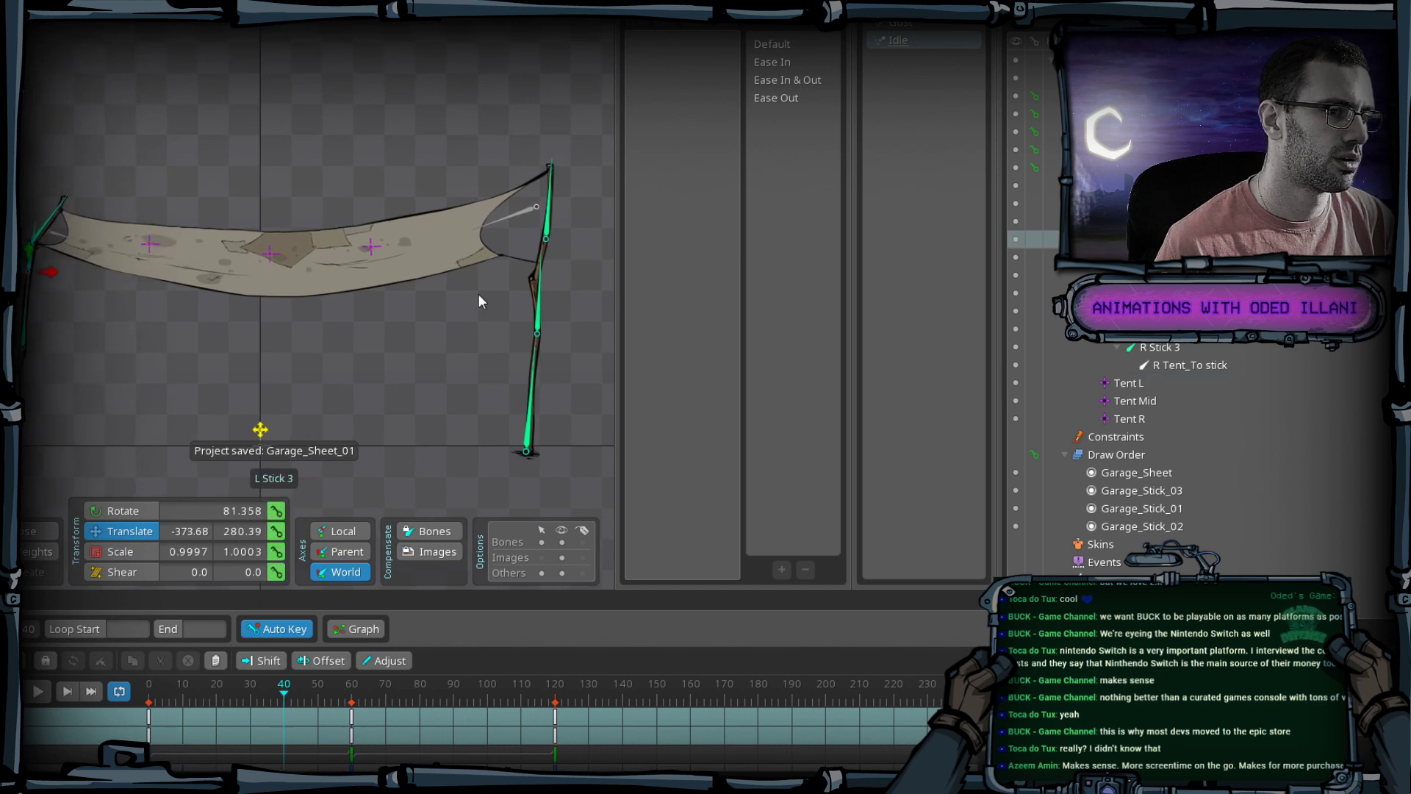
{"action": "left_click", "coordinate": [545, 224], "text": "ctrl"}
{"action": "left_click_drag", "start_coordinate": [177, 726], "coordinate": [135, 697]}
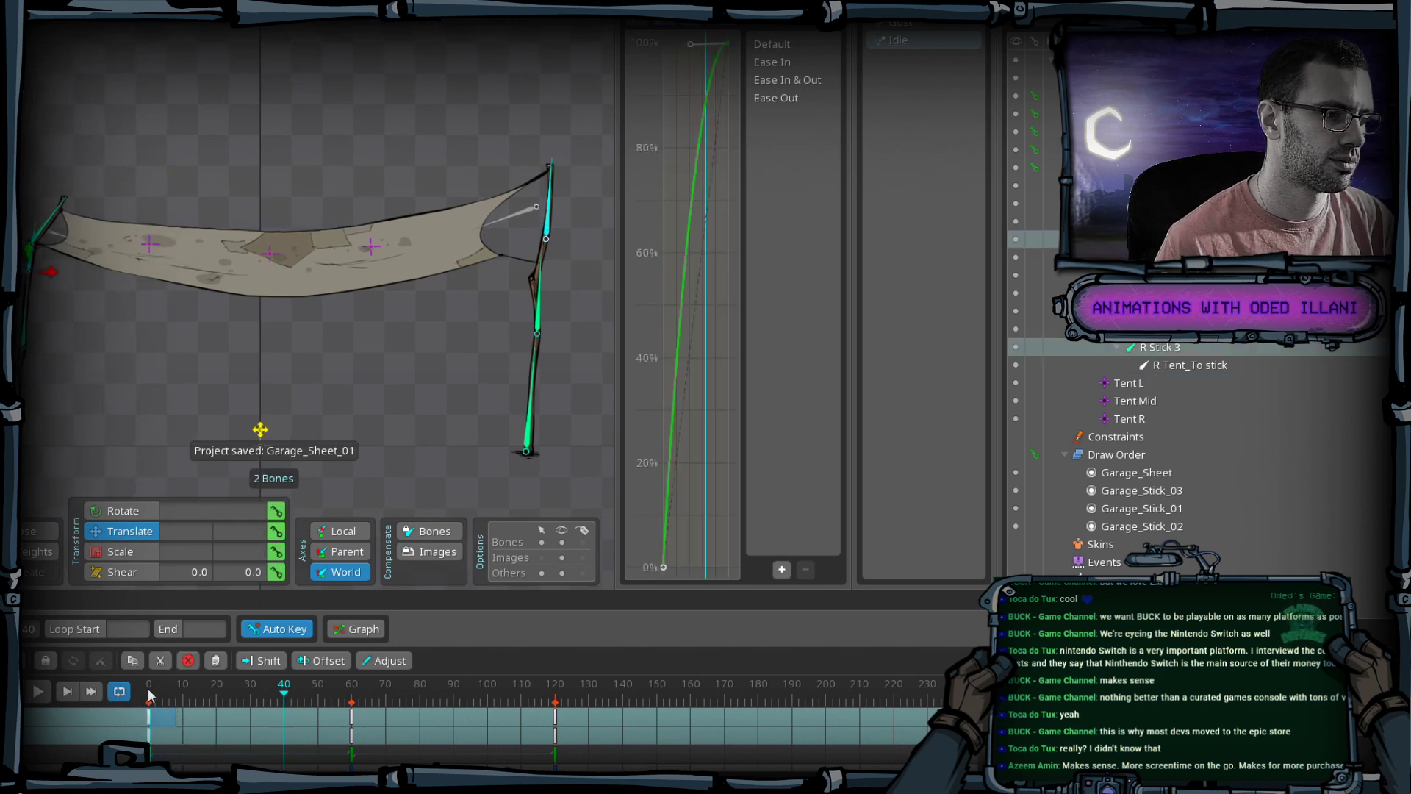
{"action": "left_click", "coordinate": [128, 707]}
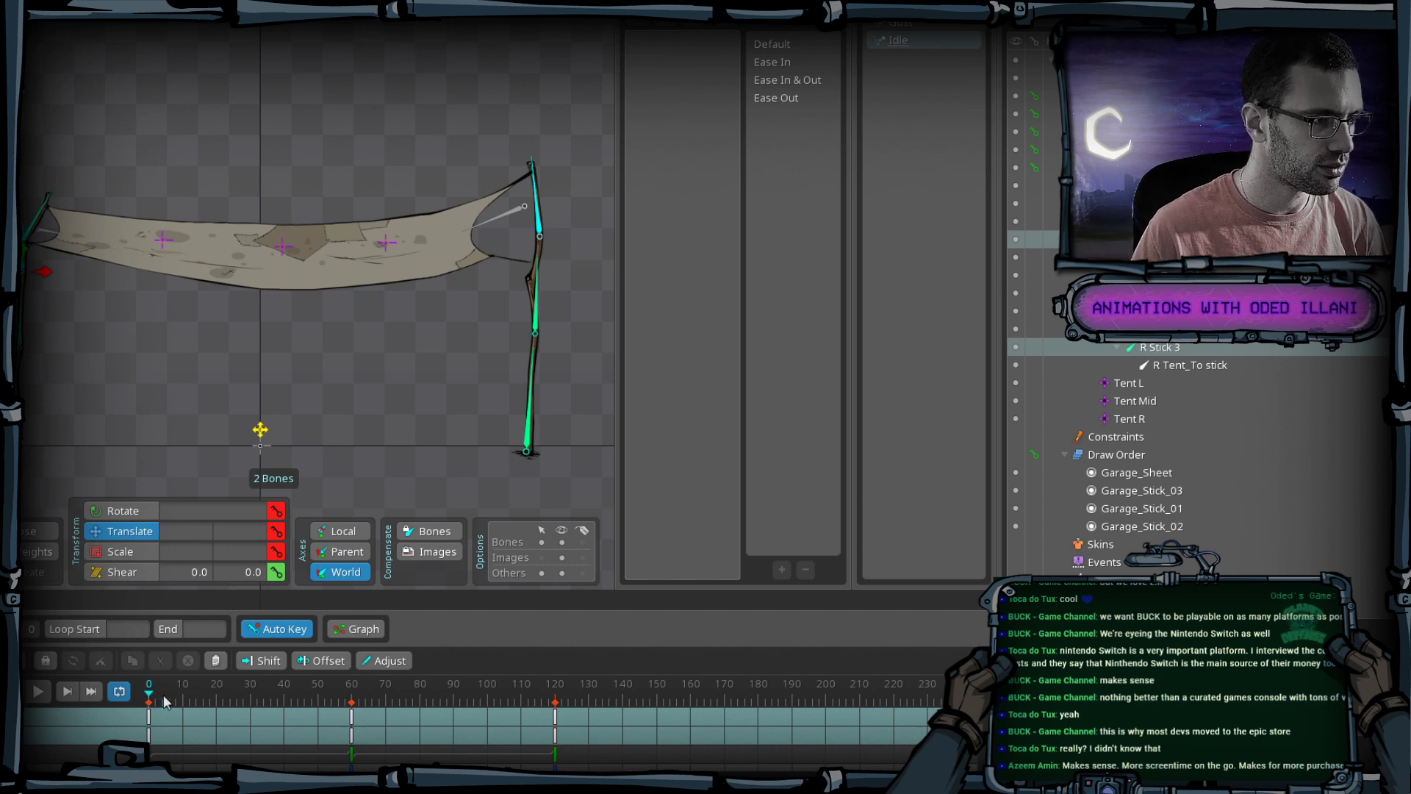
{"action": "mouse_move", "coordinate": [131, 691]}
{"action": "left_mouse_down"}
{"action": "mouse_move", "coordinate": [182, 697]}
{"action": "mouse_move", "coordinate": [147, 697]}
{"action": "left_mouse_up"}
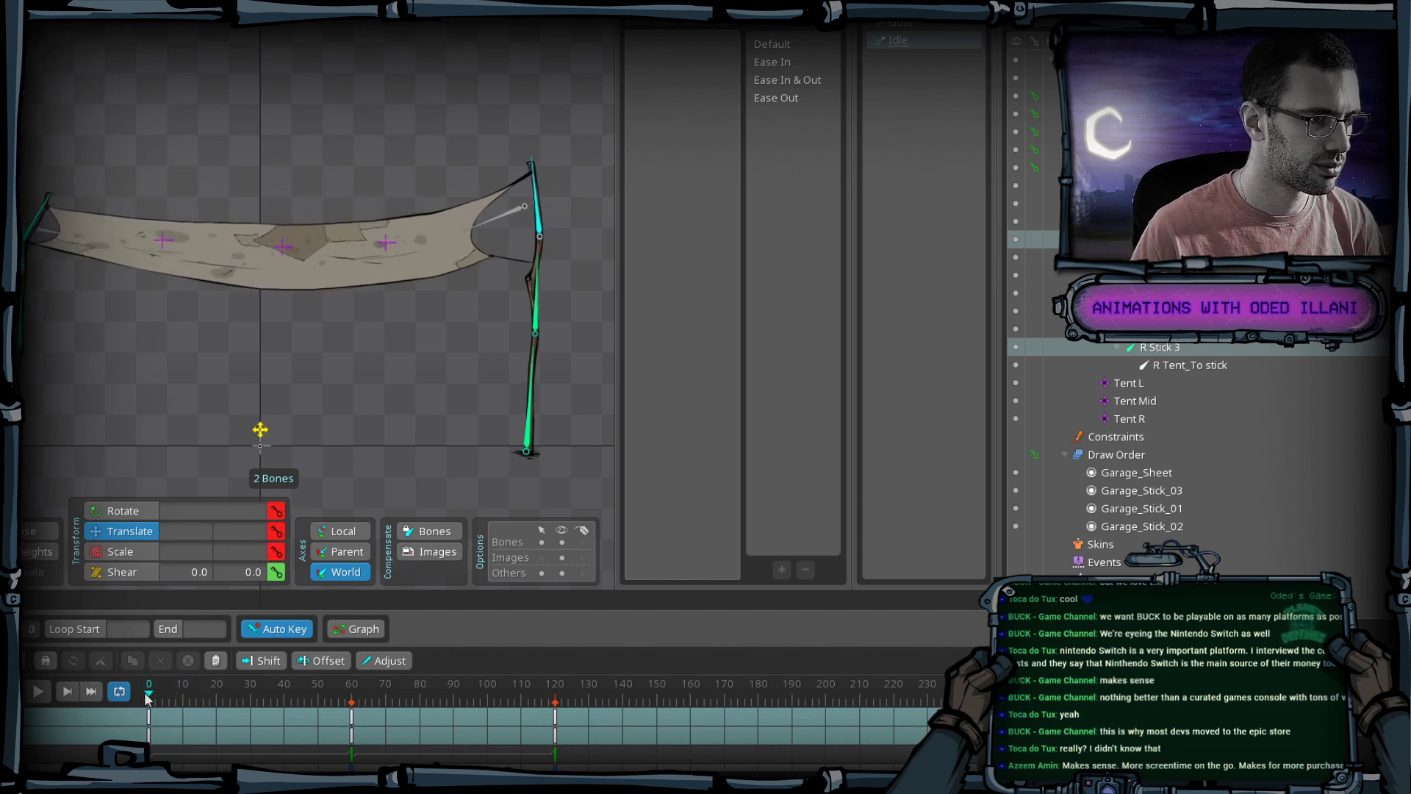
Compare the keys of R Stick 1, Tent Mid and Root_Anim at frames 0, 20 and 60.
{"action": "left_click", "coordinate": [531, 416]}
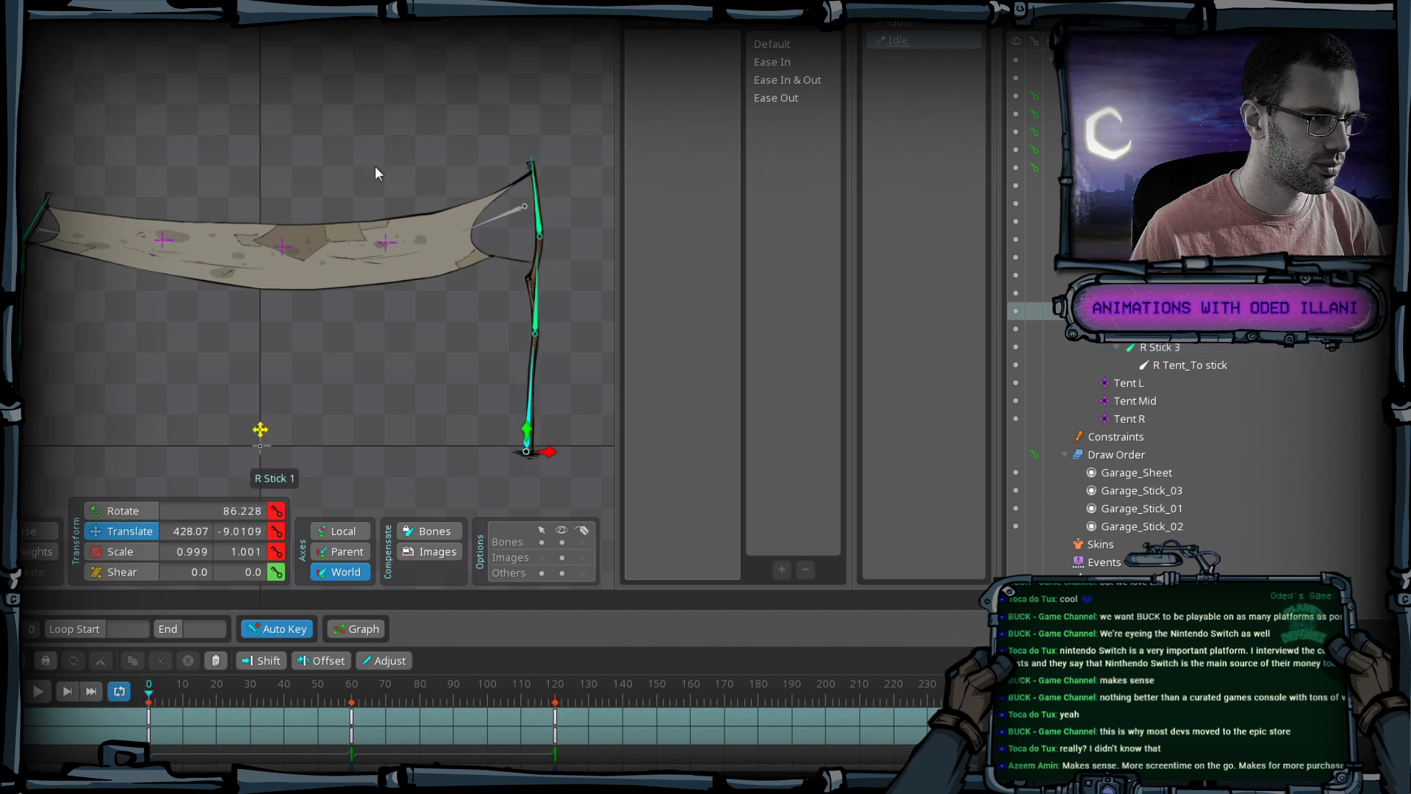
{"action": "left_click", "coordinate": [281, 247], "text": "ctrl"}
{"action": "left_click_drag", "start_coordinate": [217, 693], "coordinate": [354, 700]}
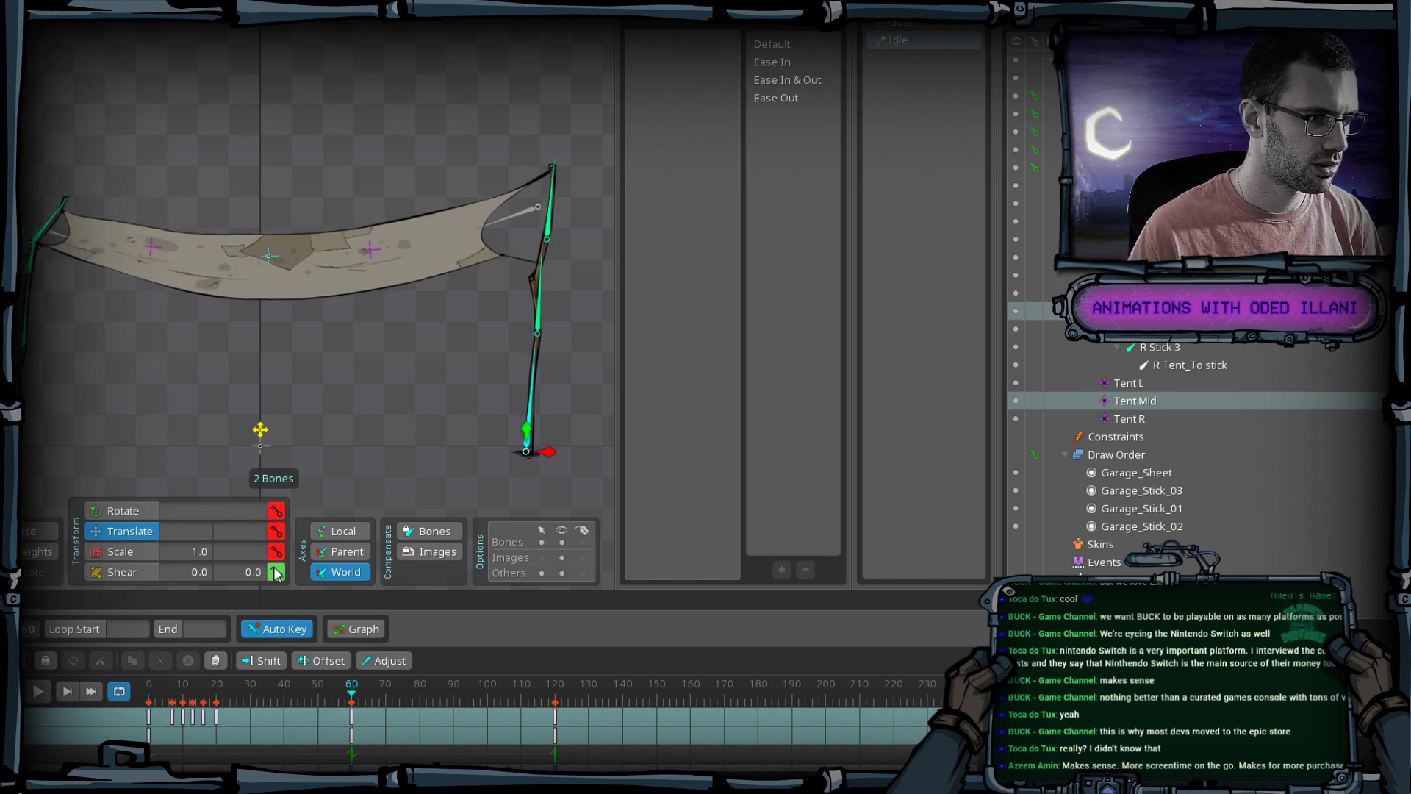
{"action": "left_click", "coordinate": [264, 431]}
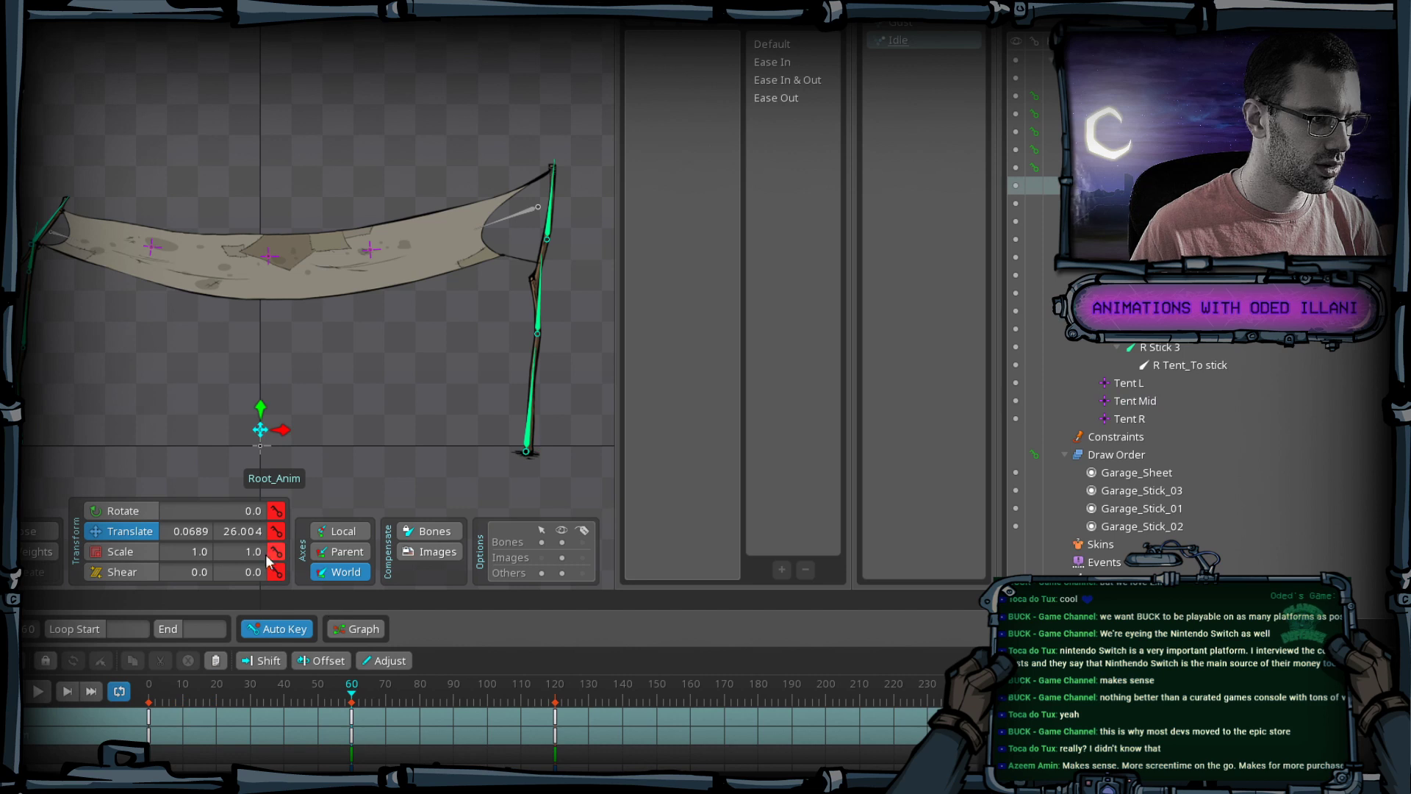
{"action": "left_click", "coordinate": [149, 703]}
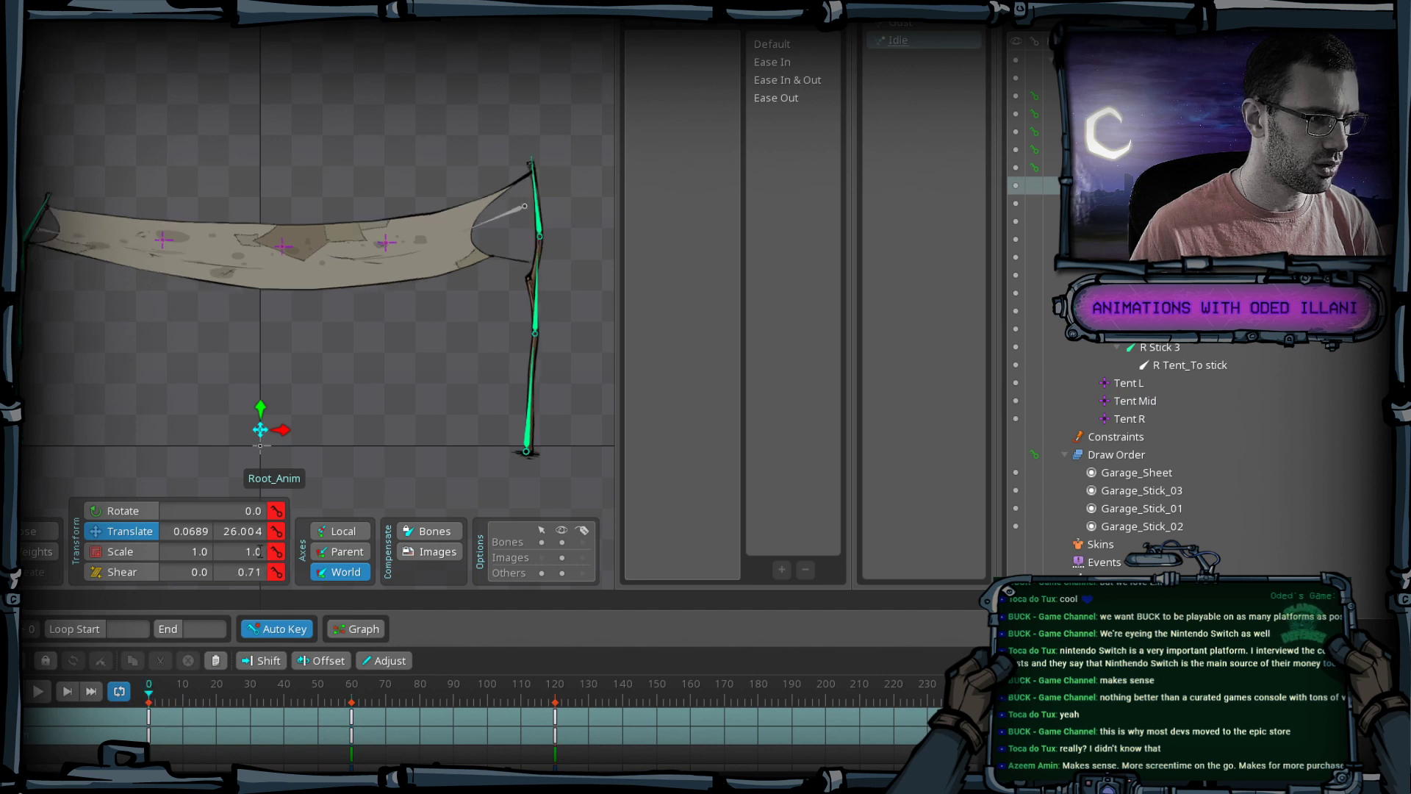
{"action": "left_click", "coordinate": [282, 248], "text": "ctrl"}
{"action": "left_click", "coordinate": [217, 700]}
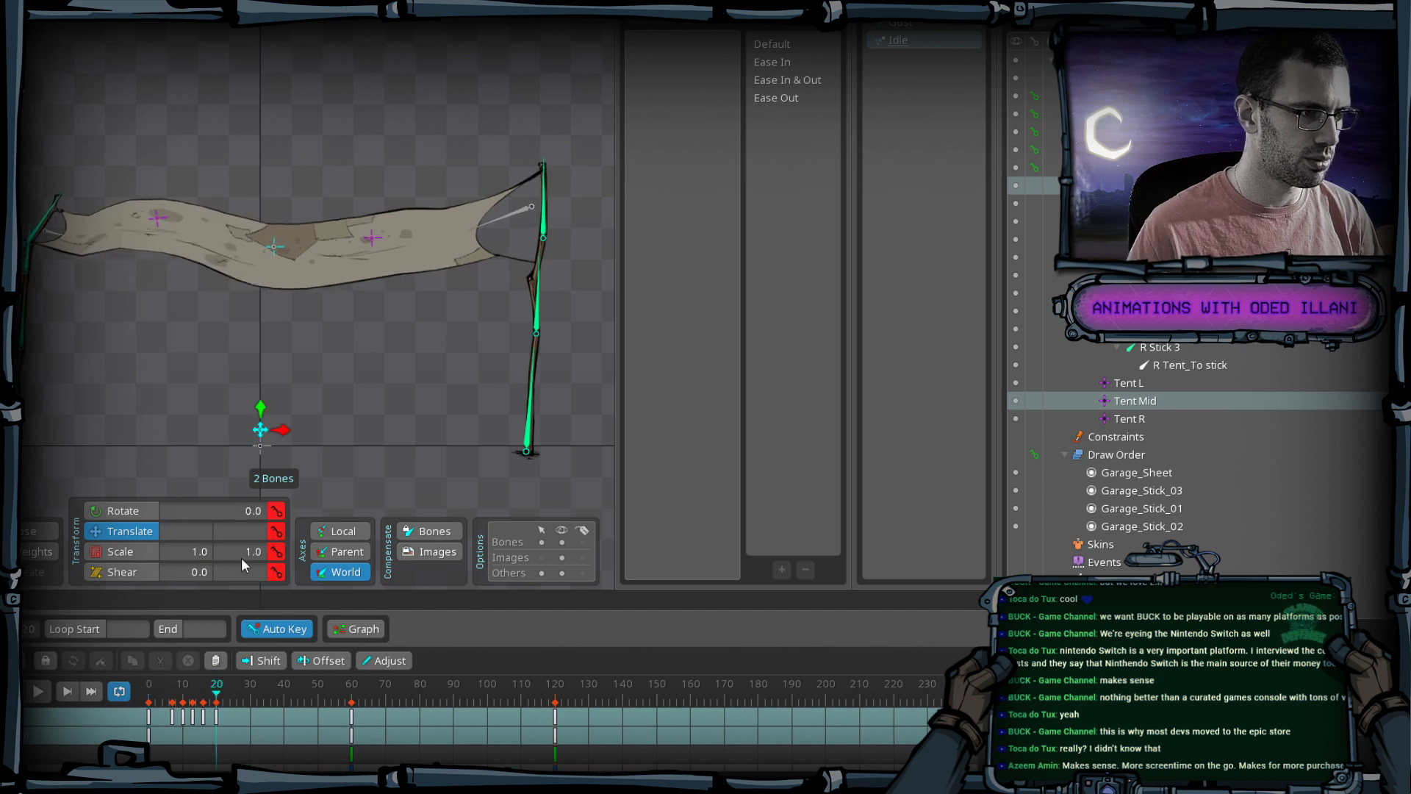
Key the Root_Anim bone's scale at frame 20, stretching it vertically to about 1.0524.
{"action": "left_click", "coordinate": [275, 248]}
{"action": "left_click", "coordinate": [260, 429]}
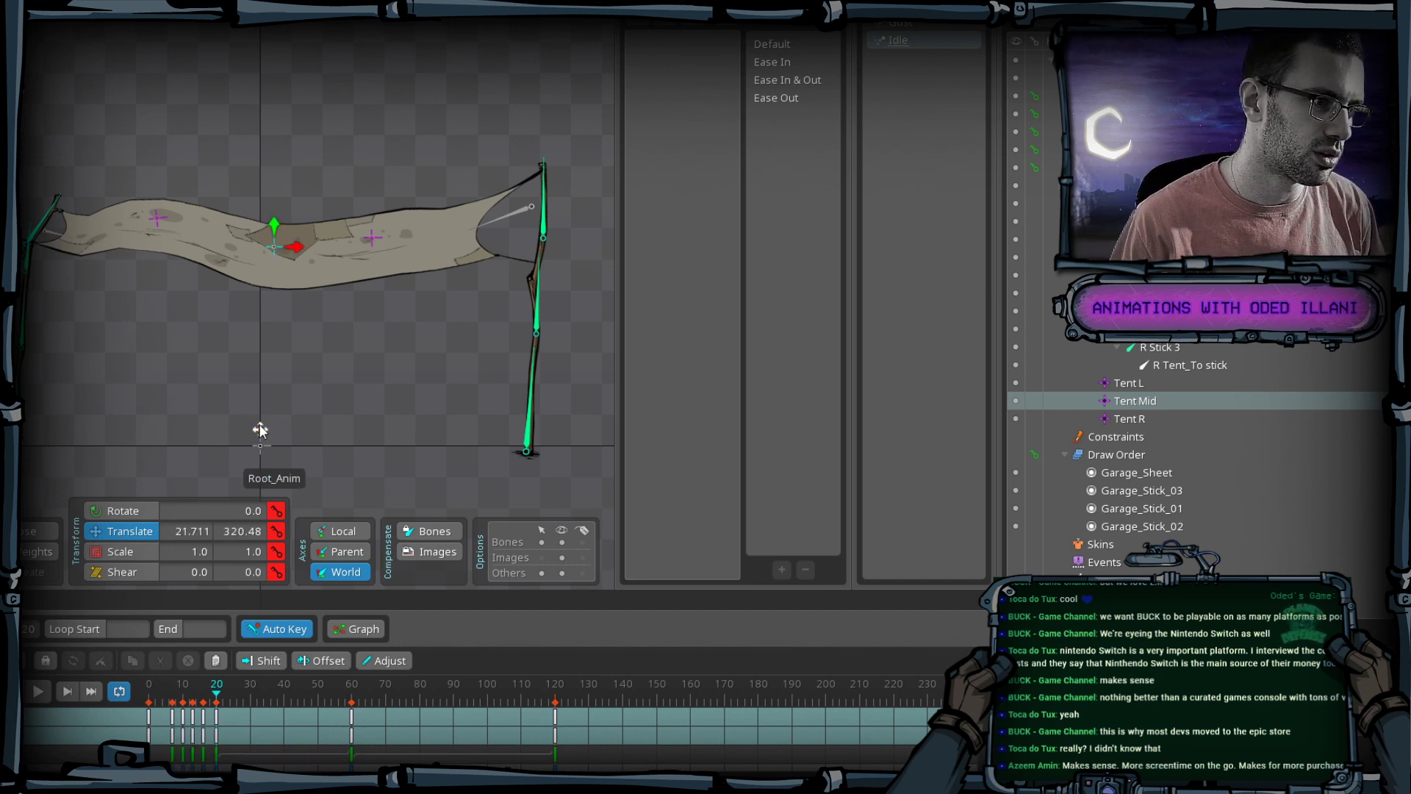
{"action": "left_click", "coordinate": [278, 550]}
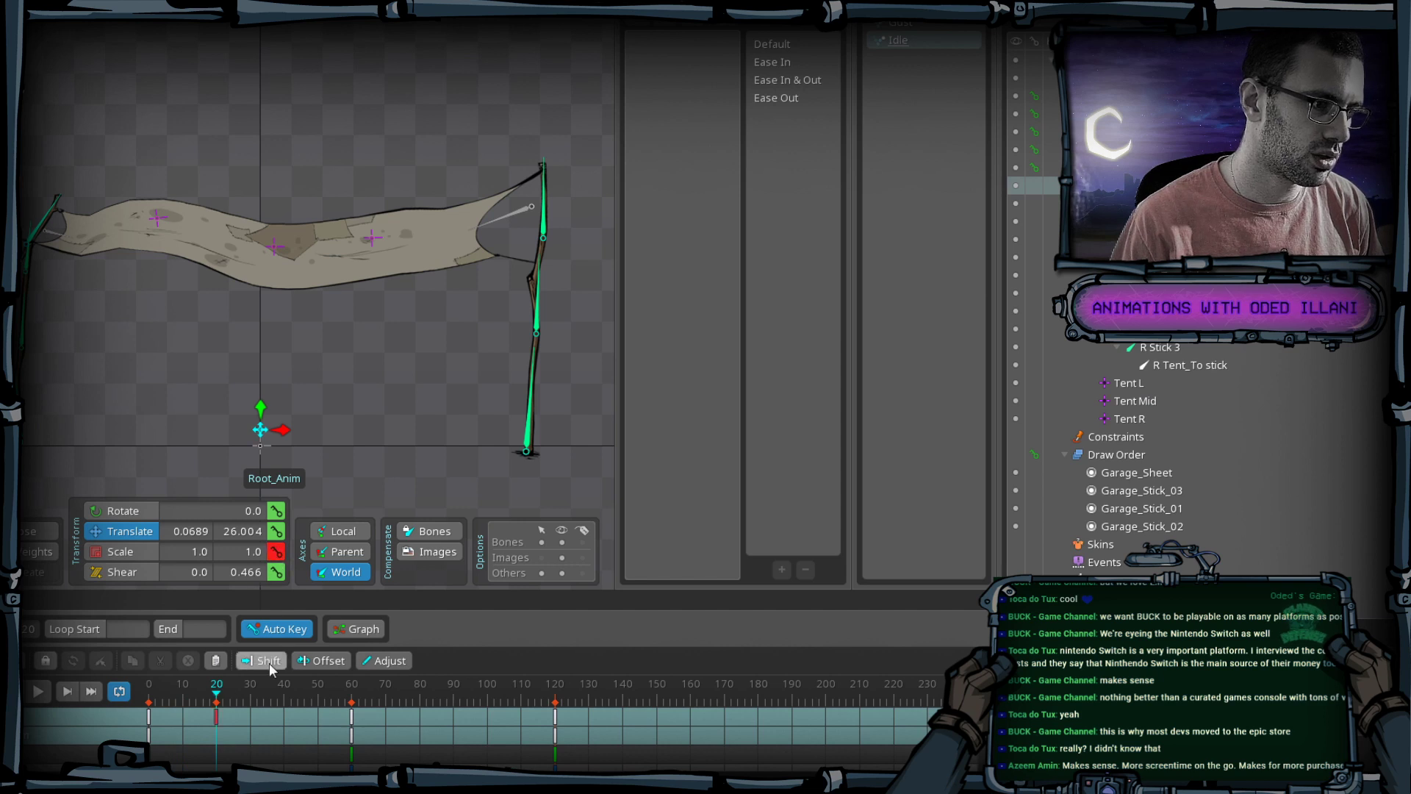
{"action": "left_click_drag", "start_coordinate": [288, 691], "coordinate": [352, 707]}
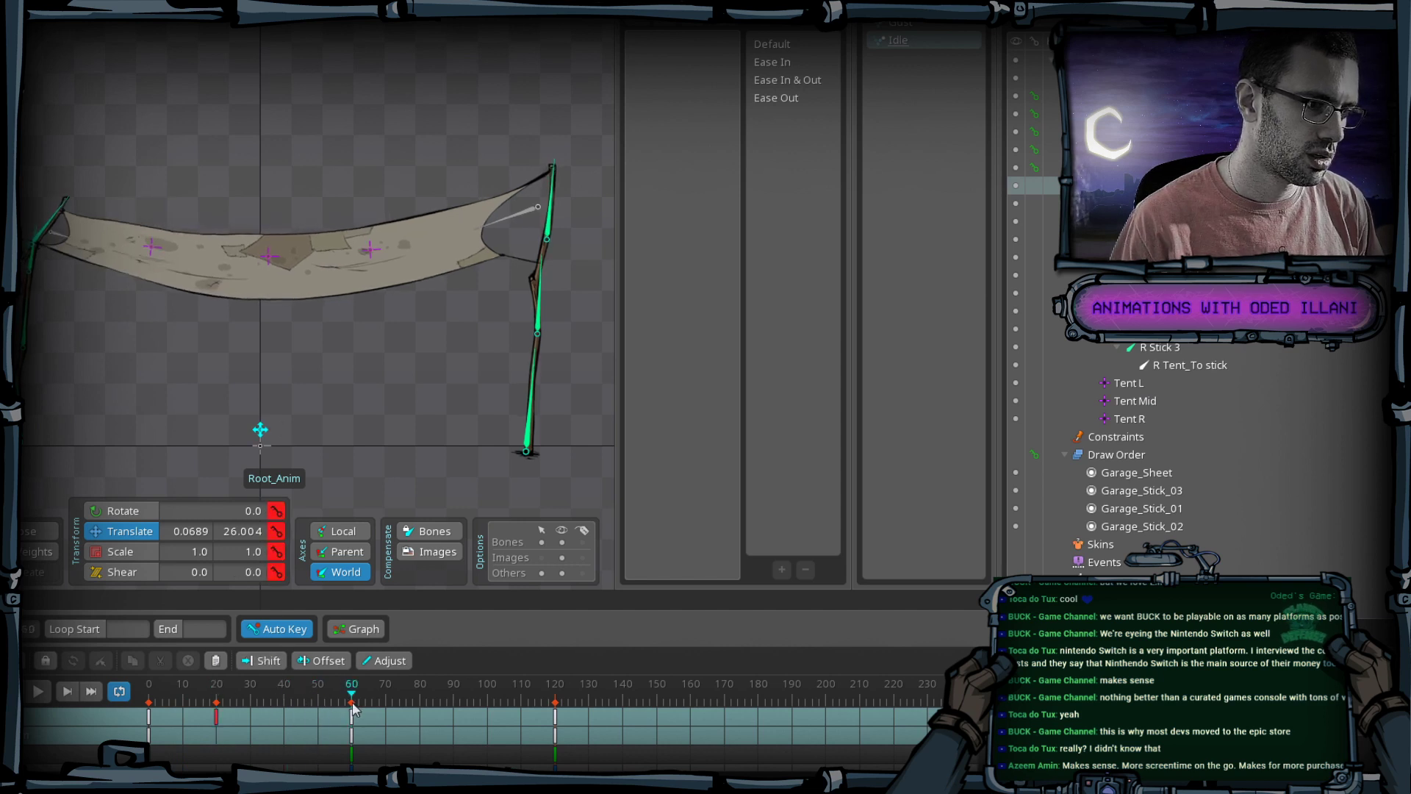
{"action": "key", "text": "Home"}
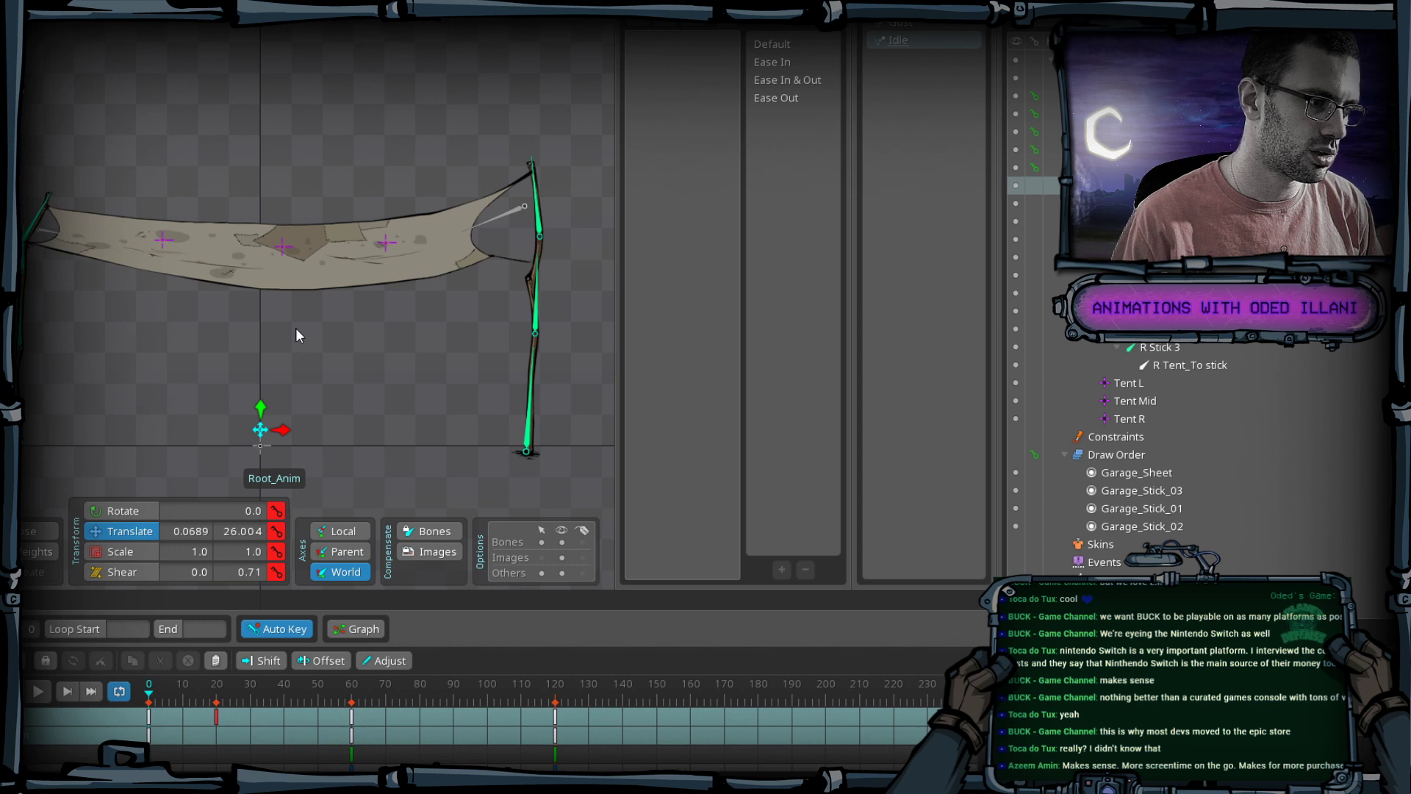
{"action": "left_click_drag", "start_coordinate": [280, 365], "coordinate": [312, 338]}
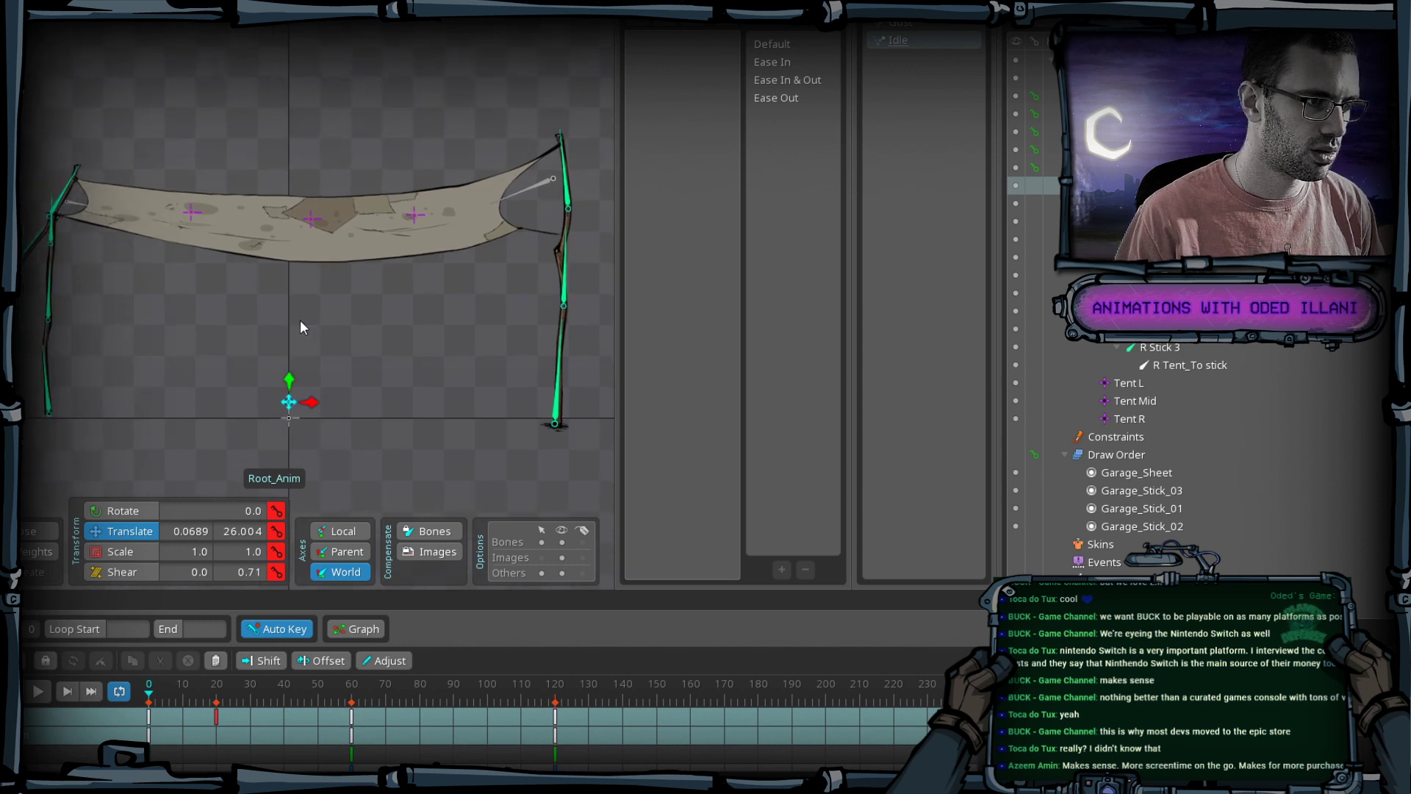
{"action": "key", "text": "ctrl+Right"}
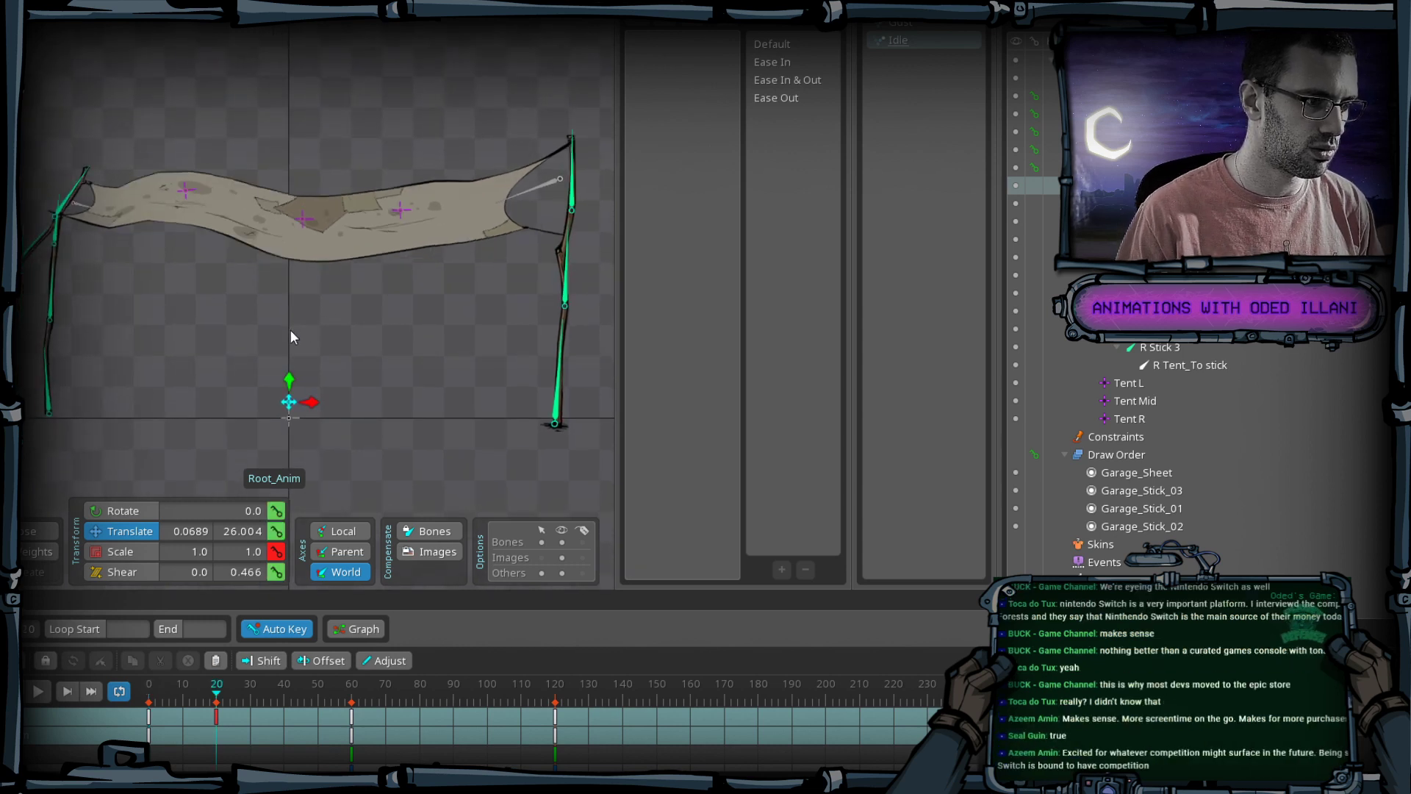
{"action": "key", "text": "s"}
{"action": "left_click_drag", "start_coordinate": [291, 371], "coordinate": [309, 402]}
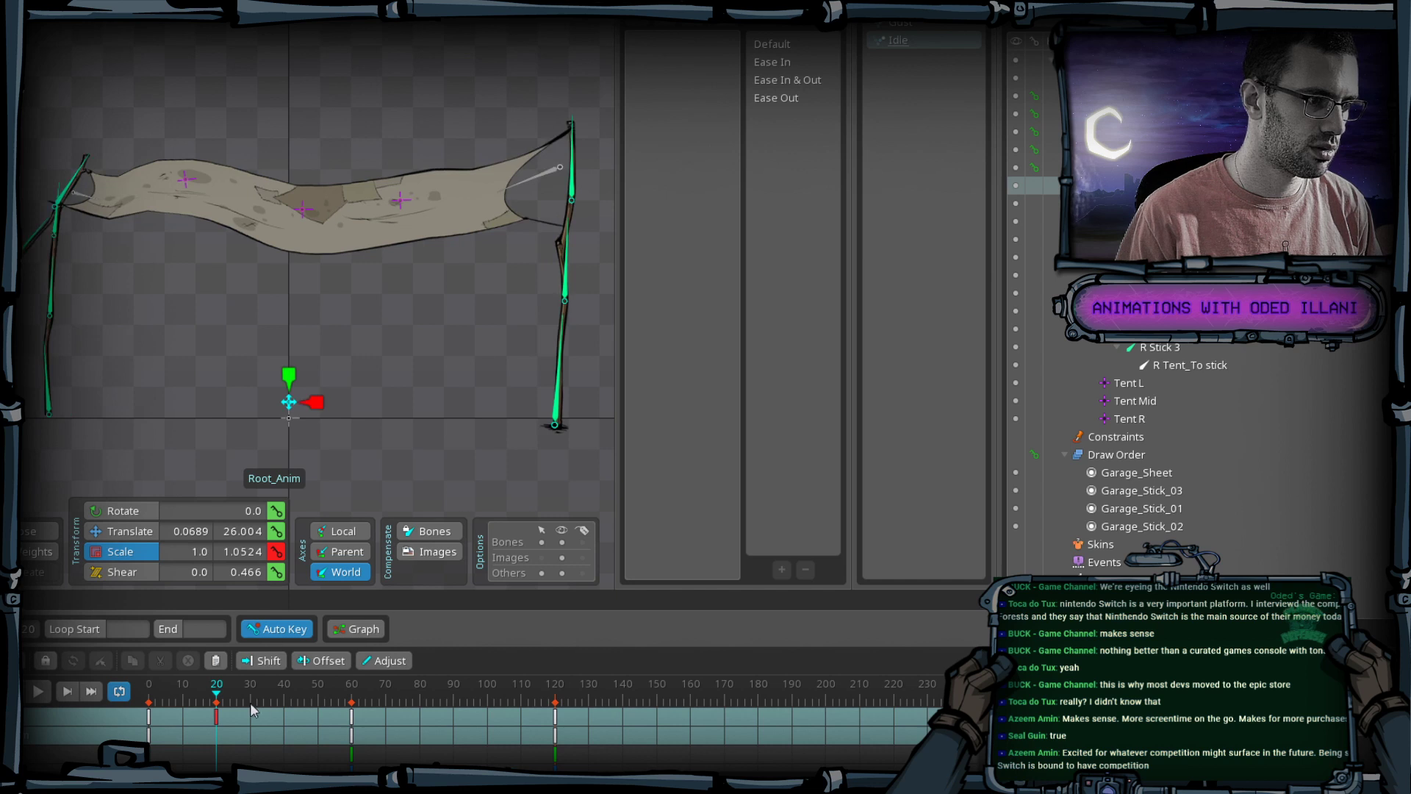
Try Ease In on Root_Anim's frame 0 keys and Ease Out on its frame 20 scale key, scrubbing through the motion.
{"action": "left_click_drag", "start_coordinate": [217, 688], "coordinate": [149, 724]}
{"action": "left_click", "coordinate": [147, 720]}
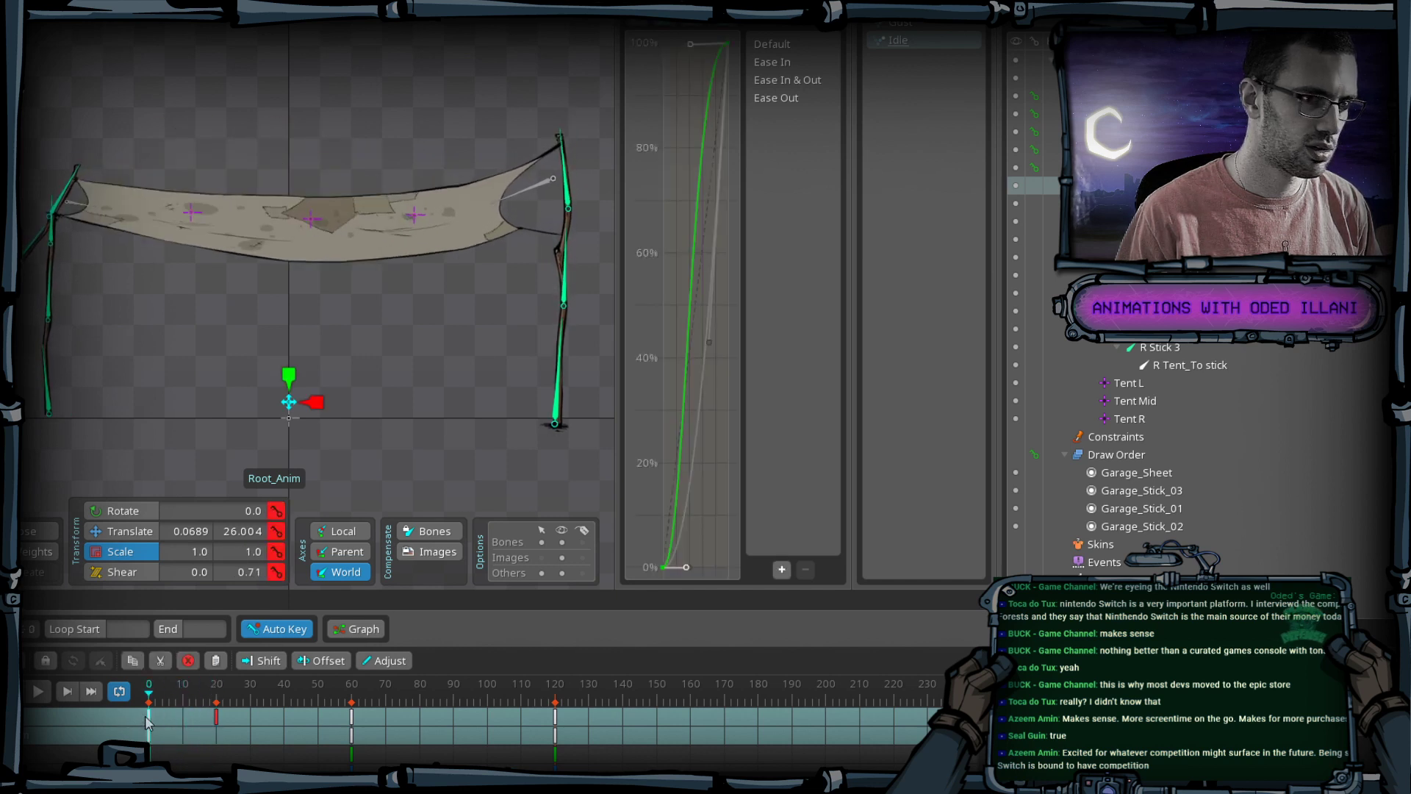
{"action": "left_click", "coordinate": [816, 62]}
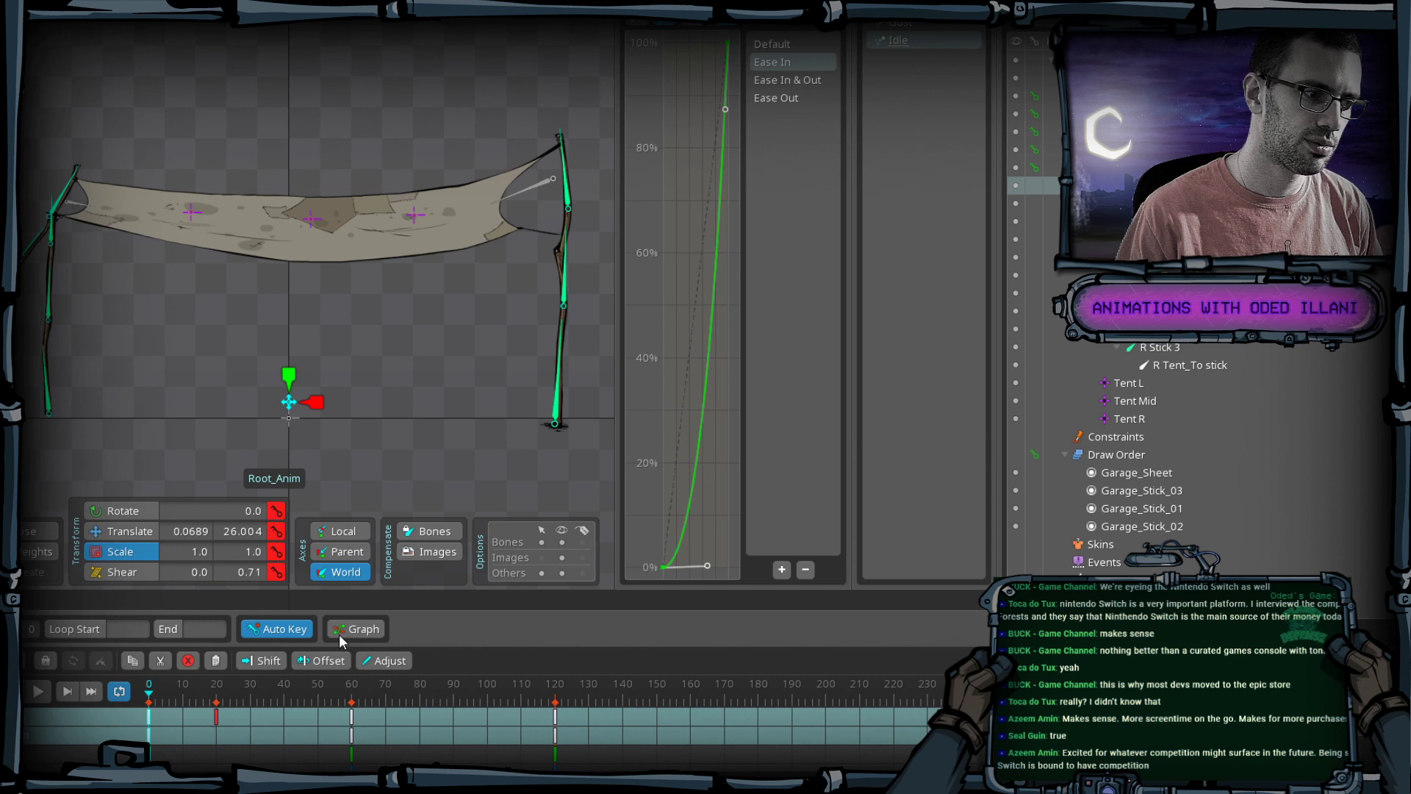
{"action": "left_click", "coordinate": [218, 725]}
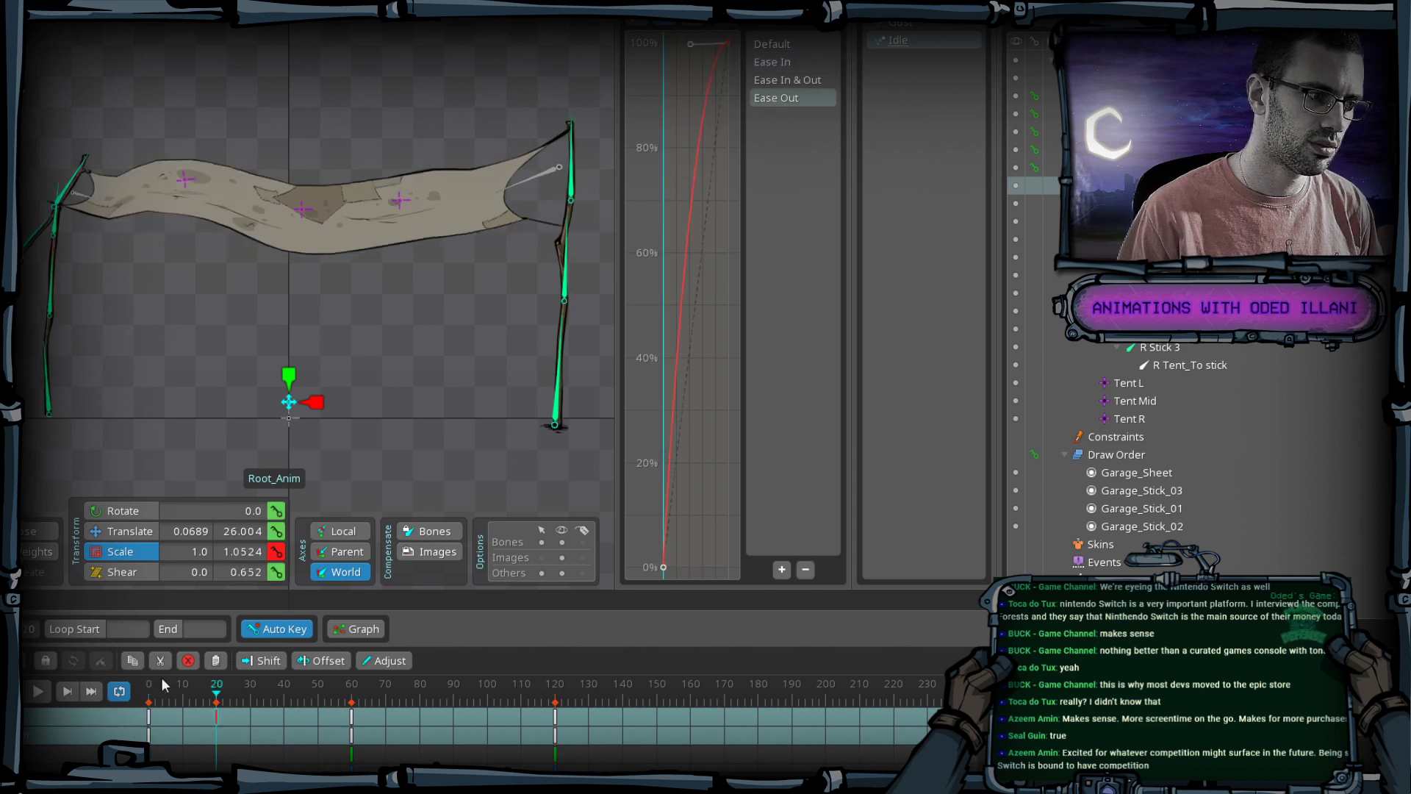
{"action": "left_click", "coordinate": [175, 707]}
{"action": "mouse_move", "coordinate": [175, 707]}
{"action": "left_mouse_down"}
{"action": "mouse_move", "coordinate": [208, 708]}
{"action": "mouse_move", "coordinate": [151, 707]}
{"action": "mouse_move", "coordinate": [157, 719]}
{"action": "left_mouse_up"}
Apply the Ease Out curve to Root_Anim's frame 0 keys and Ease In to its frame 20 scale key.
{"action": "left_click", "coordinate": [151, 728]}
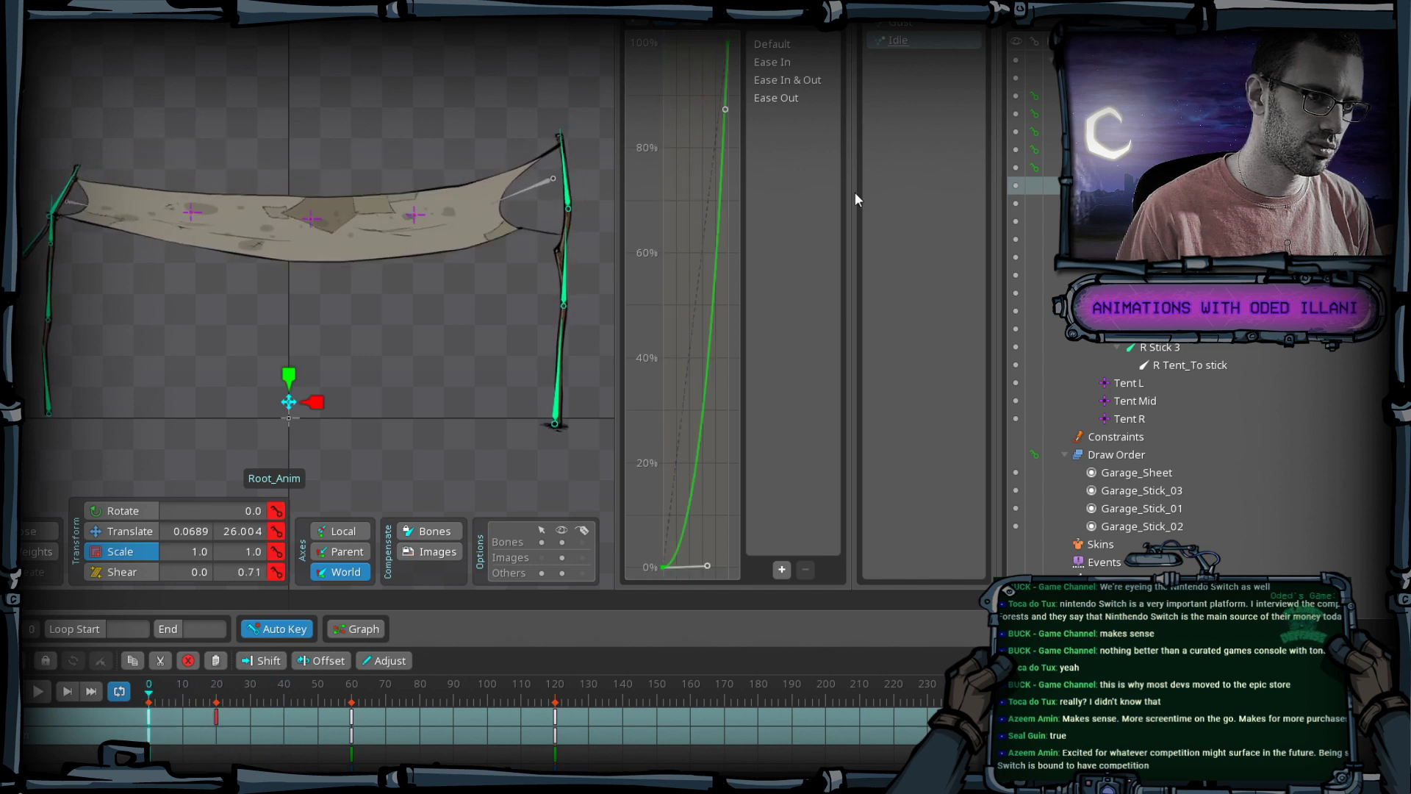
{"action": "left_click", "coordinate": [783, 100]}
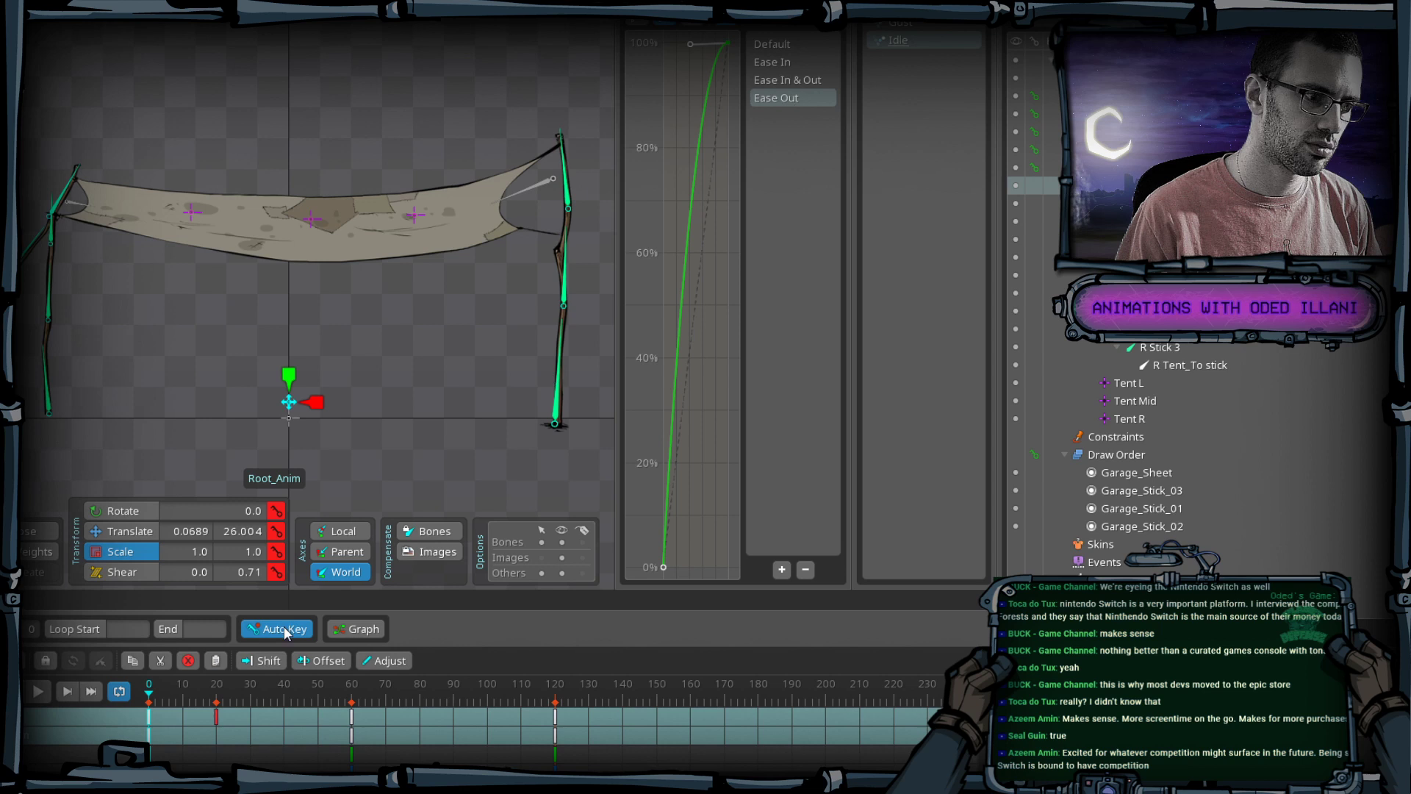
{"action": "left_click", "coordinate": [218, 722]}
{"action": "left_click", "coordinate": [776, 62]}
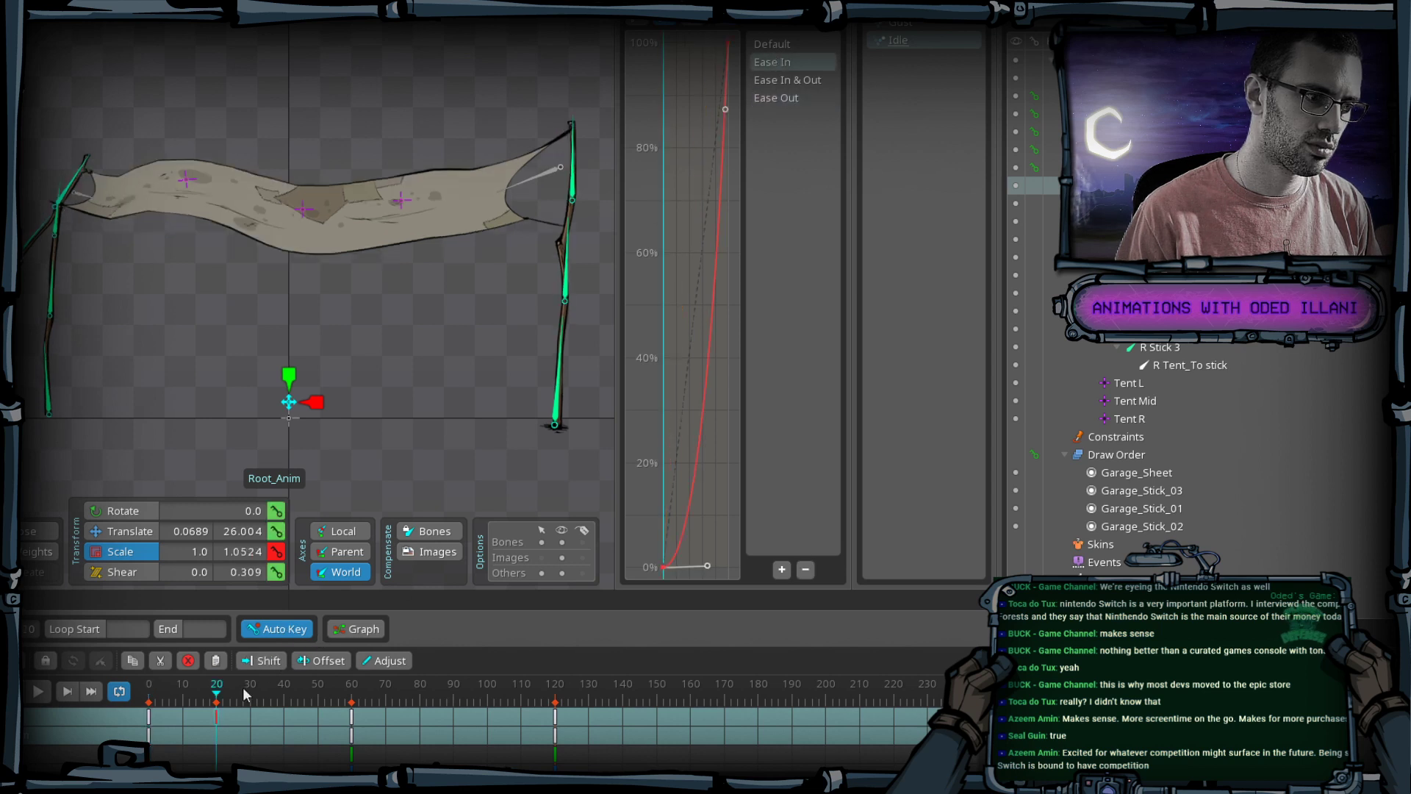
Play back the animation and set the curve of Root_Anim's frame 20 scale key to Ease In & Out.
{"action": "left_click", "coordinate": [38, 691]}
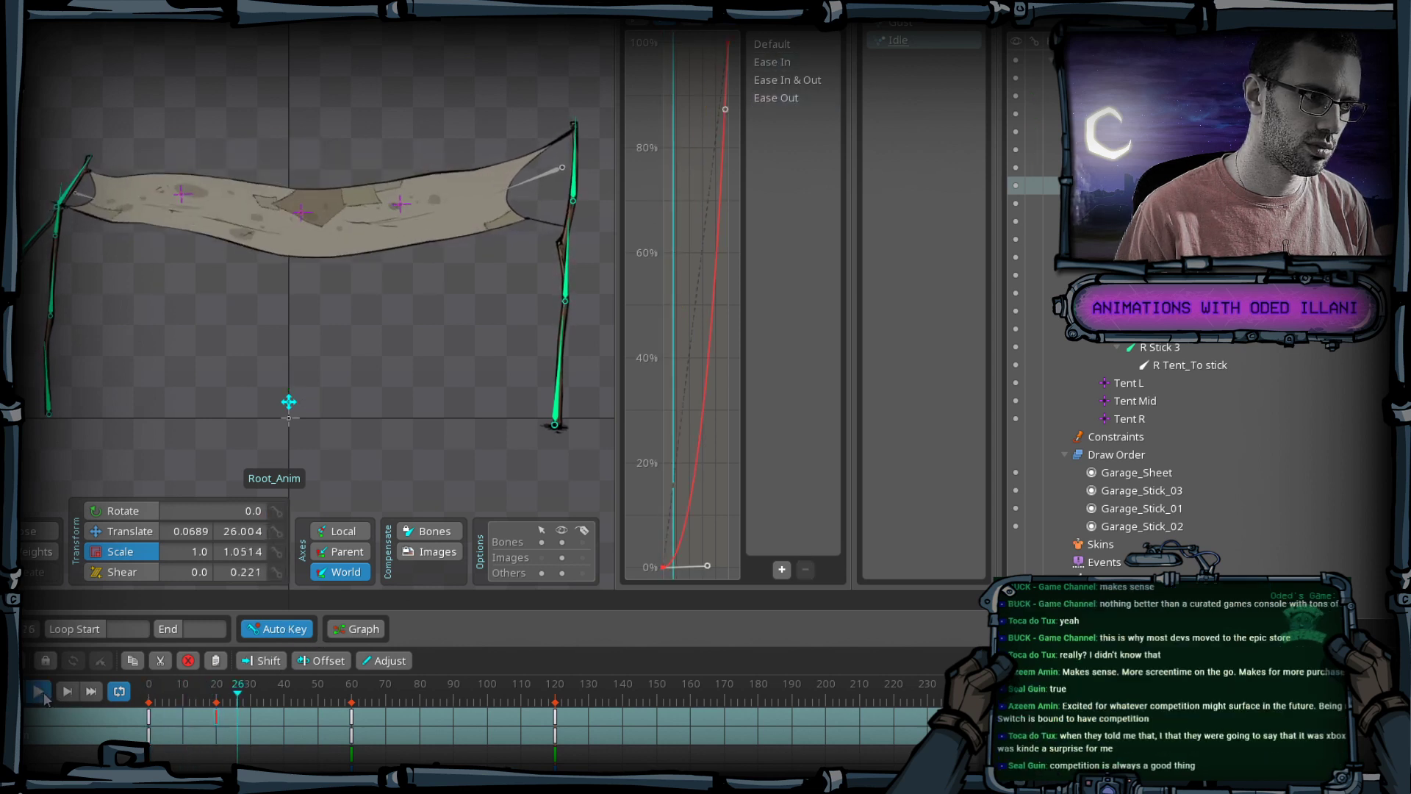
{"action": "key", "text": "space"}
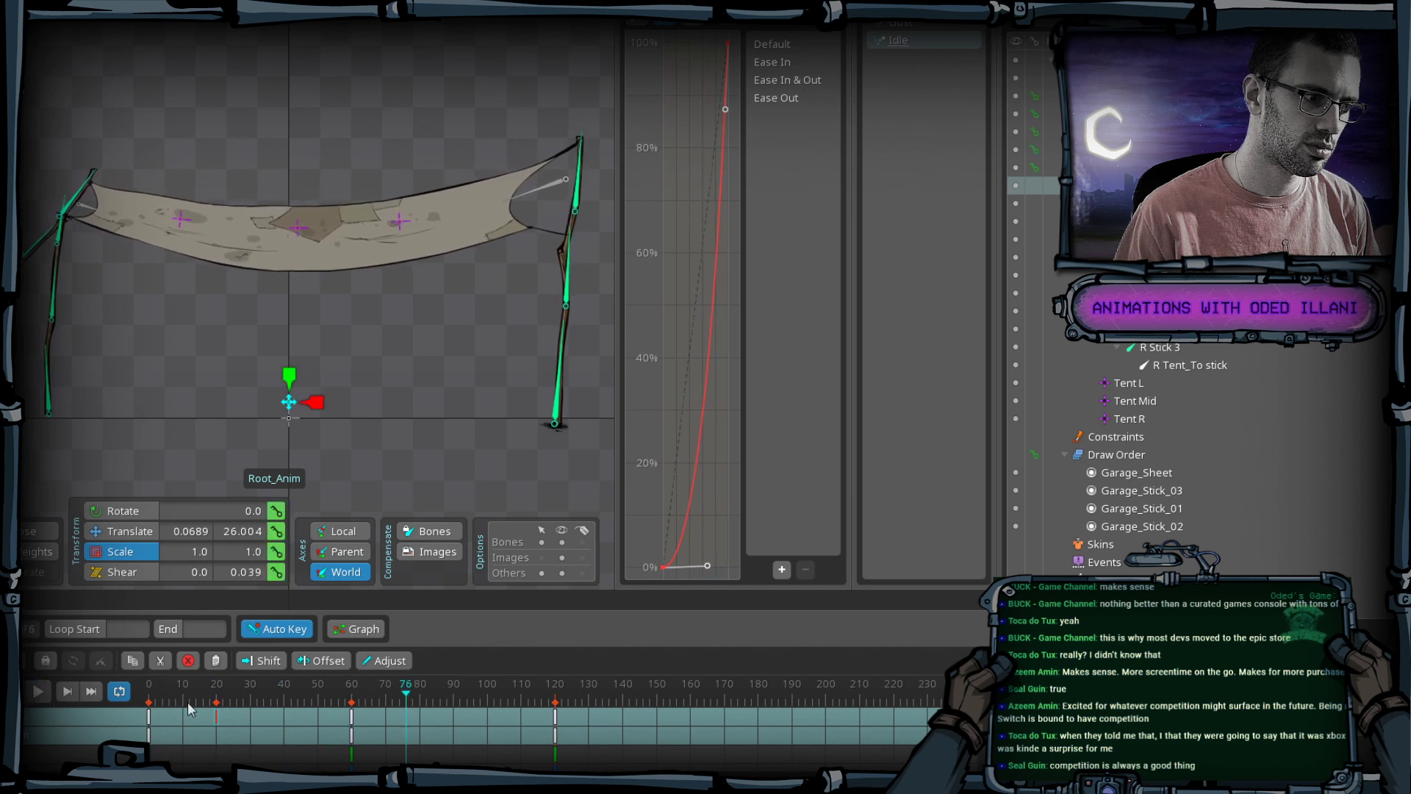
{"action": "left_click", "coordinate": [218, 719]}
{"action": "mouse_move", "coordinate": [237, 697]}
{"action": "left_mouse_down"}
{"action": "mouse_move", "coordinate": [340, 716]}
{"action": "mouse_move", "coordinate": [216, 723]}
{"action": "left_mouse_up"}
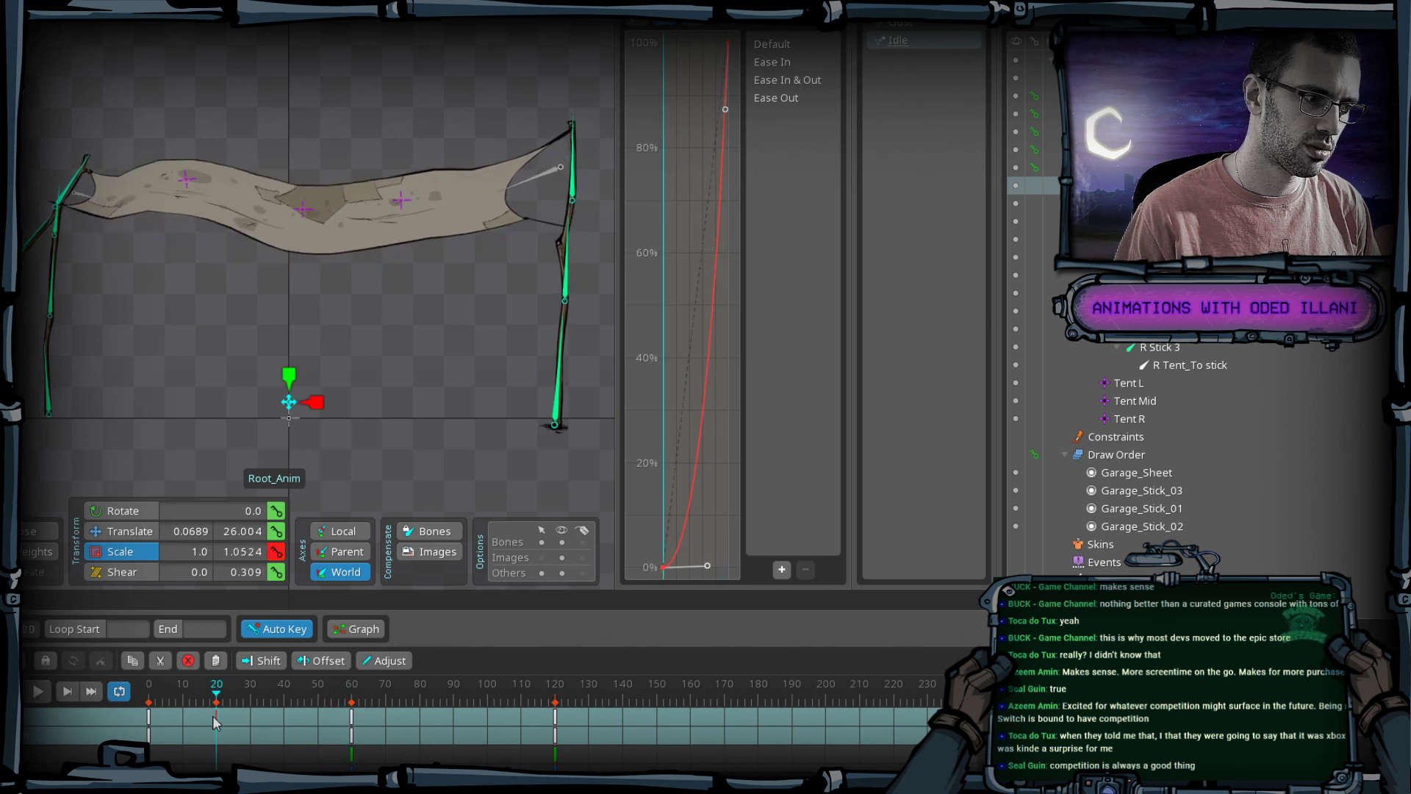
{"action": "left_click", "coordinate": [803, 86]}
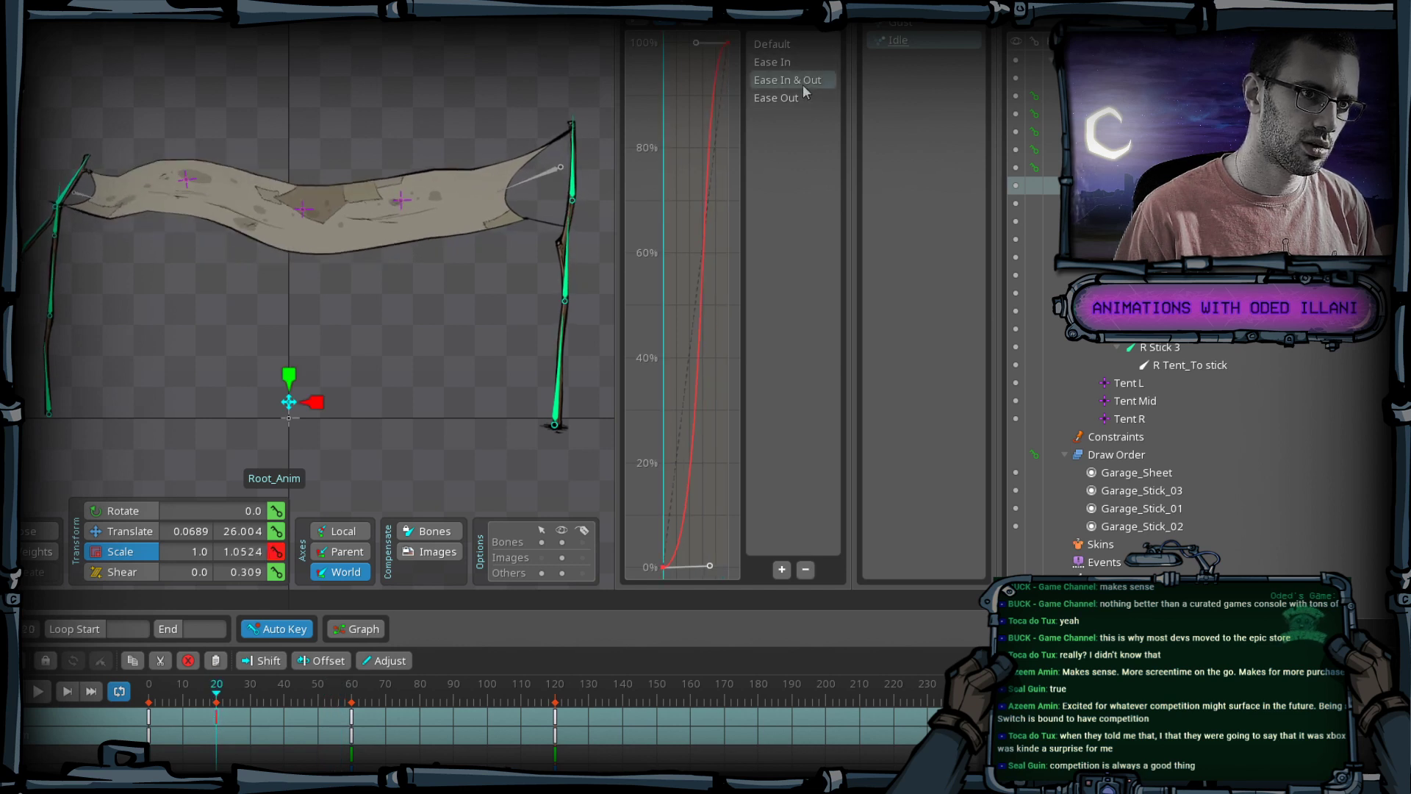
Play the Idle animation from frame 0 to check the Root_Anim stretch and save the project.
{"action": "left_click", "coordinate": [147, 699]}
{"action": "left_click", "coordinate": [41, 694]}
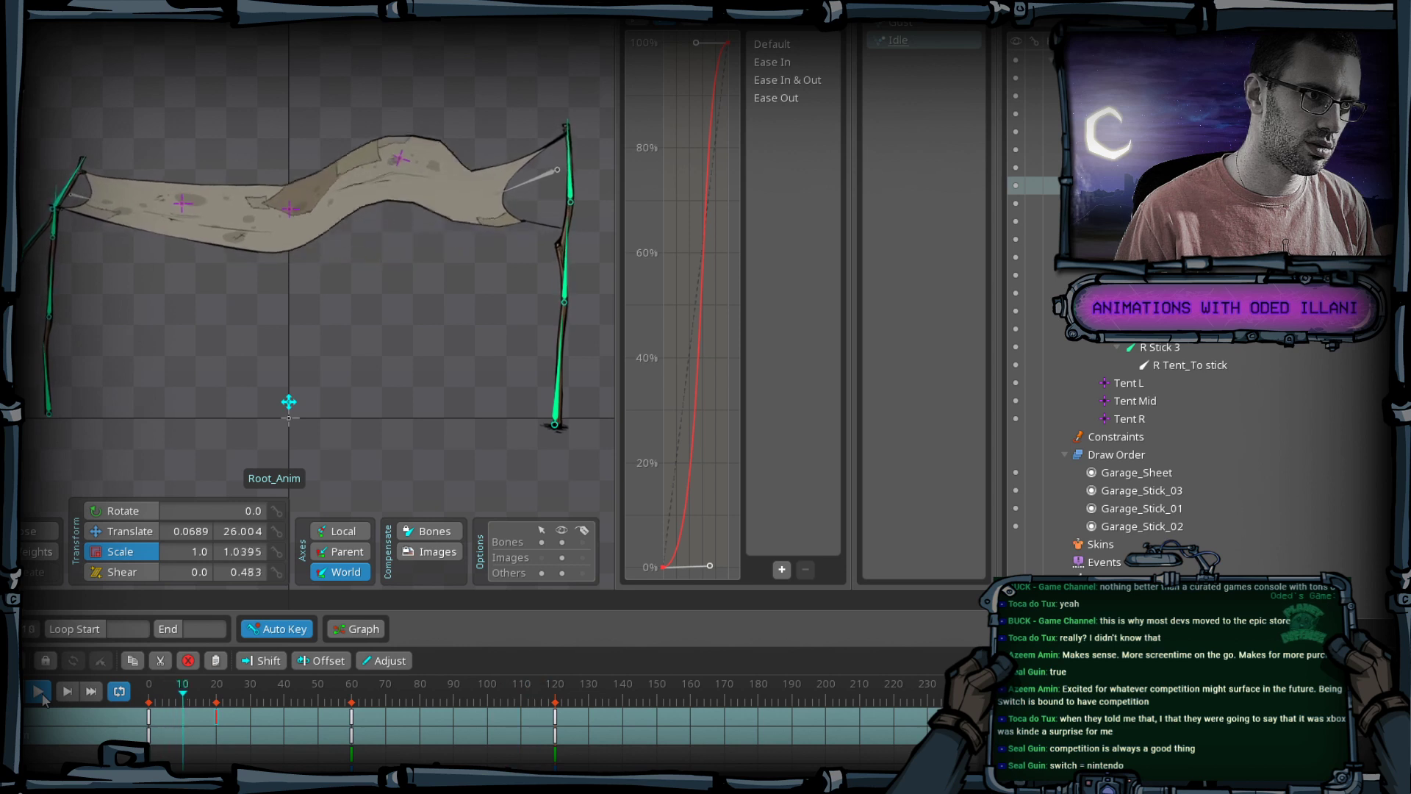
{"action": "left_click", "coordinate": [40, 694]}
{"action": "key", "text": "ctrl+s"}
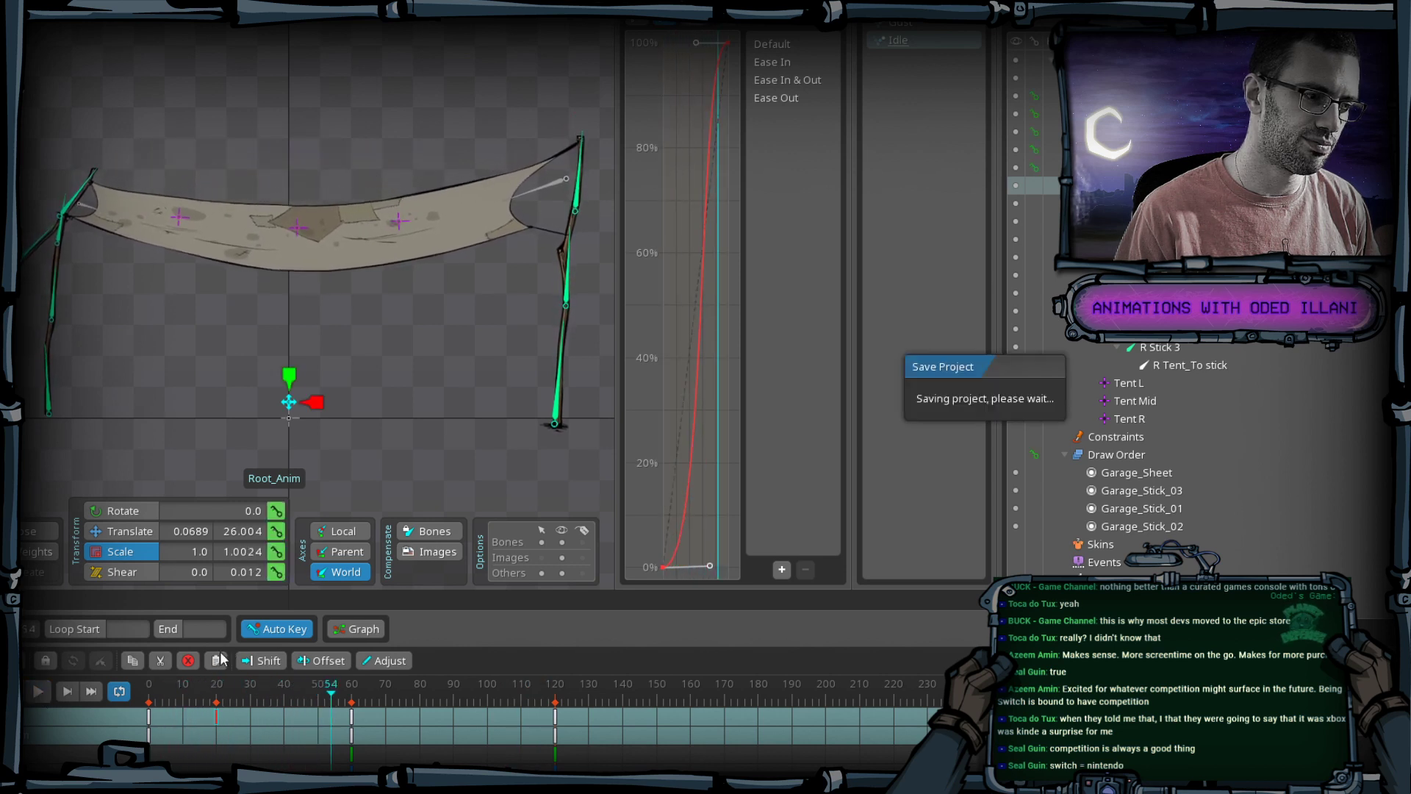
Scrub through the opening frames and replay the loop to examine the sheet's wave together with the vertical stretch.
{"action": "left_click", "coordinate": [168, 700]}
{"action": "left_click_drag", "start_coordinate": [165, 697], "coordinate": [312, 693]}
{"action": "key", "text": "space"}
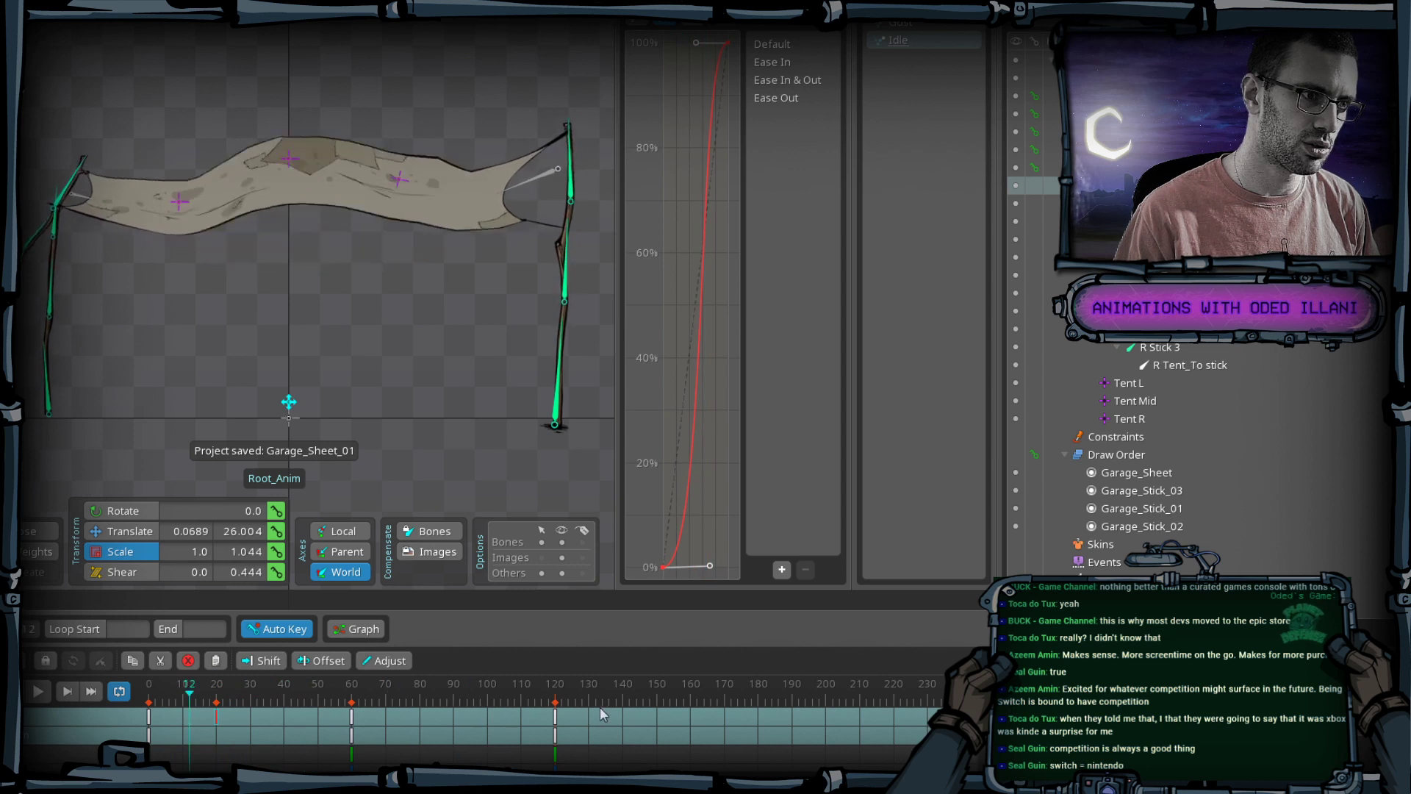
{"action": "key", "text": "space"}
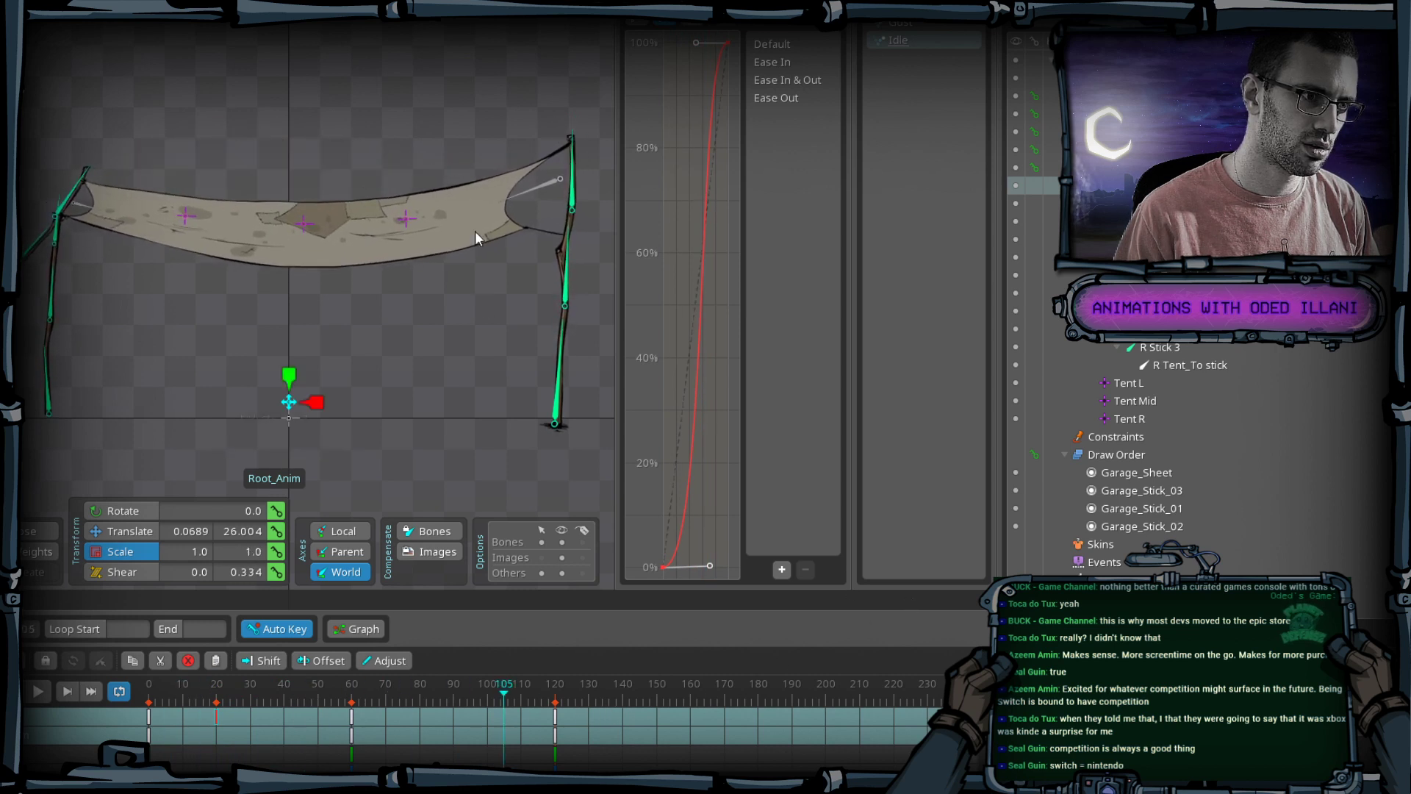
Shift the Tent R bone horizontally to about 193.74 on X at frame 60.
{"action": "left_click", "coordinate": [404, 219]}
{"action": "key", "text": "Home"}
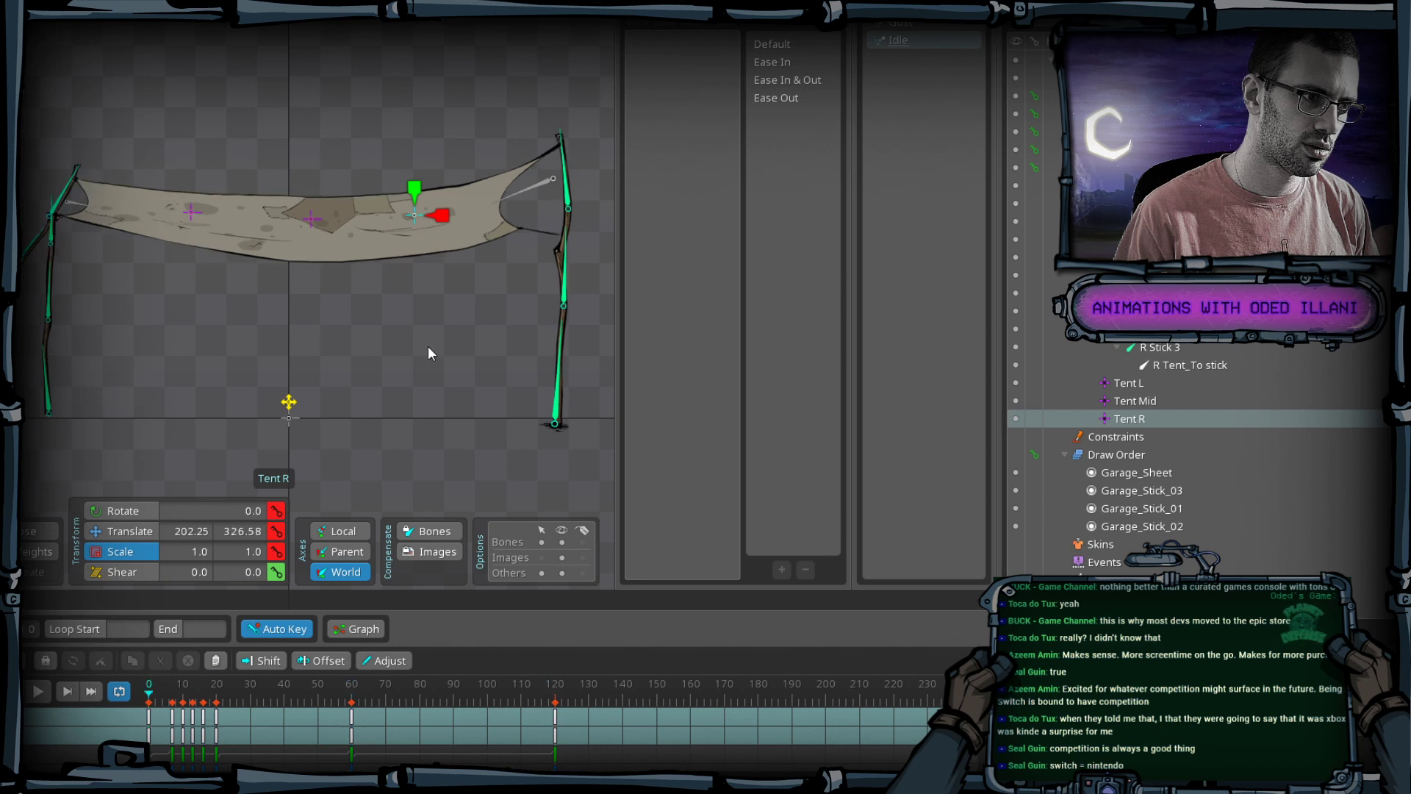
{"action": "key", "text": "alt+comma"}
{"action": "key", "text": "v"}
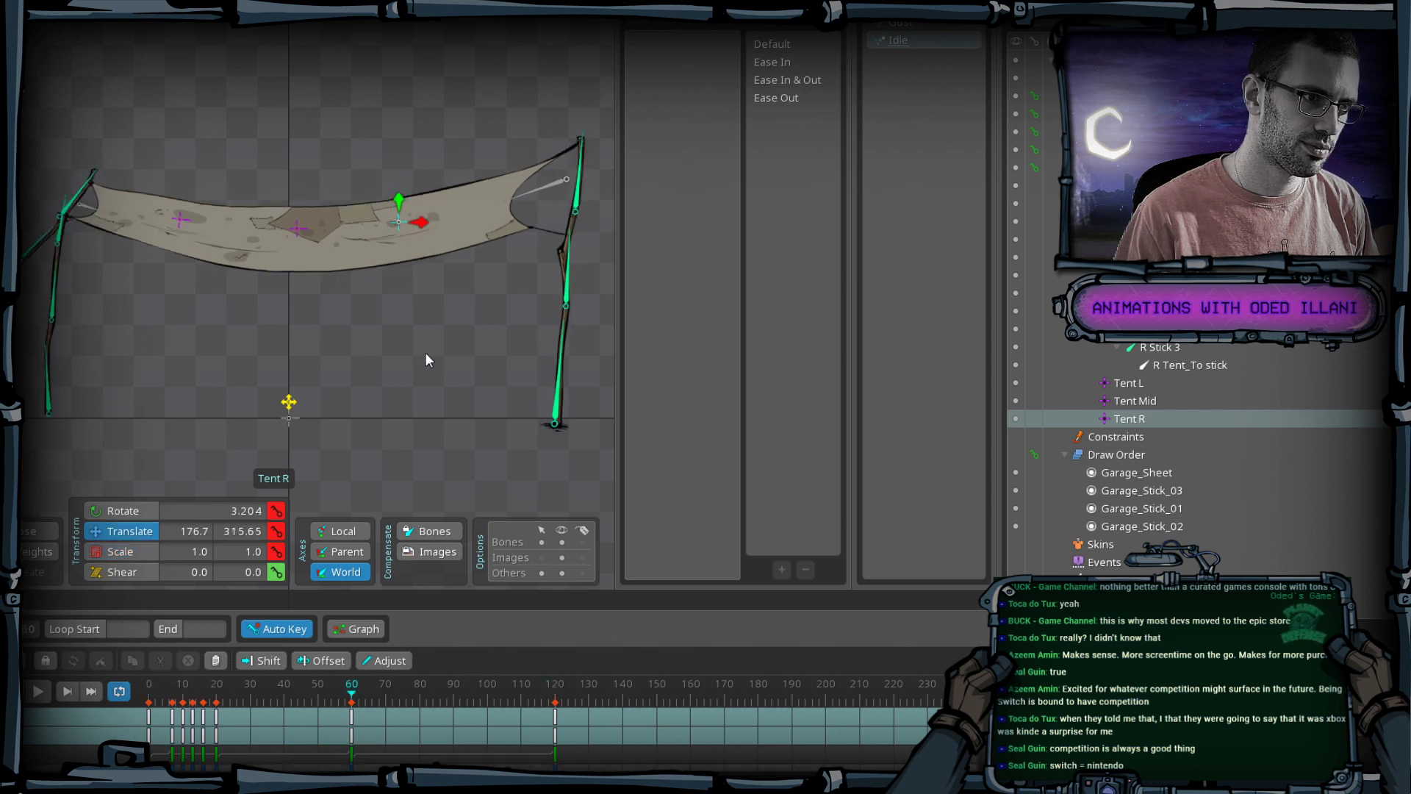
{"action": "key", "text": "comma"}
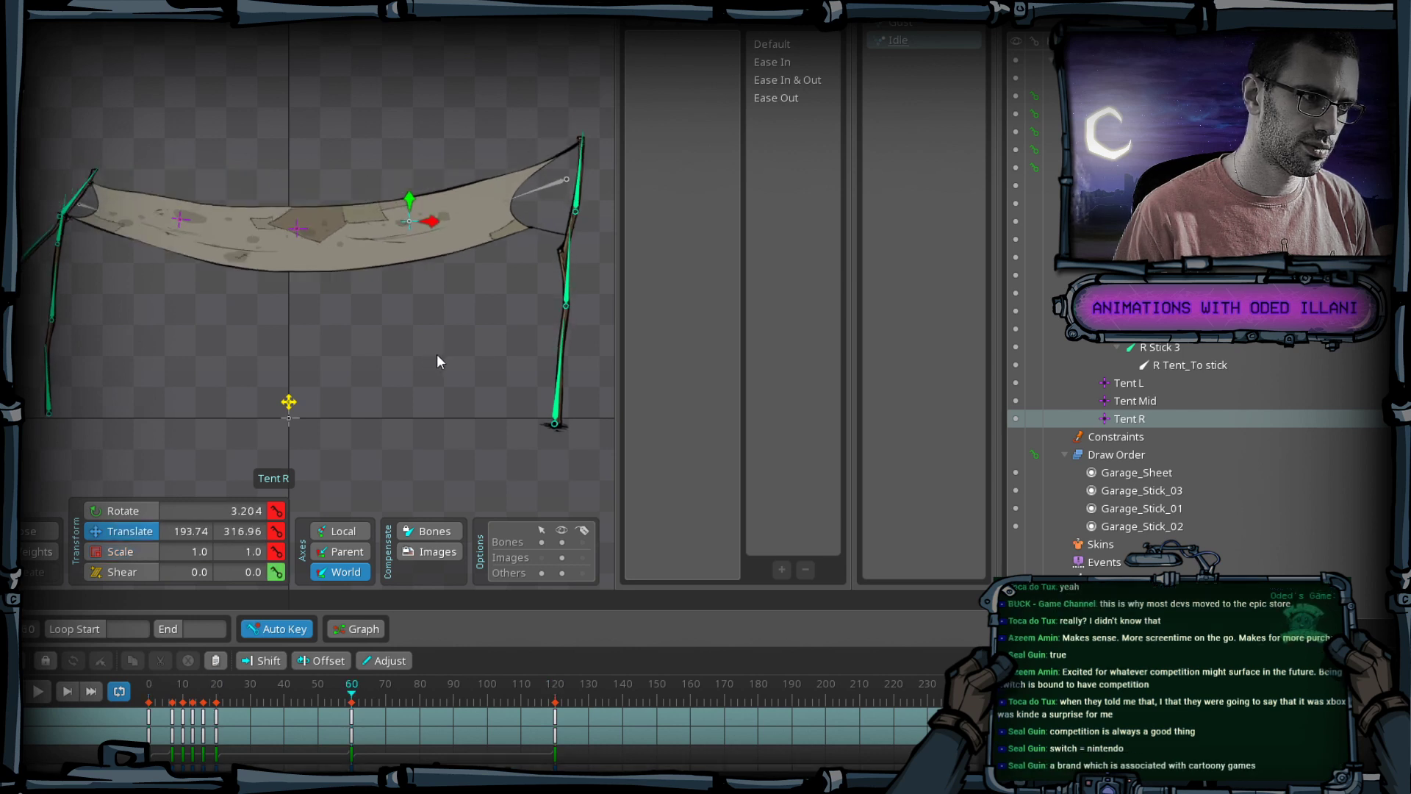
{"action": "left_click", "coordinate": [297, 695]}
{"action": "key", "text": "l"}
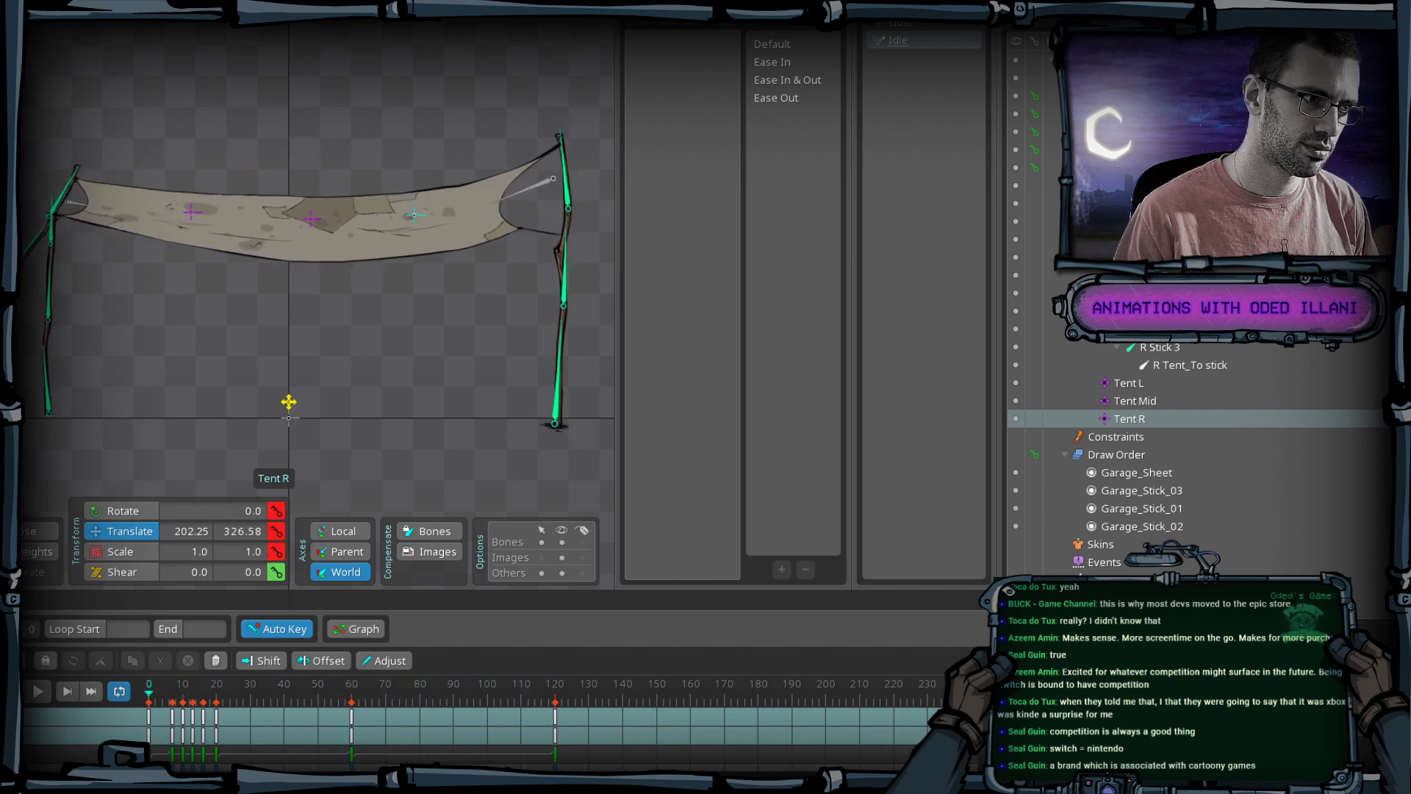
Play the Idle animation from frame 0 and save the Garage_Sheet_01 project.
{"action": "left_click", "coordinate": [38, 695]}
{"action": "key", "text": "ctrl+s"}
{"action": "left_click", "coordinate": [39, 692]}
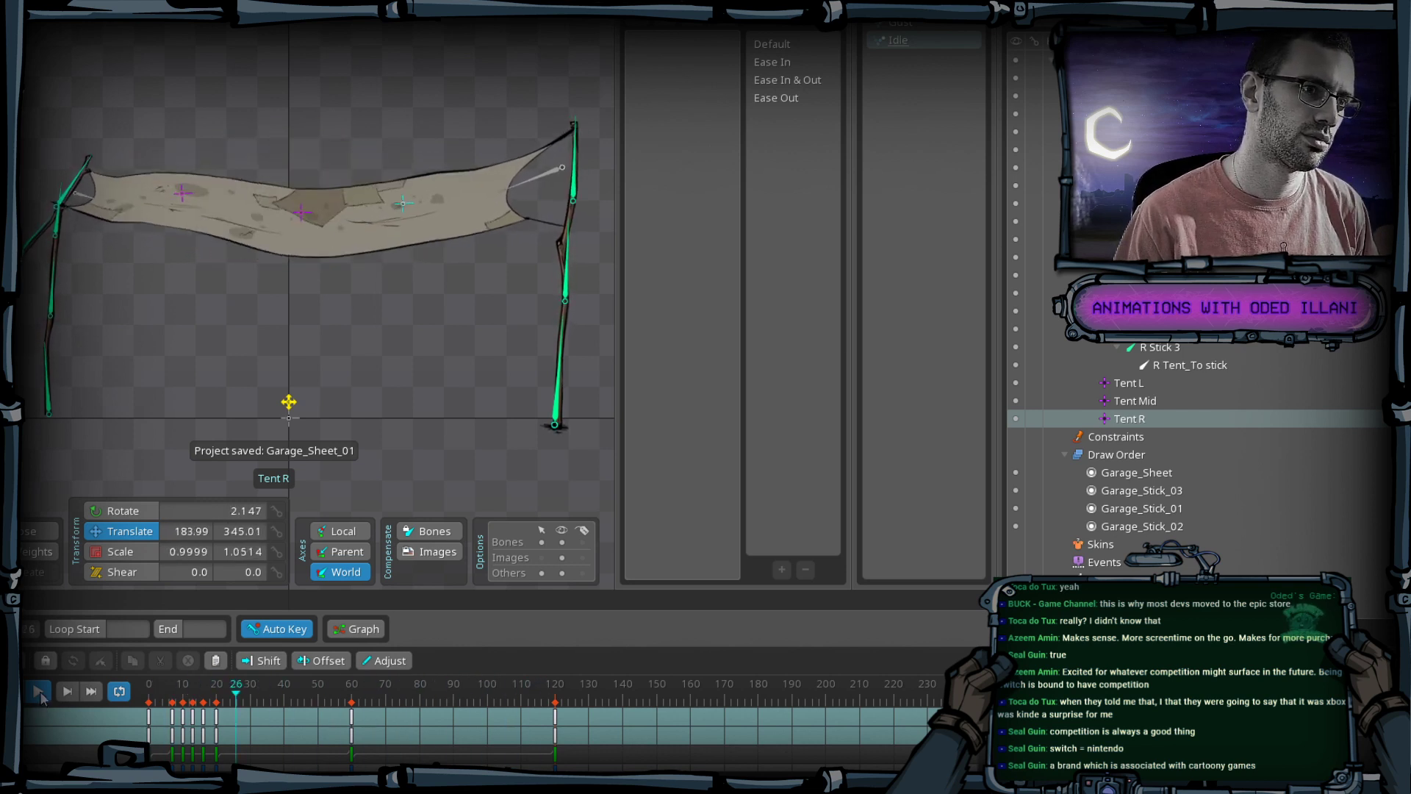
{"action": "left_click", "coordinate": [39, 692]}
Step through Tent R's early keyed frames to examine the sheet's wave poses.
{"action": "key", "text": "s"}
{"action": "key", "text": "s"}
{"action": "key", "text": "s"}
{"action": "key", "text": "s"}
{"action": "key", "text": "s"}
{"action": "key", "text": "s"}
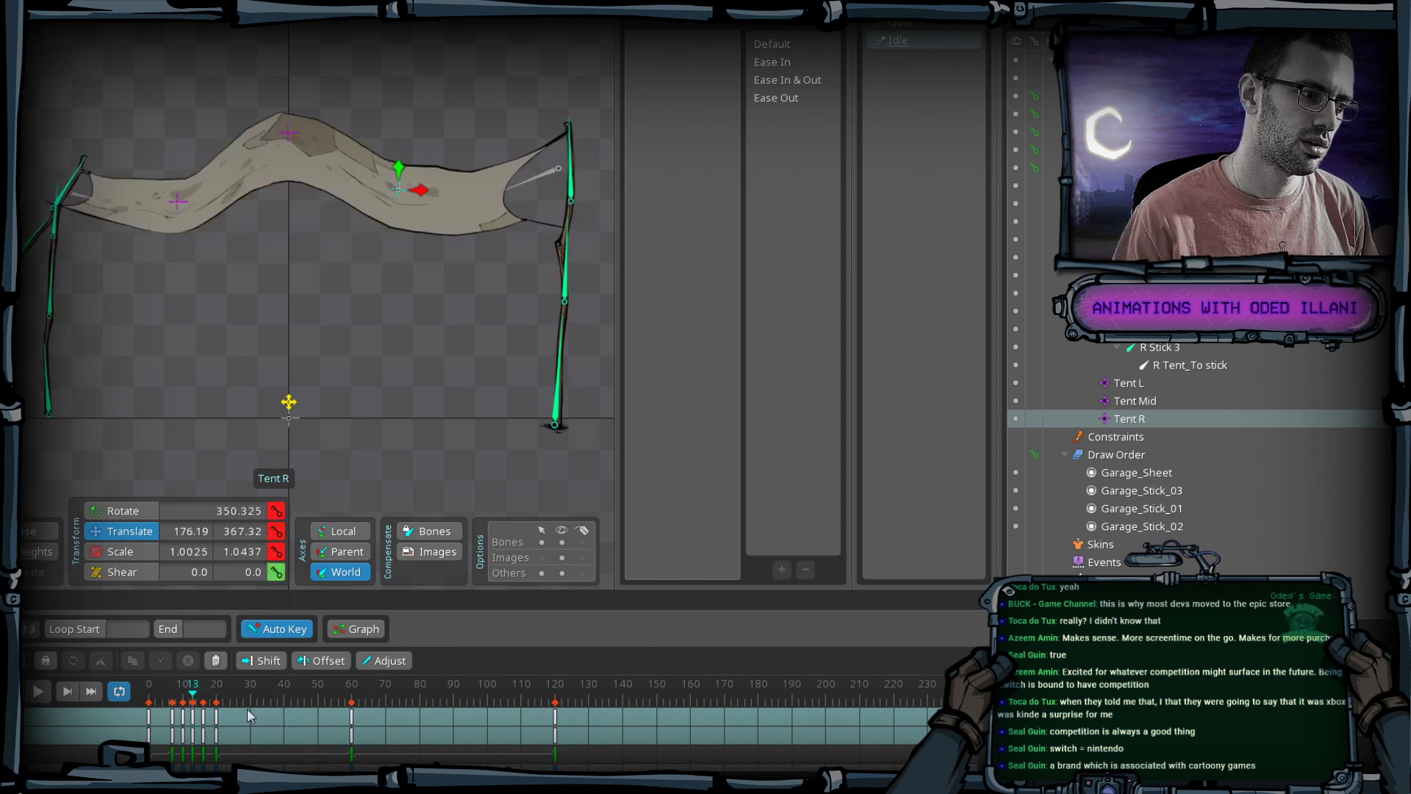
{"action": "key", "text": "d"}
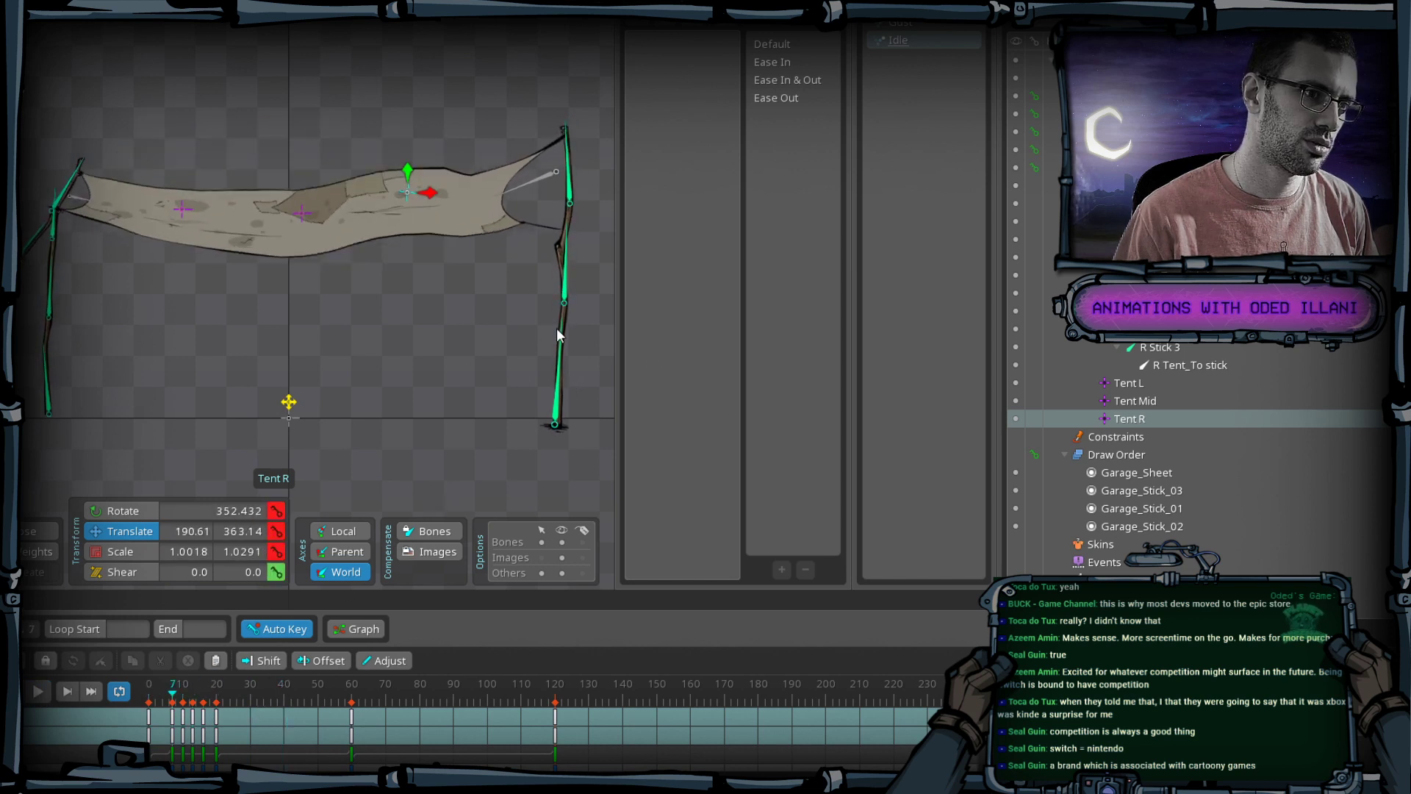
Shear Root_Anim to about 2.365 on Y at frame 20.
{"action": "left_click", "coordinate": [288, 403]}
{"action": "key", "text": "n"}
{"action": "key", "text": "d"}
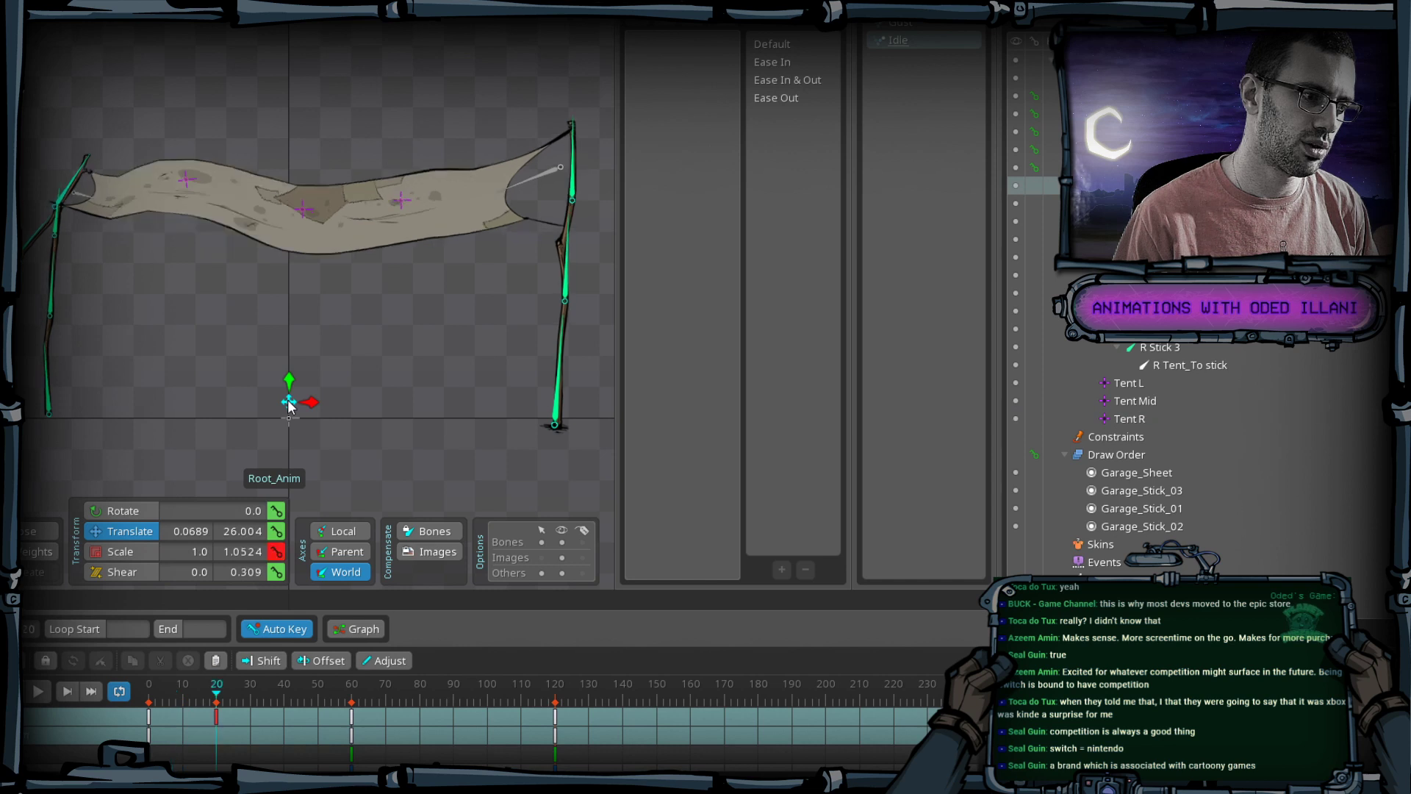
{"action": "left_click_drag", "start_coordinate": [288, 355], "coordinate": [285, 356]}
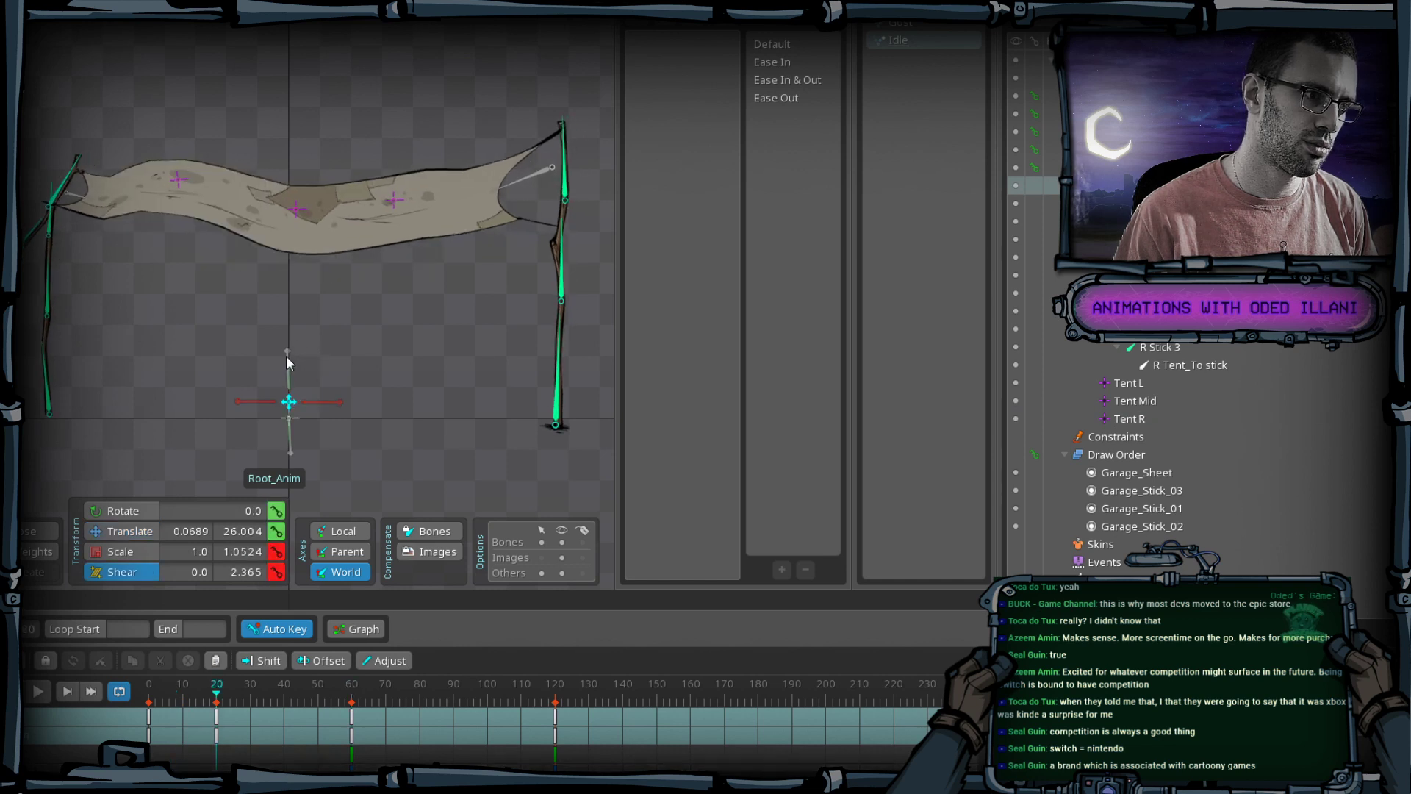
Try an extra Root_Anim shear key at frame 39 and play the animation from the start.
{"action": "left_click_drag", "start_coordinate": [219, 691], "coordinate": [281, 691]}
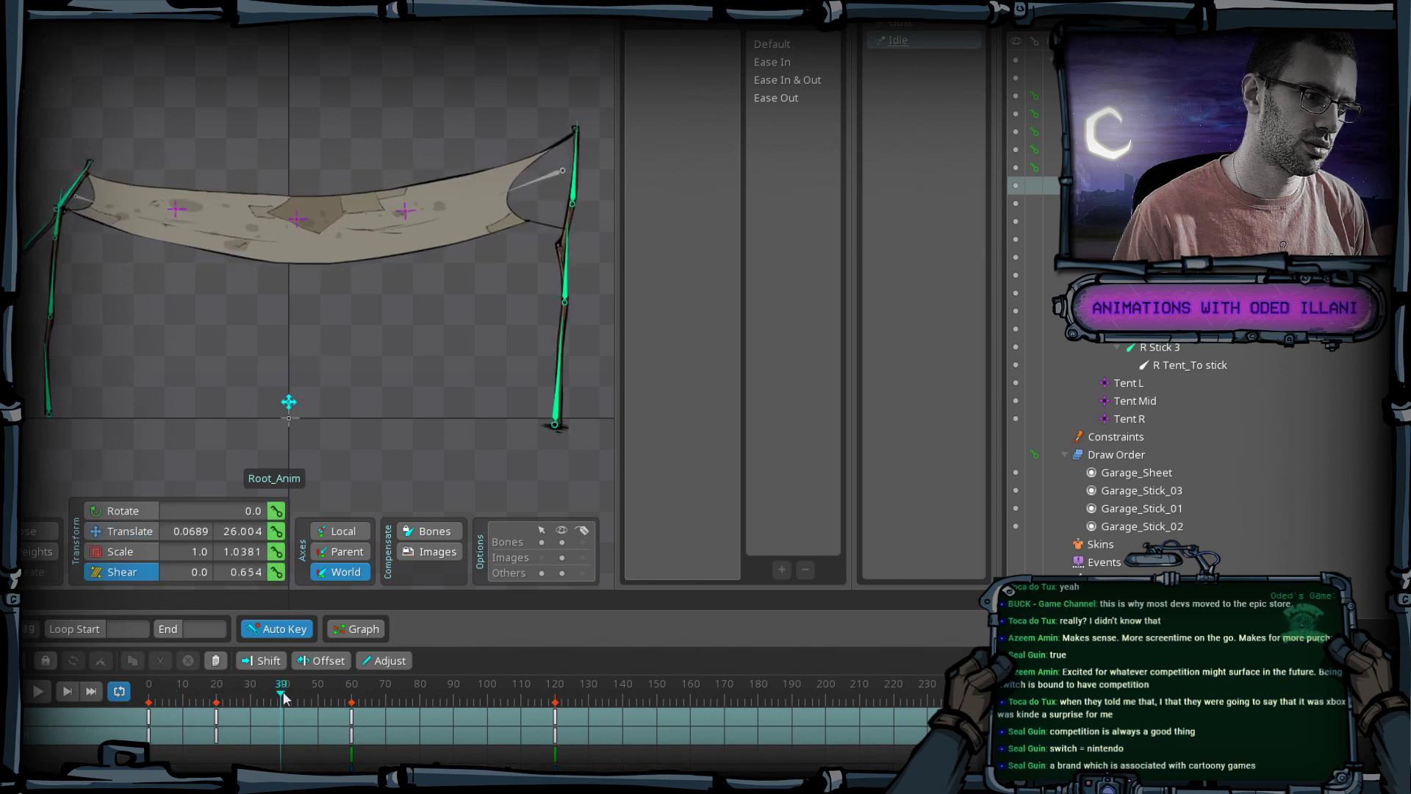
{"action": "left_click_drag", "start_coordinate": [286, 357], "coordinate": [291, 359]}
{"action": "left_click_drag", "start_coordinate": [253, 691], "coordinate": [147, 690]}
{"action": "left_click", "coordinate": [35, 693]}
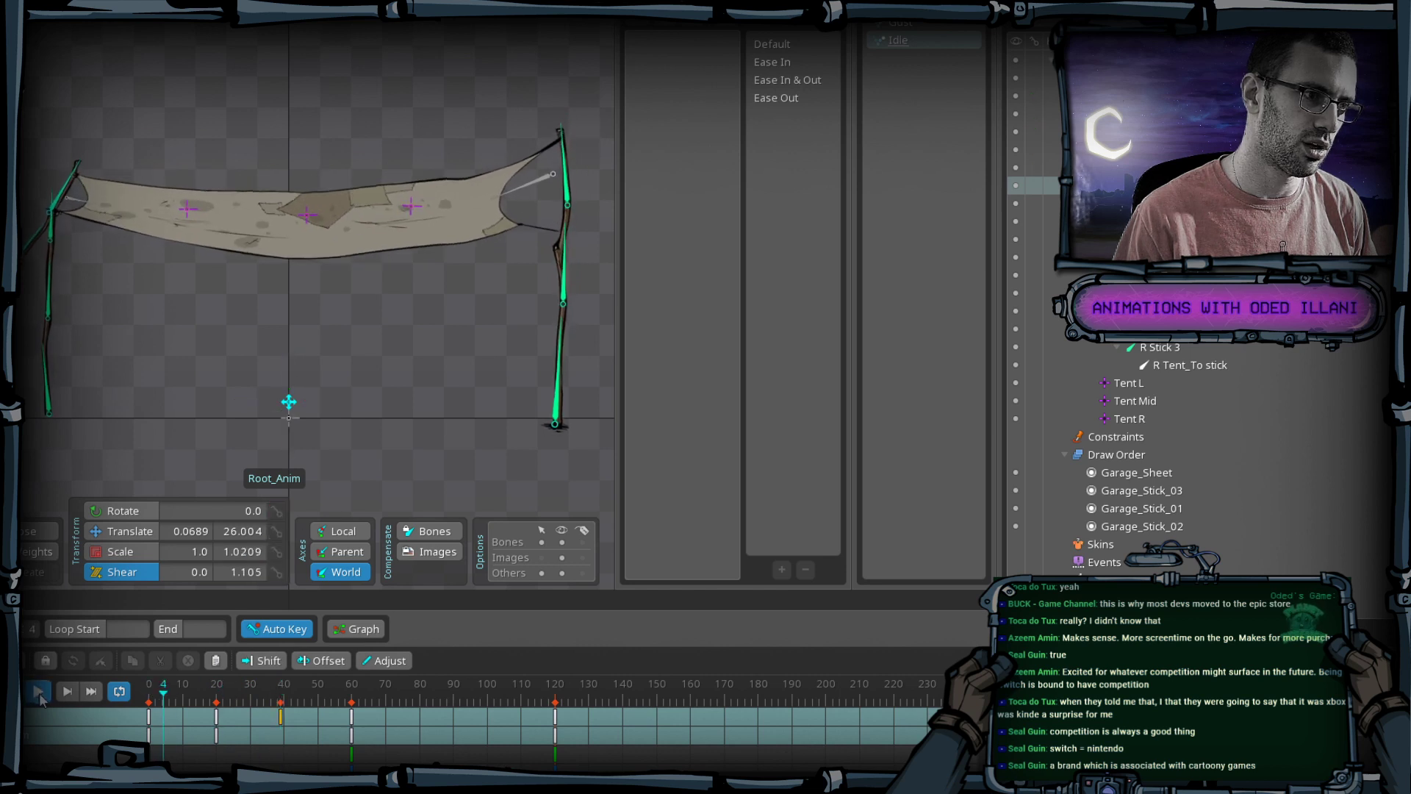
{"action": "left_click", "coordinate": [35, 692]}
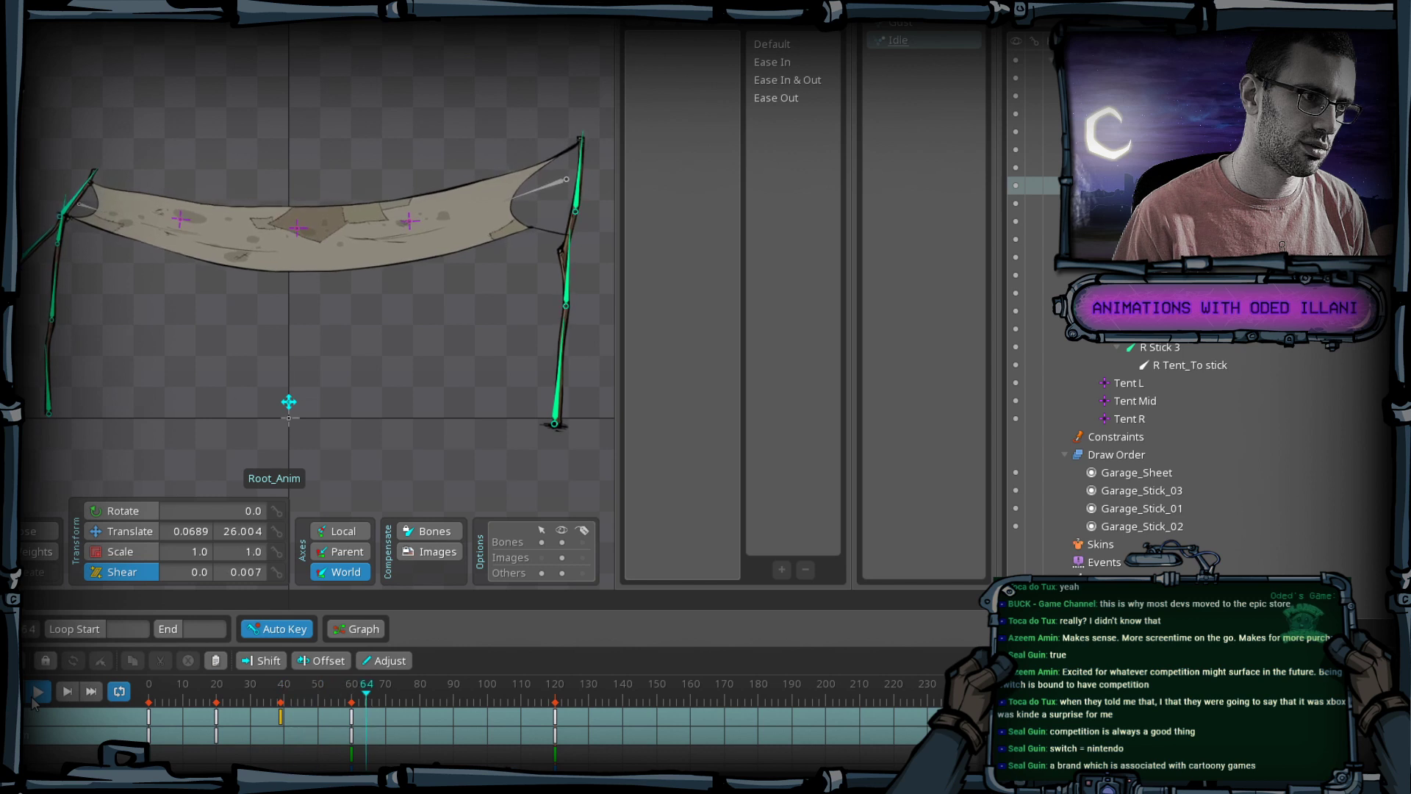
Replay the animation and scrub between frames 0 and 20 to examine Root_Anim's shear.
{"action": "left_click_drag", "start_coordinate": [210, 691], "coordinate": [81, 724]}
{"action": "left_click", "coordinate": [34, 693]}
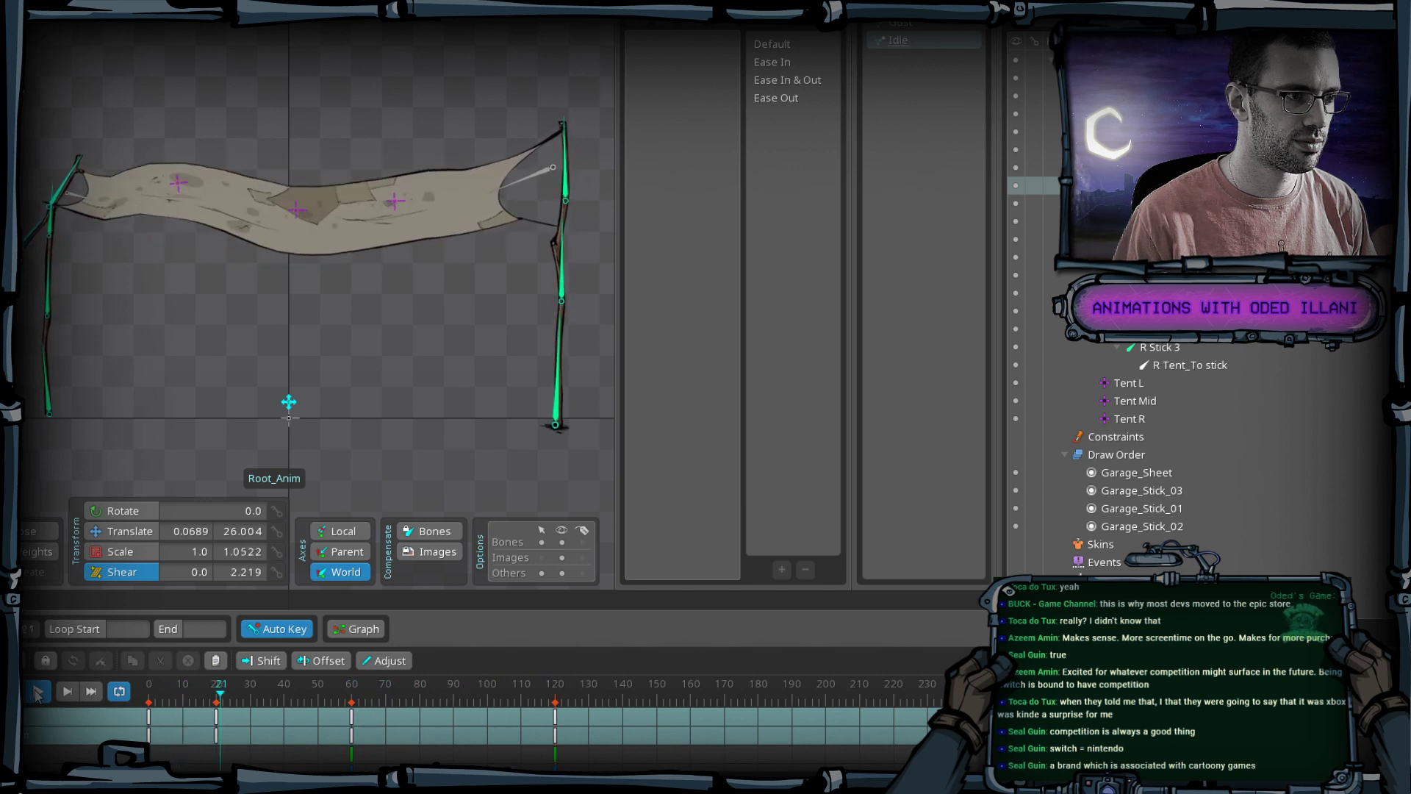
{"action": "left_click", "coordinate": [37, 691]}
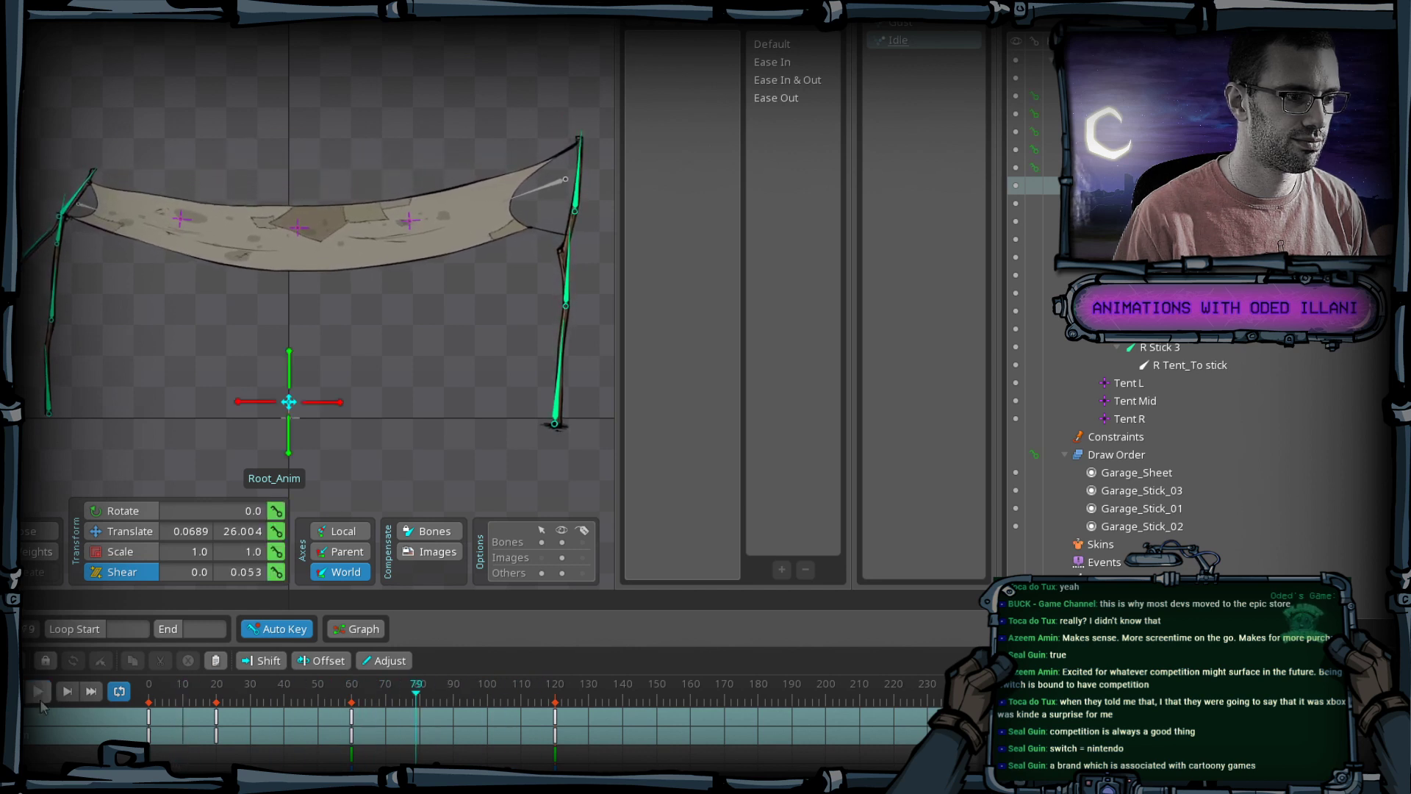
{"action": "left_click", "coordinate": [150, 718]}
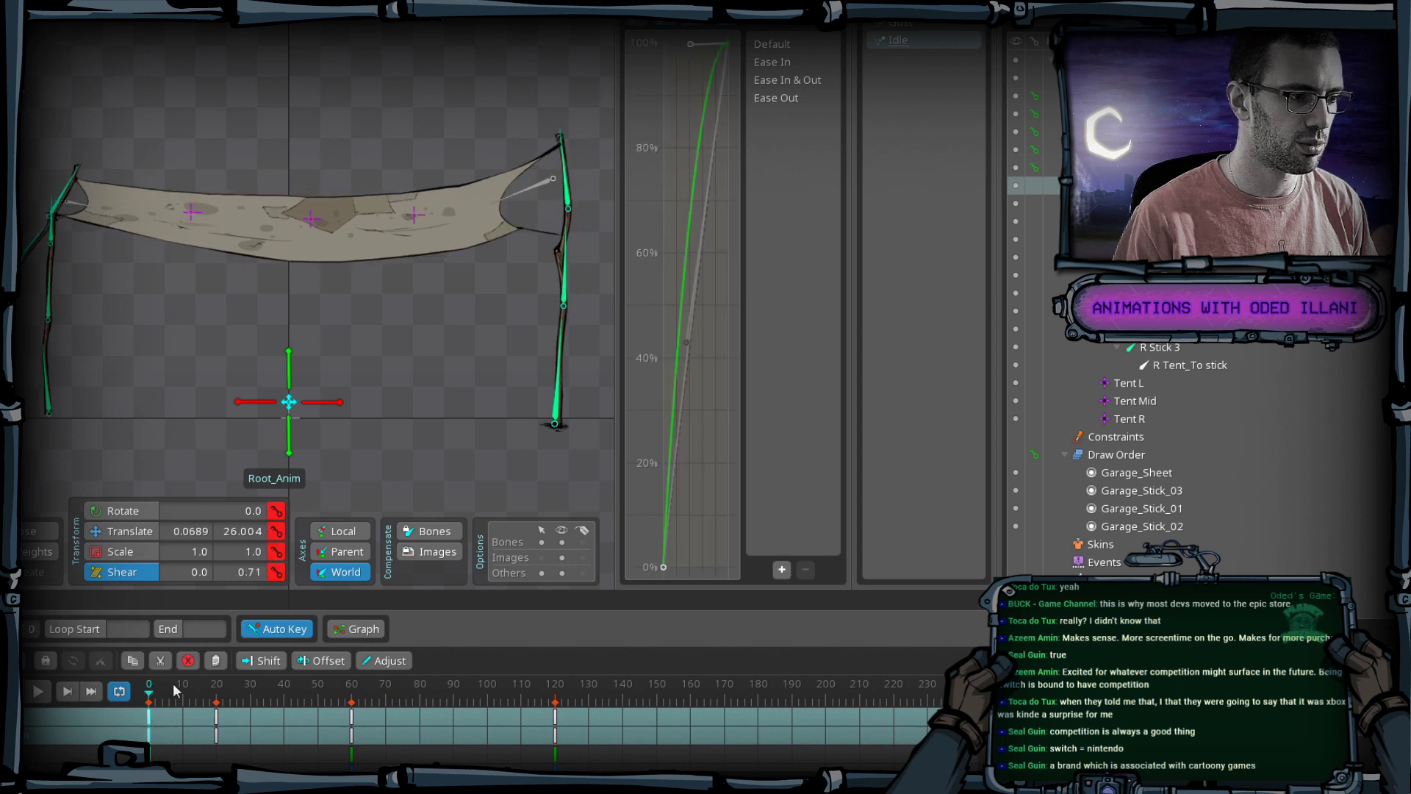
{"action": "left_click", "coordinate": [208, 688]}
{"action": "left_click_drag", "start_coordinate": [209, 689], "coordinate": [219, 703]}
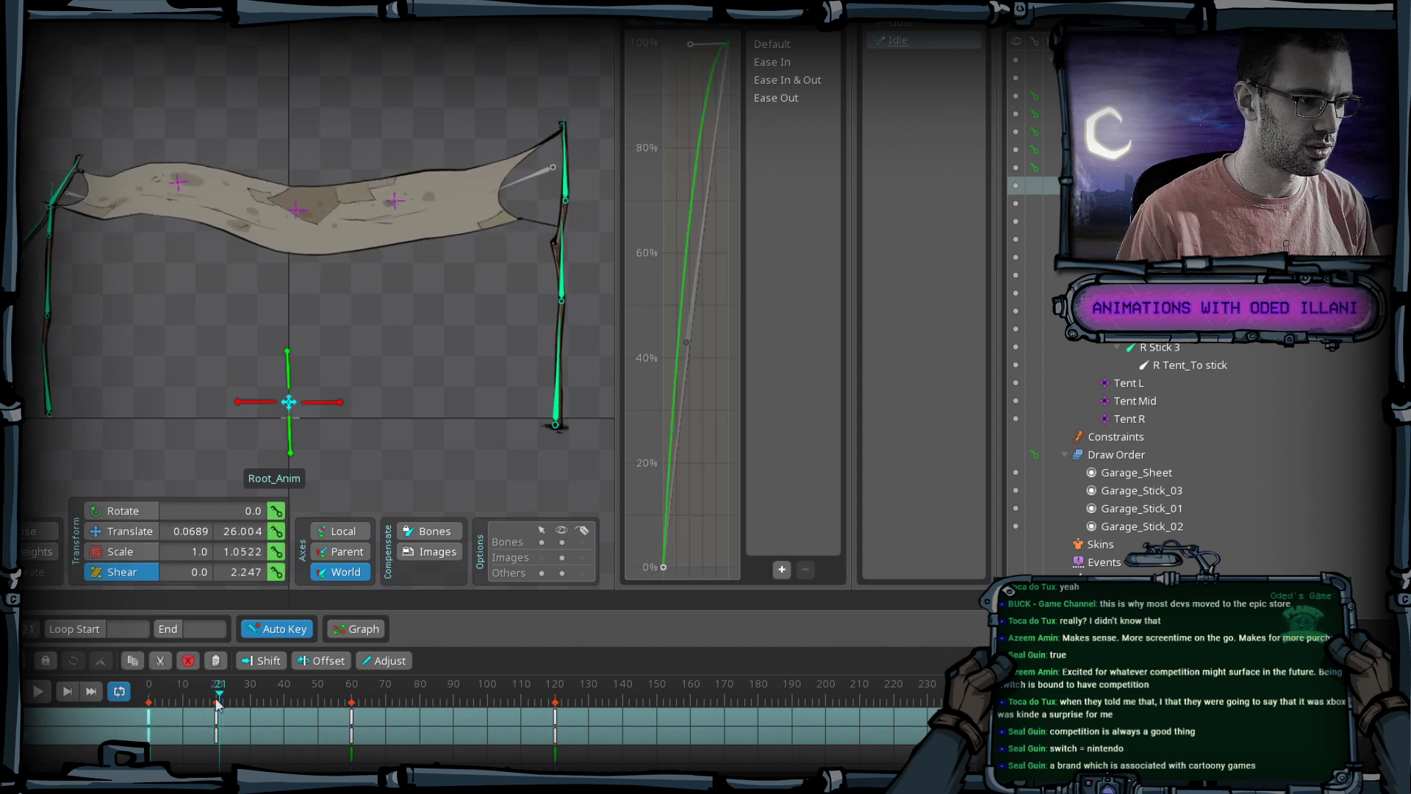
{"action": "left_click", "coordinate": [144, 715]}
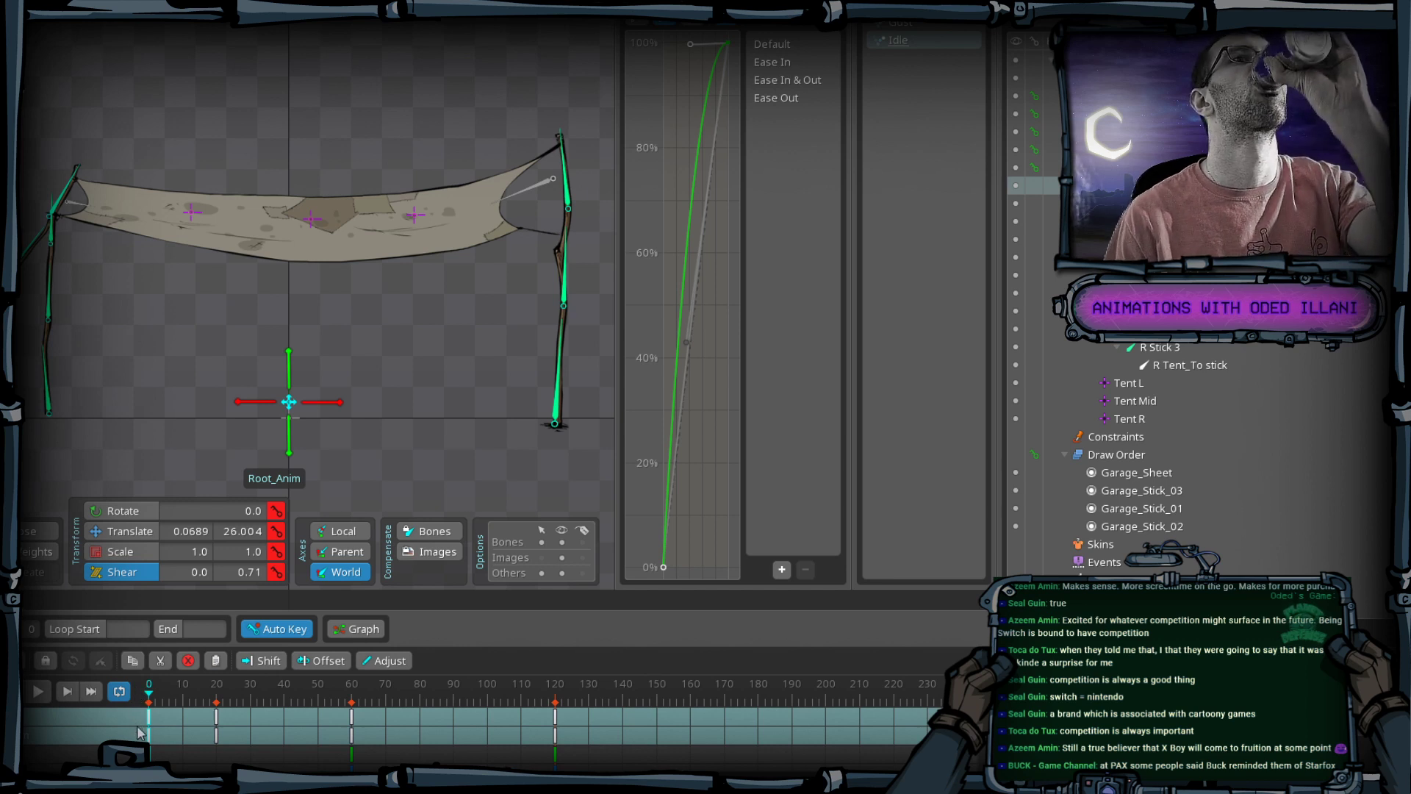
{"action": "left_click_drag", "start_coordinate": [154, 713], "coordinate": [218, 713]}
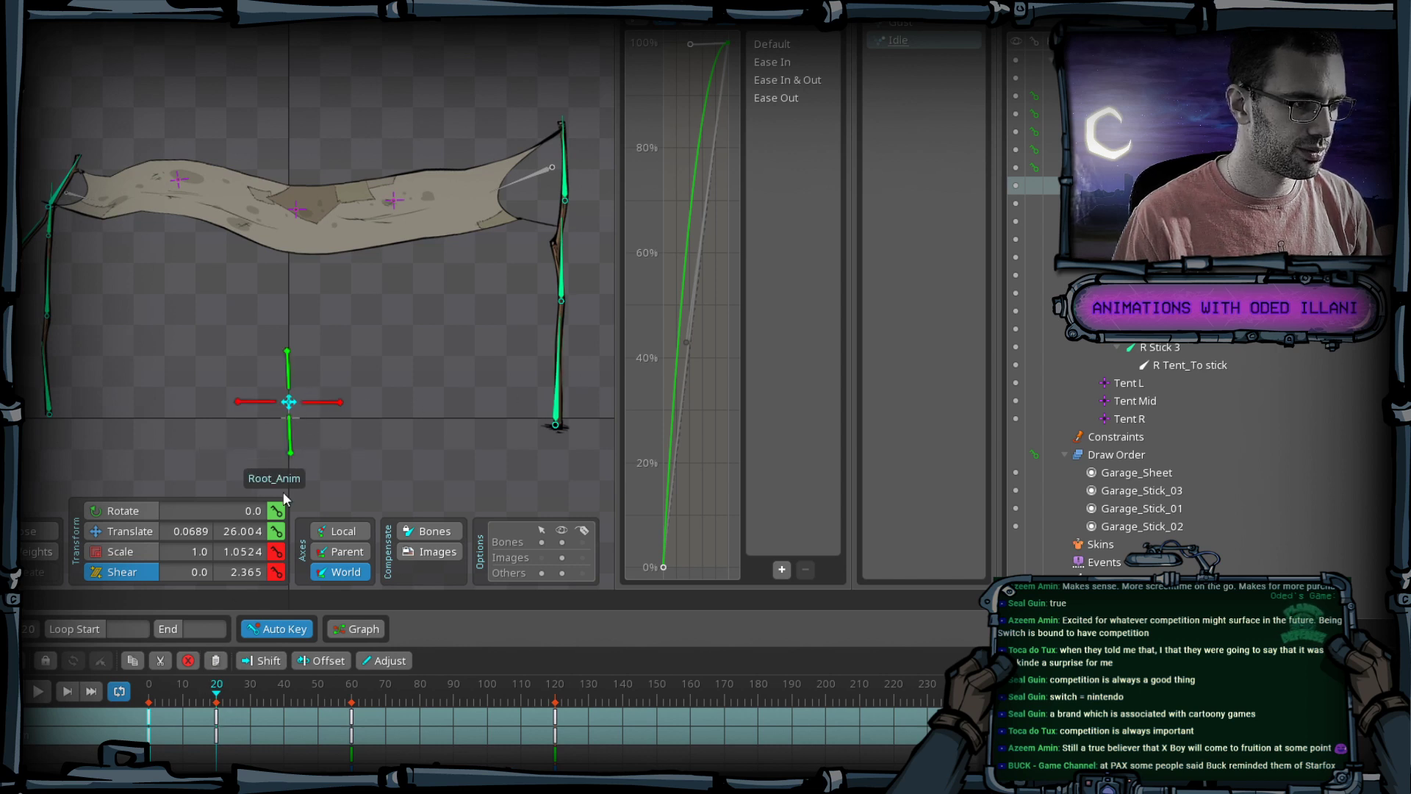
At frame 20, narrow Root_Anim's X scale to about 0.9738 and rotate R Stick 1 to about 84.153 degrees.
{"action": "key", "text": "x"}
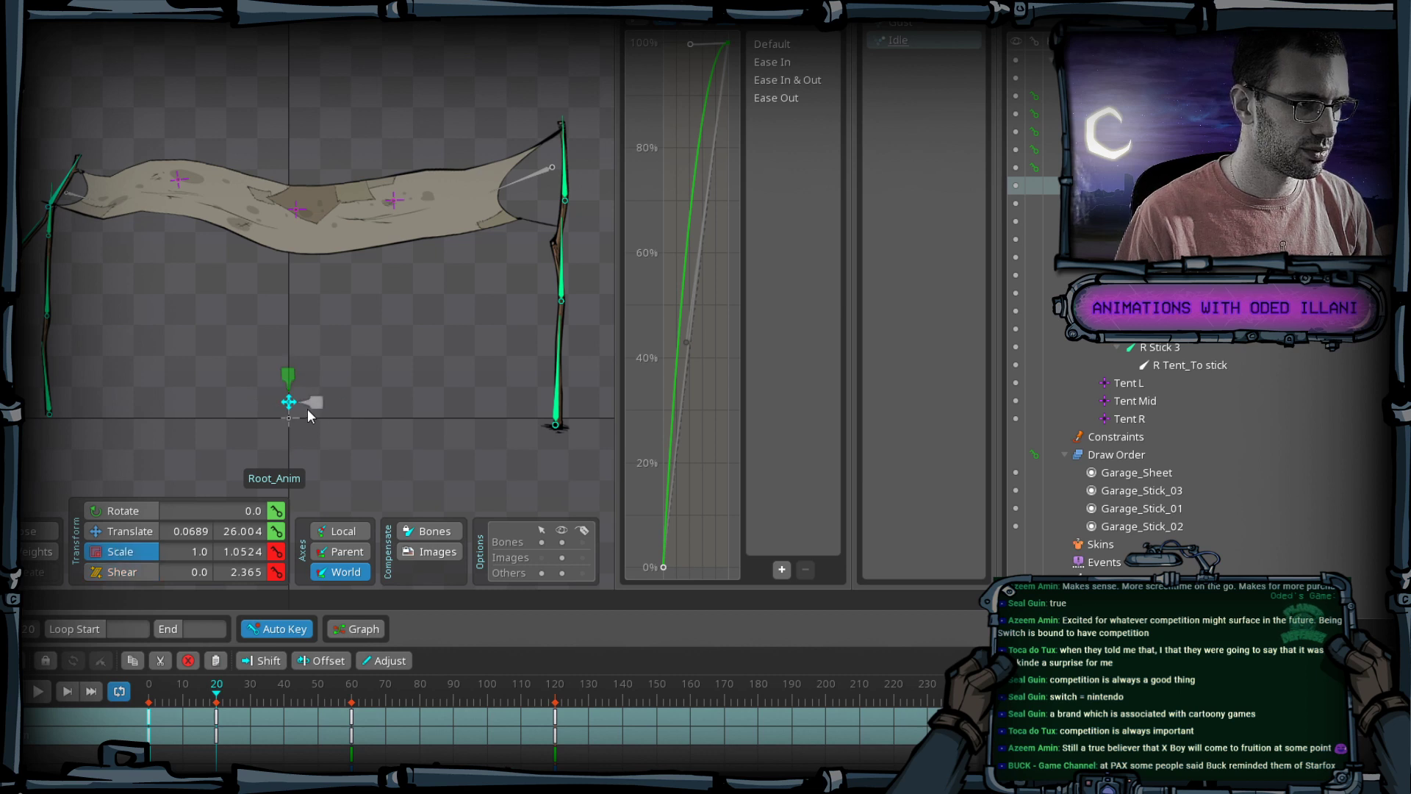
{"action": "left_click_drag", "start_coordinate": [308, 409], "coordinate": [305, 410]}
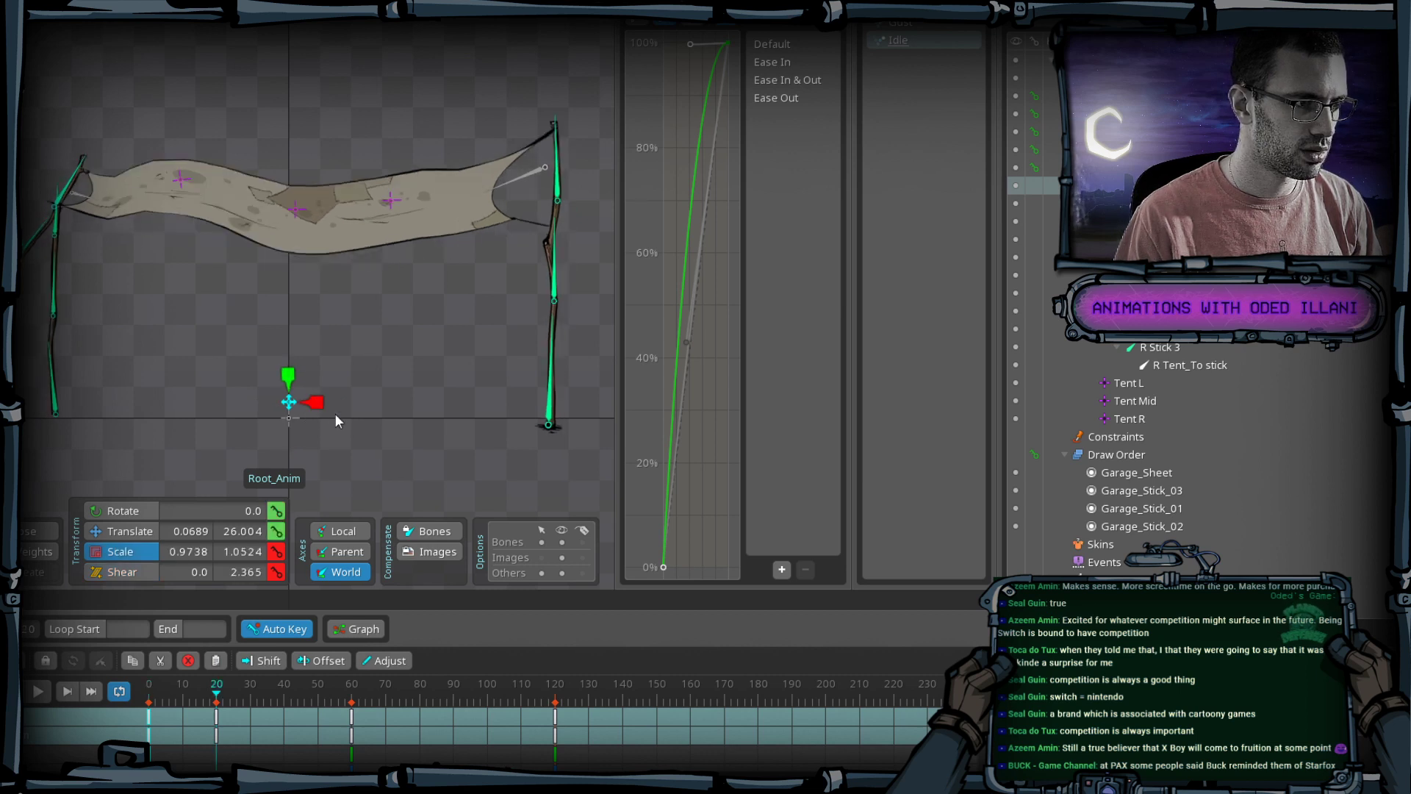
{"action": "left_click", "coordinate": [554, 369]}
{"action": "key", "text": "c"}
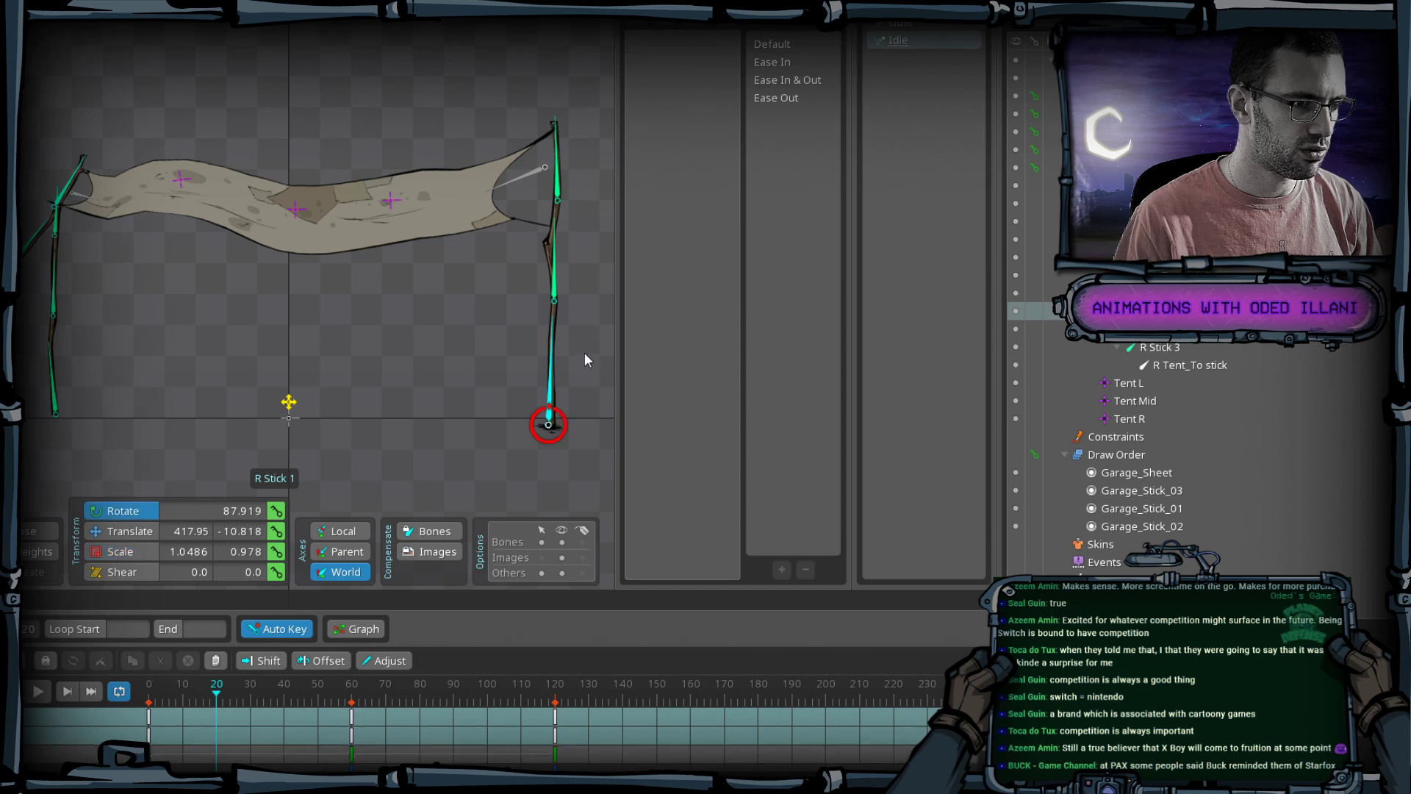
{"action": "left_click_drag", "start_coordinate": [584, 351], "coordinate": [595, 357]}
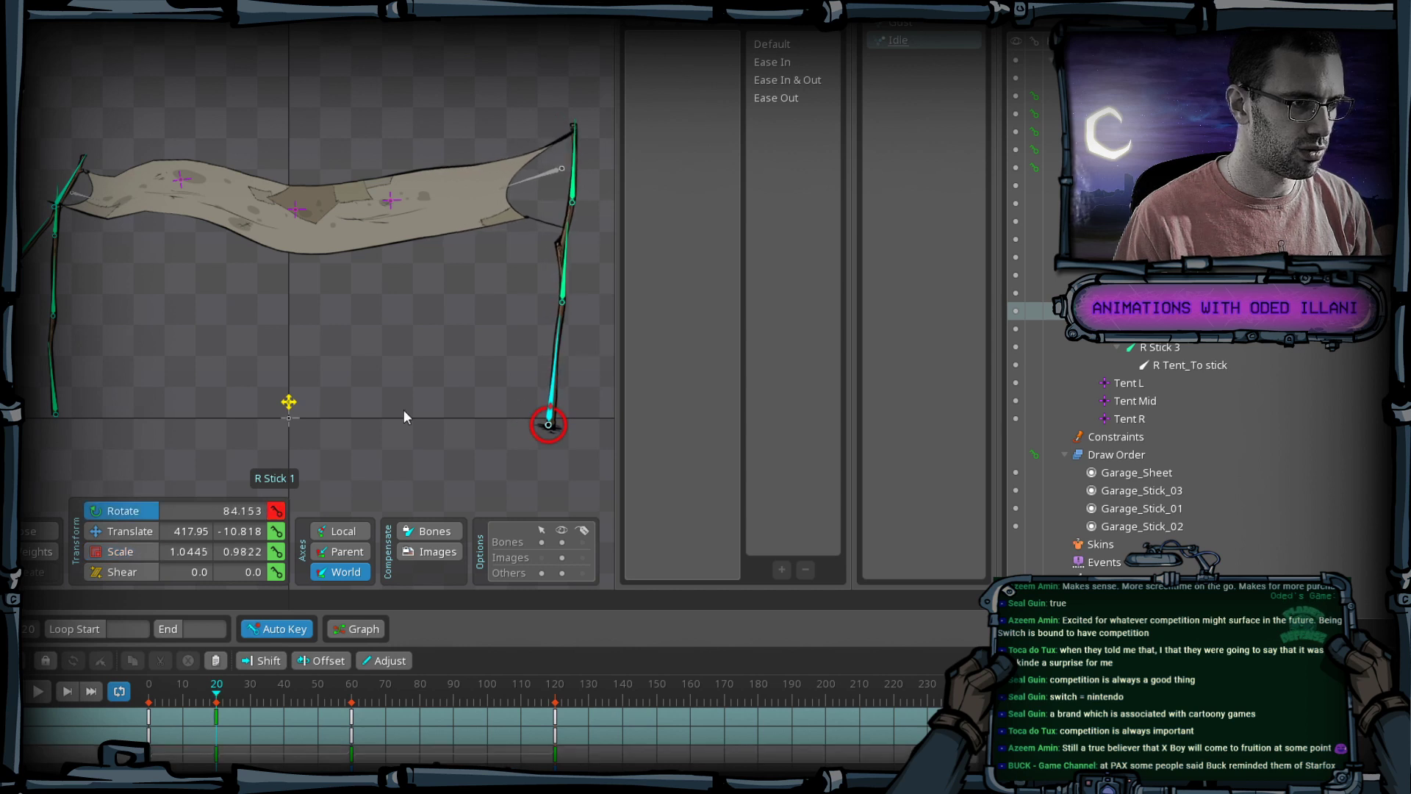
At frame 20, rotate L Stick to about 99.548 degrees and move its base to about -384.26 on X.
{"action": "left_click", "coordinate": [54, 387]}
{"action": "left_click_drag", "start_coordinate": [54, 387], "coordinate": [49, 387]}
{"action": "key", "text": "Left"}
{"action": "key", "text": "Right"}
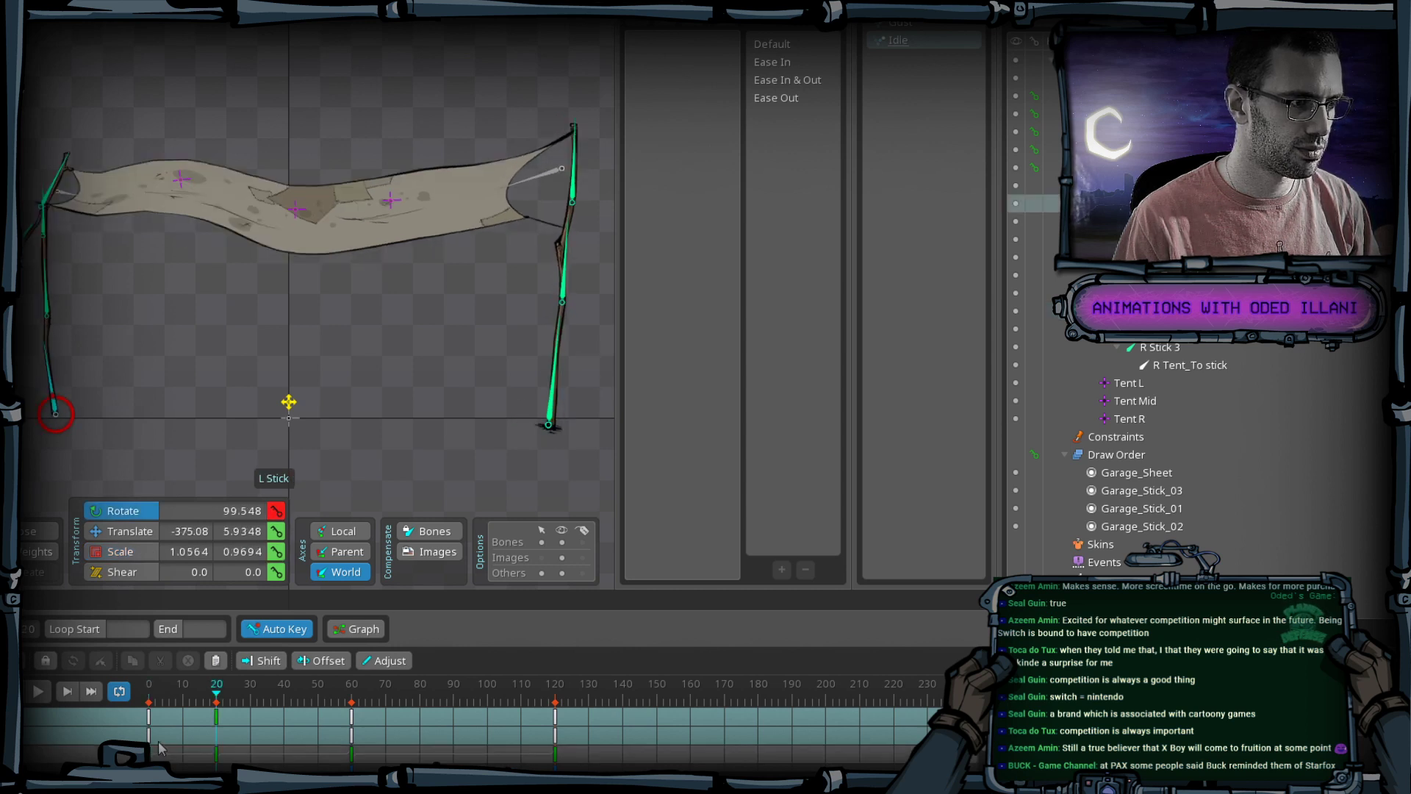
{"action": "left_click_drag", "start_coordinate": [141, 687], "coordinate": [216, 695]}
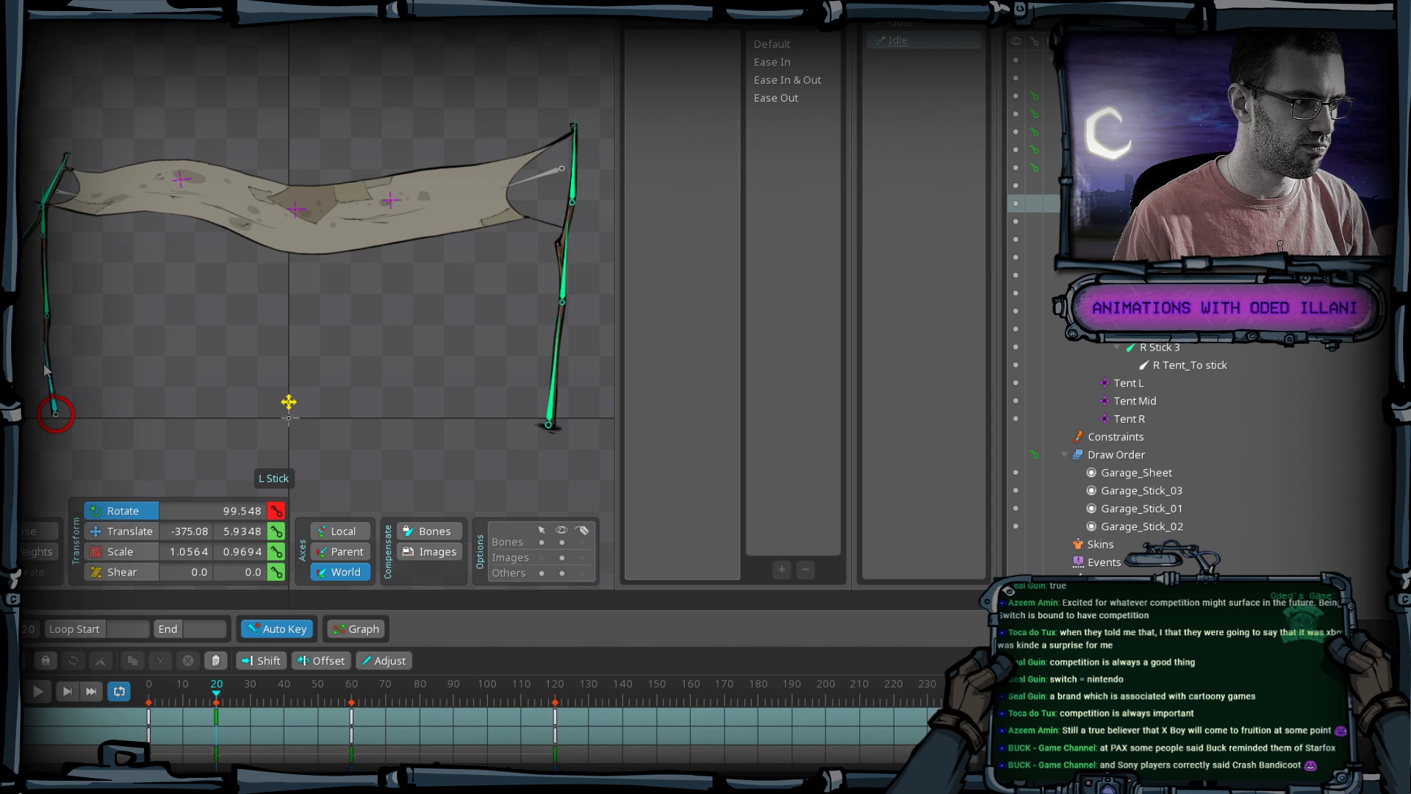
{"action": "key", "text": "v"}
{"action": "left_click_drag", "start_coordinate": [77, 412], "coordinate": [74, 415]}
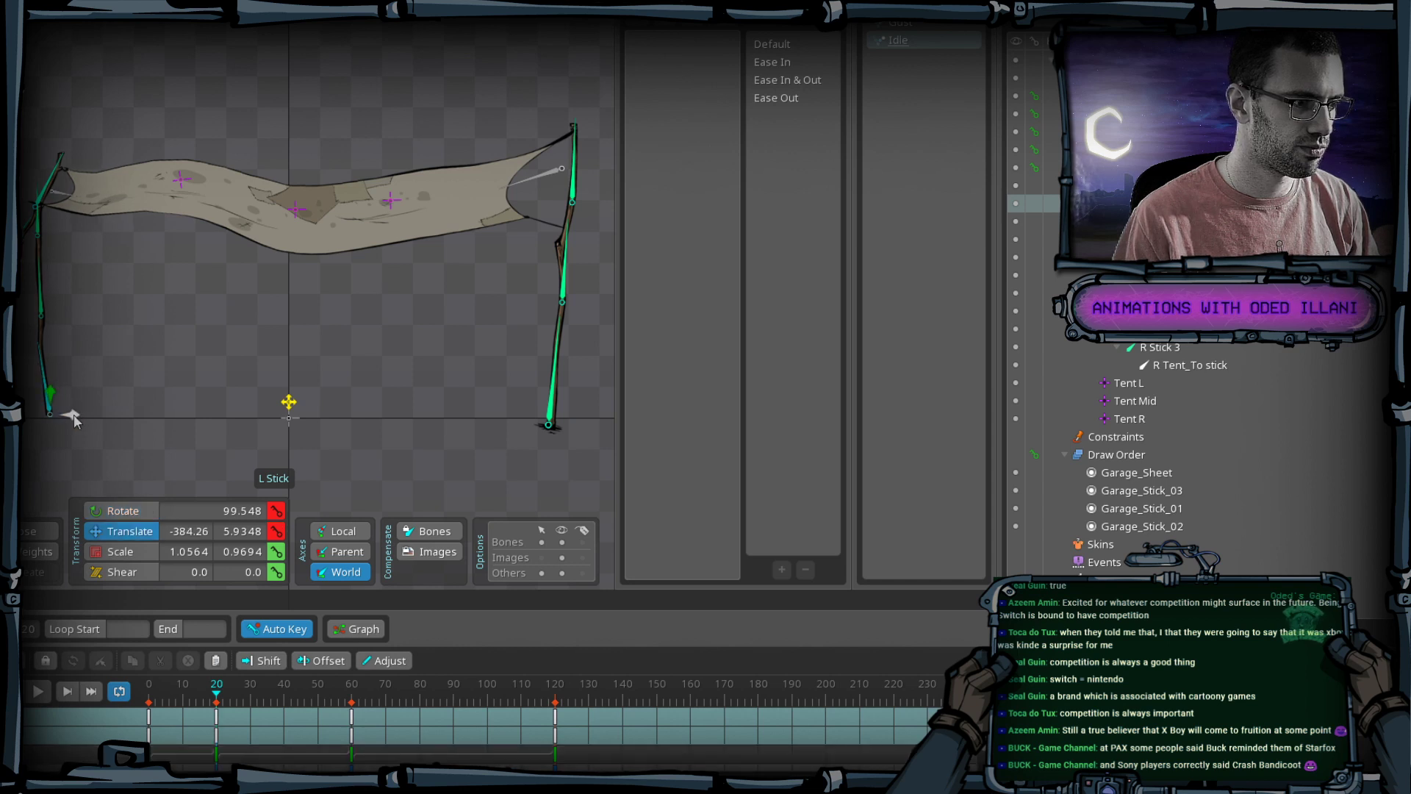
Move R Stick 1's base to about 428.43 on X at frame 20, matching its frame 0 position.
{"action": "key", "text": "Home"}
{"action": "left_click", "coordinate": [554, 400]}
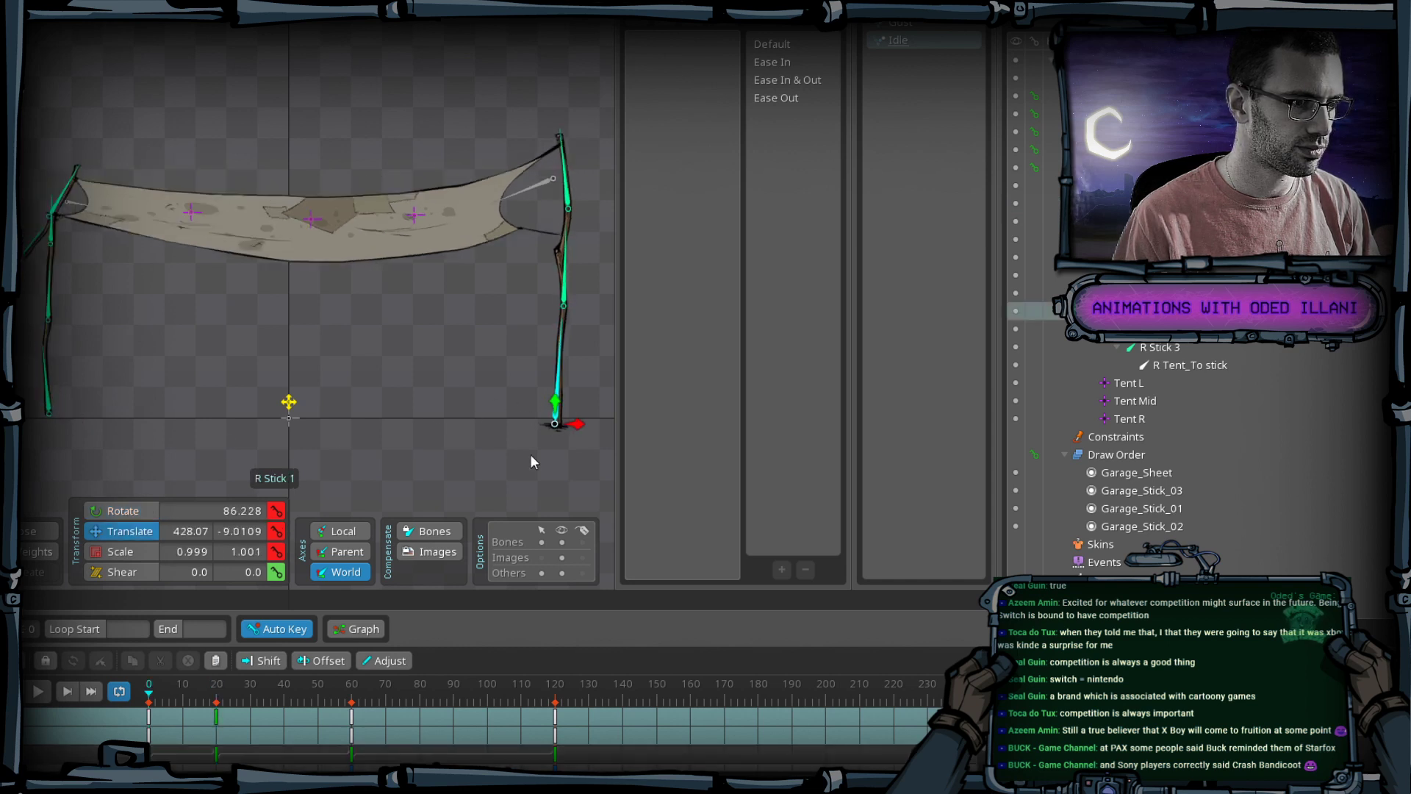
{"action": "key", "text": "ctrl+Right"}
{"action": "left_click_drag", "start_coordinate": [575, 441], "coordinate": [580, 441]}
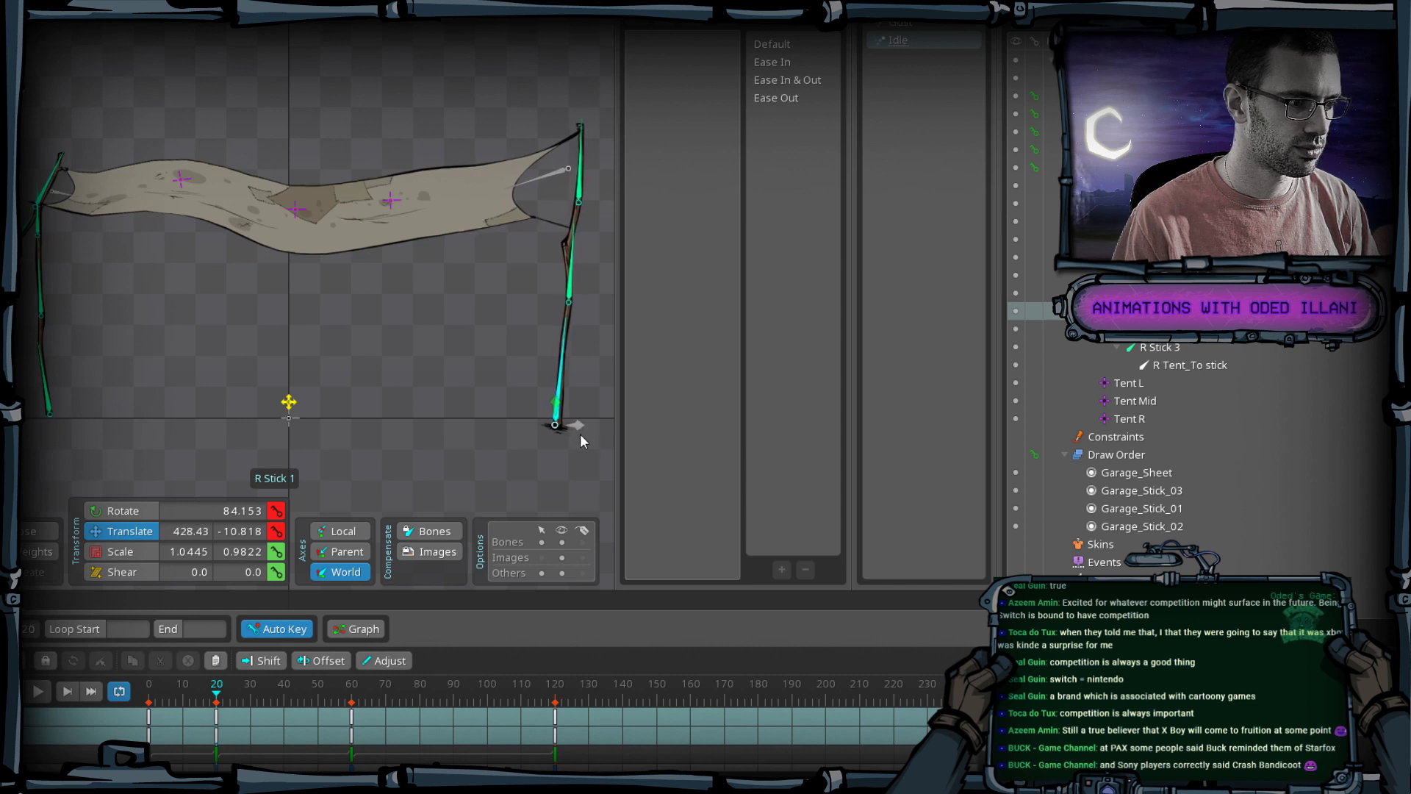
Scrub from frame 0 to about frame 60 and play the loop to examine the sticks' movement.
{"action": "key", "text": "Home"}
{"action": "left_click_drag", "start_coordinate": [163, 697], "coordinate": [301, 702]}
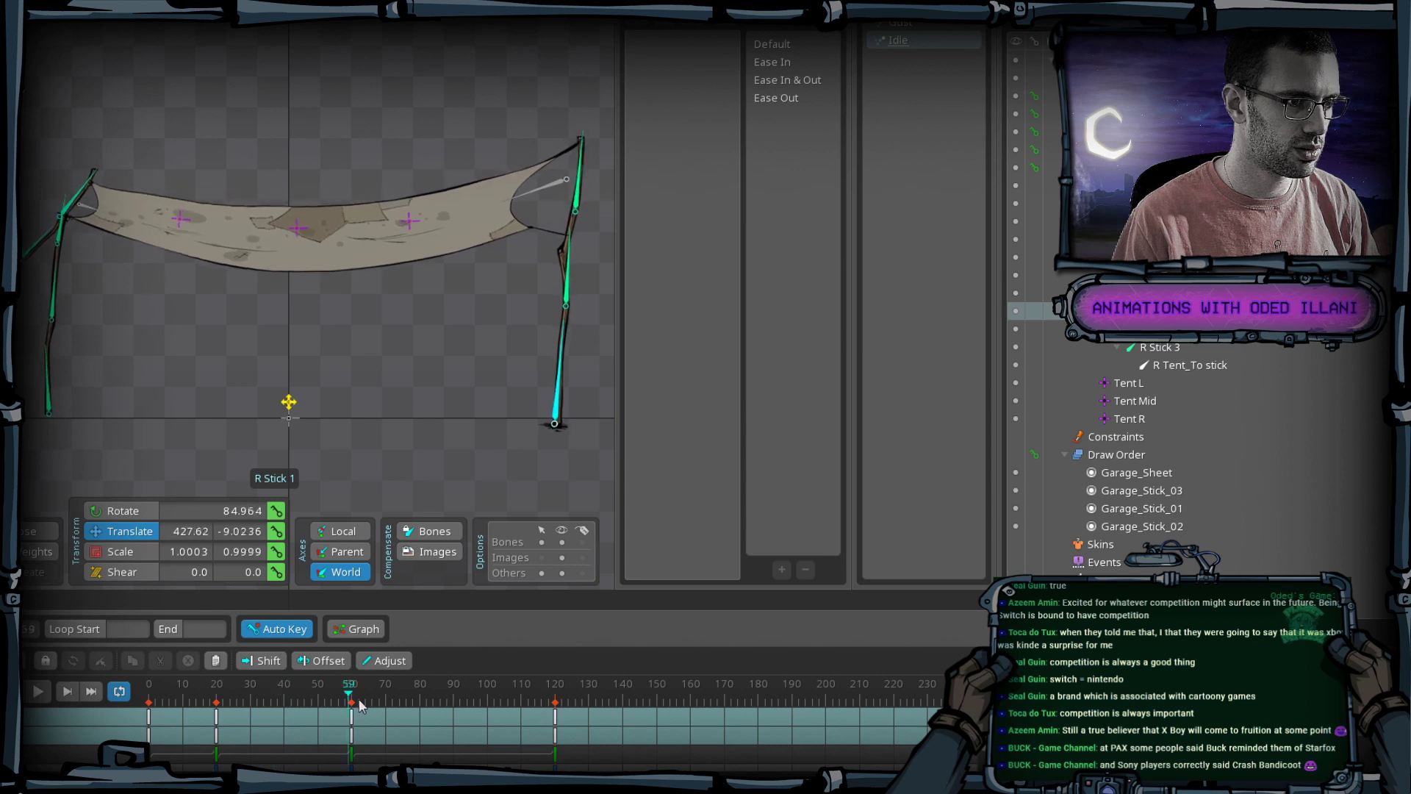
{"action": "left_click", "coordinate": [131, 726]}
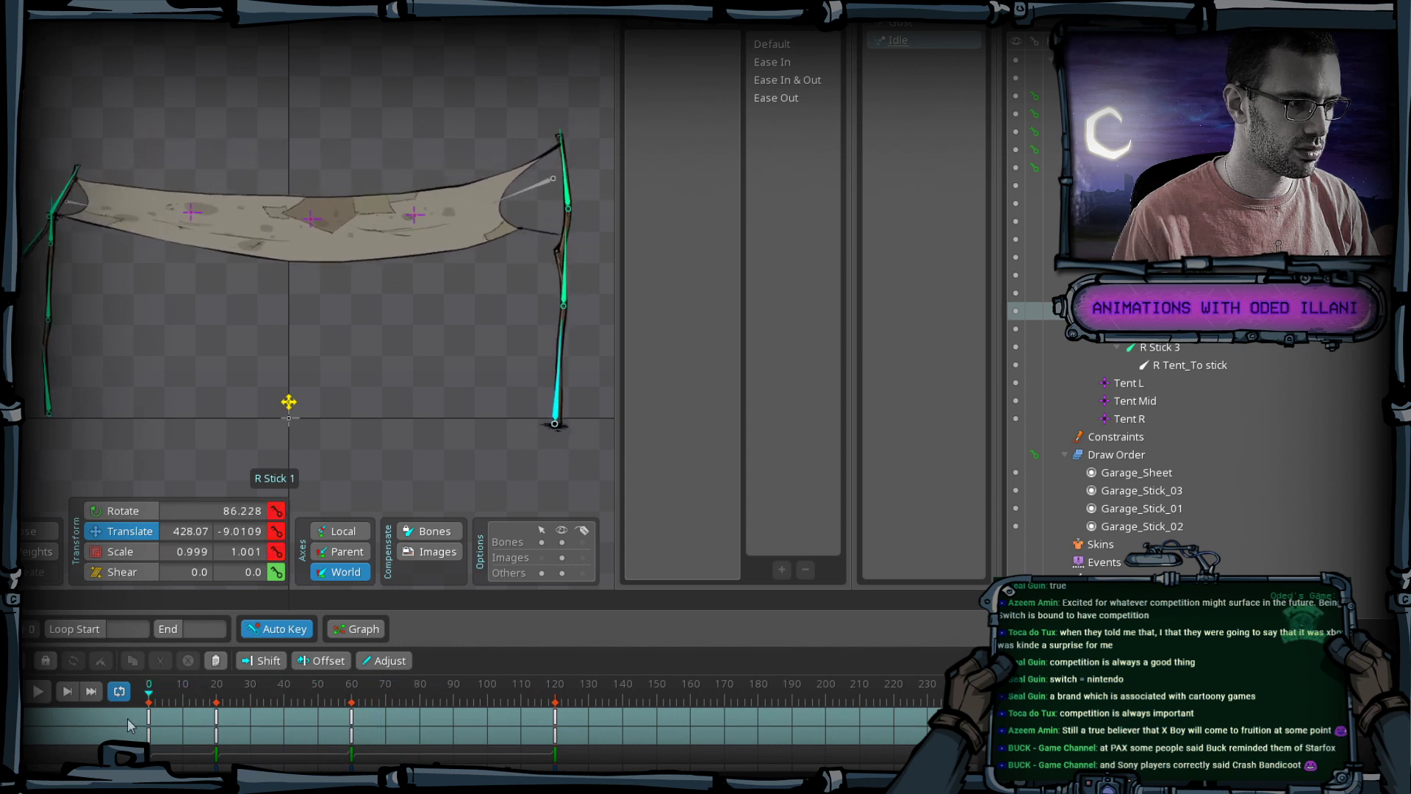
{"action": "left_click", "coordinate": [34, 691]}
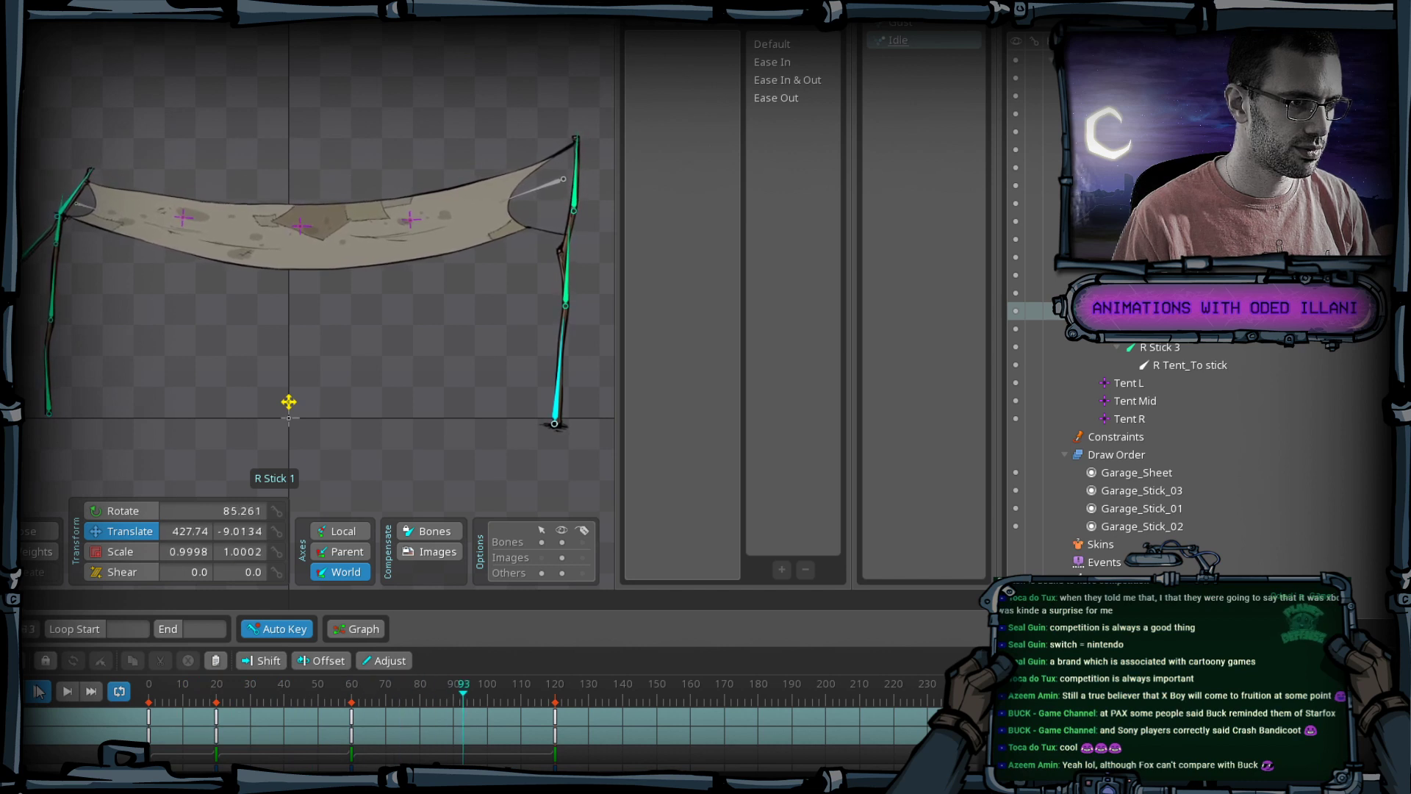
{"action": "left_click", "coordinate": [39, 691]}
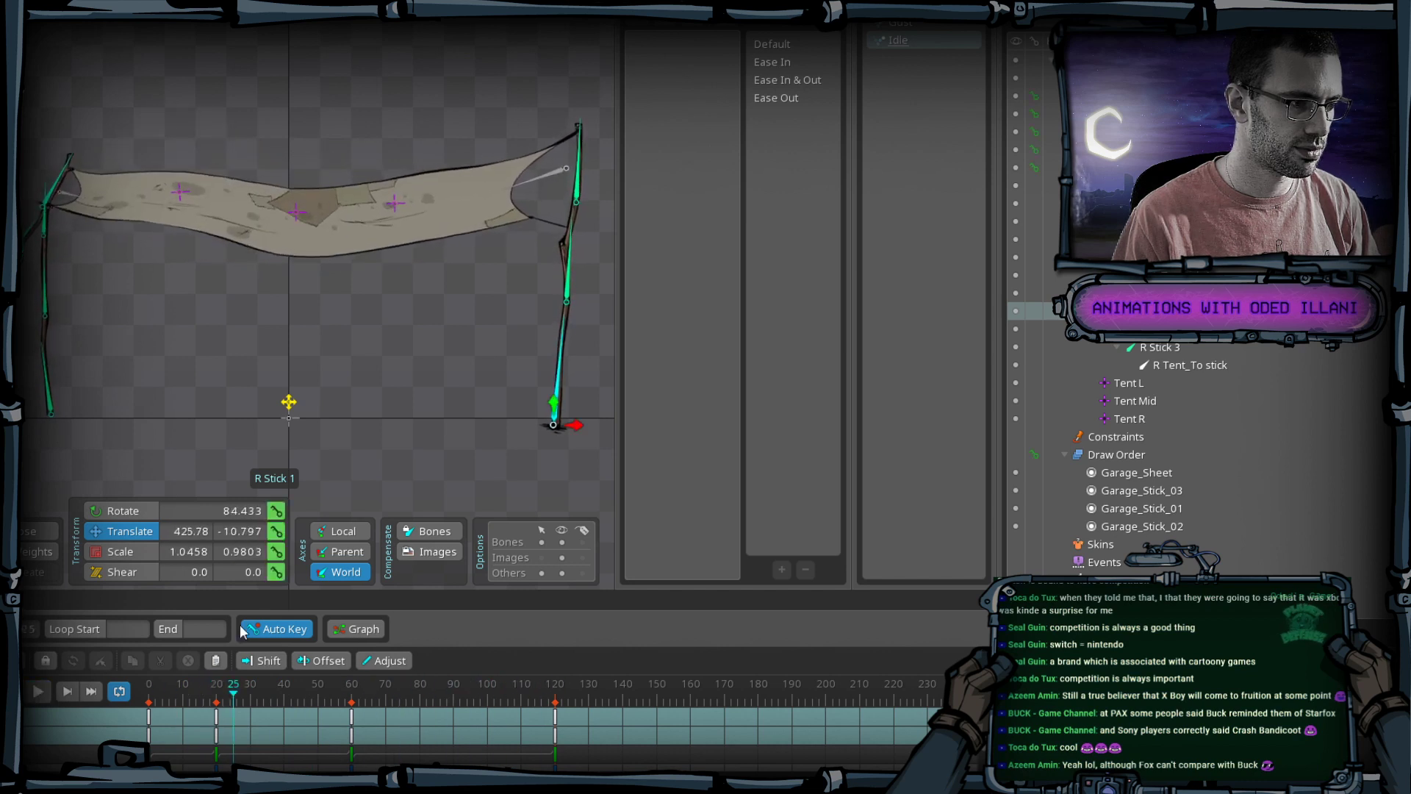
At frame 20, rotate R Stick 1 to about 91.093 degrees, move it to about 433.68 on X, and play the loop.
{"action": "left_click", "coordinate": [217, 694]}
{"action": "key", "text": "c"}
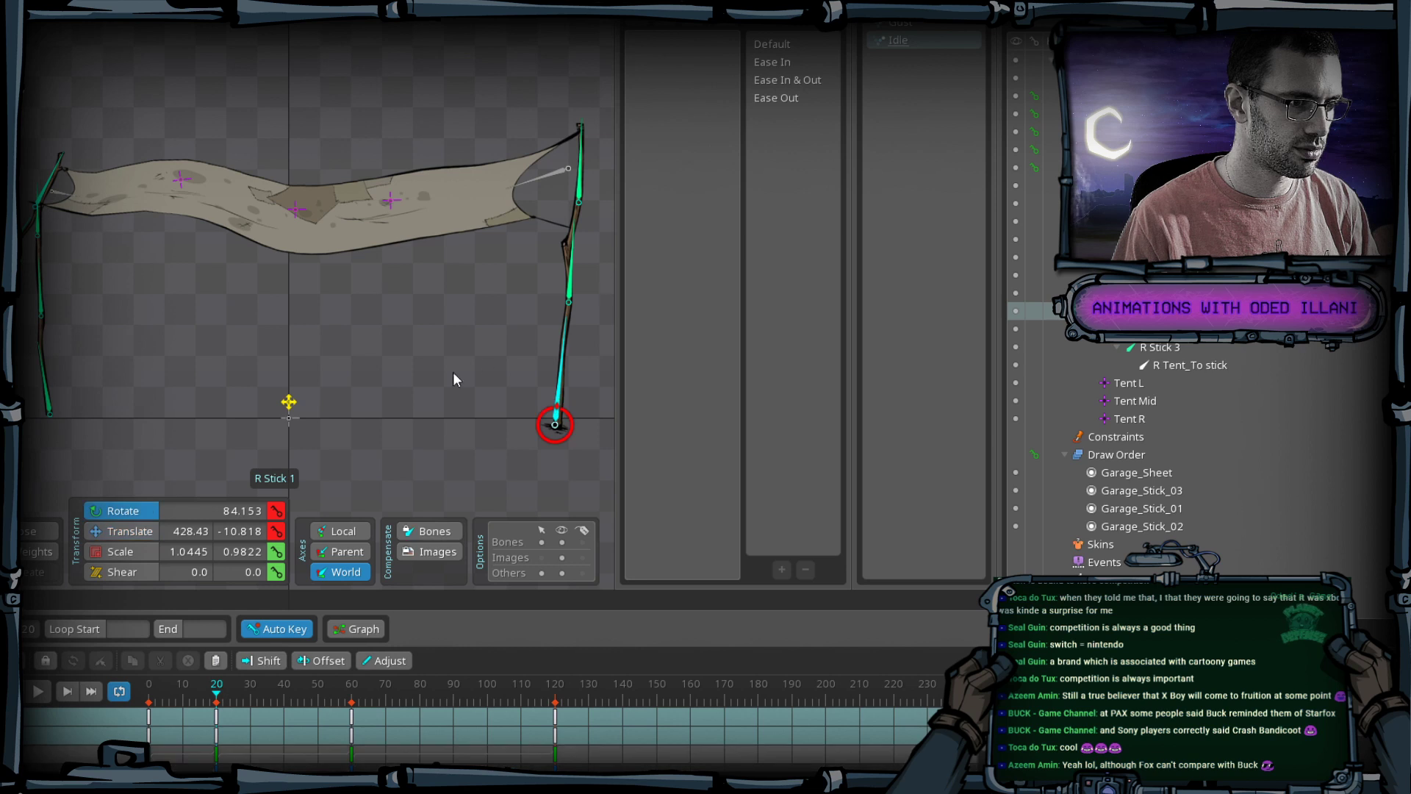
{"action": "left_click_drag", "start_coordinate": [453, 372], "coordinate": [412, 378]}
{"action": "key", "text": "v"}
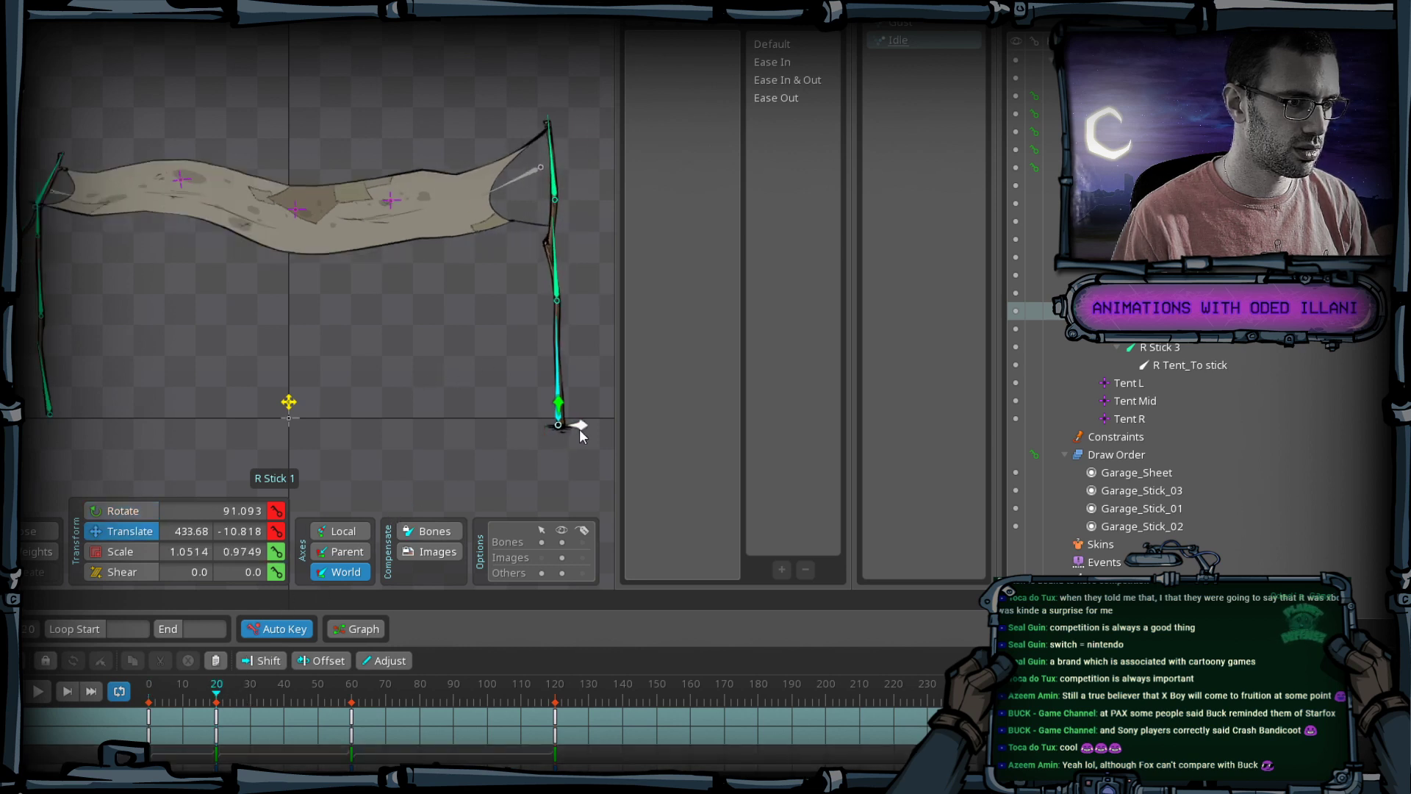
{"action": "left_click", "coordinate": [37, 697]}
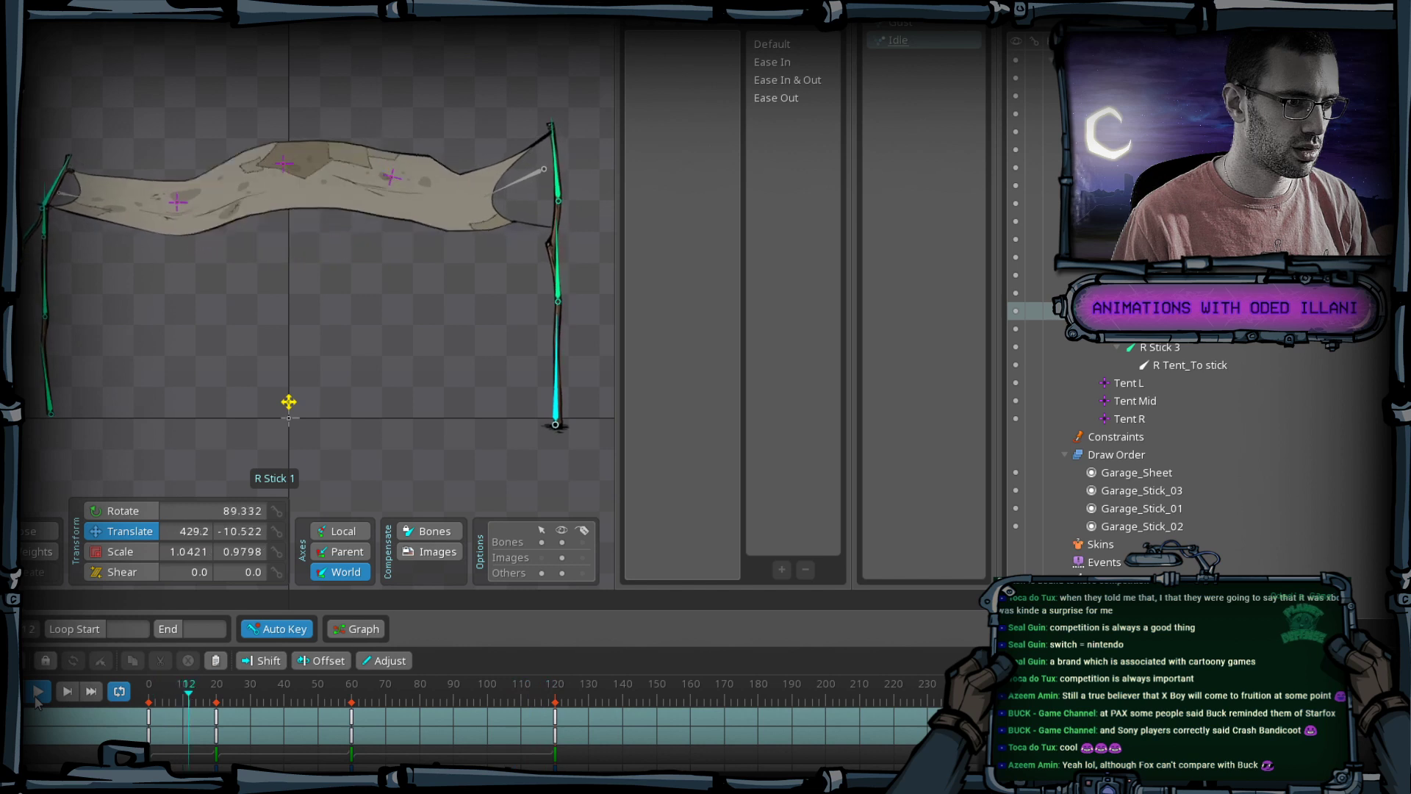
{"action": "left_click", "coordinate": [37, 702]}
{"action": "key", "text": "a"}
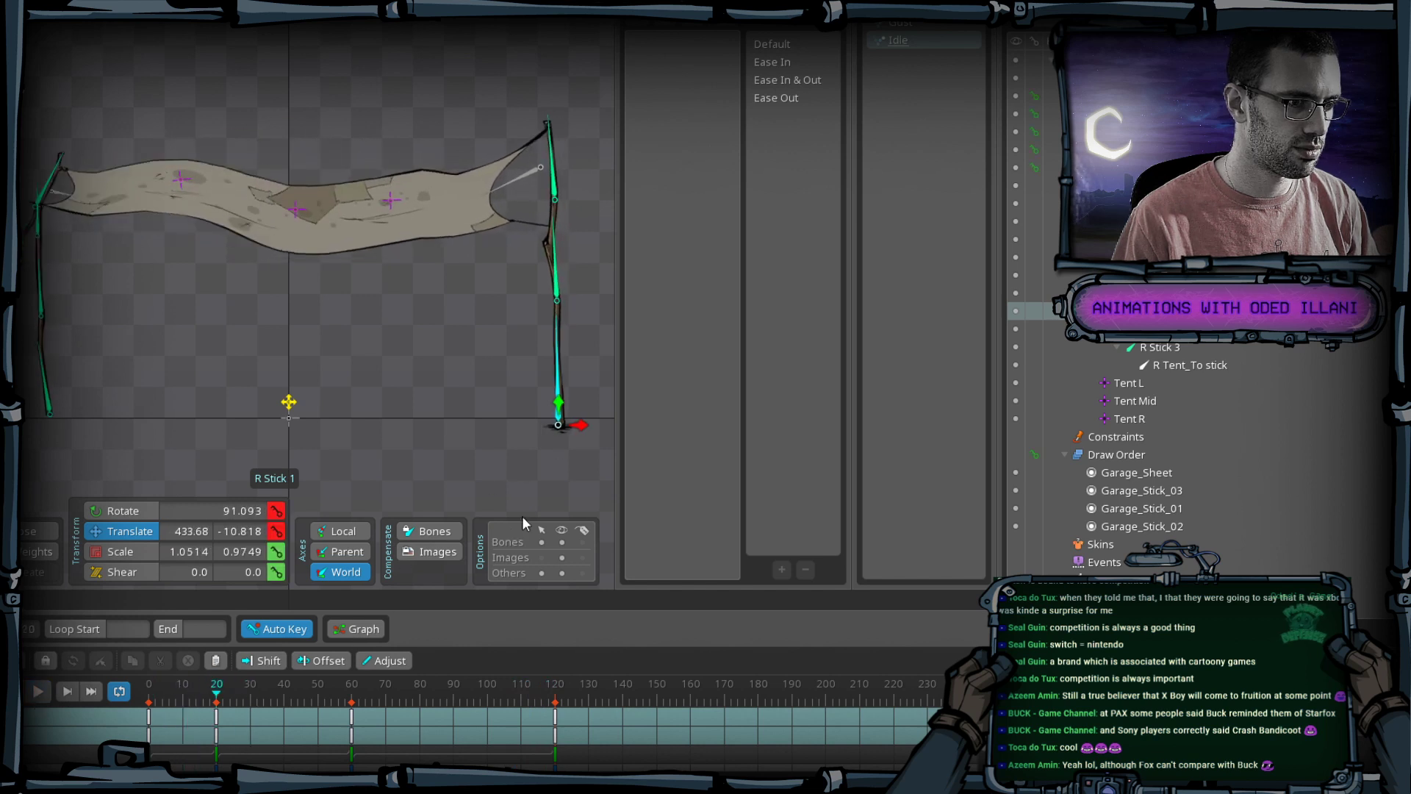
Nudge R Stick 1's base slightly left at frame 20, save the project, and play the loop to check it.
{"action": "left_click_drag", "start_coordinate": [588, 428], "coordinate": [584, 428]}
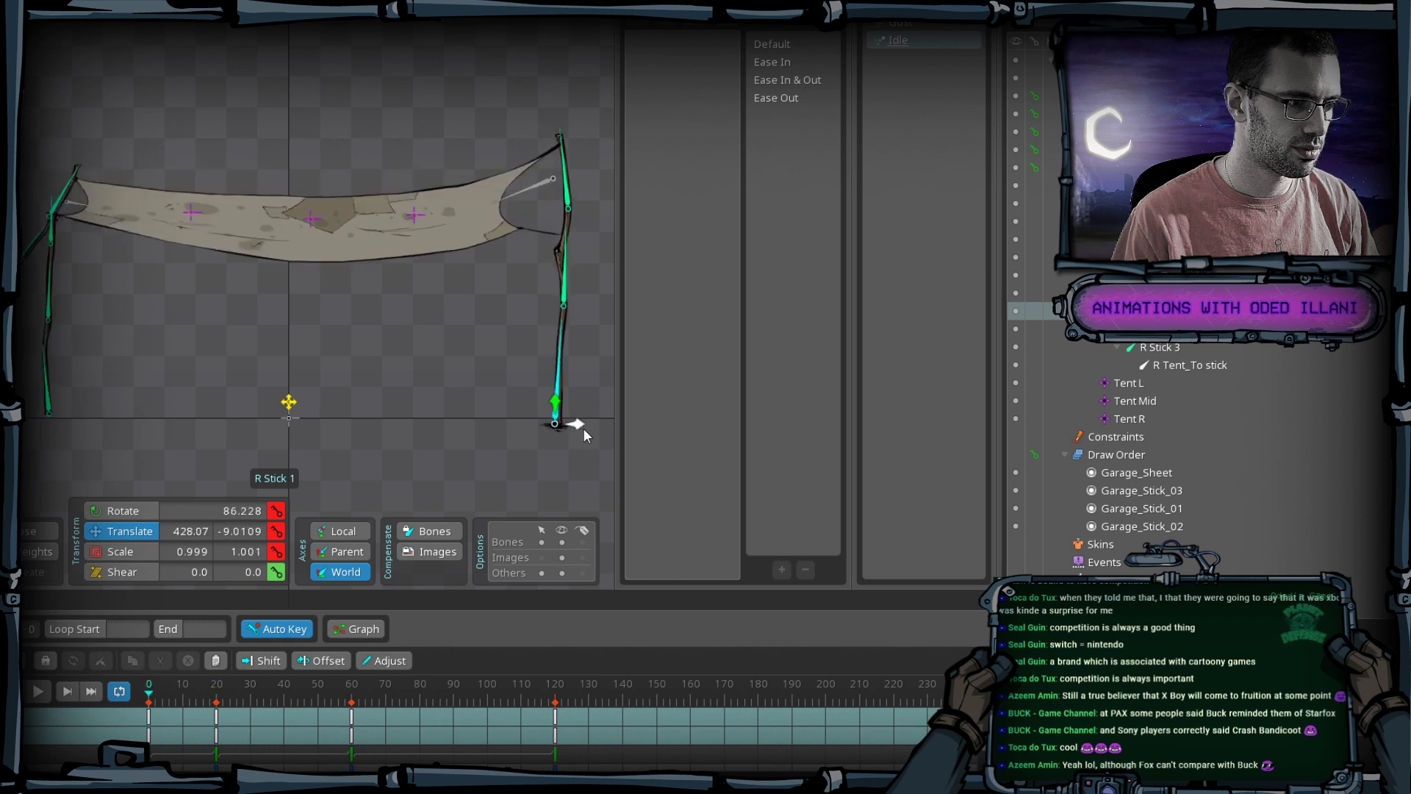
{"action": "key", "text": "d"}
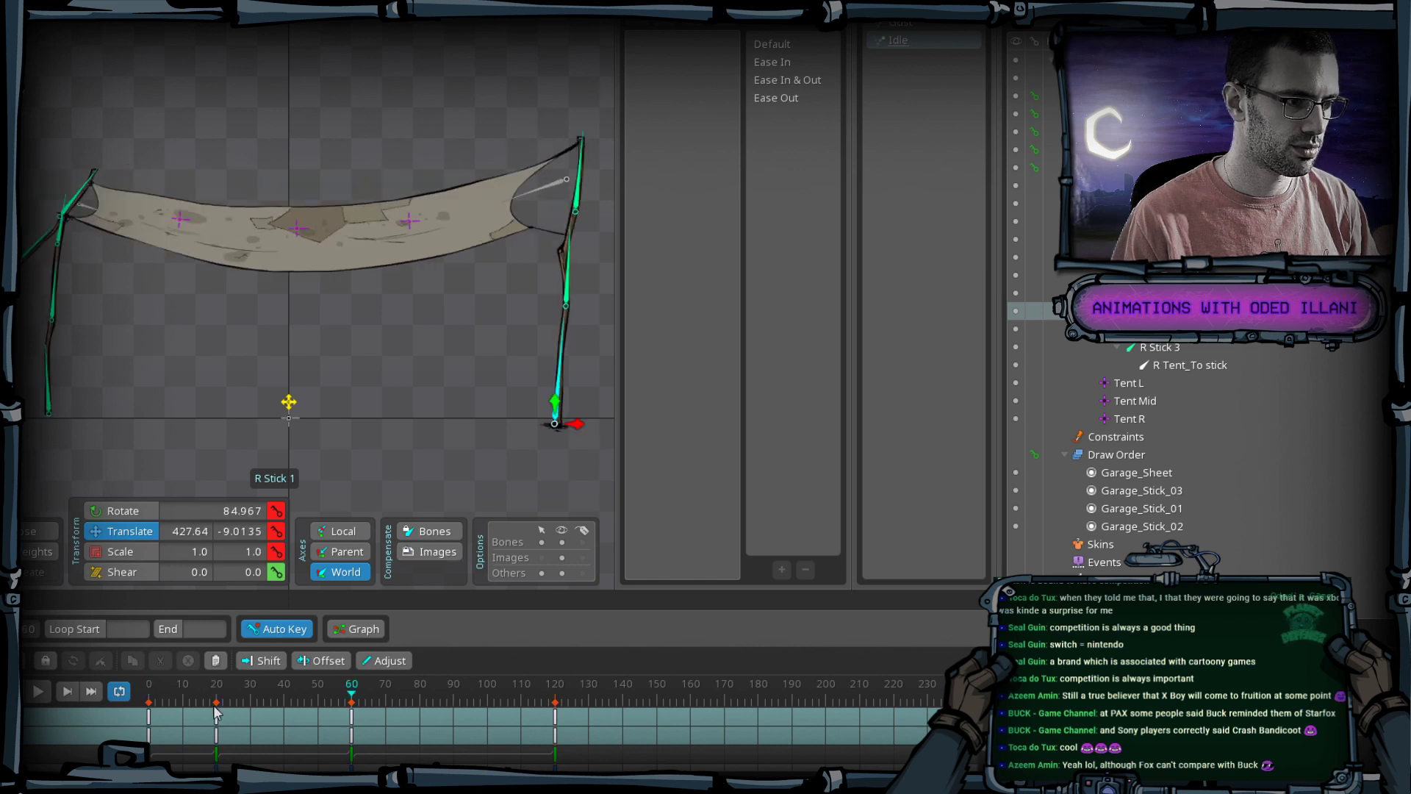
{"action": "left_click_drag", "start_coordinate": [213, 706], "coordinate": [384, 687]}
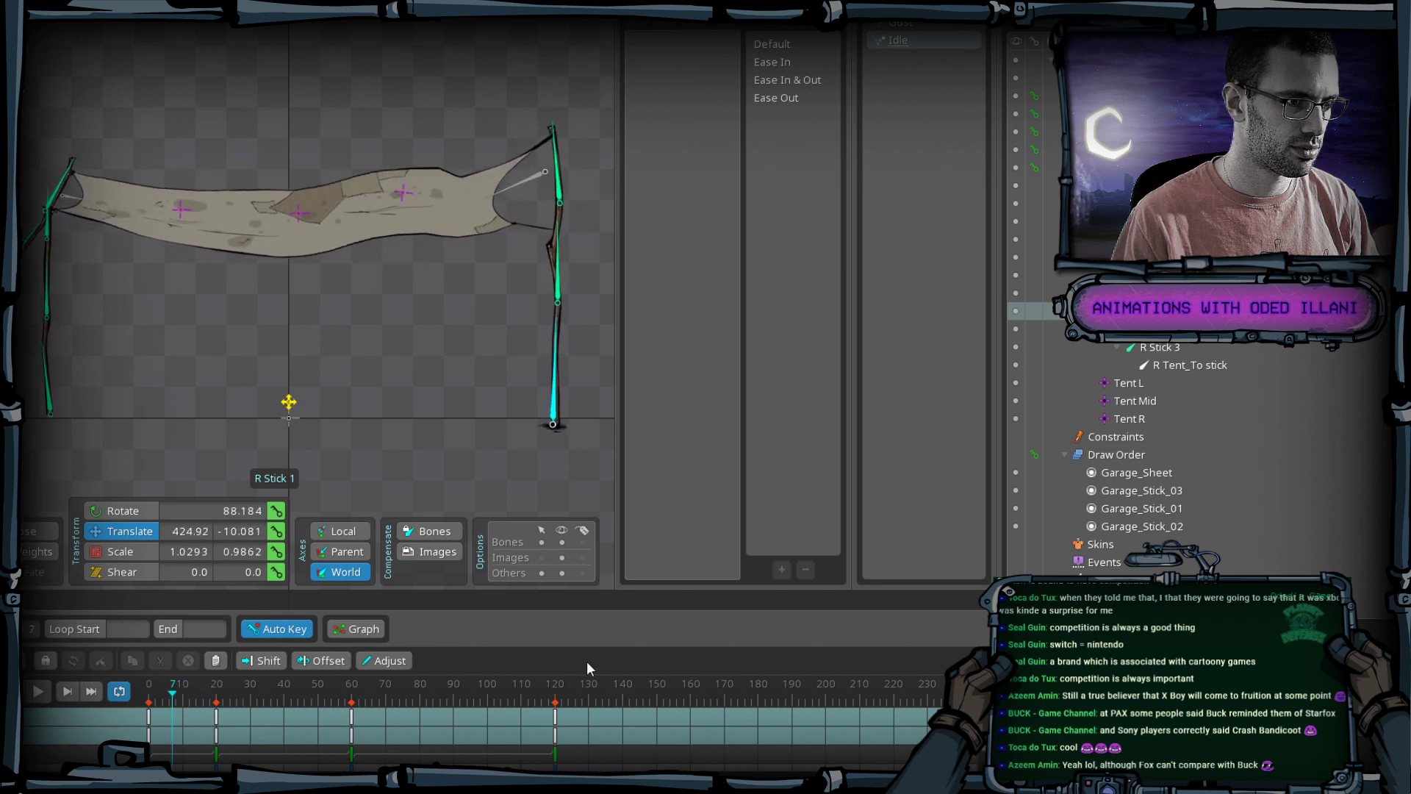
{"action": "left_click_drag", "start_coordinate": [533, 705], "coordinate": [140, 695]}
{"action": "key", "text": "ctrl+s"}
{"action": "left_click", "coordinate": [41, 692]}
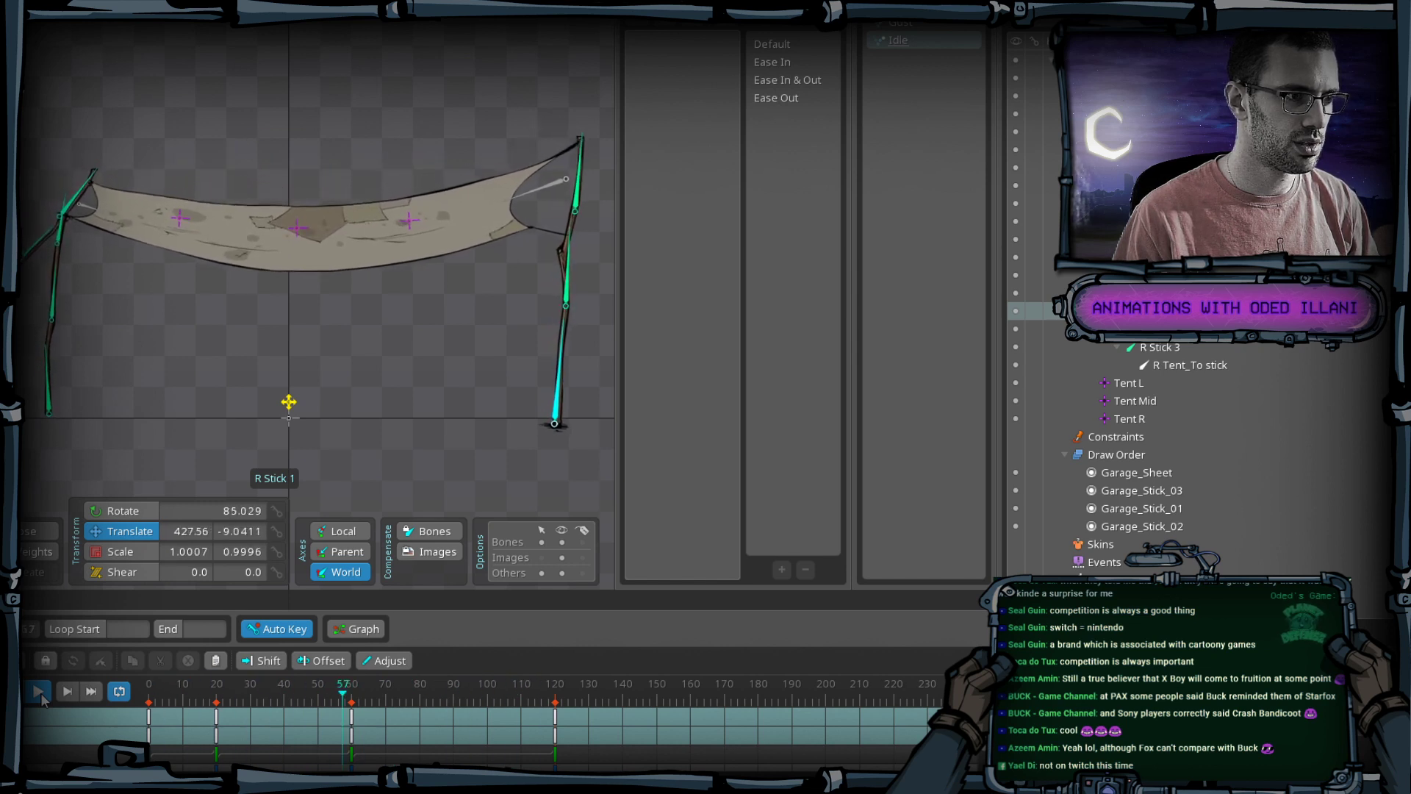
Select the five sheet bones: Tent L, Tent Mid, Tent R and the tent-to-stick bone at each end.
{"action": "left_click", "coordinate": [309, 220]}
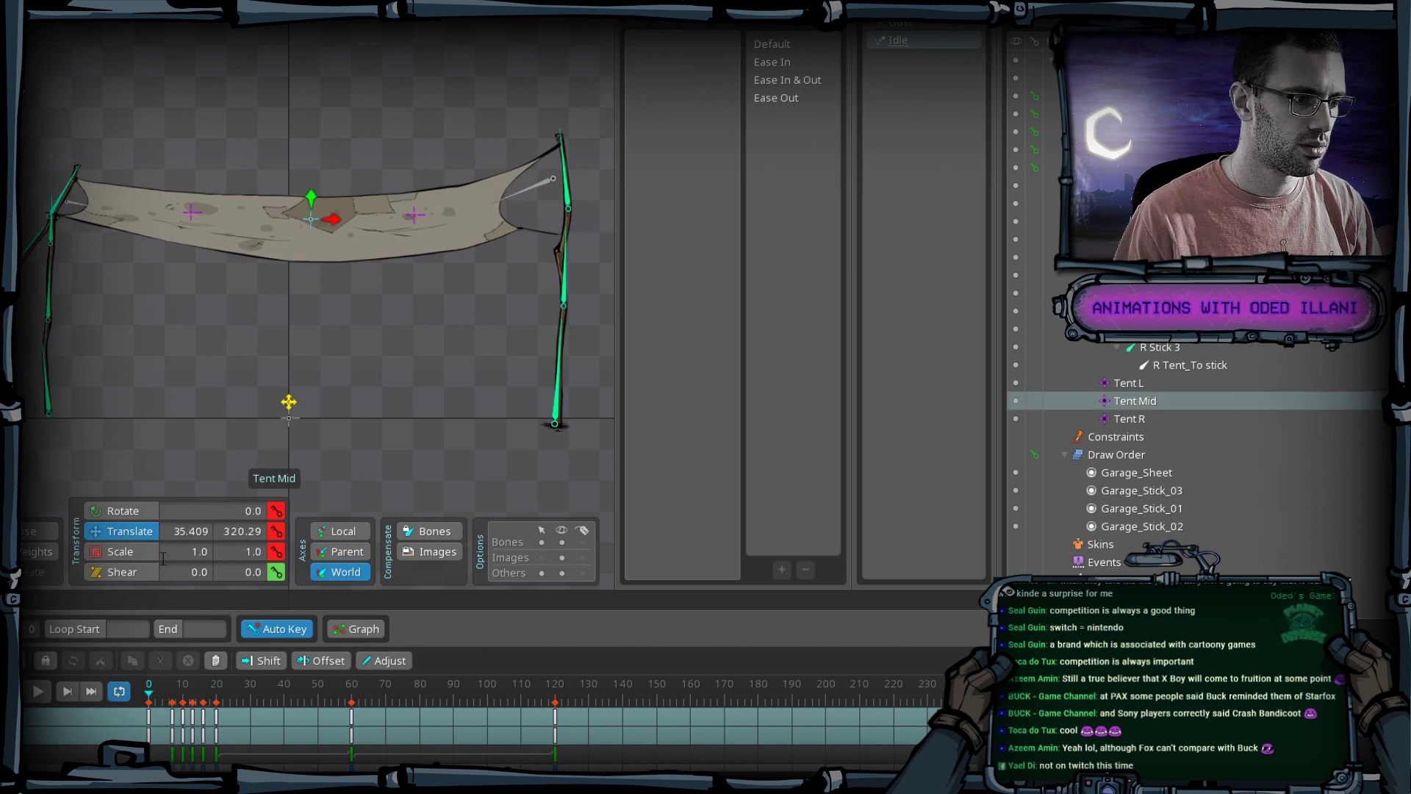
{"action": "left_click", "coordinate": [174, 696]}
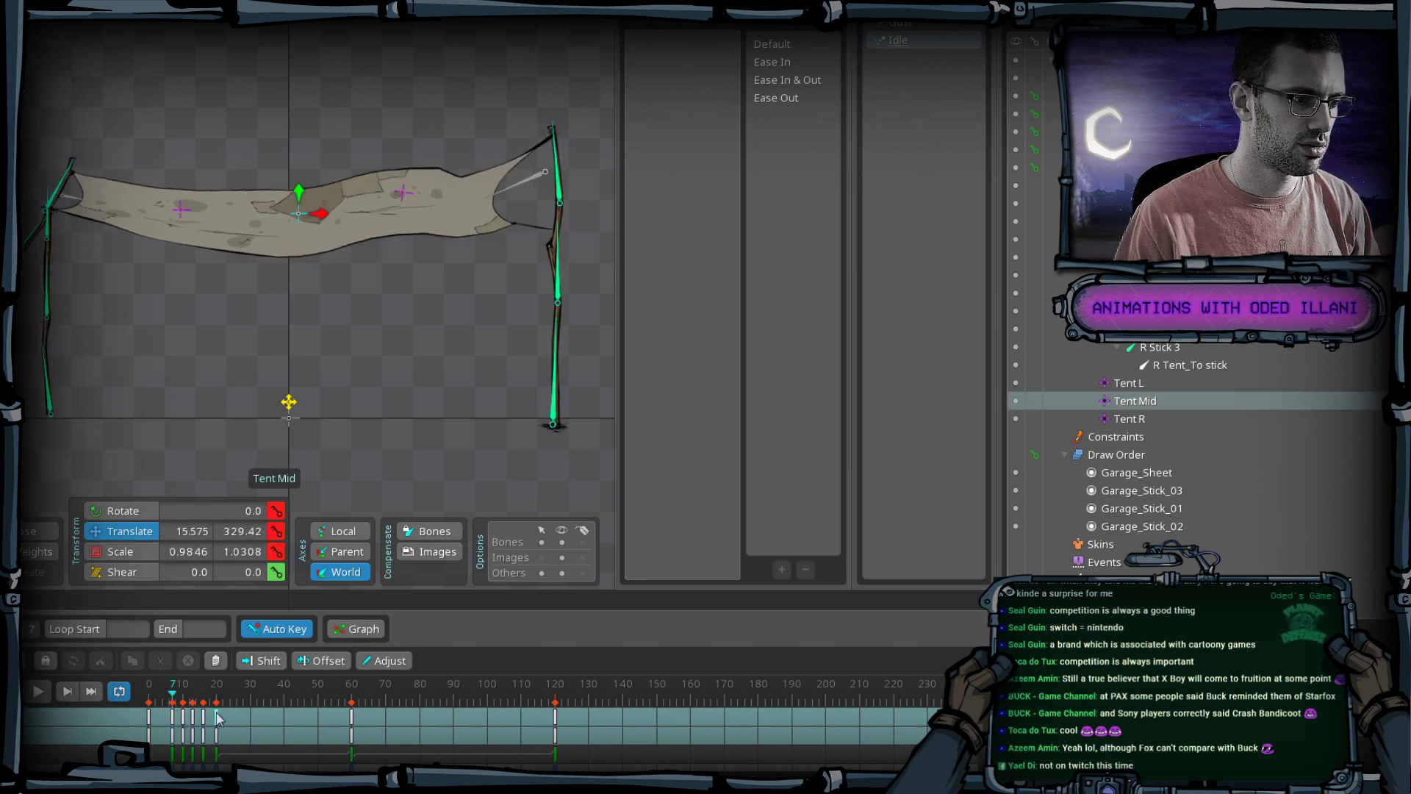
{"action": "left_click_drag", "start_coordinate": [234, 711], "coordinate": [196, 717]}
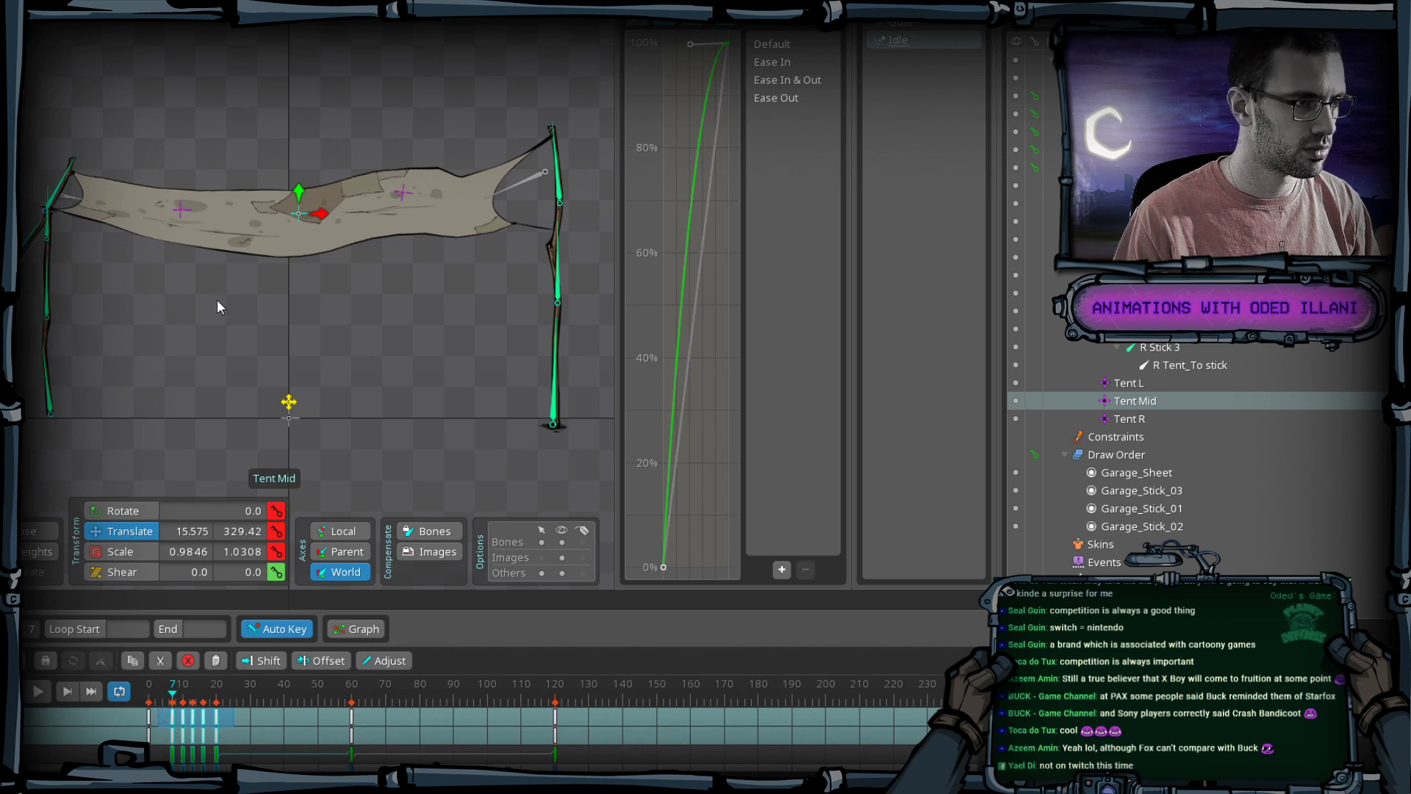
{"action": "left_click", "coordinate": [175, 208], "text": "ctrl"}
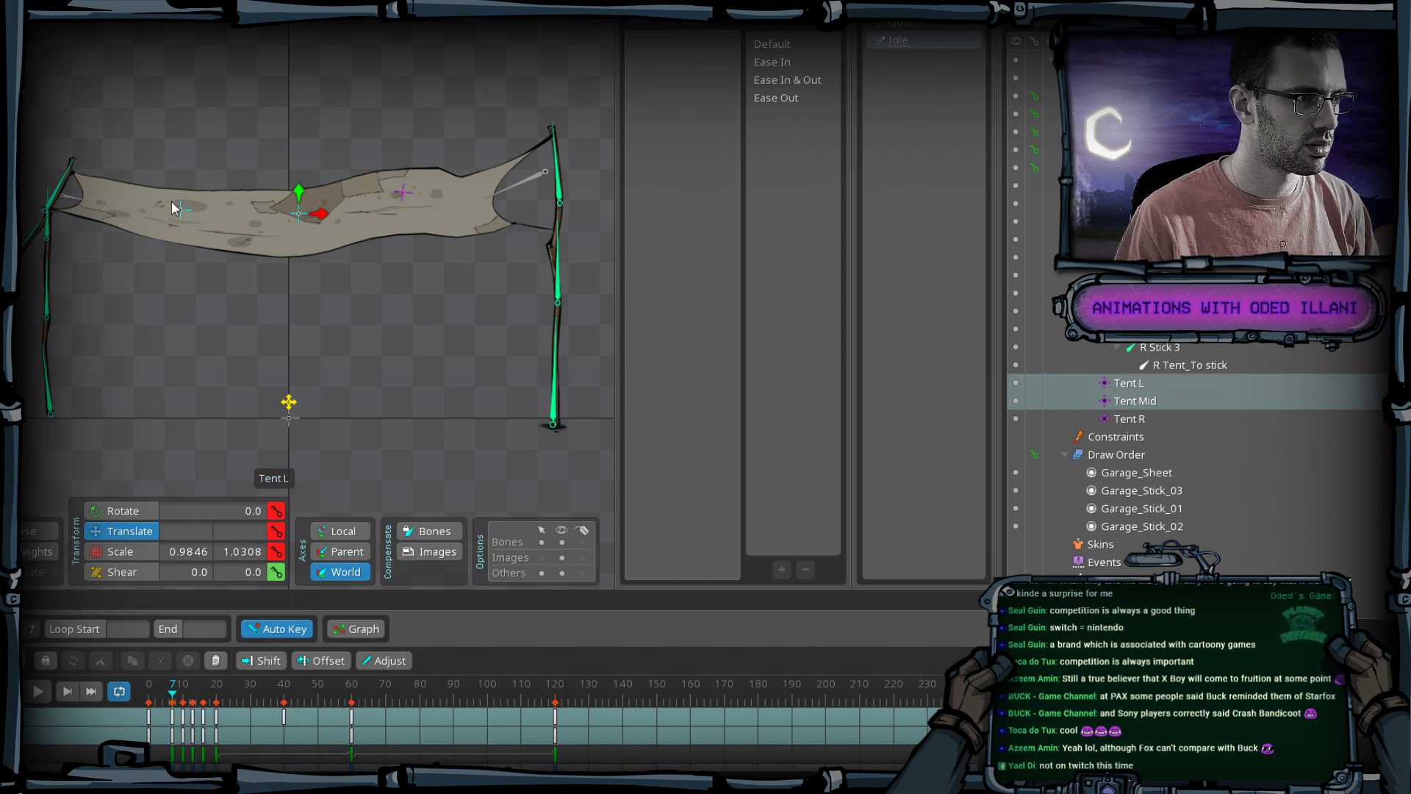
{"action": "left_click", "coordinate": [514, 186]}
{"action": "left_click", "coordinate": [398, 193], "text": "ctrl"}
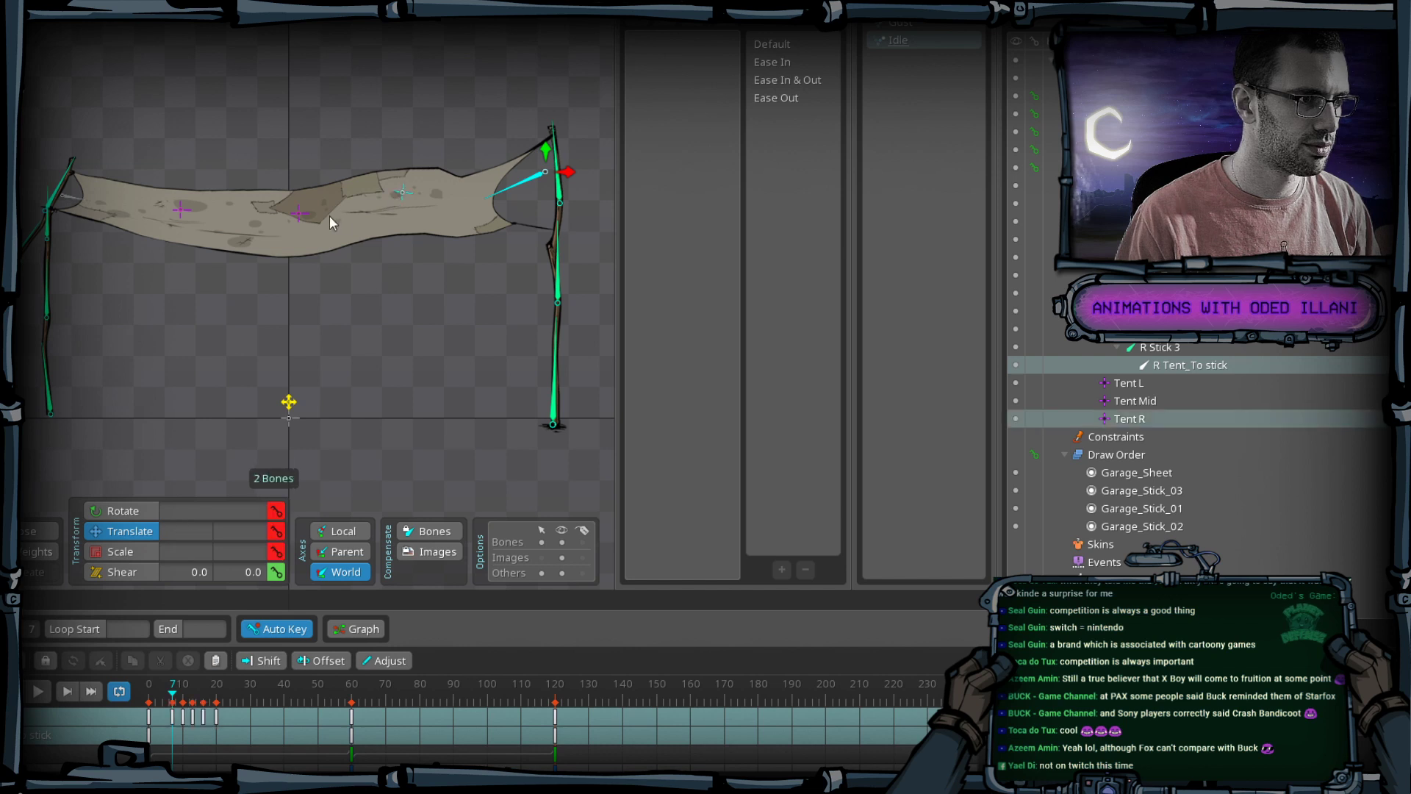
{"action": "left_click", "coordinate": [301, 213], "text": "ctrl"}
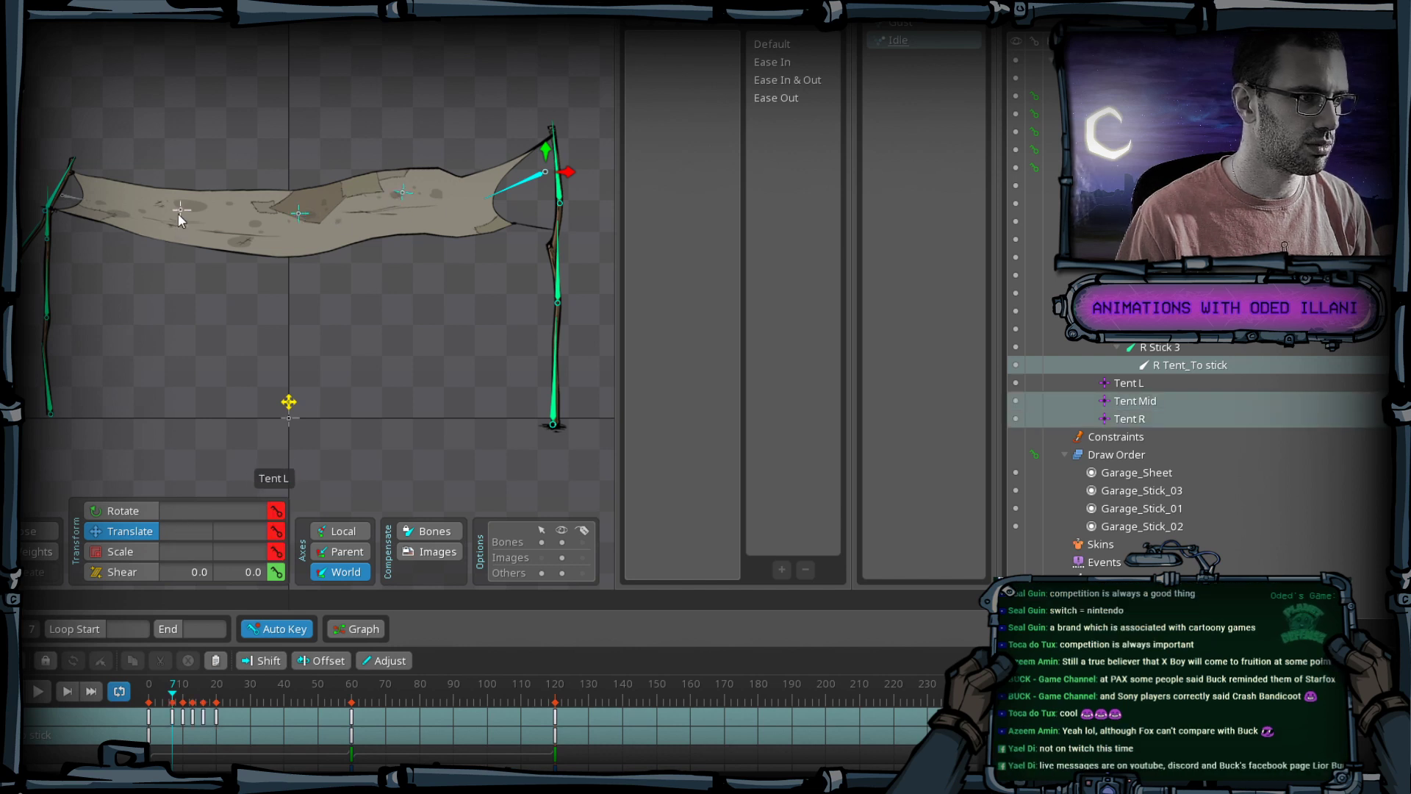
{"action": "left_click", "coordinate": [178, 214], "text": "ctrl"}
{"action": "left_click", "coordinate": [73, 199], "text": "ctrl"}
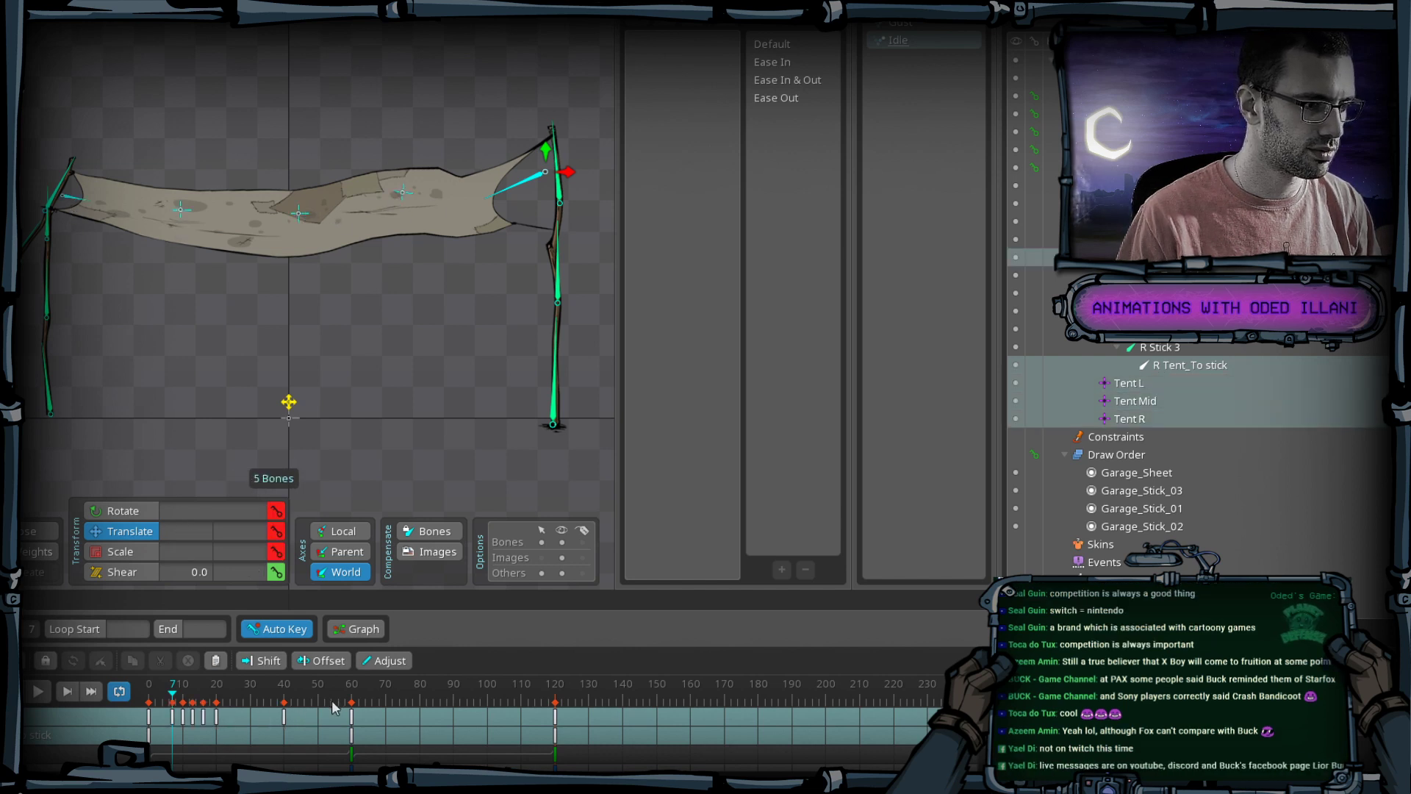
Try to paste the five sheet bones' keys from frames 7 to 40 at frame 70.
{"action": "left_click_drag", "start_coordinate": [323, 709], "coordinate": [171, 711]}
{"action": "key", "text": "ctrl+s"}
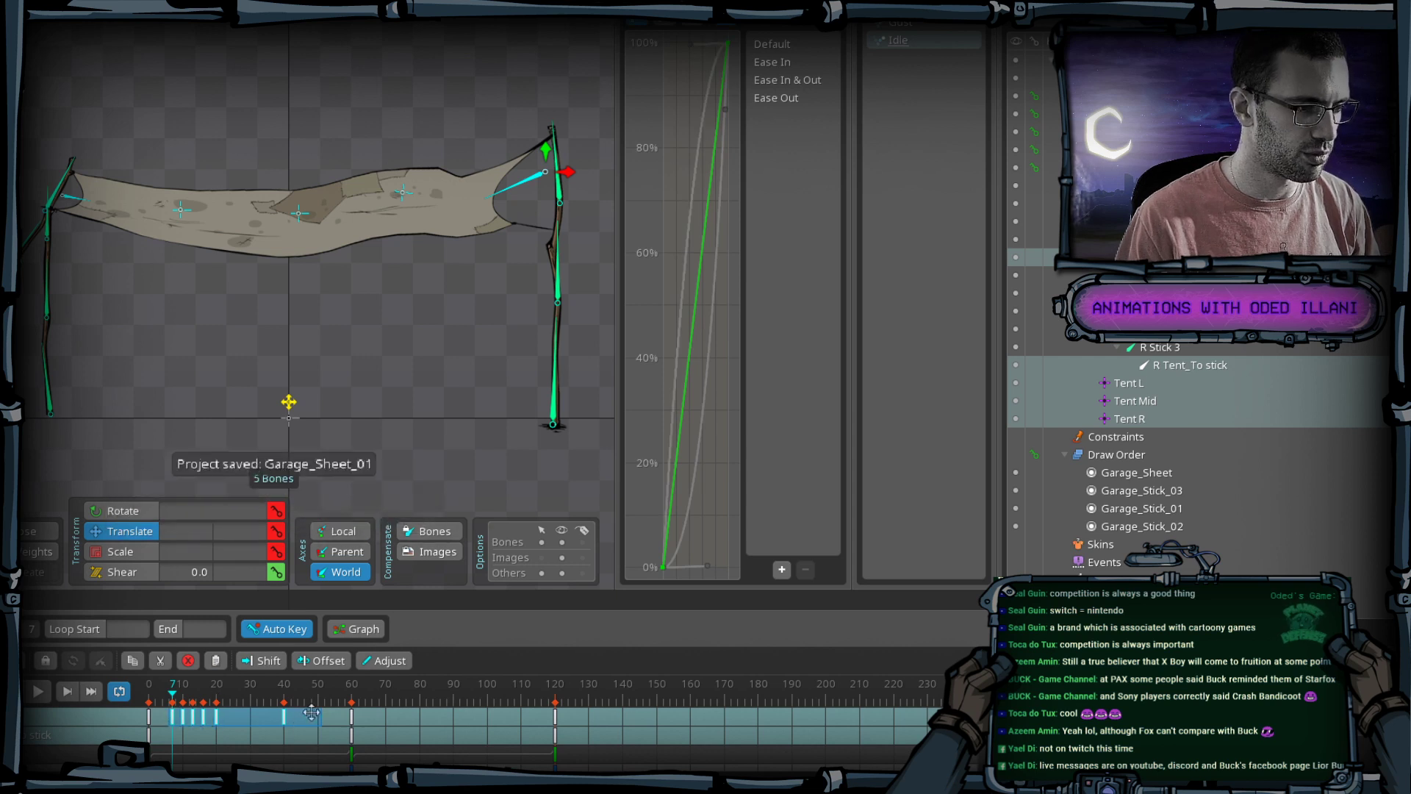
{"action": "left_click", "coordinate": [385, 695]}
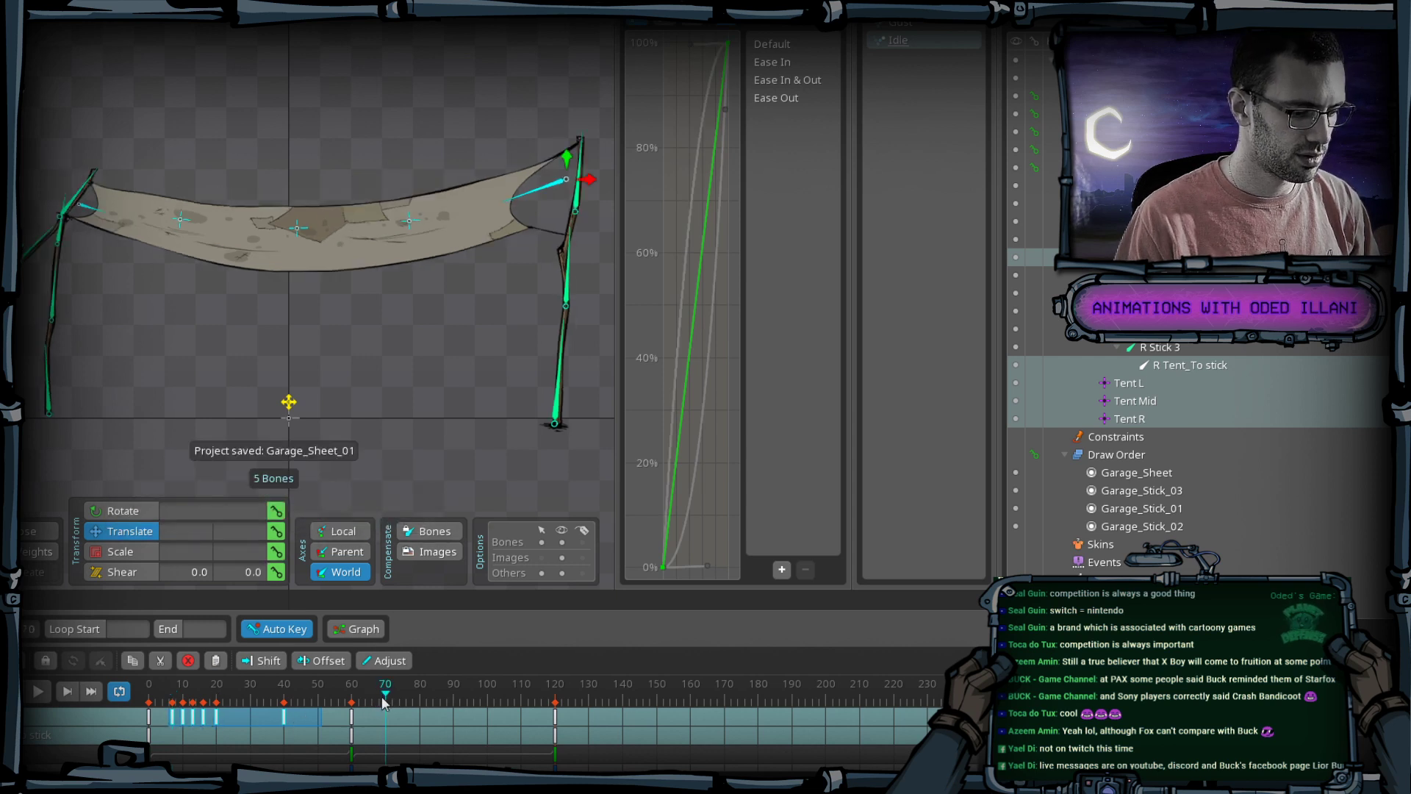
{"action": "key", "text": "ctrl+v"}
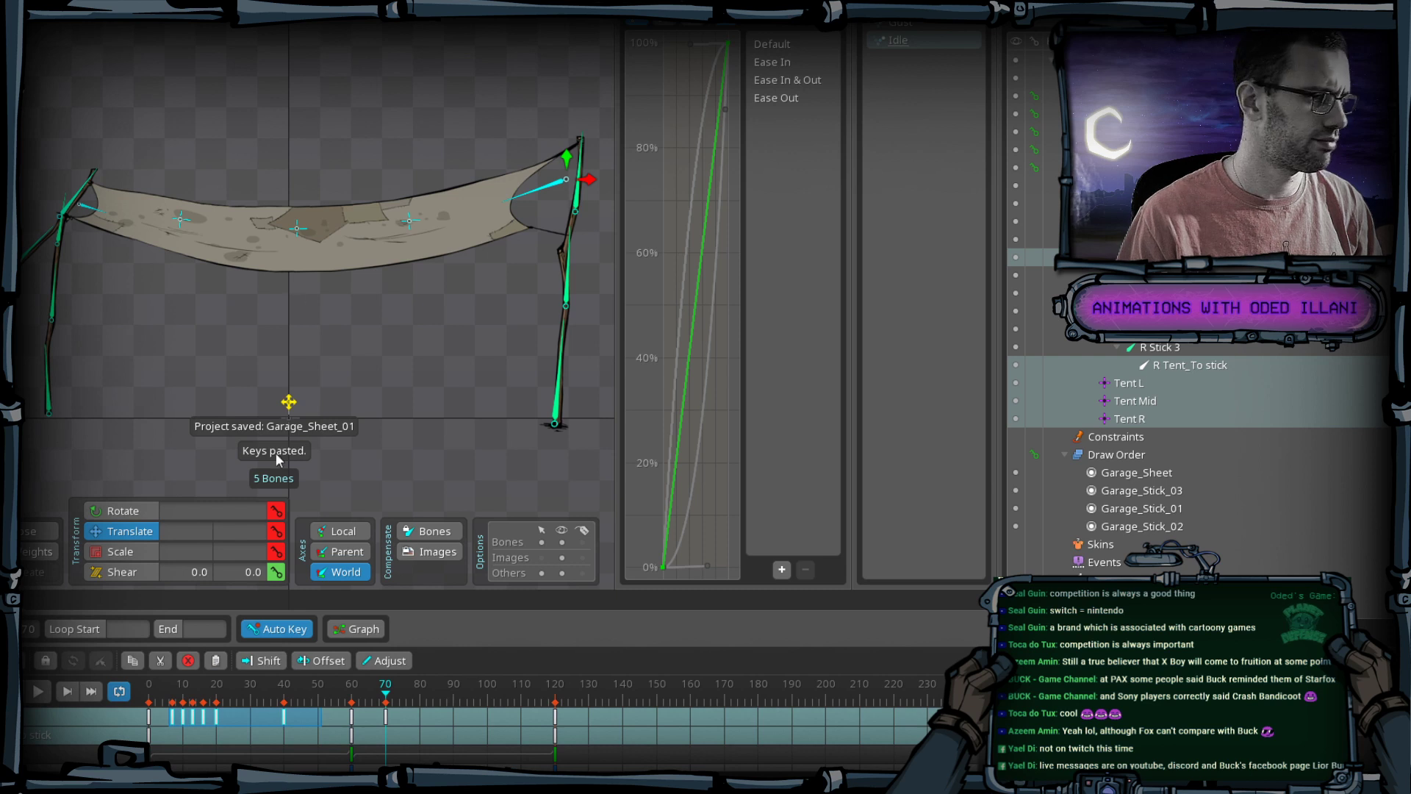
{"action": "left_click_drag", "start_coordinate": [385, 695], "coordinate": [512, 702]}
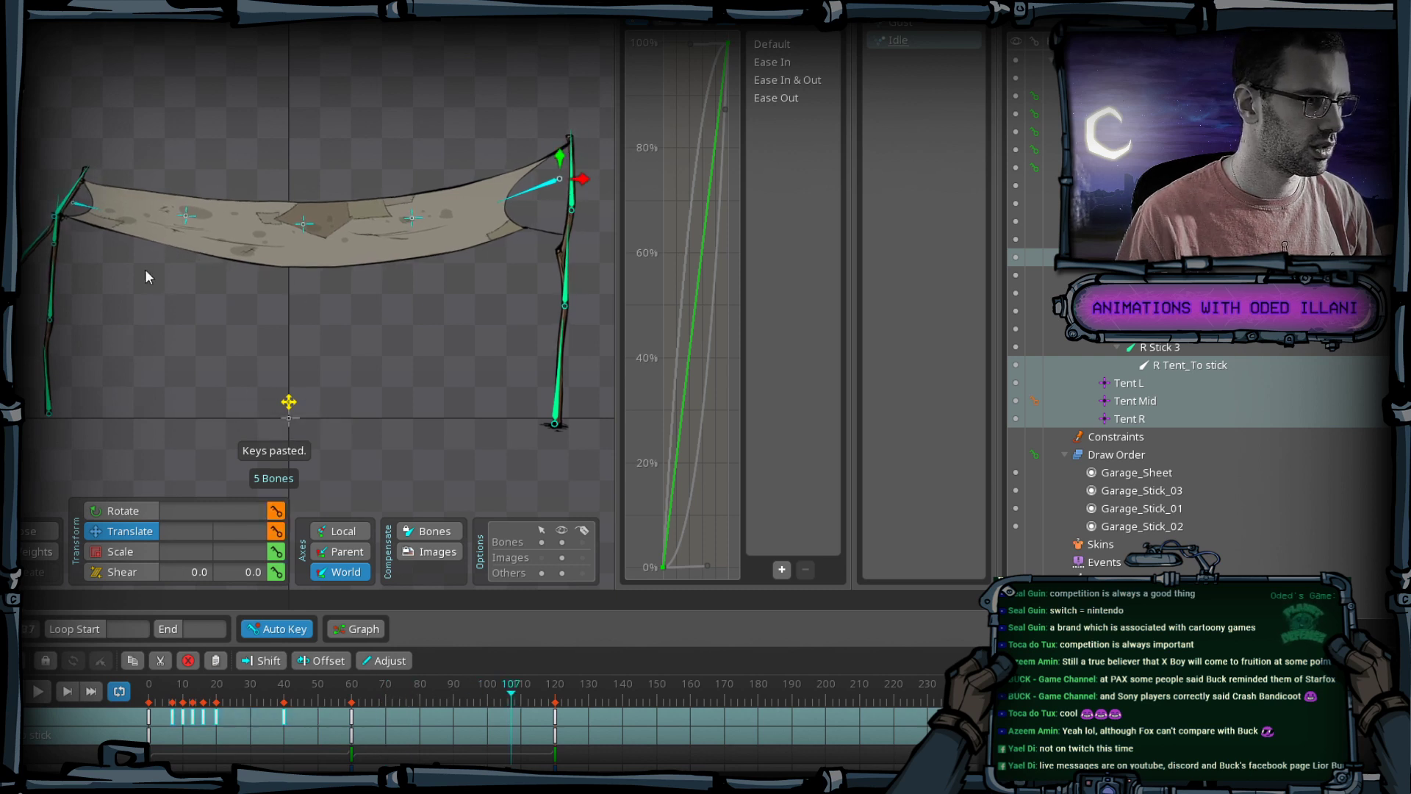
Copy the keys from frames 7 to 40 of the three Tent bones and both tent-to-stick bones, and paste them at frame 71.
{"action": "left_click", "coordinate": [187, 216]}
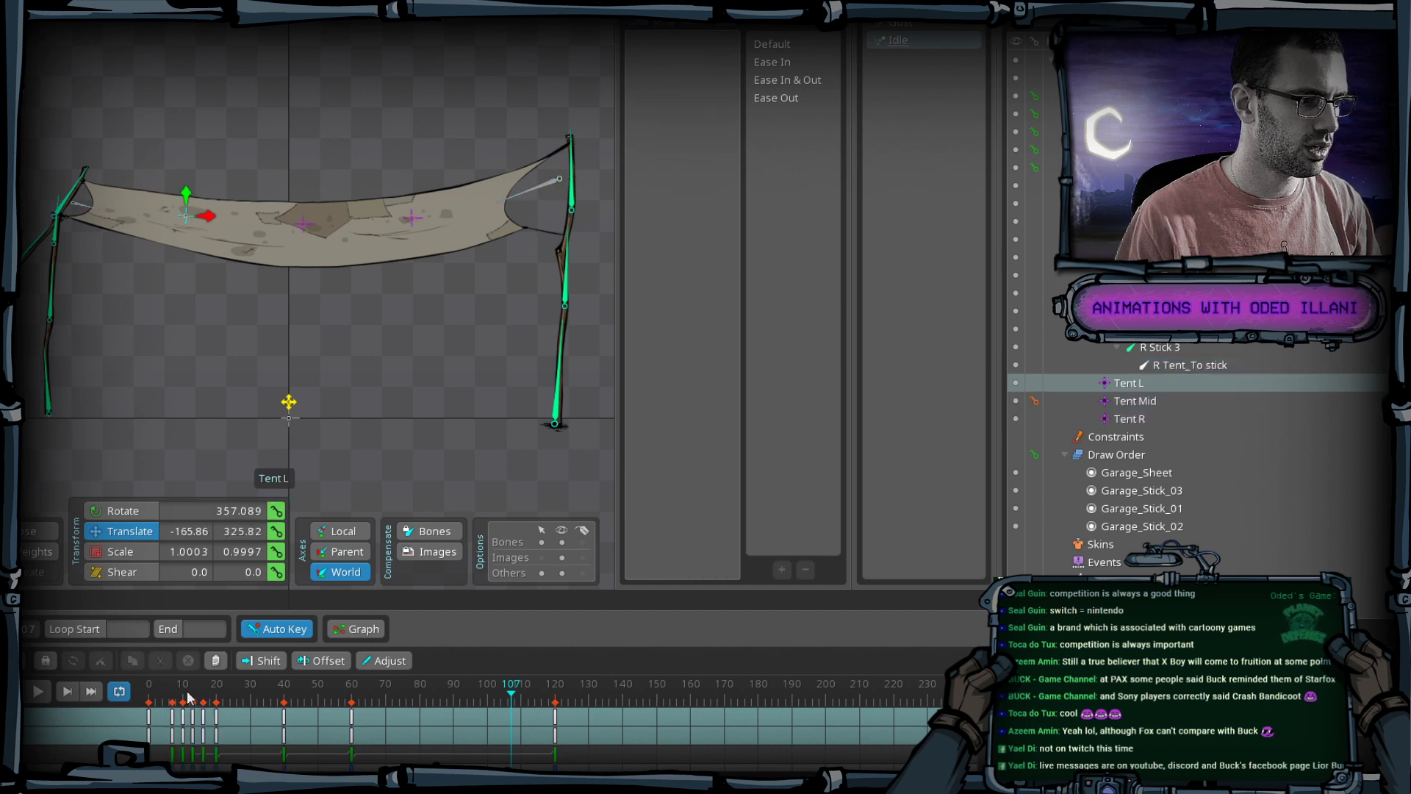
{"action": "mouse_move", "coordinate": [188, 697]}
{"action": "left_mouse_down"}
{"action": "mouse_move", "coordinate": [221, 691]}
{"action": "mouse_move", "coordinate": [189, 694]}
{"action": "left_mouse_up"}
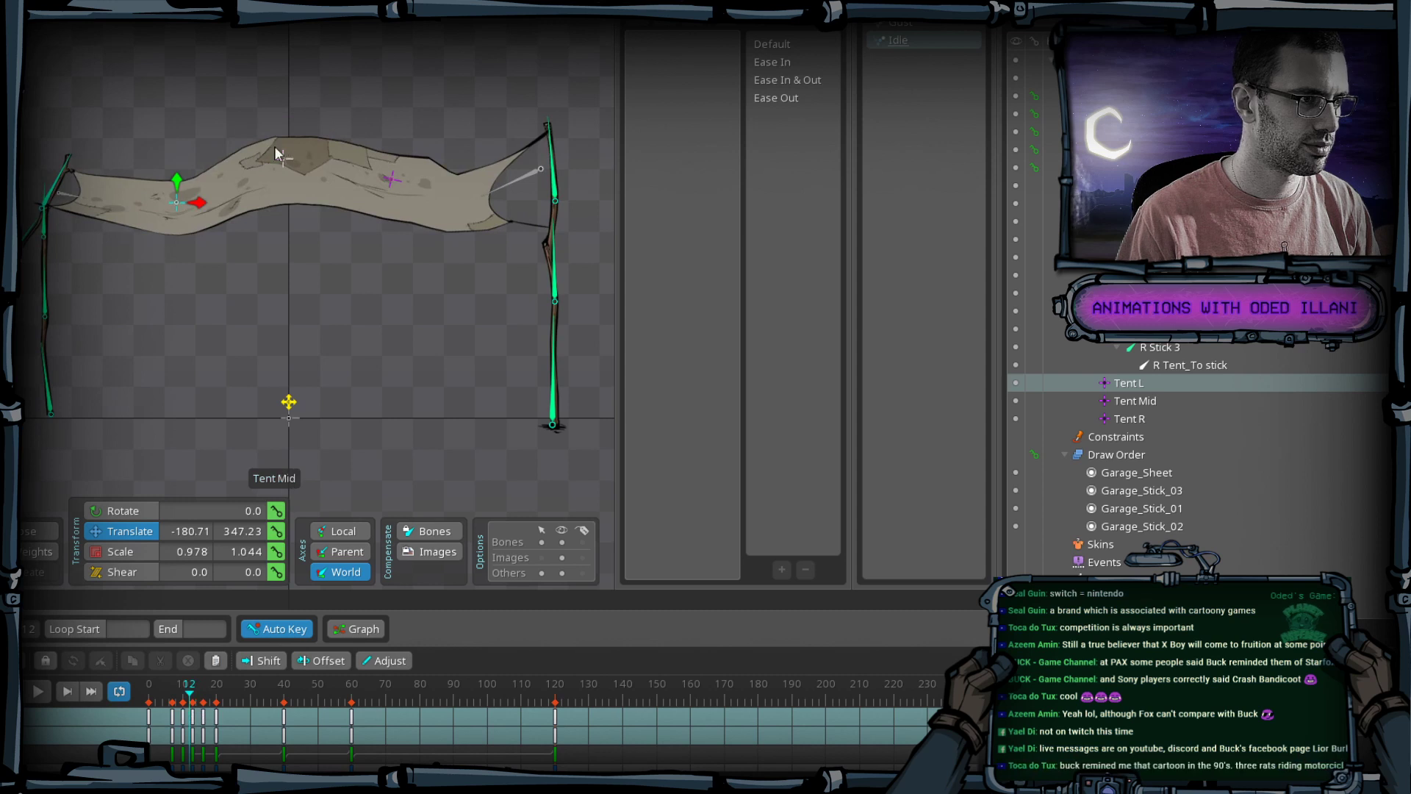
{"action": "left_click", "coordinate": [287, 161], "text": "ctrl"}
{"action": "left_click", "coordinate": [391, 179], "text": "ctrl"}
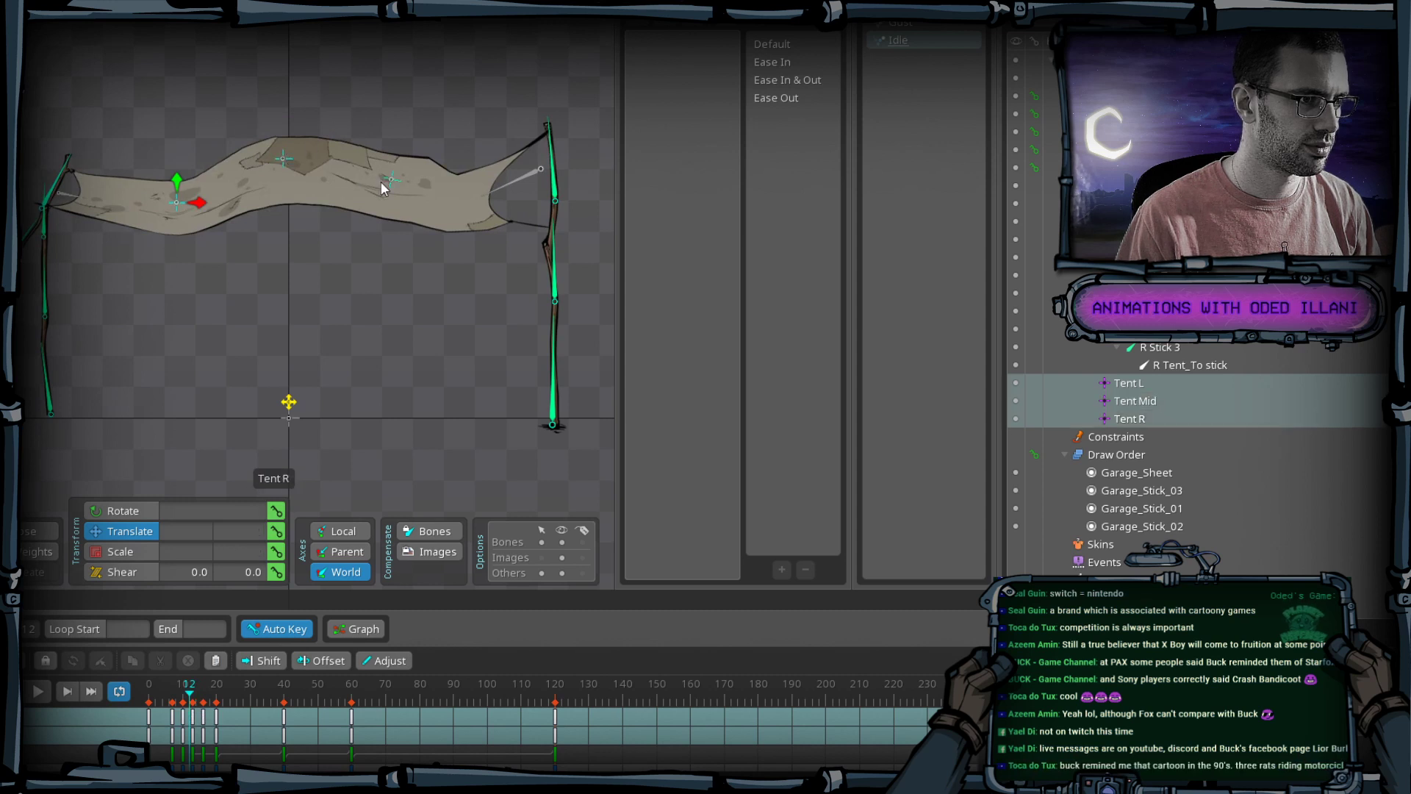
{"action": "left_click", "coordinate": [514, 179], "text": "ctrl"}
{"action": "left_click", "coordinate": [81, 197], "text": "ctrl"}
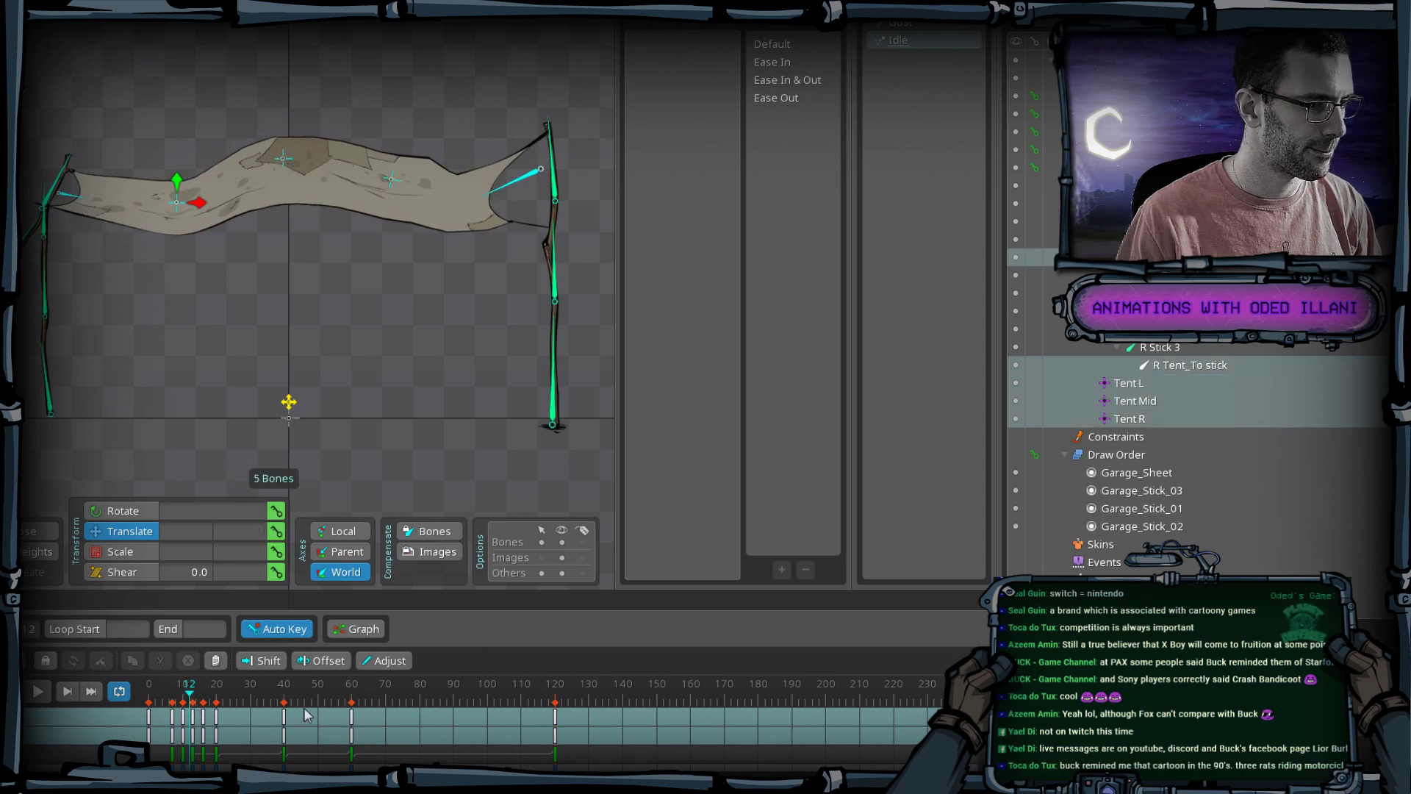
{"action": "left_click_drag", "start_coordinate": [308, 715], "coordinate": [168, 711]}
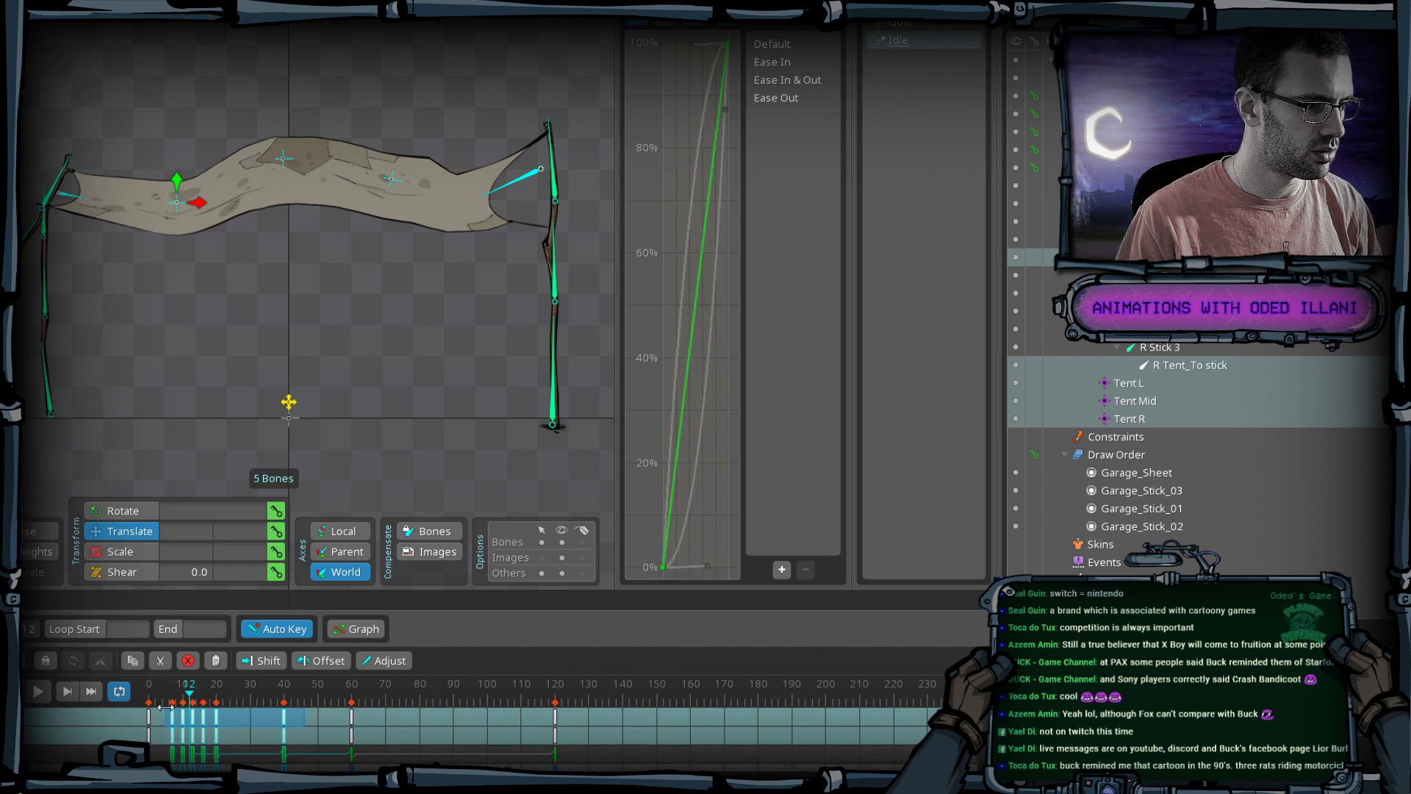
{"action": "key", "text": "ctrl+c"}
{"action": "left_click", "coordinate": [387, 697]}
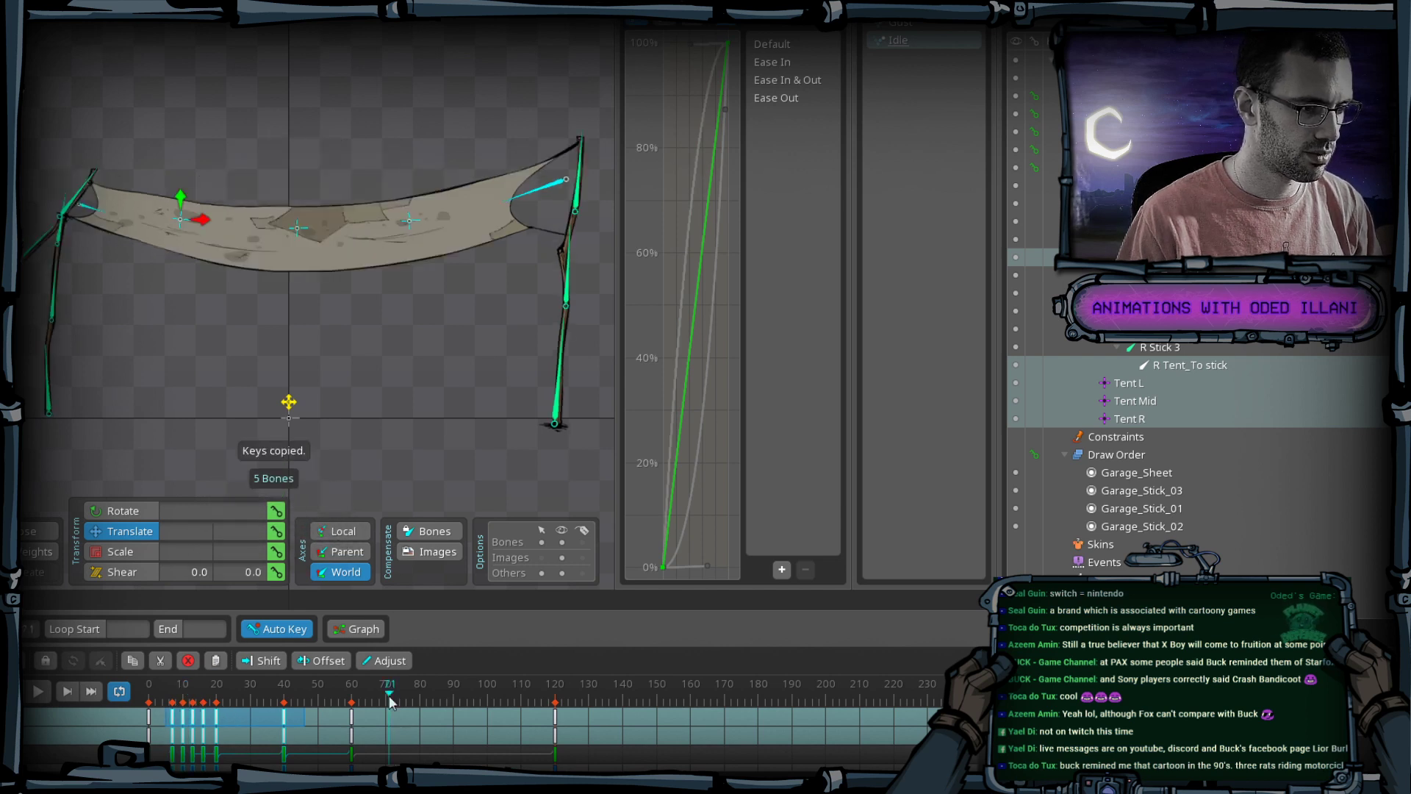
{"action": "key", "text": "ctrl+v"}
{"action": "mouse_move", "coordinate": [391, 704]}
{"action": "left_mouse_down"}
{"action": "mouse_move", "coordinate": [403, 724]}
{"action": "mouse_move", "coordinate": [511, 730]}
{"action": "mouse_move", "coordinate": [388, 728]}
{"action": "left_mouse_up"}
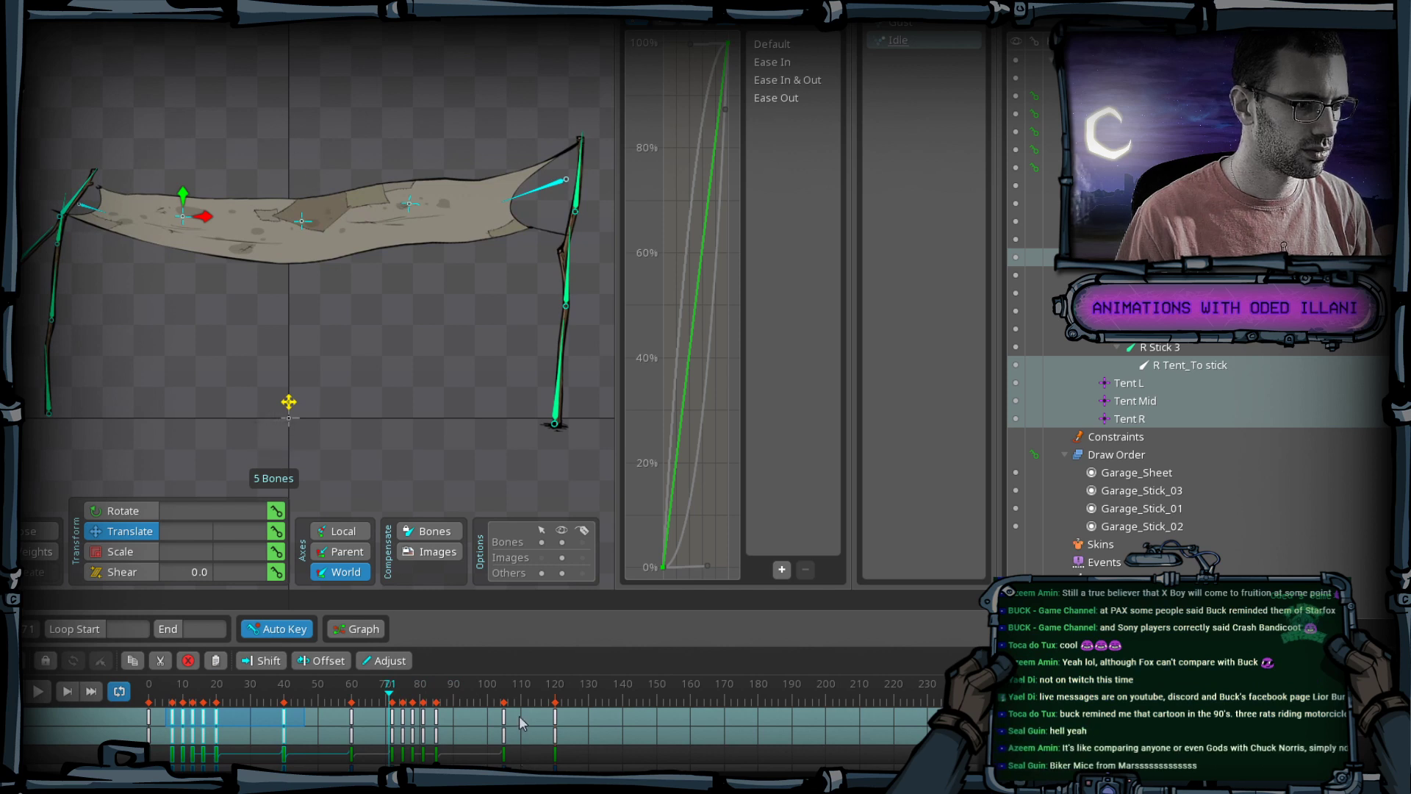
Shift the pasted keys earlier so they start at frame 68, with the last one at frame 90.
{"action": "left_click_drag", "start_coordinate": [520, 724], "coordinate": [380, 689]}
{"action": "left_click", "coordinate": [522, 740]}
{"action": "key", "text": "shift+Left"}
{"action": "left_click", "coordinate": [379, 684]}
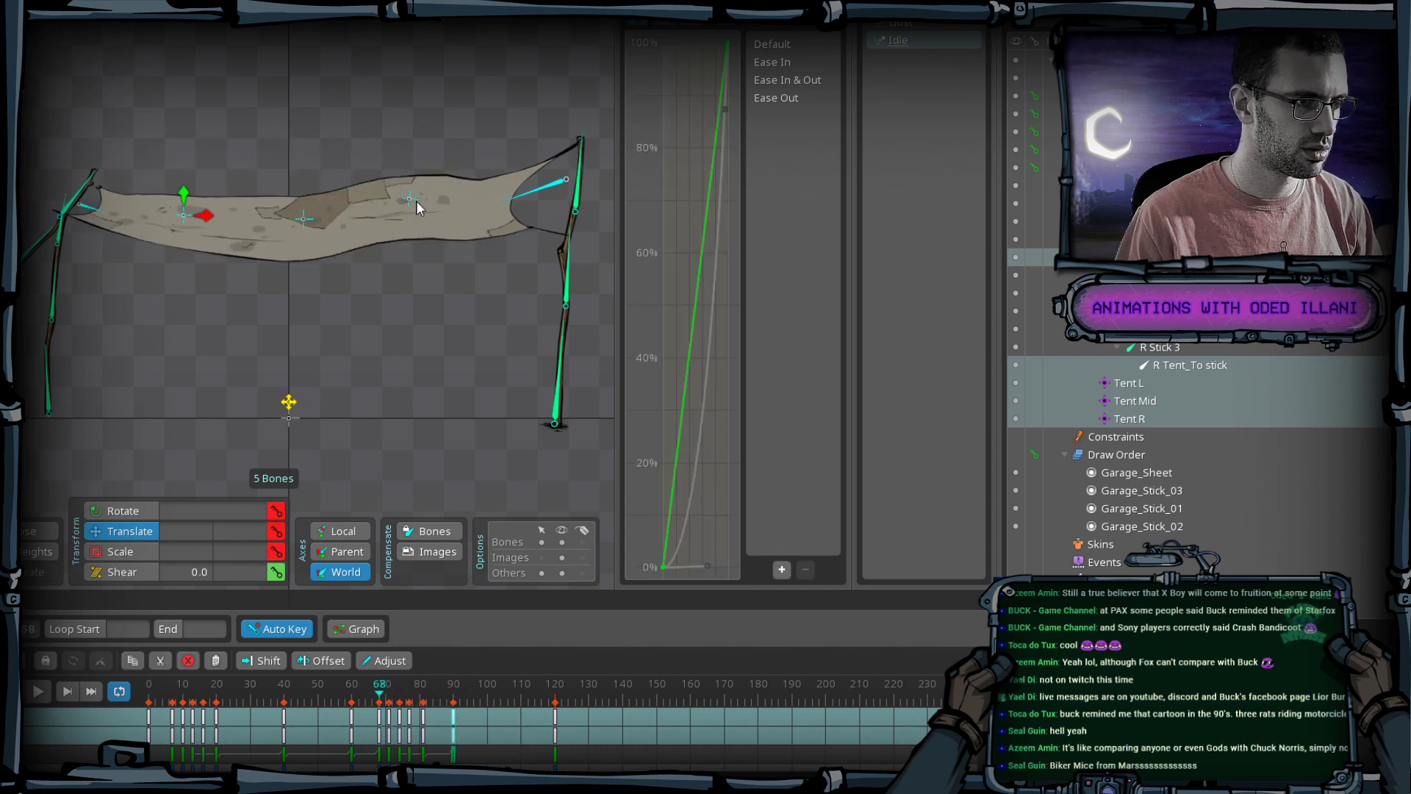
At frame 71, lower Tent R to about 359.71 on Y.
{"action": "left_click", "coordinate": [543, 187]}
{"action": "left_click", "coordinate": [406, 197]}
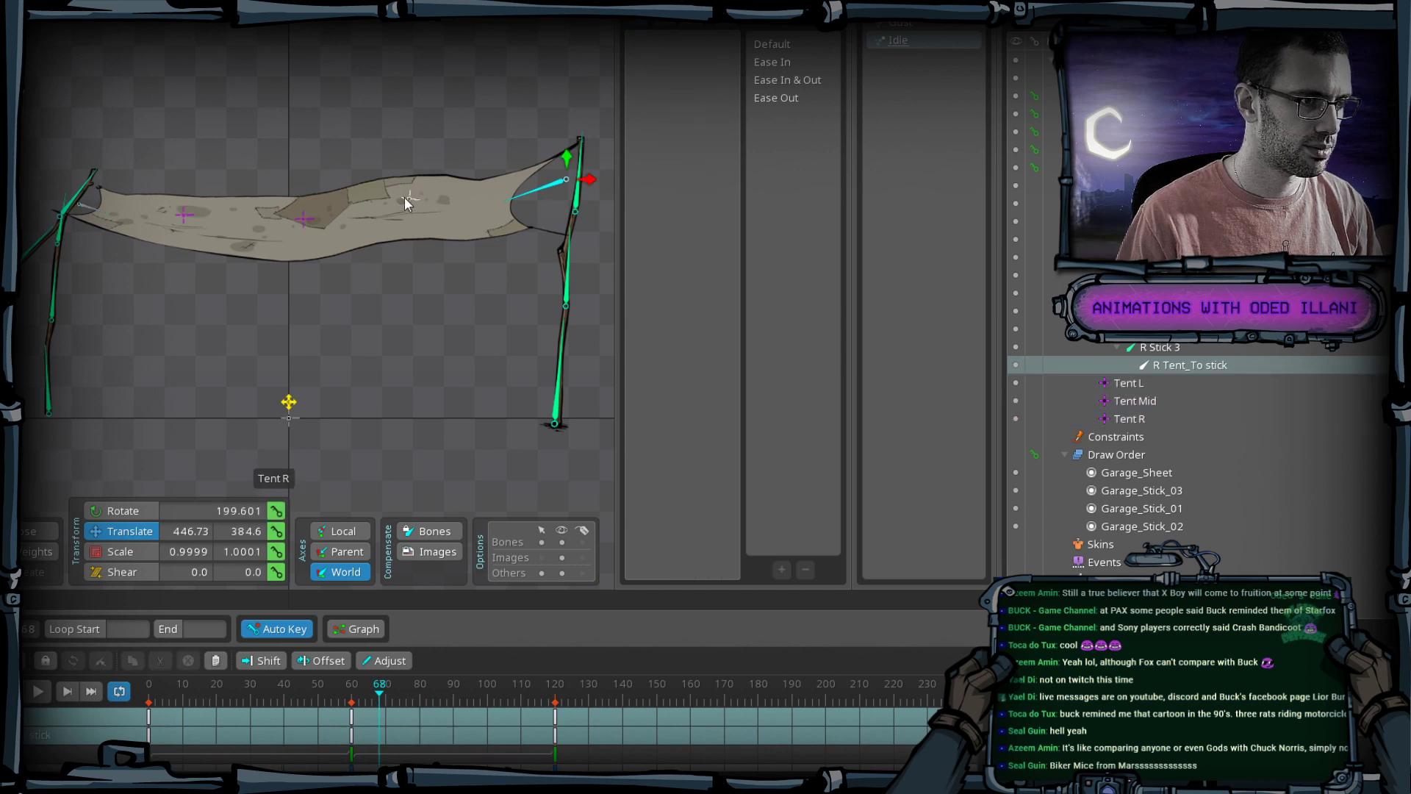
{"action": "key", "text": "shift+Right"}
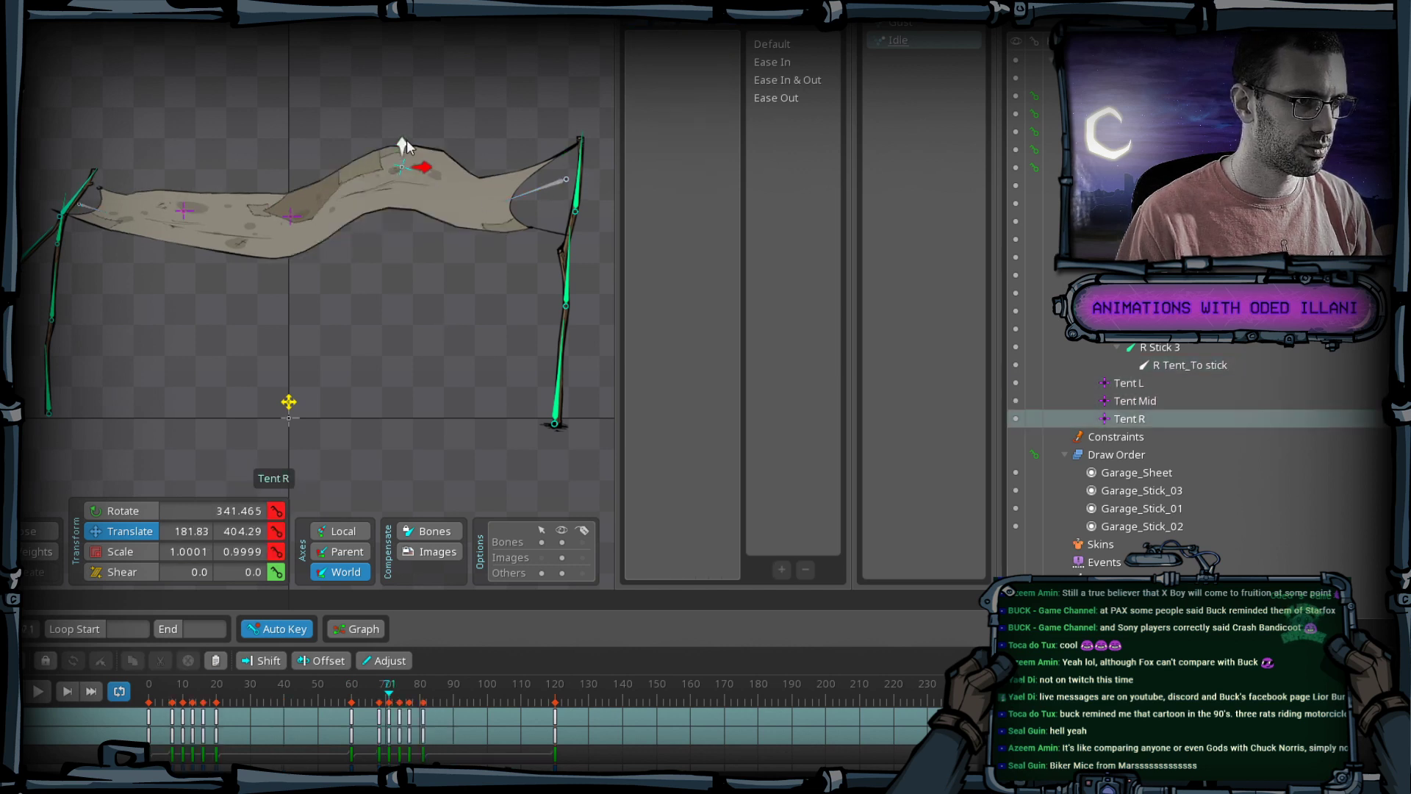
{"action": "left_click_drag", "start_coordinate": [407, 143], "coordinate": [407, 192]}
{"action": "key", "text": "shift+Left"}
{"action": "key", "text": "shift+Right"}
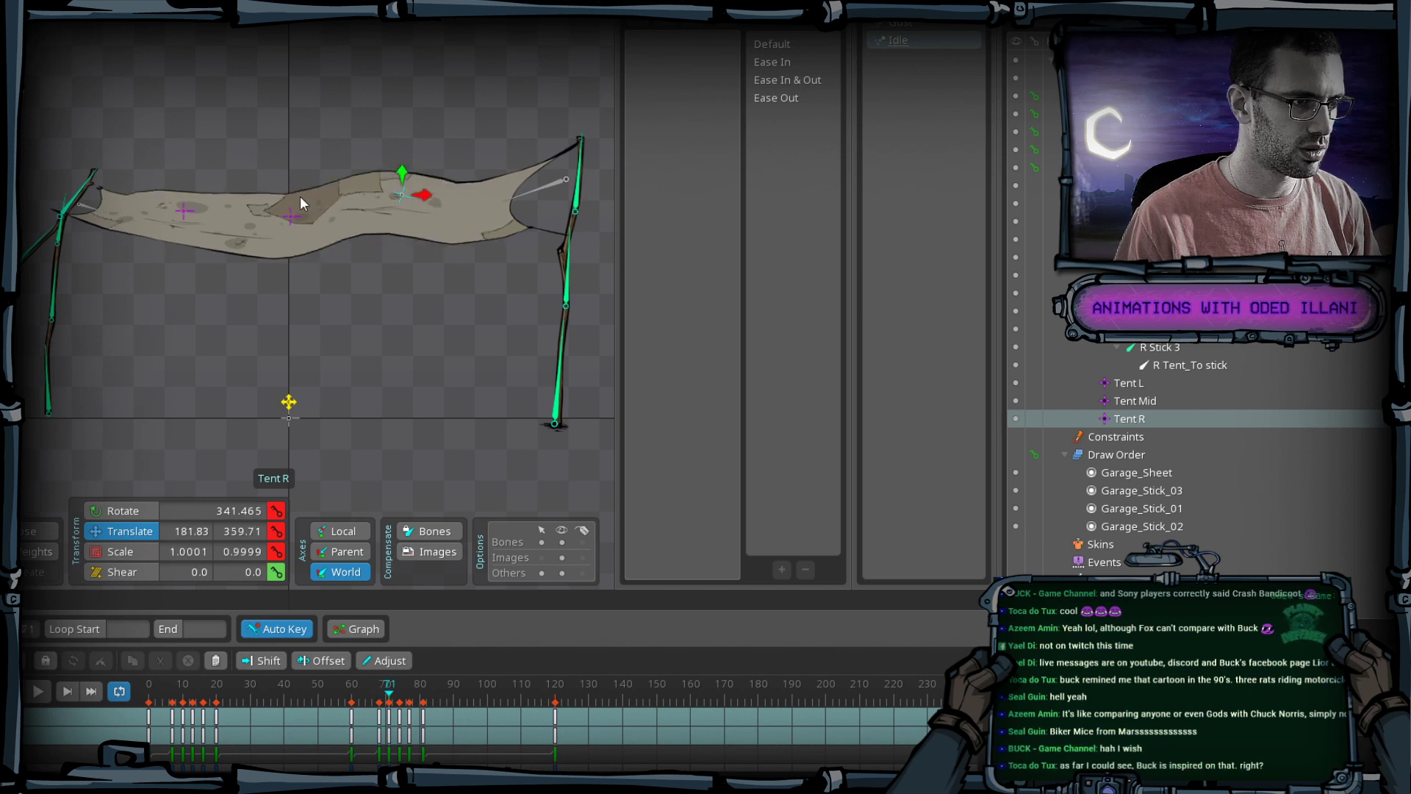
Lower Tent Mid's raised position at frame 74 and bring Tent R down slightly at frame 77.
{"action": "left_click", "coordinate": [297, 194]}
{"action": "key", "text": "shift+Right"}
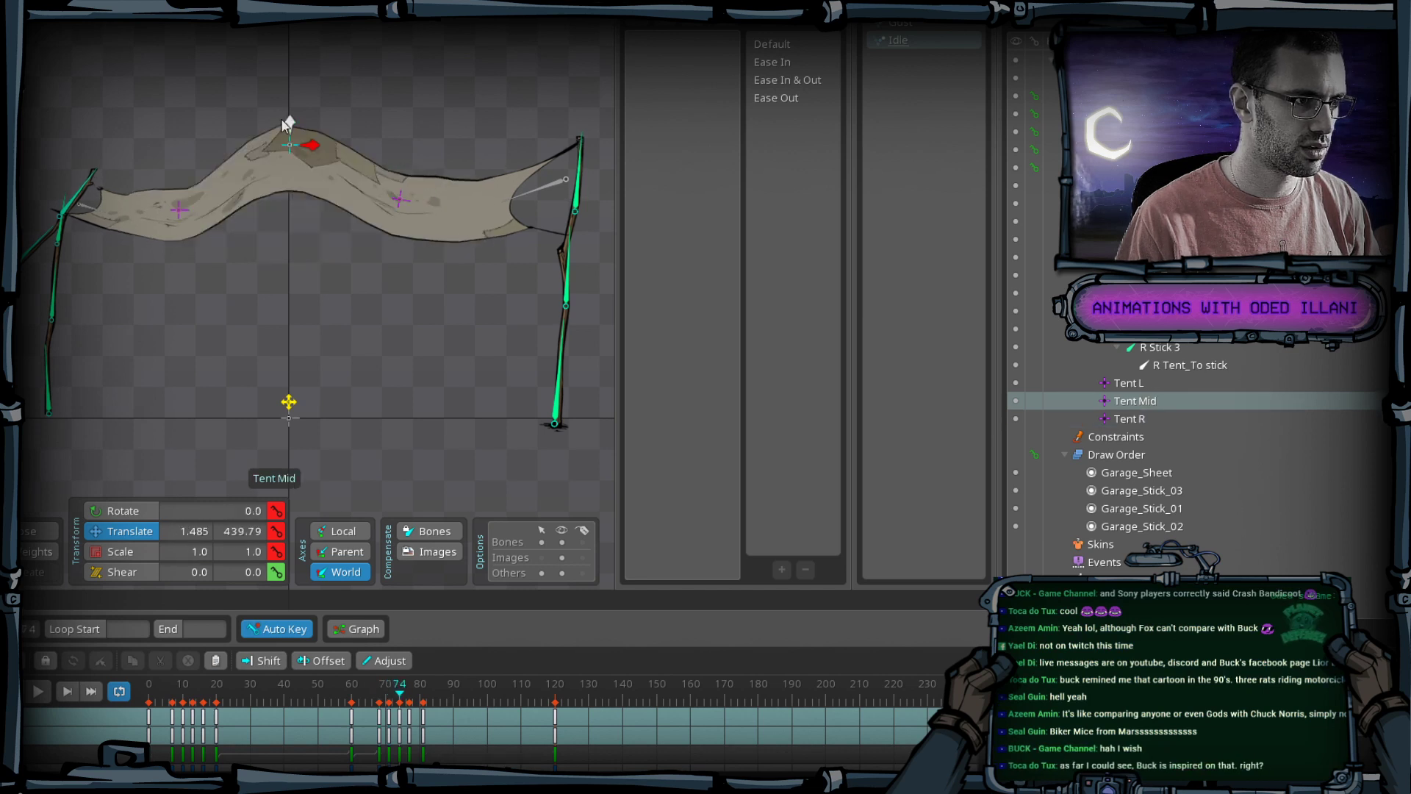
{"action": "left_click_drag", "start_coordinate": [285, 122], "coordinate": [293, 184]}
{"action": "key", "text": "shift+Right"}
{"action": "left_click", "coordinate": [398, 208]}
{"action": "left_click_drag", "start_coordinate": [404, 191], "coordinate": [403, 197]}
Lower Tent L at frame 77, and at frame 81 set its rotation to about 358.517 and X to about -177.05.
{"action": "left_click", "coordinate": [200, 127]}
{"action": "left_click_drag", "start_coordinate": [200, 128], "coordinate": [197, 197]}
{"action": "key", "text": "shift+Right"}
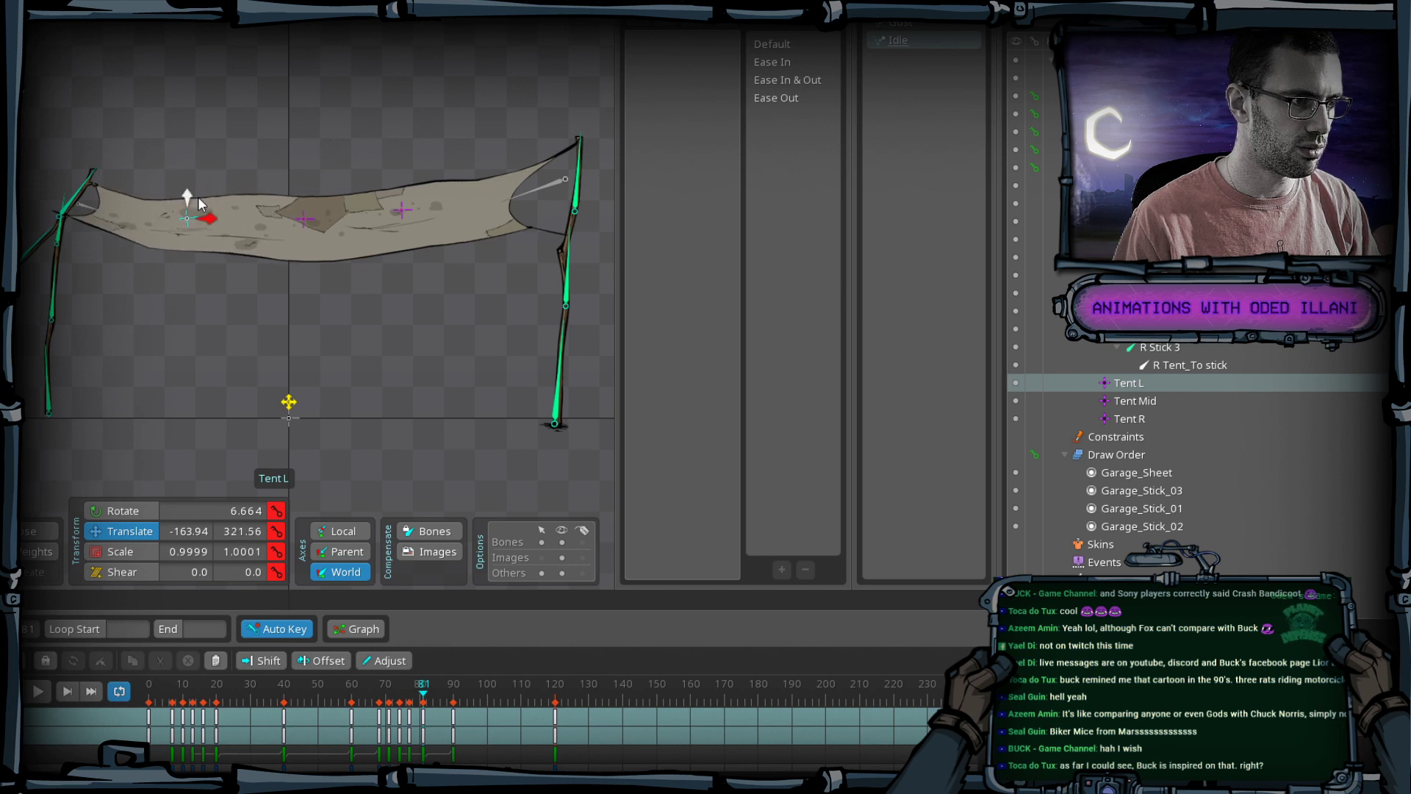
{"action": "key", "text": "shift+Right"}
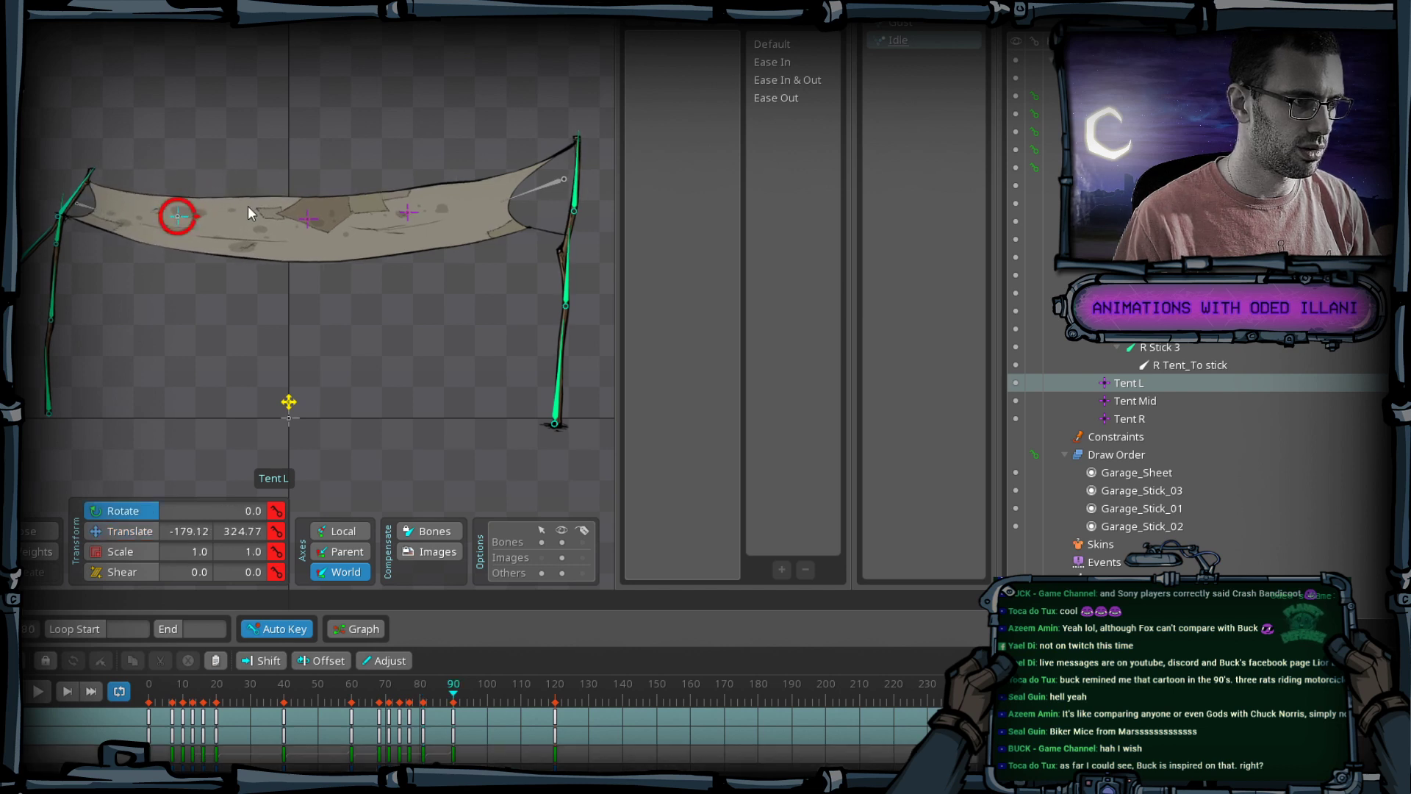
{"action": "key", "text": "shift+Left"}
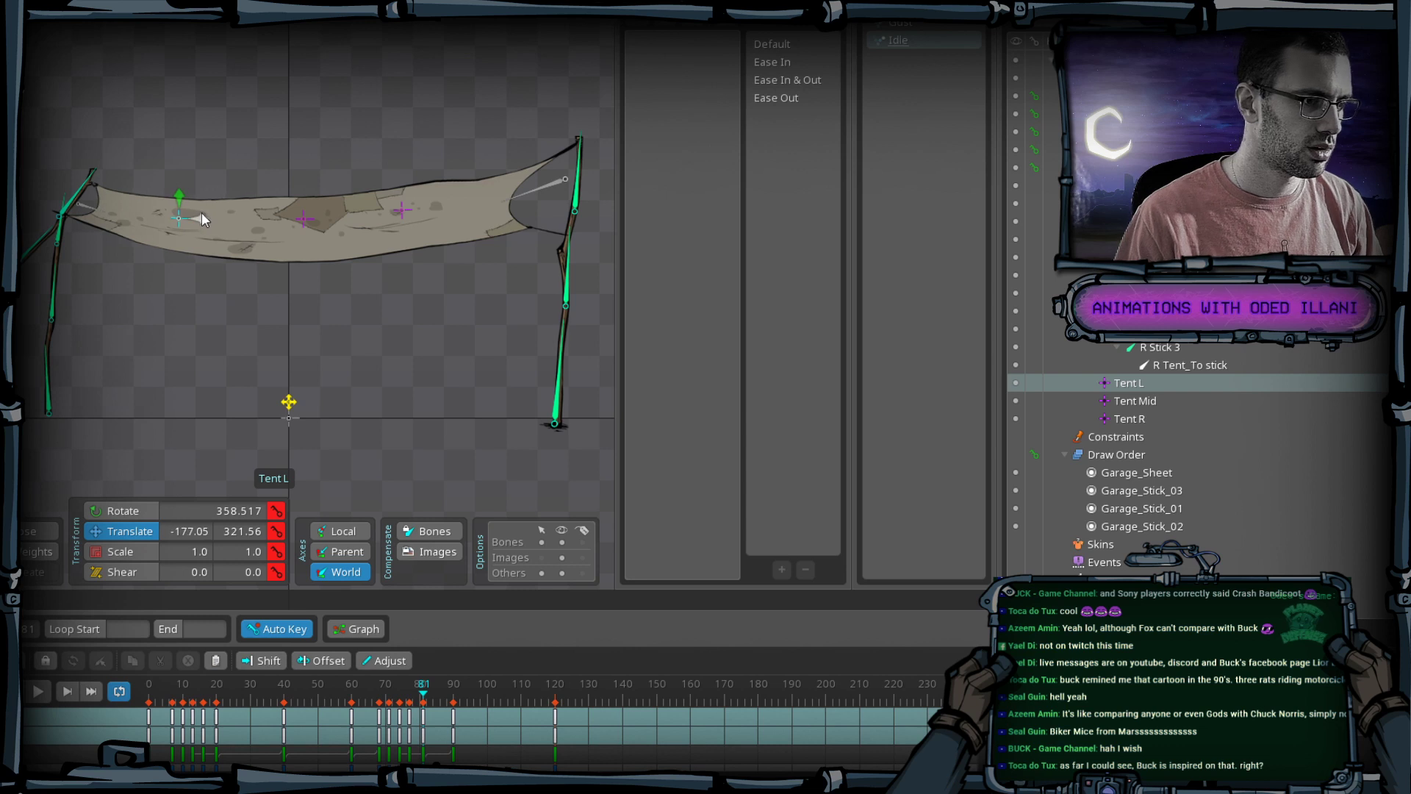
{"action": "key", "text": "shift+Right"}
{"action": "key", "text": "shift+Right"}
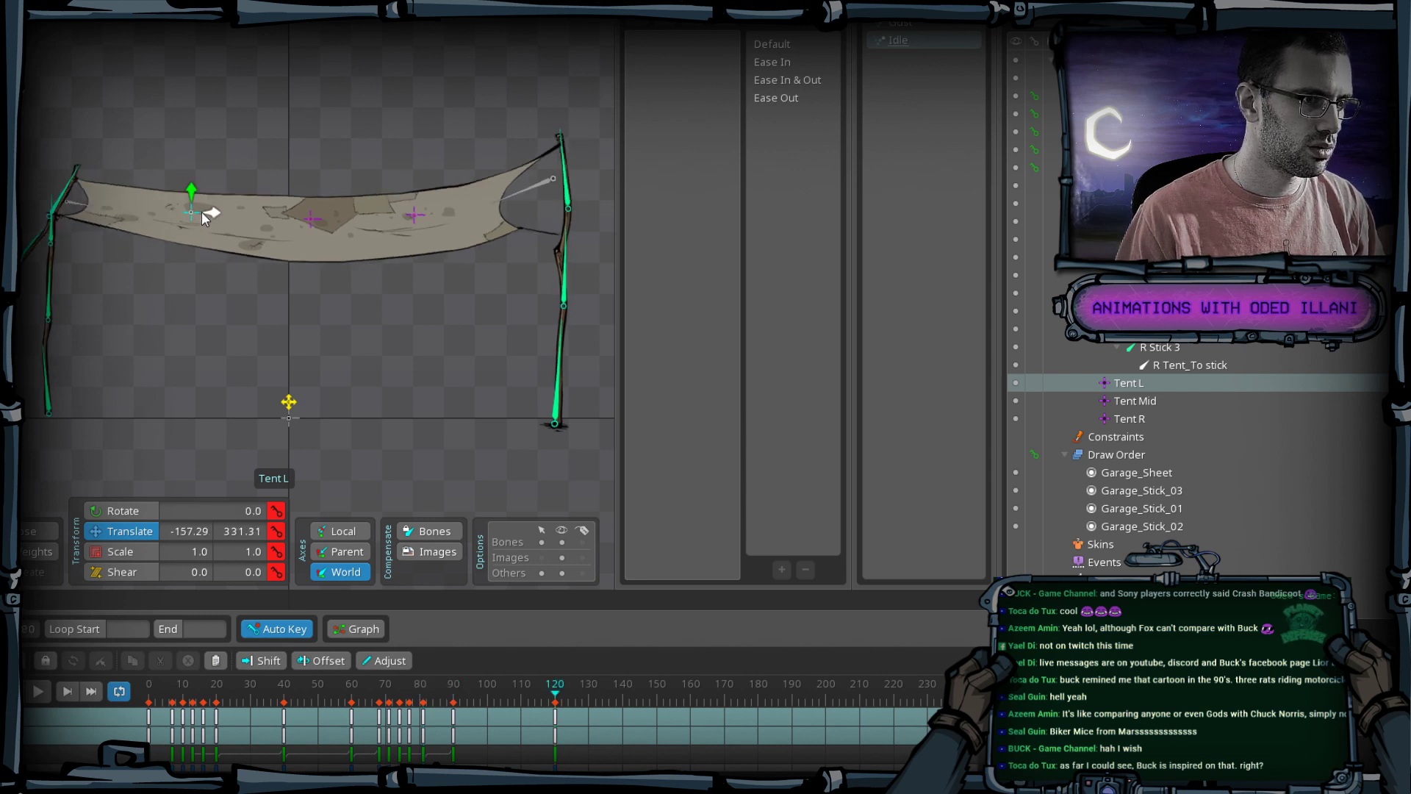
Play the loop, scrub from frame 70 back to about frame 35 to check the sheet, and save the project.
{"action": "left_click", "coordinate": [38, 692]}
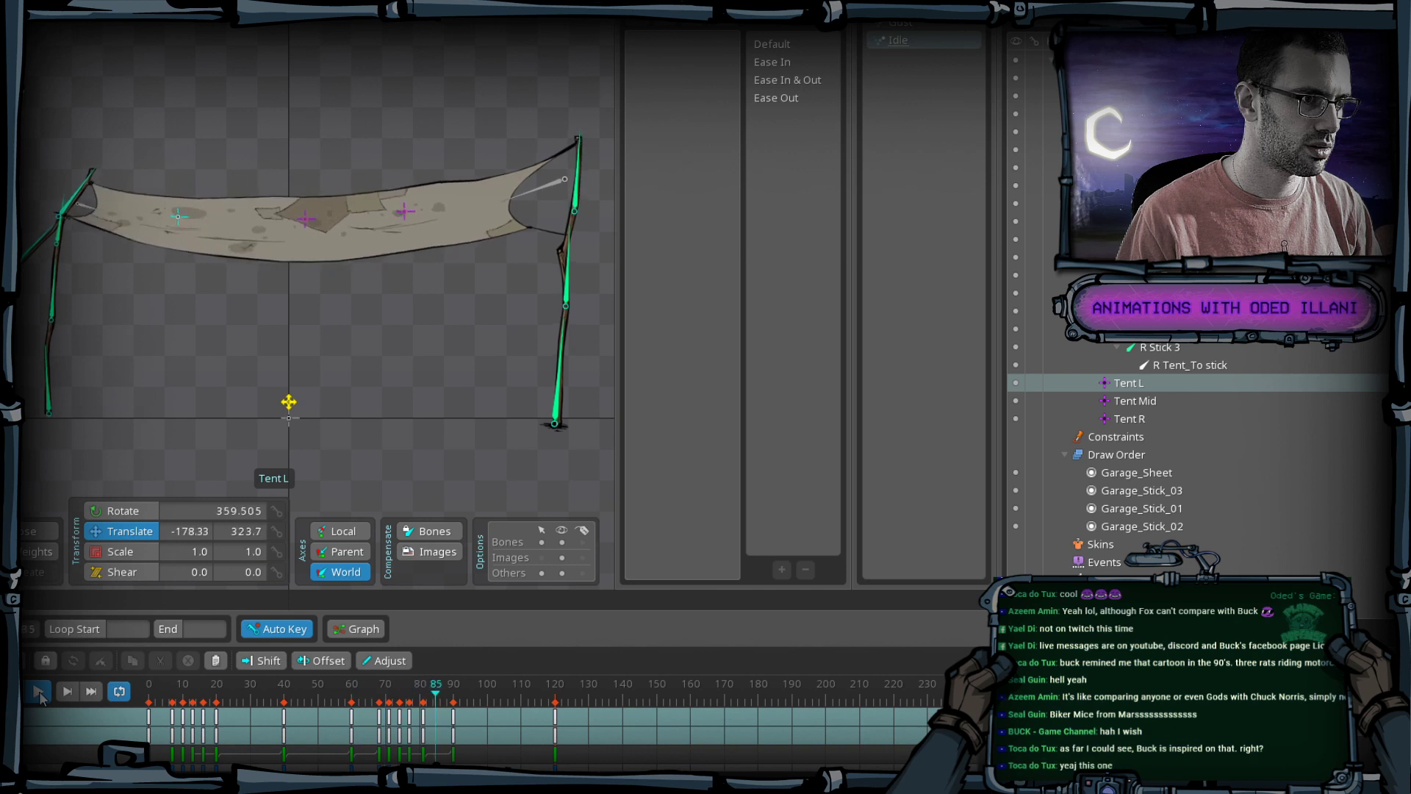
{"action": "left_click", "coordinate": [38, 692]}
{"action": "left_click", "coordinate": [386, 700]}
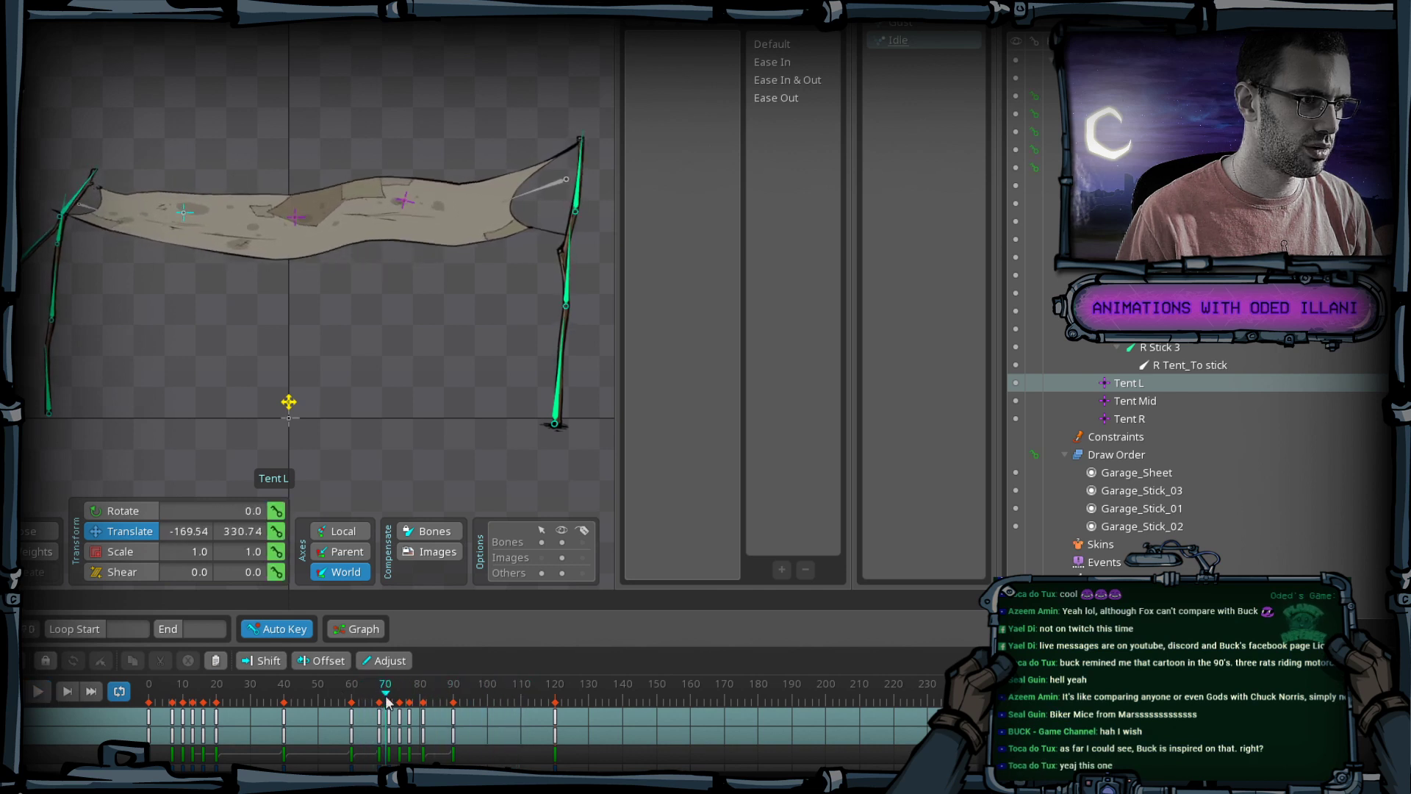
{"action": "left_click_drag", "start_coordinate": [386, 700], "coordinate": [286, 682]}
{"action": "key", "text": "ctrl+s"}
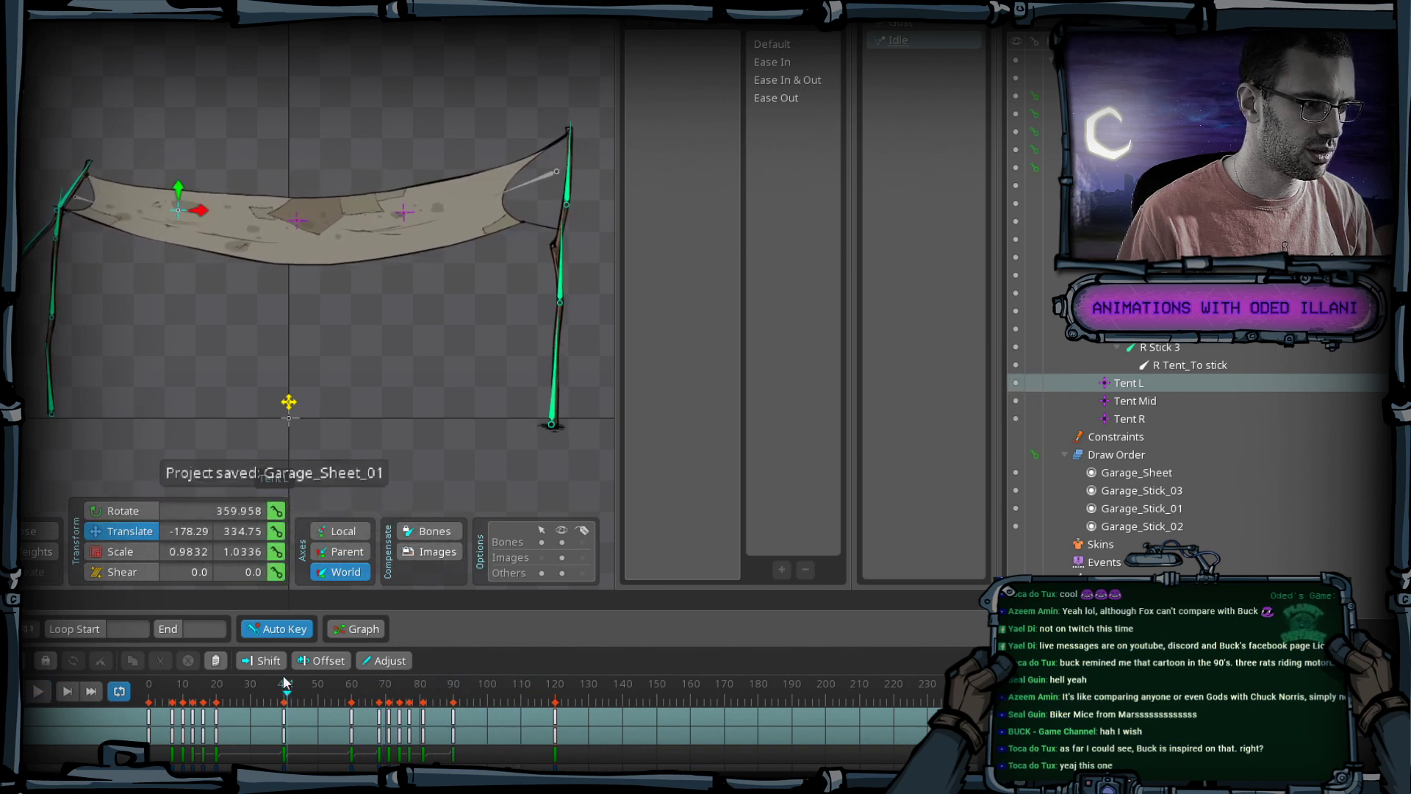
{"action": "left_click", "coordinate": [270, 730]}
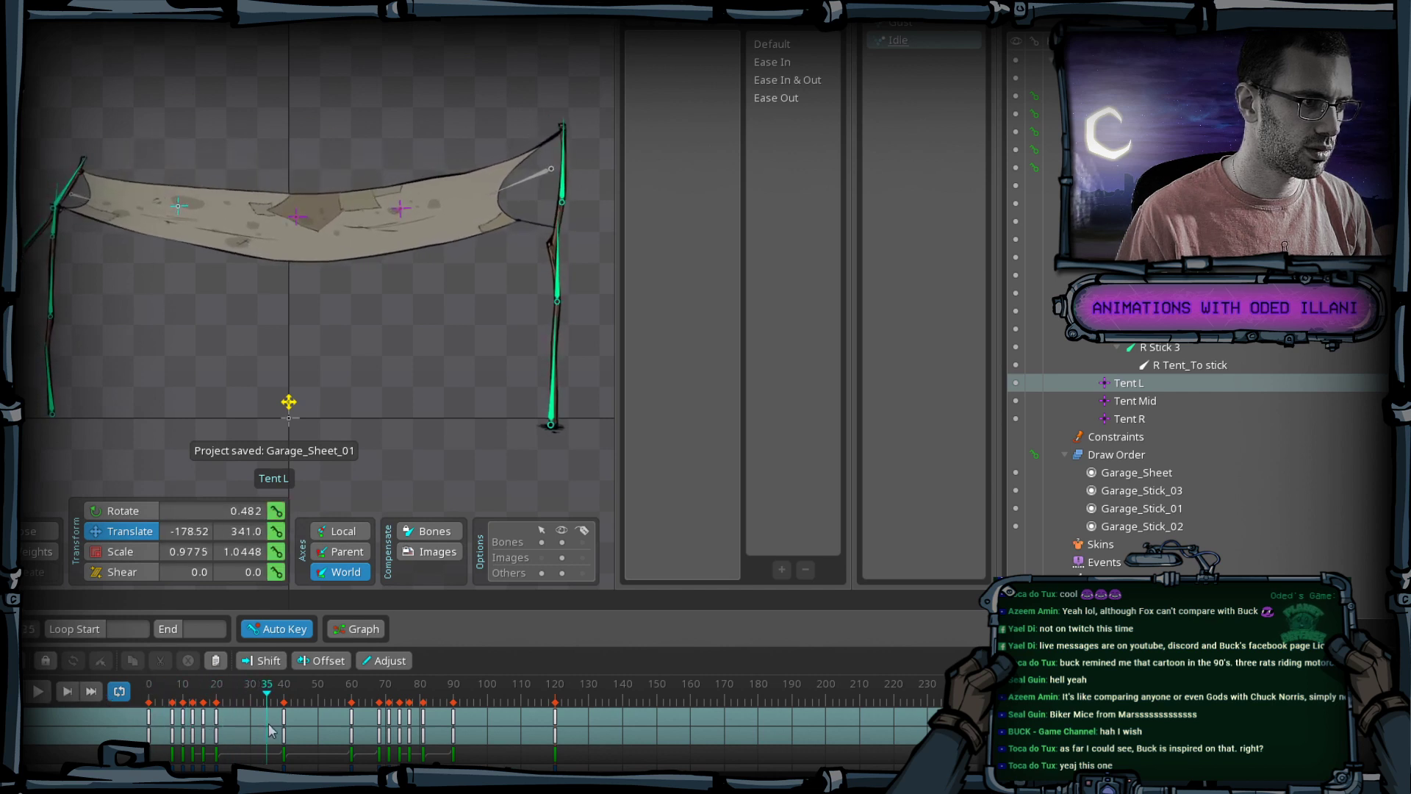
Examine how Tent Mid shifts between its poses at frames 20, 69, 81 and 120.
{"action": "left_click_drag", "start_coordinate": [271, 730], "coordinate": [399, 730]}
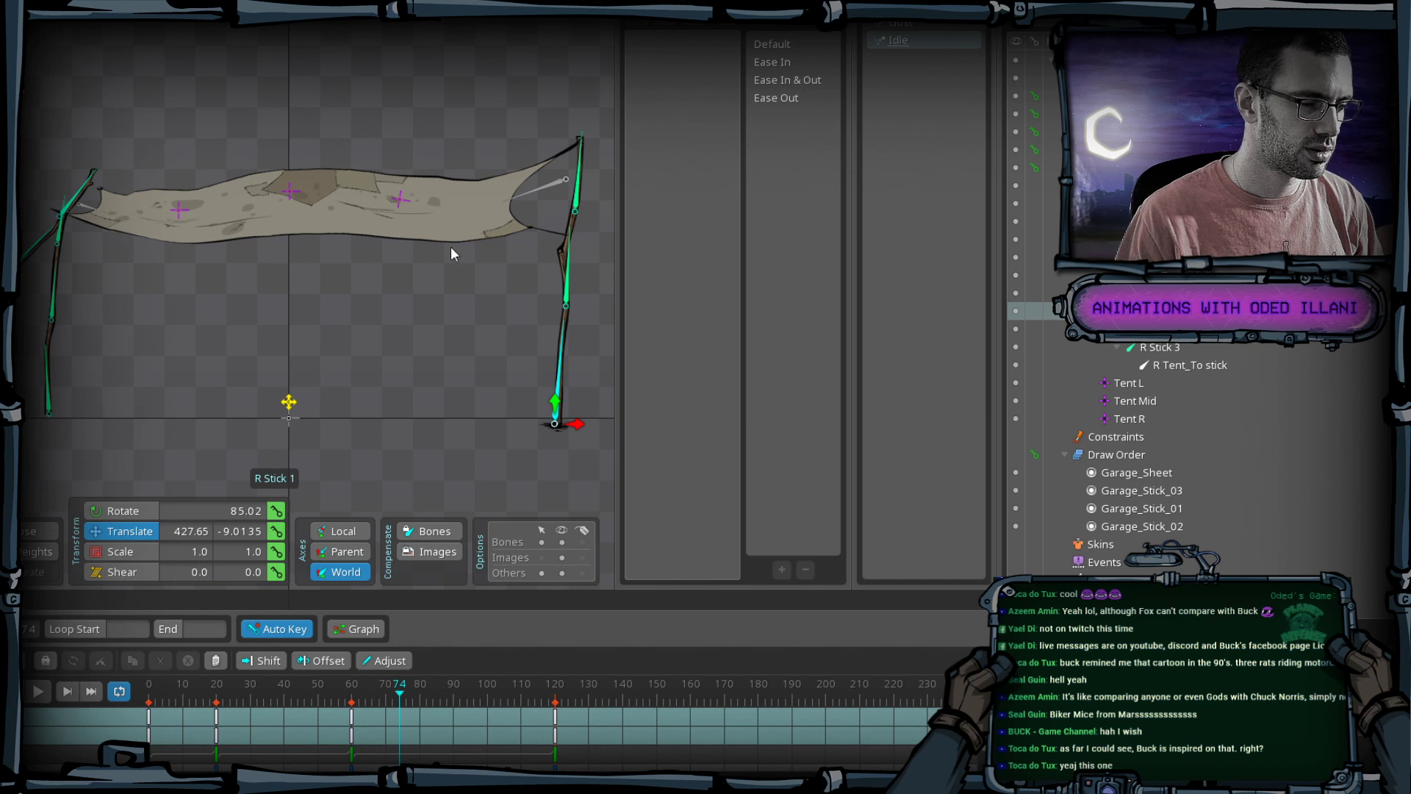
{"action": "left_click", "coordinate": [293, 191]}
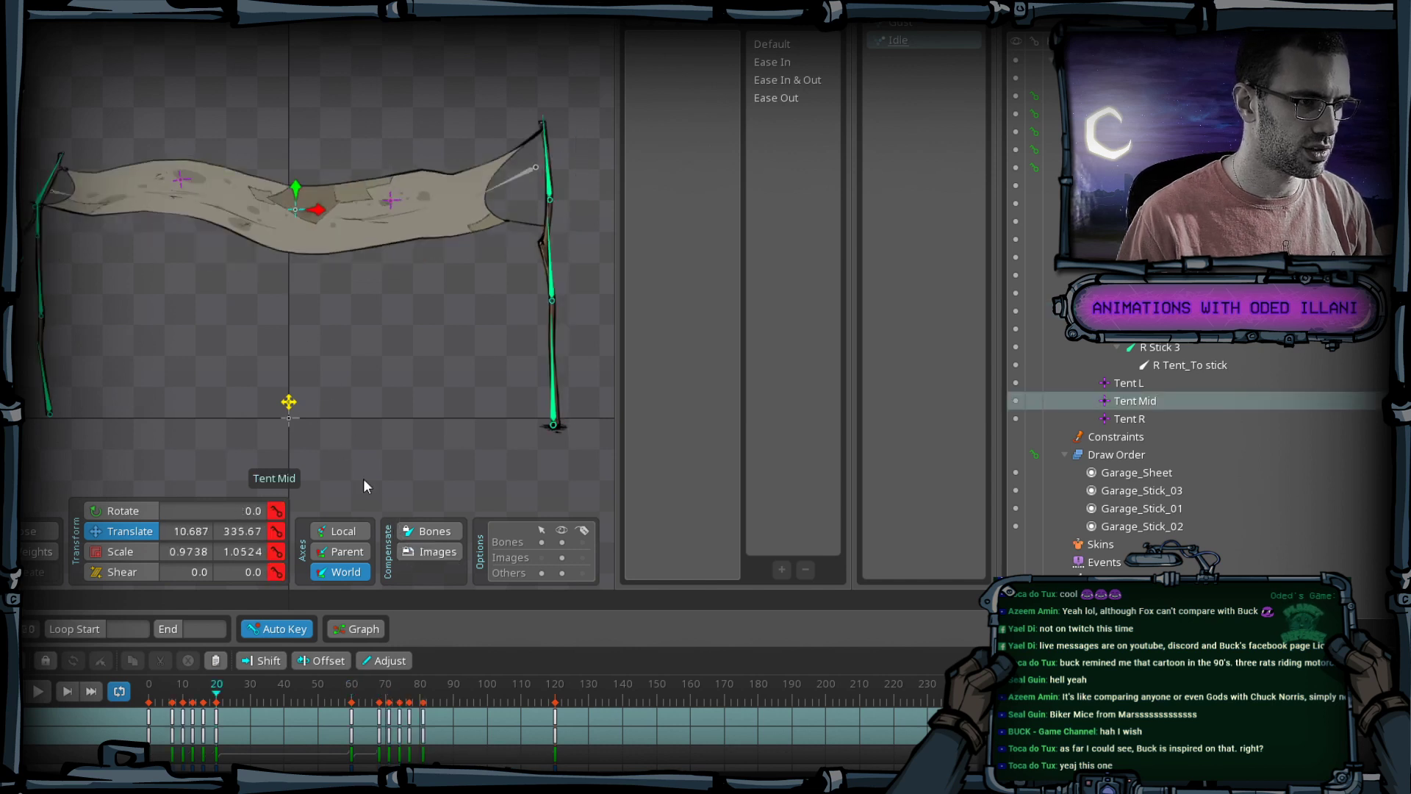
{"action": "left_click", "coordinate": [207, 697]}
{"action": "left_click_drag", "start_coordinate": [208, 697], "coordinate": [389, 702]}
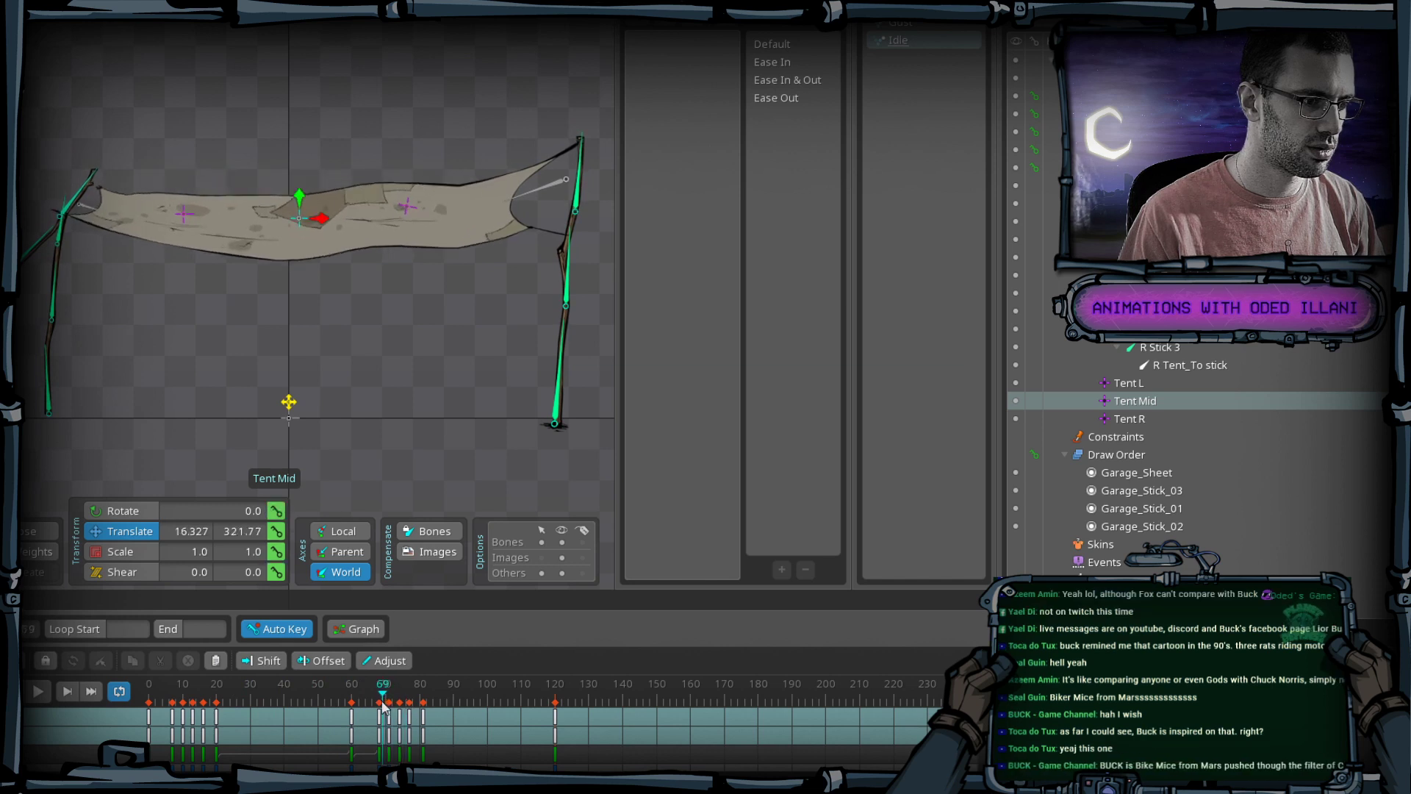
{"action": "left_click_drag", "start_coordinate": [294, 203], "coordinate": [320, 219]}
{"action": "key", "text": "period"}
{"action": "key", "text": "period"}
{"action": "key", "text": "period"}
{"action": "key", "text": "period"}
{"action": "key", "text": "period"}
{"action": "key", "text": "period"}
{"action": "key", "text": "alt+period"}
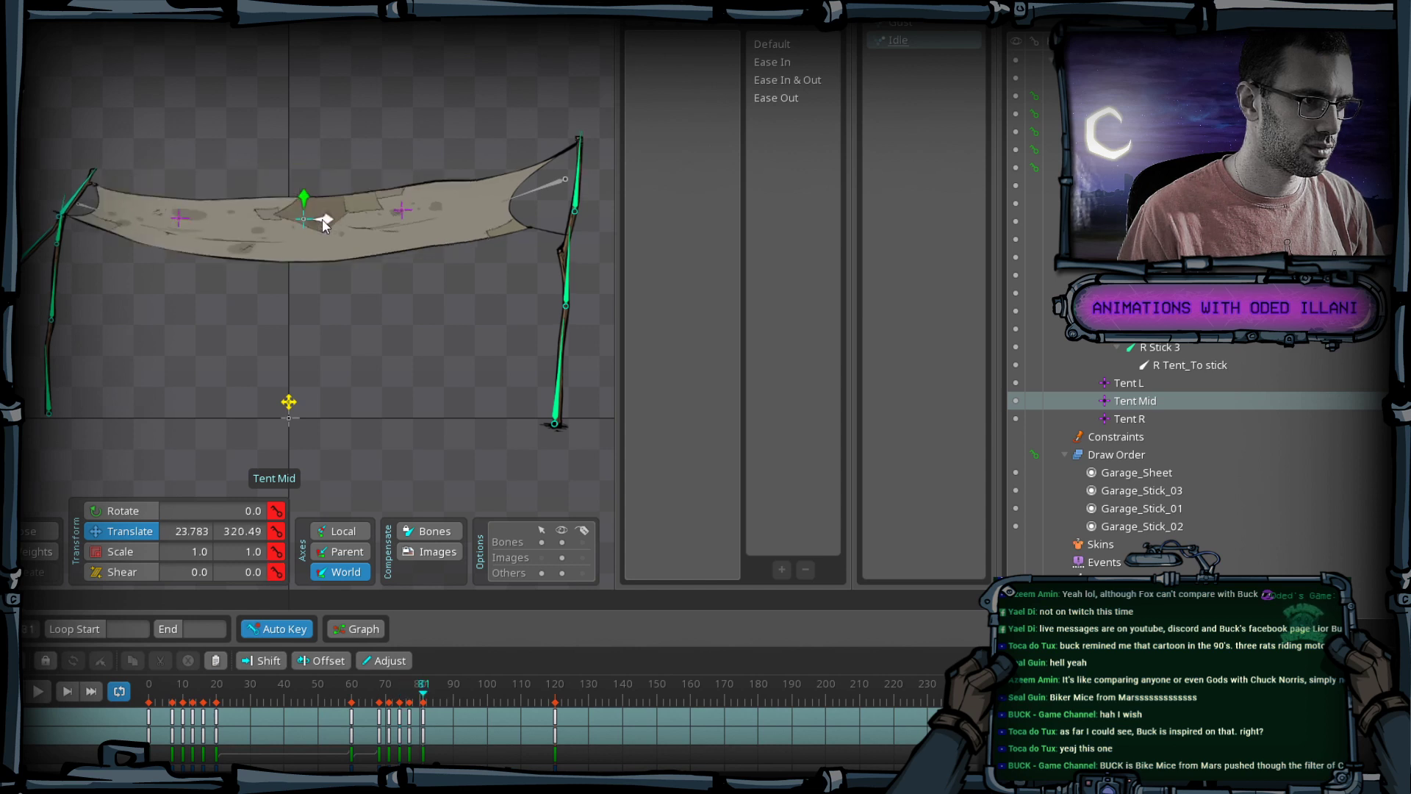
{"action": "key", "text": "alt+period"}
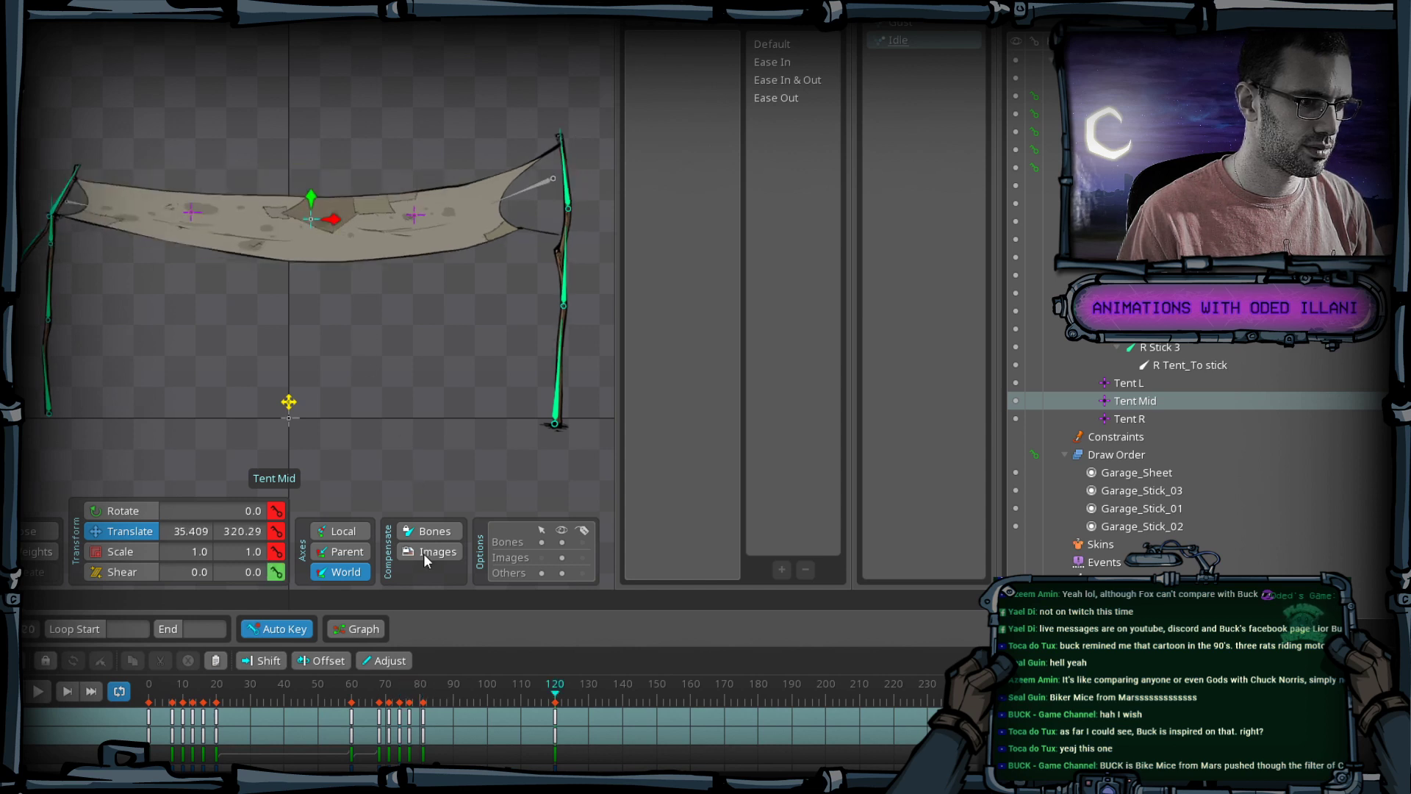
At frame 81, shift Tent Mid horizontally to about 31.65 on X, comparing it with the neighbouring keyed poses.
{"action": "left_click", "coordinate": [425, 684]}
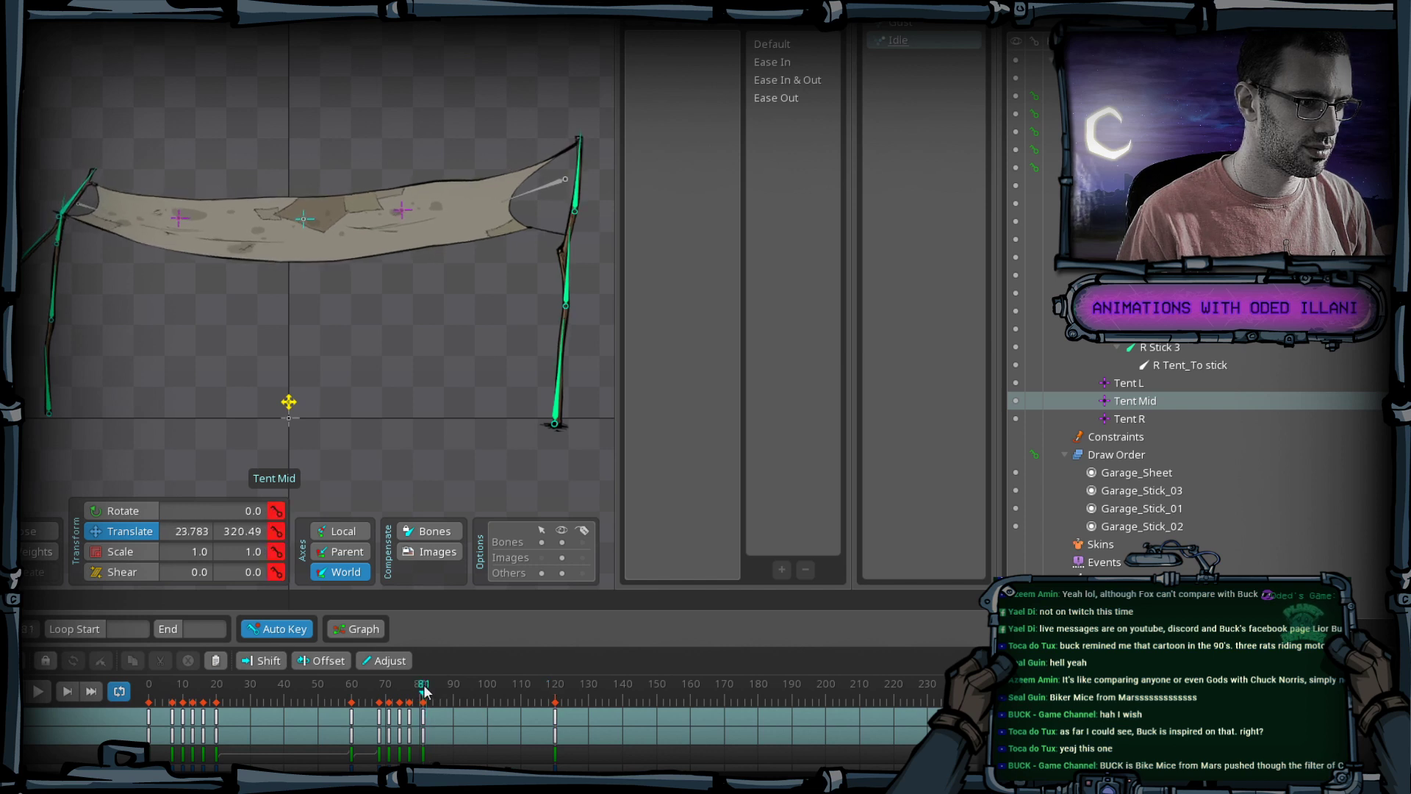
{"action": "left_click", "coordinate": [423, 710]}
{"action": "mouse_move", "coordinate": [424, 700]}
{"action": "left_mouse_down"}
{"action": "mouse_move", "coordinate": [548, 712]}
{"action": "mouse_move", "coordinate": [422, 718]}
{"action": "left_mouse_up"}
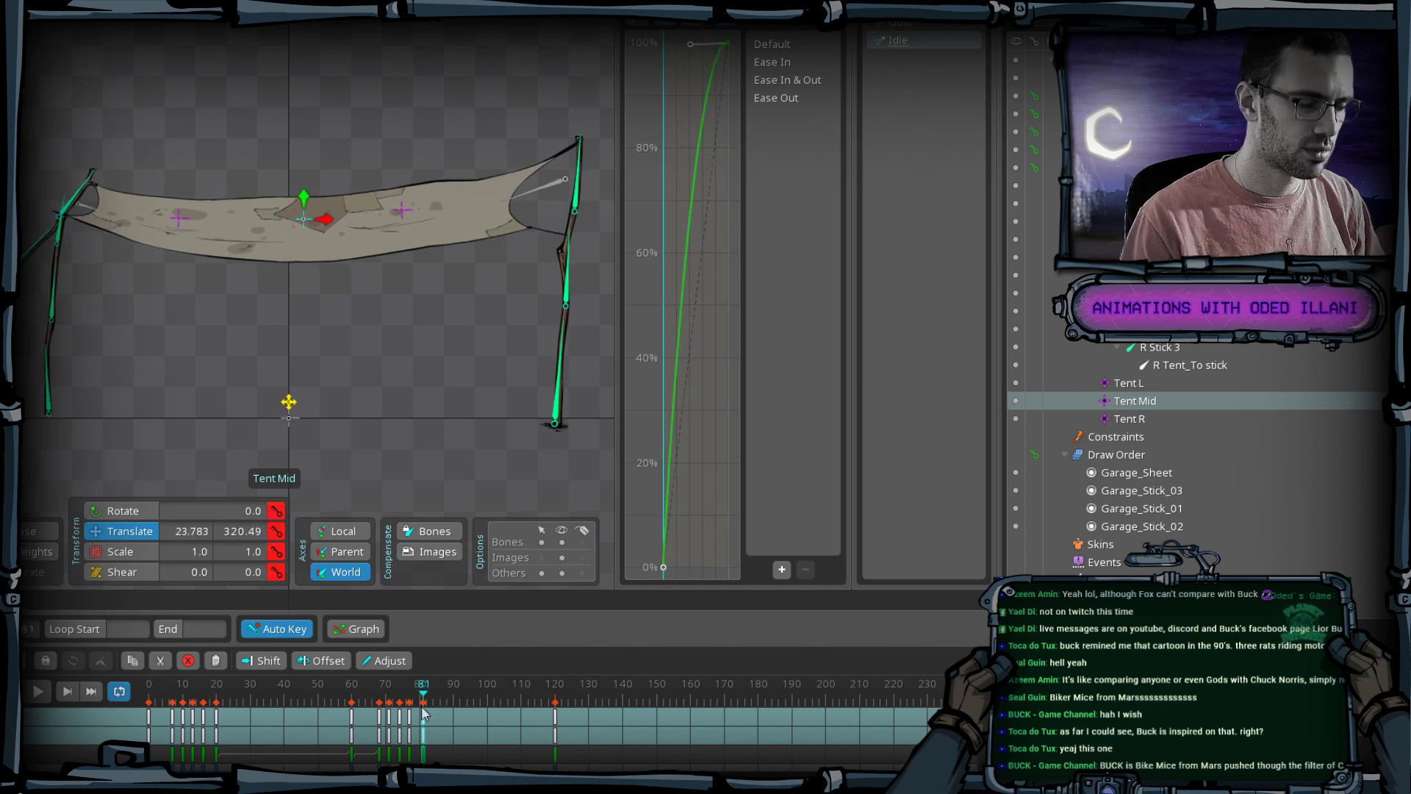
{"action": "left_click", "coordinate": [421, 706]}
{"action": "mouse_move", "coordinate": [422, 705]}
{"action": "left_mouse_down"}
{"action": "mouse_move", "coordinate": [373, 704]}
{"action": "mouse_move", "coordinate": [423, 707]}
{"action": "left_mouse_up"}
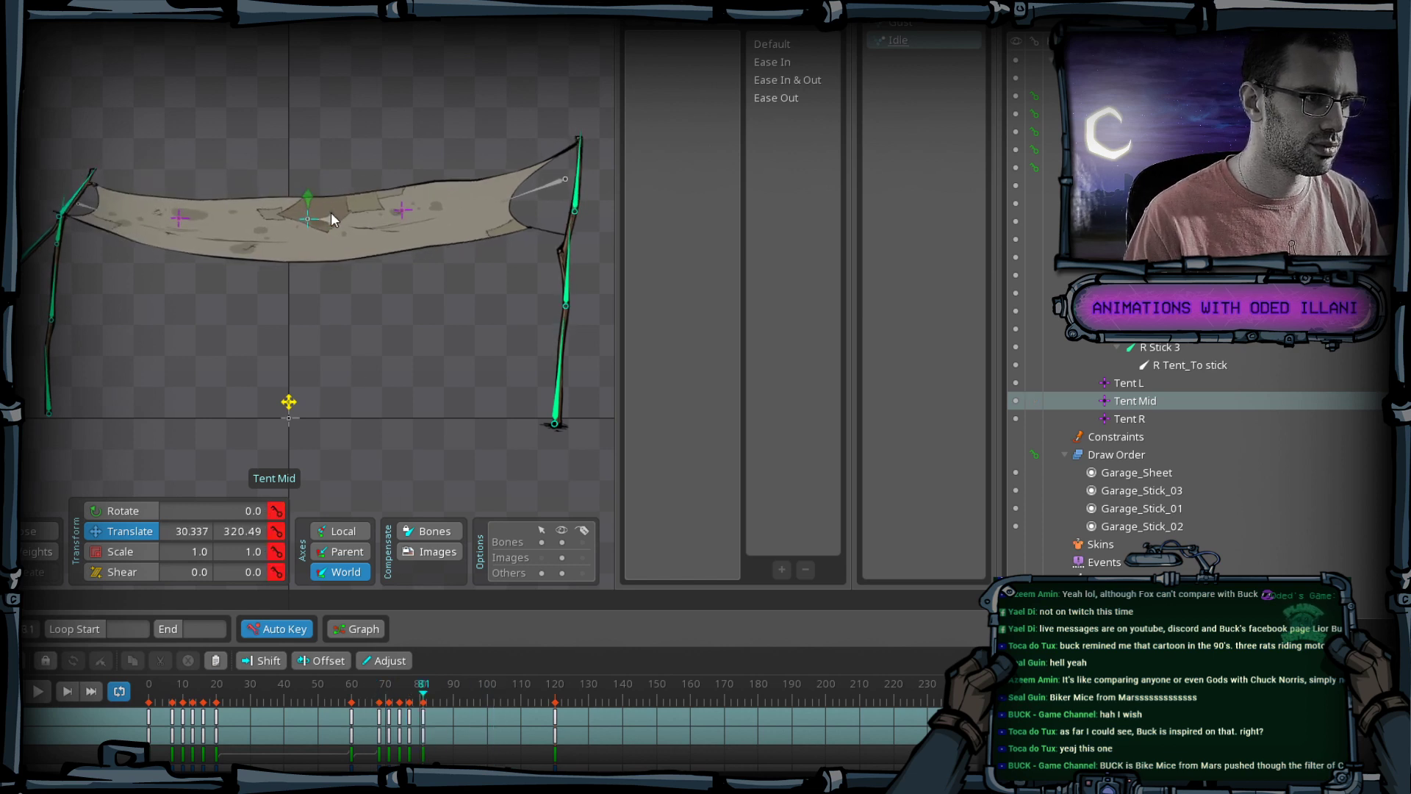
{"action": "key", "text": "ctrl+Right"}
{"action": "key", "text": "ctrl+Left"}
{"action": "key", "text": "ctrl+Left"}
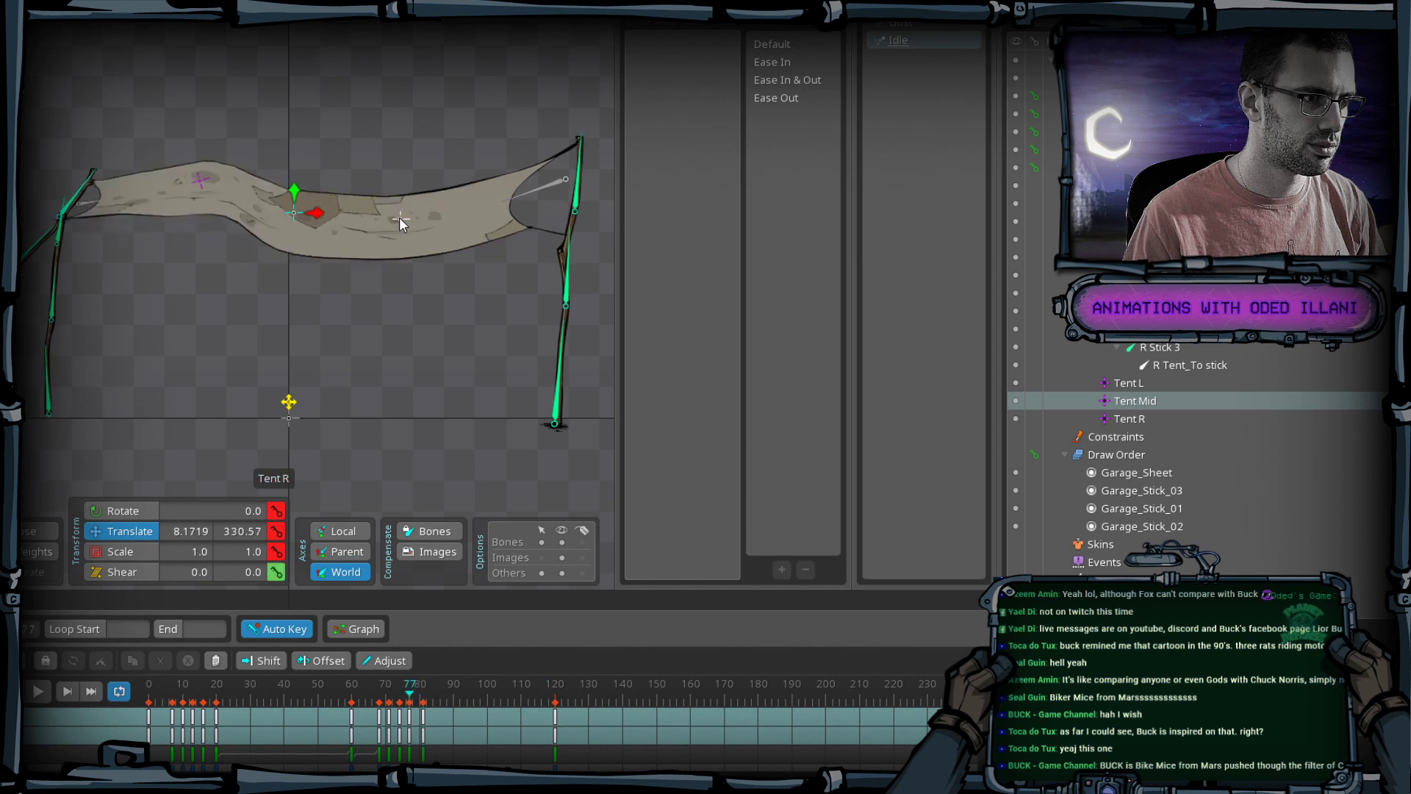
{"action": "key", "text": "ctrl+Right"}
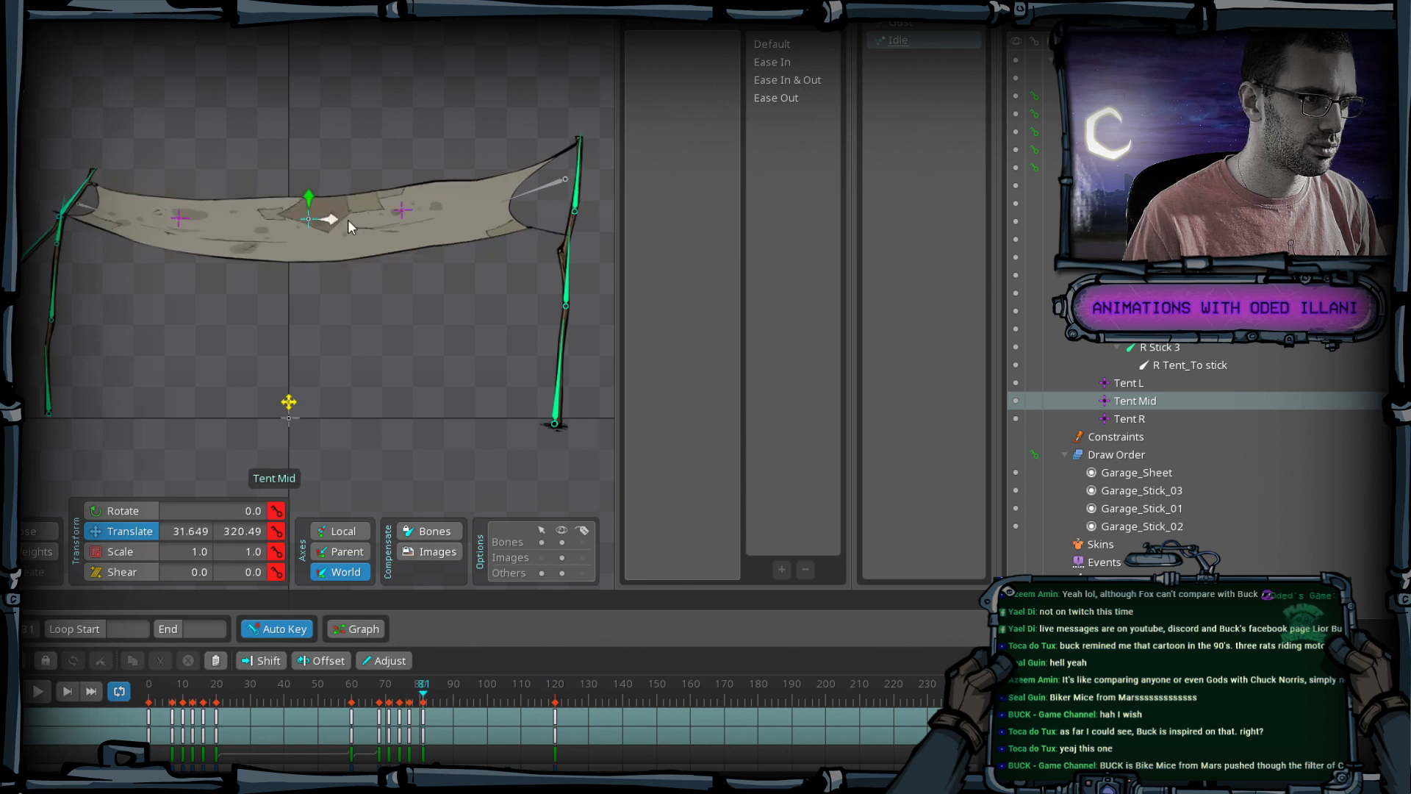
{"action": "key", "text": "ctrl+Right"}
Move Tent R to about 201.26 on X at frame 81, compare Tent L at frames 77 and 81, and save the project.
{"action": "left_click", "coordinate": [416, 217]}
{"action": "key", "text": "ctrl+Left"}
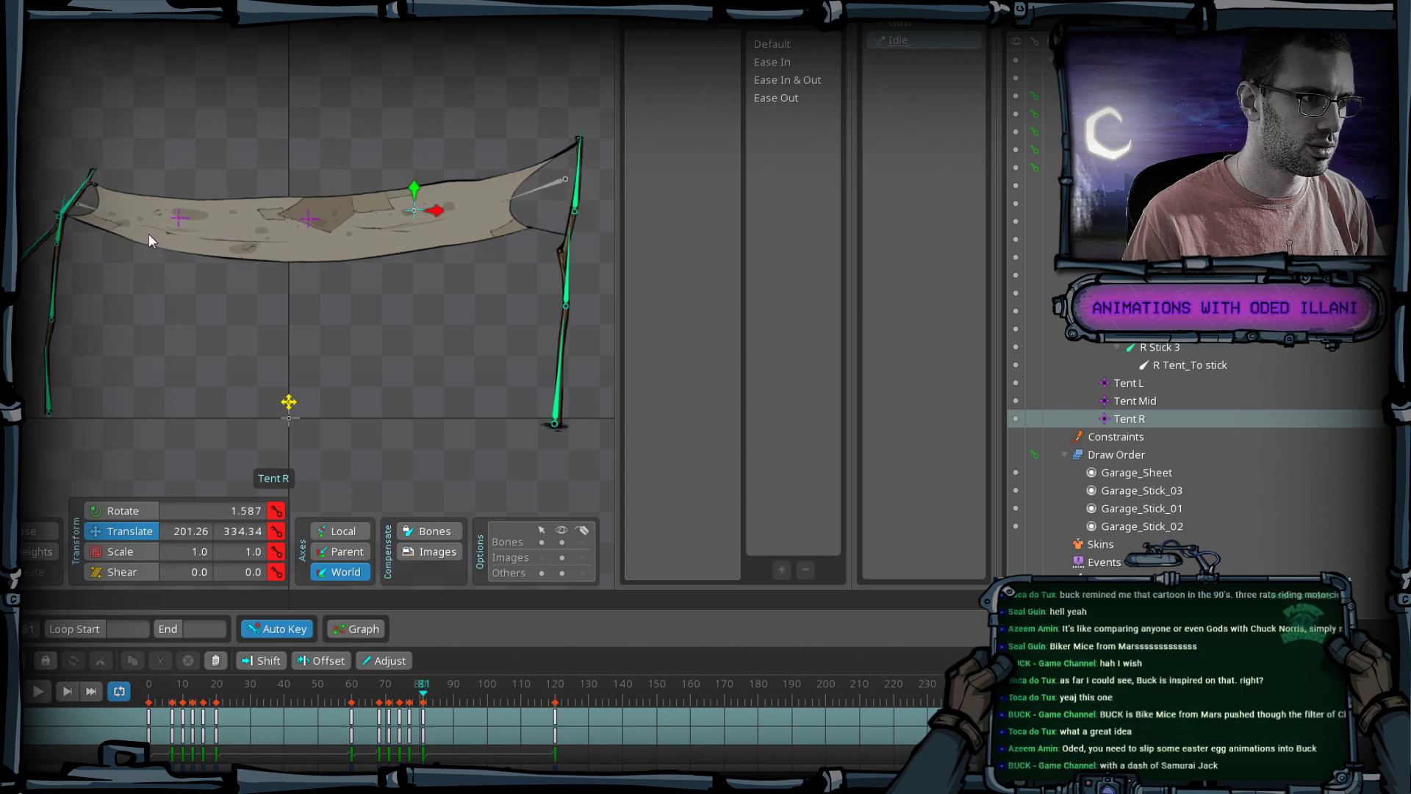
{"action": "left_click", "coordinate": [180, 218]}
{"action": "key", "text": "ctrl+Left"}
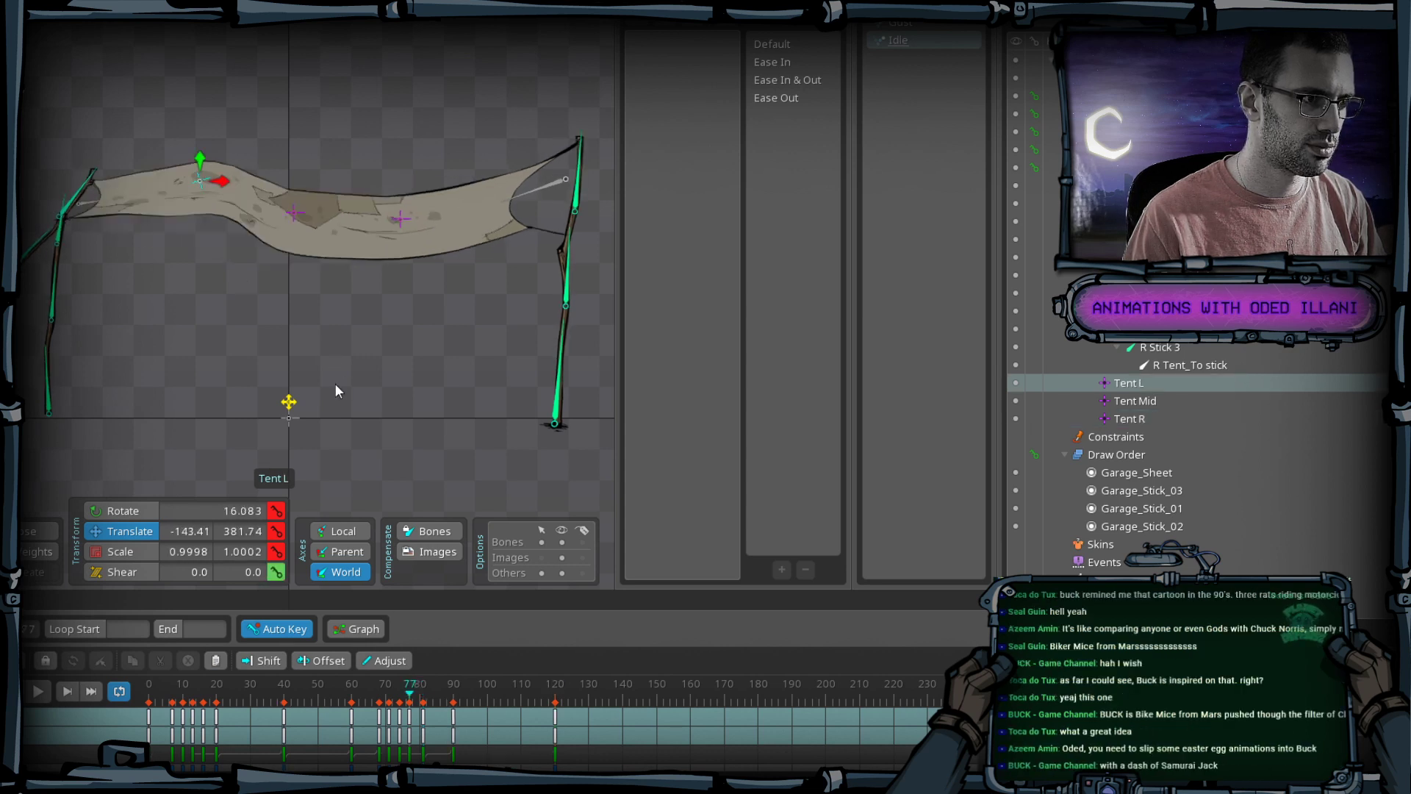
{"action": "key", "text": "ctrl+Right"}
{"action": "key", "text": "ctrl+s"}
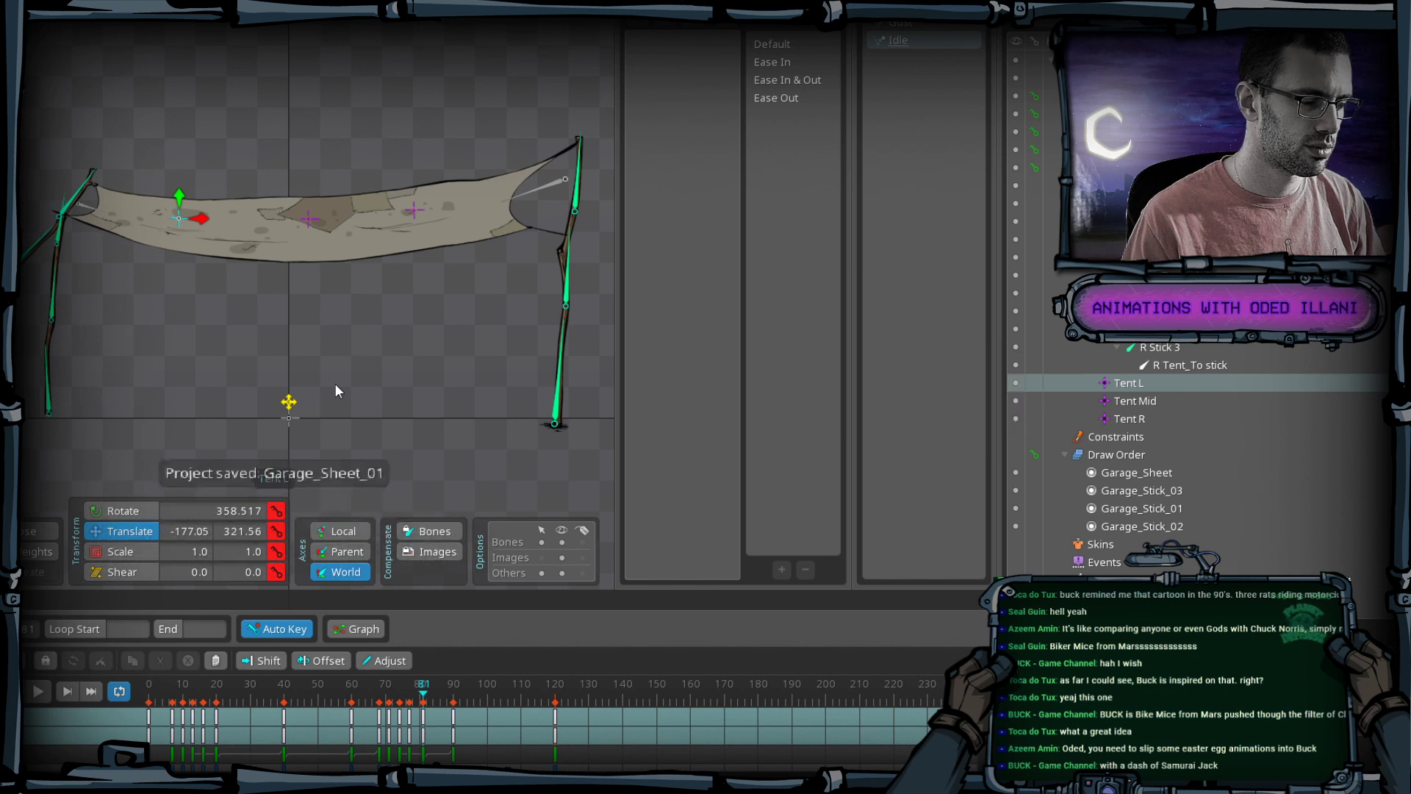
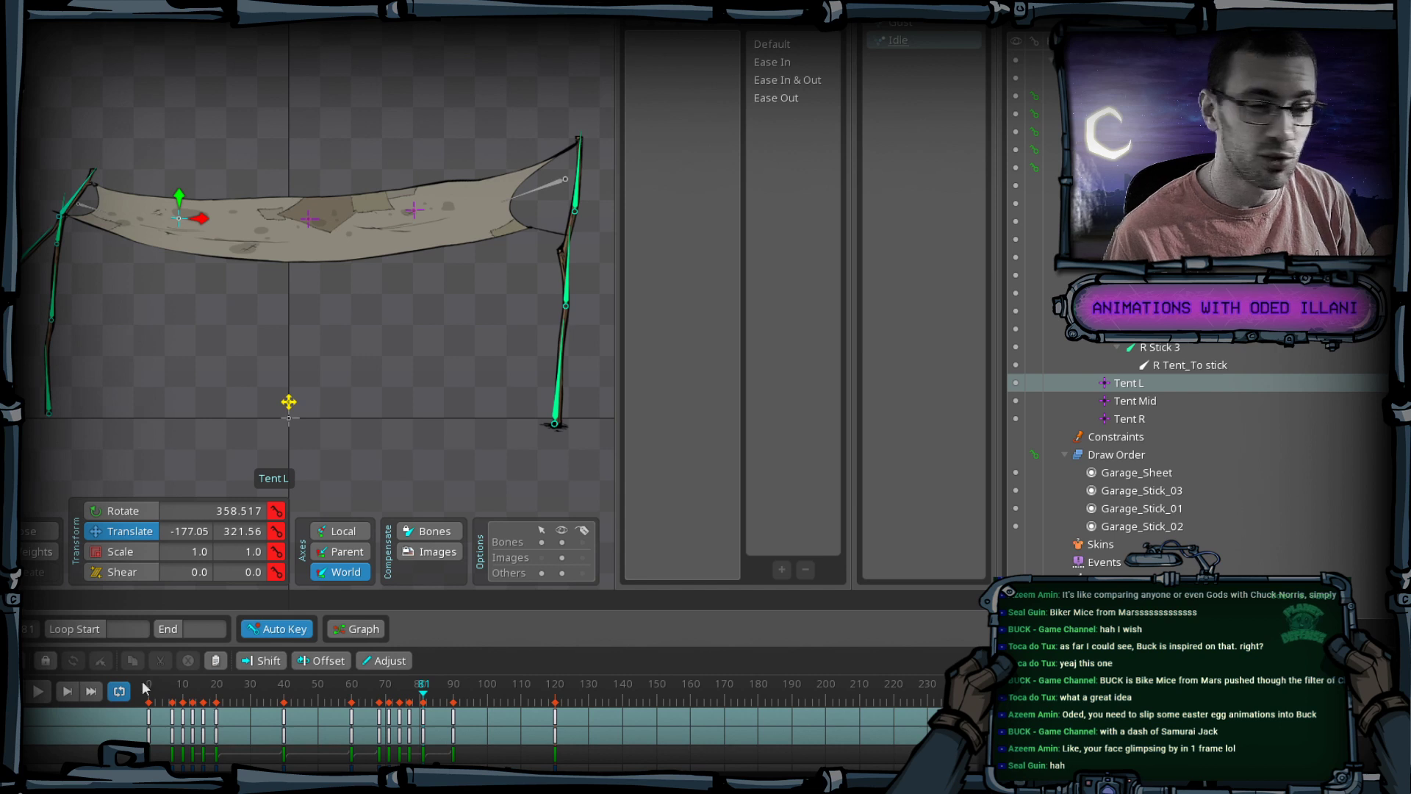
Set Root_Anim's Y scale to 1.0324 at frame 20, checking the loop by playing it before and after the change.
{"action": "left_click", "coordinate": [38, 691]}
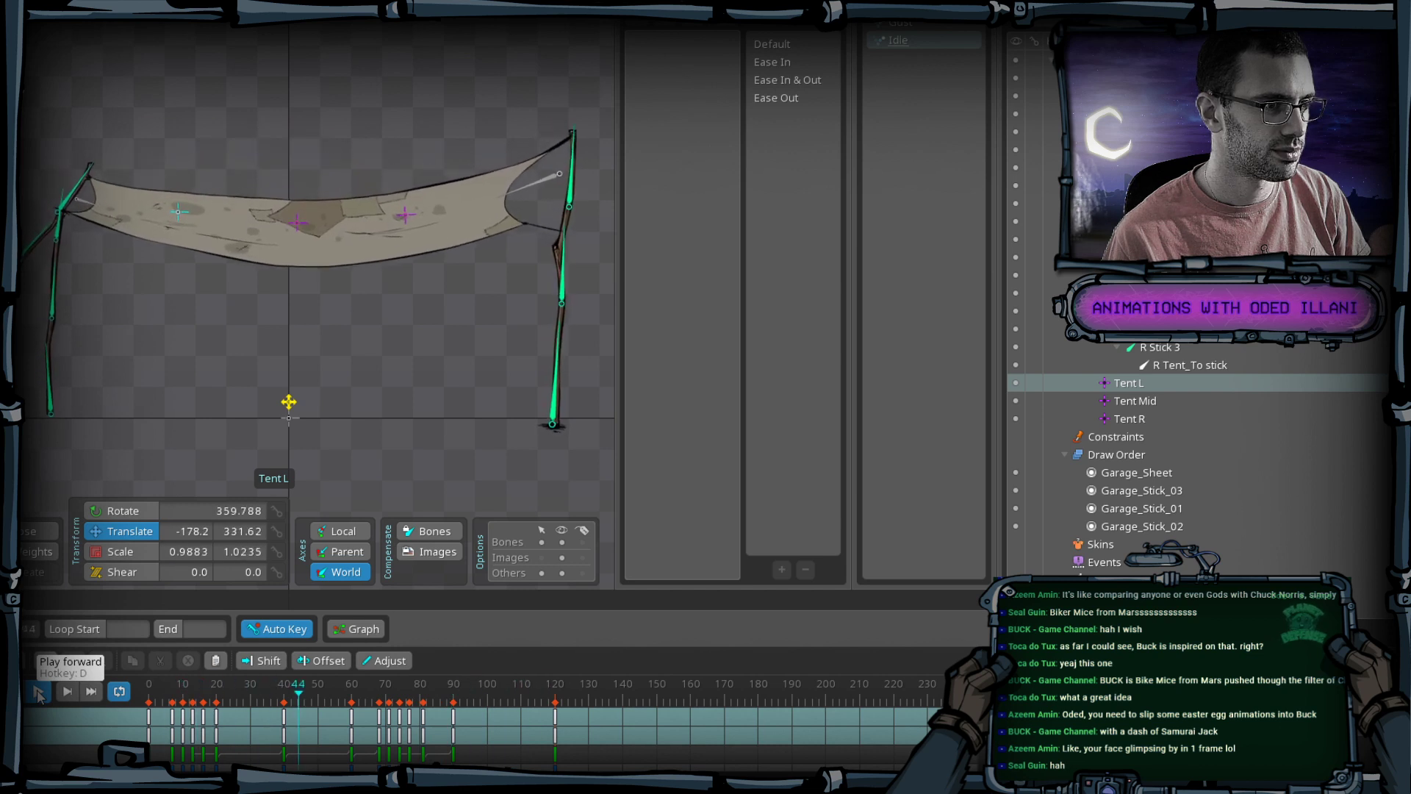
{"action": "key", "text": "d"}
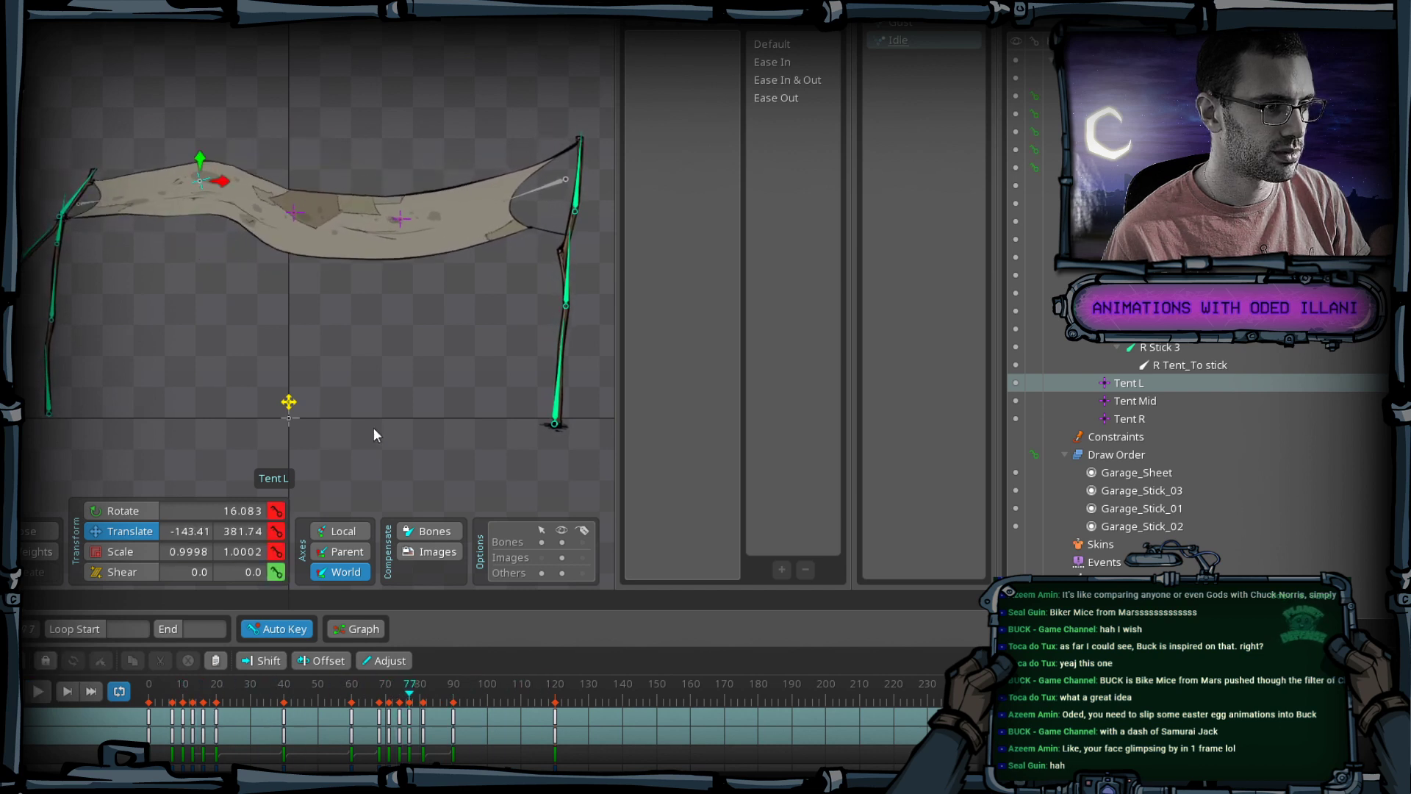
{"action": "left_click", "coordinate": [302, 402]}
{"action": "key", "text": "Home"}
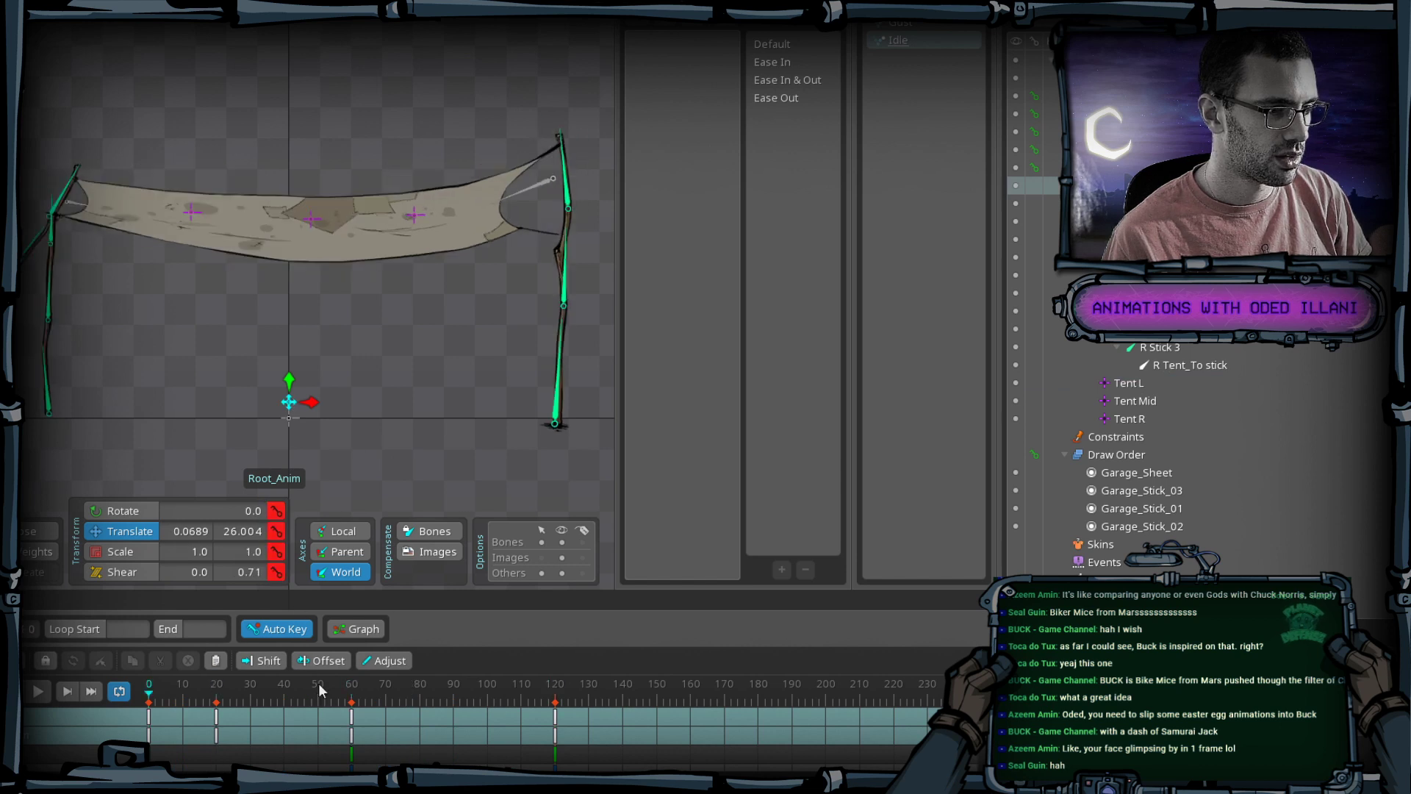
{"action": "key", "text": "alt+Right"}
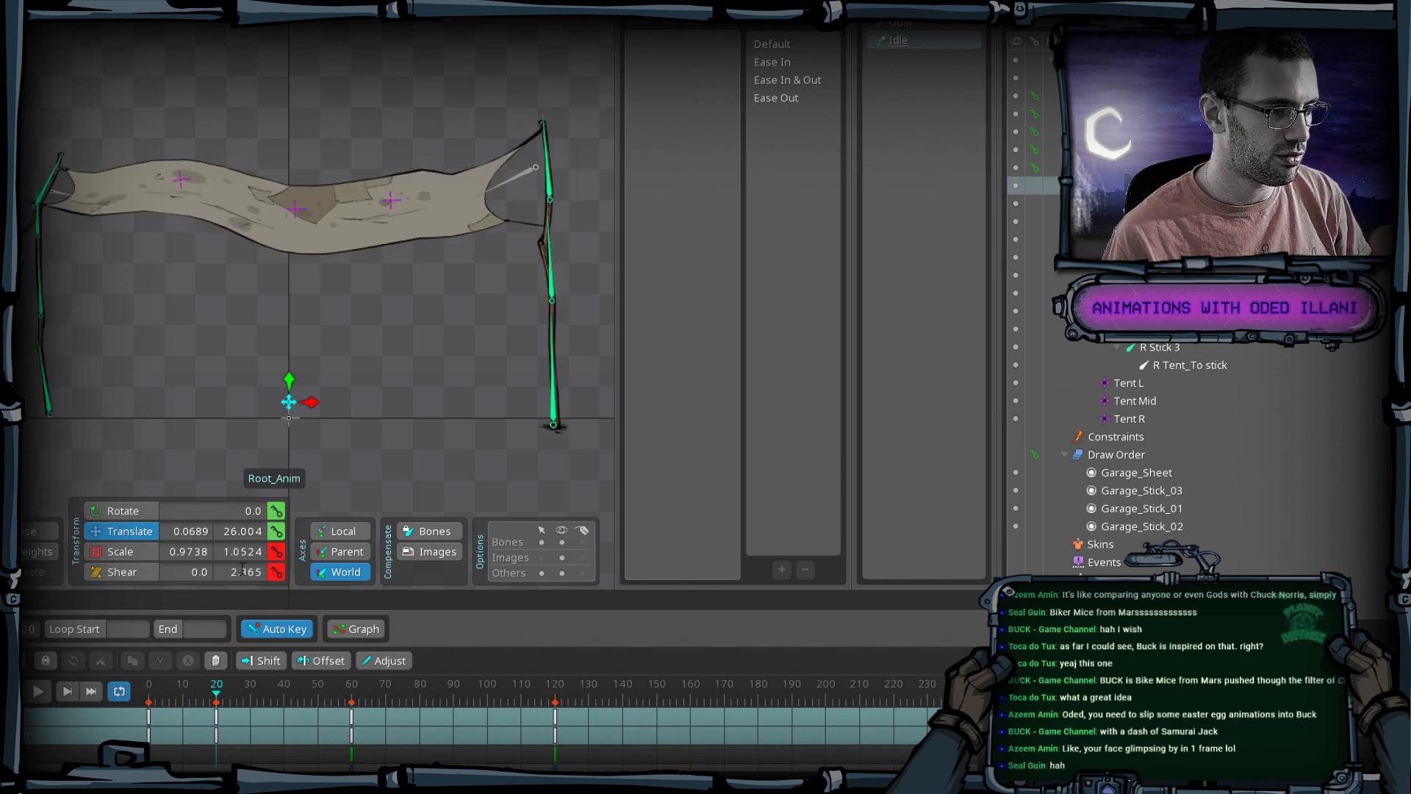
{"action": "left_click_drag", "start_coordinate": [236, 588], "coordinate": [237, 578]}
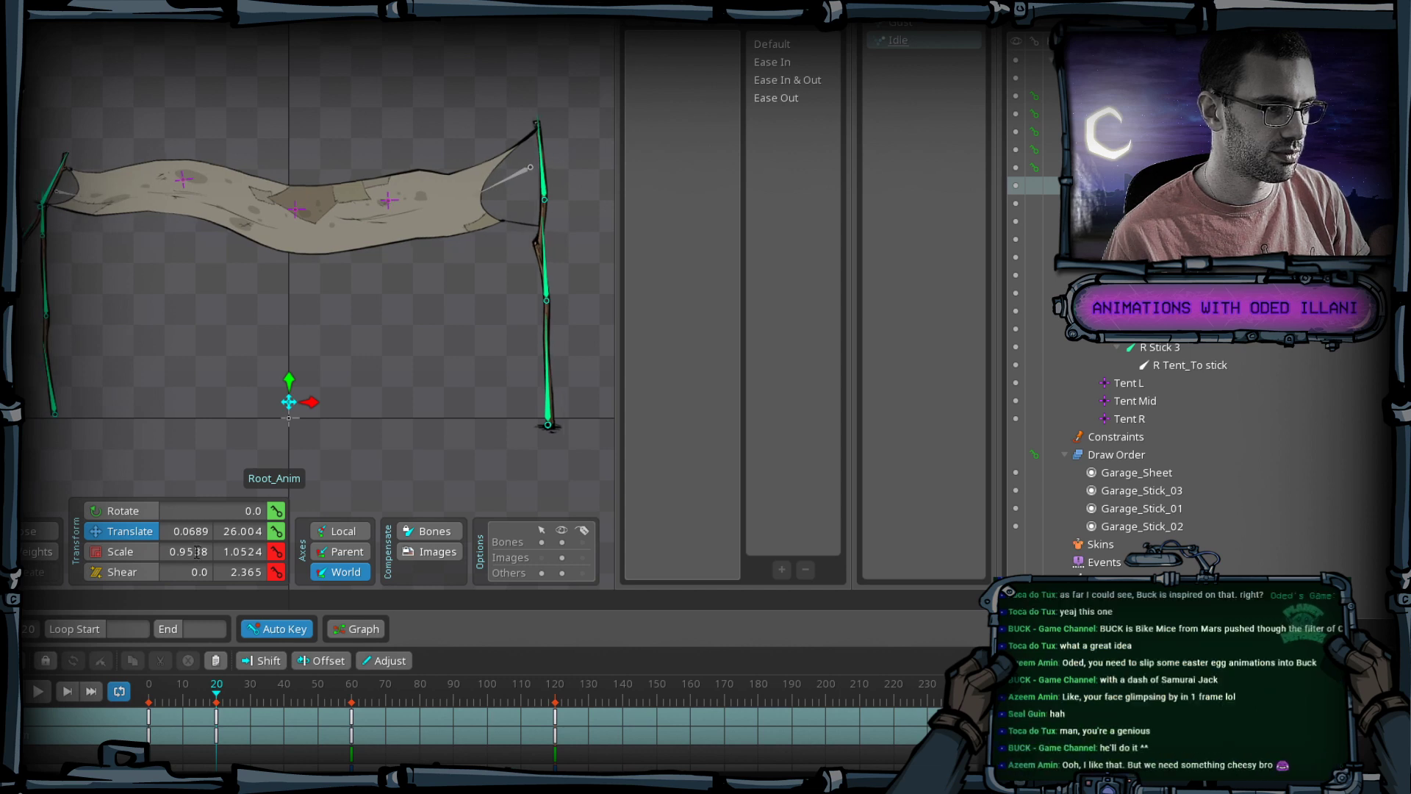
{"action": "left_click_drag", "start_coordinate": [235, 551], "coordinate": [235, 549]}
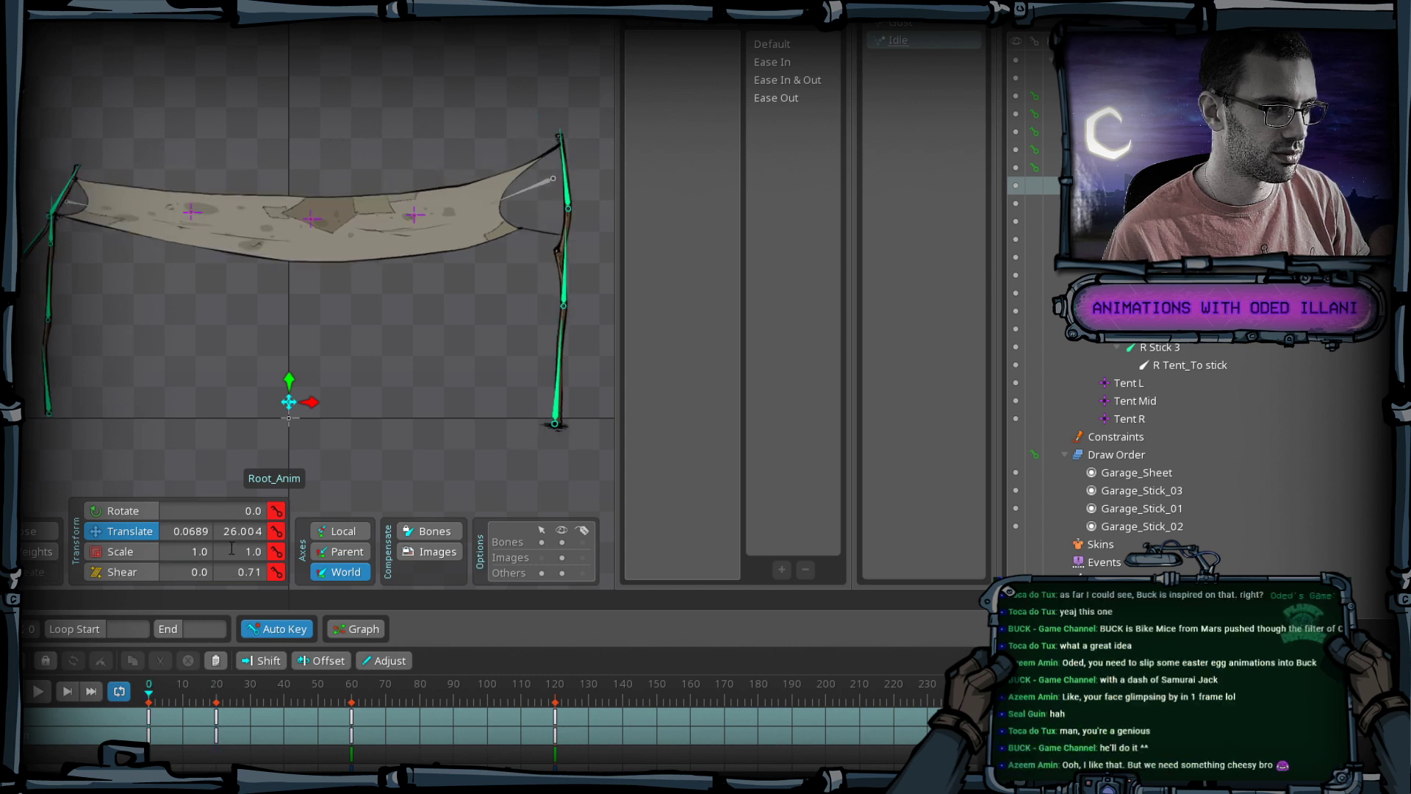
{"action": "left_click", "coordinate": [44, 692]}
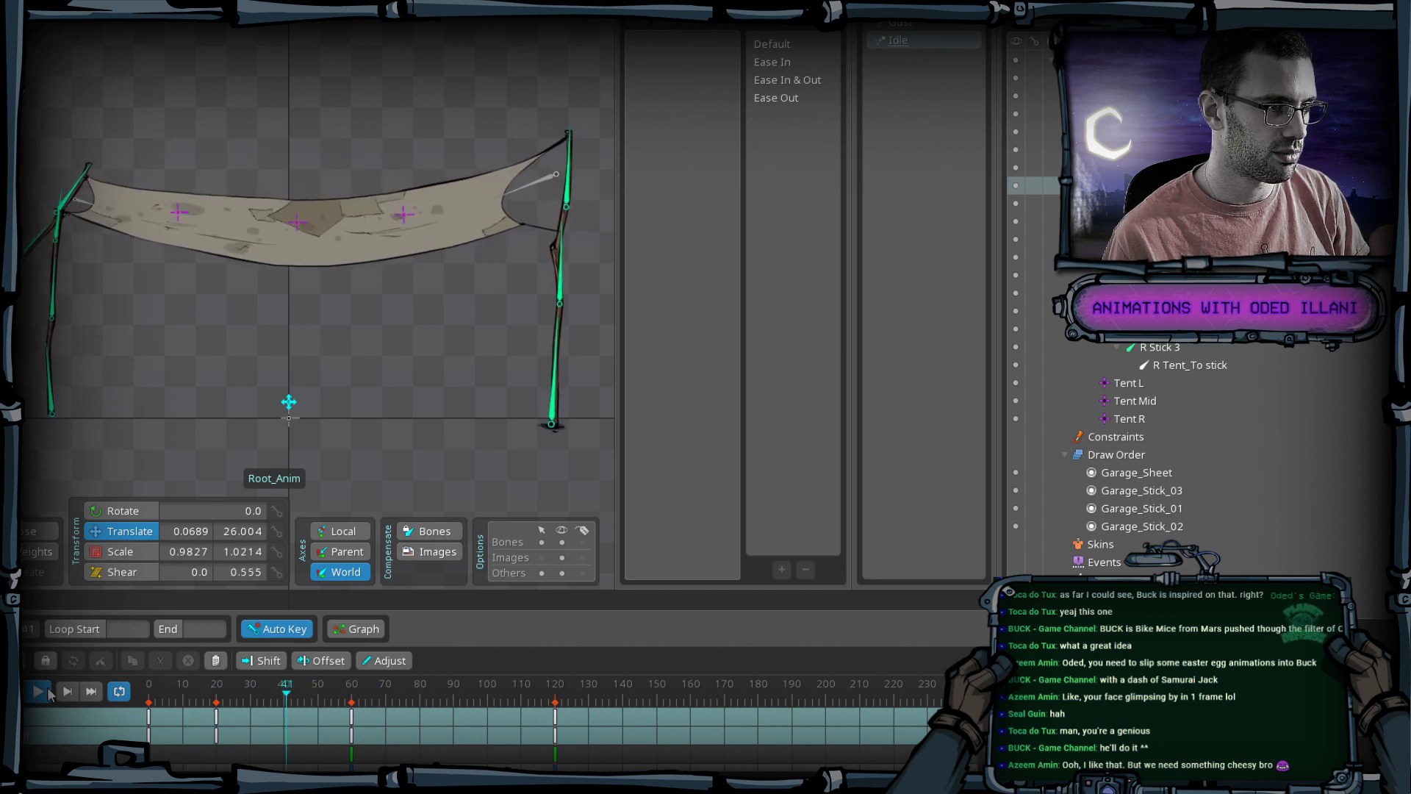
{"action": "left_click", "coordinate": [46, 692]}
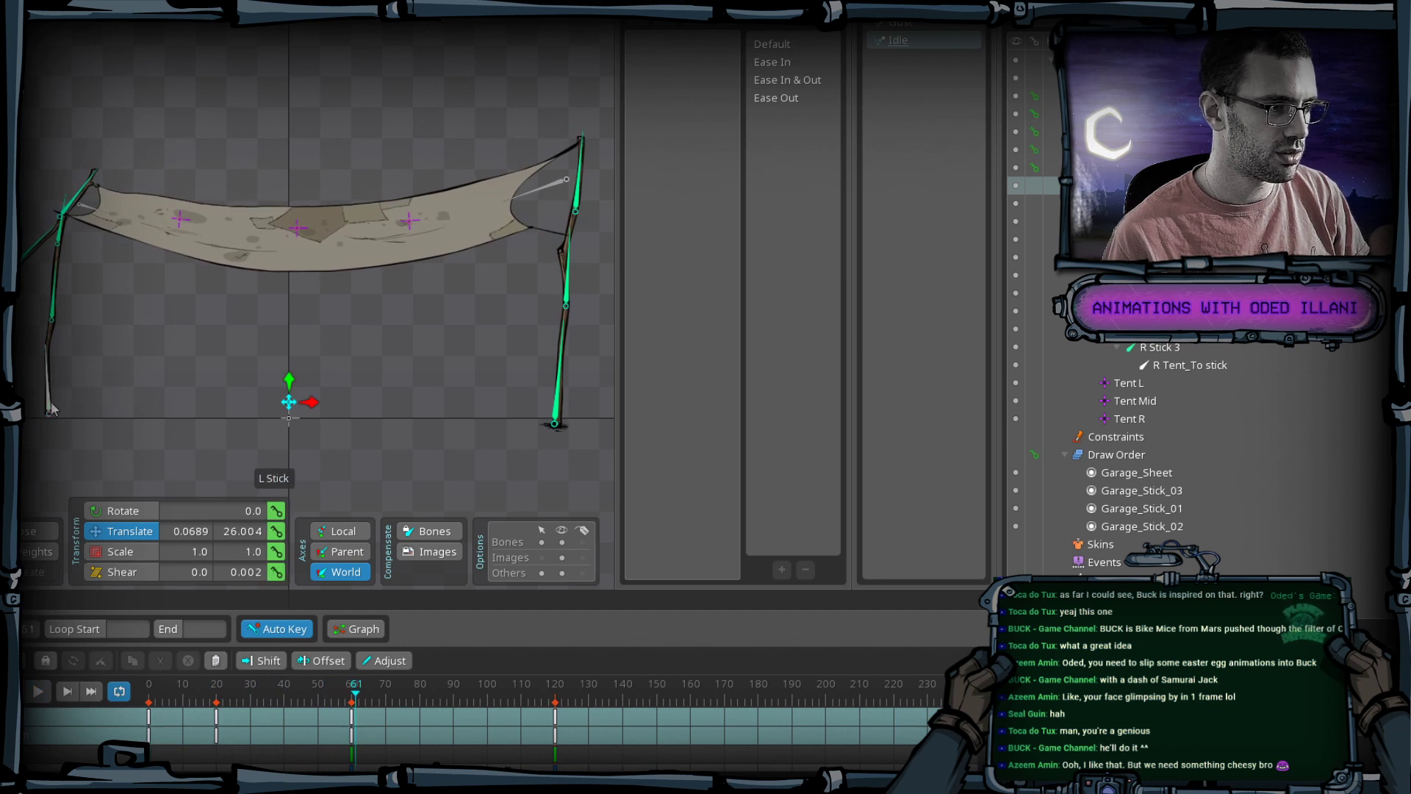
{"action": "left_click", "coordinate": [130, 693]}
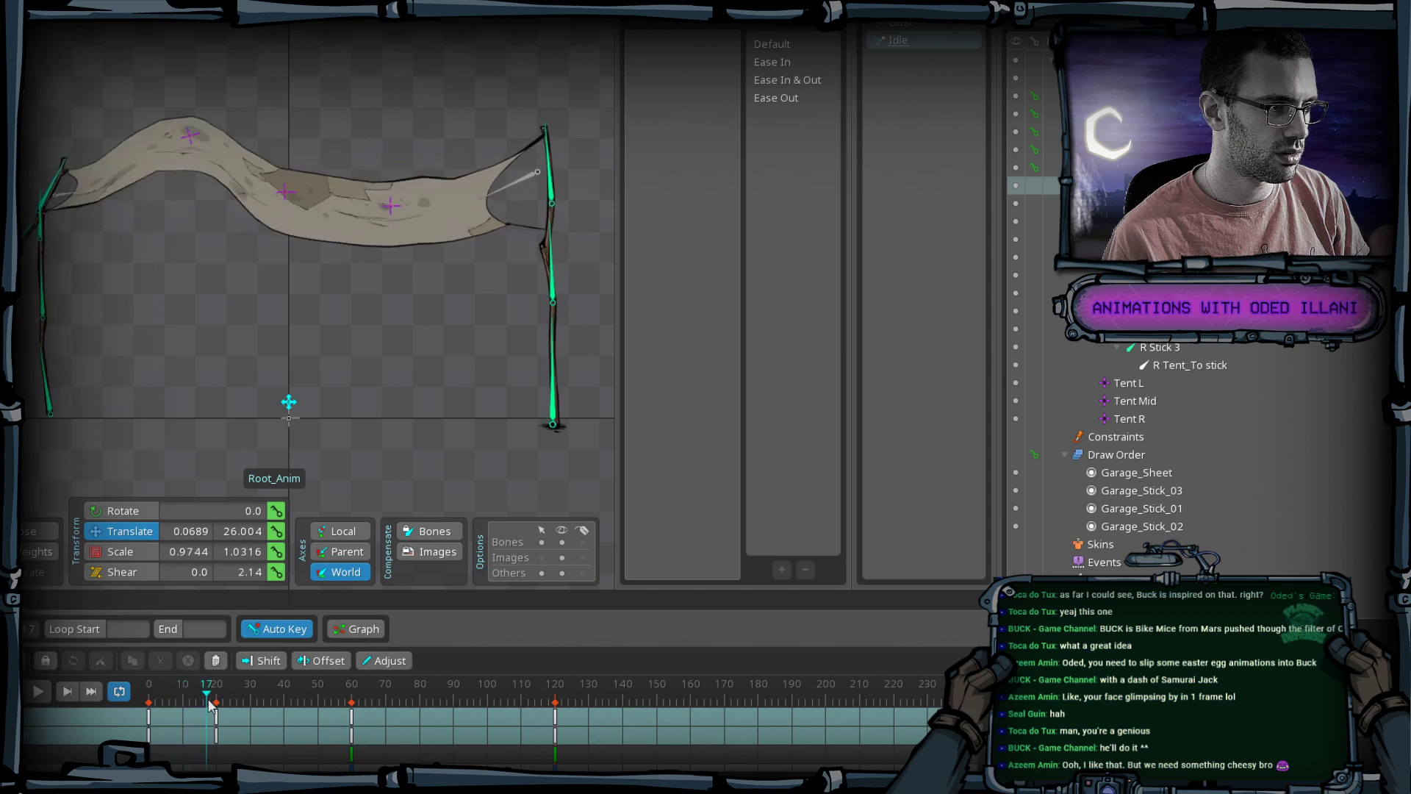
Apply the Ease Out curve preset to all of Root_Anim's keys at frame 0.
{"action": "left_click", "coordinate": [152, 719]}
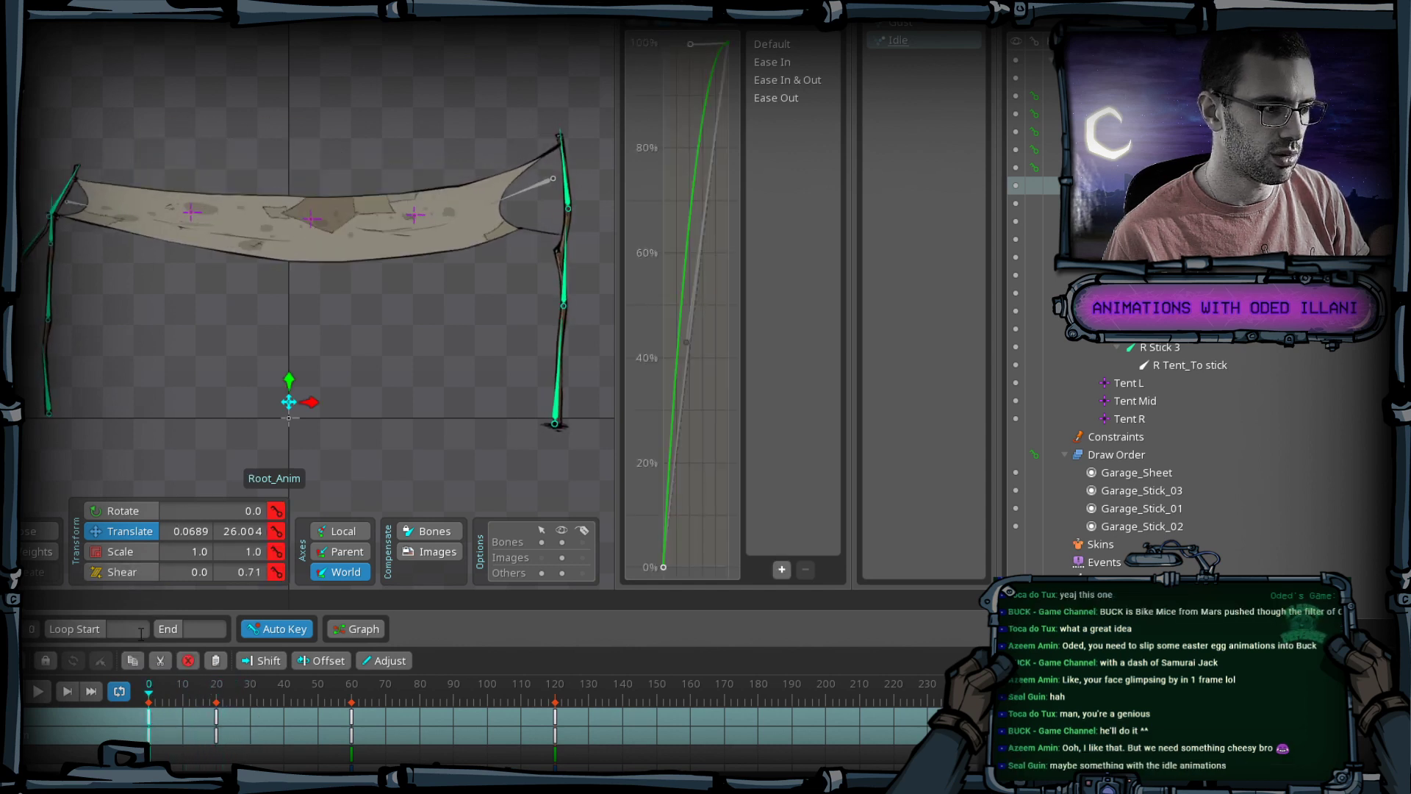
{"action": "left_click", "coordinate": [168, 738]}
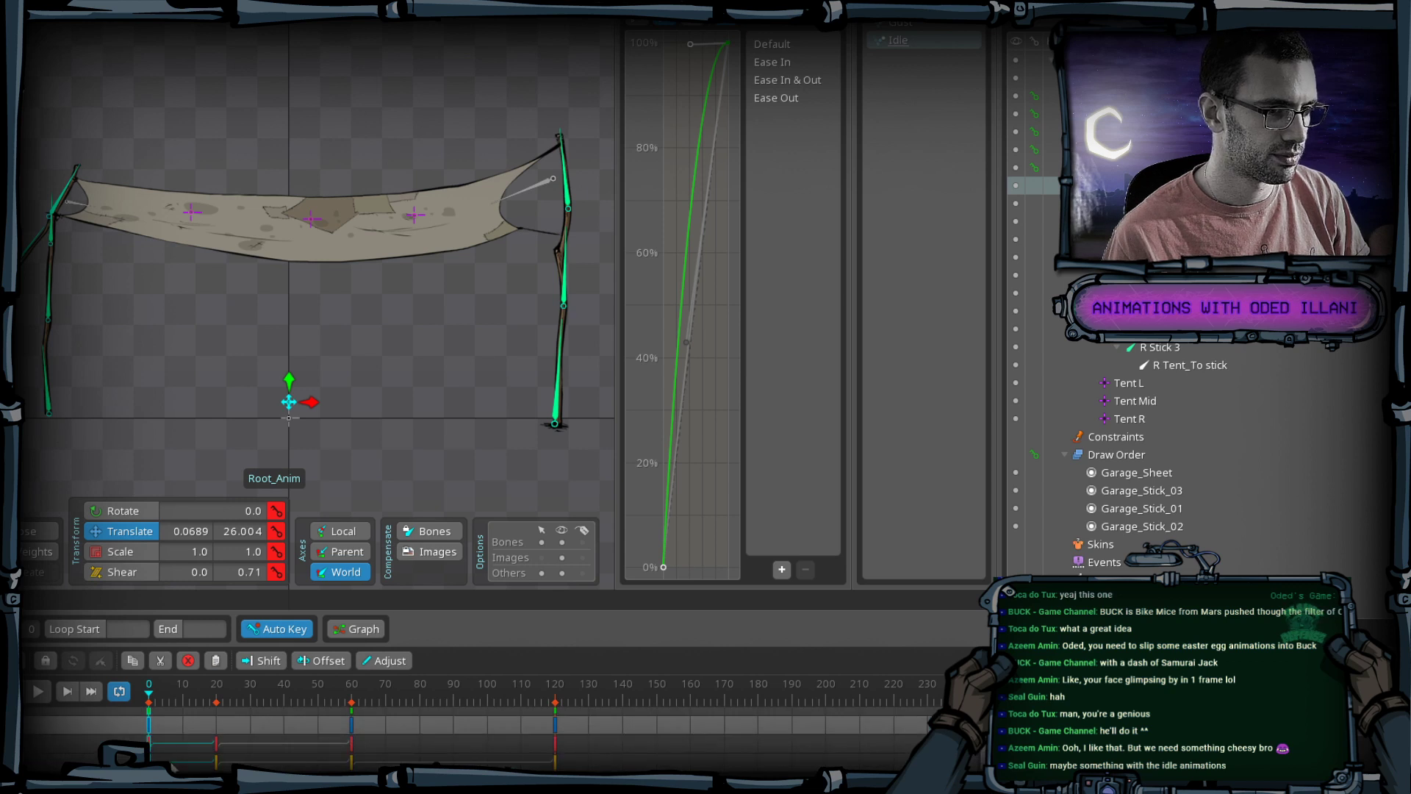
{"action": "left_click", "coordinate": [172, 765]}
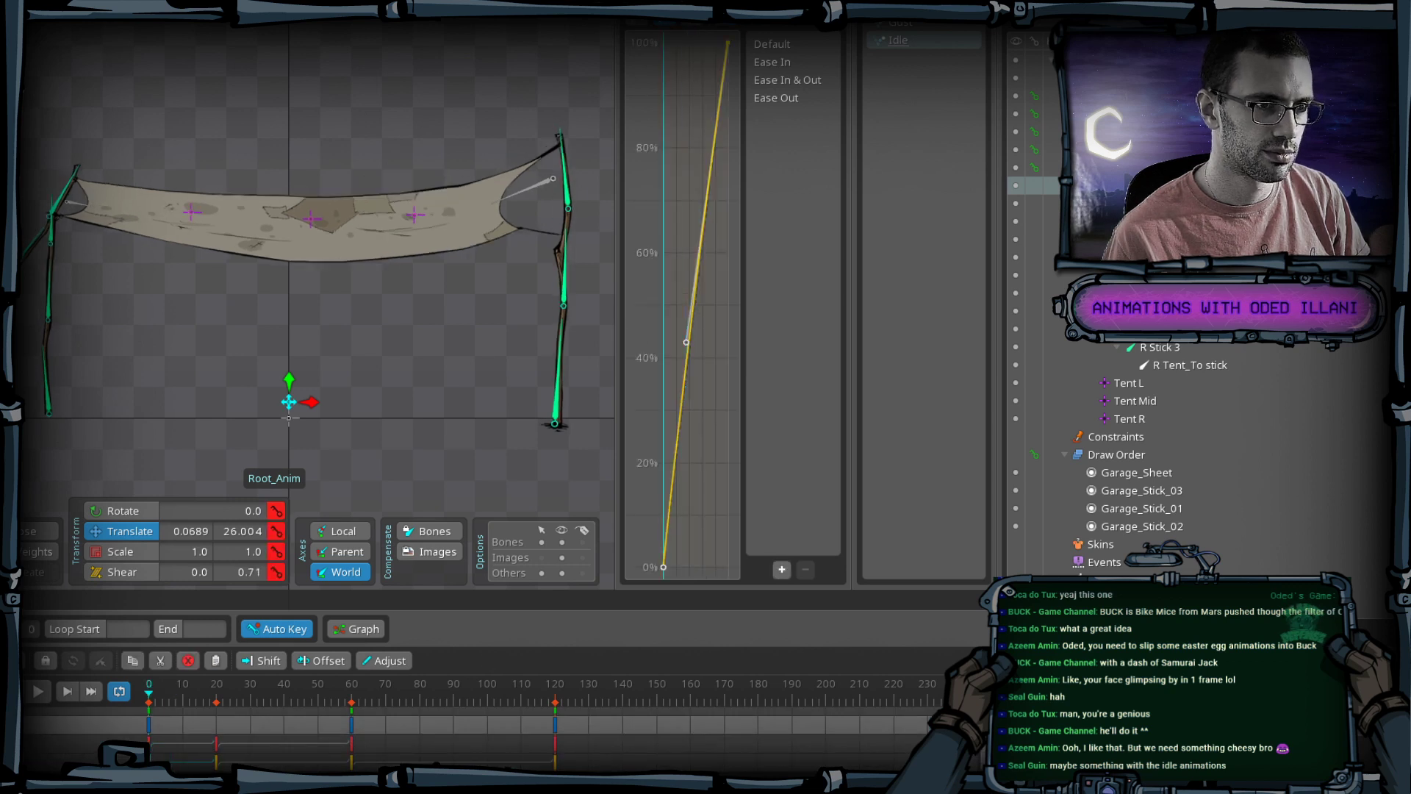
{"action": "left_click", "coordinate": [149, 726]}
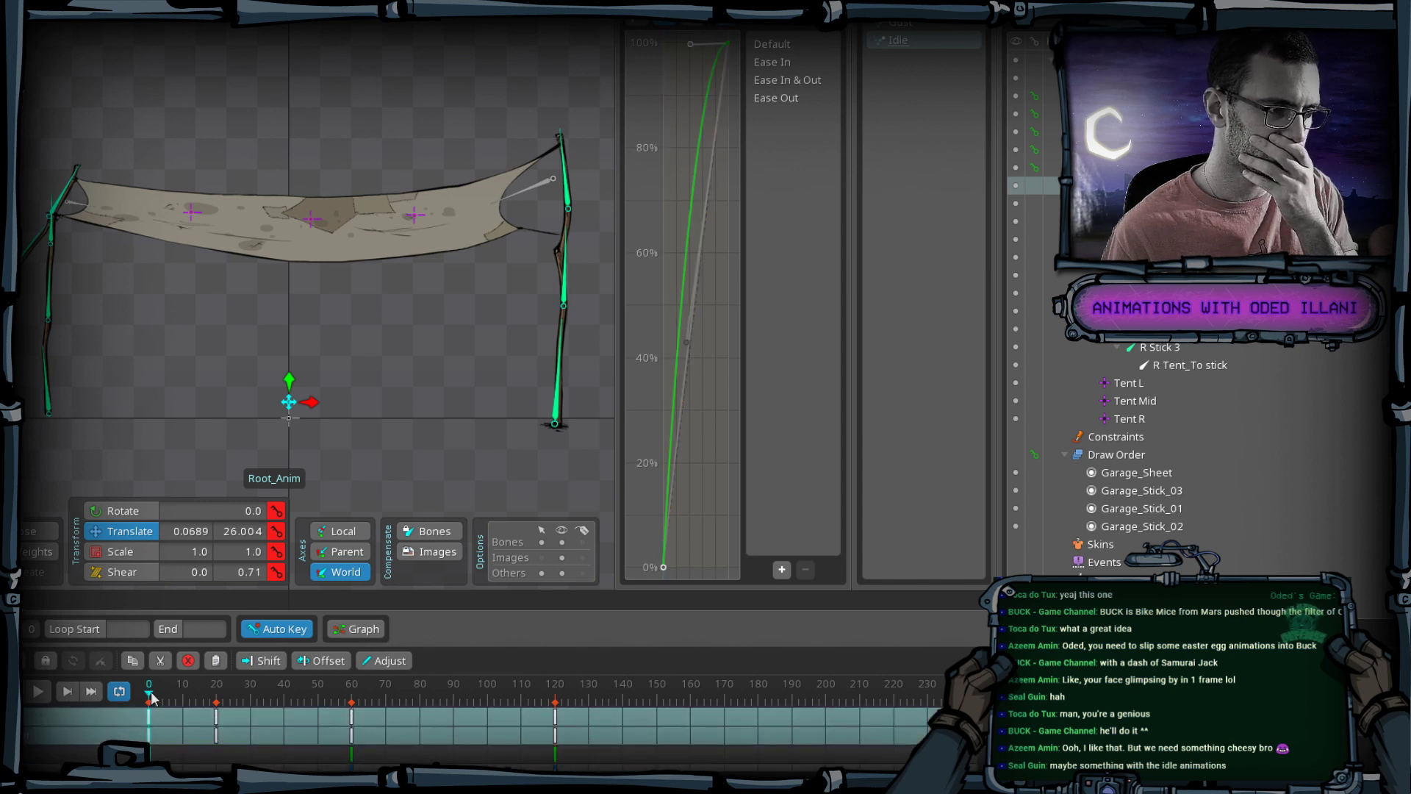
{"action": "scroll", "coordinate": [151, 700], "scroll_direction": "up", "scroll_amount": 3}
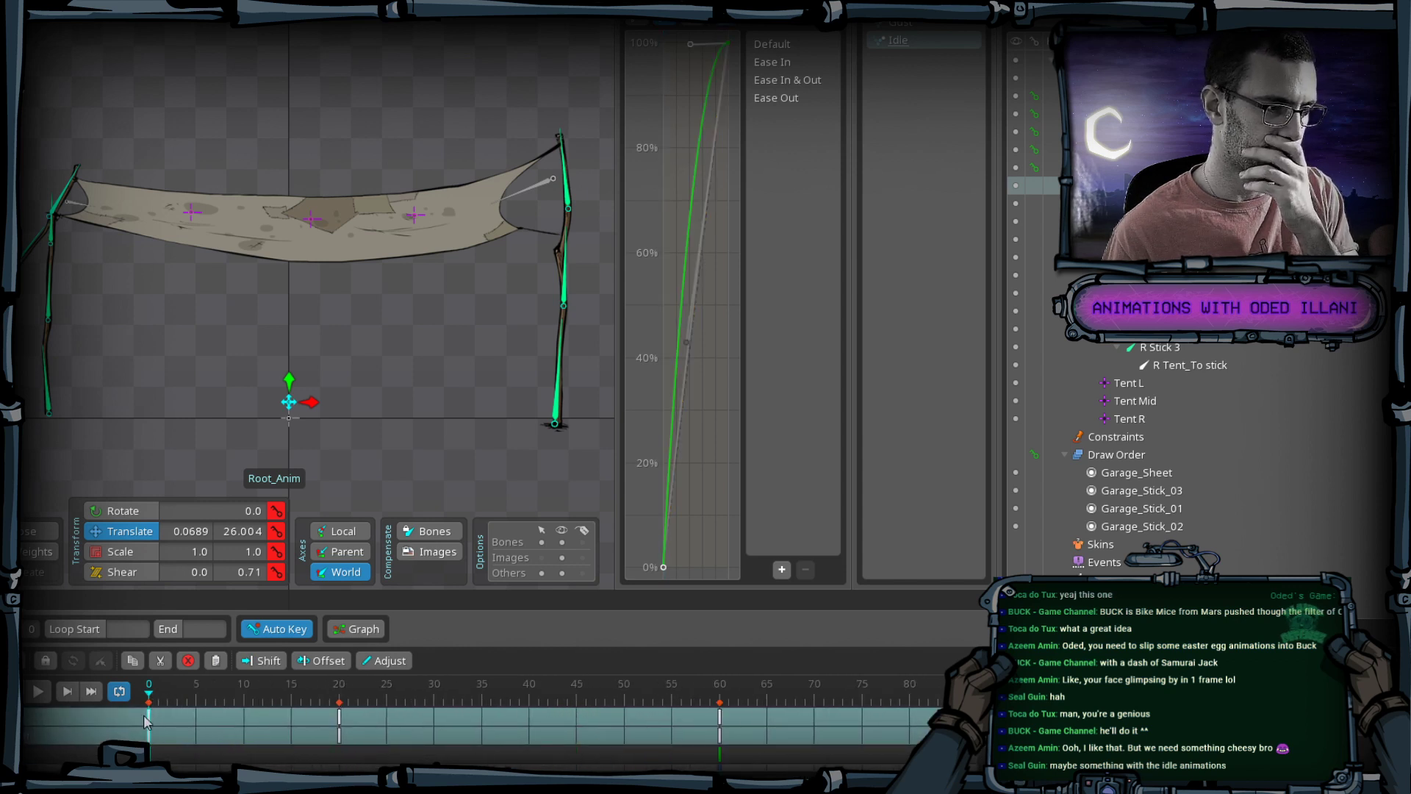
{"action": "left_click", "coordinate": [794, 100]}
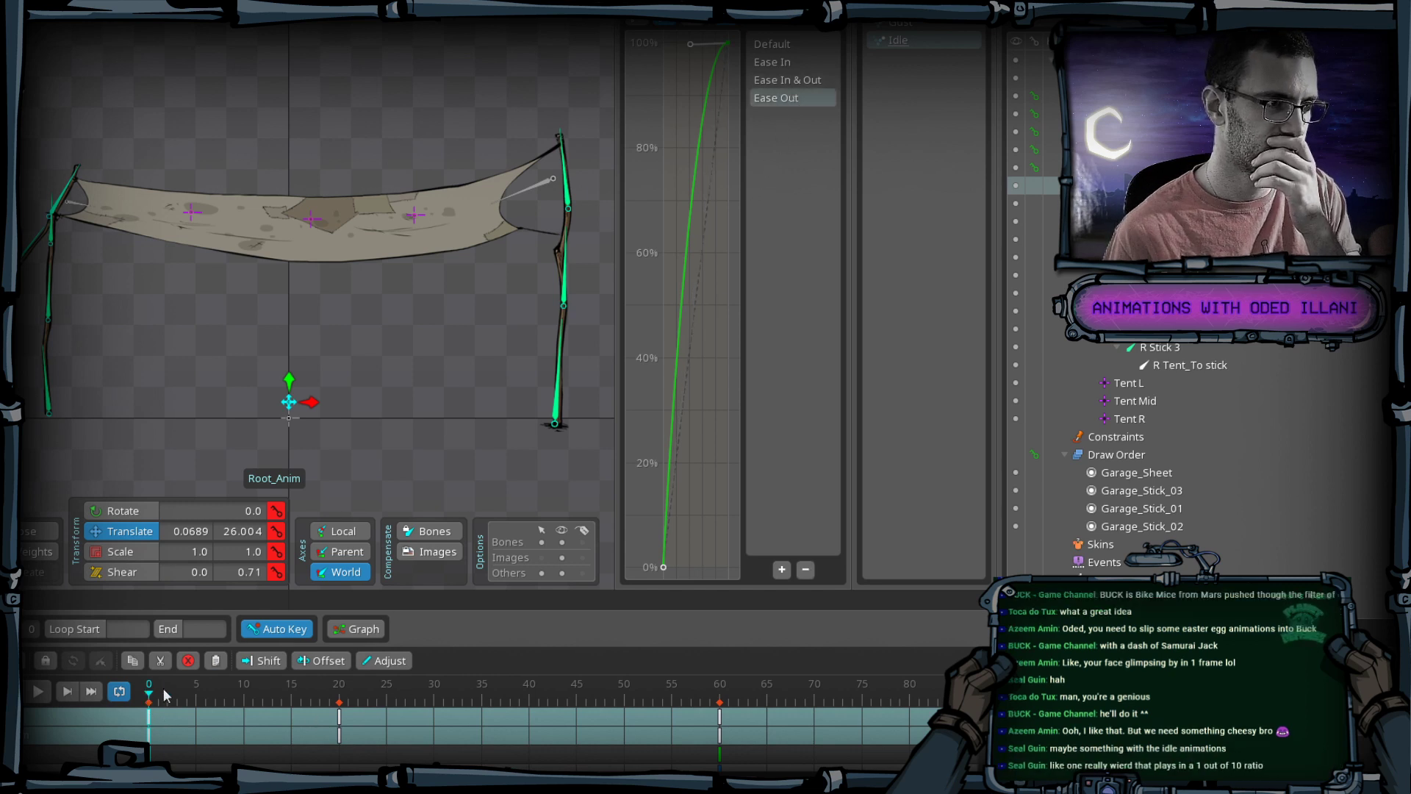
Apply the Ease In & Out curve preset to Root_Anim's keys at frame 20.
{"action": "left_click_drag", "start_coordinate": [165, 694], "coordinate": [356, 712]}
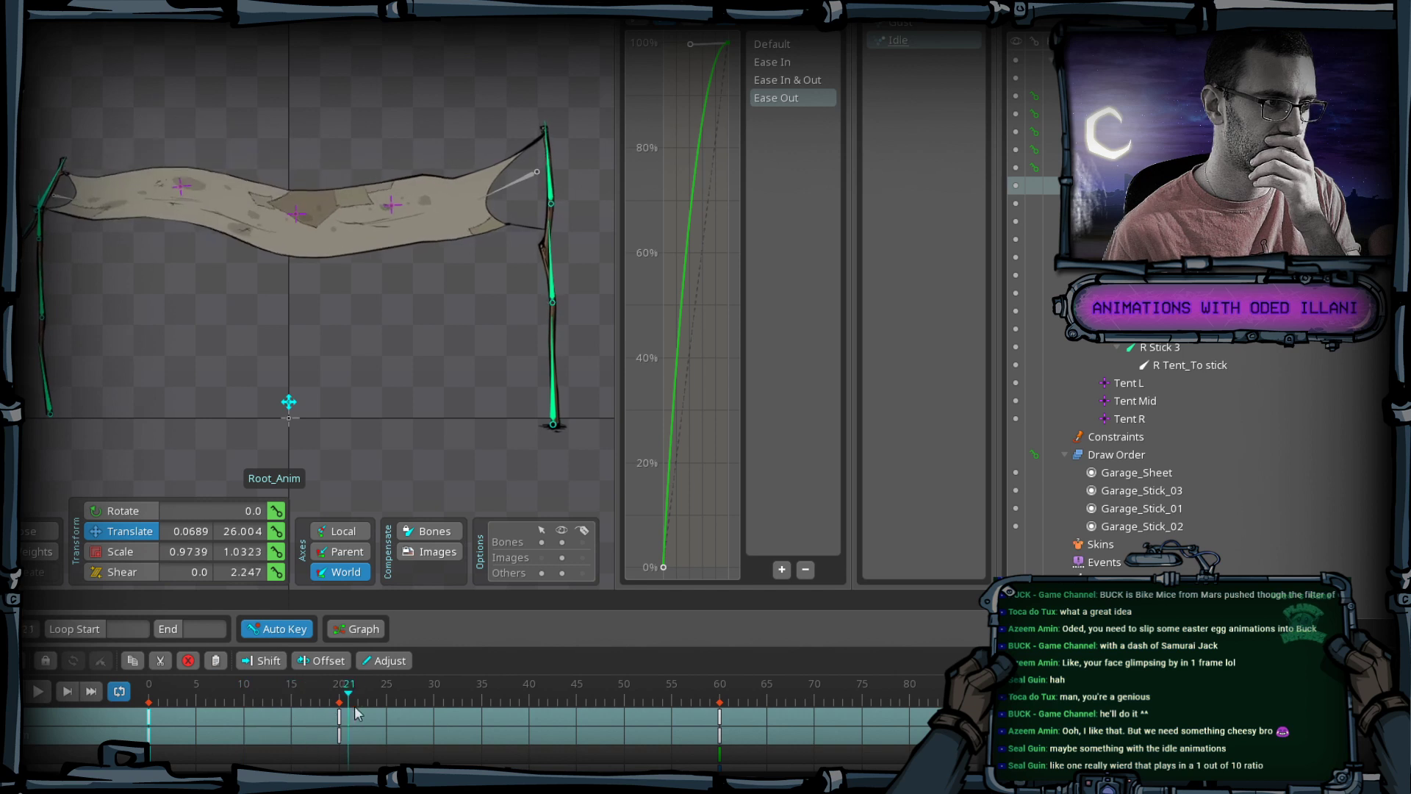
{"action": "left_click", "coordinate": [341, 727]}
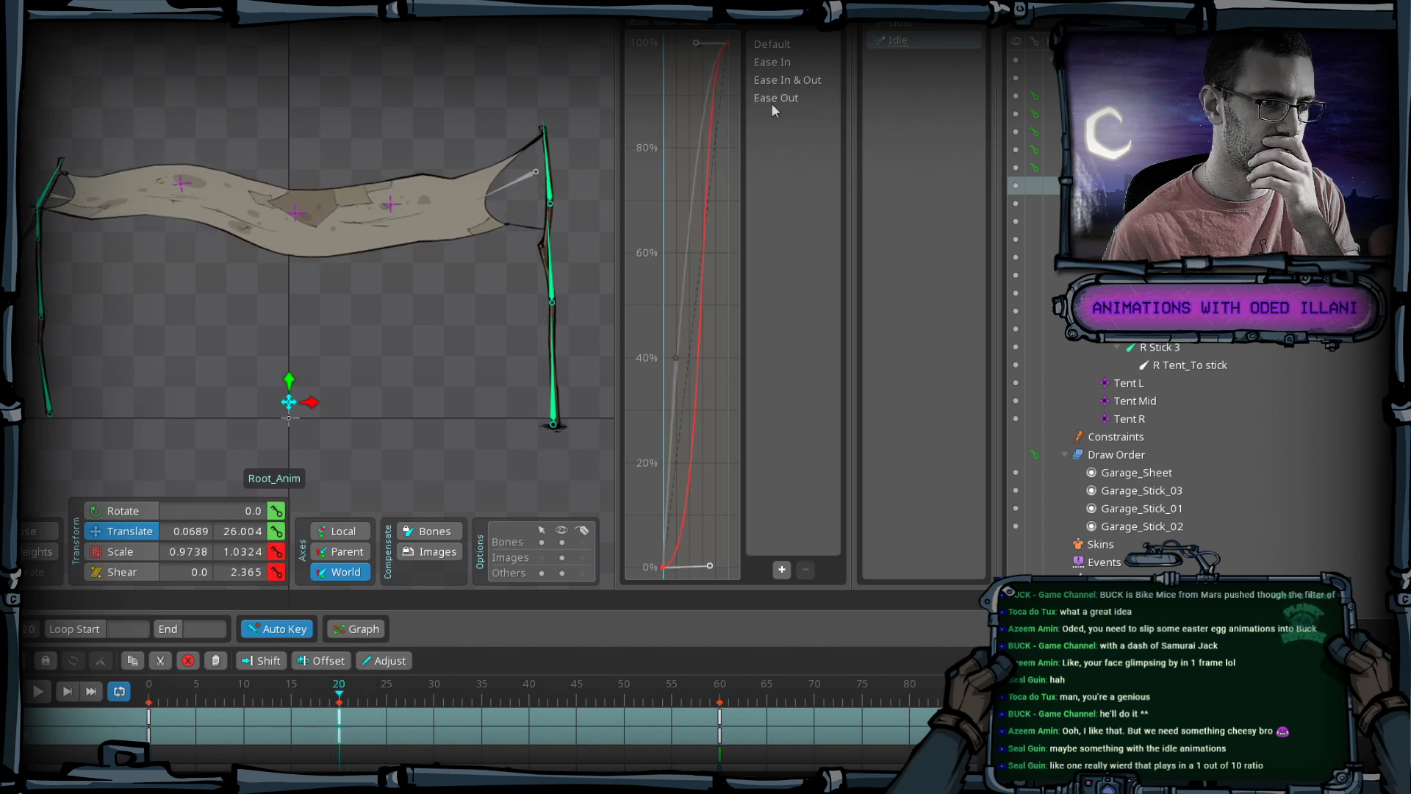
{"action": "left_click", "coordinate": [778, 84]}
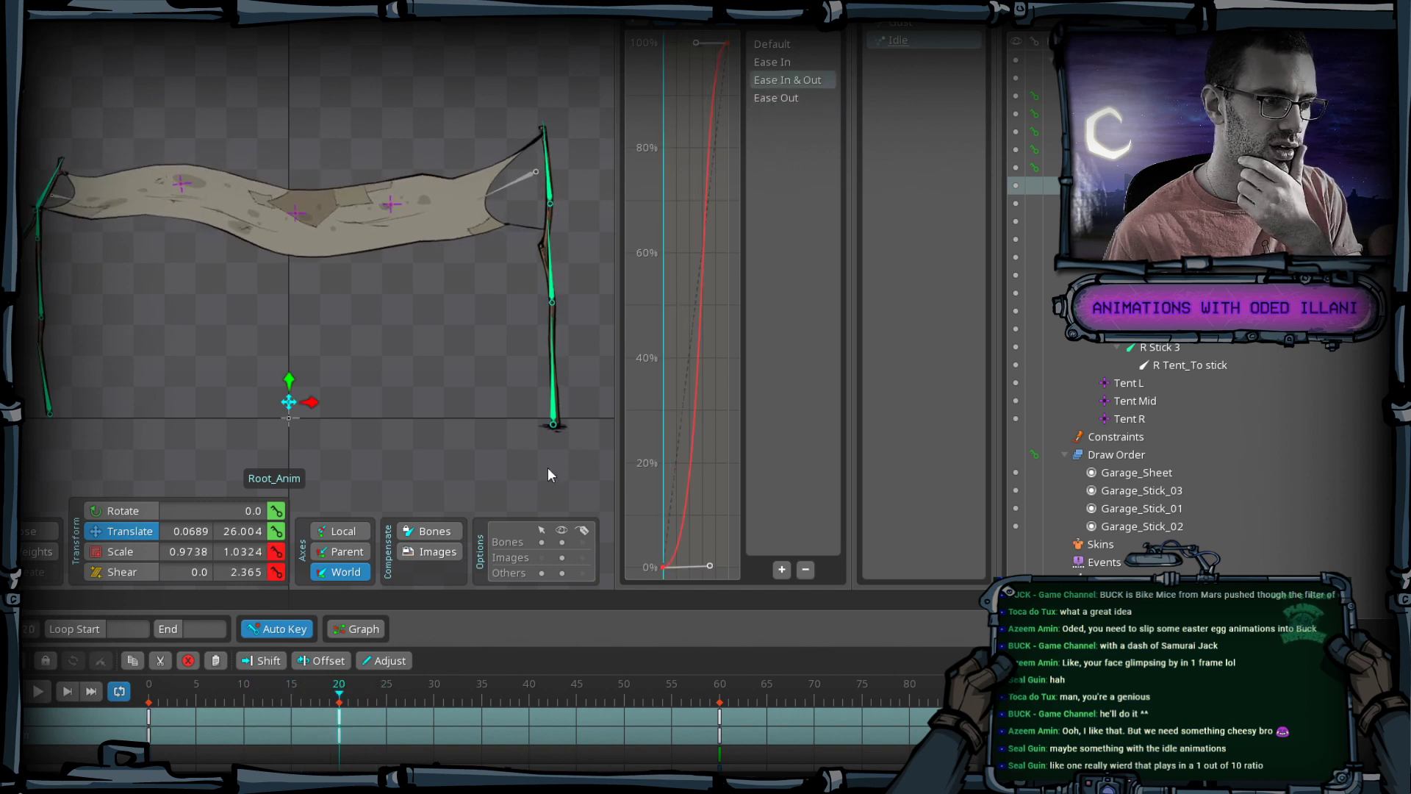
Scale Root_Anim to about 0.9288 on Y at frame 40.
{"action": "mouse_move", "coordinate": [334, 689]}
{"action": "left_mouse_down"}
{"action": "mouse_move", "coordinate": [776, 655]}
{"action": "mouse_move", "coordinate": [531, 700]}
{"action": "left_mouse_up"}
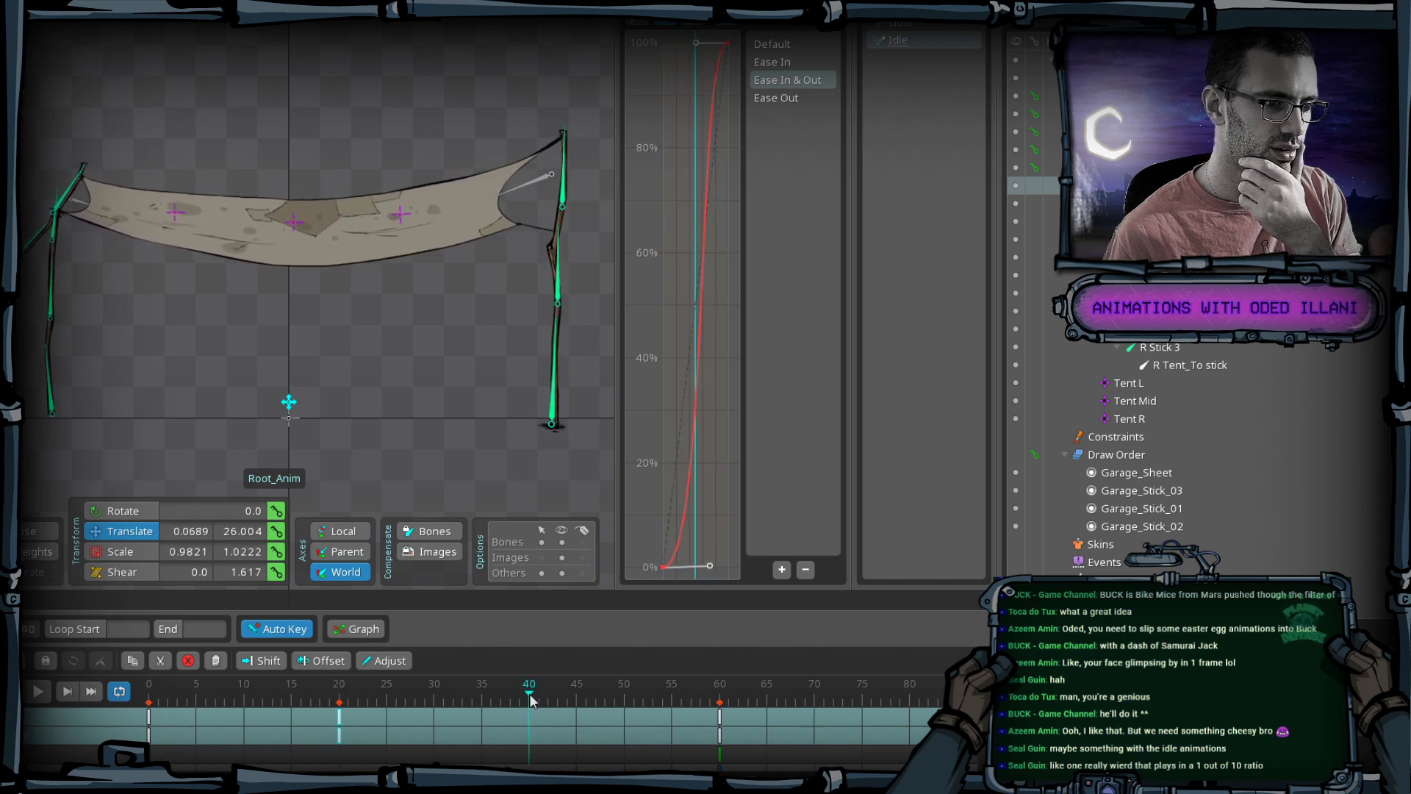
{"action": "key", "text": "b"}
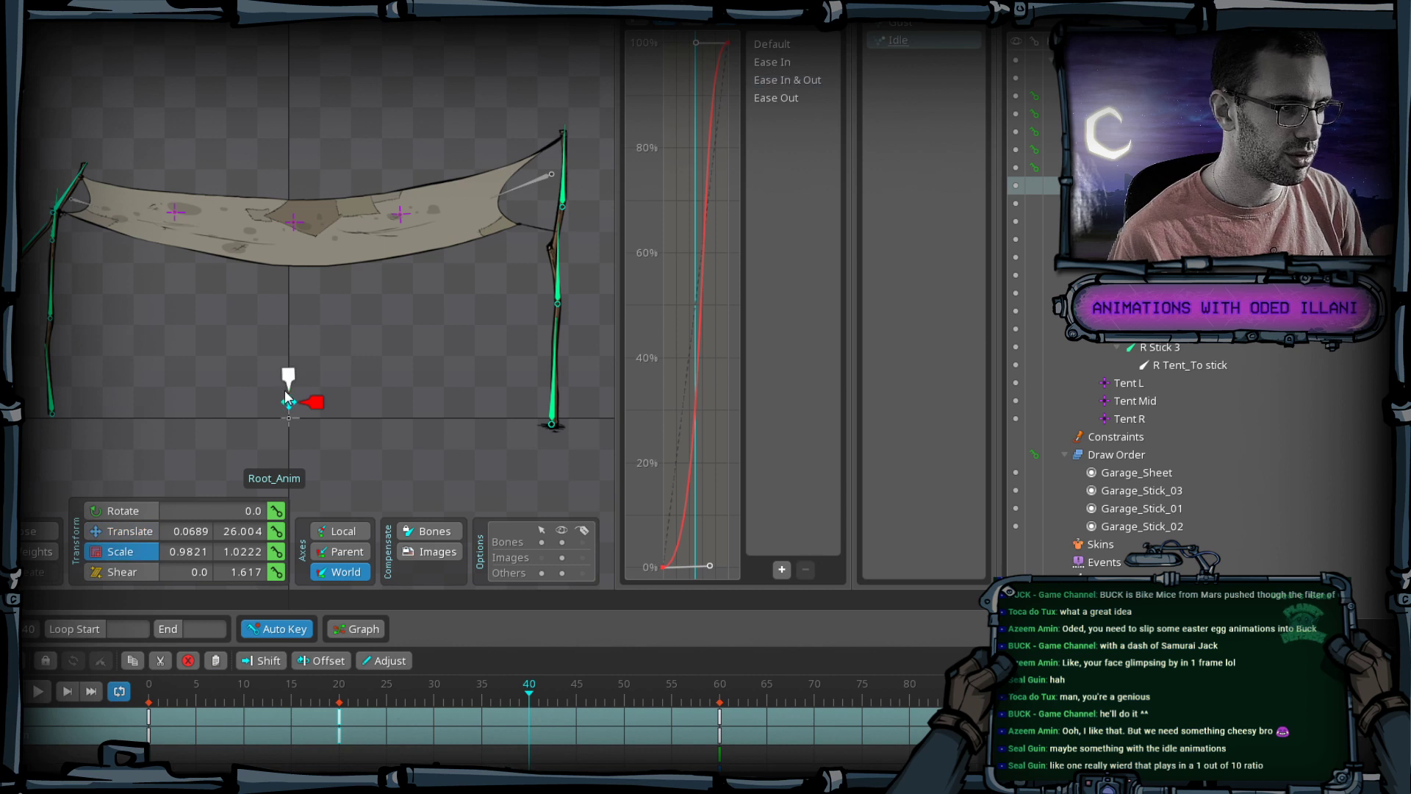
{"action": "left_click_drag", "start_coordinate": [287, 394], "coordinate": [288, 399]}
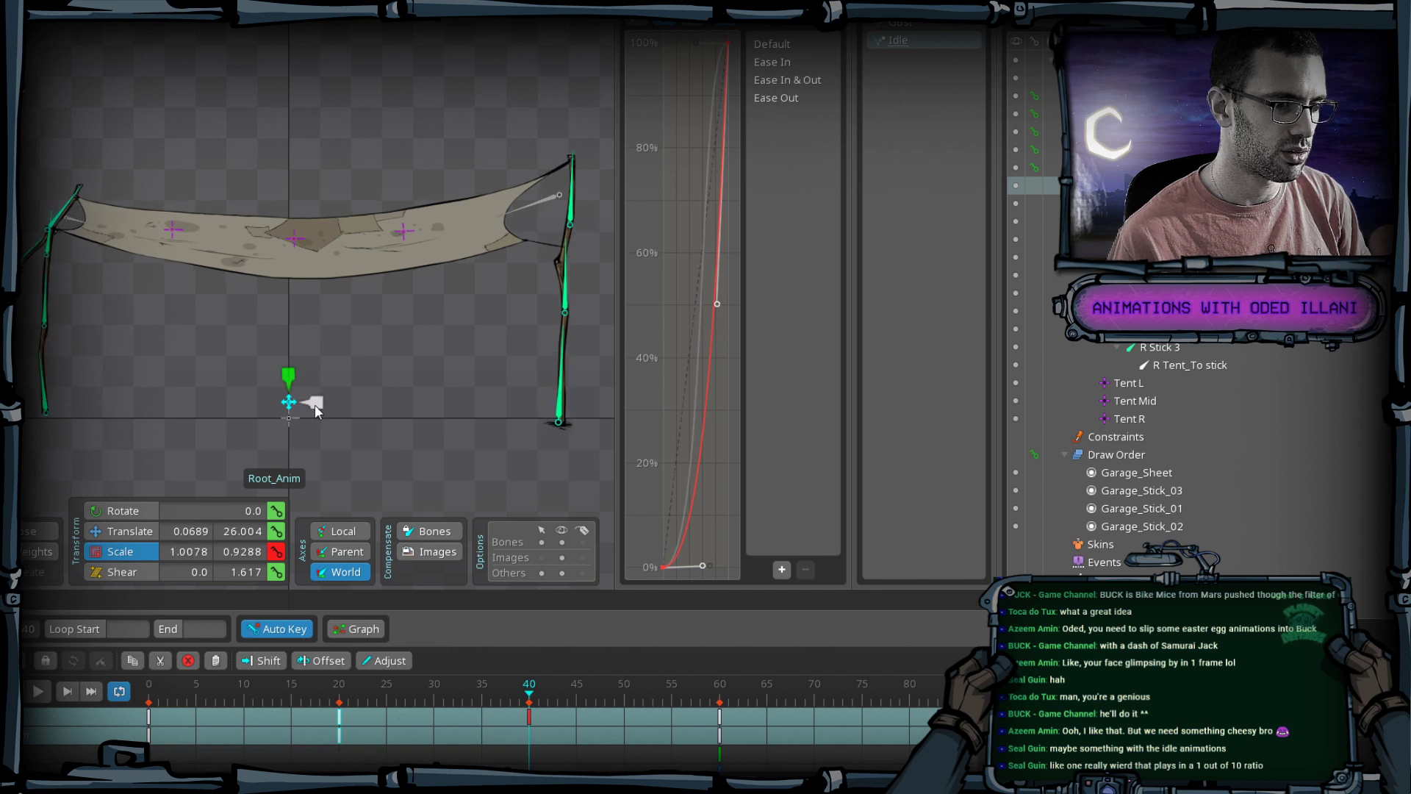
Move Root_Anim's frame 40 scale key to frame 80 and set its X scale to about 1.0316 there.
{"action": "scroll", "coordinate": [677, 677], "scroll_direction": "down", "scroll_amount": 3}
{"action": "scroll", "coordinate": [655, 700], "scroll_direction": "down", "scroll_amount": 5}
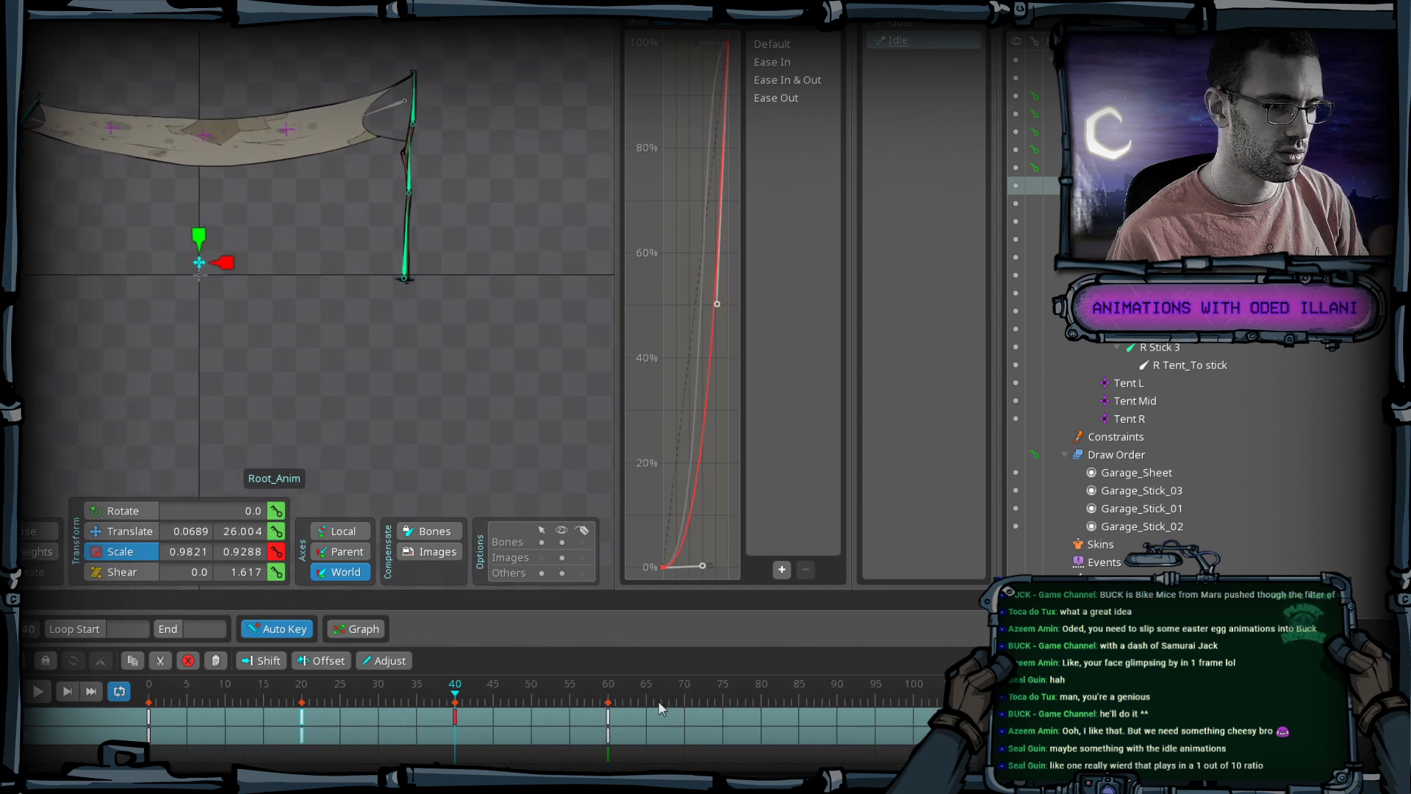
{"action": "left_click_drag", "start_coordinate": [332, 730], "coordinate": [478, 736]}
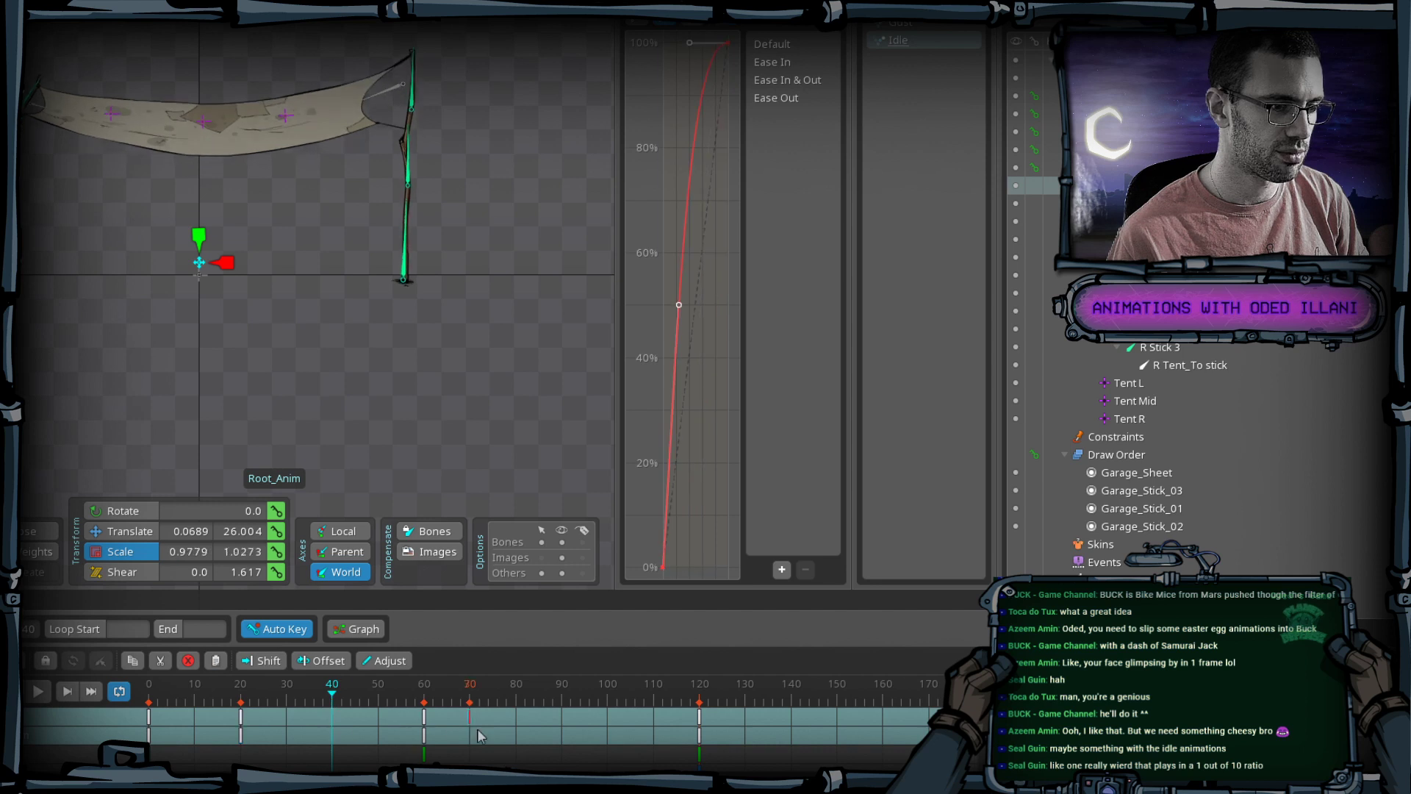
{"action": "left_click_drag", "start_coordinate": [165, 295], "coordinate": [186, 344]}
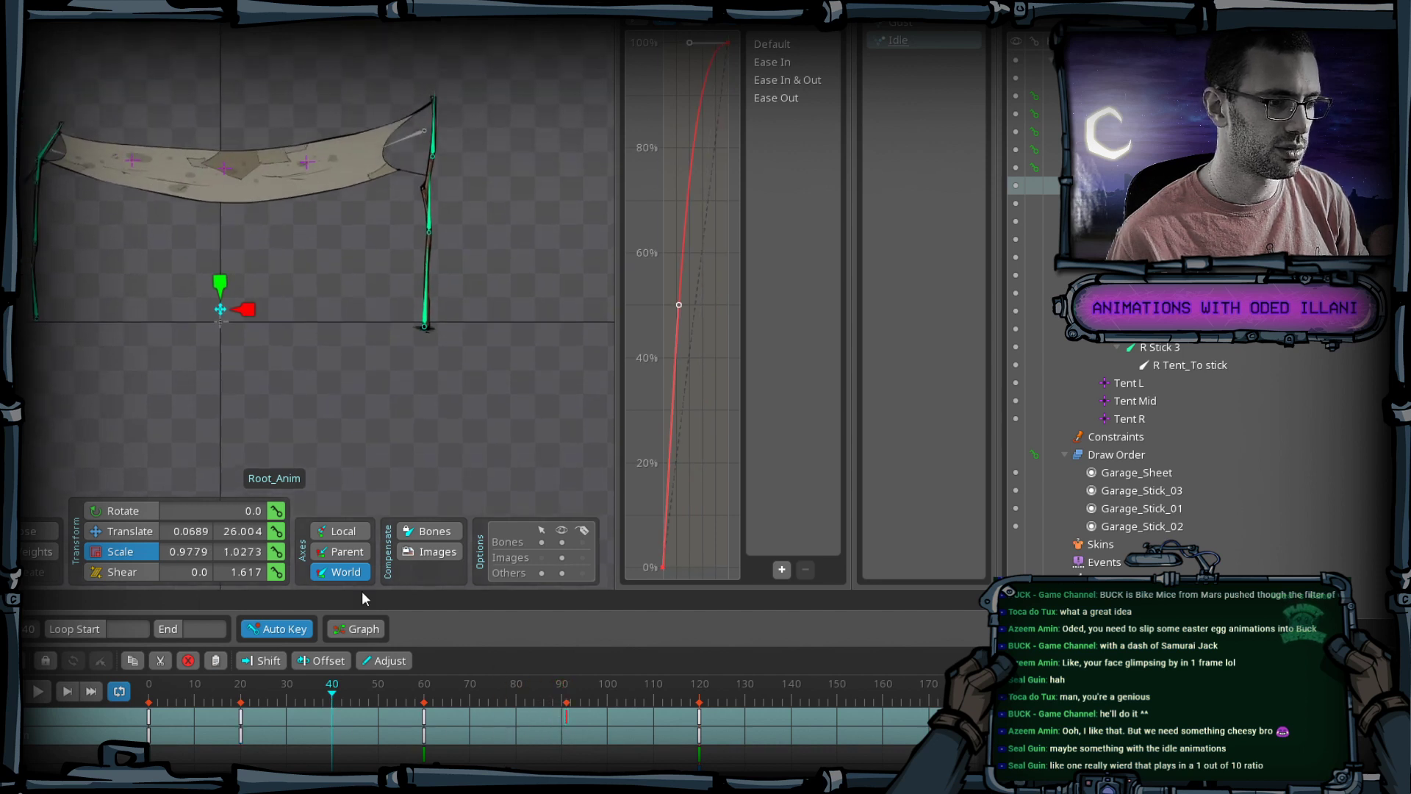
{"action": "mouse_move", "coordinate": [346, 694]}
{"action": "left_mouse_down"}
{"action": "mouse_move", "coordinate": [93, 692]}
{"action": "mouse_move", "coordinate": [188, 721]}
{"action": "mouse_move", "coordinate": [559, 764]}
{"action": "mouse_move", "coordinate": [518, 724]}
{"action": "left_mouse_up"}
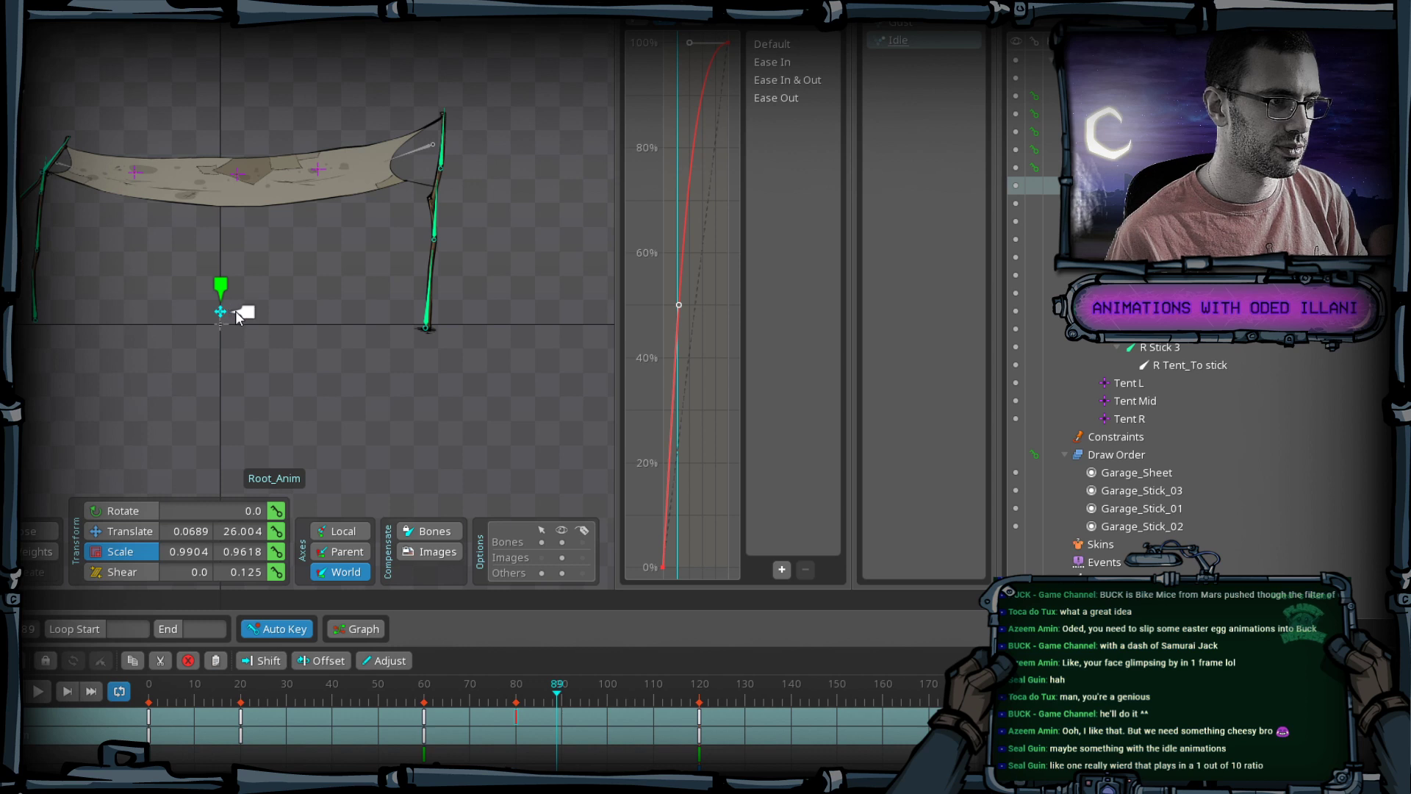
{"action": "key", "text": "ctrl+Left"}
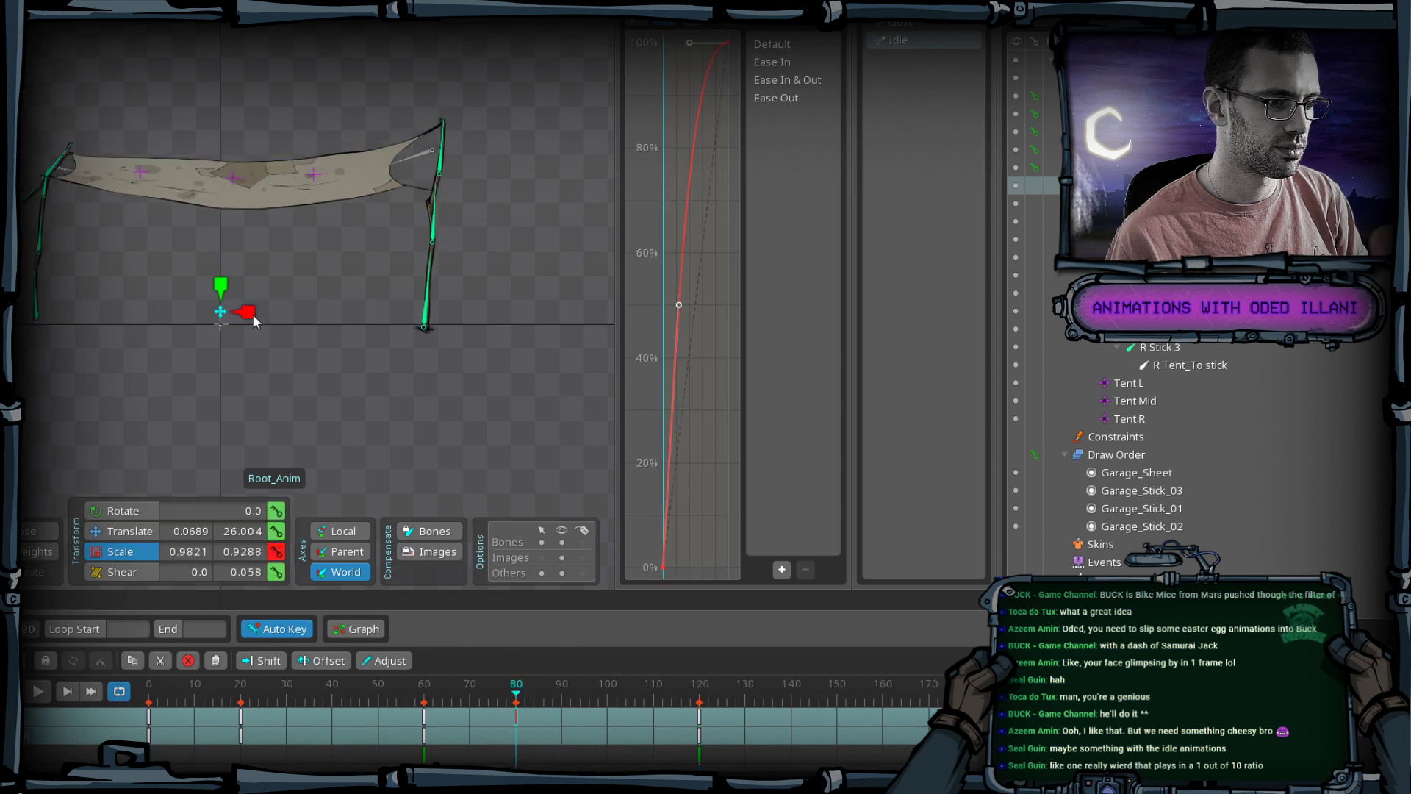
{"action": "left_click_drag", "start_coordinate": [250, 315], "coordinate": [253, 316]}
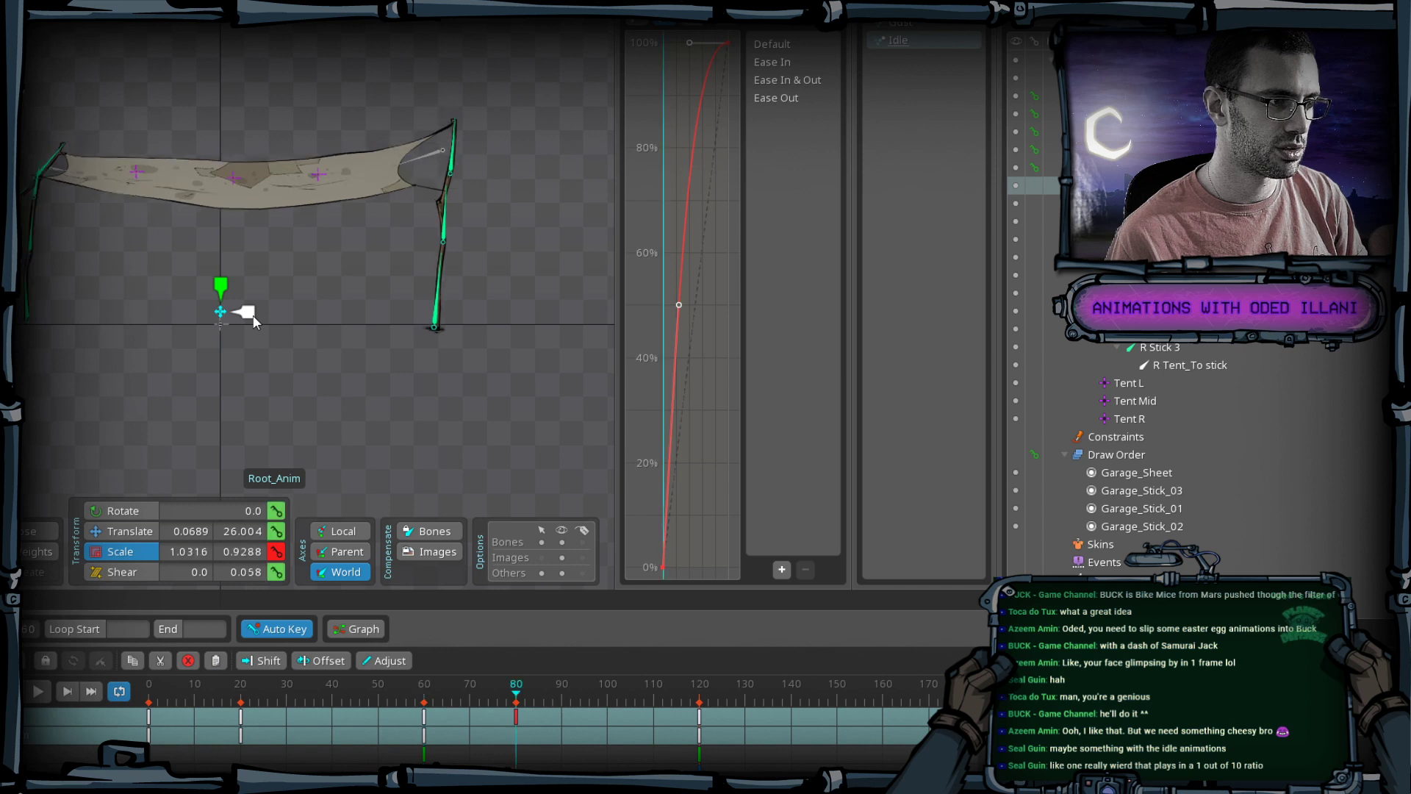
Move R Stick 1 to about 429.42 on X at frame 80 to keep its foot planted.
{"action": "left_click", "coordinate": [434, 319]}
{"action": "left_click_drag", "start_coordinate": [484, 320], "coordinate": [451, 326]}
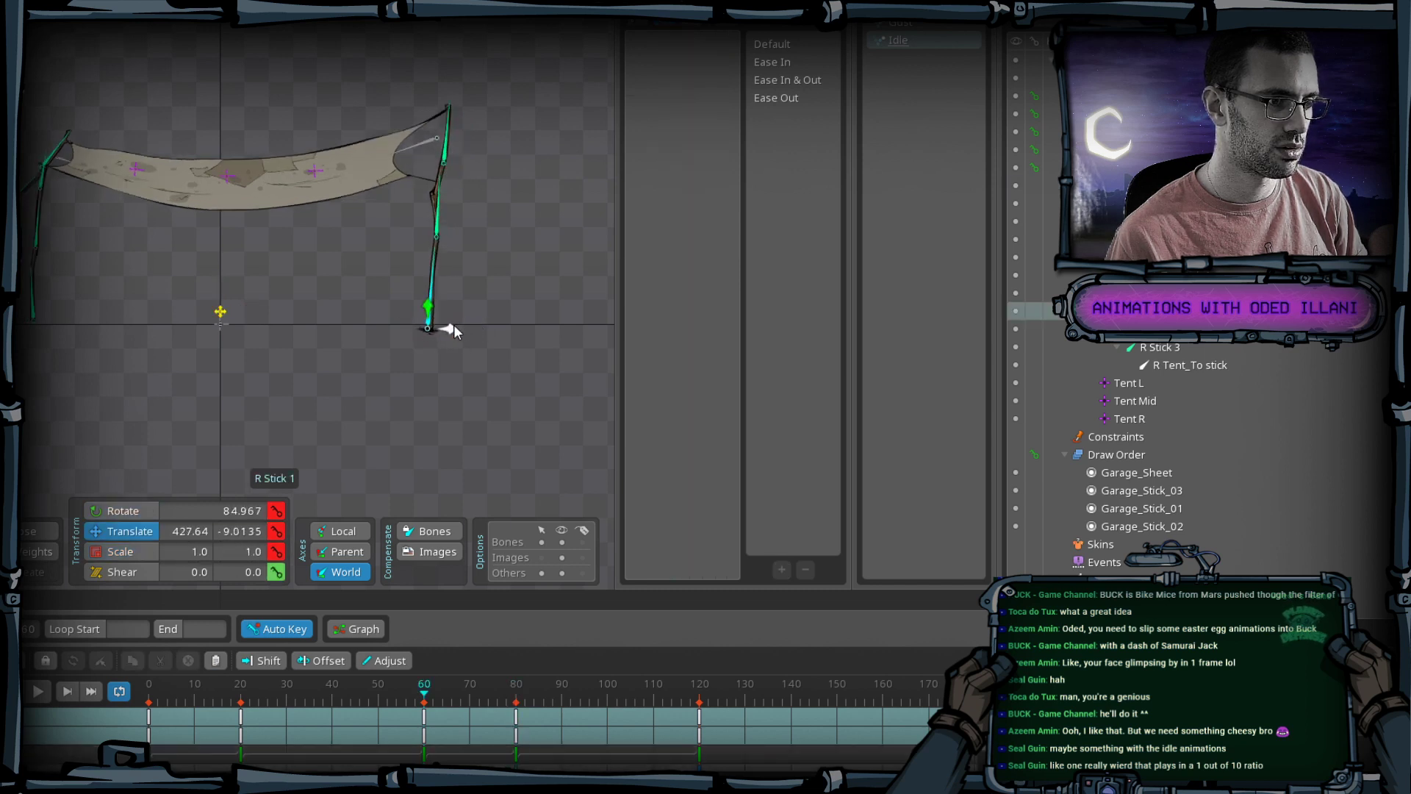
Compare L Stick's pose at its keys on frames 0, 20, 60 and 120.
{"action": "left_click", "coordinate": [31, 312]}
{"action": "key", "text": "period"}
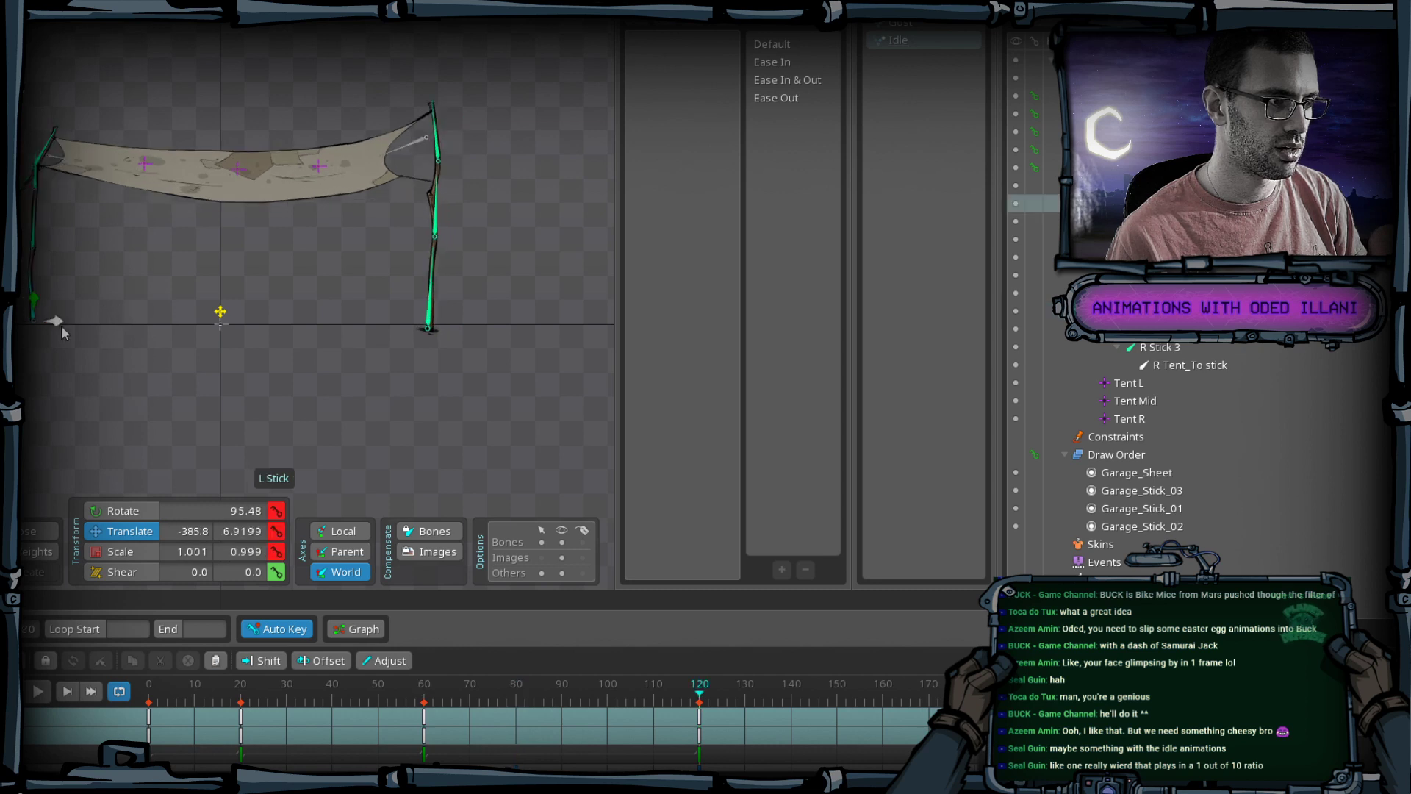
{"action": "key", "text": "comma"}
{"action": "key", "text": "comma"}
{"action": "key", "text": "comma"}
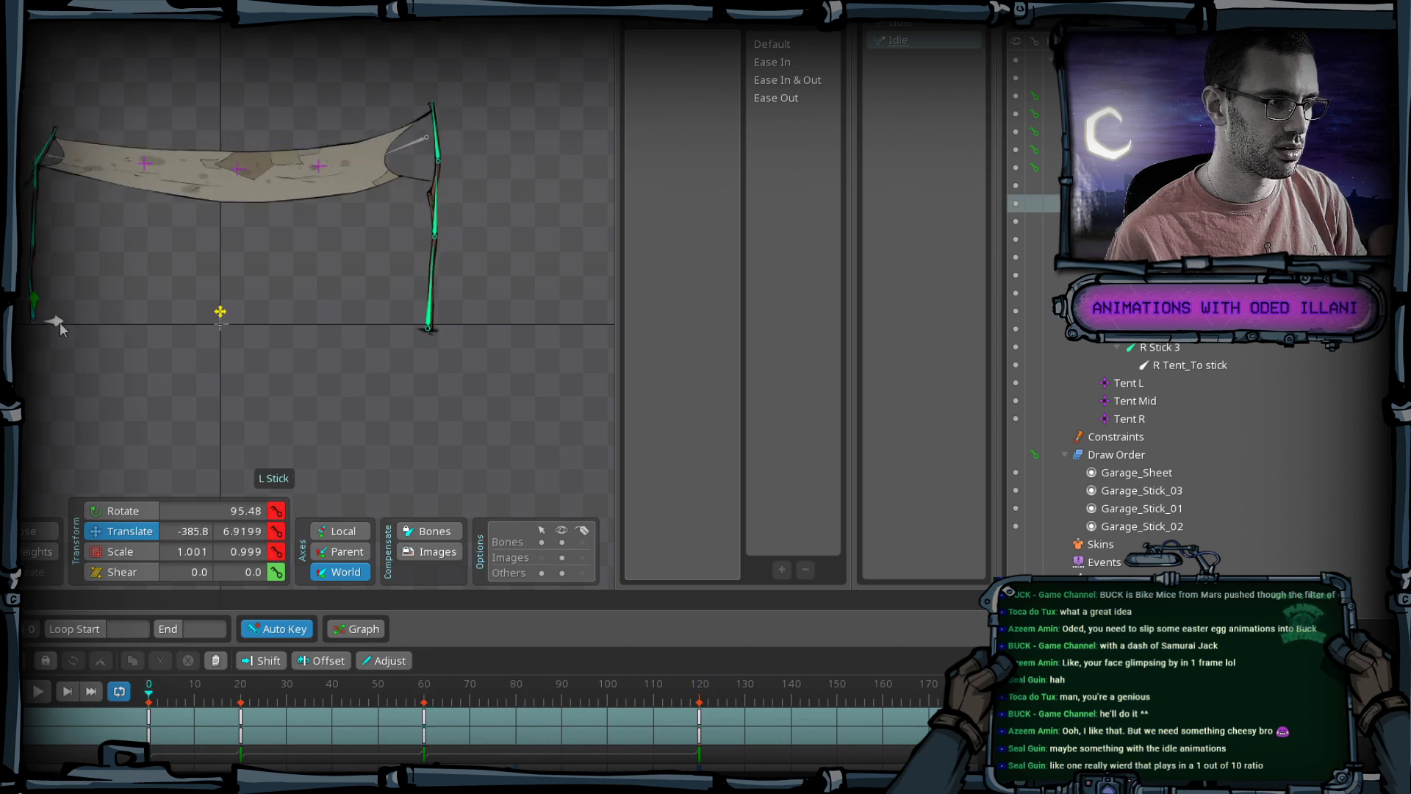
{"action": "key", "text": "period"}
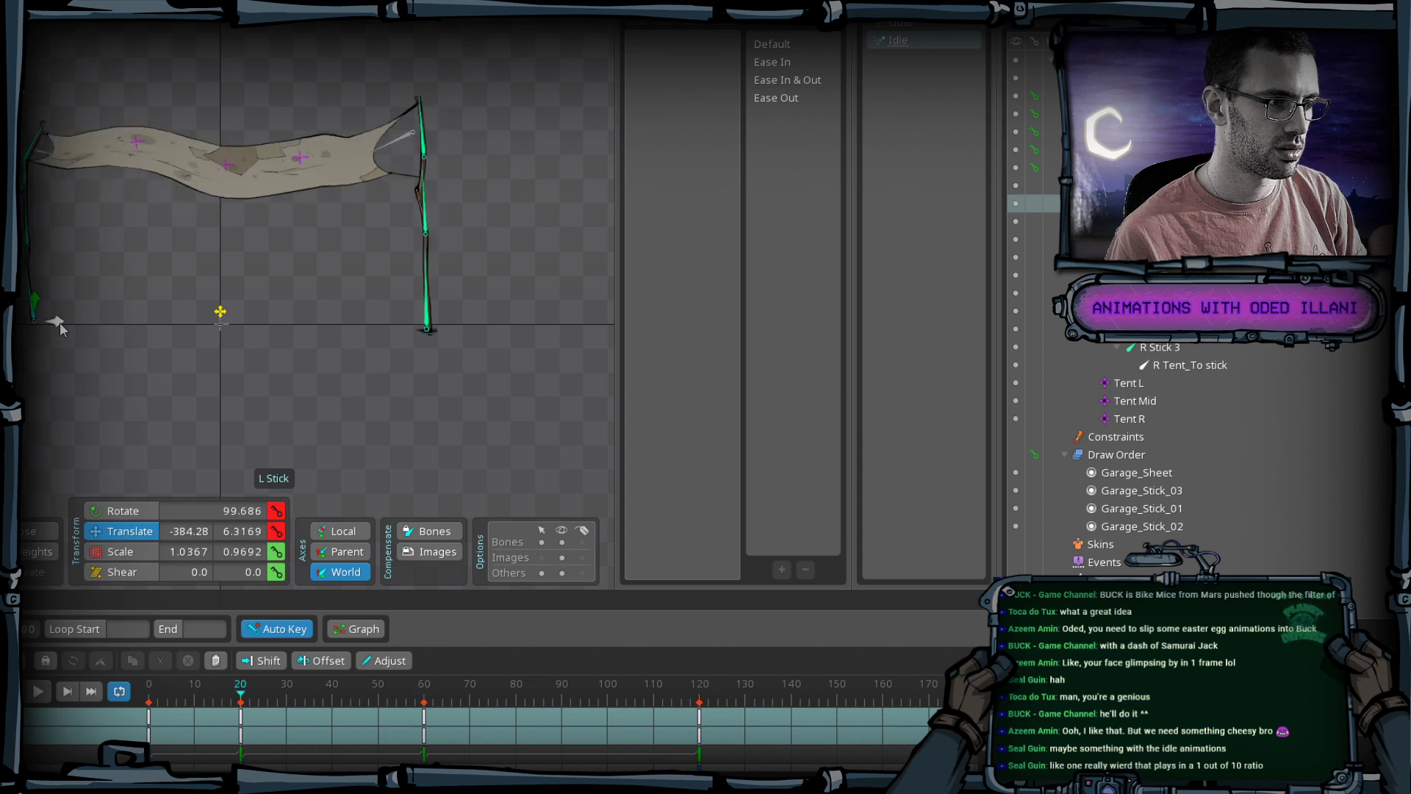
{"action": "left_click", "coordinate": [221, 312], "text": "ctrl"}
{"action": "key", "text": "period"}
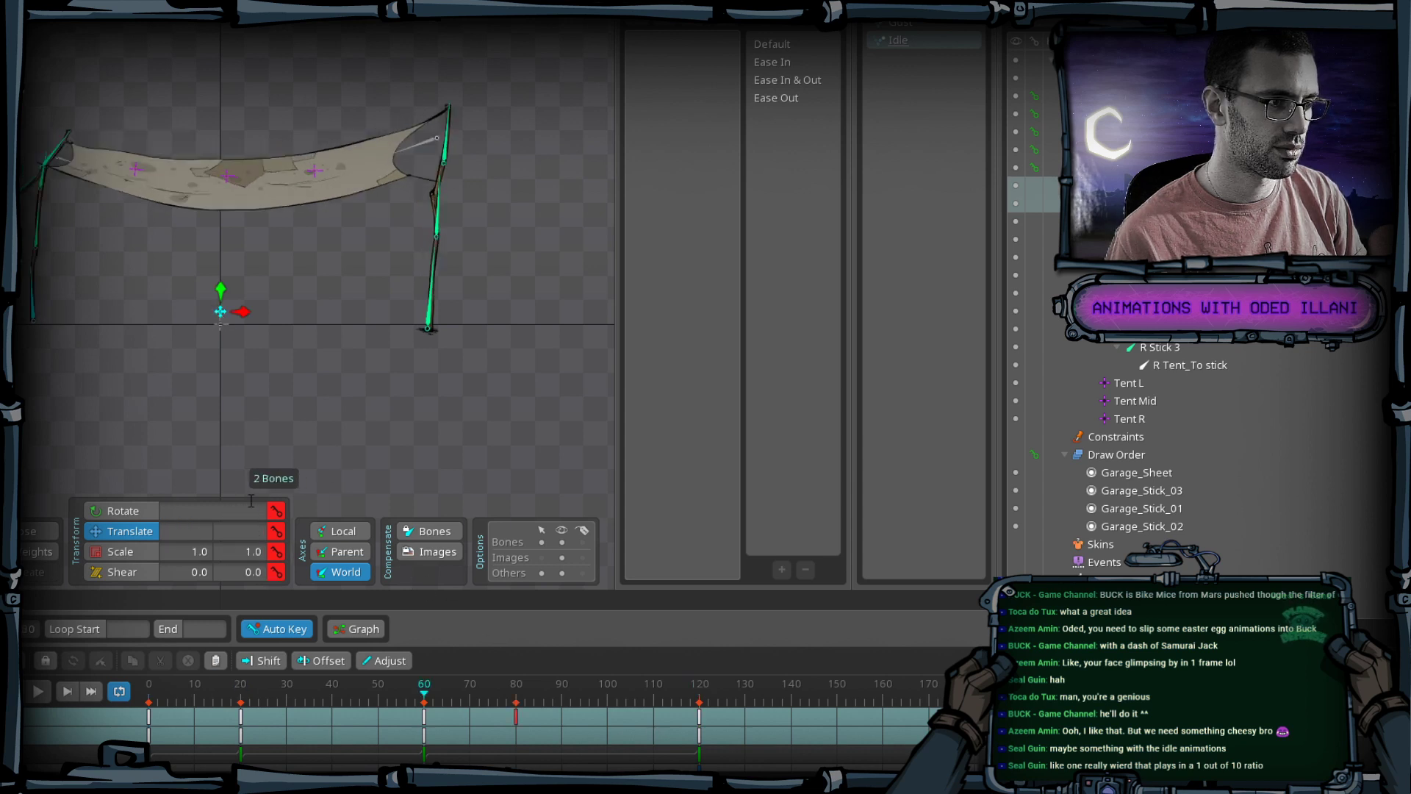
{"action": "left_click", "coordinate": [34, 306]}
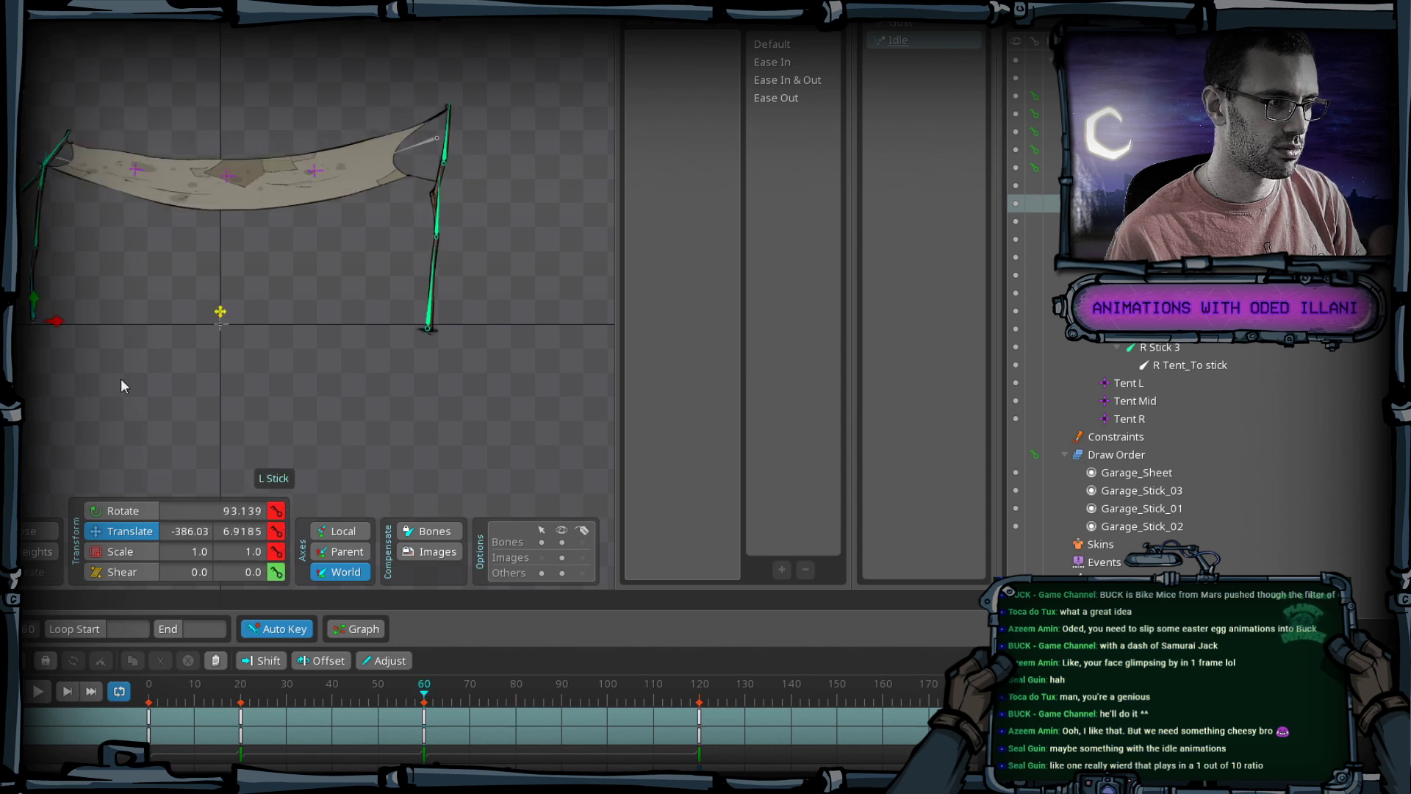
{"action": "key", "text": "period"}
{"action": "key", "text": "comma"}
Key L Stick at frame 80 with its X position at about -389.82 and its rotation at about 100.845.
{"action": "left_click", "coordinate": [218, 315]}
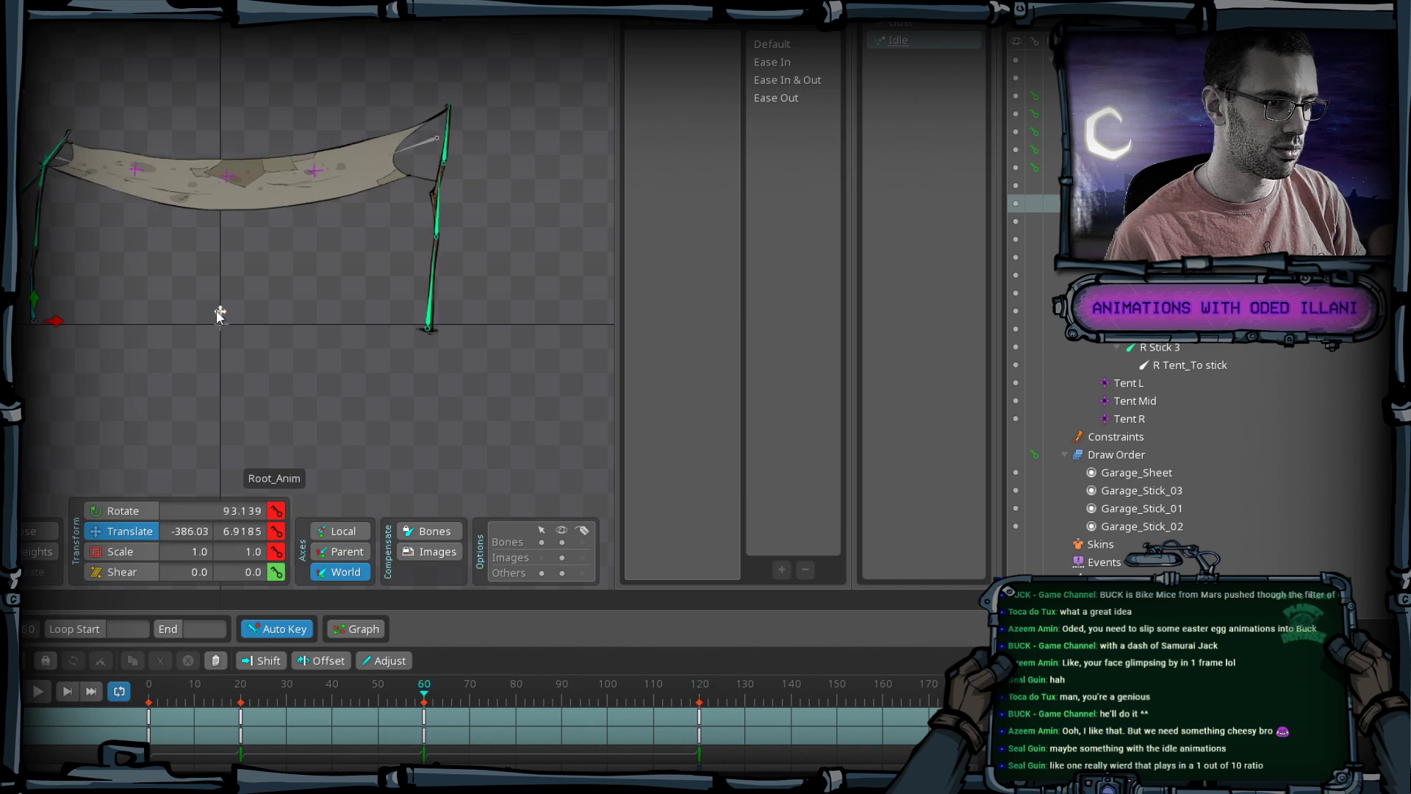
{"action": "key", "text": "period"}
{"action": "left_click", "coordinate": [30, 315]}
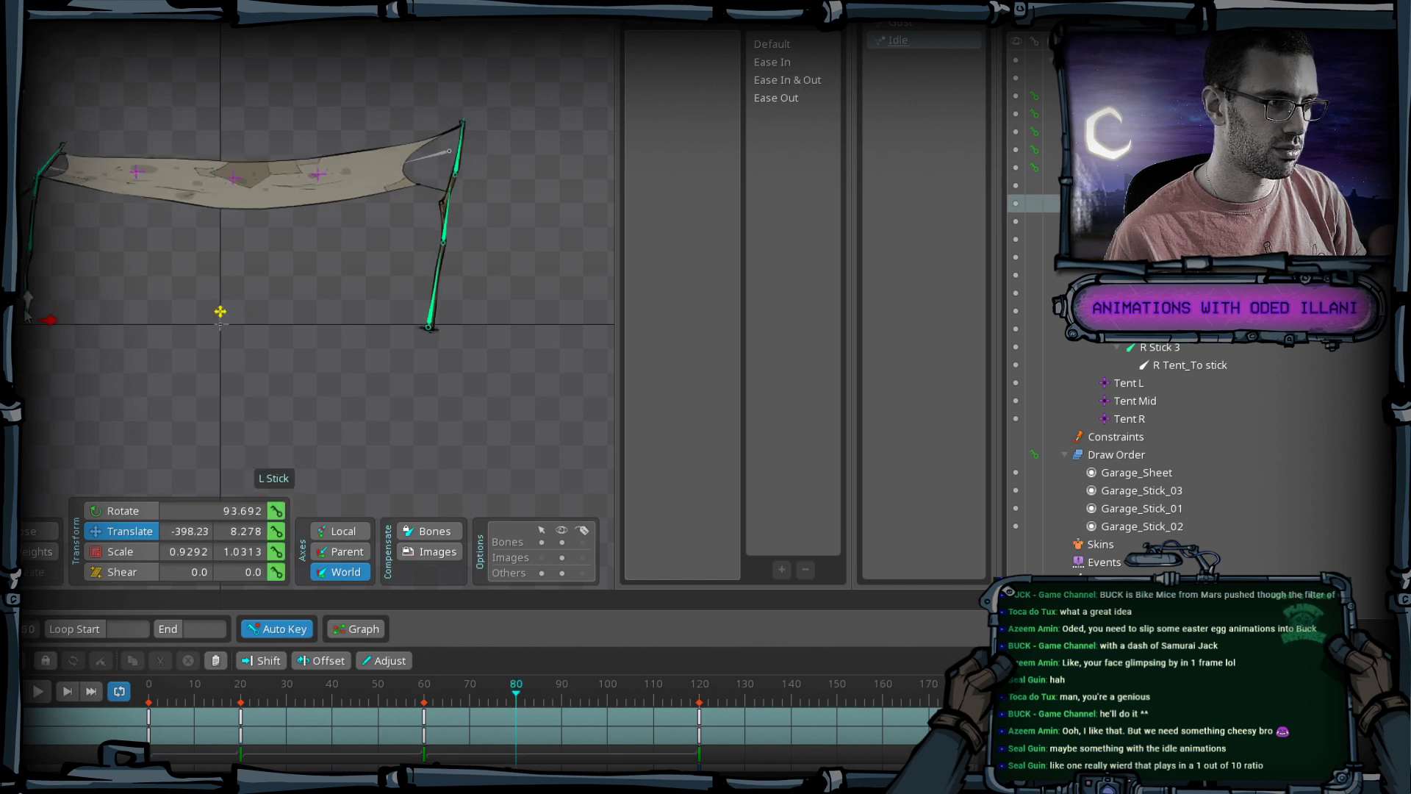
{"action": "left_click", "coordinate": [283, 549]}
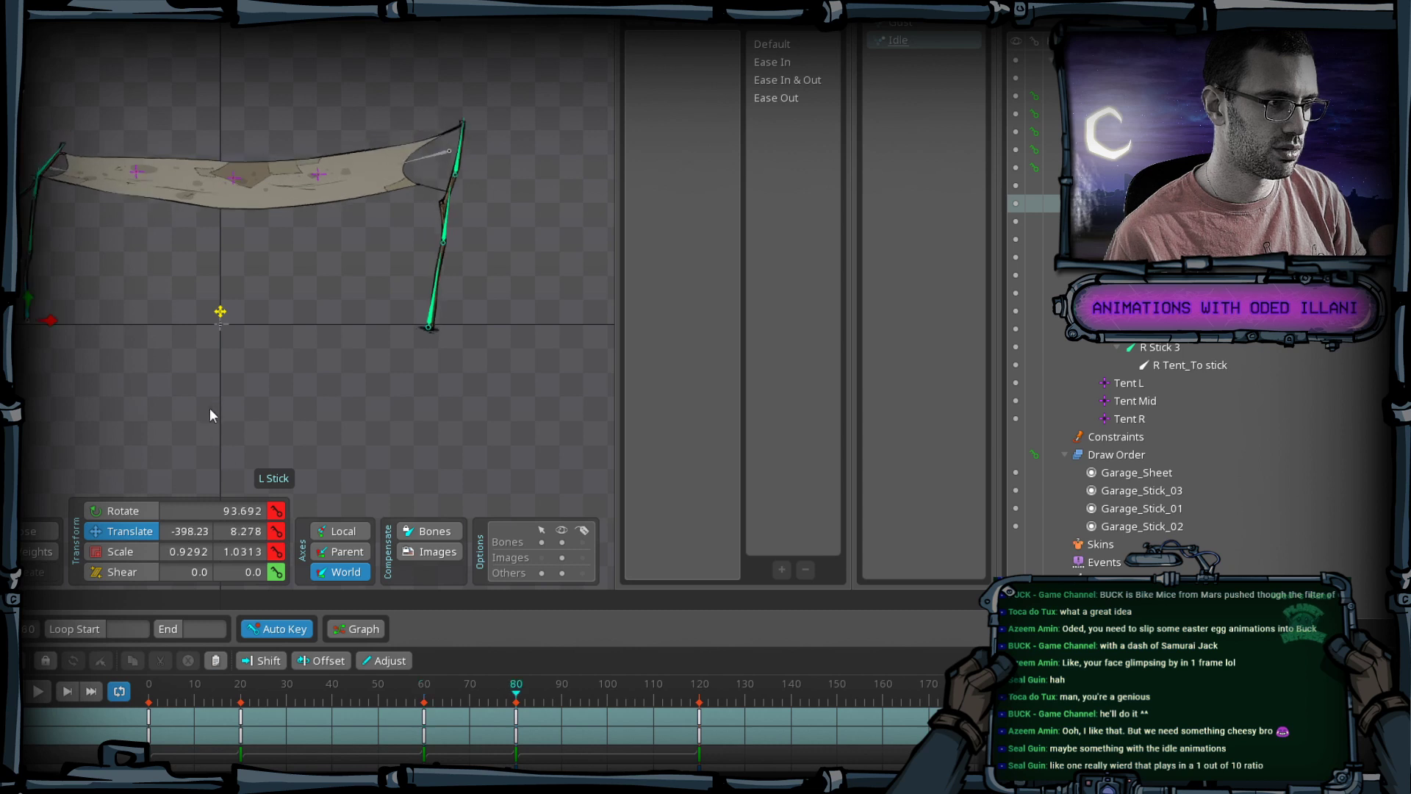
{"action": "key", "text": "c"}
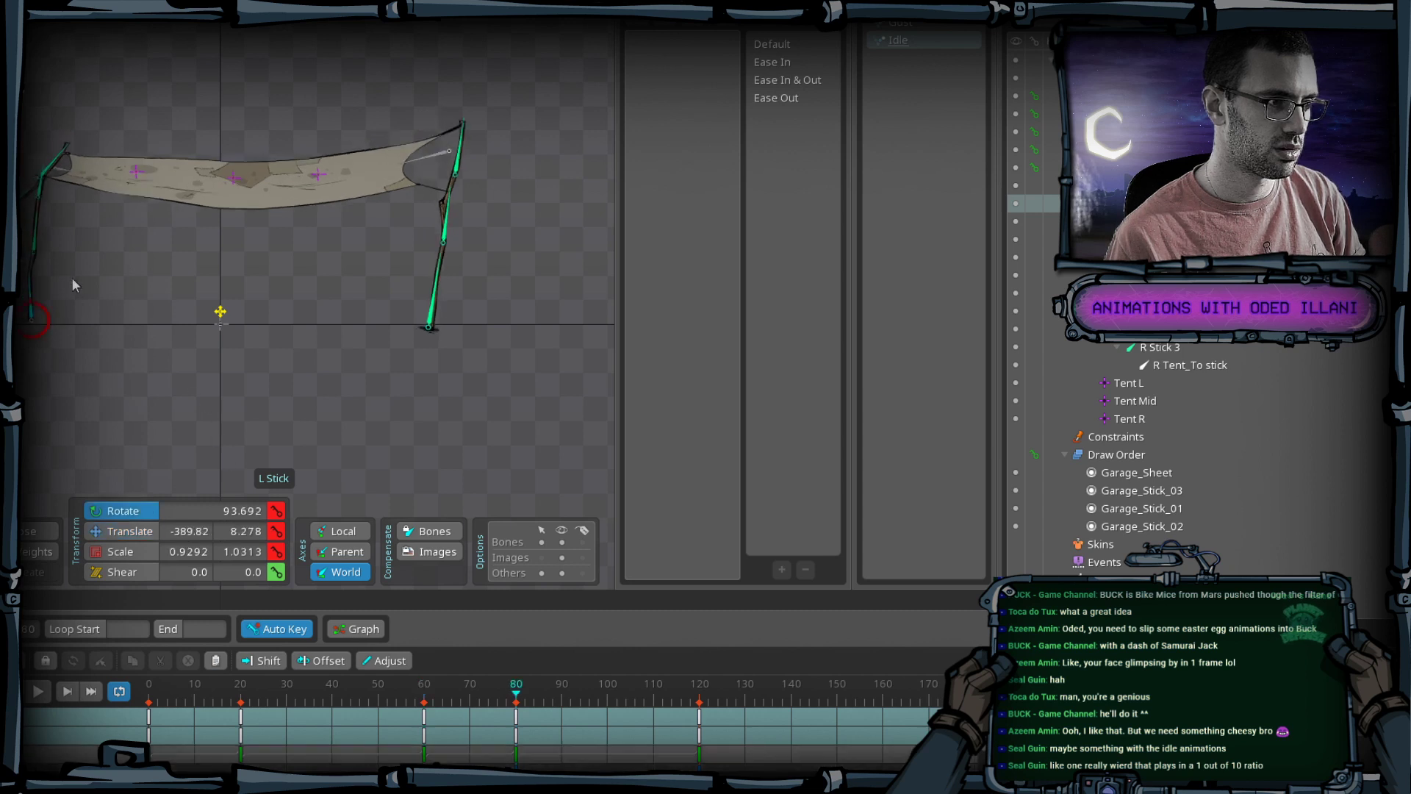
{"action": "key", "text": "comma"}
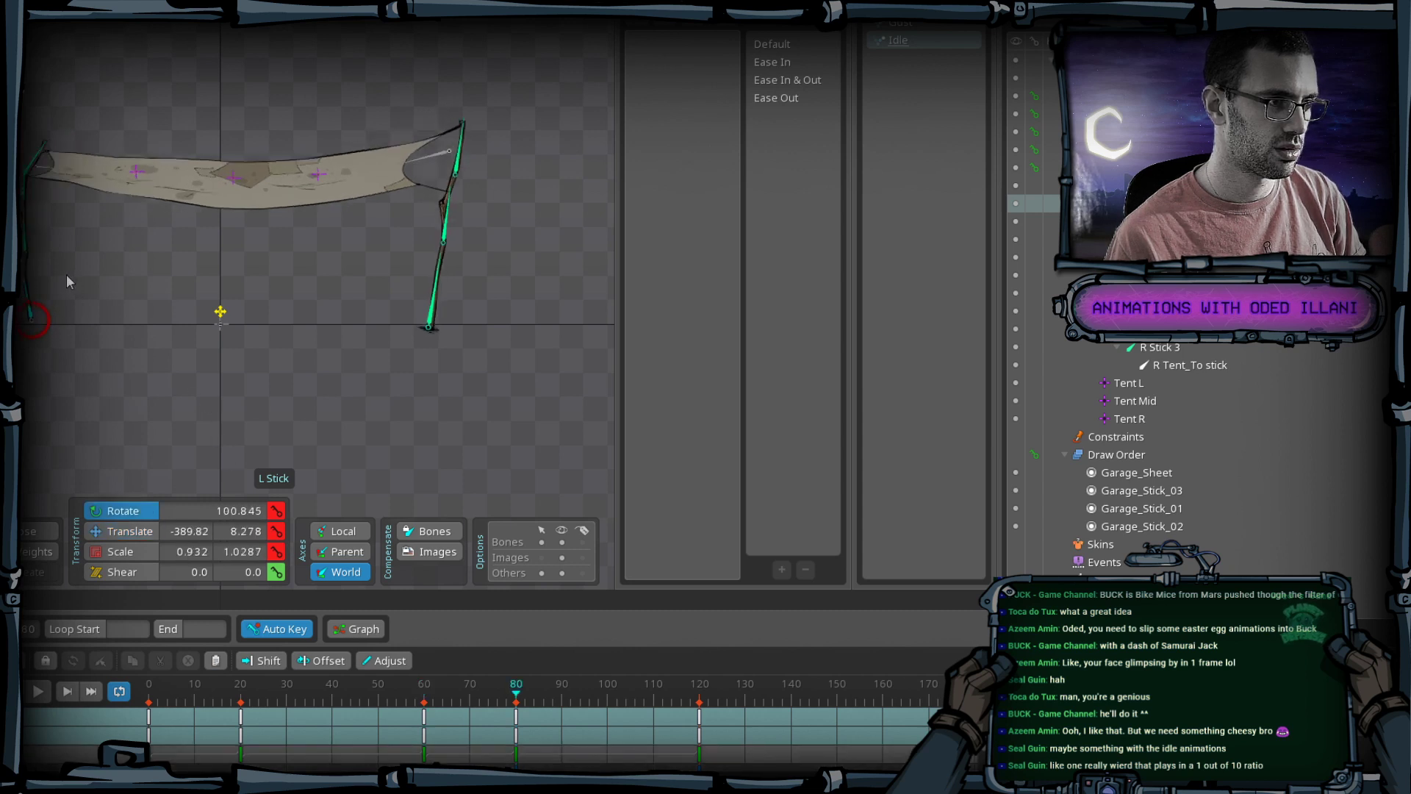
Play the loop, return to frame 80 and rotate R Stick 1 to about 91.935.
{"action": "key", "text": "space"}
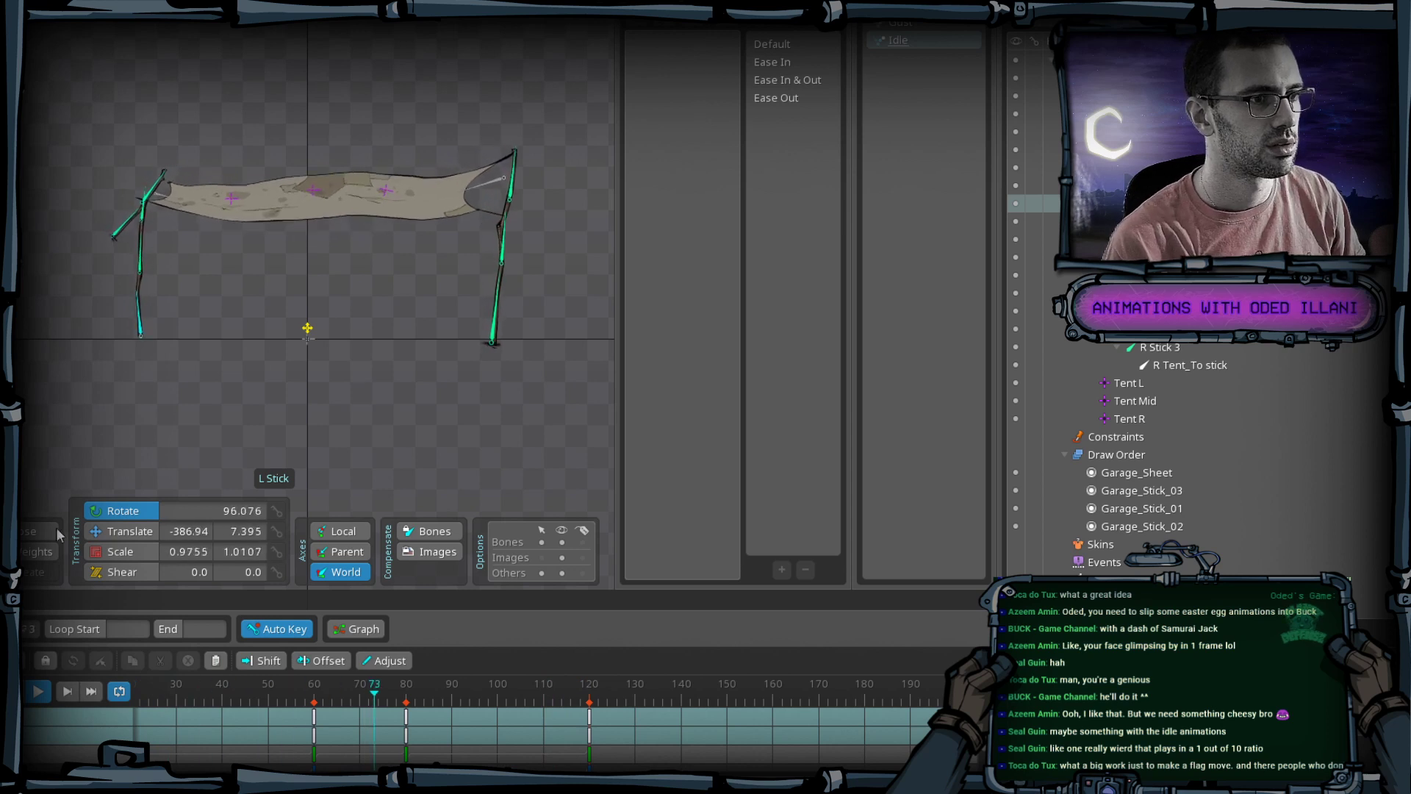
{"action": "left_click", "coordinate": [44, 693]}
{"action": "left_click", "coordinate": [406, 692]}
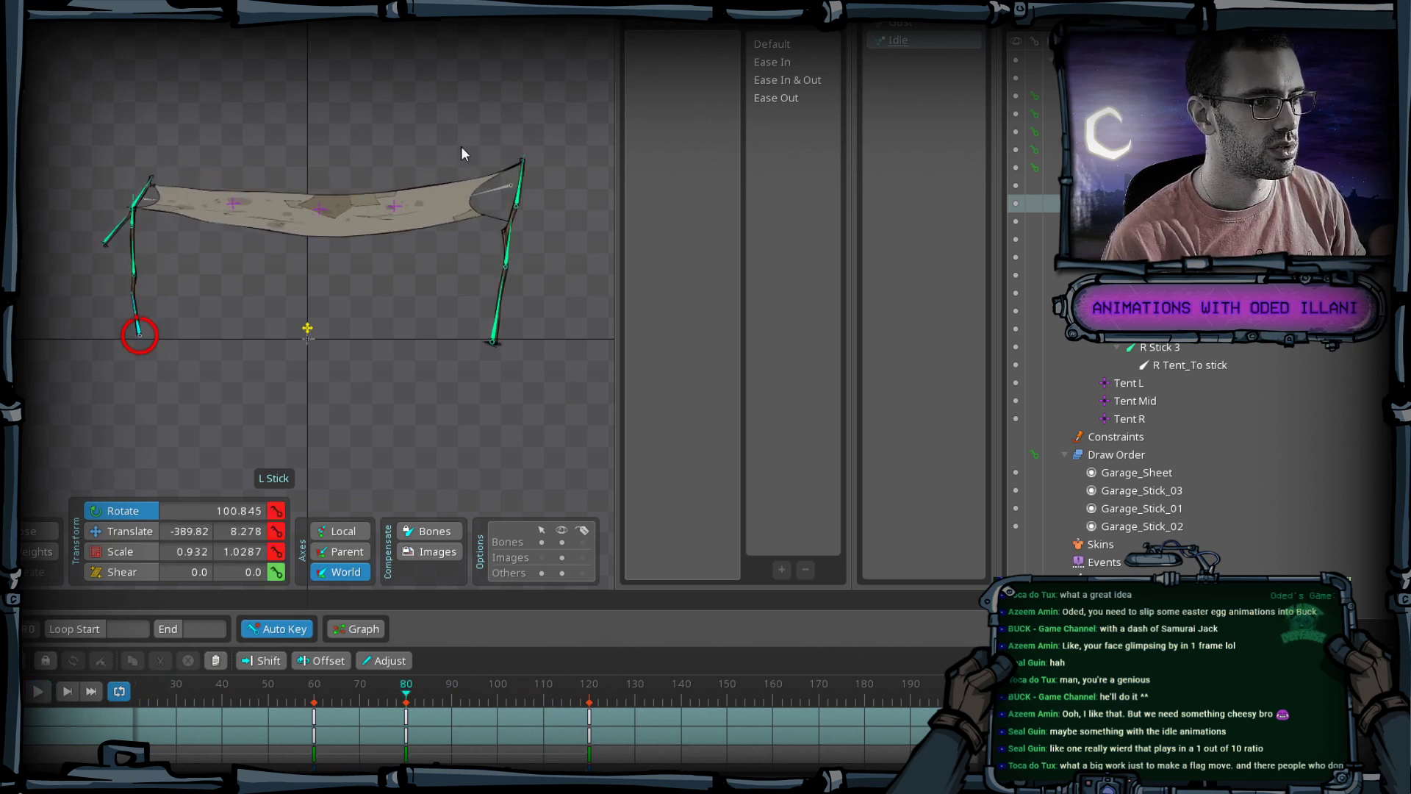
{"action": "left_click", "coordinate": [502, 309]}
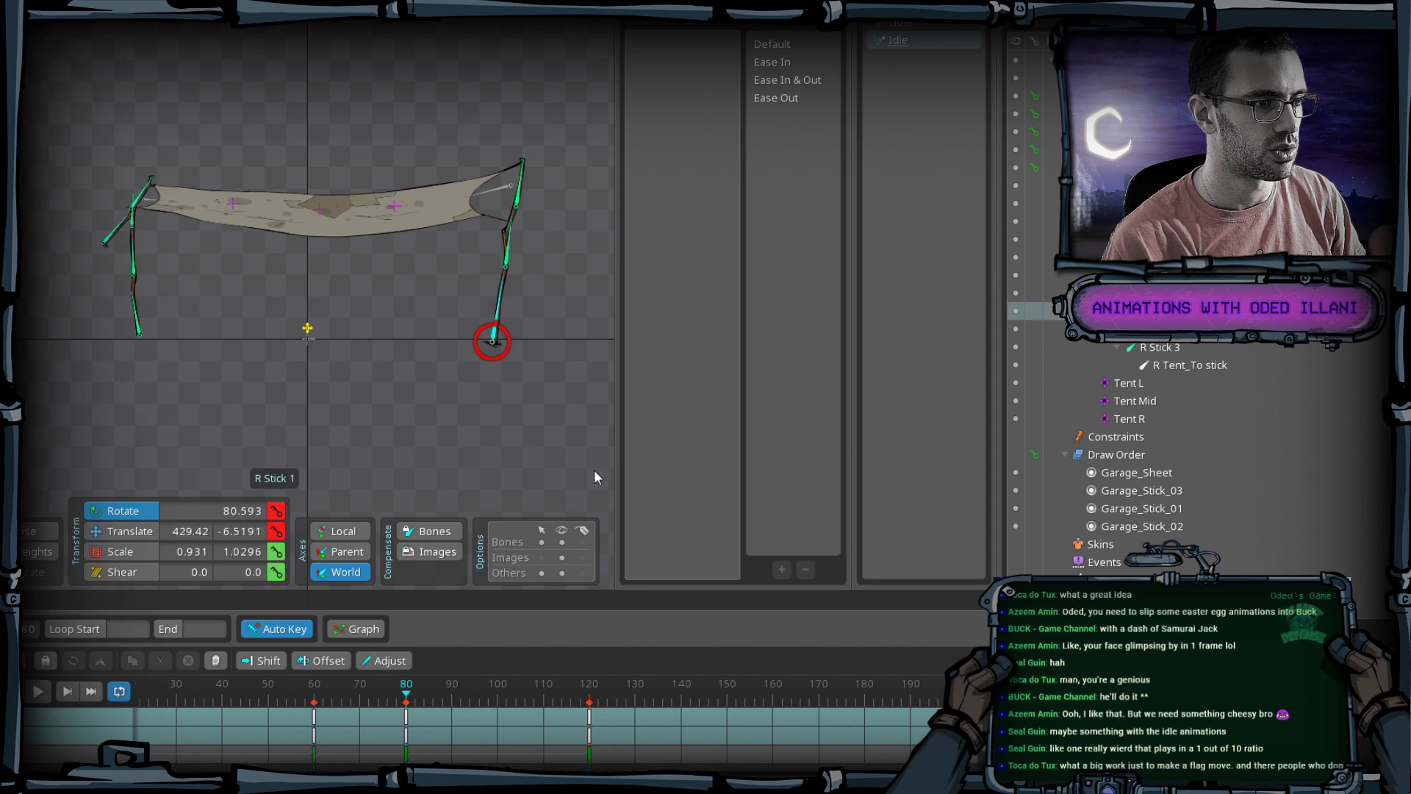
{"action": "left_click_drag", "start_coordinate": [555, 346], "coordinate": [529, 269]}
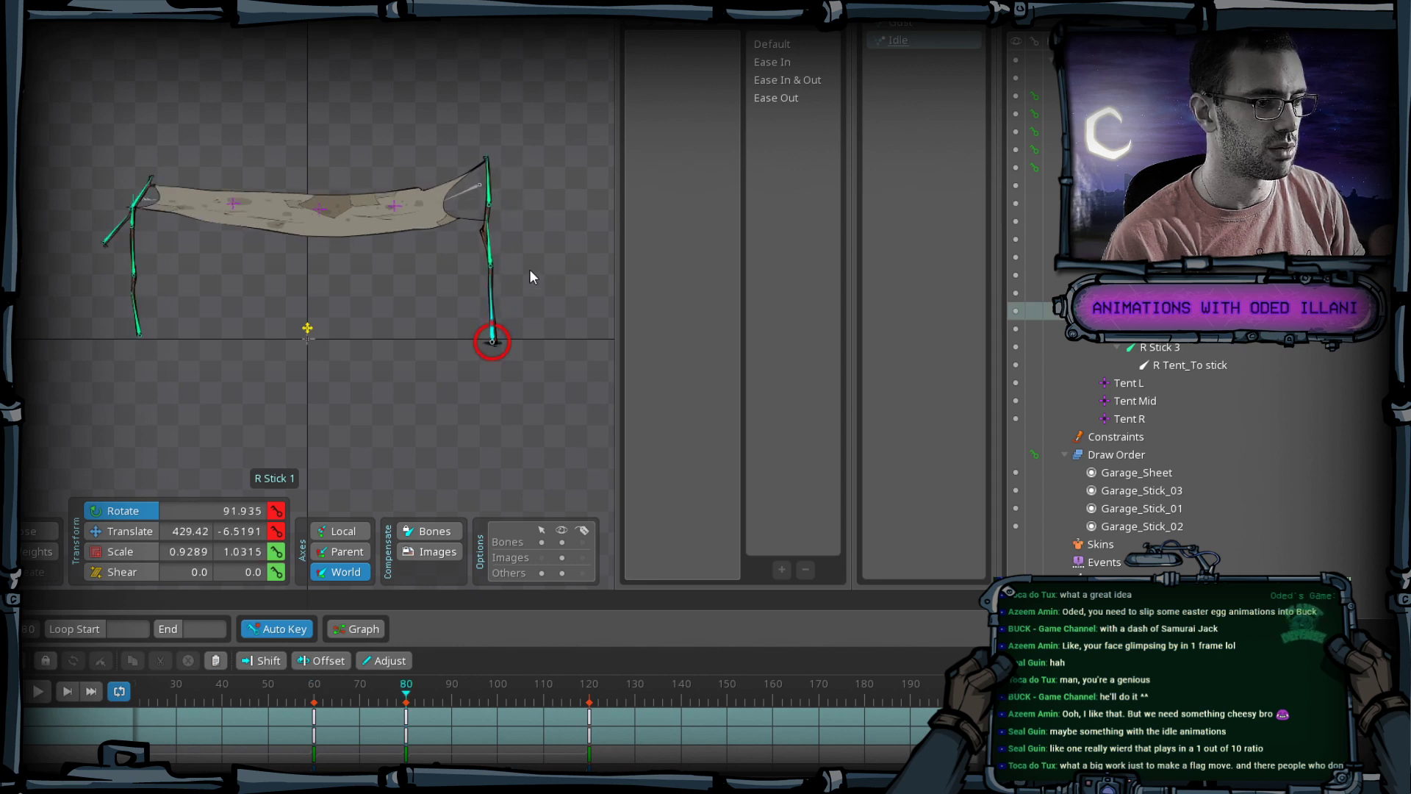
At frame 81, move Tent R to about 177.03, 294.61 and Tent Mid to about 19.375, 289.27.
{"action": "left_click", "coordinate": [391, 214]}
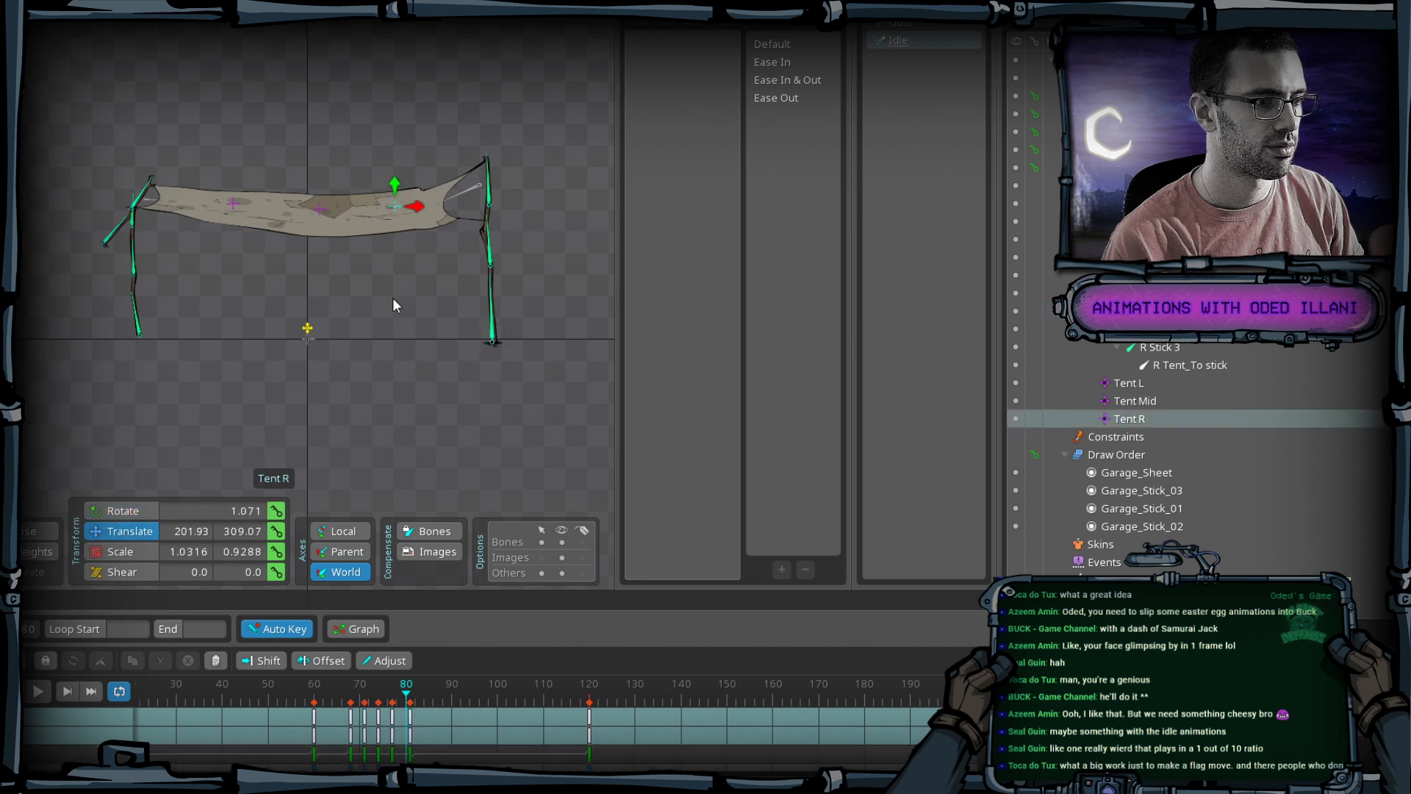
{"action": "key", "text": "period"}
{"action": "left_click_drag", "start_coordinate": [391, 299], "coordinate": [371, 309]}
{"action": "key", "text": "alt+comma"}
{"action": "key", "text": "alt+period"}
{"action": "key", "text": "alt+period"}
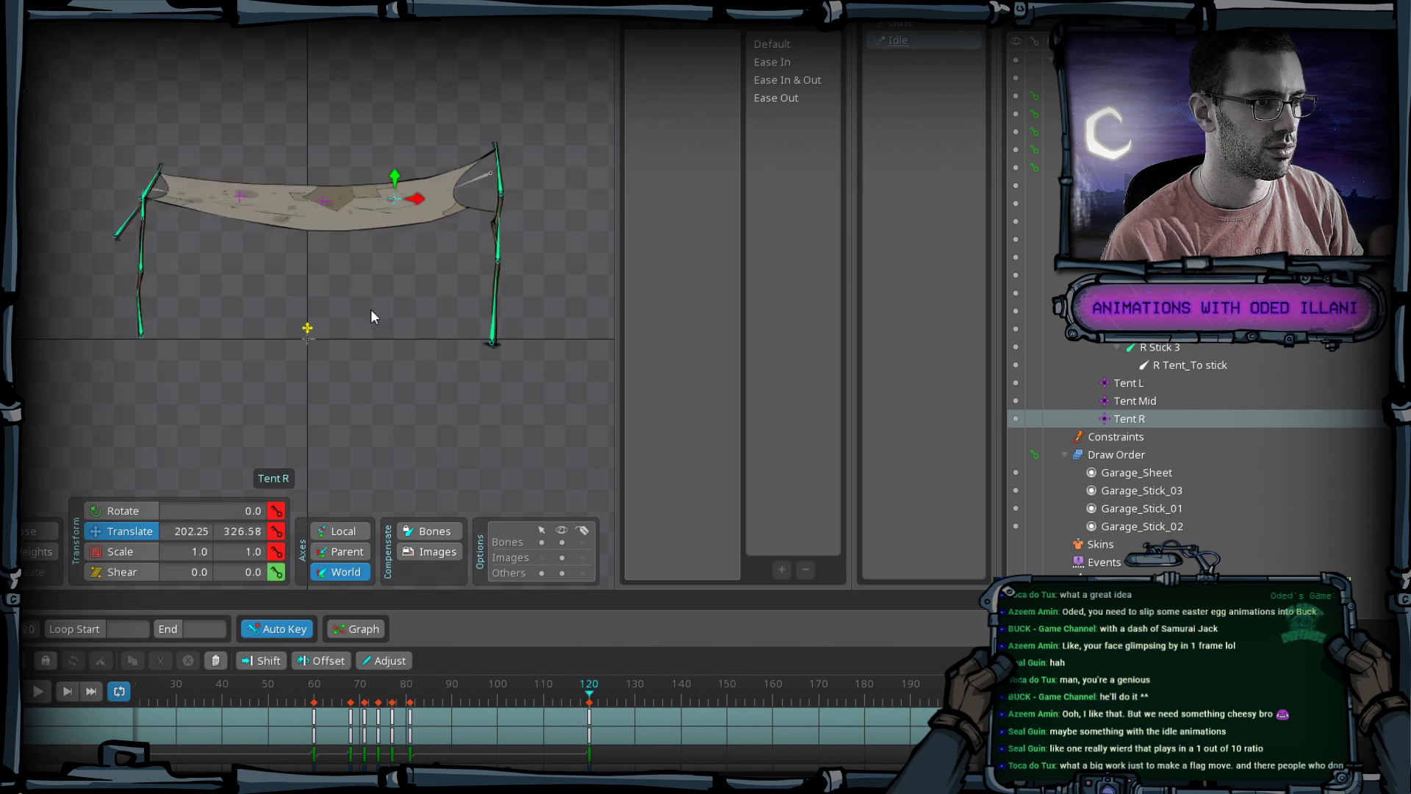
{"action": "left_click_drag", "start_coordinate": [519, 686], "coordinate": [411, 744]}
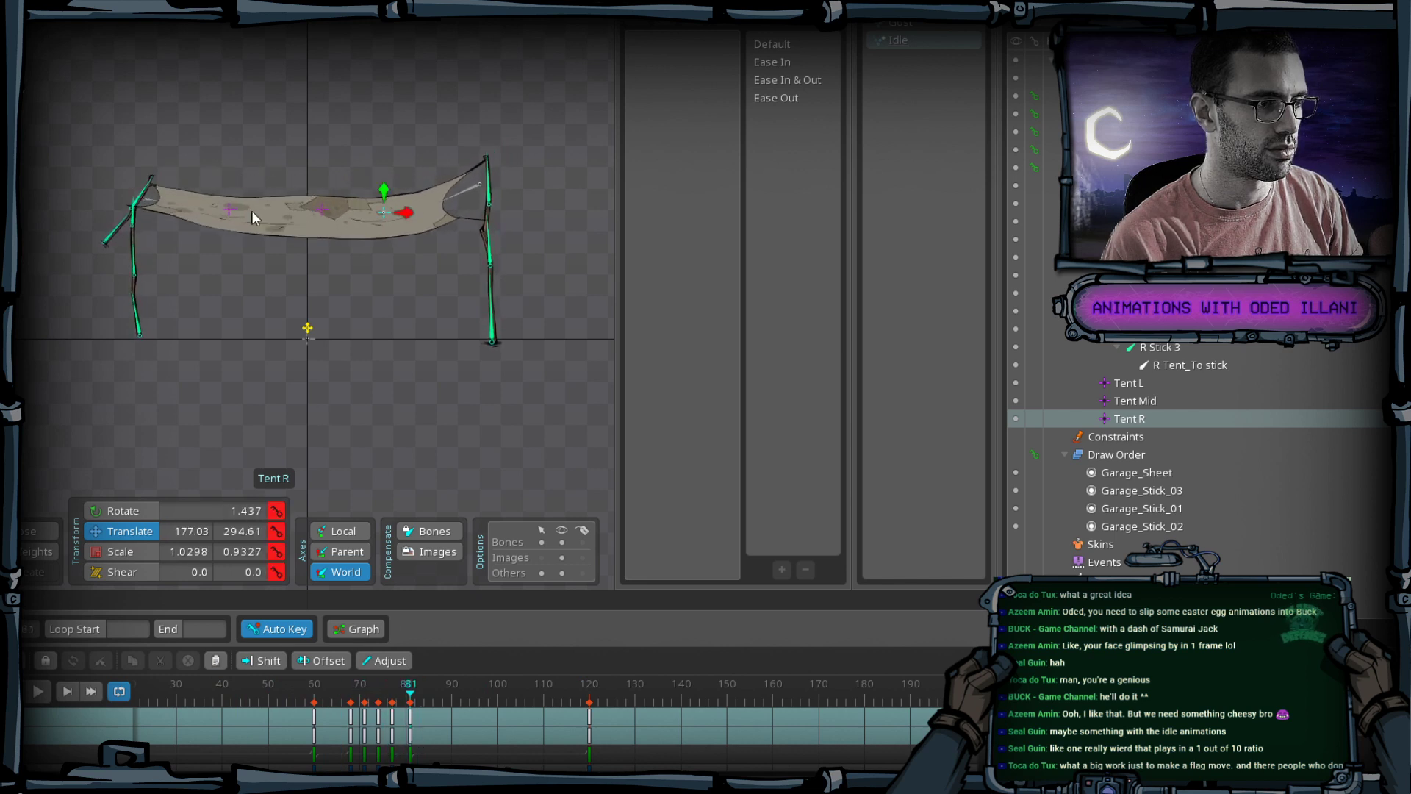
{"action": "left_click", "coordinate": [327, 209]}
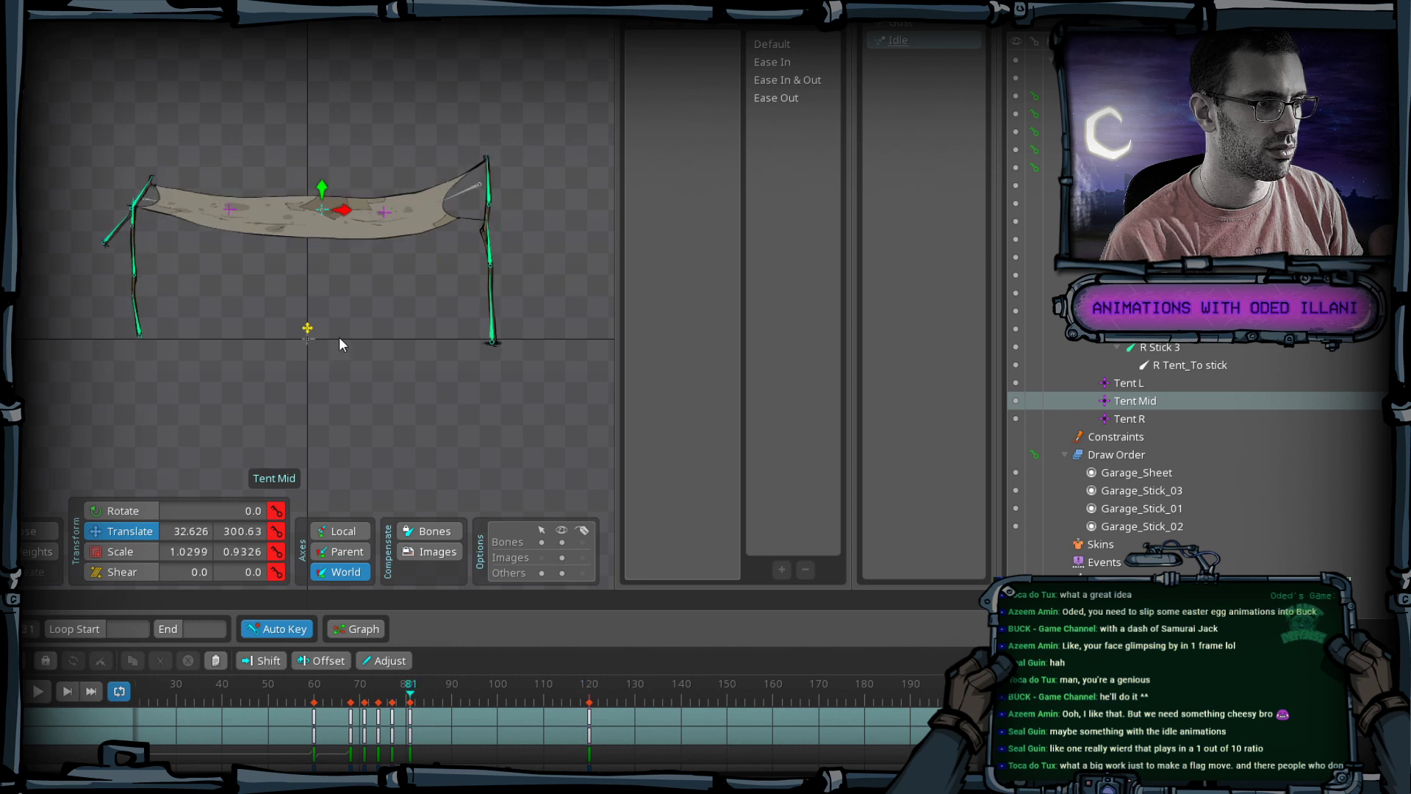
{"action": "left_click_drag", "start_coordinate": [337, 338], "coordinate": [333, 343]}
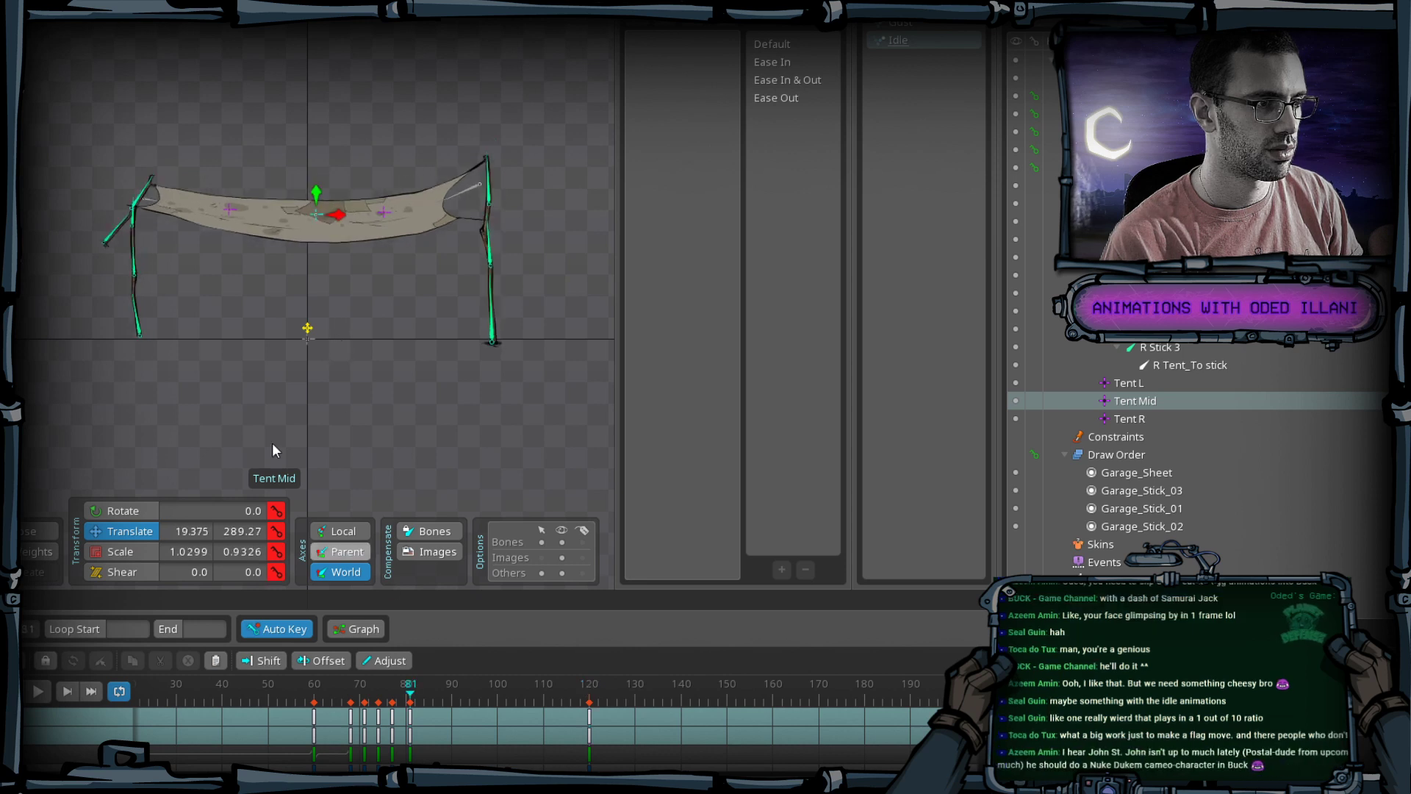
Check Tent L's motion by stepping through its earlier keys and playing the loop, and save the project.
{"action": "left_click", "coordinate": [228, 211]}
{"action": "key", "text": "shift+Left"}
{"action": "key", "text": "shift+Left"}
{"action": "key", "text": "shift+Left"}
{"action": "key", "text": "shift+Left"}
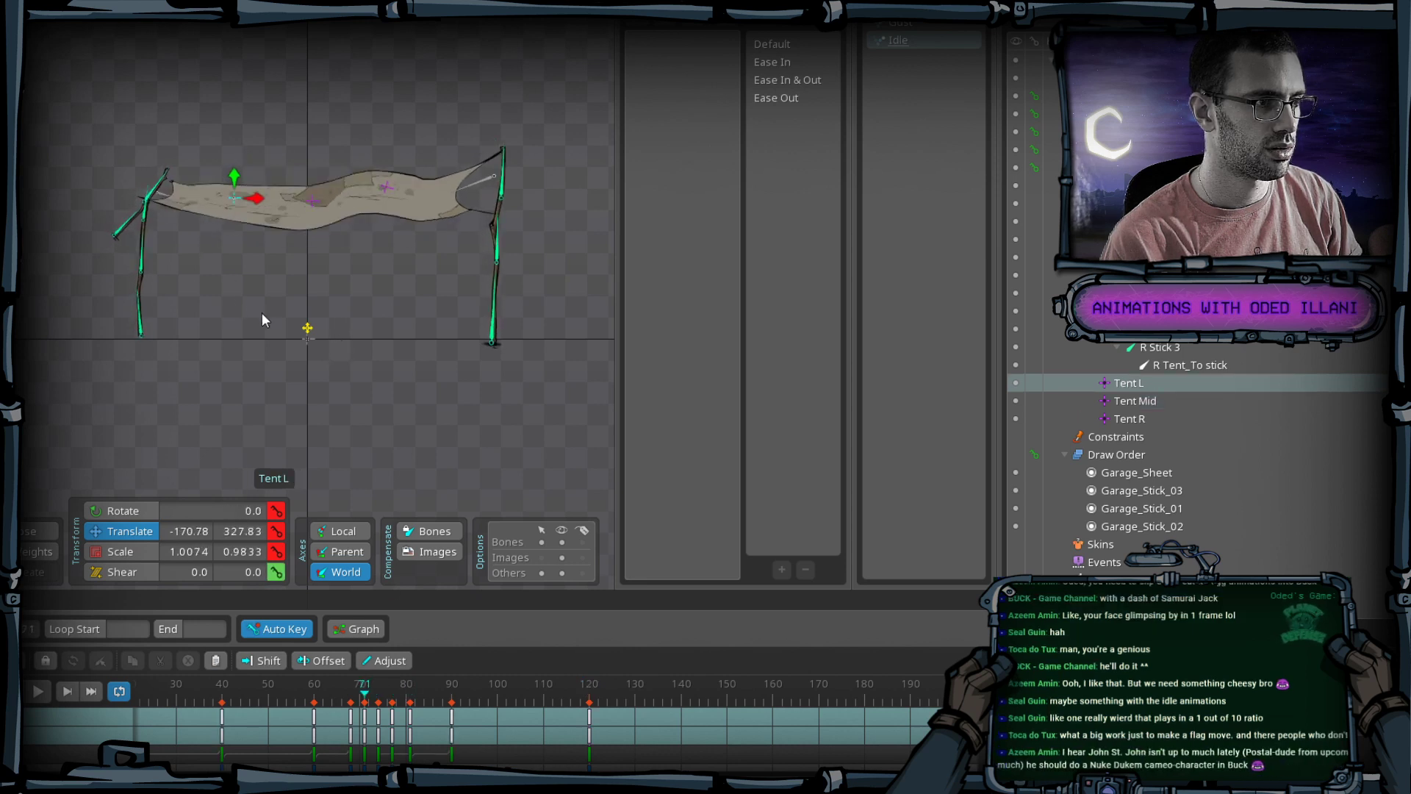
{"action": "left_click_drag", "start_coordinate": [354, 703], "coordinate": [39, 707]}
{"action": "left_click", "coordinate": [41, 692]}
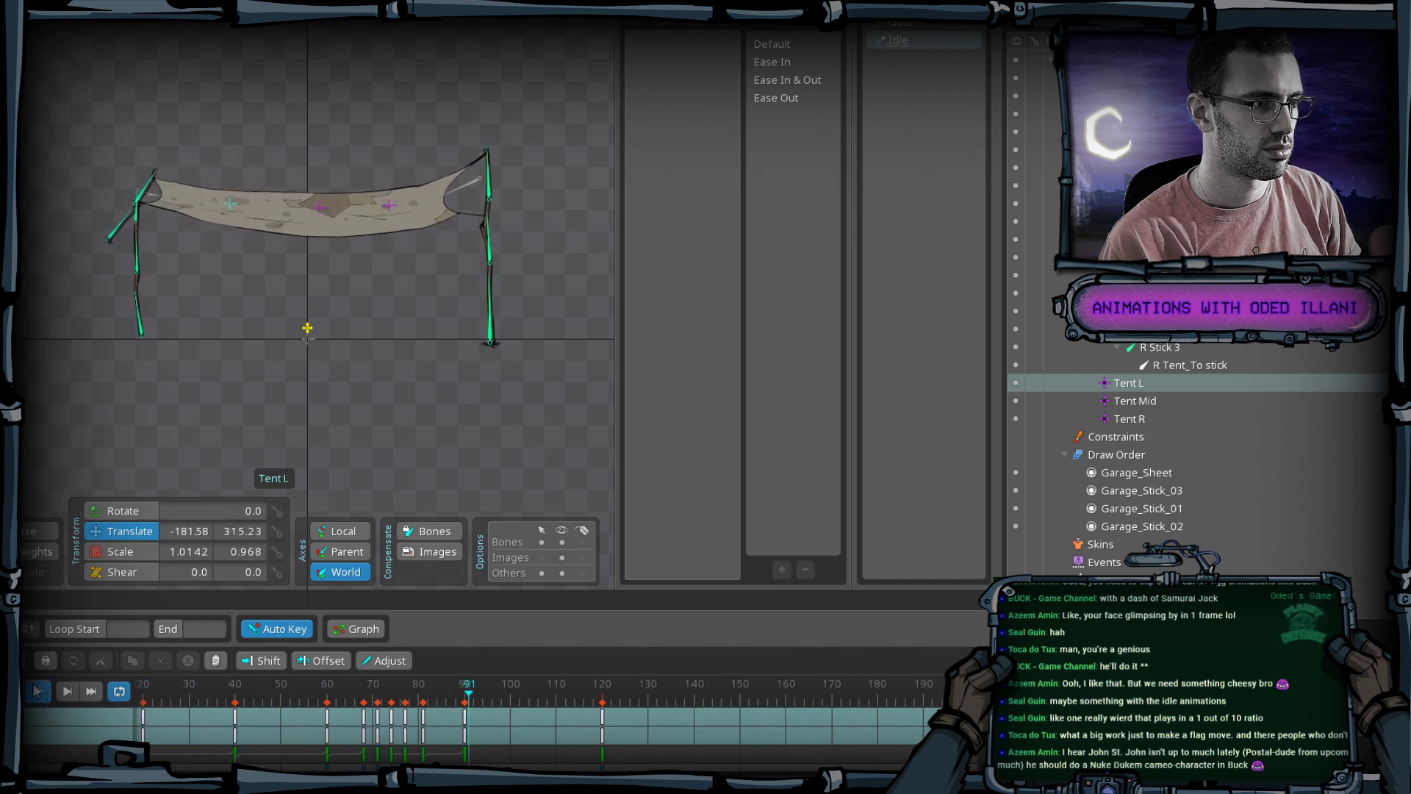
{"action": "key", "text": "ctrl+s"}
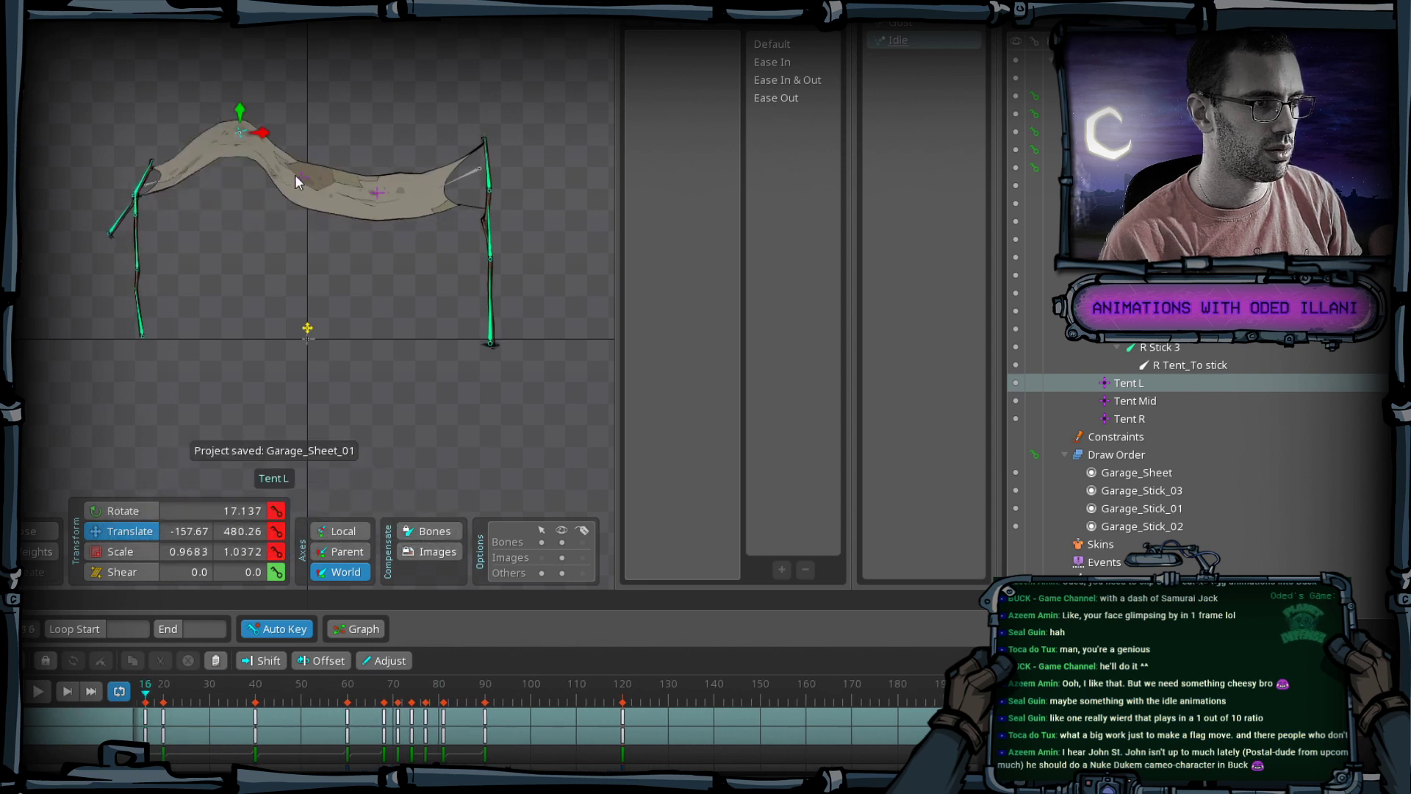
Lower Tent Mid to about 15.589, 258.98 at frame 81.
{"action": "left_click", "coordinate": [298, 177]}
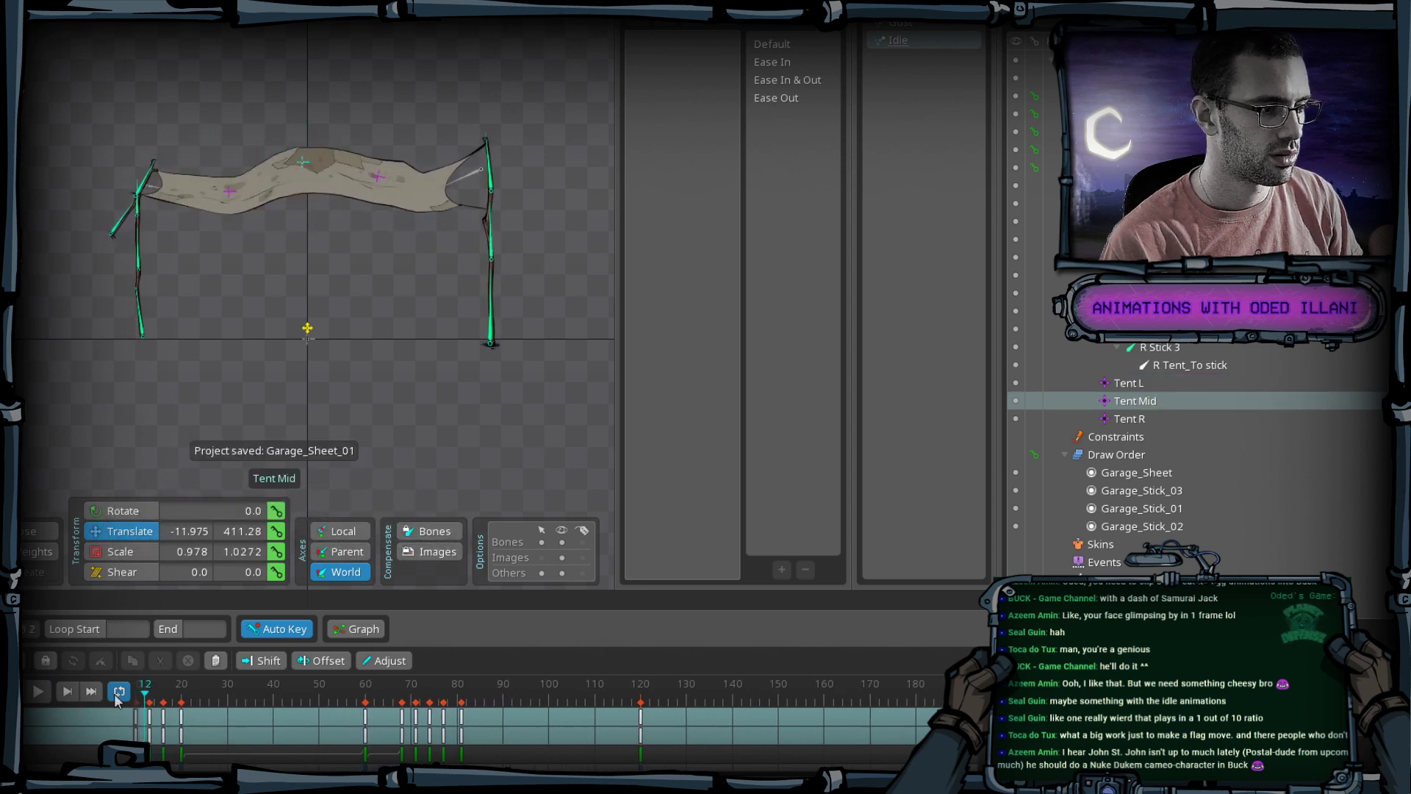
{"action": "left_click_drag", "start_coordinate": [116, 695], "coordinate": [79, 700]}
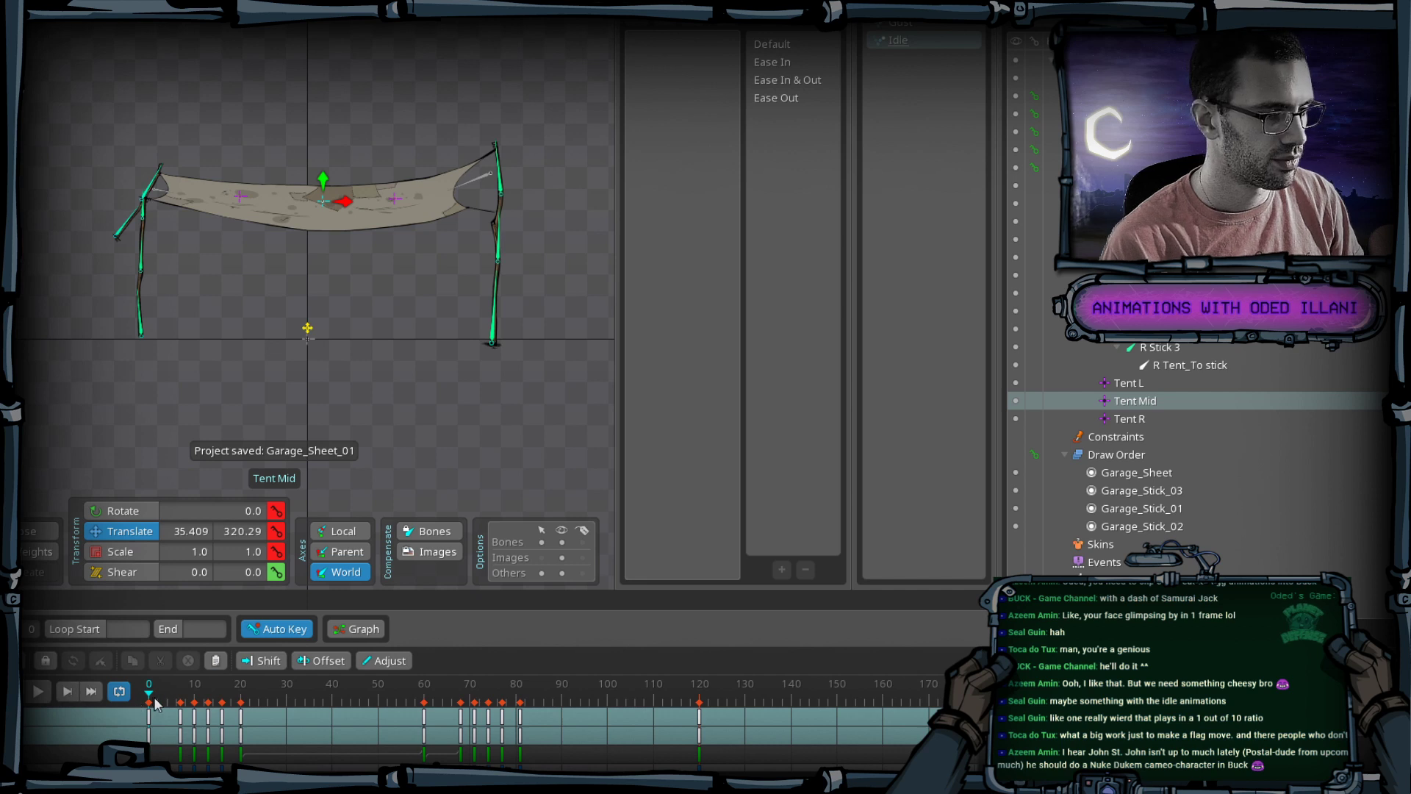
{"action": "left_click", "coordinate": [205, 702]}
{"action": "left_click_drag", "start_coordinate": [204, 702], "coordinate": [523, 717]}
{"action": "left_click_drag", "start_coordinate": [270, 281], "coordinate": [269, 294]}
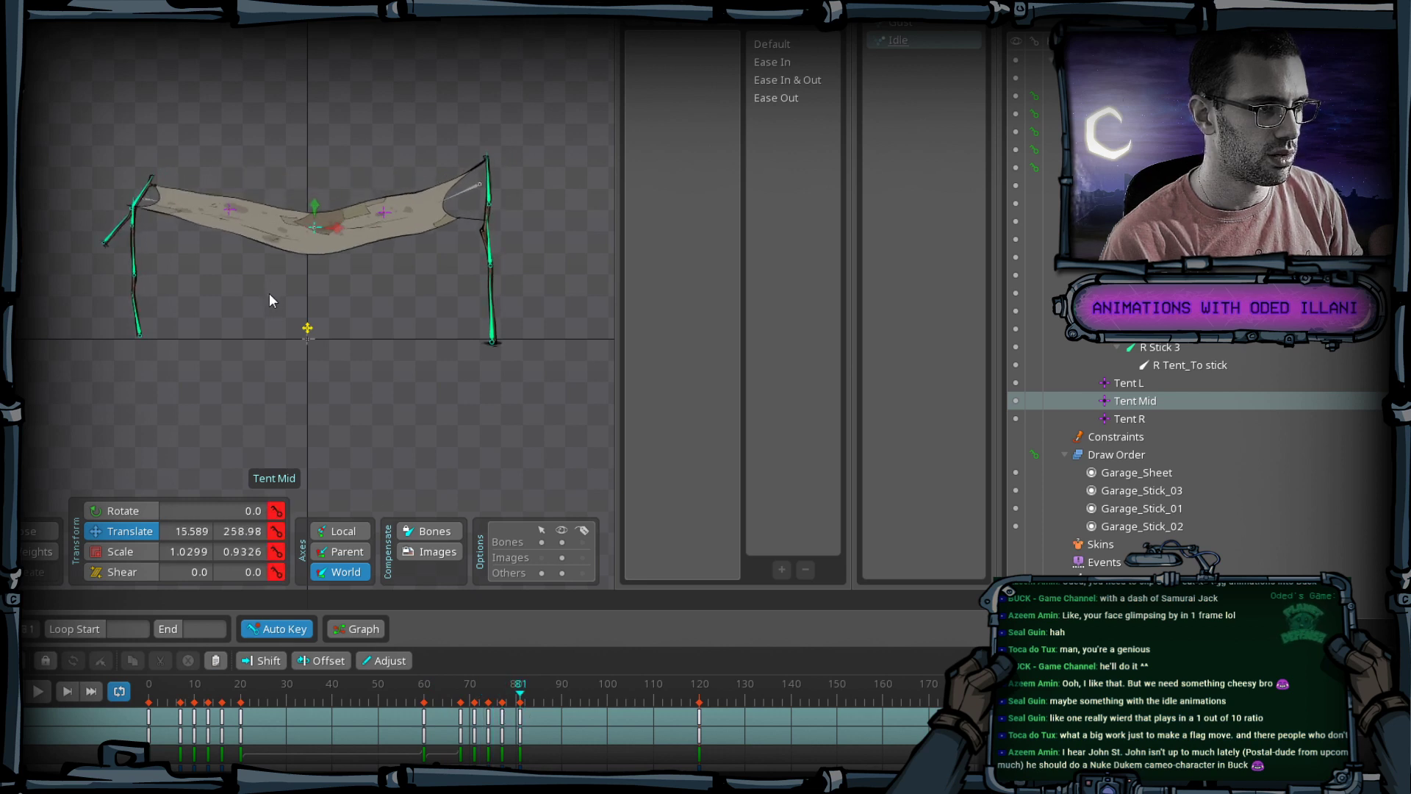
At frame 81, lower Tent R to about 177.03, 285.15 and rotate Tent L to about 348.644.
{"action": "left_click", "coordinate": [388, 211]}
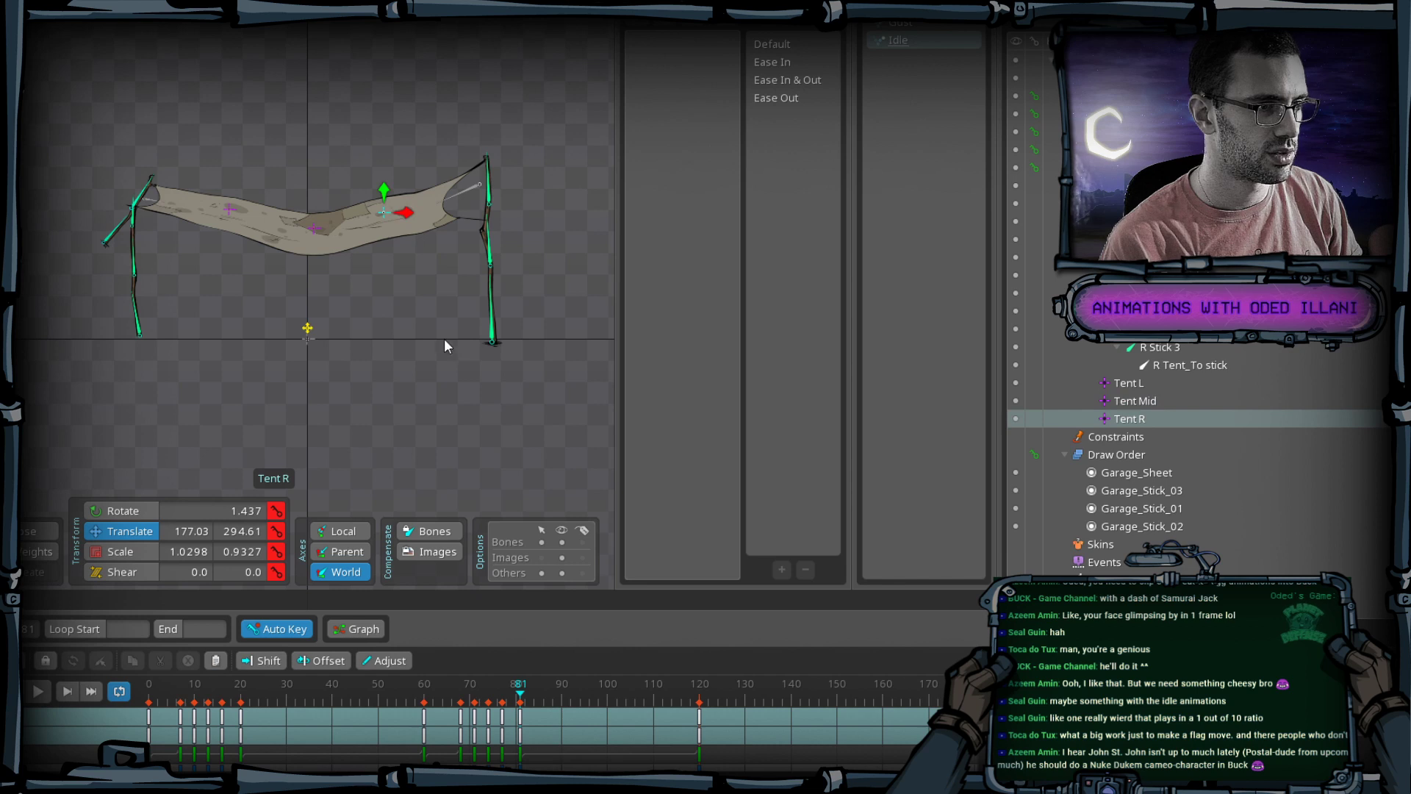
{"action": "left_click_drag", "start_coordinate": [405, 315], "coordinate": [420, 311]}
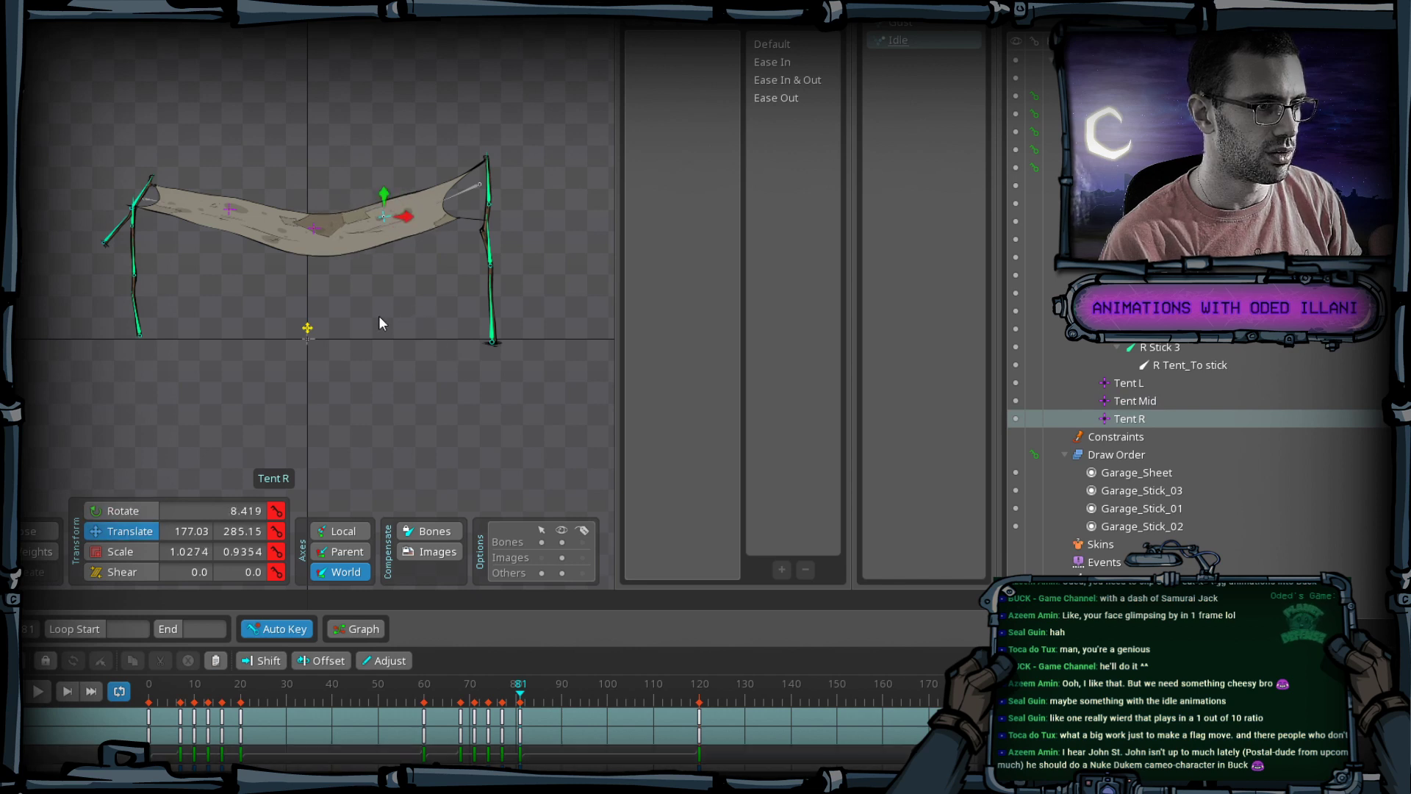
{"action": "left_click", "coordinate": [230, 208]}
{"action": "key", "text": "c"}
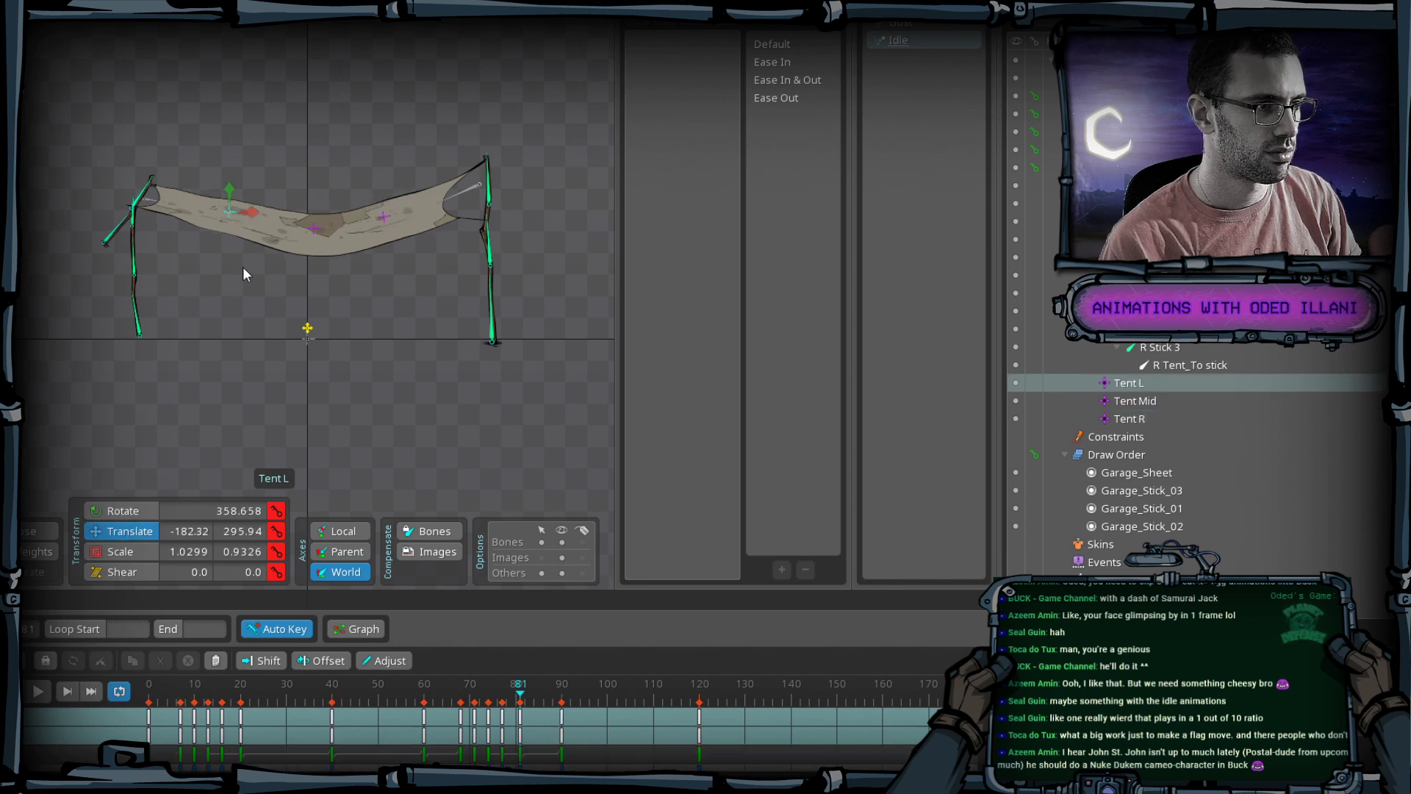
{"action": "left_click_drag", "start_coordinate": [242, 267], "coordinate": [227, 287]}
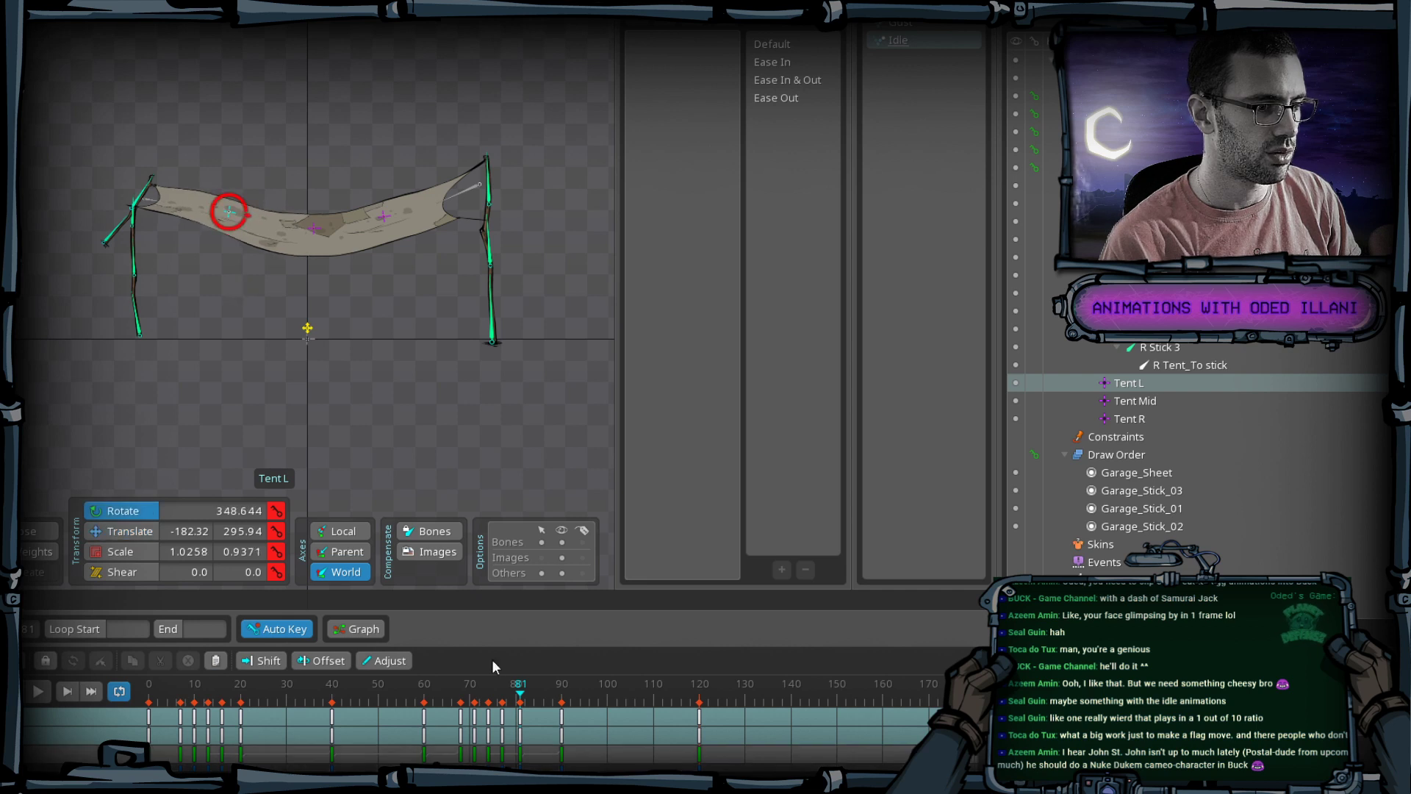
Review the earlier sheet wave and move Tent R to about 167.91, 318.95 at frame 16.
{"action": "left_click_drag", "start_coordinate": [484, 684], "coordinate": [209, 744]}
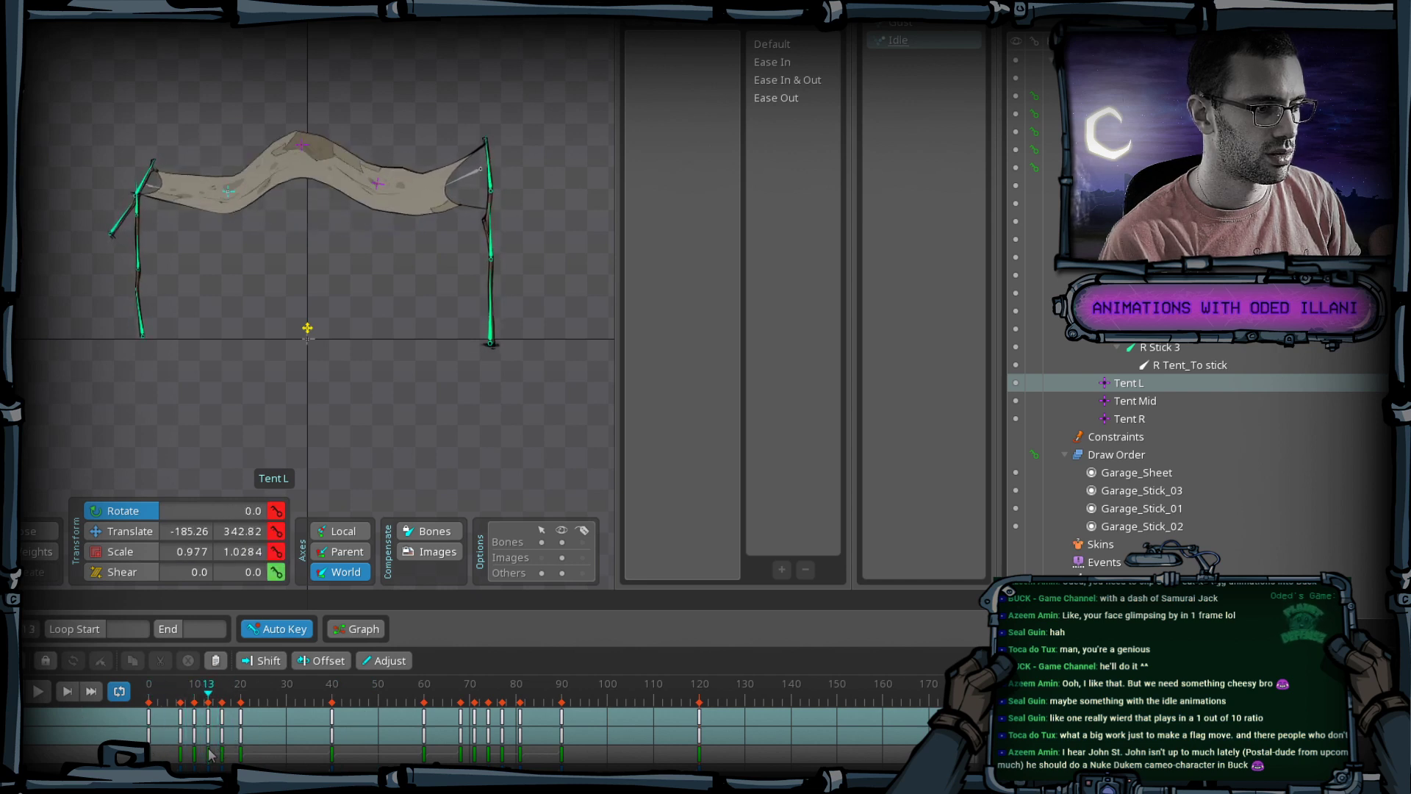
{"action": "left_click", "coordinate": [375, 193]}
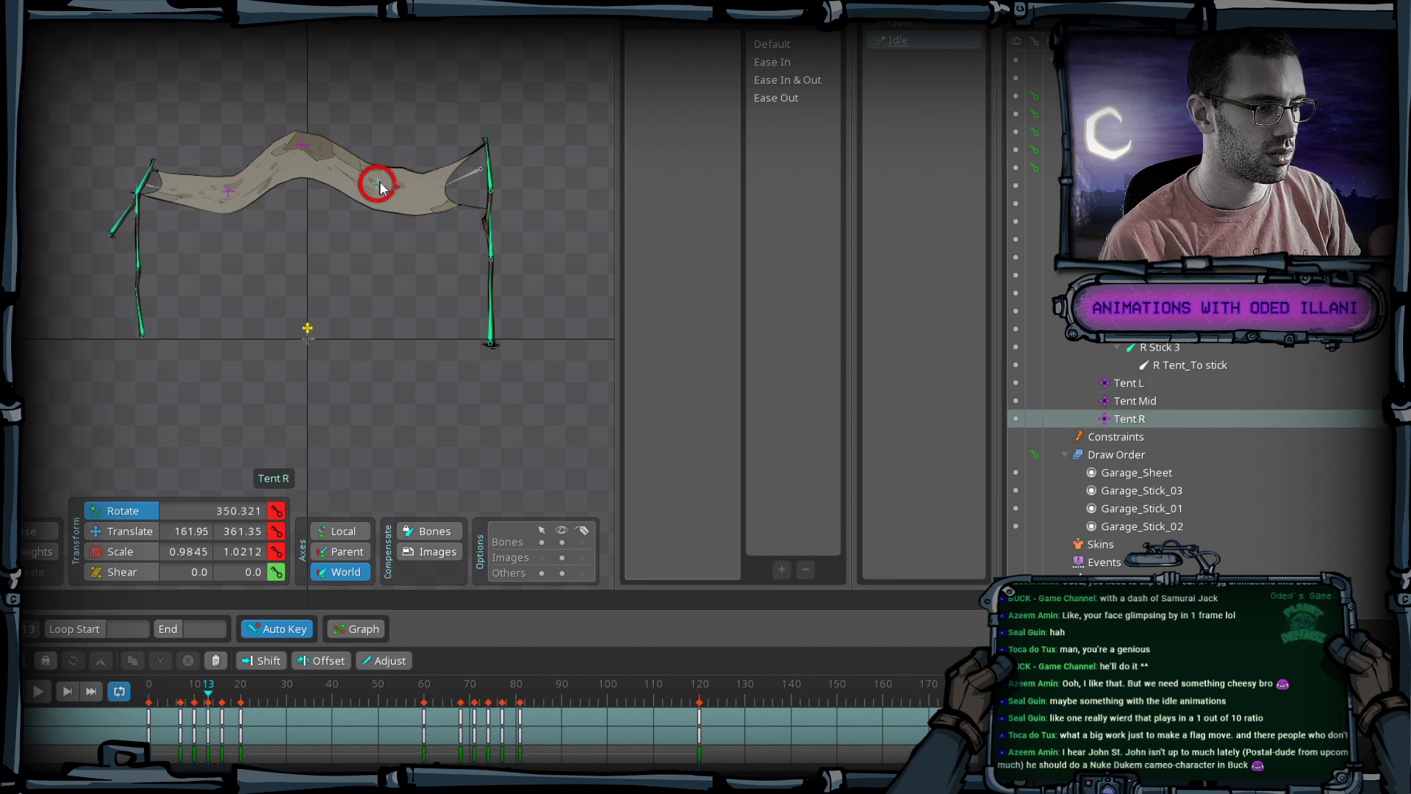
{"action": "key", "text": "f"}
{"action": "key", "text": "v"}
{"action": "left_click_drag", "start_coordinate": [386, 333], "coordinate": [388, 341]}
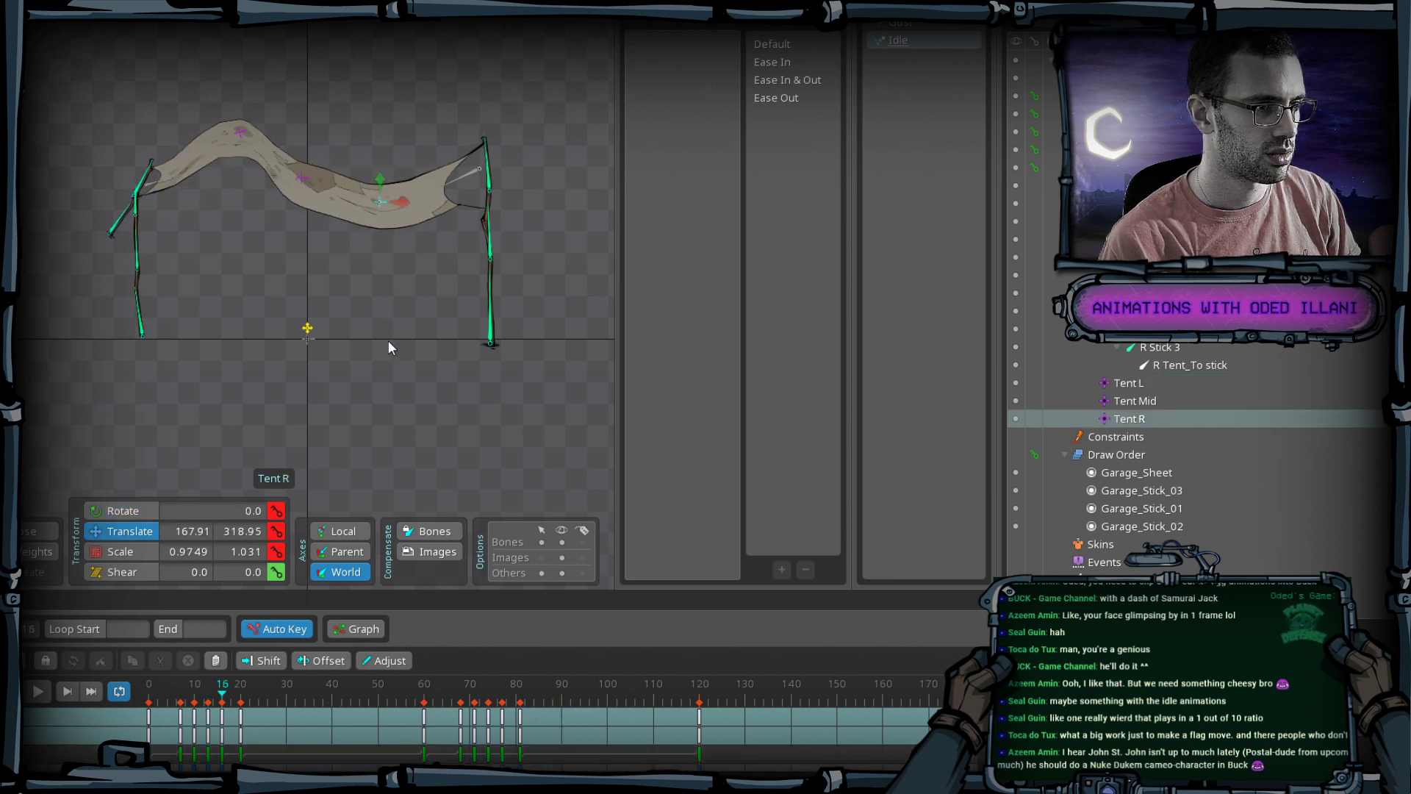
Lower Tent Mid to about 7.1442, 299.48 at frame 20.
{"action": "left_click", "coordinate": [301, 180]}
{"action": "key", "text": "f"}
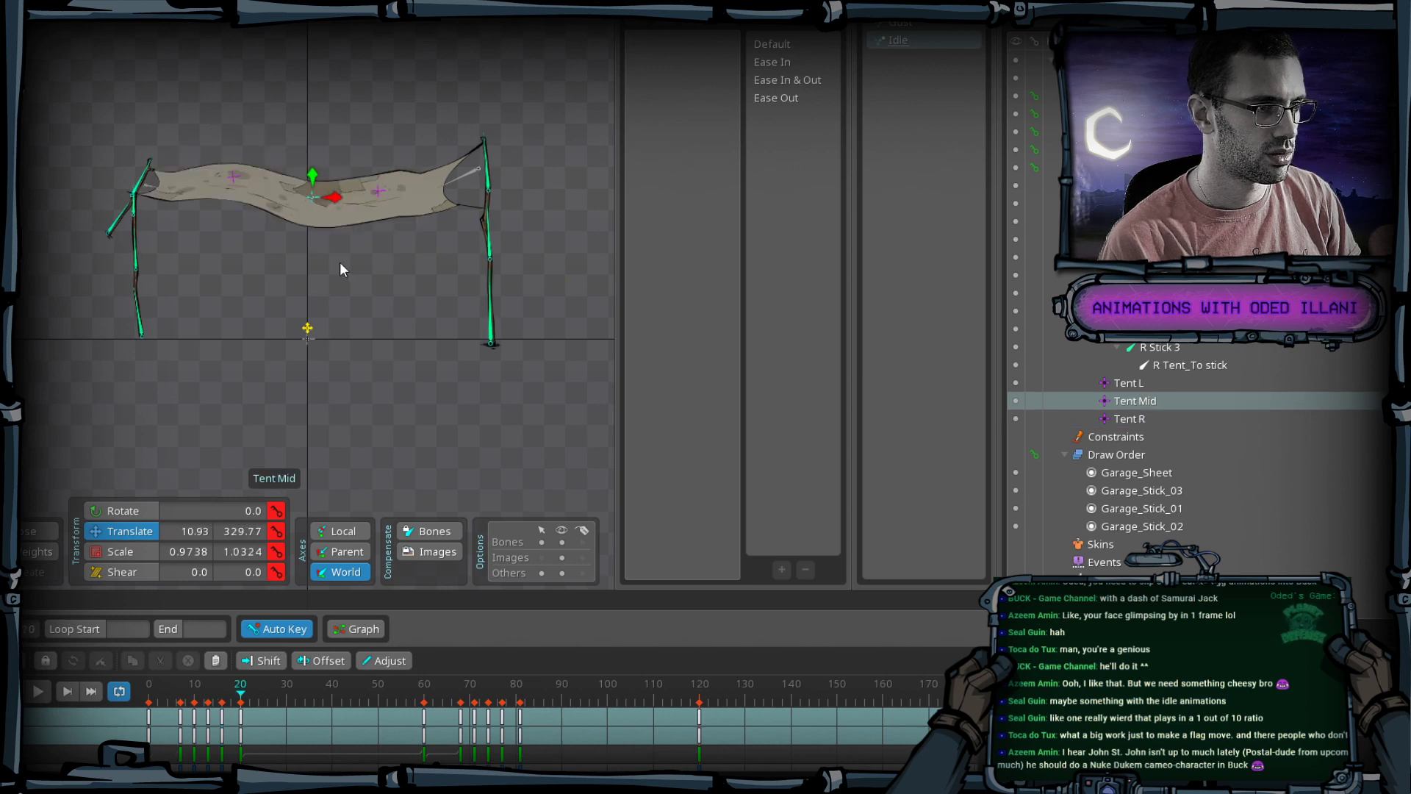
{"action": "left_click_drag", "start_coordinate": [333, 266], "coordinate": [327, 284]}
At frame 28, move Tent L to about -177.88, 311.03, rotate it to about 357.831, and save the project.
{"action": "left_click", "coordinate": [228, 175]}
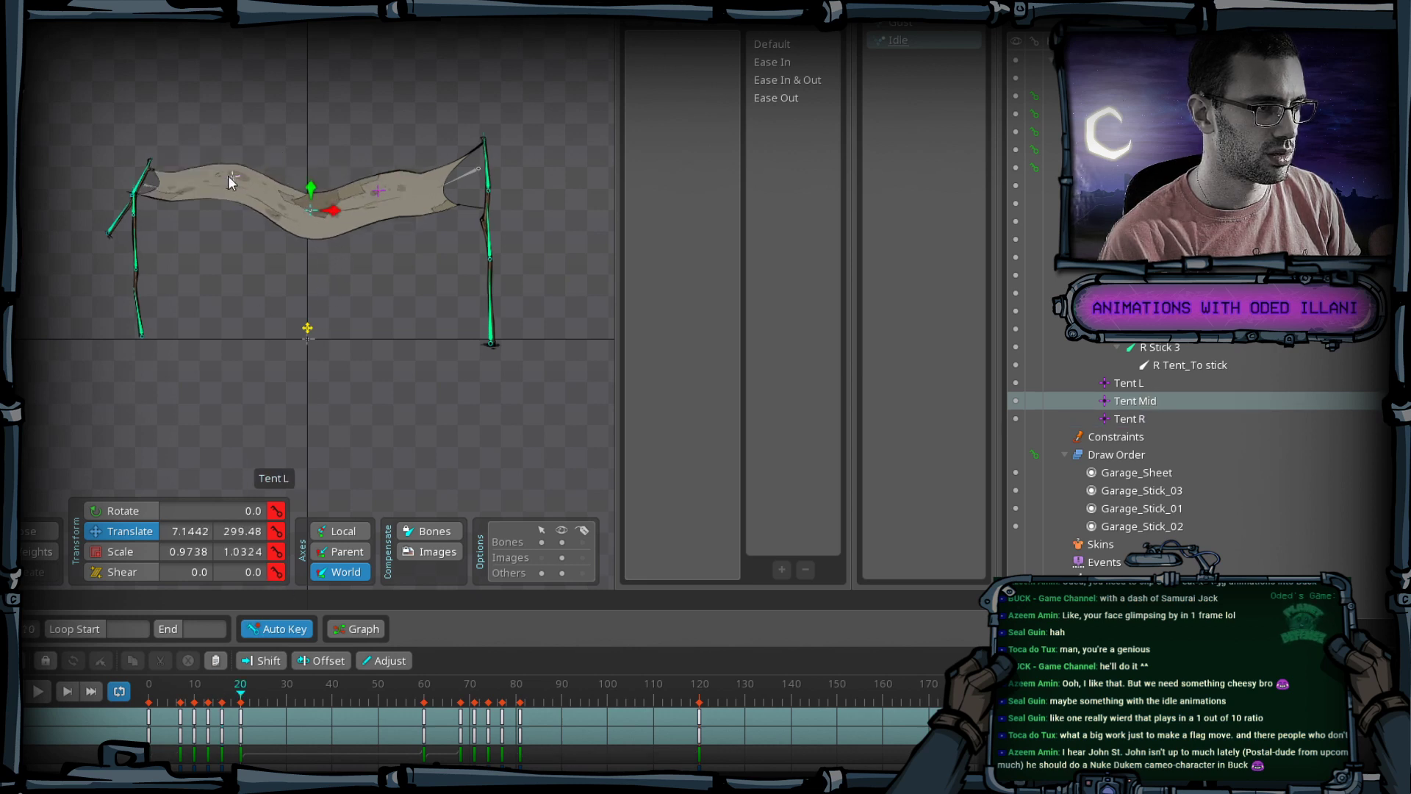
{"action": "left_click_drag", "start_coordinate": [242, 691], "coordinate": [276, 687]}
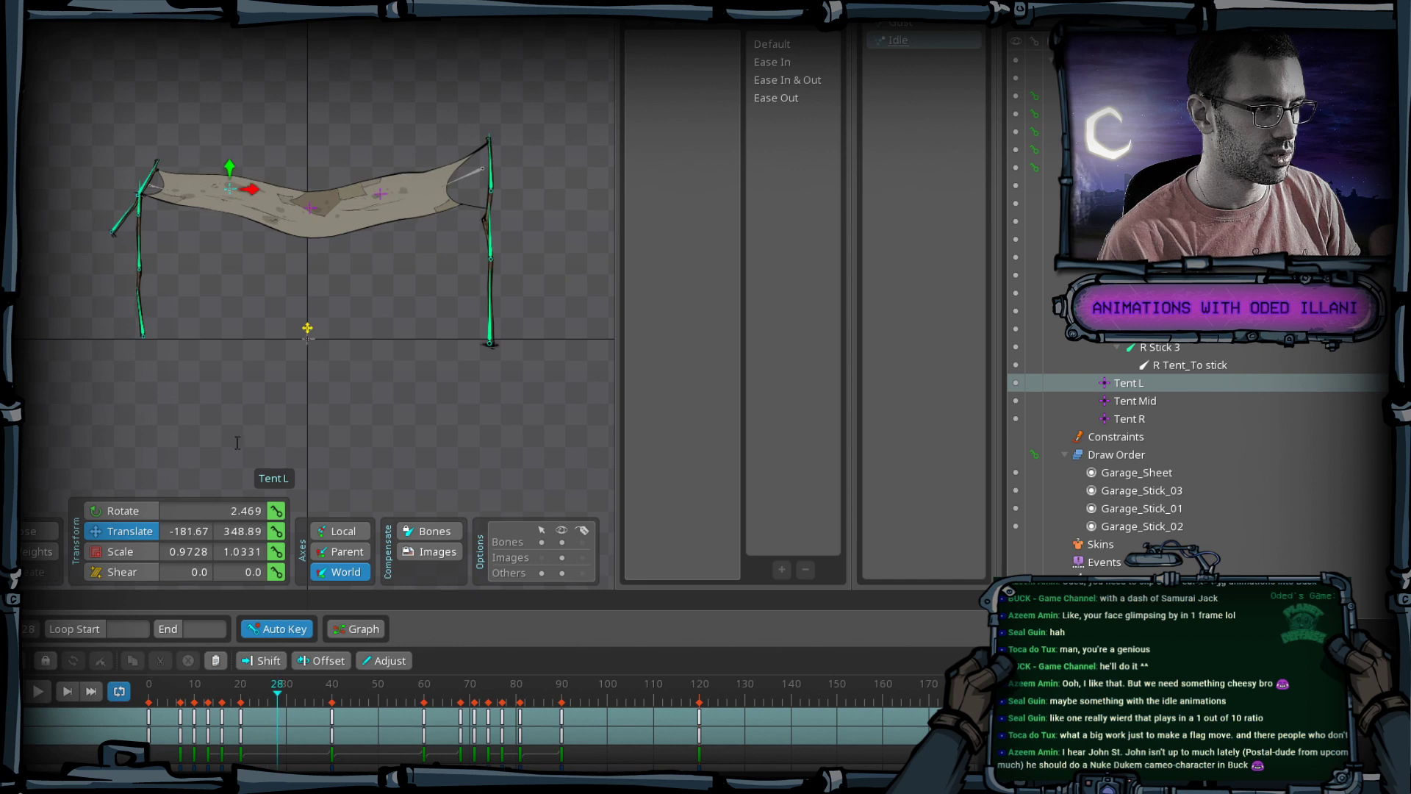
{"action": "left_click_drag", "start_coordinate": [241, 246], "coordinate": [233, 297]}
{"action": "key", "text": "c"}
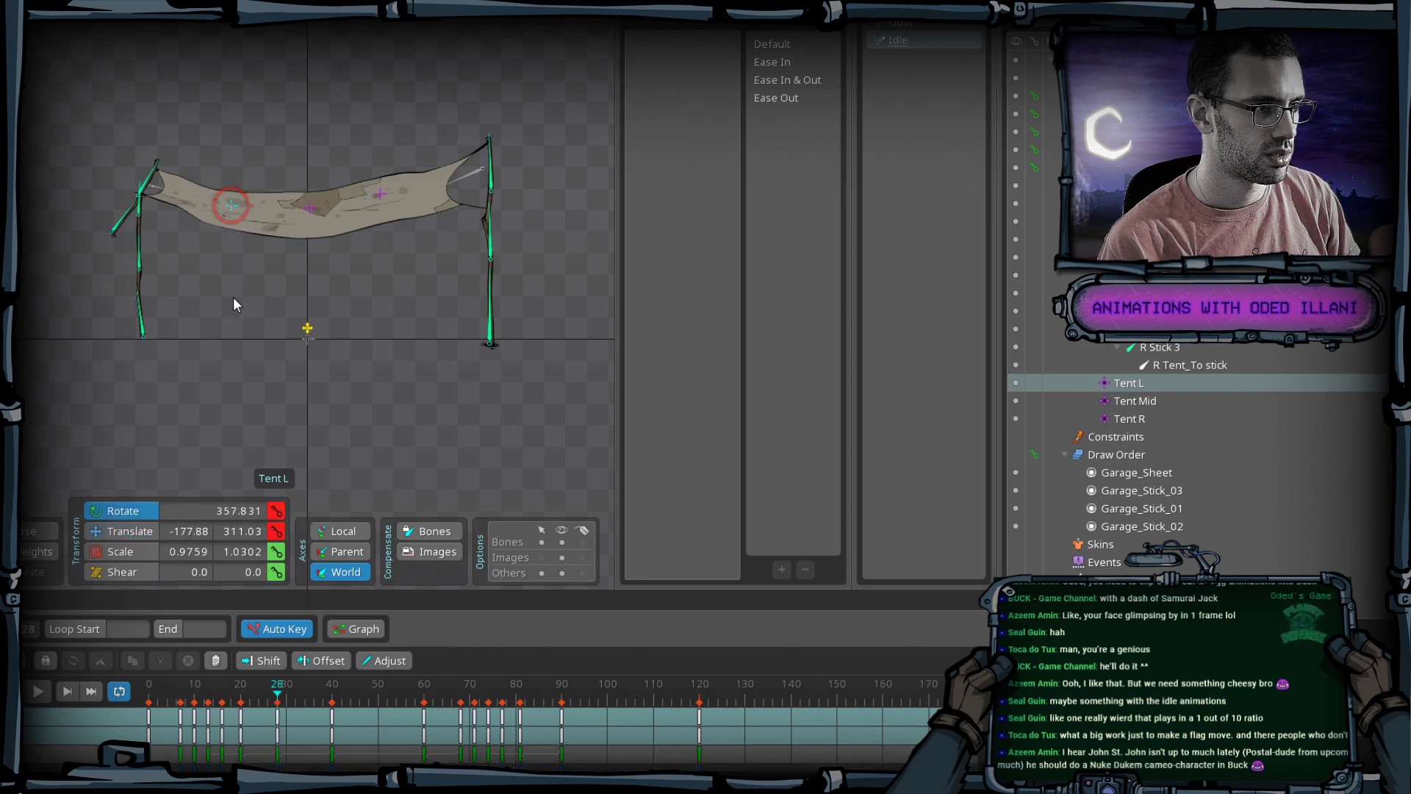
{"action": "left_click", "coordinate": [310, 208]}
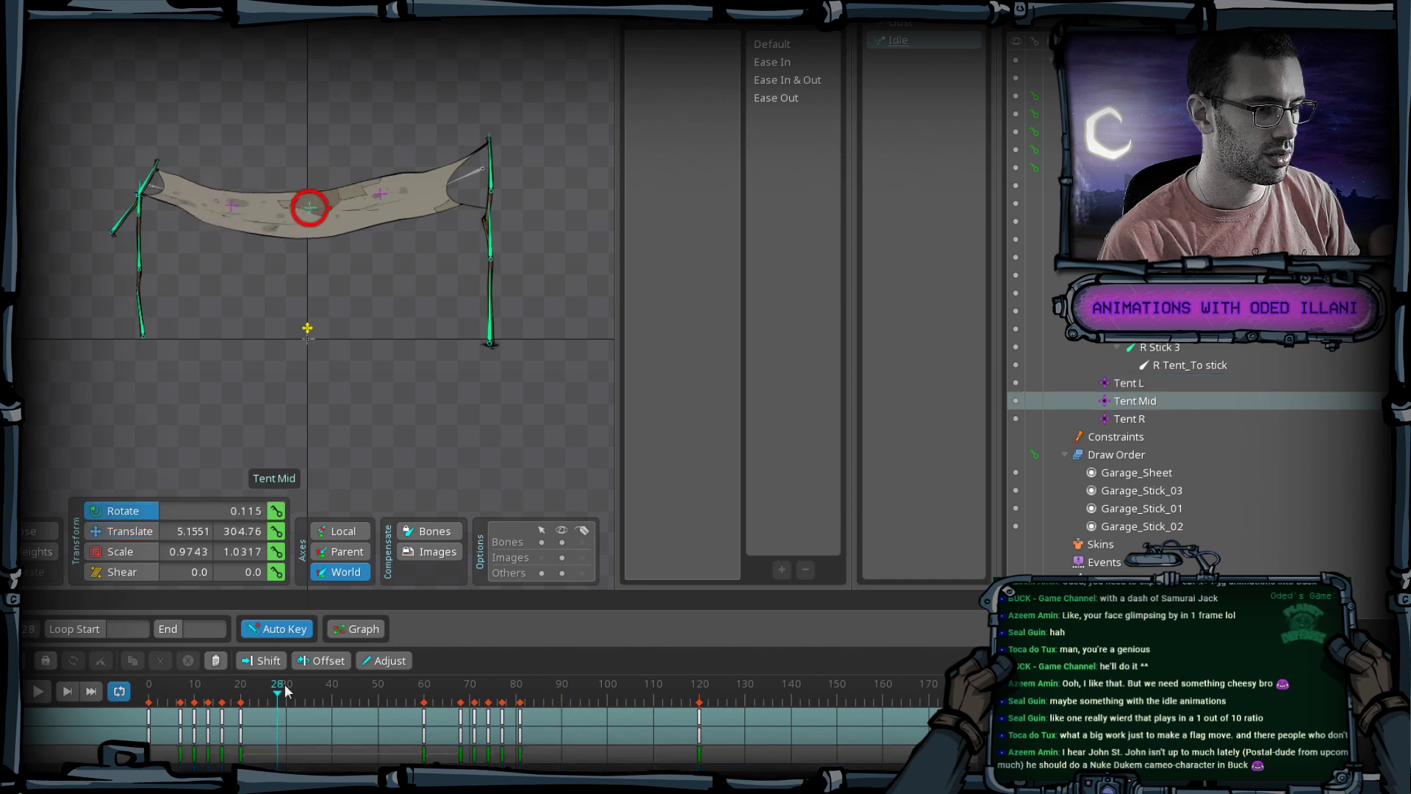
{"action": "key", "text": "ctrl+s"}
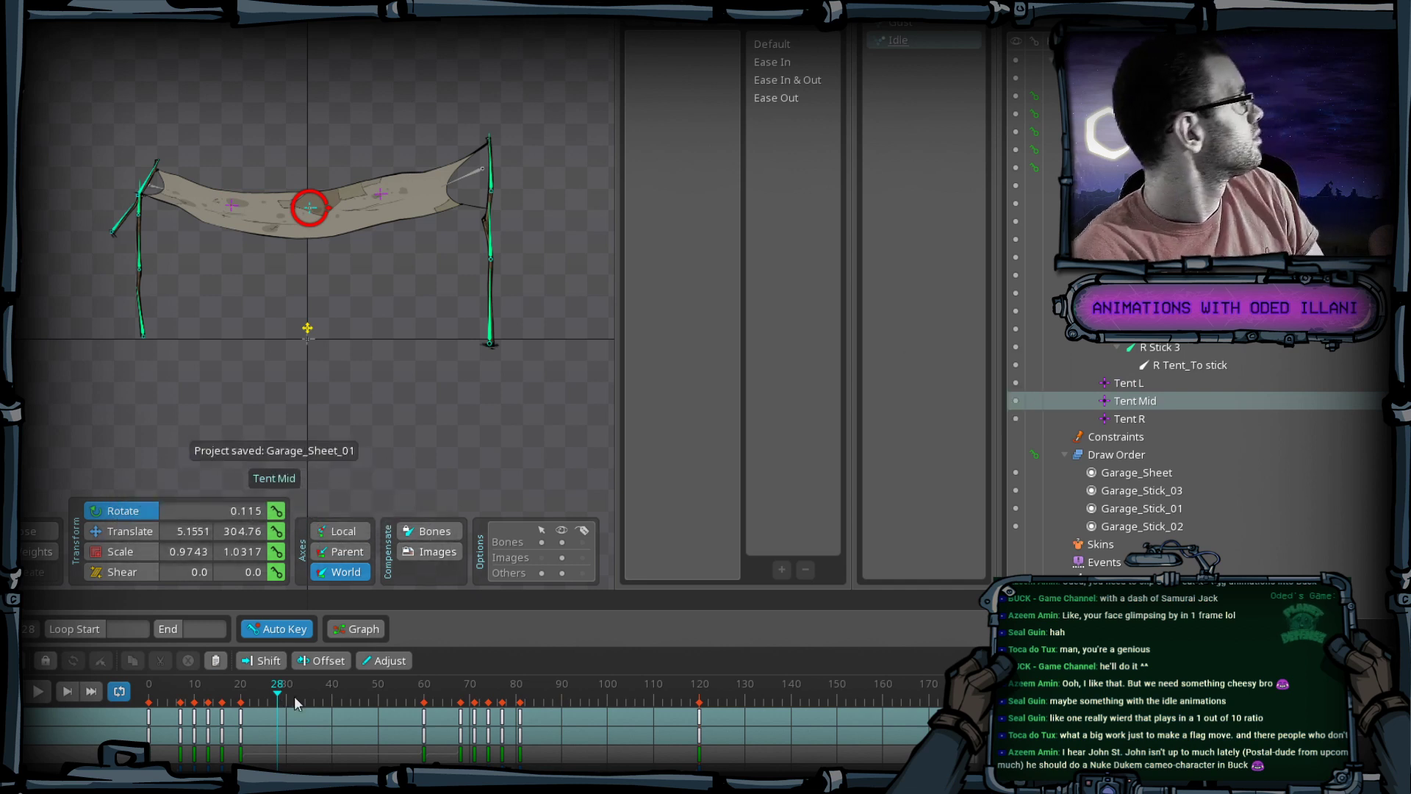
Play the Idle loop, save the project, and scrub from frame 0 to 86 to check the motion.
{"action": "left_click", "coordinate": [38, 691]}
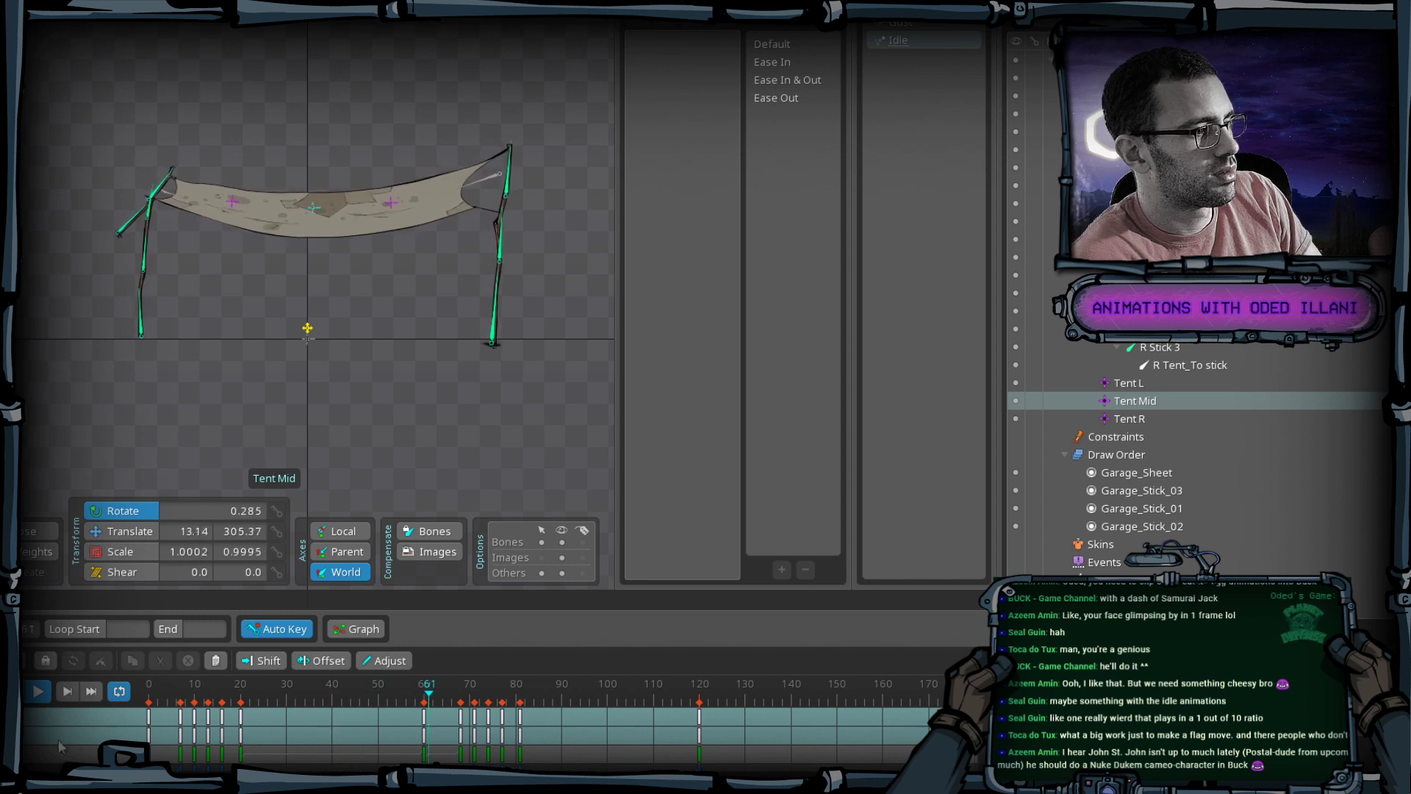
{"action": "left_click", "coordinate": [40, 691]}
{"action": "key", "text": "ctrl+s"}
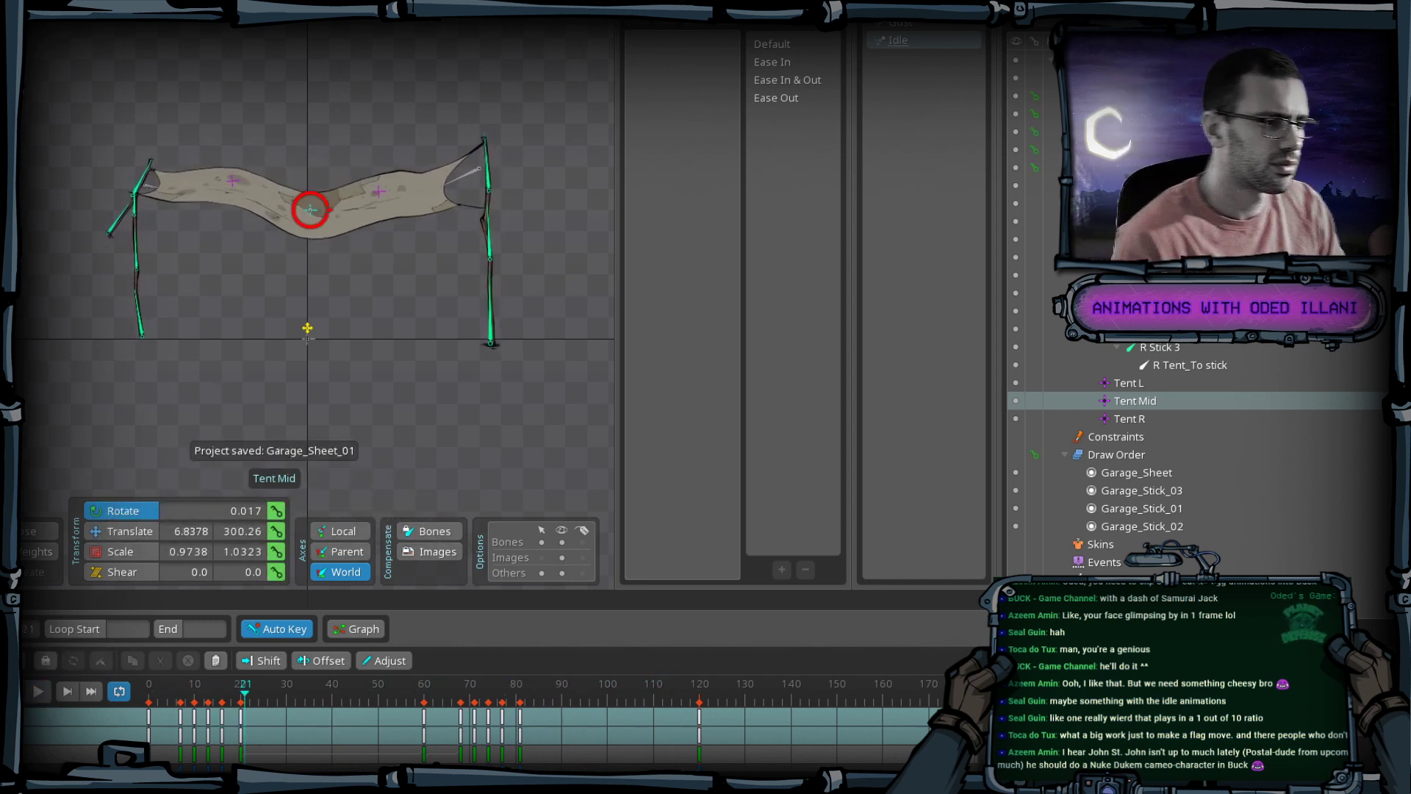
{"action": "mouse_move", "coordinate": [172, 695]}
{"action": "left_mouse_down"}
{"action": "mouse_move", "coordinate": [147, 697]}
{"action": "mouse_move", "coordinate": [330, 669]}
{"action": "mouse_move", "coordinate": [148, 683]}
{"action": "left_mouse_up"}
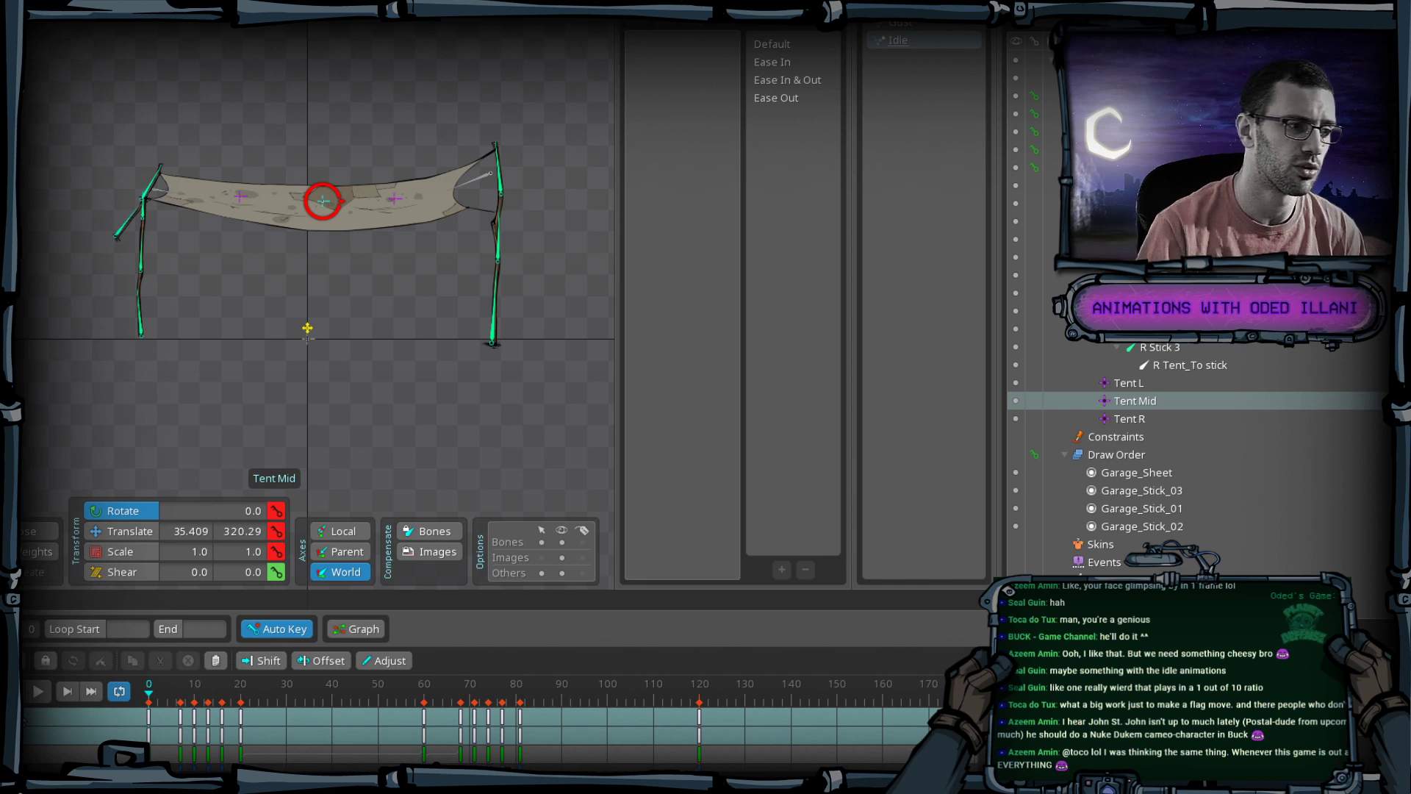
{"action": "left_click_drag", "start_coordinate": [150, 690], "coordinate": [544, 661]}
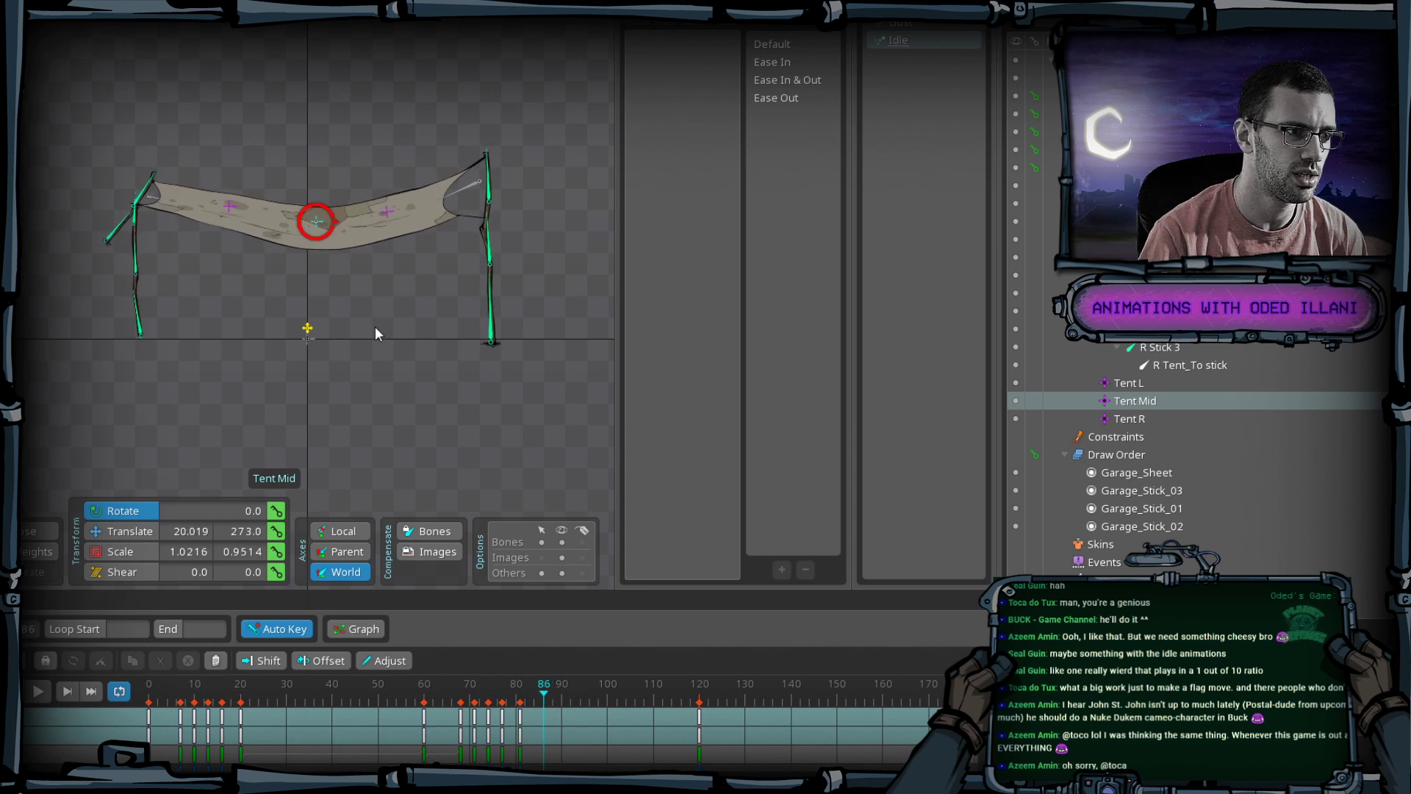
Inspect Root_Anim's frame 80 key and the curve at its frame 60 key, save the project and play the loop.
{"action": "left_click", "coordinate": [308, 328]}
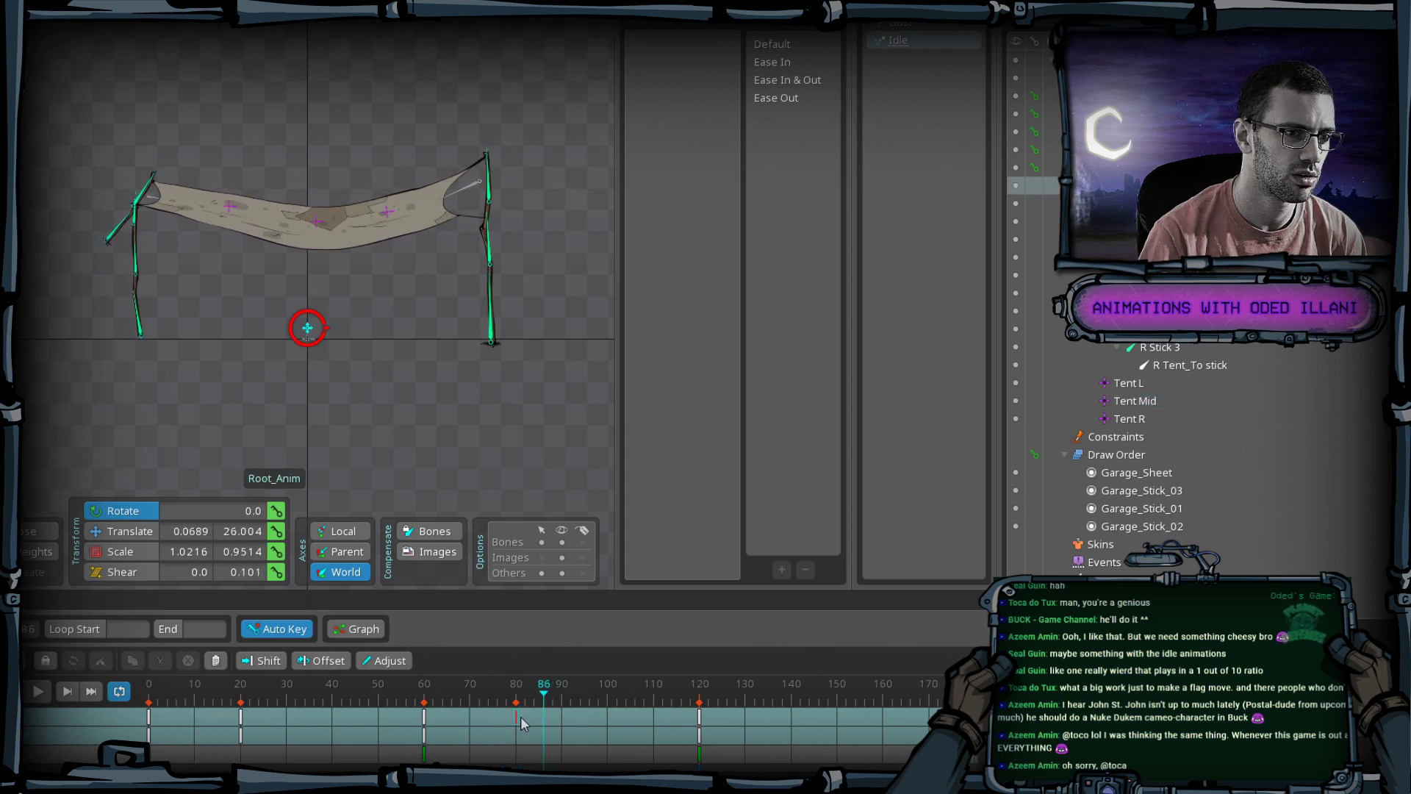
{"action": "left_click", "coordinate": [519, 716]}
{"action": "left_click", "coordinate": [424, 724]}
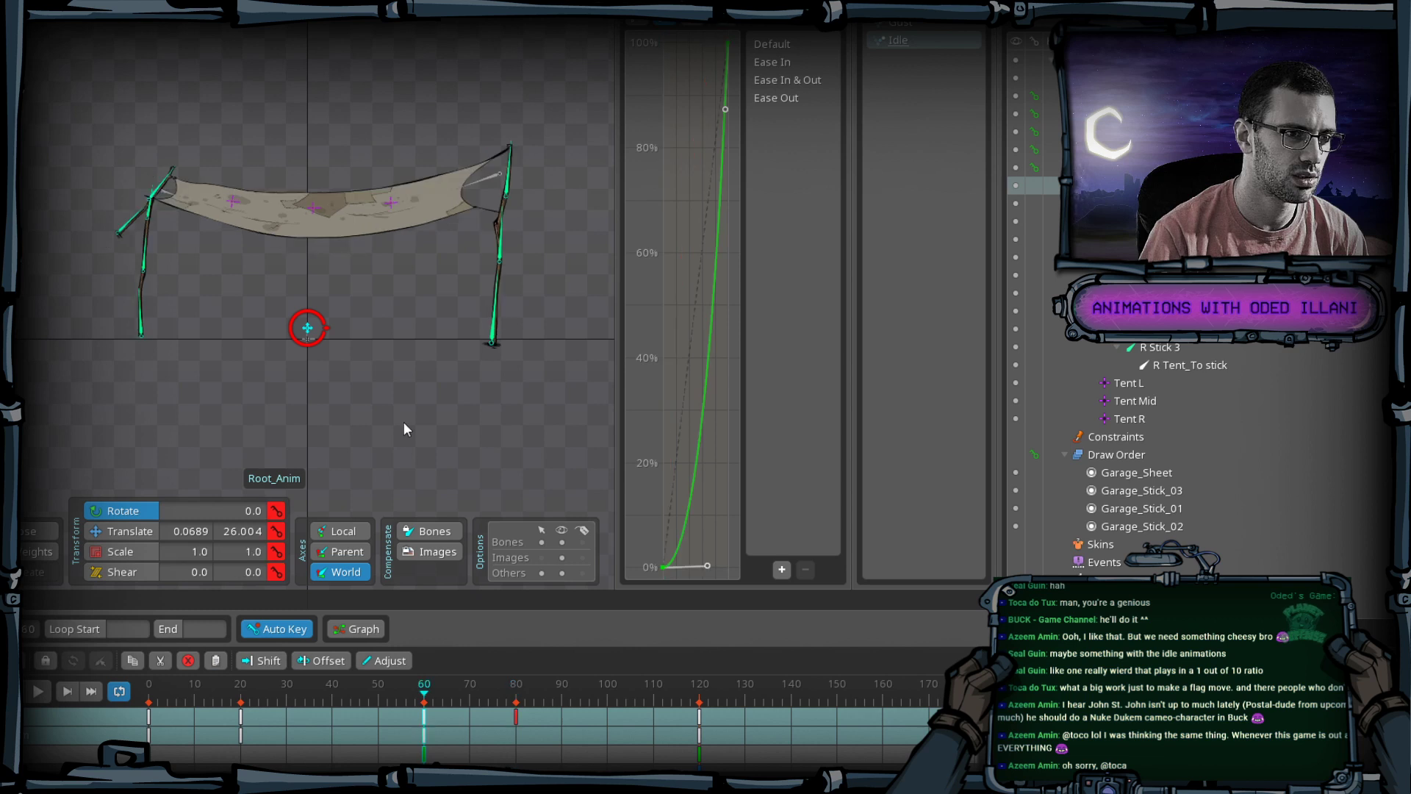
{"action": "left_click_drag", "start_coordinate": [519, 719], "coordinate": [424, 724]}
{"action": "left_click", "coordinate": [424, 724]}
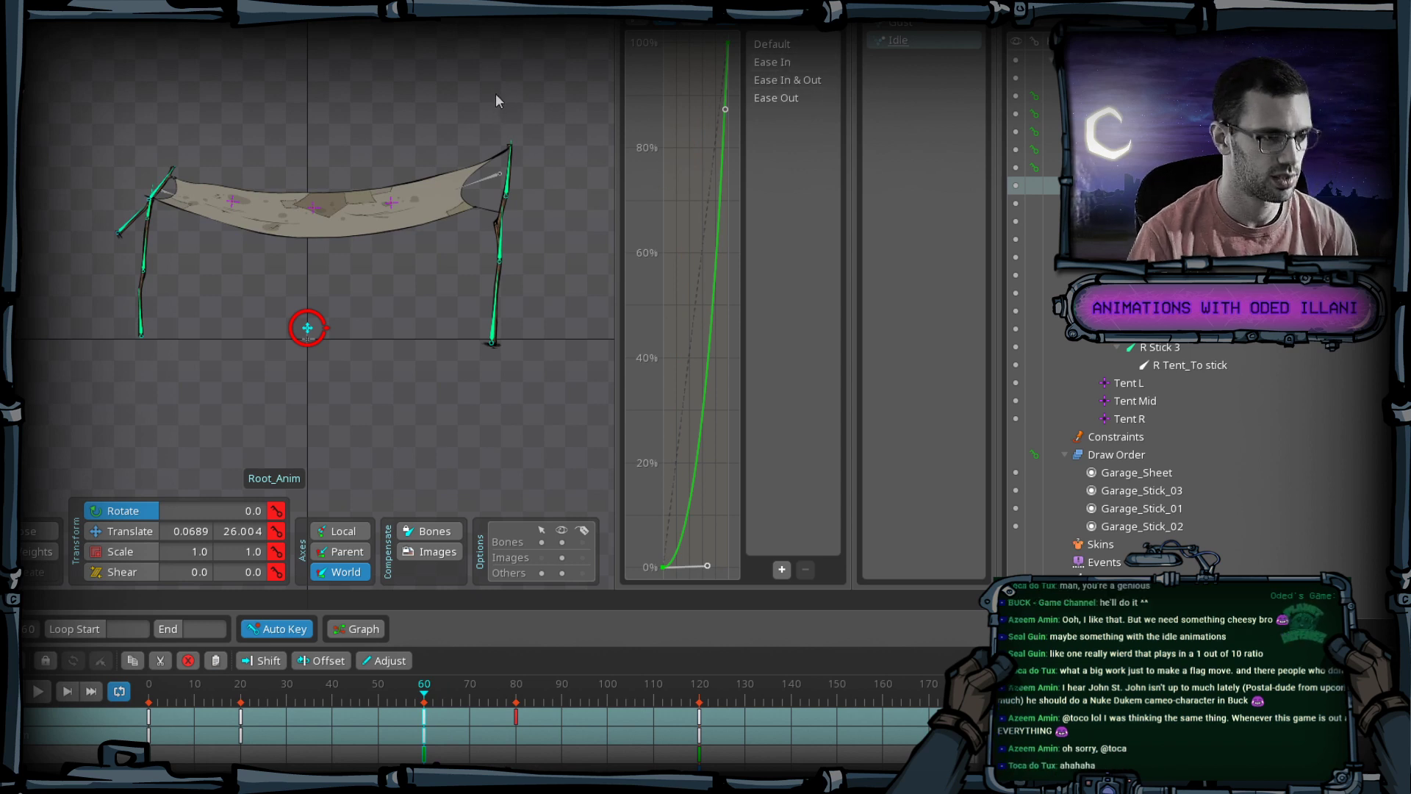
{"action": "key", "text": "ctrl+s"}
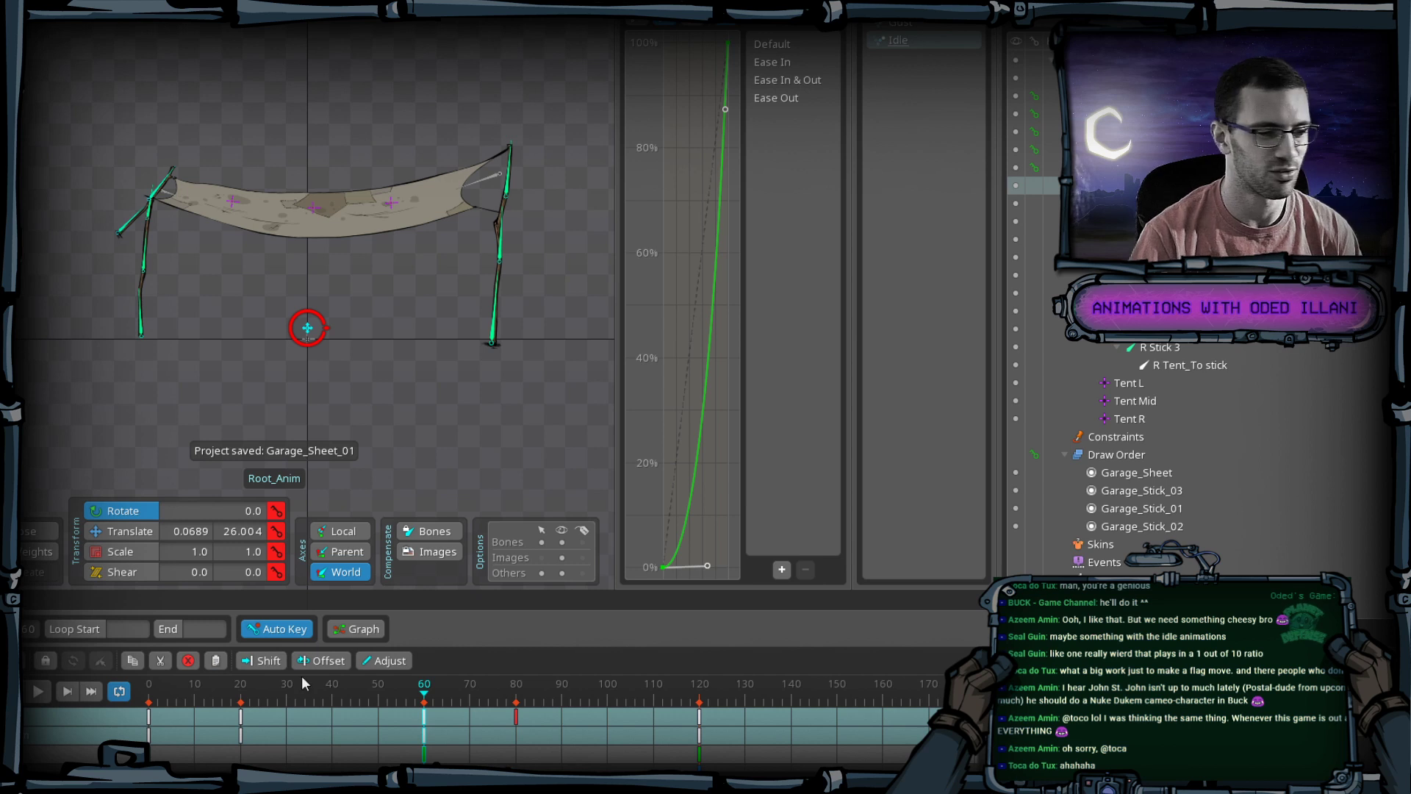
{"action": "left_click", "coordinate": [36, 691]}
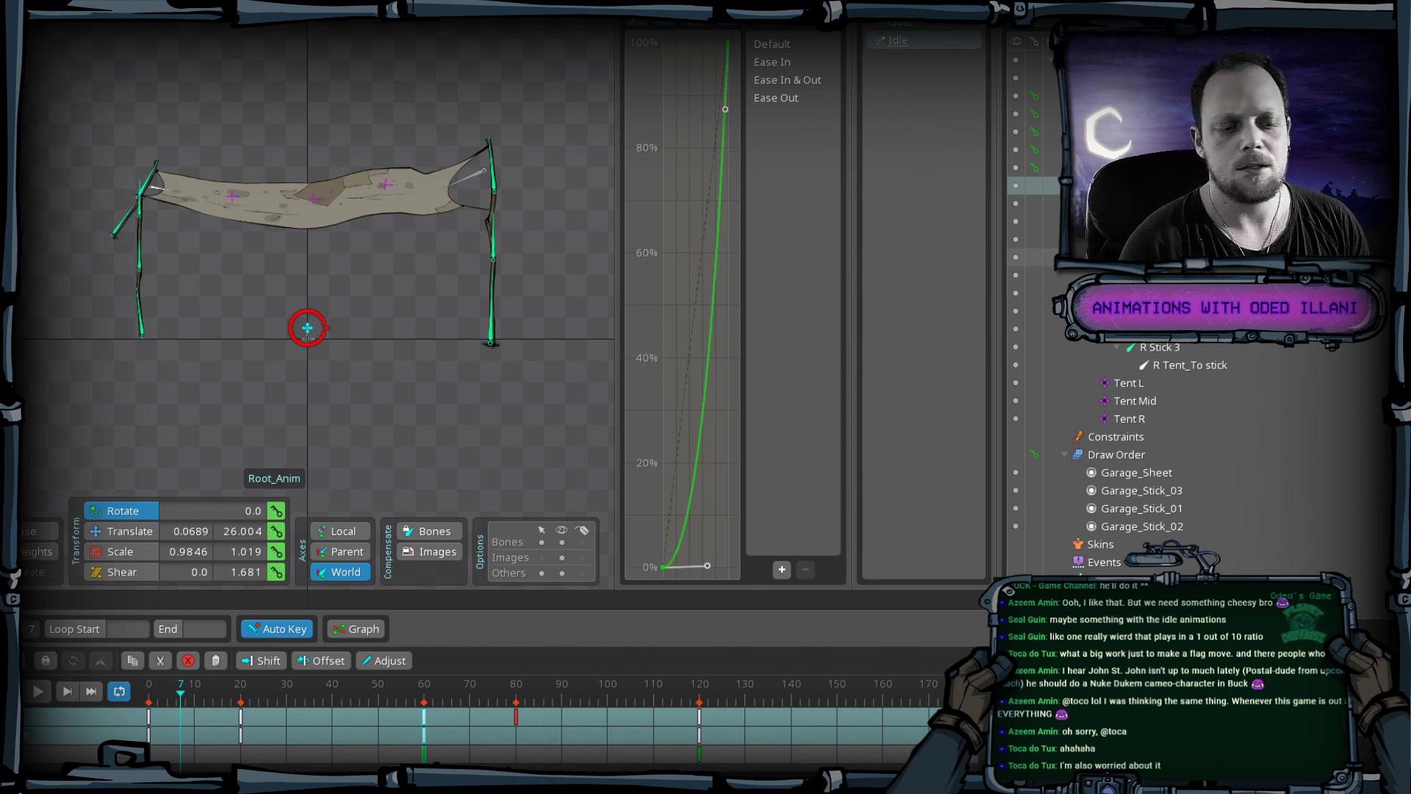
Switch to Unity, run the game scene and walk the character back and forth beneath the tent to examine it in the level.
{"action": "key", "text": "alt+Tab"}
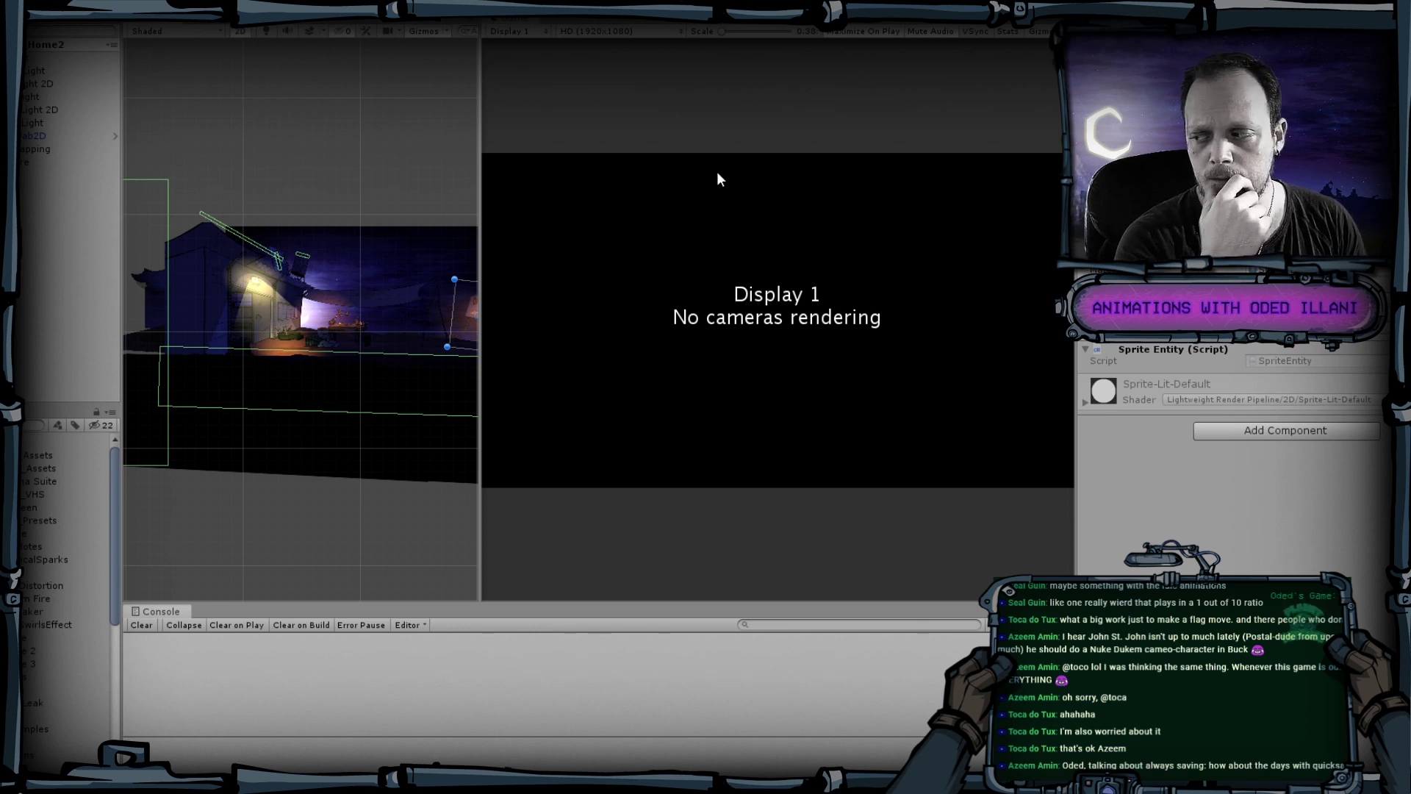
{"action": "key", "text": "ctrl+p"}
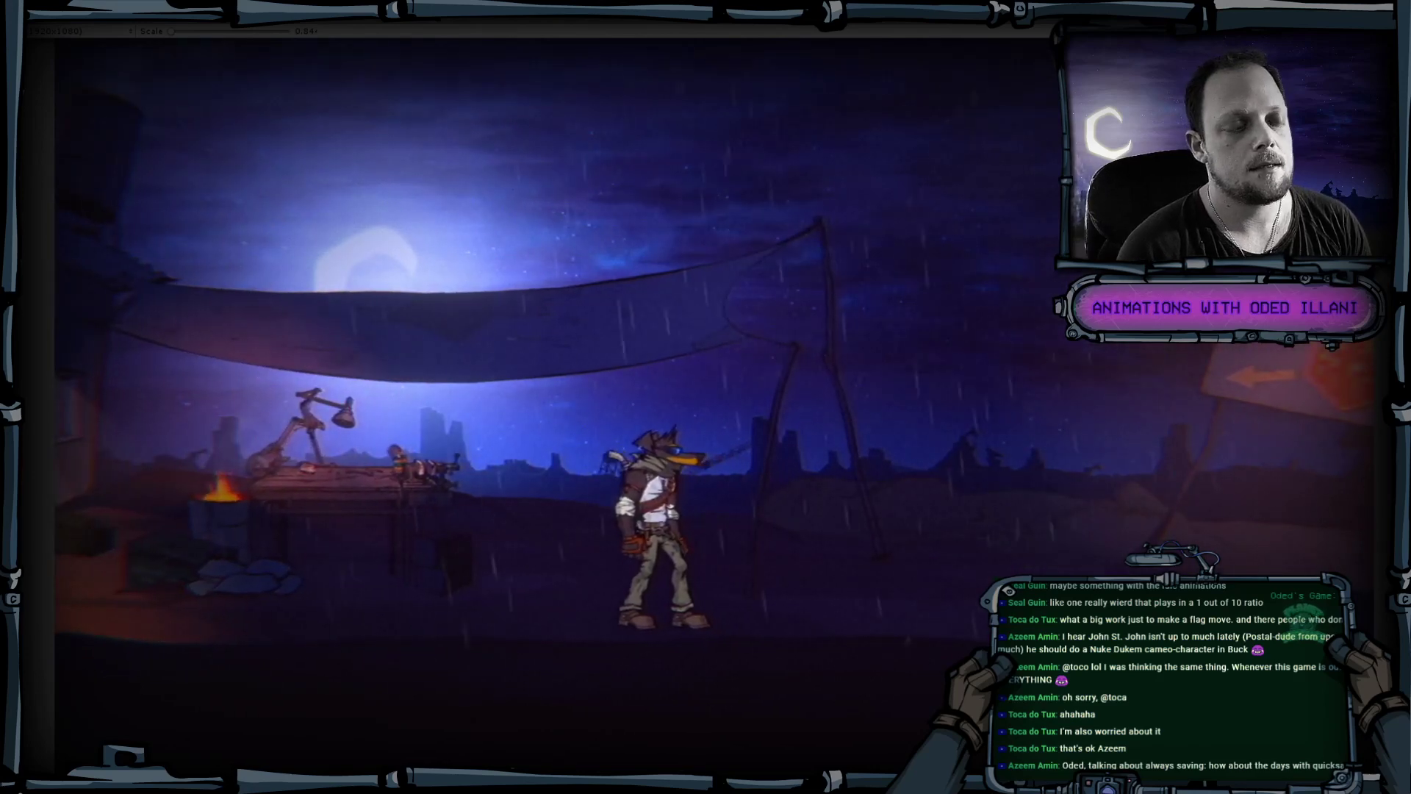
{"action": "key", "text": "a"}
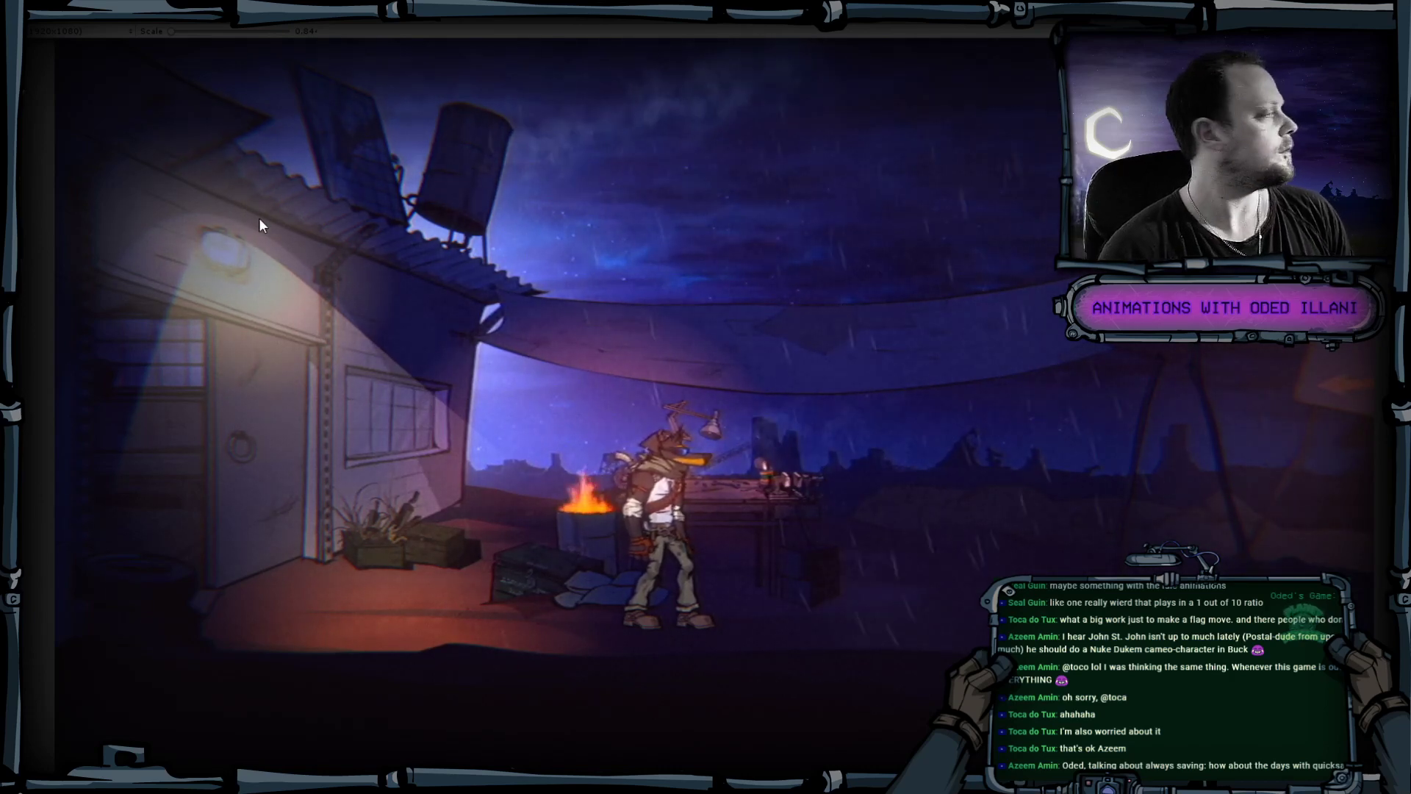
{"action": "key", "text": "d"}
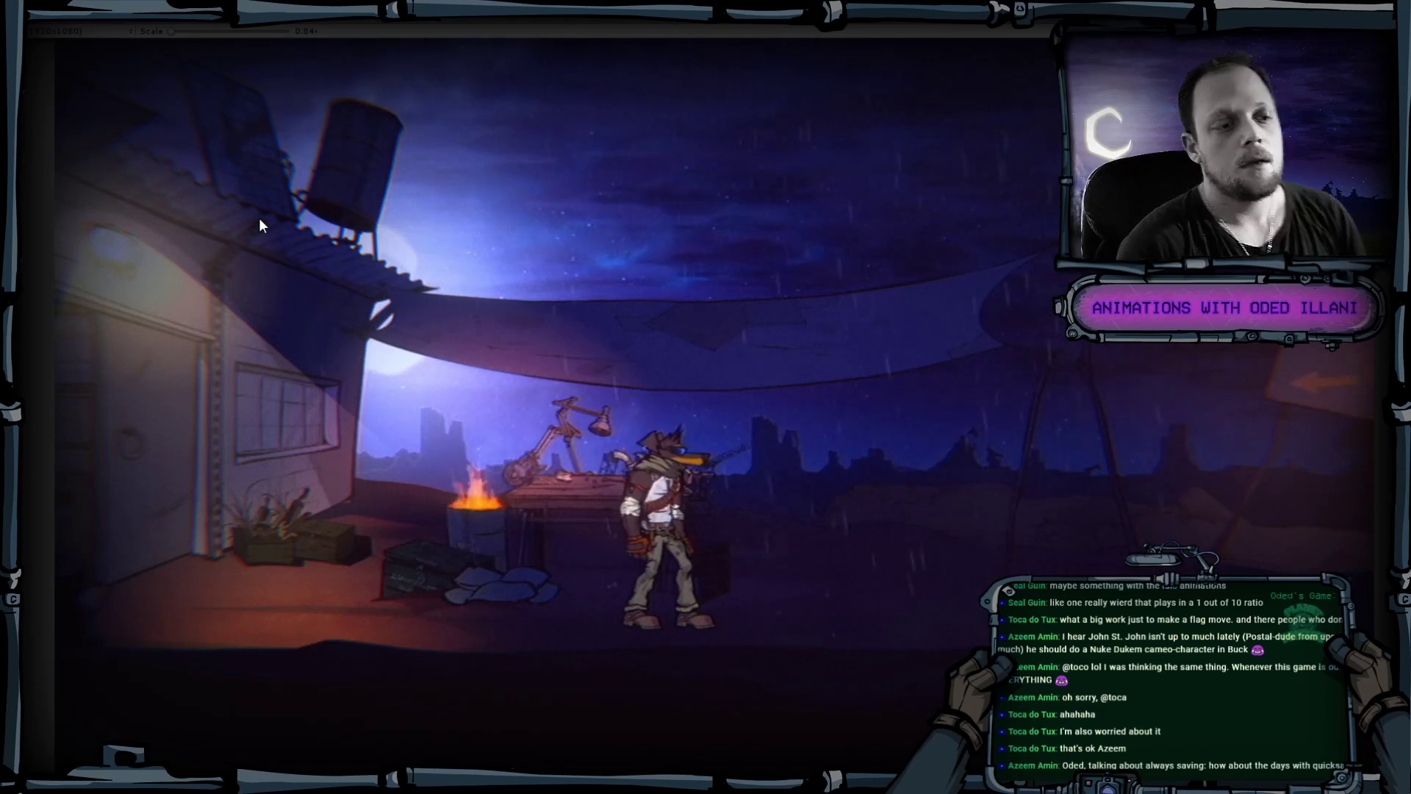
{"action": "key", "text": "Right"}
{"action": "key", "text": "Right"}
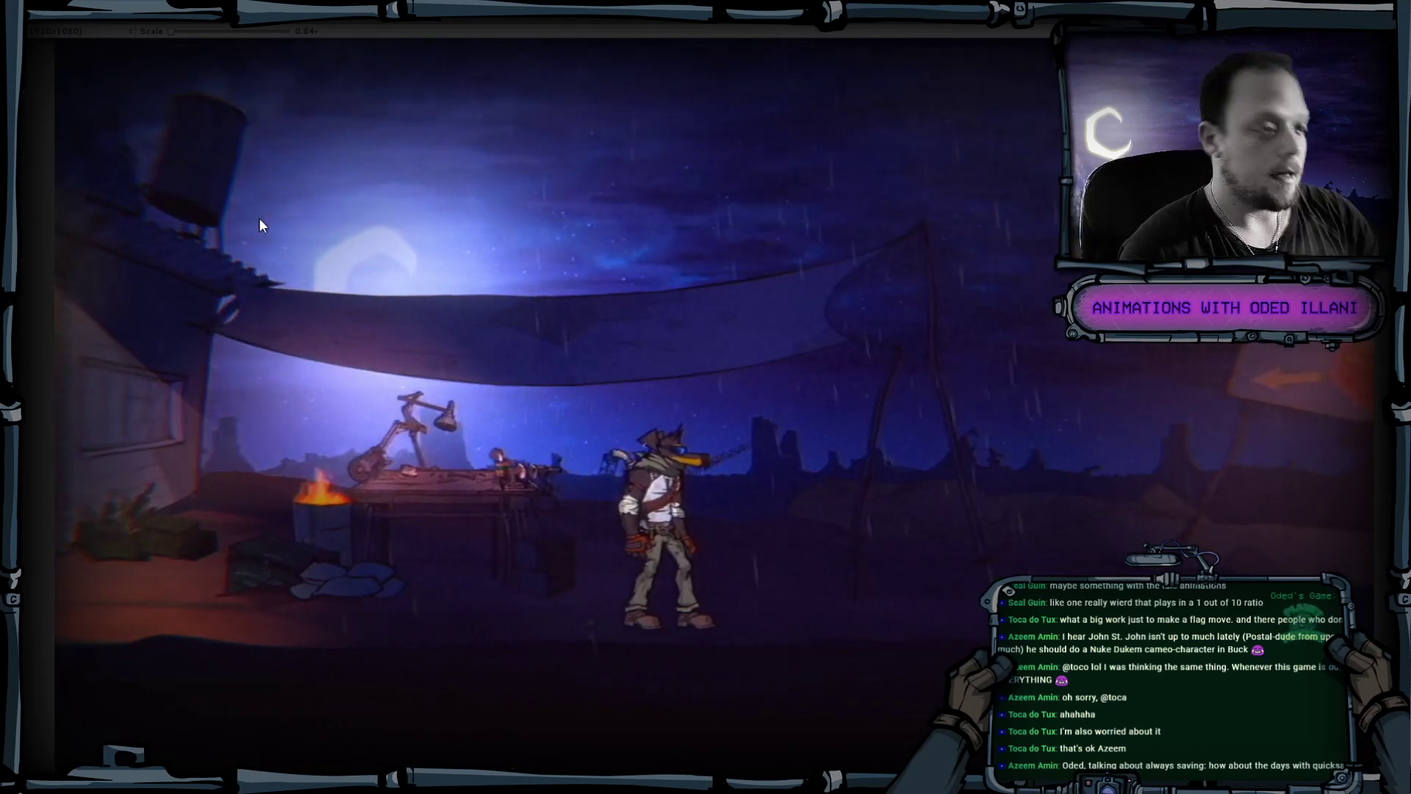
{"action": "key", "text": "Left"}
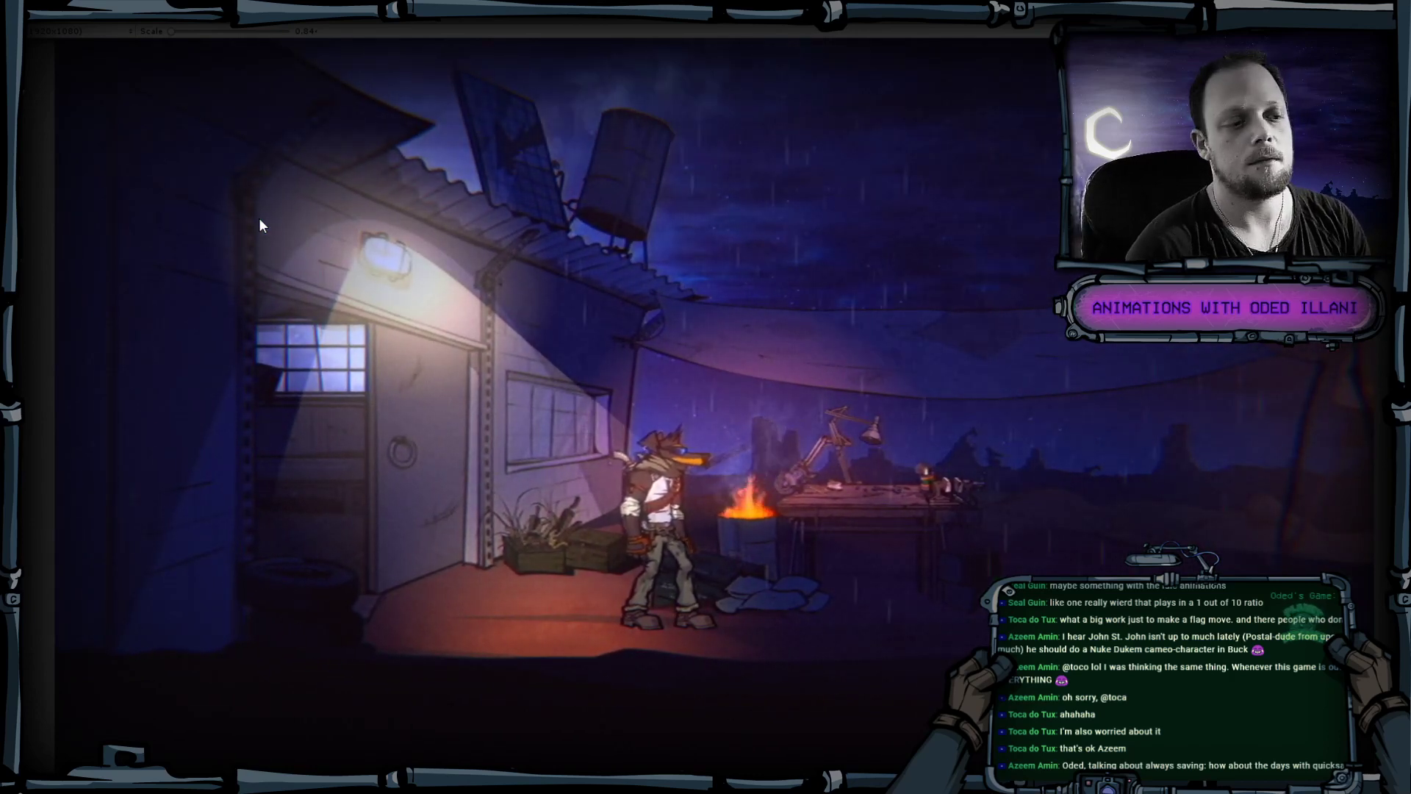
{"action": "key", "text": "Left"}
{"action": "key", "text": "Right"}
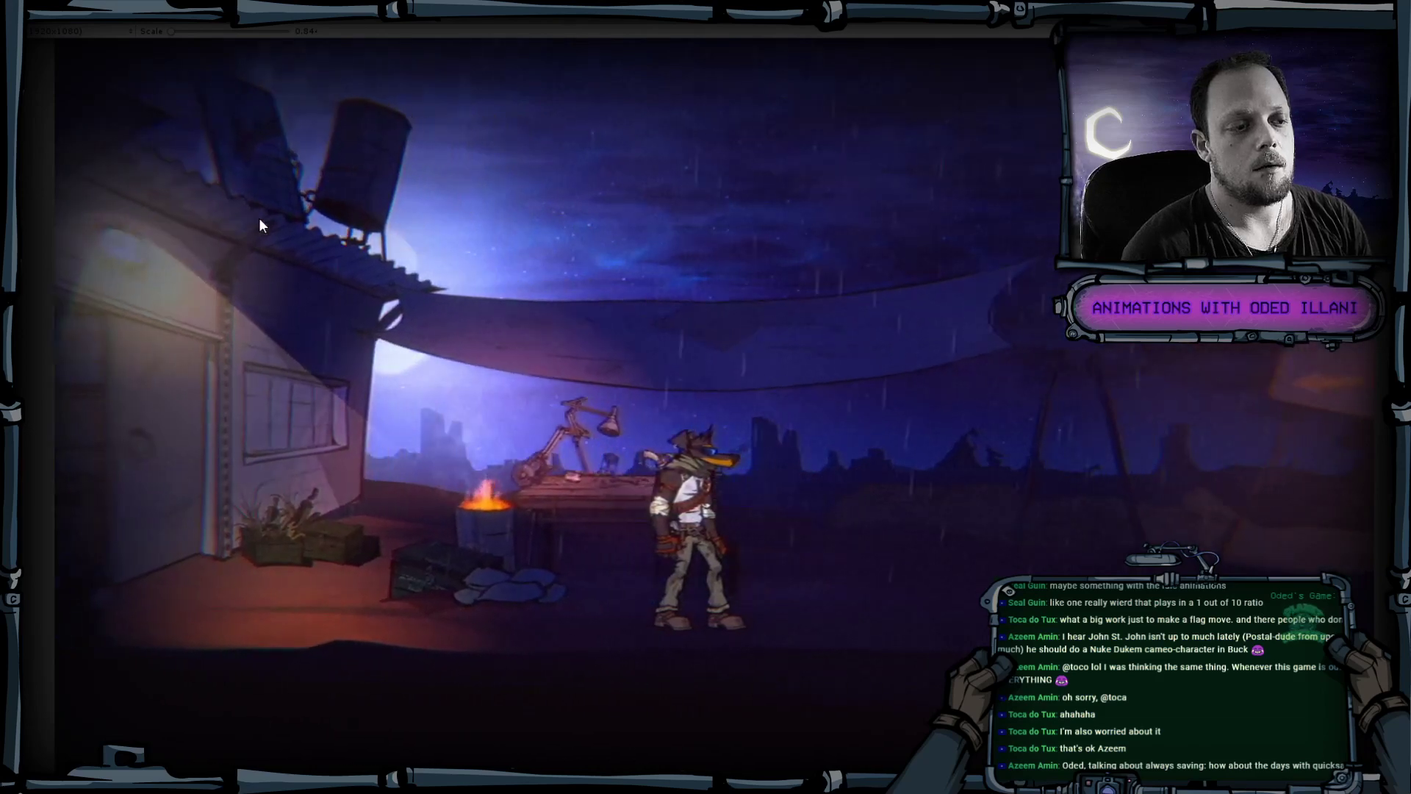
{"action": "key", "text": "Right"}
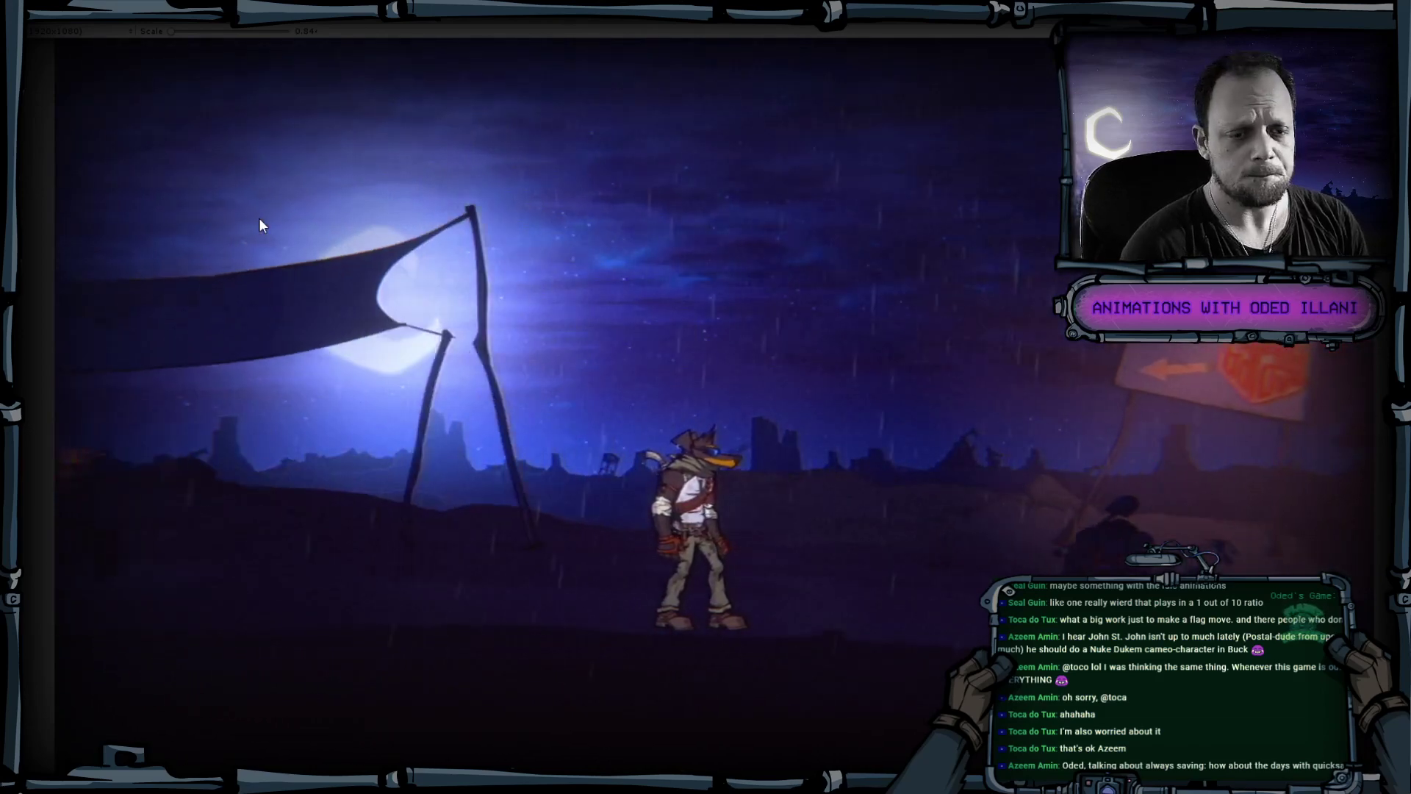
{"action": "key", "text": "Left"}
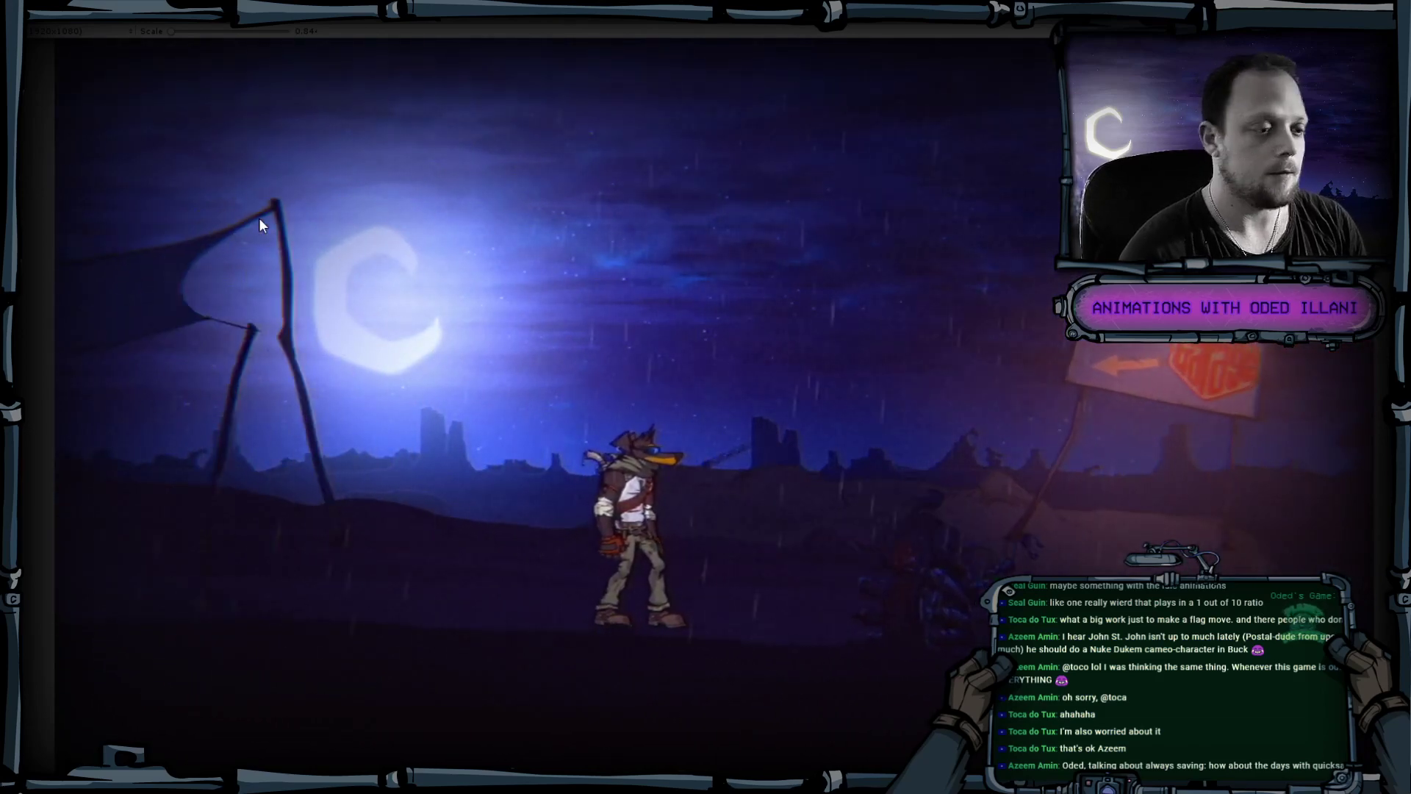
{"action": "key", "text": "Left"}
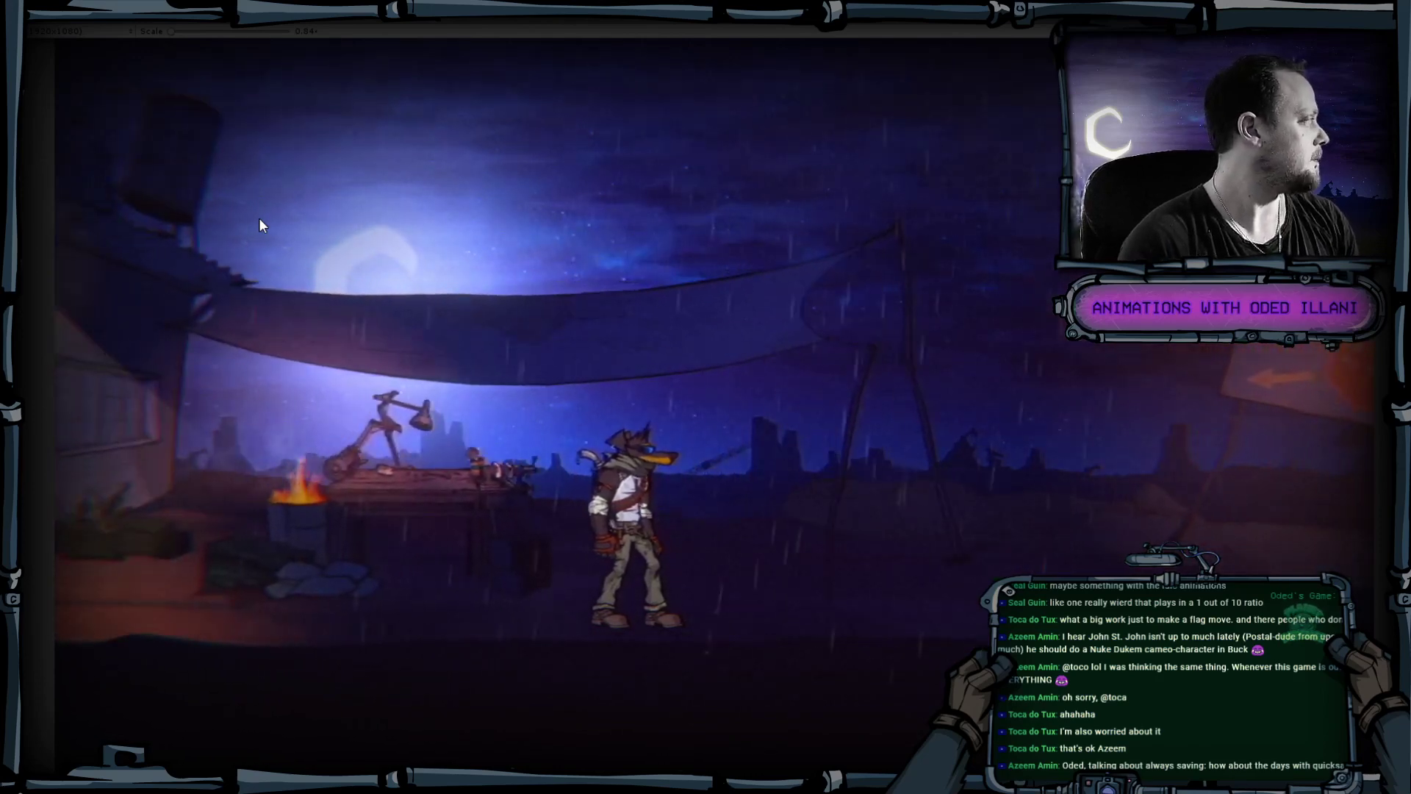
{"action": "key", "text": "Left"}
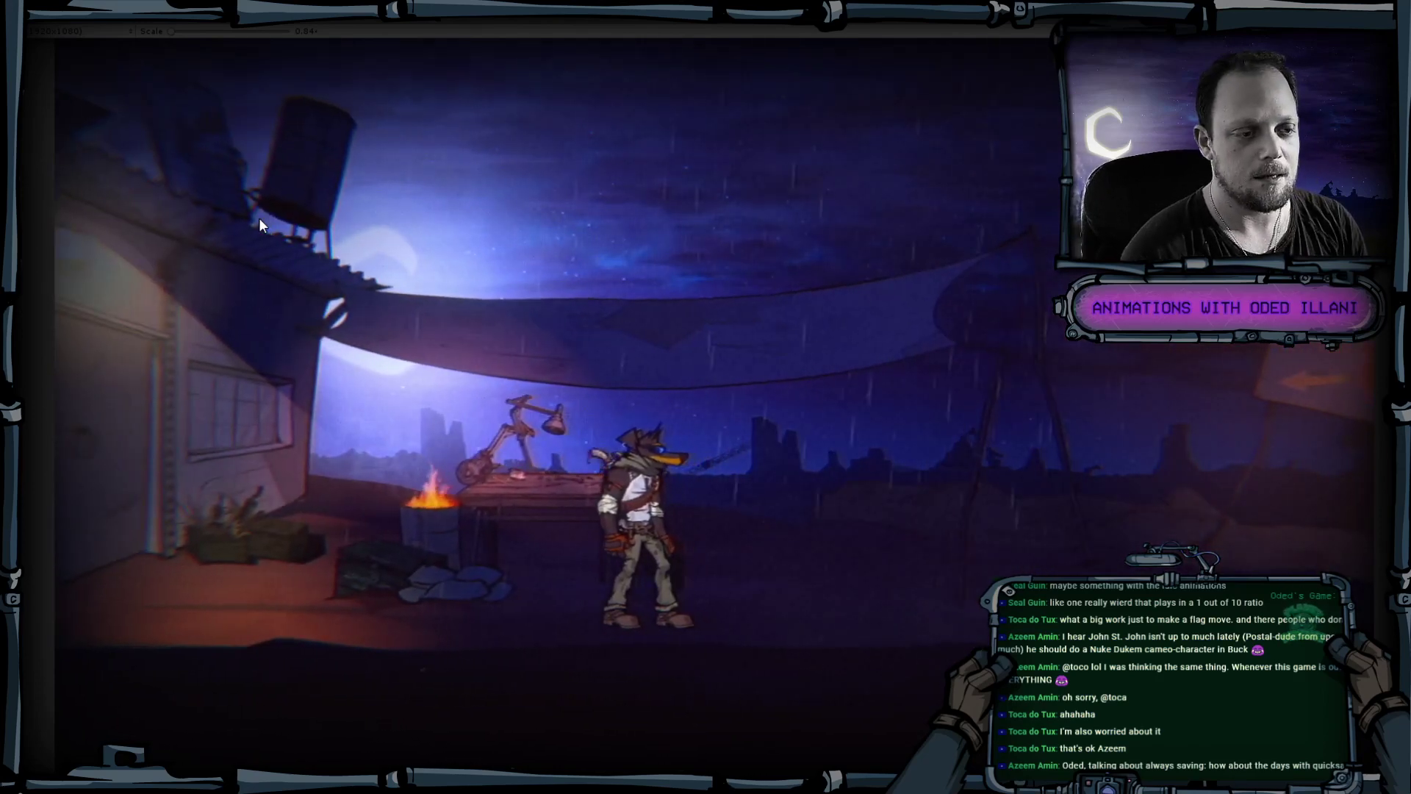
{"action": "key", "text": "Right"}
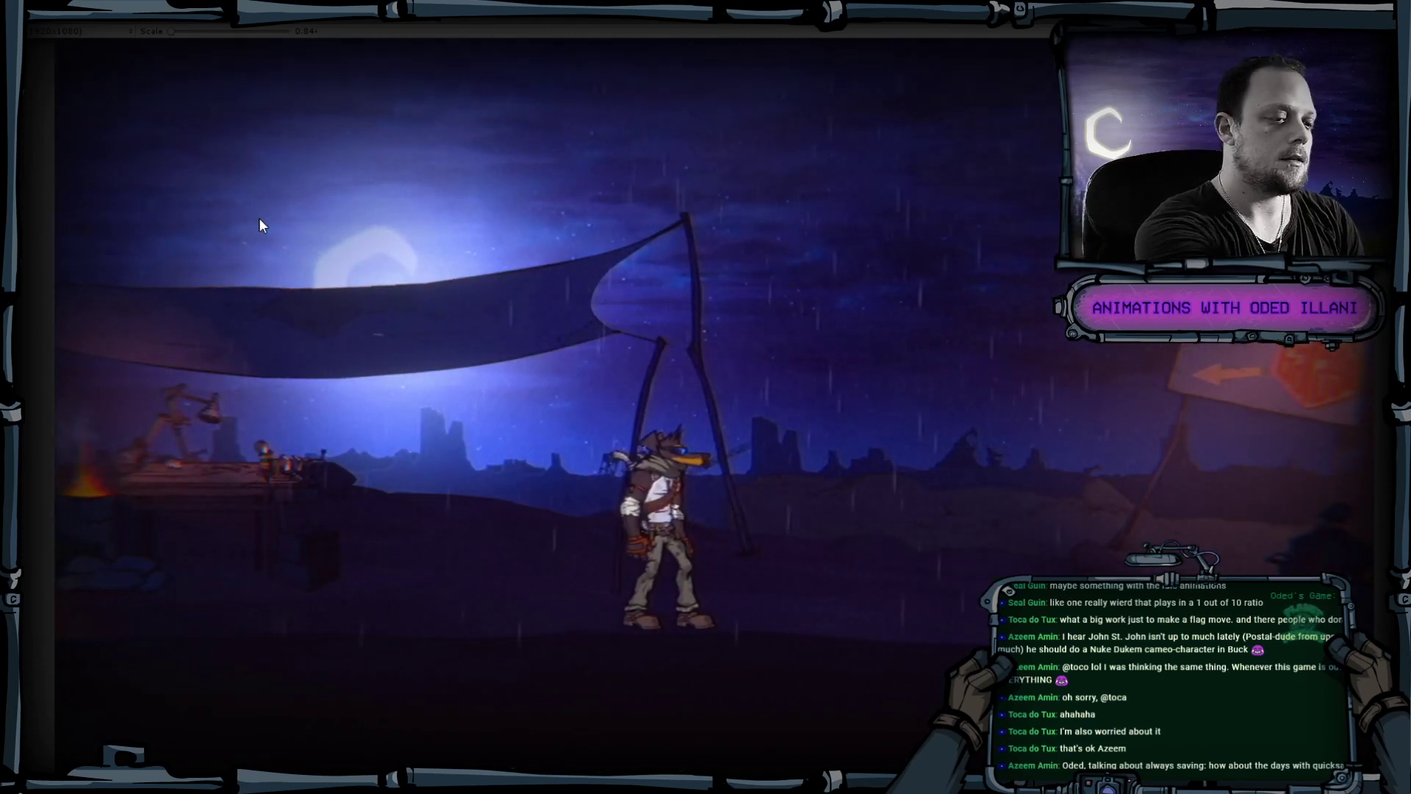
{"action": "key", "text": "Right"}
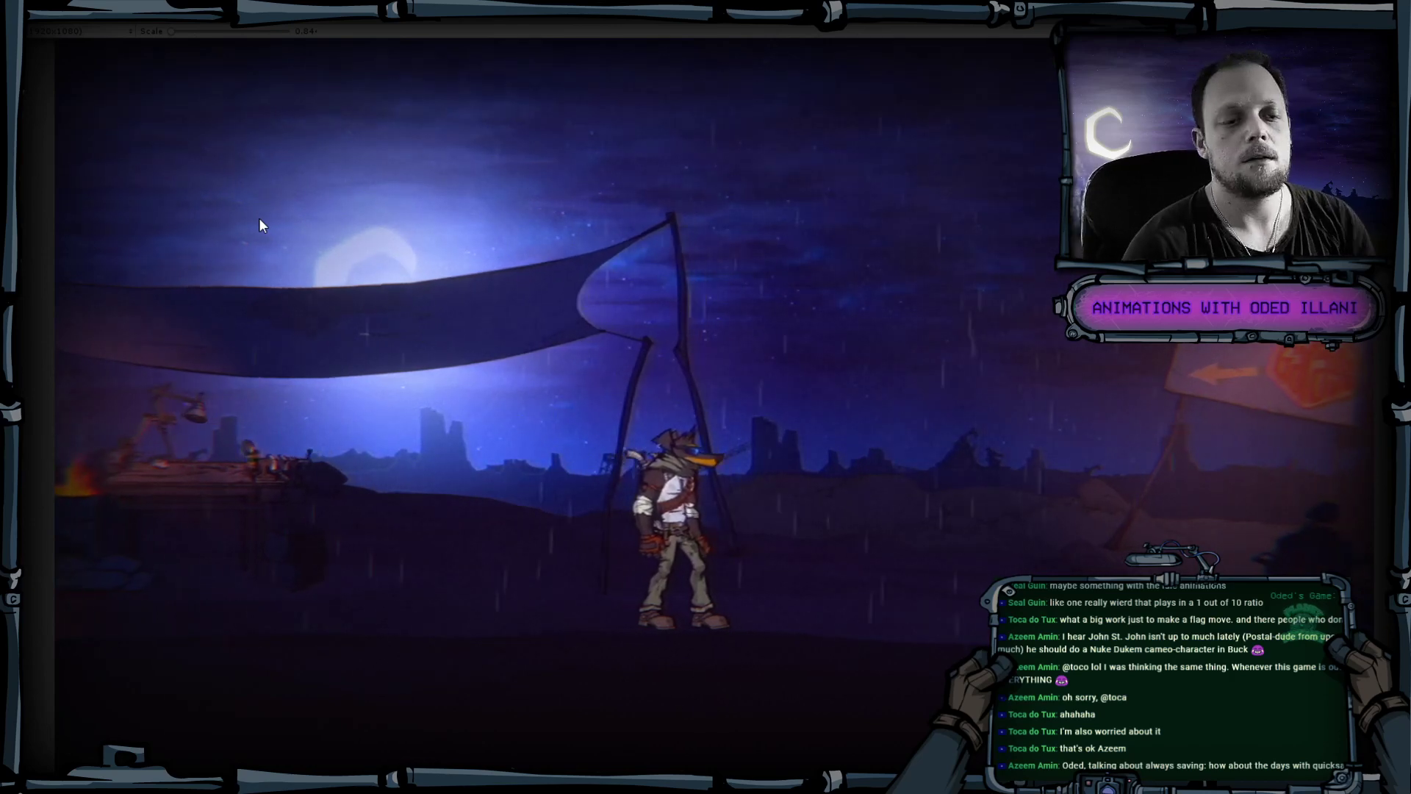
Walk the character back and forth between the garage door and the tent poles to review the sheet in the scene, and switch to OBS.
{"action": "key", "text": "Right"}
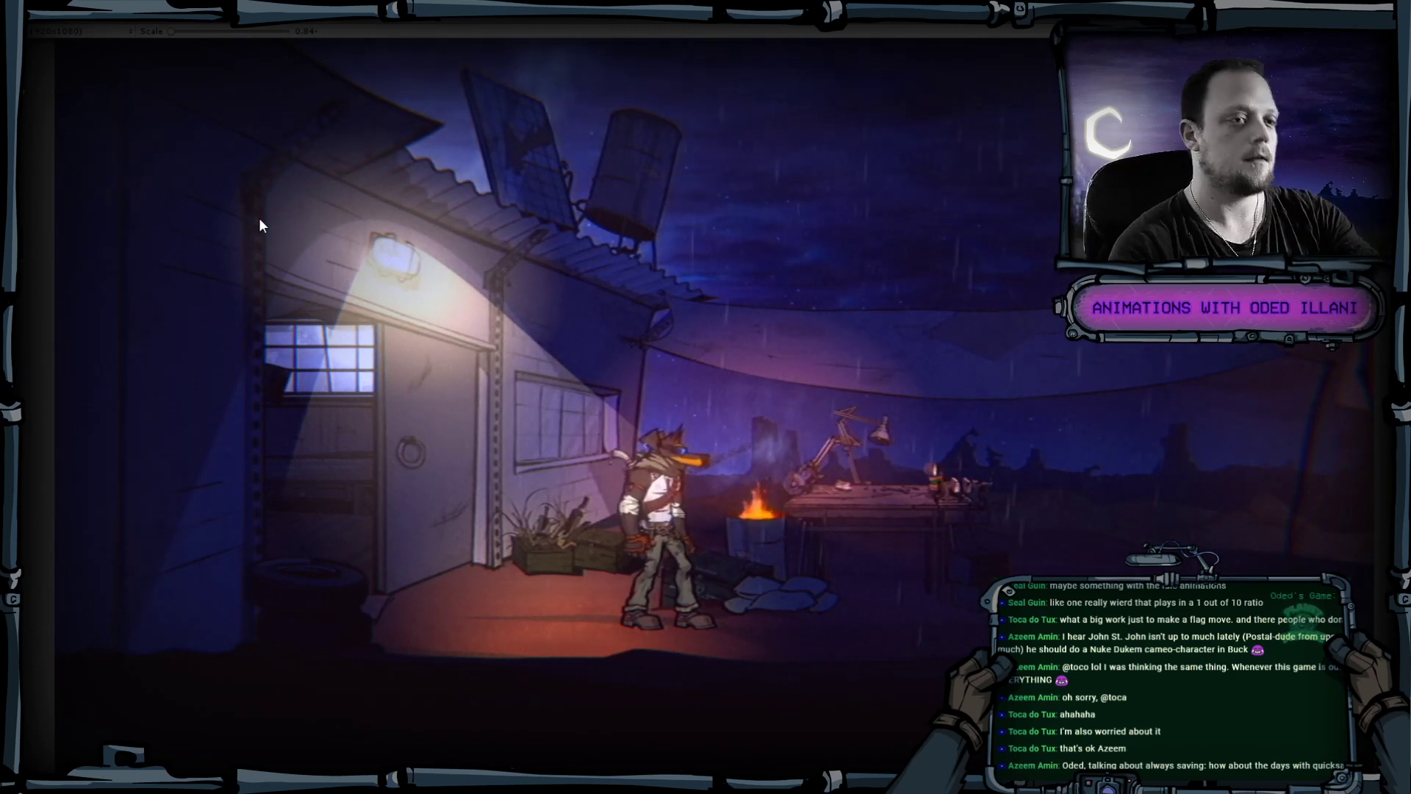
{"action": "key", "text": "a"}
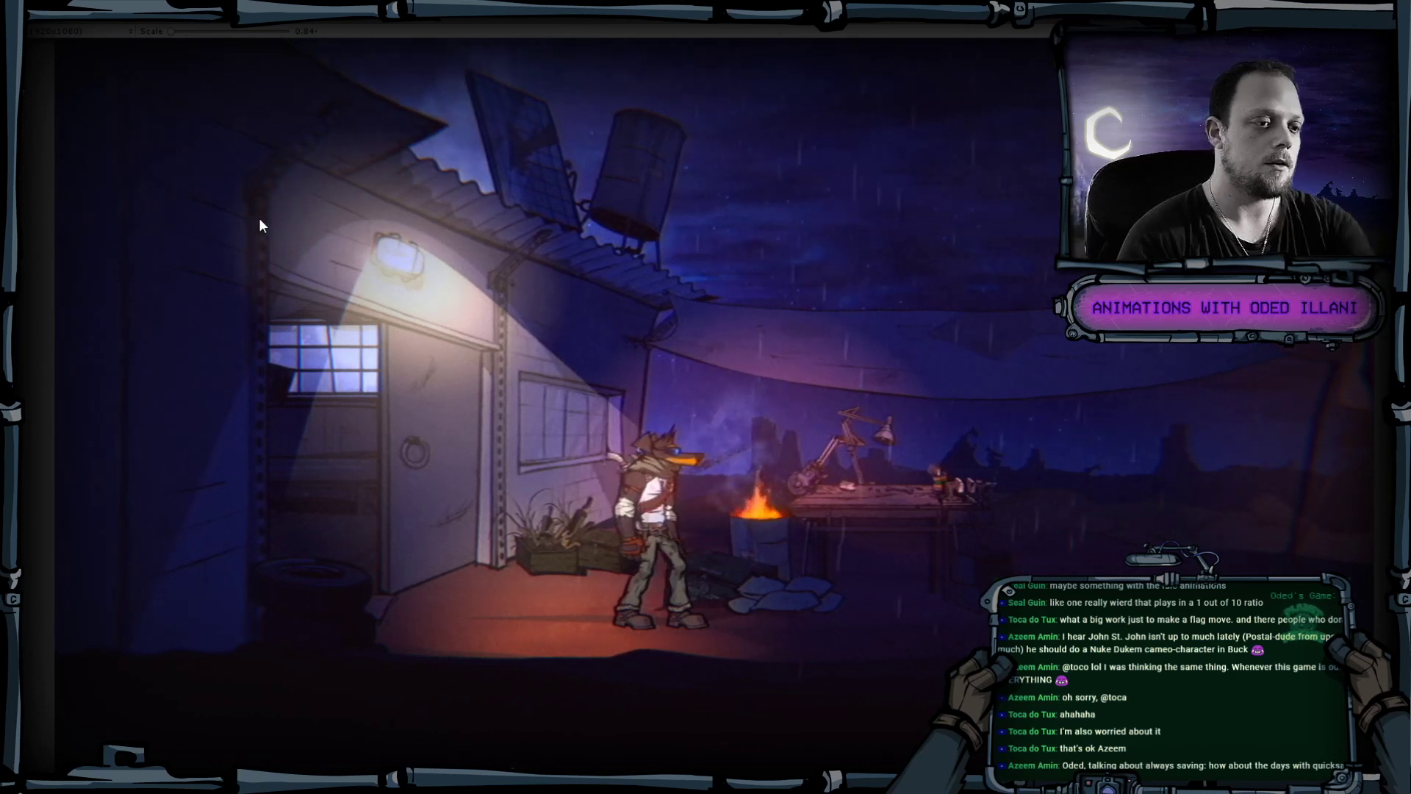
{"action": "key", "text": "d"}
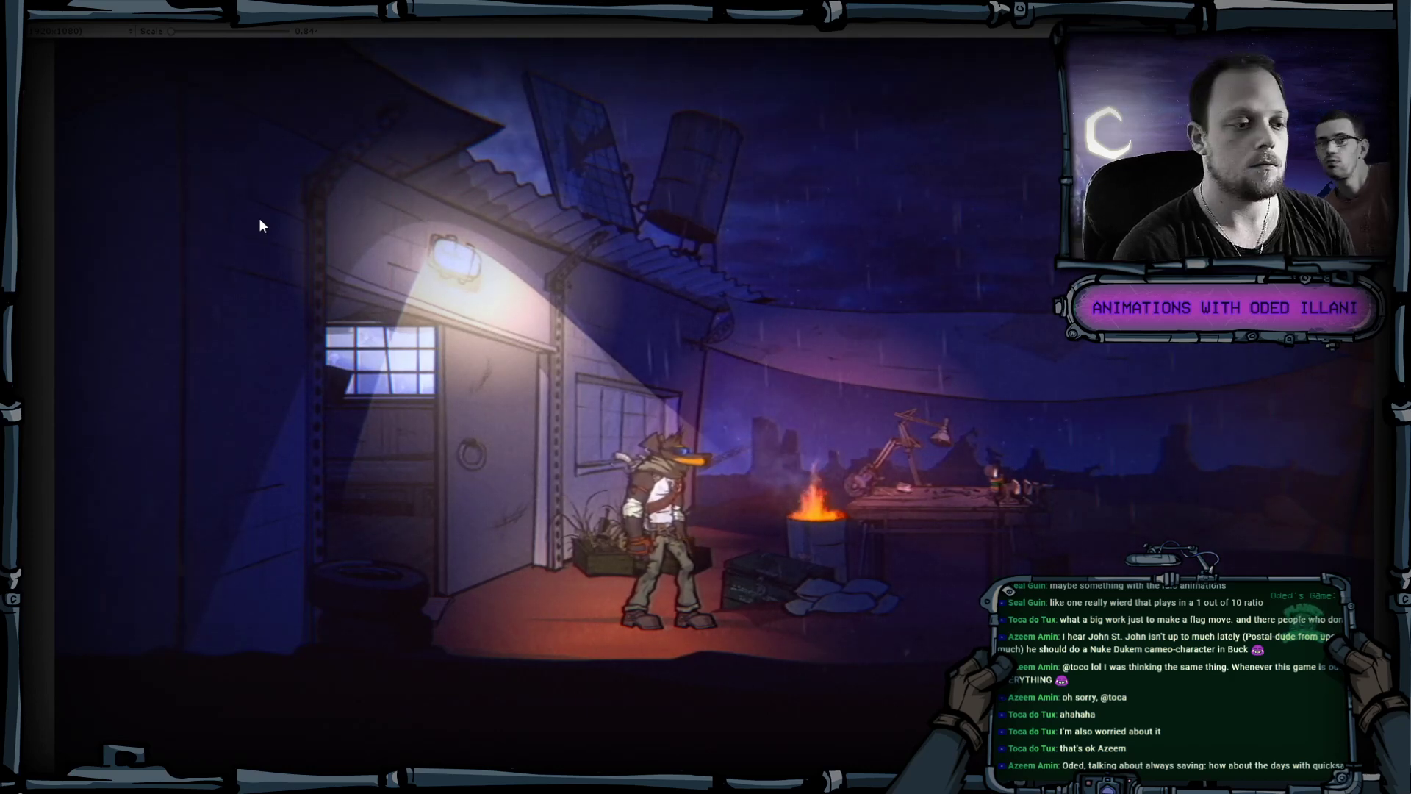
{"action": "key", "text": "d"}
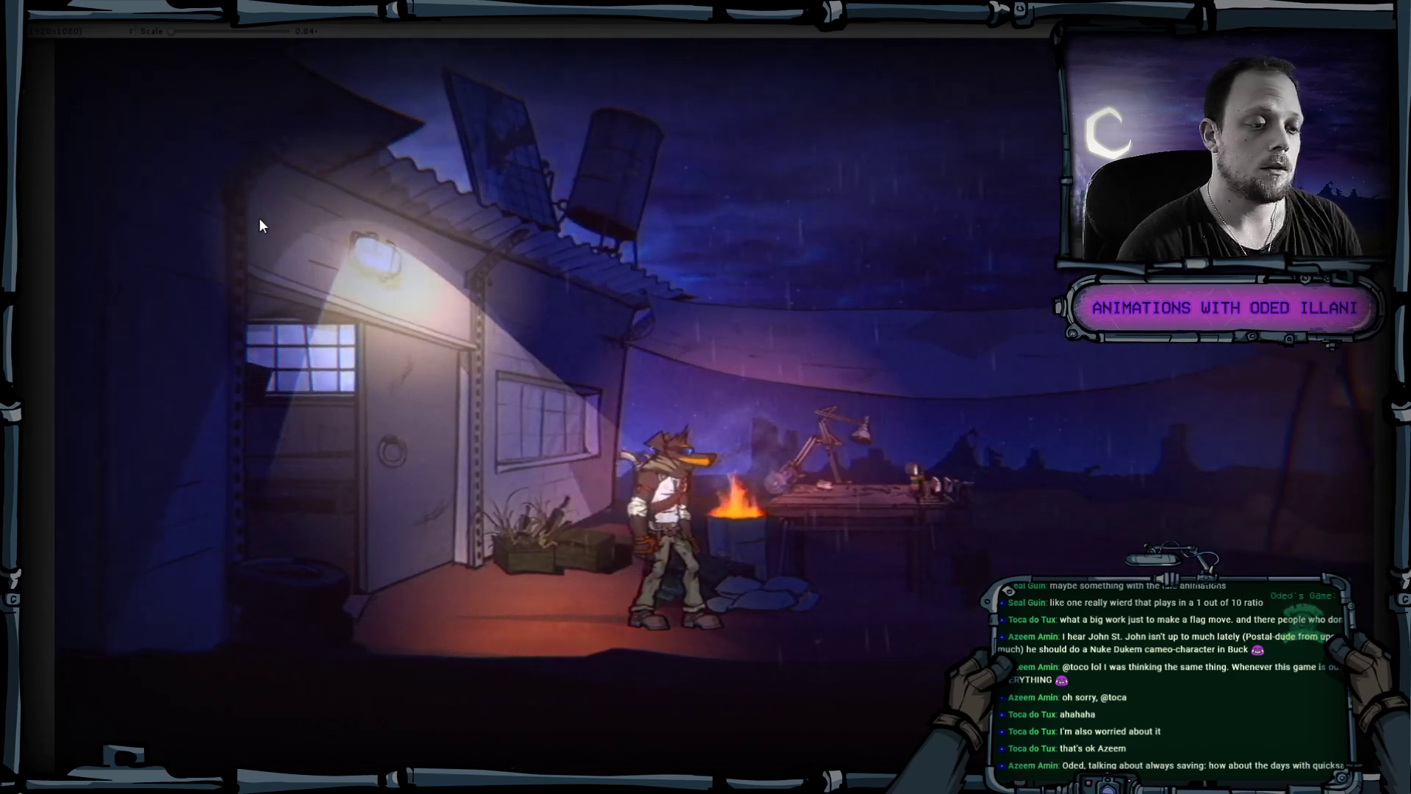
{"action": "key", "text": "a"}
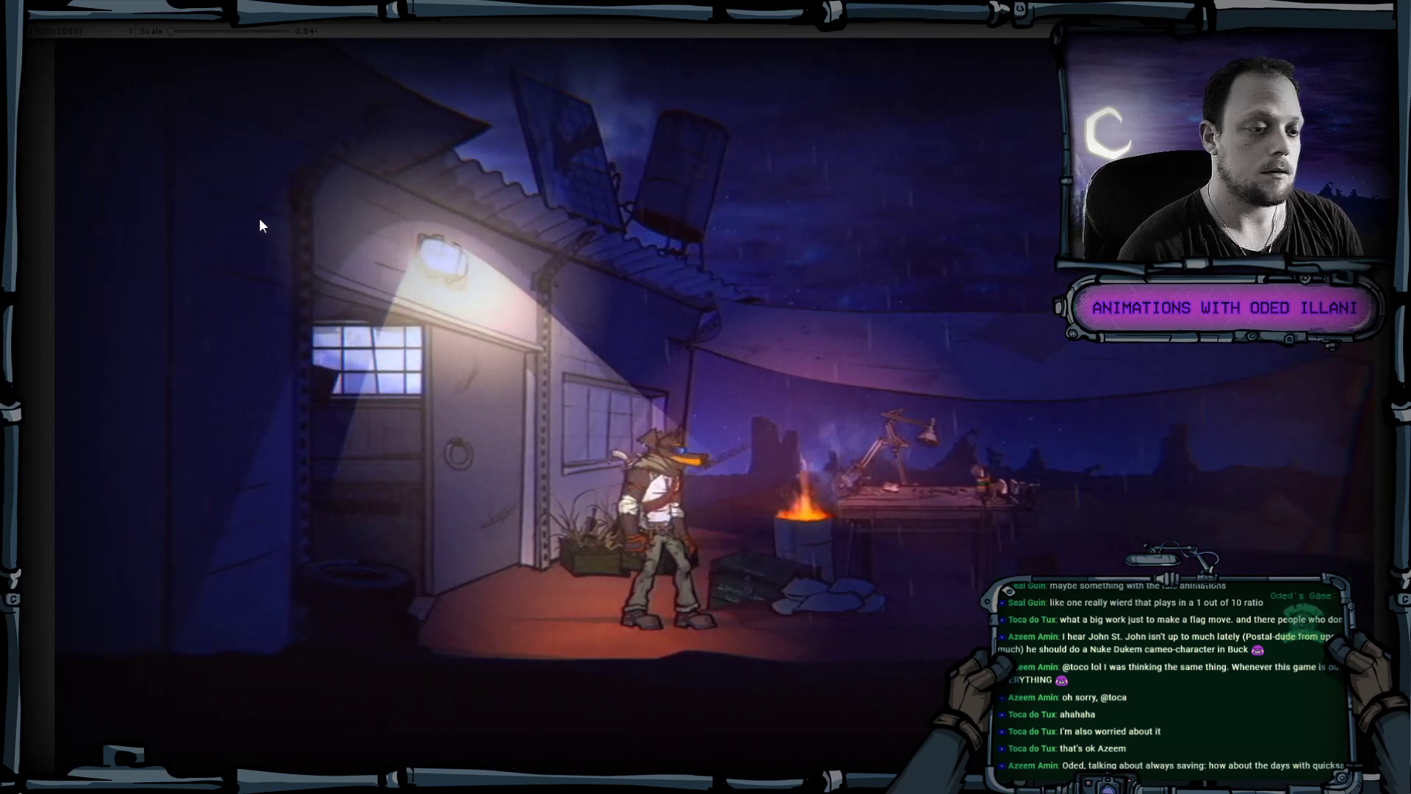
{"action": "key", "text": "d"}
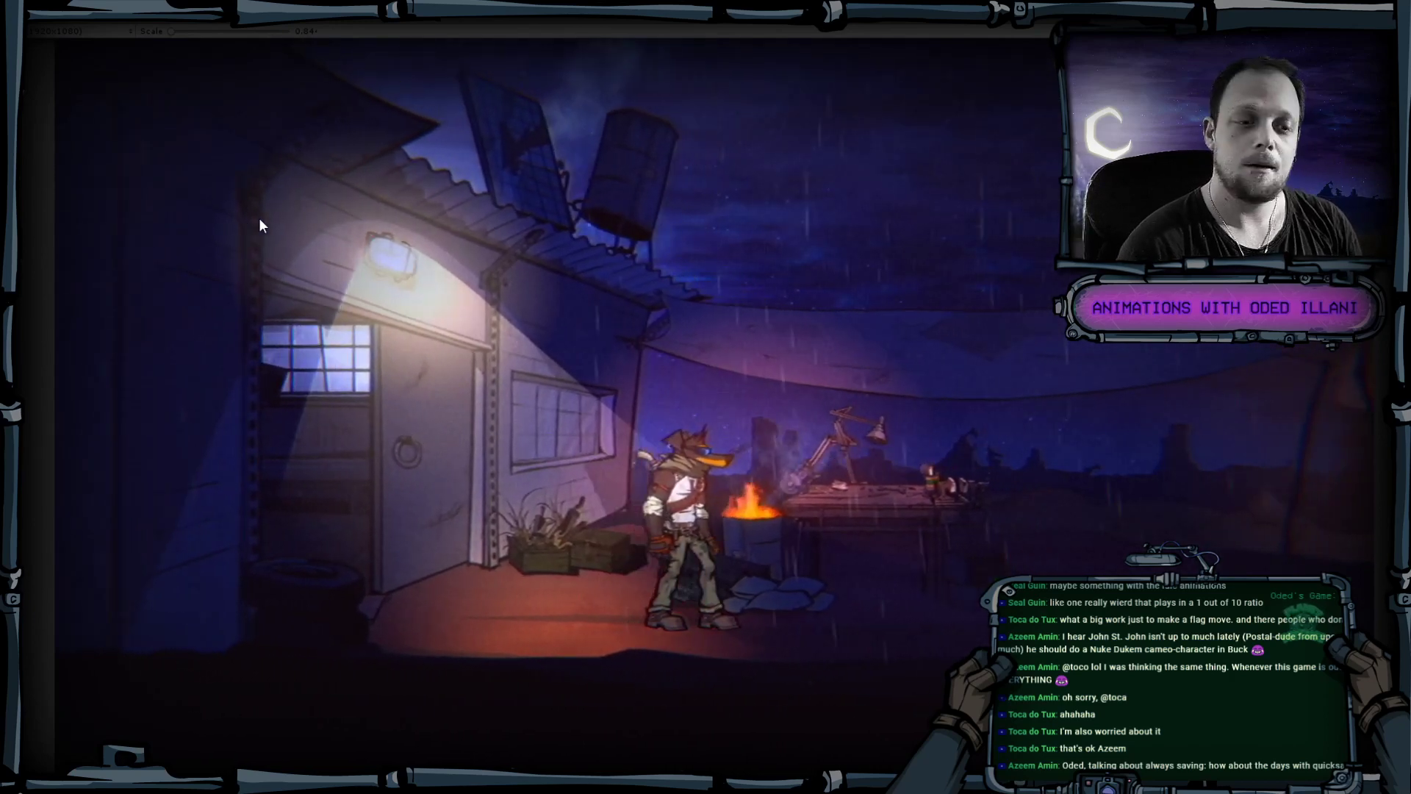
{"action": "key", "text": "d"}
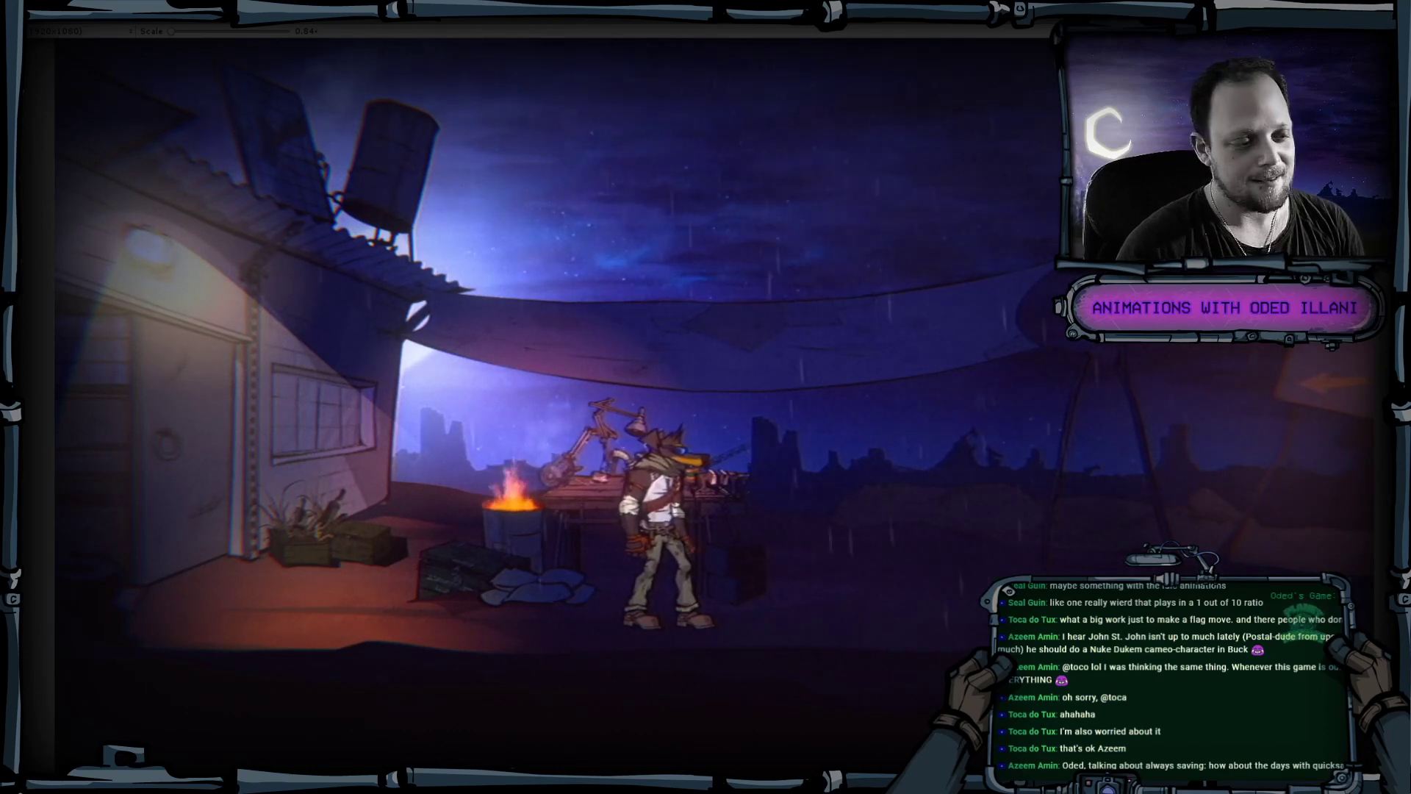
{"action": "key", "text": "alt+Tab"}
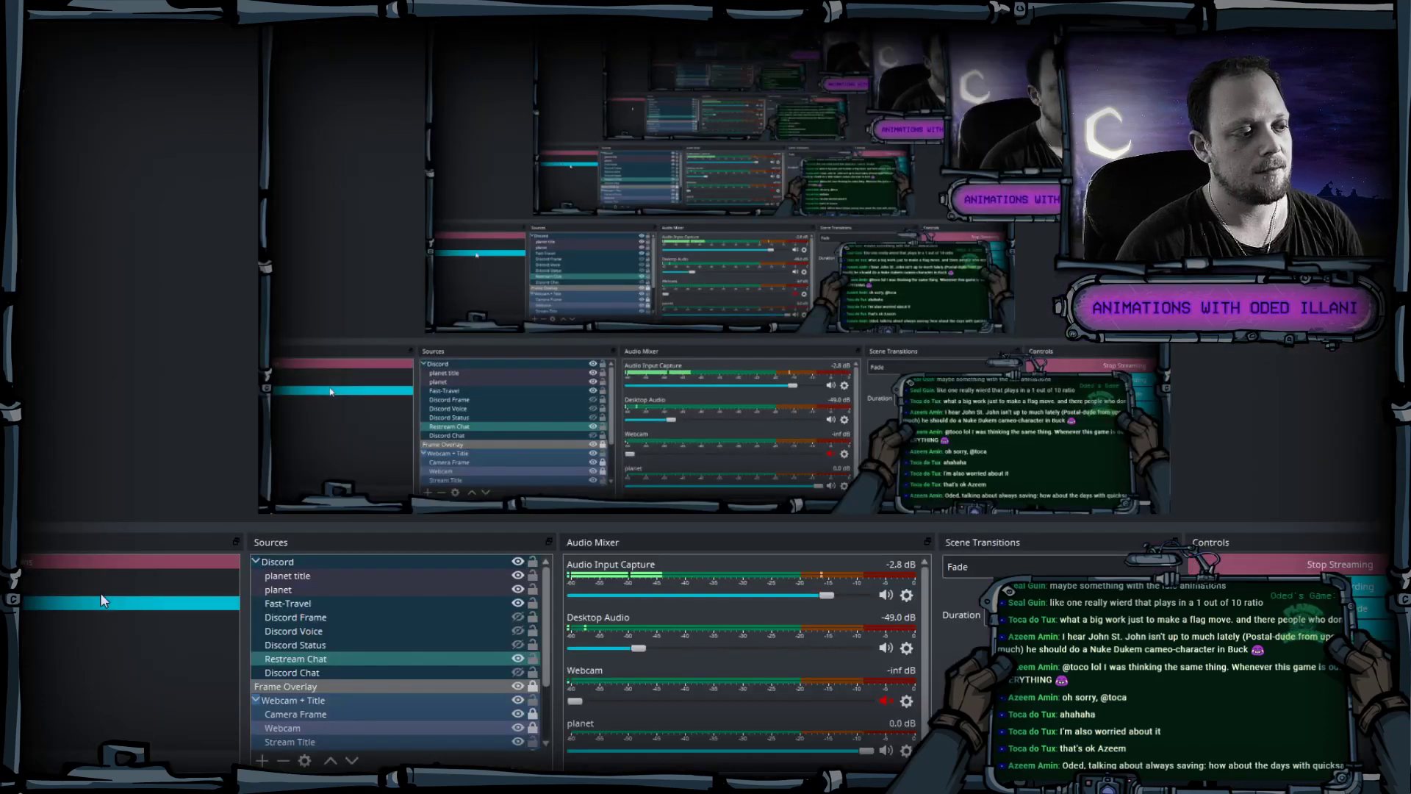